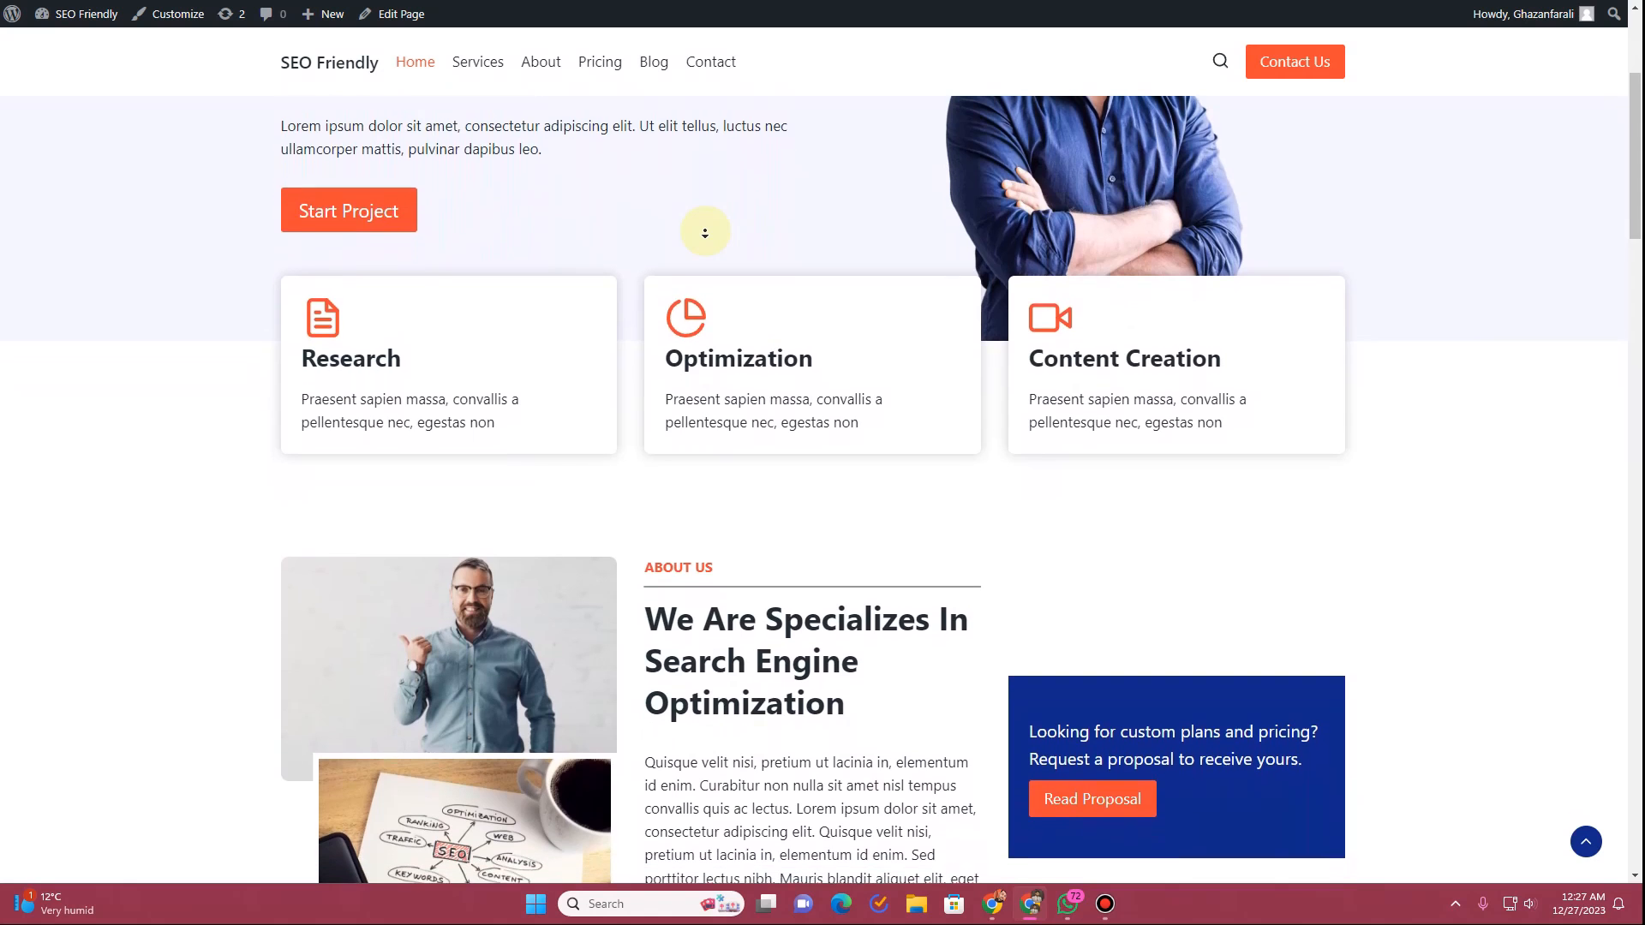
# Step: Examine the finished SEO Friendly home page from the hero section through services, pricing and the contact form
pyautogui.scroll(-1, 704, 239)
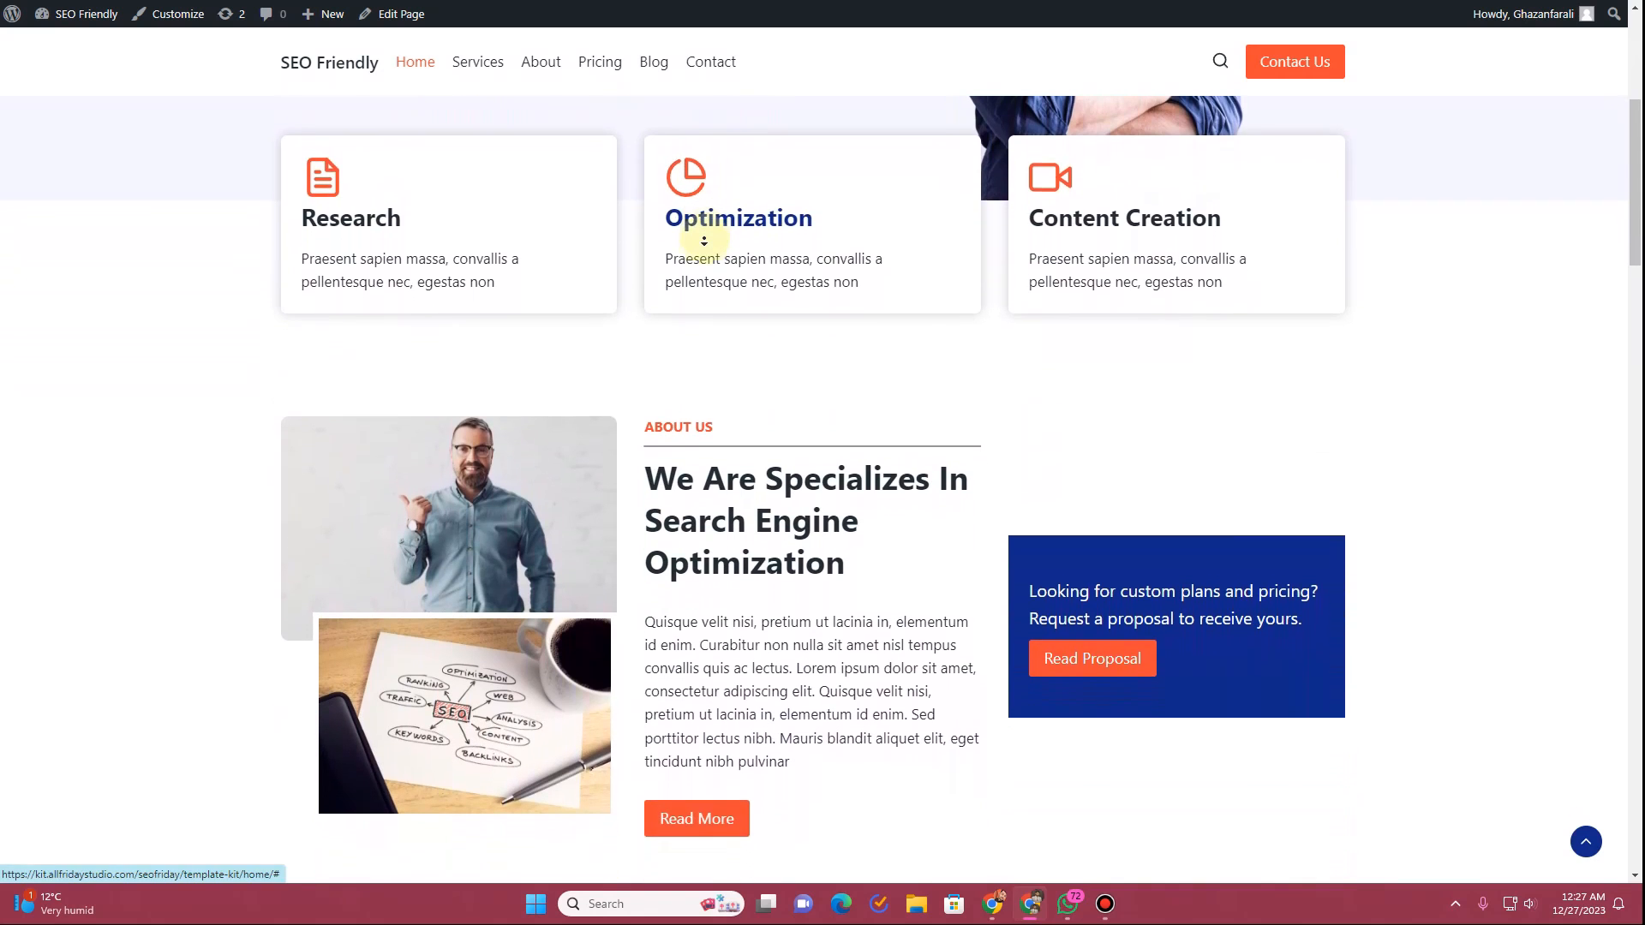
pyautogui.scroll(1, 709, 232)
pyautogui.scroll(4, 461, 260)
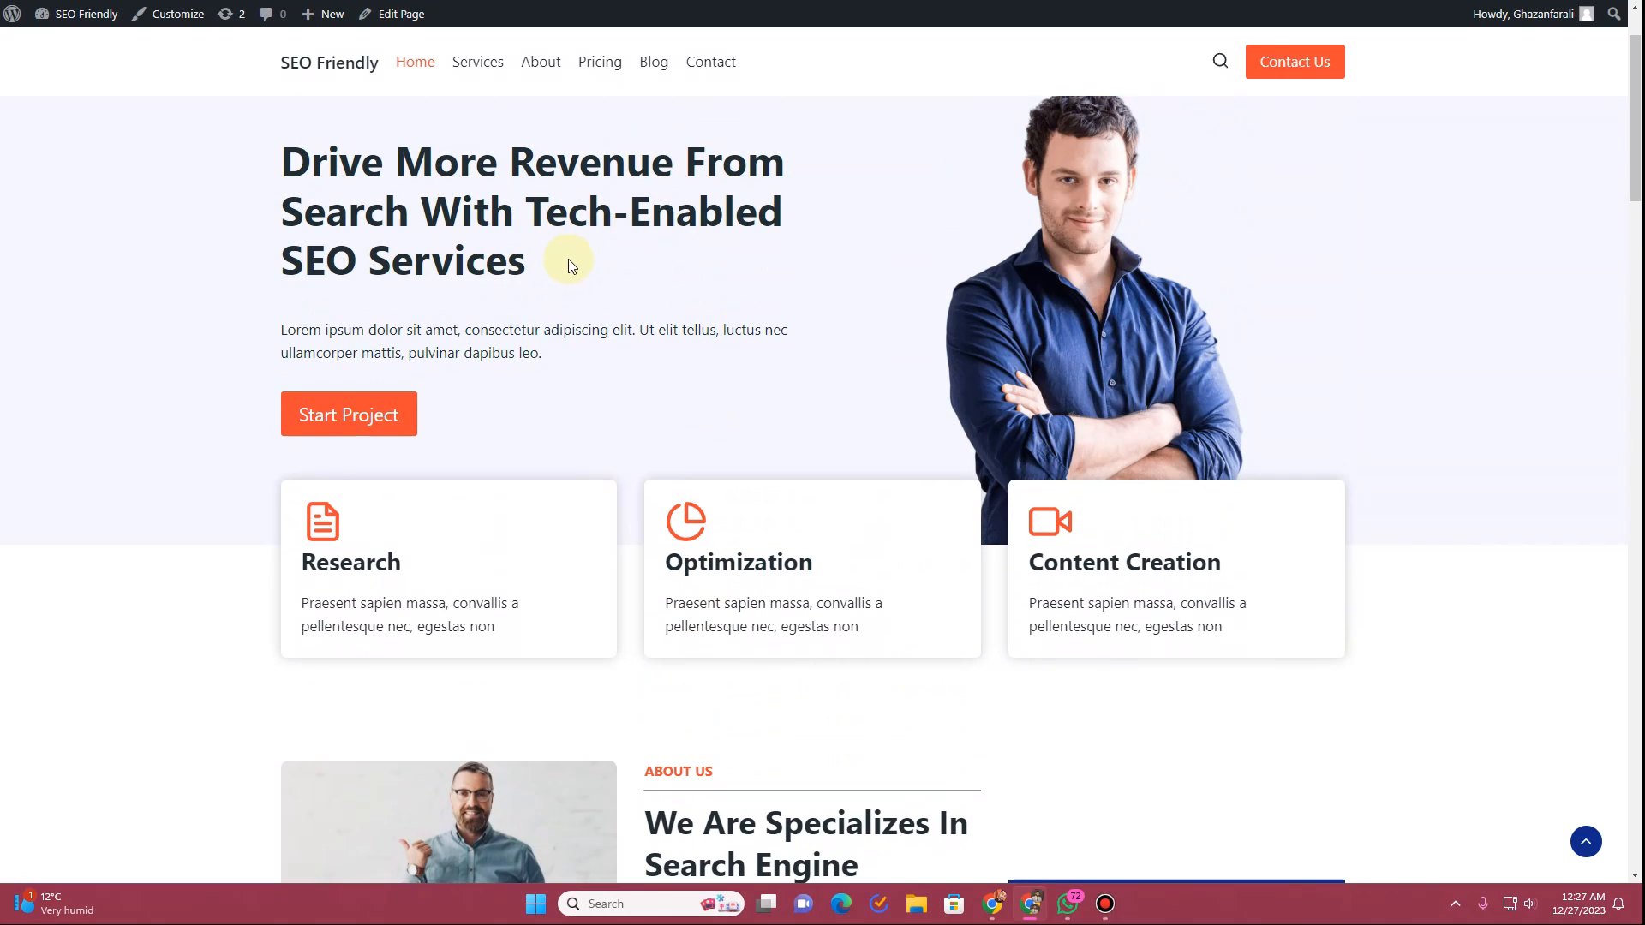
pyautogui.scroll(-3, 568, 259)
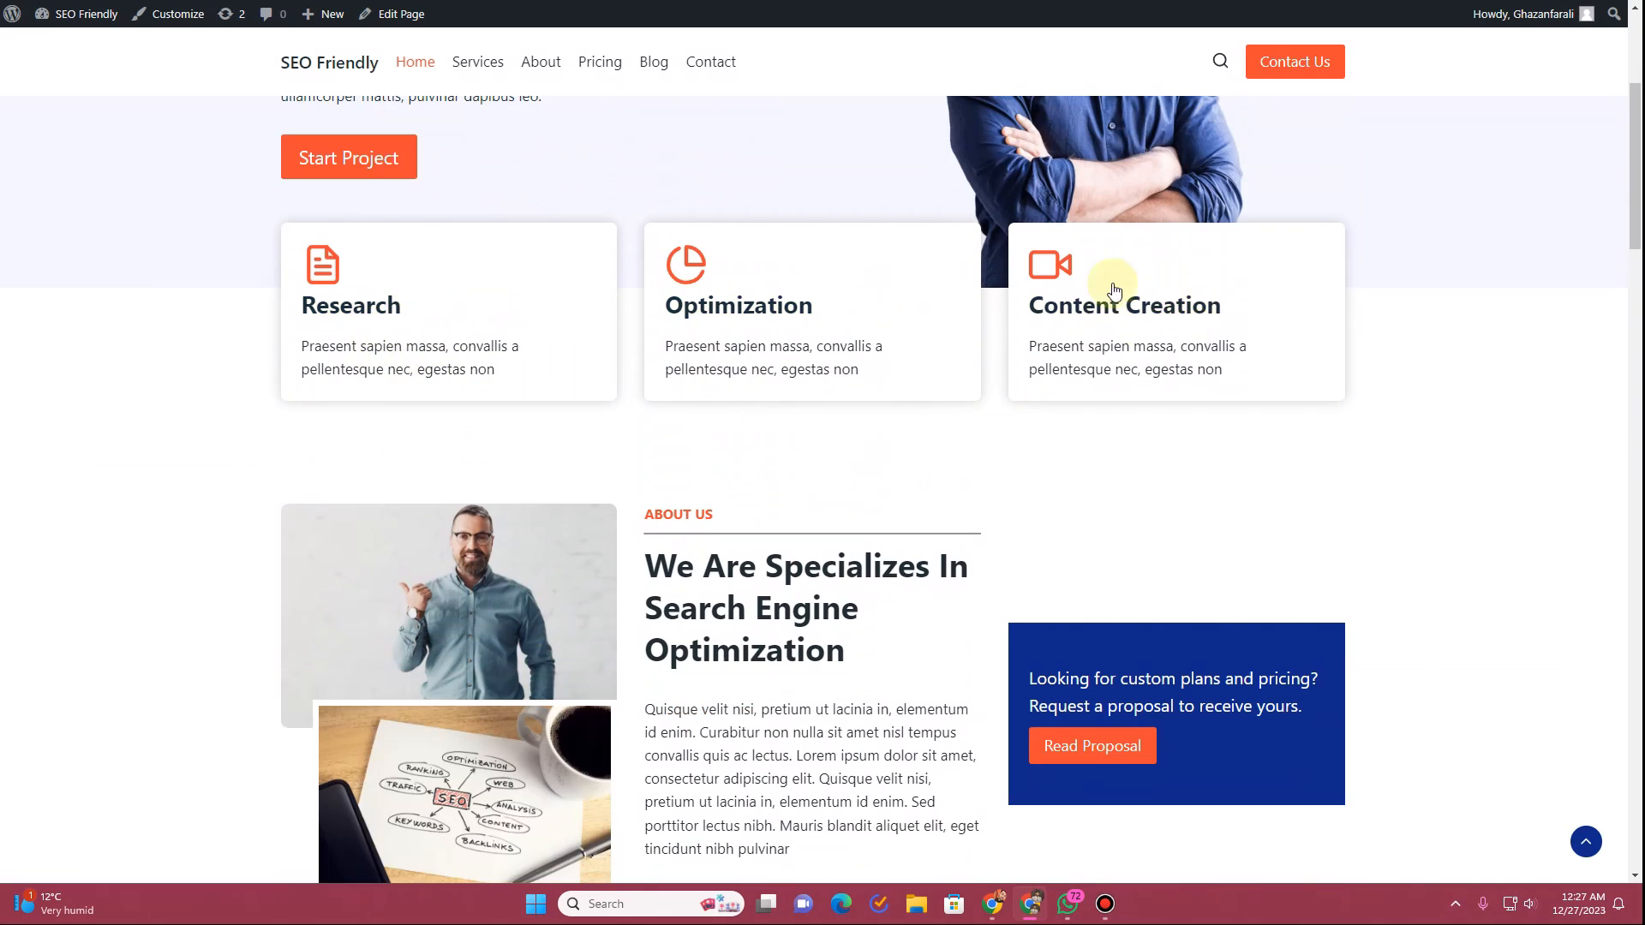
pyautogui.scroll(-4, 837, 339)
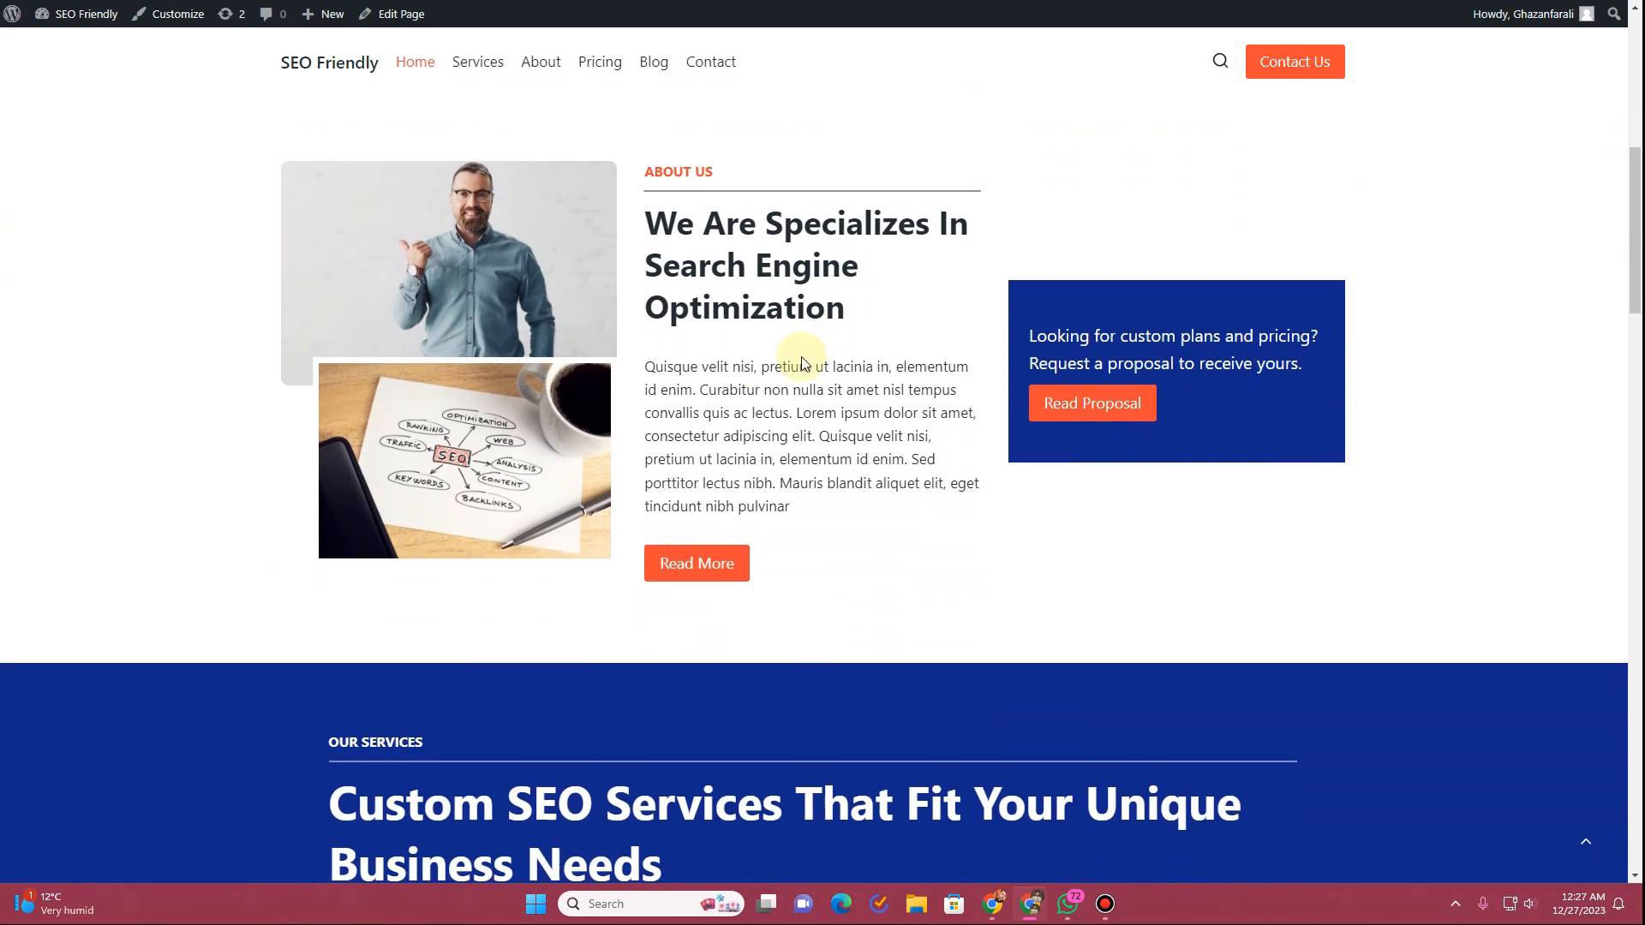
pyautogui.scroll(-5, 771, 367)
pyautogui.scroll(-6, 570, 370)
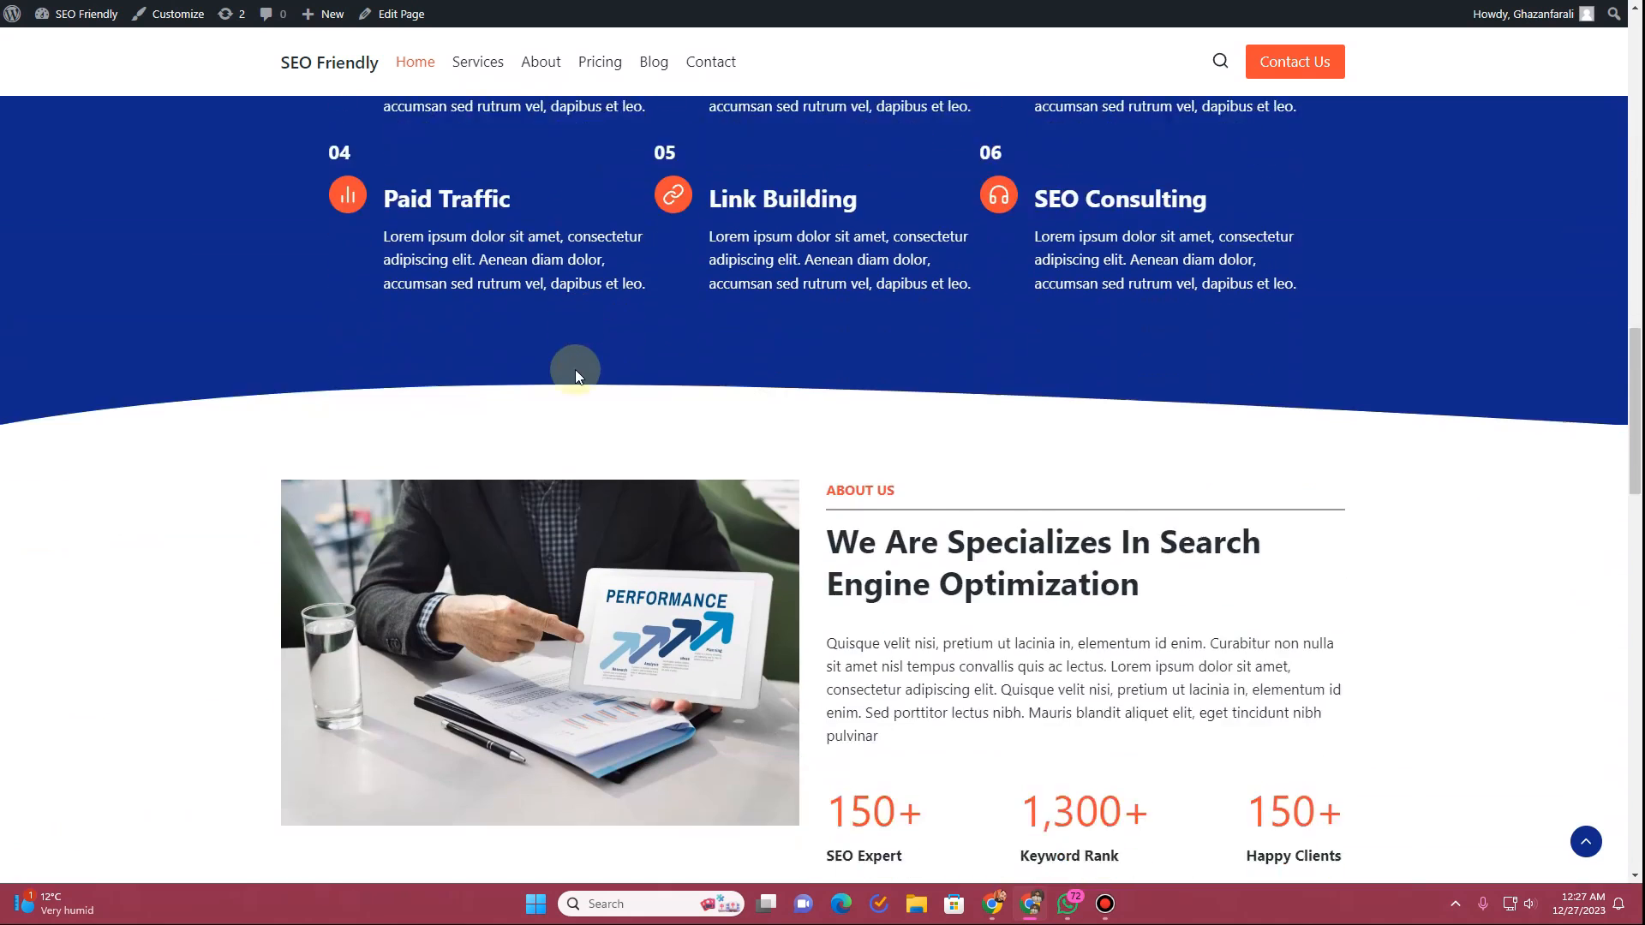
pyautogui.scroll(-4, 574, 368)
pyautogui.moveTo(823, 161); pyautogui.dragTo(975, 424)
pyautogui.moveTo(821, 484); pyautogui.dragTo(1341, 482)
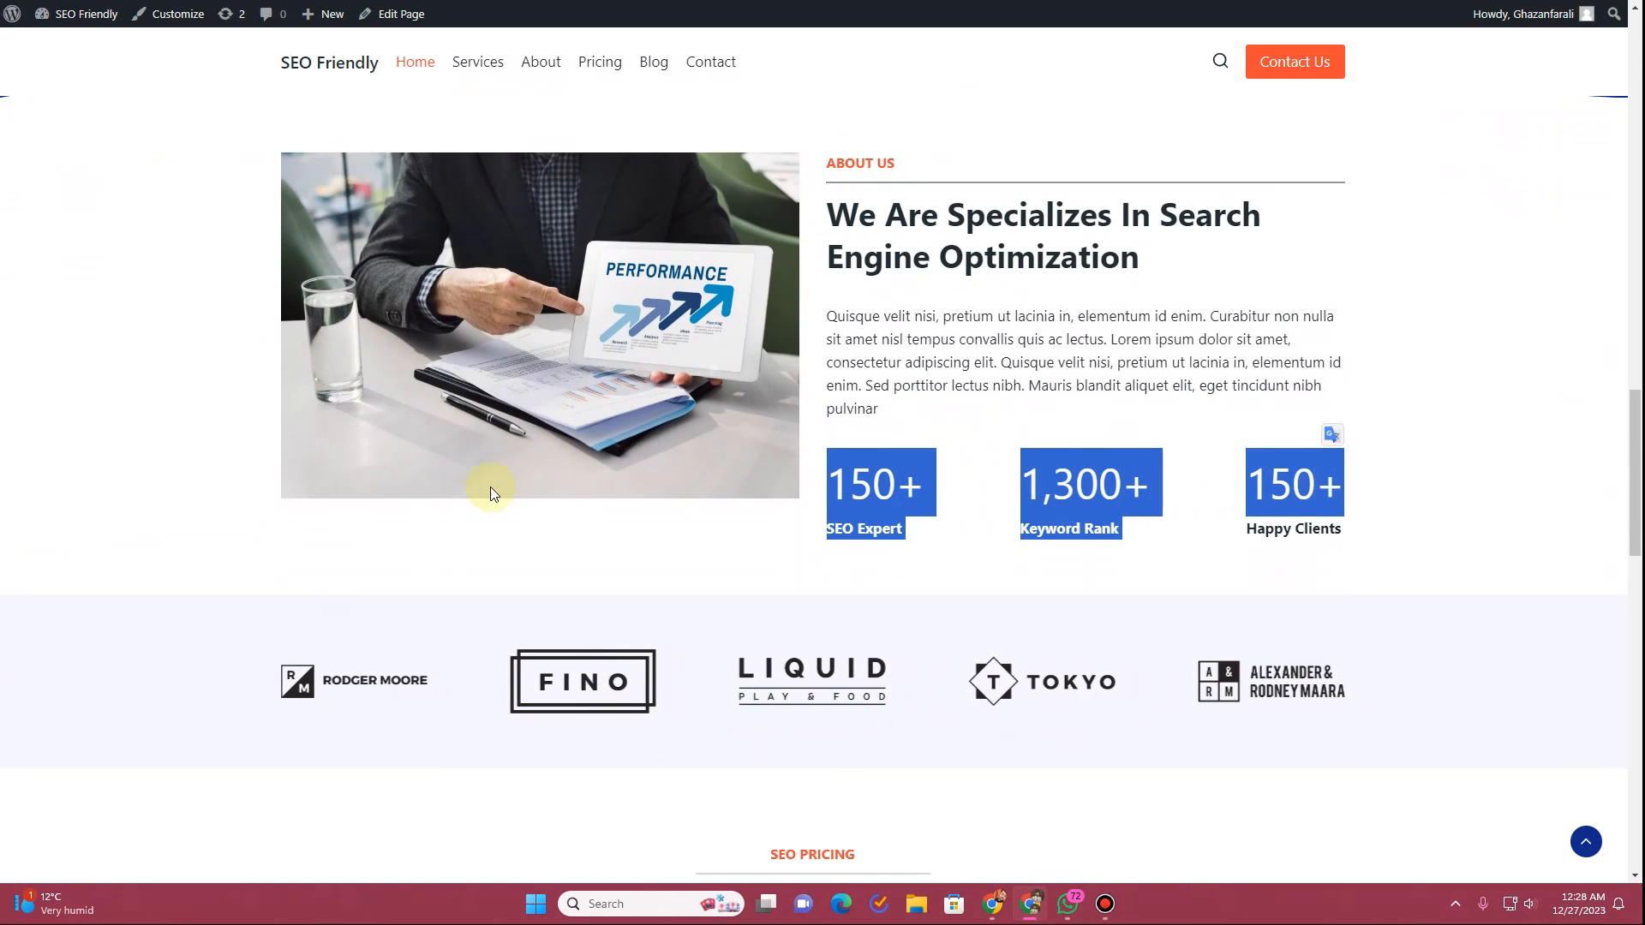
pyautogui.scroll(-4, 490, 487)
pyautogui.scroll(-2, 521, 398)
pyautogui.moveTo(672, 333); pyautogui.dragTo(1052, 452)
pyautogui.scroll(-5, 677, 465)
pyautogui.scroll(-4, 659, 482)
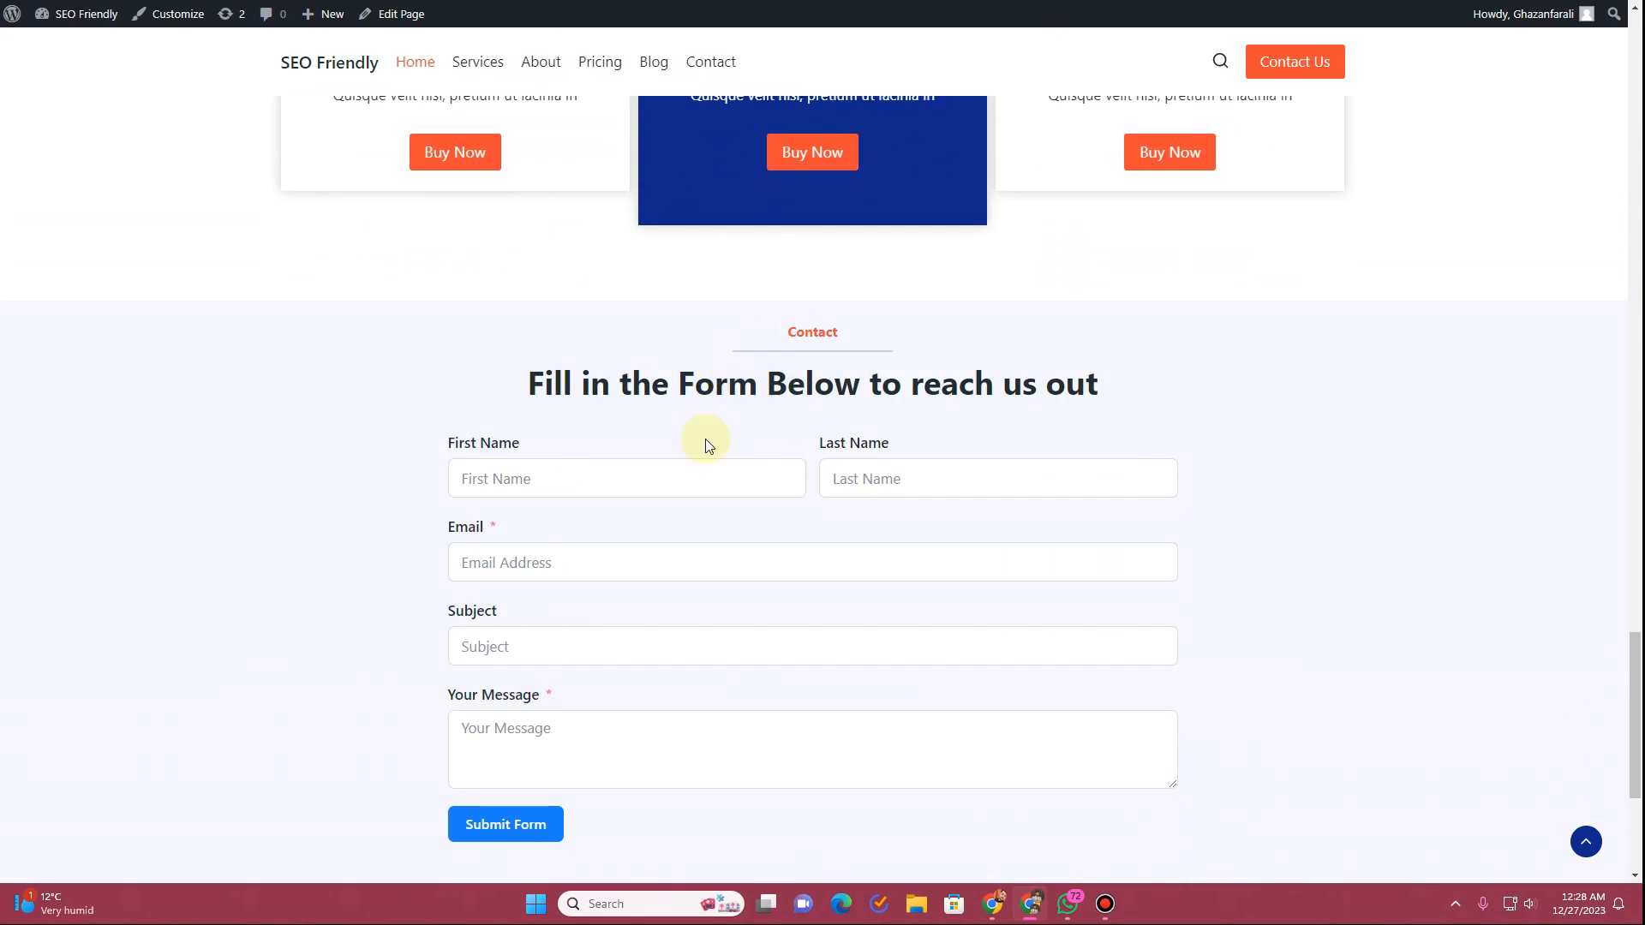
pyautogui.scroll(-4, 533, 485)
pyautogui.scroll(10, 531, 487)
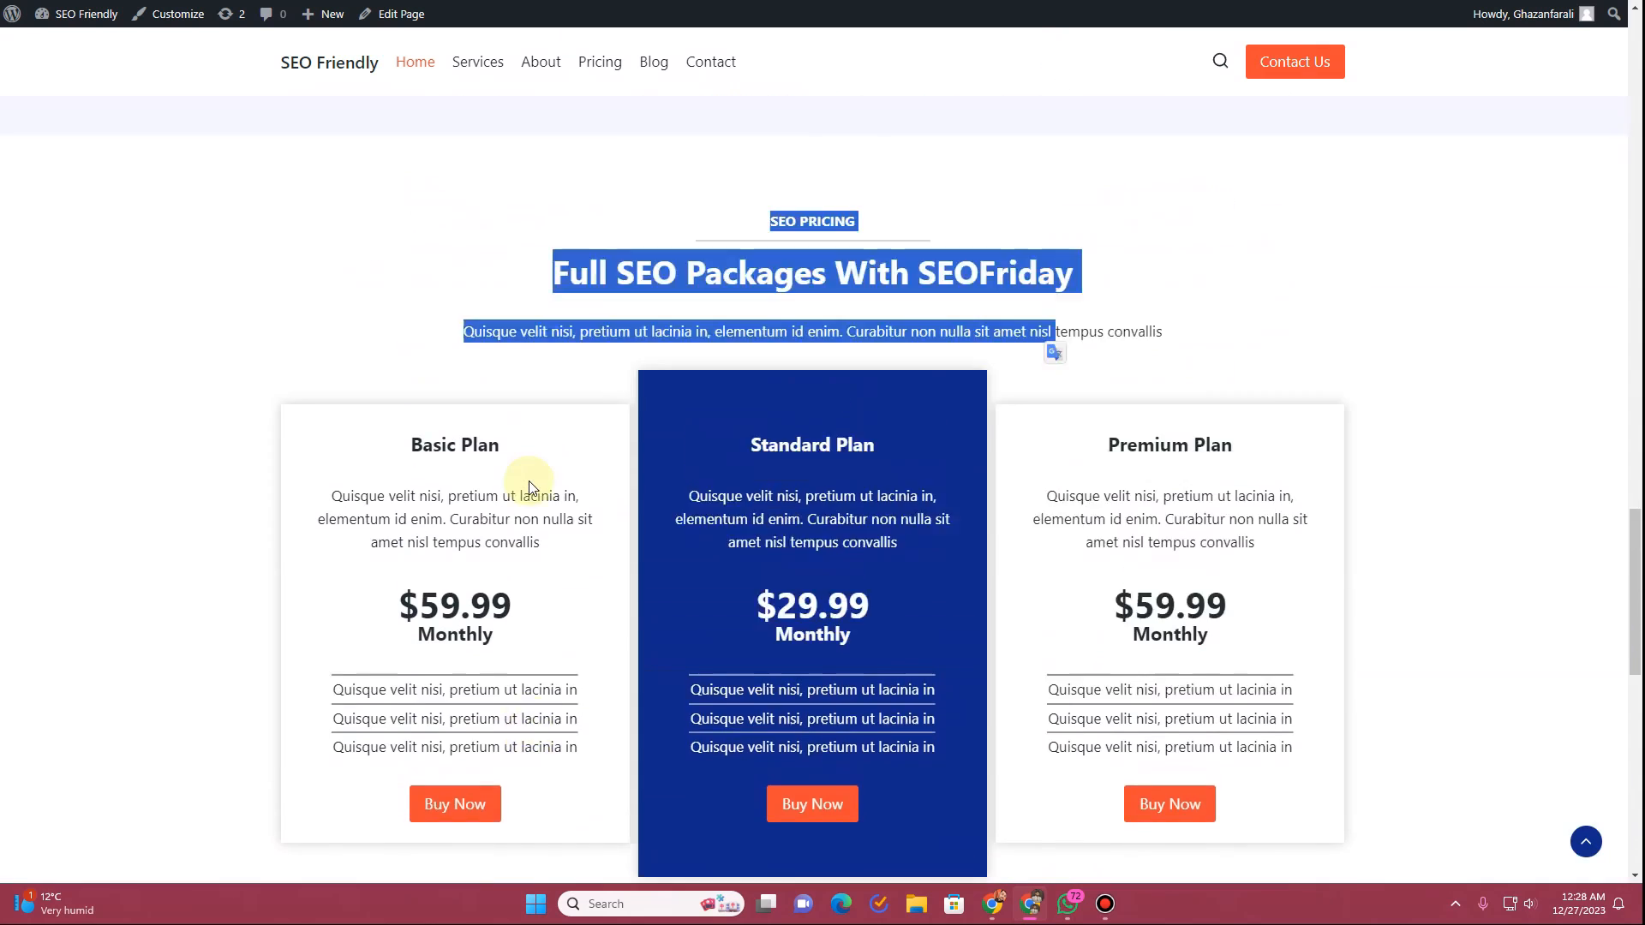
pyautogui.scroll(15, 531, 488)
pyautogui.scroll(3, 532, 489)
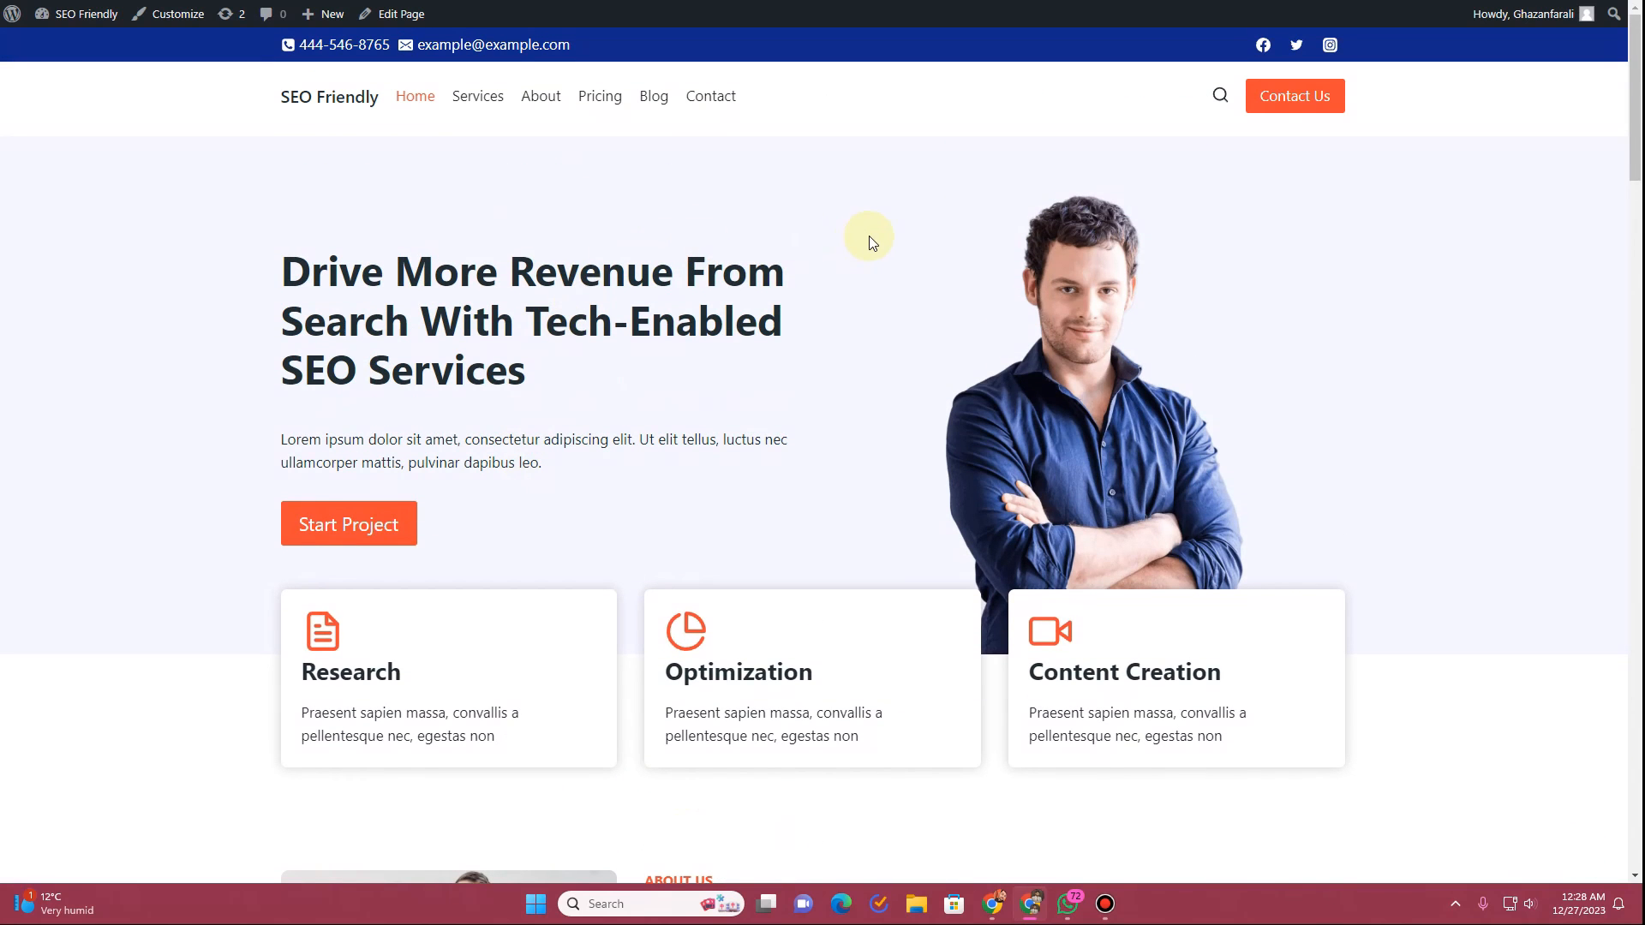
pyautogui.scroll(-2, 869, 236)
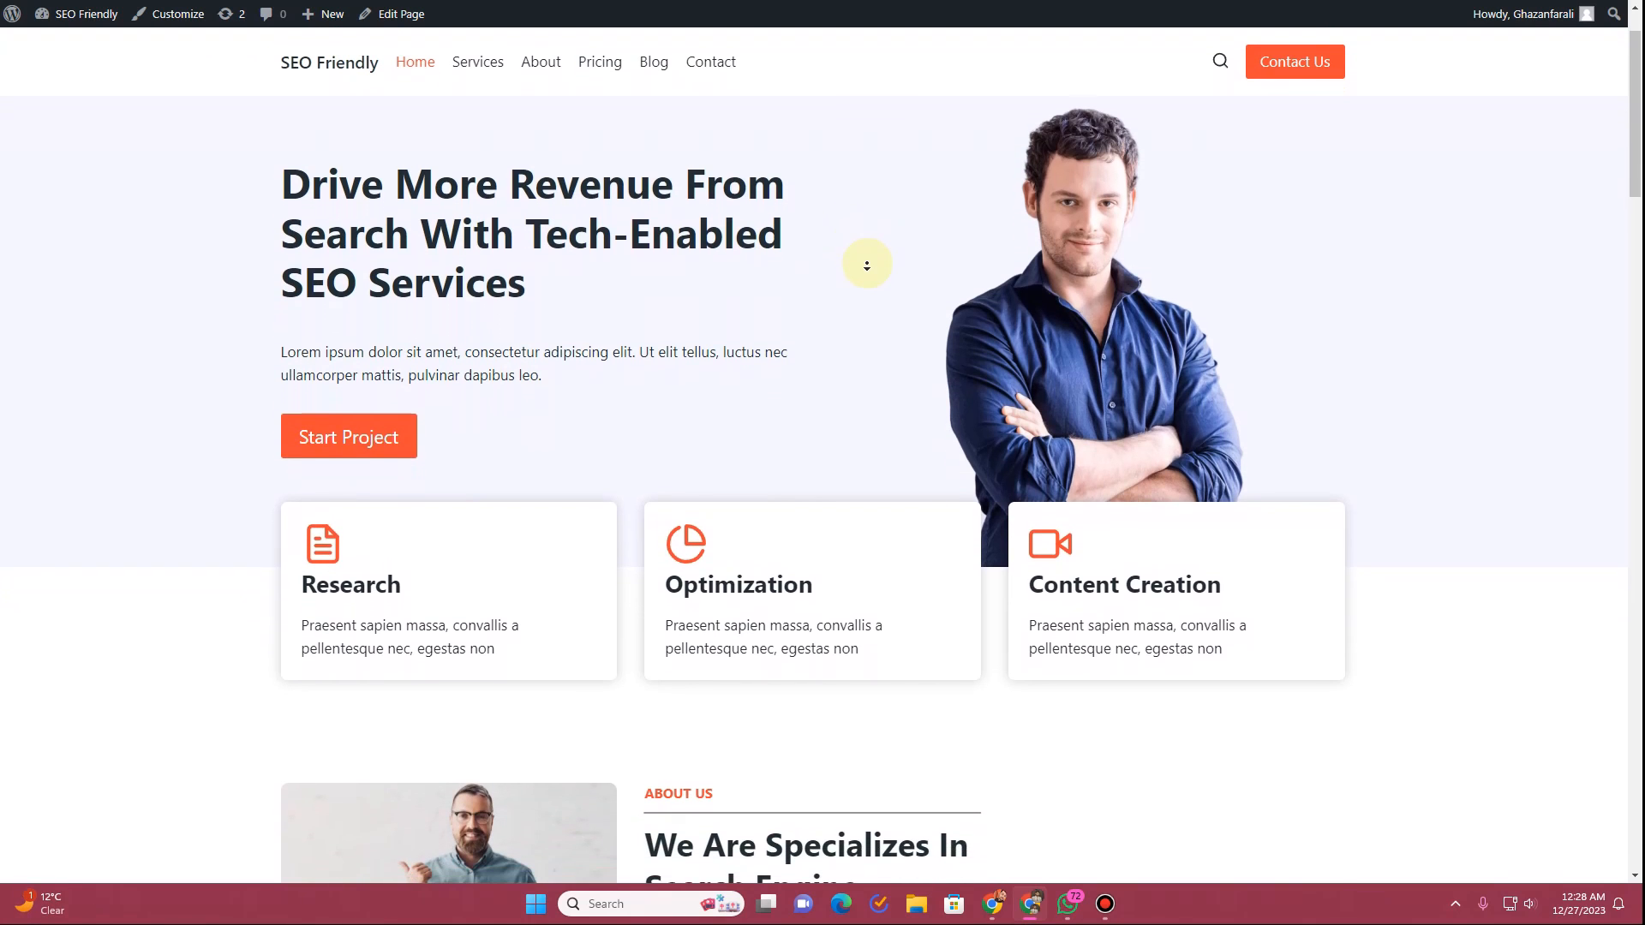
pyautogui.scroll(-3, 867, 265)
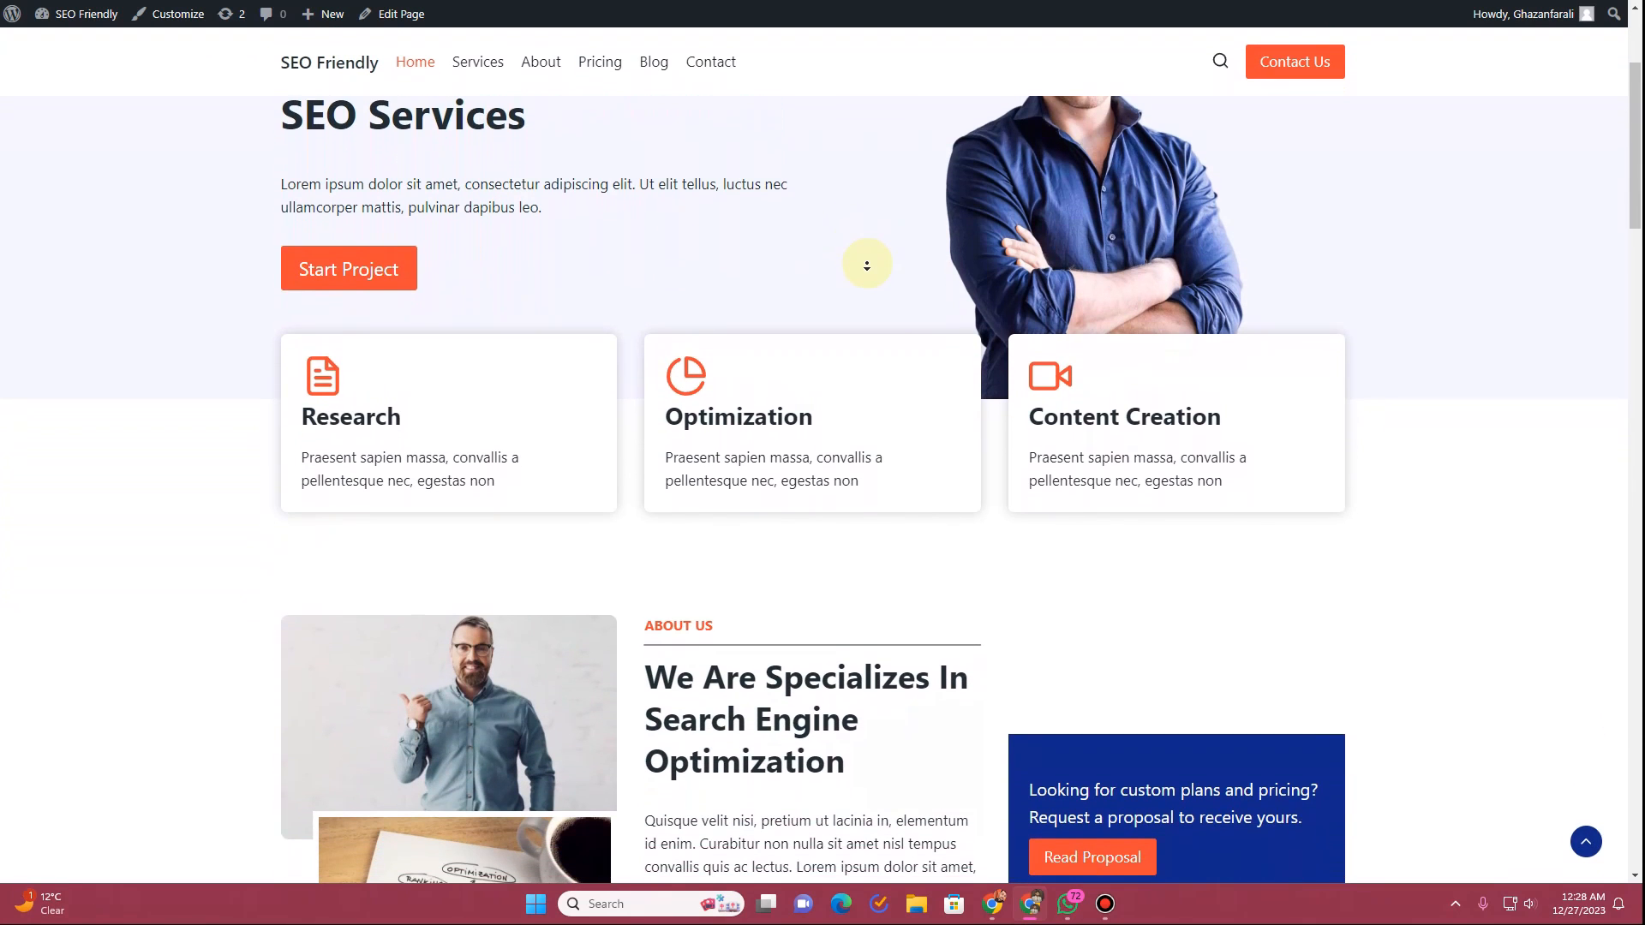
pyautogui.scroll(4, 320, 275)
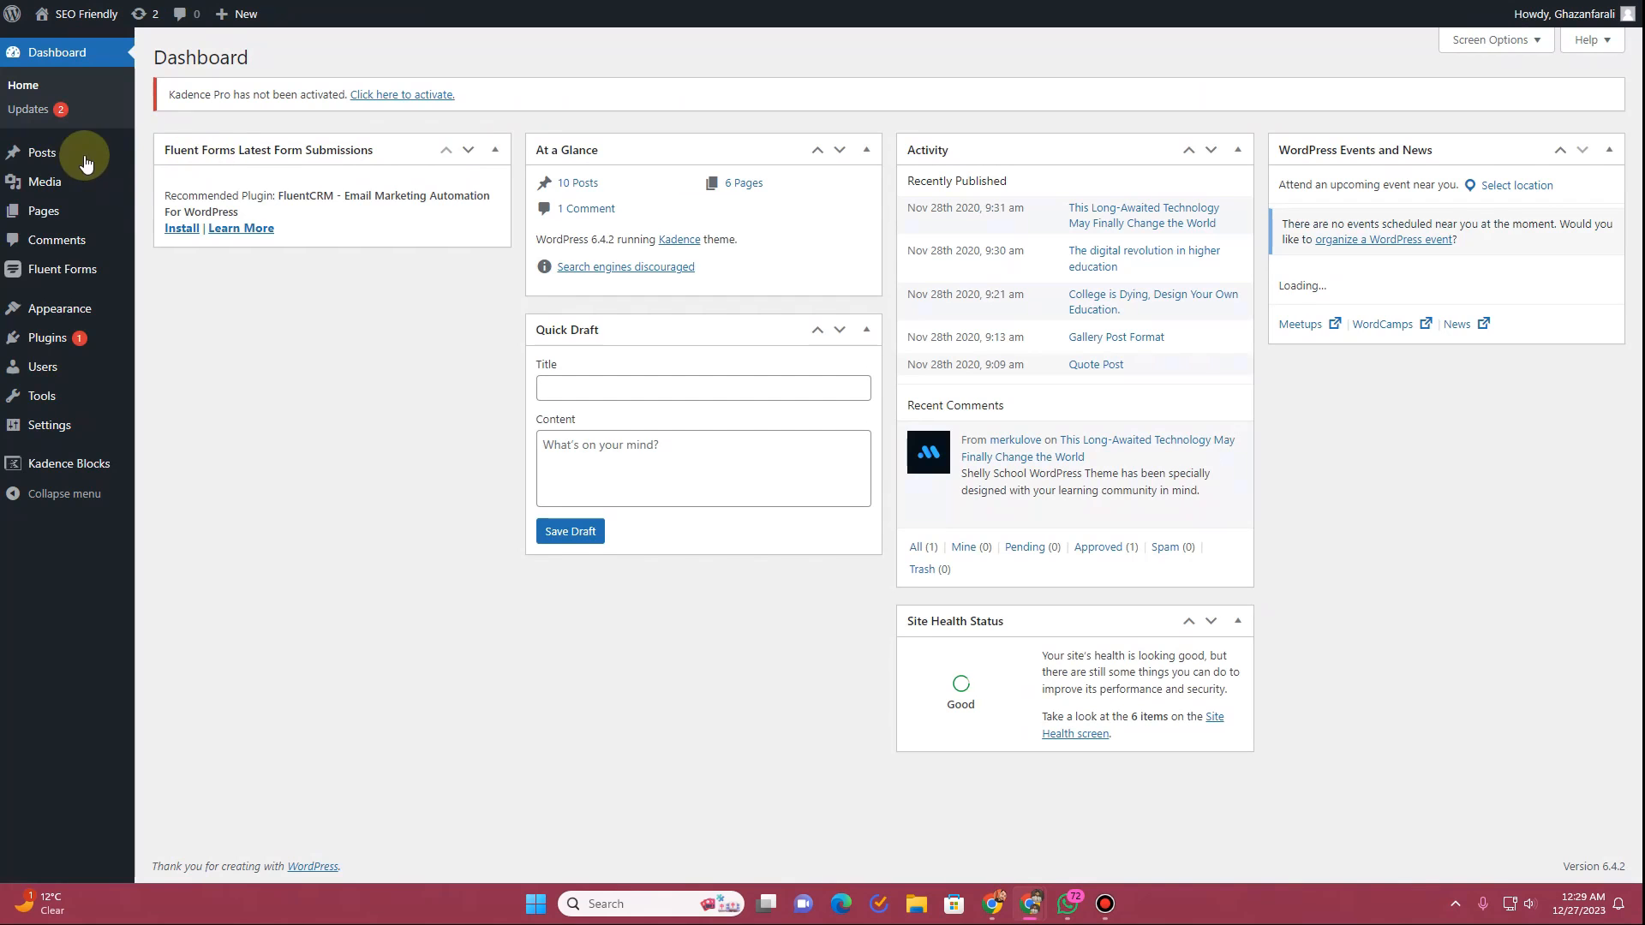
# Step: Open the site's front page in a new tab from the WordPress pages list and review its sections down to the contact form
pyautogui.click(62, 220)
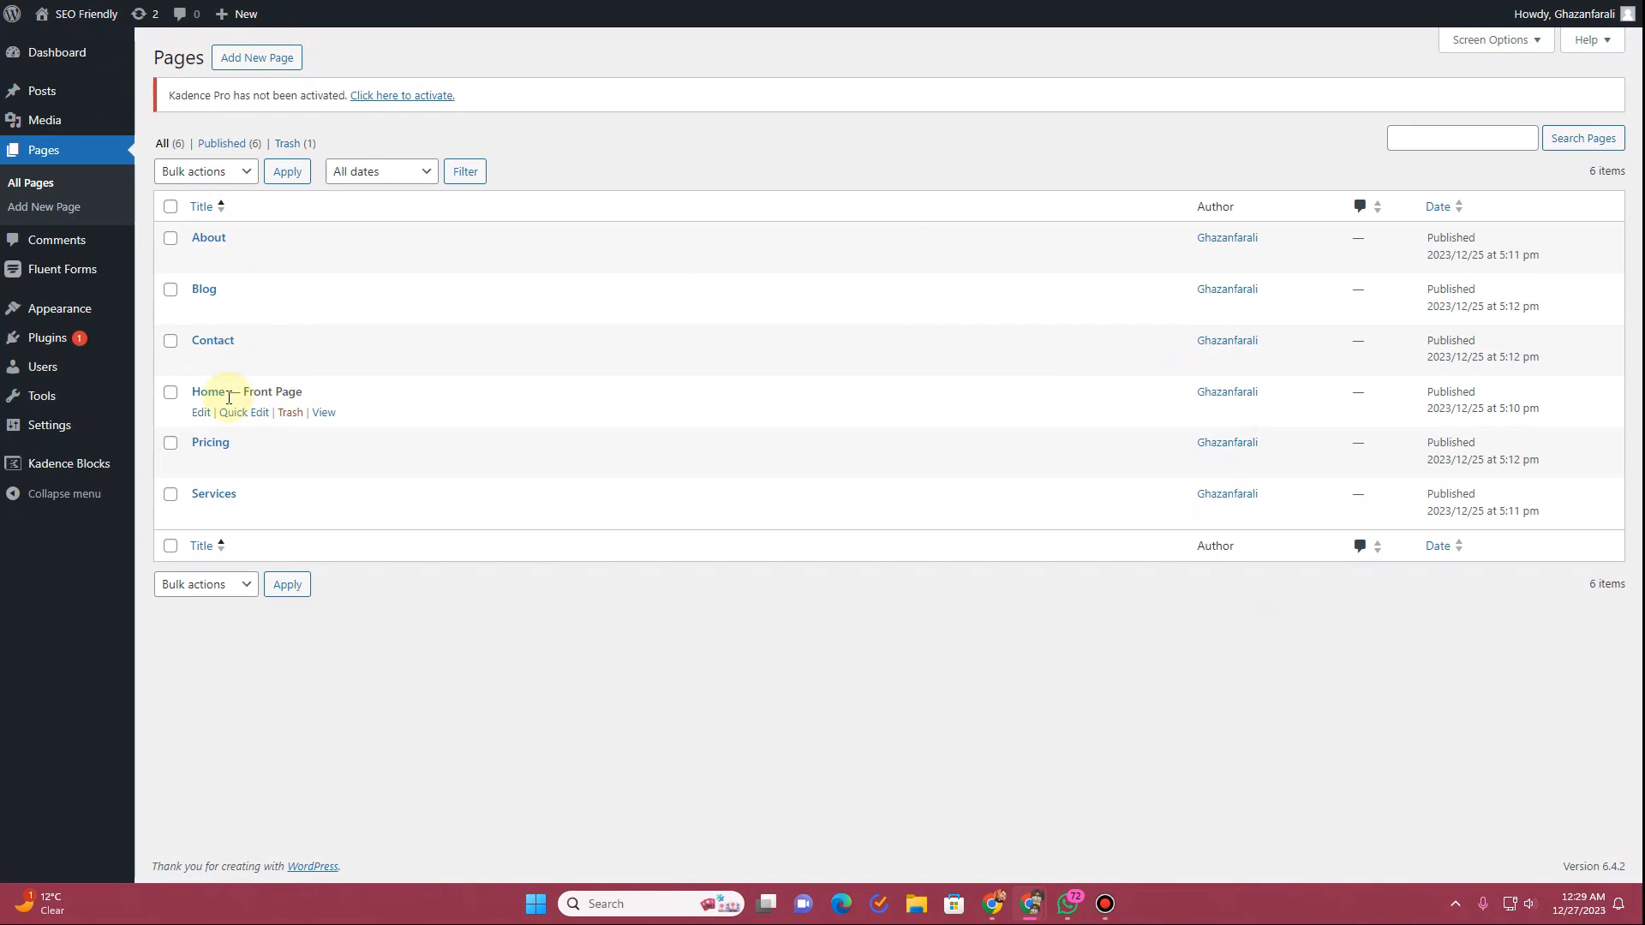
pyautogui.rightClick(322, 413)
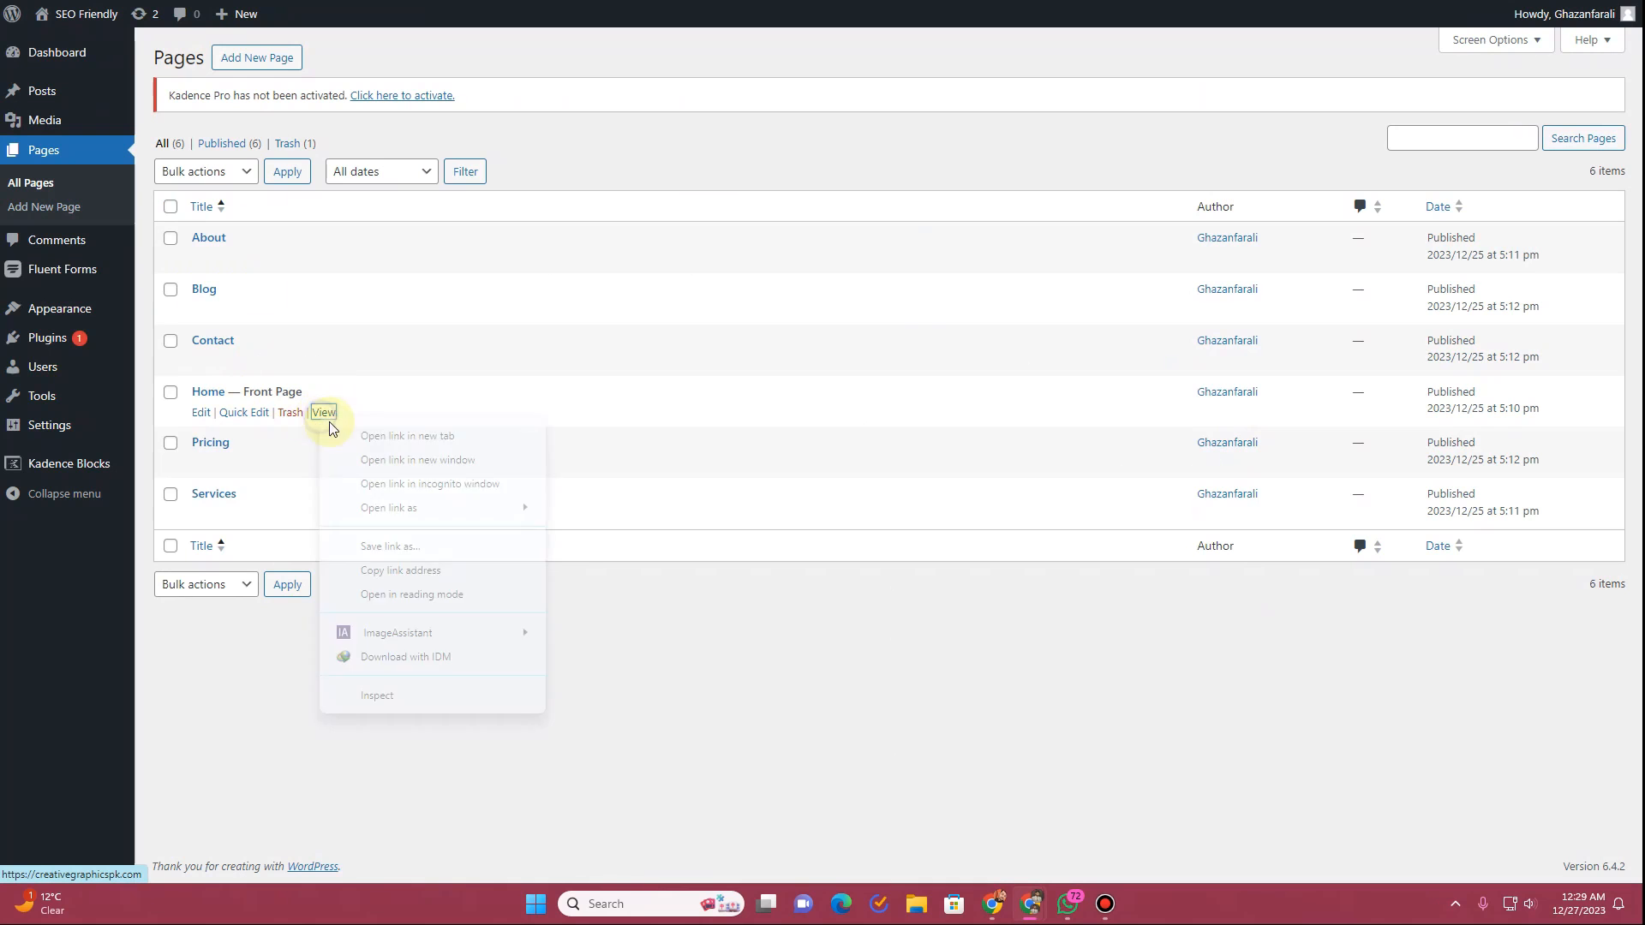
pyautogui.click(349, 430)
pyautogui.hotkey('ctrl', 'Tab')
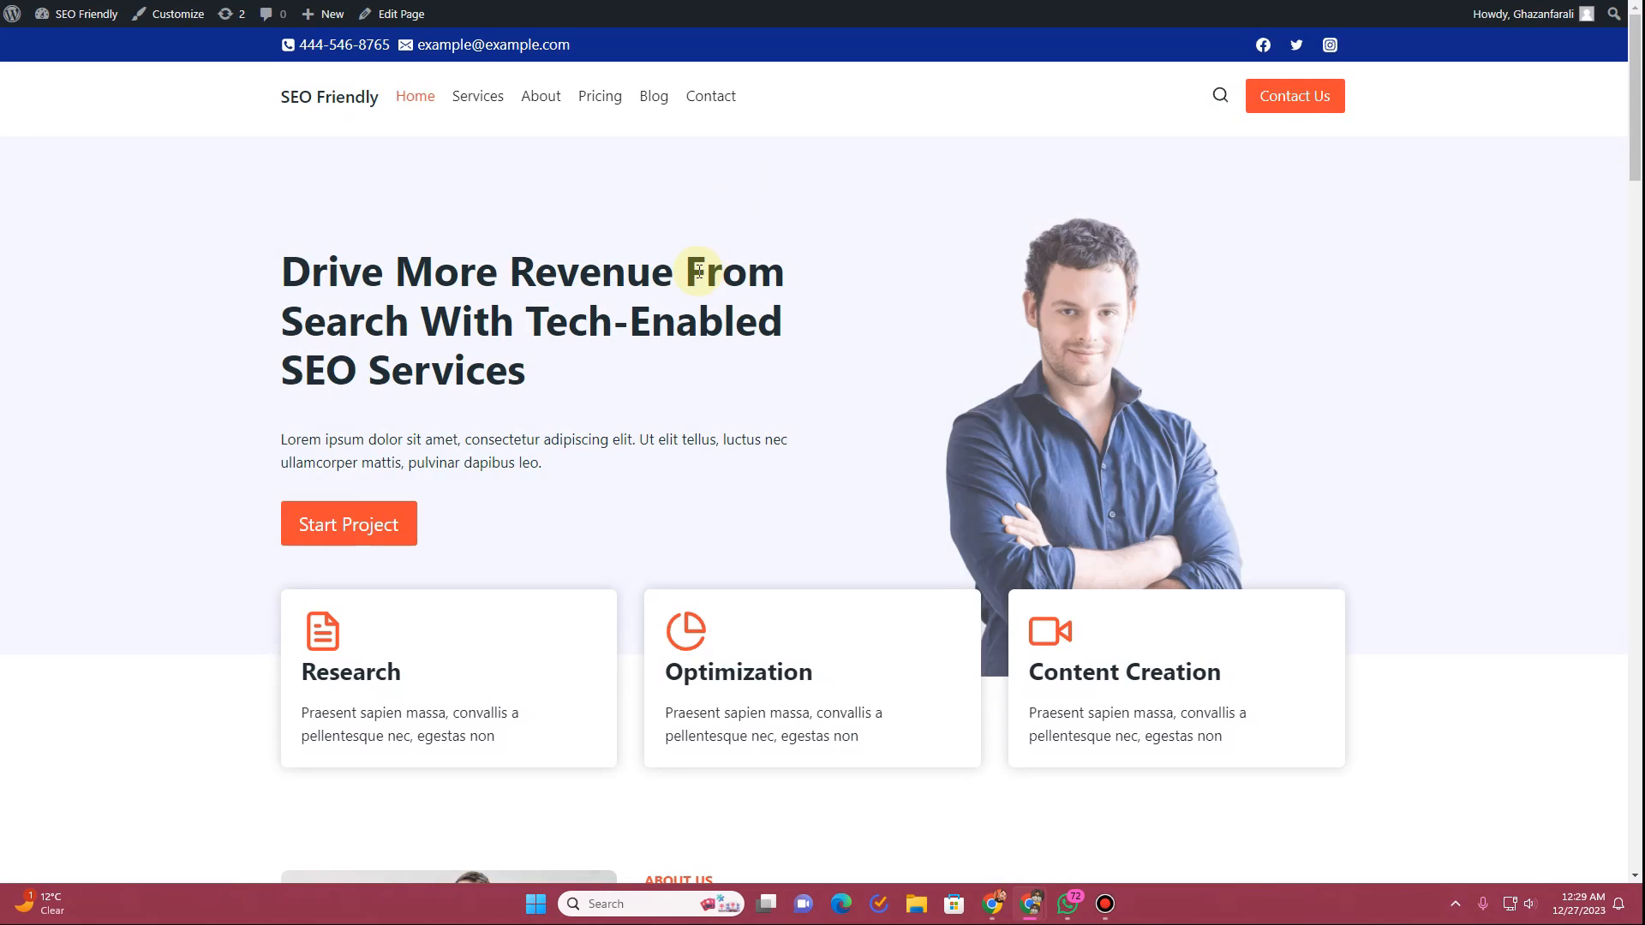
pyautogui.scroll(-5, 686, 279)
pyautogui.scroll(-6, 697, 293)
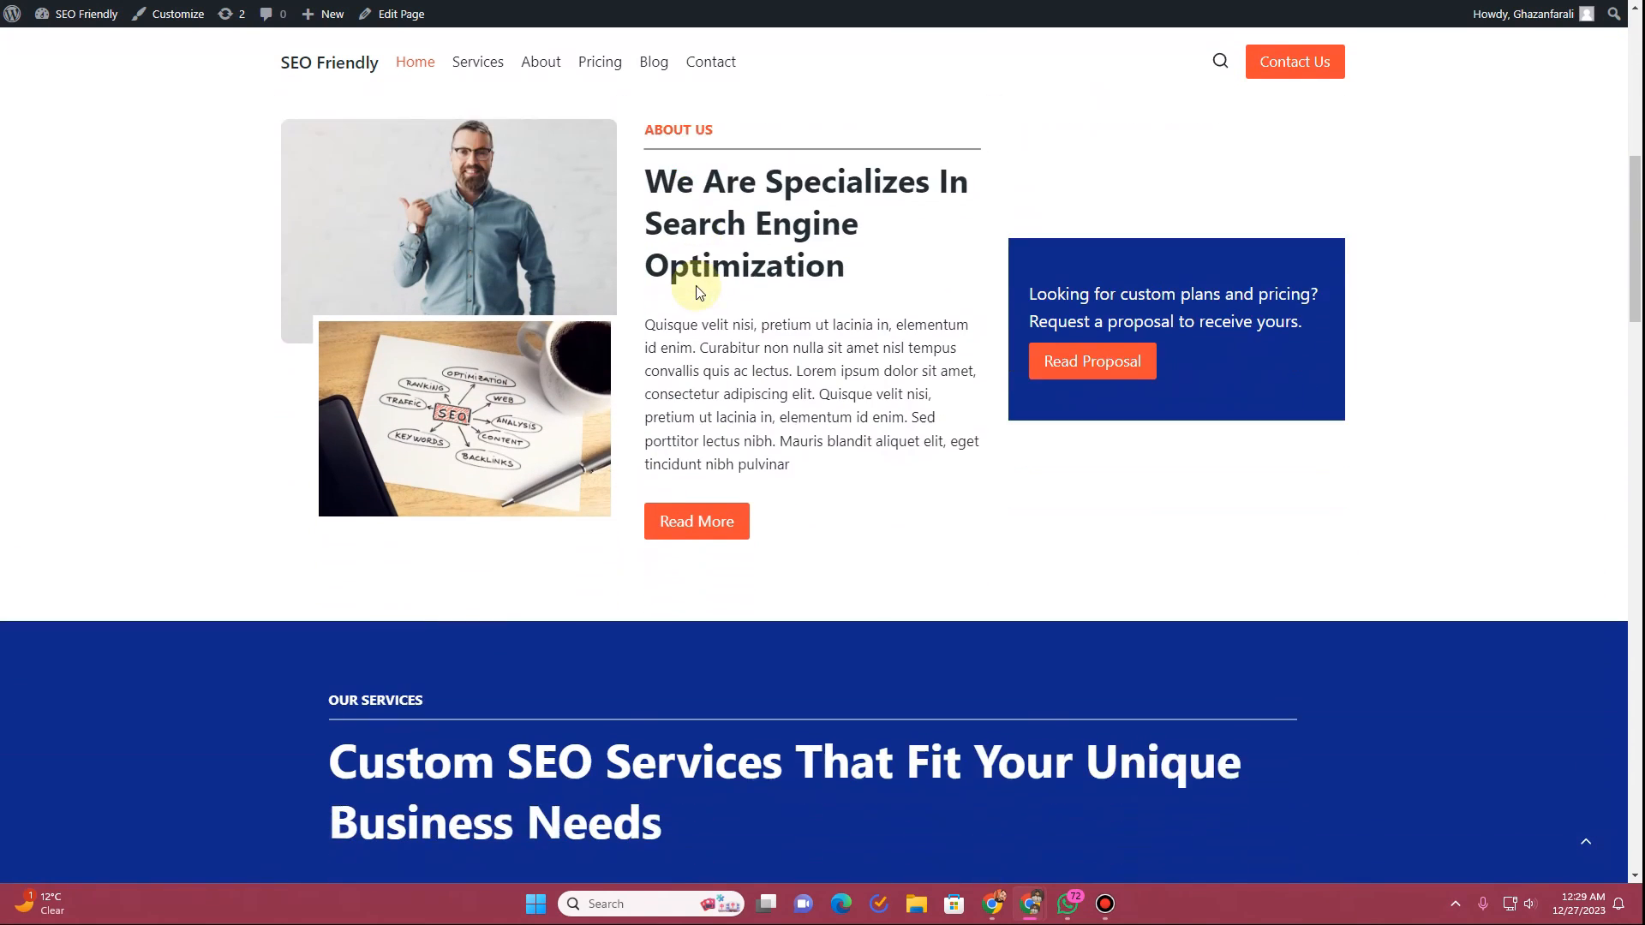
pyautogui.scroll(-10, 696, 297)
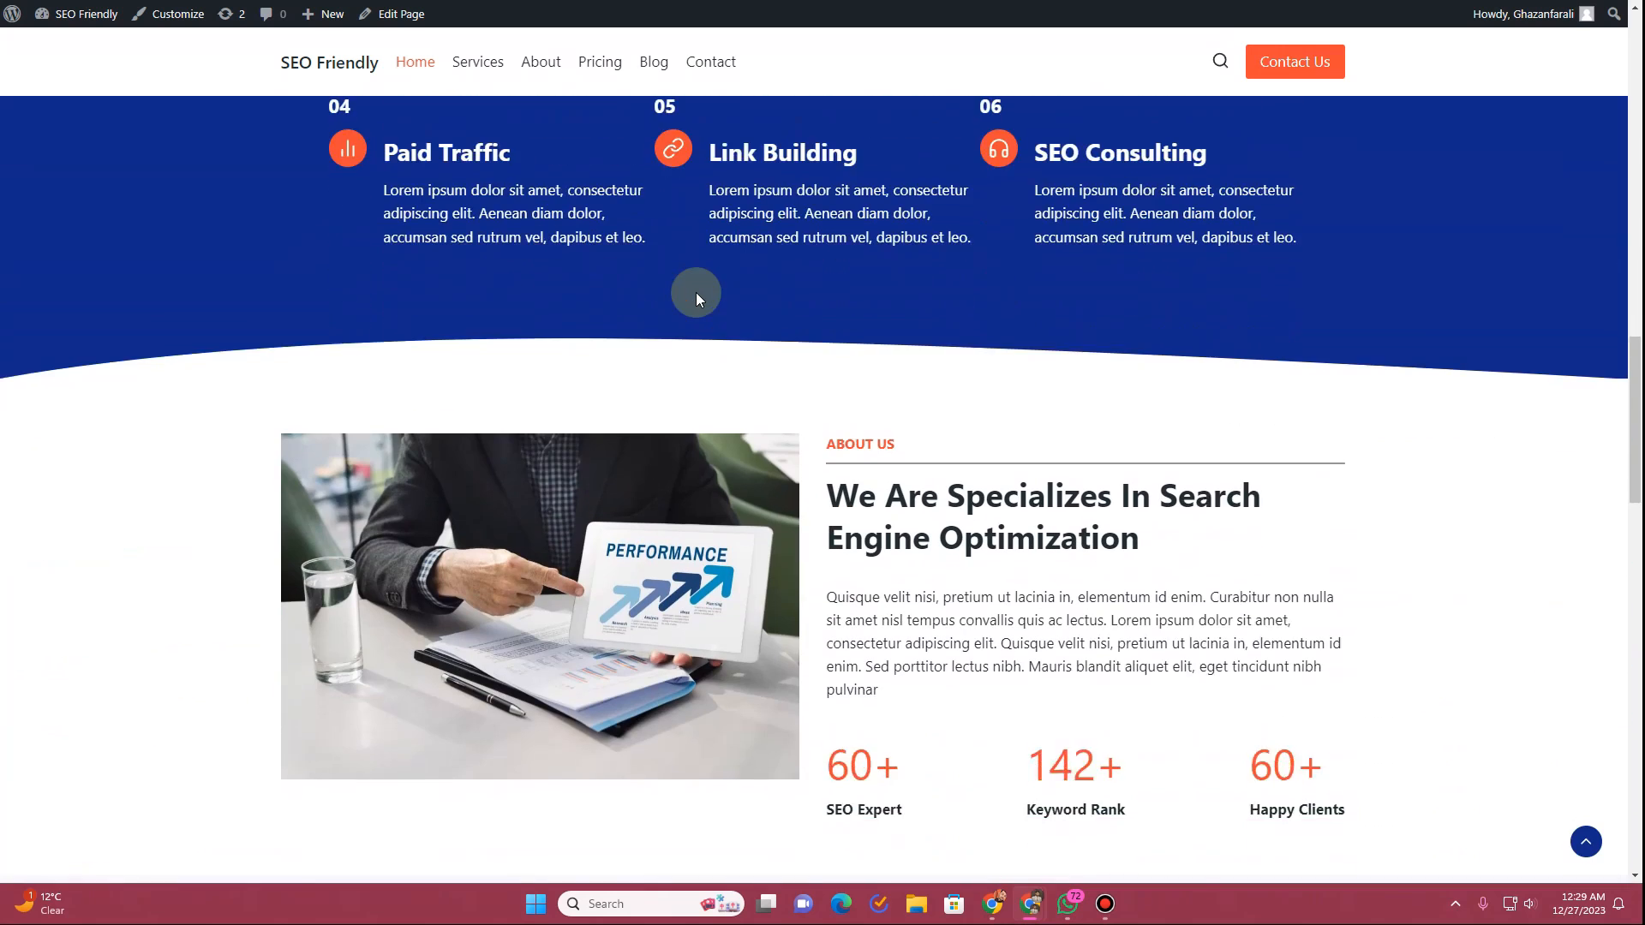
pyautogui.scroll(-9, 756, 325)
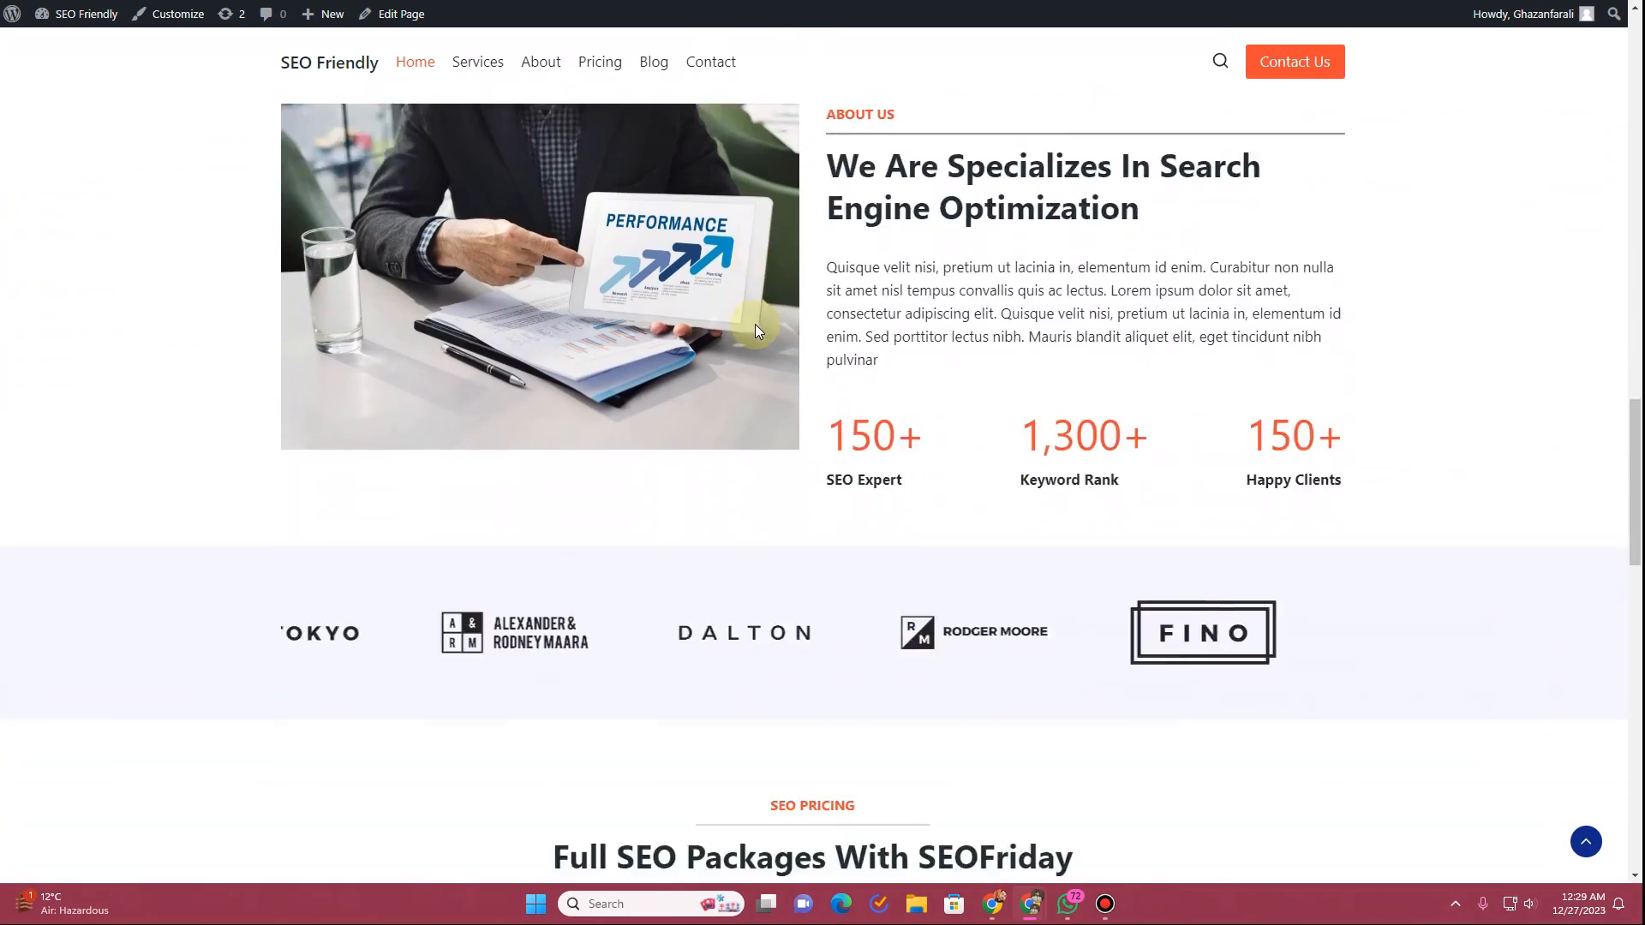
pyautogui.scroll(-4, 754, 325)
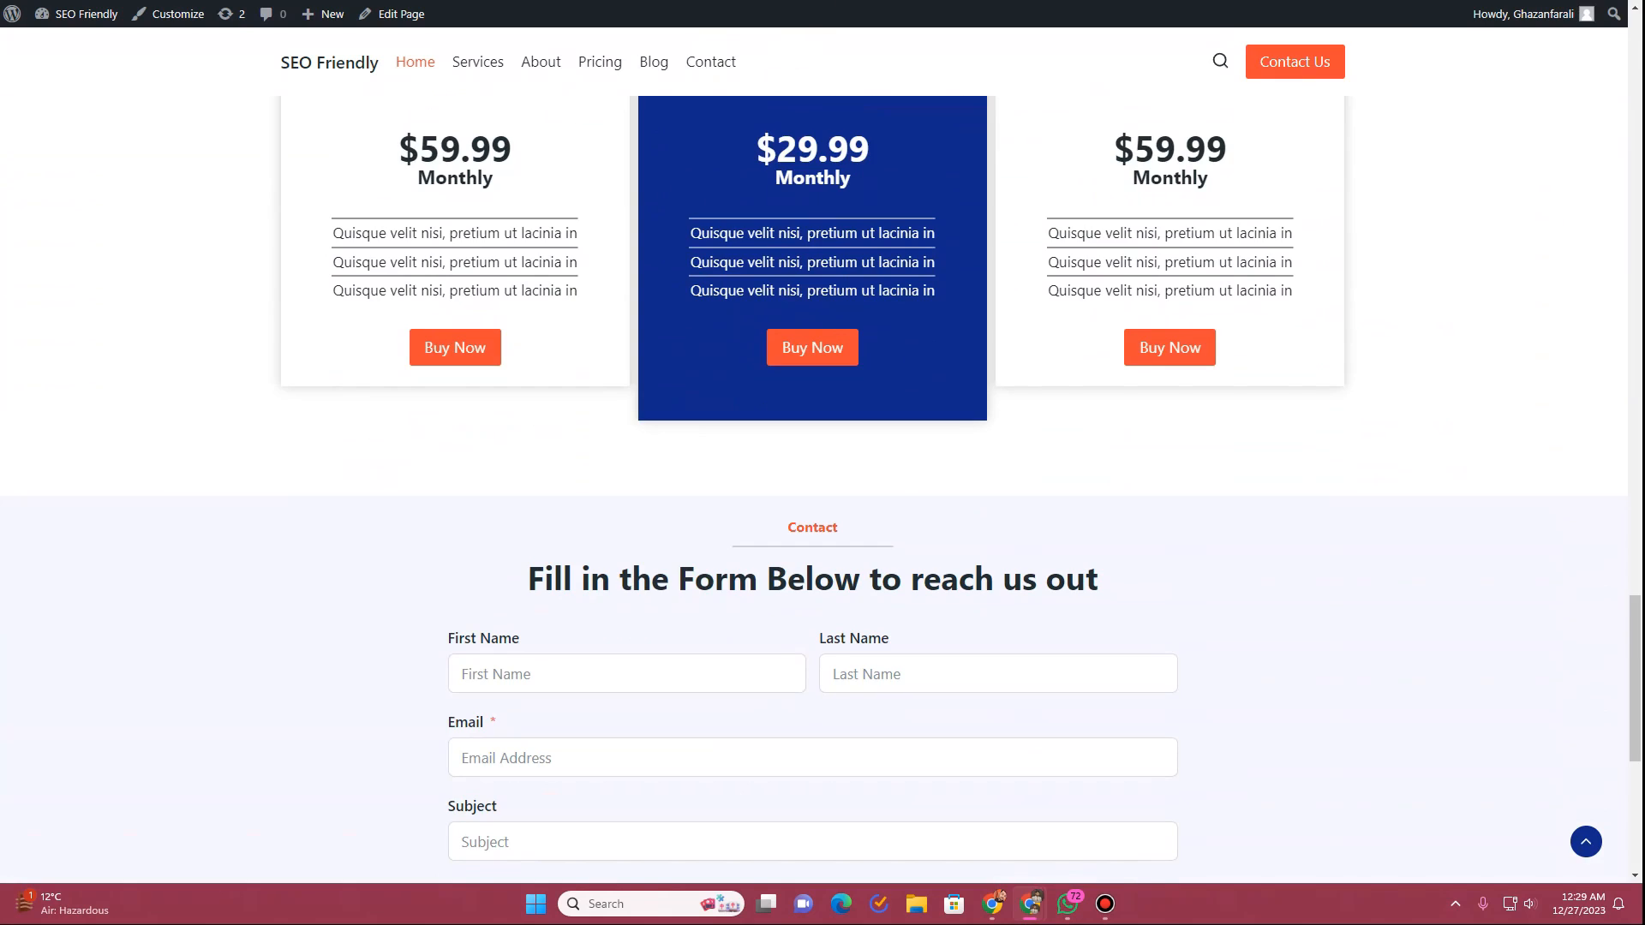
# Step: Return to the pages list and create a new page titled "home New"
pyautogui.hotkey('alt', 'Left')
pyautogui.click(265, 60)
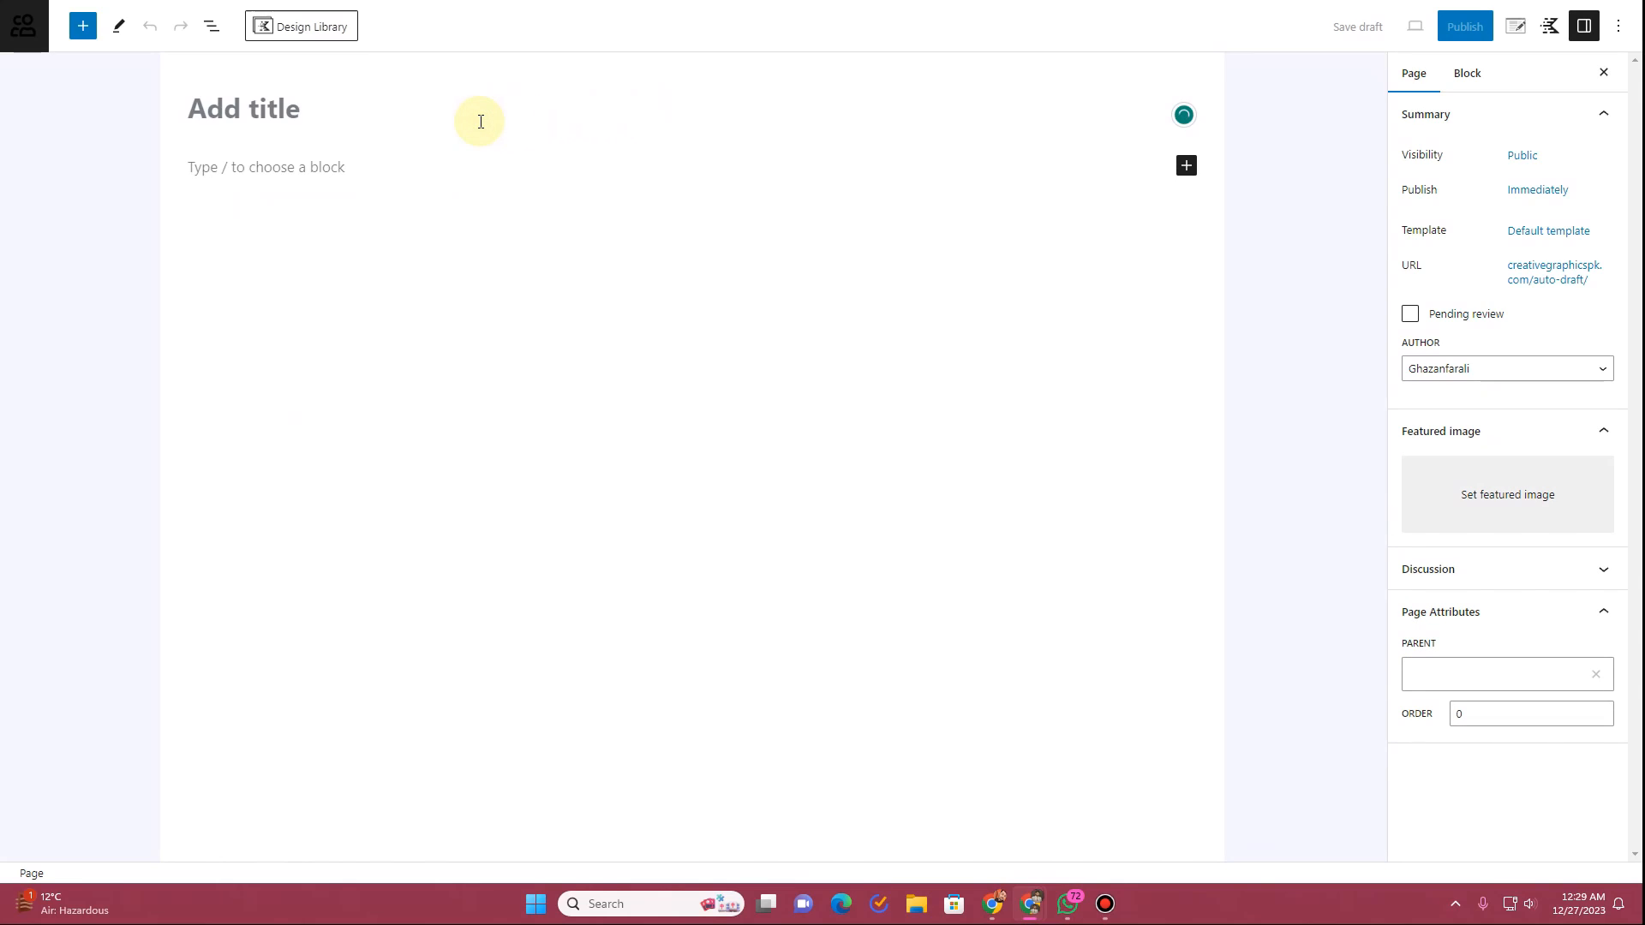
pyautogui.write('home New')
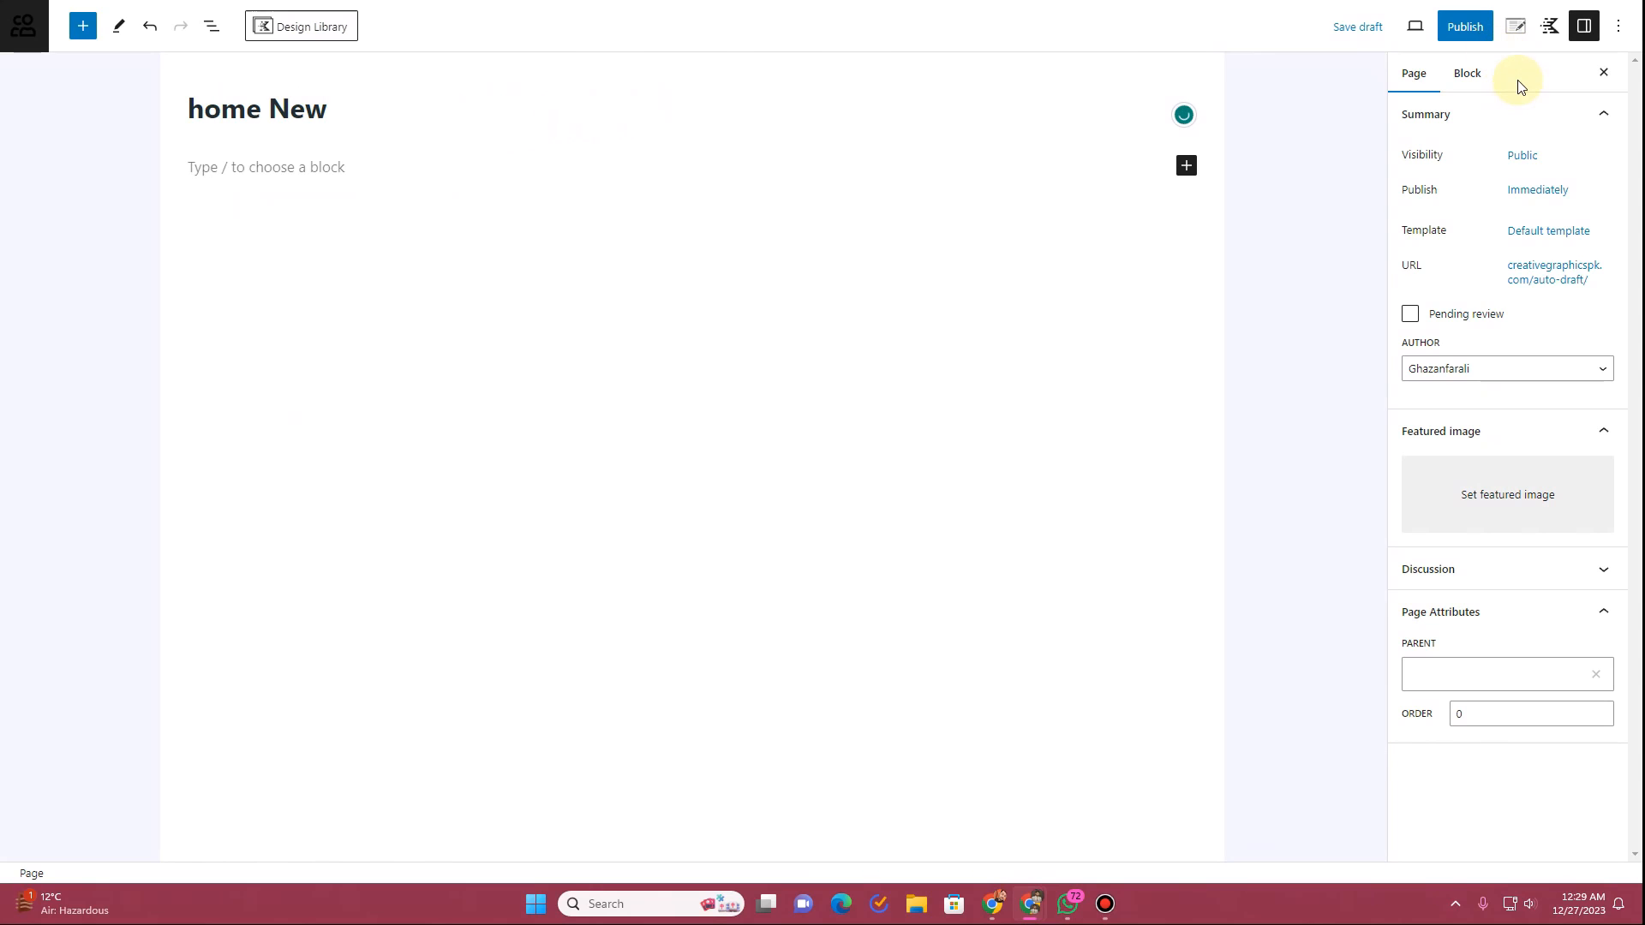
# Step: In the page settings, disable the page title, choose the Fullwidth layout and disable content vertical padding
pyautogui.click(1519, 32)
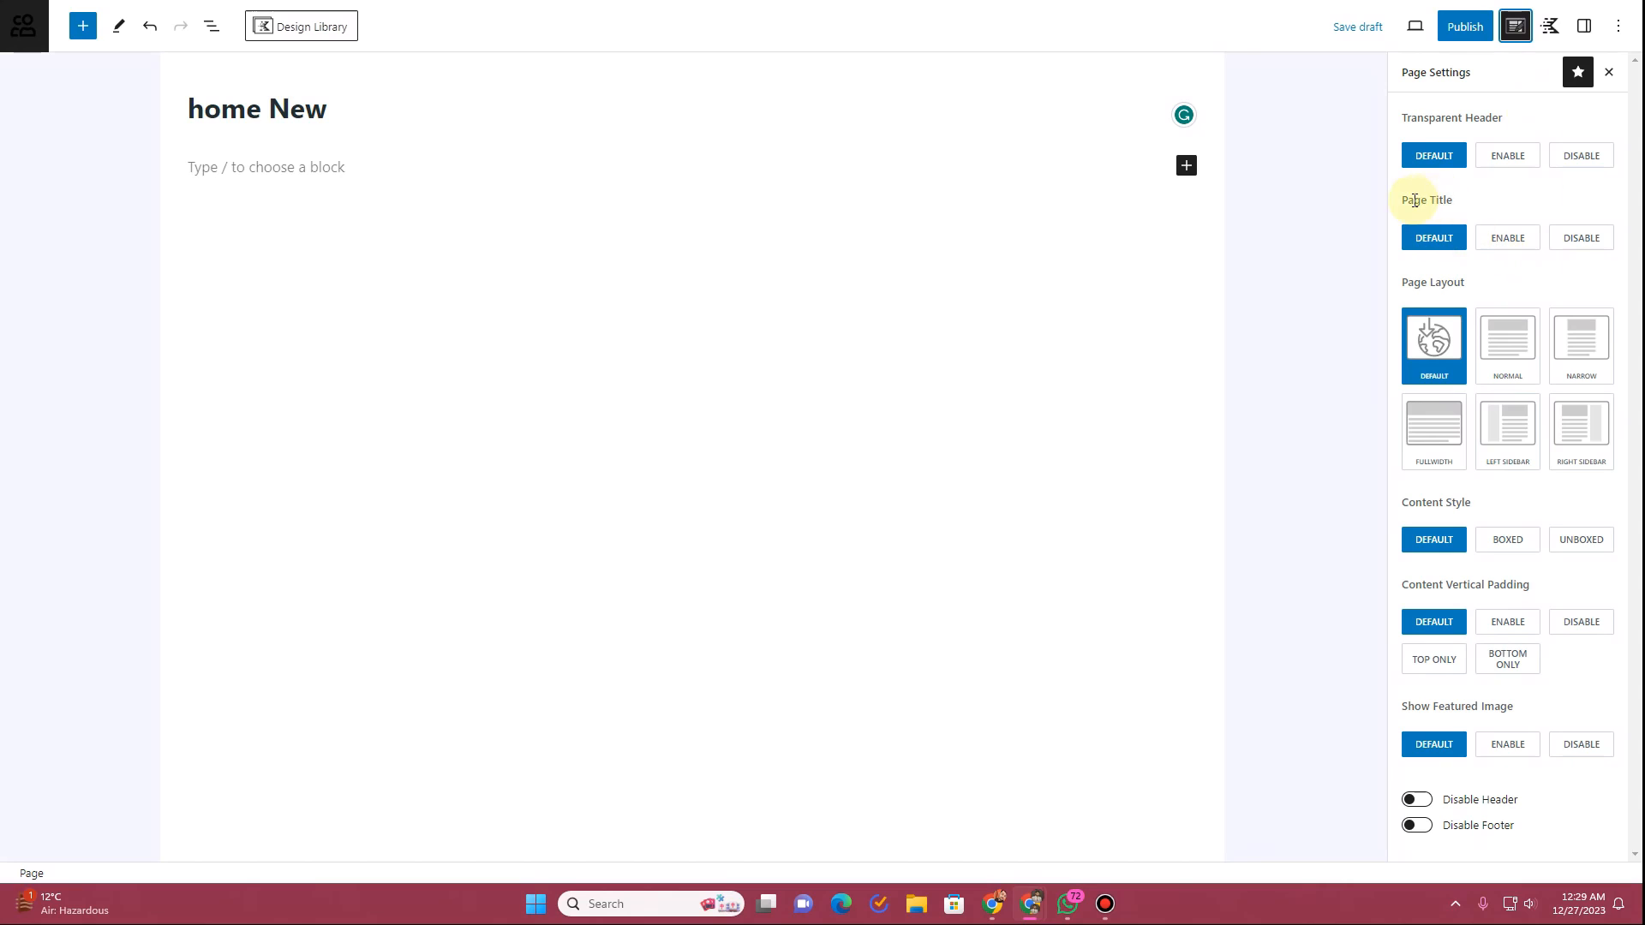
pyautogui.click(1590, 247)
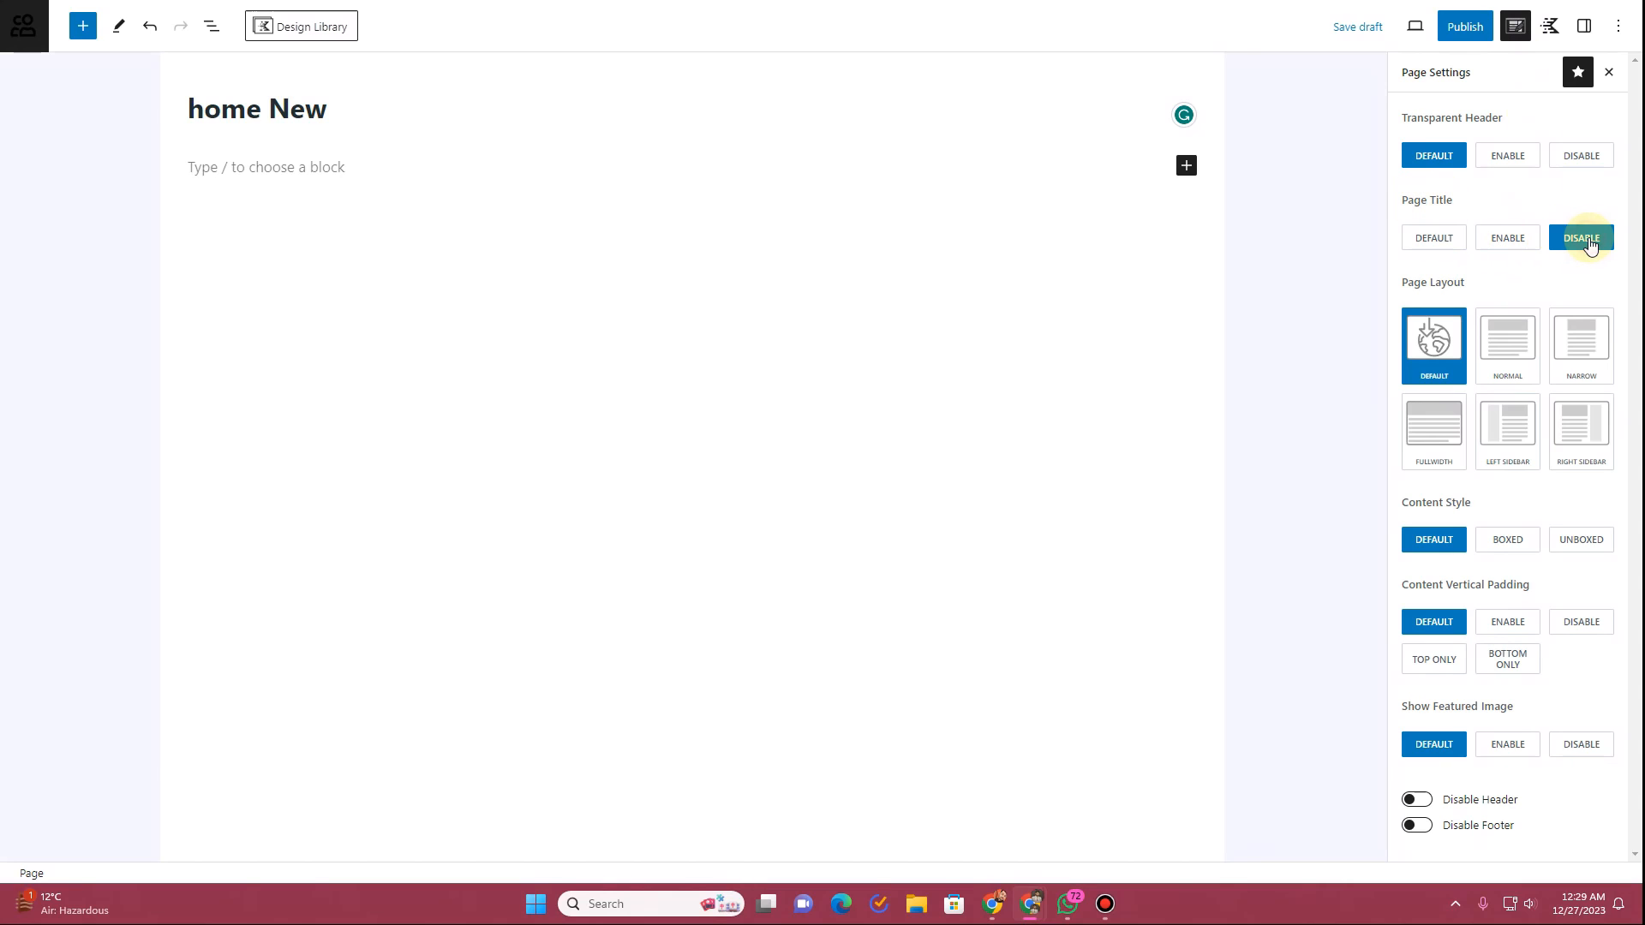
pyautogui.click(1436, 451)
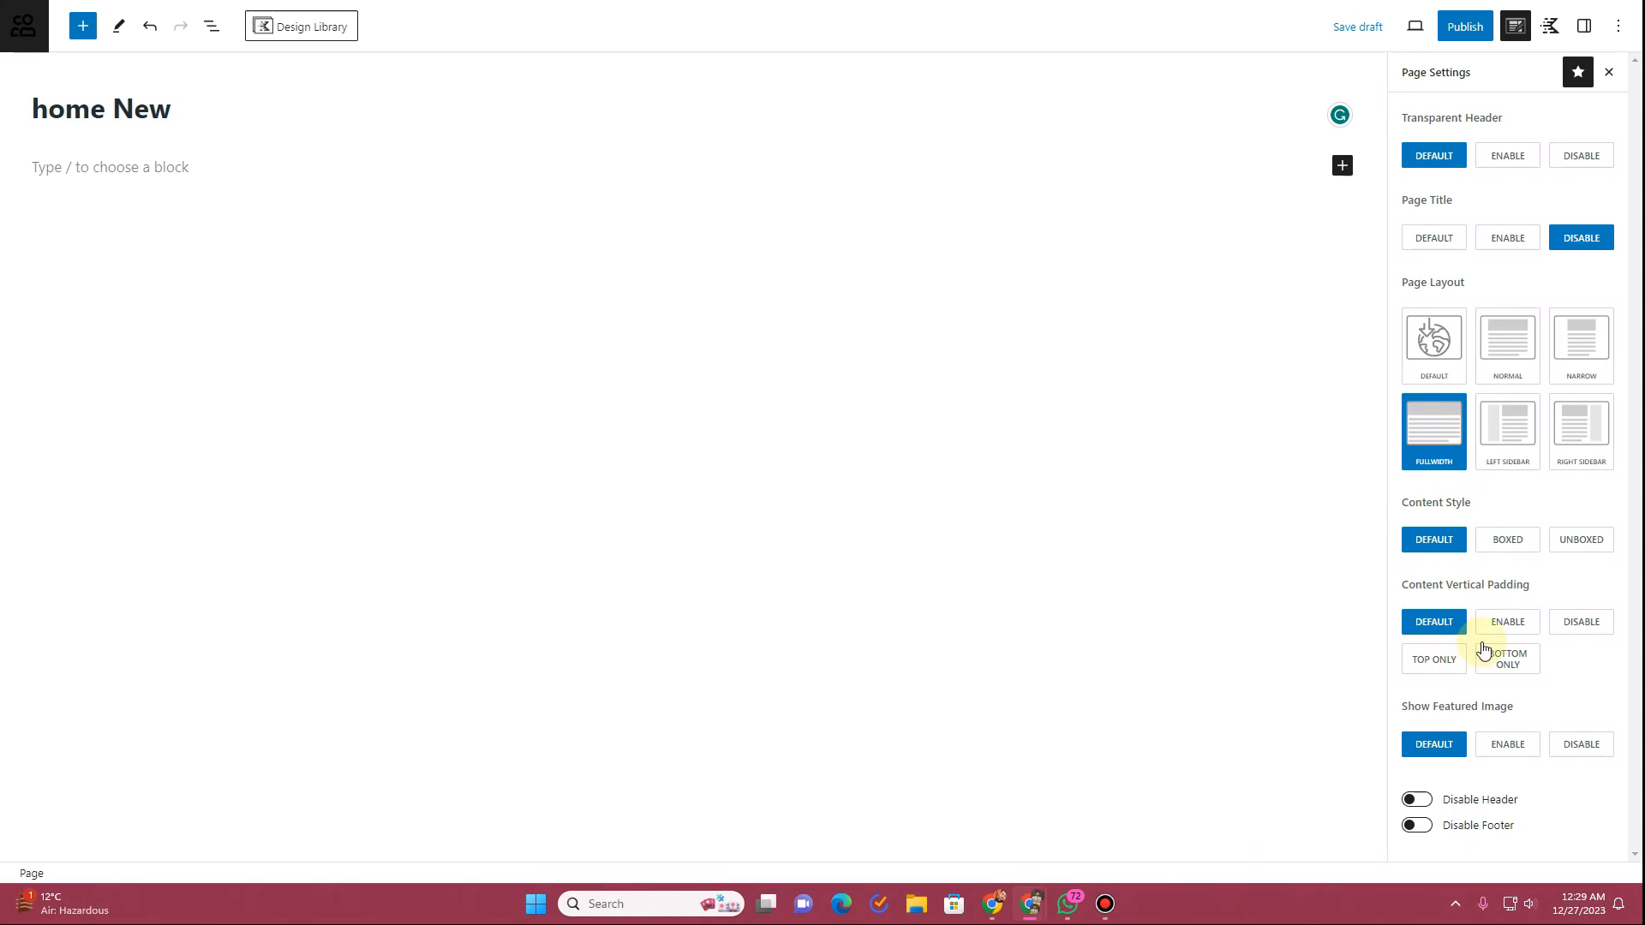
pyautogui.click(1575, 623)
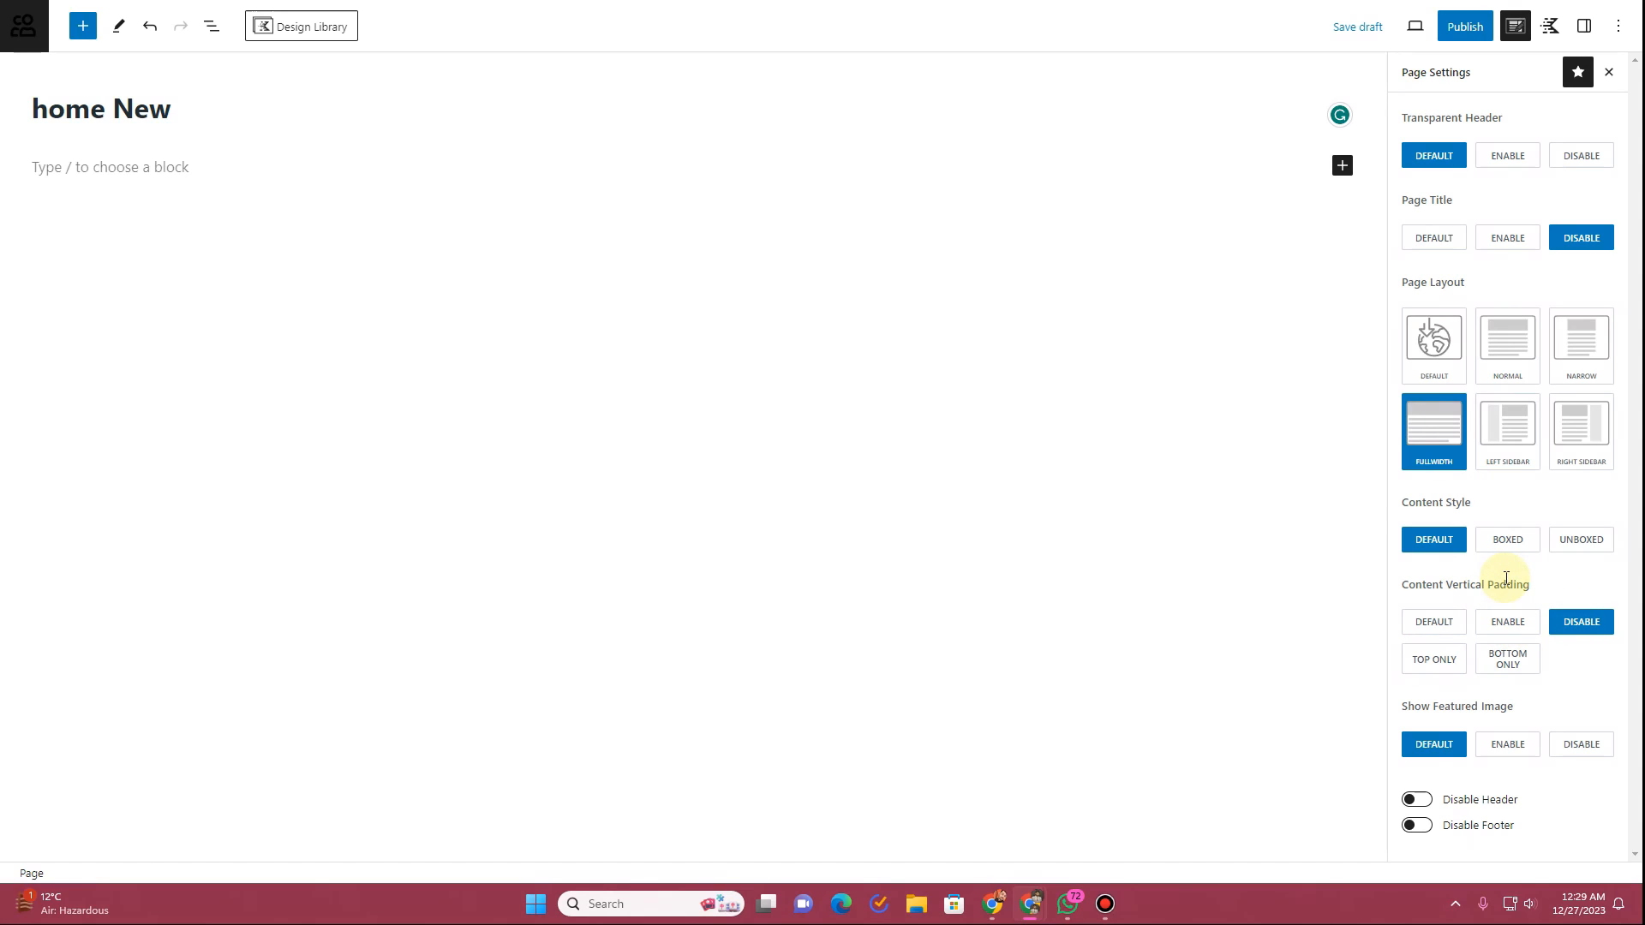
pyautogui.click(1516, 26)
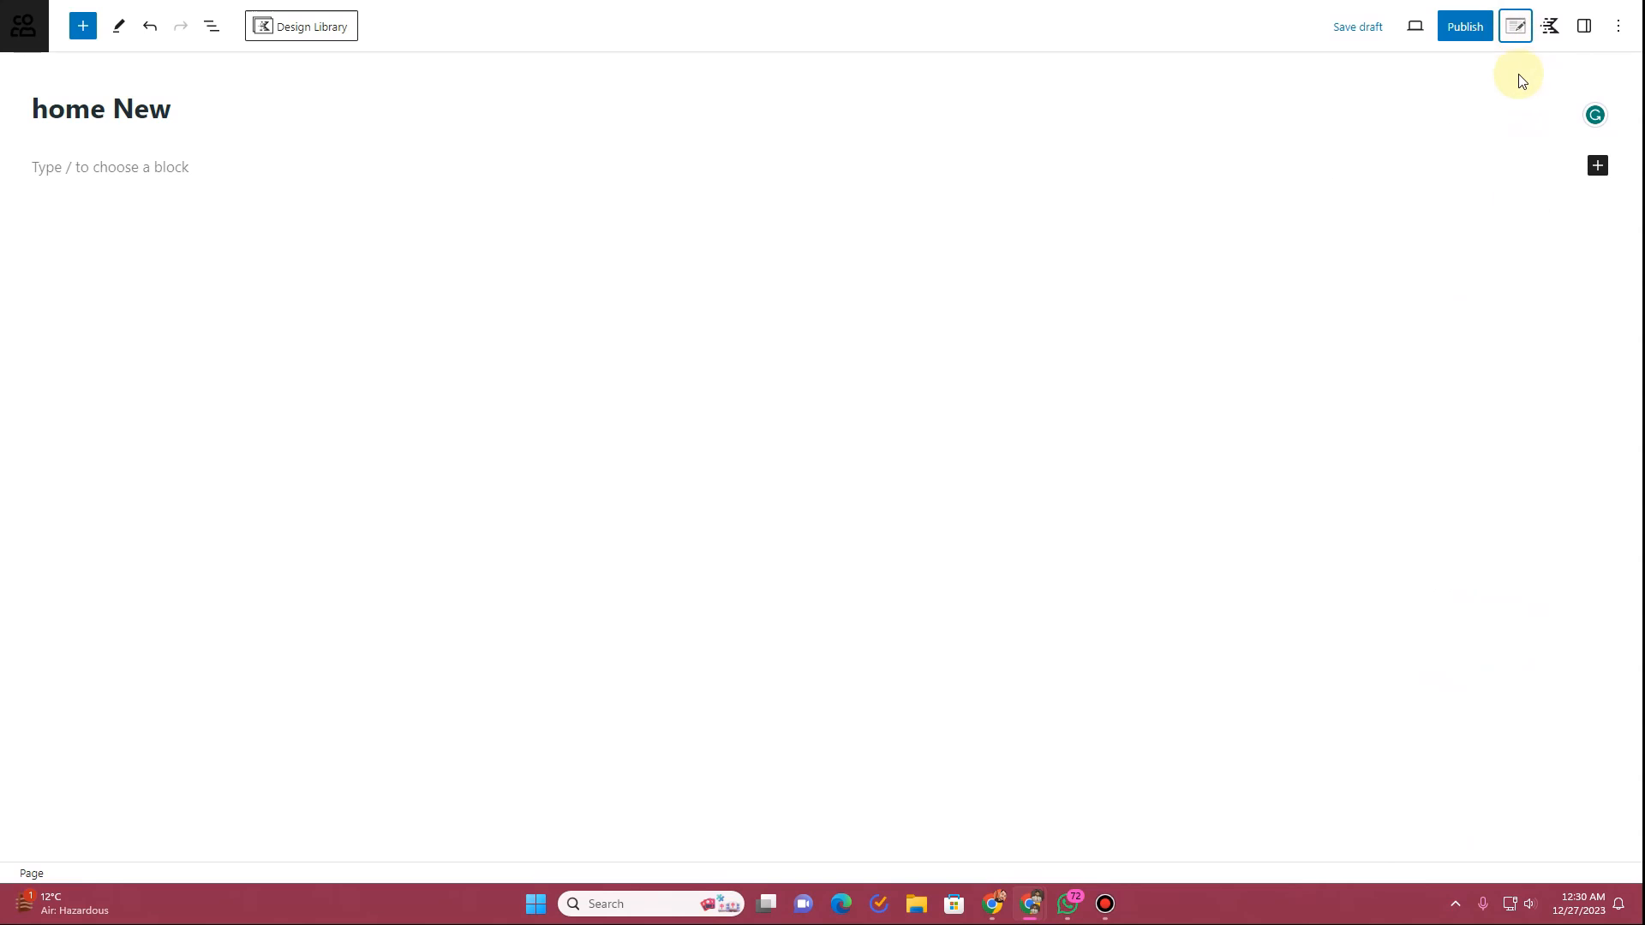
# Step: Publish the home New page and check its live version in a separate tab before returning to the editor
pyautogui.click(1478, 31)
pyautogui.click(1478, 29)
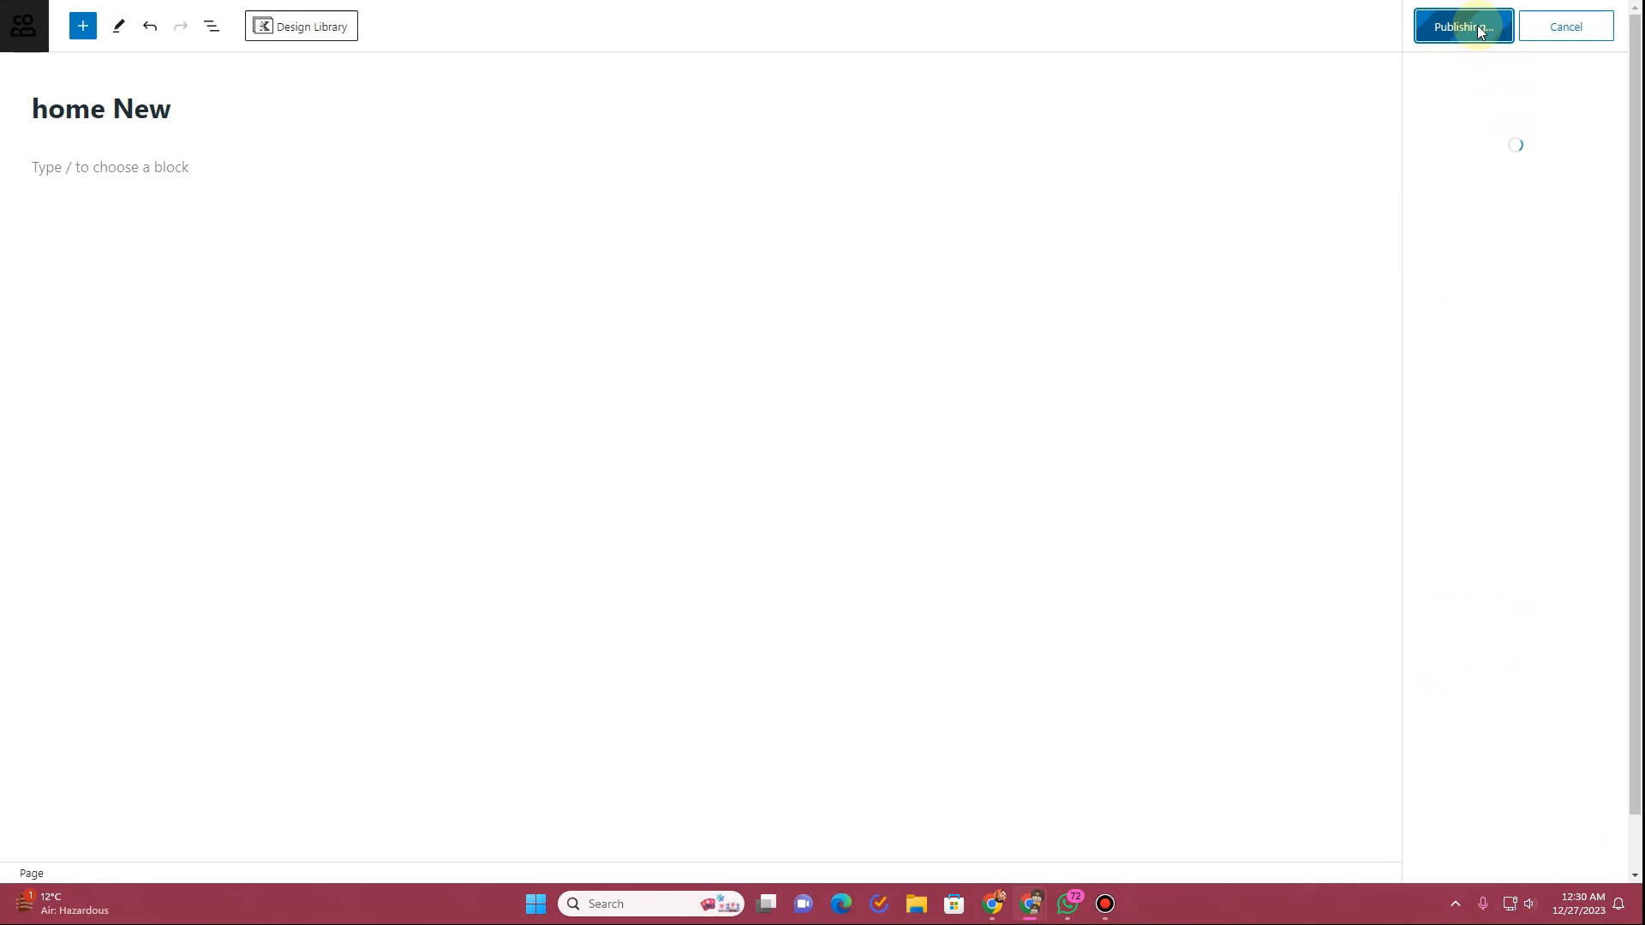
pyautogui.rightClick(160, 831)
pyautogui.click(213, 553)
pyautogui.click(655, 2)
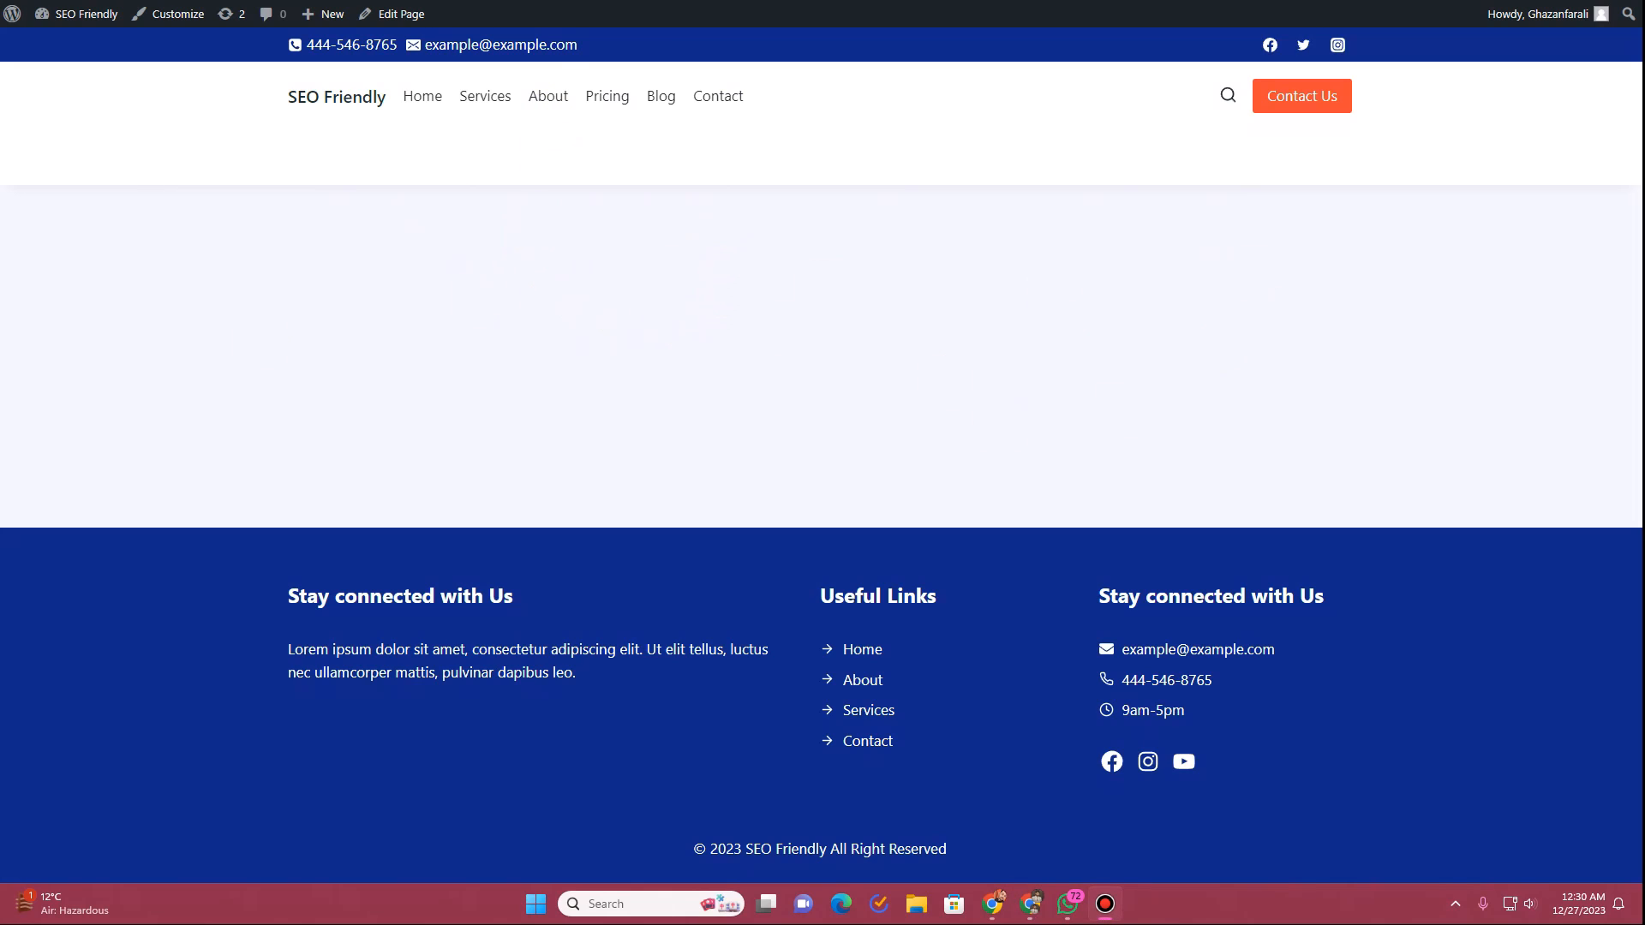
pyautogui.click(580, 1)
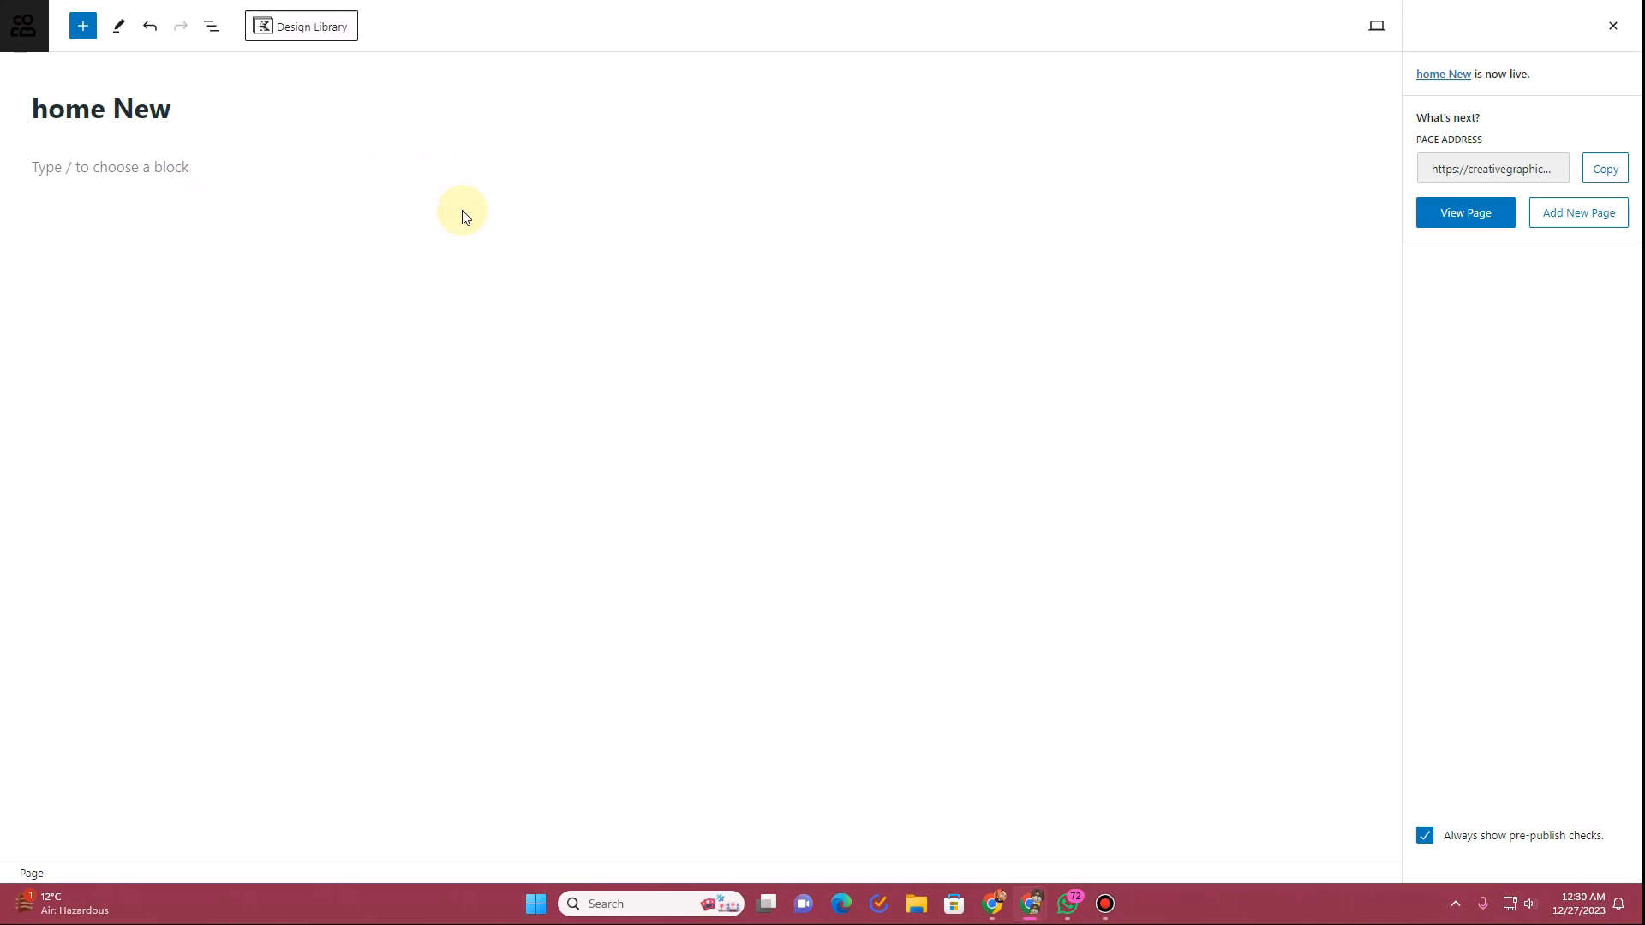
pyautogui.click(1616, 26)
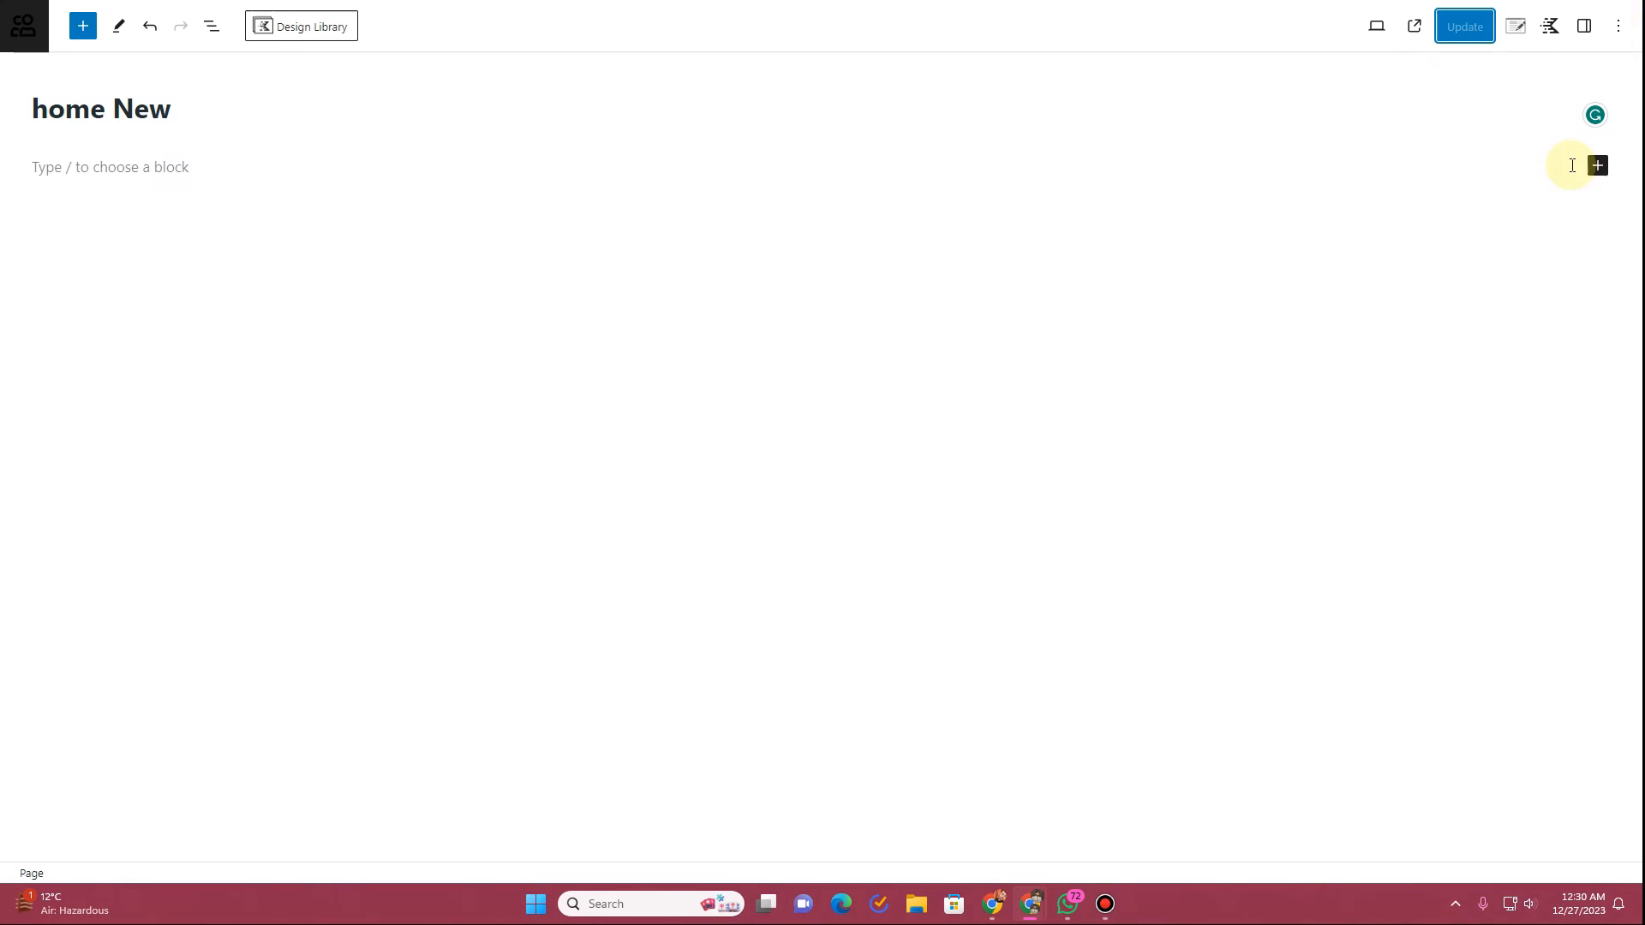
# Step: Show the editor's settings sidebar and look at its block and page settings
pyautogui.click(1586, 26)
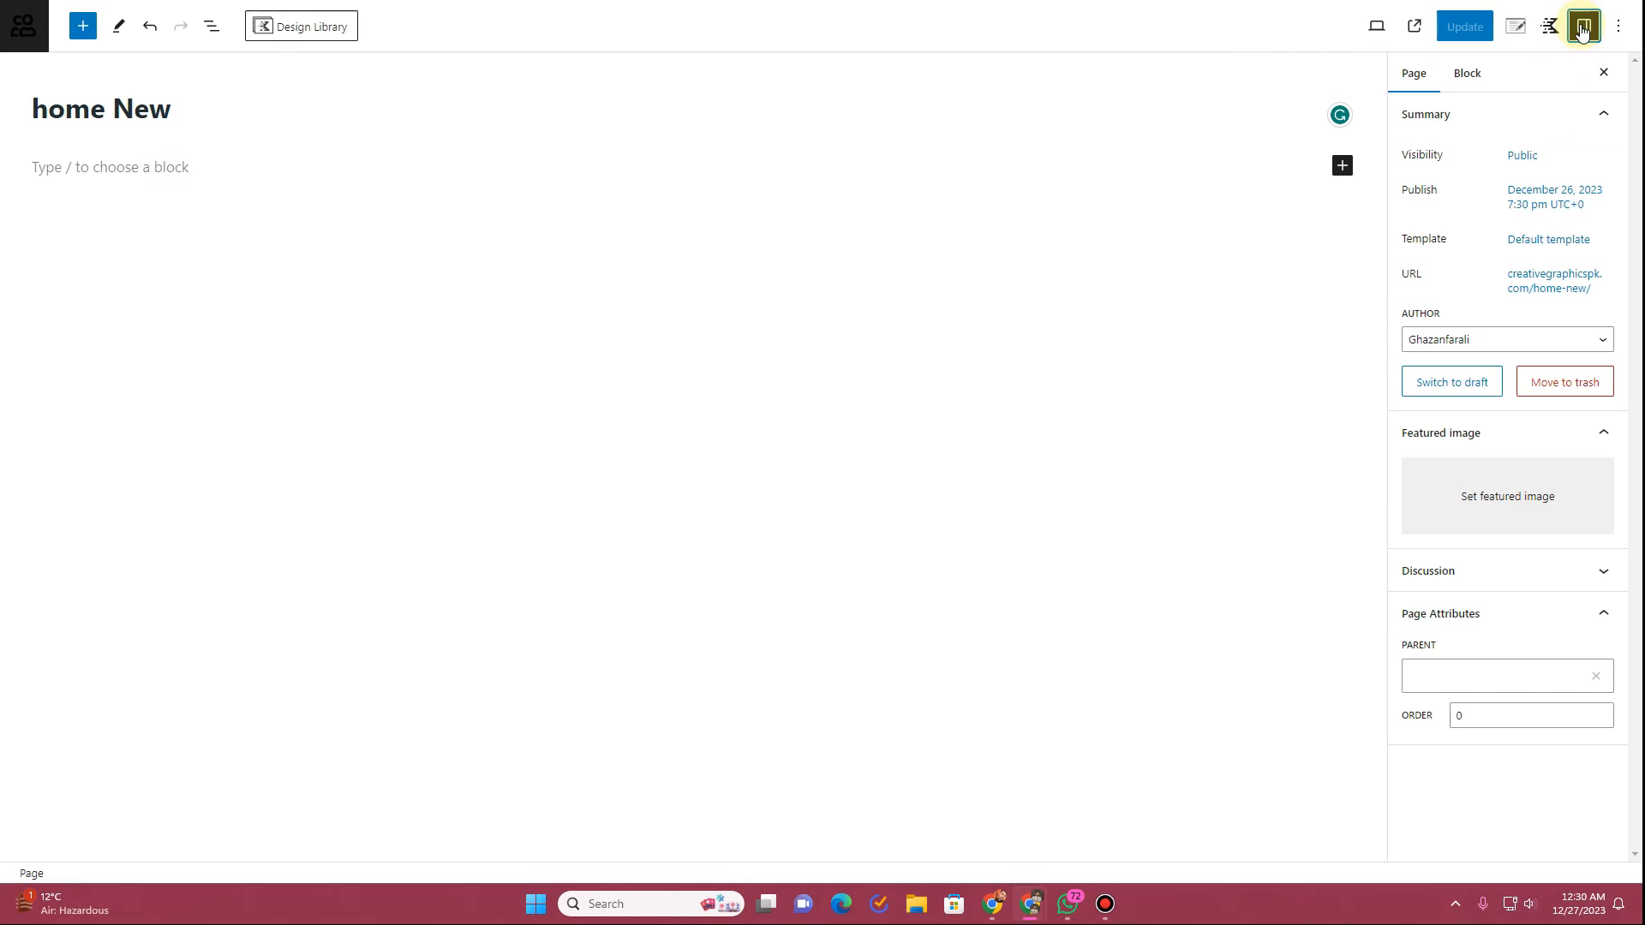
pyautogui.click(1469, 84)
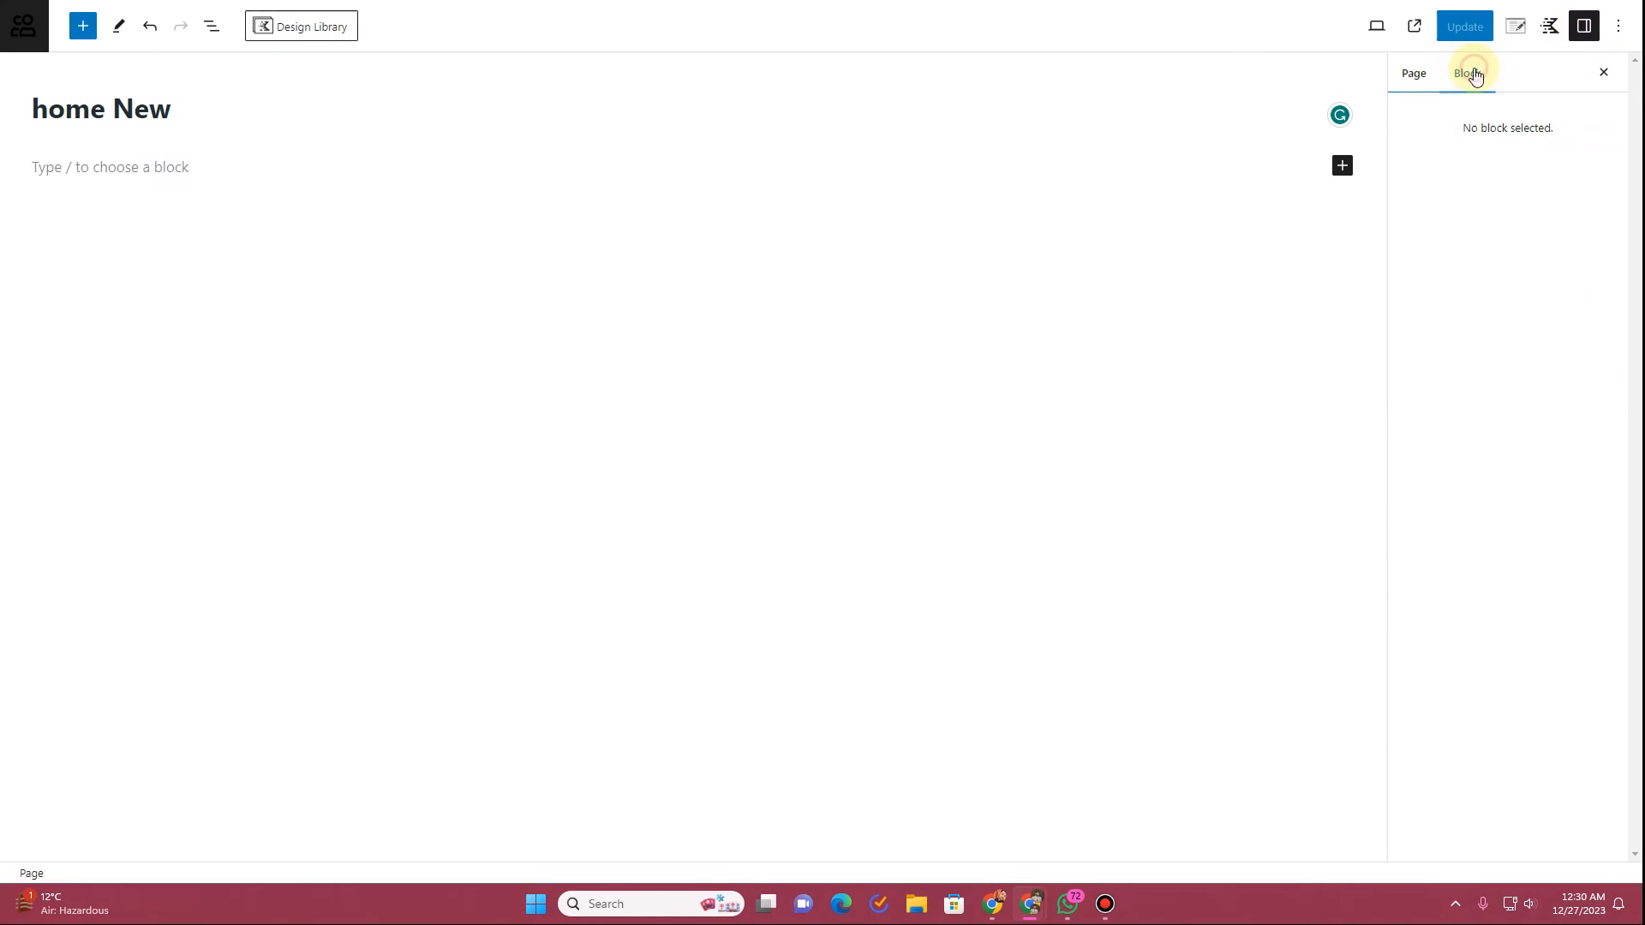
pyautogui.click(1422, 81)
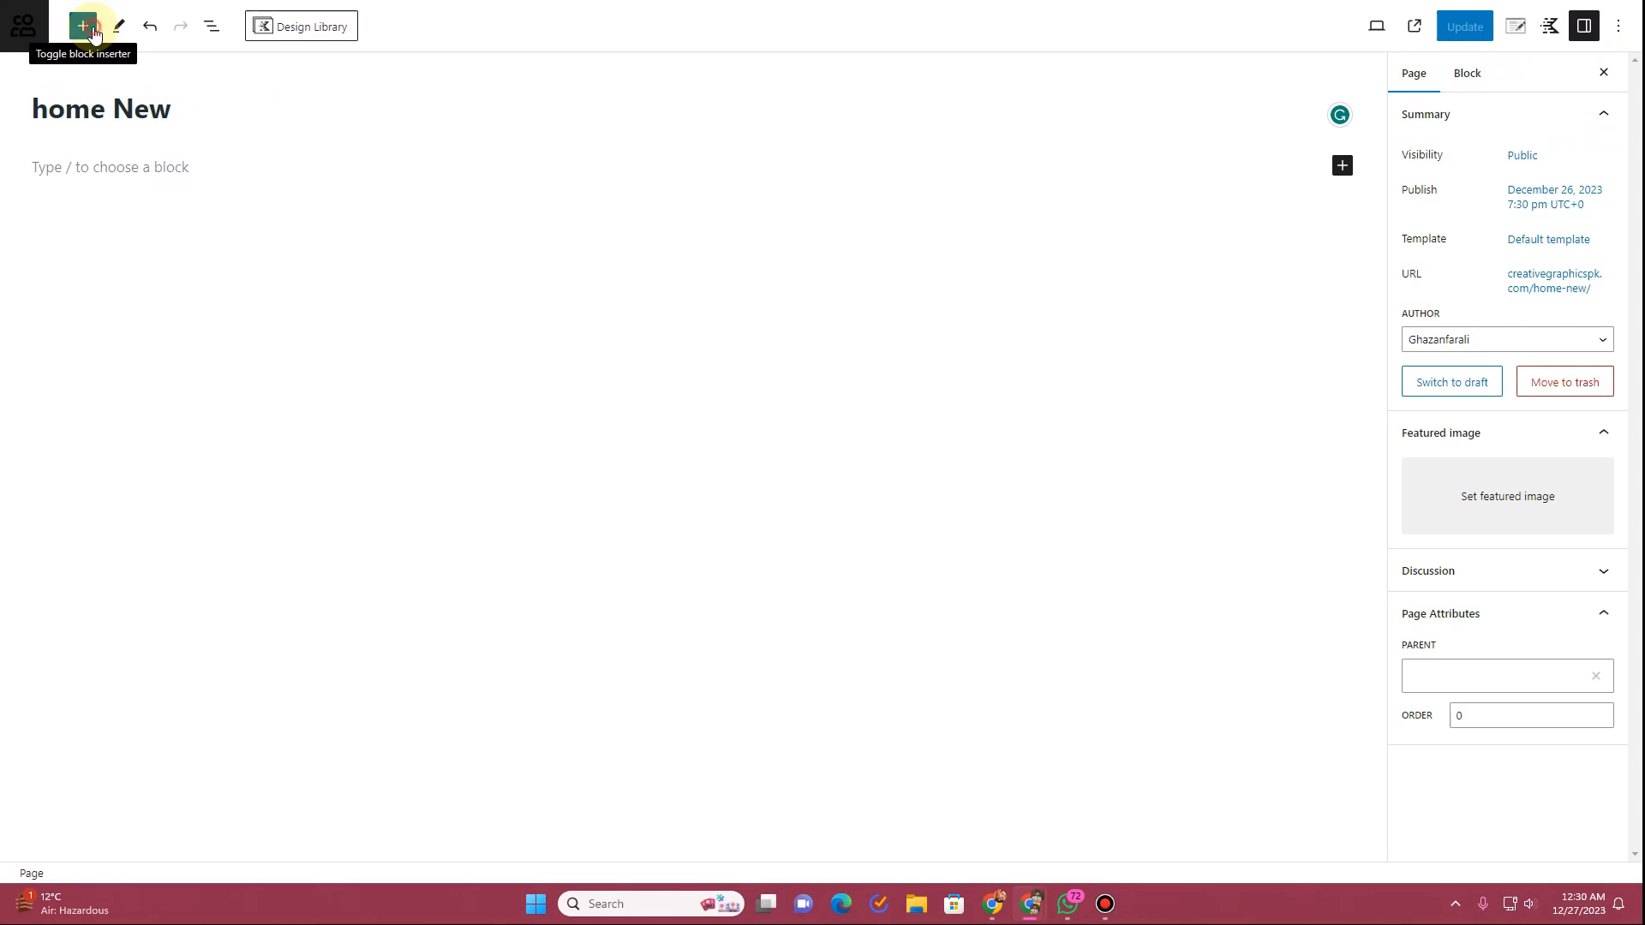
# Step: Insert a Kadence Row Layout block on the page and give it two equal columns
pyautogui.click(94, 35)
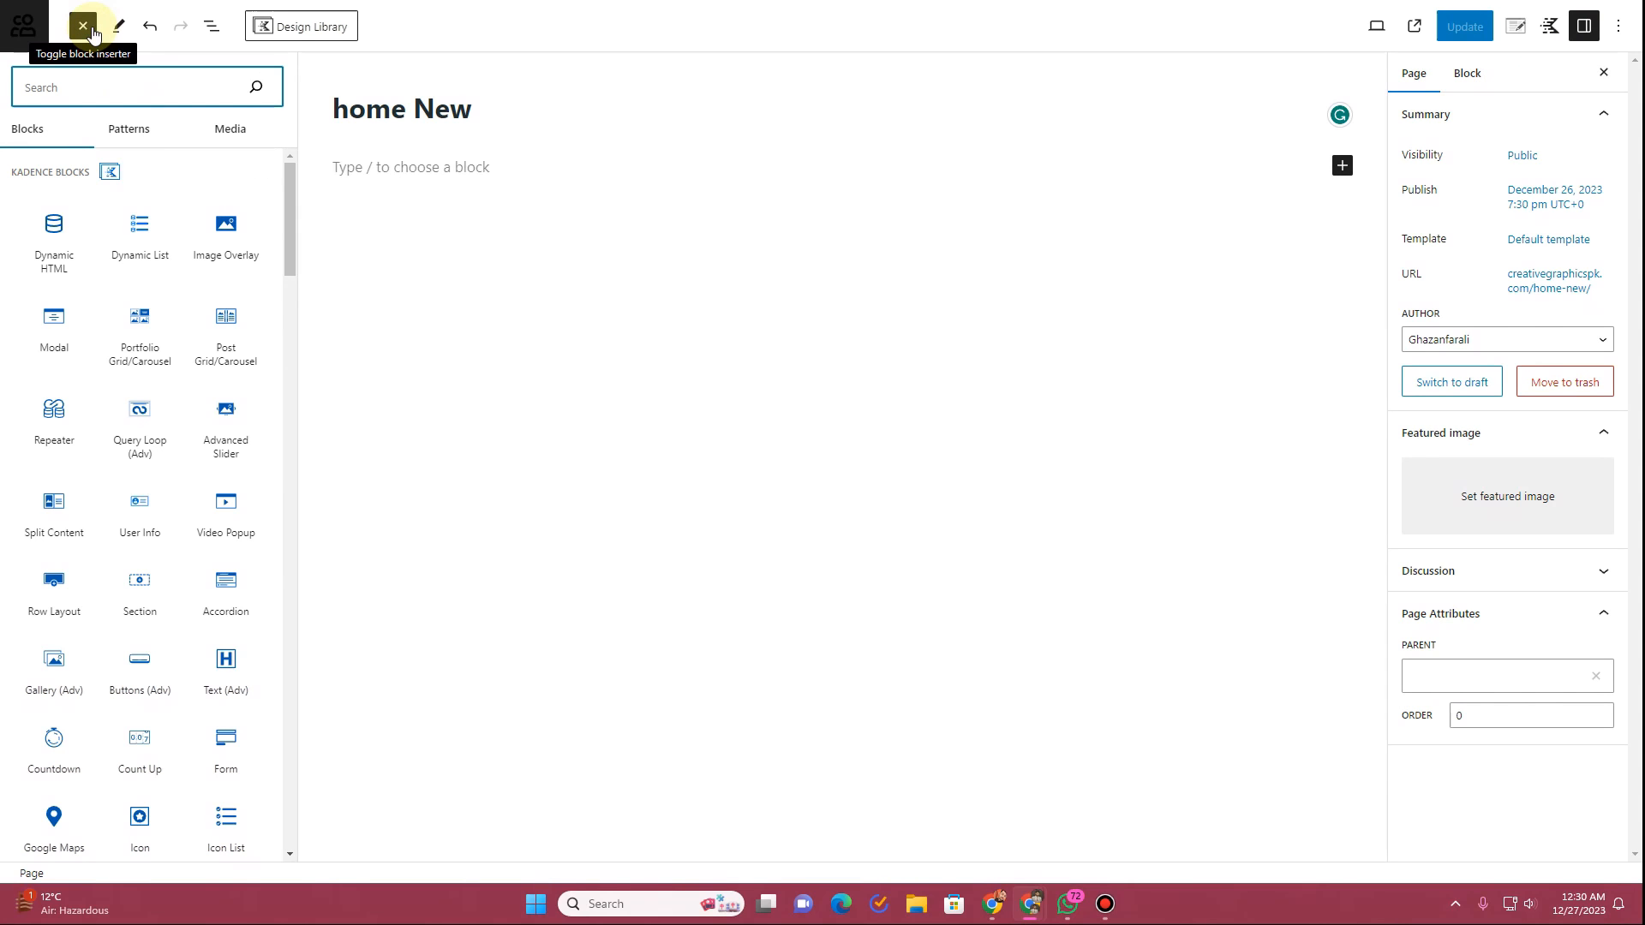
pyautogui.scroll(-4, 136, 419)
pyautogui.scroll(4, 135, 428)
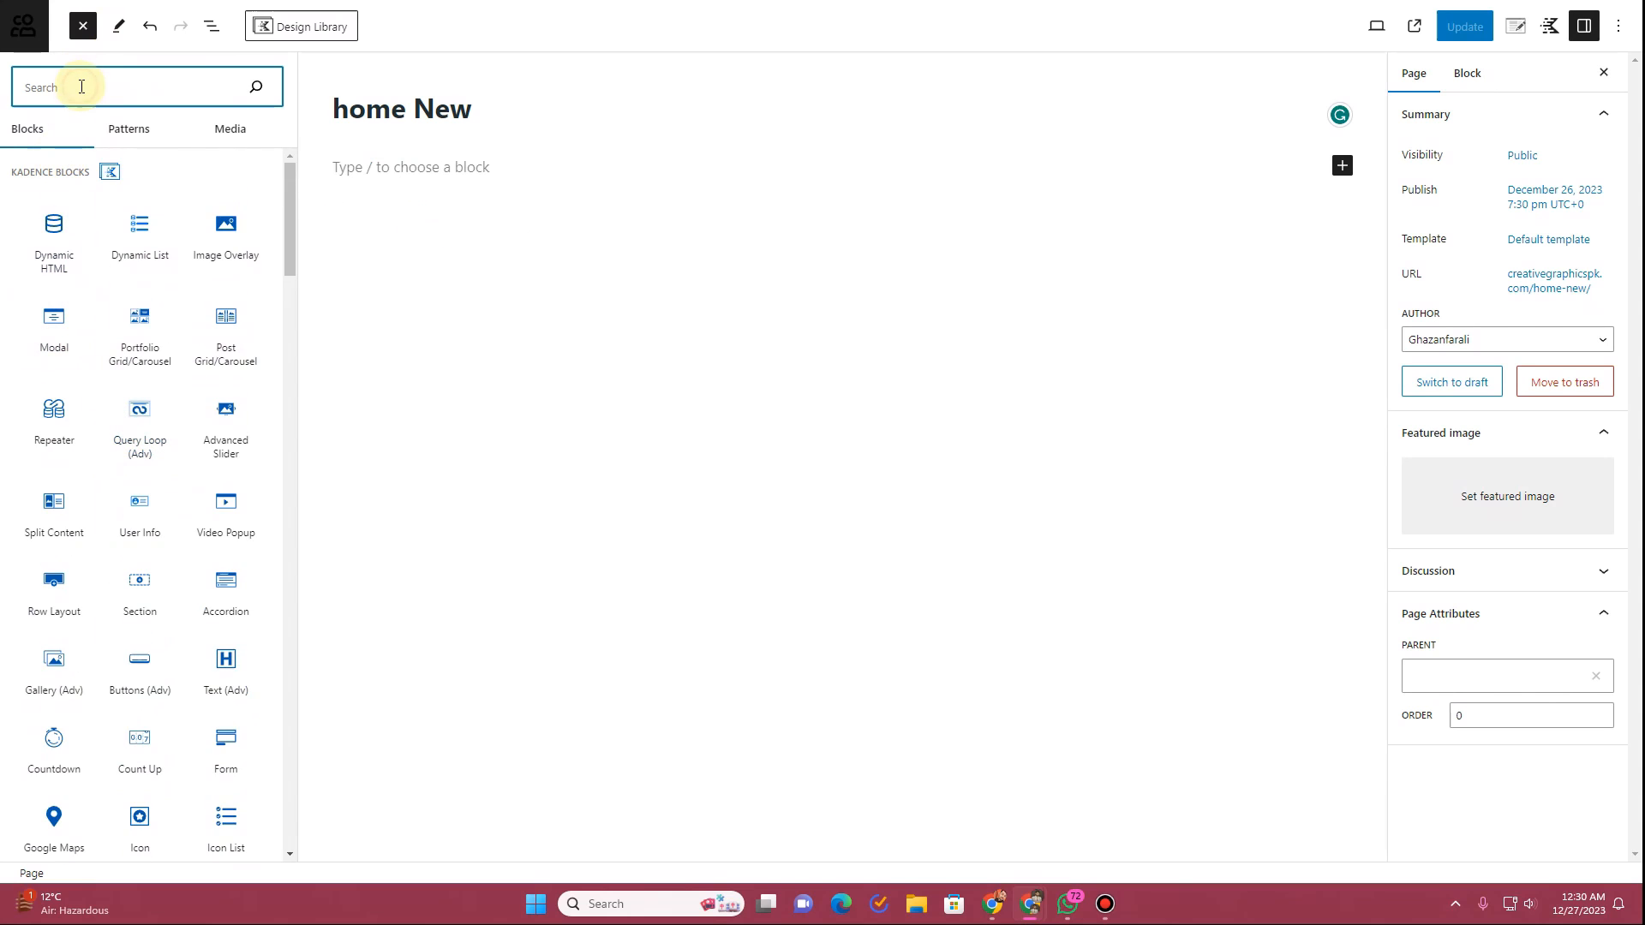
pyautogui.write('row')
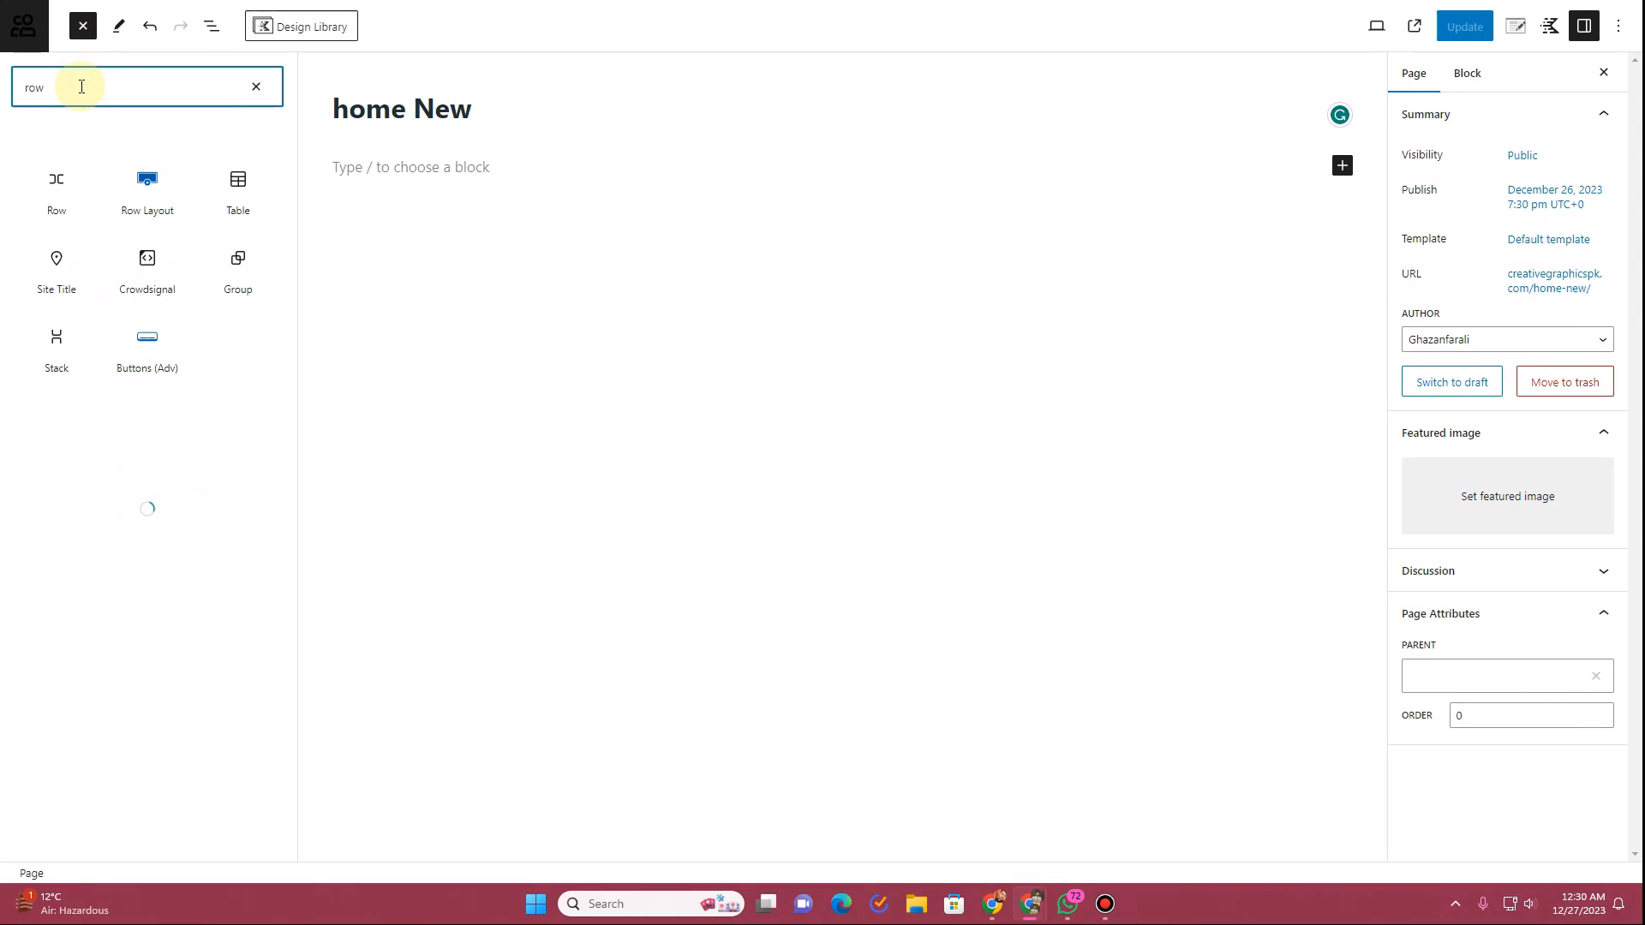
pyautogui.moveTo(156, 193)
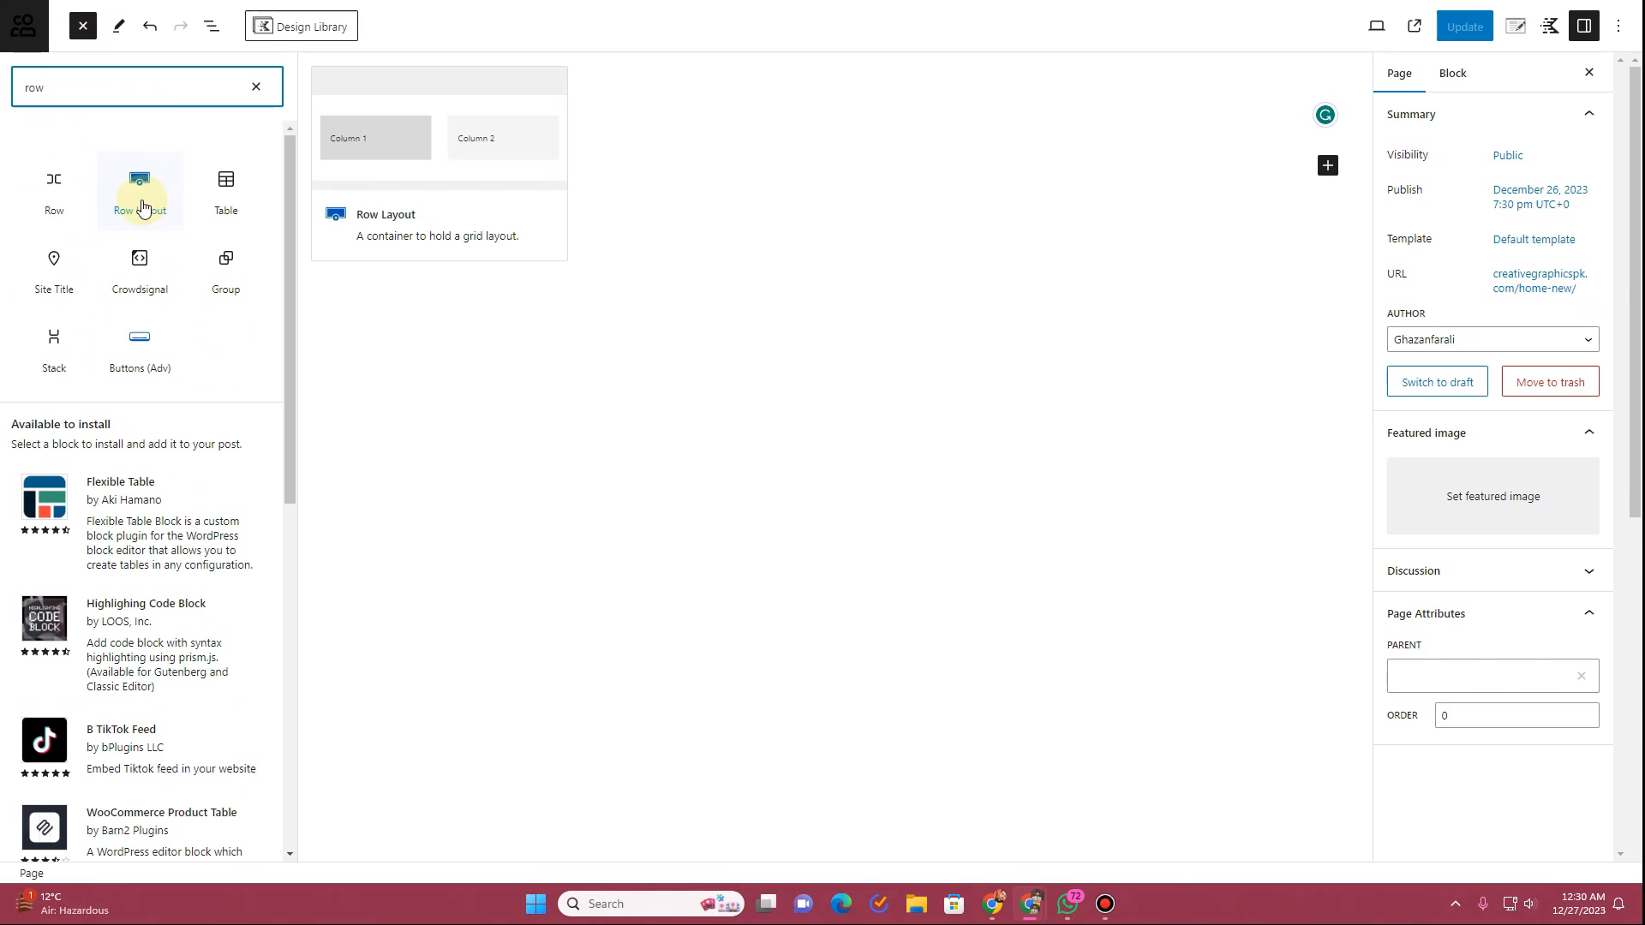
pyautogui.click(142, 207)
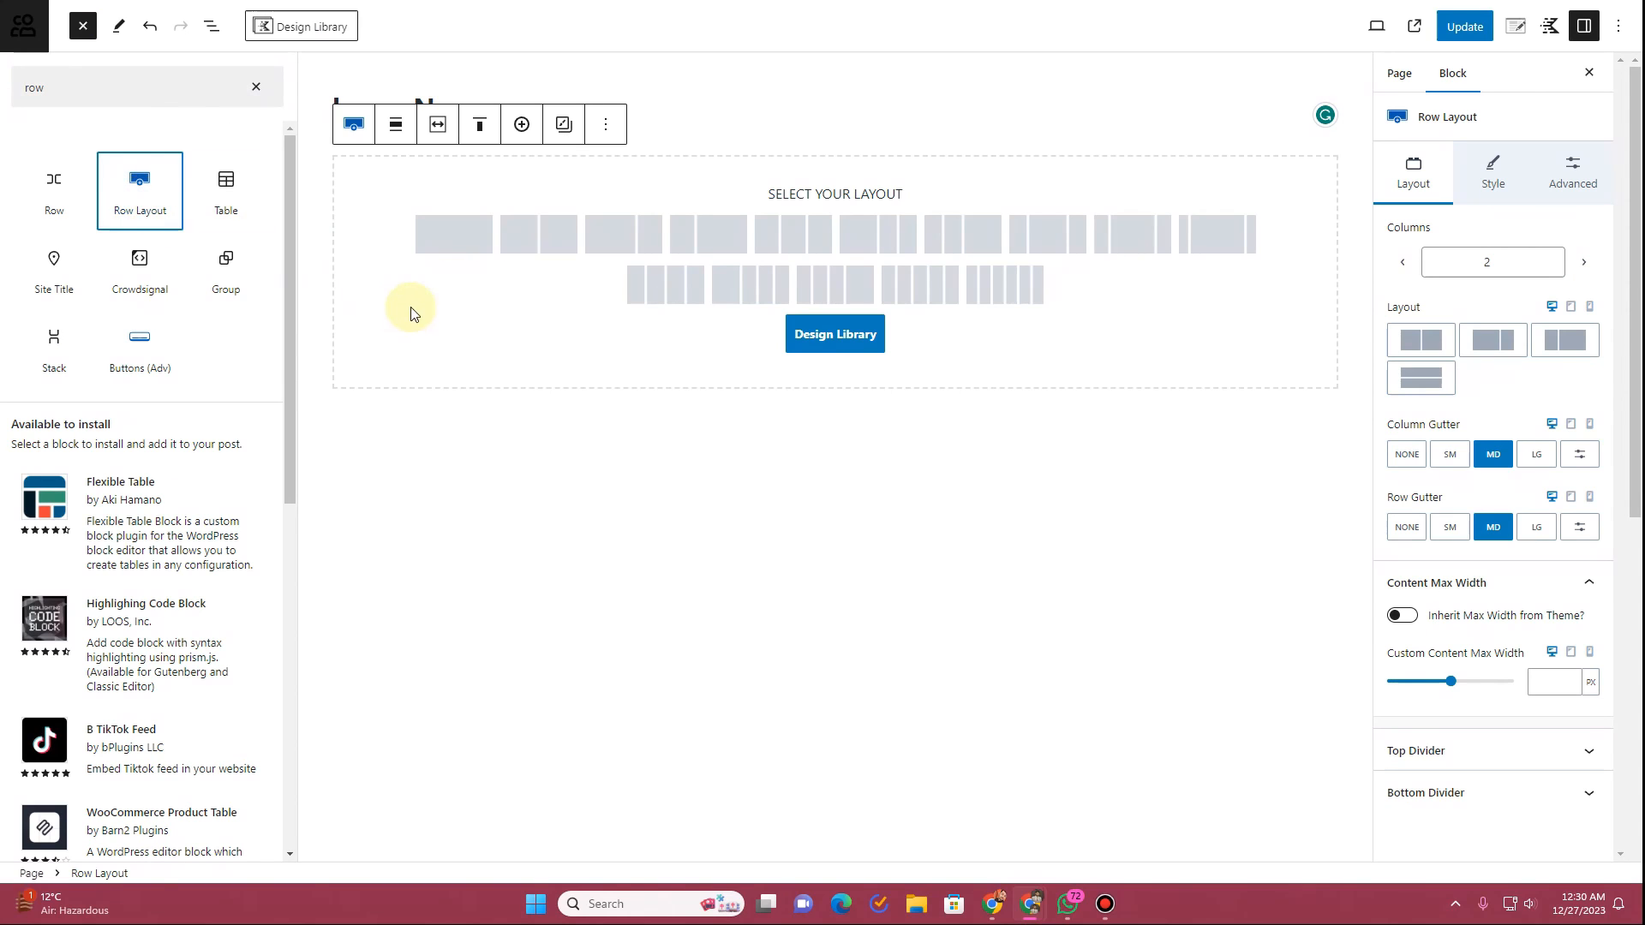
pyautogui.click(552, 250)
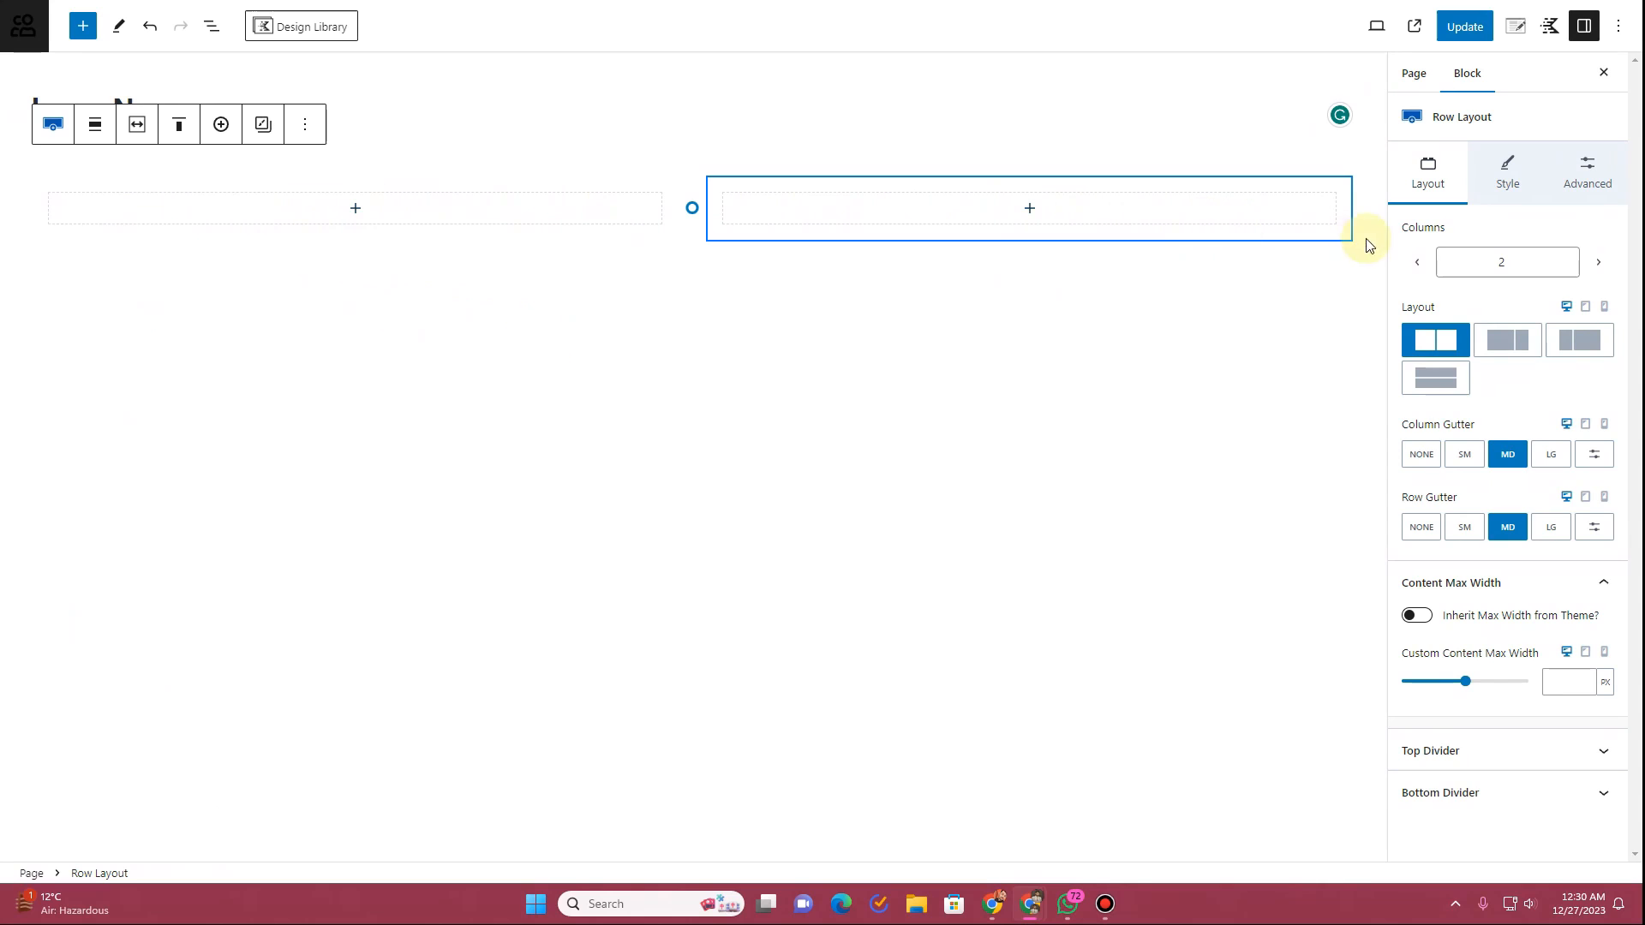
# Step: Set the row's background color to the pale lavender palette color, hex F5F7FF
pyautogui.click(1524, 176)
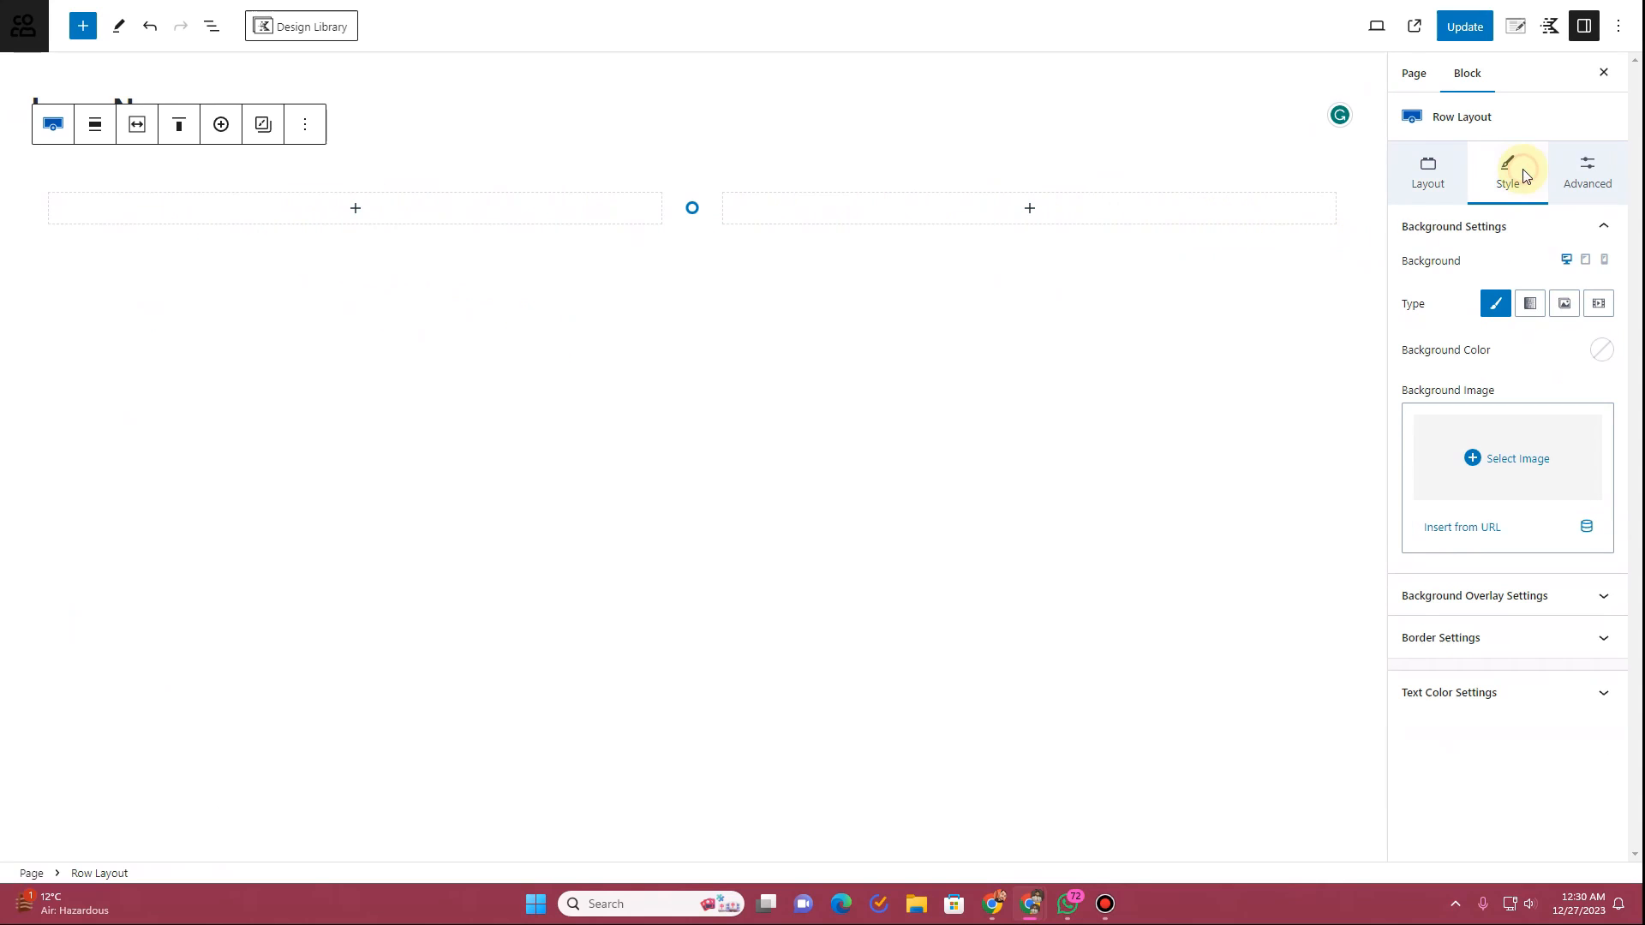
pyautogui.click(1602, 352)
pyautogui.click(1563, 321)
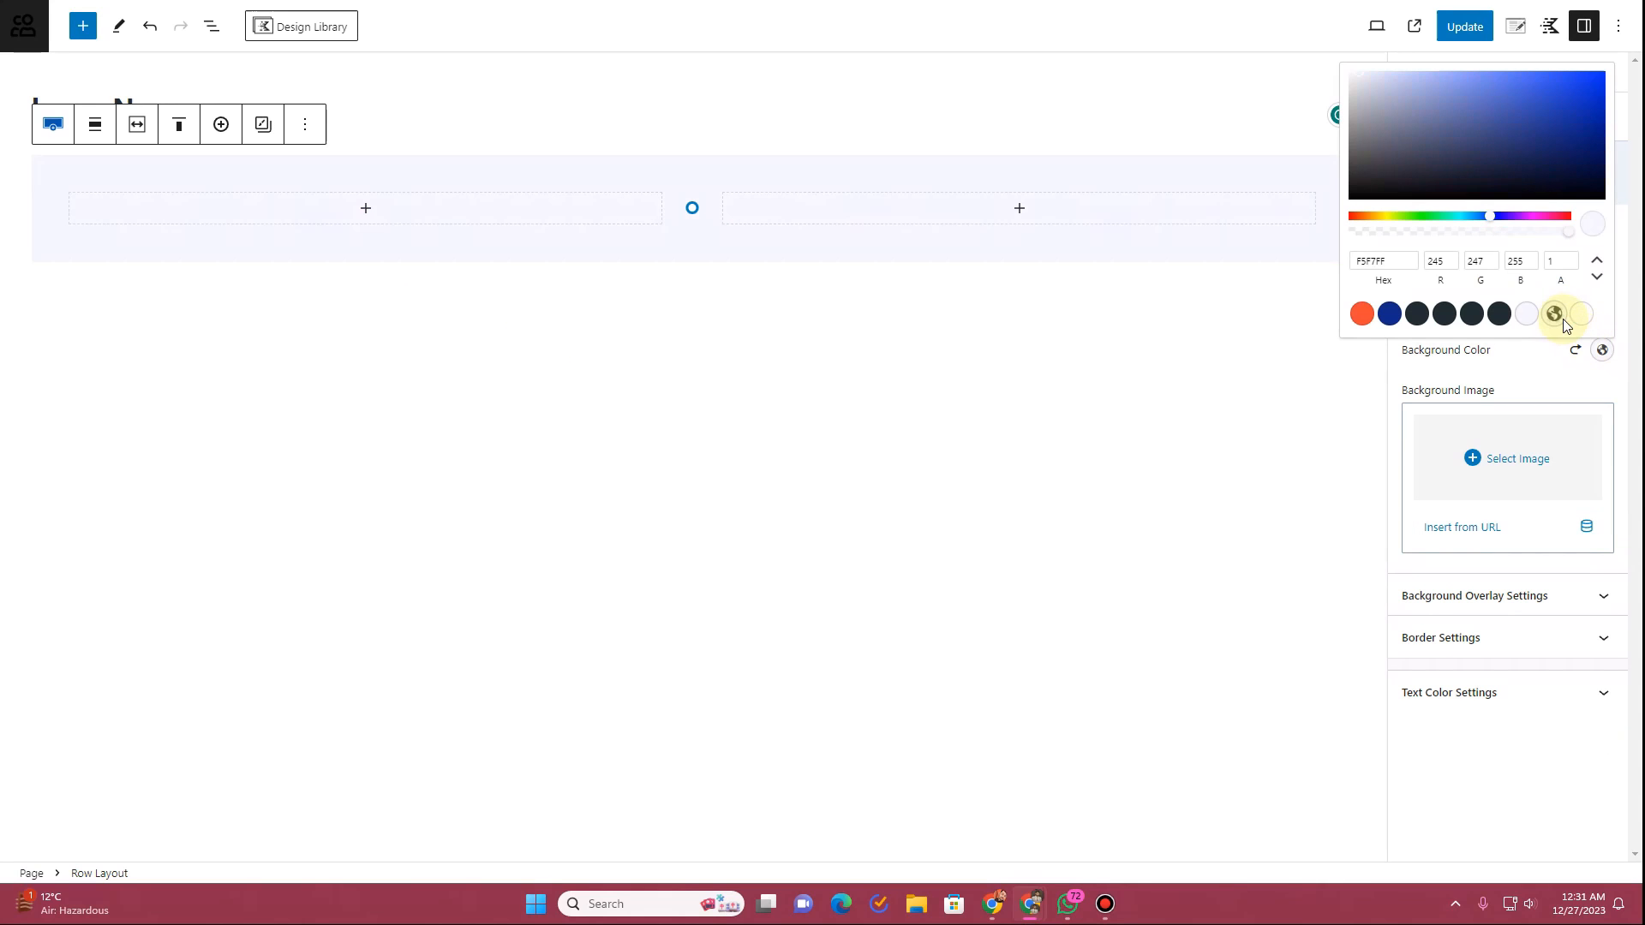
pyautogui.click(765, 434)
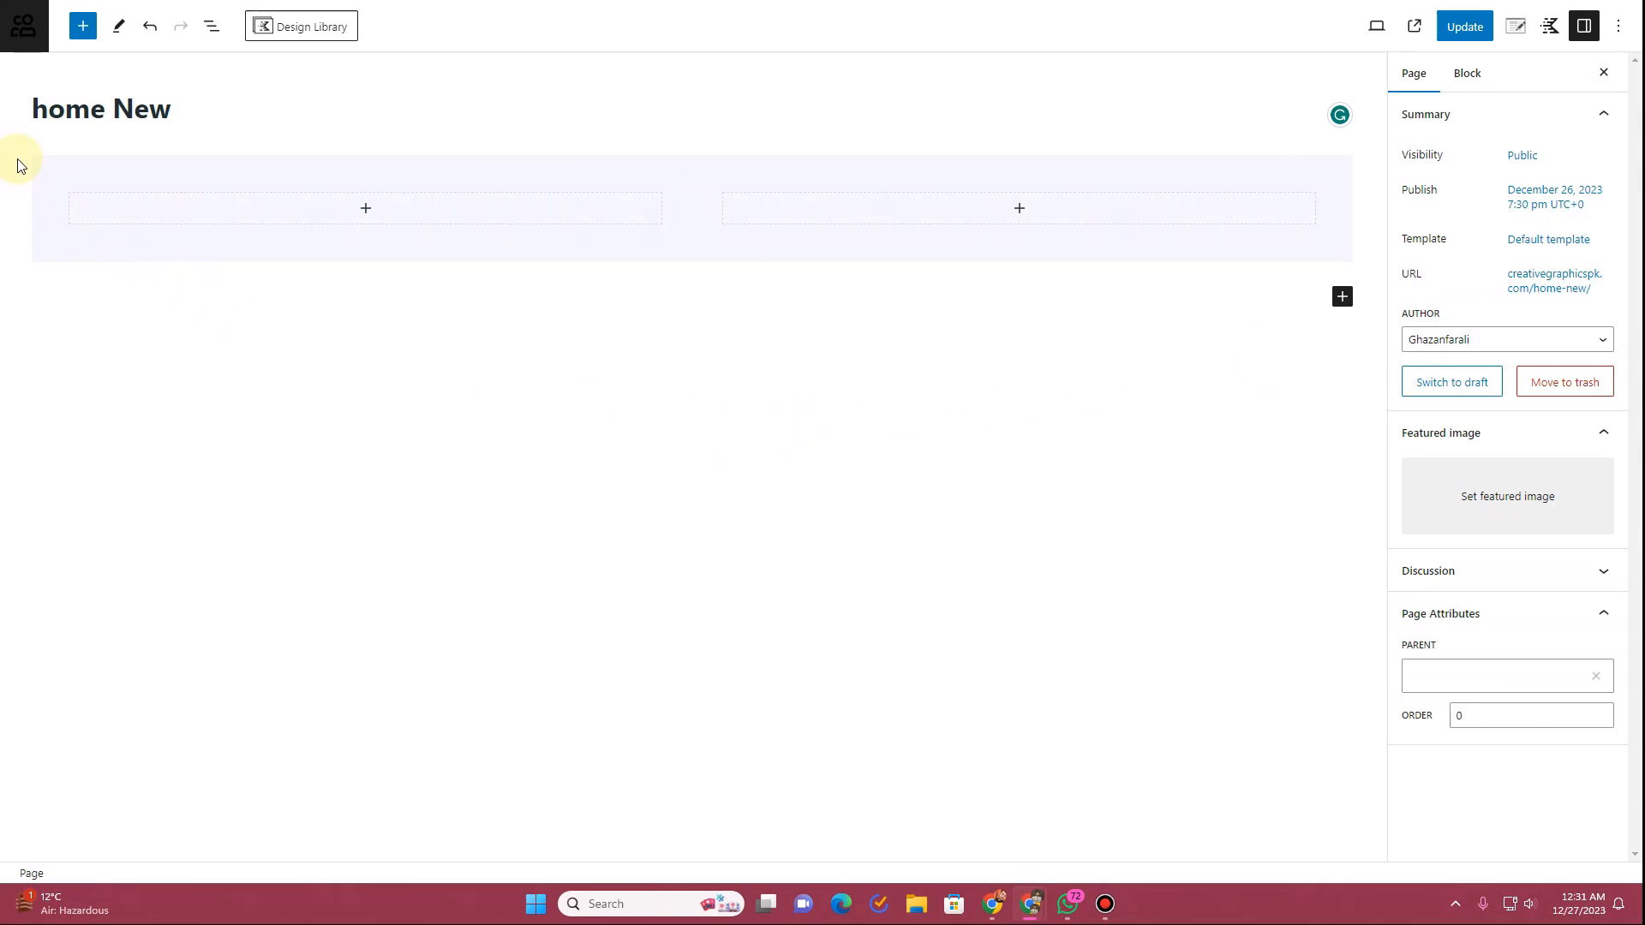
# Step: Set the row's top padding to 4XL and its bottom padding to XXL
pyautogui.click(1352, 220)
pyautogui.click(1592, 168)
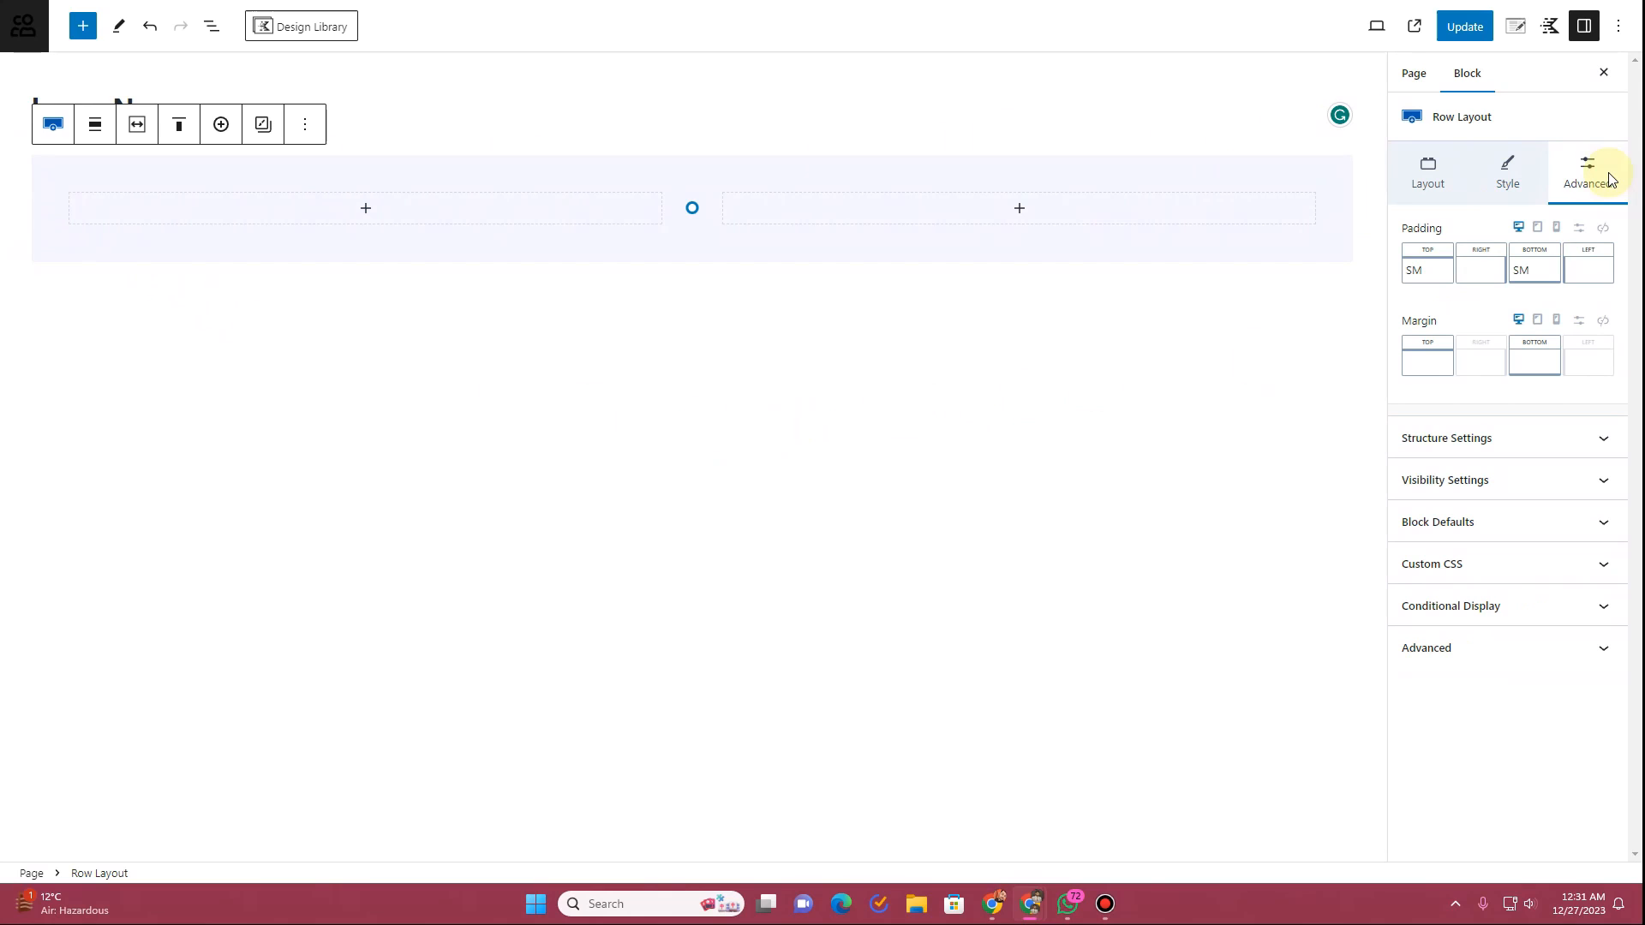
pyautogui.click(1423, 273)
pyautogui.moveTo(1443, 342); pyautogui.dragTo(1567, 345)
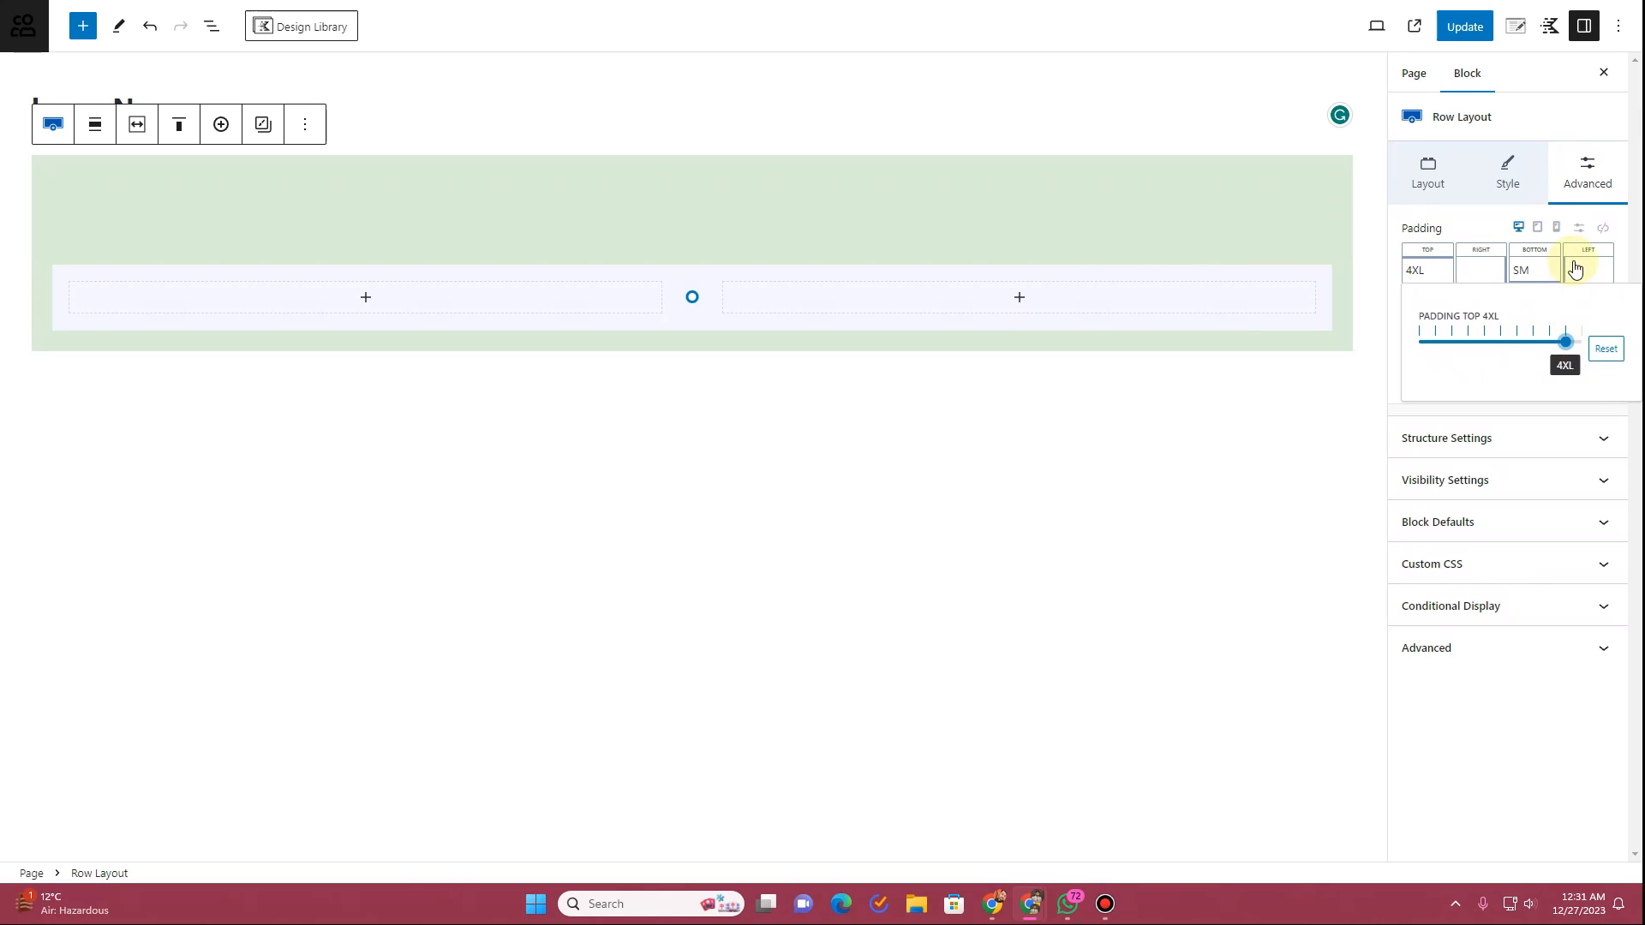
pyautogui.click(1537, 272)
pyautogui.moveTo(1388, 341); pyautogui.dragTo(1447, 350)
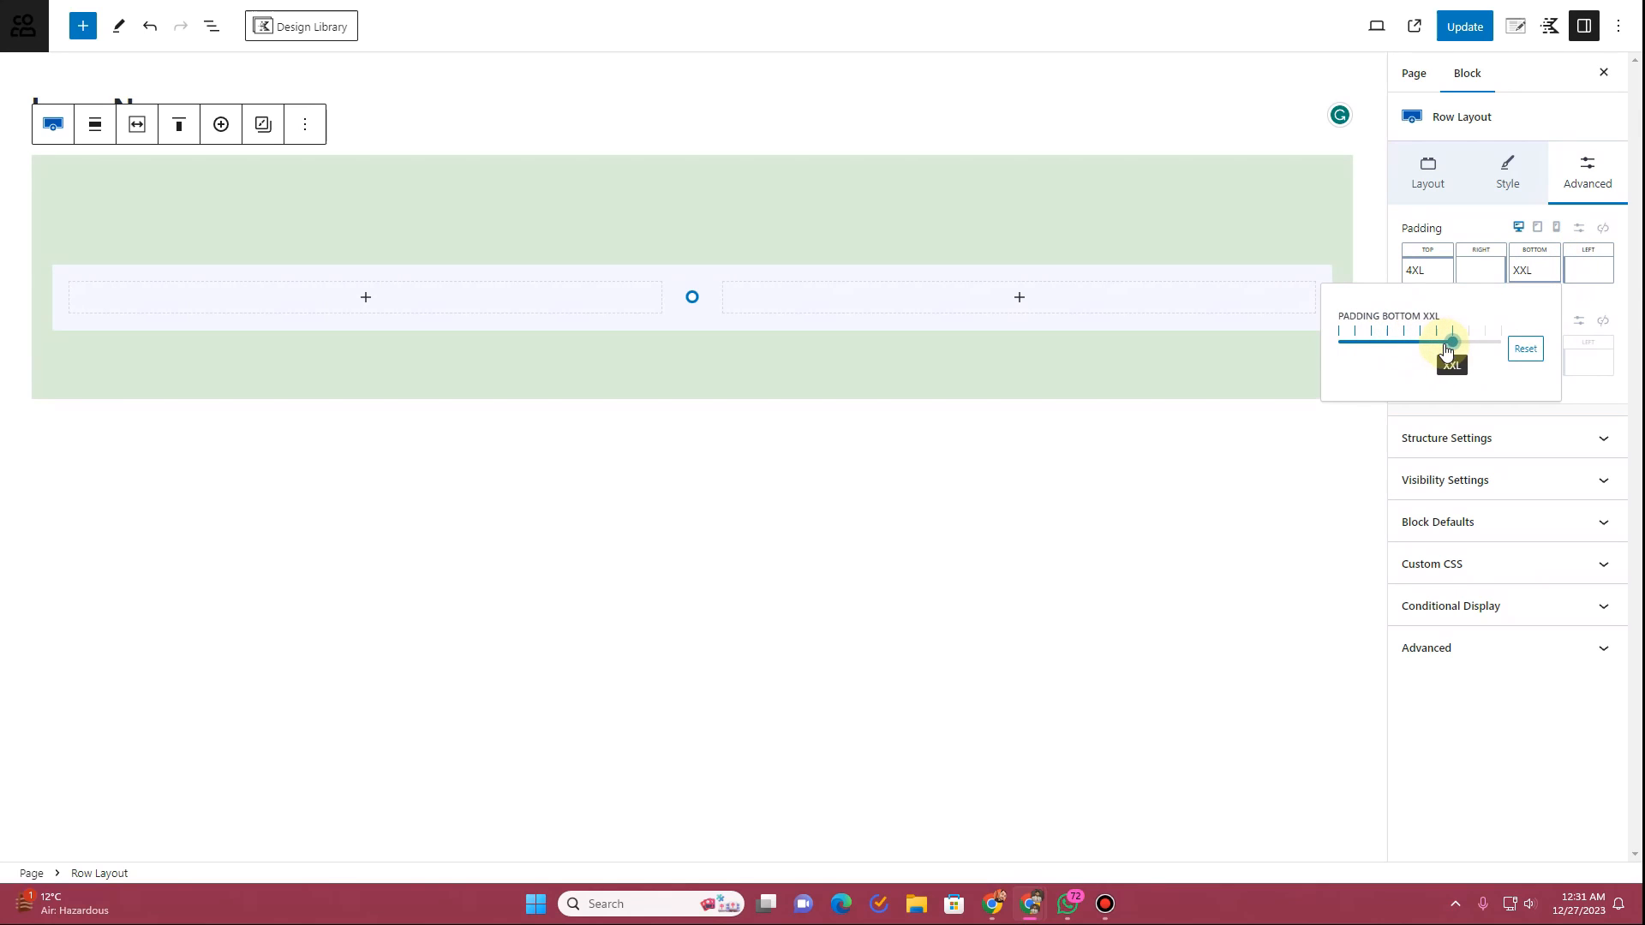
pyautogui.click(1582, 308)
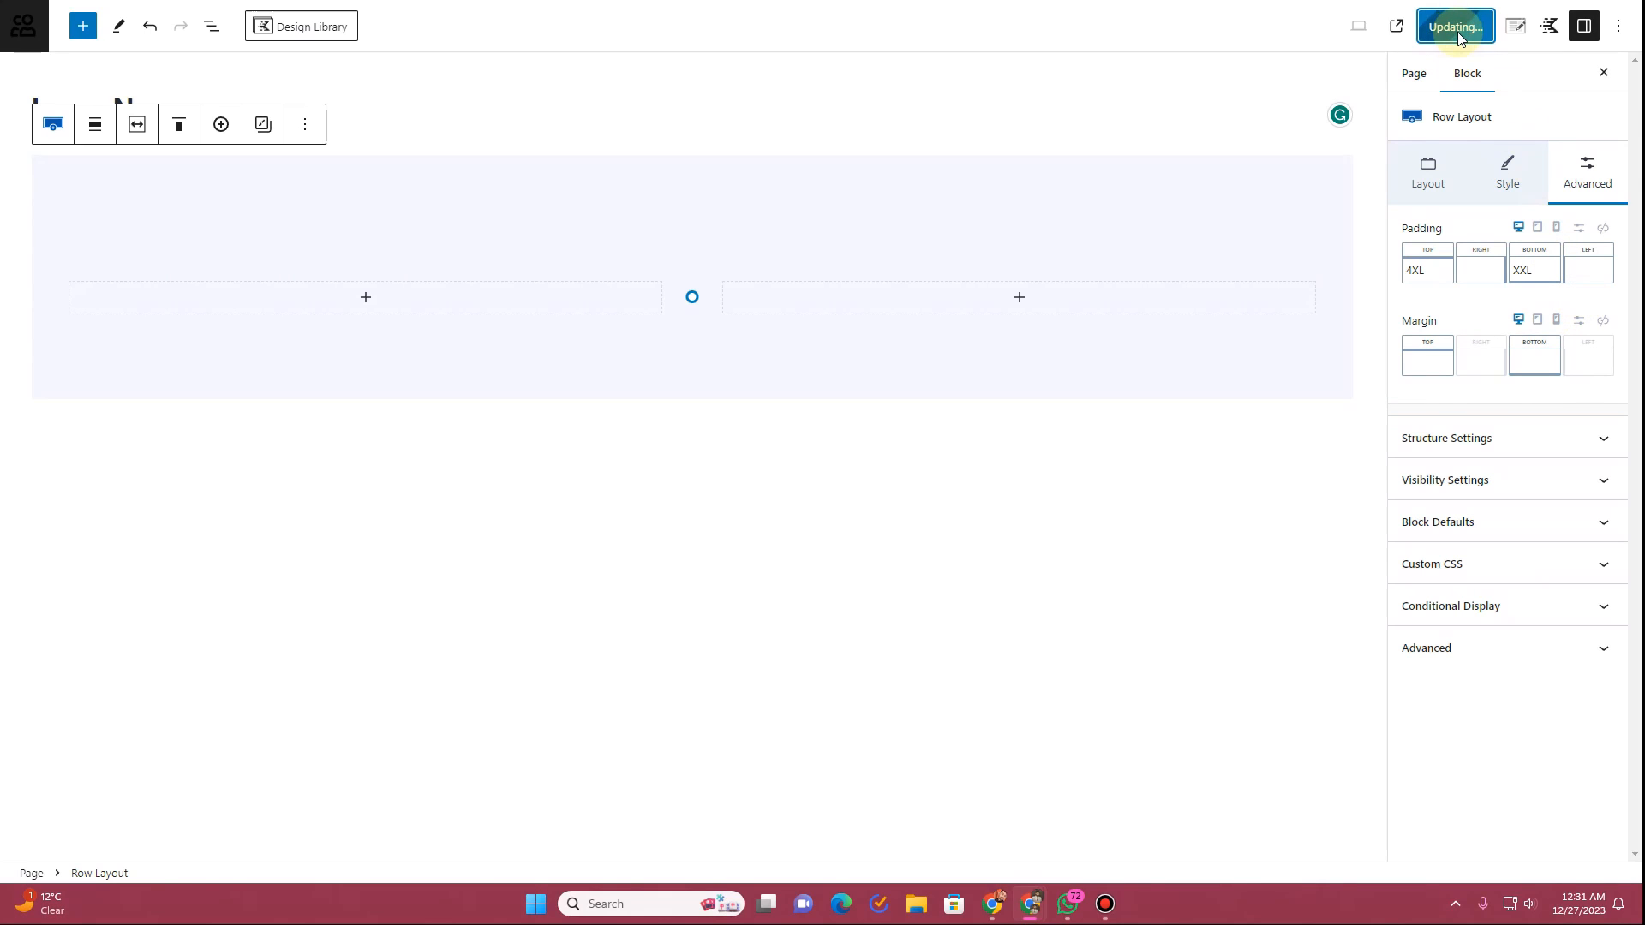
# Step: Update the page and open its live version in a new tab before returning to the editor
pyautogui.rightClick(147, 831)
pyautogui.click(246, 555)
pyautogui.hotkey('ctrl', 'Tab')
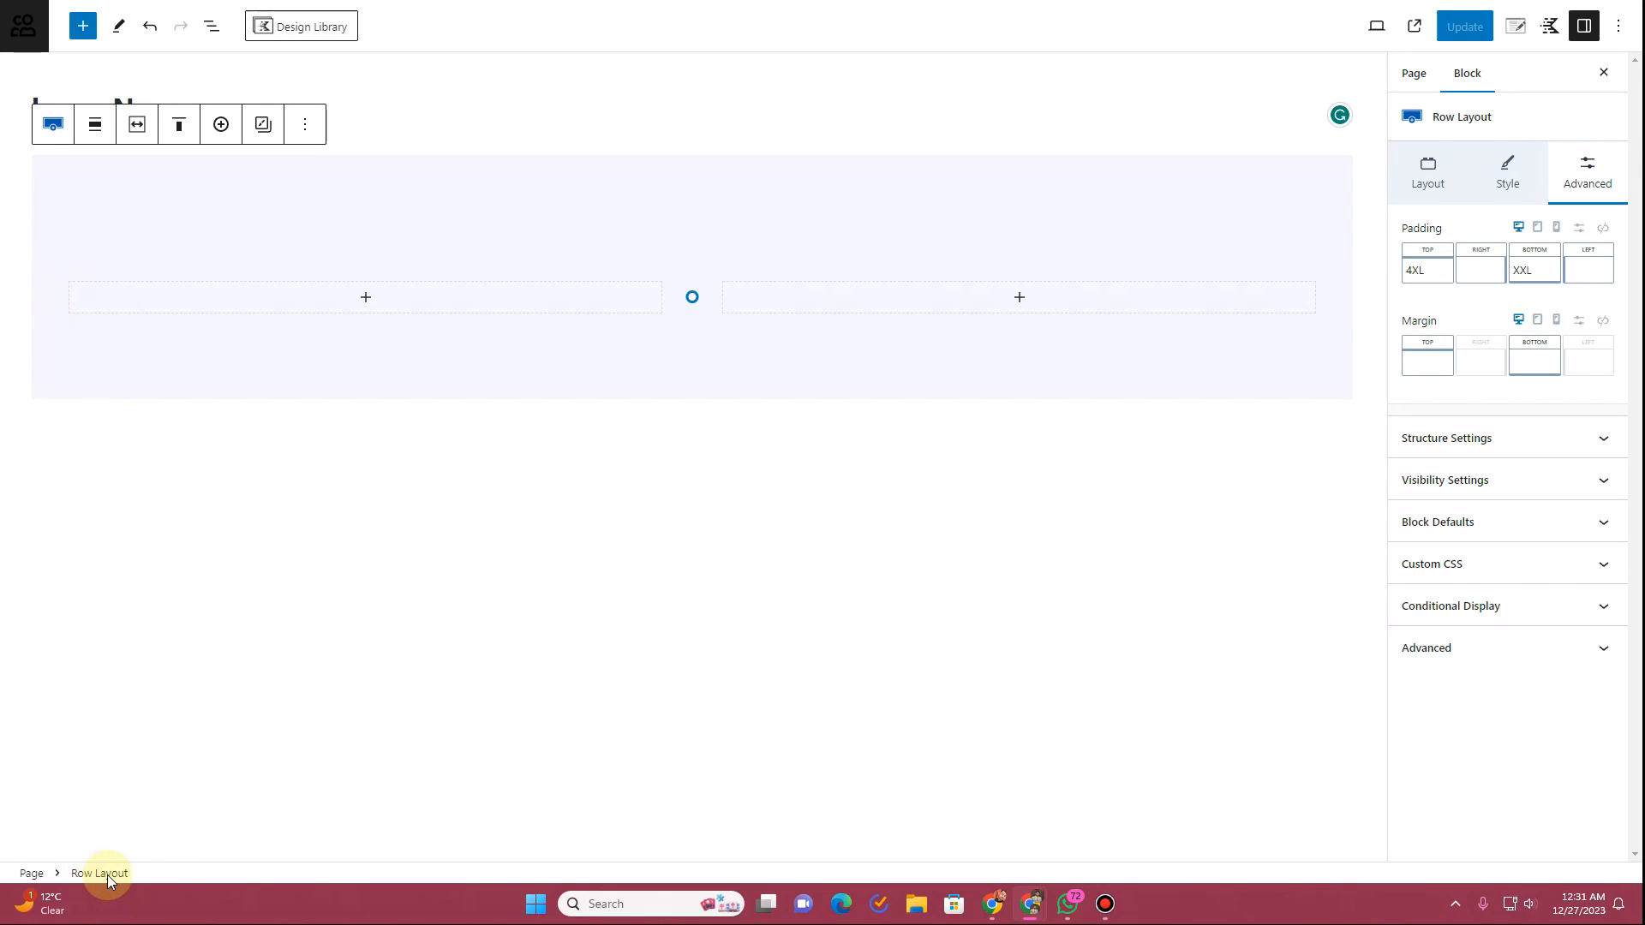
# Step: Change the row's alignment to Wide width, update the page and check the refreshed live version
pyautogui.click(96, 128)
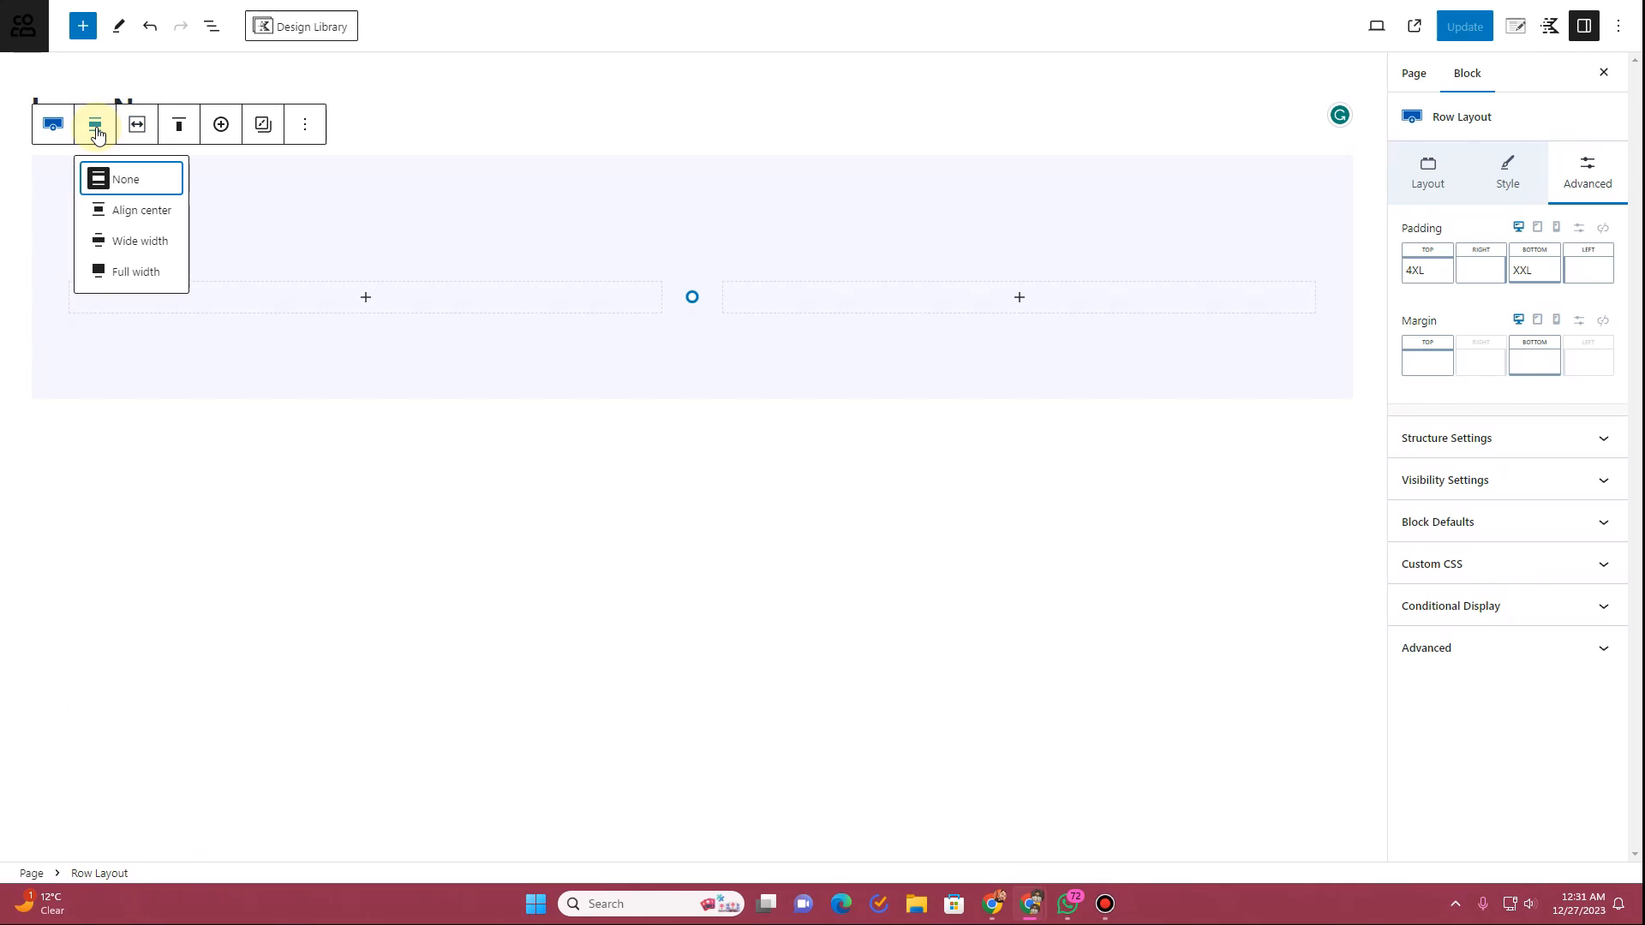
pyautogui.click(135, 250)
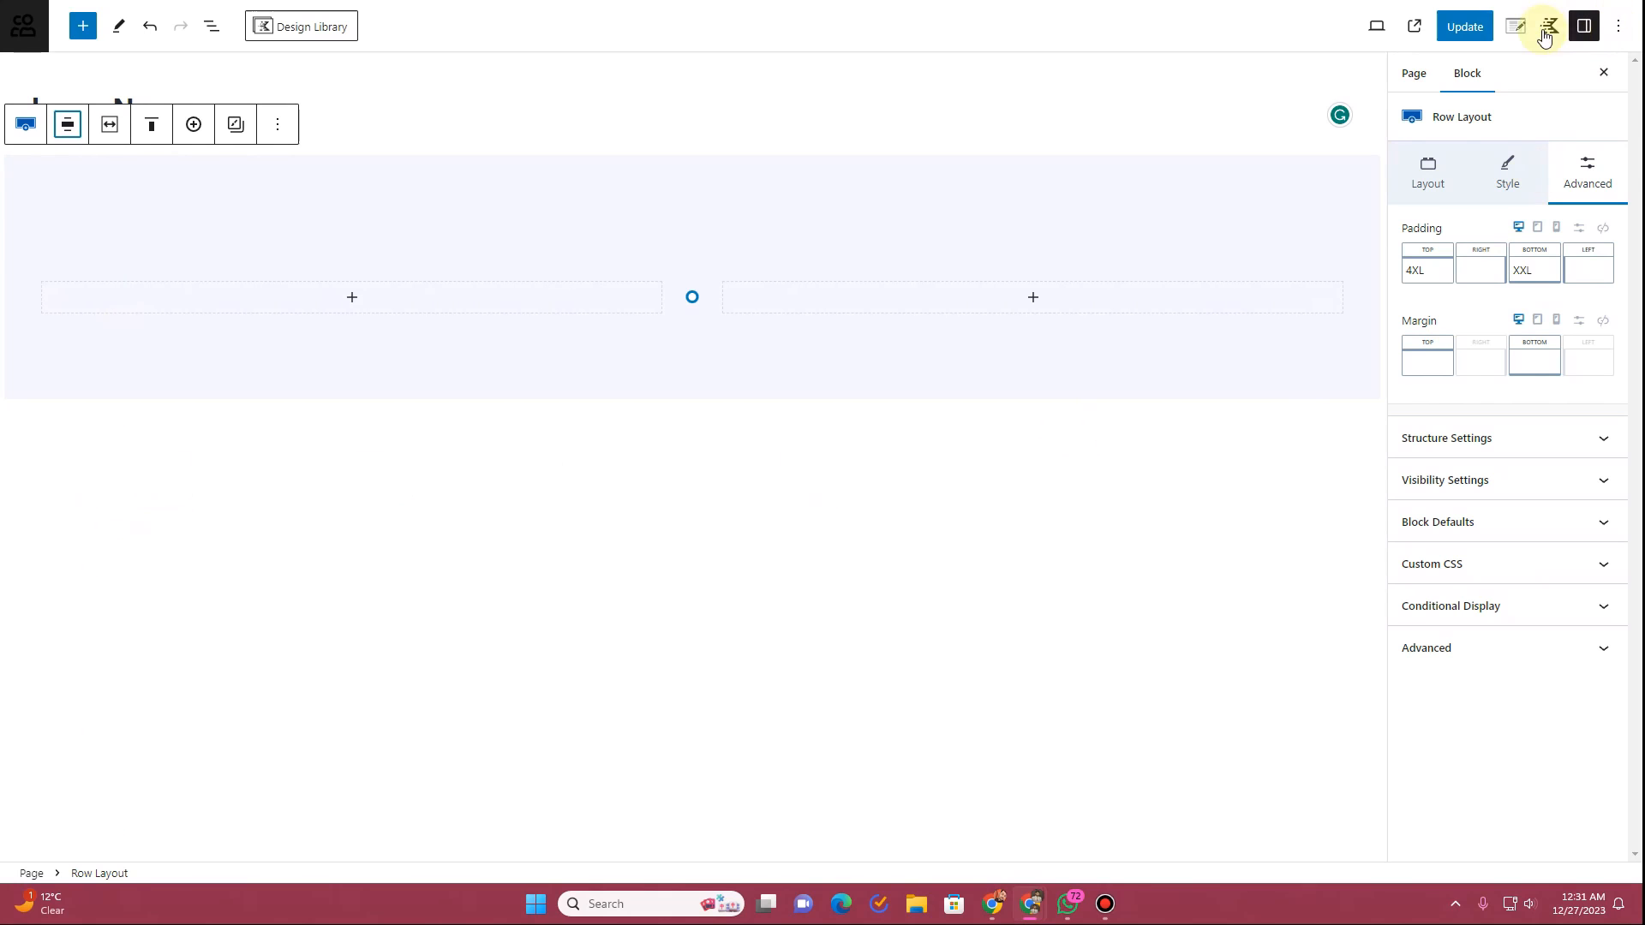
pyautogui.click(1465, 26)
pyautogui.click(703, 0)
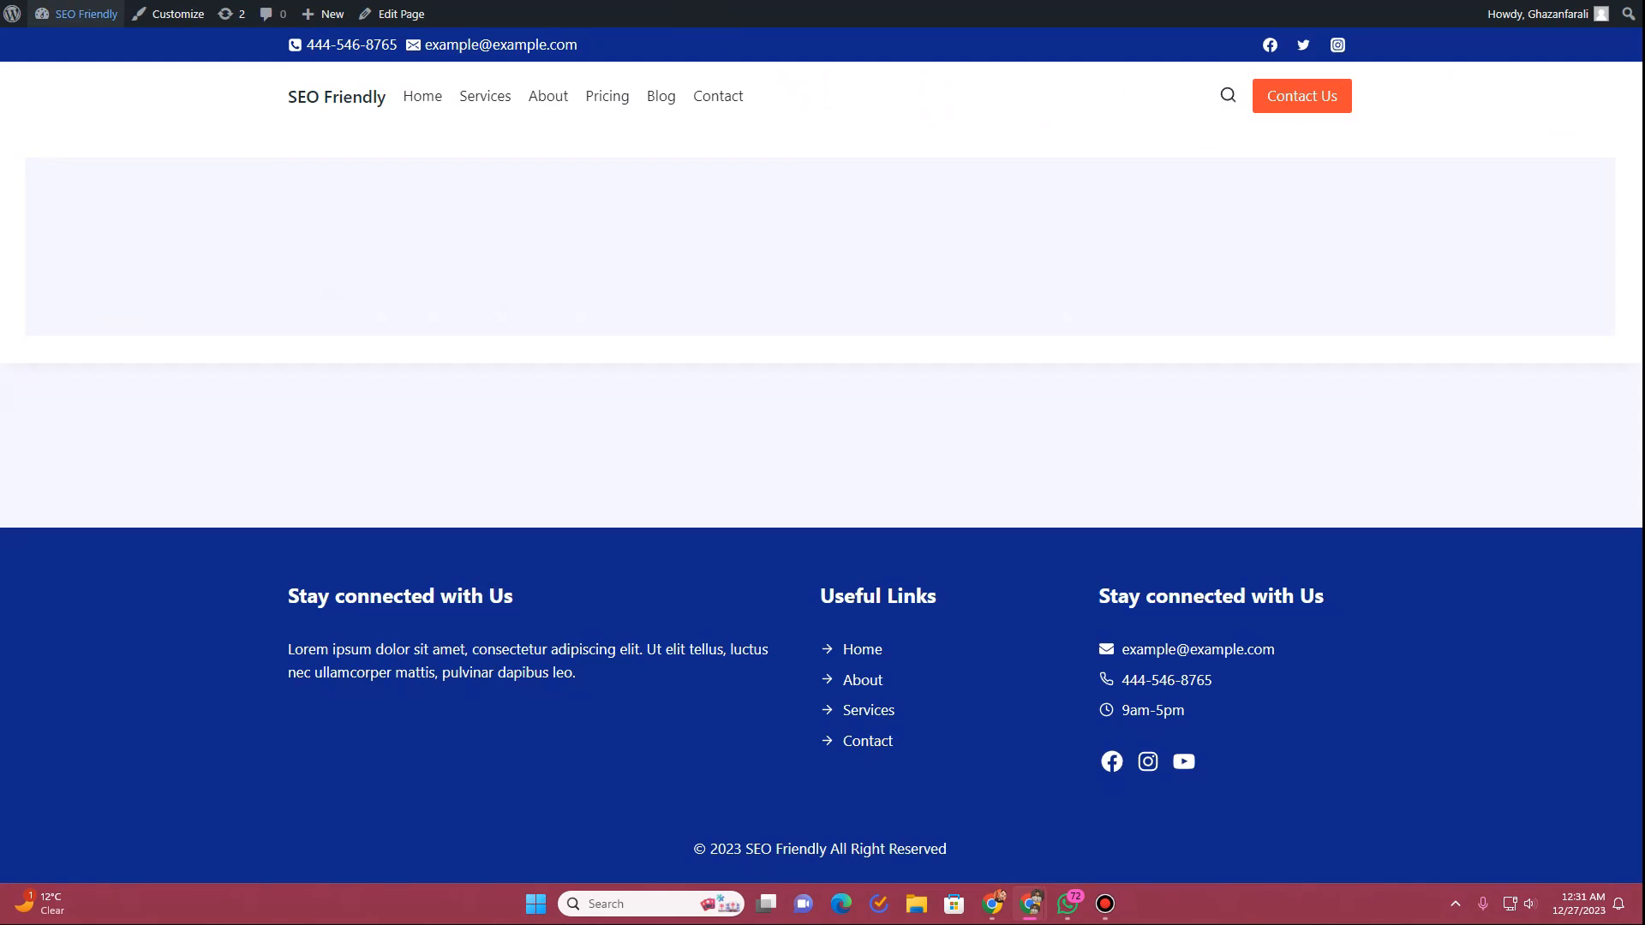
pyautogui.click(74, 0)
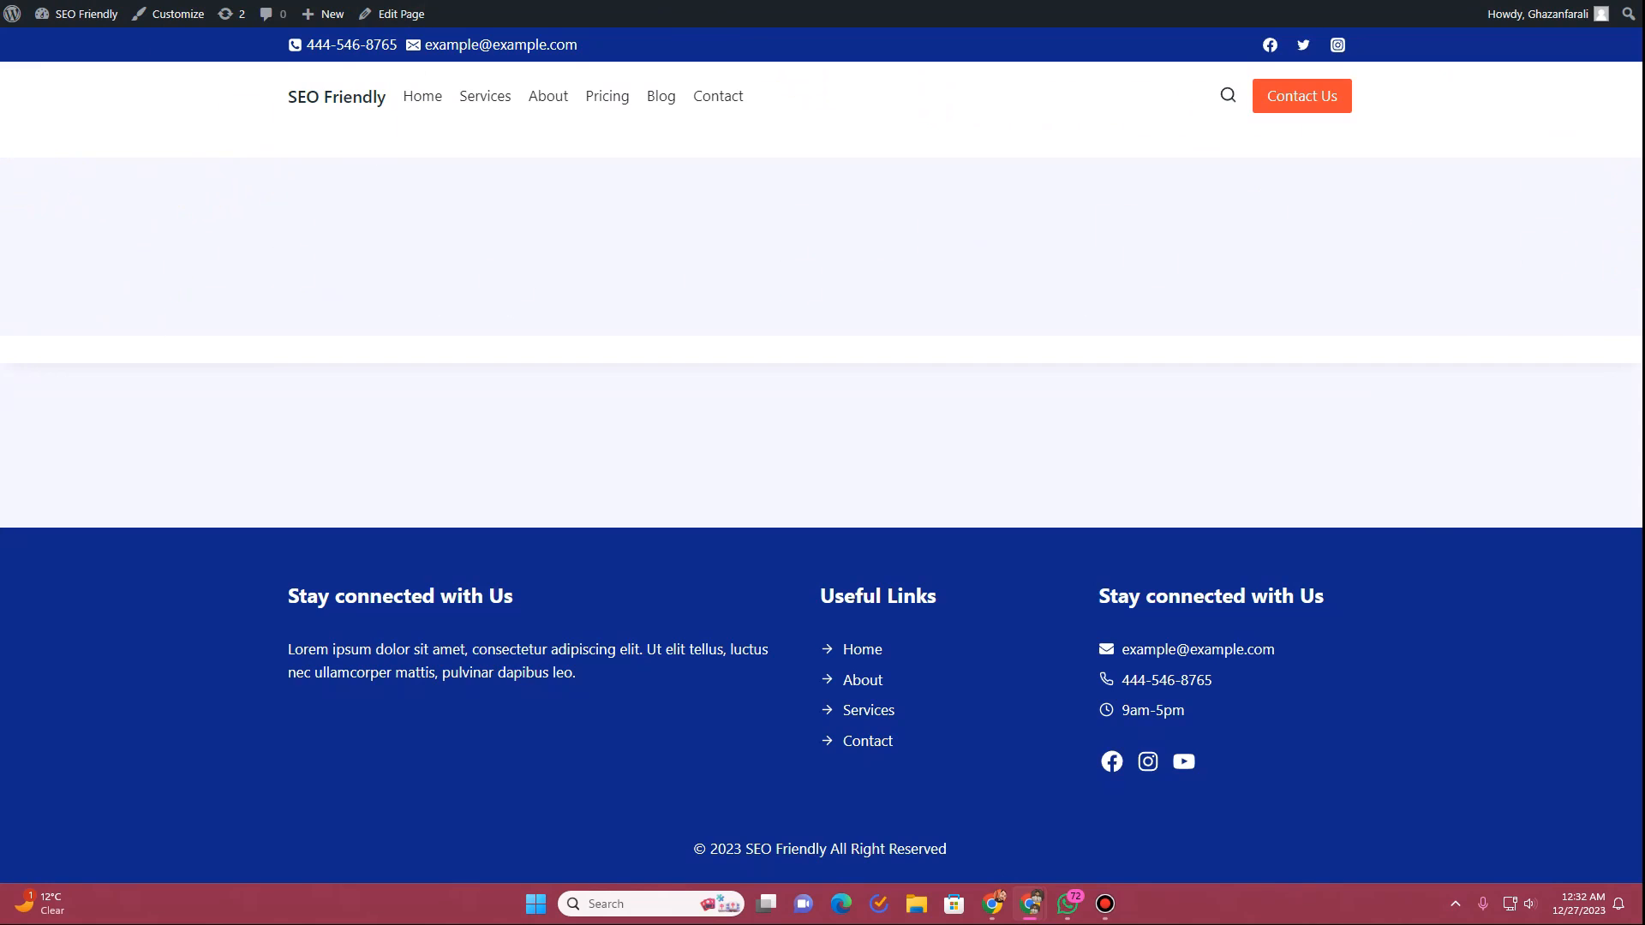
pyautogui.click(506, 0)
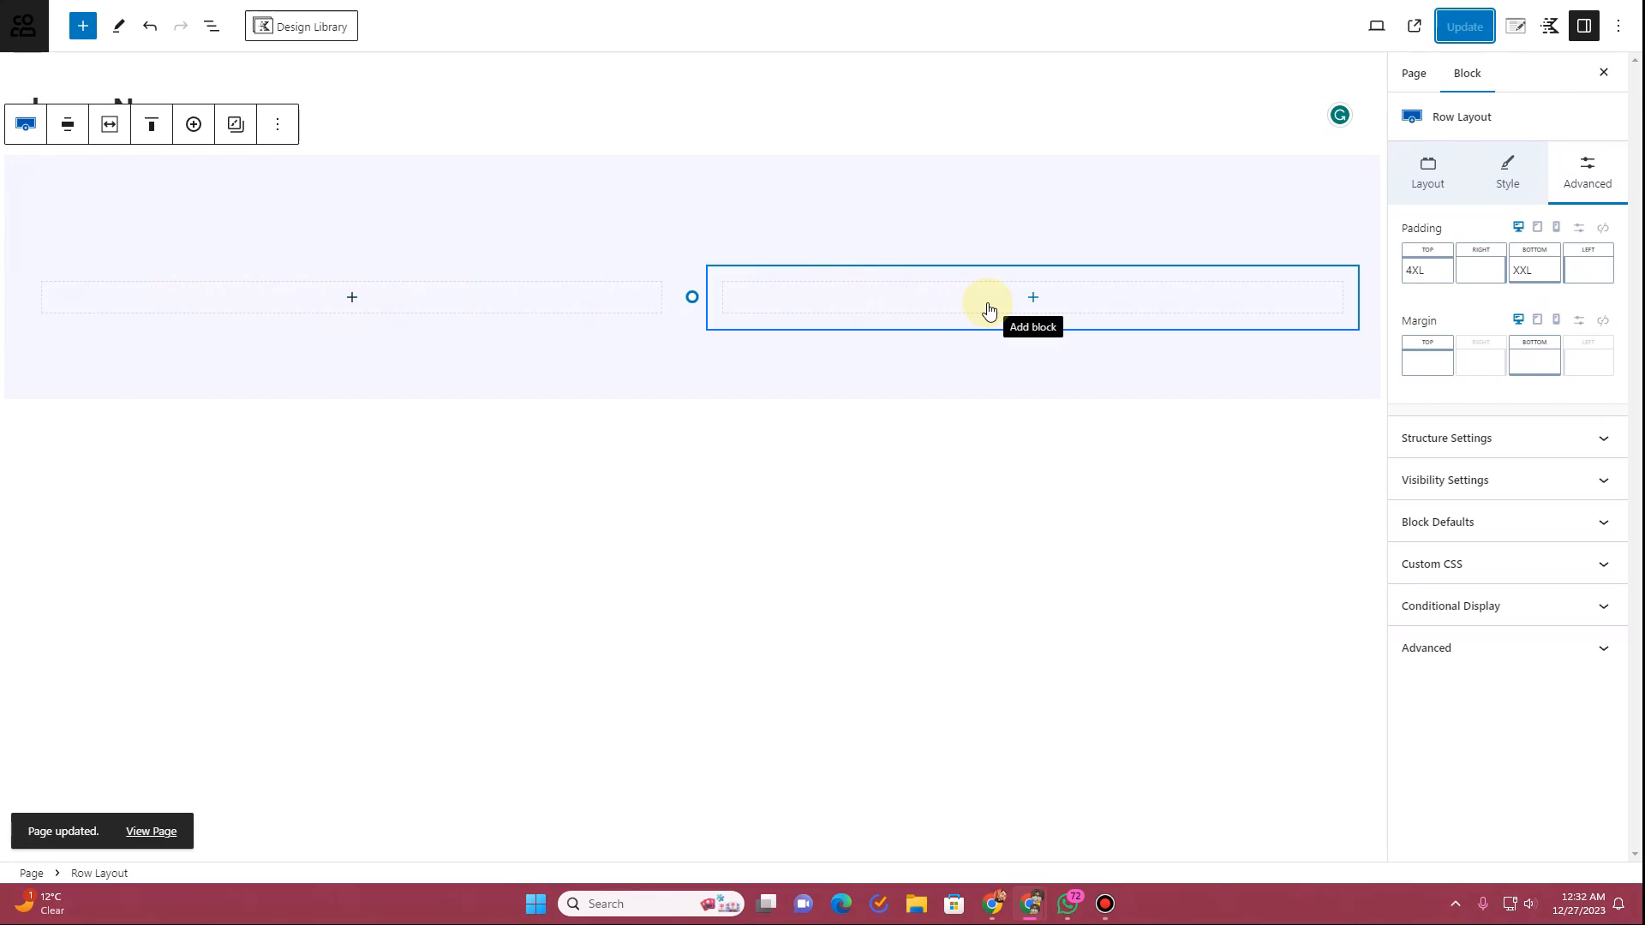
# Step: Add an Image (Adv) block to the row's second column and fill it with image.png from the media library
pyautogui.click(988, 309)
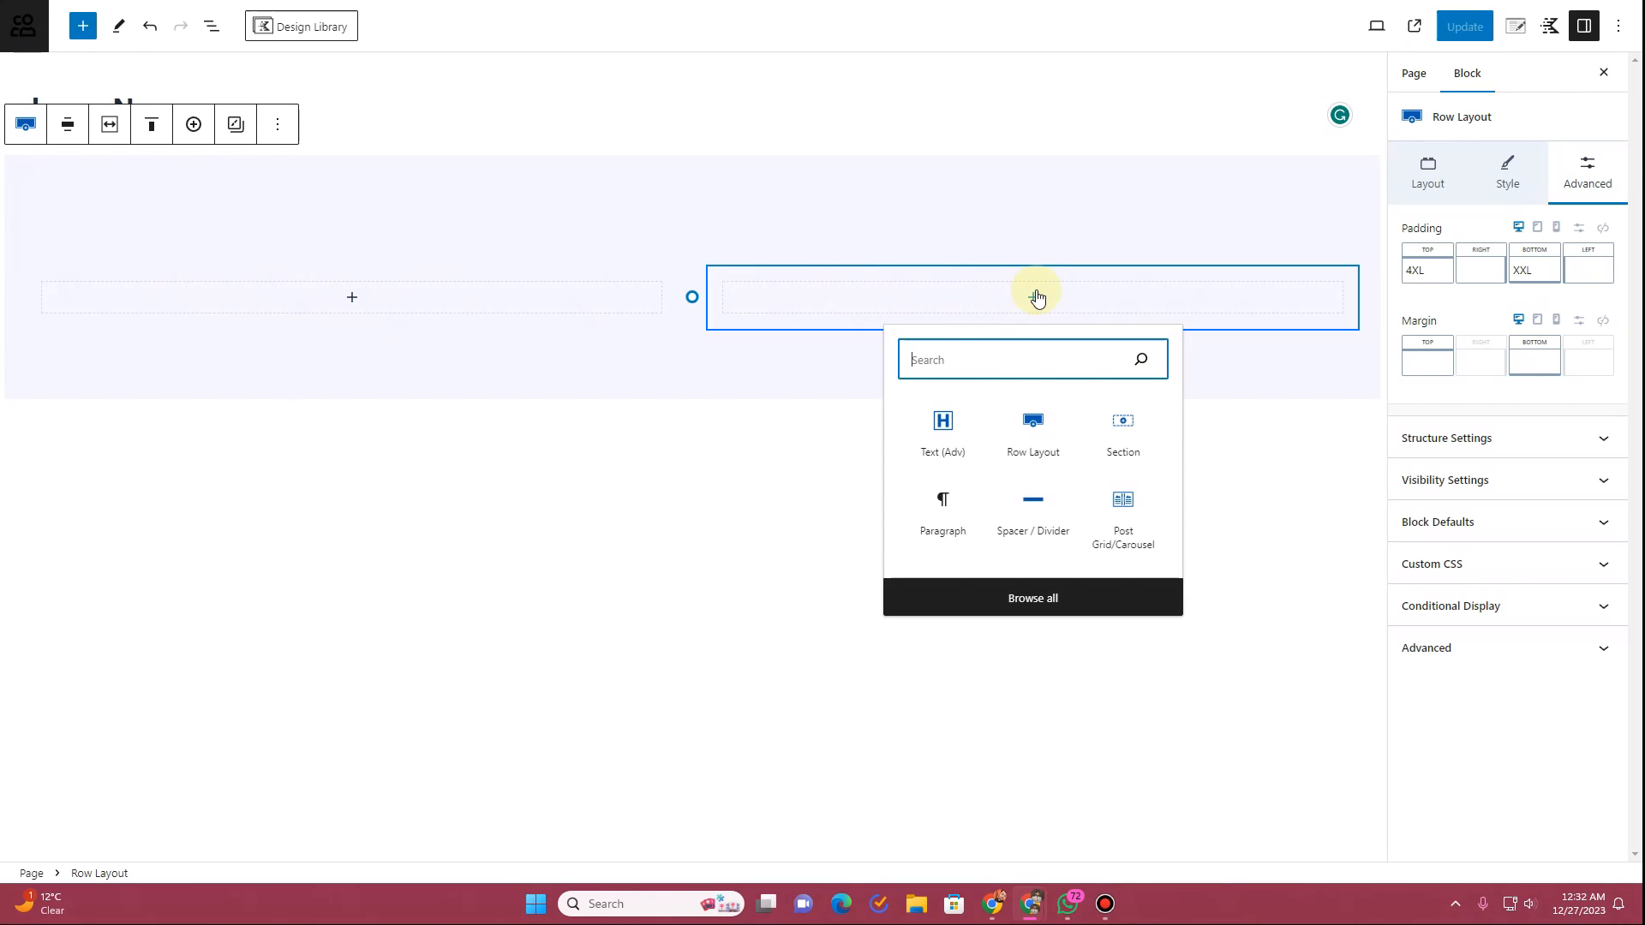
pyautogui.write('image')
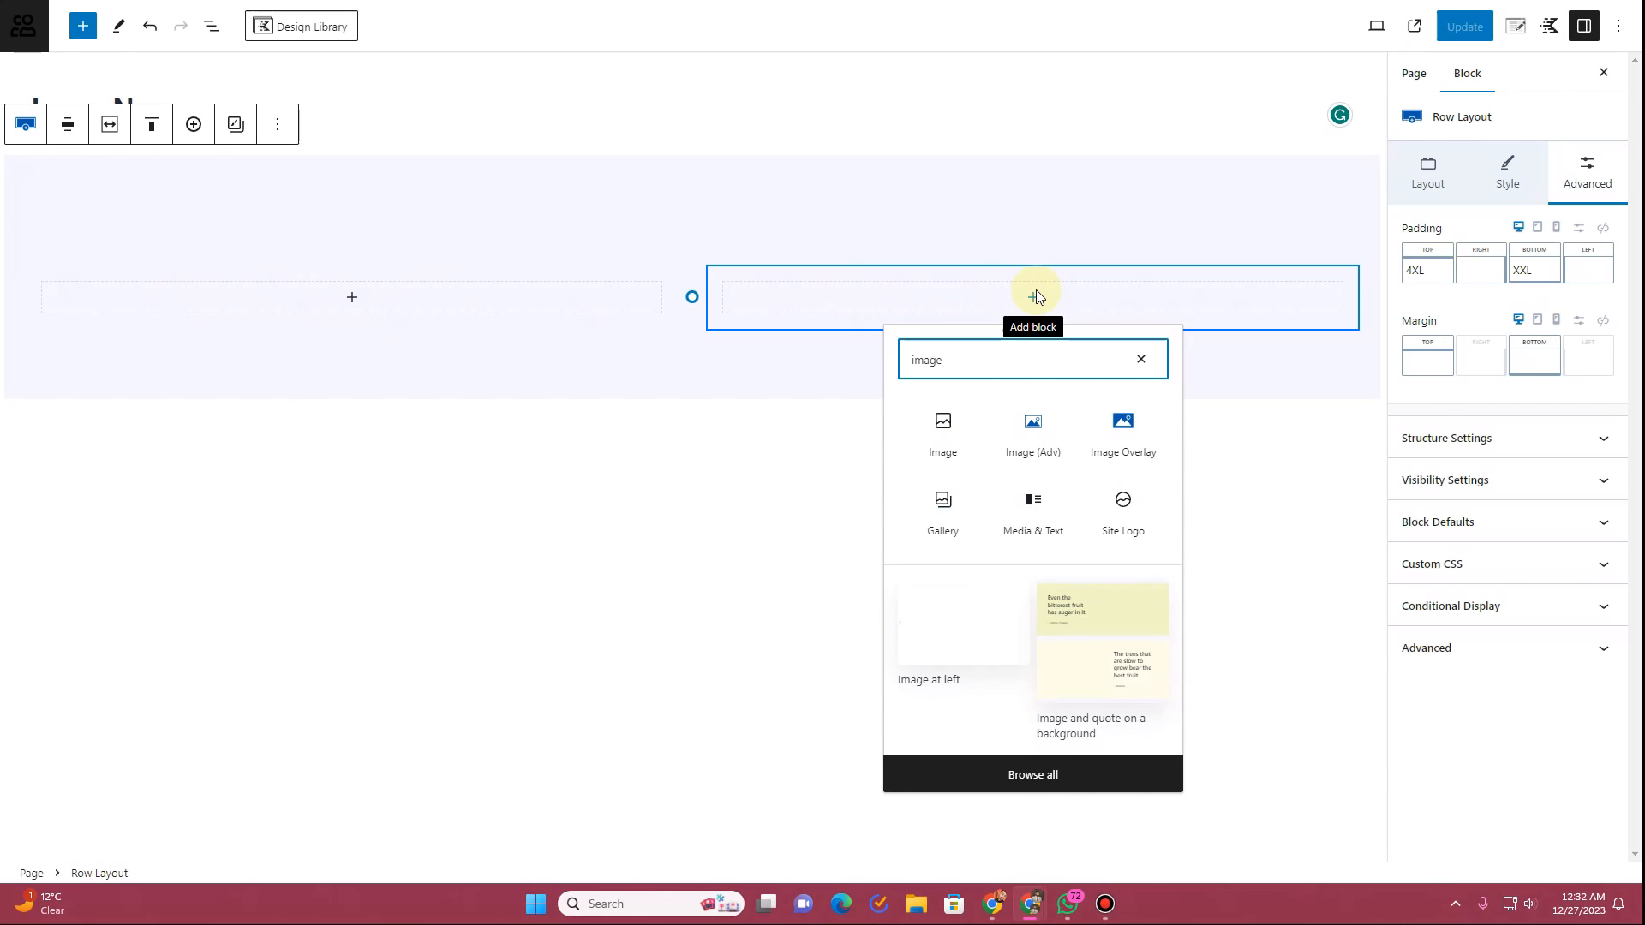
pyautogui.click(1032, 454)
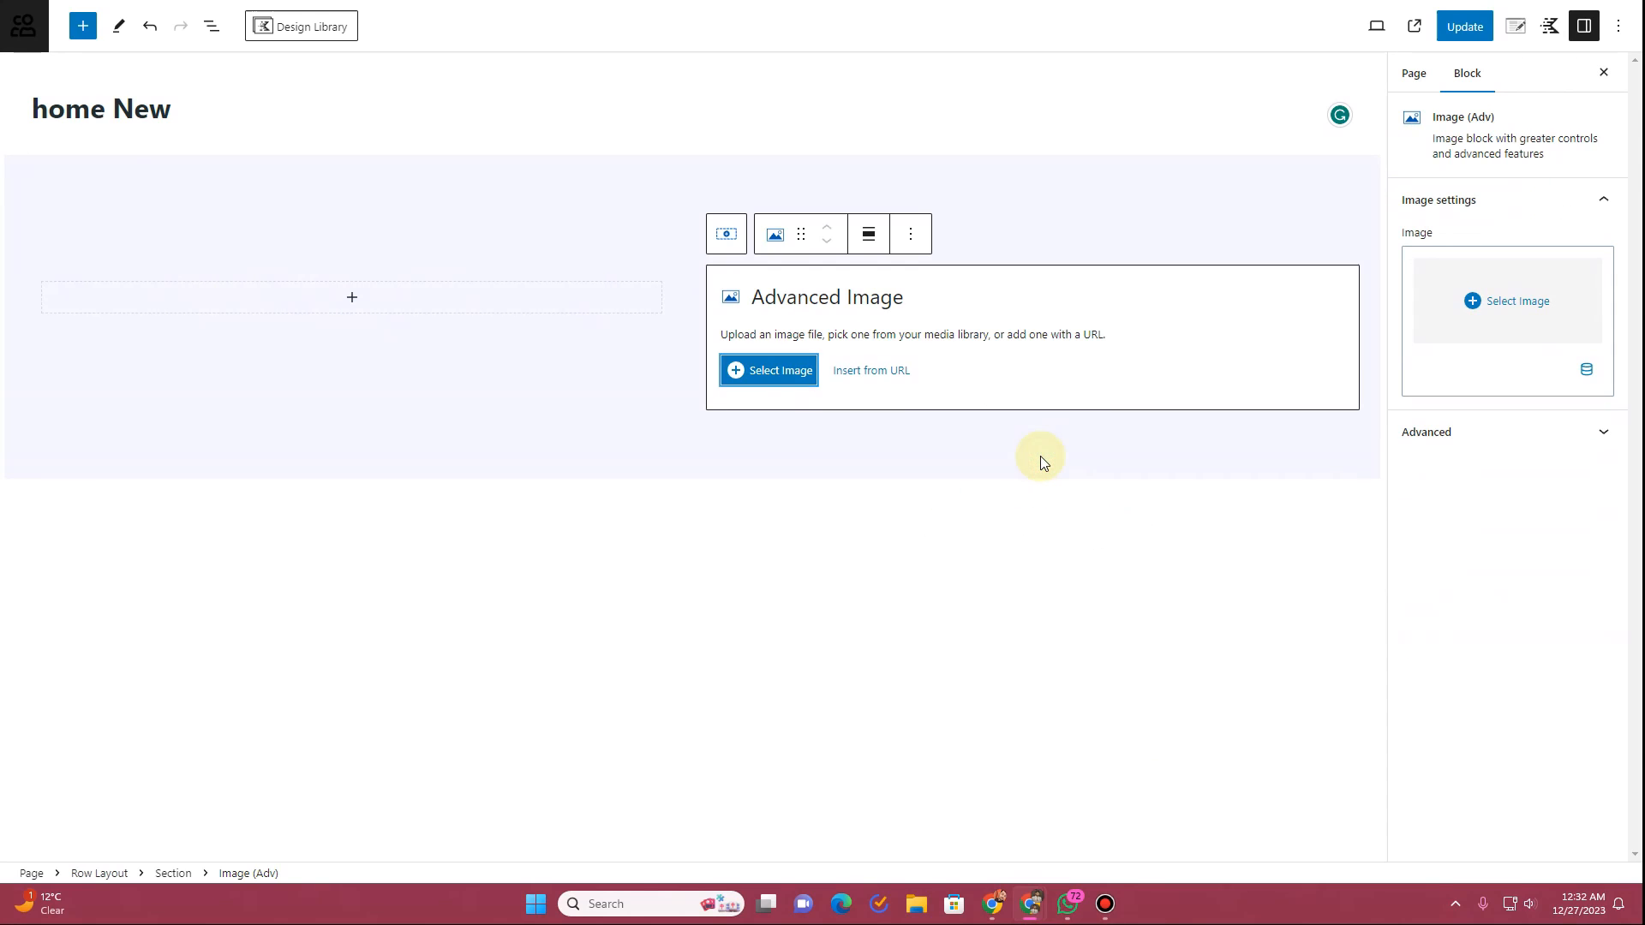
pyautogui.click(803, 388)
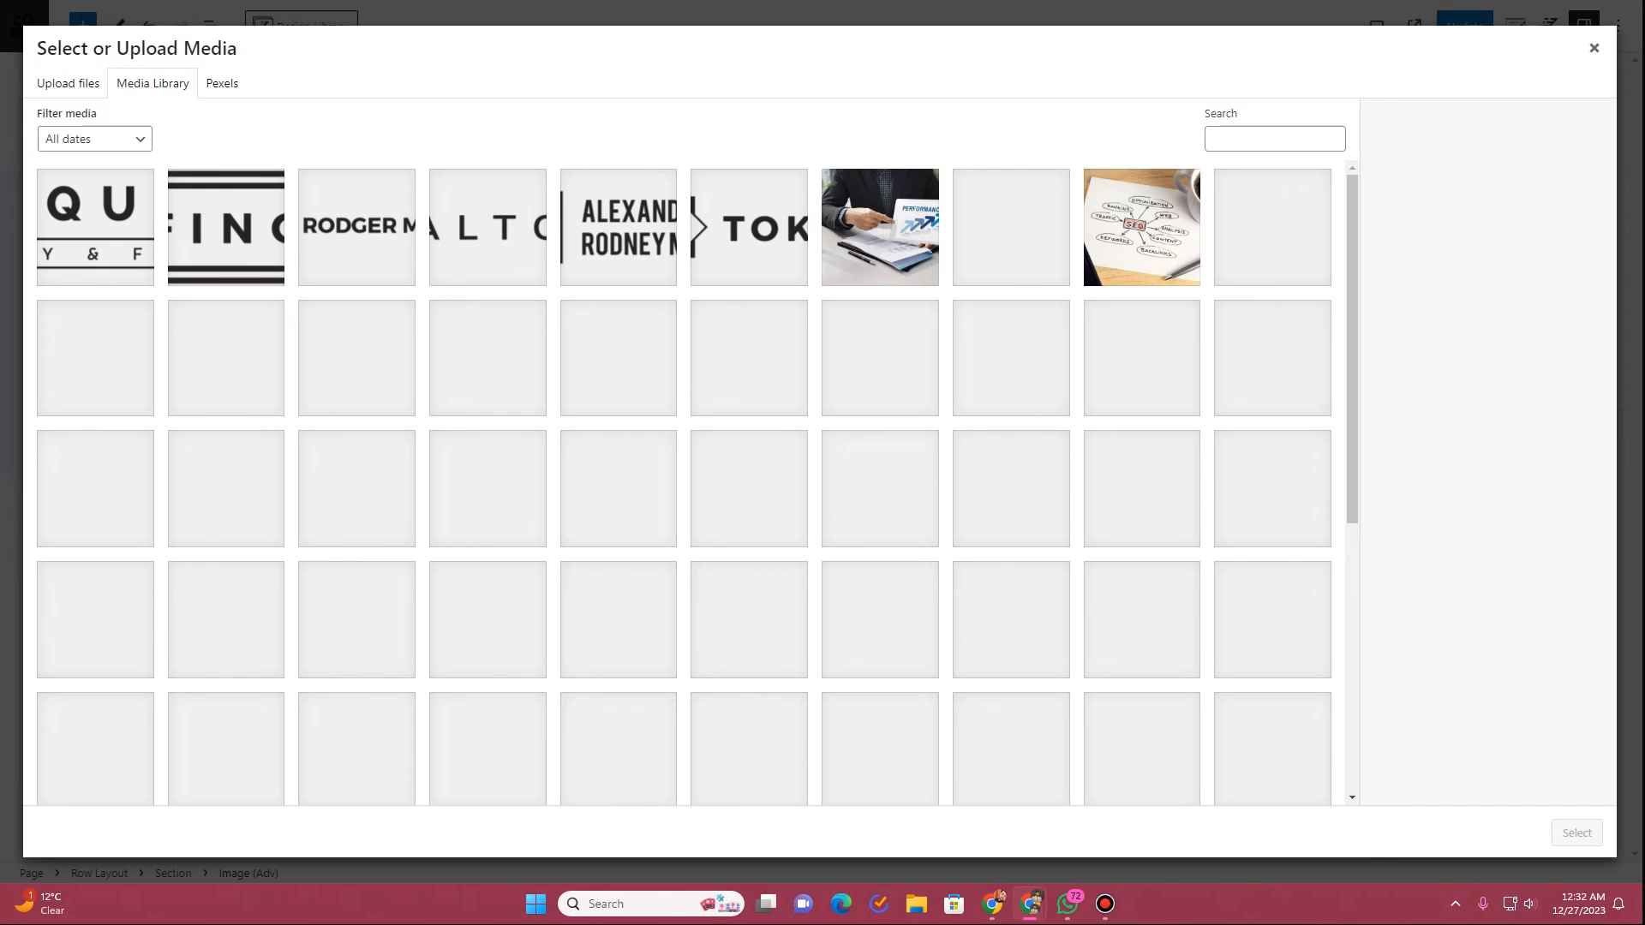
pyautogui.click(1281, 257)
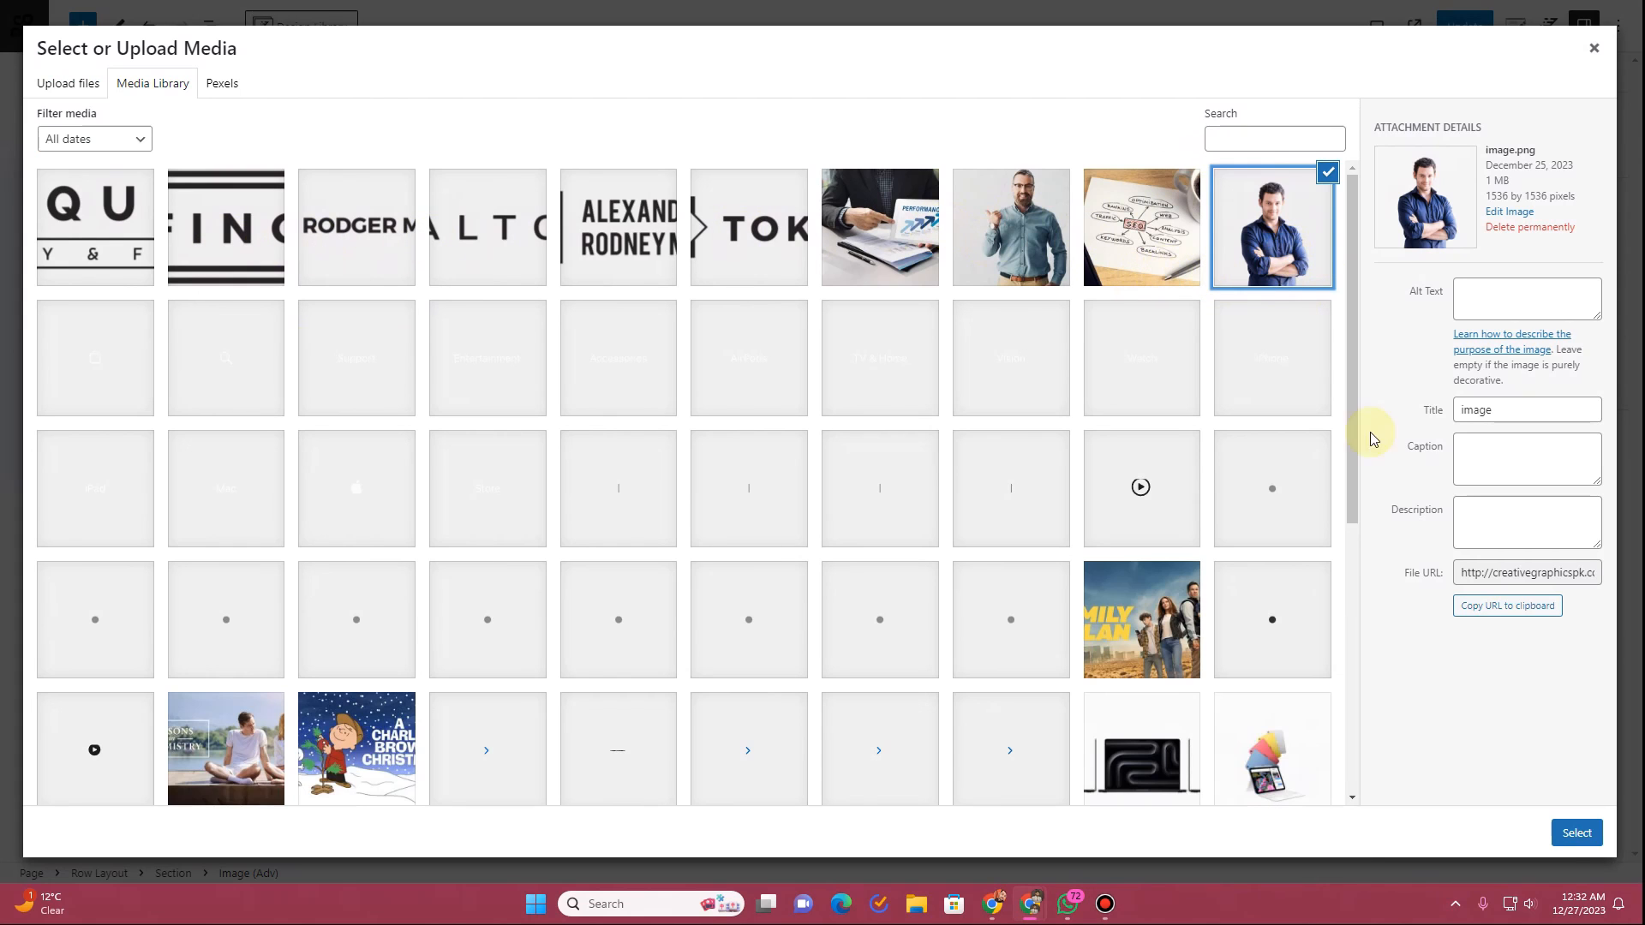
pyautogui.click(1579, 846)
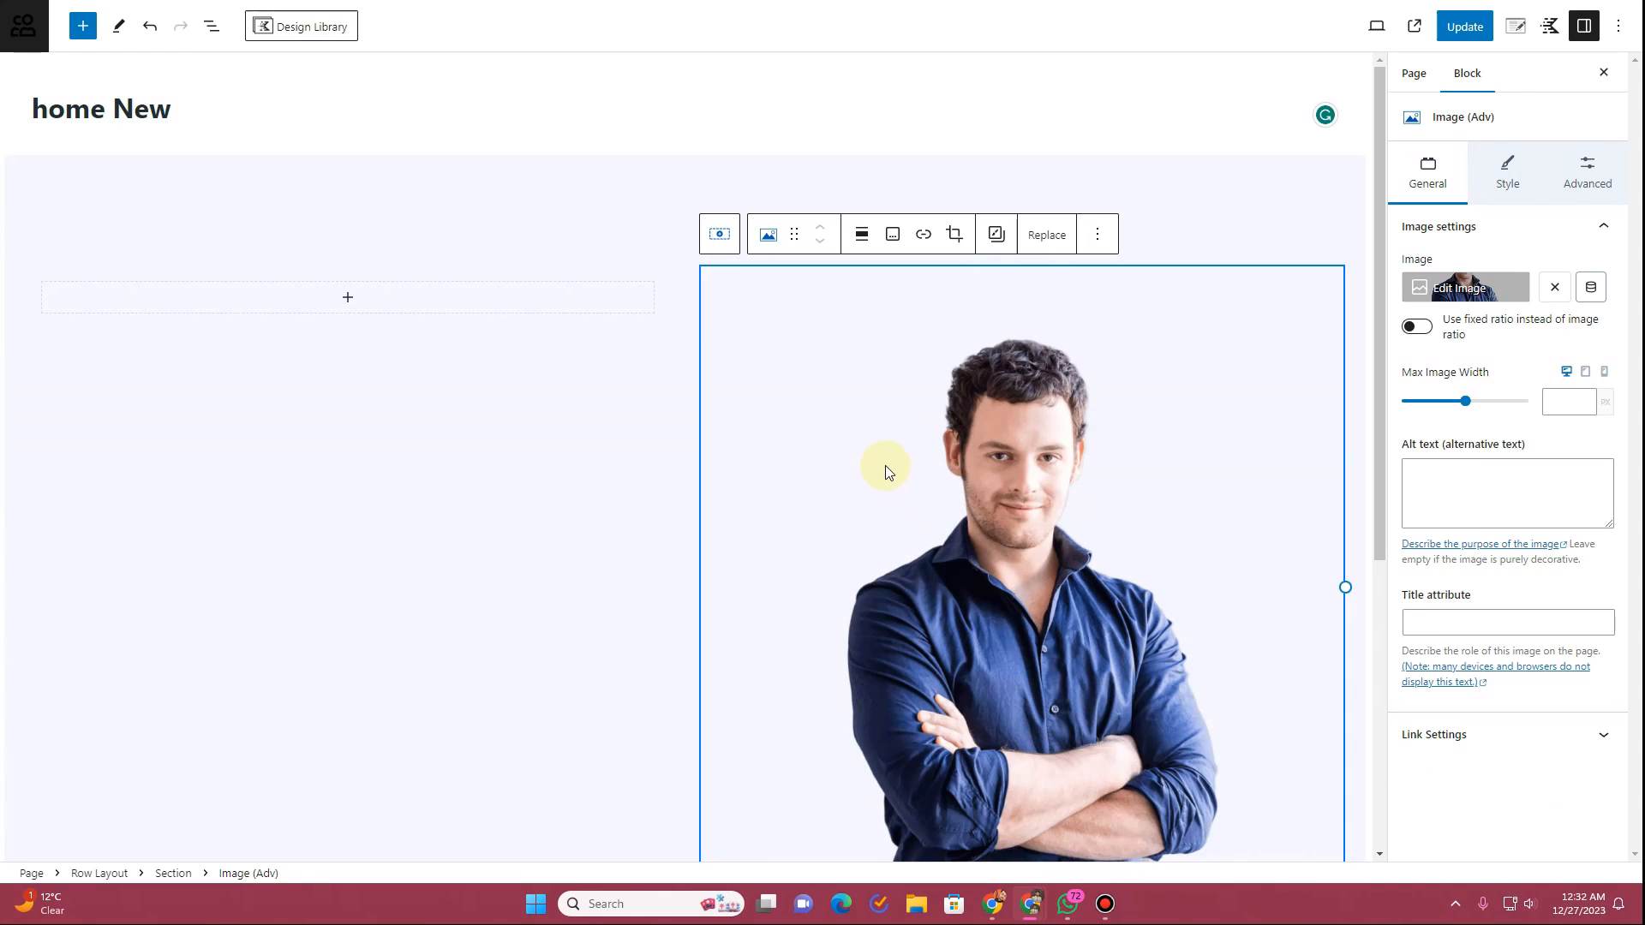
pyautogui.scroll(-2, 886, 466)
pyautogui.scroll(2, 897, 494)
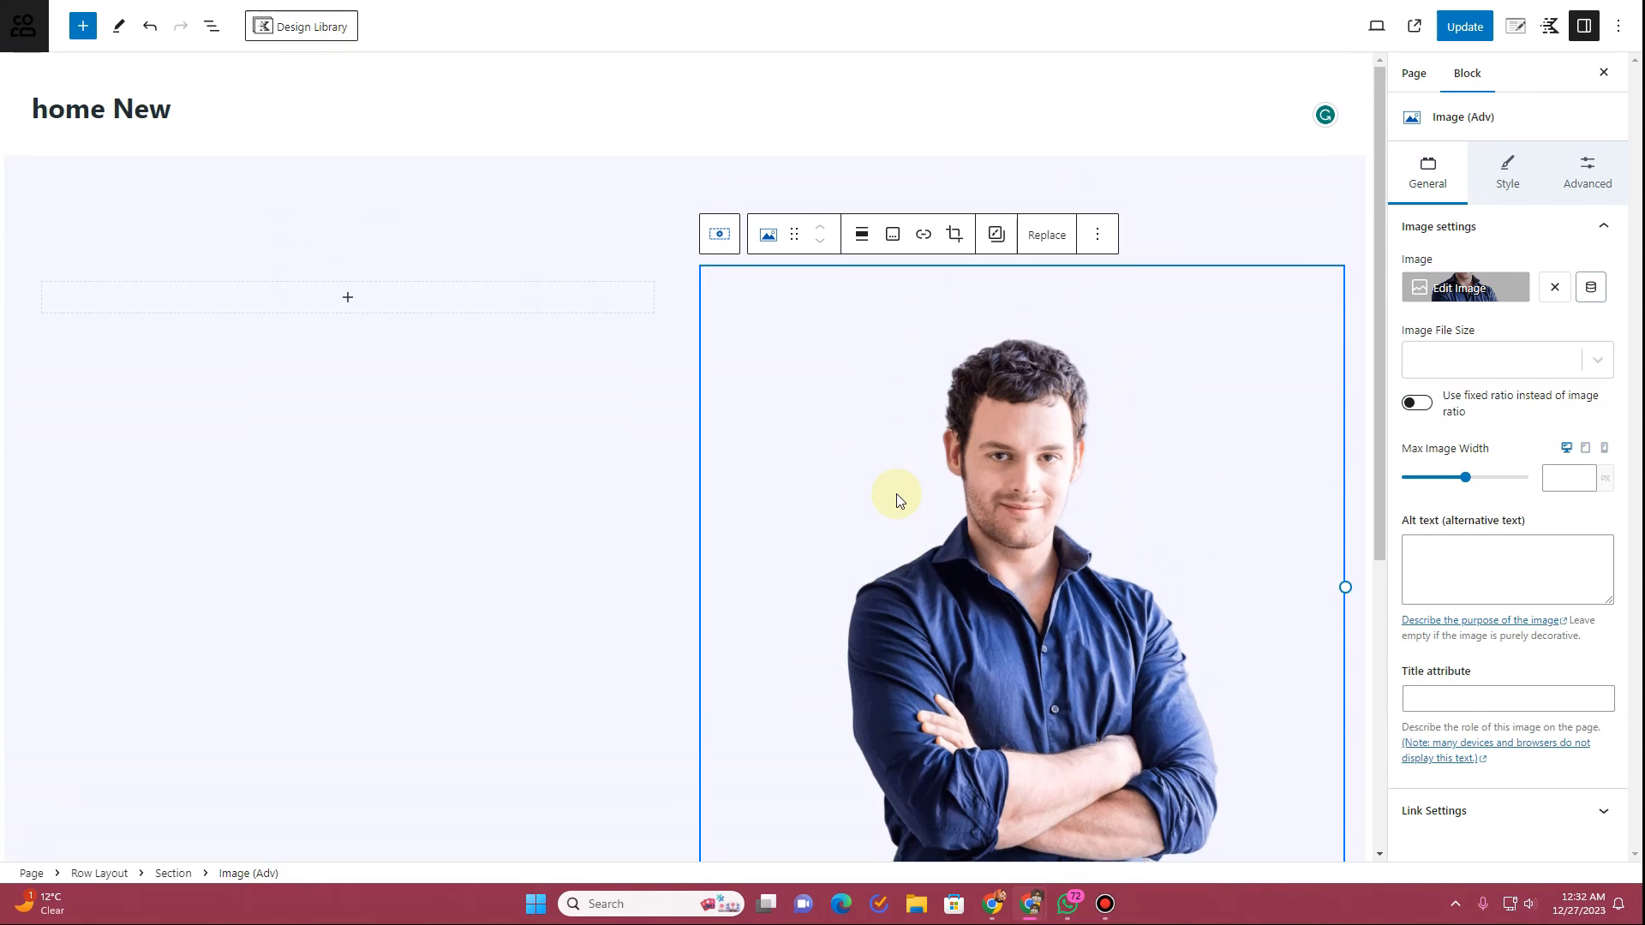
# Step: Add a Text (Adv) heading to the row's first column reading "Drive More Revenue From Search With Tech-Enabled SEO Services"
pyautogui.scroll(-1, 896, 494)
pyautogui.click(363, 212)
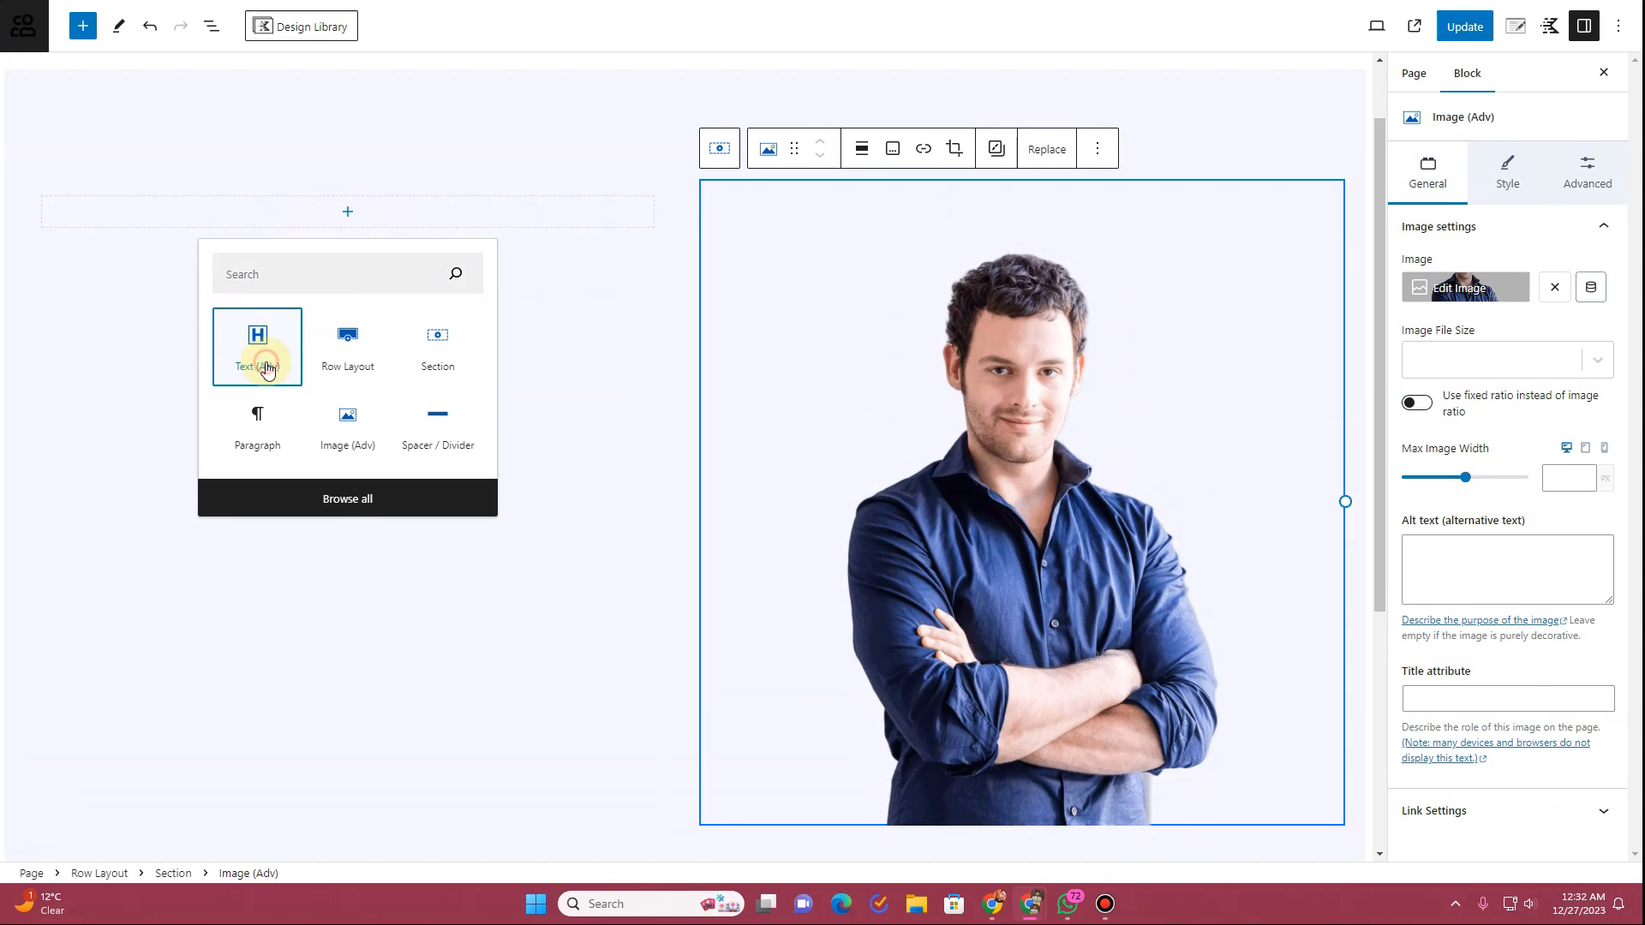
pyautogui.click(260, 351)
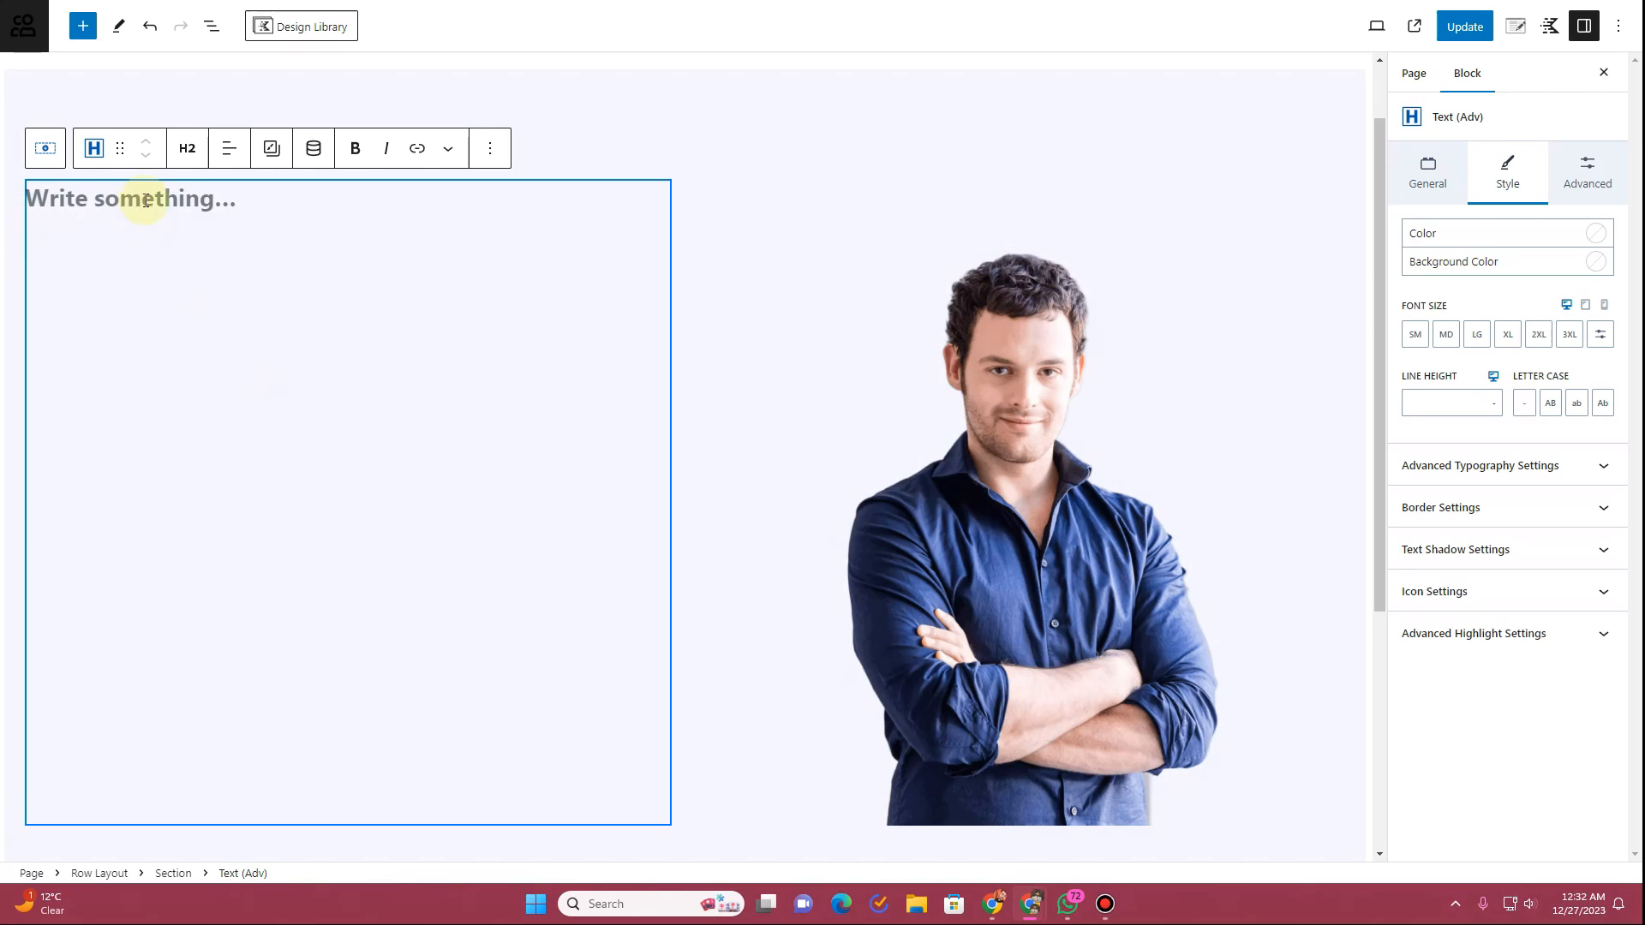
pyautogui.write('Drive More Revenue From Search With Tech-Enabled SEO Services')
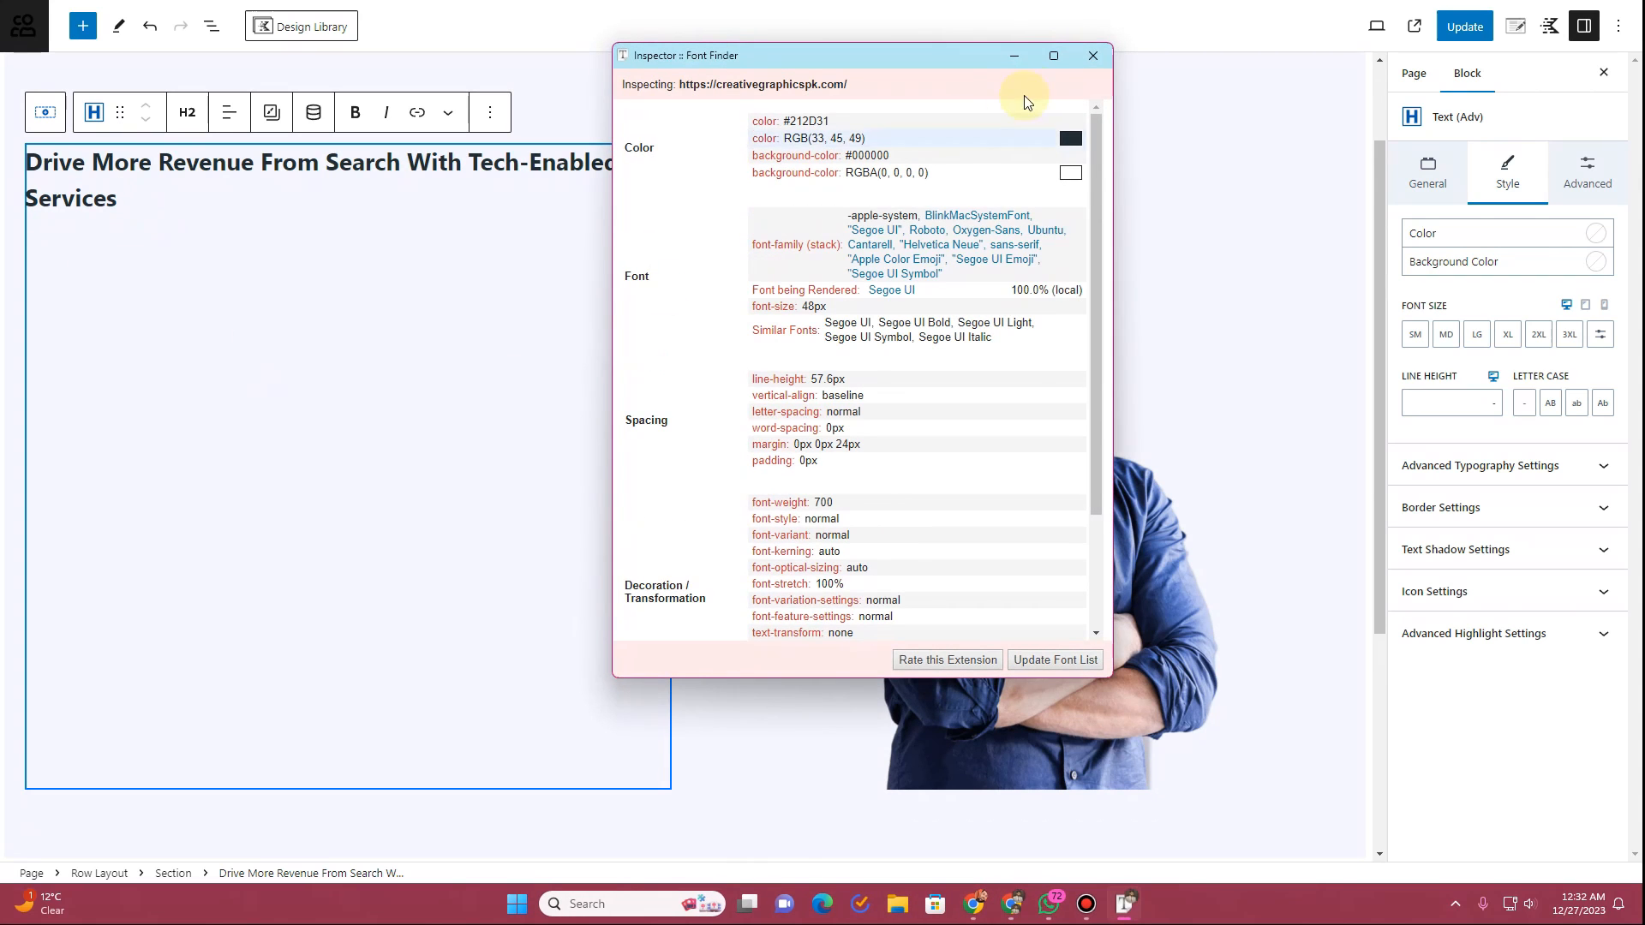
# Step: Move the font inspector window out of the way and set the heading's font size to 48 px
pyautogui.moveTo(954, 59); pyautogui.dragTo(1, 53)
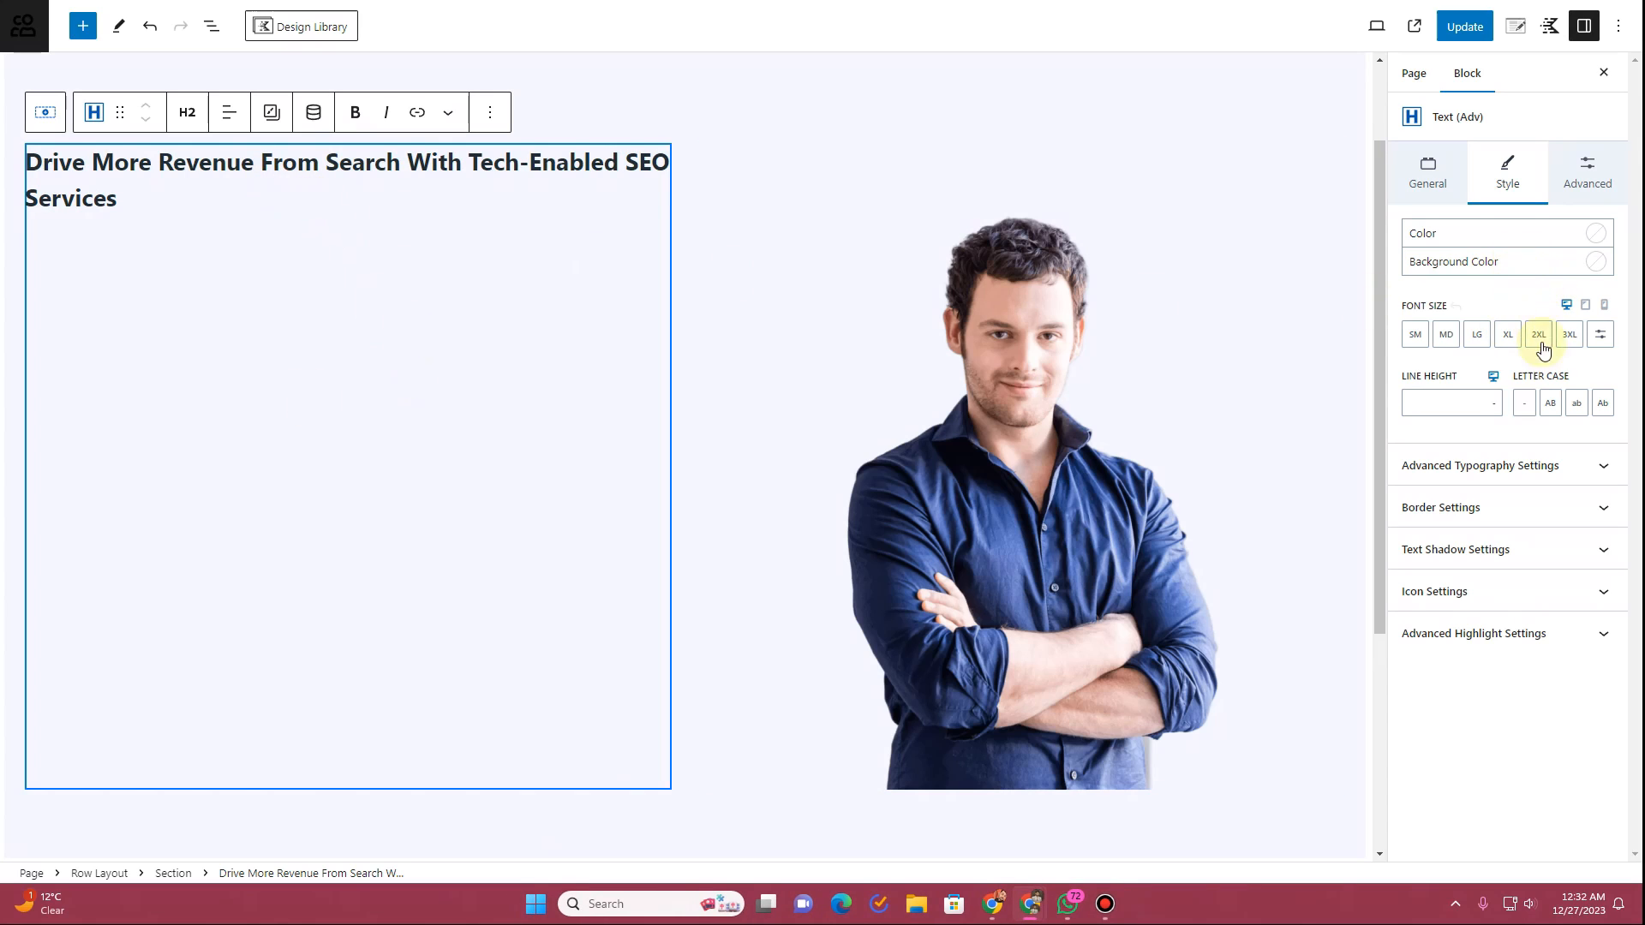
pyautogui.click(1600, 334)
pyautogui.click(1489, 346)
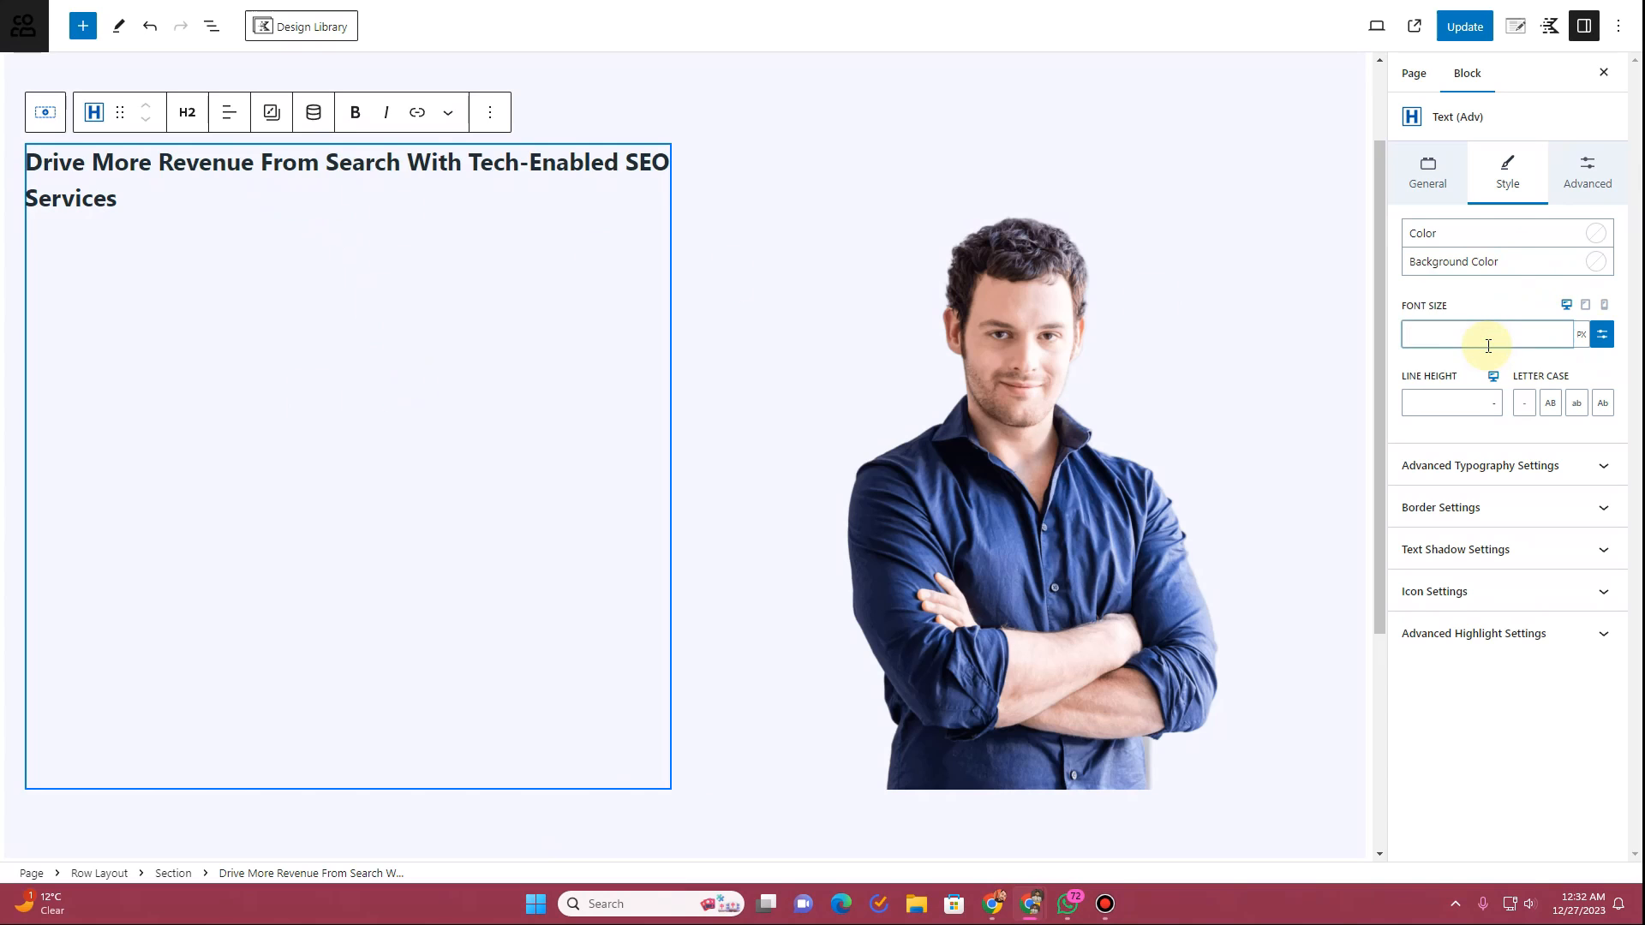
pyautogui.write('48')
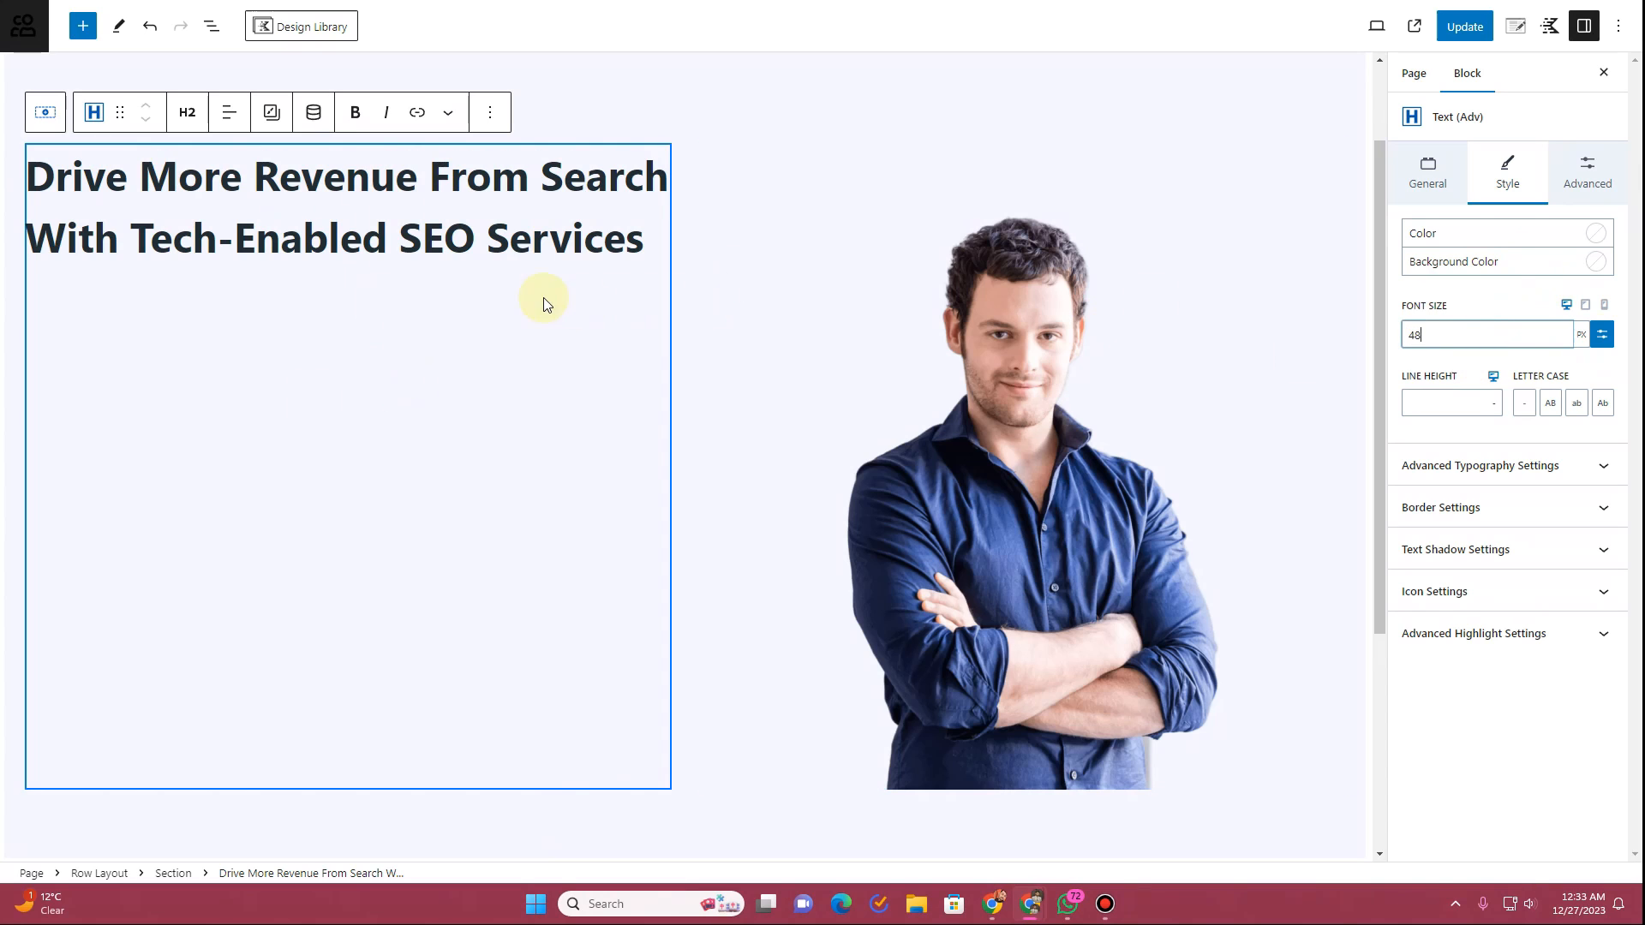
# Step: Make the hero row use the theme content inner width, update the page and check the live version
pyautogui.click(724, 93)
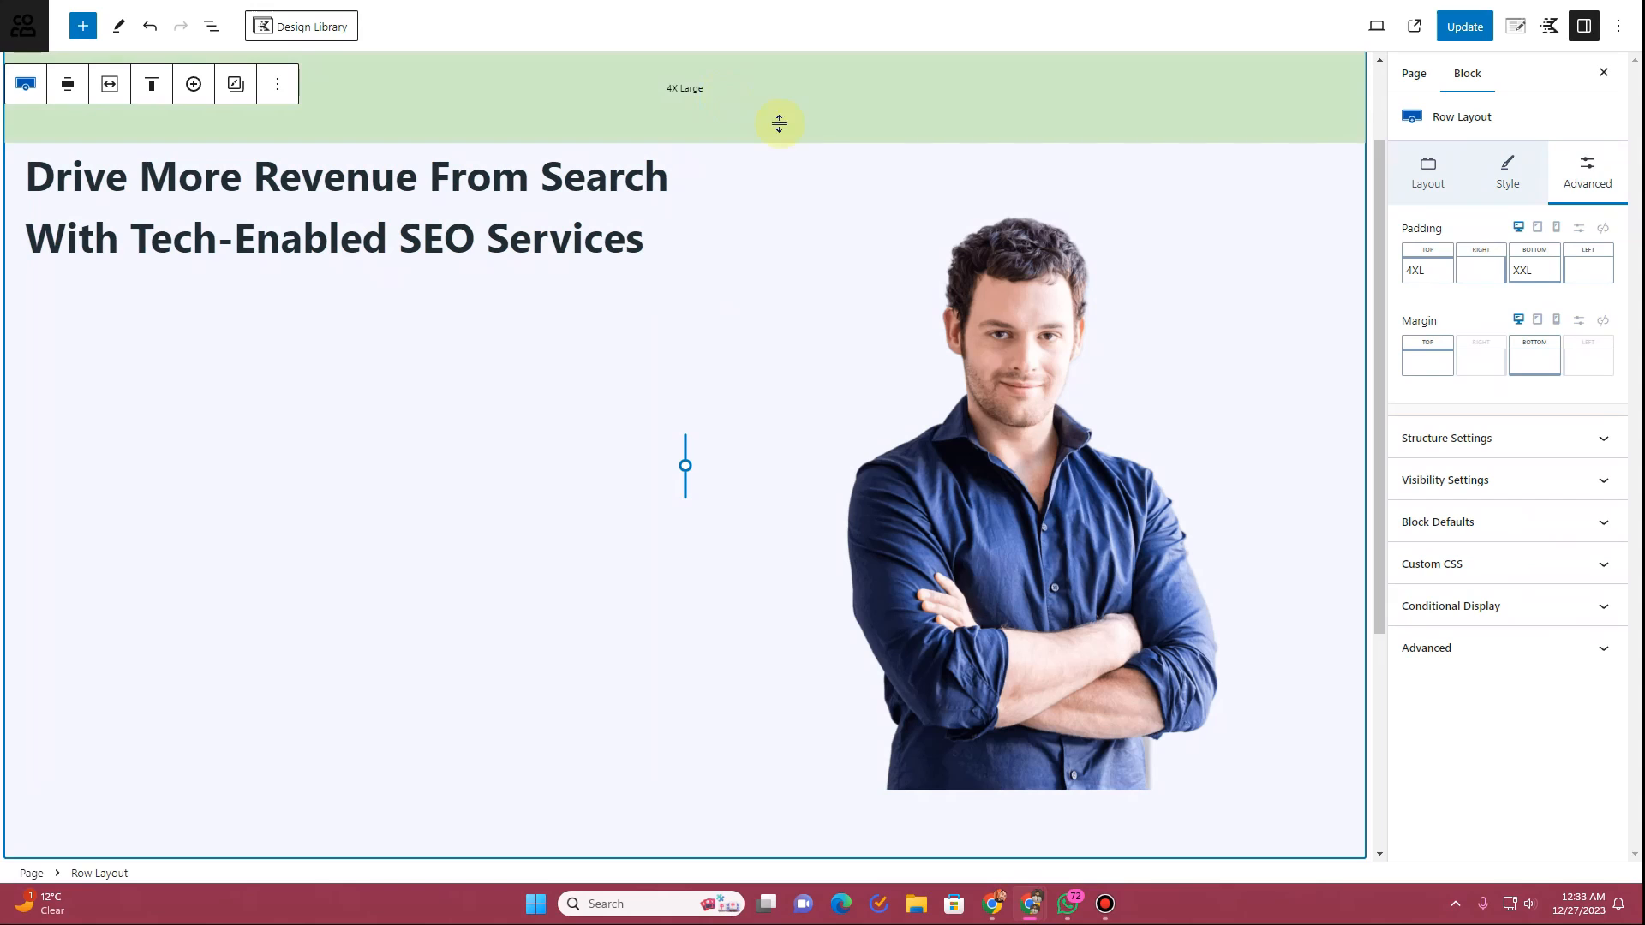
pyautogui.click(1465, 26)
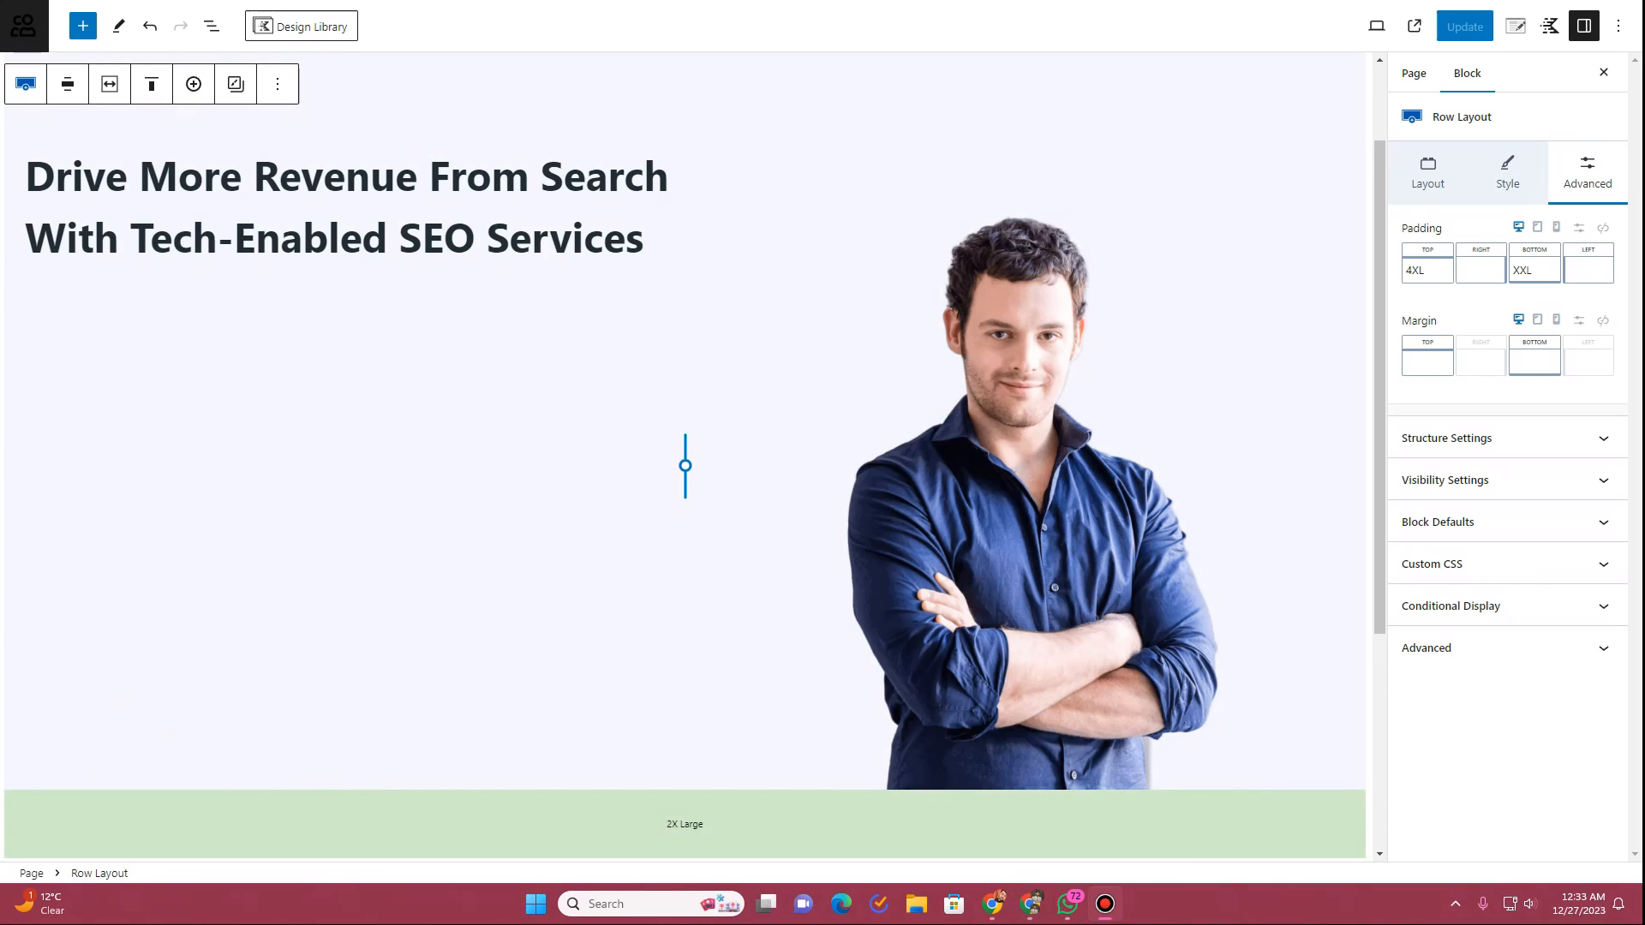
pyautogui.click(112, 89)
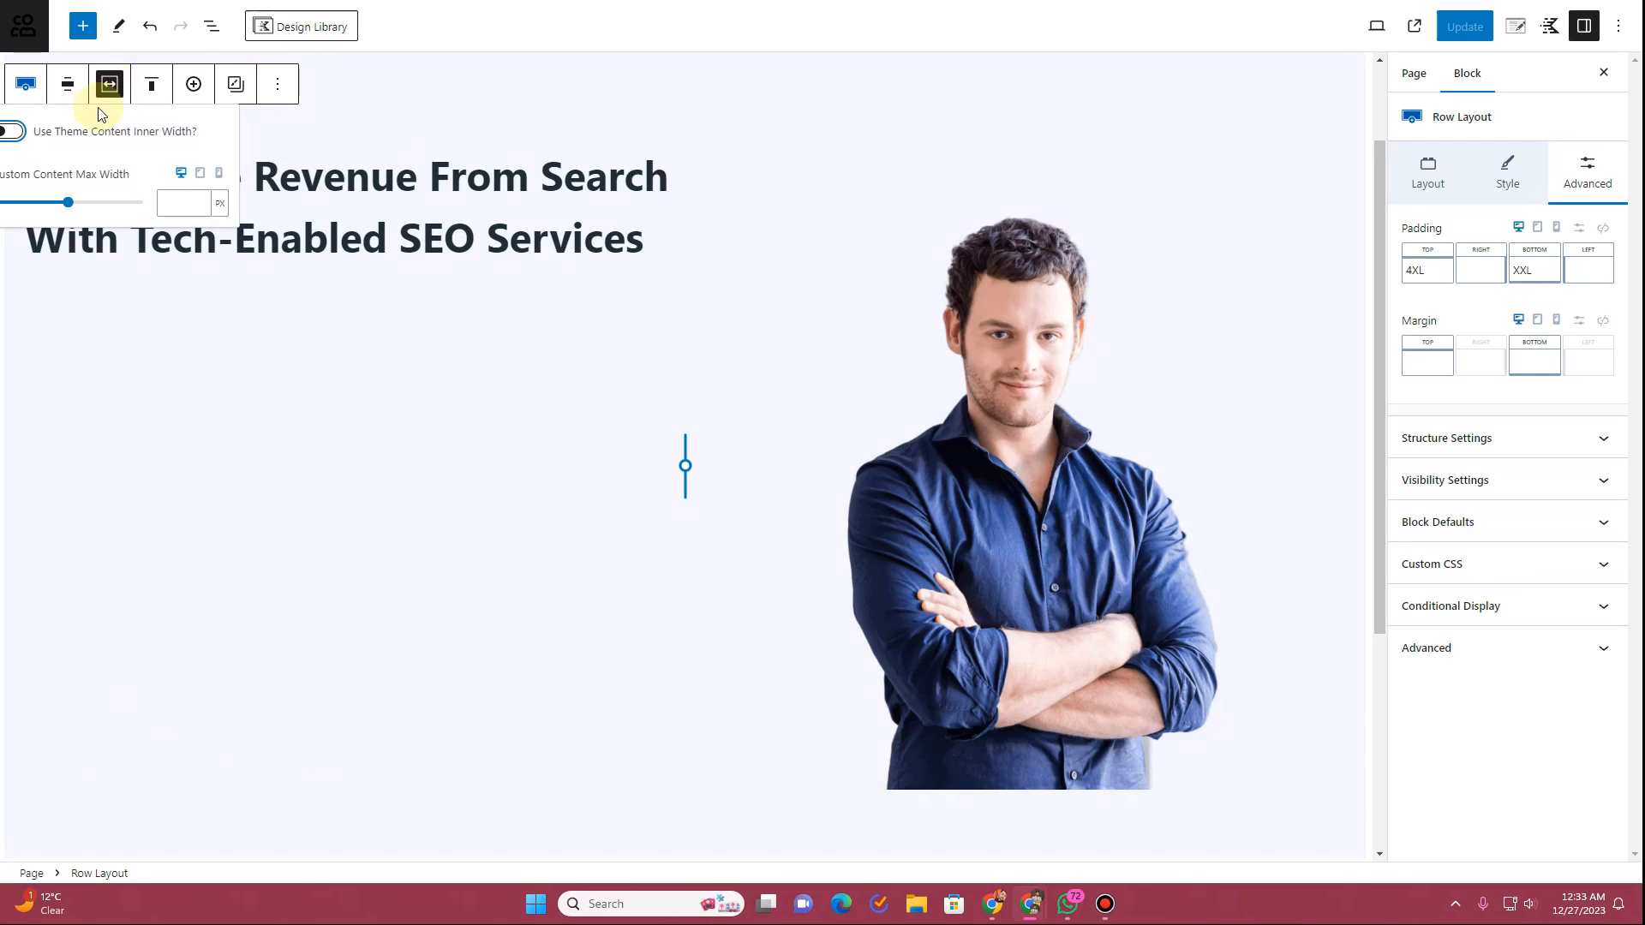
pyautogui.click(14, 133)
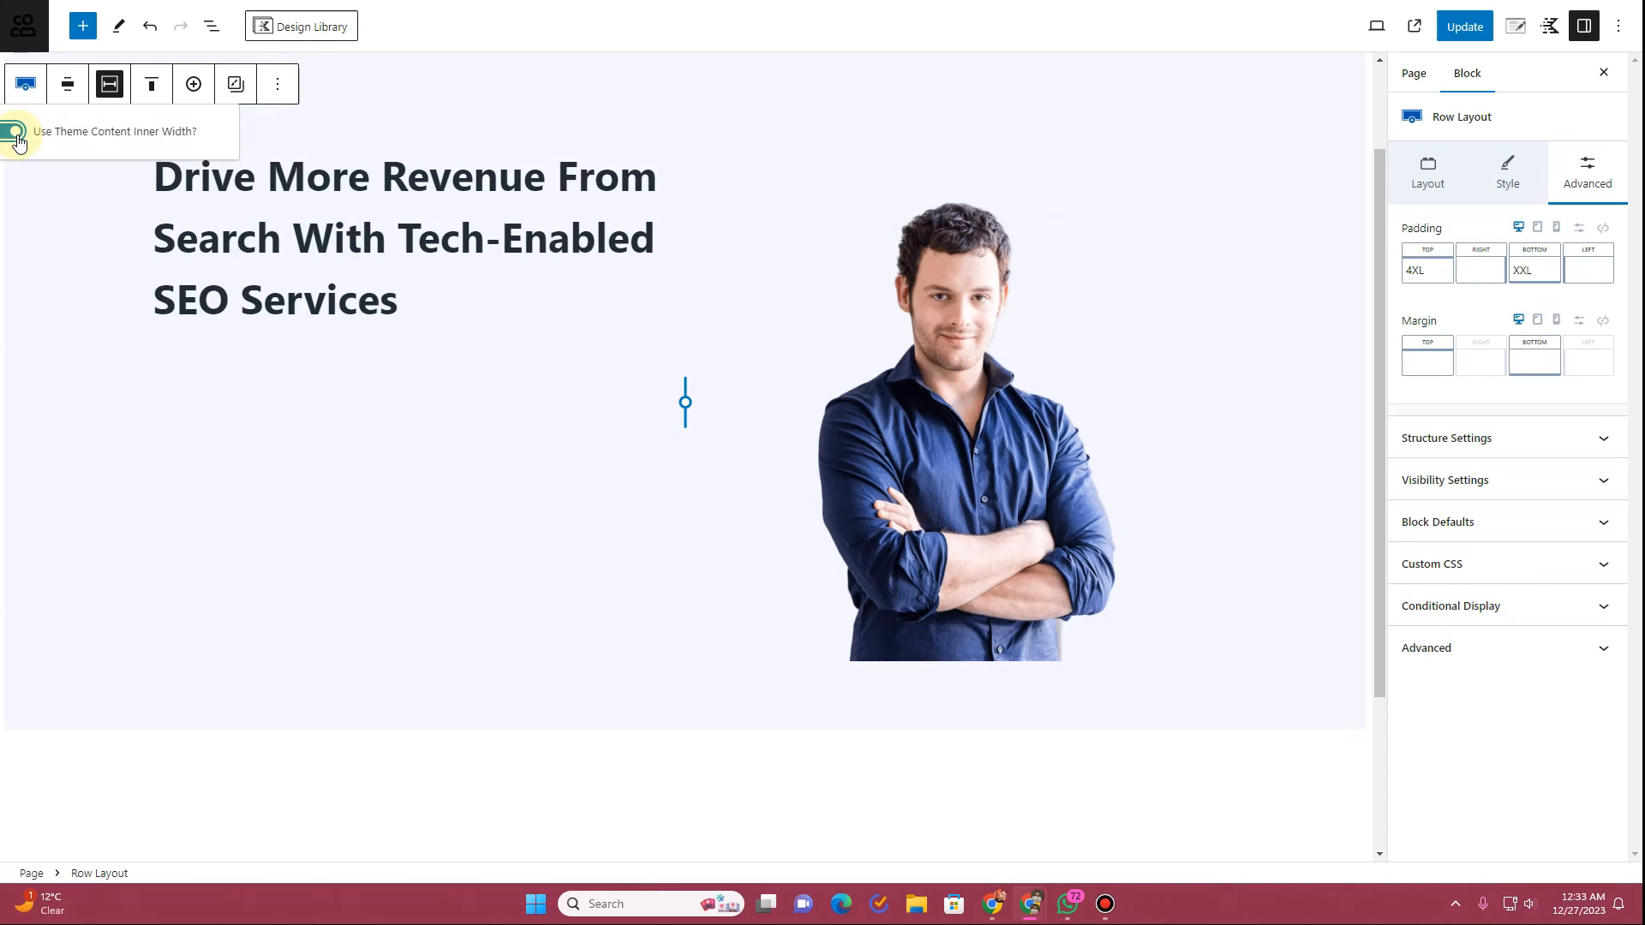
pyautogui.click(81, 275)
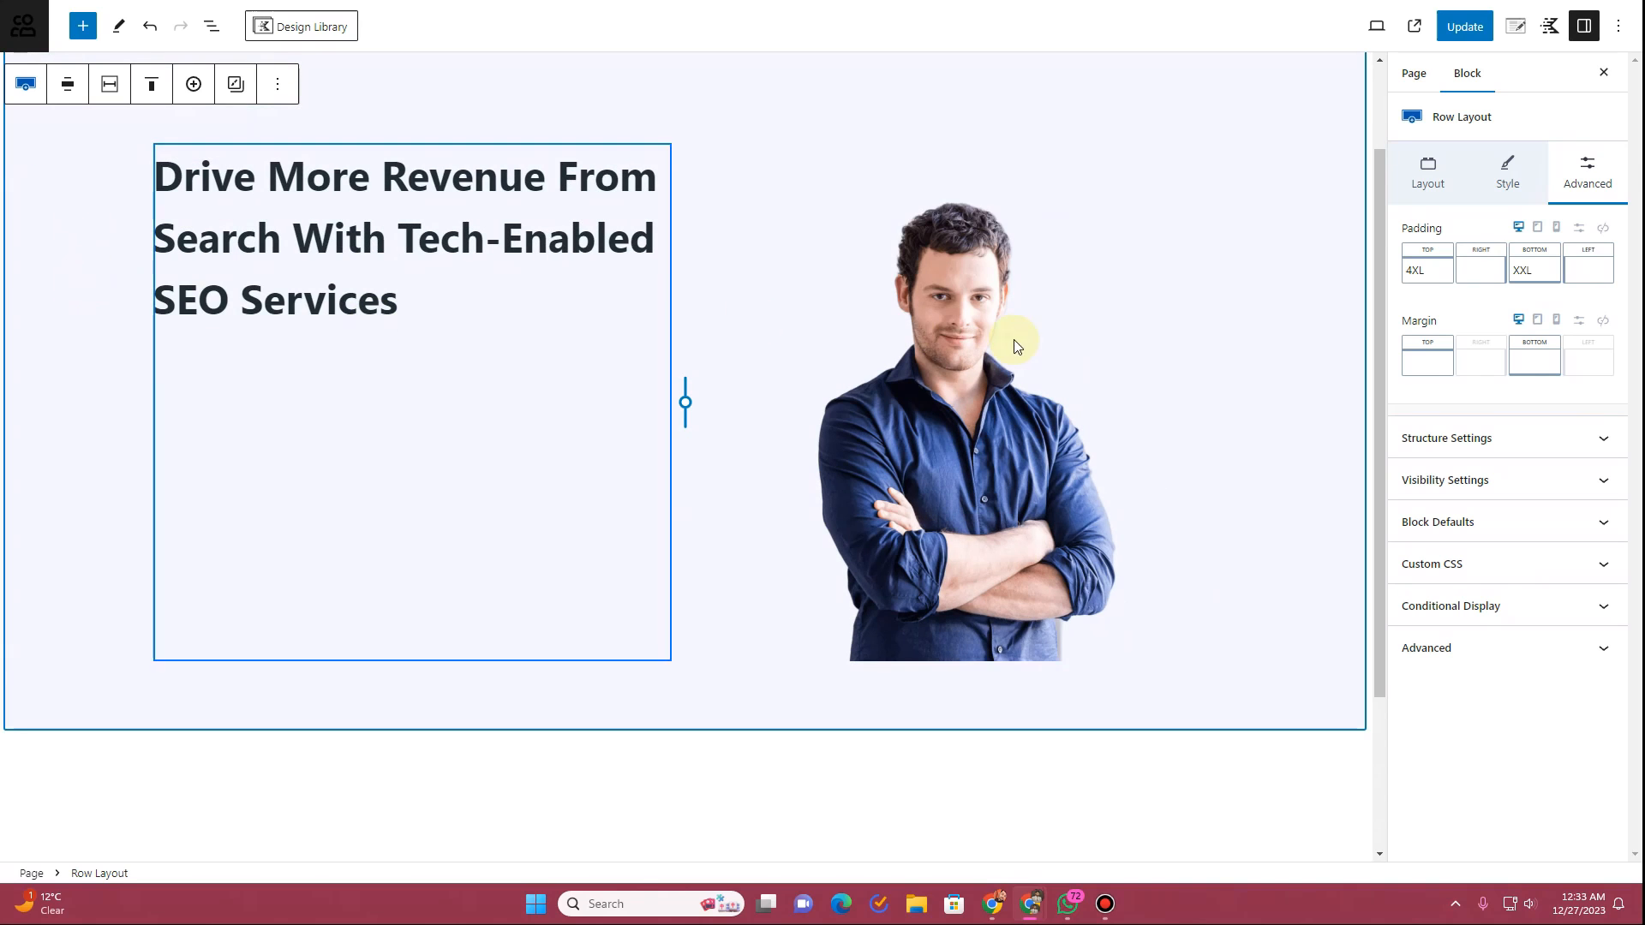
pyautogui.click(1466, 26)
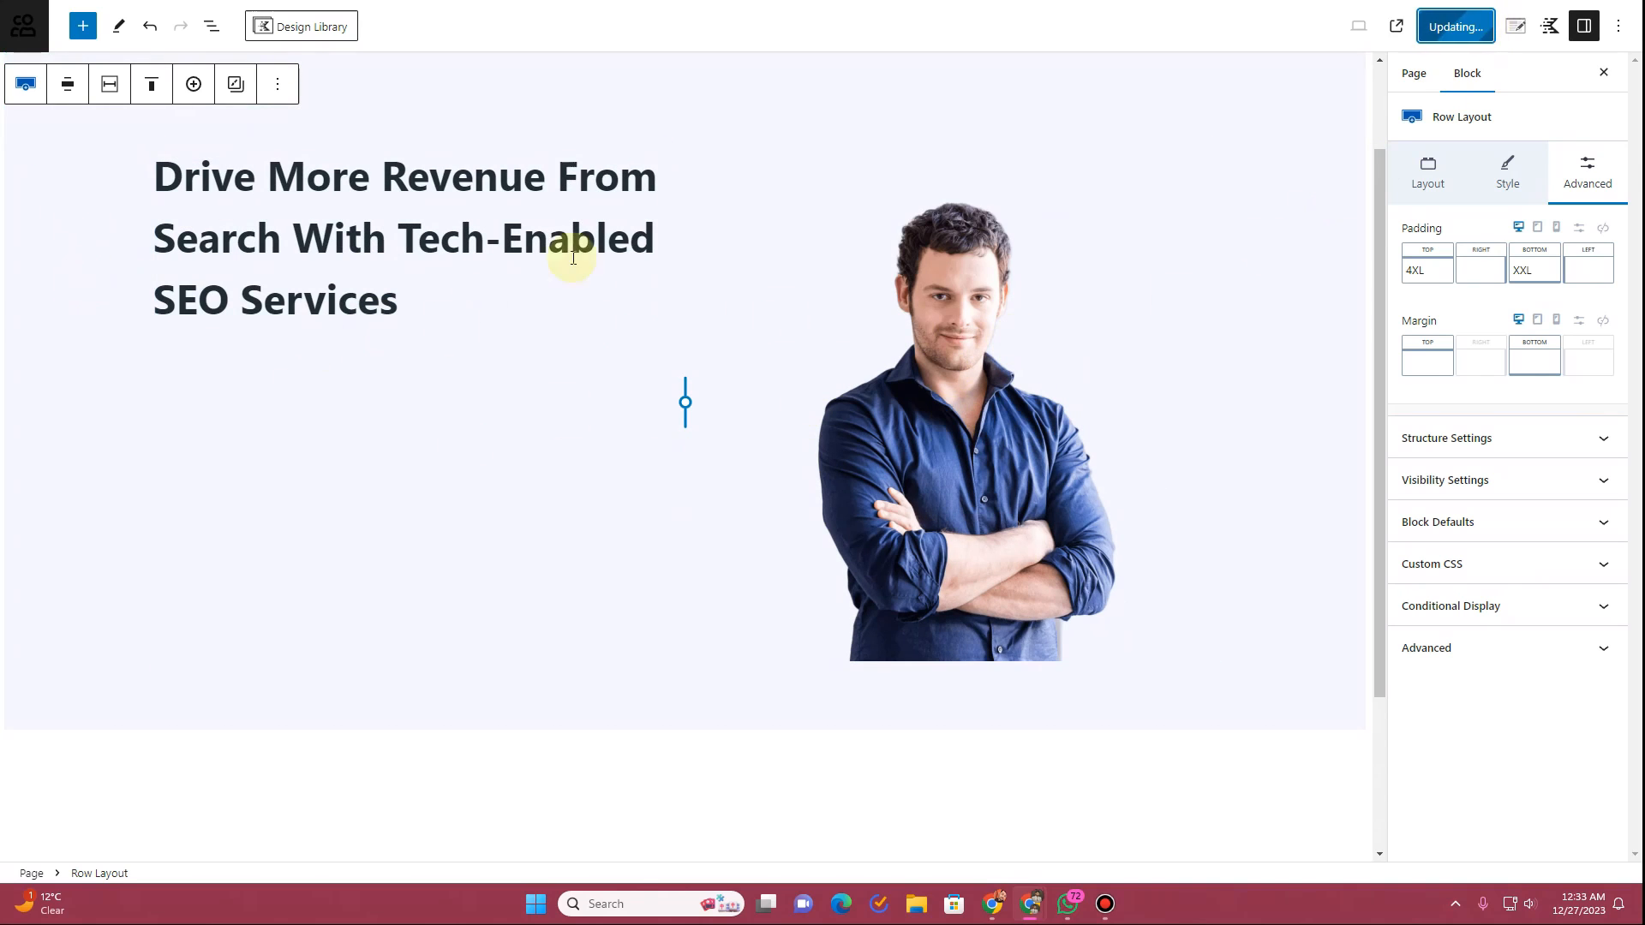
pyautogui.click(638, 0)
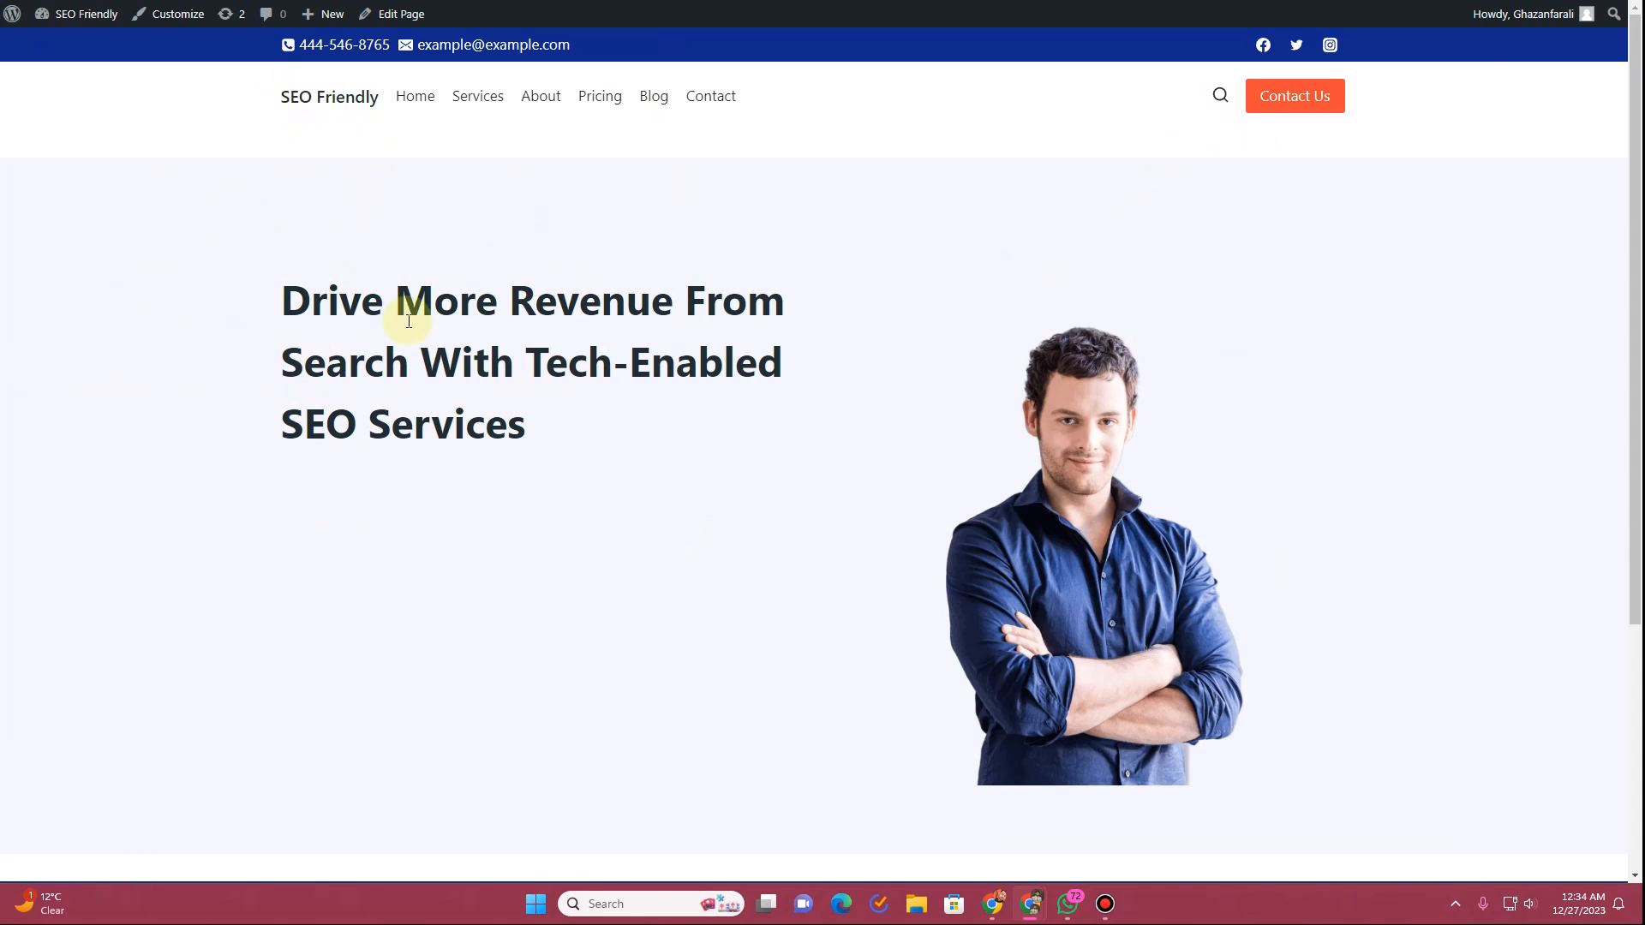
# Step: Add a Text (Adv) block below the heading containing "Lorem ipsum dolor sit amet, consectetur adipiscing elit. Ut elit tellus, luctus nec ullamcorper mattis, pulvinar dapibus leo."
pyautogui.click(171, 2)
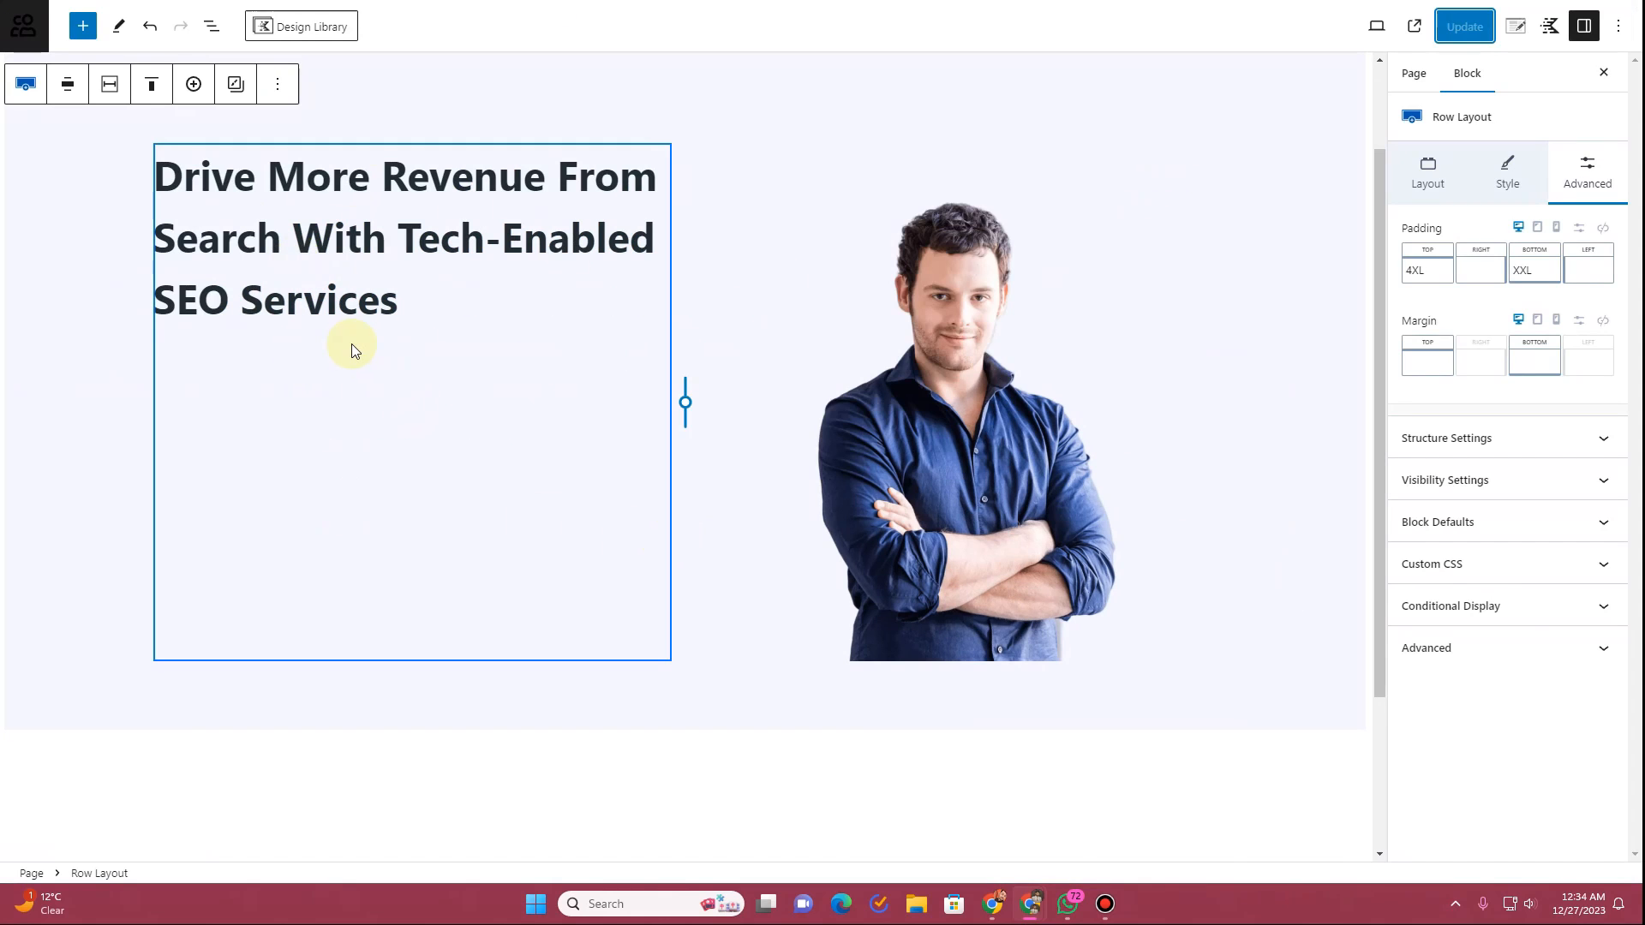
pyautogui.click(342, 335)
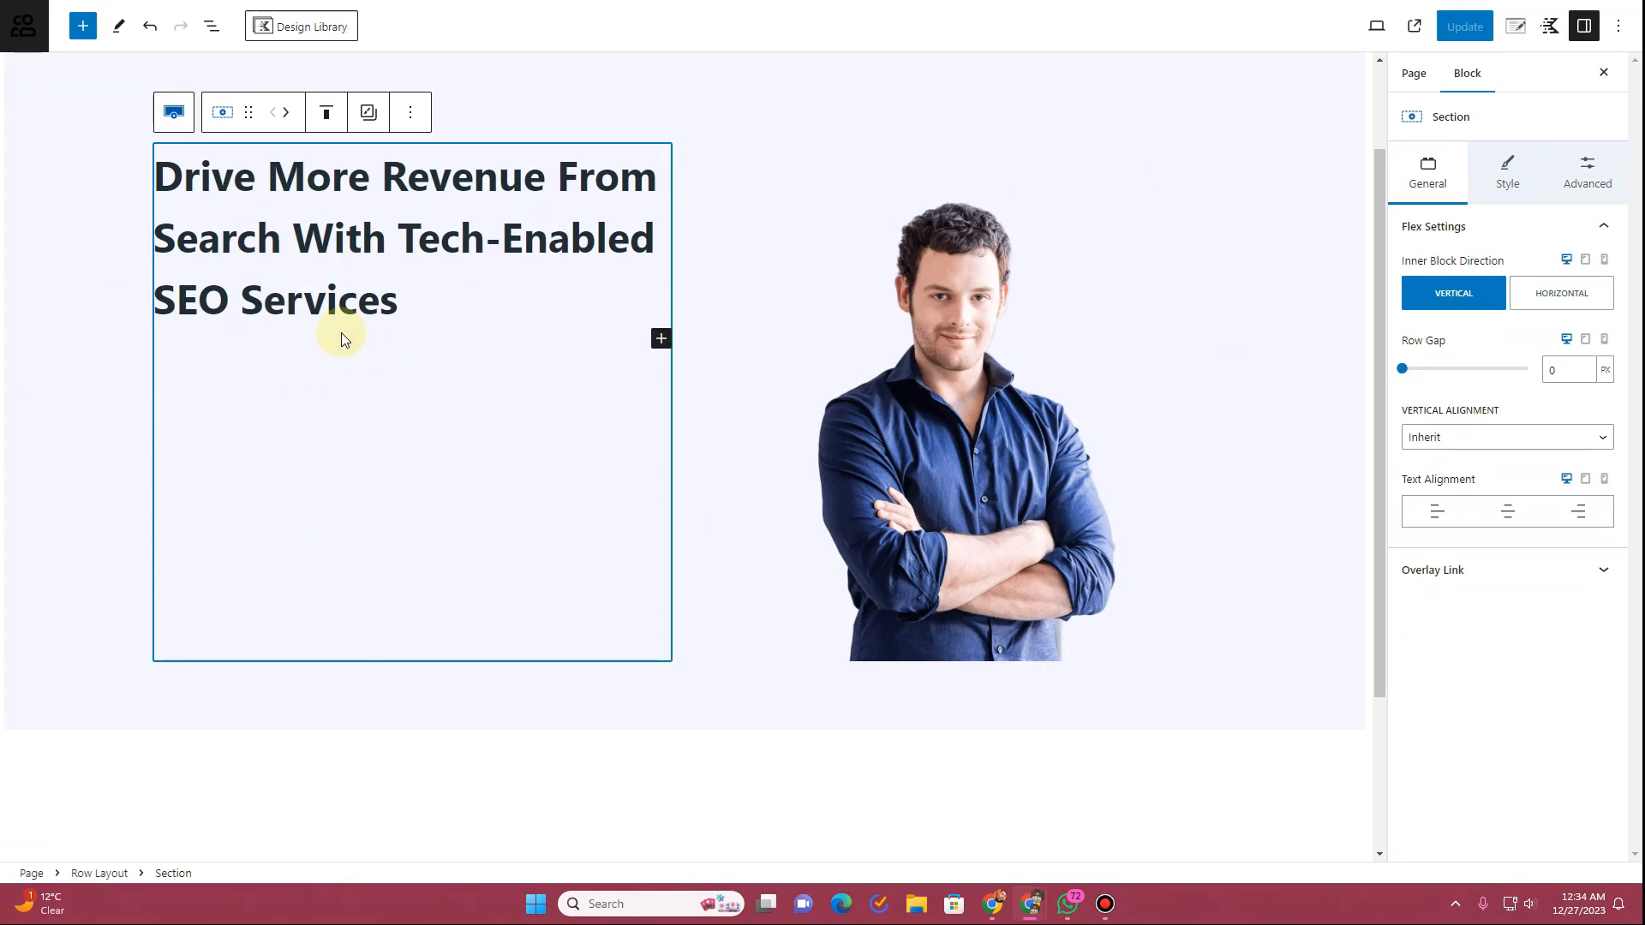
pyautogui.click(661, 338)
pyautogui.click(706, 495)
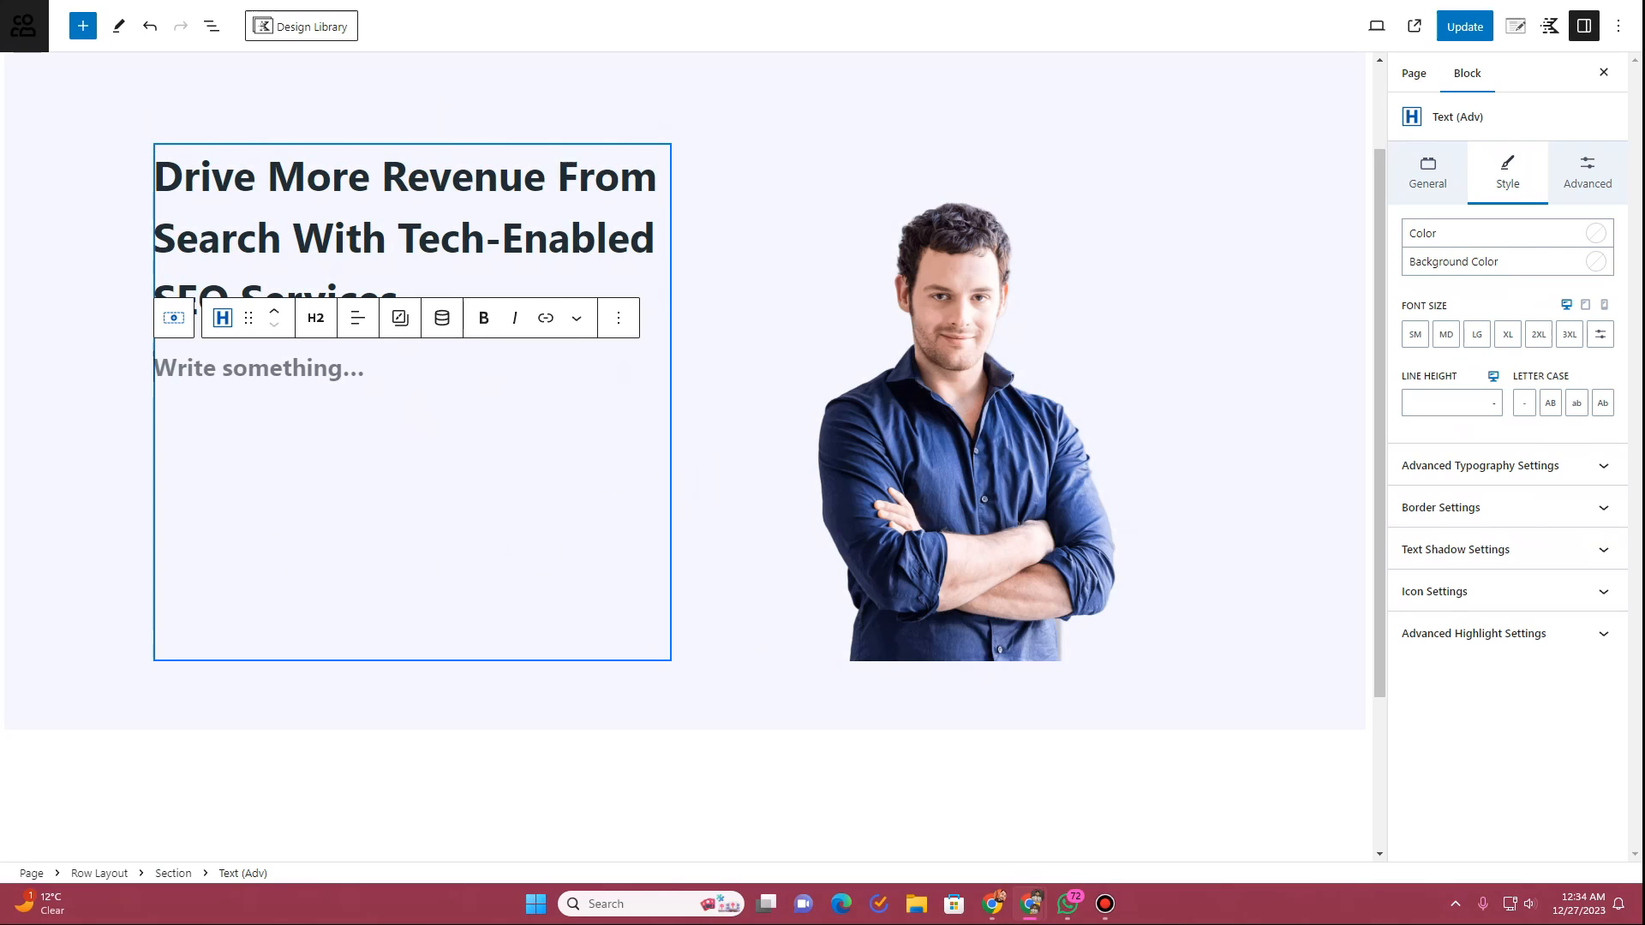
pyautogui.click(342, 368)
pyautogui.write('Lorem ipsum dolor sit amet, consectetur adipiscing elit. Ut elit tellus, luctus nec ullamcorper mattis, pulvinar dapibus leo.')
pyautogui.scroll(-1, 343, 368)
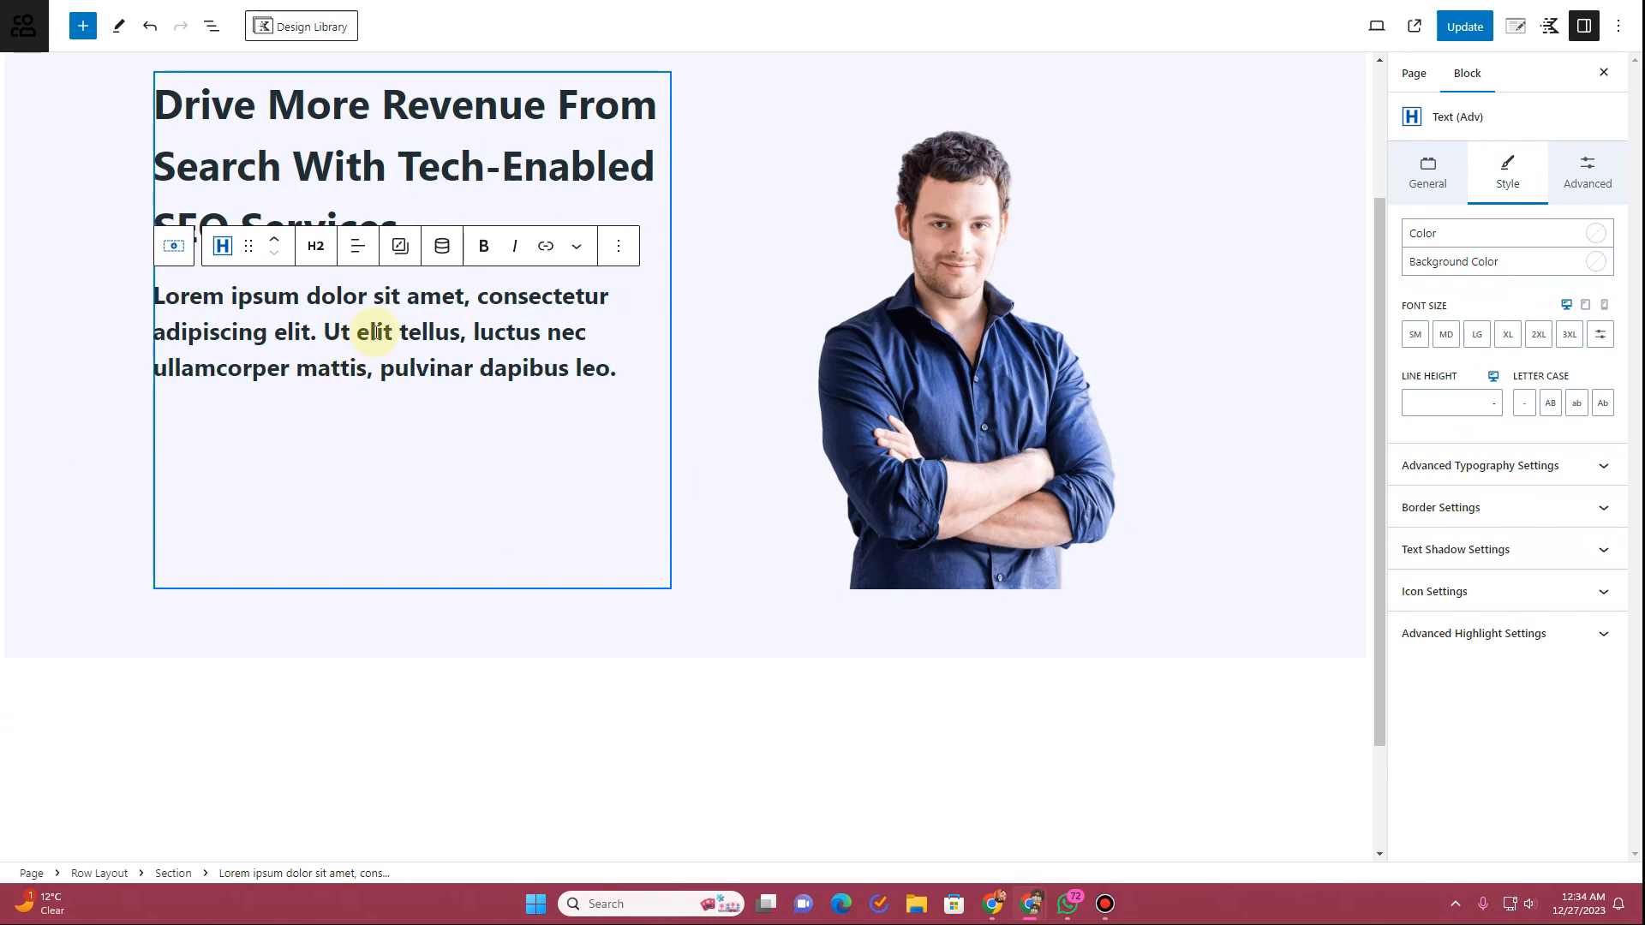
# Step: Change the lorem ipsum text block's HTML tag to Paragraph
pyautogui.tripleClick(375, 332)
pyautogui.click(316, 281)
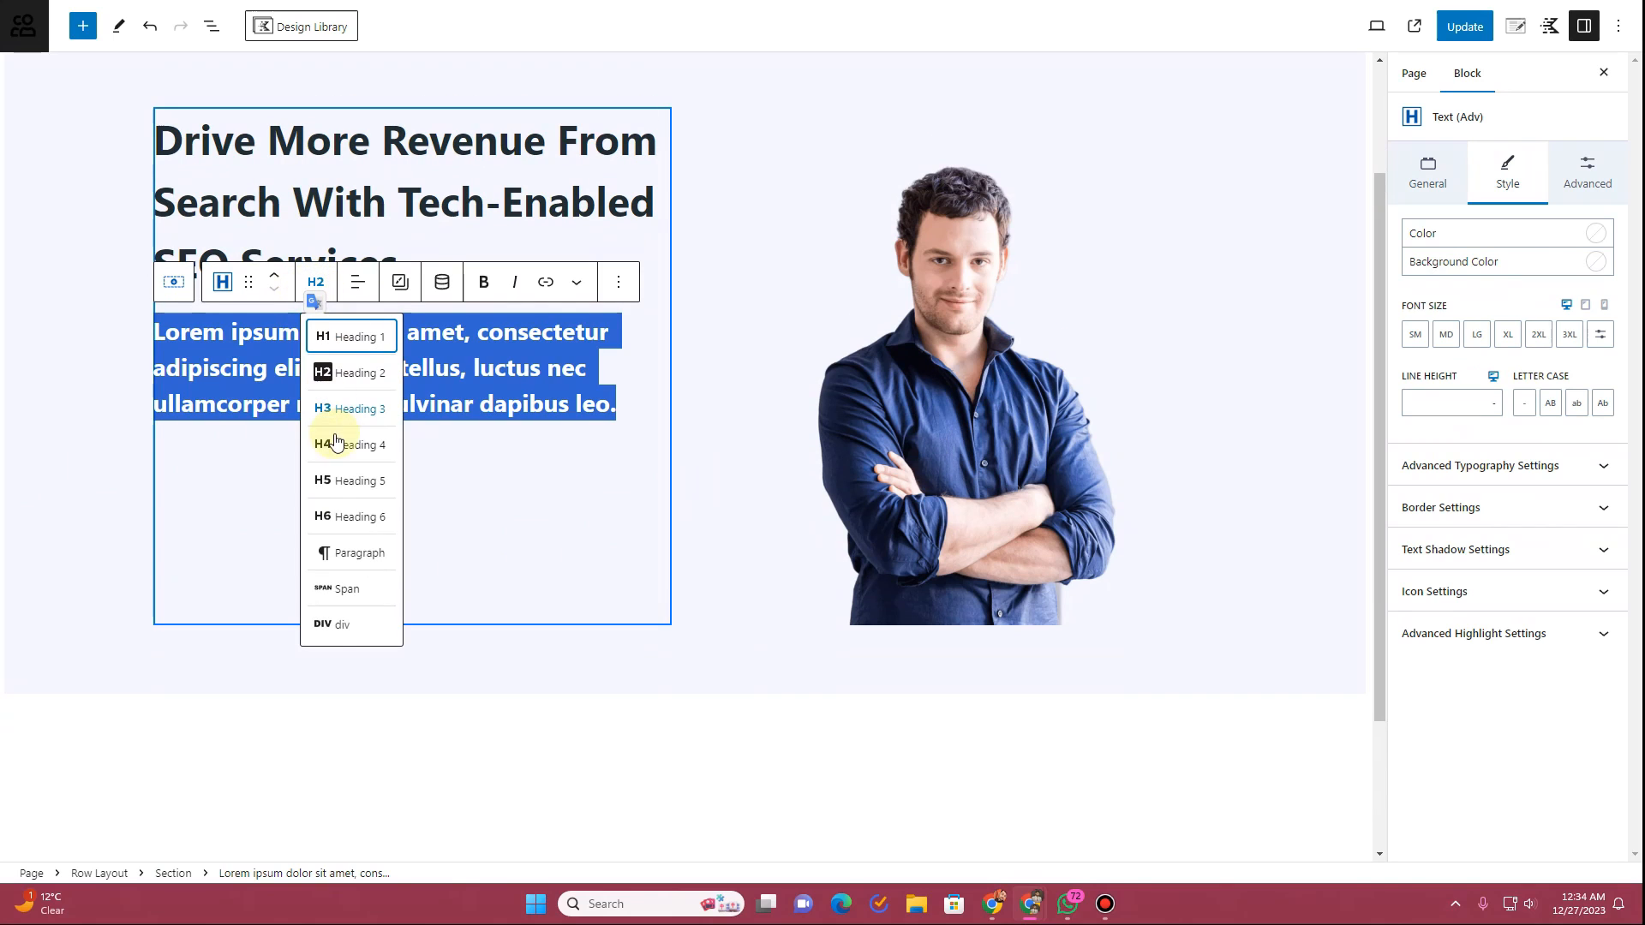
pyautogui.click(341, 555)
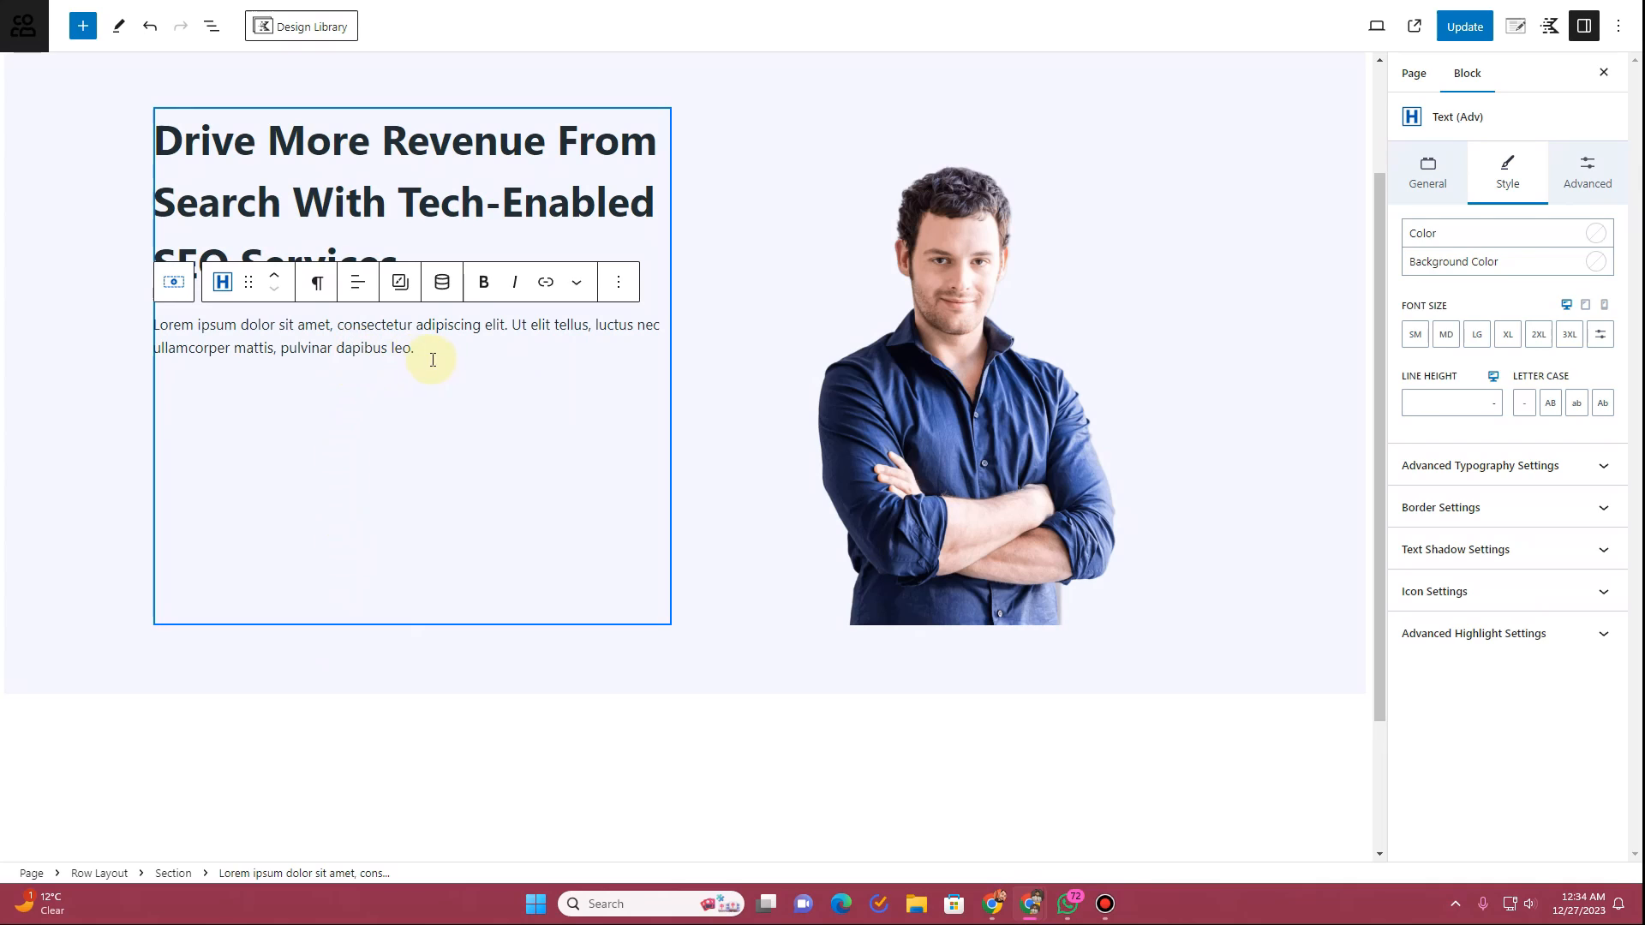
# Step: Add a Buttons (Adv) block below the paragraph and label its button "Start Project"
pyautogui.click(436, 386)
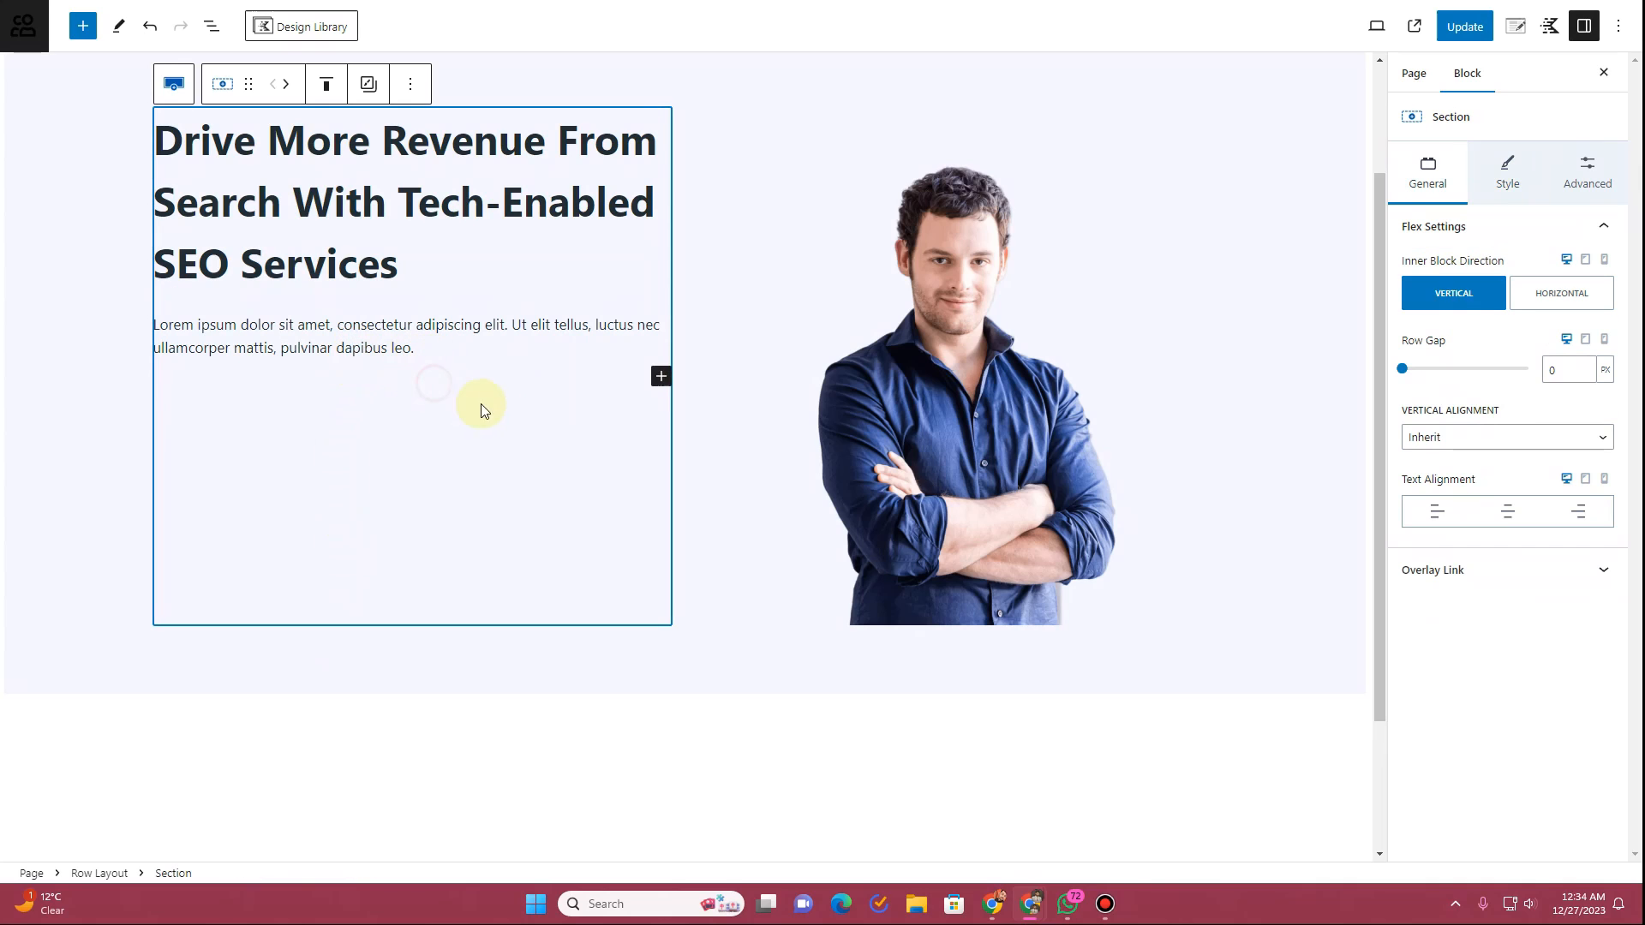
pyautogui.click(661, 376)
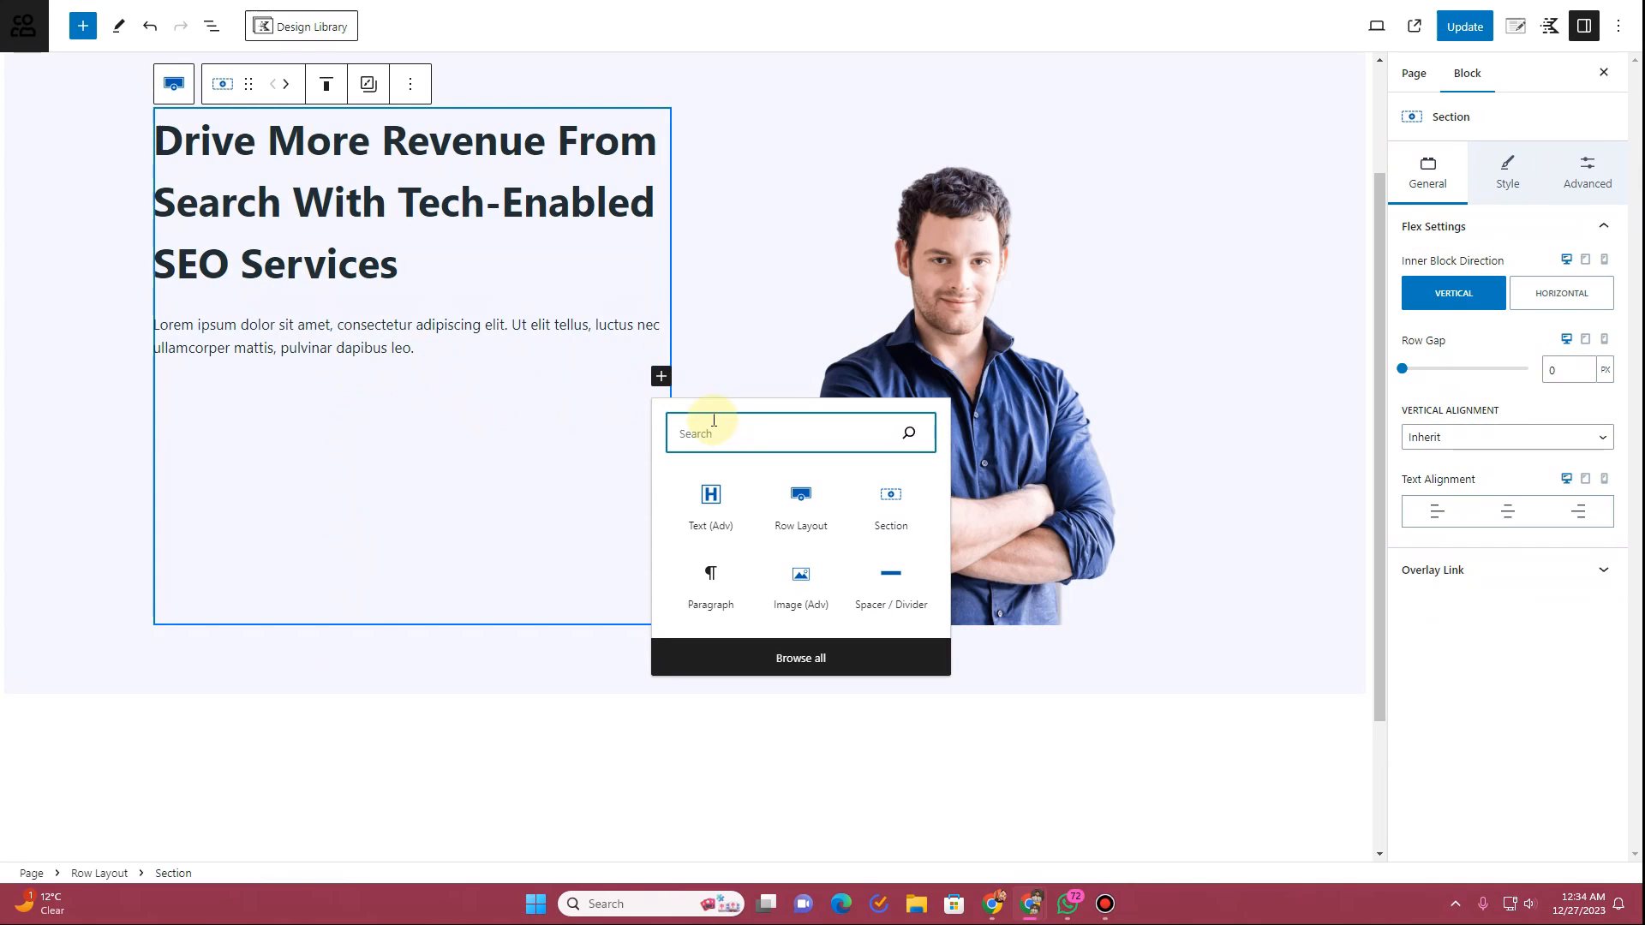
pyautogui.write('button')
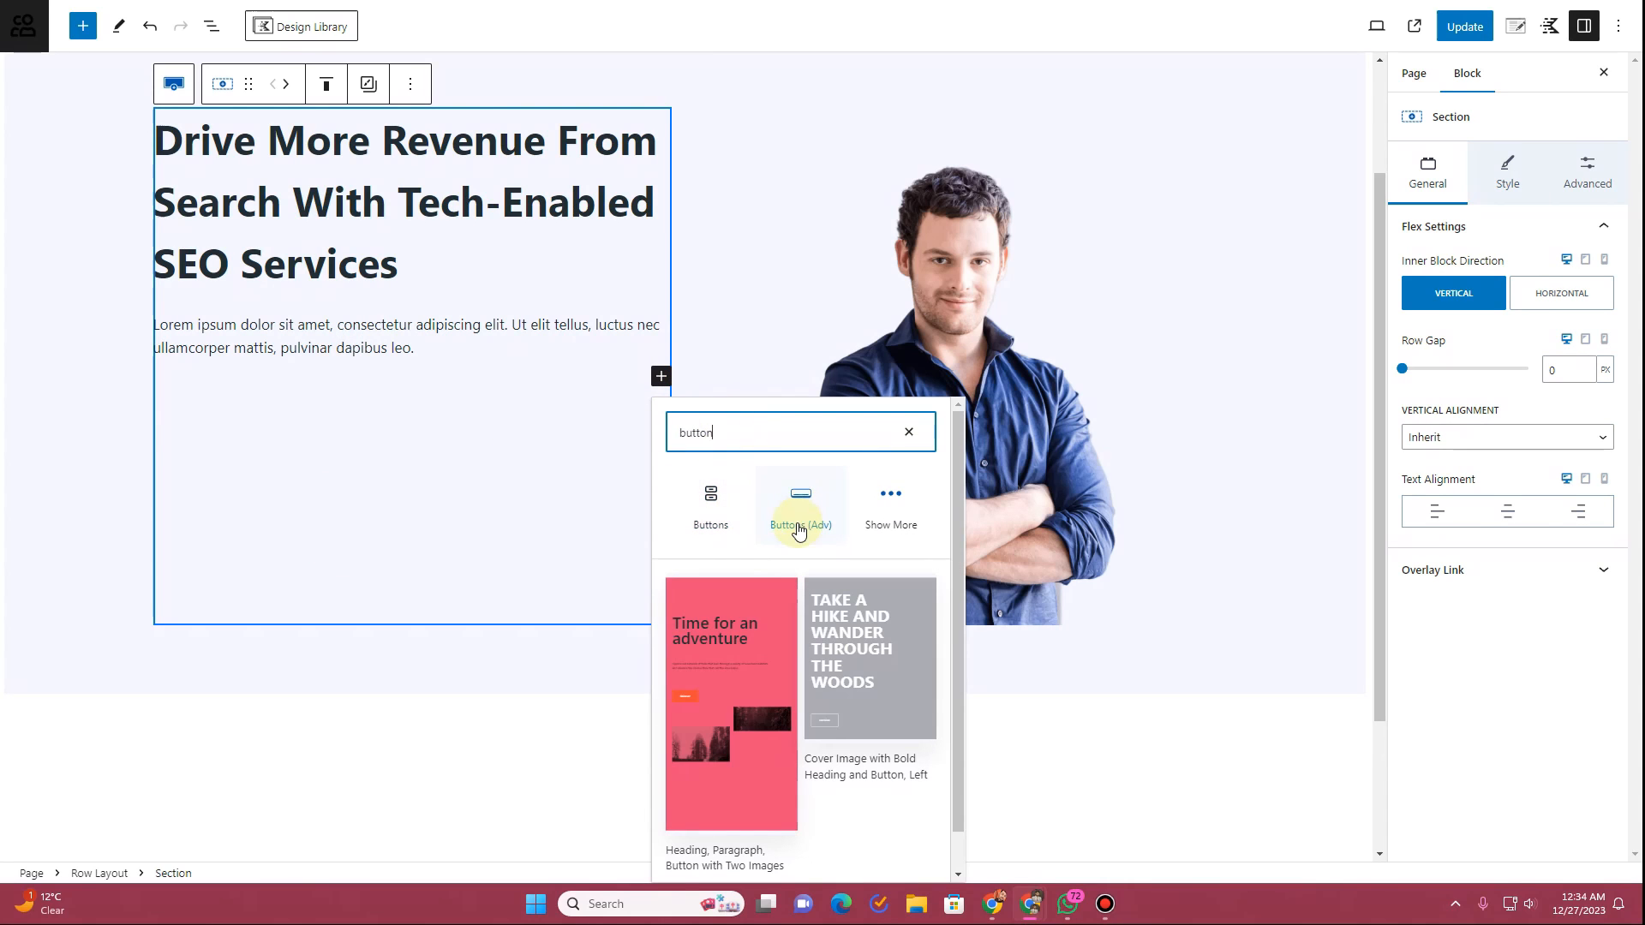
pyautogui.click(799, 541)
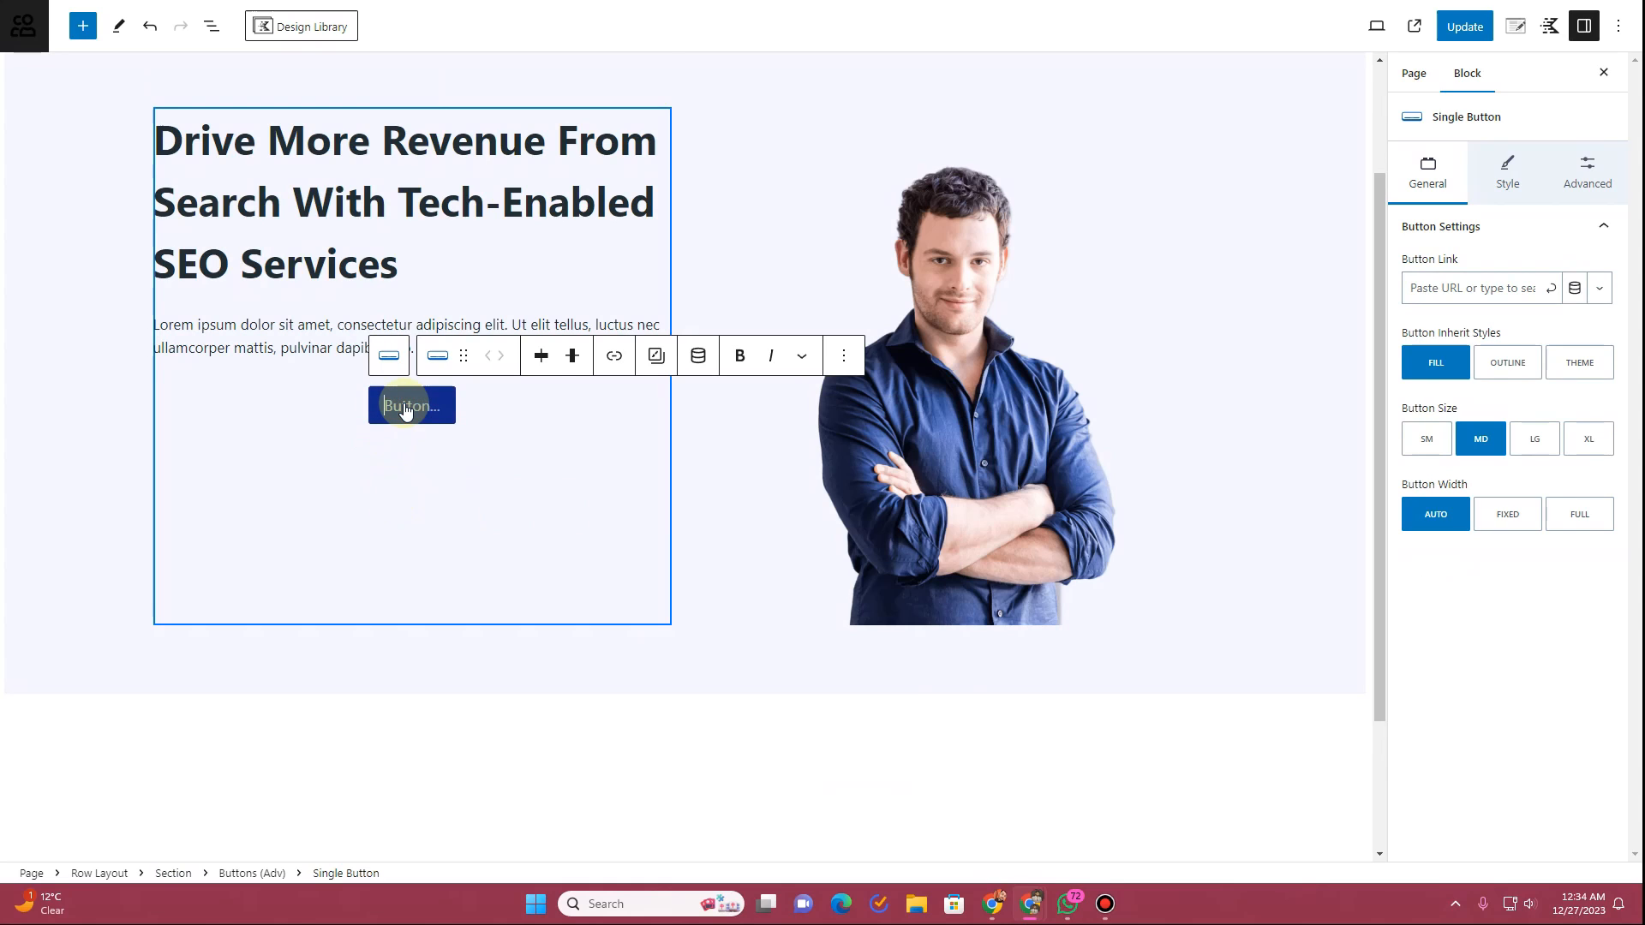
pyautogui.scroll(-1, 404, 403)
pyautogui.write('Start Project')
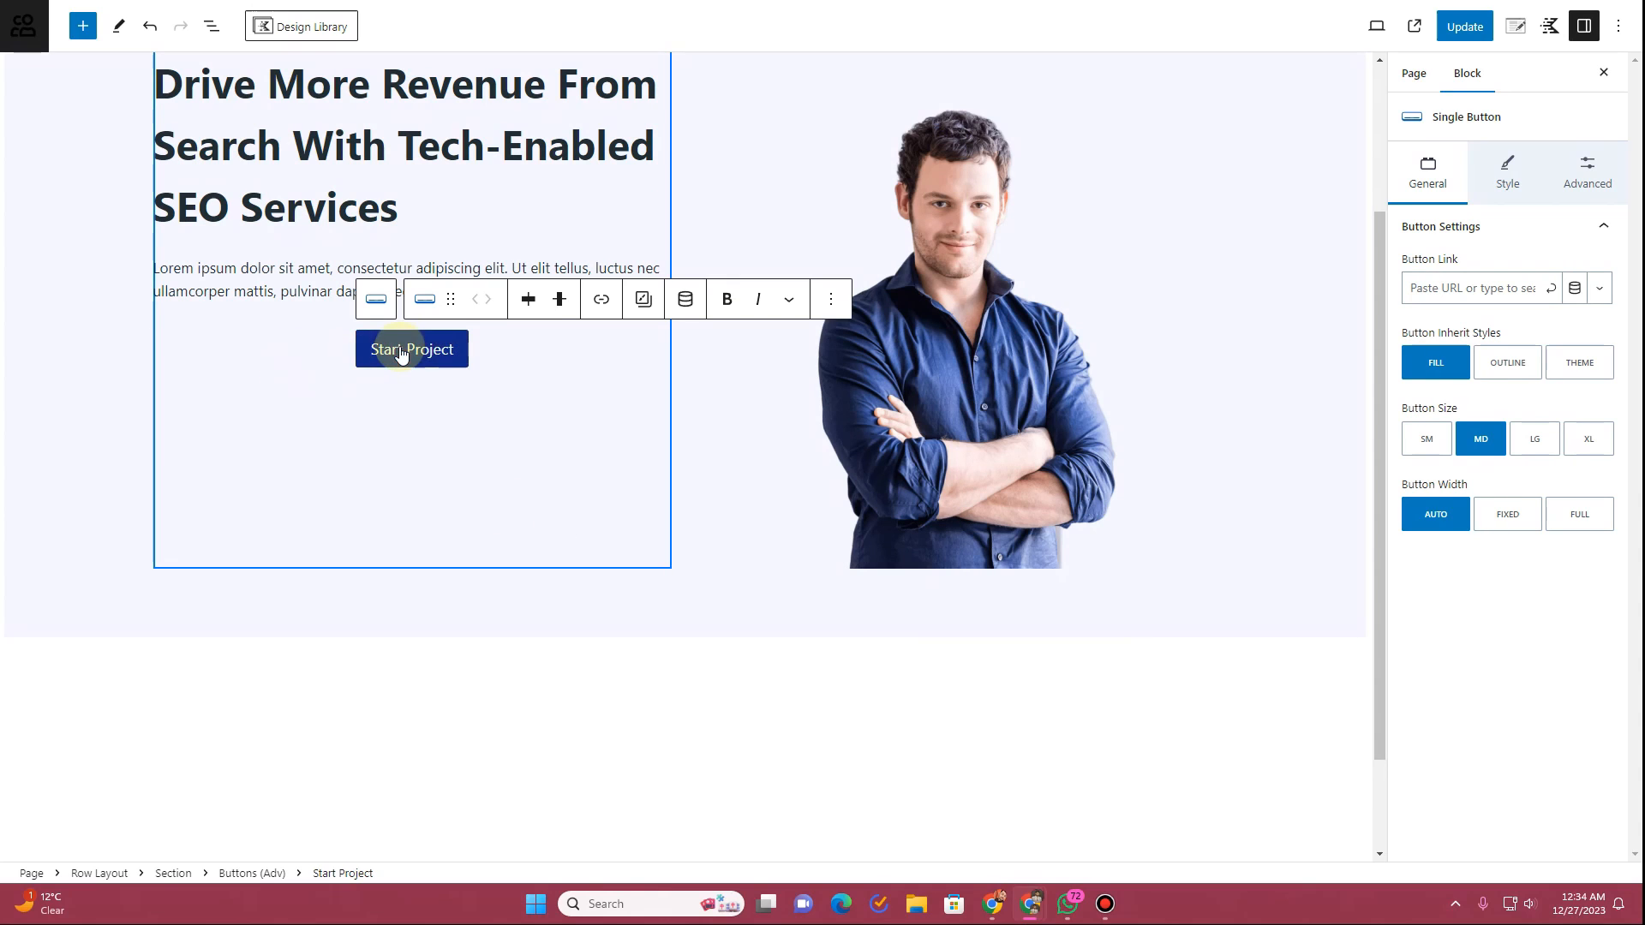
# Step: Justify the Start Project button to the left, update the page and review the hero text on the live version
pyautogui.click(531, 306)
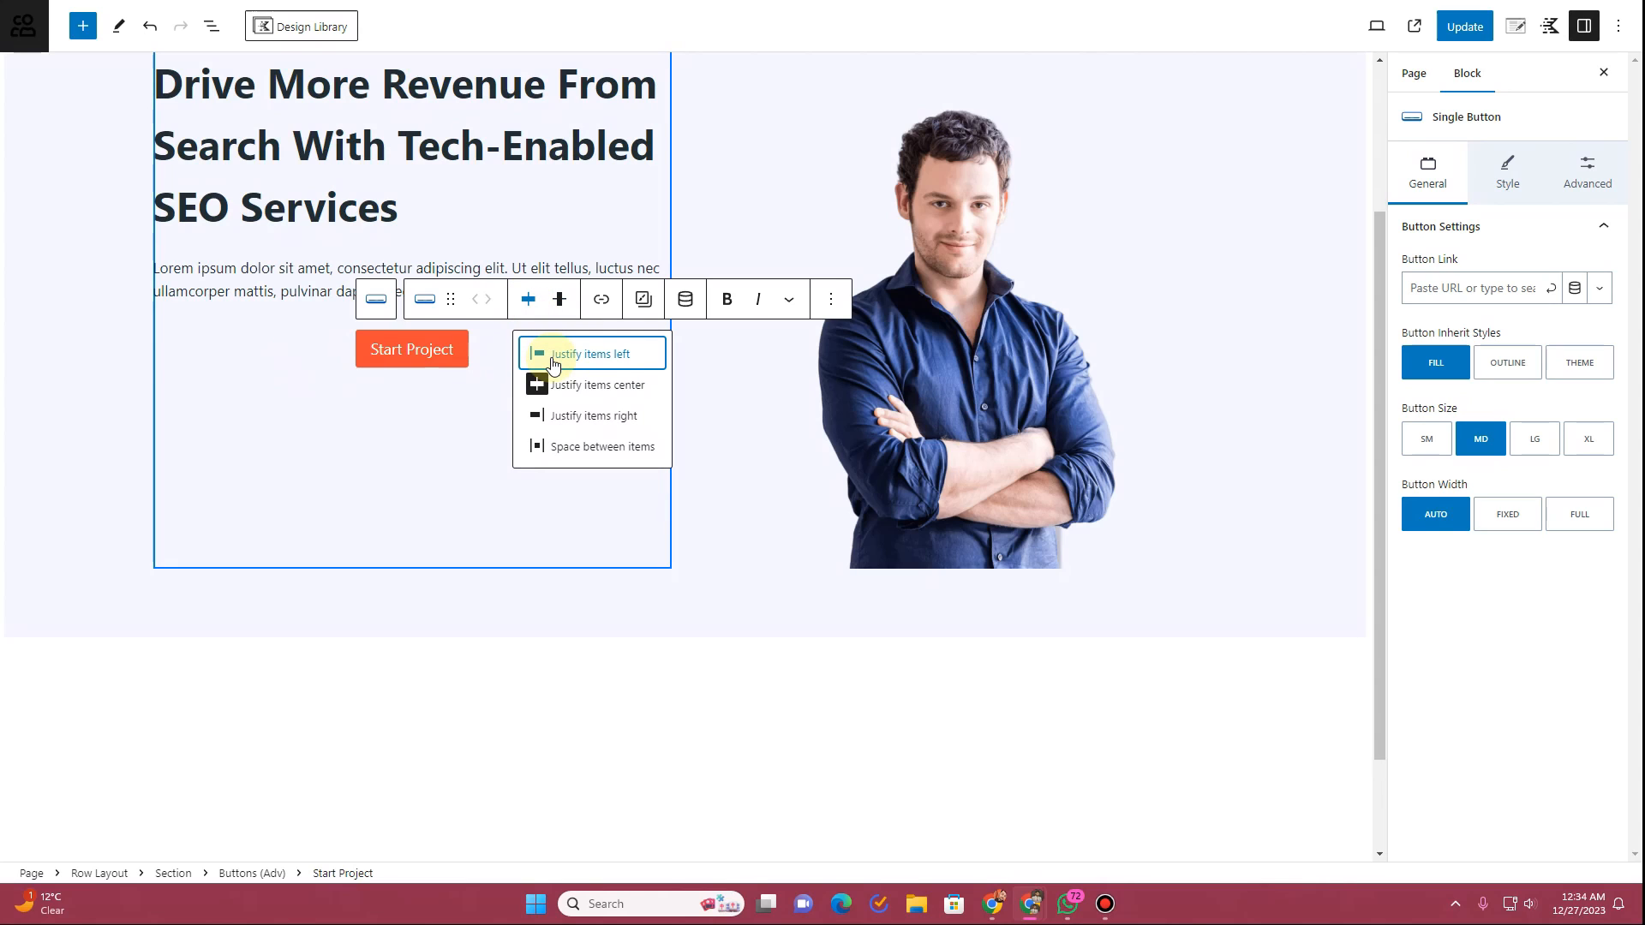
pyautogui.click(552, 363)
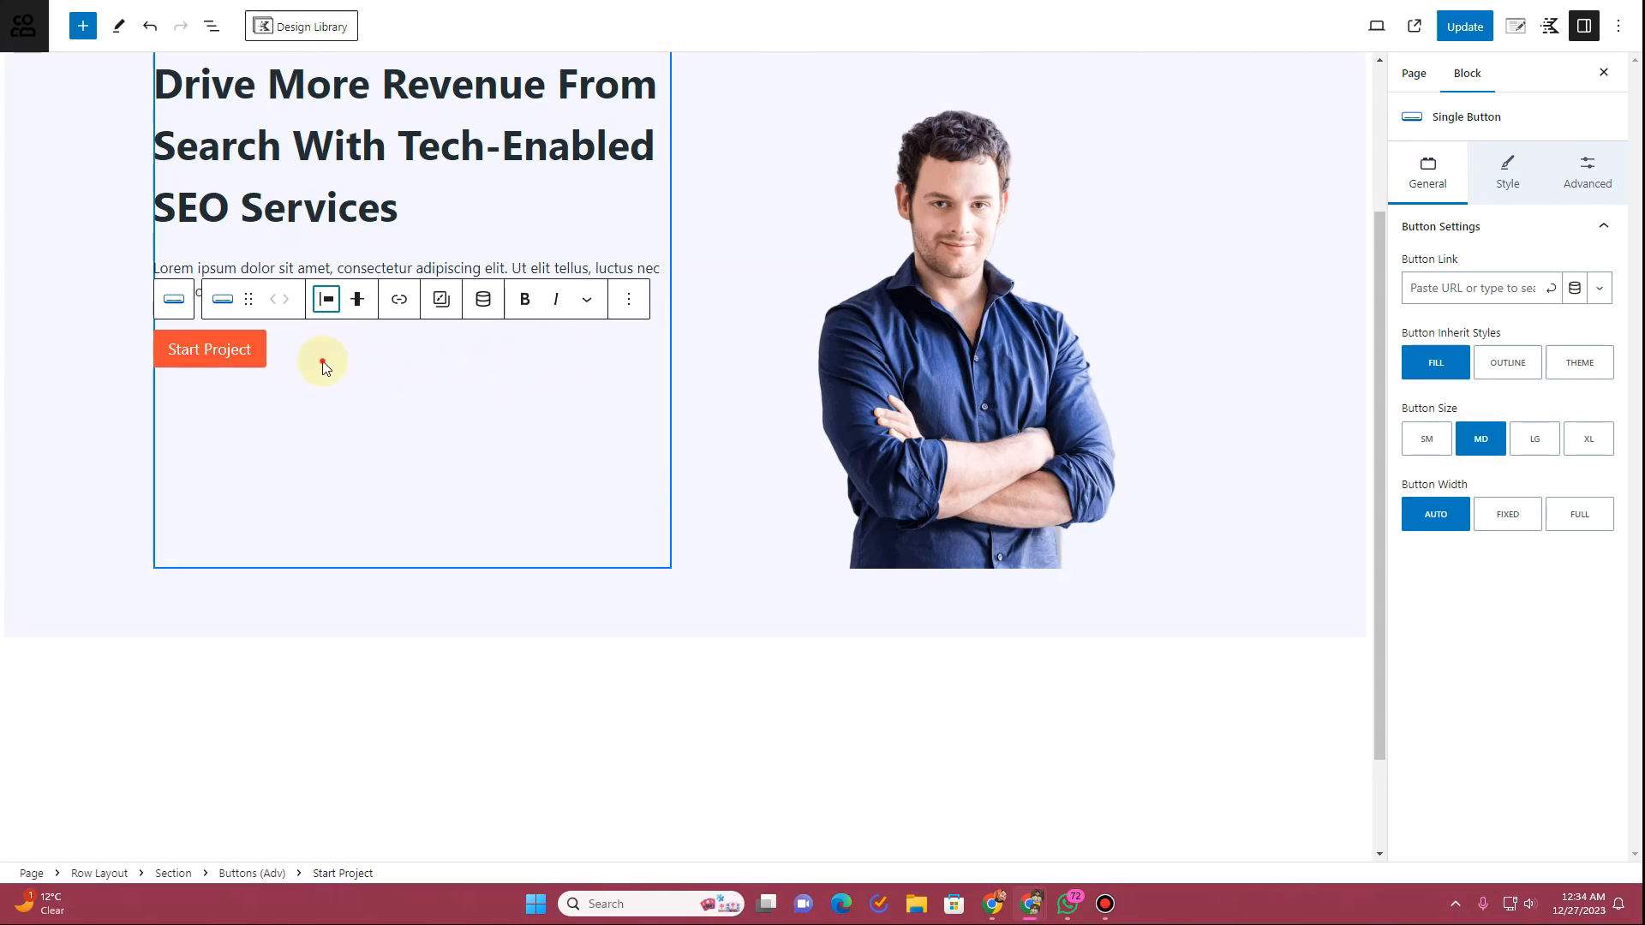
pyautogui.scroll(2, 332, 493)
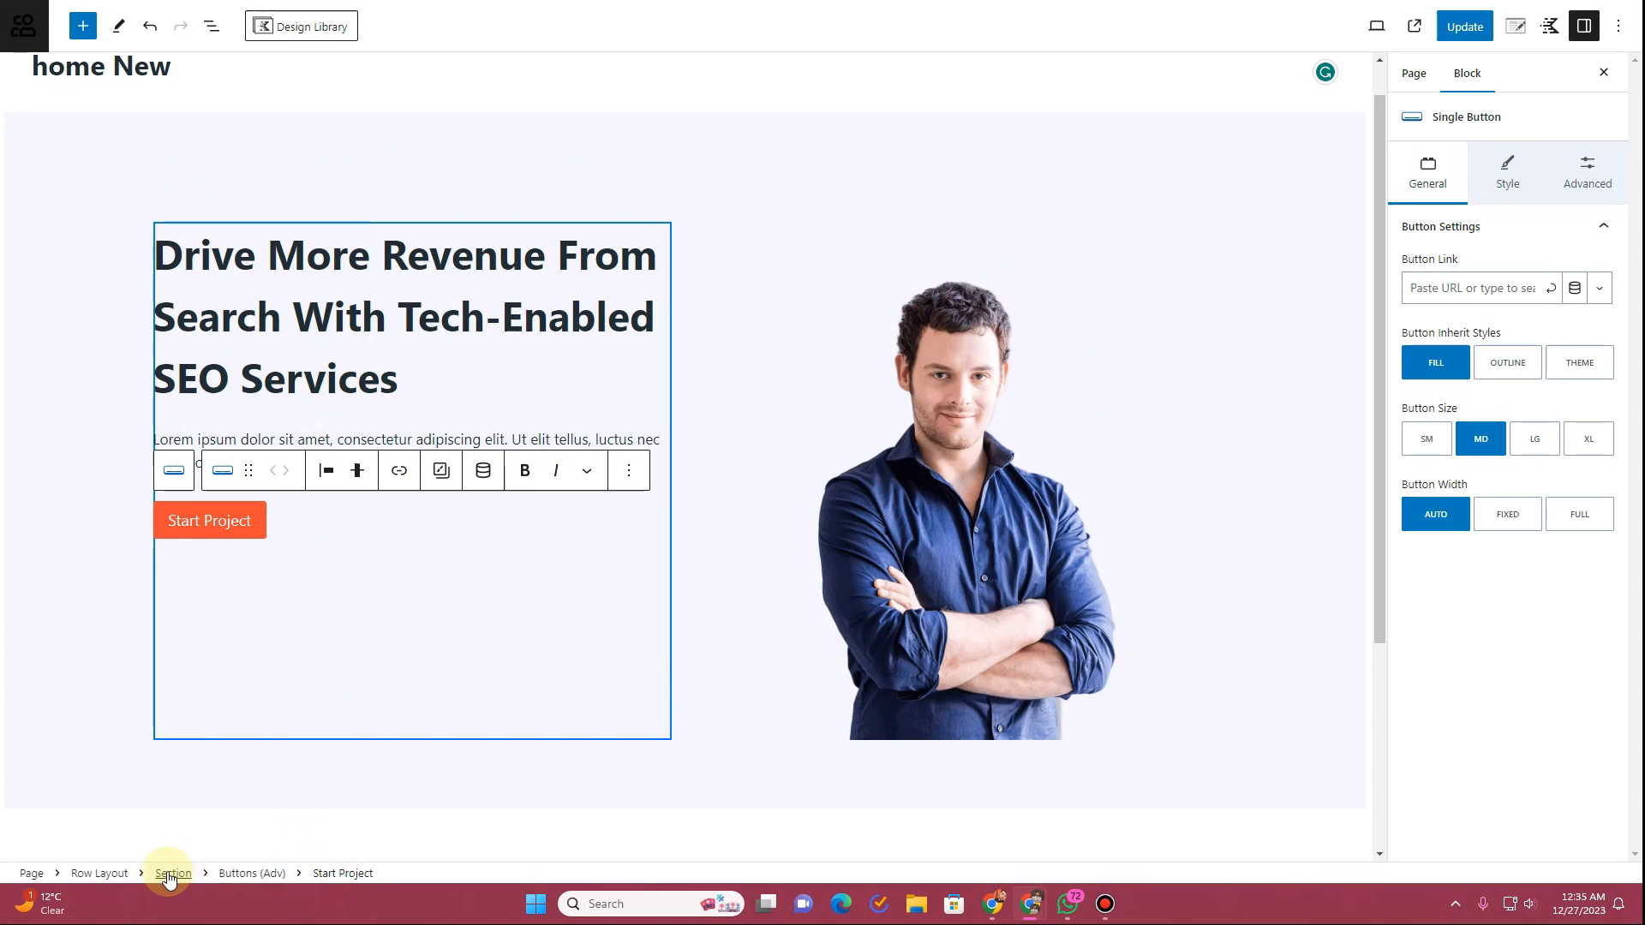
pyautogui.click(1460, 26)
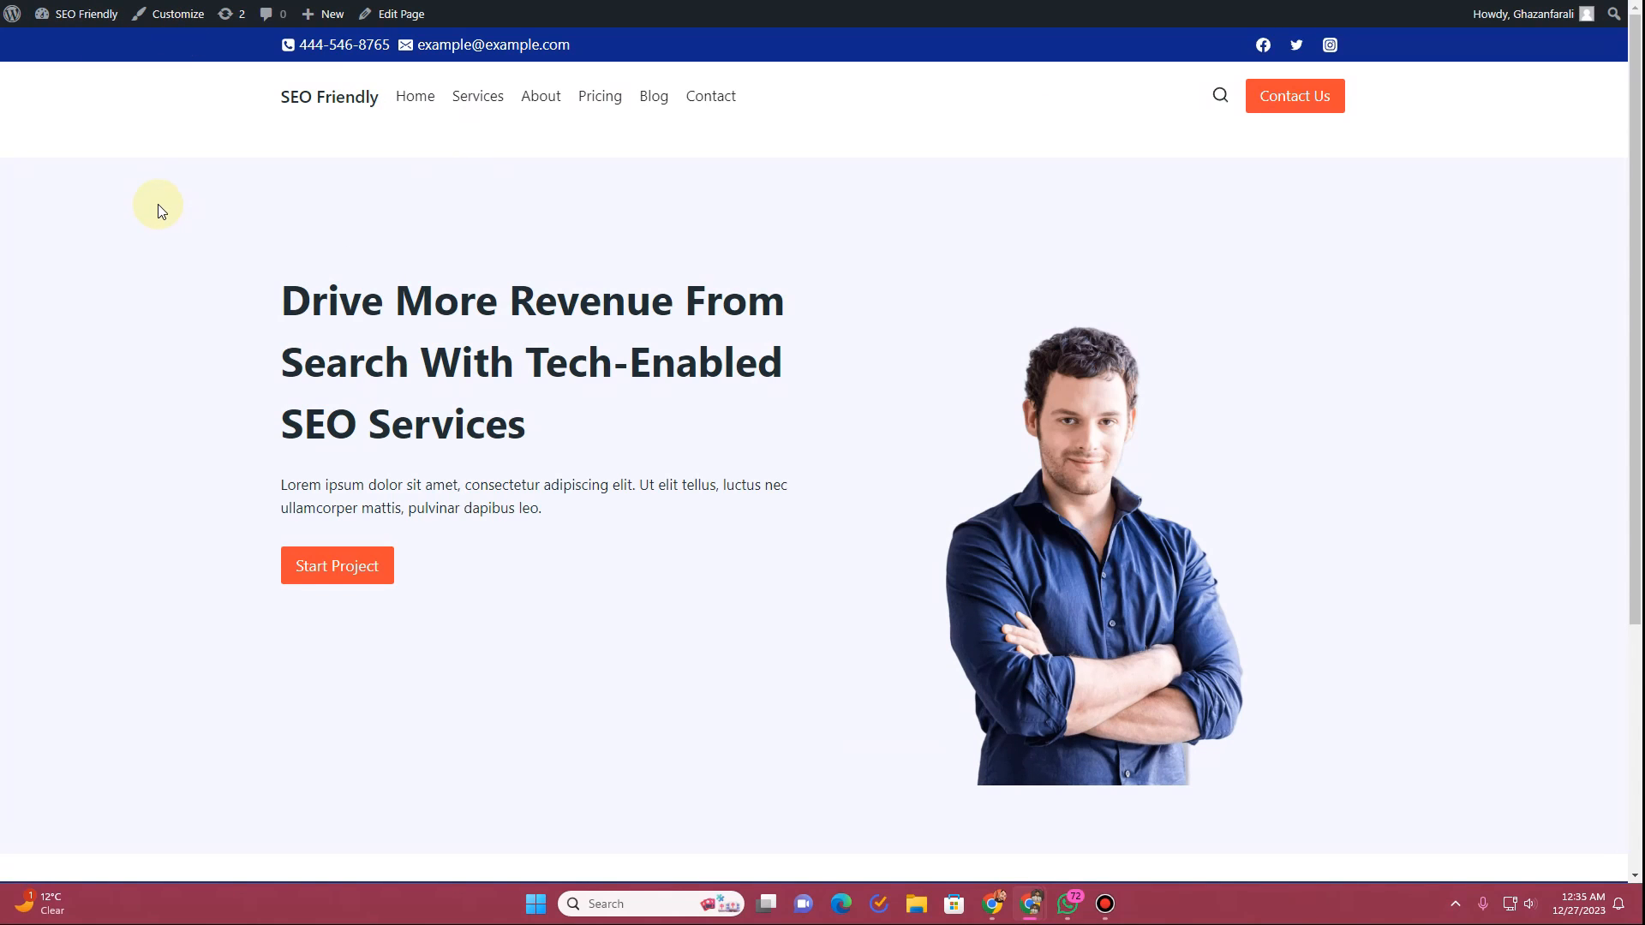
pyautogui.moveTo(269, 294); pyautogui.dragTo(599, 529)
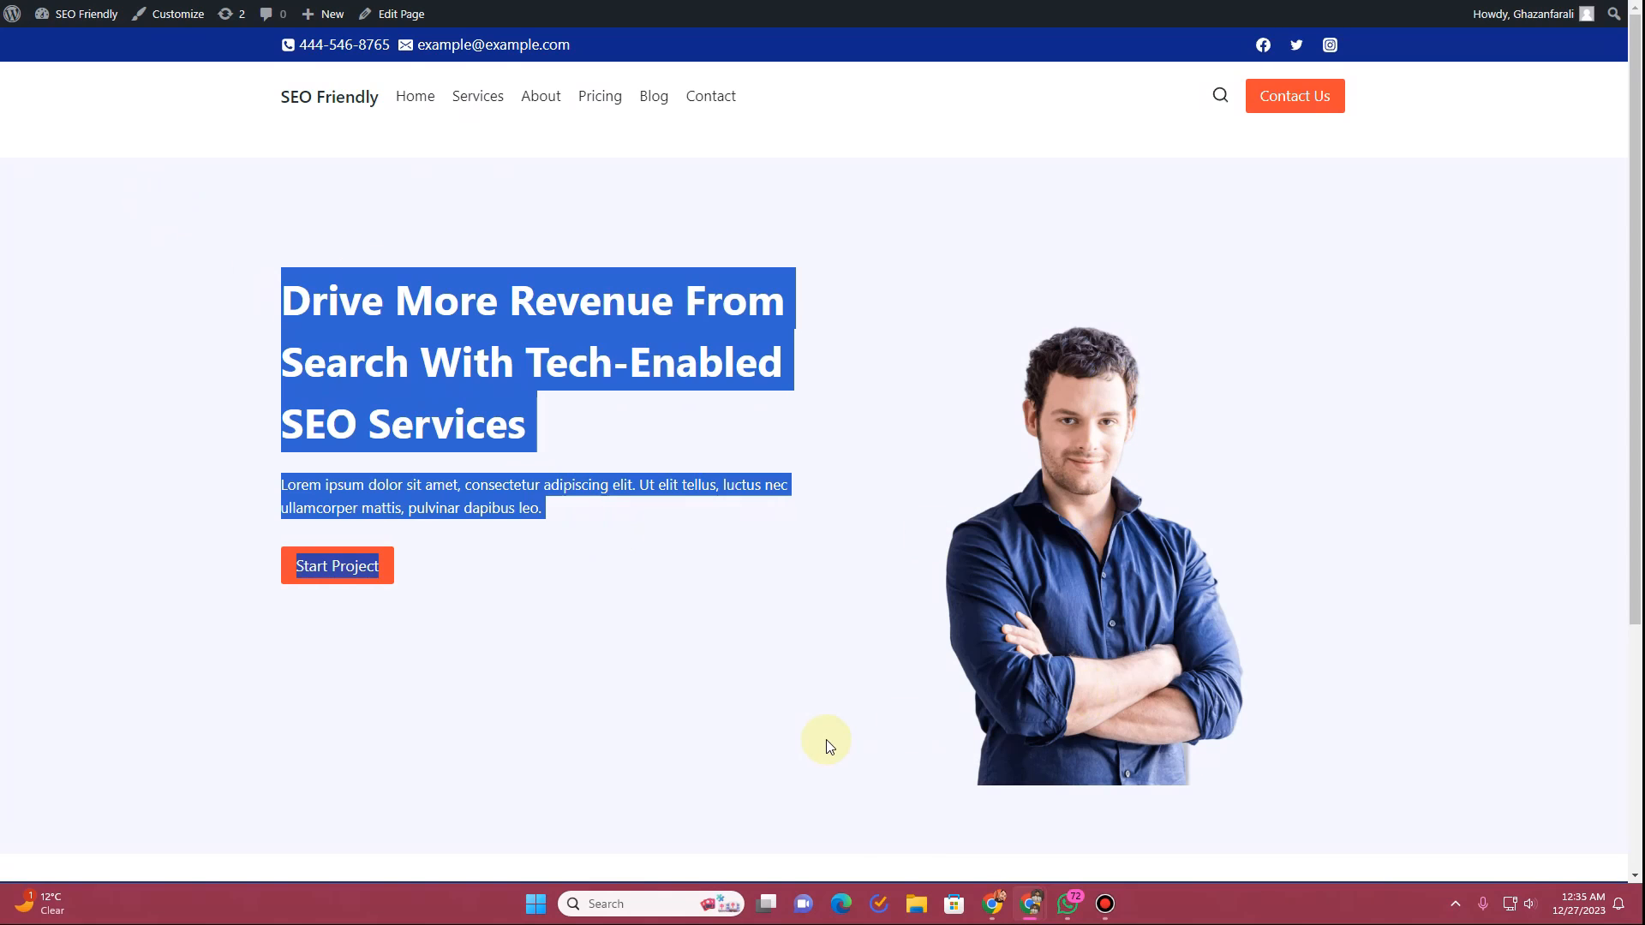
pyautogui.click(1033, 793)
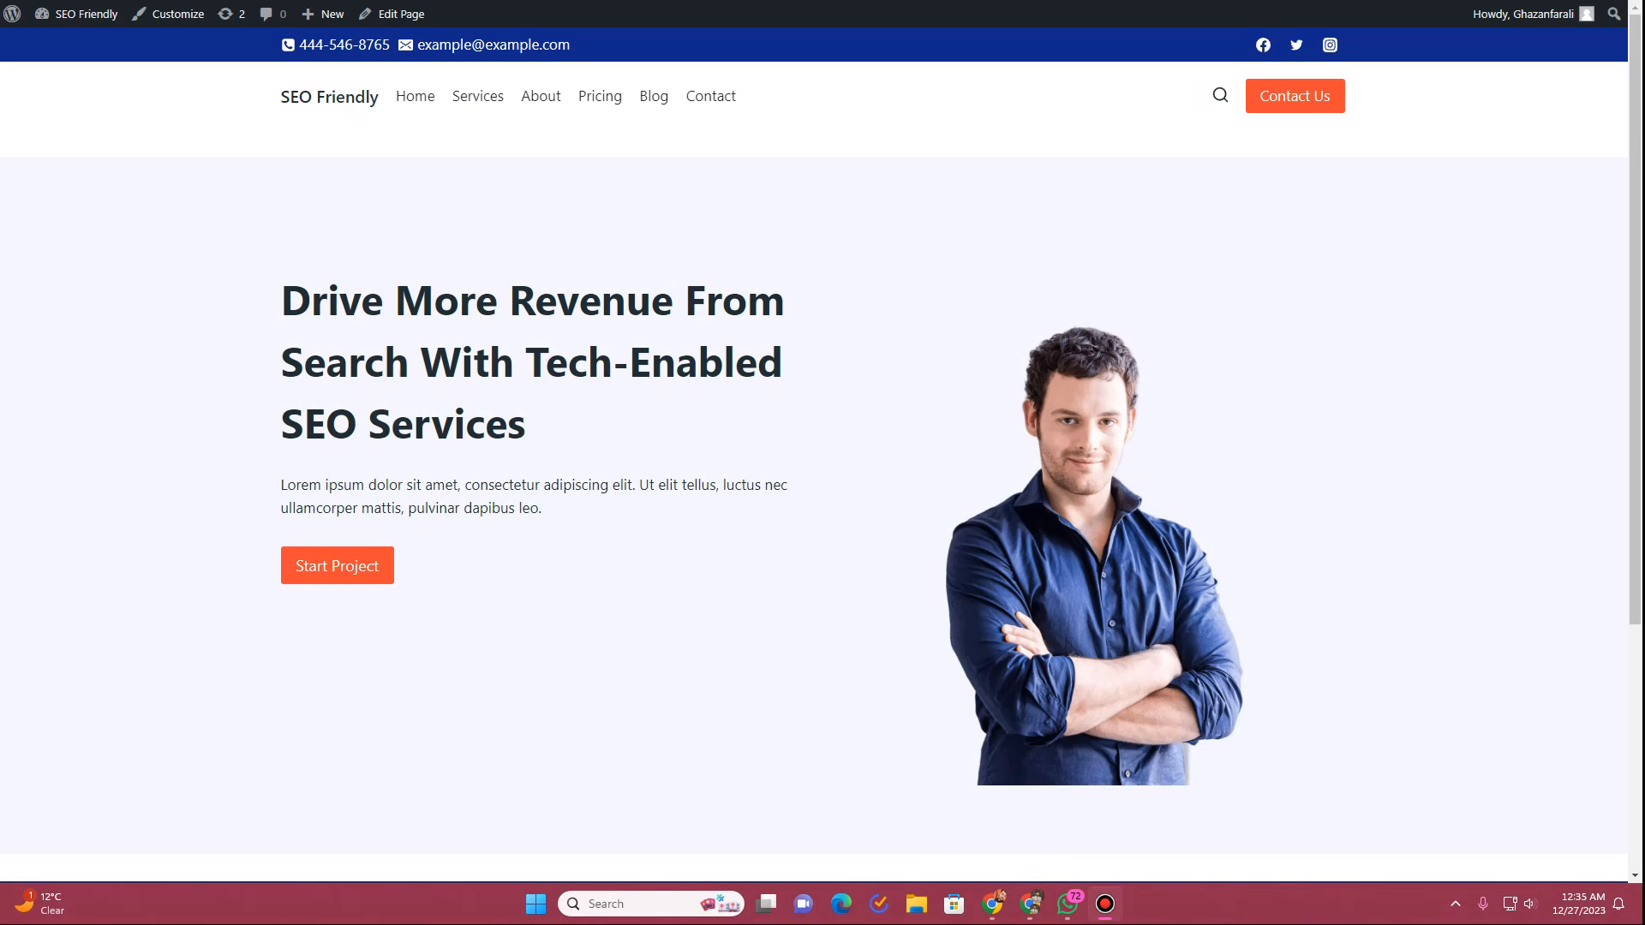
# Step: Set the vertical alignment of the hero row's text section to Middle and update the page
pyautogui.click(542, 1)
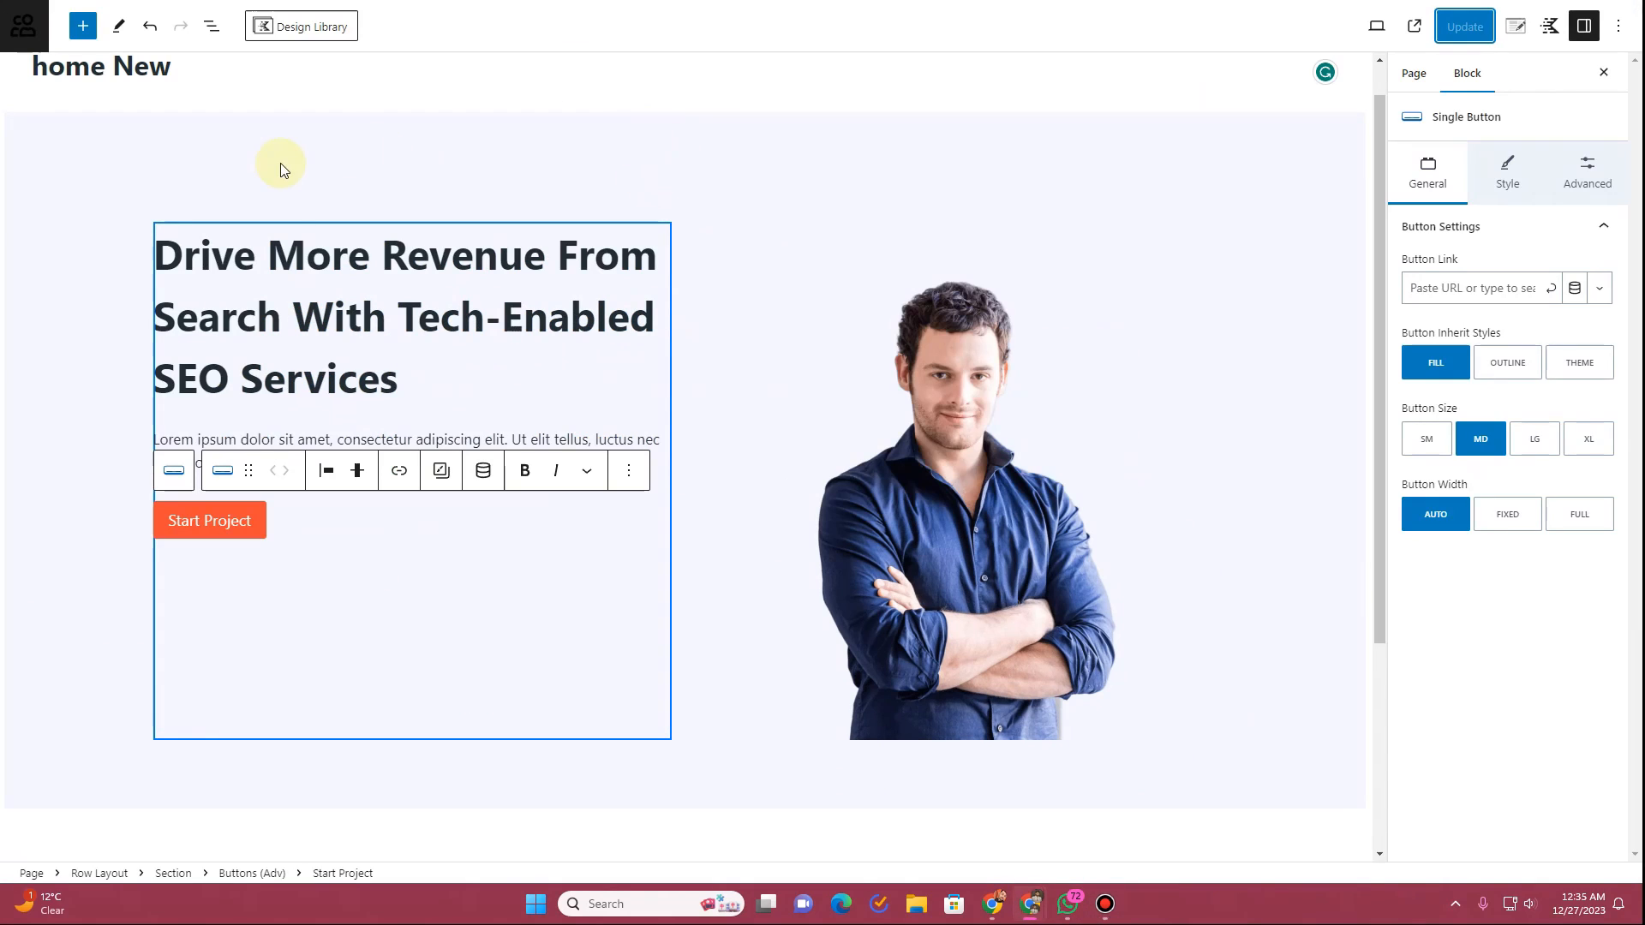
pyautogui.click(171, 876)
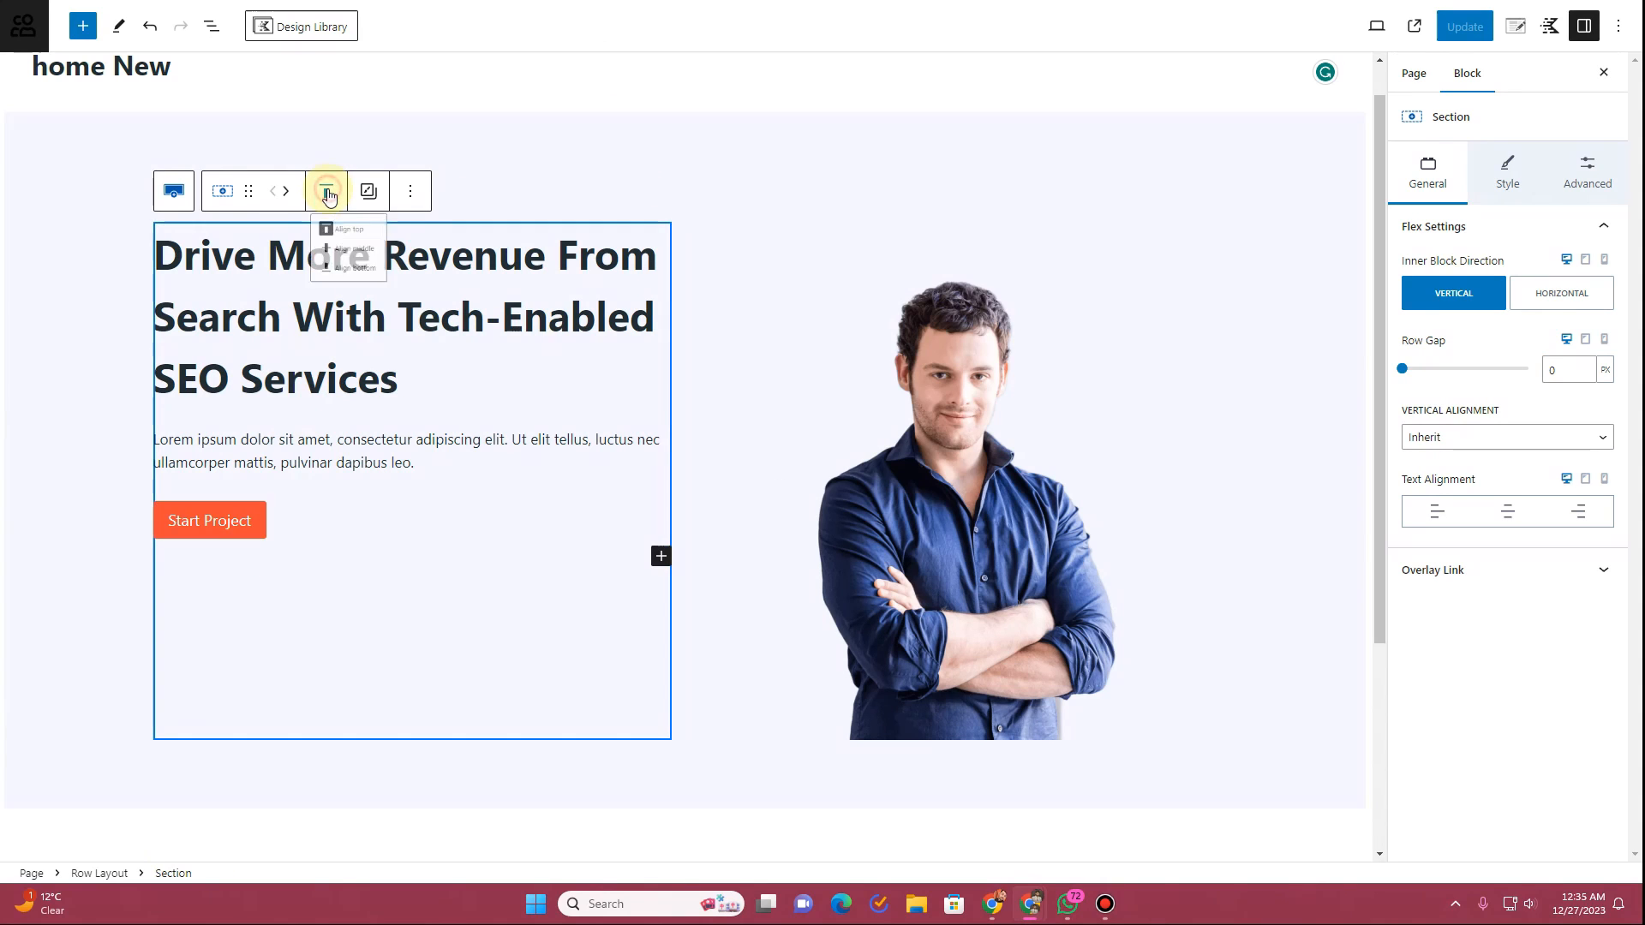
pyautogui.click(326, 191)
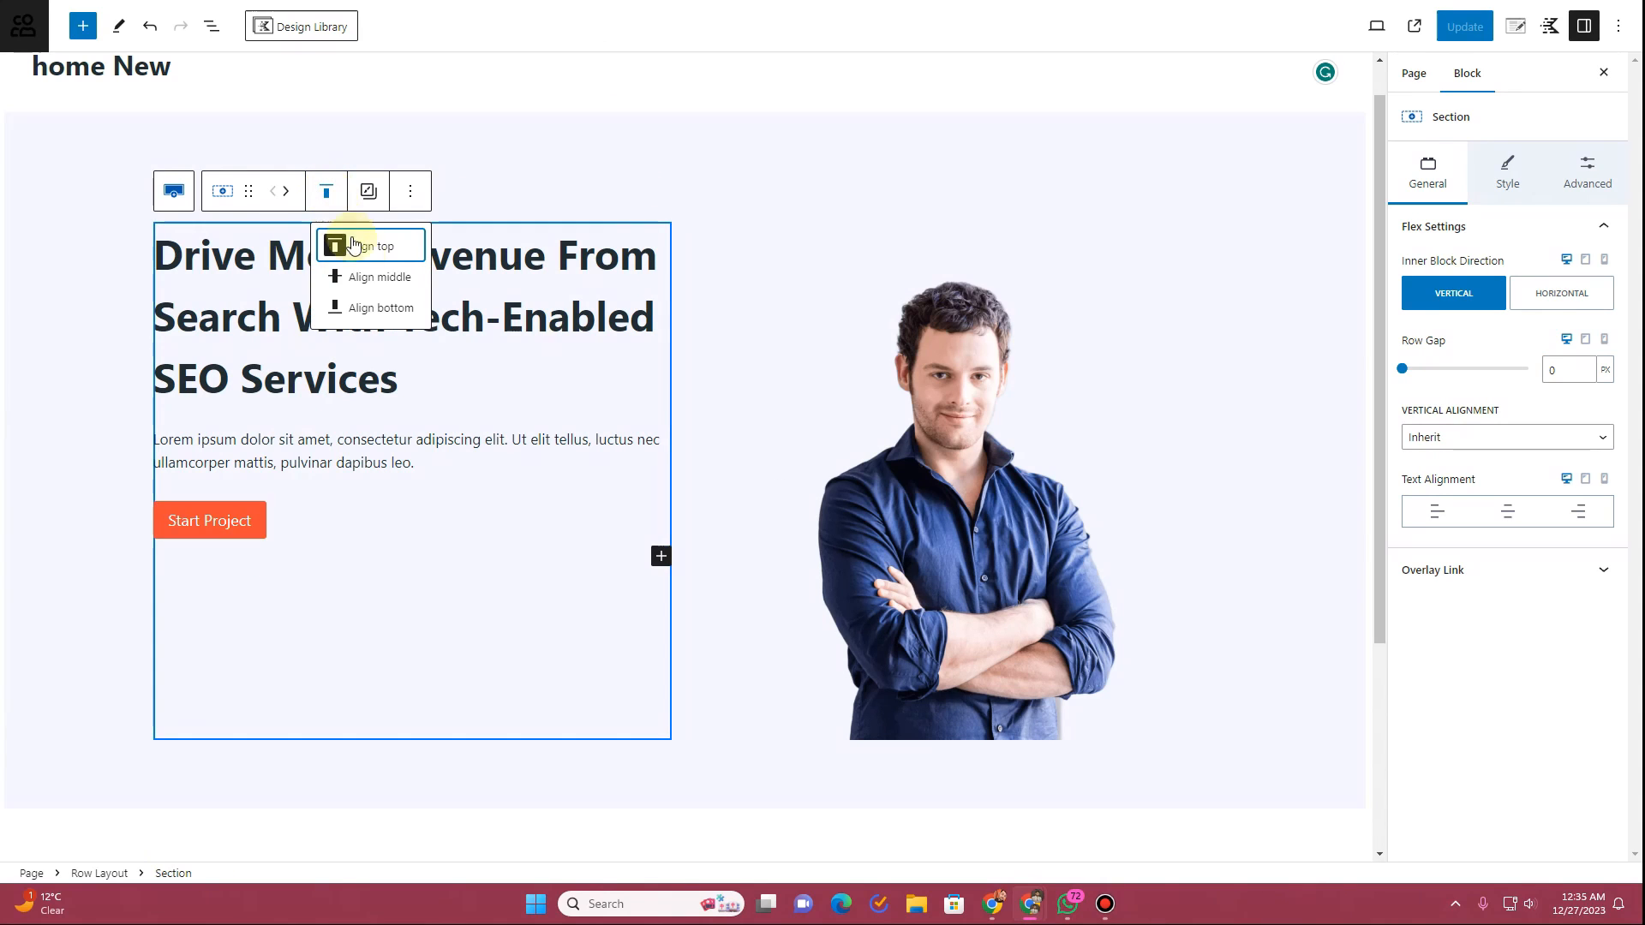
pyautogui.click(377, 290)
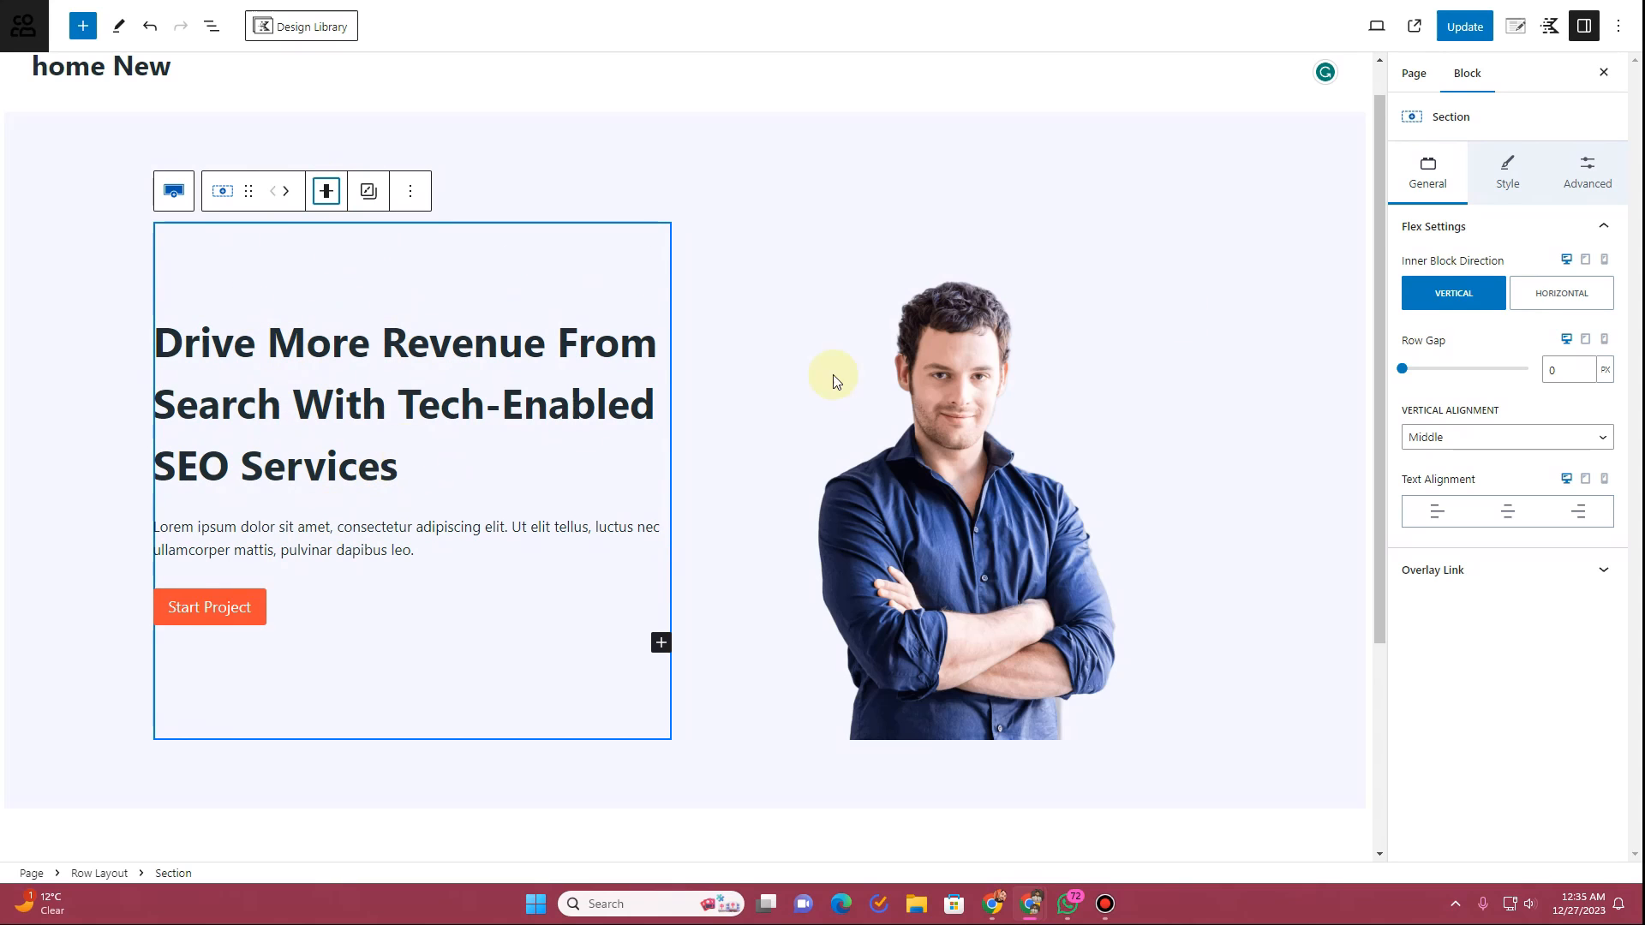
pyautogui.click(1455, 29)
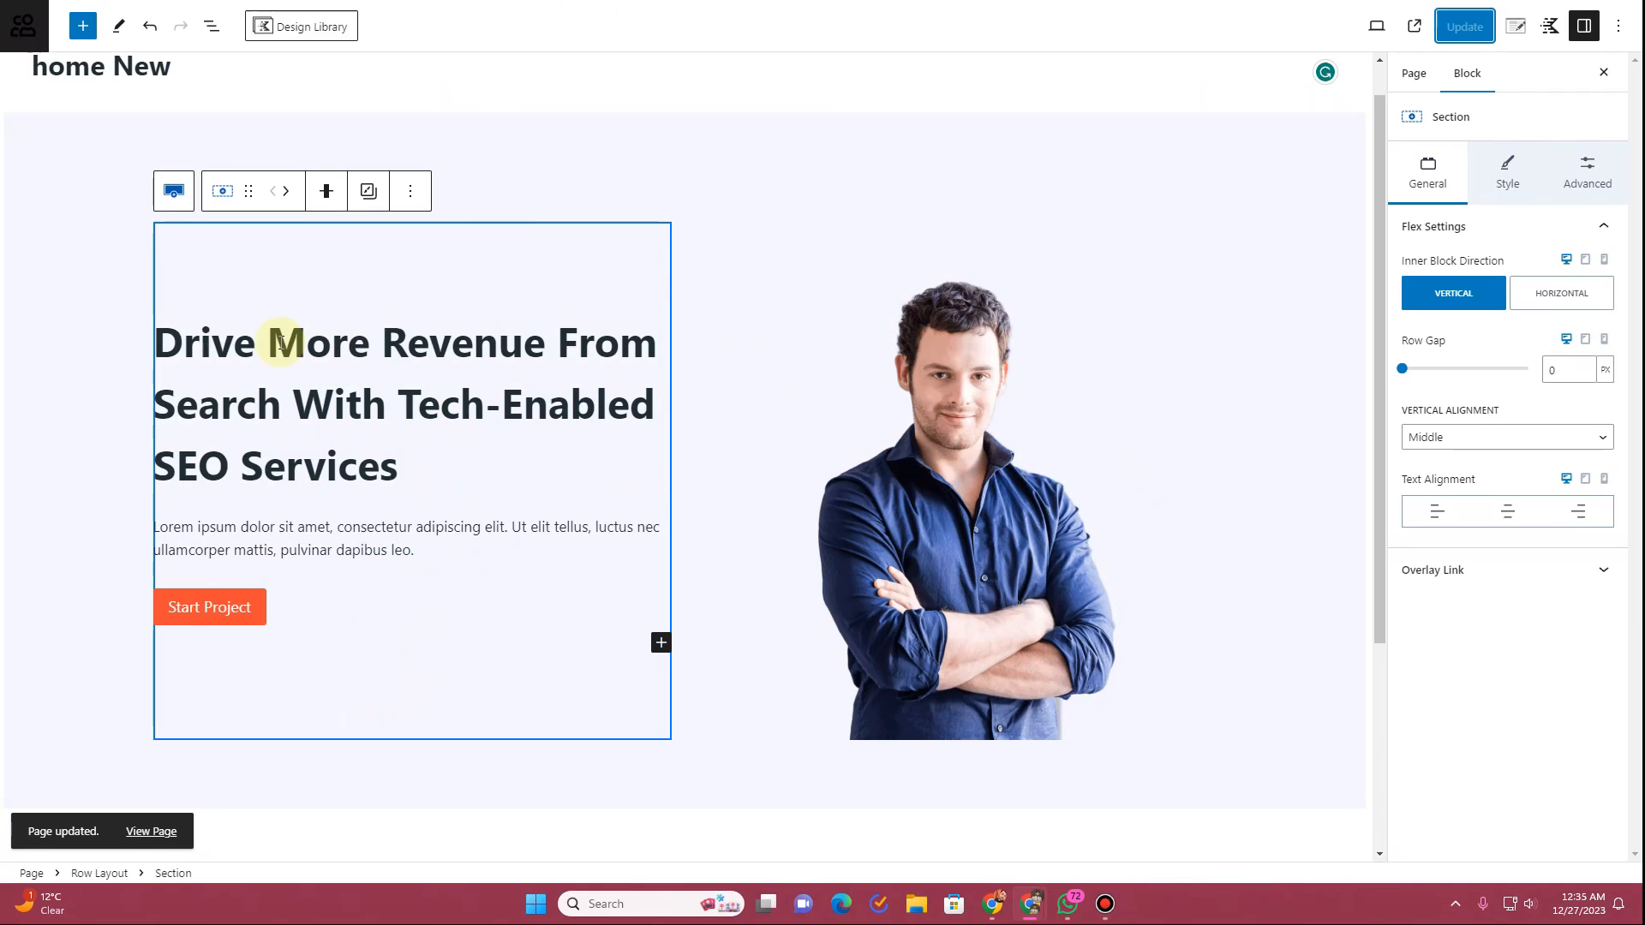
# Step: Try the LG size on the Start Project button and return it to MD
pyautogui.click(243, 614)
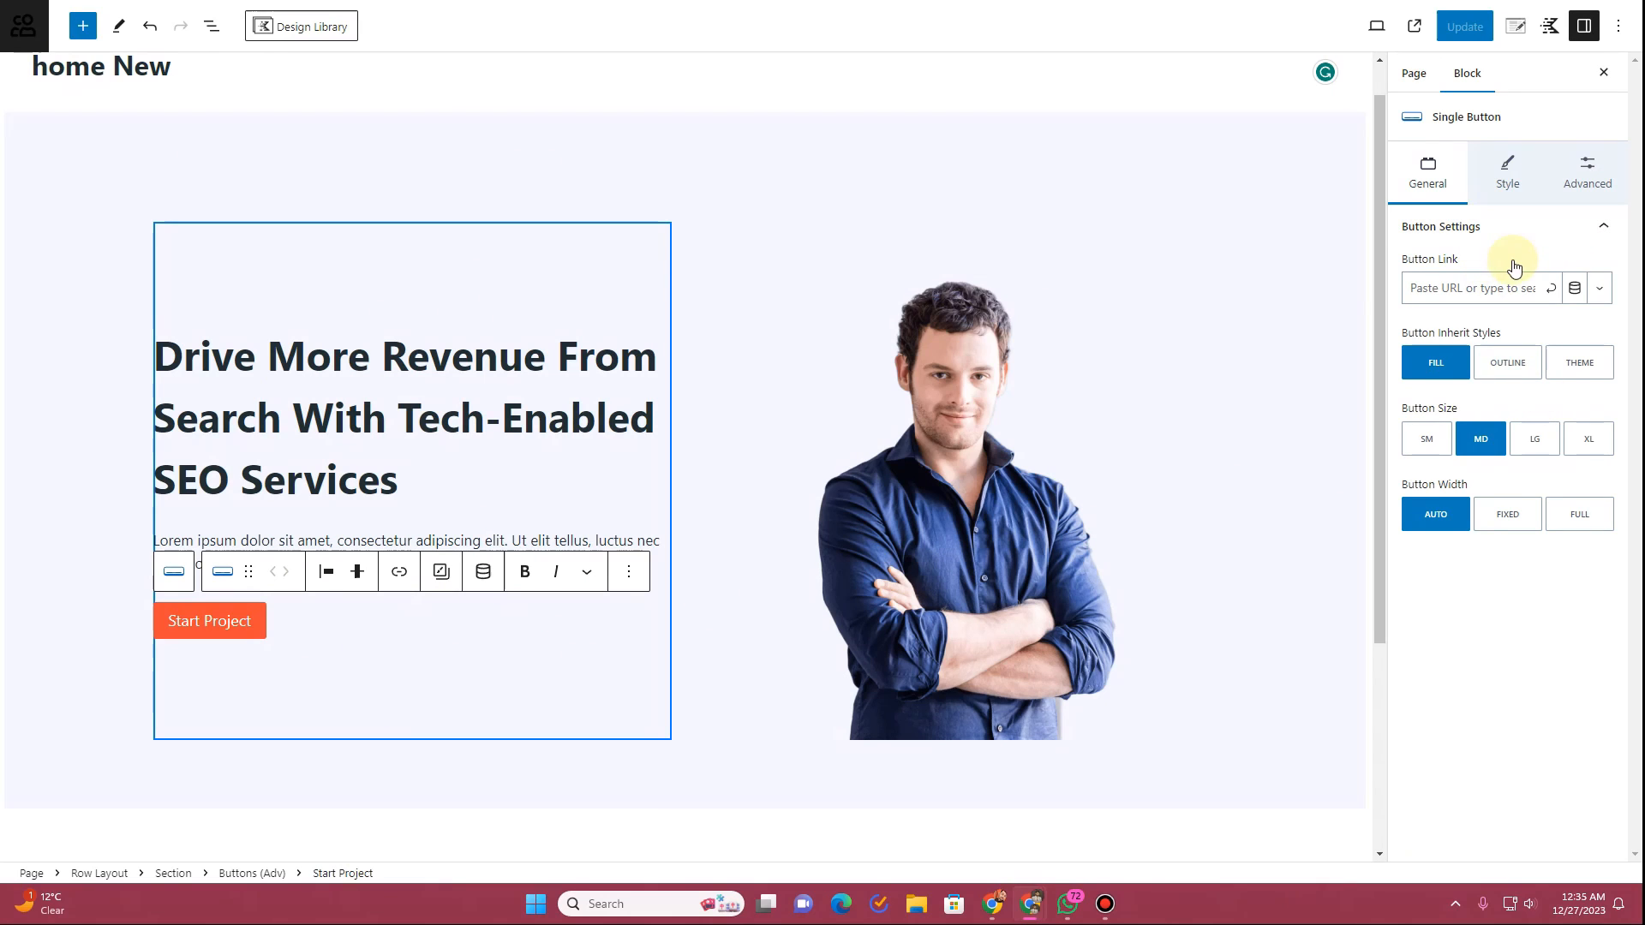
pyautogui.click(1534, 446)
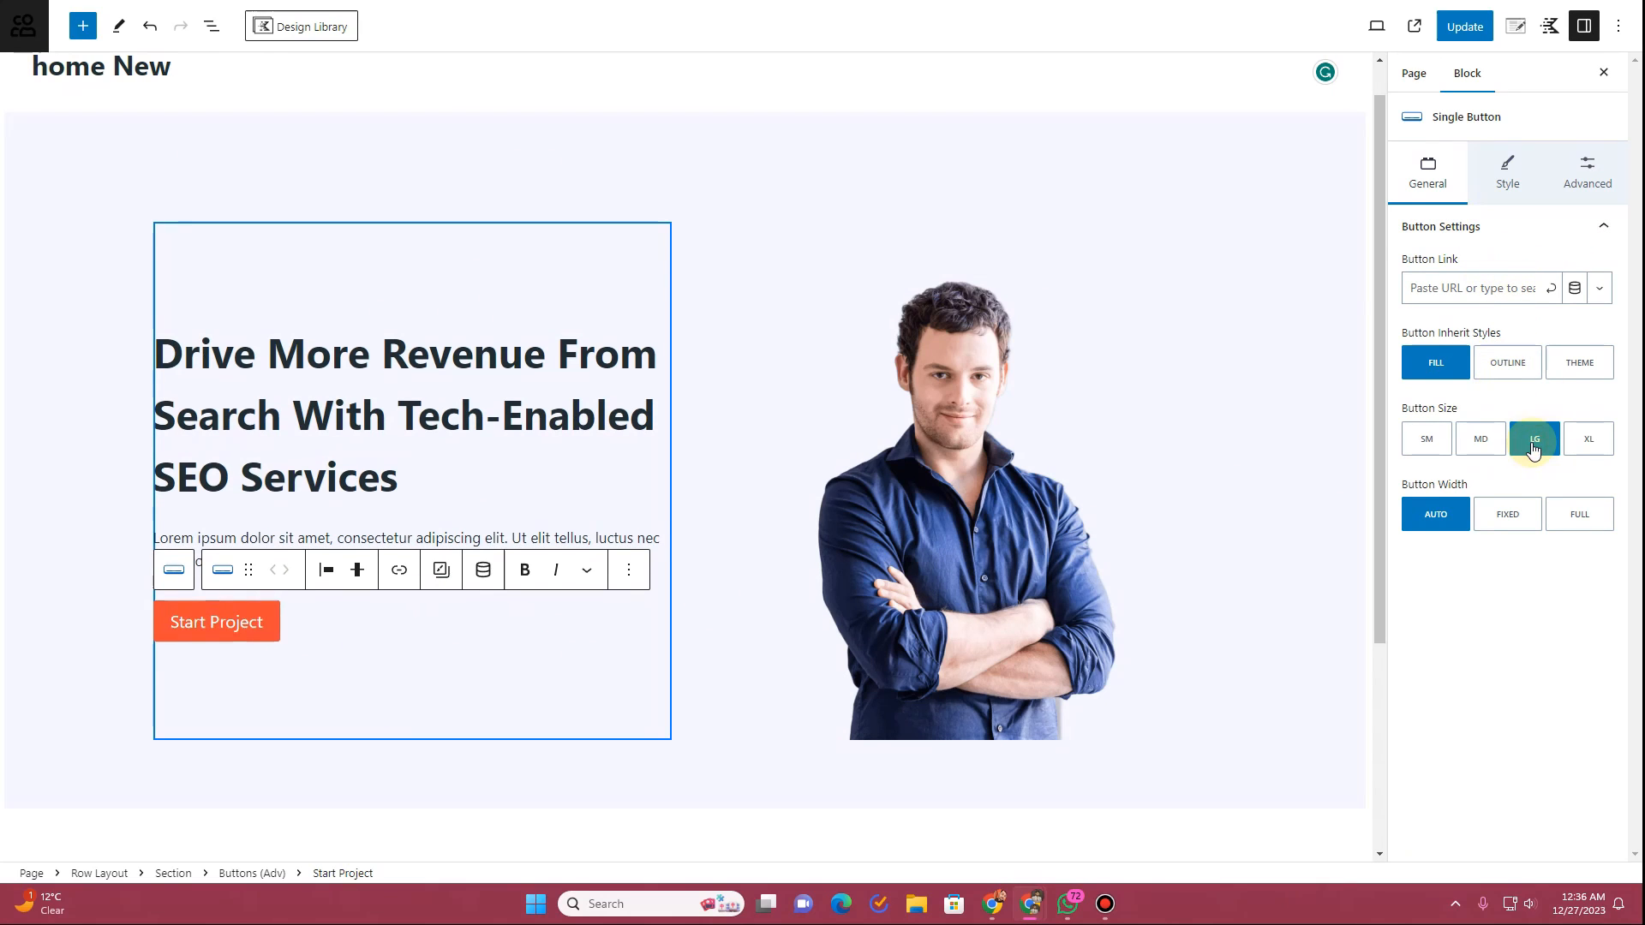
pyautogui.click(1494, 446)
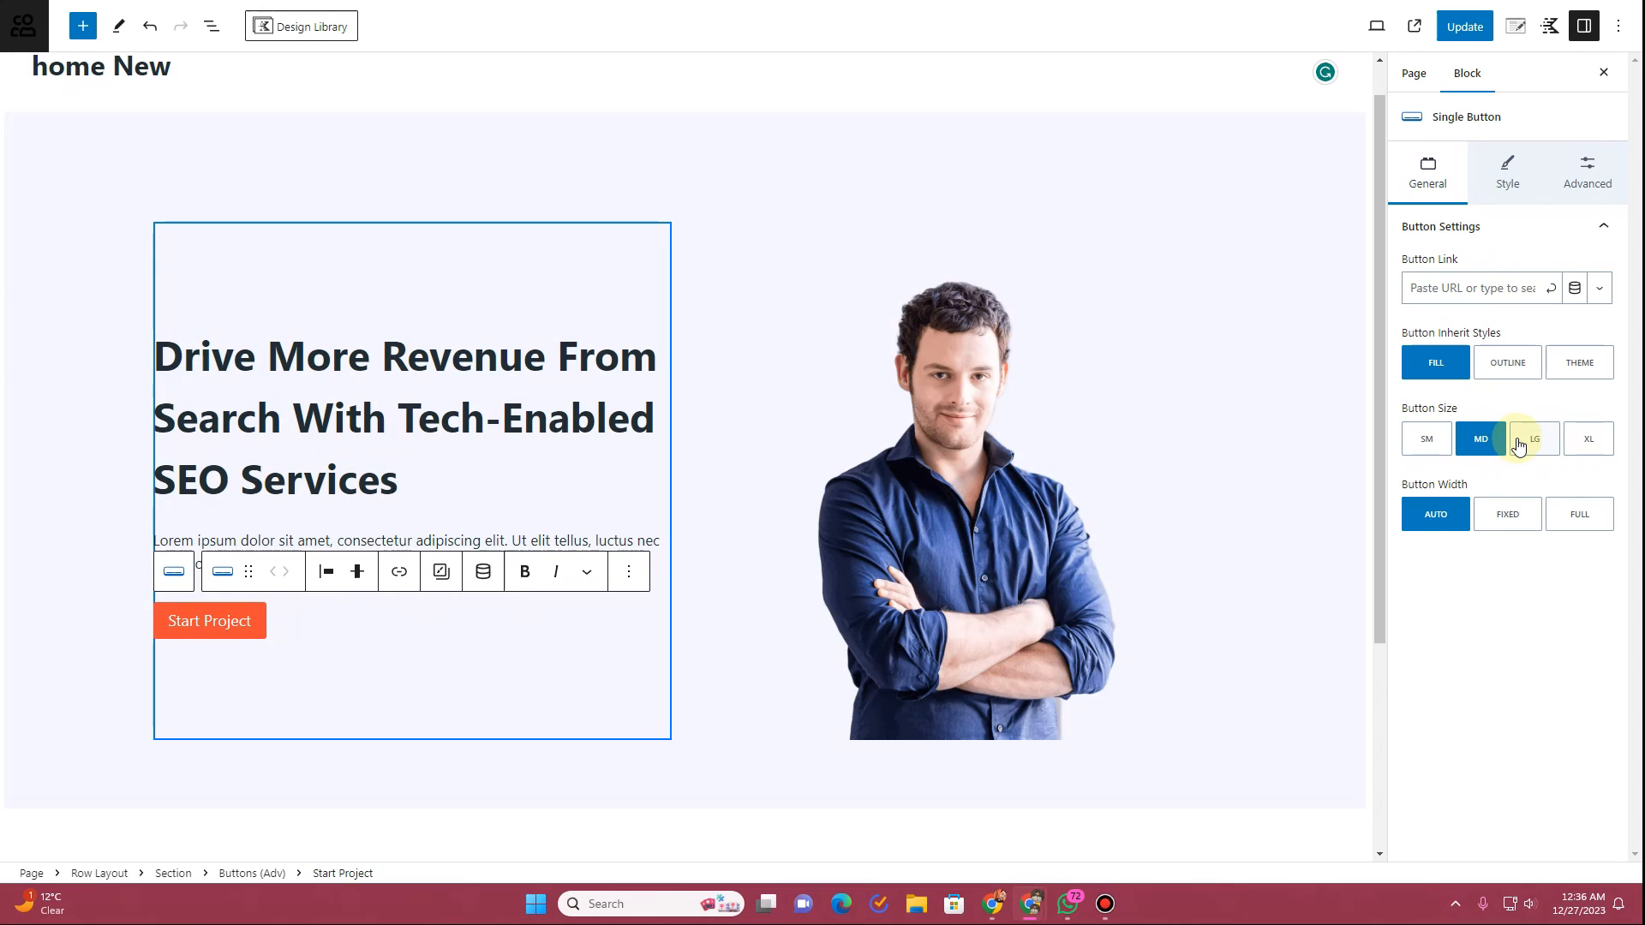
pyautogui.click(1493, 448)
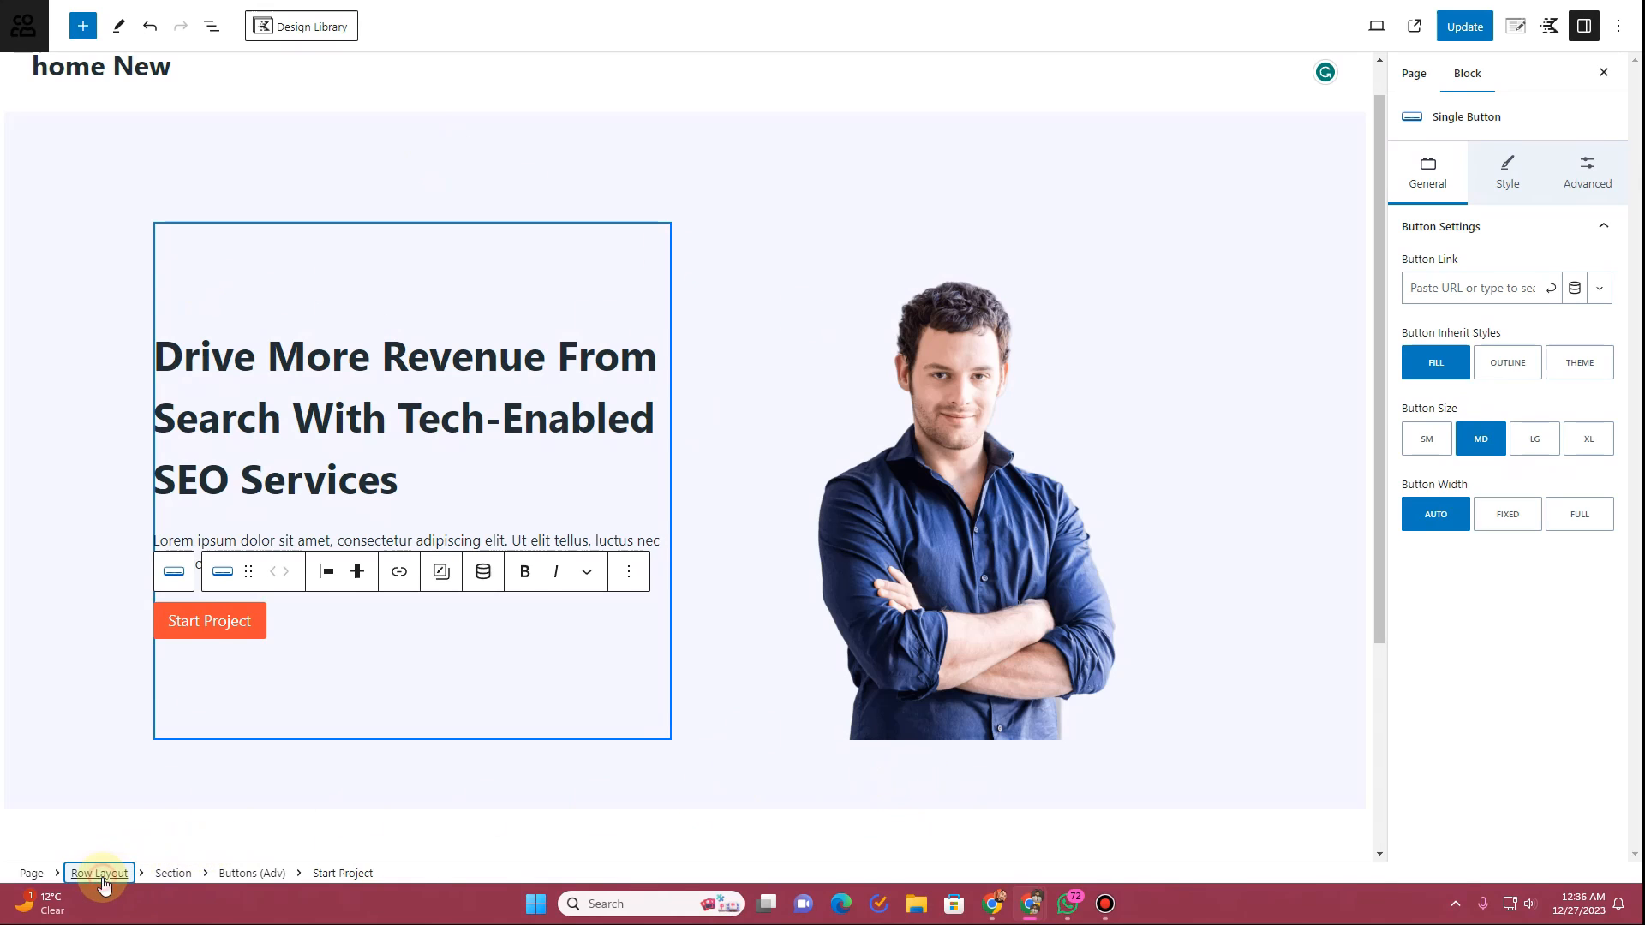
# Step: Set the bottom padding of the hero row layout to None
pyautogui.click(101, 874)
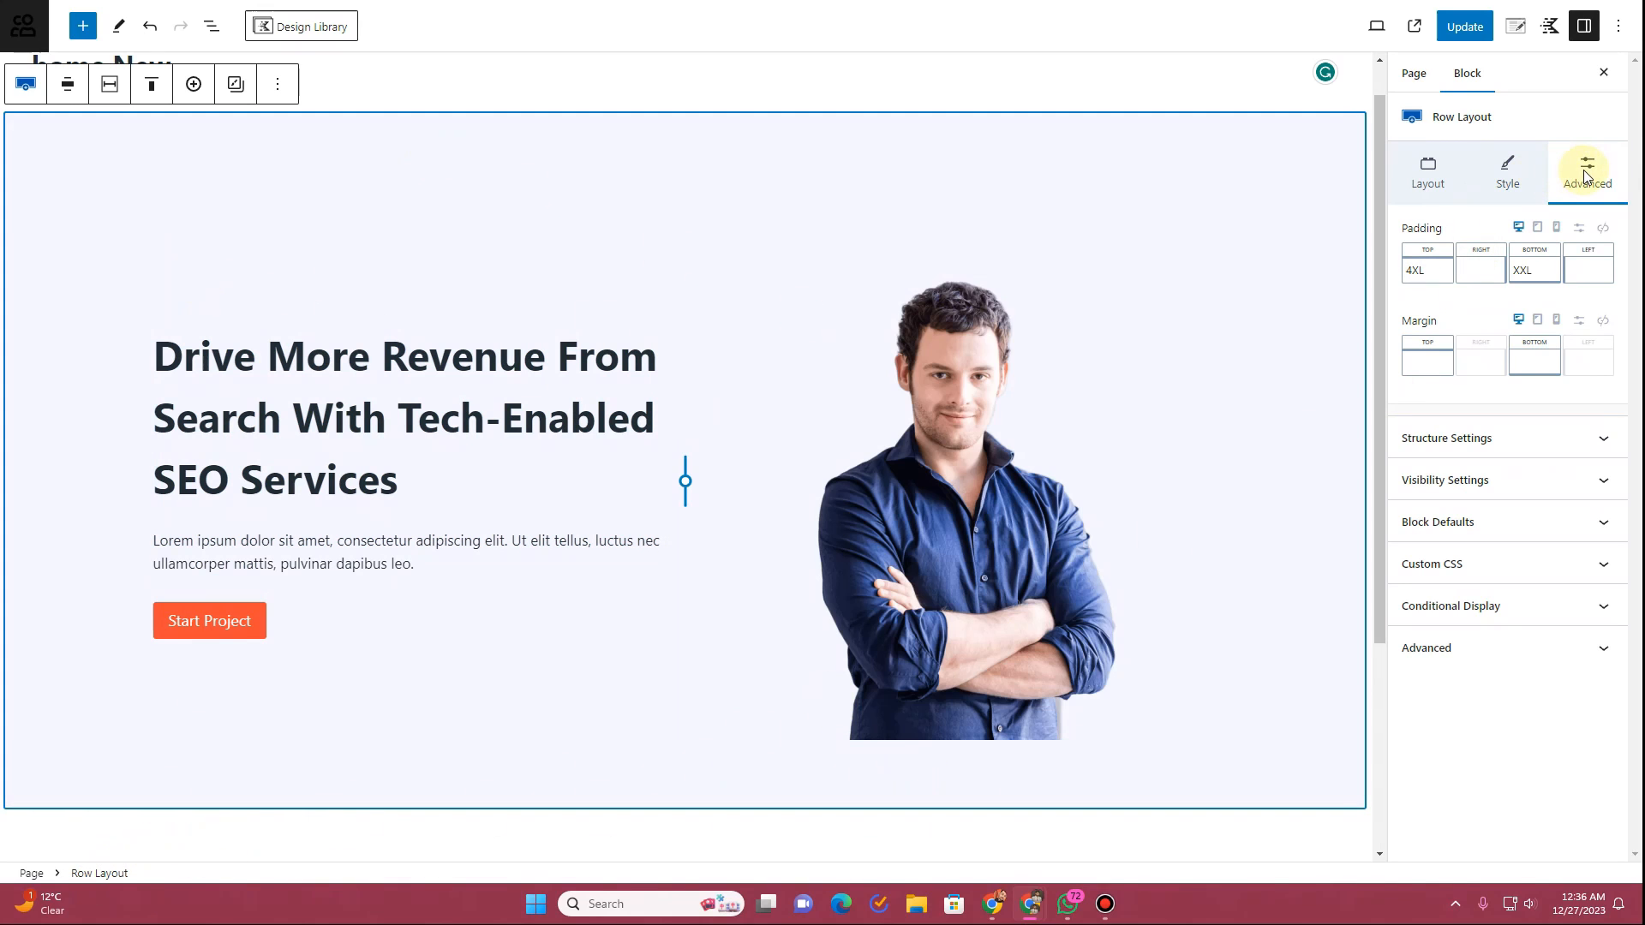
pyautogui.click(1535, 270)
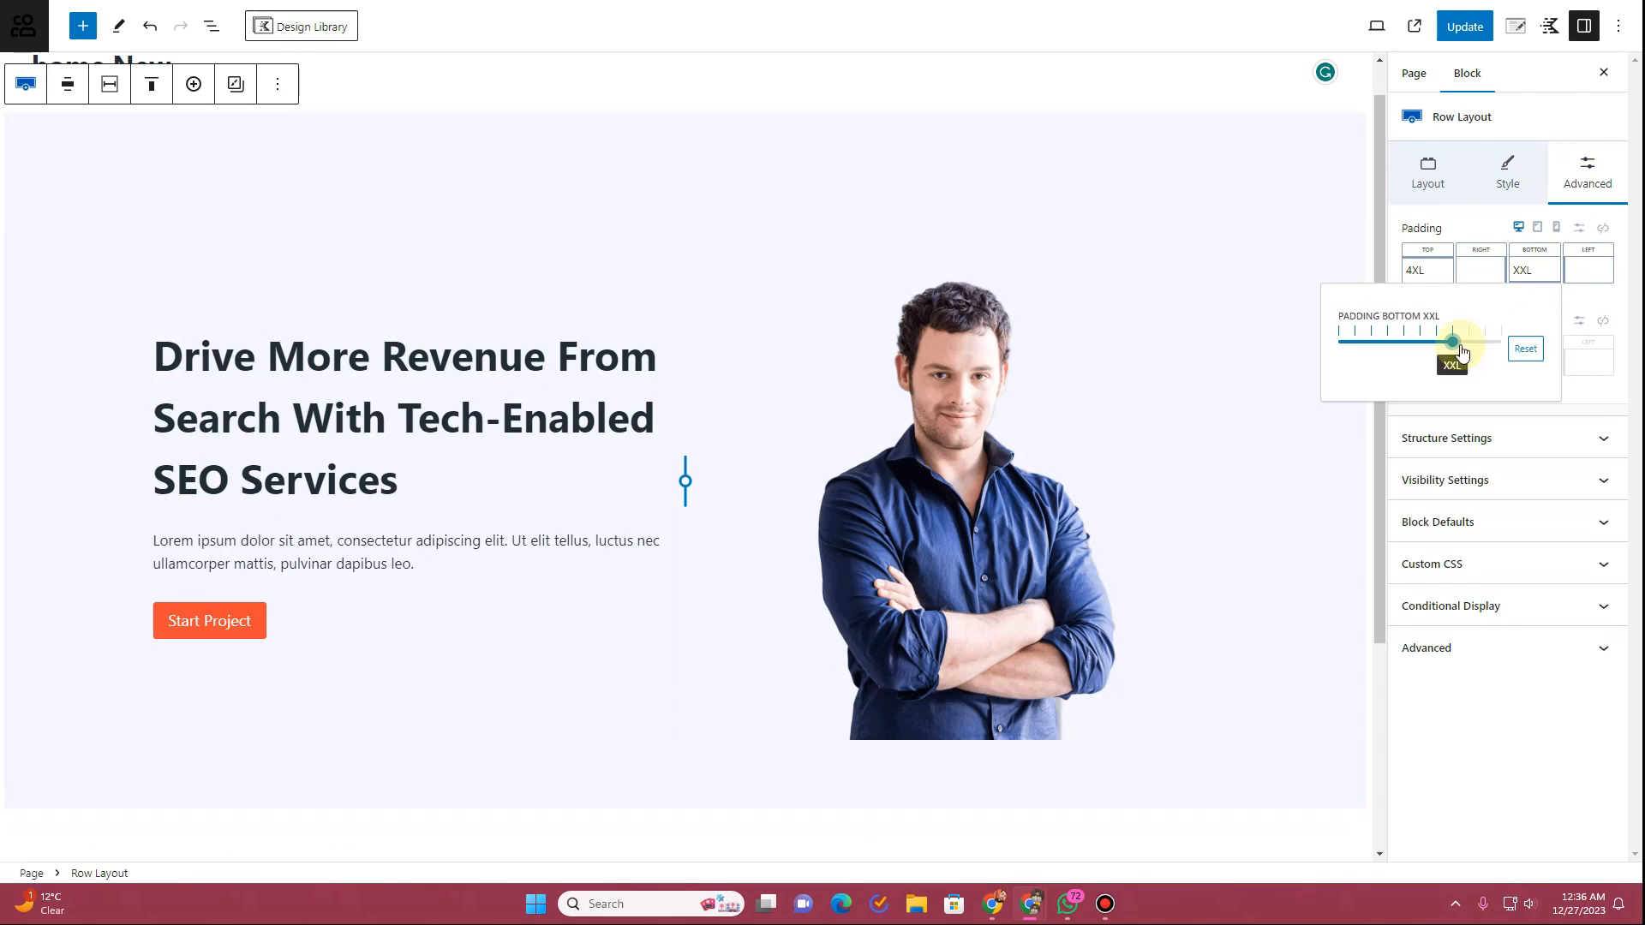
pyautogui.moveTo(1460, 344); pyautogui.dragTo(1338, 342)
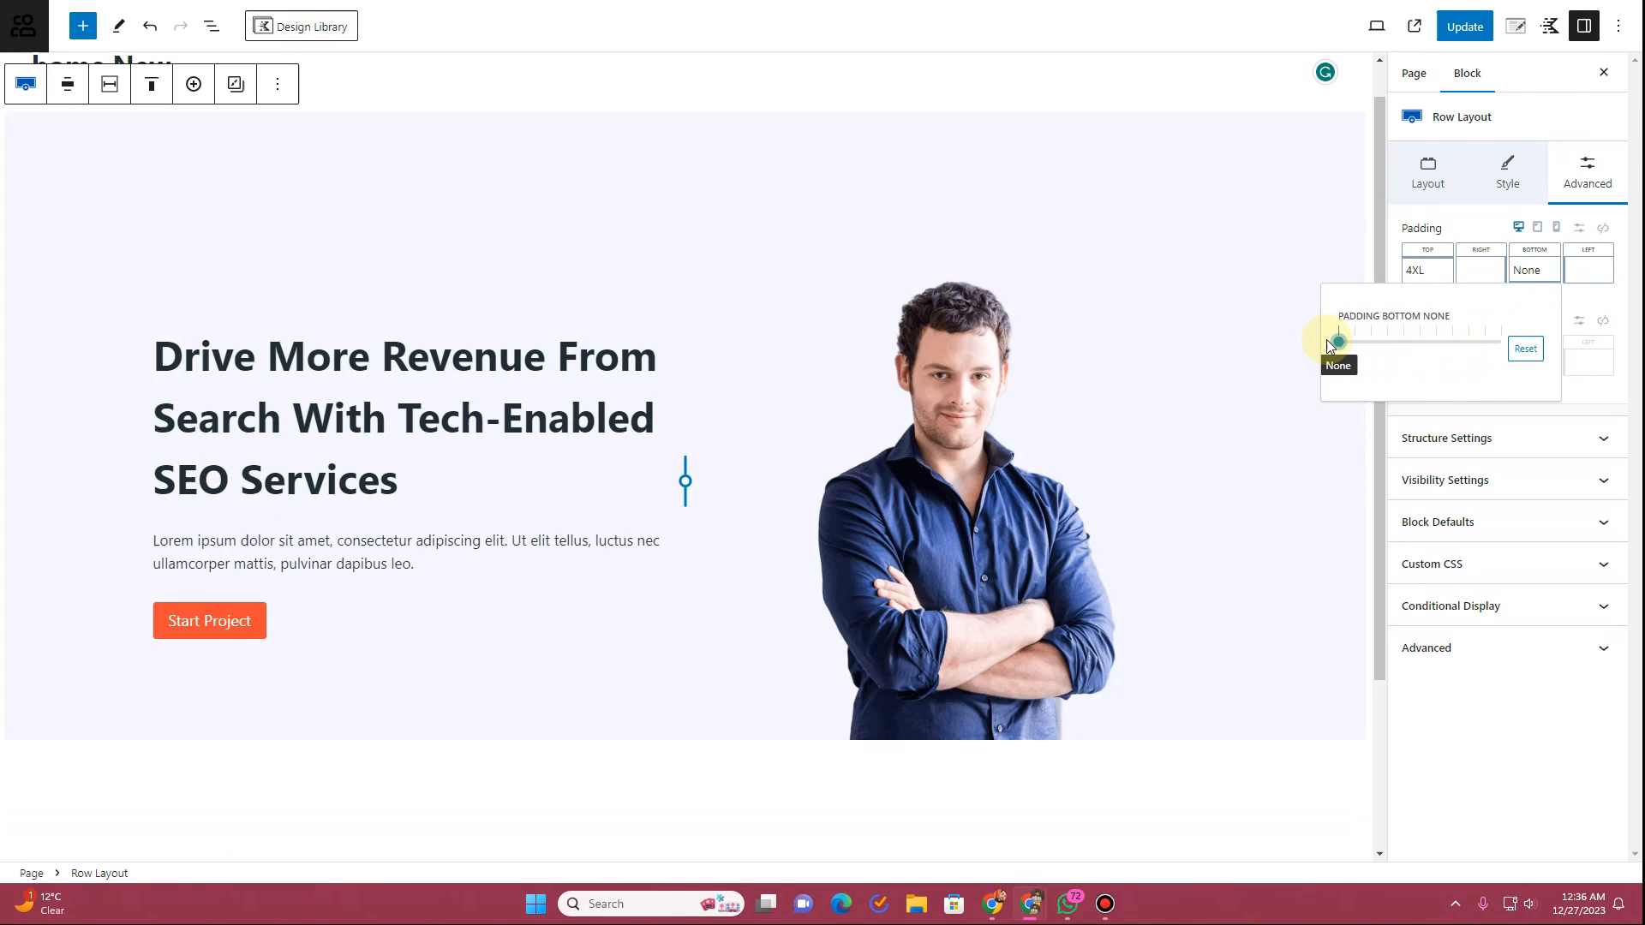
pyautogui.click(1587, 306)
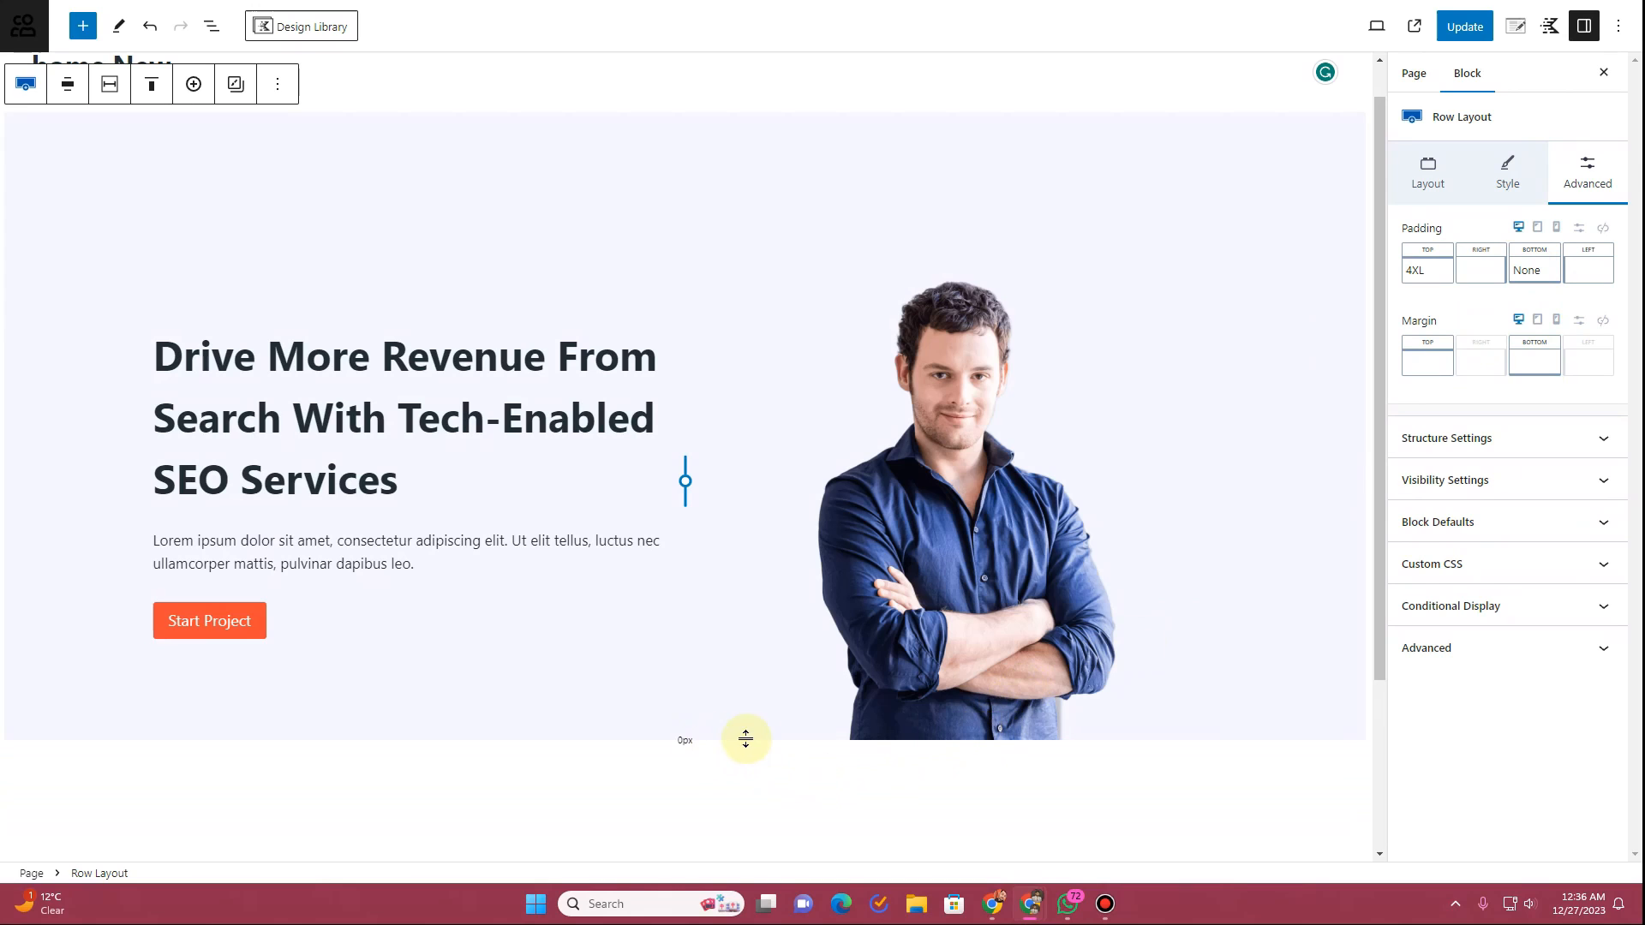
# Step: Set the hero row's top padding to XXL, update the page and review the spacing on the live version
pyautogui.click(1426, 270)
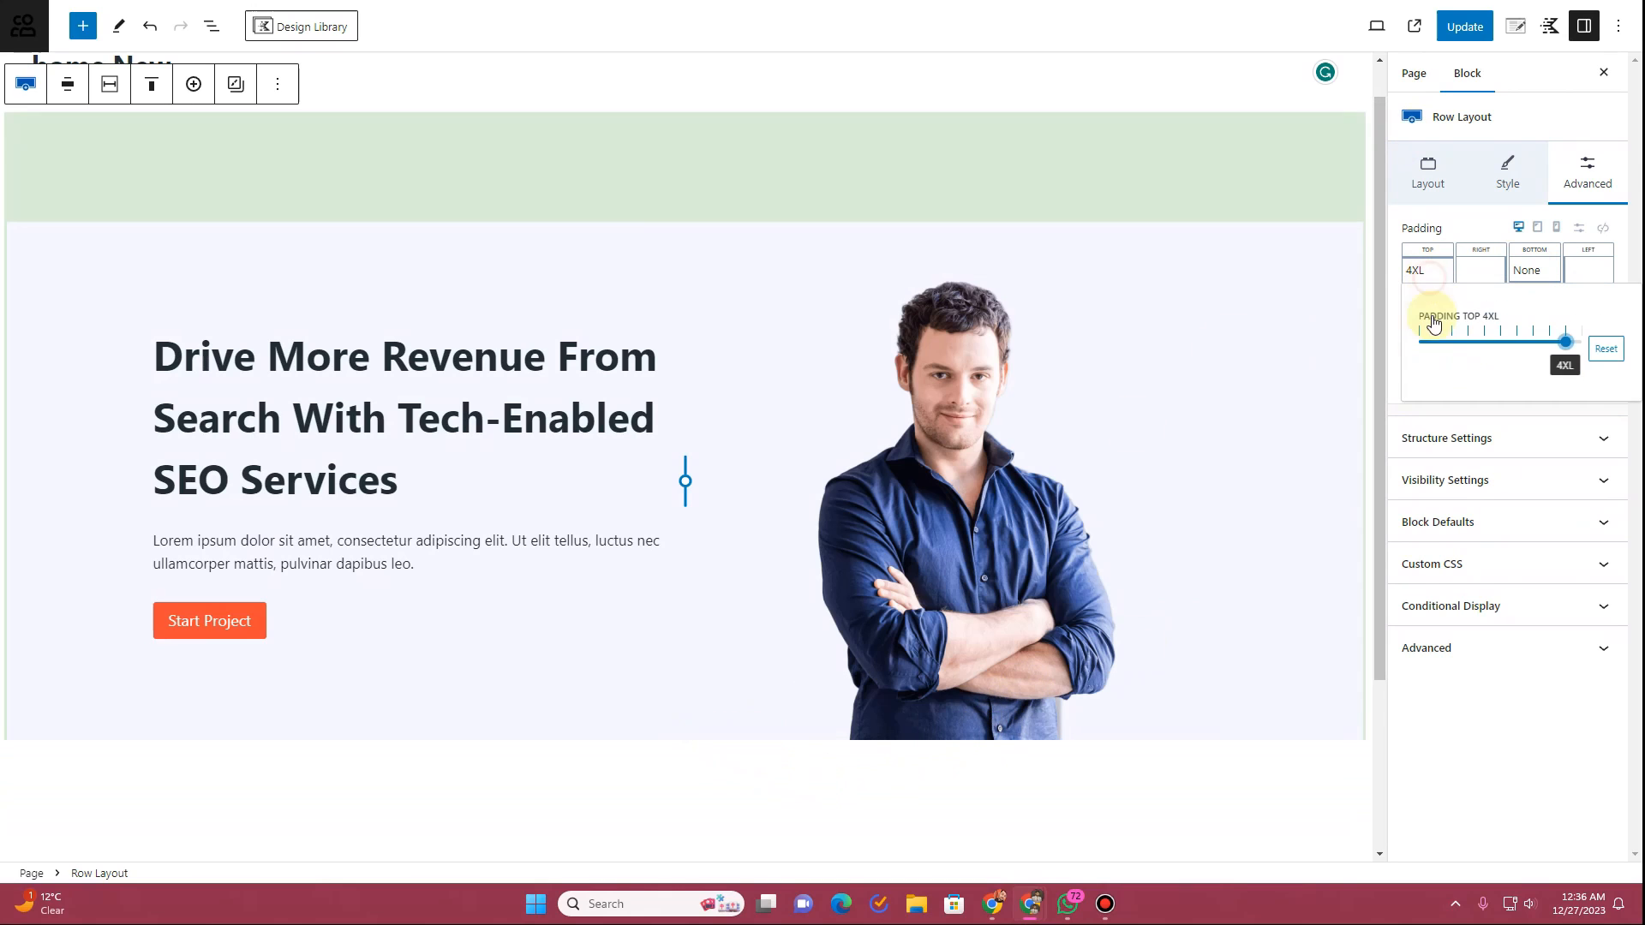
pyautogui.moveTo(1559, 347); pyautogui.dragTo(1537, 349)
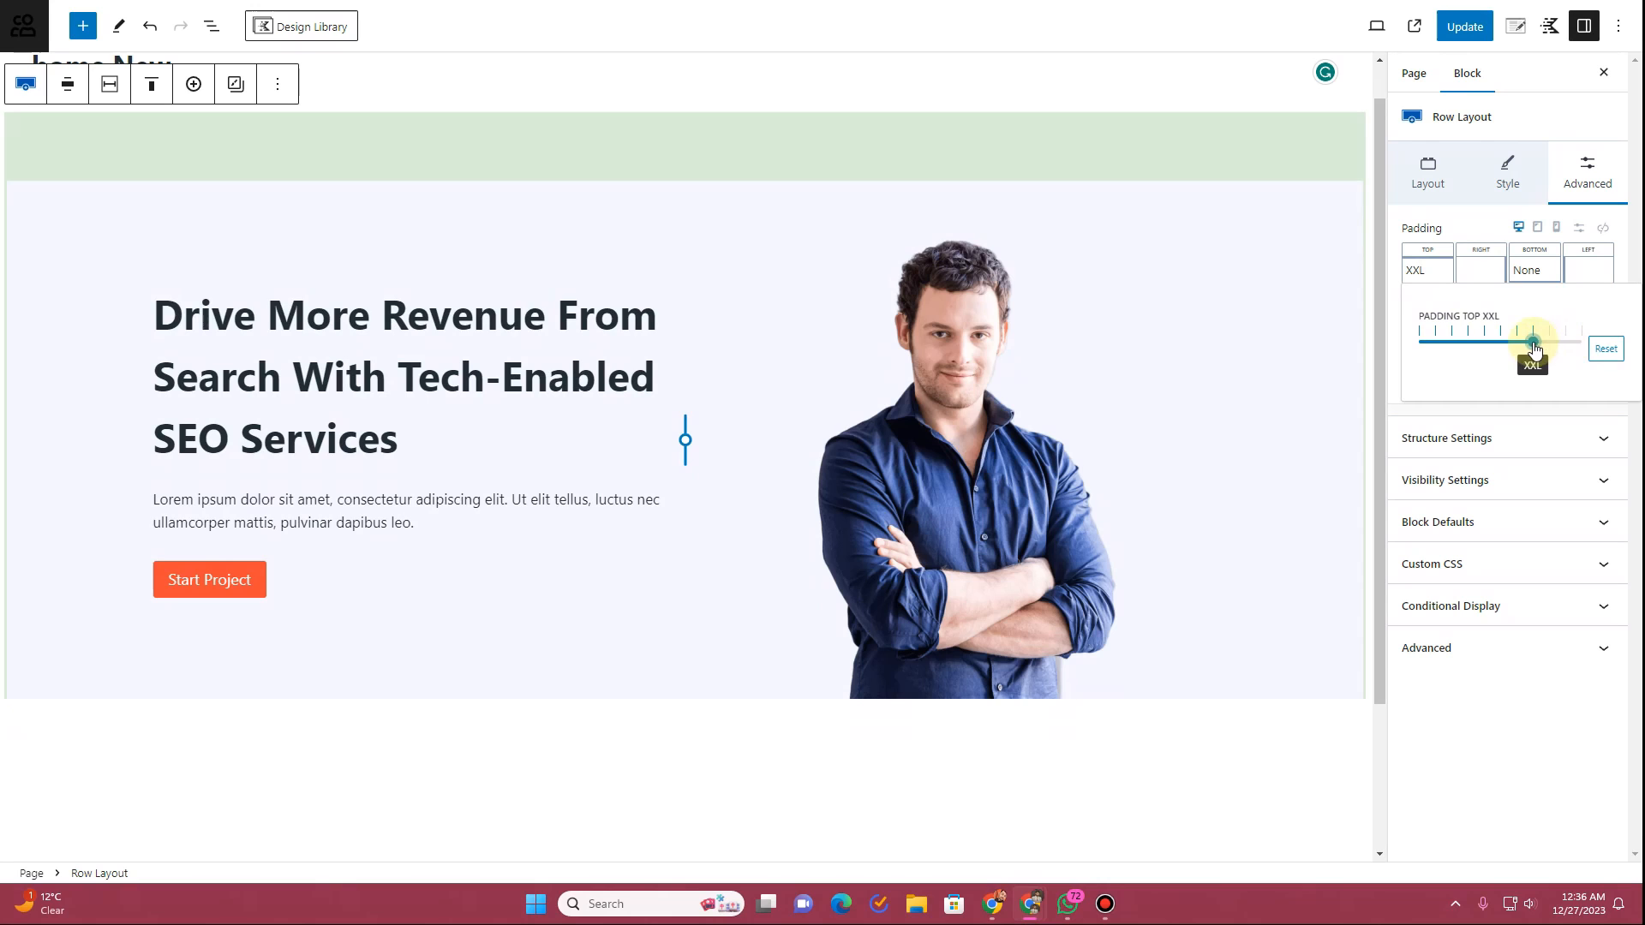
pyautogui.click(1465, 27)
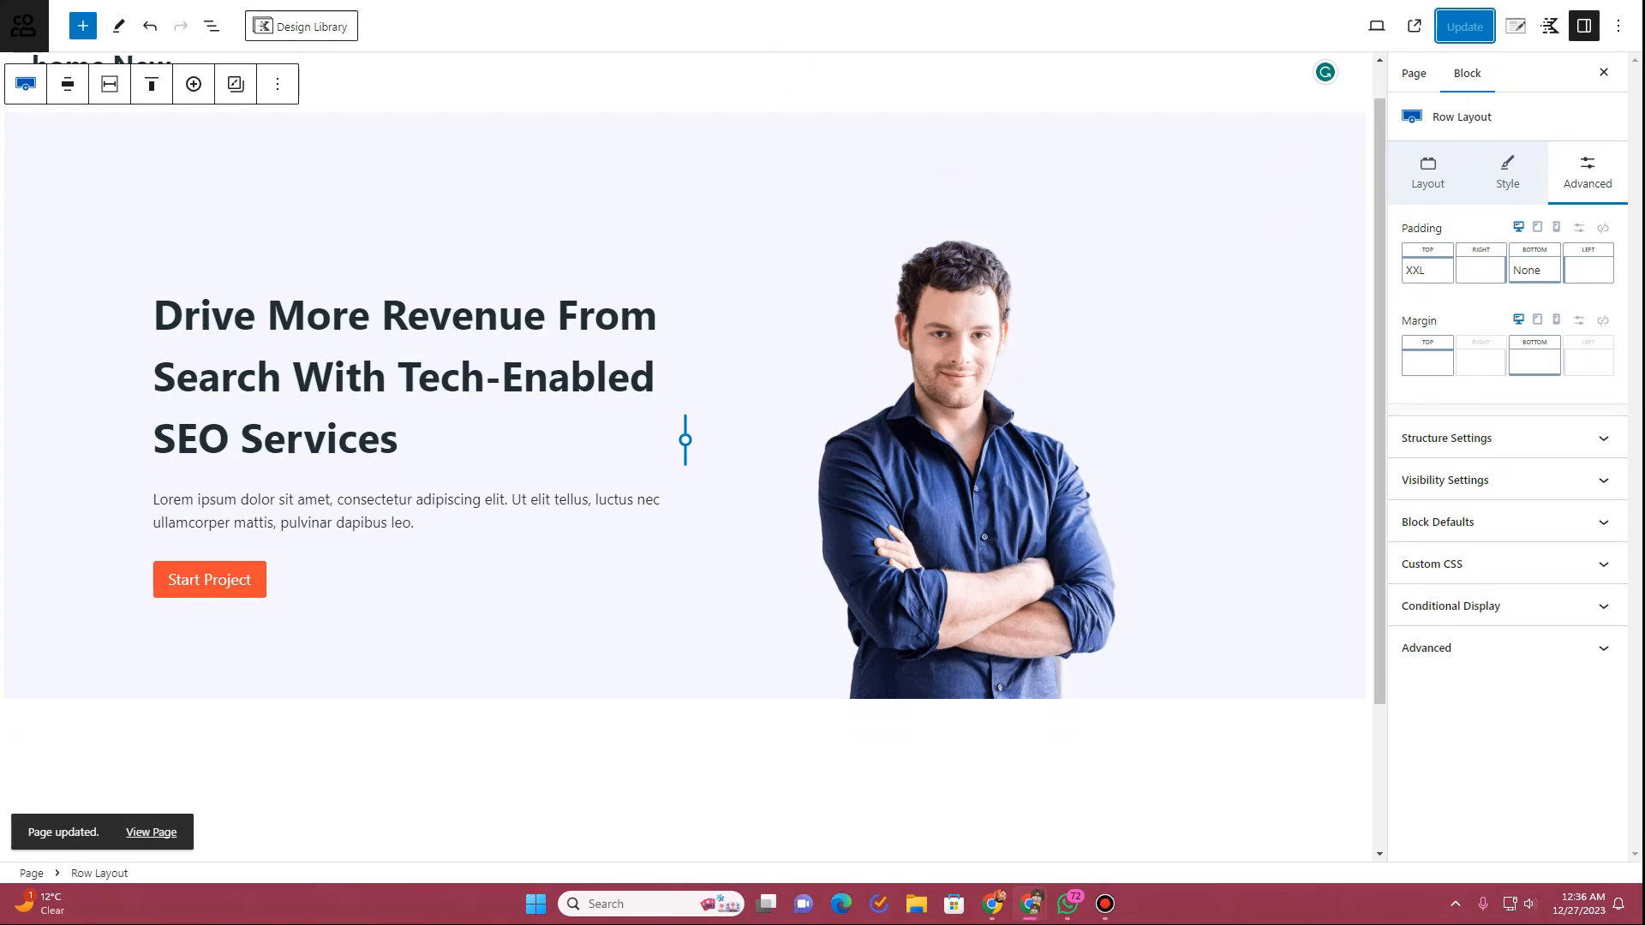
pyautogui.click(676, 4)
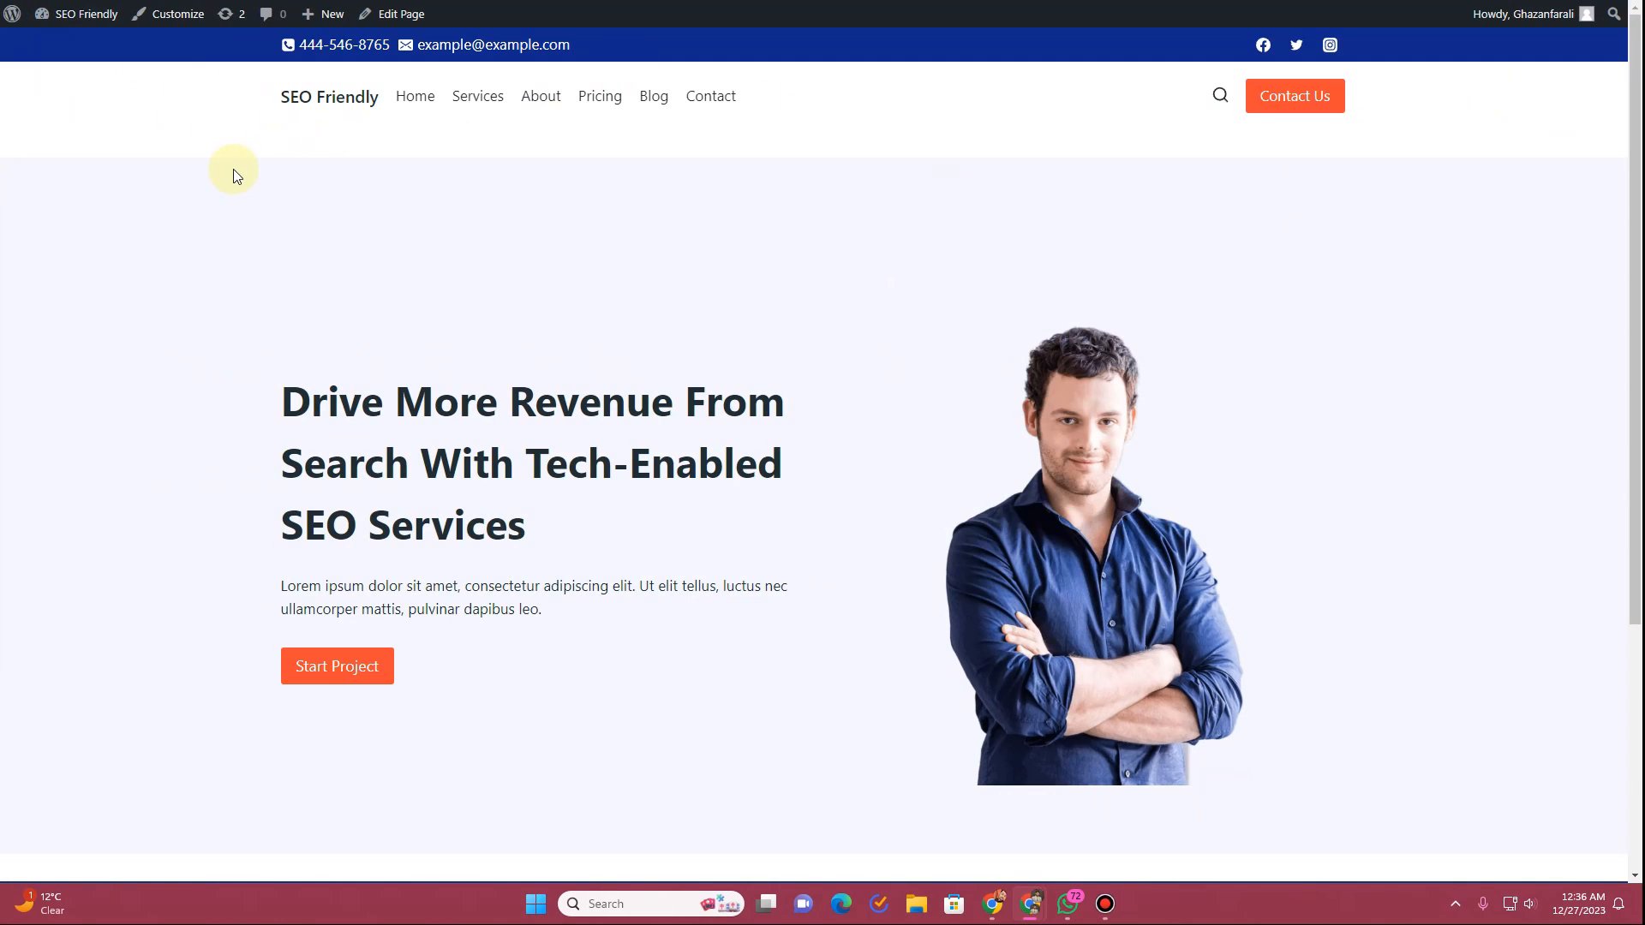
pyautogui.scroll(-2, 307, 275)
pyautogui.scroll(2, 307, 275)
pyautogui.scroll(-2, 305, 278)
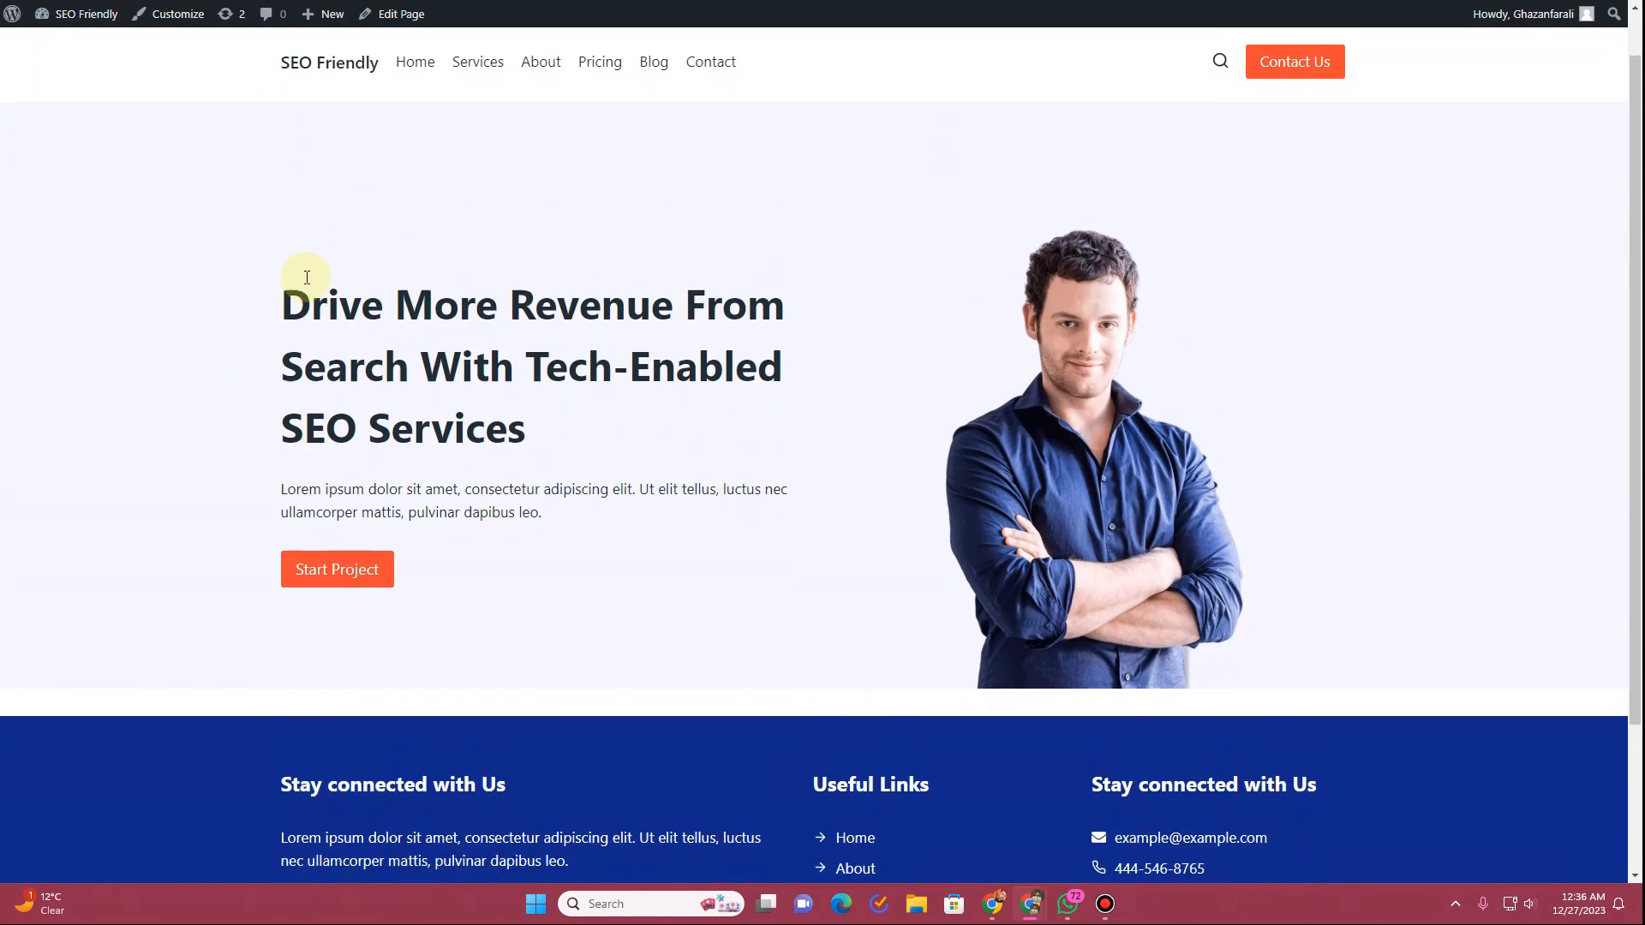
pyautogui.scroll(2, 305, 278)
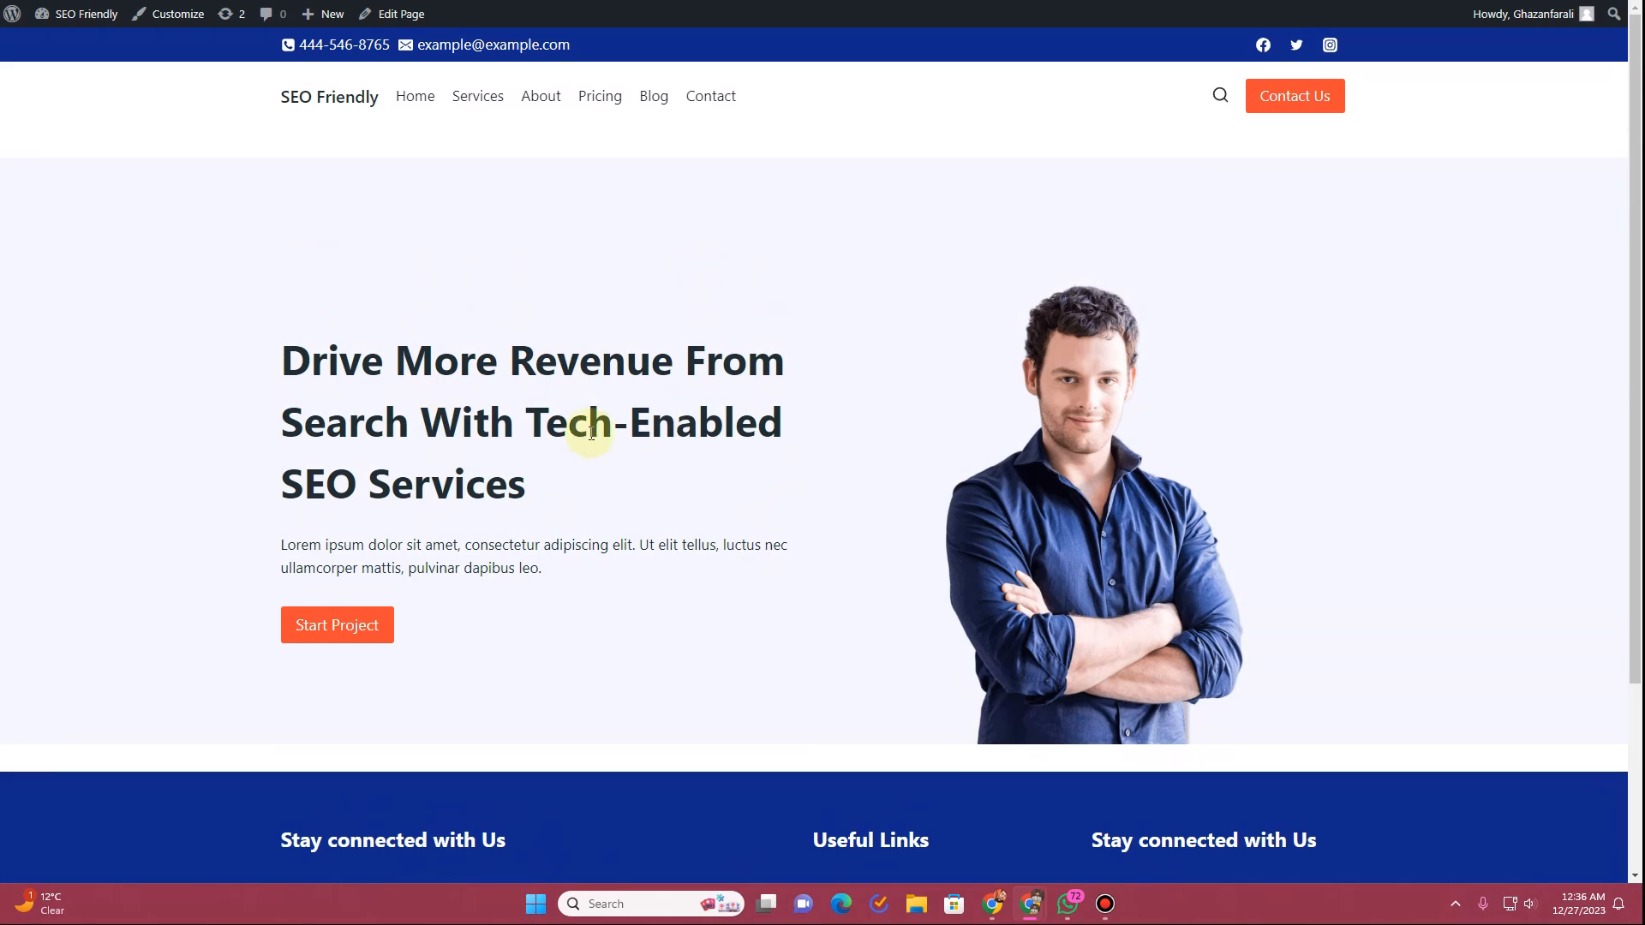
pyautogui.click(408, 361)
pyautogui.moveTo(408, 484); pyautogui.dragTo(463, 484)
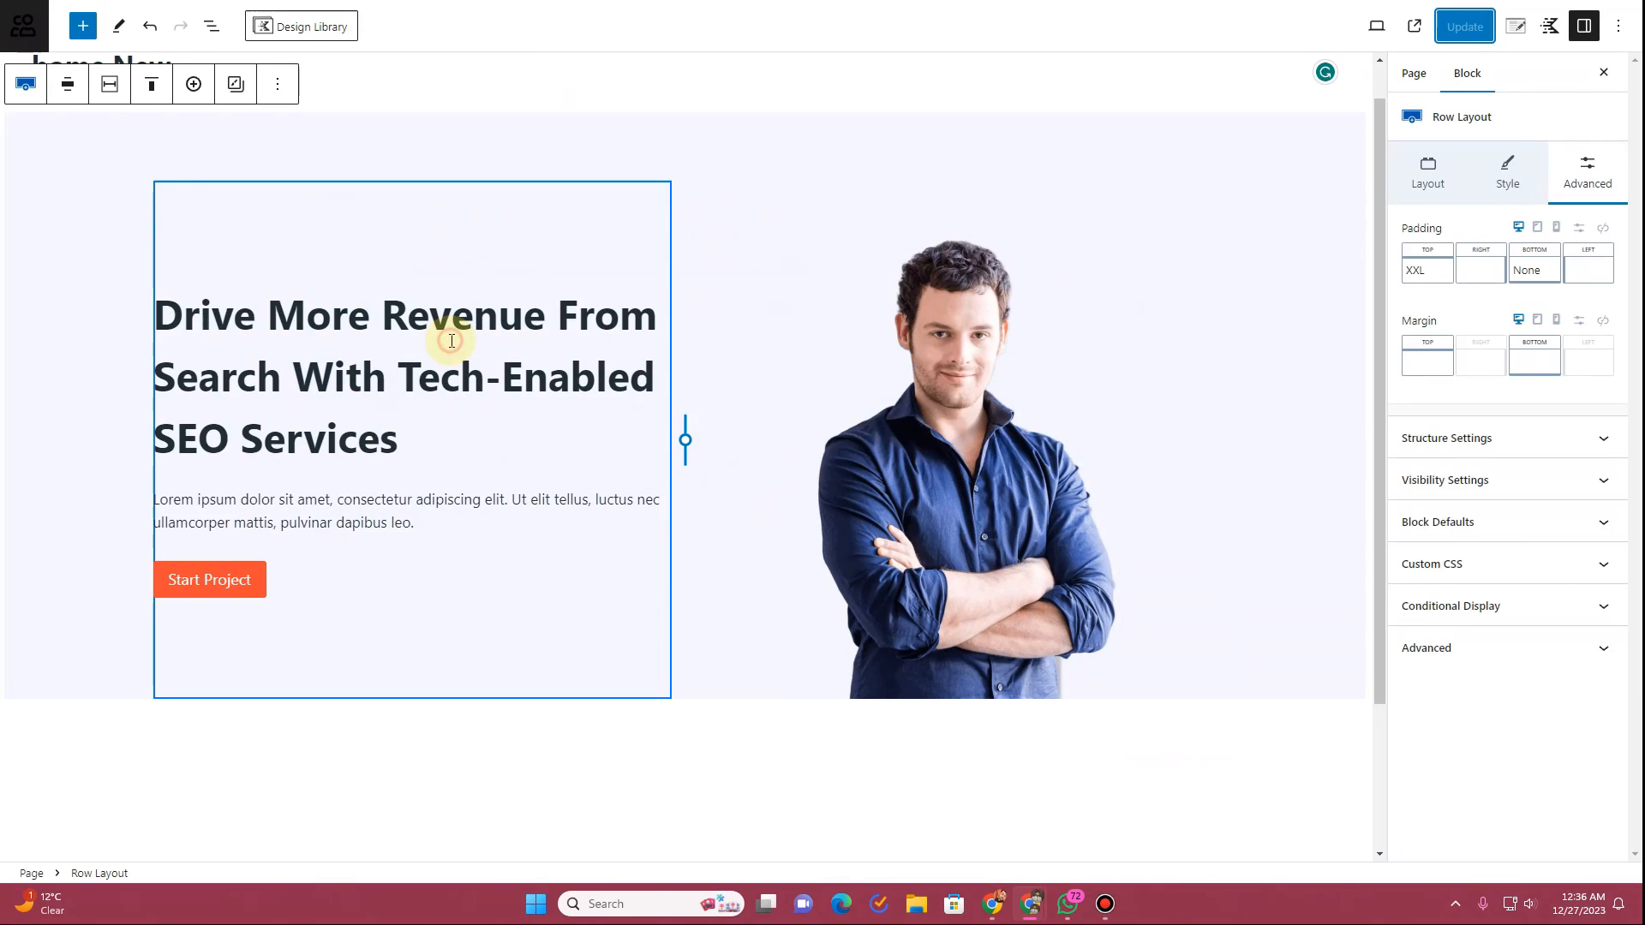
# Step: Set the hero heading's line height to 1.3 with EM as the unit
pyautogui.click(452, 341)
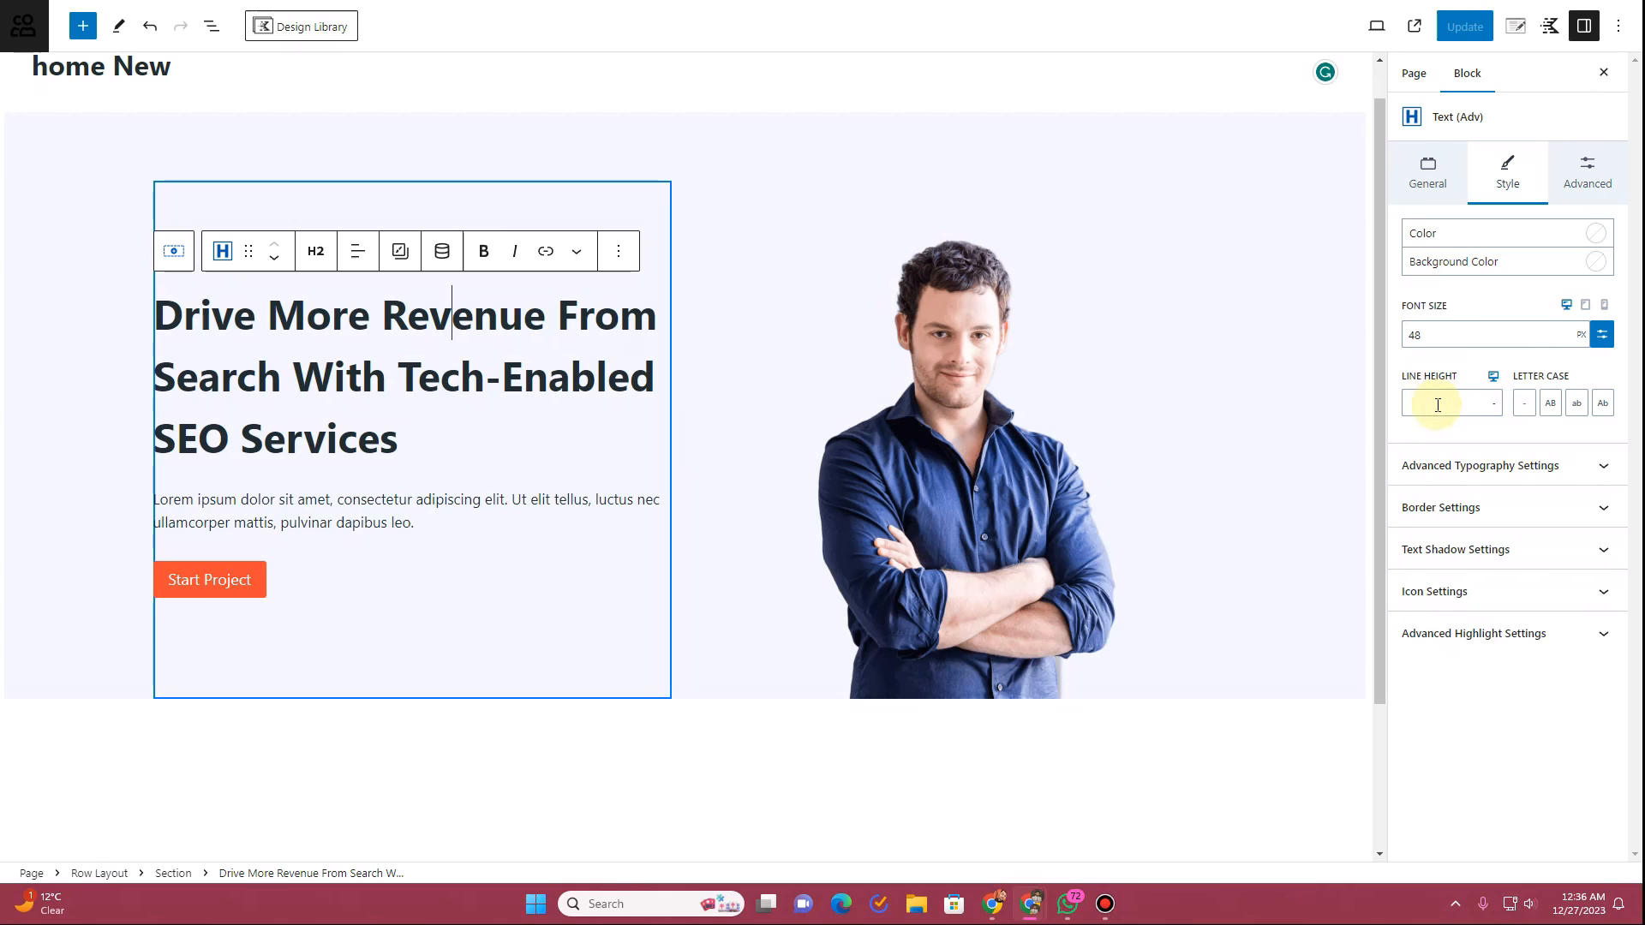
pyautogui.click(1495, 403)
pyautogui.click(1496, 449)
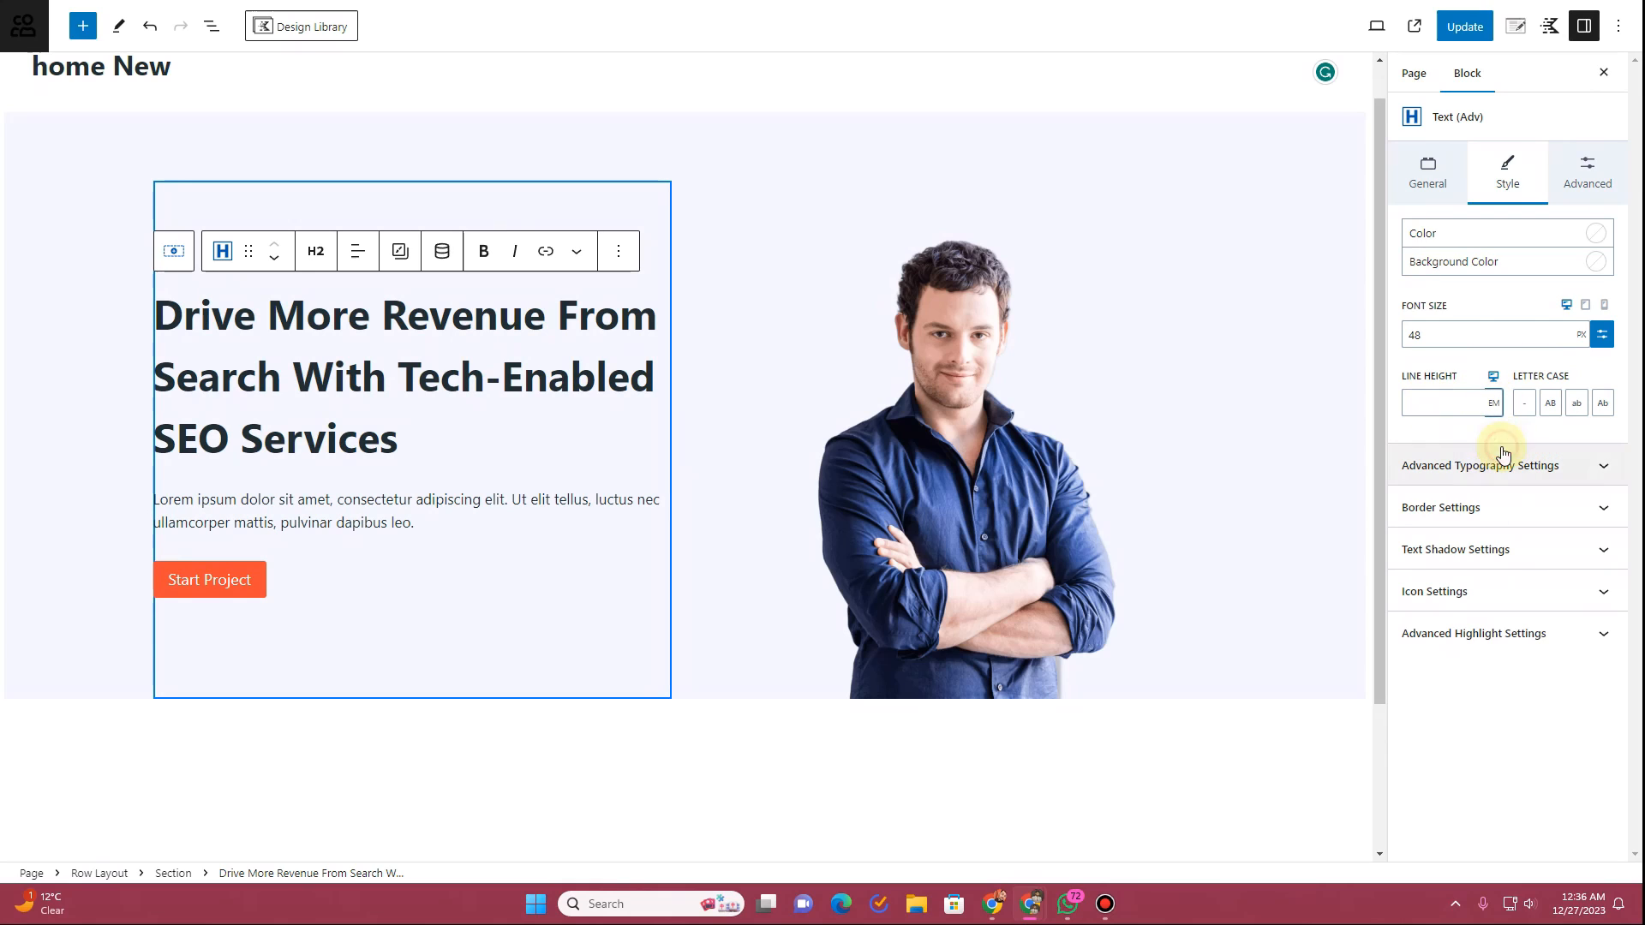
pyautogui.click(1461, 409)
pyautogui.write('1.3')
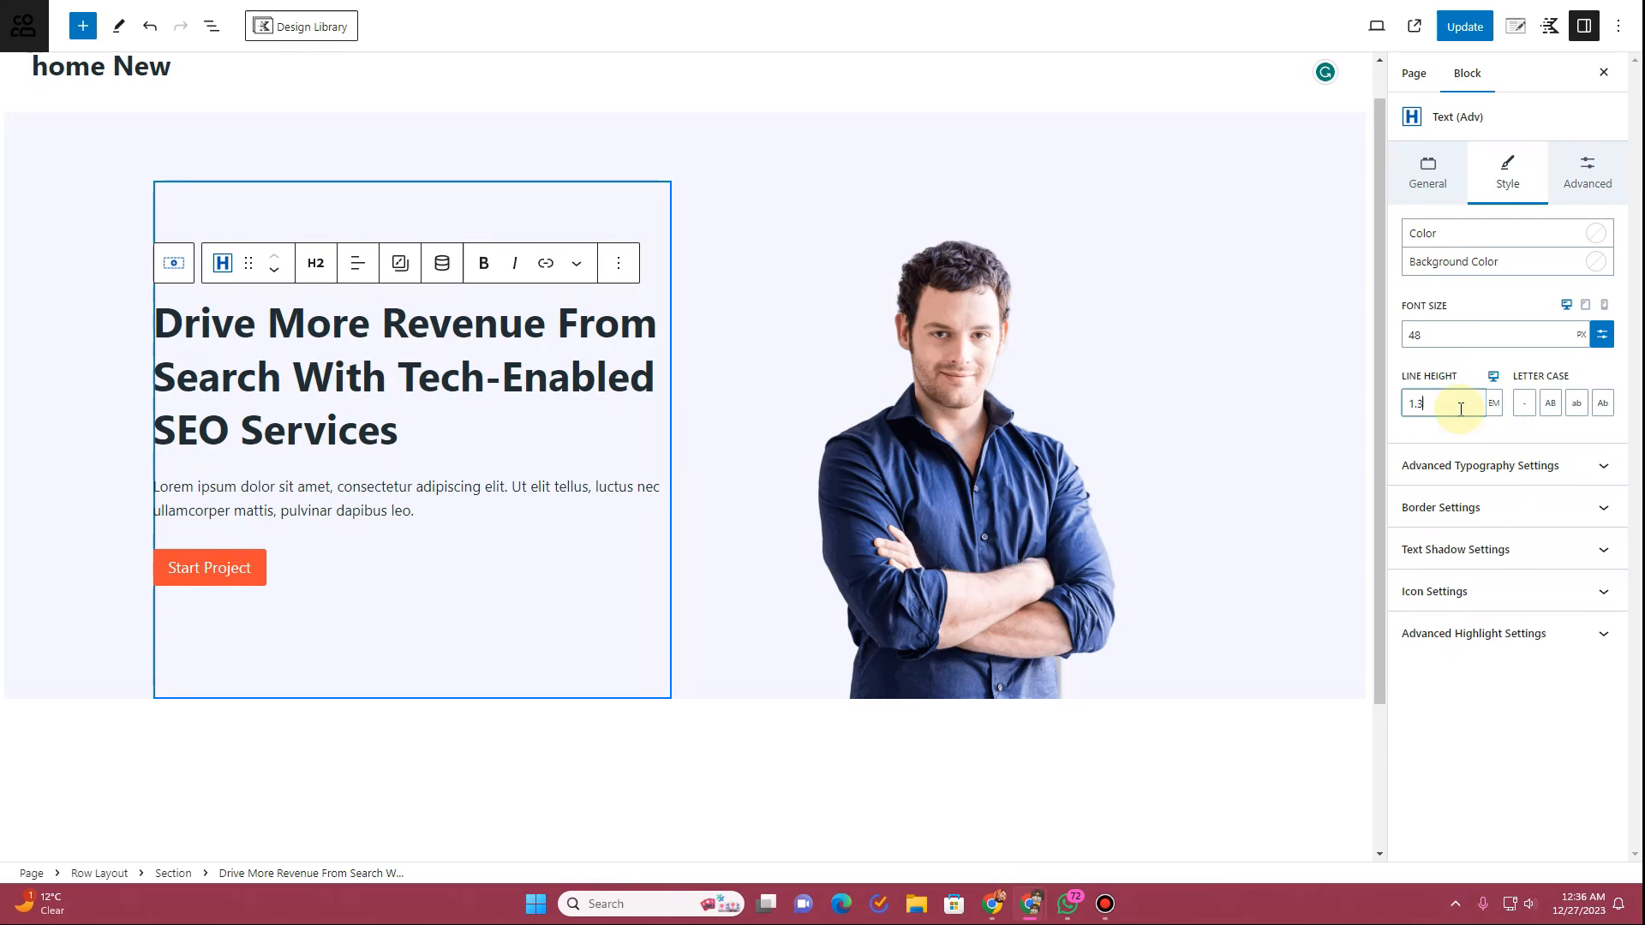
# Step: Try a line height of 1.4 em on the hero heading and return it to 1.3 em
pyautogui.click(1421, 405)
pyautogui.press('BackSpace')
pyautogui.press('BackSpace')
pyautogui.write('.4')
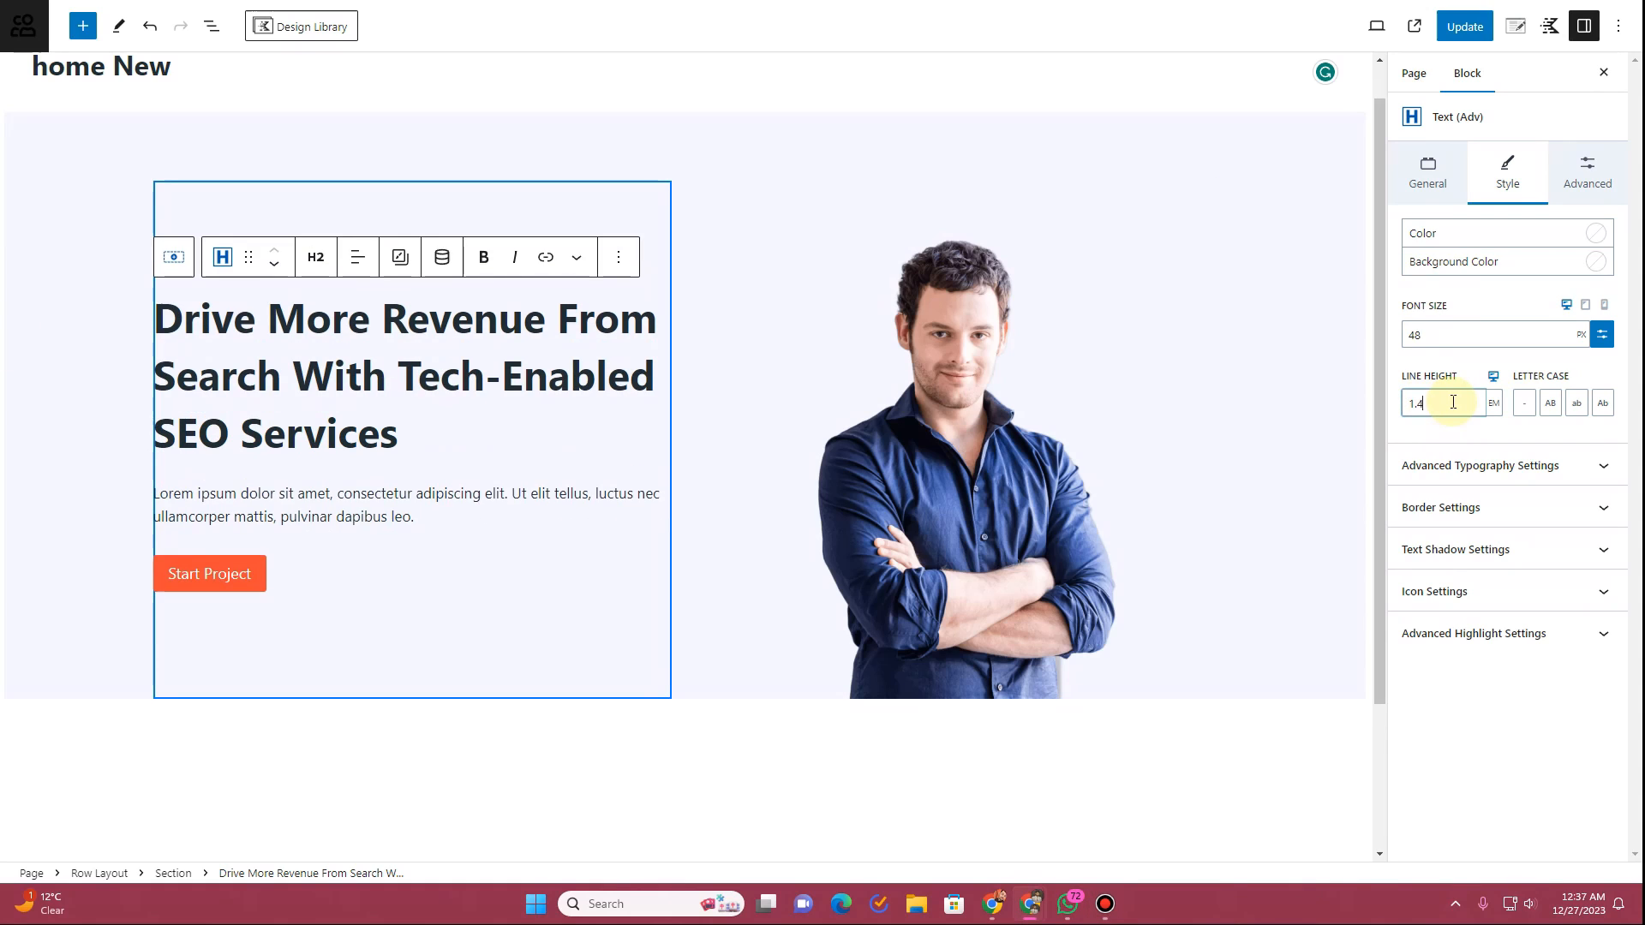
pyautogui.press('BackSpace')
pyautogui.press('BackSpace')
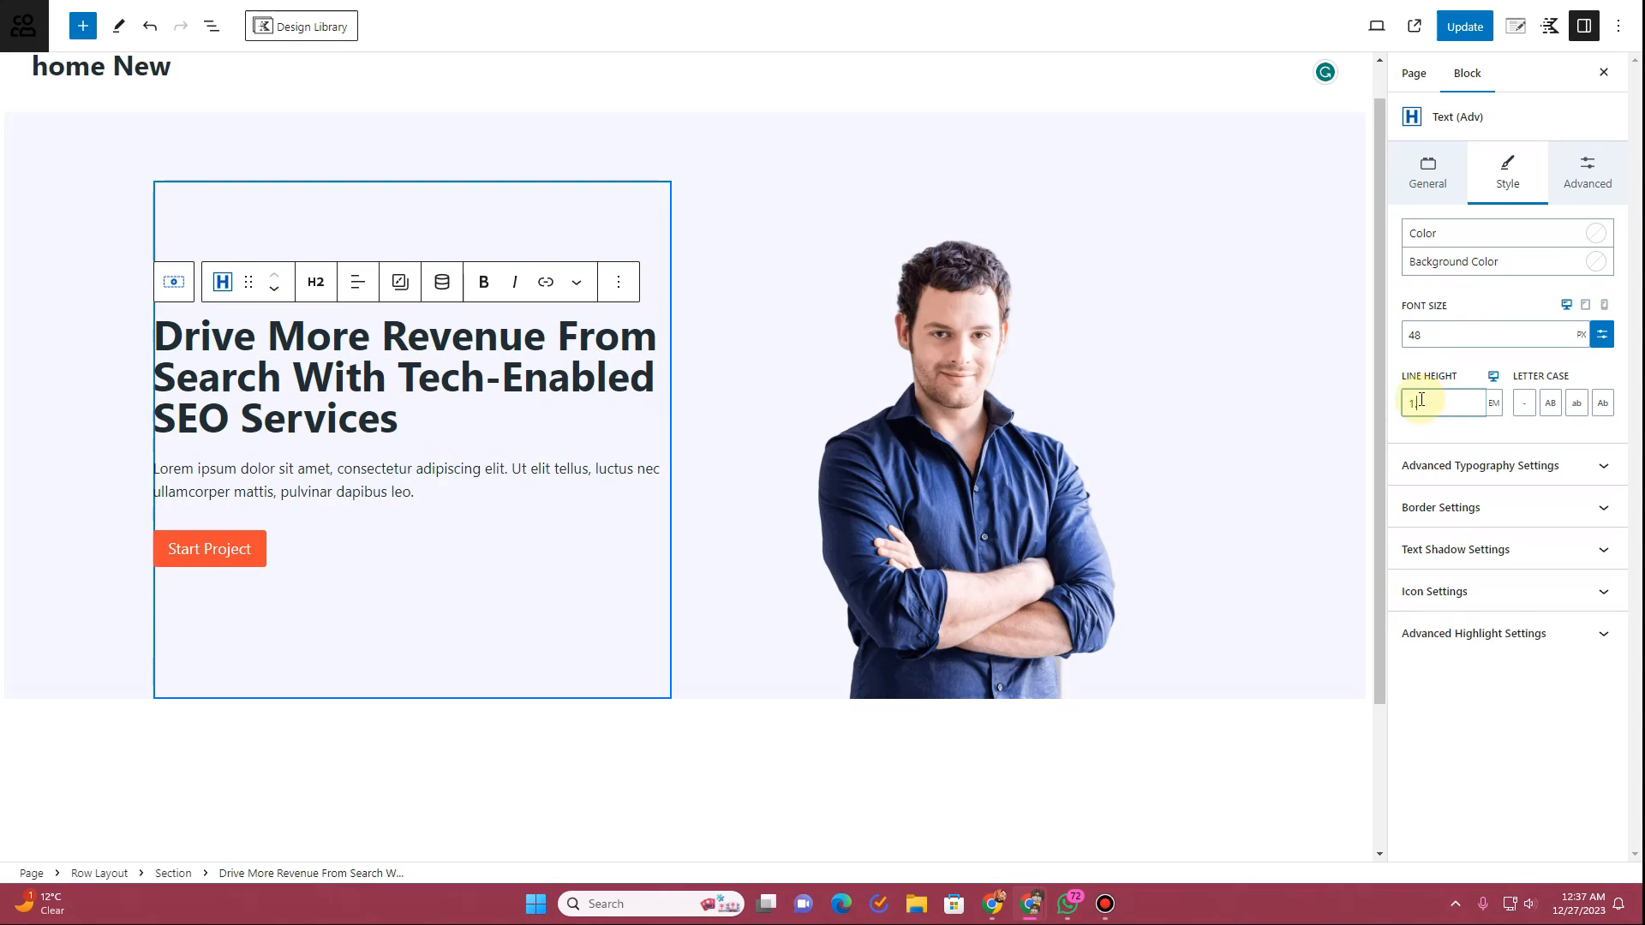
pyautogui.write('.3')
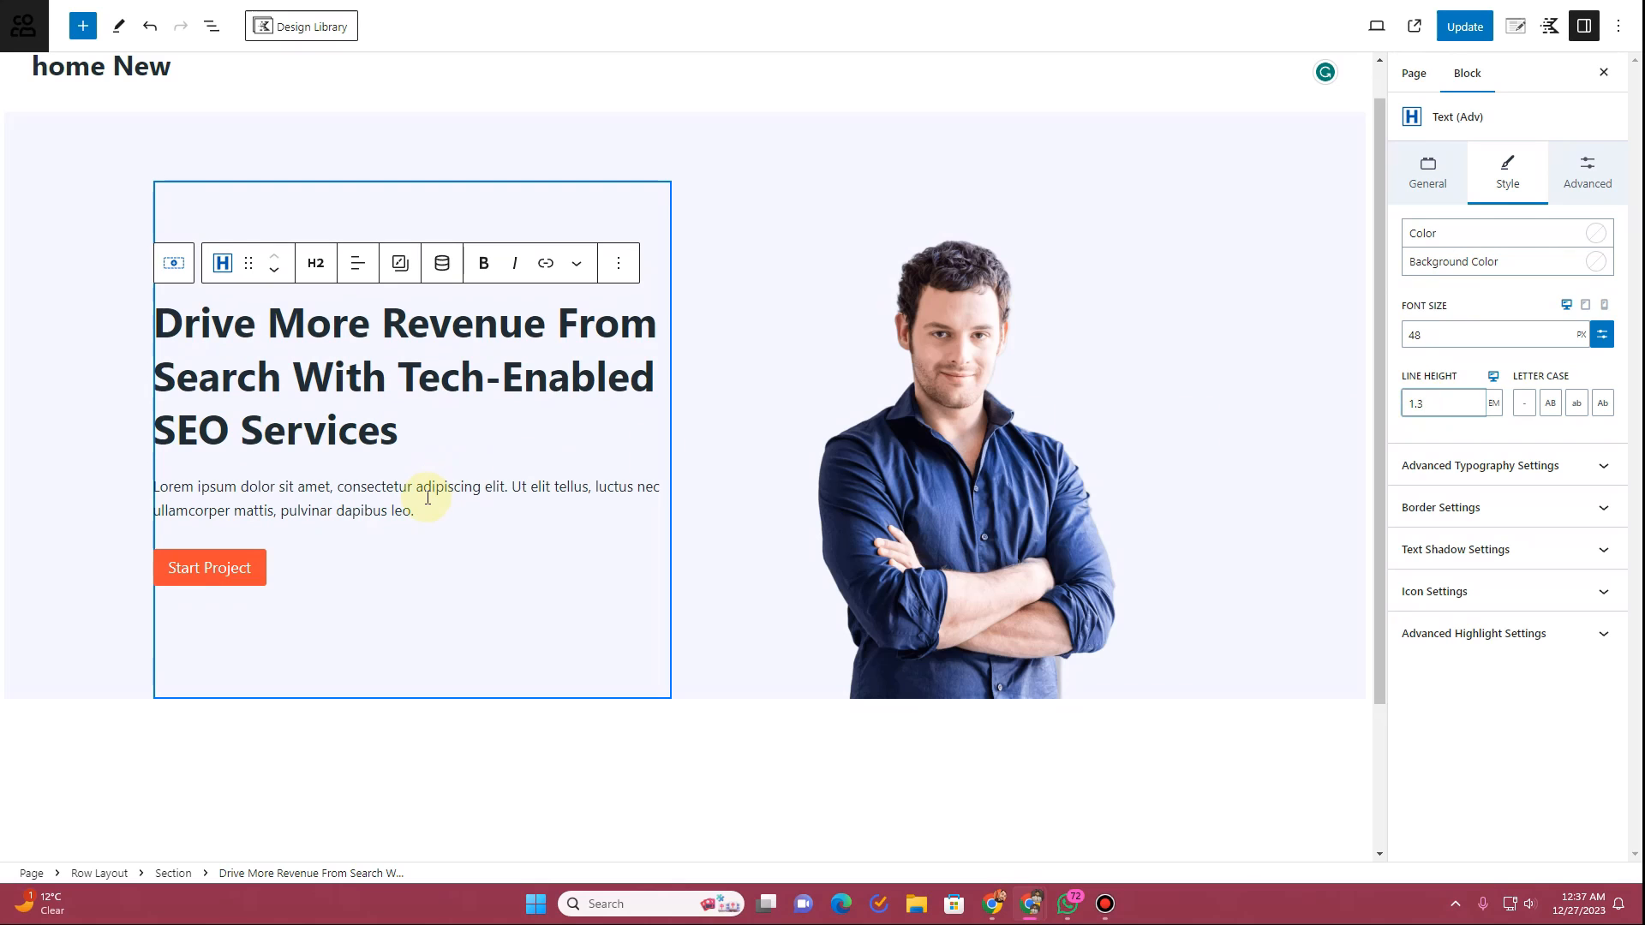
# Step: Update the page and check the heading's line spacing on the reloaded live version
pyautogui.click(1464, 25)
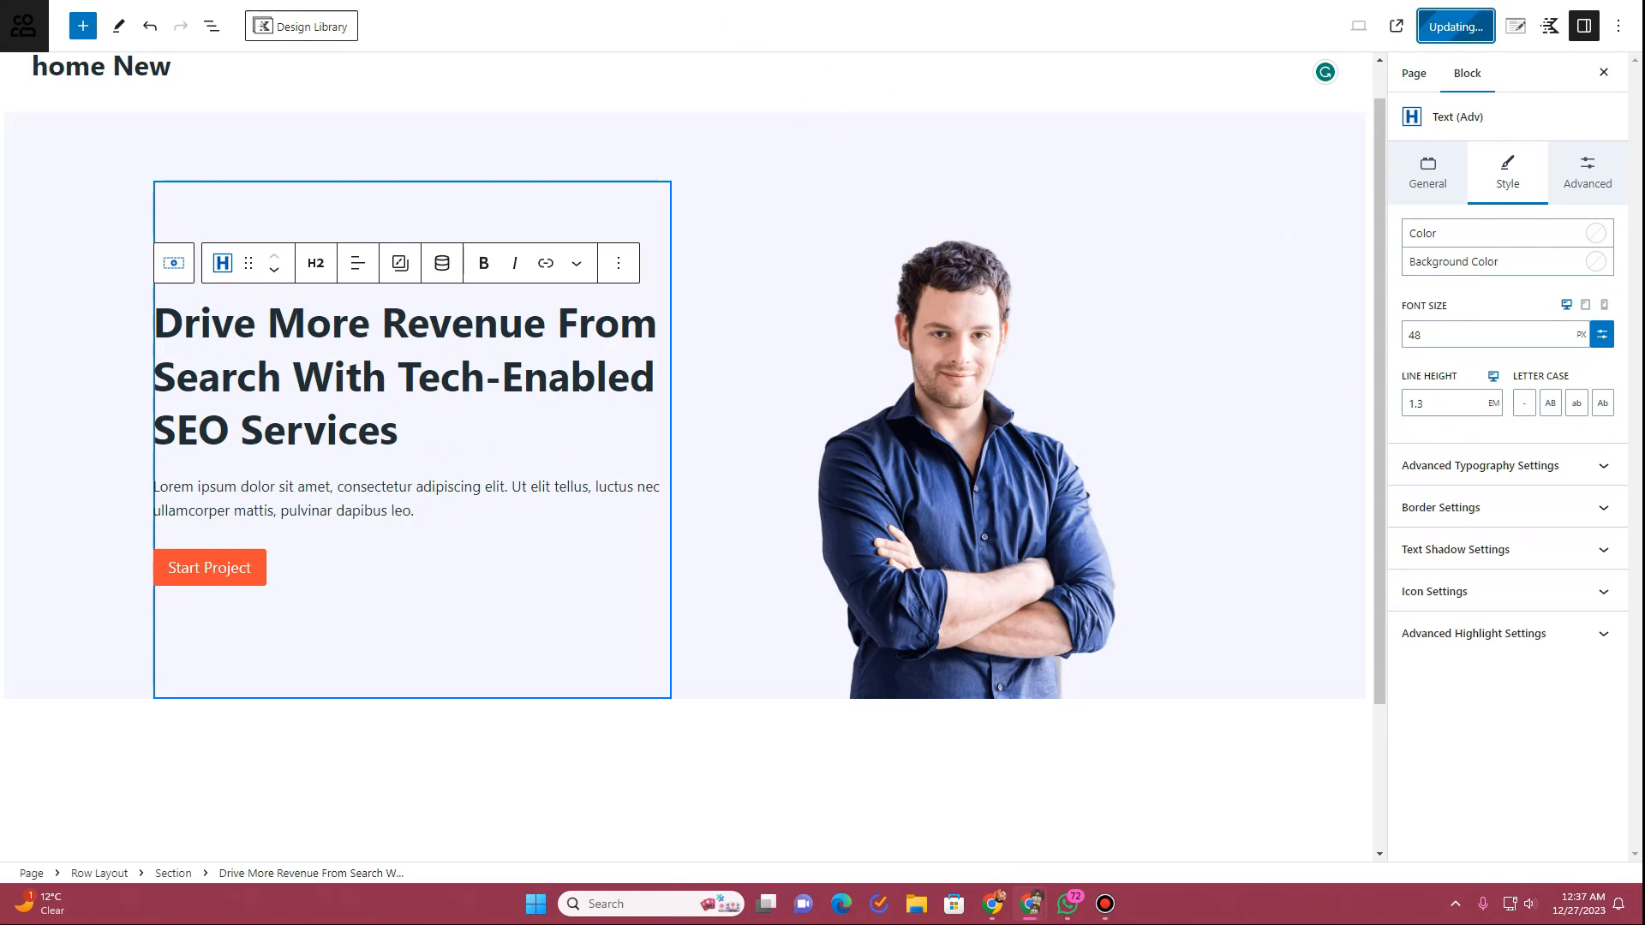
pyautogui.click(686, 1)
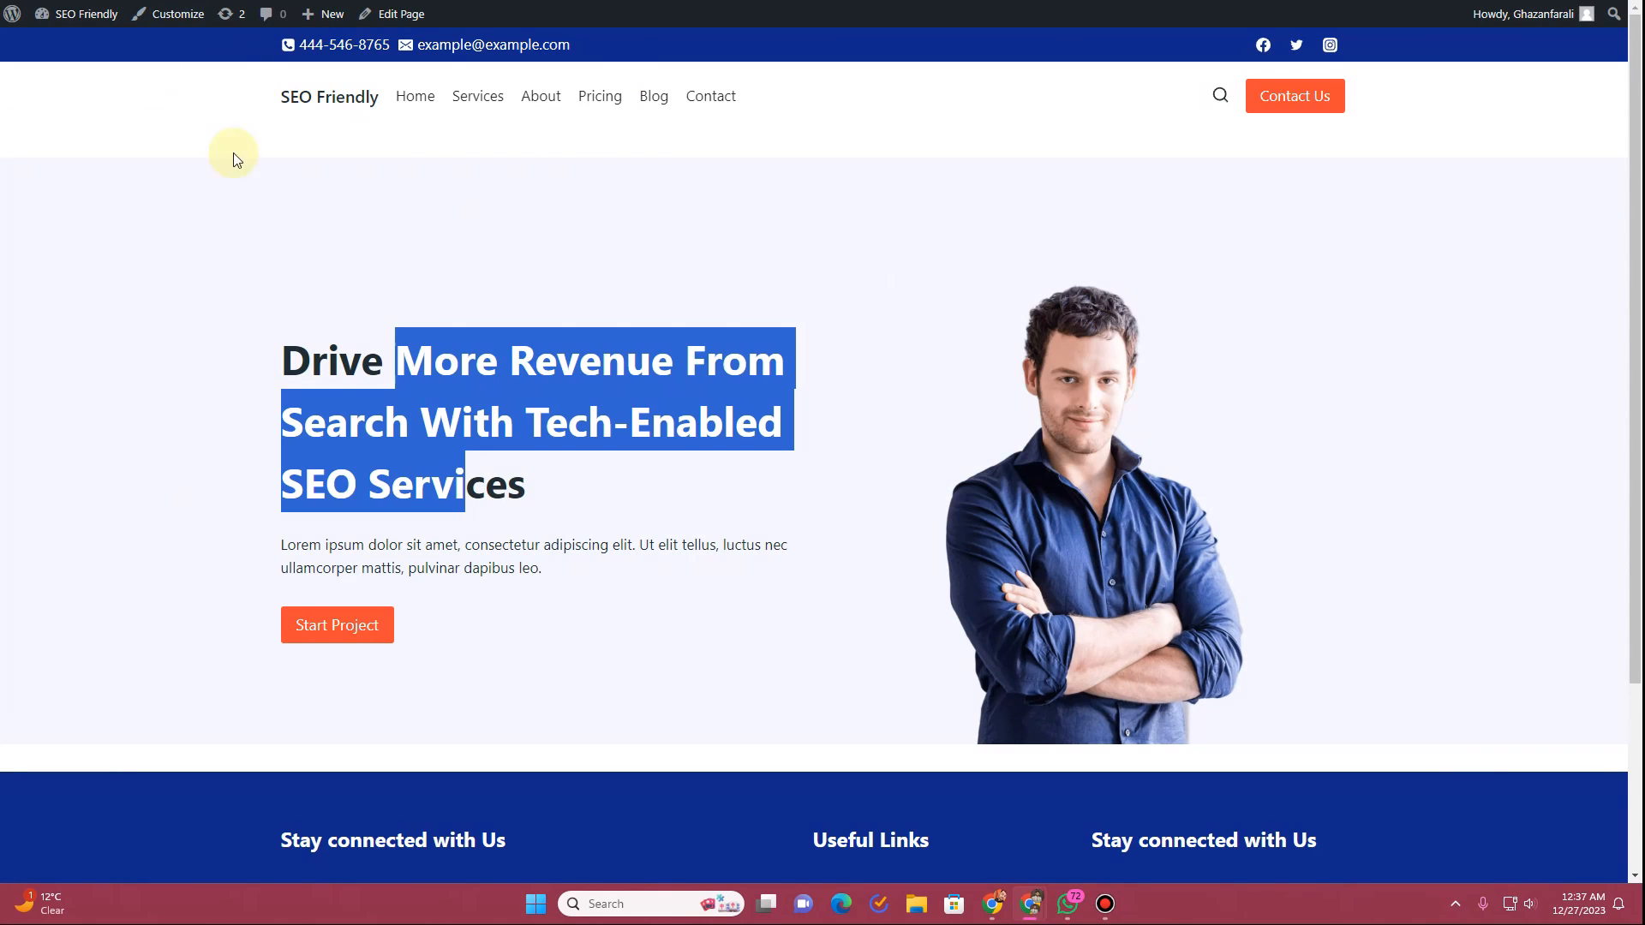
pyautogui.press('F5')
pyautogui.moveTo(383, 360); pyautogui.dragTo(423, 480)
pyautogui.click(458, 540)
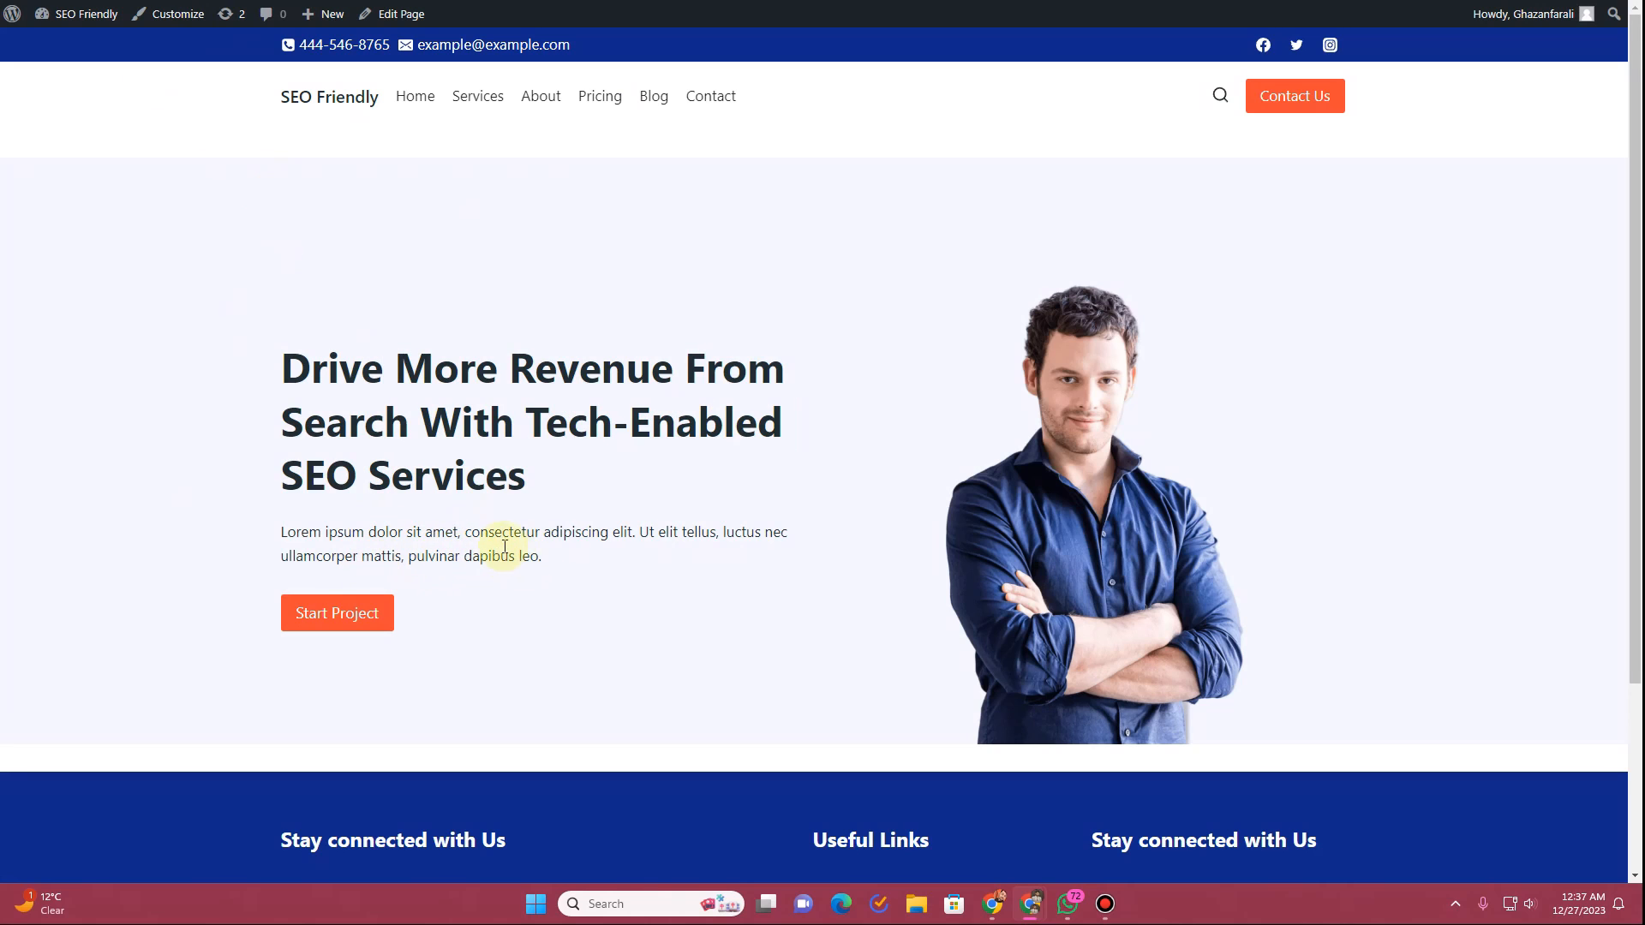
# Step: Set the hero paragraph's text color to the dark palette swatch with hex 212D31
pyautogui.click(570, 1)
pyautogui.click(433, 491)
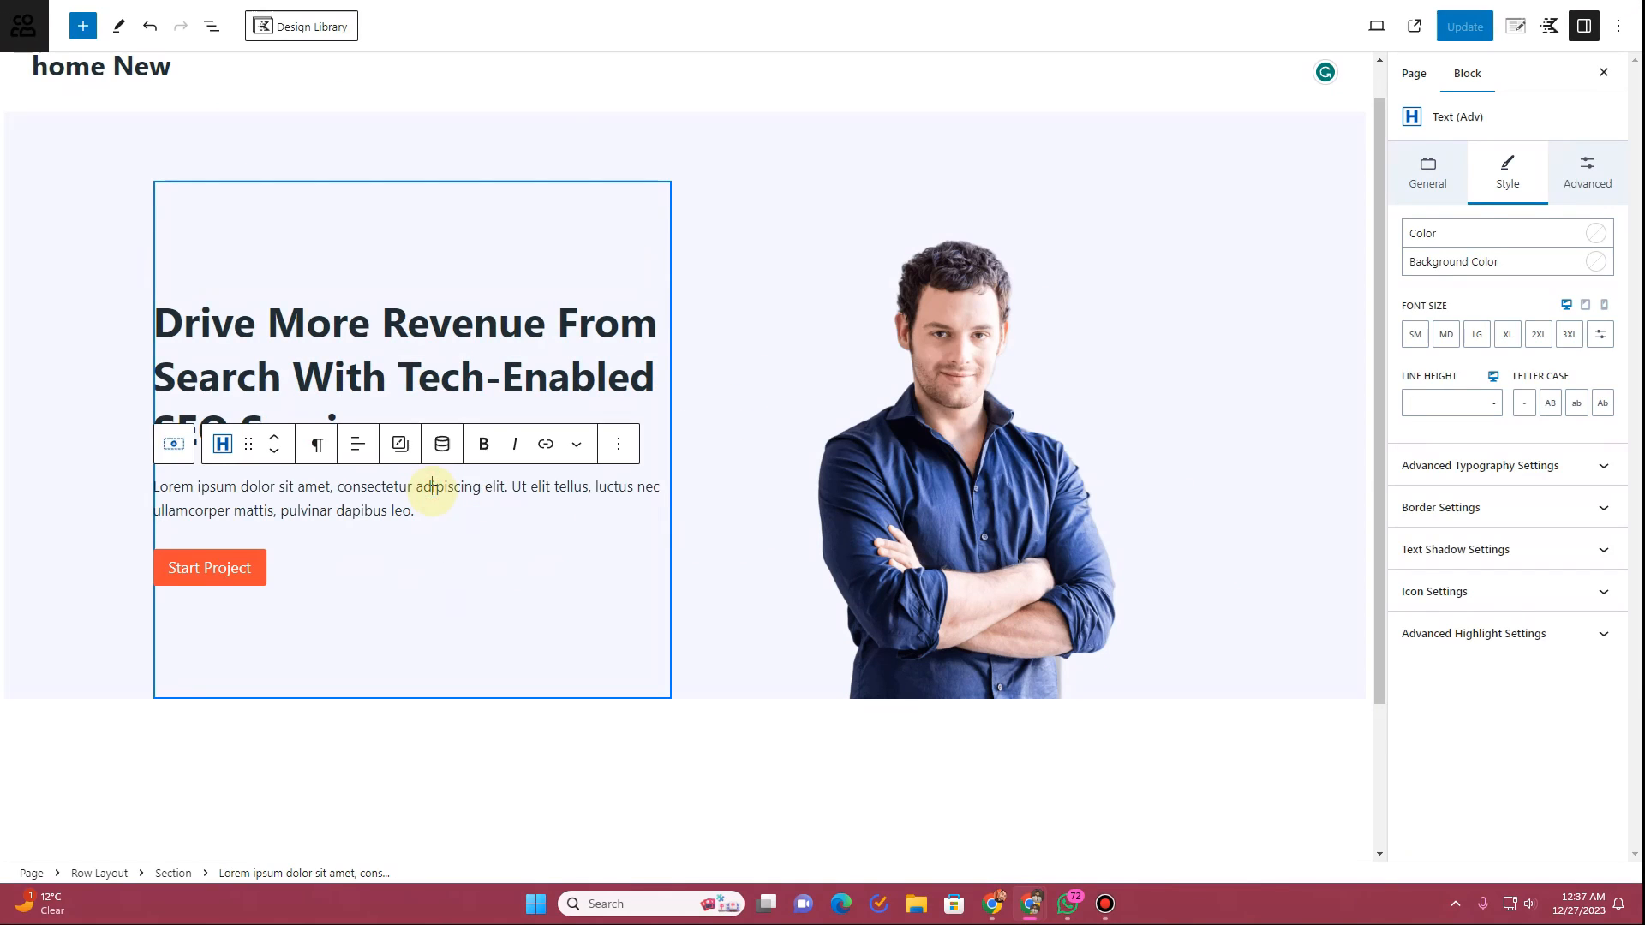
pyautogui.click(1595, 233)
pyautogui.click(1465, 494)
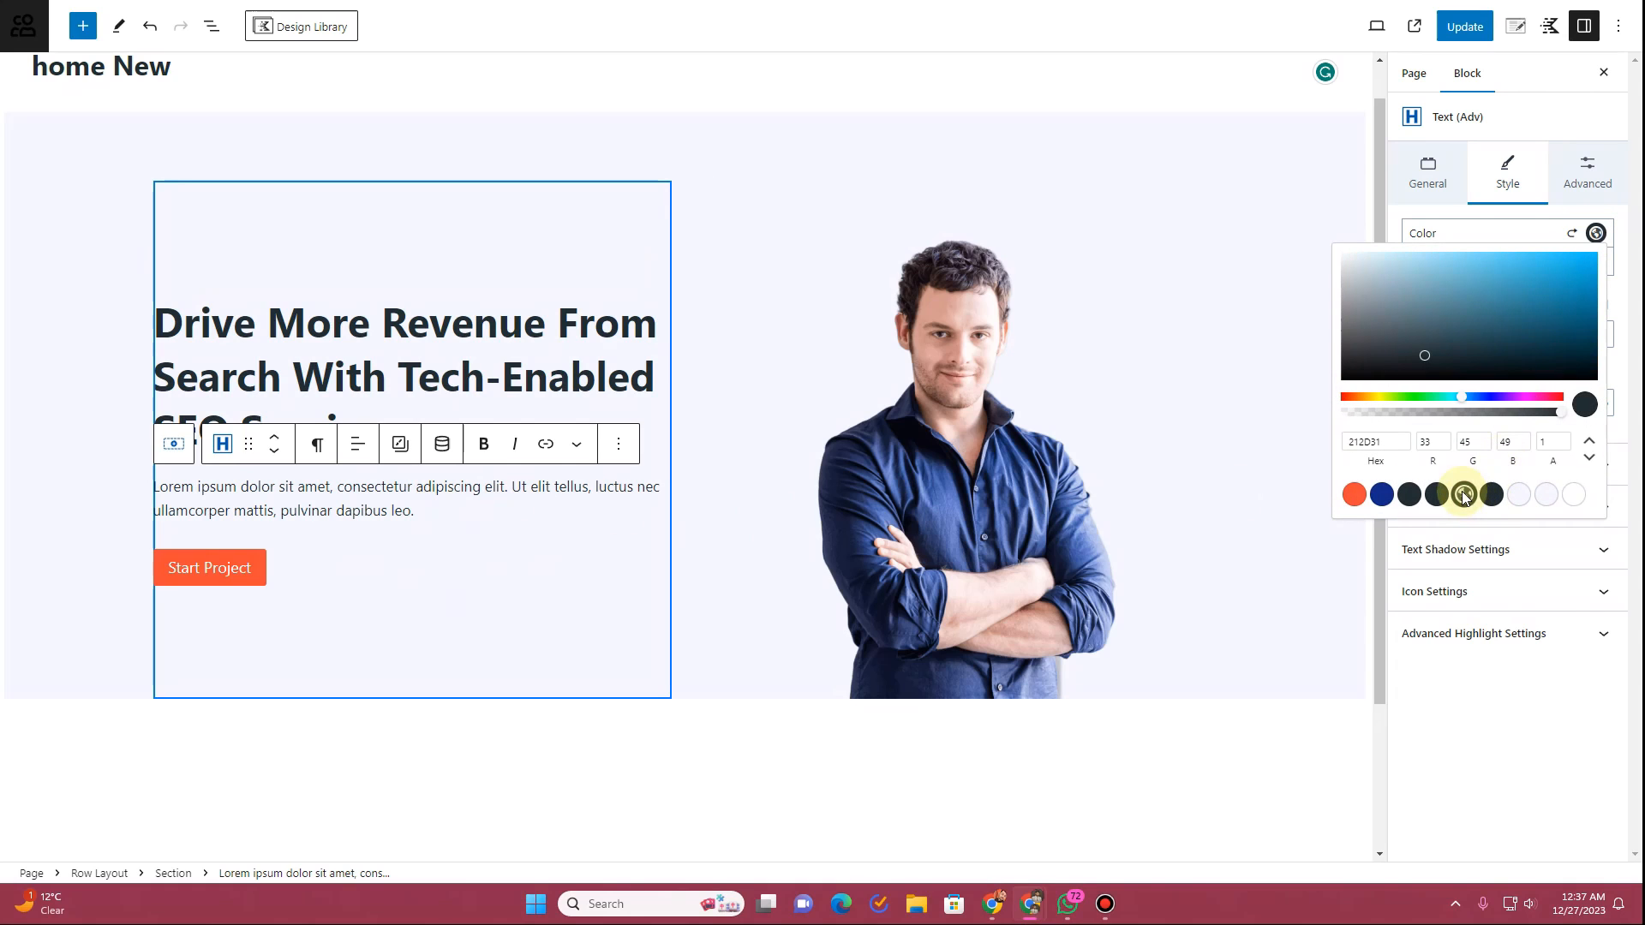
# Step: Set the hero paragraph's top padding to SM, update the page and review the result on the live version
pyautogui.click(1587, 173)
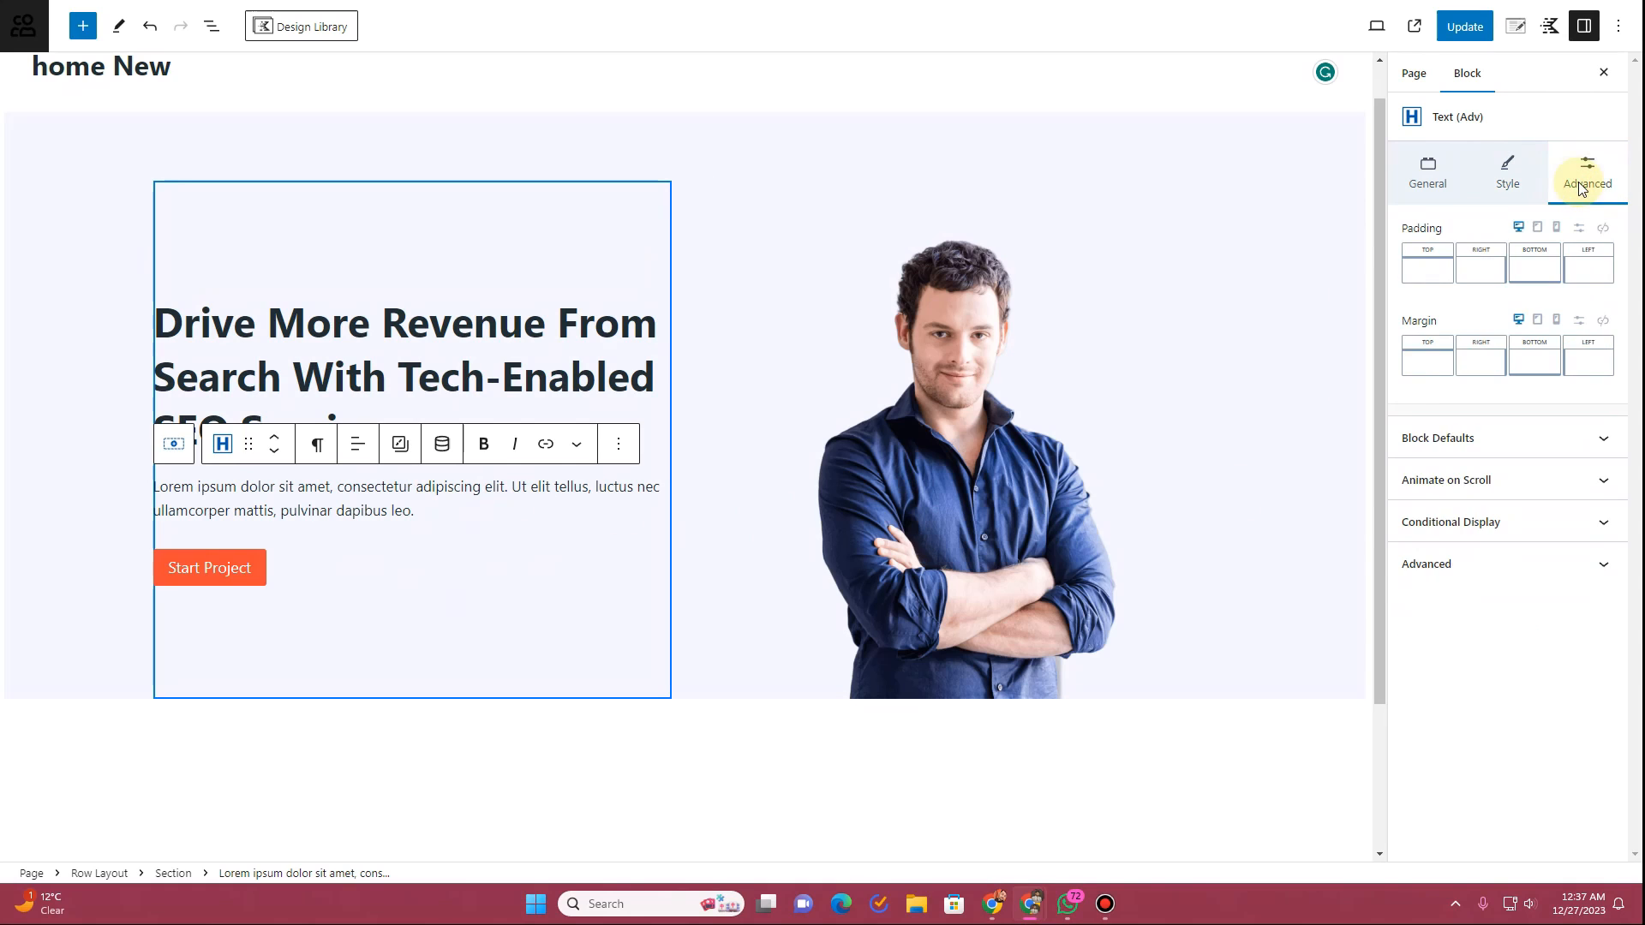
pyautogui.click(1436, 280)
pyautogui.moveTo(1420, 342); pyautogui.dragTo(1465, 352)
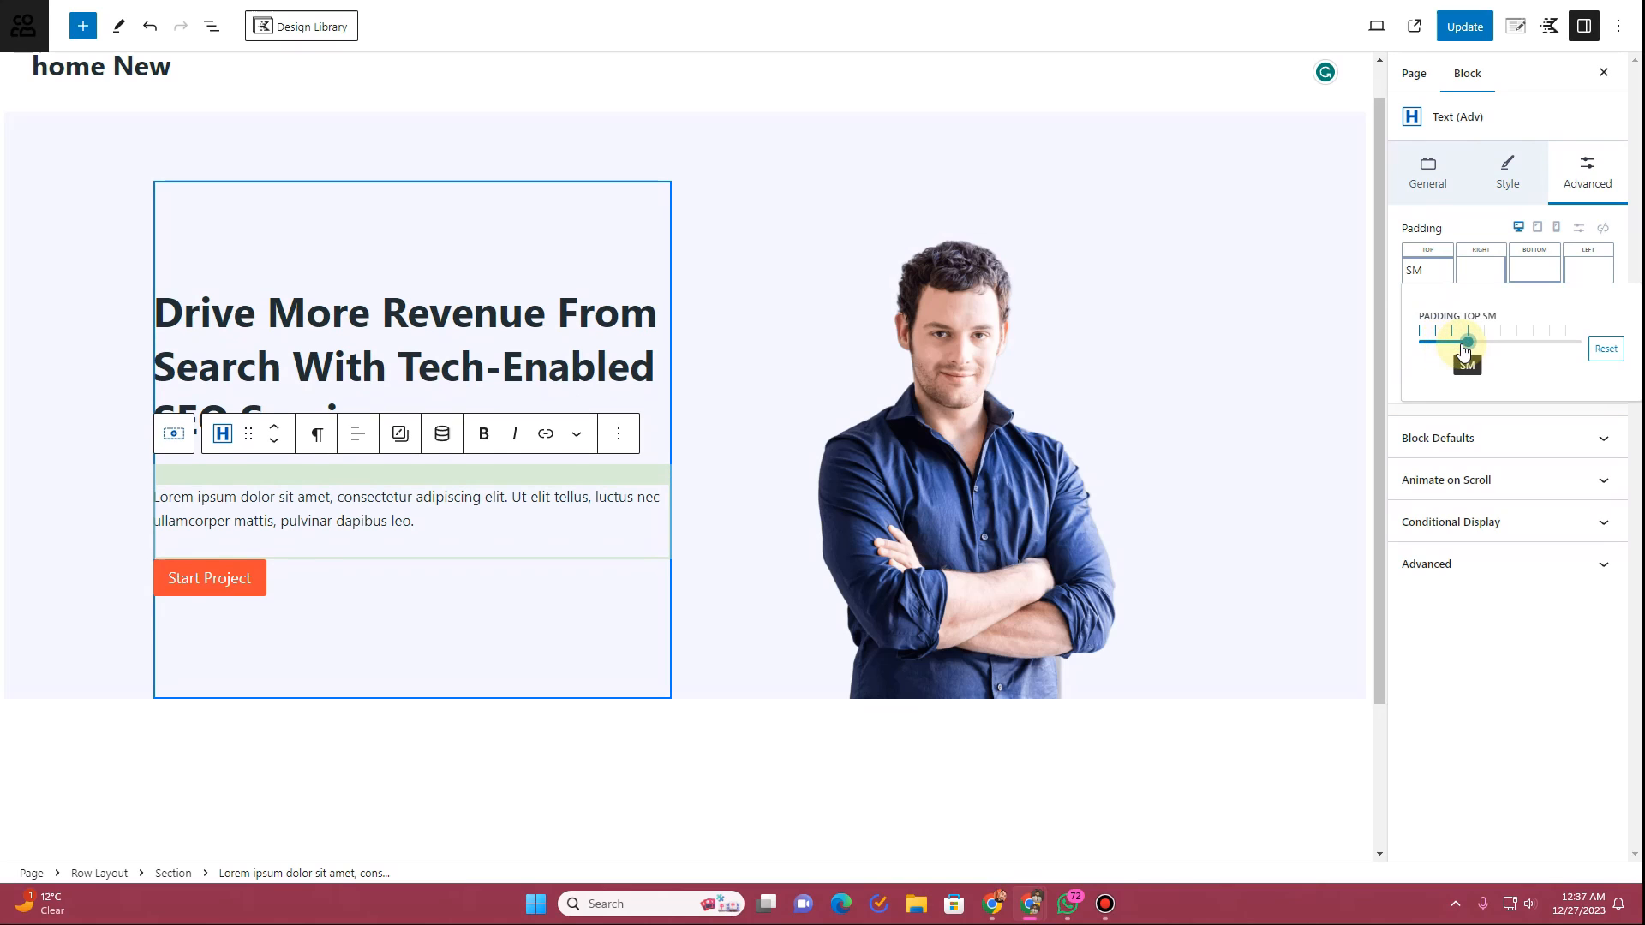
pyautogui.click(1464, 26)
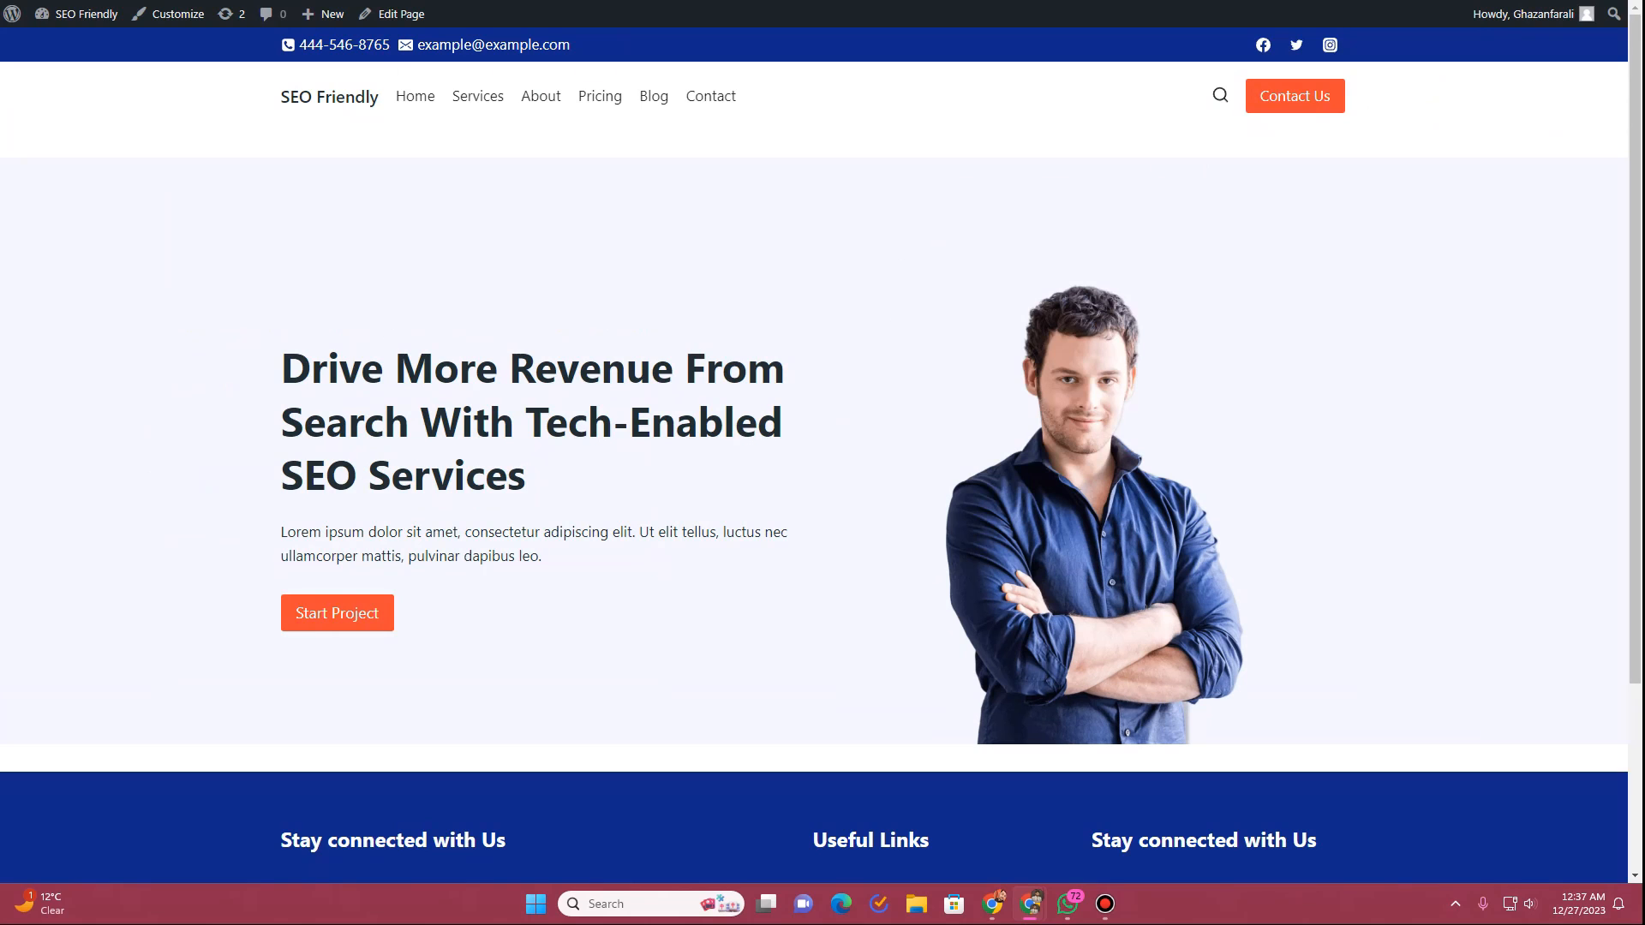
pyautogui.moveTo(282, 542); pyautogui.dragTo(617, 587)
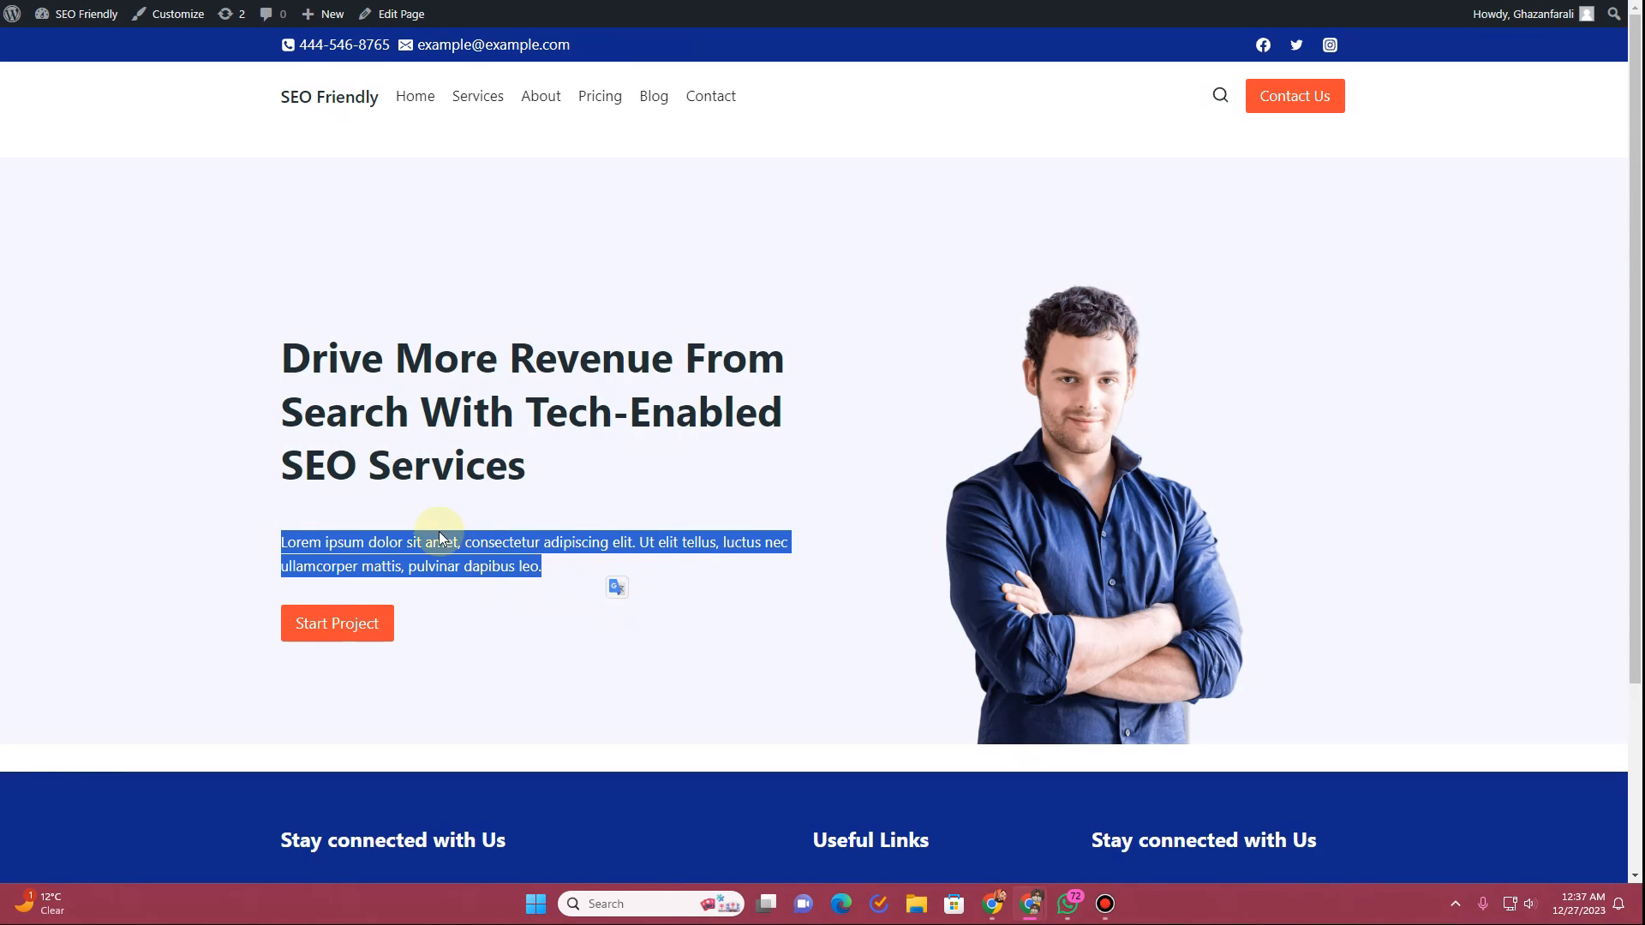
pyautogui.click(577, 544)
pyautogui.scroll(-3, 639, 554)
pyautogui.scroll(3, 639, 562)
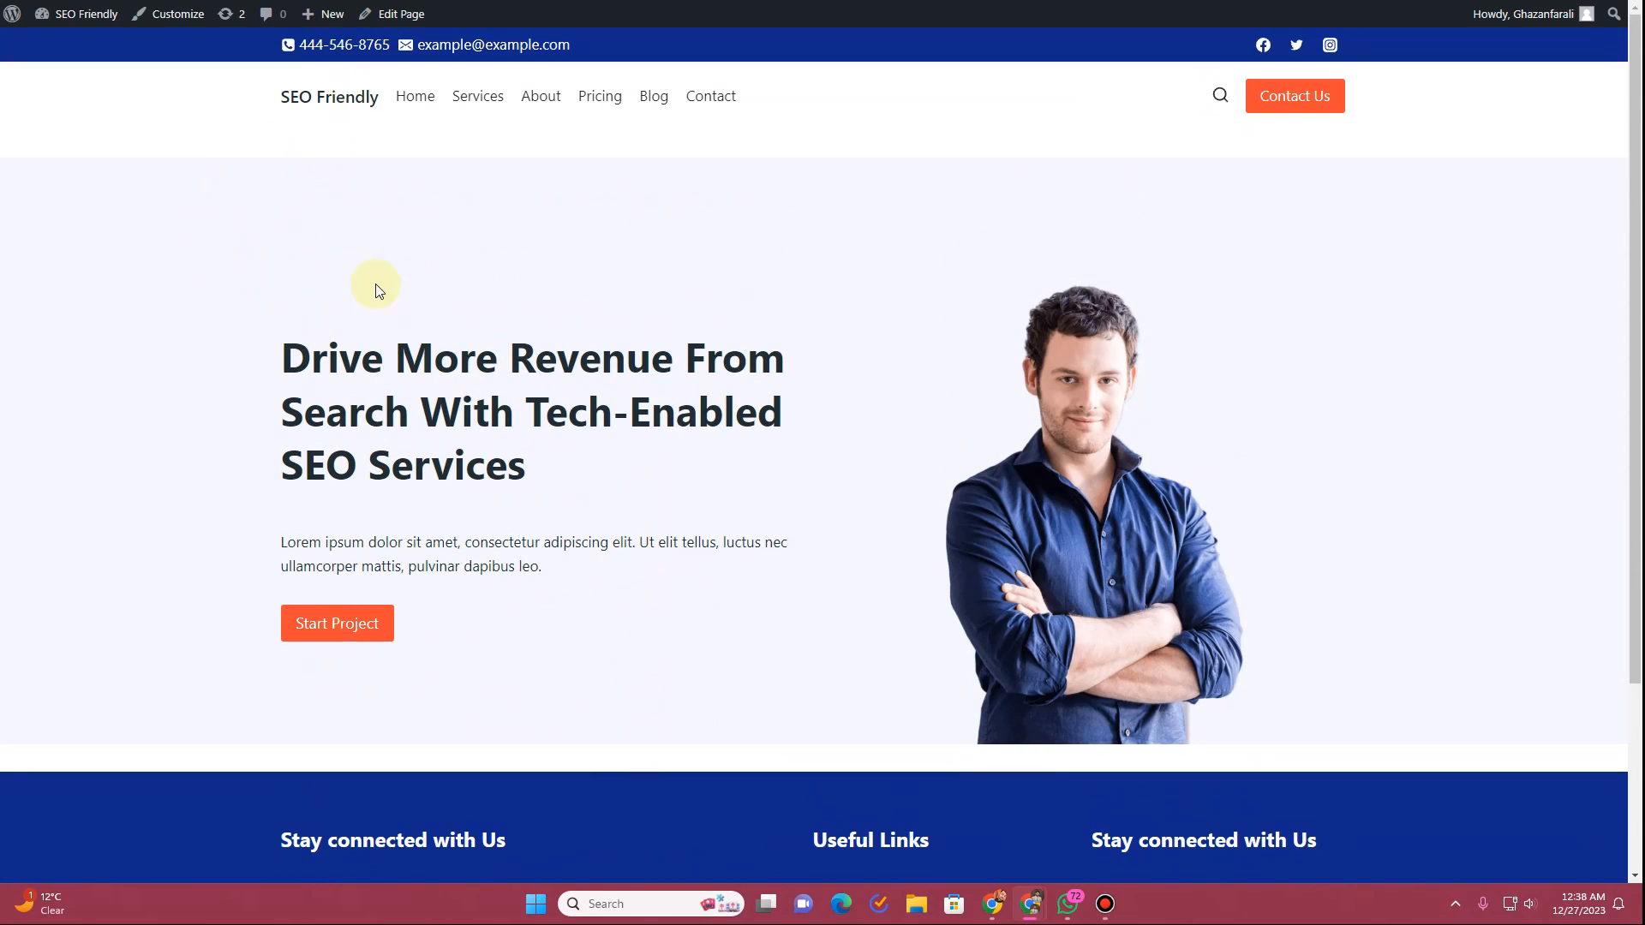
# Step: Give the hero row layout a custom top margin of -20 px, update the page and return to the live version
pyautogui.click(467, 2)
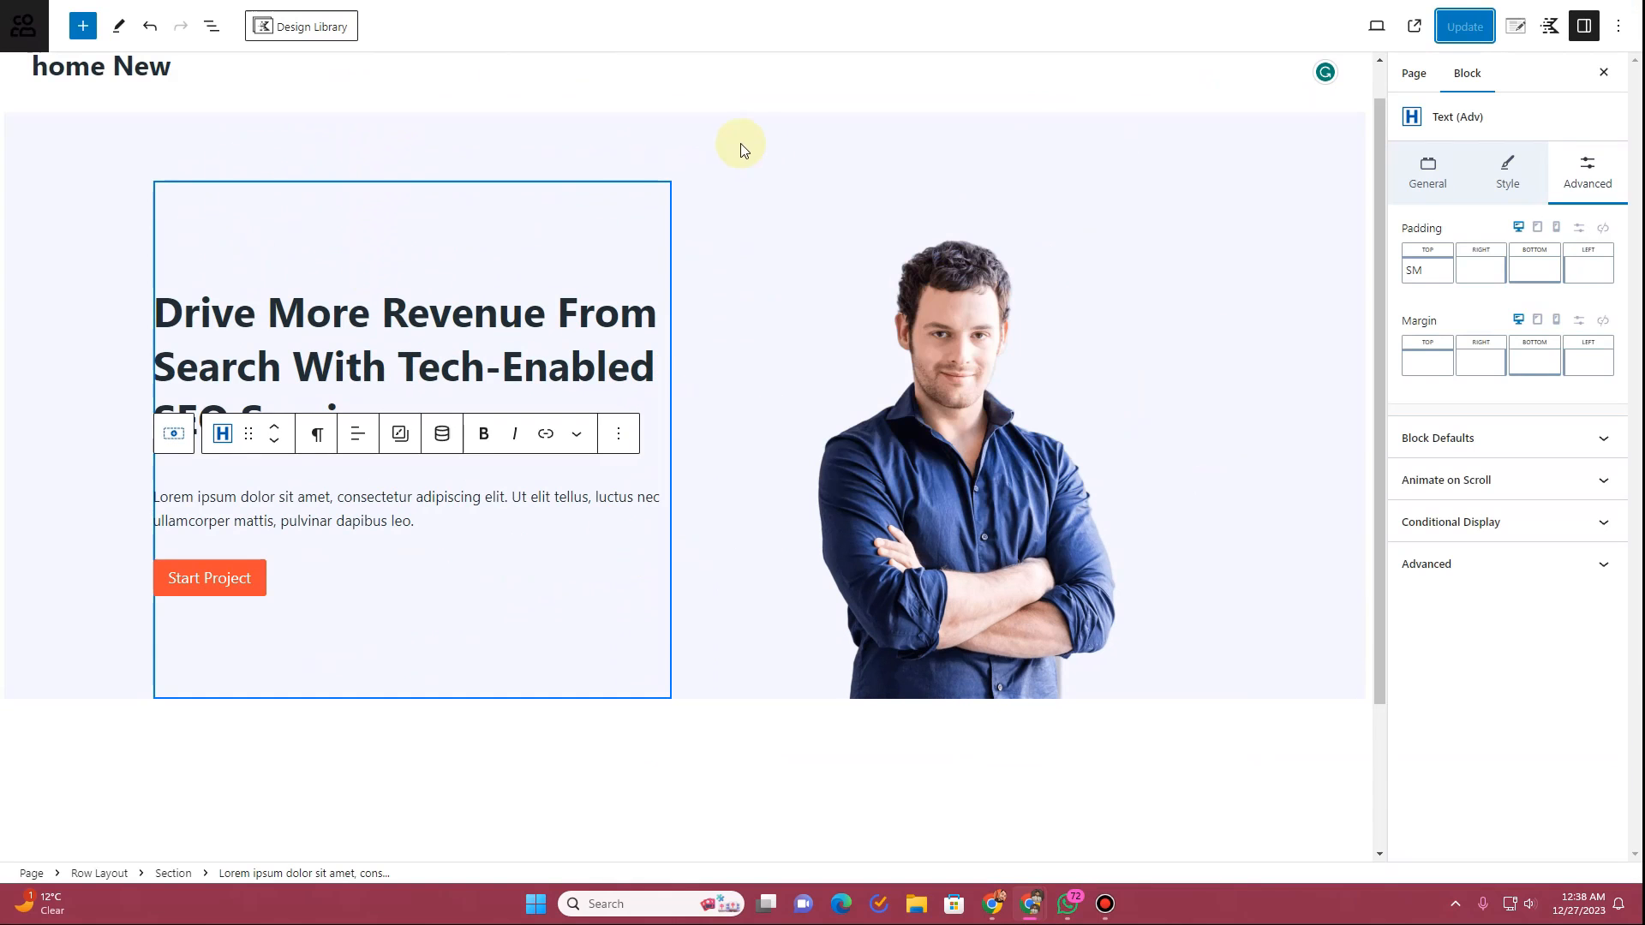
pyautogui.click(737, 141)
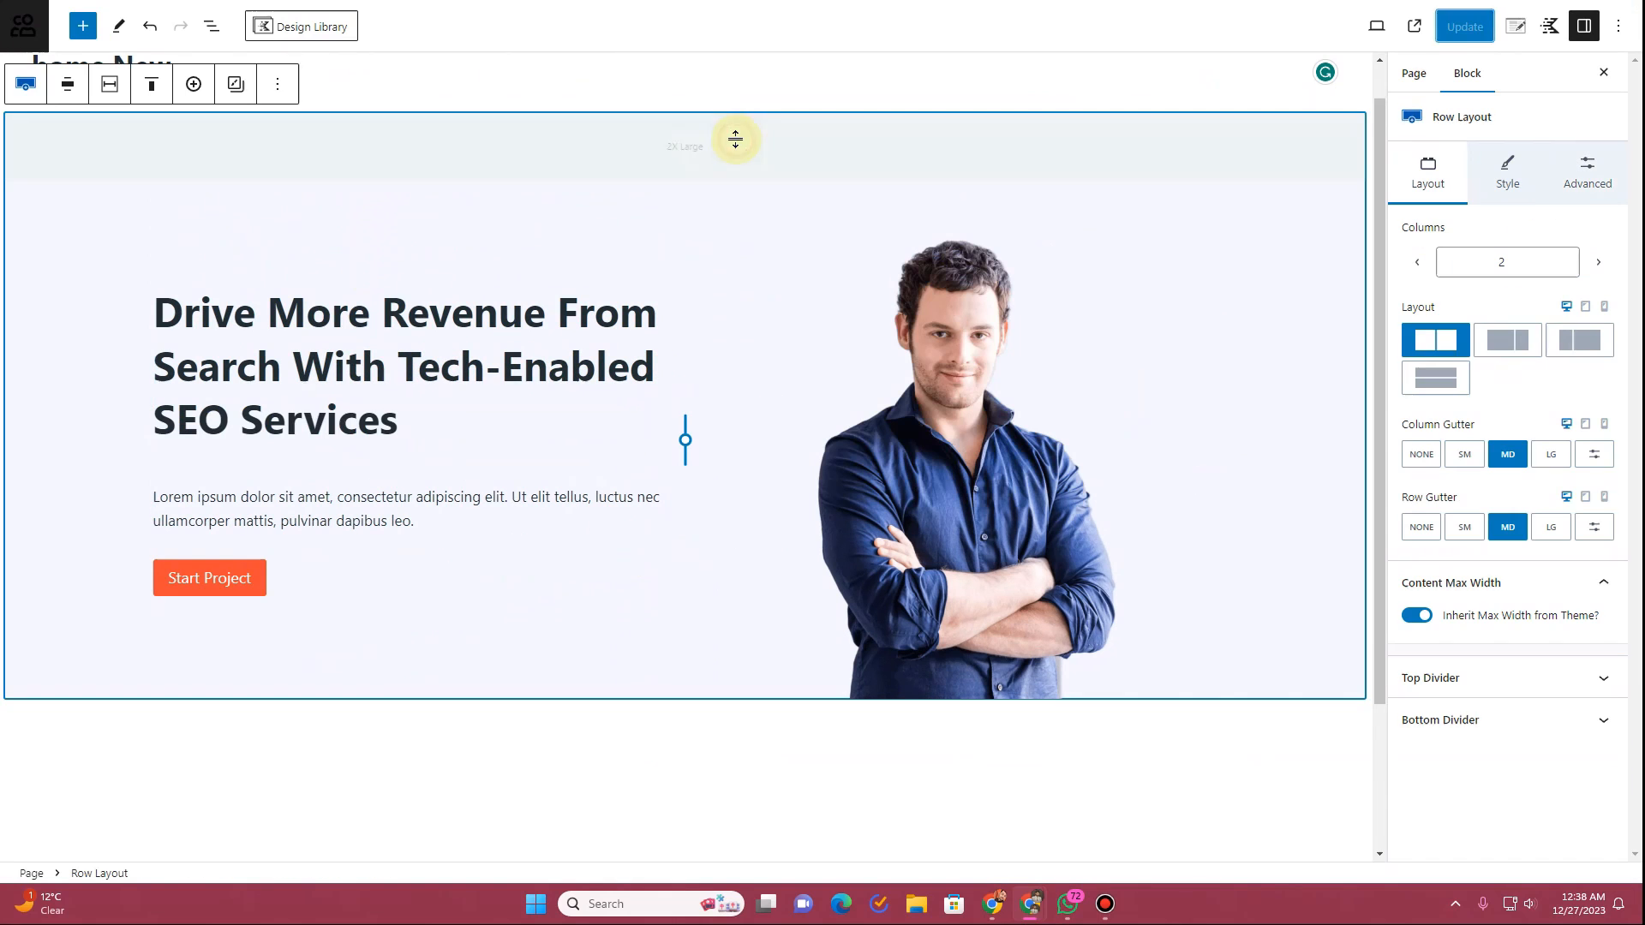
pyautogui.click(1584, 185)
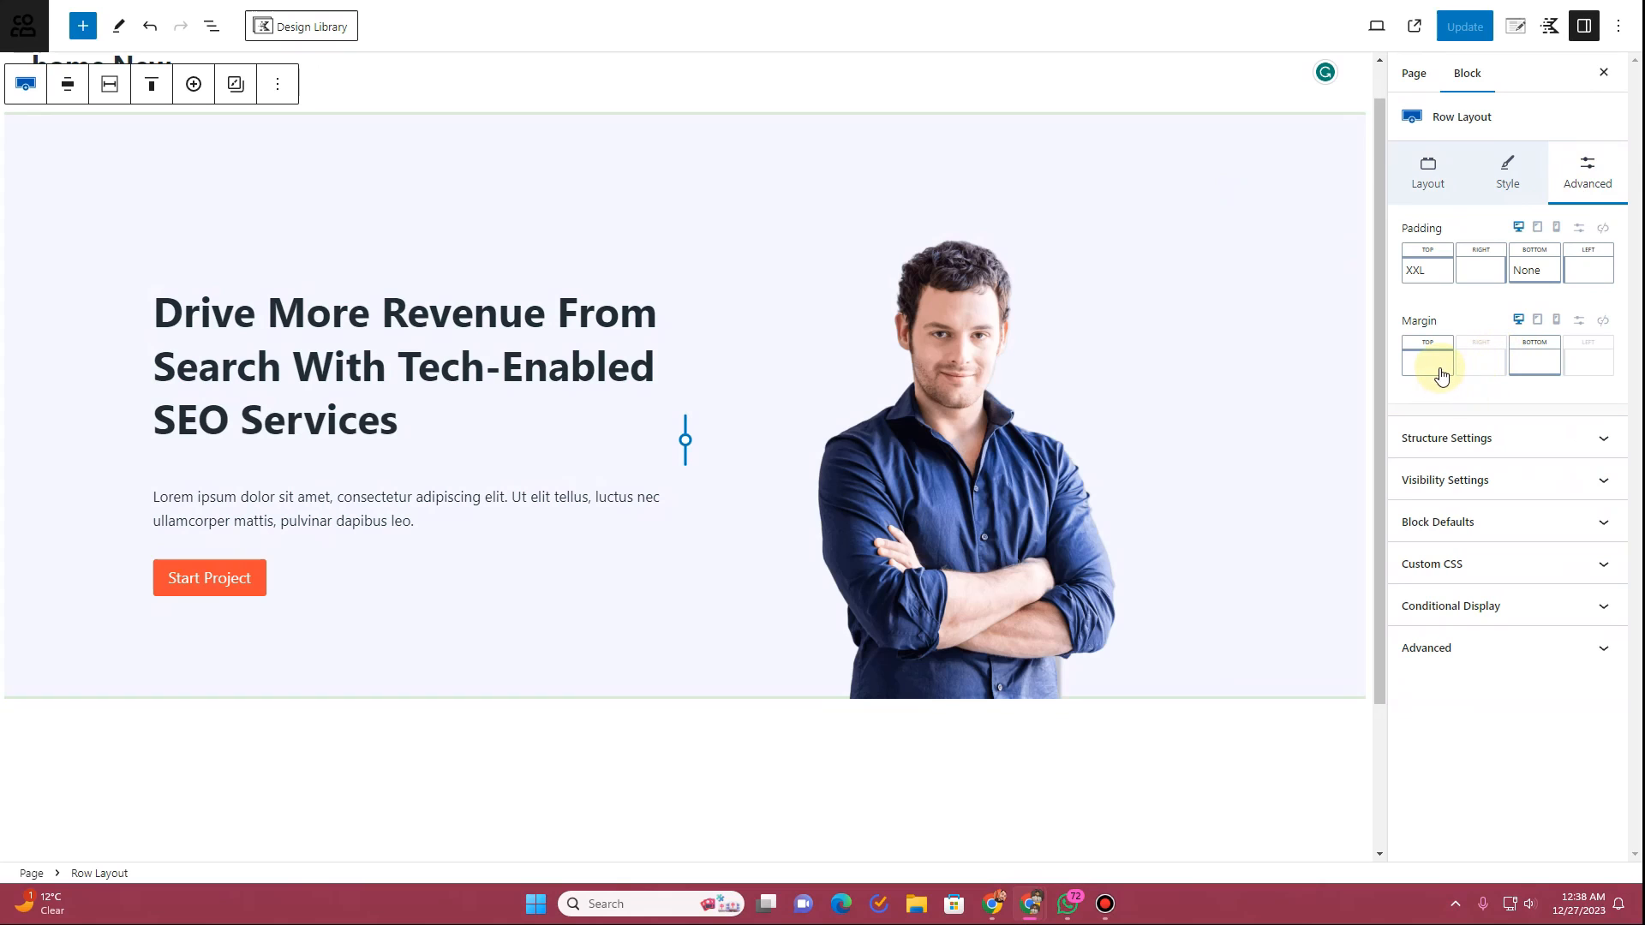
pyautogui.click(1586, 325)
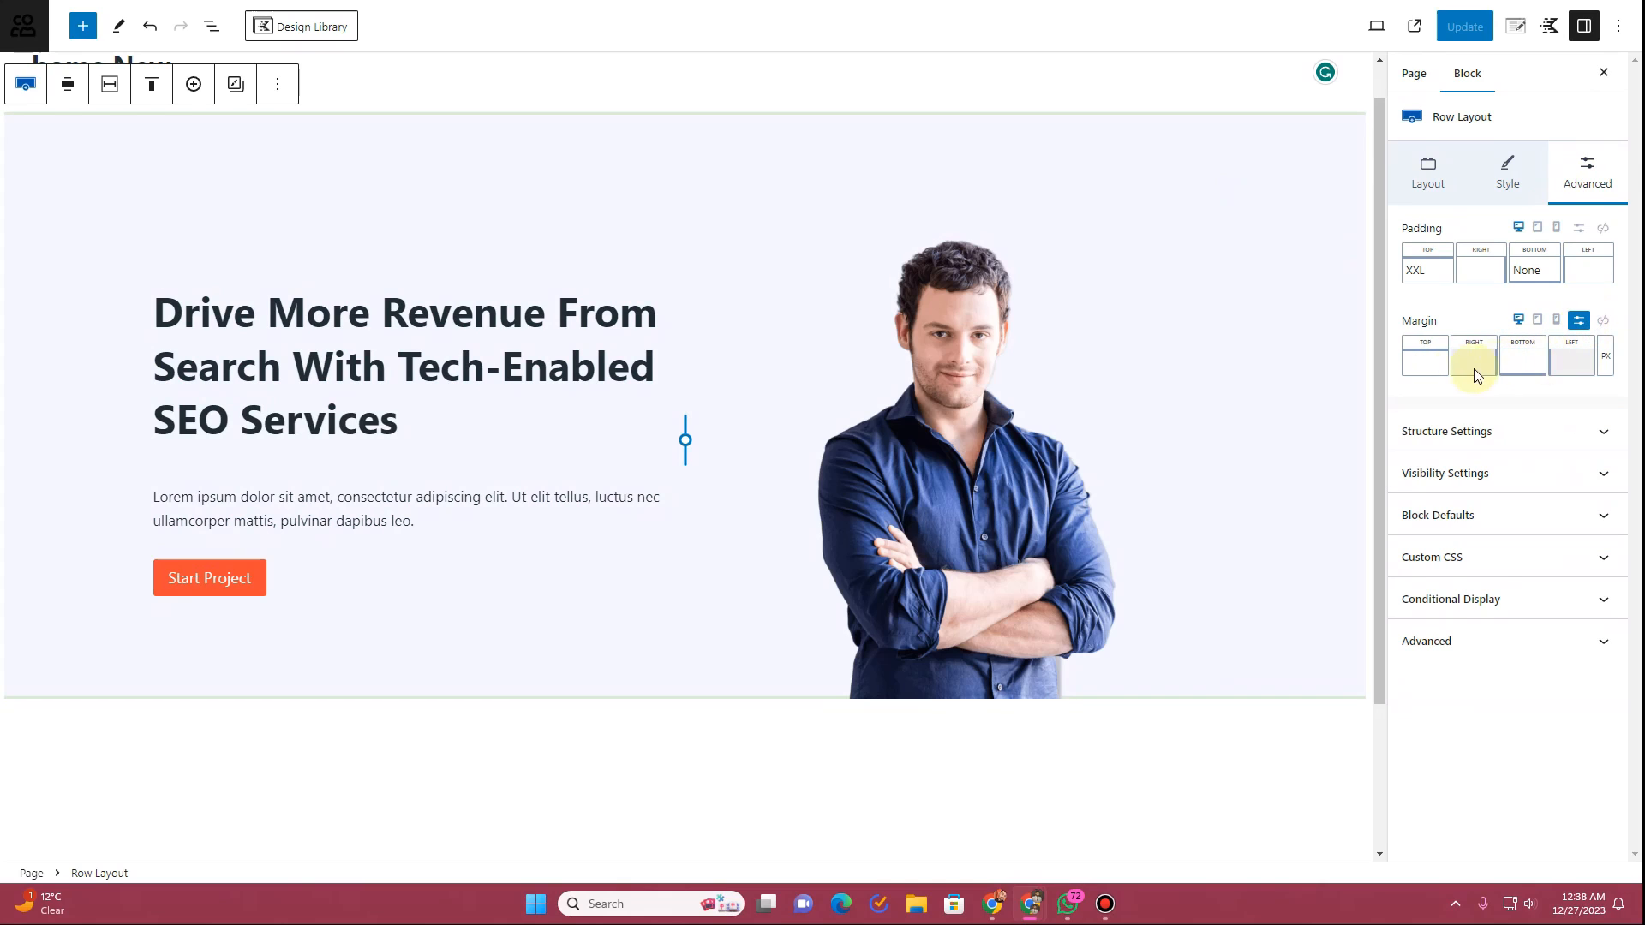
pyautogui.write('-1')
pyautogui.press('Down')
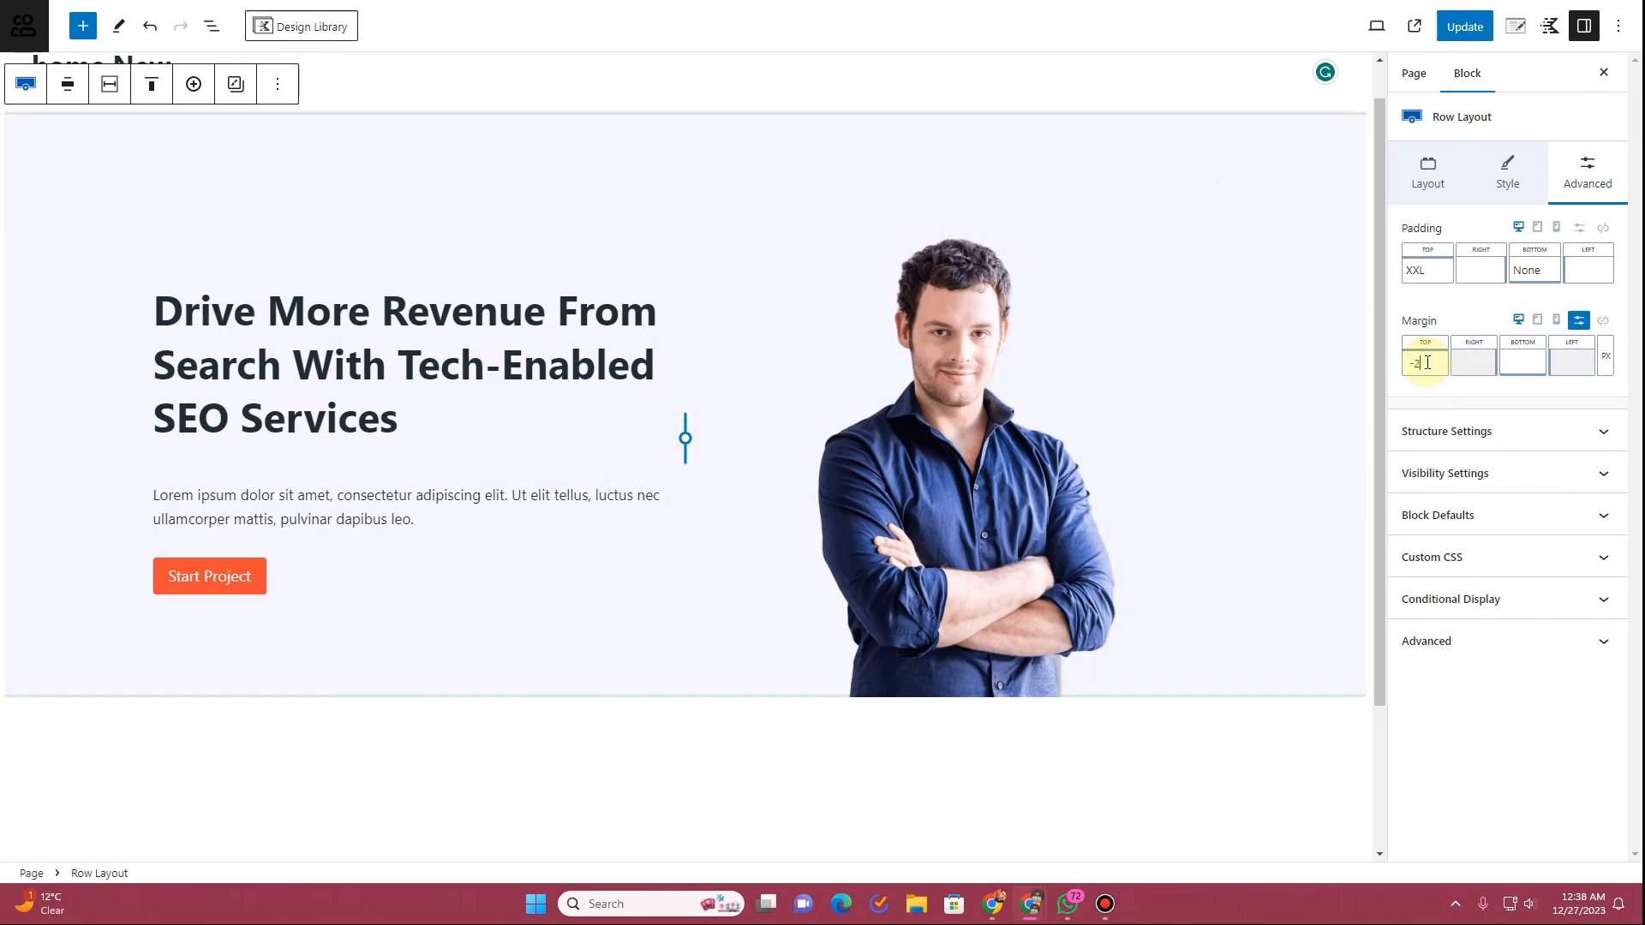
pyautogui.write('0')
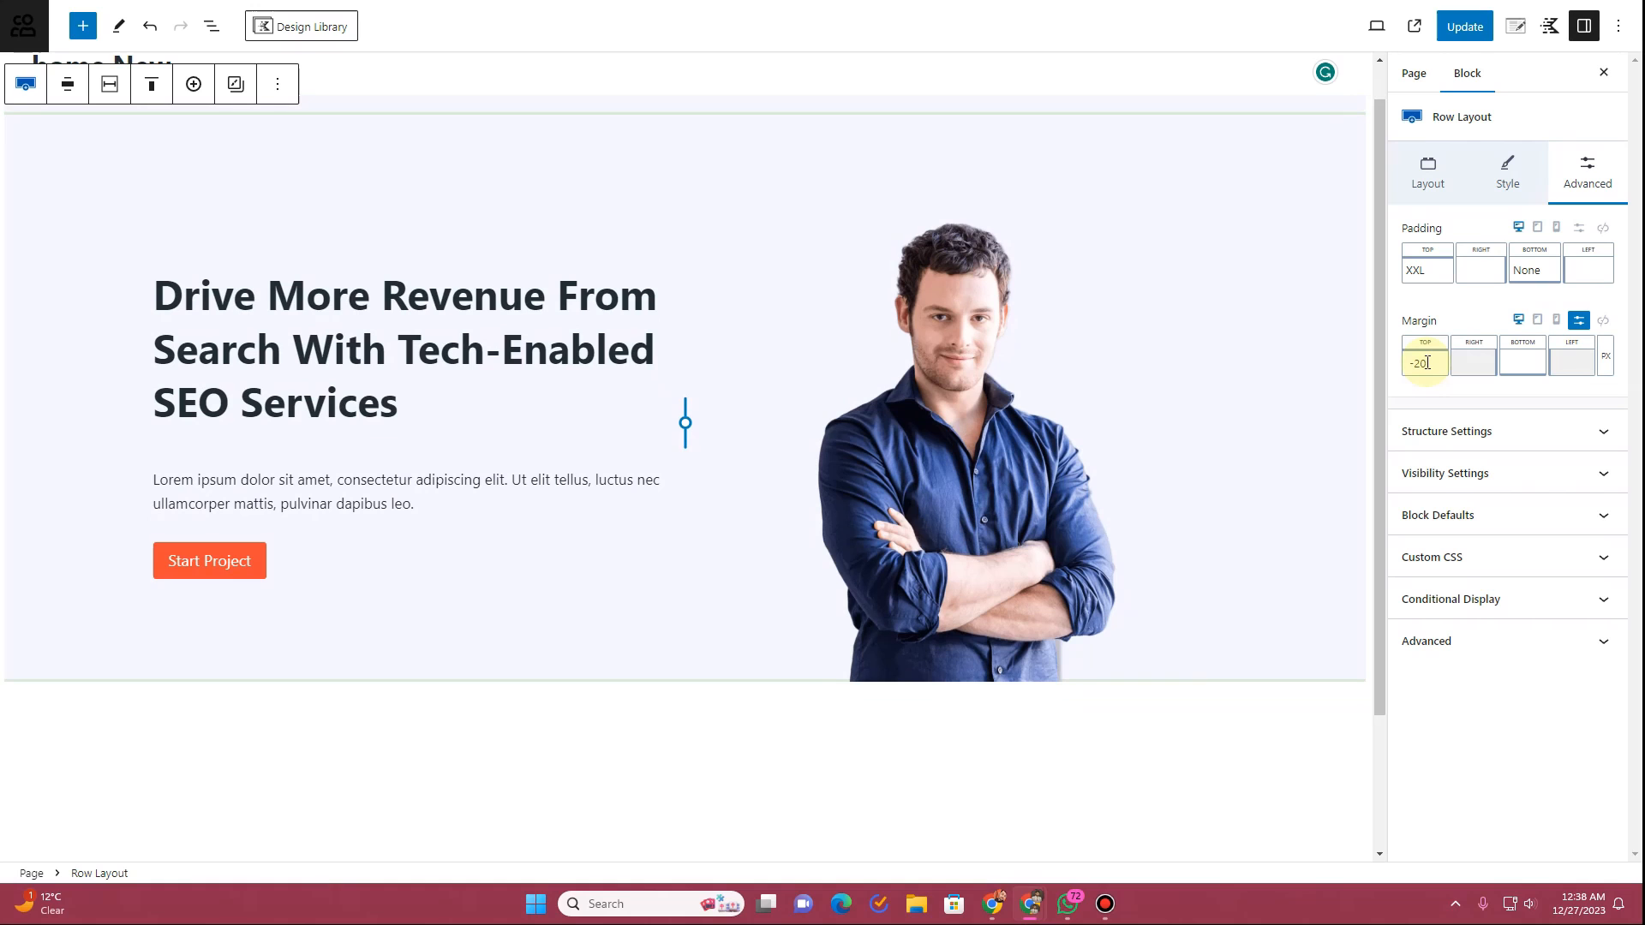
pyautogui.hotkey('ctrl', 's')
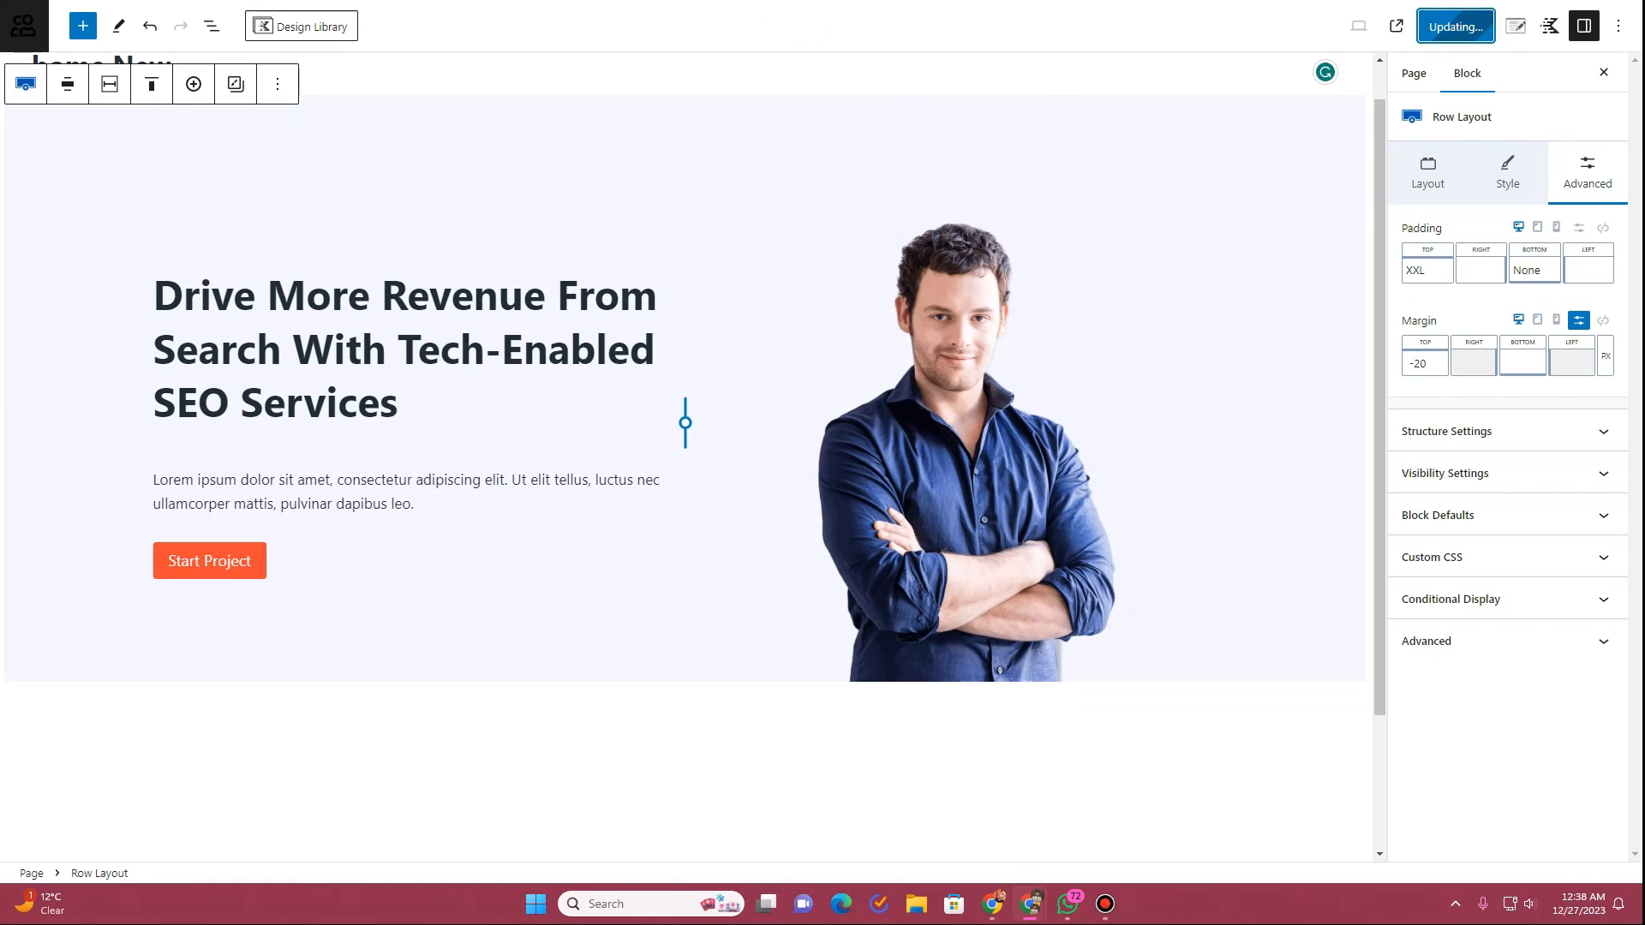
pyautogui.click(300, 1)
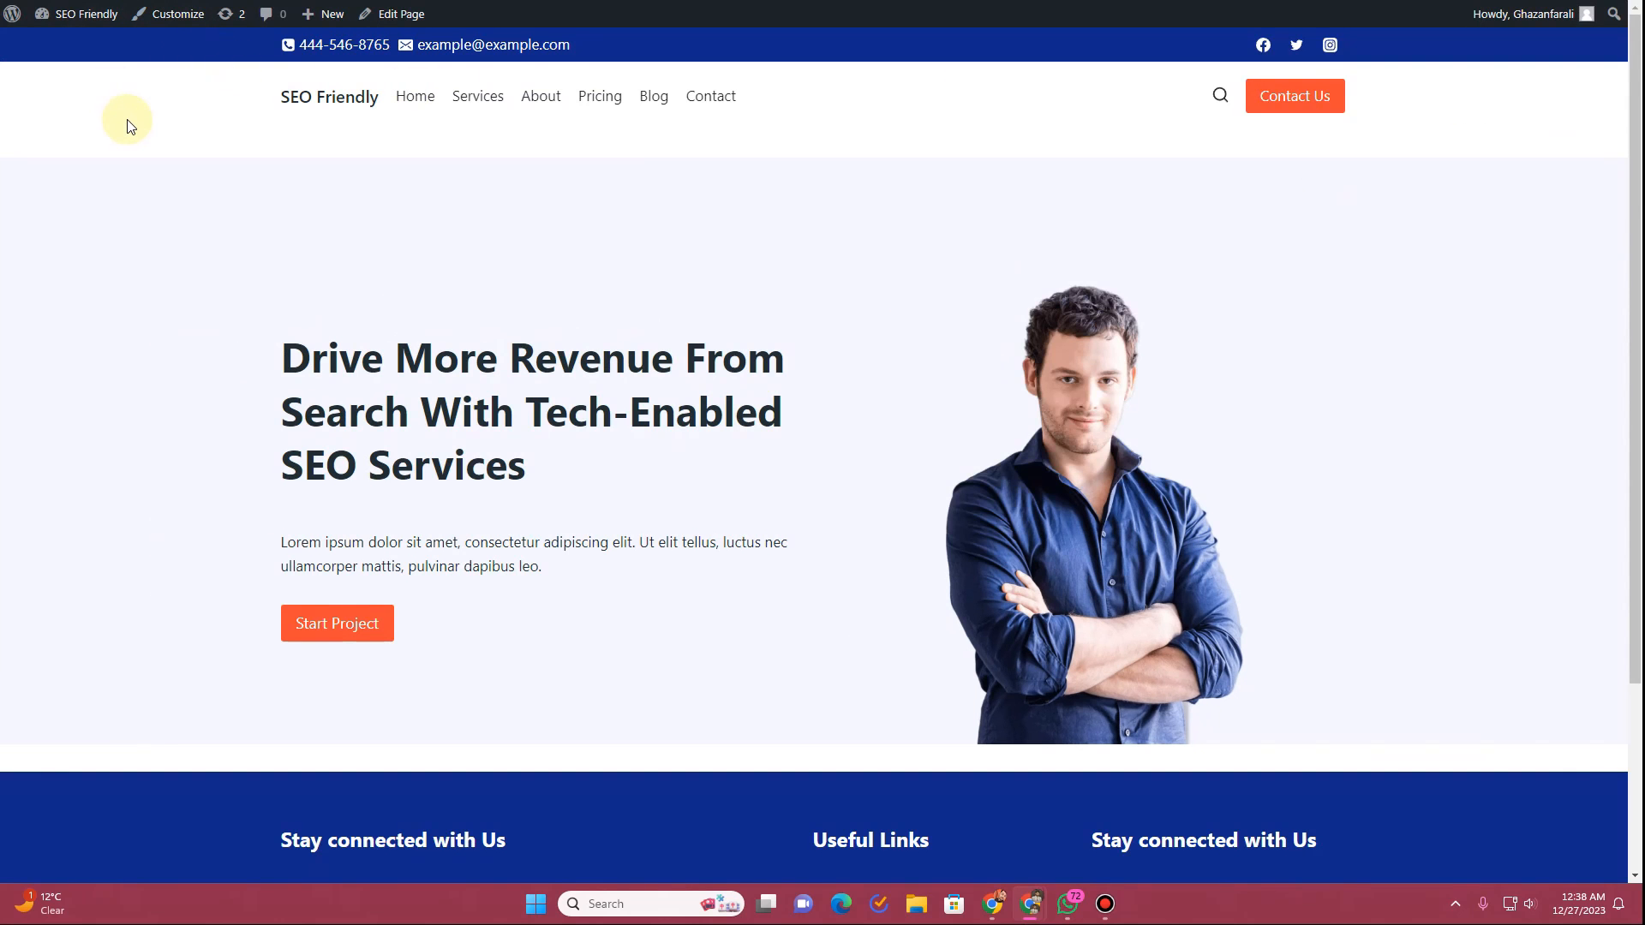
# Step: Set the hero row layout's top margin to -30 px, update the page and check the result on the live version
pyautogui.press('F5')
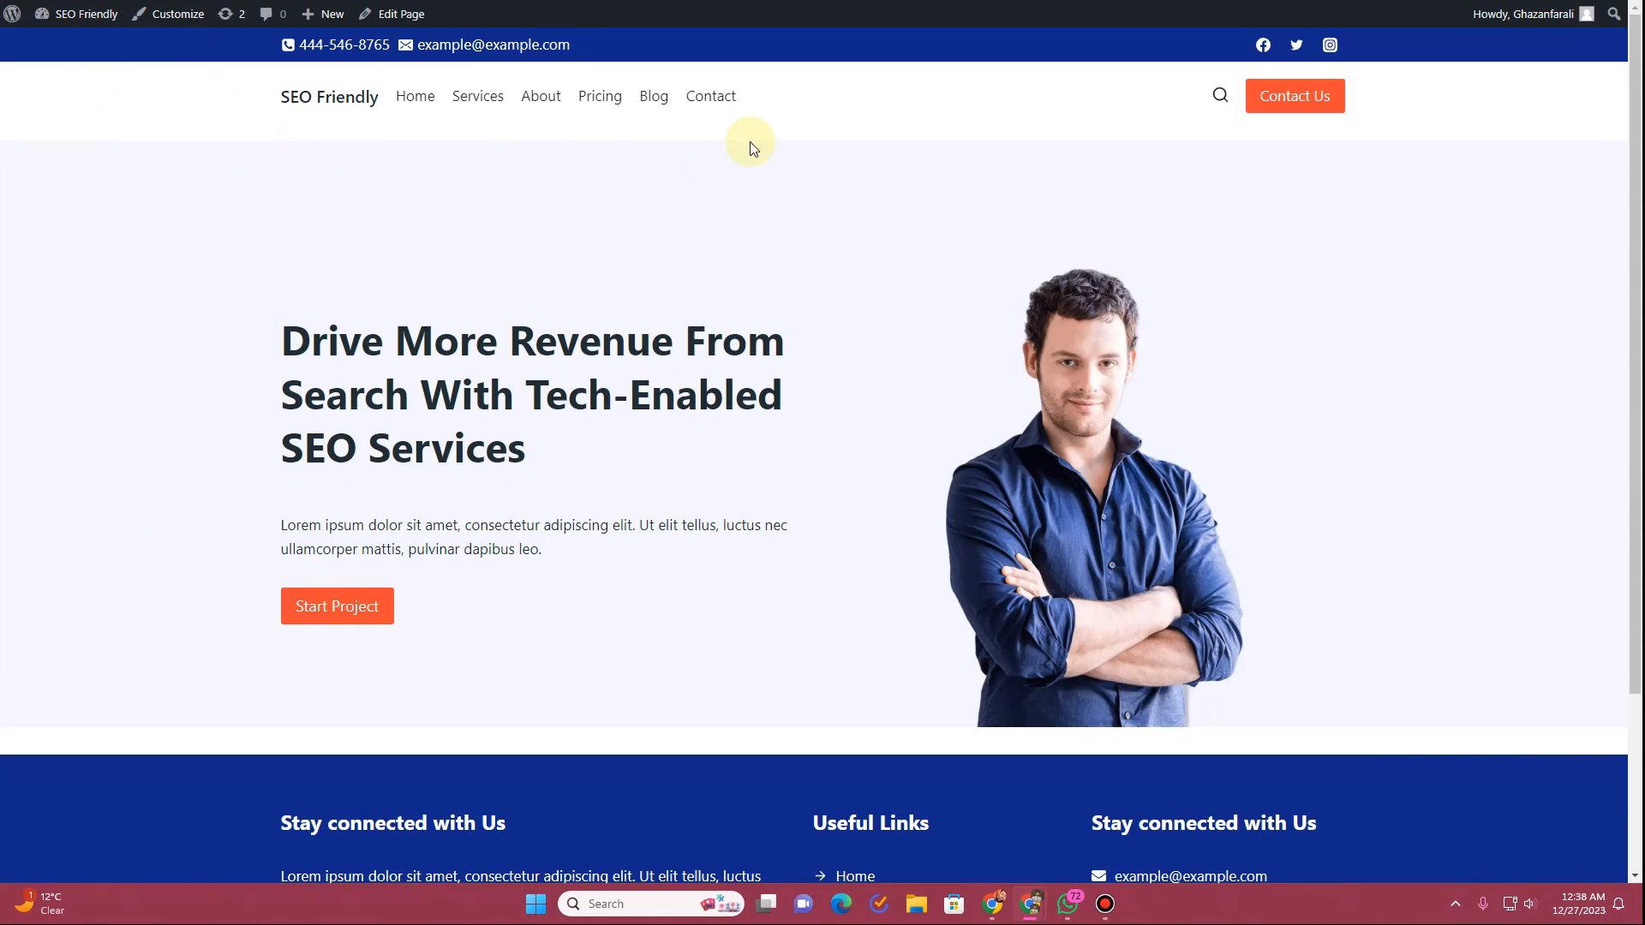
pyautogui.click(500, 1)
pyautogui.click(1419, 364)
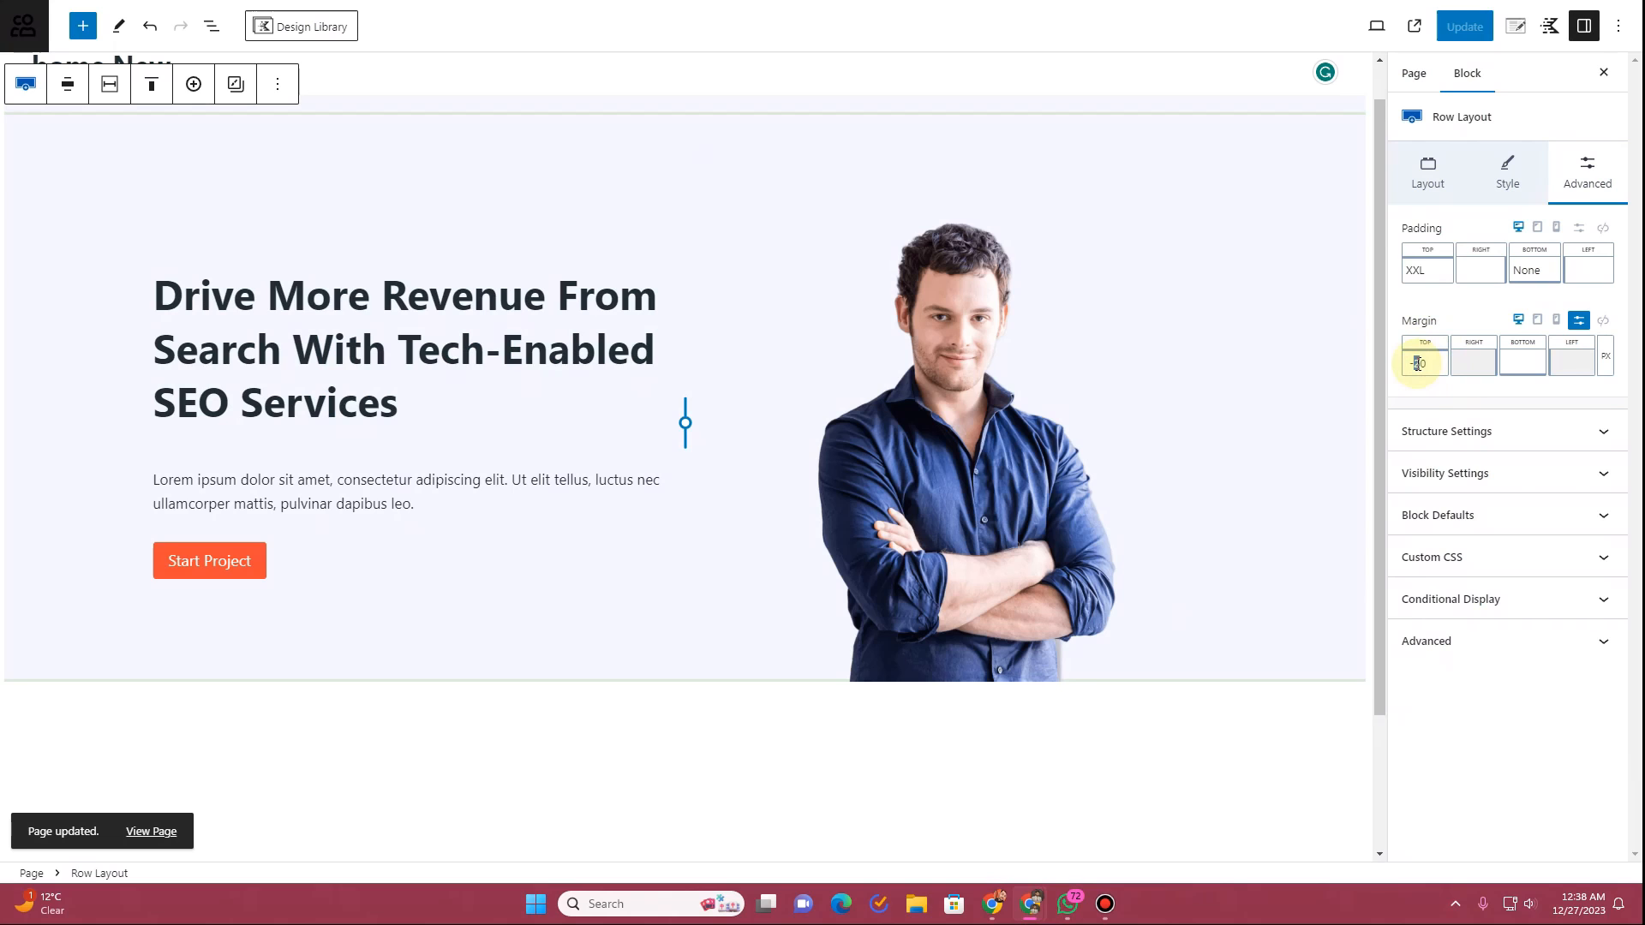
pyautogui.click(1464, 28)
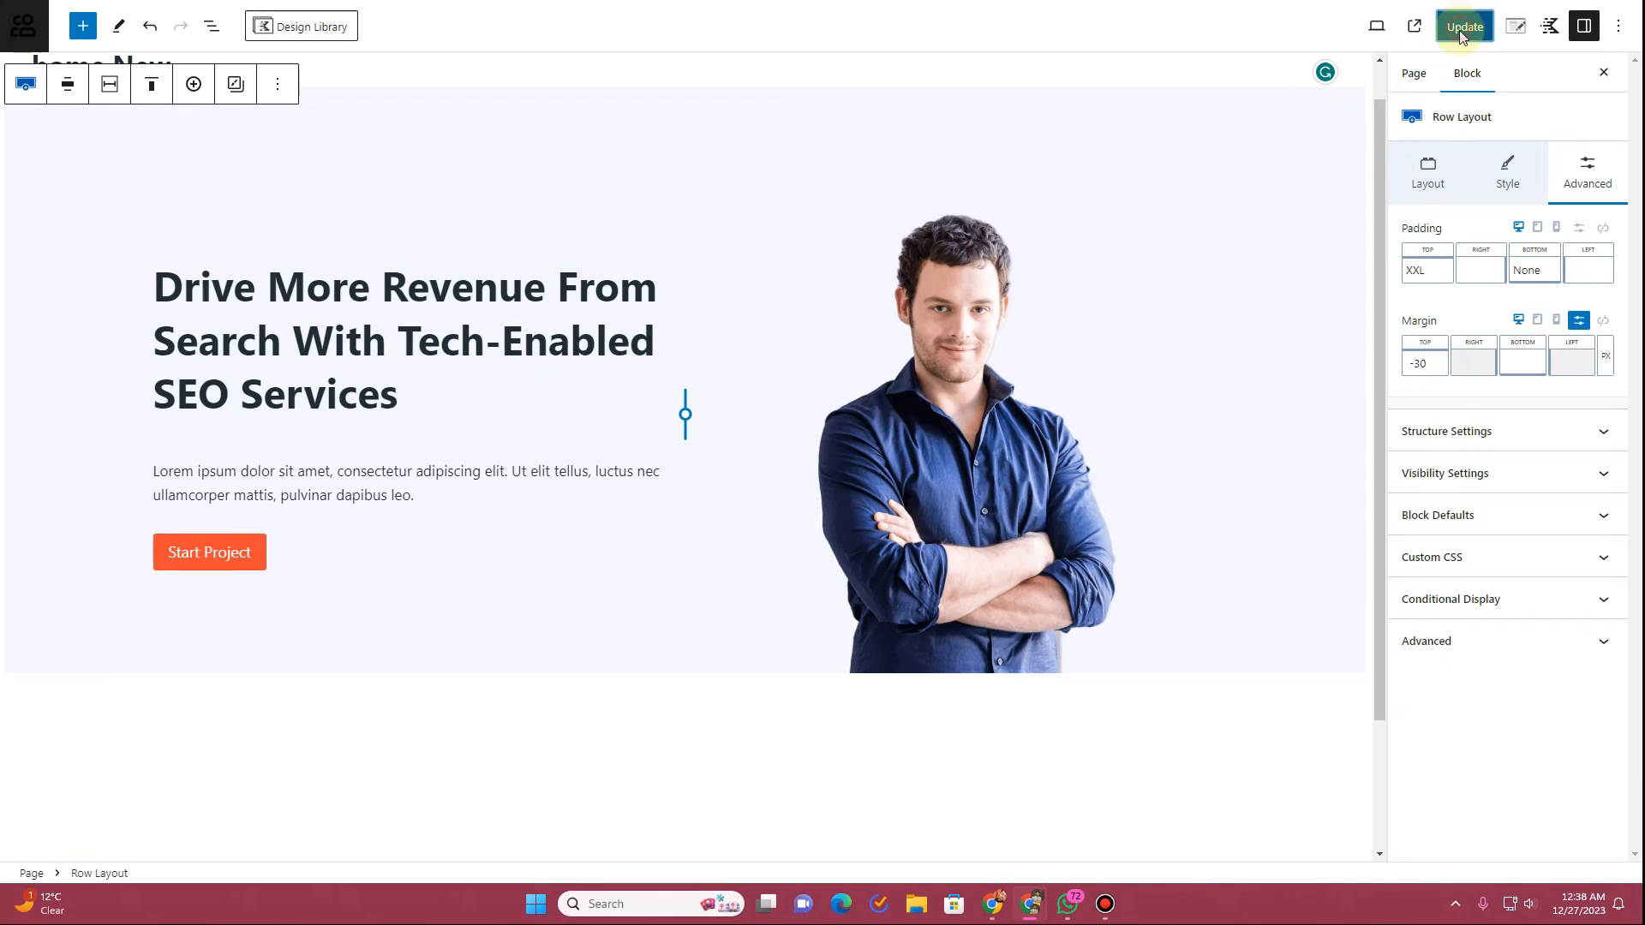
pyautogui.click(172, 4)
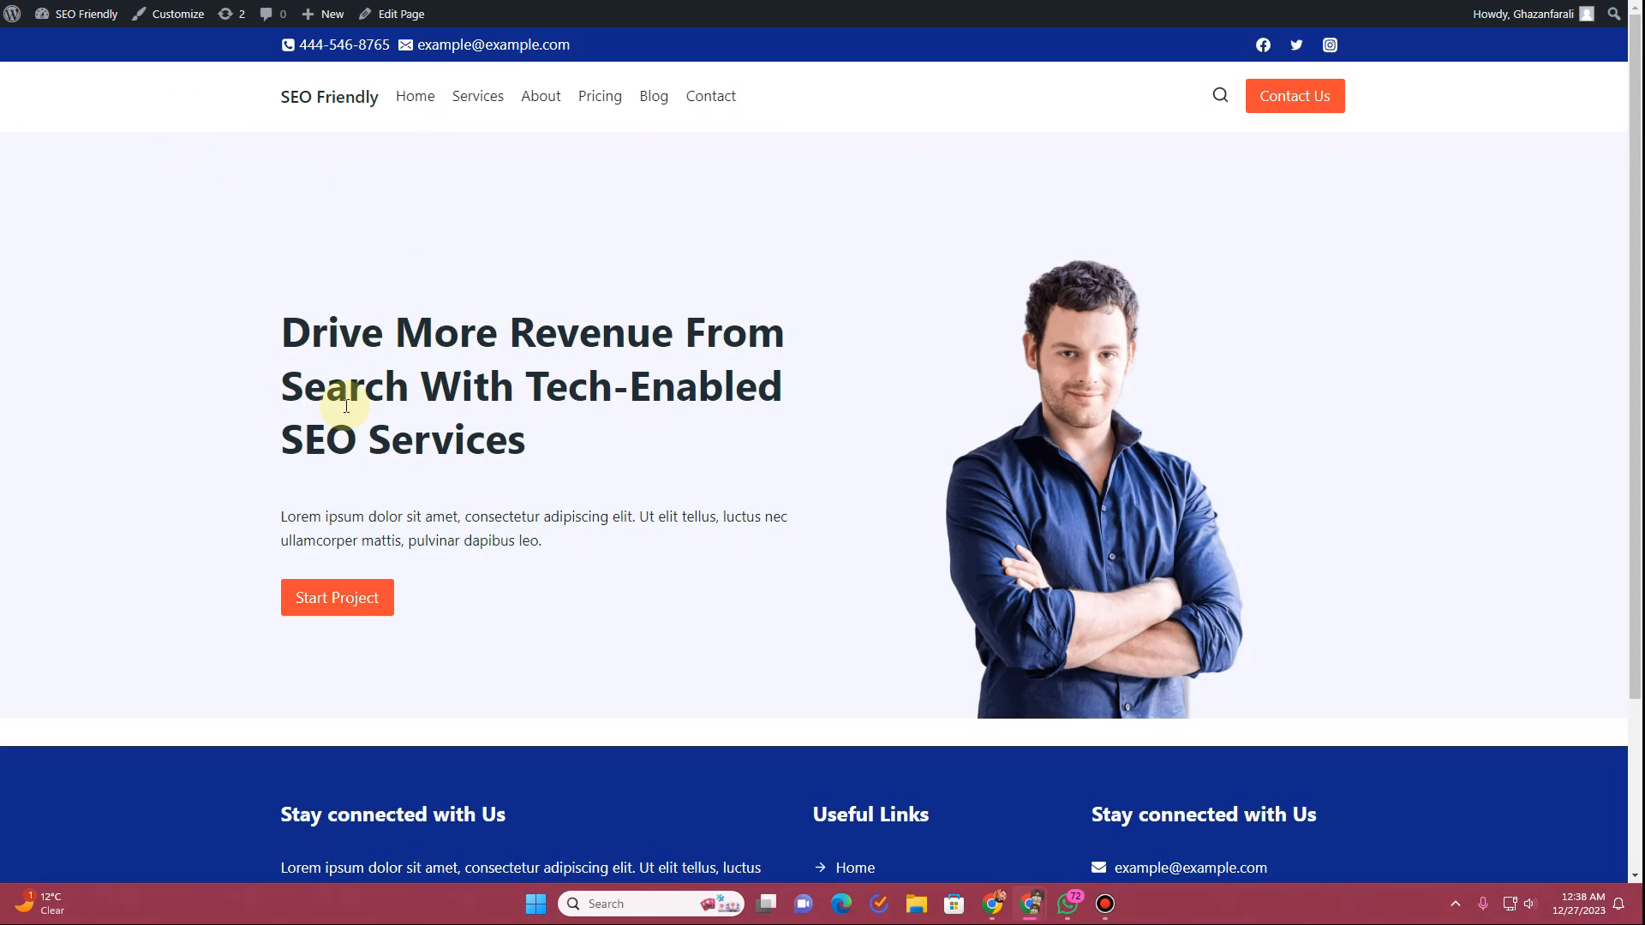
# Step: Set the hero row layout's top padding to XL, update the page and review the reloaded live version
pyautogui.click(574, 2)
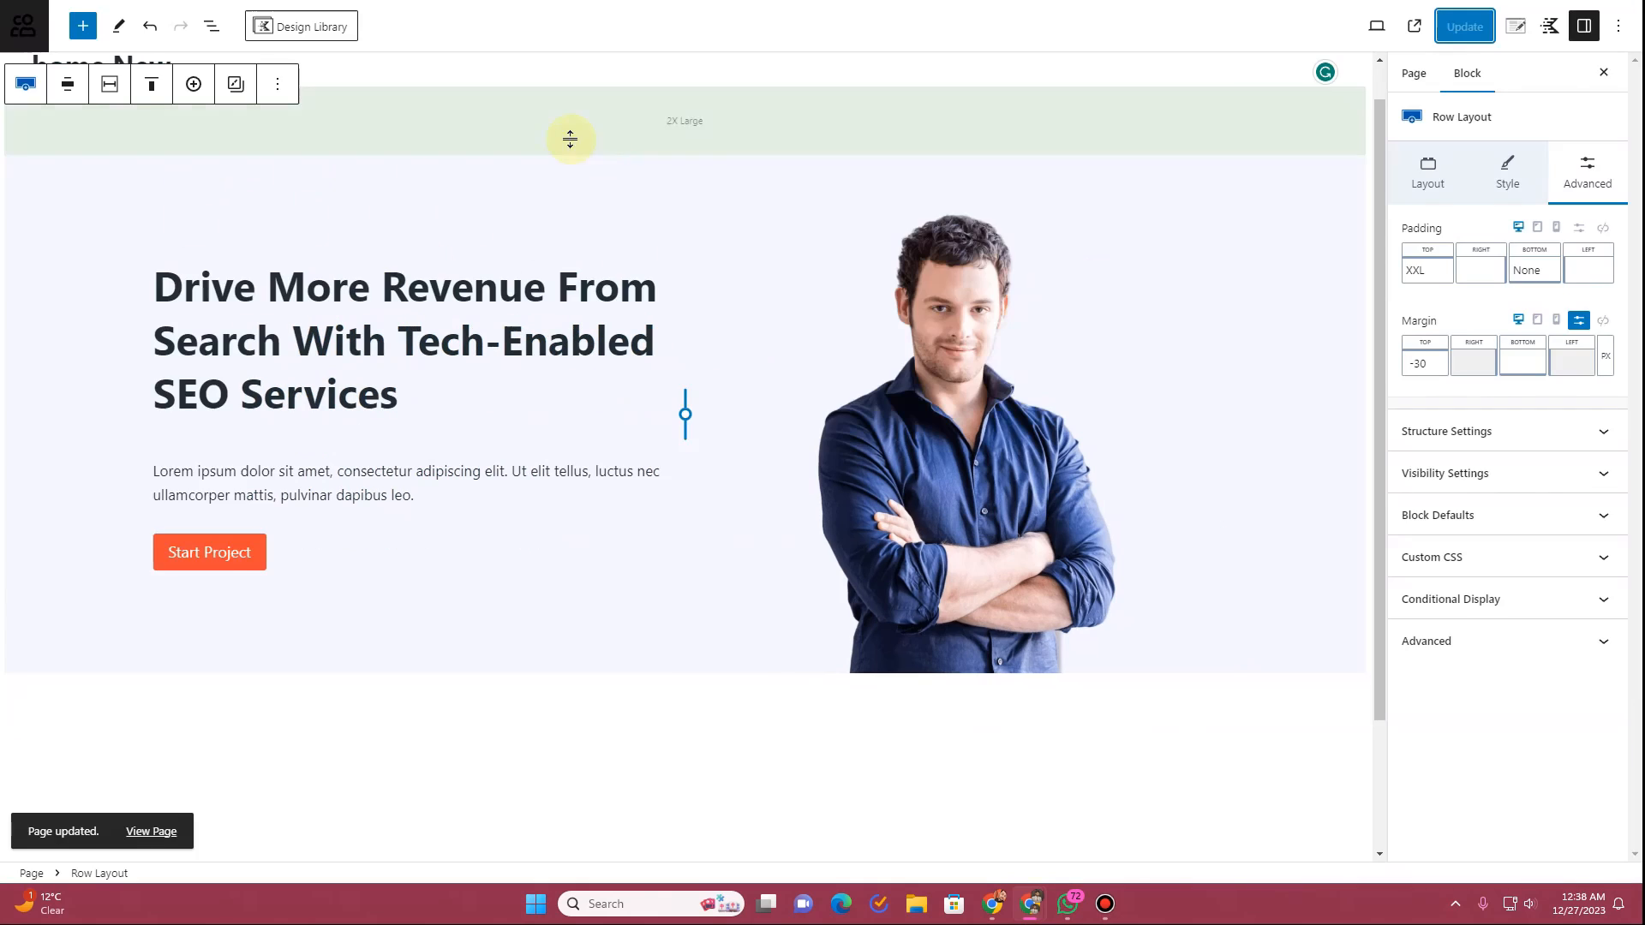
pyautogui.click(748, 214)
pyautogui.click(75, 197)
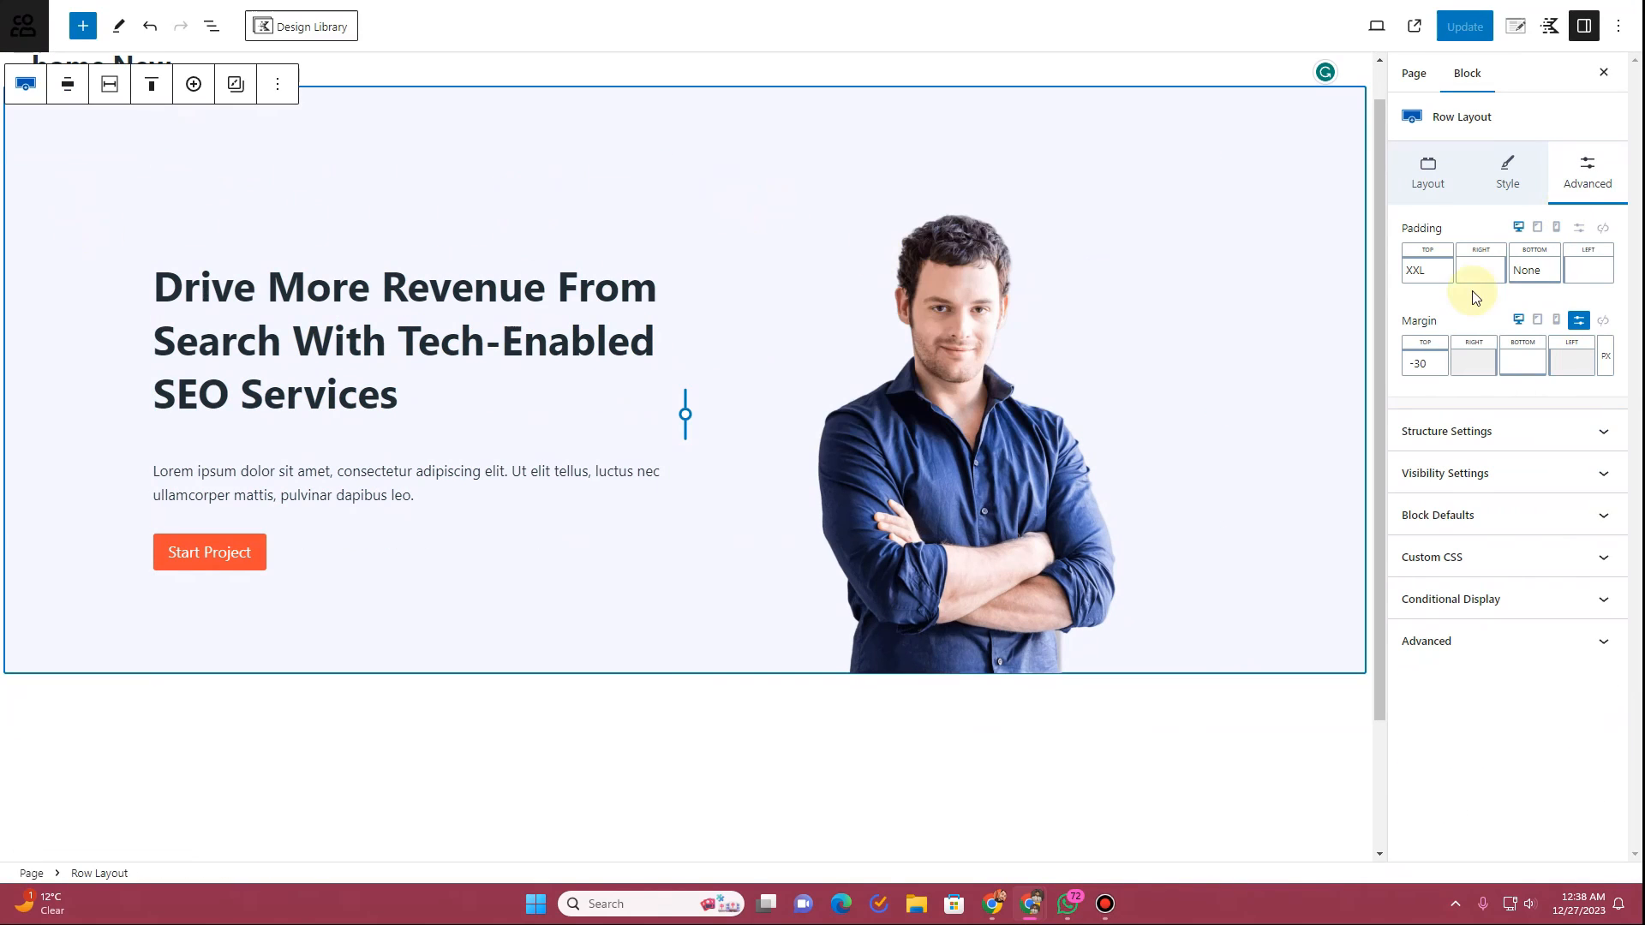
pyautogui.click(1427, 270)
pyautogui.moveTo(1533, 342); pyautogui.dragTo(1520, 345)
pyautogui.click(1466, 27)
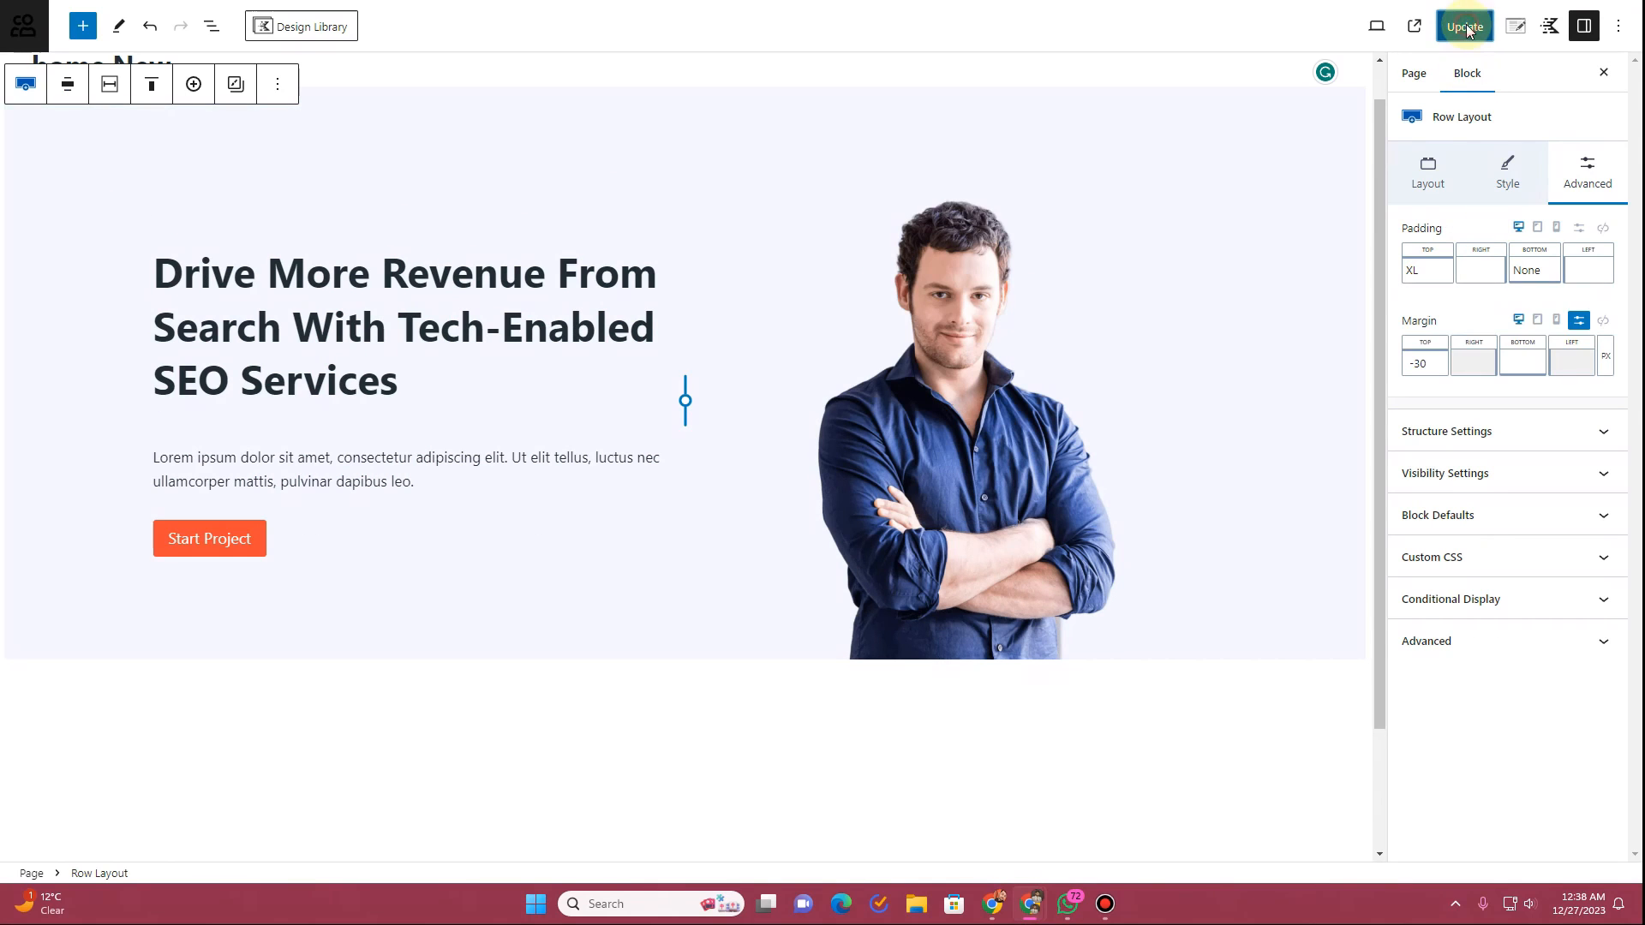
pyautogui.hotkey('ctrl', 'Tab')
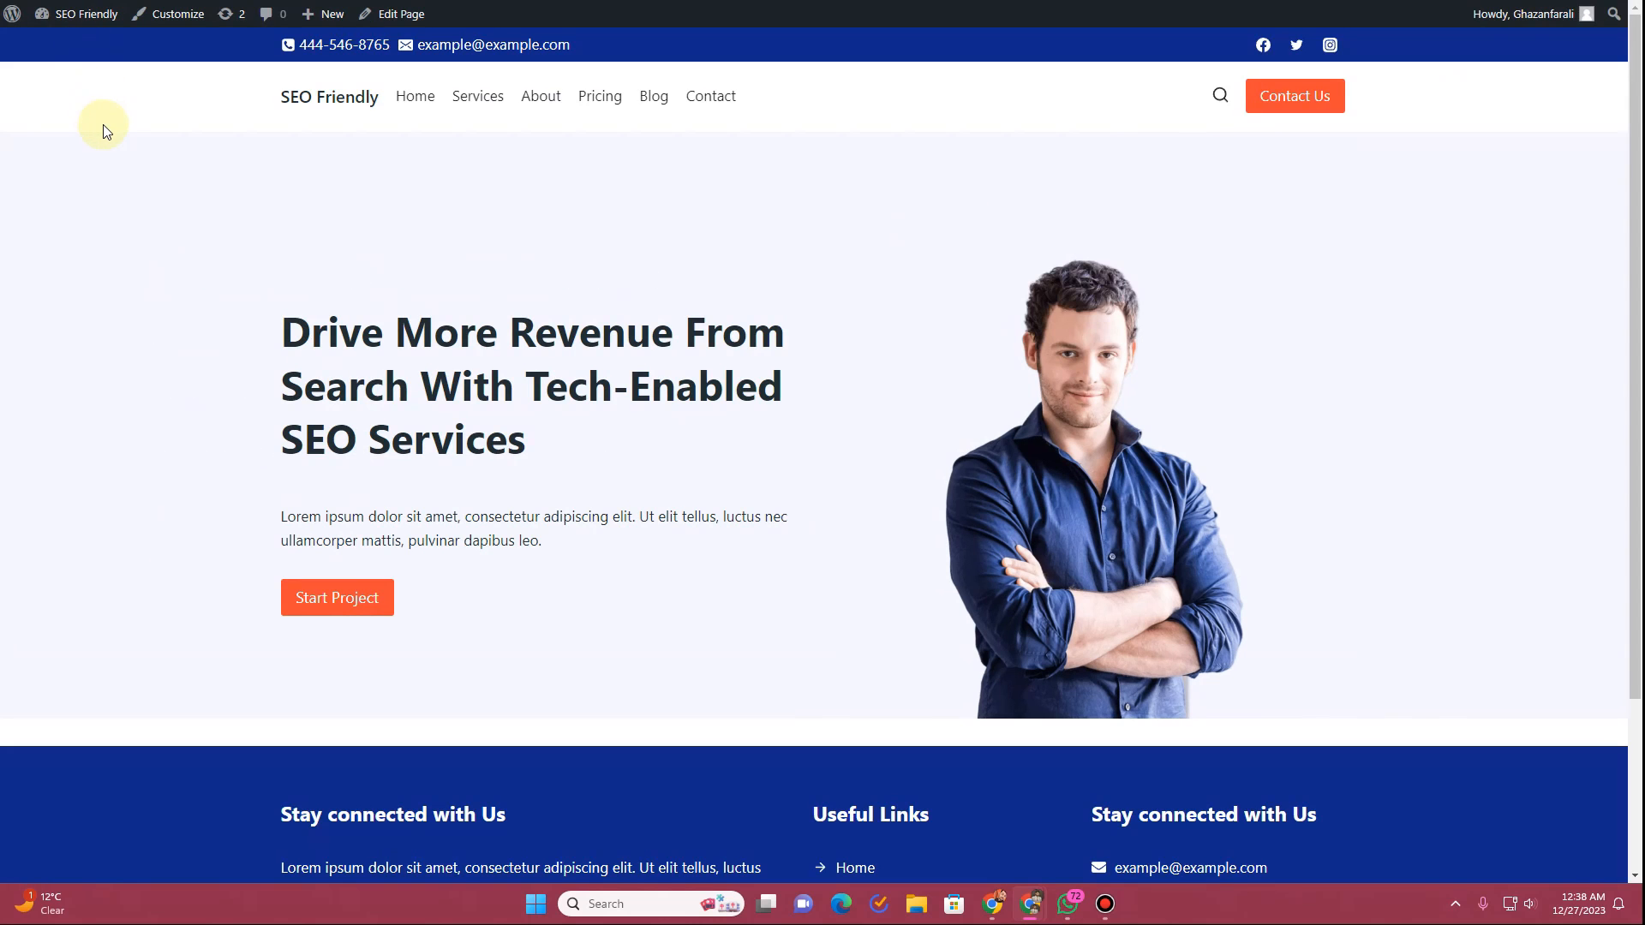
pyautogui.press('F5')
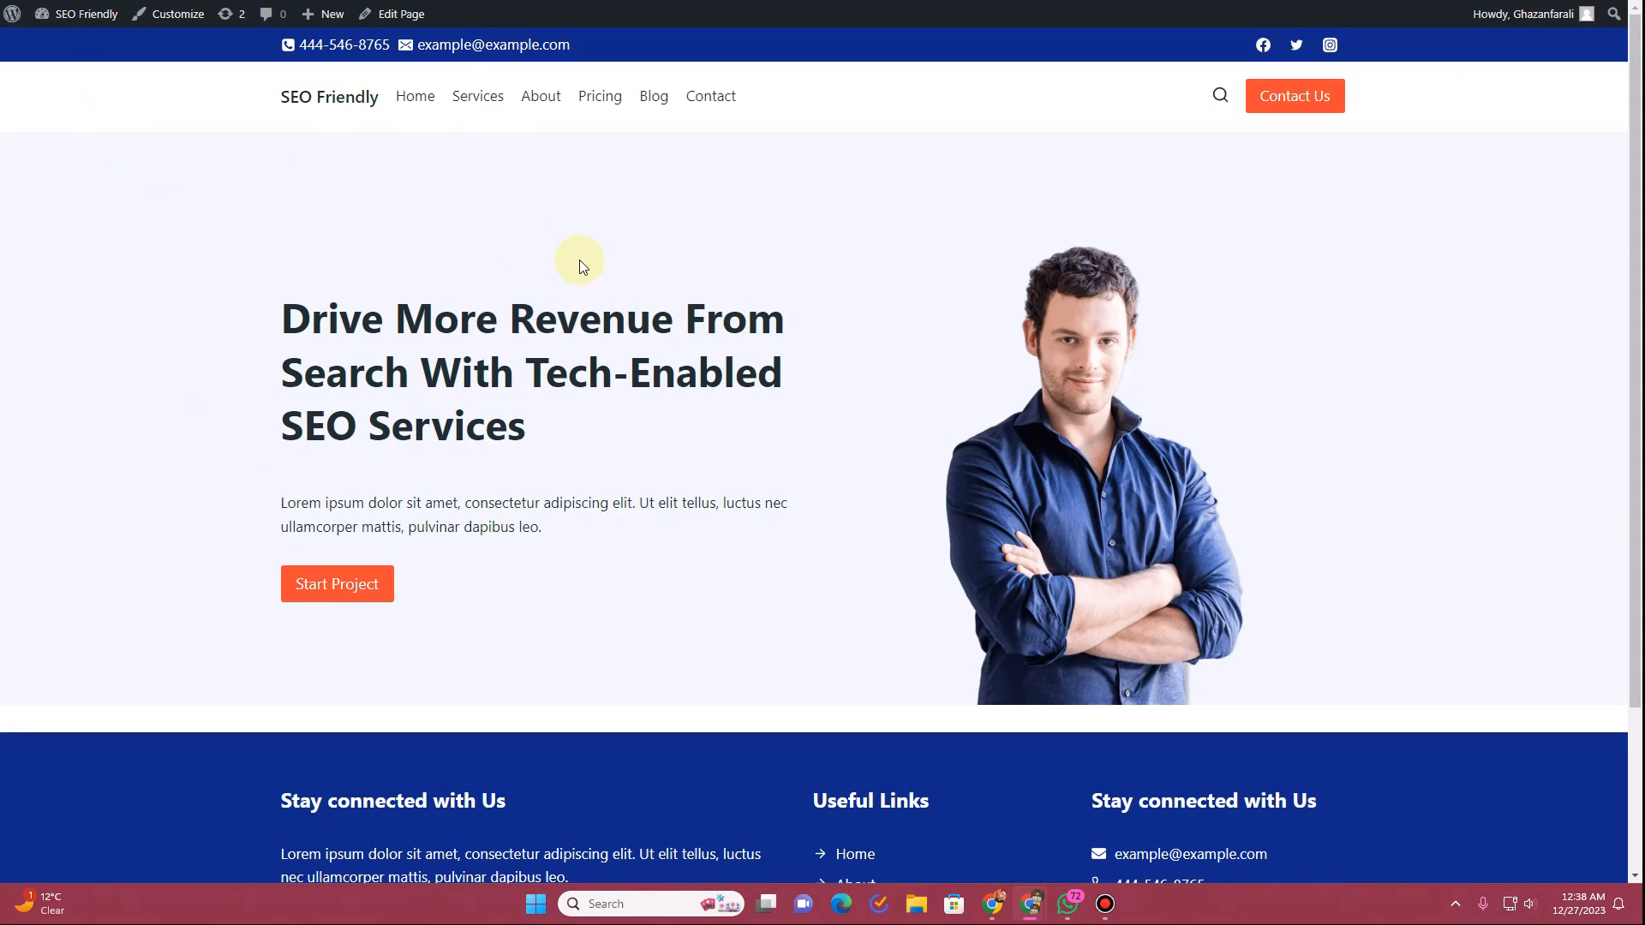
pyautogui.scroll(-3, 562, 441)
pyautogui.scroll(3, 562, 441)
pyautogui.scroll(-1, 565, 445)
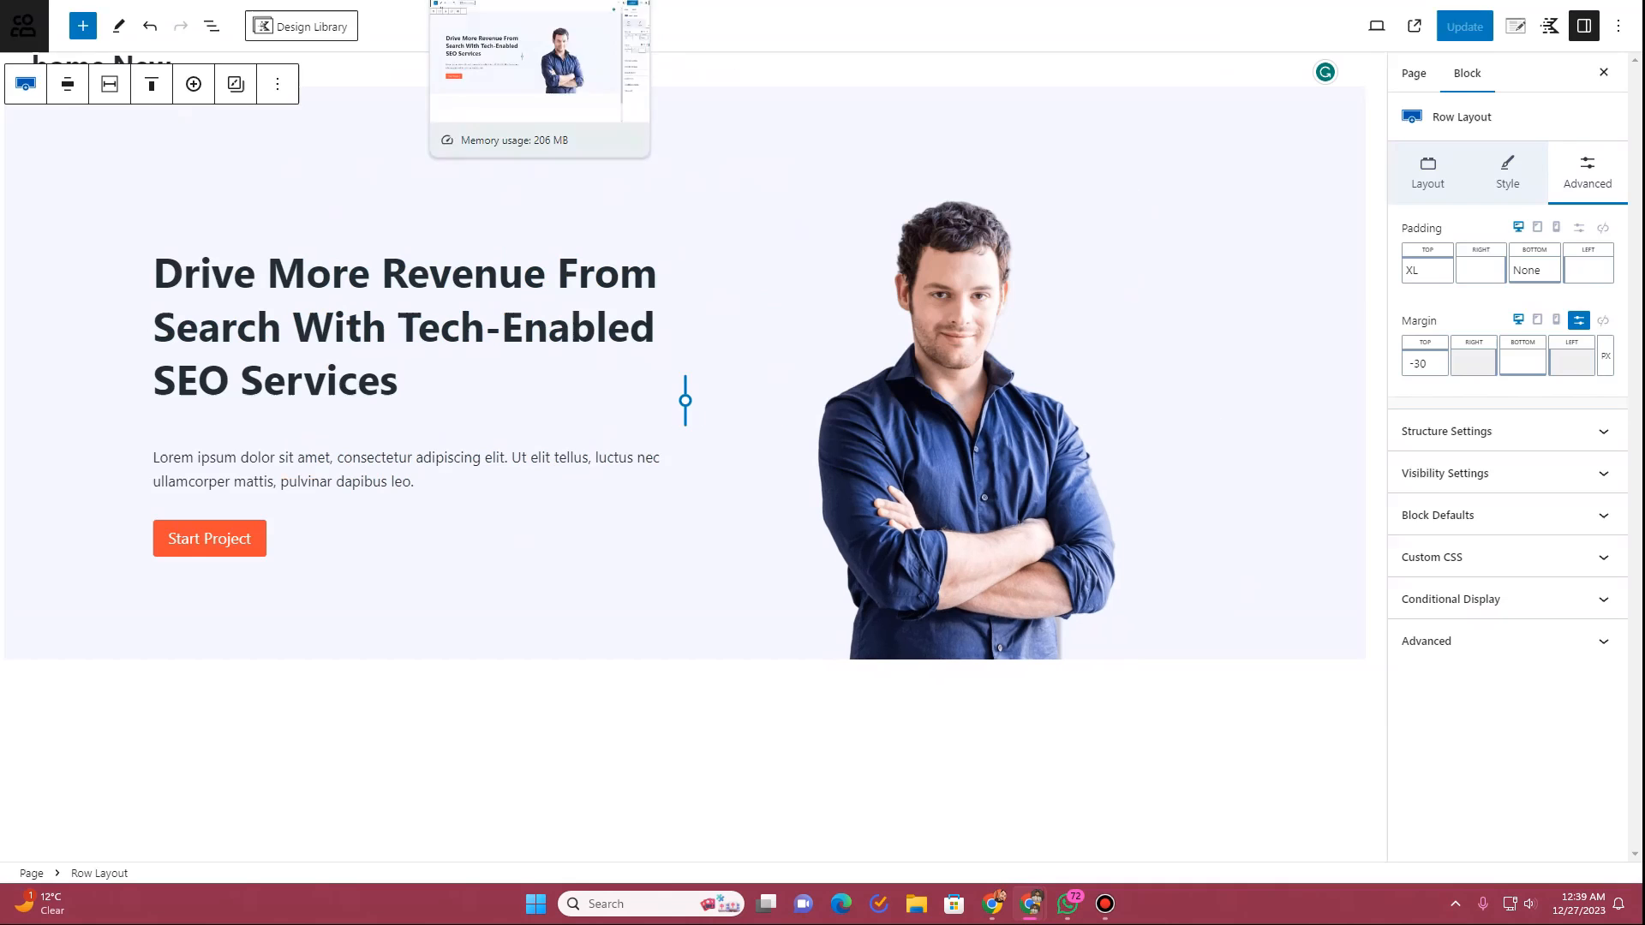
# Step: Insert a Row Layout block with three equal columns below the hero row
pyautogui.click(480, 11)
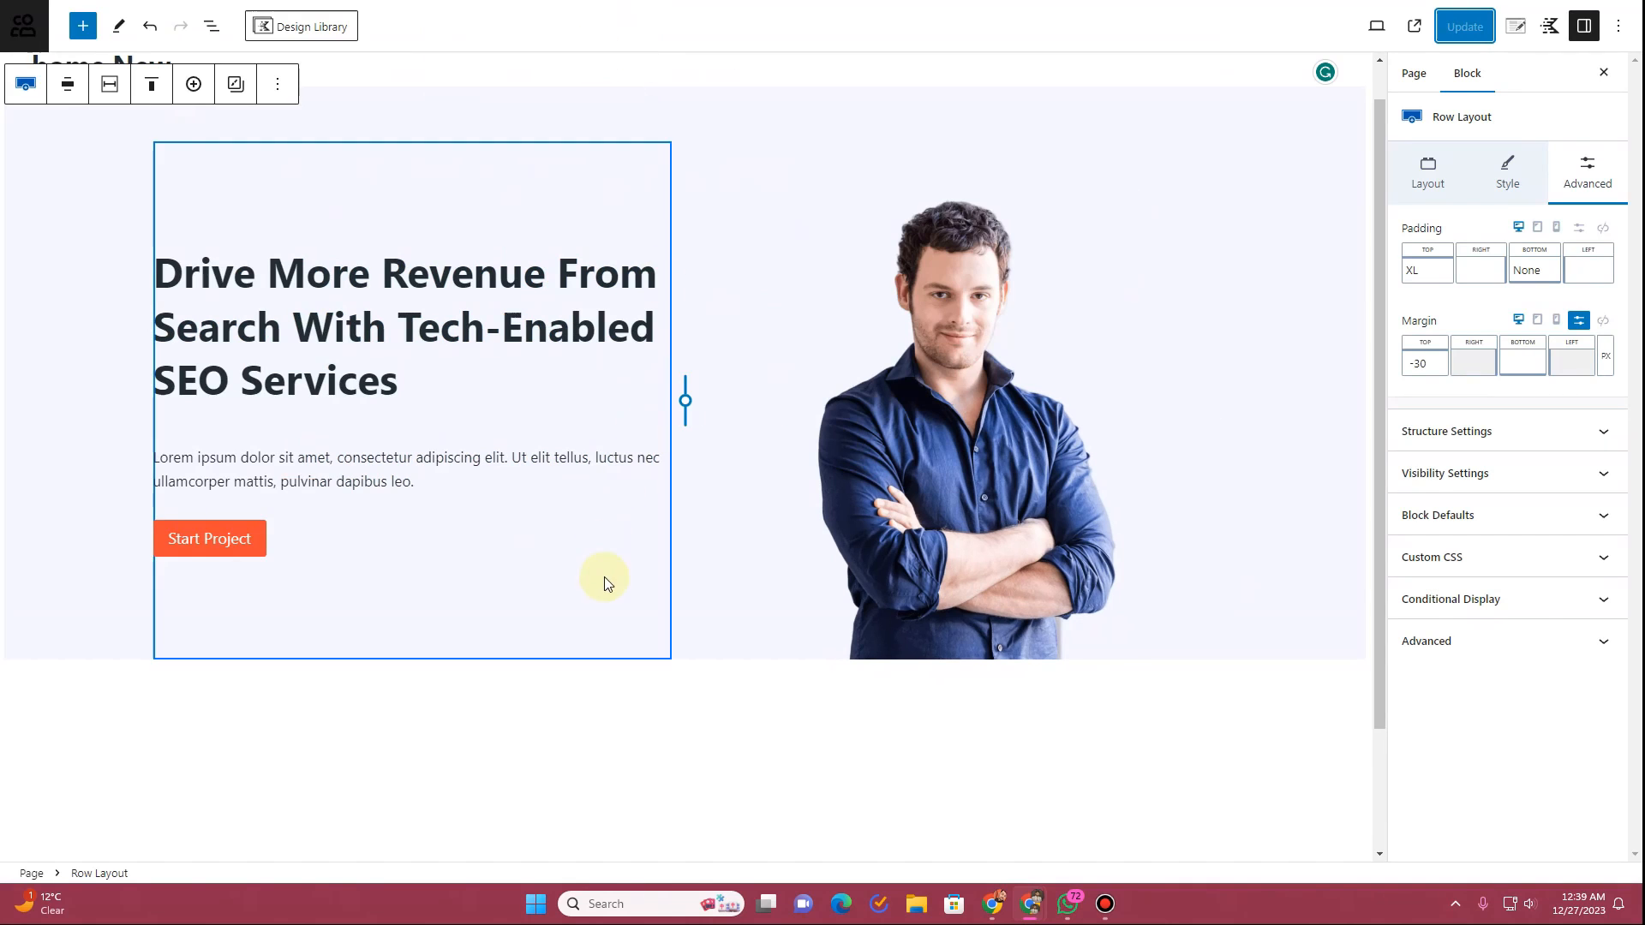
pyautogui.click(1122, 685)
pyautogui.click(1121, 686)
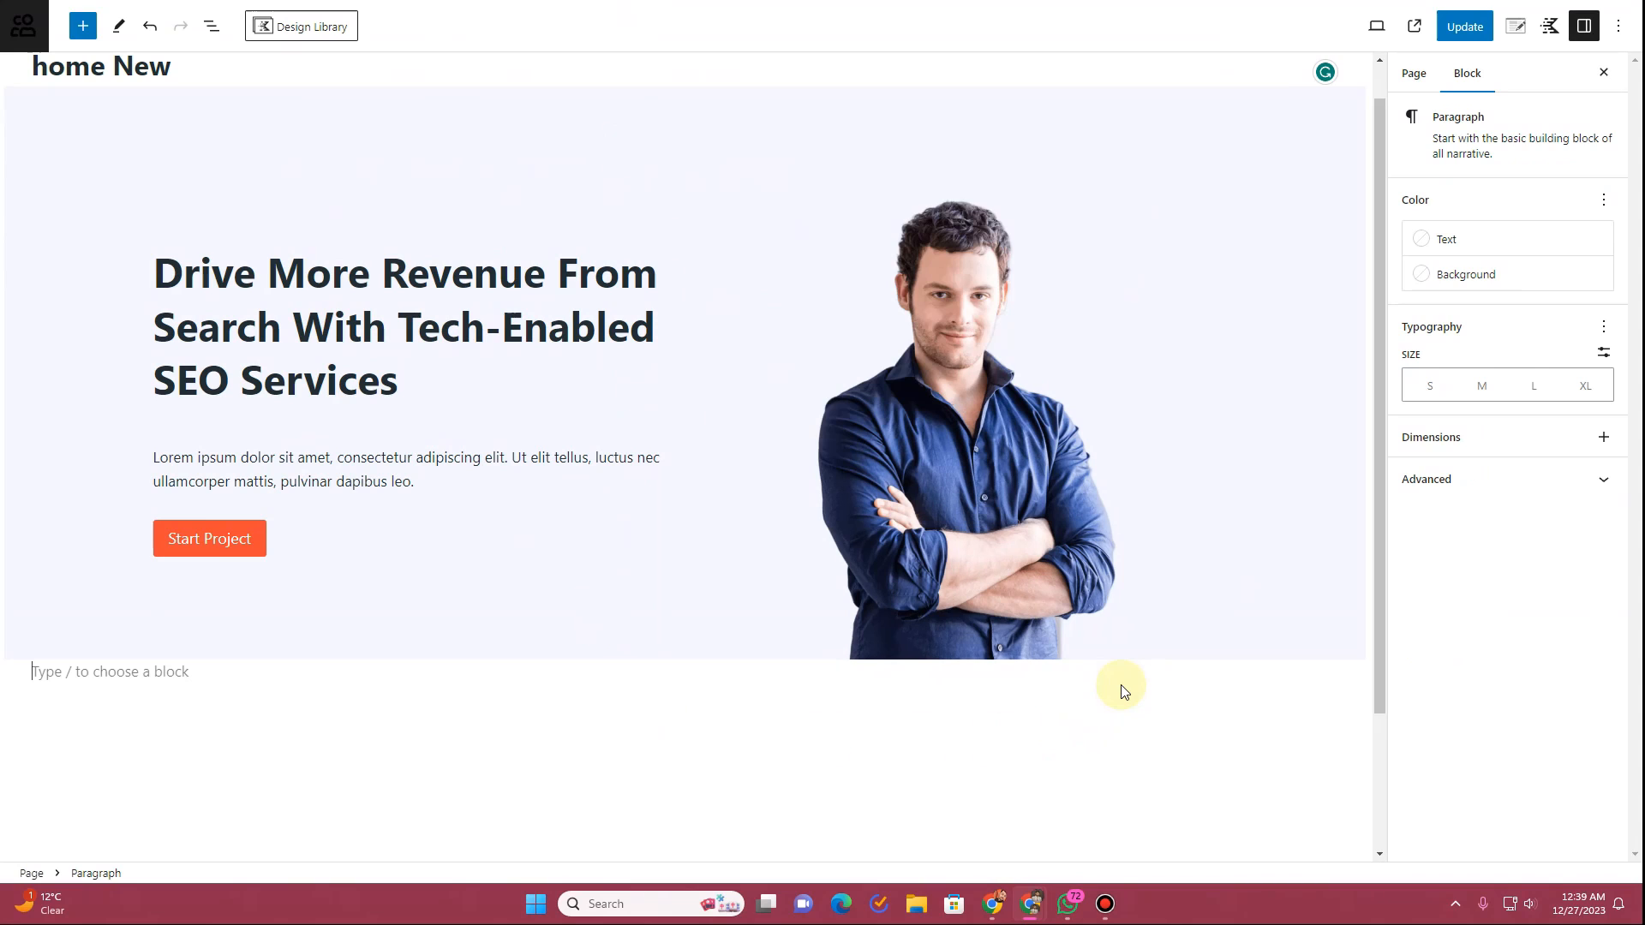
pyautogui.write('/')
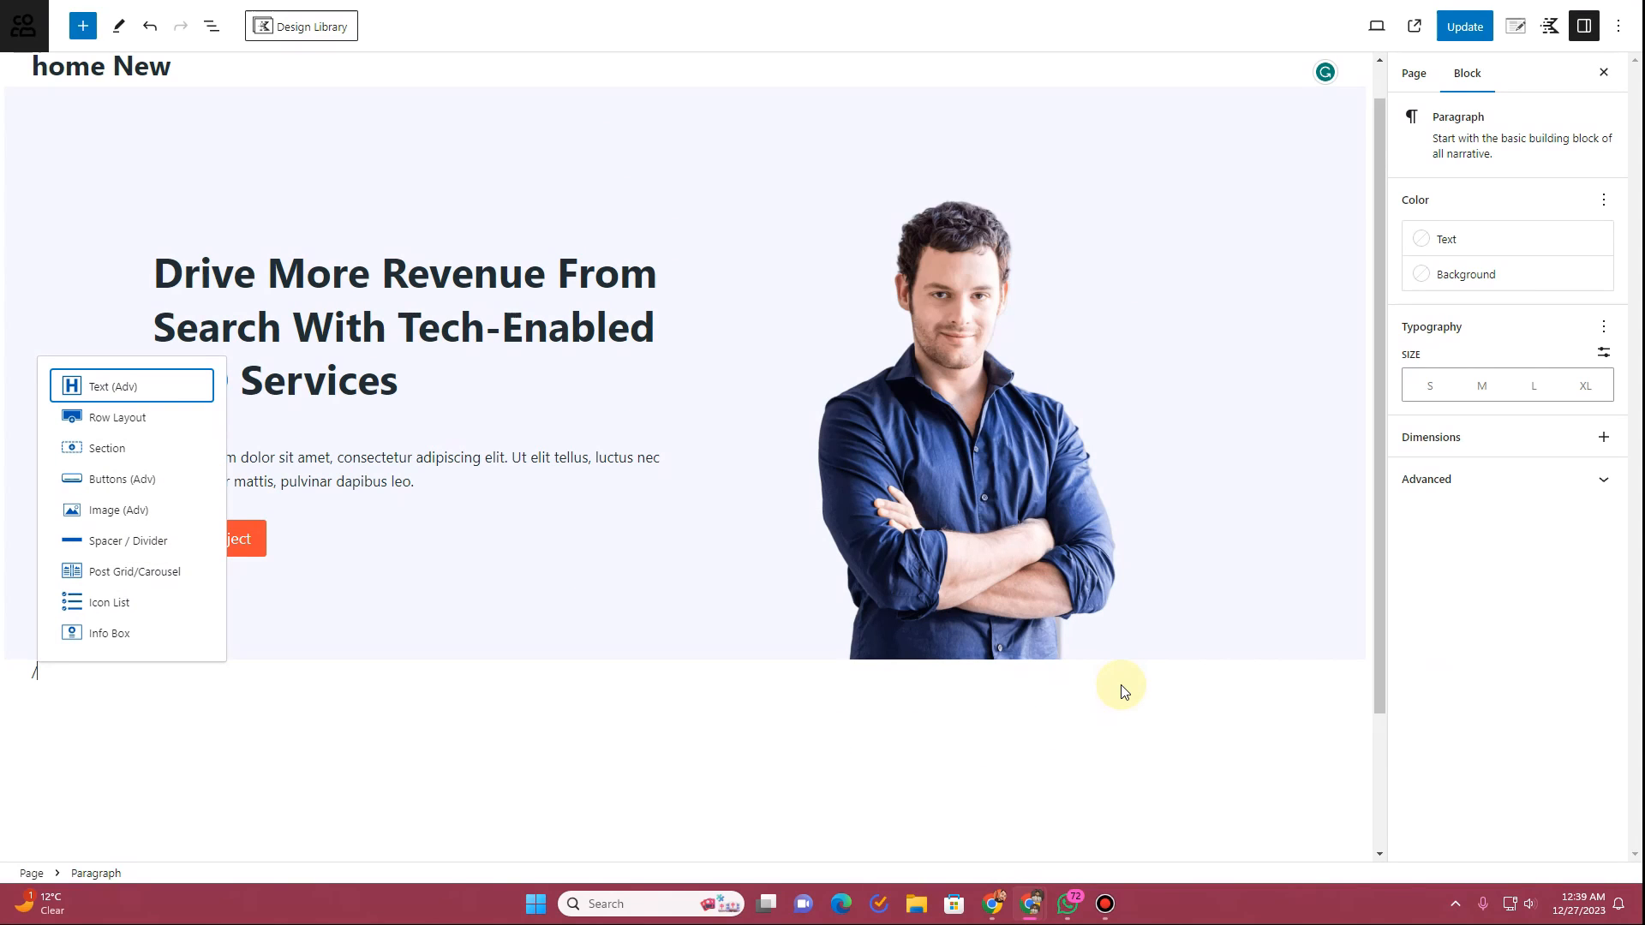
pyautogui.write('row')
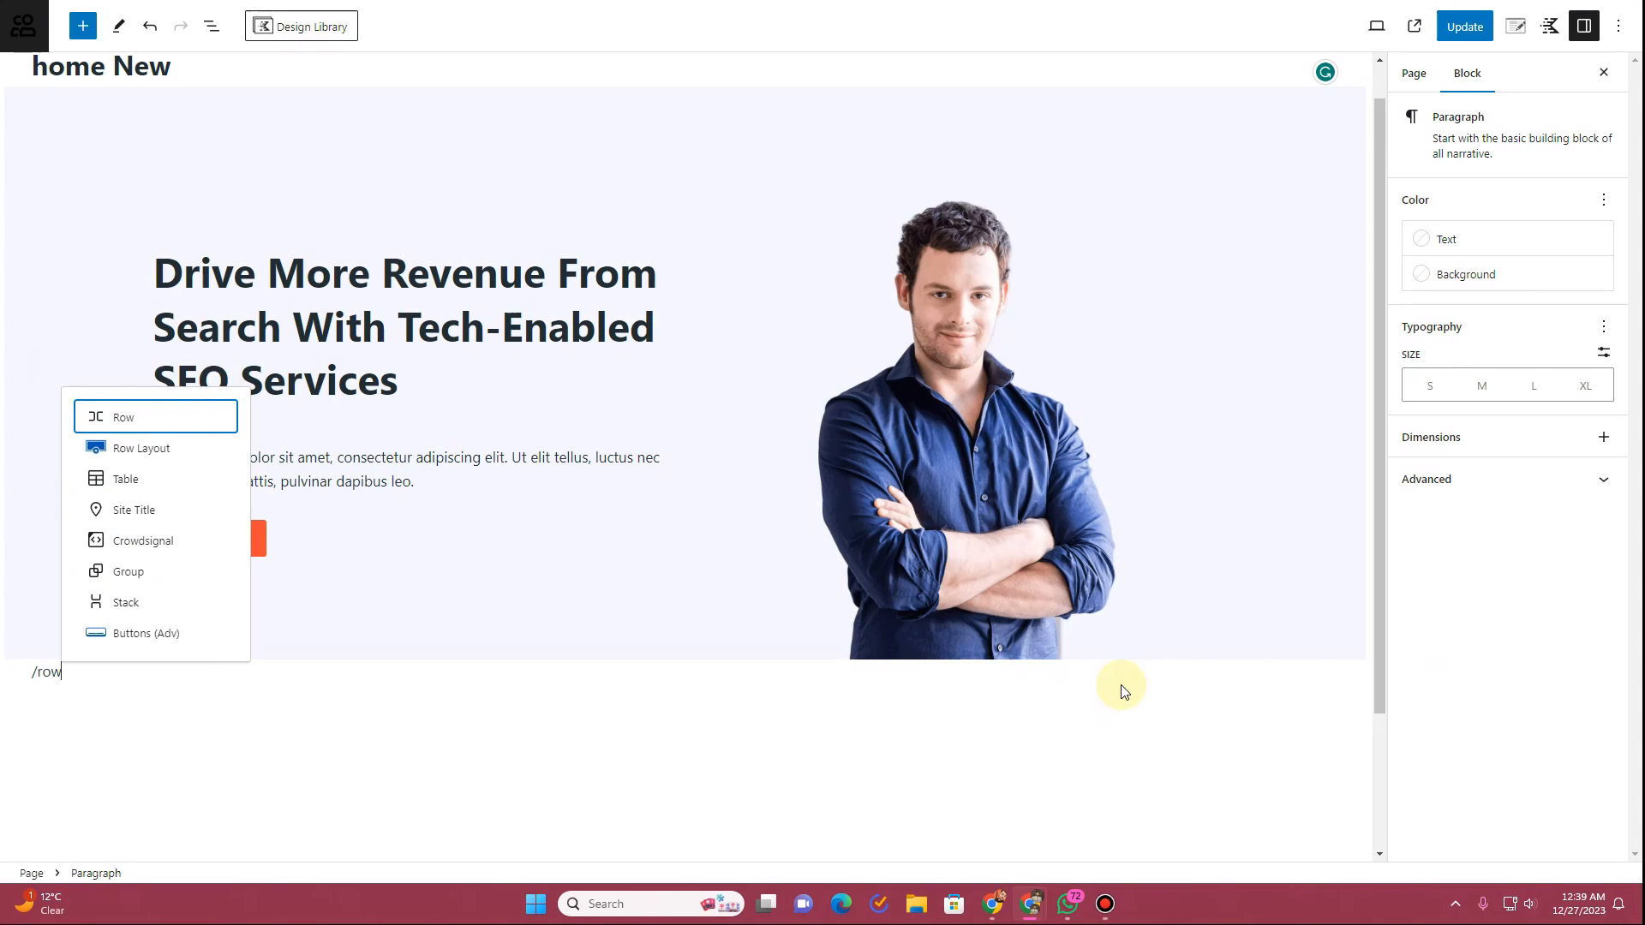
pyautogui.press('Down')
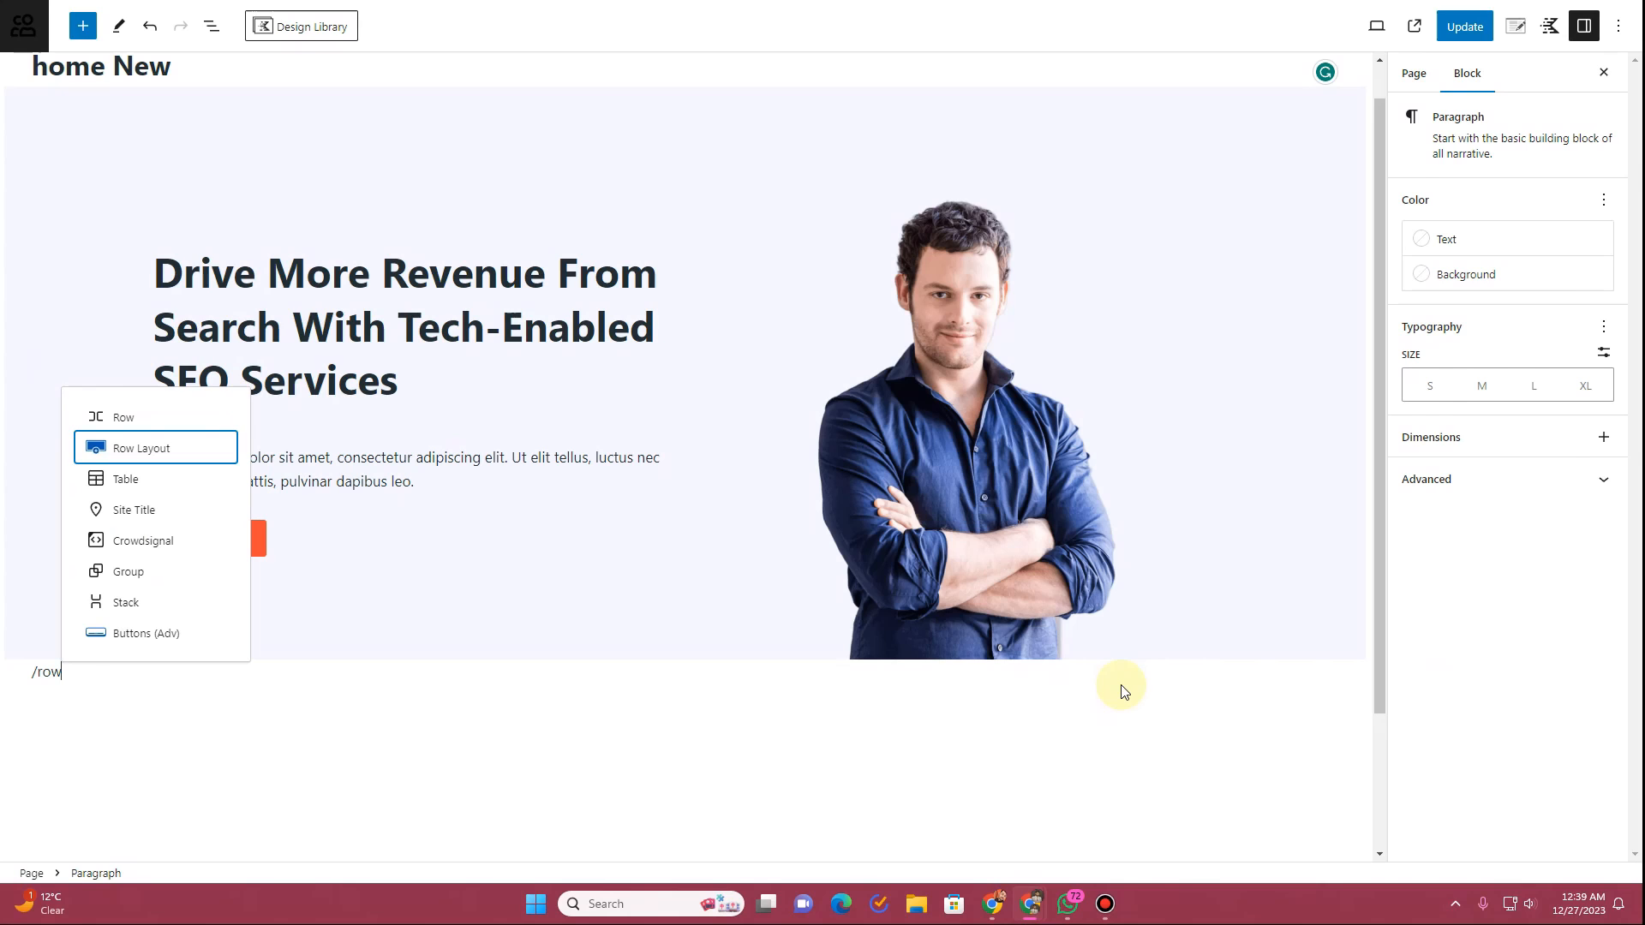
pyautogui.press('Return')
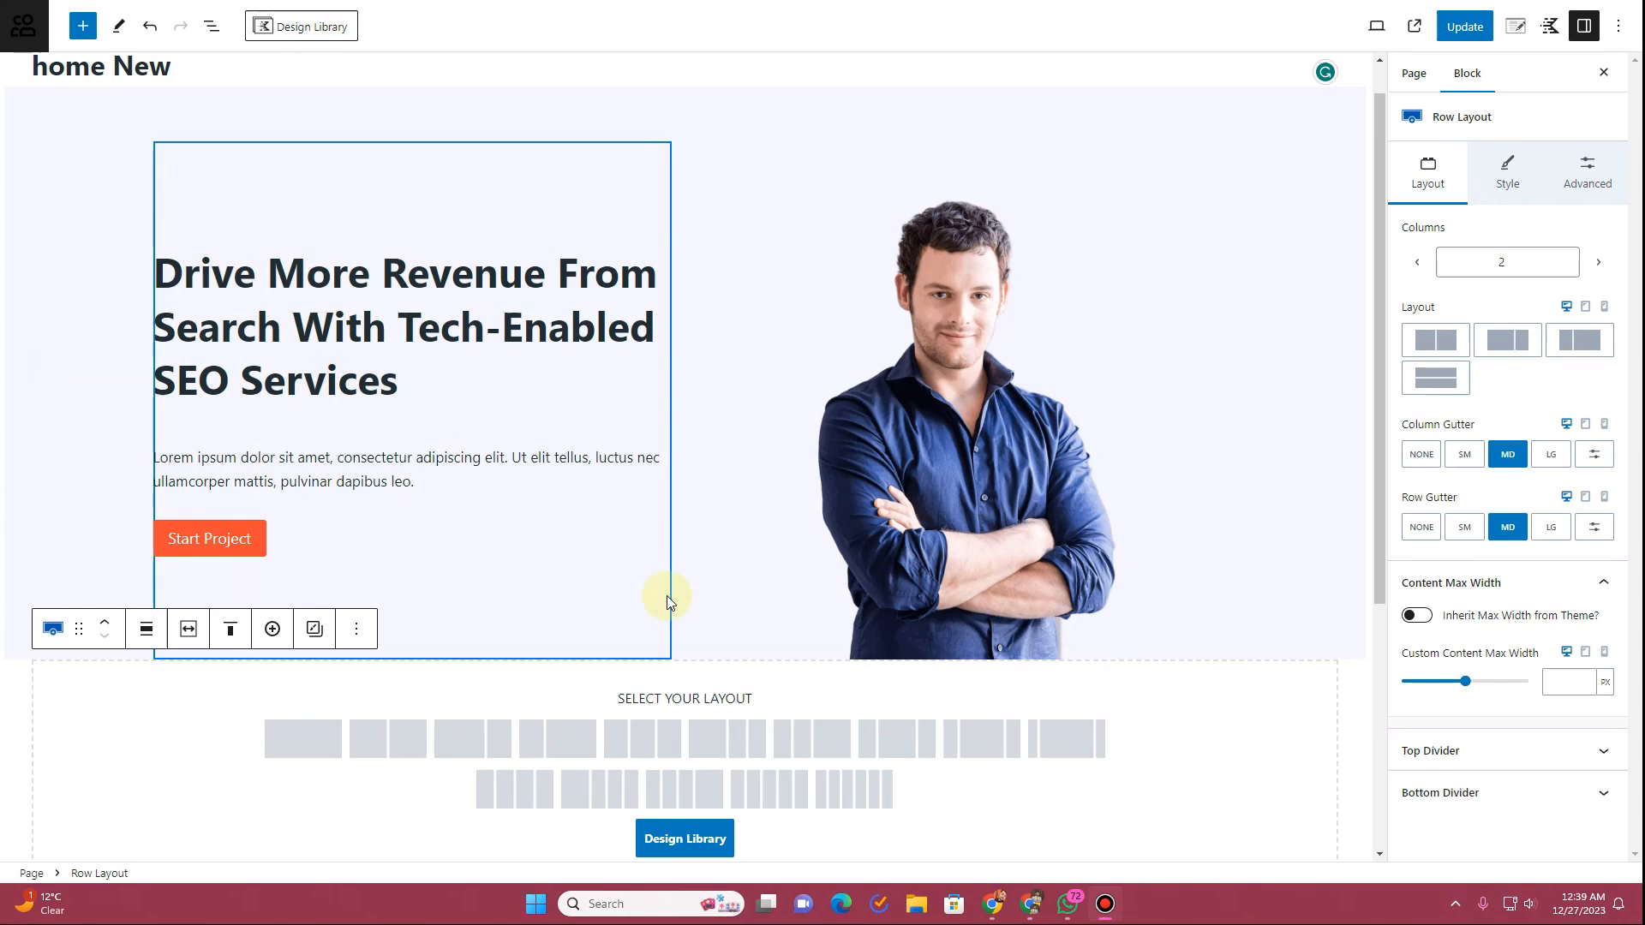
pyautogui.click(646, 749)
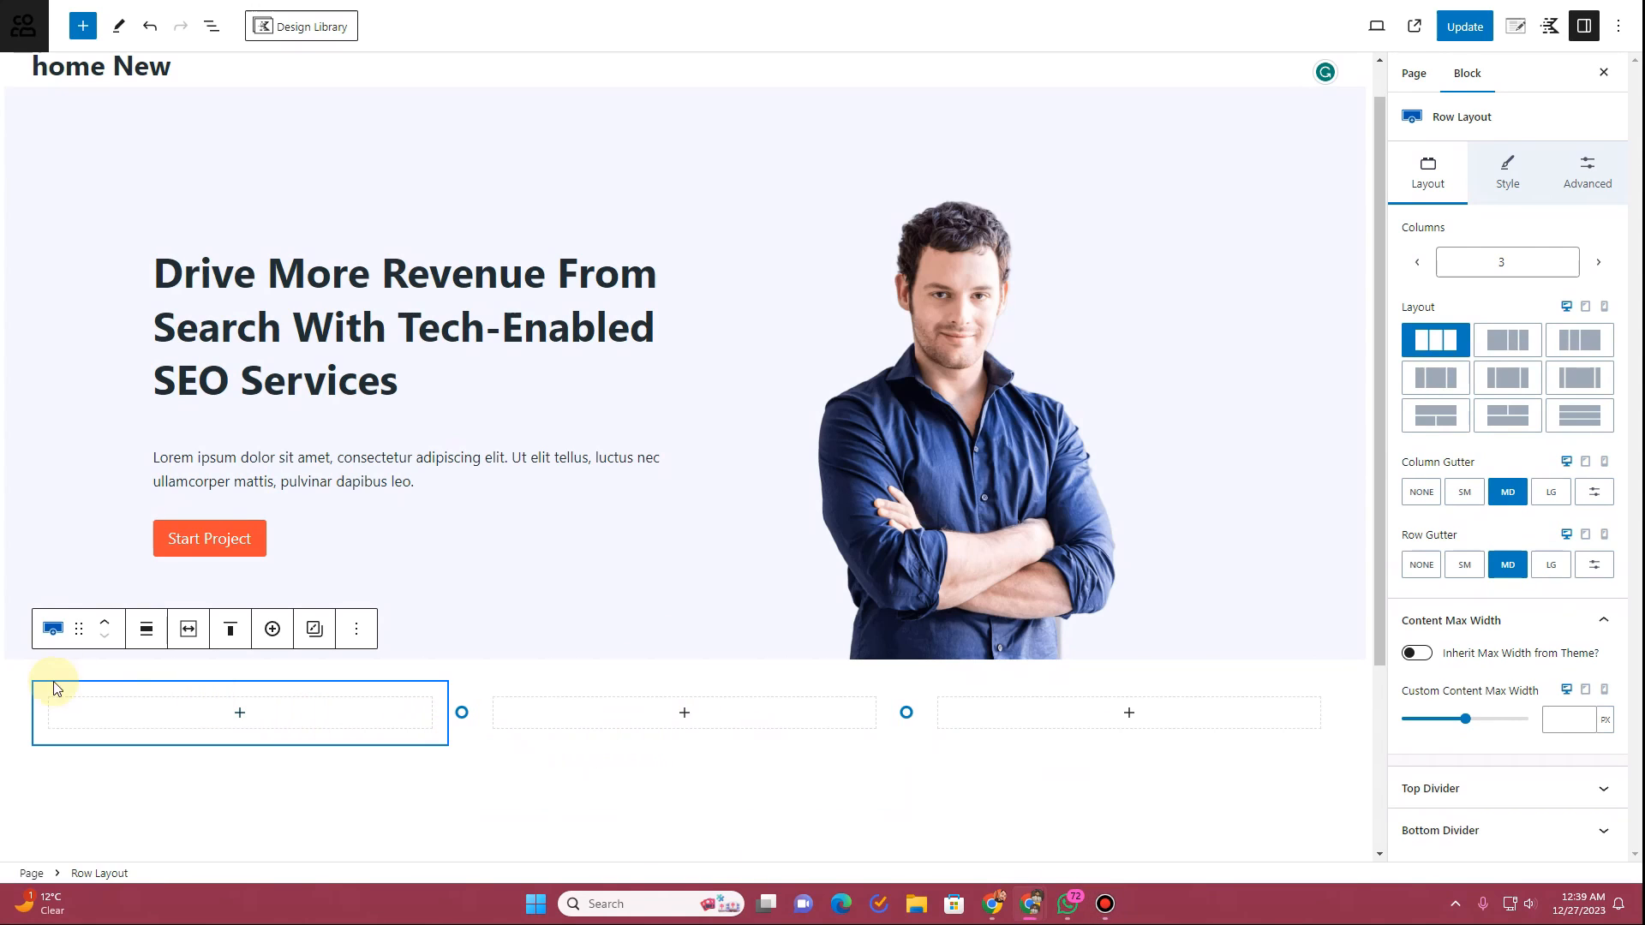
# Step: Align the new three-column row to wide width and make its content use the theme's inner width
pyautogui.click(146, 629)
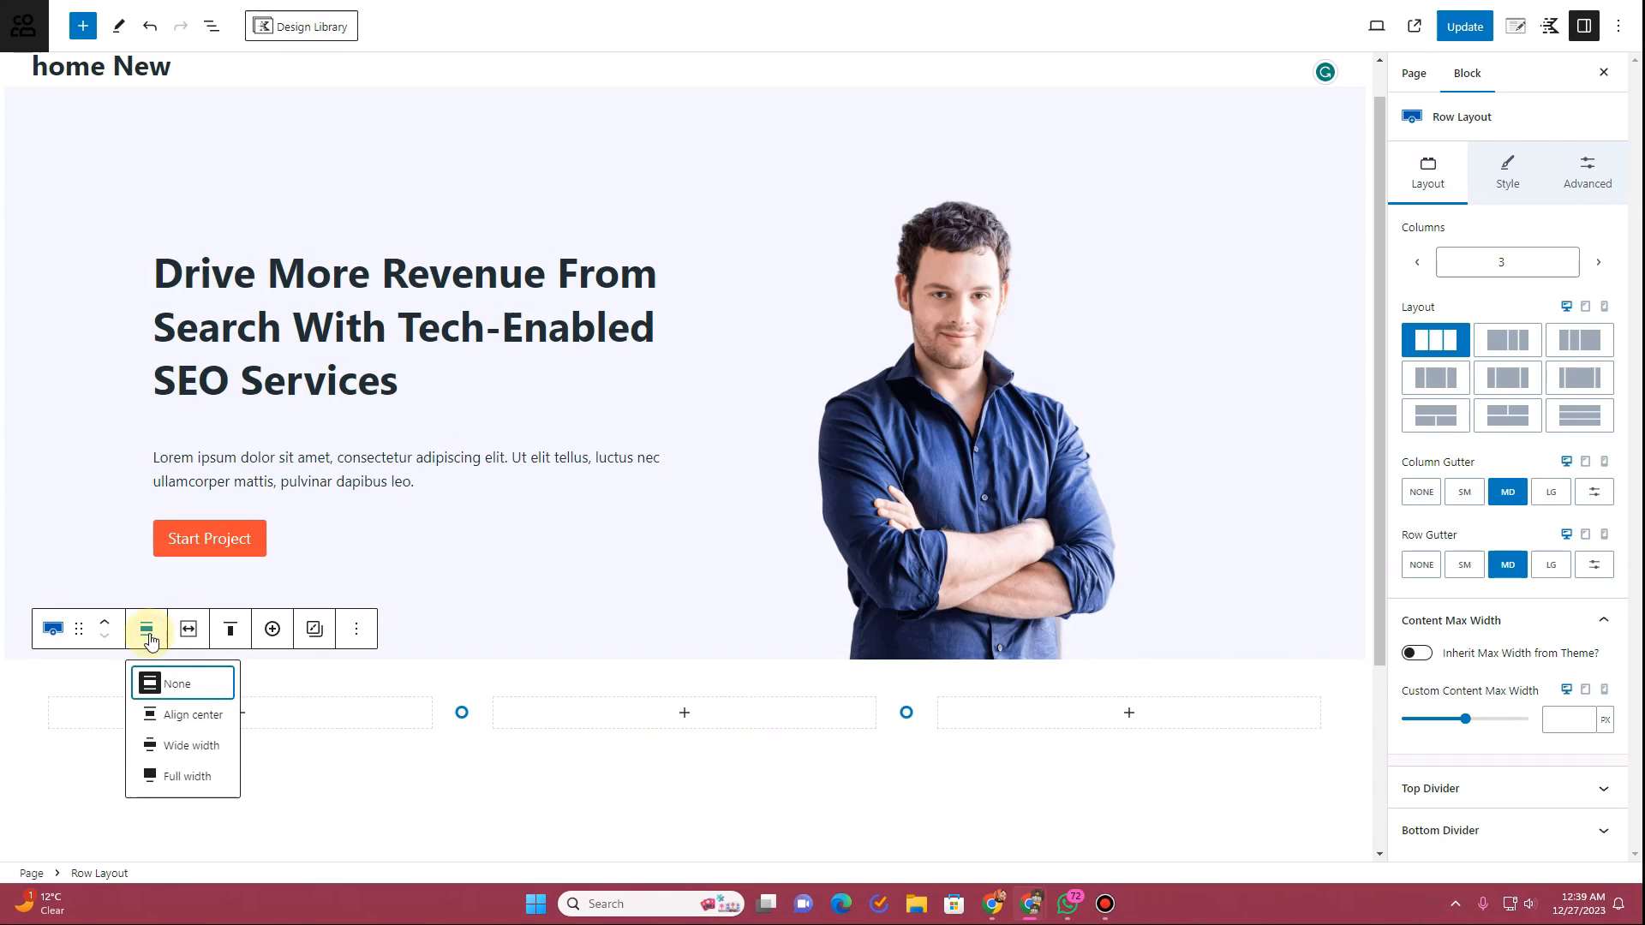
pyautogui.click(171, 740)
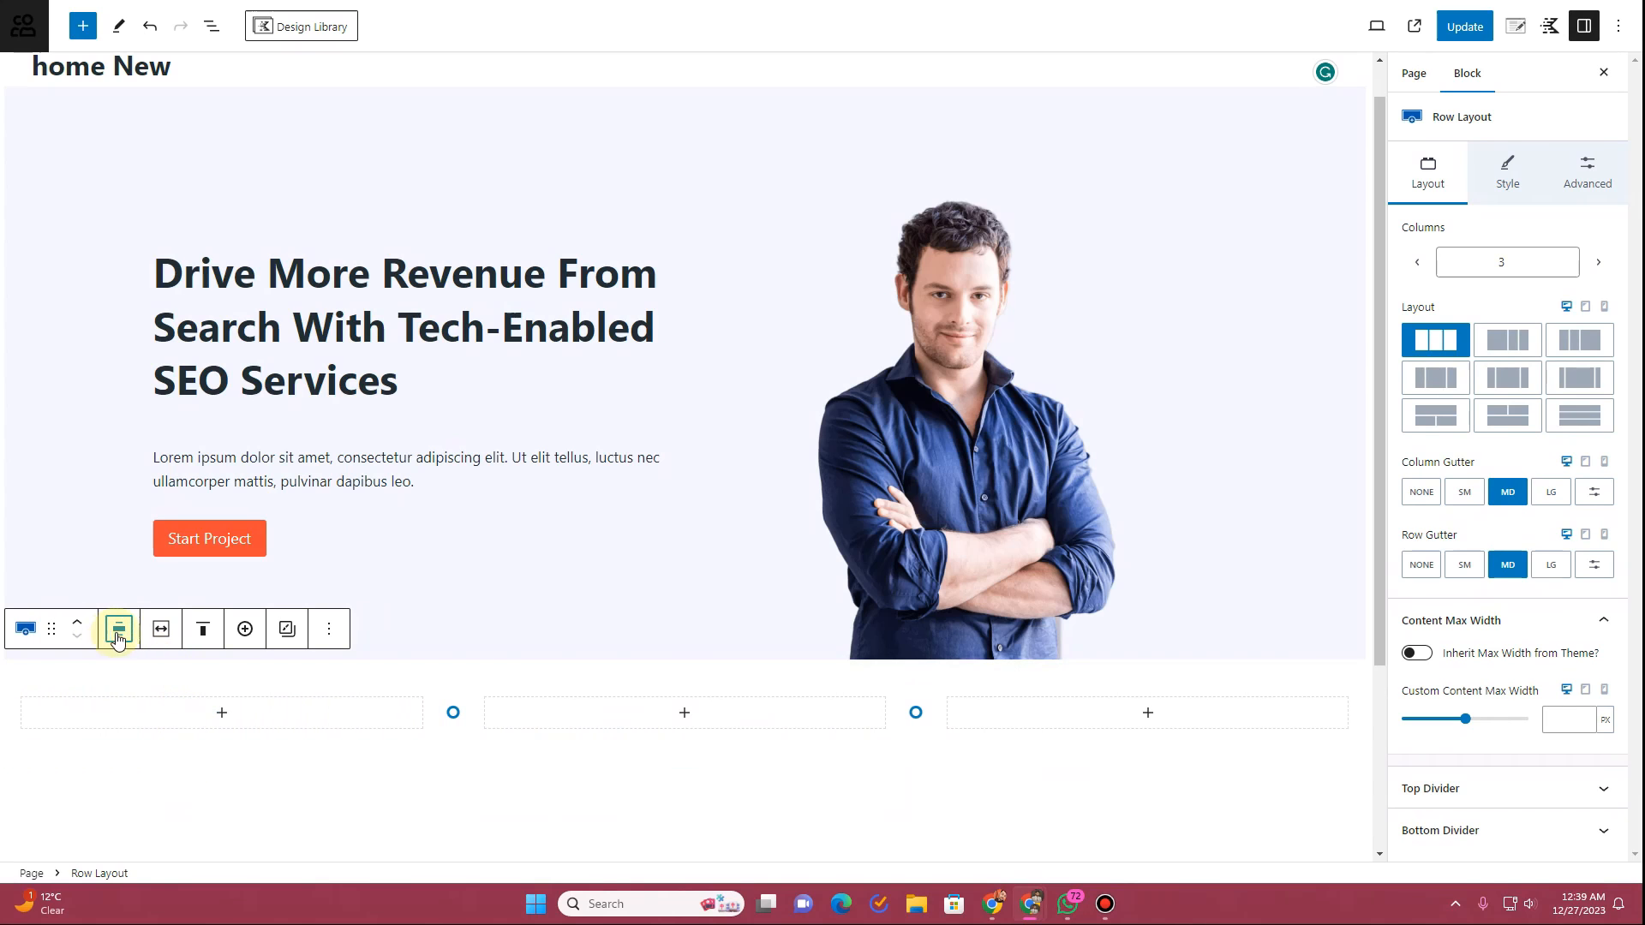
pyautogui.click(160, 634)
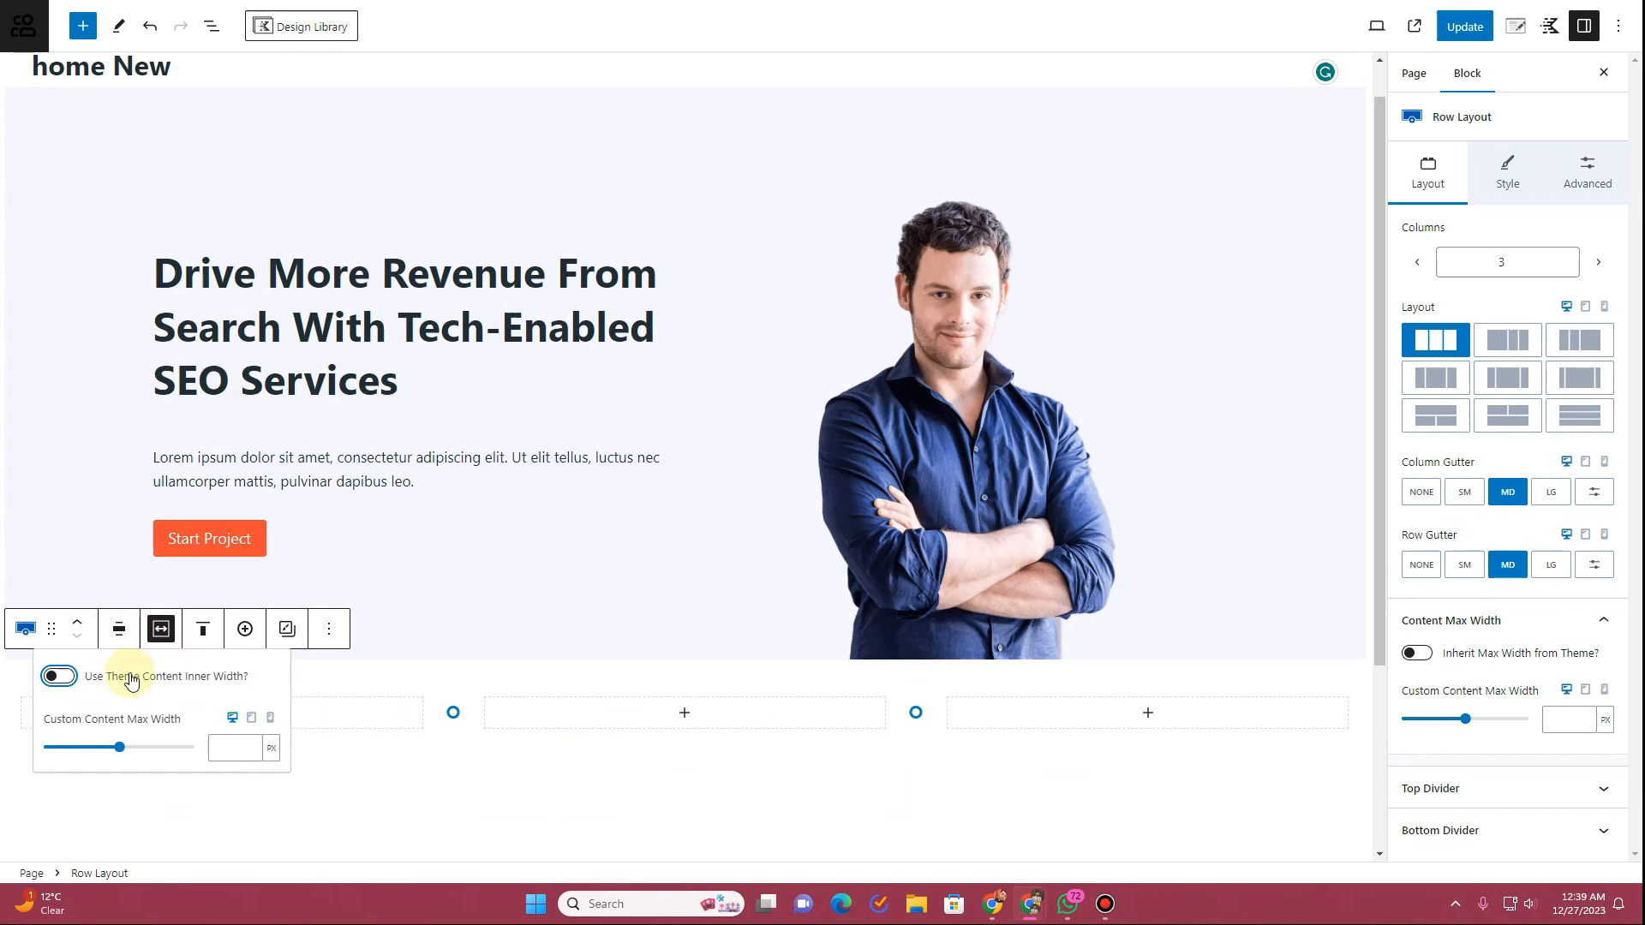
pyautogui.click(69, 681)
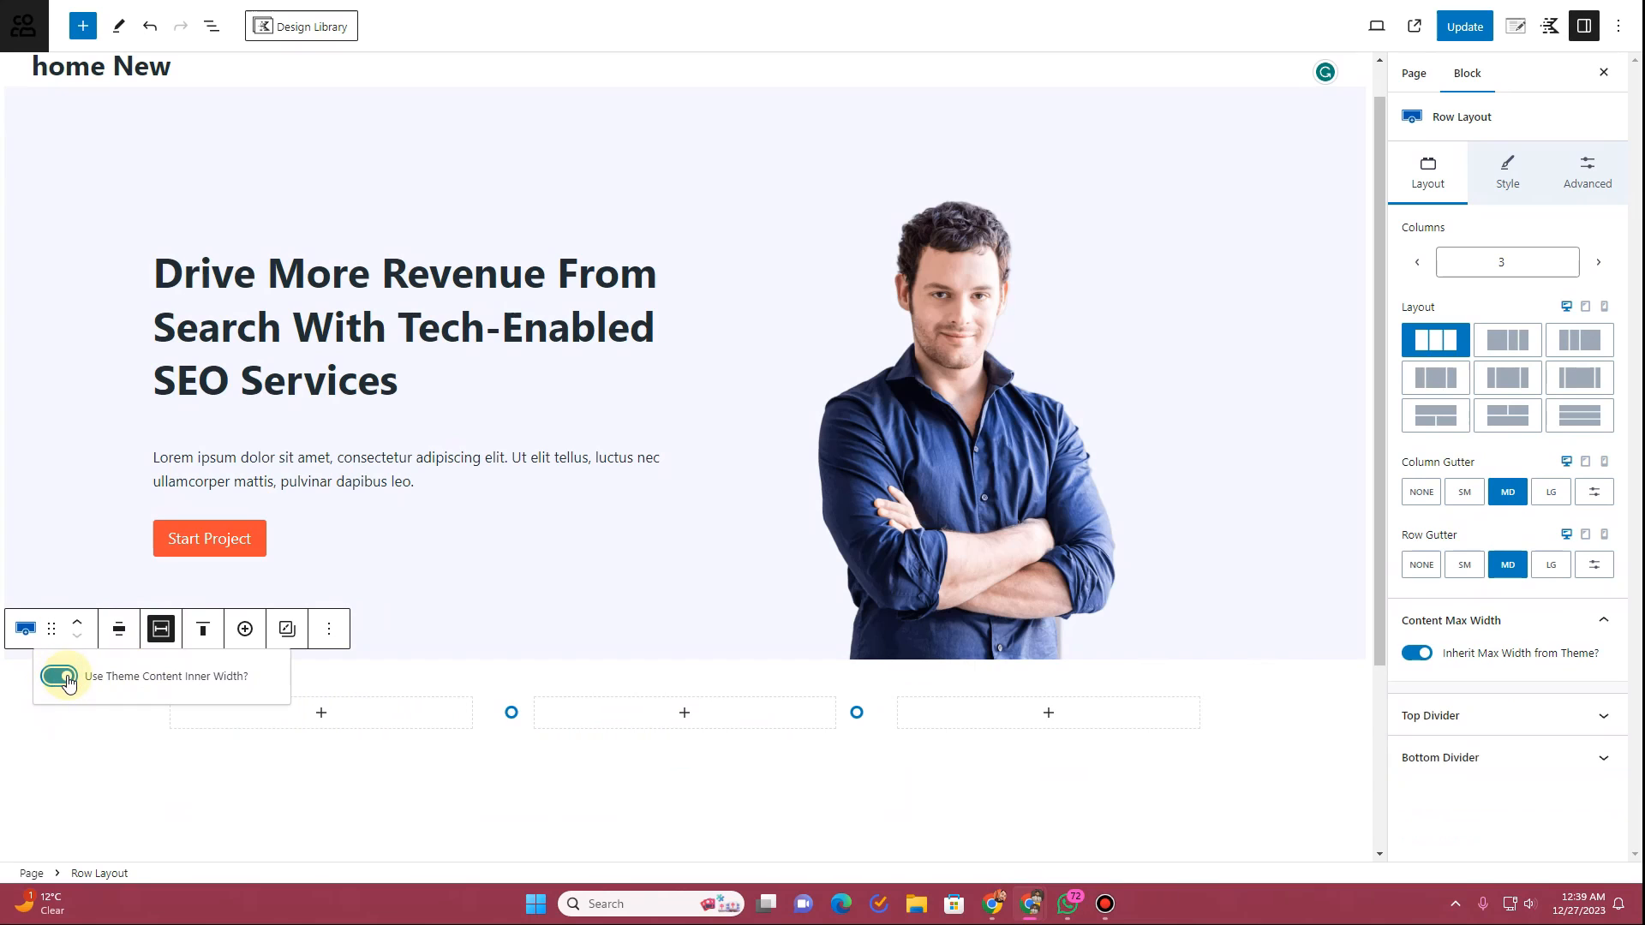
pyautogui.click(243, 785)
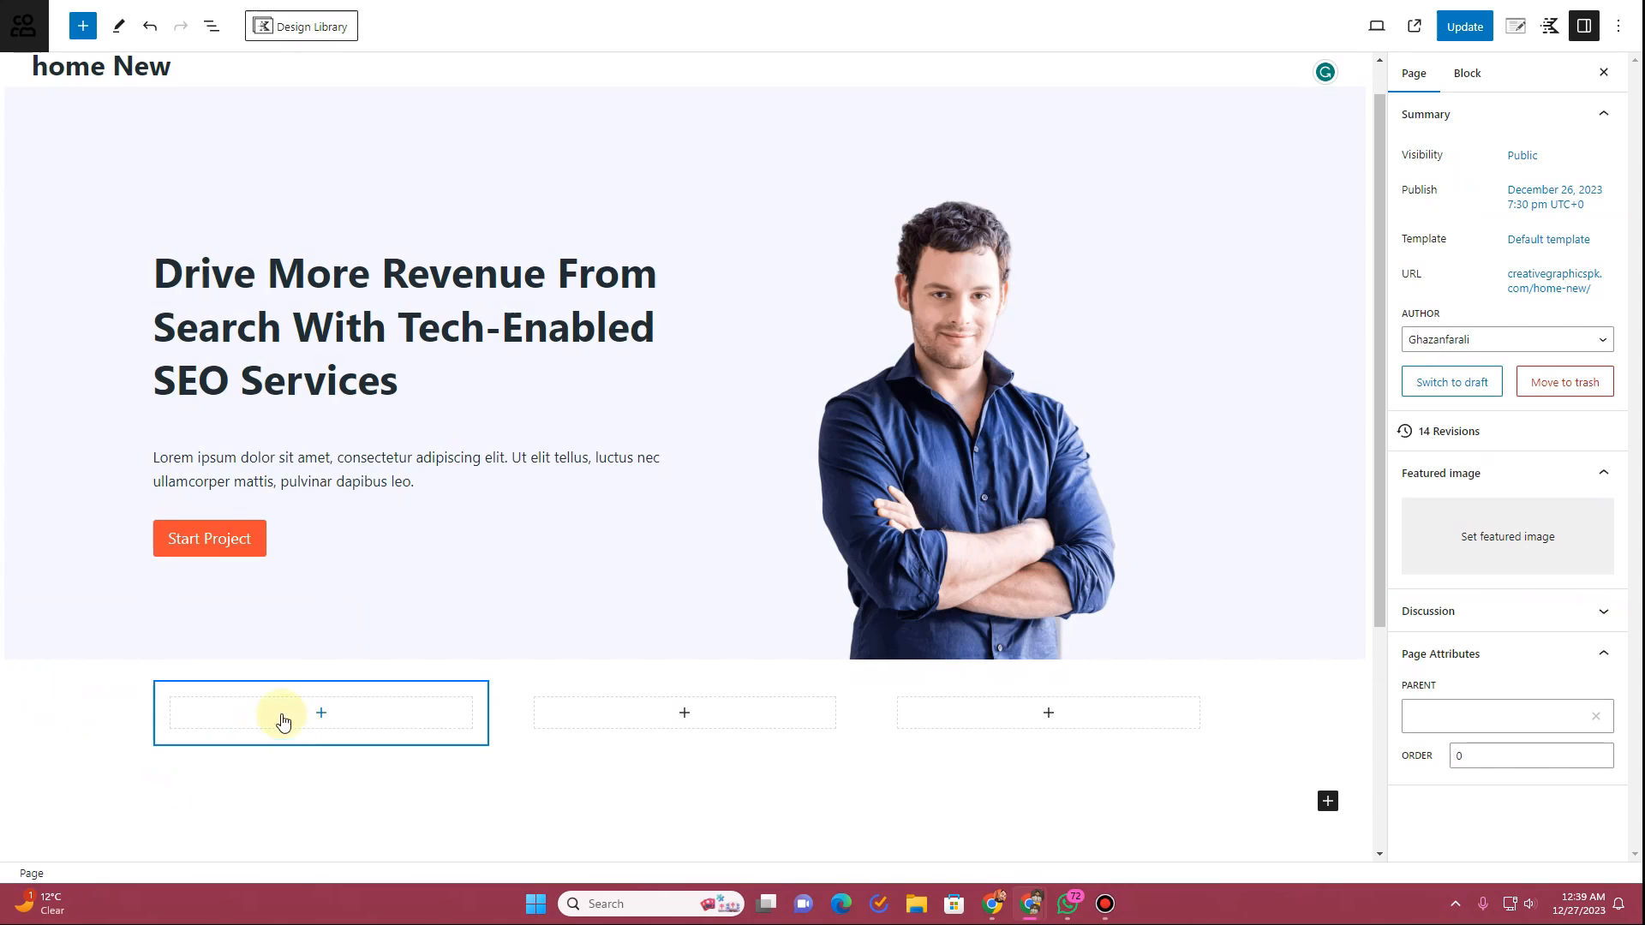
# Step: Enable the box shadow in the border styles of the three-column row's first section
pyautogui.click(213, 30)
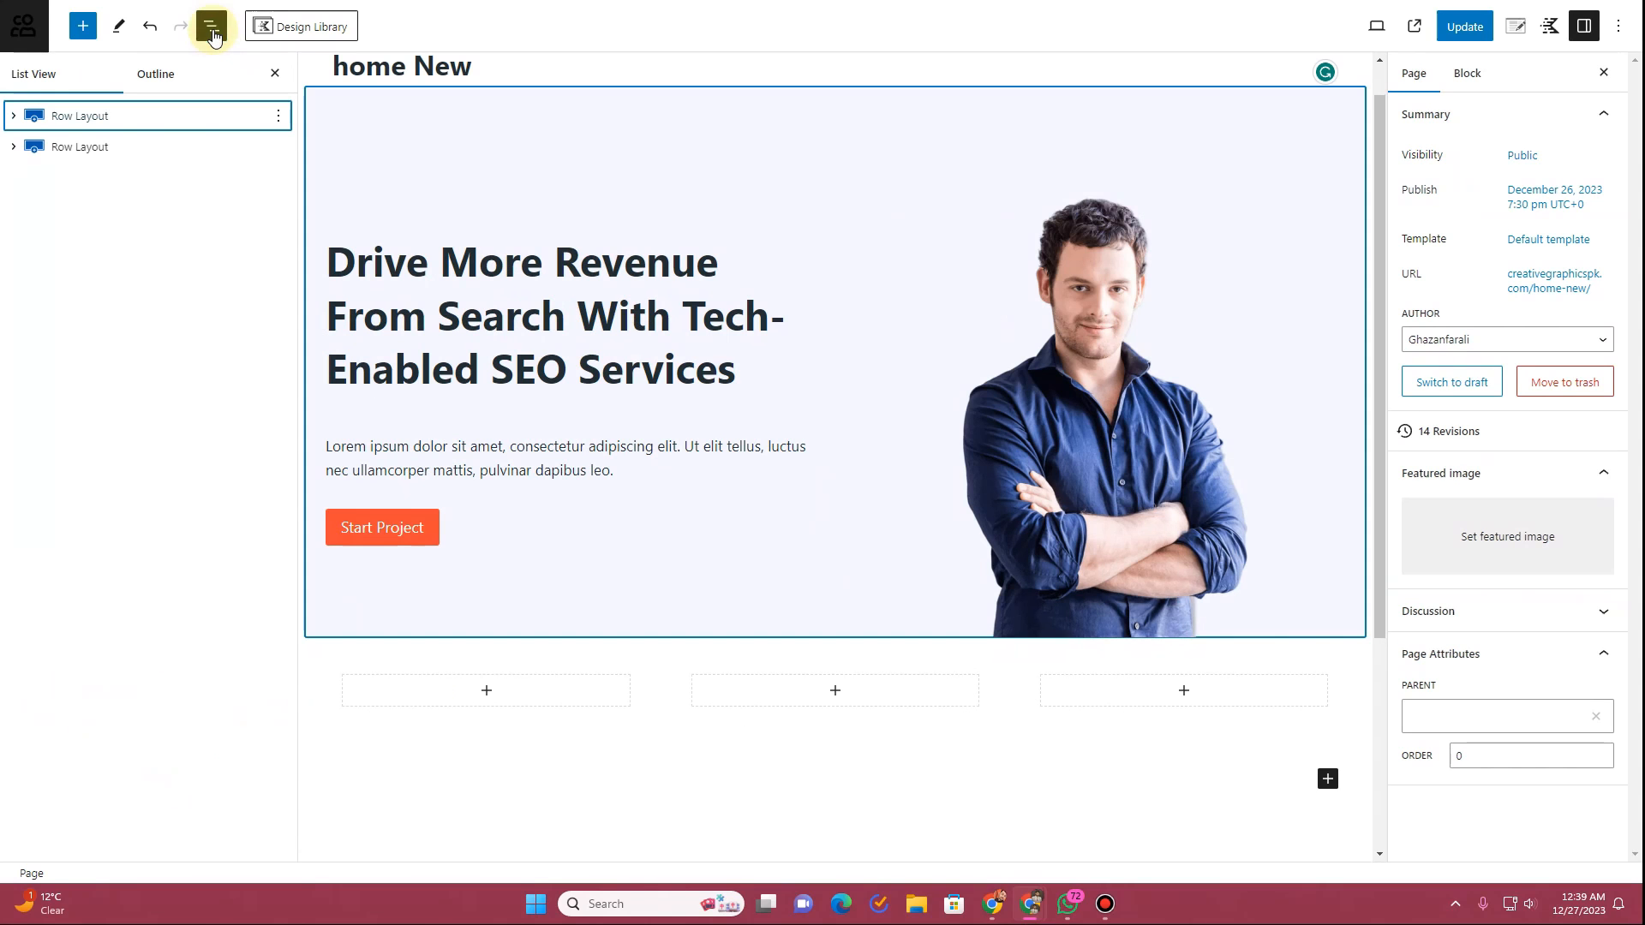
pyautogui.click(50, 157)
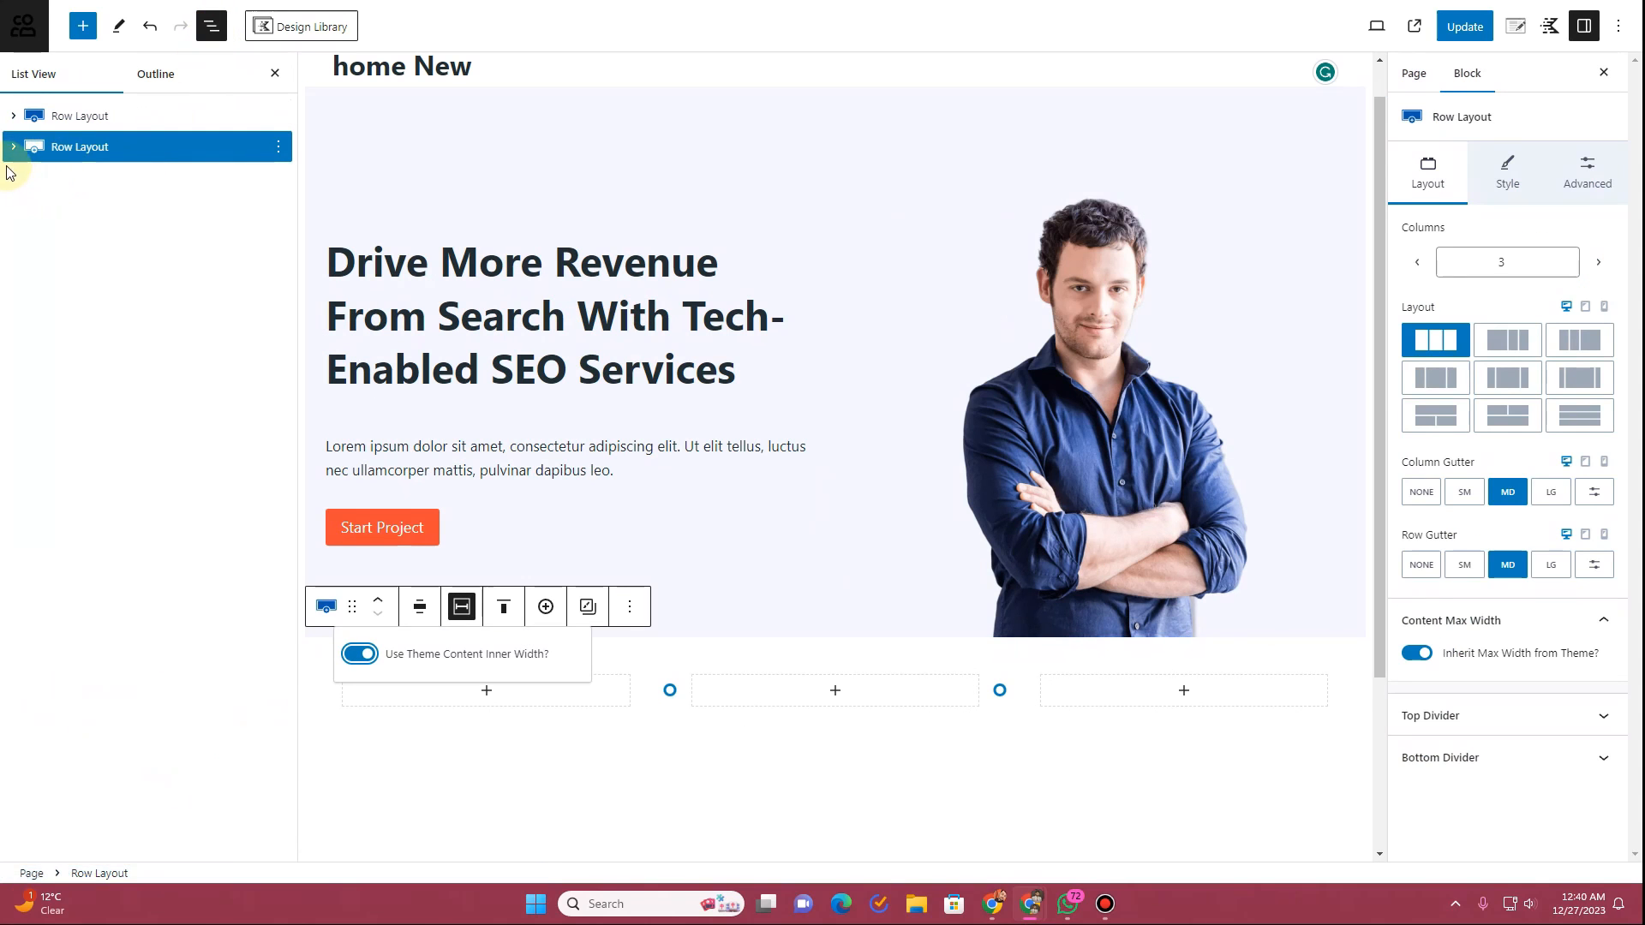
pyautogui.click(13, 150)
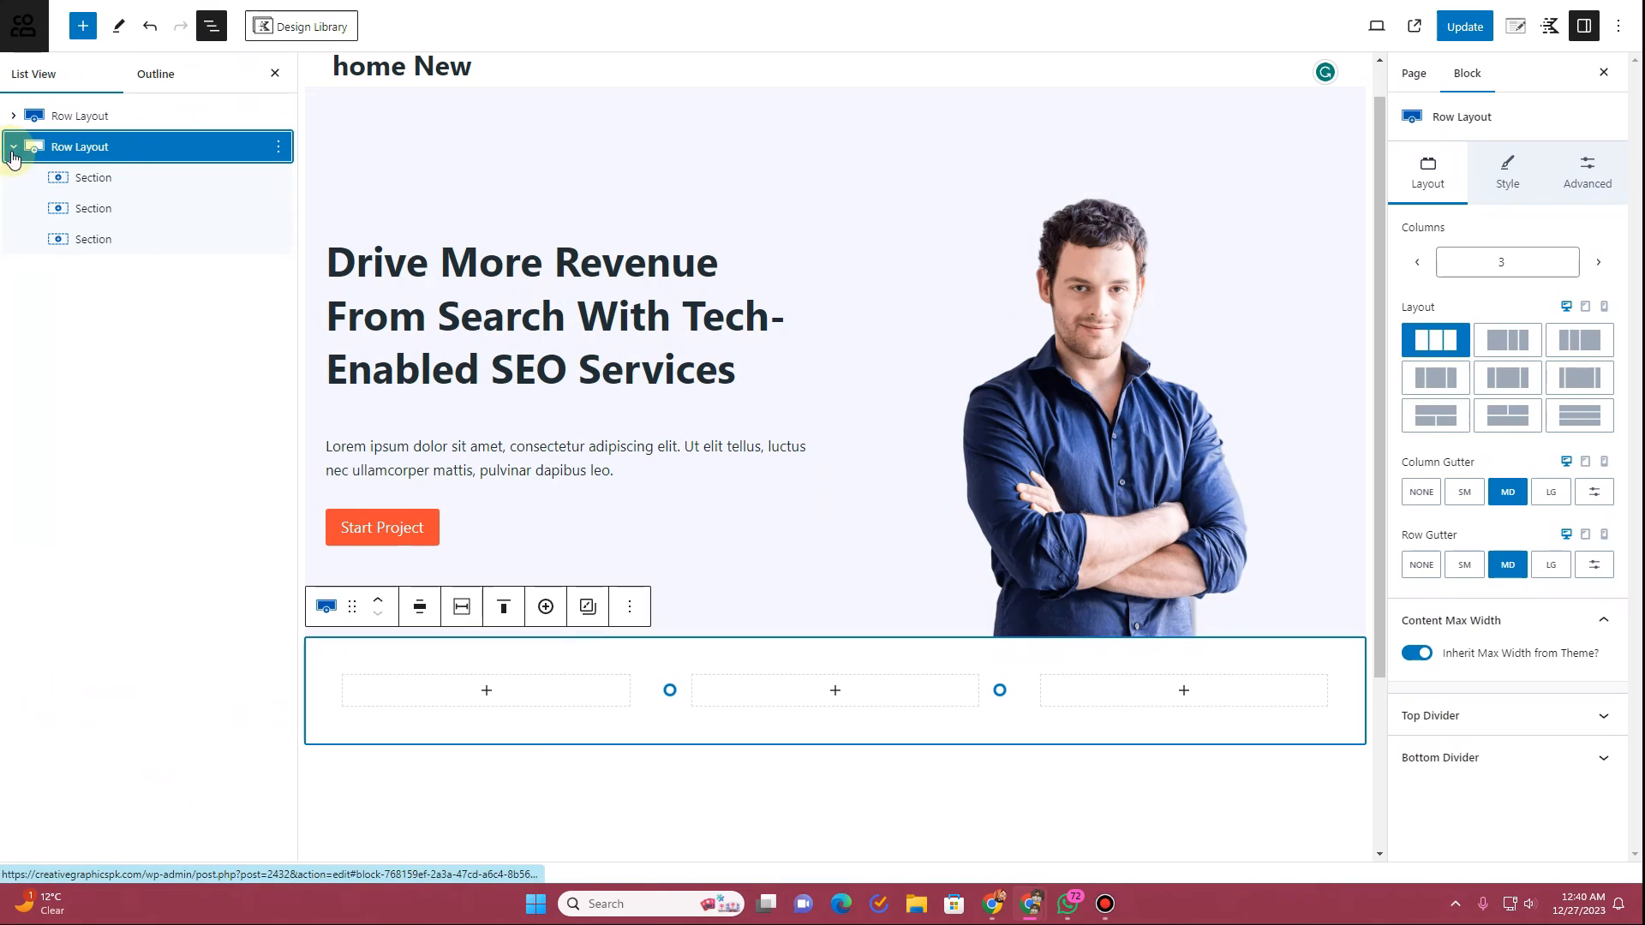
pyautogui.click(121, 180)
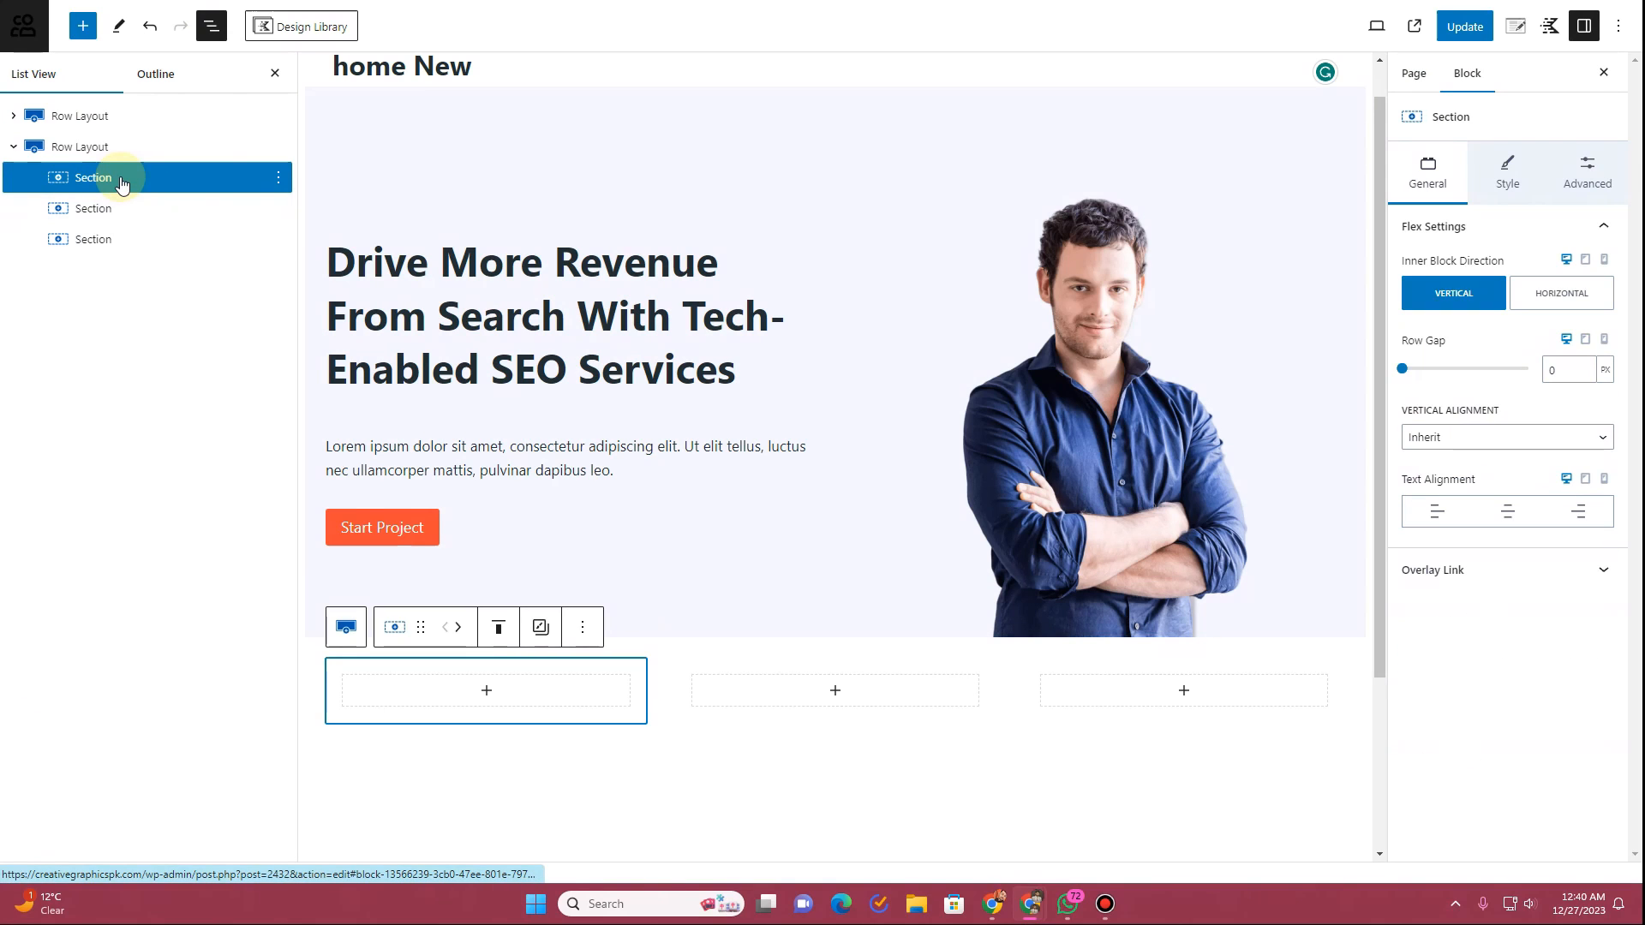
pyautogui.click(1512, 189)
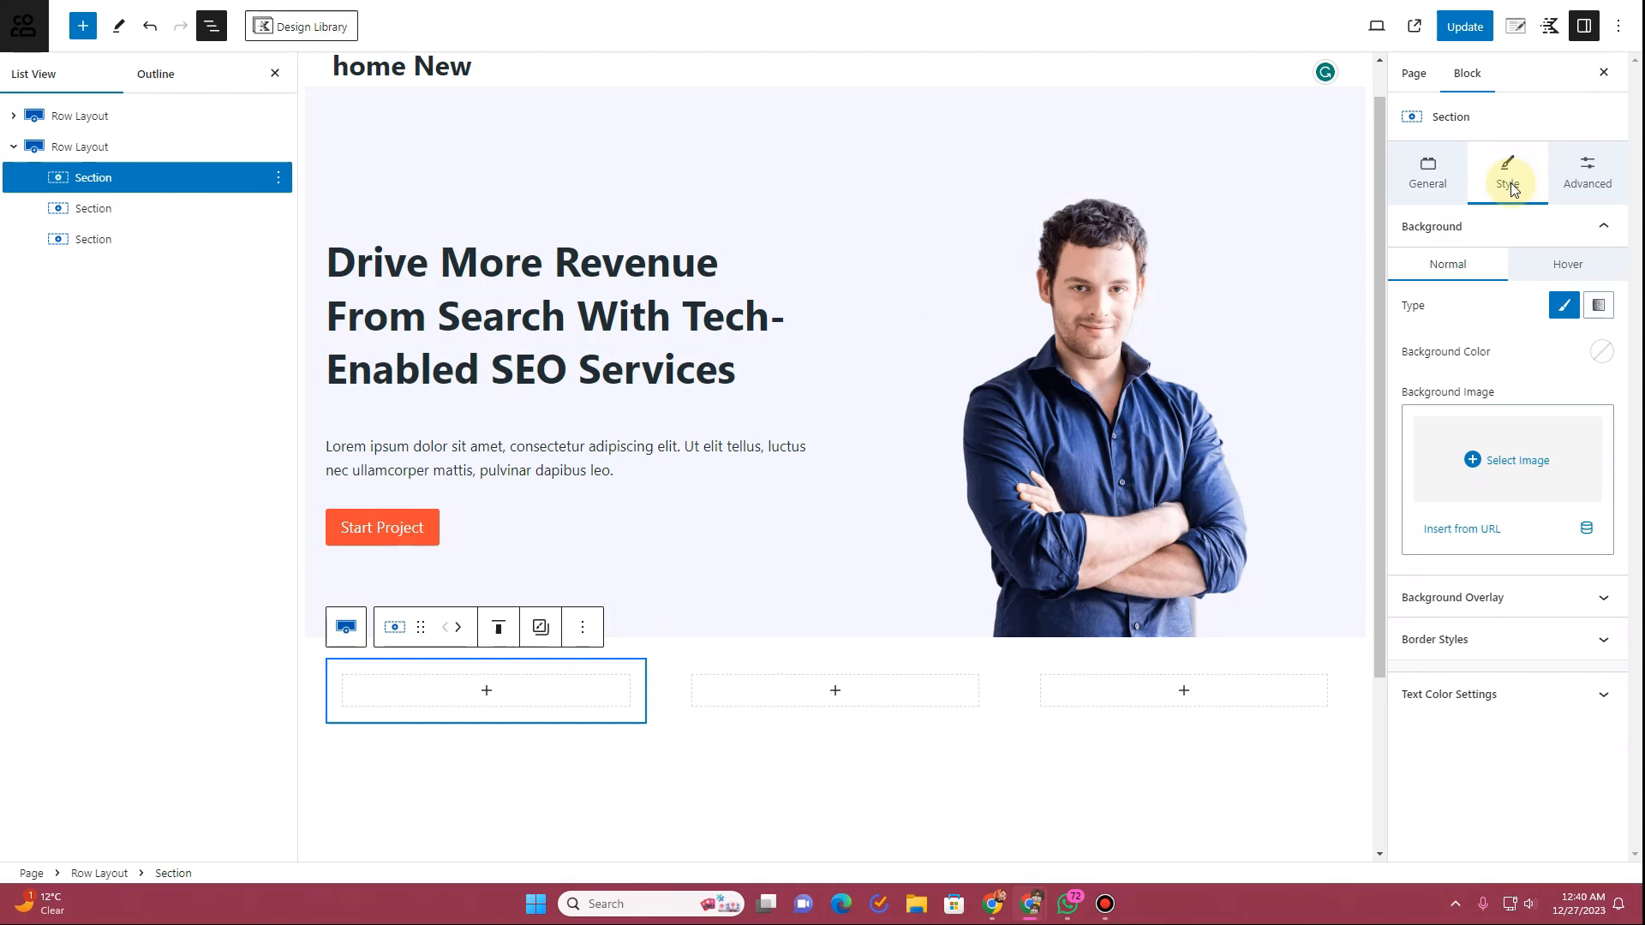
pyautogui.click(1499, 643)
pyautogui.scroll(-2, 1505, 719)
pyautogui.click(1590, 769)
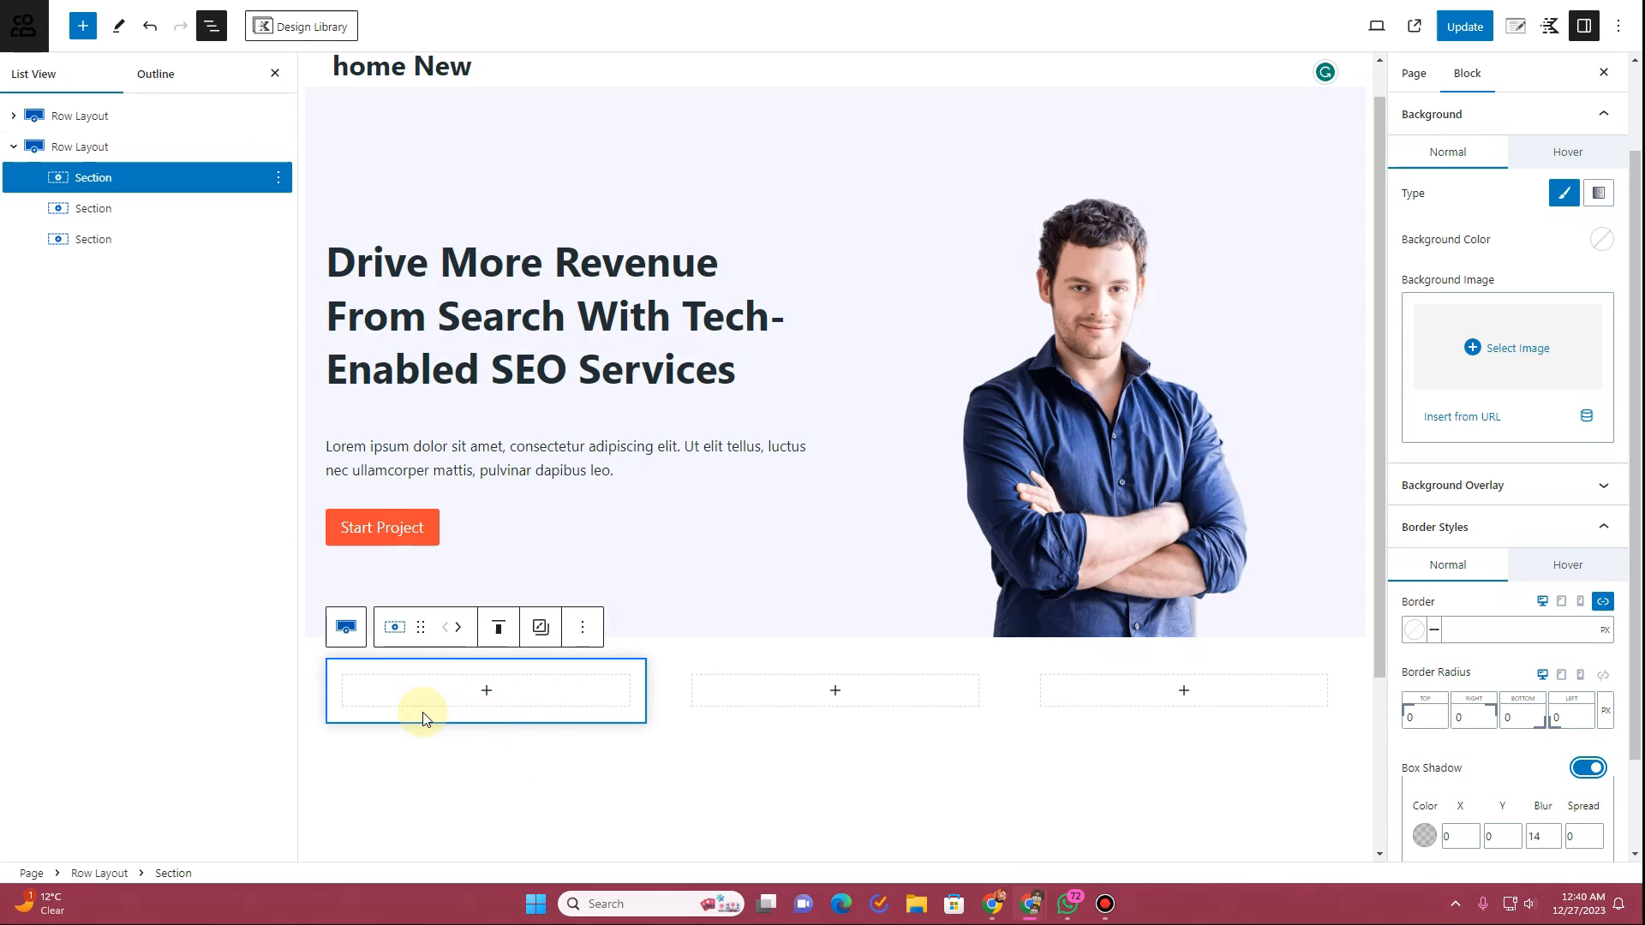
# Step: Search the block library for "icon" and insert an Info Box block into the first column of the three-column row
pyautogui.click(84, 27)
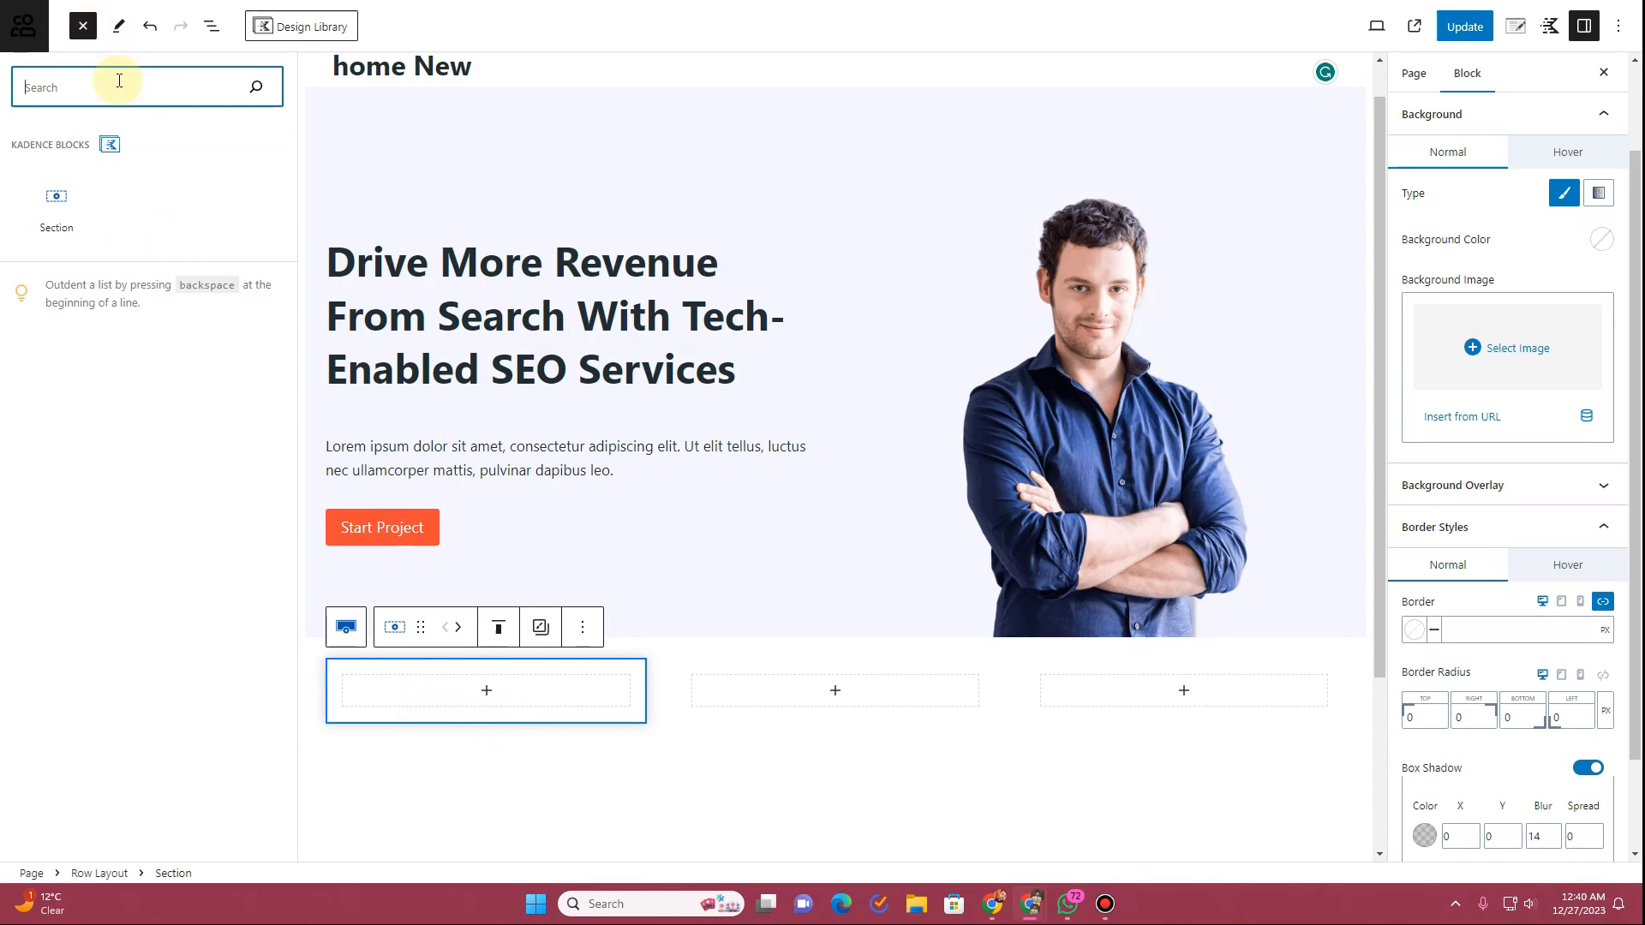
pyautogui.click(505, 743)
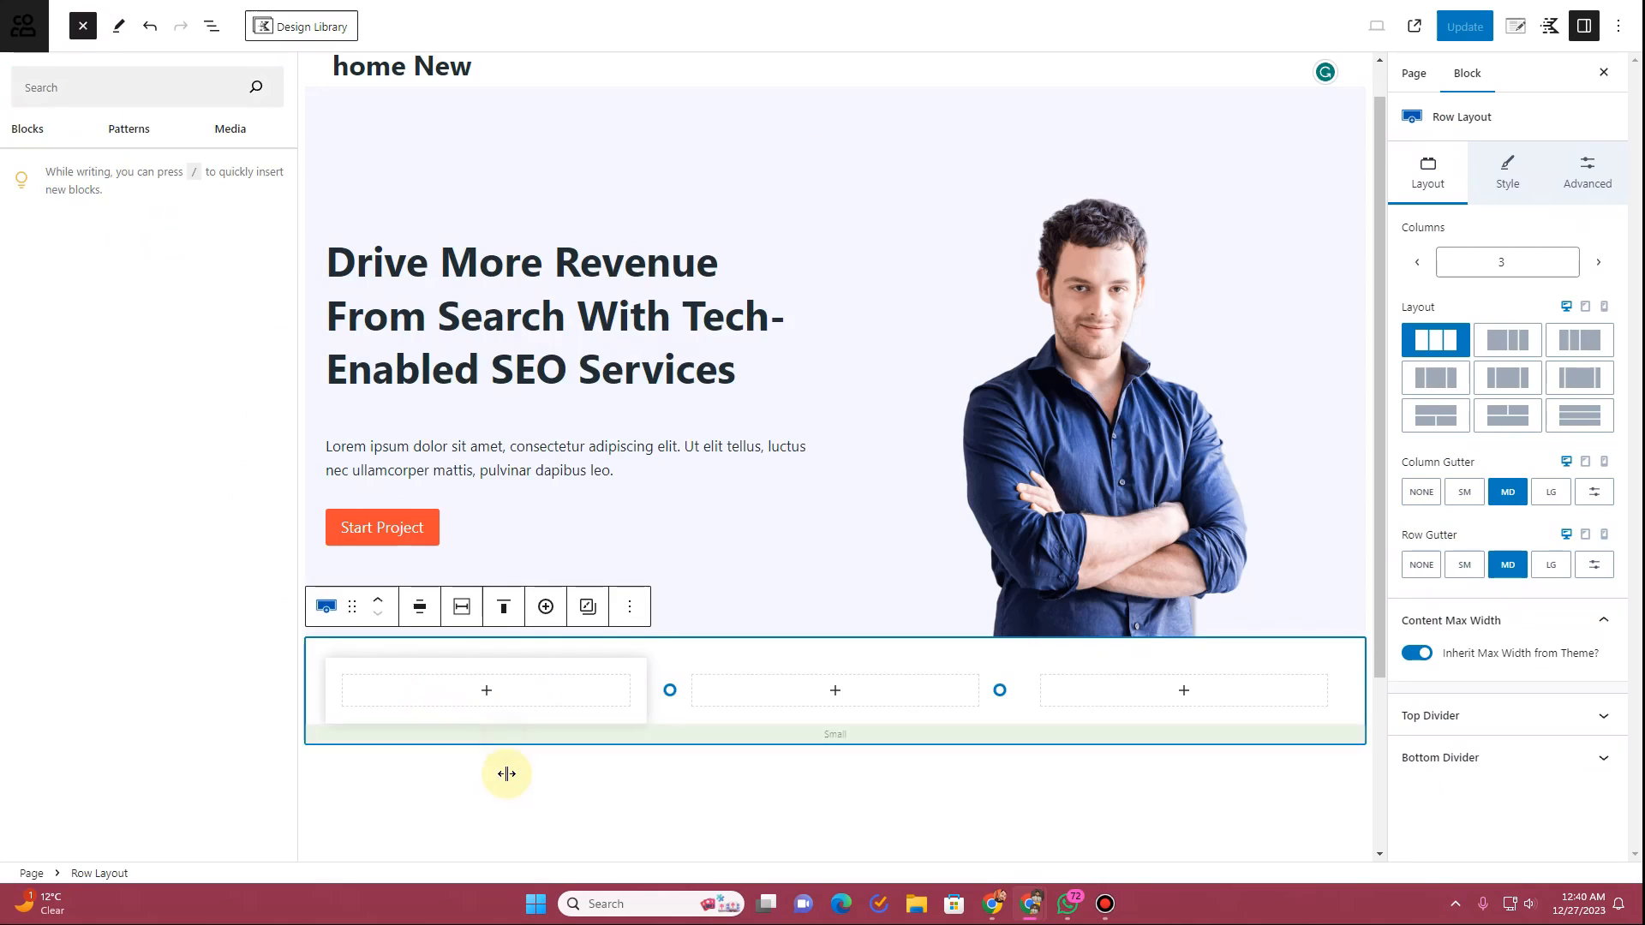
pyautogui.click(490, 811)
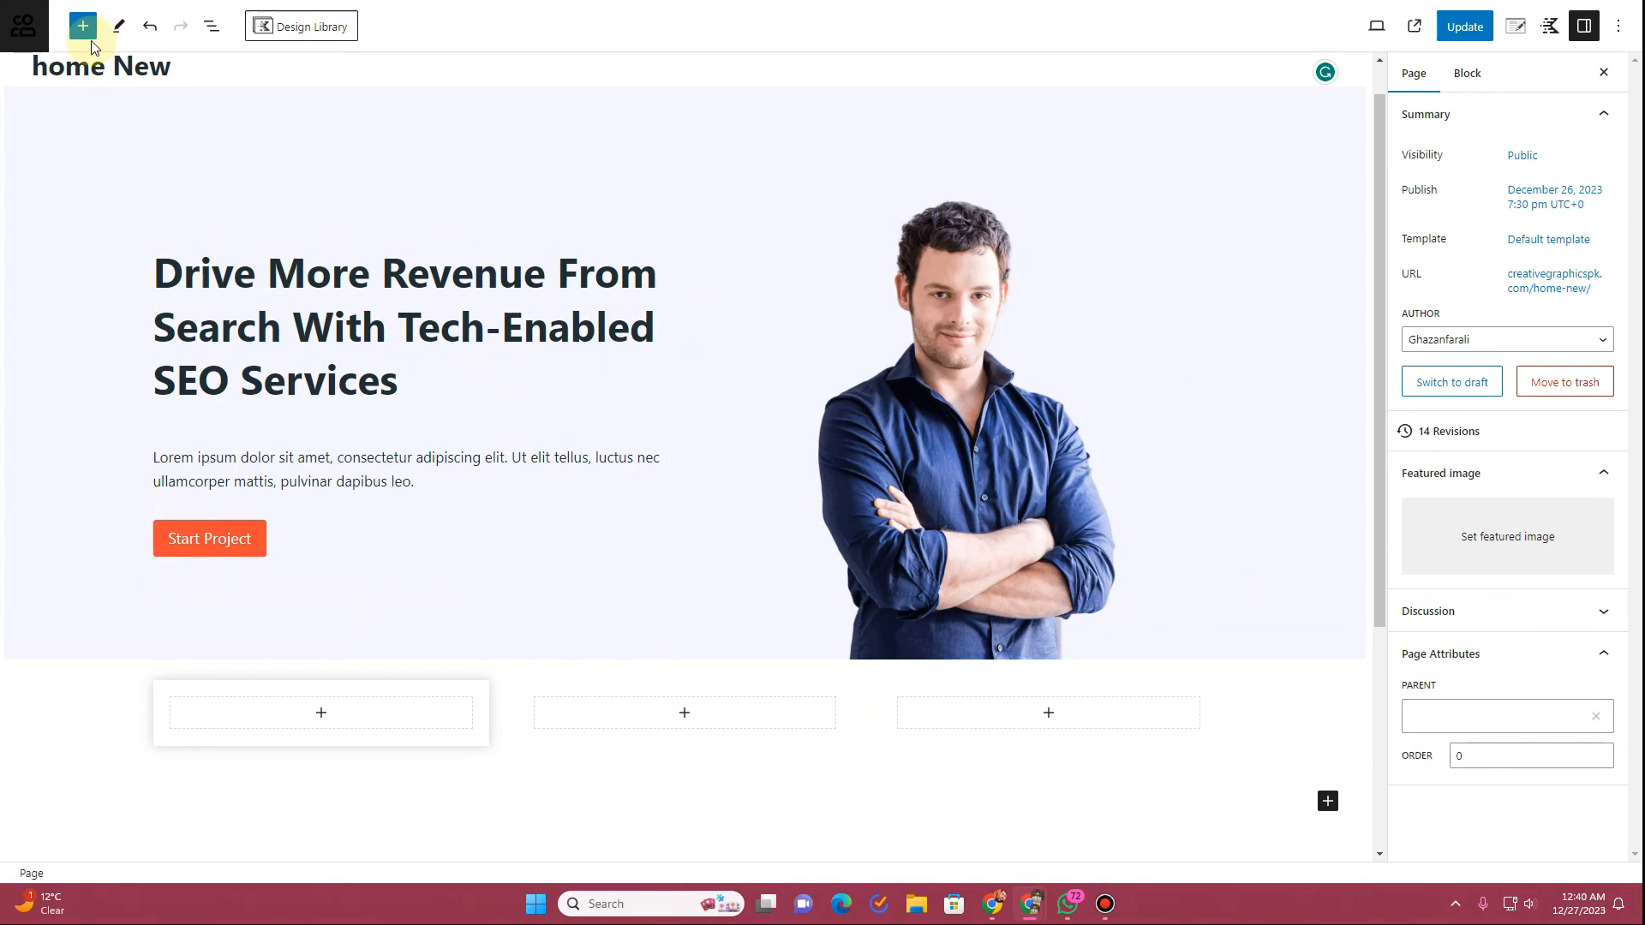
pyautogui.click(83, 27)
pyautogui.write('icon')
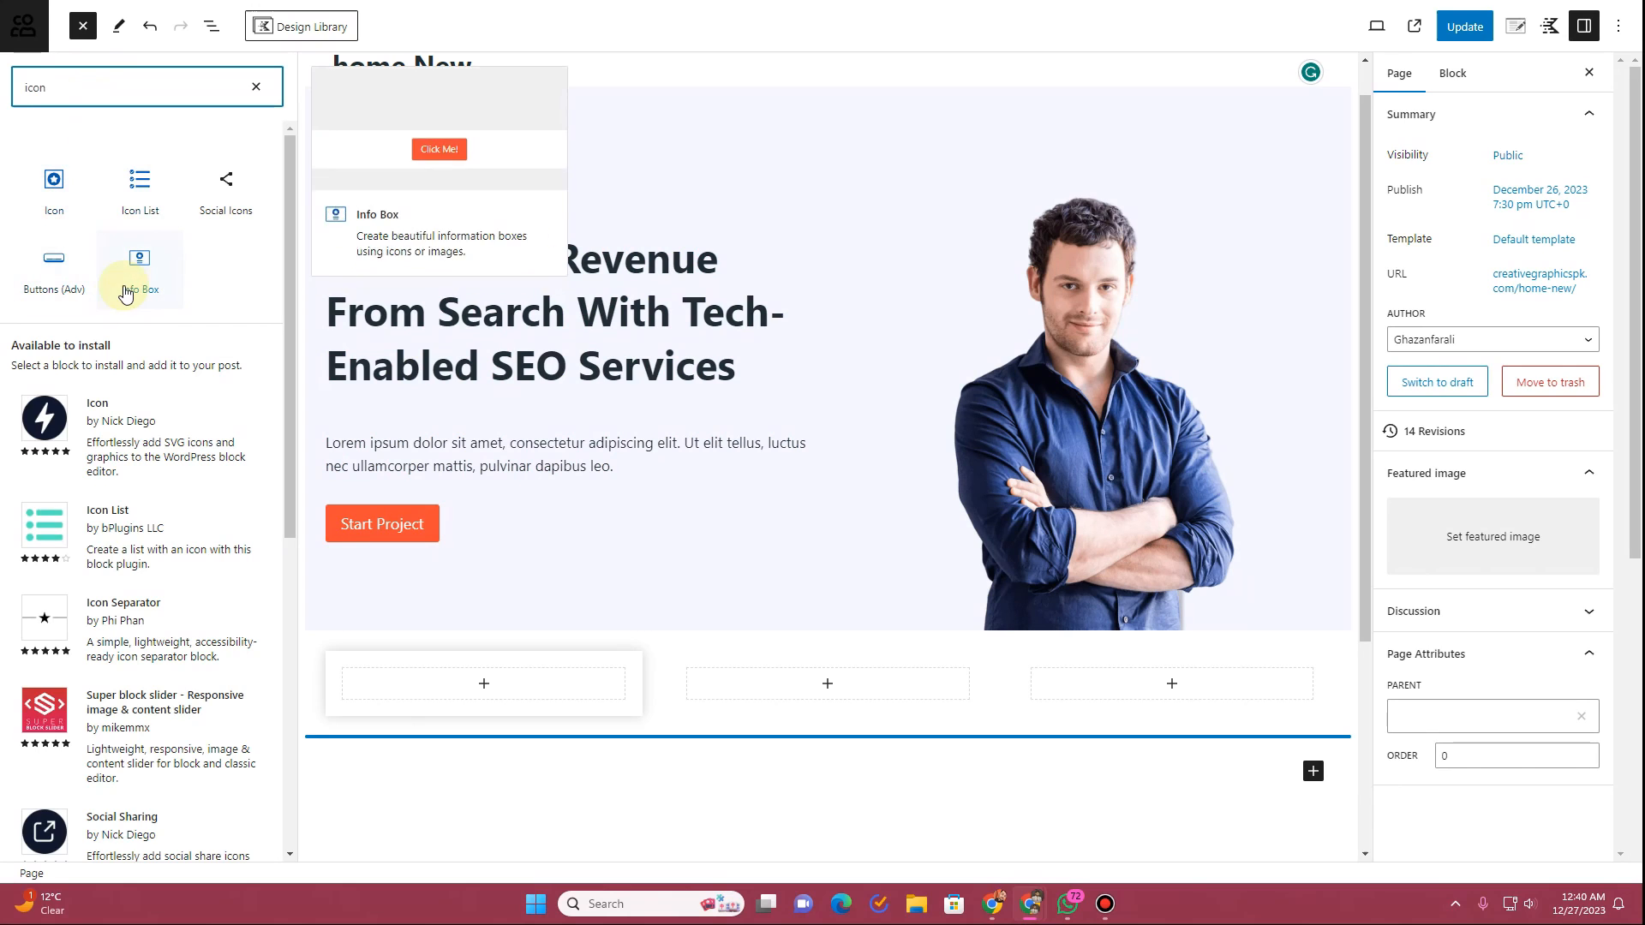
pyautogui.moveTo(137, 270); pyautogui.dragTo(500, 688)
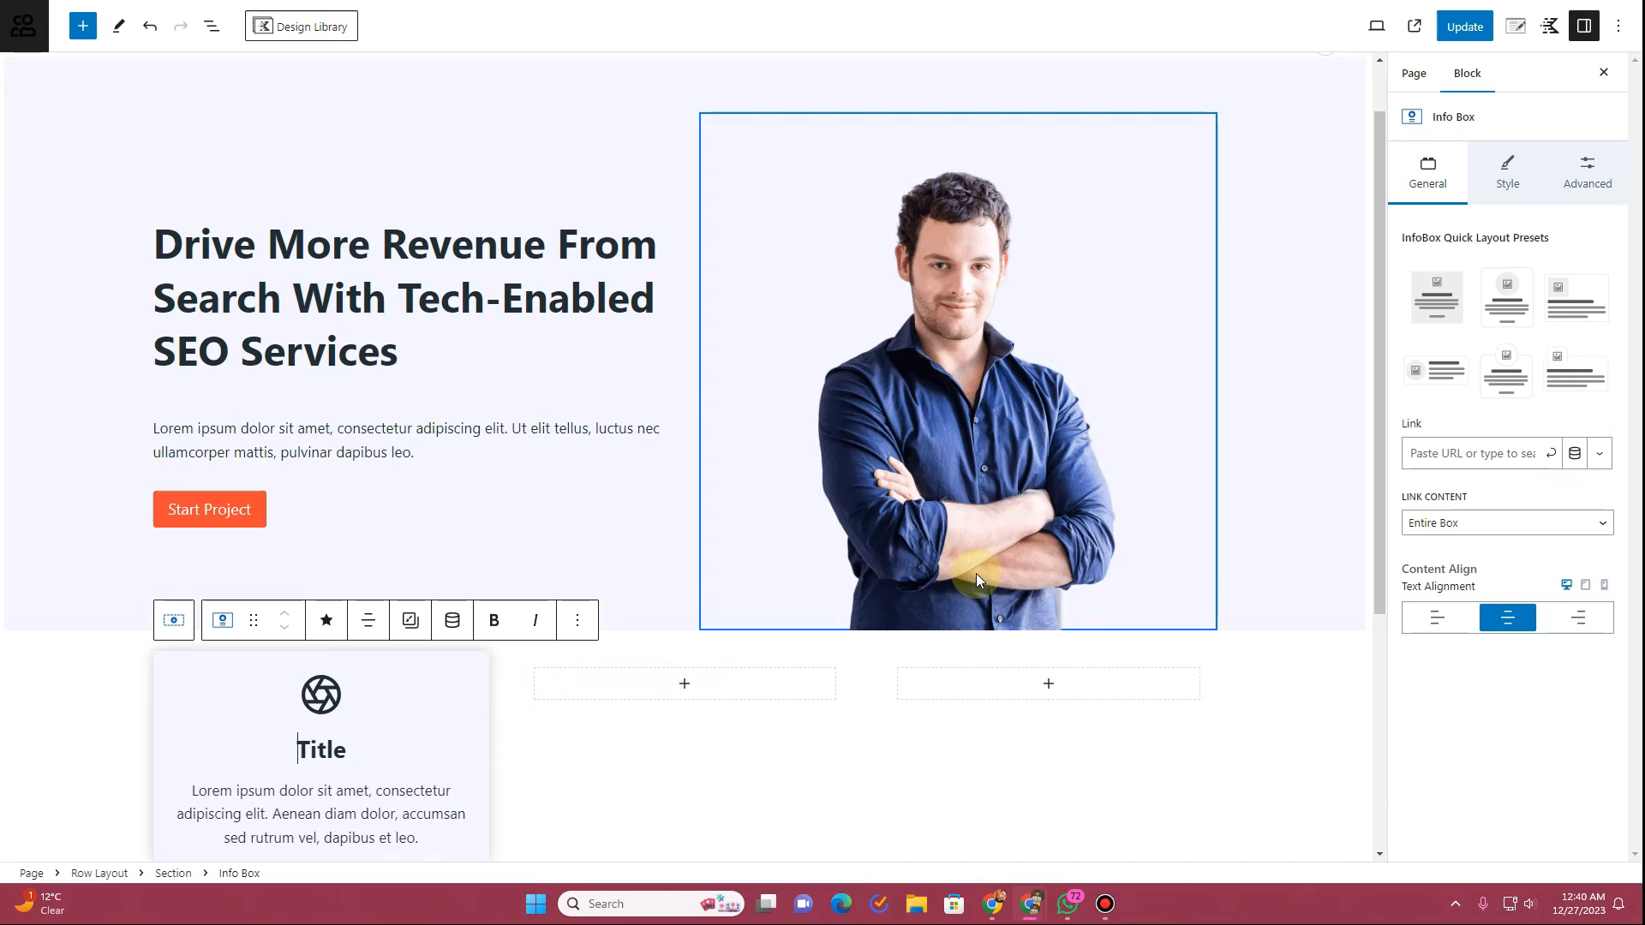
# Step: Align the info box's icon, title and text to the left
pyautogui.click(366, 630)
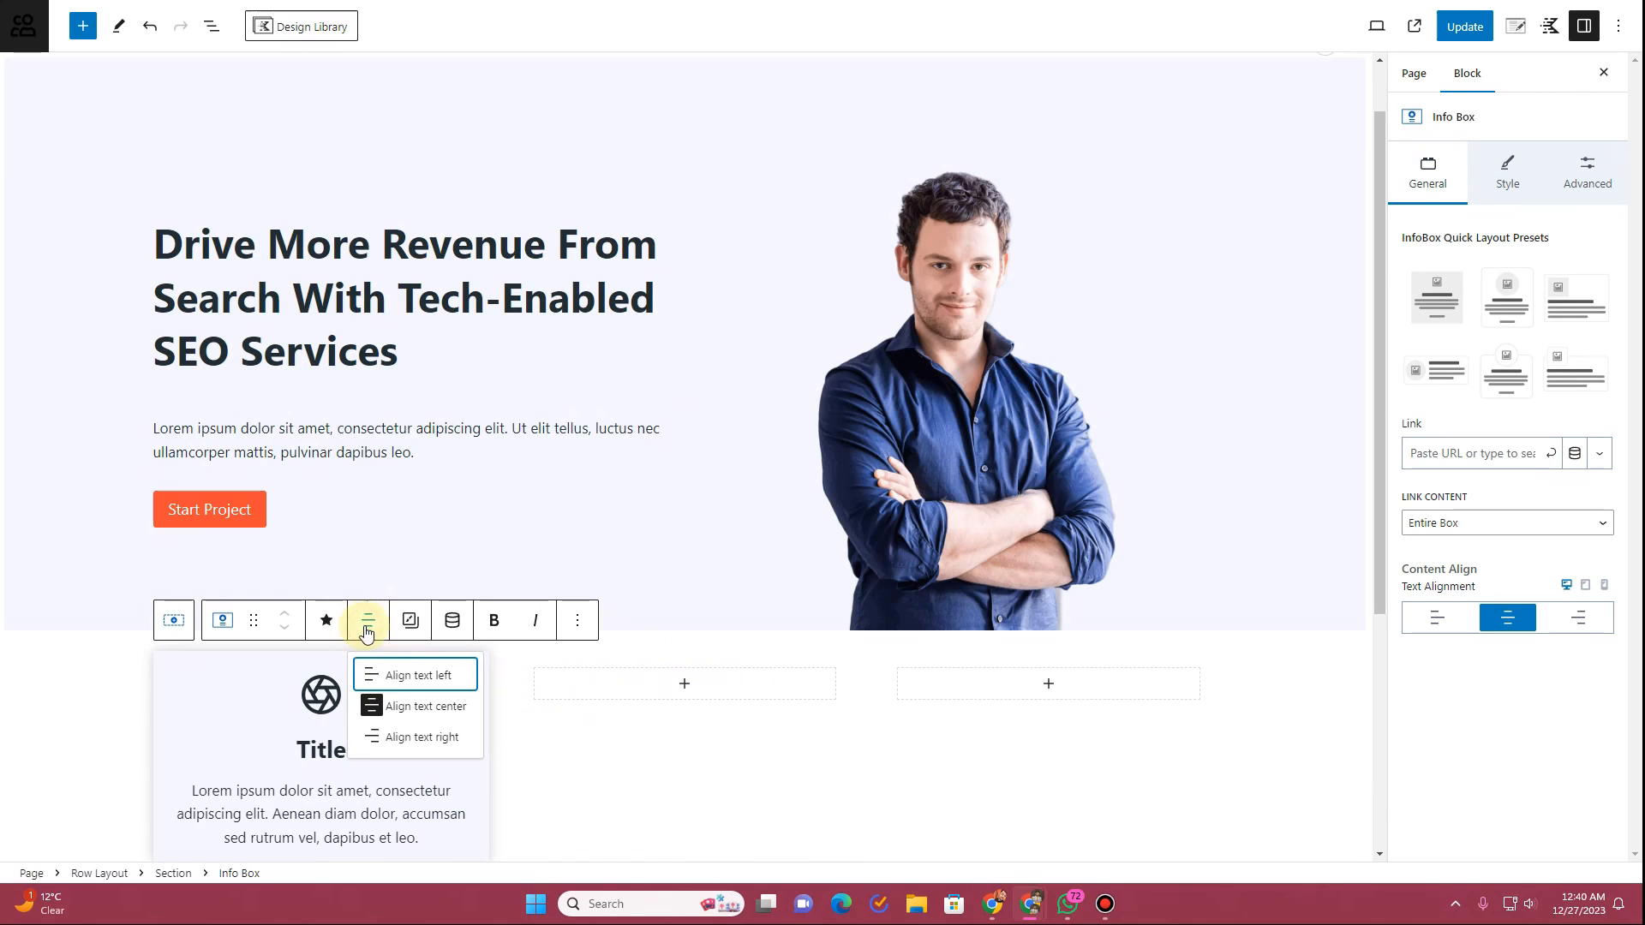
pyautogui.click(398, 678)
pyautogui.click(213, 703)
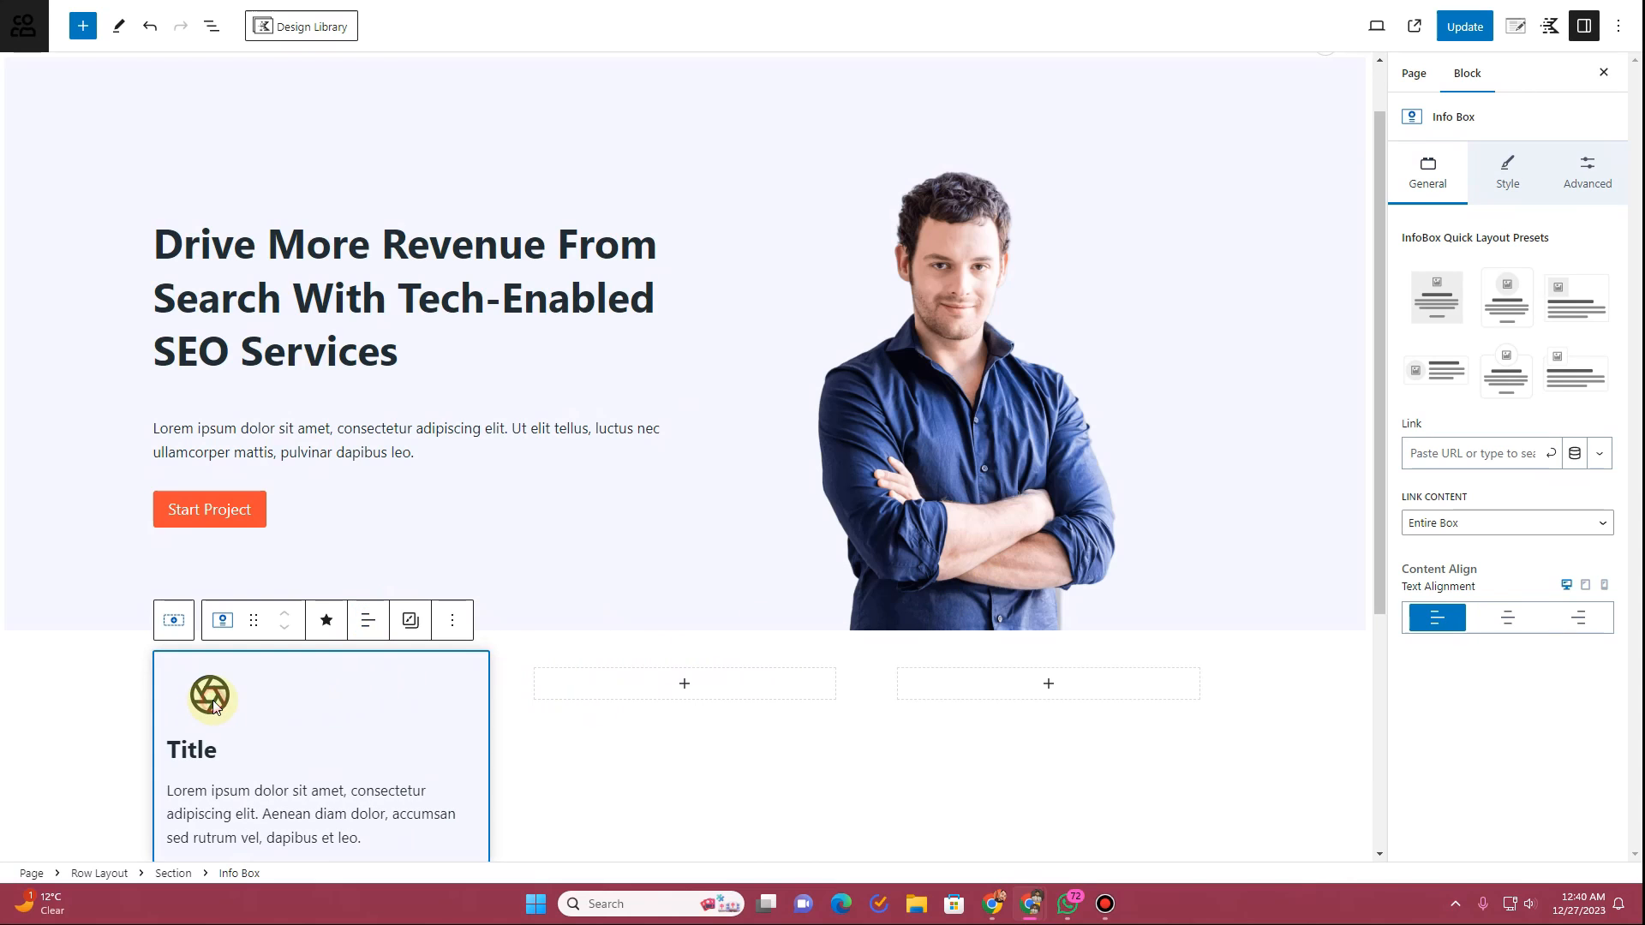
# Step: Set the media padding of the info box's icon to 0
pyautogui.scroll(-3, 315, 728)
pyautogui.scroll(1, 317, 724)
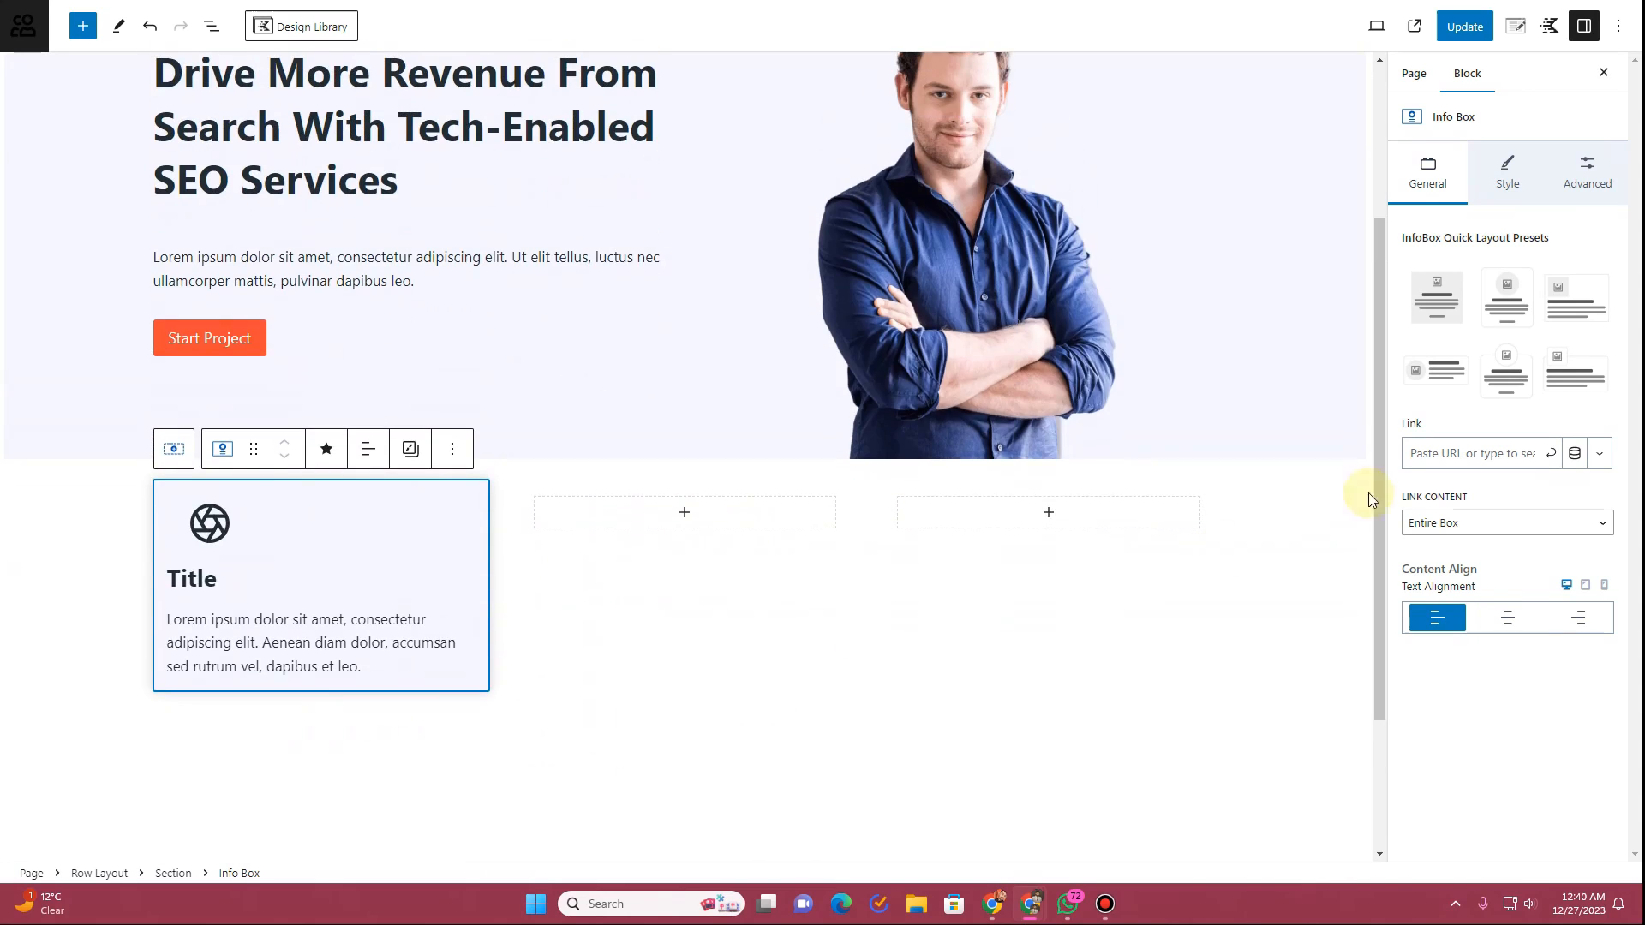
pyautogui.click(1507, 171)
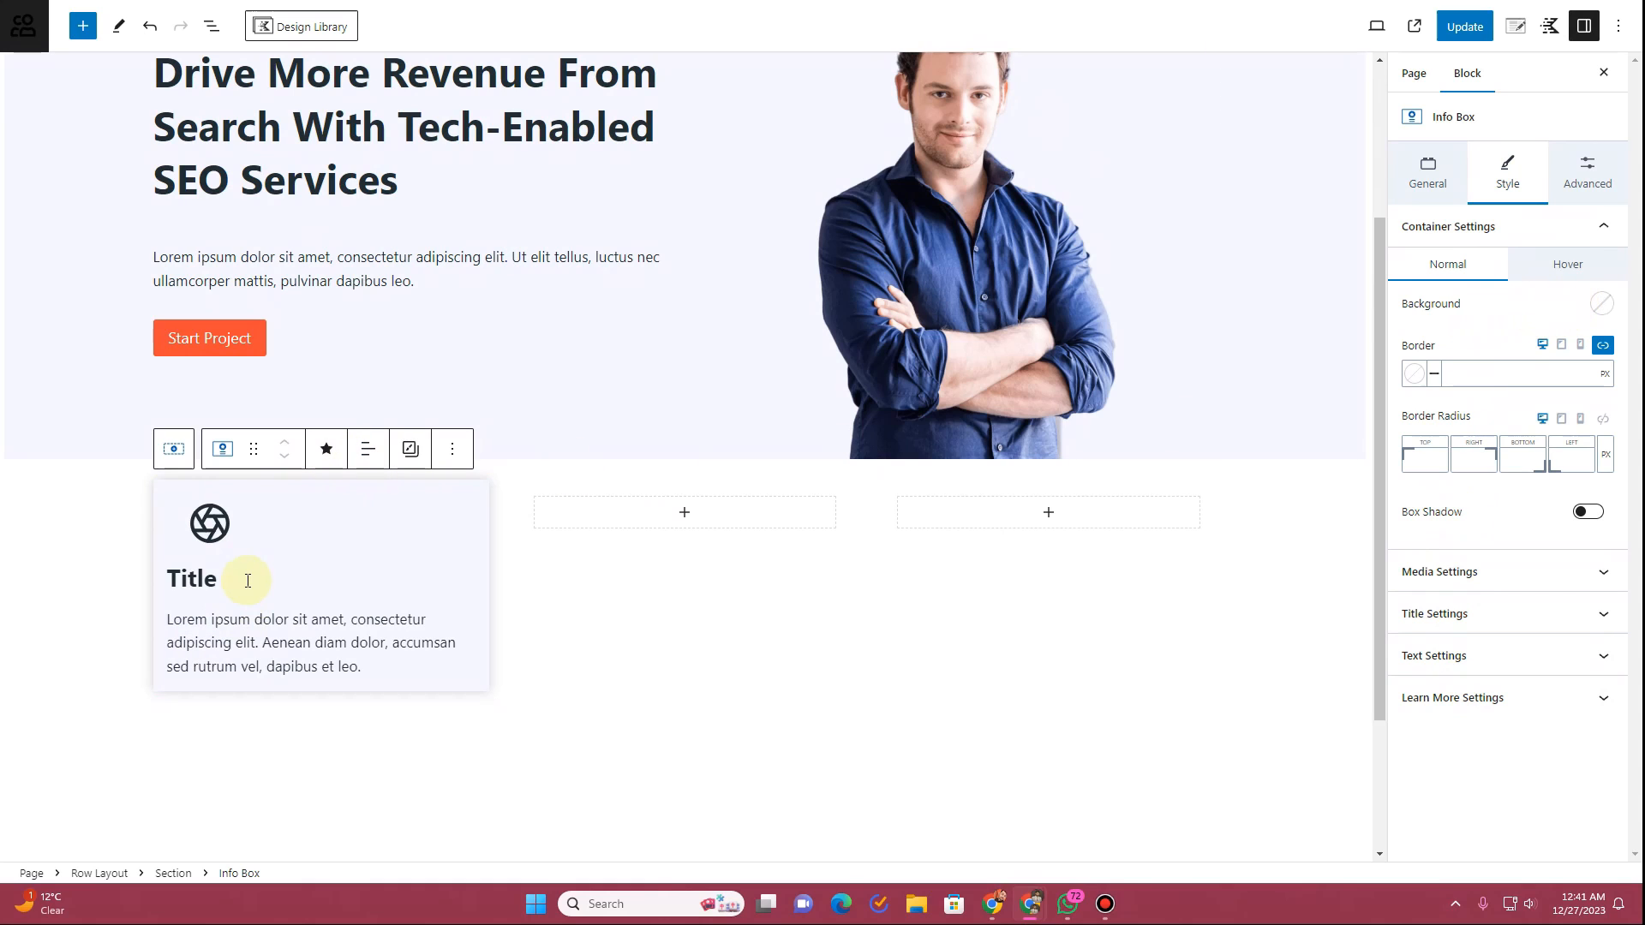
pyautogui.click(1464, 583)
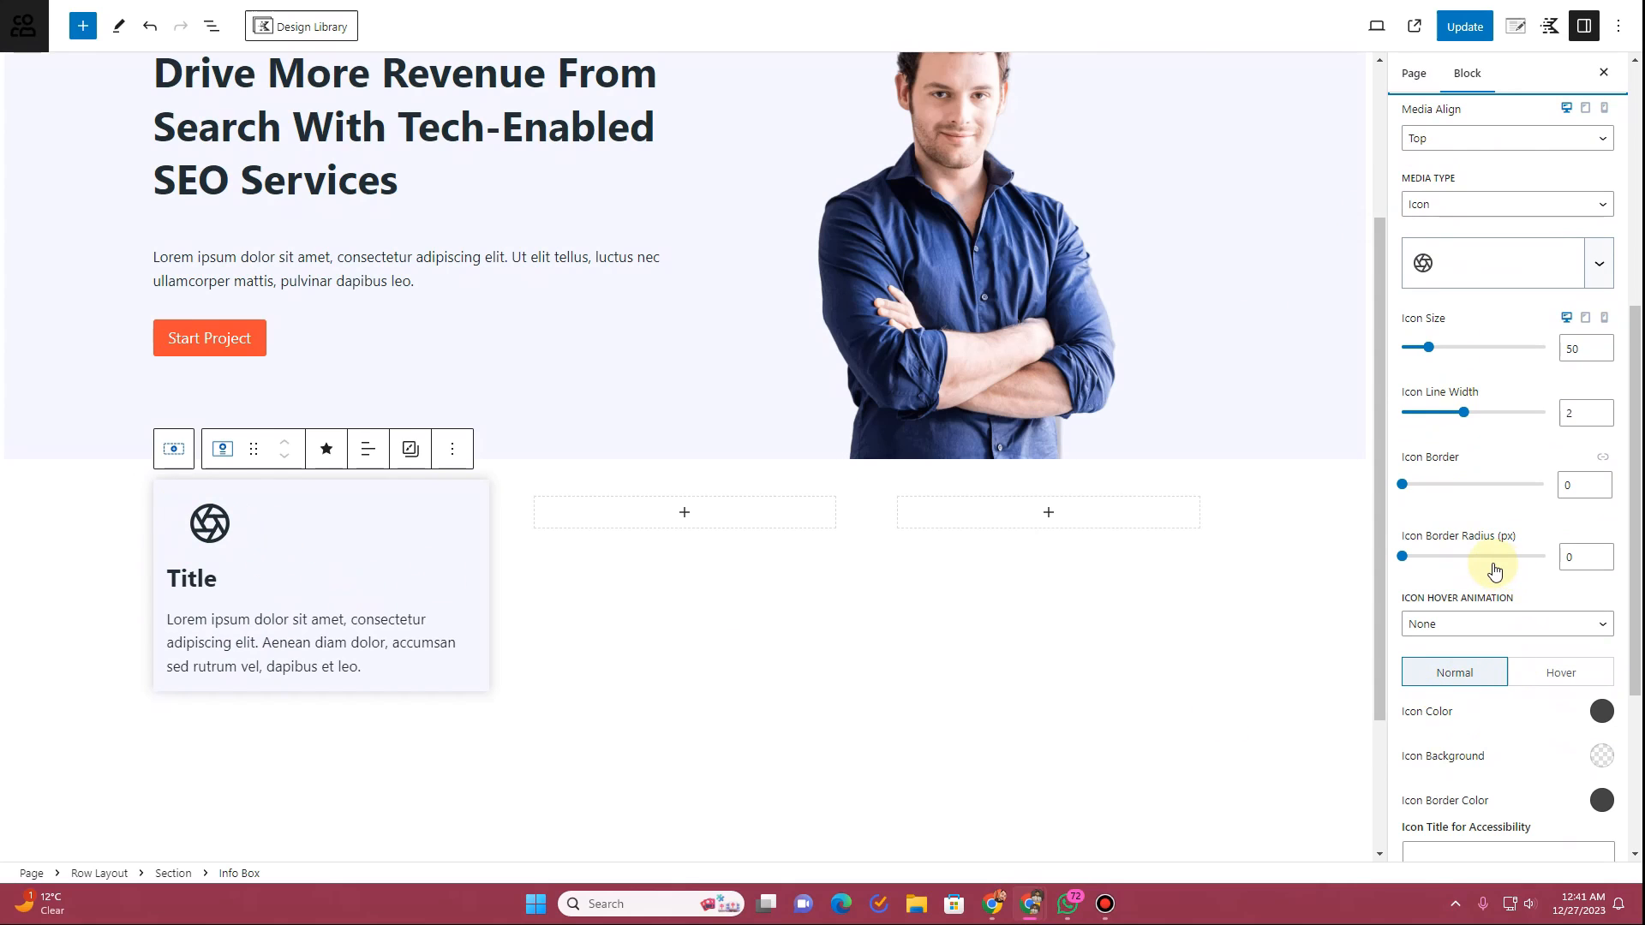
pyautogui.scroll(-3, 1492, 554)
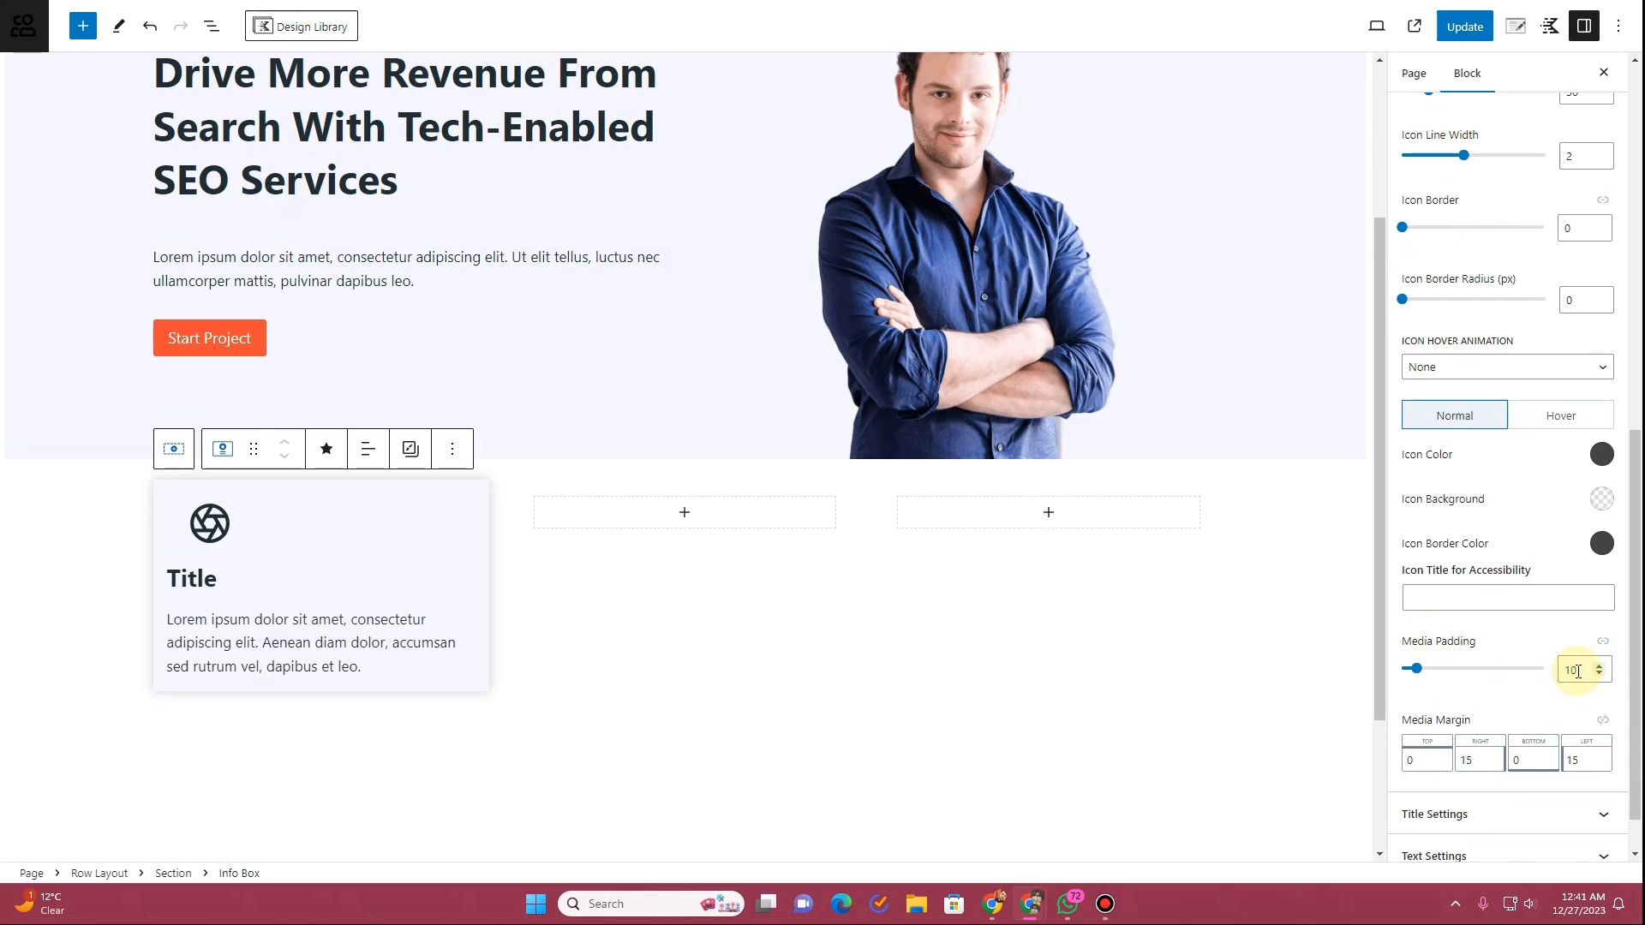
pyautogui.moveTo(1415, 669); pyautogui.dragTo(1402, 669)
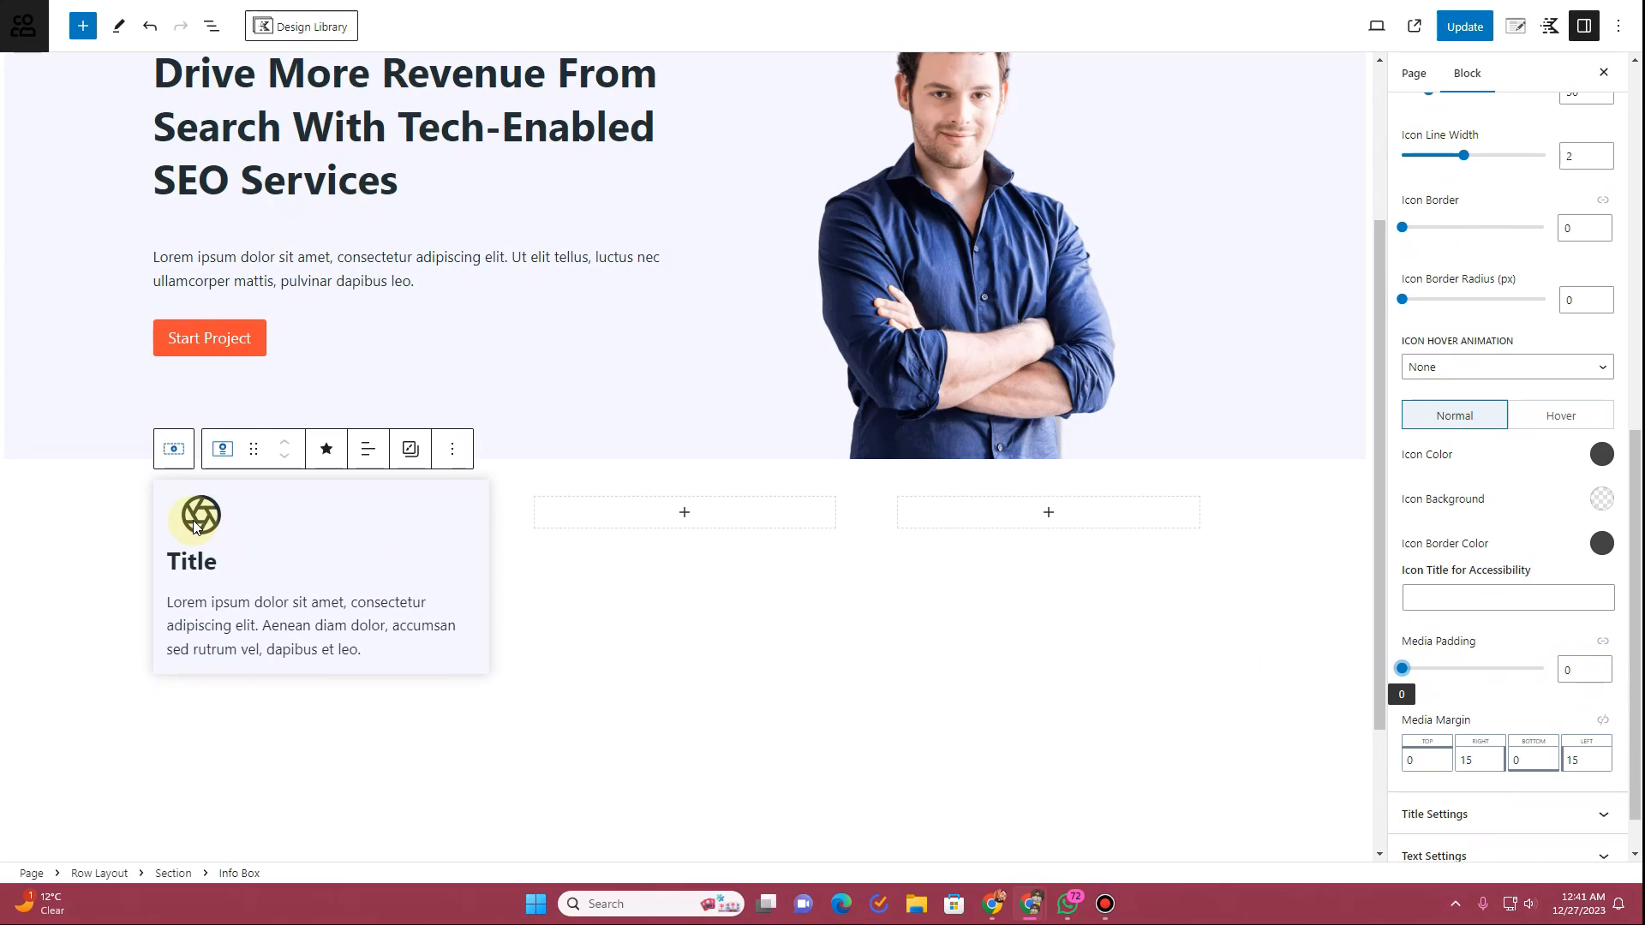
# Step: Delete the Info Box block from the first column of the three-column row
pyautogui.click(236, 549)
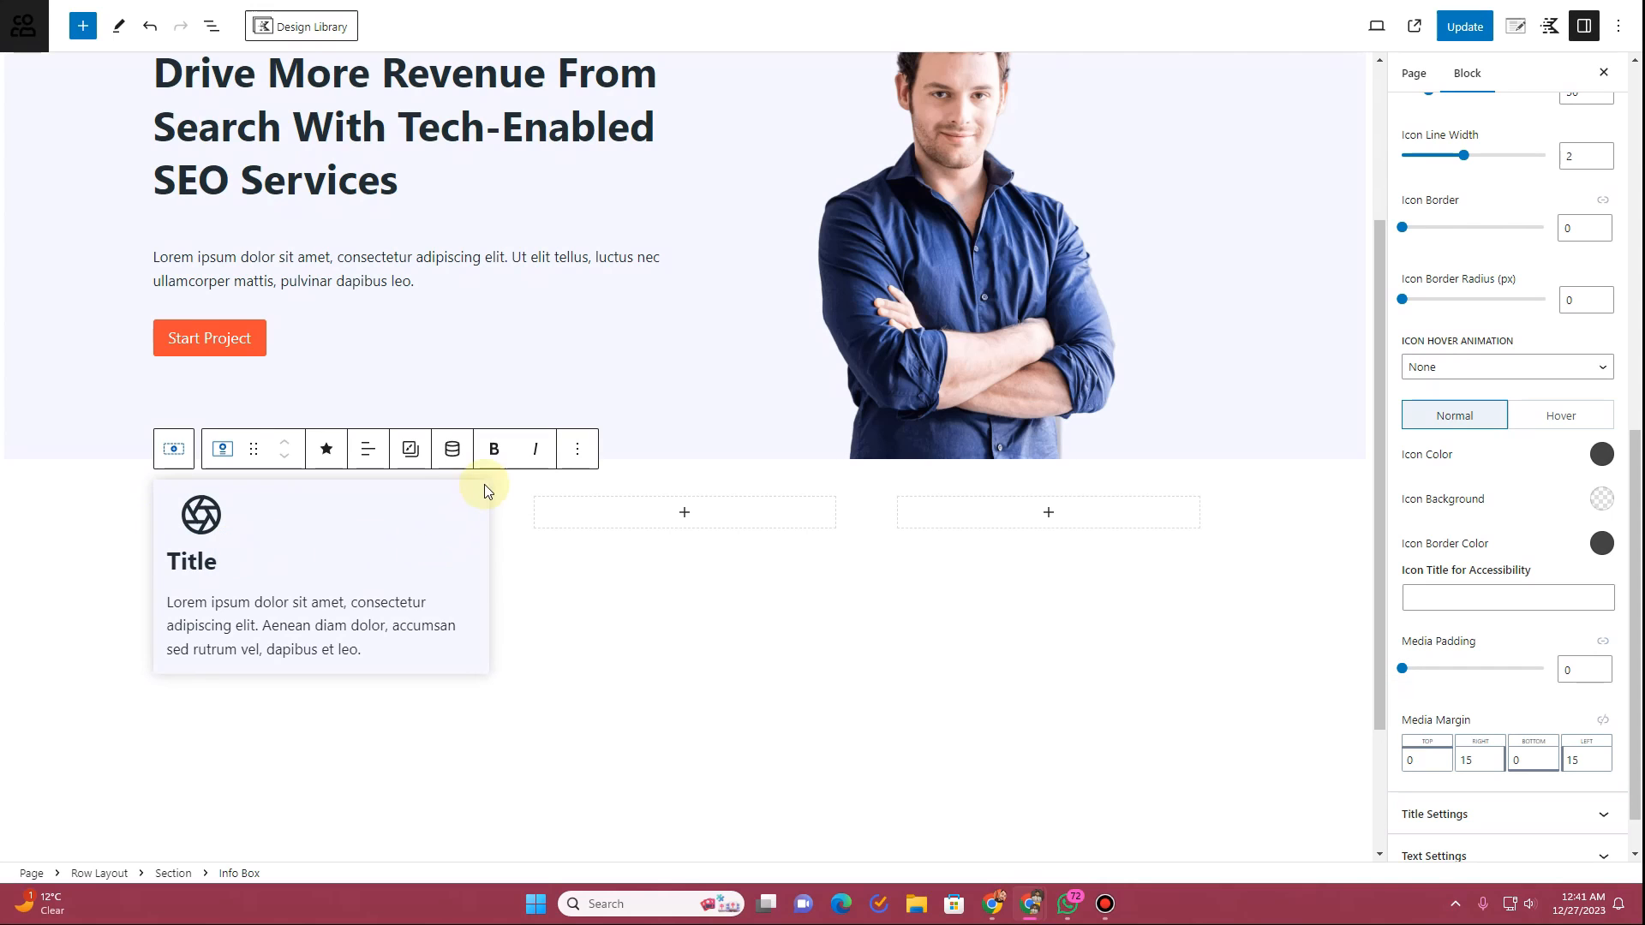
pyautogui.click(212, 27)
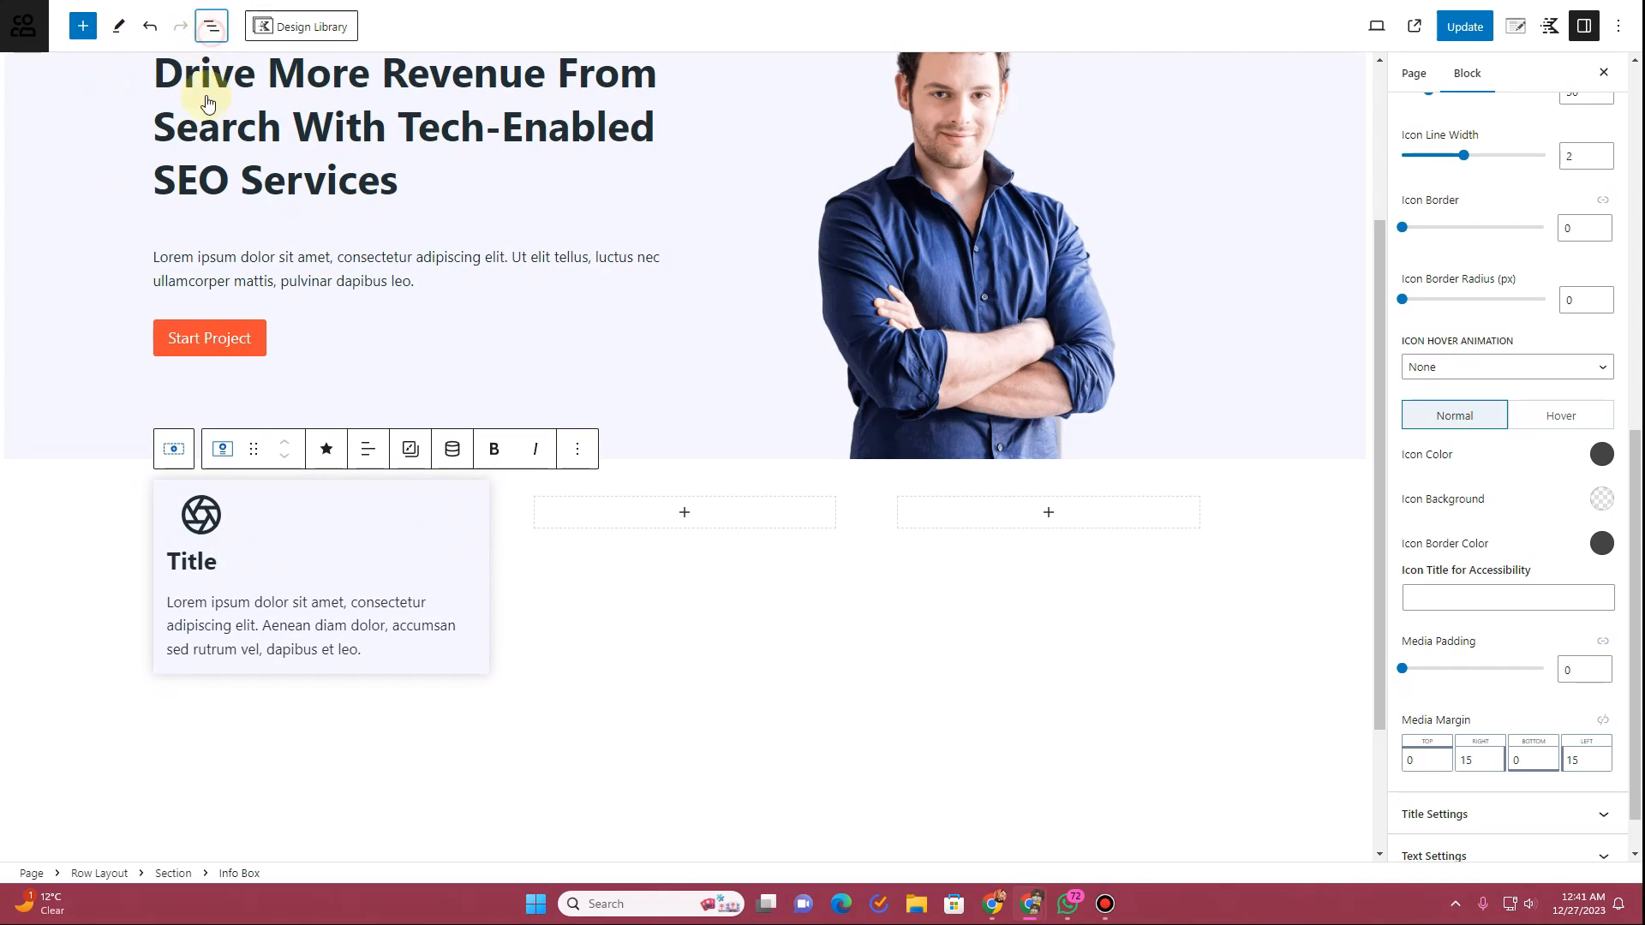
pyautogui.click(278, 208)
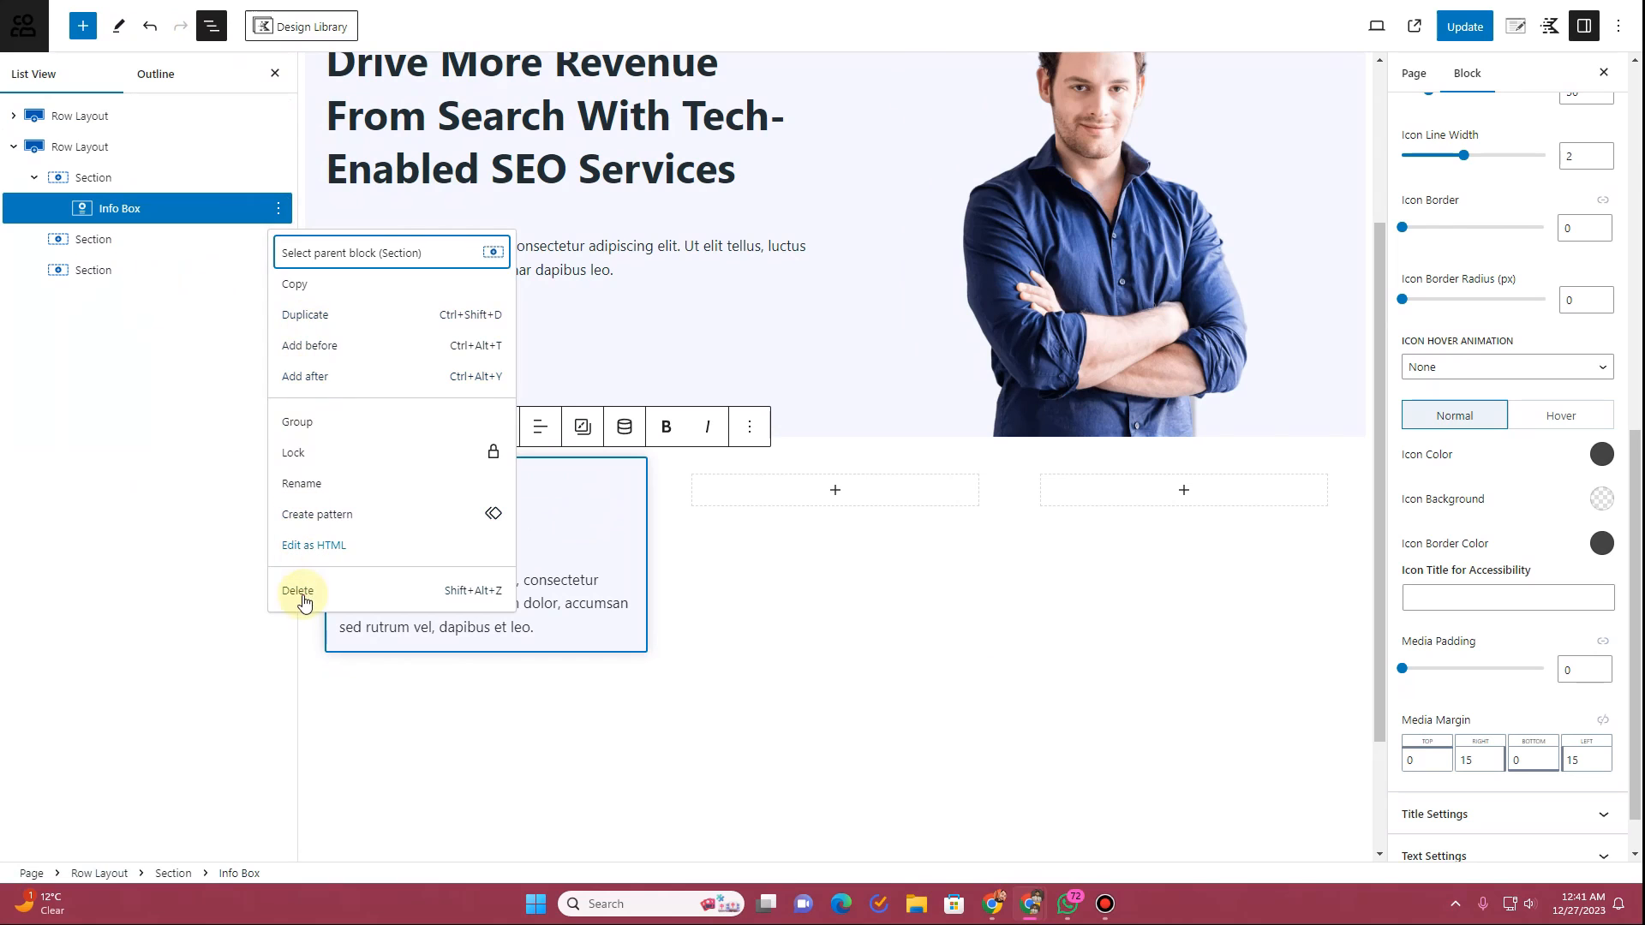
pyautogui.click(82, 26)
pyautogui.write('ico')
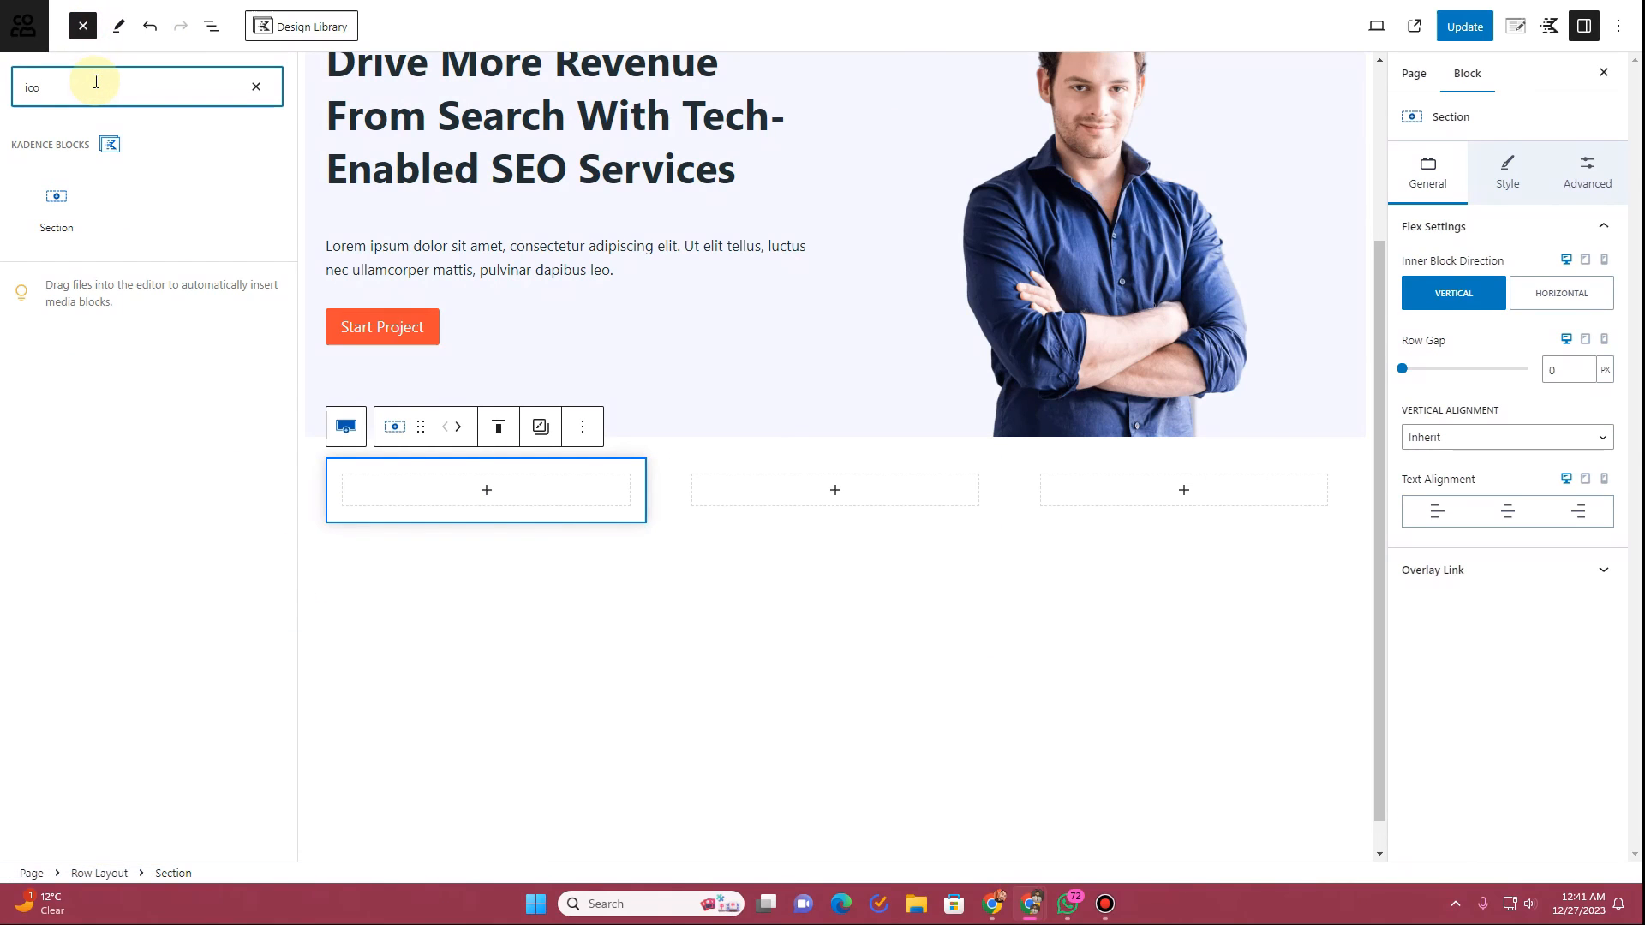
pyautogui.write('n')
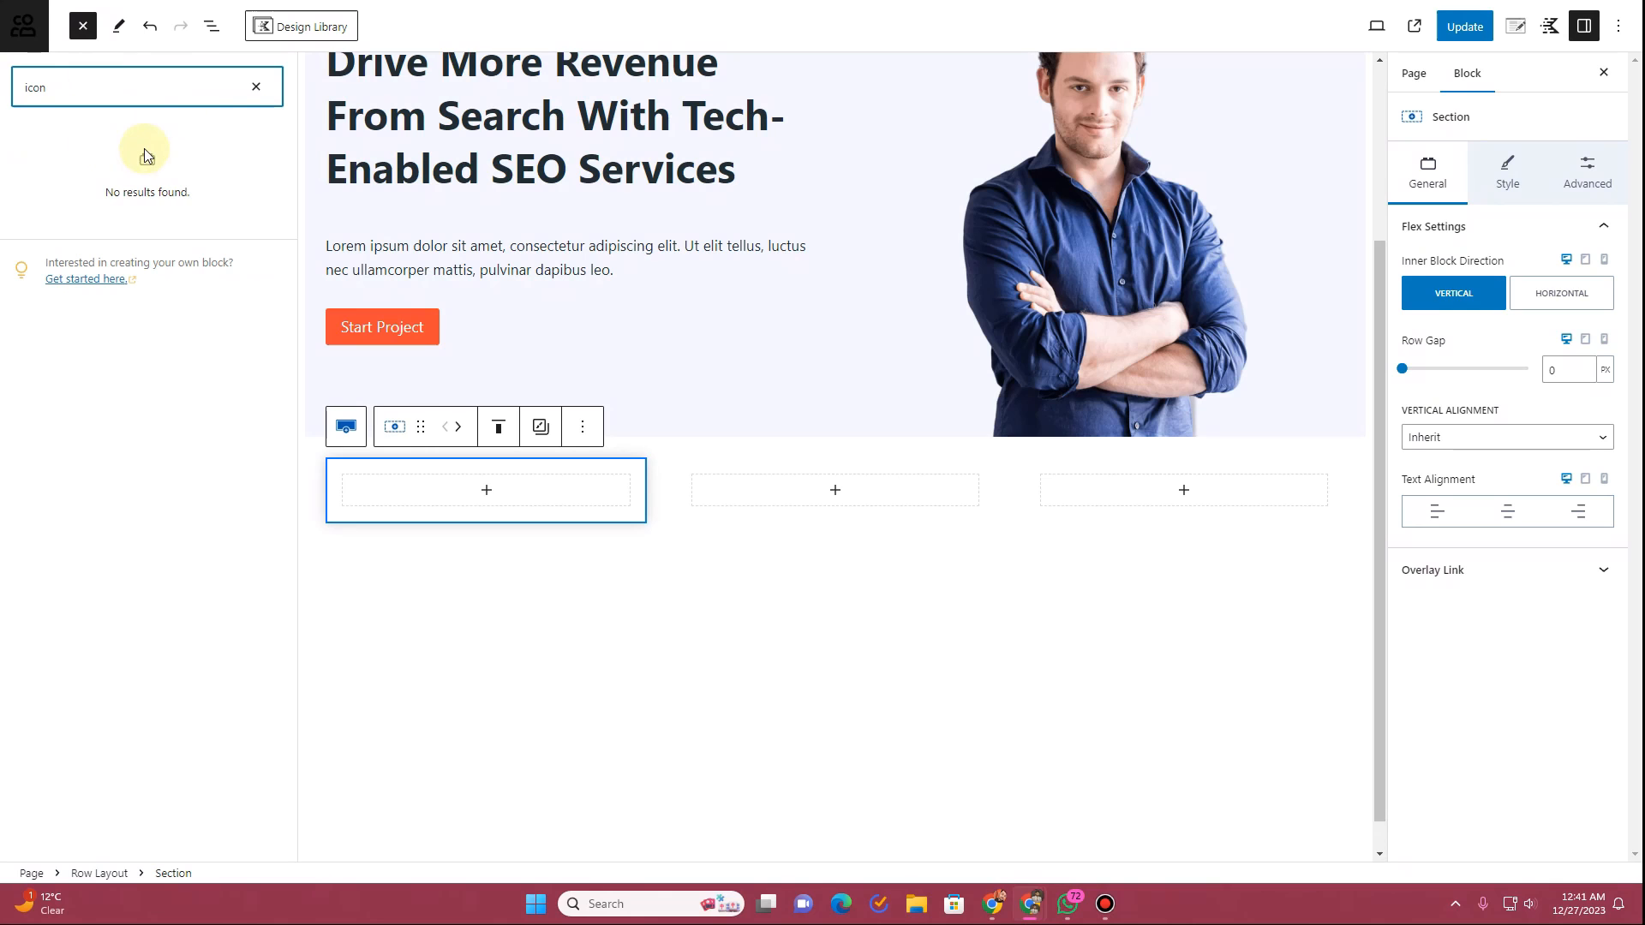
pyautogui.click(629, 759)
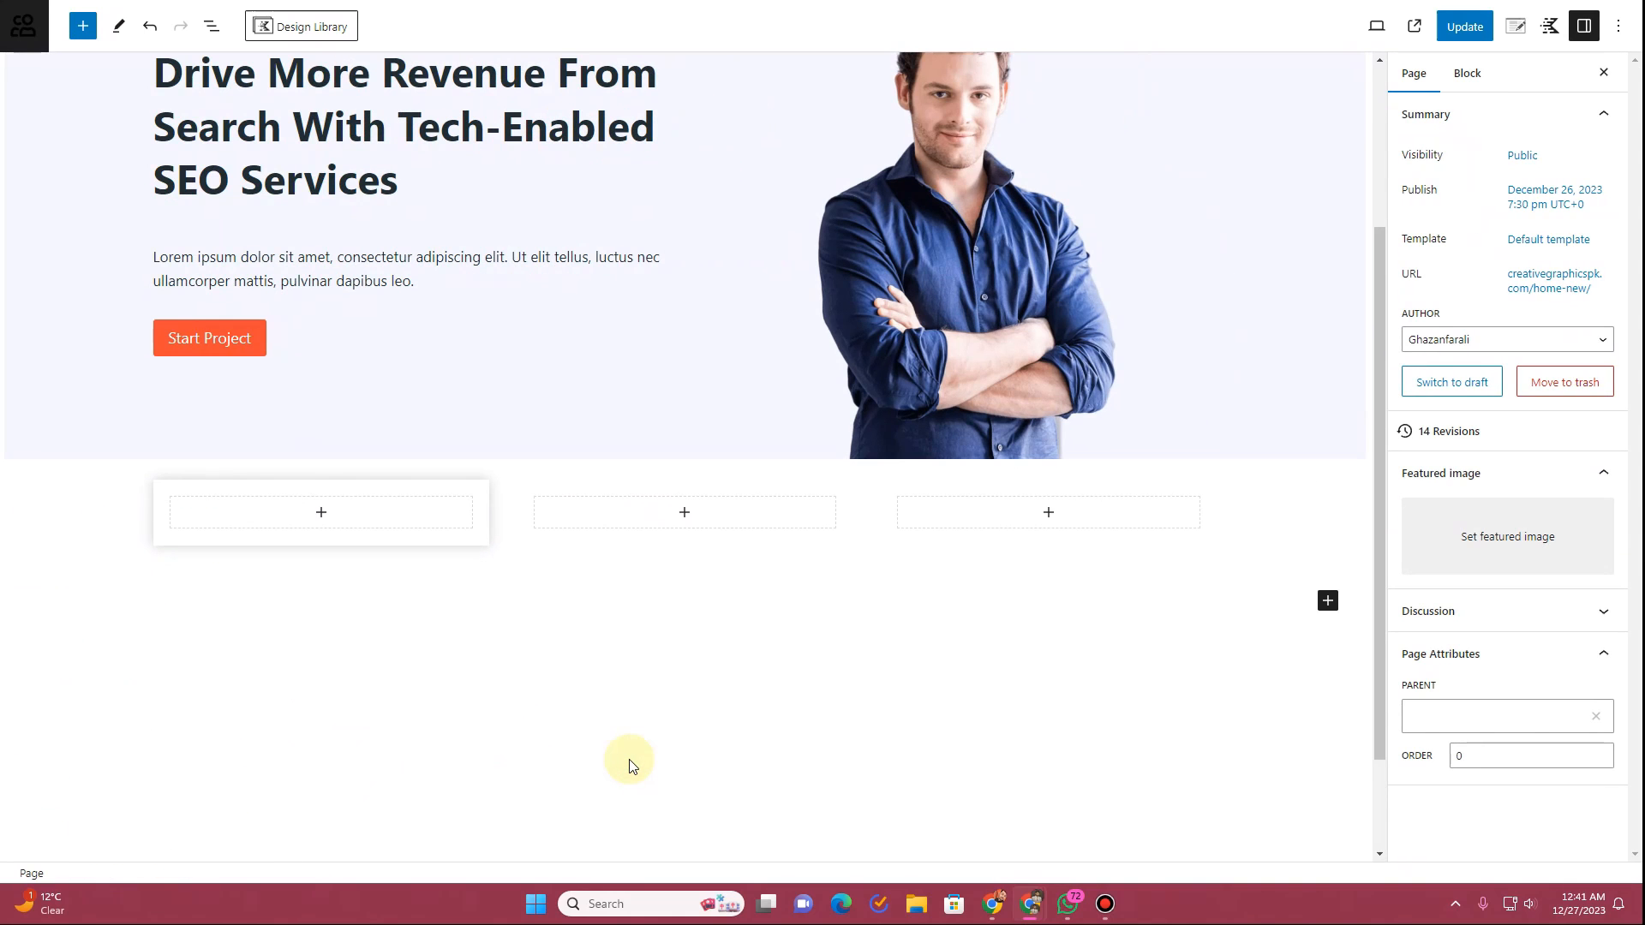
# Step: Search the block library for "icon", insert an Icon block into the first column and justify it left
pyautogui.click(82, 29)
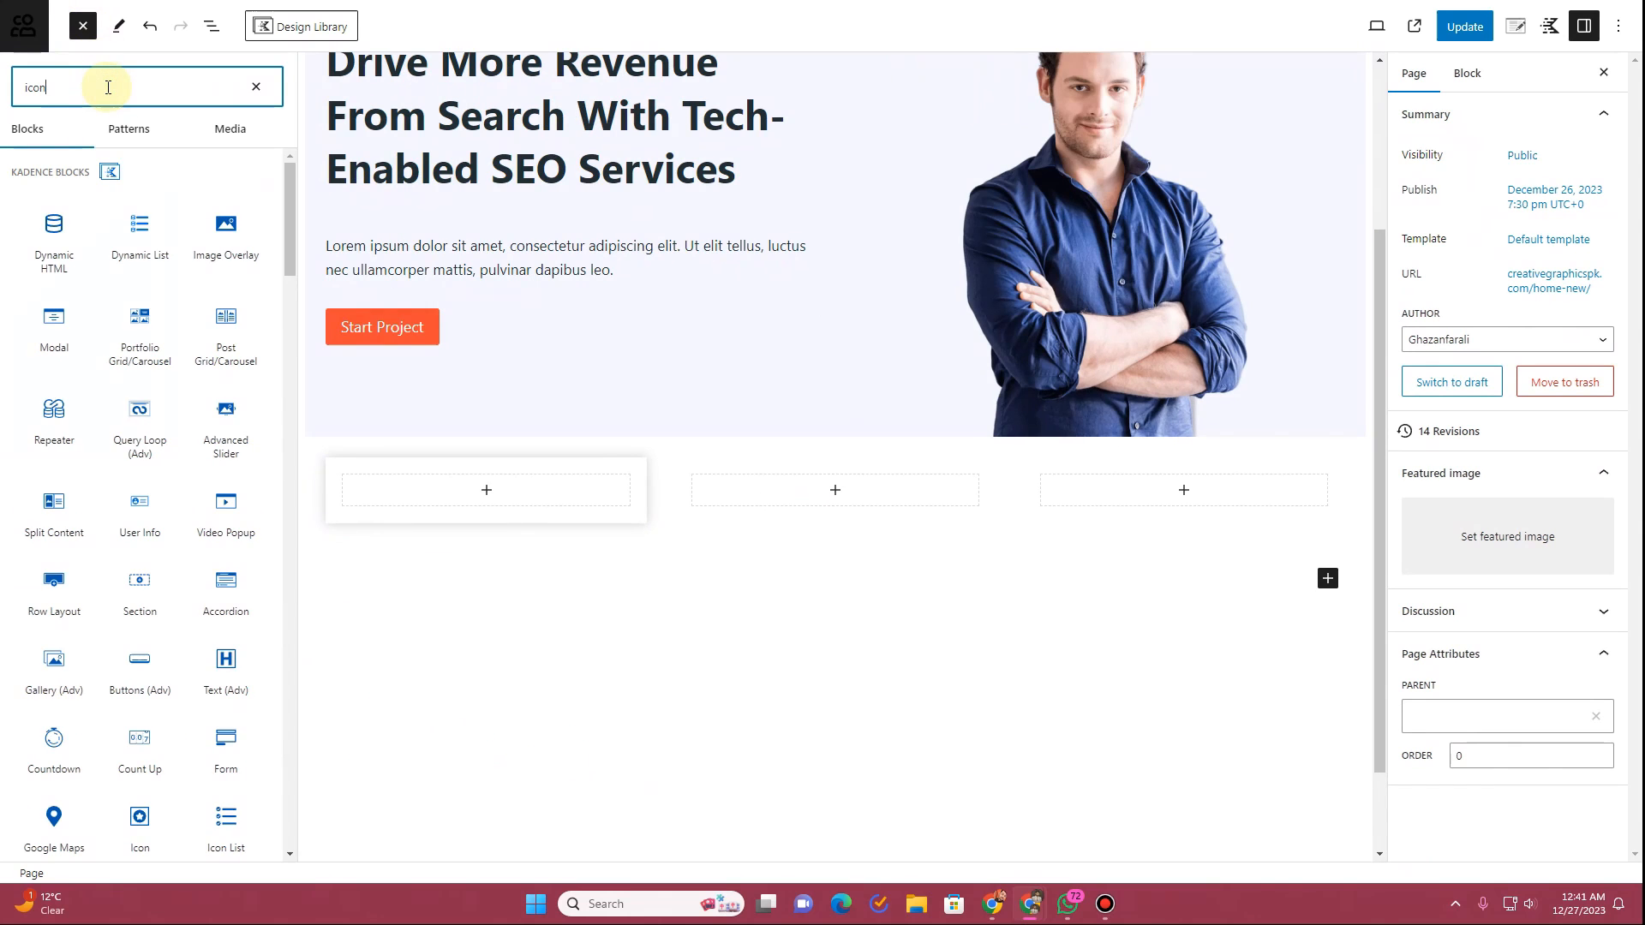
pyautogui.moveTo(54, 185); pyautogui.dragTo(415, 480)
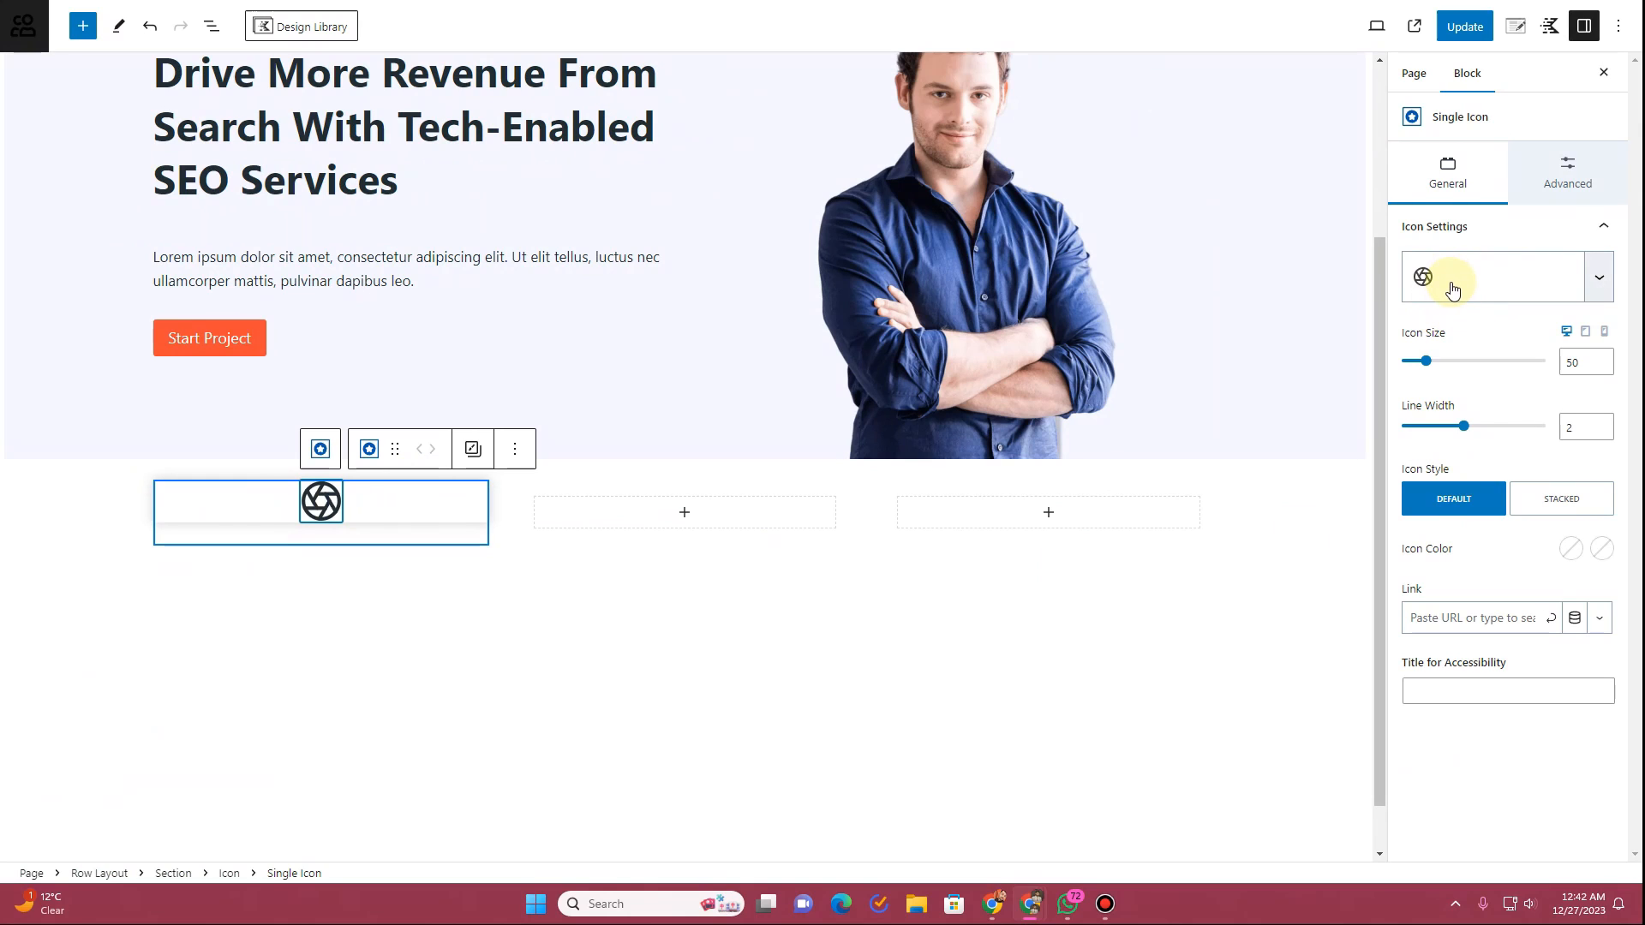
pyautogui.click(198, 499)
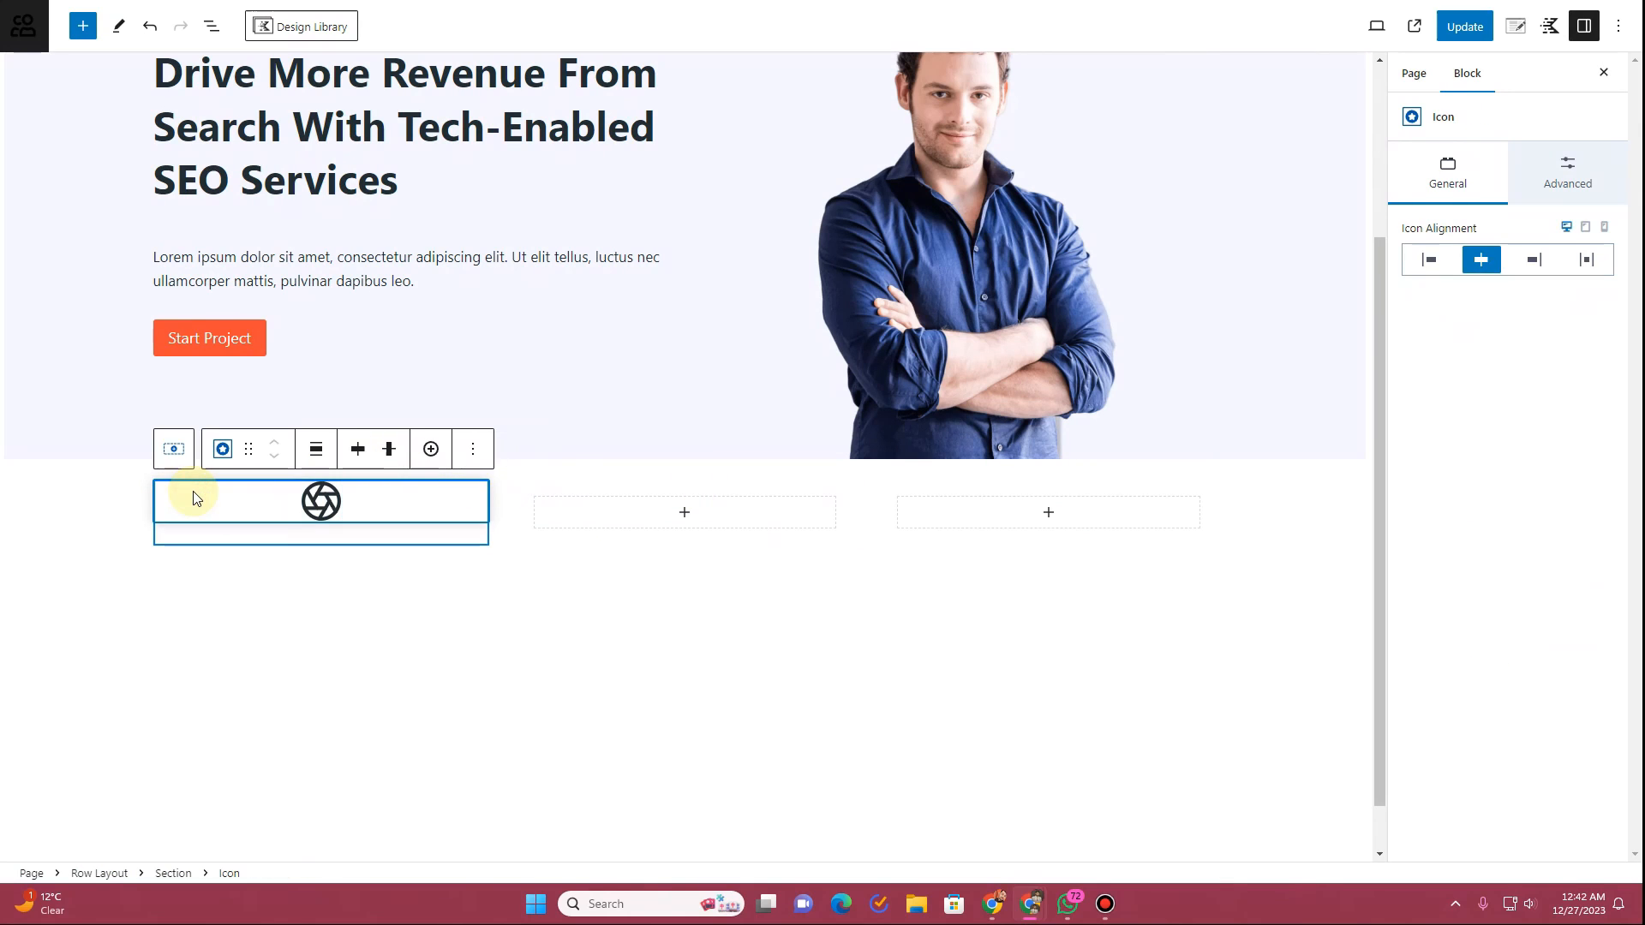
pyautogui.click(365, 462)
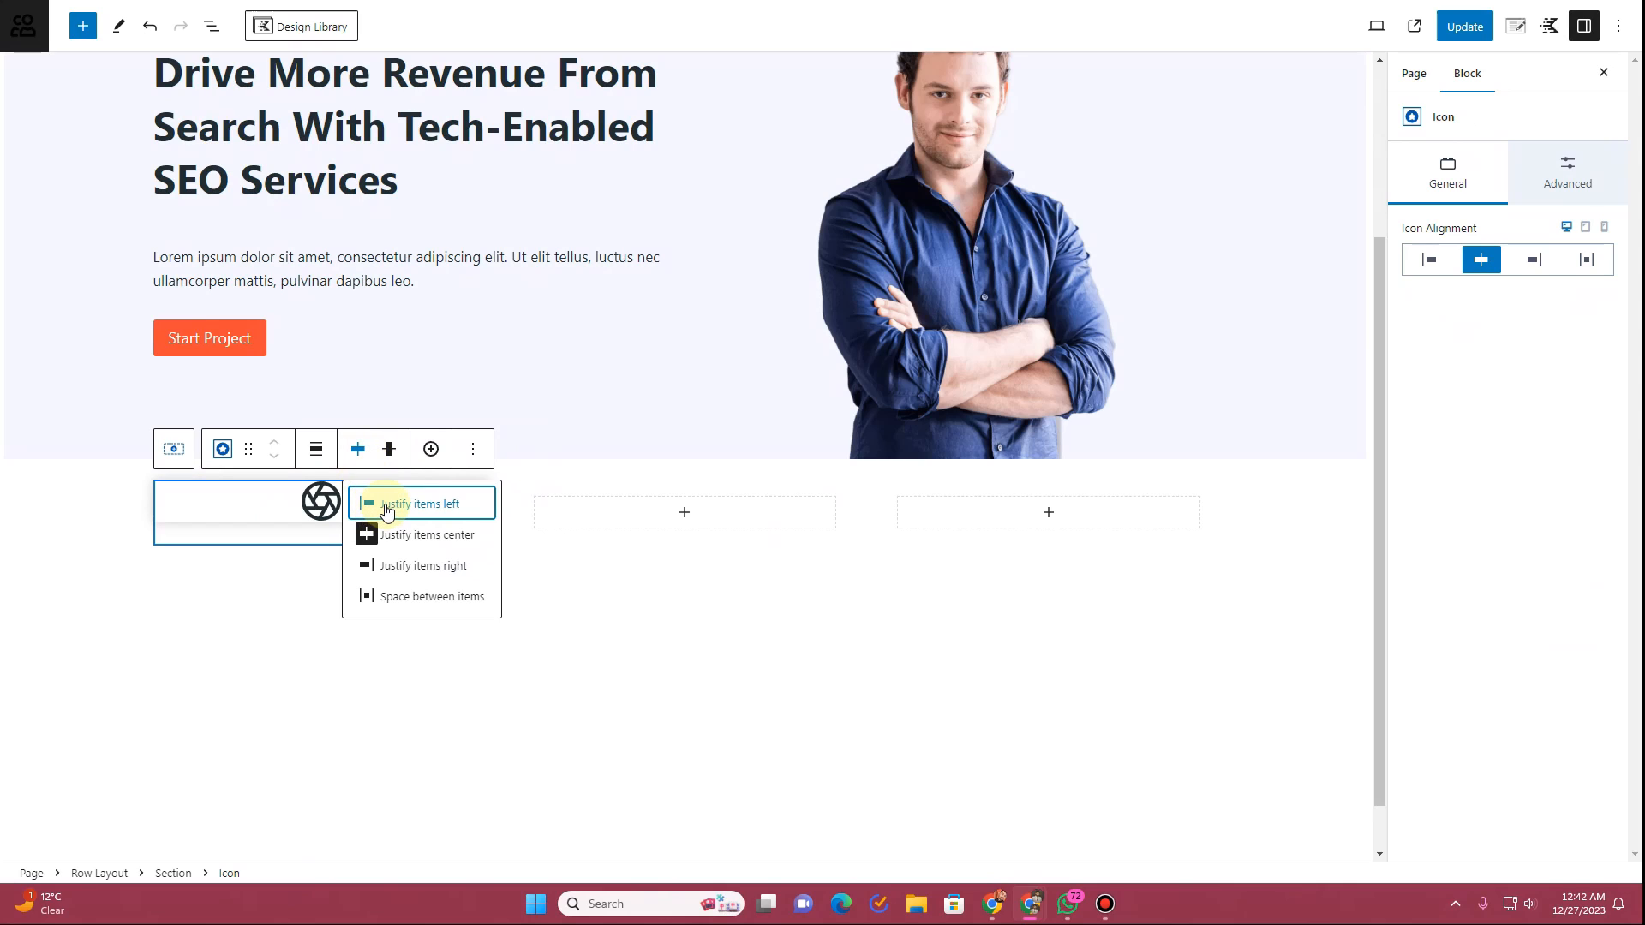
pyautogui.click(387, 507)
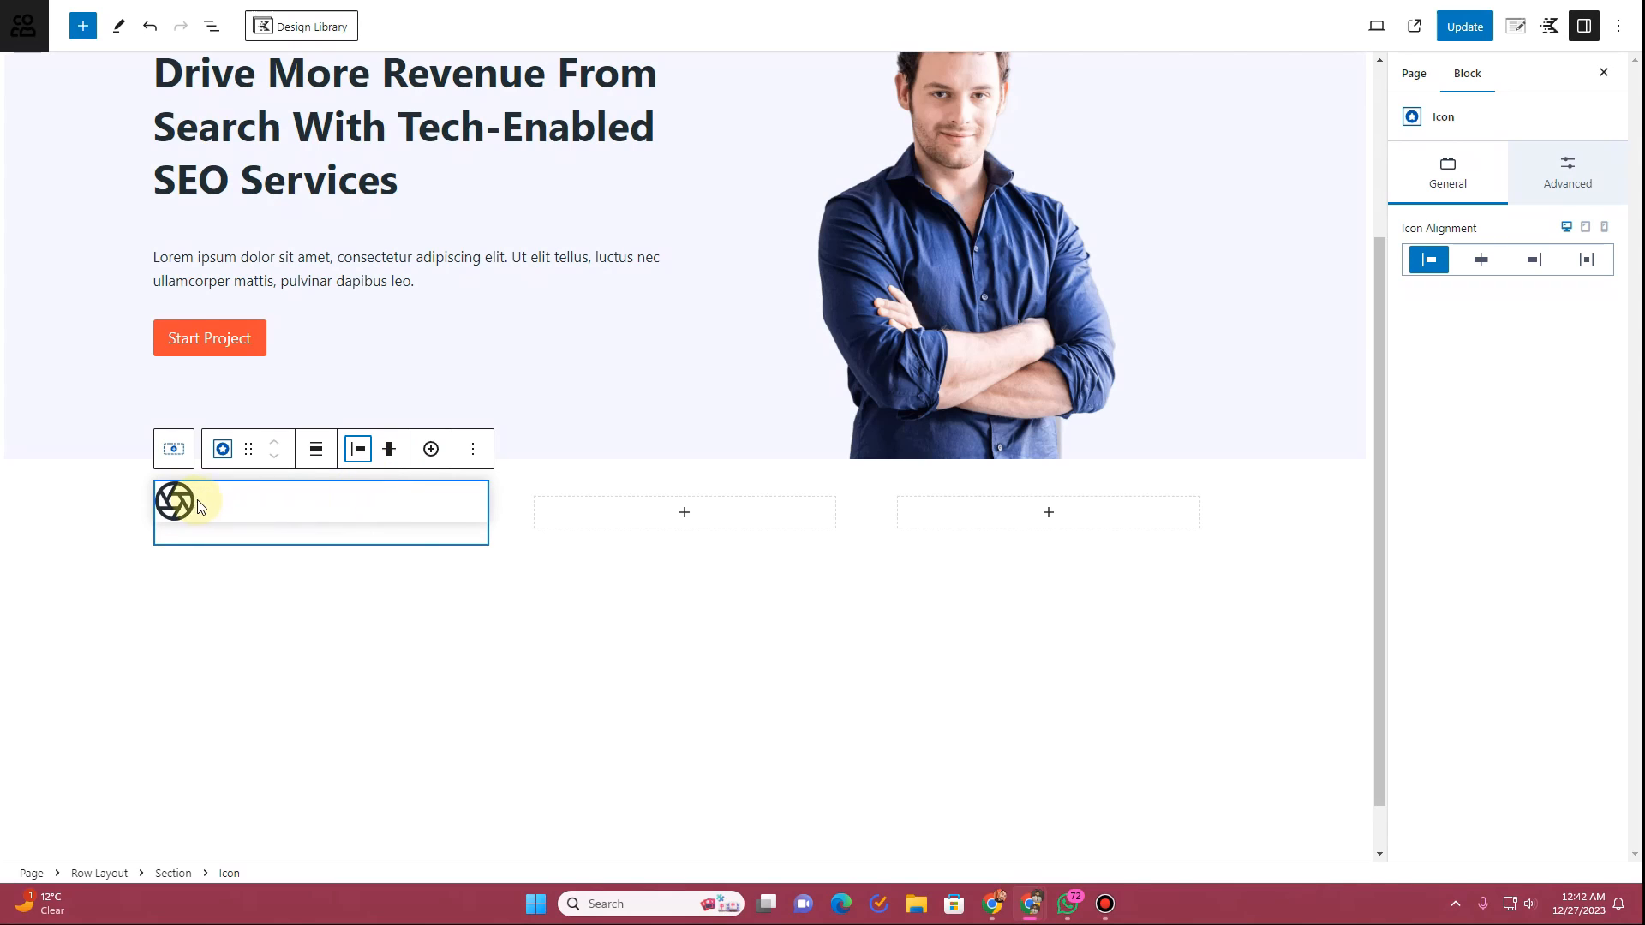
# Step: Search the block library for "head" and add a Text (Adv) block below the icon with the text "Research"
pyautogui.click(298, 506)
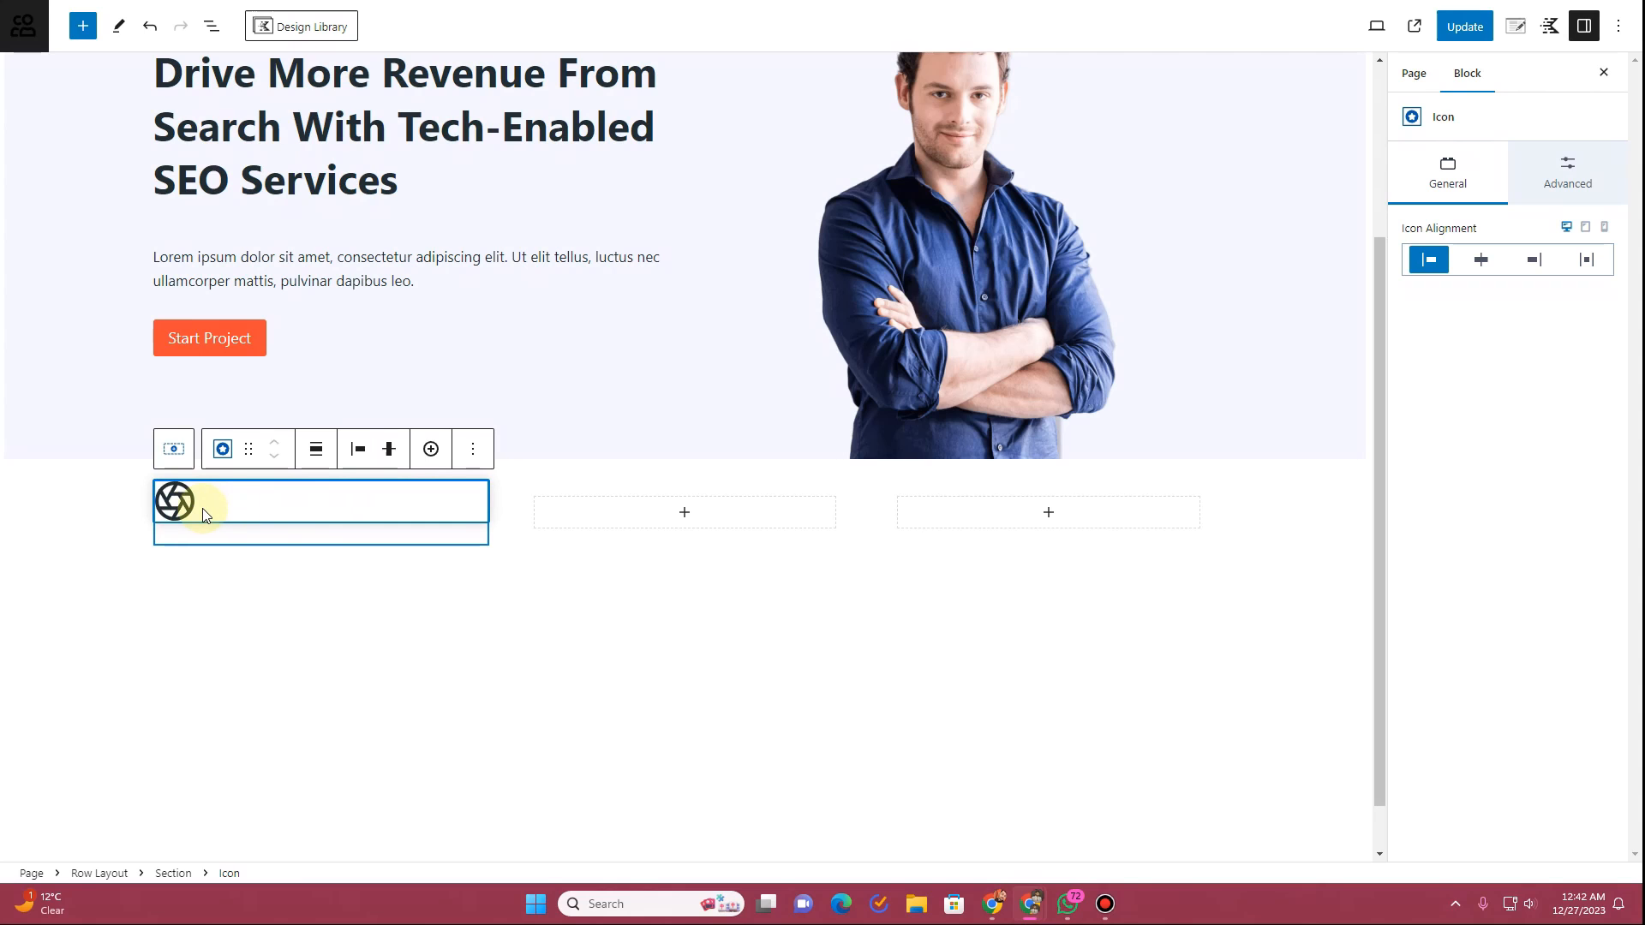
pyautogui.click(82, 26)
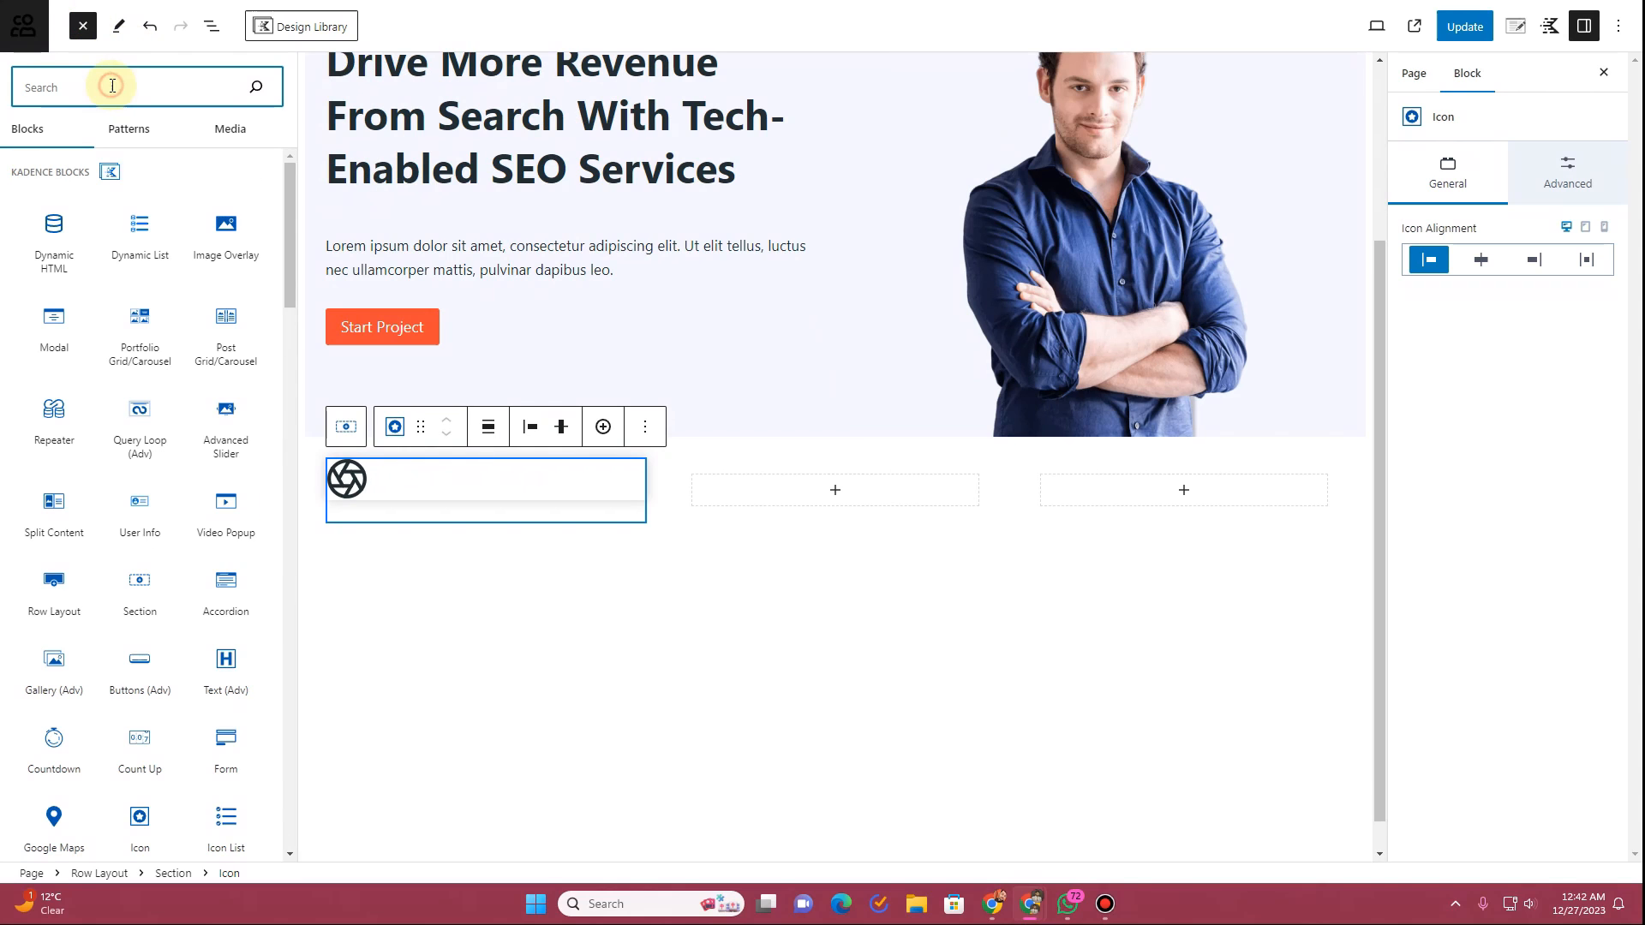
pyautogui.press('BackSpace')
pyautogui.press('BackSpace')
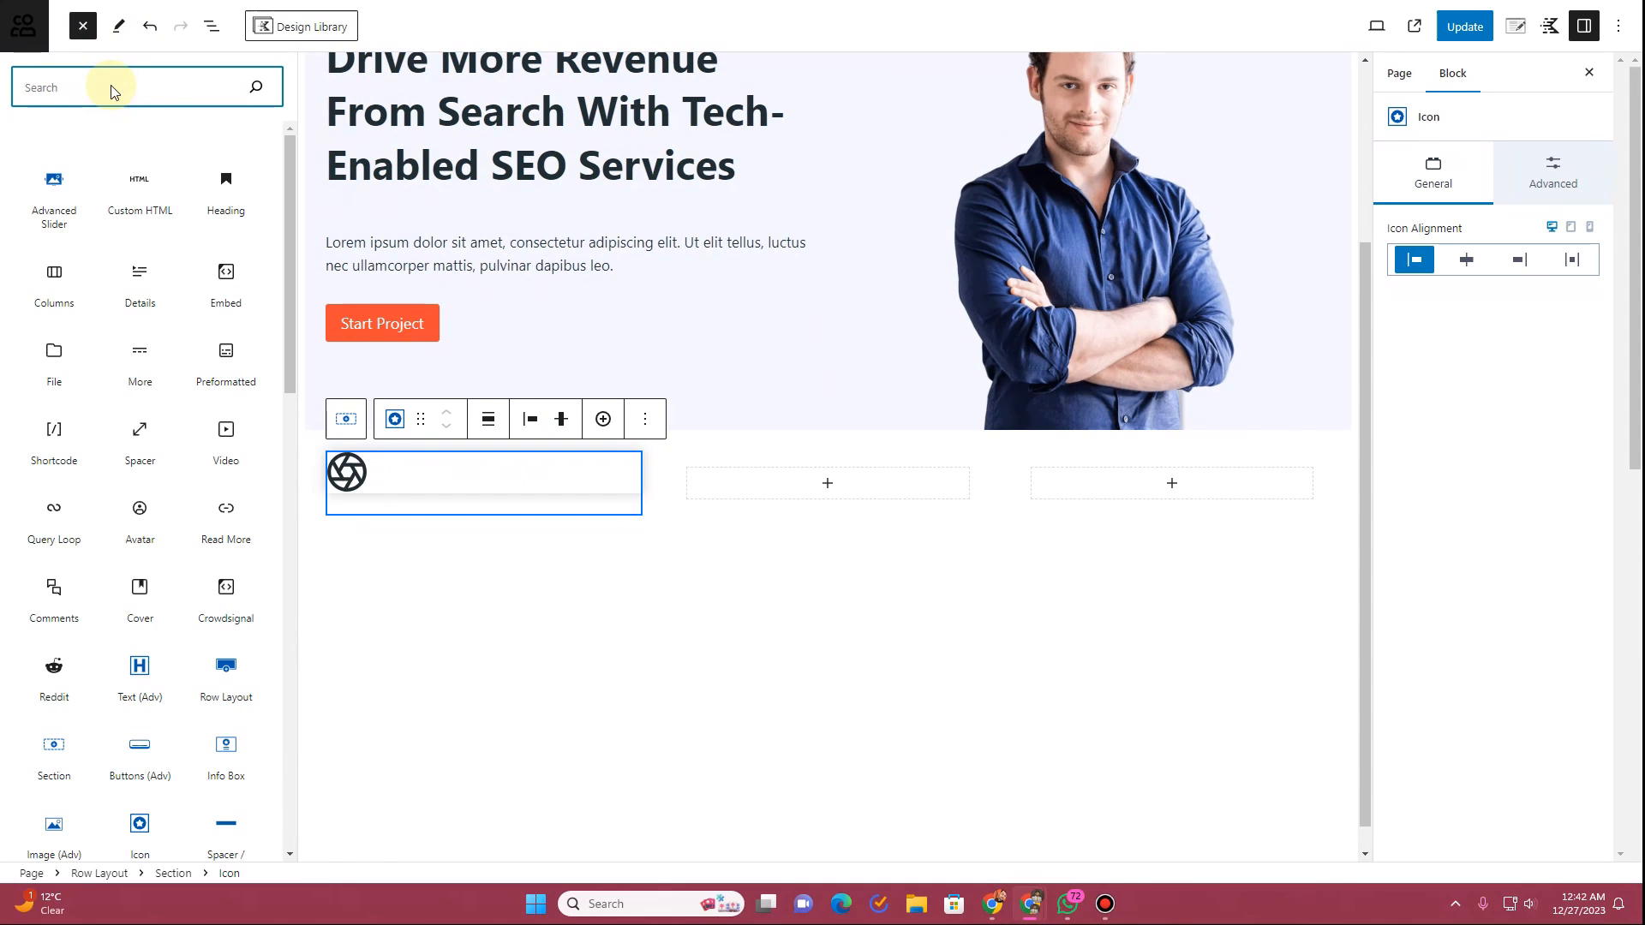
pyautogui.write('head')
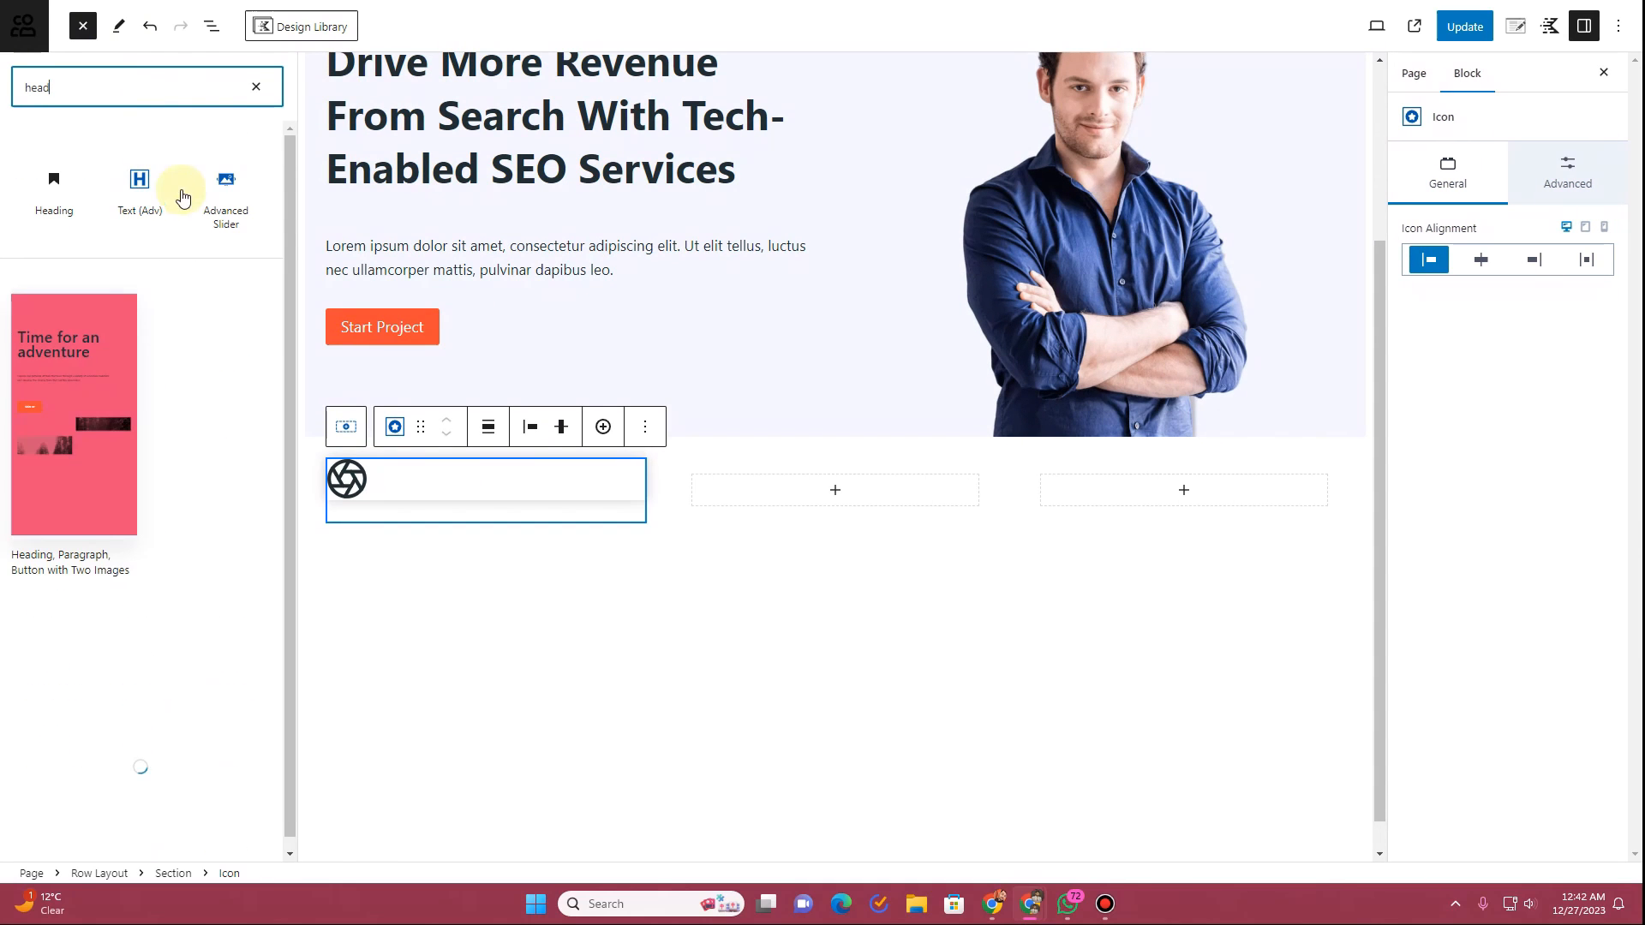
pyautogui.moveTo(154, 202); pyautogui.dragTo(423, 488)
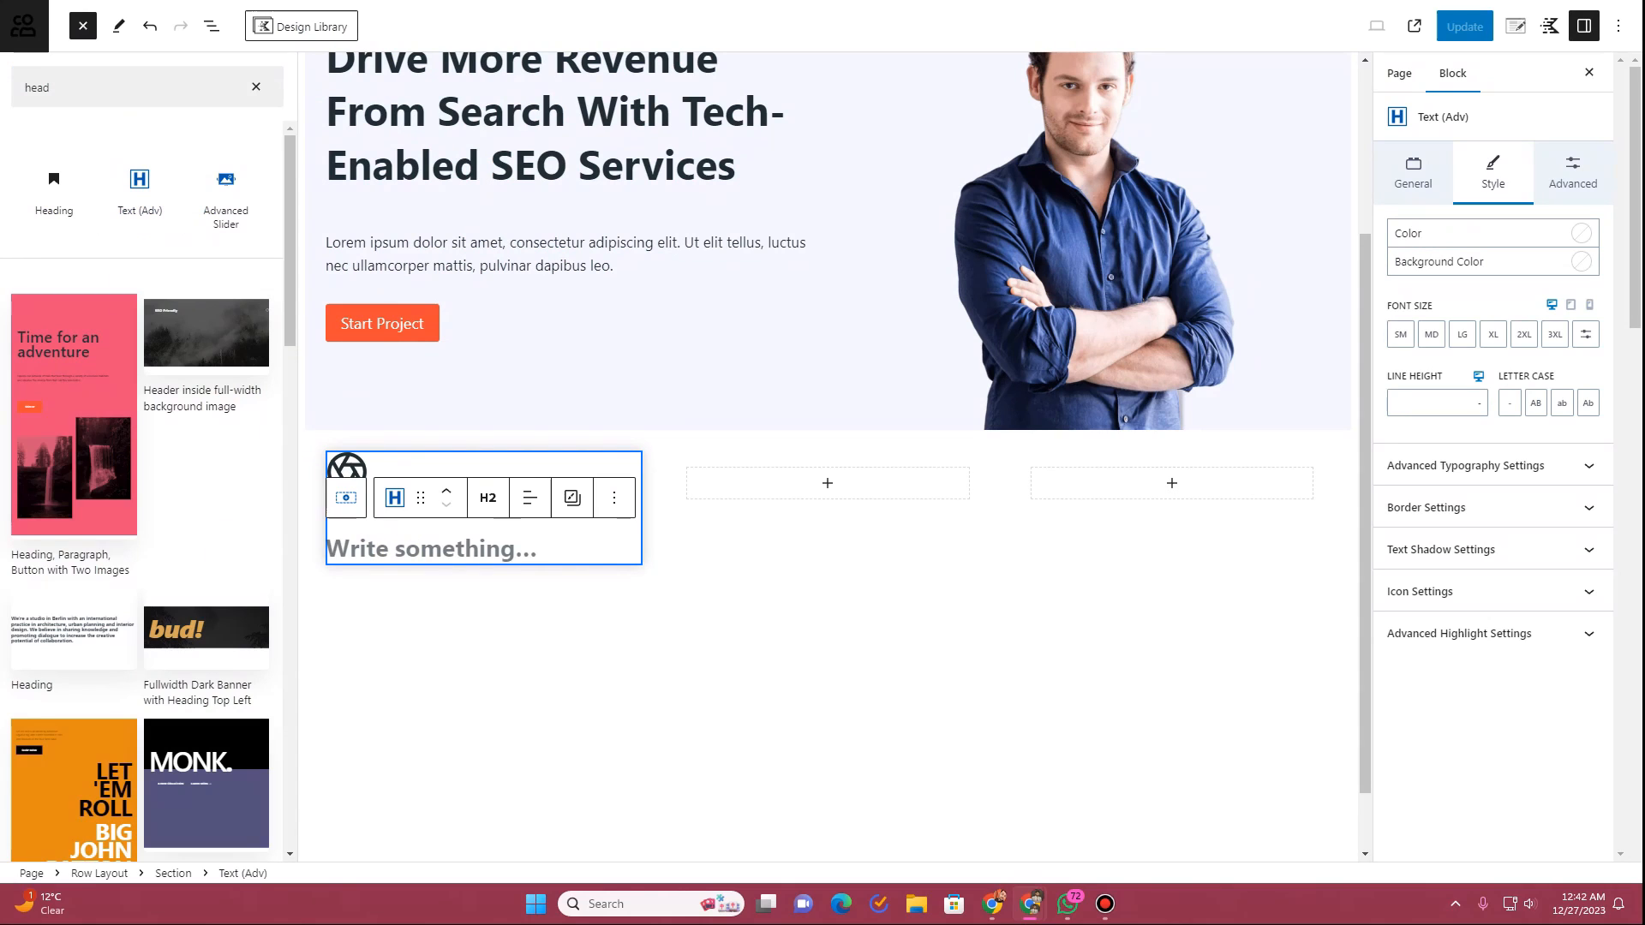
pyautogui.click(404, 542)
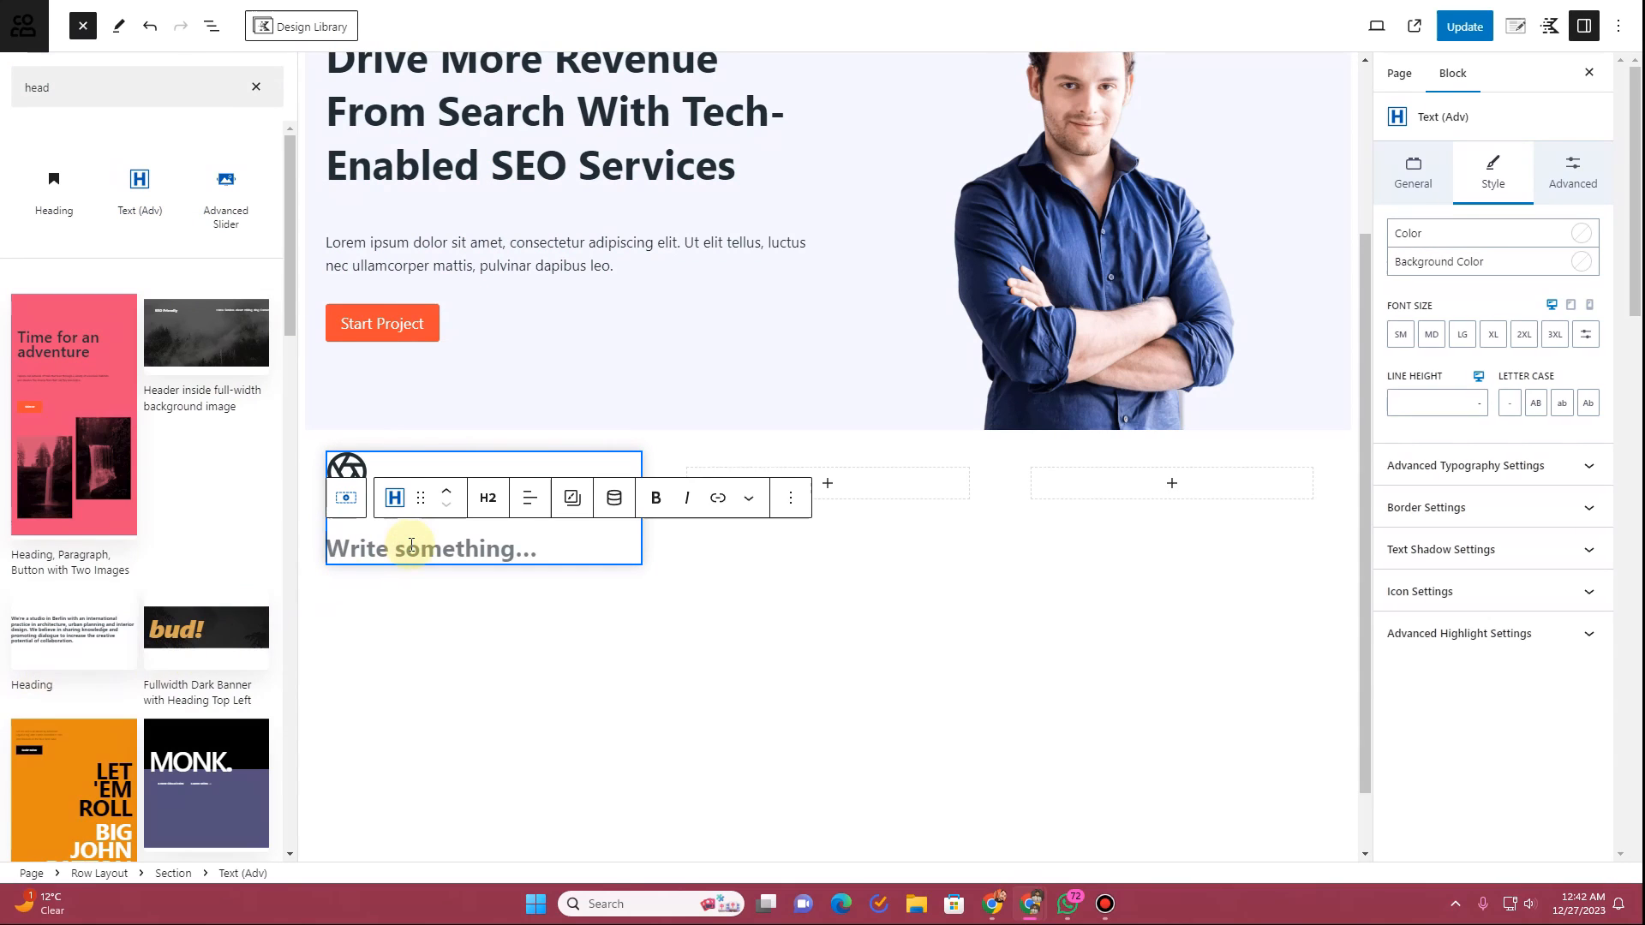
pyautogui.write('Research')
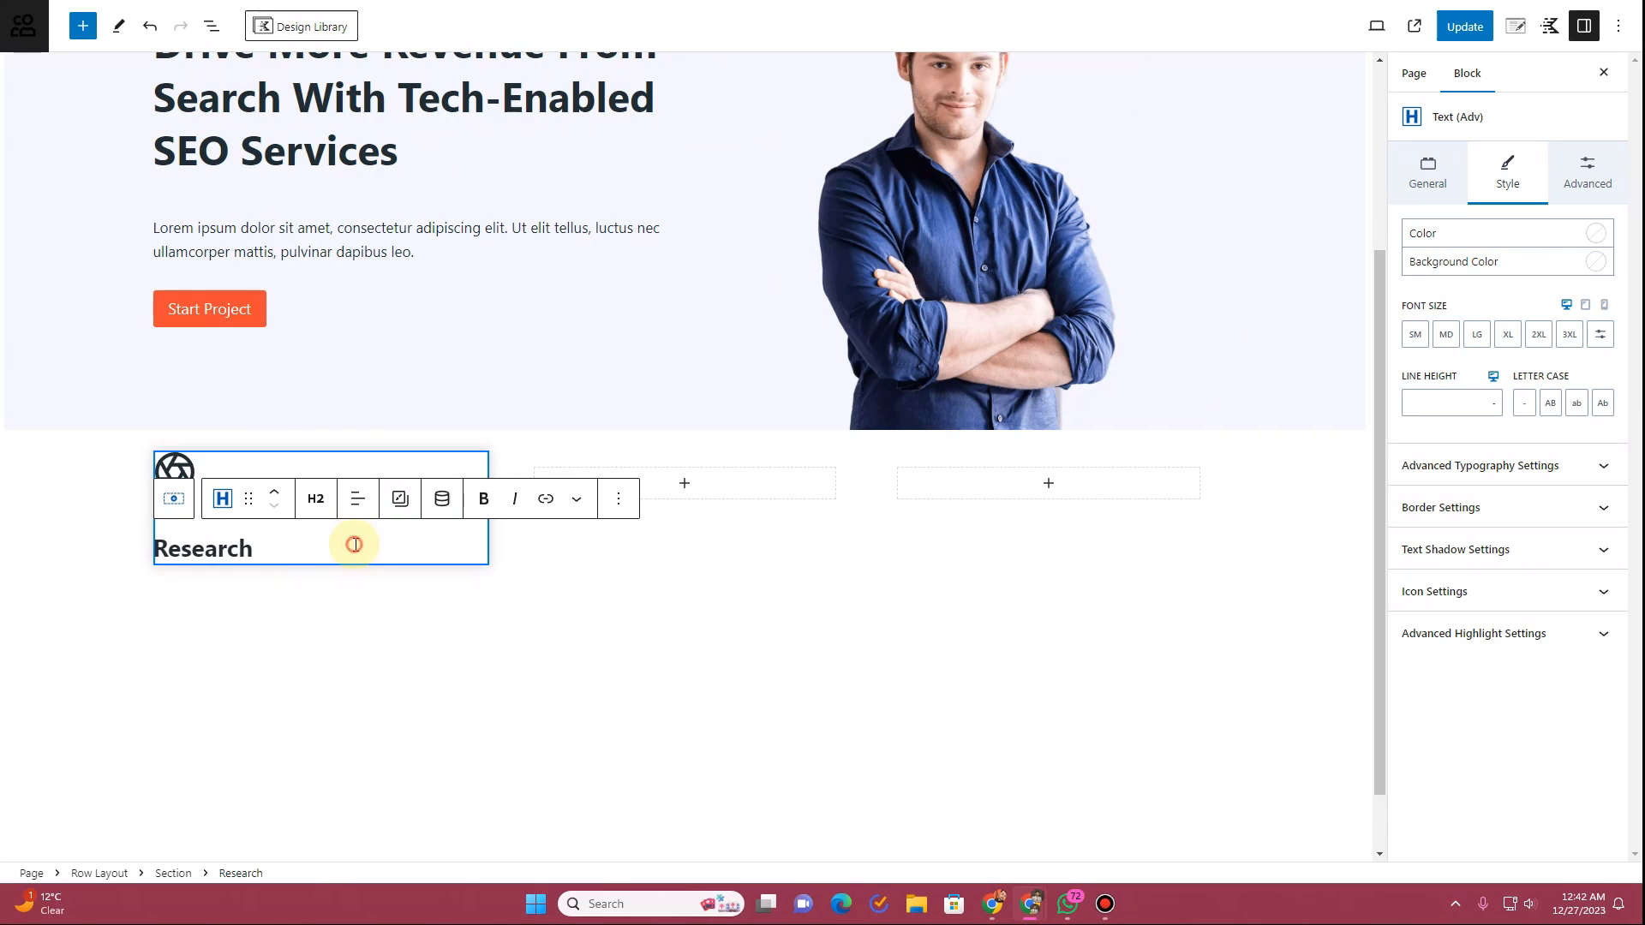
# Step: Duplicate the "Research" heading and change the copy's HTML tag to Paragraph
pyautogui.click(619, 499)
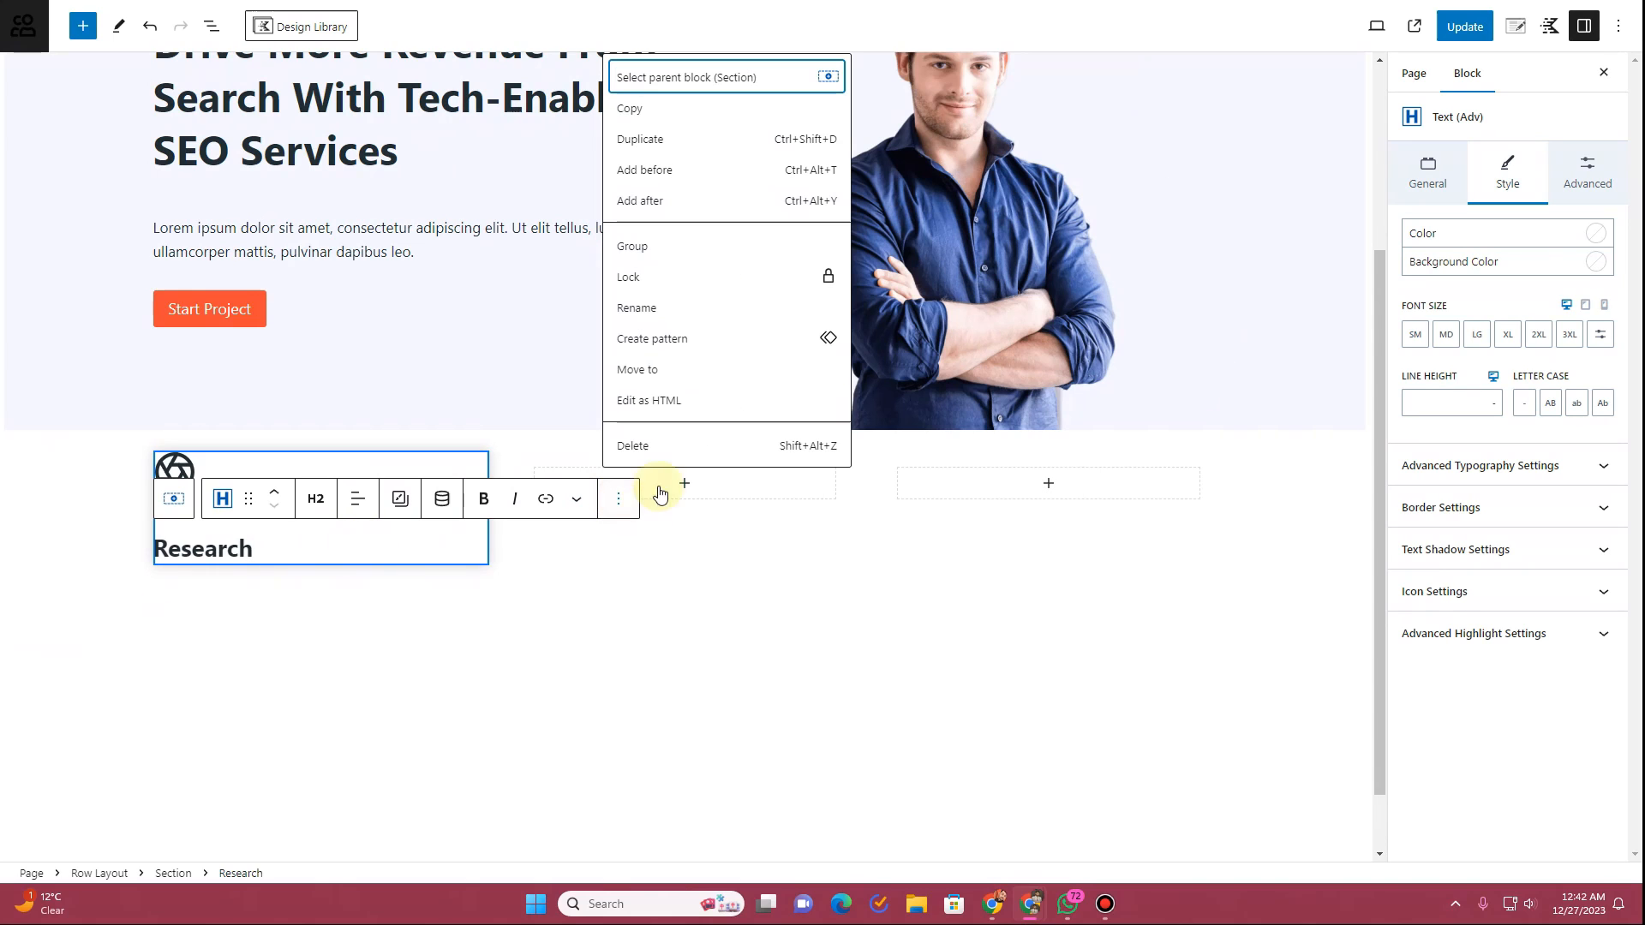
pyautogui.click(701, 139)
pyautogui.doubleClick(239, 596)
pyautogui.click(316, 549)
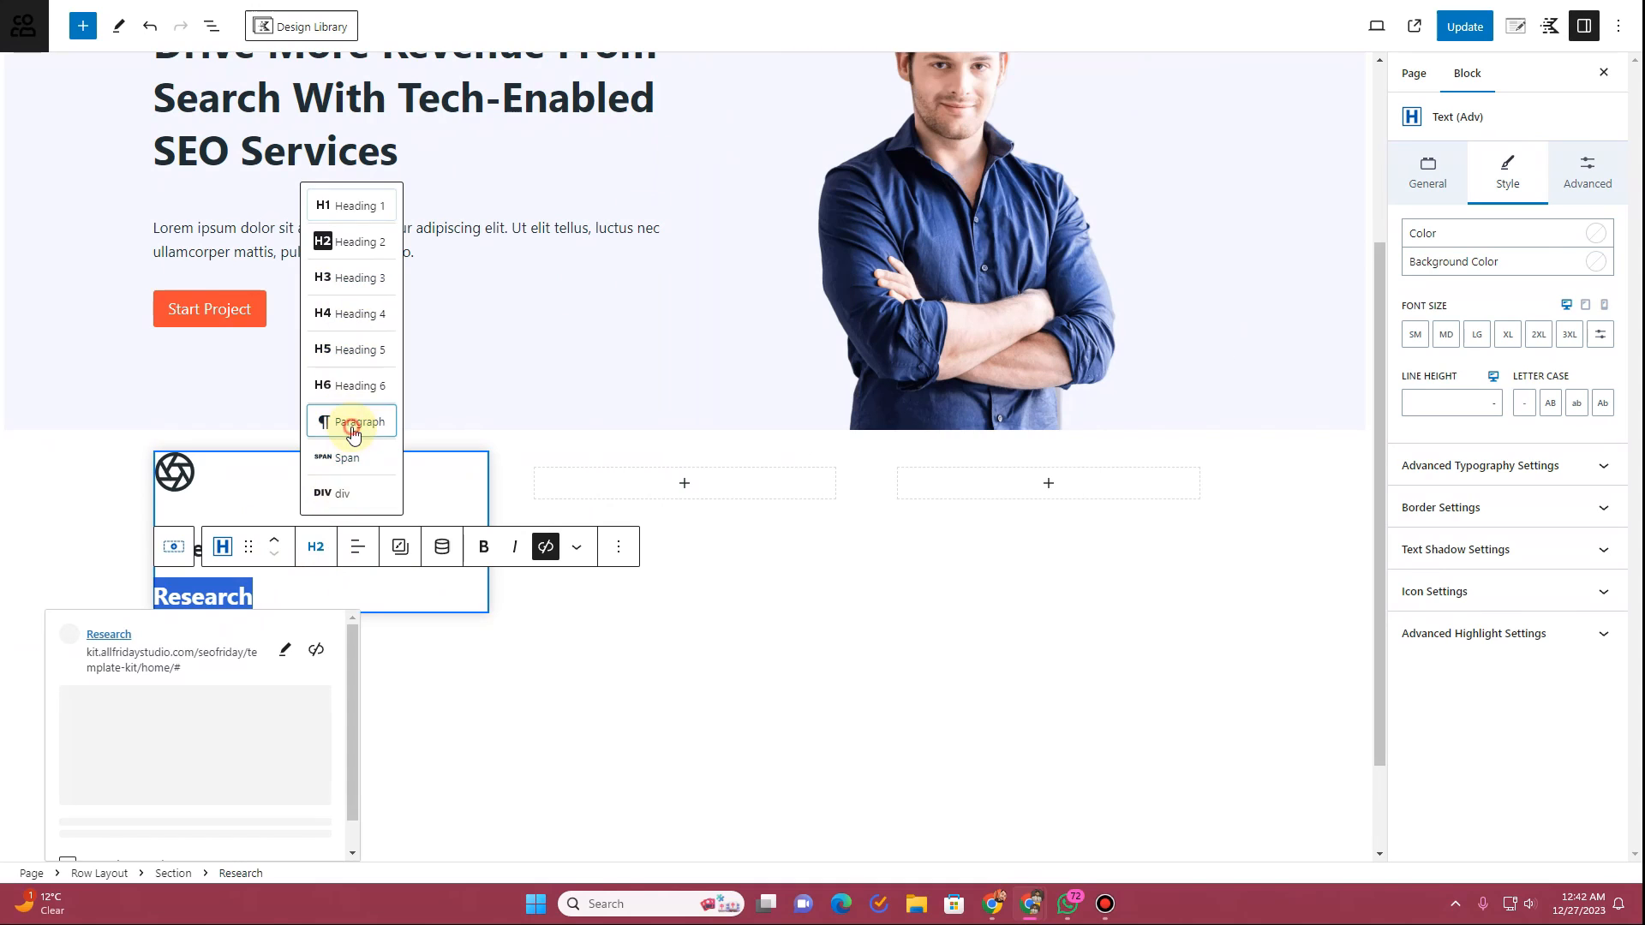
pyautogui.click(354, 433)
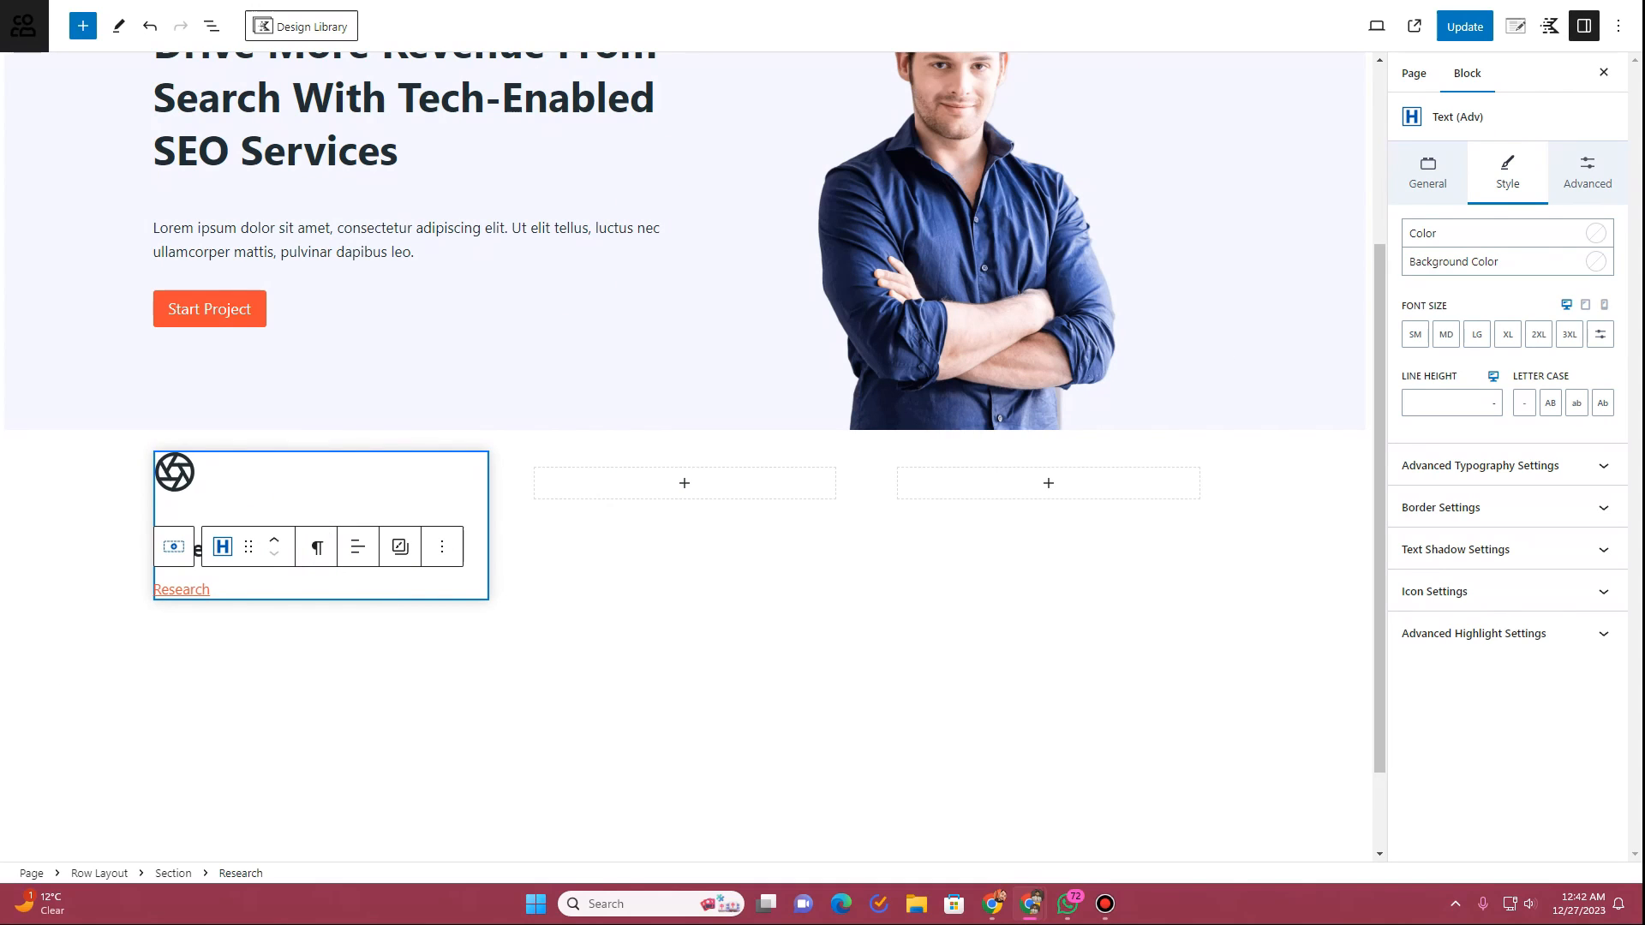
# Step: Replace the paragraph copy's text with "Praesent sapien massa, convallis a pellentesque nec, egestas non" and remove its link
pyautogui.doubleClick(247, 593)
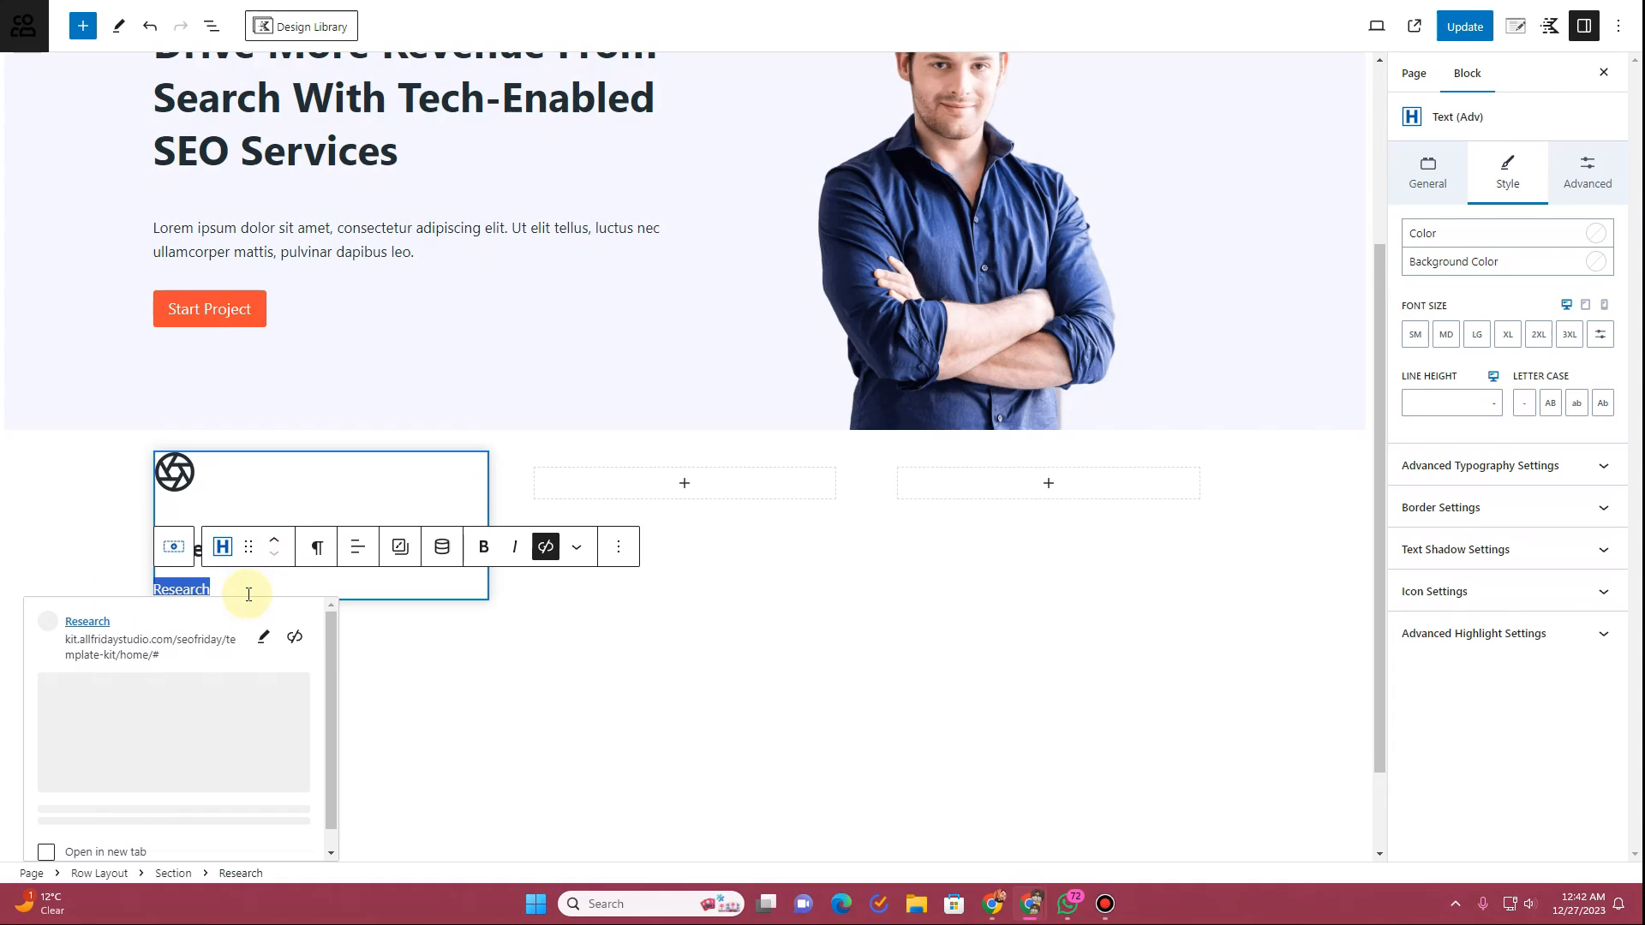
pyautogui.write('Praesent sapien massa, convallis a pellentesque nec, egestas non')
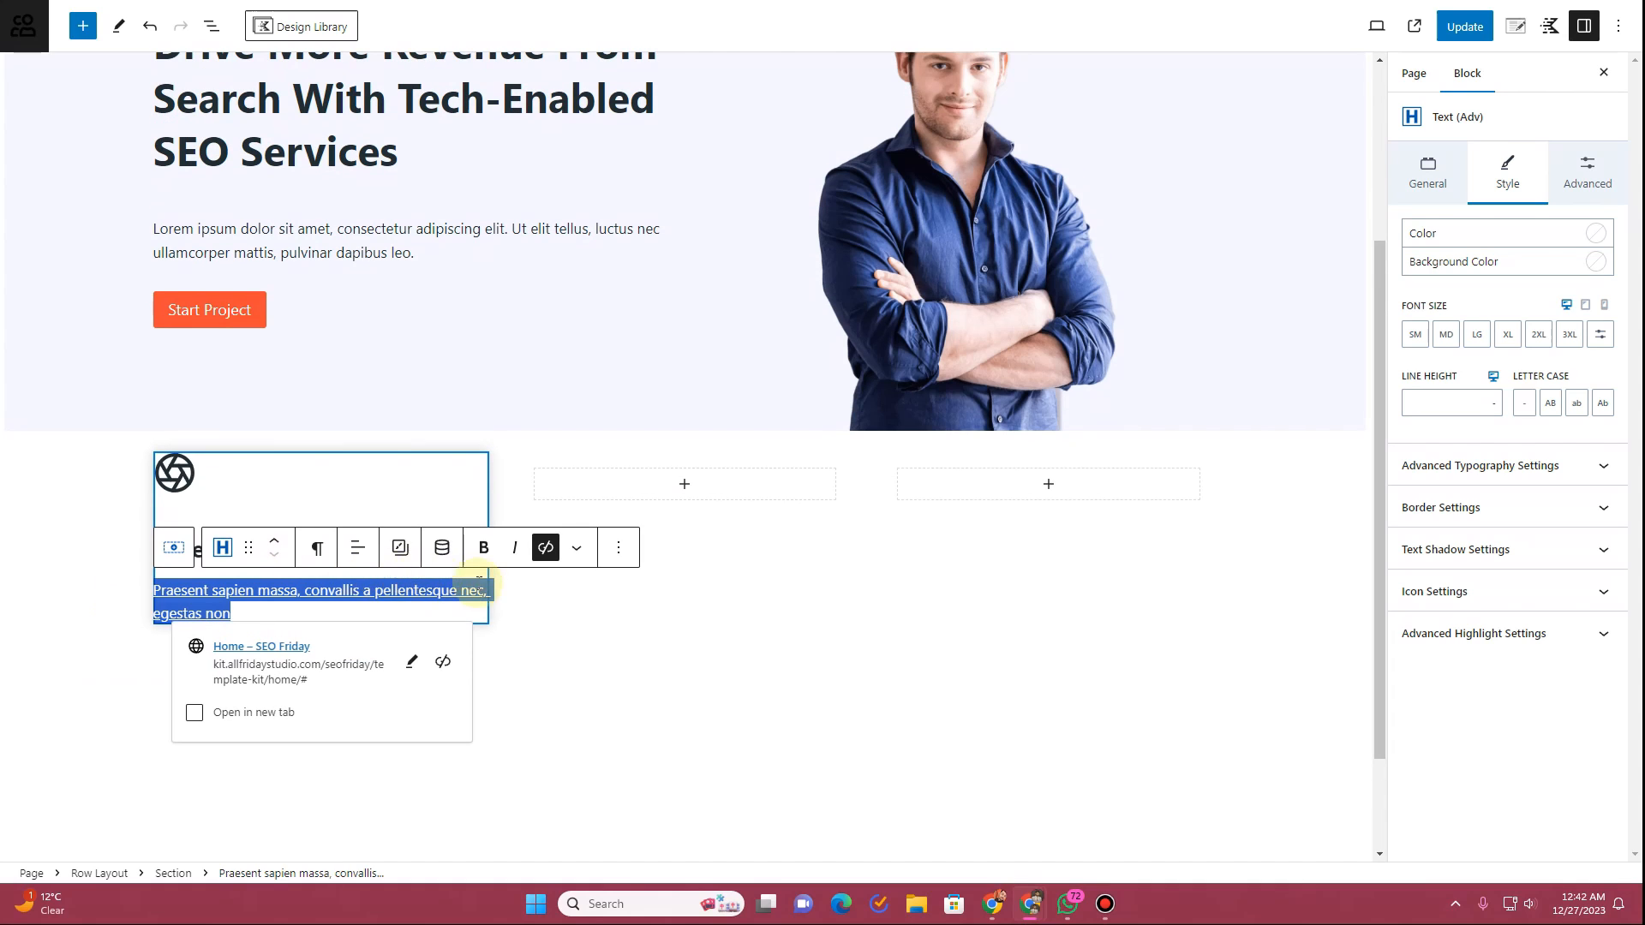
pyautogui.click(443, 664)
pyautogui.click(365, 647)
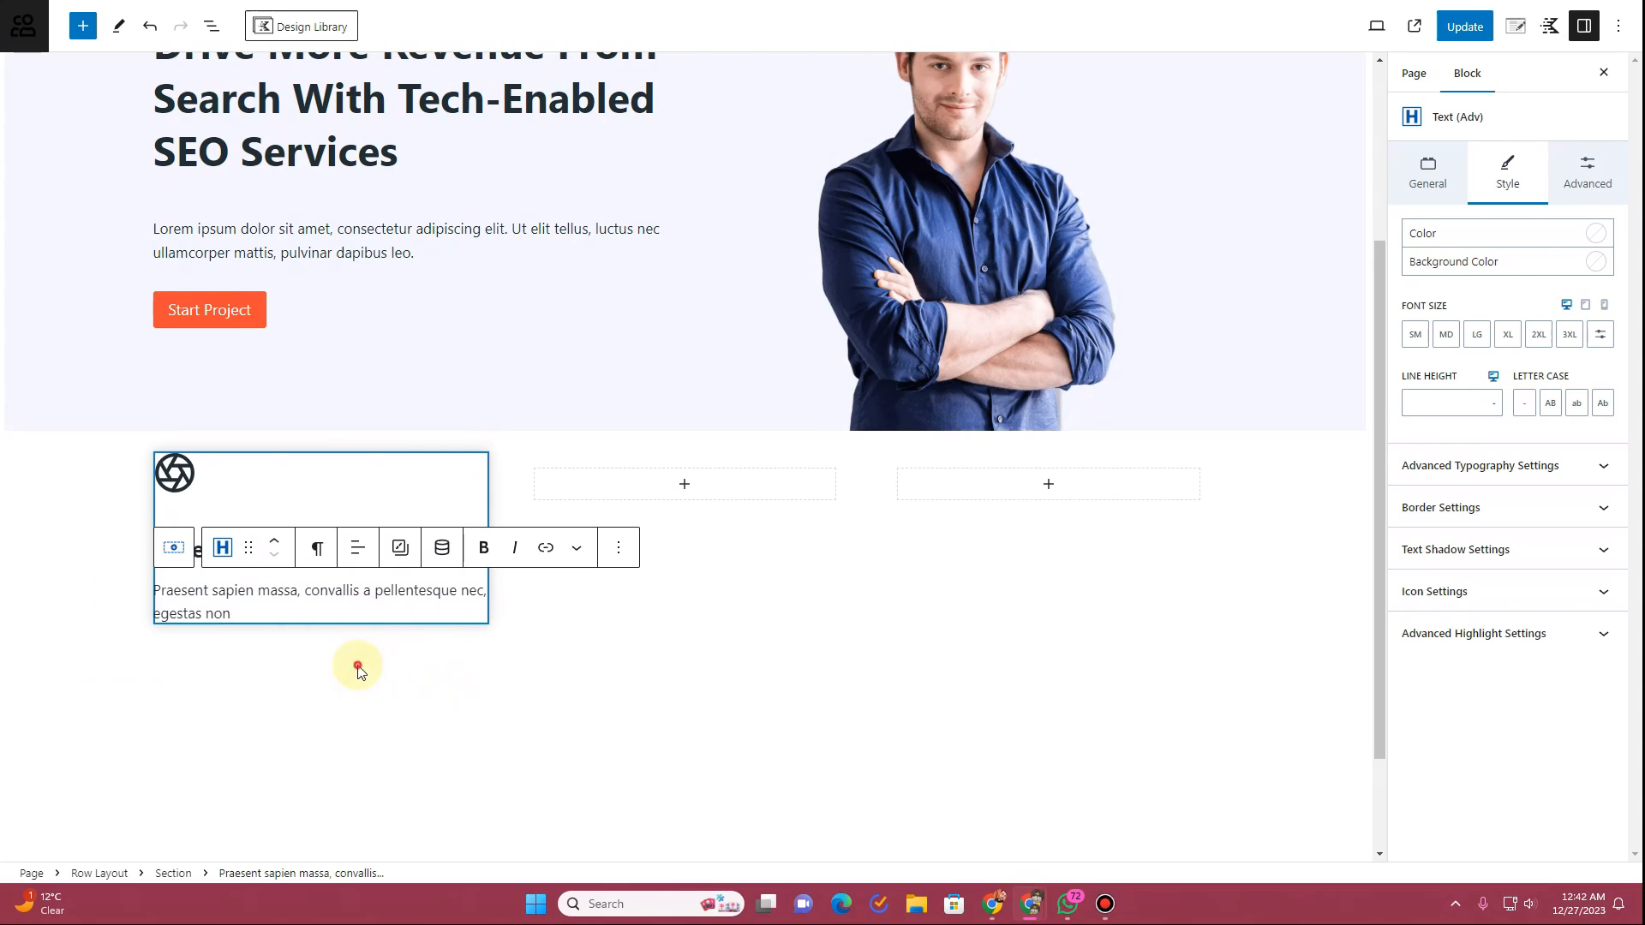
pyautogui.click(358, 668)
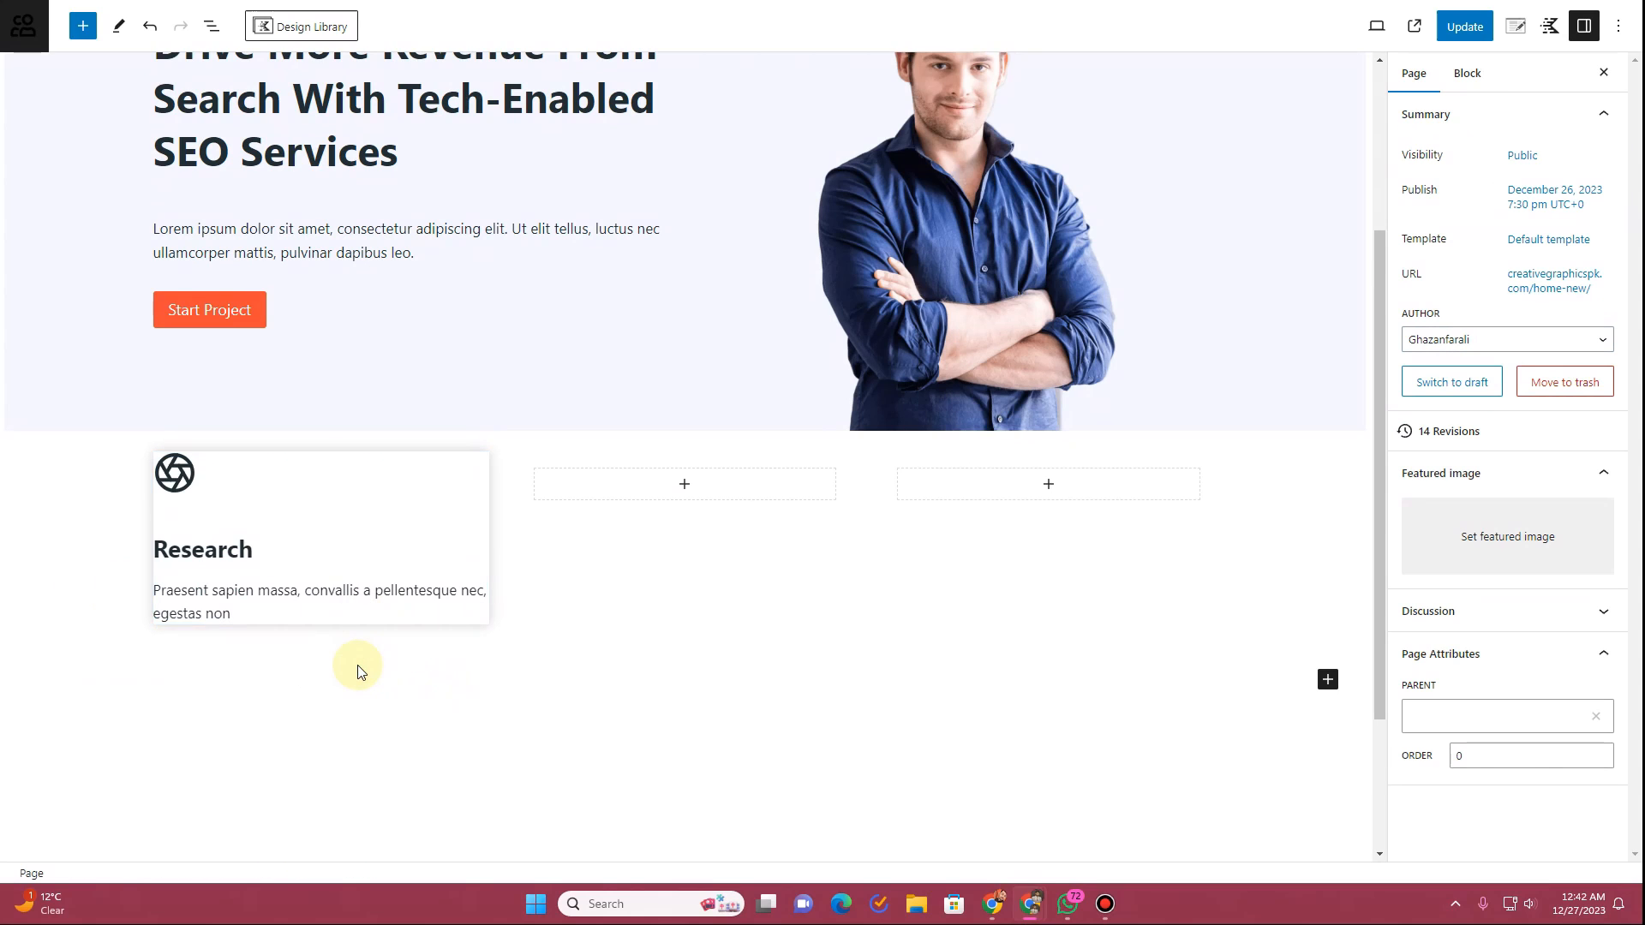
# Step: Give the first column's section a linked padding of Small 24px on all sides and update the page
pyautogui.click(457, 479)
pyautogui.click(464, 521)
pyautogui.click(174, 873)
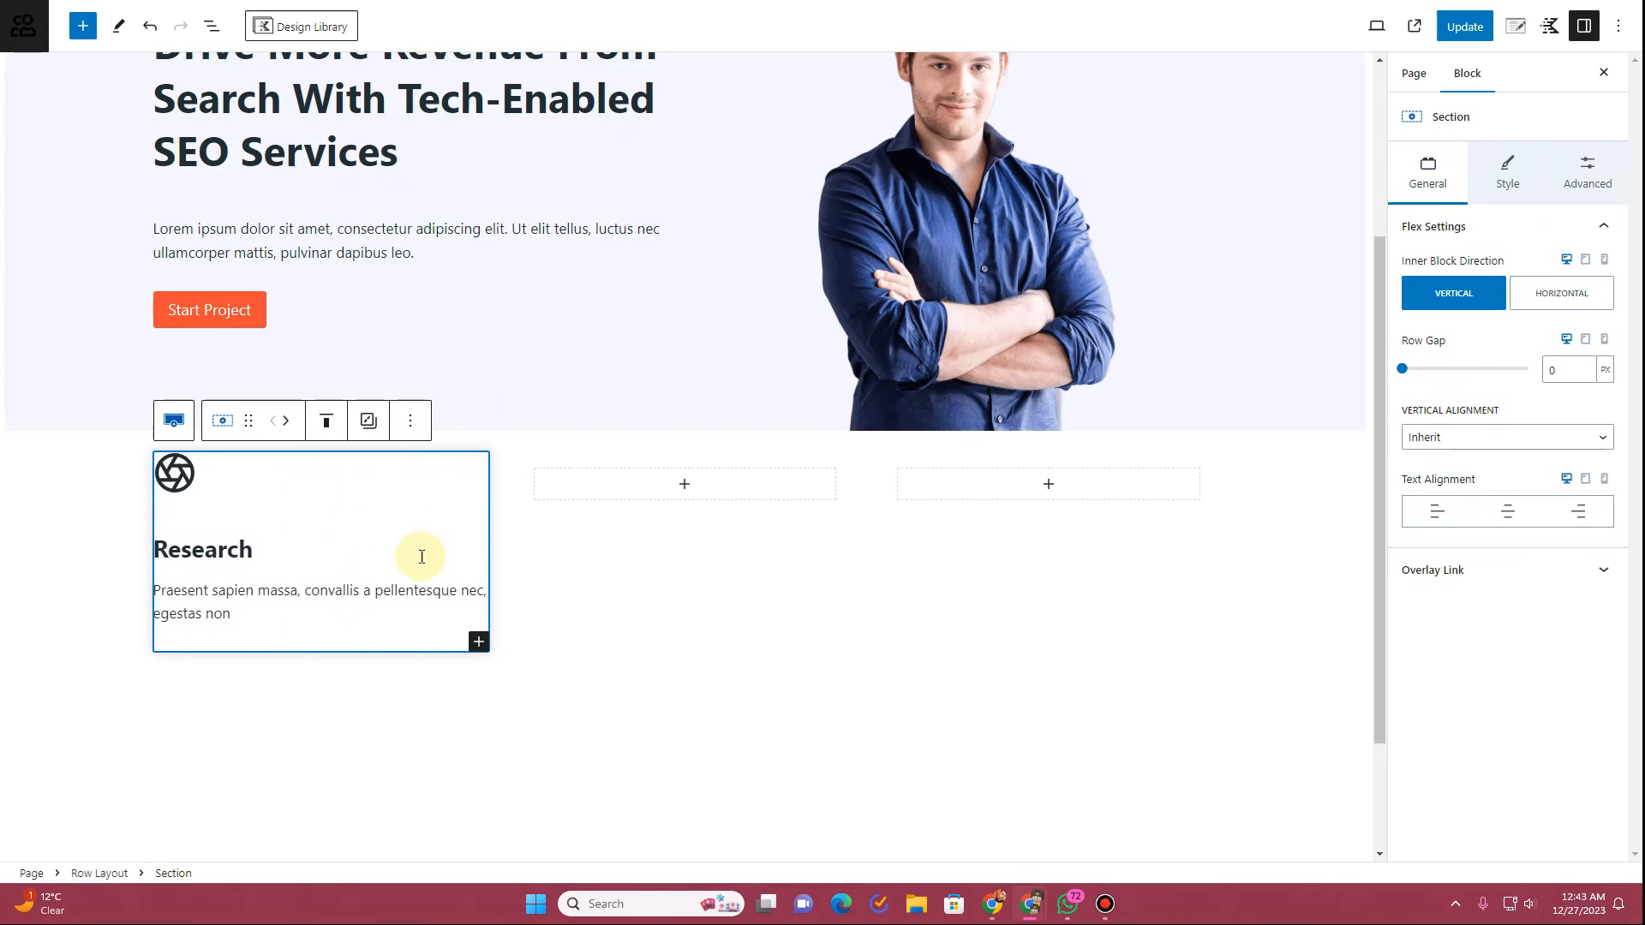
pyautogui.click(1586, 184)
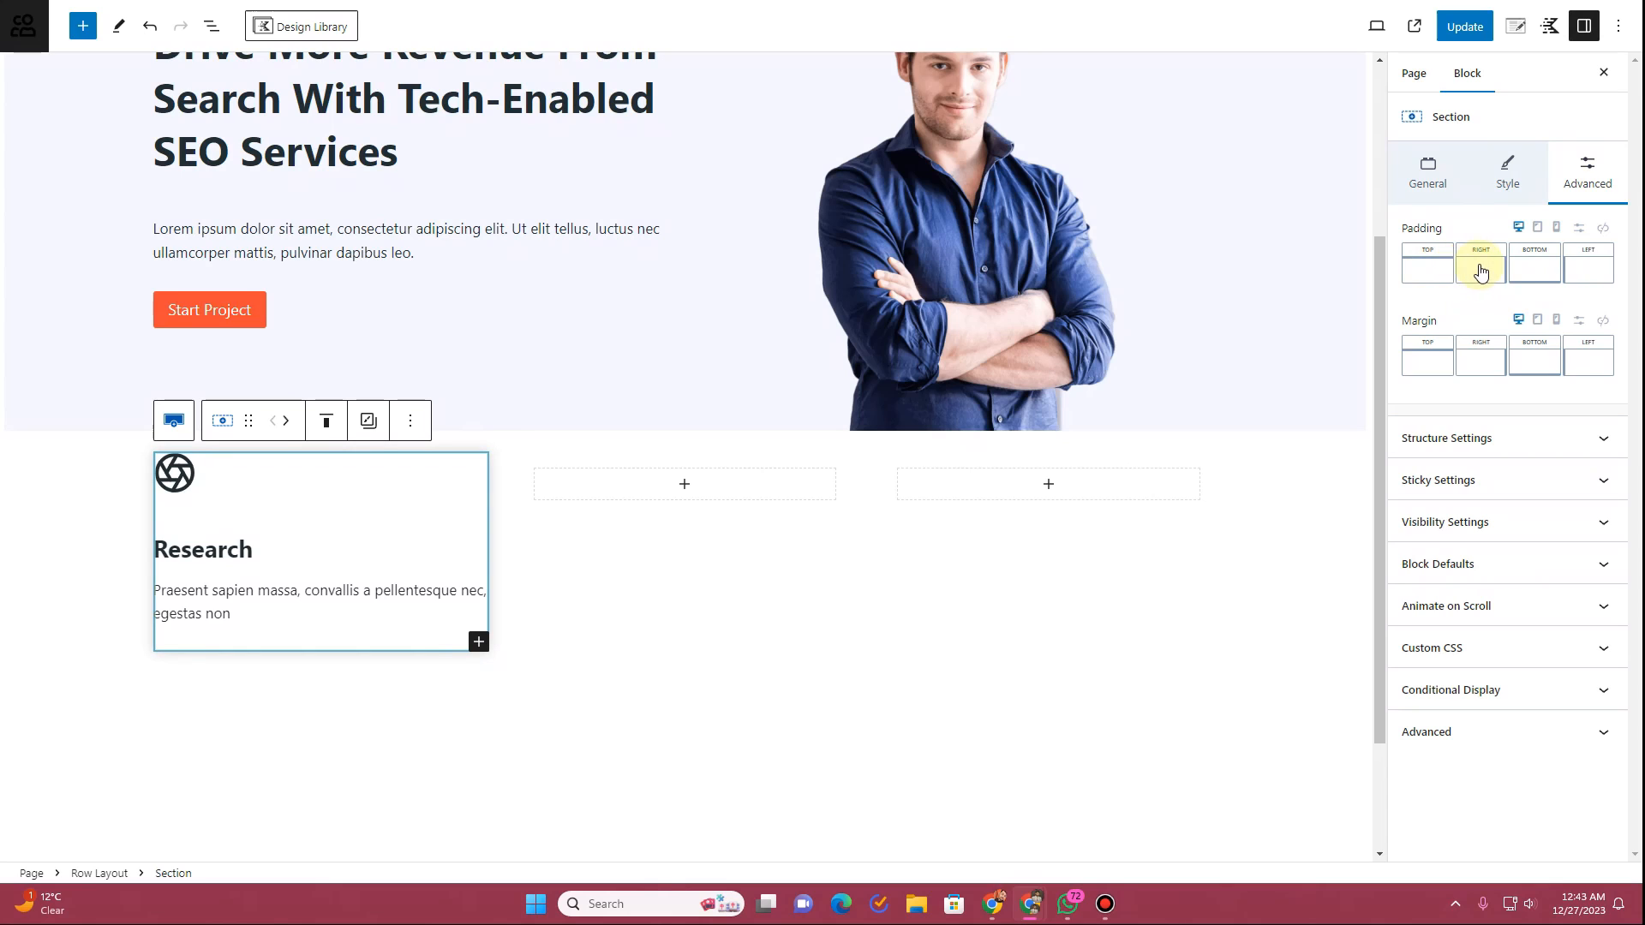
pyautogui.click(1603, 230)
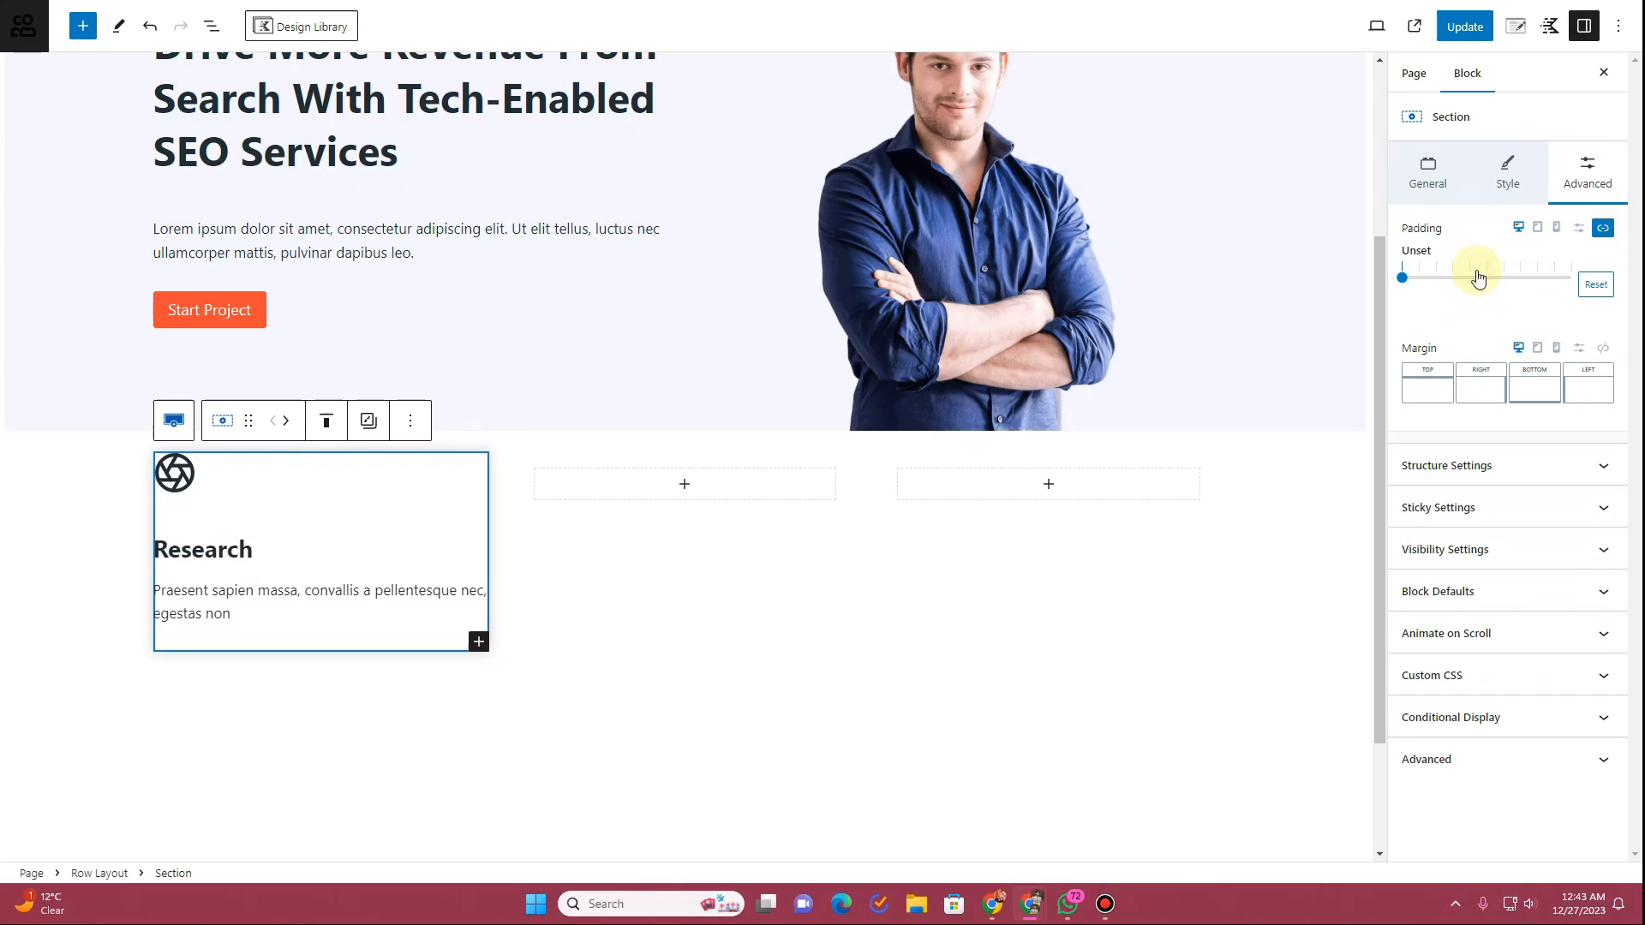
pyautogui.moveTo(1403, 280); pyautogui.dragTo(1459, 283)
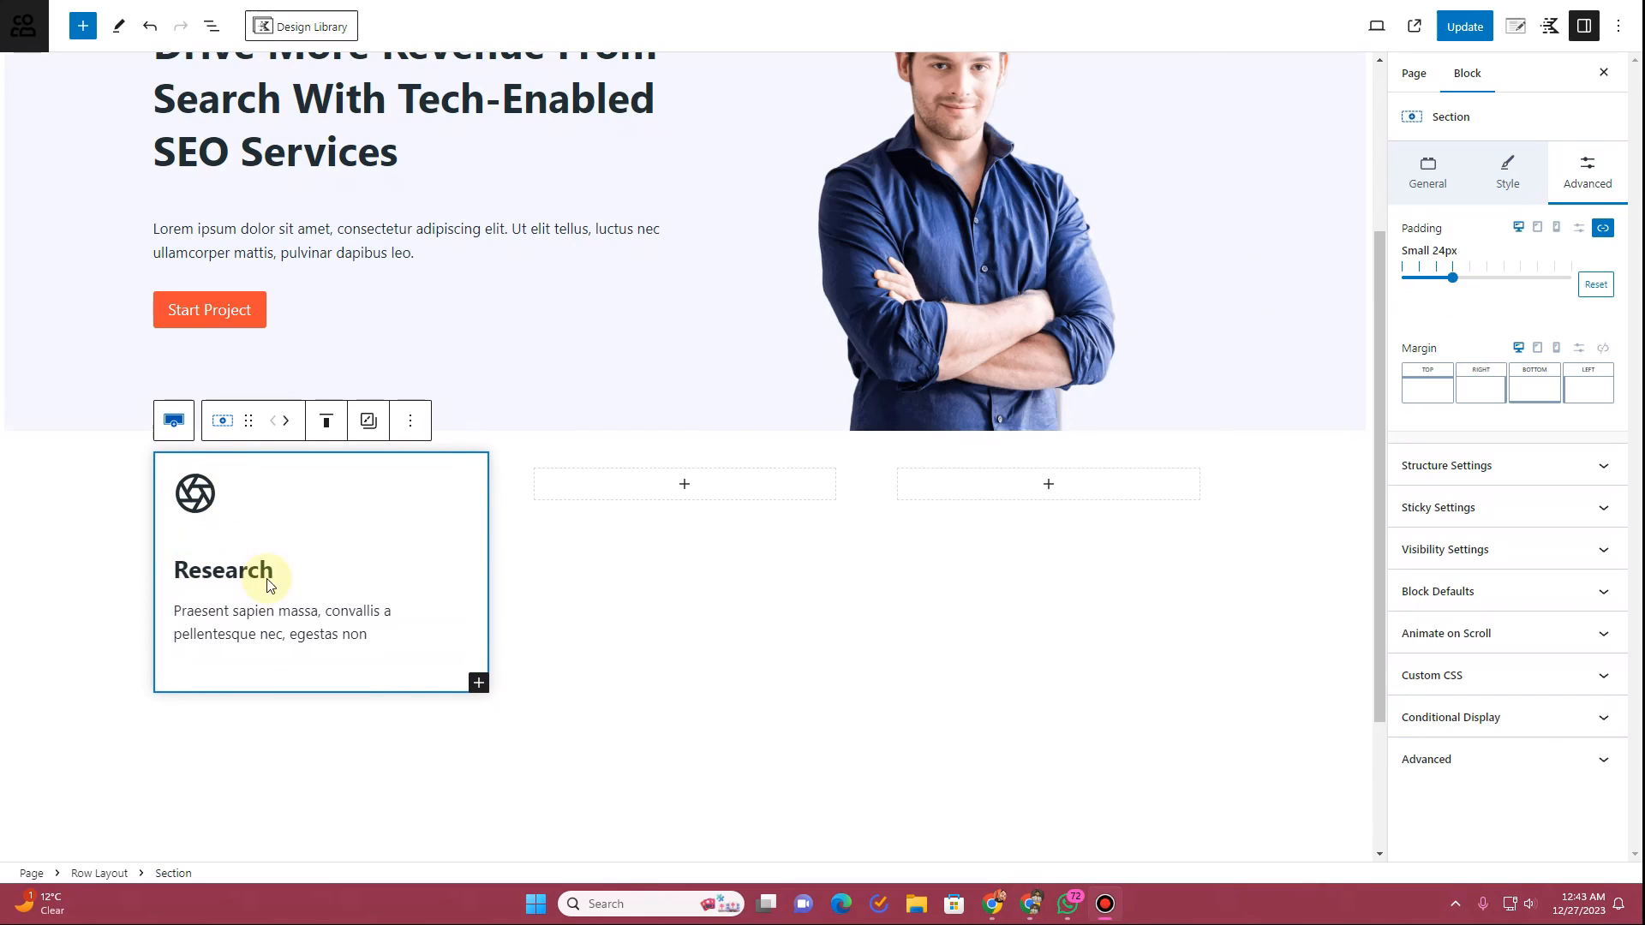
pyautogui.click(1465, 26)
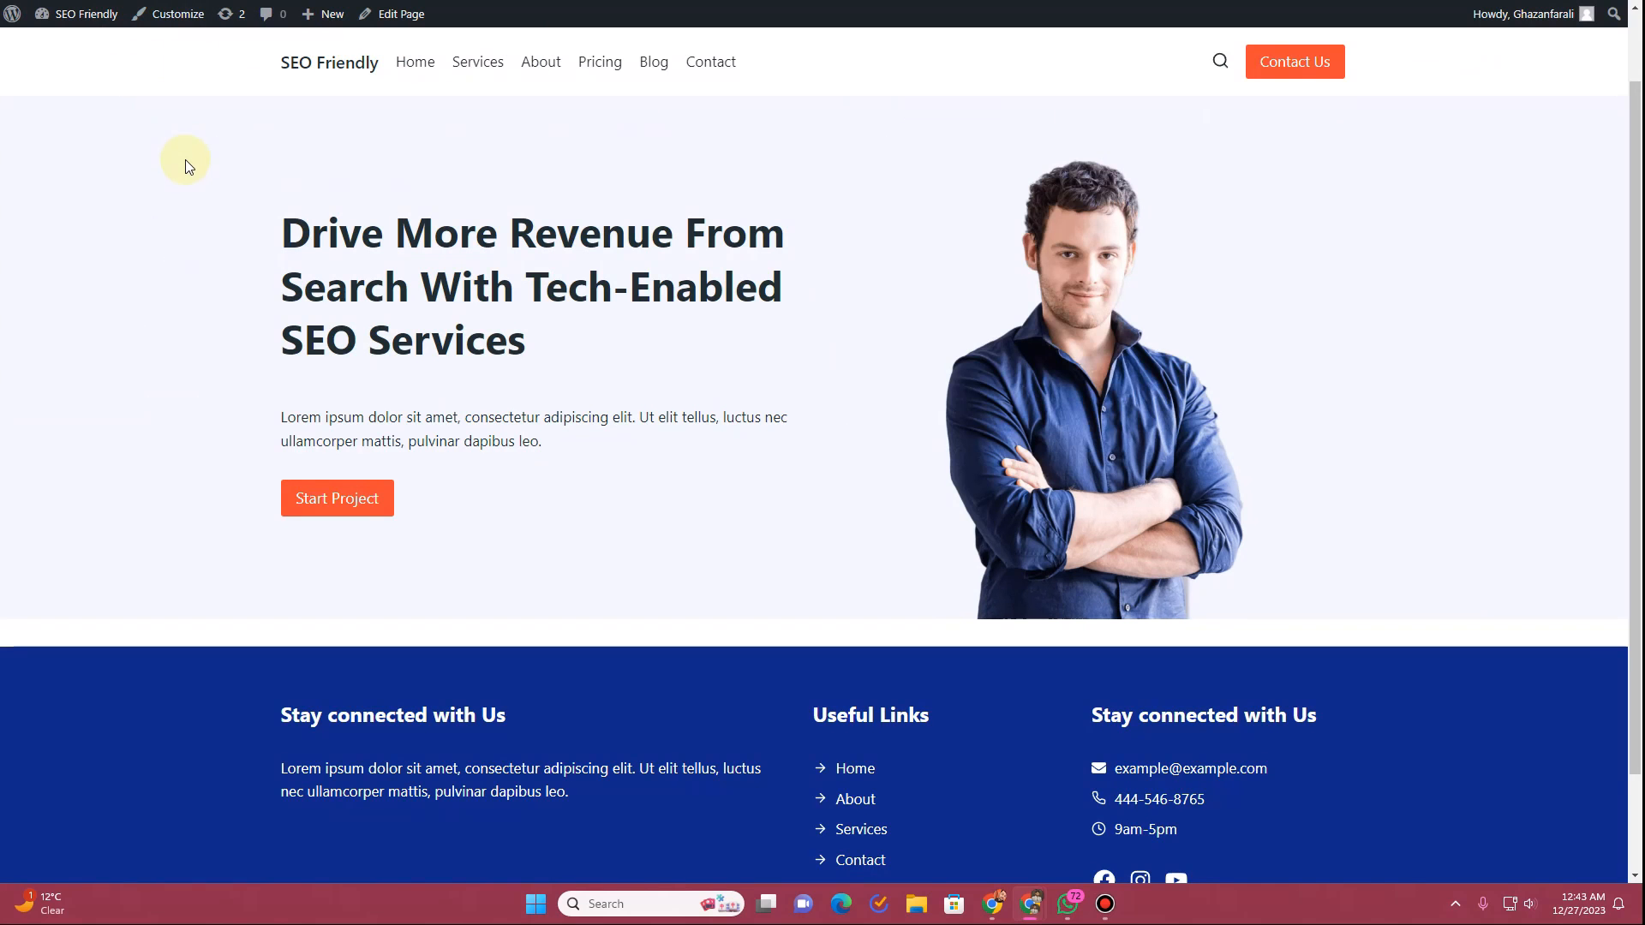
# Step: Check the first card on the live page, and set the icon's bottom margin to 0 px in the editor
pyautogui.scroll(-3, 300, 551)
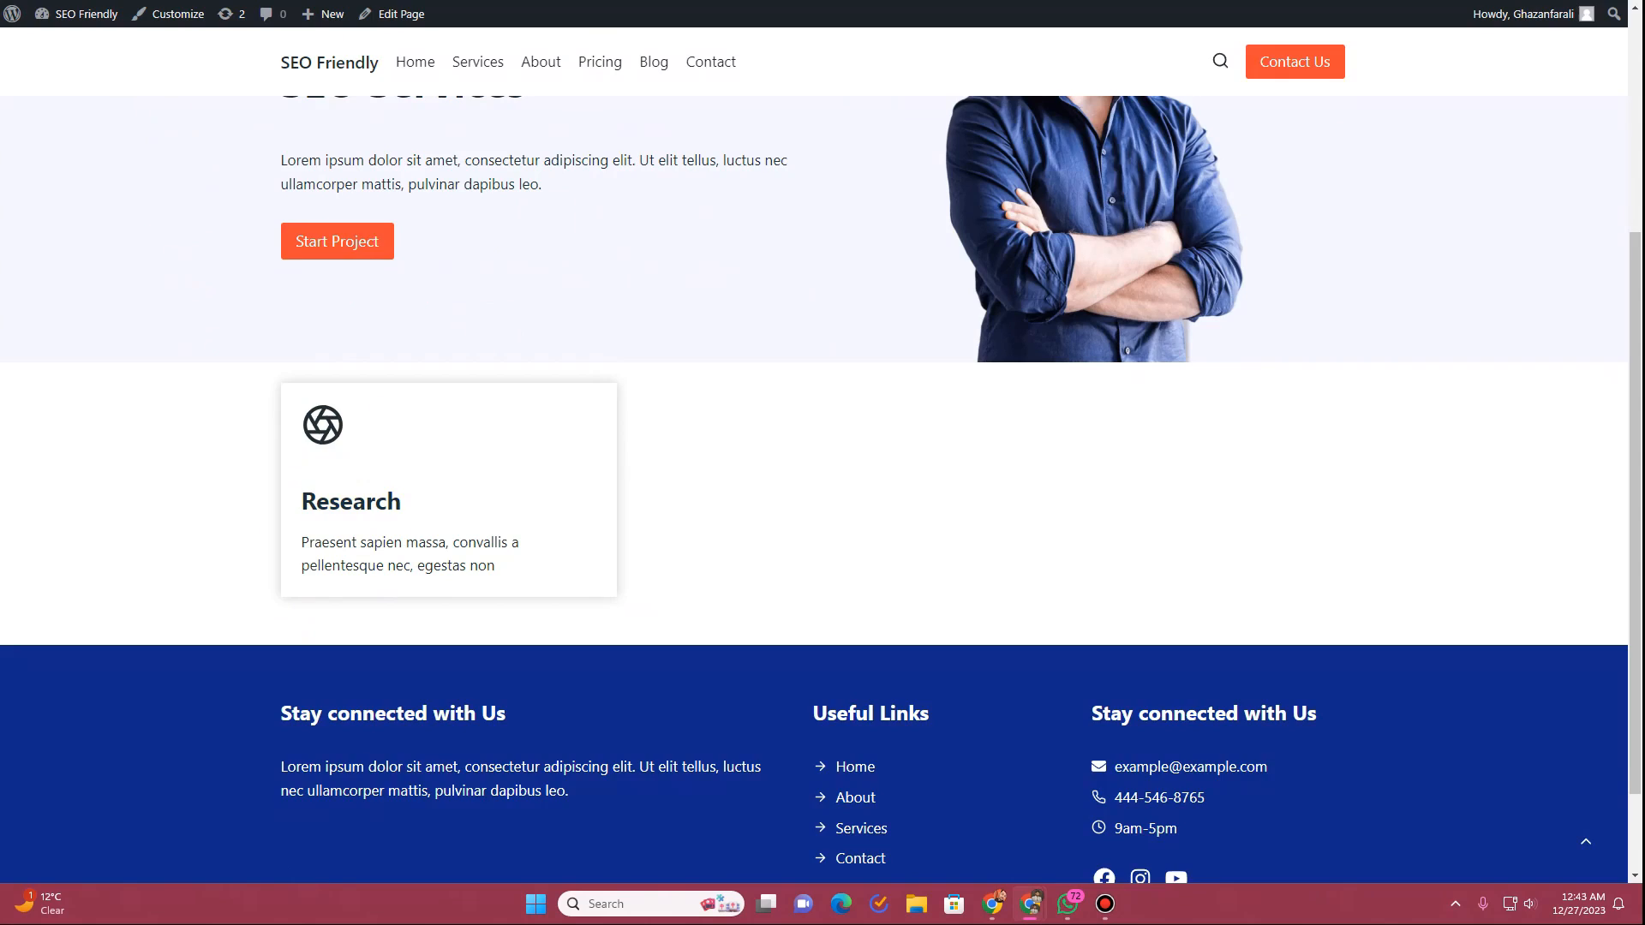
pyautogui.hotkey('ctrl', 'shift', 'Tab')
pyautogui.click(196, 506)
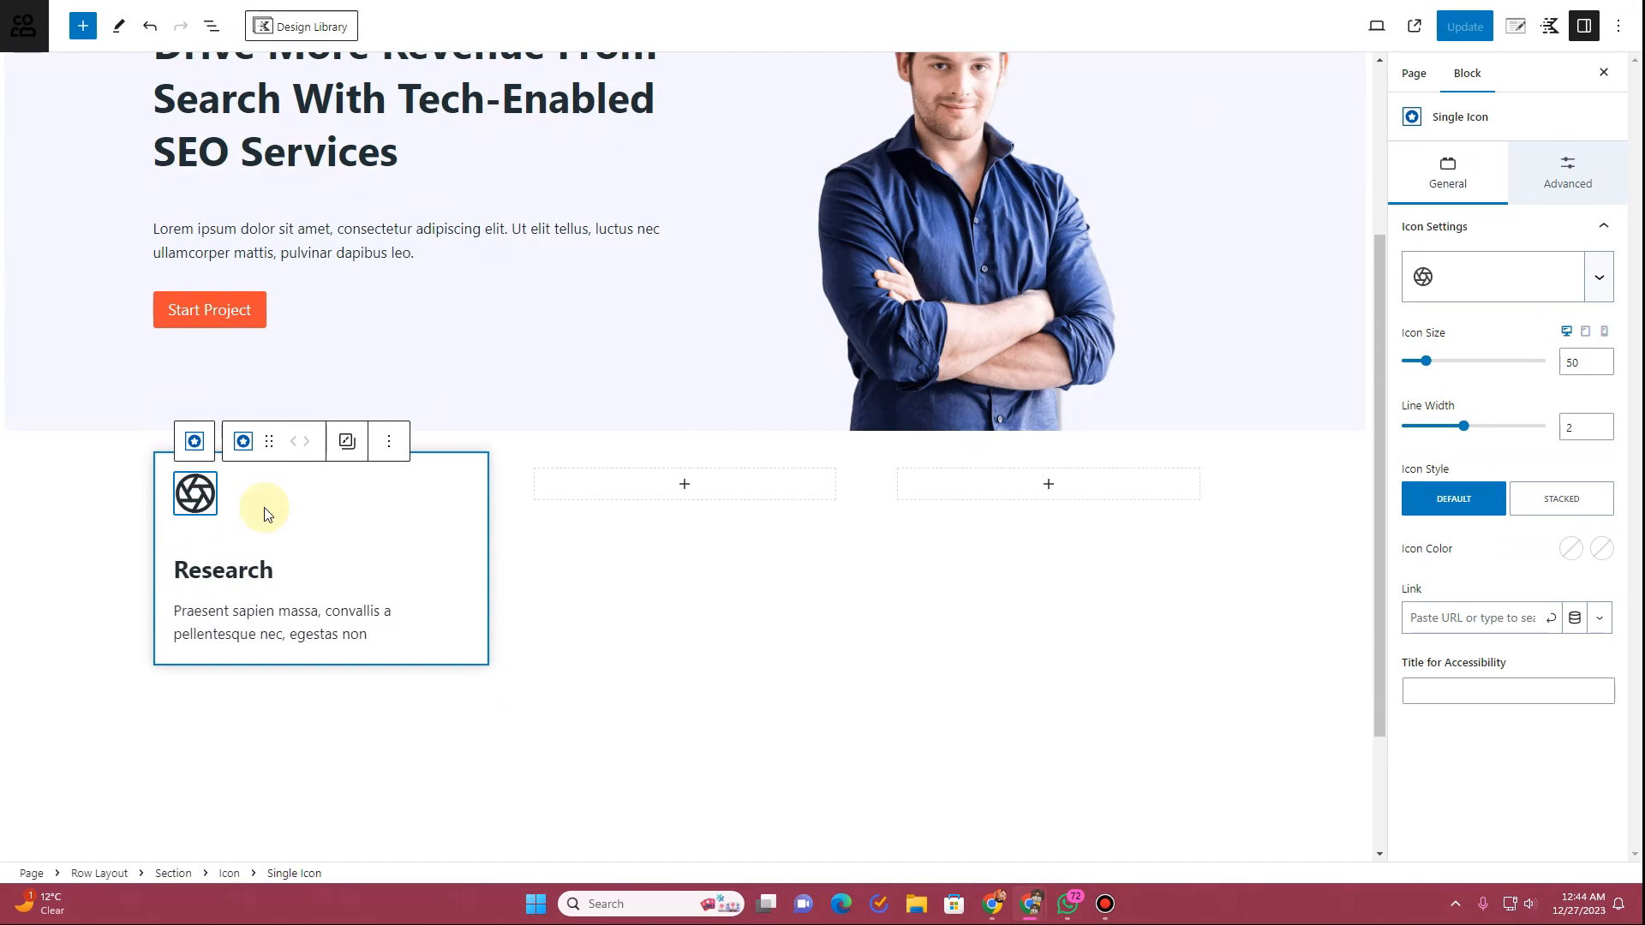
pyautogui.click(1598, 194)
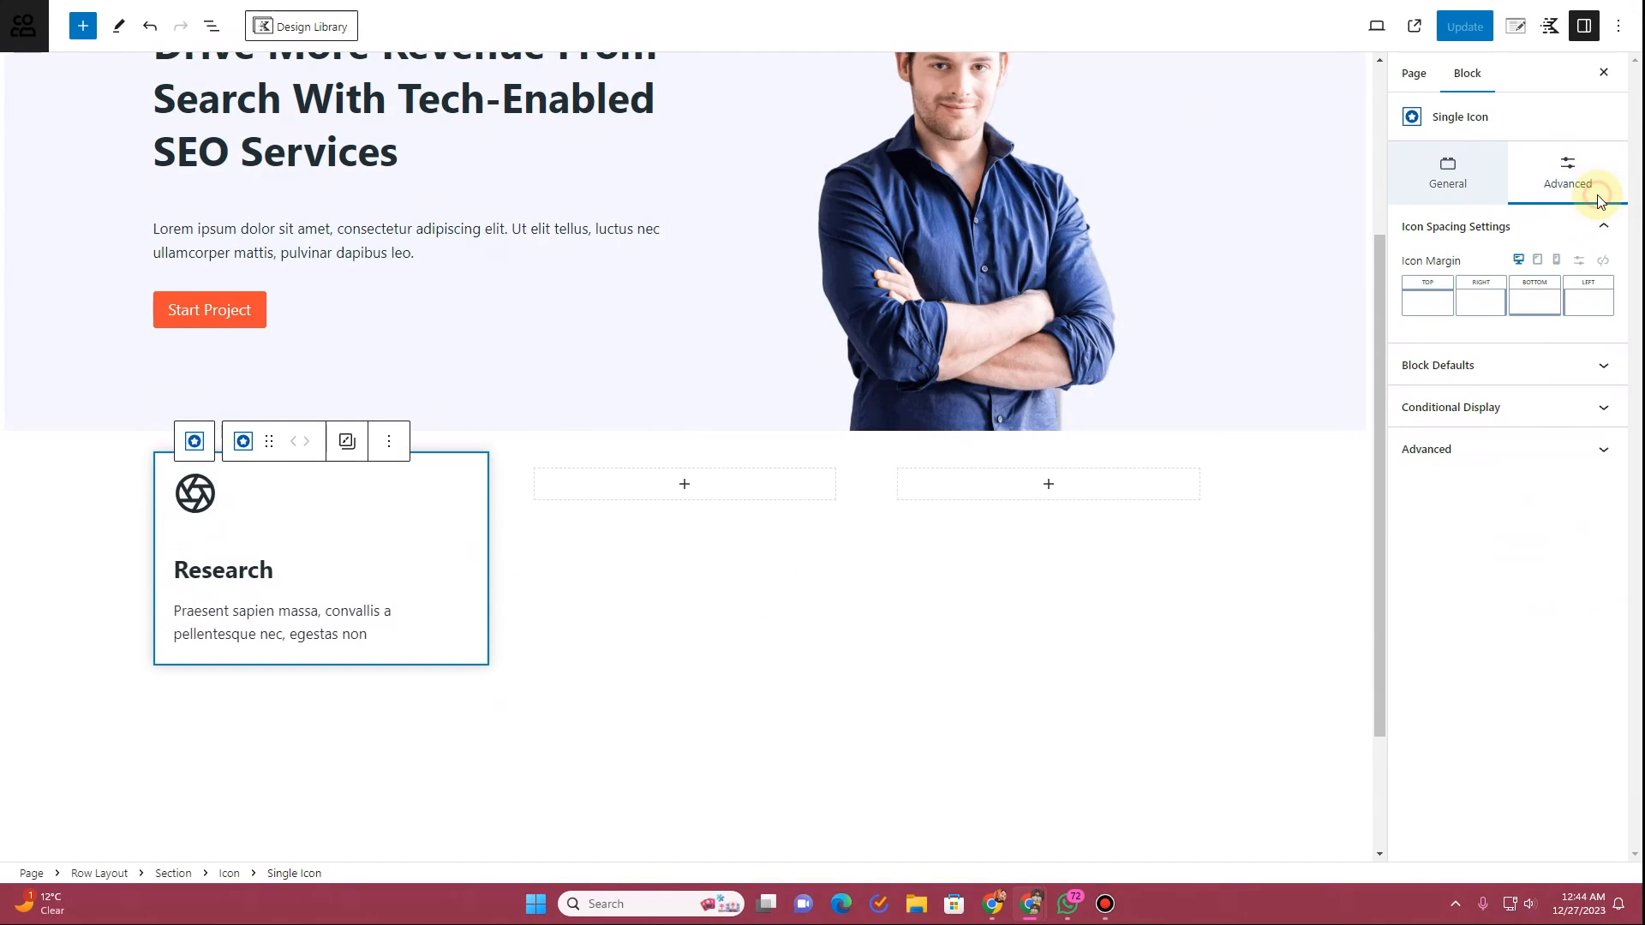
pyautogui.click(1524, 312)
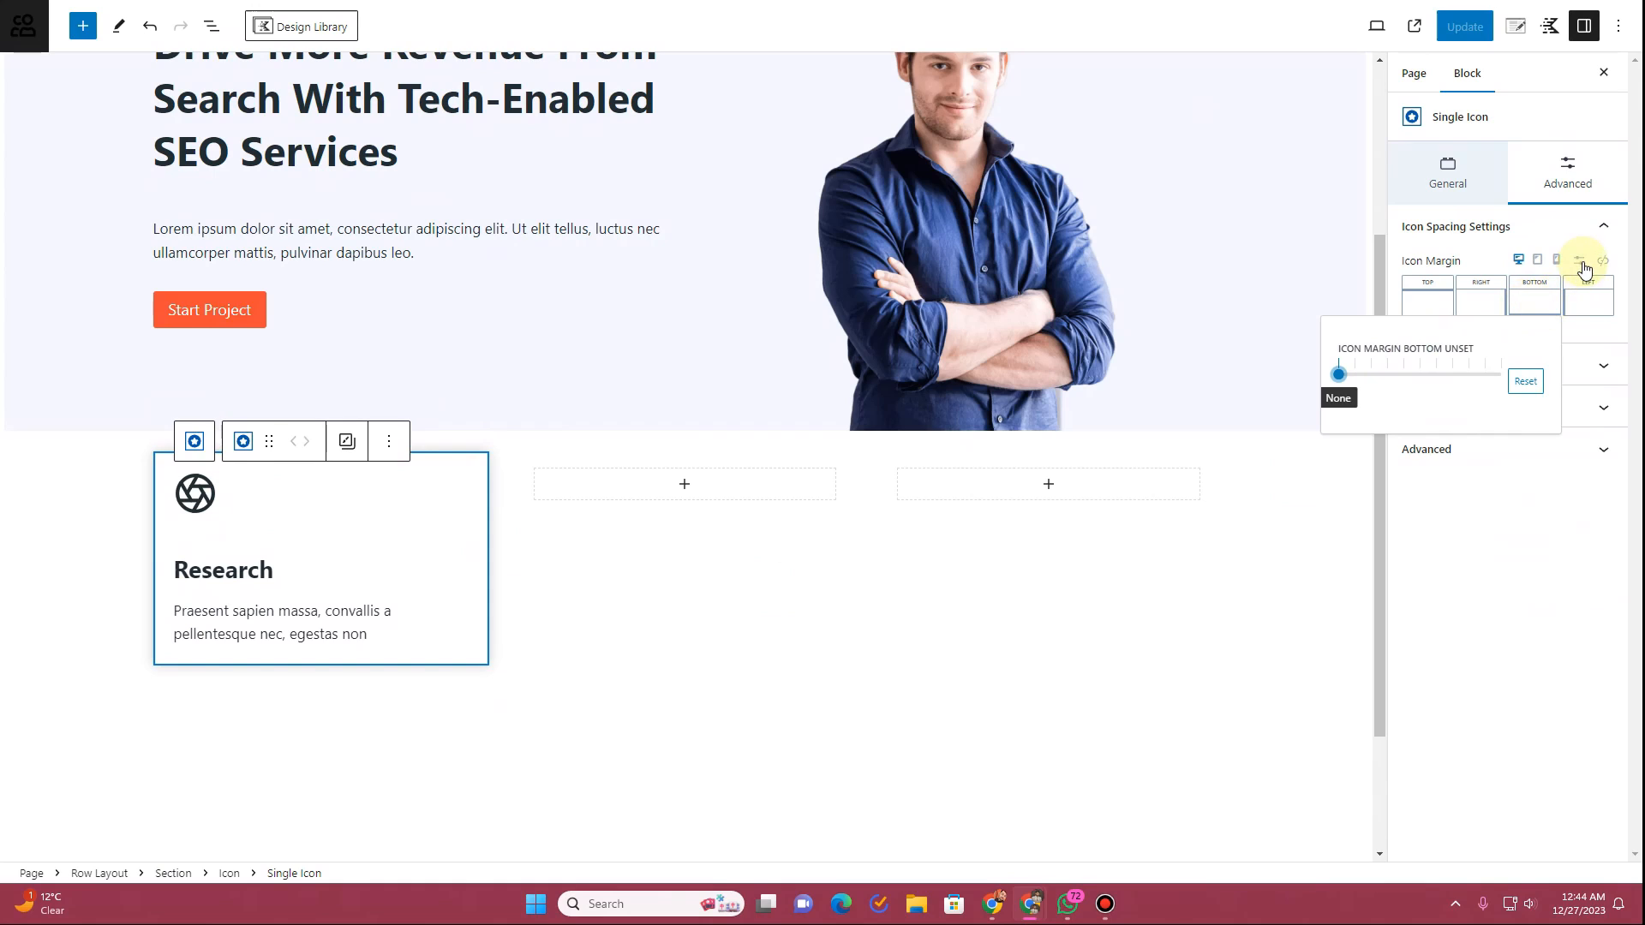
pyautogui.click(1585, 268)
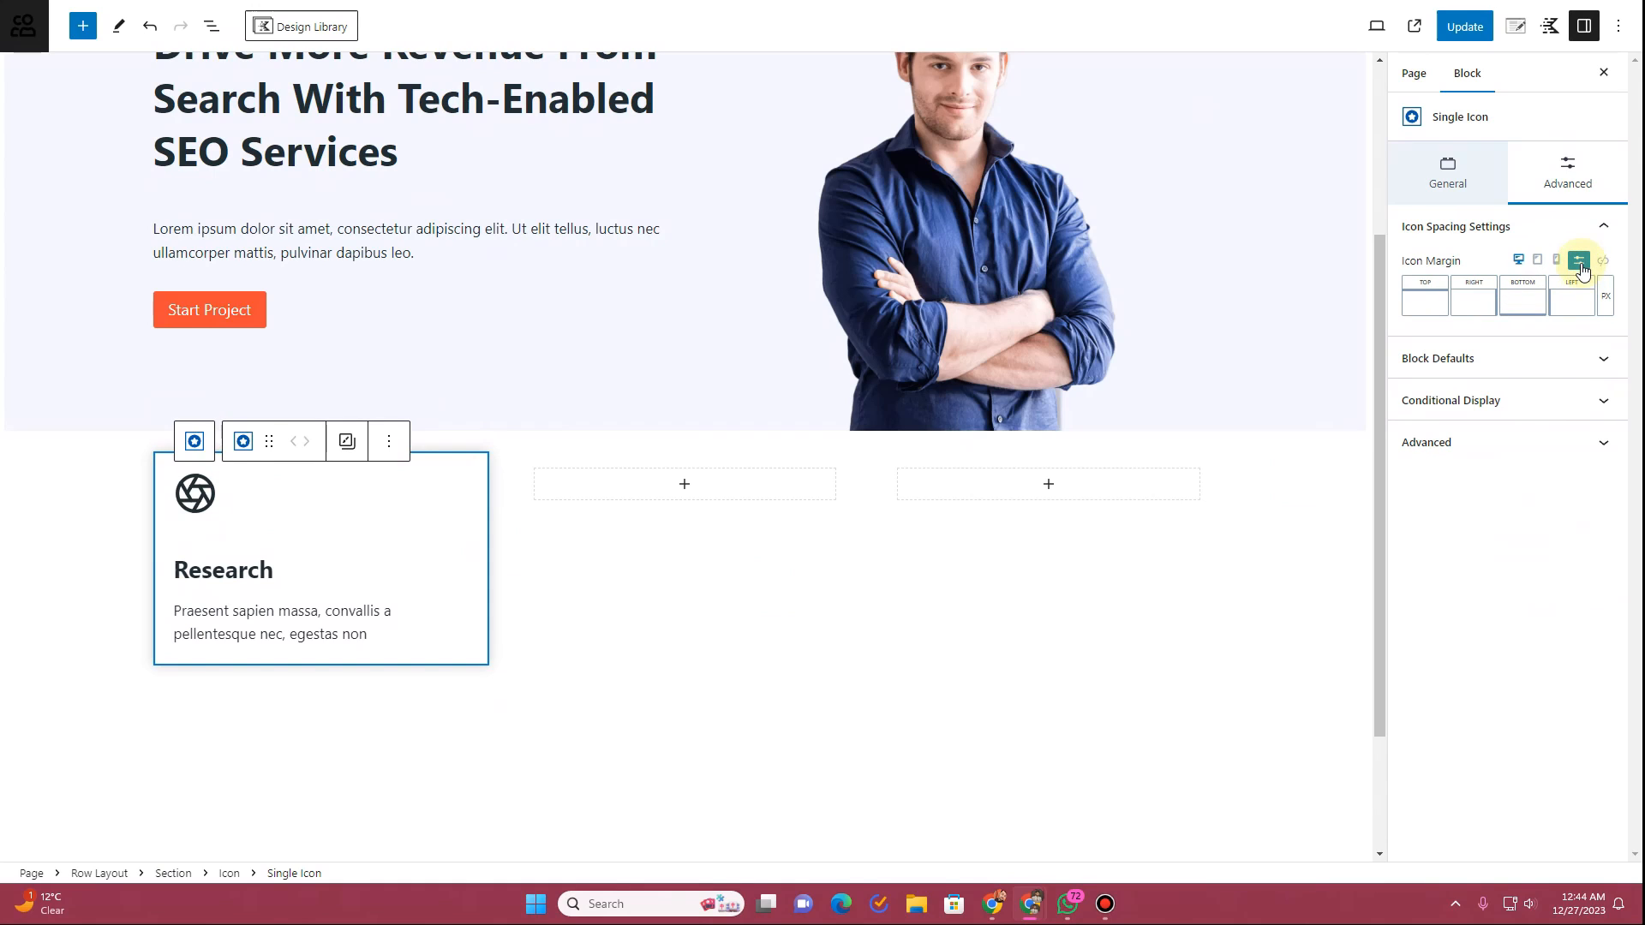
pyautogui.click(1539, 301)
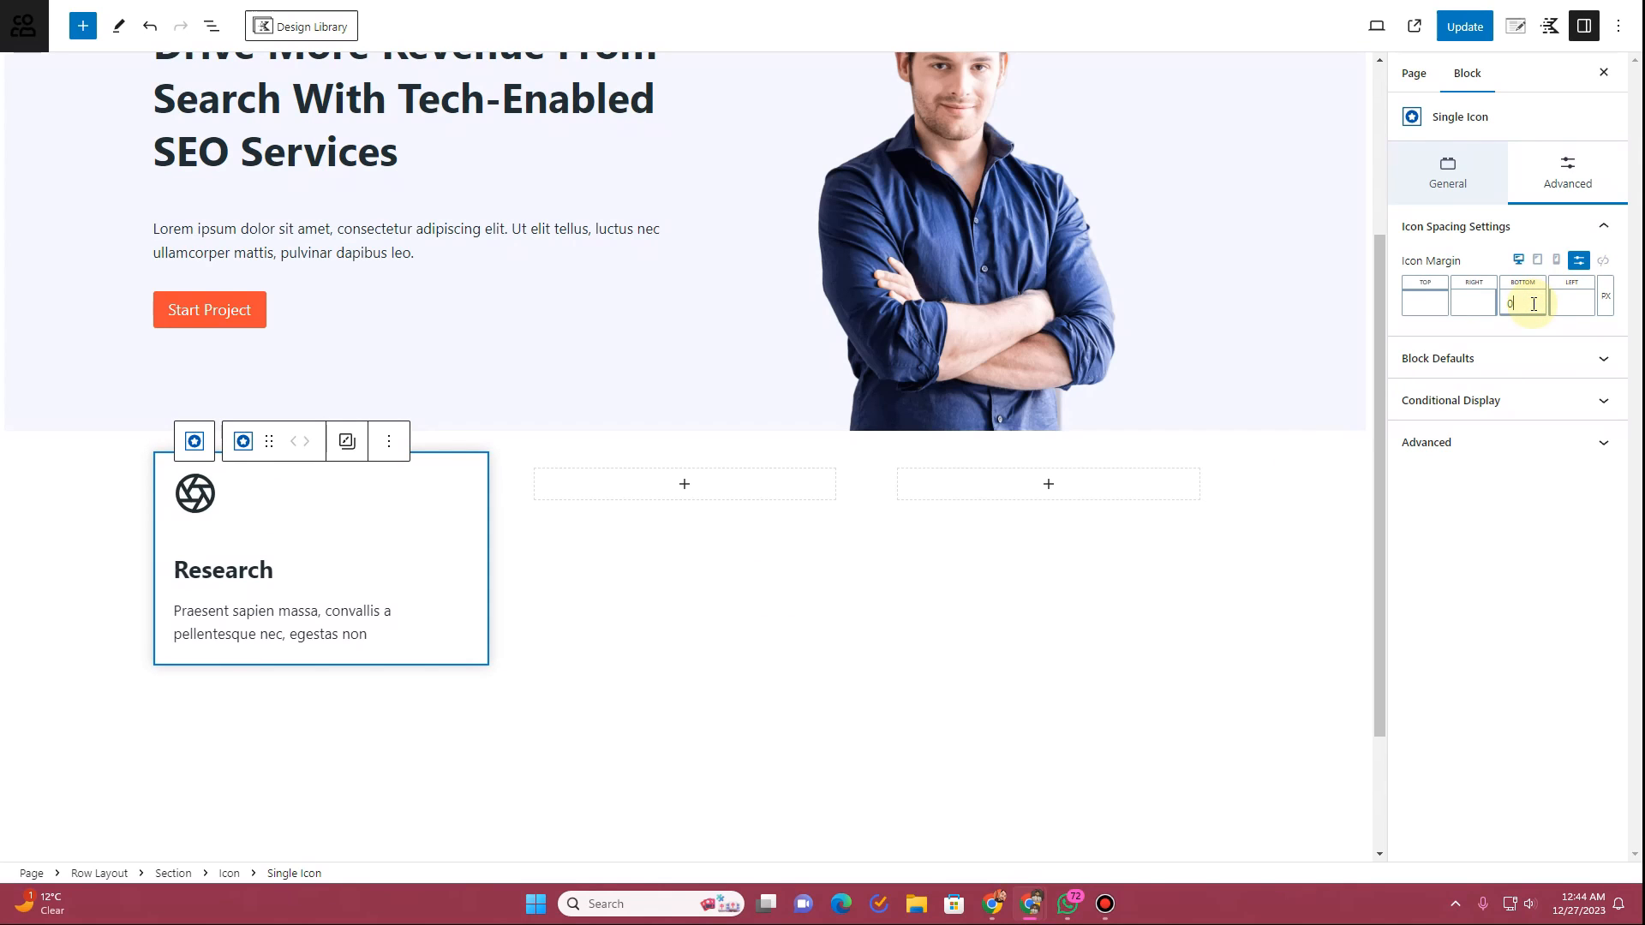
# Step: Color the "Research" heading with the orange palette color and update the page
pyautogui.click(224, 569)
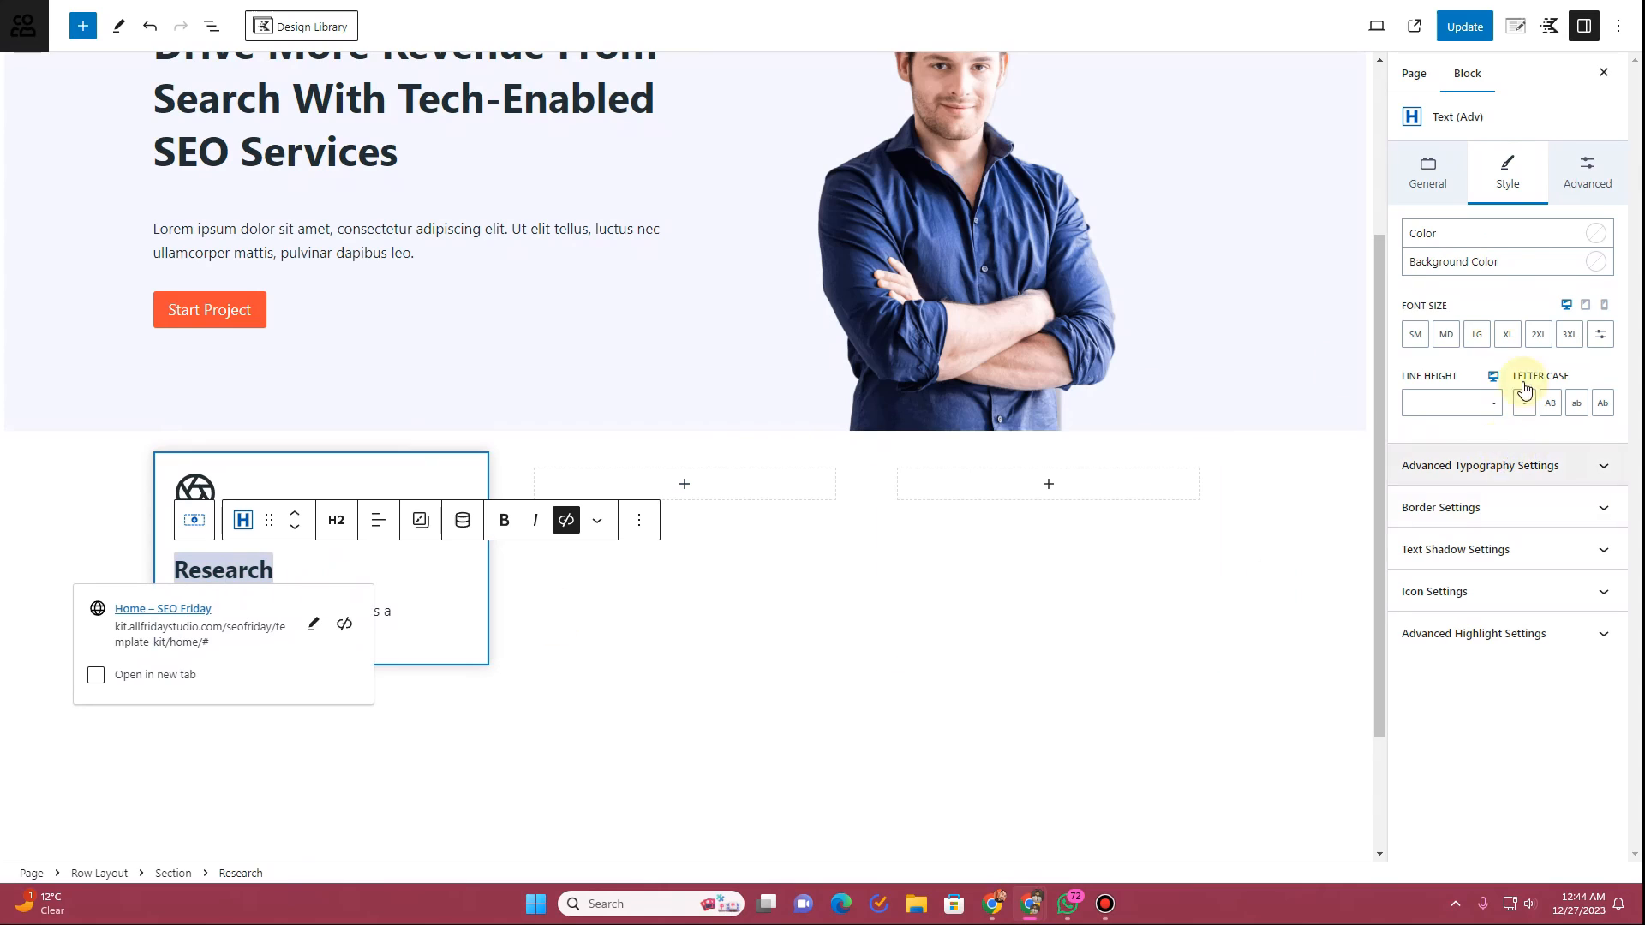
pyautogui.click(1595, 233)
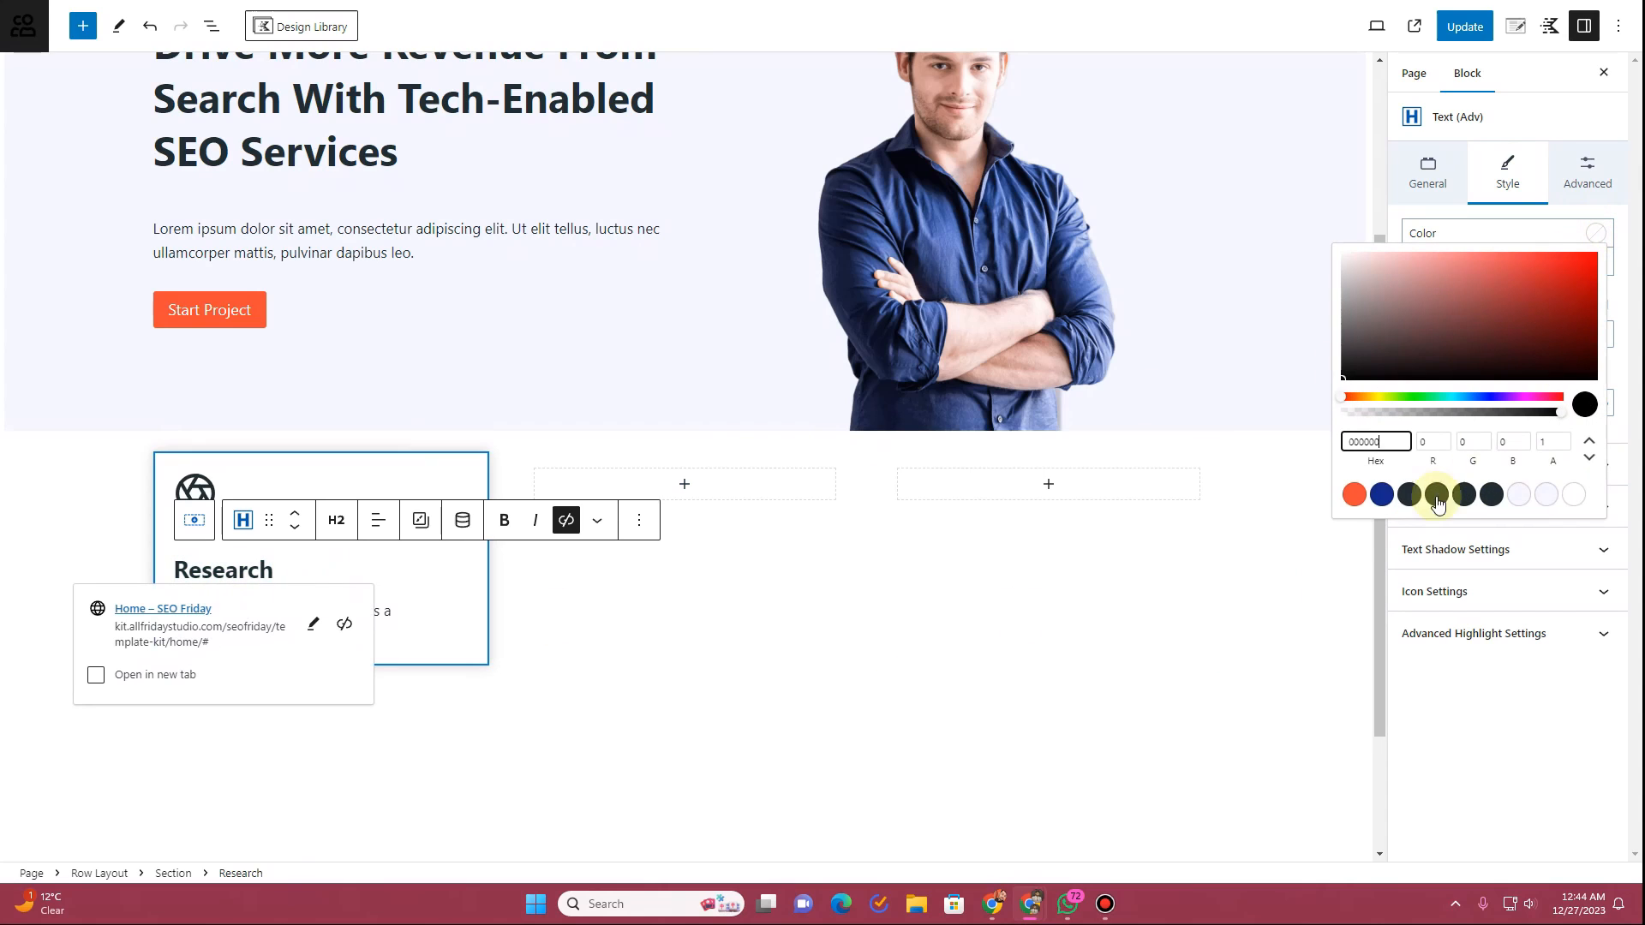
pyautogui.click(1354, 494)
pyautogui.click(1489, 40)
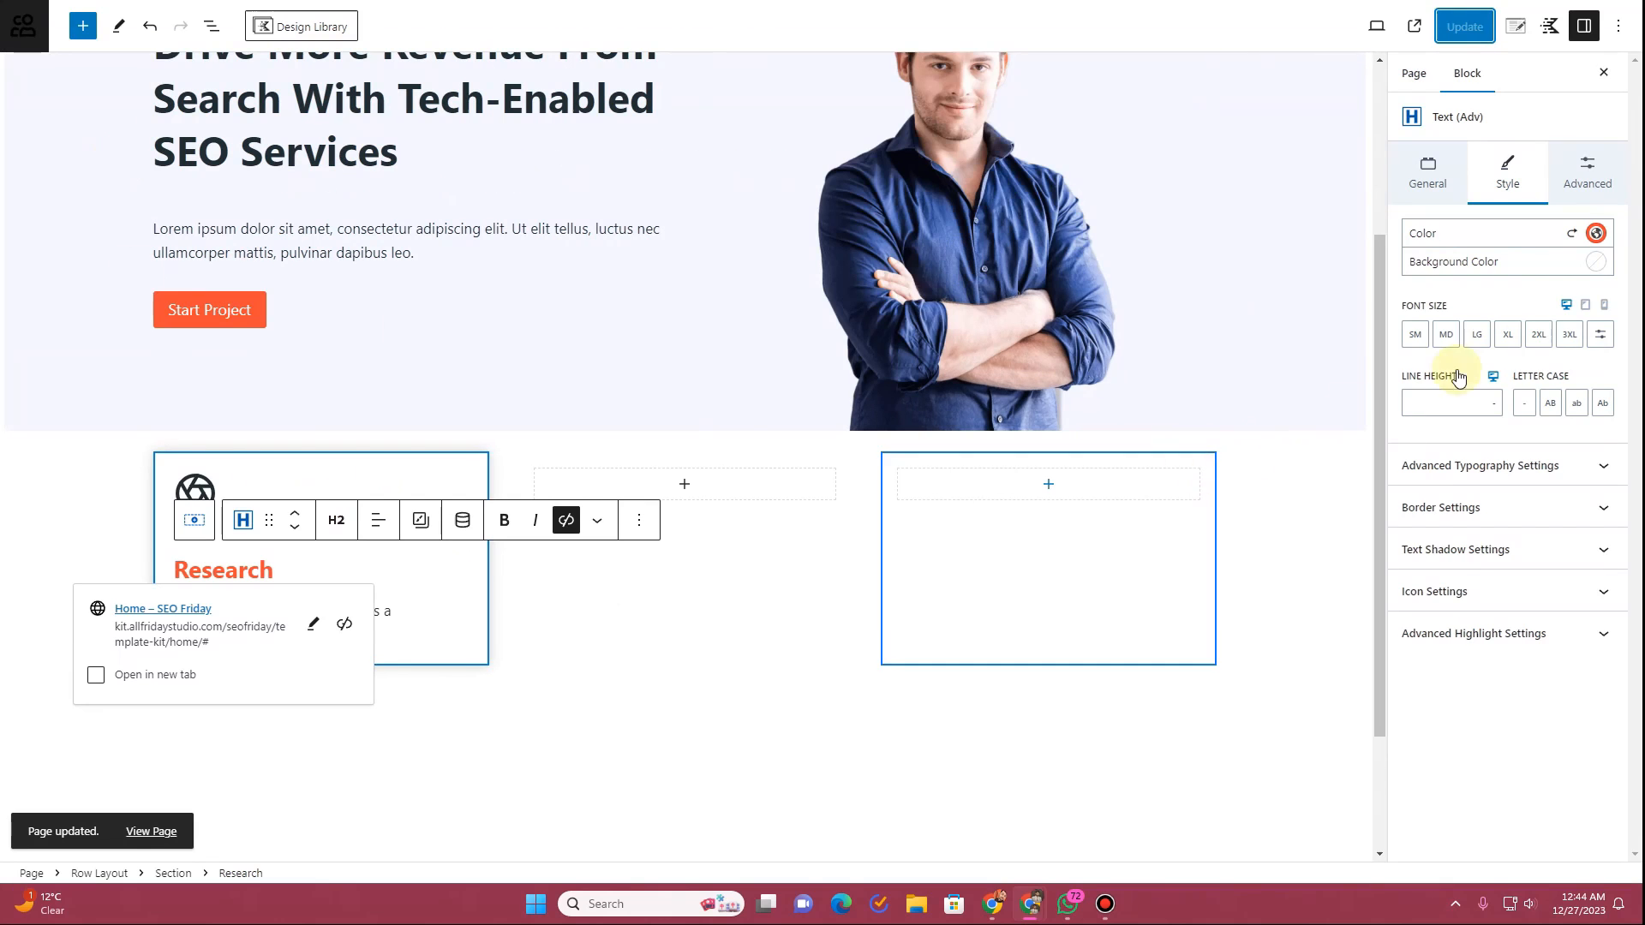
# Step: Set the "Research" heading's top padding and top margin to 0 px and update the page
pyautogui.click(1587, 171)
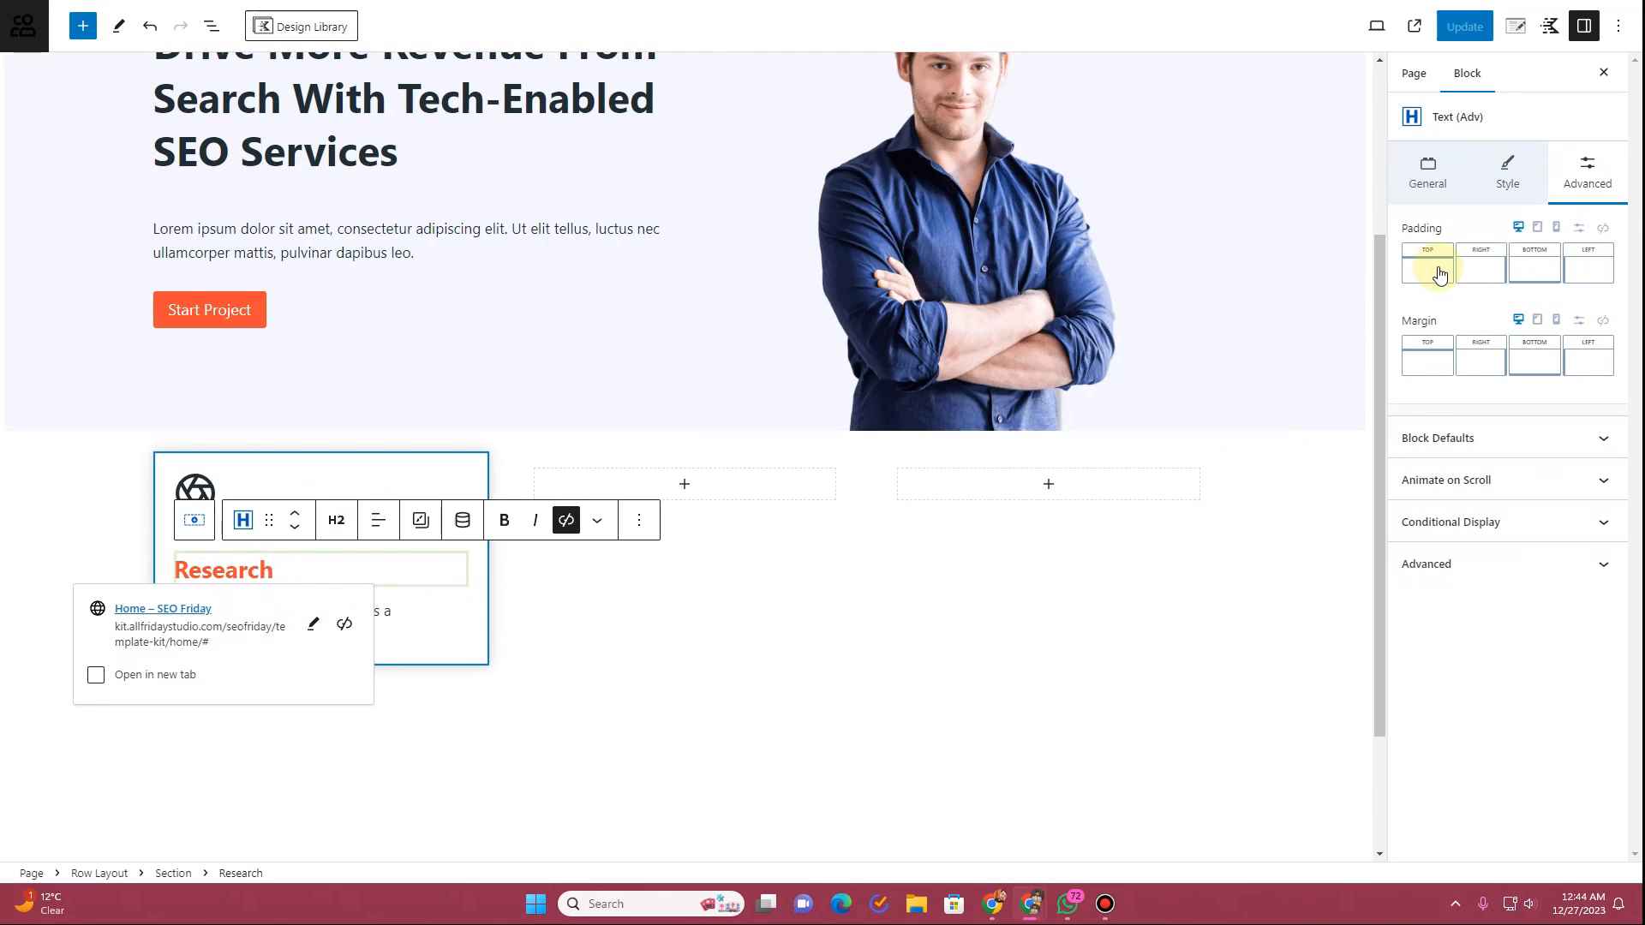
pyautogui.click(1579, 229)
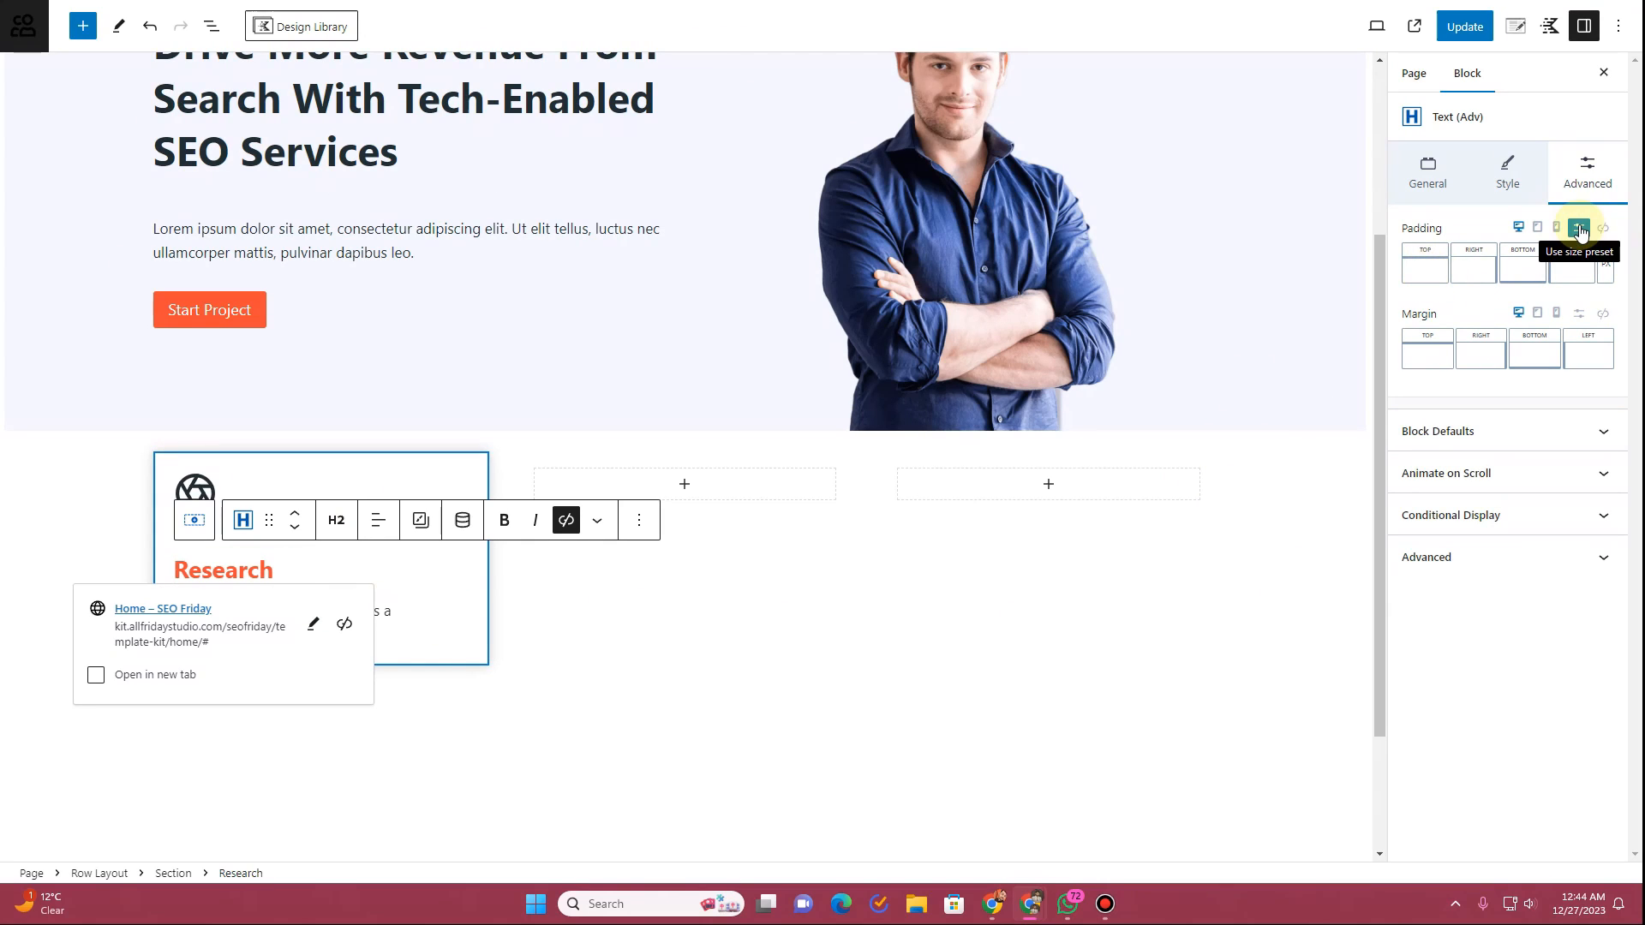
pyautogui.click(1437, 273)
pyautogui.write('0')
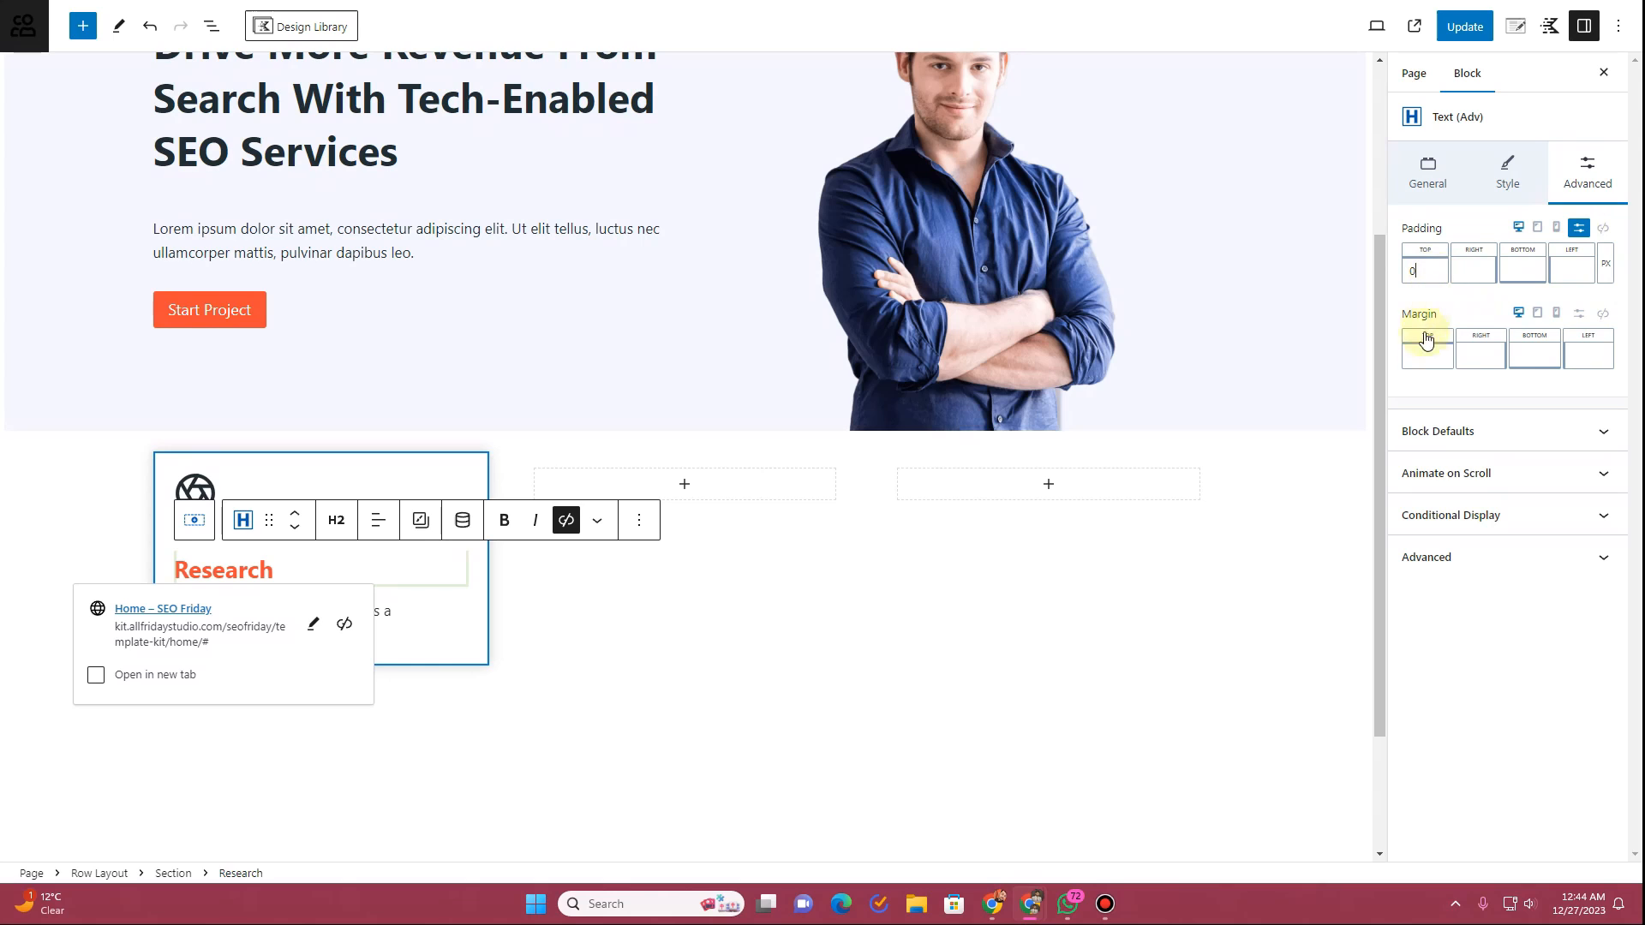
pyautogui.click(1580, 313)
pyautogui.click(1422, 354)
pyautogui.write('0')
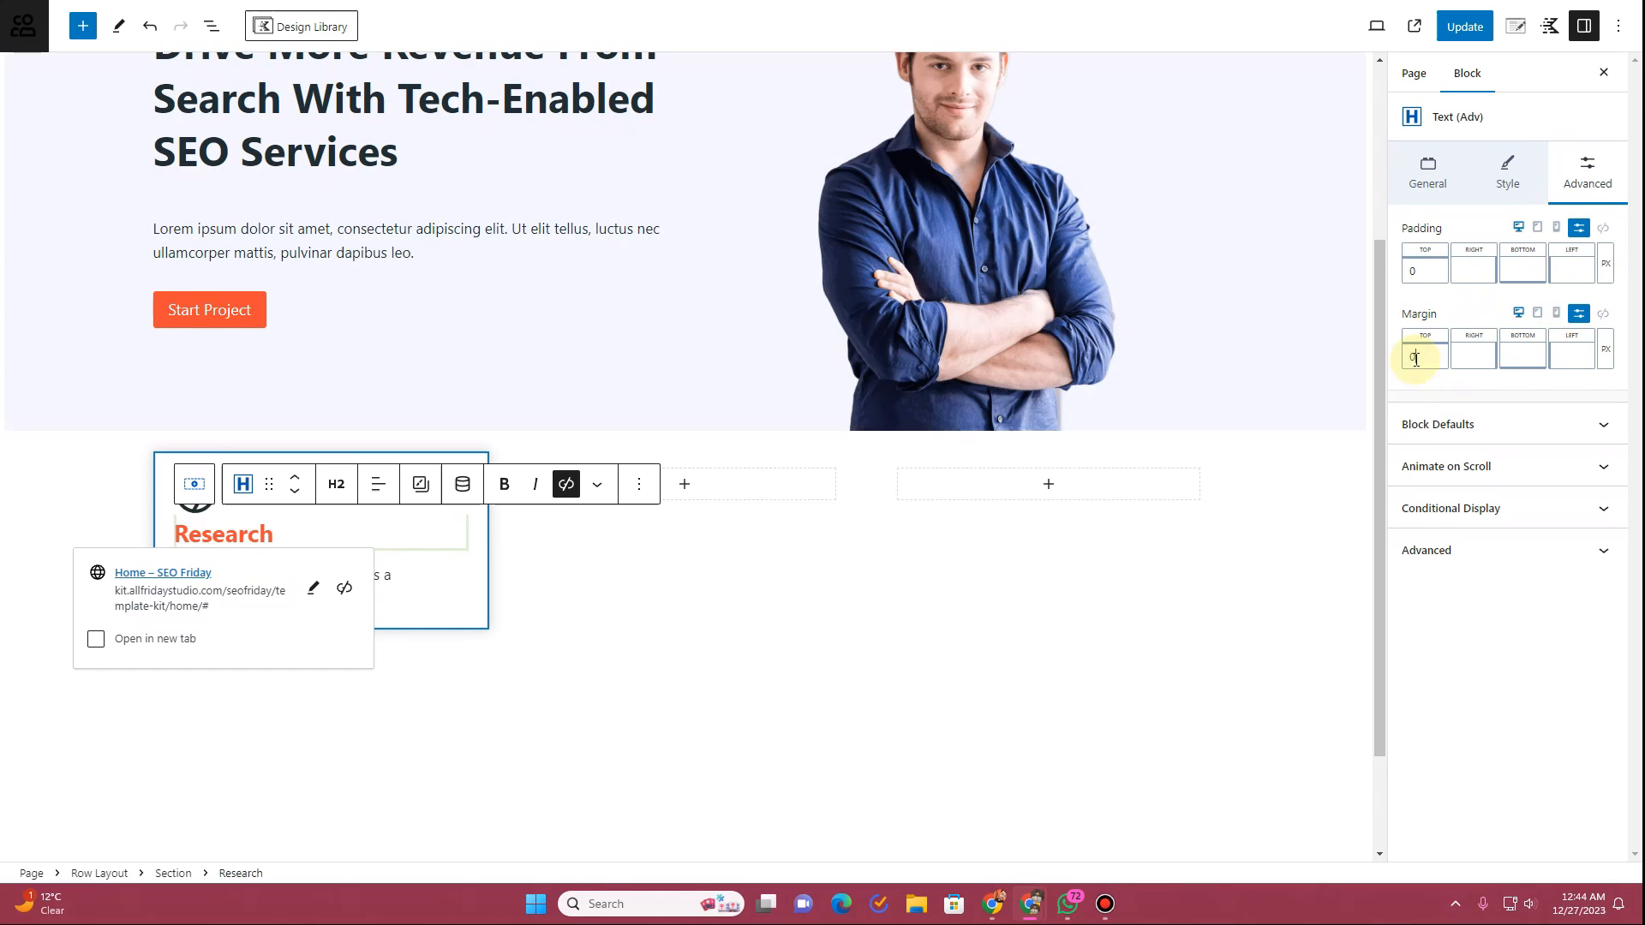
pyautogui.hotkey('ctrl', 's')
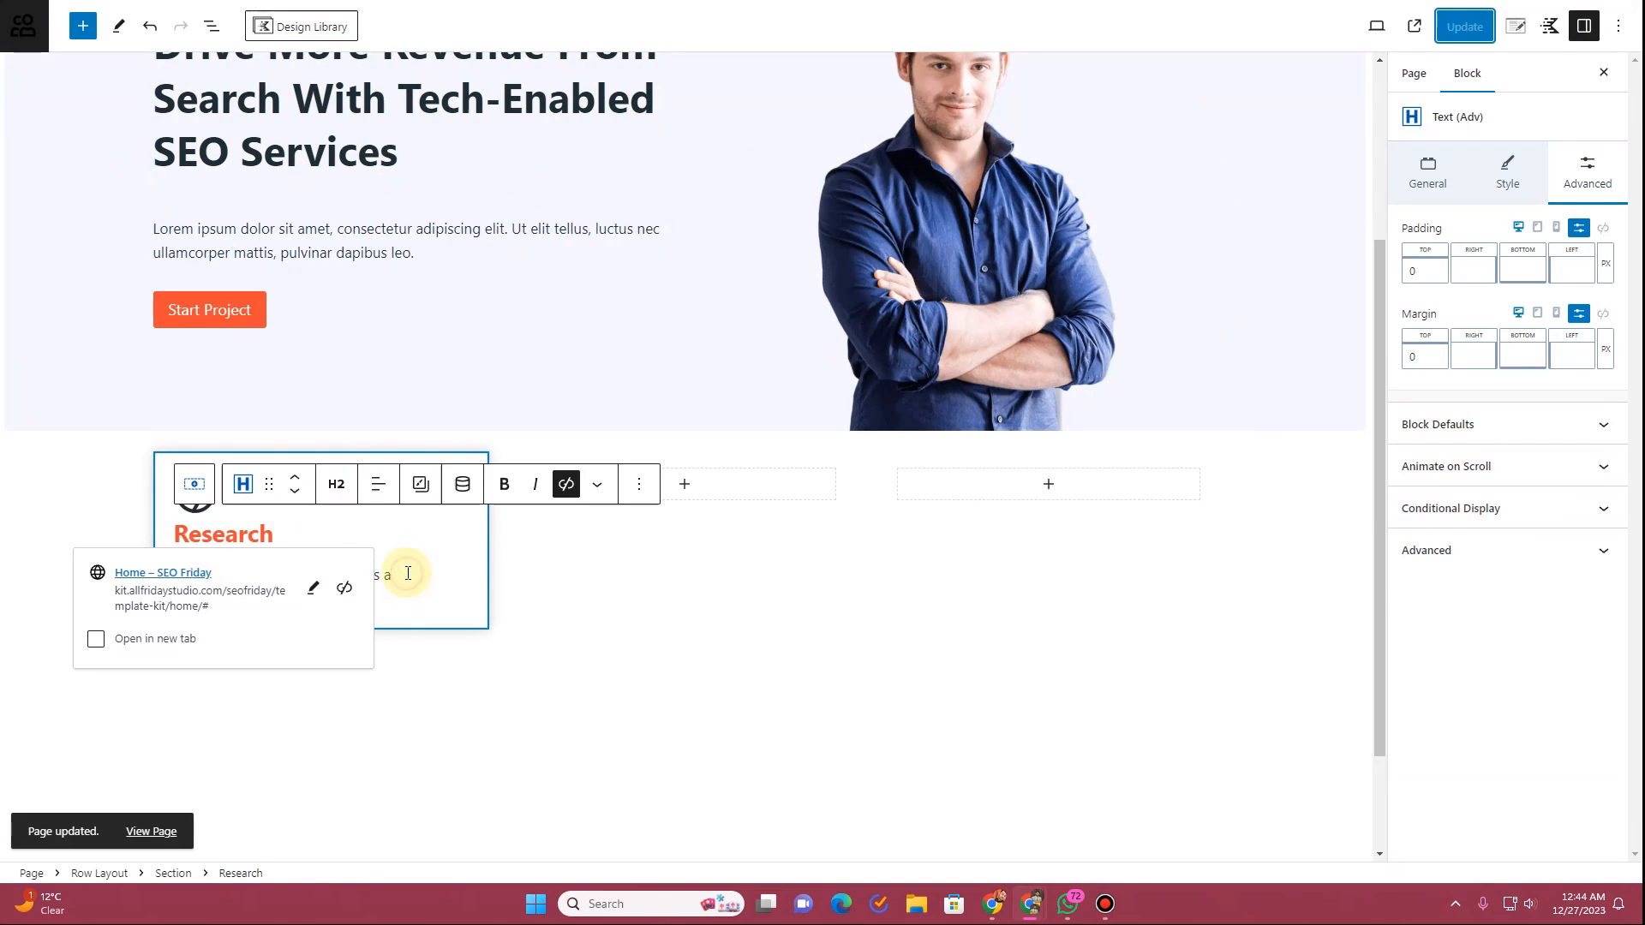
# Step: Set the card paragraph's top margin to 0 px, update the page and check the card on the live page
pyautogui.click(408, 573)
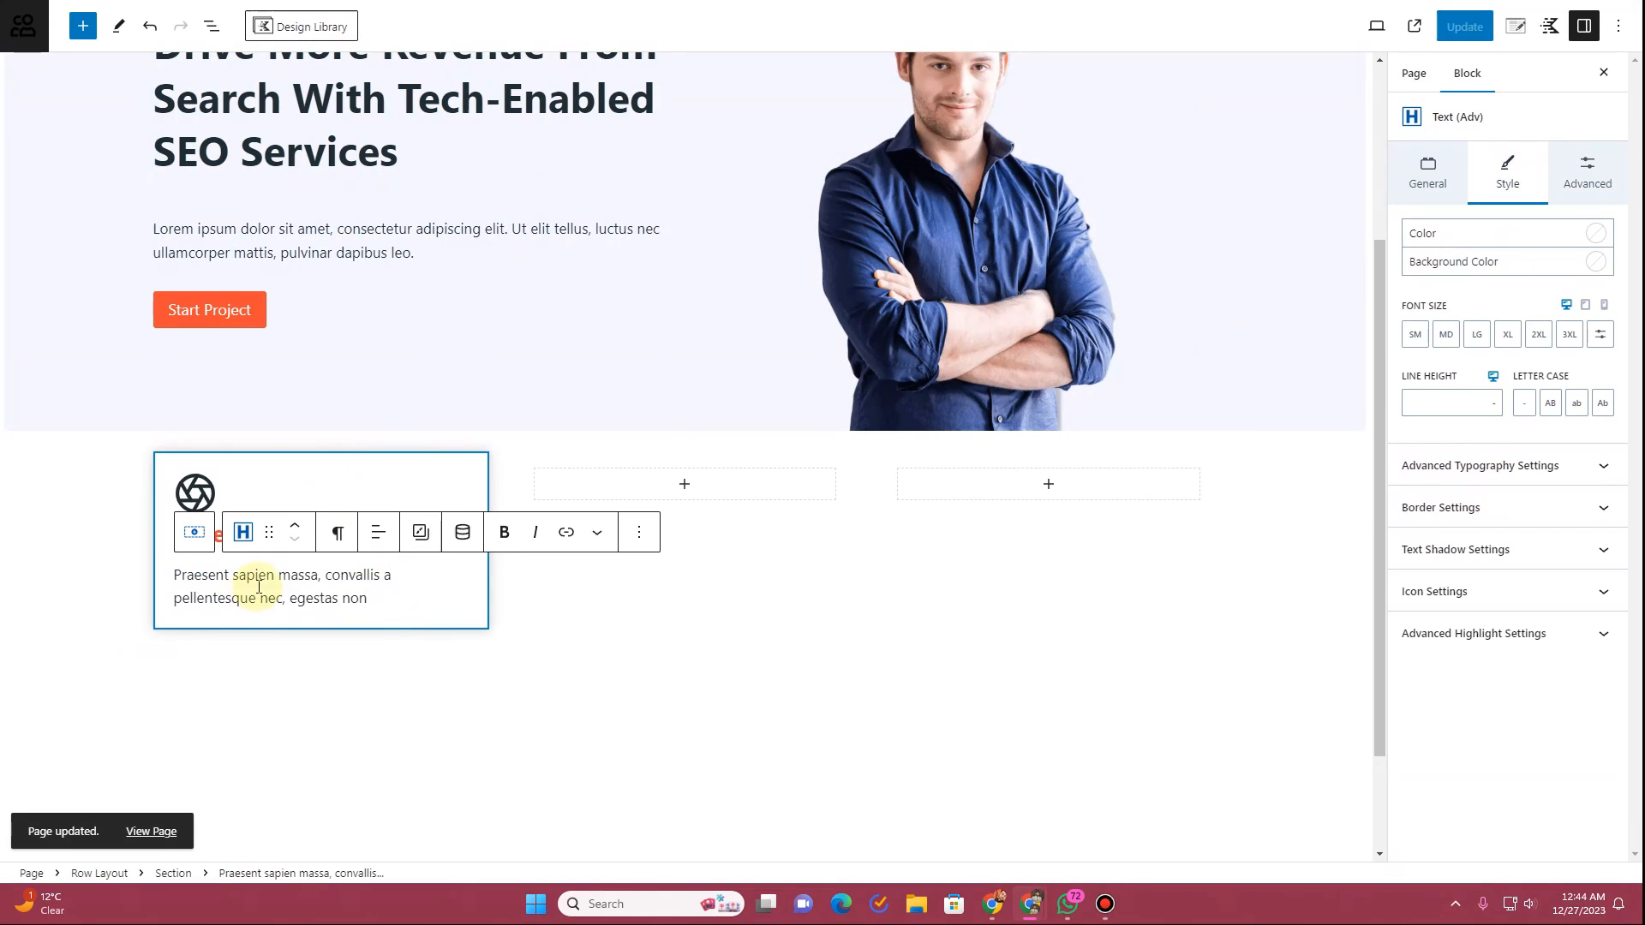
pyautogui.click(1586, 187)
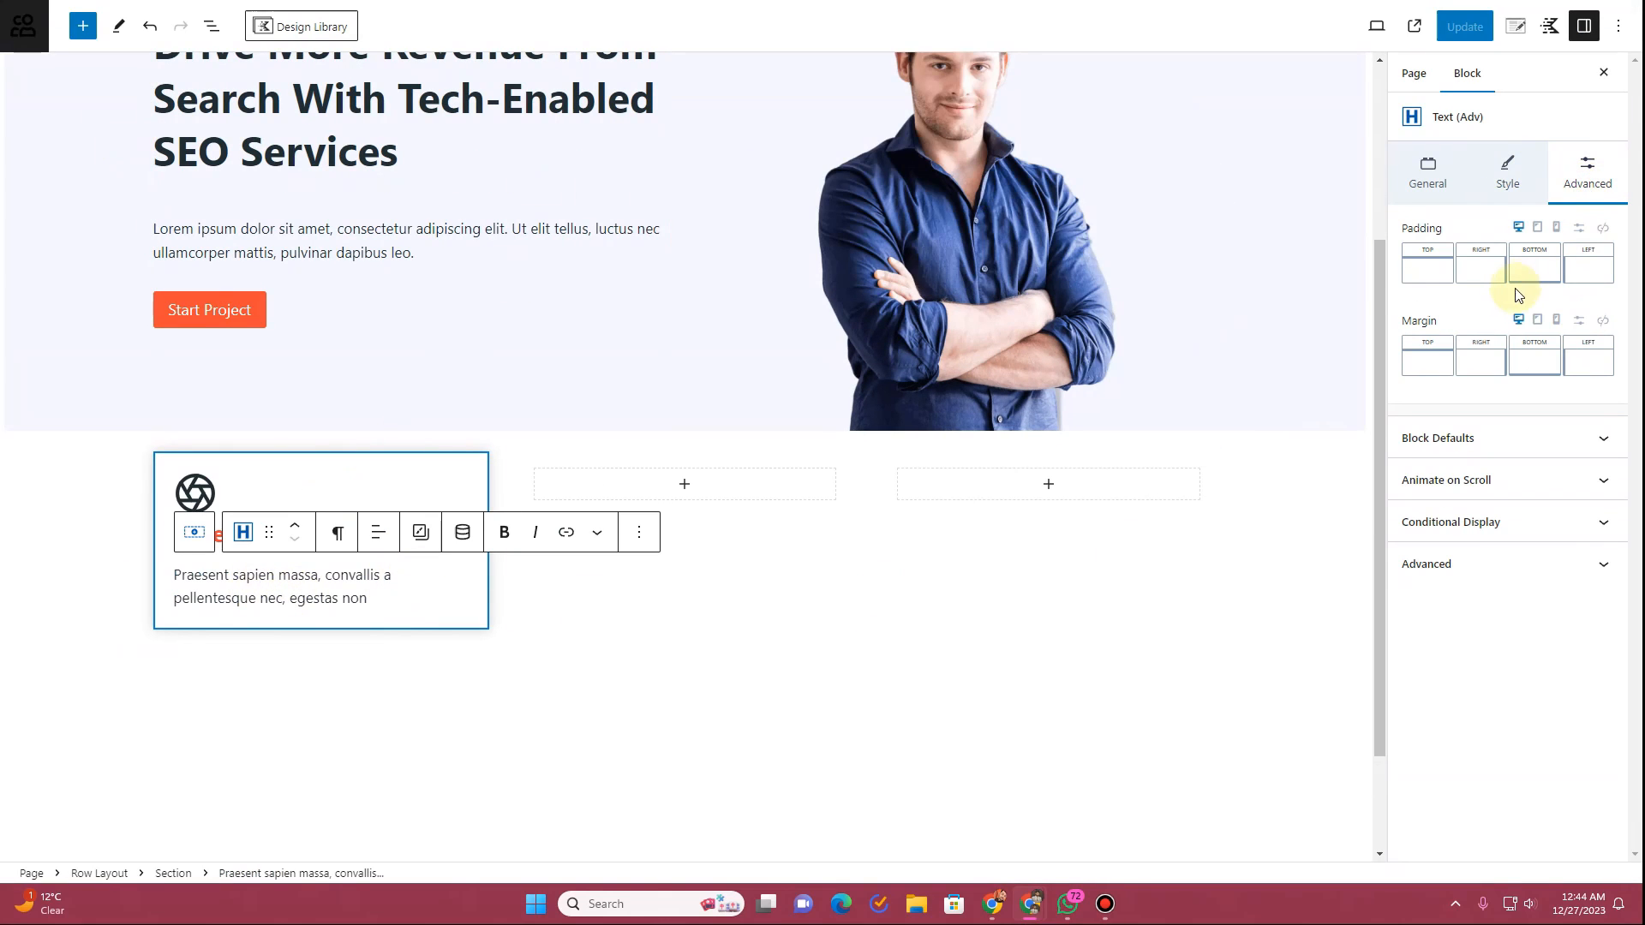
pyautogui.click(1579, 320)
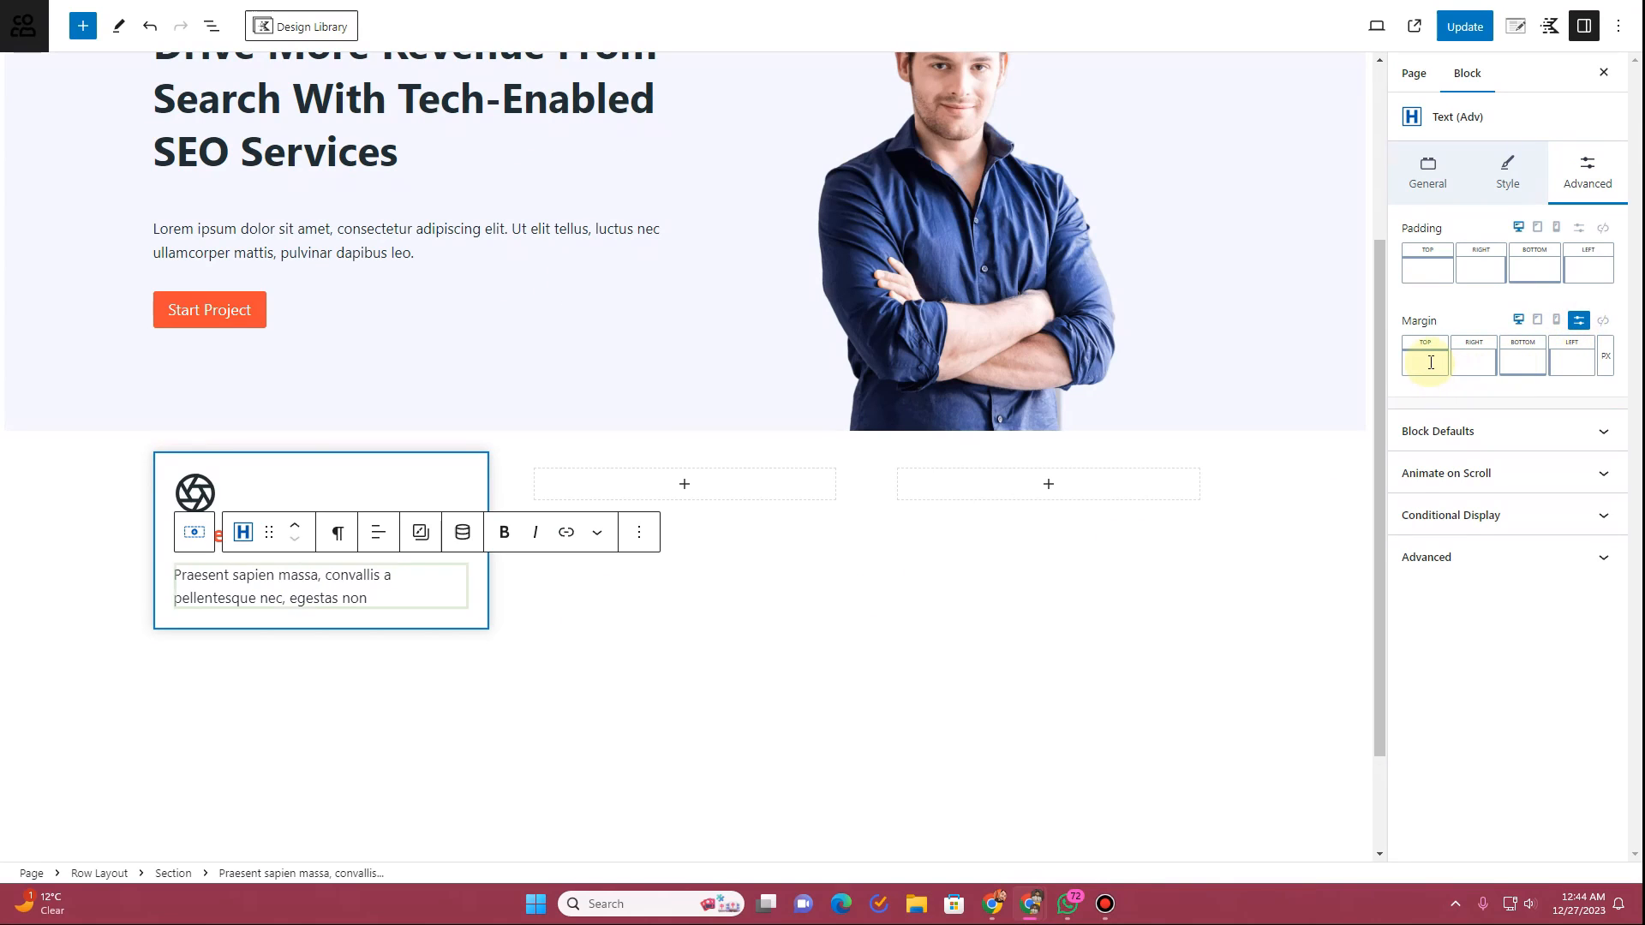
pyautogui.click(1475, 31)
pyautogui.click(266, 2)
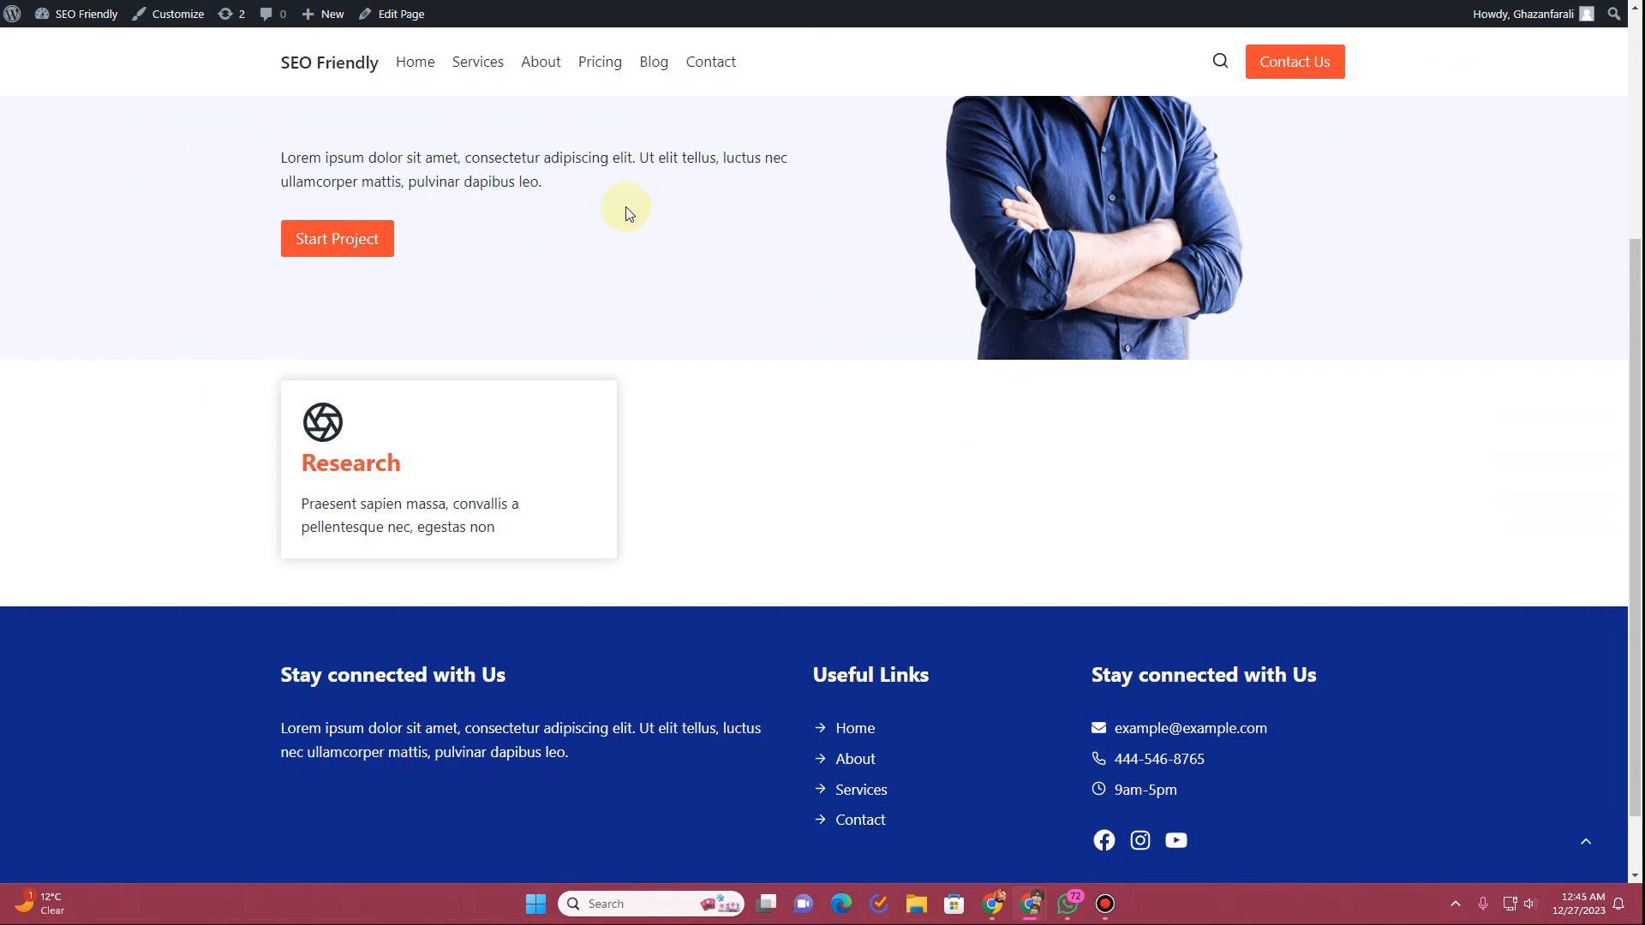
# Step: Set the "Research" heading's top margin to 10 px, update the page and check the spacing on the refreshed live page
pyautogui.click(386, 2)
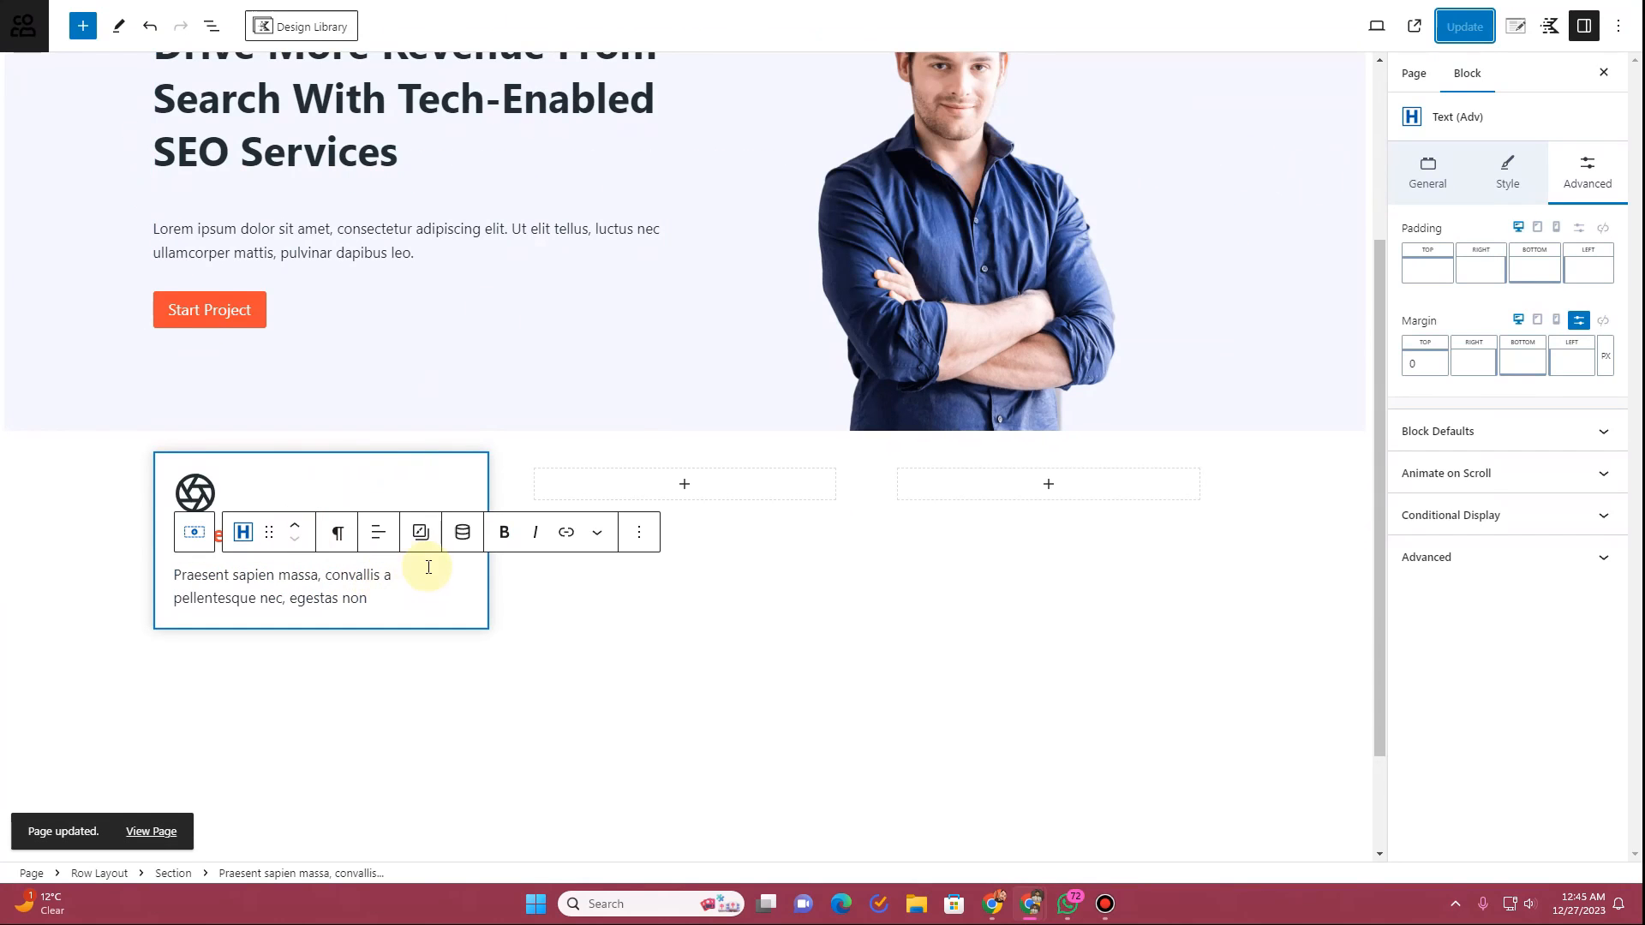
pyautogui.click(211, 25)
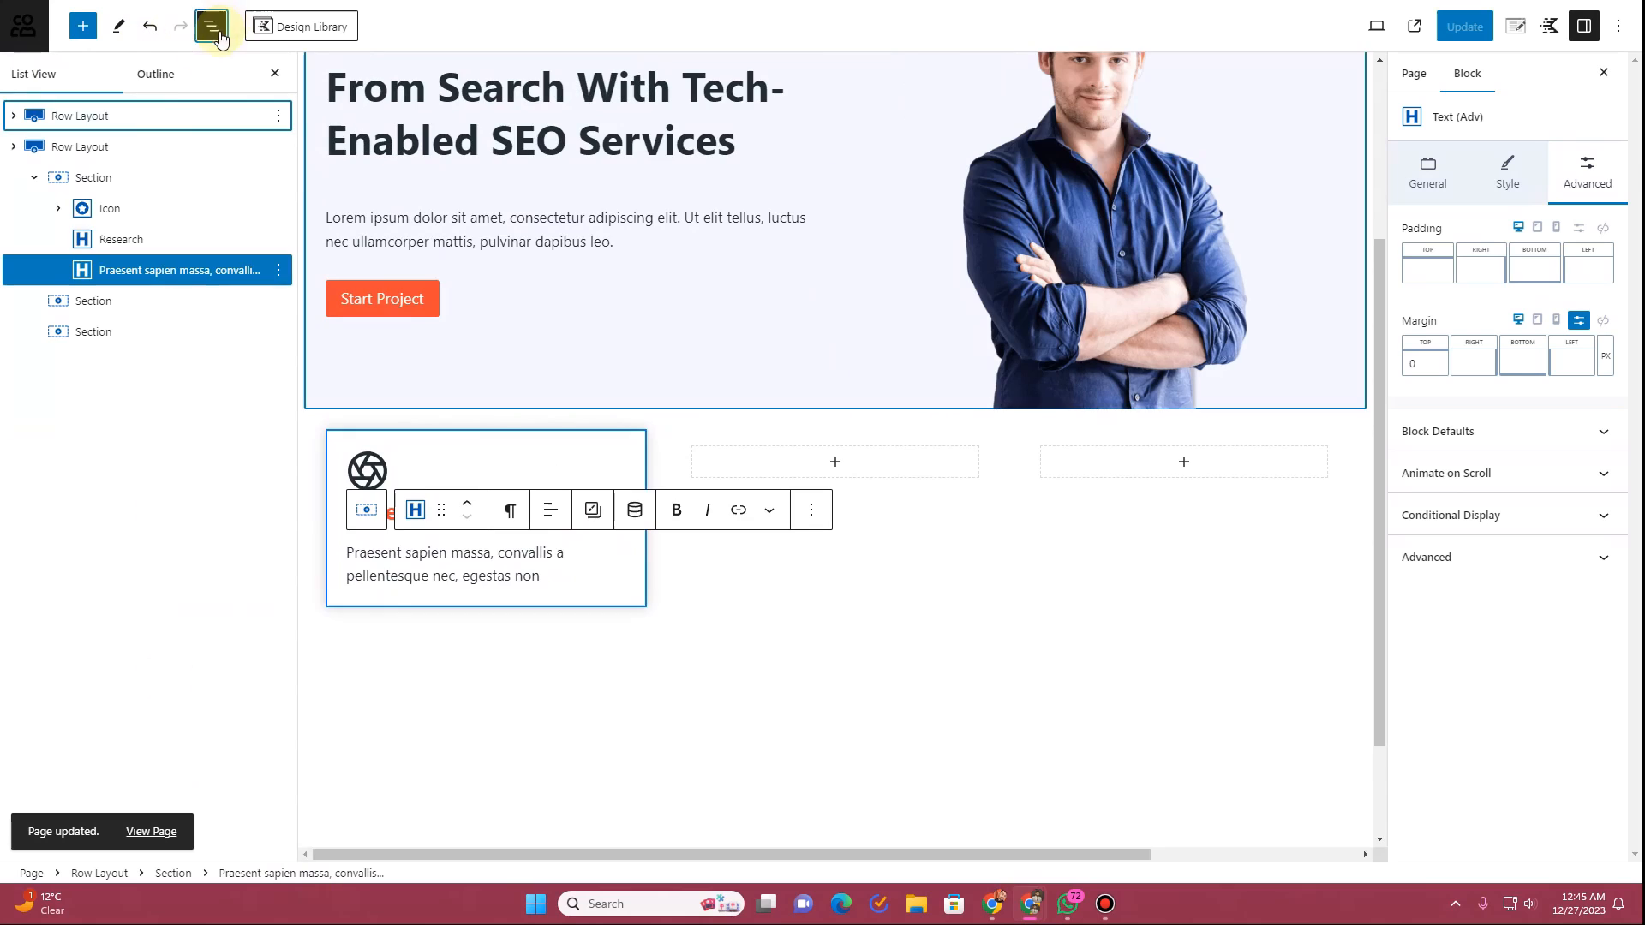
pyautogui.click(125, 242)
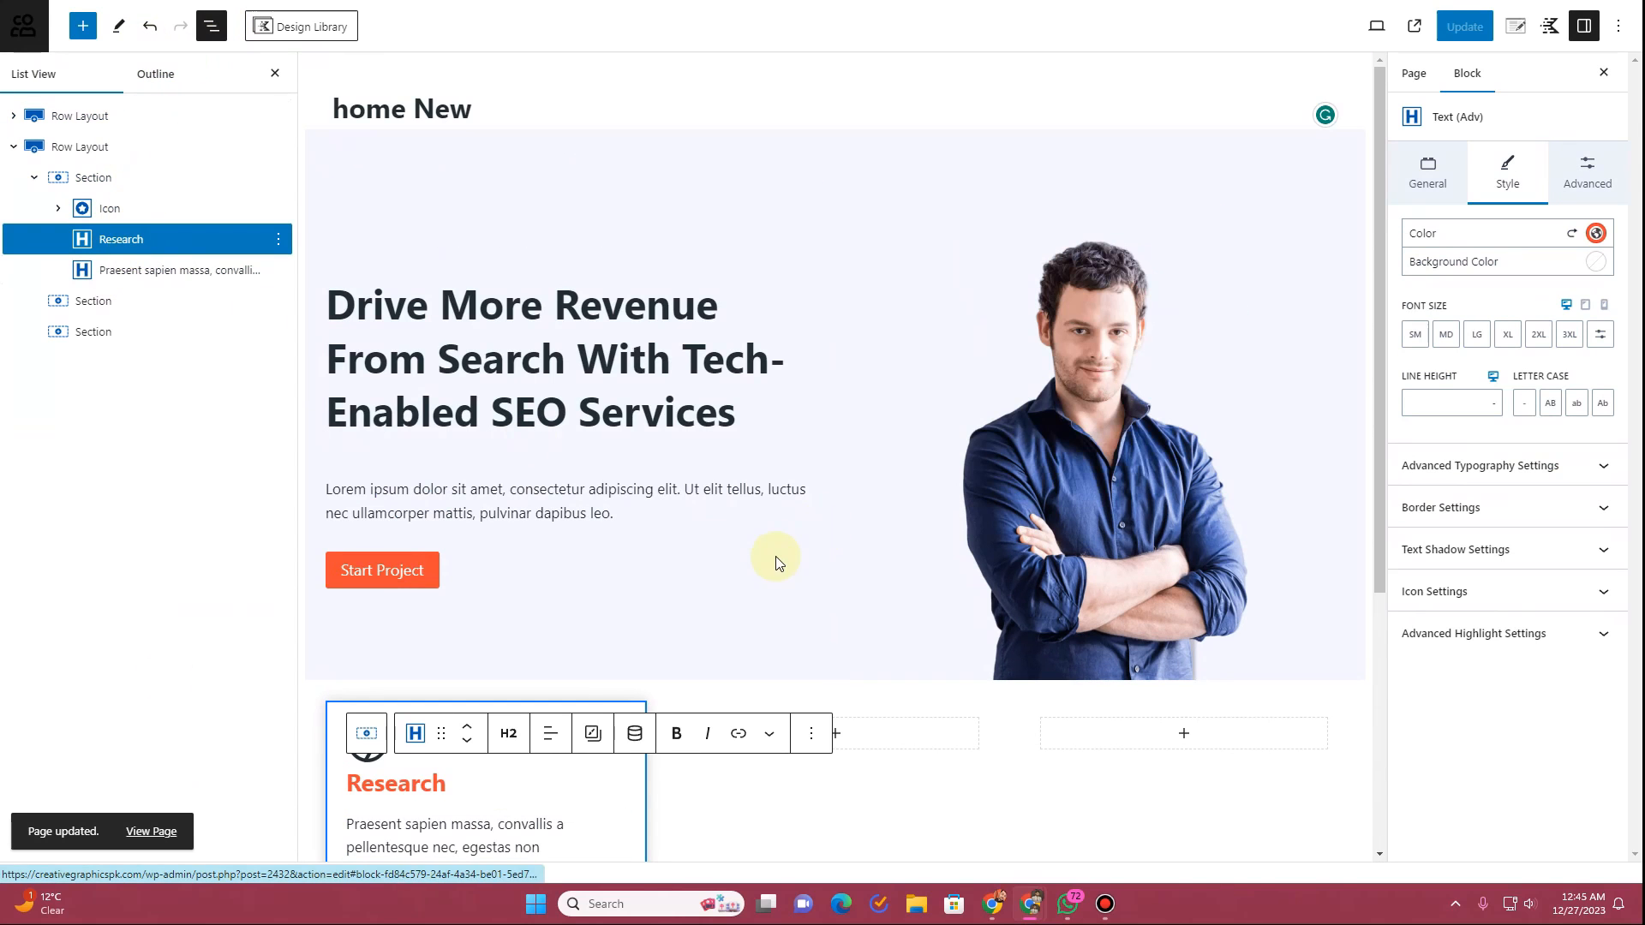
pyautogui.click(1605, 176)
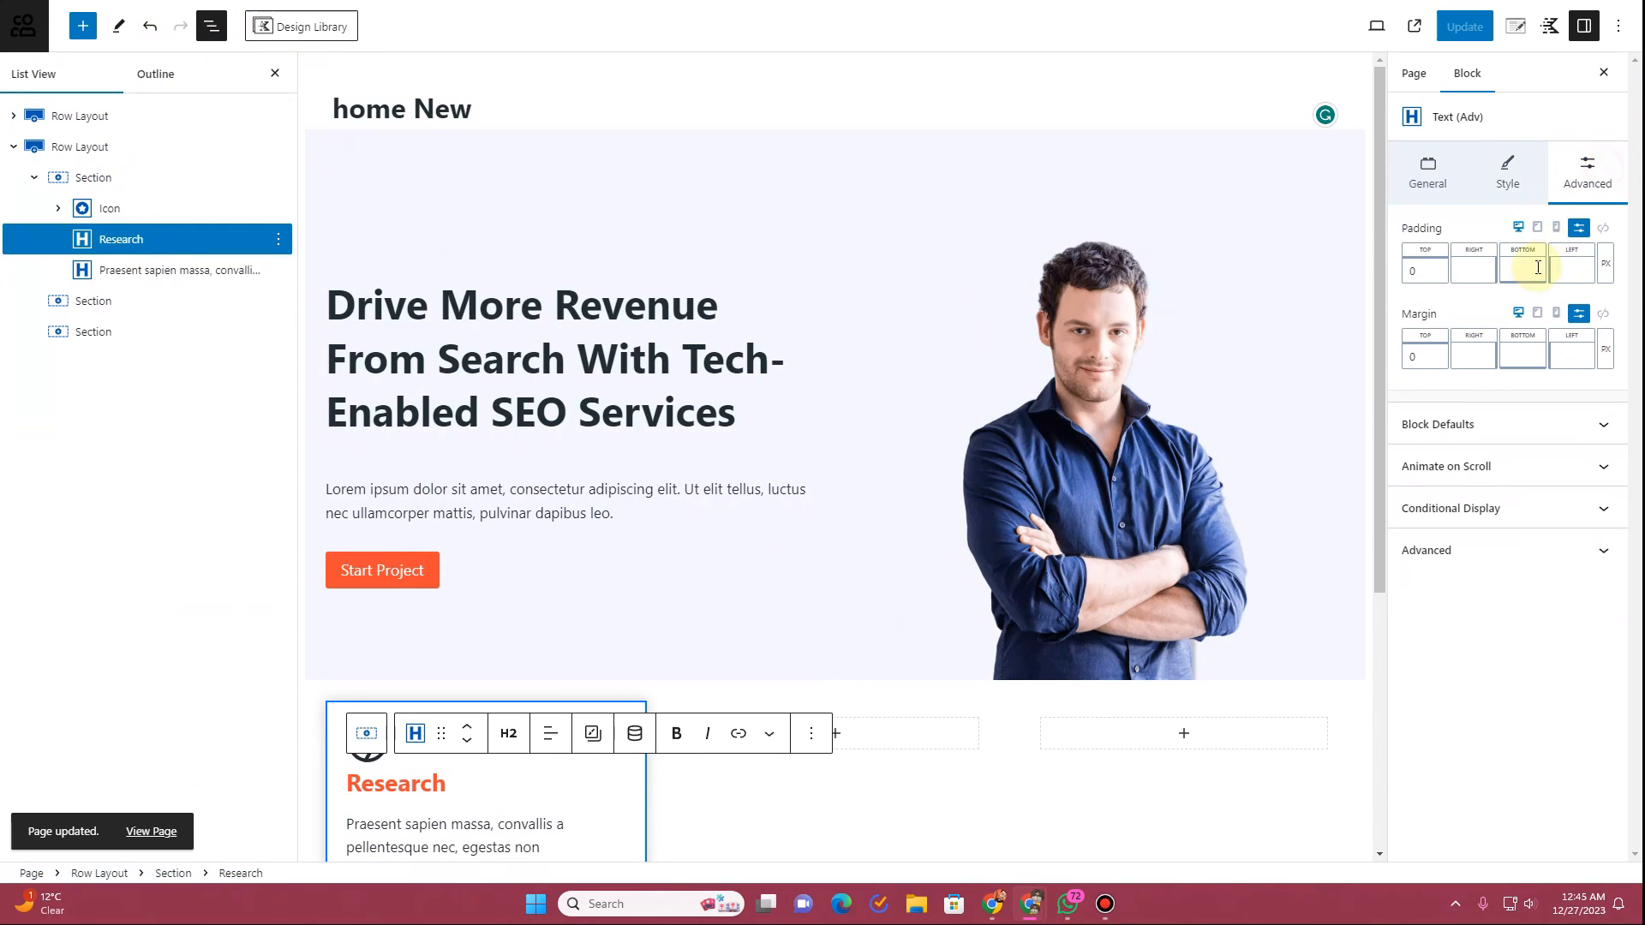
pyautogui.doubleClick(1417, 359)
pyautogui.write('10')
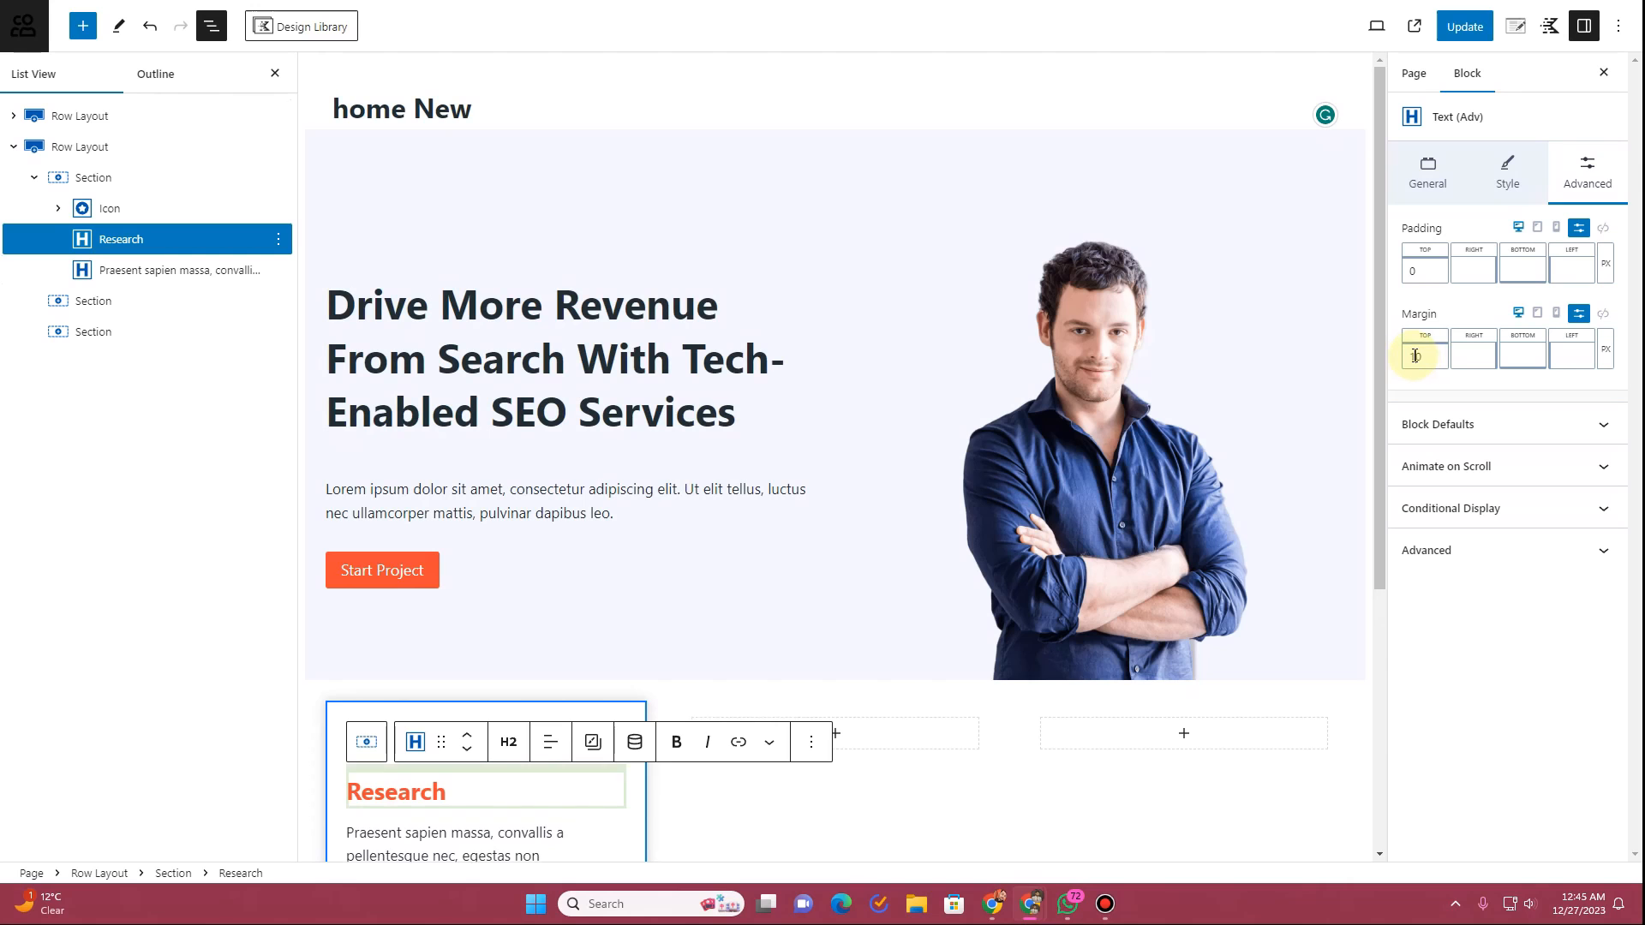
pyautogui.click(1465, 26)
pyautogui.click(509, 3)
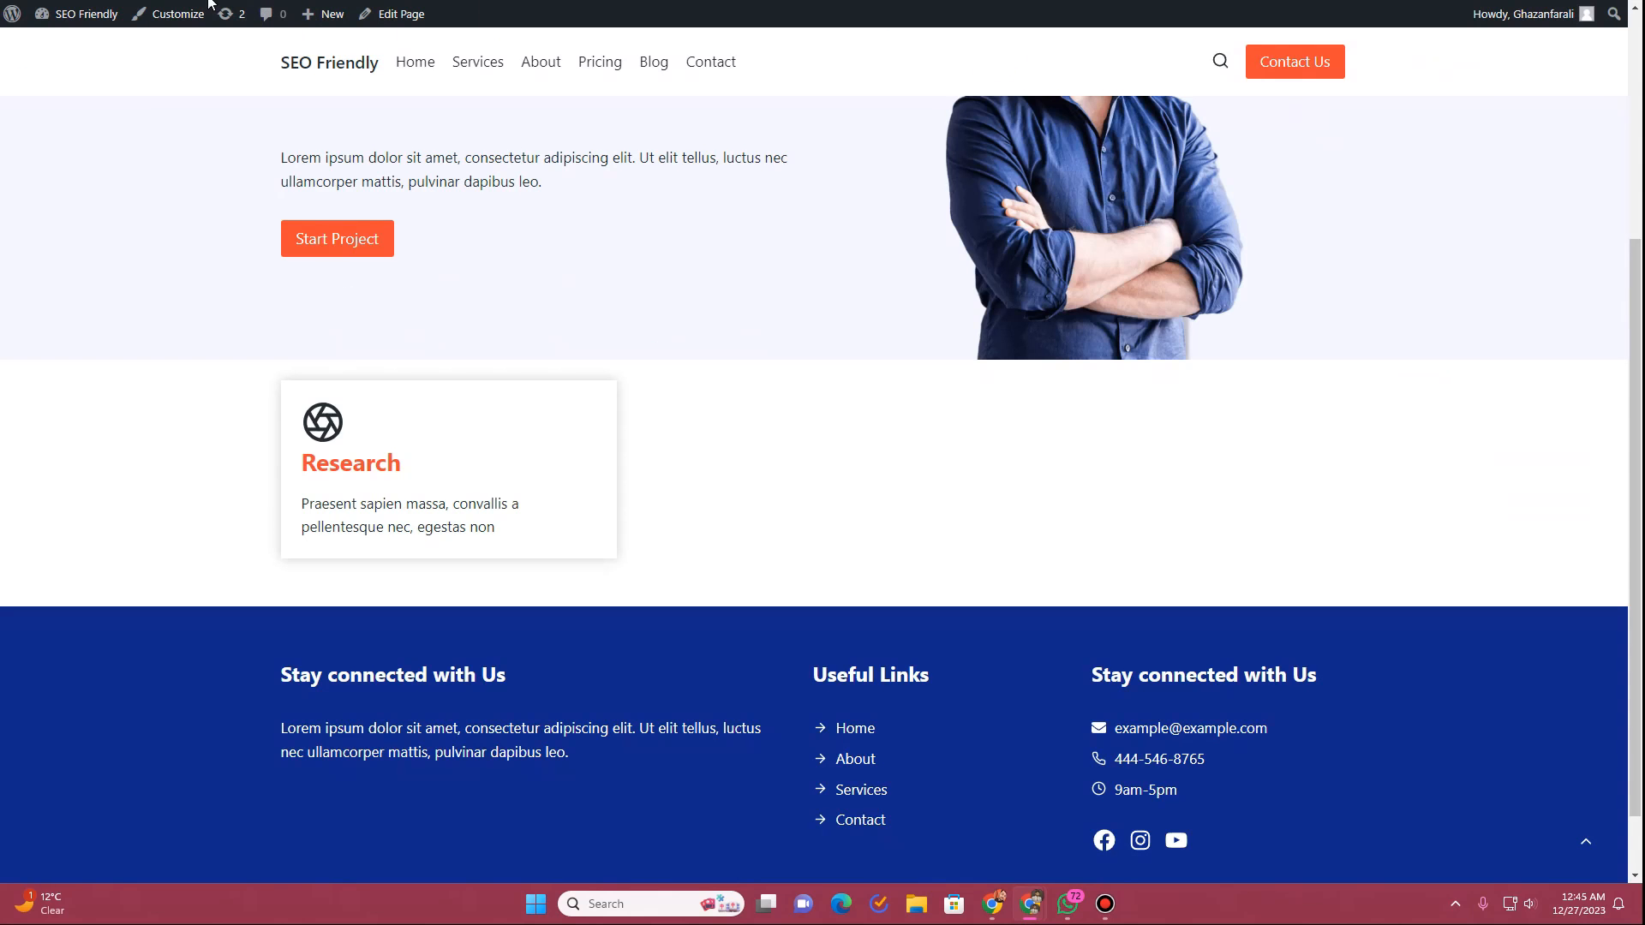
pyautogui.press('F5')
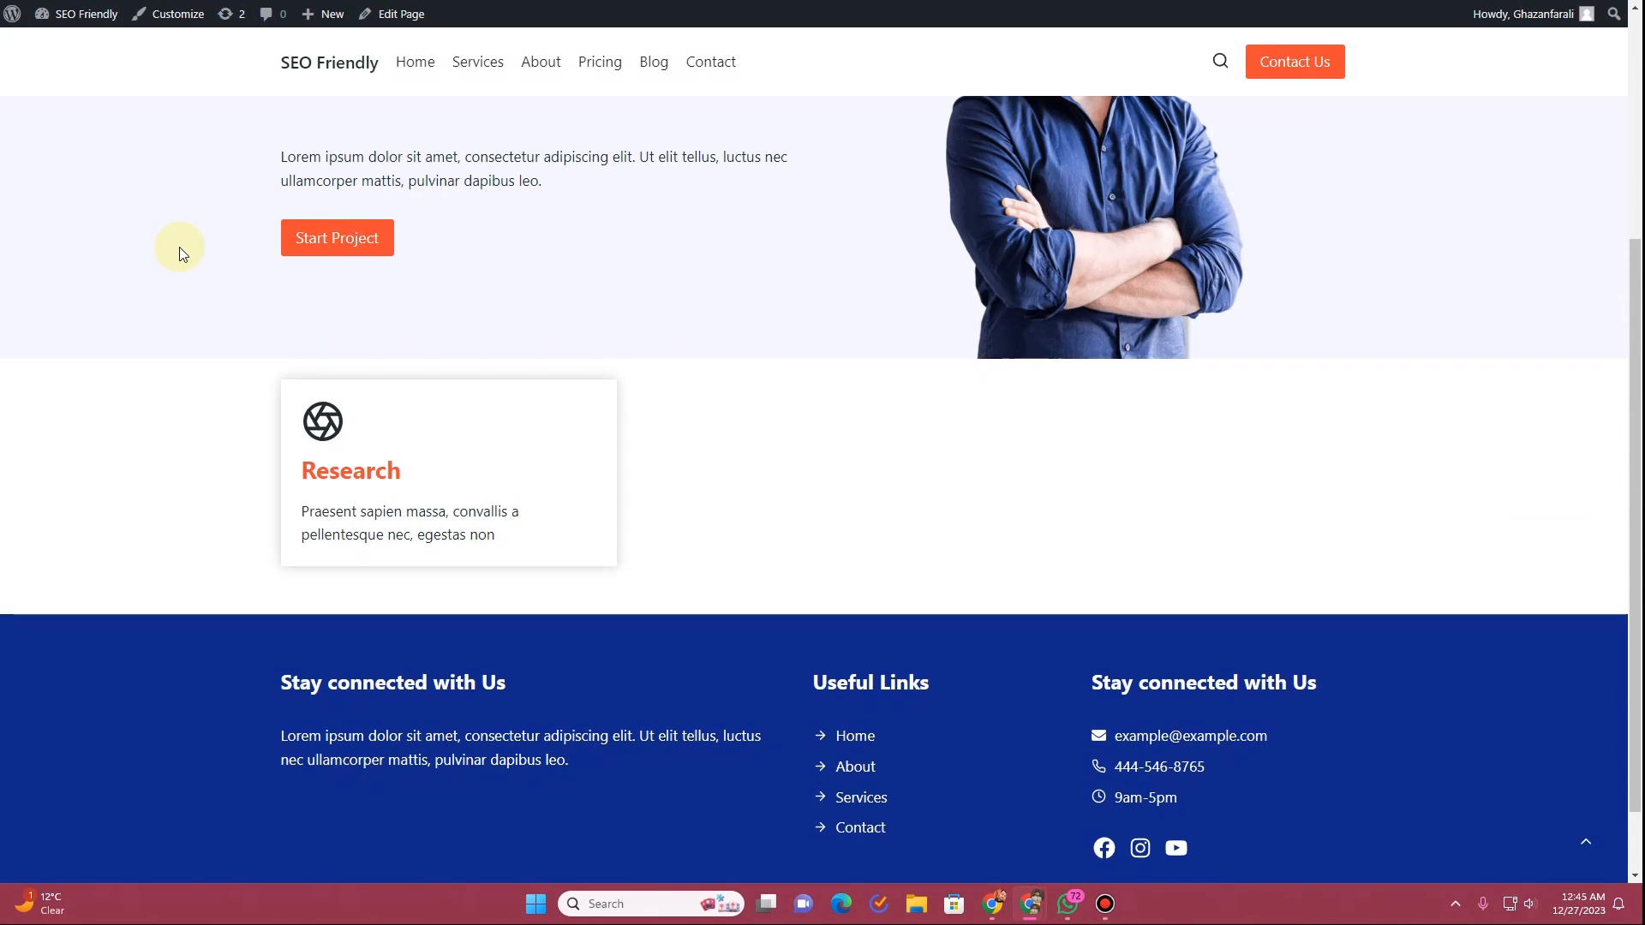
pyautogui.click(351, 2)
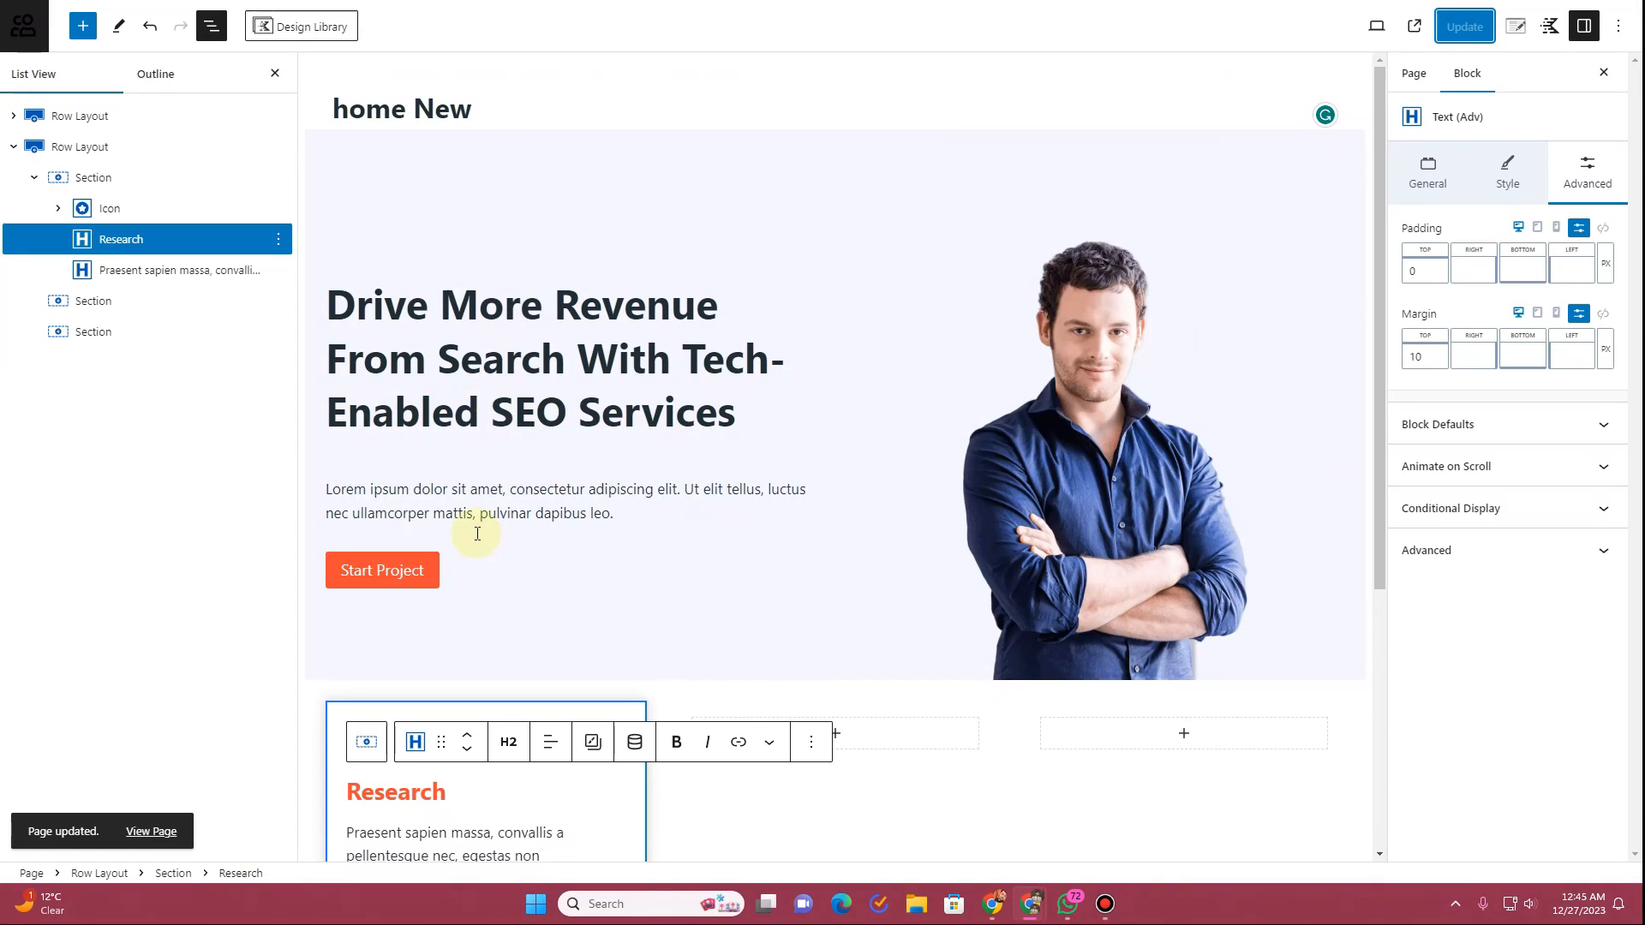
# Step: Replace the first card's single icon with the file icon with text lines from Line Icons and color it orange
pyautogui.click(90, 209)
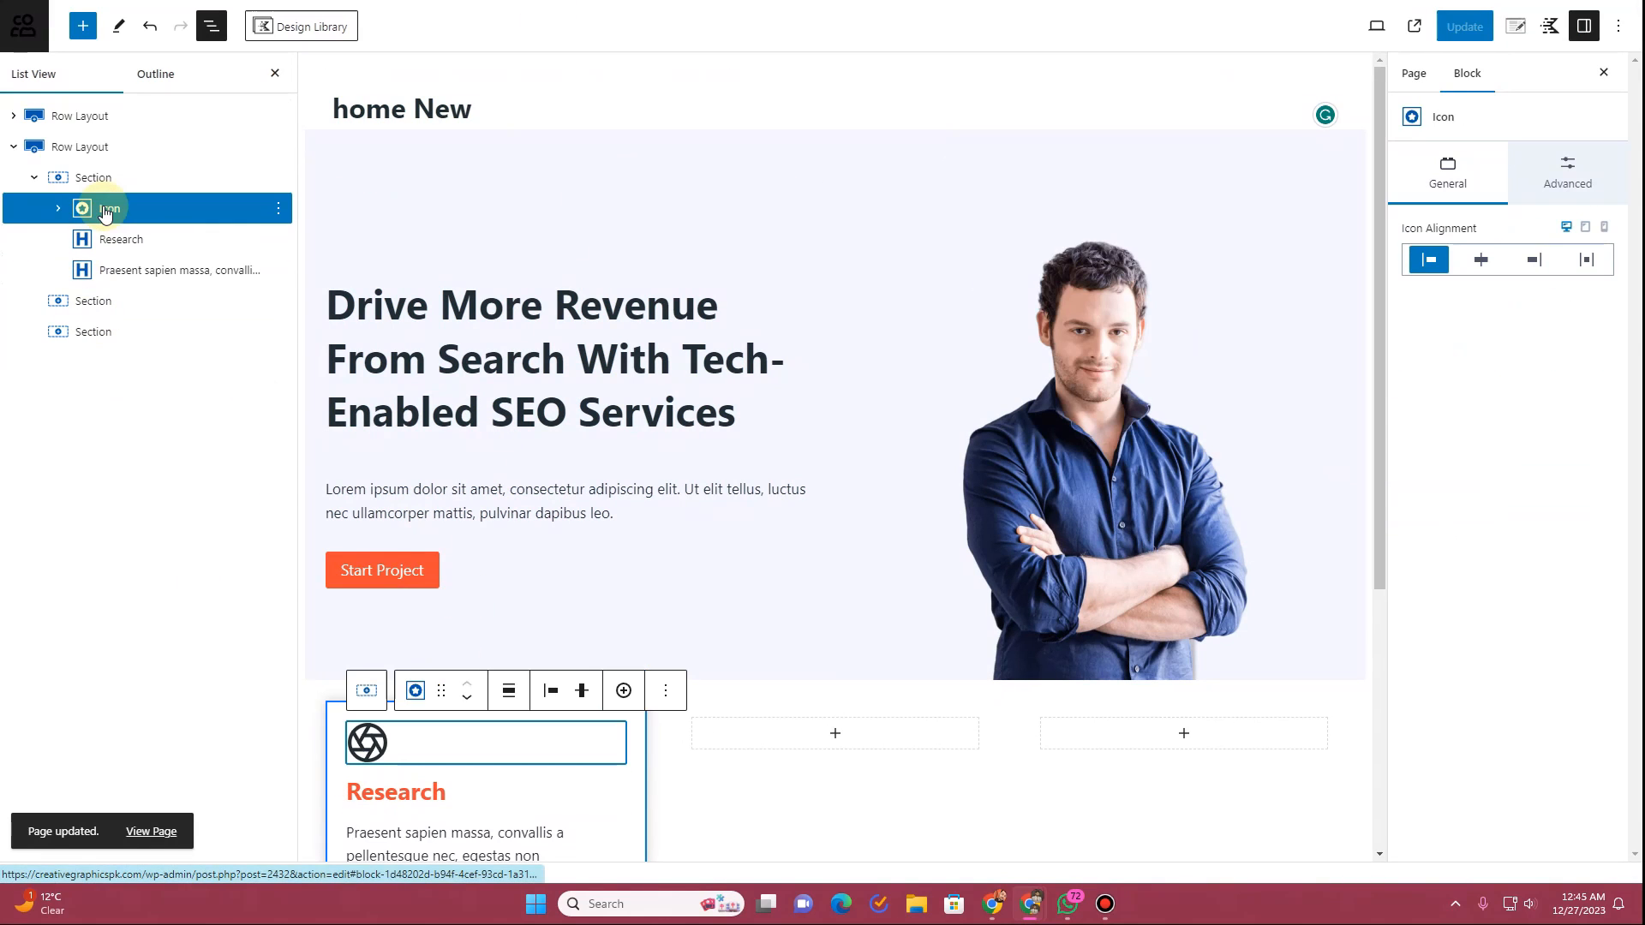
pyautogui.click(59, 208)
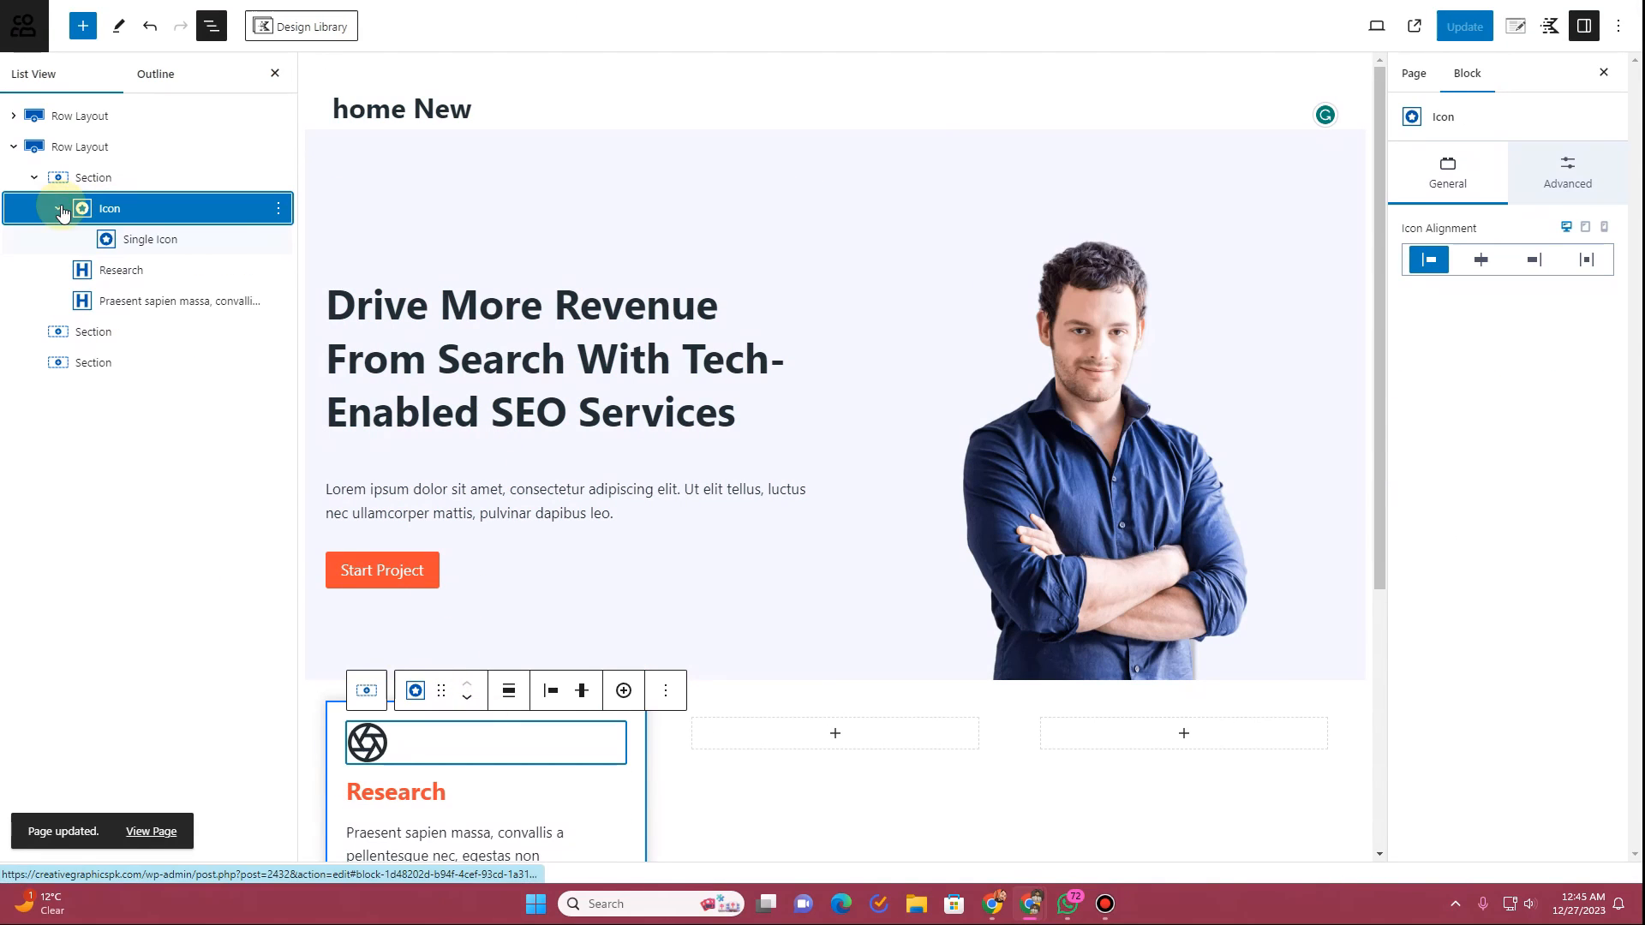
pyautogui.click(167, 248)
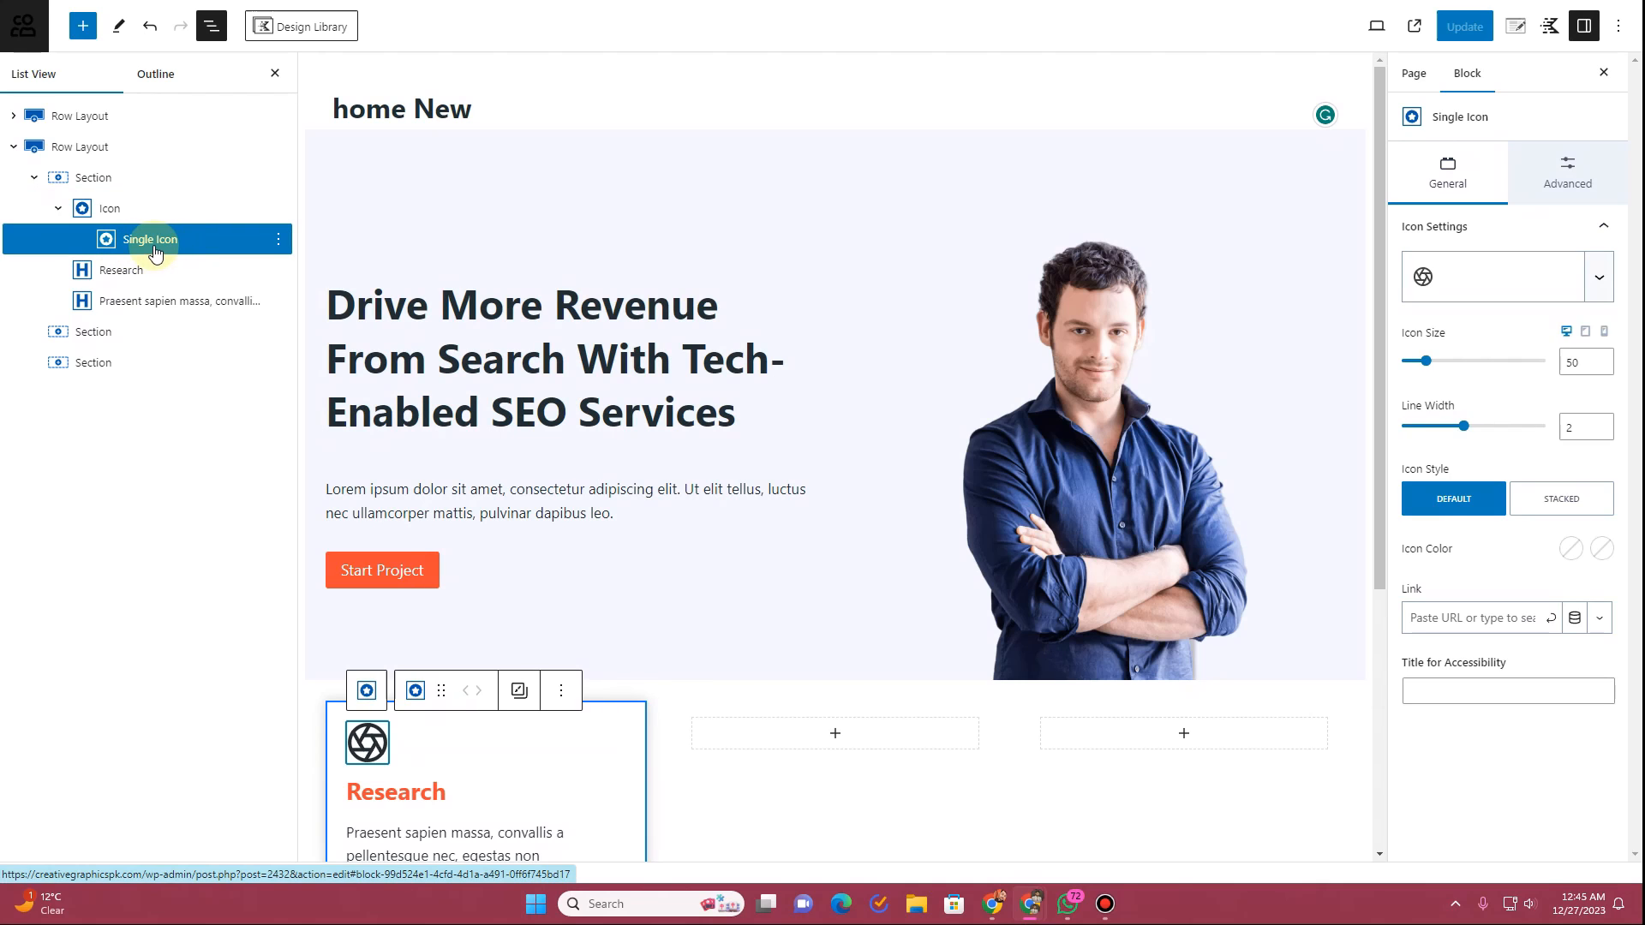
pyautogui.click(1465, 276)
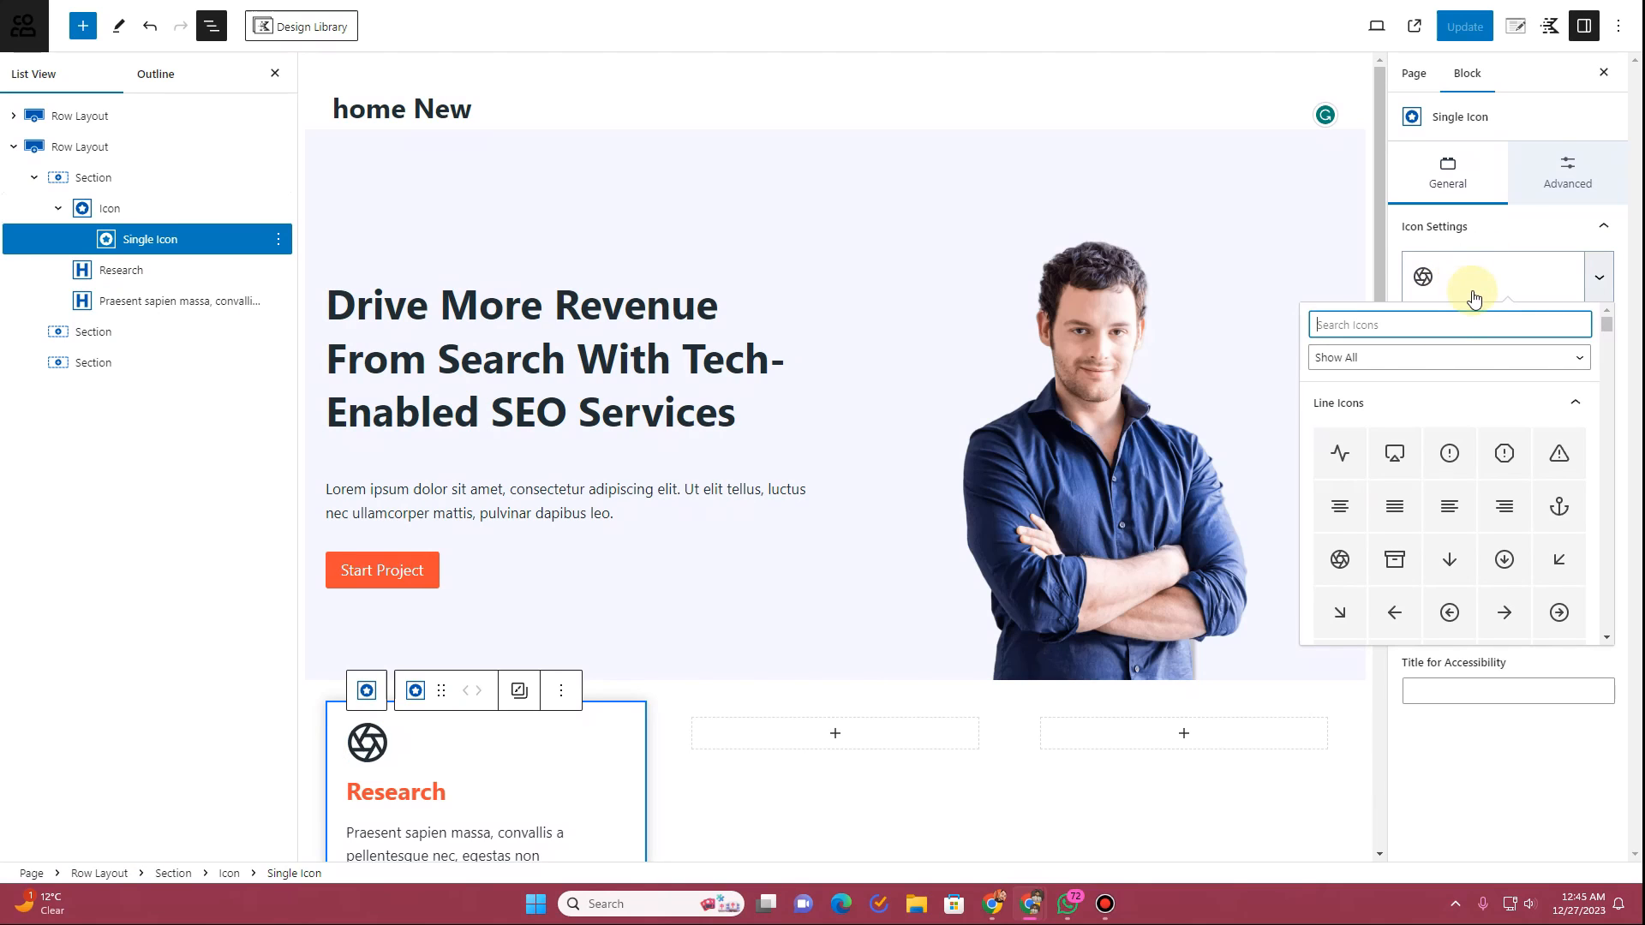
pyautogui.write('file')
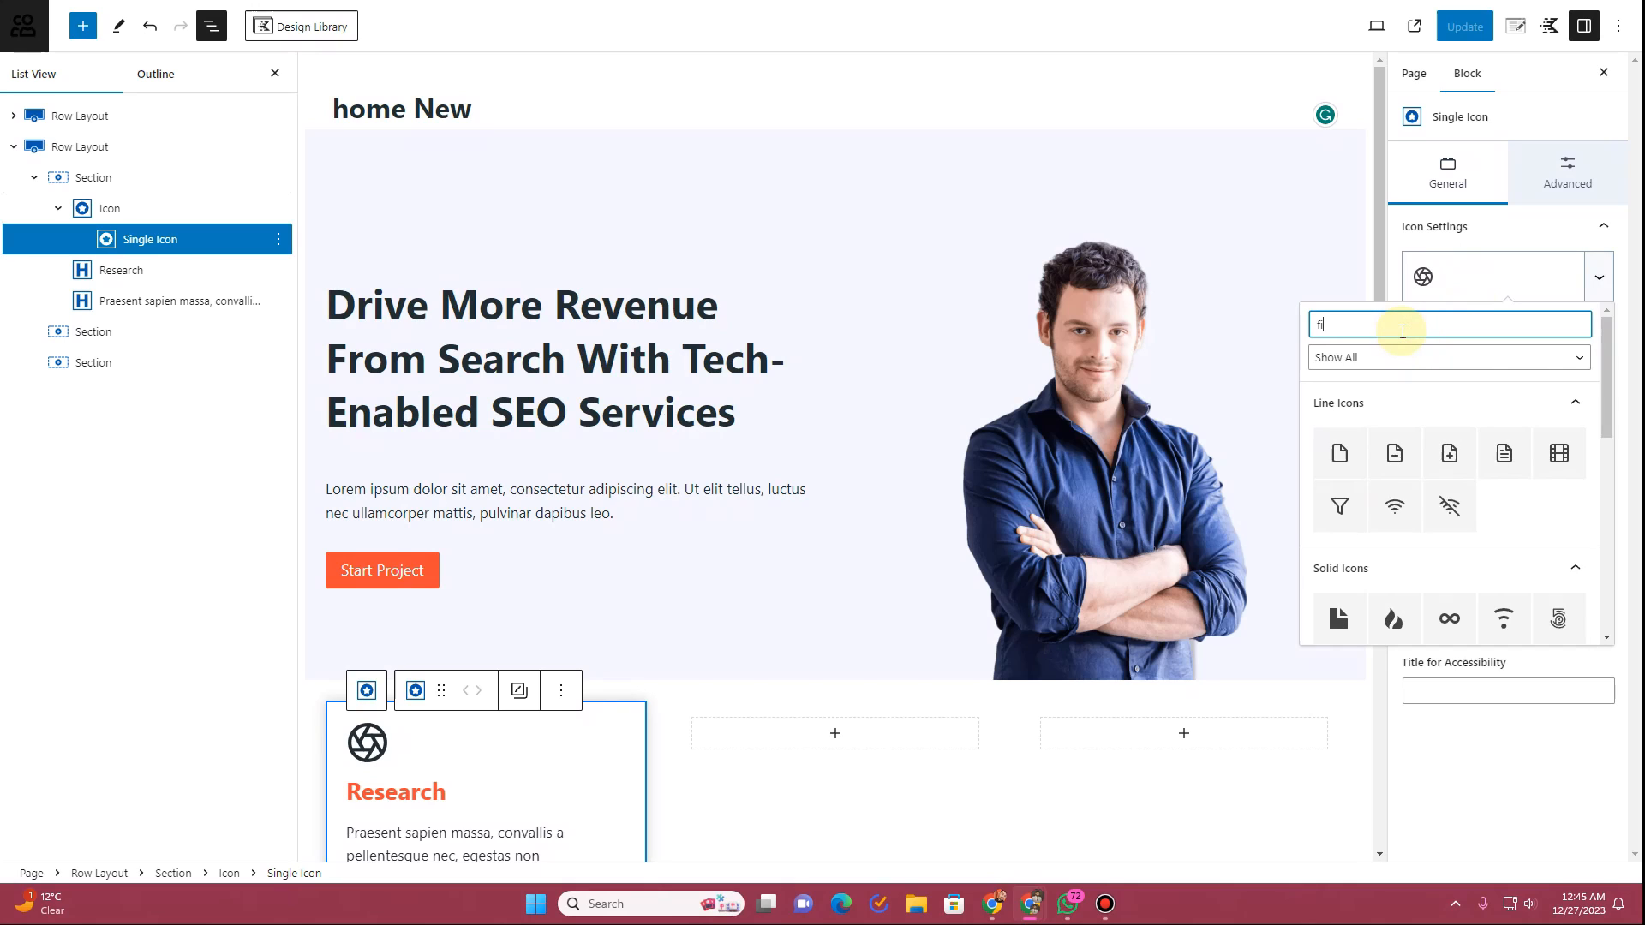
pyautogui.click(1510, 456)
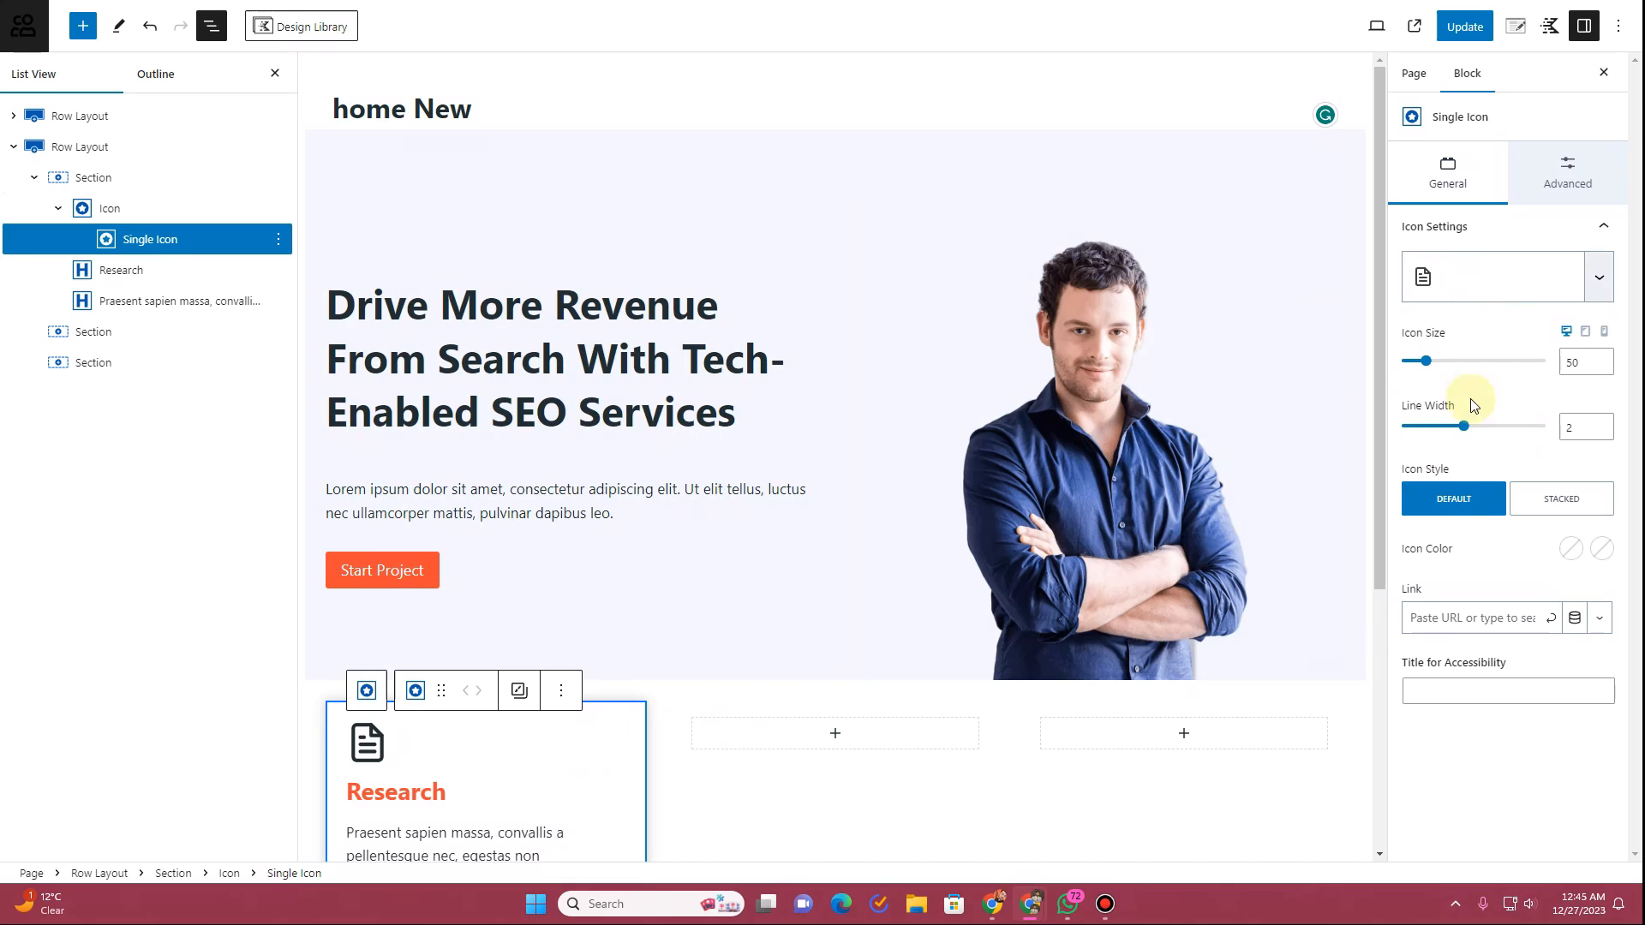
pyautogui.click(1569, 549)
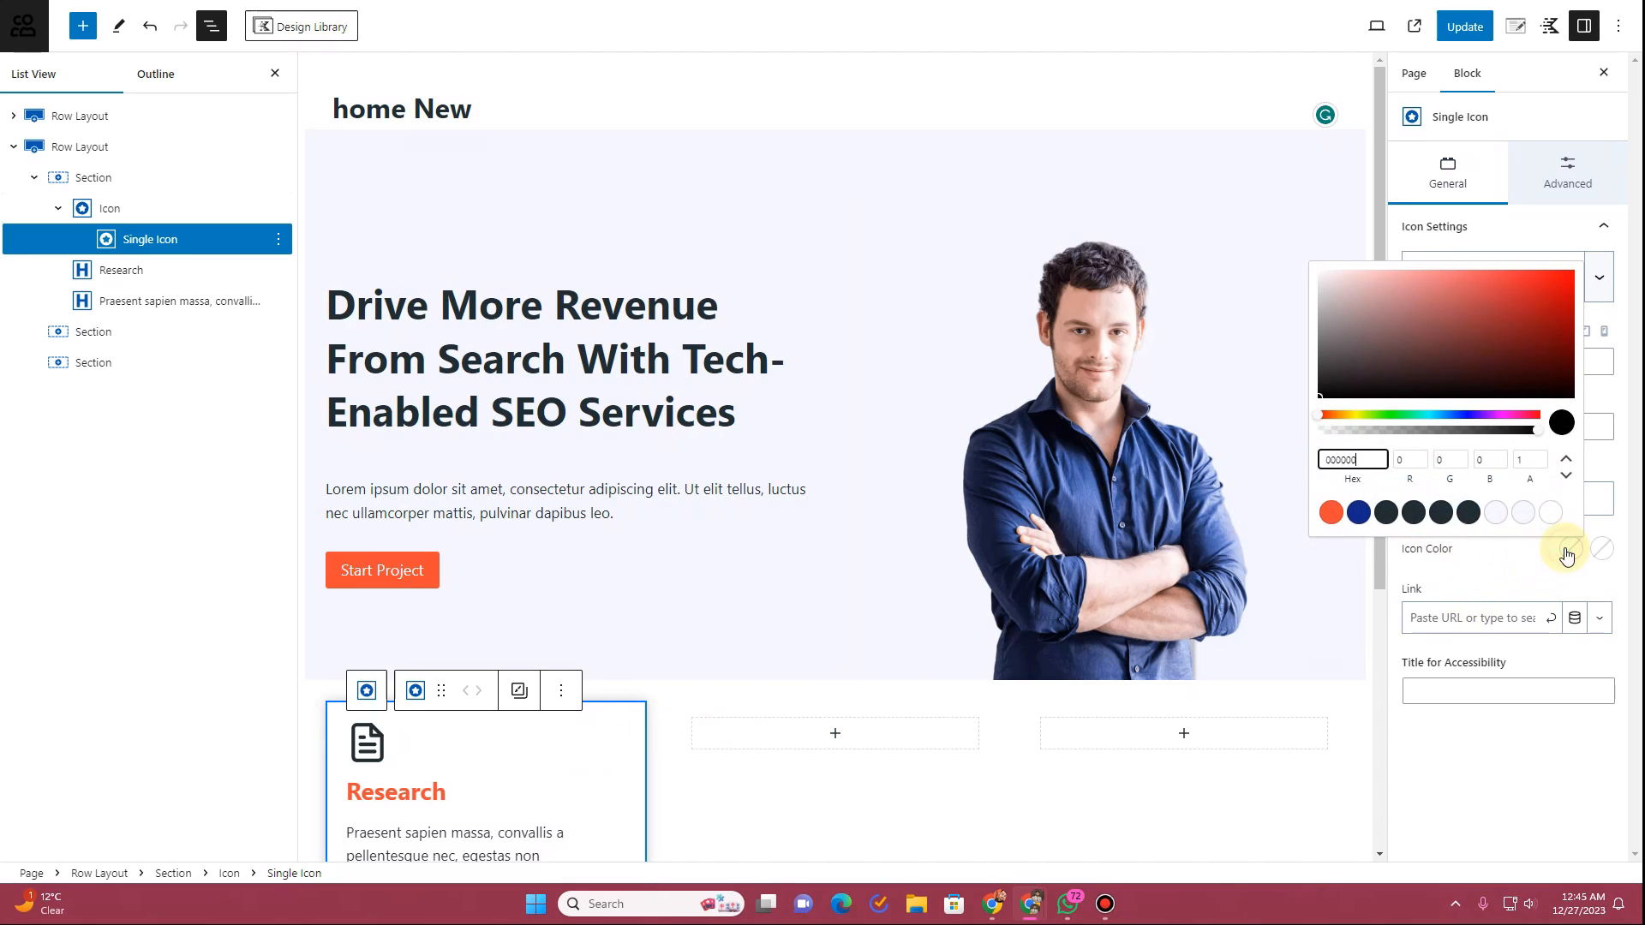
pyautogui.click(1338, 519)
# Step: Change the "Research" heading's text color to dark slate 212D31, update the page and refresh the live page to check it
pyautogui.click(443, 792)
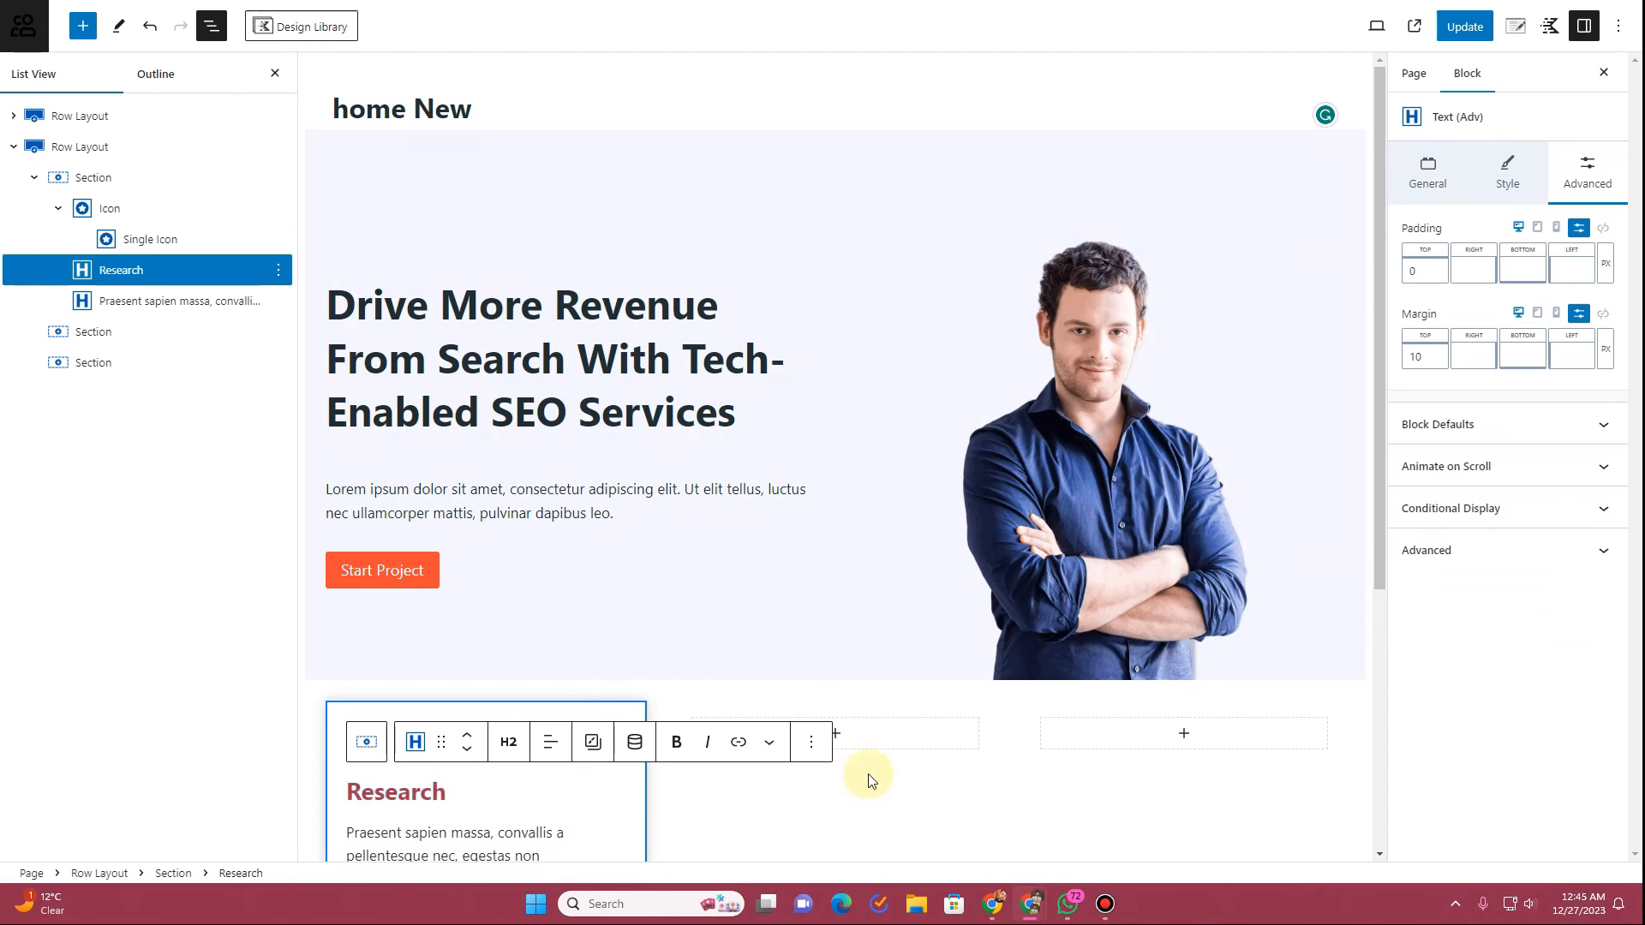
pyautogui.click(1507, 176)
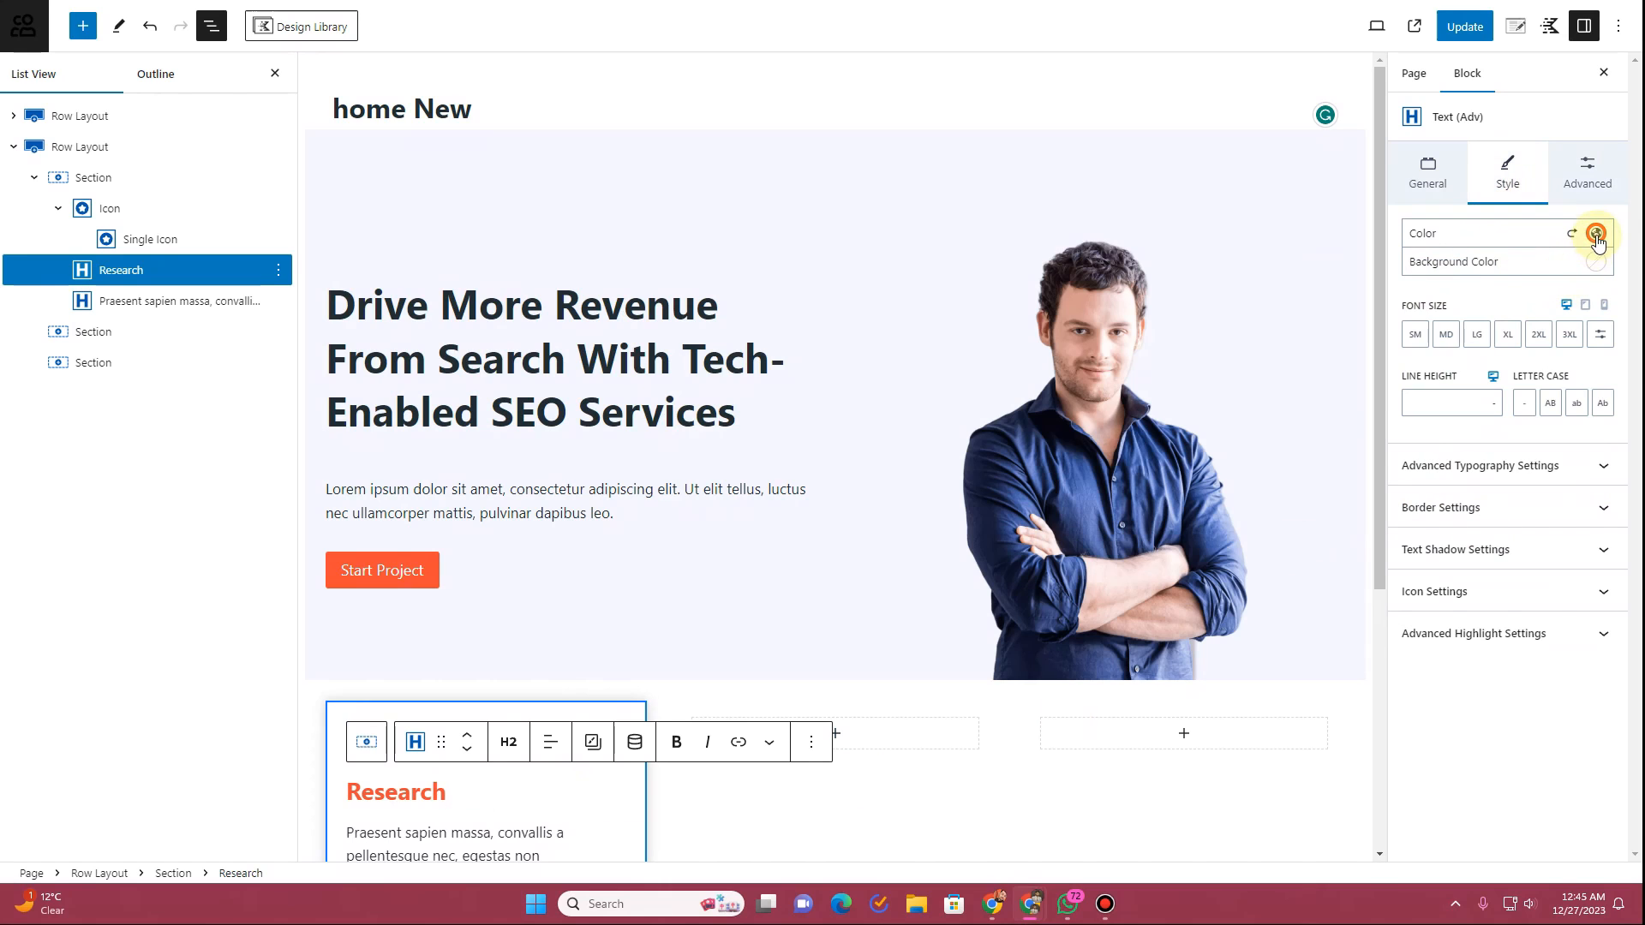
pyautogui.click(1597, 233)
pyautogui.click(1410, 495)
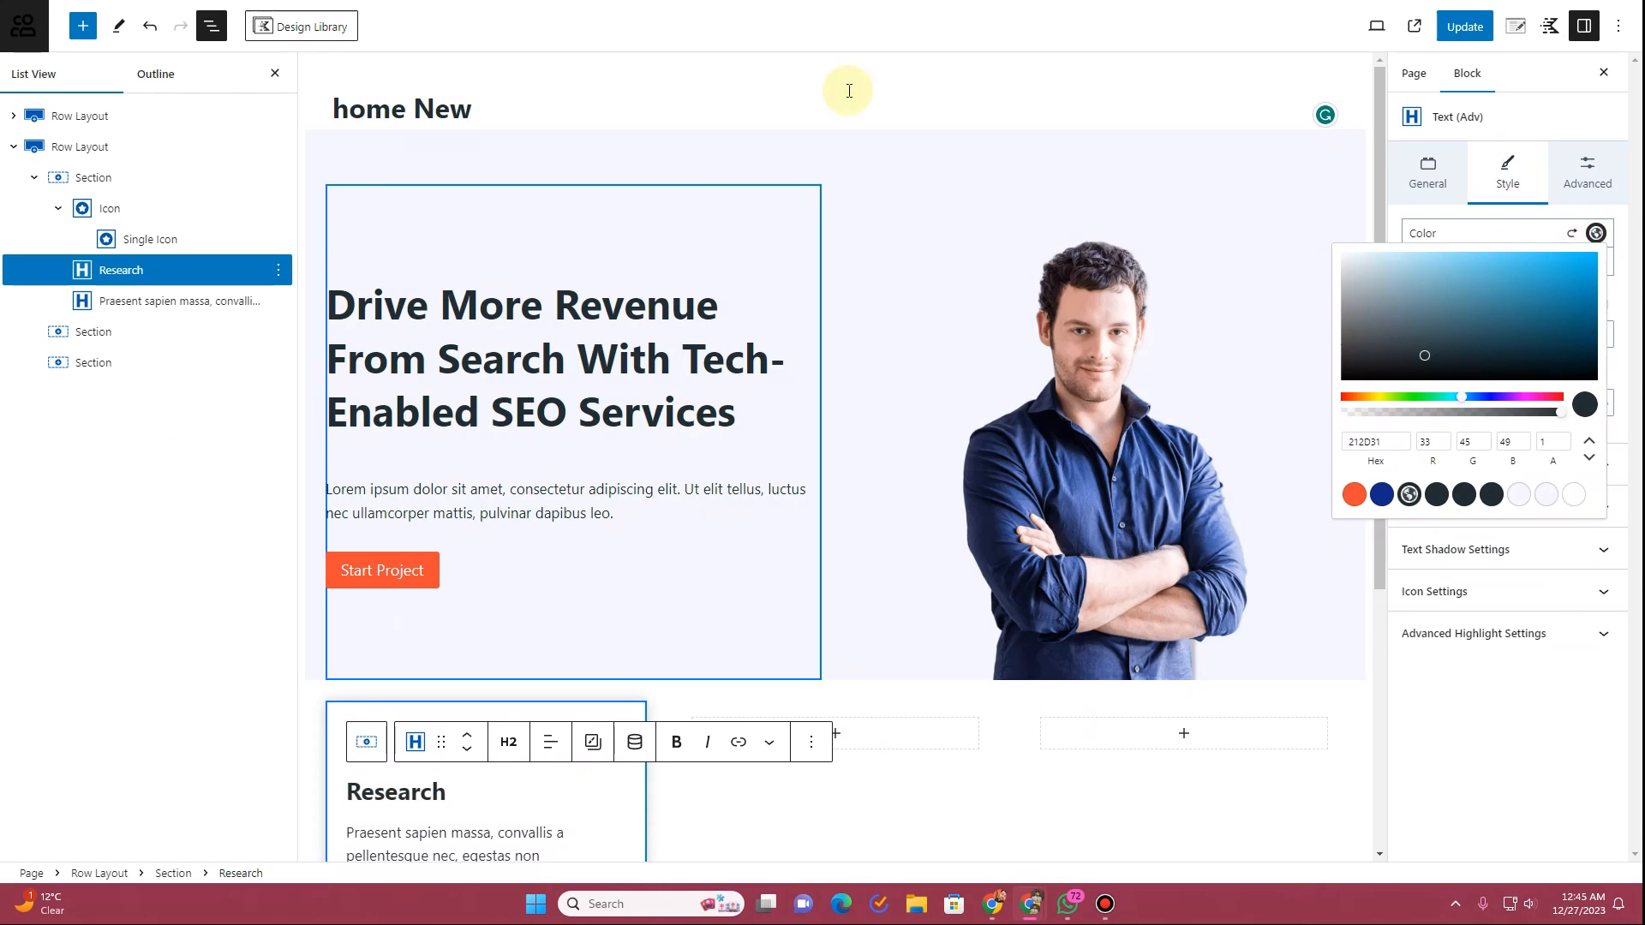
pyautogui.click(1464, 27)
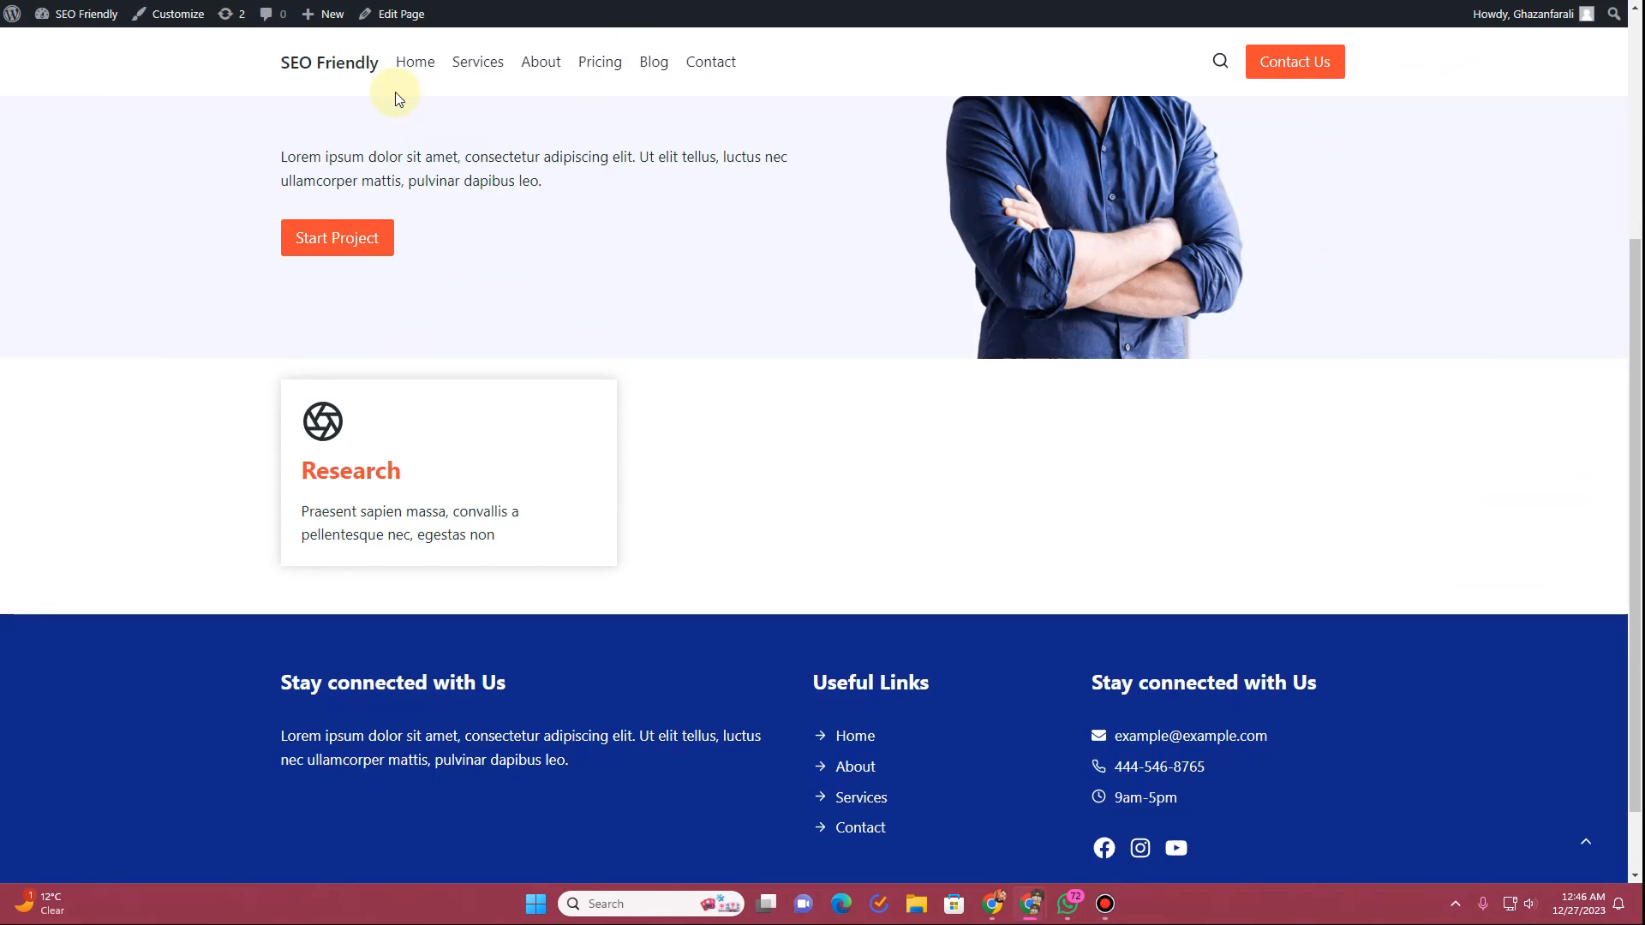
pyautogui.press('F5')
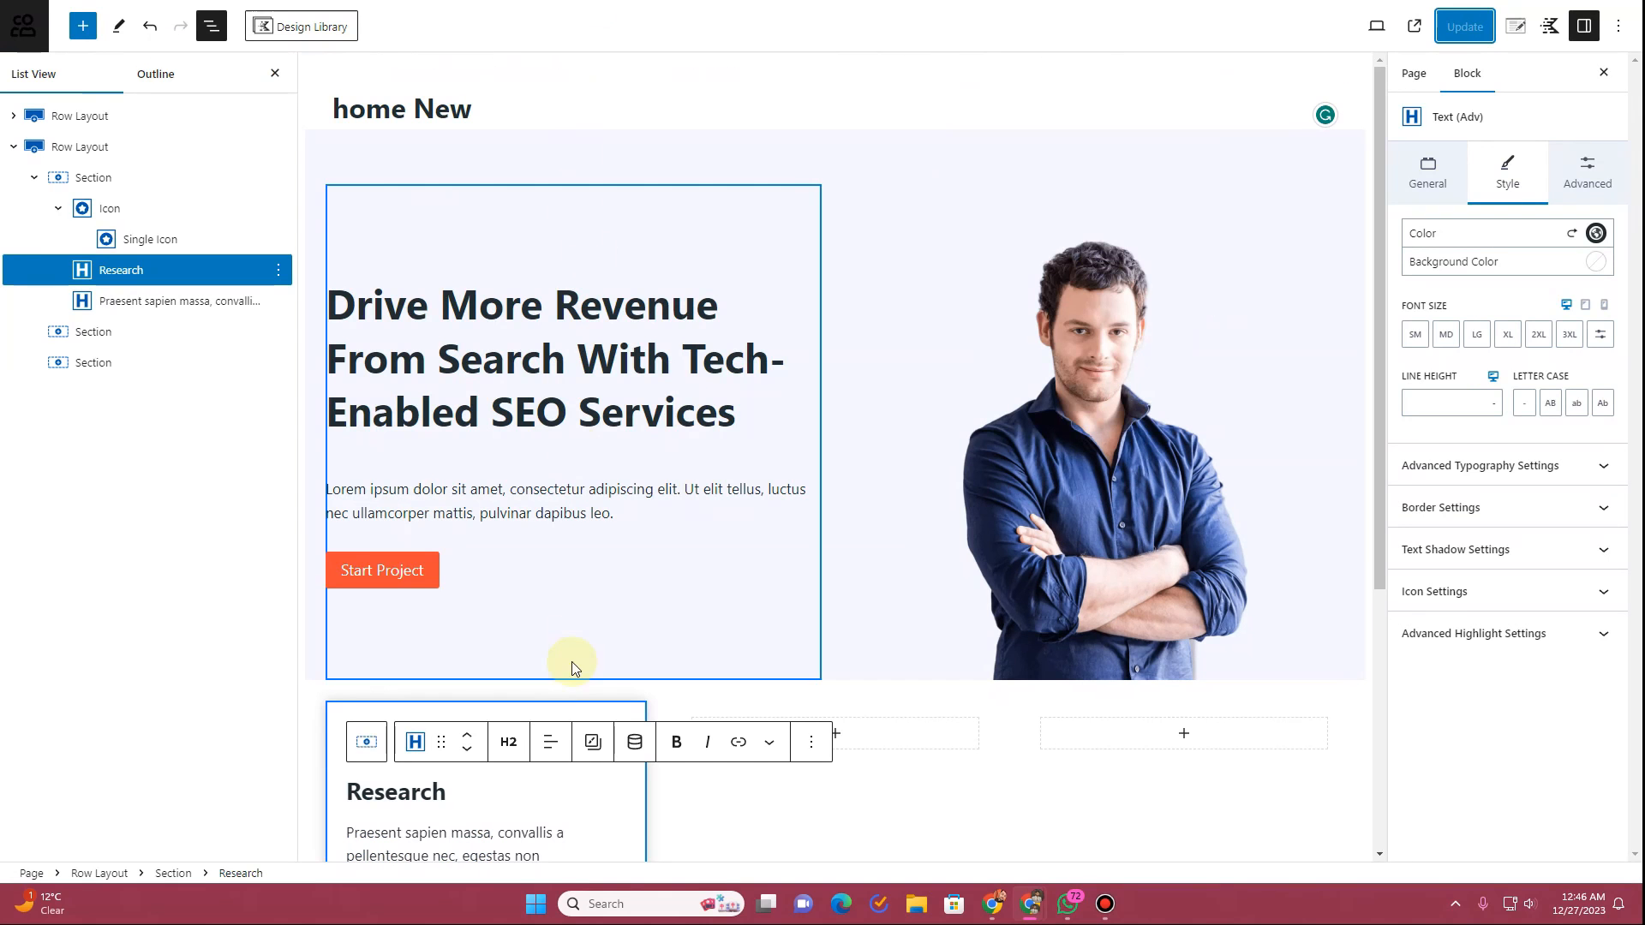
# Step: Give the first card's section a linked border radius of 10 px, update the page and check the live page
pyautogui.click(96, 178)
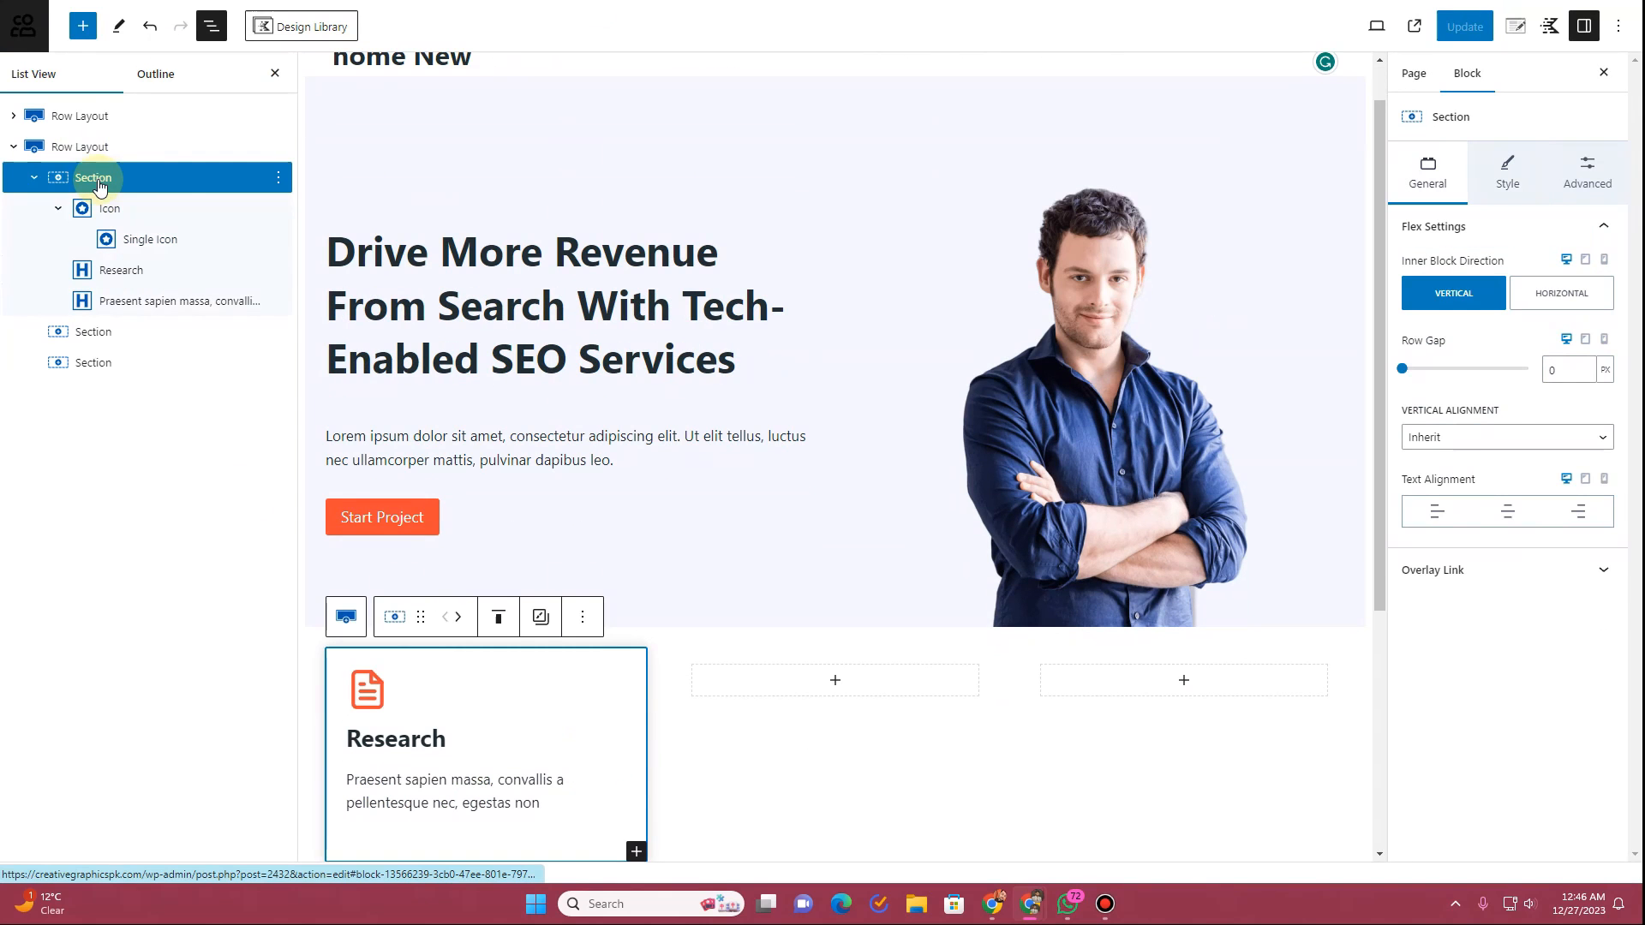
pyautogui.click(1510, 178)
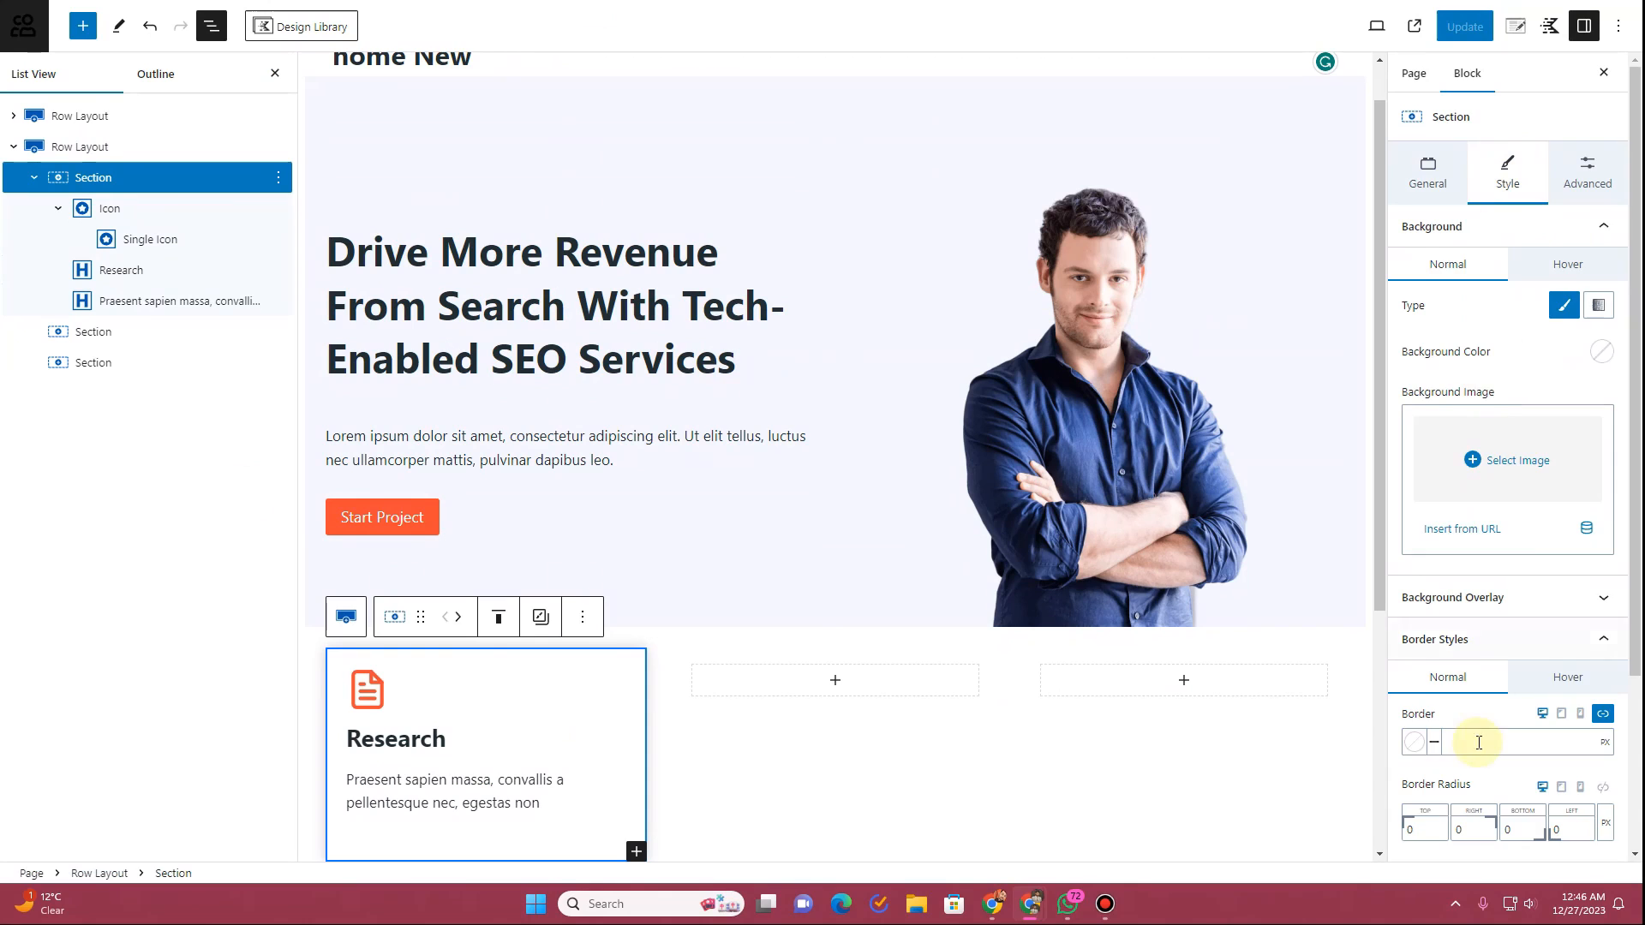
pyautogui.scroll(-3, 1487, 741)
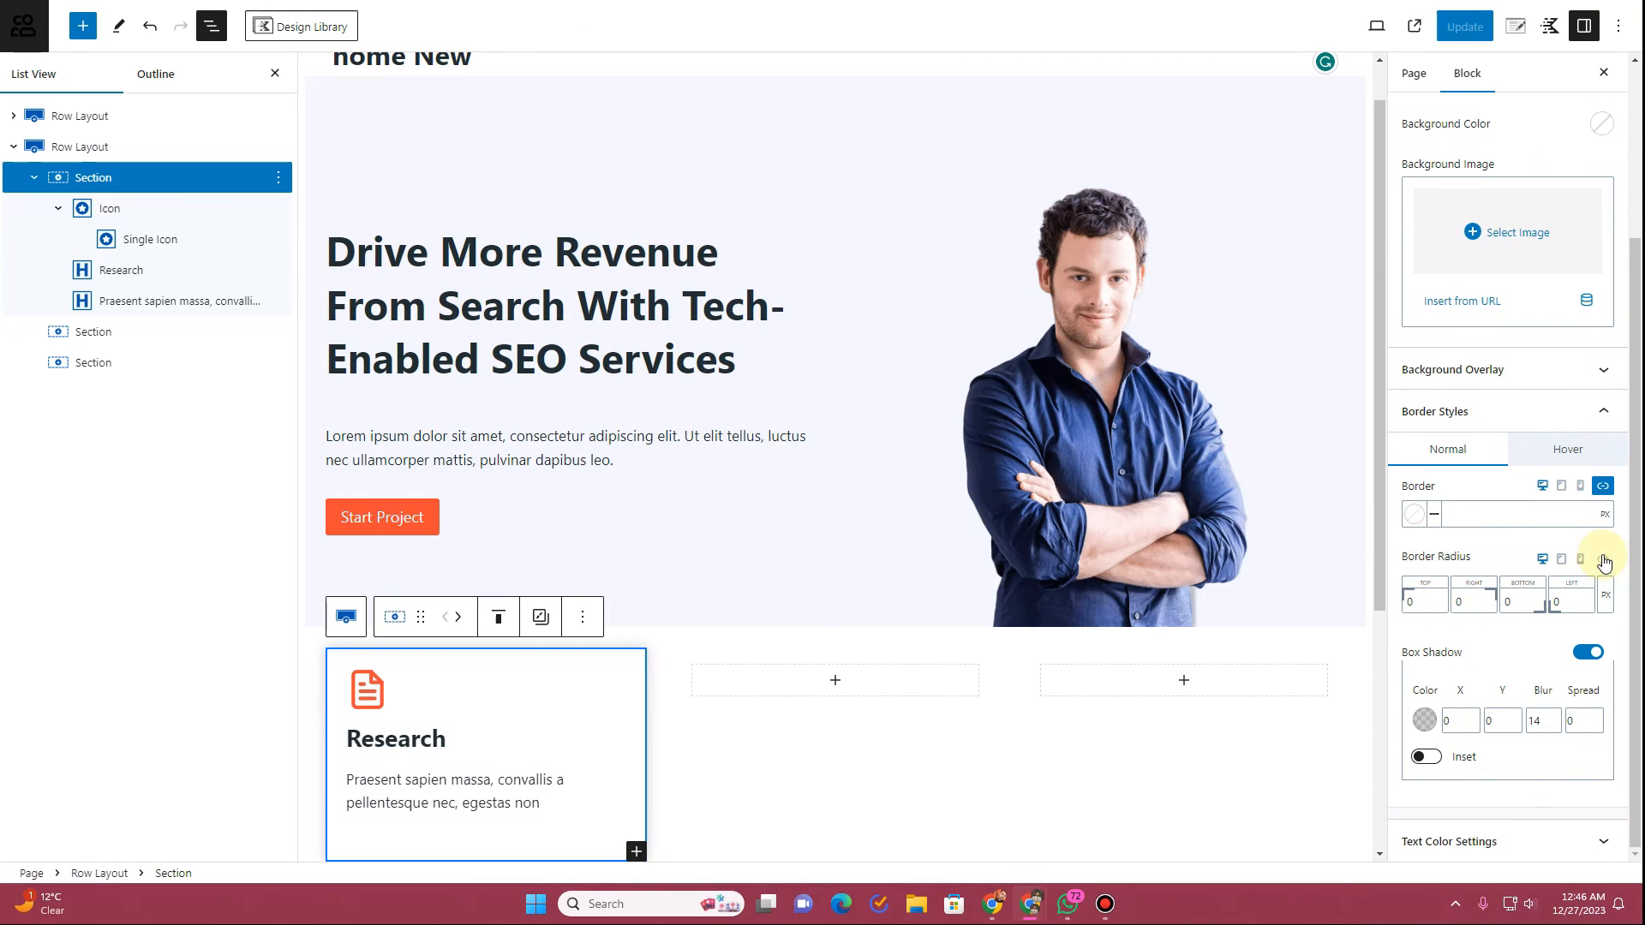
pyautogui.click(1604, 561)
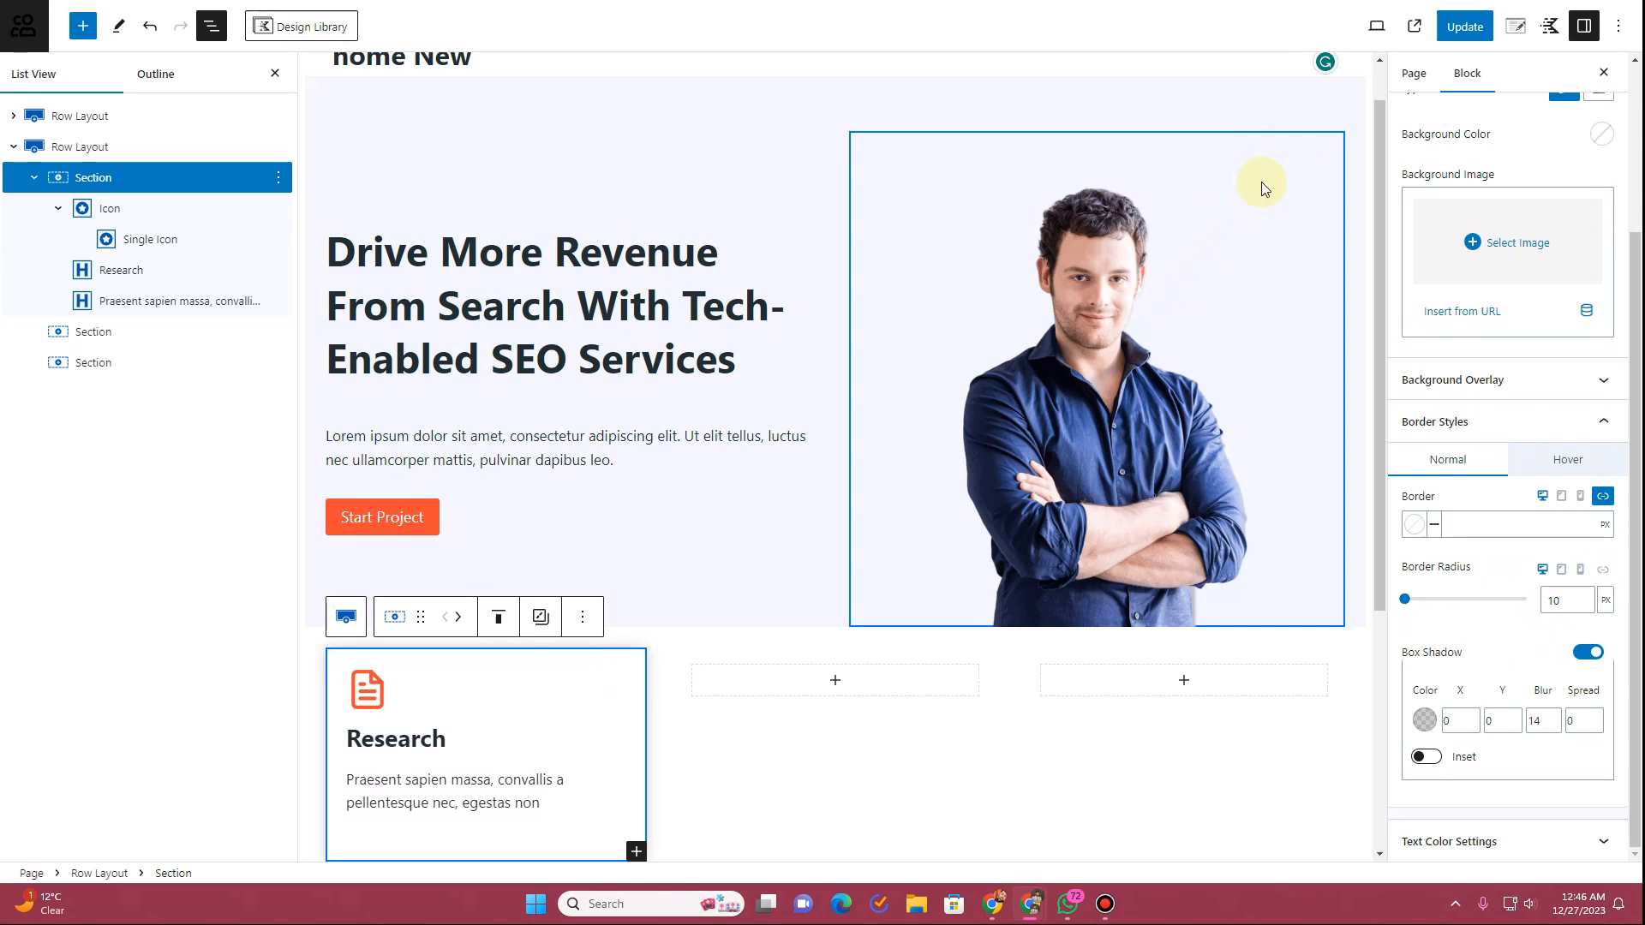
pyautogui.click(1464, 26)
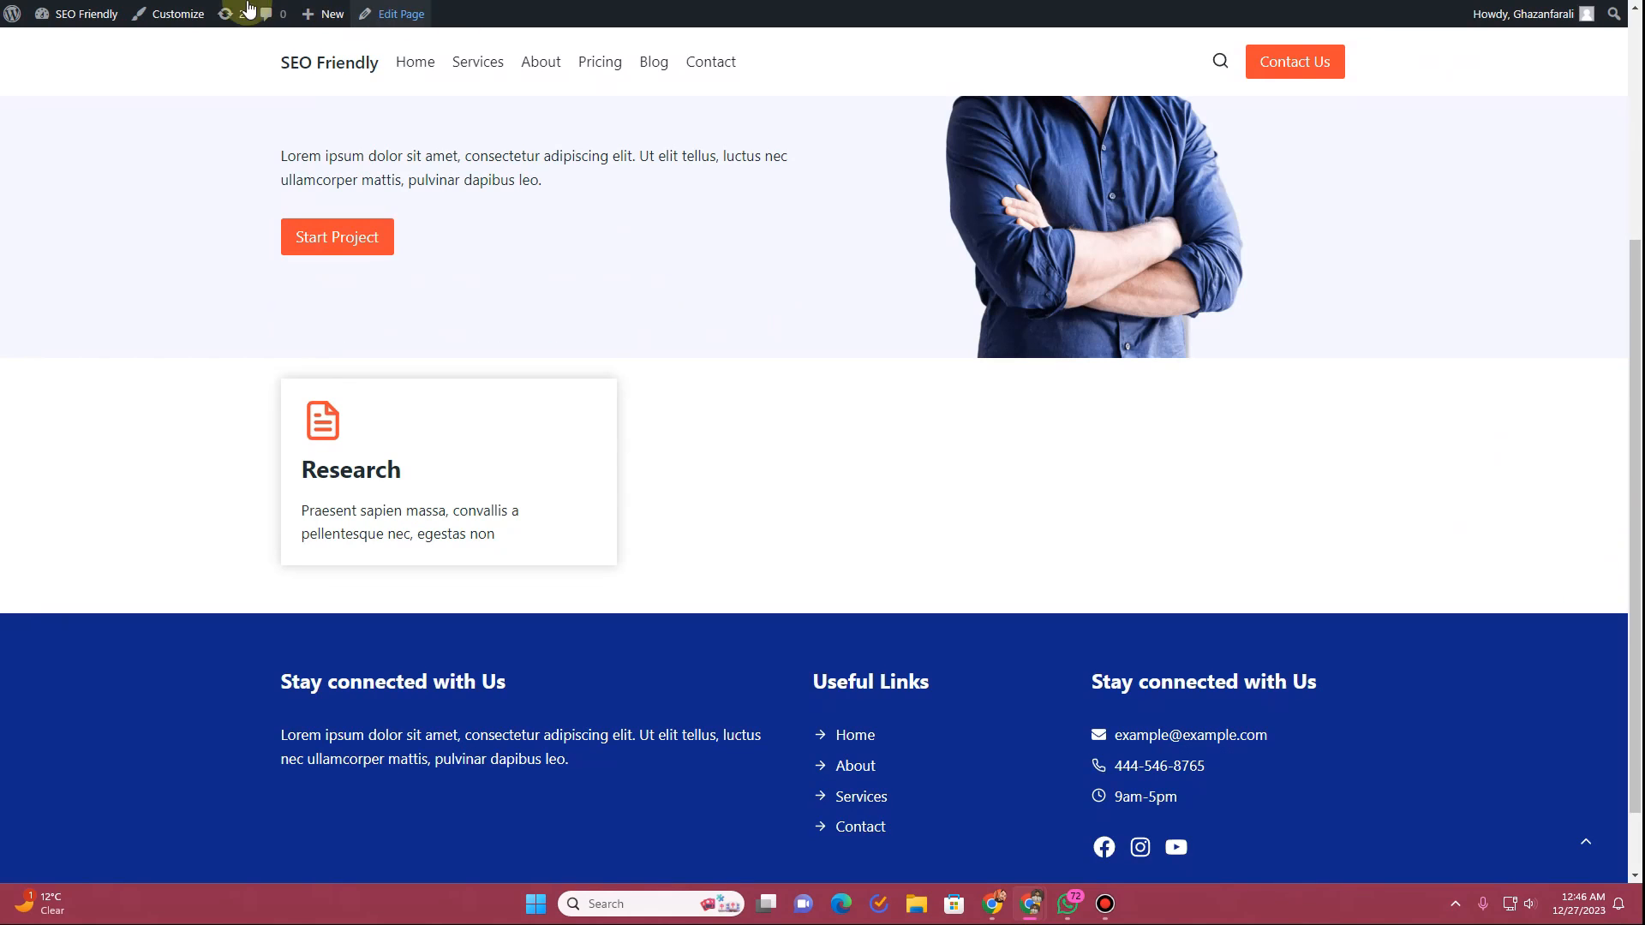
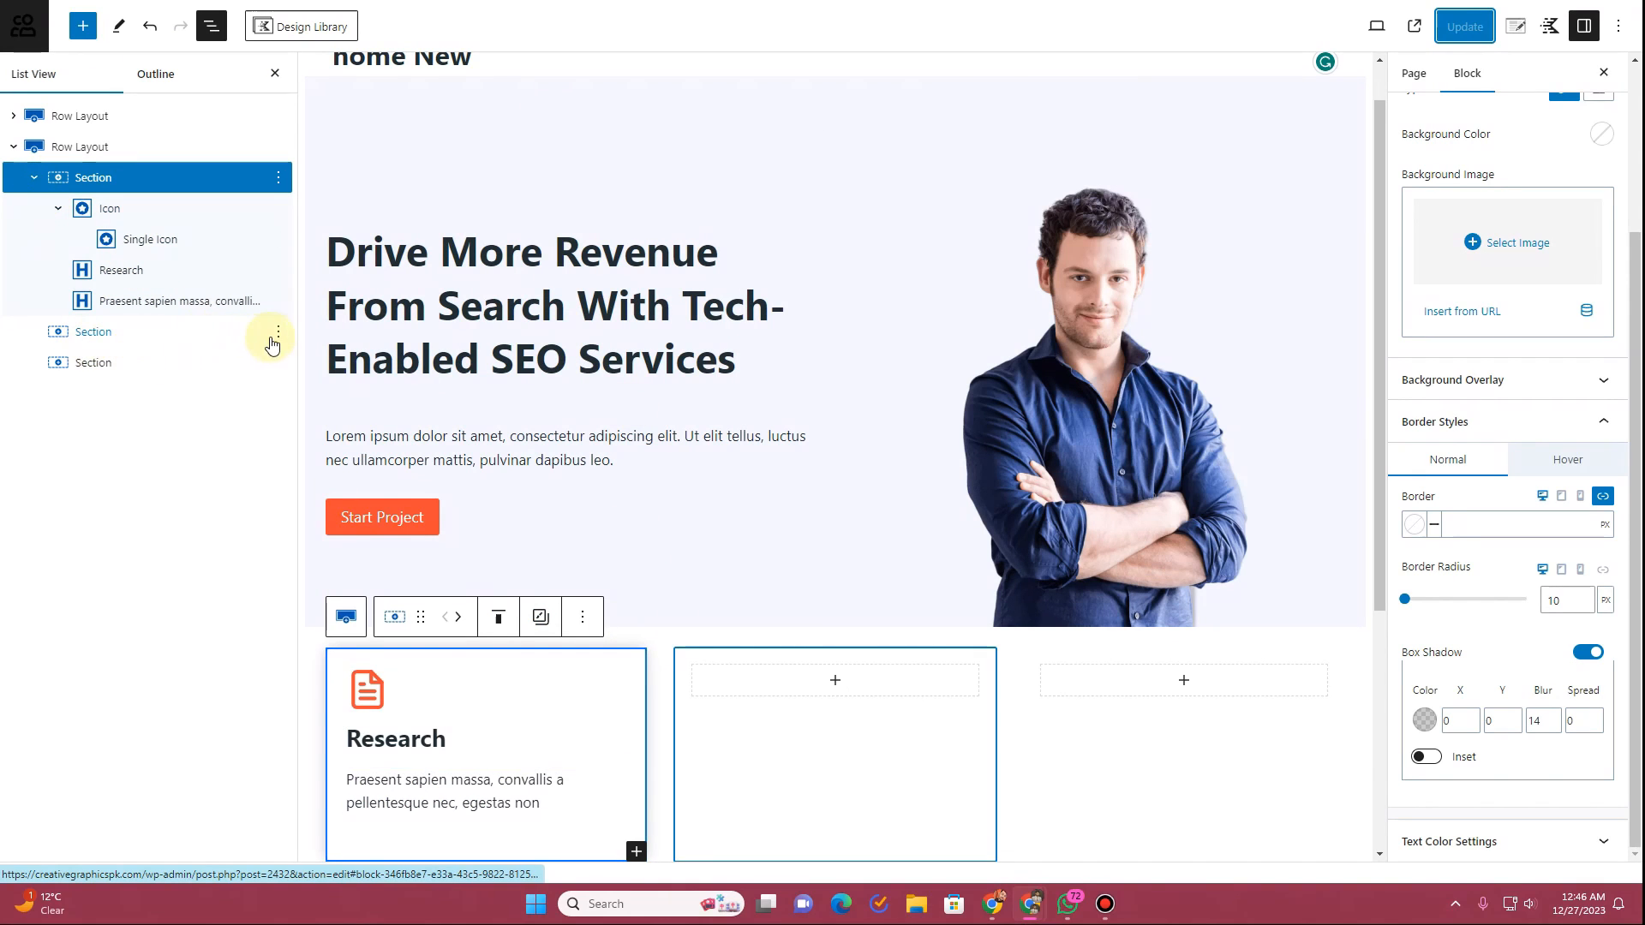
# Step: Try to delete the empty second section from the three-column row
pyautogui.click(278, 331)
pyautogui.click(310, 629)
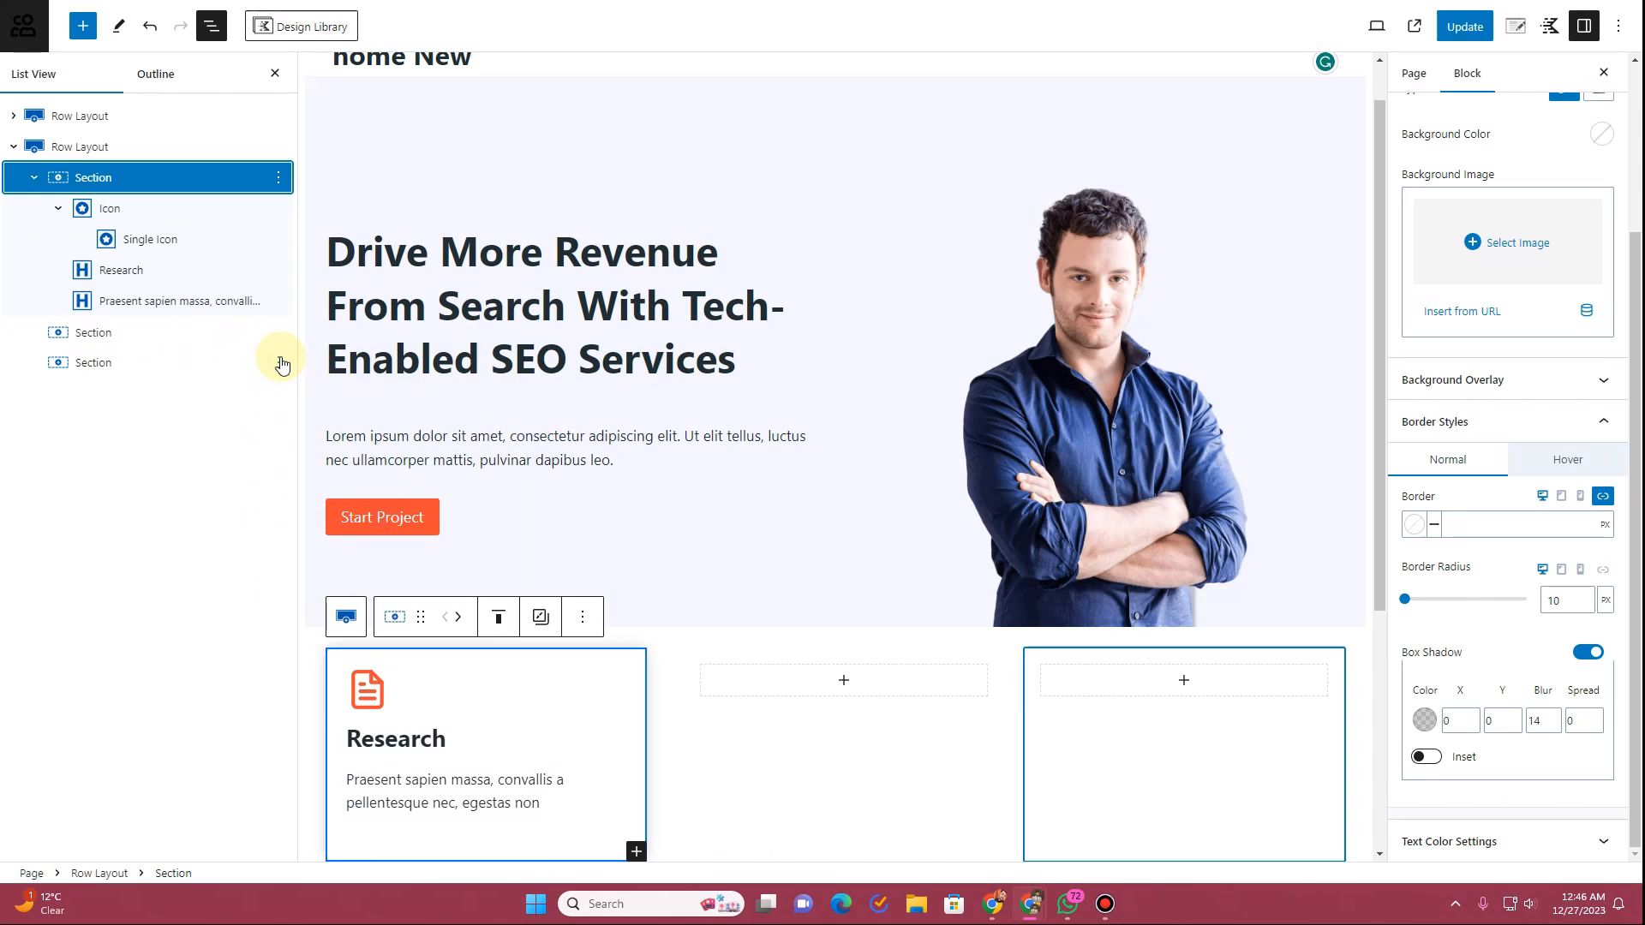
pyautogui.click(279, 334)
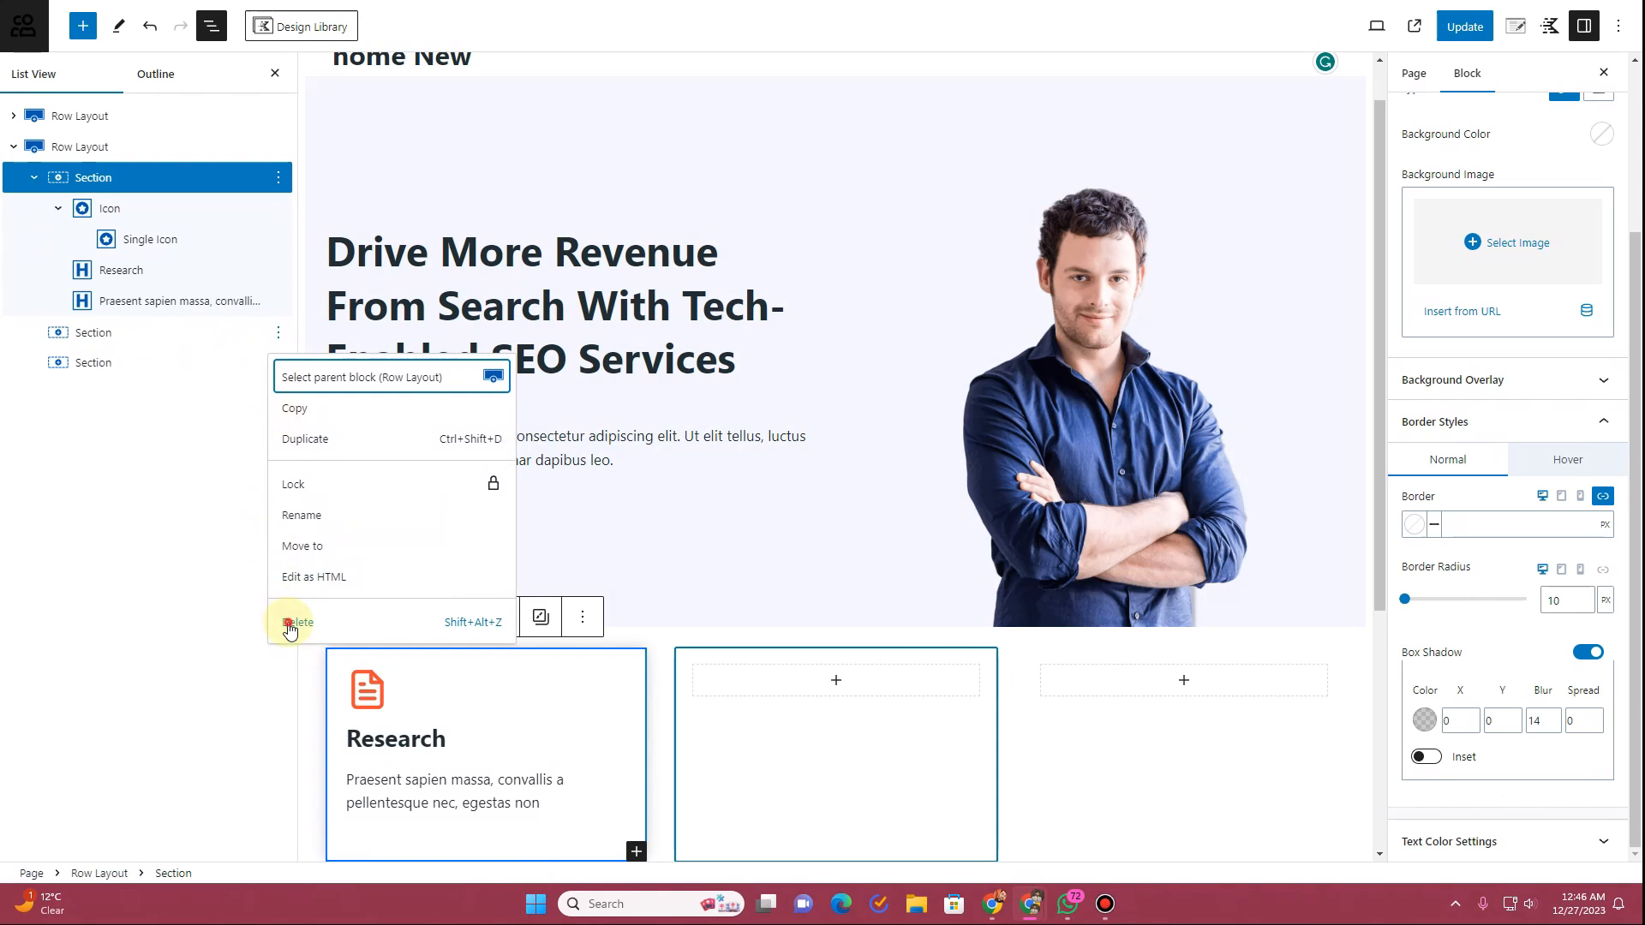
pyautogui.click(288, 624)
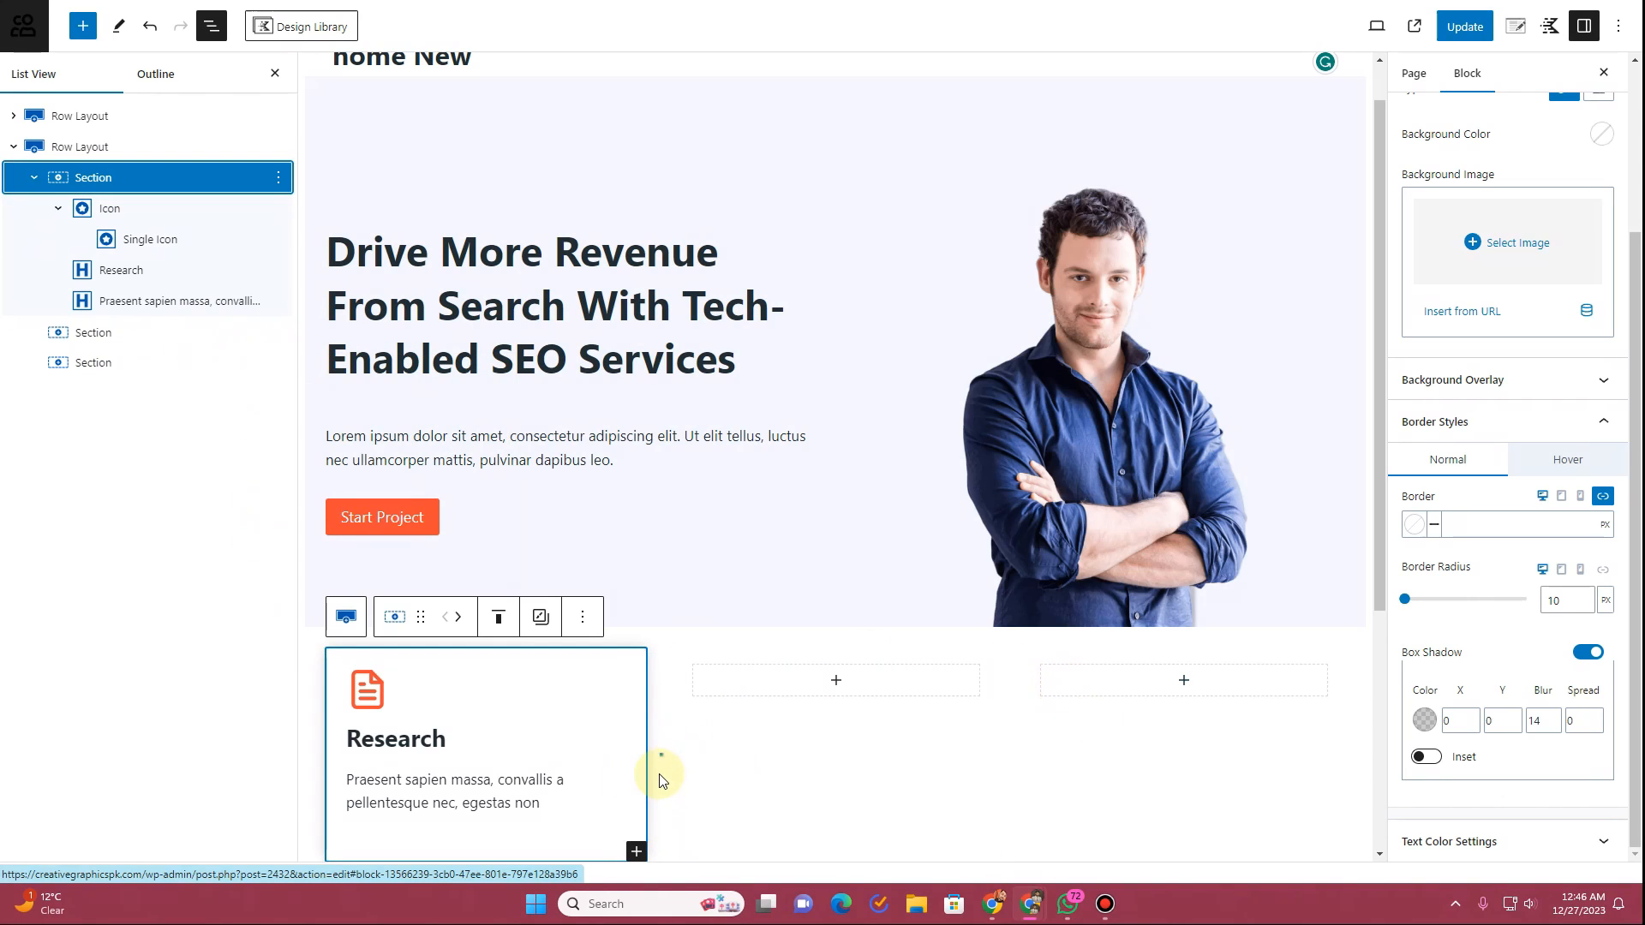
# Step: Reduce the card row layout to 1 column so that only the "Research" card's section remains
pyautogui.click(114, 148)
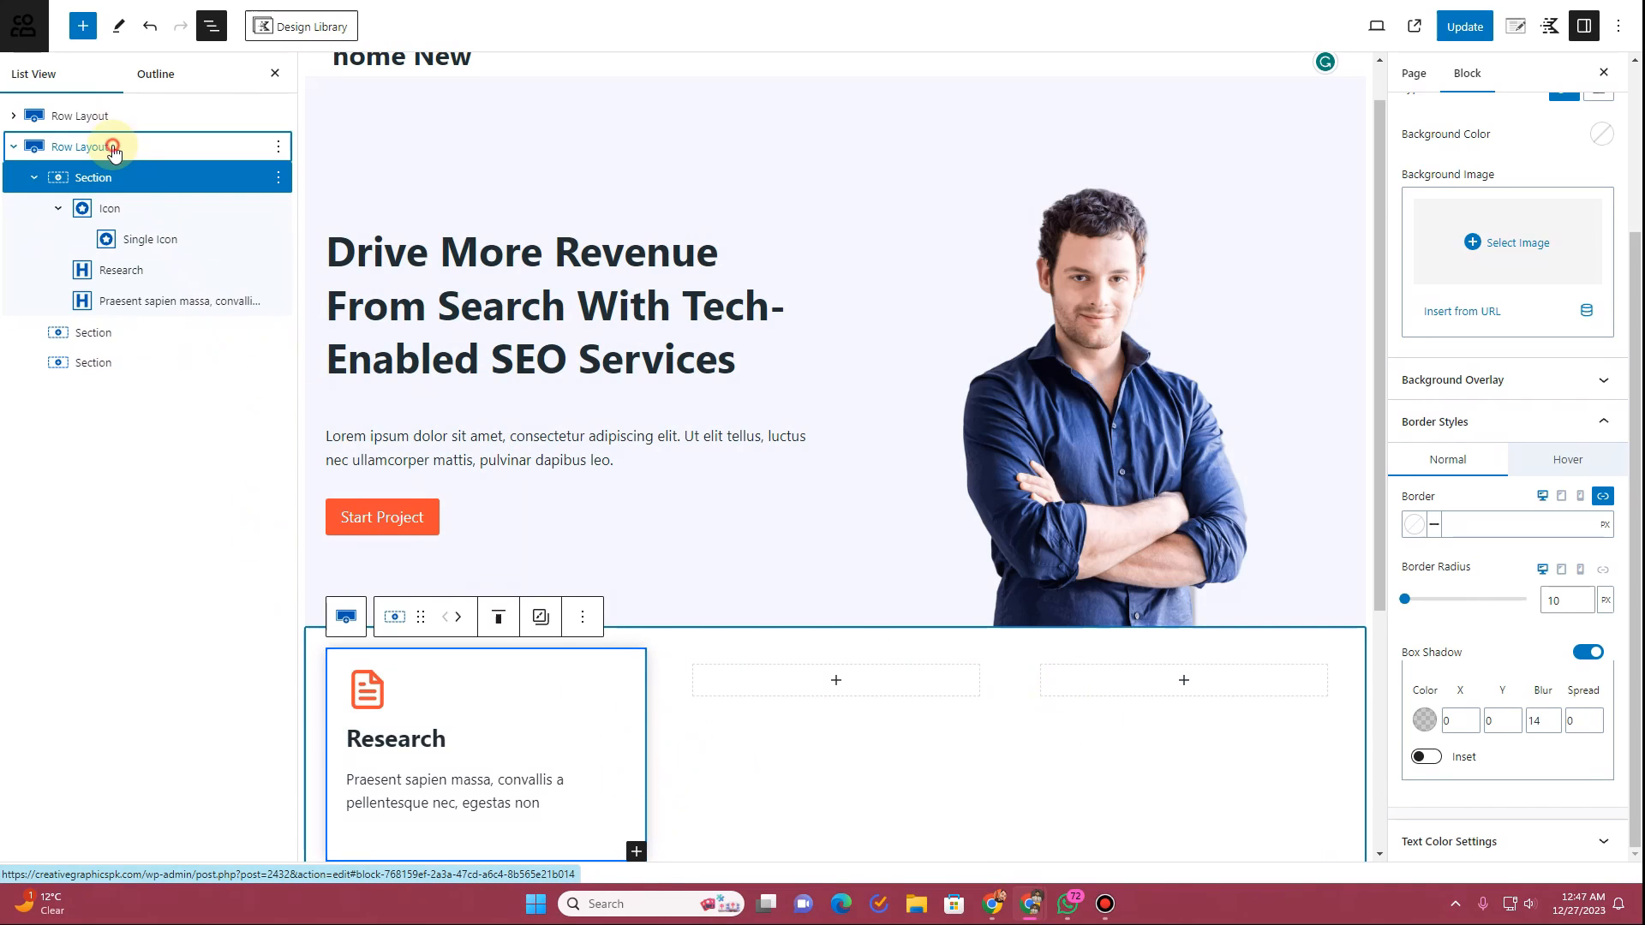
pyautogui.click(1420, 266)
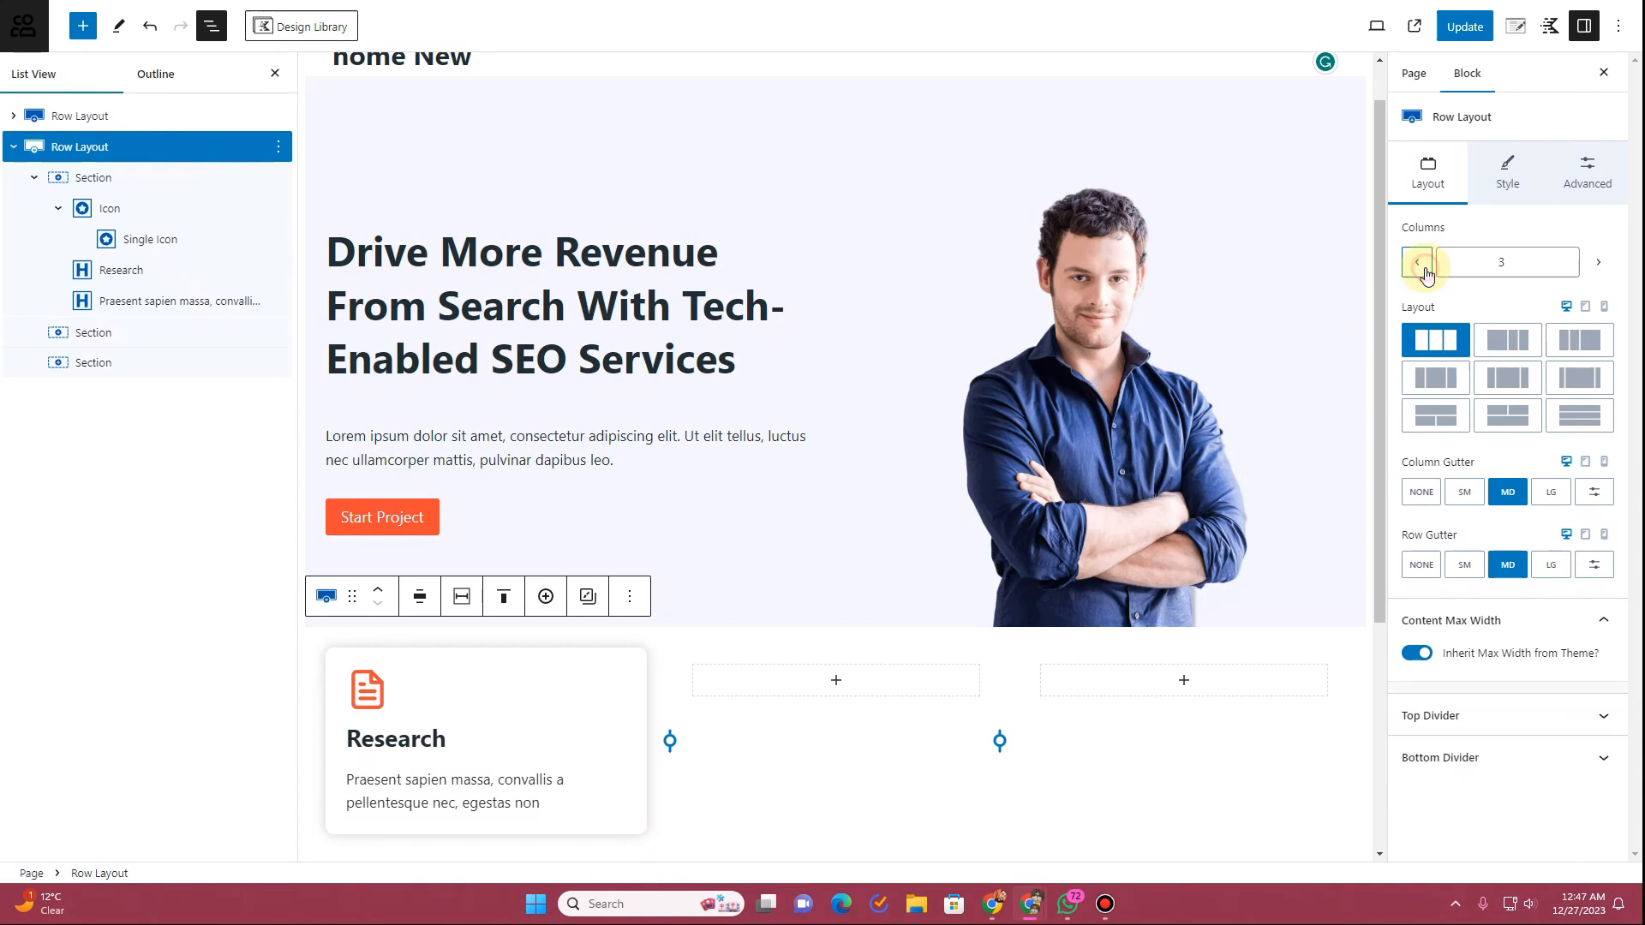
pyautogui.click(1424, 269)
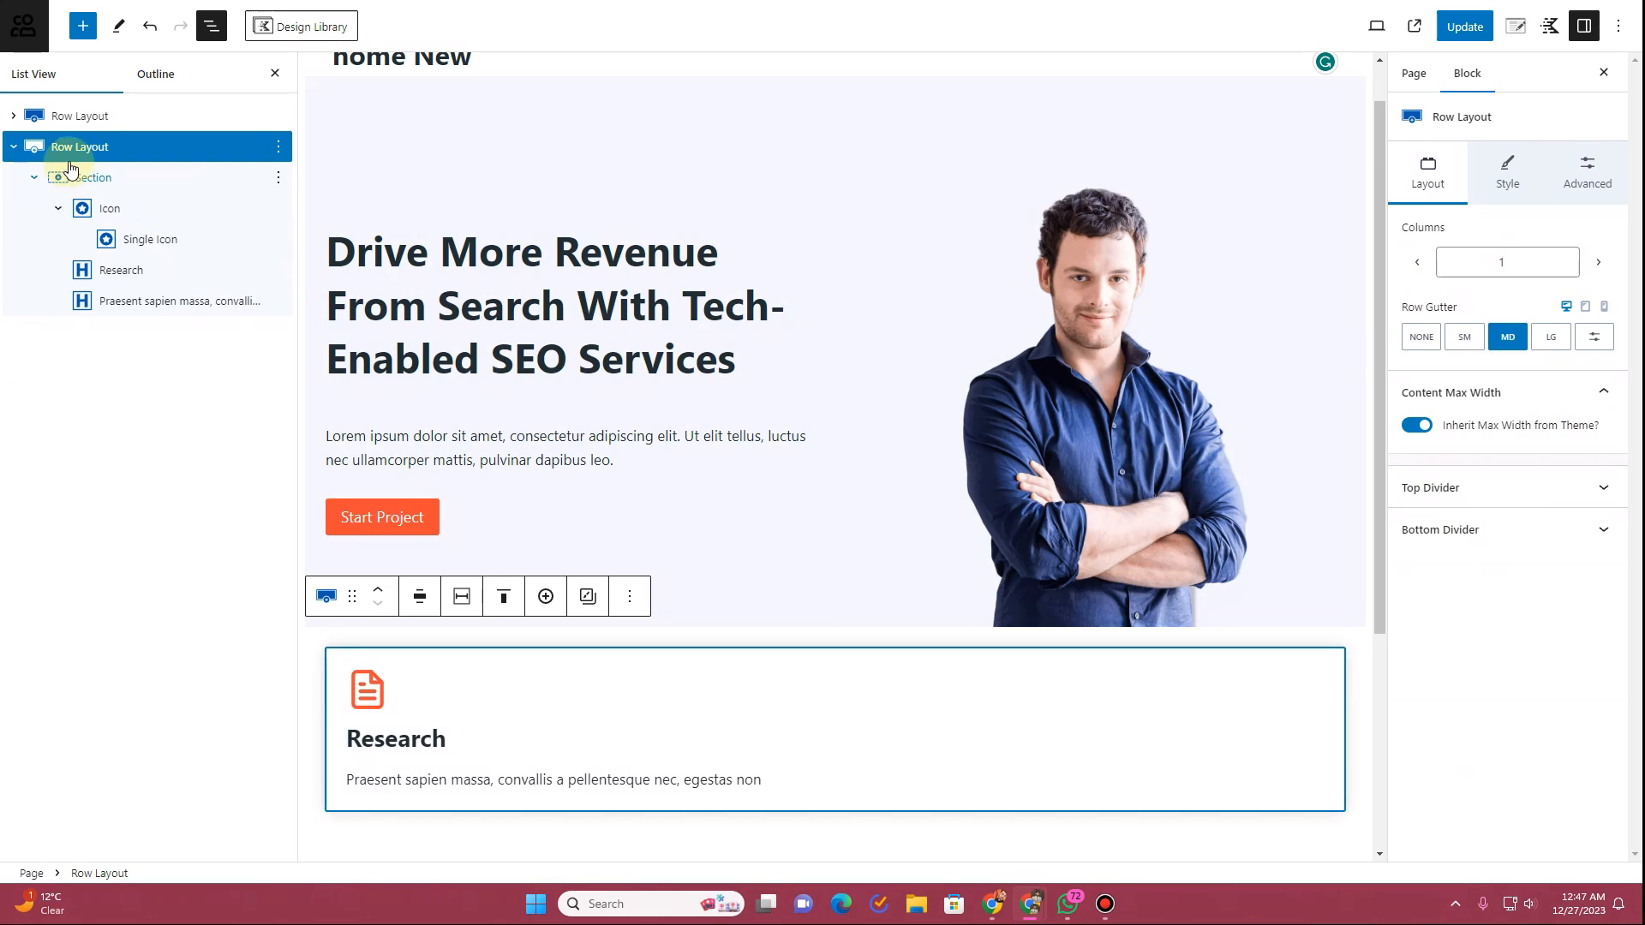
# Step: Duplicate the "Research" card section twice within the row to make three identical cards
pyautogui.click(114, 180)
pyautogui.click(278, 178)
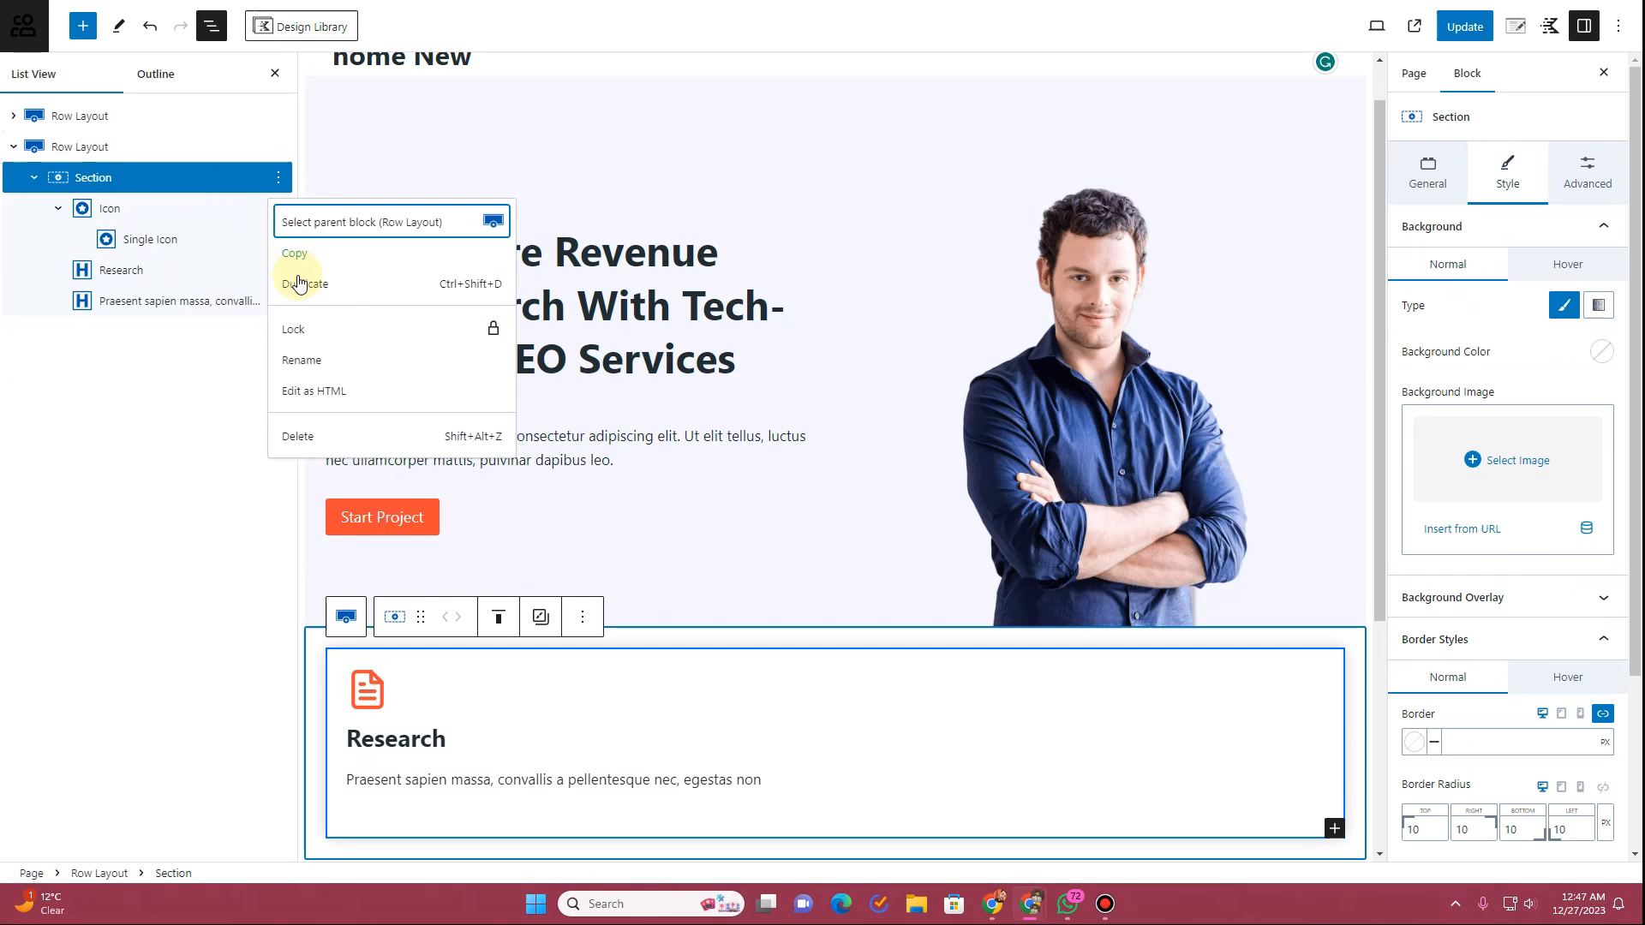
pyautogui.click(298, 286)
pyautogui.scroll(-5, 747, 467)
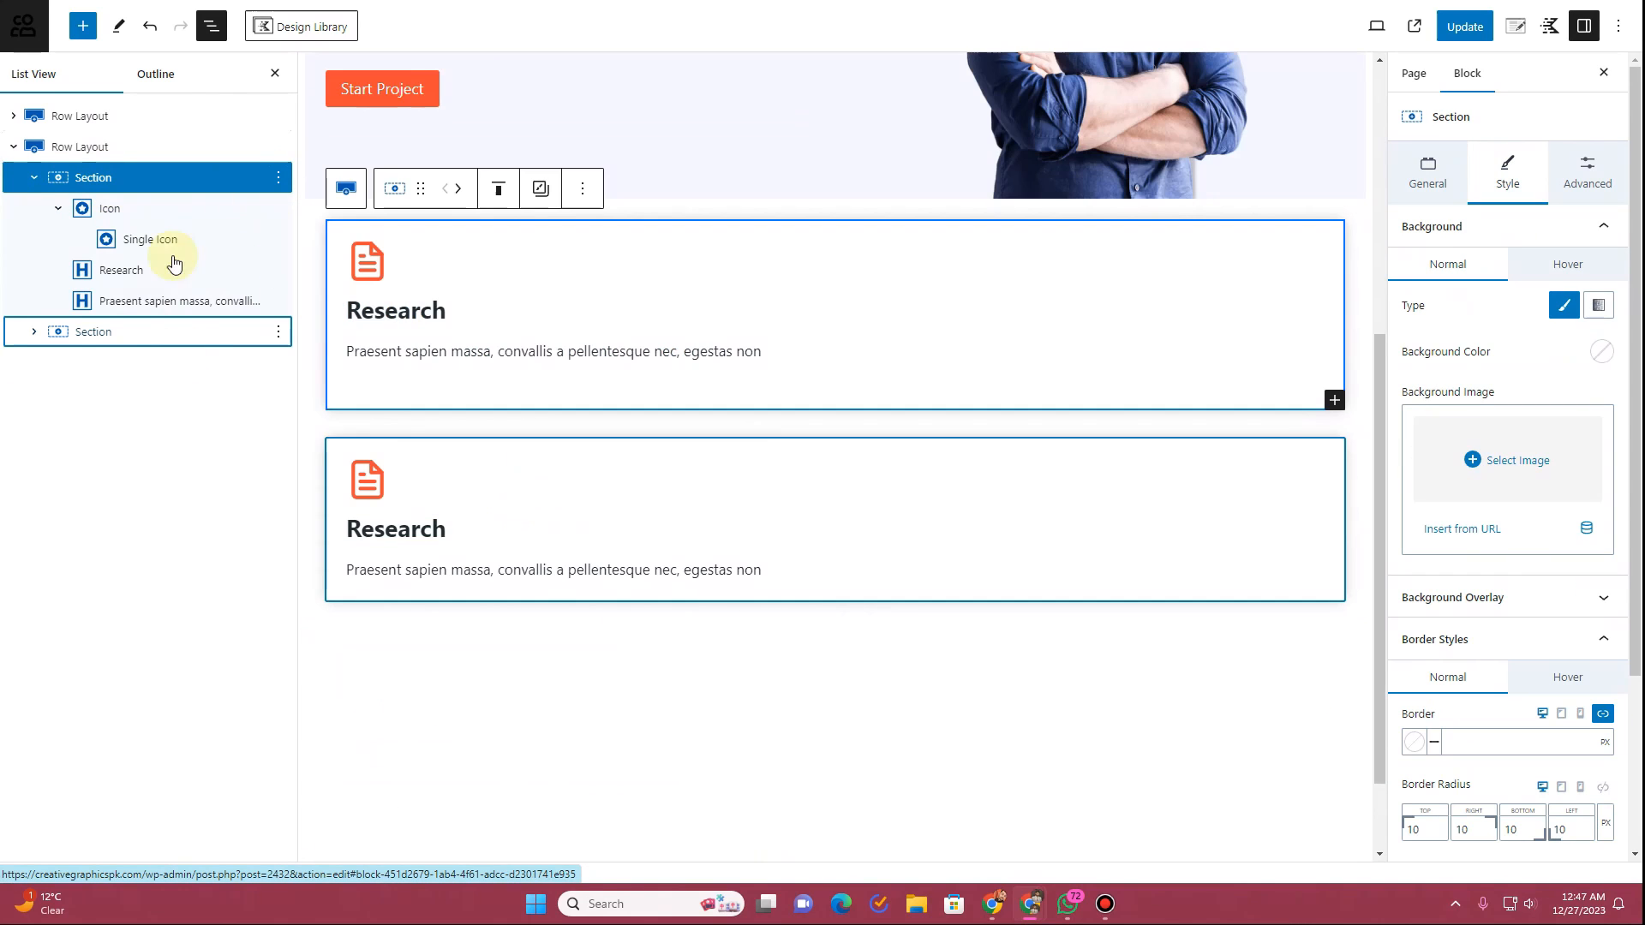
pyautogui.hotkey('ctrl', 'shift', 'd')
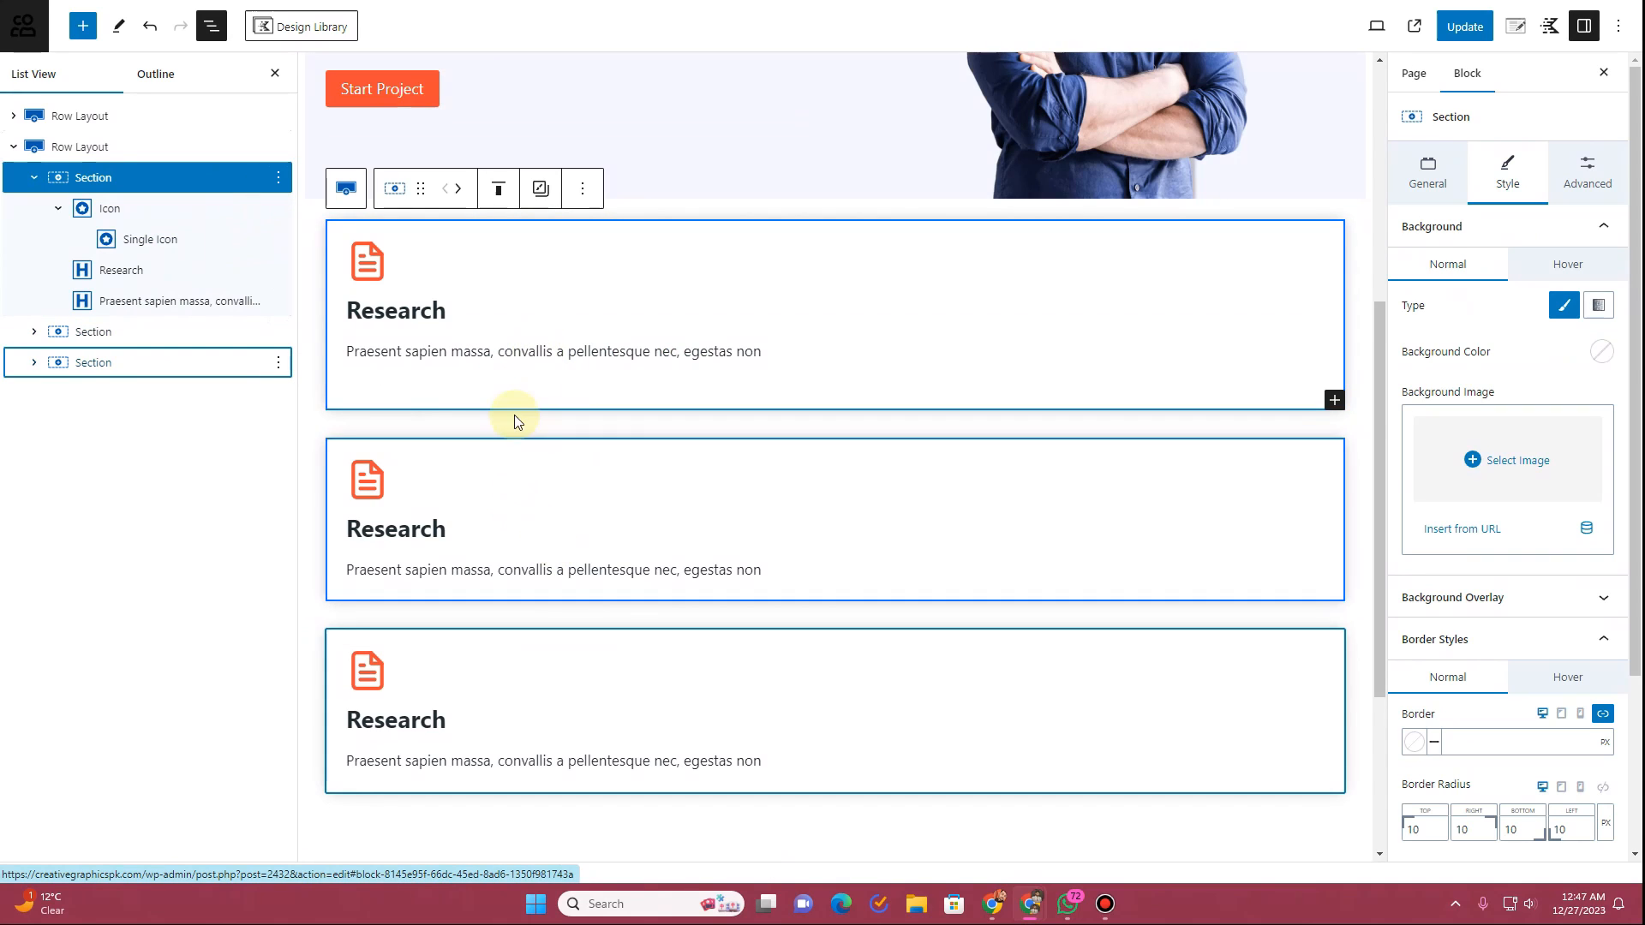
# Step: Try the Horizontal inner block direction on the first card's section, then restore Vertical
pyautogui.click(99, 149)
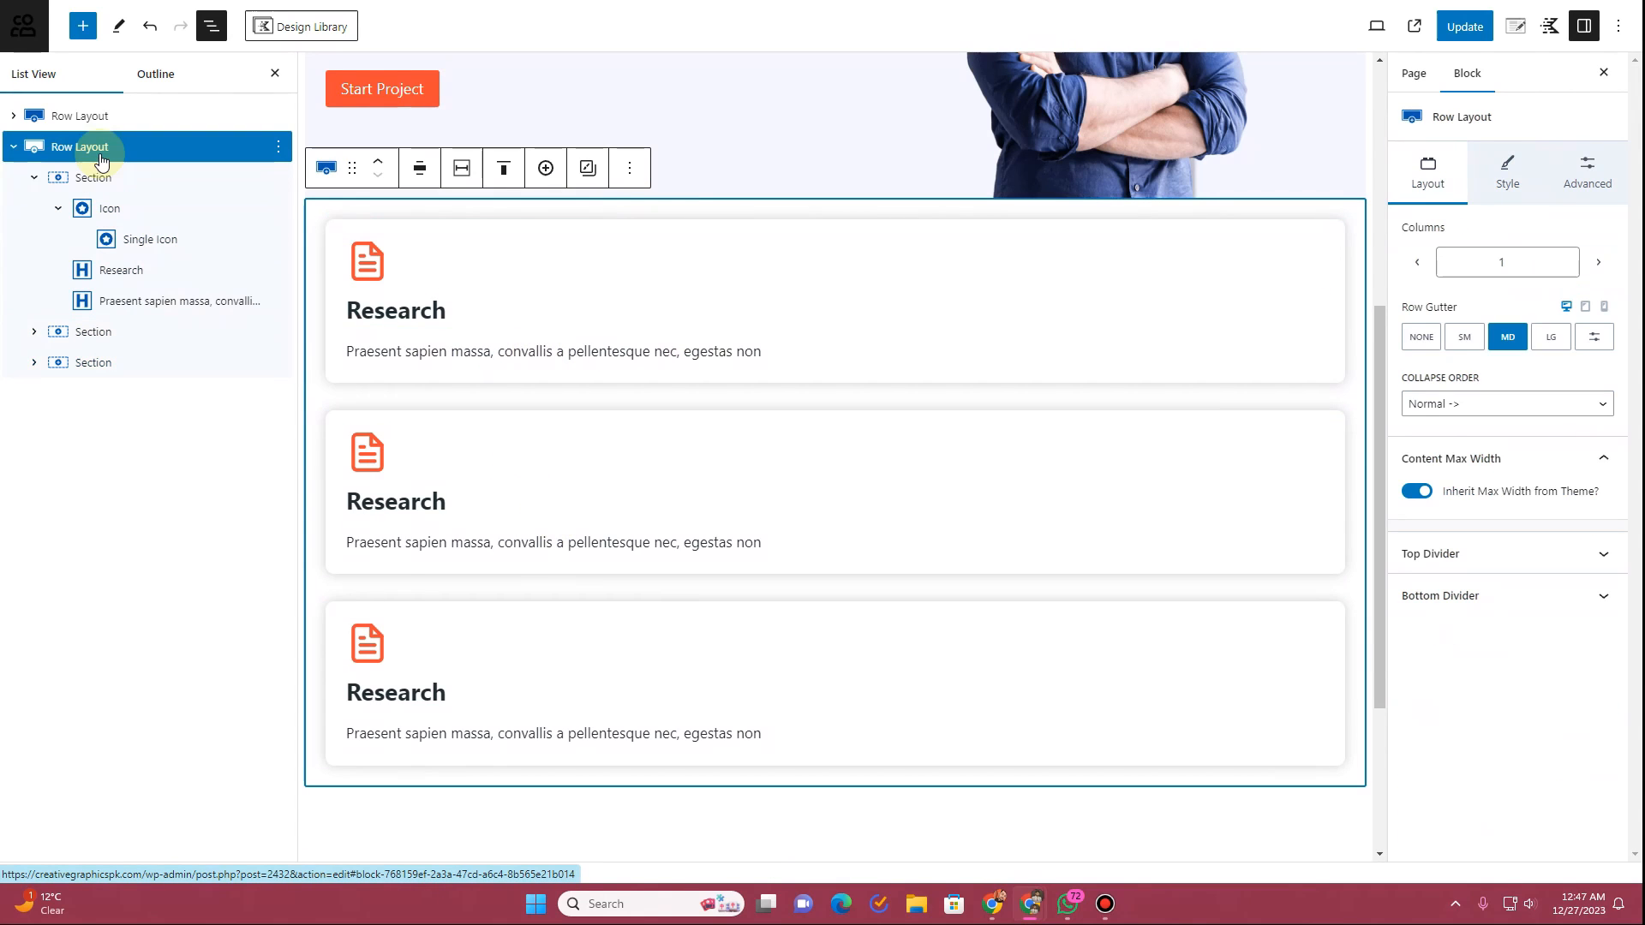
pyautogui.click(150, 184)
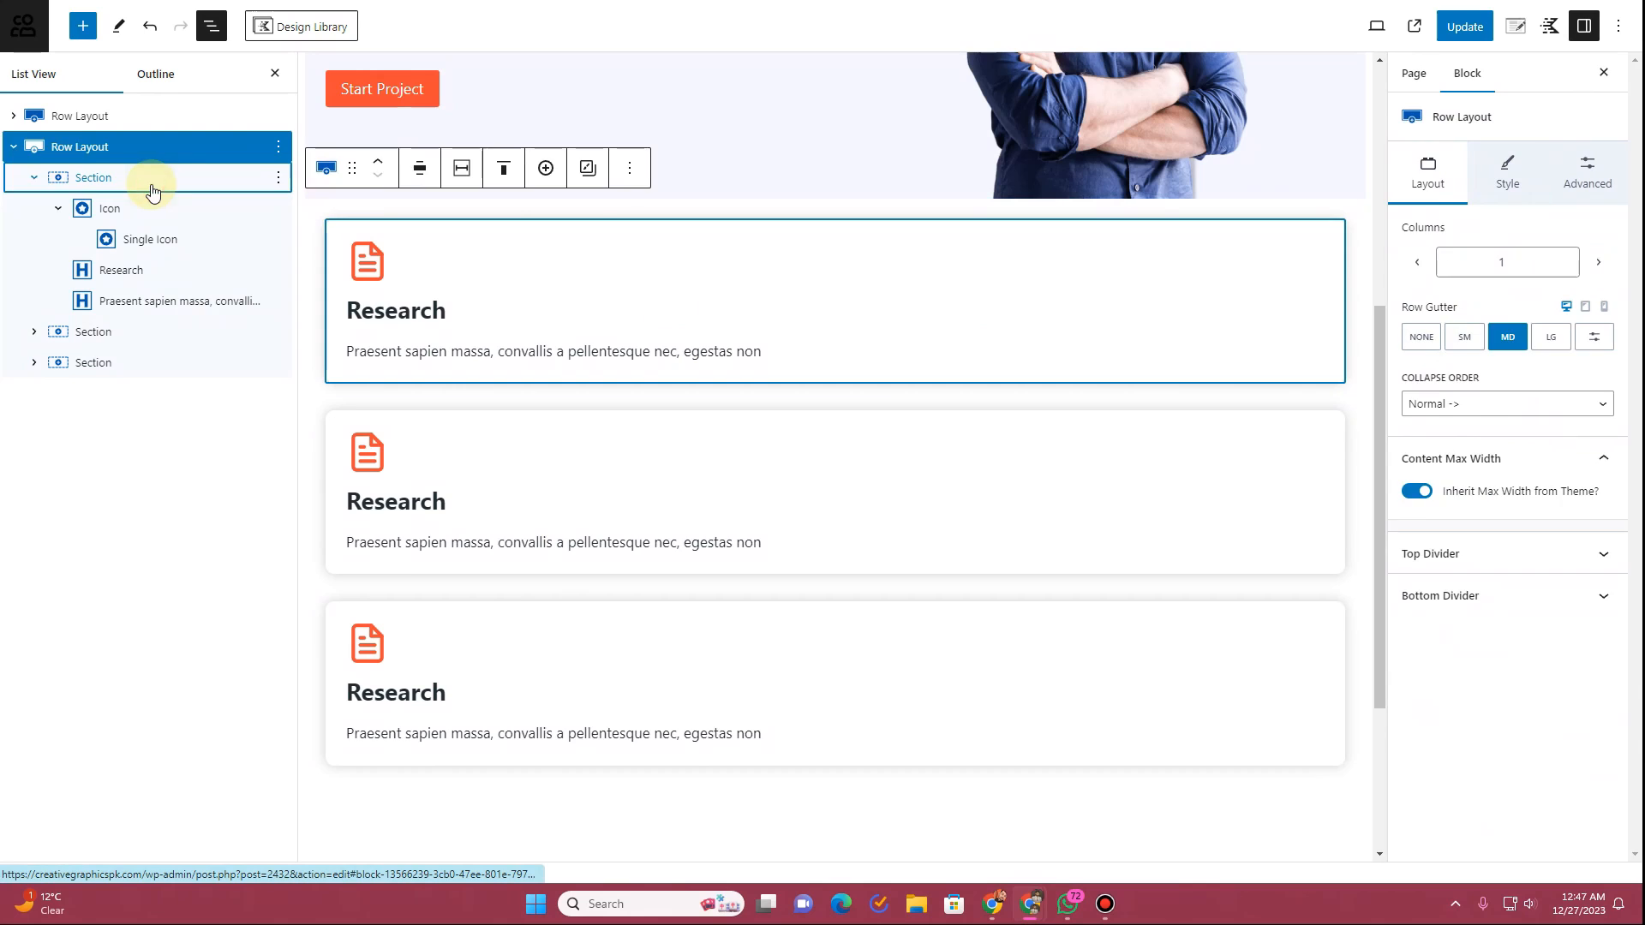
pyautogui.click(1428, 173)
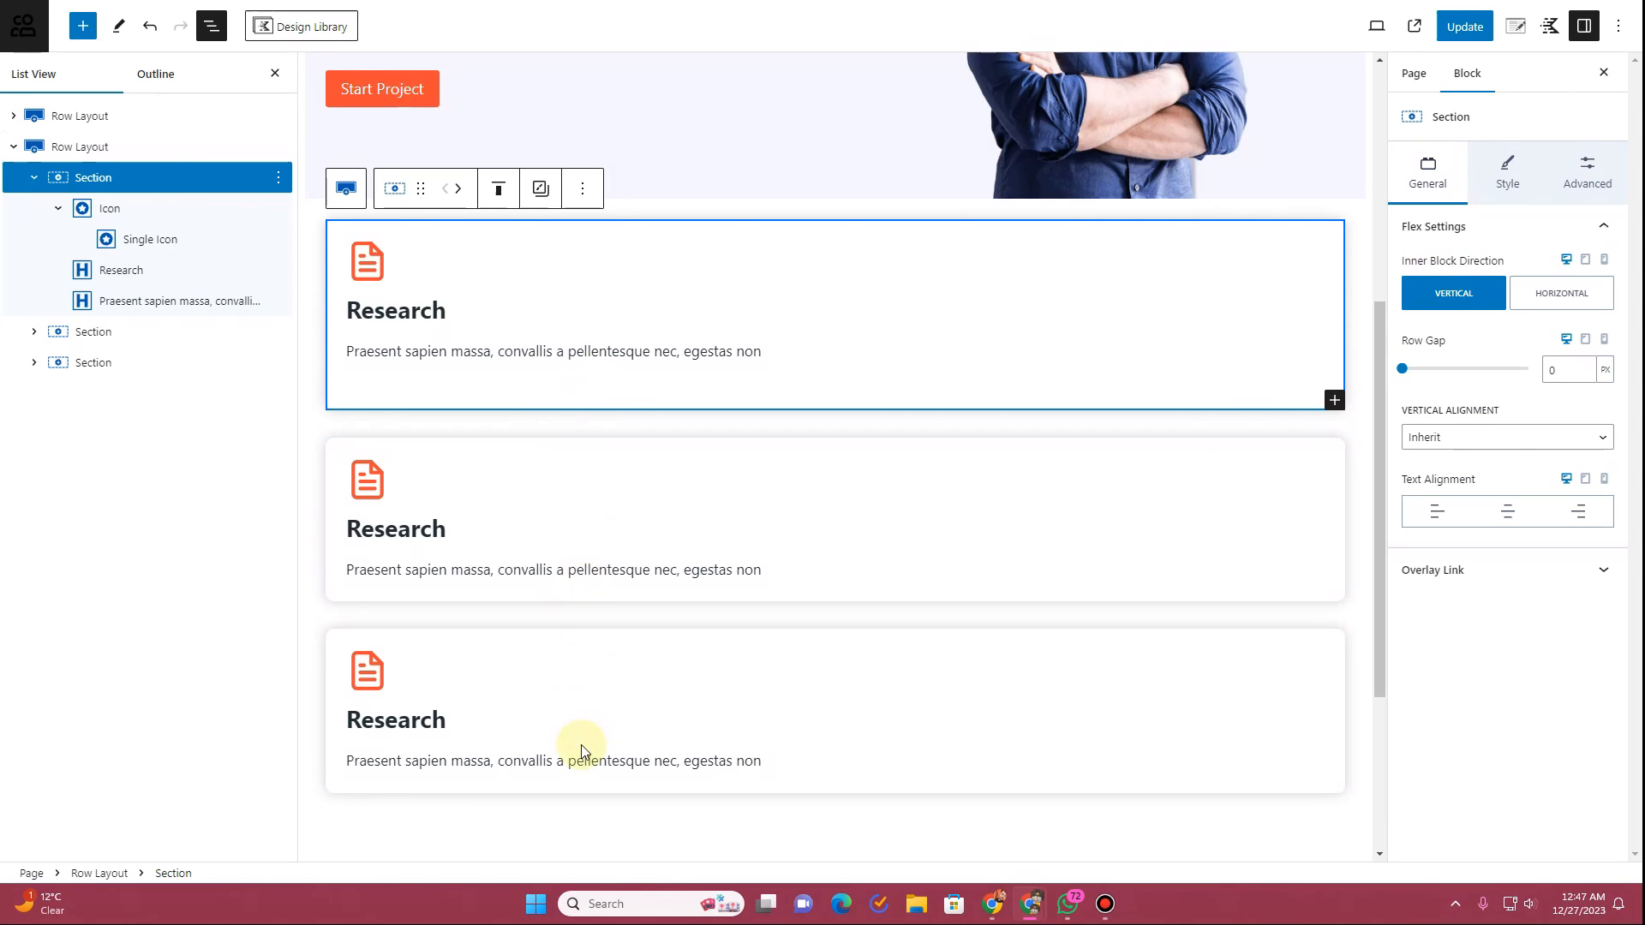
pyautogui.click(1557, 302)
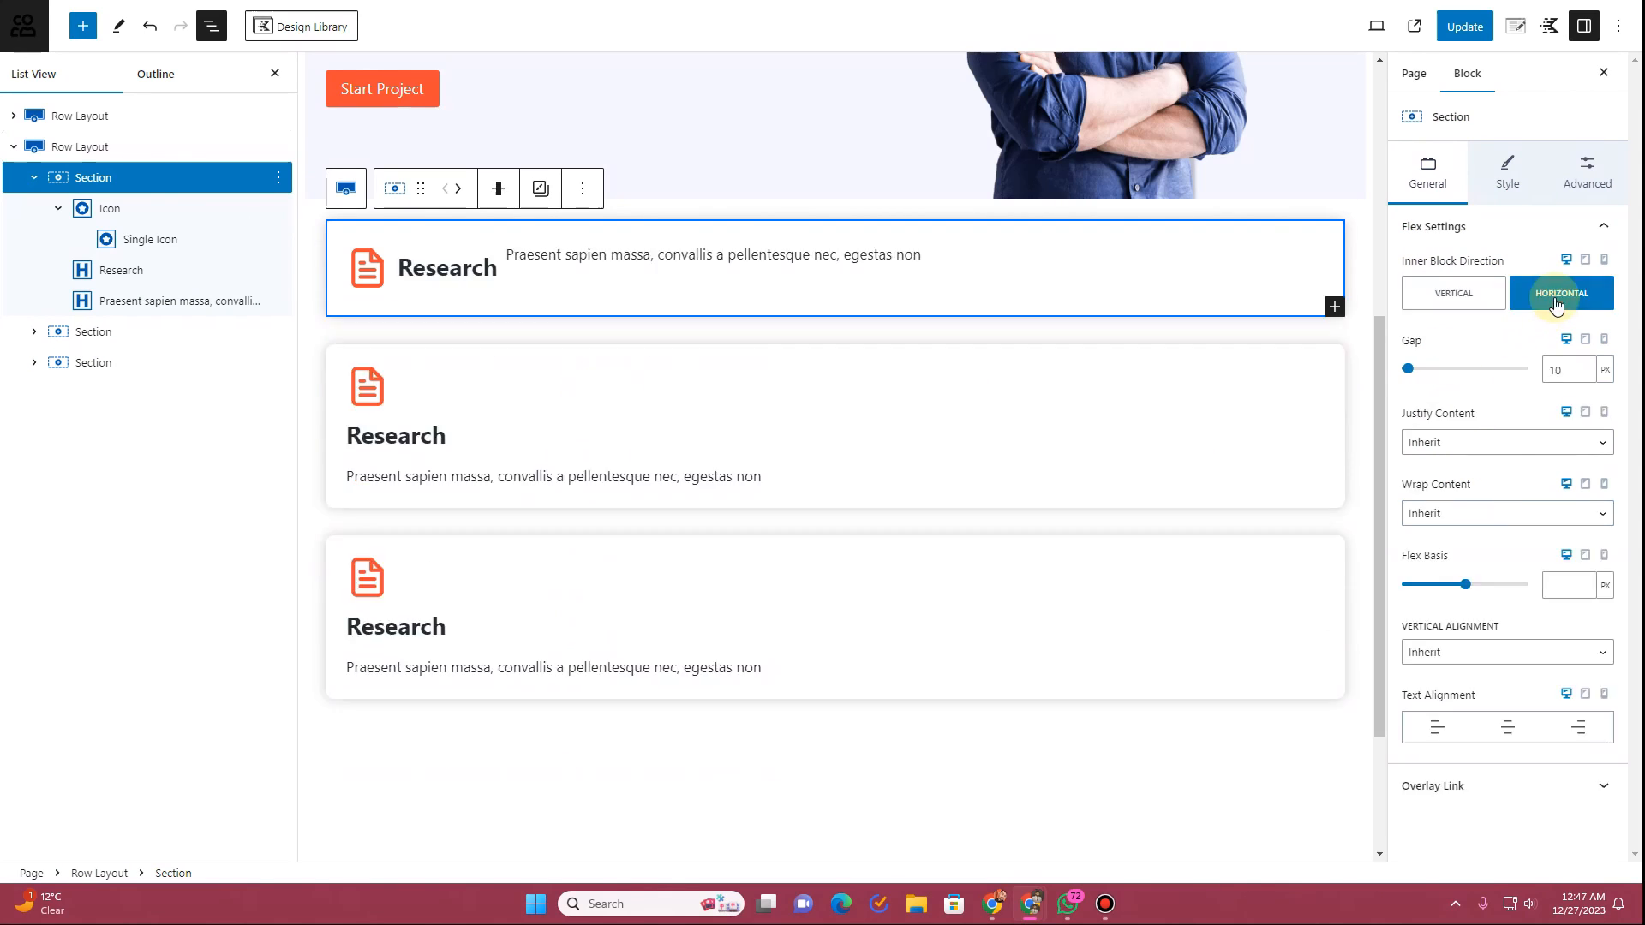
pyautogui.click(1450, 294)
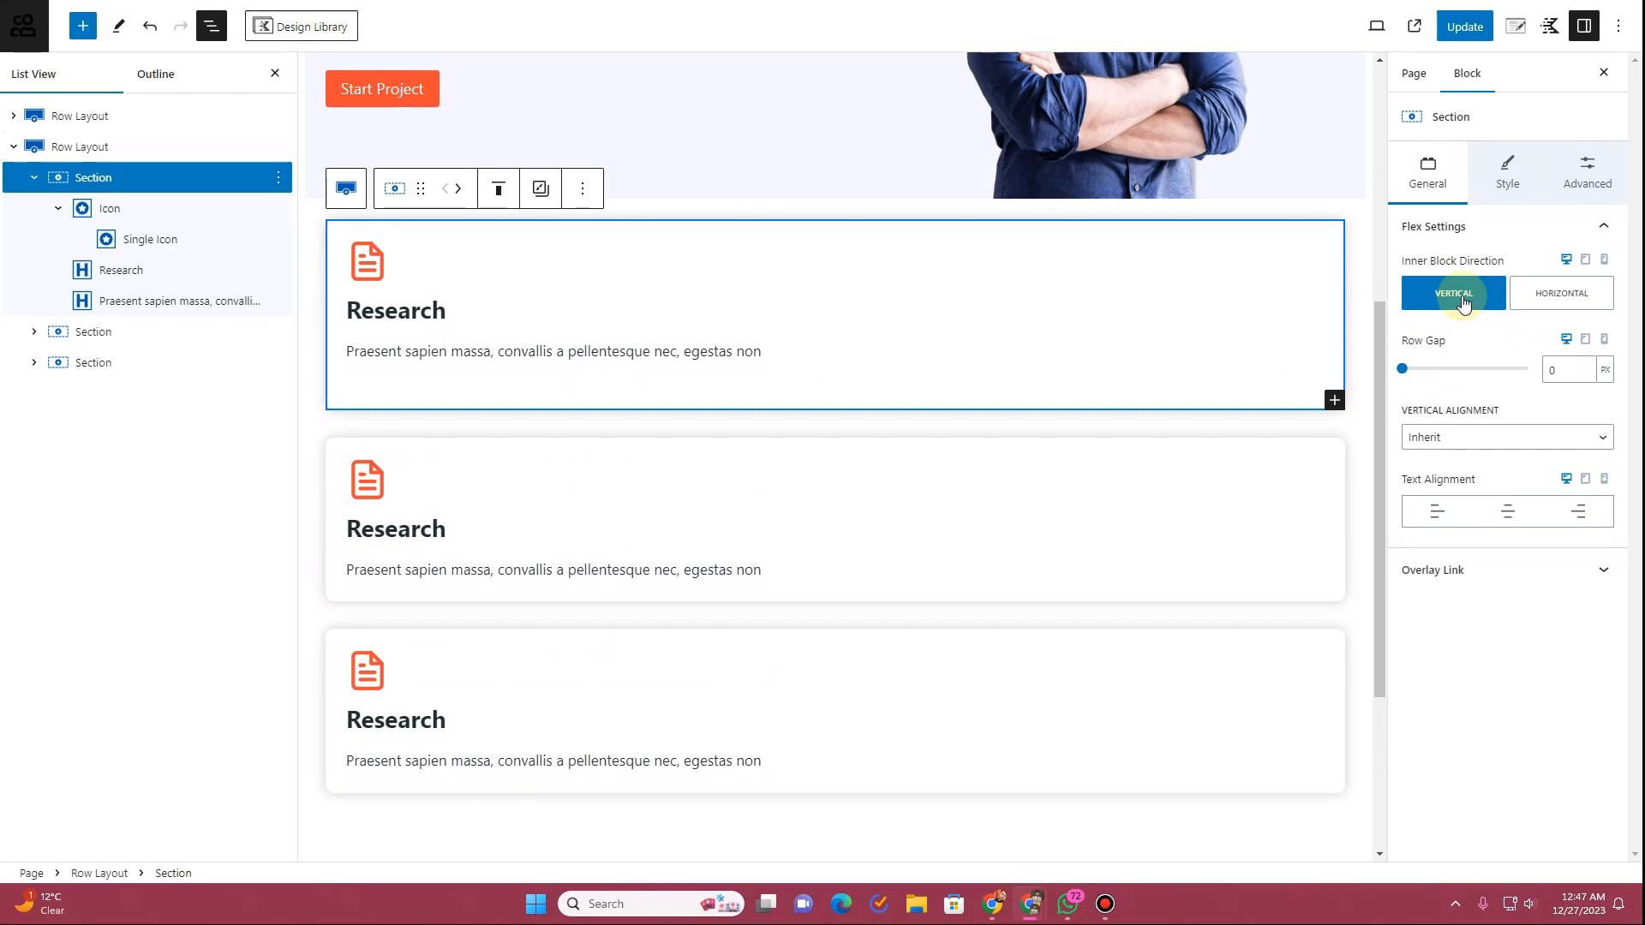
# Step: Set the card row layout to 3 equal columns, update the page and check the cards on the live page
pyautogui.click(171, 147)
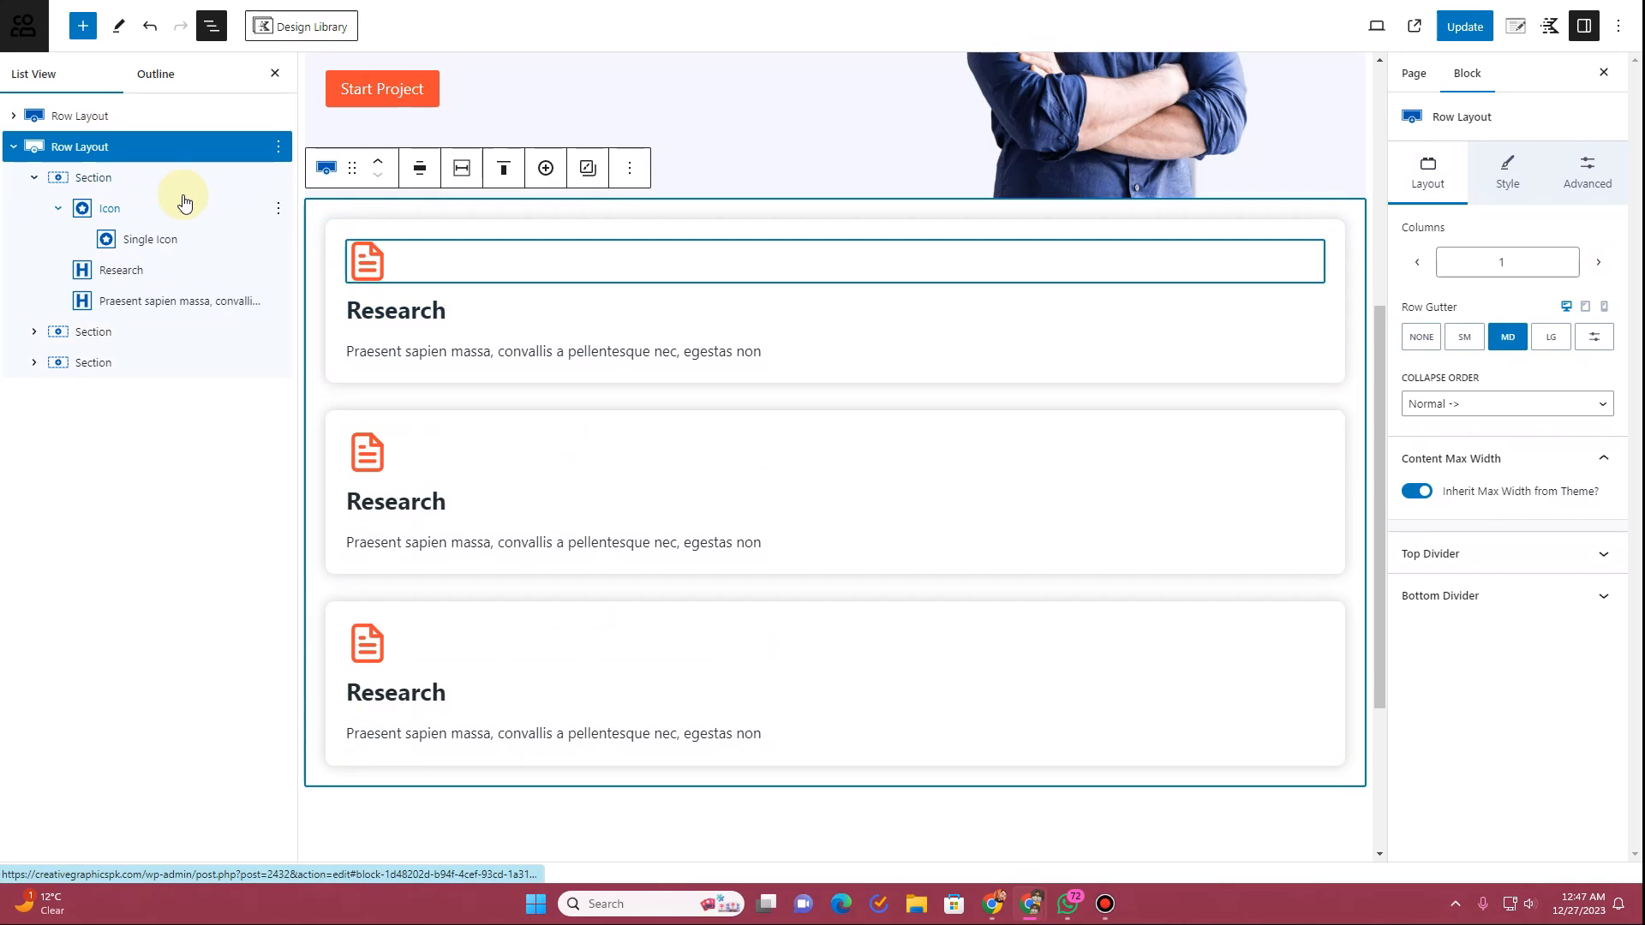
pyautogui.click(1597, 263)
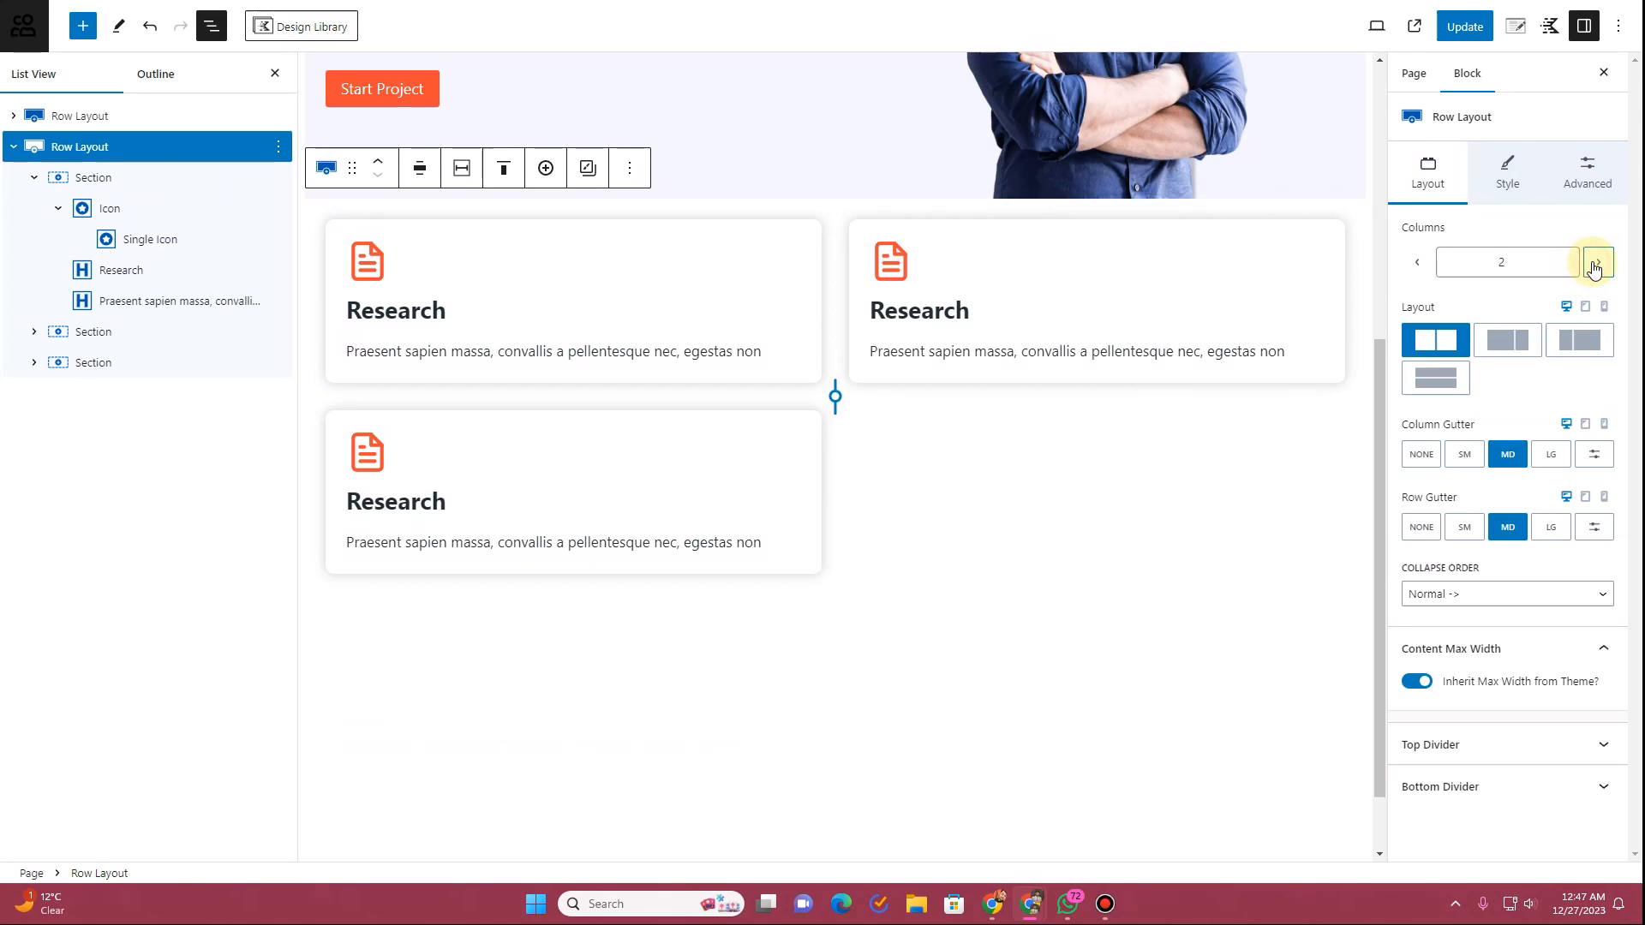
pyautogui.click(1595, 265)
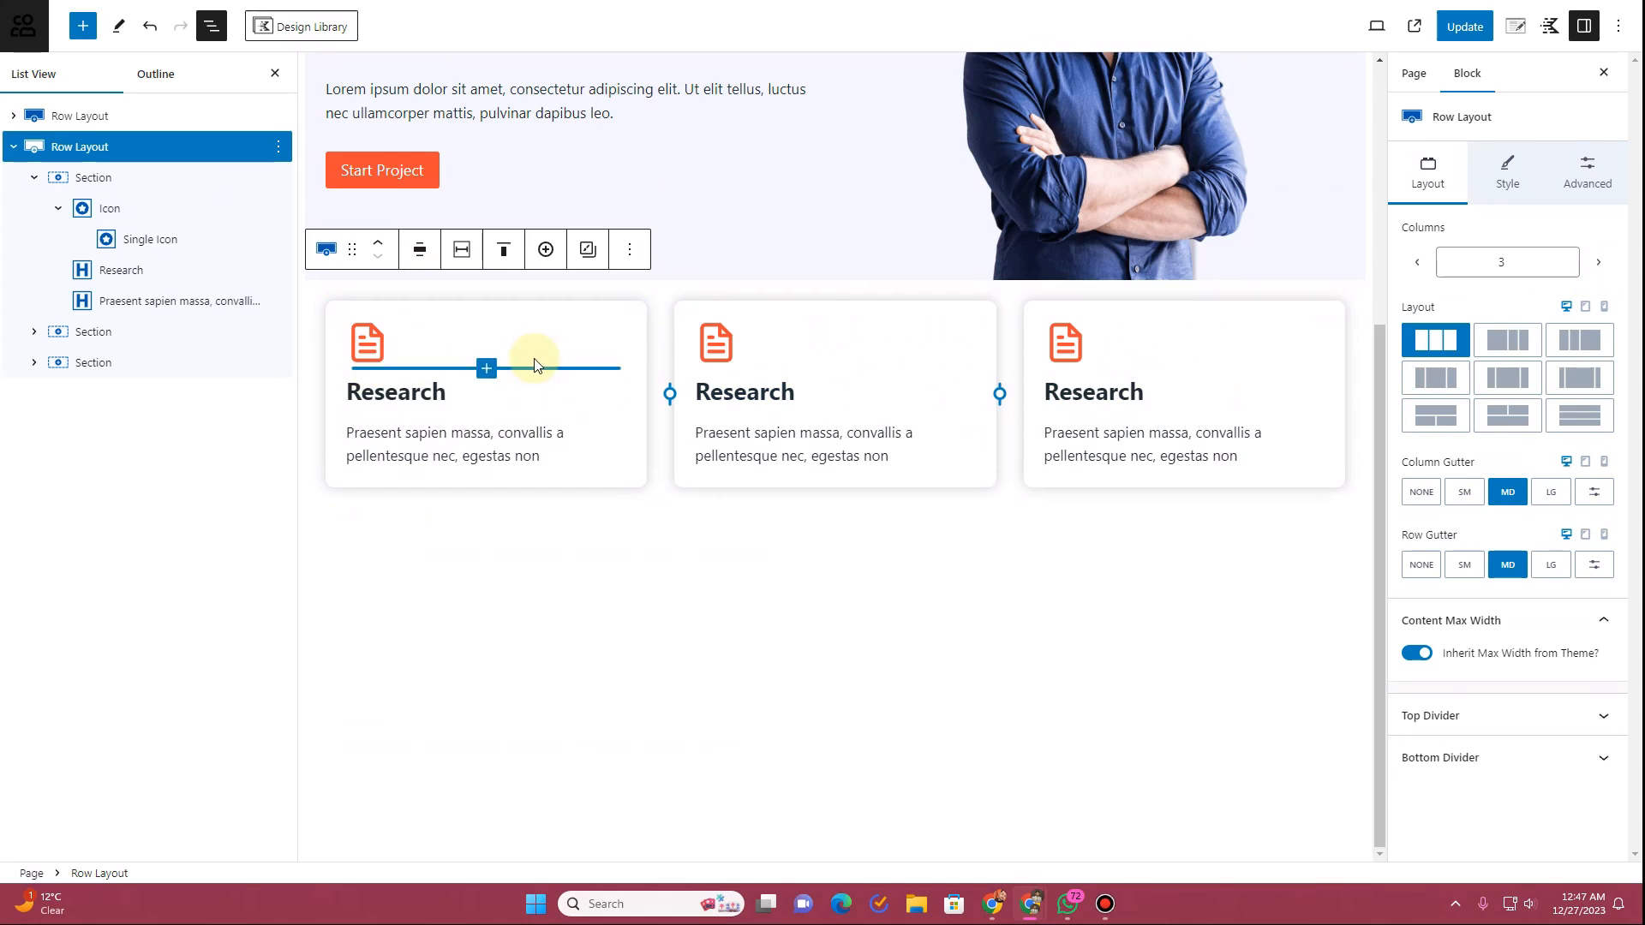
pyautogui.click(1465, 27)
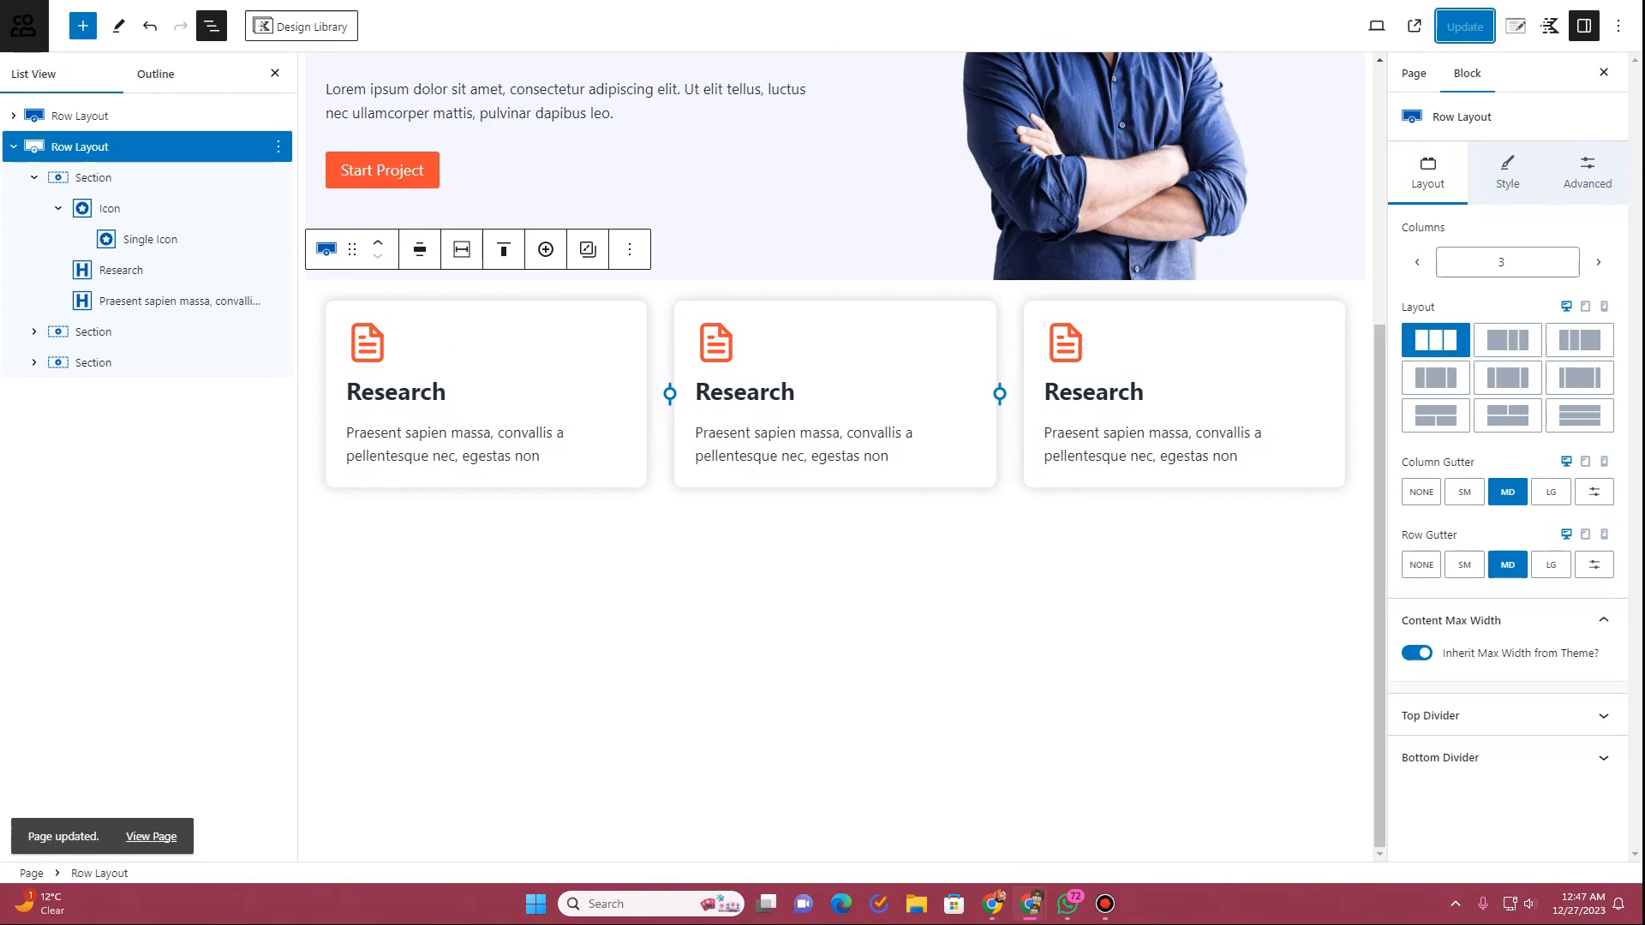
pyautogui.click(222, 0)
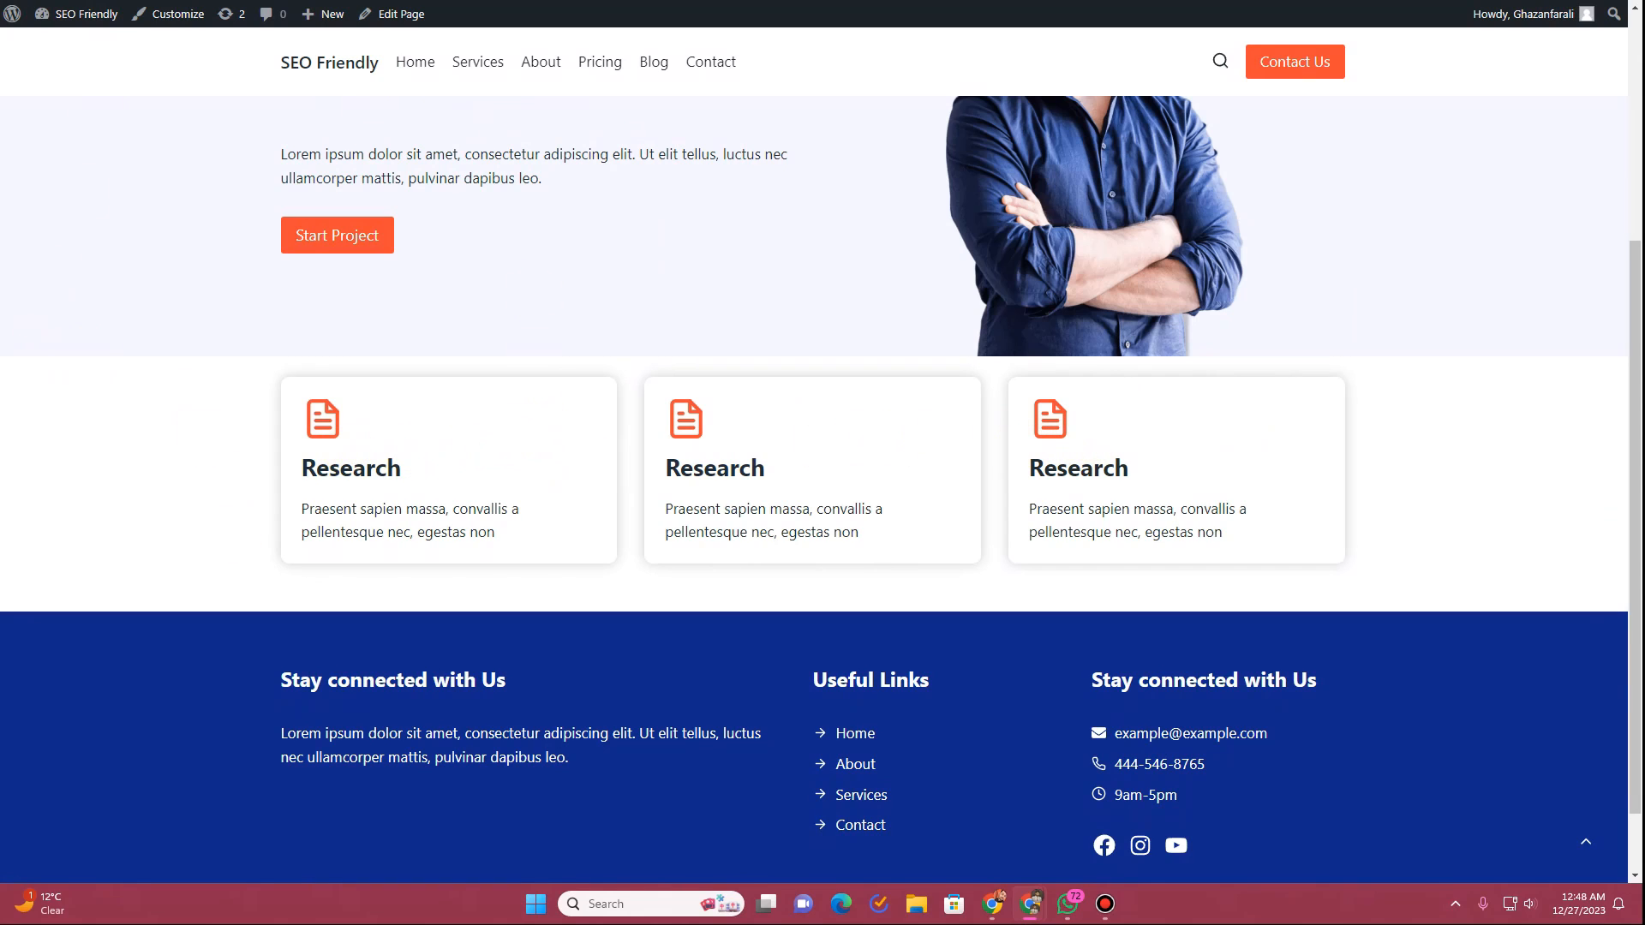
pyautogui.click(411, 0)
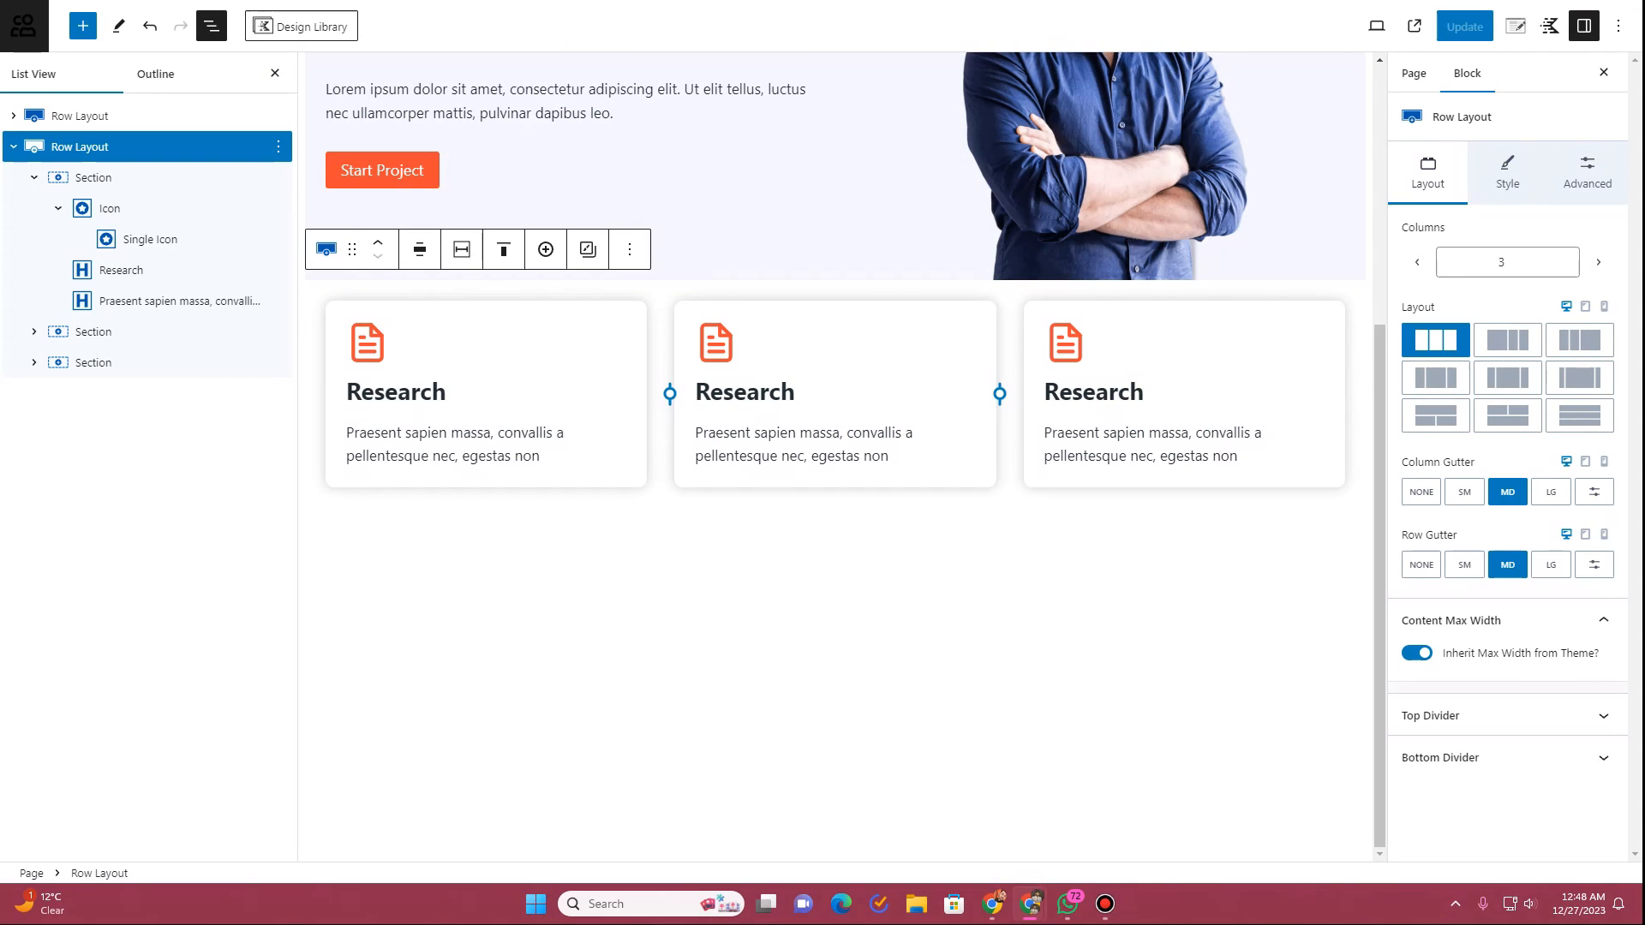
# Step: Rename the second card's heading to "Optimization" and the third card's heading to "Content Creation"
pyautogui.click(771, 393)
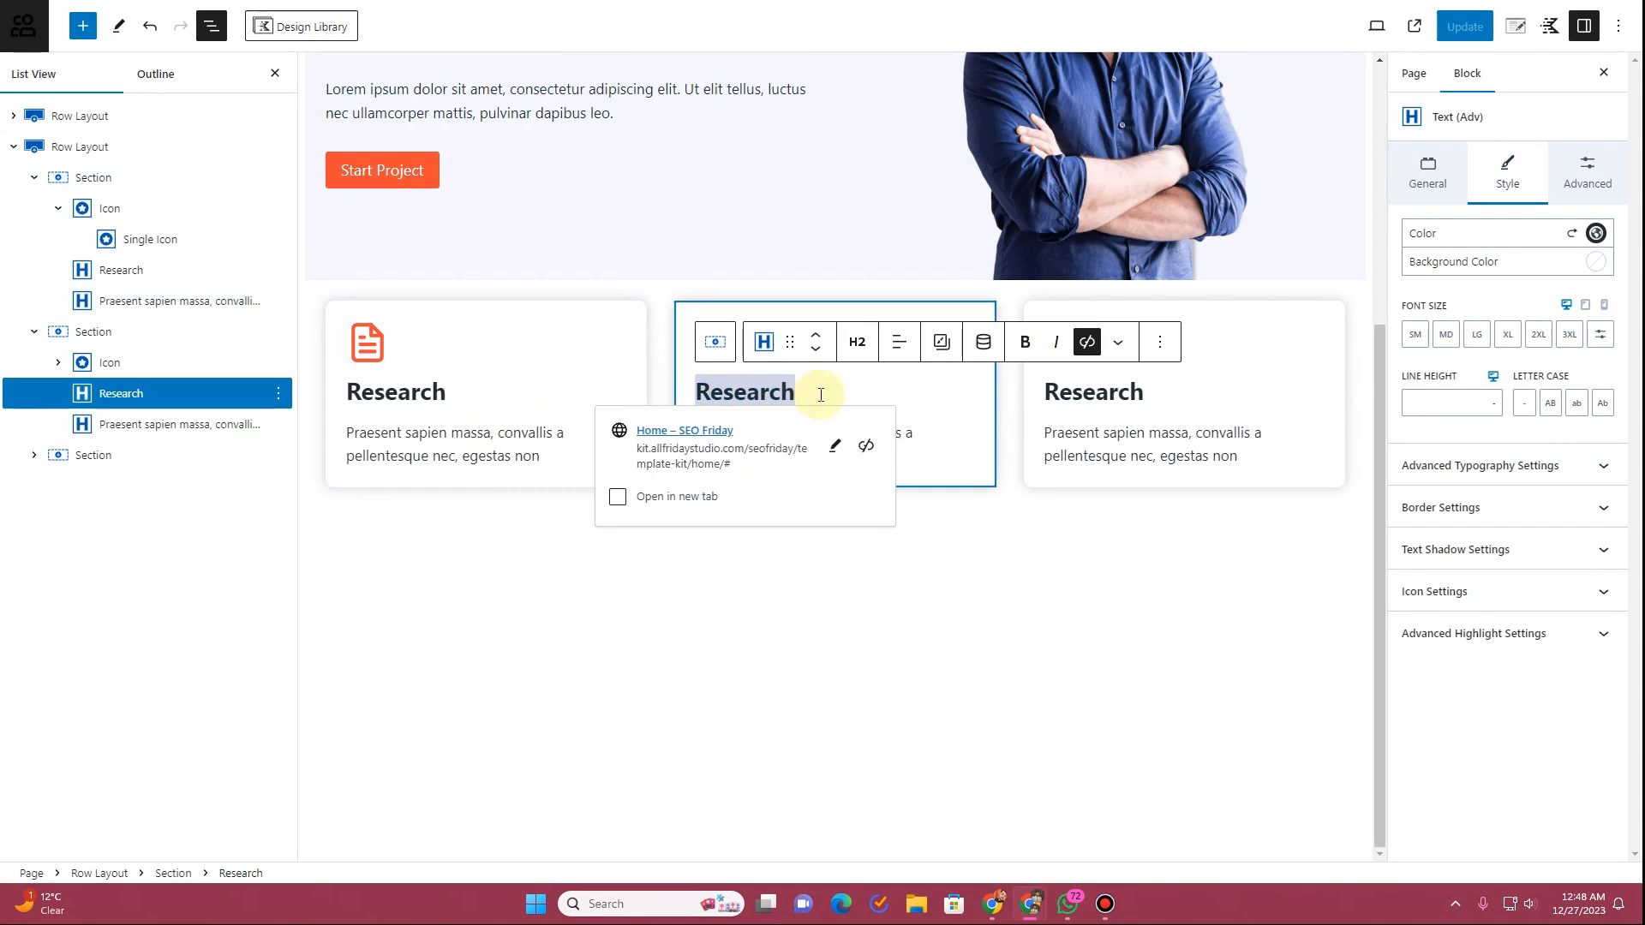
pyautogui.write('Optimization')
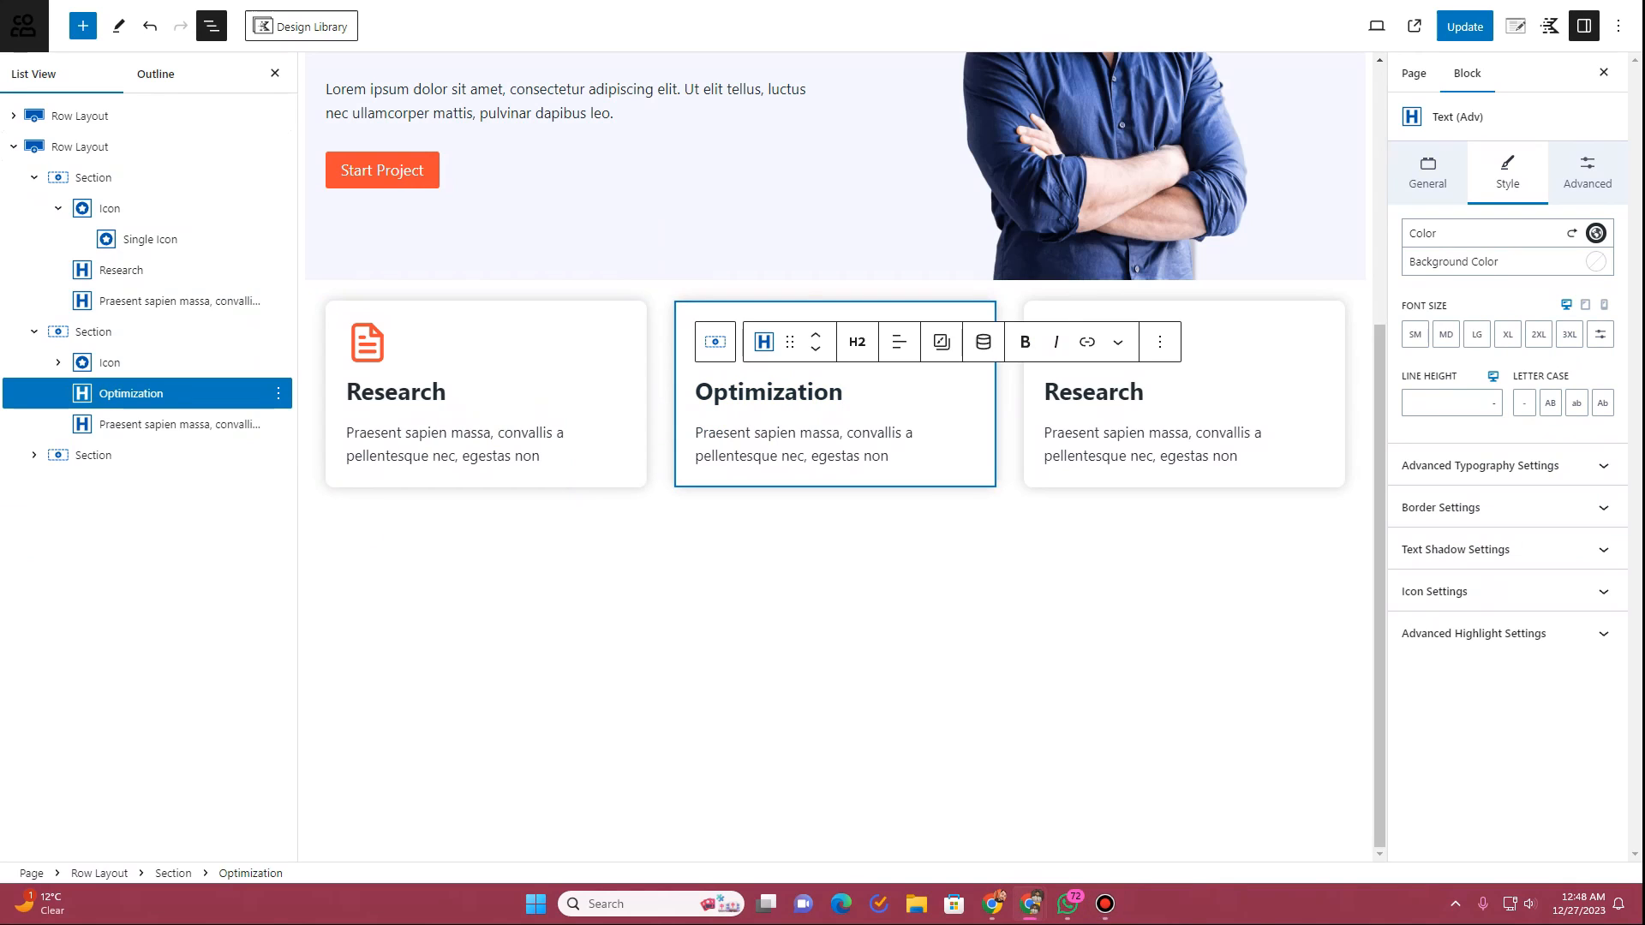
pyautogui.click(1160, 394)
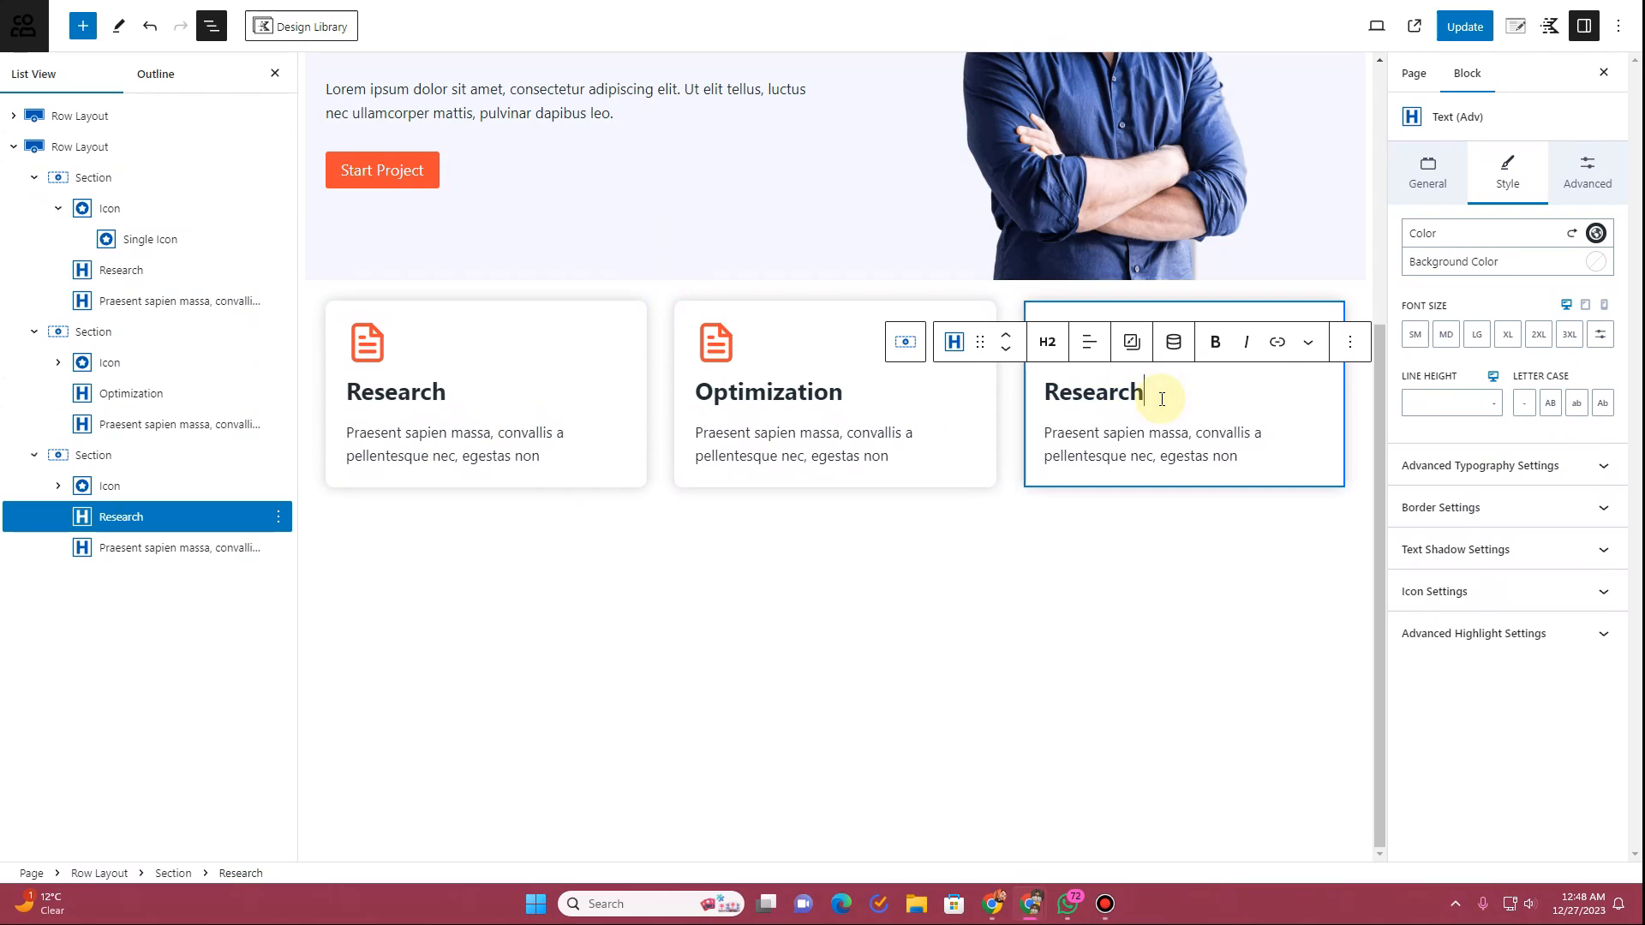
pyautogui.doubleClick(1161, 396)
pyautogui.write('Content Creation')
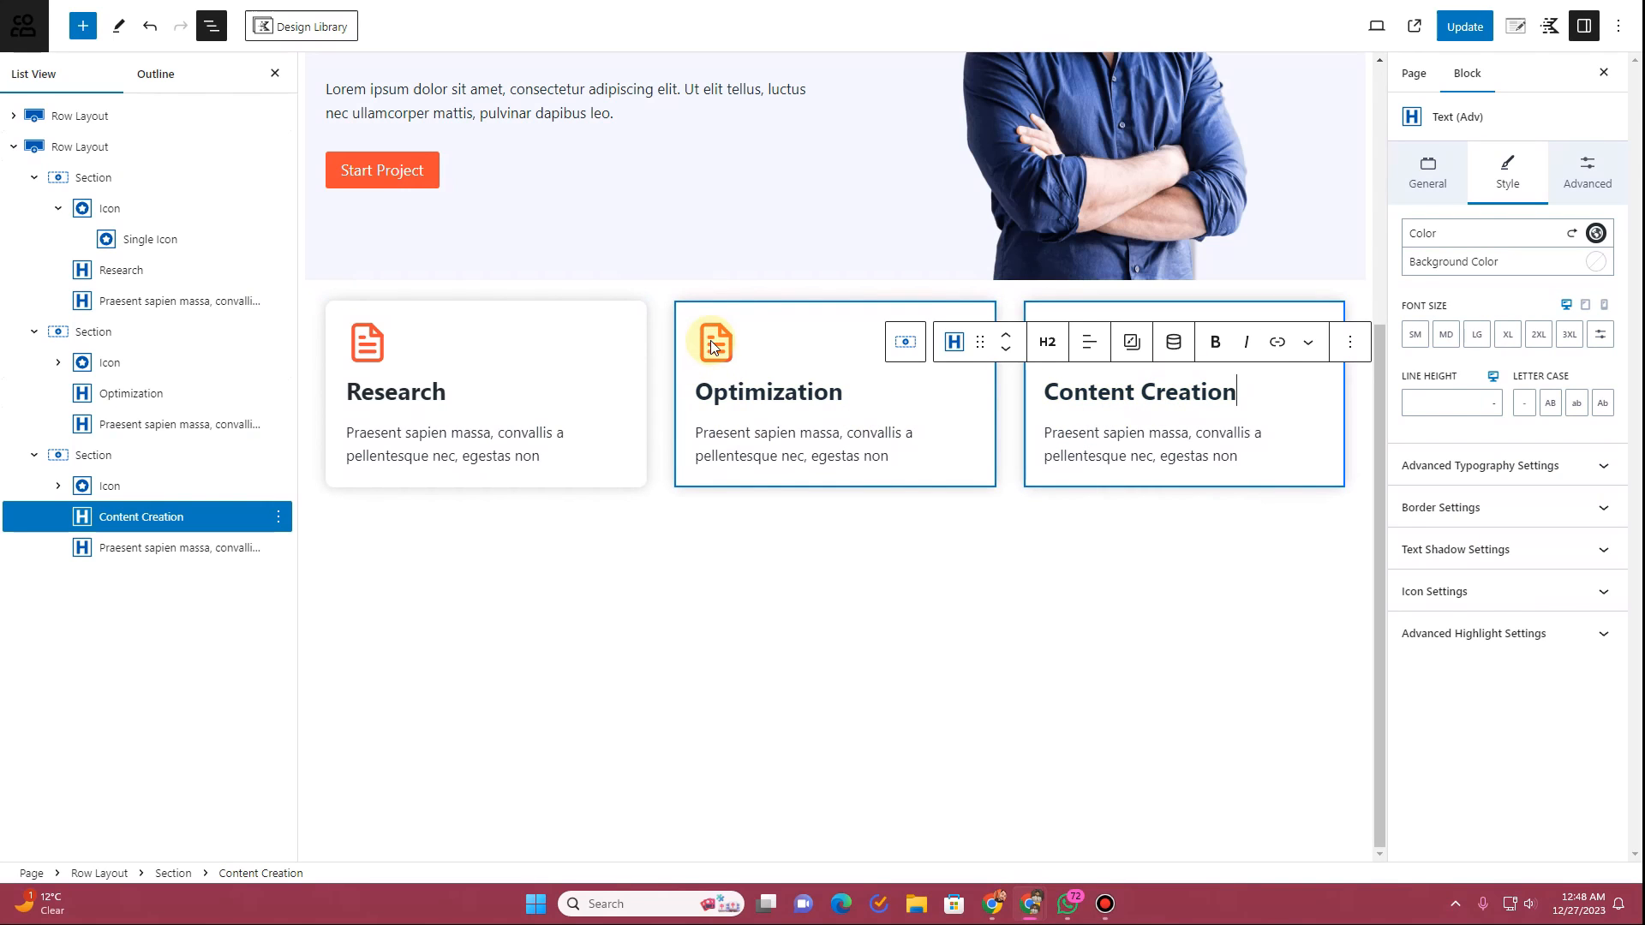
# Step: Change the Optimization card's icon to the pie chart line icon, searching the icon library for "chart"
pyautogui.click(711, 343)
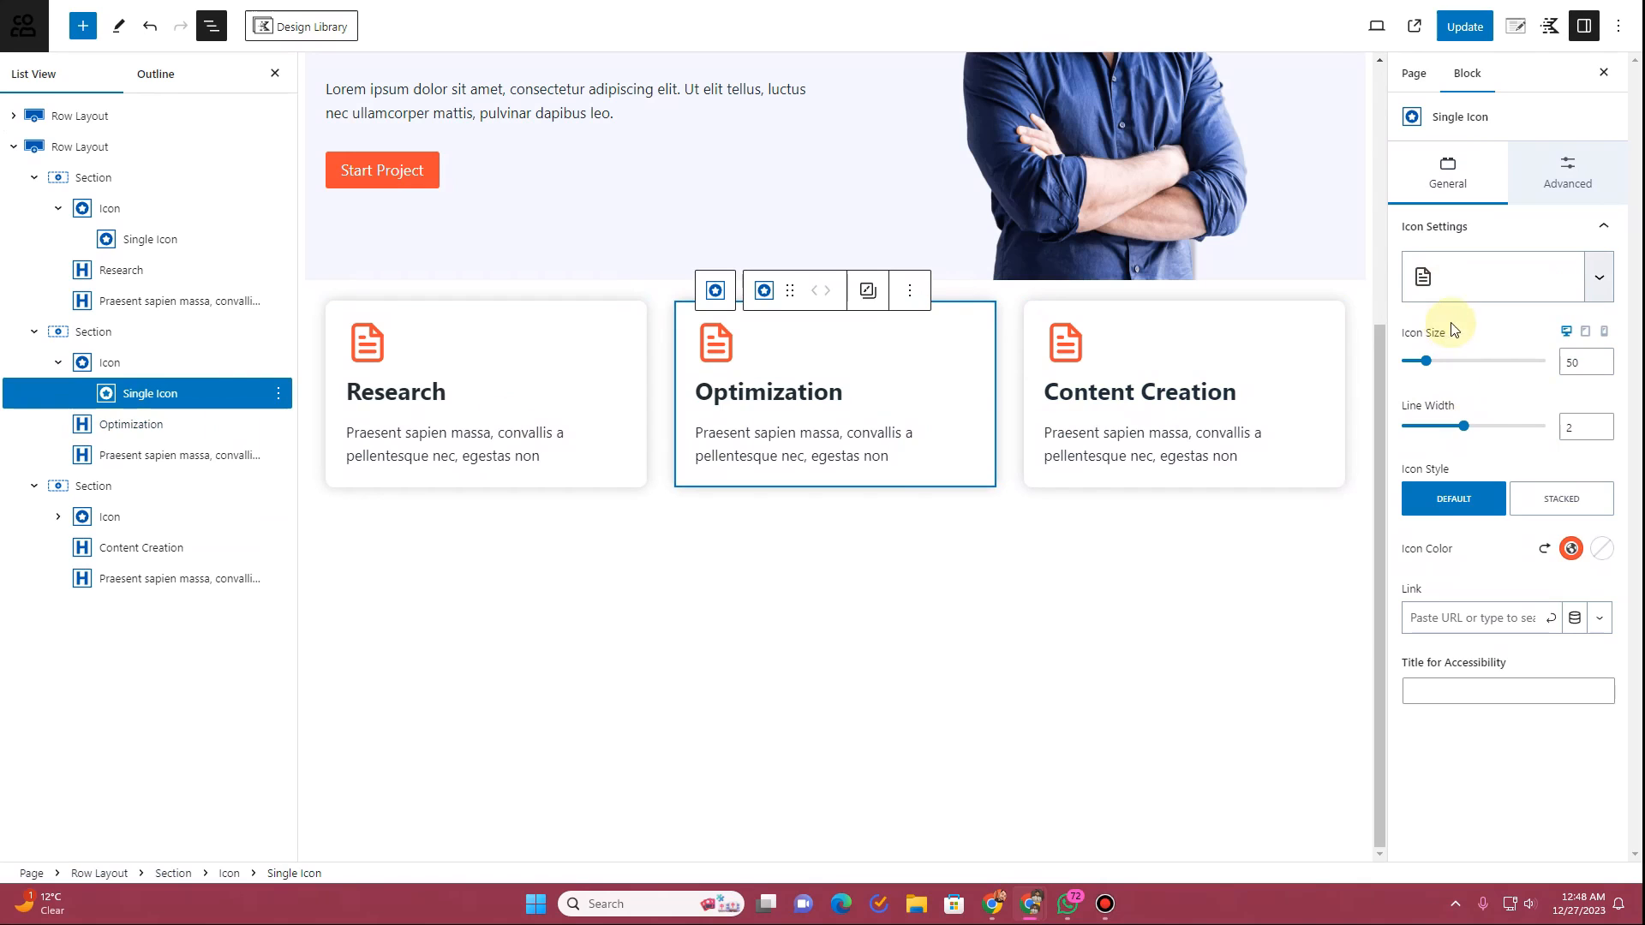
pyautogui.click(1456, 290)
pyautogui.click(1422, 326)
pyautogui.write('chart')
pyautogui.click(1450, 453)
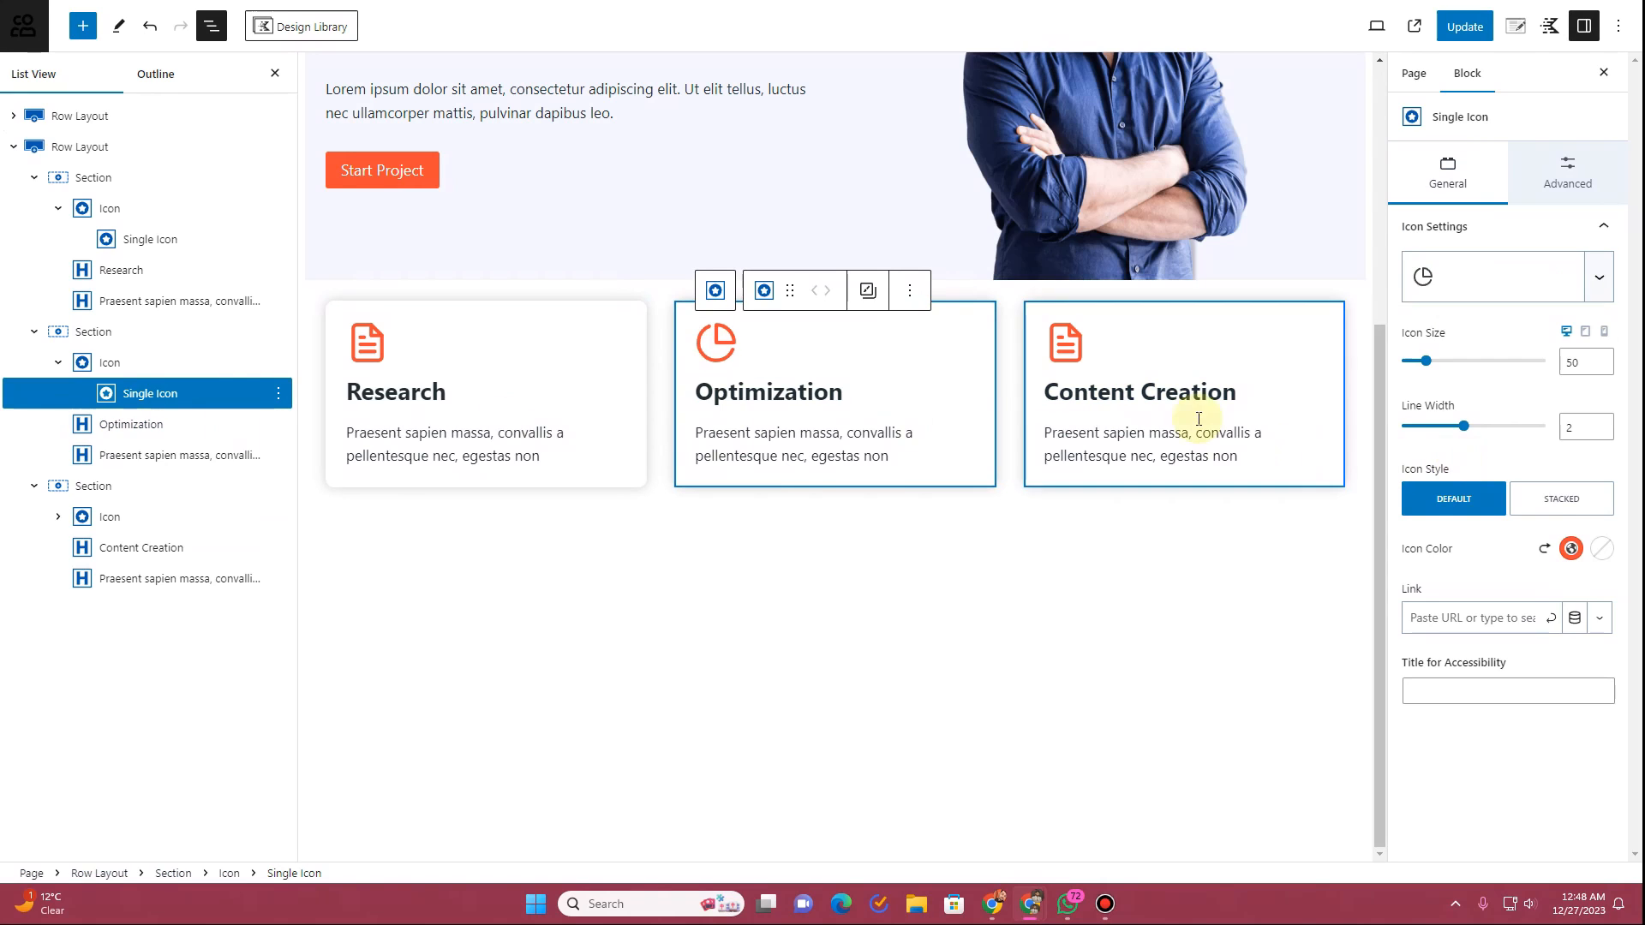
# Step: Change the Content Creation card's icon to the video camera line icon, searching the icon library for "video"
pyautogui.click(1073, 350)
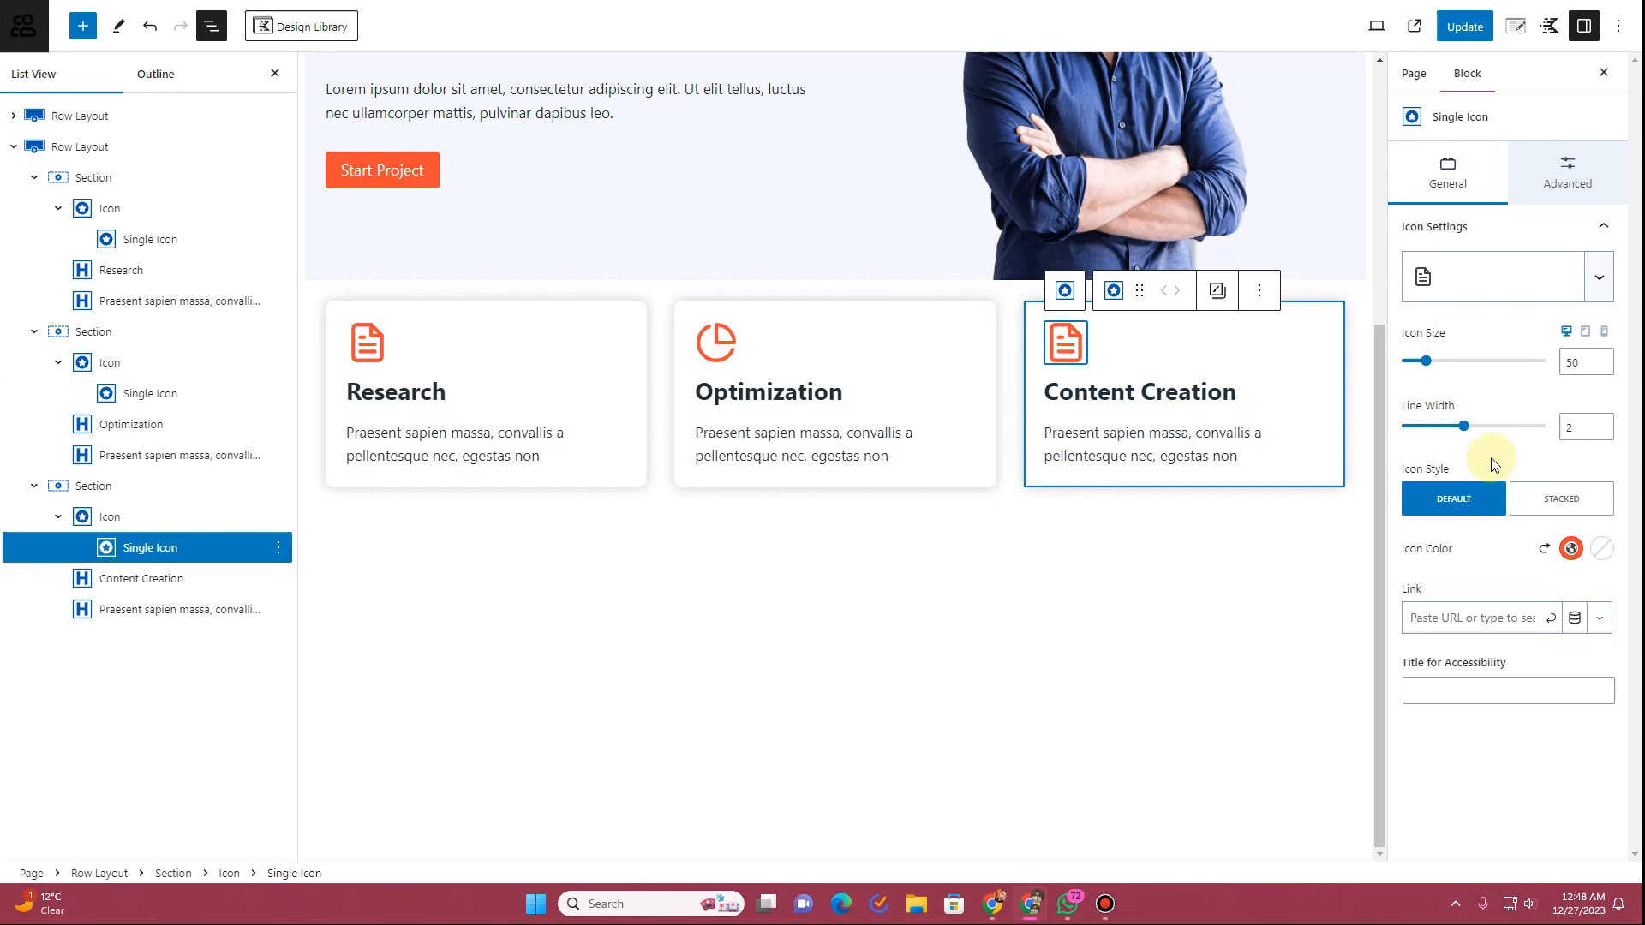
pyautogui.click(1460, 289)
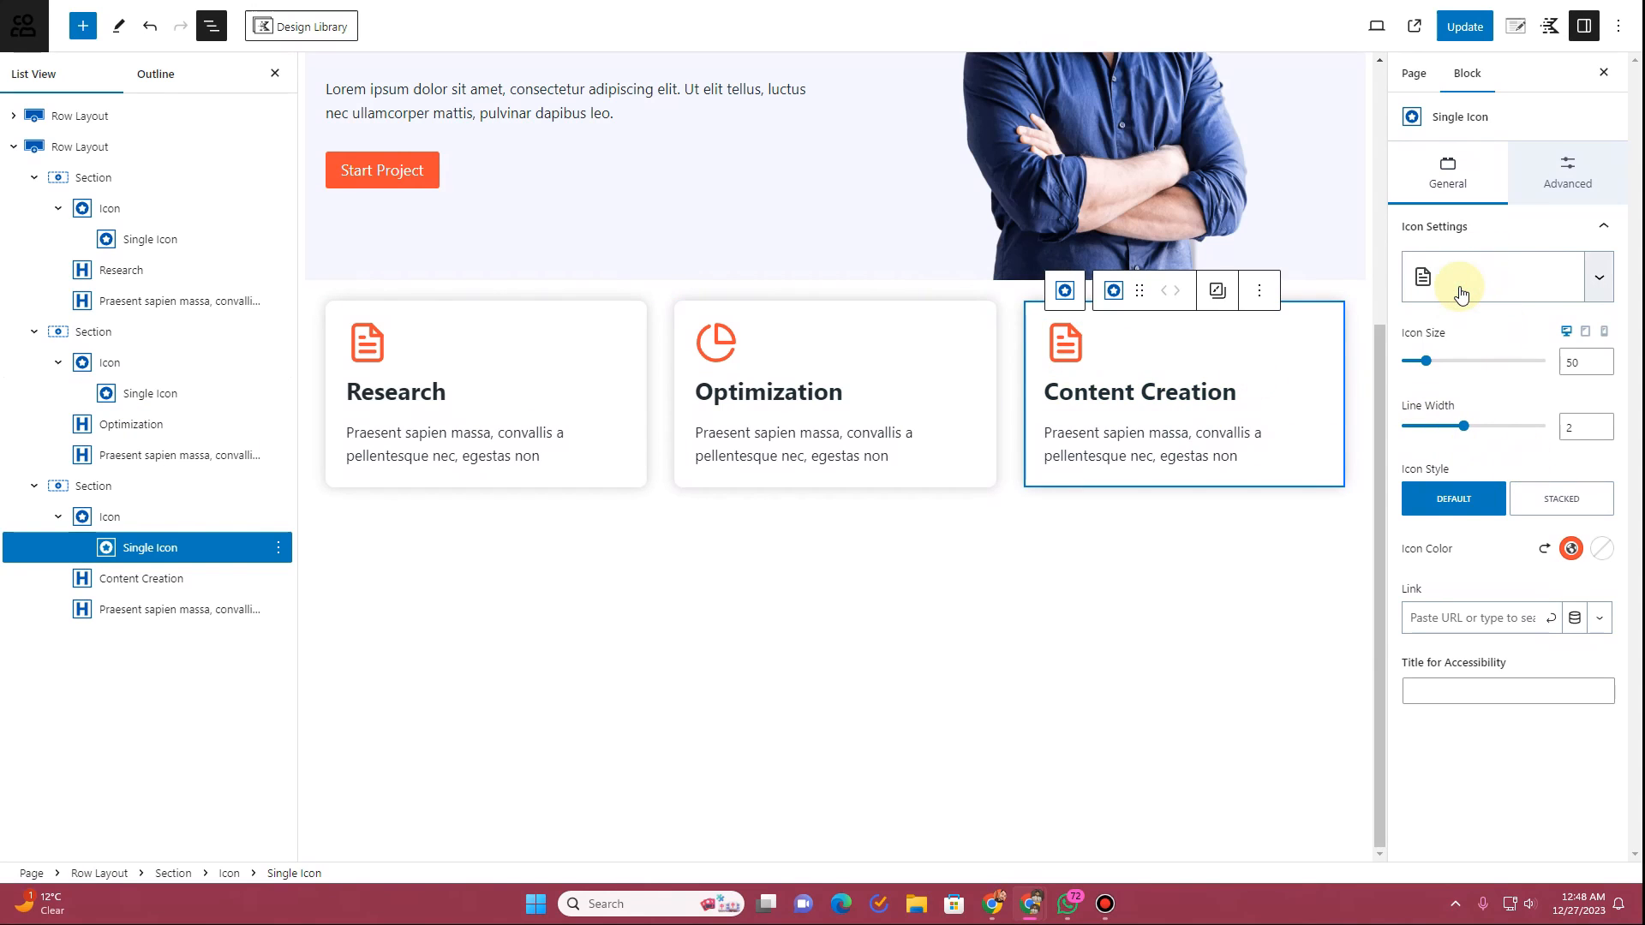
pyautogui.write('video')
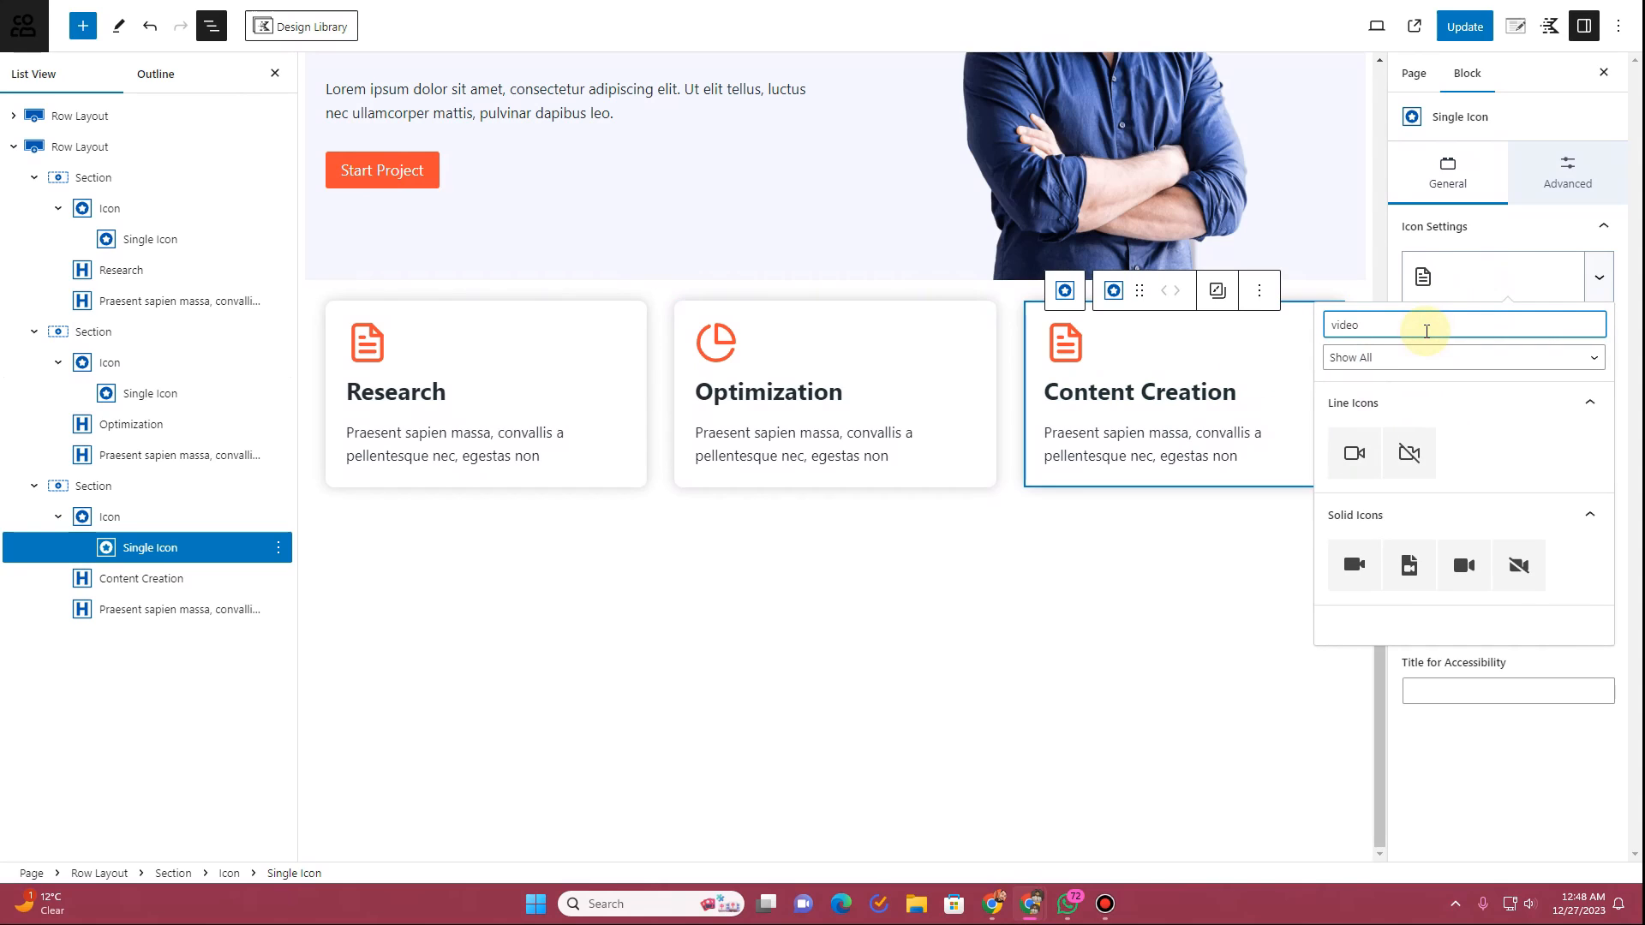
pyautogui.click(1352, 451)
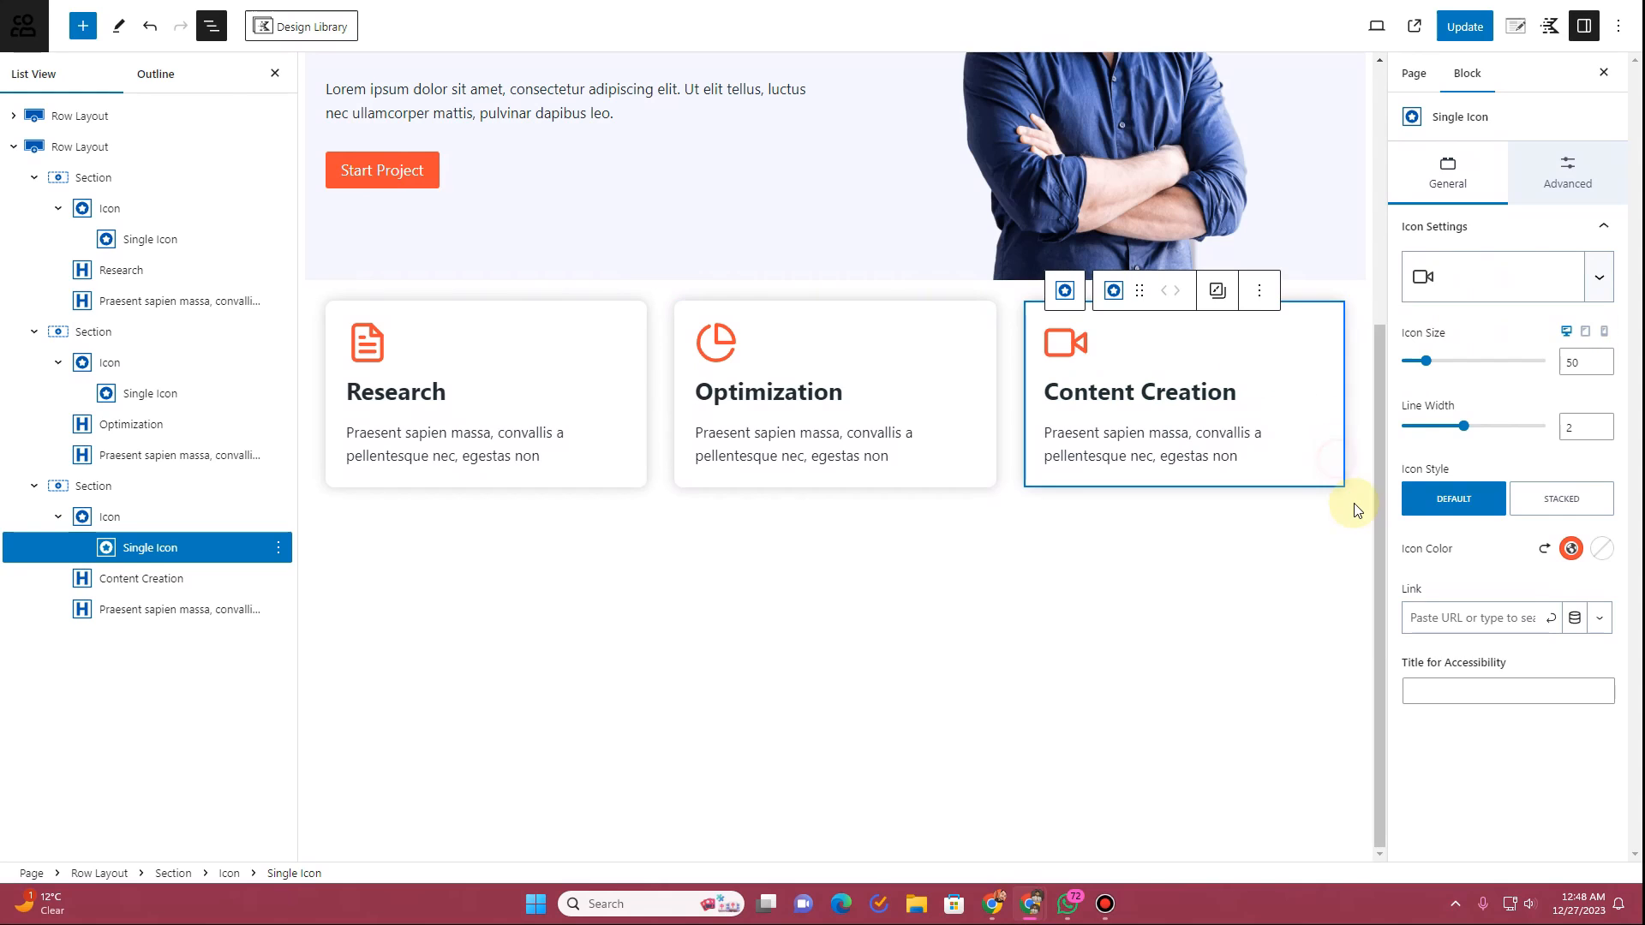
# Step: Update the page and reload the live page to check the cards' new headings and icons
pyautogui.click(1179, 570)
pyautogui.click(1466, 27)
pyautogui.click(198, 2)
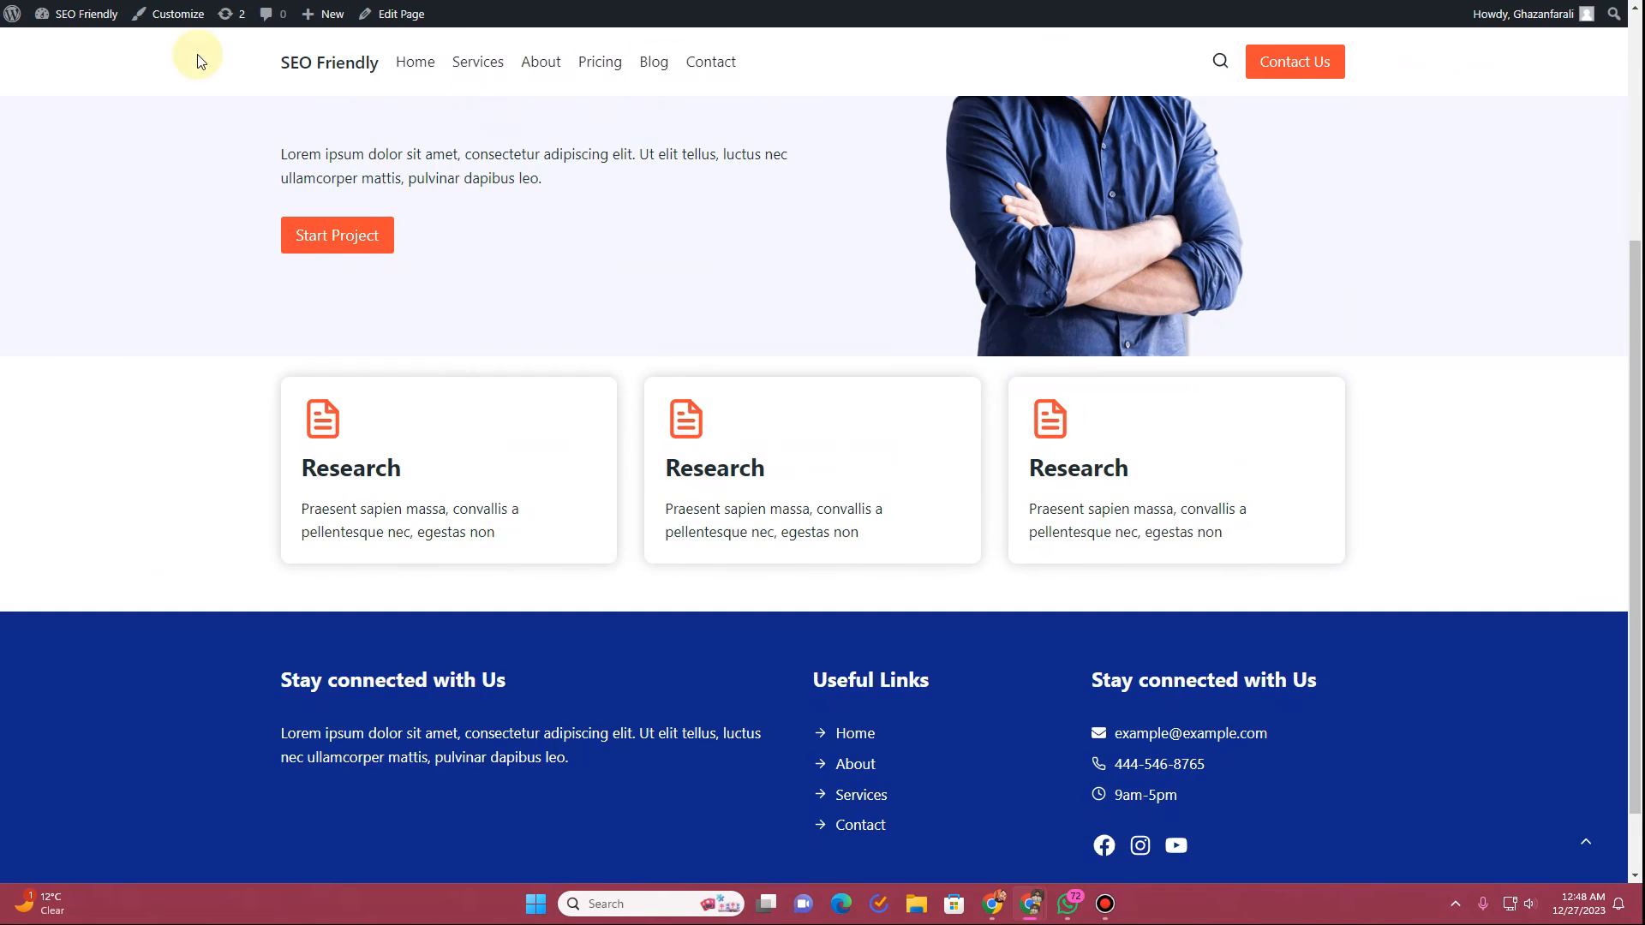
pyautogui.press('F5')
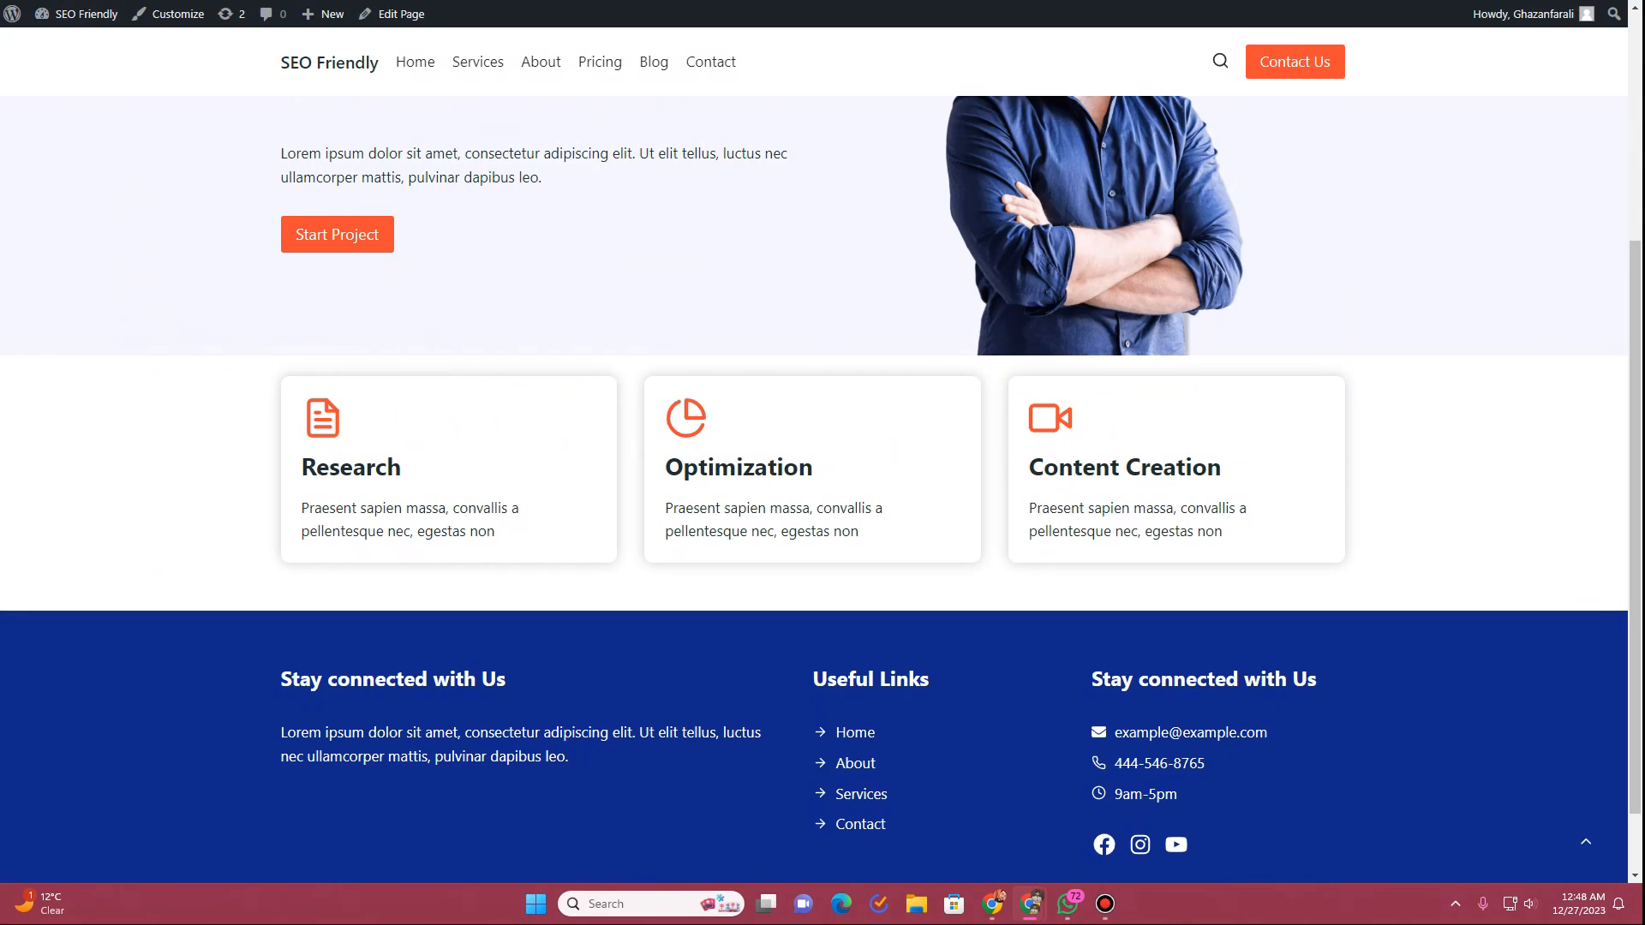
# Step: Back in the editor, set the card row layout's top margin to a custom value of -100 px
pyautogui.click(129, 1)
pyautogui.click(307, 358)
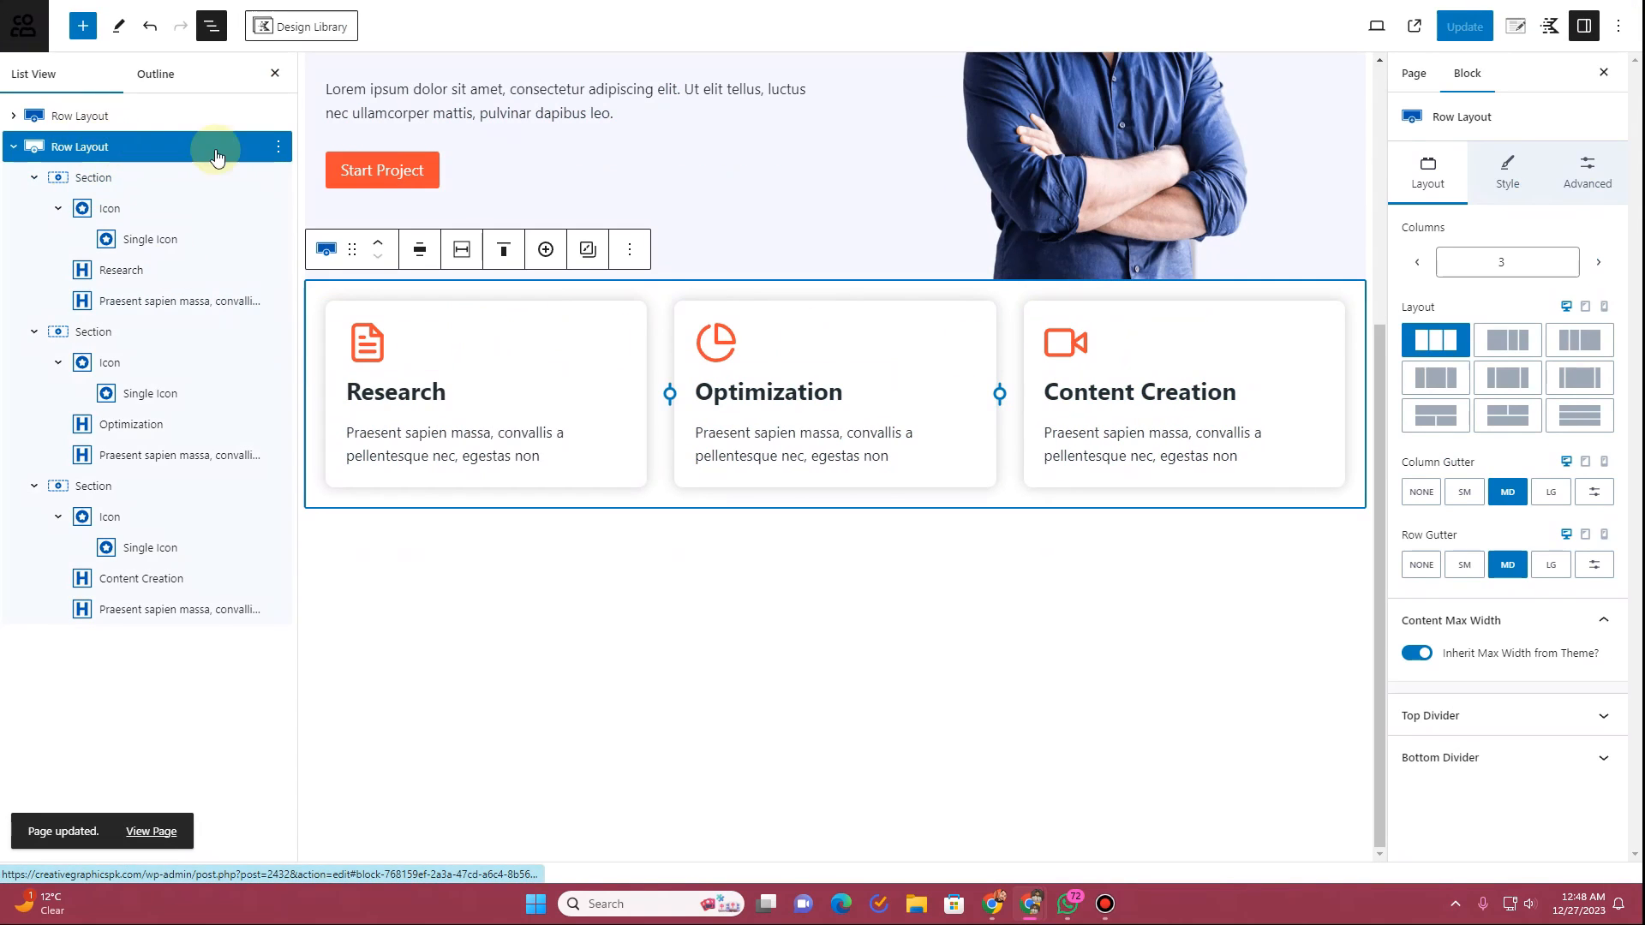
pyautogui.click(1584, 187)
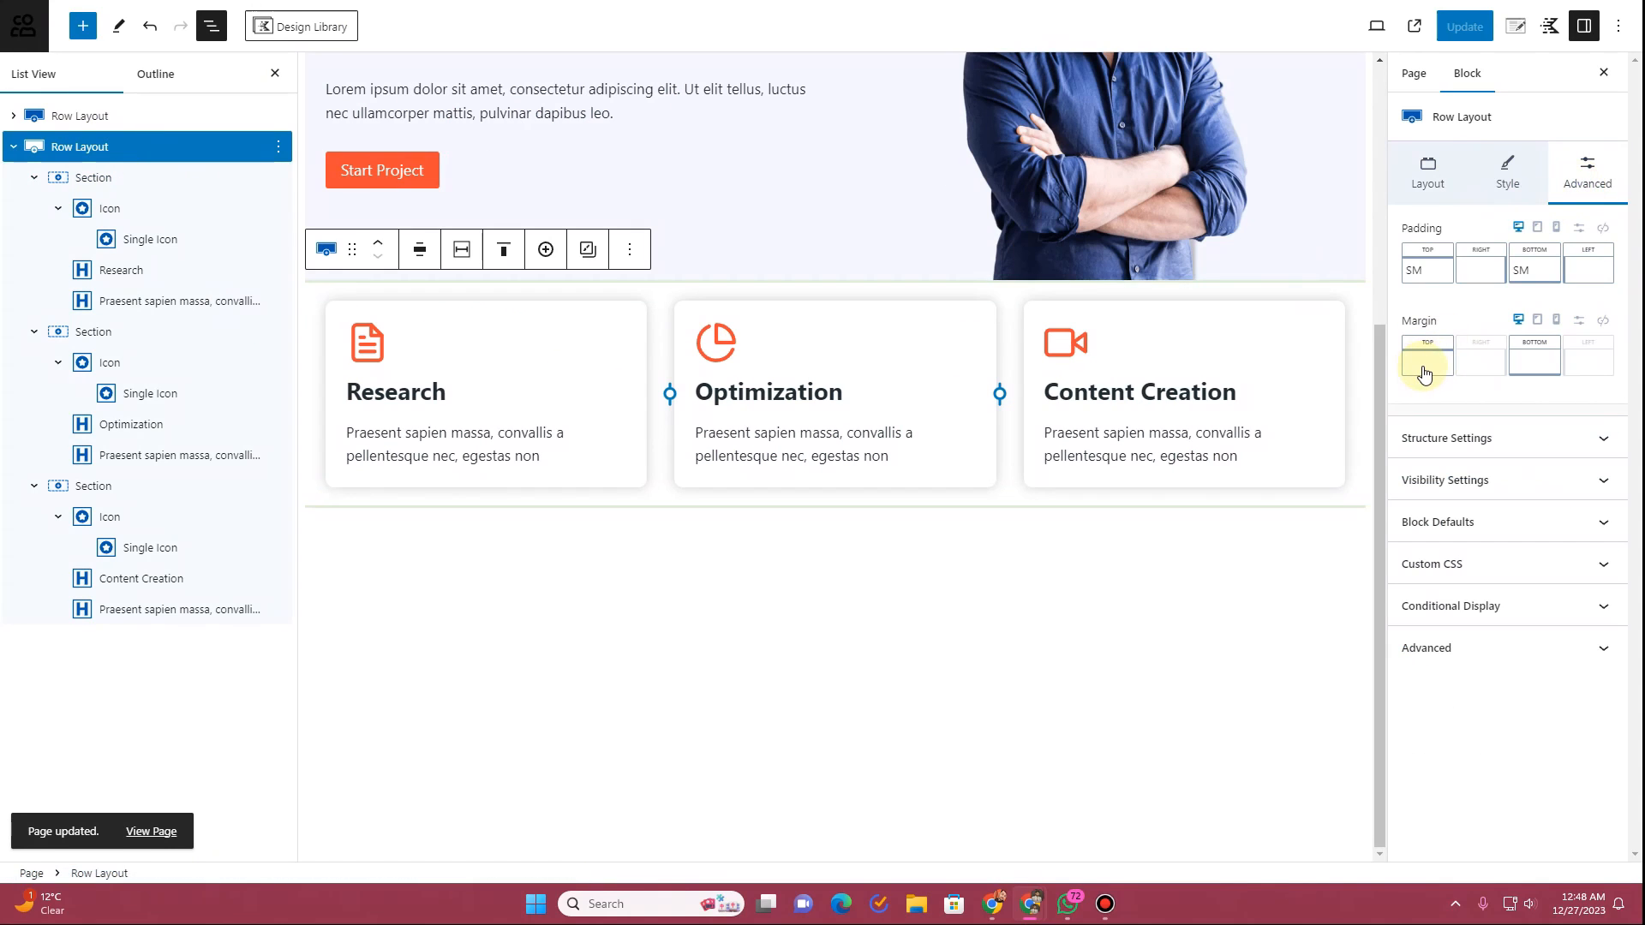
pyautogui.click(1580, 322)
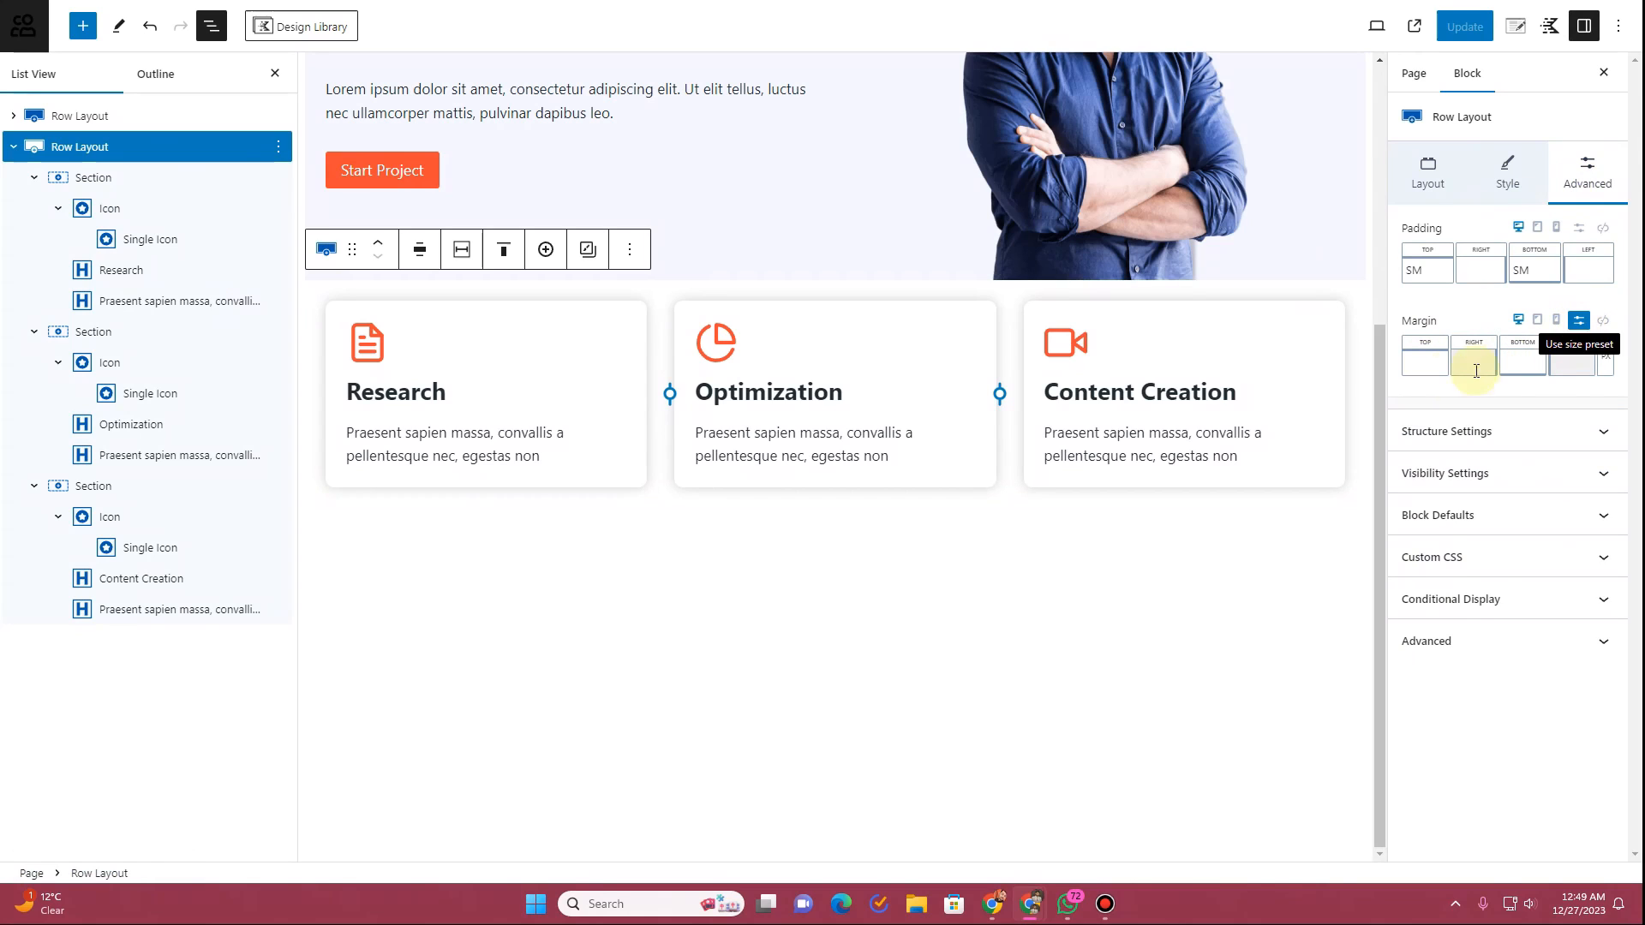
pyautogui.click(1429, 361)
pyautogui.write('-1')
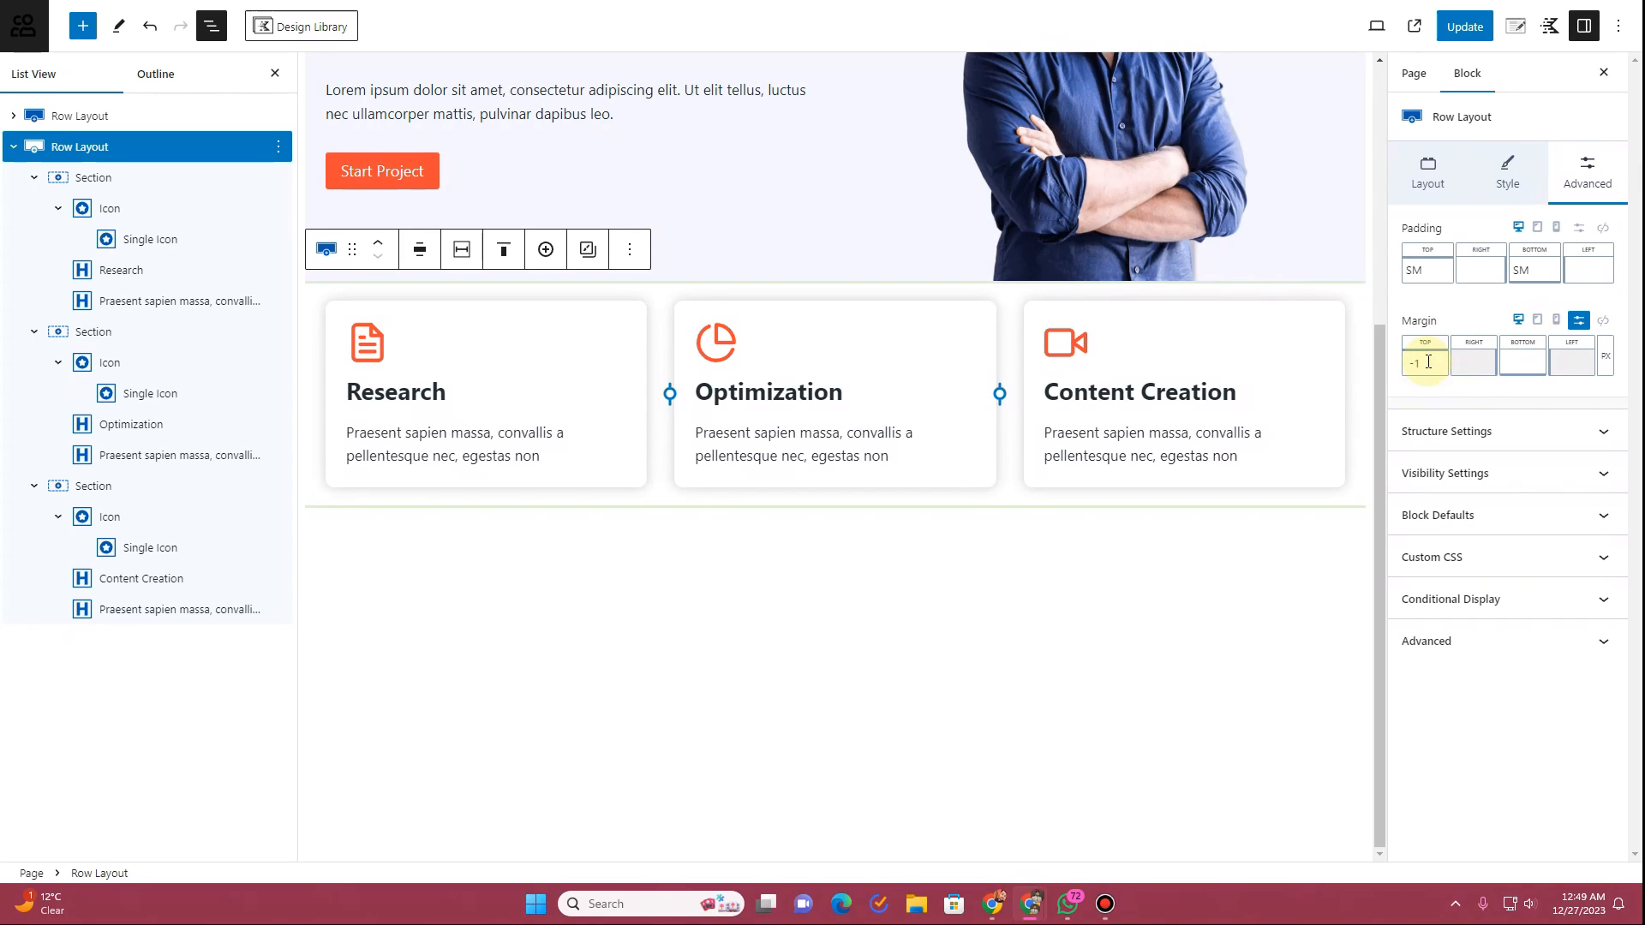
pyautogui.write('00')
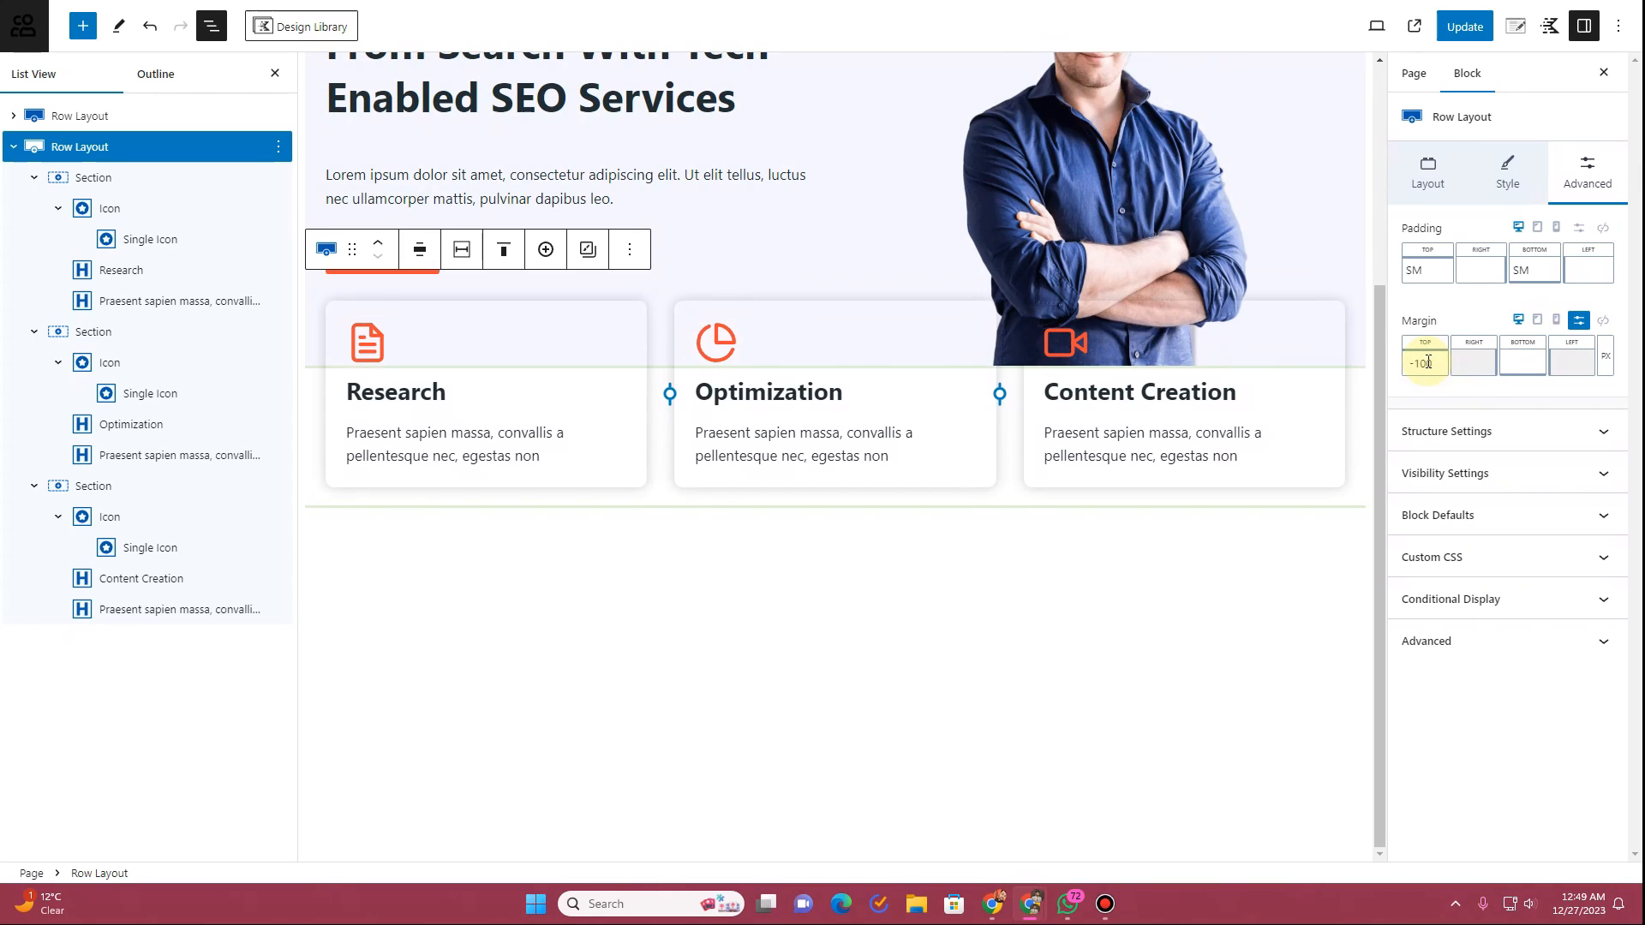
# Step: Update the page and reload the live page to check how the cards overlap the hero section
pyautogui.click(1465, 25)
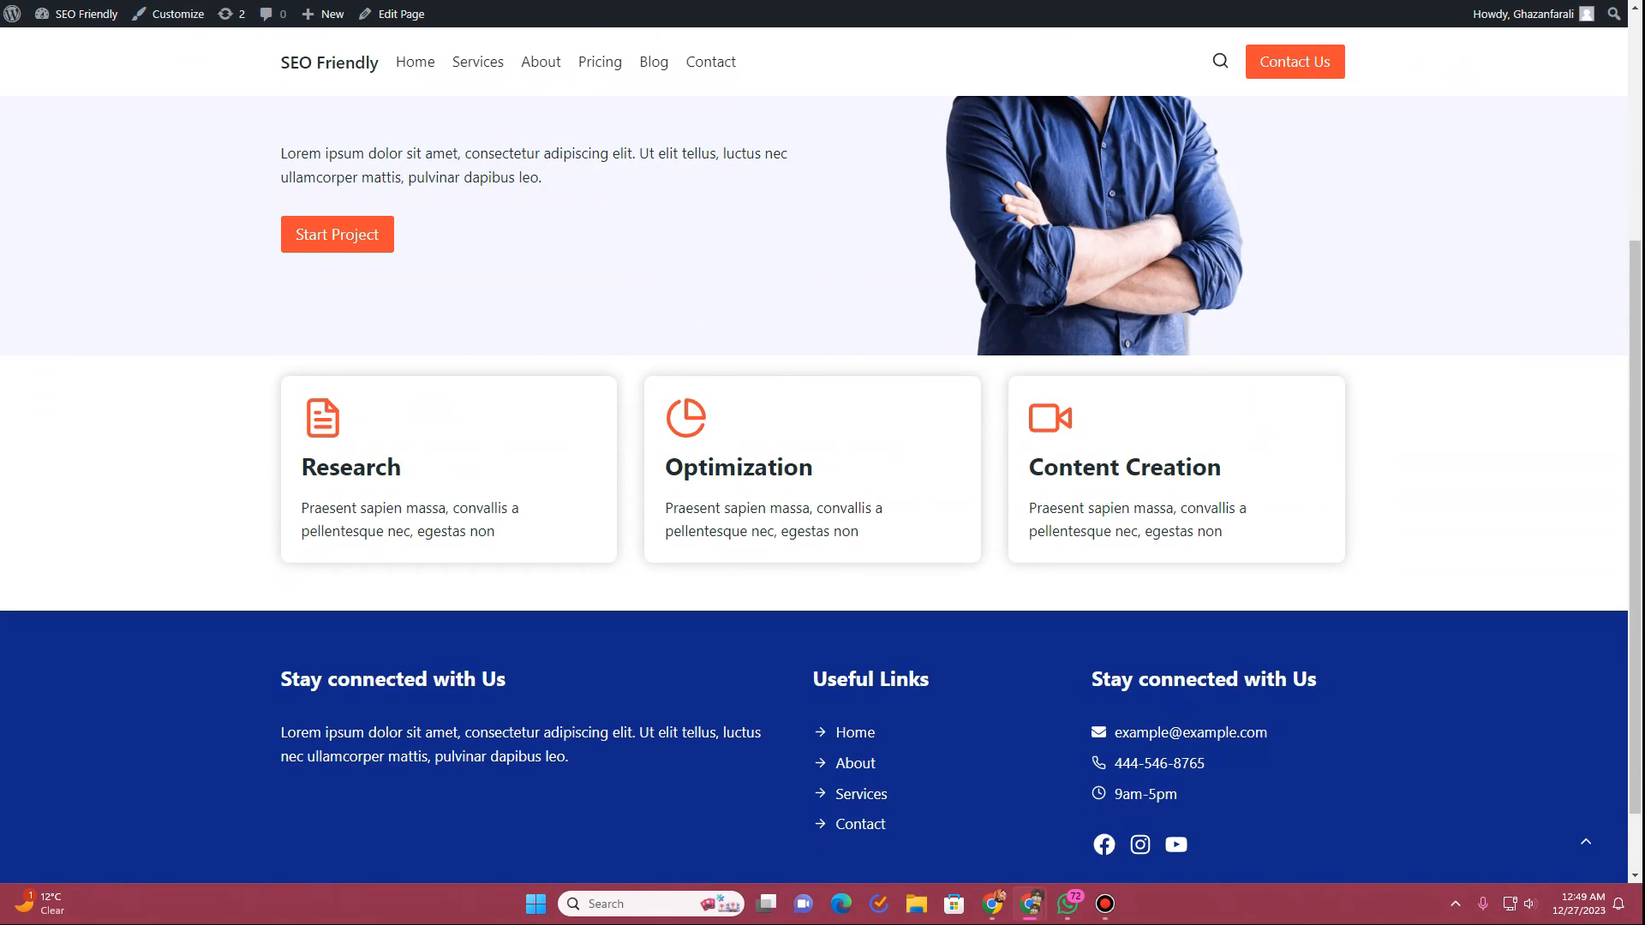
pyautogui.press('F5')
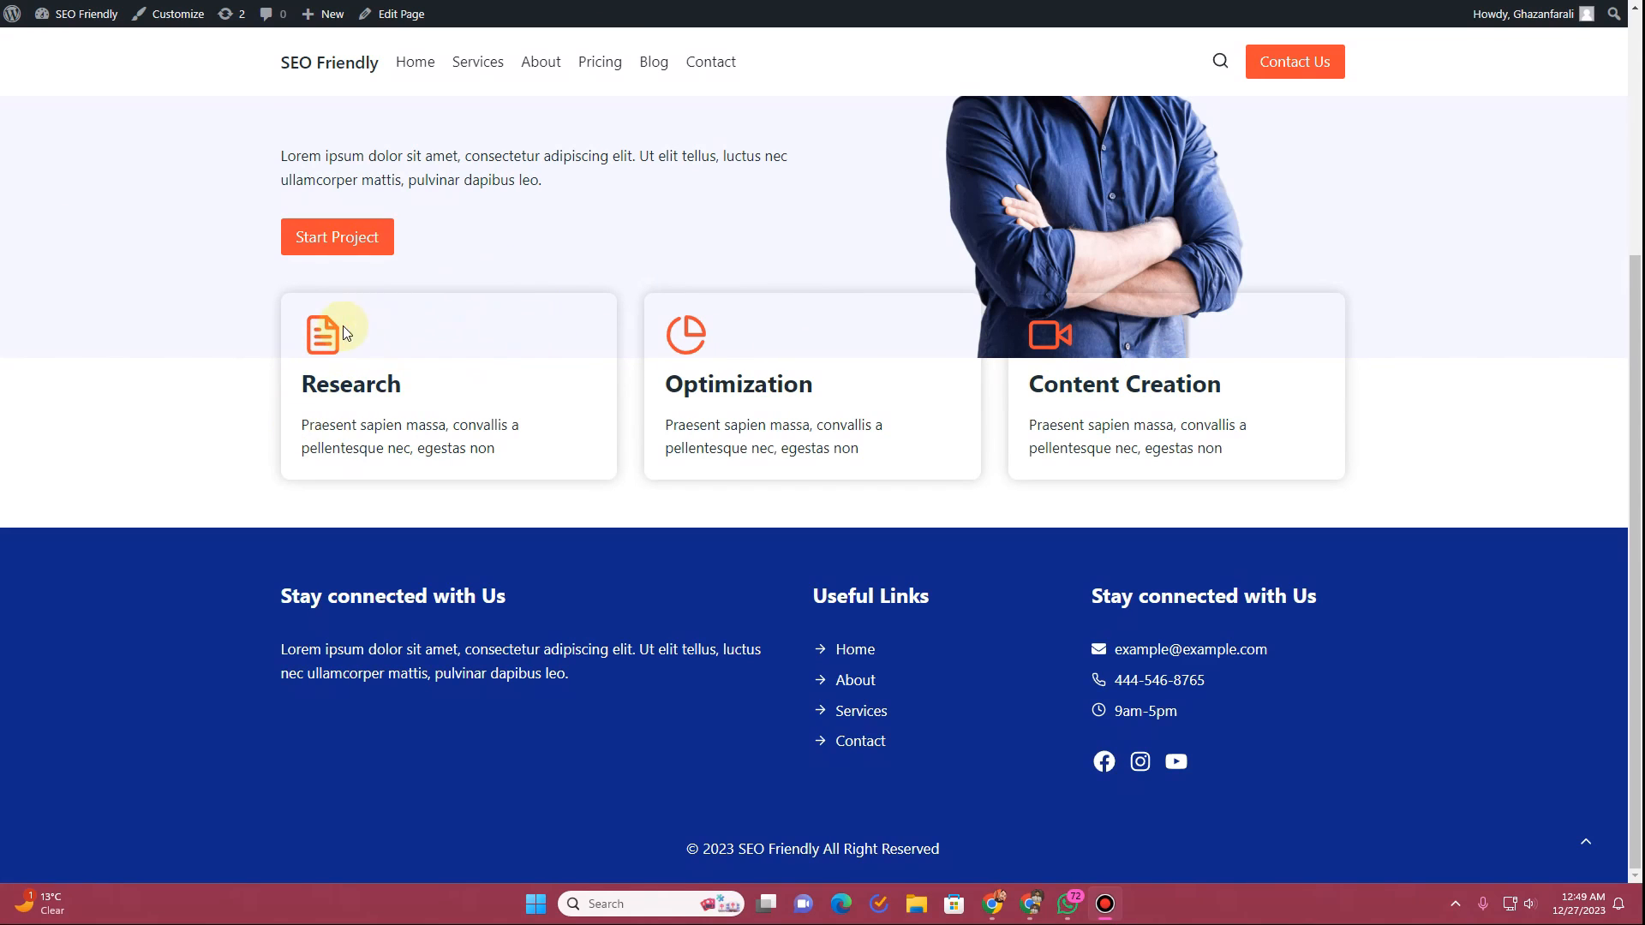
pyautogui.click(514, 1)
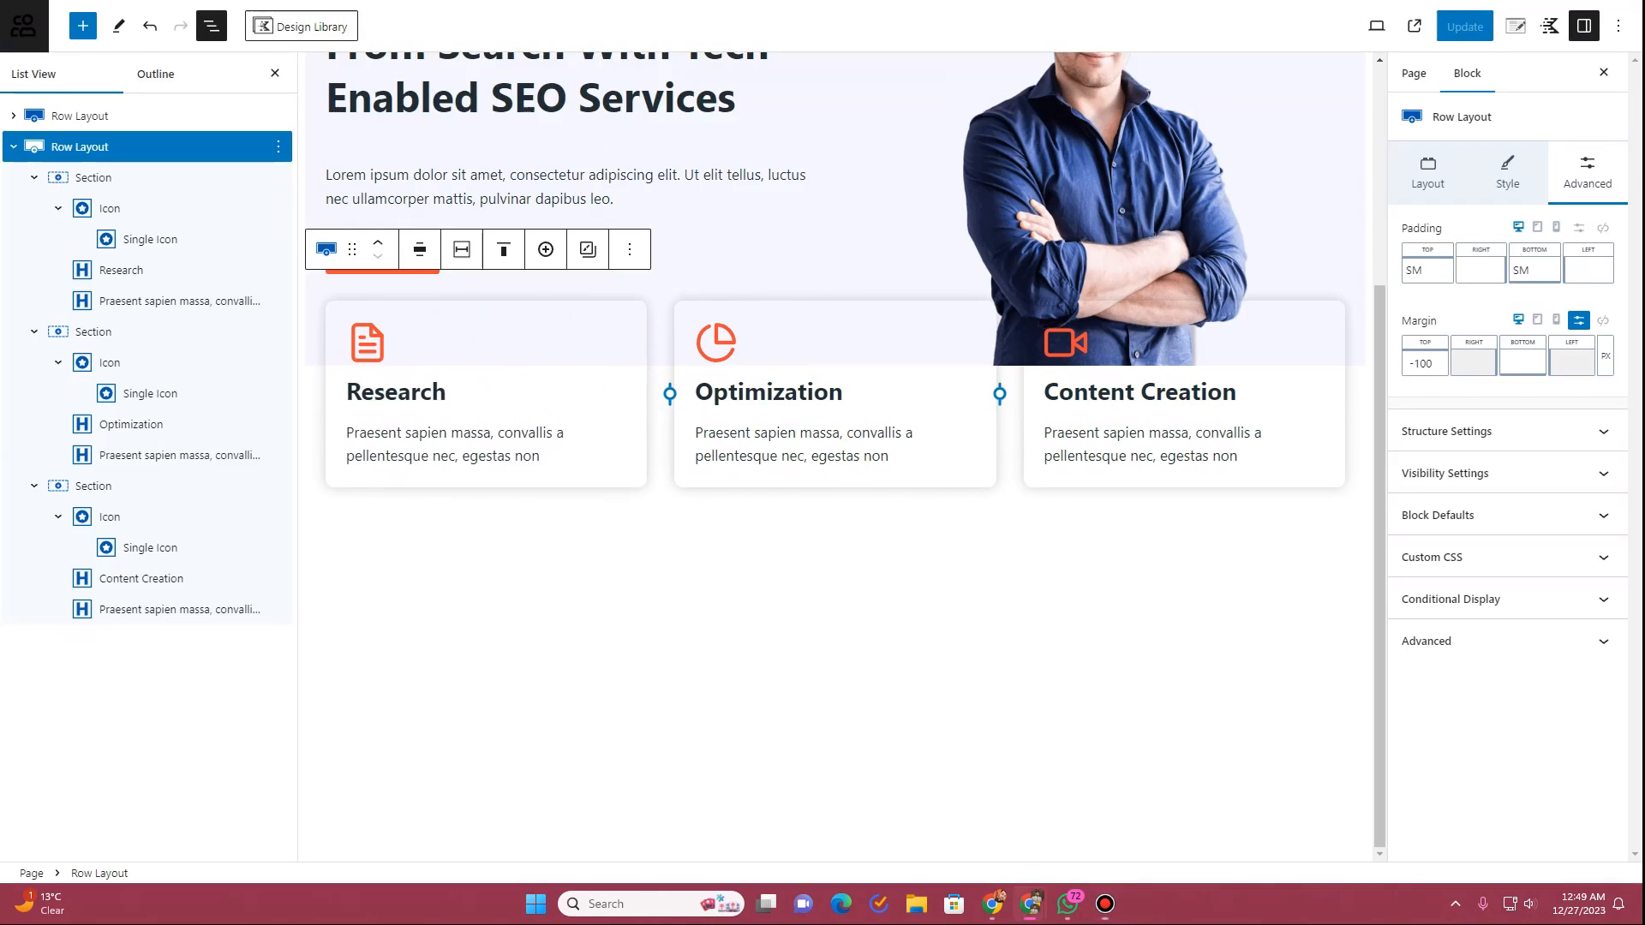
# Step: Set the background color of the Research and Optimization card sections to white
pyautogui.click(486, 360)
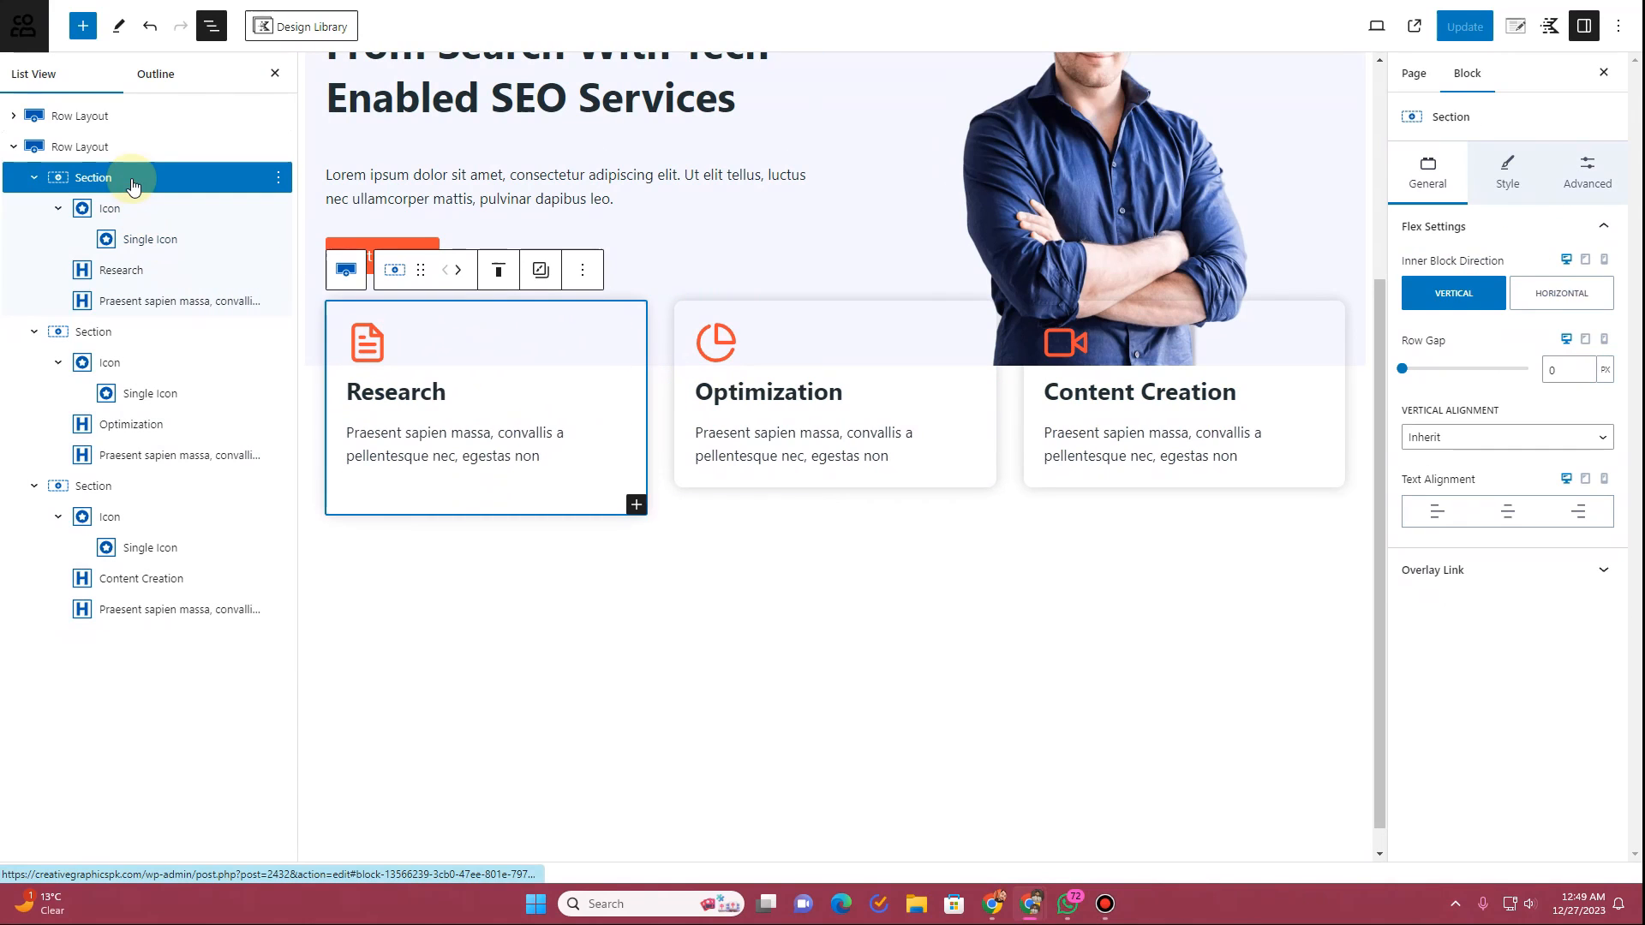
pyautogui.click(1505, 176)
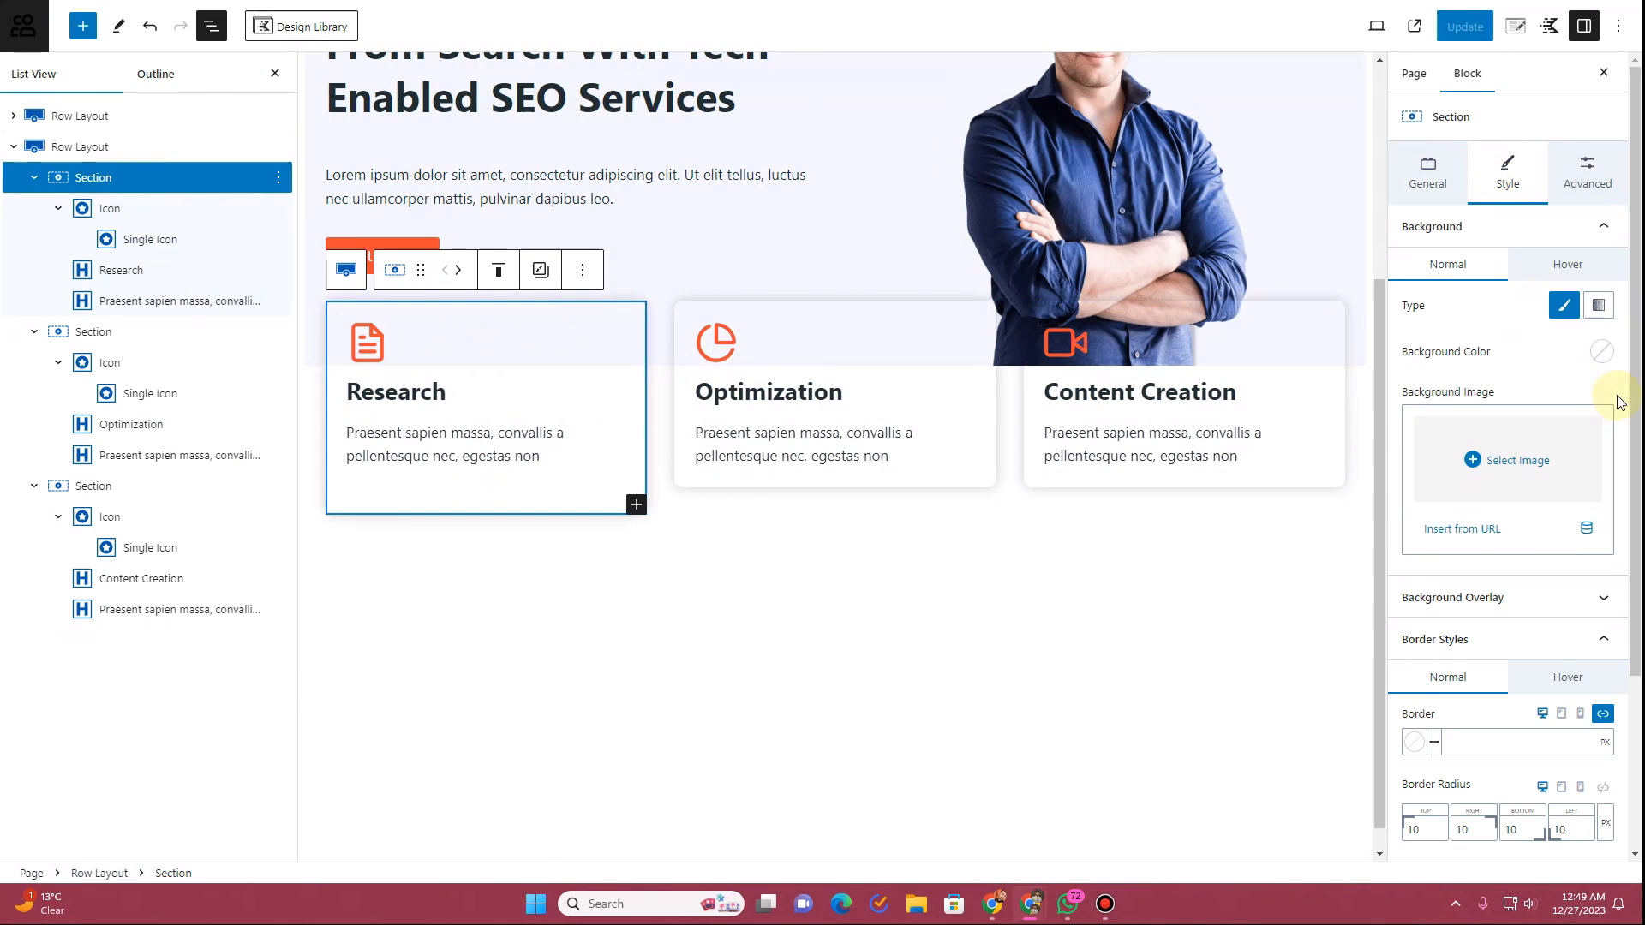
pyautogui.click(1604, 354)
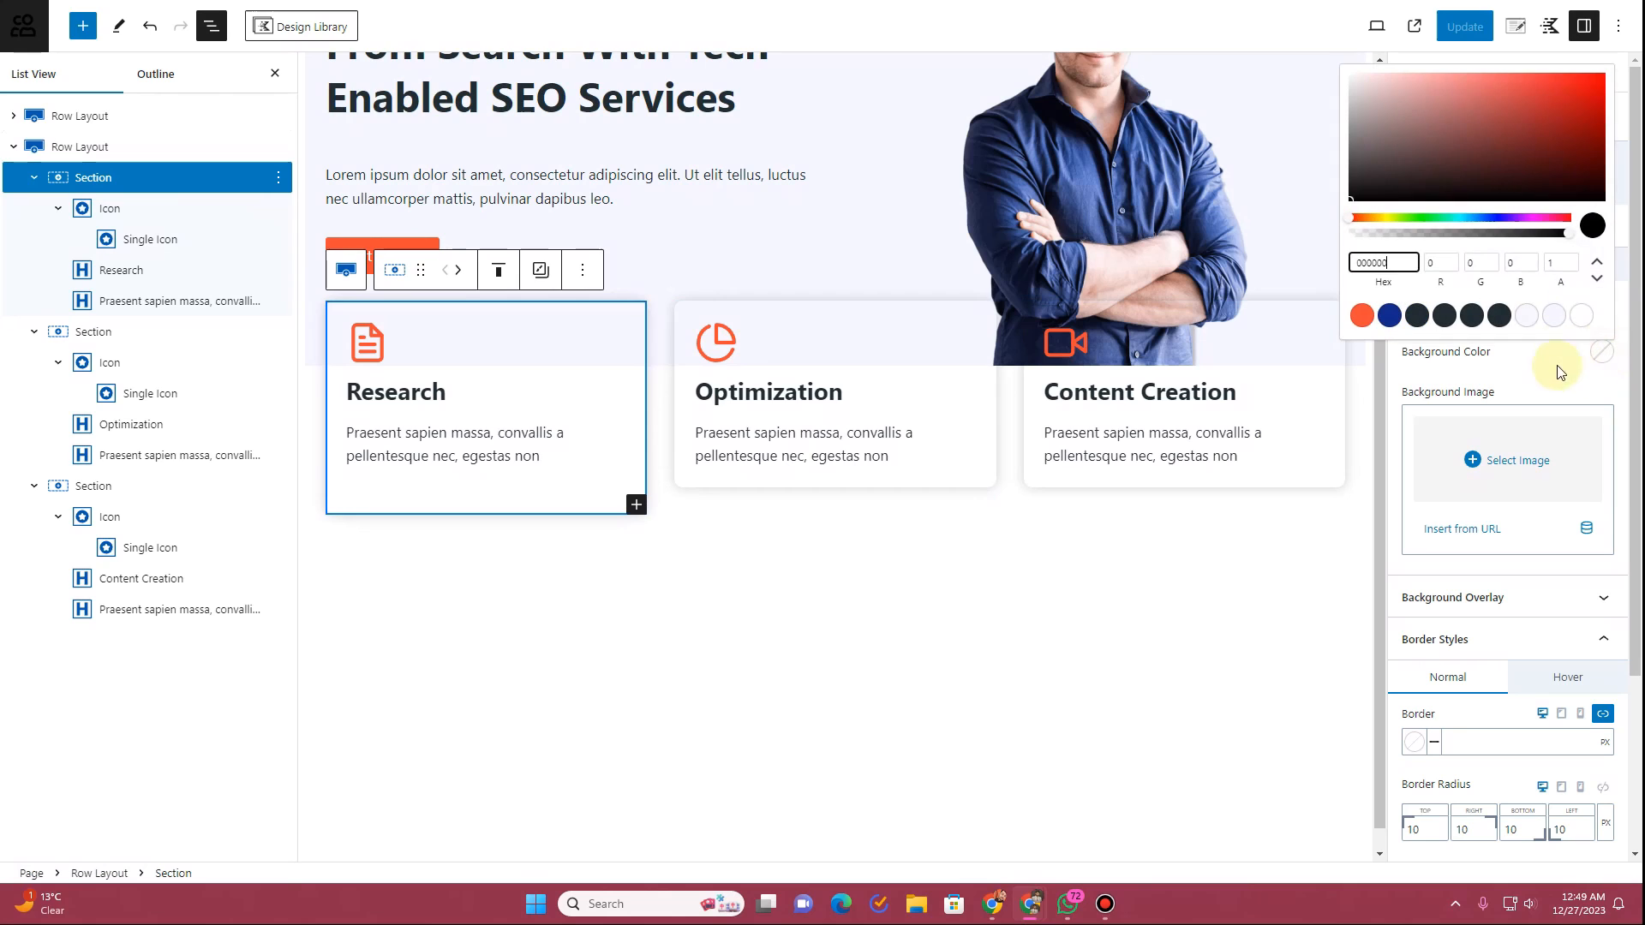
pyautogui.click(147, 332)
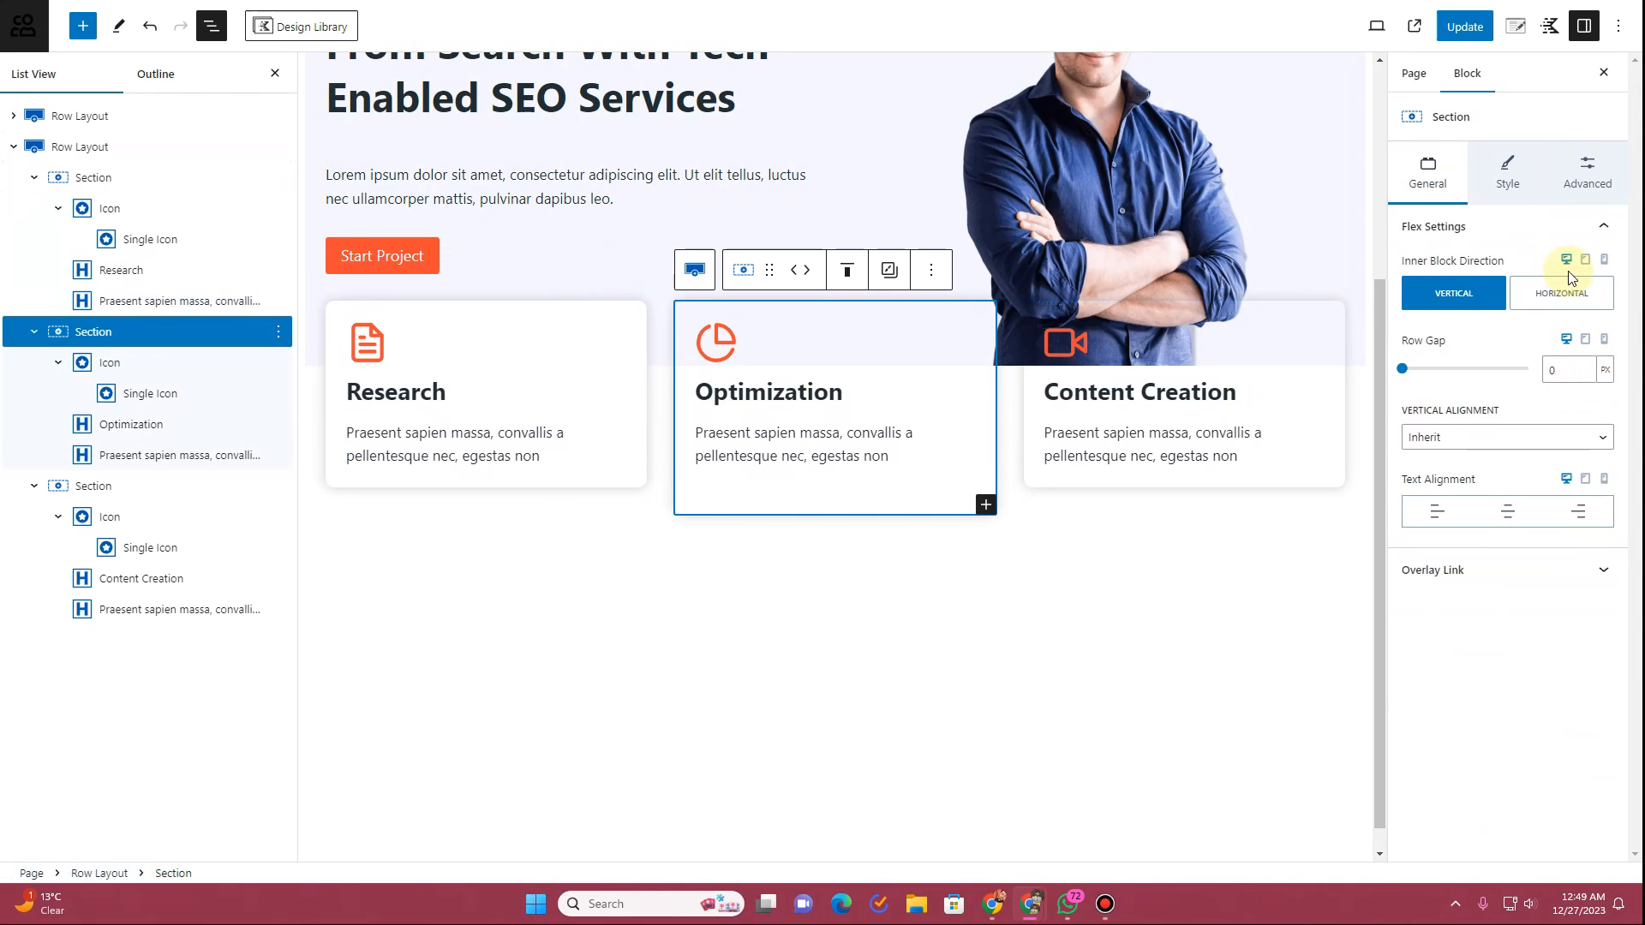
pyautogui.click(1506, 176)
pyautogui.click(1603, 352)
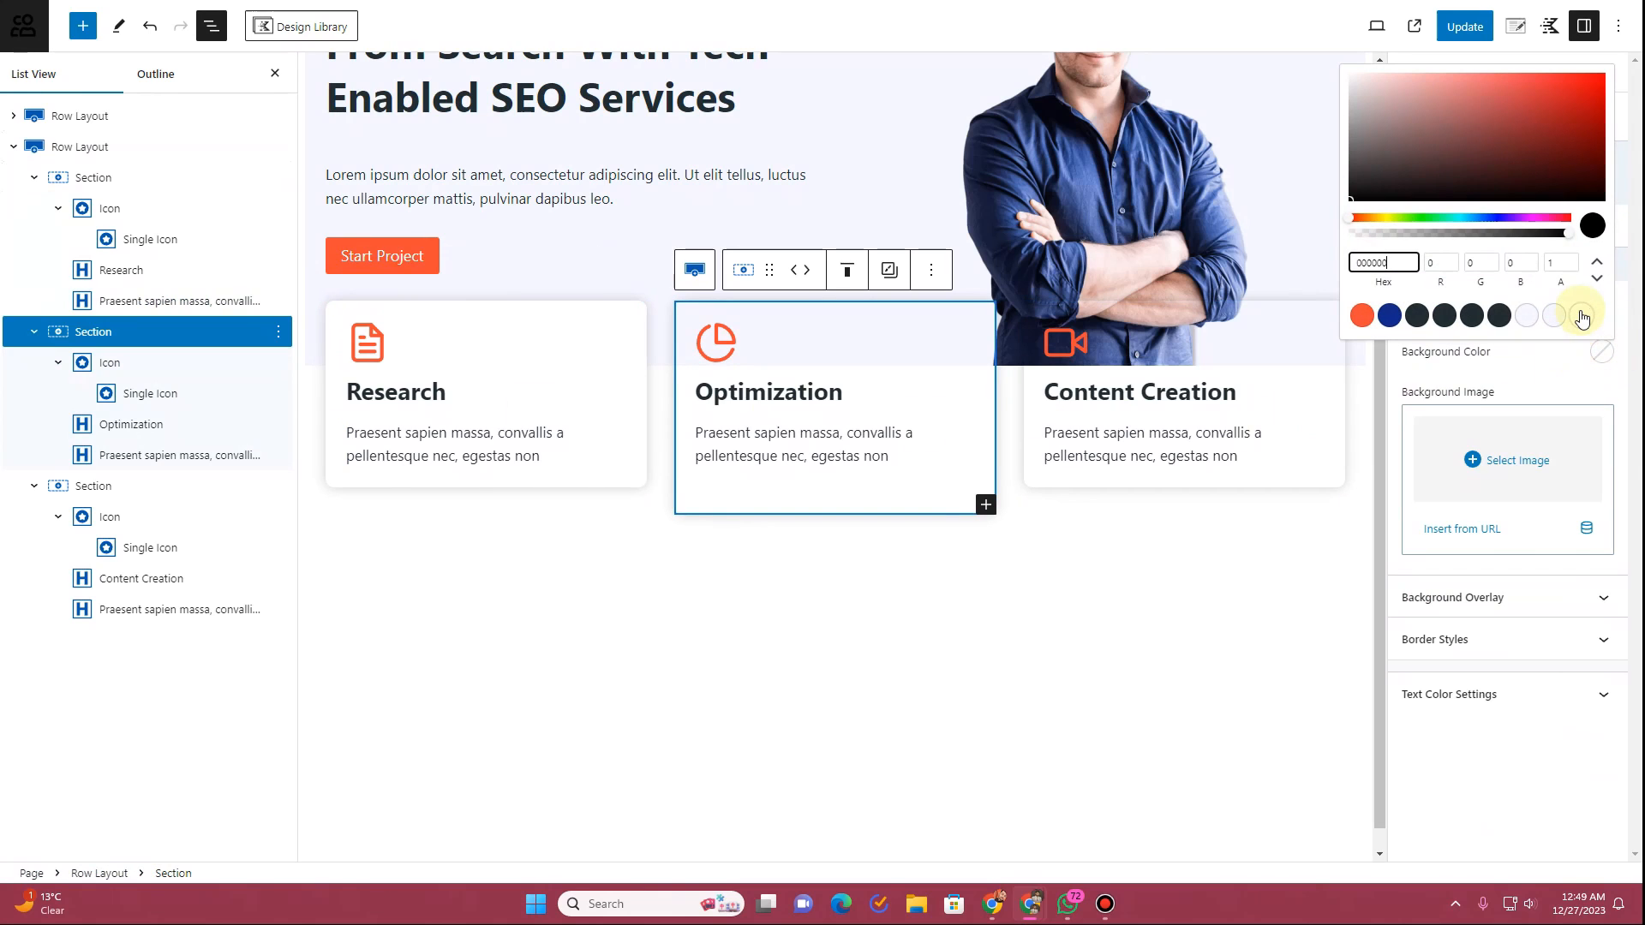
# Step: Set the Content Creation card section's background to the dark blue palette color 102989
pyautogui.click(163, 486)
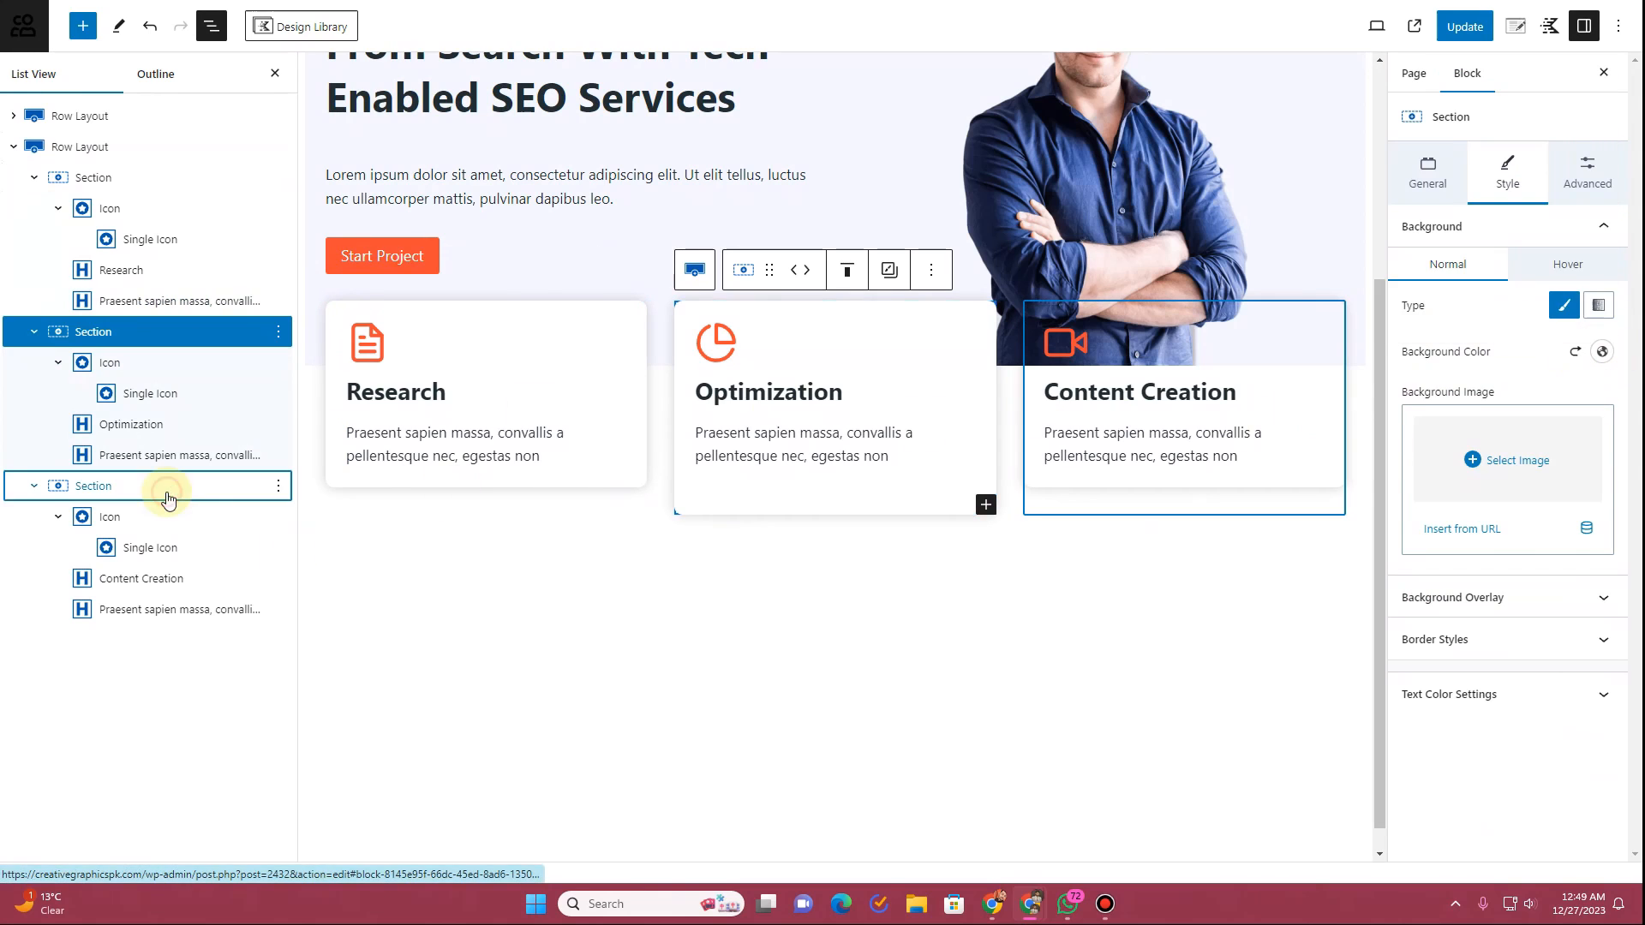
pyautogui.click(1514, 177)
pyautogui.click(1603, 354)
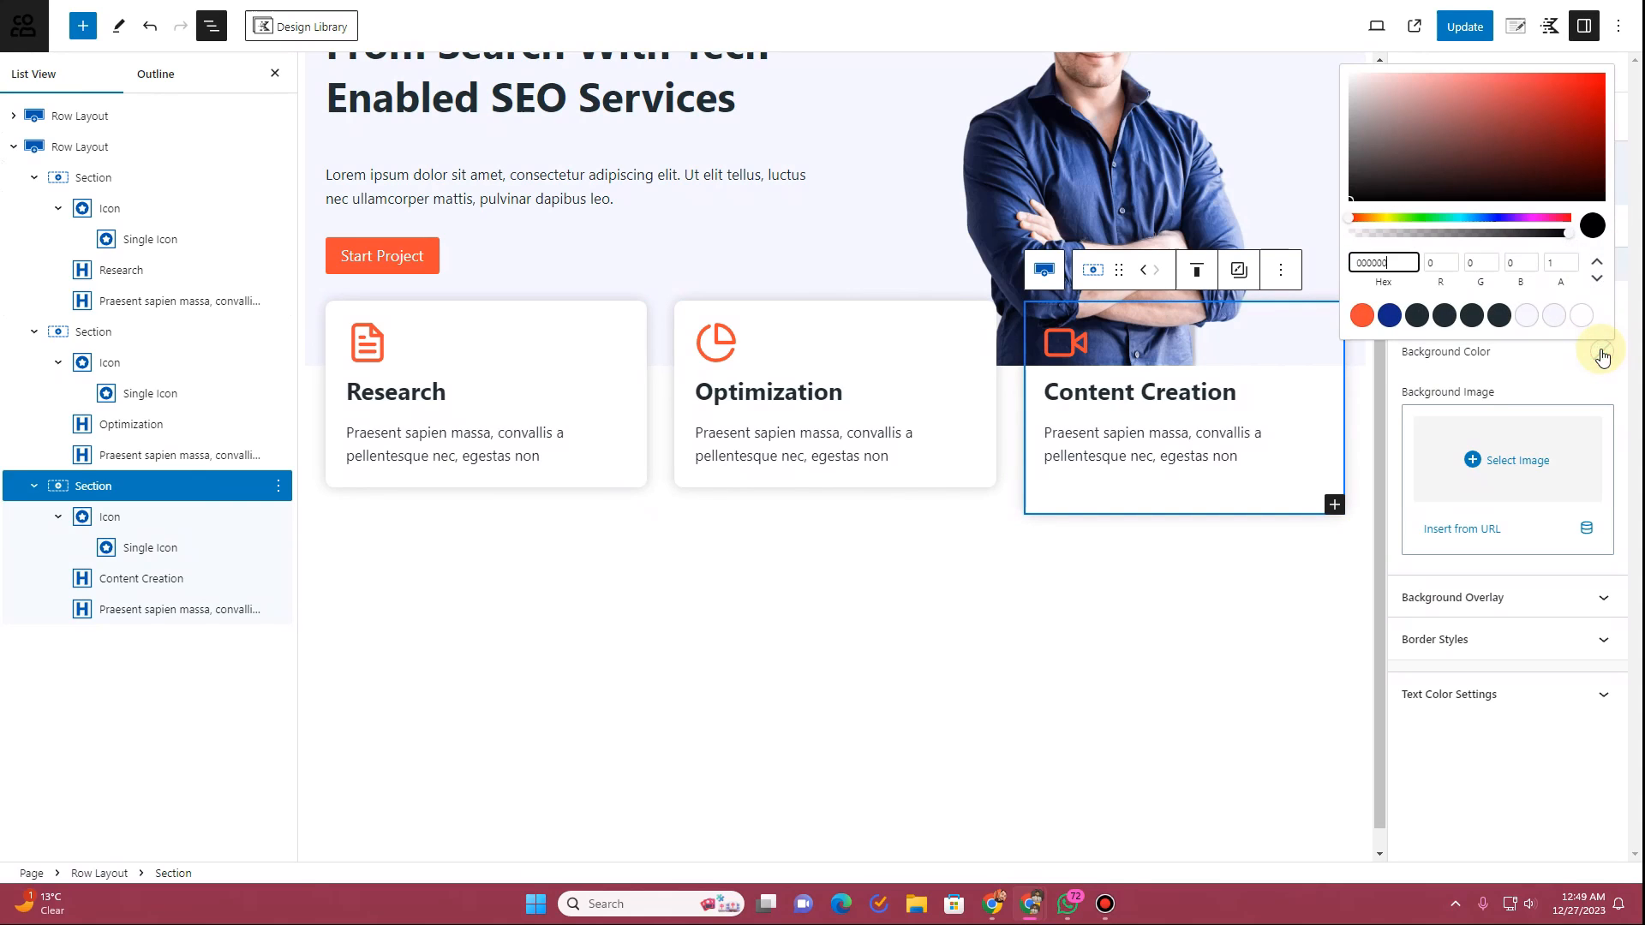
pyautogui.click(1389, 317)
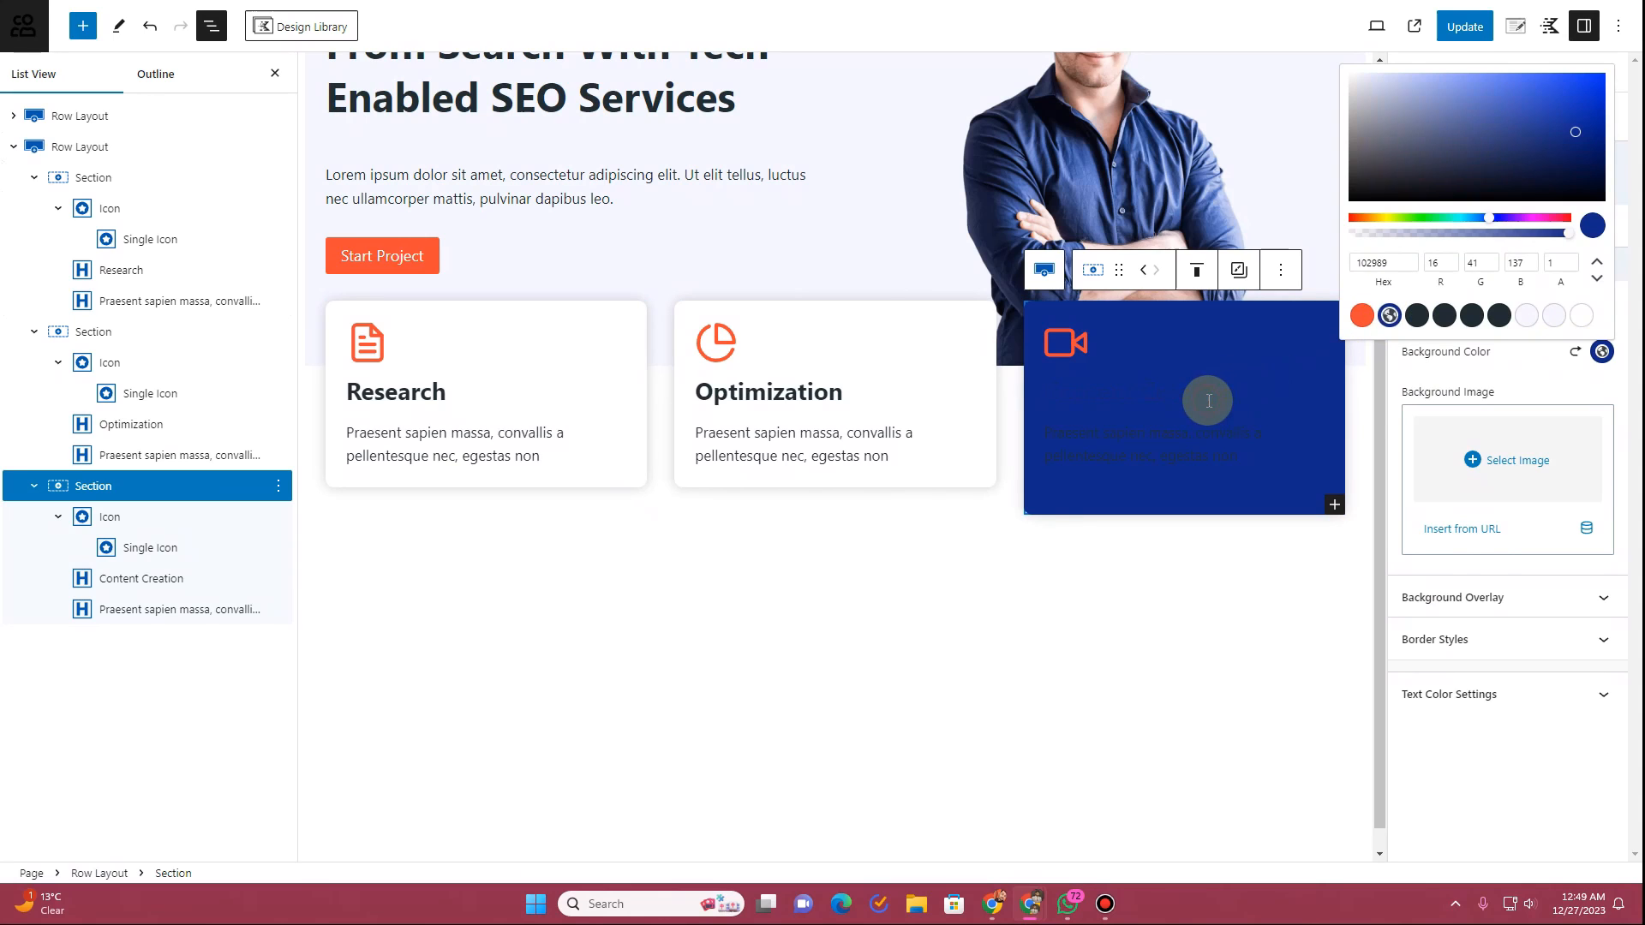
# Step: Set the text color of the Content Creation card's heading and paragraph to white
pyautogui.click(1209, 401)
pyautogui.click(1596, 233)
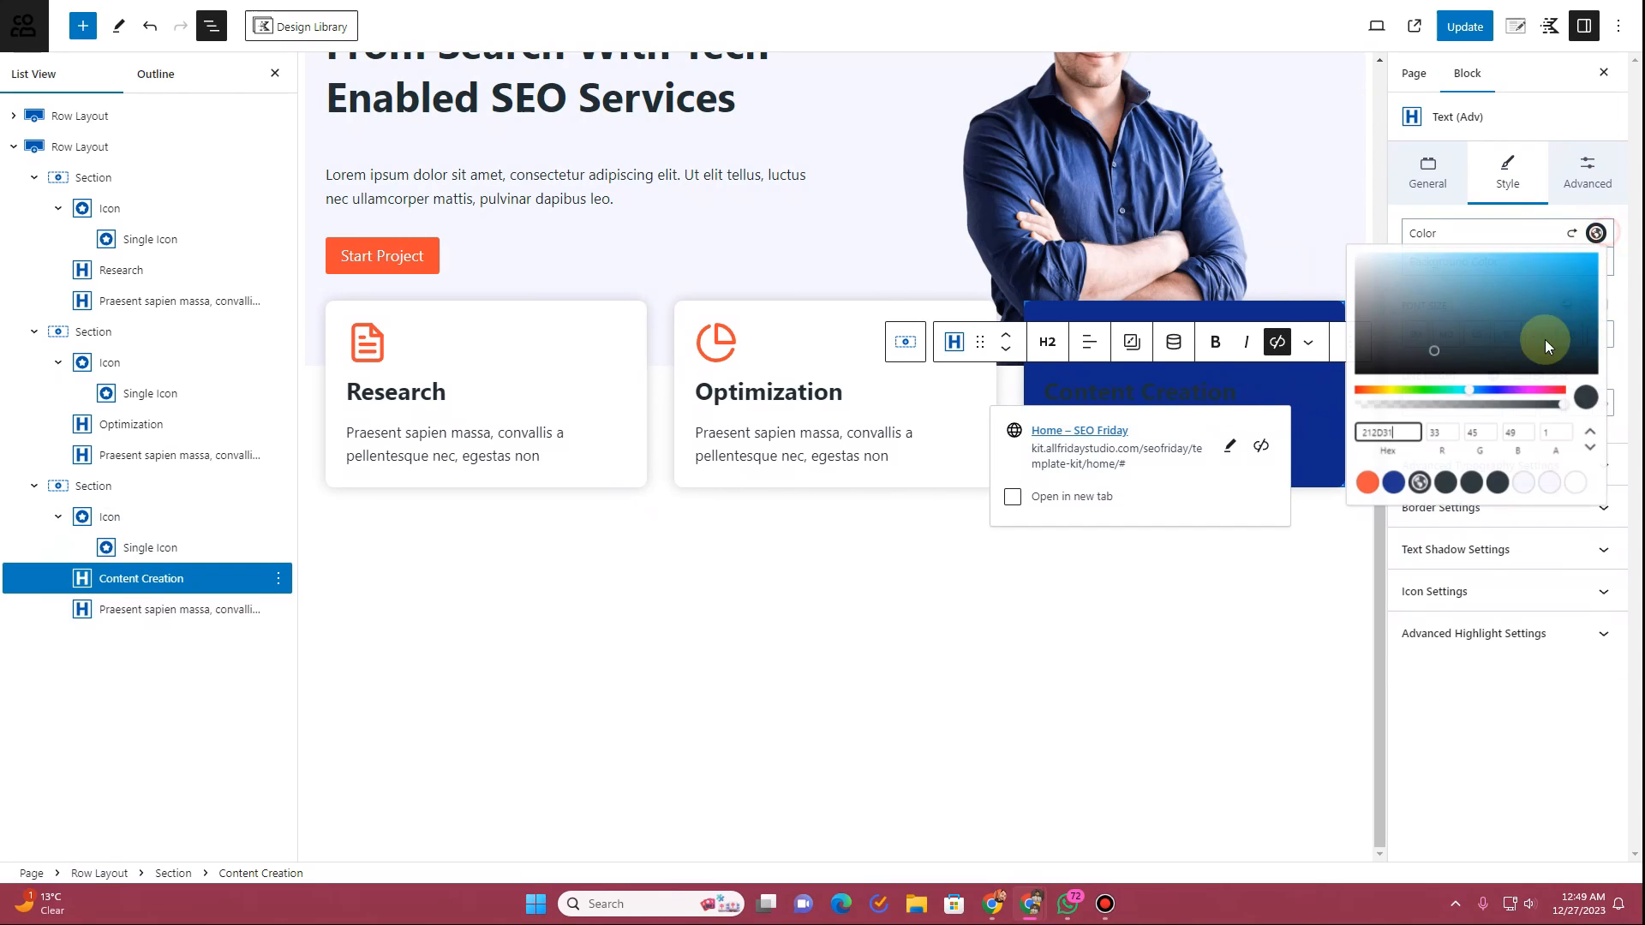
pyautogui.click(1575, 483)
pyautogui.click(1308, 435)
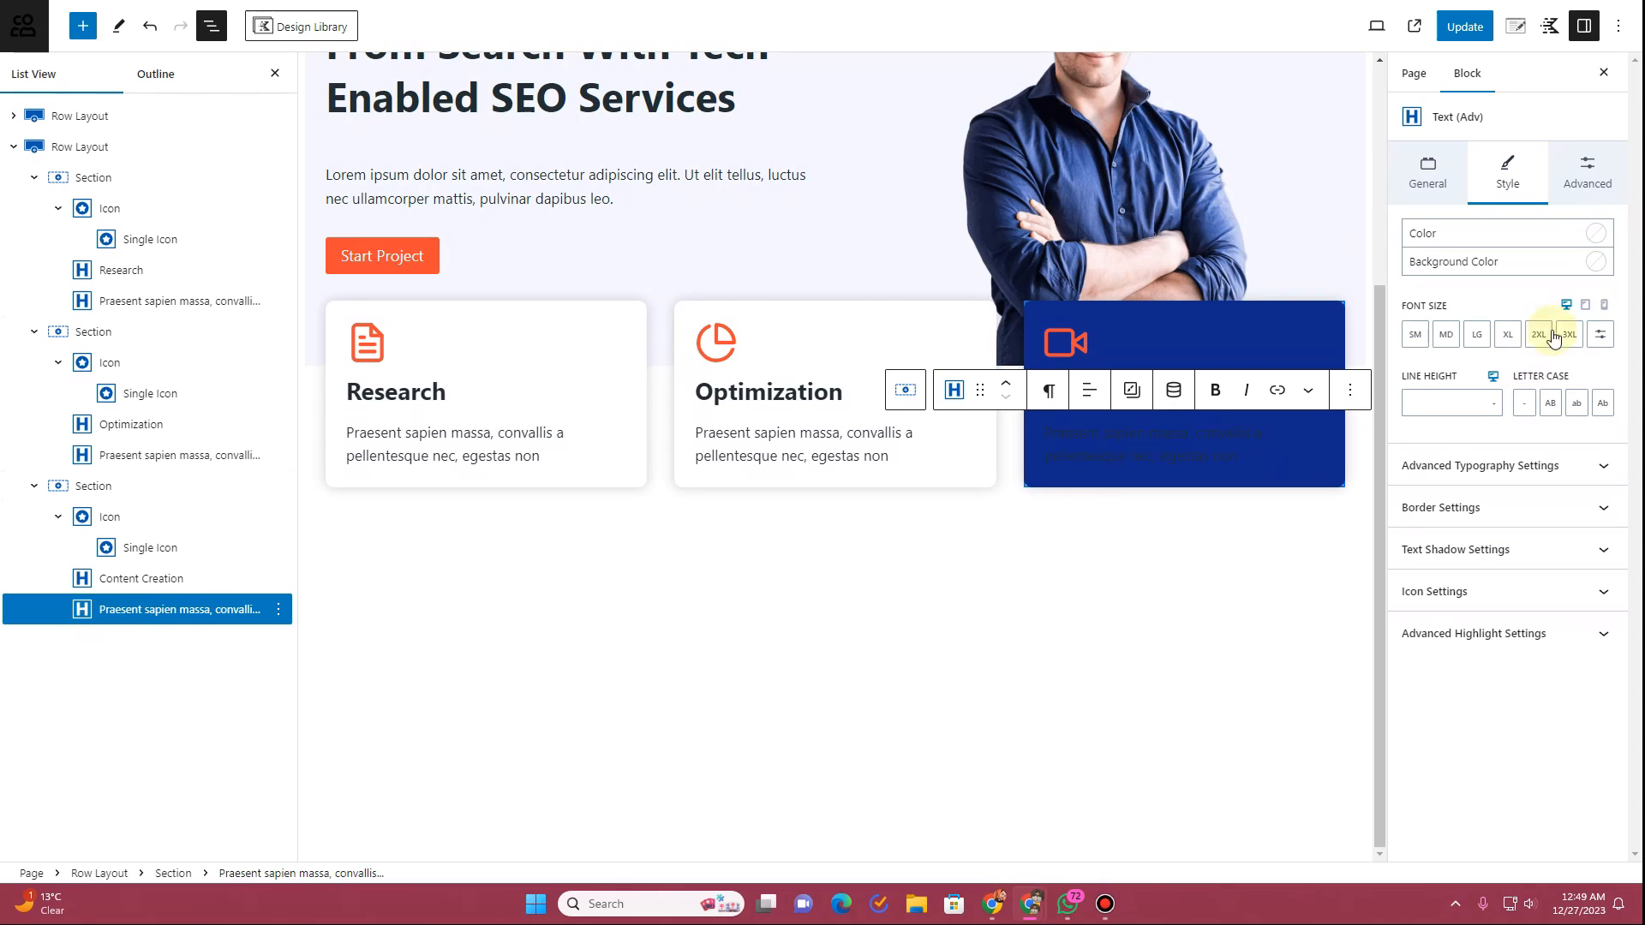
pyautogui.click(1597, 233)
pyautogui.click(1547, 495)
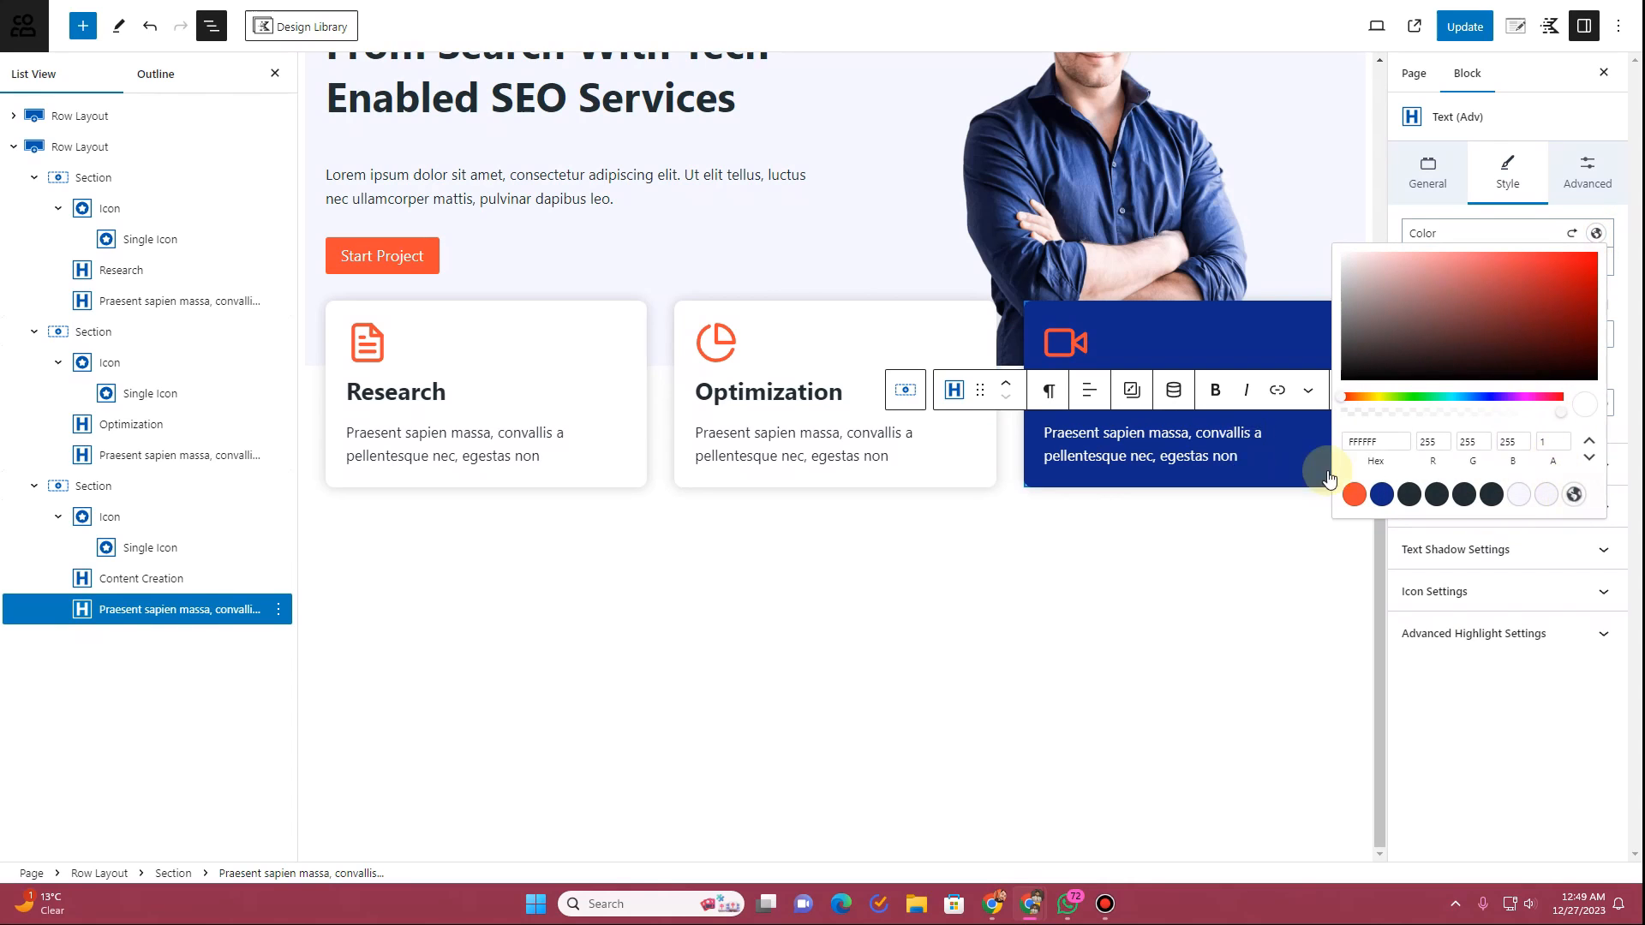
# Step: Set the Content Creation card's video icon color to white
pyautogui.click(1063, 344)
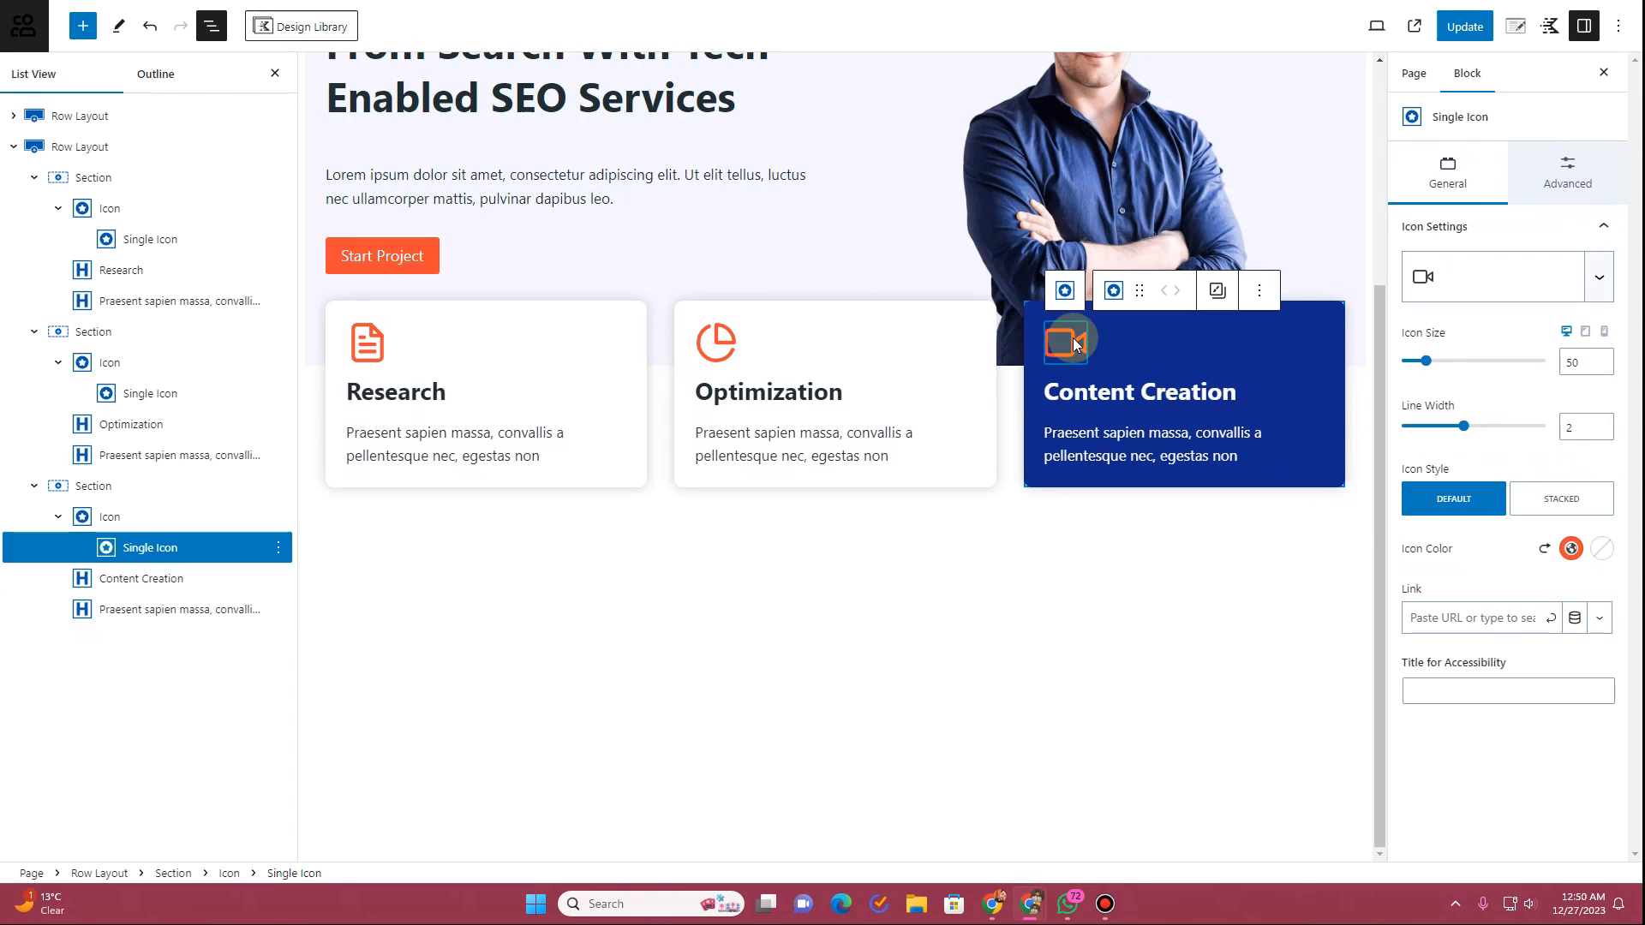
pyautogui.click(1572, 549)
pyautogui.click(1551, 512)
pyautogui.click(1234, 562)
# Step: Update the page and review the hero section and the recolored cards on the live page
pyautogui.click(1462, 26)
pyautogui.click(445, 1)
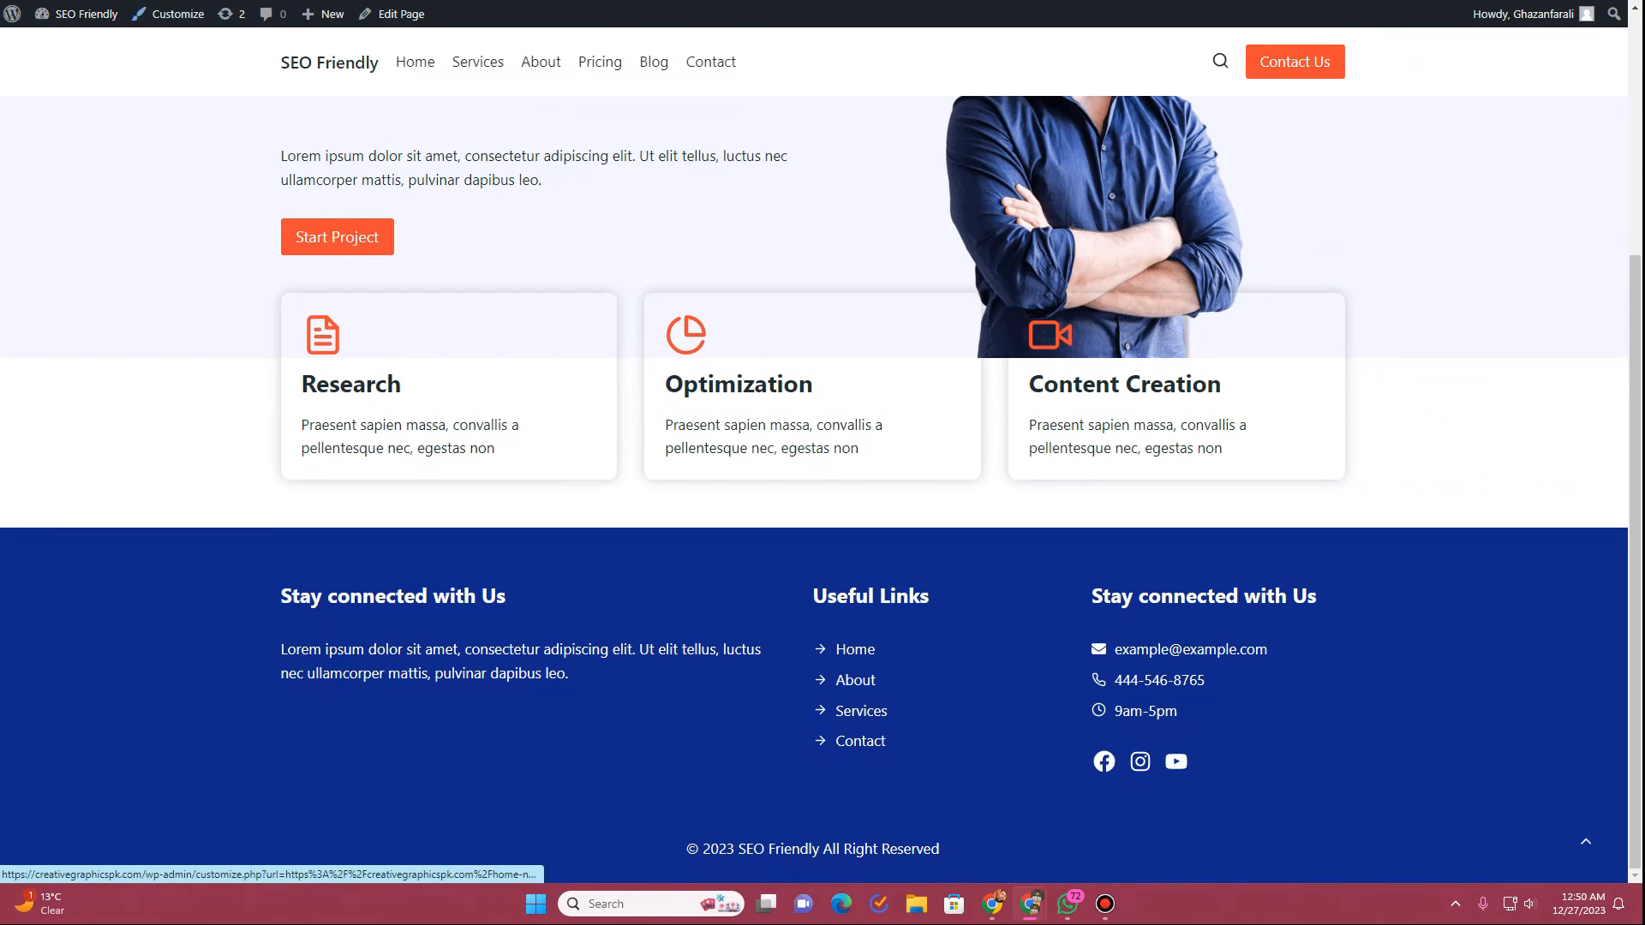
pyautogui.scroll(4, 140, 261)
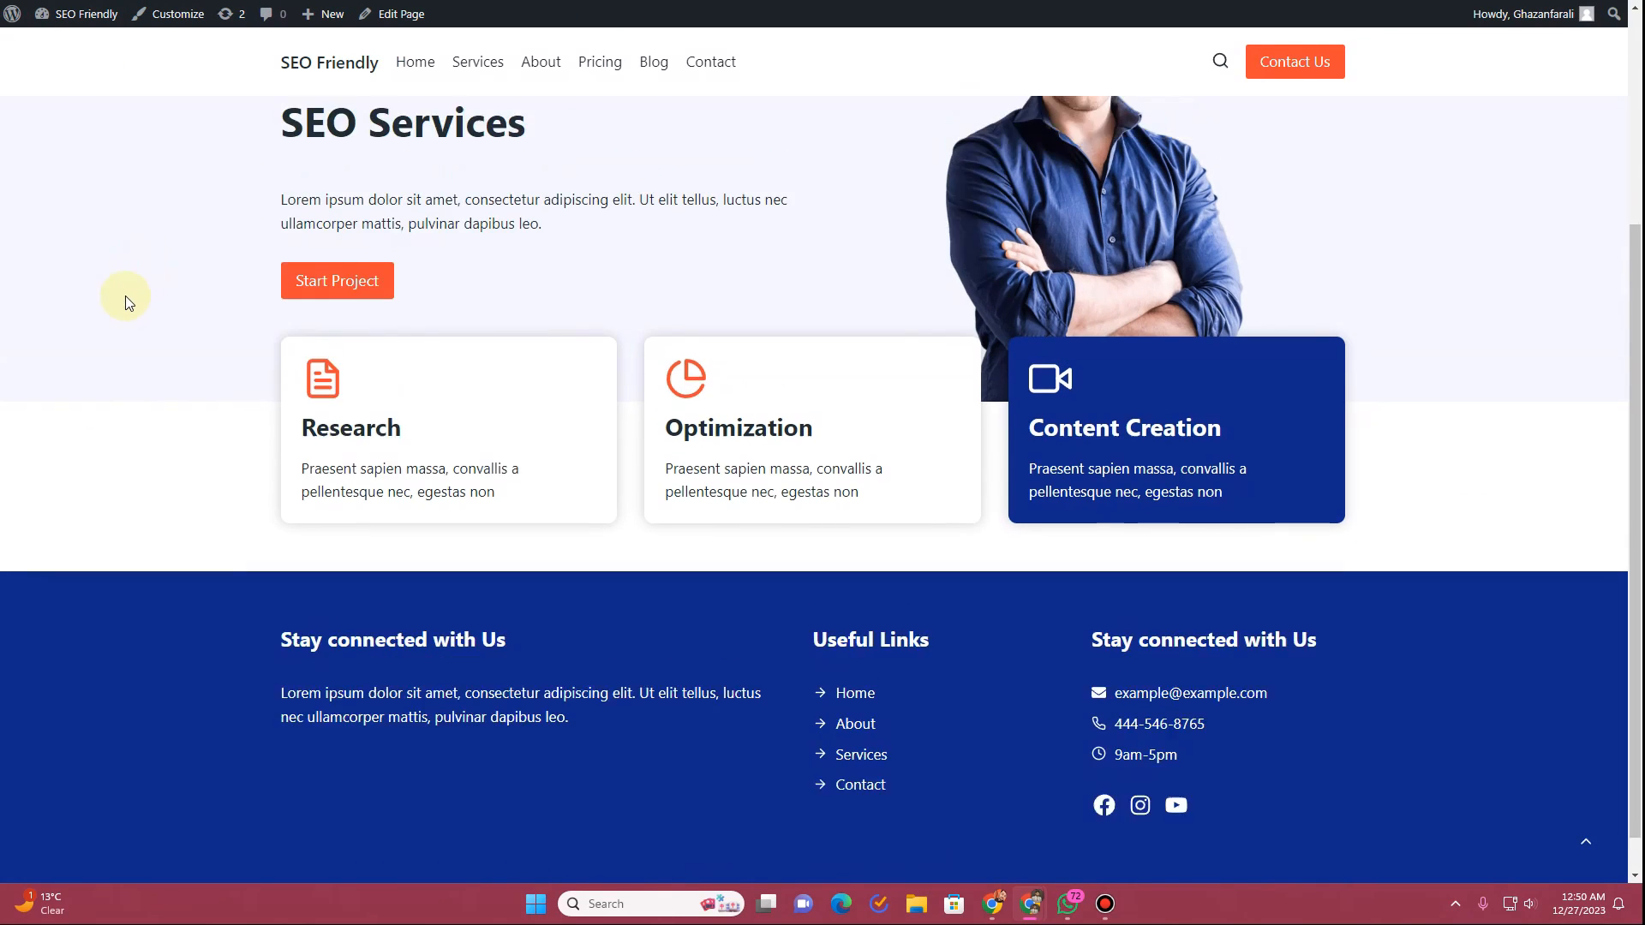
pyautogui.scroll(-3, 125, 296)
pyautogui.scroll(3, 125, 296)
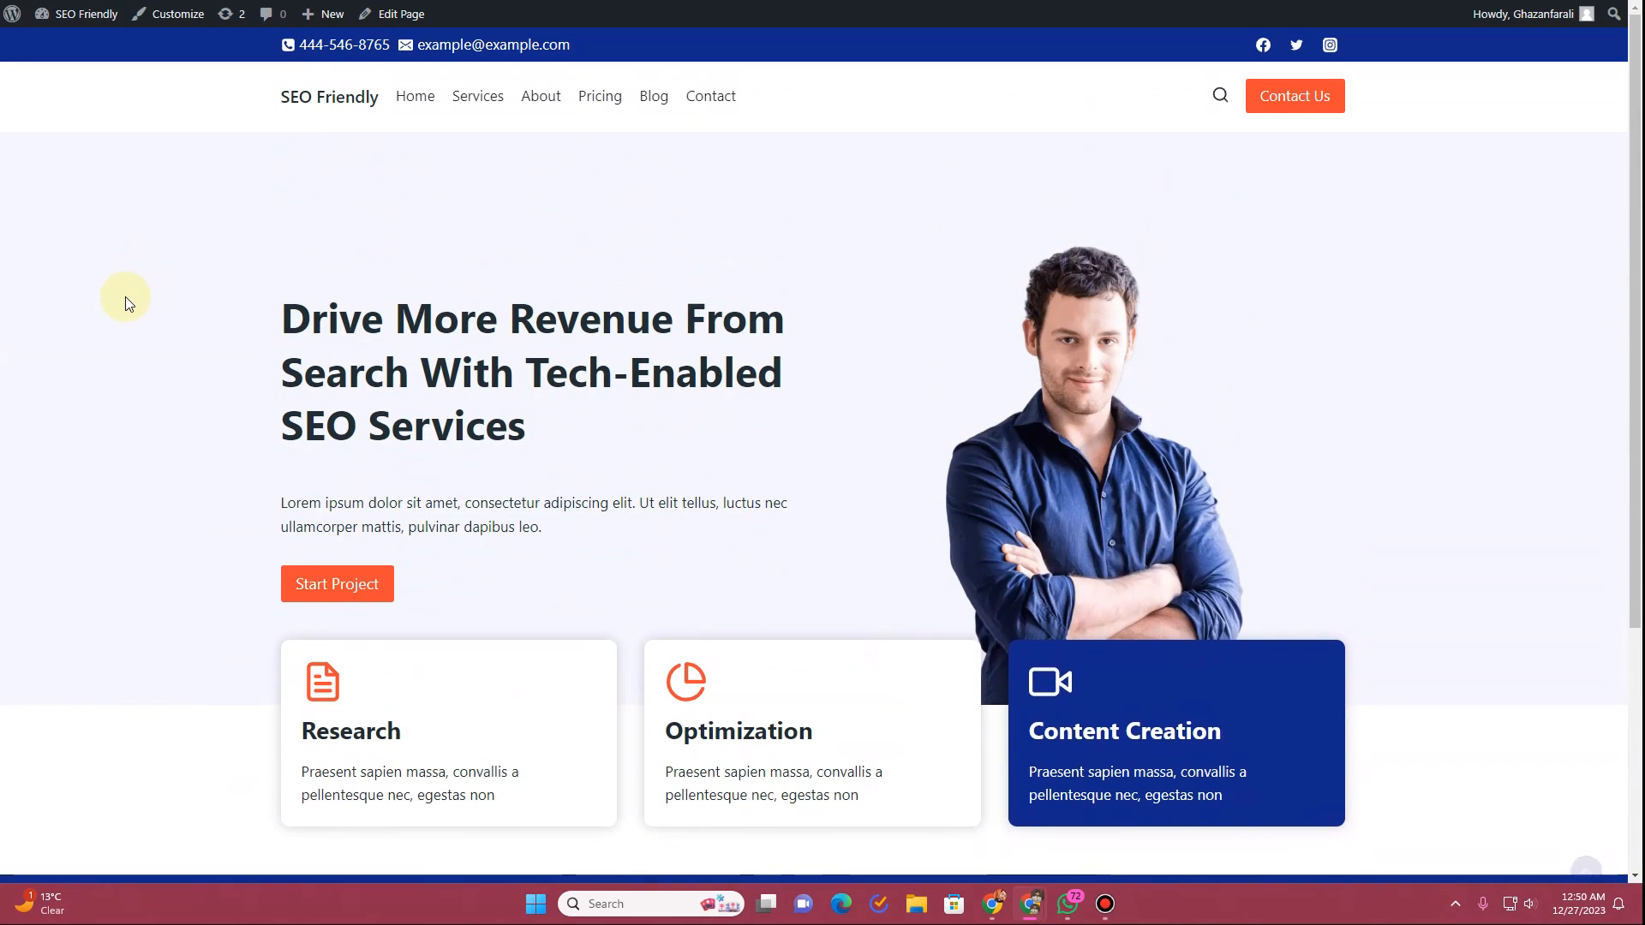
pyautogui.scroll(-3, 268, 453)
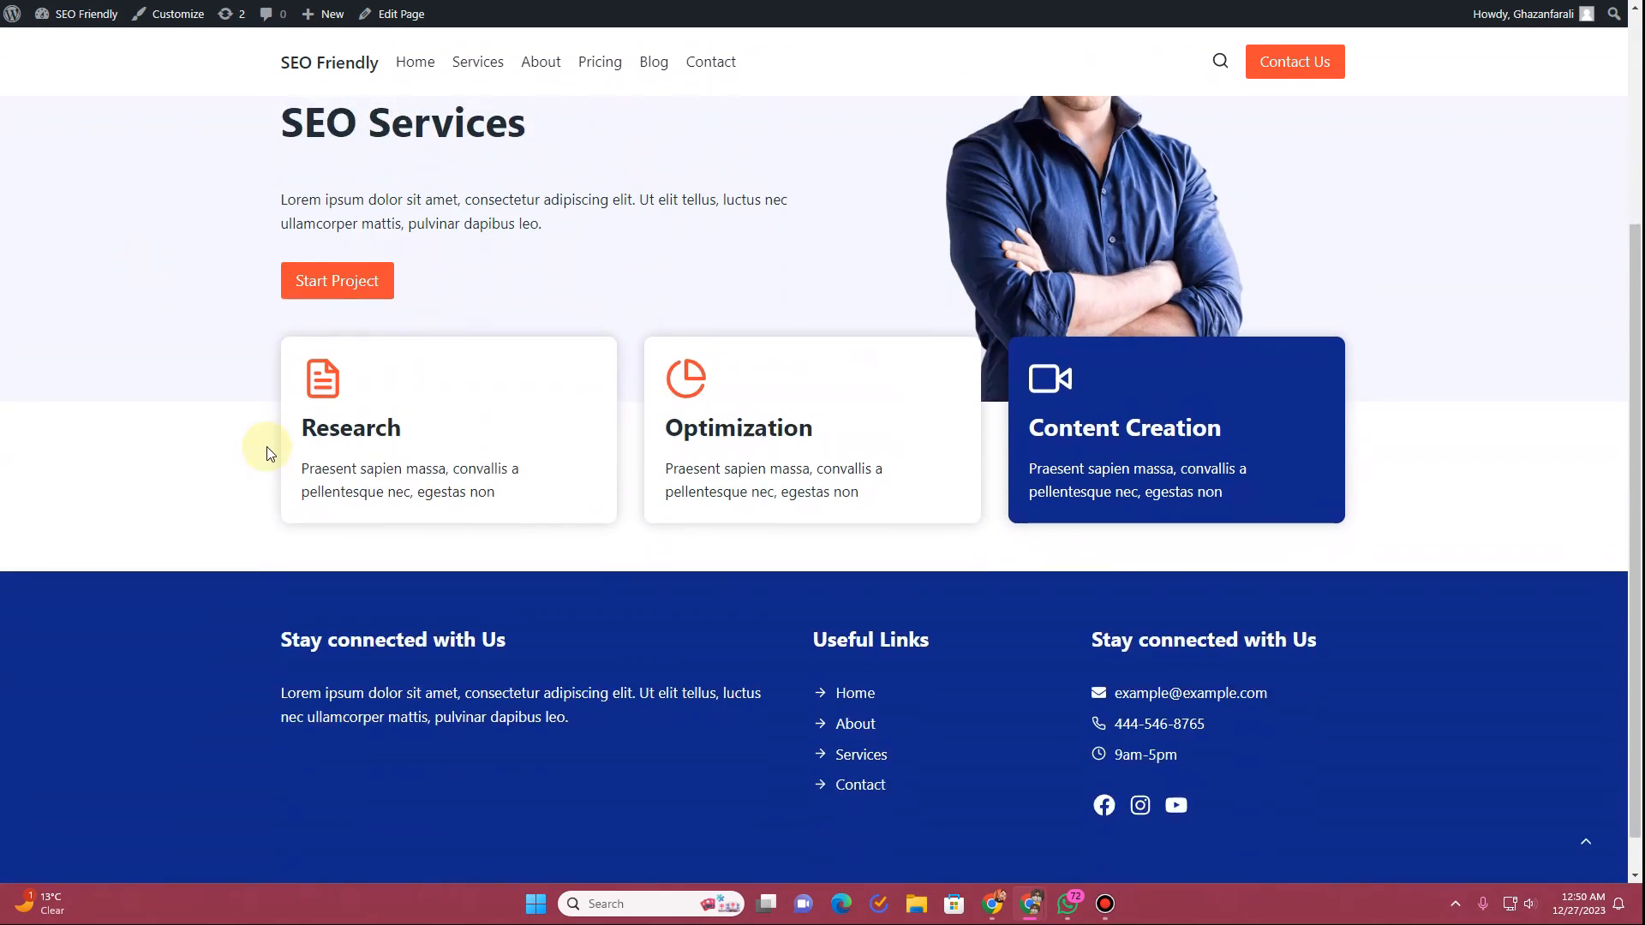
pyautogui.scroll(4, 267, 453)
pyautogui.scroll(-1, 267, 452)
pyautogui.scroll(-2, 269, 454)
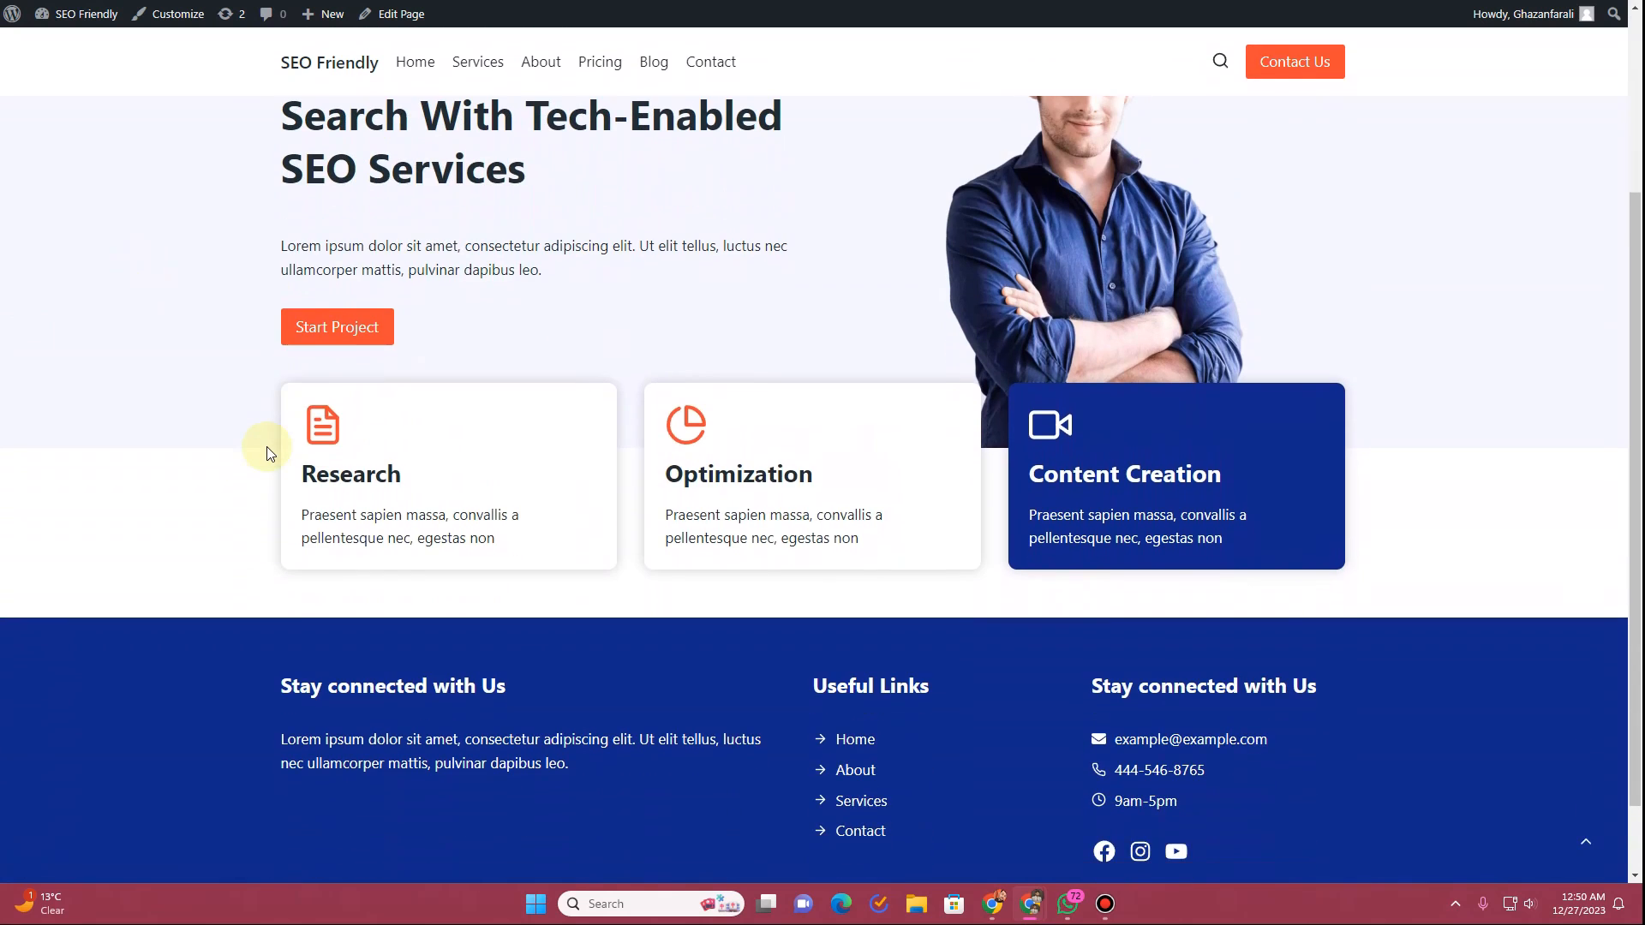
pyautogui.scroll(3, 269, 453)
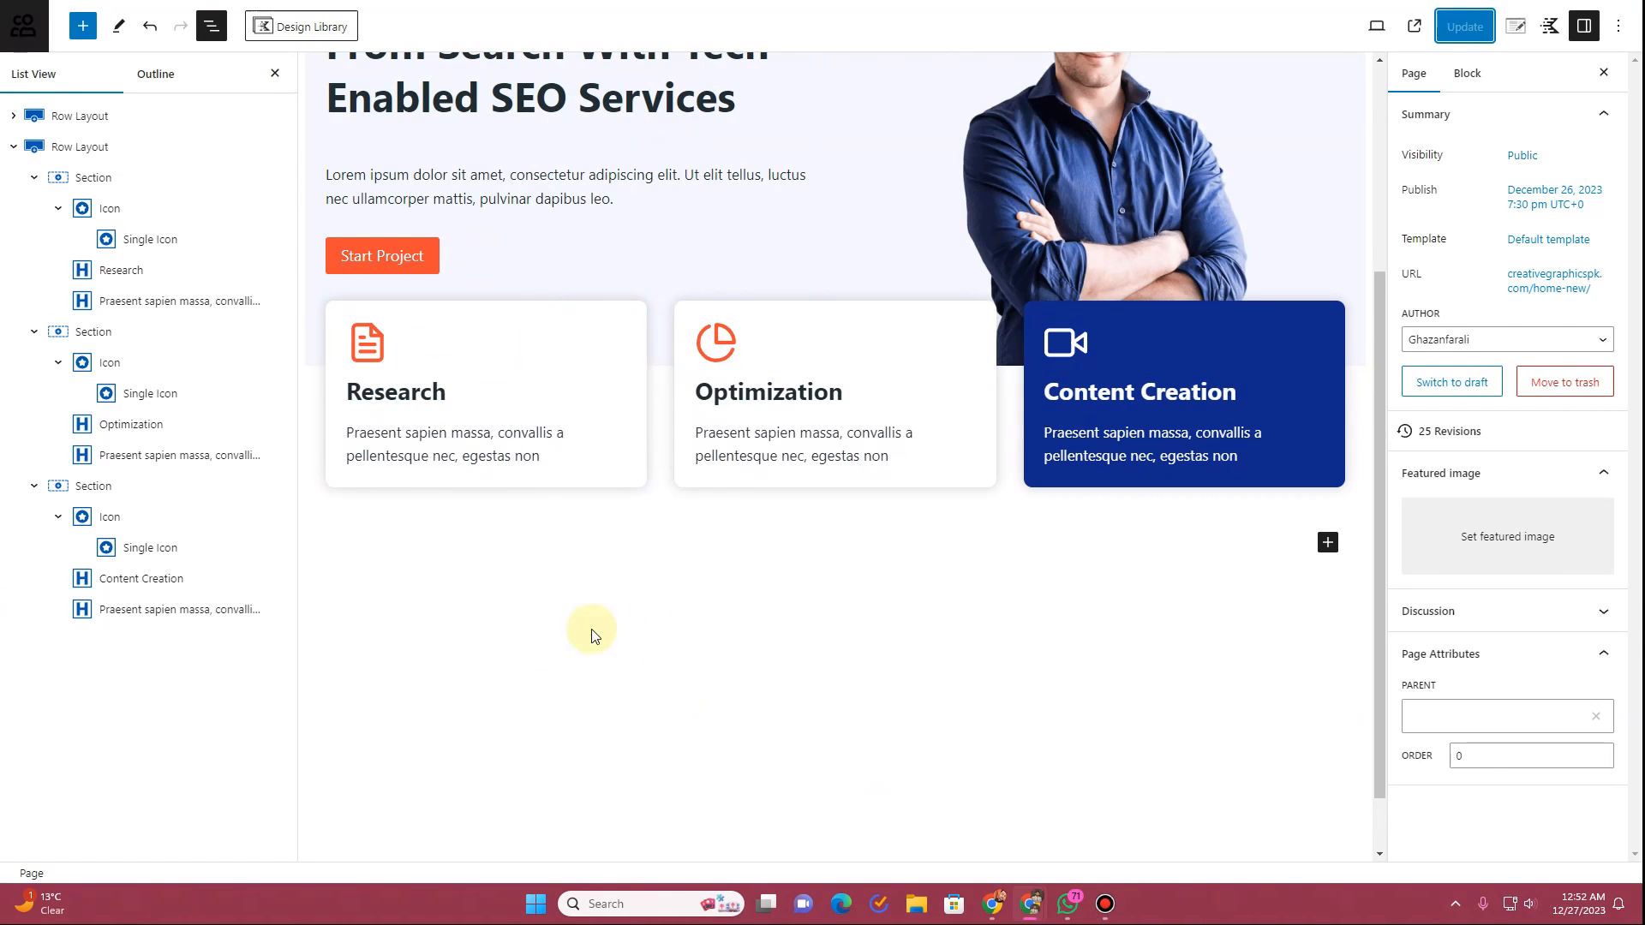
# Step: Insert a Row Layout block with three equal columns below the service cards
pyautogui.click(451, 537)
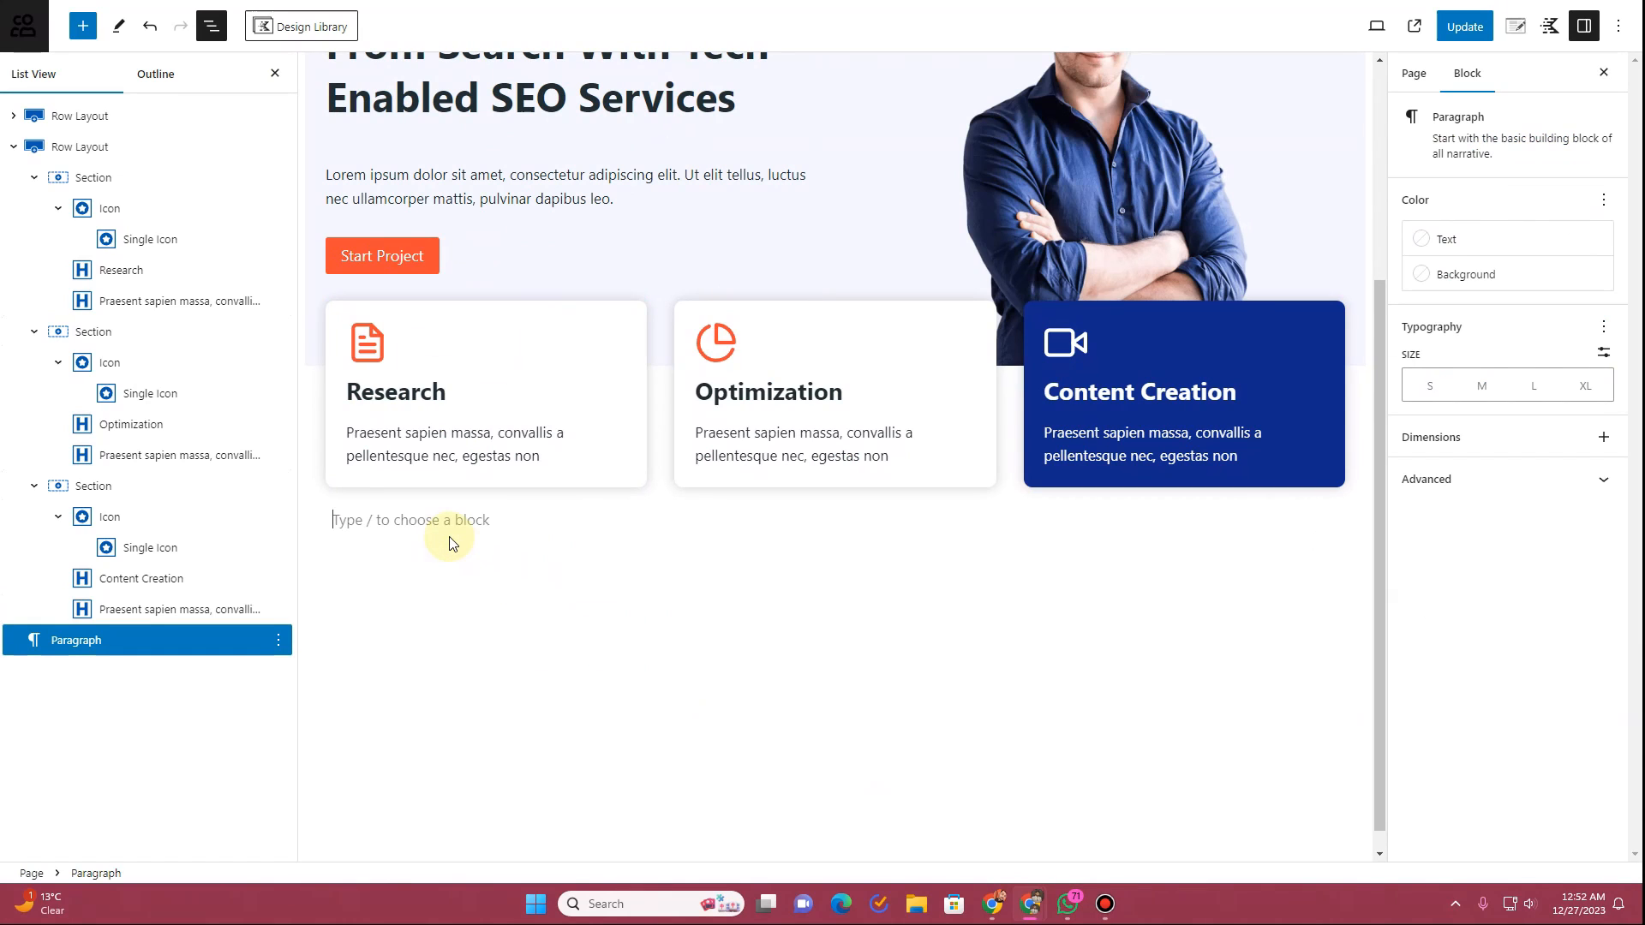
pyautogui.write('/')
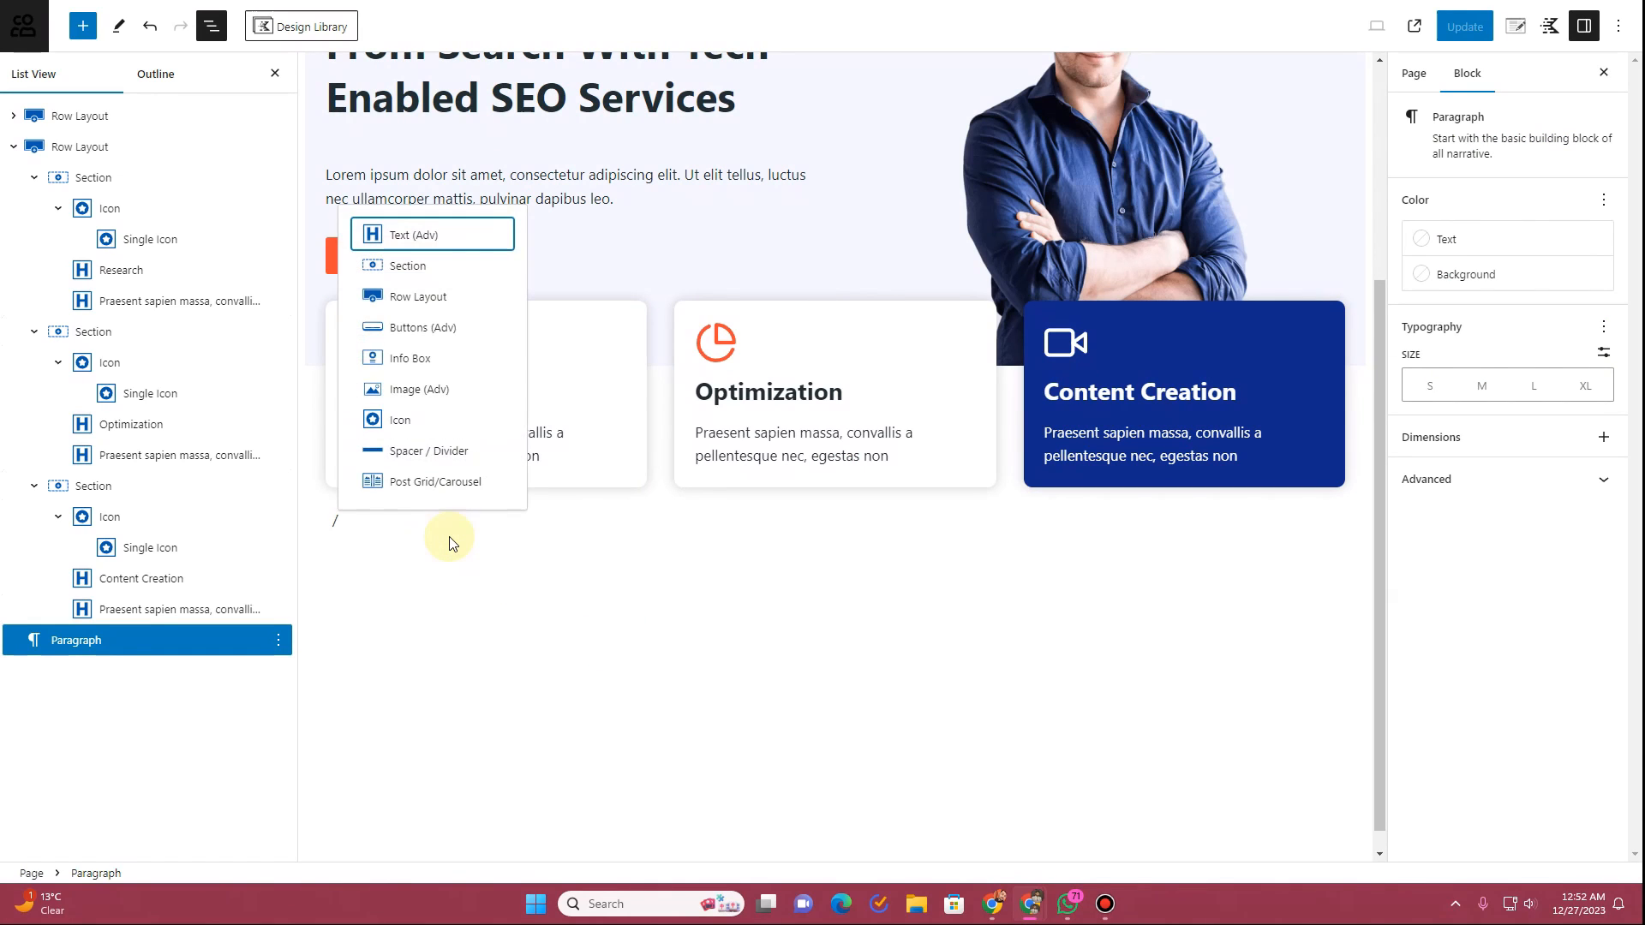
pyautogui.write('row')
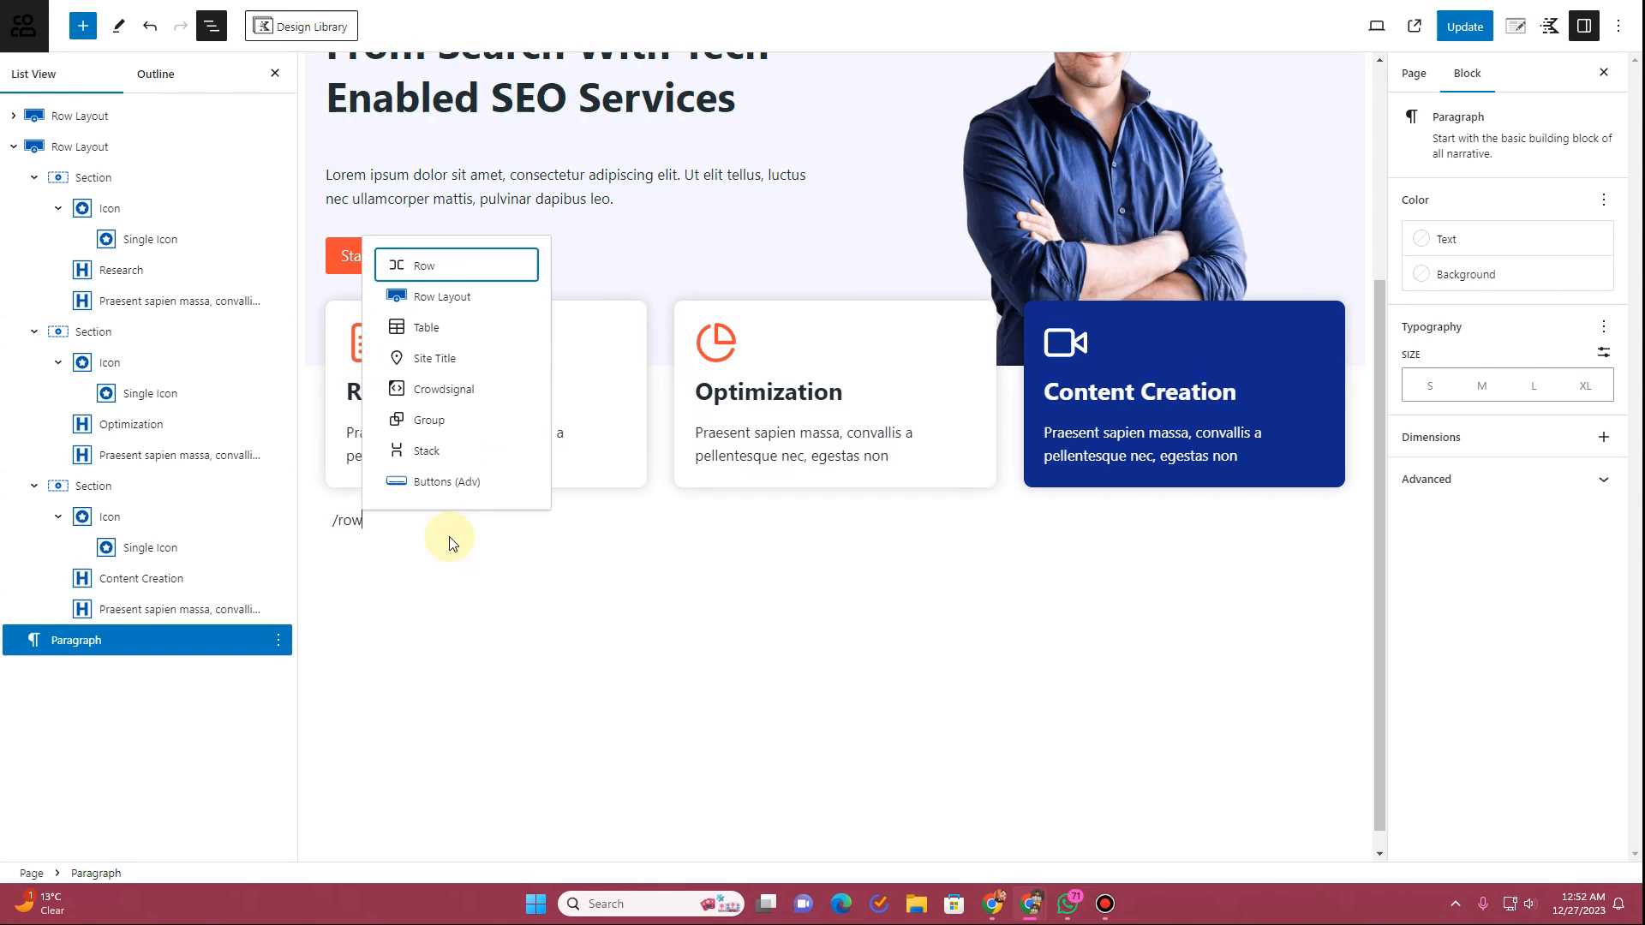
pyautogui.click(470, 300)
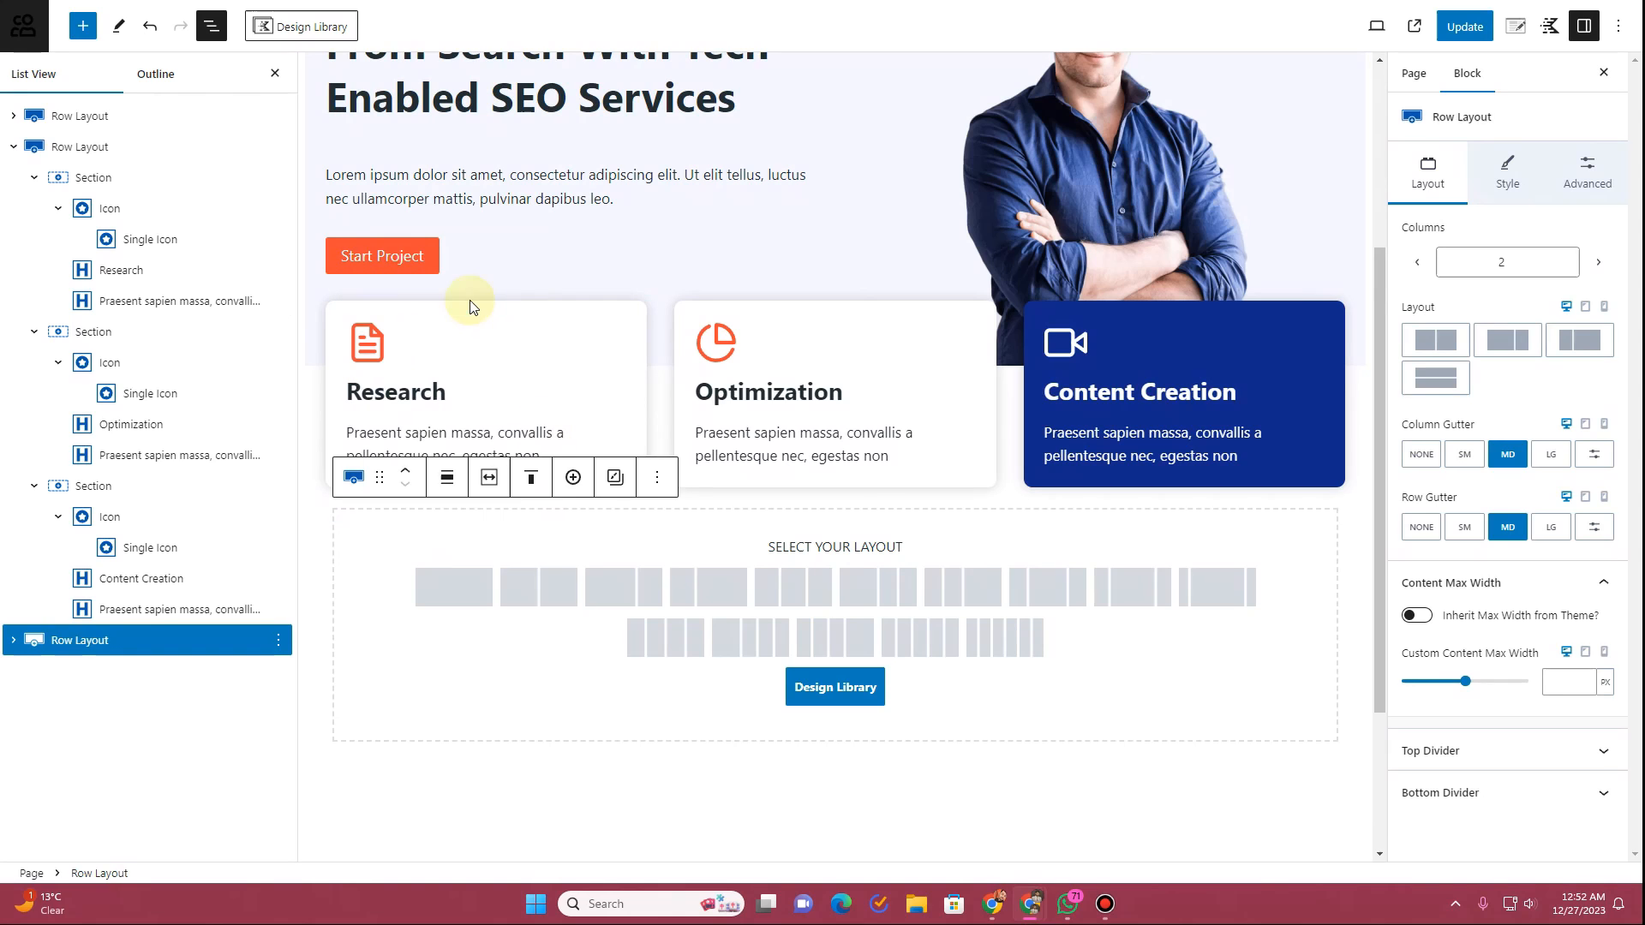
pyautogui.click(798, 597)
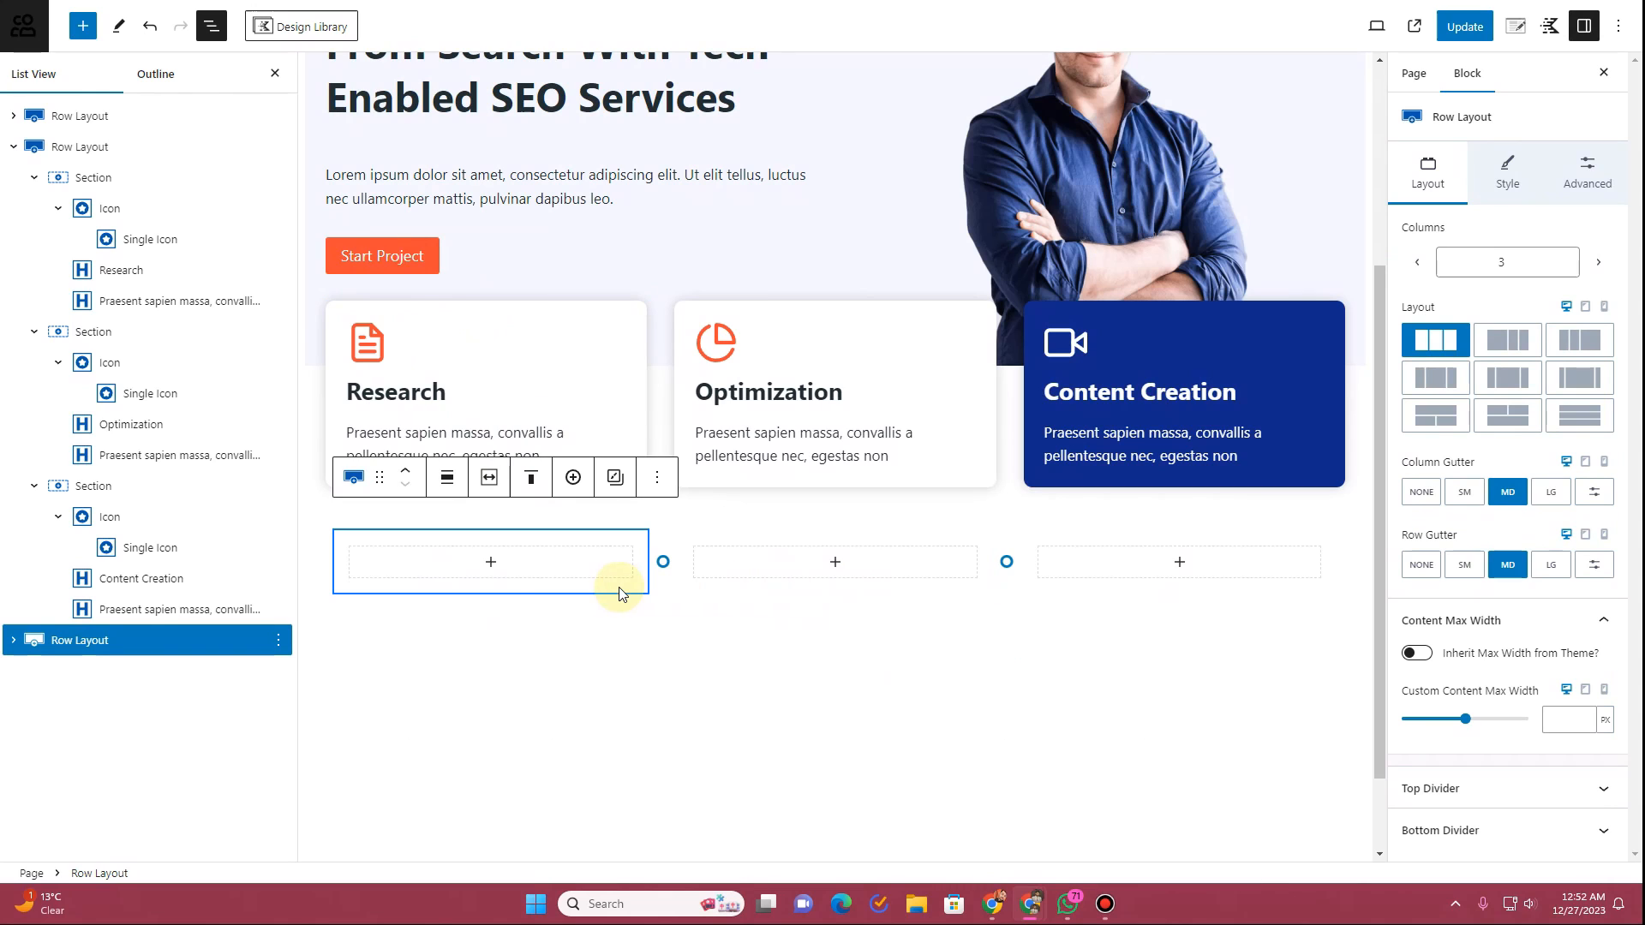
# Step: Make the new three-column row full width and have it use the theme content inner width
pyautogui.click(446, 478)
pyautogui.click(477, 625)
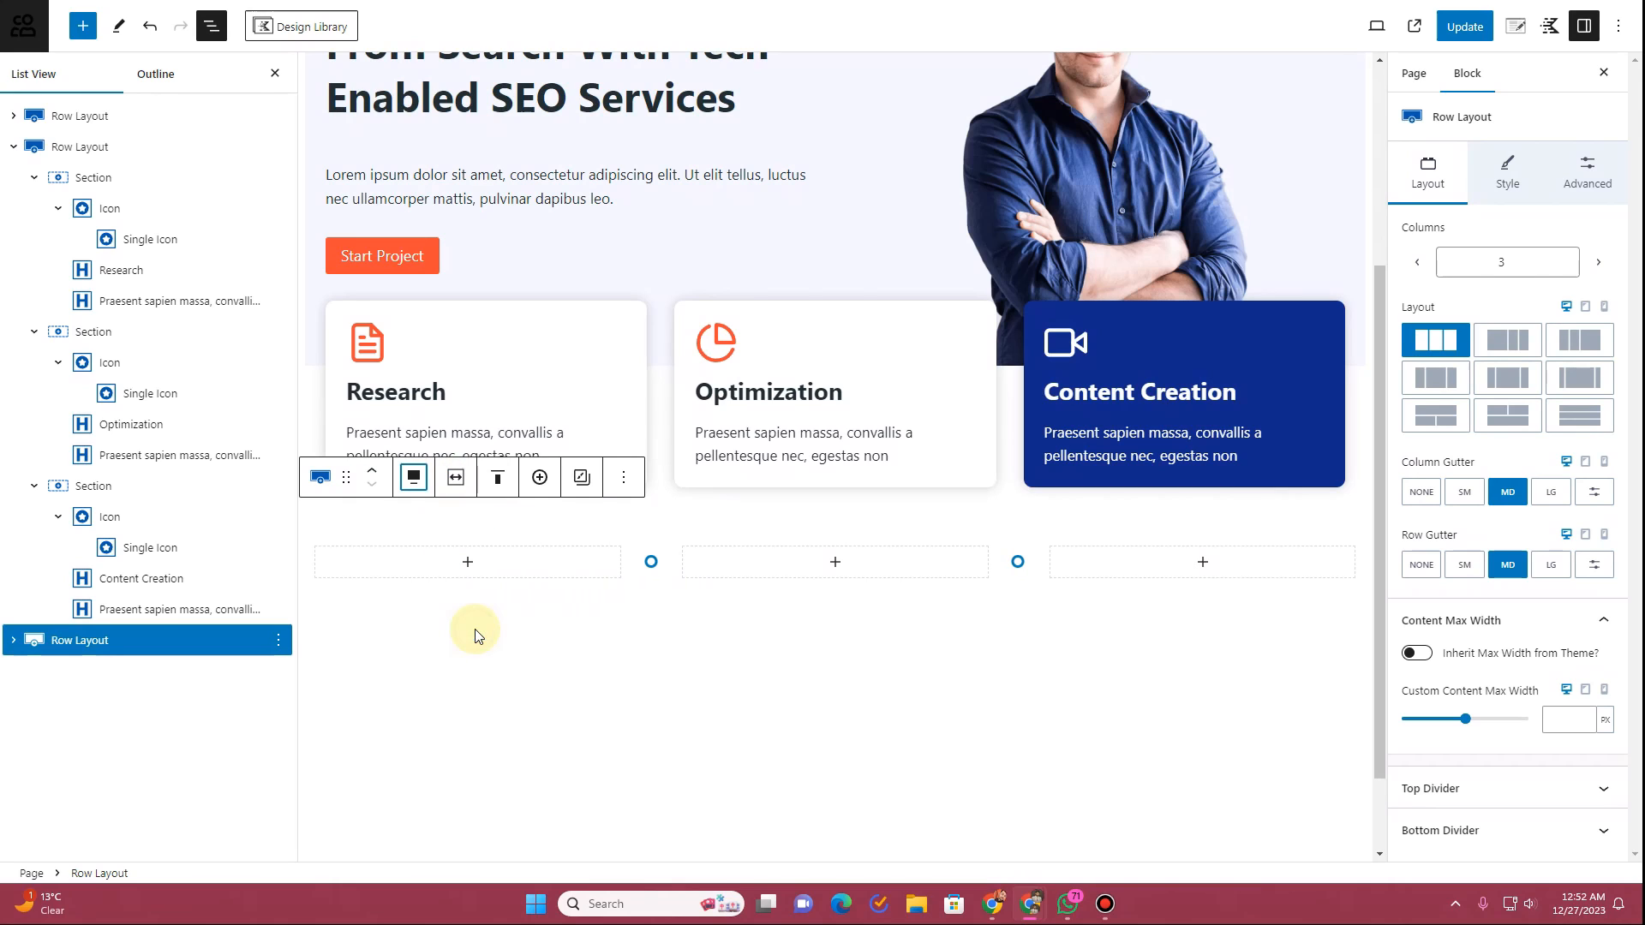
pyautogui.click(456, 477)
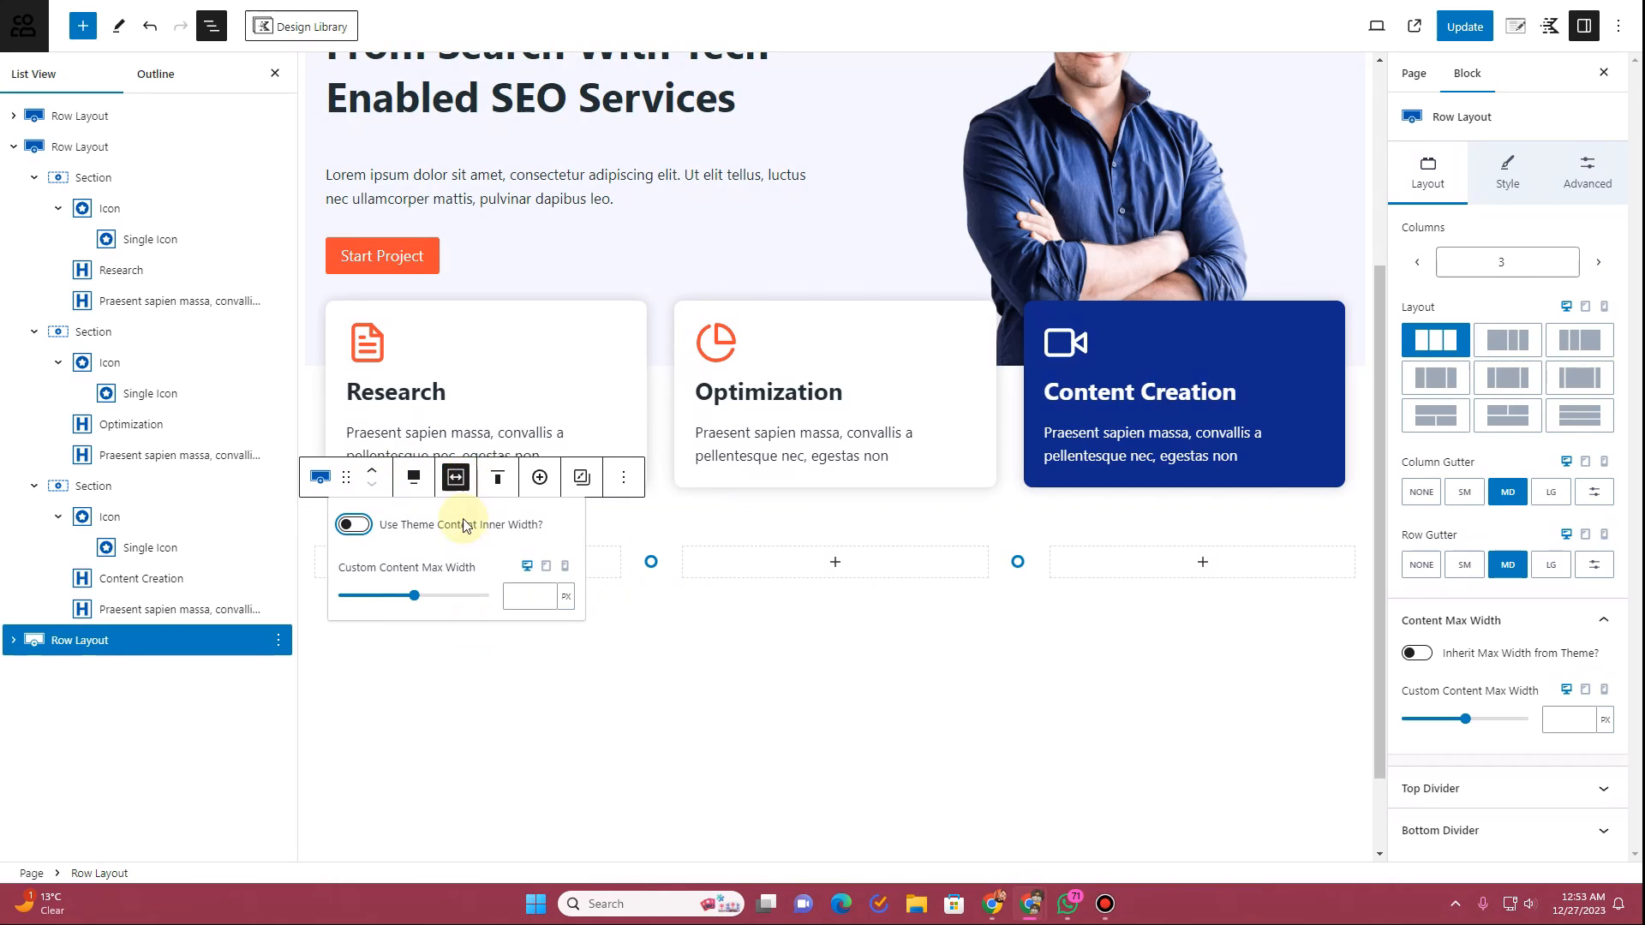
pyautogui.click(361, 529)
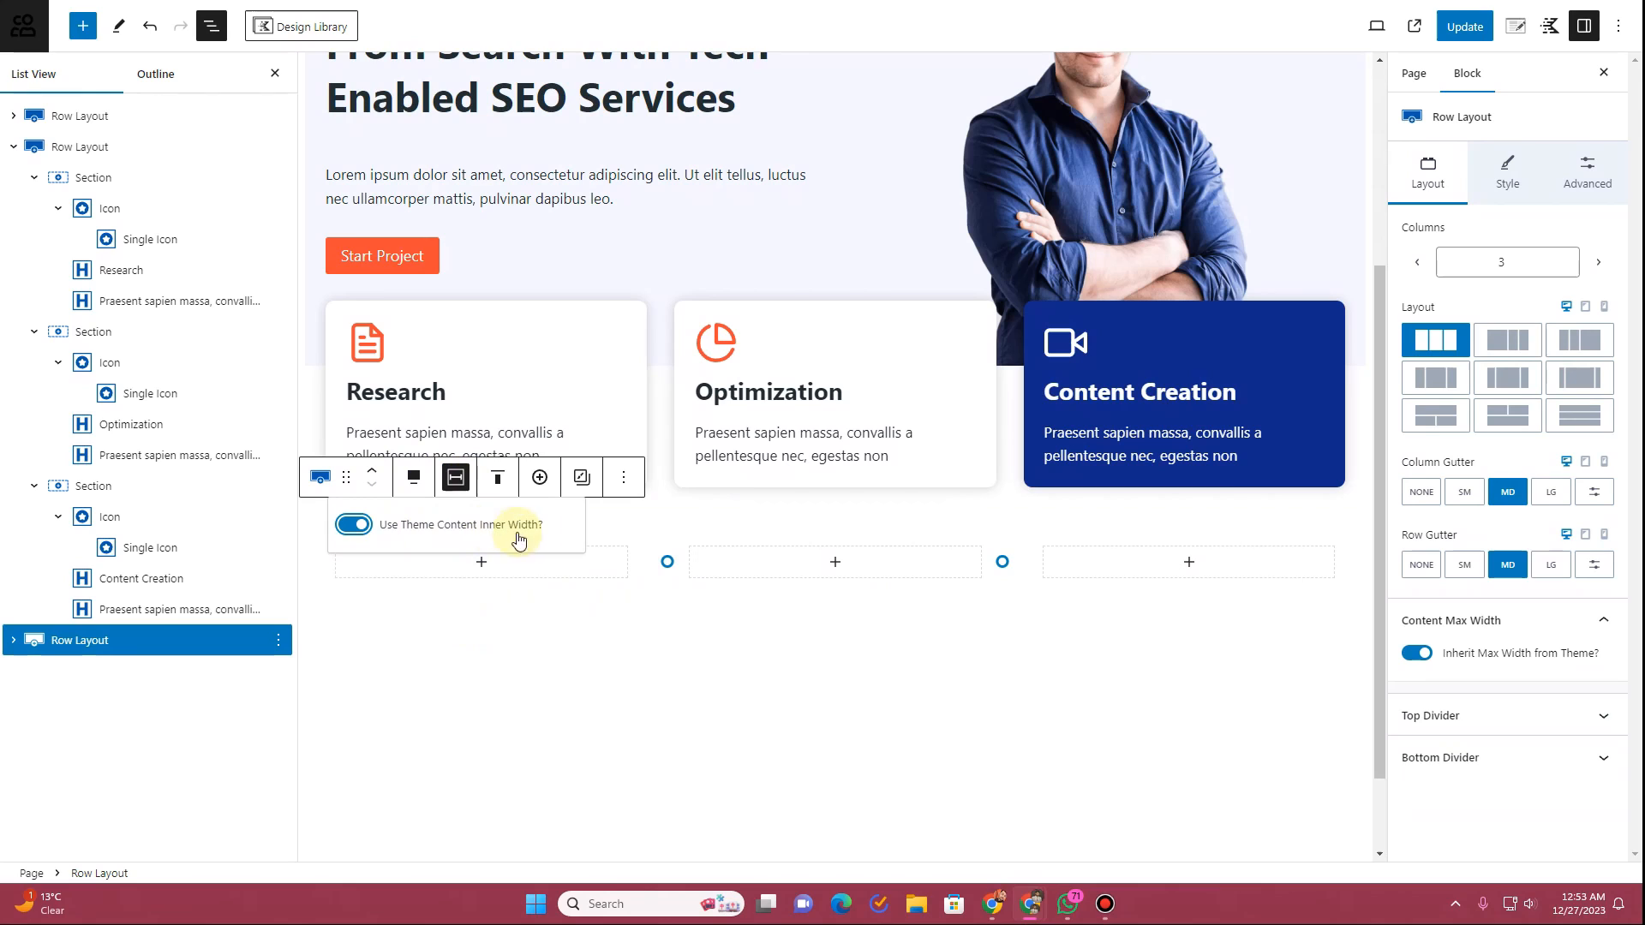
pyautogui.click(310, 565)
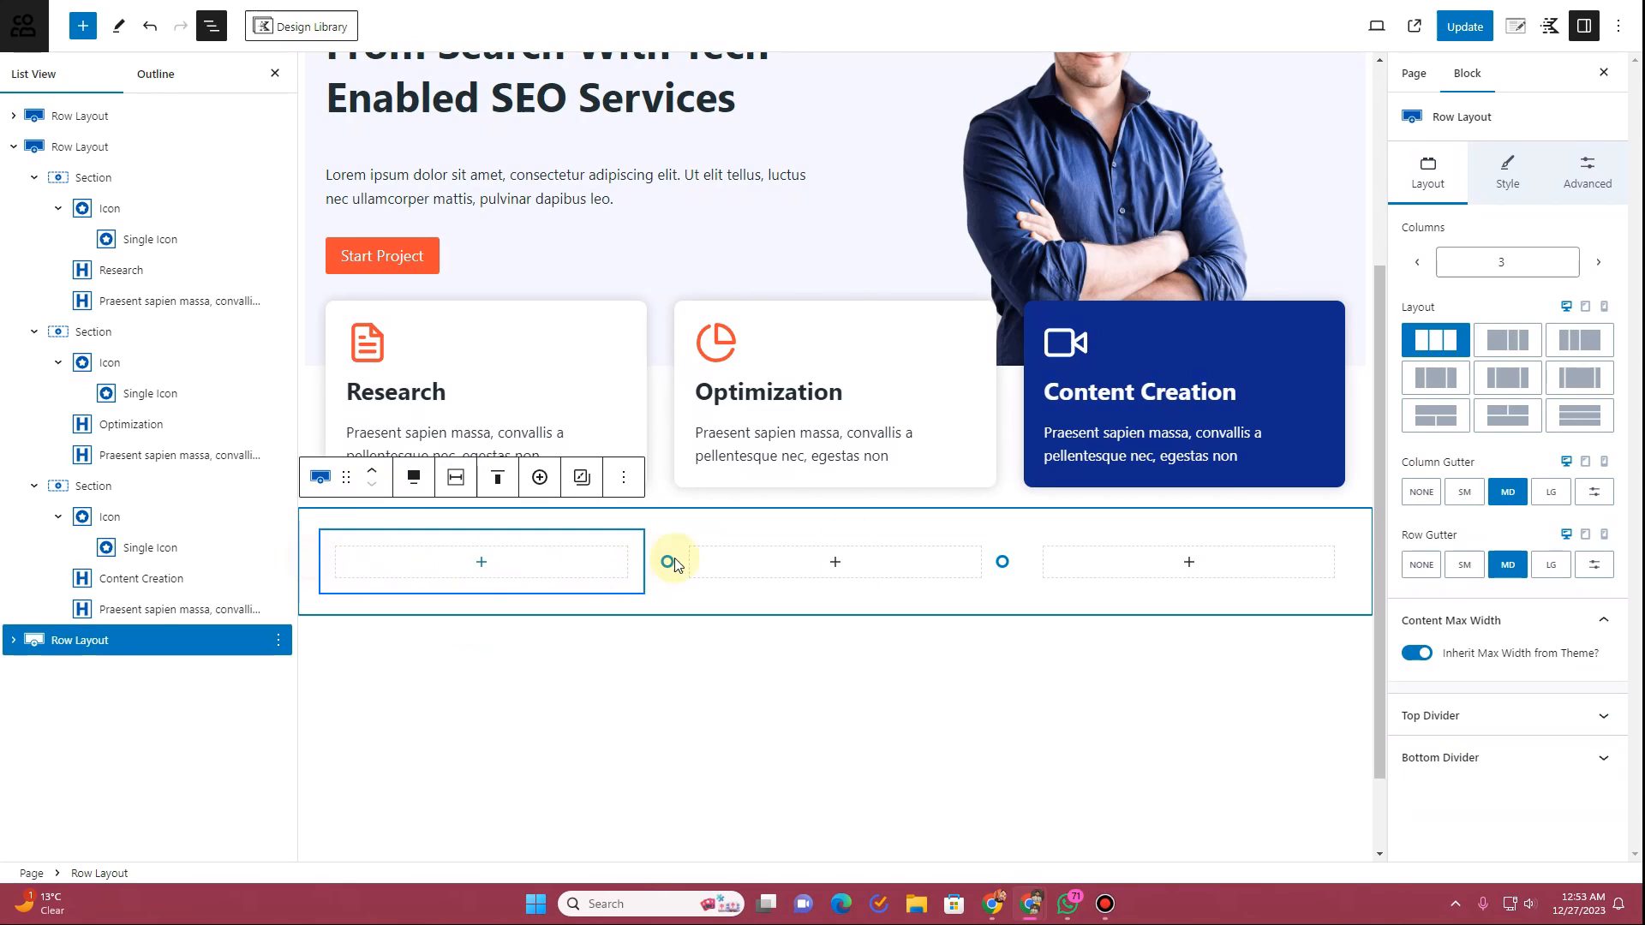
# Step: Set the new row's top and bottom padding to XL
pyautogui.click(1583, 171)
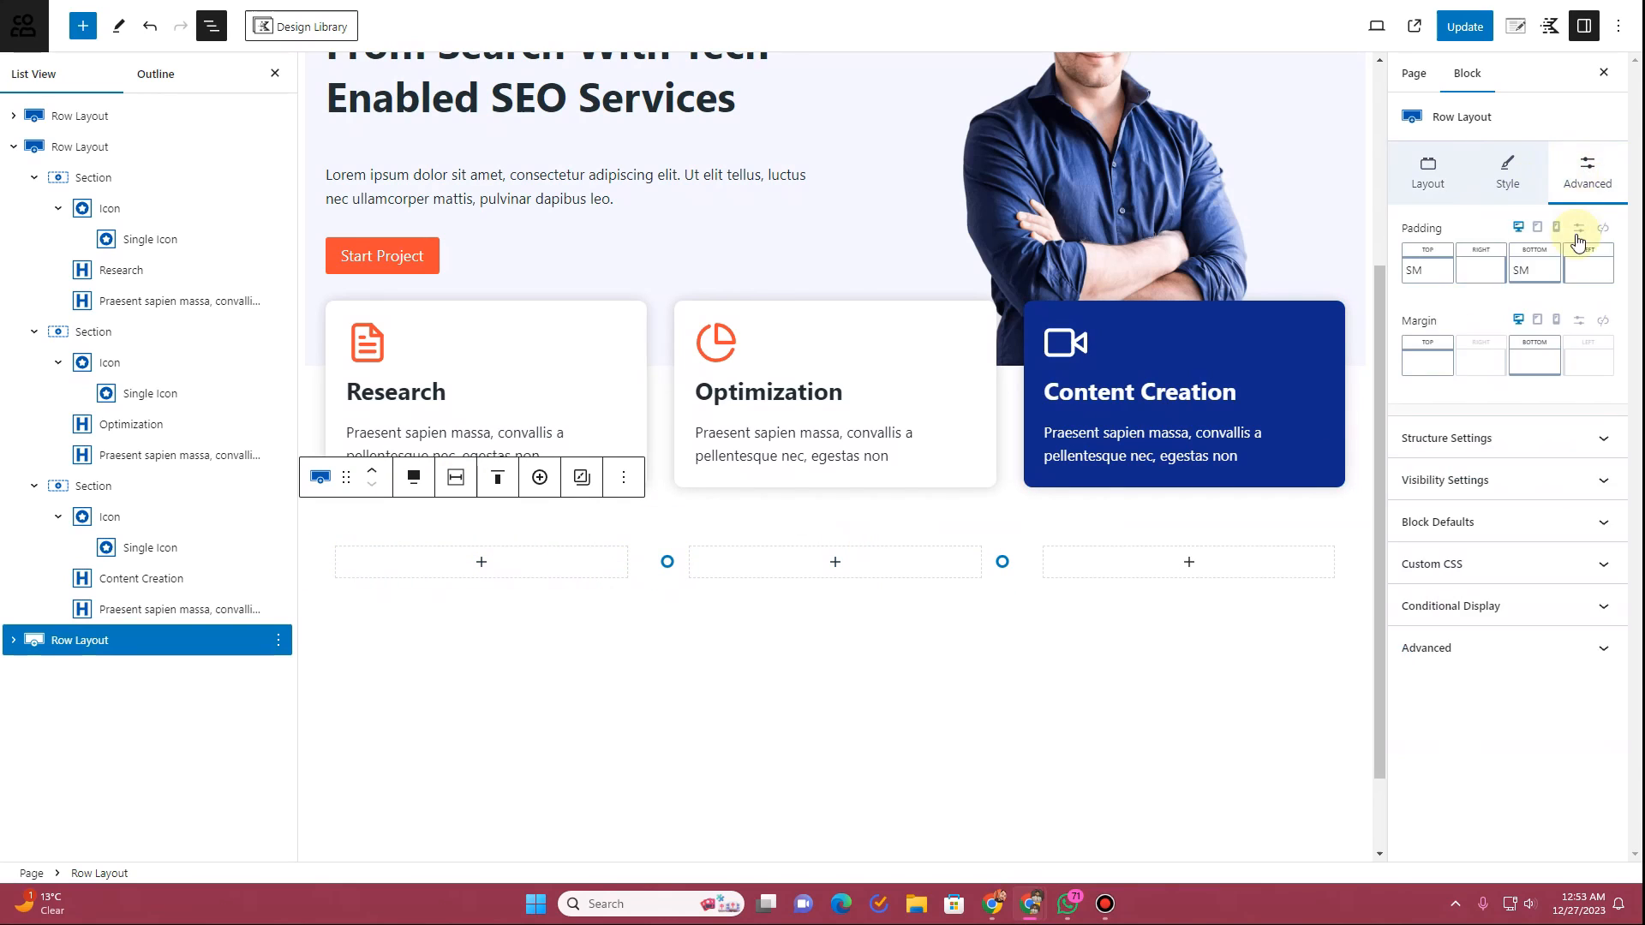
pyautogui.click(1428, 272)
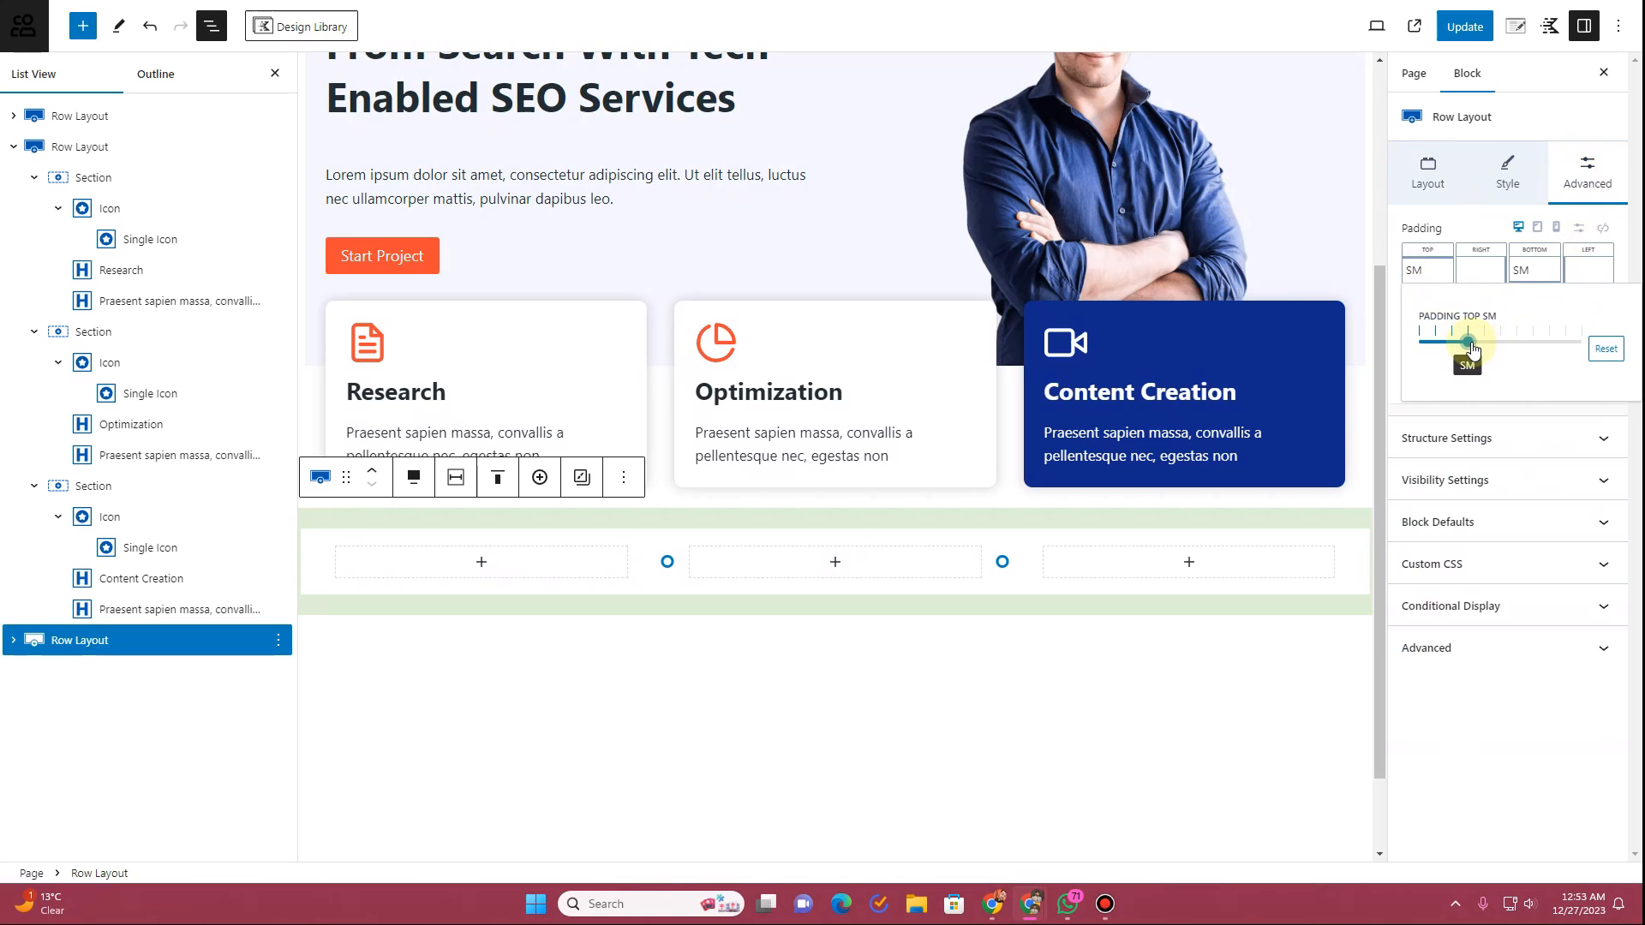
pyautogui.moveTo(1482, 349); pyautogui.dragTo(1504, 347)
pyautogui.click(1517, 346)
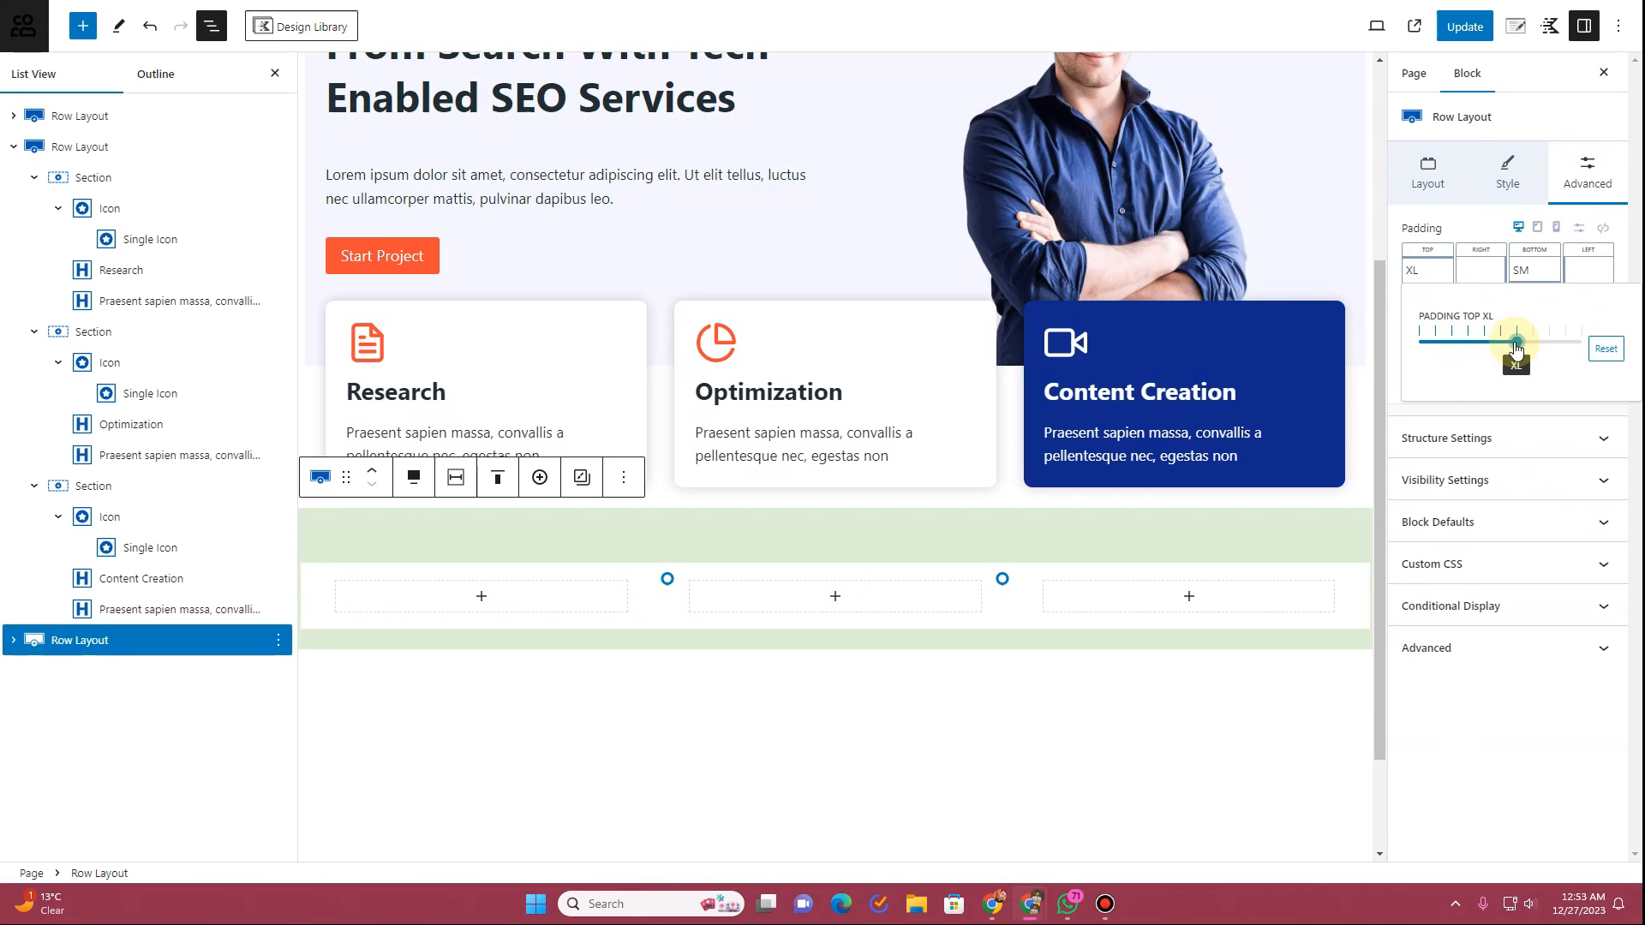
pyautogui.click(1521, 271)
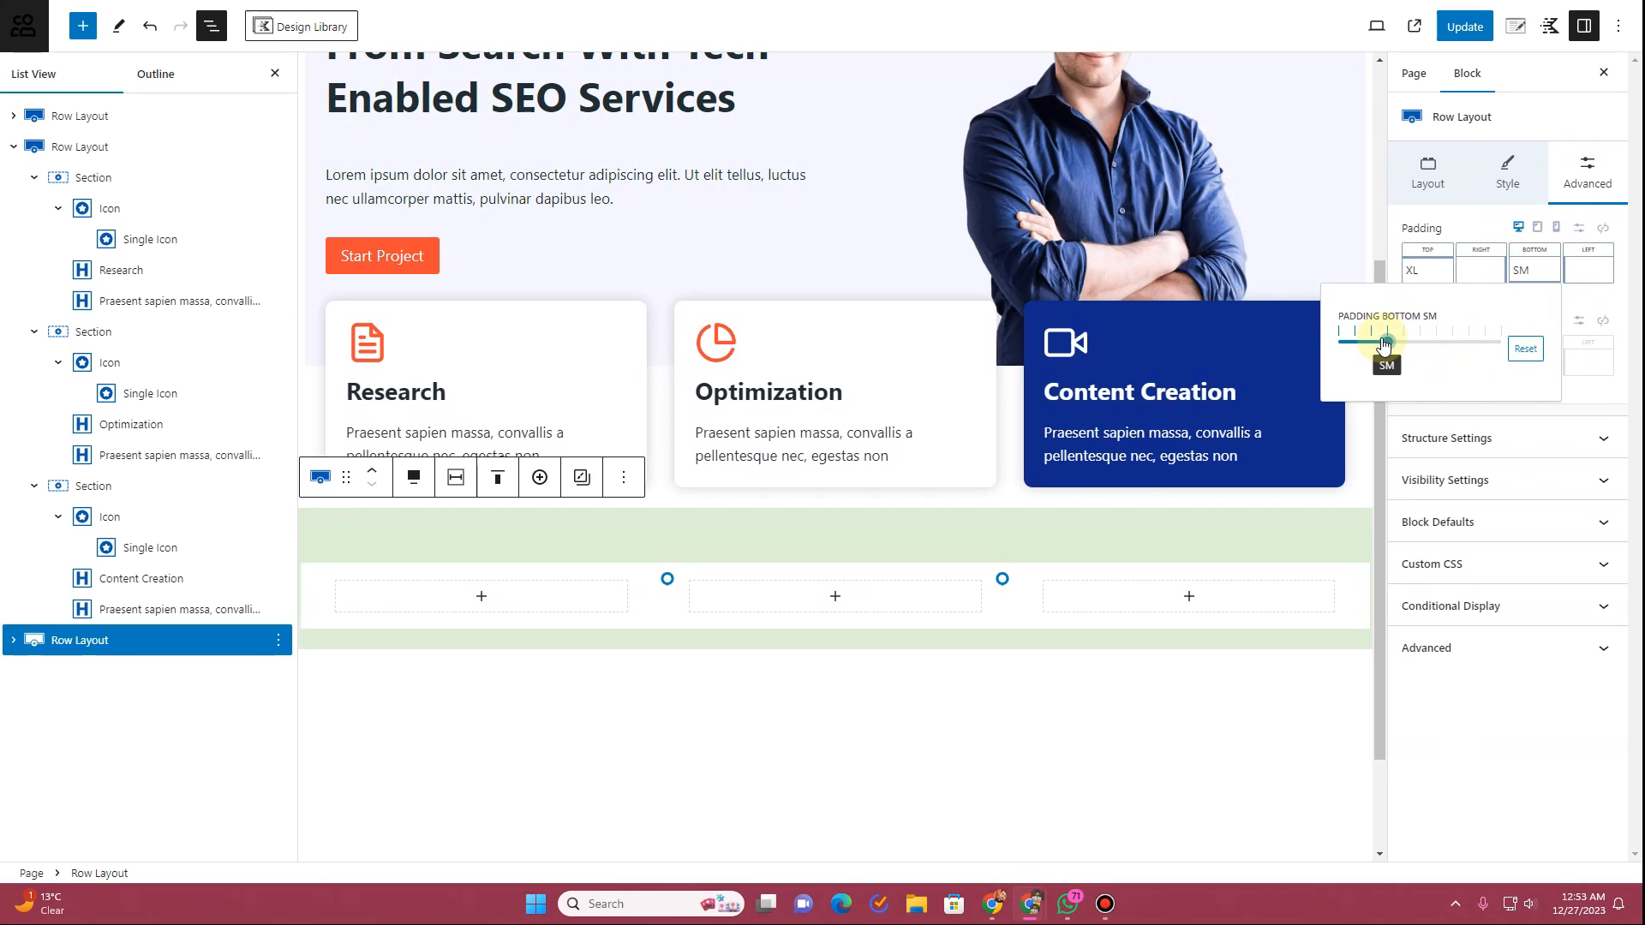
pyautogui.moveTo(1388, 341); pyautogui.dragTo(1437, 347)
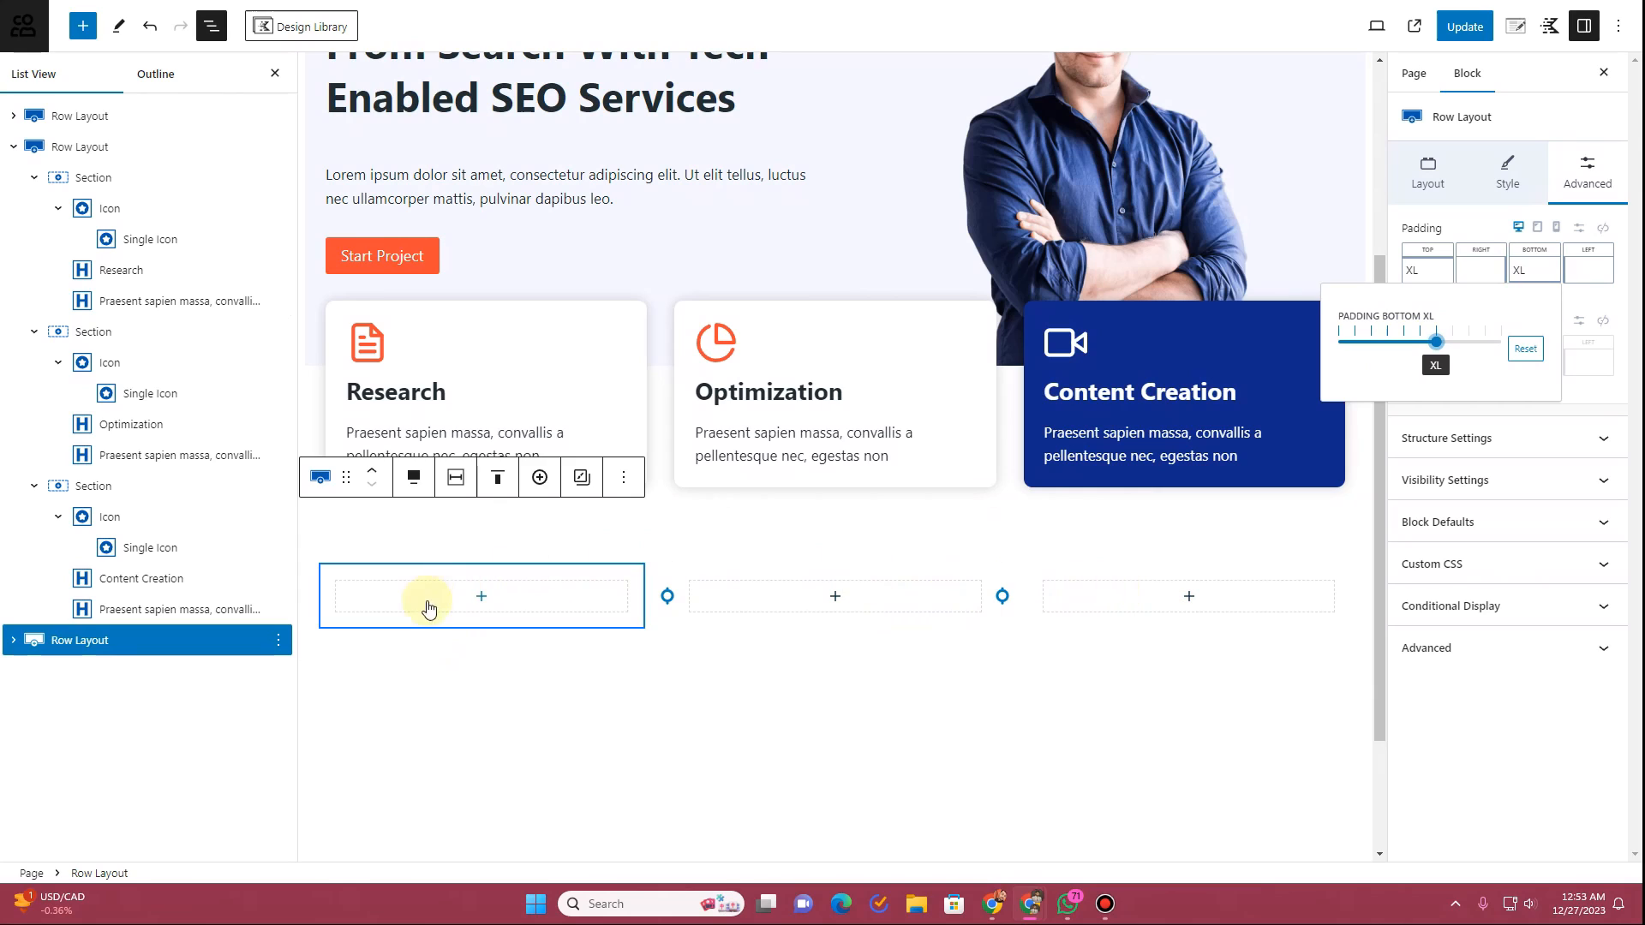
# Step: Add an Image (Adv) block to the new row's first column, using Image-QL9EWUK-800x534-1.jpg from the media library
pyautogui.click(454, 605)
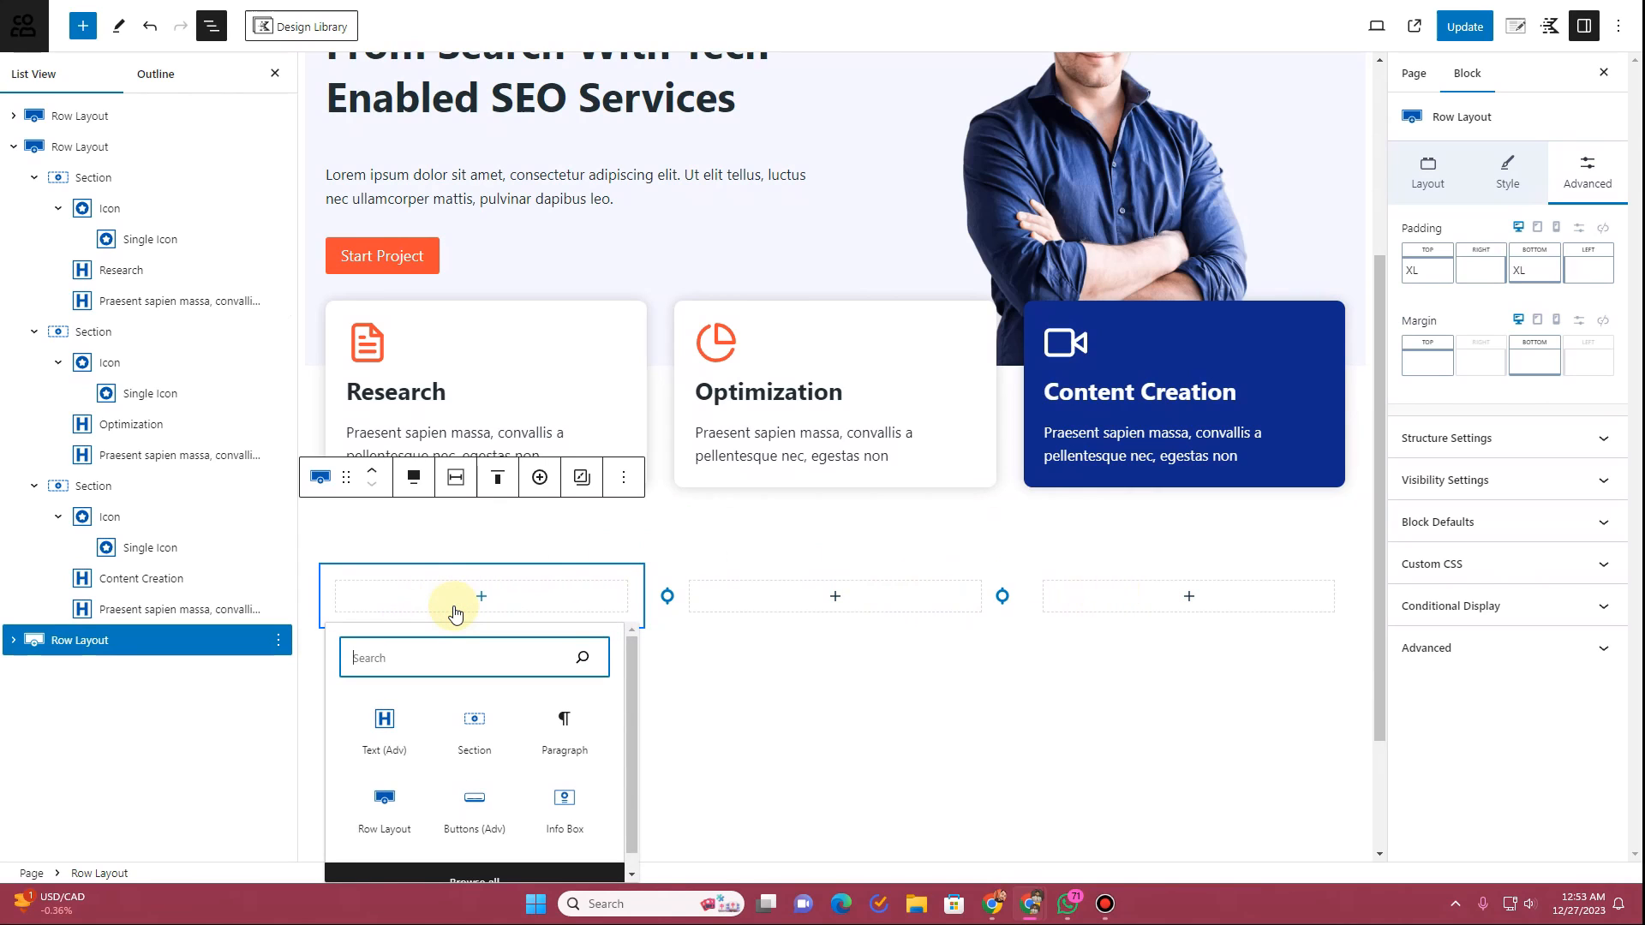
pyautogui.write('image')
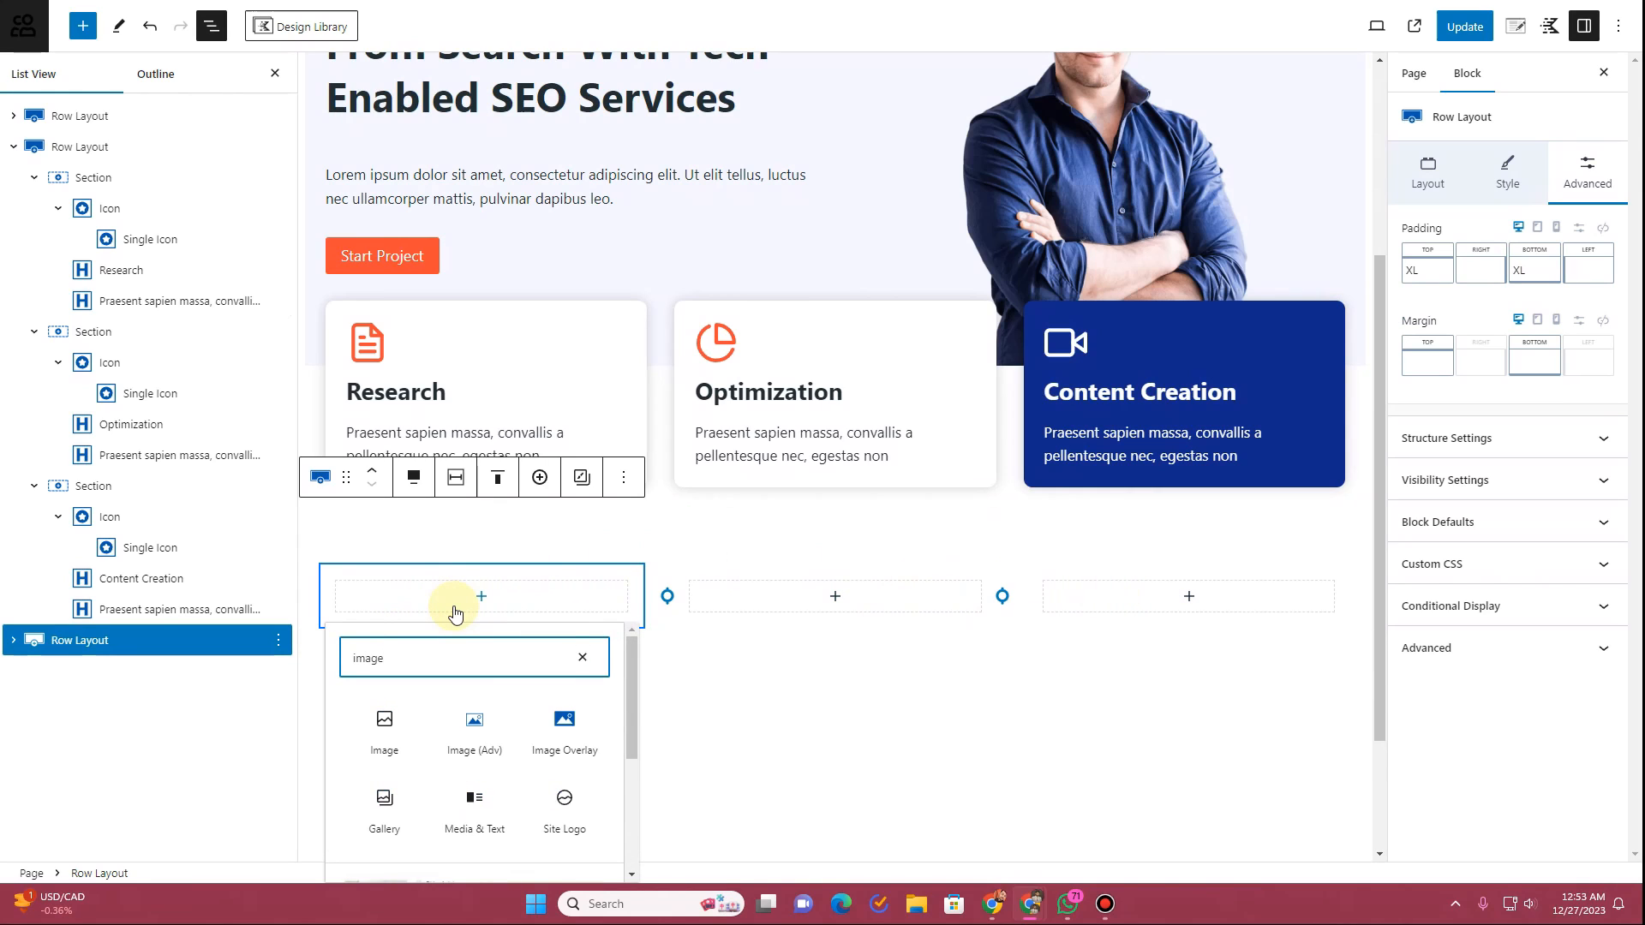
pyautogui.click(463, 738)
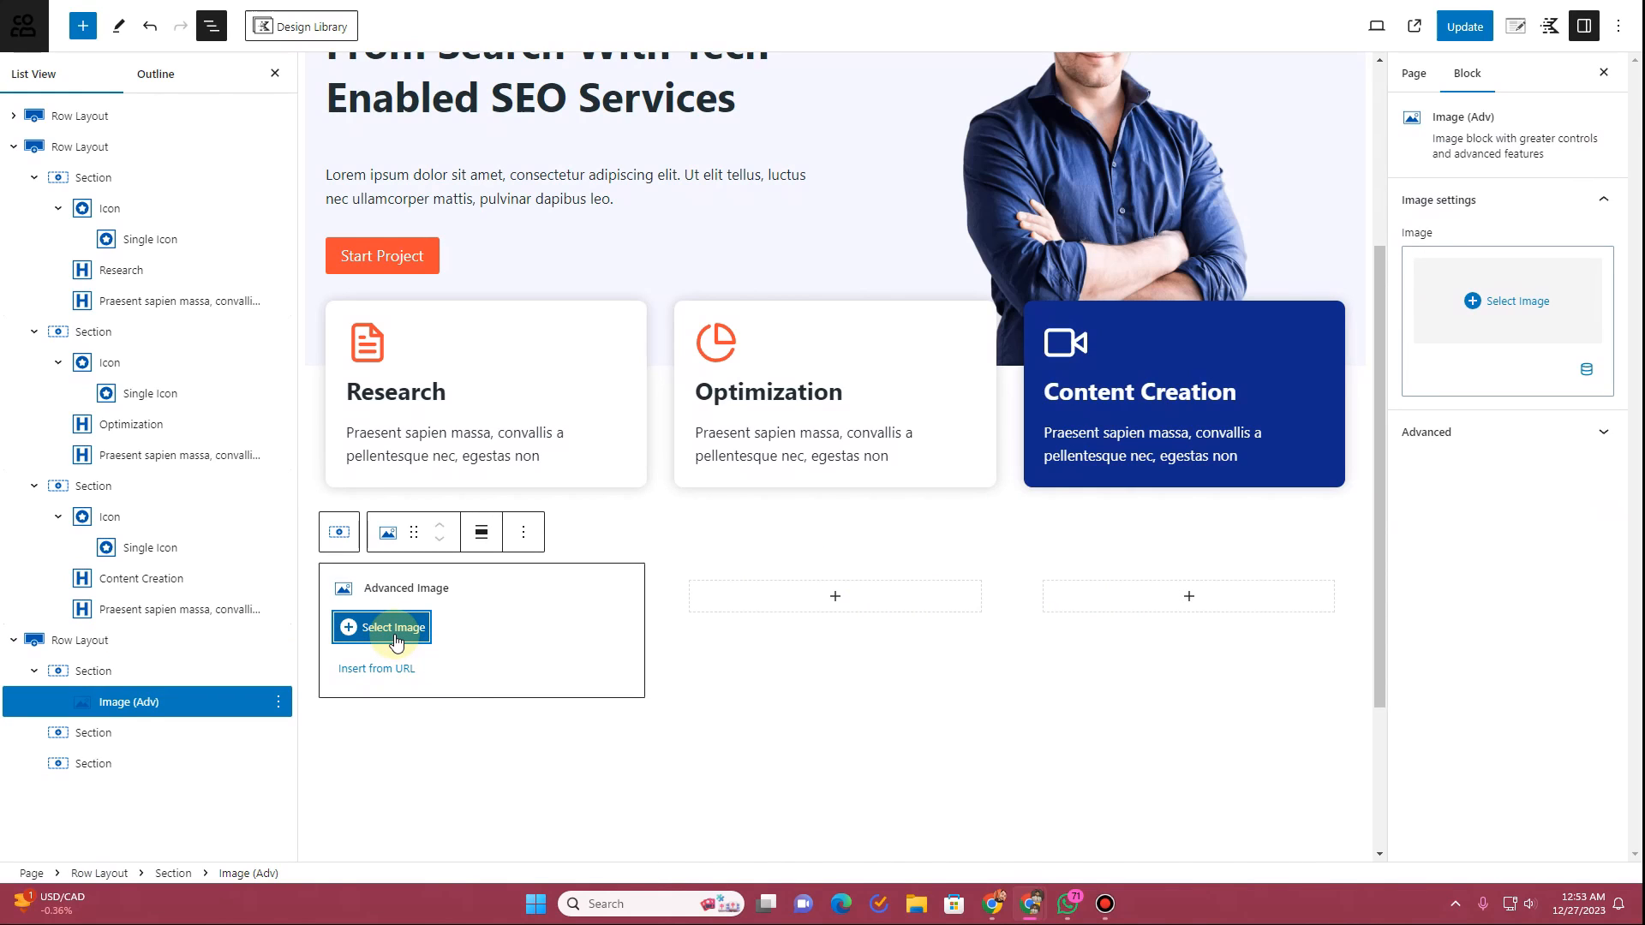
pyautogui.click(394, 628)
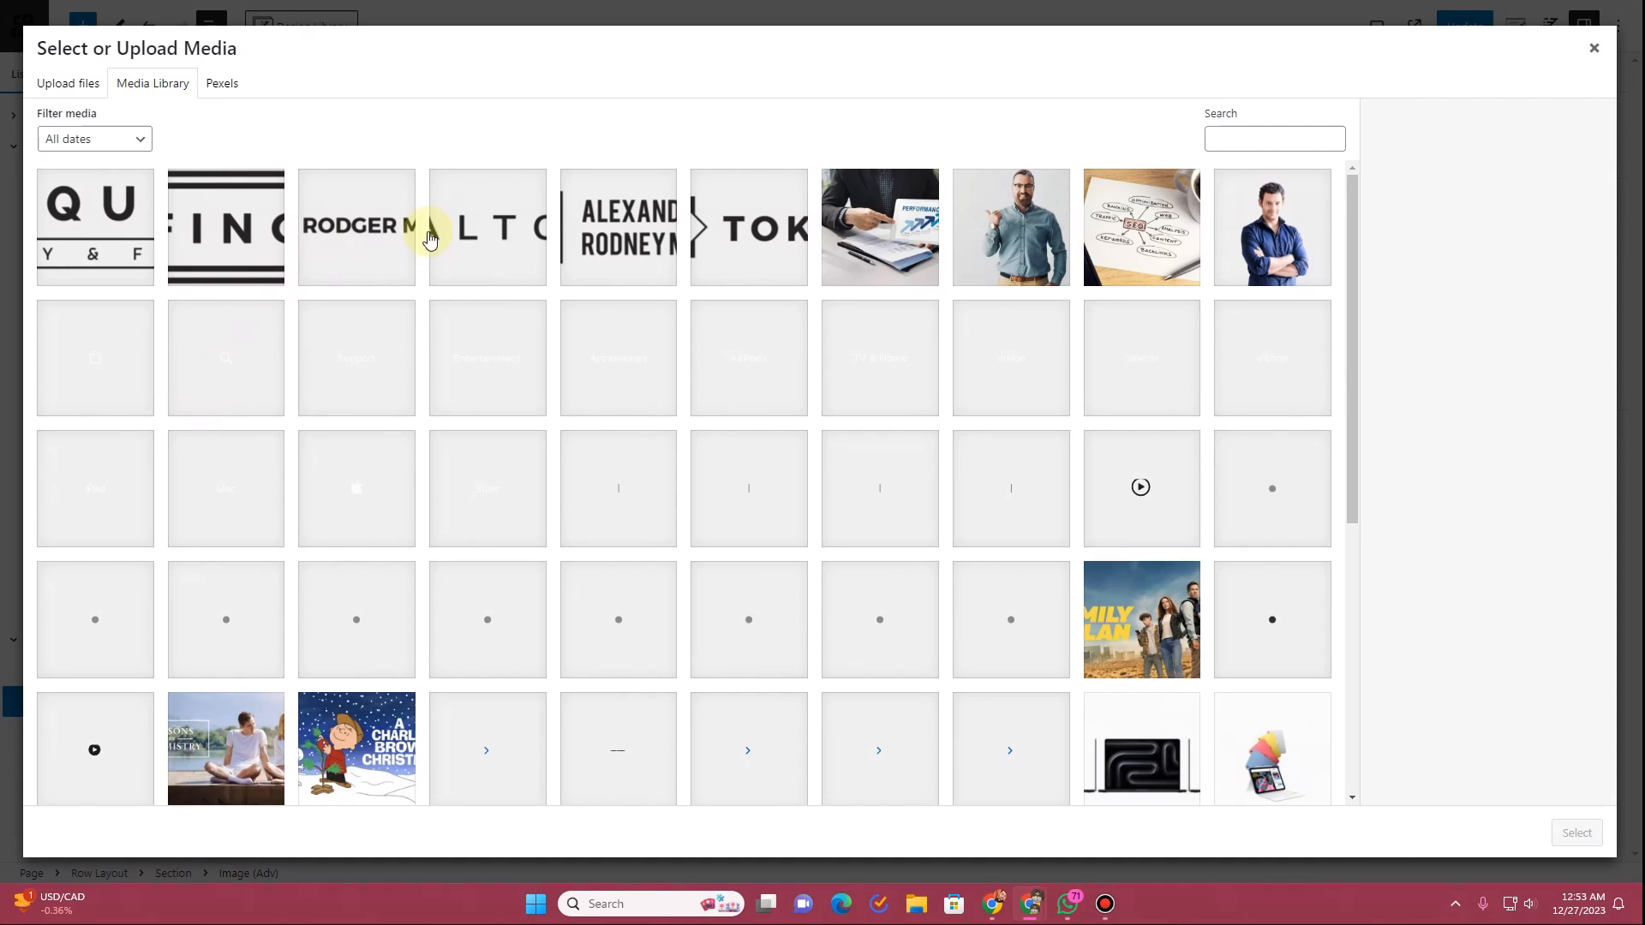
pyautogui.click(1050, 259)
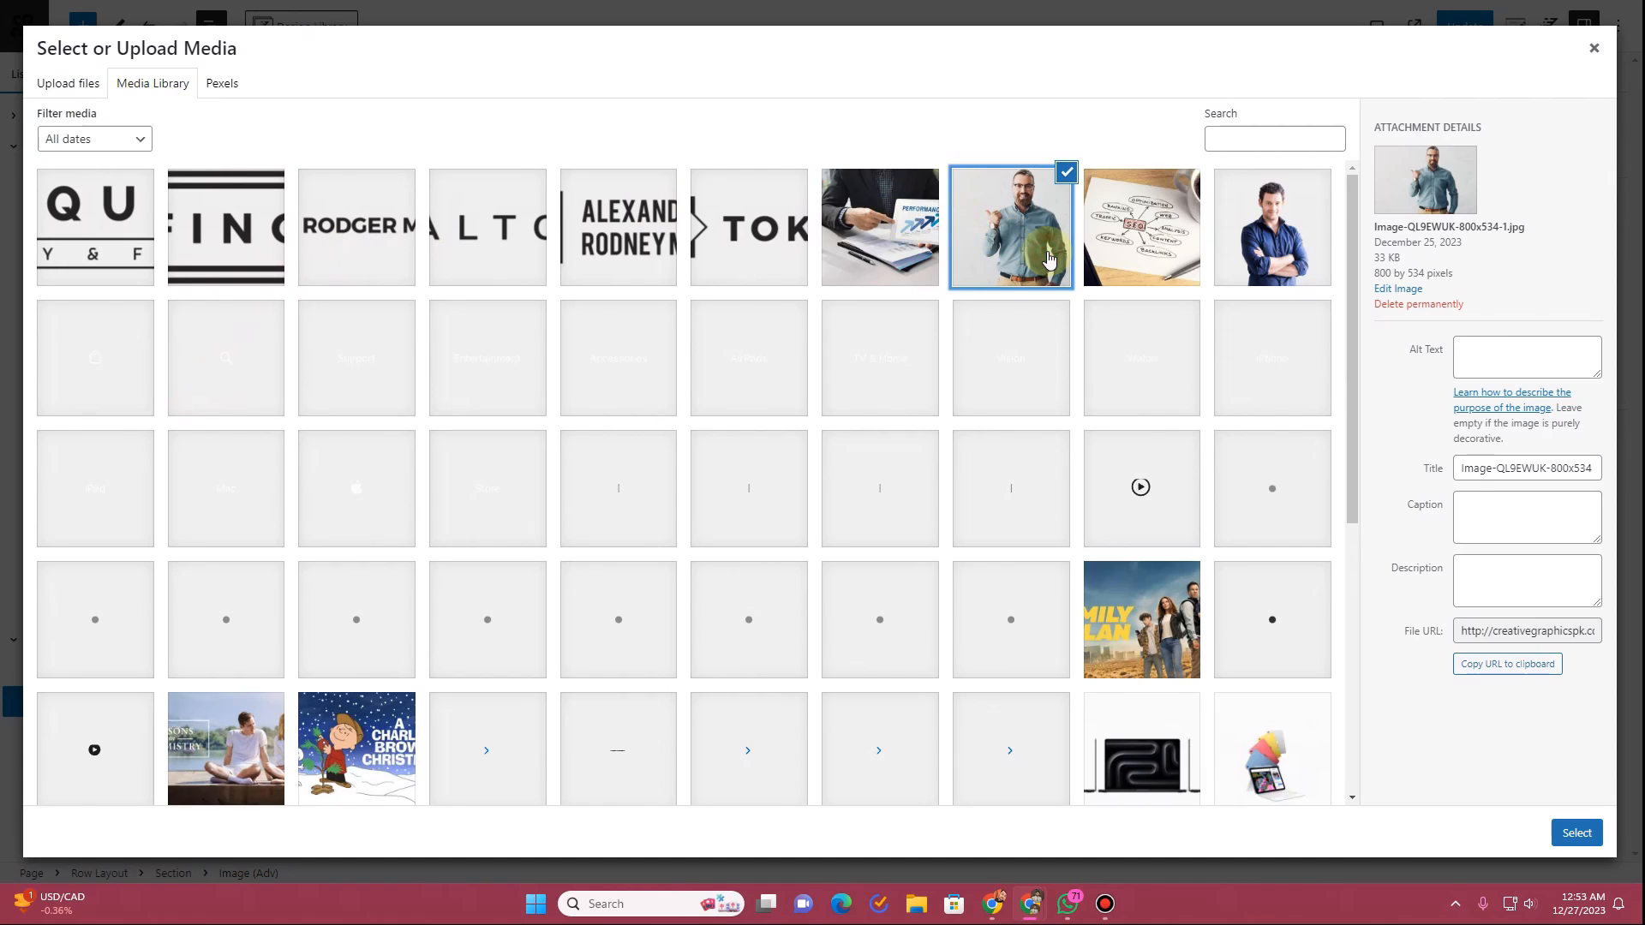
pyautogui.click(1574, 832)
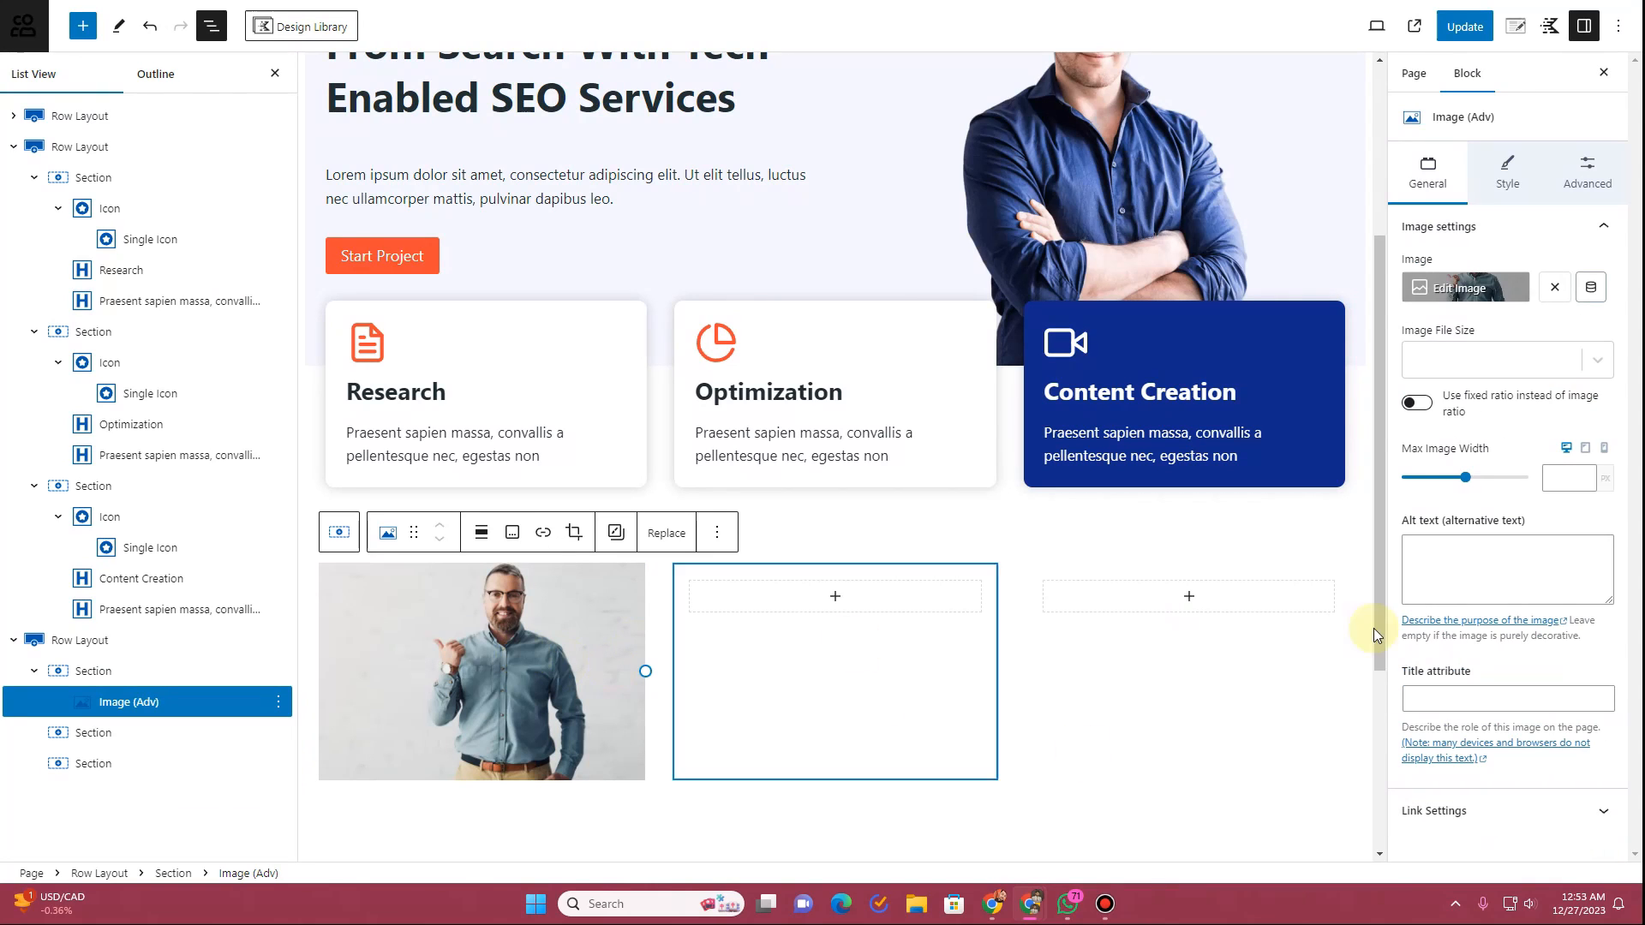
# Step: Set the image's file size to full (800x534) and its border radius to 10 px on all corners
pyautogui.click(1515, 366)
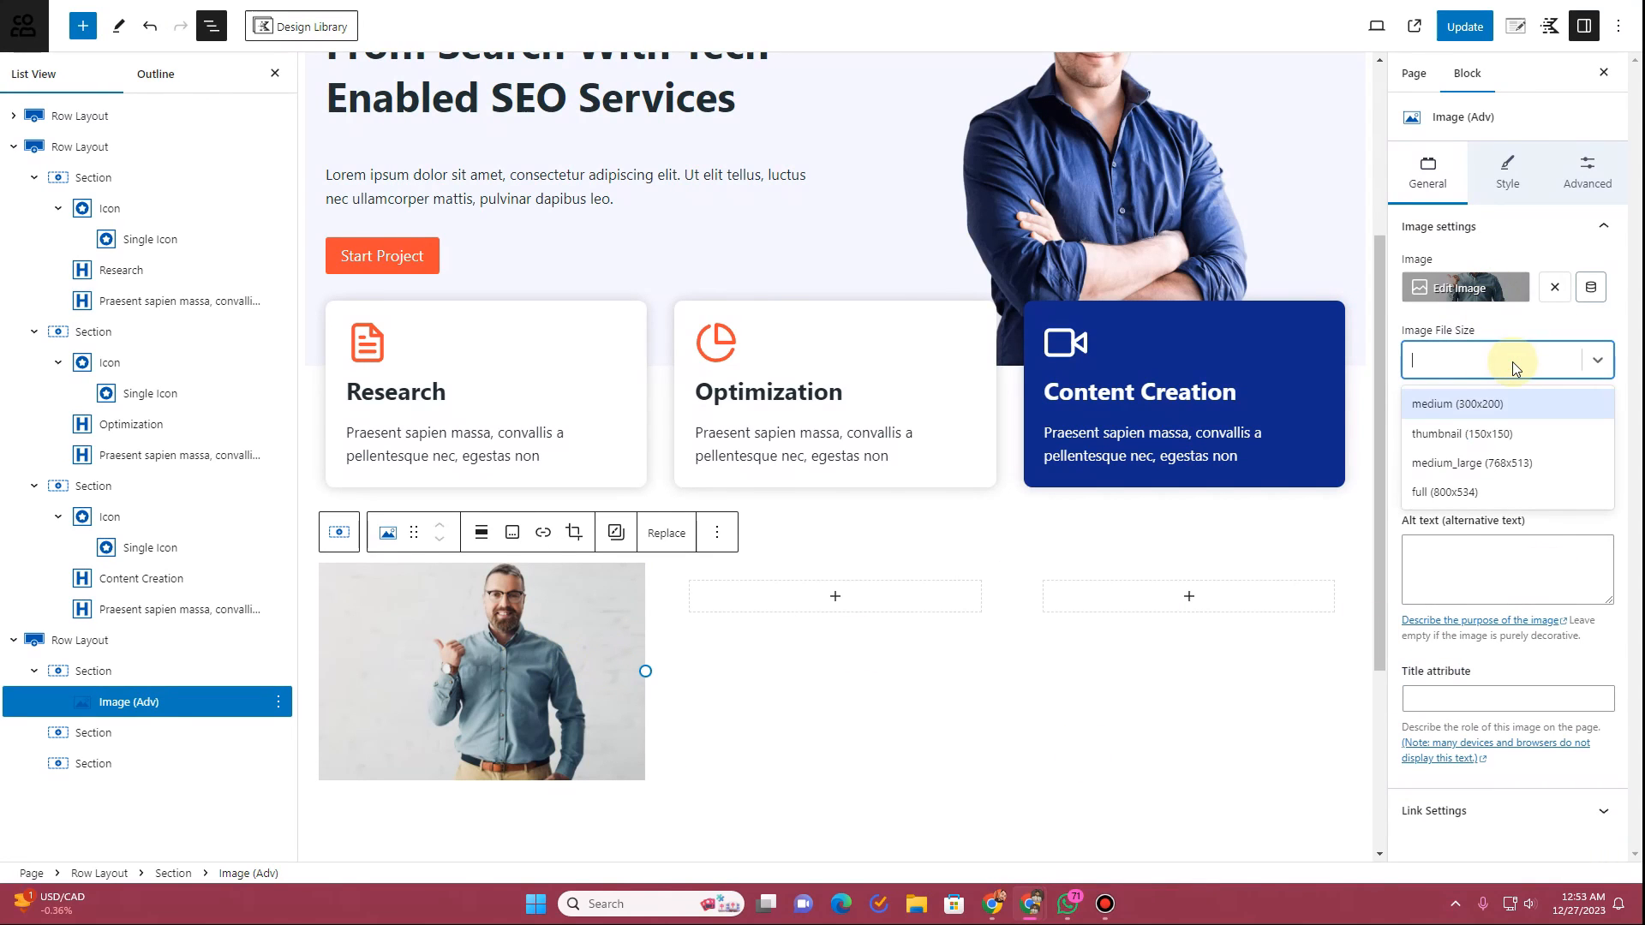
pyautogui.click(1464, 491)
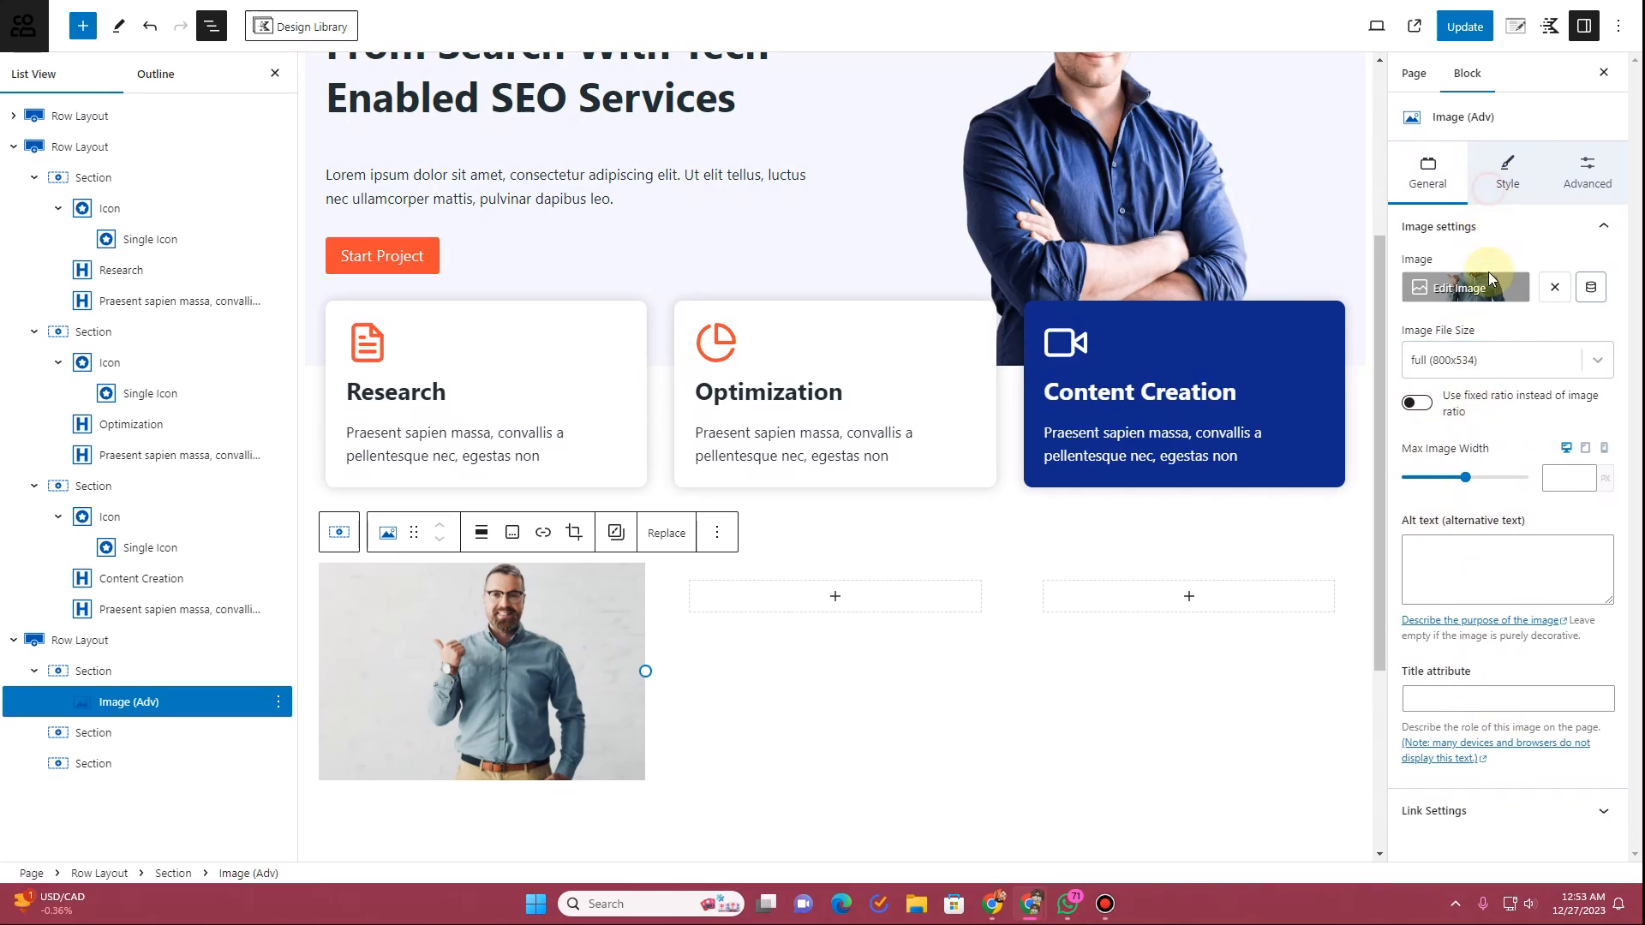
pyautogui.click(1501, 182)
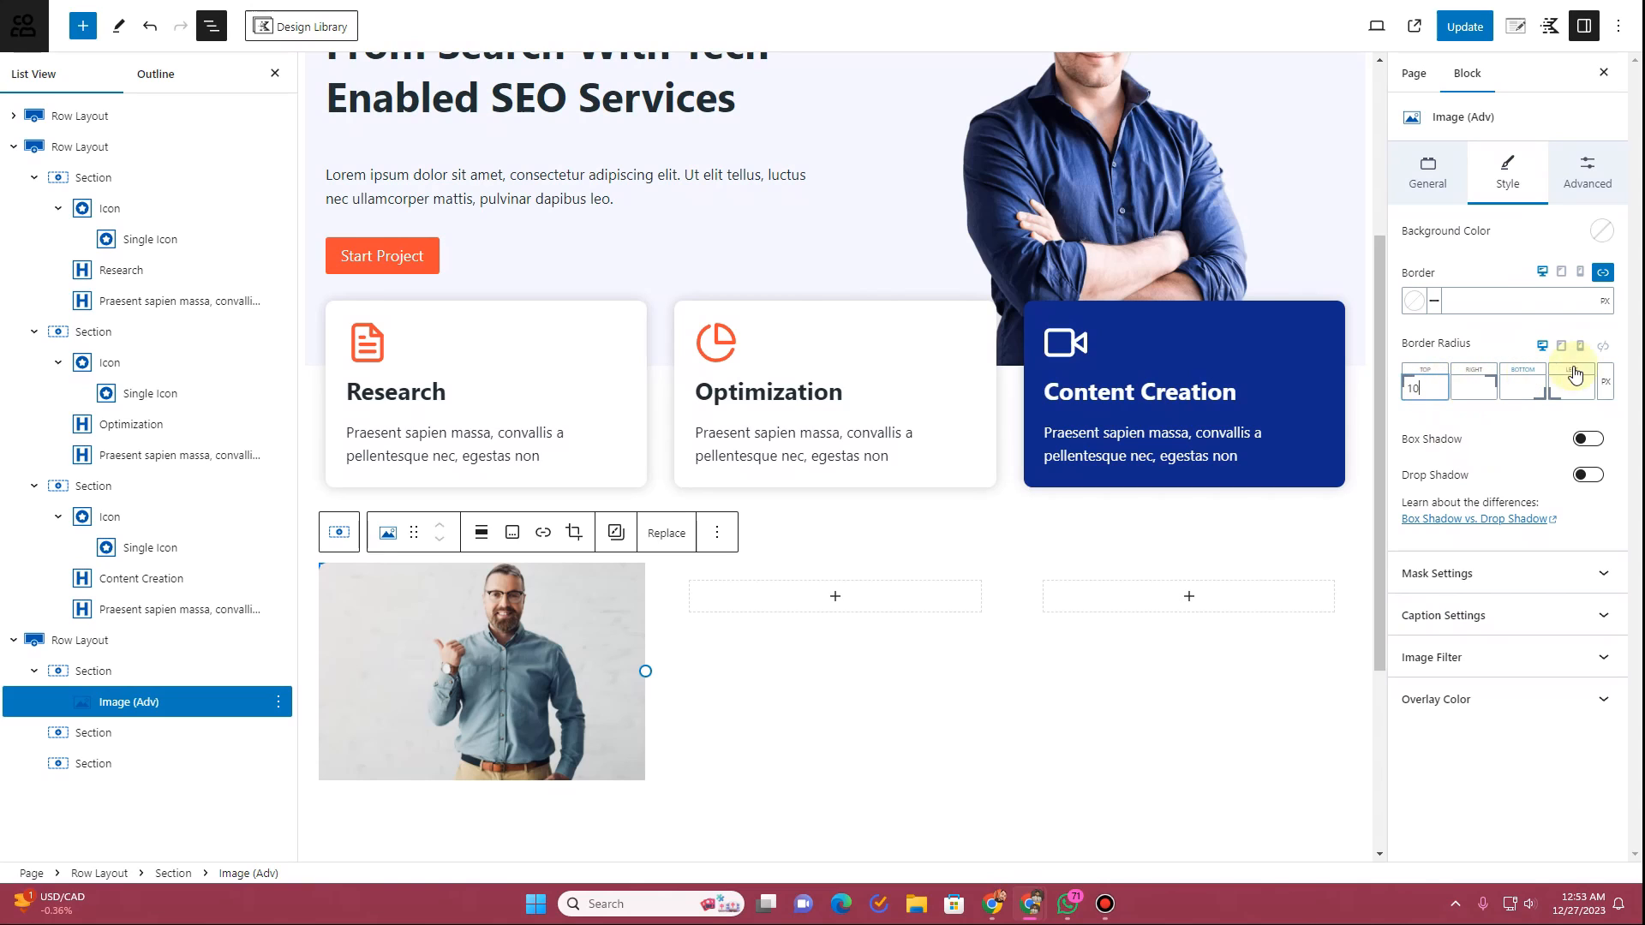
pyautogui.click(1490, 426)
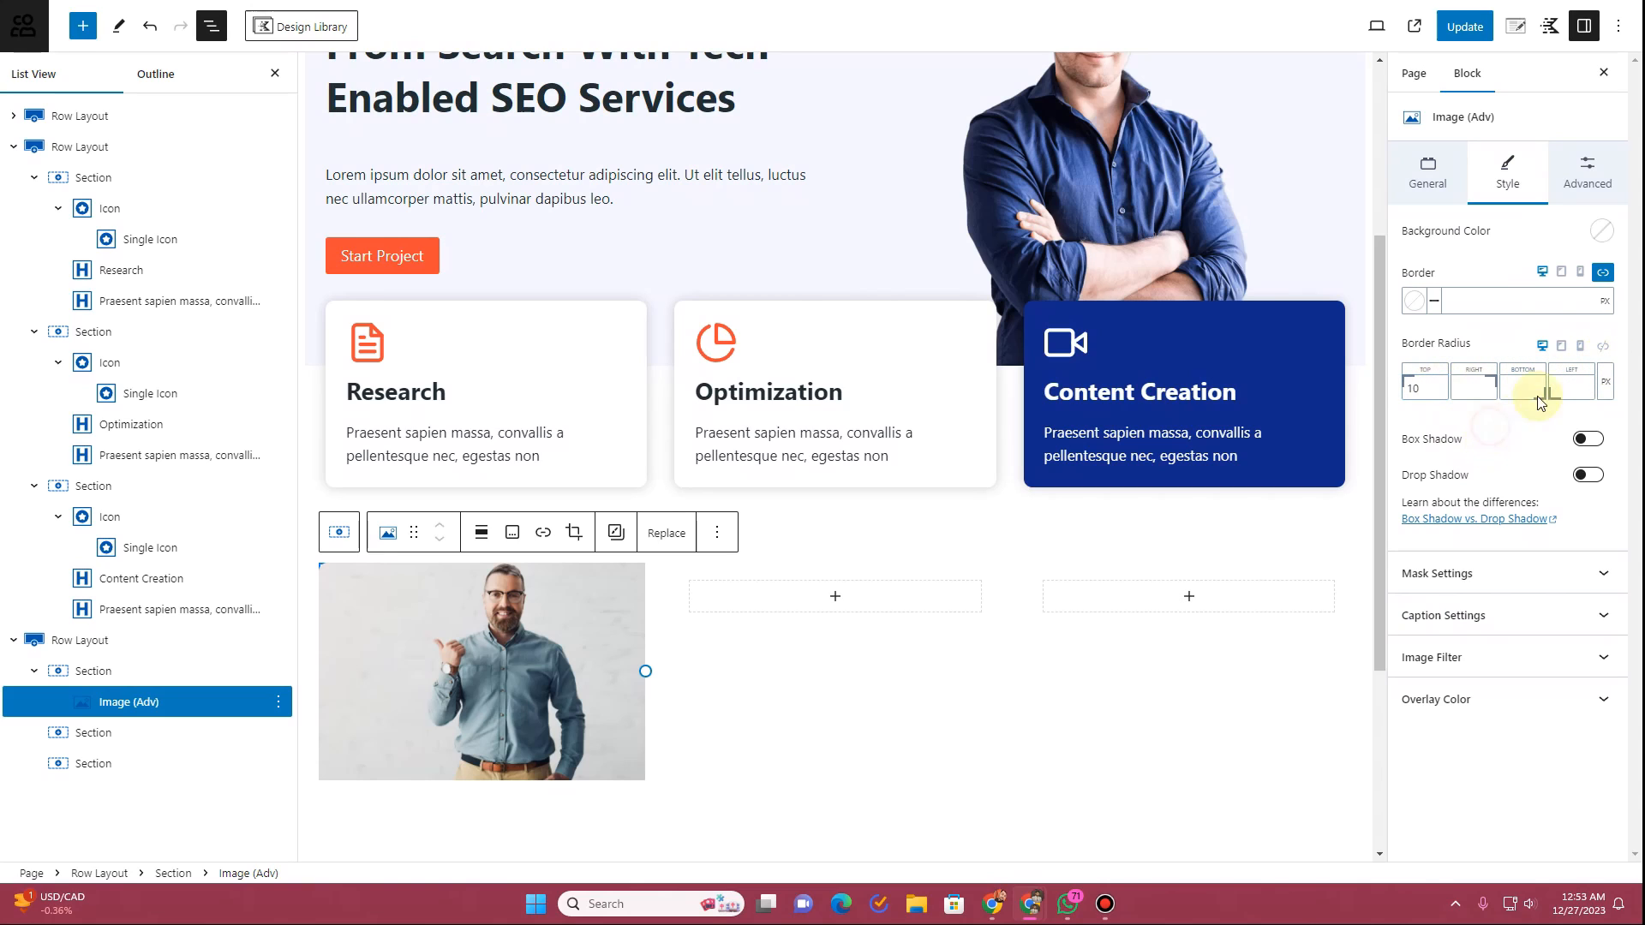
pyautogui.click(1603, 346)
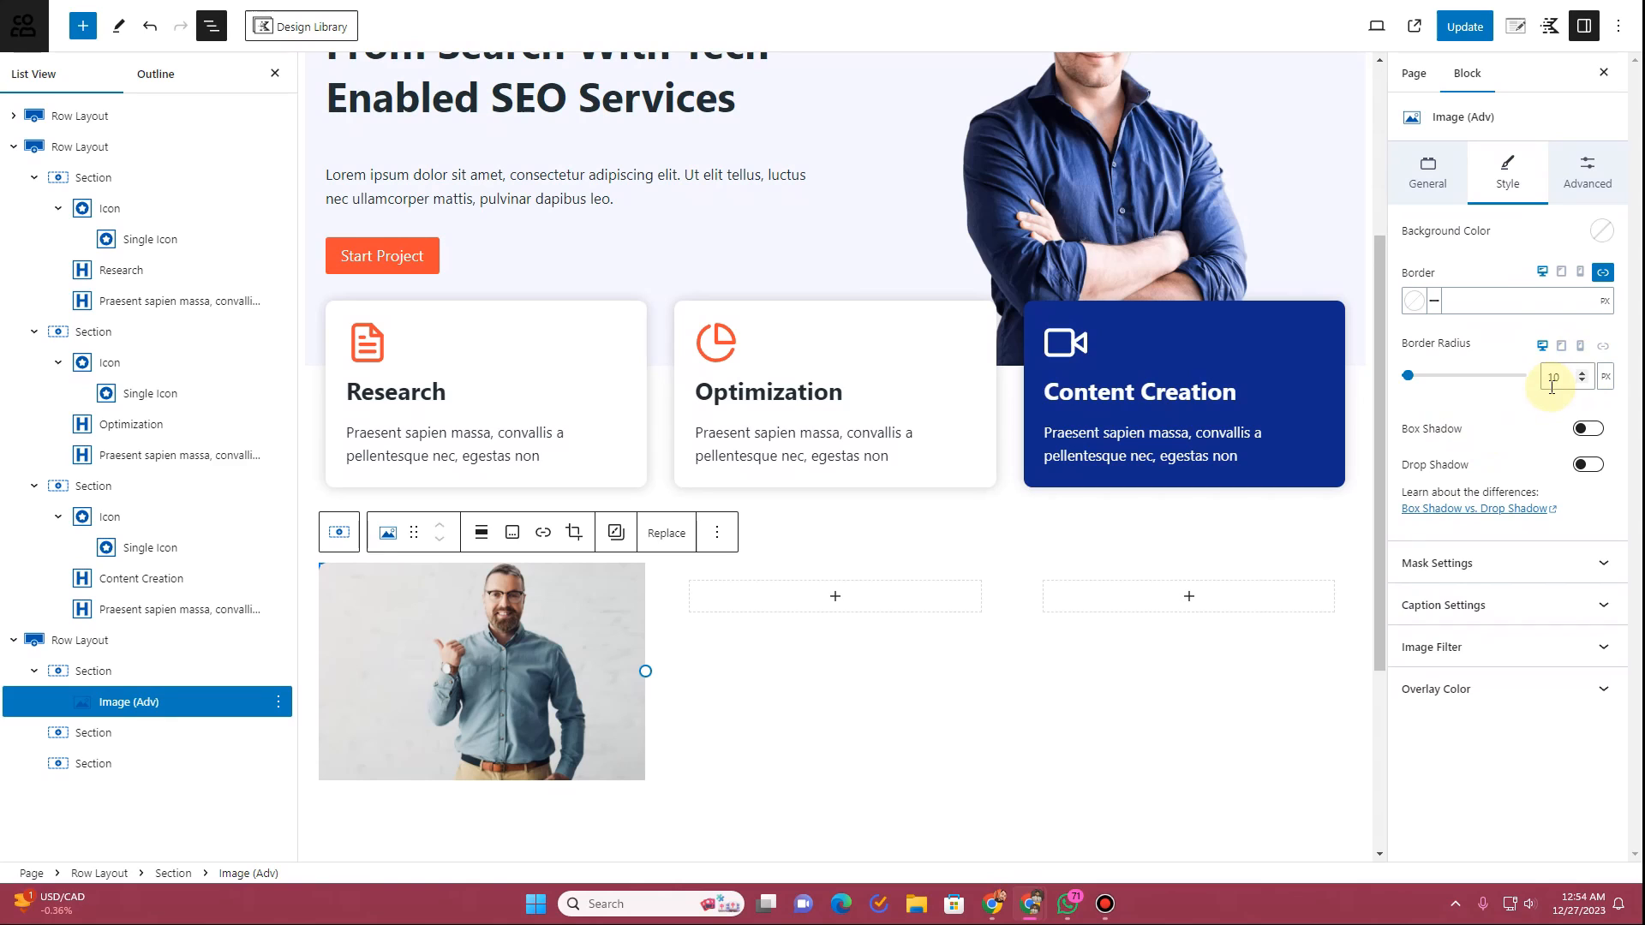
pyautogui.click(1410, 377)
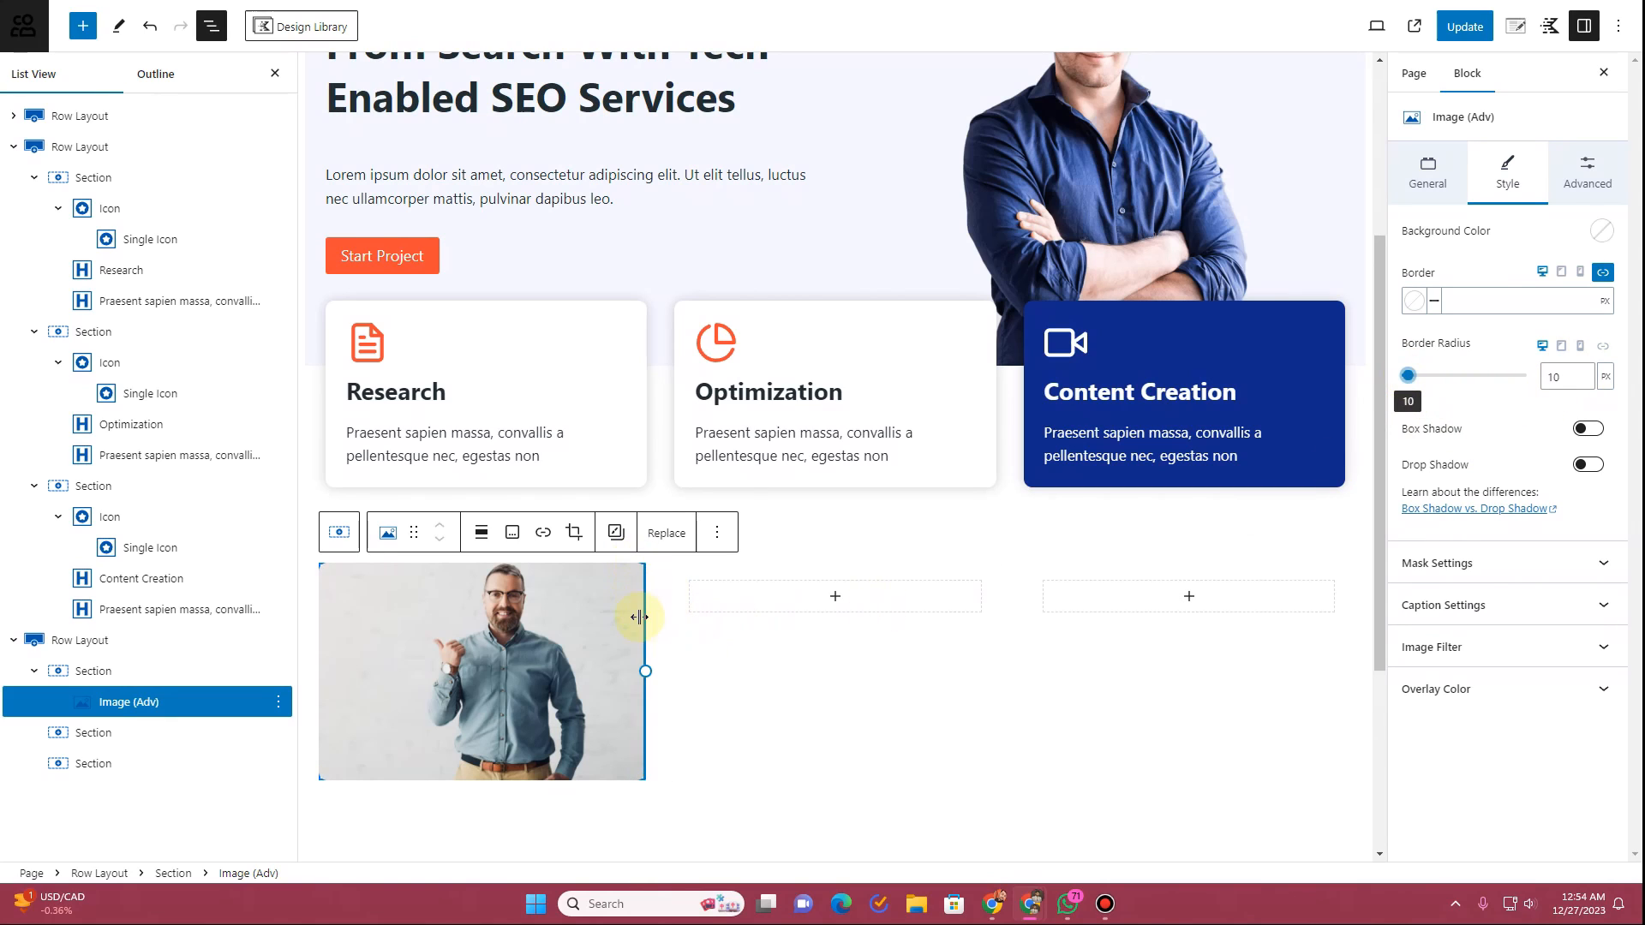
pyautogui.click(581, 809)
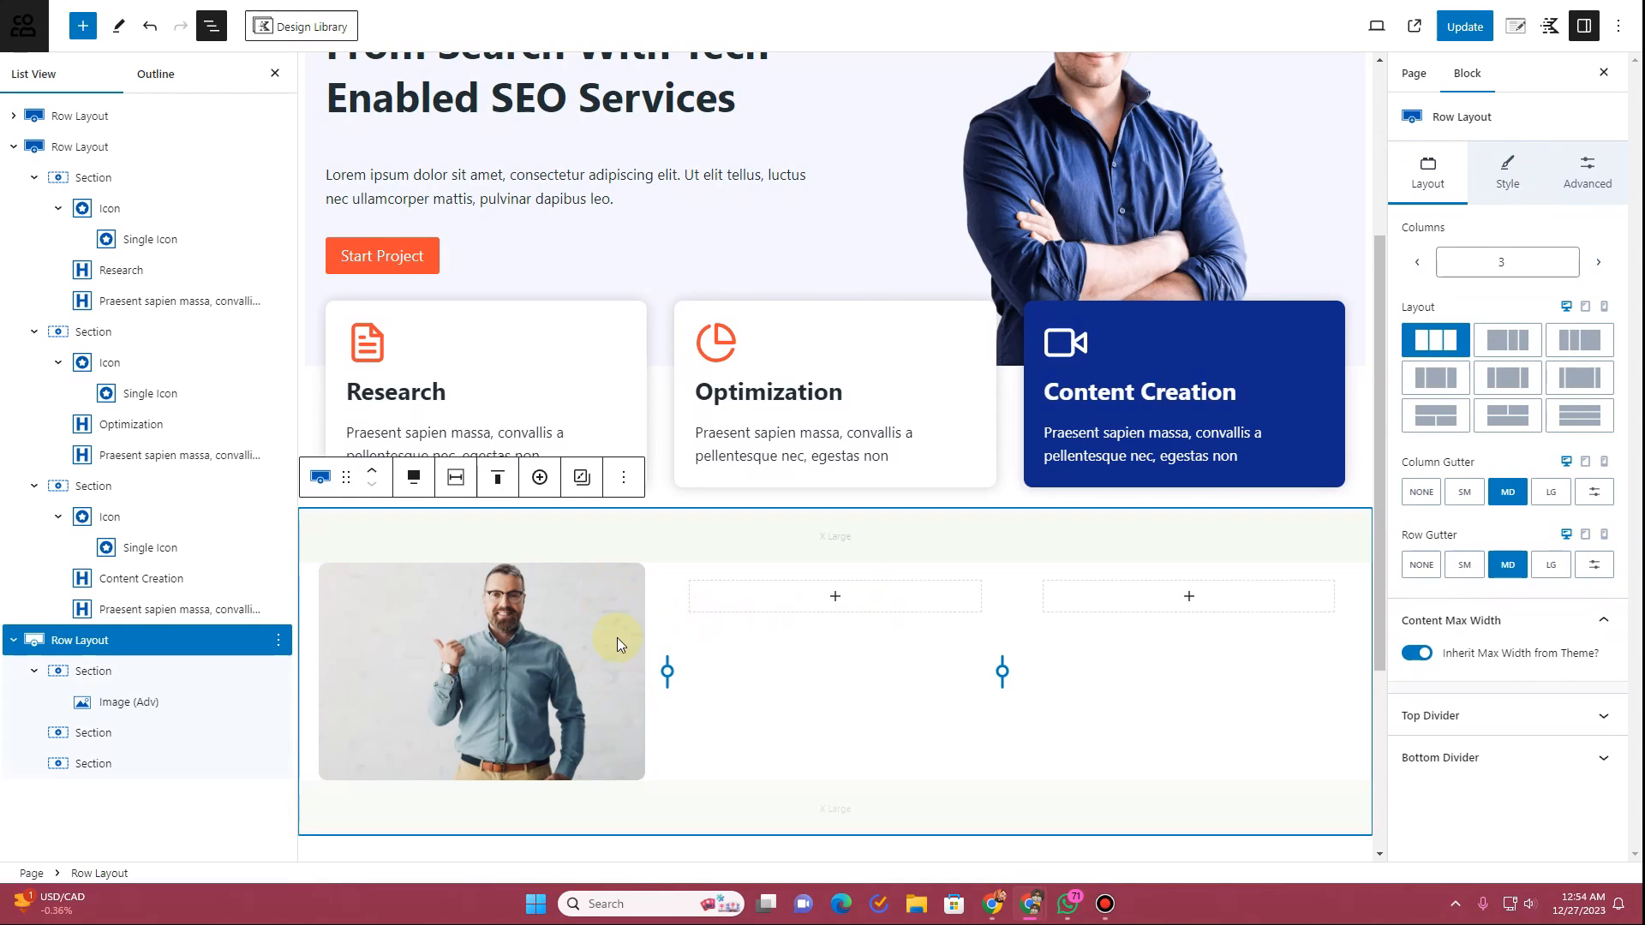
# Step: Duplicate the image block of the bearded man within the first column
pyautogui.click(568, 641)
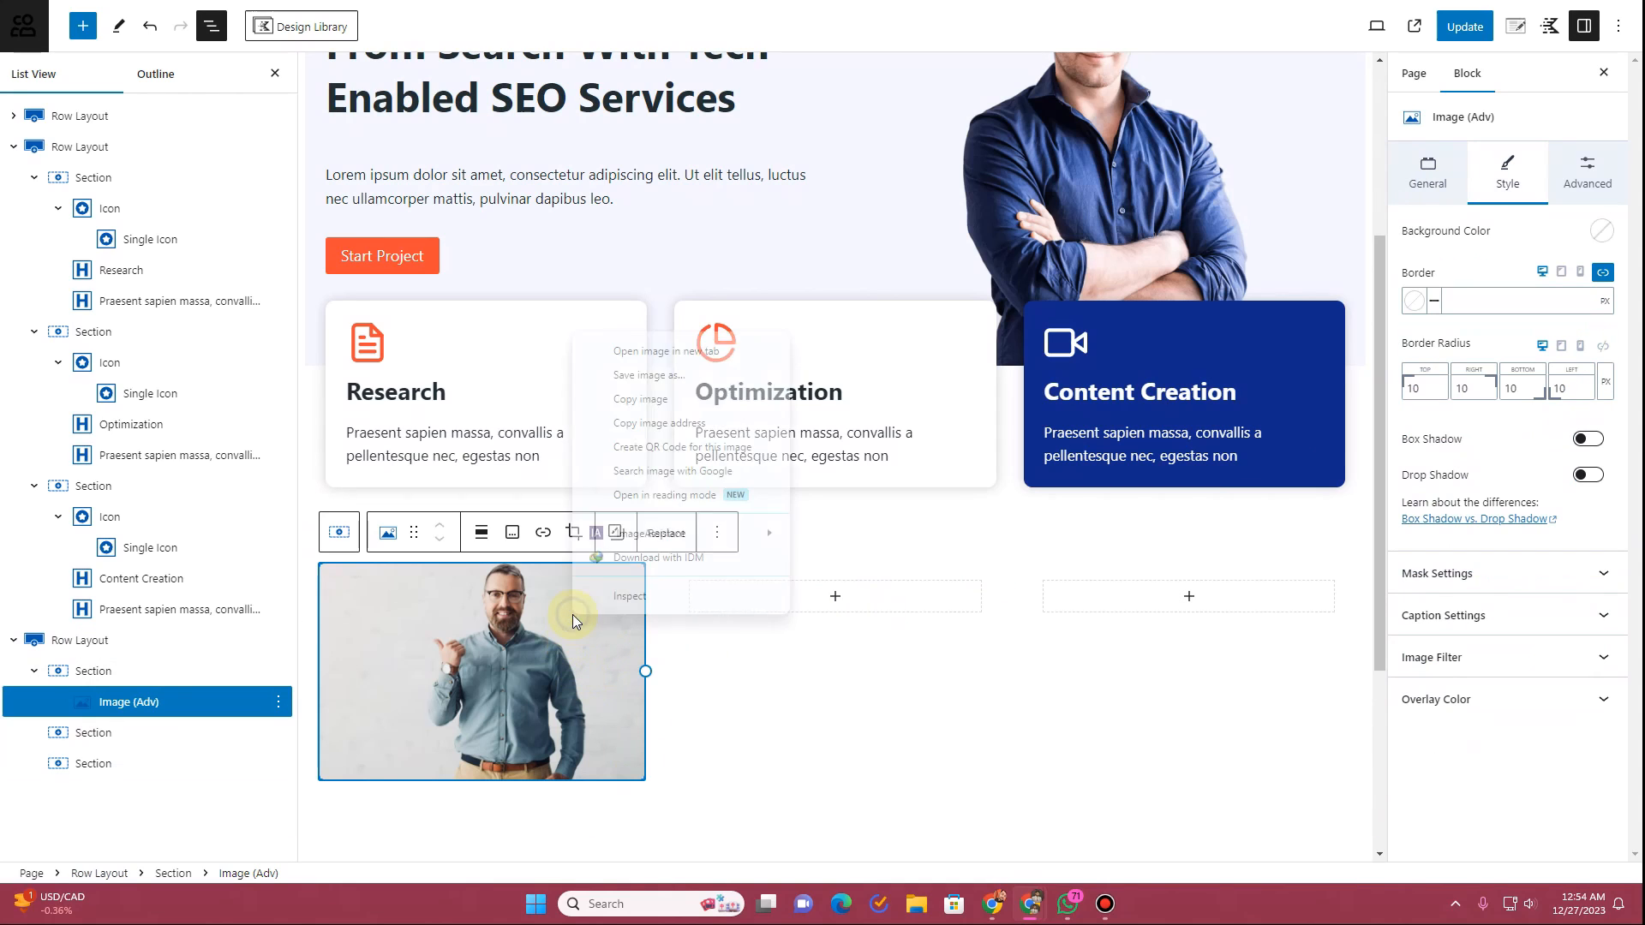
pyautogui.click(718, 532)
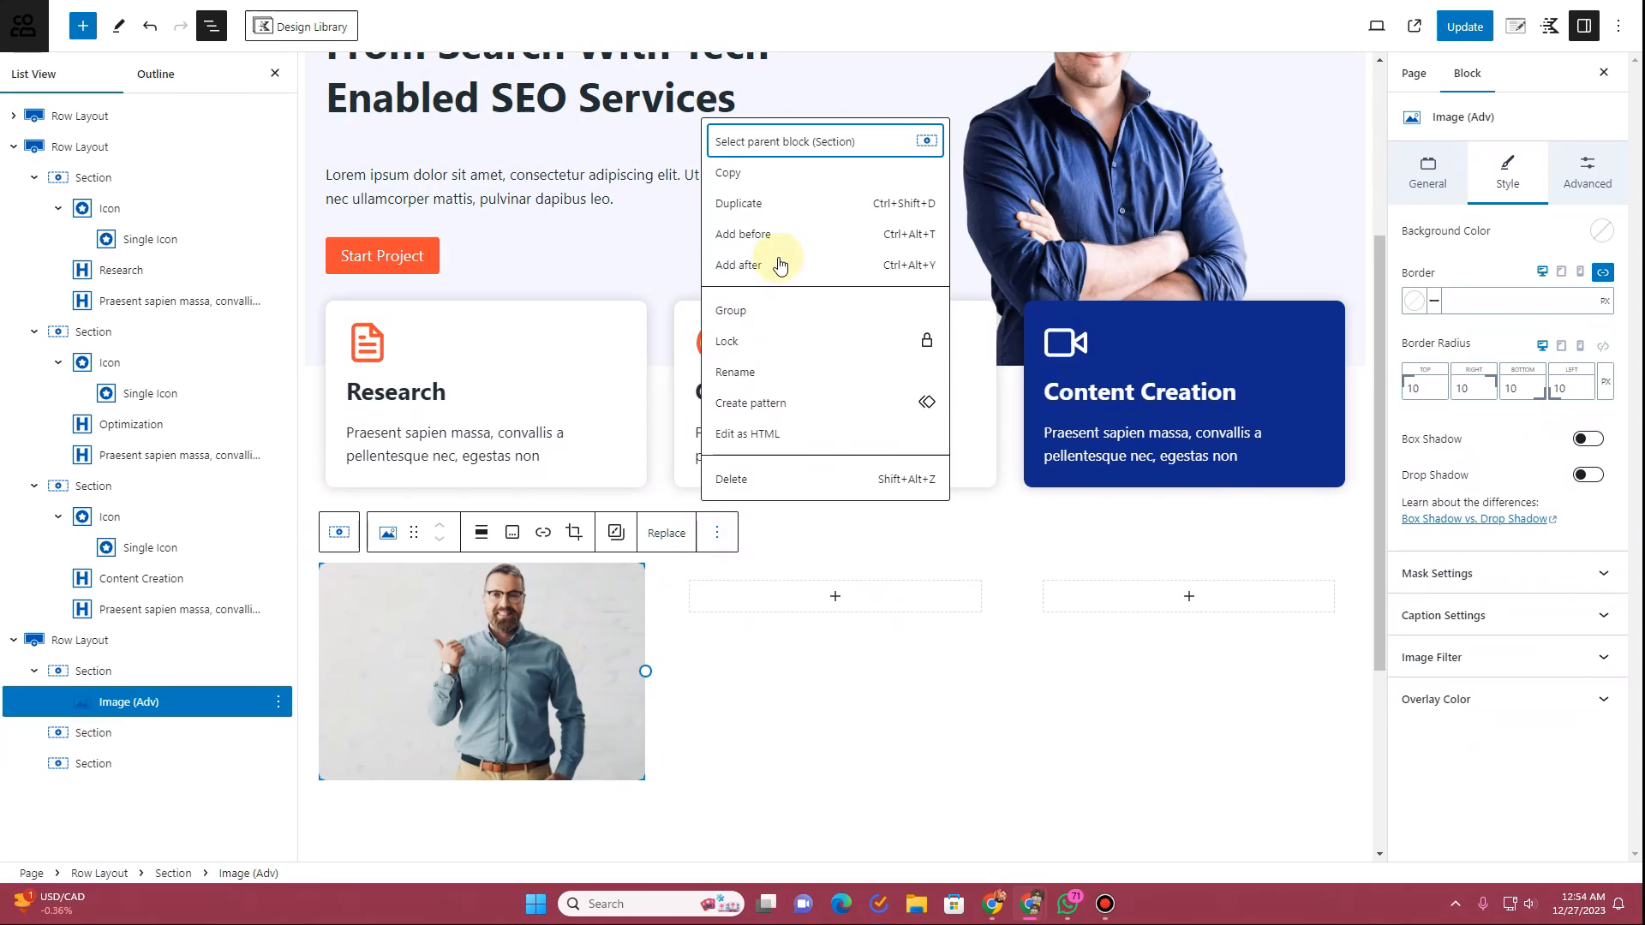
pyautogui.click(774, 208)
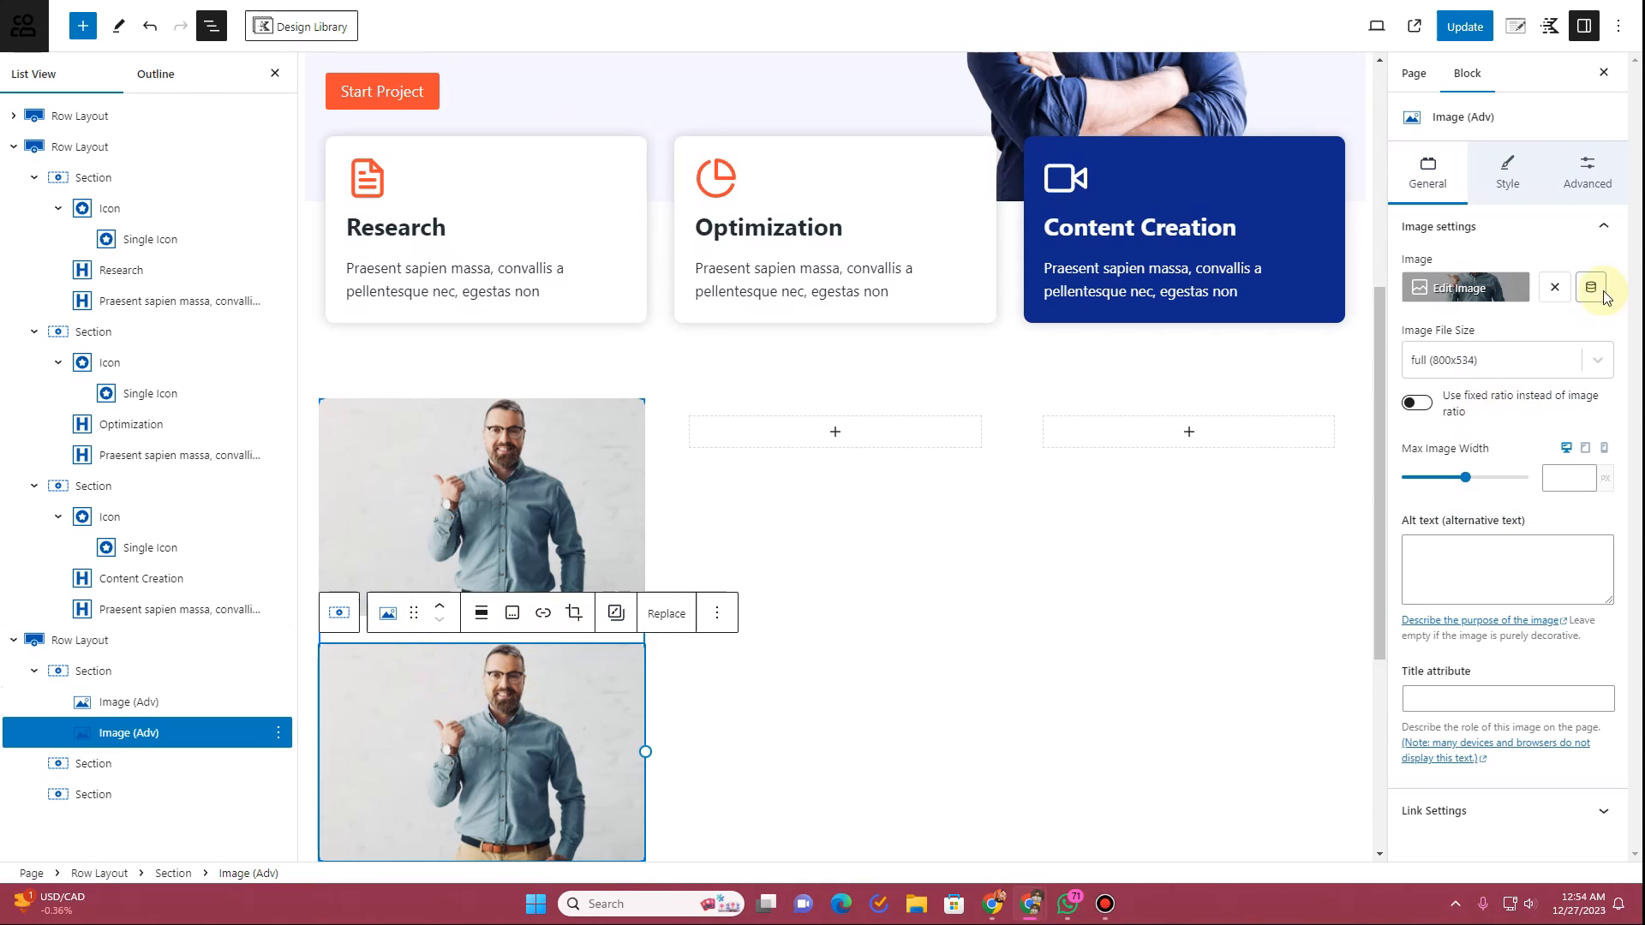
# Step: Replace the duplicated block's picture with the SEO diagram photo Image-76G4T6W-800x534-1.jpg from the media library
pyautogui.click(1462, 288)
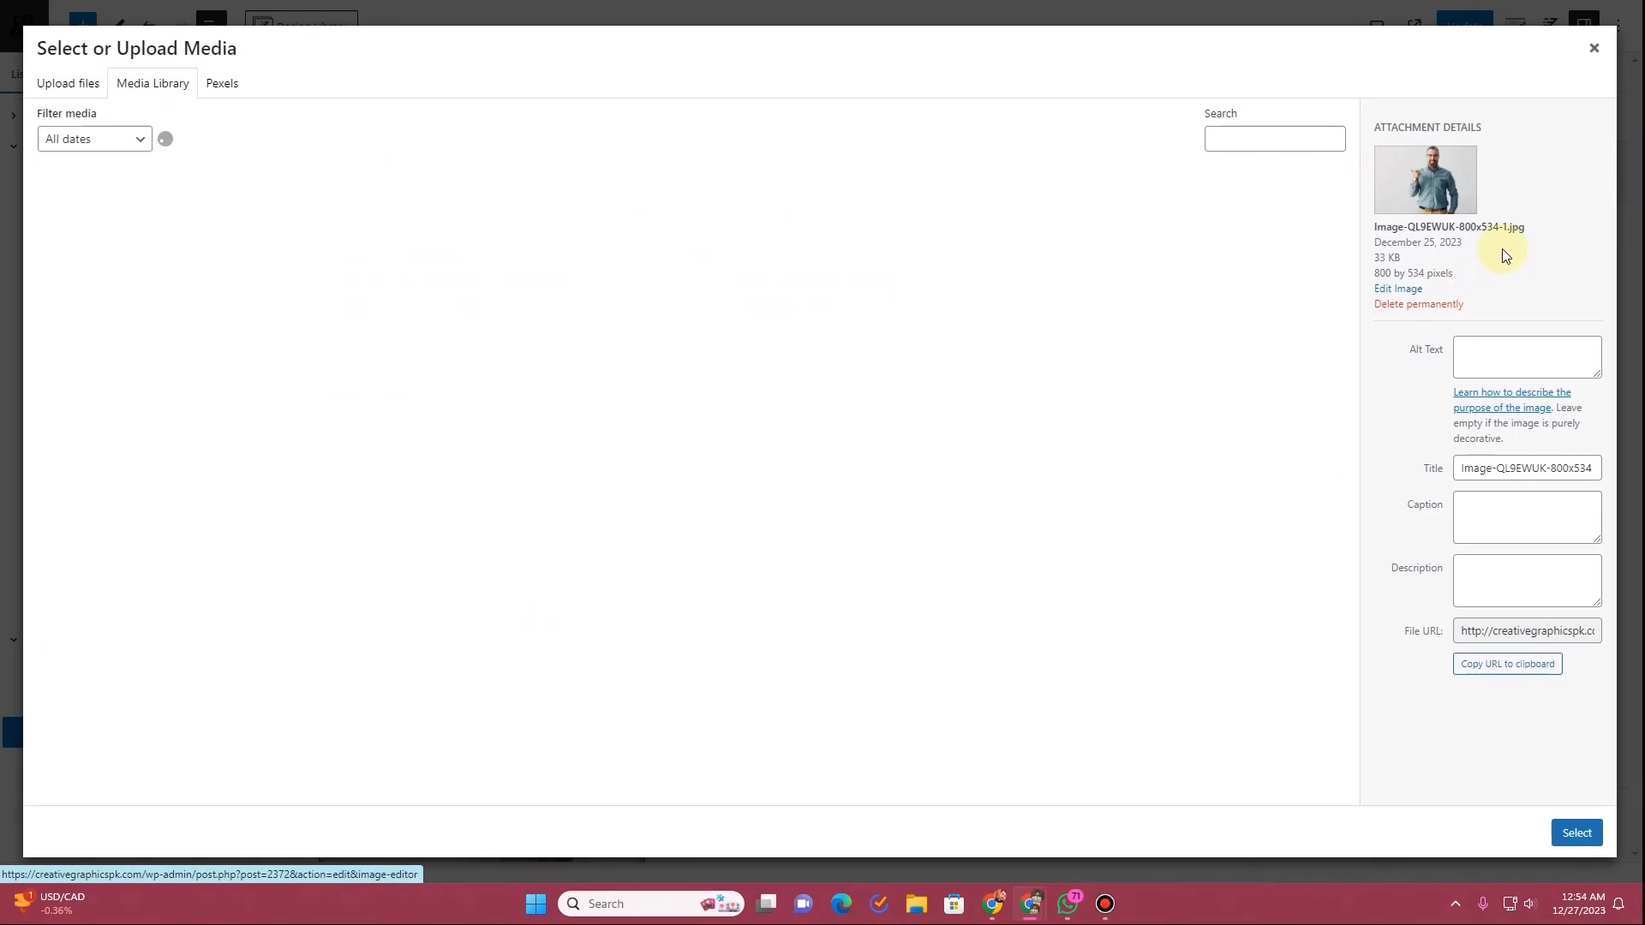
pyautogui.click(1593, 48)
pyautogui.click(1555, 289)
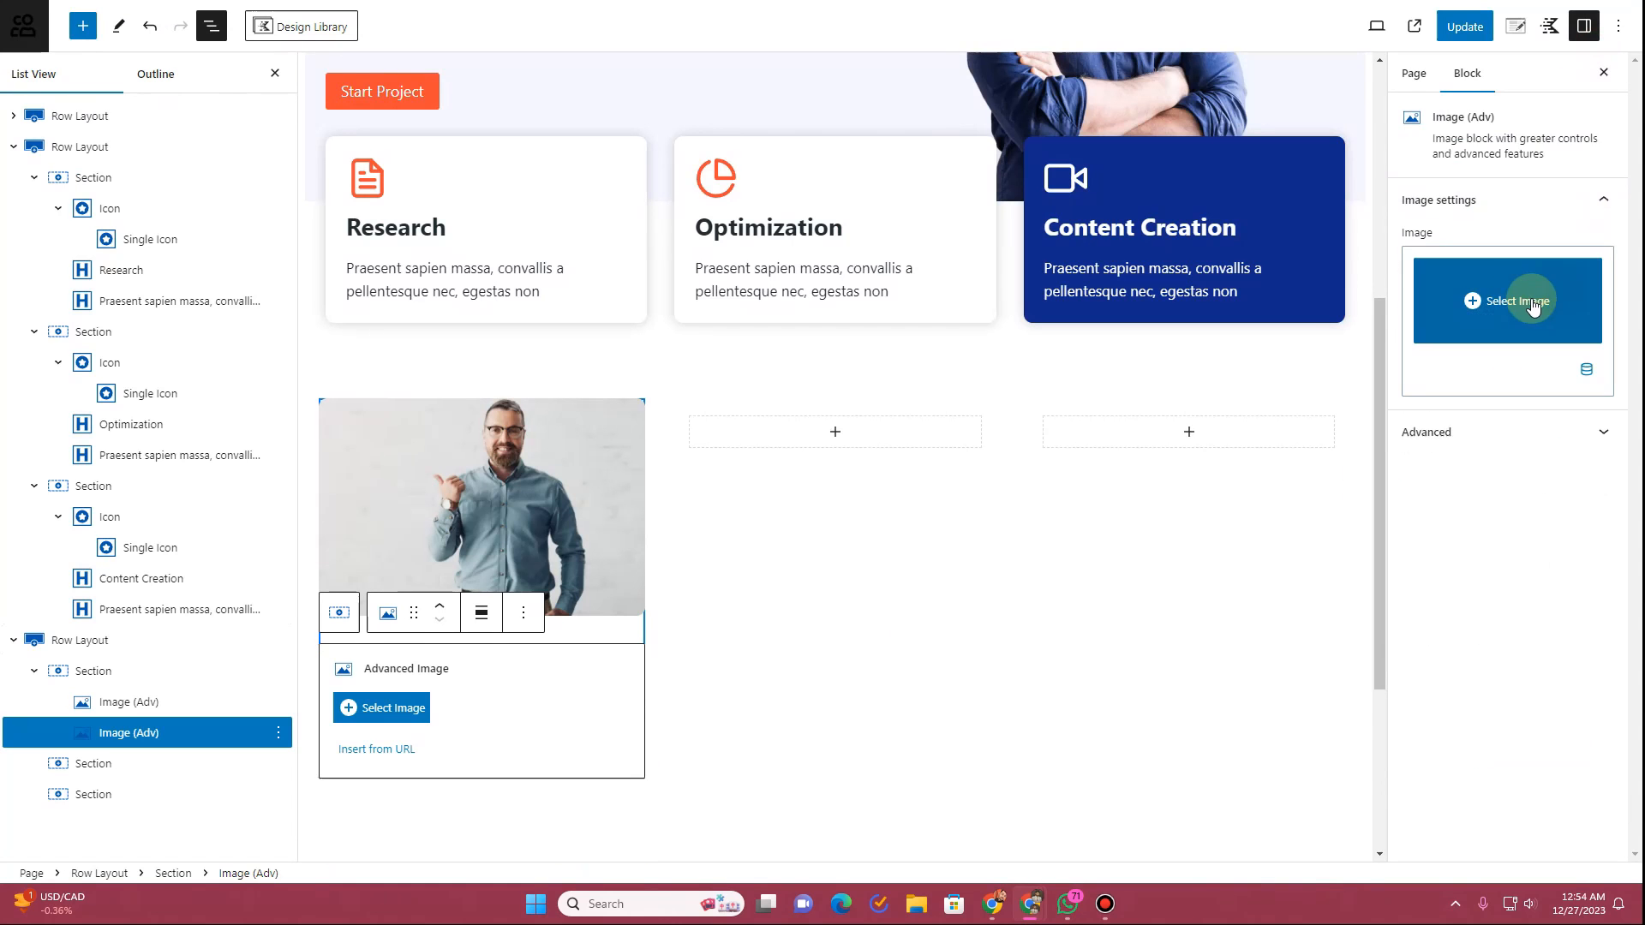
pyautogui.click(1489, 305)
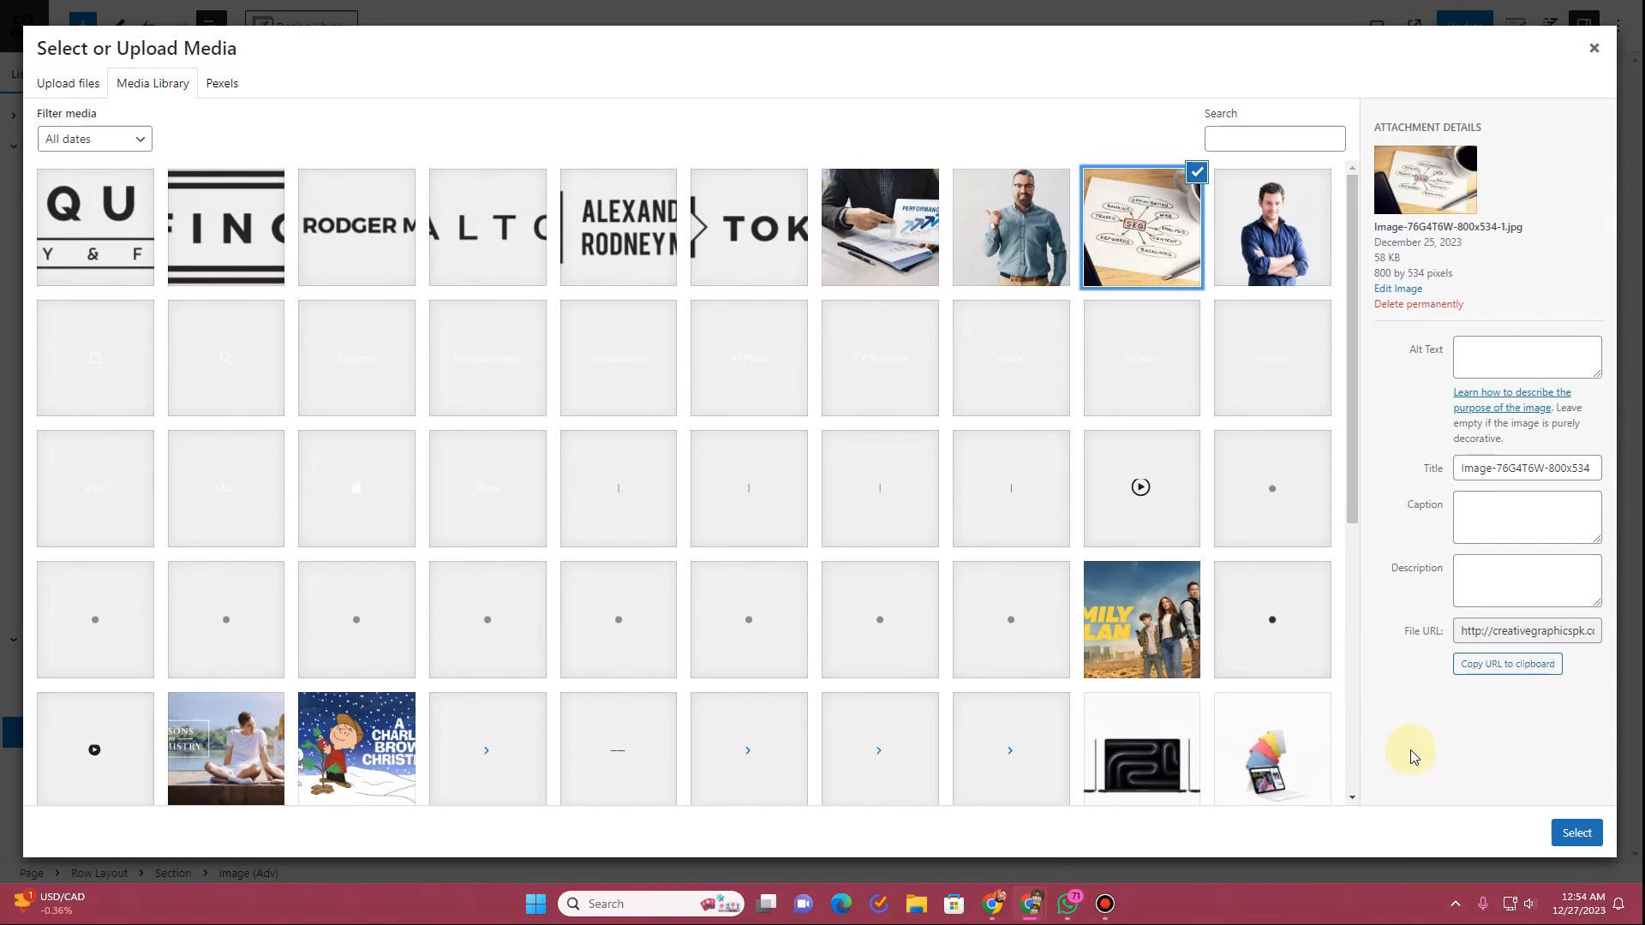
pyautogui.click(1577, 833)
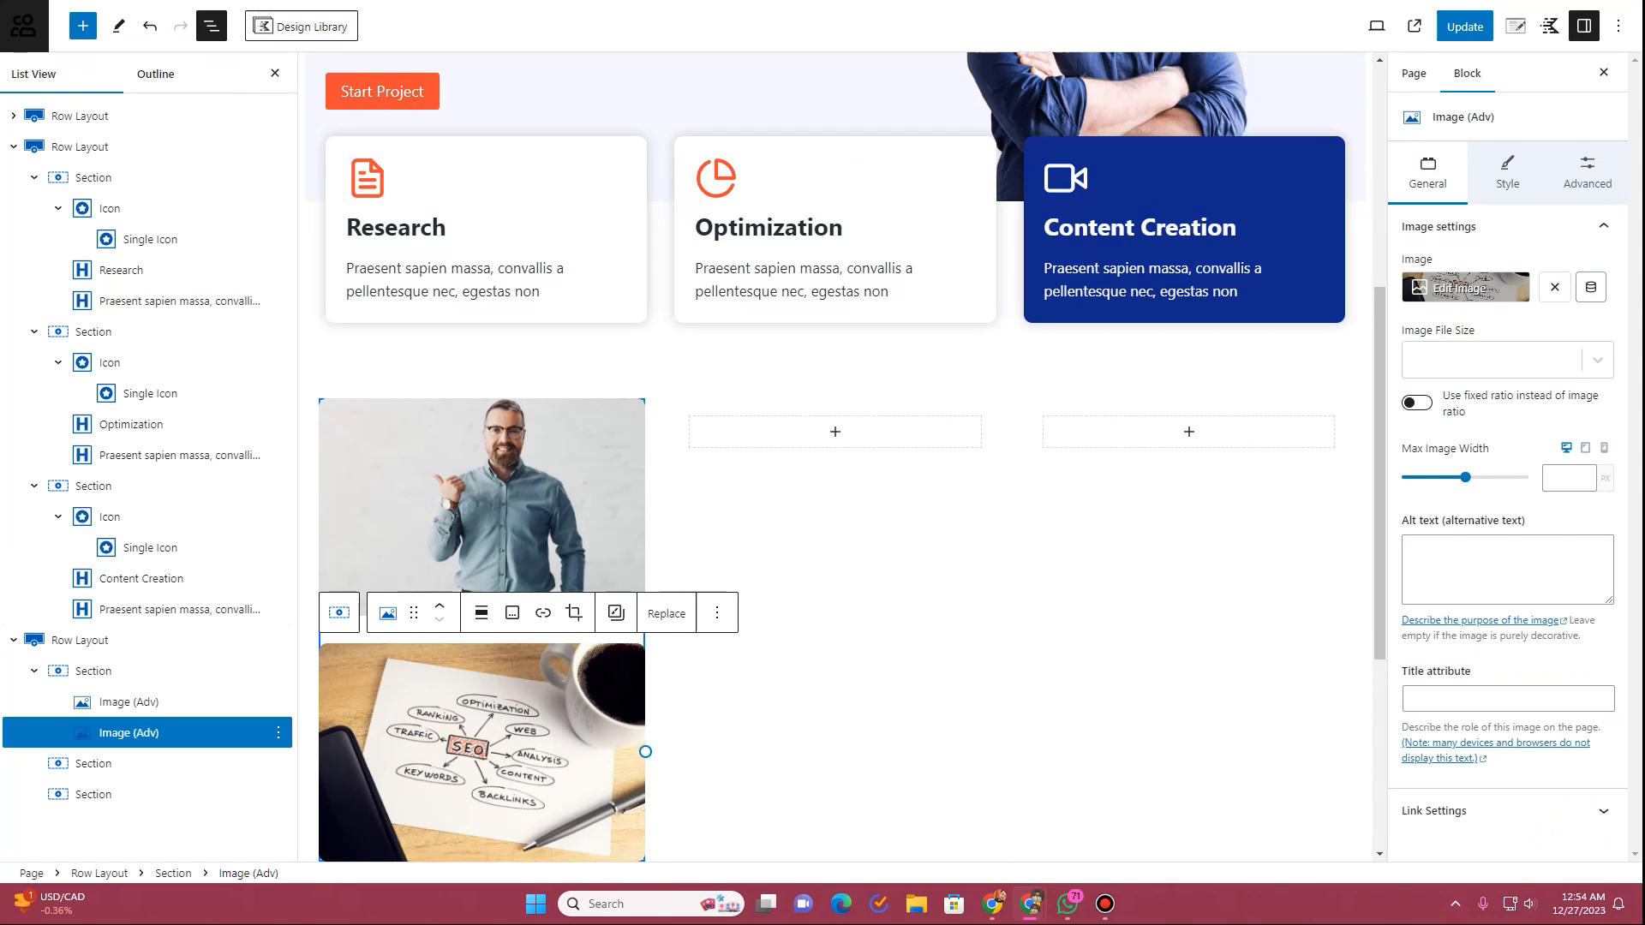
pyautogui.scroll(-1, 1285, 539)
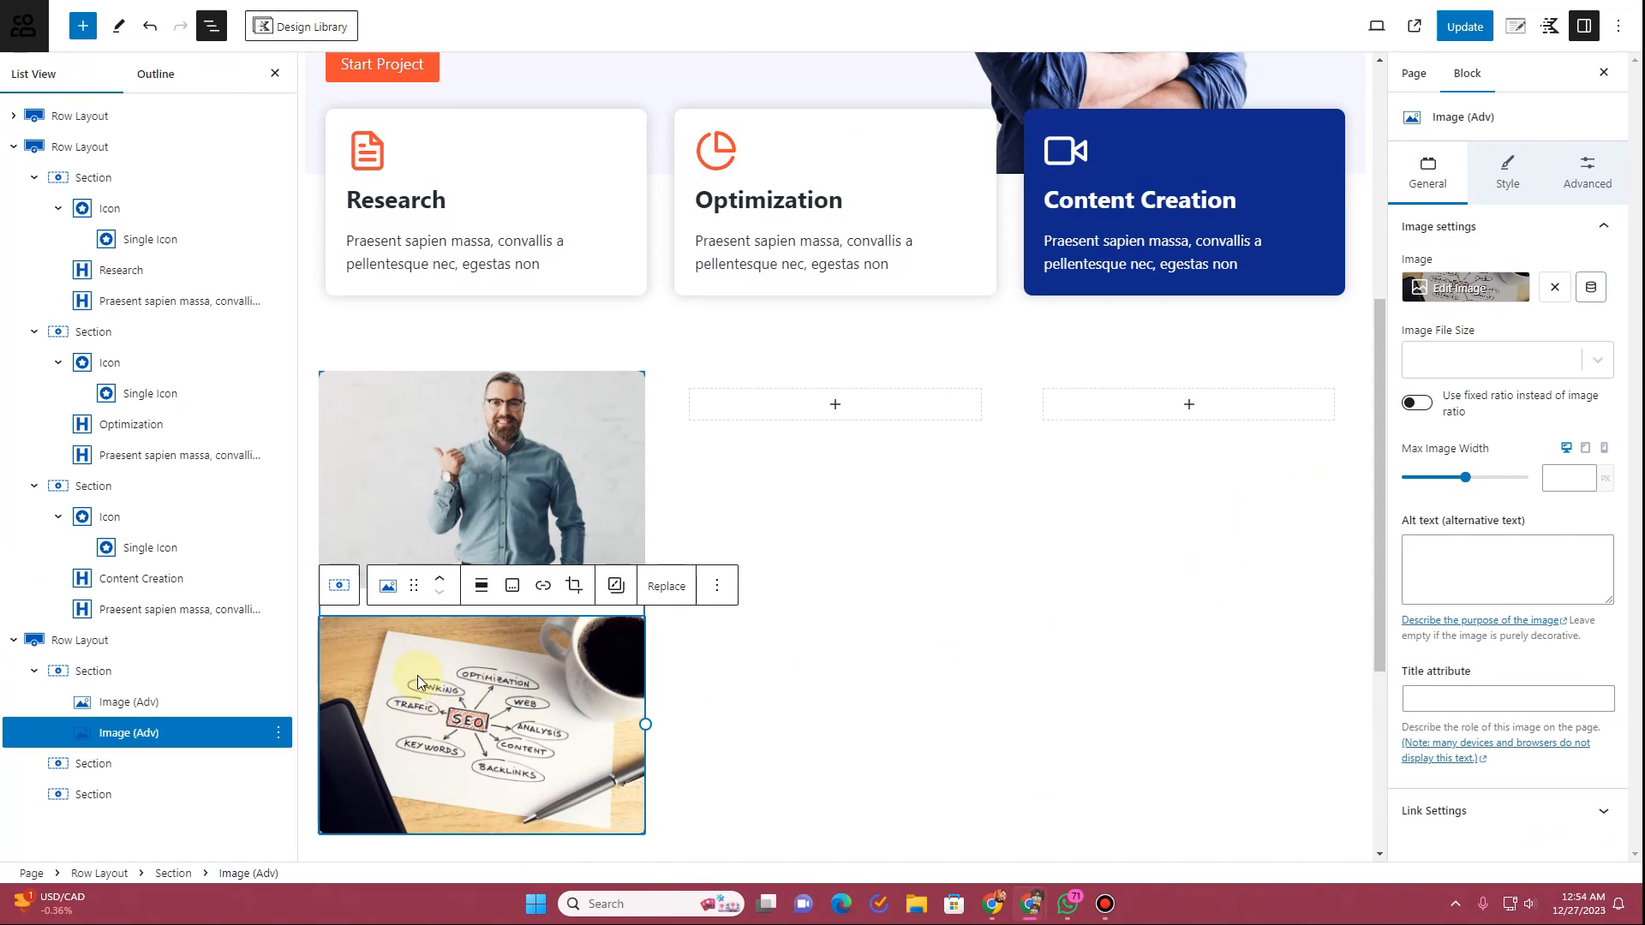
# Step: Give the SEO diagram image a custom top margin of -50 px so it overlaps the picture above
pyautogui.click(1587, 165)
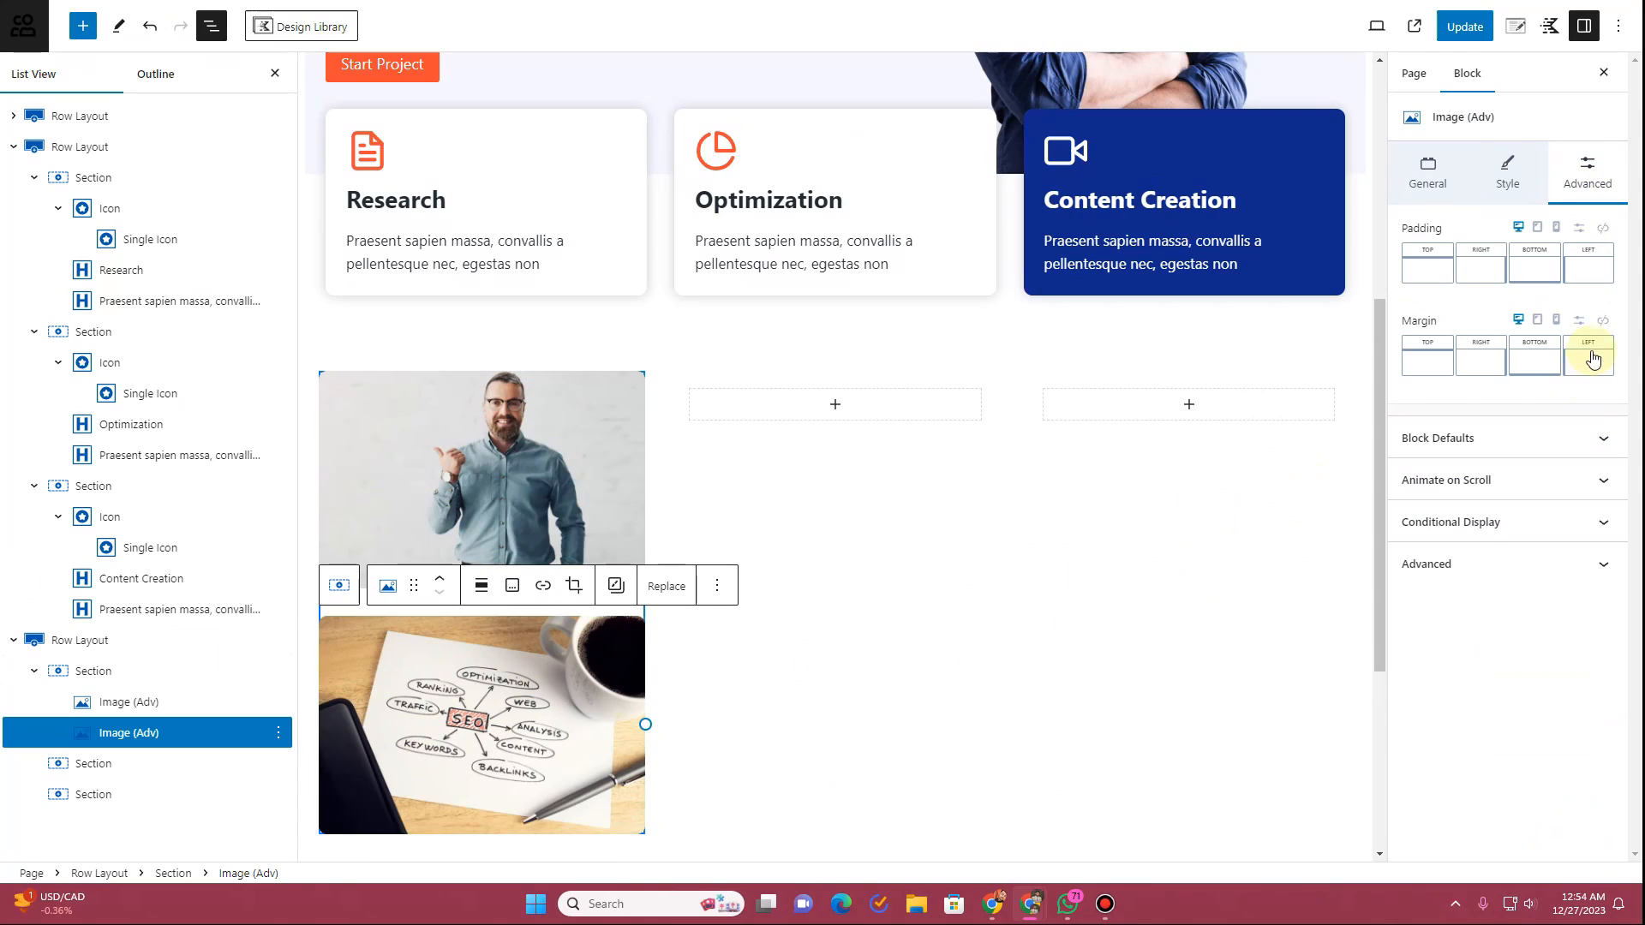
pyautogui.click(1580, 322)
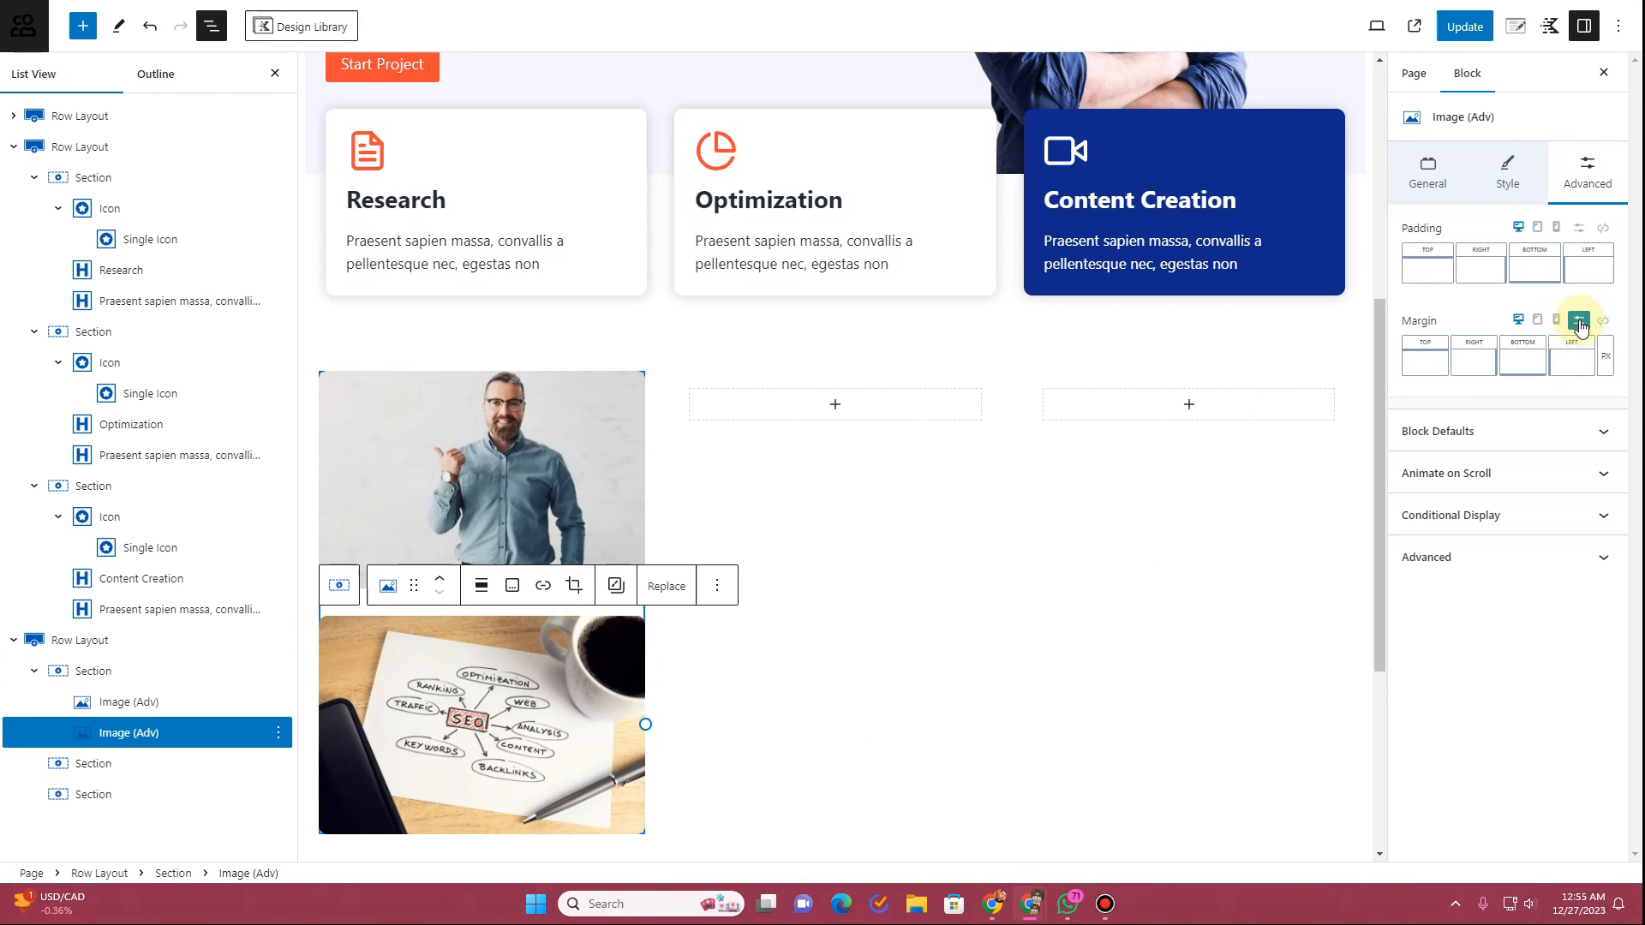
pyautogui.click(1424, 361)
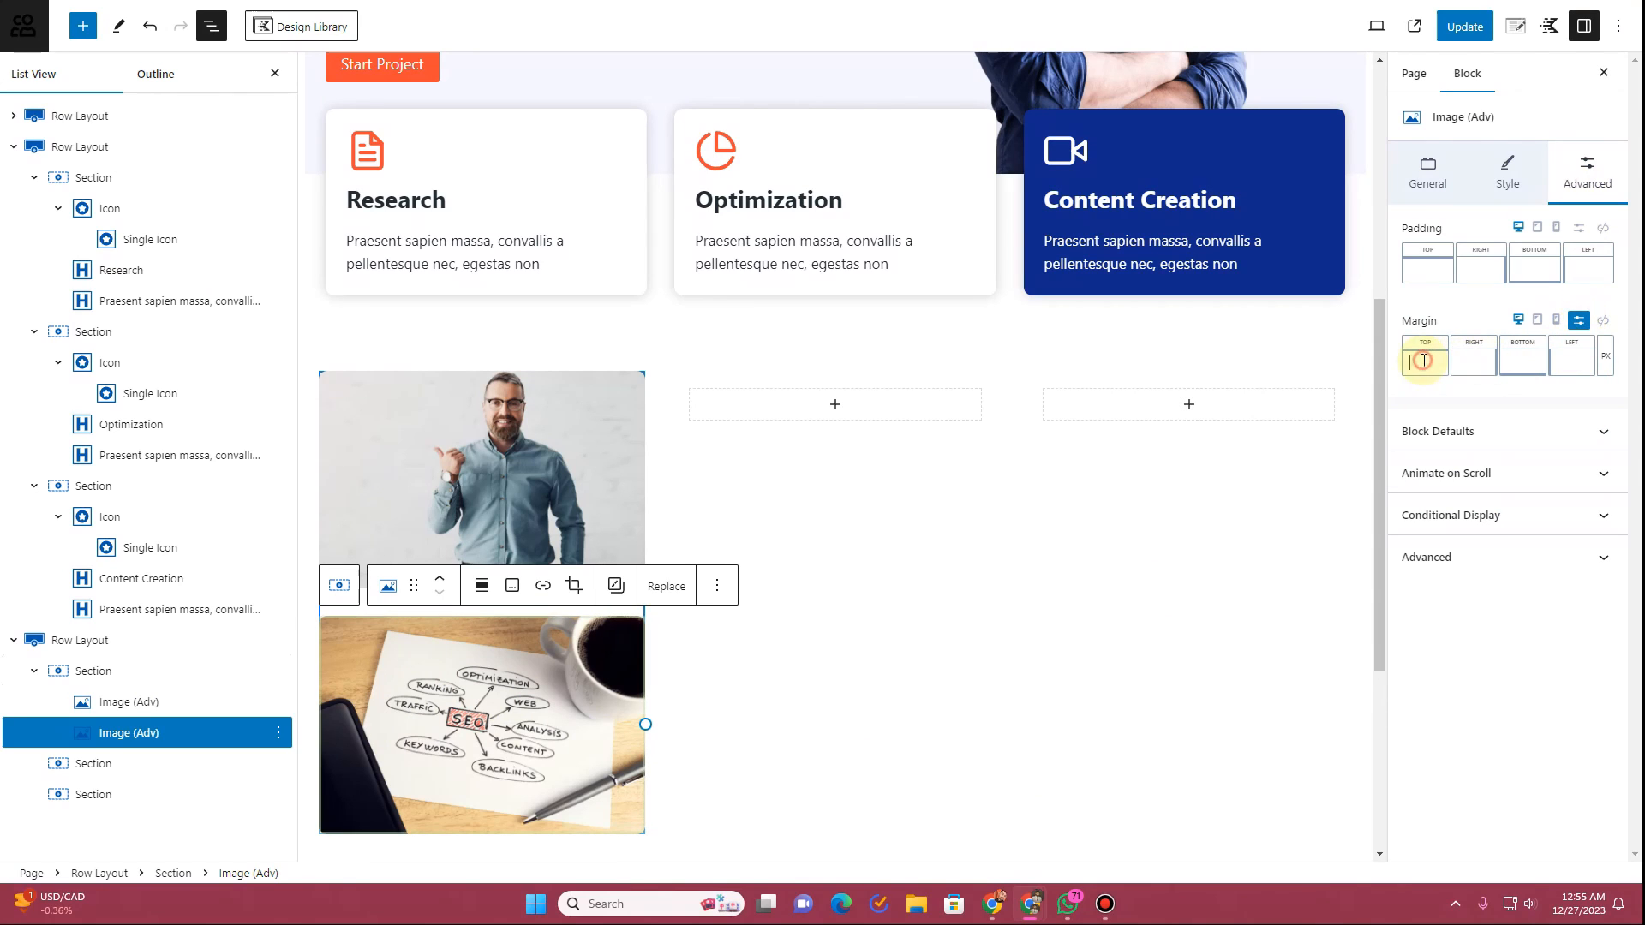
pyautogui.write('-30')
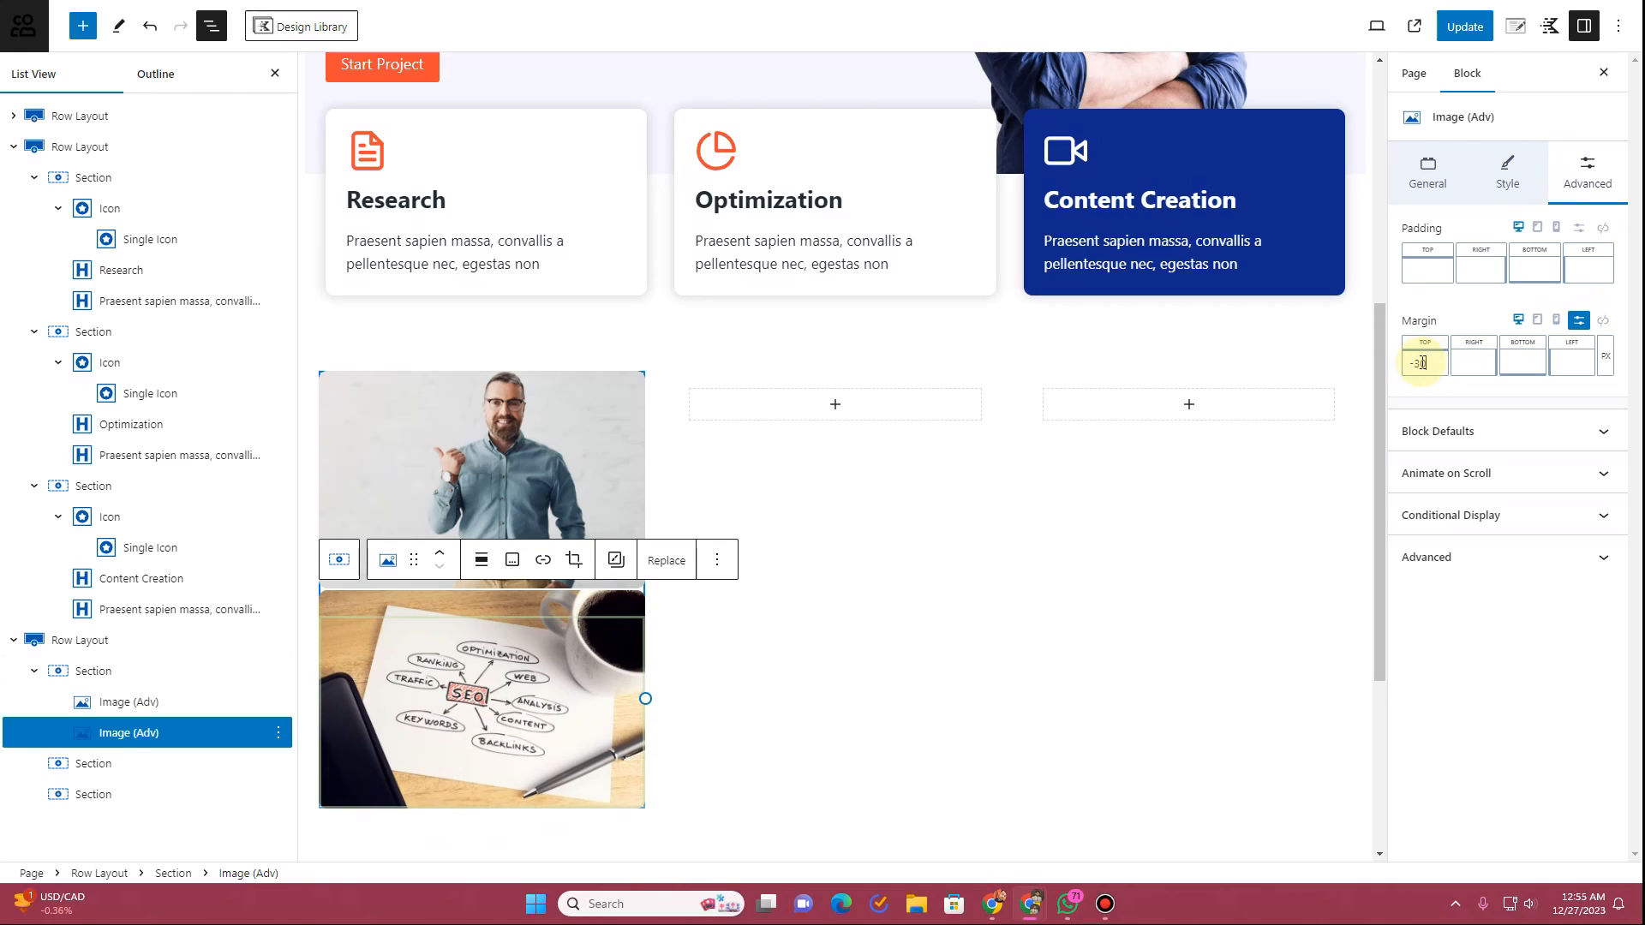
pyautogui.press('BackSpace')
pyautogui.write('3')
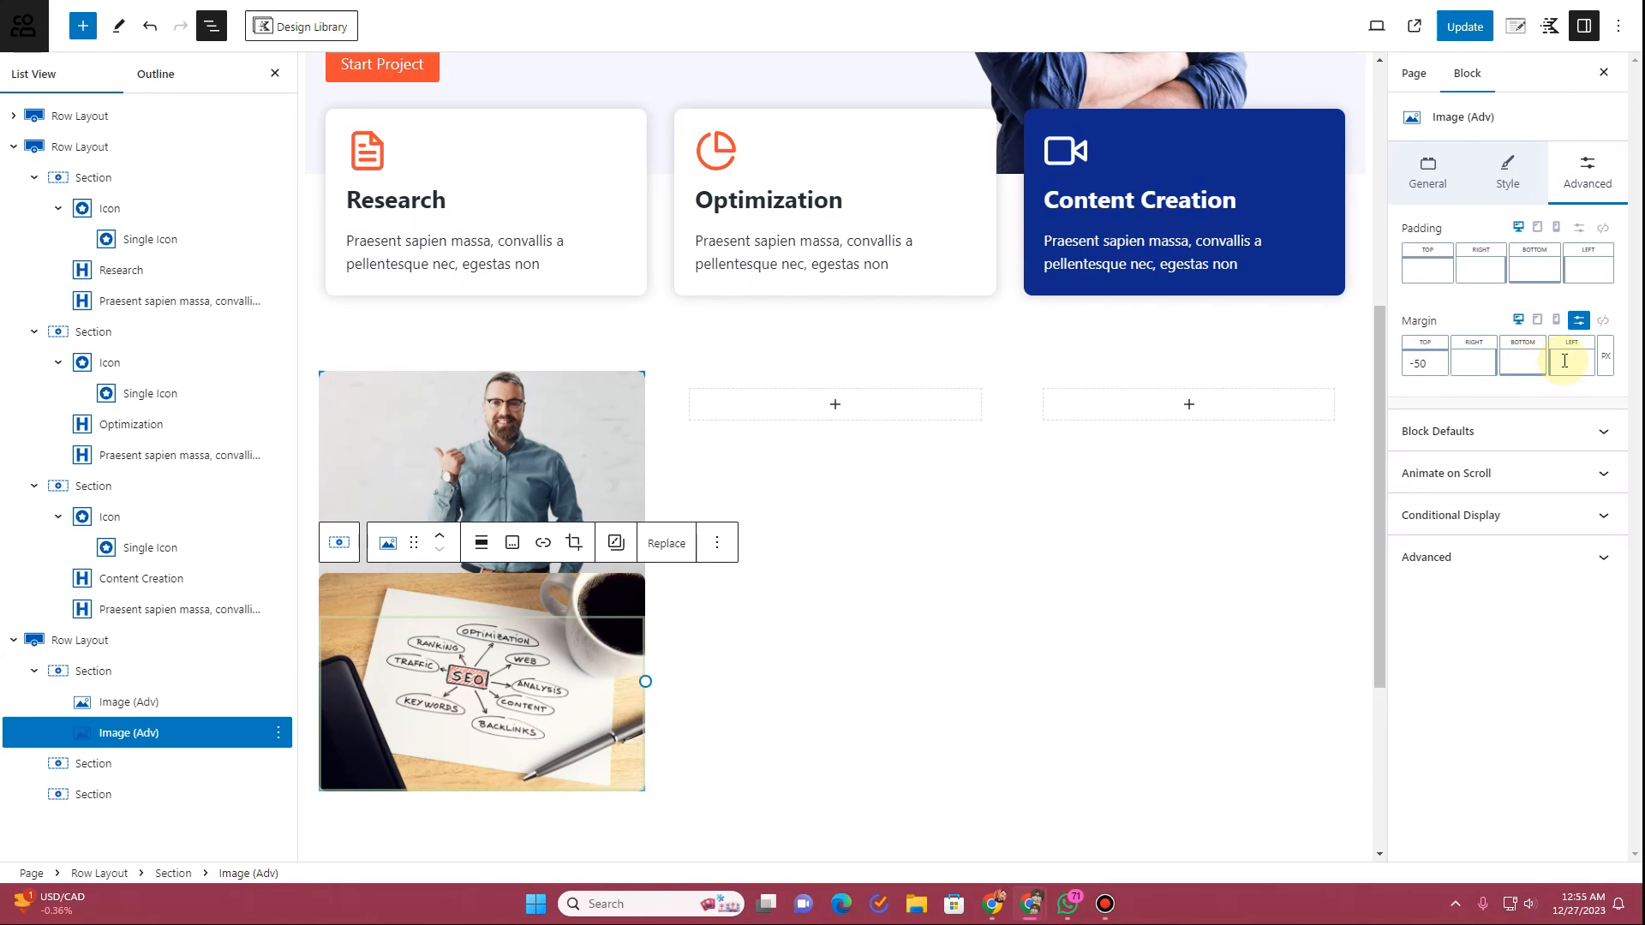
# Step: Set the SEO diagram image's left margin to 100 px and its top margin to -80 px
pyautogui.write('-2')
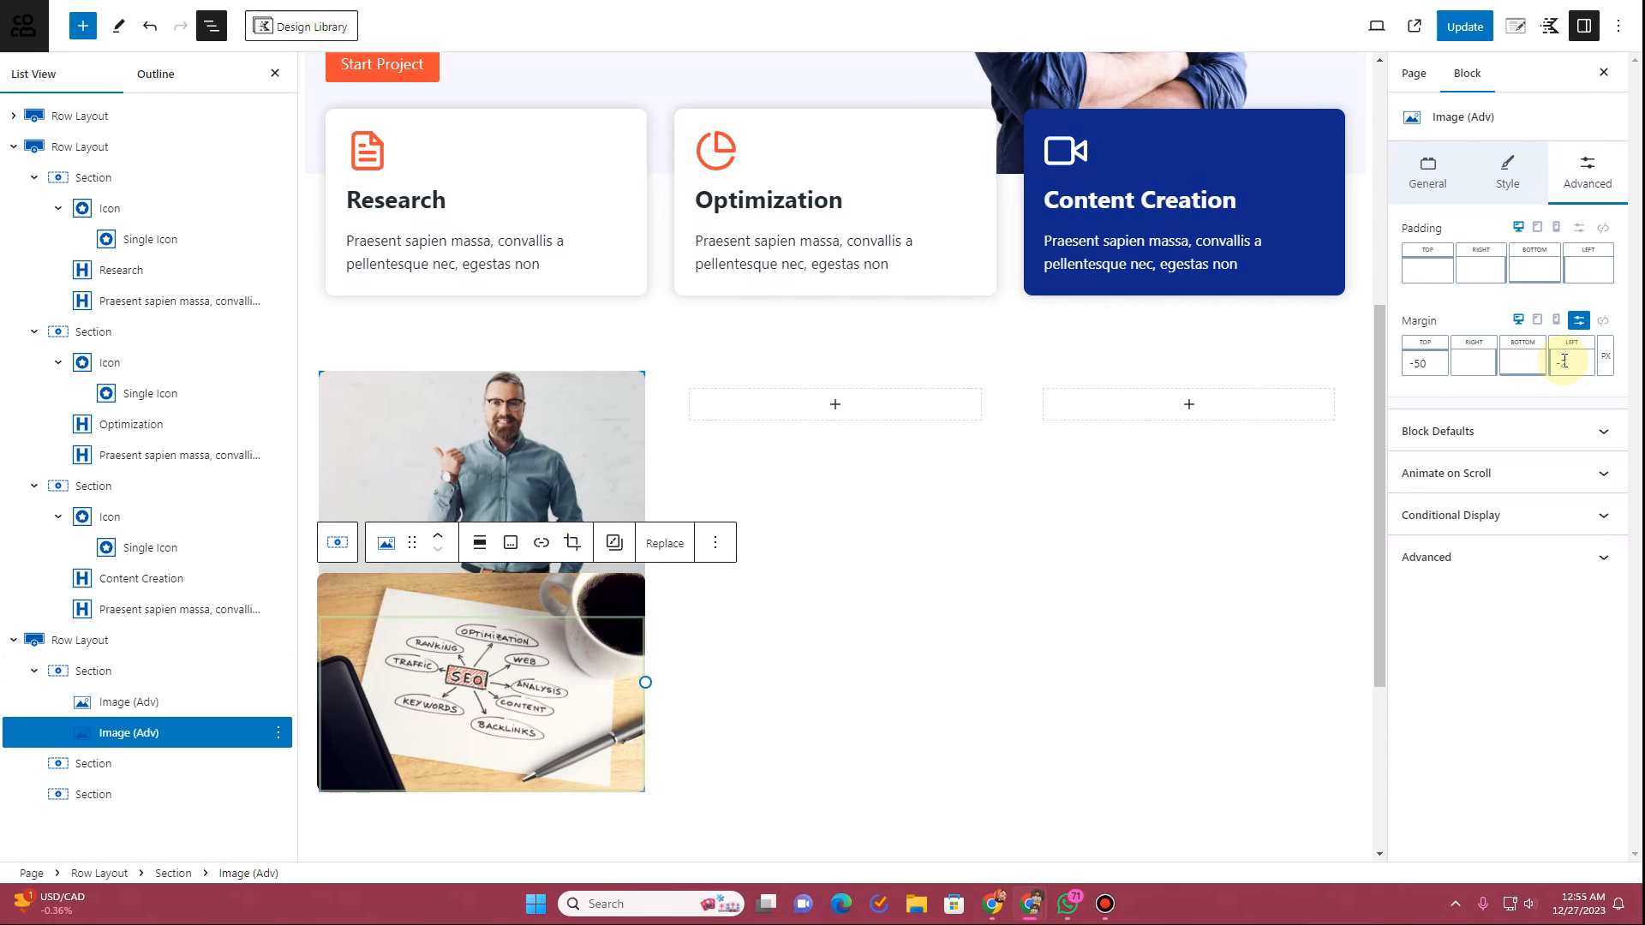
pyautogui.write('5')
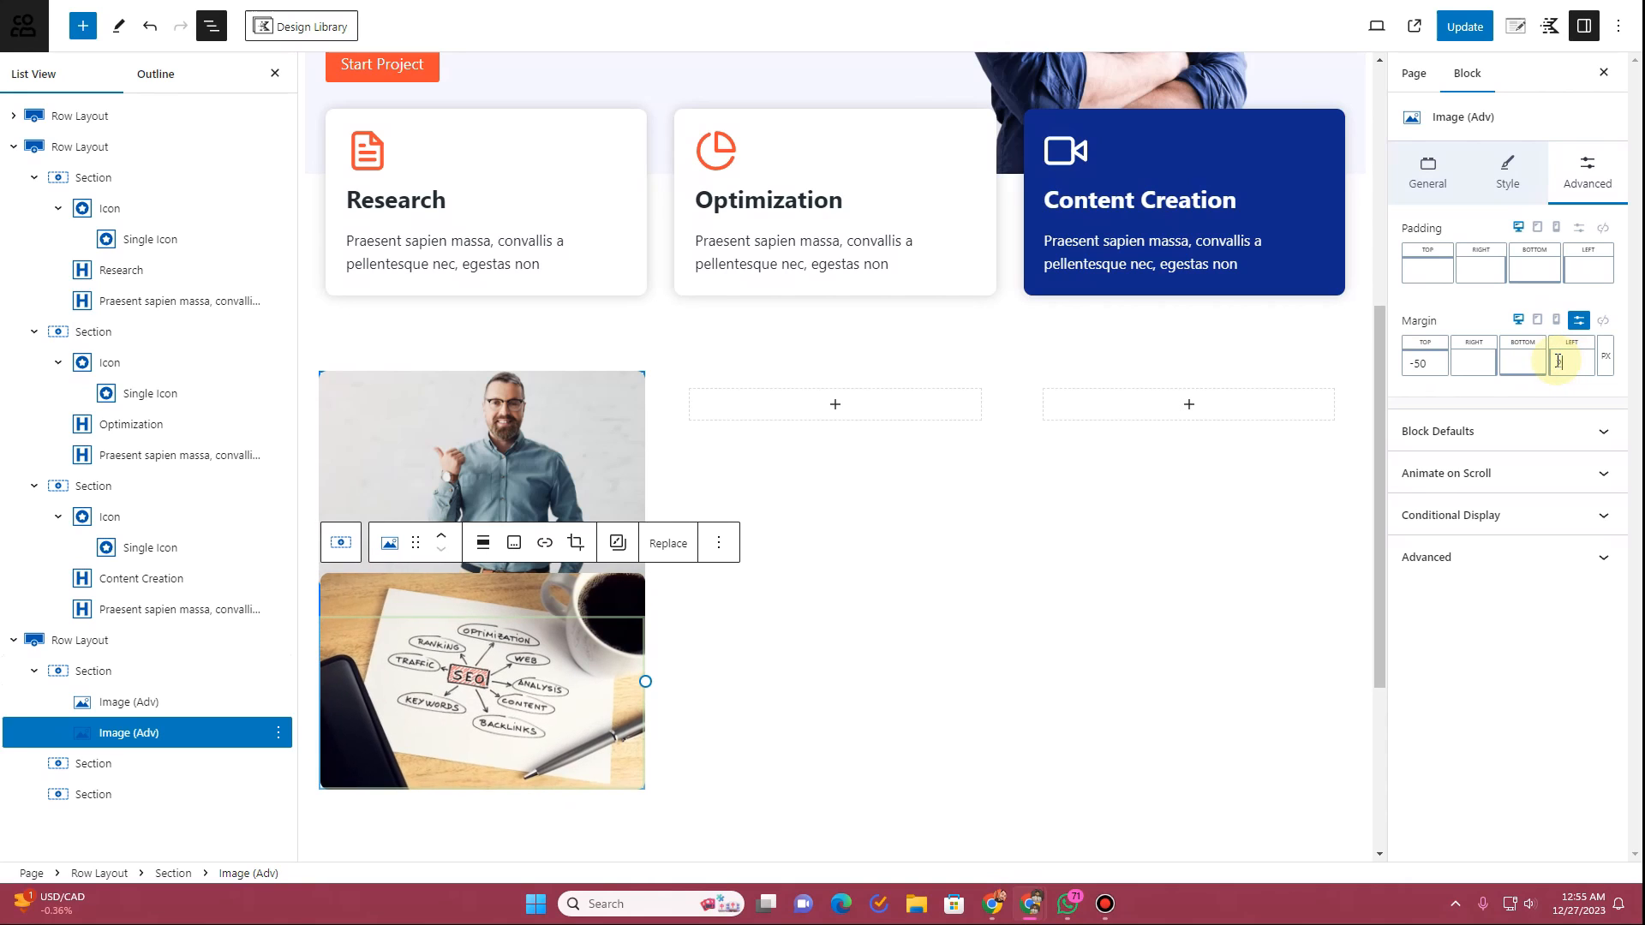
pyautogui.write('100')
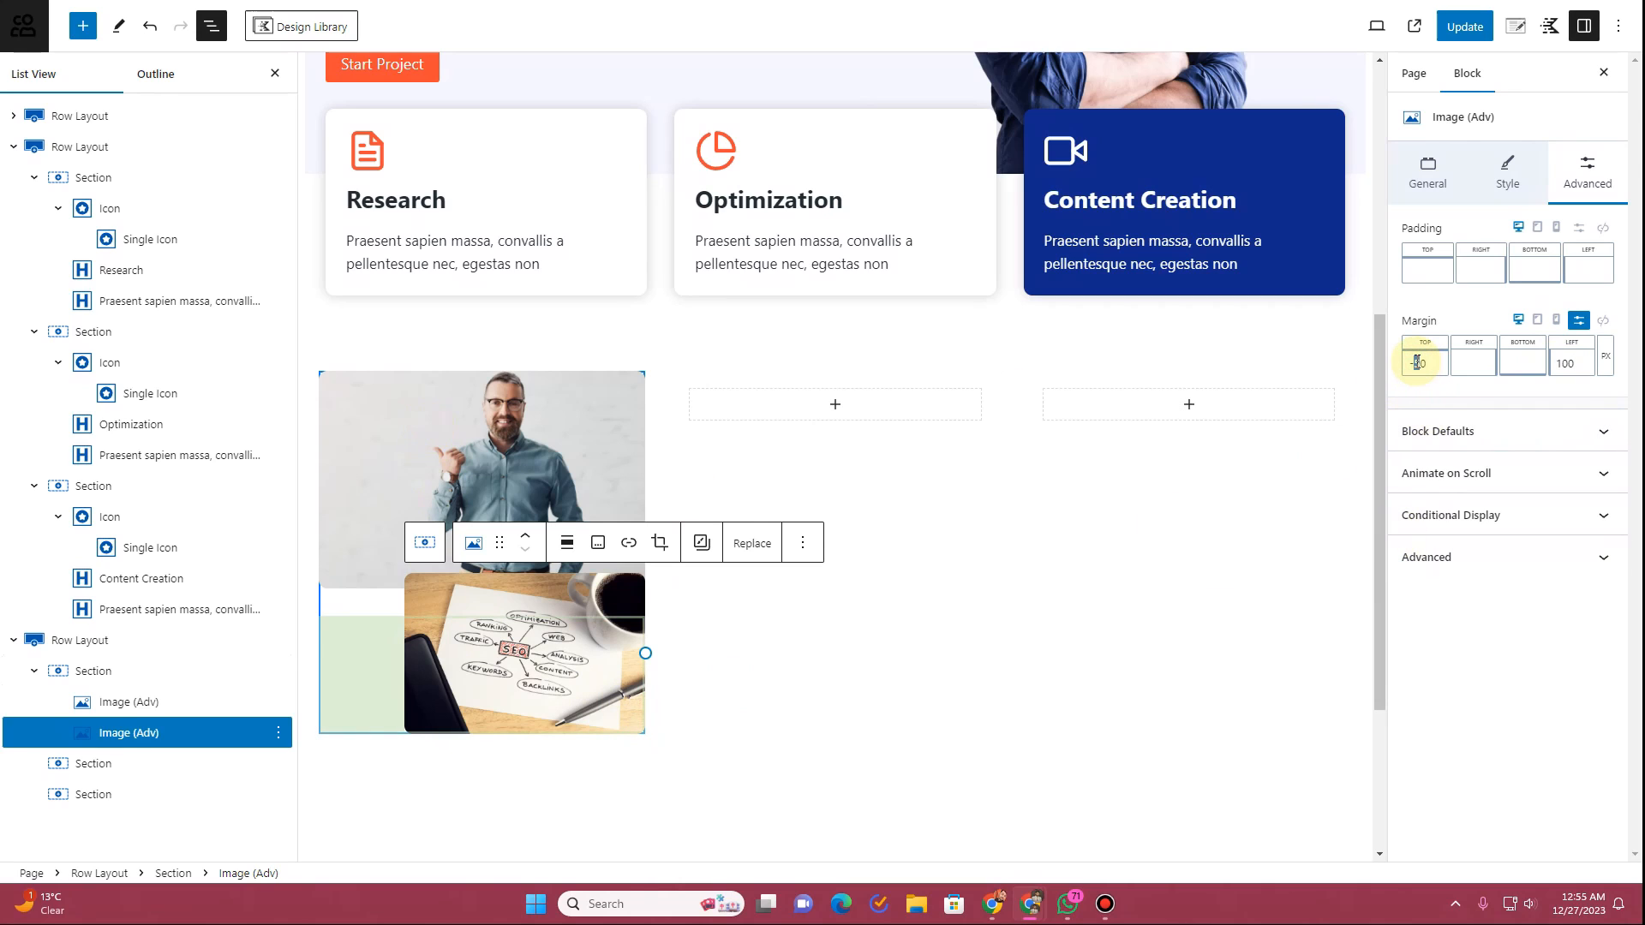
pyautogui.write('3')
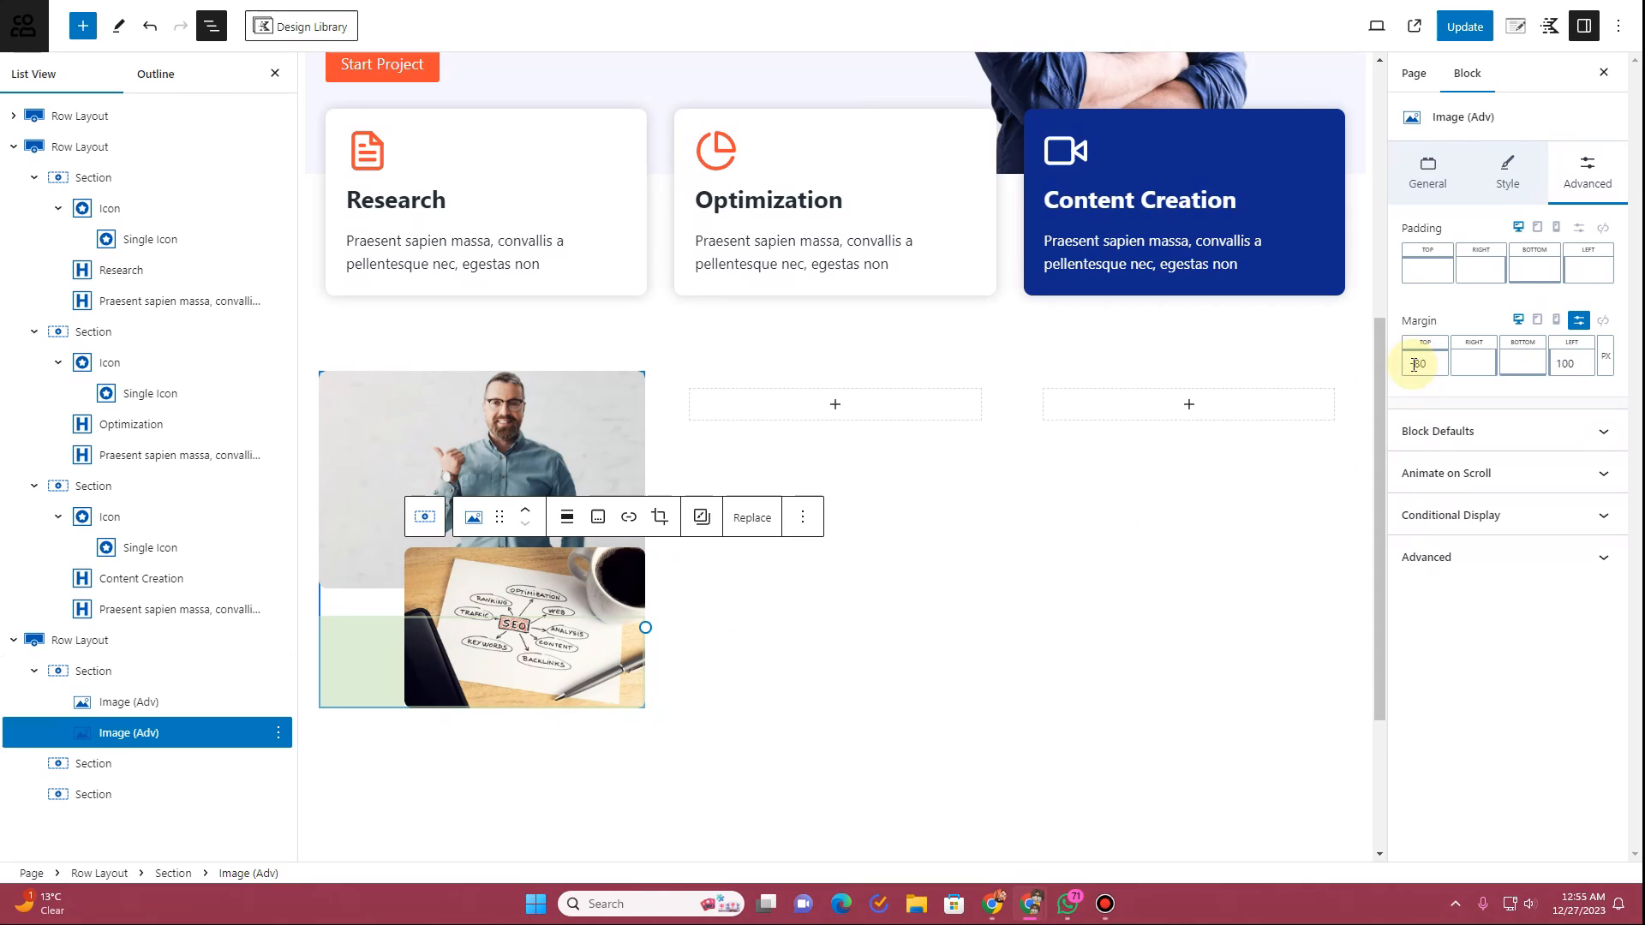
# Step: Give the SEO diagram image a white (FFFFFF) border 4 px wide
pyautogui.click(1501, 171)
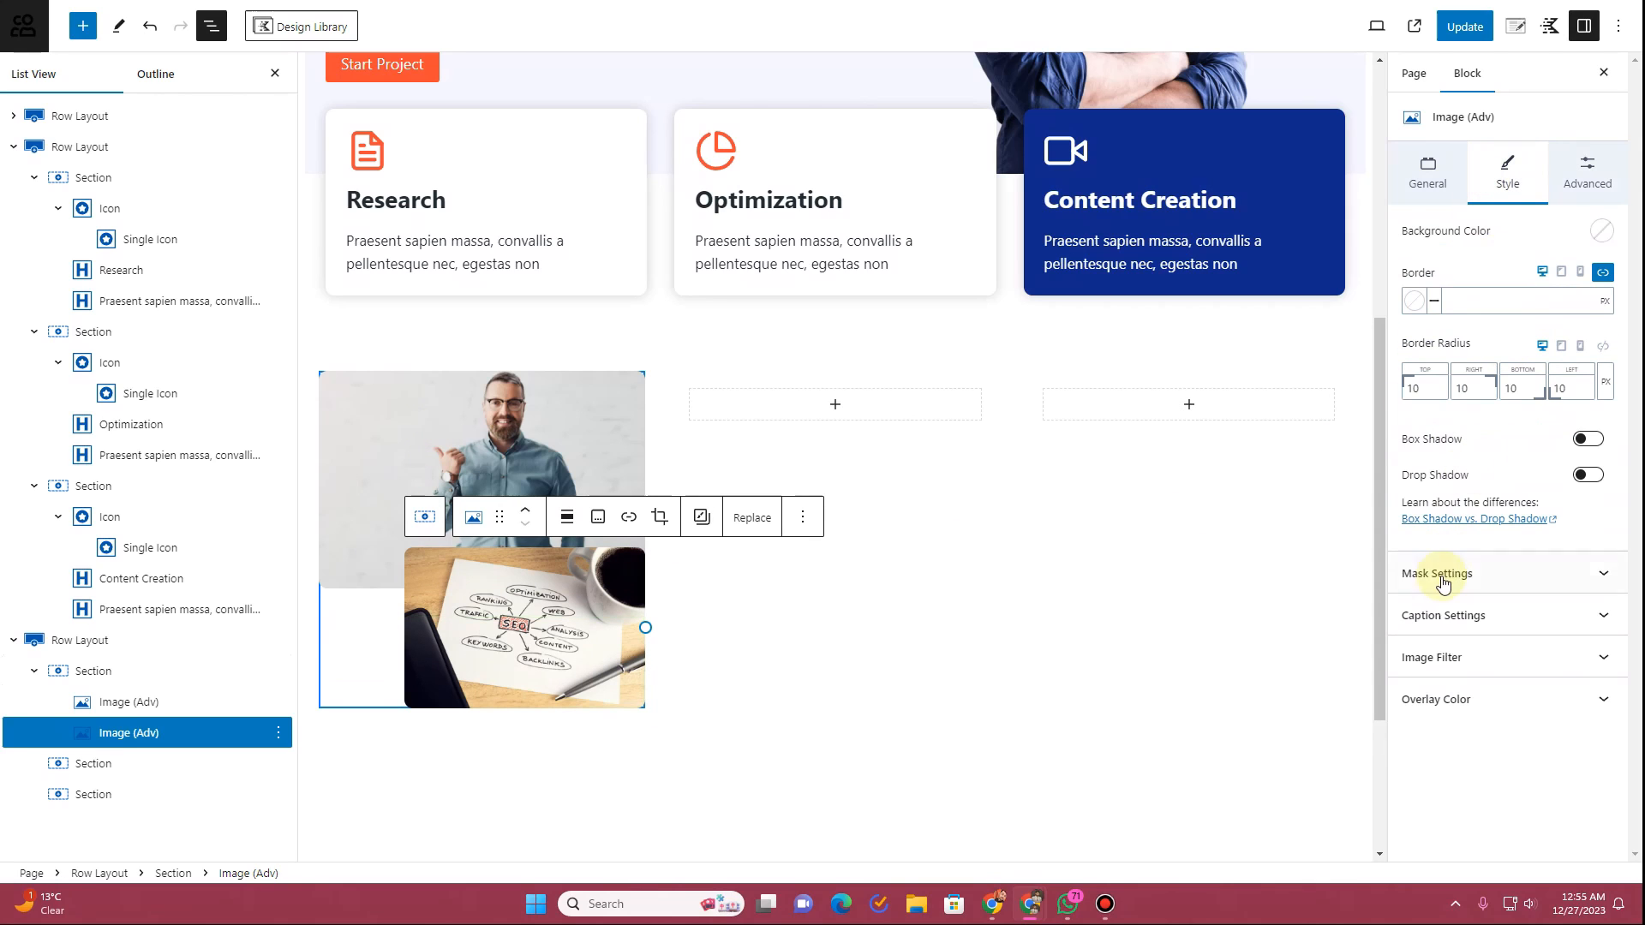
pyautogui.click(1437, 311)
pyautogui.click(1429, 347)
pyautogui.click(1414, 301)
pyautogui.click(1392, 267)
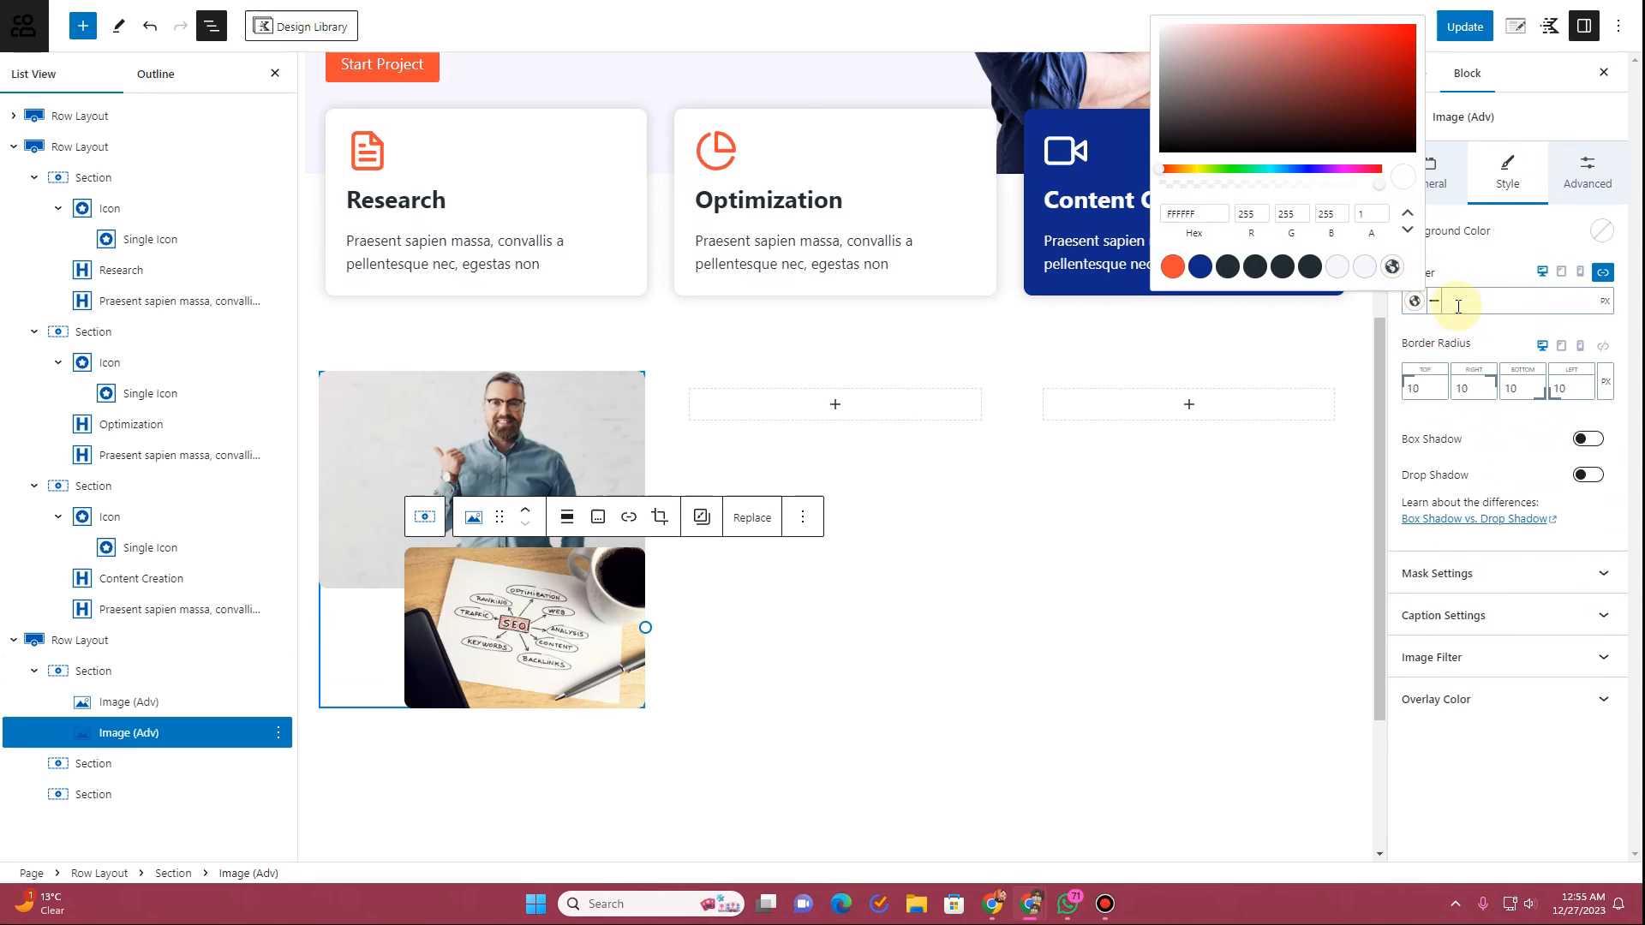
pyautogui.click(1458, 305)
pyautogui.write('4')
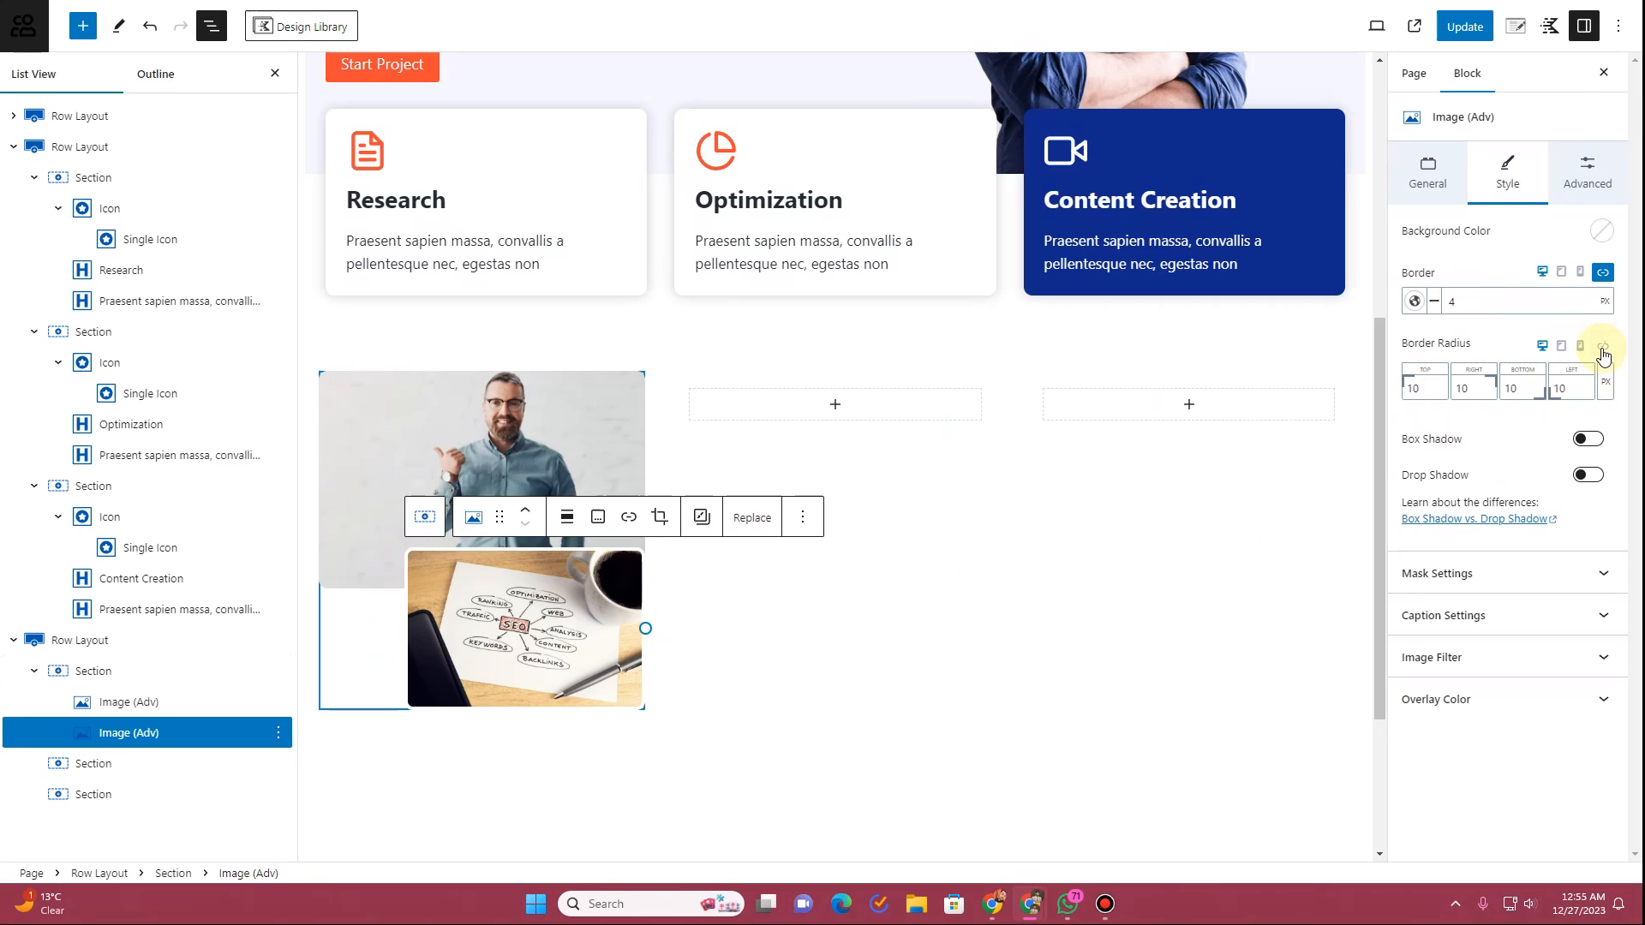
# Step: Clear the SEO diagram image's right, bottom and left border radius values, keeping 10 px for the top one
pyautogui.doubleClick(1412, 389)
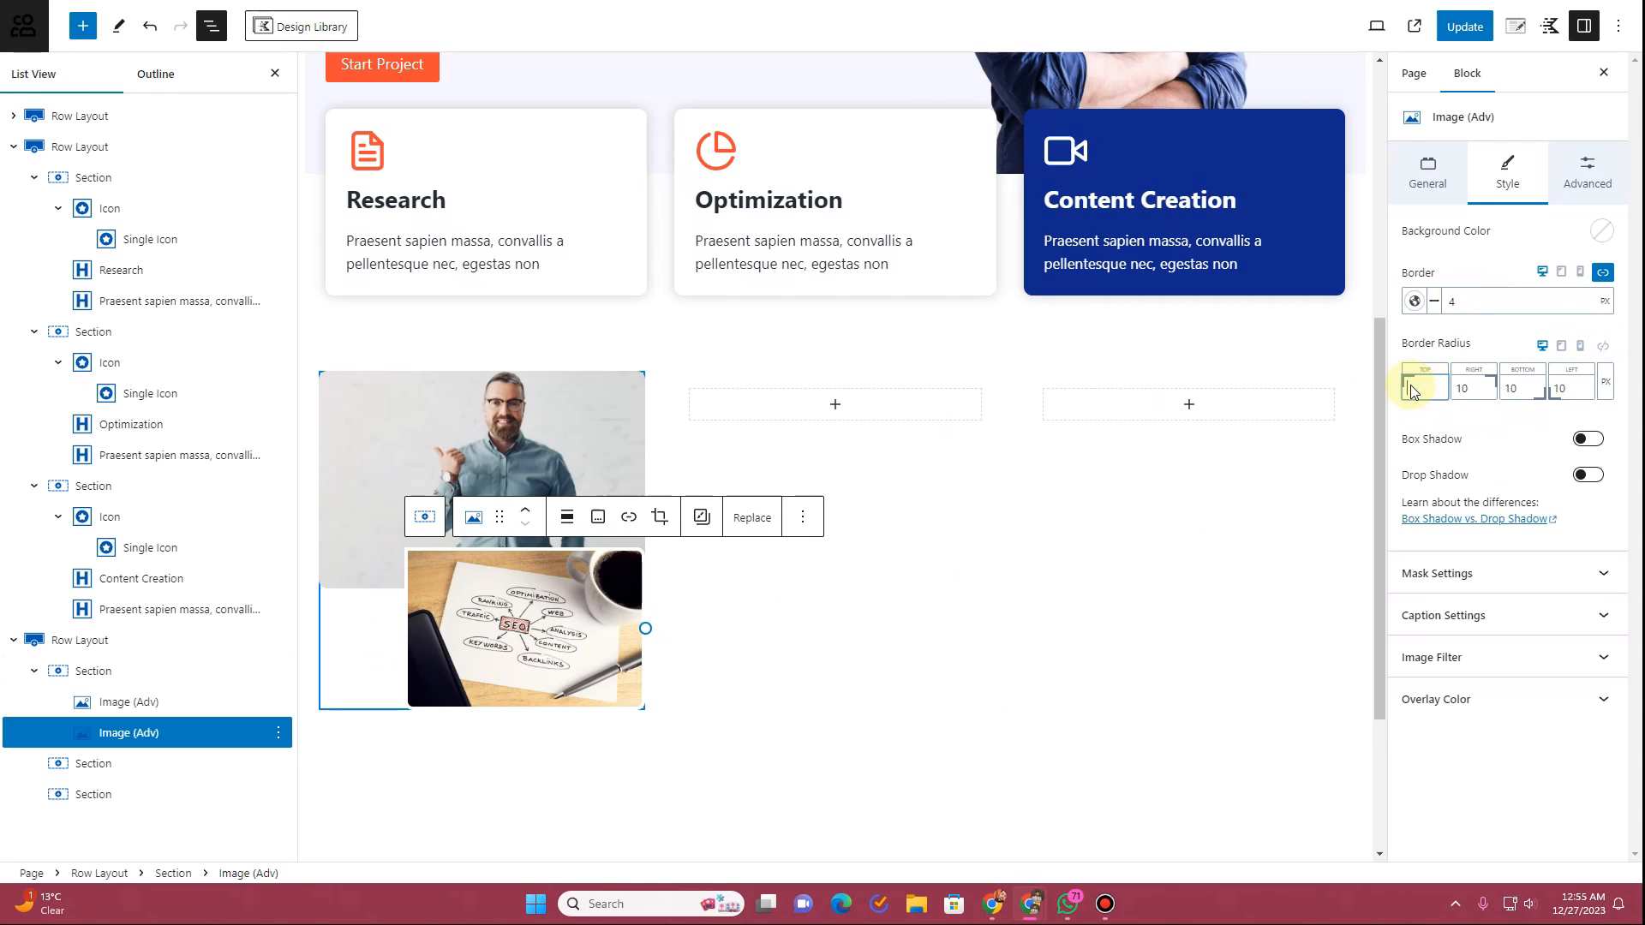
pyautogui.write('10')
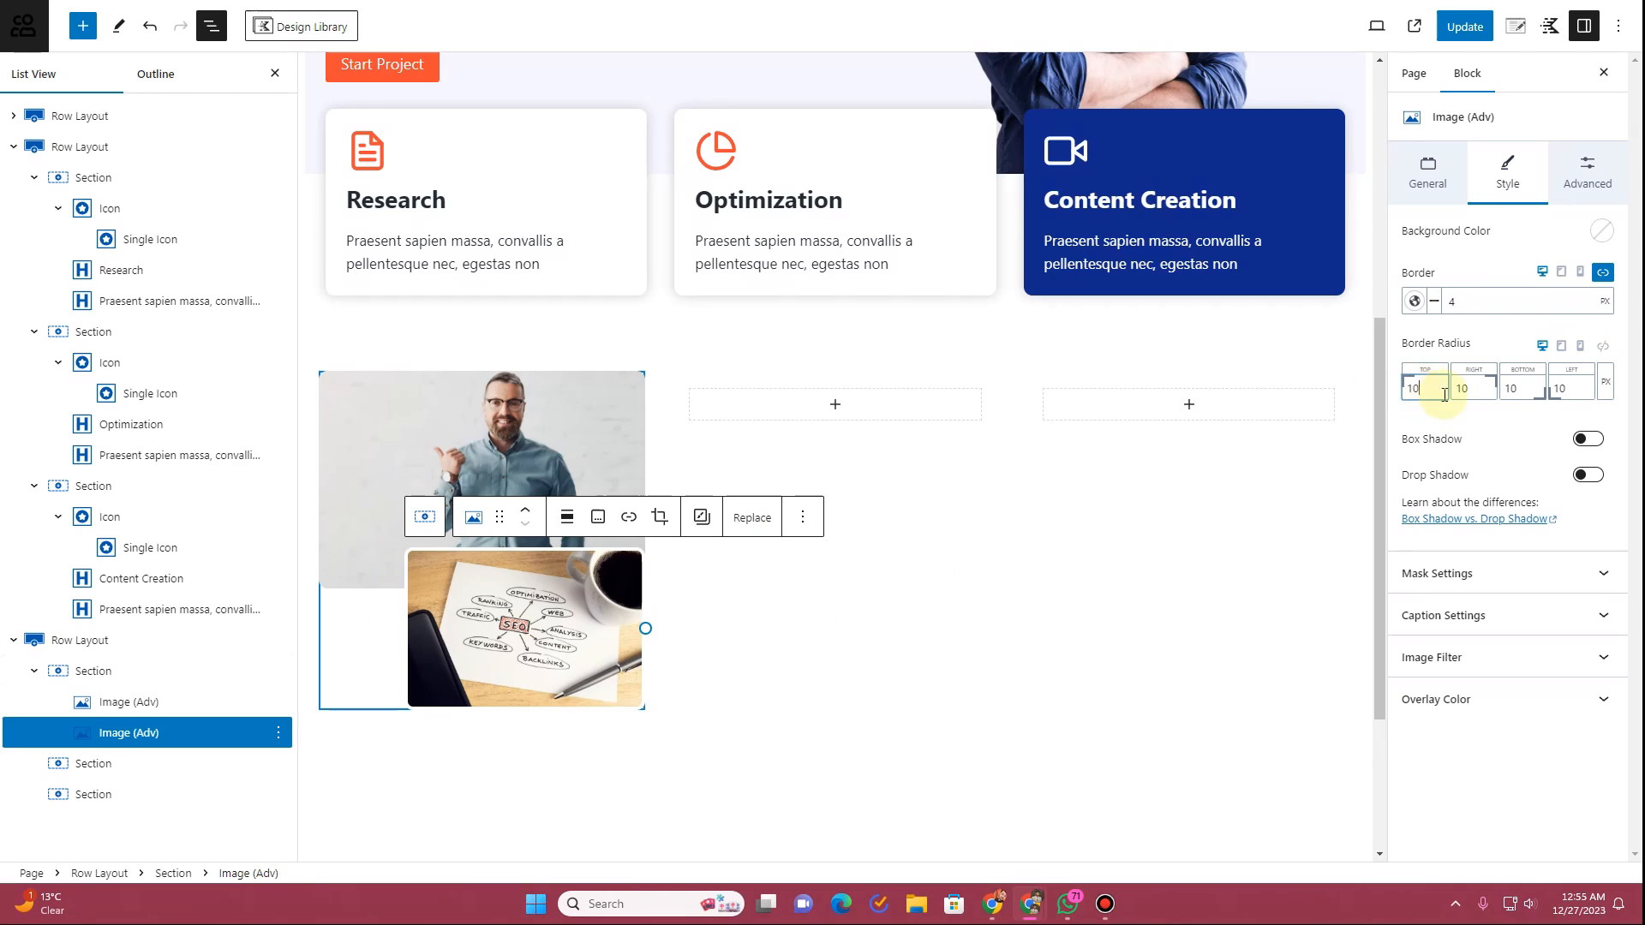
pyautogui.click(1480, 391)
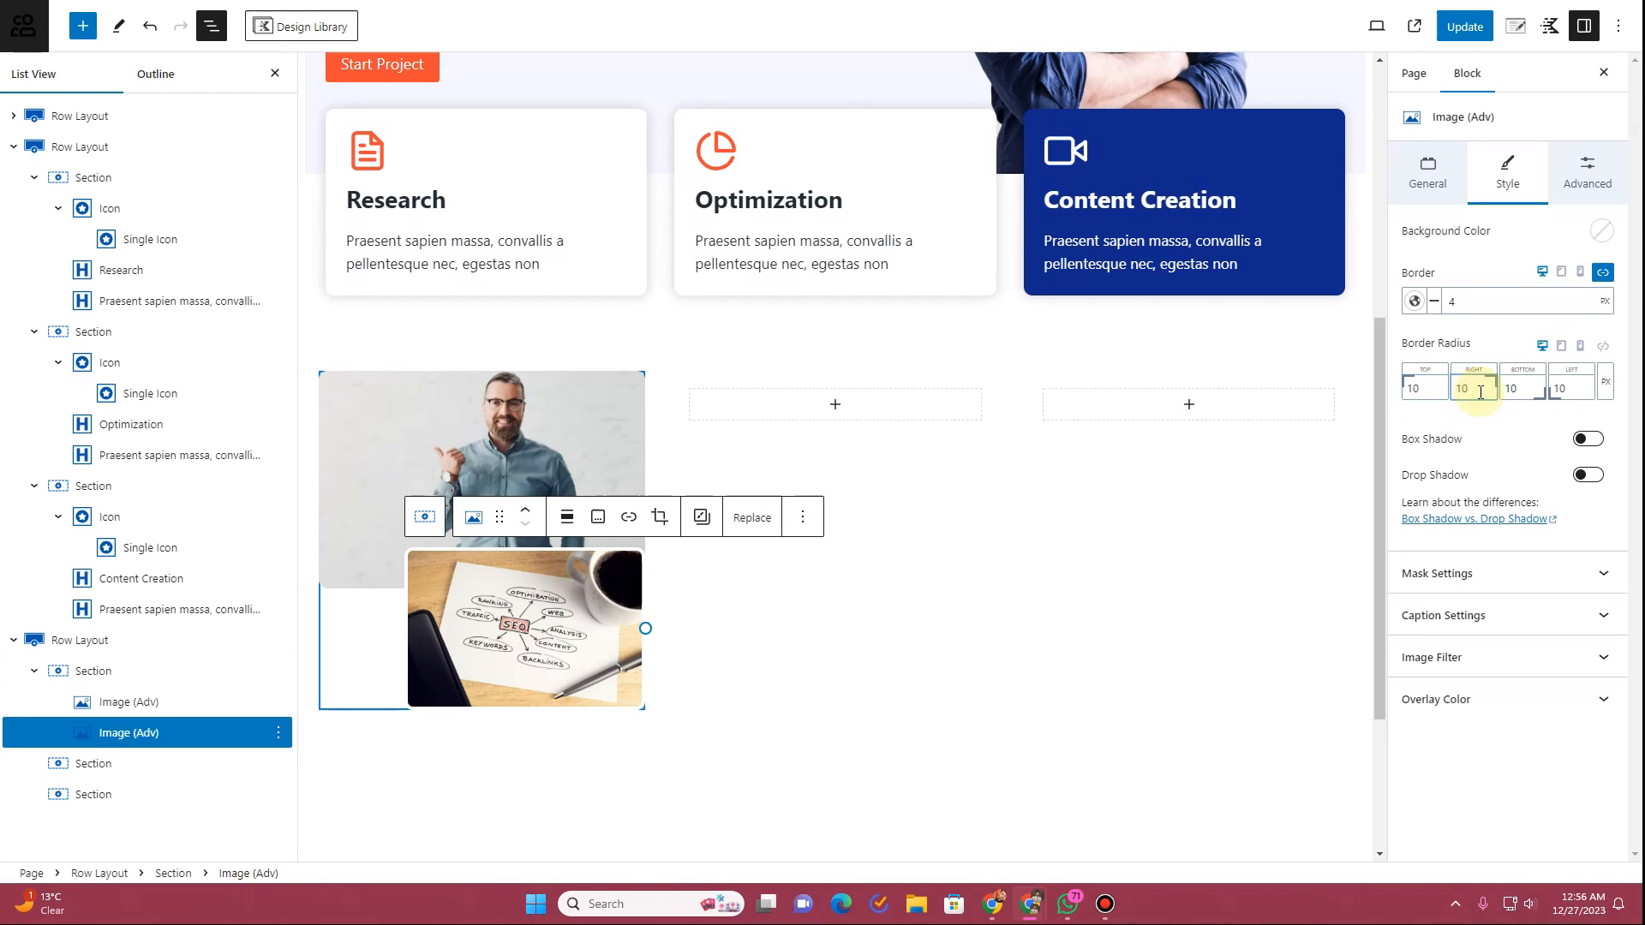
pyautogui.moveTo(1528, 387)
pyautogui.mouseDown()
pyautogui.moveTo(1485, 390)
pyautogui.moveTo(1549, 398)
pyautogui.mouseUp()
pyautogui.press('BackSpace')
pyautogui.press('BackSpace')
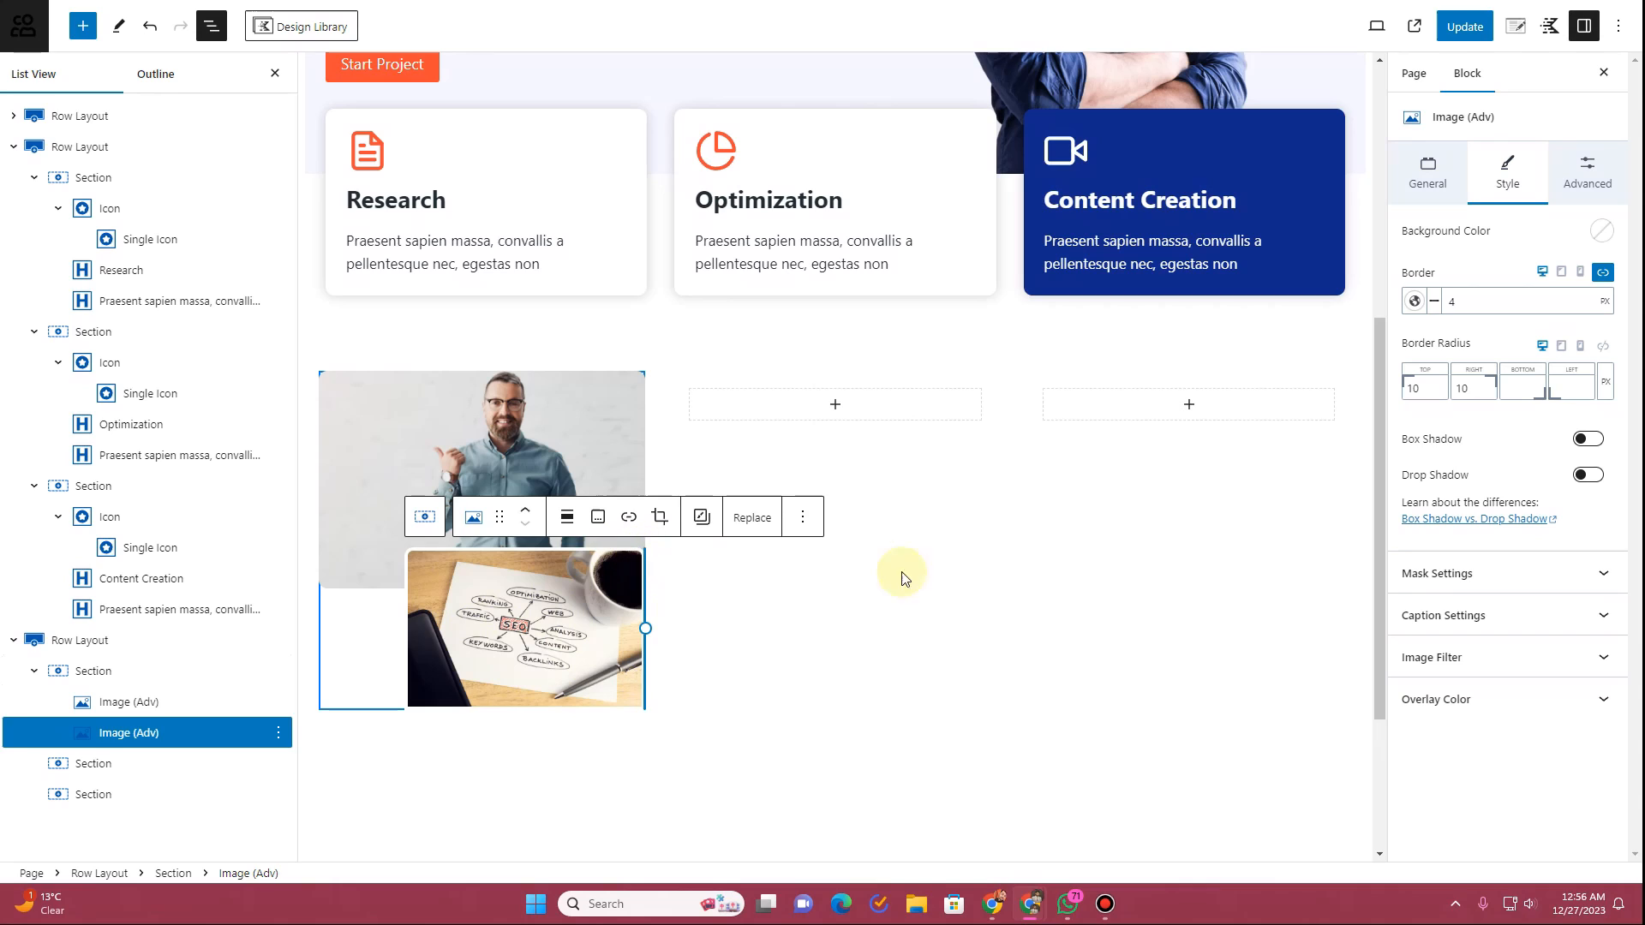
pyautogui.moveTo(1470, 388); pyautogui.dragTo(1454, 388)
pyautogui.press('BackSpace')
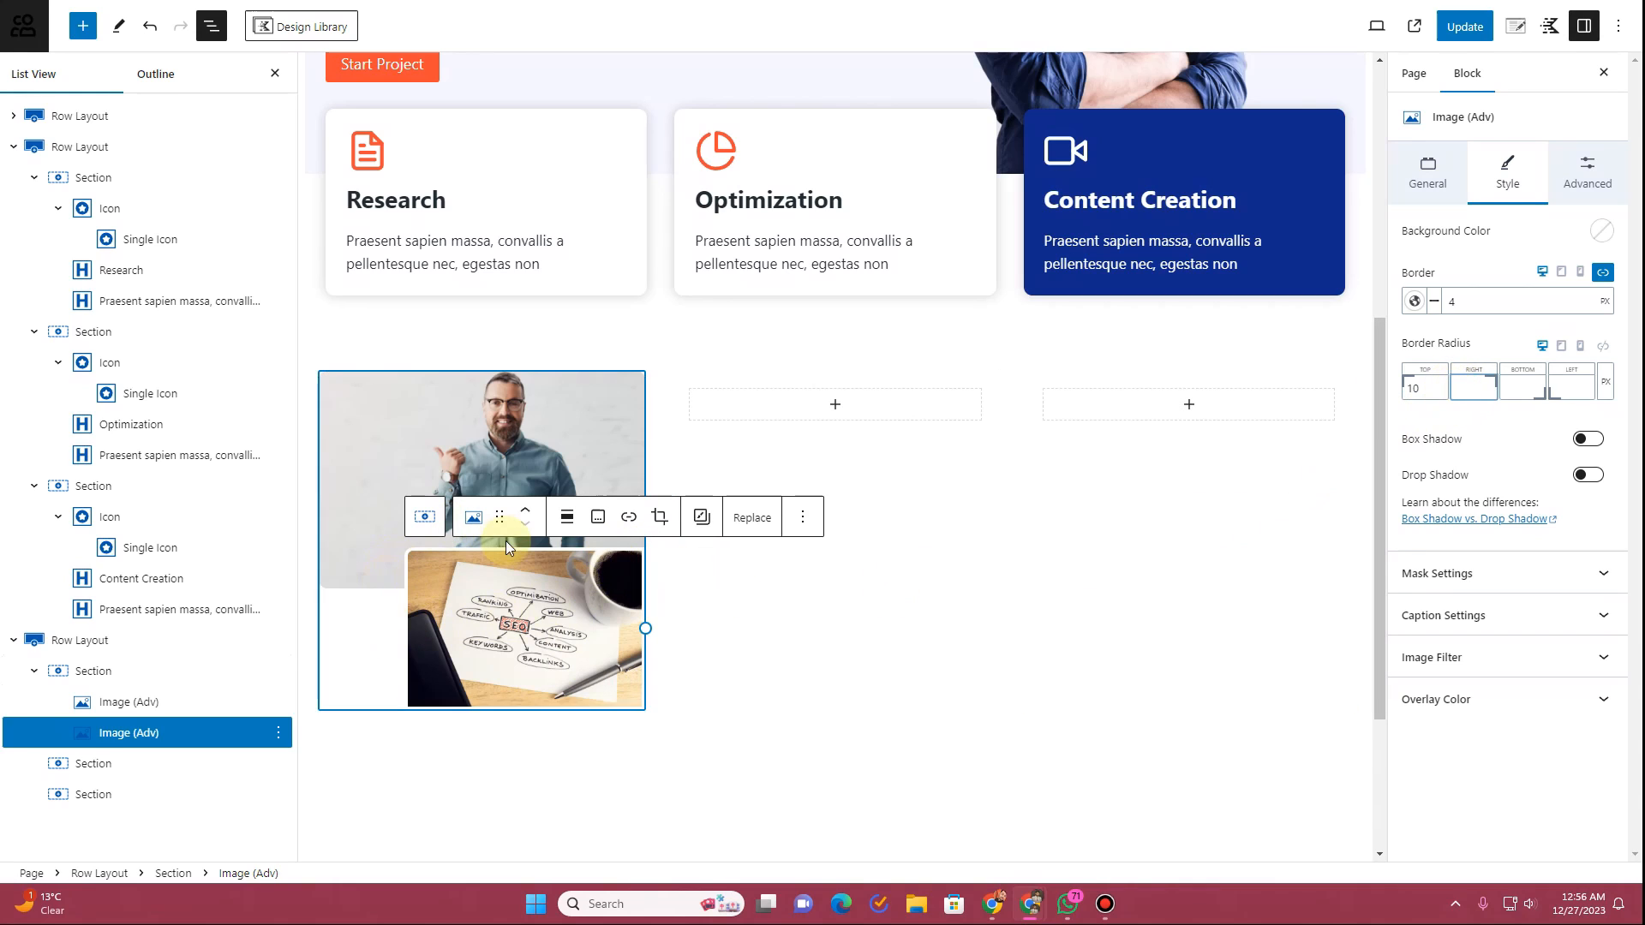
# Step: Update the page and check the overlapping images on the live site
pyautogui.click(1465, 27)
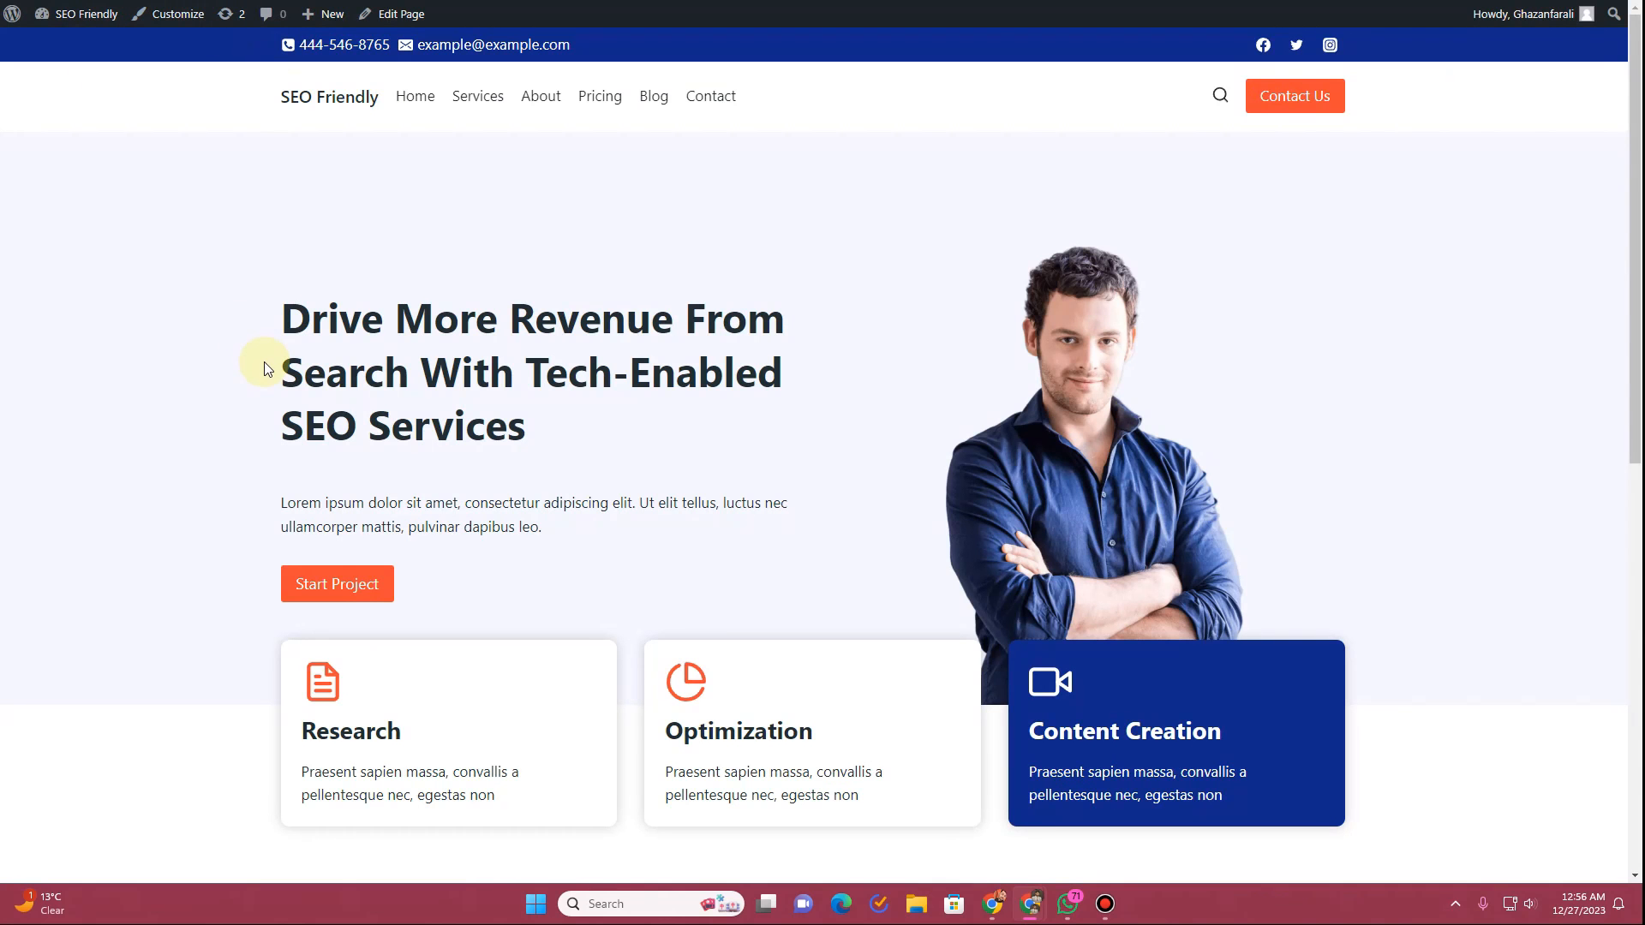
pyautogui.scroll(-7, 265, 364)
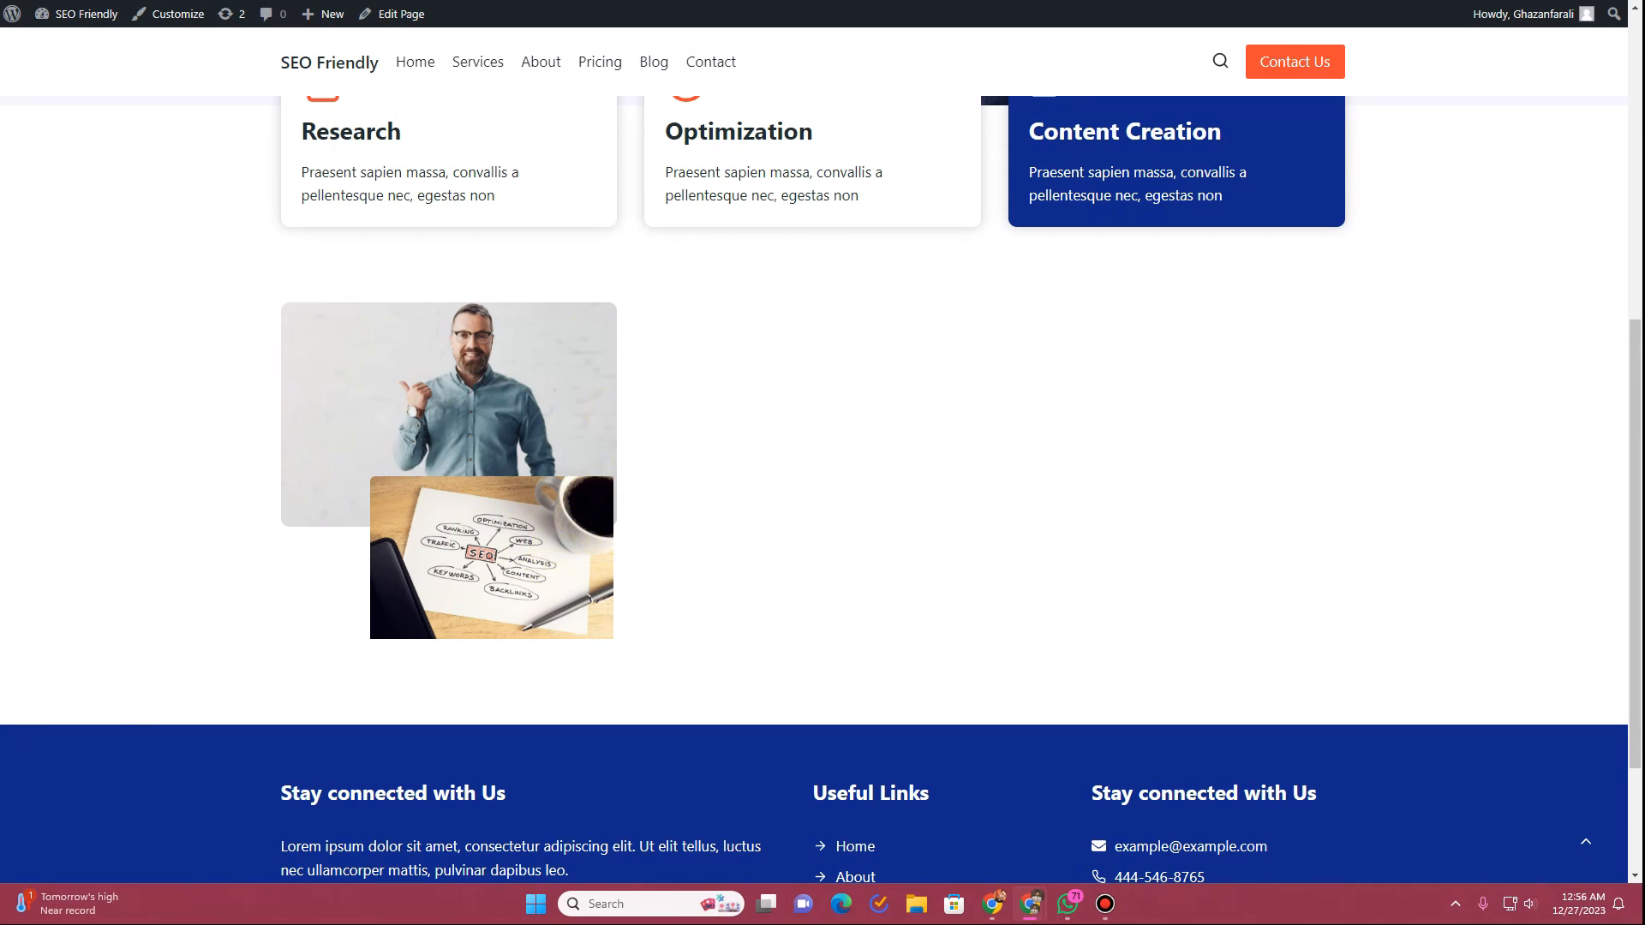
pyautogui.hotkey('ctrl', 'Tab')
# Step: Set the SEO diagram image's right, bottom and left border radius to 10 px and update the page
pyautogui.click(1474, 389)
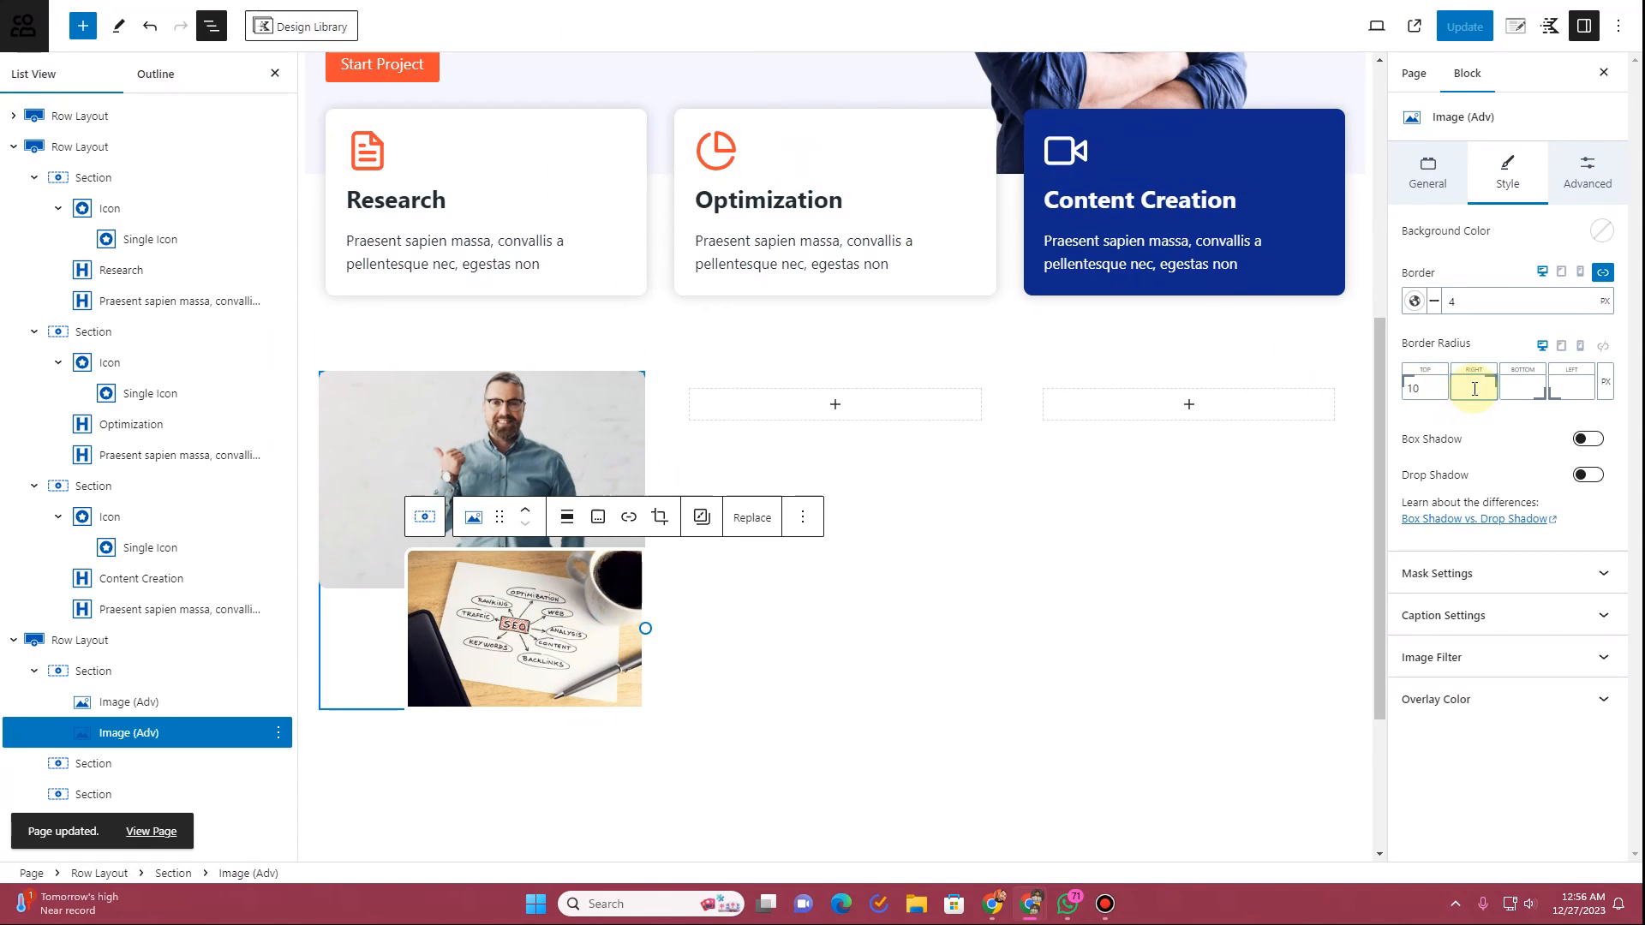
pyautogui.write('10')
pyautogui.click(1526, 389)
pyautogui.write('10')
pyautogui.click(1571, 388)
pyautogui.write('10')
pyautogui.click(1466, 27)
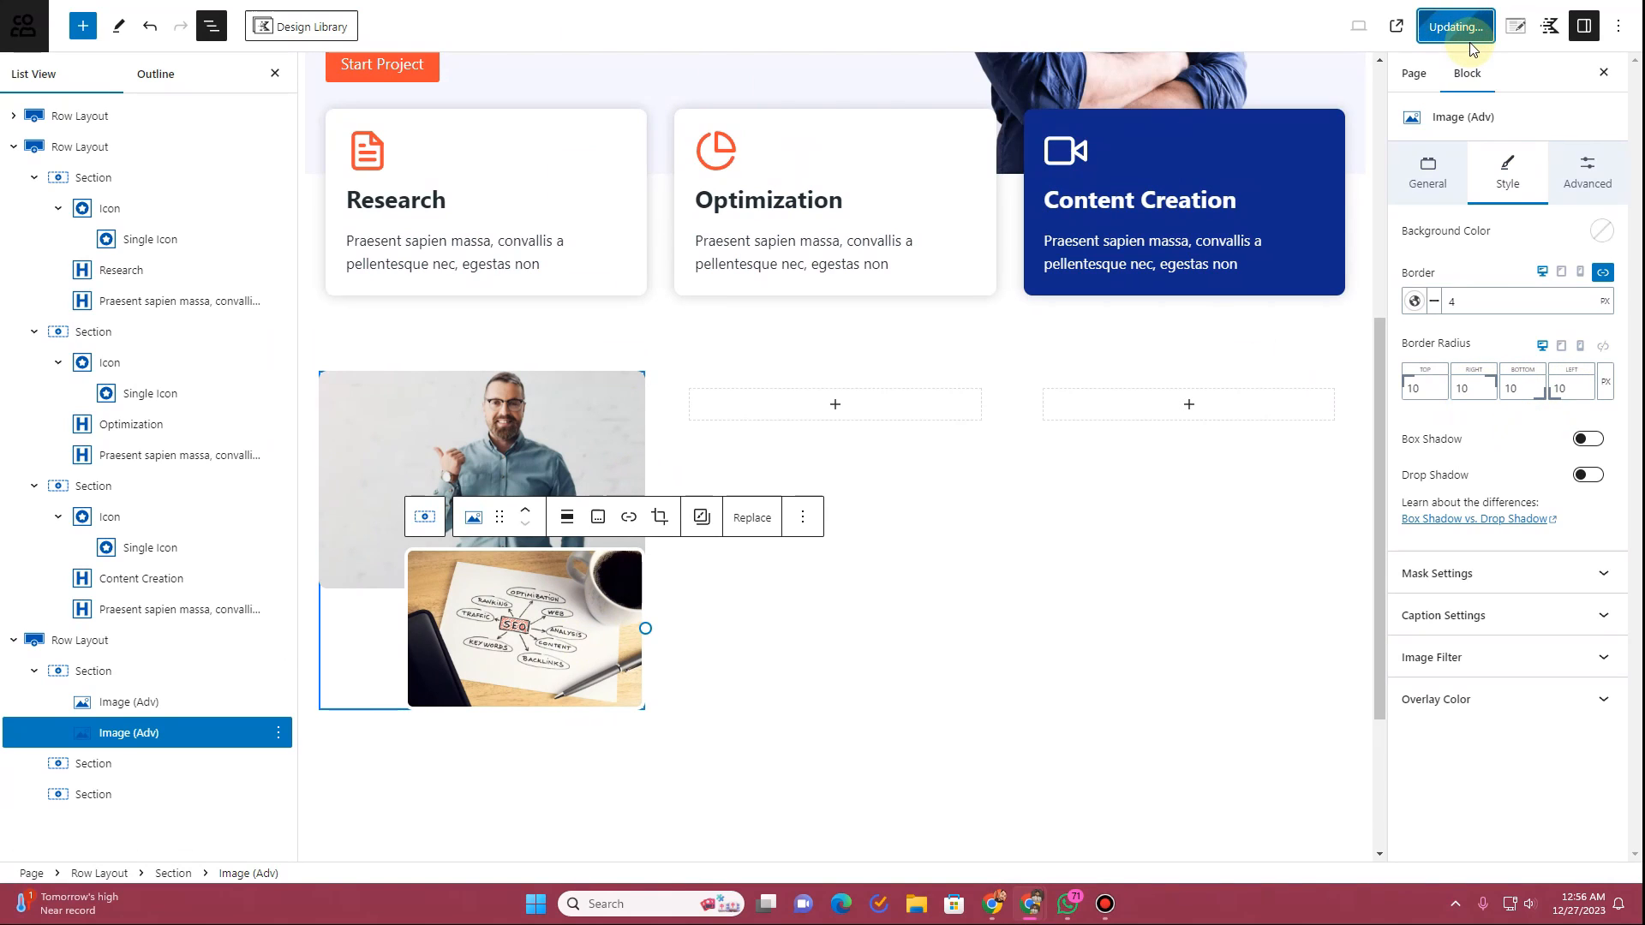
# Step: Reload the live page and compare the SEO diagram image's corners and border with its border colour setting in the editor
pyautogui.hotkey('ctrl', 'Tab')
pyautogui.press('F5')
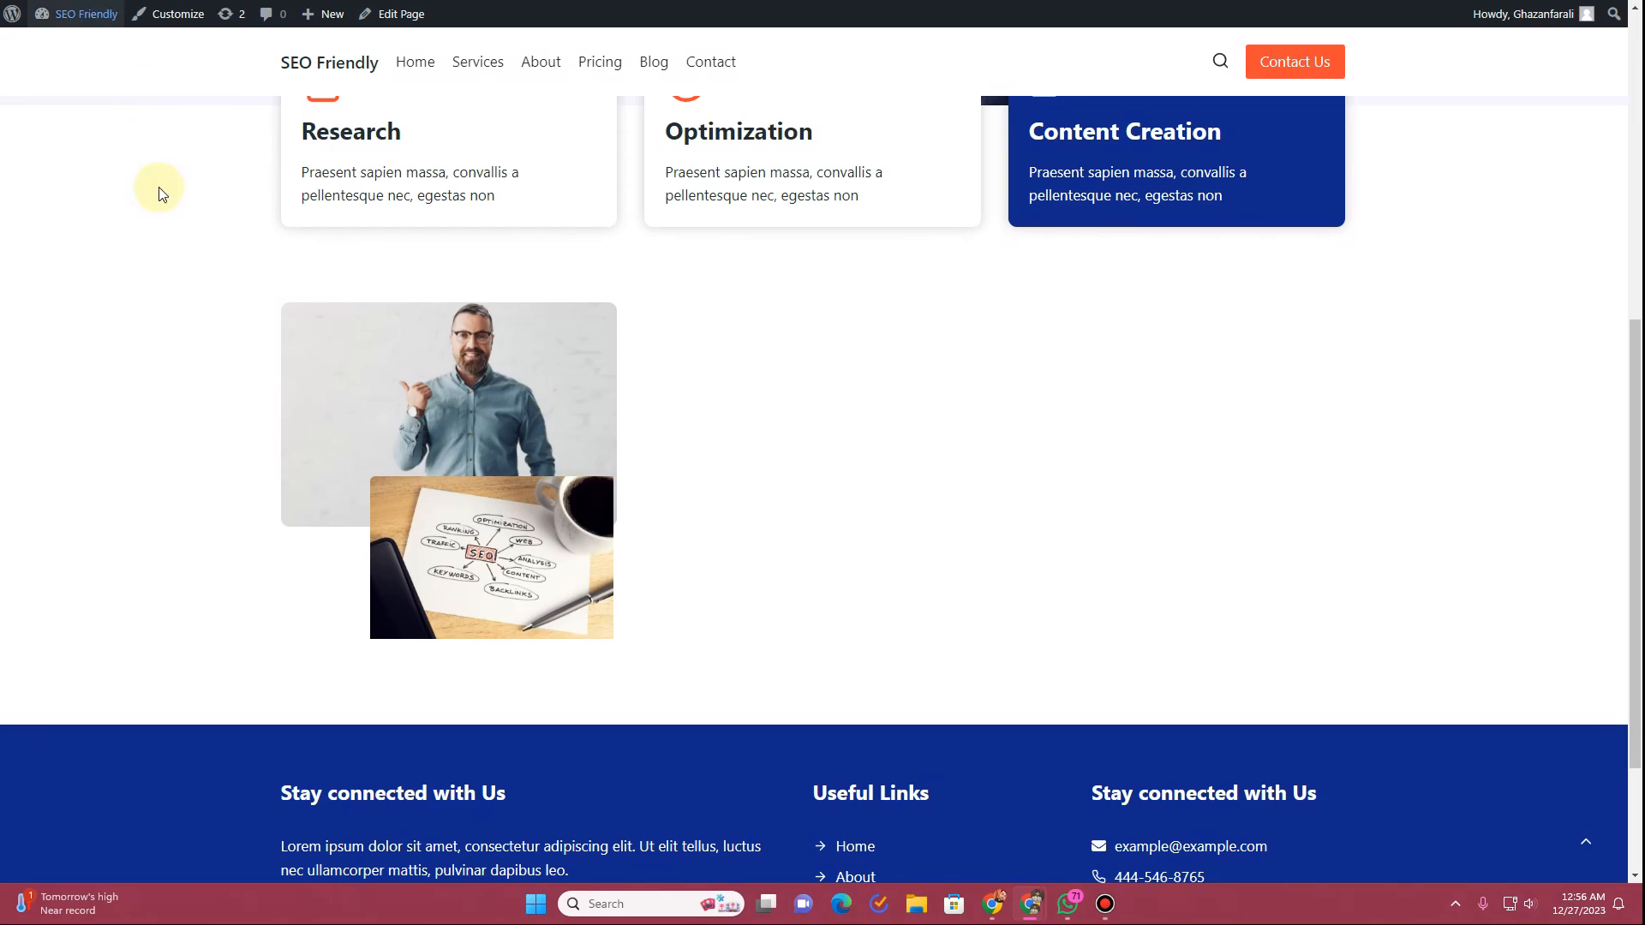
pyautogui.hotkey('ctrl', 'shift', 'Tab')
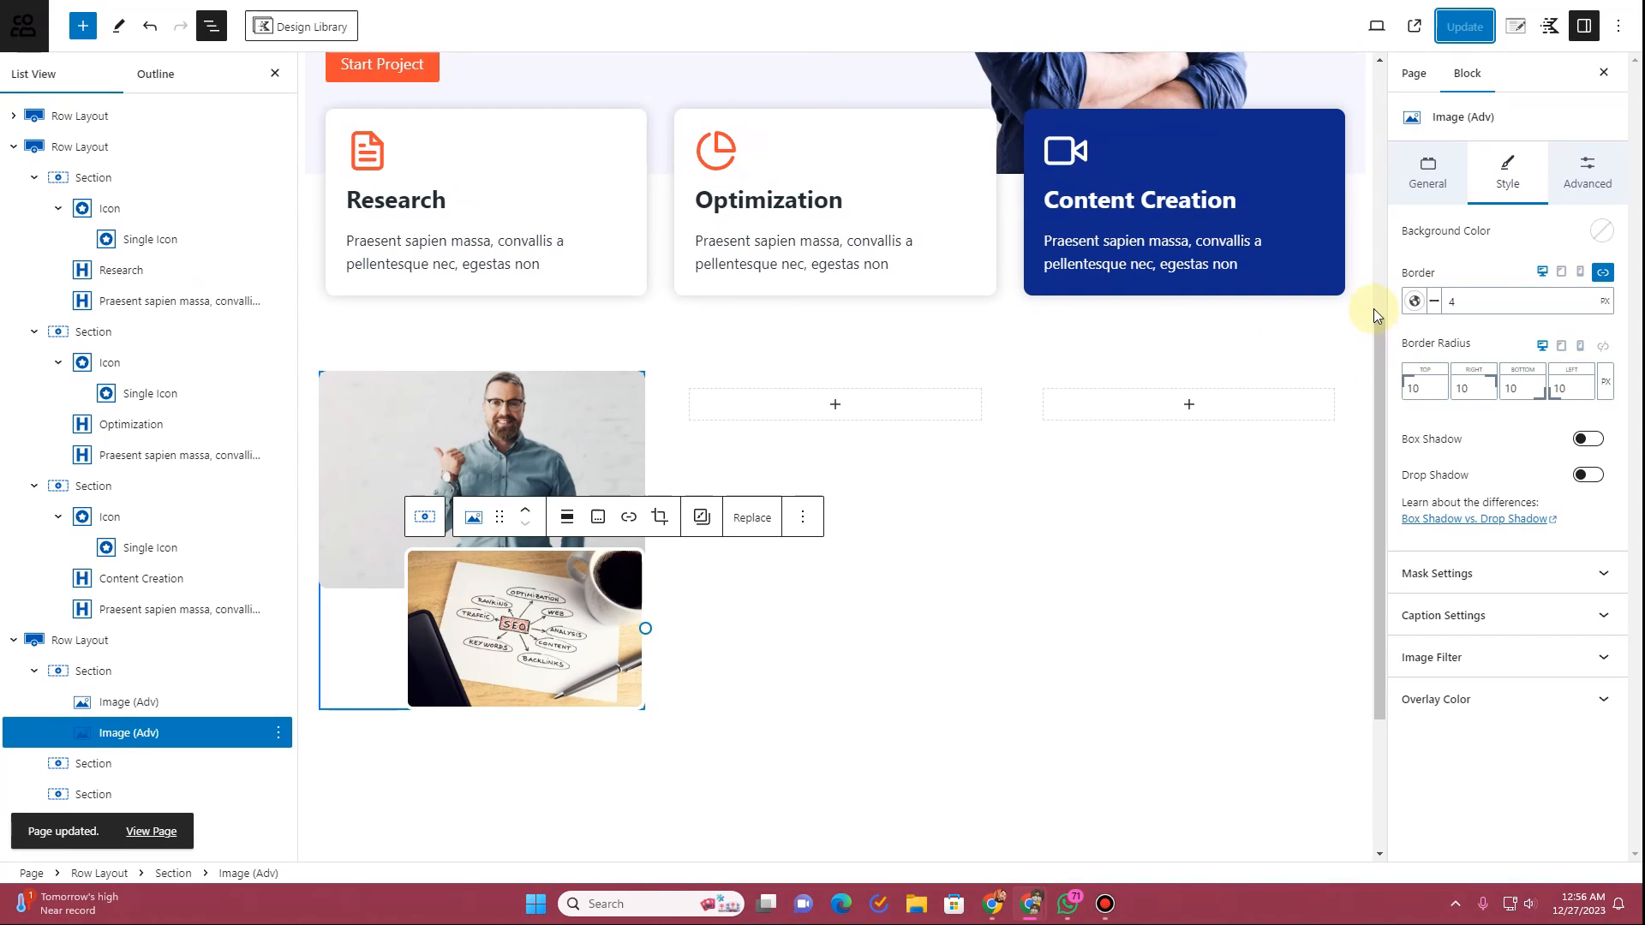
pyautogui.click(1414, 300)
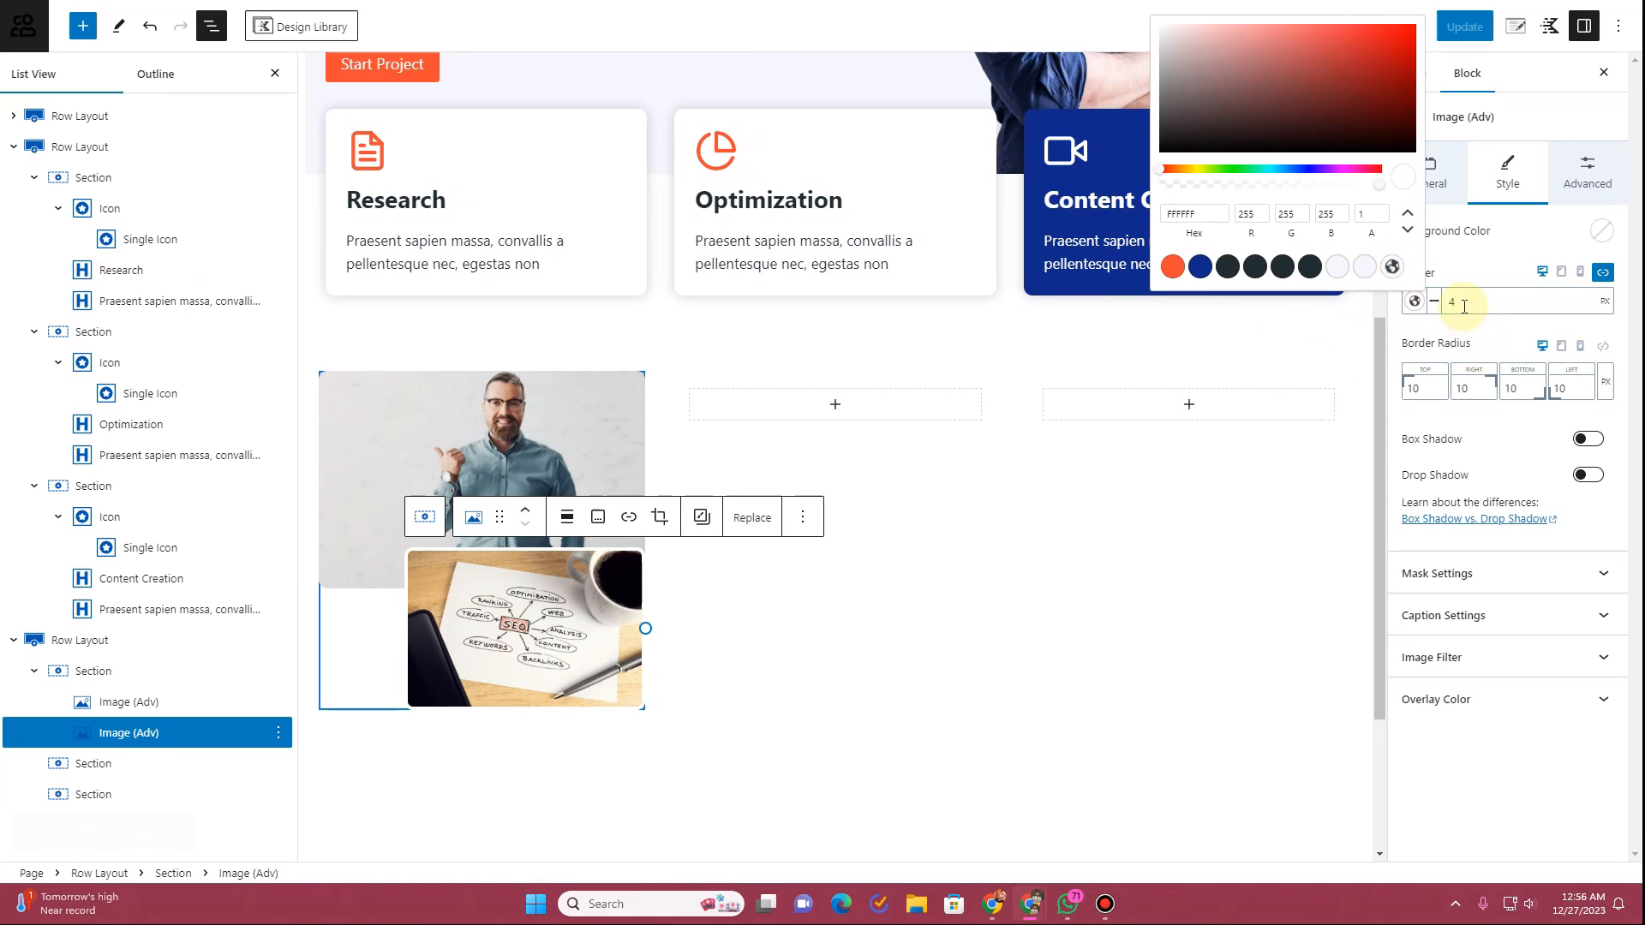
pyautogui.click(1466, 26)
pyautogui.hotkey('ctrl', 'Tab')
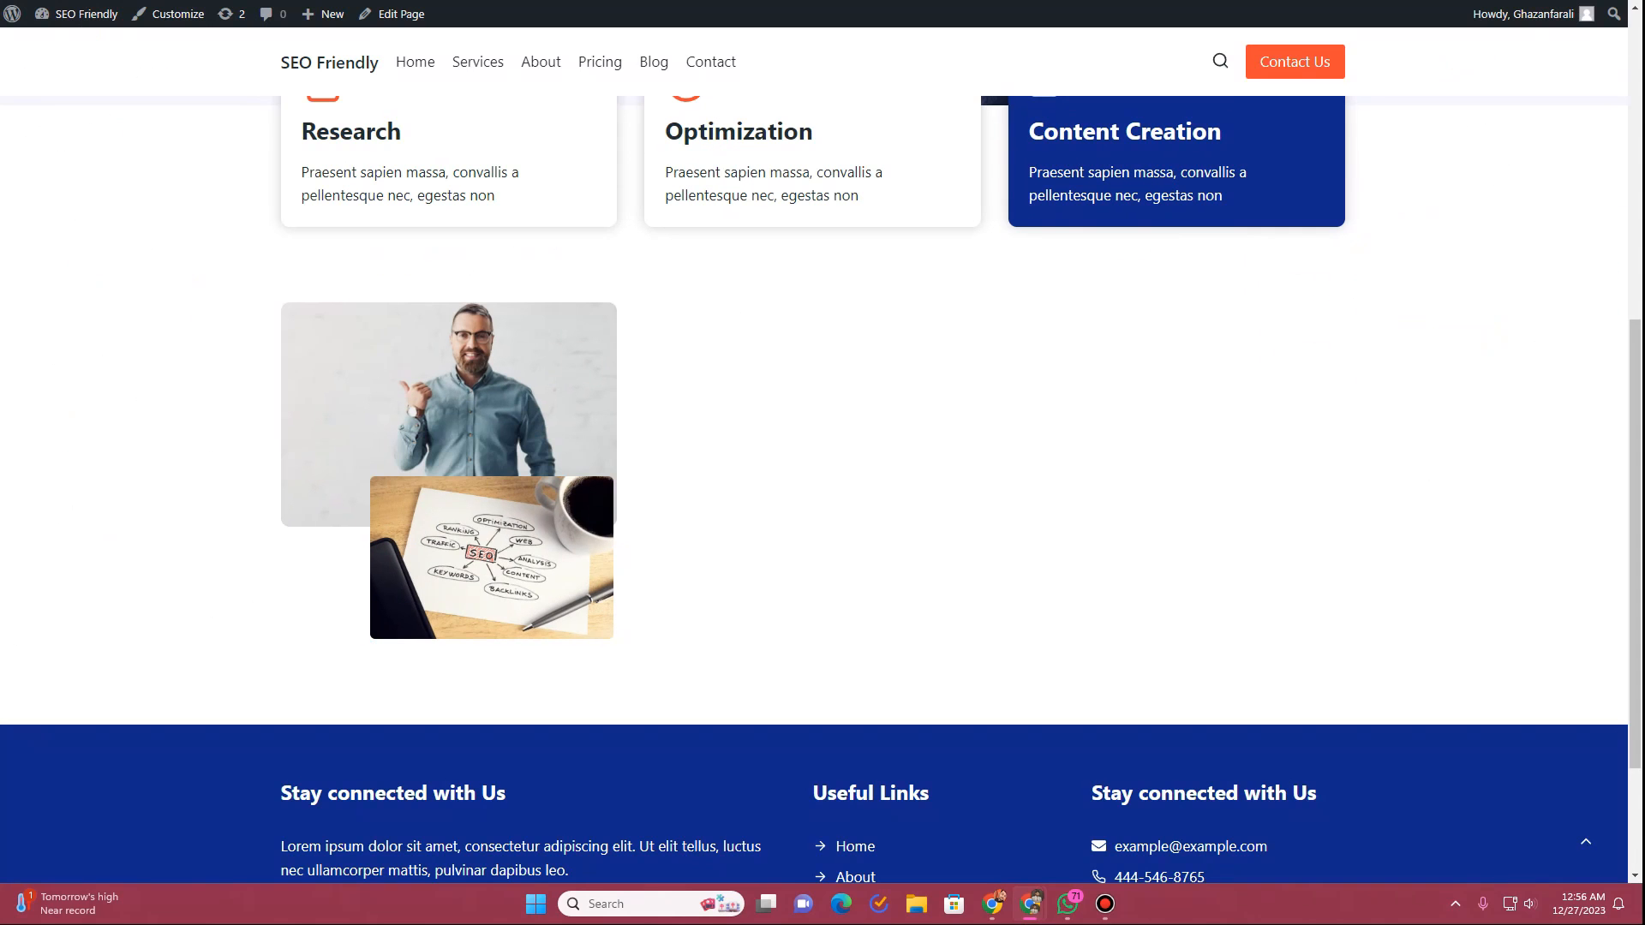
pyautogui.hotkey('ctrl', 'shift', 'Tab')
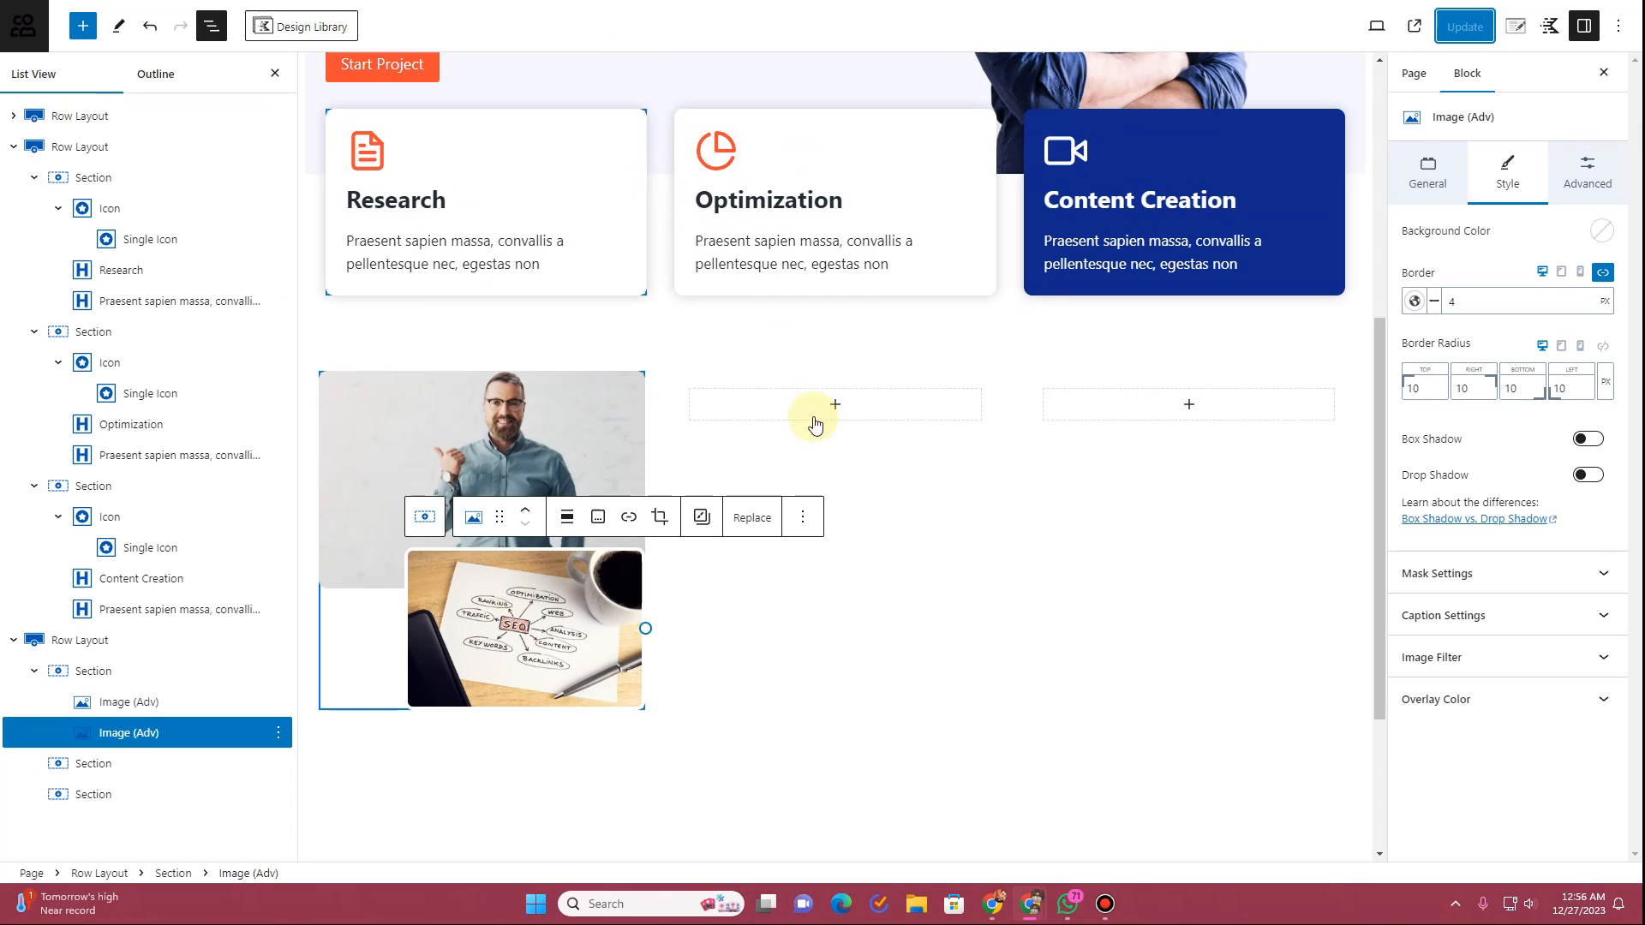
# Step: Add a Text (Adv) block to the row's second column as a Heading 4 reading "ABOUT US"
pyautogui.click(808, 419)
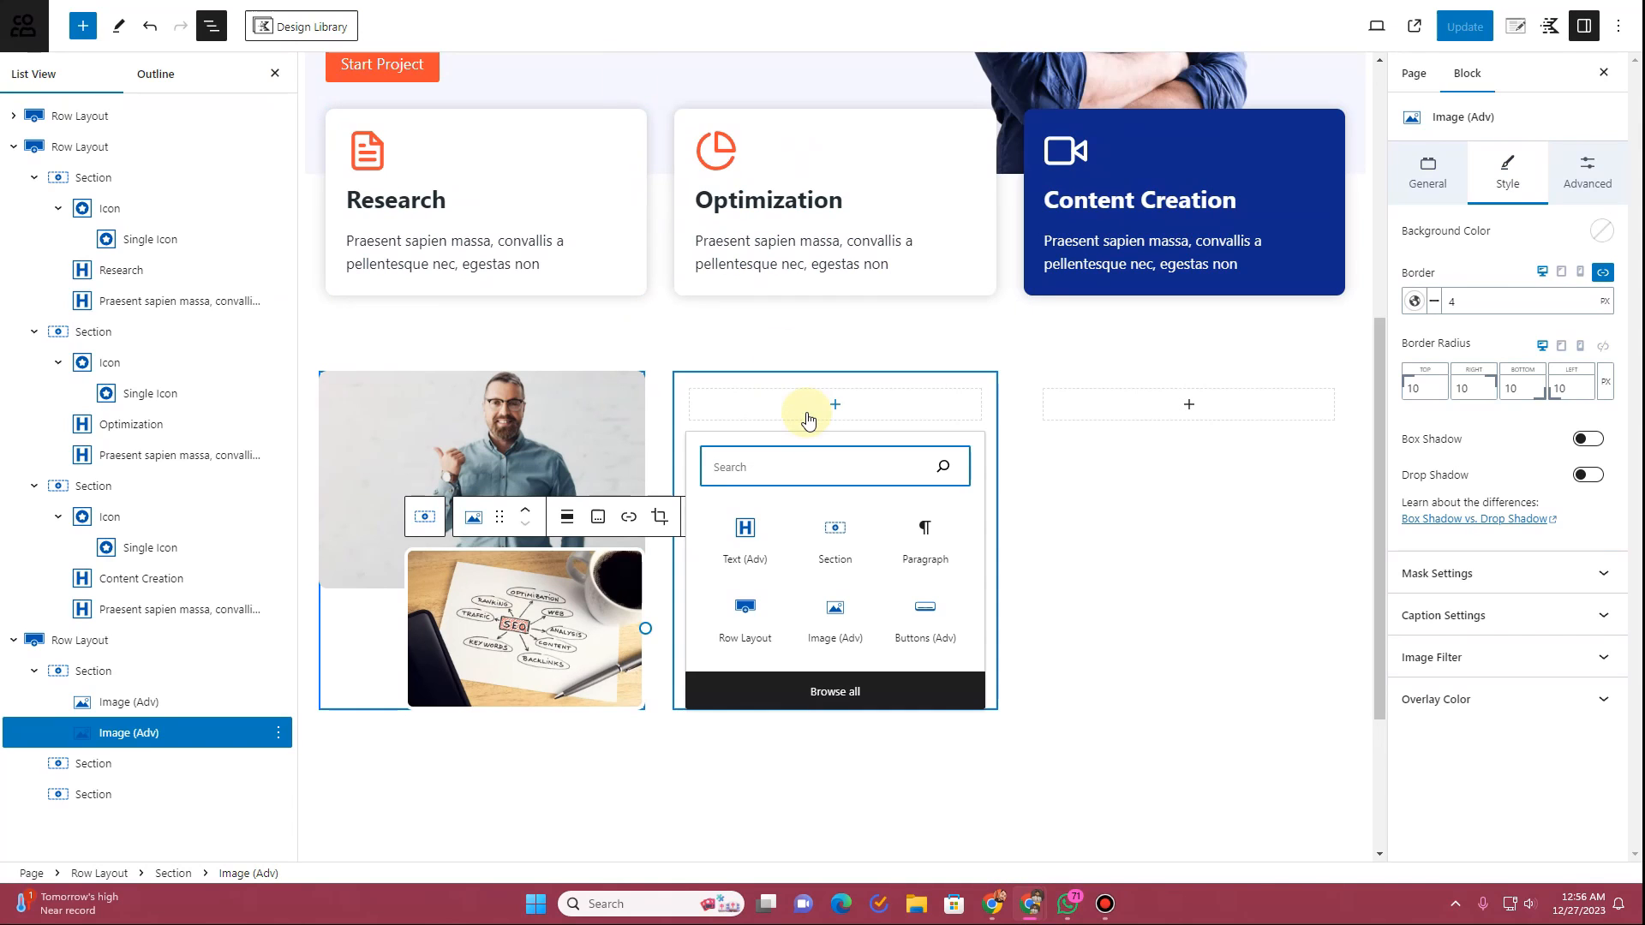
pyautogui.click(745, 538)
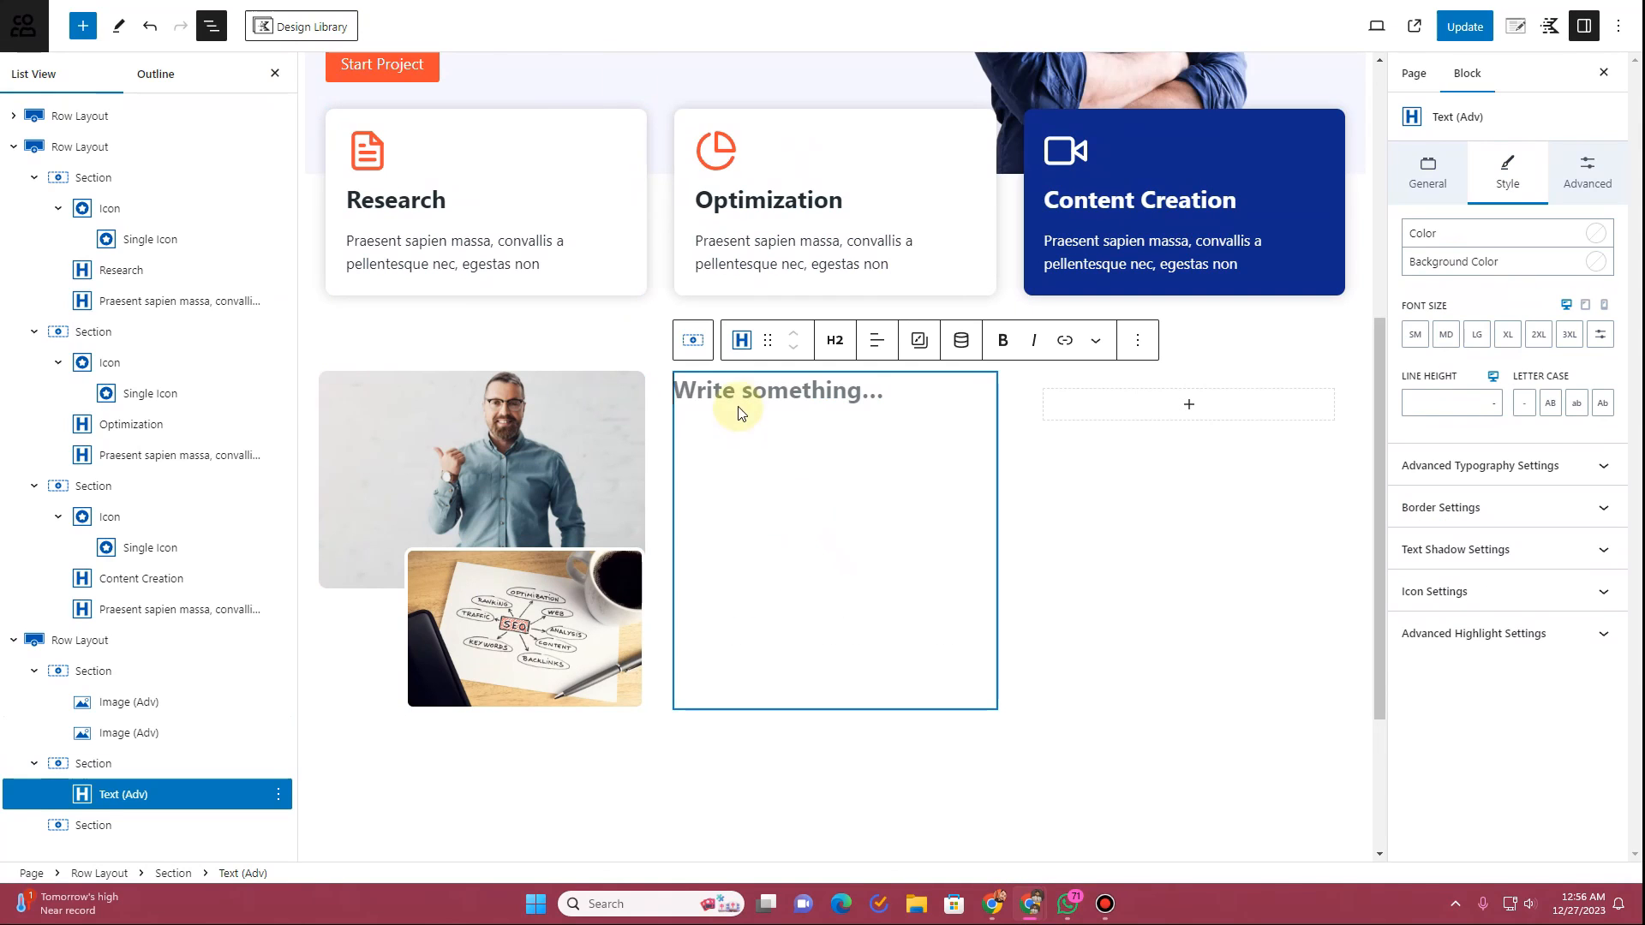
pyautogui.click(836, 340)
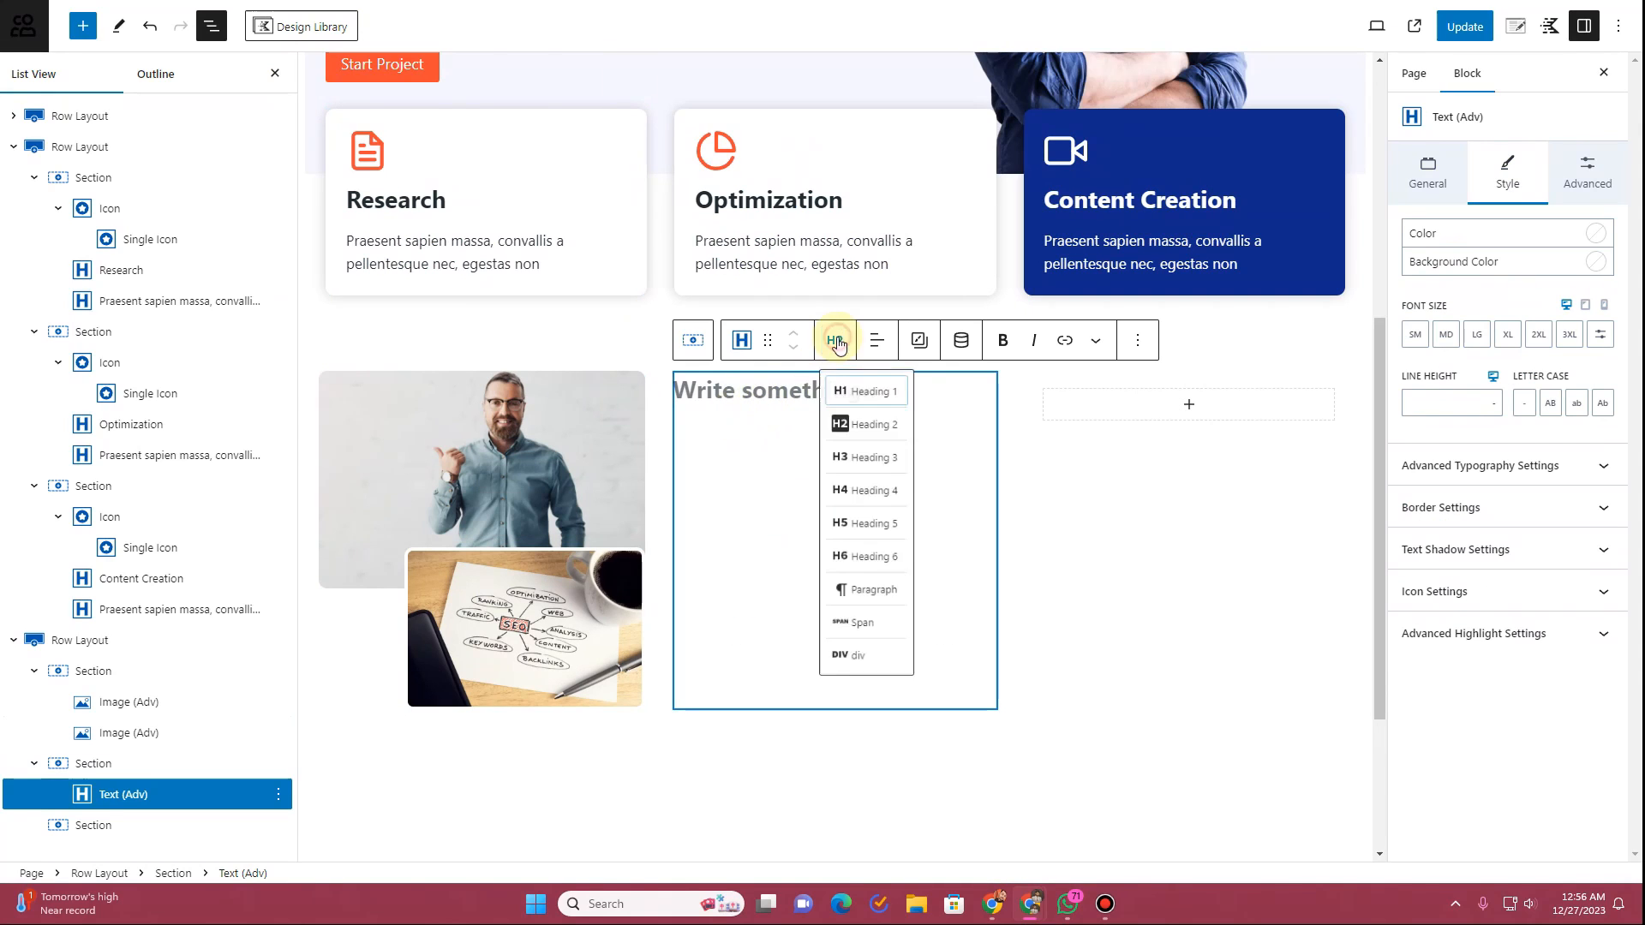
pyautogui.click(862, 505)
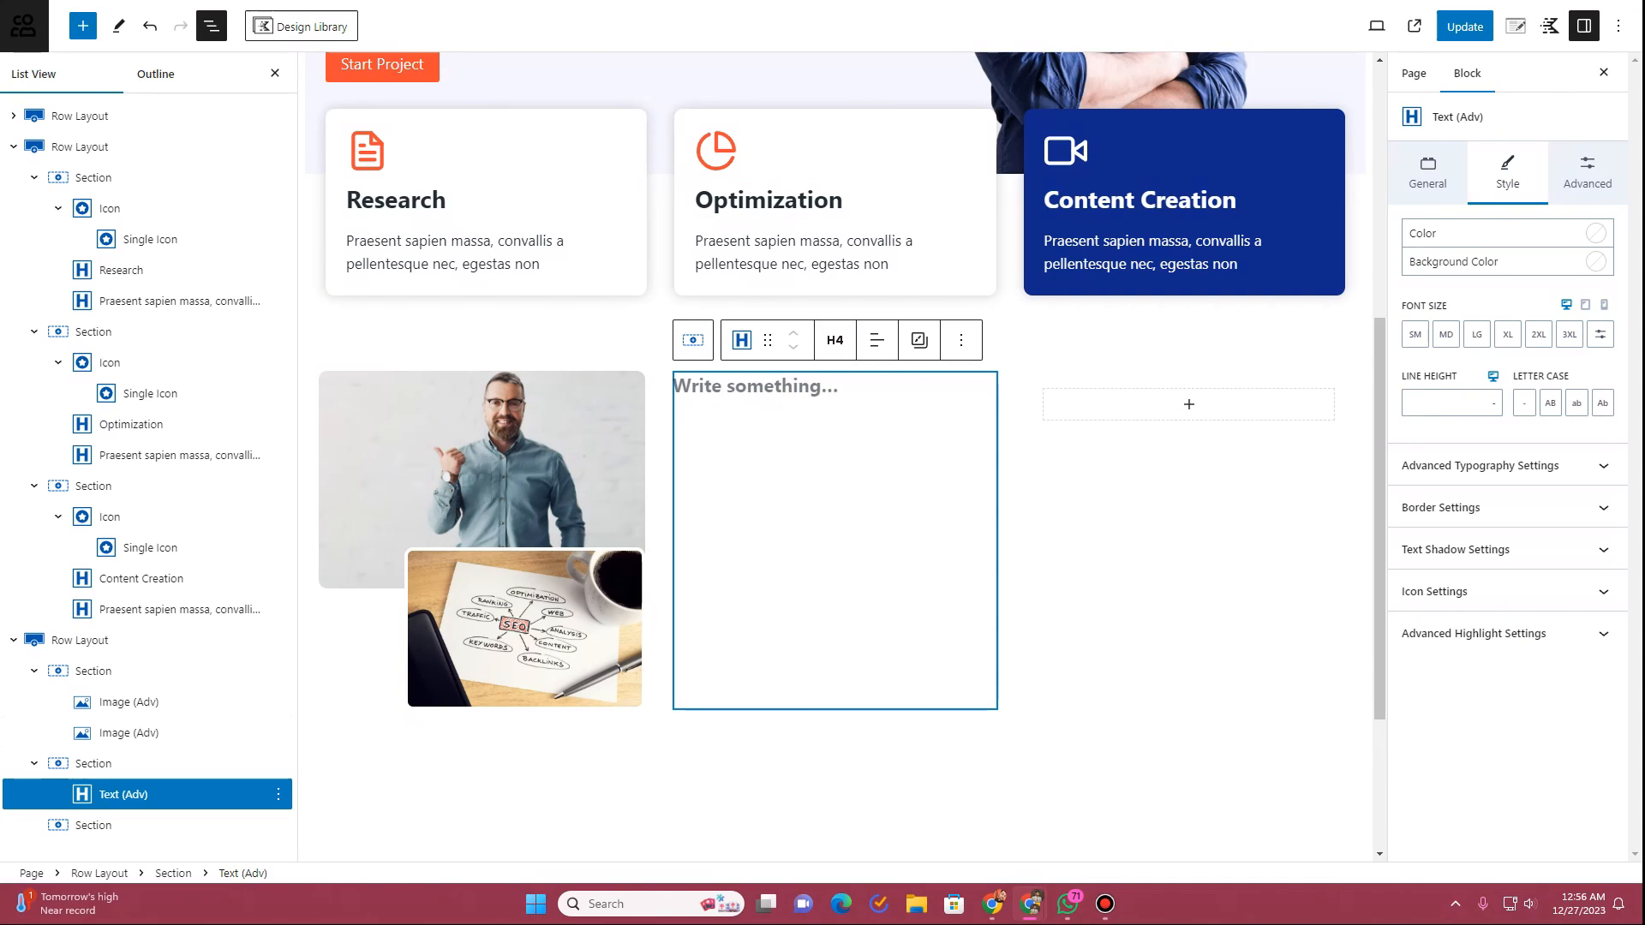
pyautogui.click(731, 386)
pyautogui.write('ABOUT US')
# Step: Make the "ABOUT US" heading bold and colour it with the orange palette colour
pyautogui.moveTo(770, 385); pyautogui.dragTo(673, 380)
pyautogui.hotkey('ctrl', 'b')
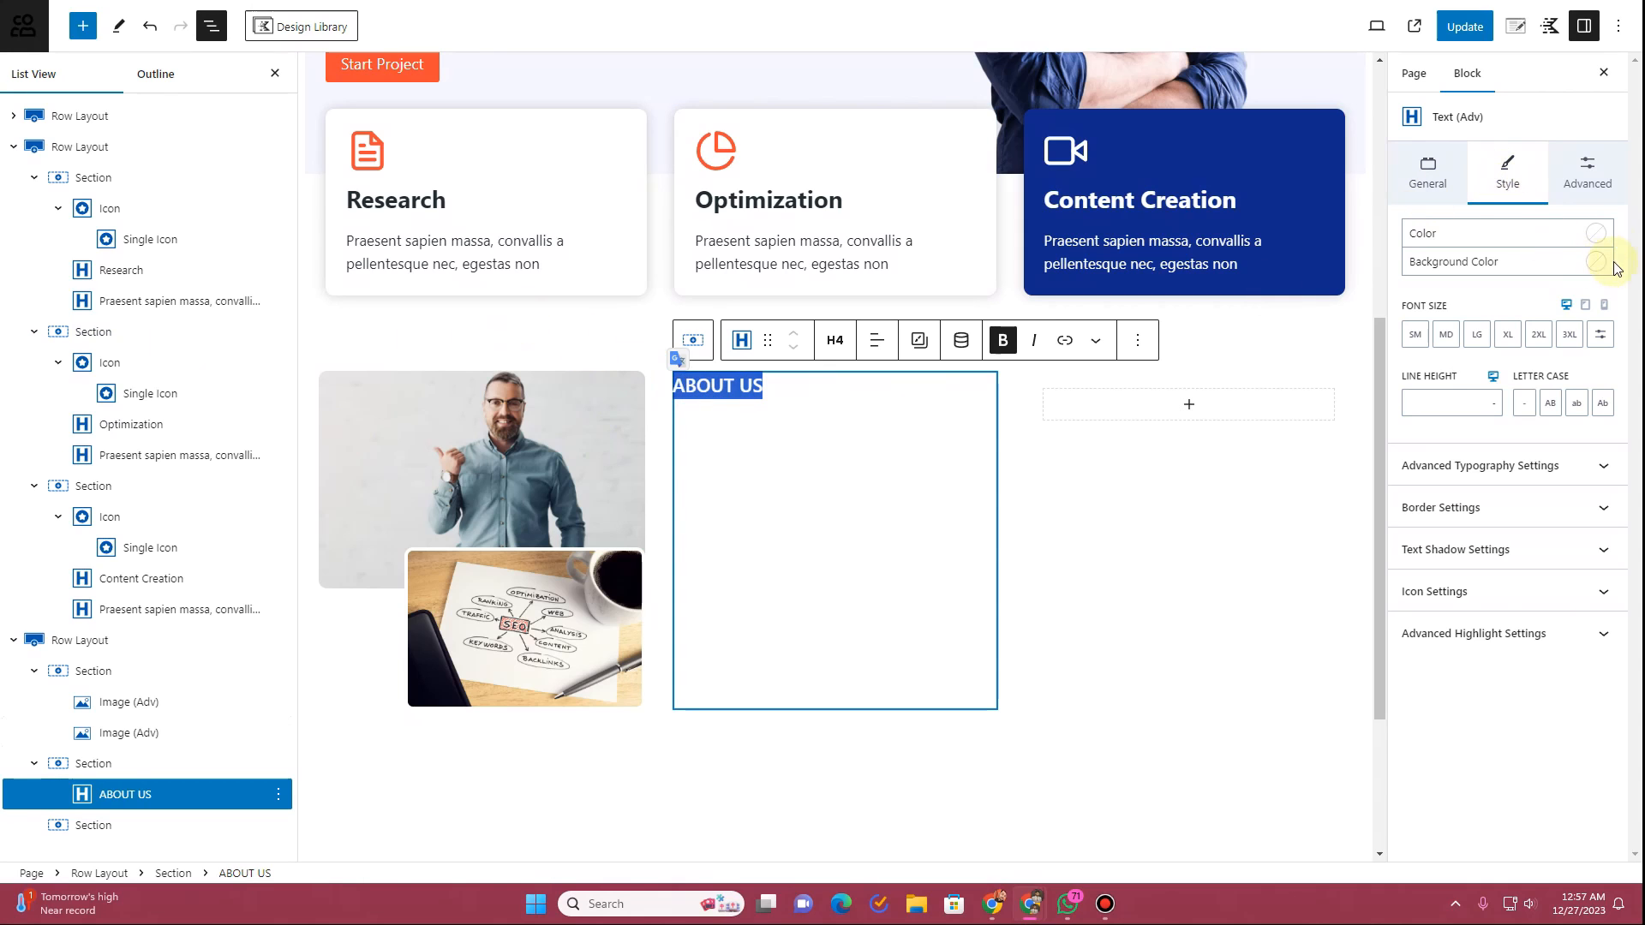
pyautogui.click(1601, 237)
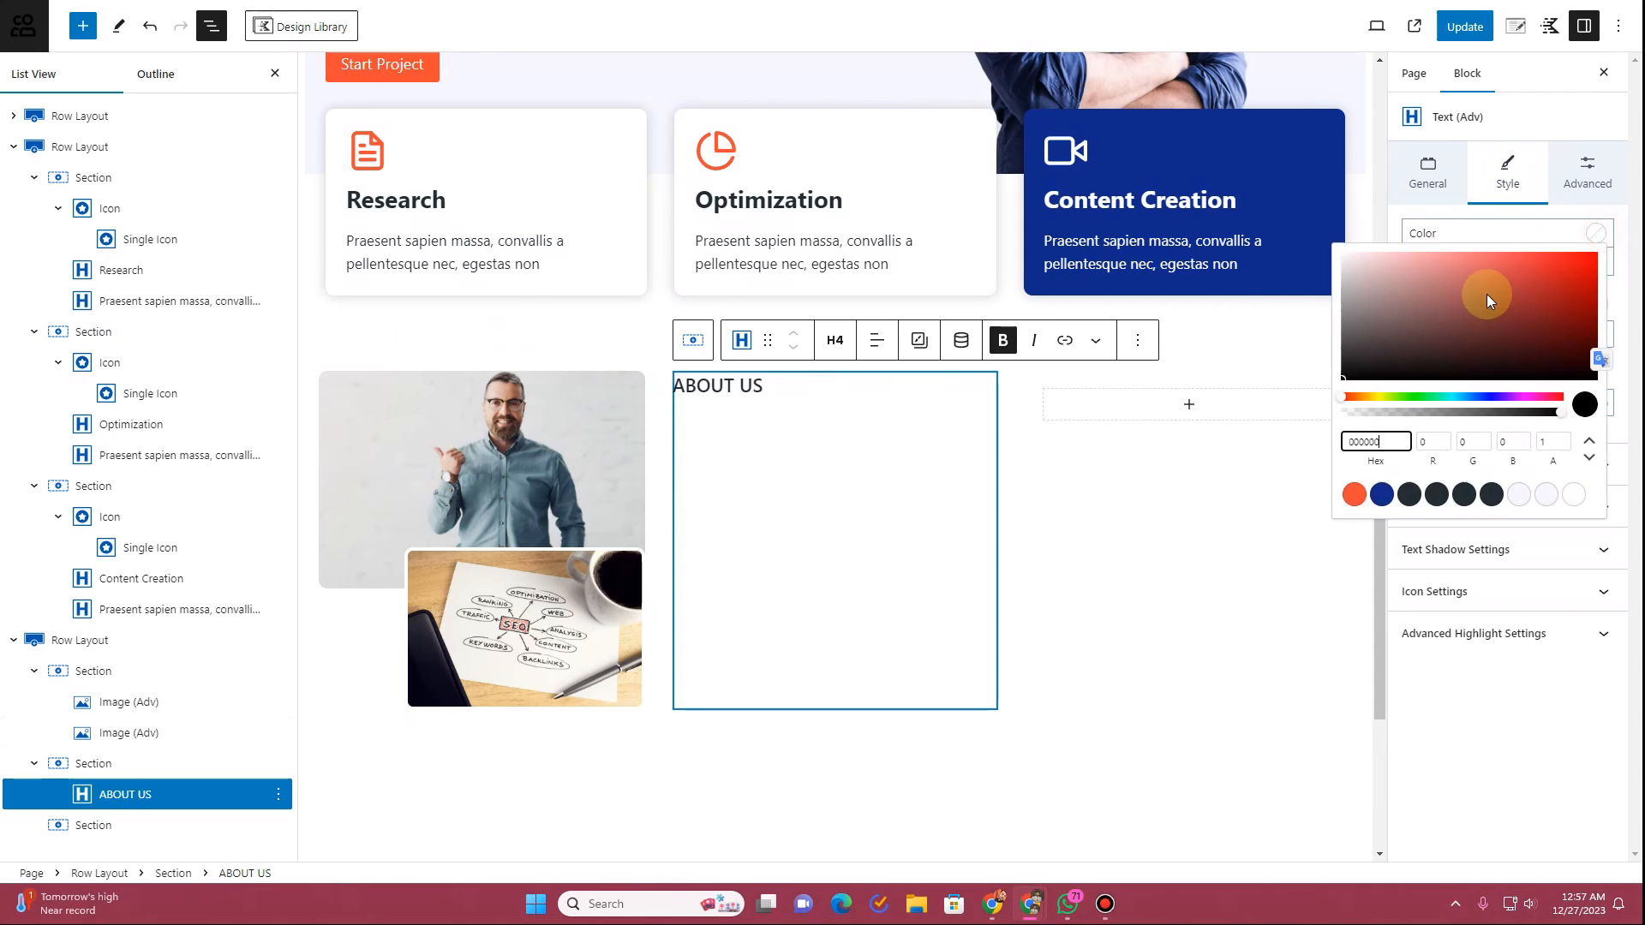
pyautogui.click(1353, 495)
pyautogui.click(1483, 698)
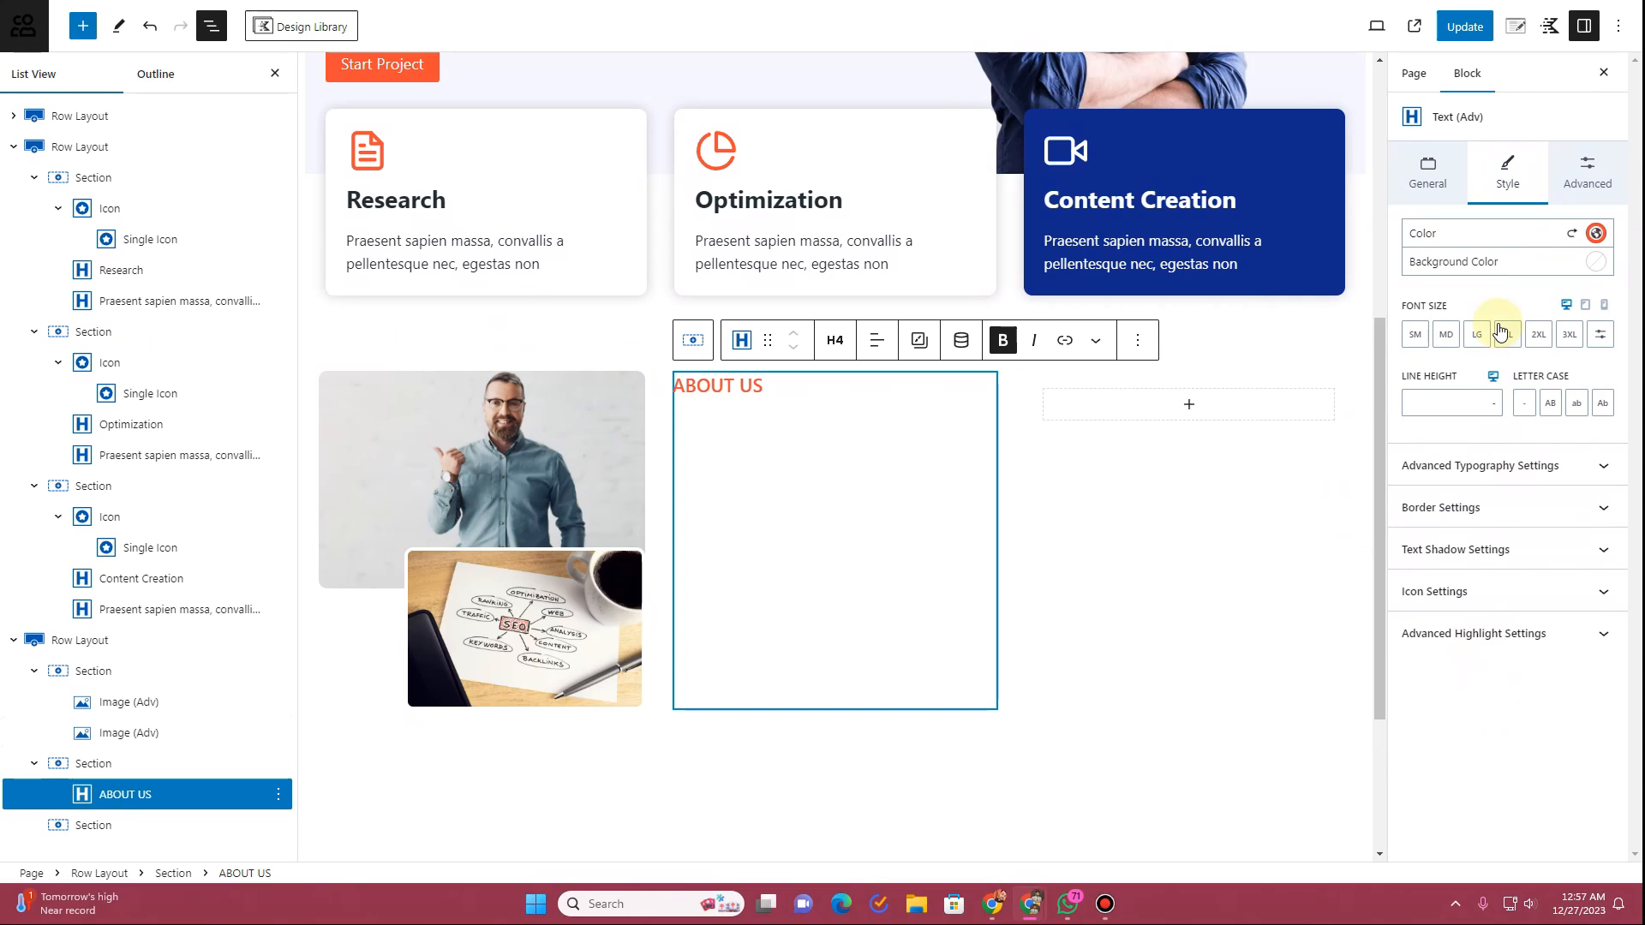
# Step: Set the font size of the ABOUT US heading to 16 px
pyautogui.click(1600, 334)
pyautogui.click(1447, 331)
pyautogui.write('16')
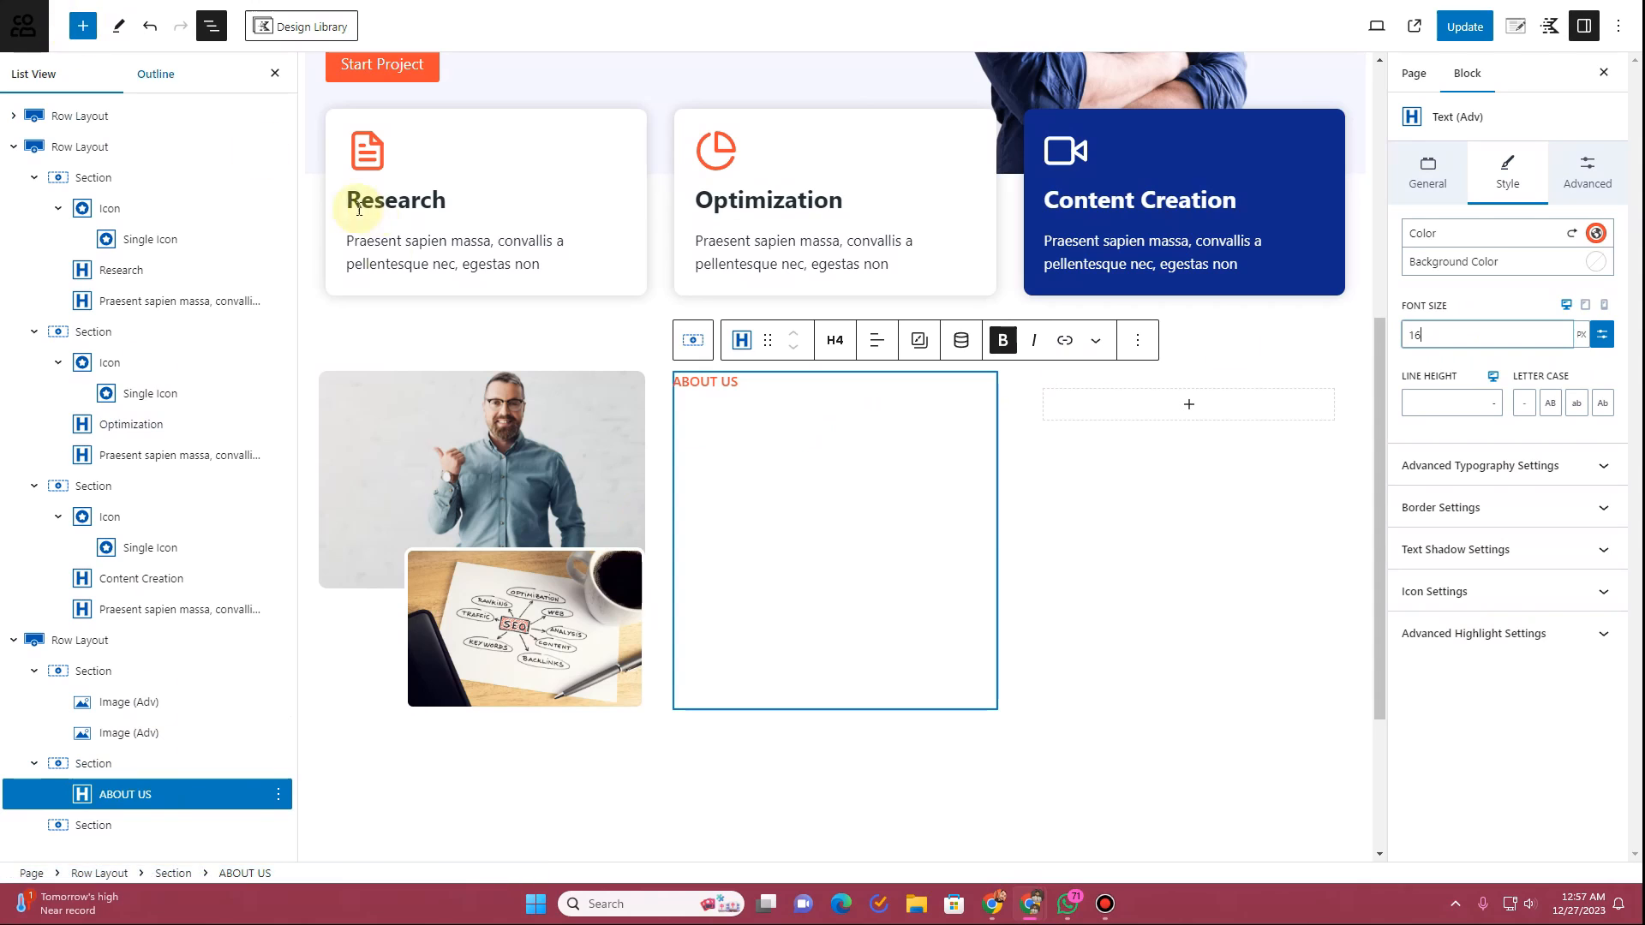
# Step: Insert a Spacer / Divider block beneath the ABOUT US heading and reduce its height to 6 px
pyautogui.click(973, 402)
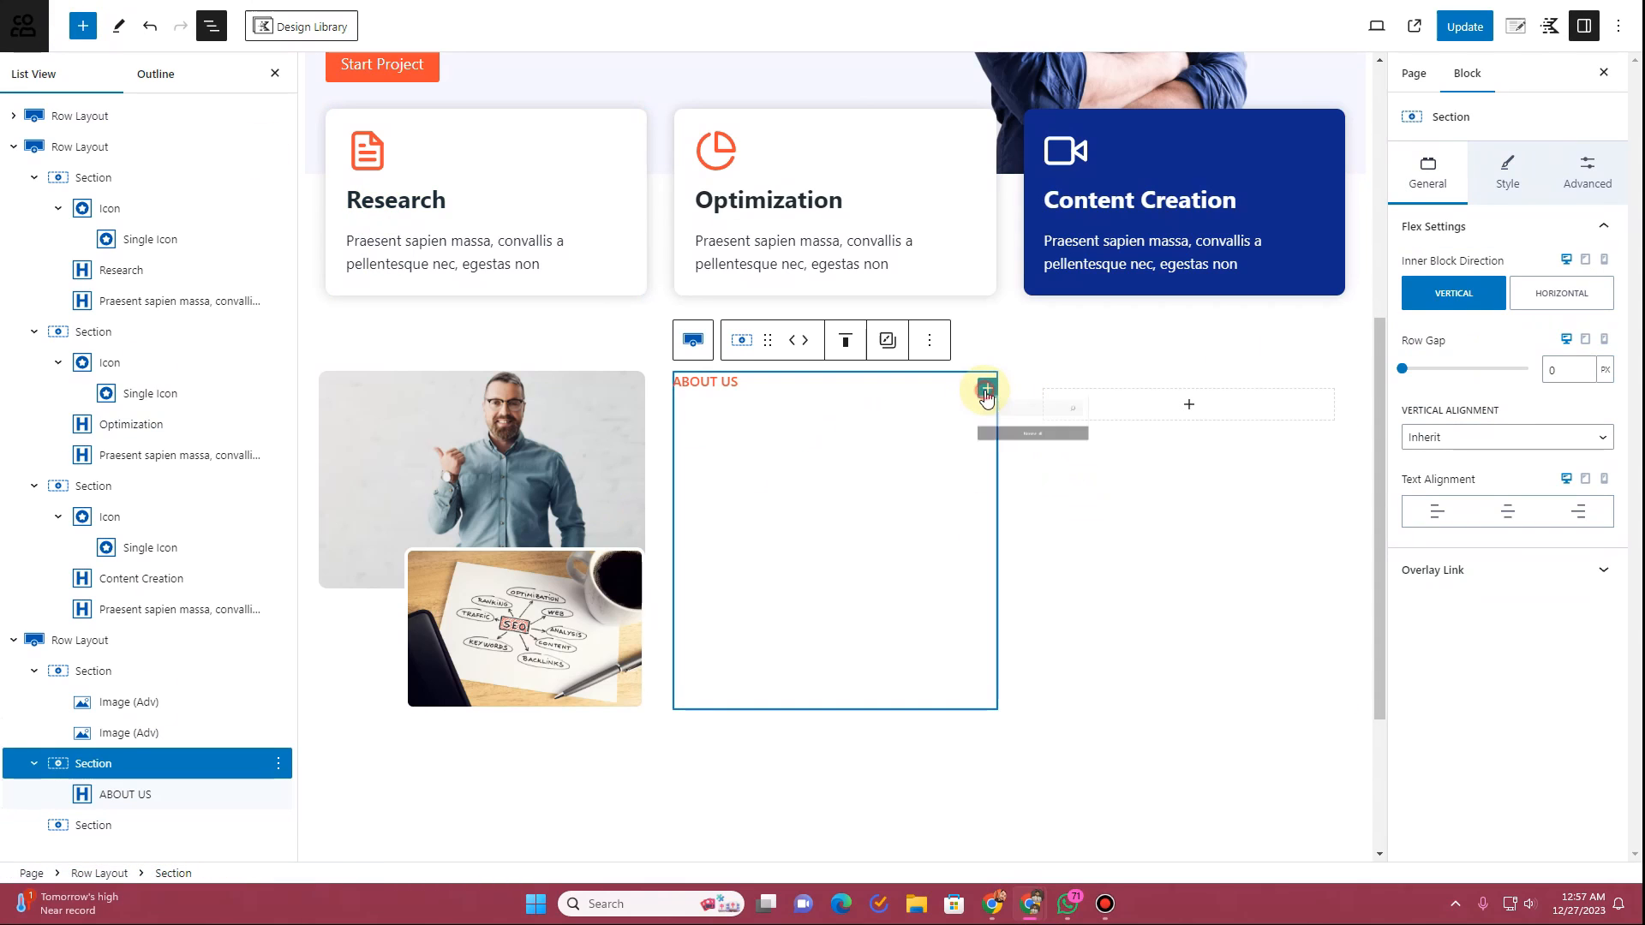
pyautogui.click(987, 391)
pyautogui.write('divid')
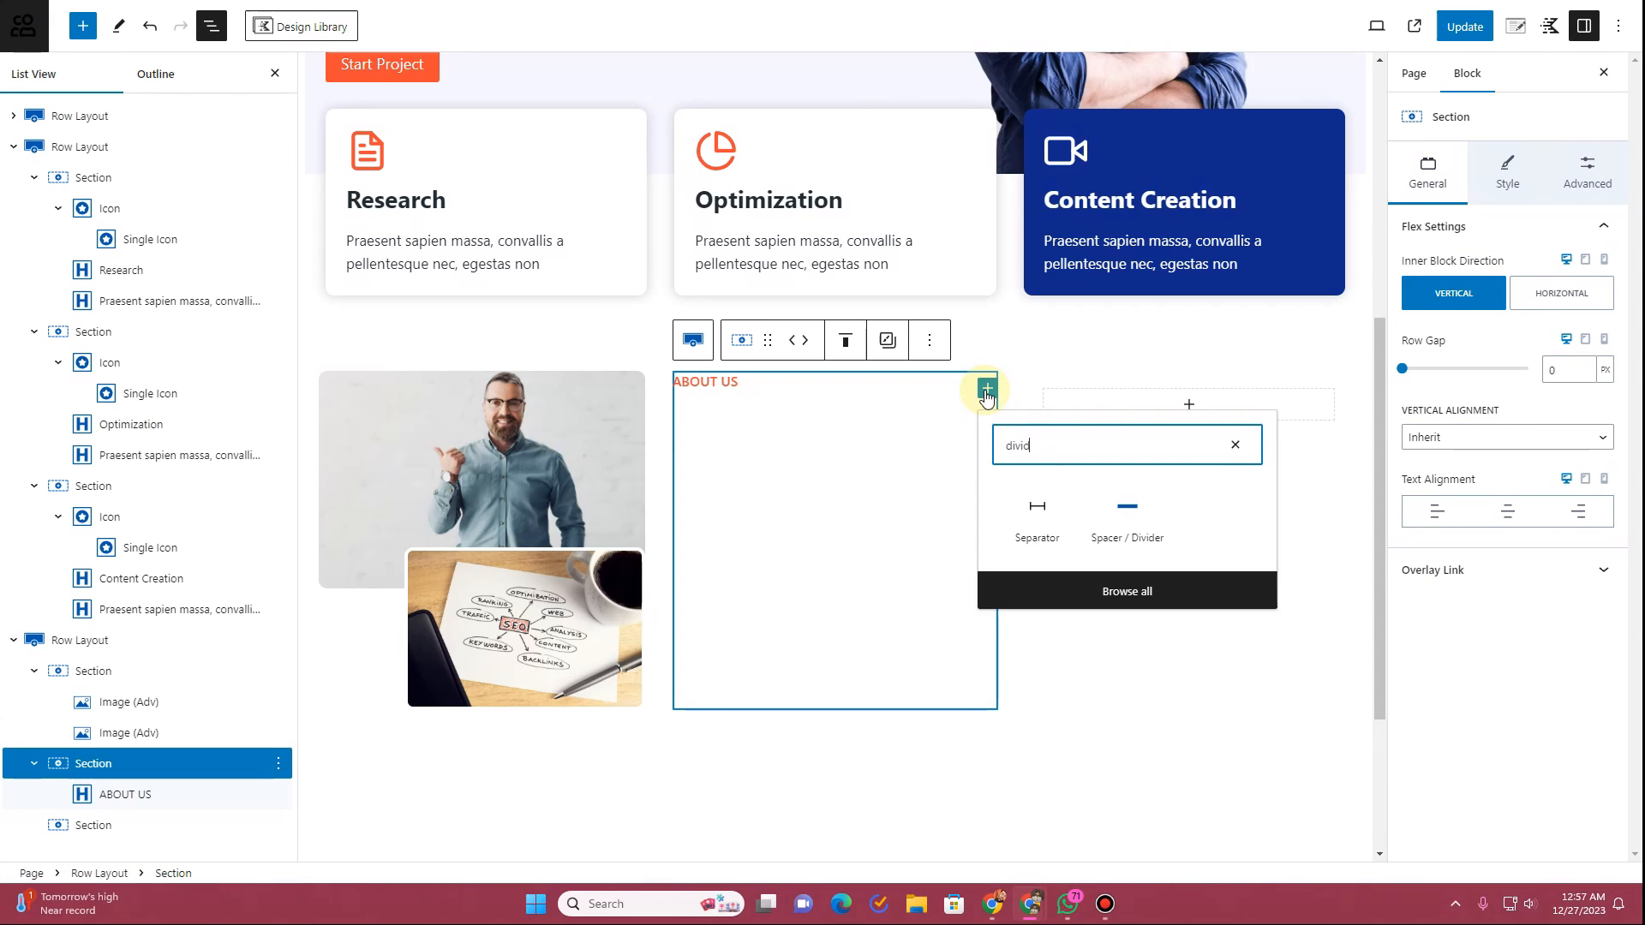
pyautogui.click(1124, 526)
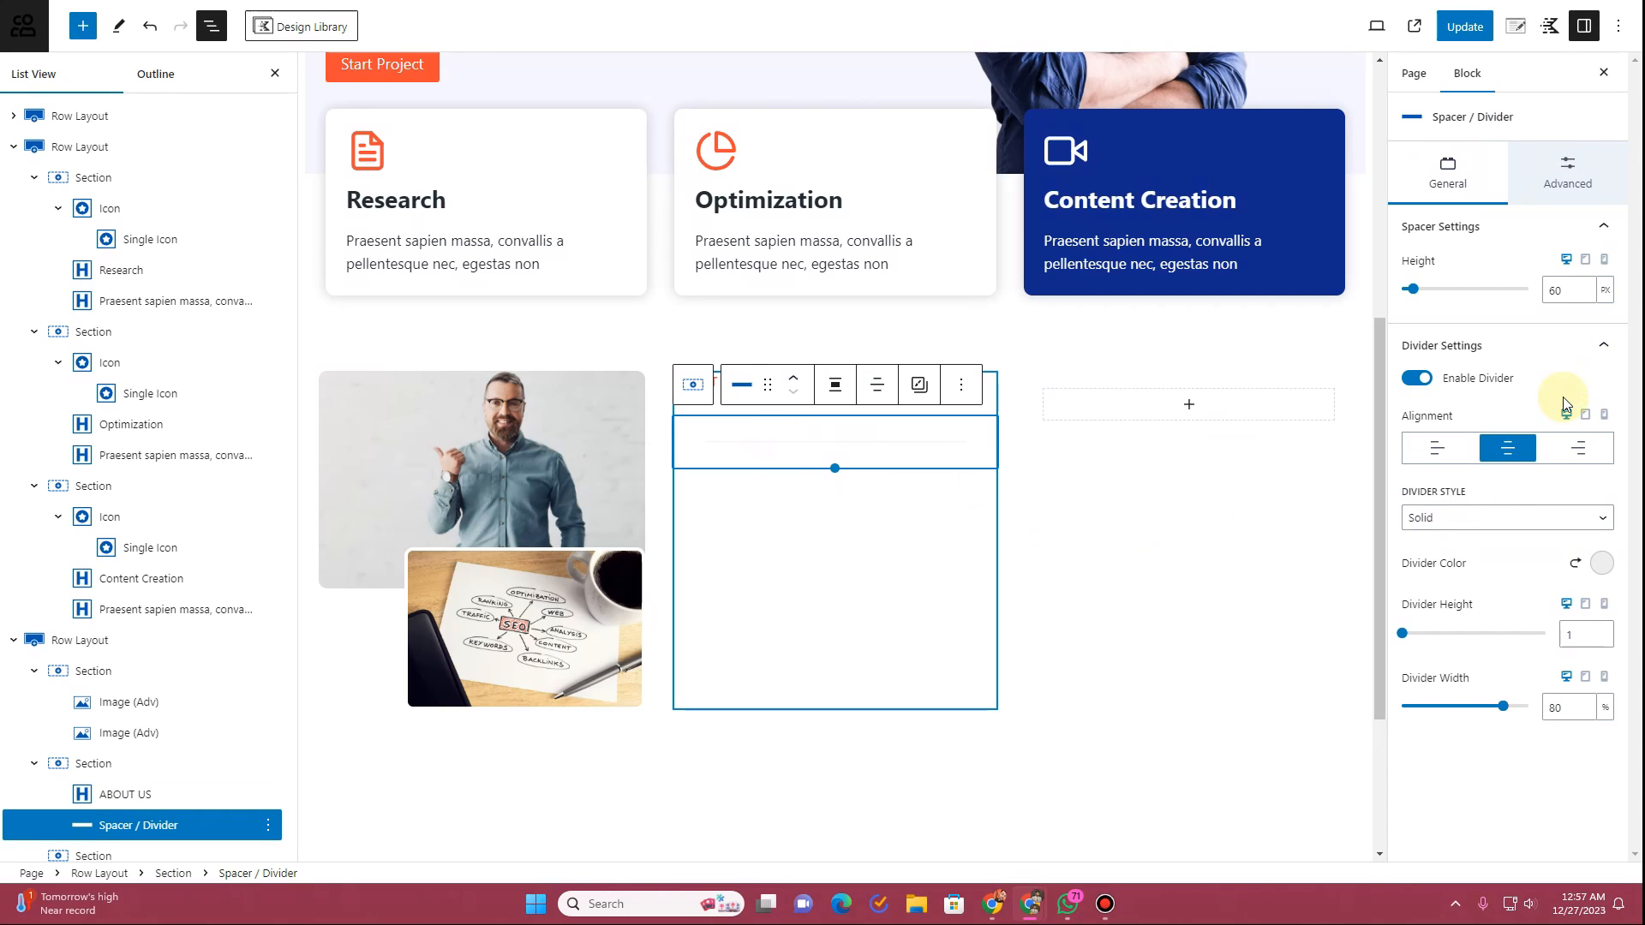
pyautogui.moveTo(1413, 289); pyautogui.dragTo(1402, 290)
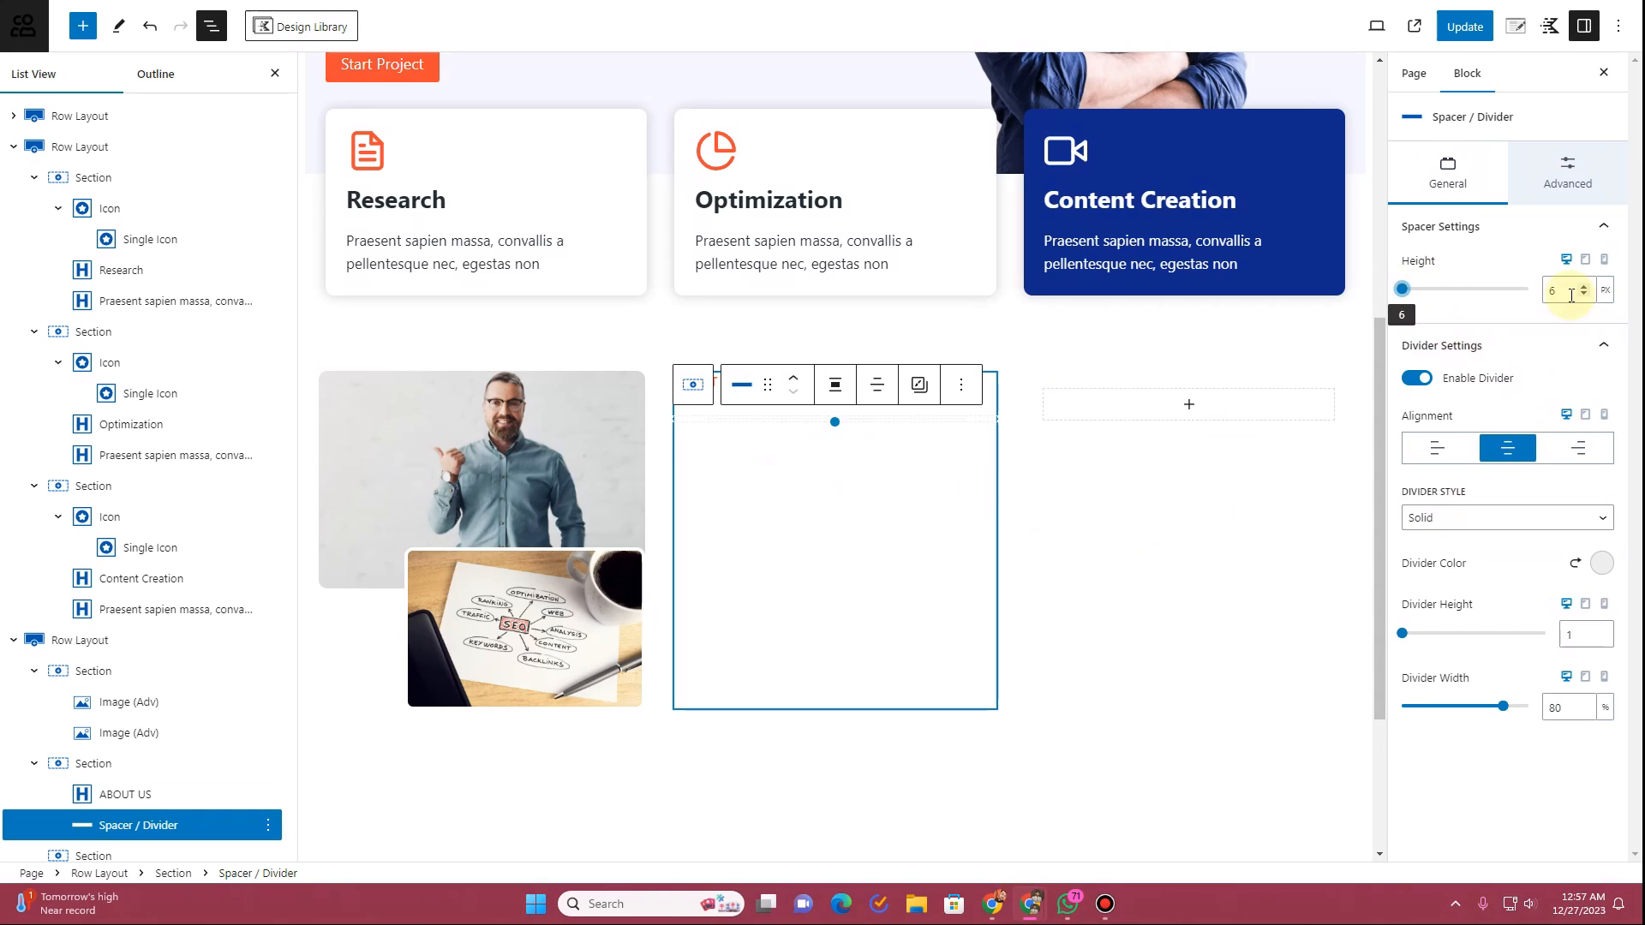
# Step: Give the divider a dark palette color and set its width to 100%
pyautogui.click(1601, 565)
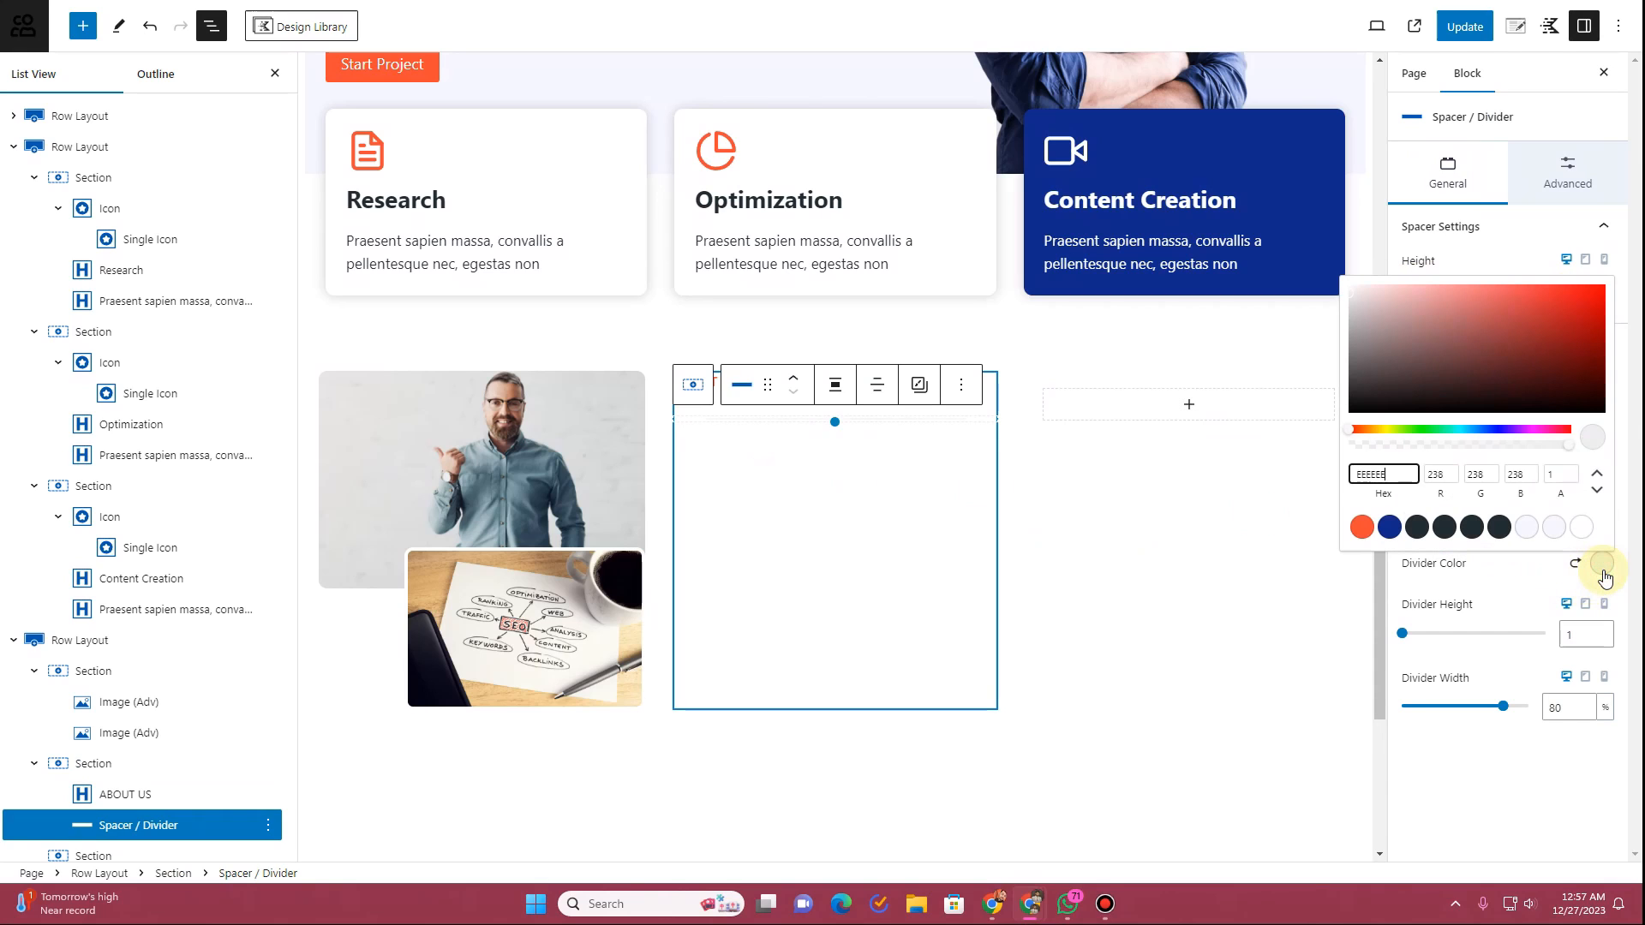
pyautogui.click(1500, 526)
pyautogui.click(1513, 713)
pyautogui.moveTo(1508, 711); pyautogui.dragTo(1526, 711)
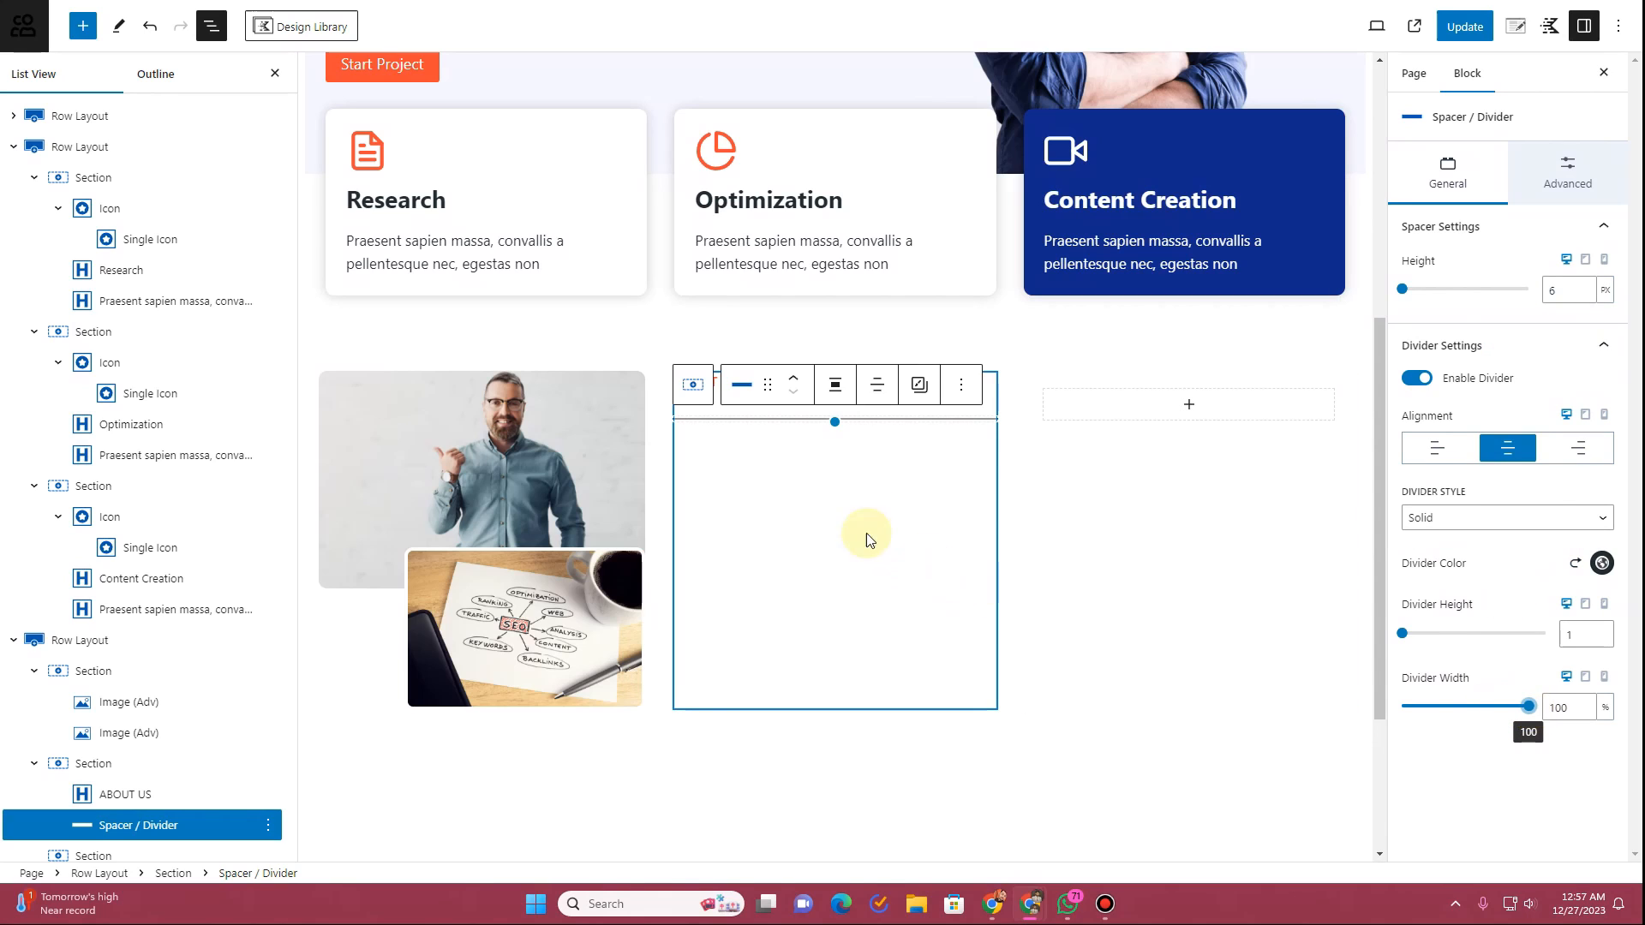
pyautogui.click(901, 488)
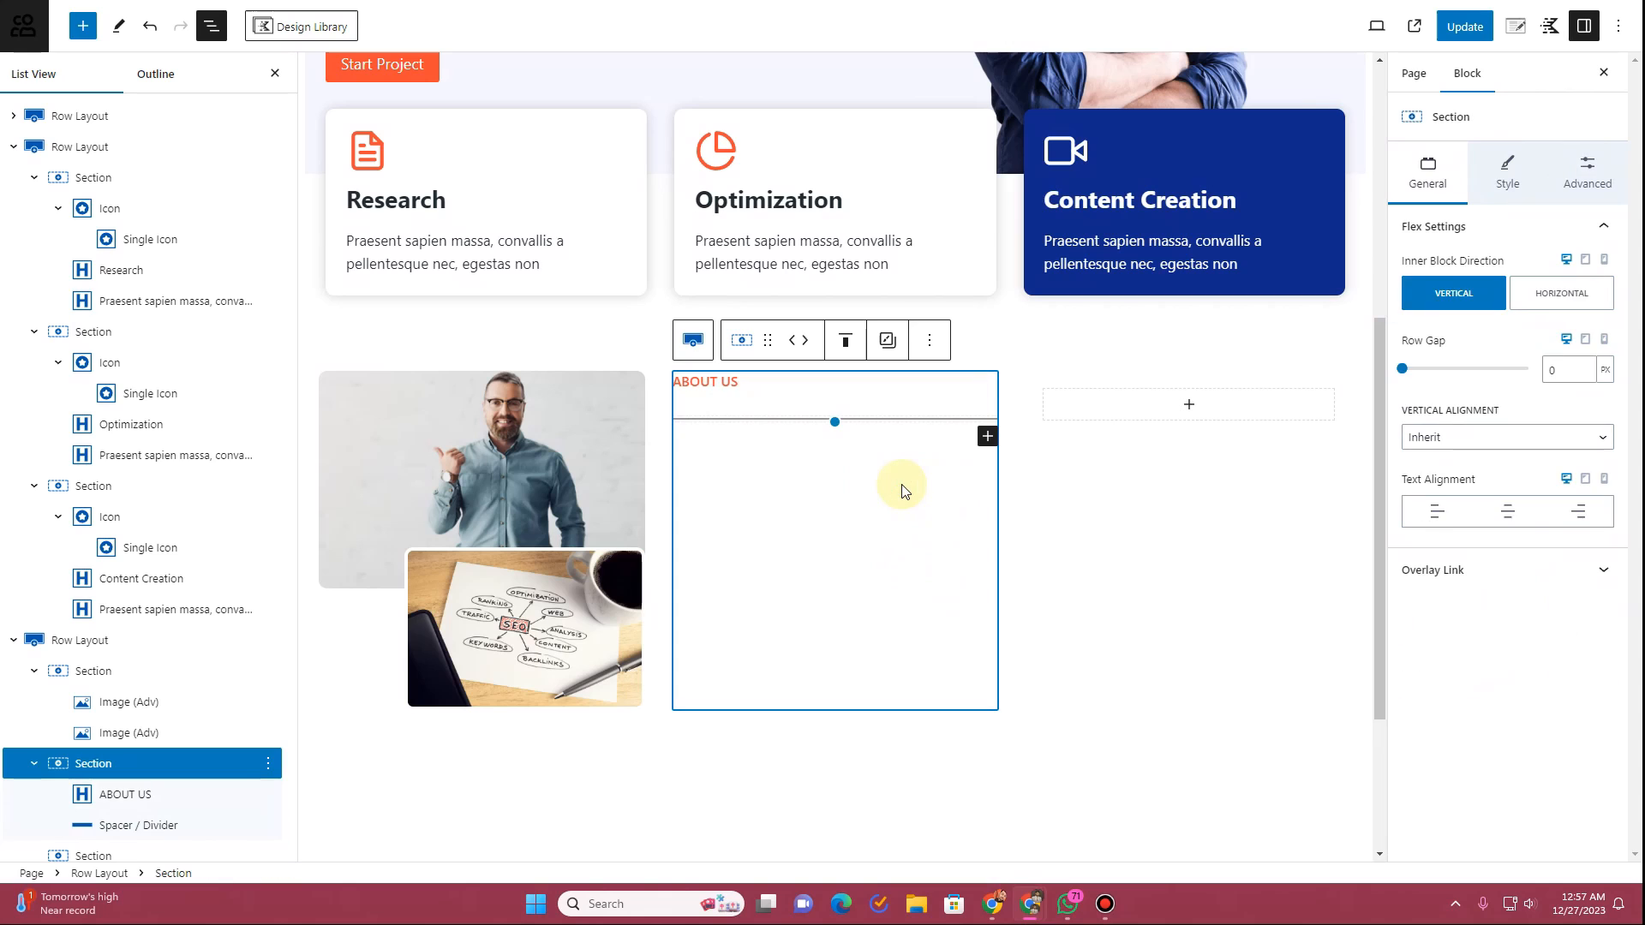
# Step: Add a Text (Adv) heading below the divider reading "We Are Specializes In Search Engine Optimization" and make it bold
pyautogui.click(727, 385)
pyautogui.click(960, 440)
pyautogui.click(987, 438)
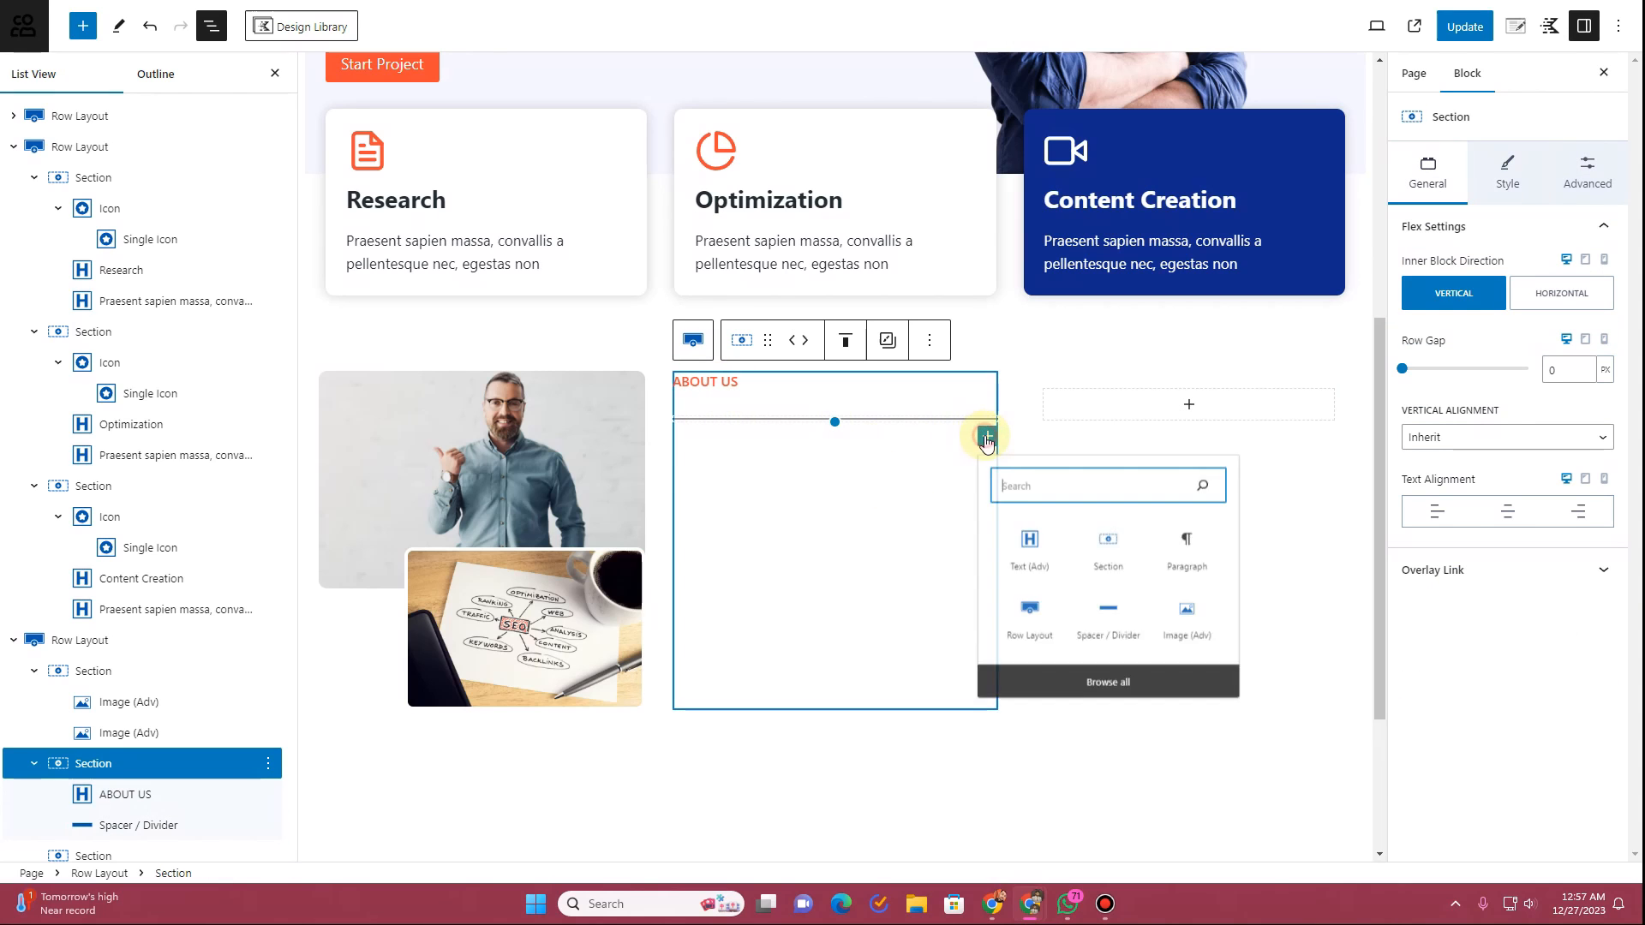
pyautogui.click(1038, 553)
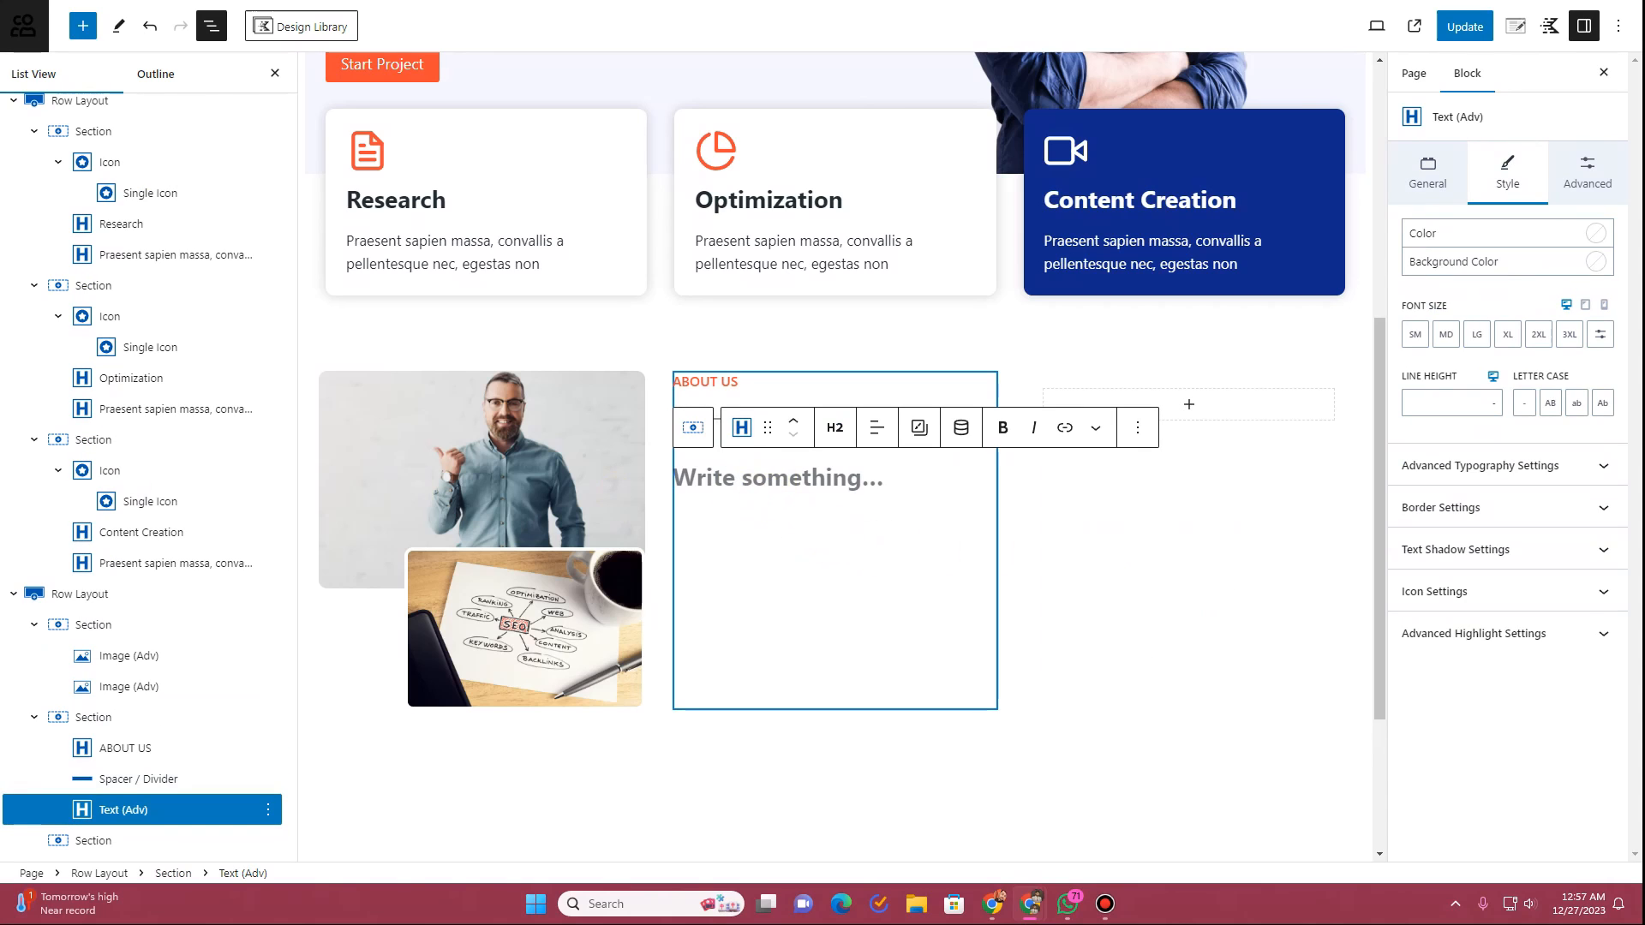
pyautogui.click(775, 482)
pyautogui.write('We Are Specializes In Search Engine Optimization')
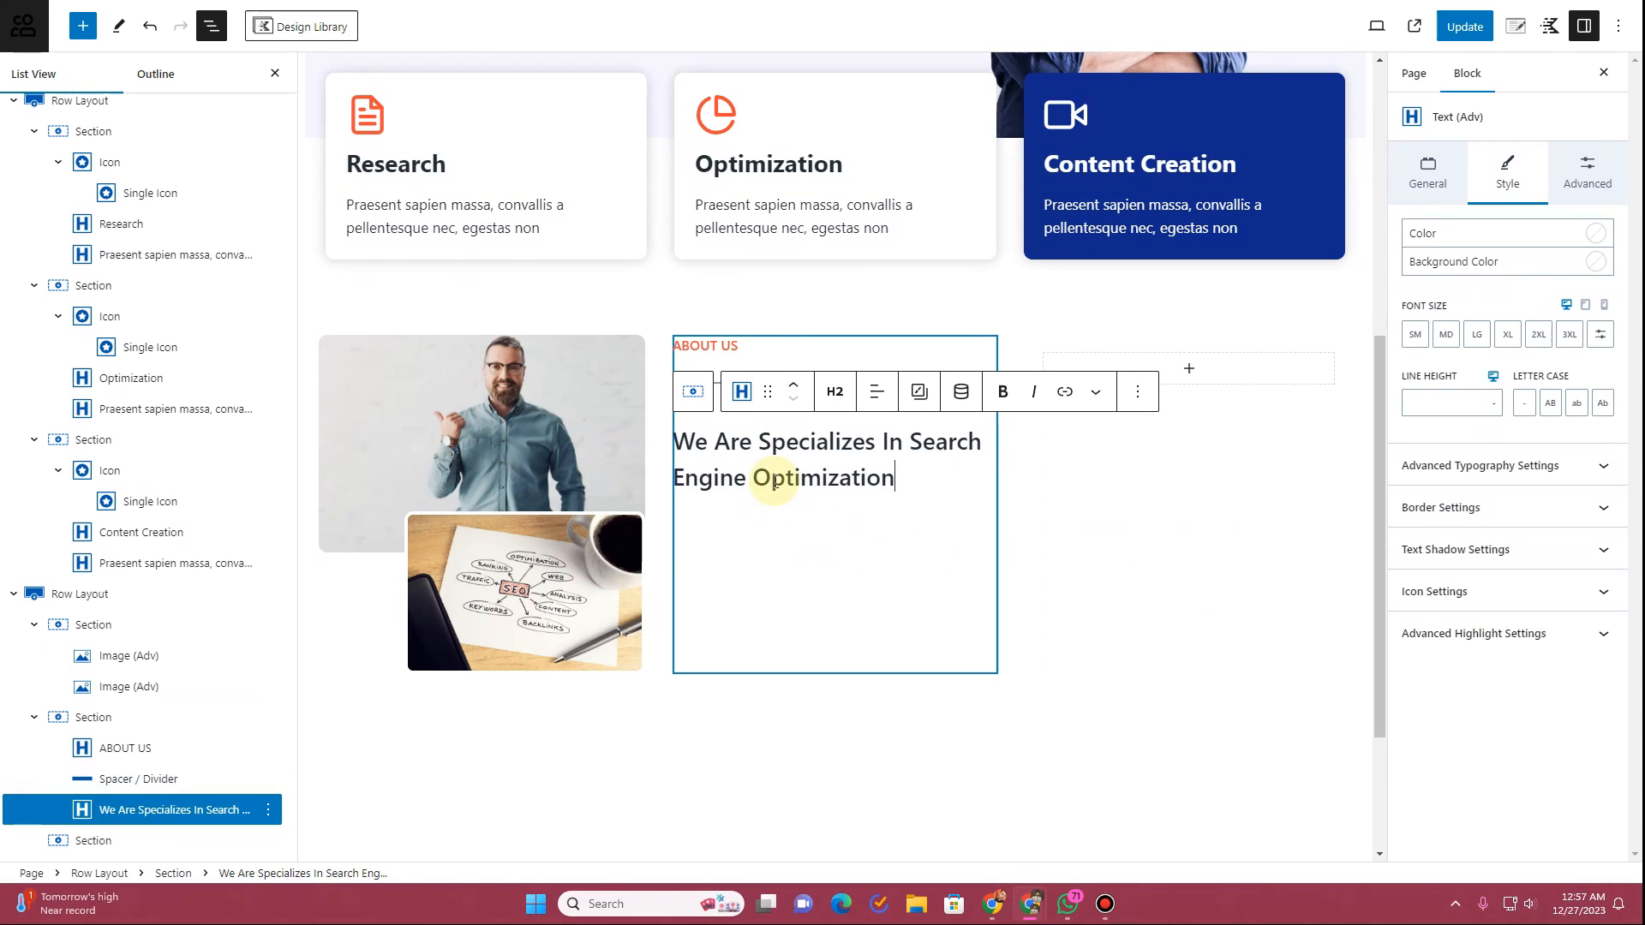
pyautogui.hotkey('ctrl', 'a')
pyautogui.hotkey('ctrl', 'b')
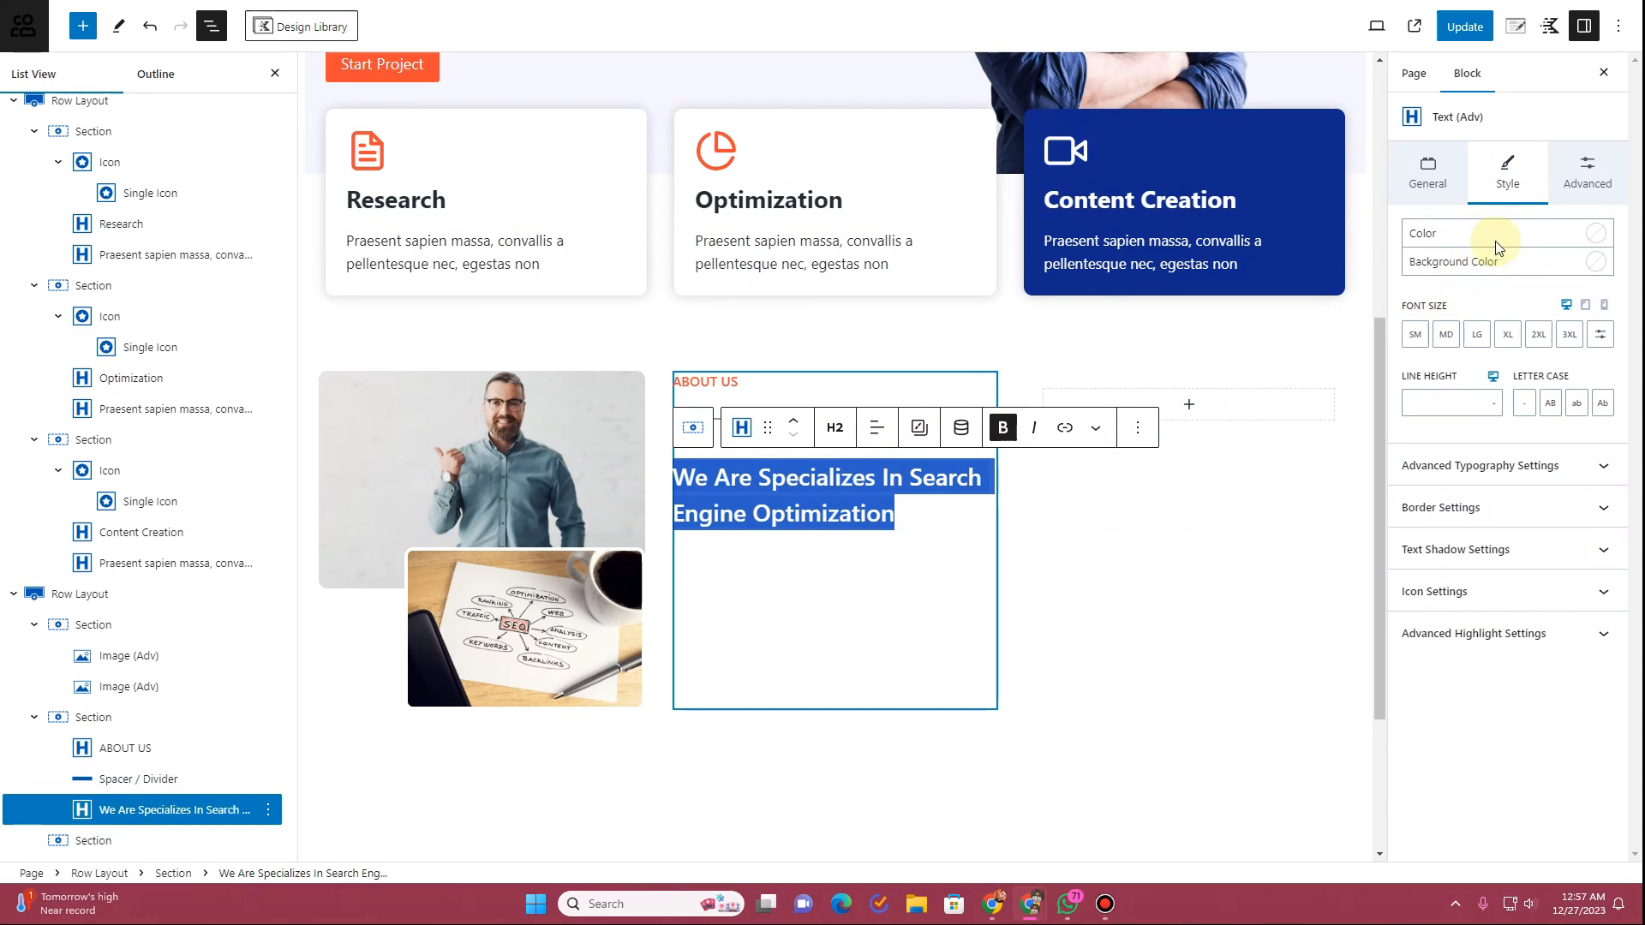
# Step: Apply a dark palette color to the "We Are Specializes In Search Engine Optimization" heading
pyautogui.click(1595, 233)
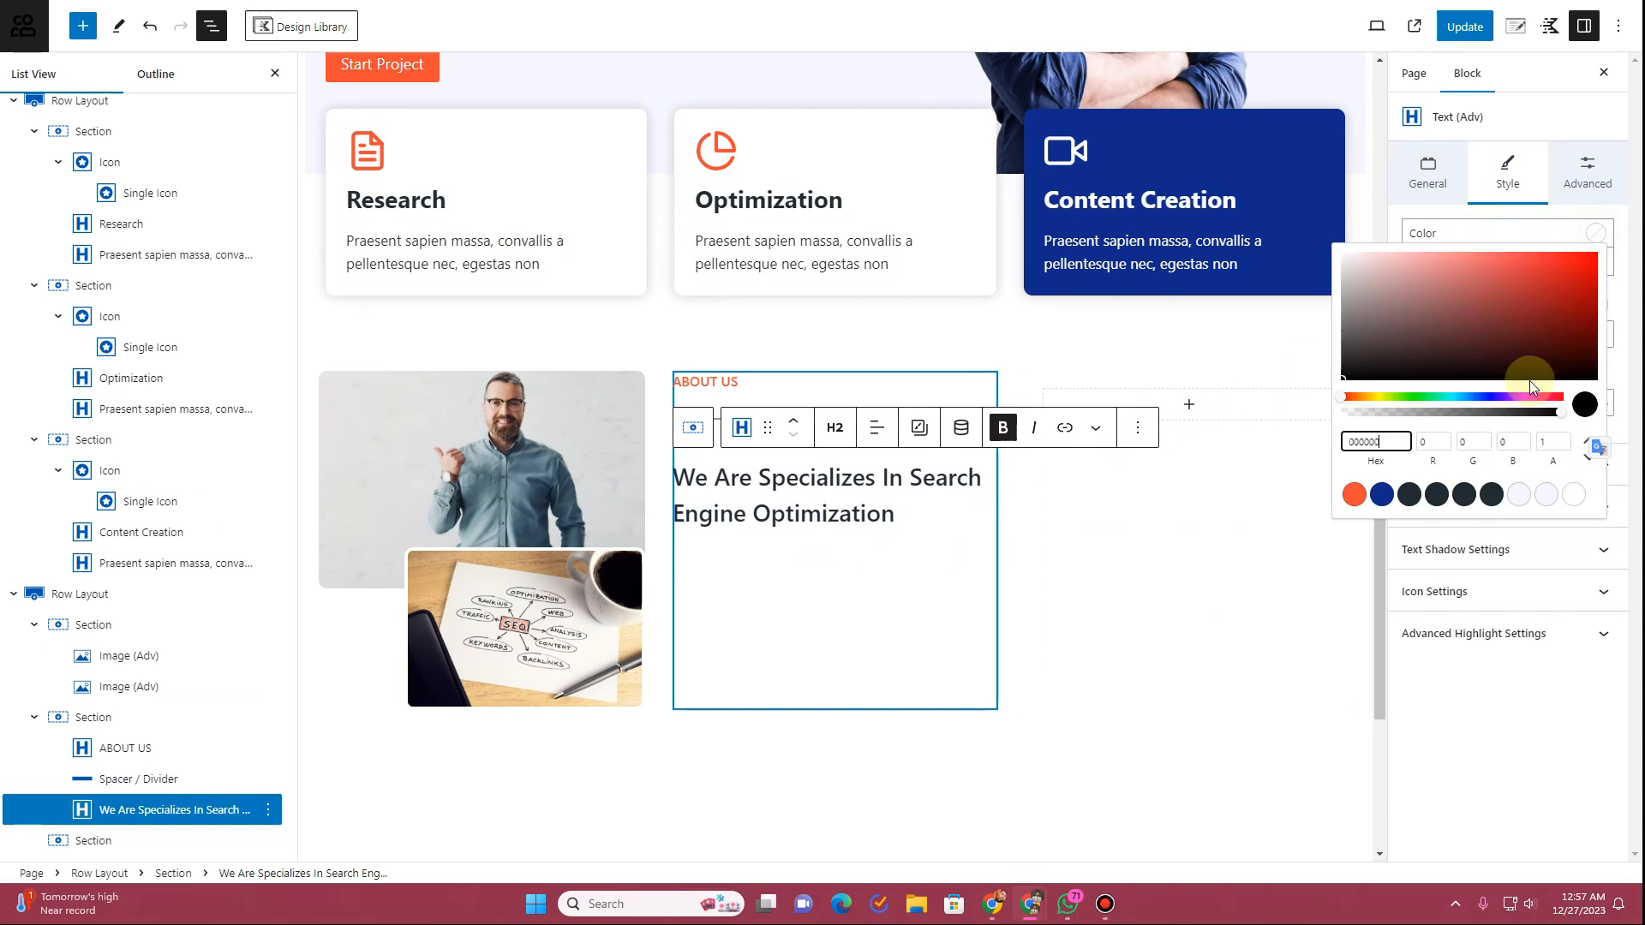
pyautogui.click(1437, 494)
pyautogui.click(1476, 688)
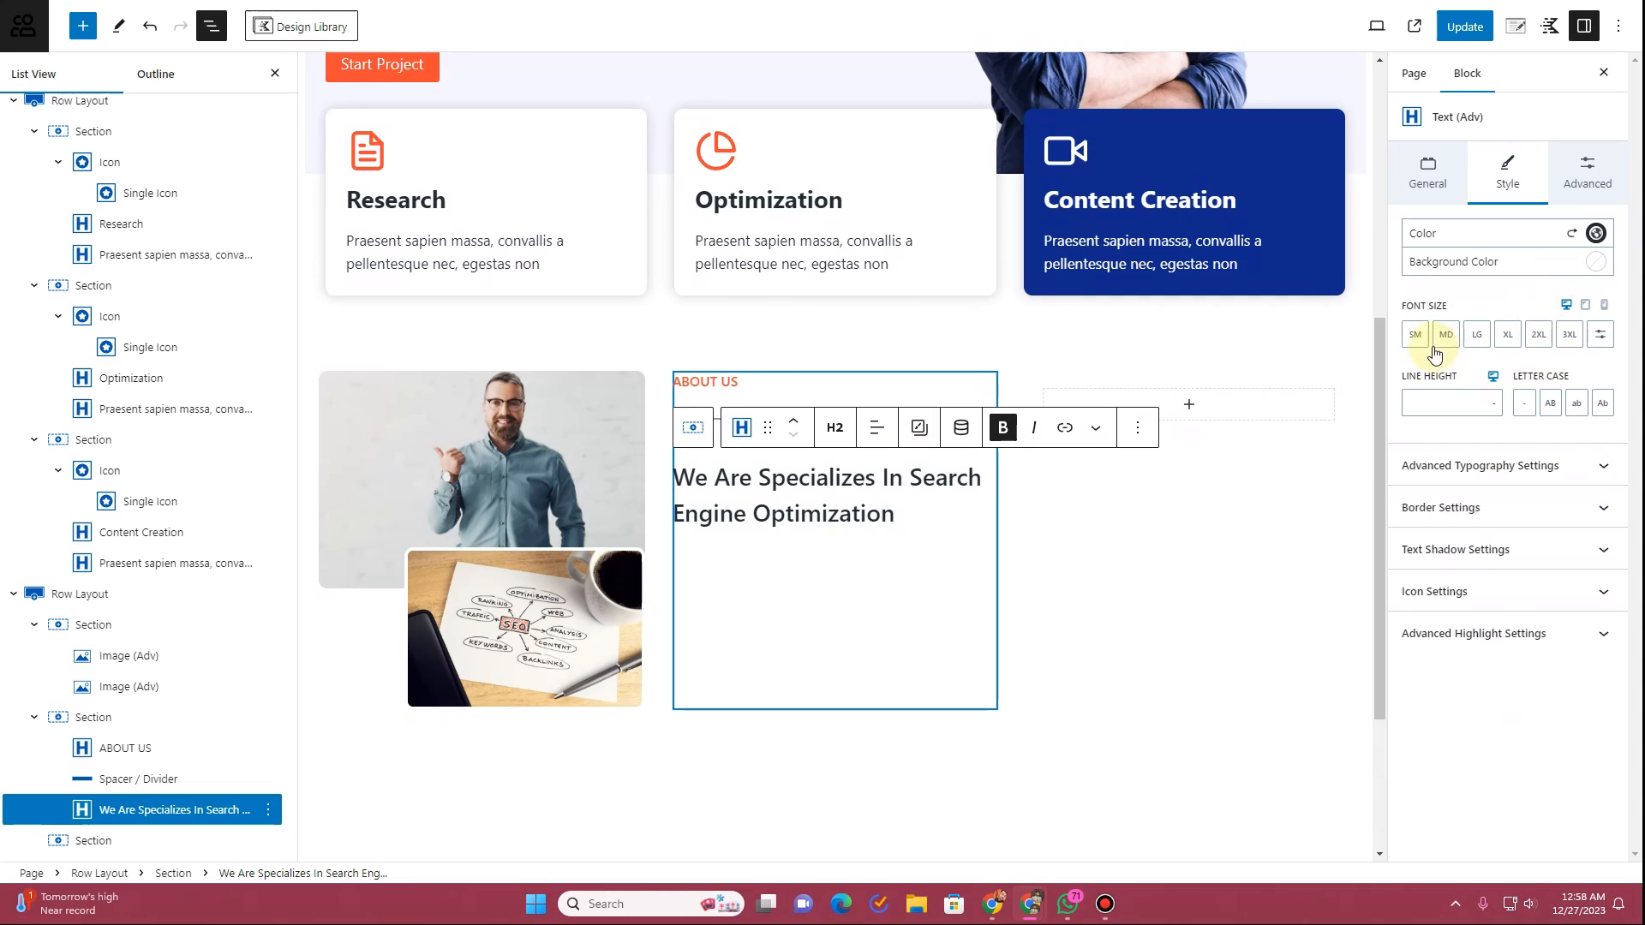
# Step: Set the new heading's font size to 38 px and its line height to 1.2
pyautogui.click(1600, 334)
pyautogui.click(1469, 334)
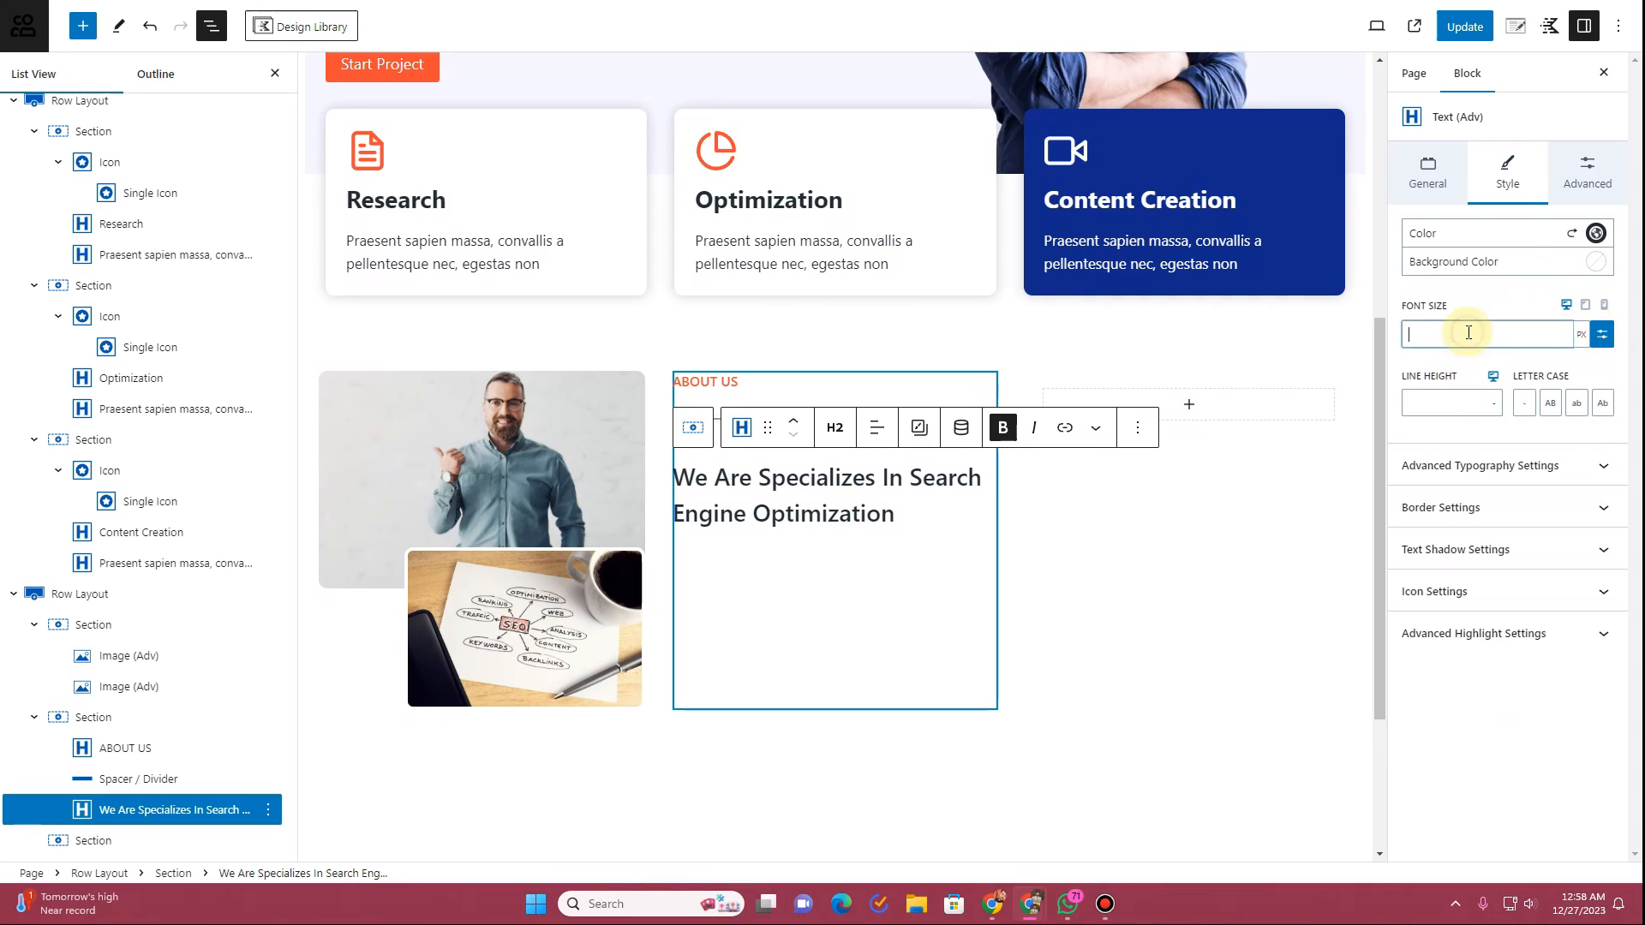
pyautogui.write('38')
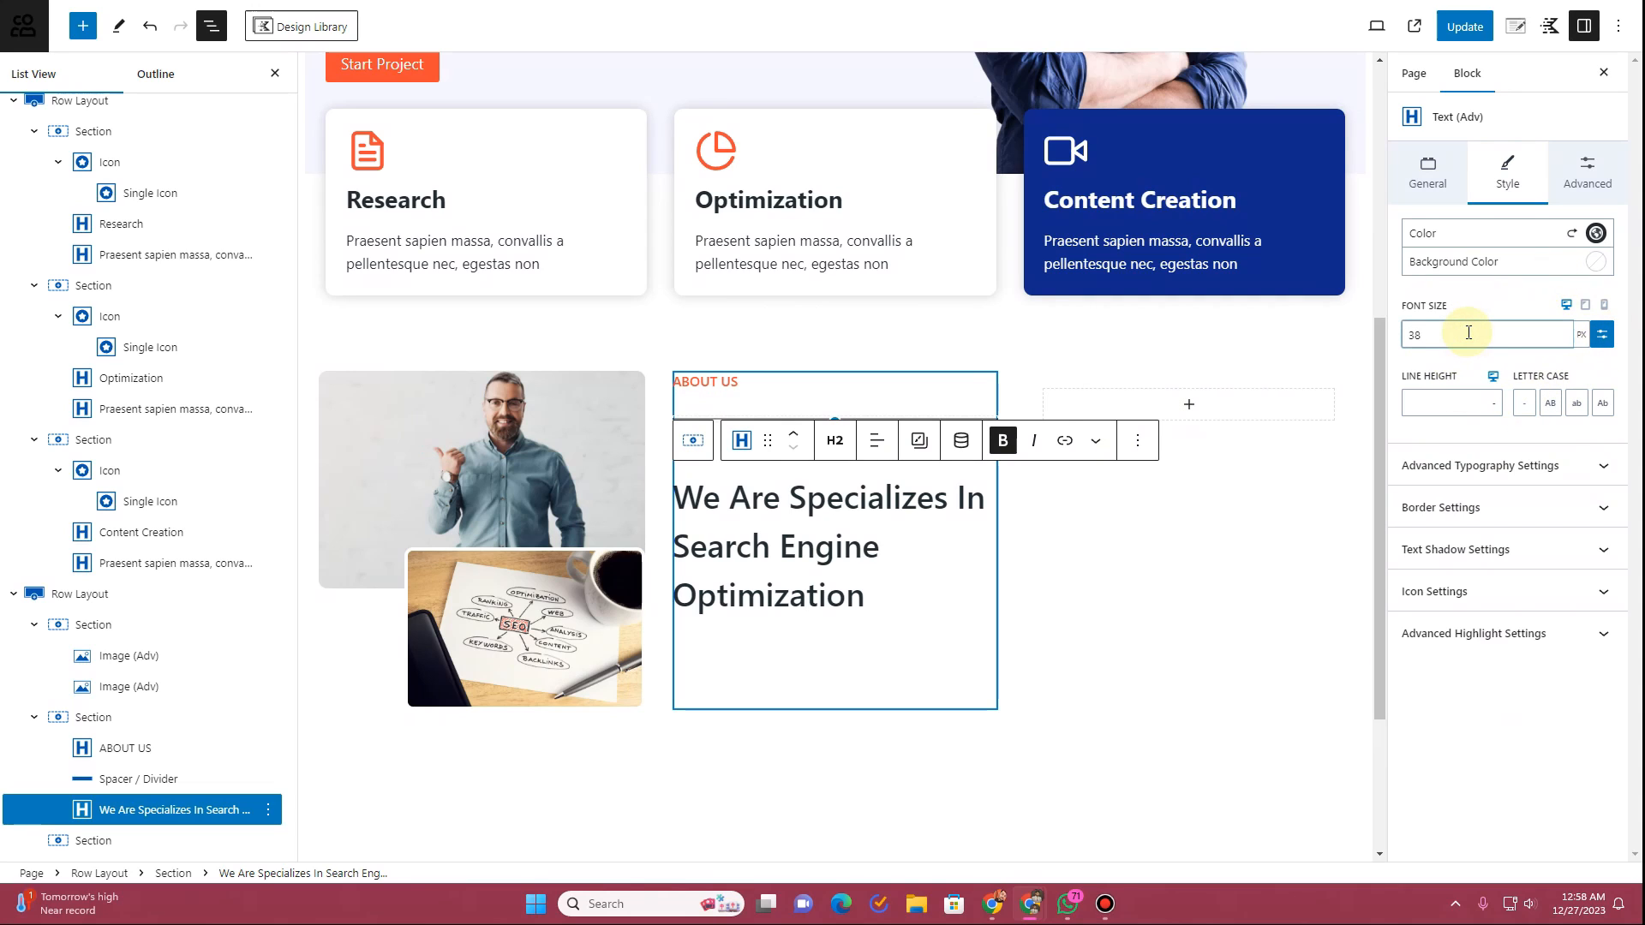
pyautogui.click(1440, 403)
pyautogui.write('1')
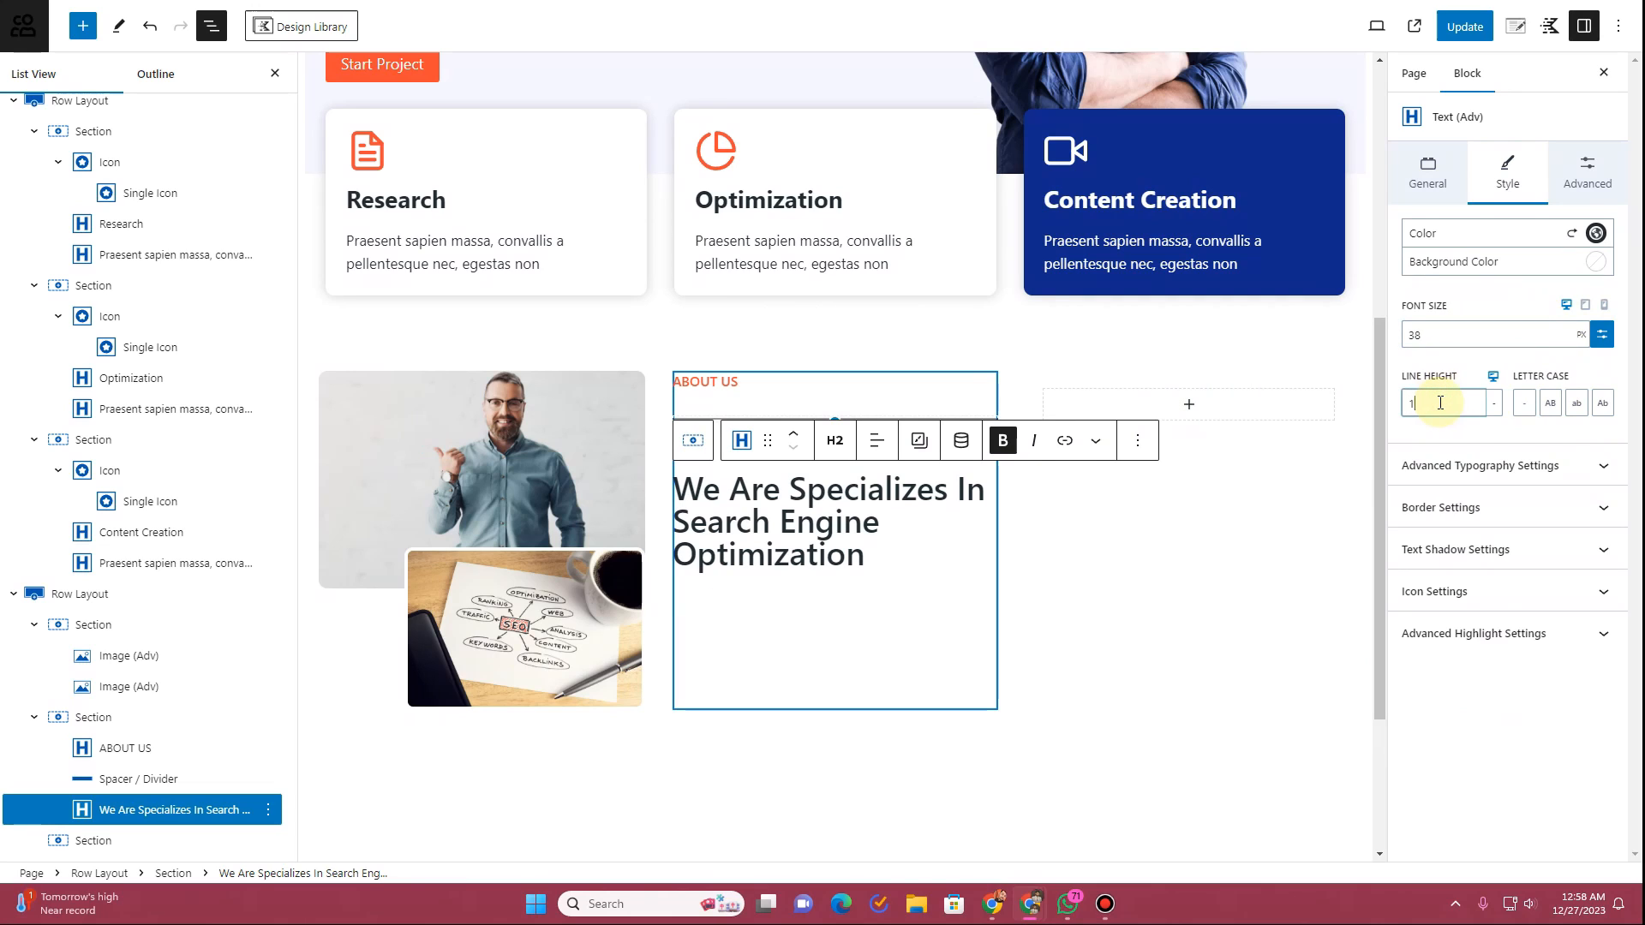
pyautogui.write('.2')
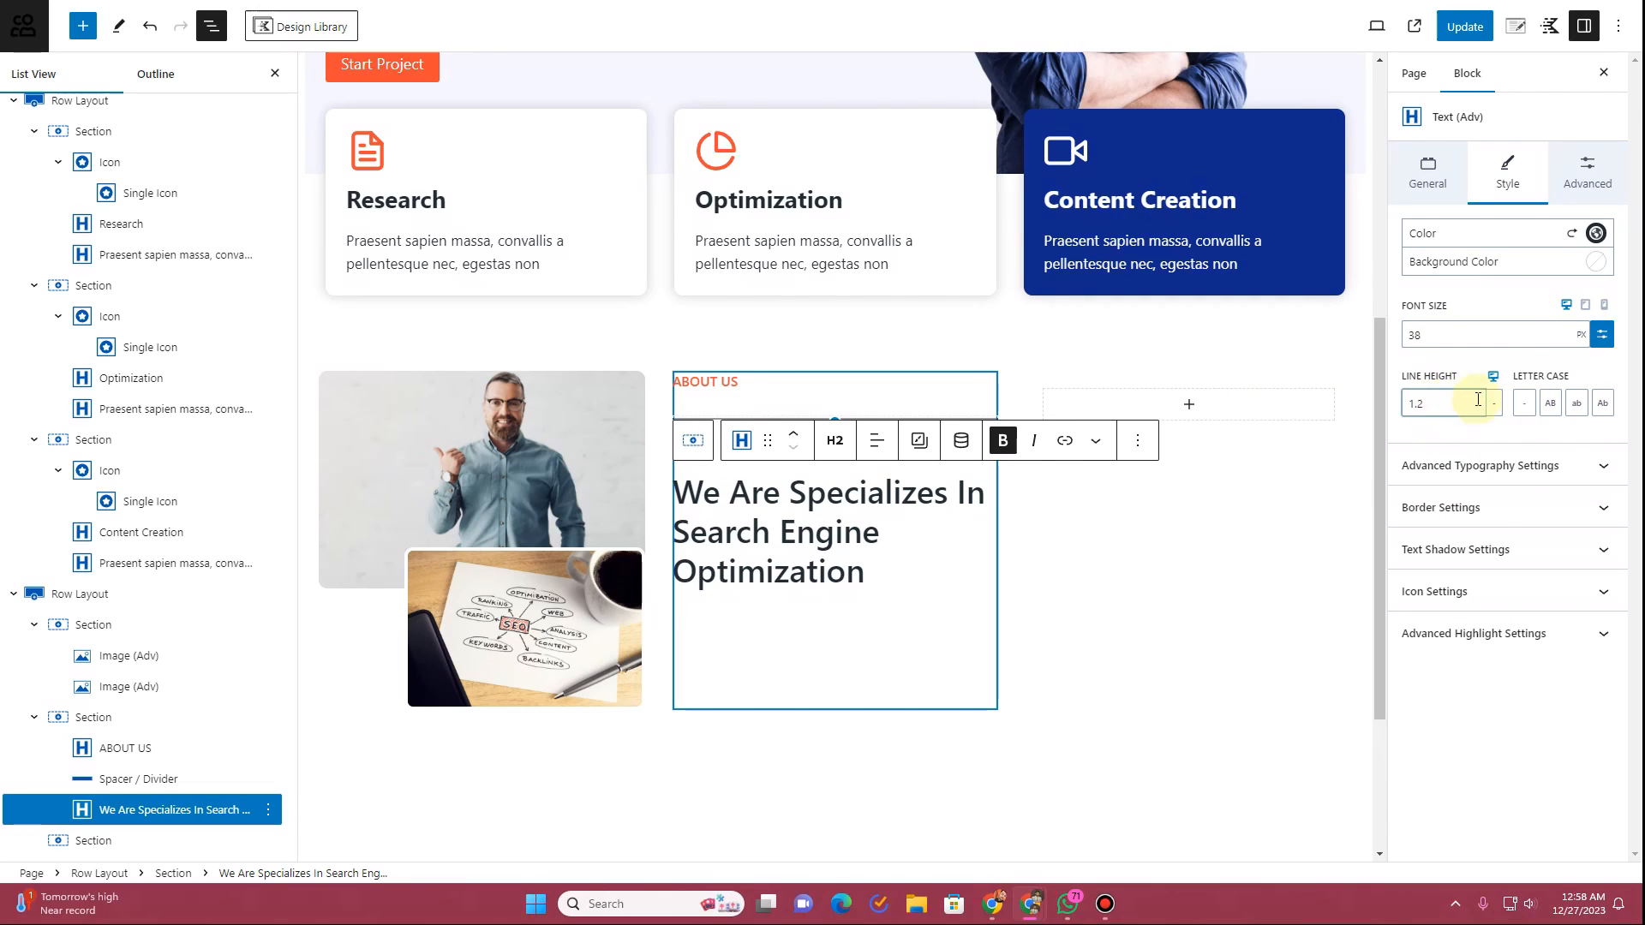
# Step: Add a Text (Adv) block below the heading as a paragraph and fill it with the "Quisque velit nisi, pretium ut lacinia in" placeholder text
pyautogui.click(821, 608)
pyautogui.click(985, 596)
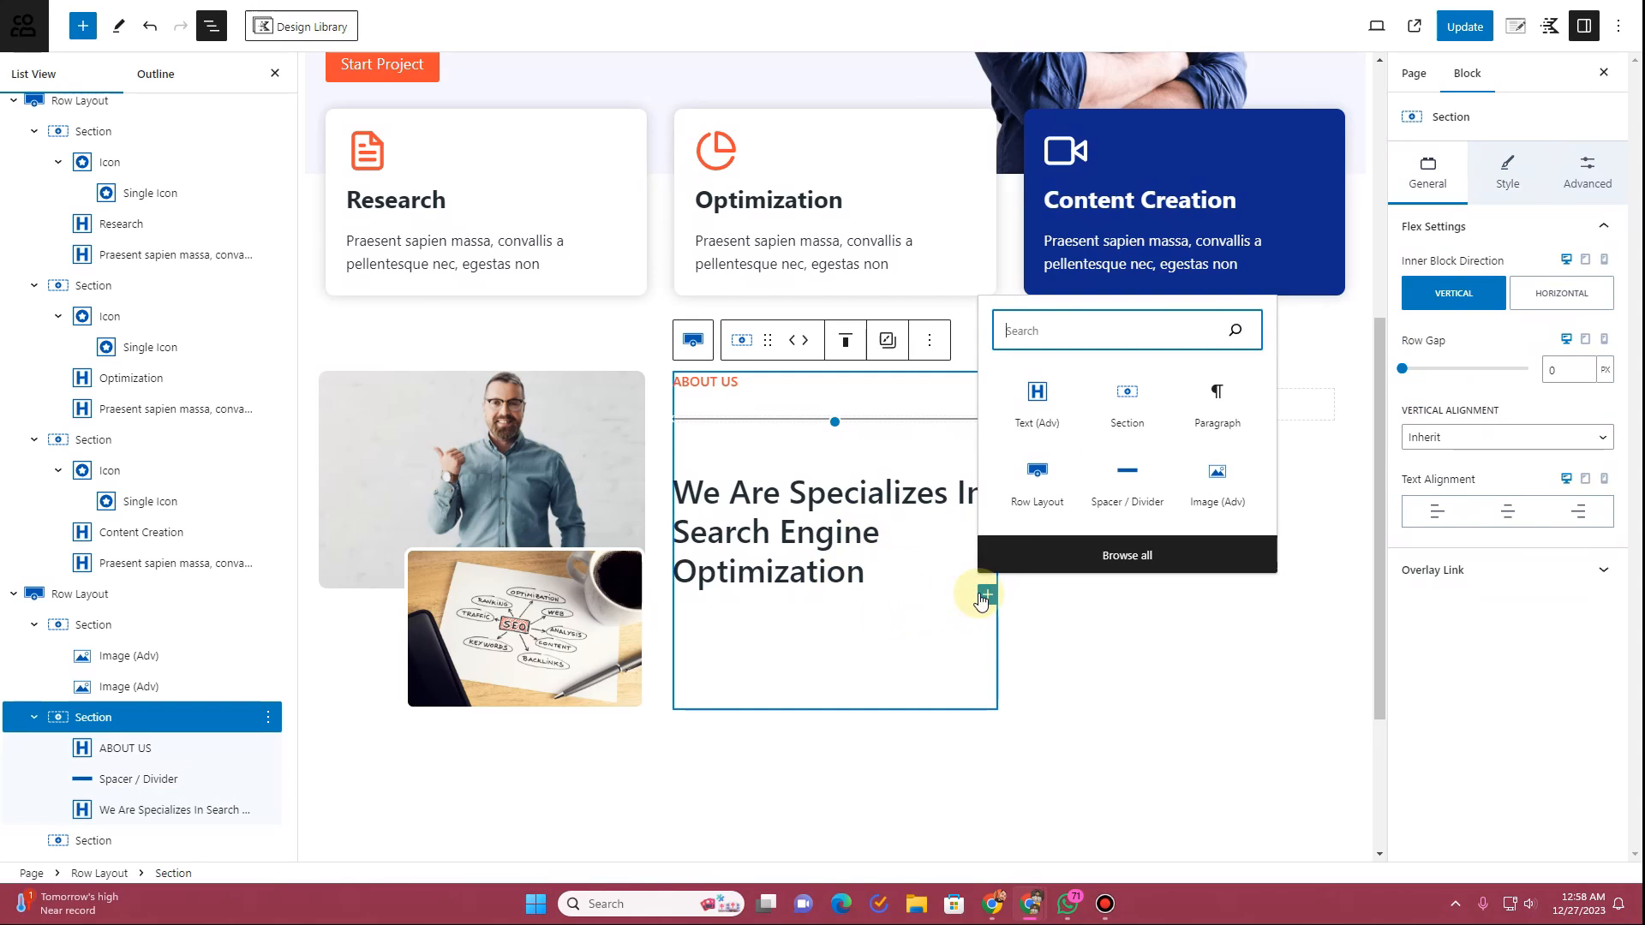
pyautogui.click(1061, 407)
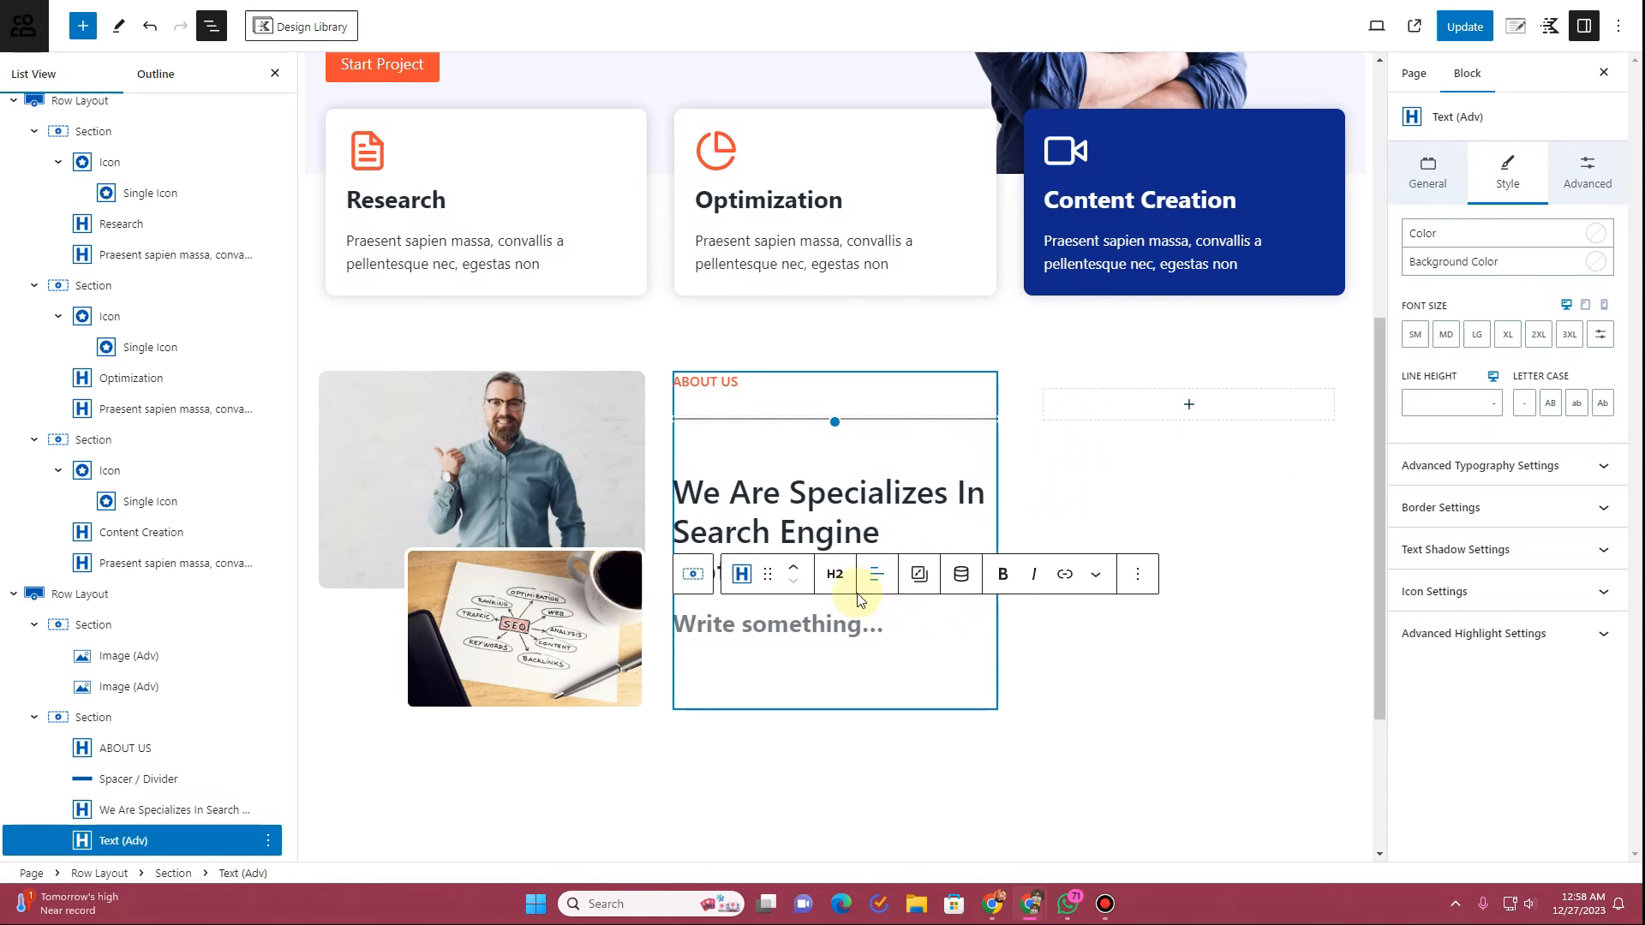
pyautogui.click(834, 574)
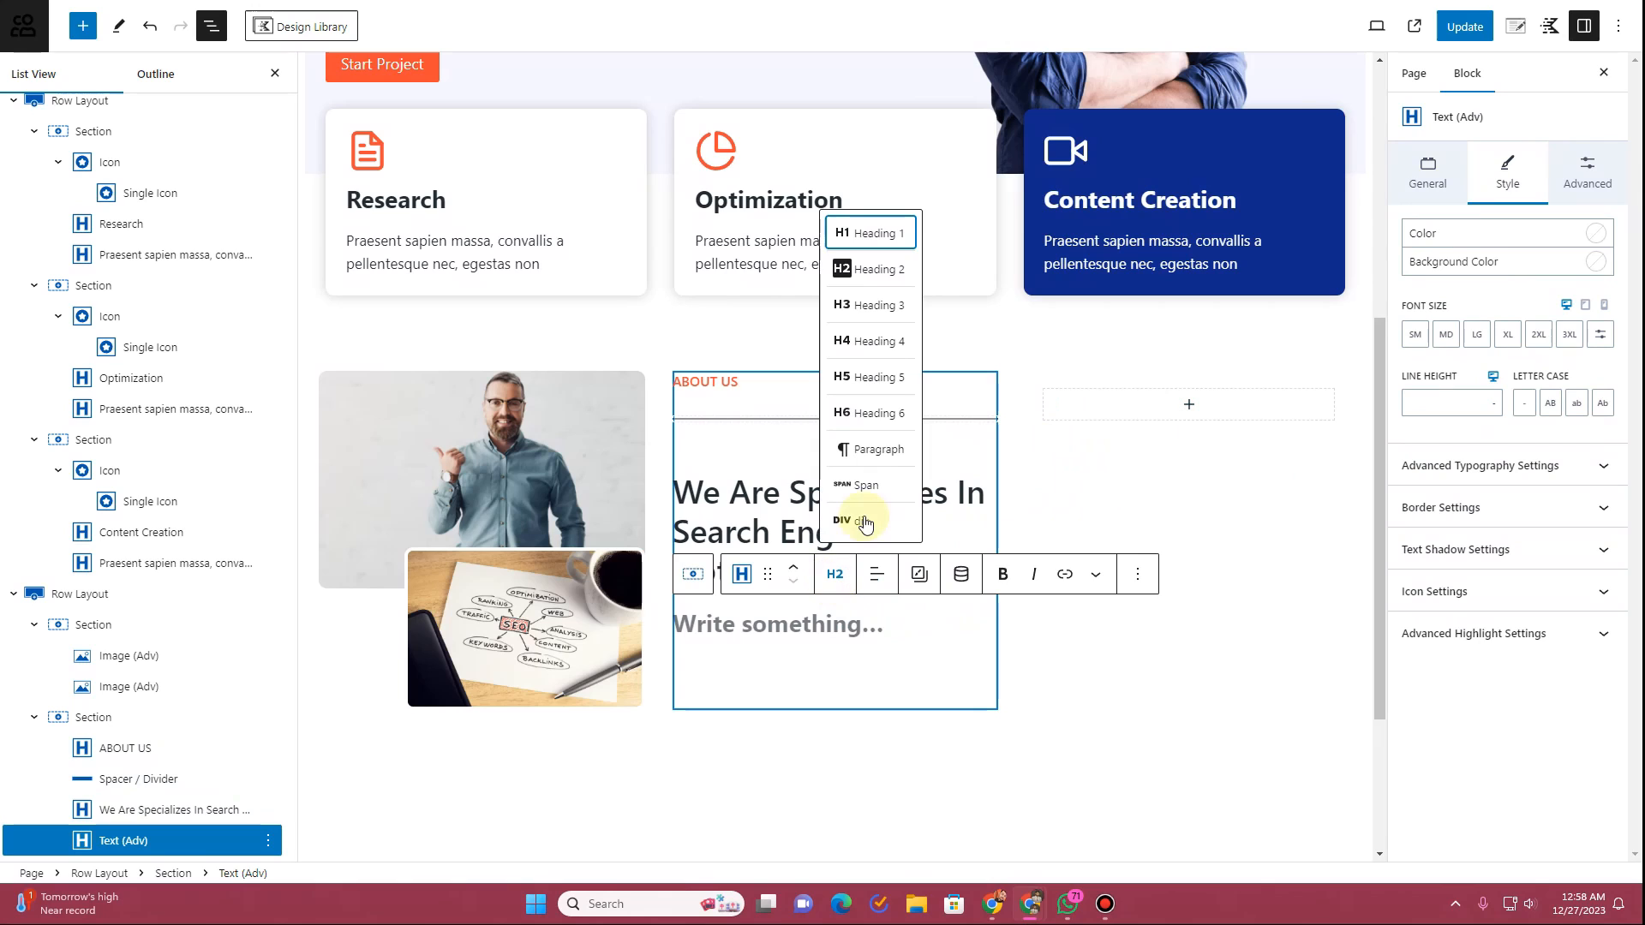
pyautogui.click(872, 449)
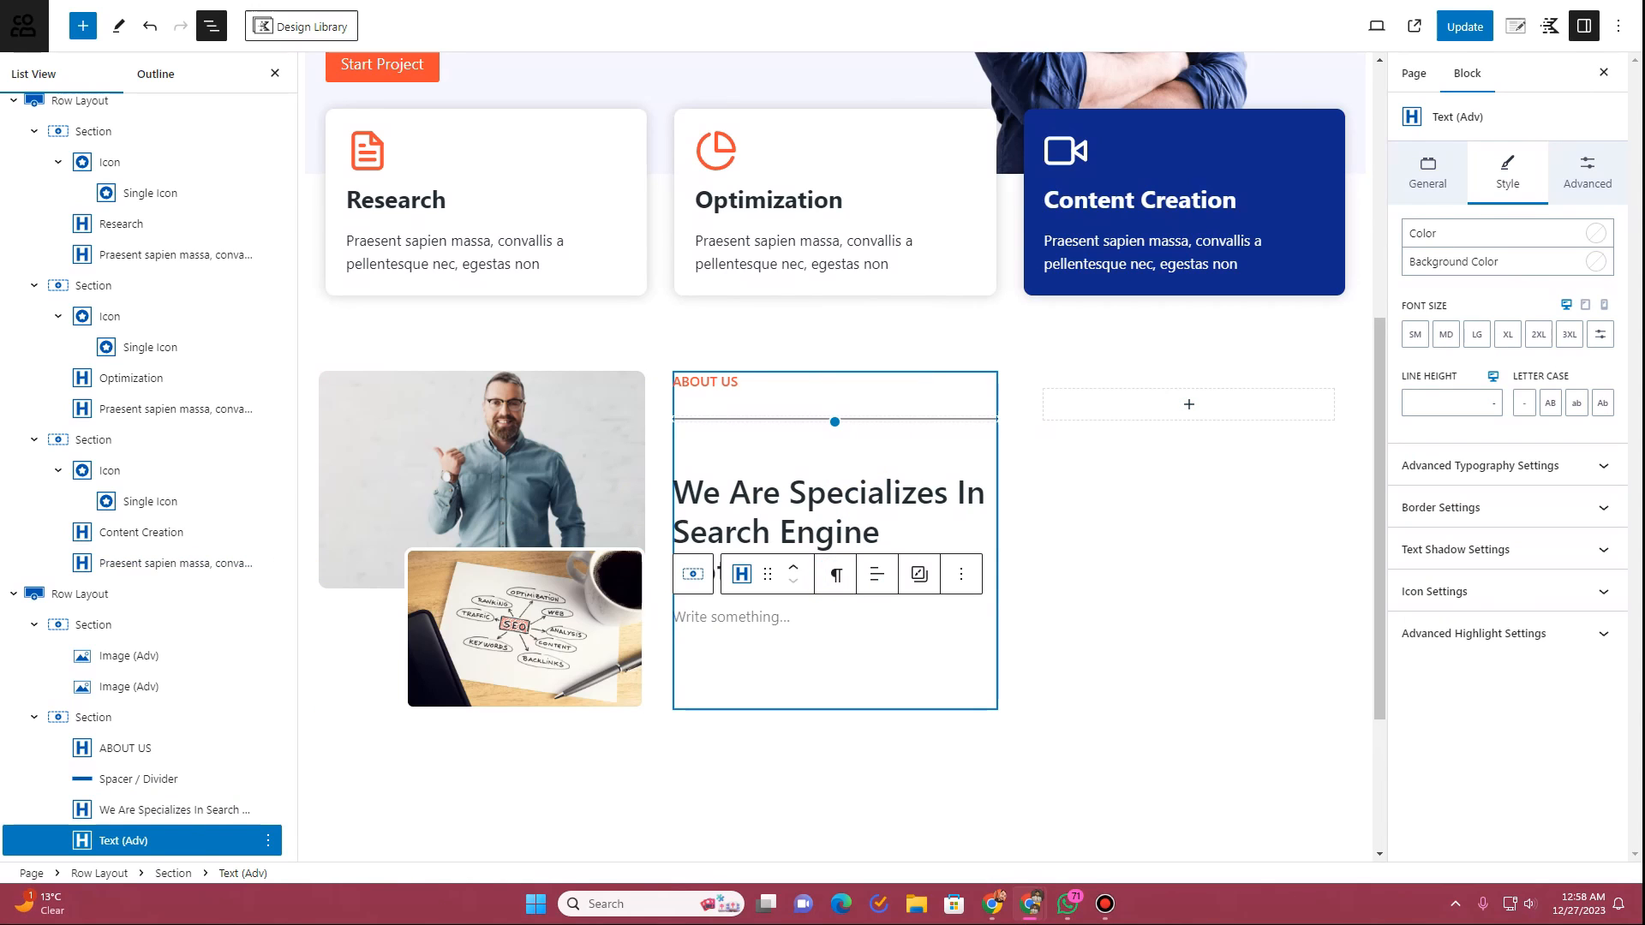
pyautogui.click(736, 619)
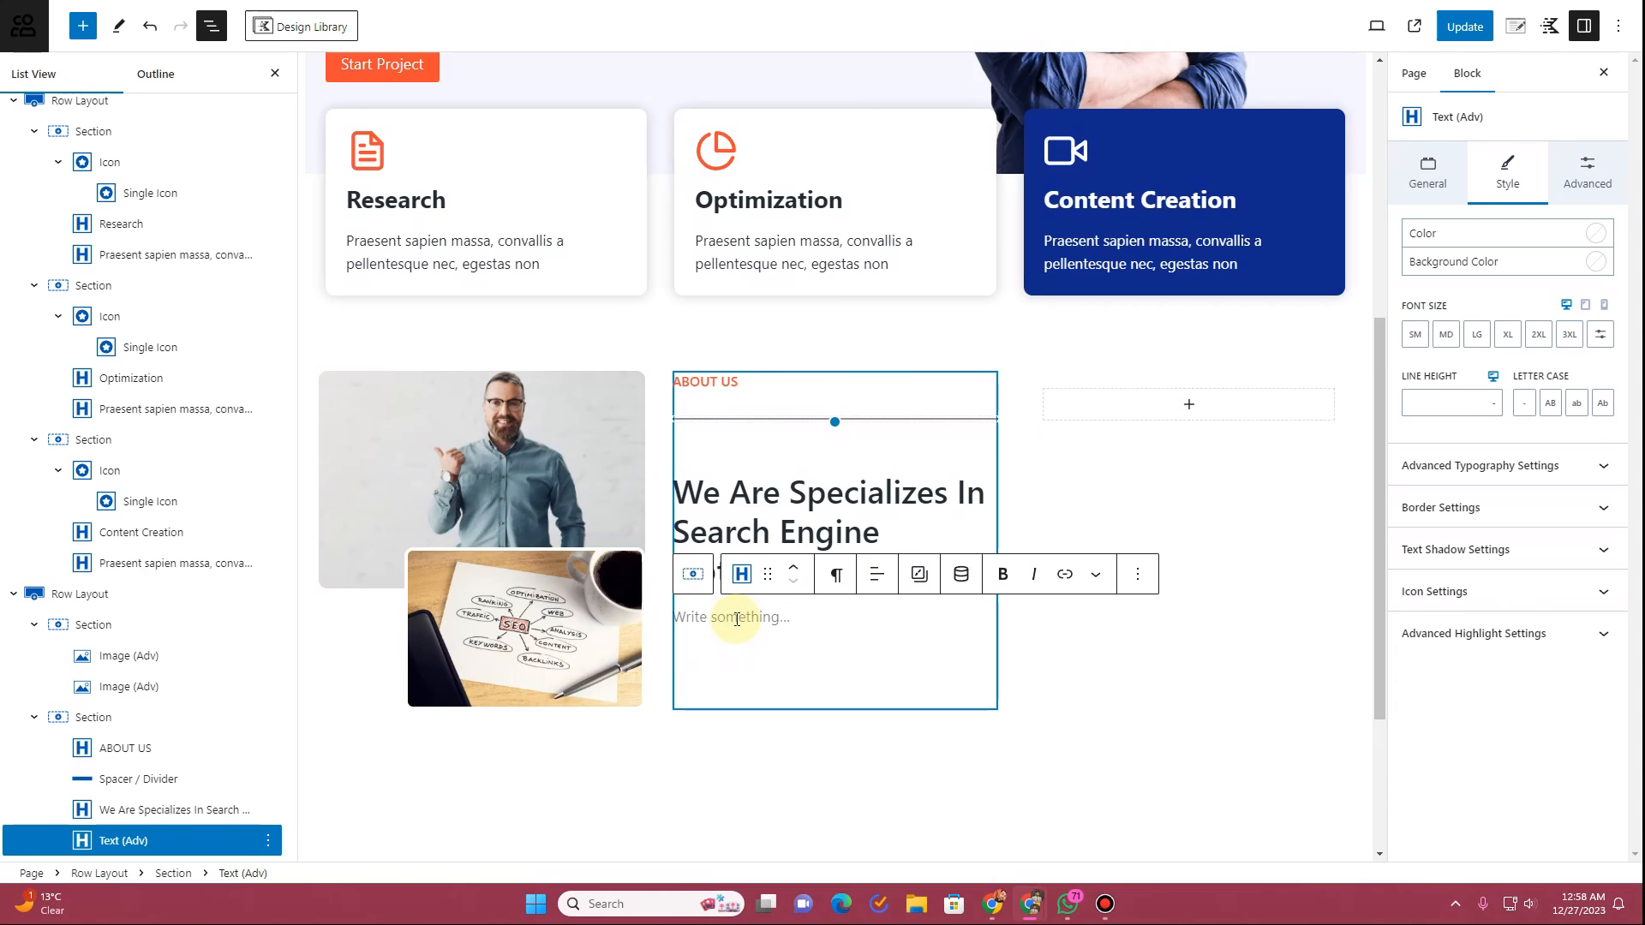
pyautogui.write('Quisque velit nisi, pretium ut lacinia in, elementum id enim. Curabitur non nulla sit amet nisl tempus convallis quis ac lectus. Lorem ipsum dolor sit amet, consectetur adipiscing elit. Quisque velit nisi, pretium ut lacinia in, elementum id enim. Sed porttitor lectus nibh. Mauris blandit aliquet elit, eget tincidunt nibh pulvinar')
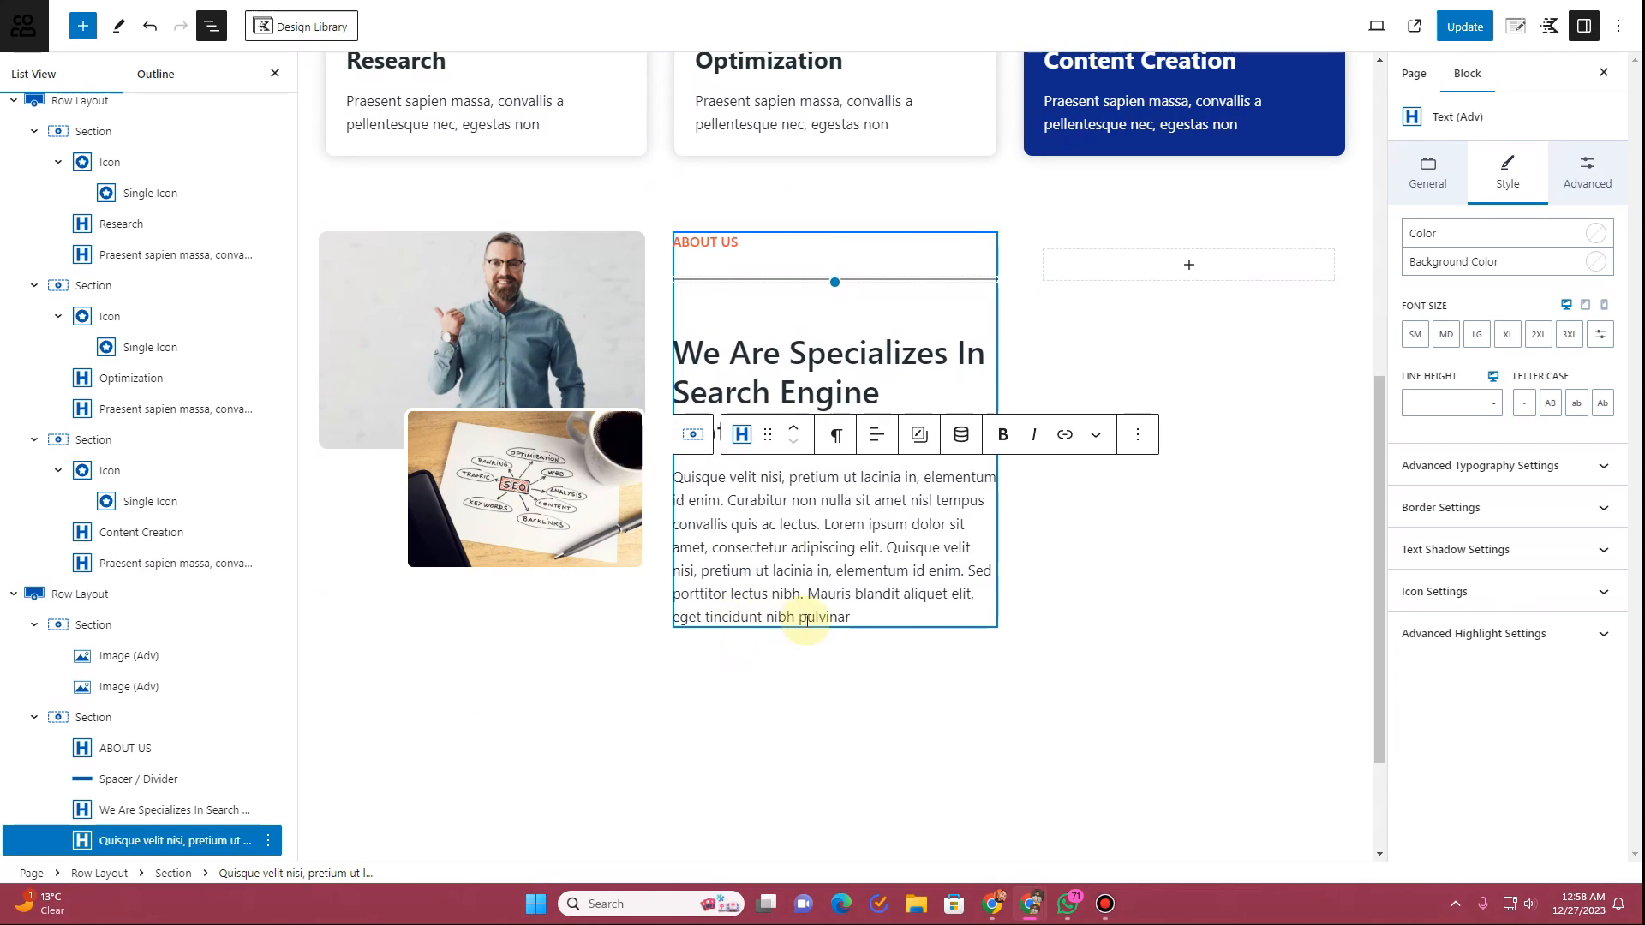
# Step: Insert a Buttons (Adv) block beneath the placeholder paragraph and align its button left
pyautogui.click(828, 333)
pyautogui.click(986, 615)
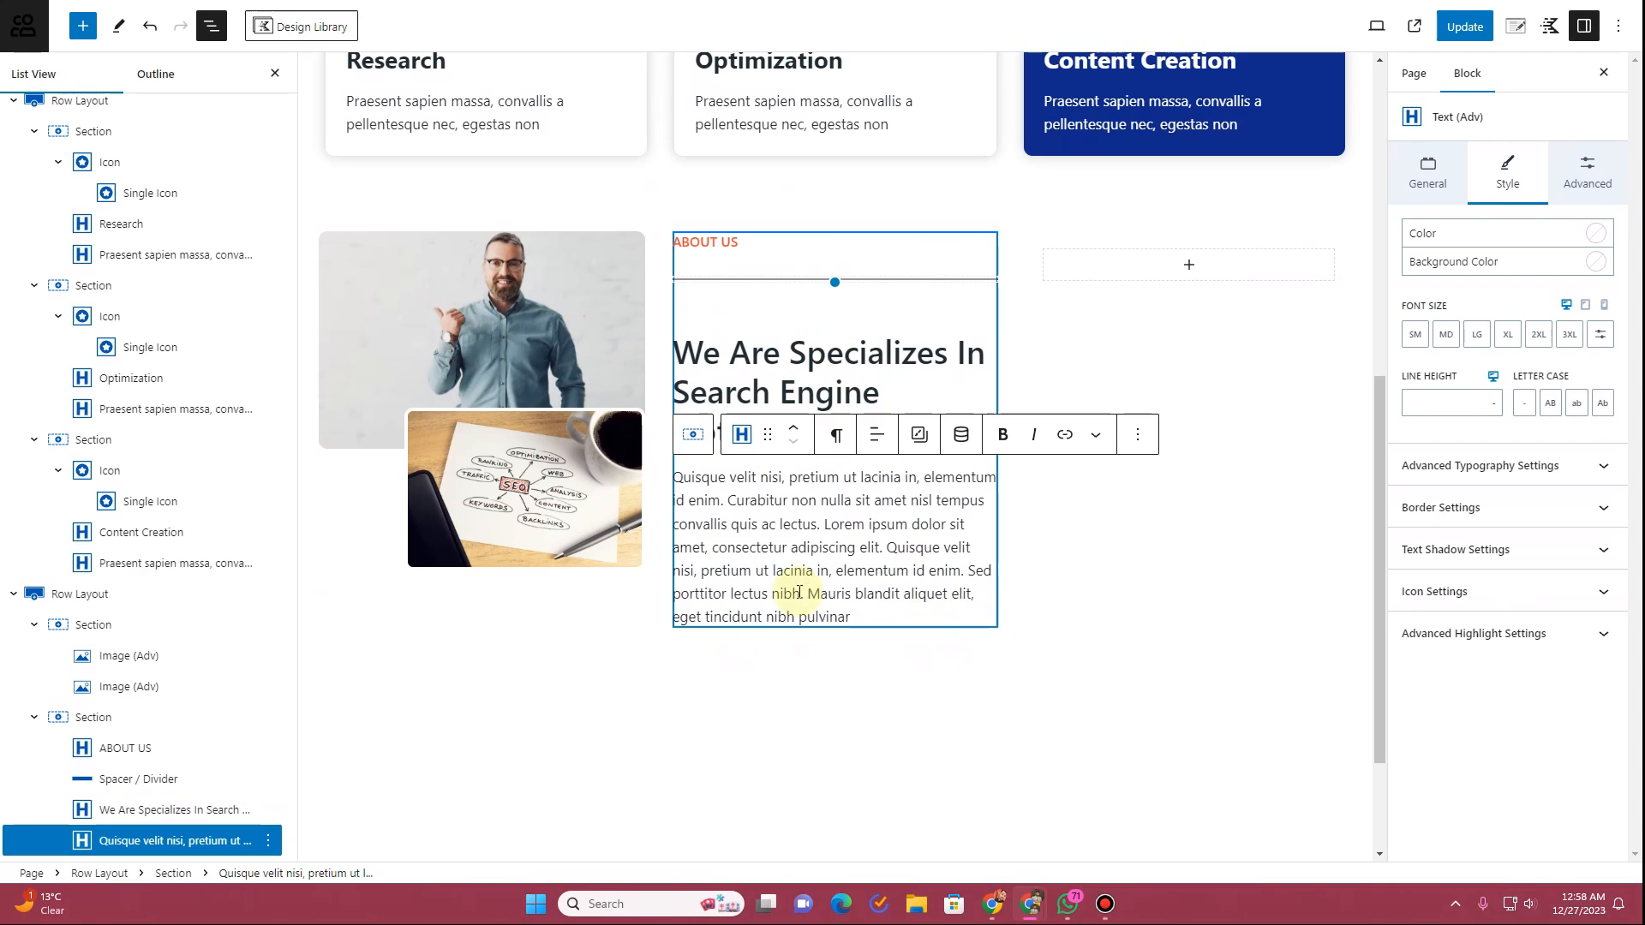
pyautogui.click(83, 30)
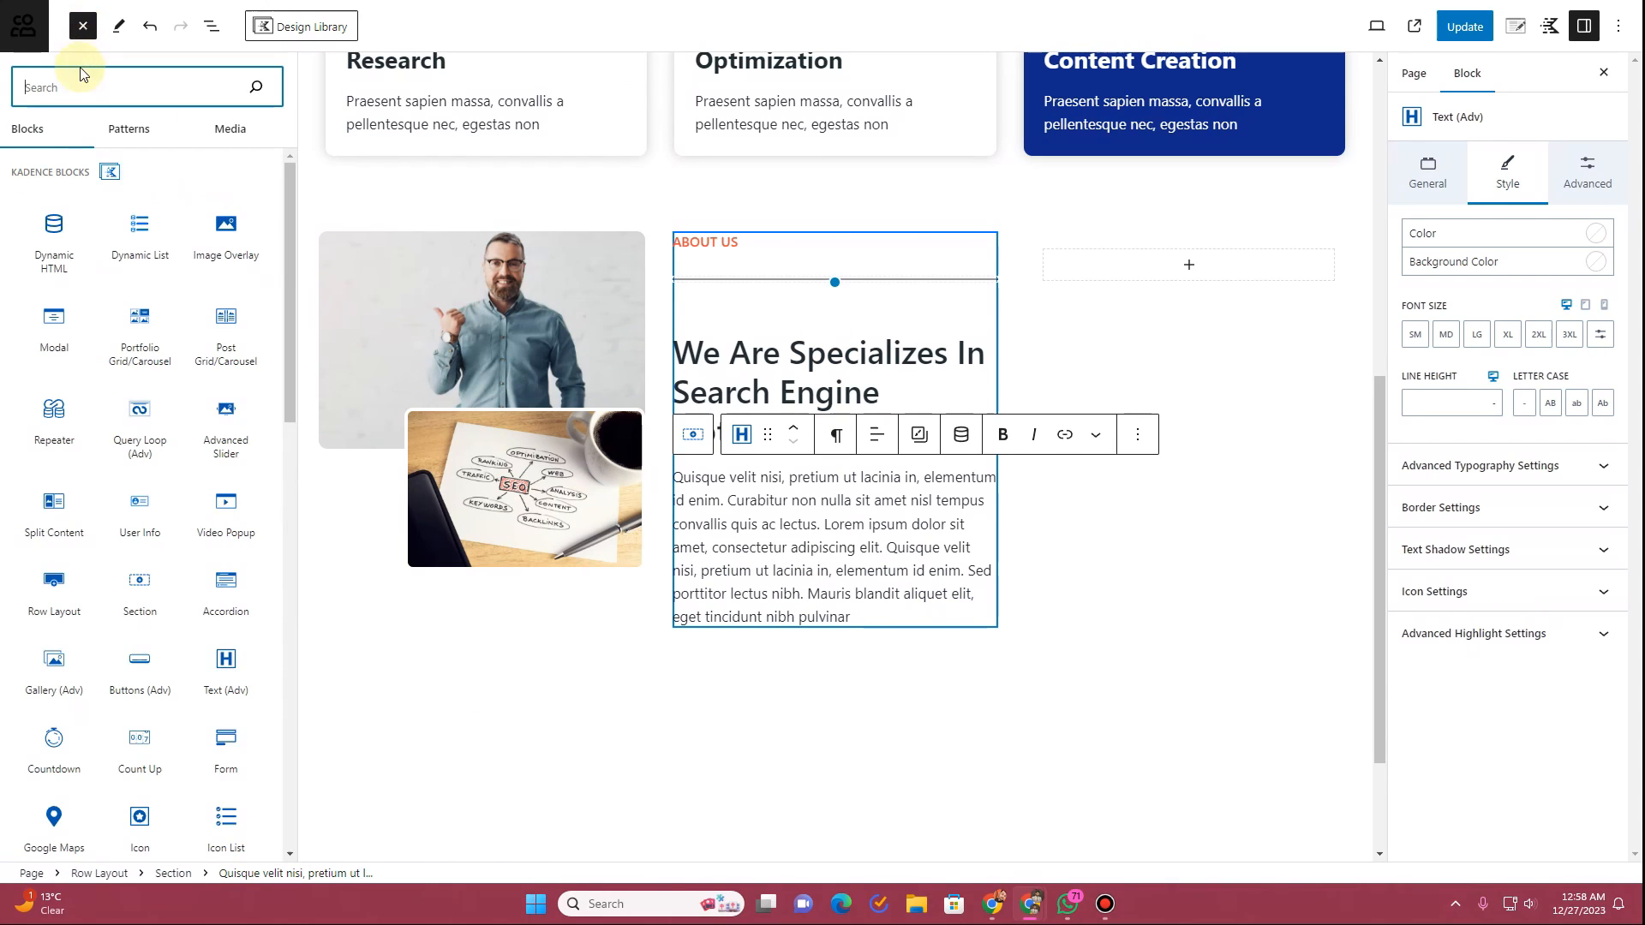
pyautogui.write('button')
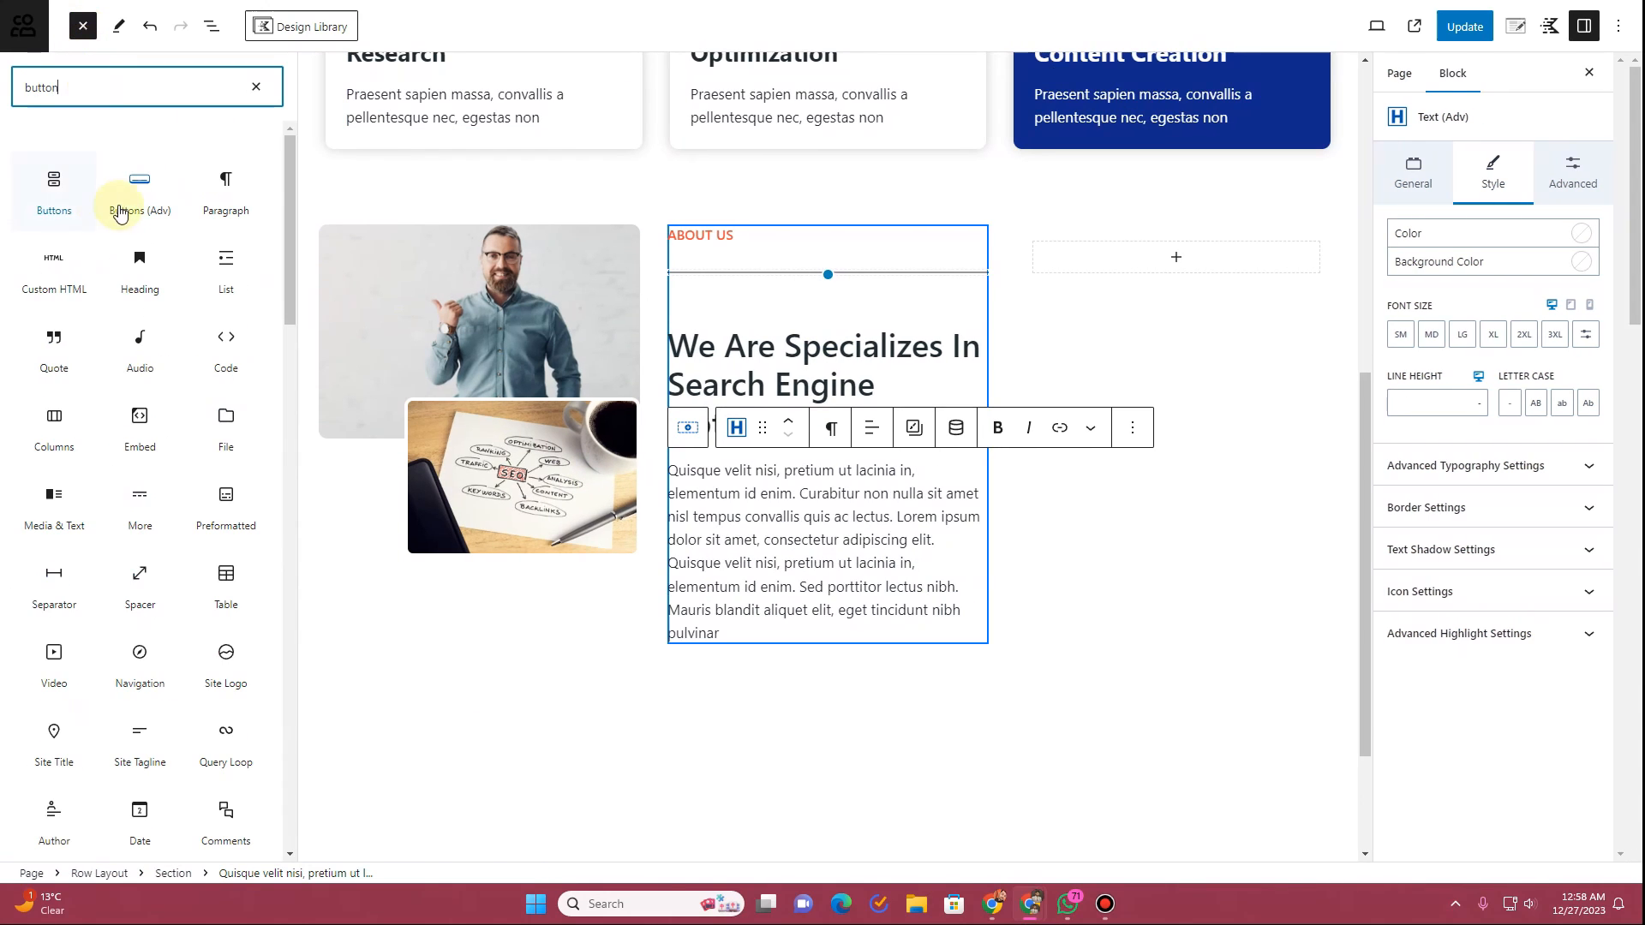
pyautogui.moveTo(143, 194); pyautogui.dragTo(746, 609)
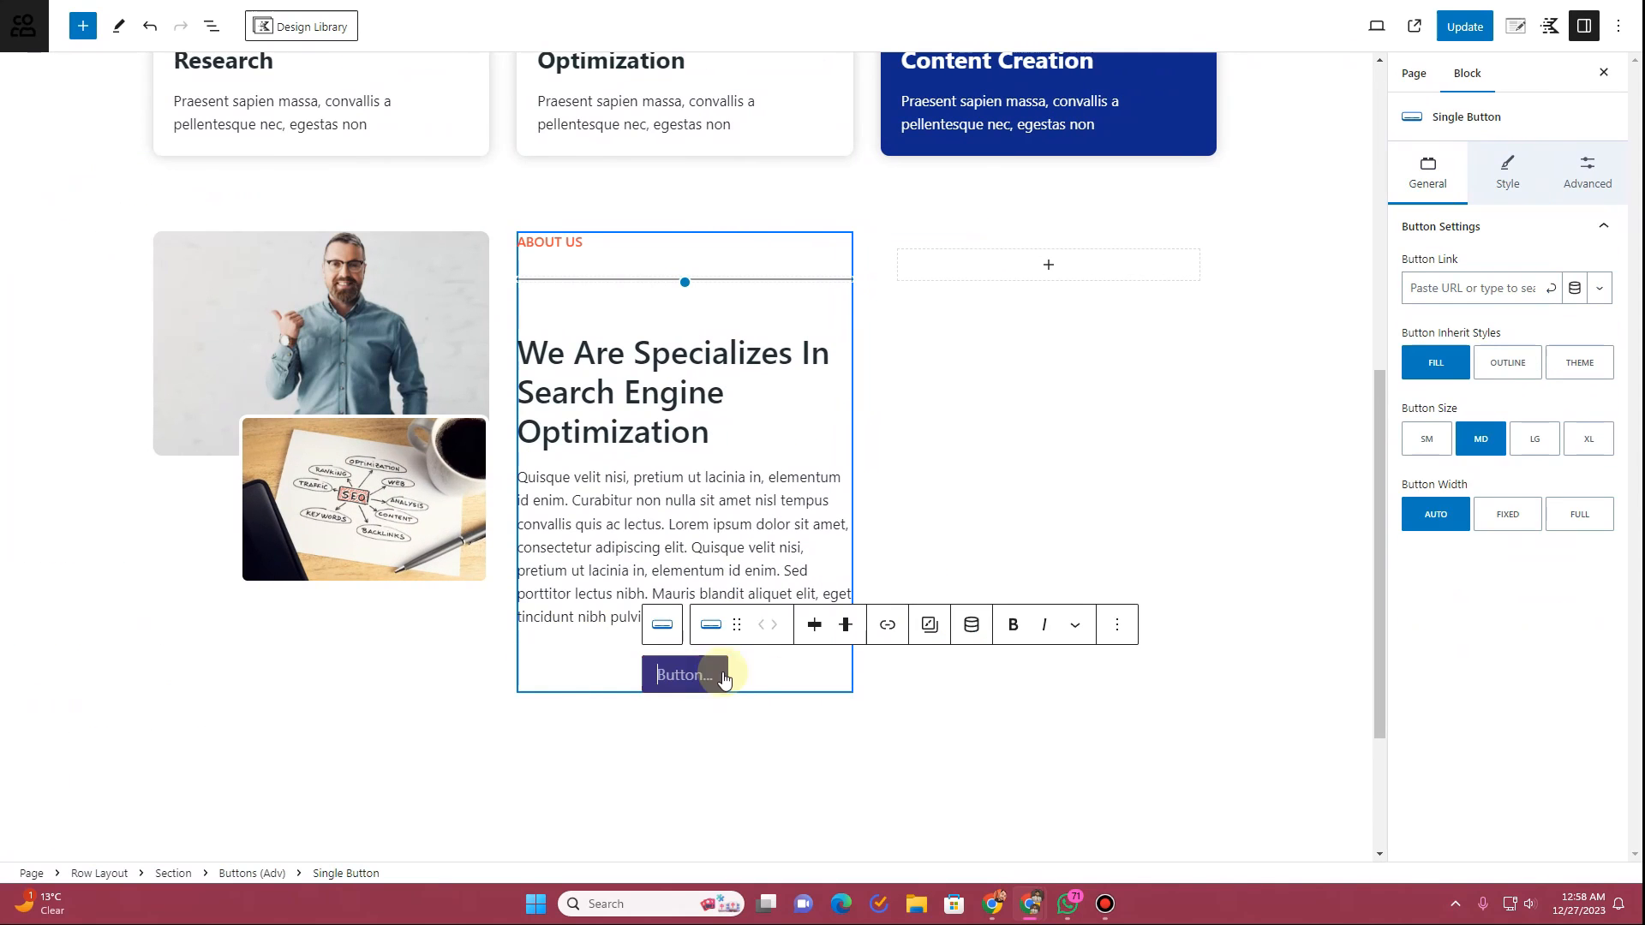
pyautogui.click(825, 633)
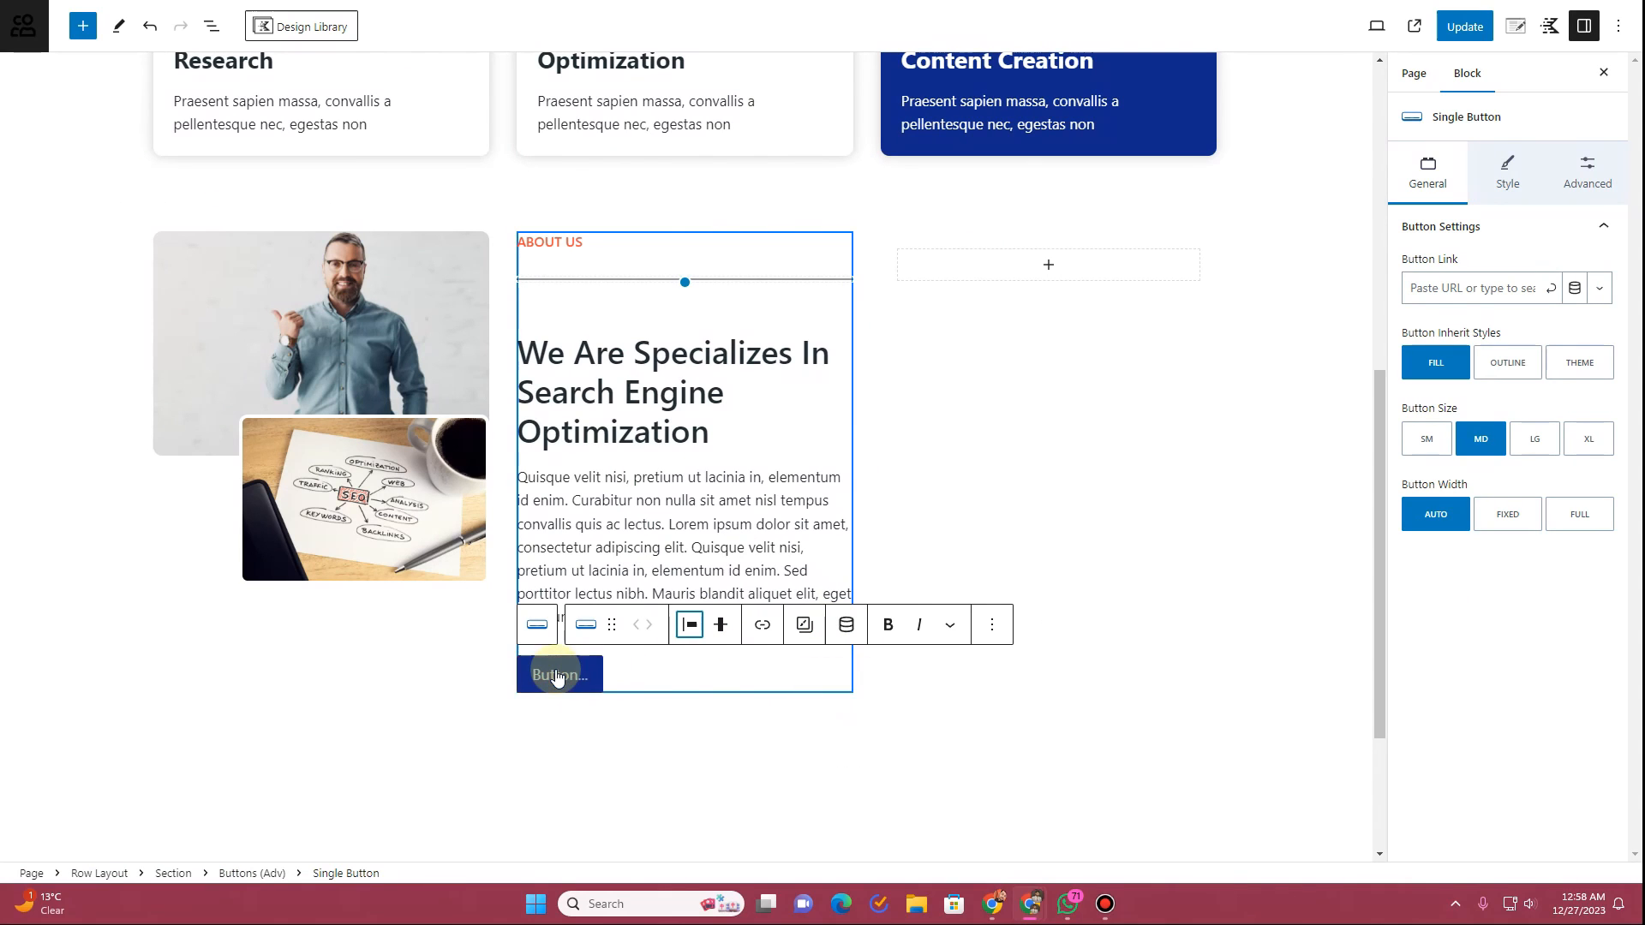
# Step: Label the new button "Read More"
pyautogui.click(560, 678)
pyautogui.write('Read M')
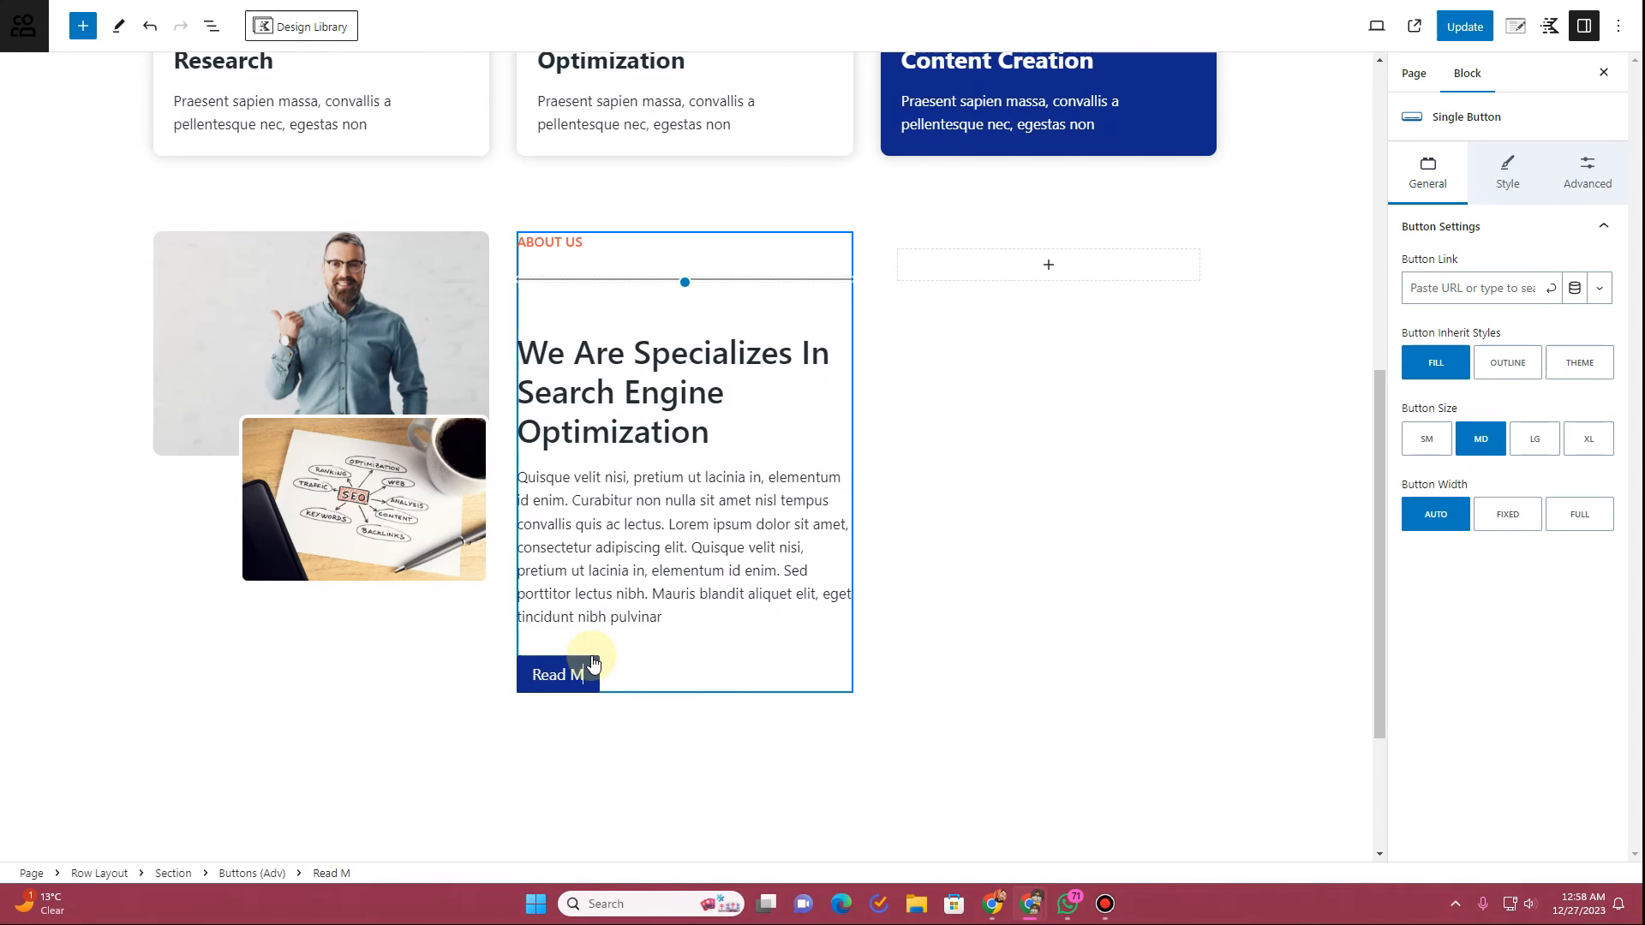
pyautogui.write('ore')
pyautogui.click(600, 730)
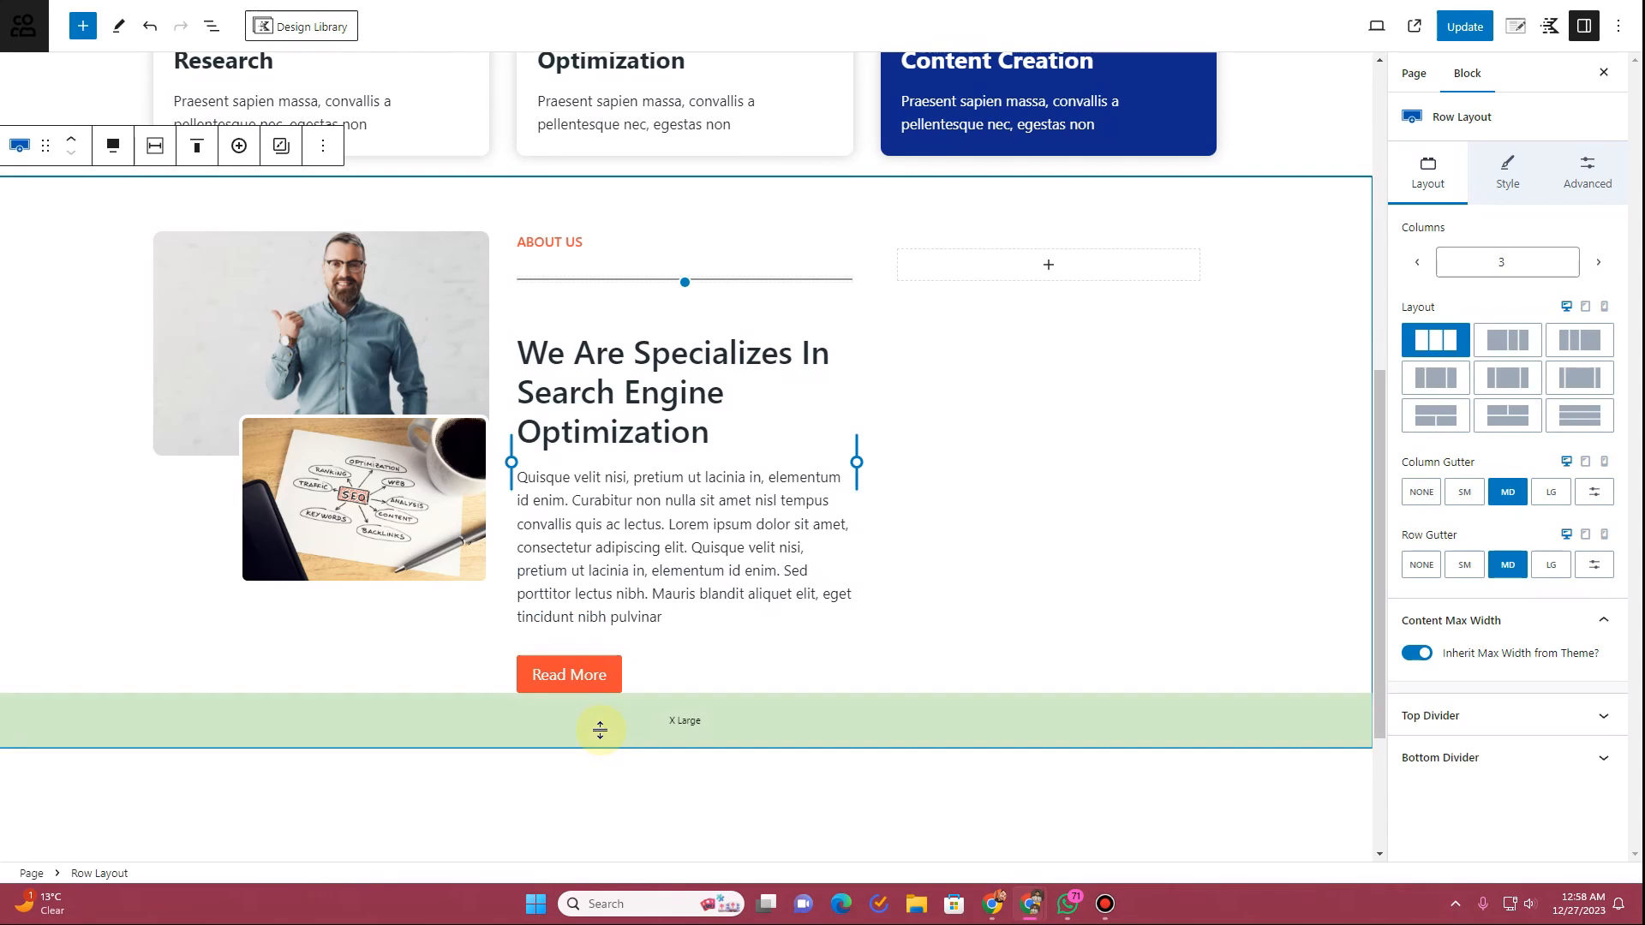
# Step: Update the page and check the ABOUT US heading and divider on the live site
pyautogui.click(1014, 269)
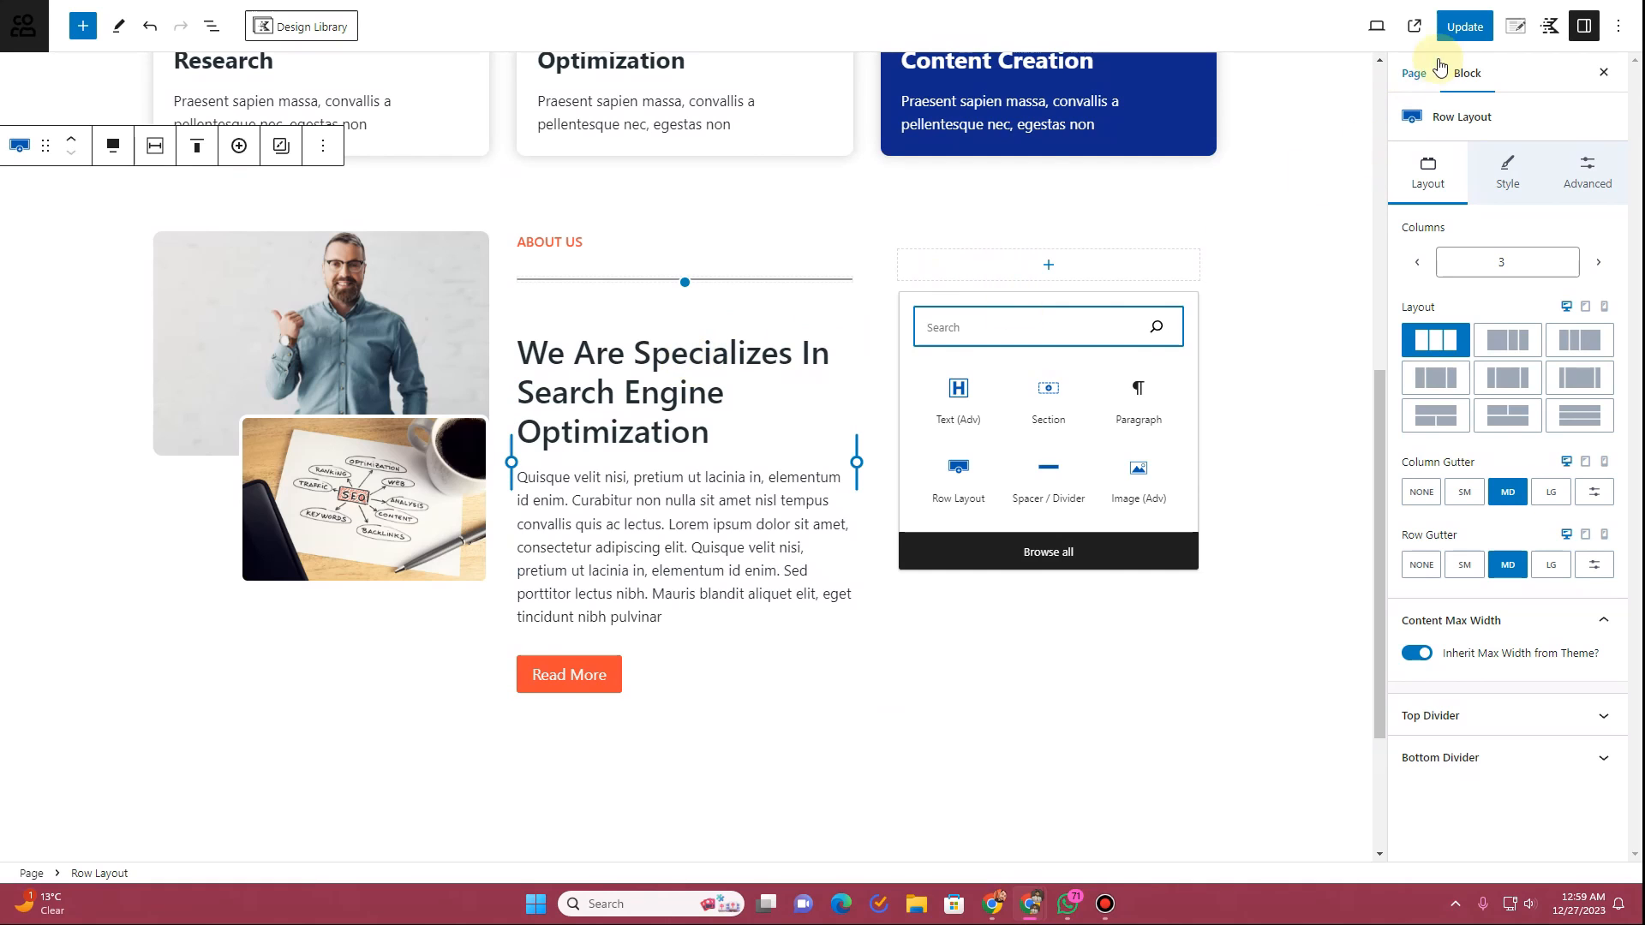
pyautogui.click(1467, 29)
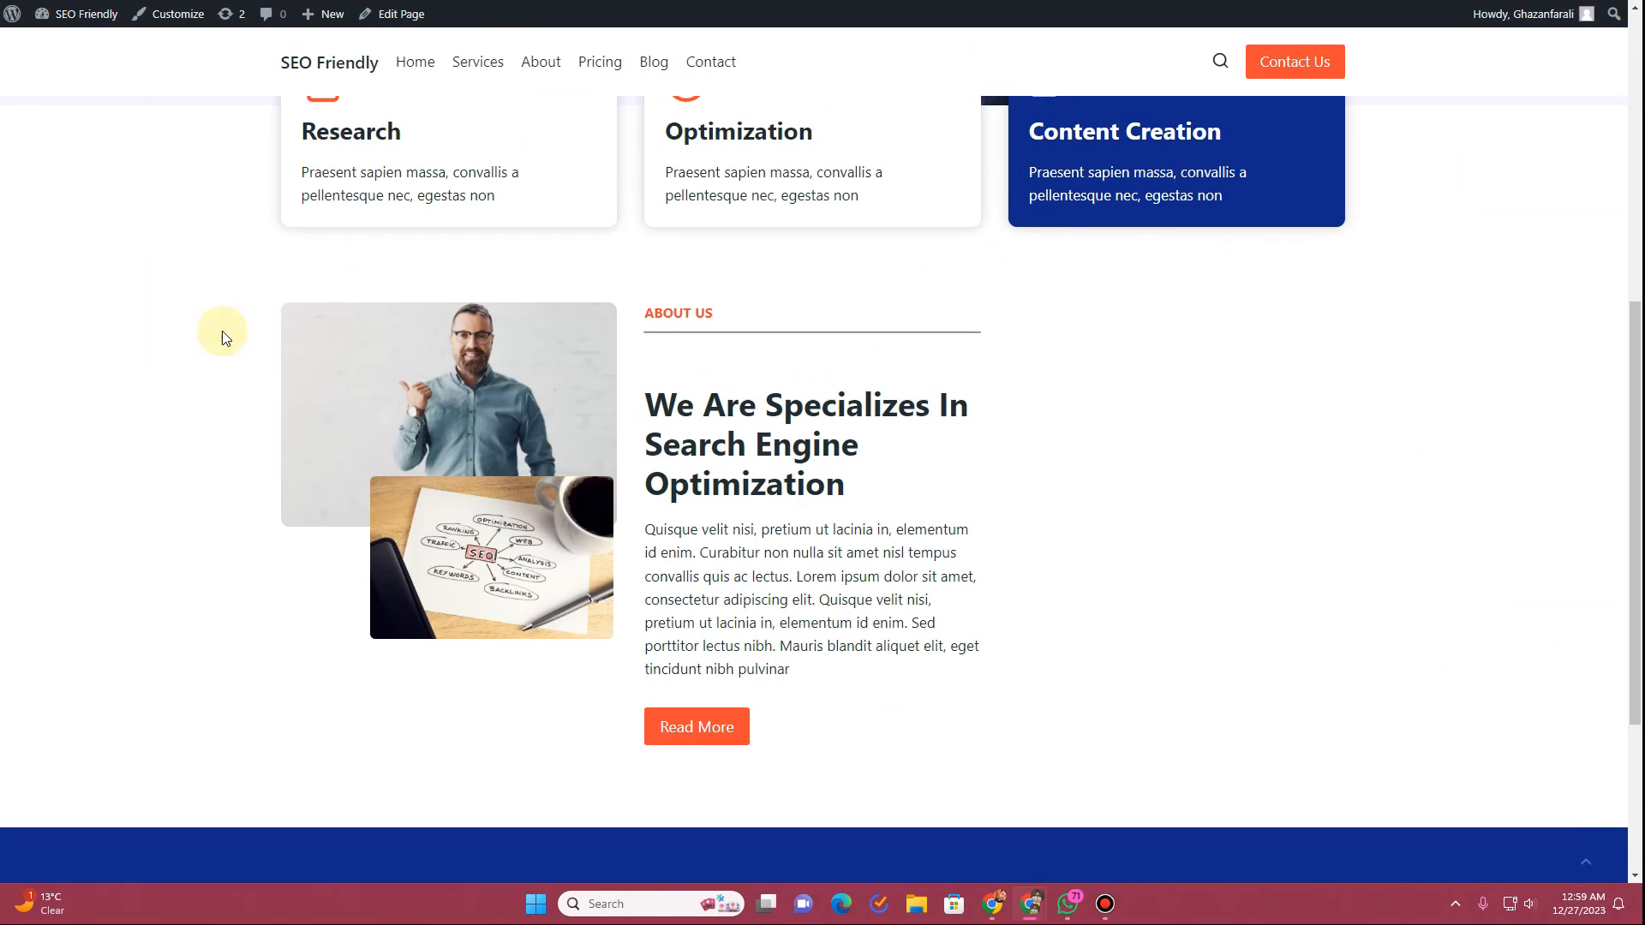
pyautogui.moveTo(646, 308); pyautogui.dragTo(746, 316)
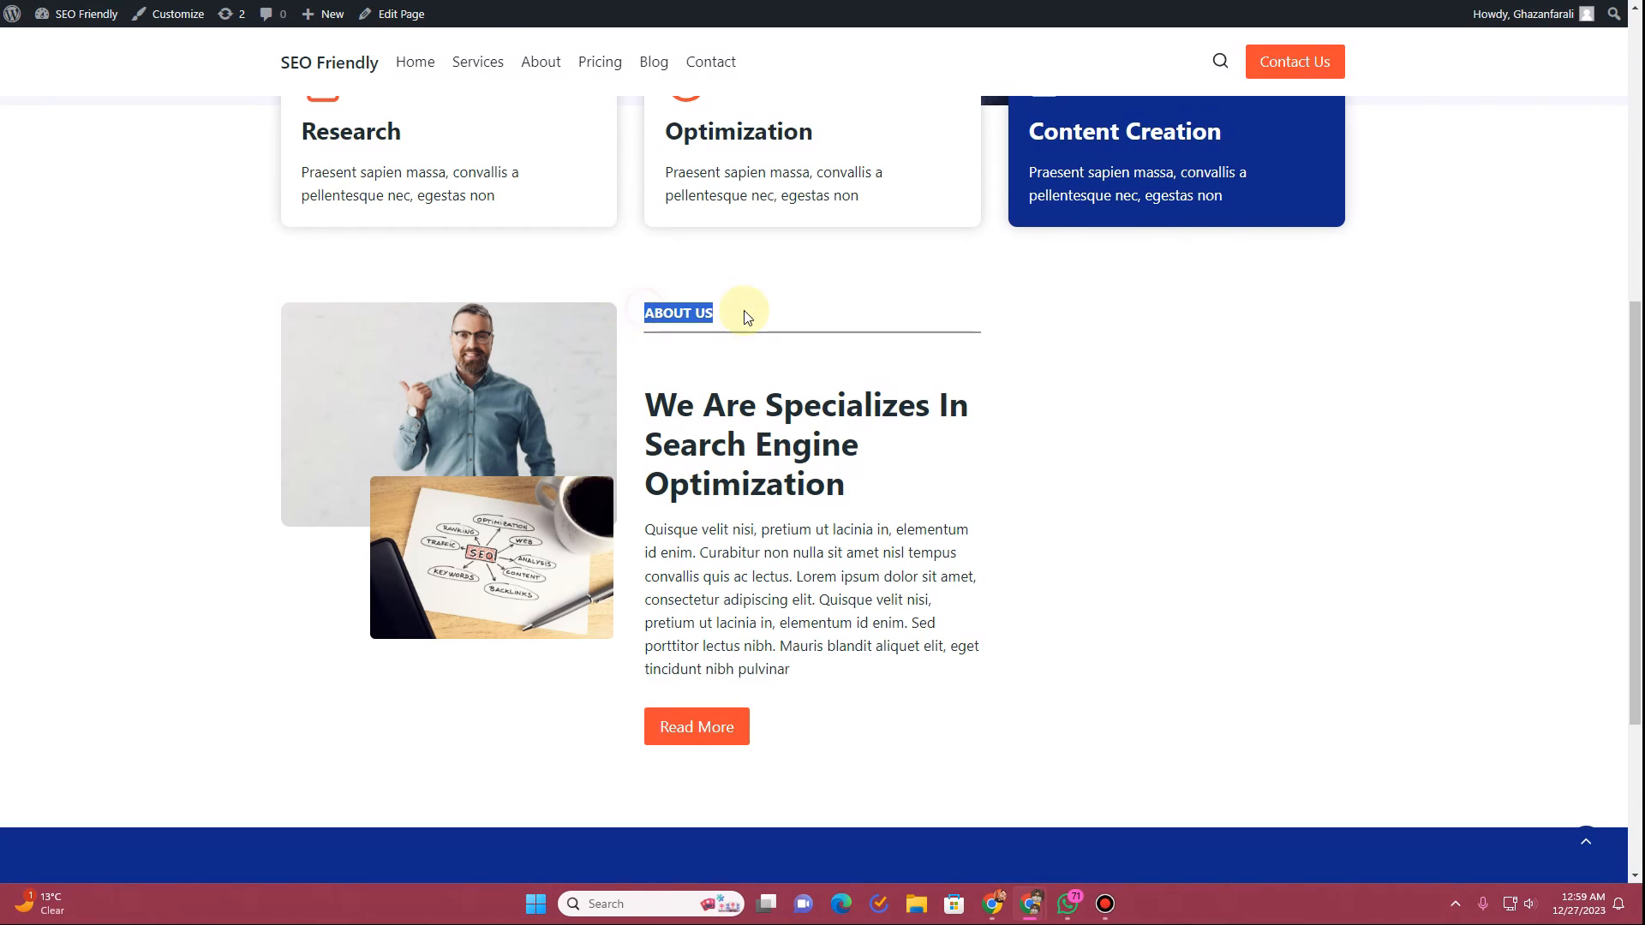
pyautogui.click(760, 335)
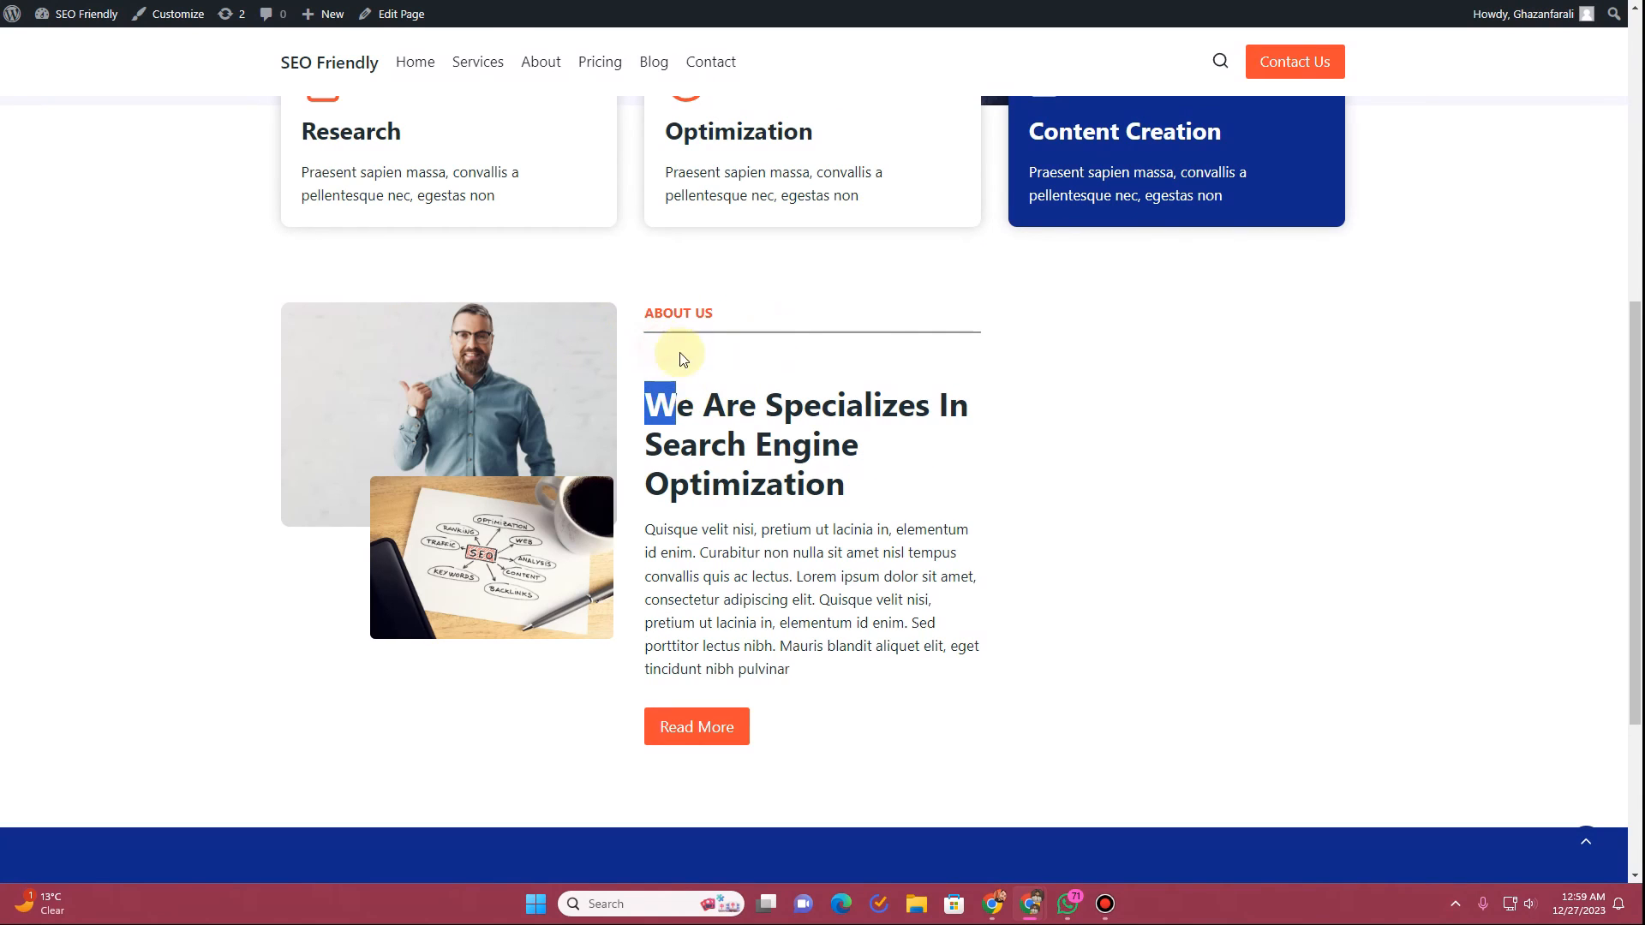
# Step: Set the top margin of the "We Are Specializes In Search Engine Optimization" heading to 0 in custom units and update the page
pyautogui.doubleClick(669, 404)
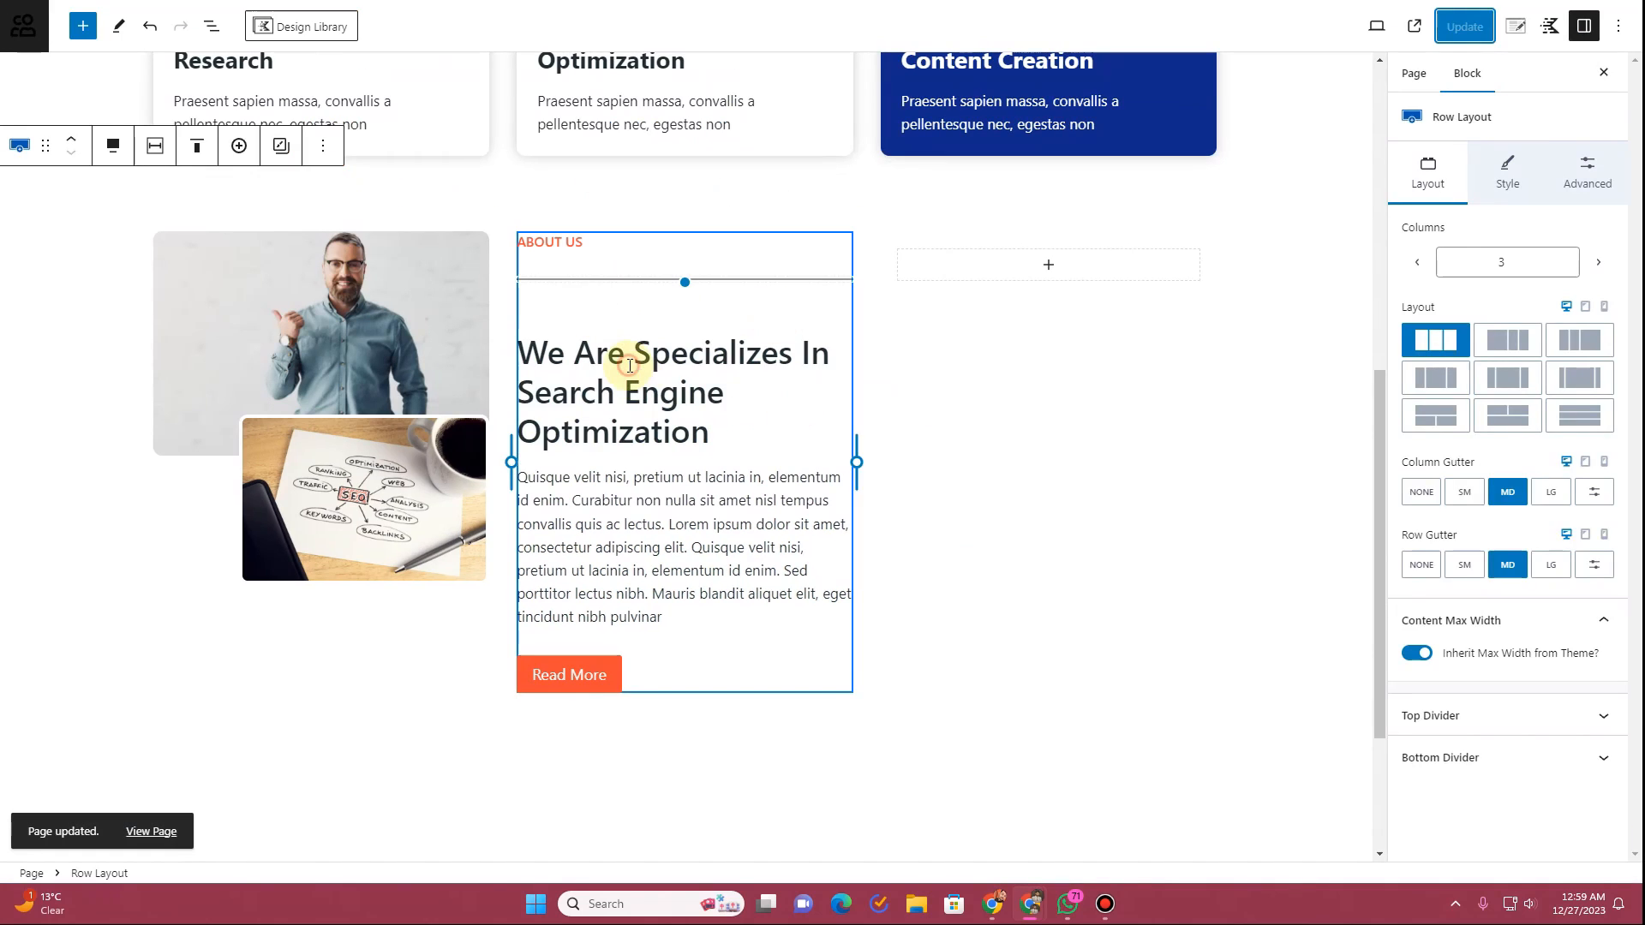
pyautogui.click(630, 366)
pyautogui.click(1588, 172)
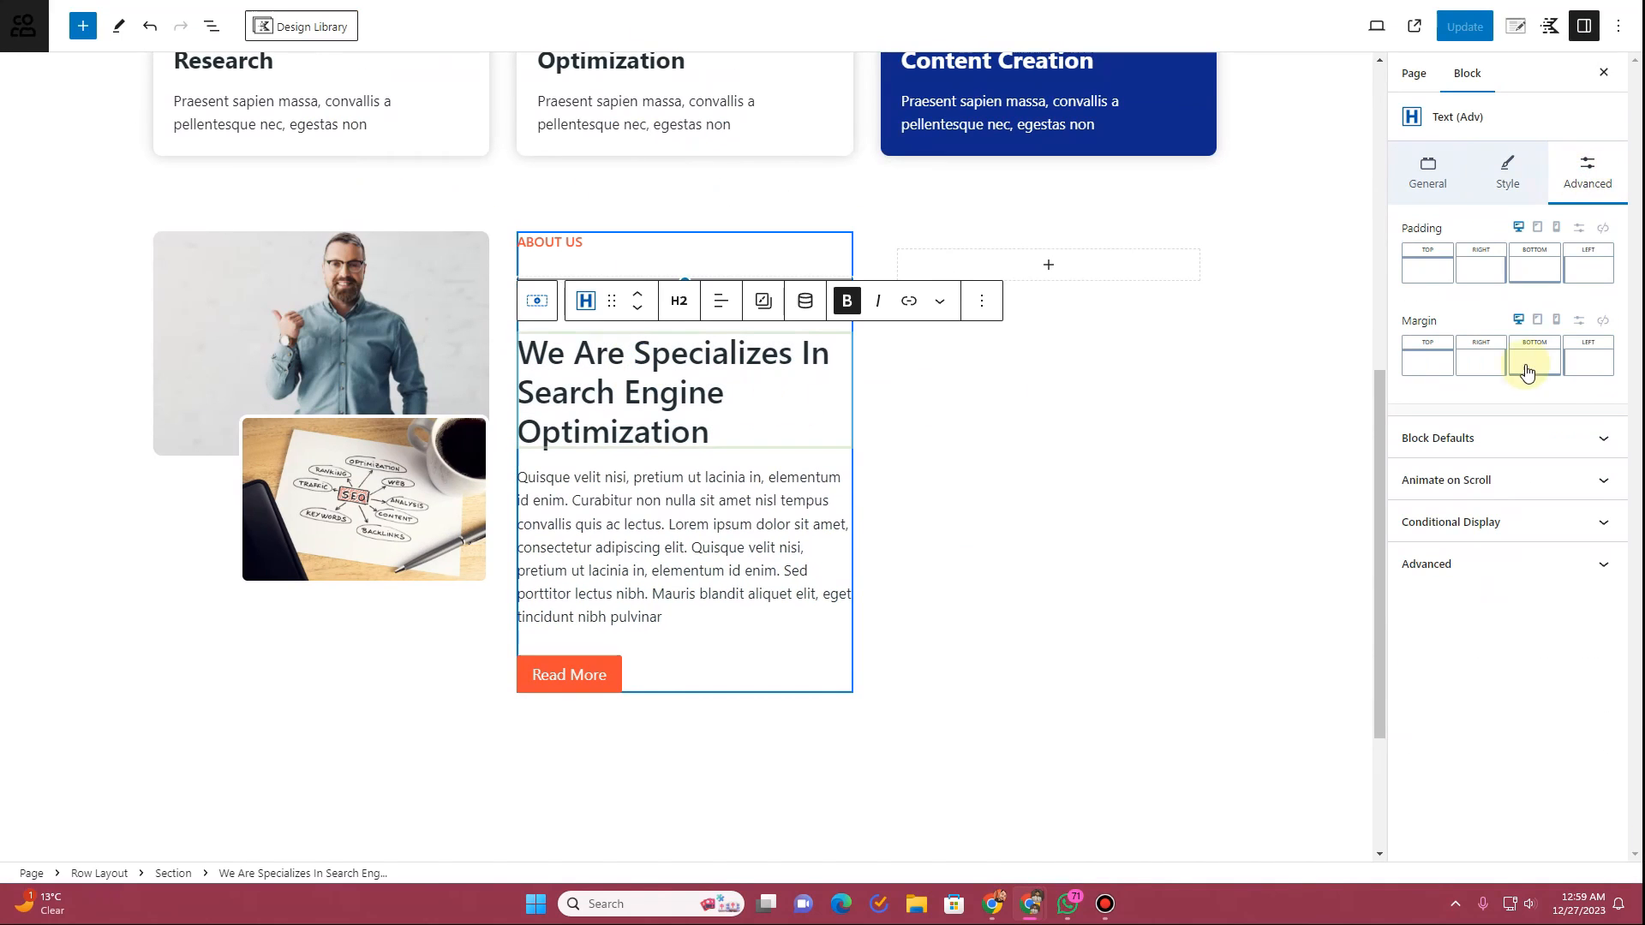
pyautogui.click(1425, 369)
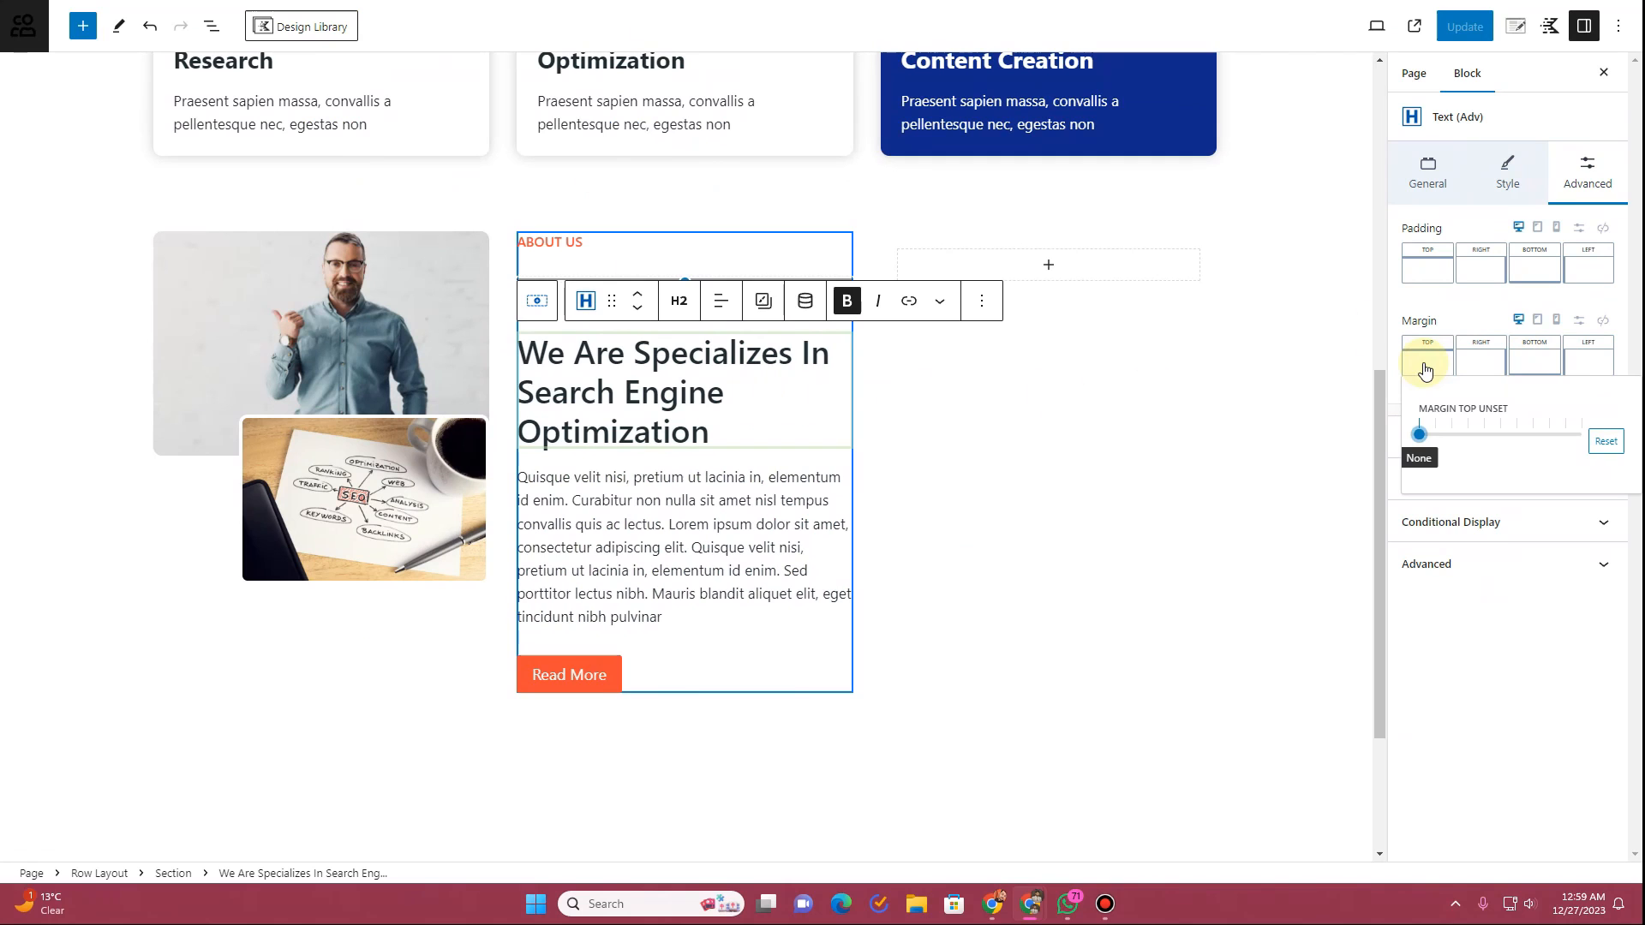
pyautogui.click(1579, 320)
pyautogui.click(1425, 365)
pyautogui.write('0')
pyautogui.click(1465, 28)
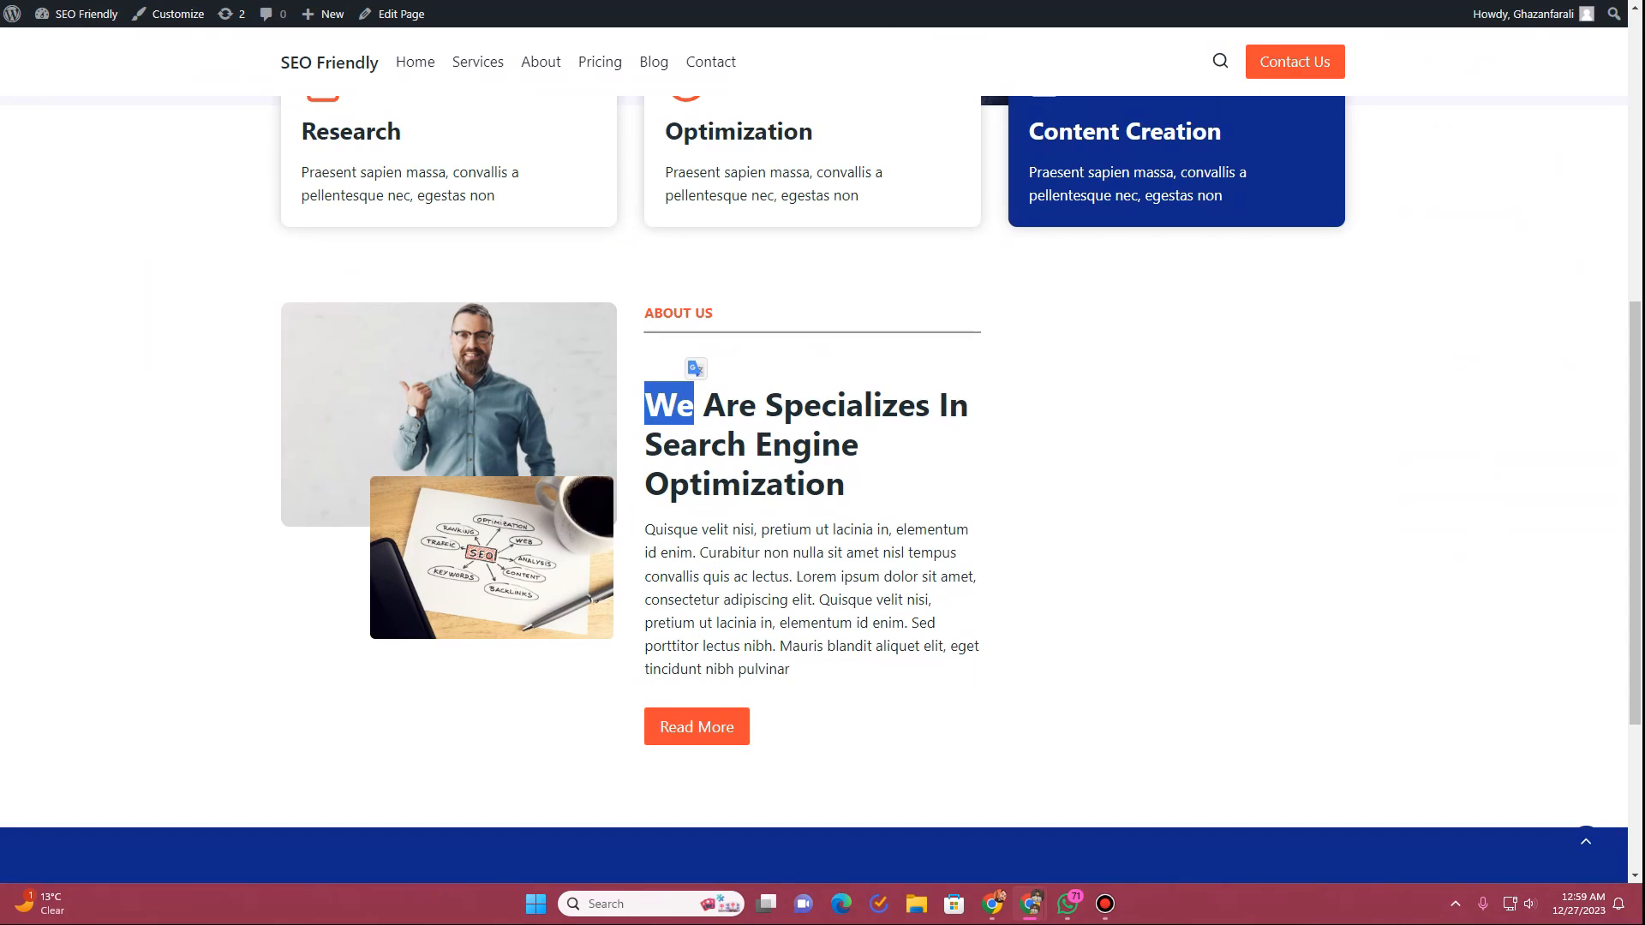
# Step: Check the heading's spacing on the reloaded live site, set its top margin to 10 and update the page
pyautogui.press('F5')
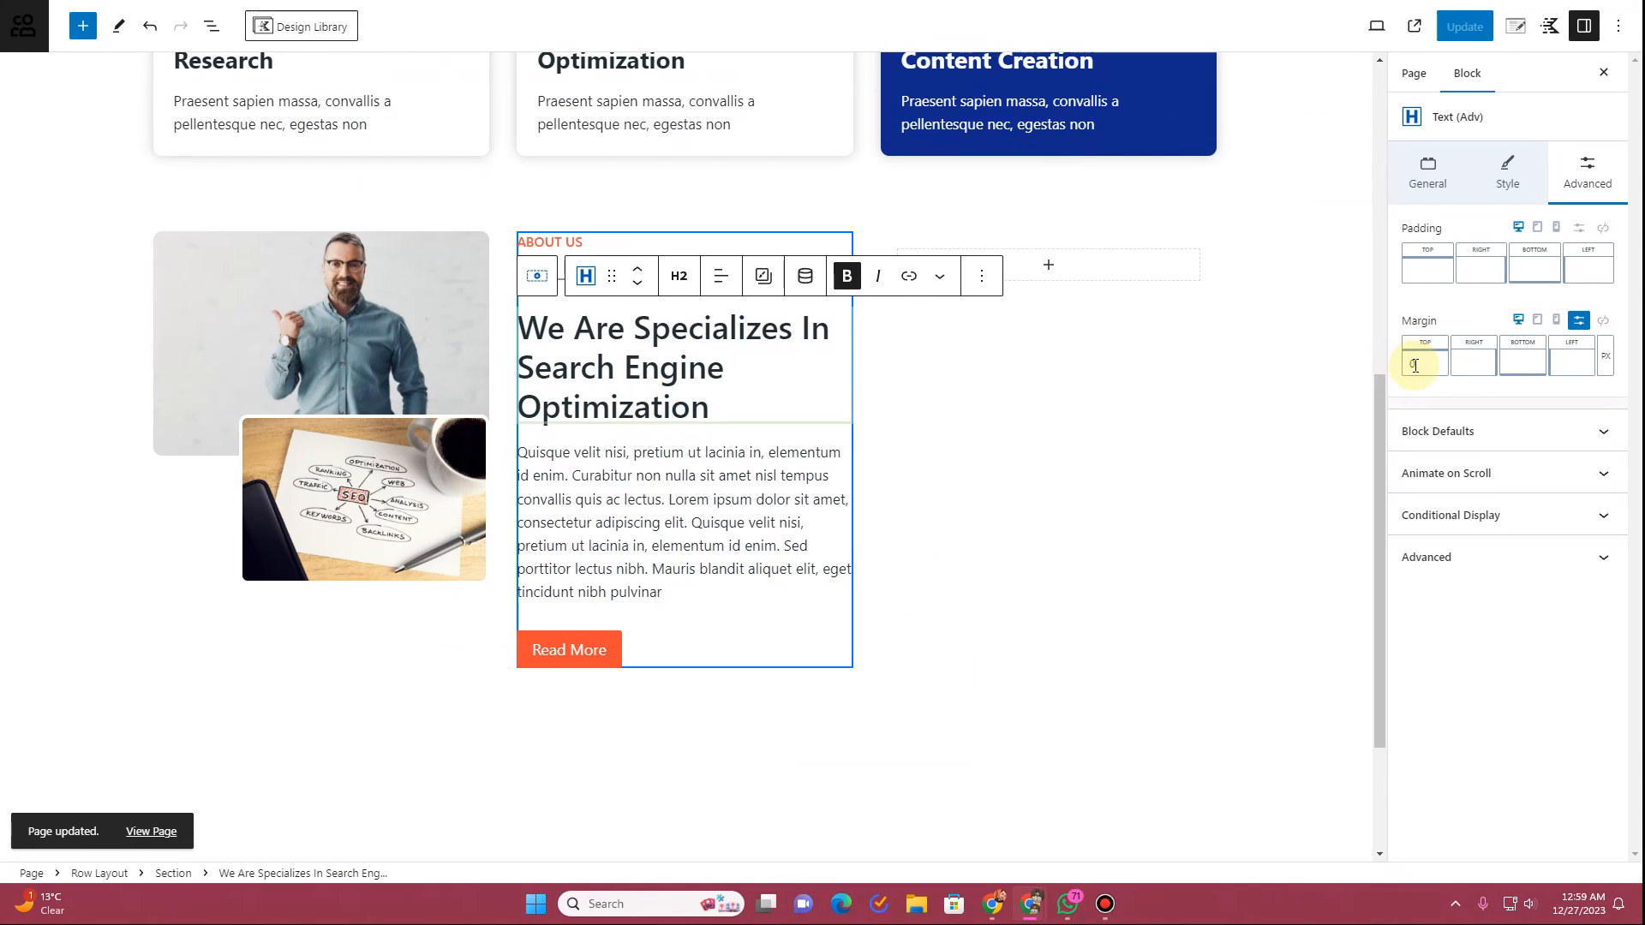
pyautogui.click(1461, 28)
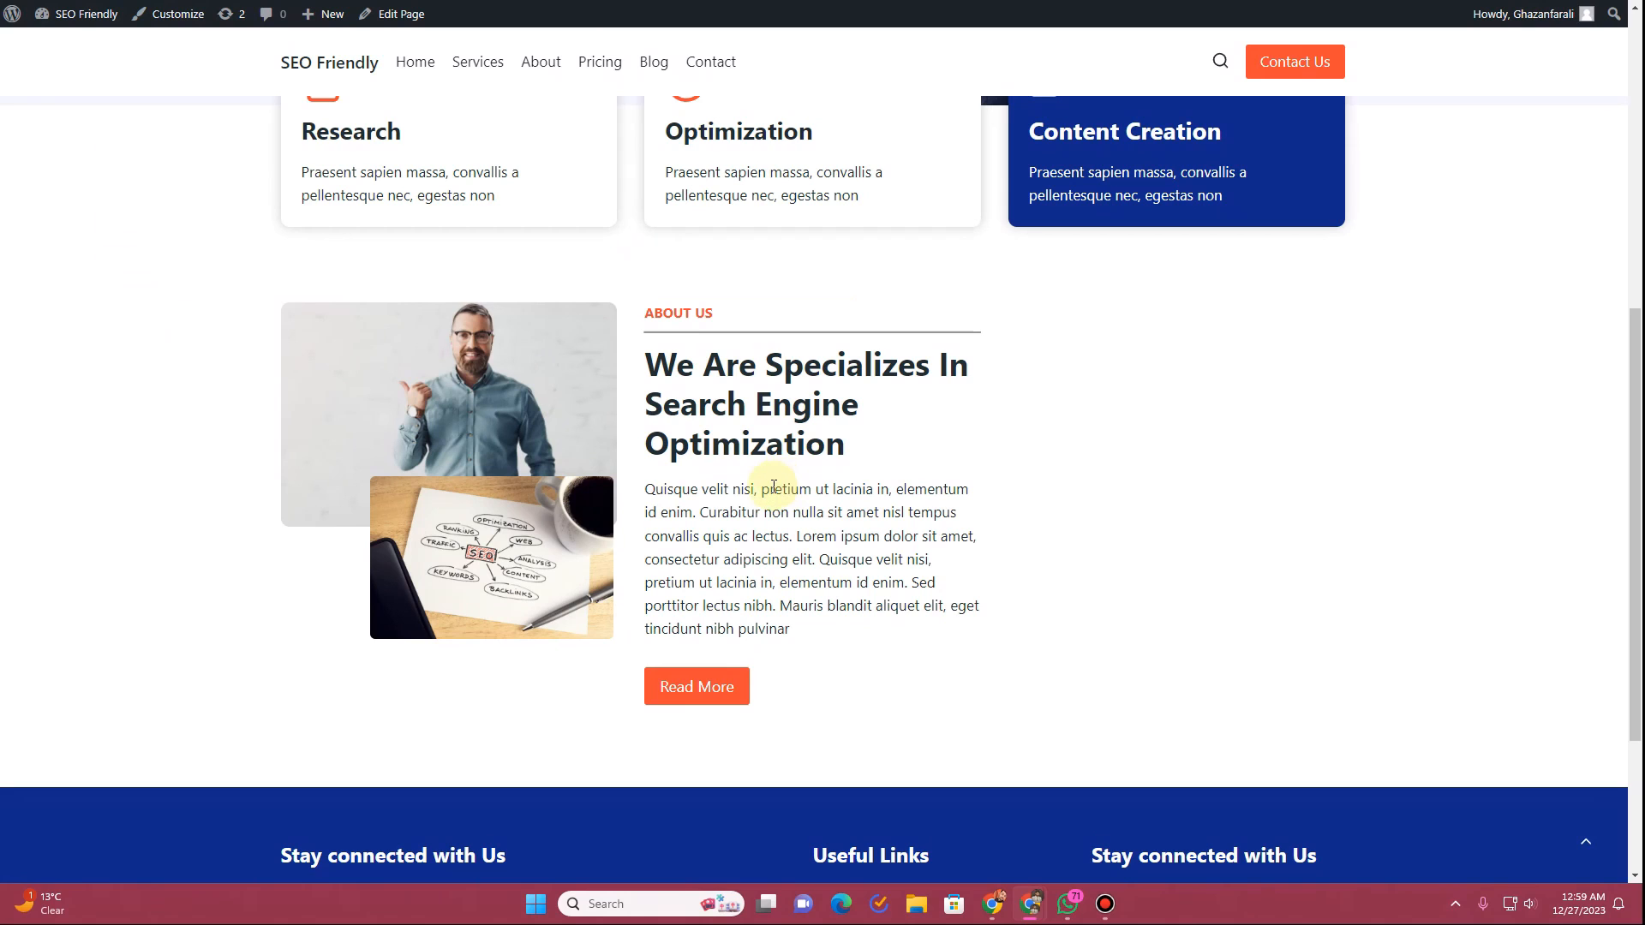
pyautogui.moveTo(671, 490); pyautogui.dragTo(684, 584)
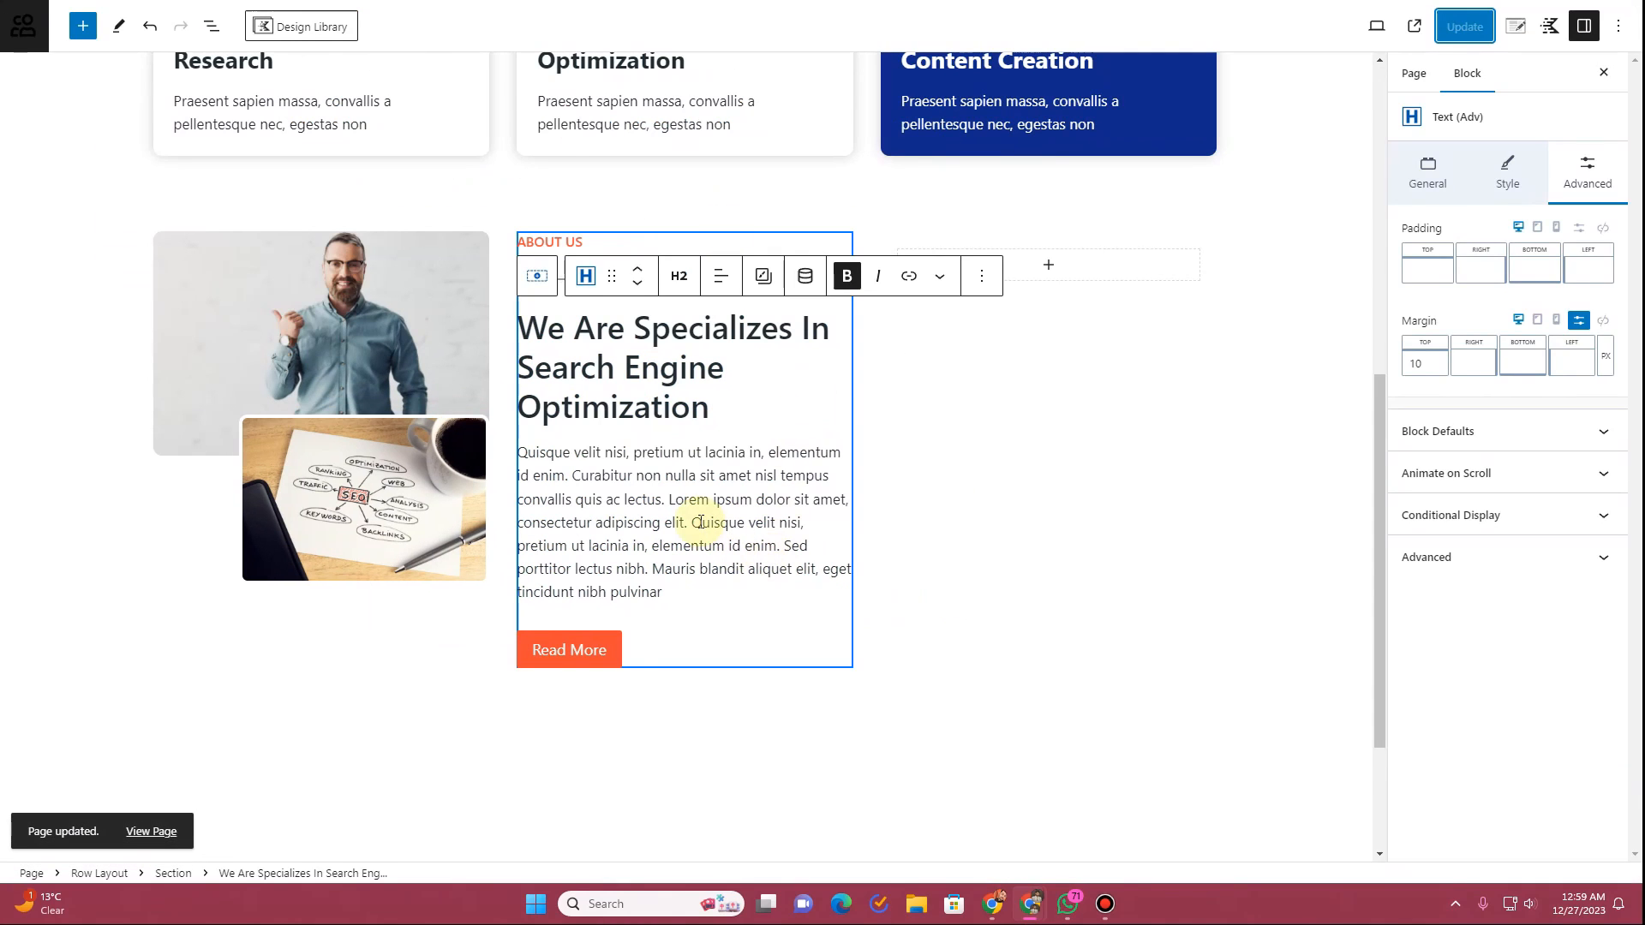
# Step: Set the top margin of the "Quisque velit nisi" paragraph to SM and update the page
pyautogui.click(700, 522)
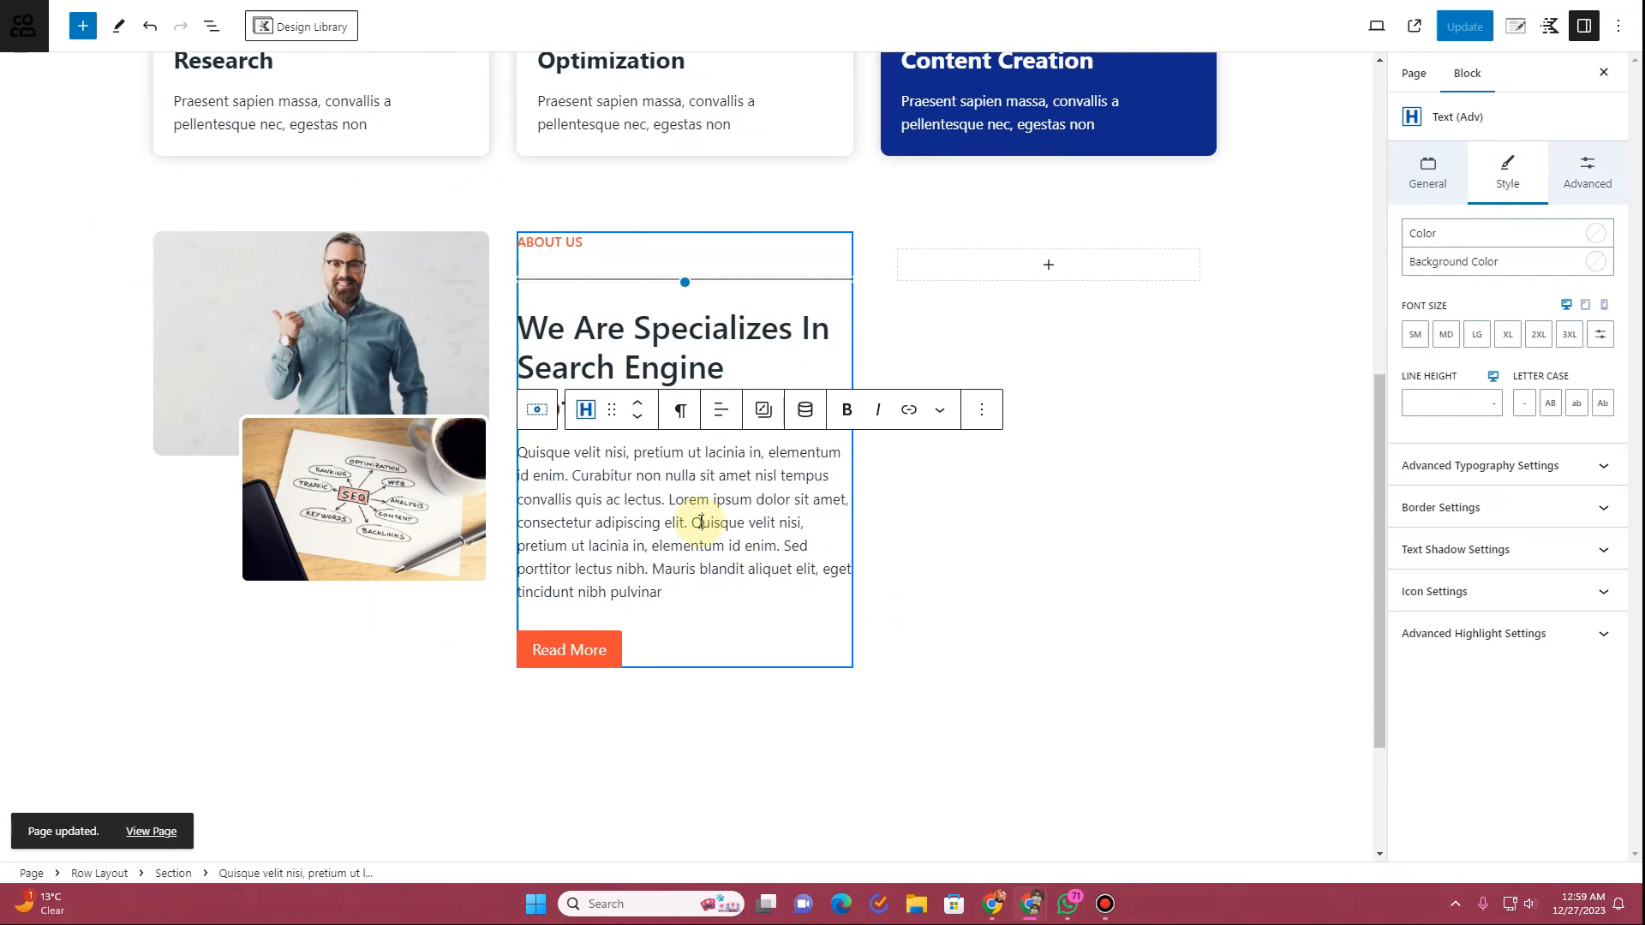
pyautogui.click(1593, 188)
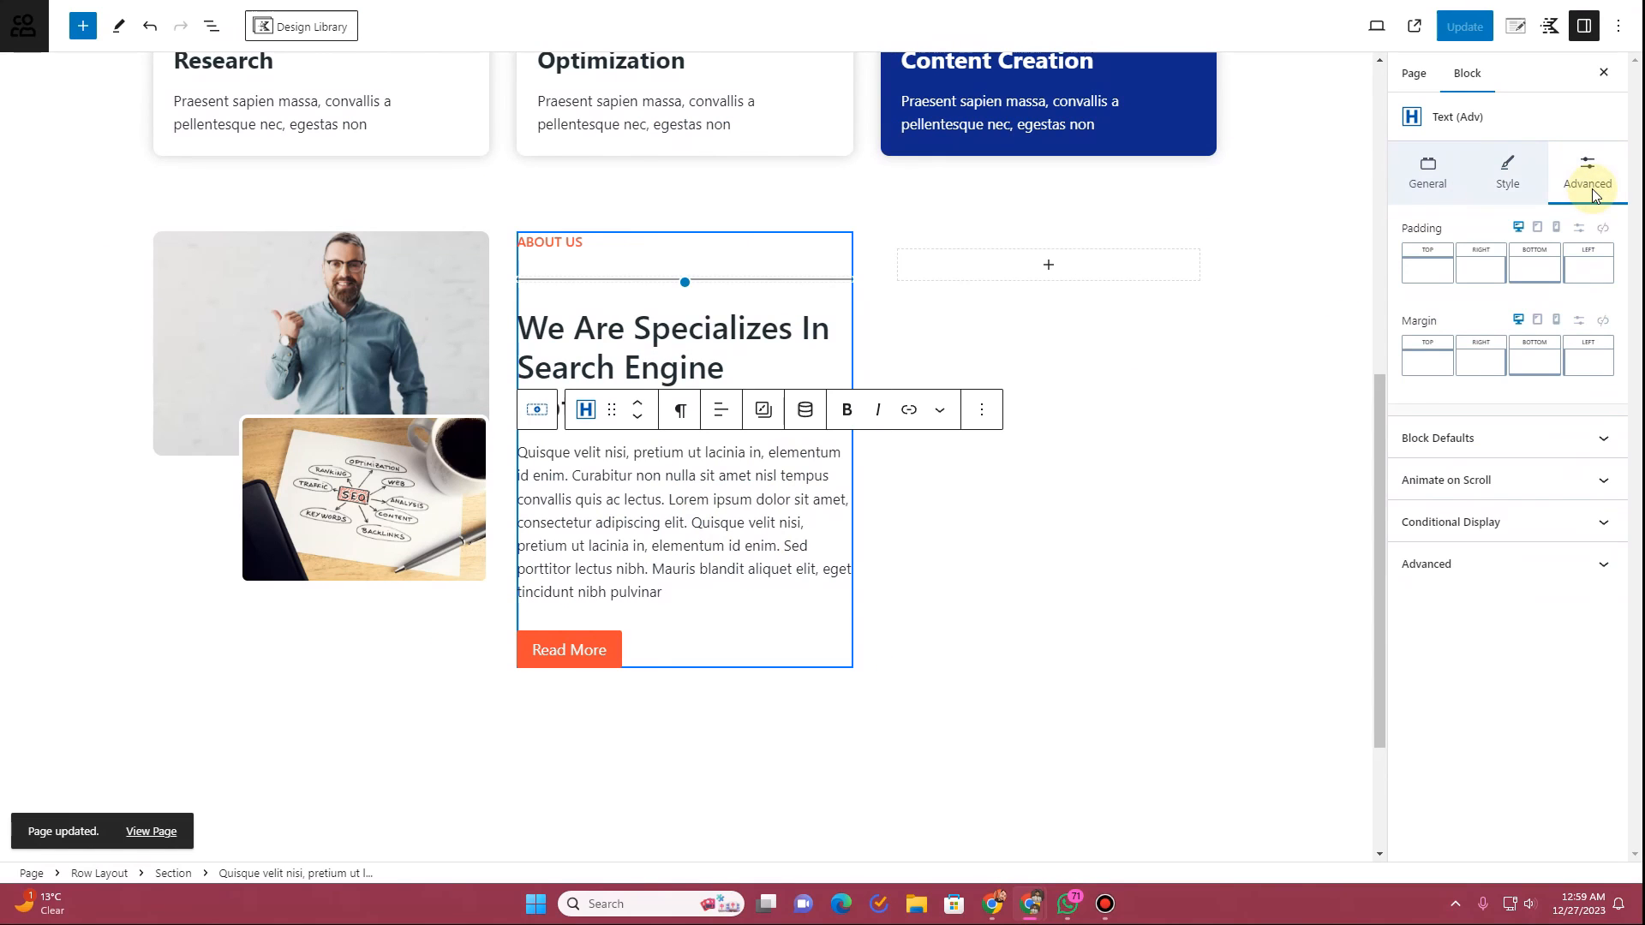
pyautogui.click(1420, 366)
pyautogui.moveTo(1423, 436); pyautogui.dragTo(1467, 436)
pyautogui.click(1464, 26)
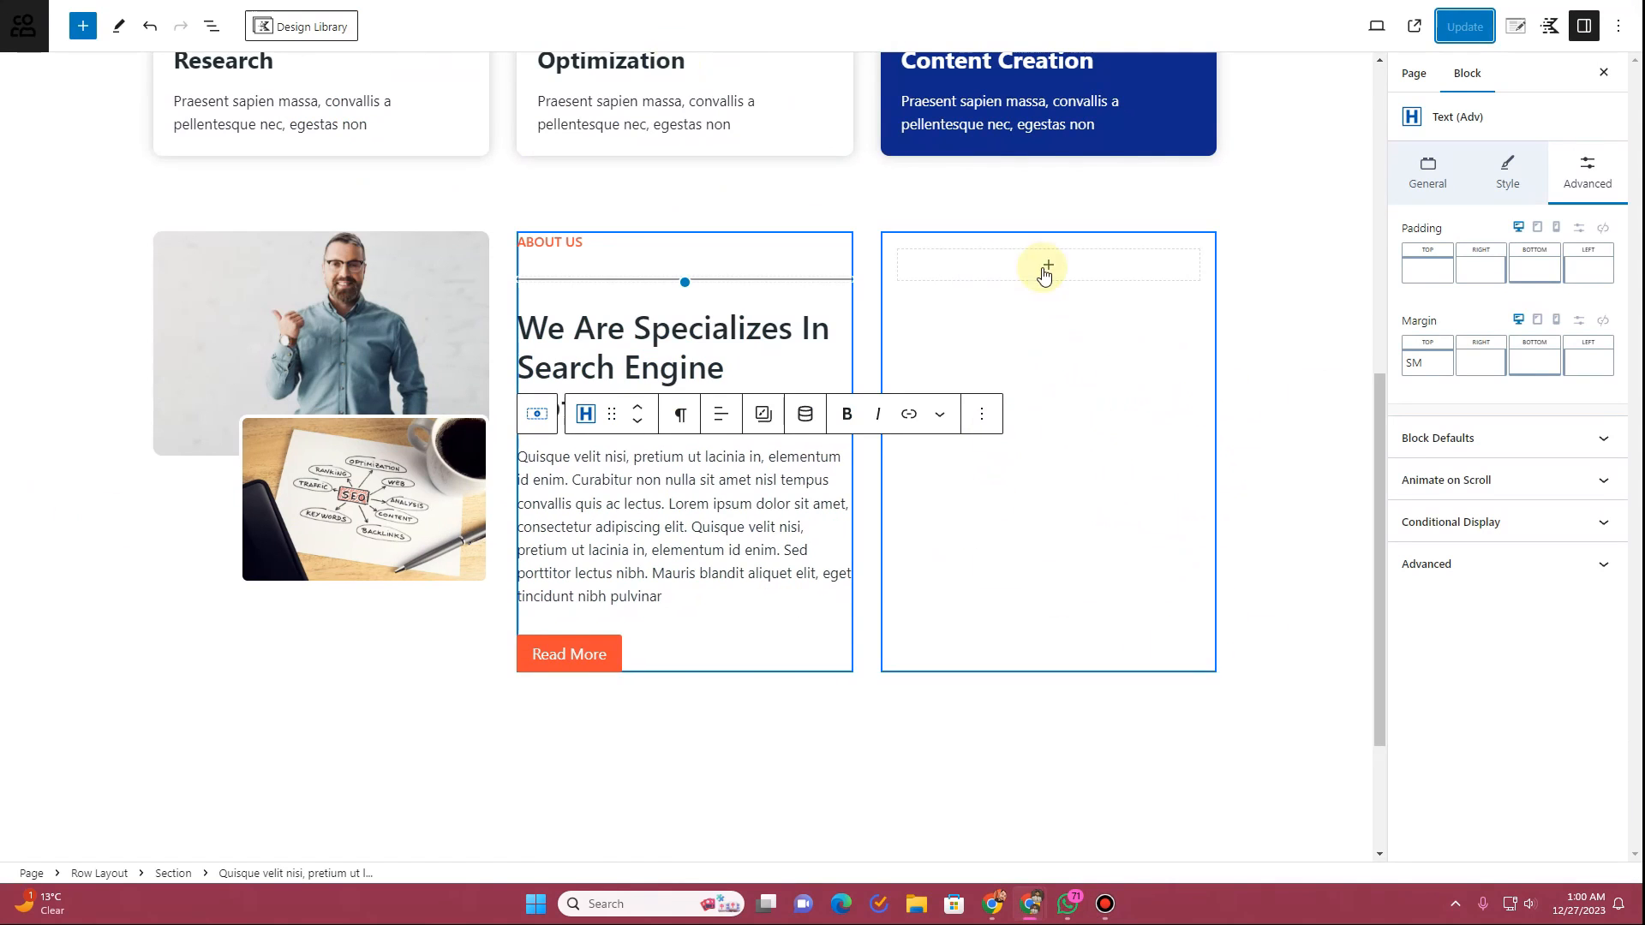
# Step: Duplicate the "We Are Specializes In Search Engine Optimization" heading and move the copy into the empty third column
pyautogui.scroll(3, 1054, 292)
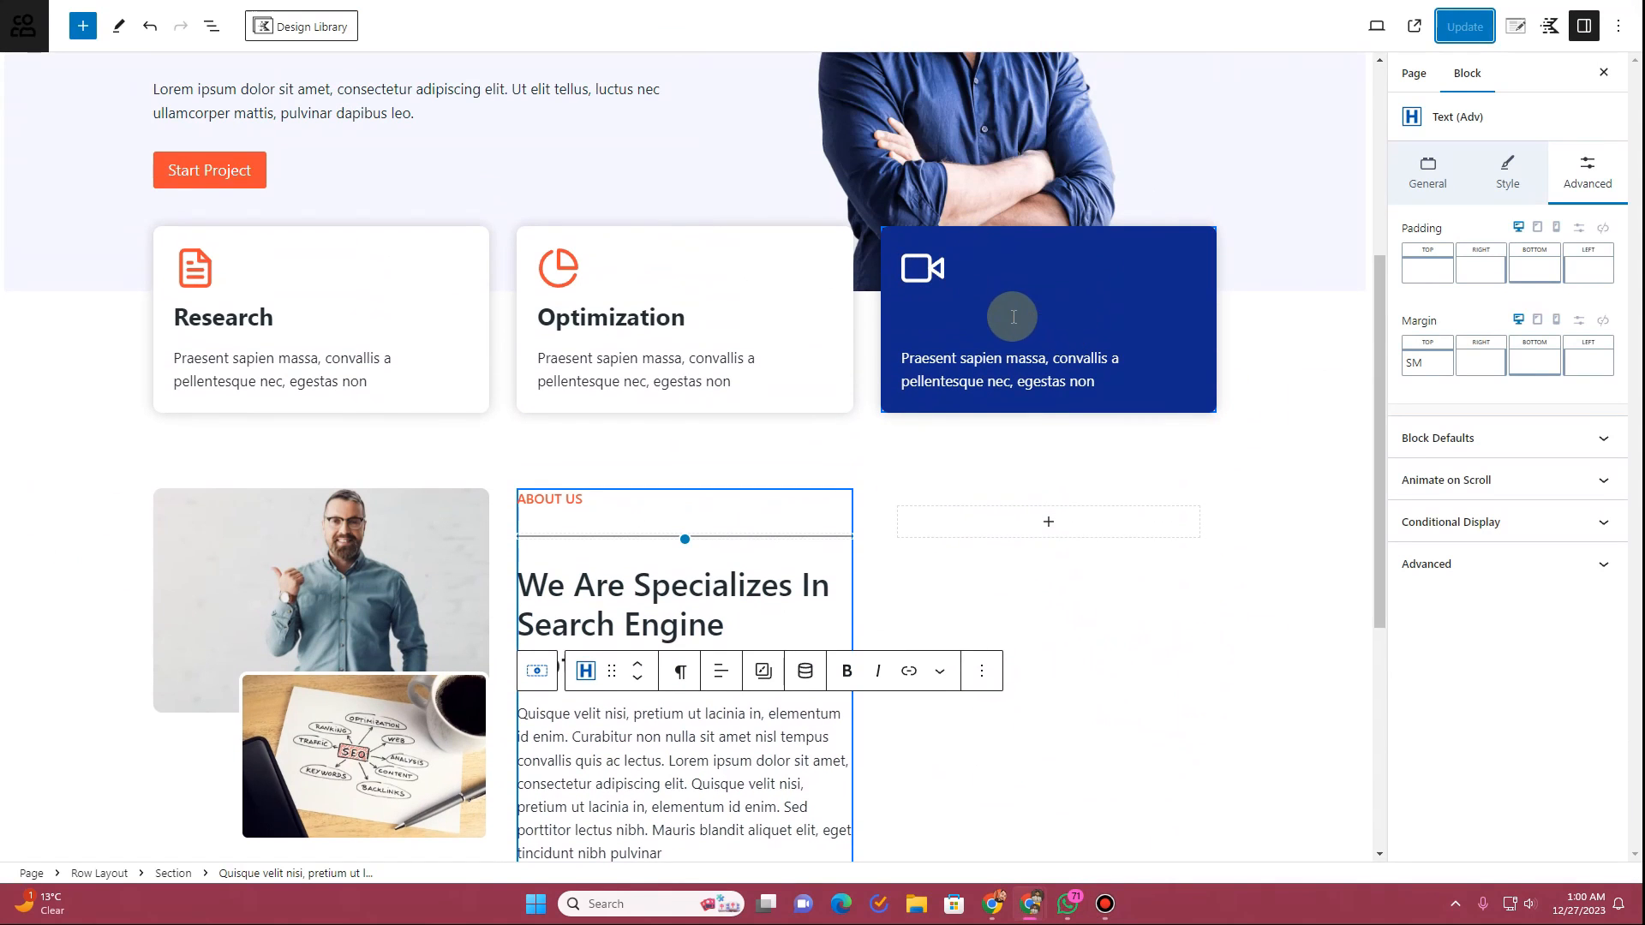
pyautogui.click(1022, 532)
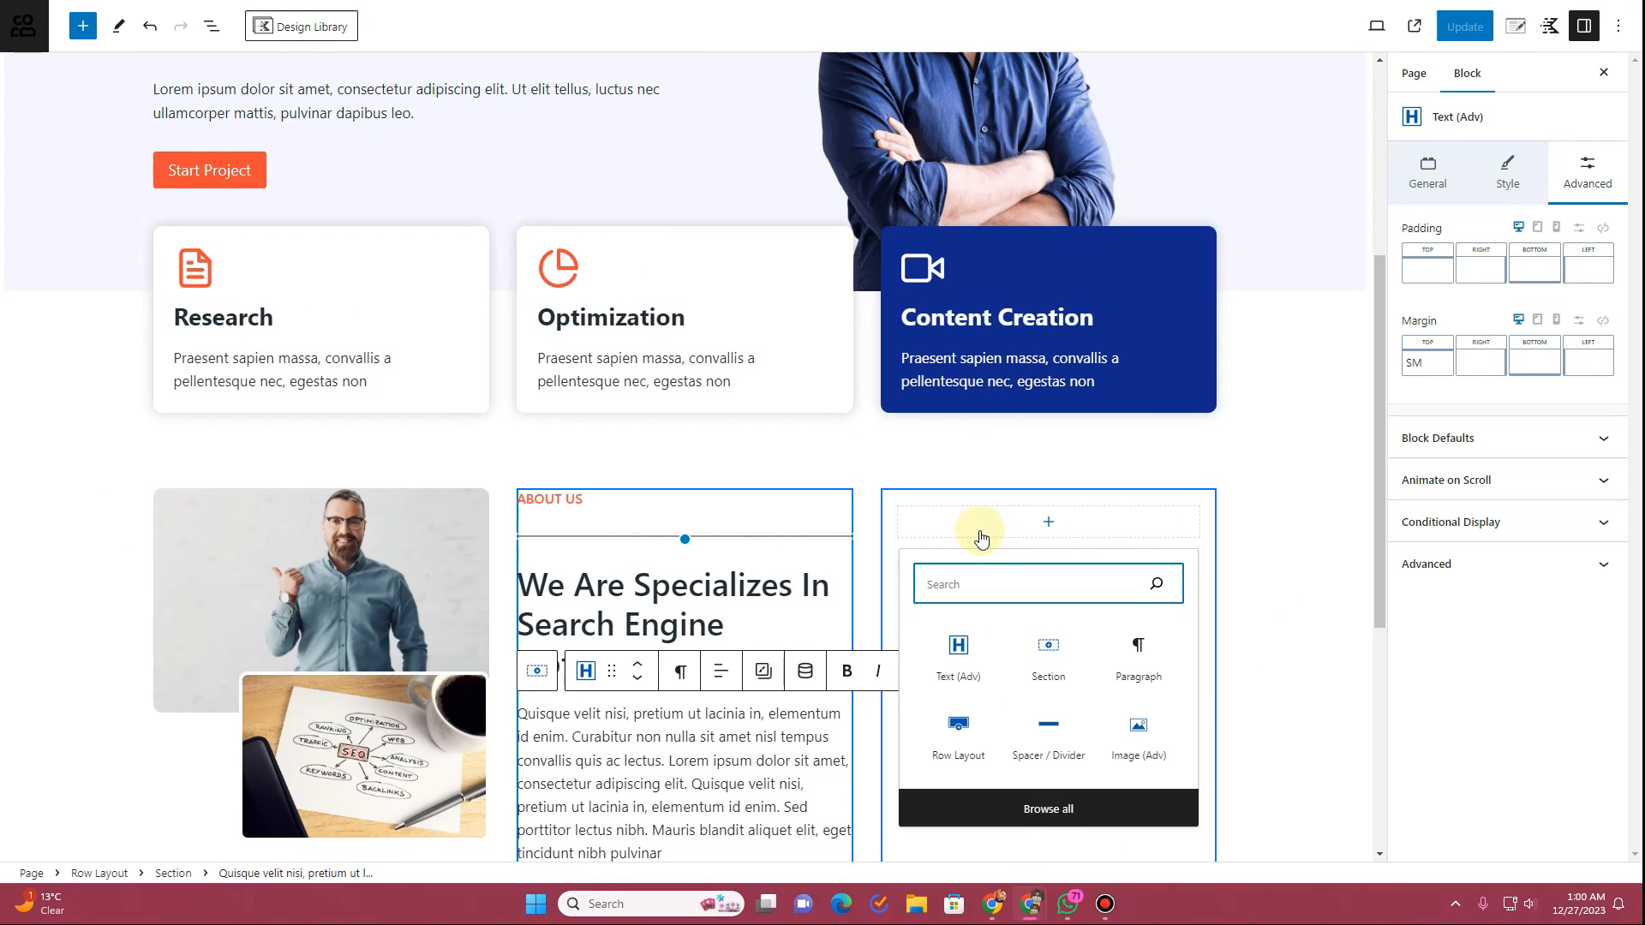
pyautogui.tripleClick(704, 590)
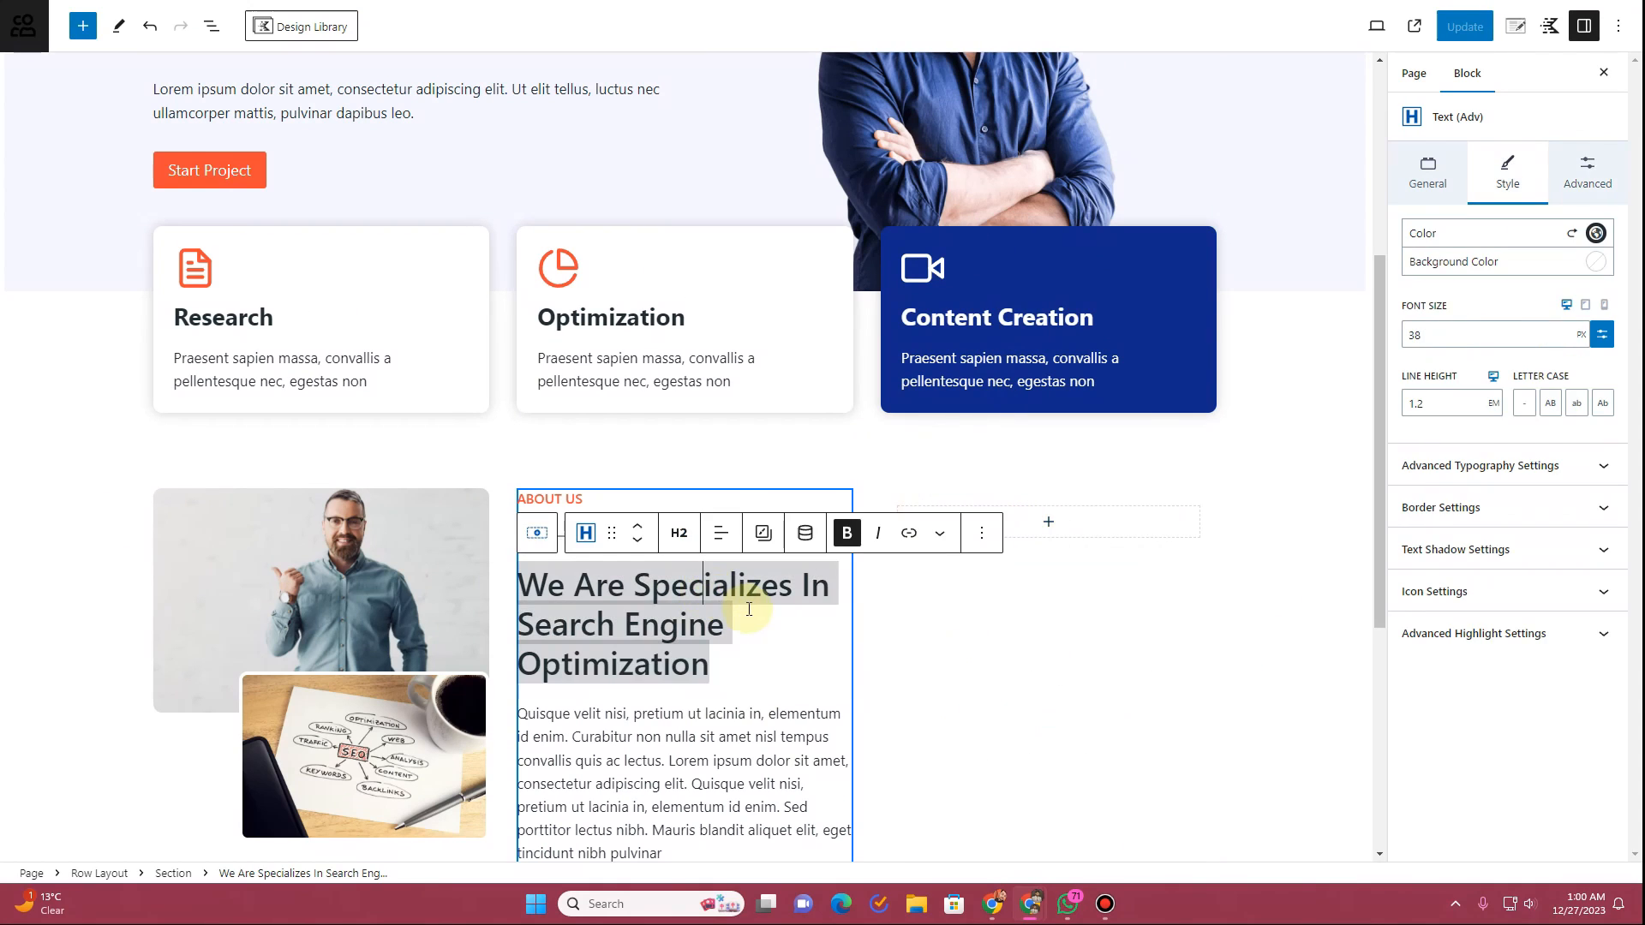
pyautogui.click(985, 535)
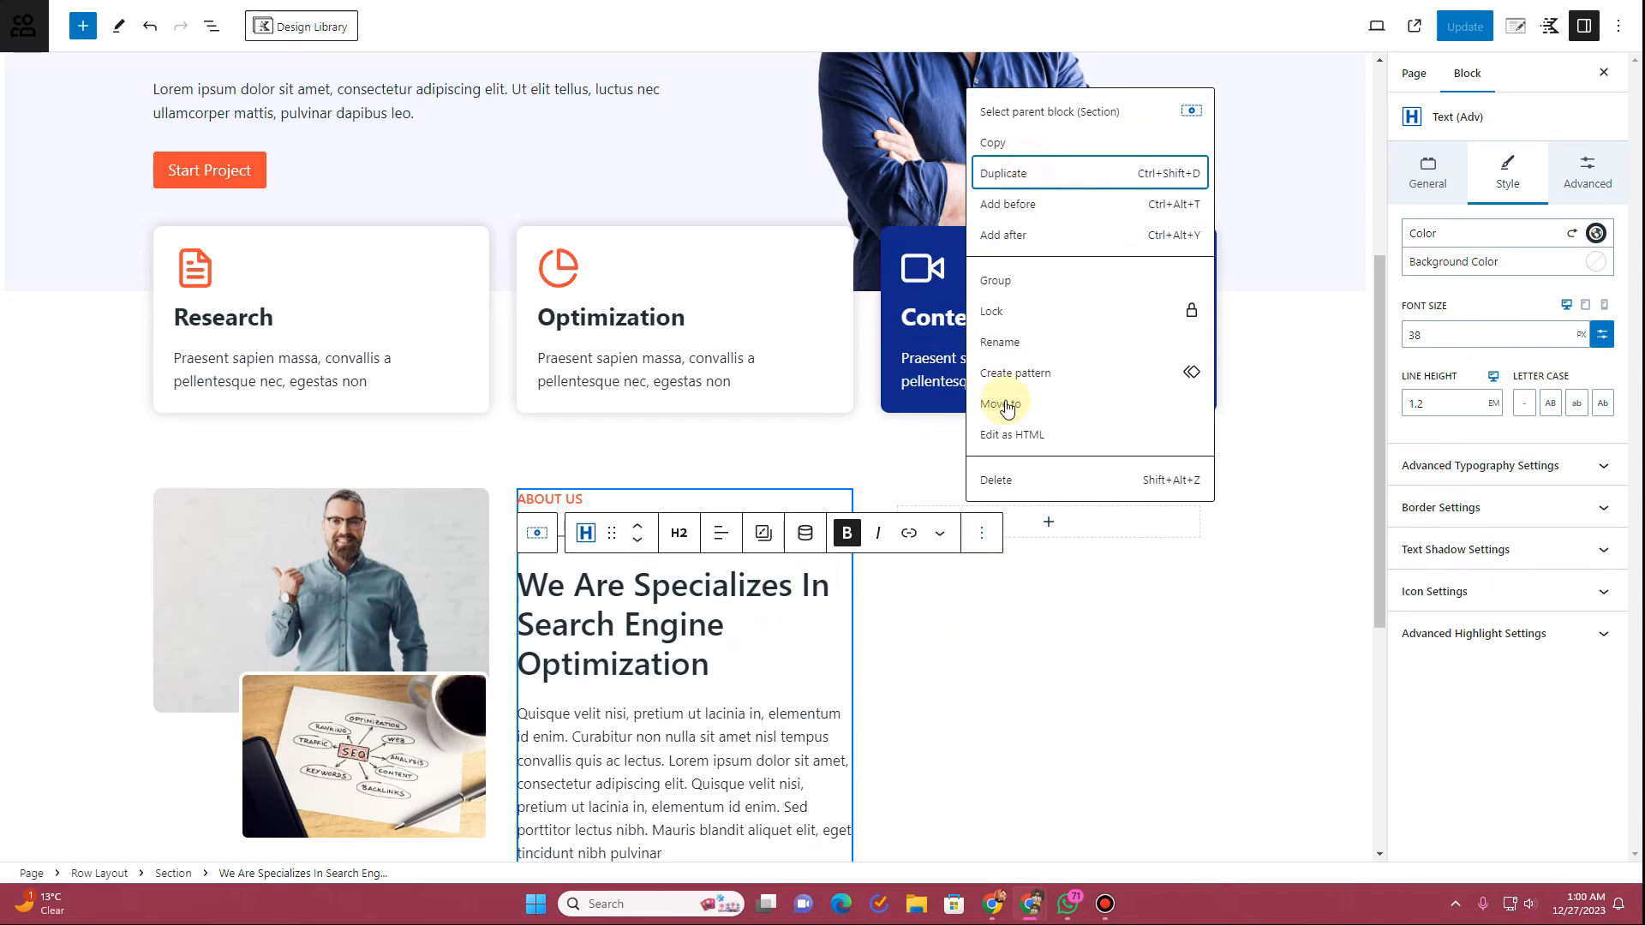
pyautogui.click(1020, 173)
pyautogui.moveTo(611, 667); pyautogui.dragTo(994, 698)
pyautogui.scroll(-4, 859, 698)
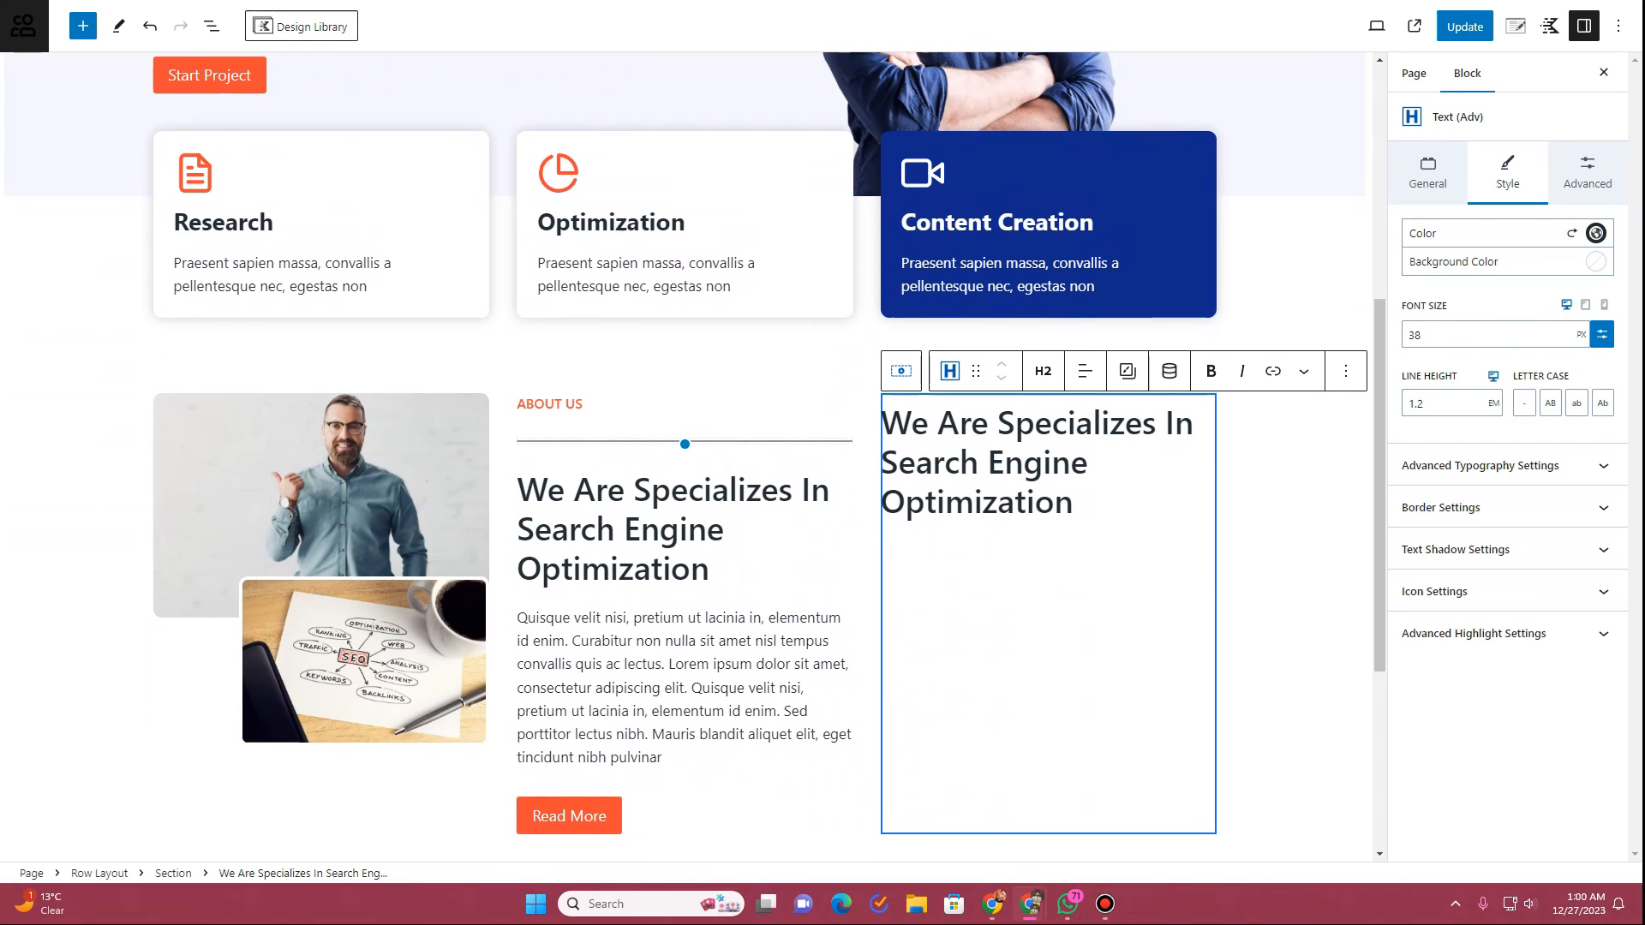
# Step: Replace the copied heading's text with "Looking for custom plans and pricing? Request a proposal to receive yours." and set its font size to 22
pyautogui.tripleClick(966, 466)
pyautogui.write('Looking for custom plans and pricing? Request a proposal to receive yours.')
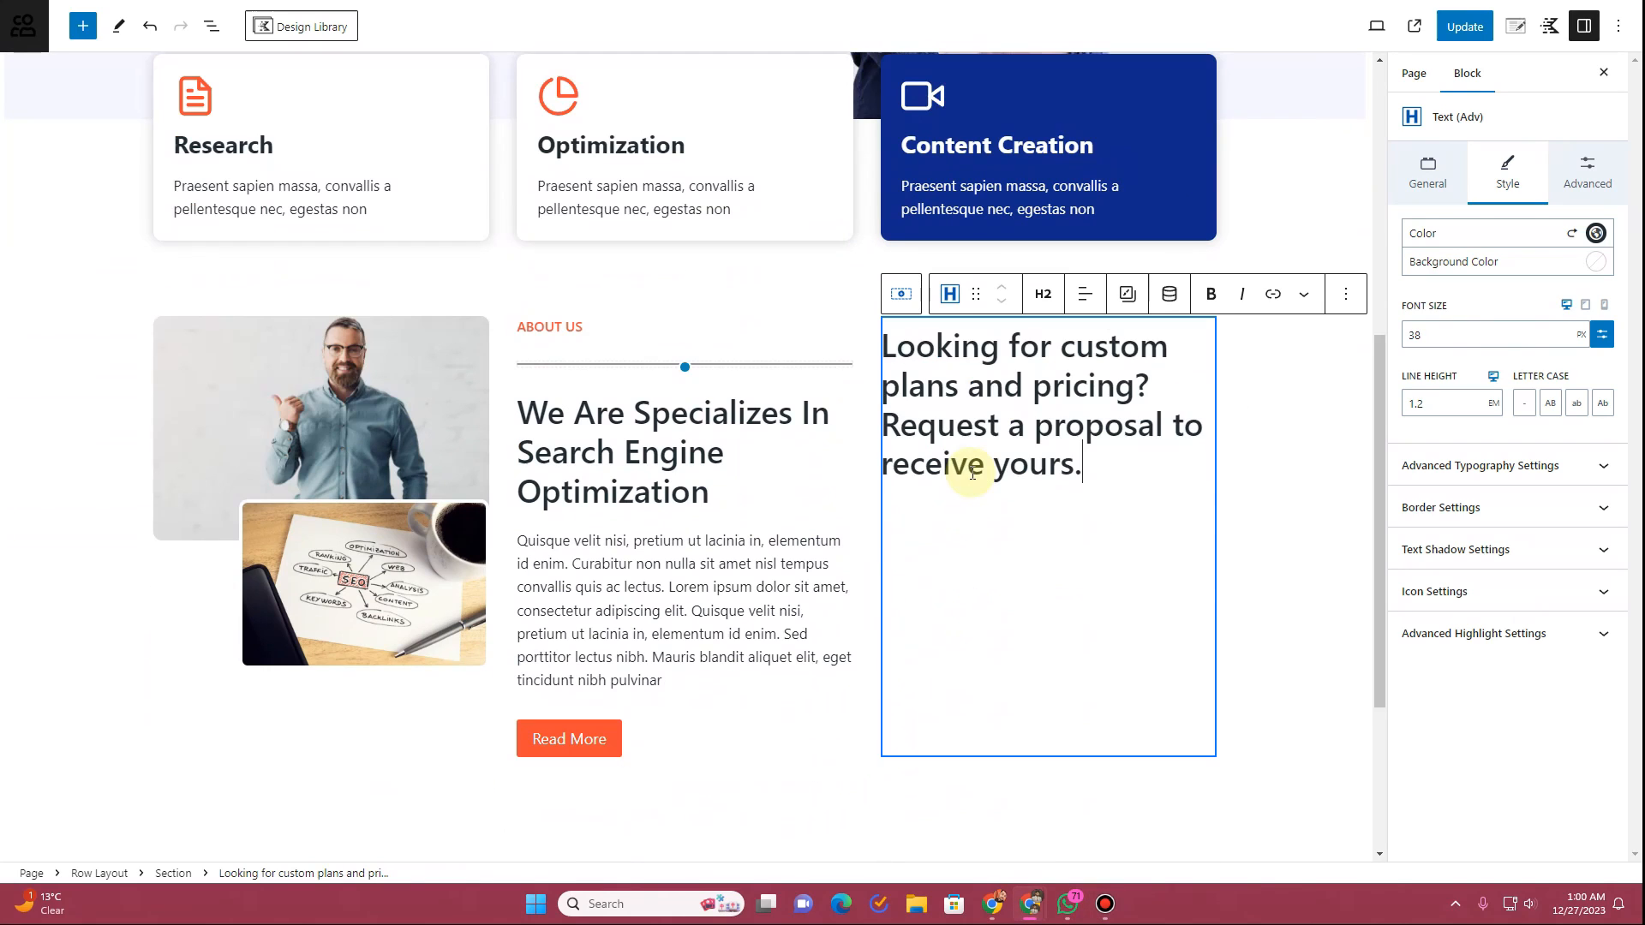
pyautogui.hotkey('ctrl', 'a')
pyautogui.click(1467, 337)
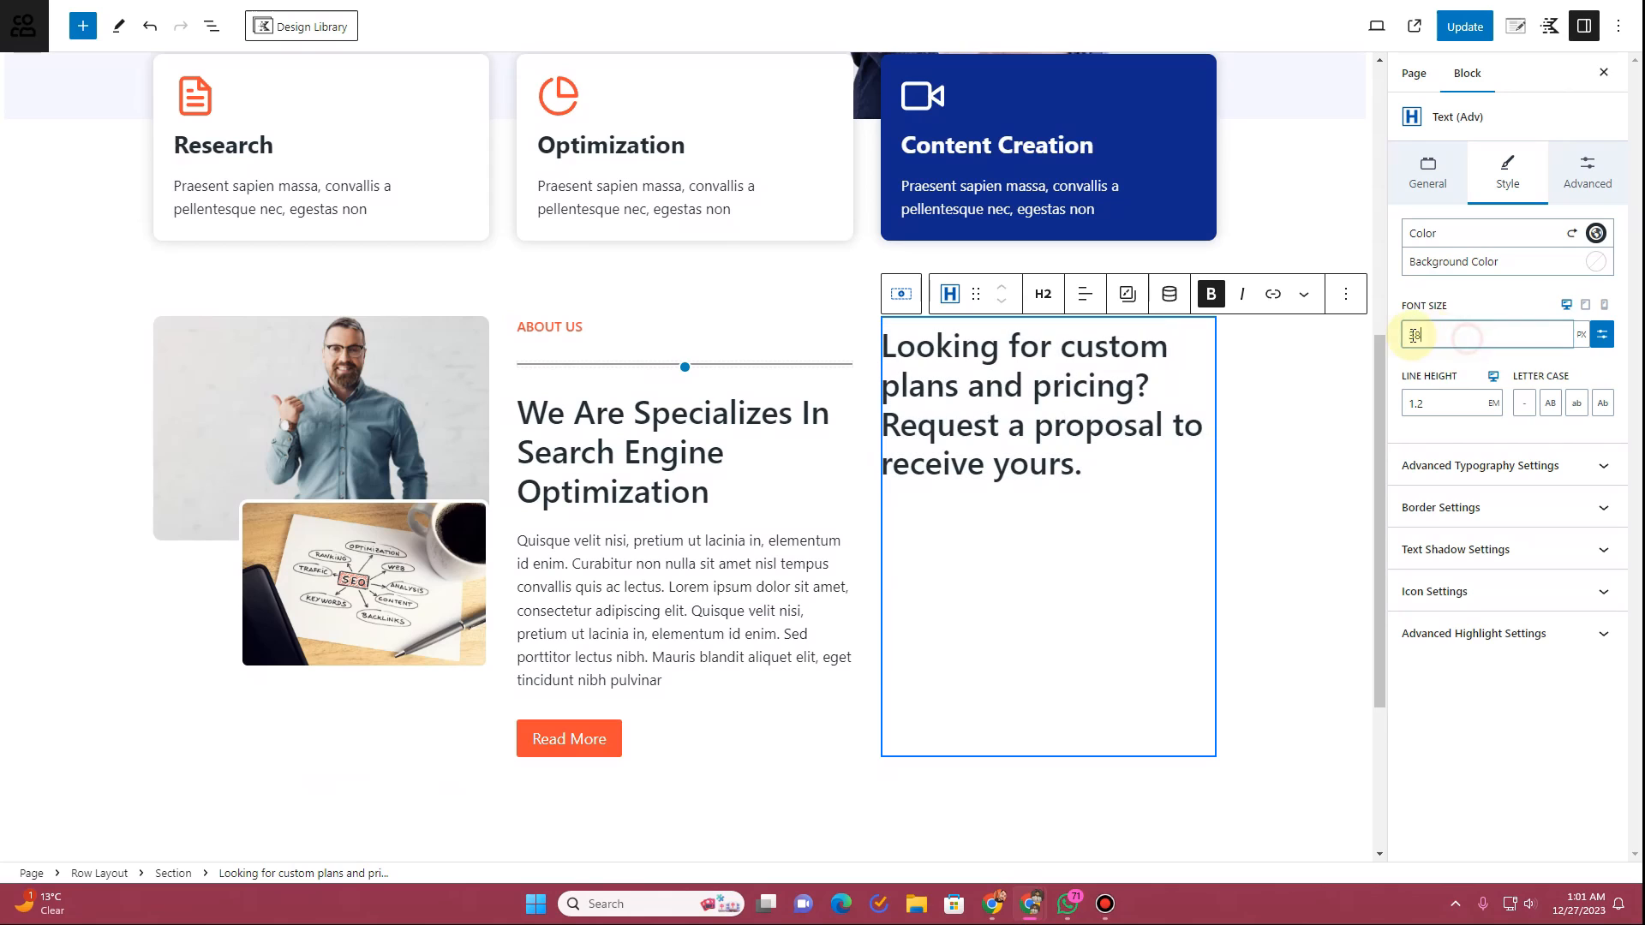
pyautogui.write('22')
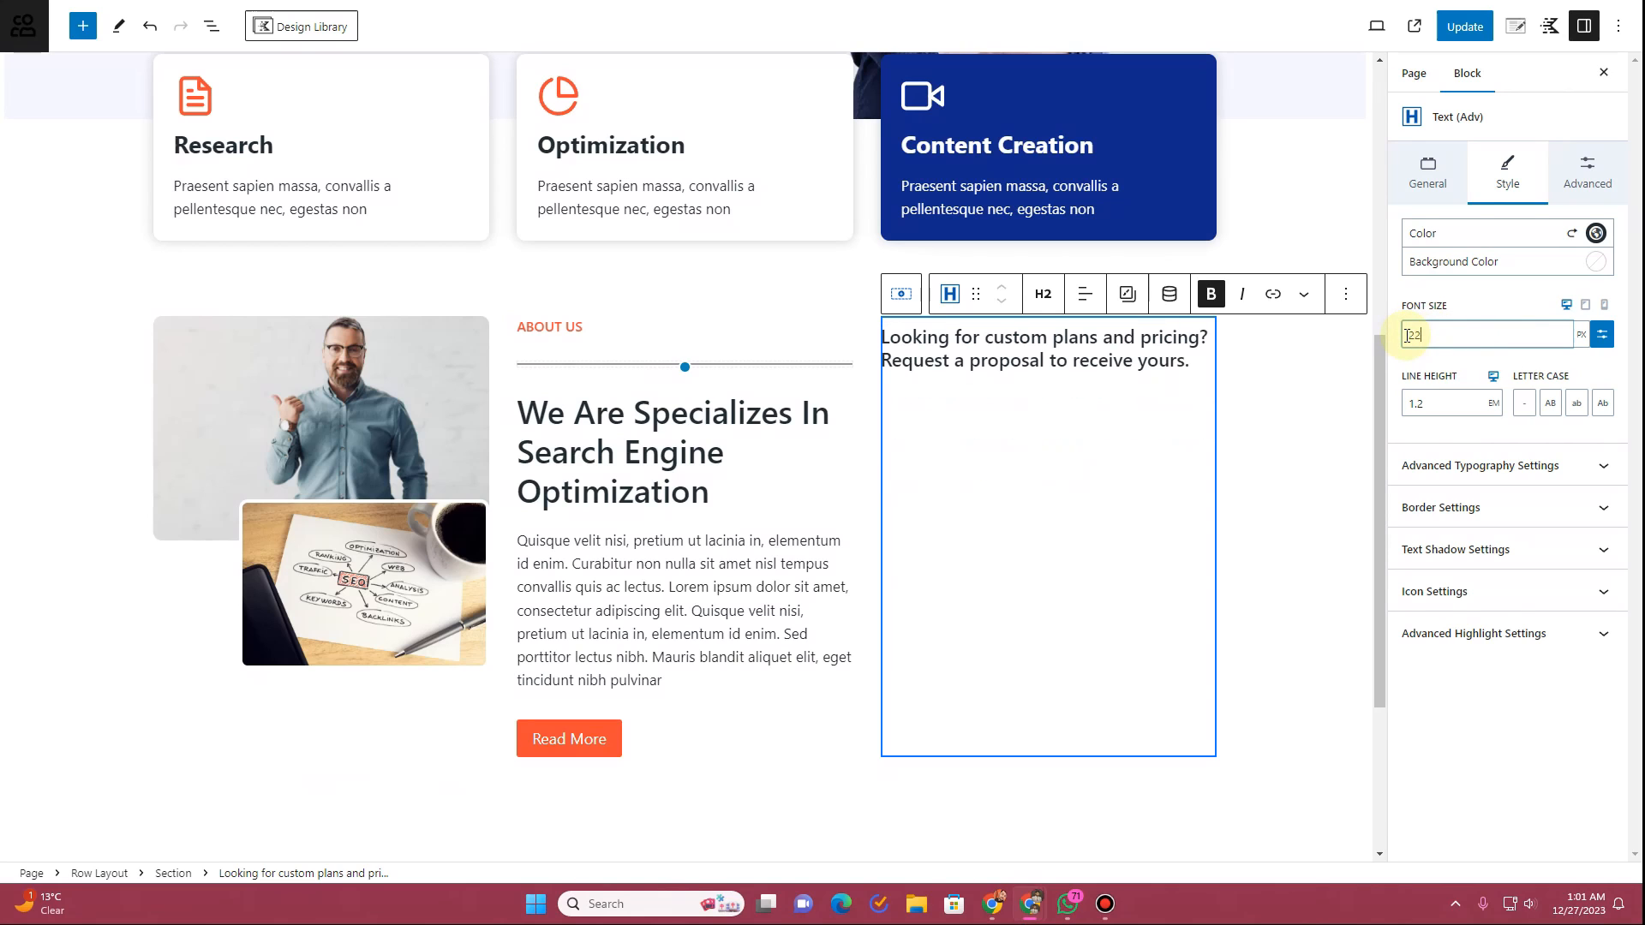
pyautogui.click(1028, 409)
# Step: Try to duplicate the "Read More" button and move the copy into the third column
pyautogui.click(602, 749)
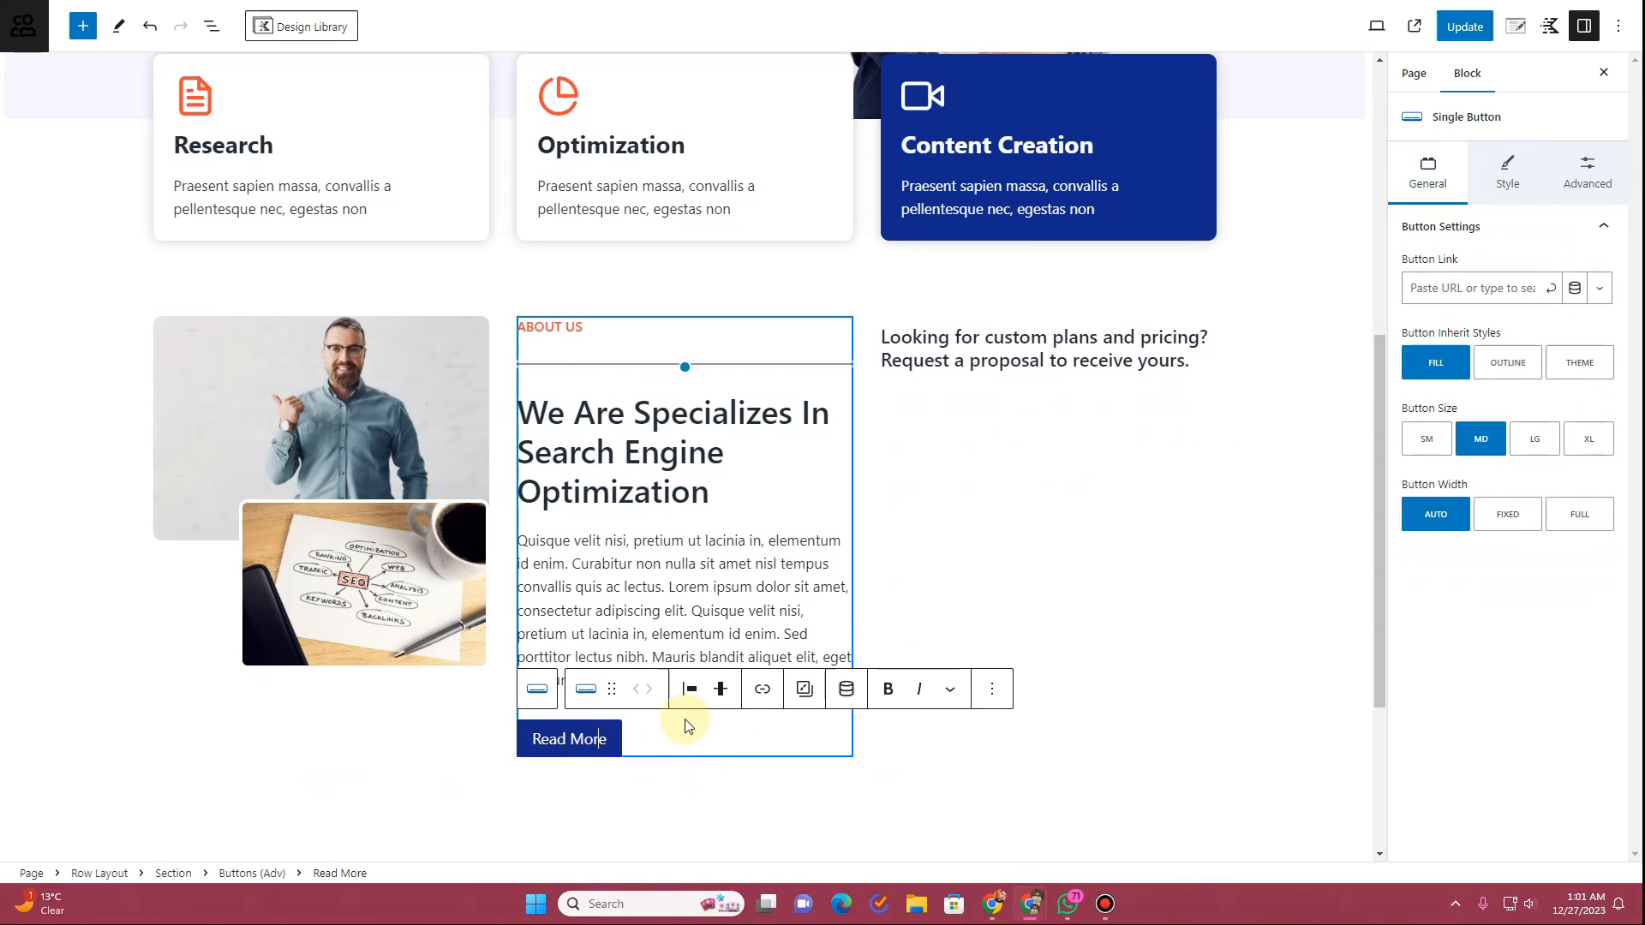
pyautogui.click(991, 691)
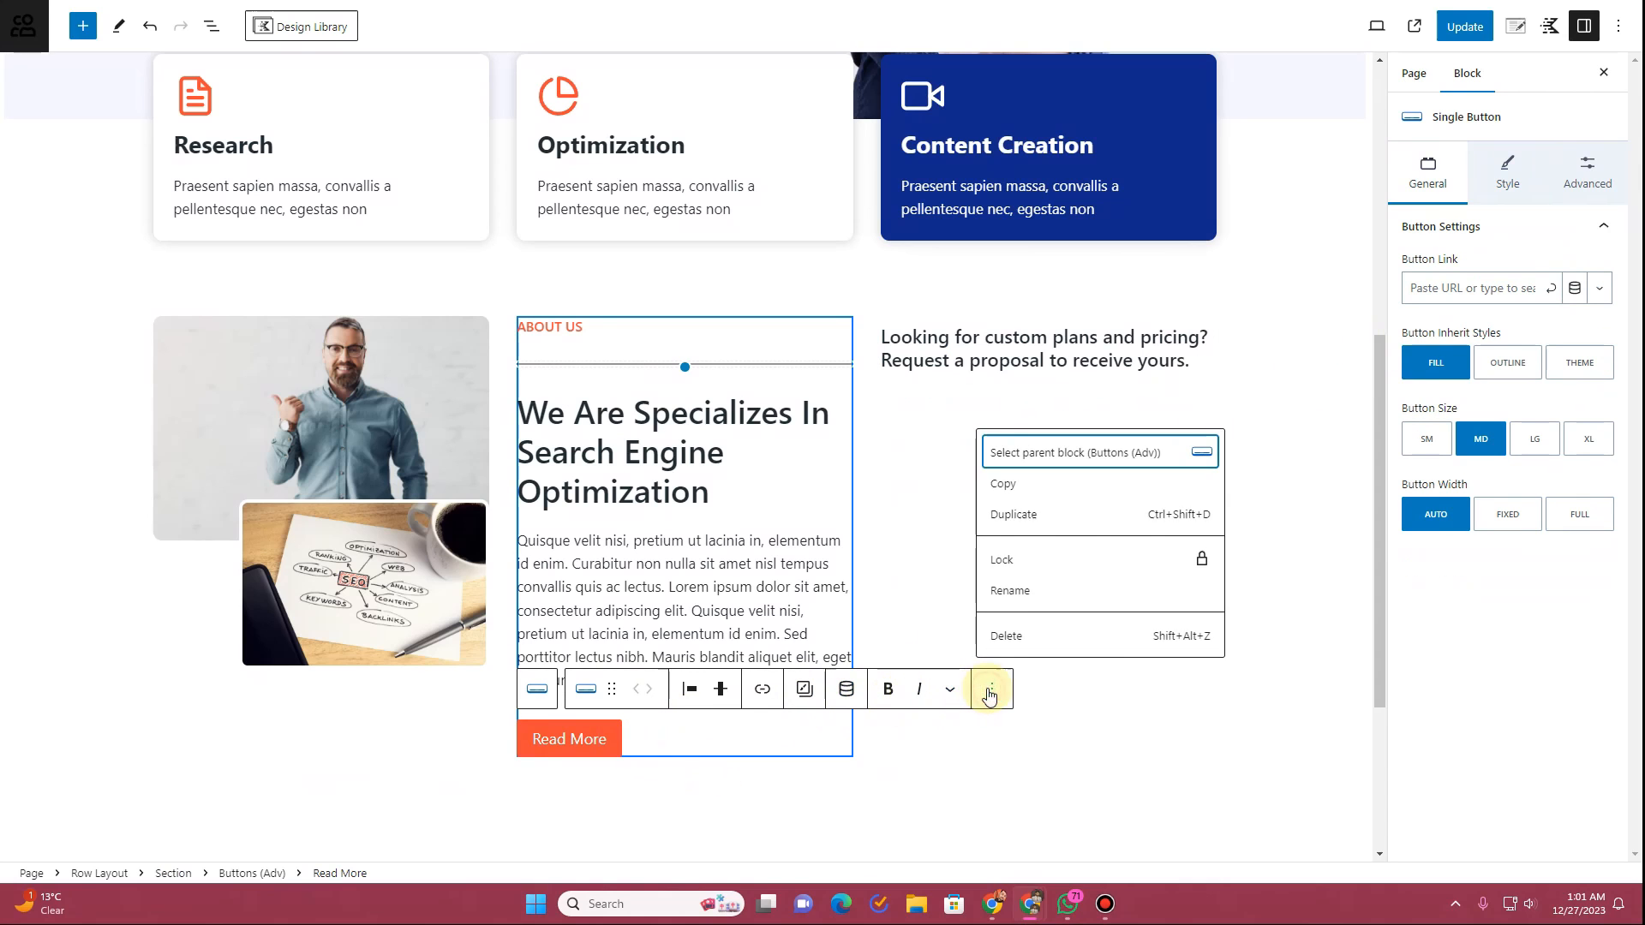
pyautogui.click(1008, 514)
pyautogui.moveTo(724, 689); pyautogui.dragTo(1006, 698)
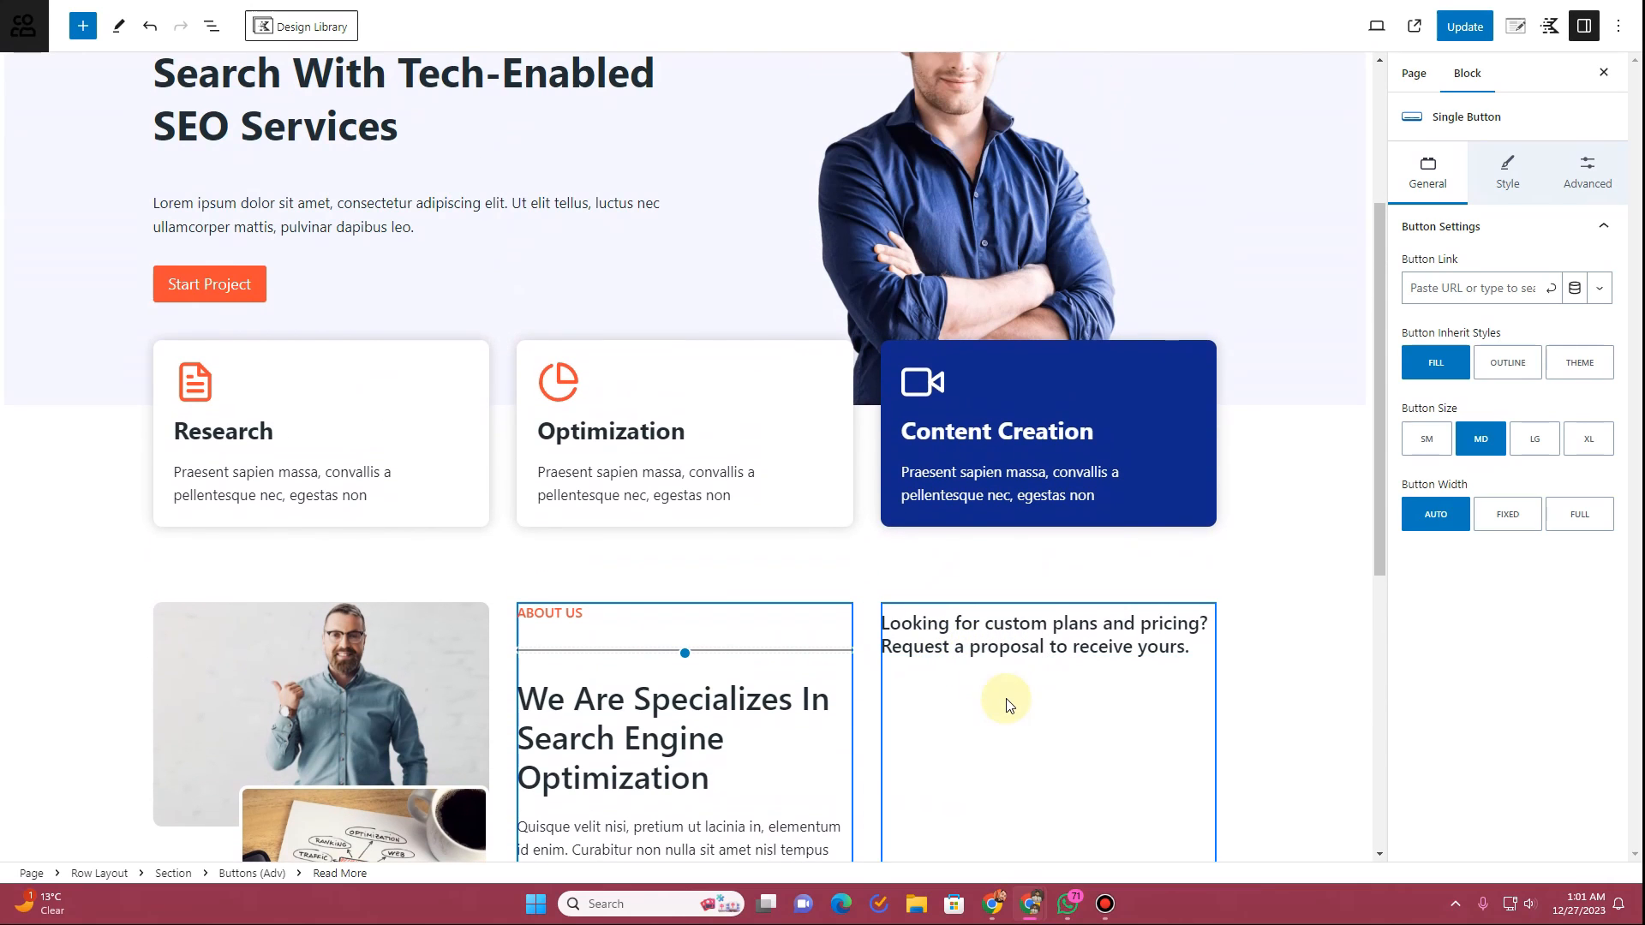
pyautogui.scroll(-4, 934, 641)
# Step: Insert a Buttons (Adv) block beneath the custom plans text in the third column and justify its button left
pyautogui.click(1108, 638)
pyautogui.click(1126, 579)
pyautogui.click(1150, 336)
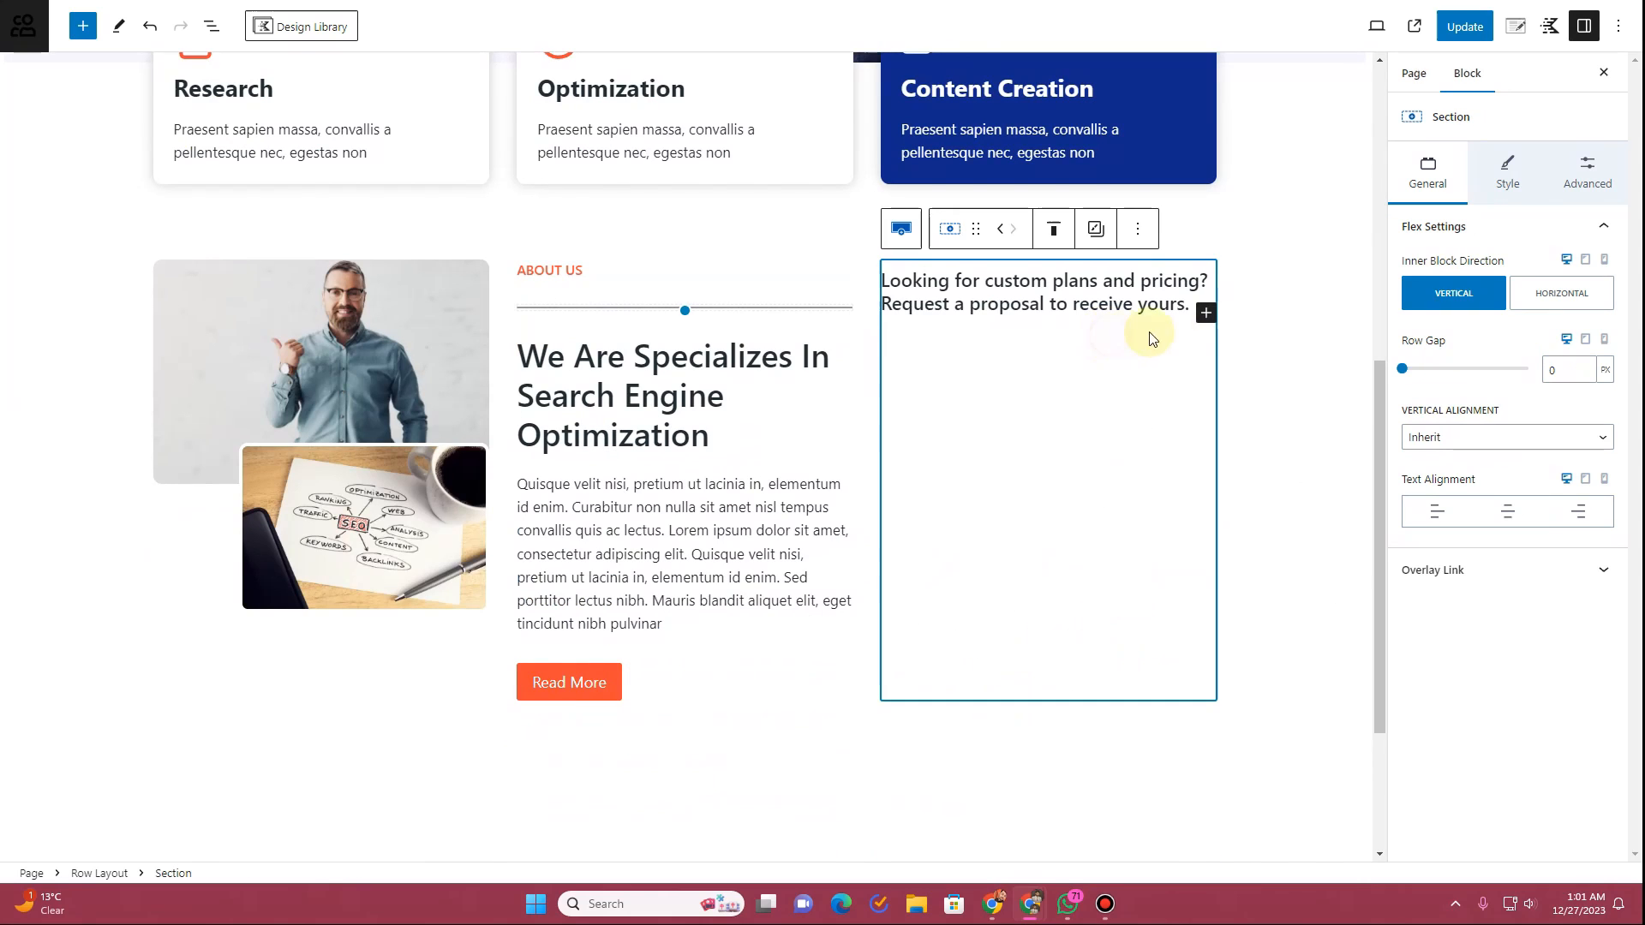
pyautogui.click(1206, 312)
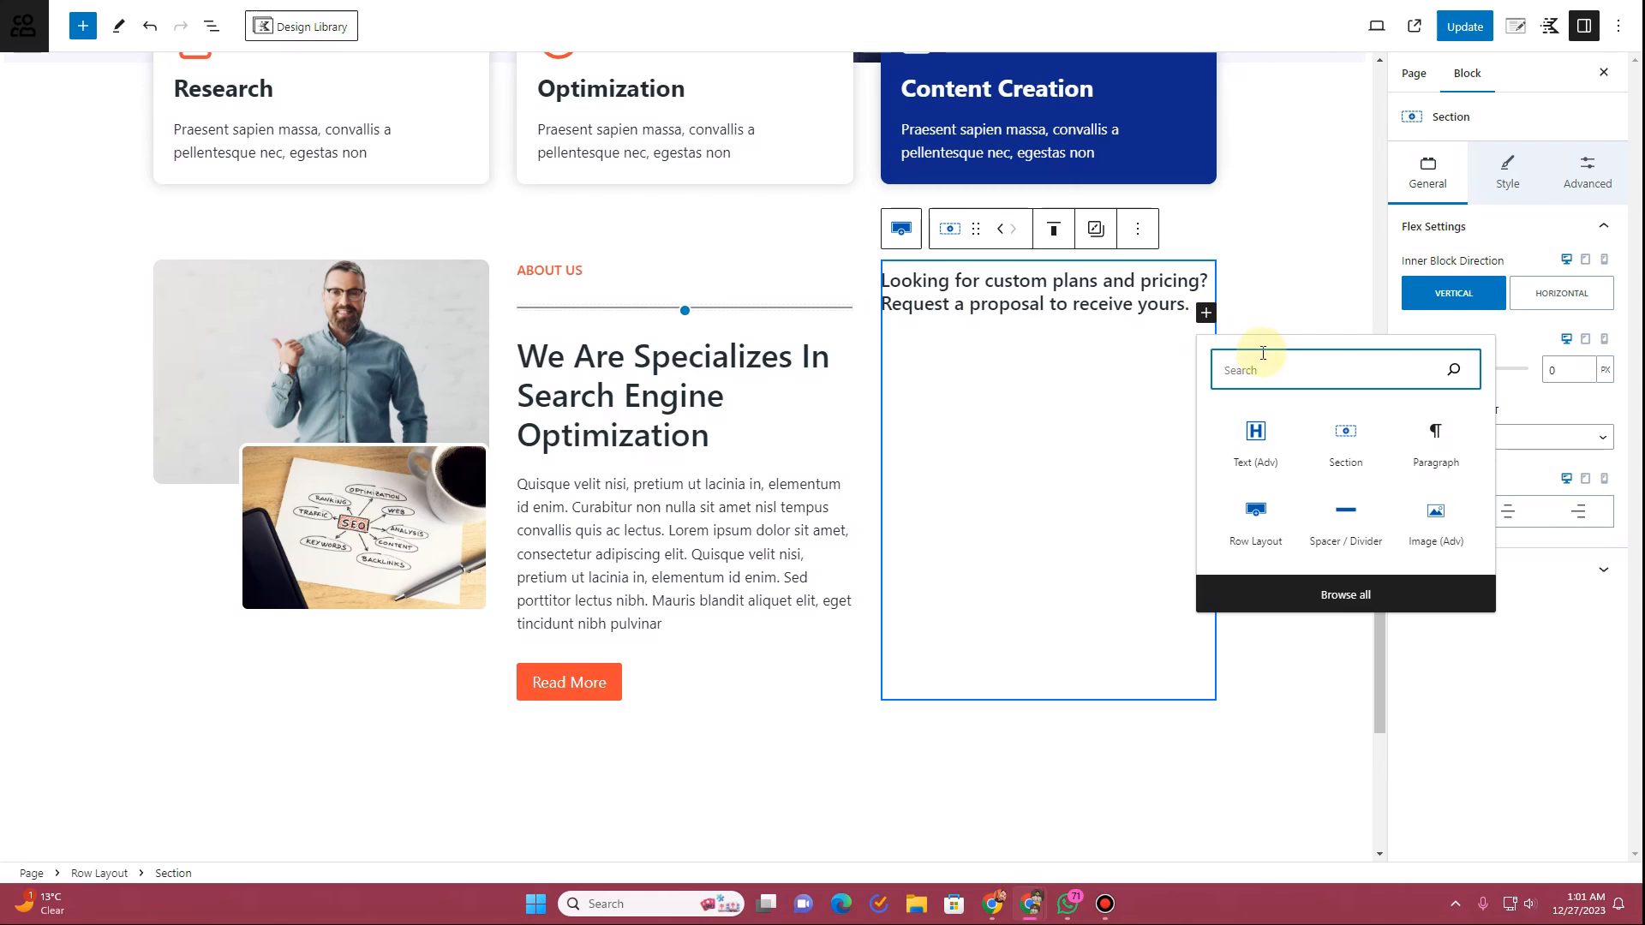
pyautogui.write('button')
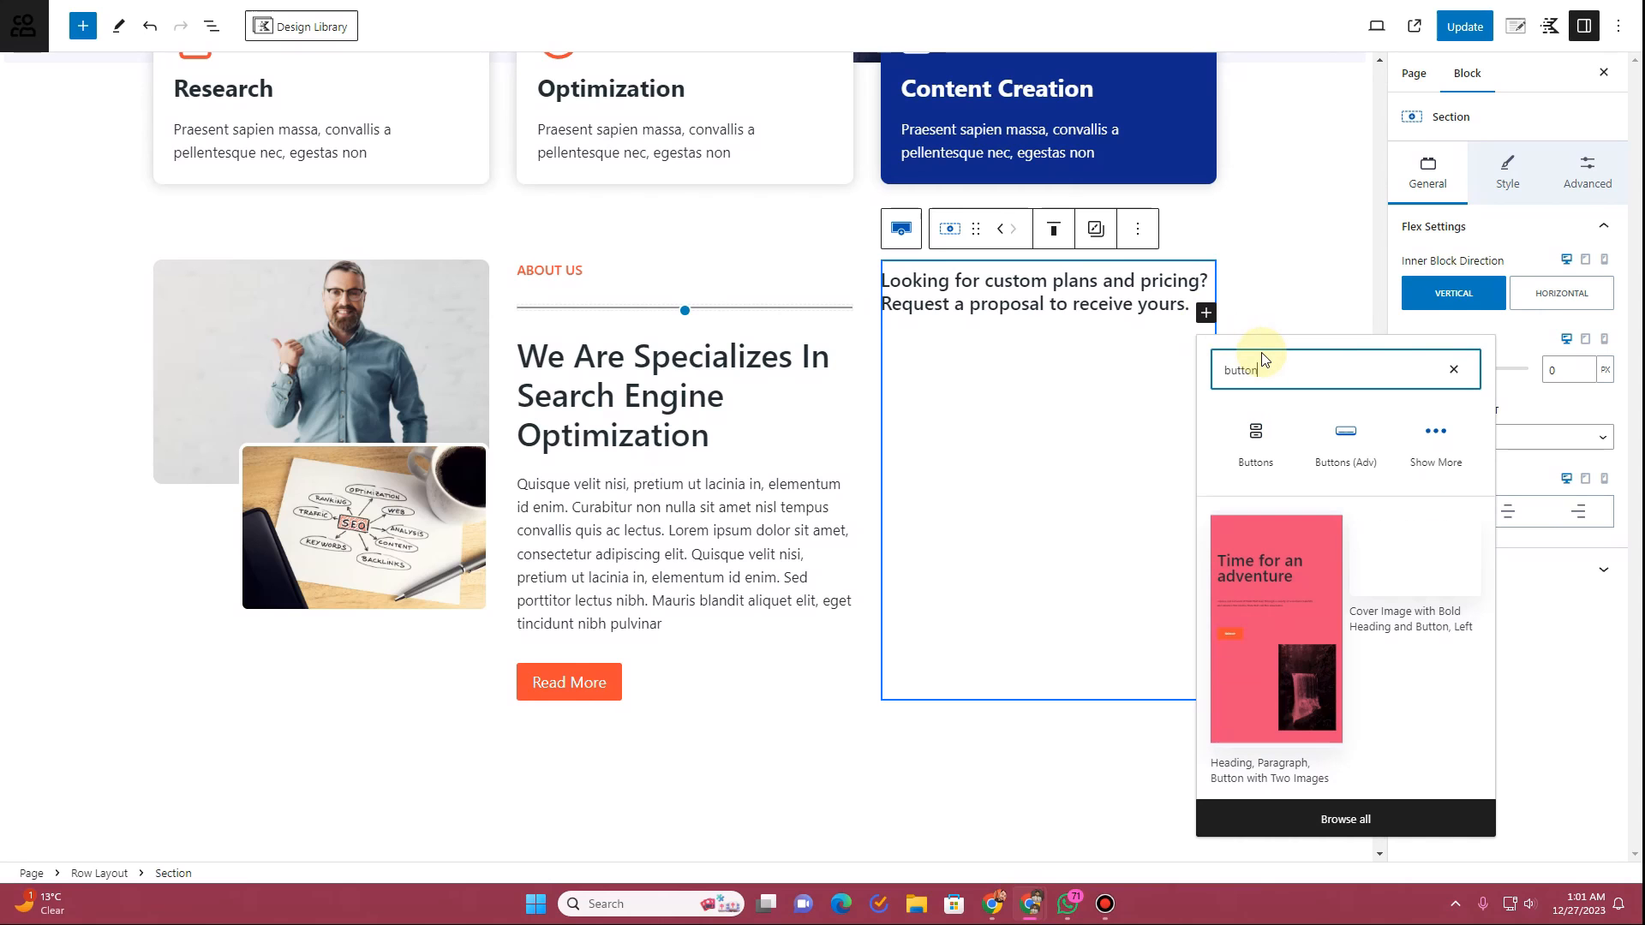
pyautogui.click(1362, 463)
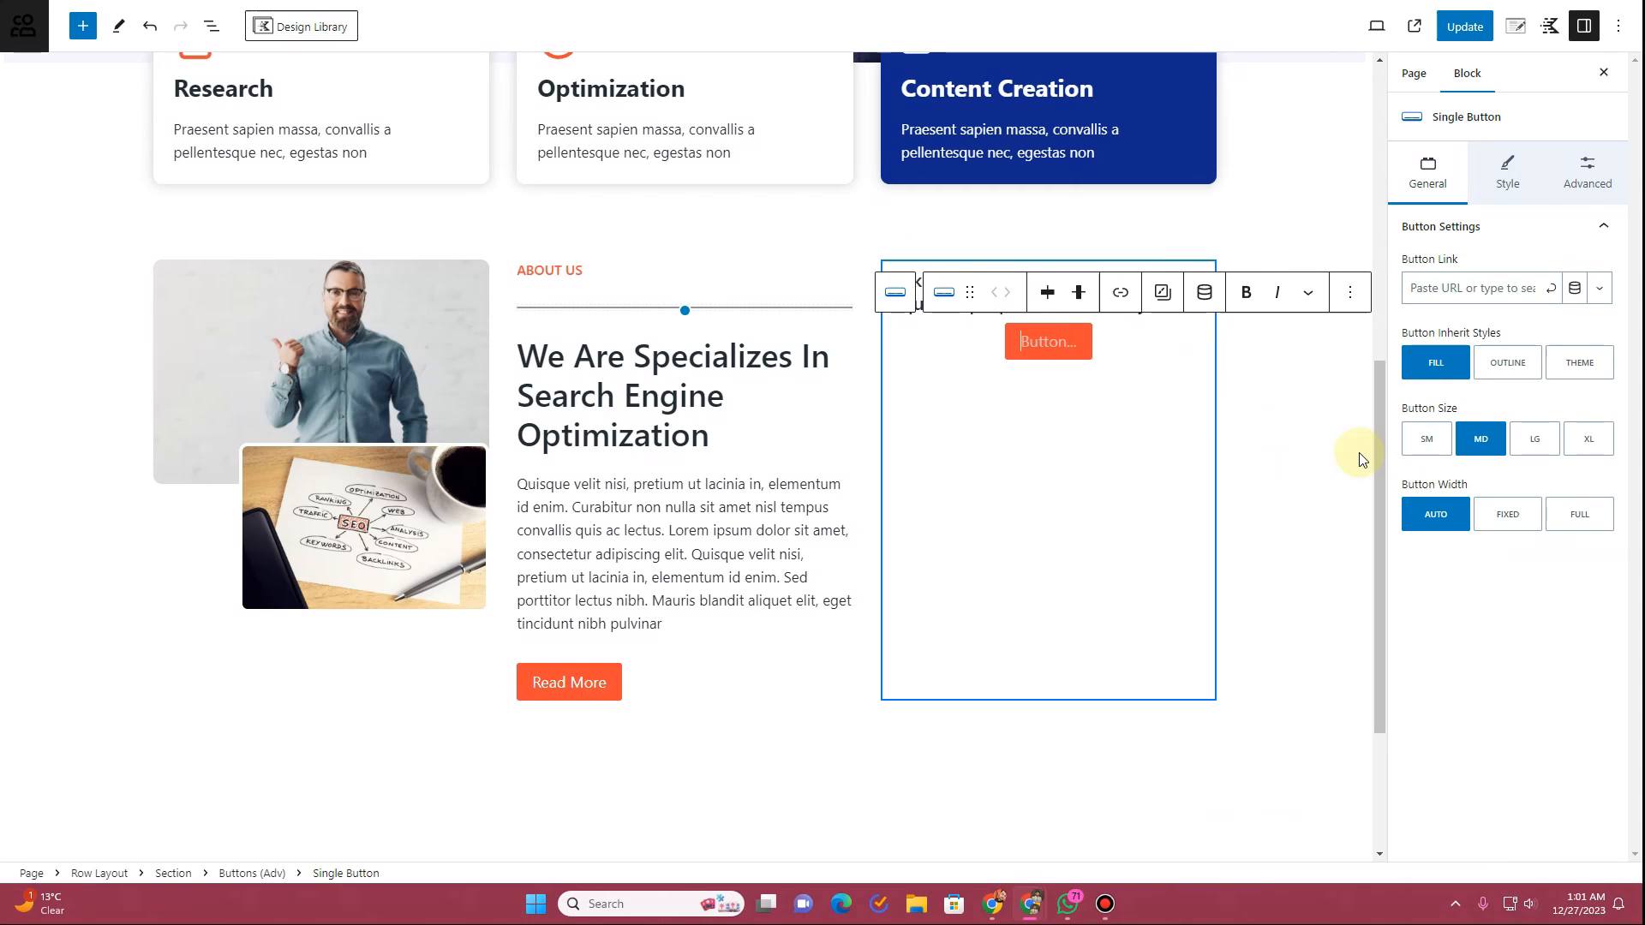
pyautogui.click(1049, 300)
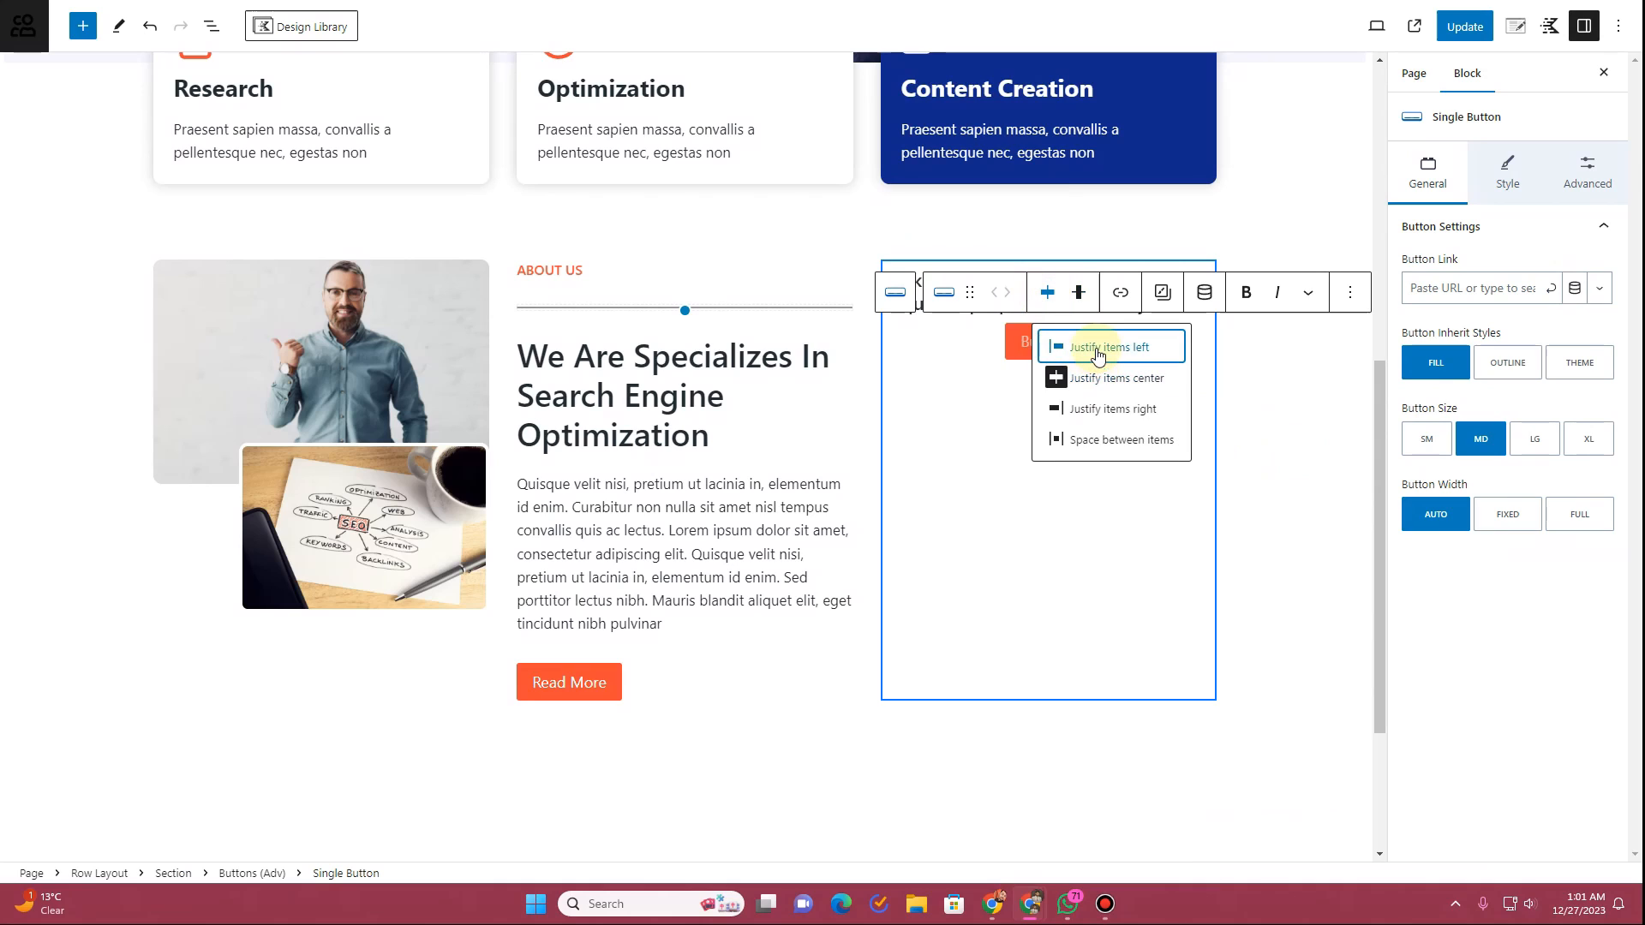
pyautogui.click(1094, 348)
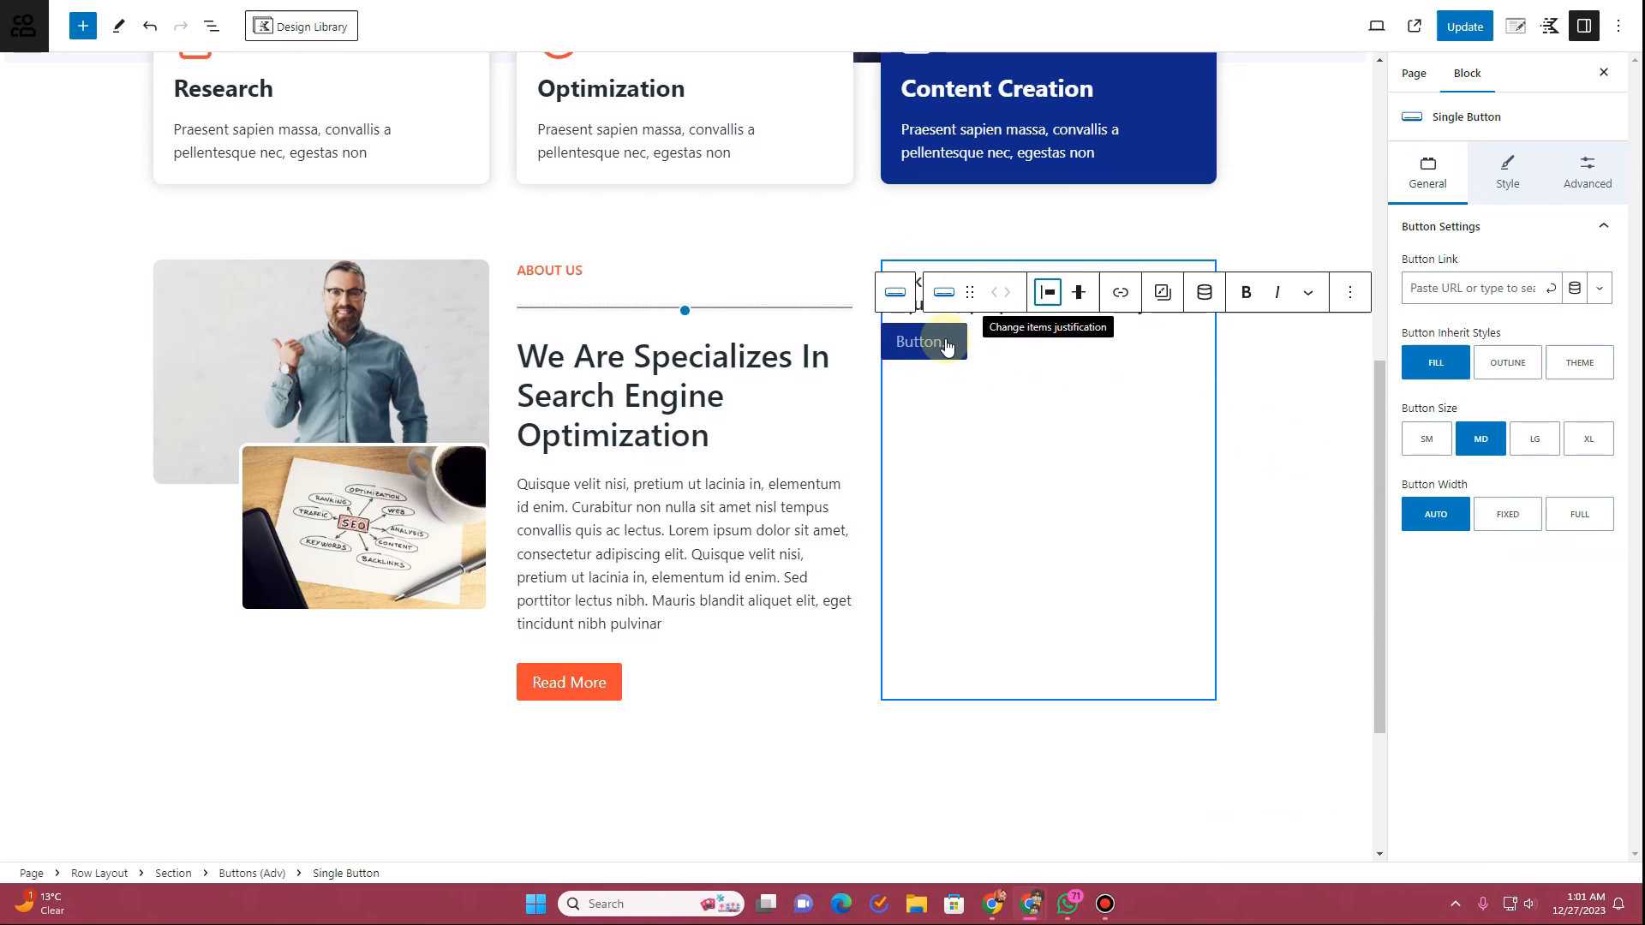
# Step: Label the third column's new button "Read Proposal"
pyautogui.press('Return')
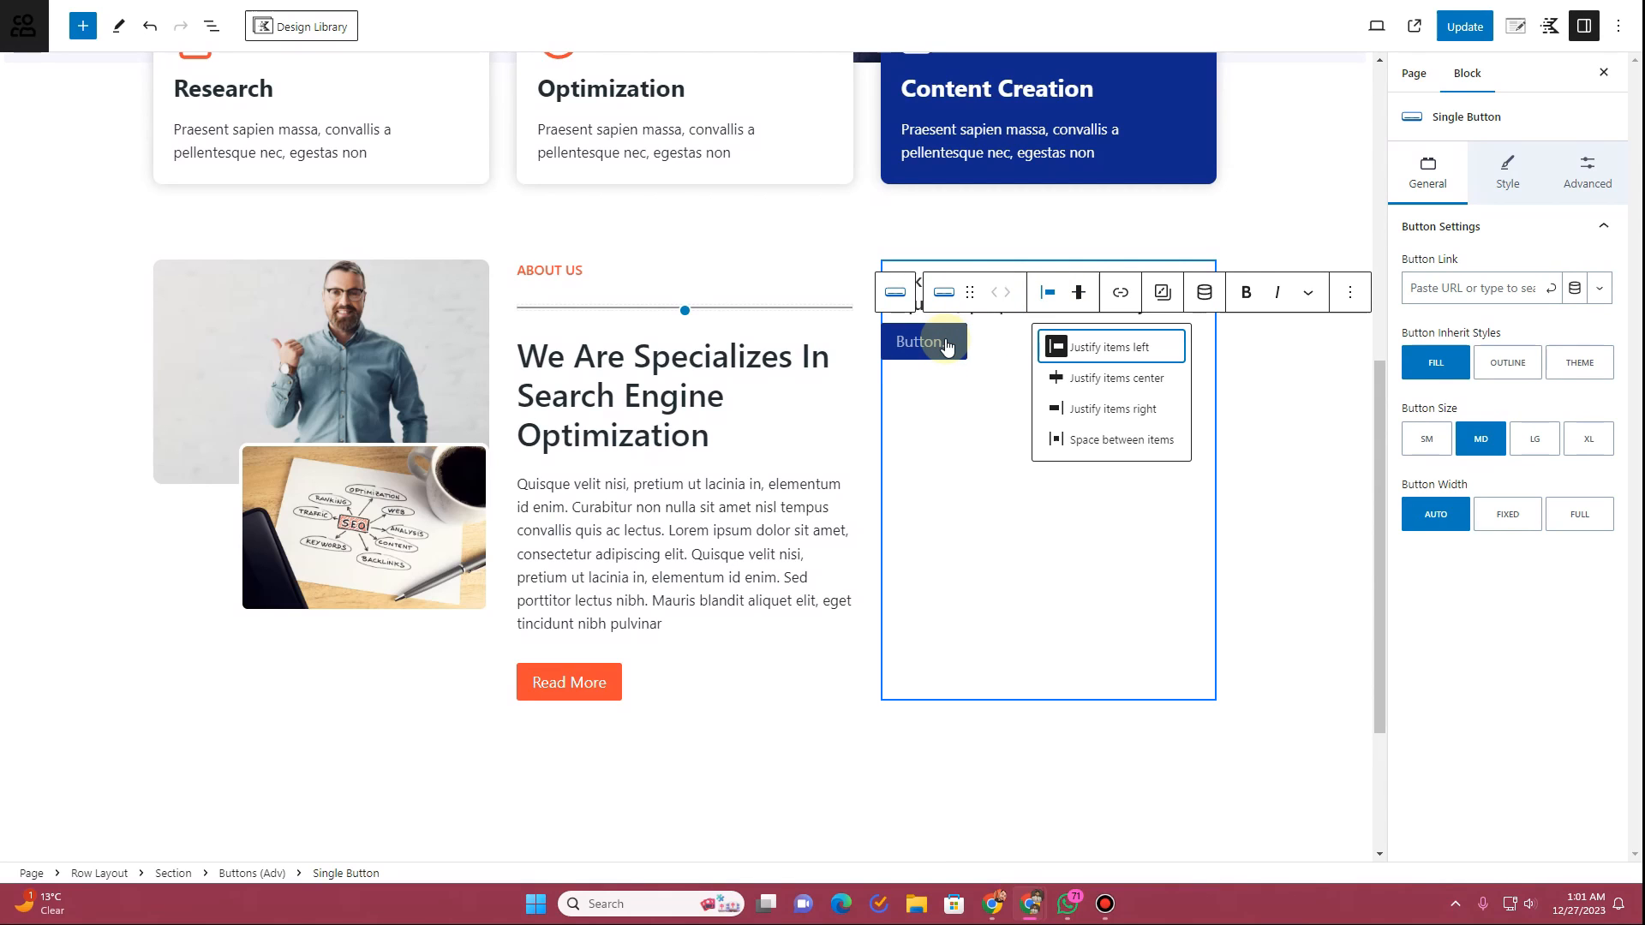
pyautogui.click(945, 343)
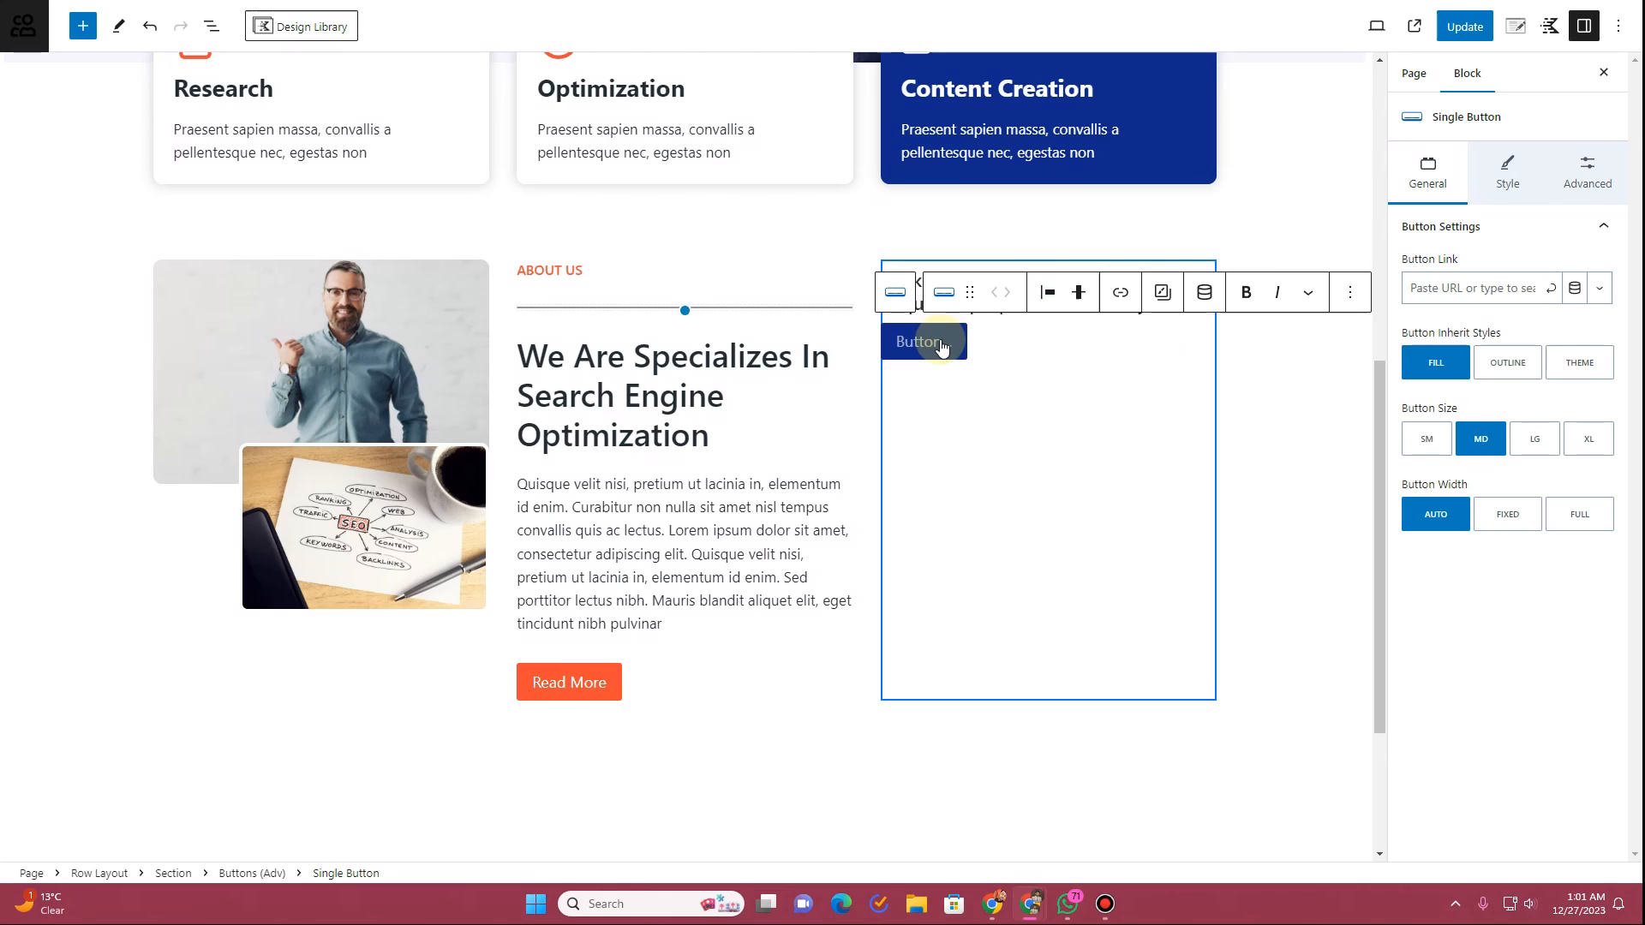
pyautogui.write('Read Proposal')
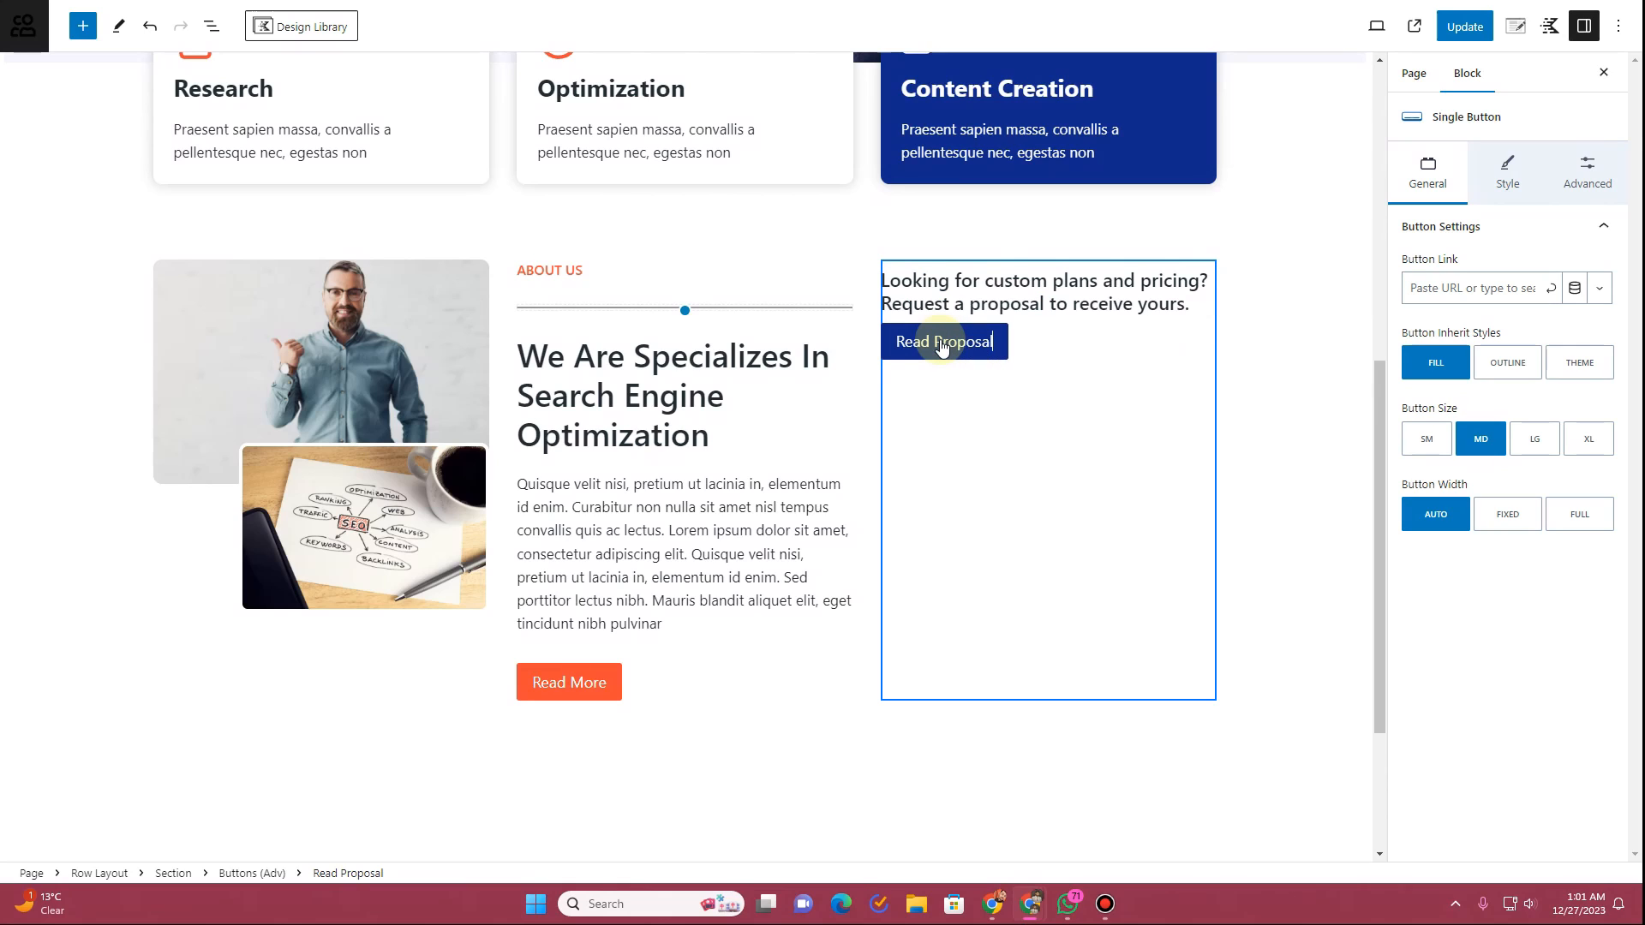
# Step: Select the third column's section and set its background color to the dark blue palette color 102989
pyautogui.click(218, 27)
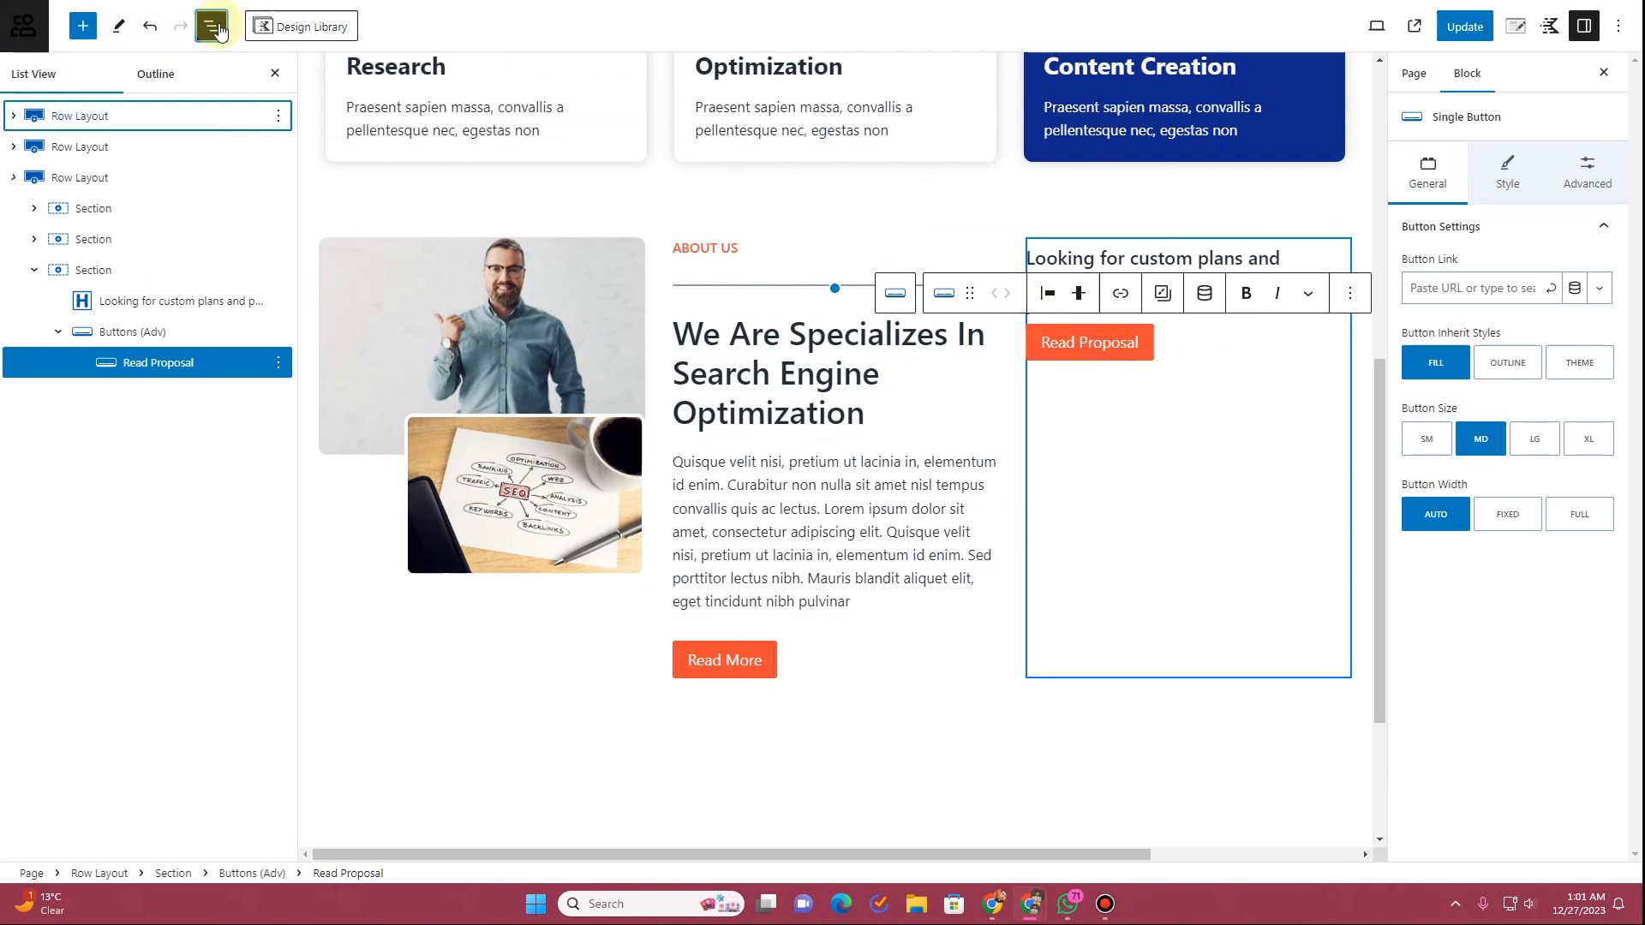
pyautogui.click(96, 270)
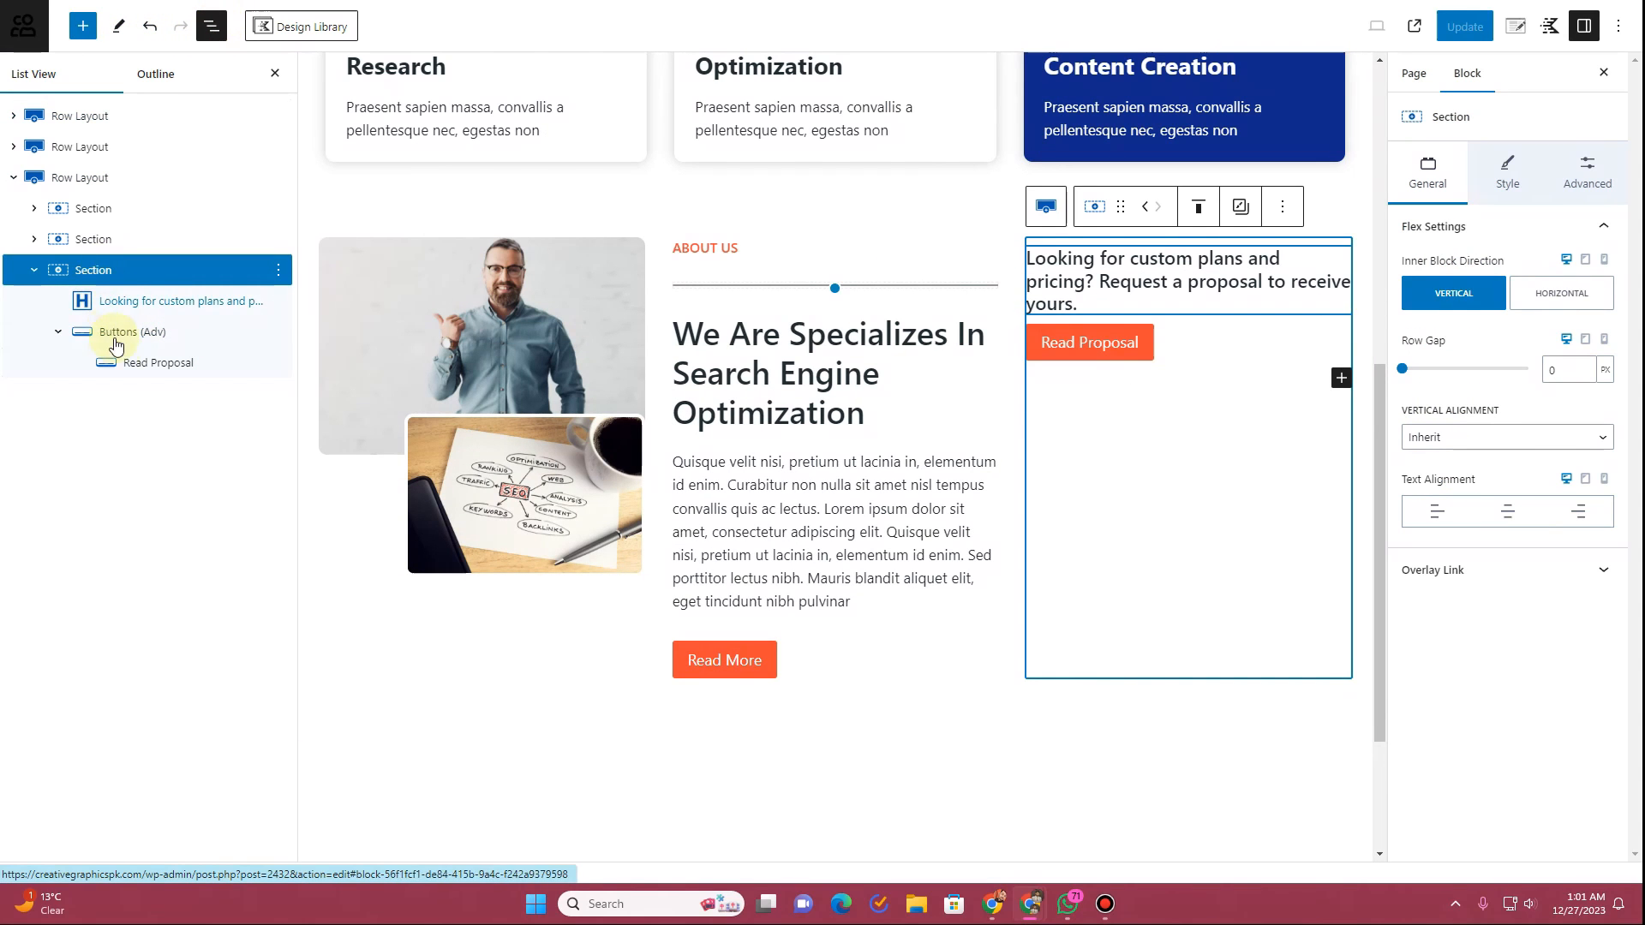
pyautogui.click(1511, 182)
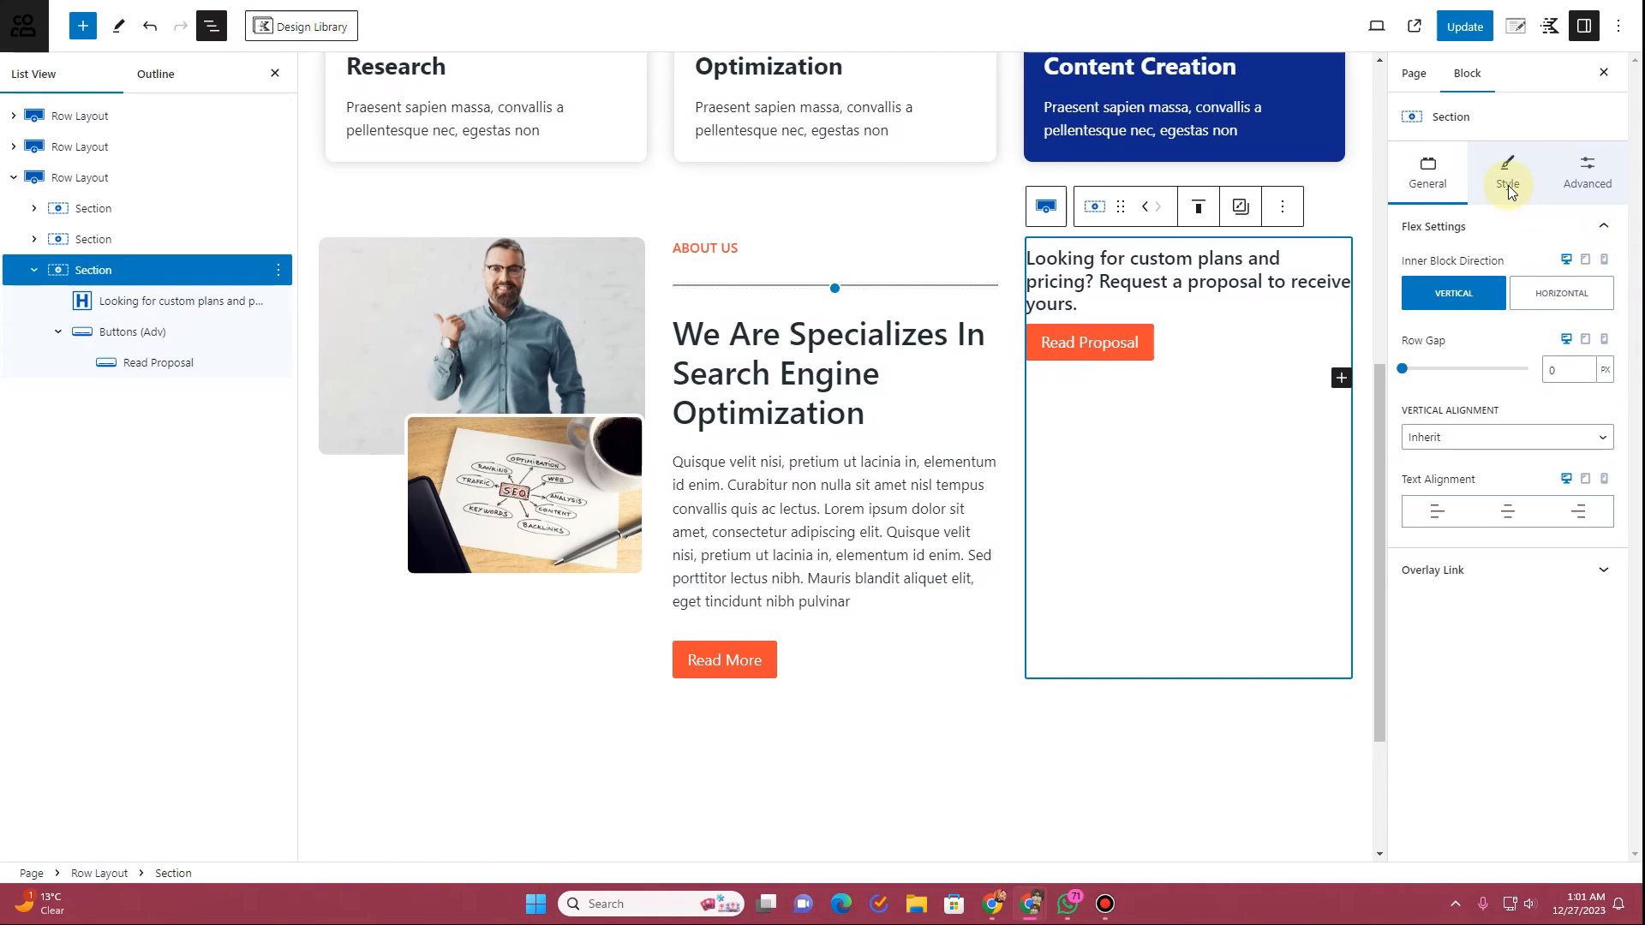
pyautogui.click(1600, 352)
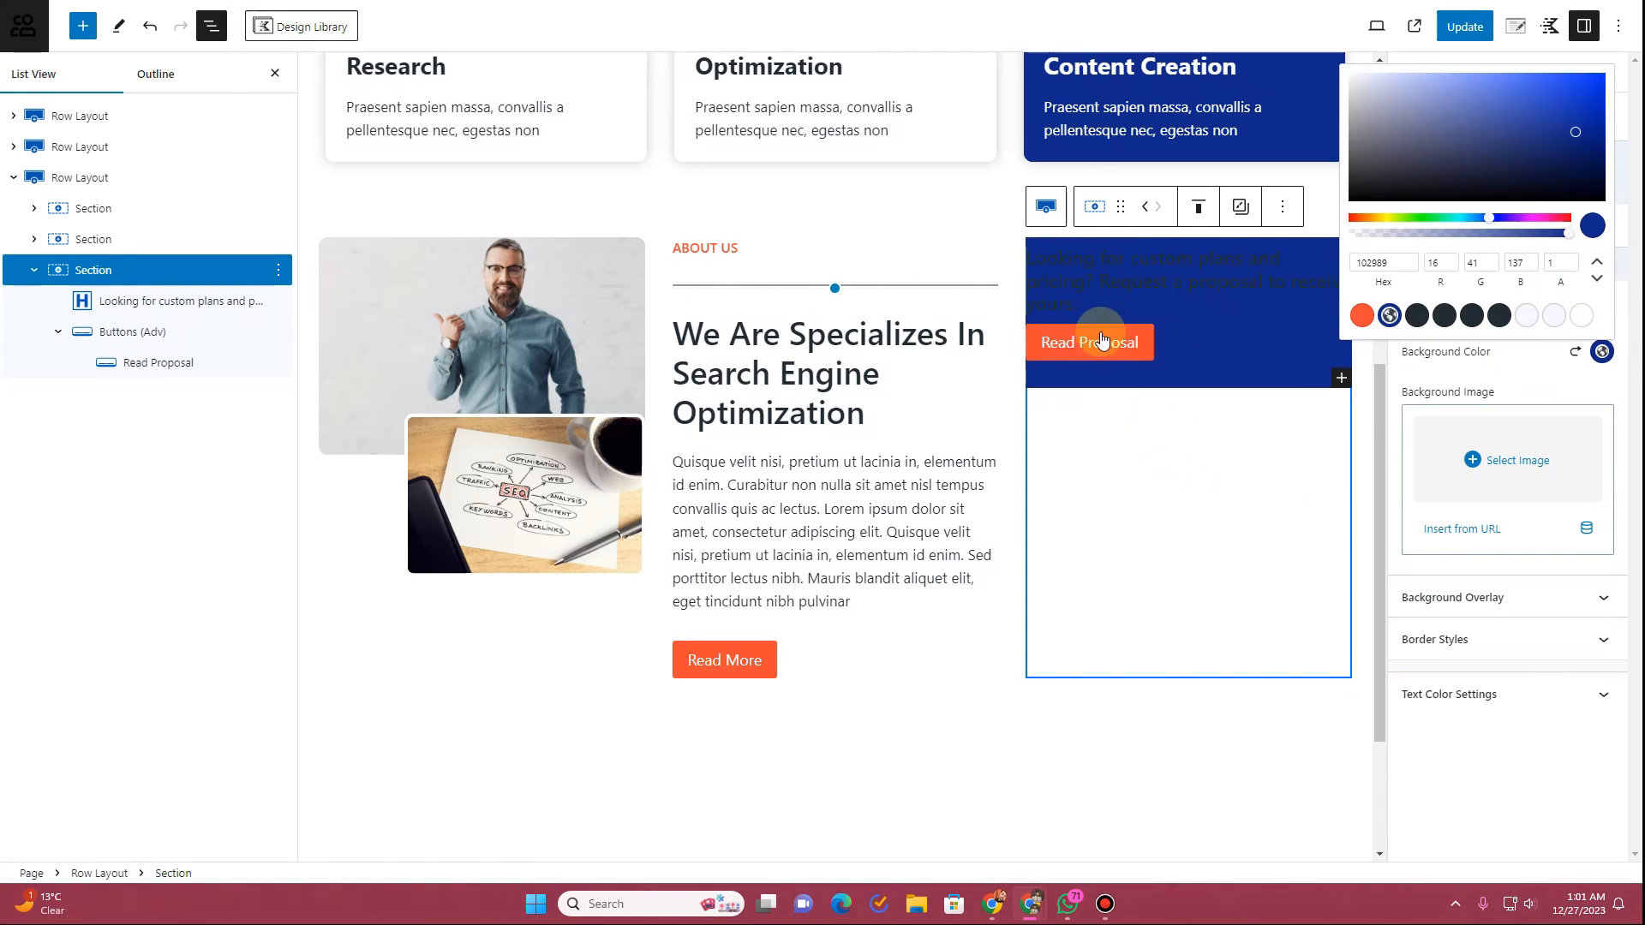
pyautogui.click(1515, 378)
# Step: Set the third column section's padding to Small (24px) on all sides at once
pyautogui.click(1587, 172)
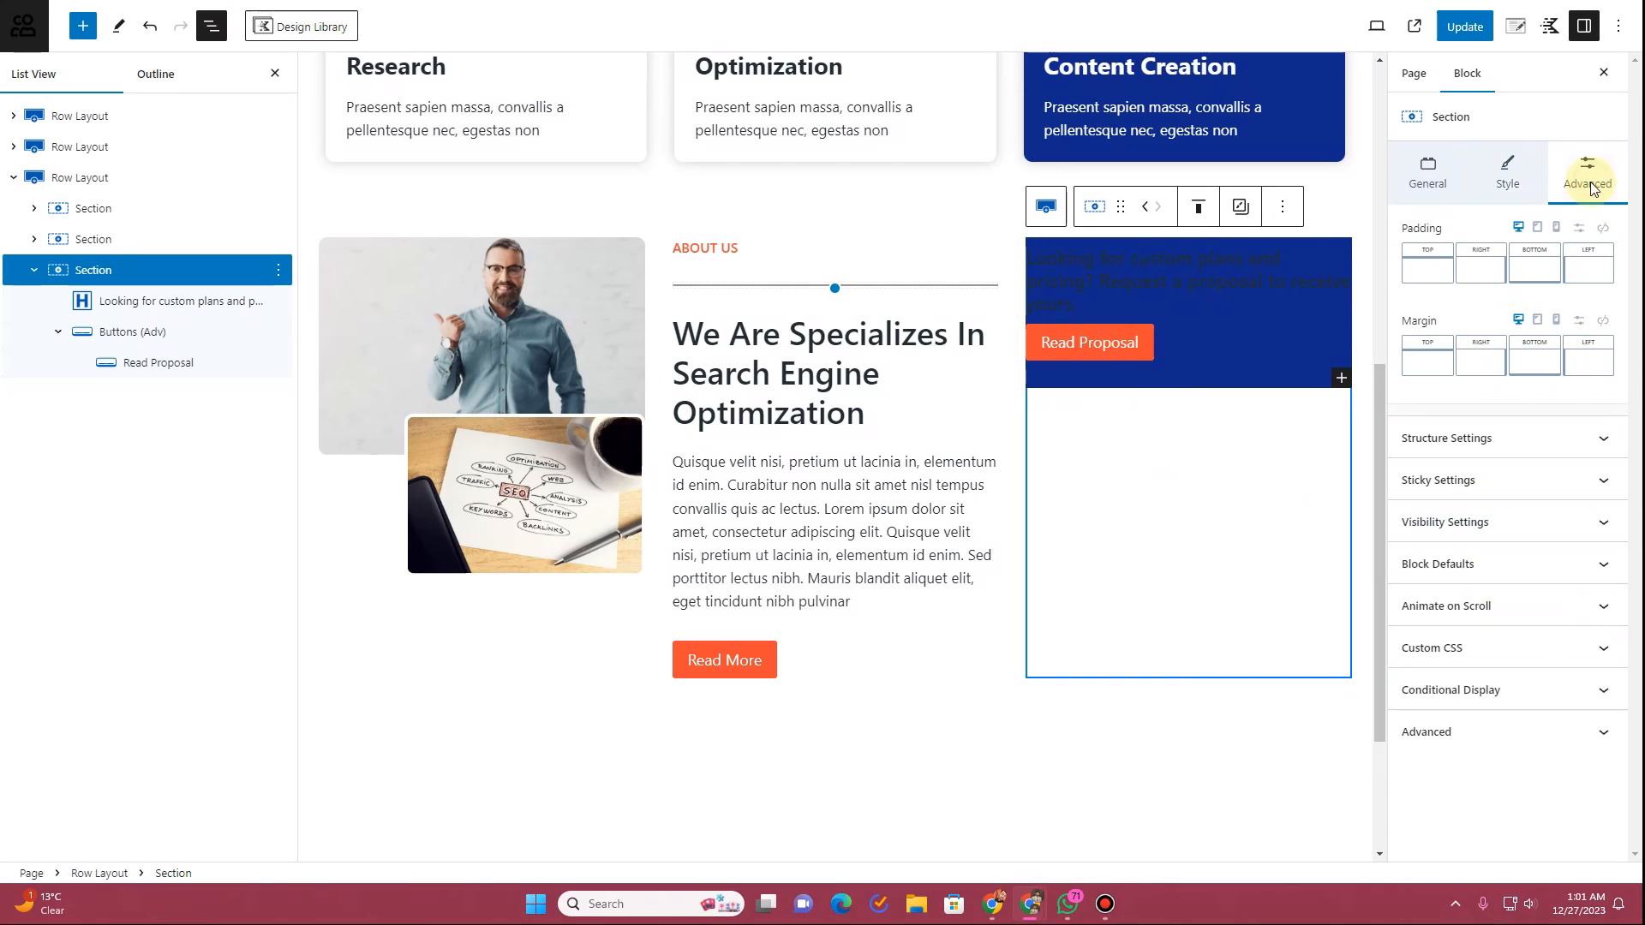
pyautogui.click(1580, 228)
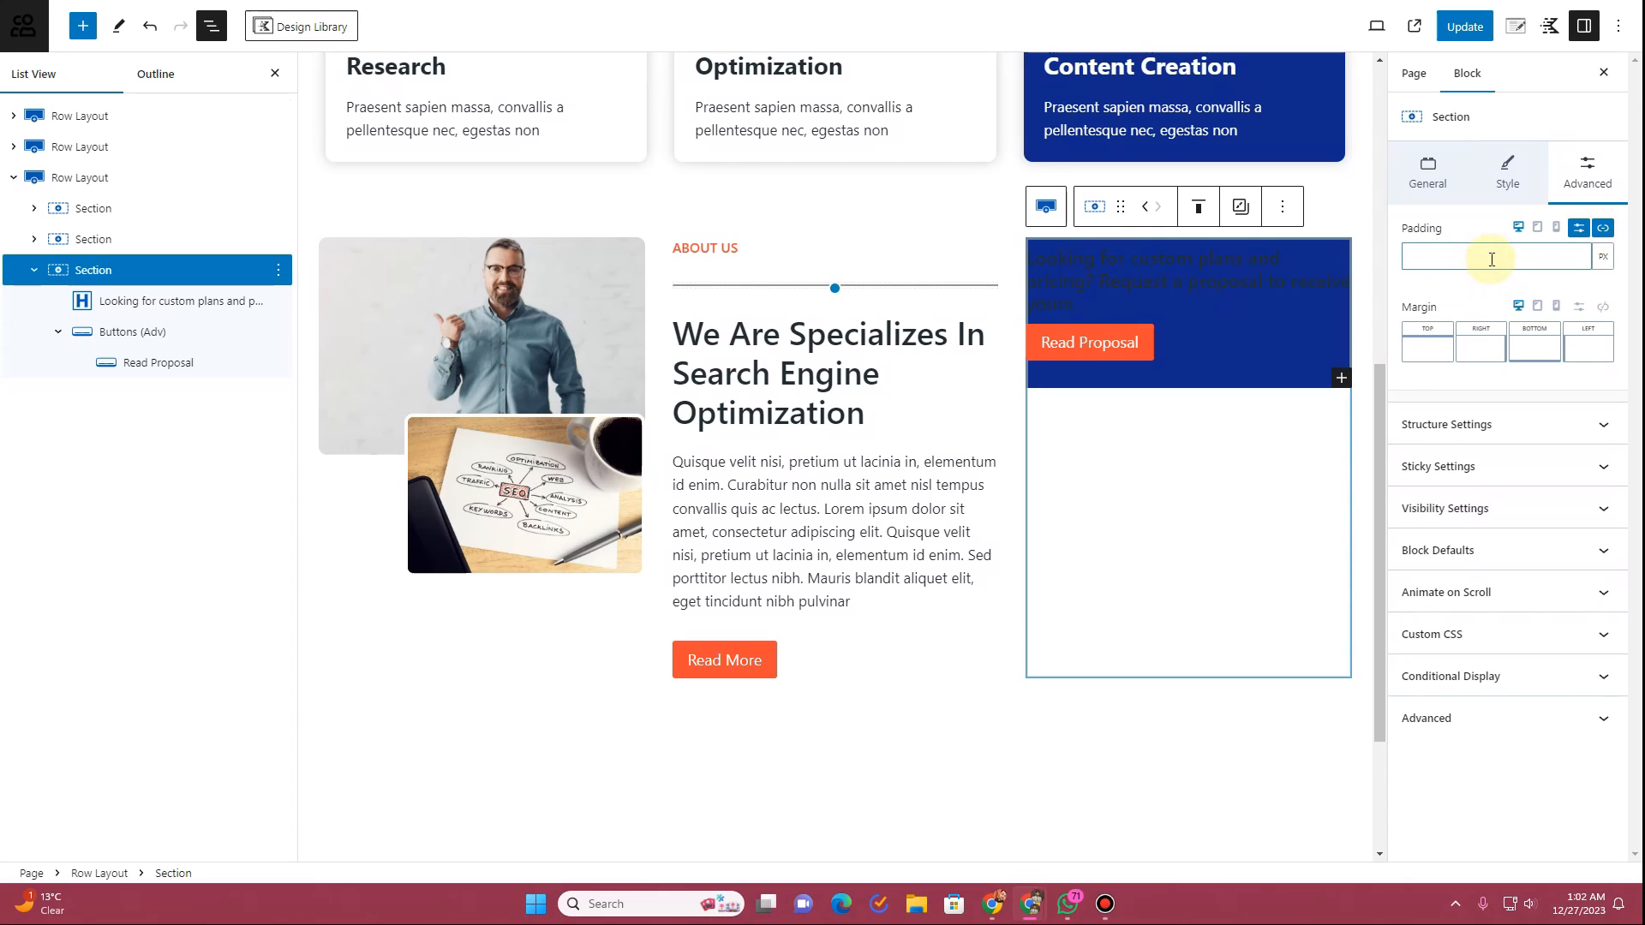
pyautogui.click(1603, 227)
pyautogui.moveTo(1403, 278); pyautogui.dragTo(1452, 280)
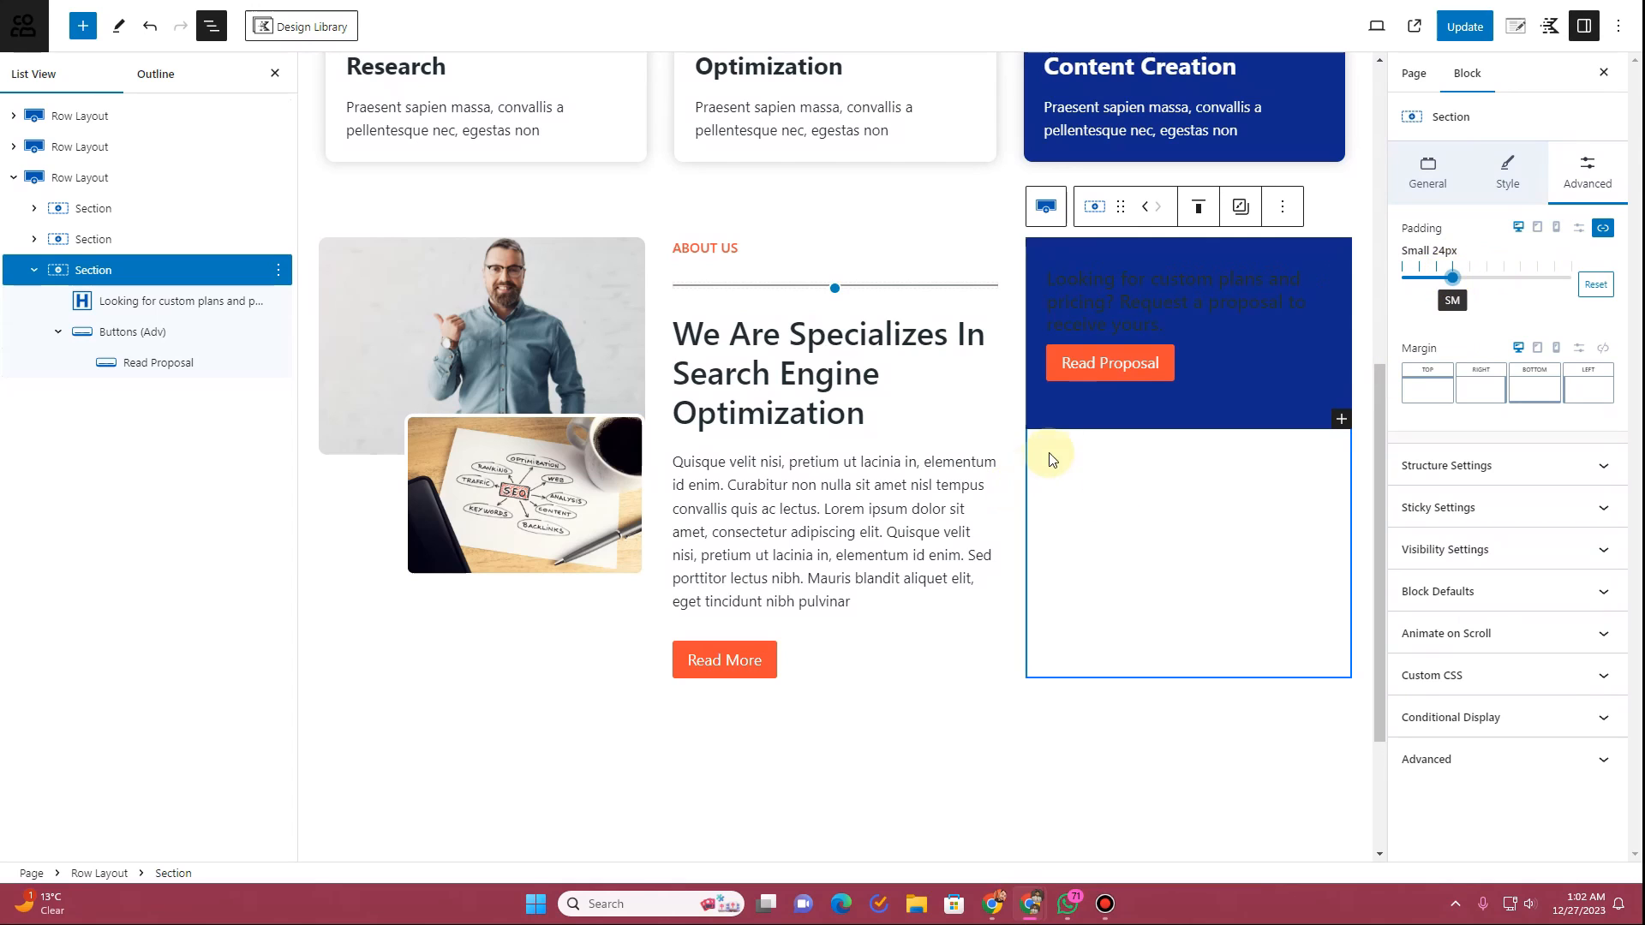
# Step: Color the third column's custom plans text white and set its bottom margin to 20 px
pyautogui.click(1112, 308)
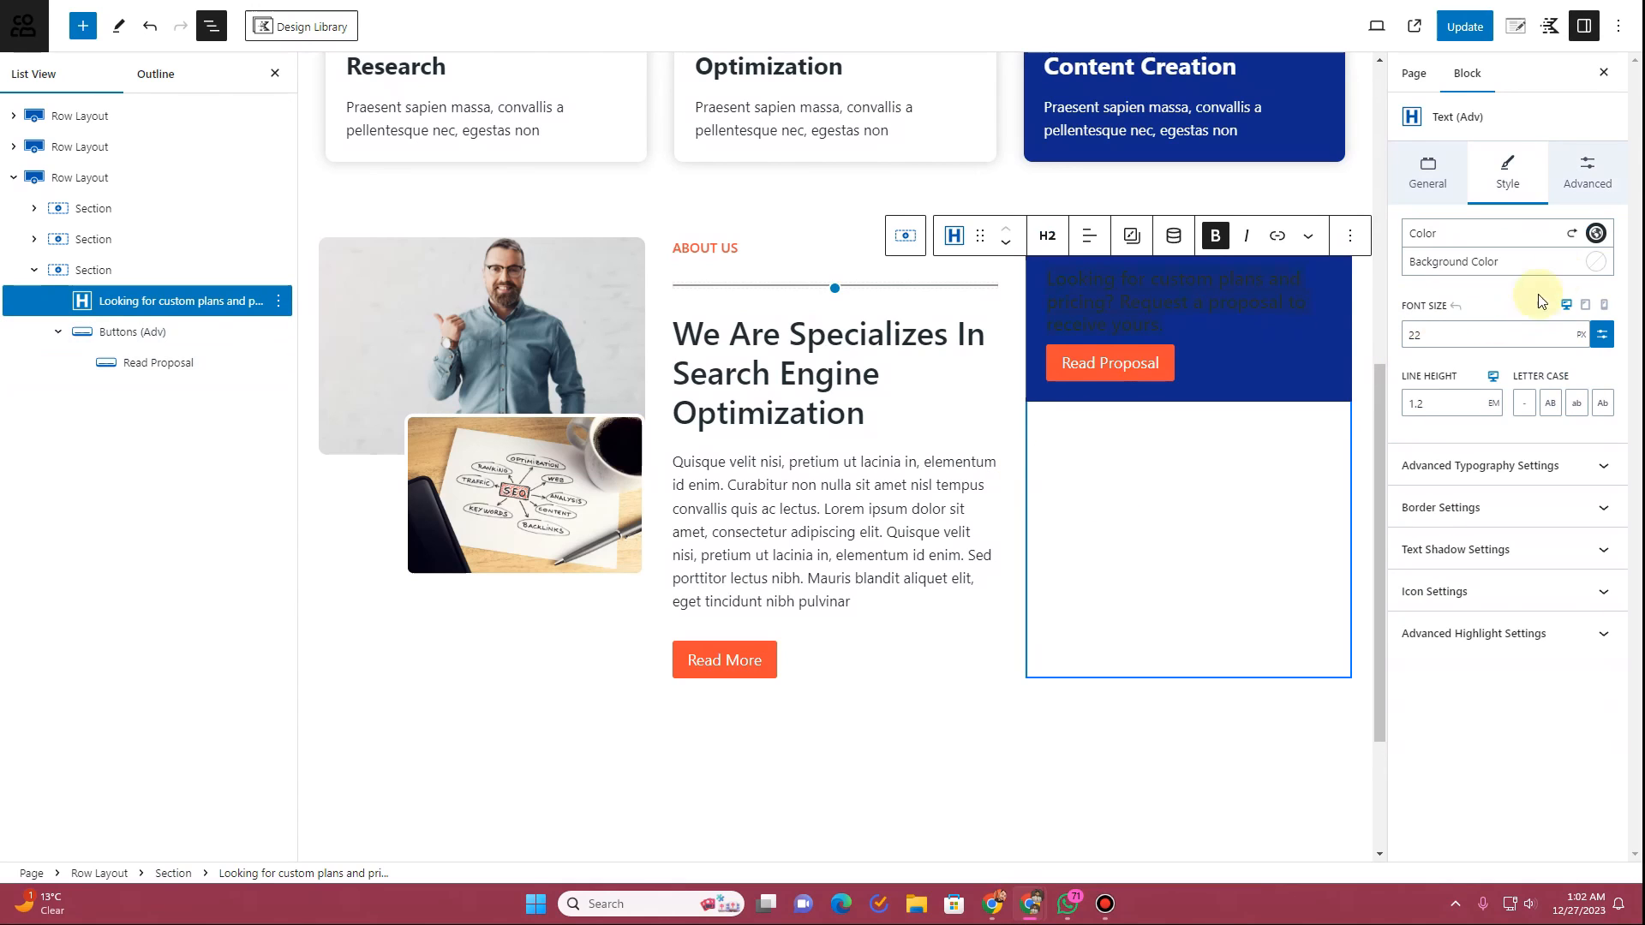
pyautogui.click(1596, 235)
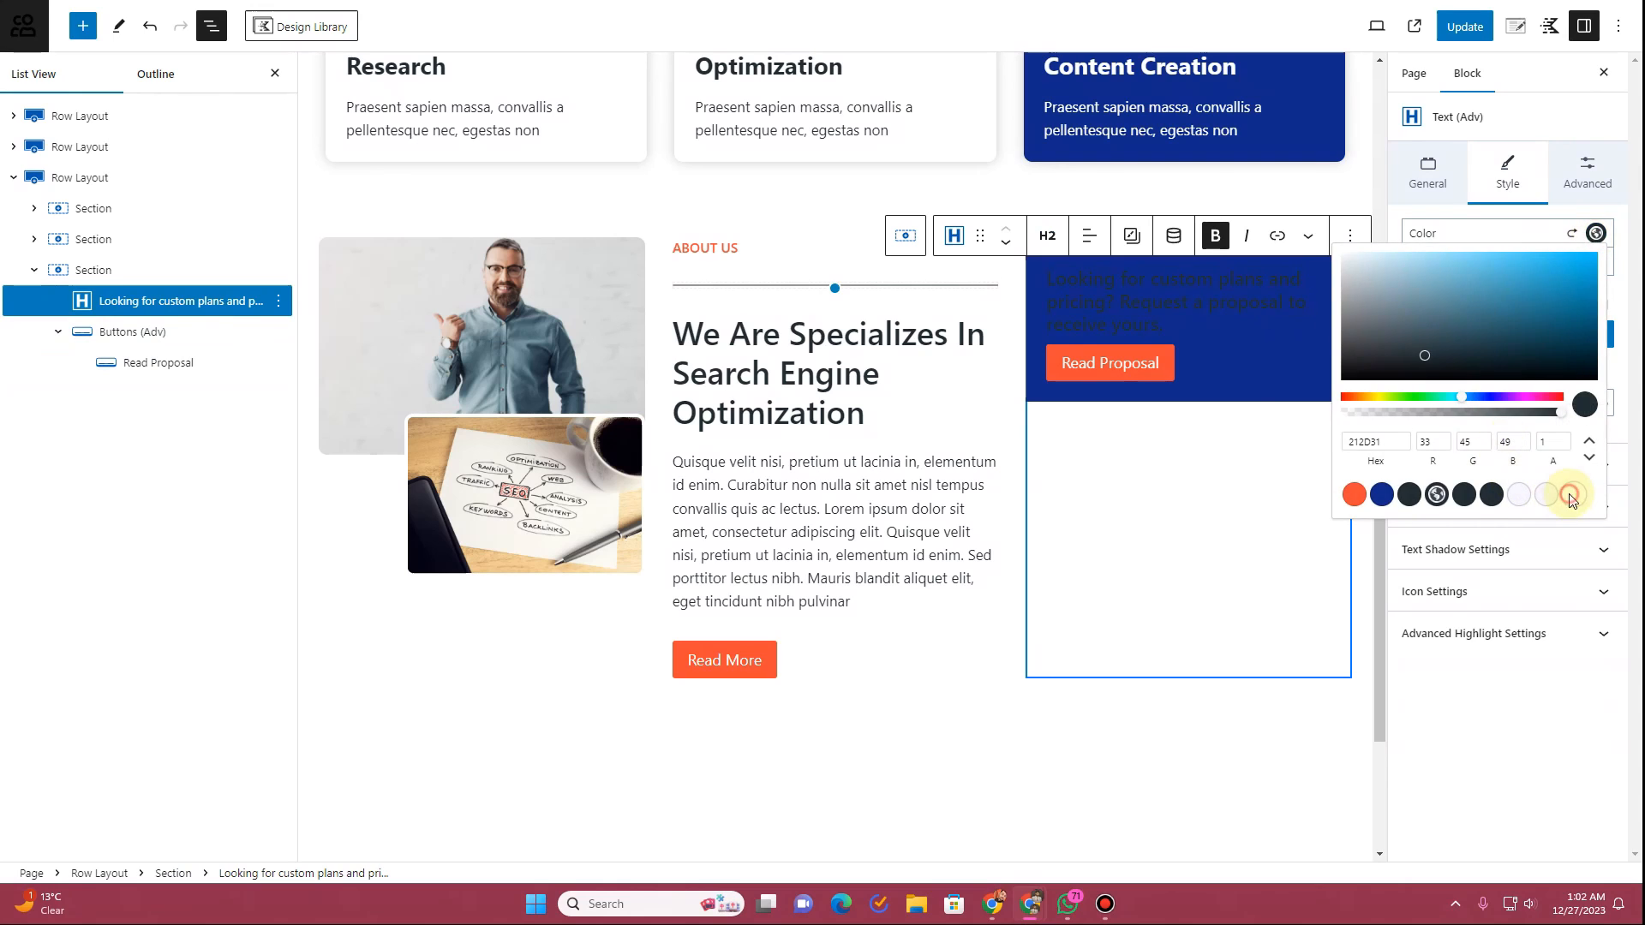
pyautogui.click(1571, 497)
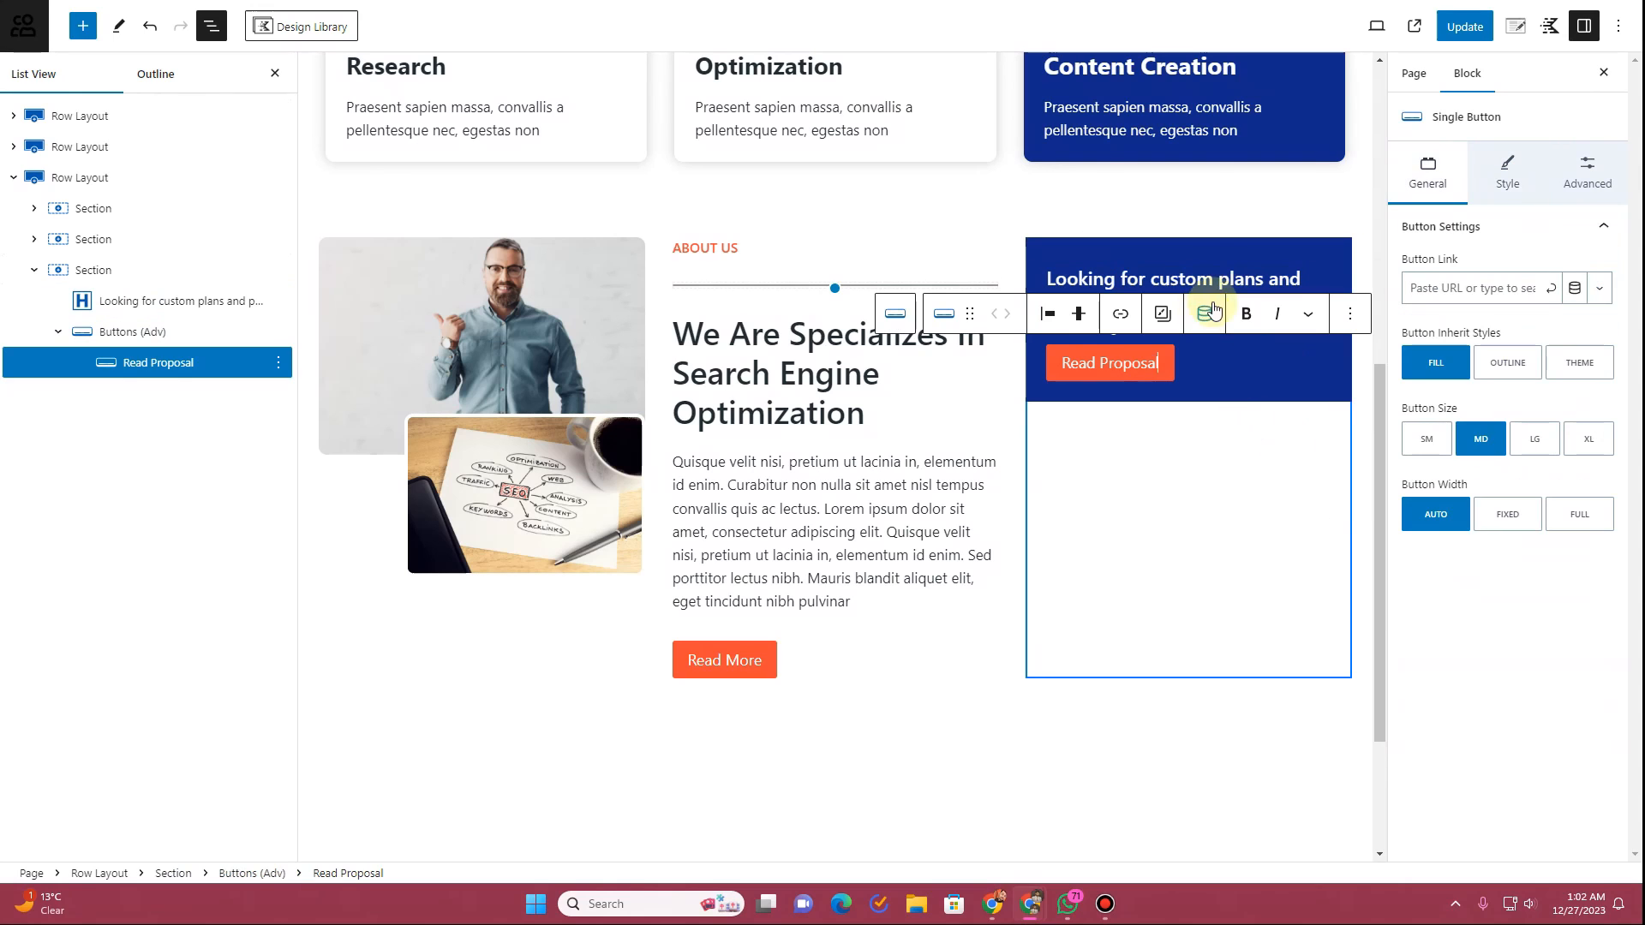
pyautogui.click(1584, 187)
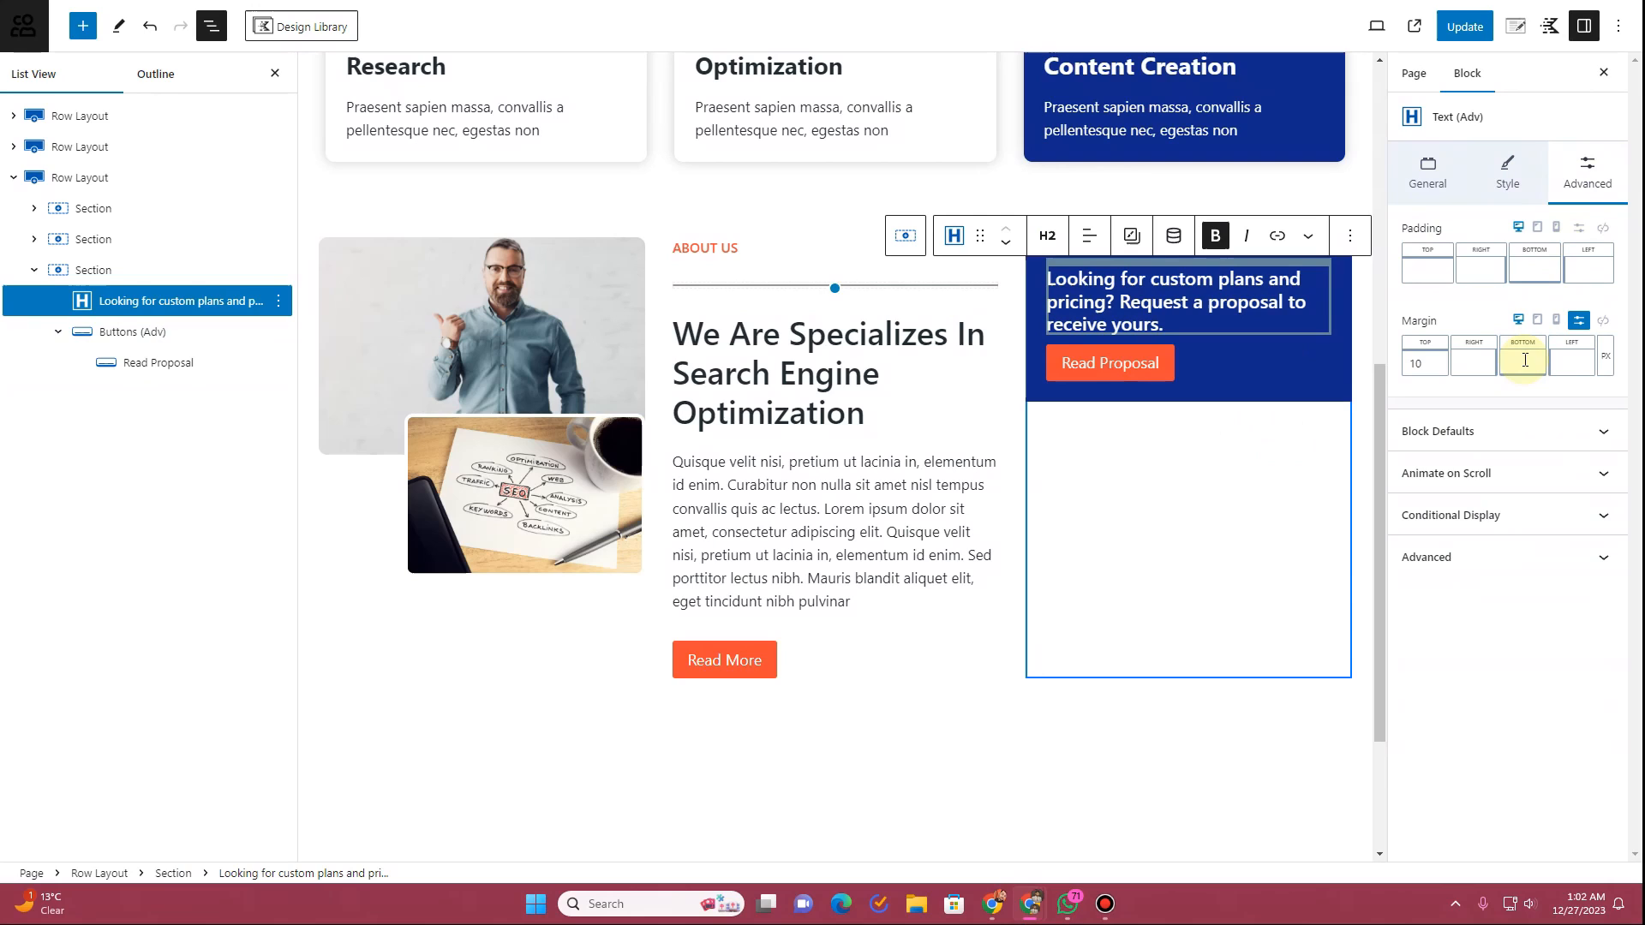
pyautogui.write('20')
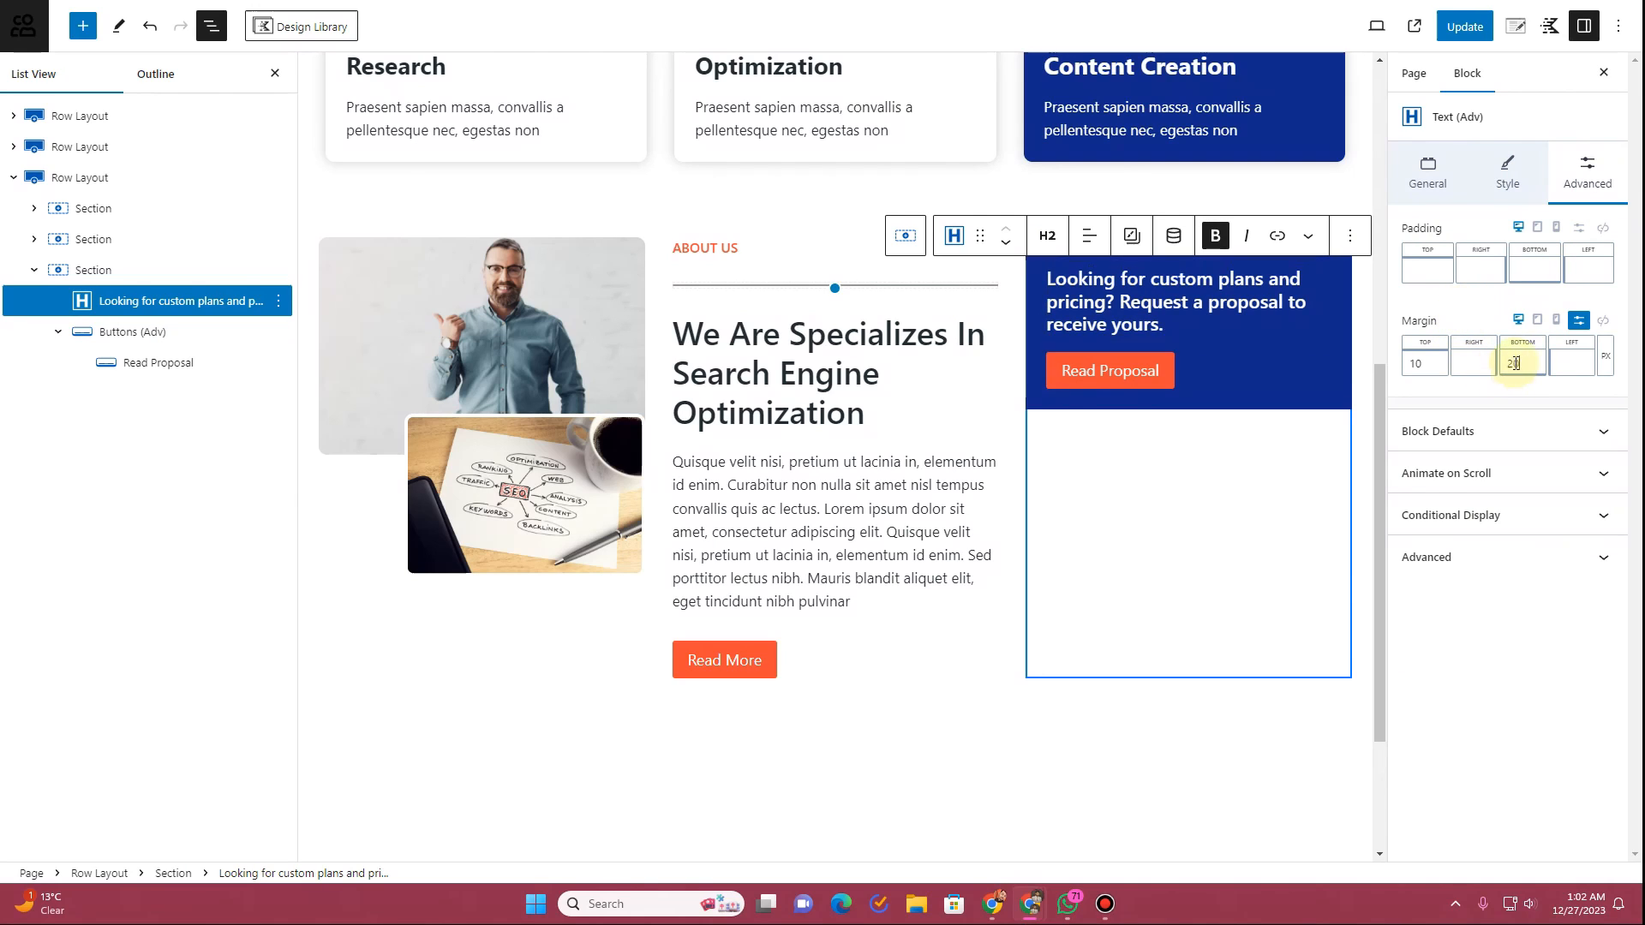
# Step: Try top vertical alignment on the "Read Proposal" button, set it to Align middle, and update the page
pyautogui.click(1156, 495)
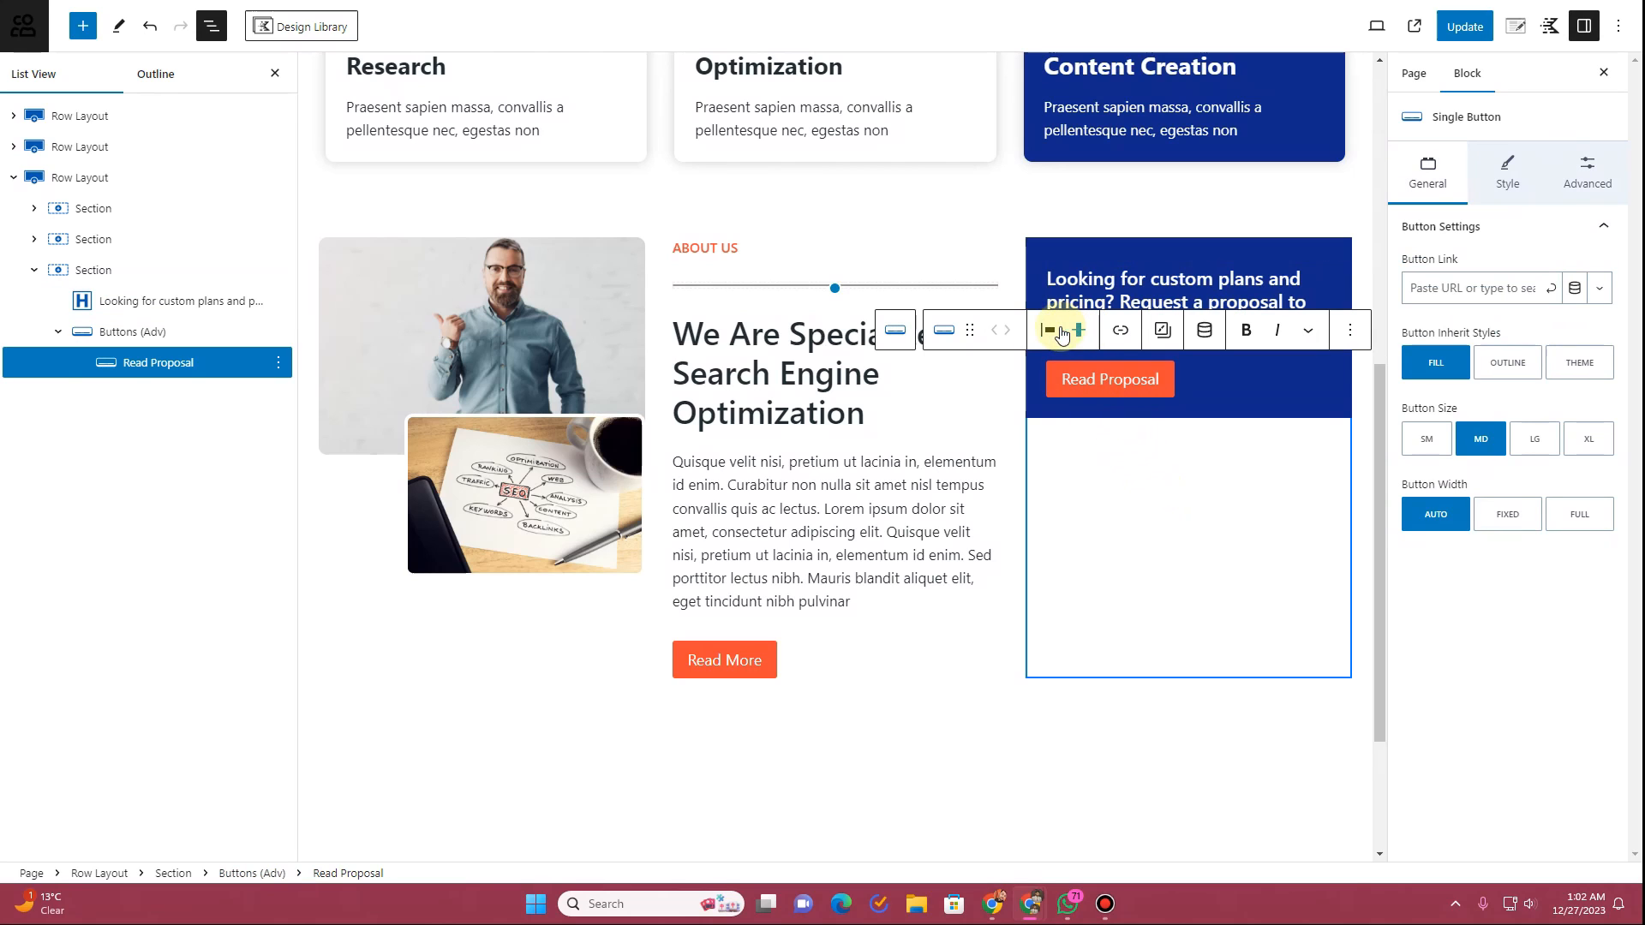
pyautogui.click(1078, 333)
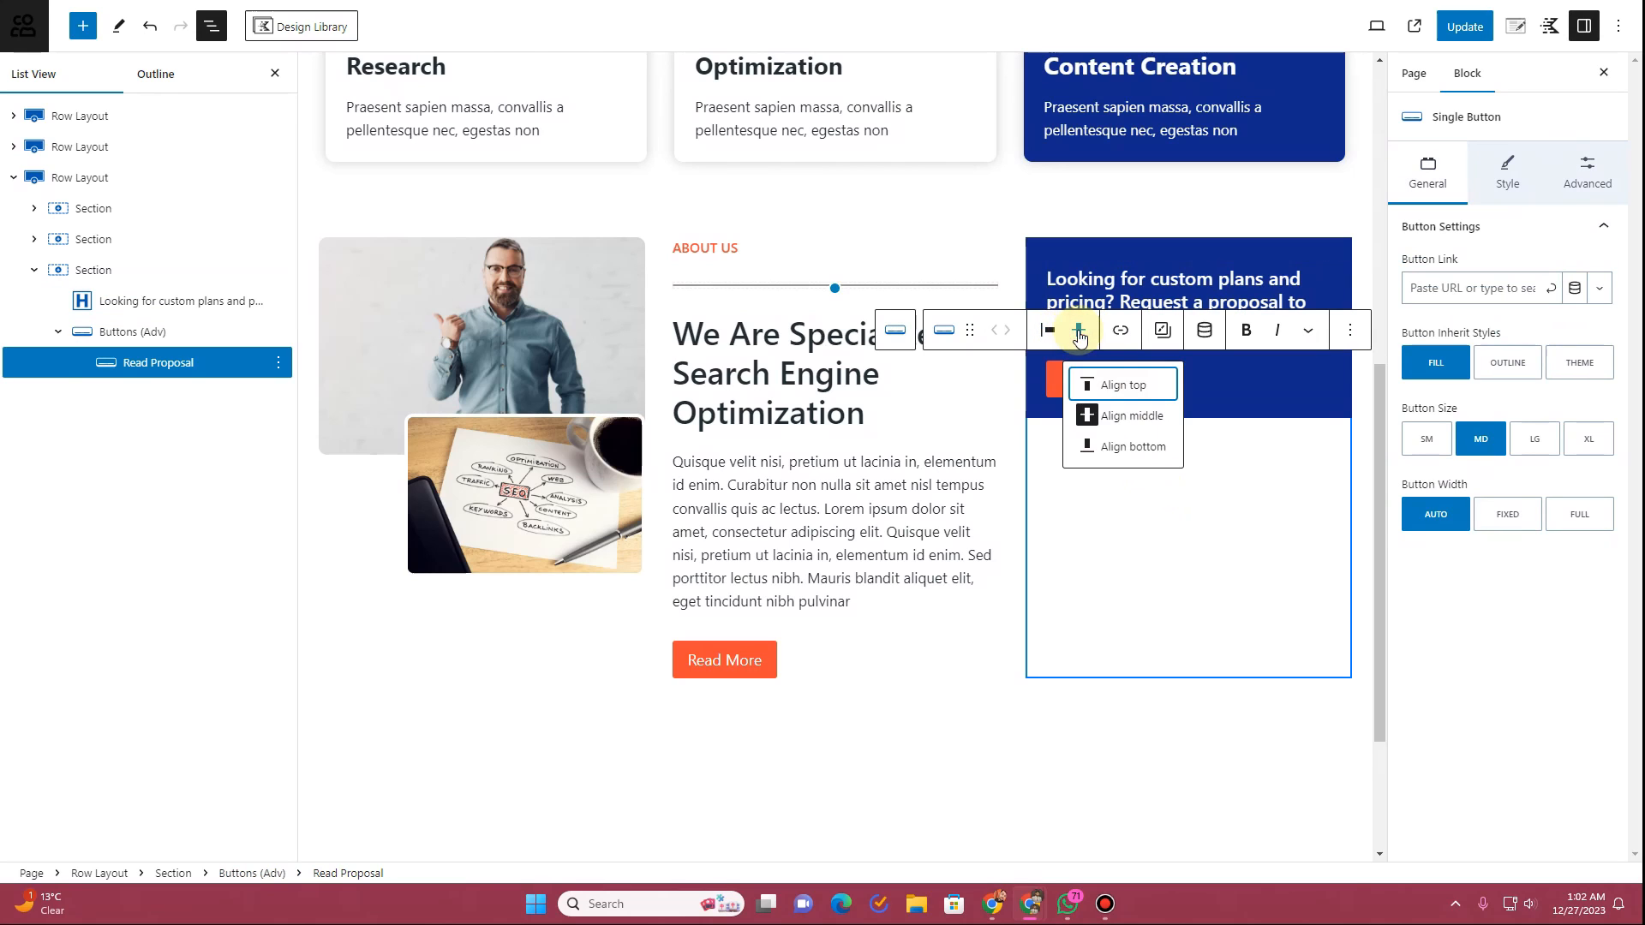
pyautogui.click(1123, 420)
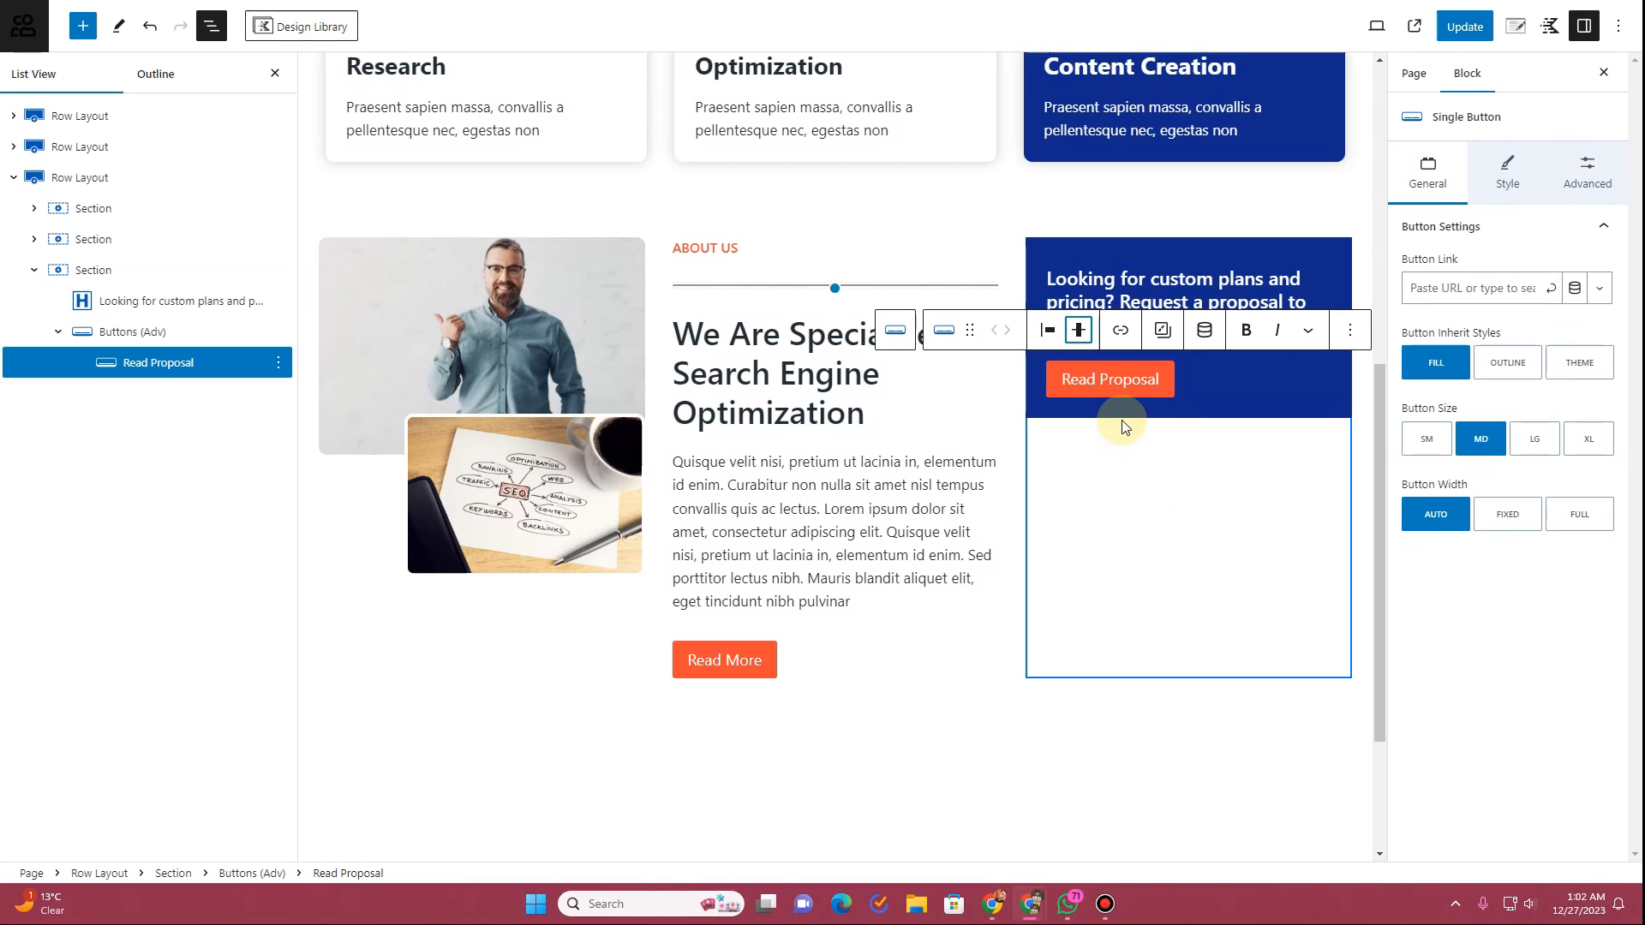
pyautogui.click(1078, 331)
pyautogui.click(1095, 390)
pyautogui.click(1081, 330)
pyautogui.click(1111, 418)
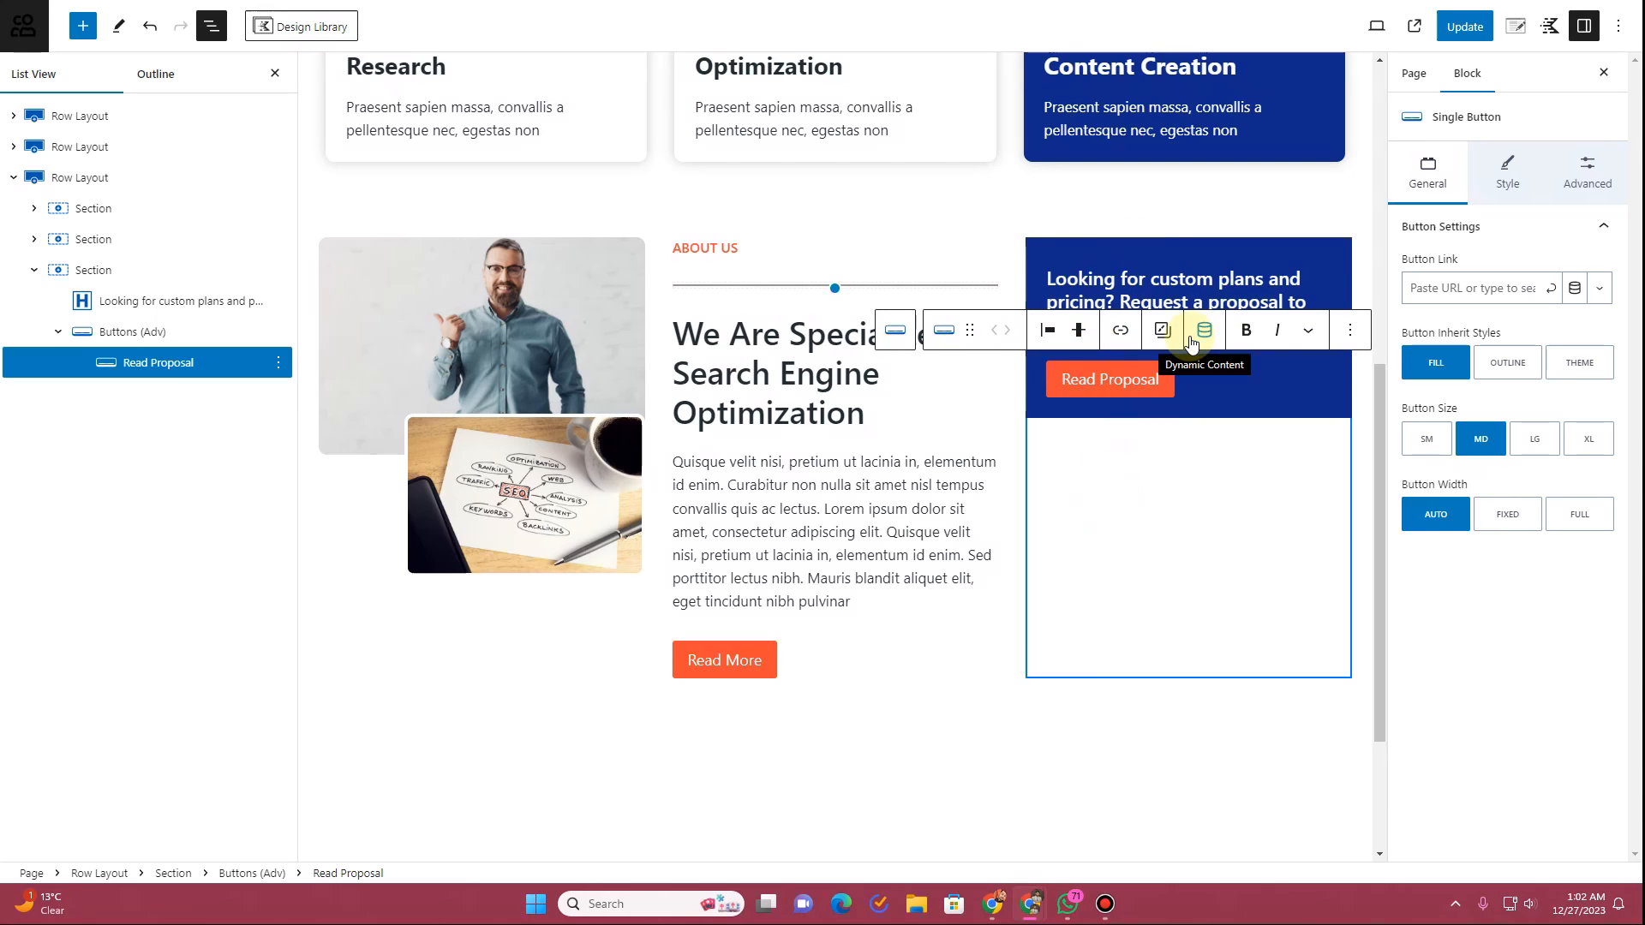
pyautogui.click(1171, 443)
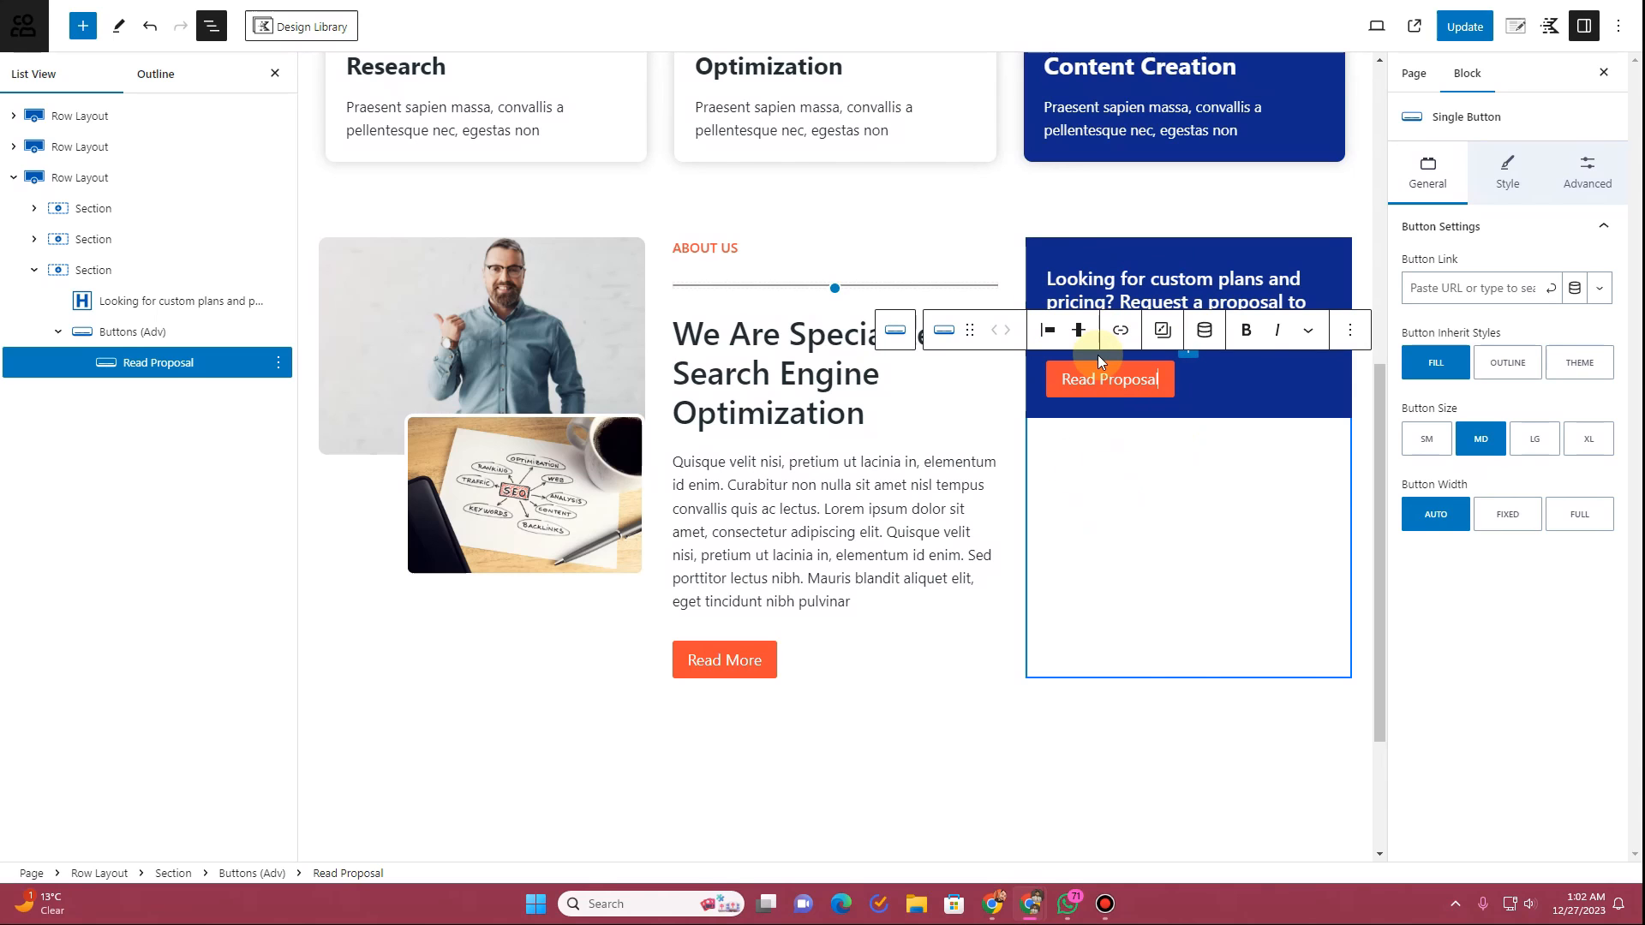
pyautogui.click(1465, 27)
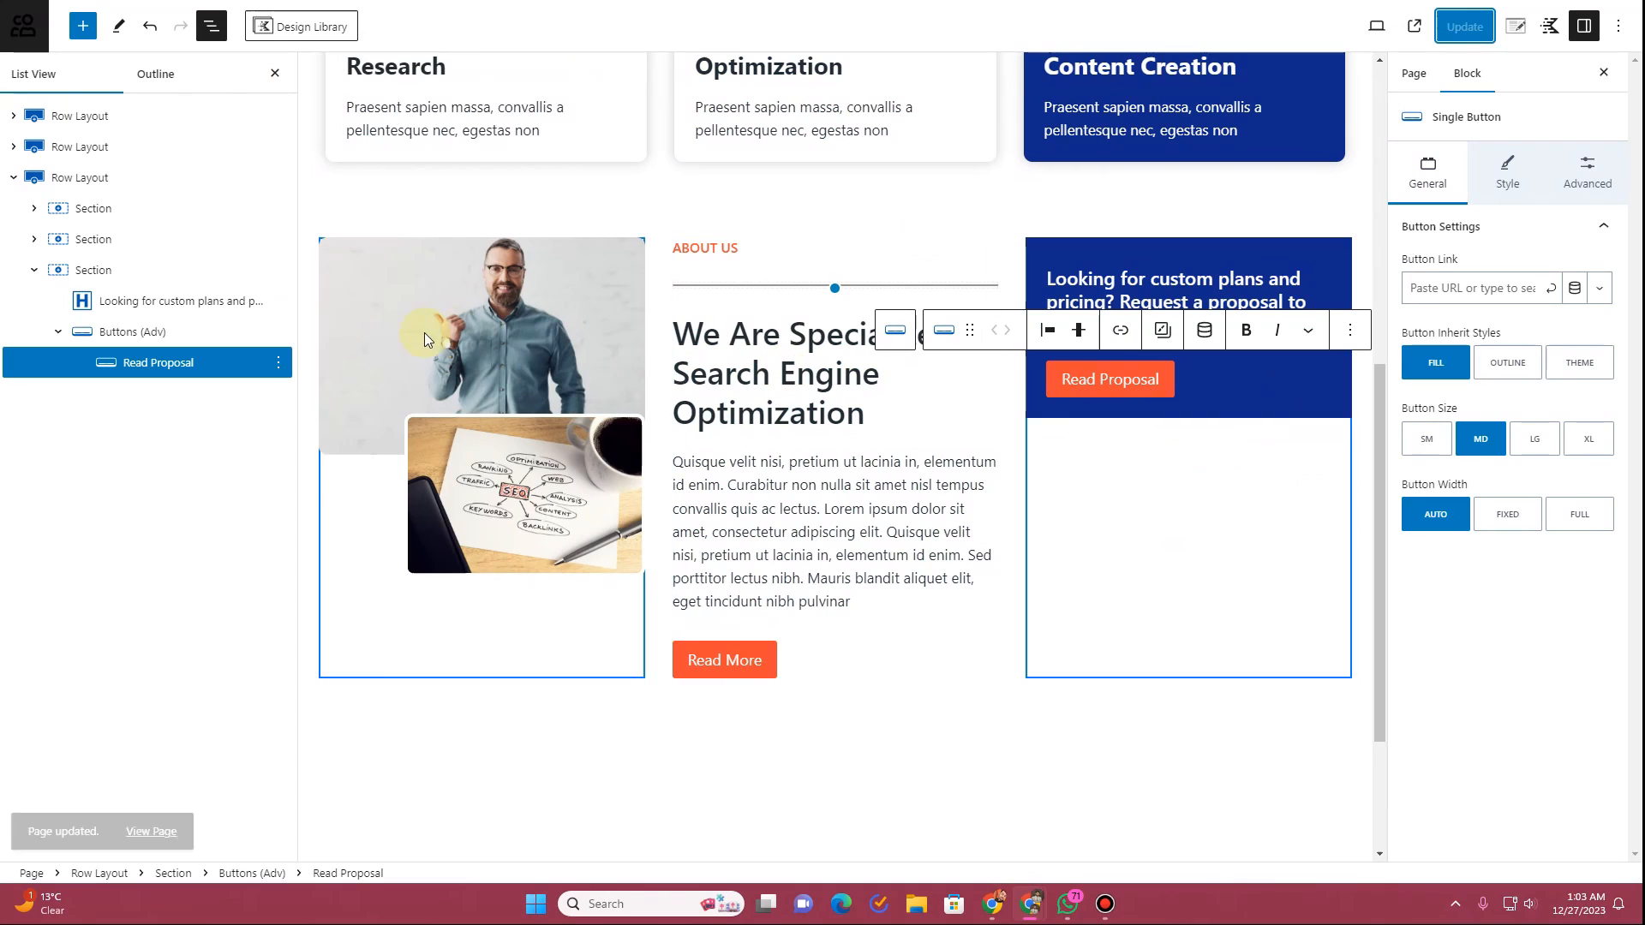
pyautogui.click(82, 26)
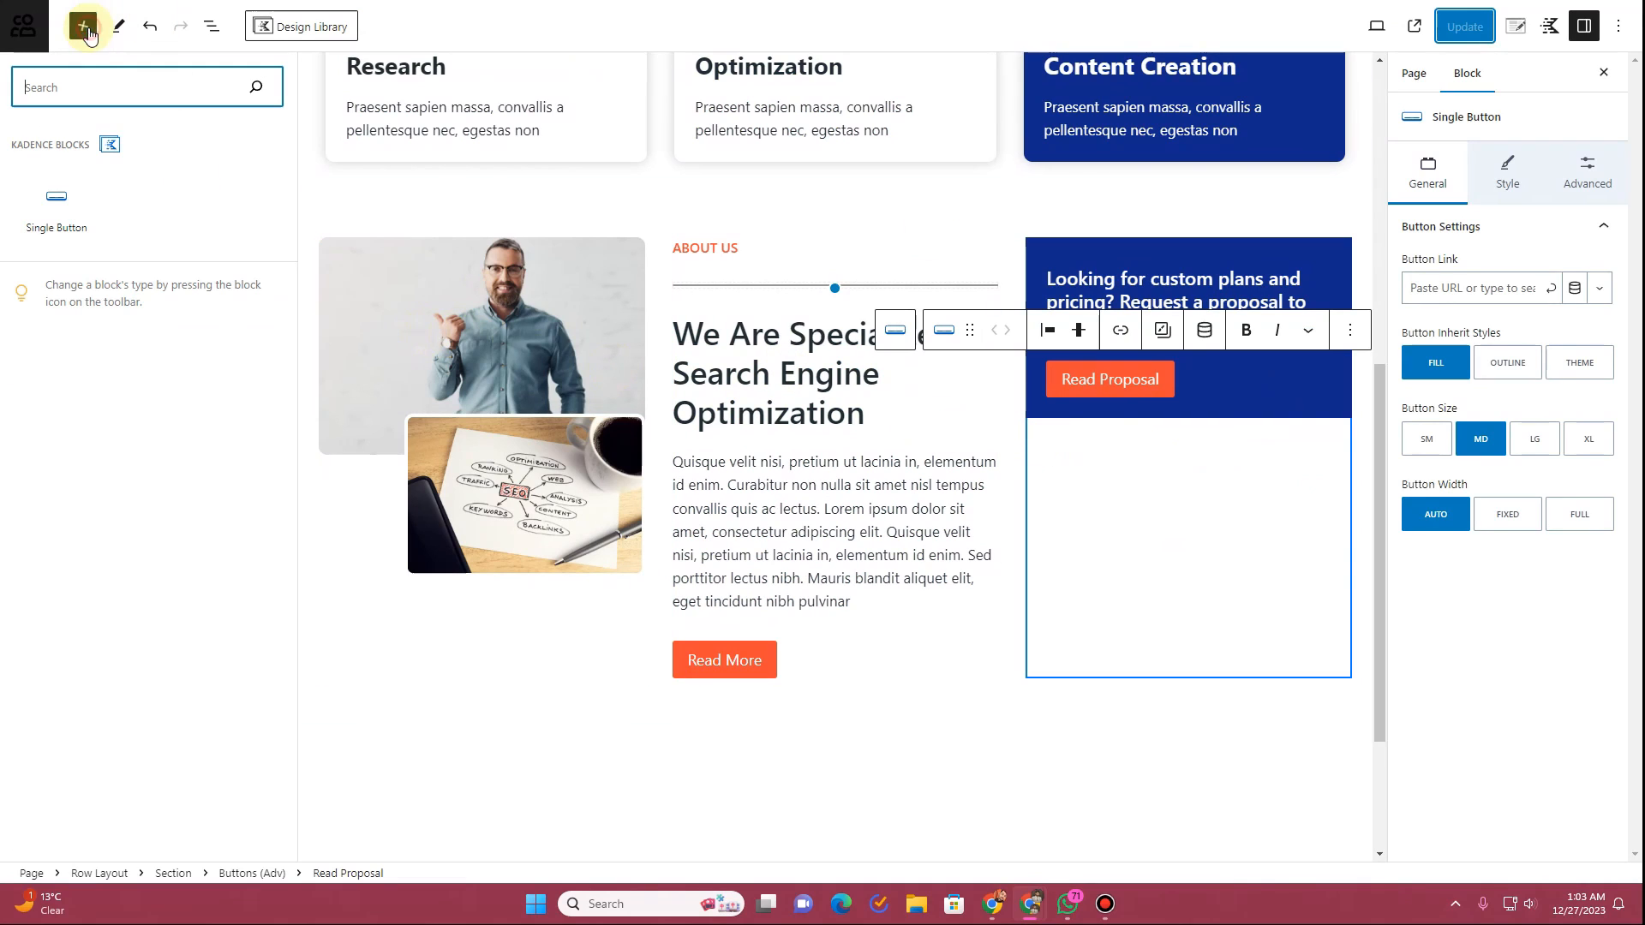
pyautogui.write('section')
pyautogui.click(997, 782)
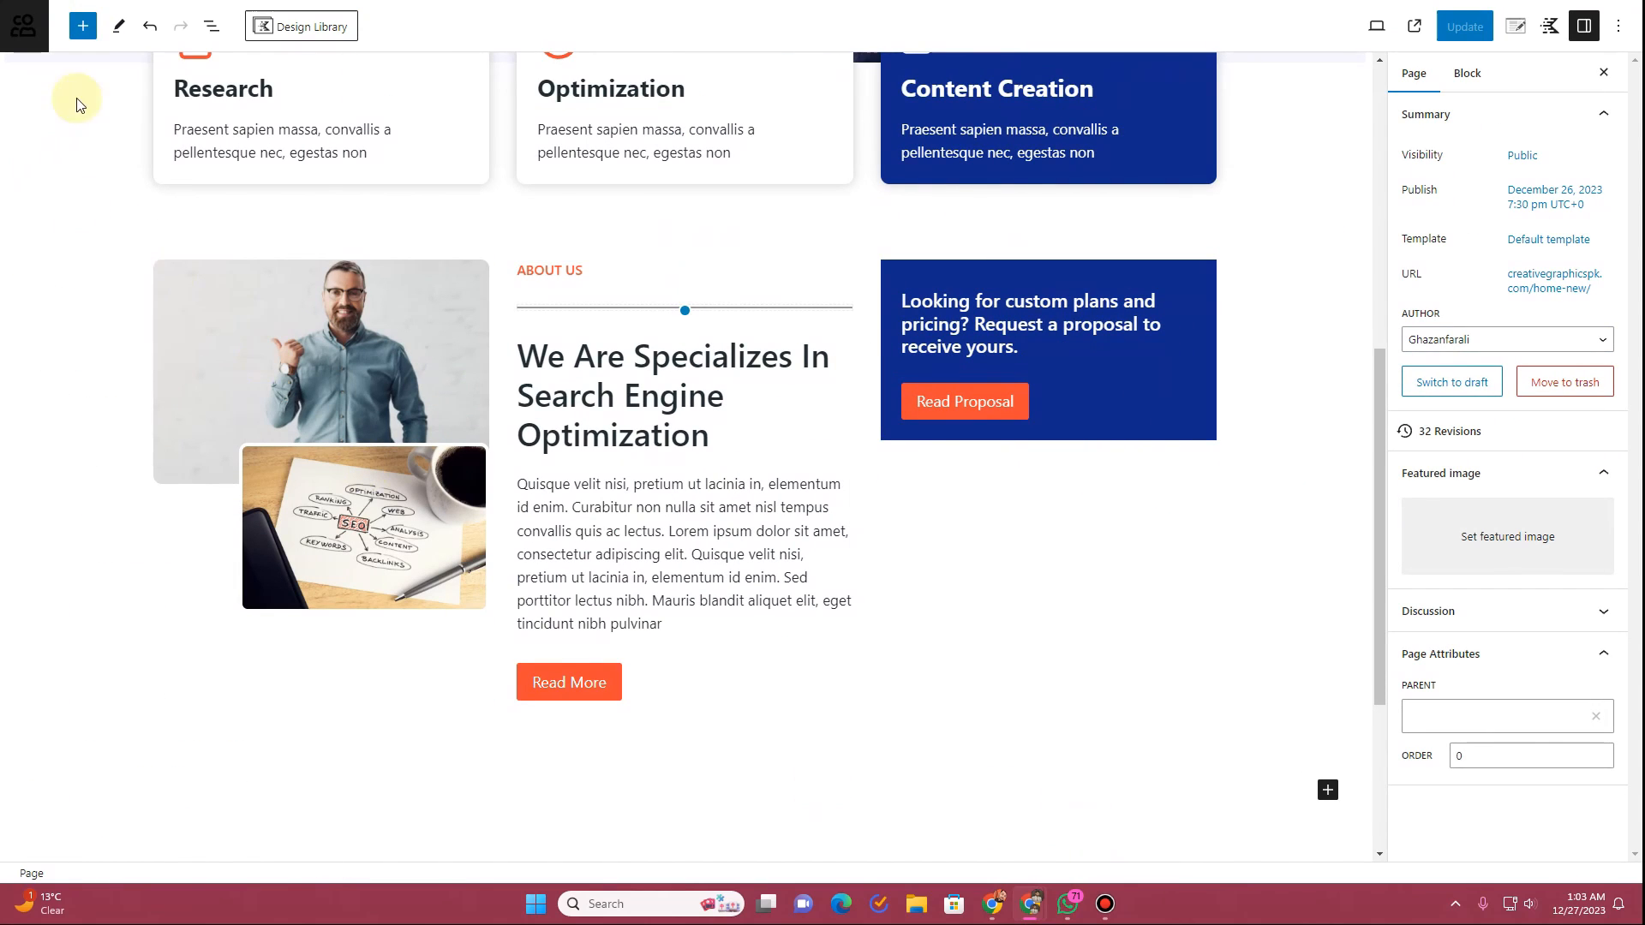
# Step: Insert a Section block into the third column beneath the "Read Proposal" button
pyautogui.click(82, 26)
pyautogui.write('sec')
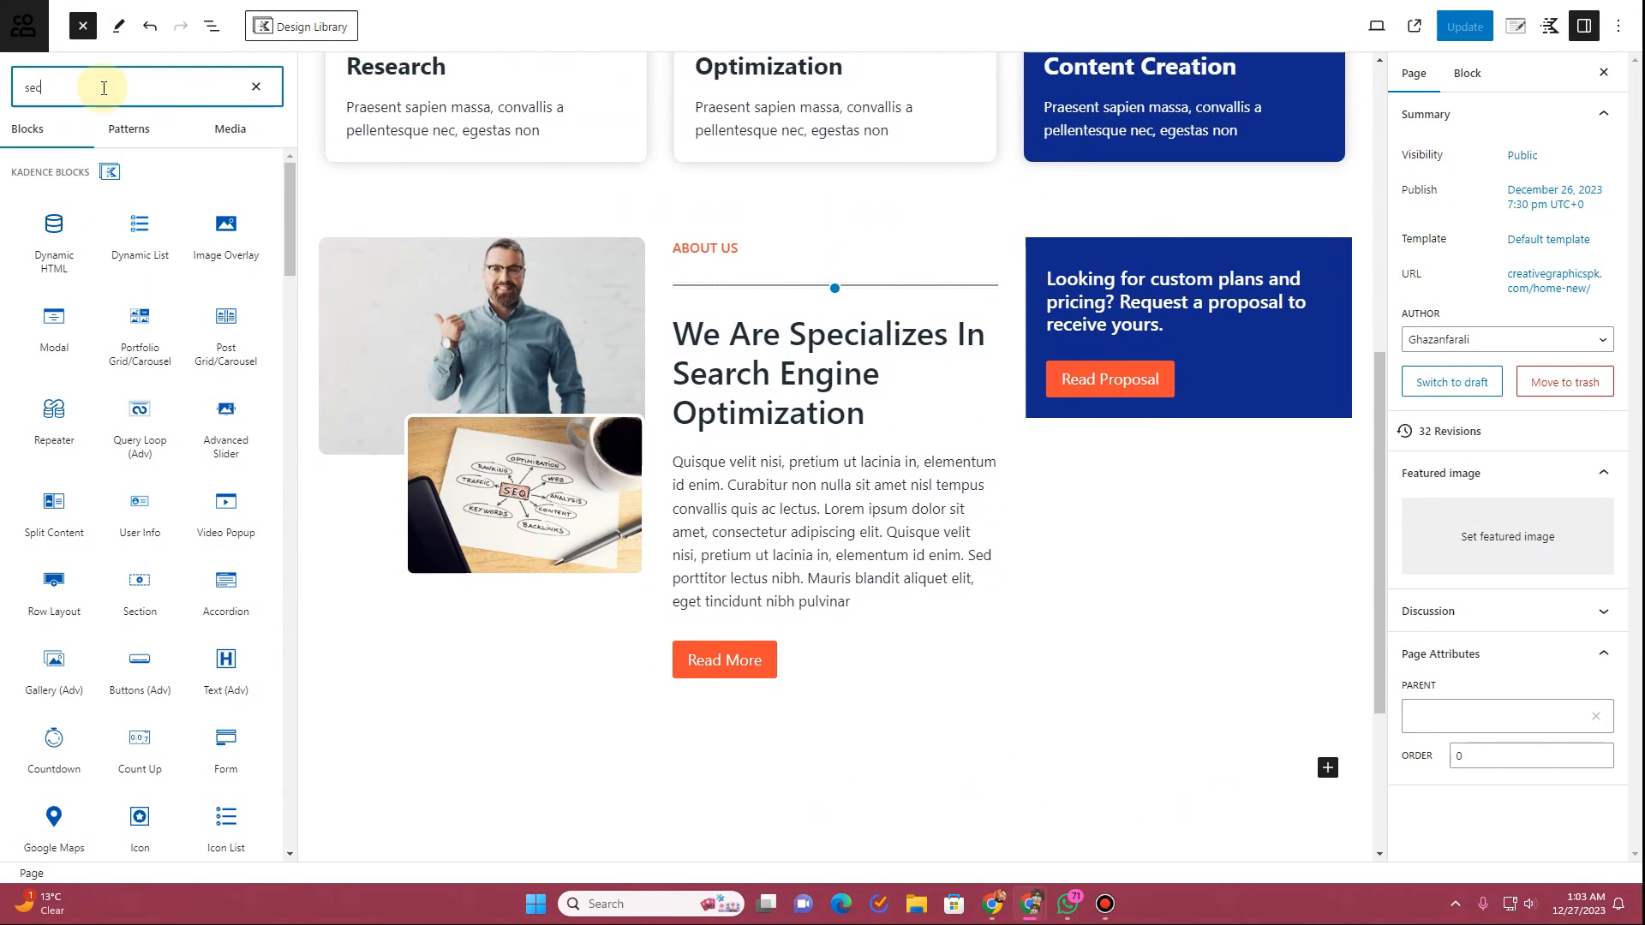
pyautogui.write('tion')
pyautogui.moveTo(47, 196)
pyautogui.moveTo(47, 195); pyautogui.dragTo(1075, 412)
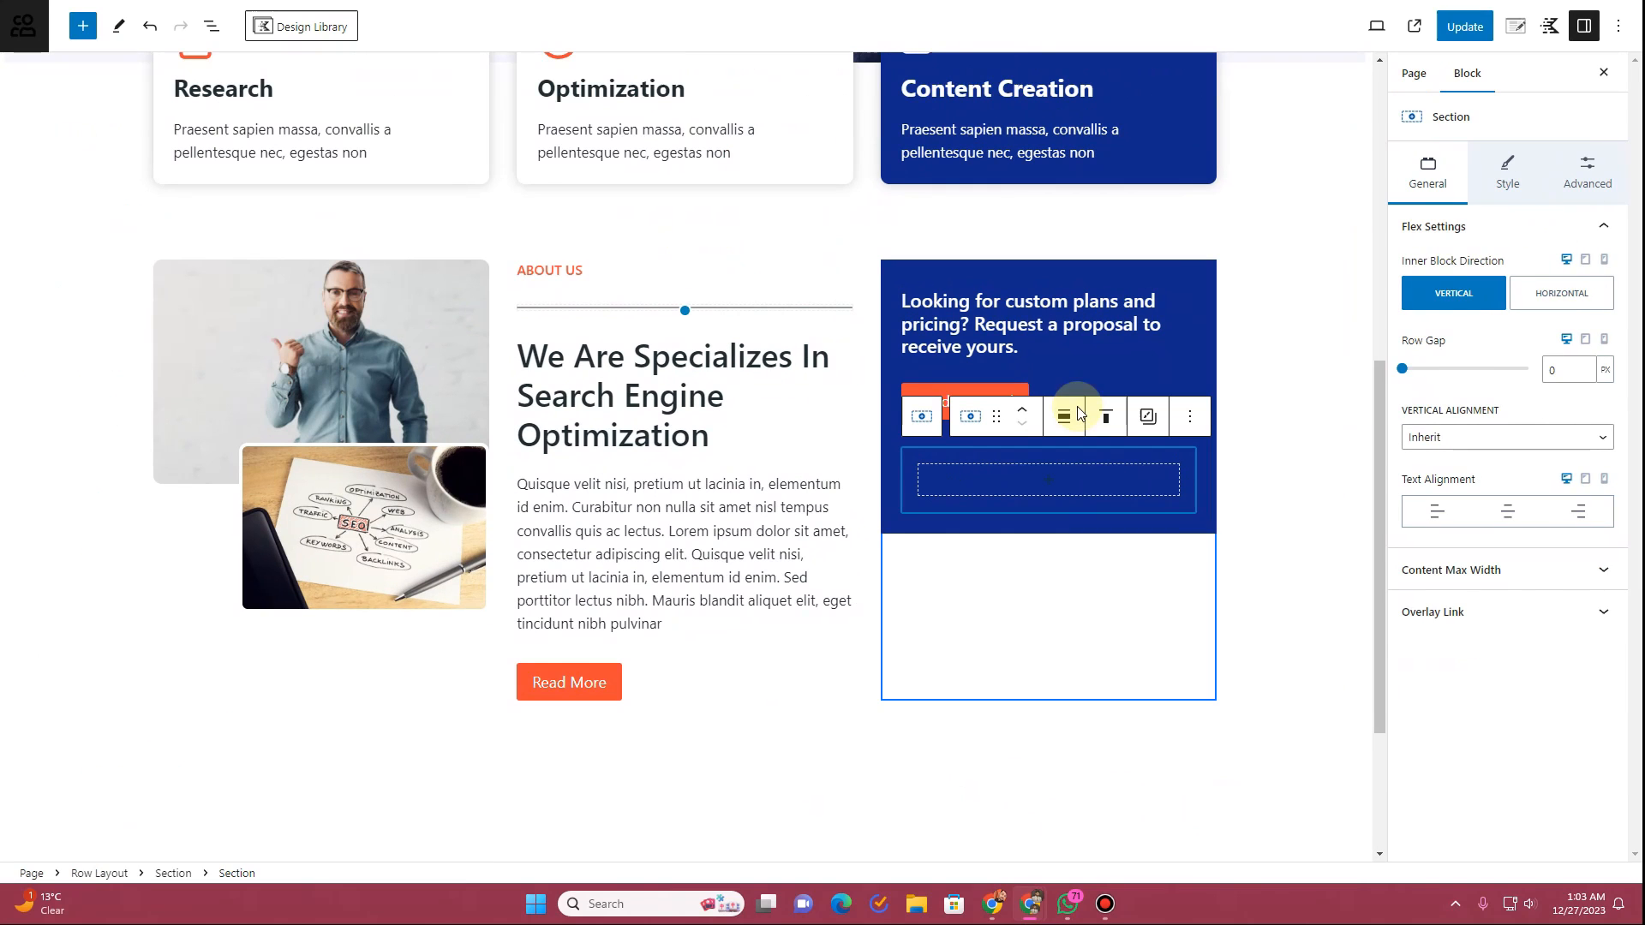
# Step: Move the custom plans text and the Buttons (Adv) block into the third column's nested section
pyautogui.click(208, 28)
pyautogui.moveTo(110, 306); pyautogui.dragTo(115, 367)
pyautogui.moveTo(107, 302); pyautogui.dragTo(107, 338)
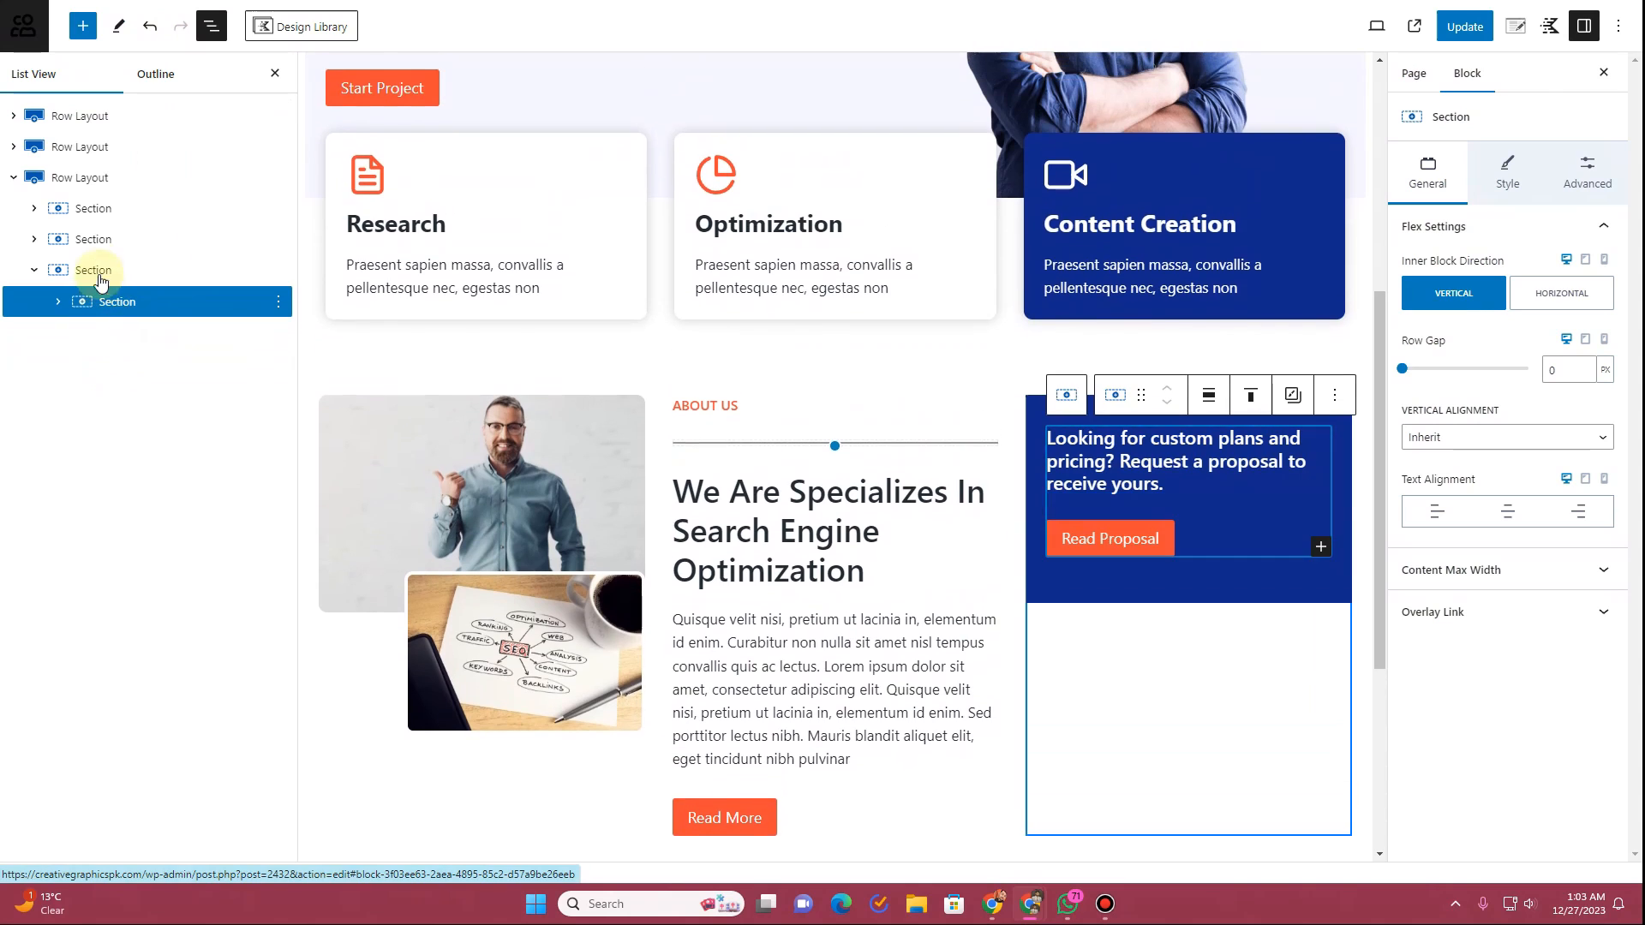
# Step: Clear the background color of the third column's outer section
pyautogui.click(103, 270)
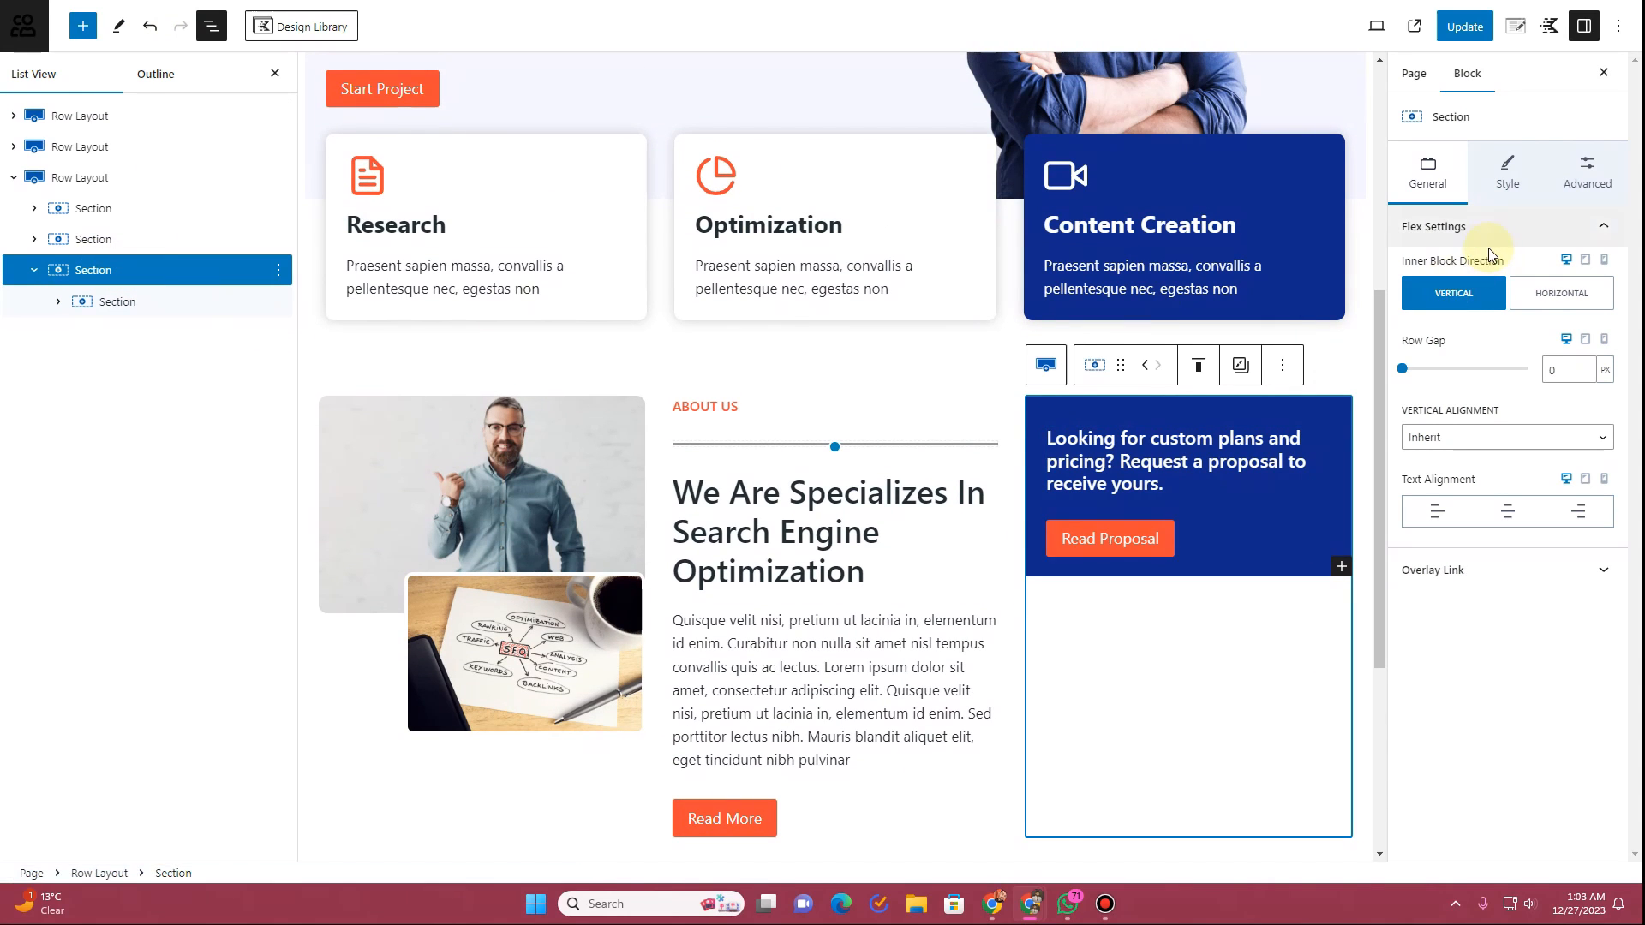
pyautogui.click(1509, 182)
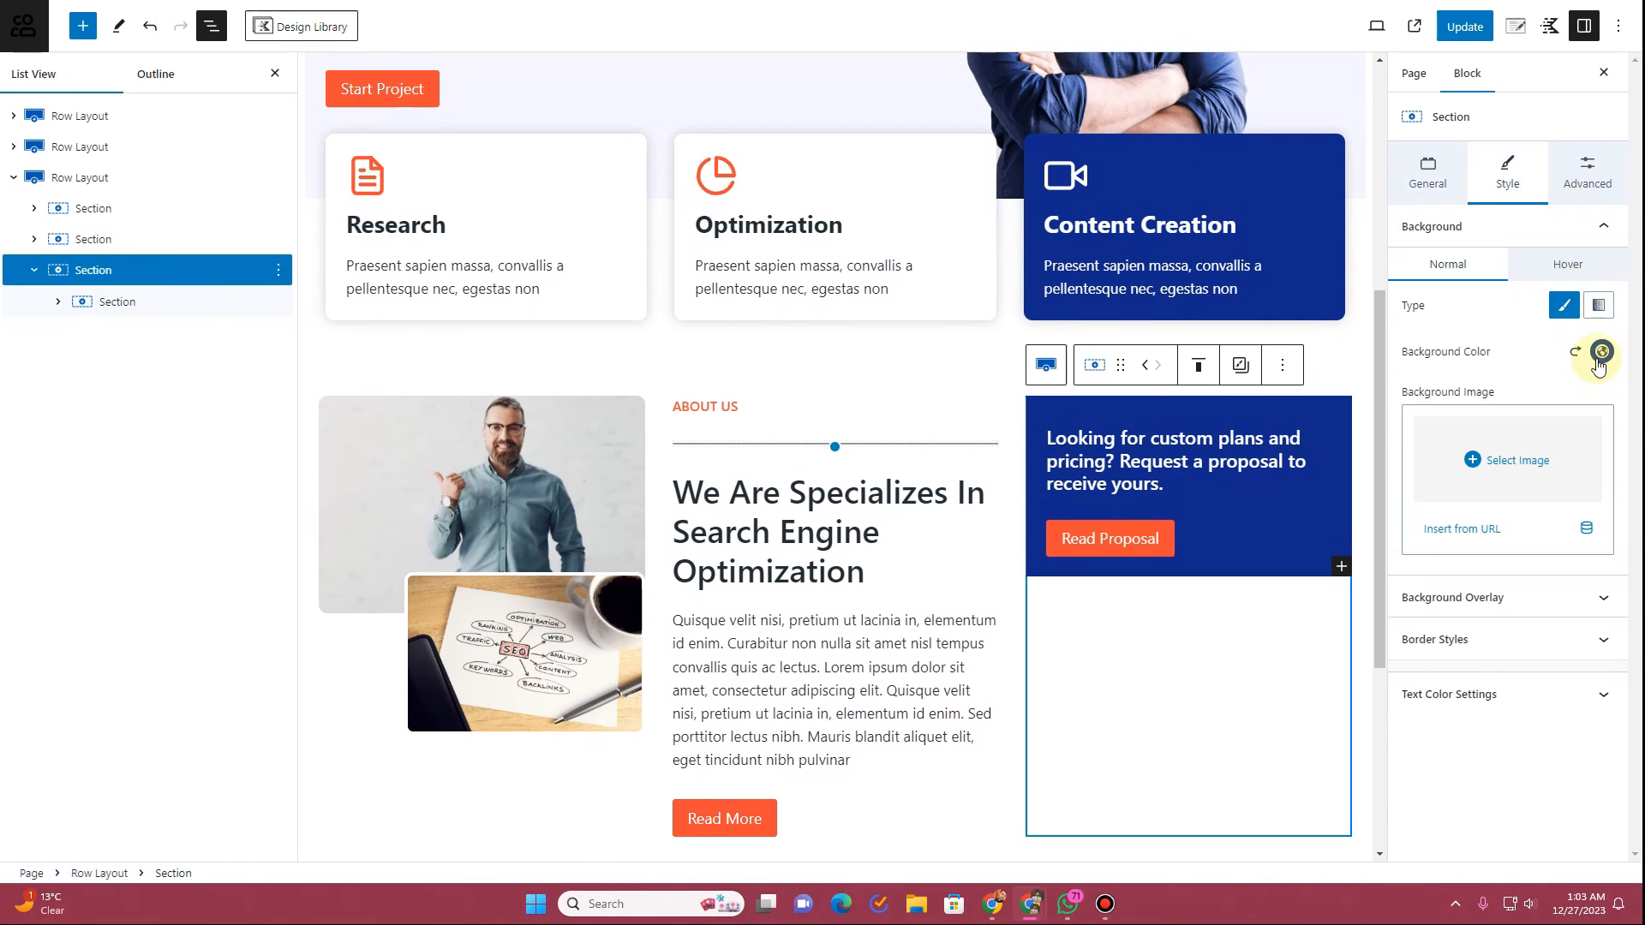
pyautogui.click(1578, 352)
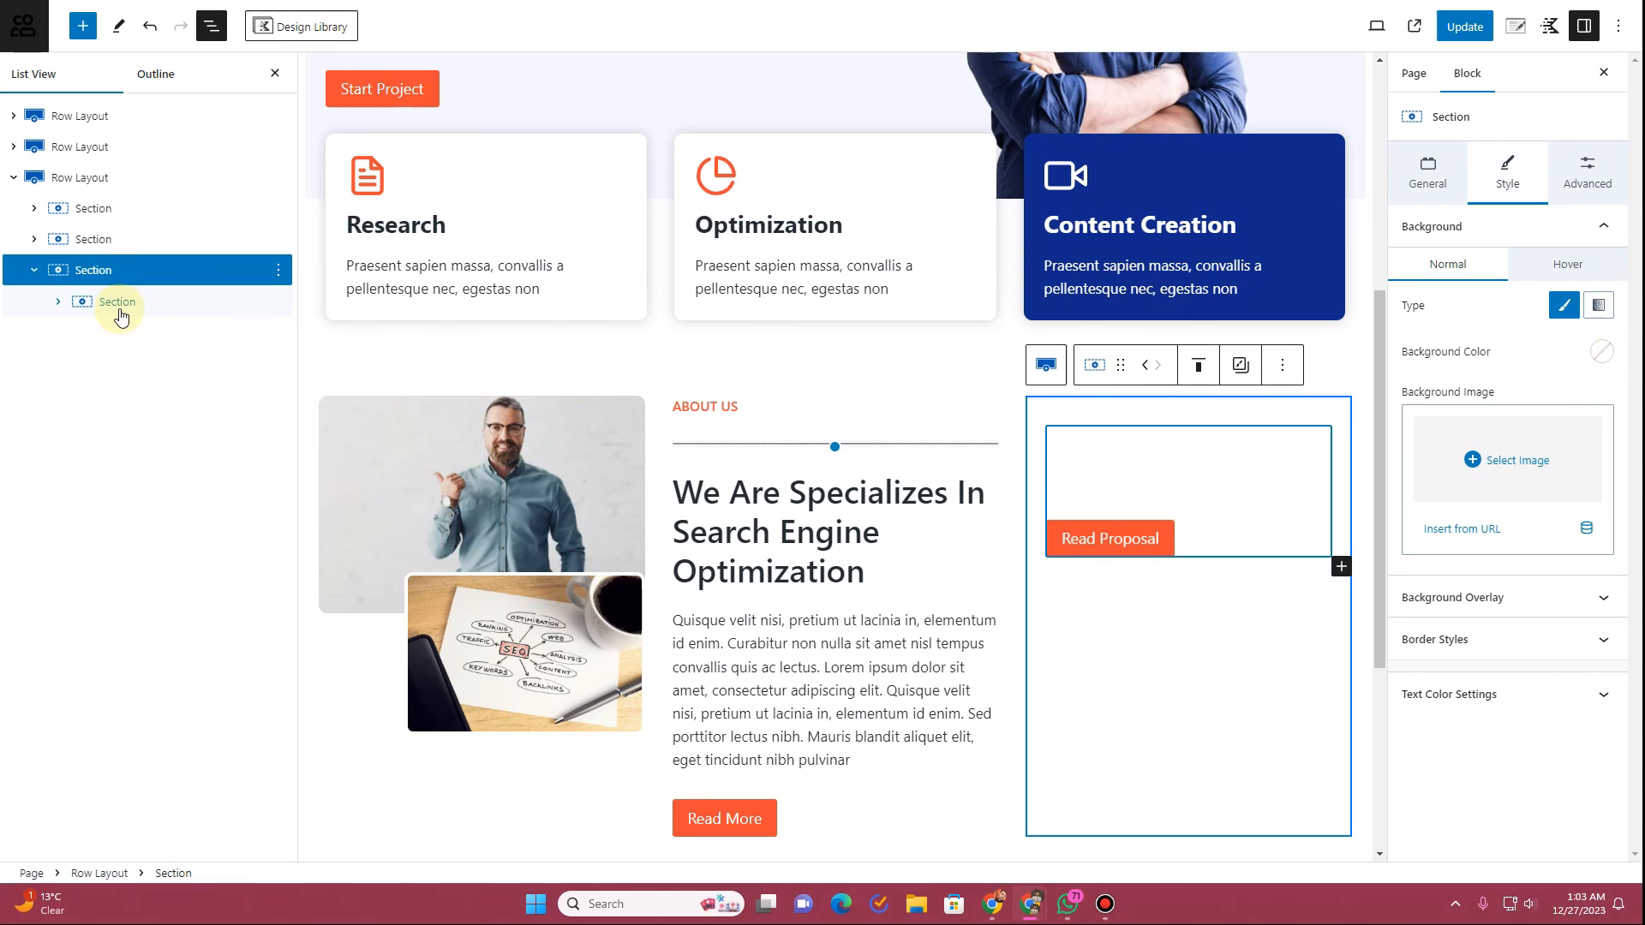
# Step: Set the nested section's background color to the dark blue palette color 102989
pyautogui.click(121, 317)
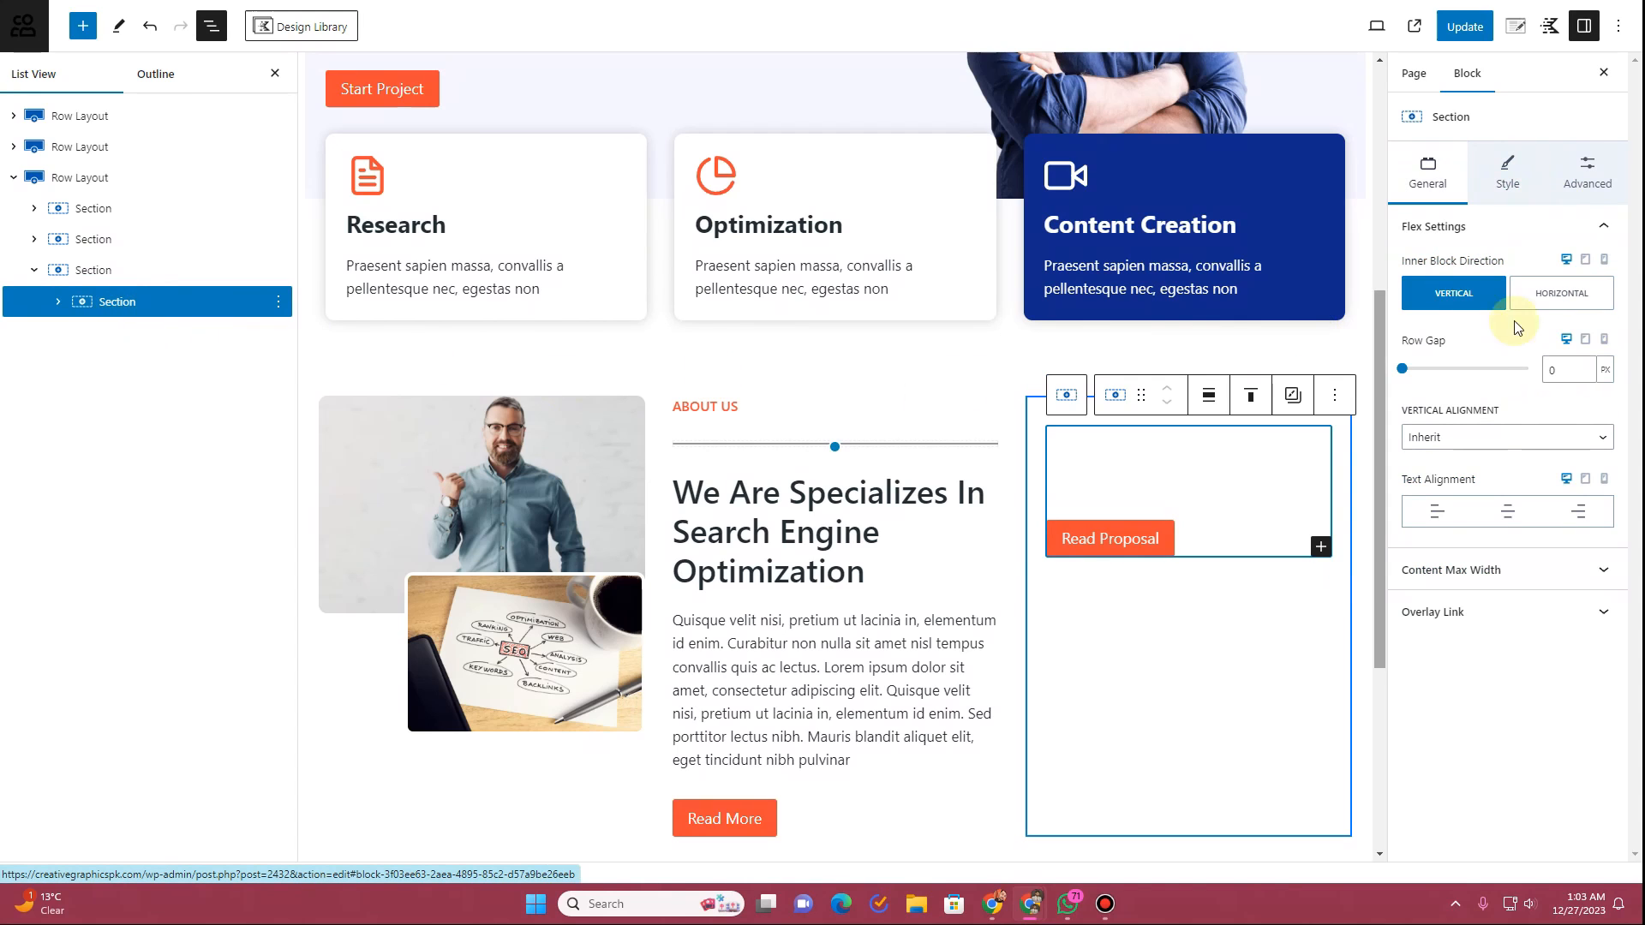
pyautogui.click(1502, 176)
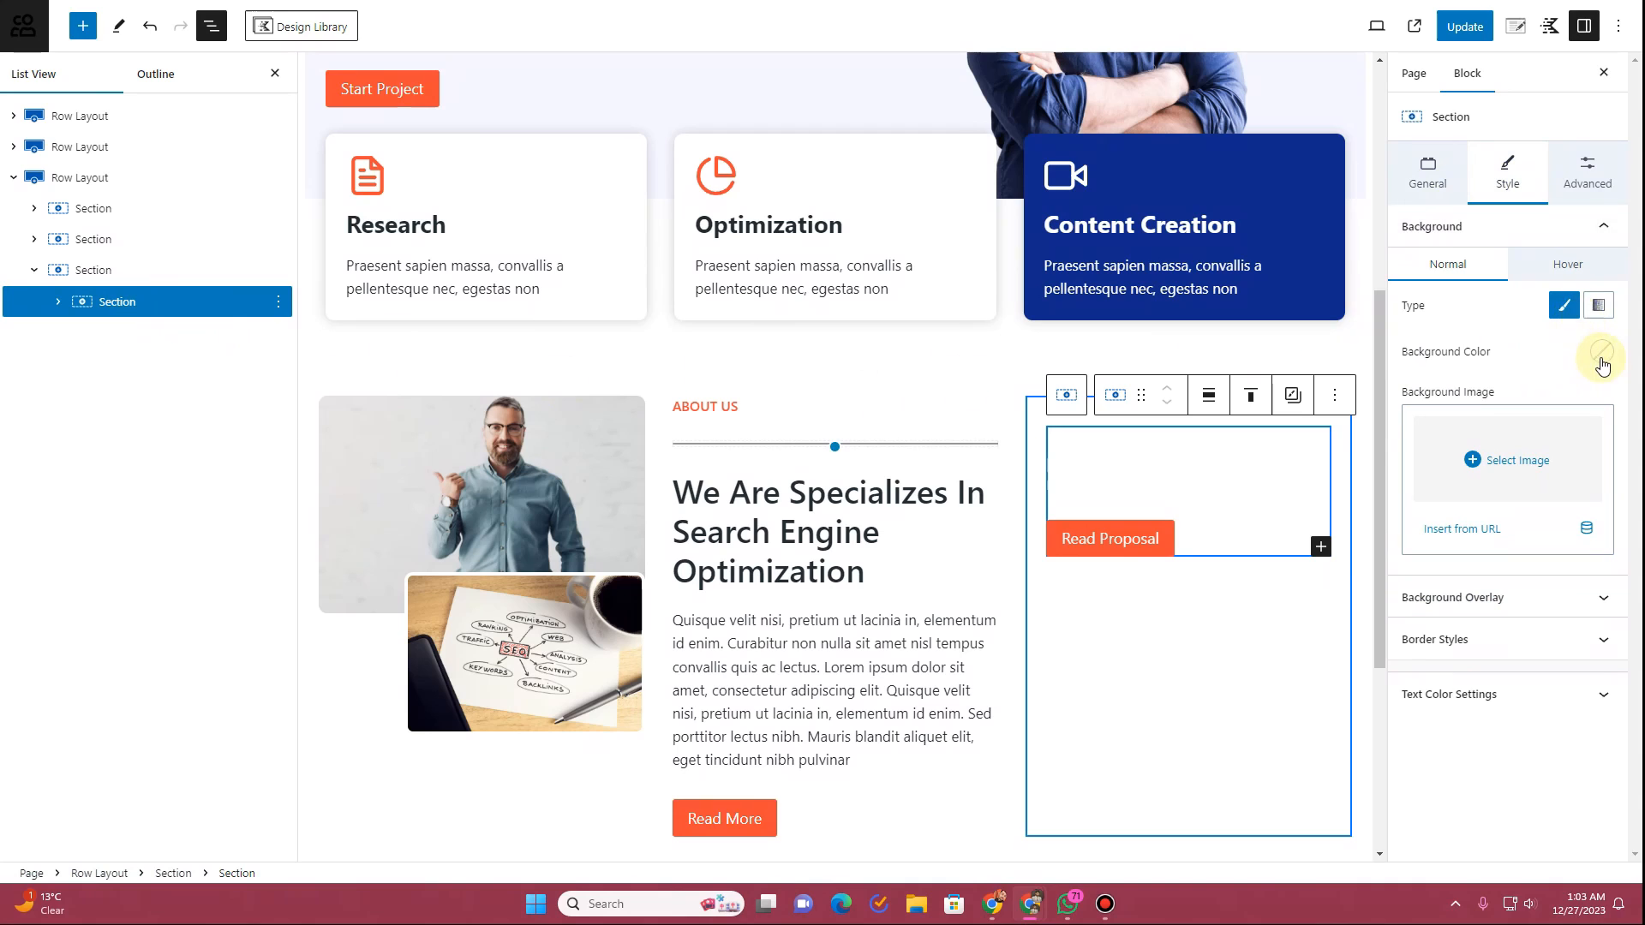
pyautogui.click(1601, 351)
pyautogui.click(1390, 315)
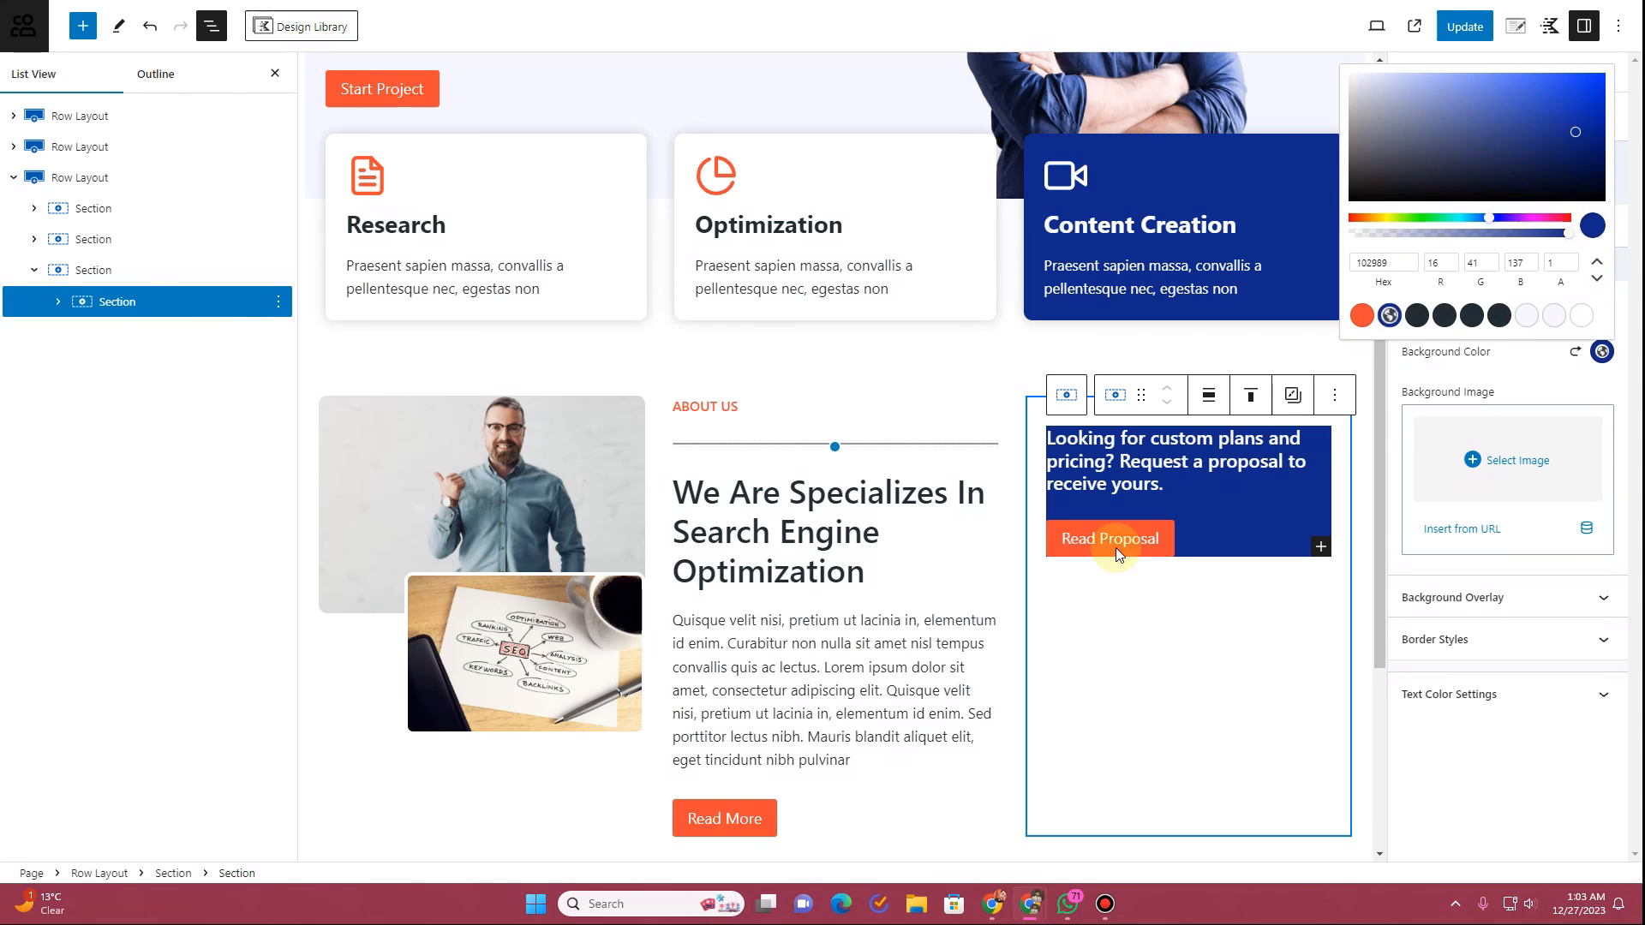
# Step: Set the outer third-column section's top, right, bottom and left padding to None
pyautogui.click(82, 269)
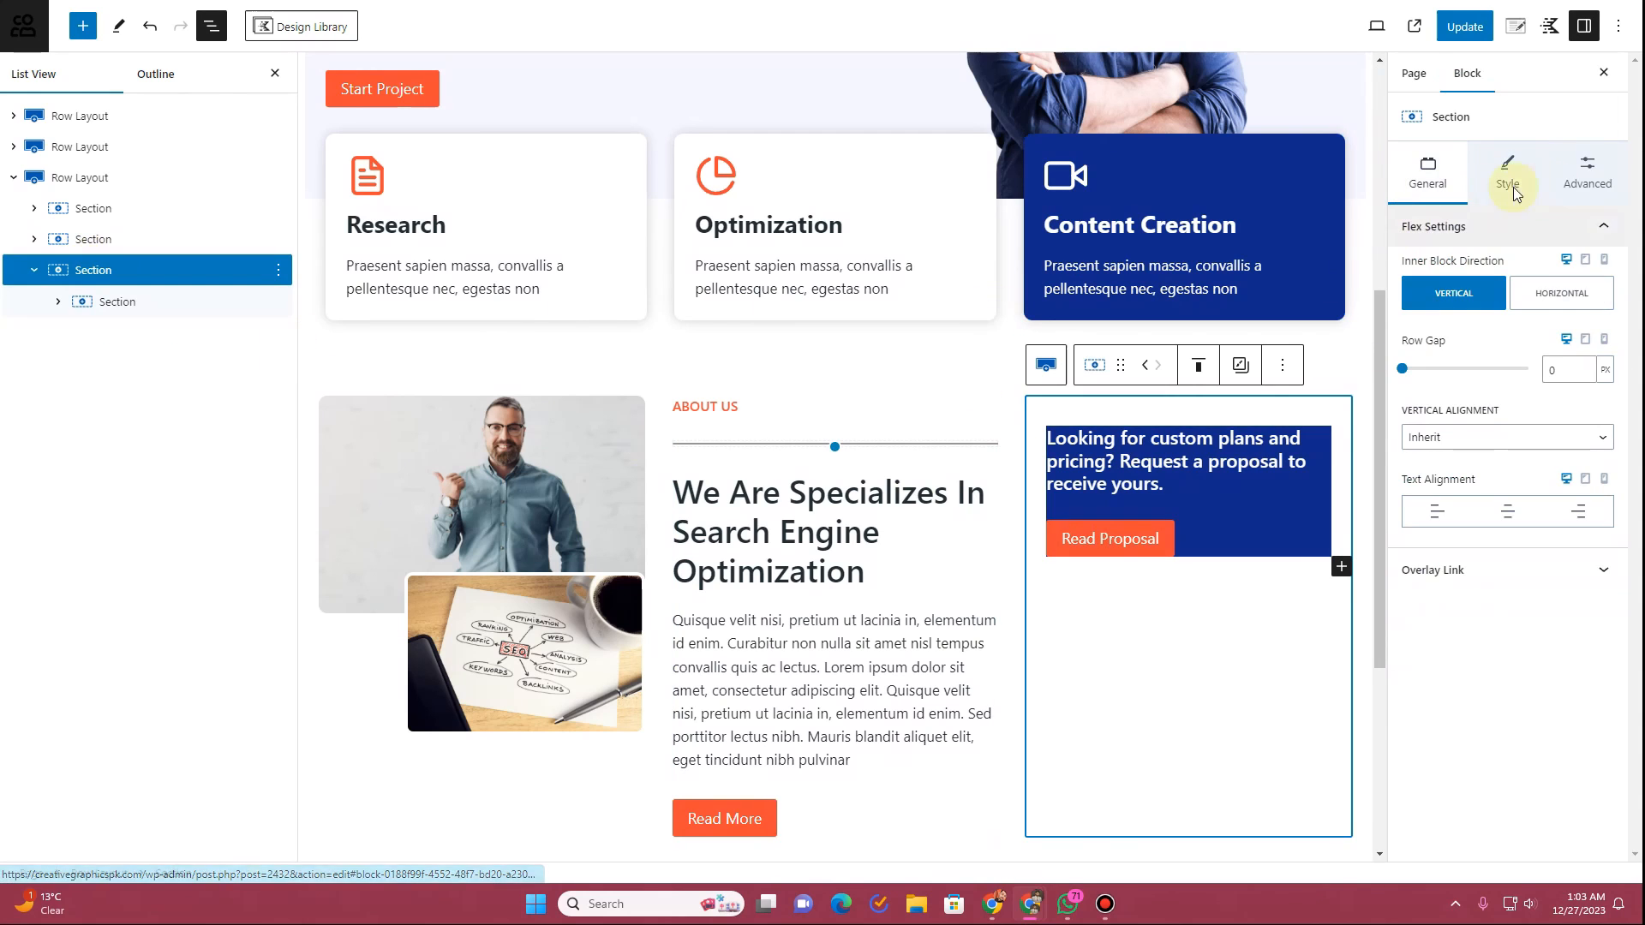
pyautogui.click(1588, 171)
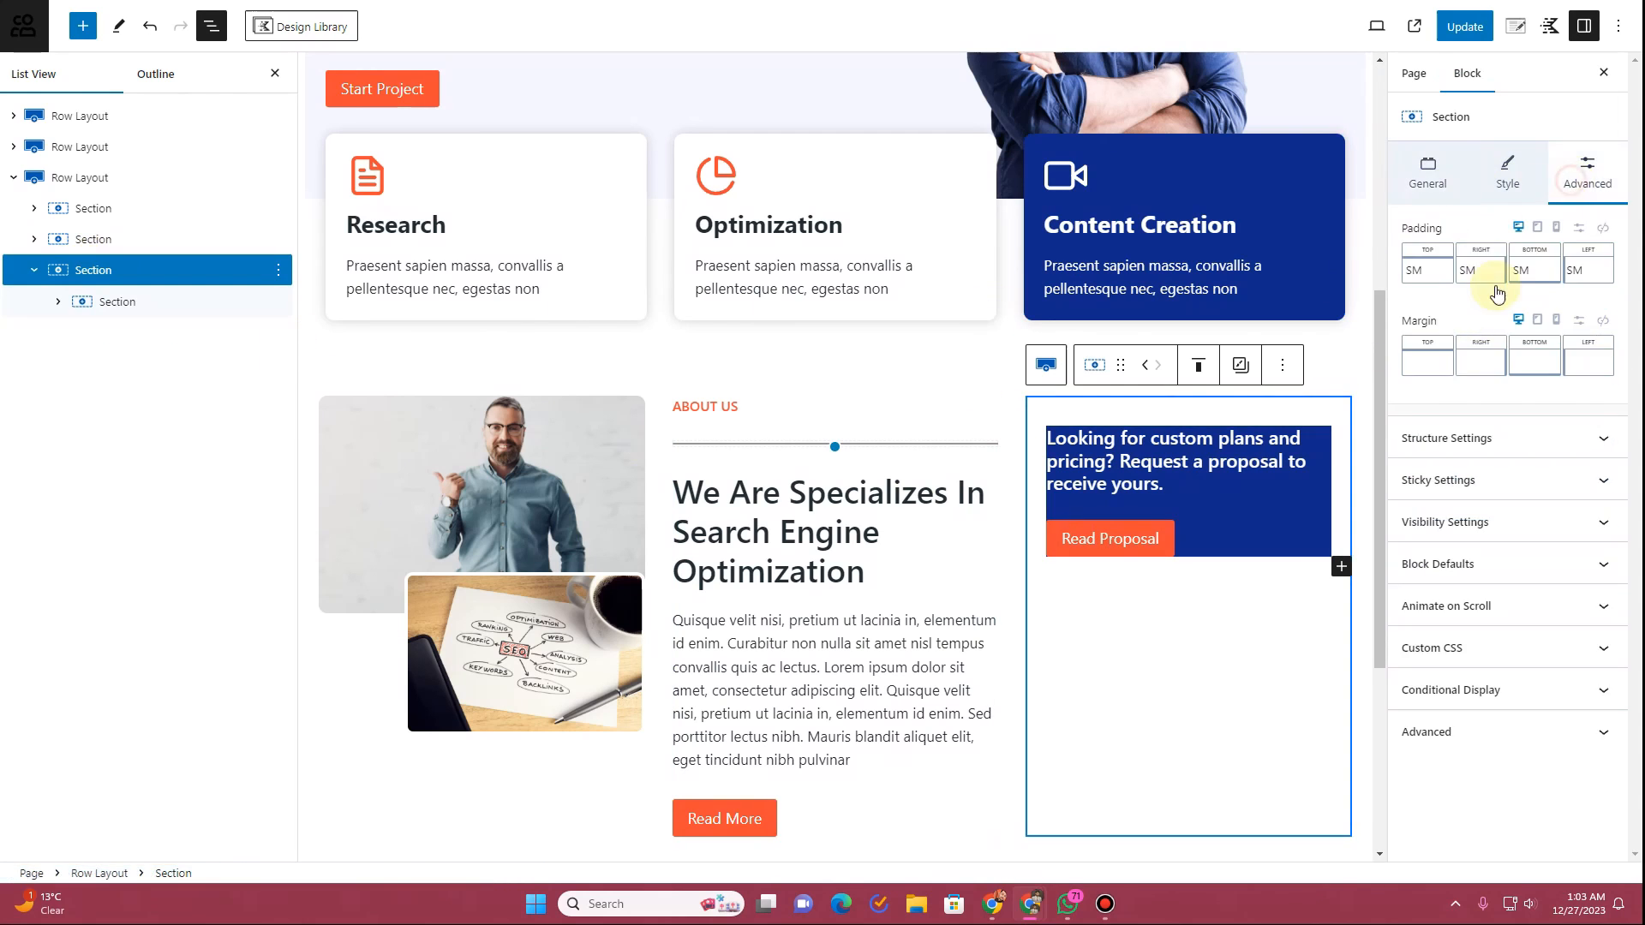
pyautogui.click(1430, 270)
pyautogui.moveTo(1468, 341); pyautogui.dragTo(1240, 352)
pyautogui.click(1481, 270)
pyautogui.click(1533, 270)
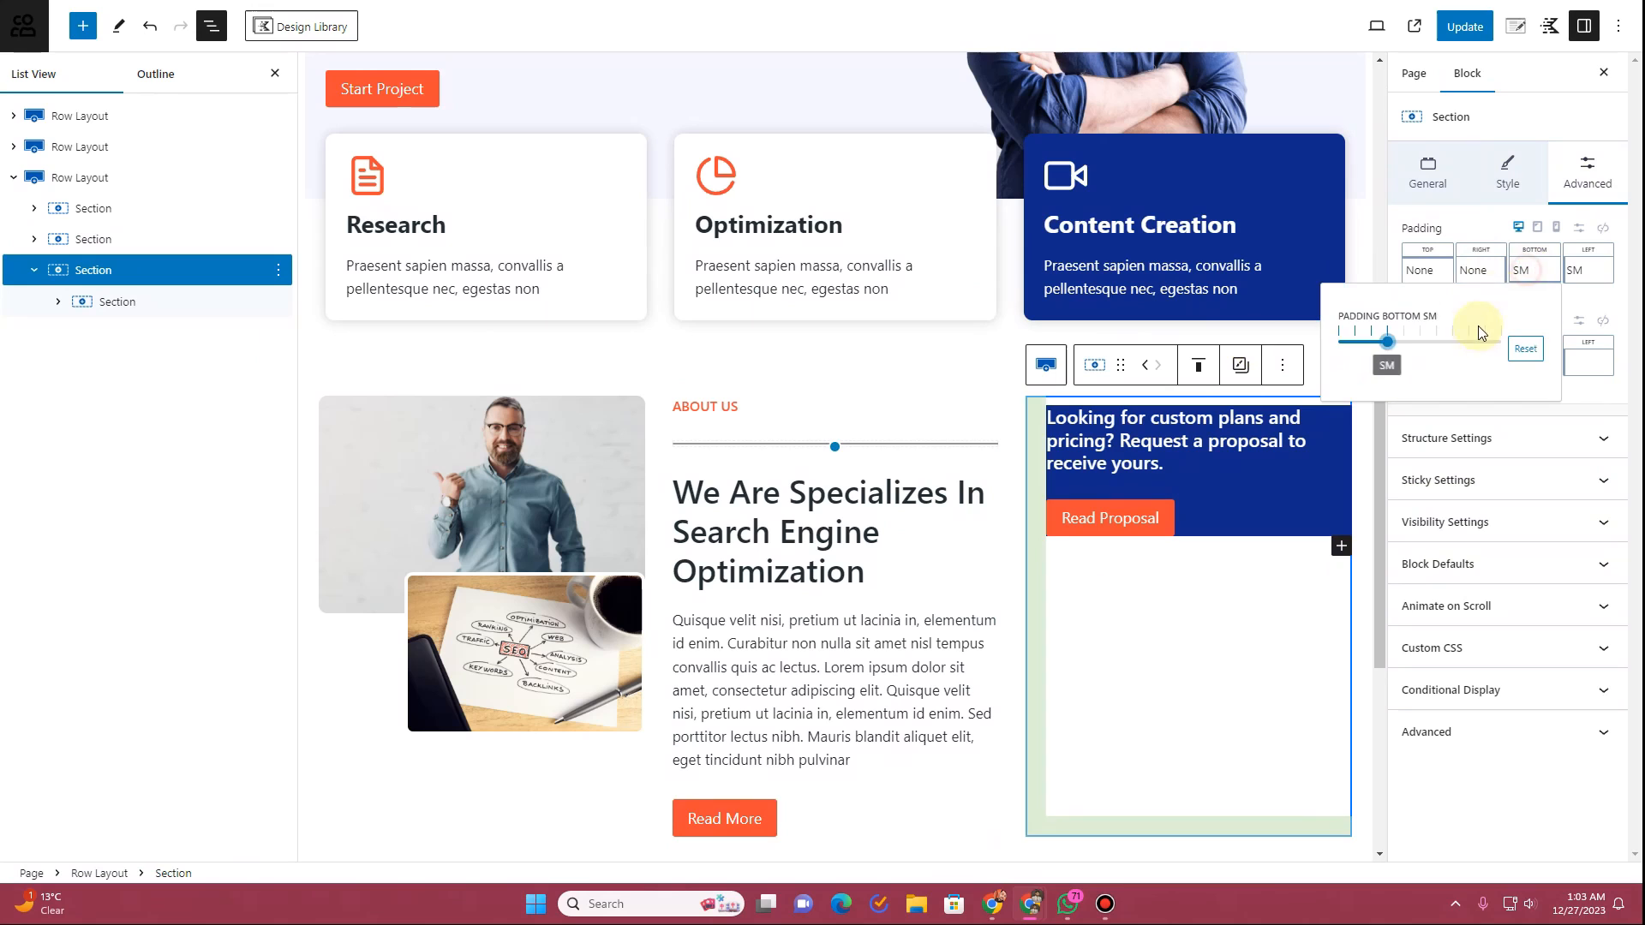
pyautogui.moveTo(1389, 342); pyautogui.dragTo(1339, 350)
pyautogui.click(1605, 268)
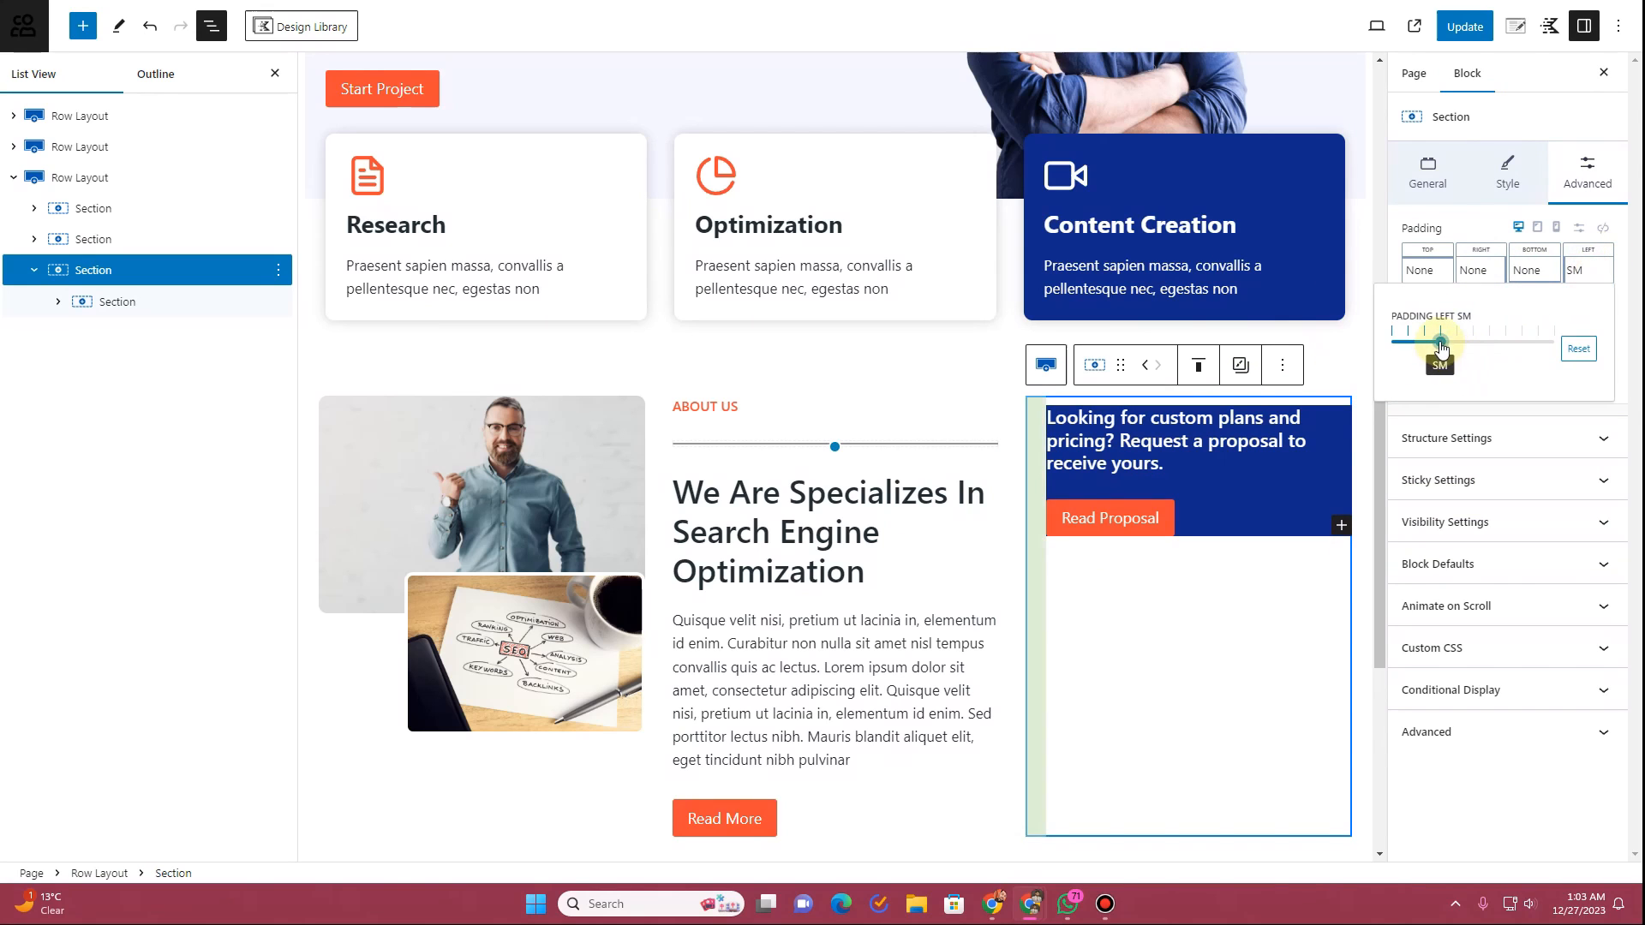
pyautogui.moveTo(1441, 342); pyautogui.dragTo(1390, 349)
# Step: Set the nested section's padding to Small (24px) on all sides and update the page
pyautogui.click(81, 308)
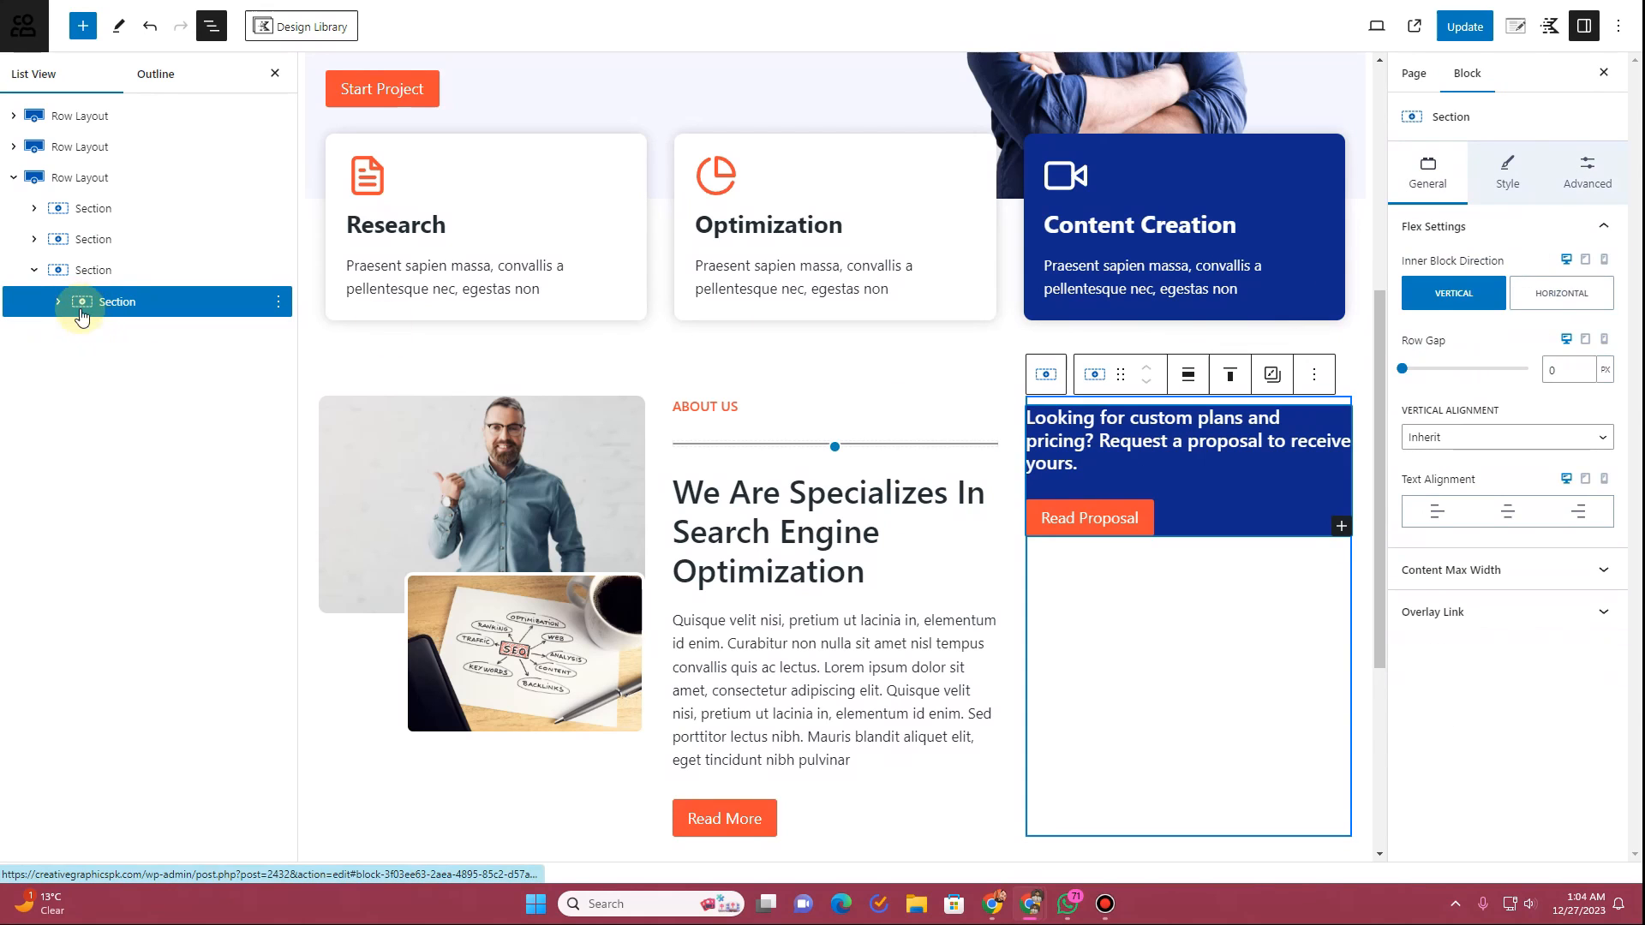
pyautogui.click(1588, 172)
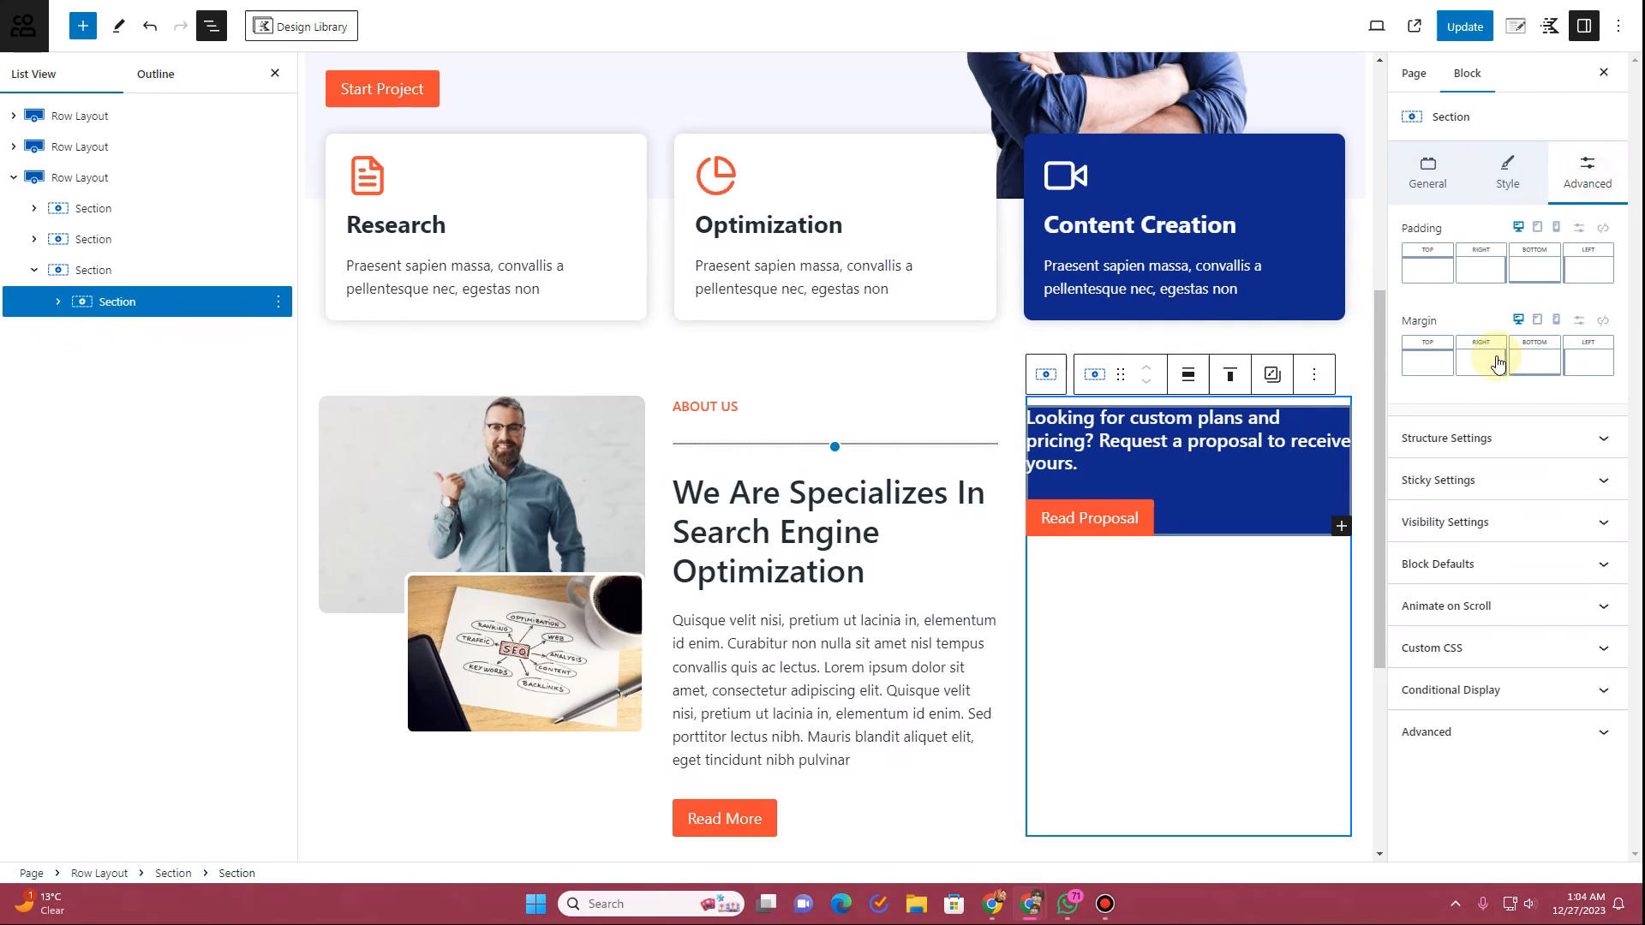
pyautogui.click(1603, 231)
pyautogui.moveTo(1402, 277); pyautogui.dragTo(1457, 291)
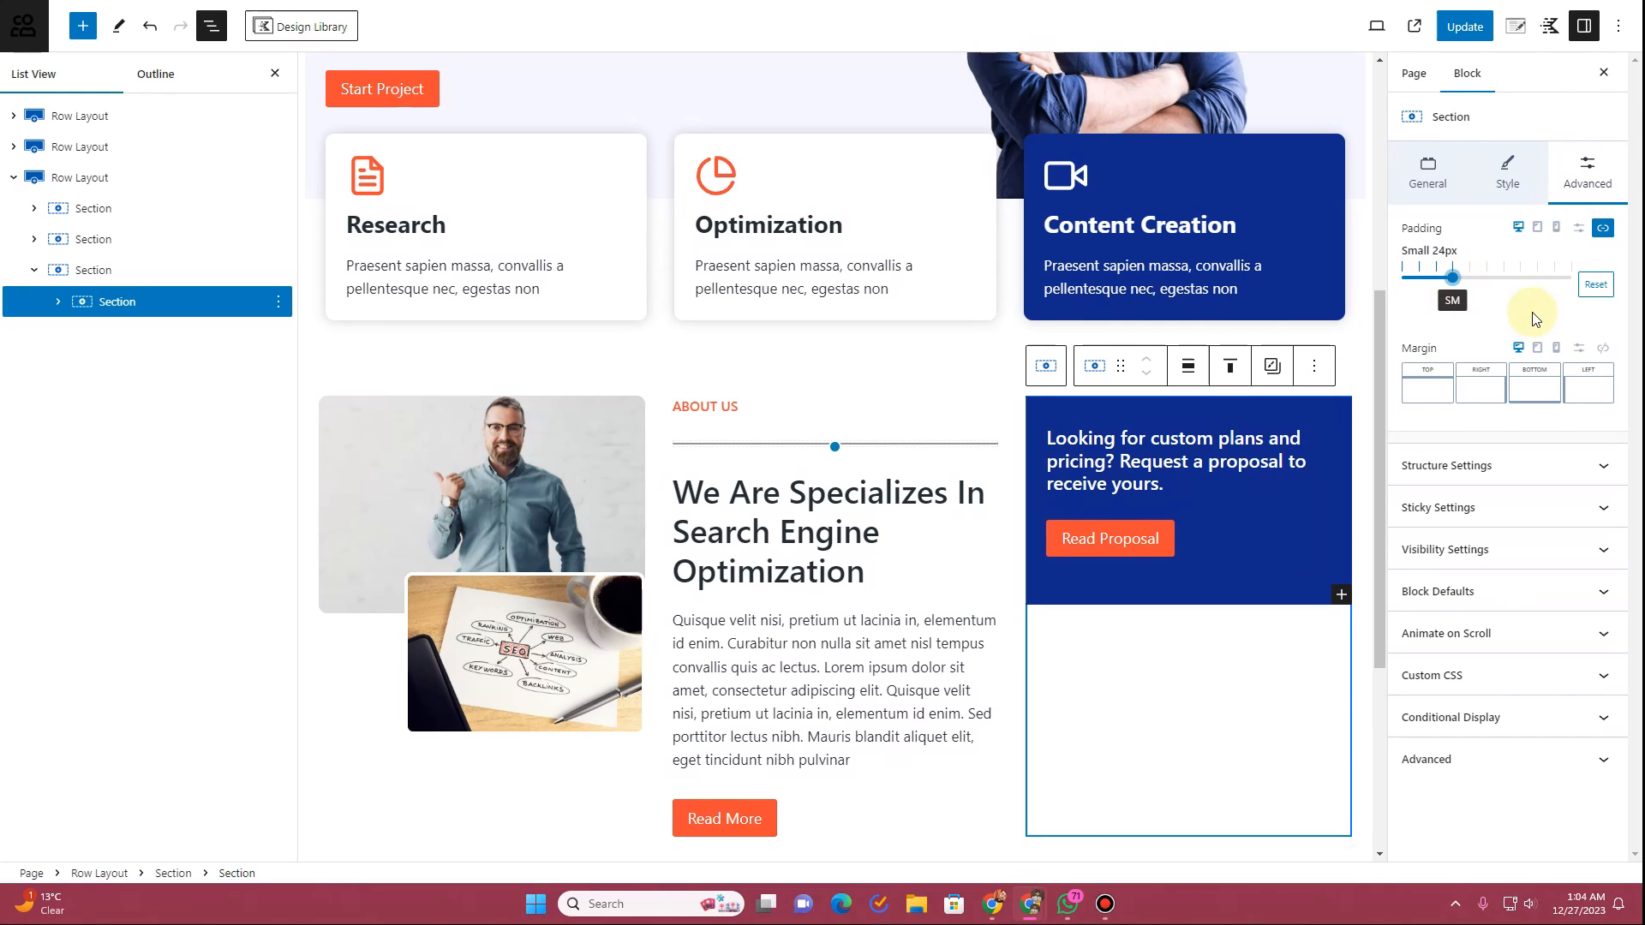
pyautogui.click(1465, 26)
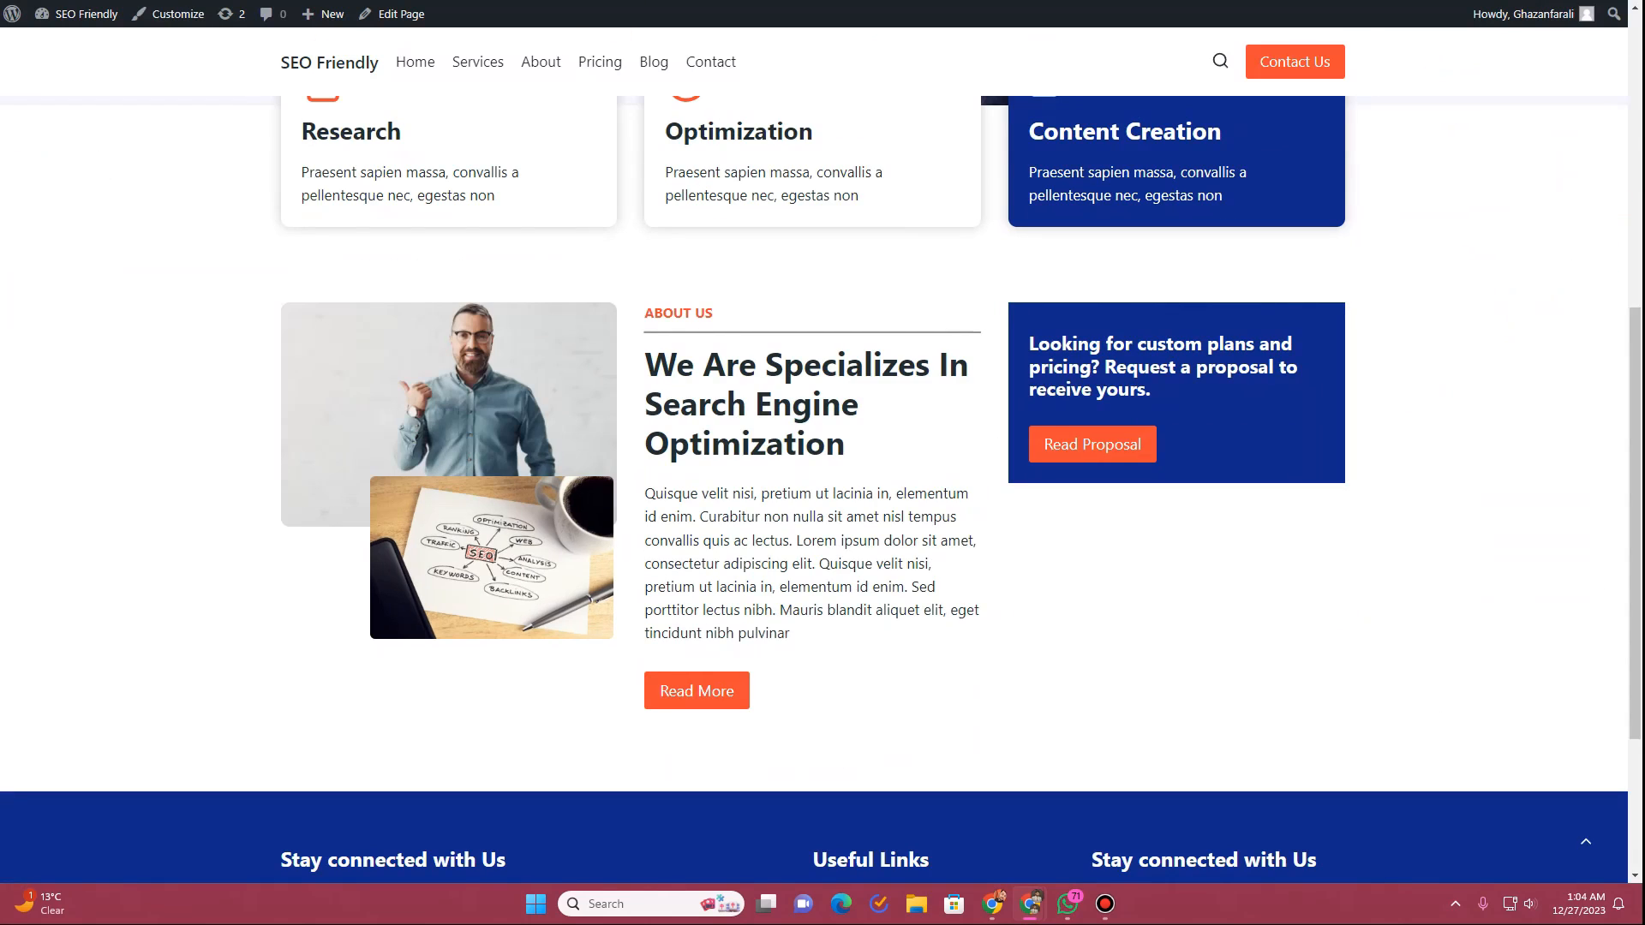
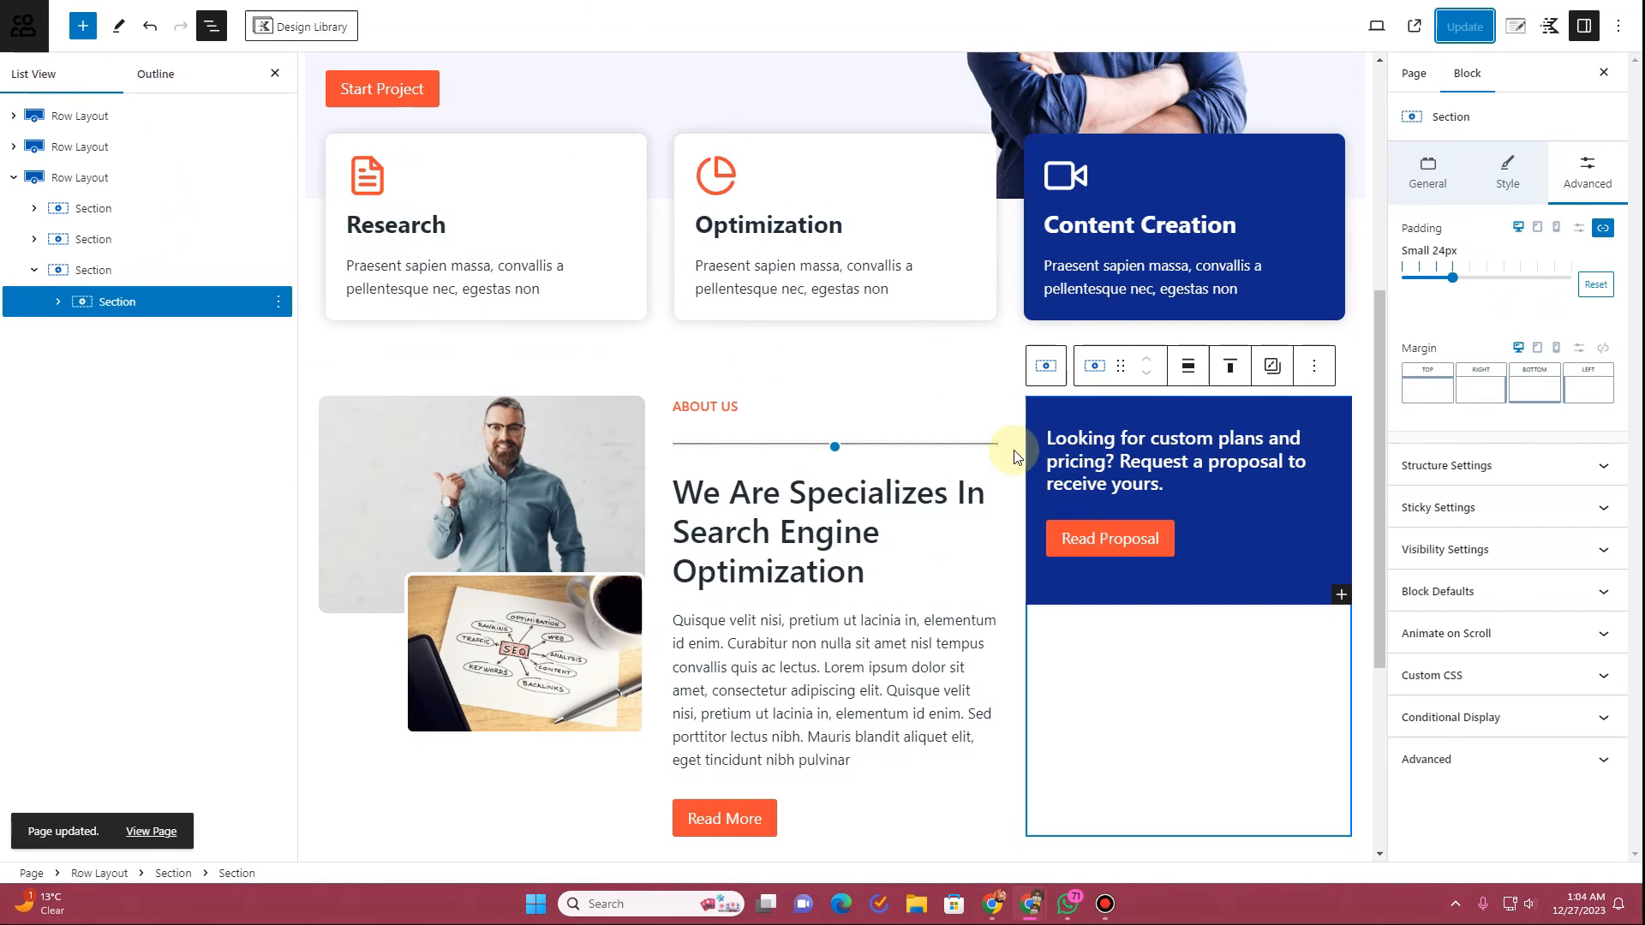
pyautogui.click(1169, 611)
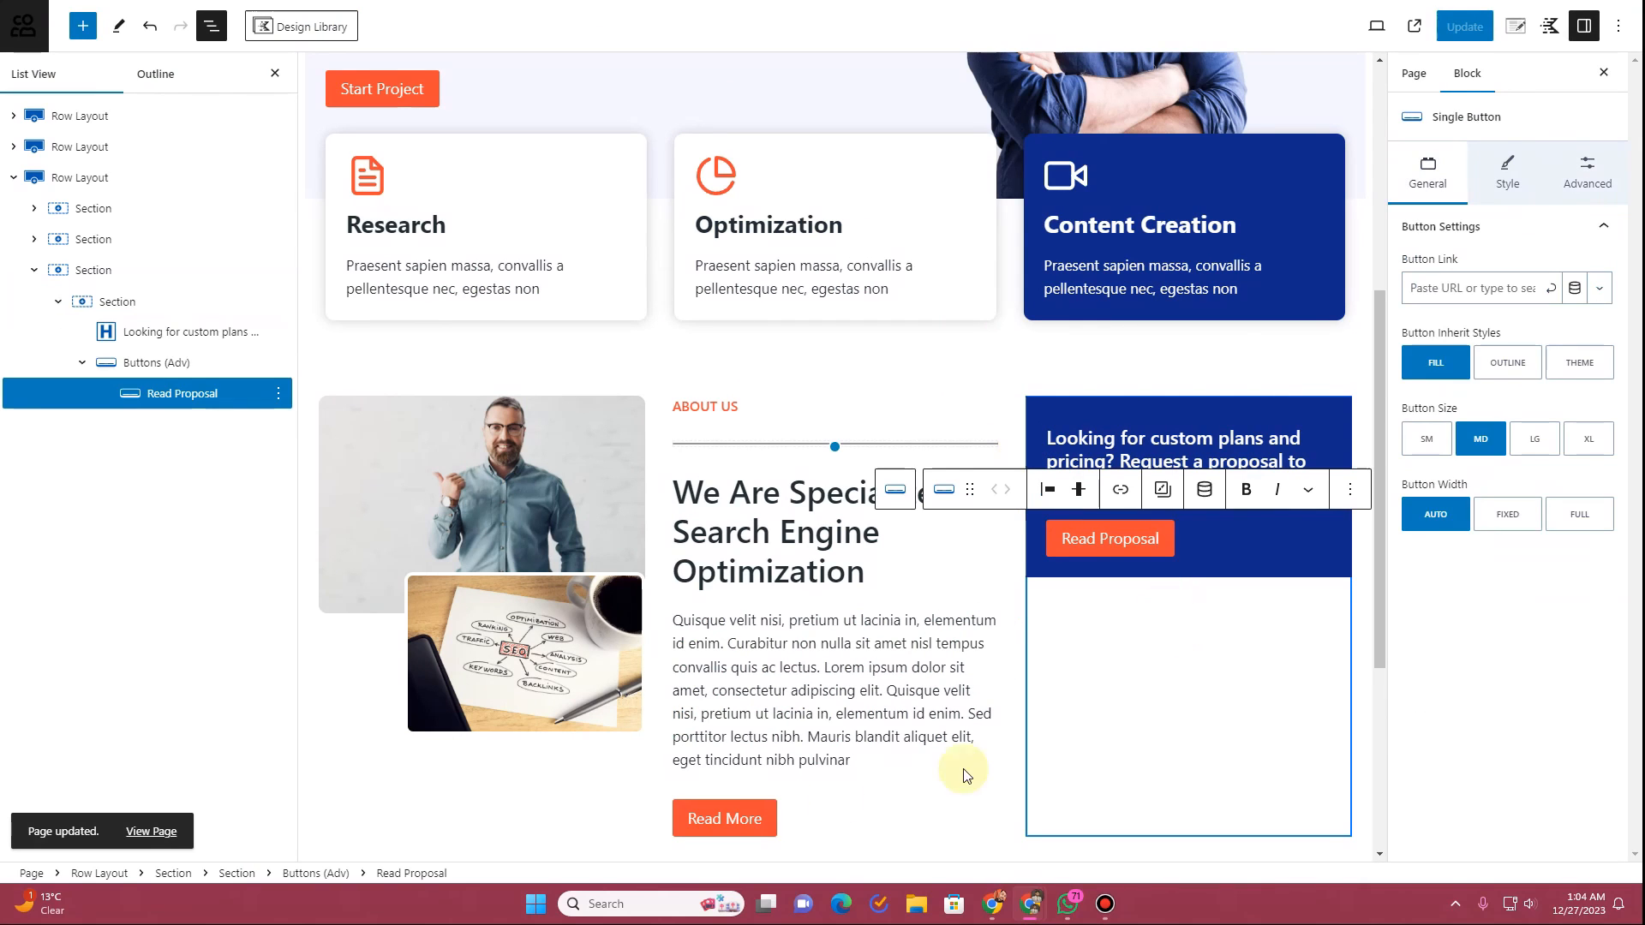
# Step: Set the outer third-column section of the About Us row to middle vertical alignment
pyautogui.click(83, 270)
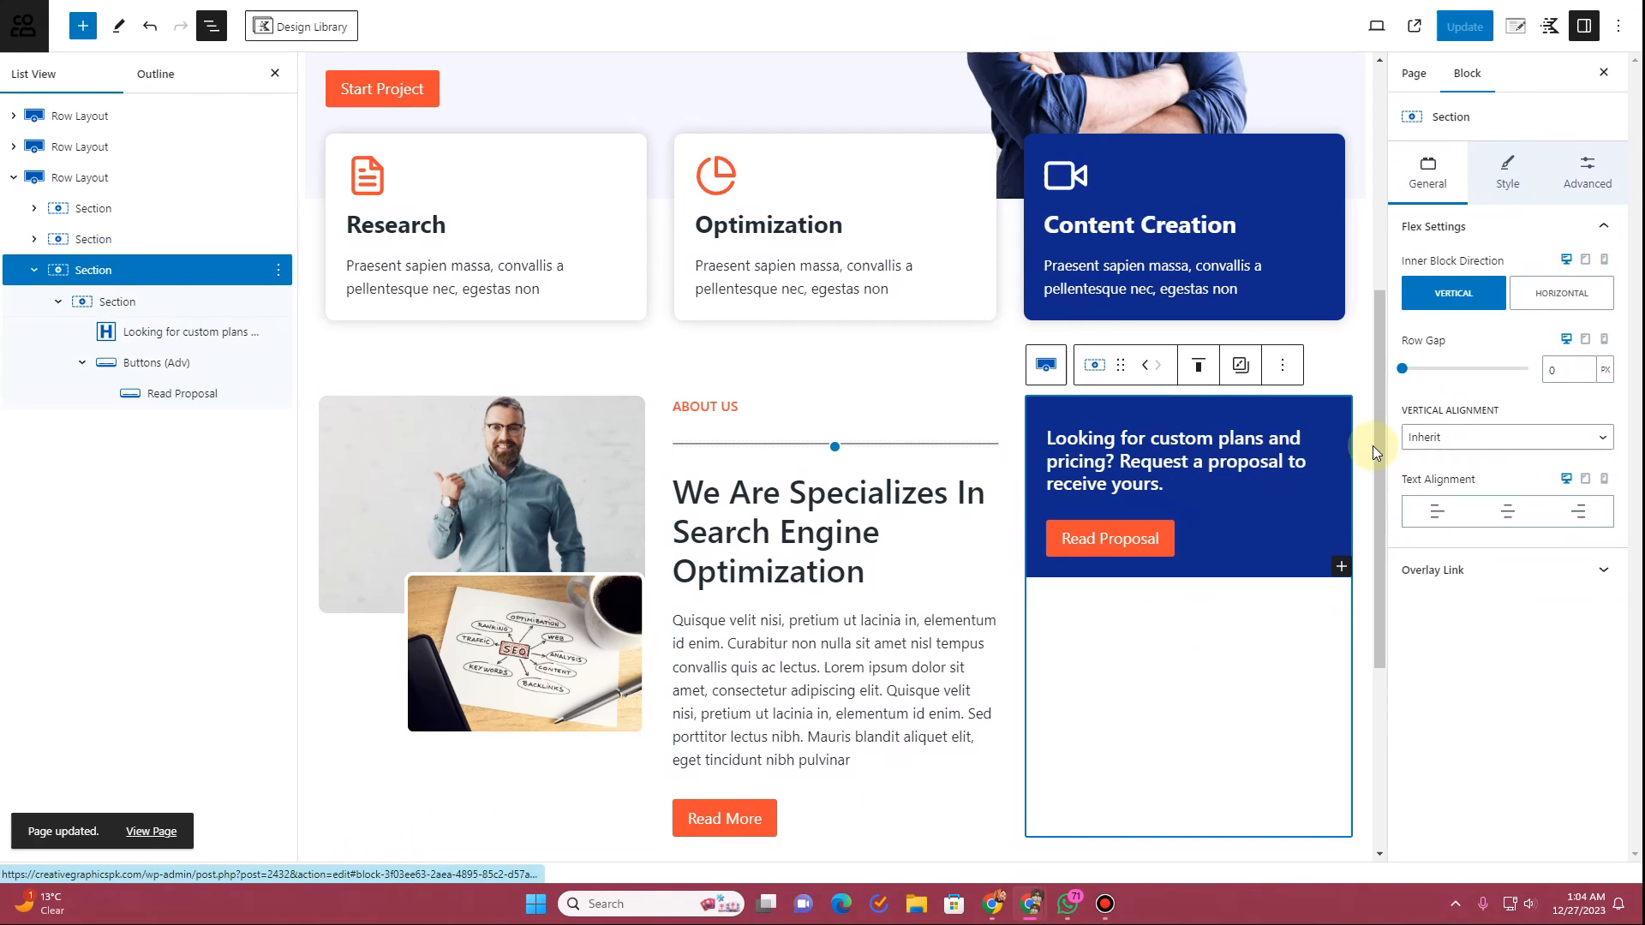
pyautogui.click(1199, 365)
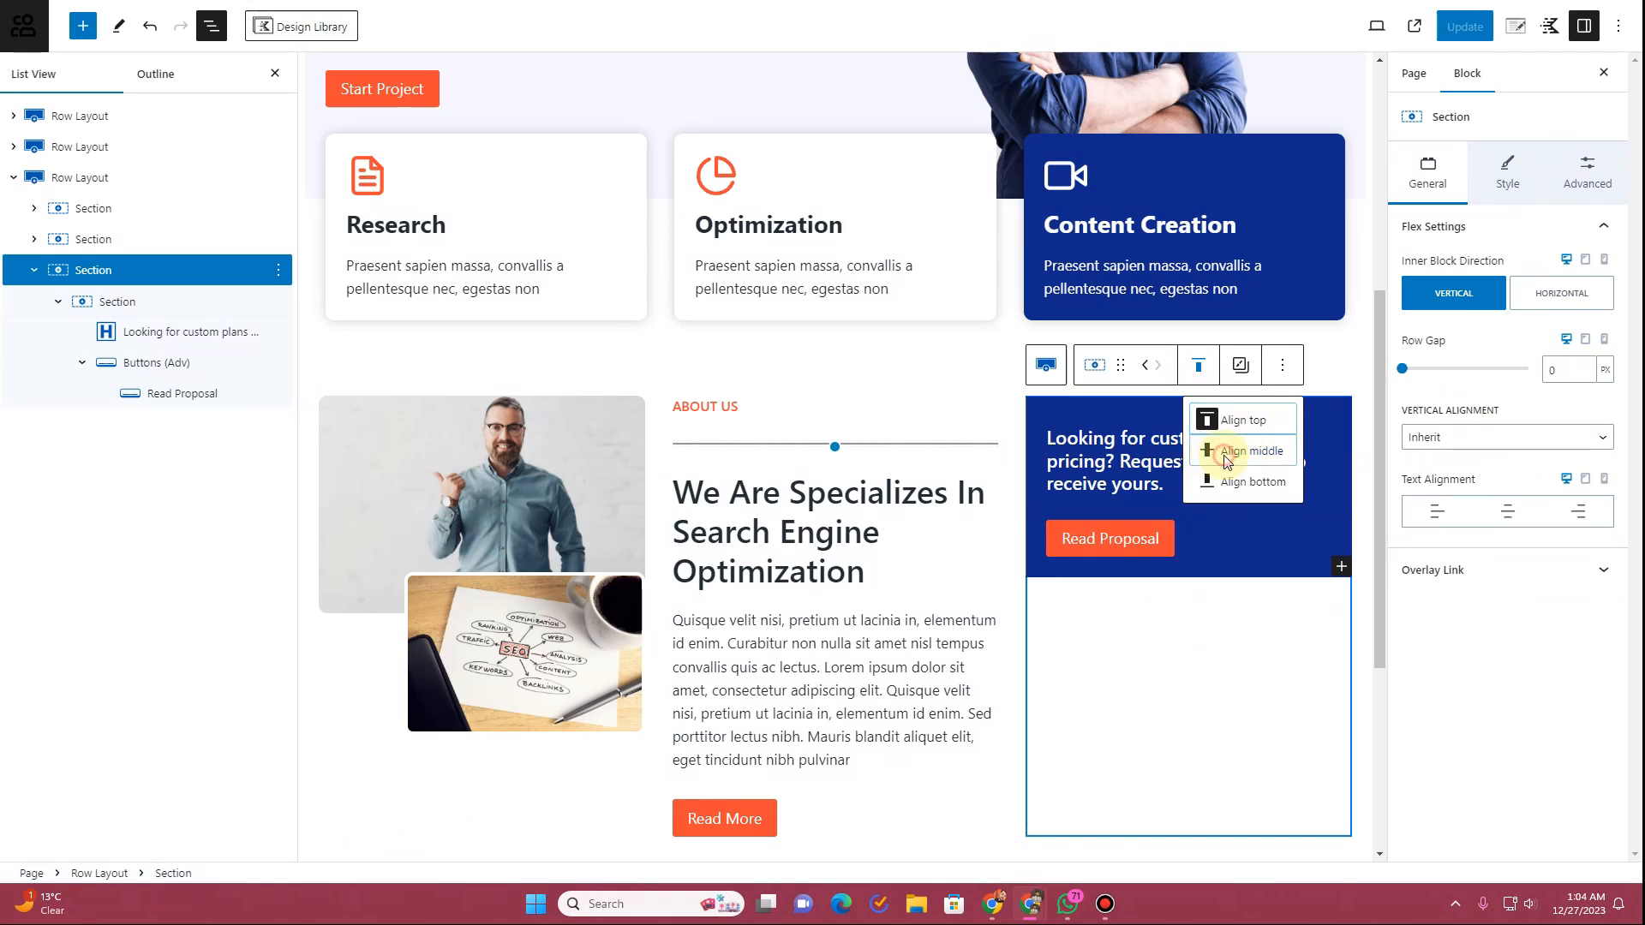
pyautogui.click(1218, 461)
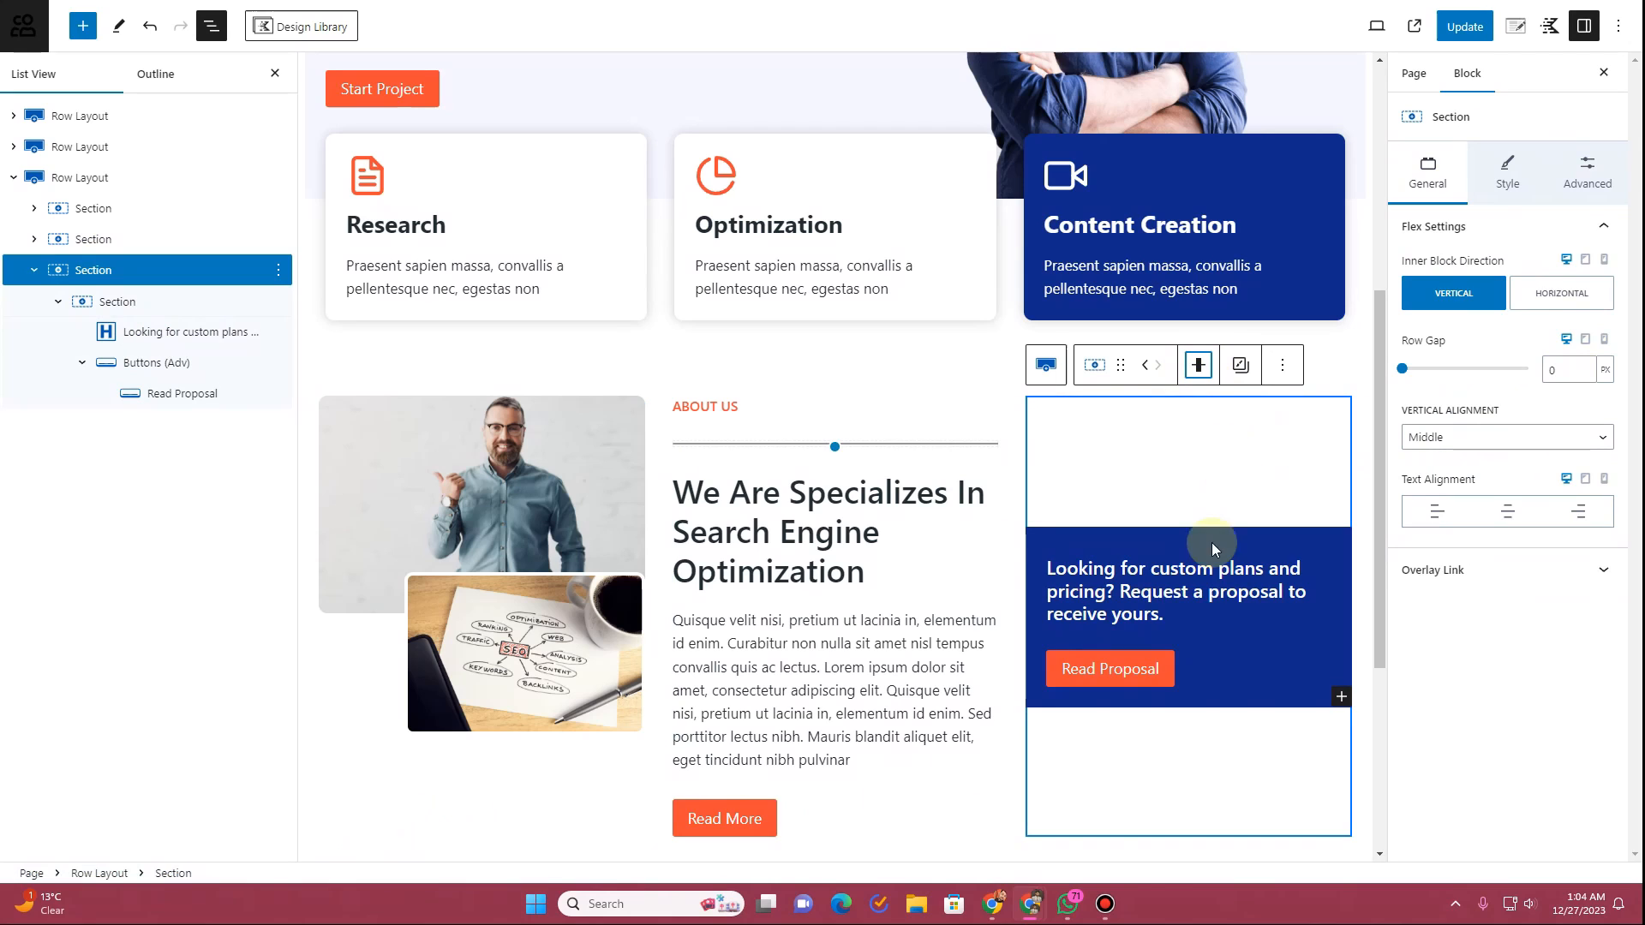
# Step: Set the line height of the proposal box's heading to 1.3 em
pyautogui.tripleClick(1128, 600)
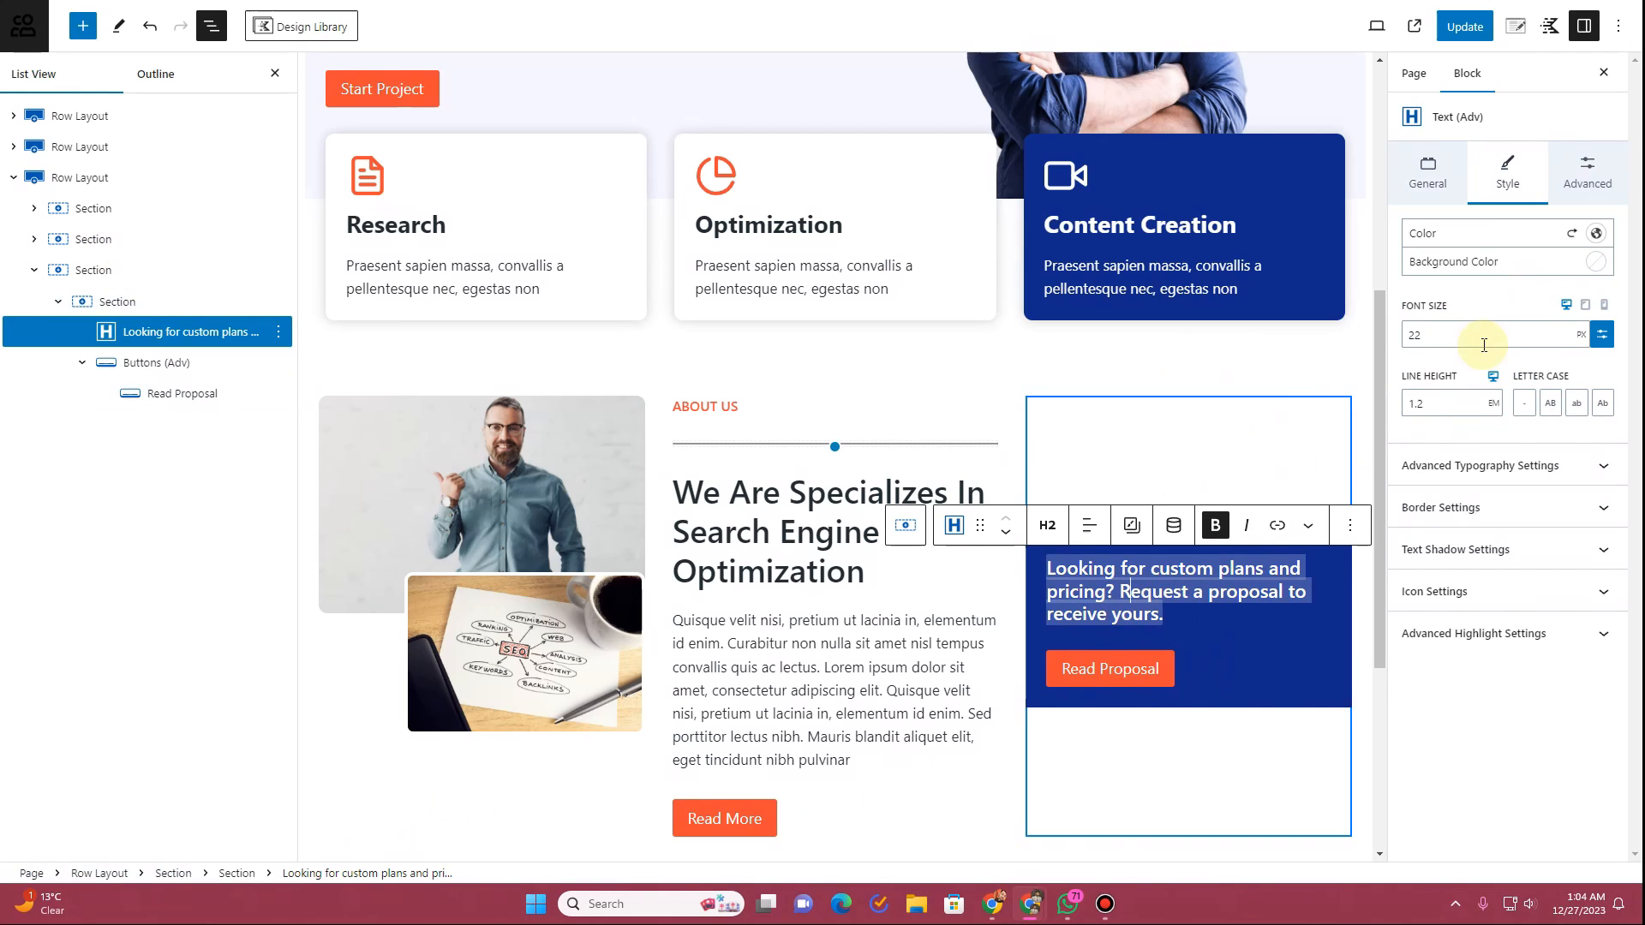
pyautogui.click(1420, 404)
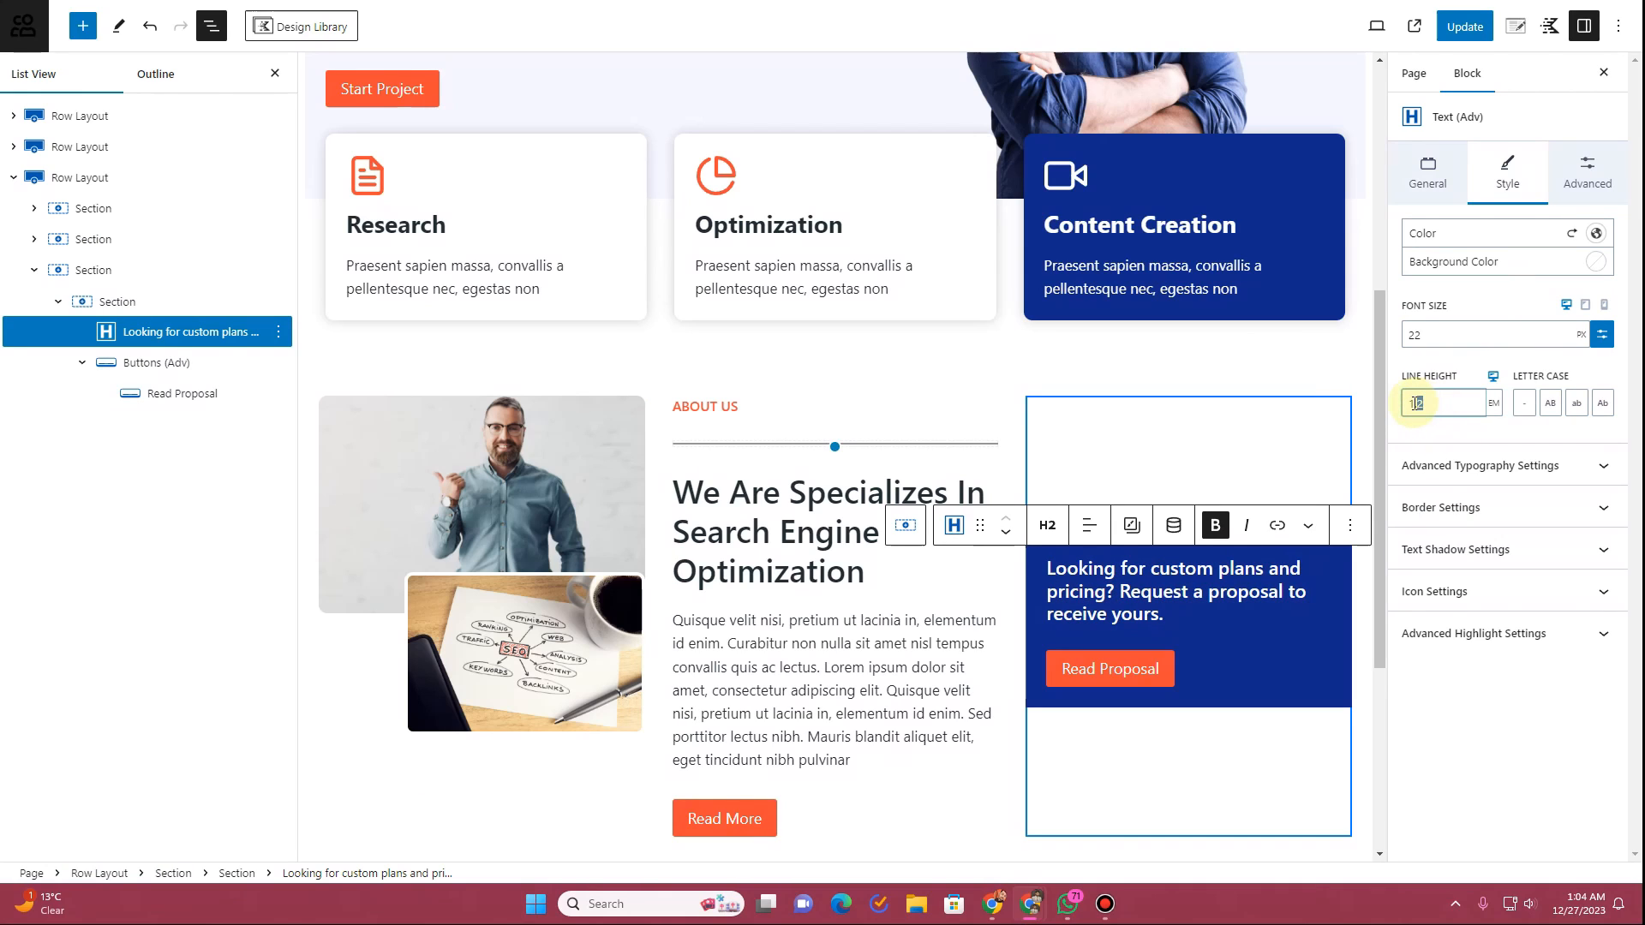
pyautogui.press('Up')
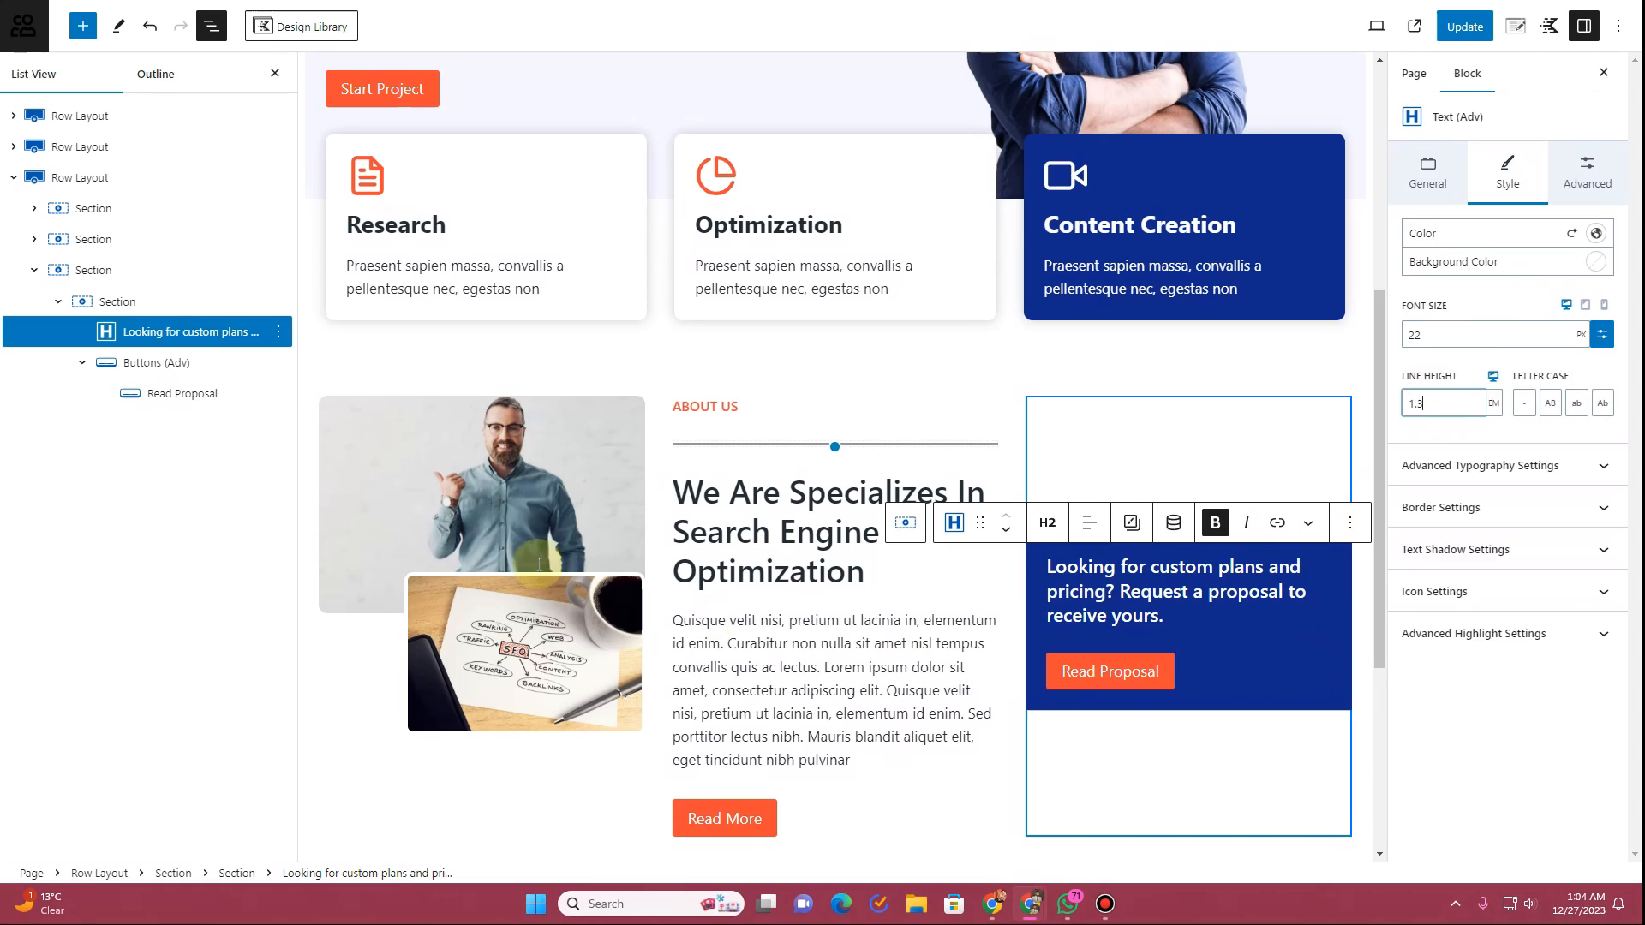
pyautogui.click(1157, 672)
# Step: Round all corners of the nested blue section with a 10 px border radius, leaving its box shadow off
pyautogui.click(113, 298)
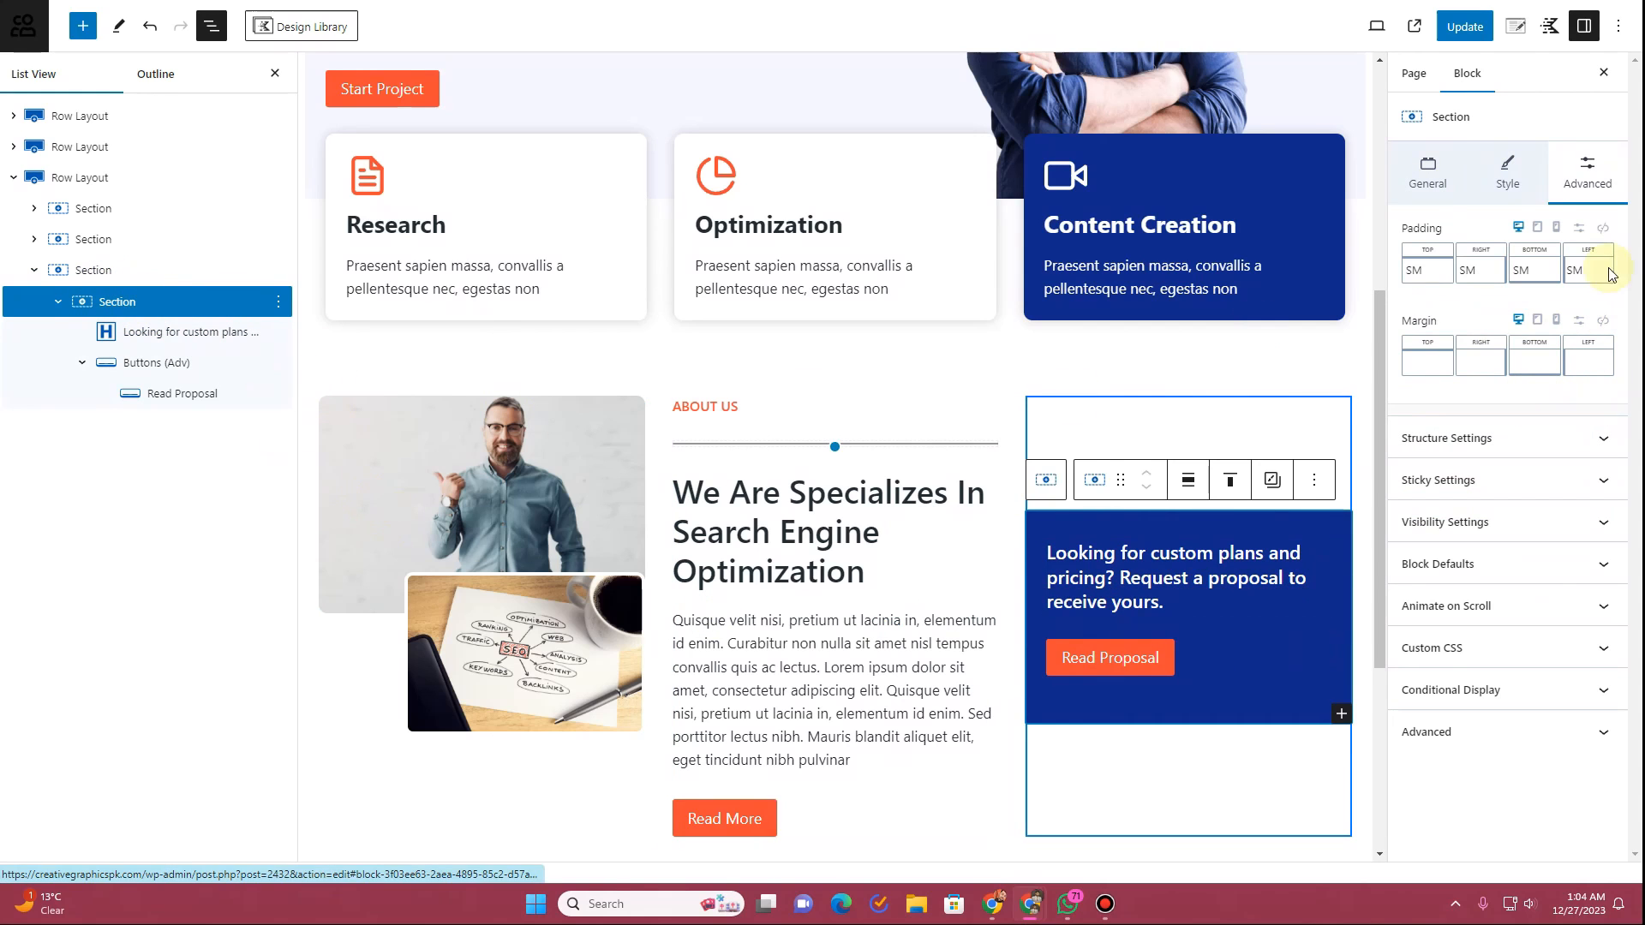
pyautogui.click(1514, 177)
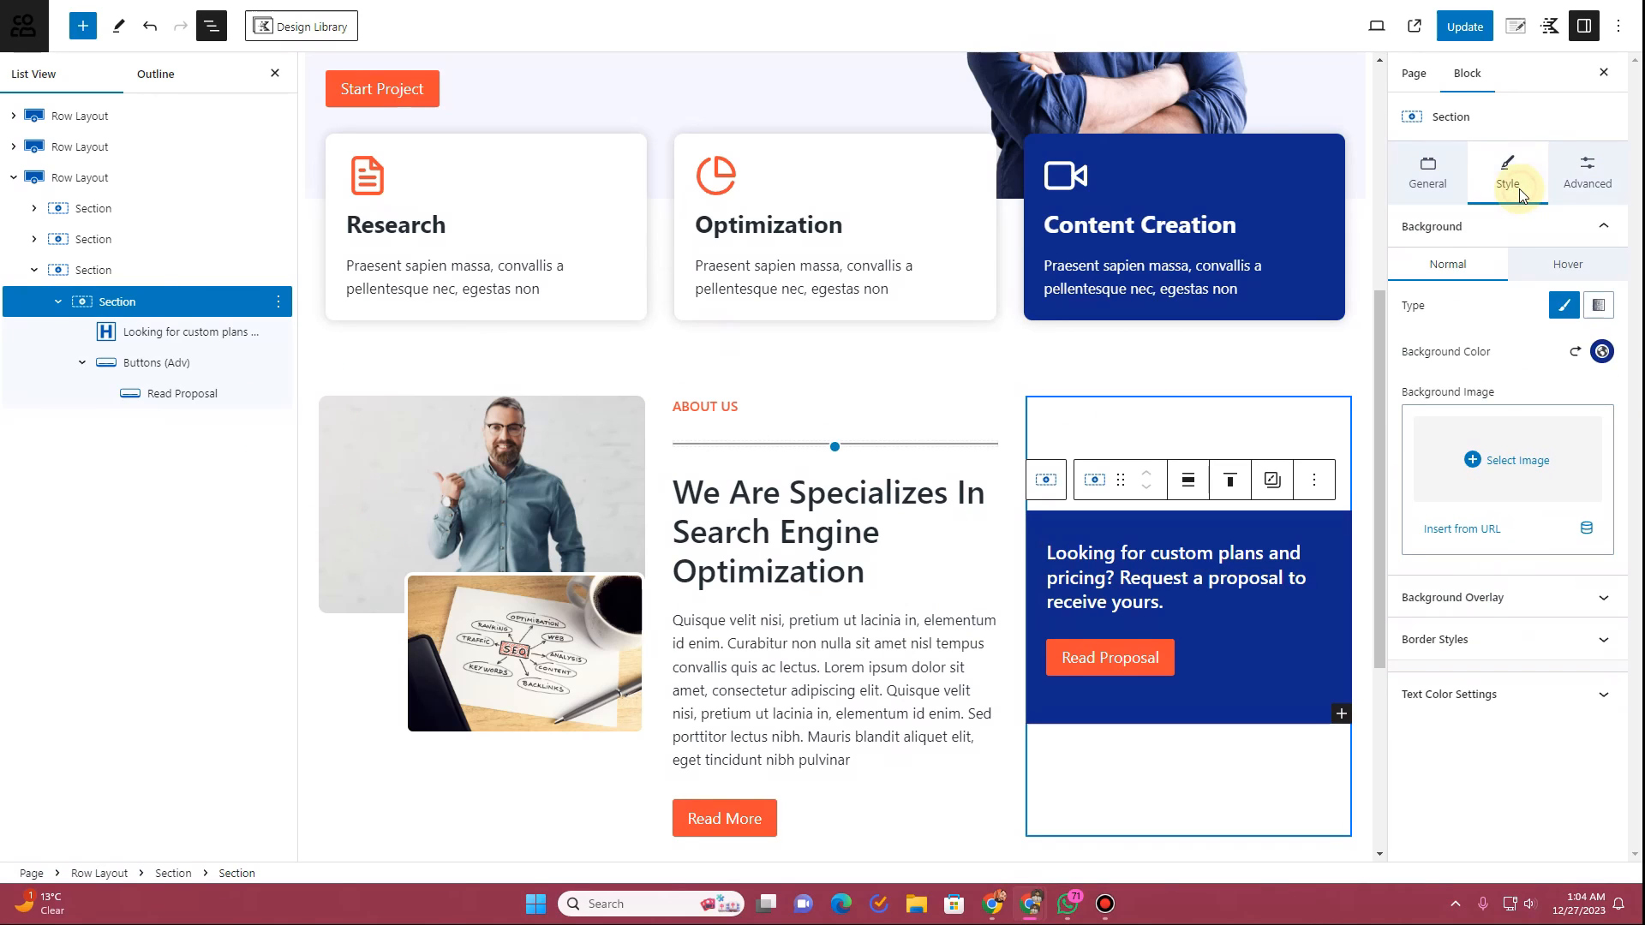
pyautogui.click(1483, 639)
pyautogui.scroll(-2, 1483, 659)
pyautogui.click(1409, 718)
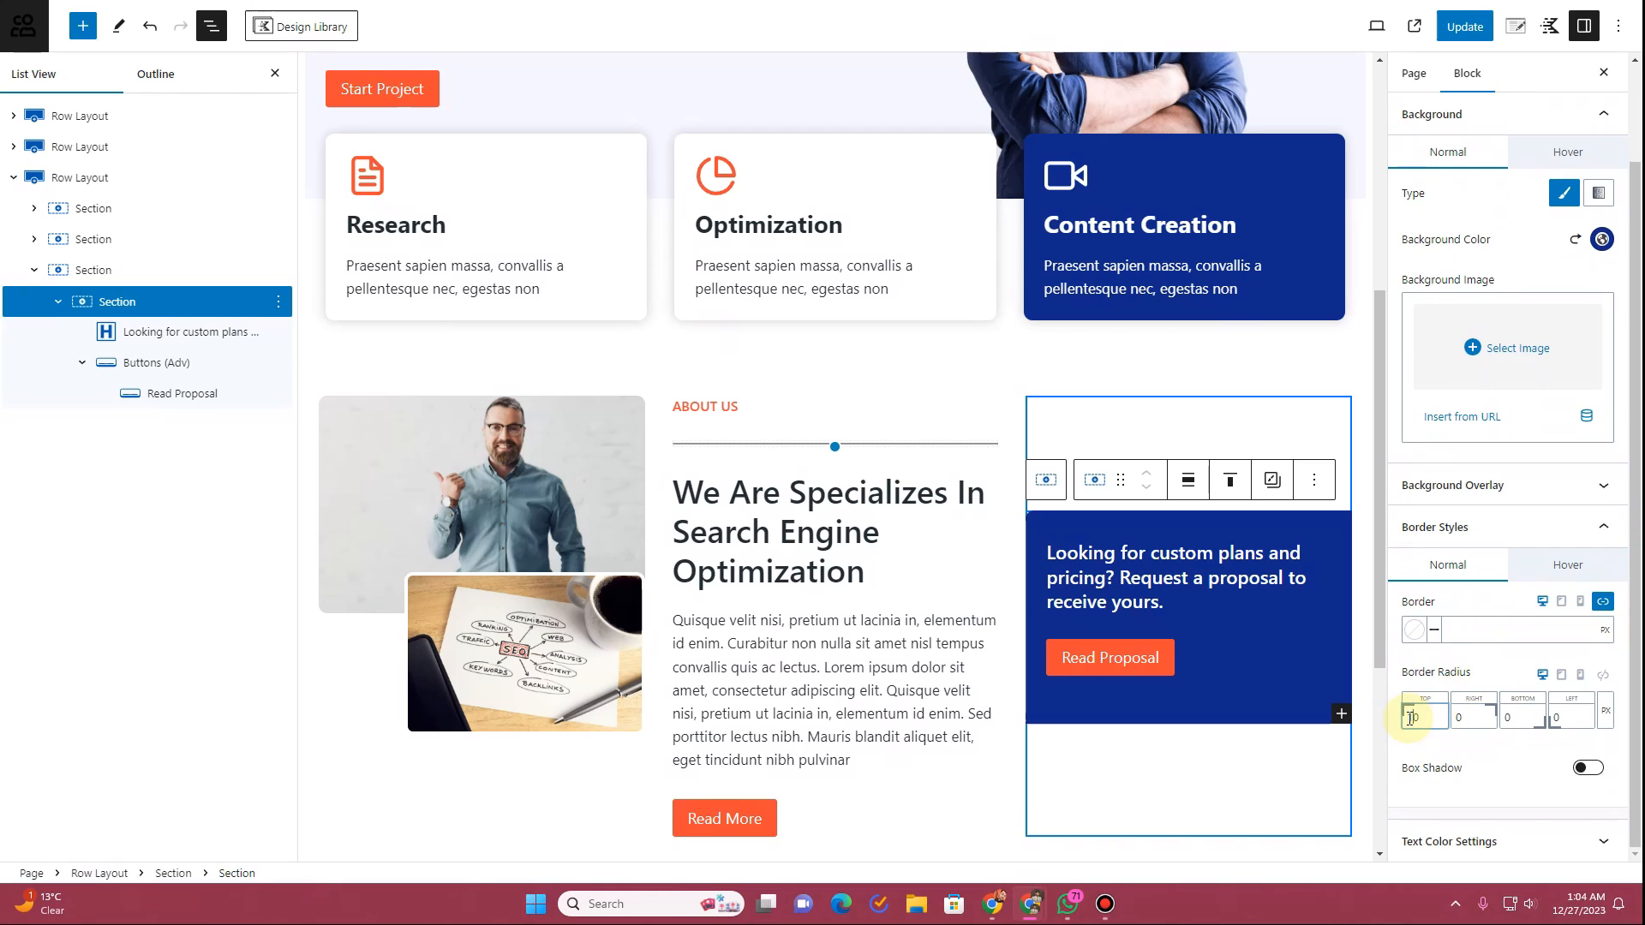
pyautogui.write('1')
pyautogui.click(1602, 676)
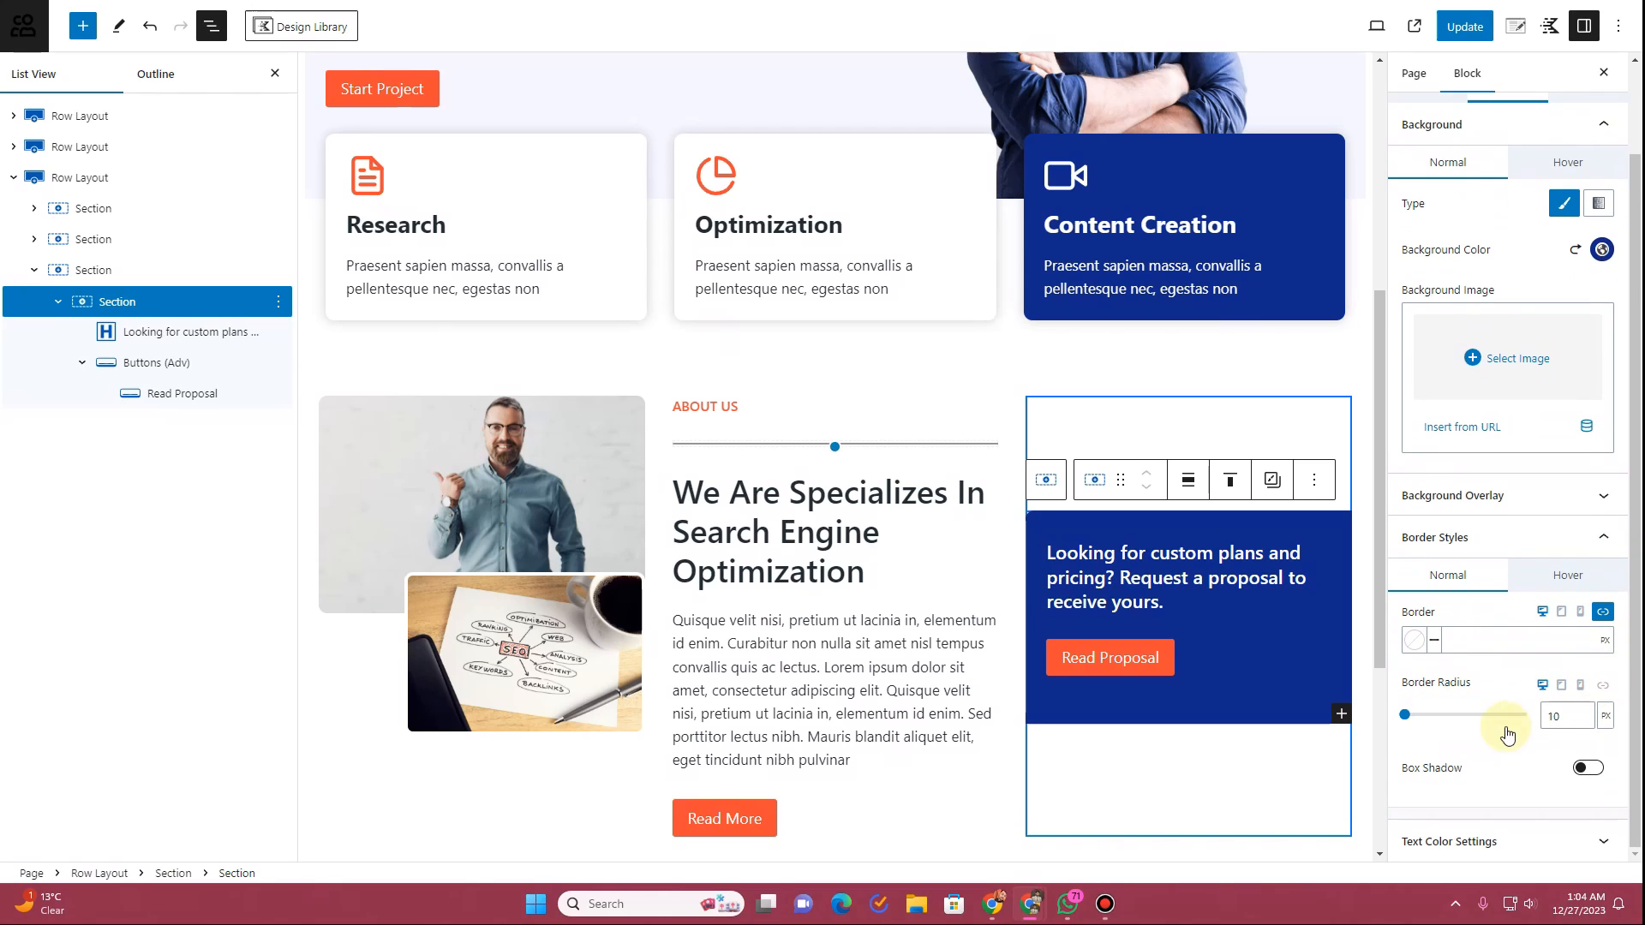
pyautogui.click(1480, 683)
pyautogui.click(1592, 768)
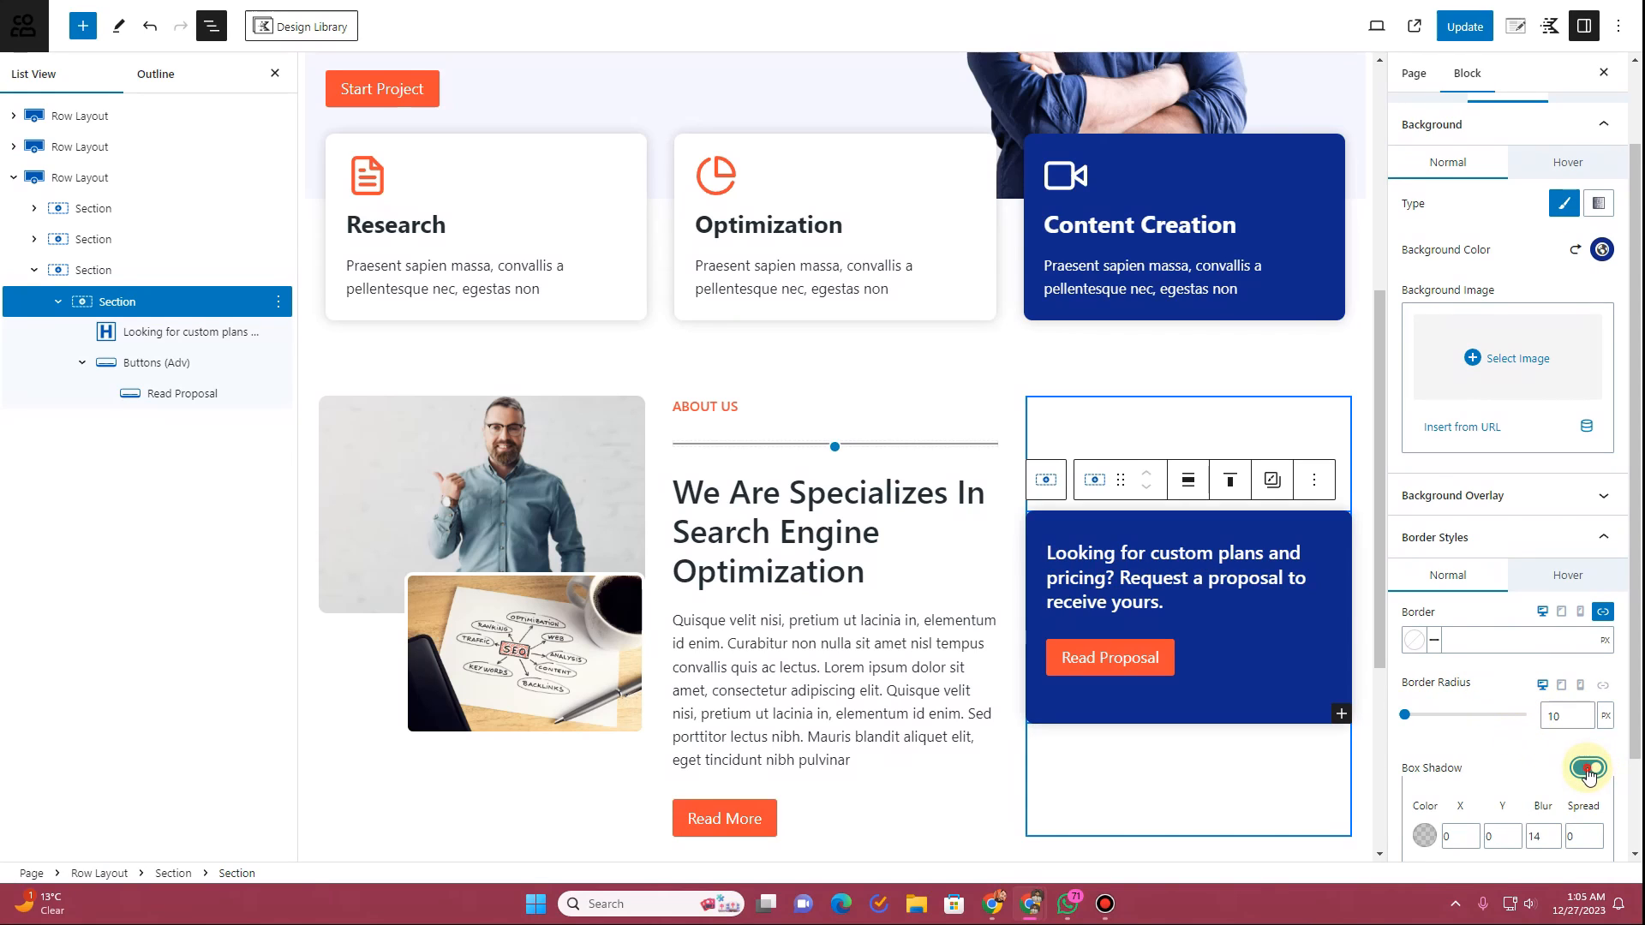
pyautogui.click(1590, 769)
# Step: Update the page and reload the live site to check the service cards and the proposal box
pyautogui.click(1465, 27)
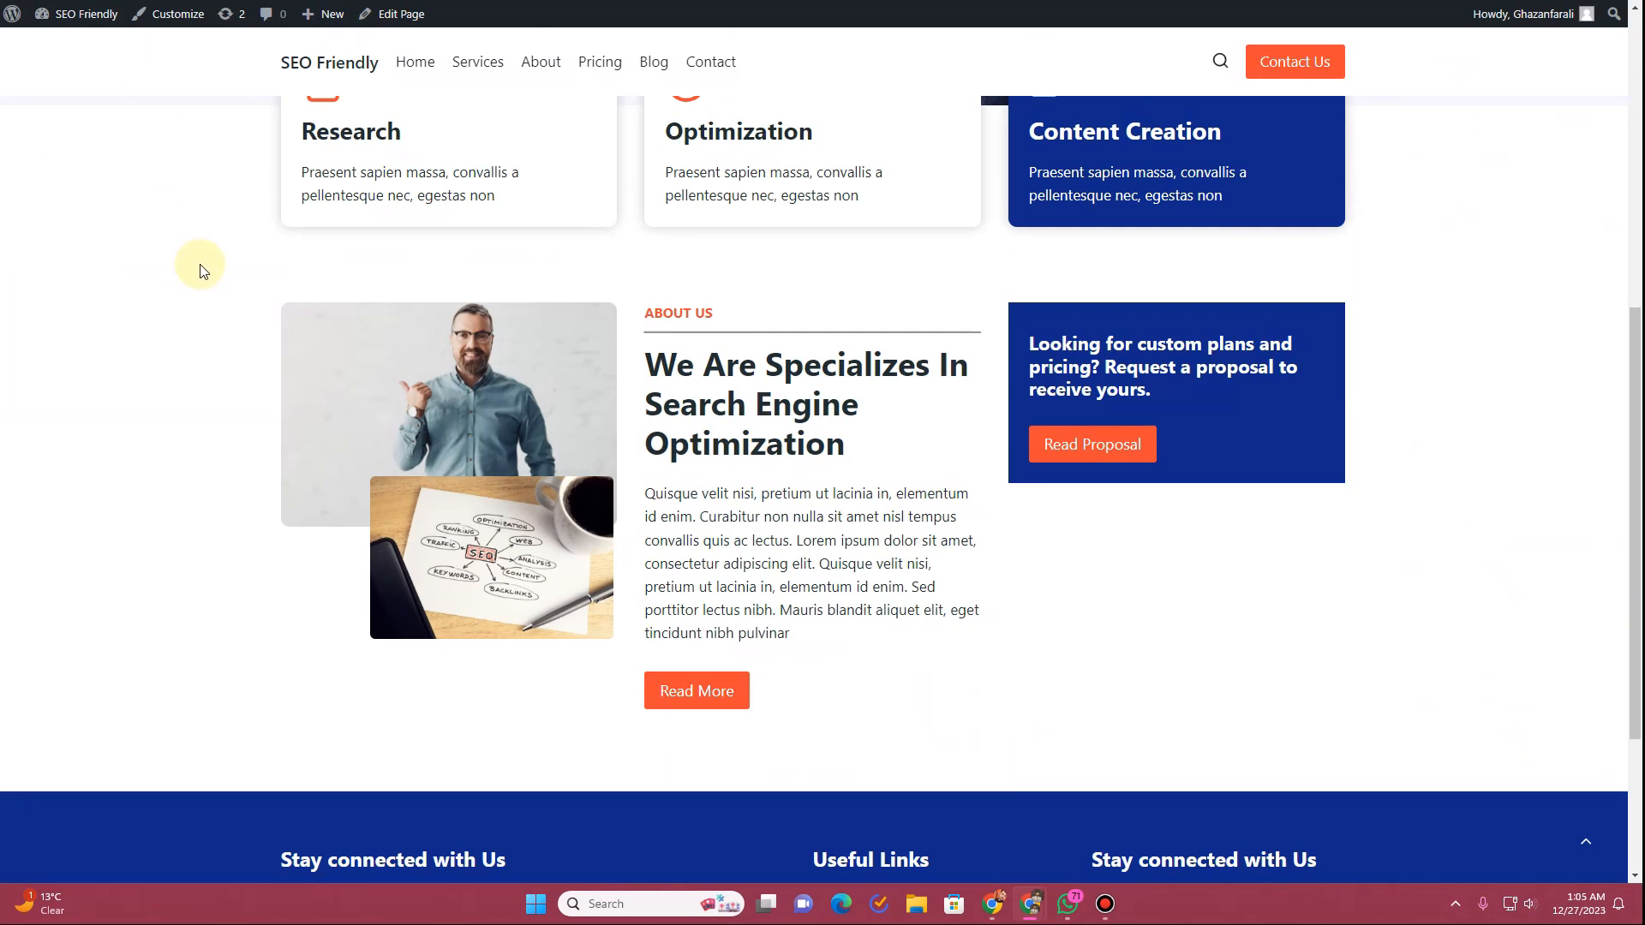
pyautogui.press('F5')
pyautogui.scroll(5, 685, 439)
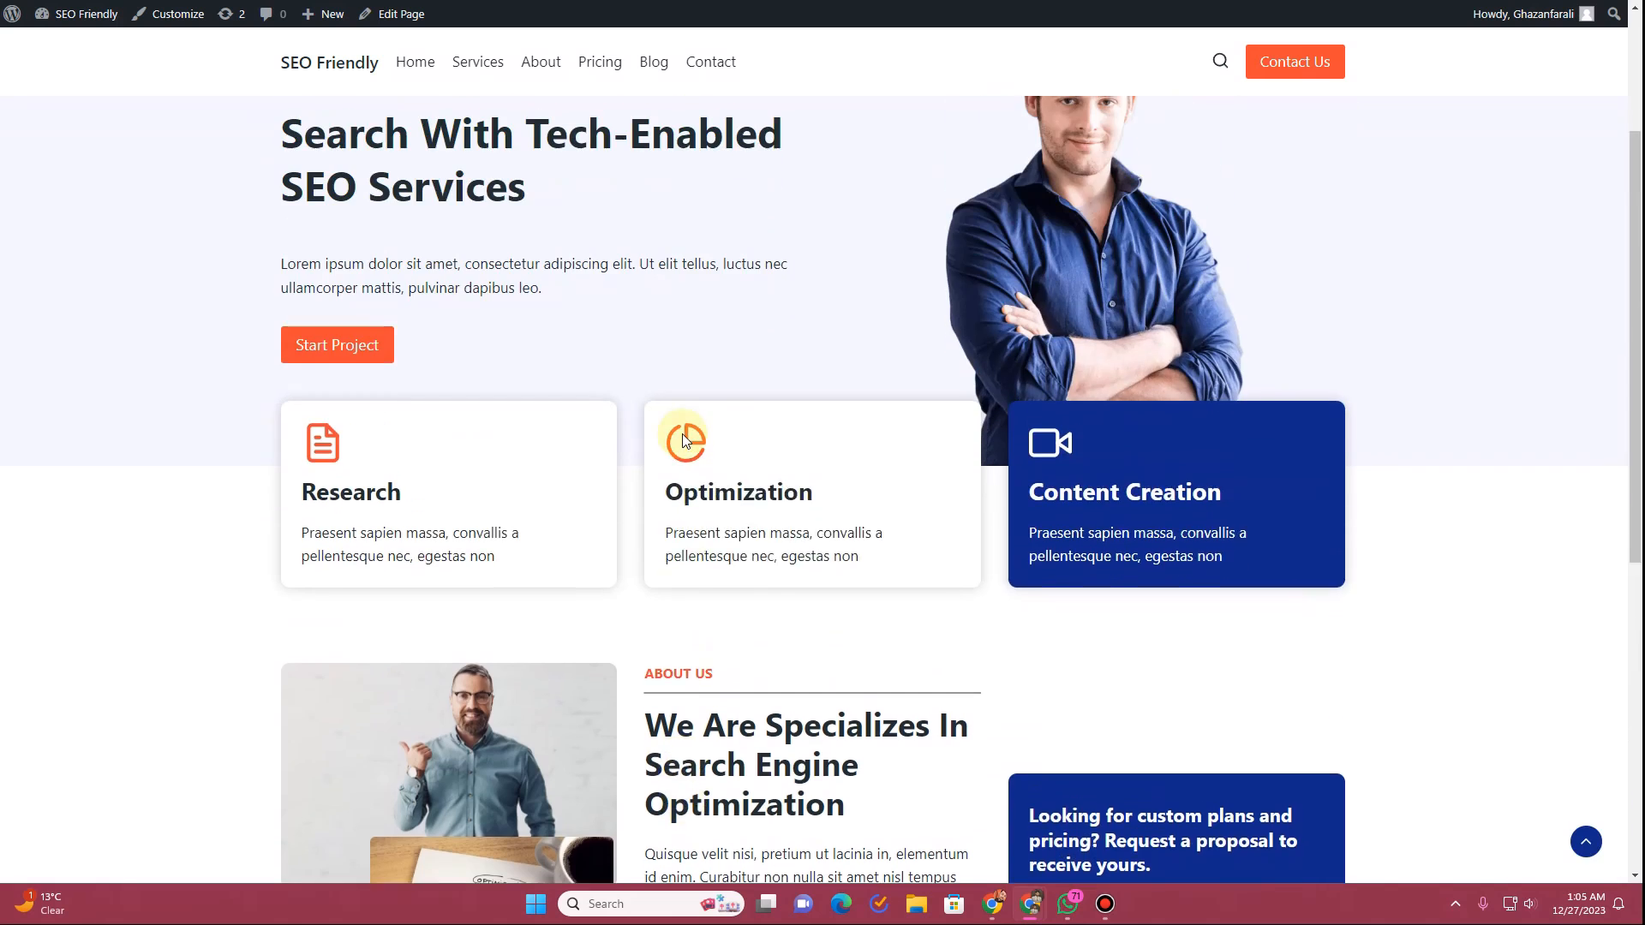
pyautogui.scroll(-5, 684, 439)
pyautogui.scroll(5, 852, 422)
pyautogui.moveTo(1036, 496); pyautogui.dragTo(1220, 561)
# Step: Back in the page editor, set the Content Creation card's background color to white FFFFFF
pyautogui.hotkey('ctrl', 'Tab')
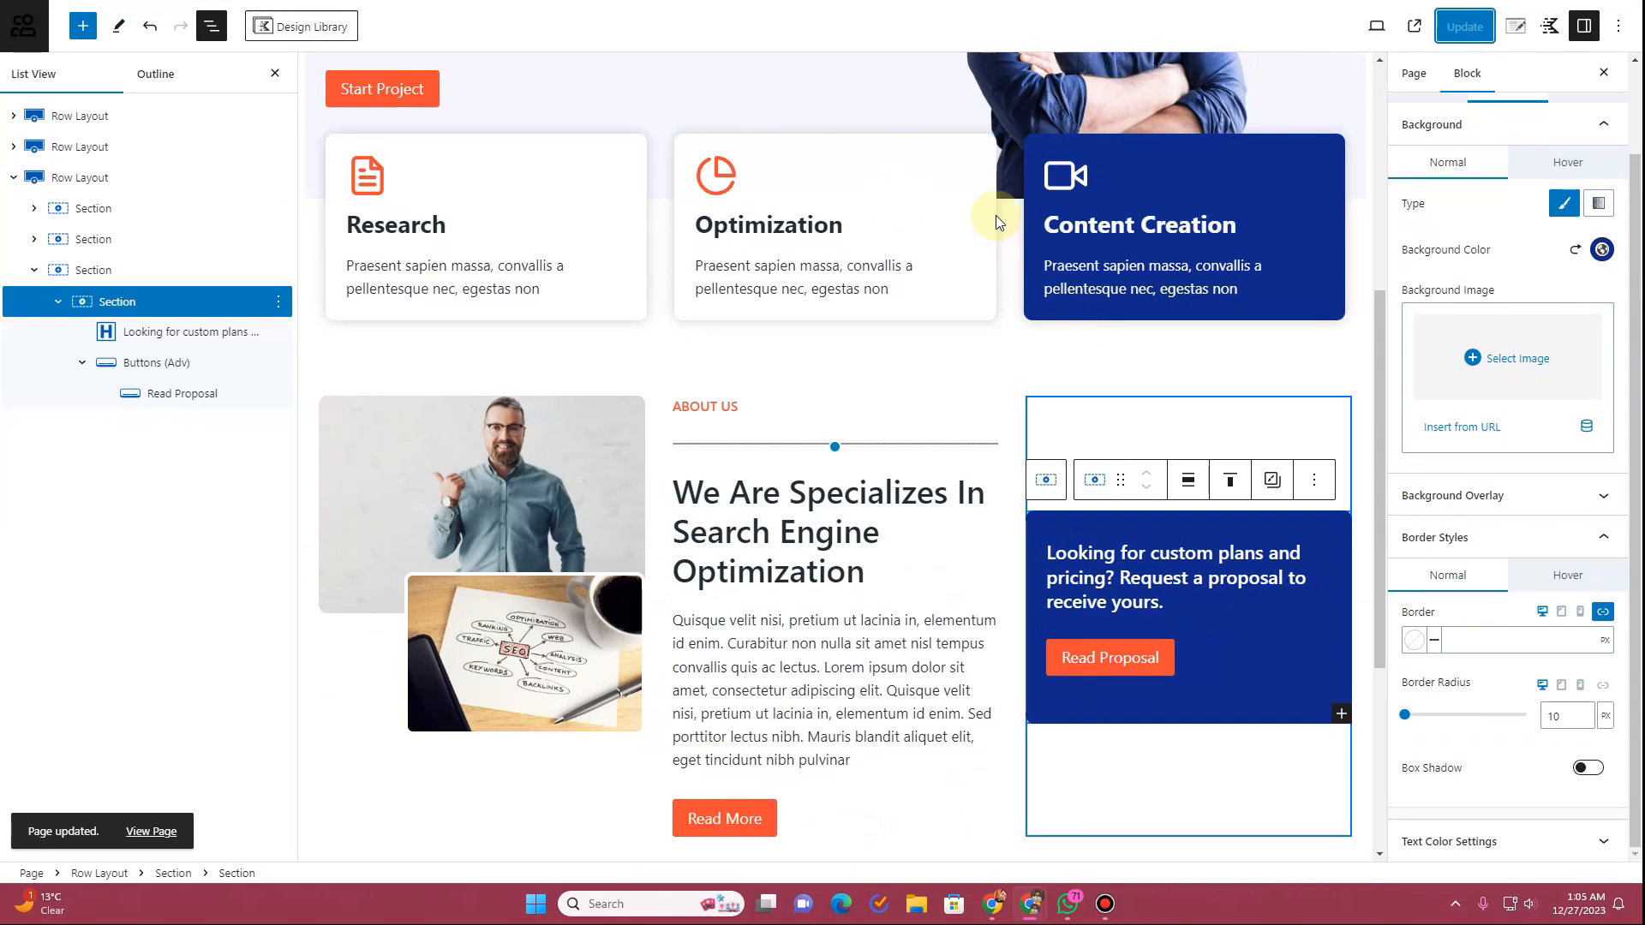
pyautogui.click(1260, 178)
pyautogui.click(1329, 234)
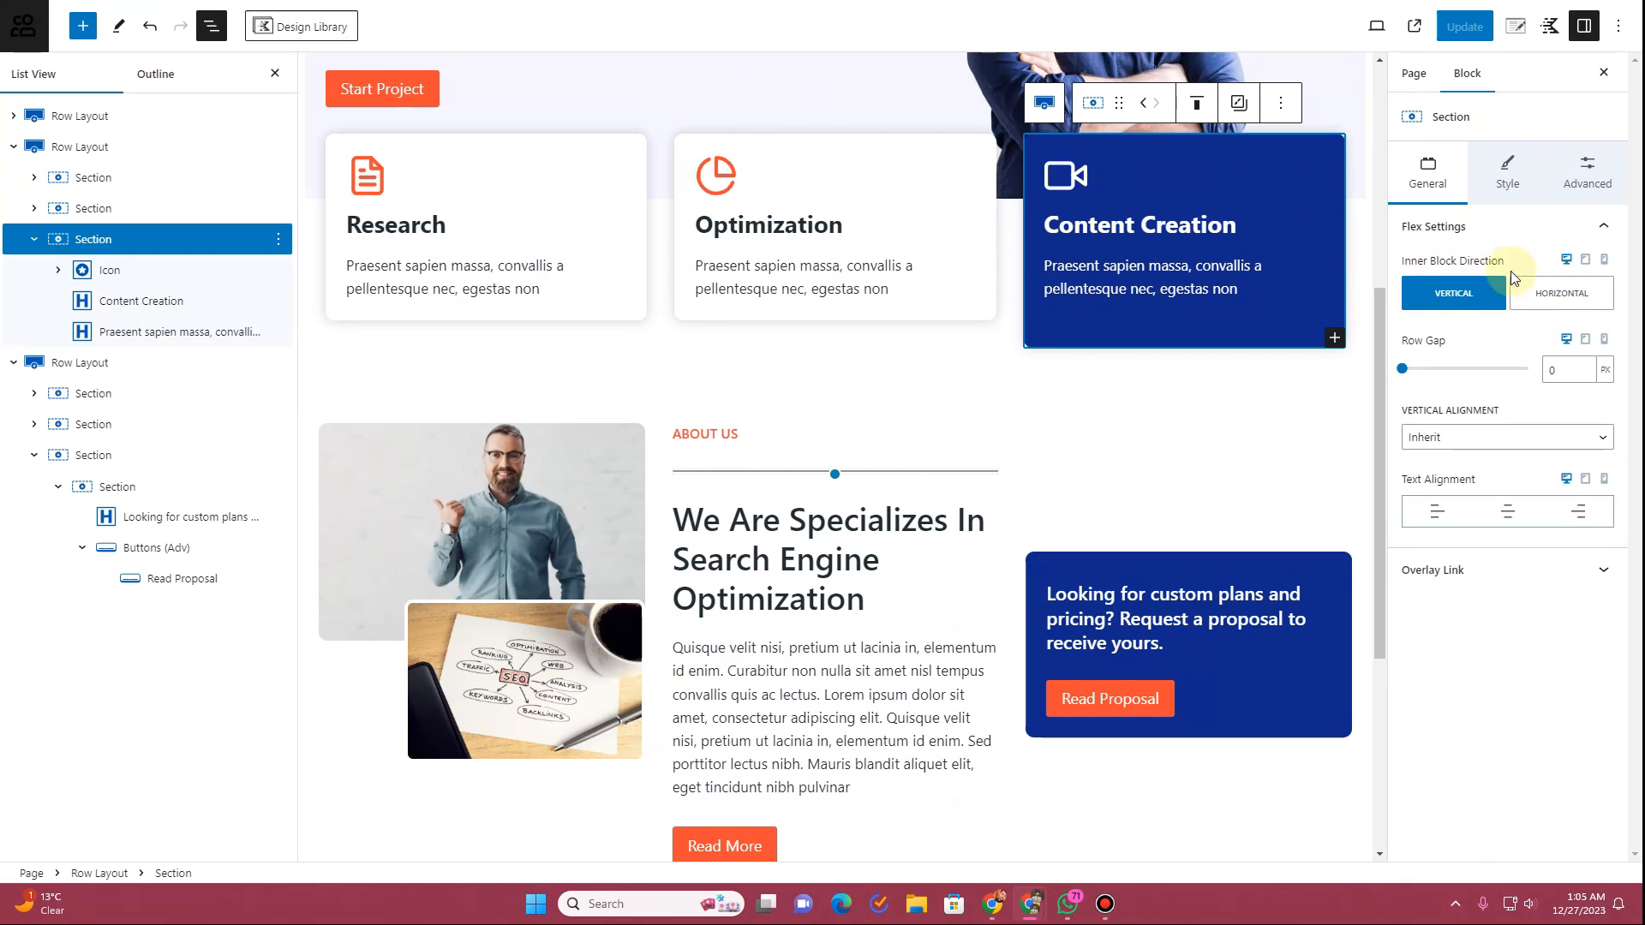
pyautogui.click(1508, 171)
pyautogui.click(1602, 352)
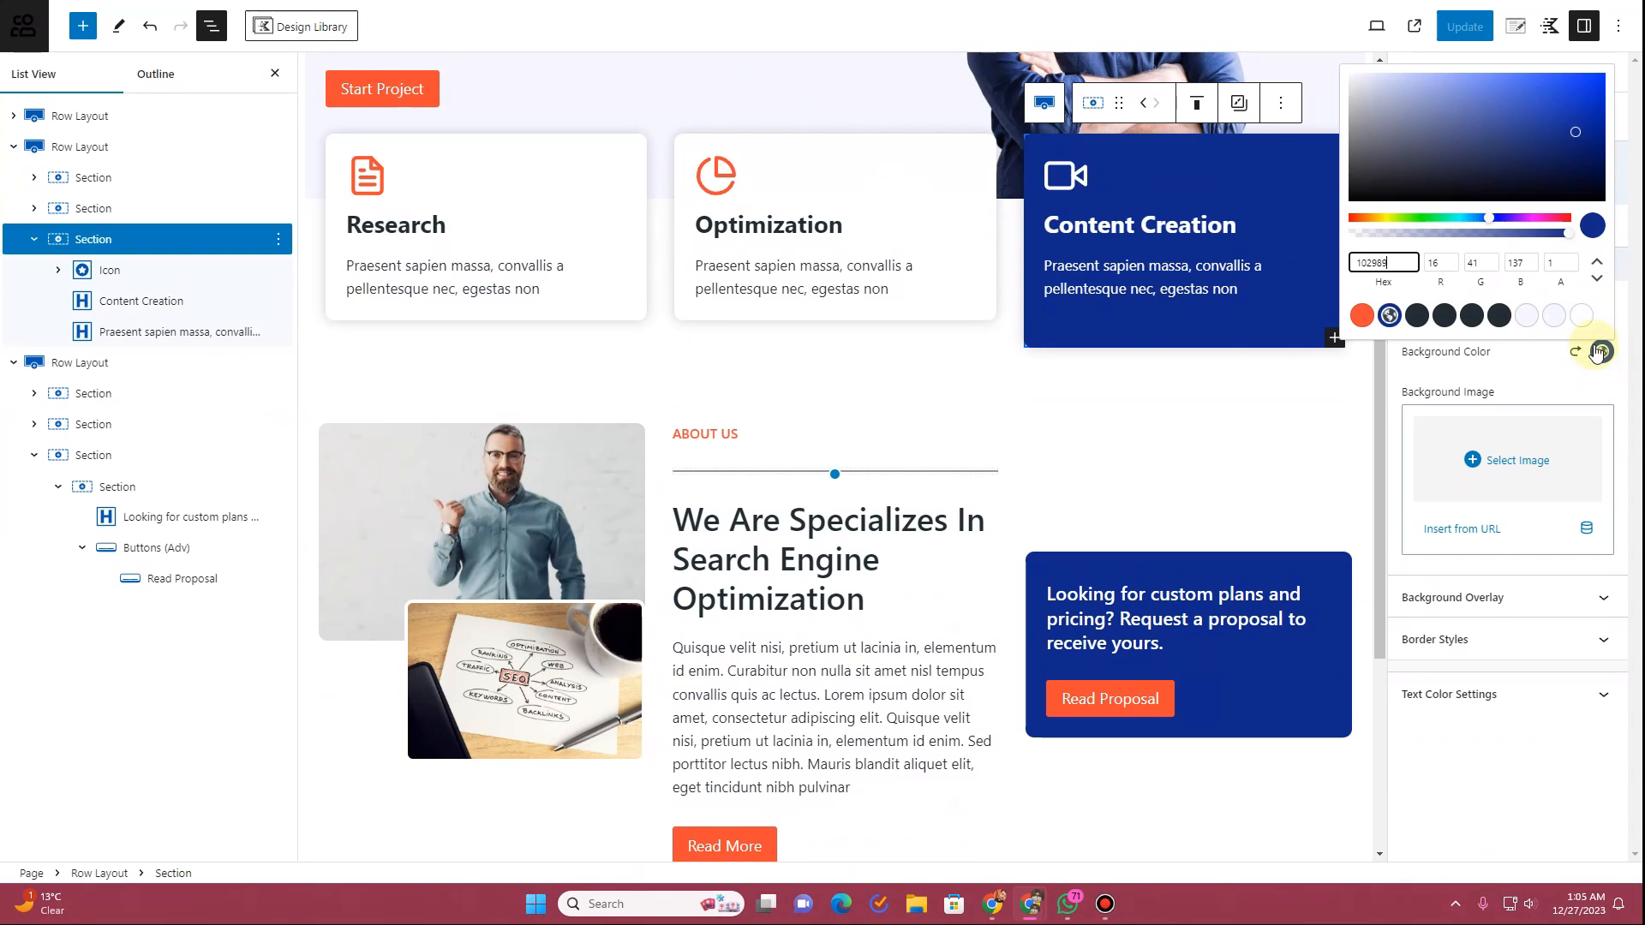
pyautogui.click(1584, 317)
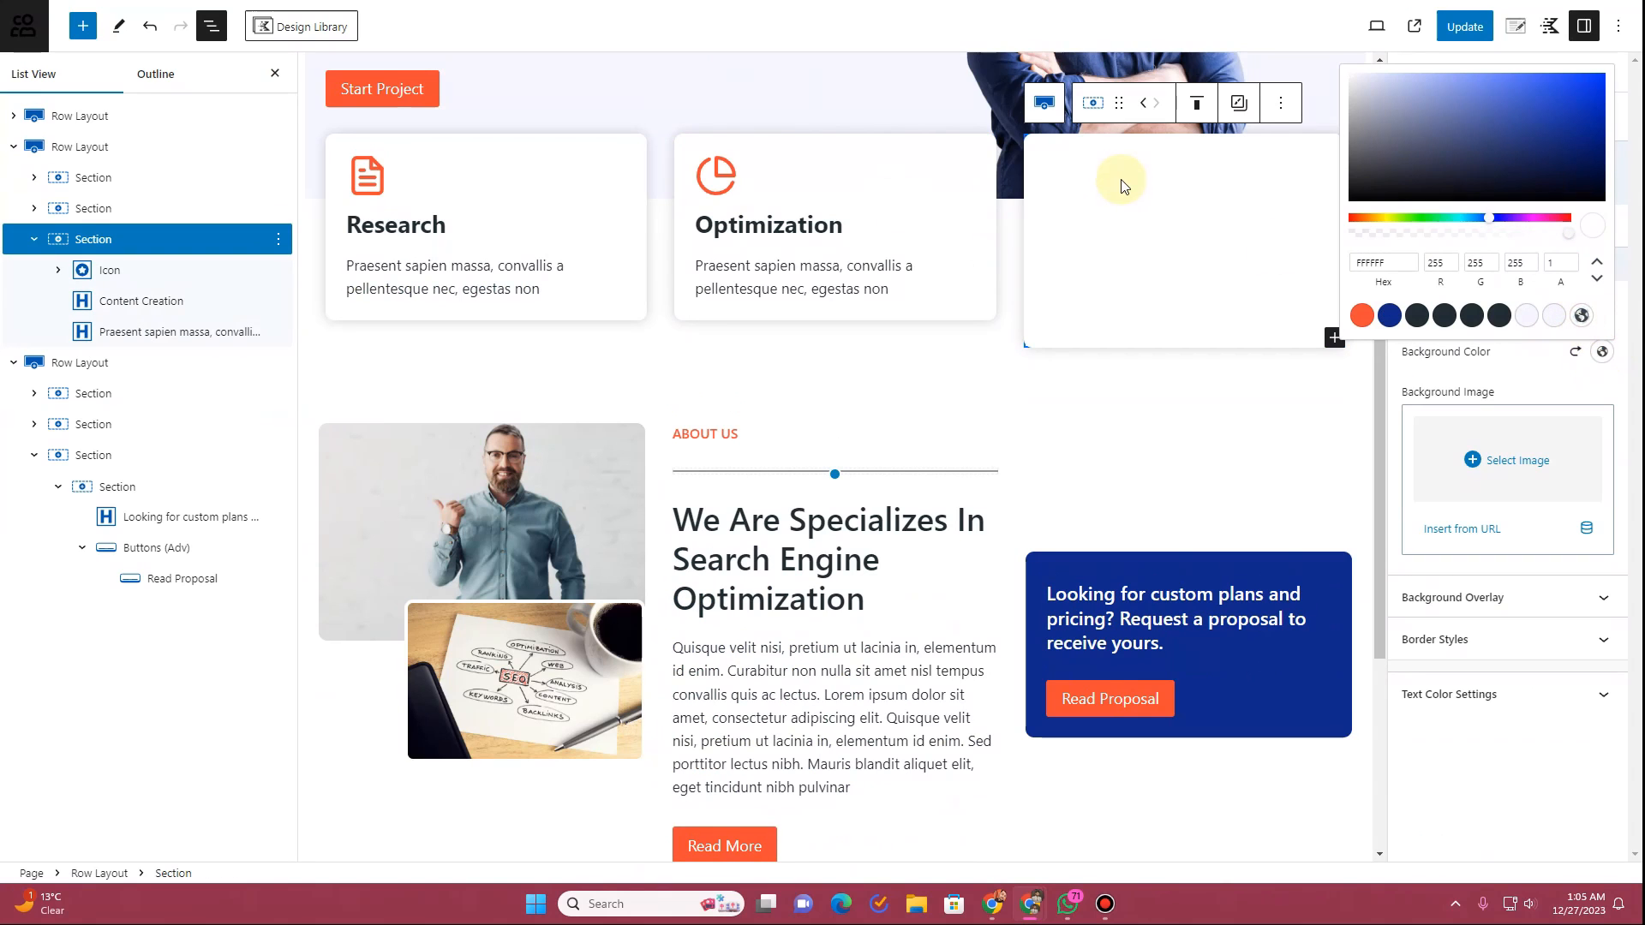
# Step: Change the Content Creation card's video icon color to the orange palette color FF4934
pyautogui.click(1079, 186)
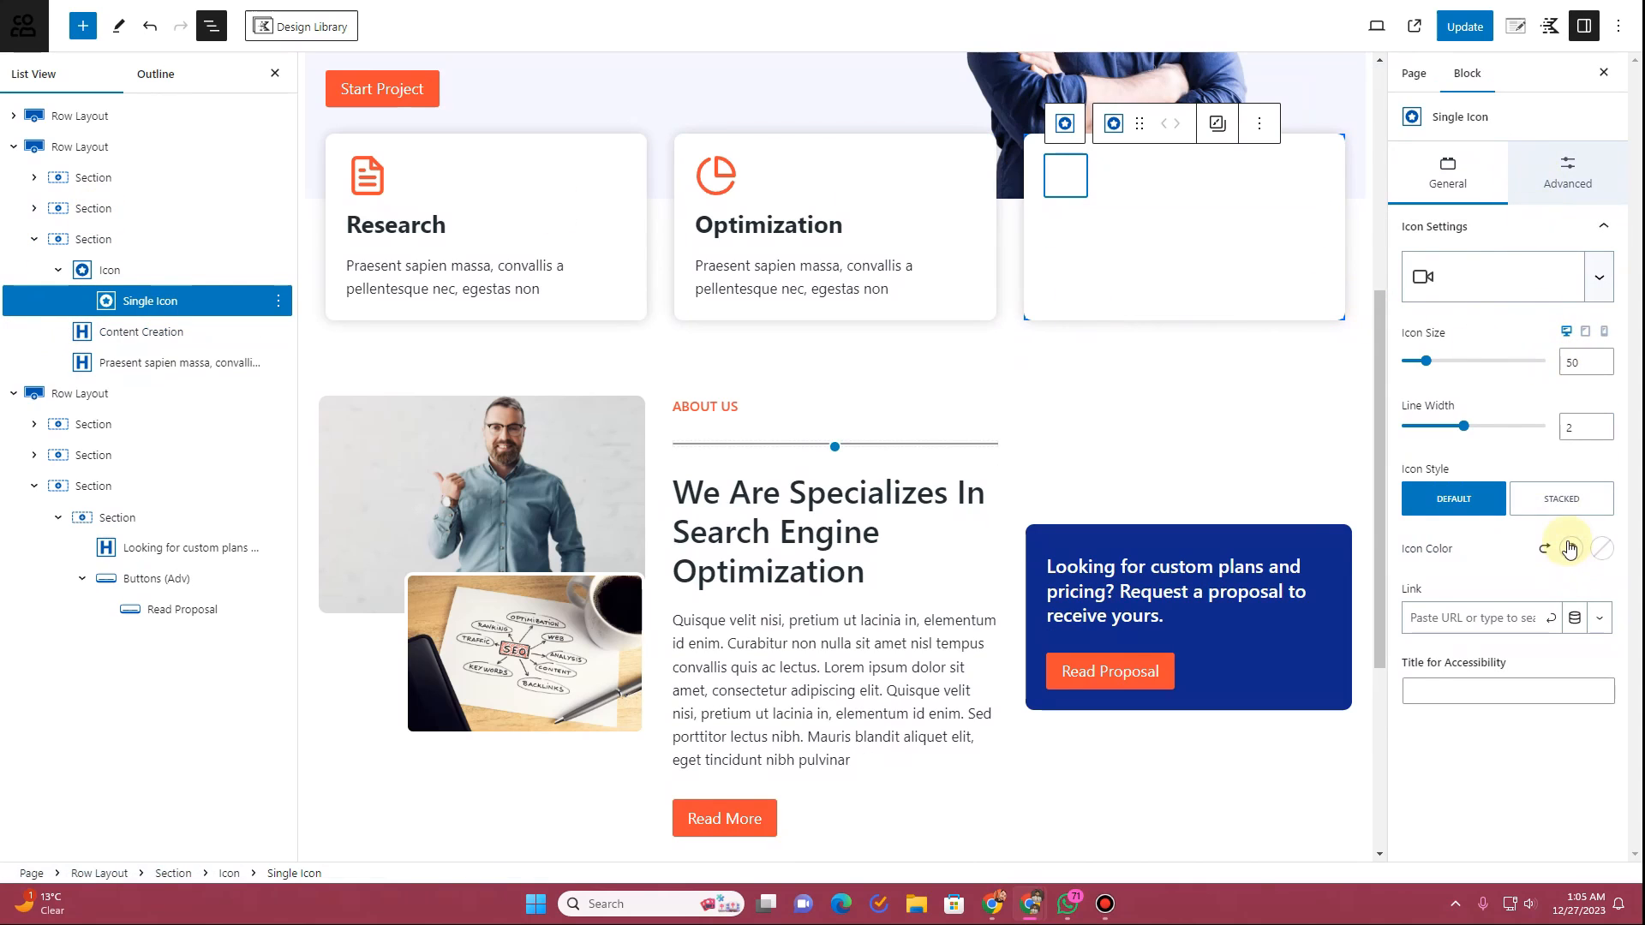
pyautogui.click(1571, 548)
pyautogui.click(1362, 512)
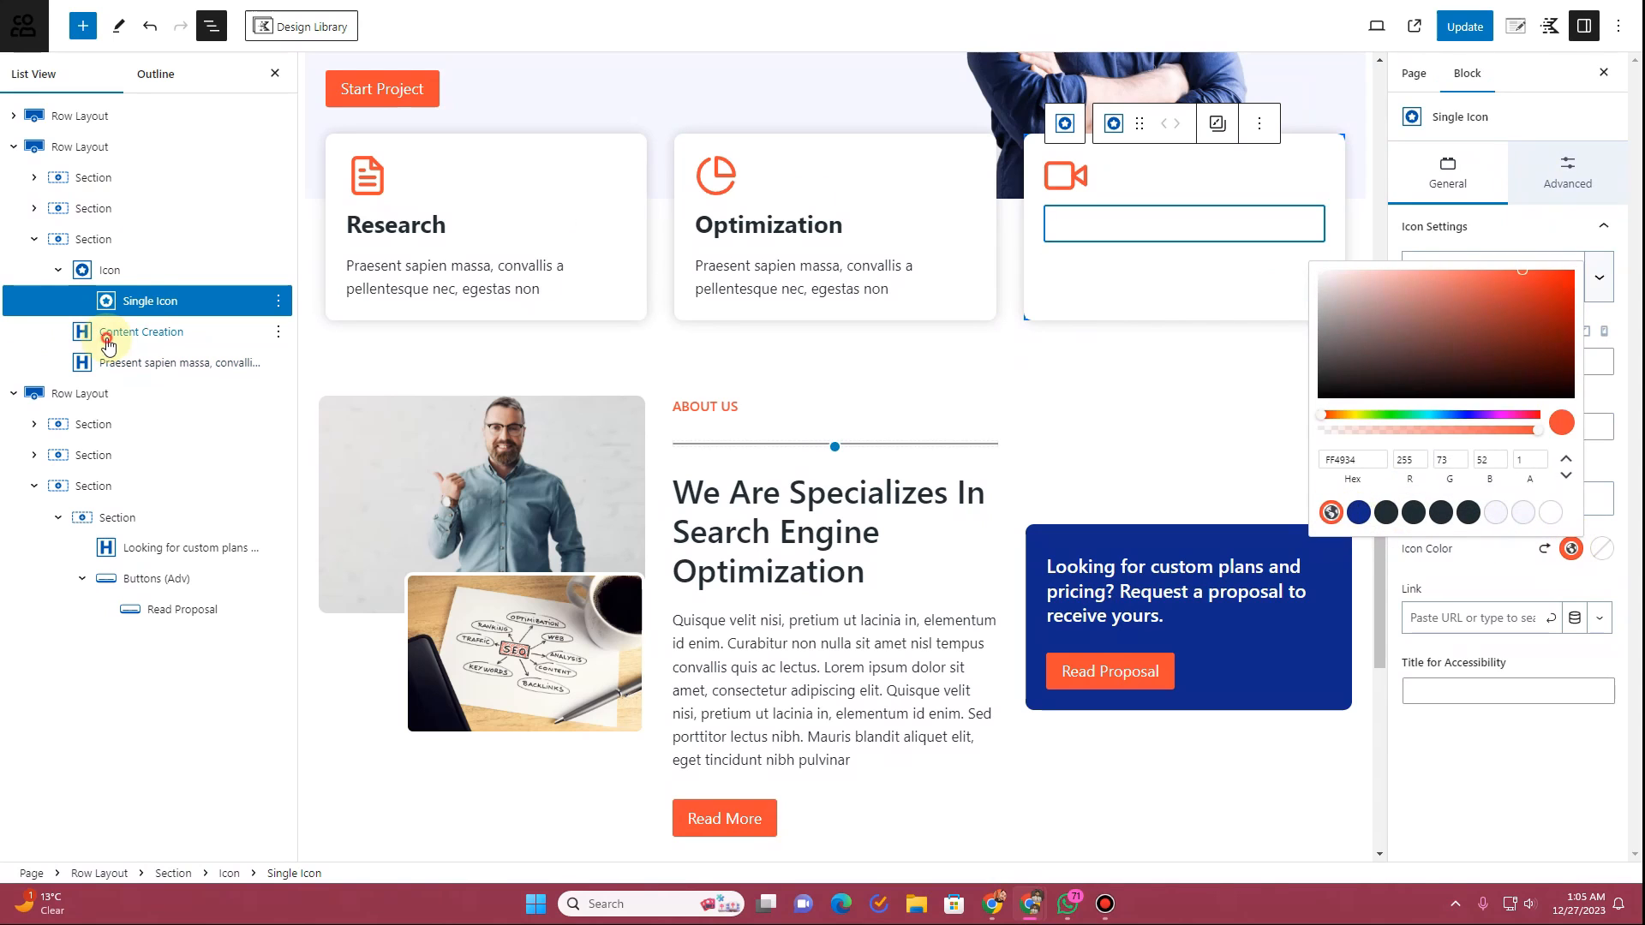
# Step: Set the Content Creation heading's color to 212D31 and the card's description text to a dark palette color
pyautogui.click(142, 332)
pyautogui.click(1594, 237)
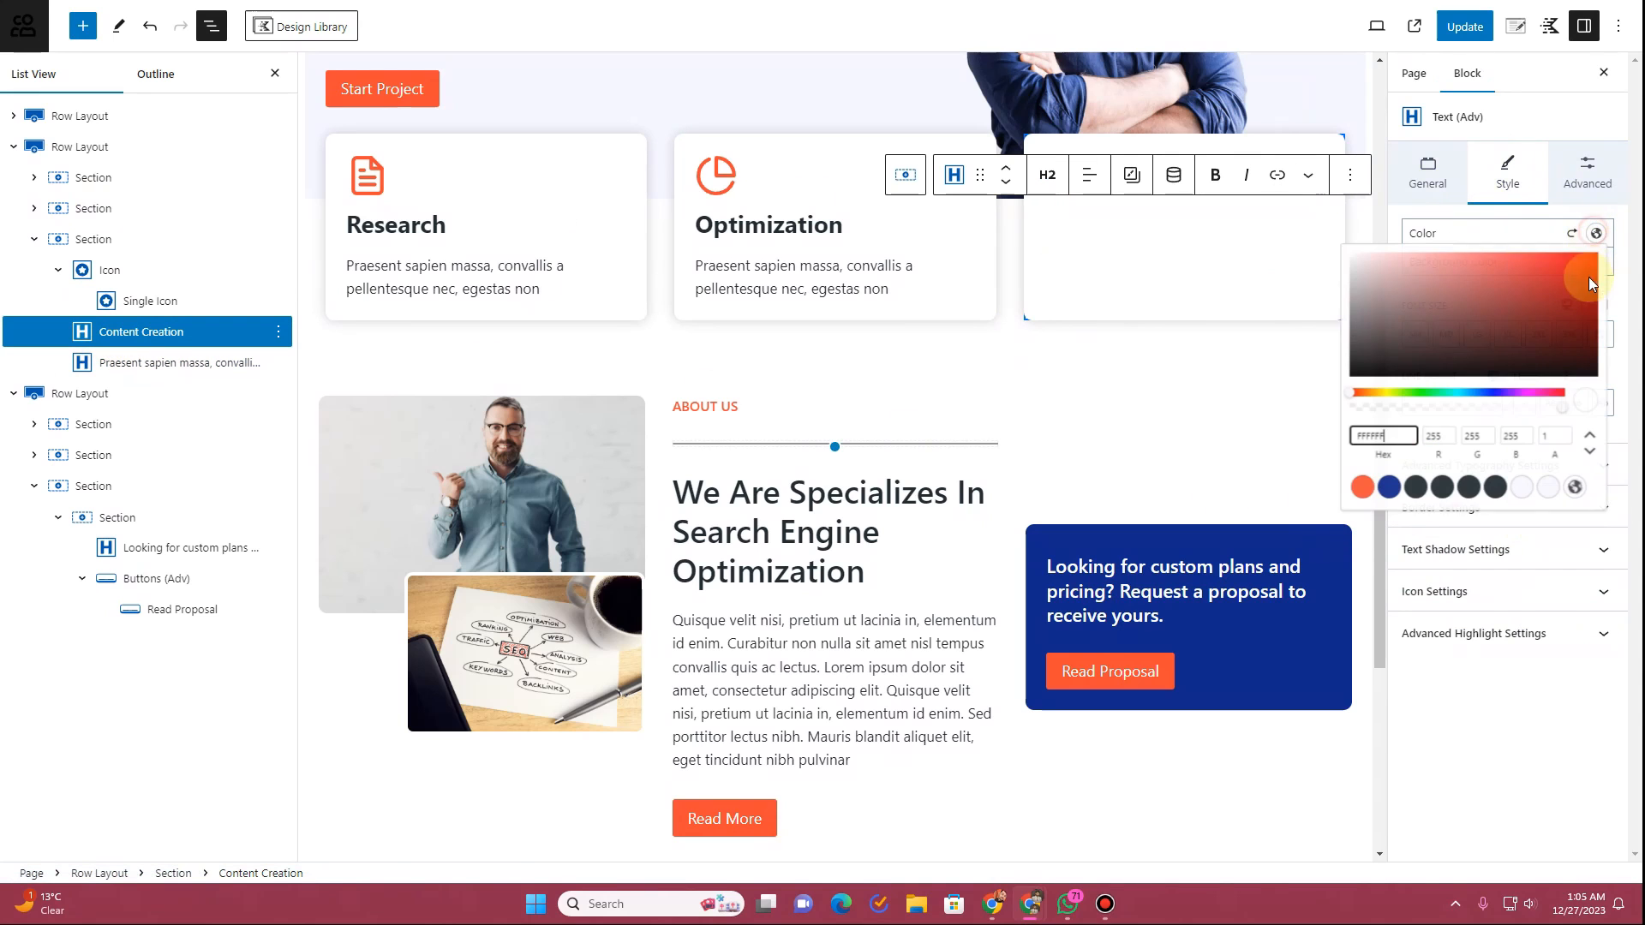
pyautogui.click(1419, 499)
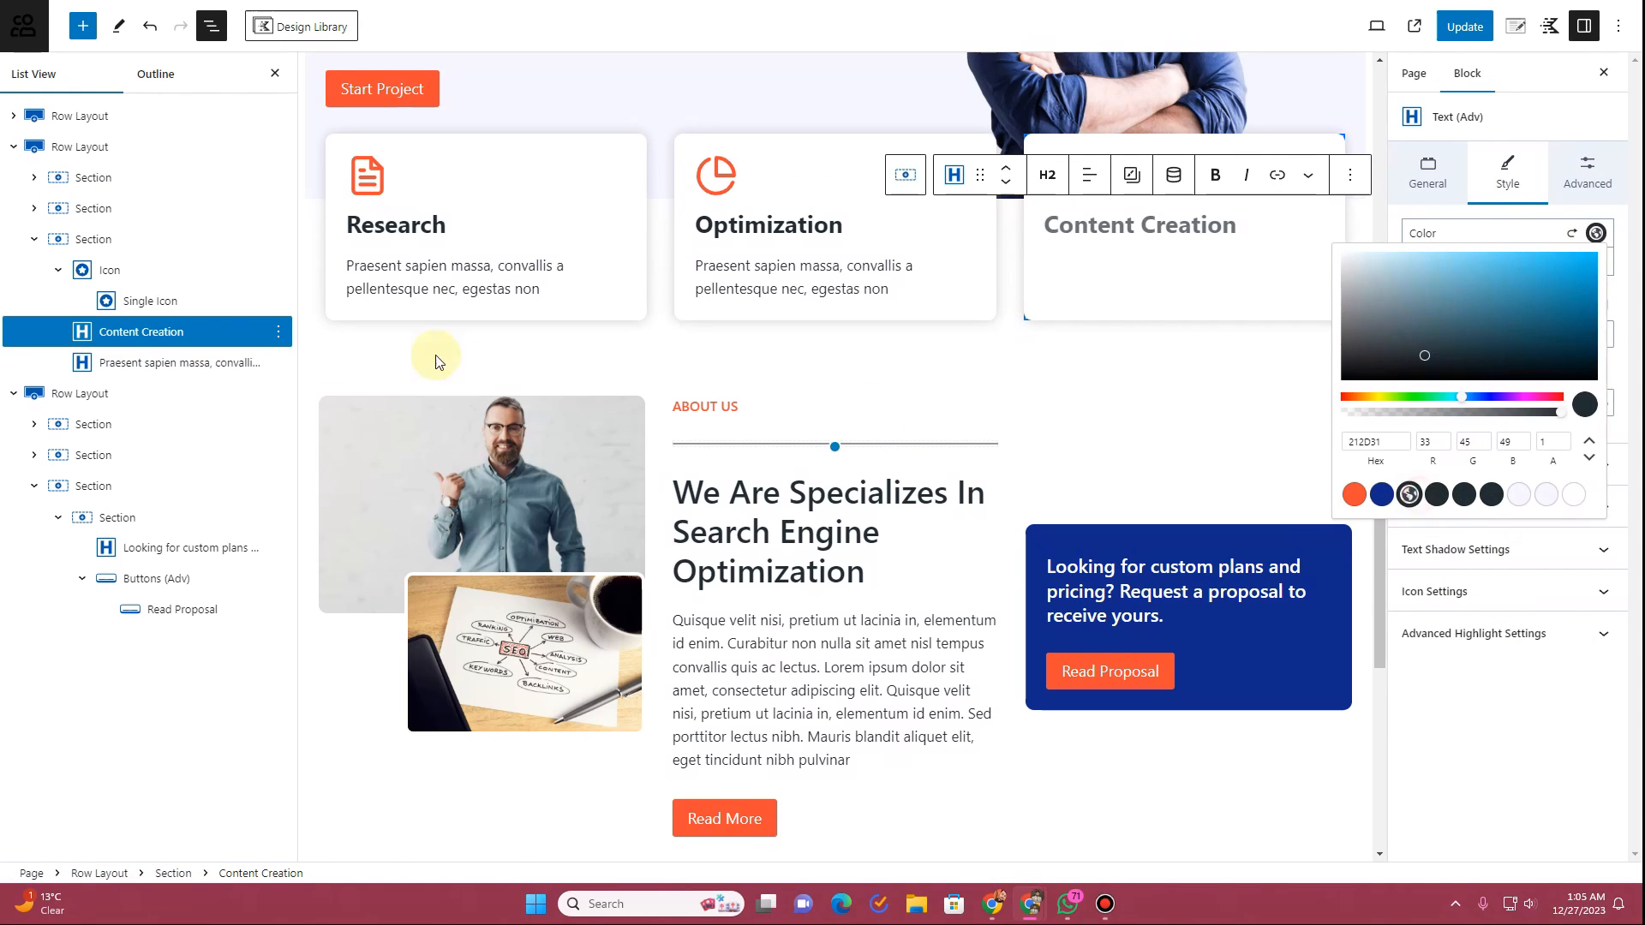
pyautogui.click(183, 363)
pyautogui.click(1596, 235)
pyautogui.click(1490, 490)
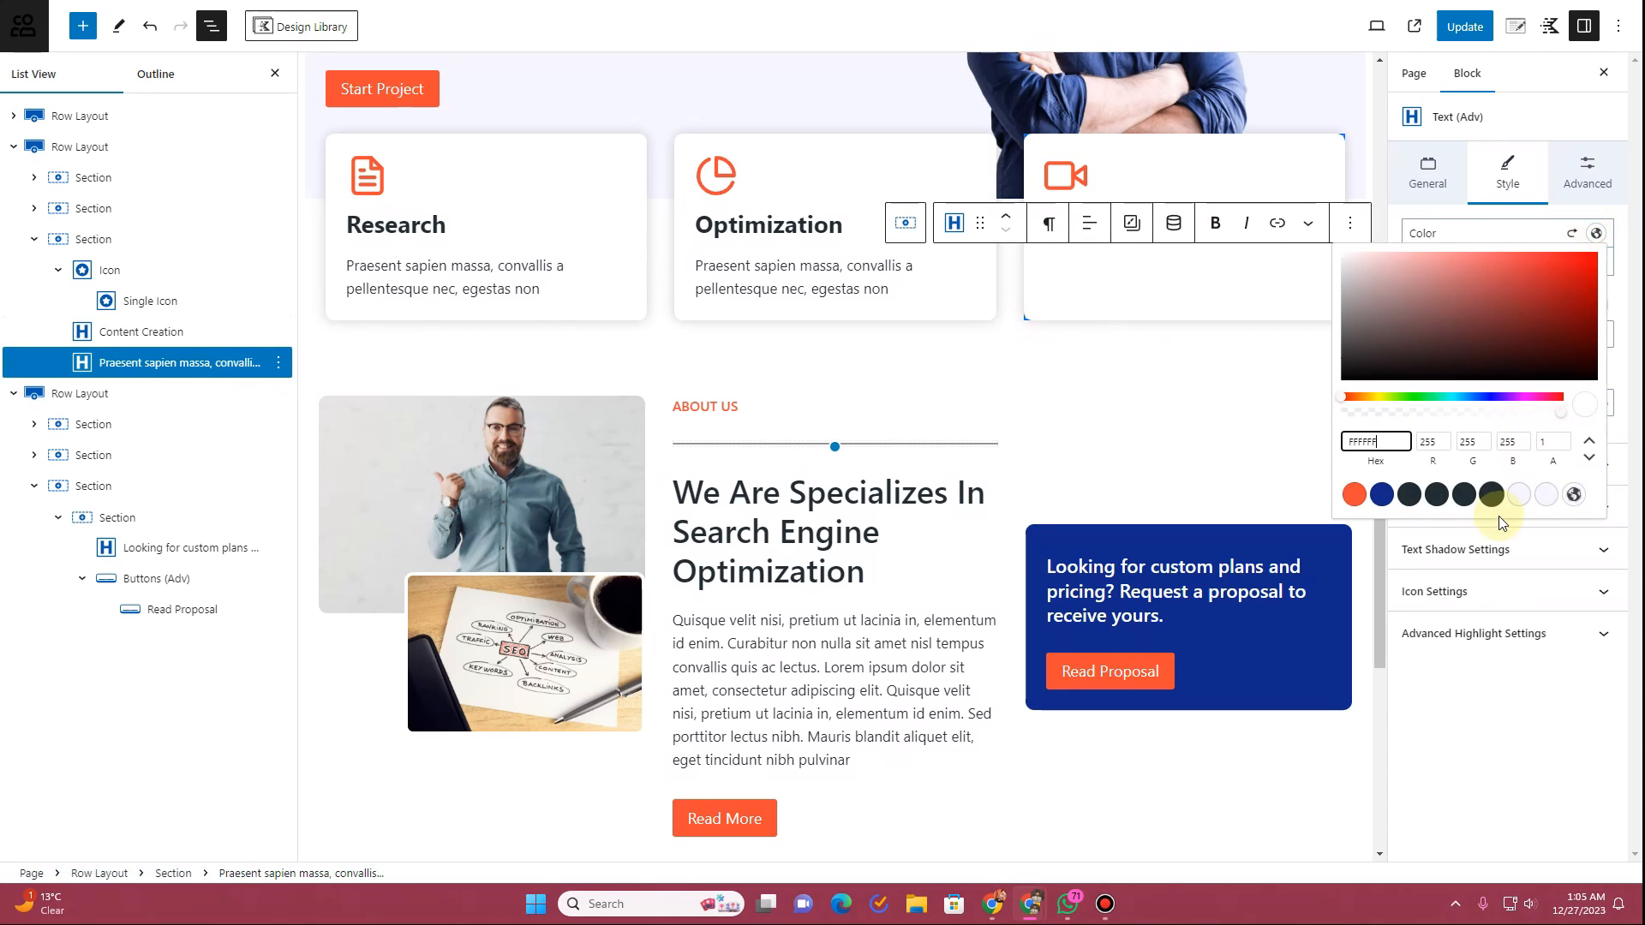
# Step: Update the page and reload the live site to review the white Content Creation card and the About Us section
pyautogui.click(1457, 30)
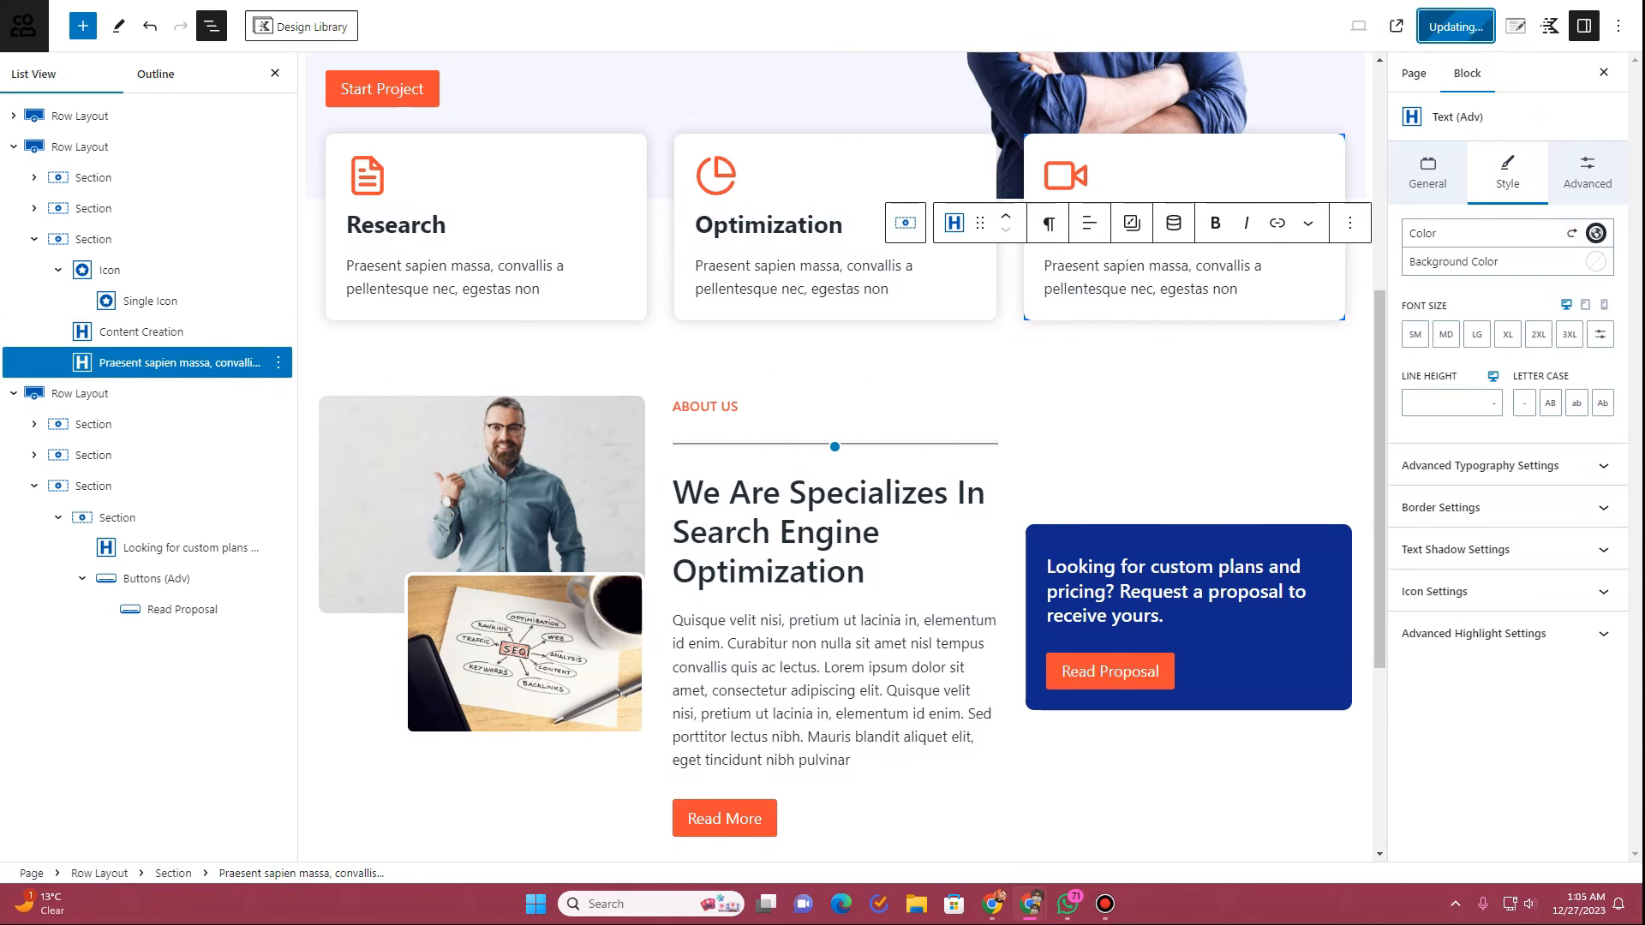
pyautogui.click(489, 2)
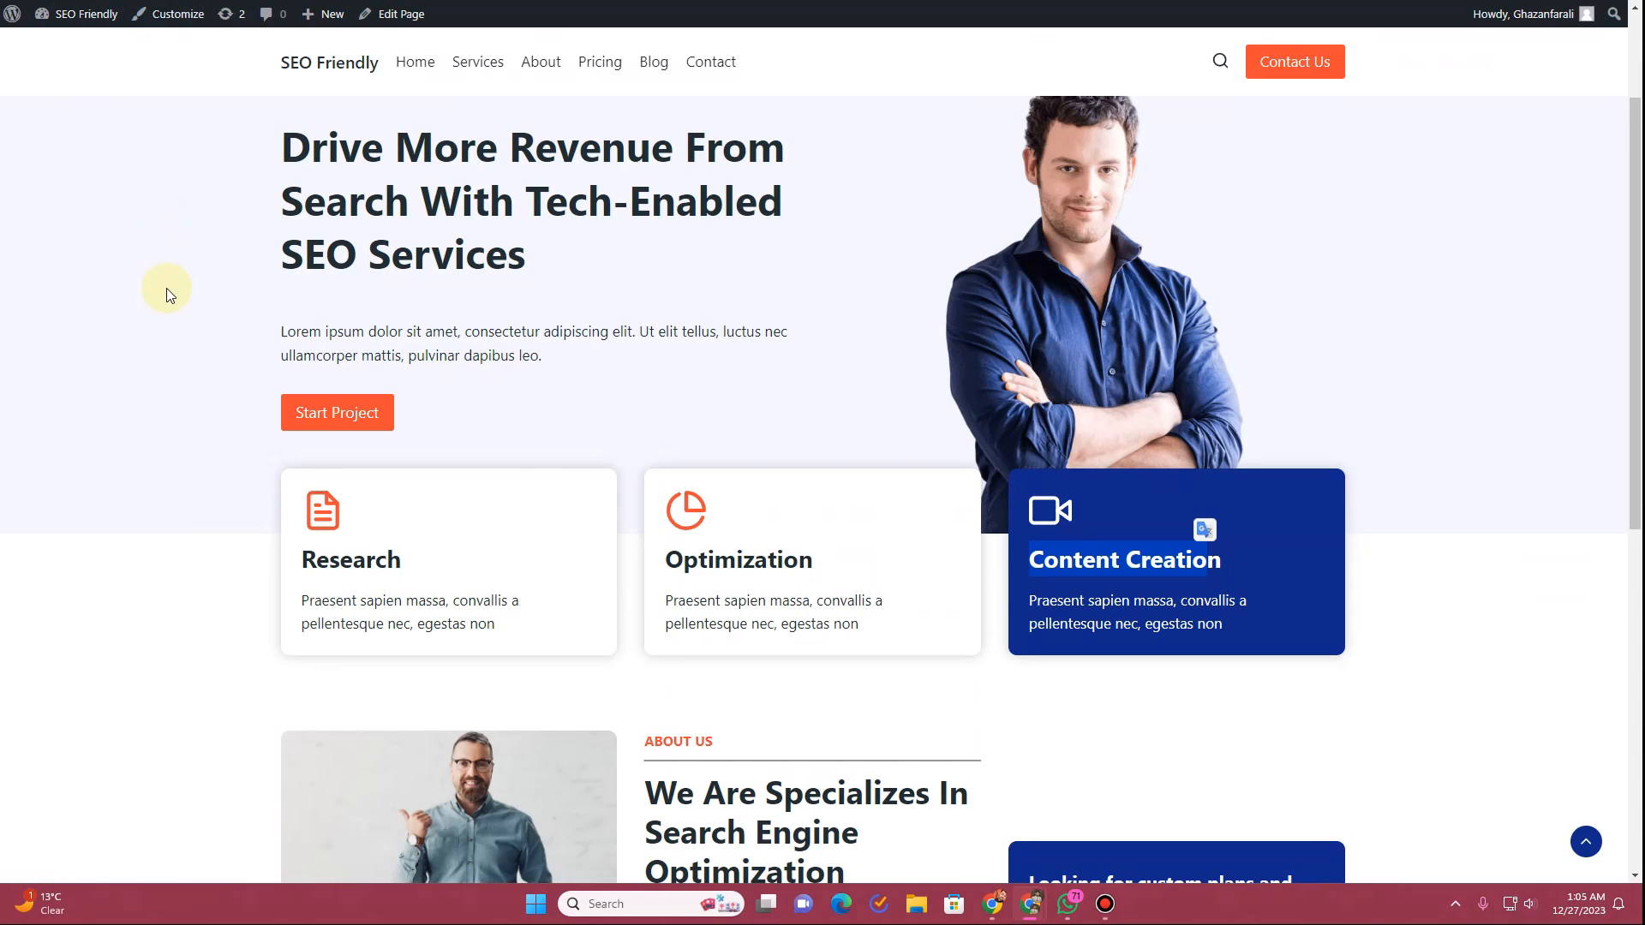
pyautogui.press('F5')
pyautogui.scroll(-7, 342, 533)
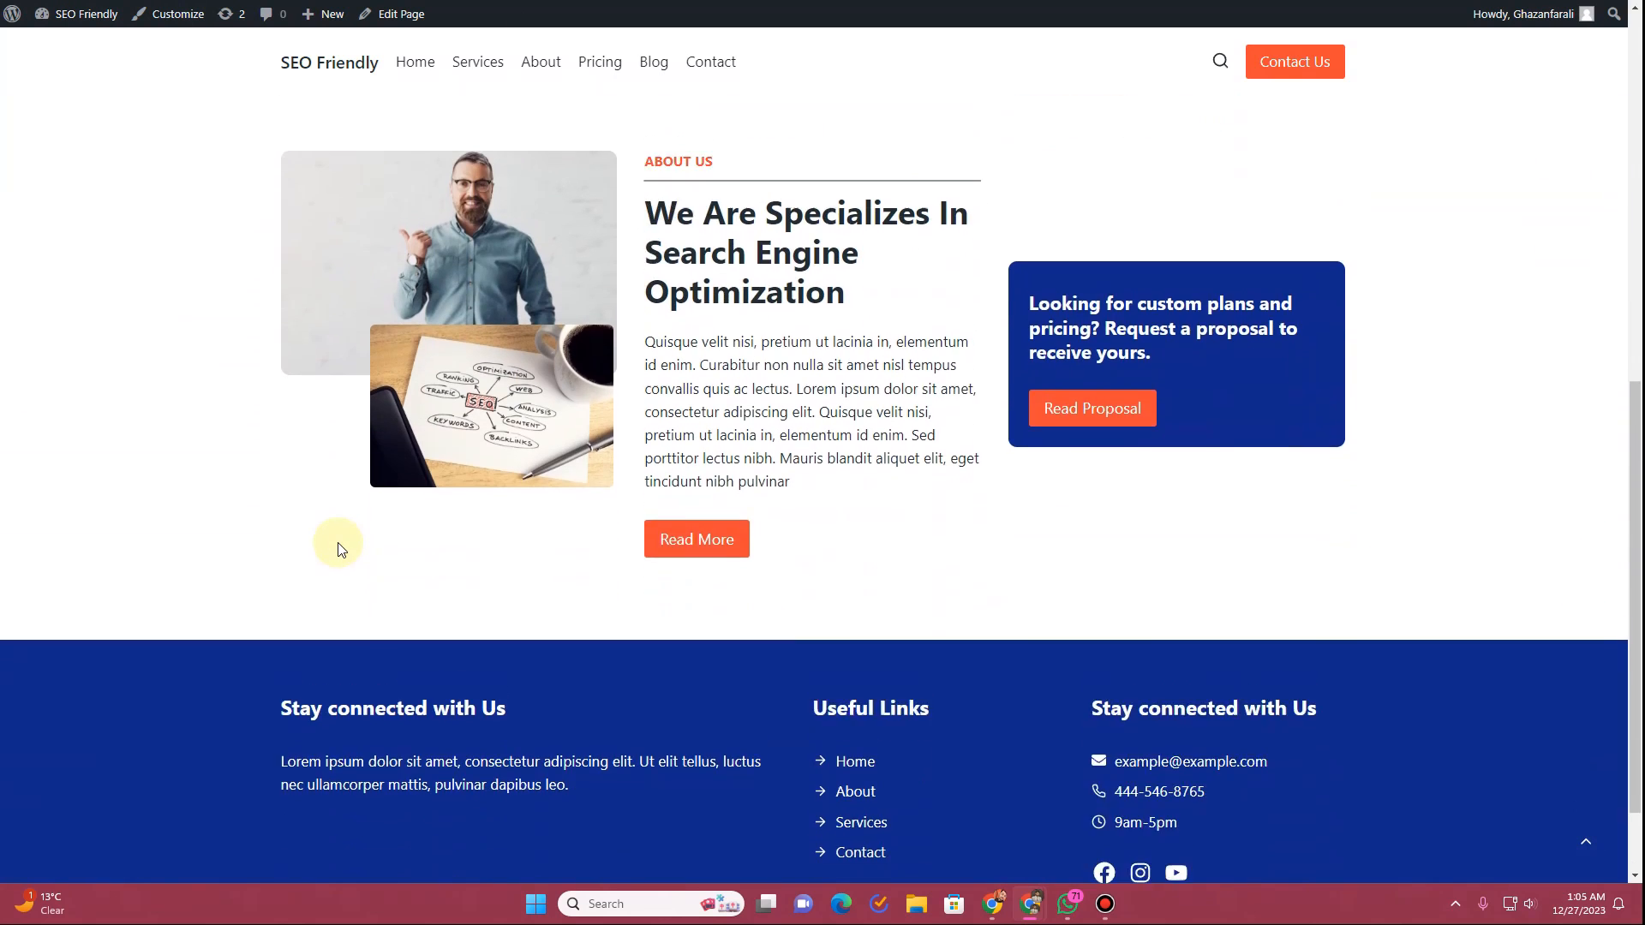
pyautogui.scroll(2, 679, 283)
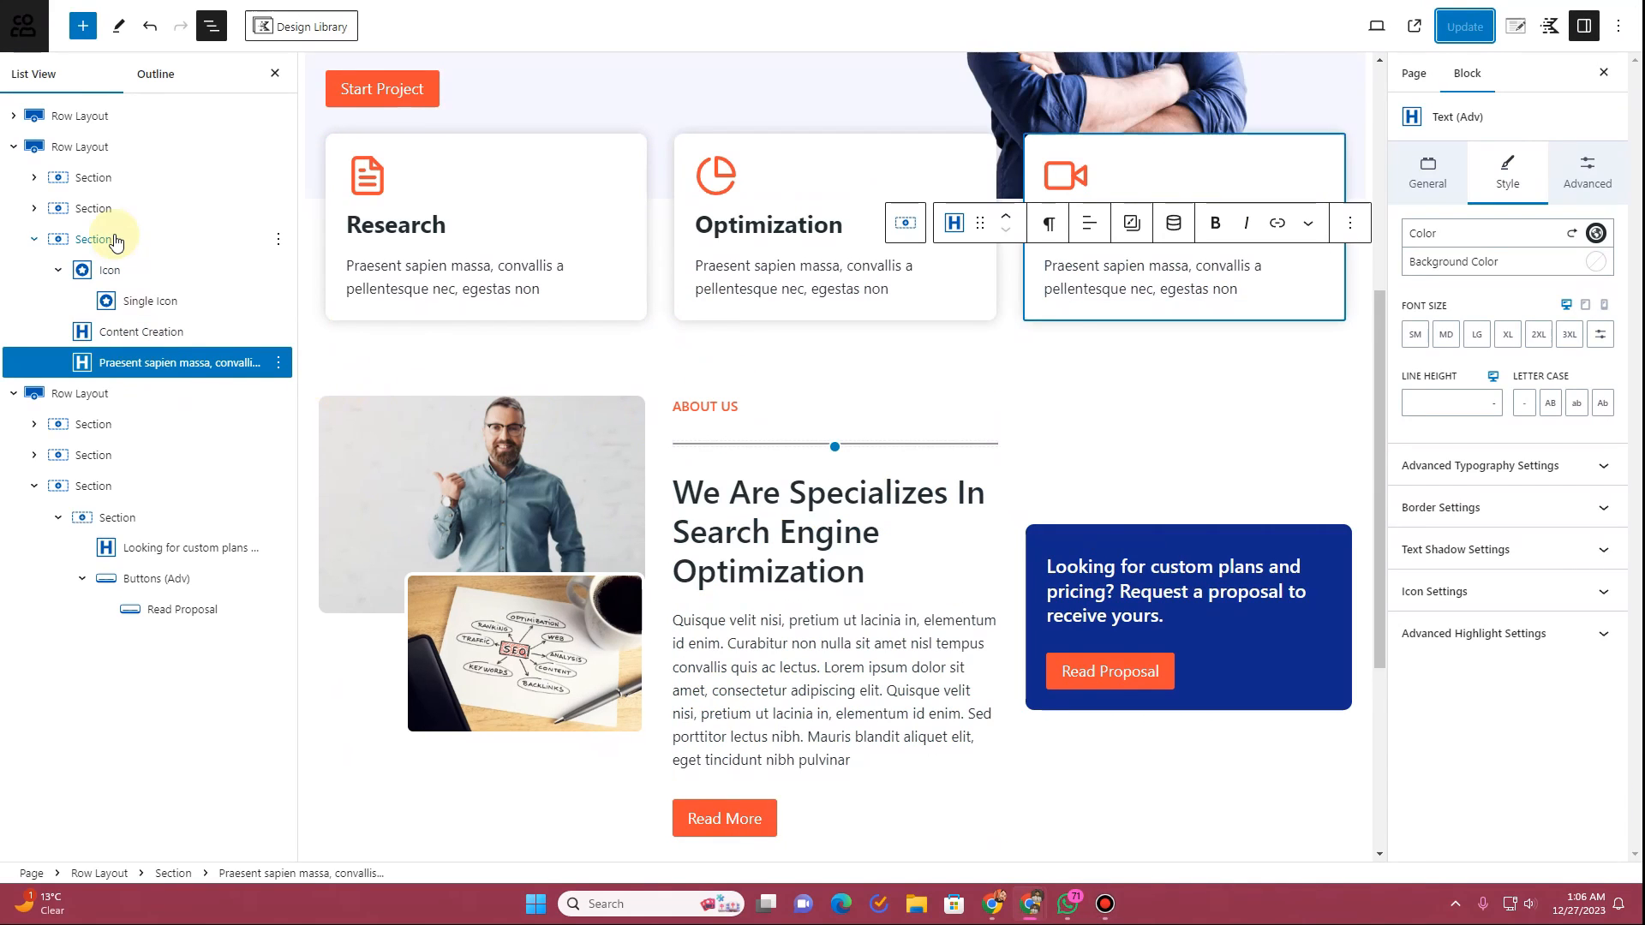
# Step: Set the top padding of the About Us row layout to 3XL
pyautogui.click(96, 395)
pyautogui.click(1588, 172)
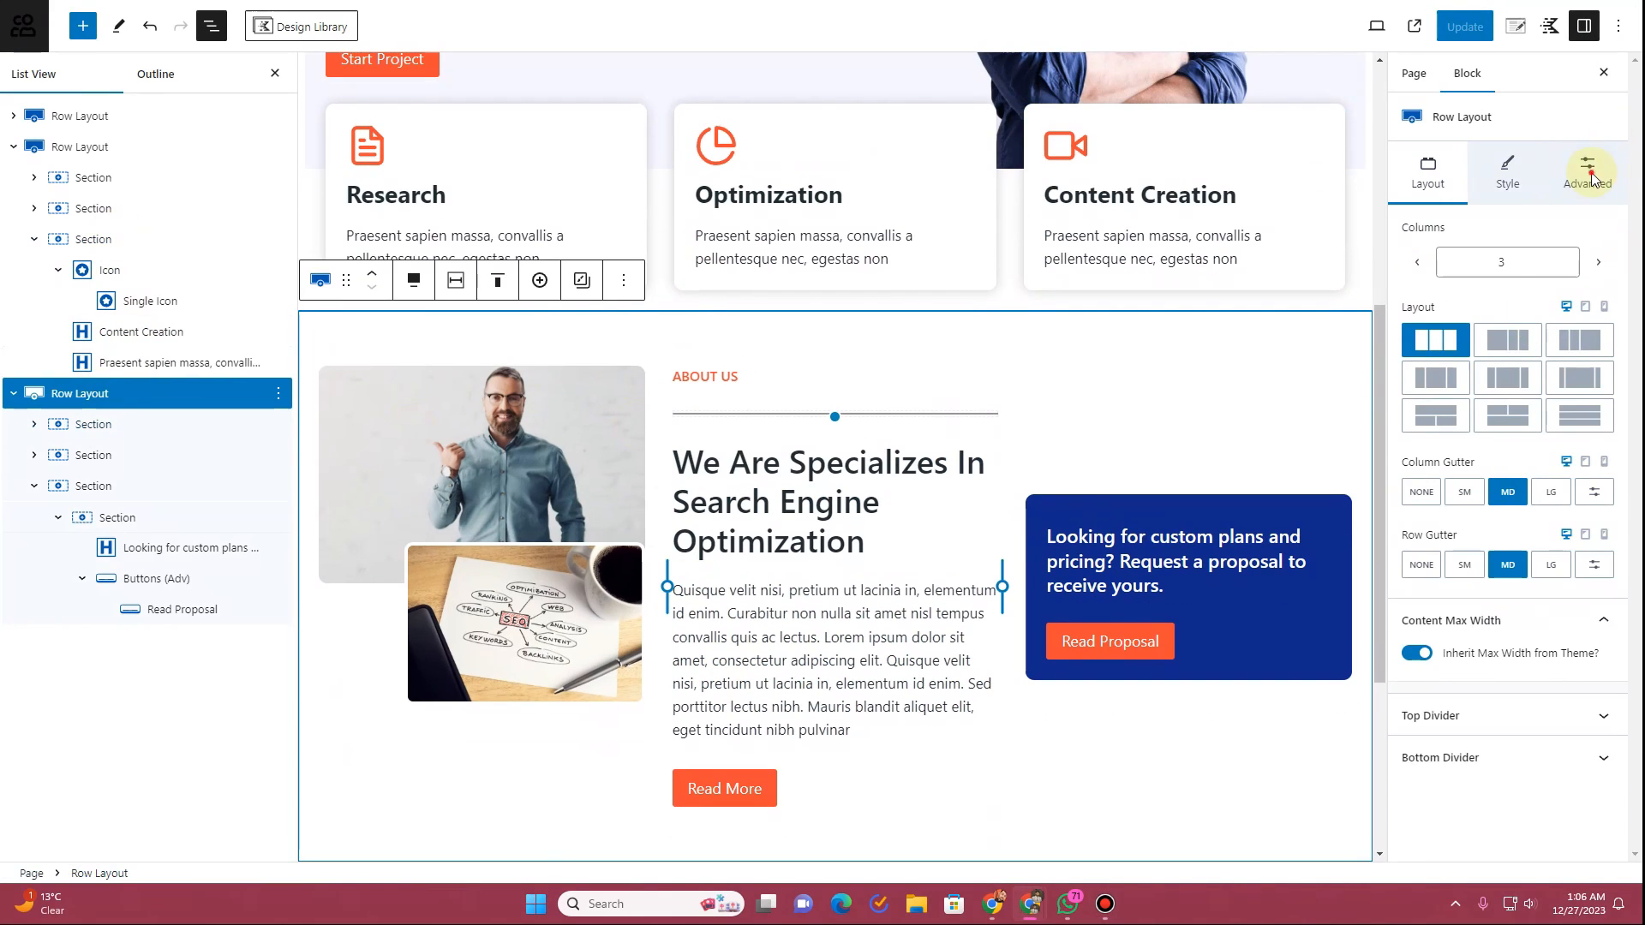
pyautogui.click(1429, 270)
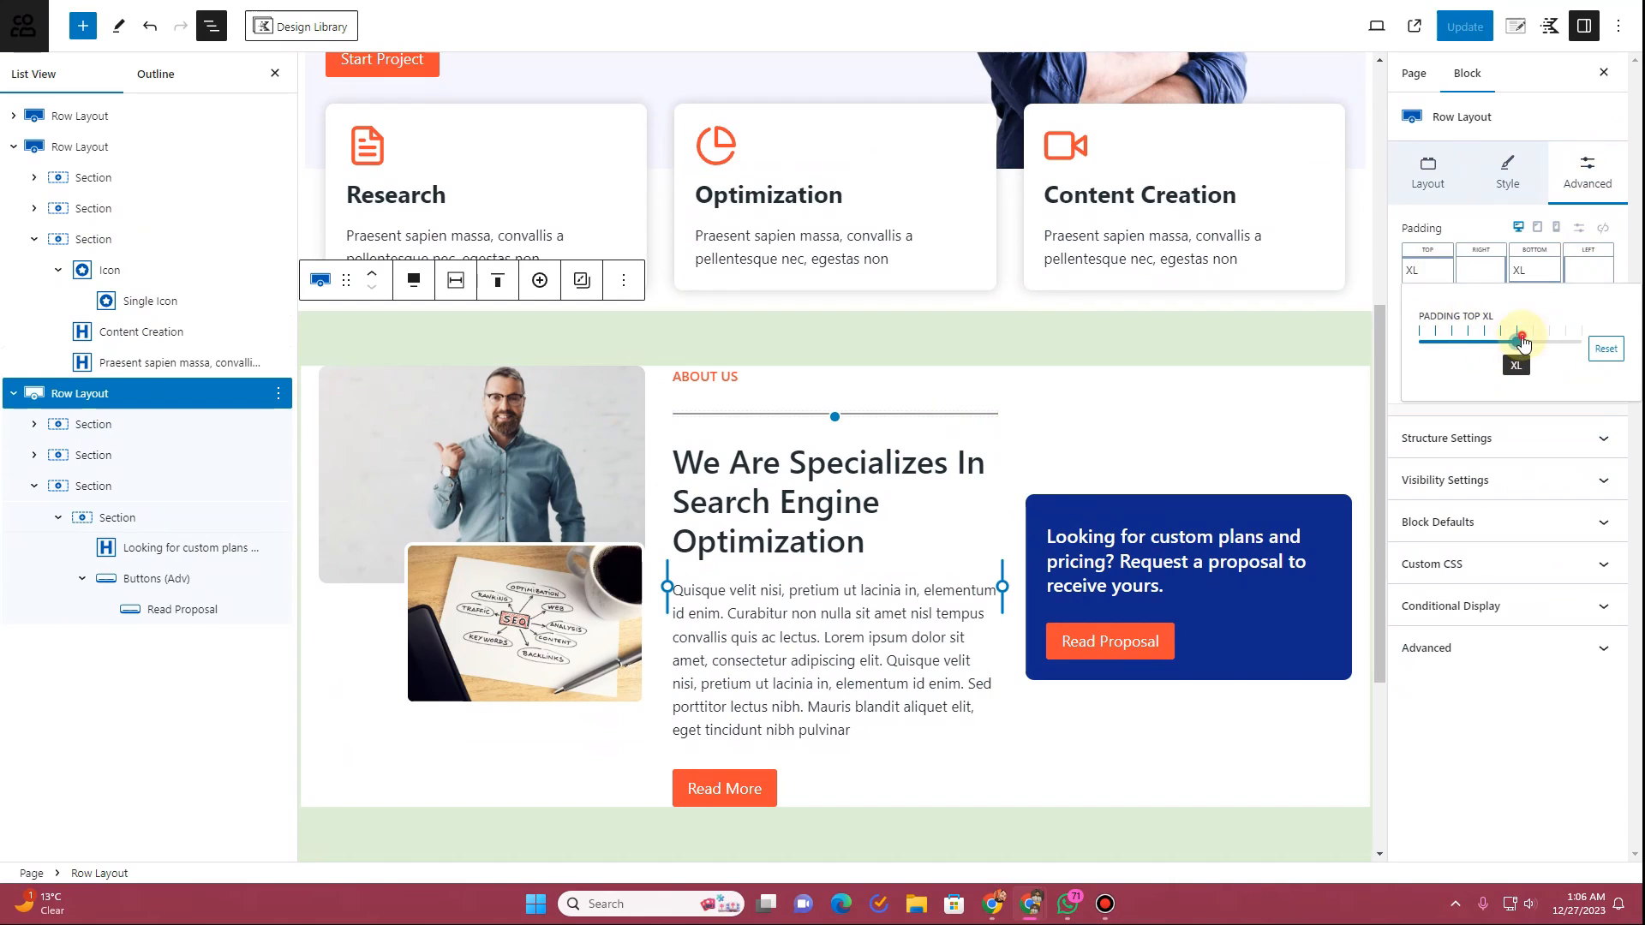
pyautogui.moveTo(1508, 343); pyautogui.dragTo(1556, 348)
# Step: Update the page and reload the live site to check the spacing above the About Us section
pyautogui.click(1465, 27)
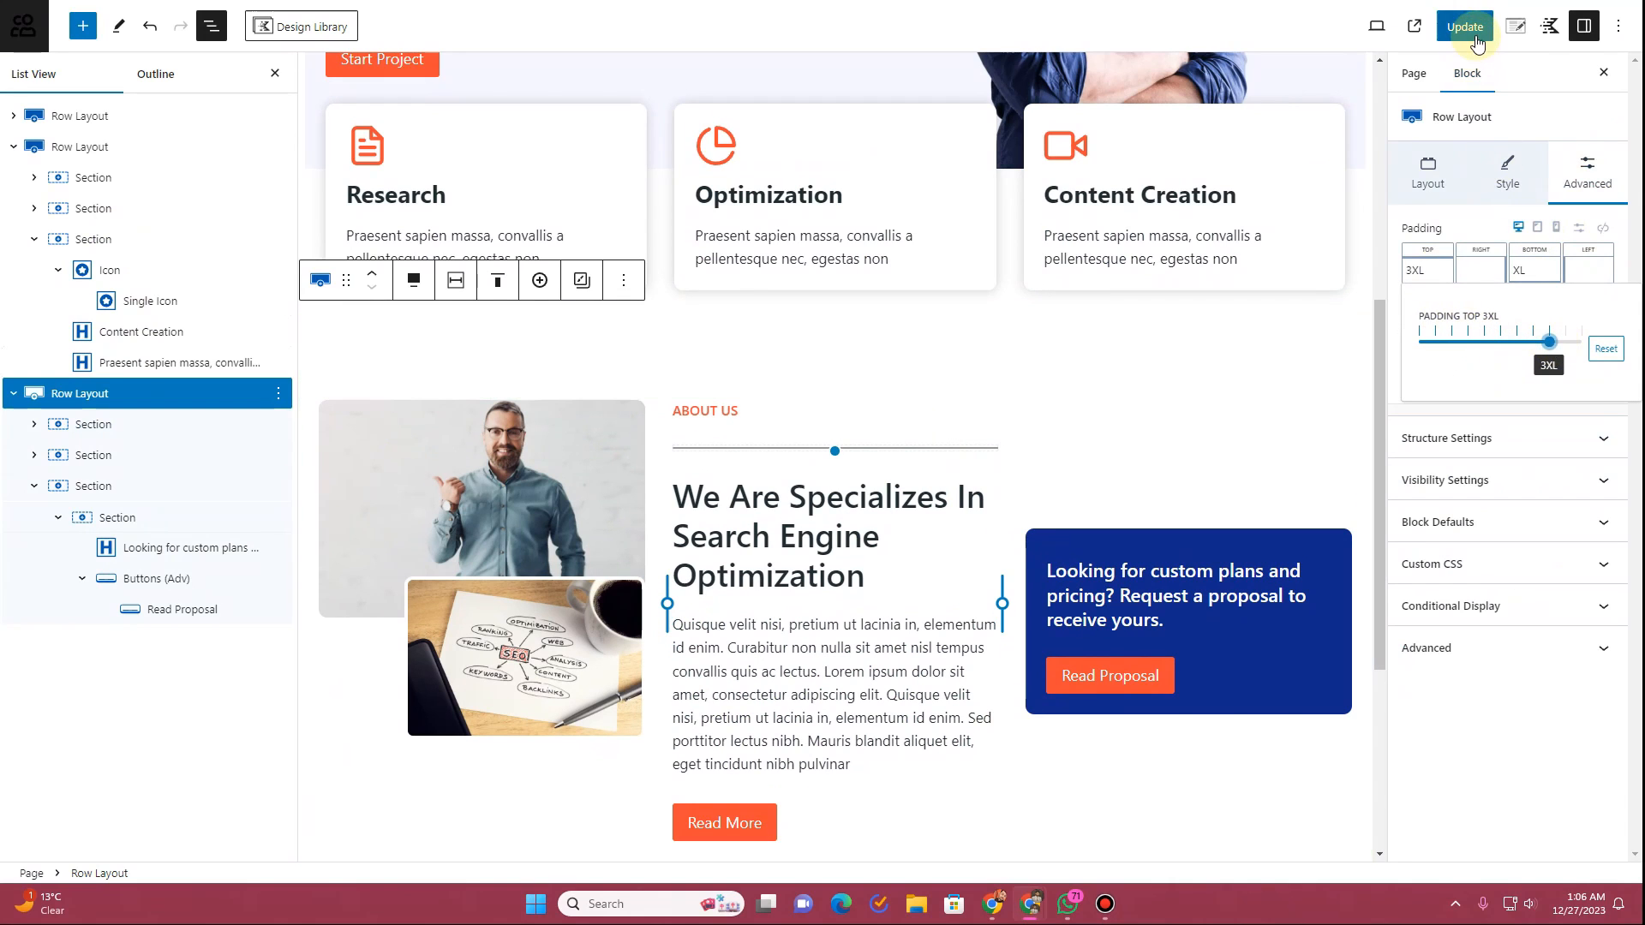
pyautogui.hotkey('ctrl', 'Tab')
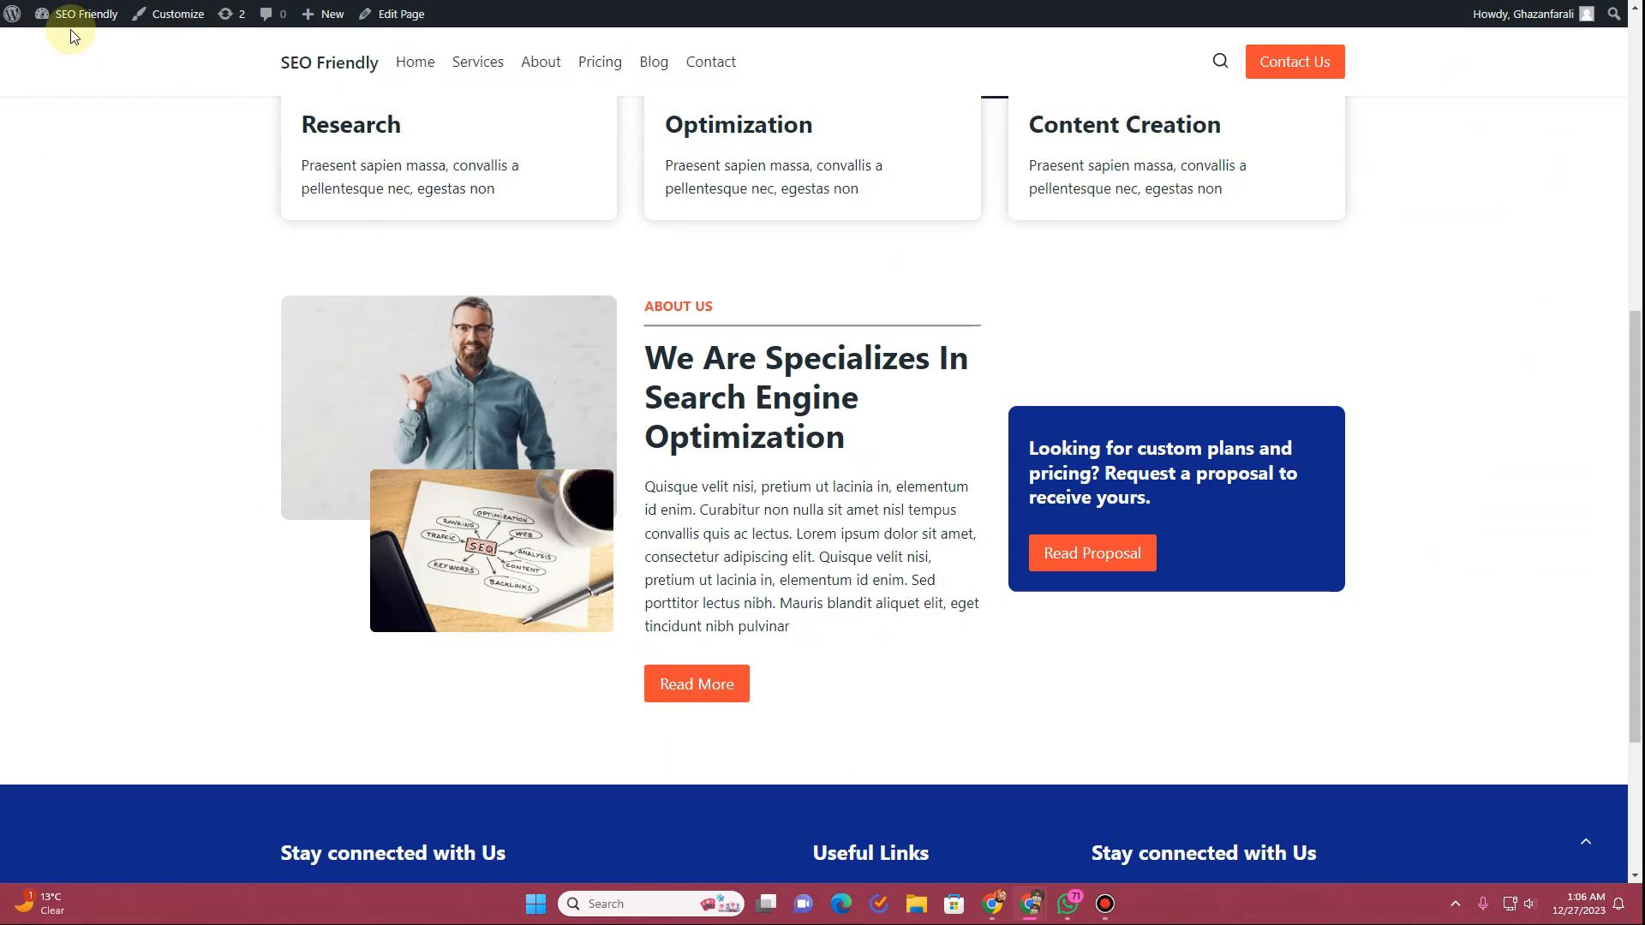
pyautogui.press('F5')
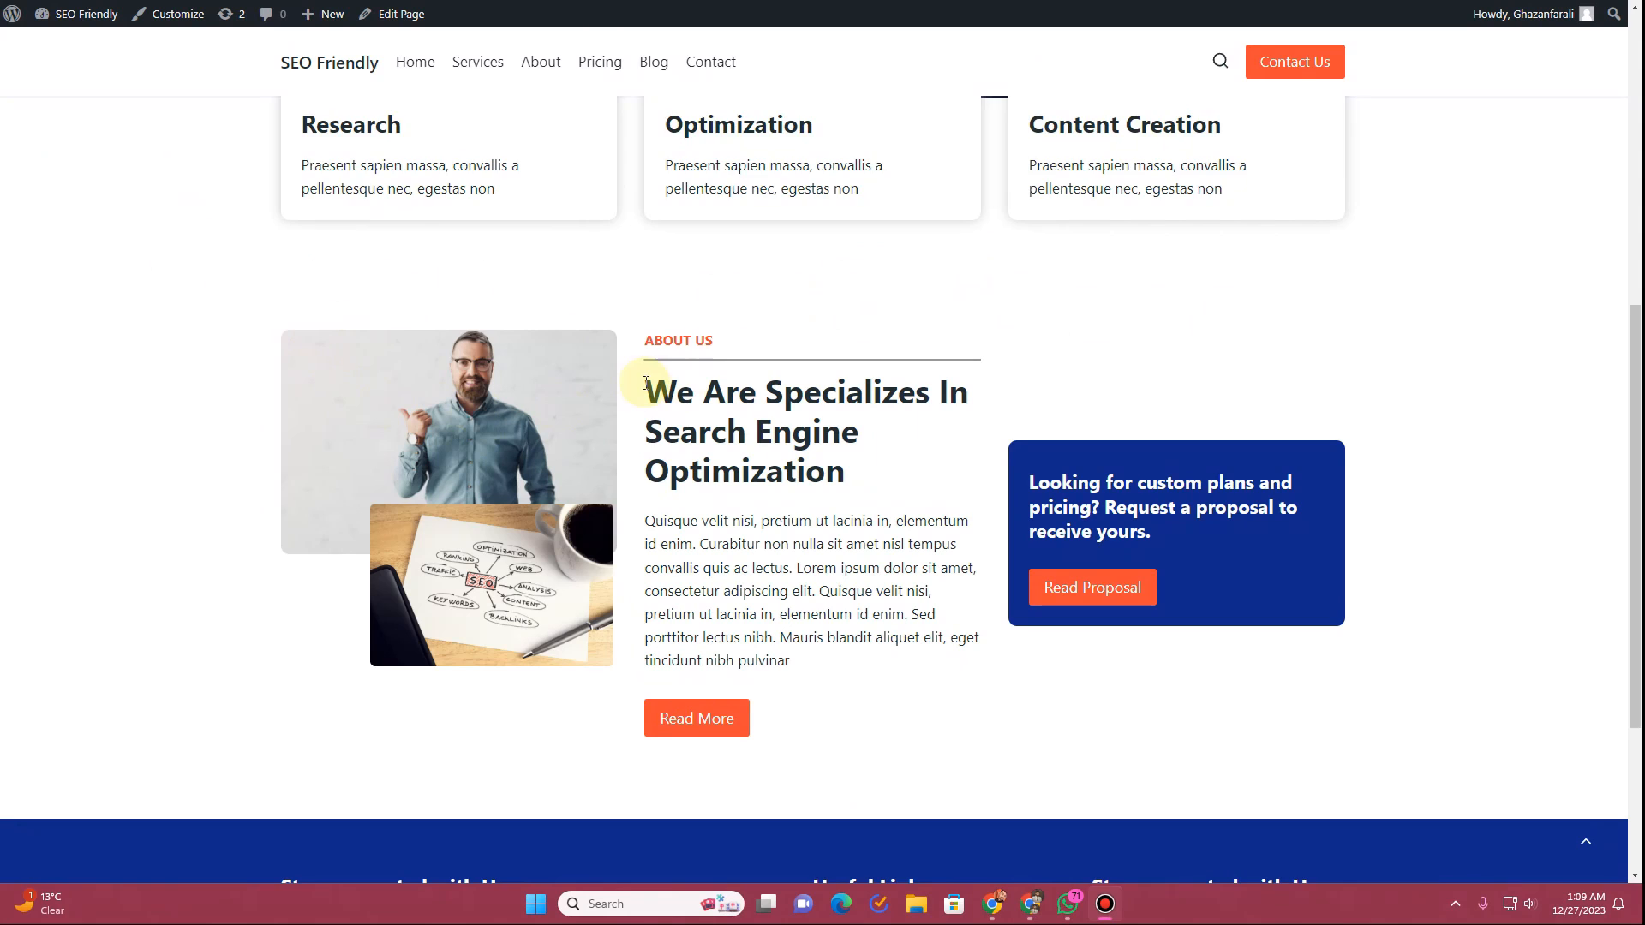
pyautogui.scroll(-3, 625, 426)
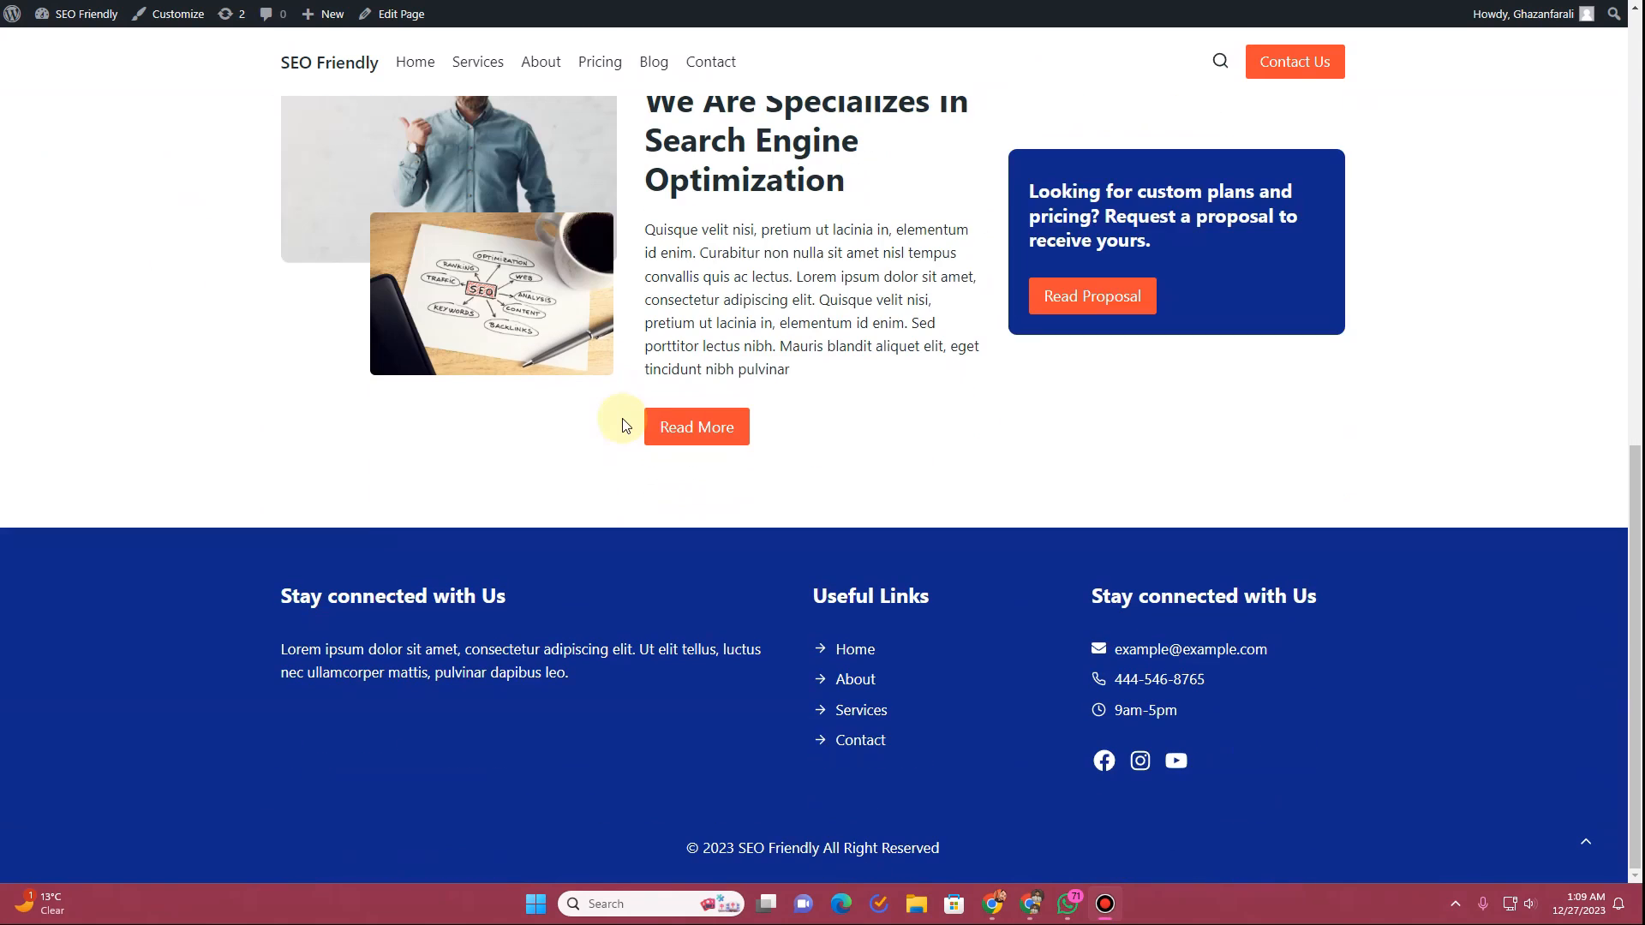
pyautogui.scroll(4, 625, 426)
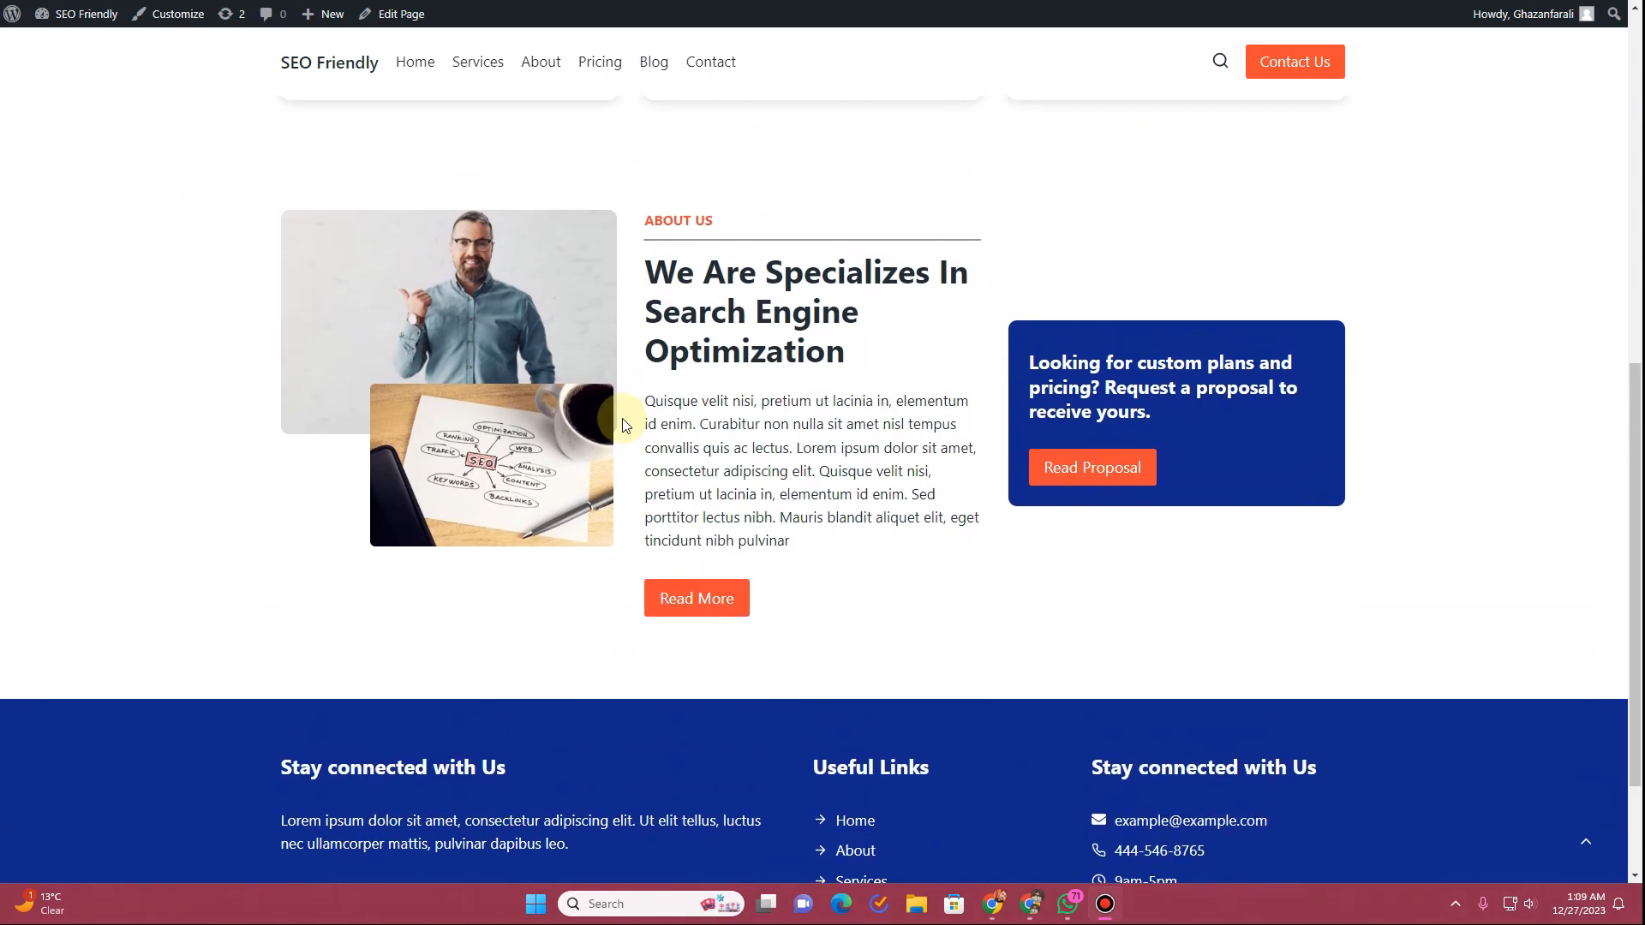
# Step: Return to the page editor and add a one-column row layout below the About Us section
pyautogui.hotkey('ctrl', 'shift', 'Tab')
pyautogui.scroll(-5, 638, 518)
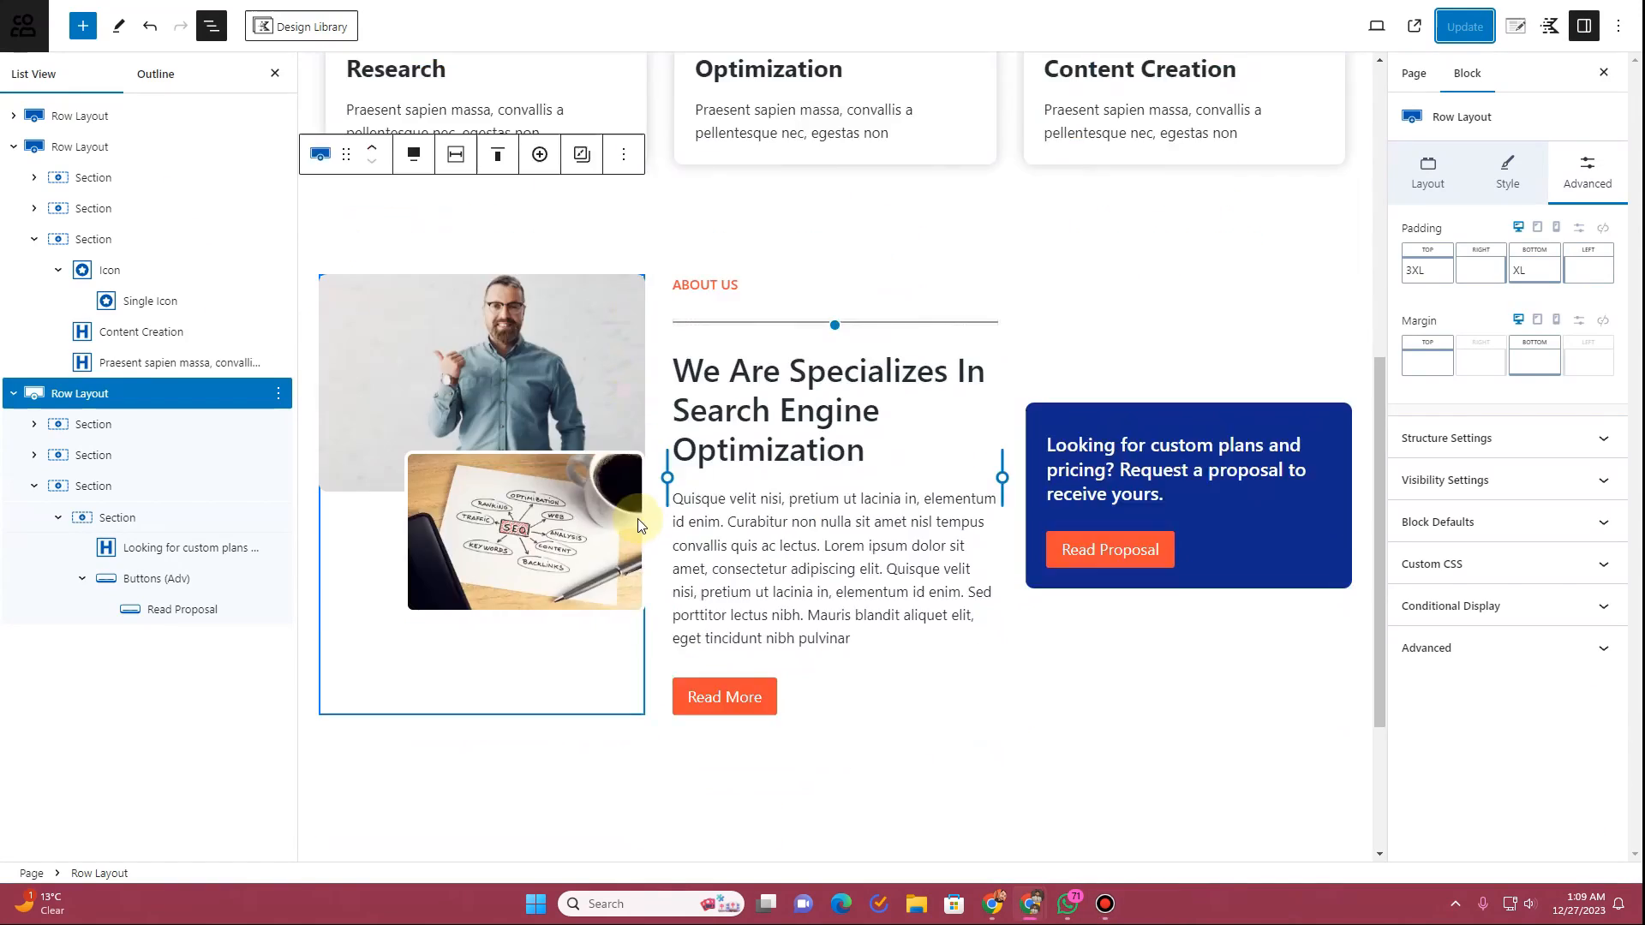
pyautogui.click(611, 542)
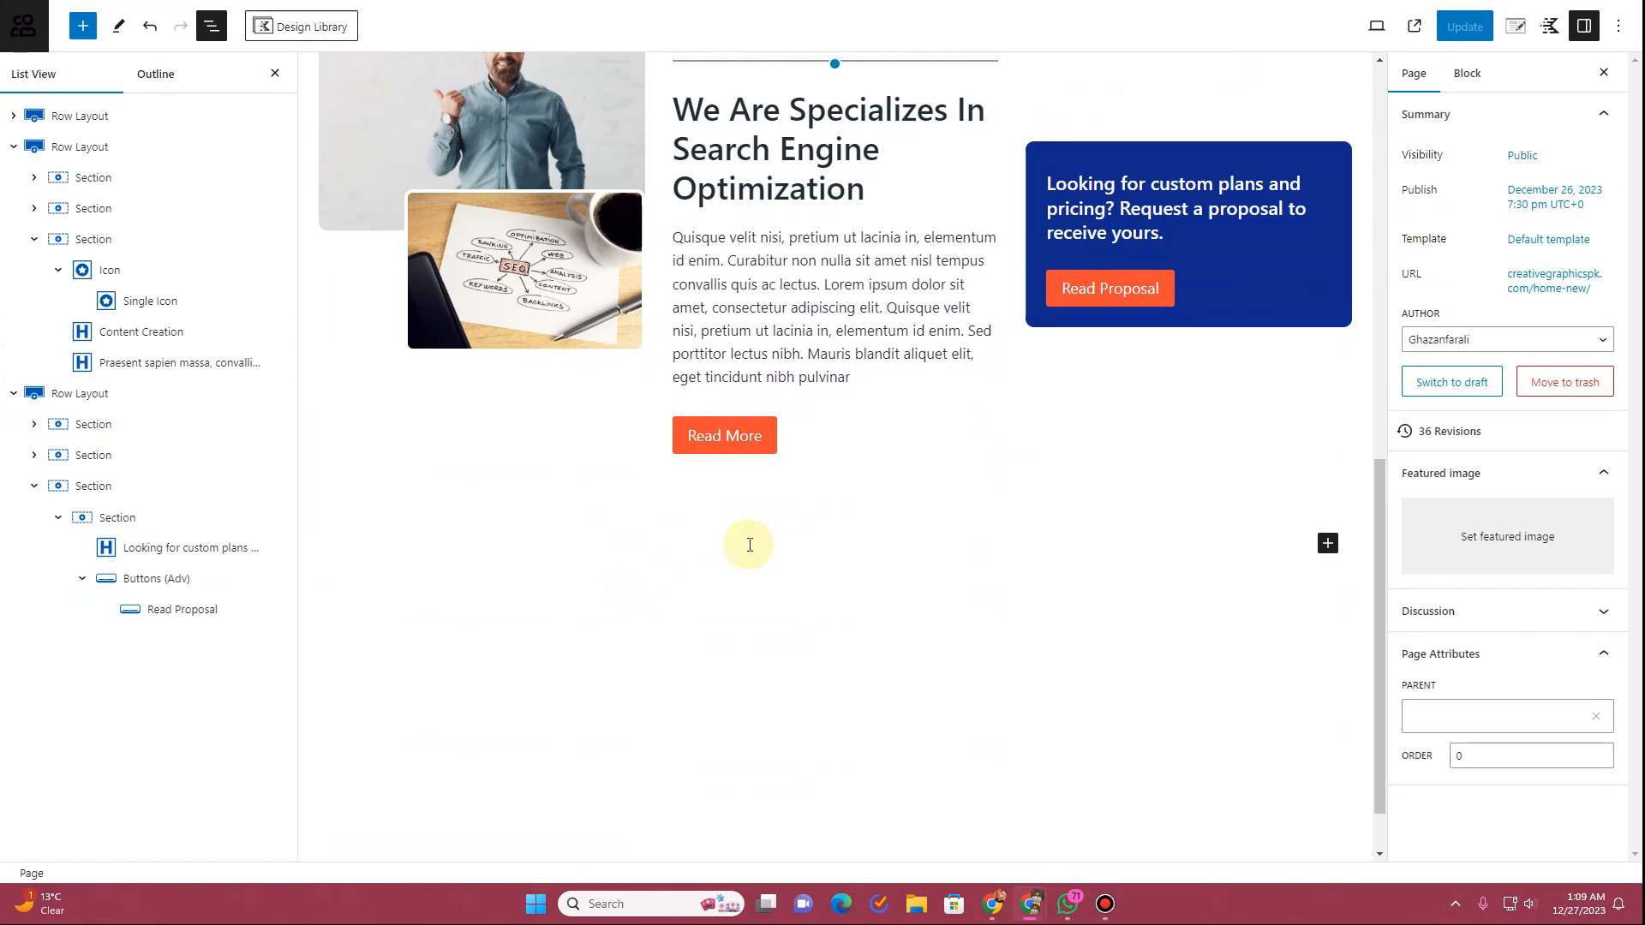
pyautogui.click(1217, 548)
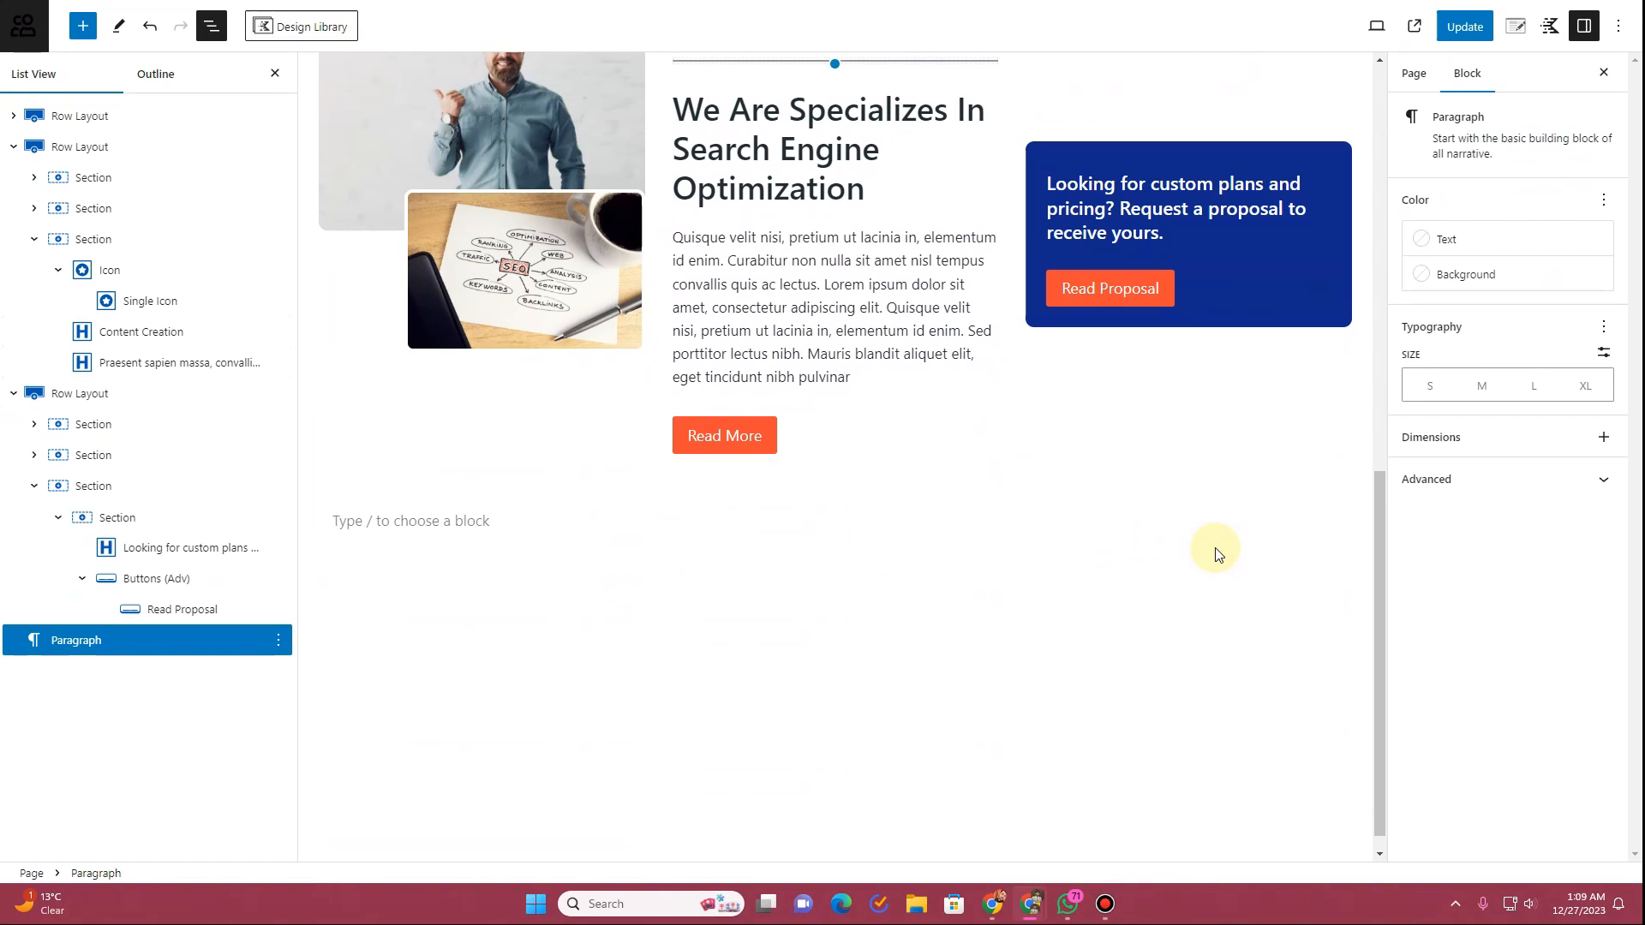
pyautogui.write('/')
pyautogui.press('Down')
pyautogui.press('Down')
pyautogui.press('Return')
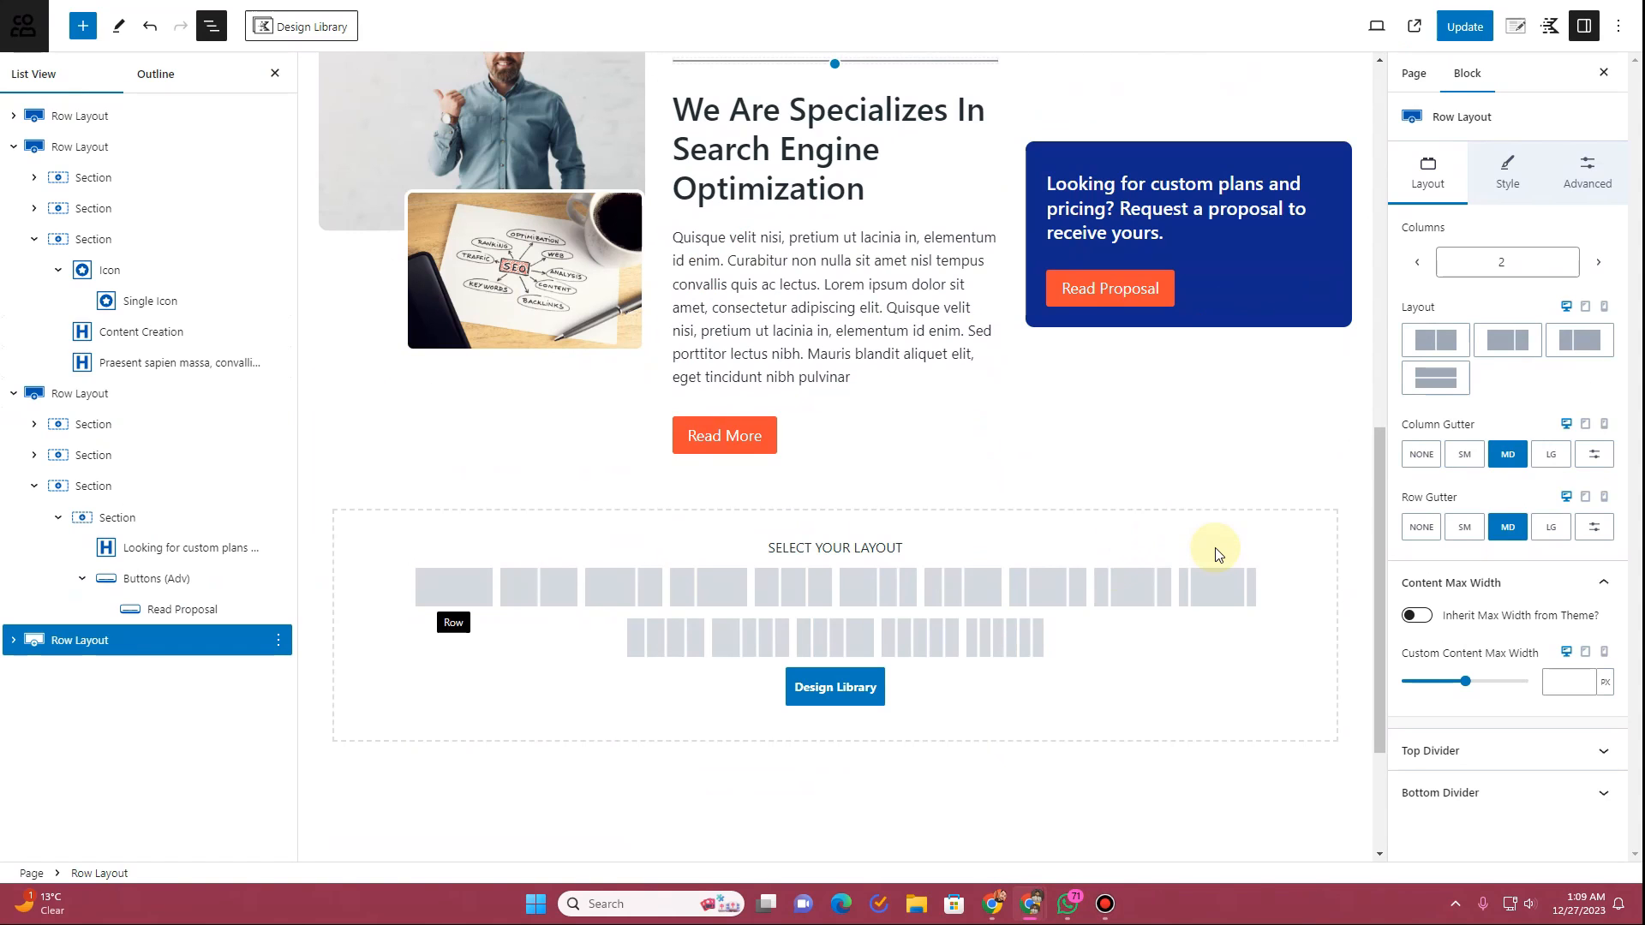
pyautogui.click(460, 591)
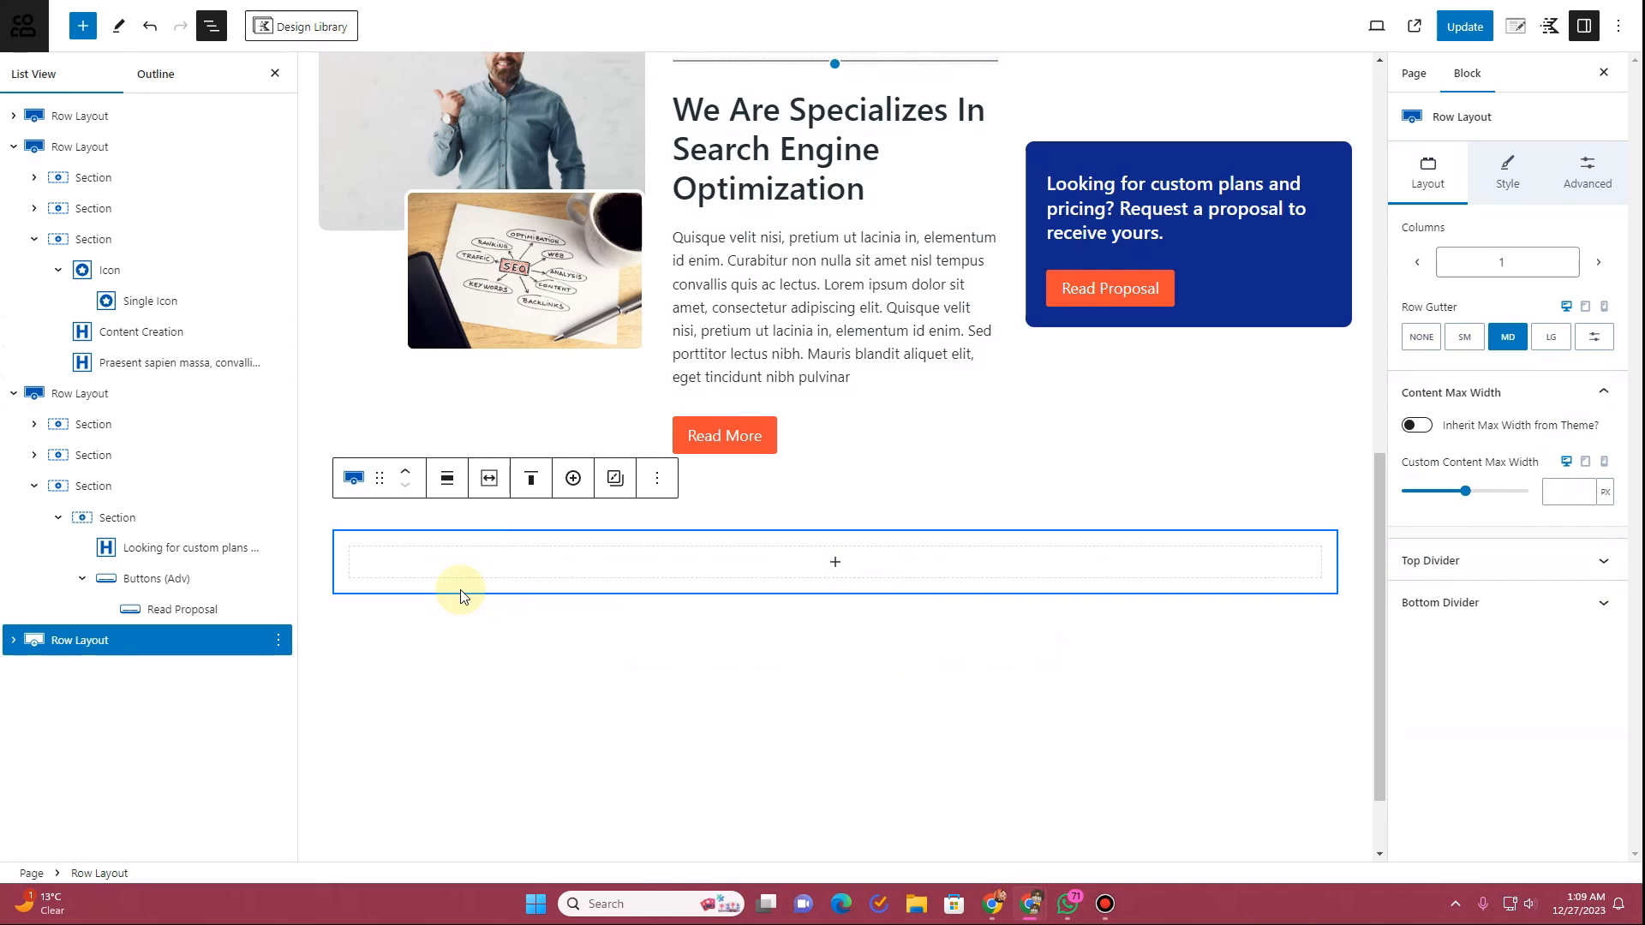
# Step: Set the new row layout to wide width and make its content use the theme's inner width
pyautogui.click(446, 477)
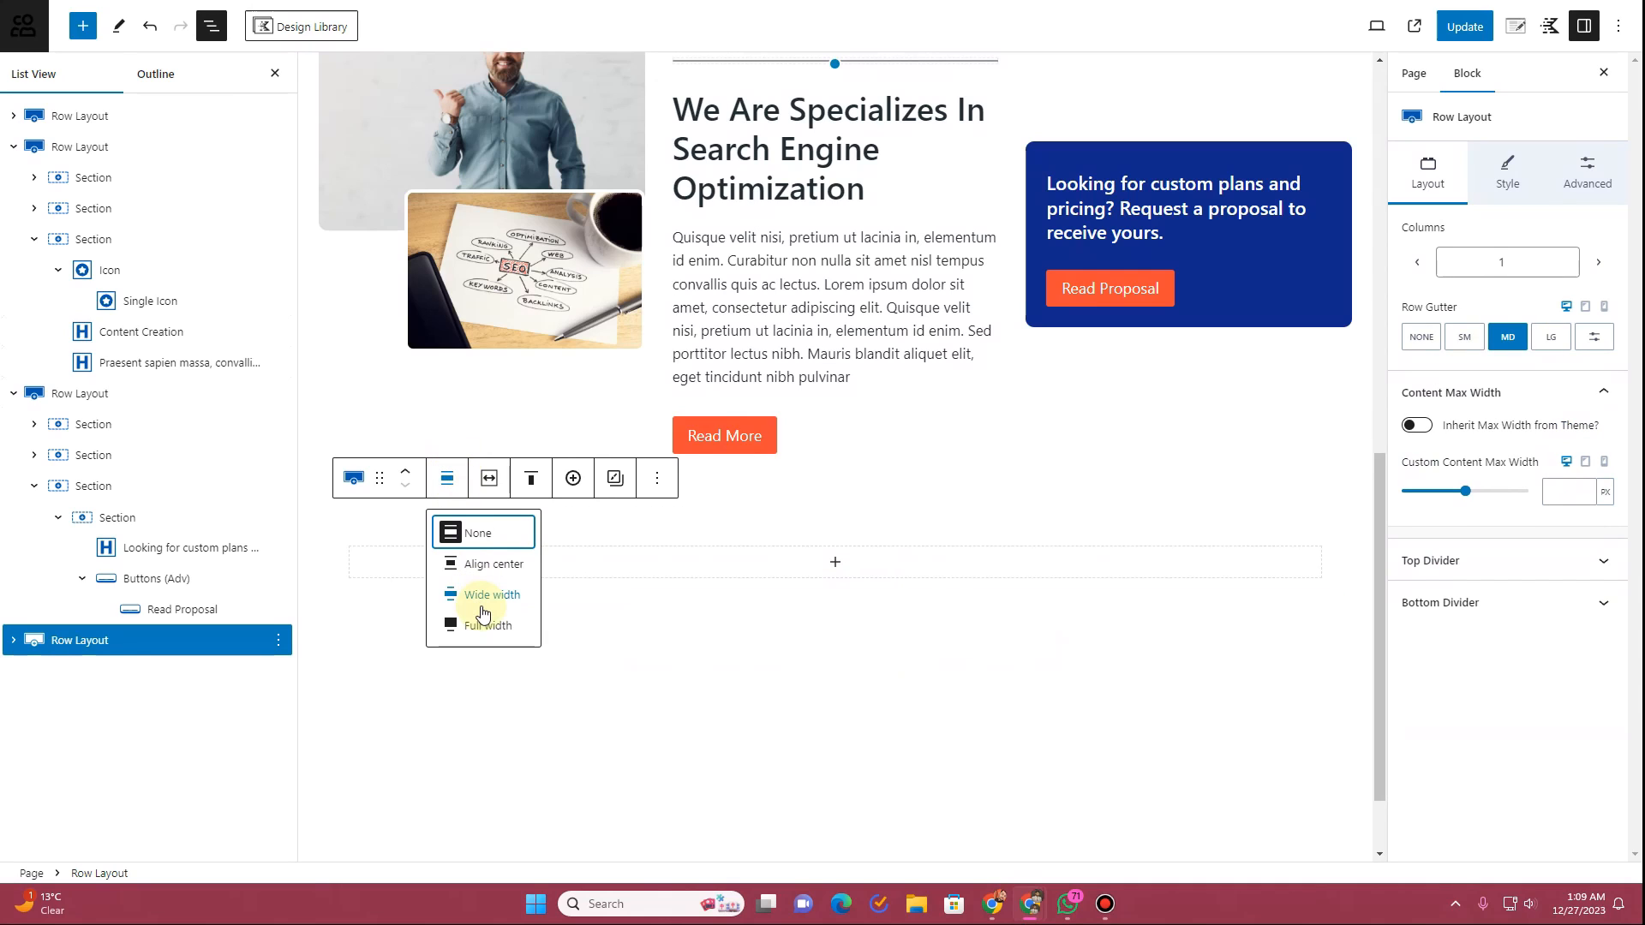
pyautogui.click(485, 597)
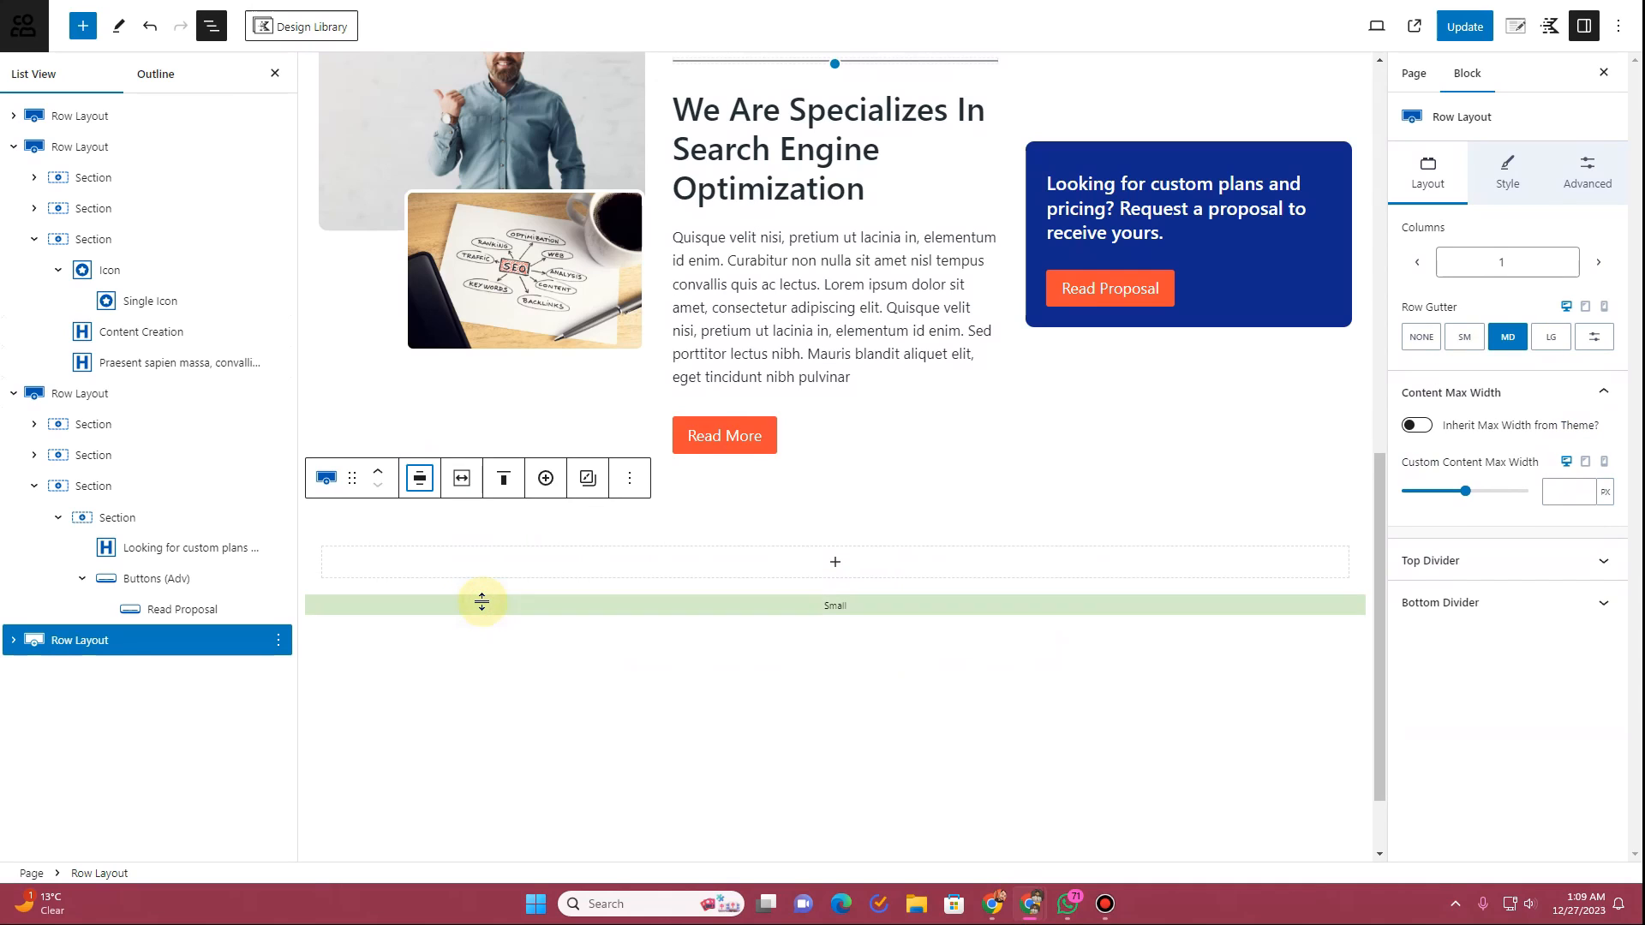
pyautogui.click(461, 478)
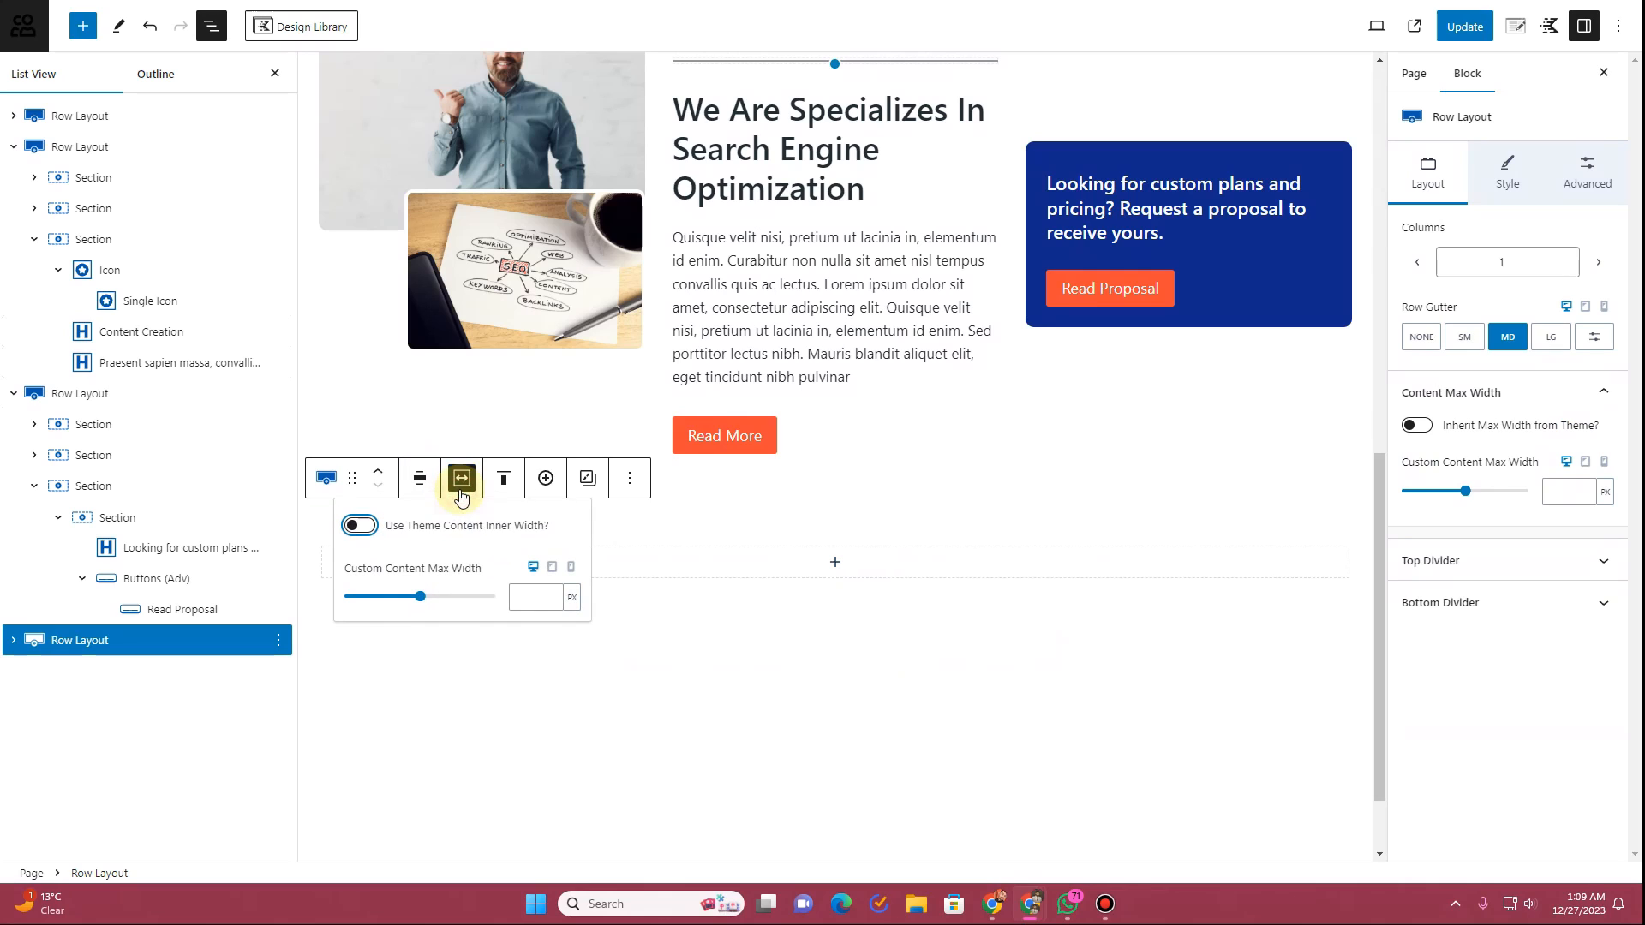
pyautogui.click(361, 530)
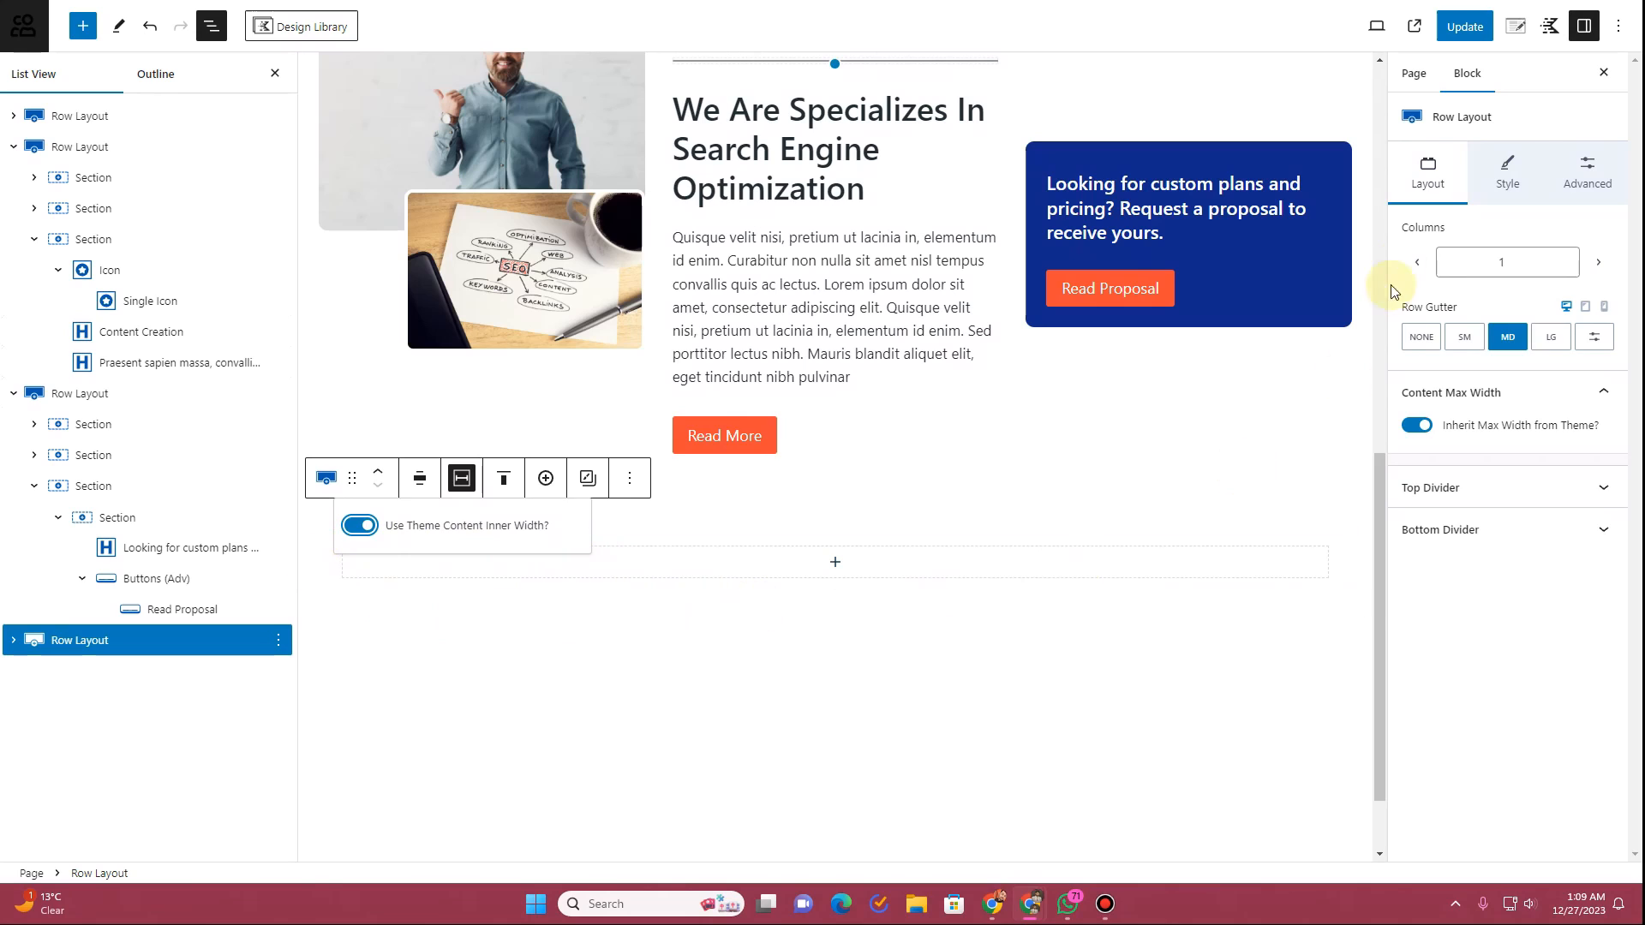
# Step: Set the new row layout's background color to the palette blue 102989
pyautogui.click(1509, 172)
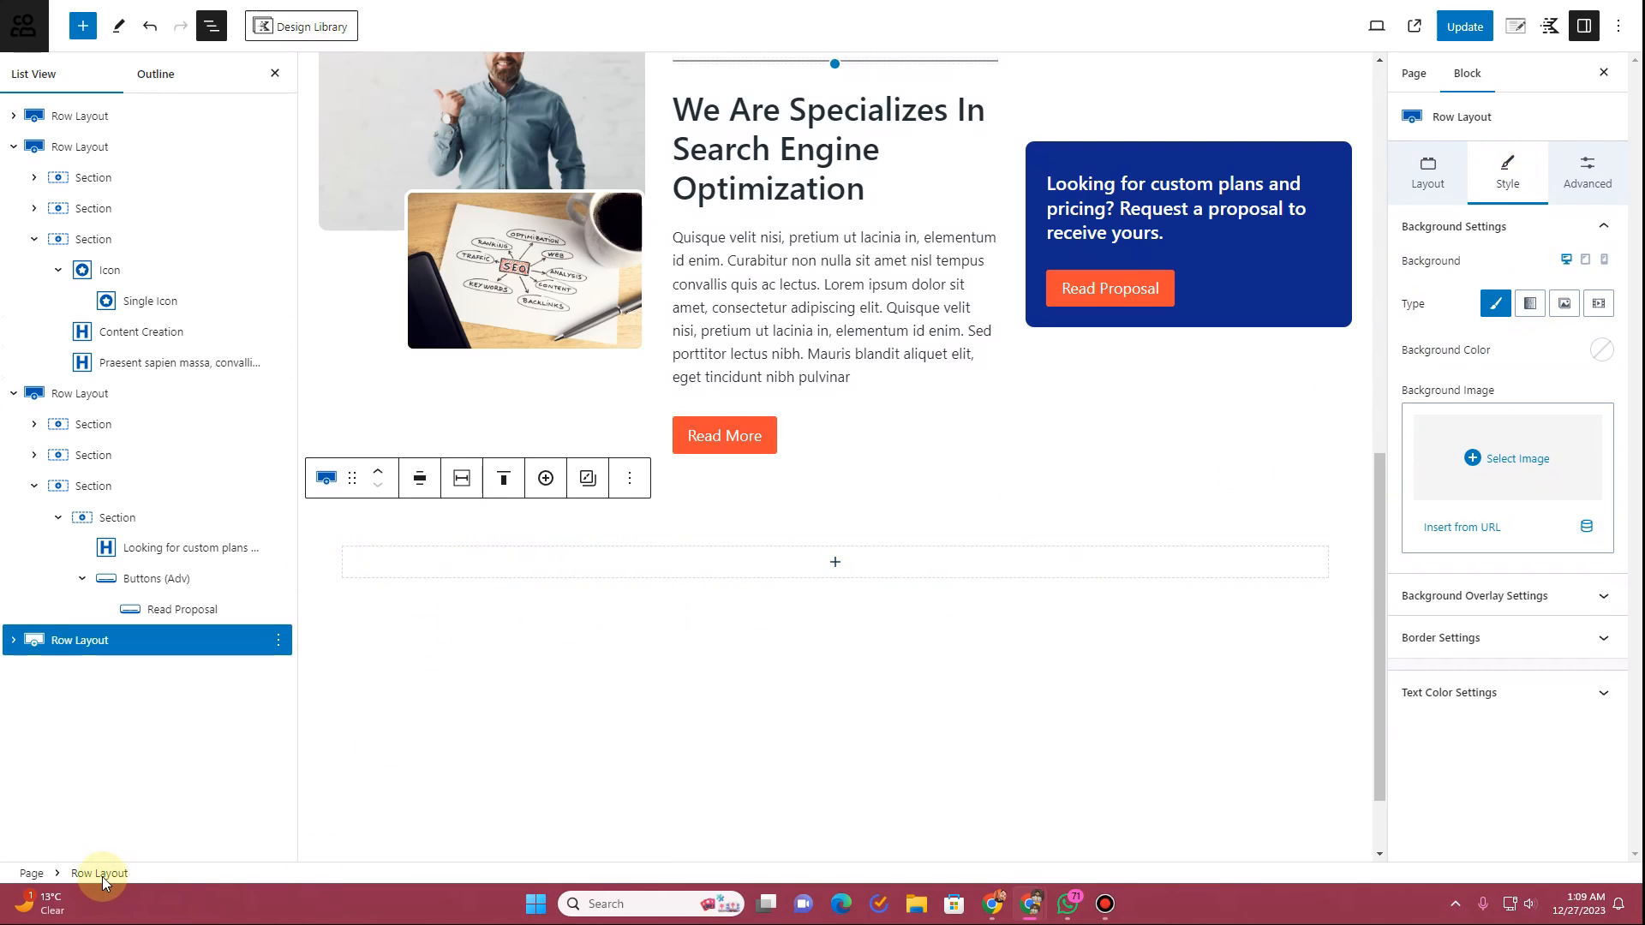
pyautogui.click(1603, 351)
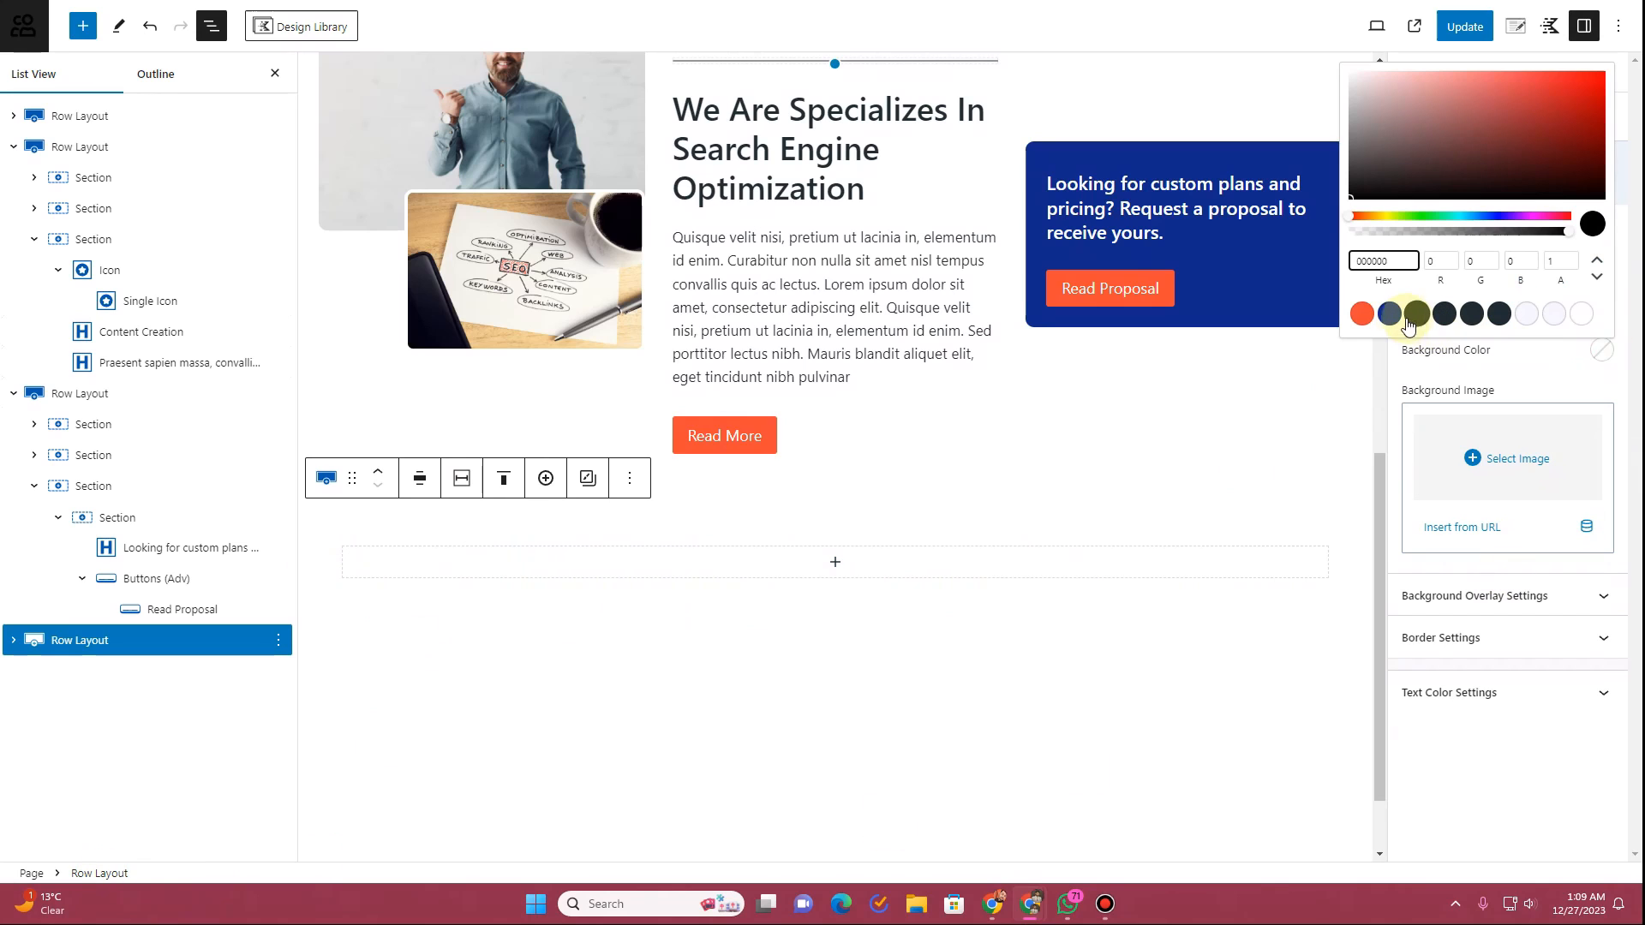
pyautogui.click(1392, 315)
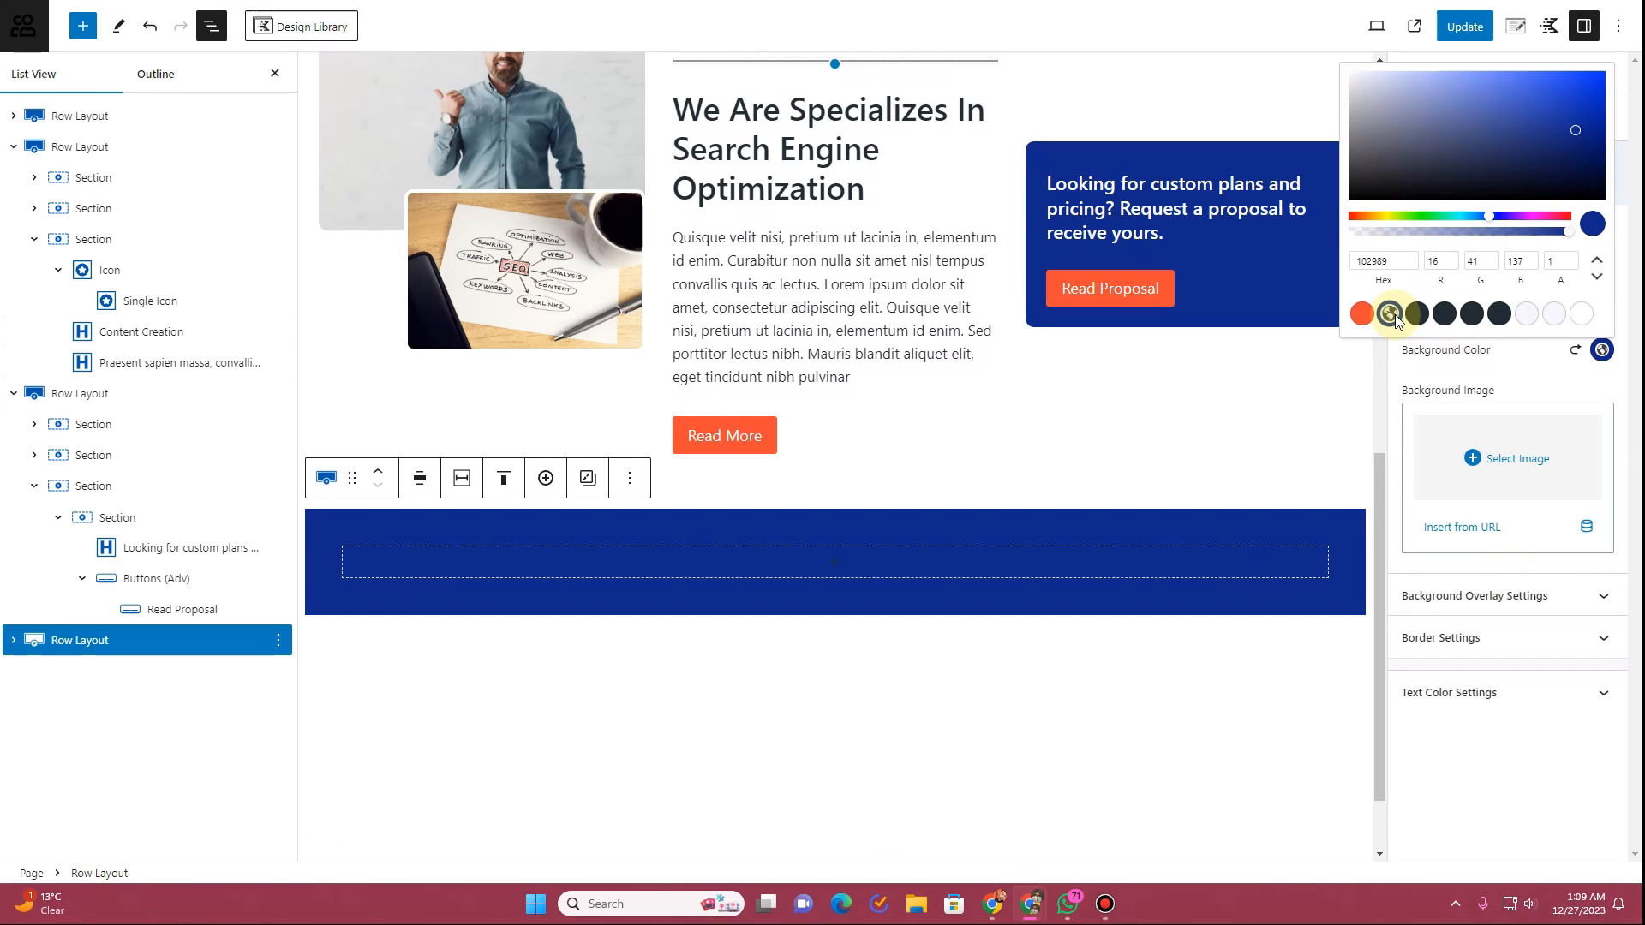
pyautogui.click(1515, 381)
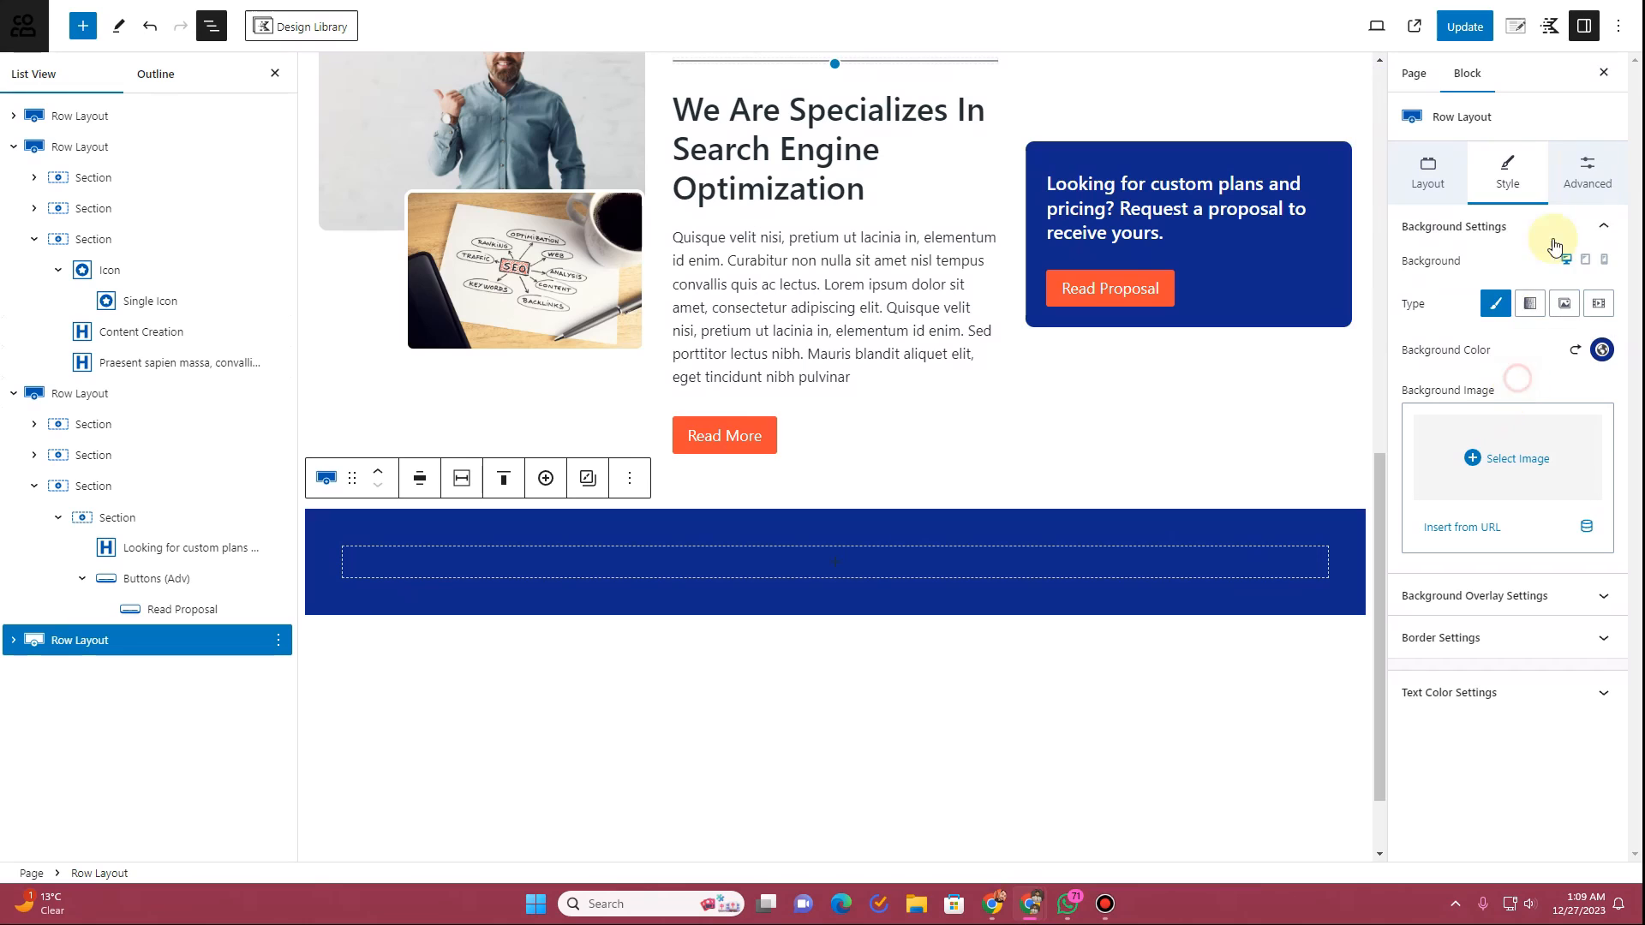
# Step: Set the blue row layout's top and bottom padding to XXL
pyautogui.click(1588, 173)
pyautogui.click(1419, 269)
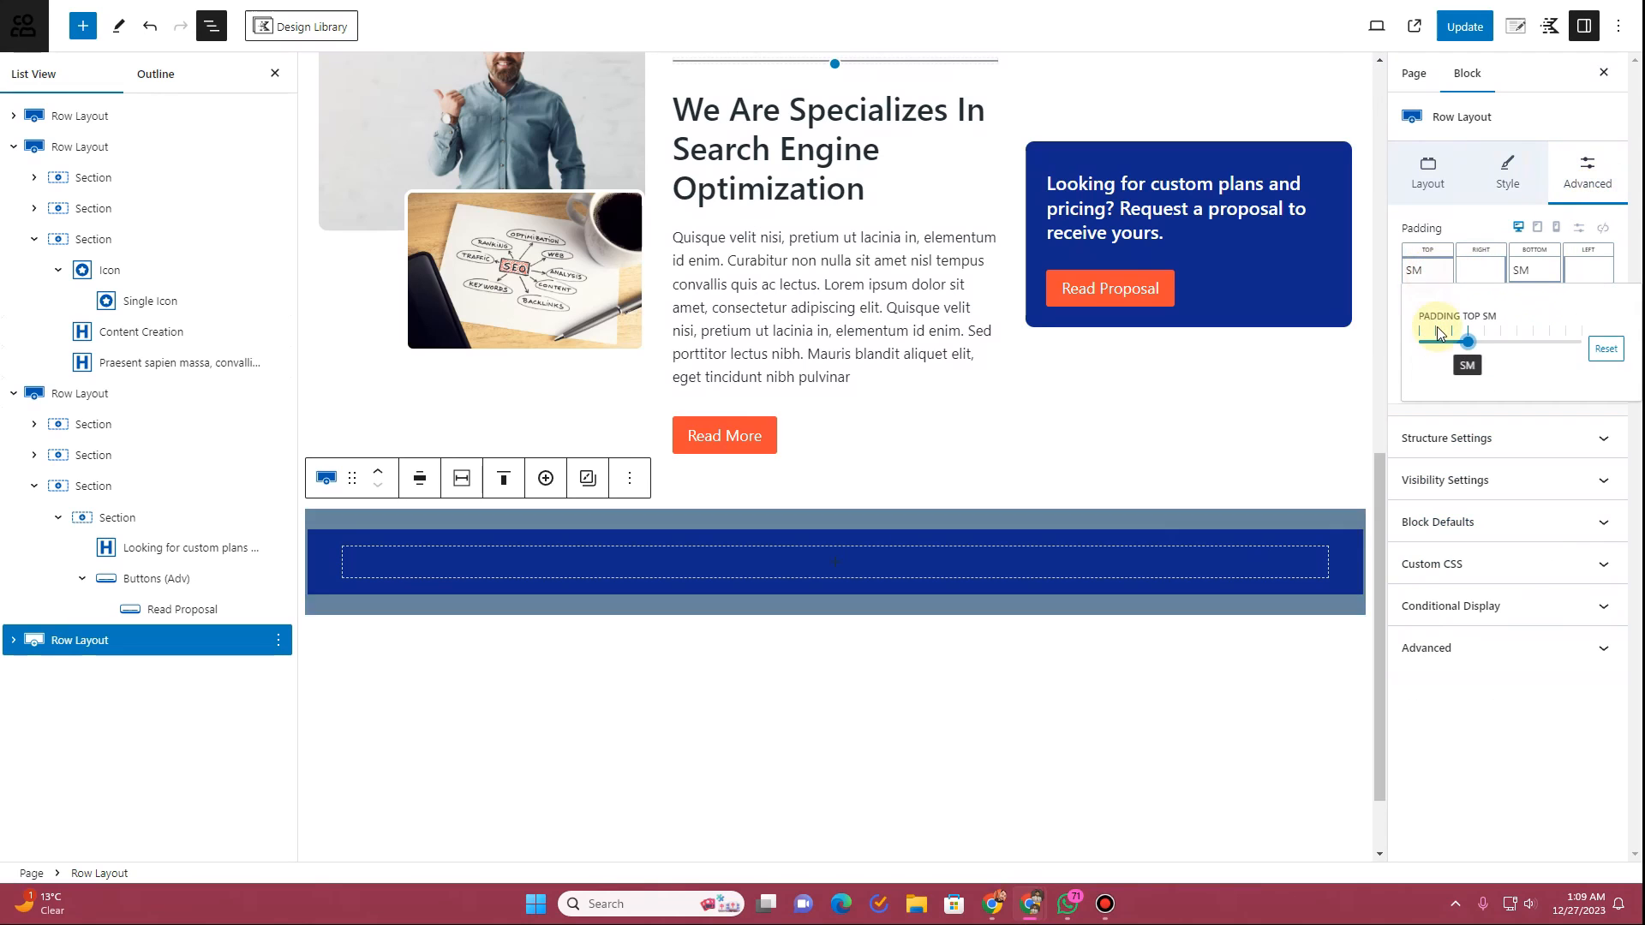
pyautogui.click(1533, 345)
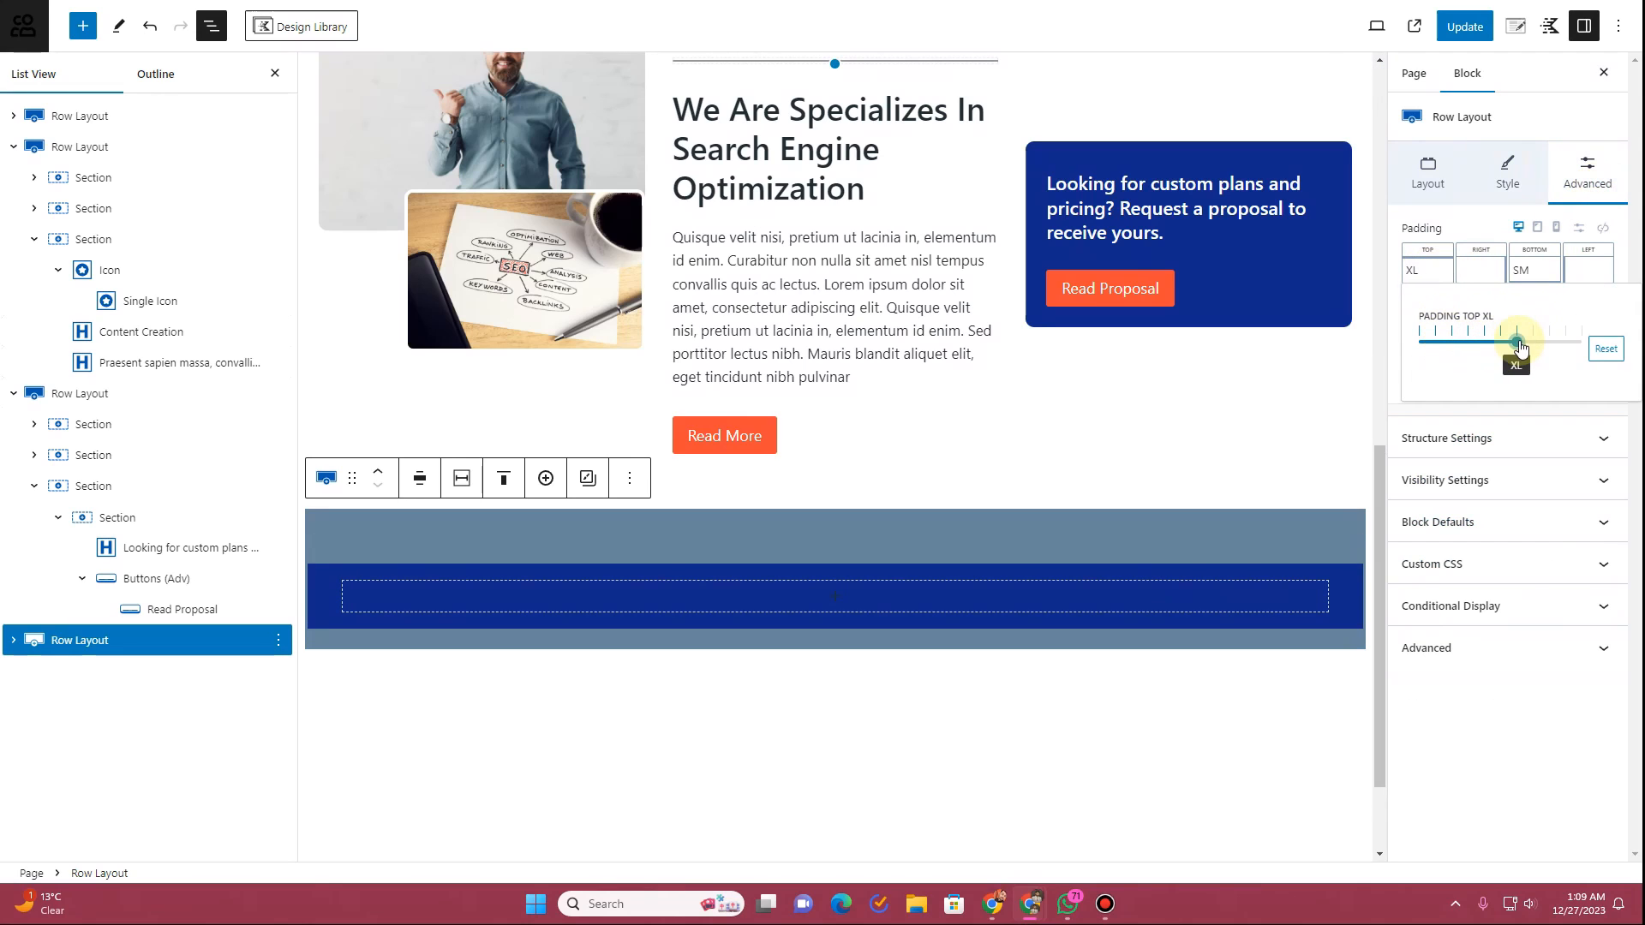
pyautogui.click(1533, 269)
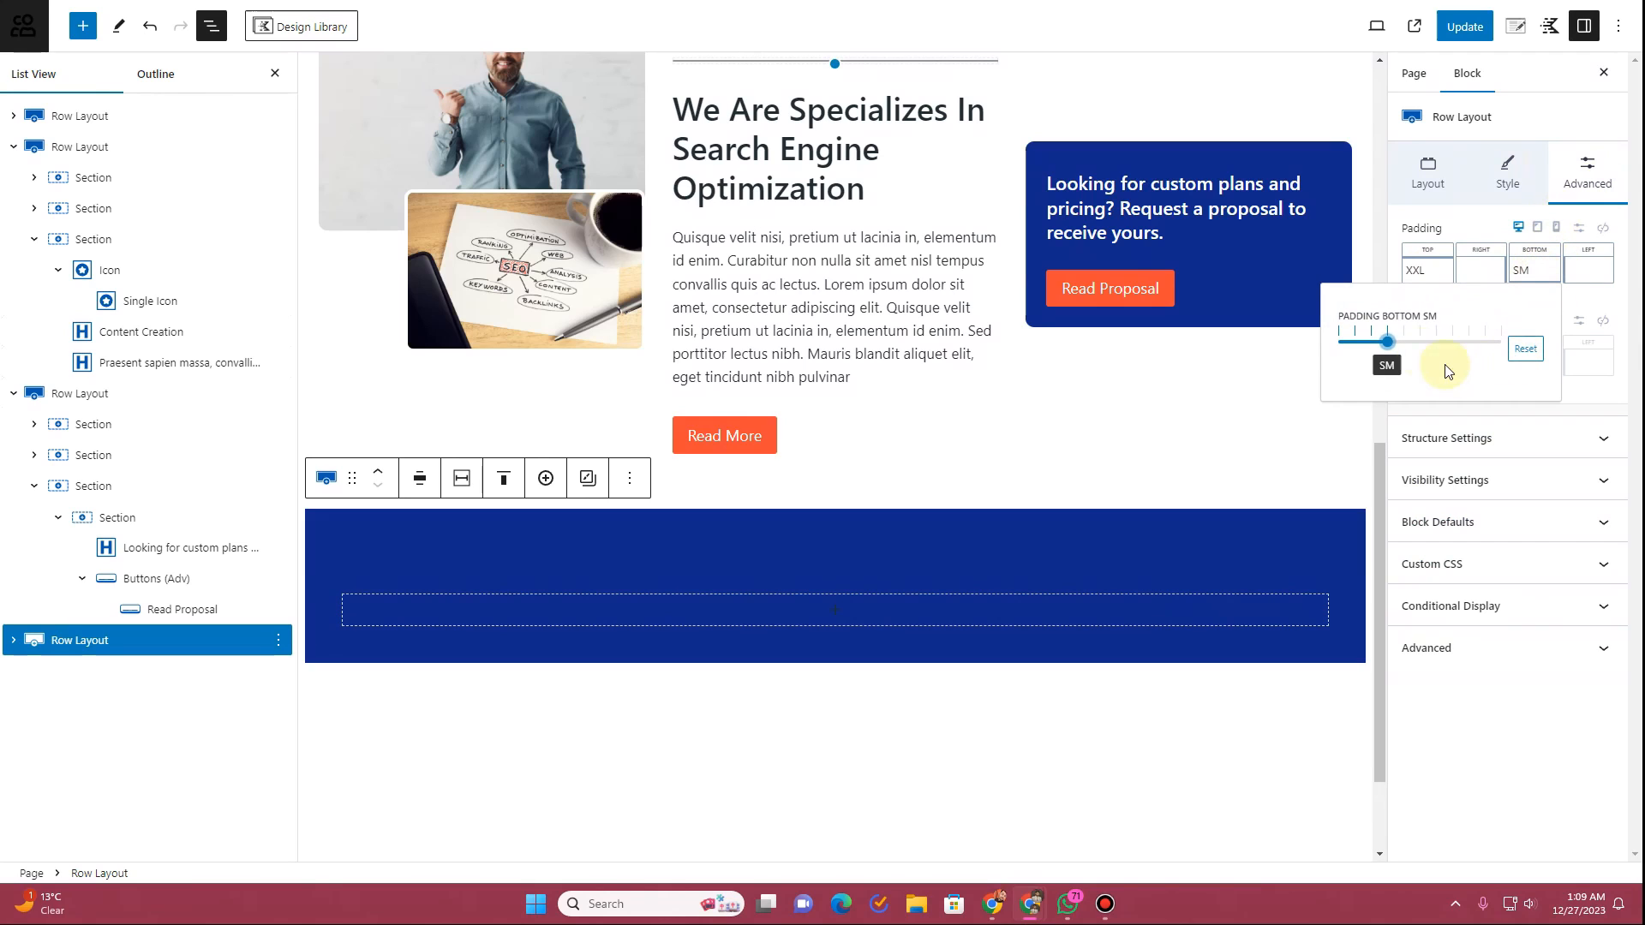
pyautogui.moveTo(1435, 344); pyautogui.dragTo(1452, 343)
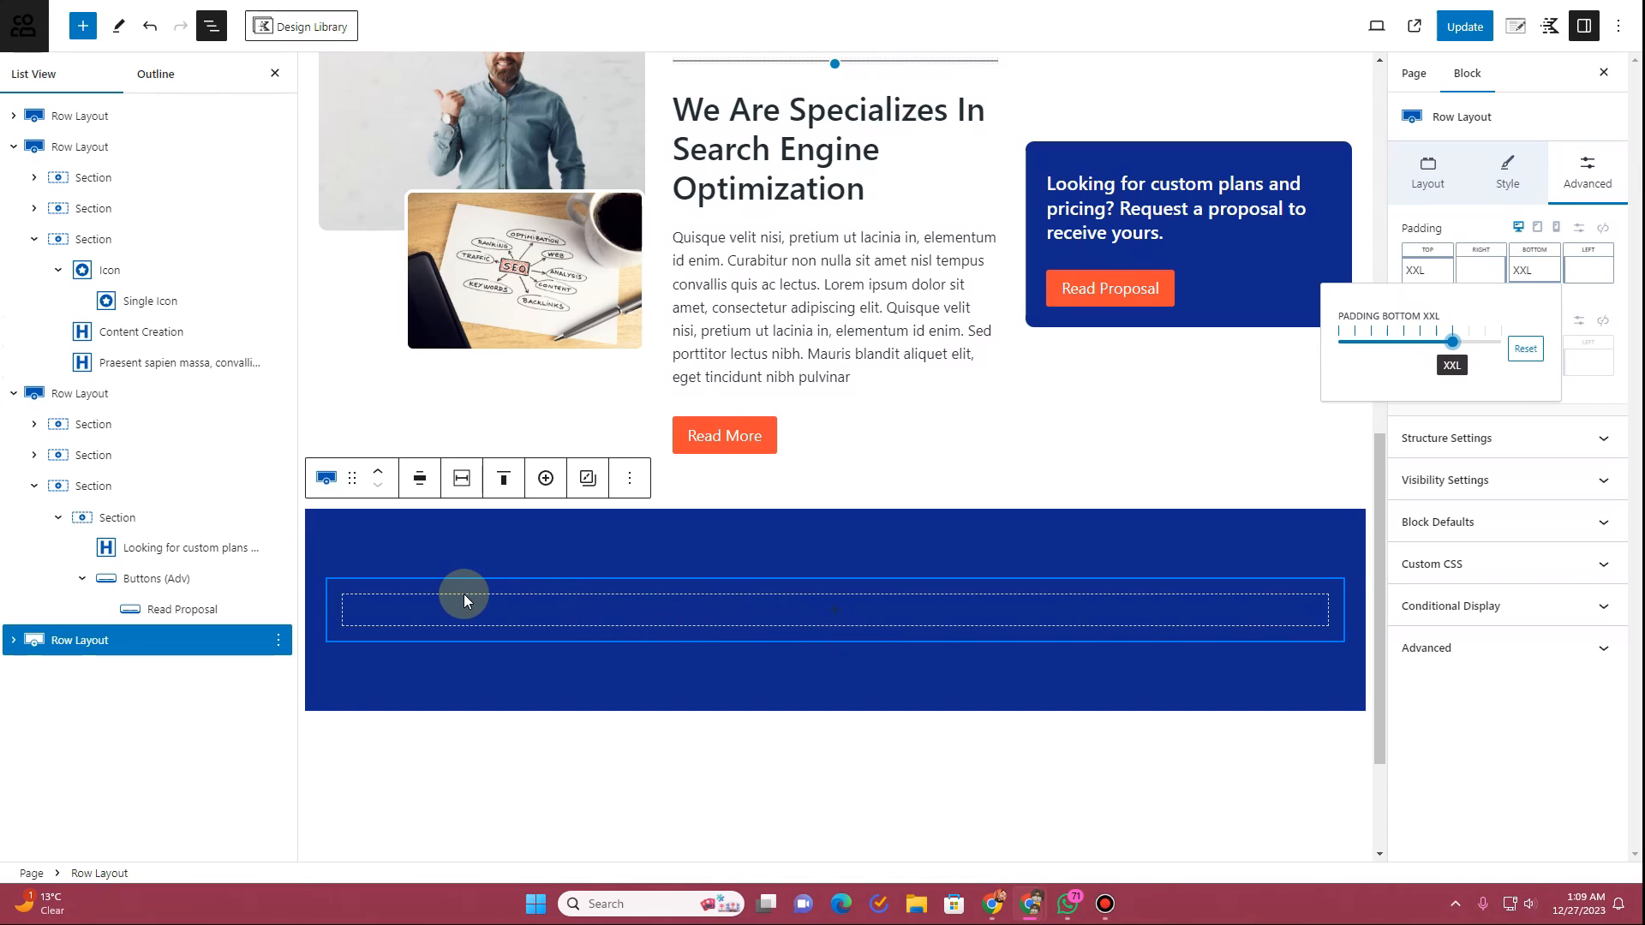
# Step: Duplicate the ABOUT US label and move the copy into the section of the blue row layout
pyautogui.scroll(2, 565, 480)
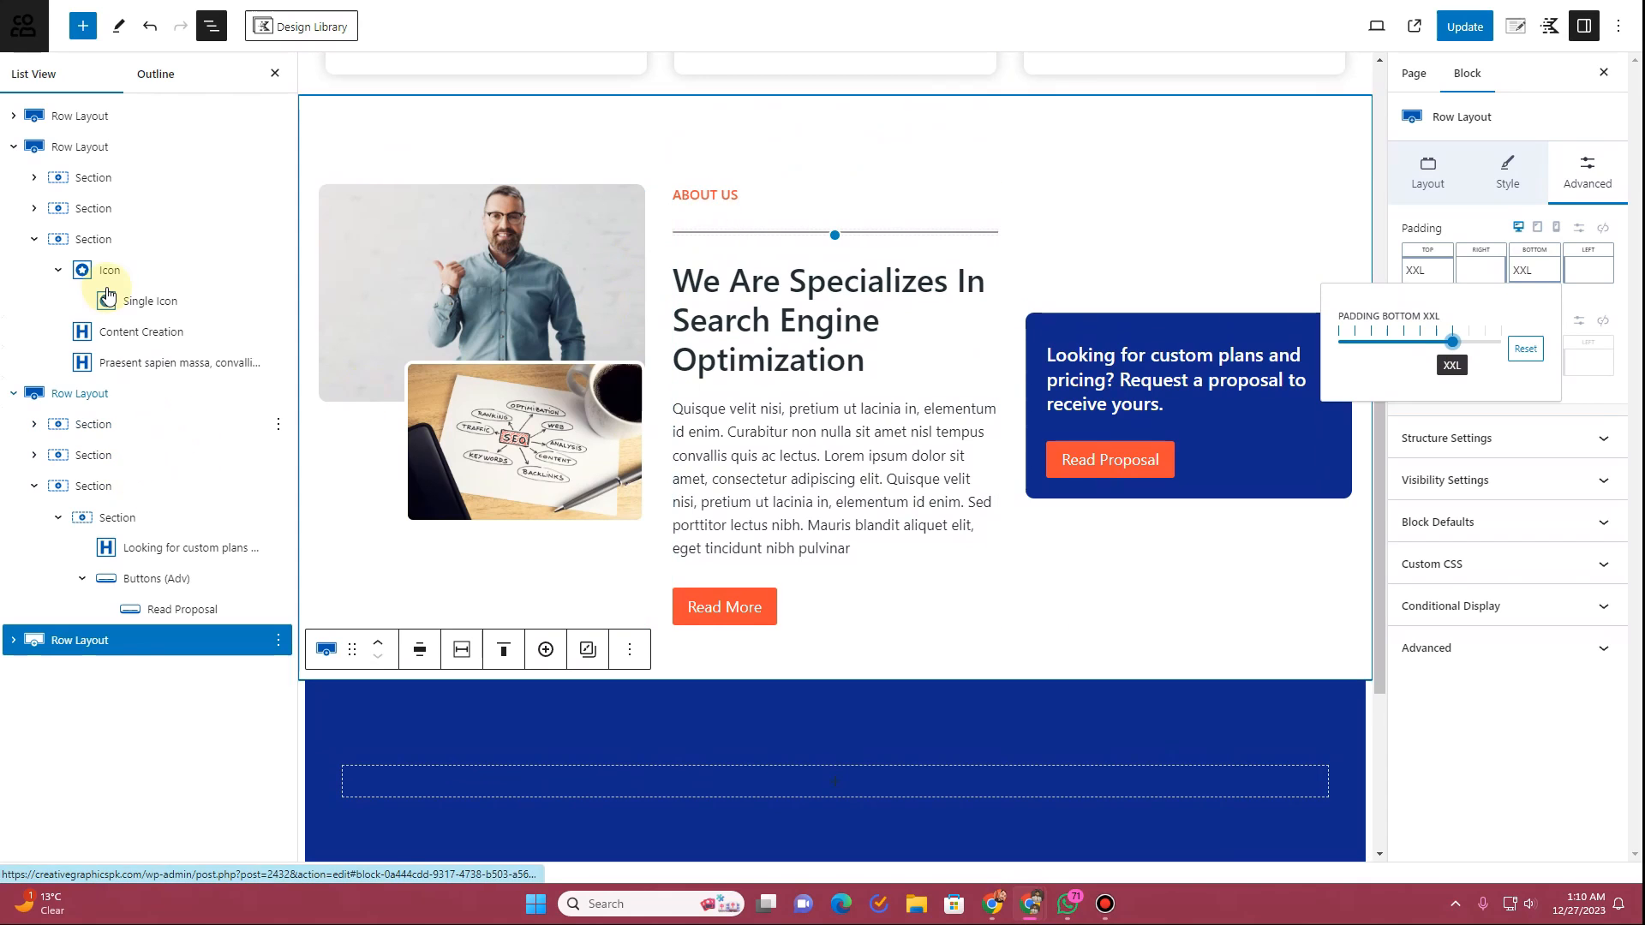
pyautogui.click(717, 198)
pyautogui.click(150, 501)
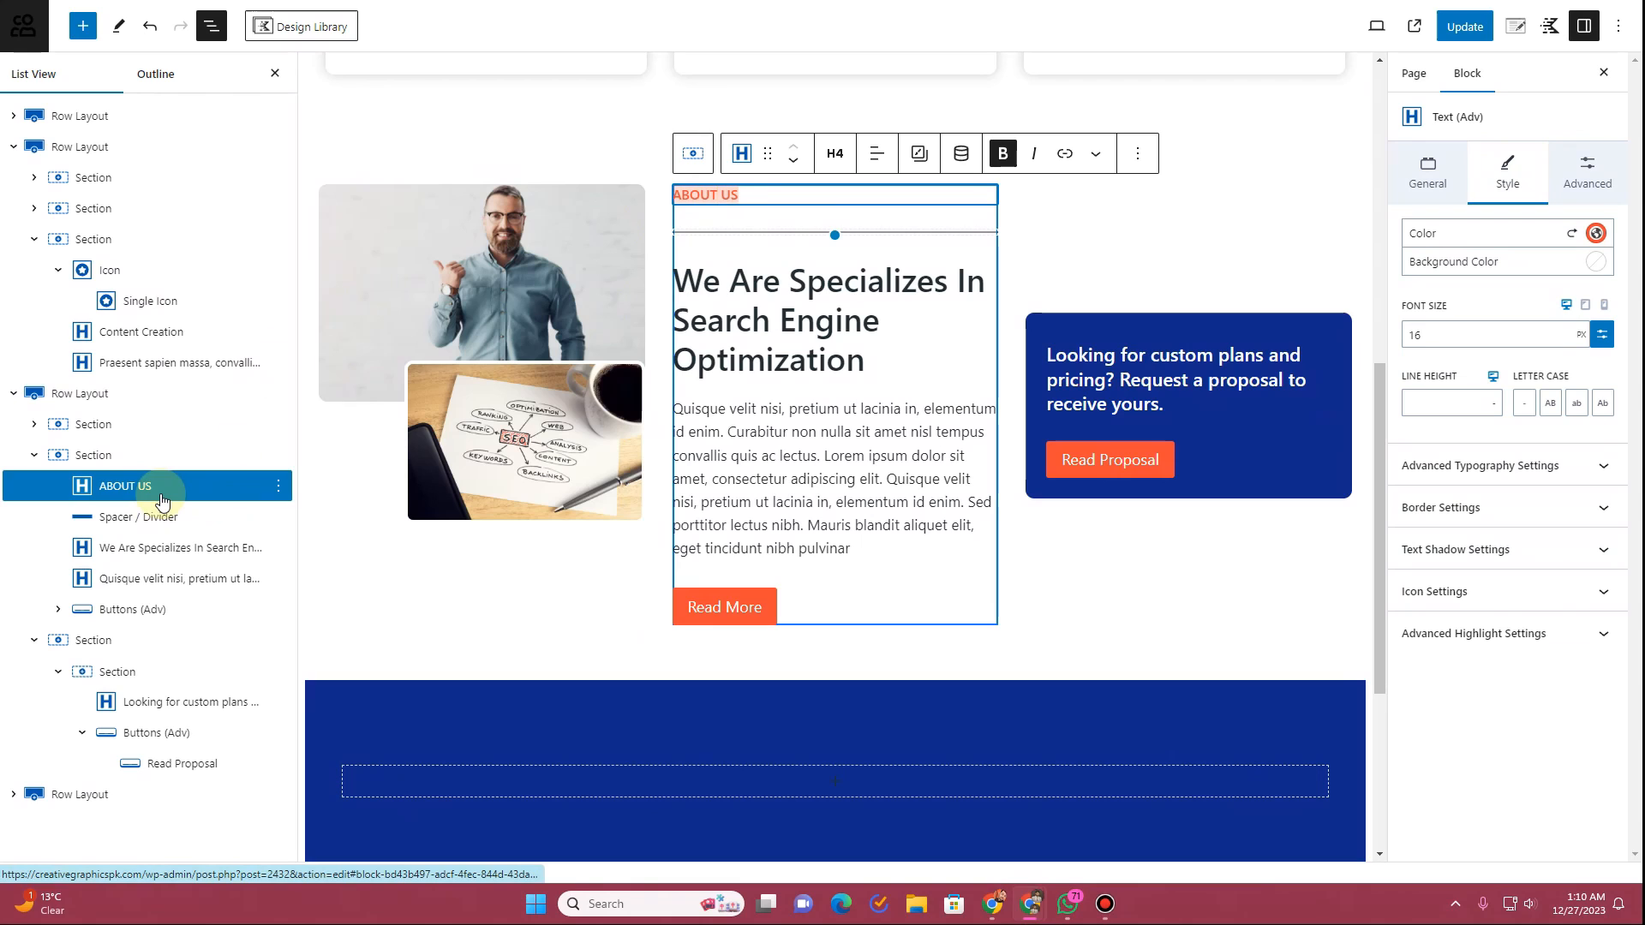
pyautogui.click(14, 794)
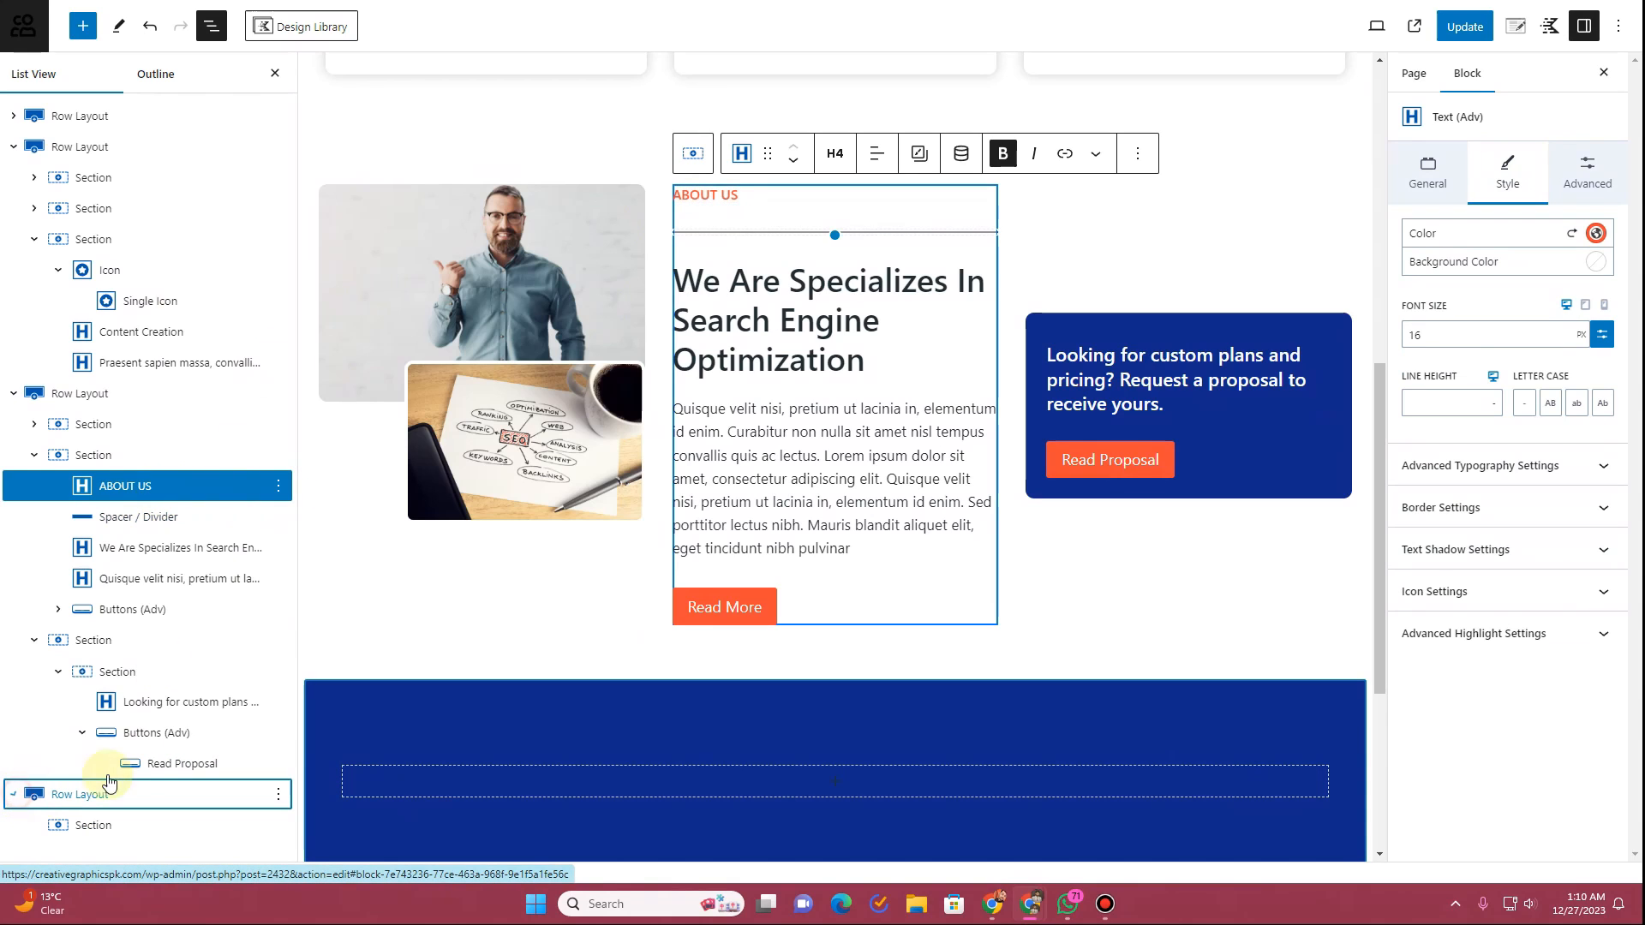
pyautogui.click(277, 485)
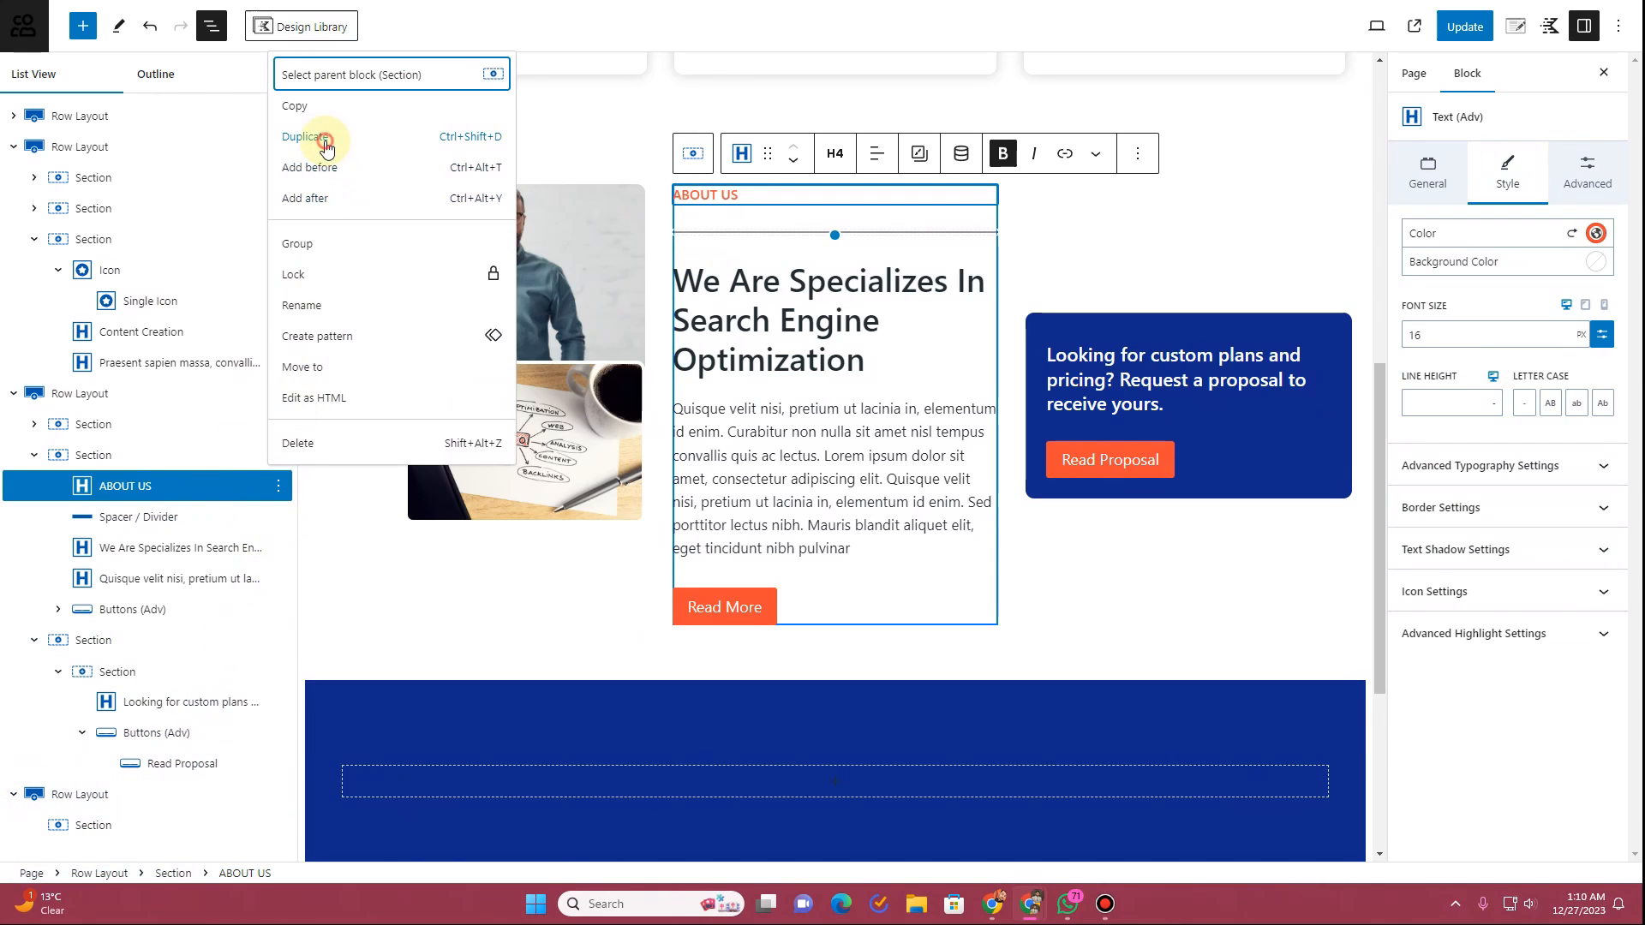
pyautogui.click(326, 147)
pyautogui.moveTo(131, 501); pyautogui.dragTo(110, 850)
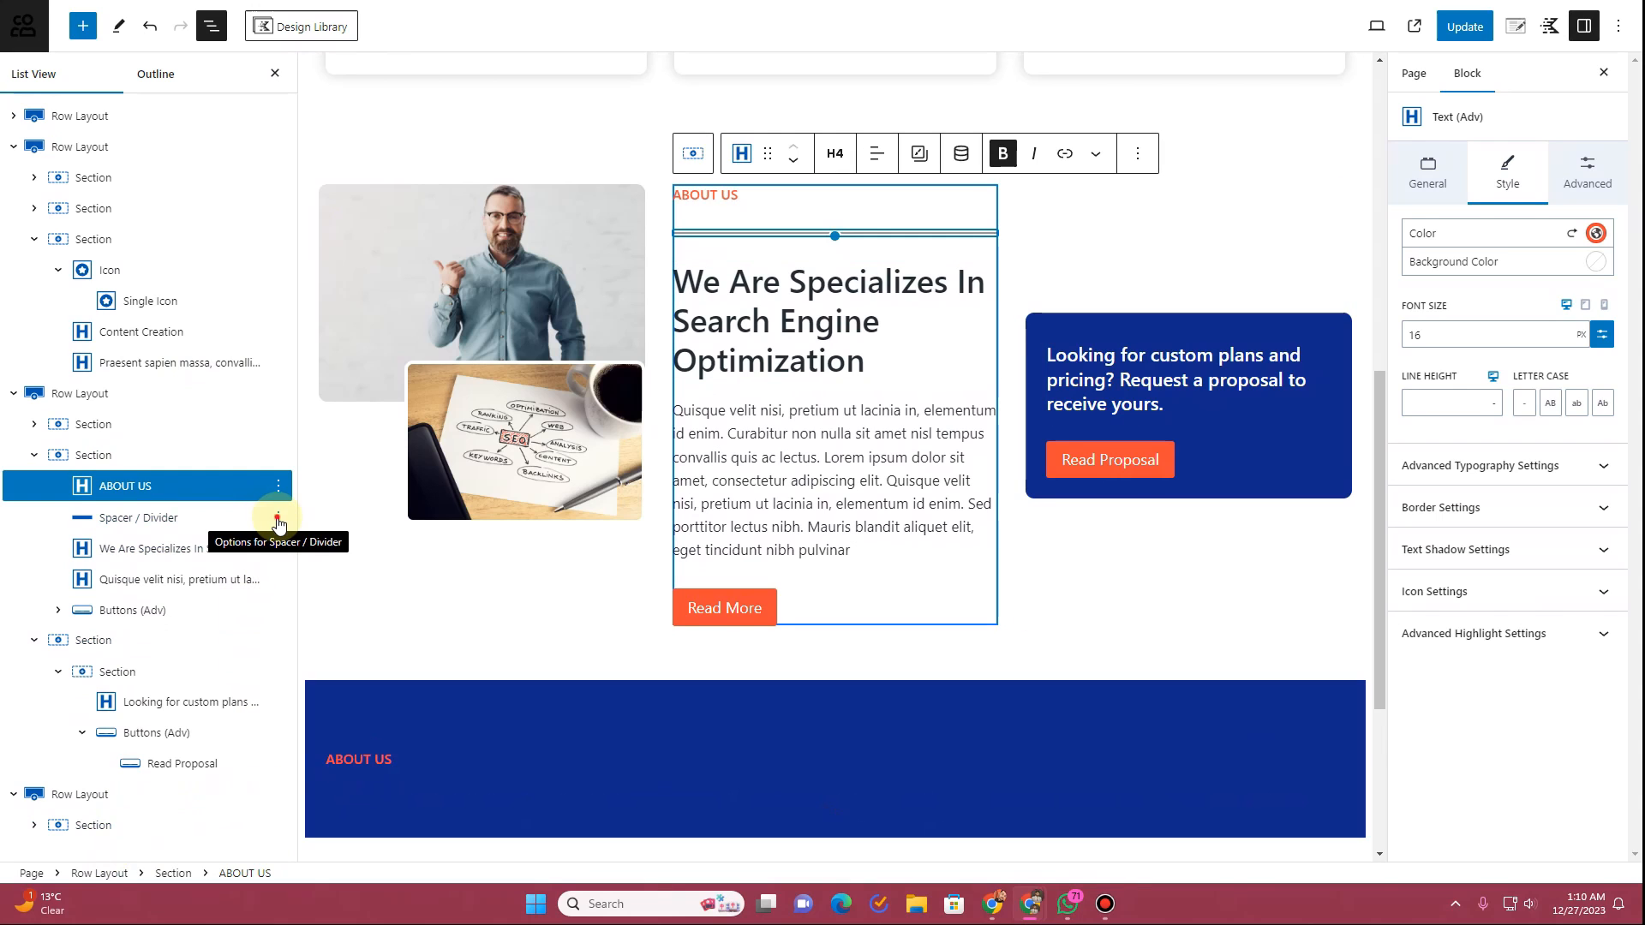
# Step: Duplicate the divider and the "We Are Specializes In Search Engine Optimization" heading, moving both copies into the blue row's section
pyautogui.click(279, 519)
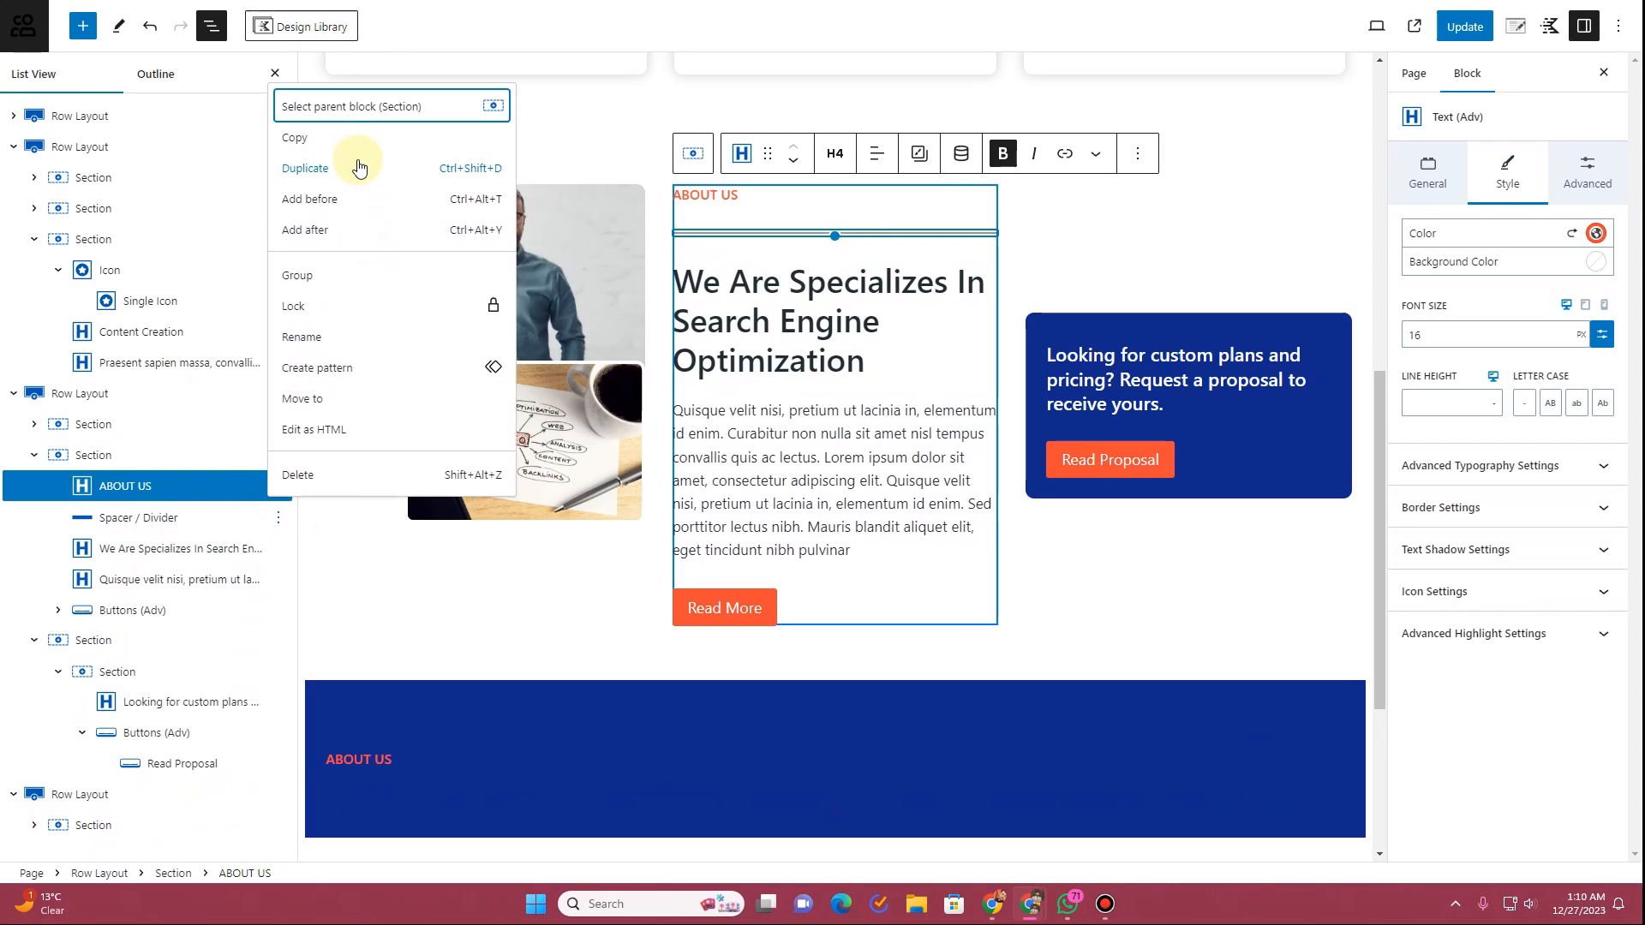
pyautogui.moveTo(125, 554); pyautogui.dragTo(104, 843)
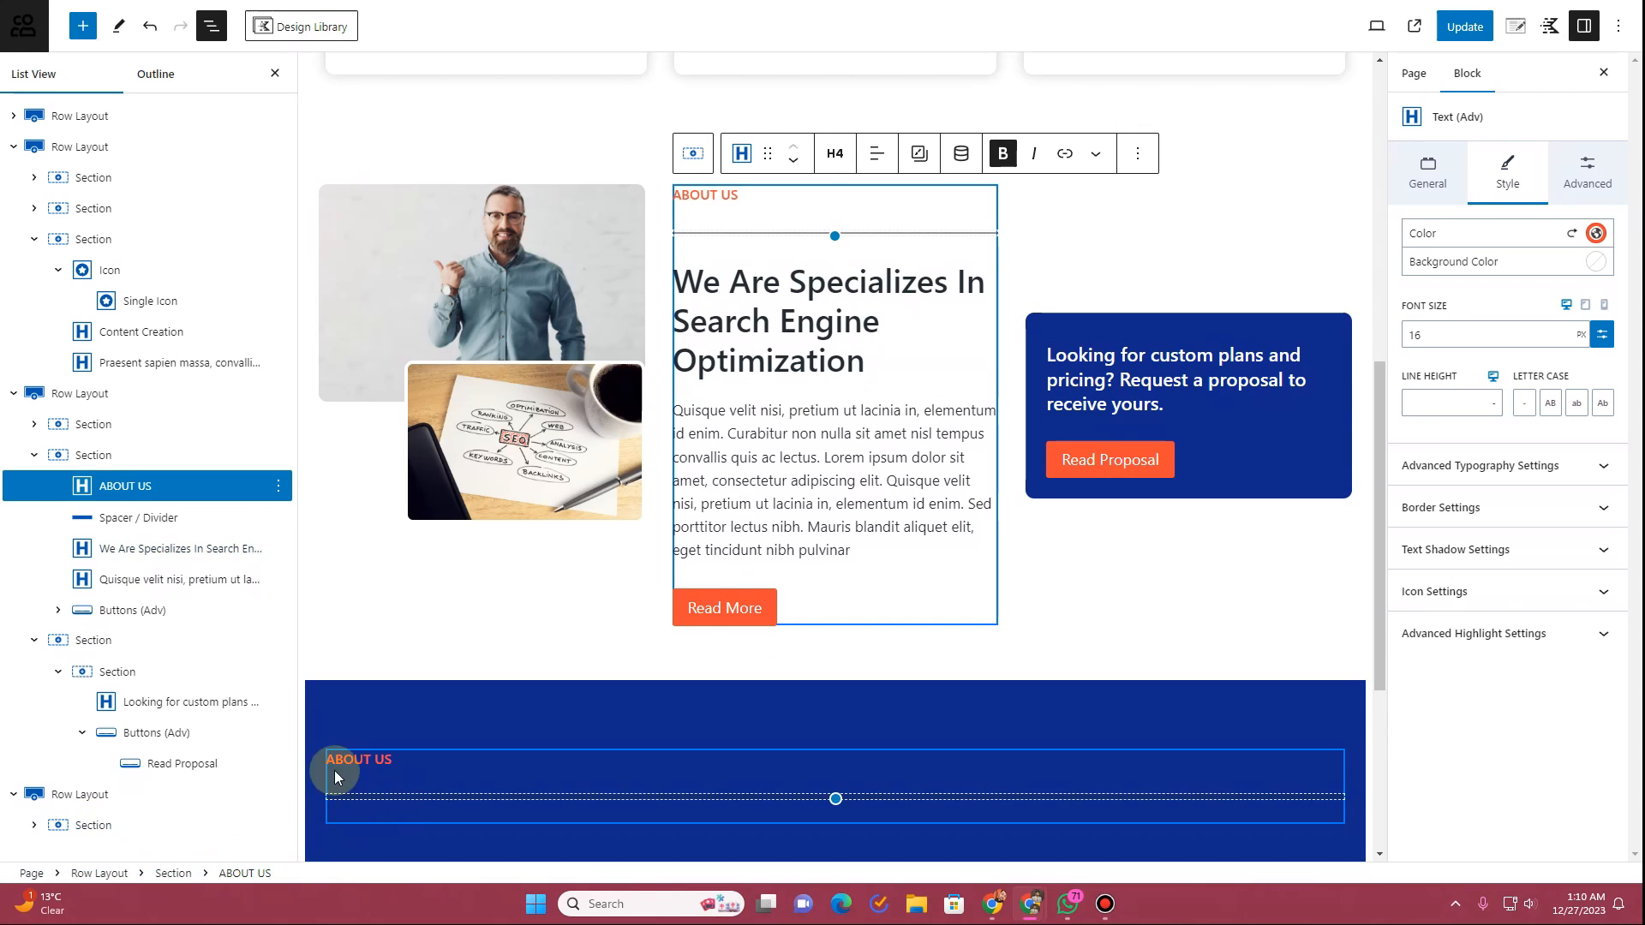
pyautogui.click(279, 548)
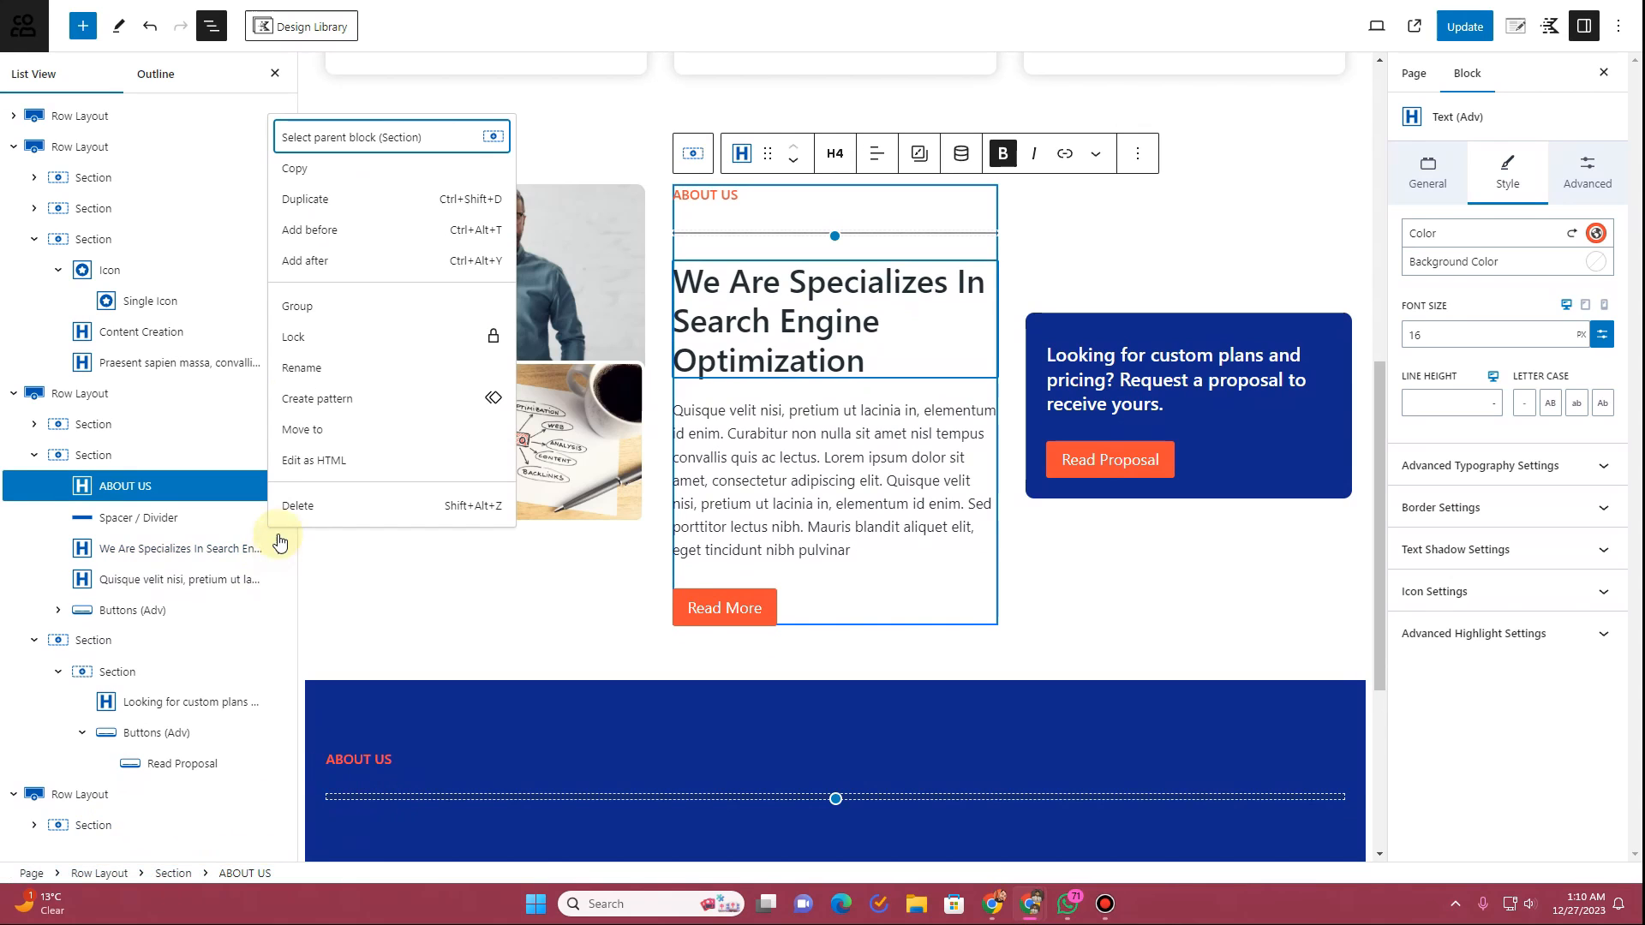
pyautogui.click(323, 202)
pyautogui.moveTo(112, 578); pyautogui.dragTo(112, 838)
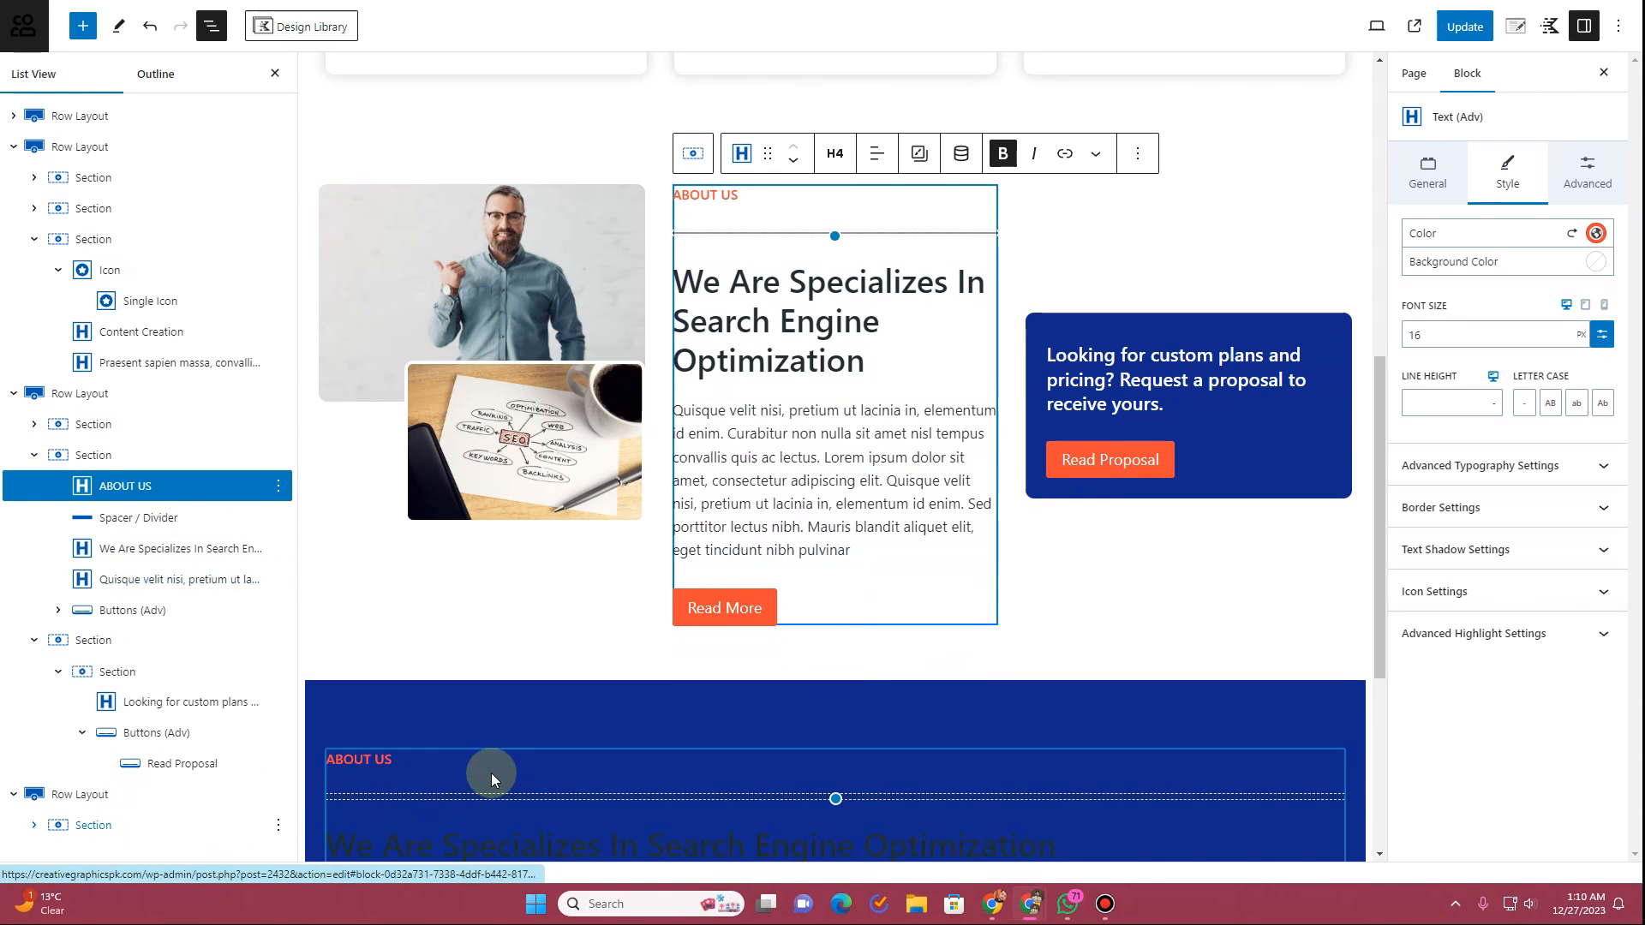
# Step: Recolor the blue row's ABOUT US label to white and its divider to a light palette color
pyautogui.scroll(-4, 525, 746)
pyautogui.click(358, 417)
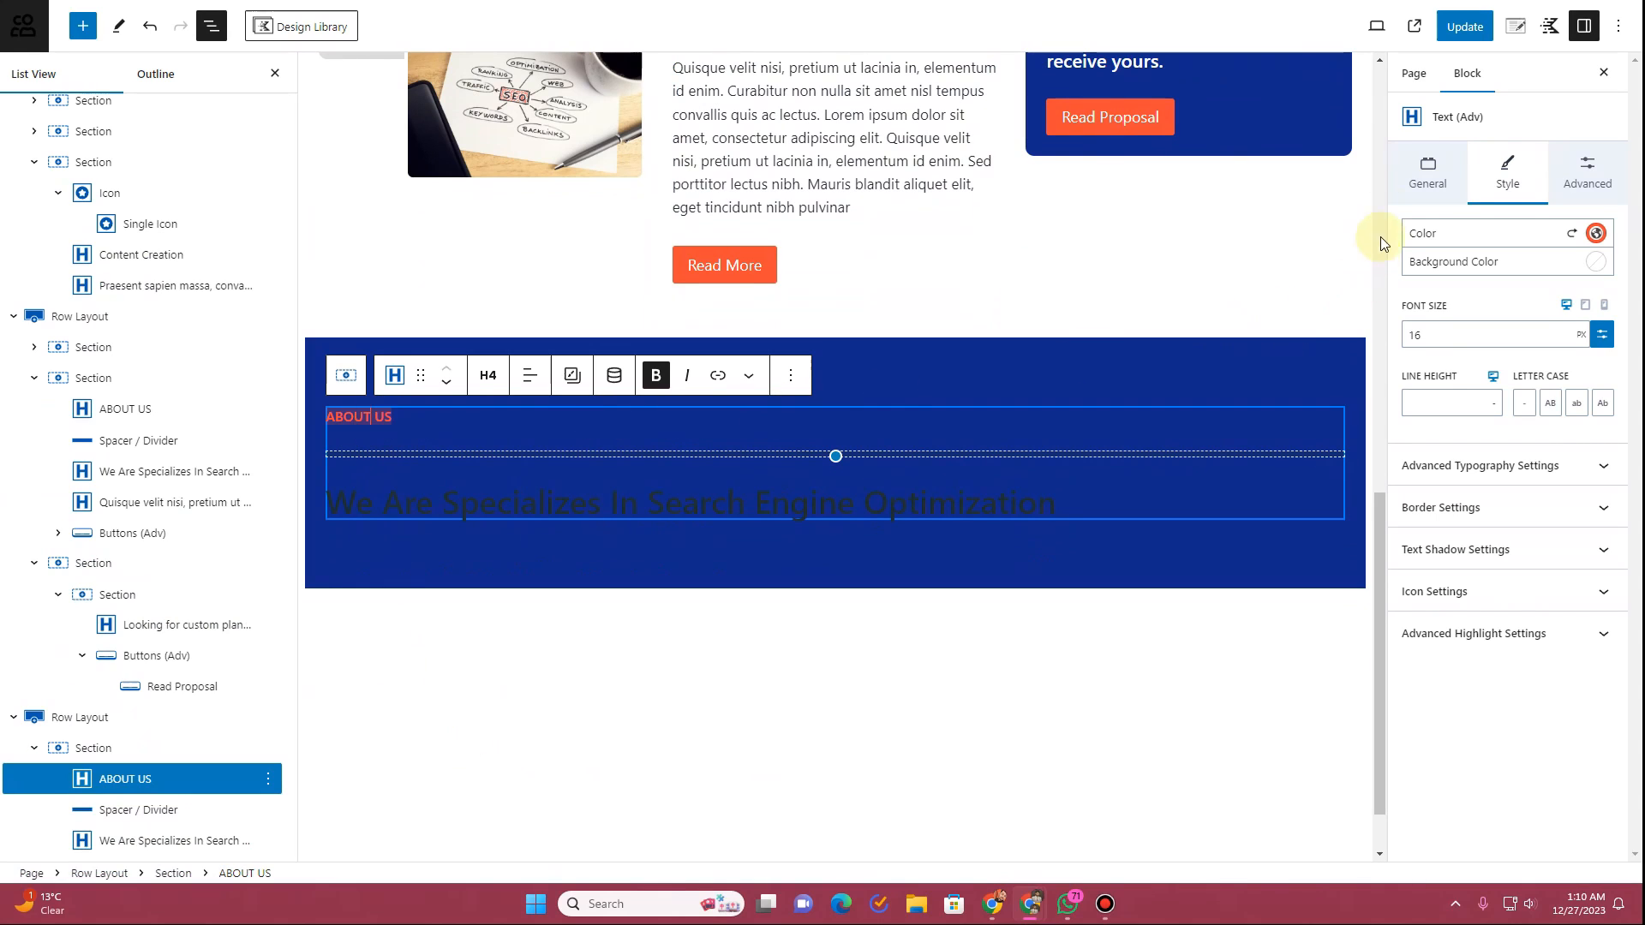
pyautogui.click(1596, 233)
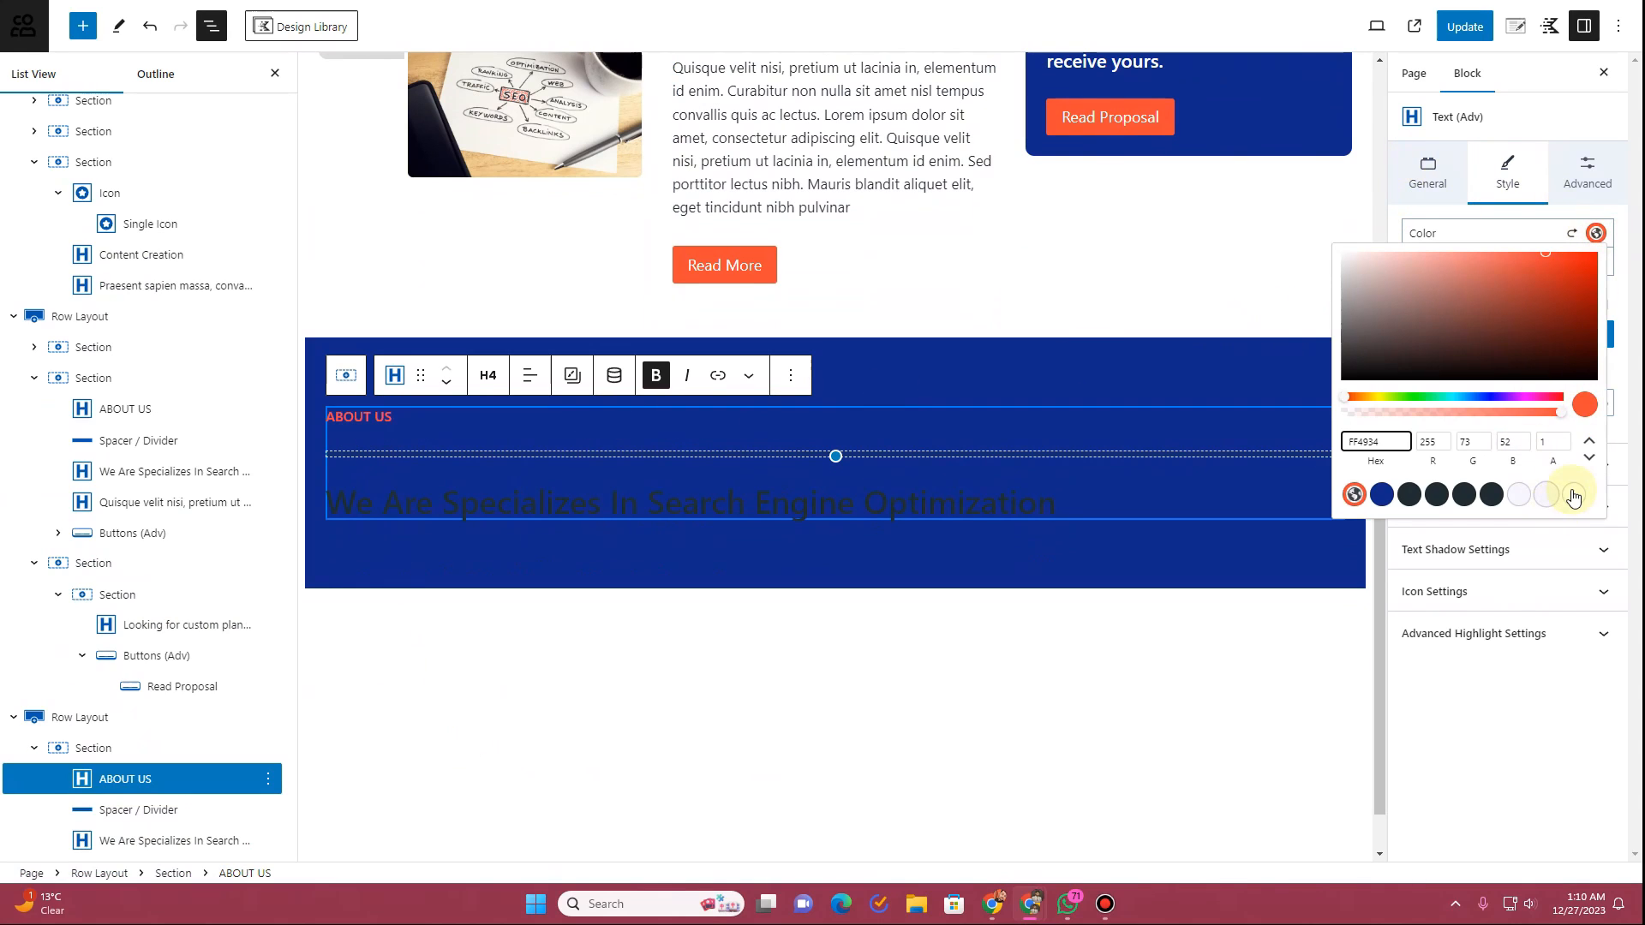
pyautogui.click(964, 456)
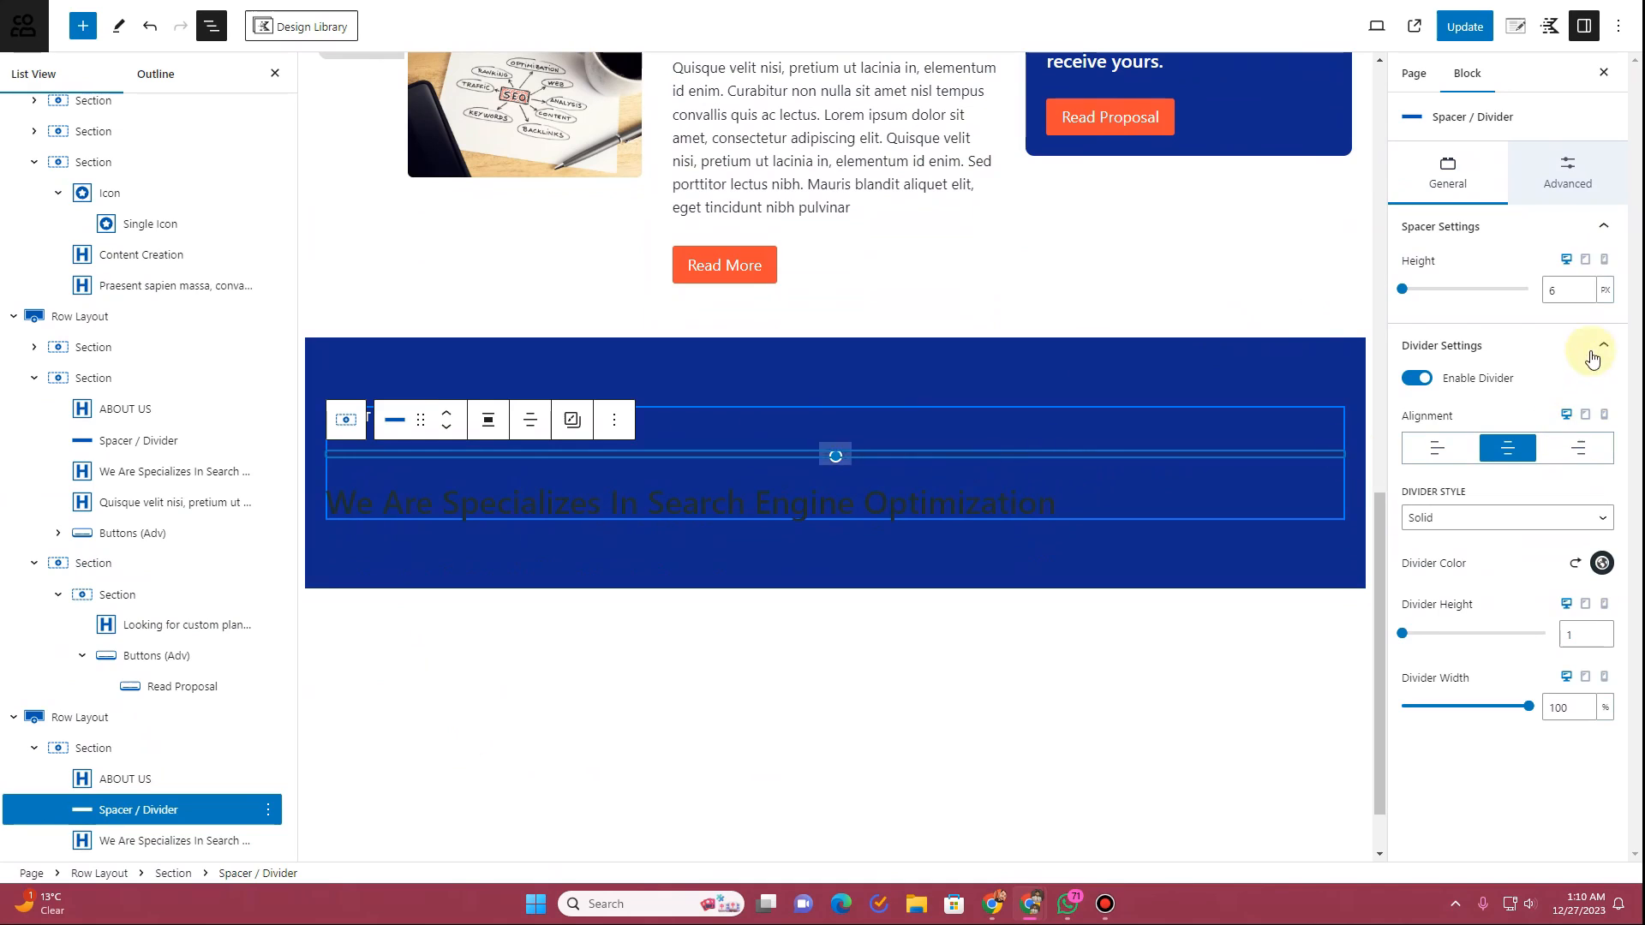
pyautogui.click(1602, 563)
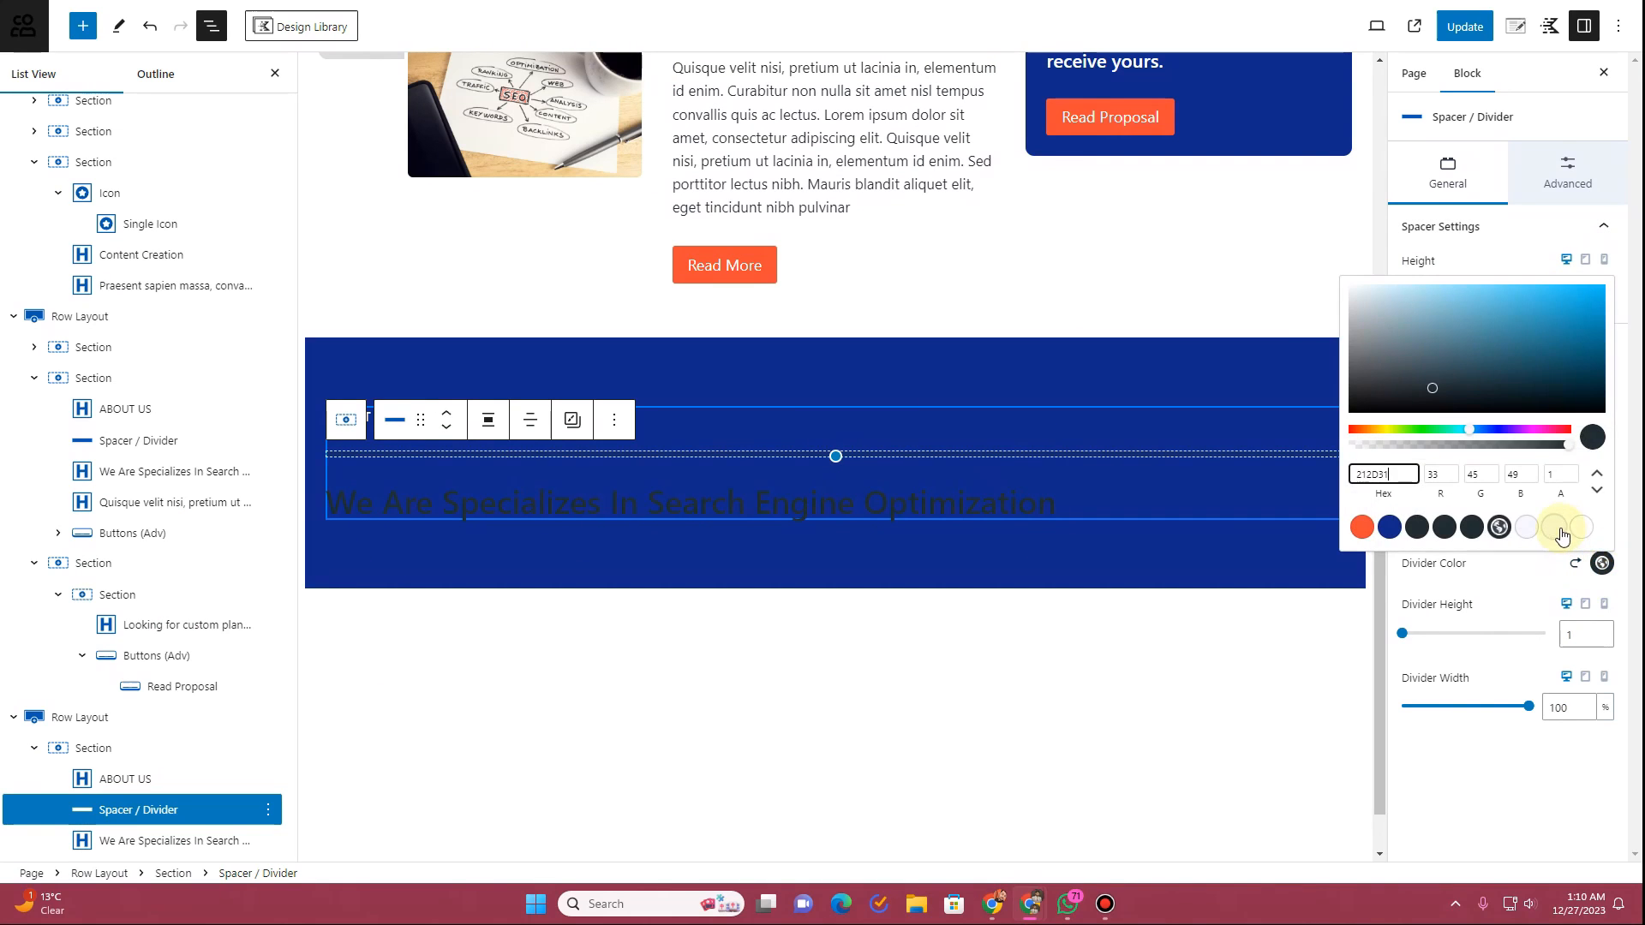
# Step: Set the blue row's heading color to FFFFFF and its text to "Custom SEO Services That Fit Your Unique Business Needs"
pyautogui.click(895, 509)
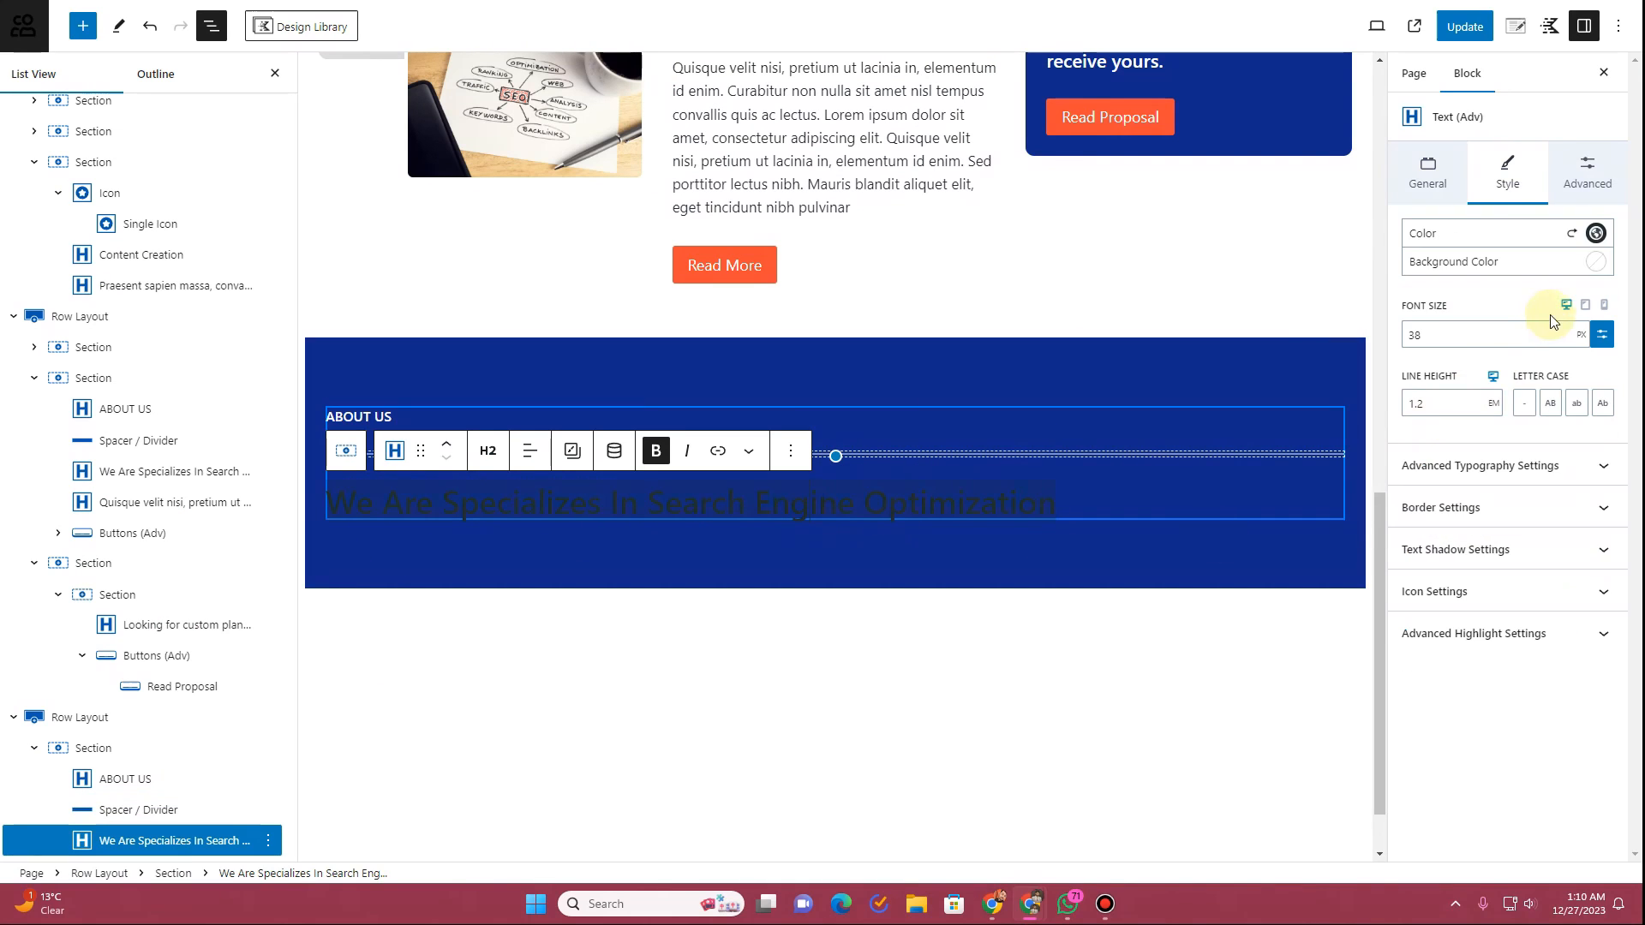
pyautogui.click(1596, 233)
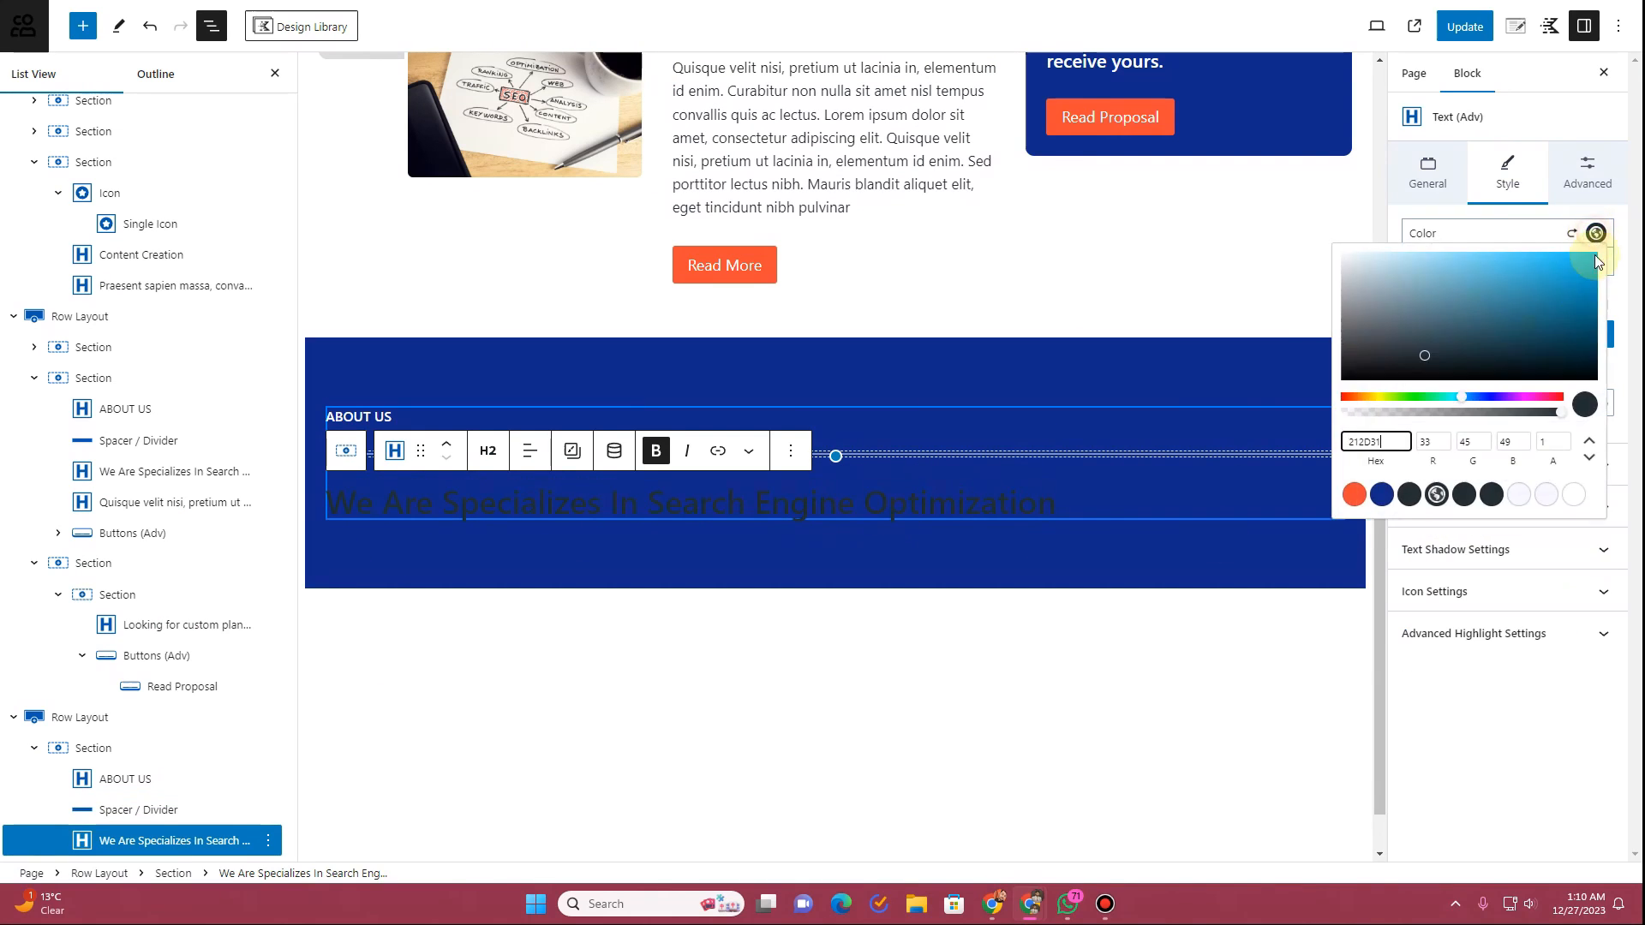
pyautogui.click(1572, 496)
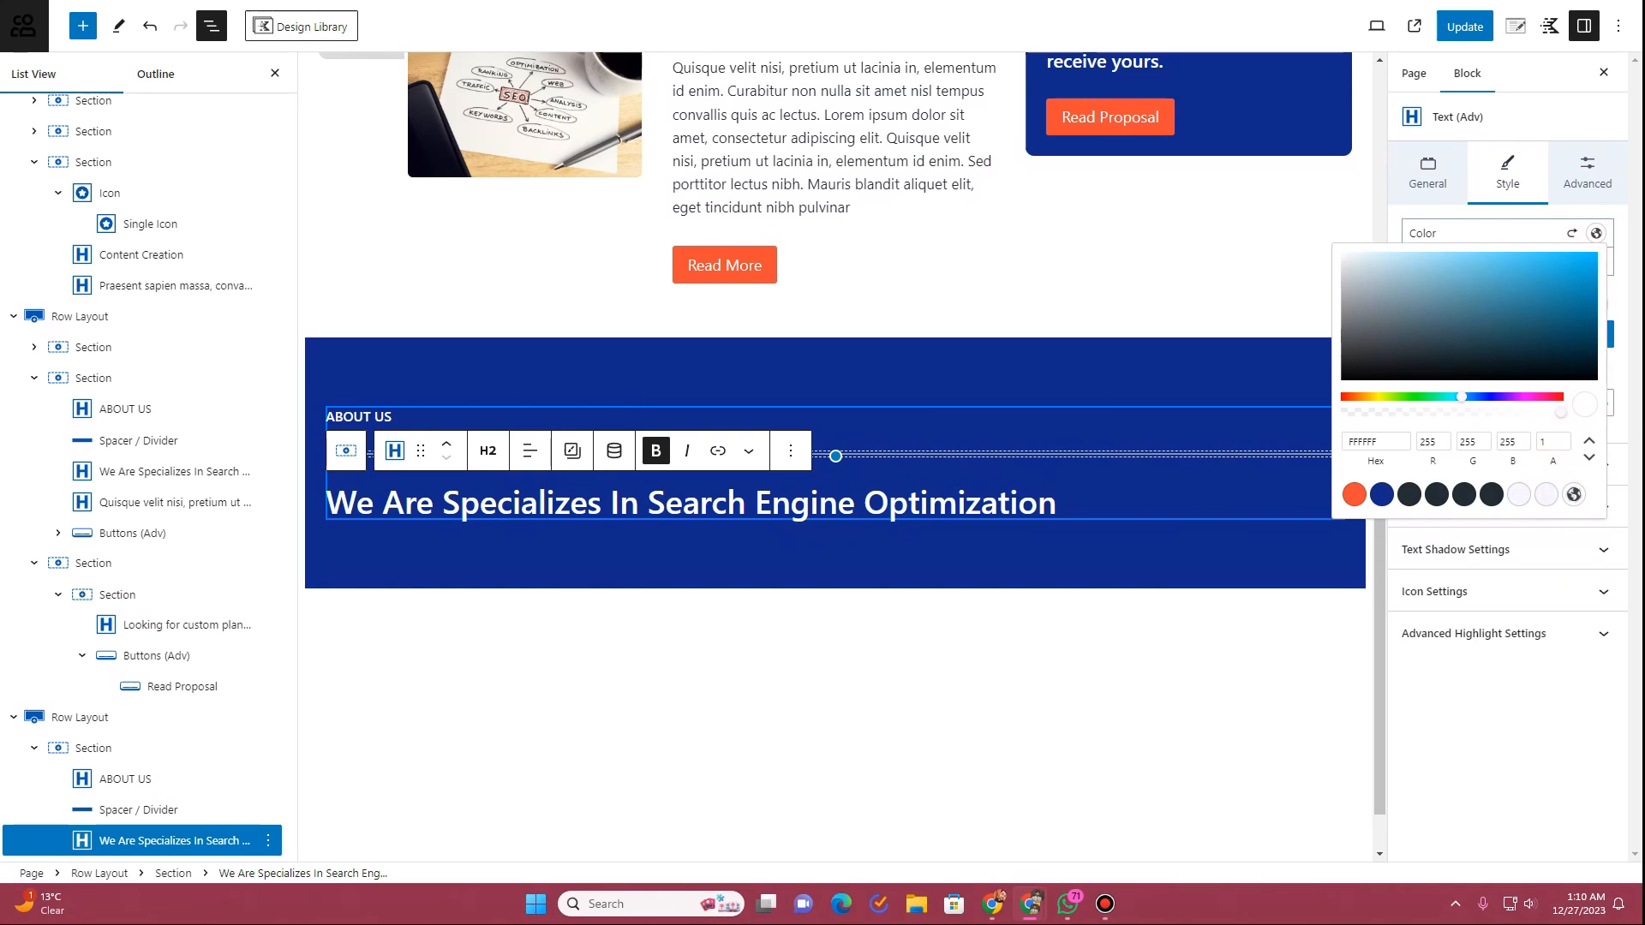
pyautogui.click(476, 505)
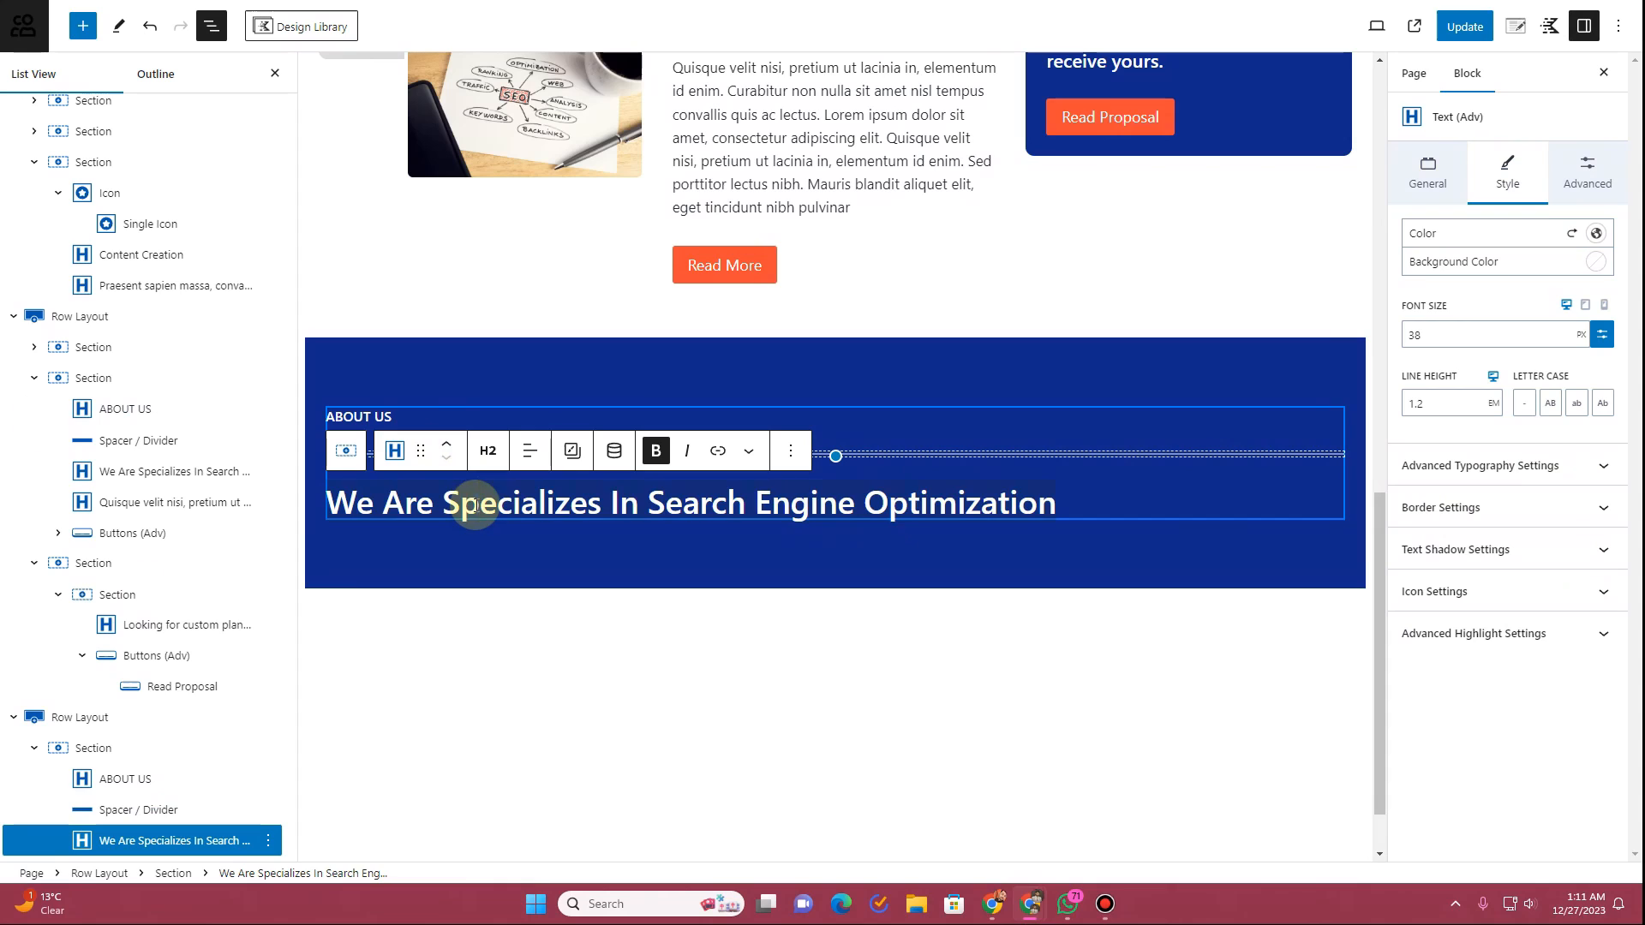
pyautogui.hotkey('ctrl', 'a')
pyautogui.write('Custom SEO Services That Fit Your Unique Business Needs')
# Step: Change the blue row's ABOUT US label text to OUR SERVICES
pyautogui.click(385, 418)
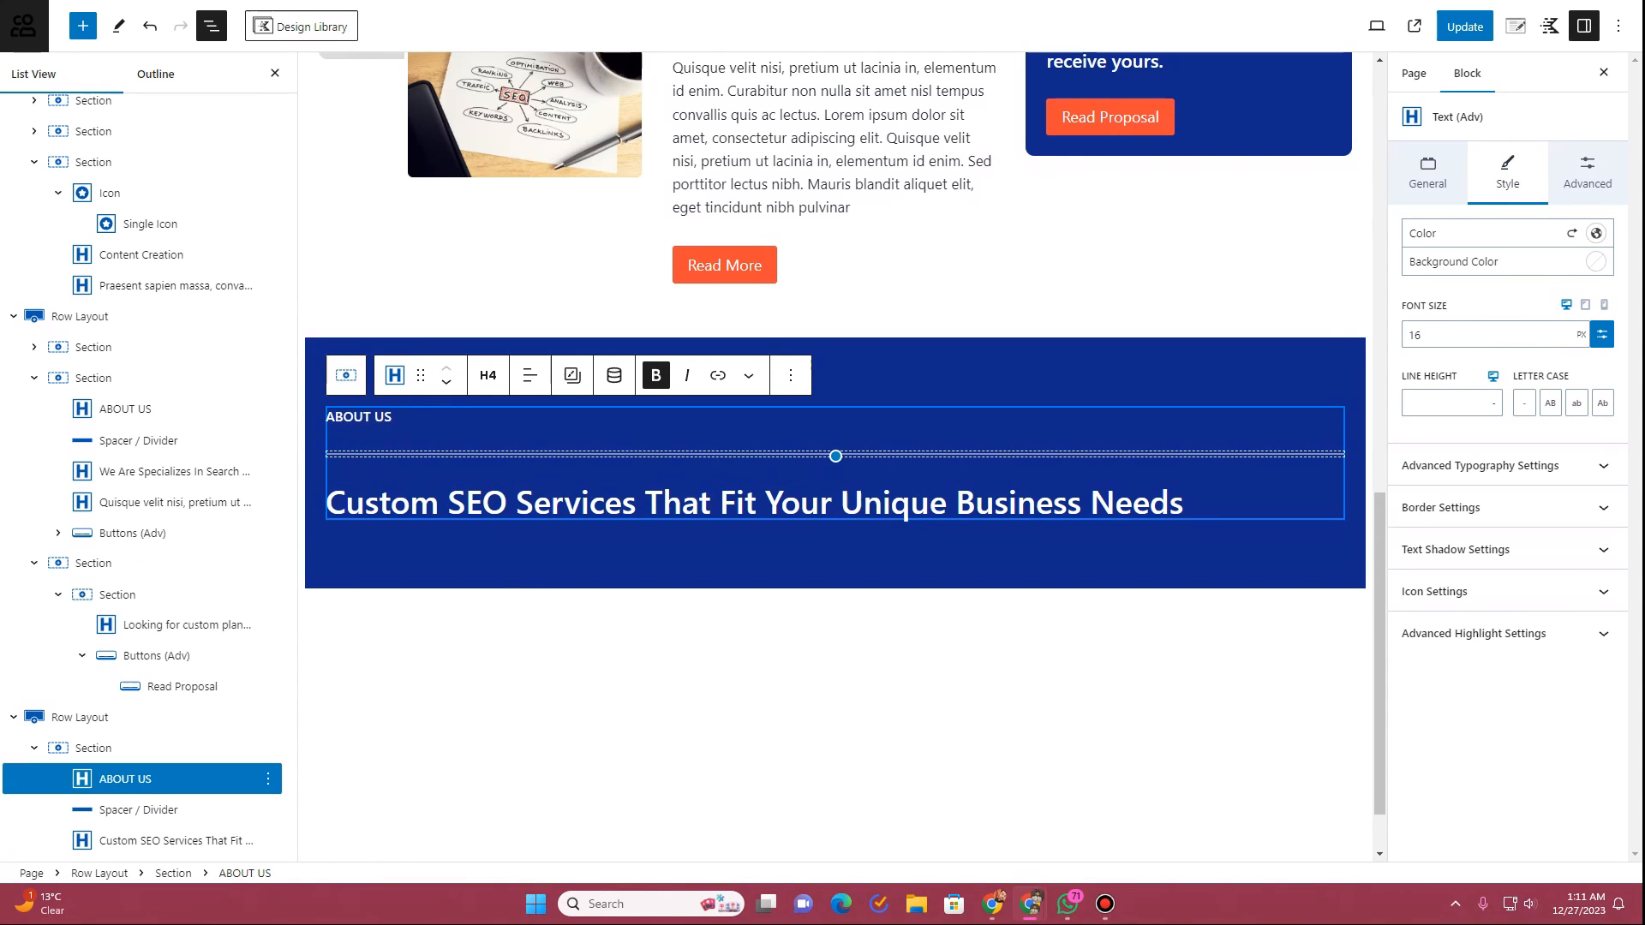
pyautogui.click(364, 417)
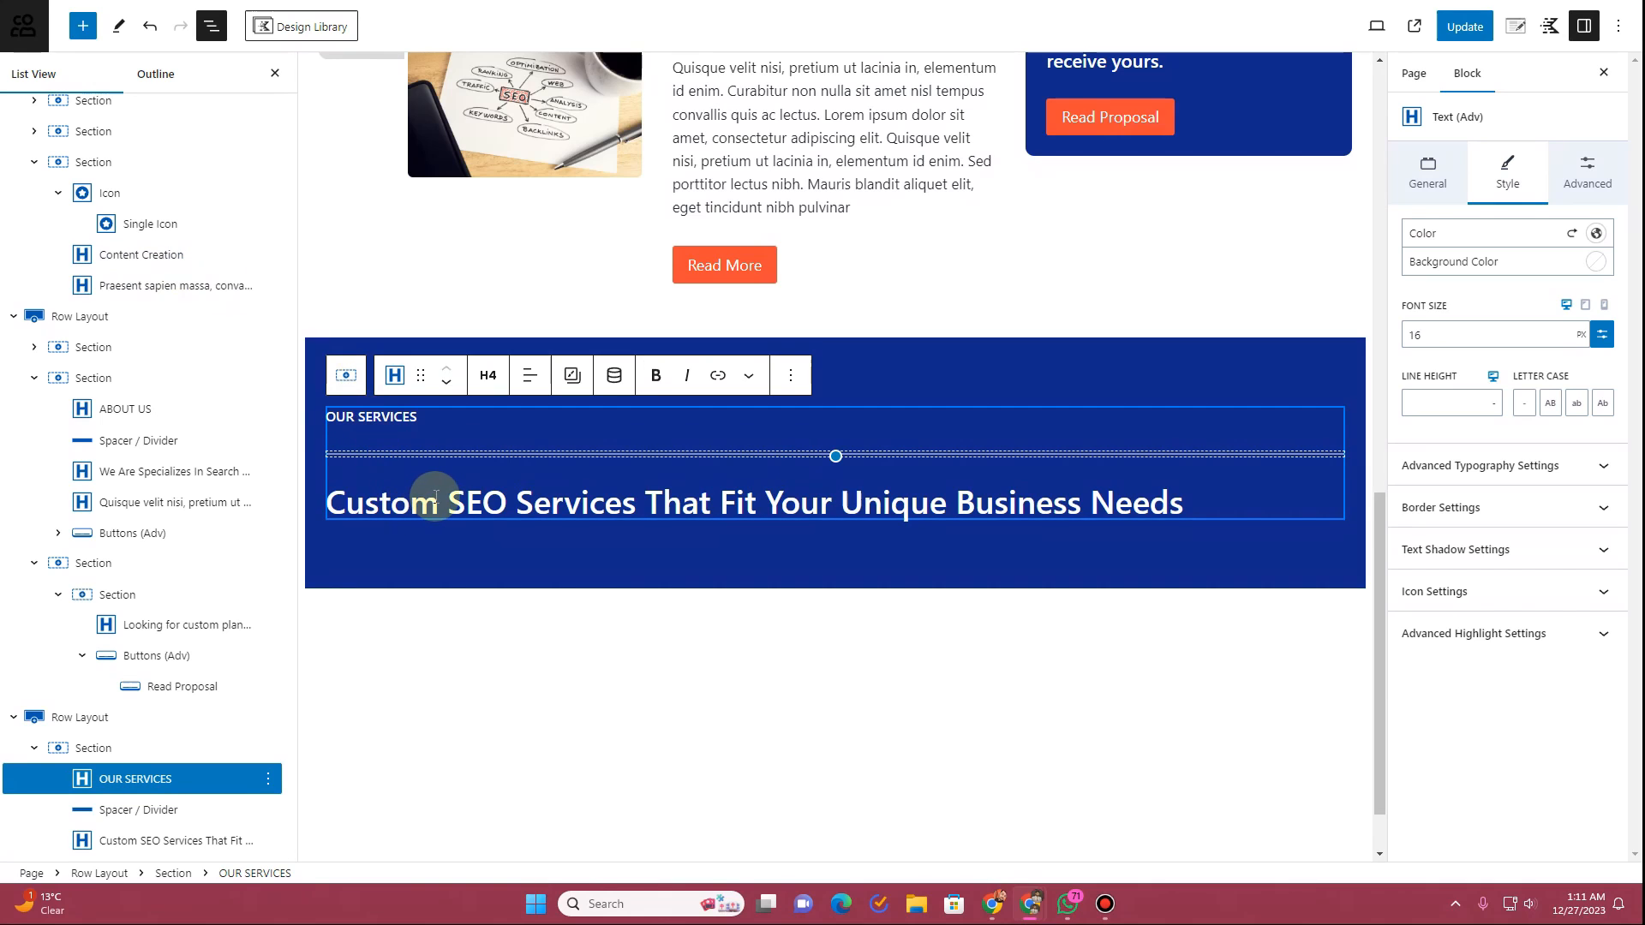
# Step: Set the "Custom SEO Services That Fit Your Unique Business Needs" heading to font size 52 px and weight Bold 700
pyautogui.tripleClick(440, 501)
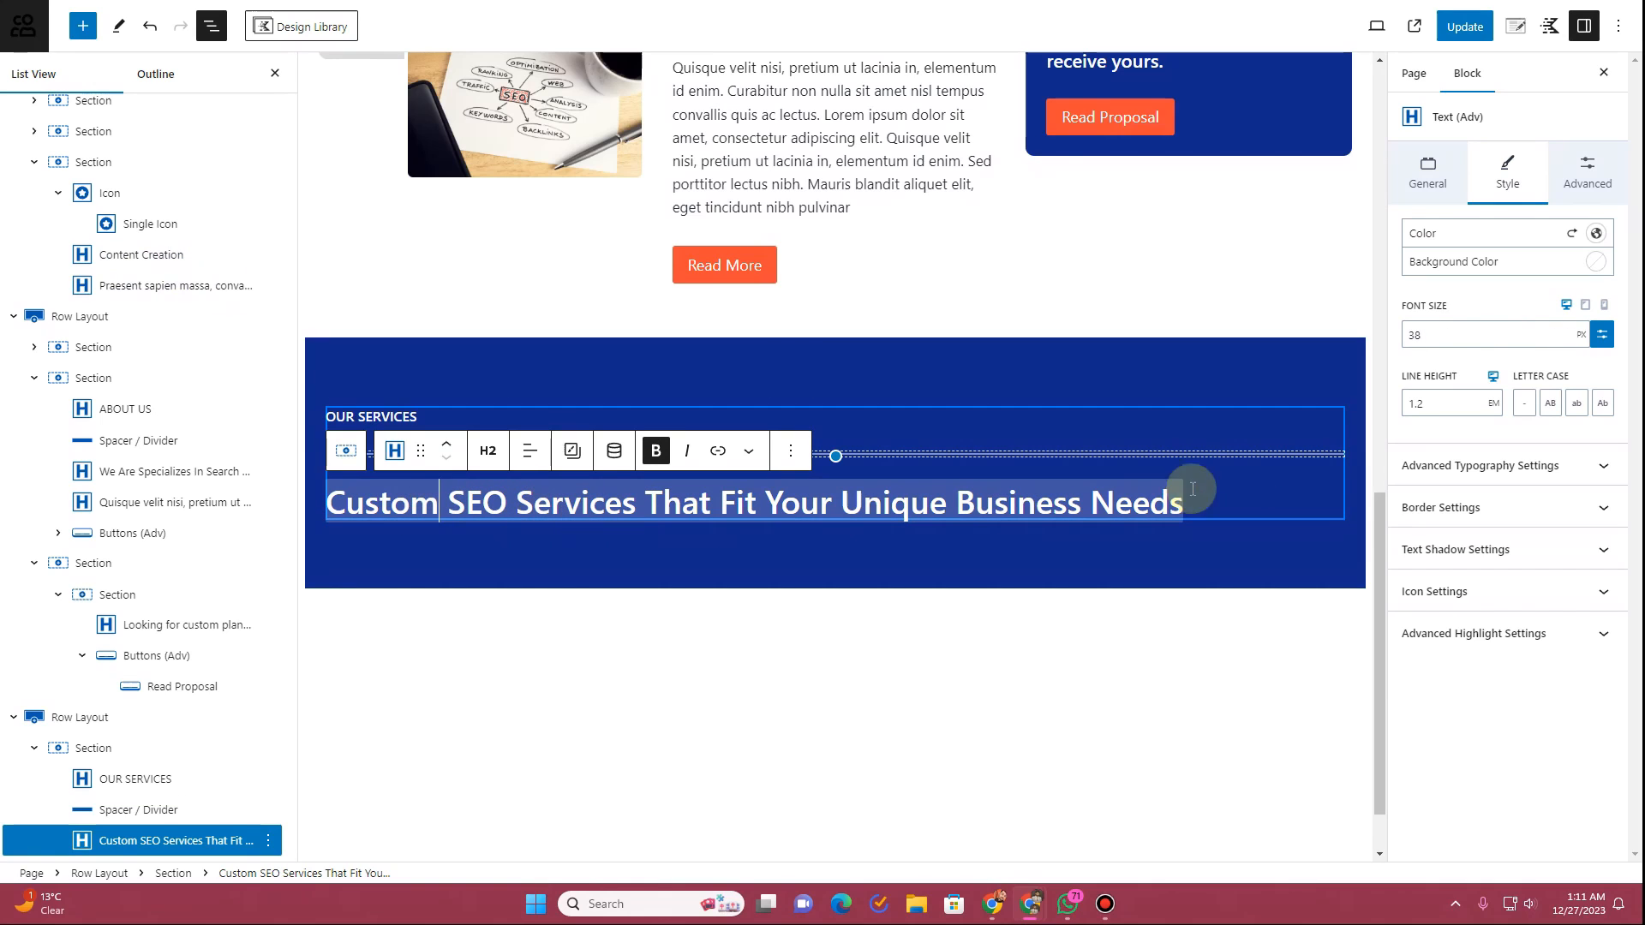
pyautogui.moveTo(1454, 333); pyautogui.dragTo(1401, 338)
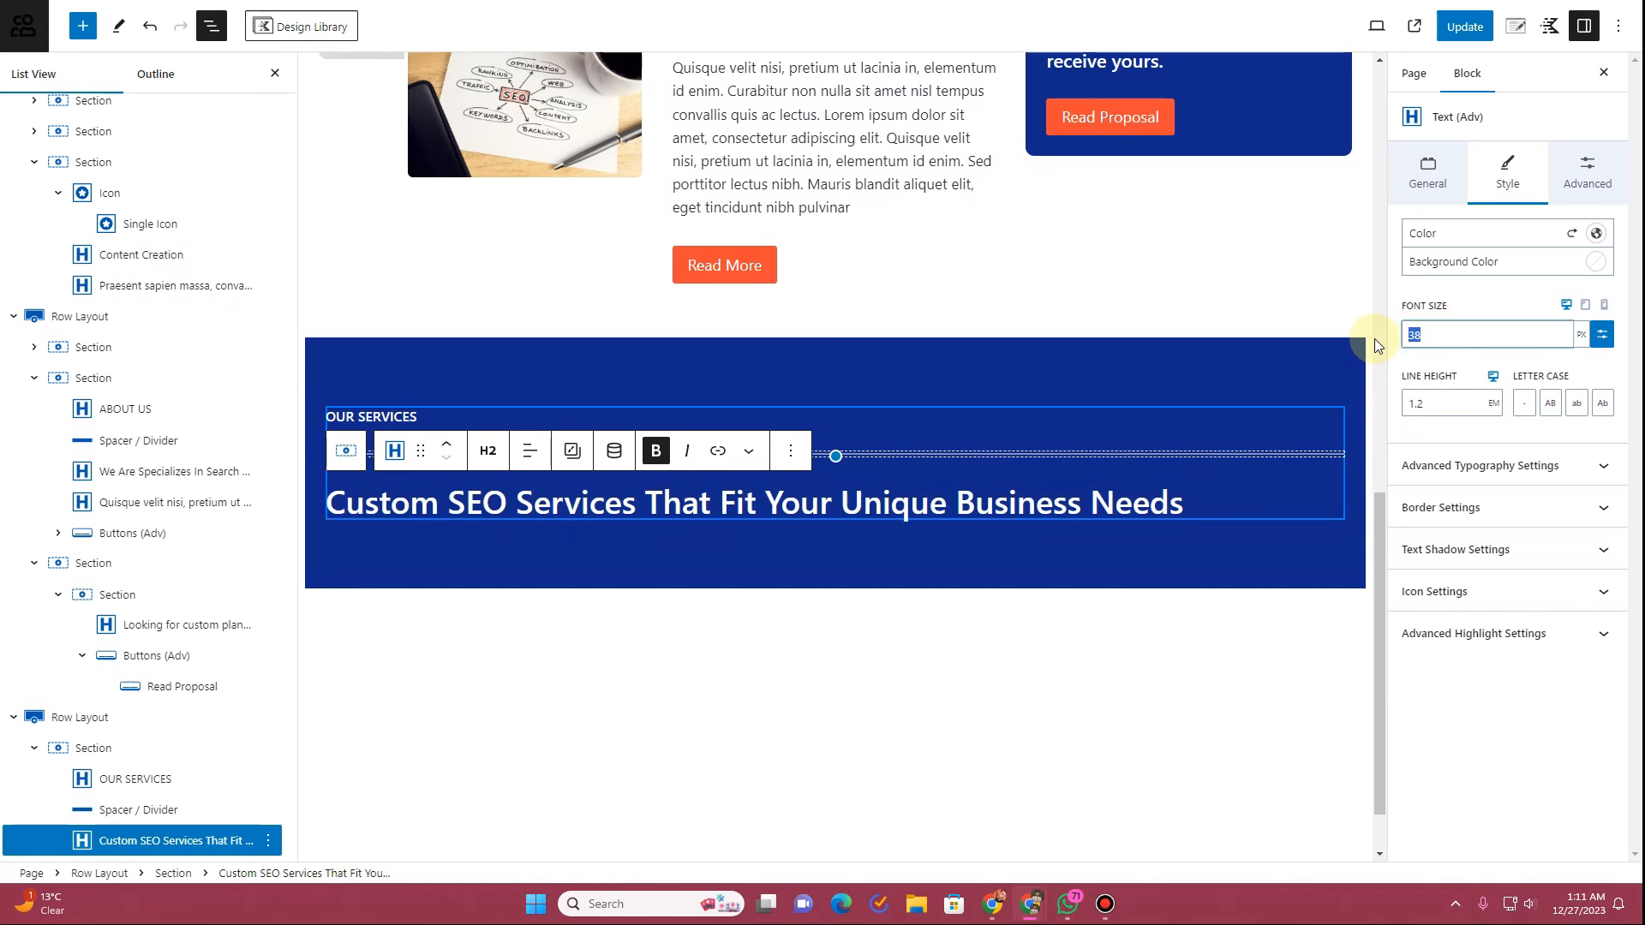
pyautogui.write('52')
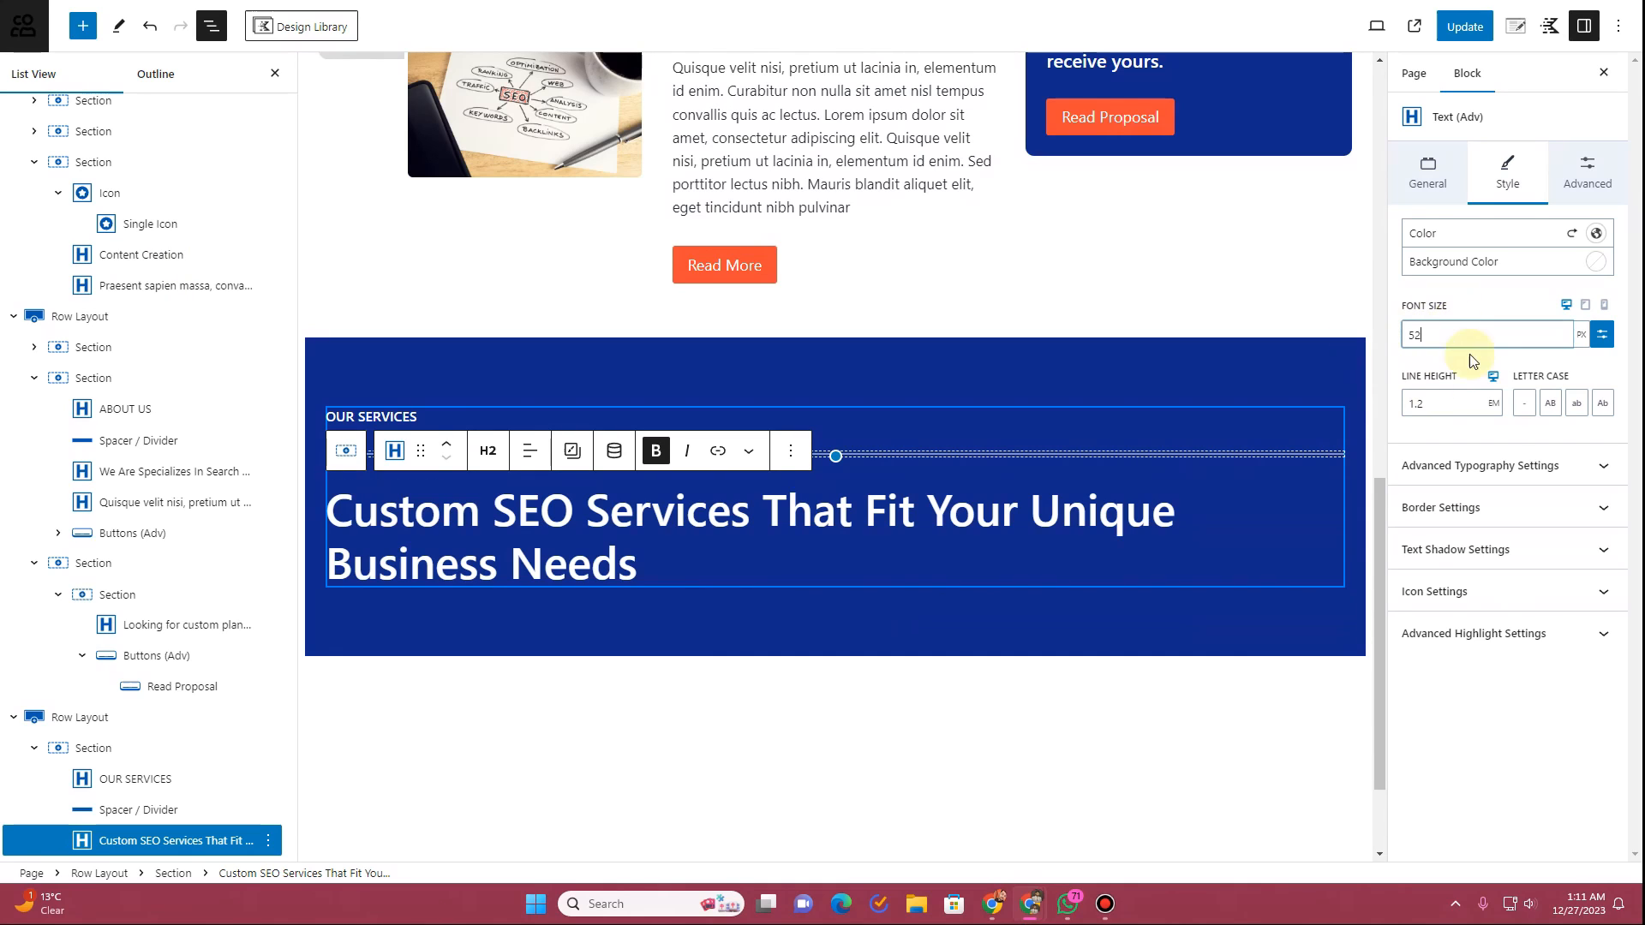
pyautogui.click(1492, 466)
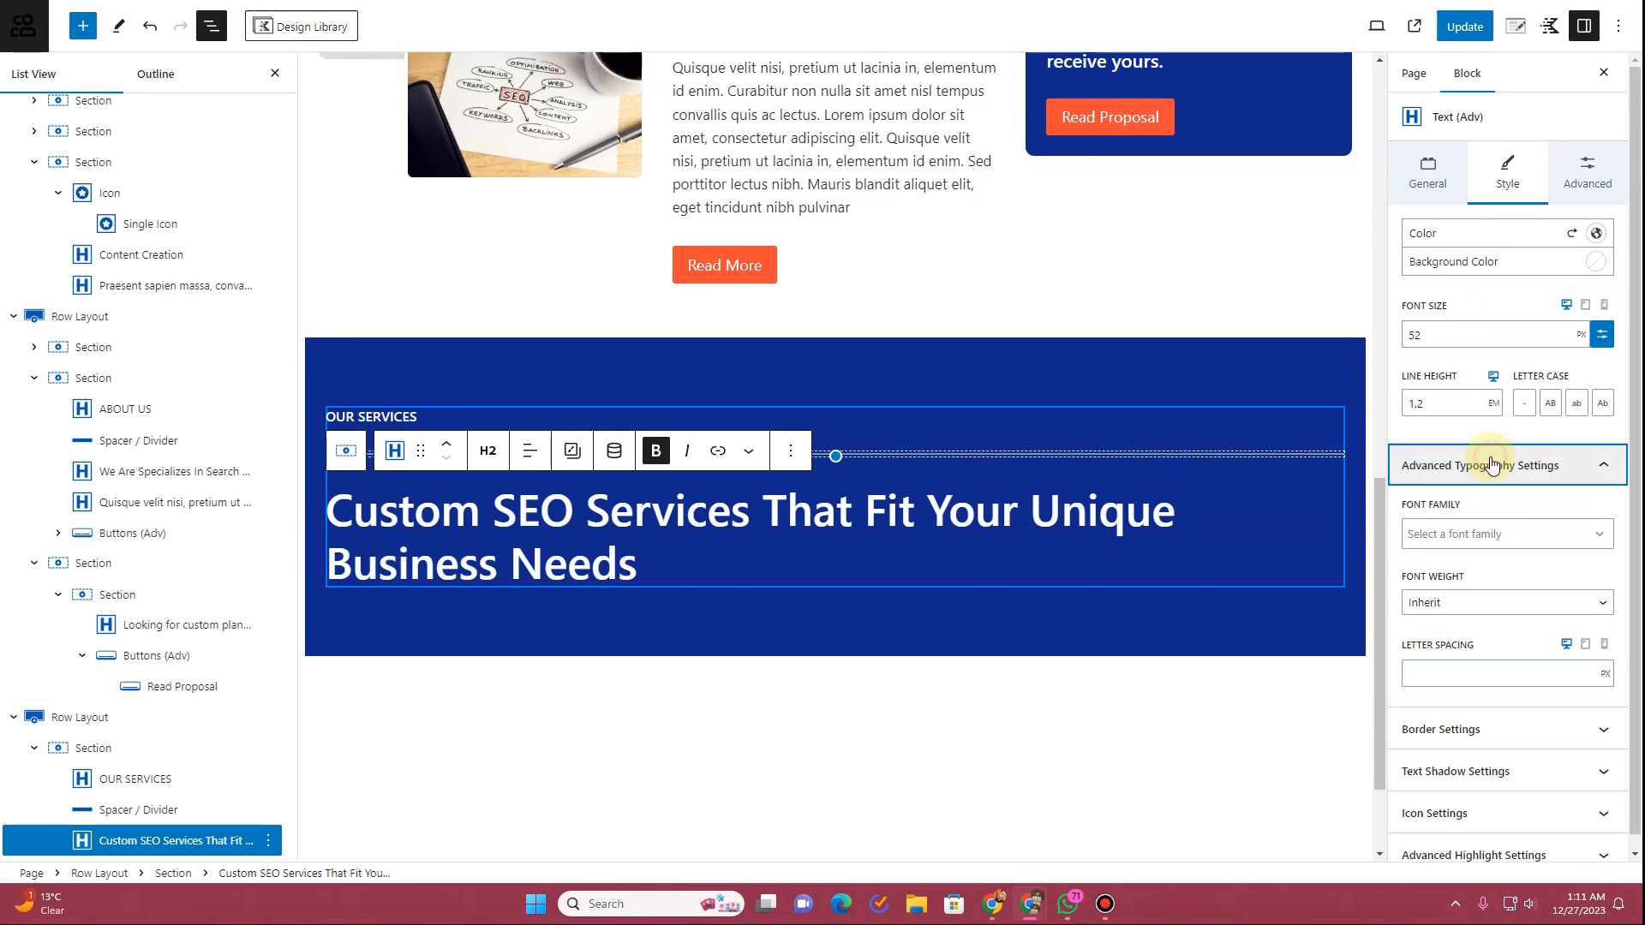
pyautogui.click(1488, 604)
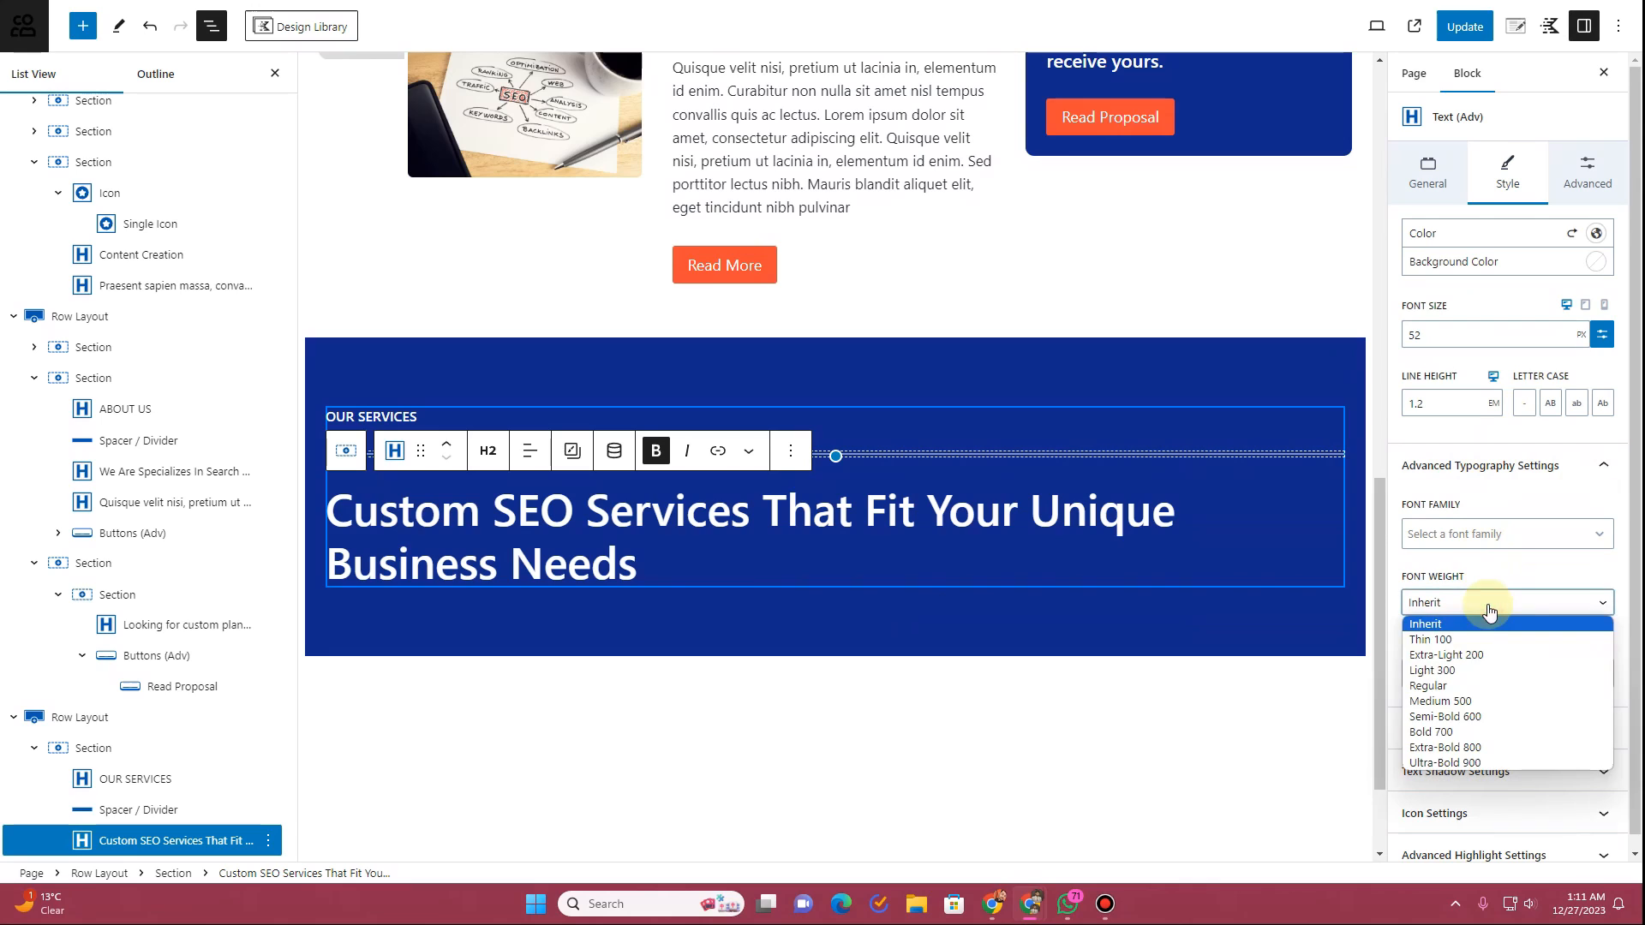
pyautogui.click(1489, 732)
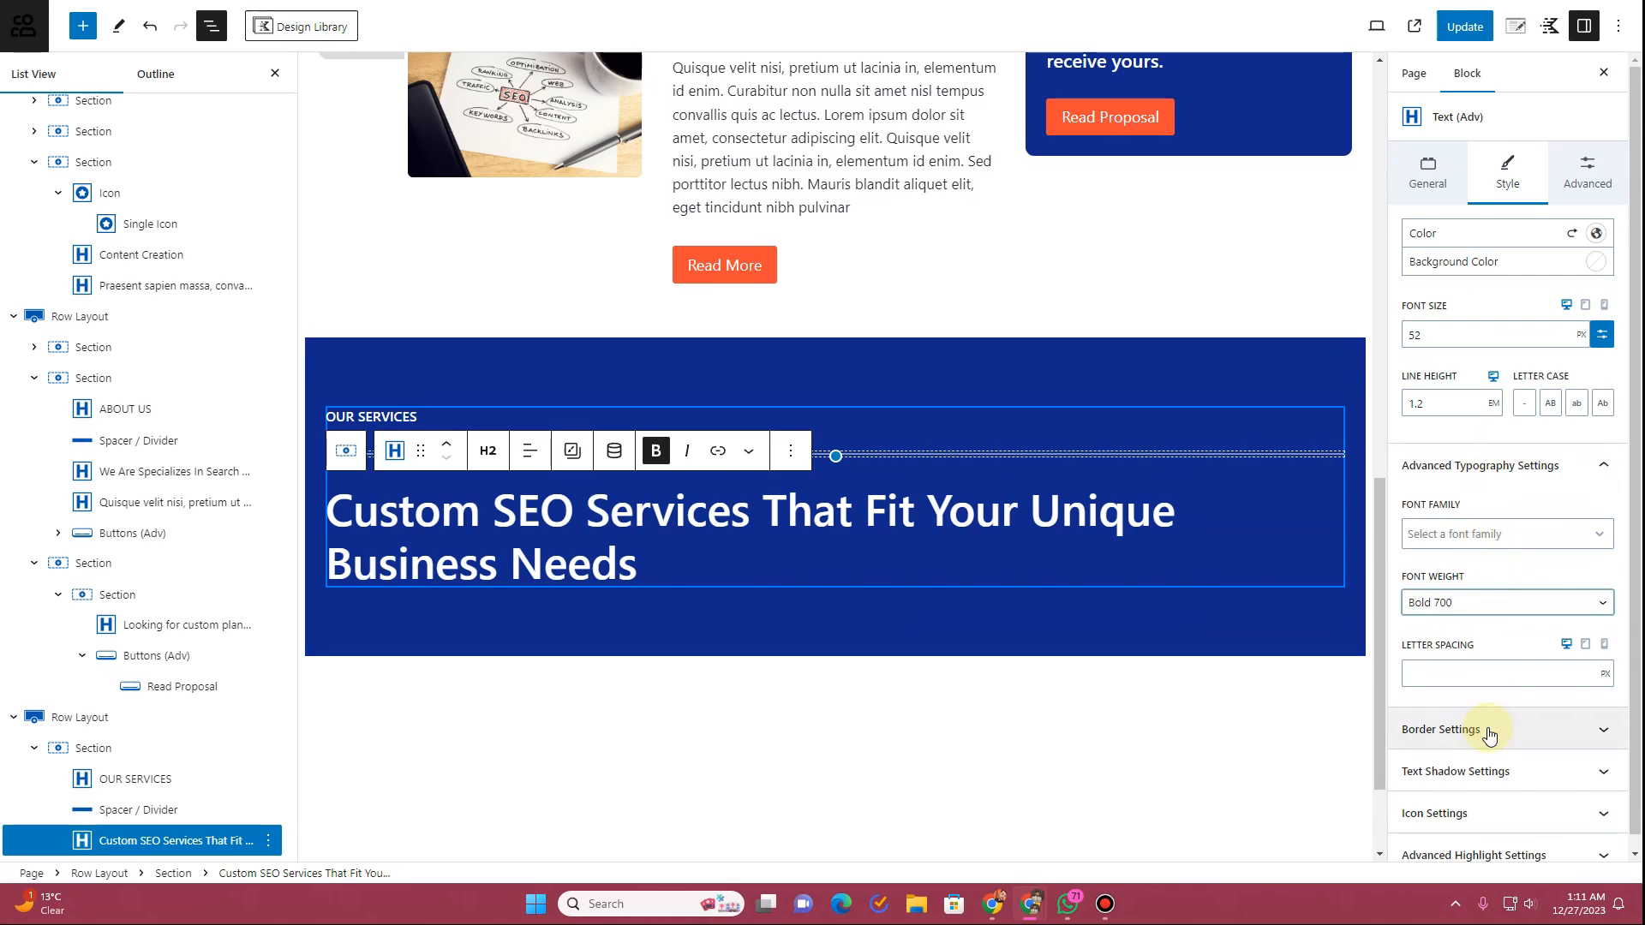
# Step: Save the page update and check the blue services section on the live page
pyautogui.click(694, 679)
pyautogui.click(1470, 29)
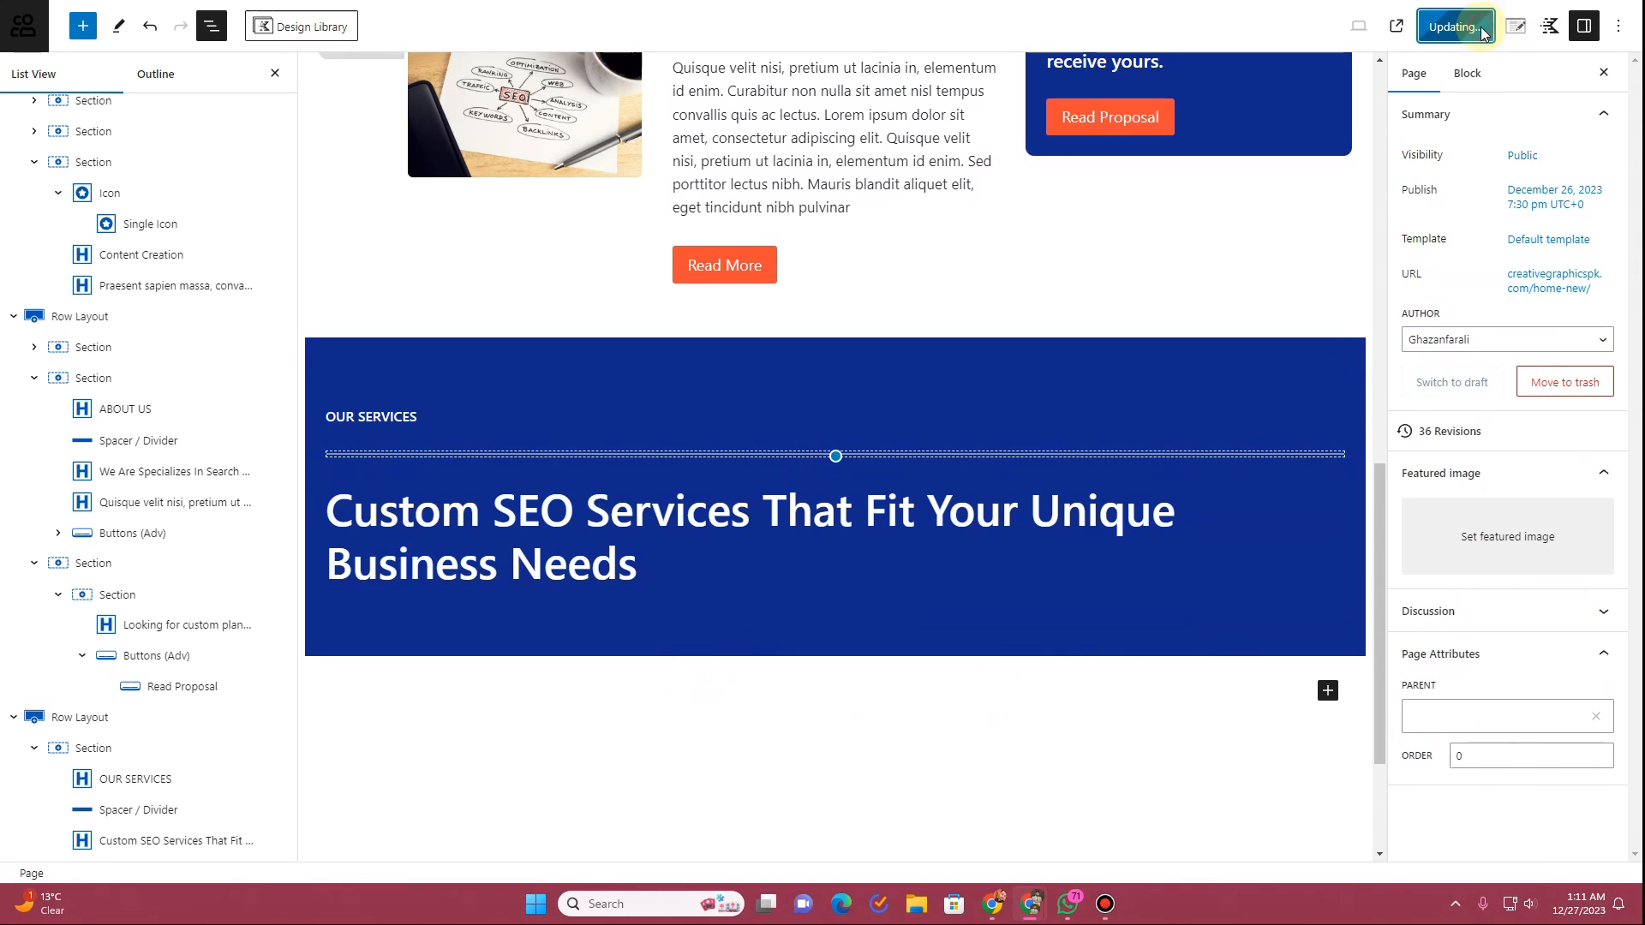
pyautogui.click(650, 2)
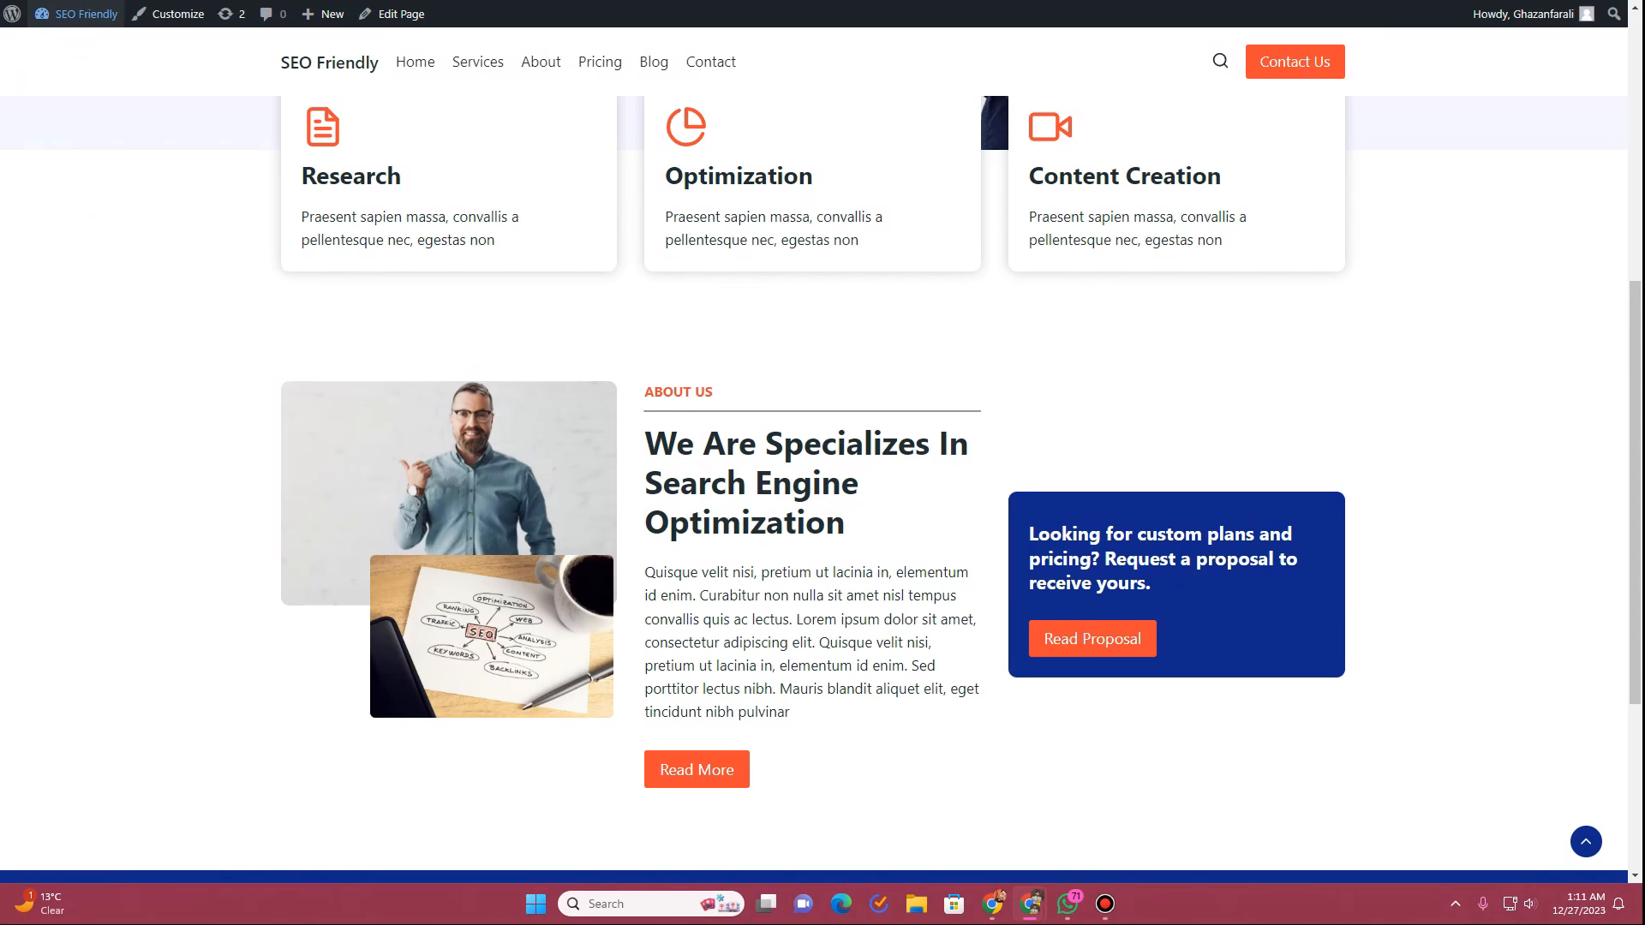
pyautogui.scroll(-7, 174, 225)
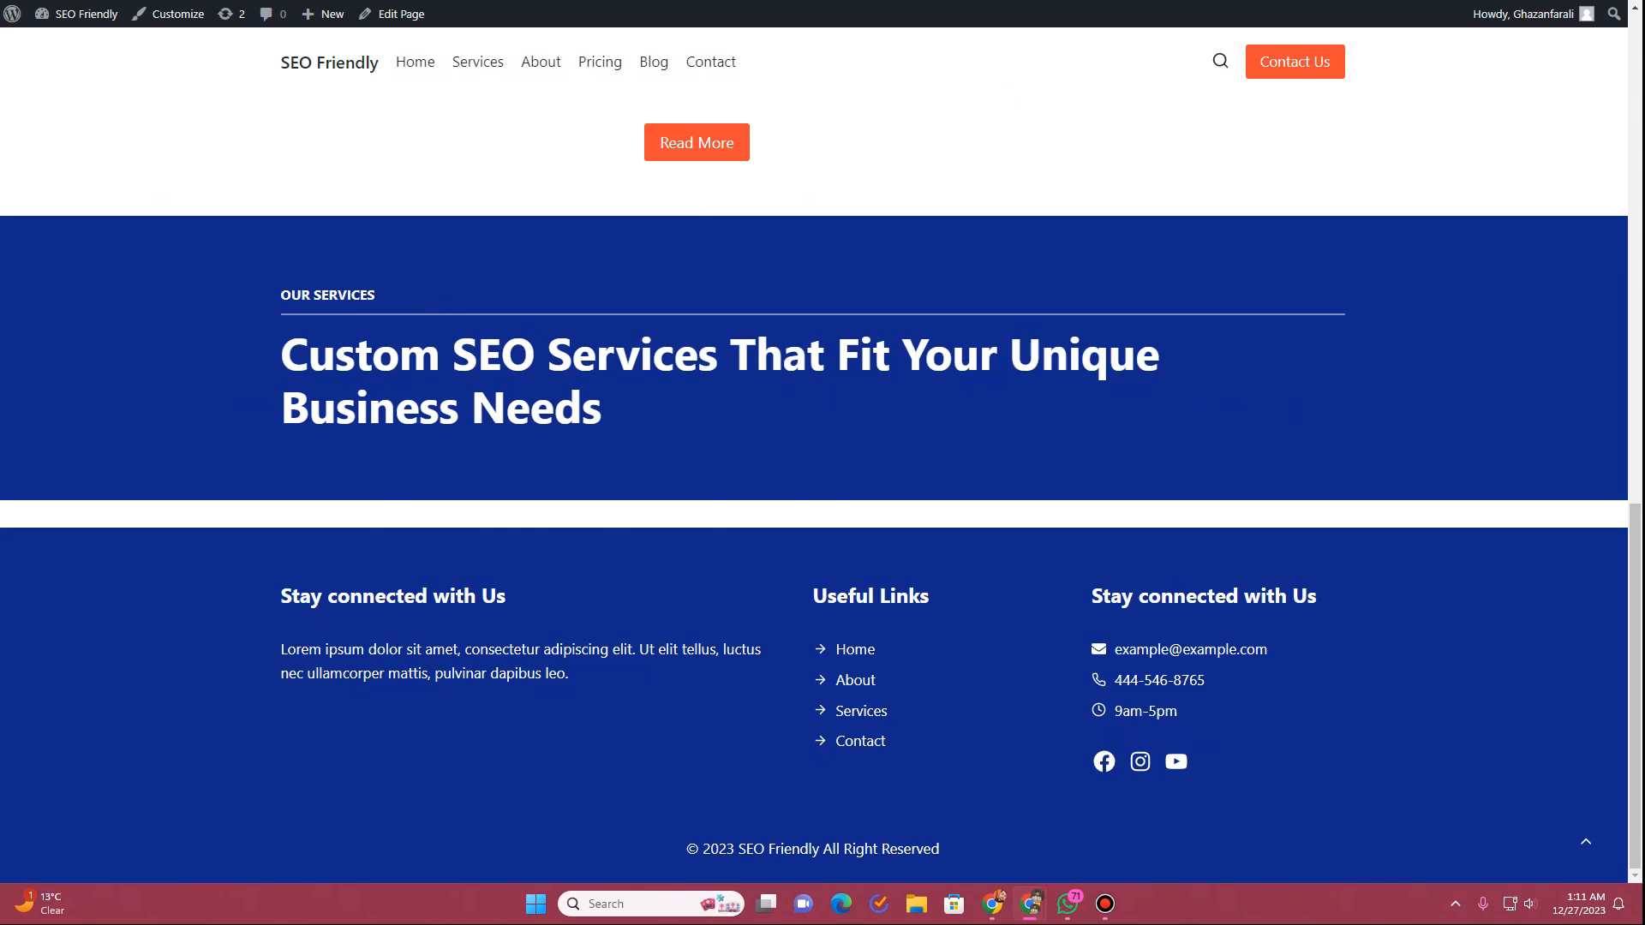
pyautogui.click(531, 2)
# Step: Insert a Section block below the "Custom SEO Services" heading in the blue row
pyautogui.scroll(-3, 632, 456)
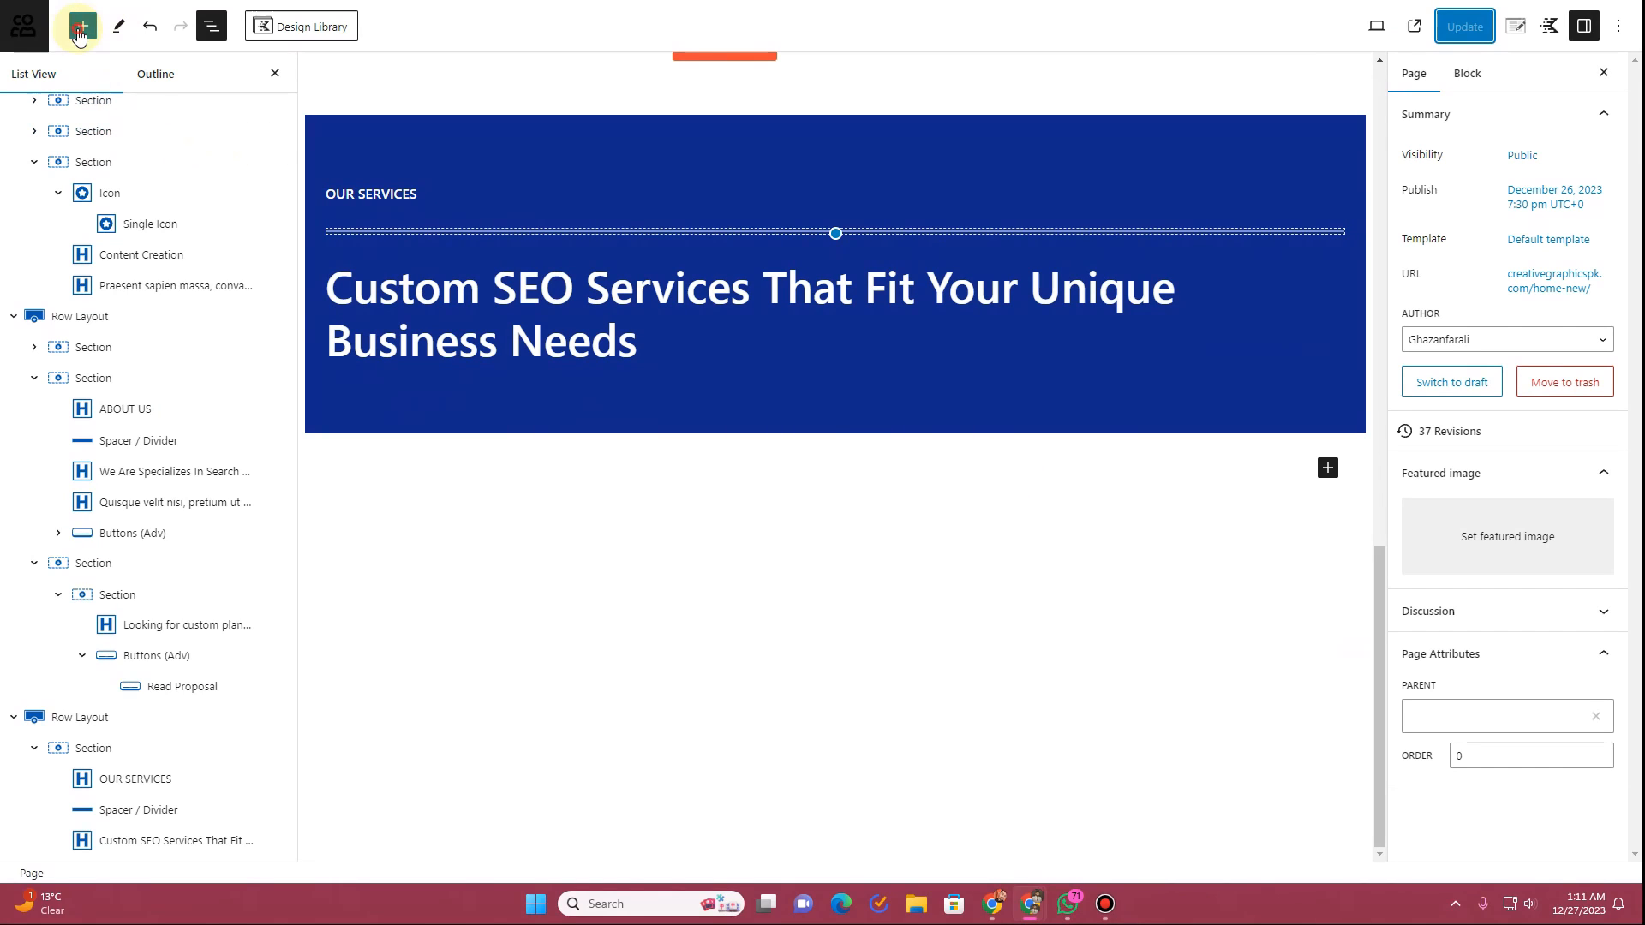
pyautogui.click(79, 28)
pyautogui.write('sectio')
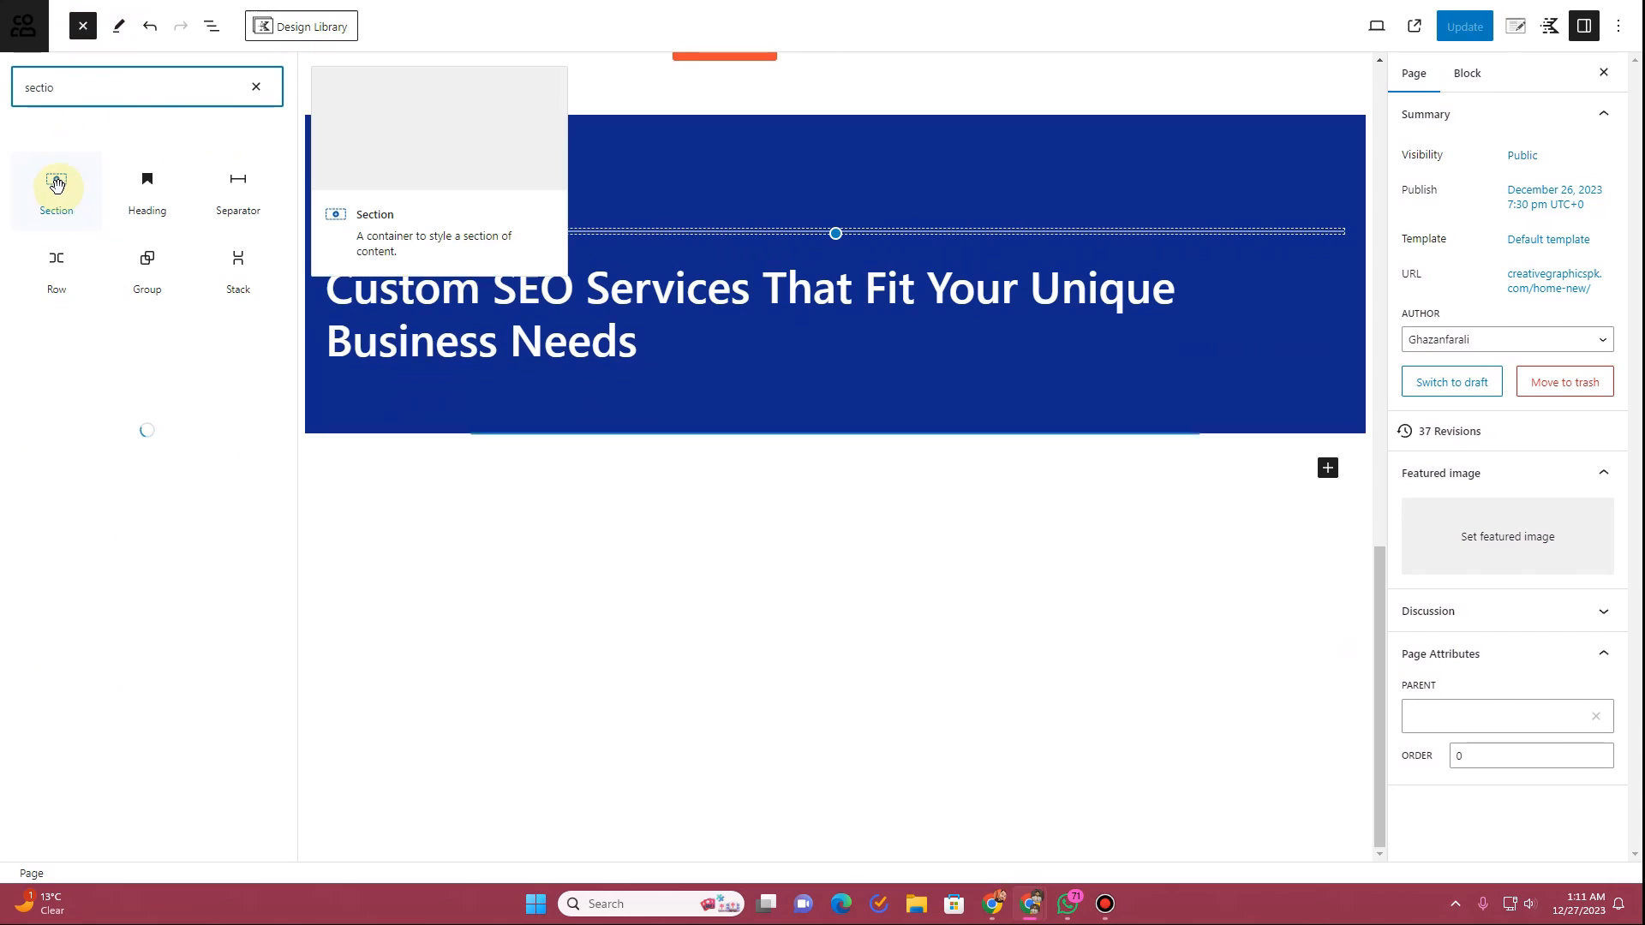
pyautogui.moveTo(55, 191); pyautogui.dragTo(447, 358)
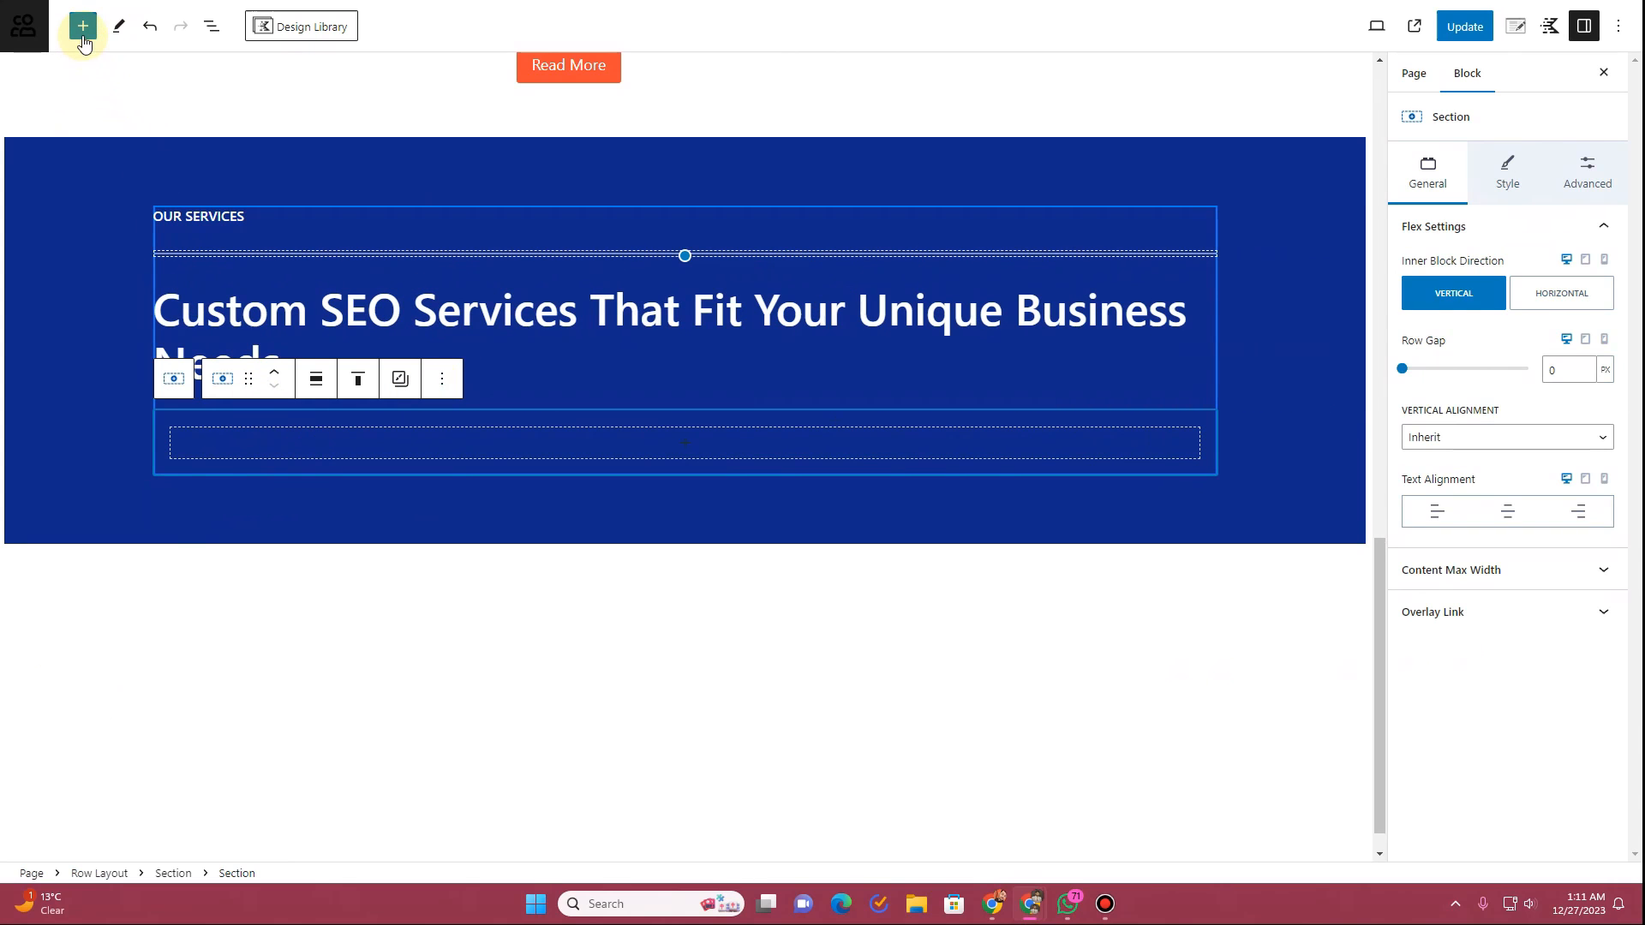
# Step: Nest another Section block inside the empty section below the "Custom SEO Services" heading
pyautogui.click(192, 605)
pyautogui.click(82, 26)
pyautogui.click(80, 91)
pyautogui.write('se')
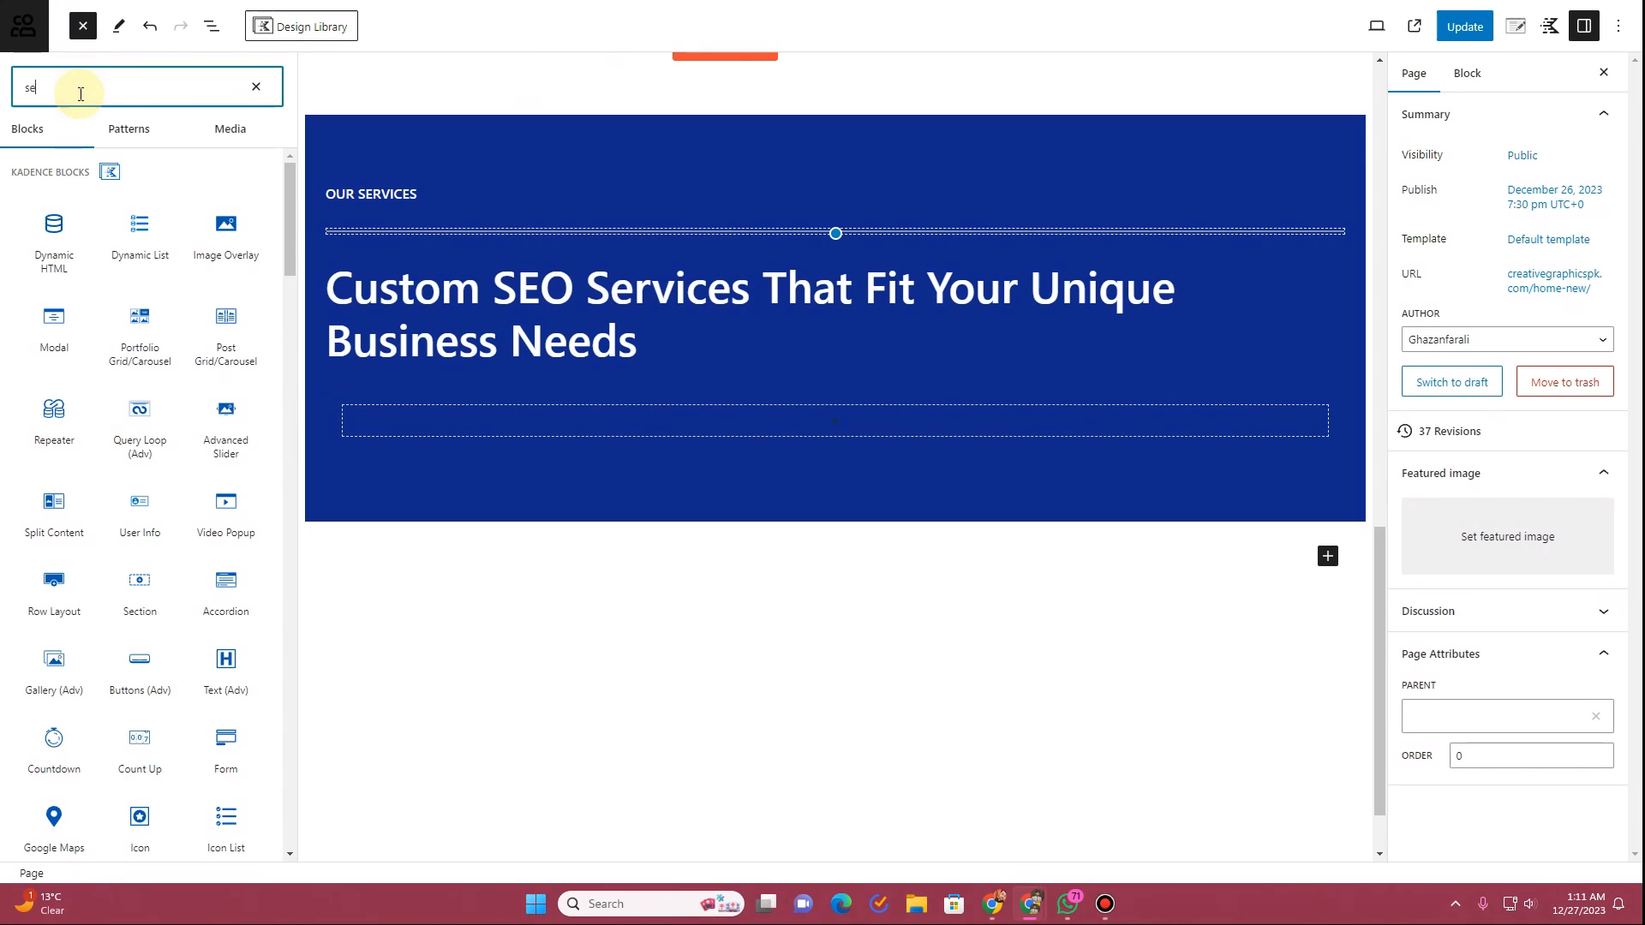
pyautogui.write('ction')
pyautogui.moveTo(59, 220); pyautogui.dragTo(532, 445)
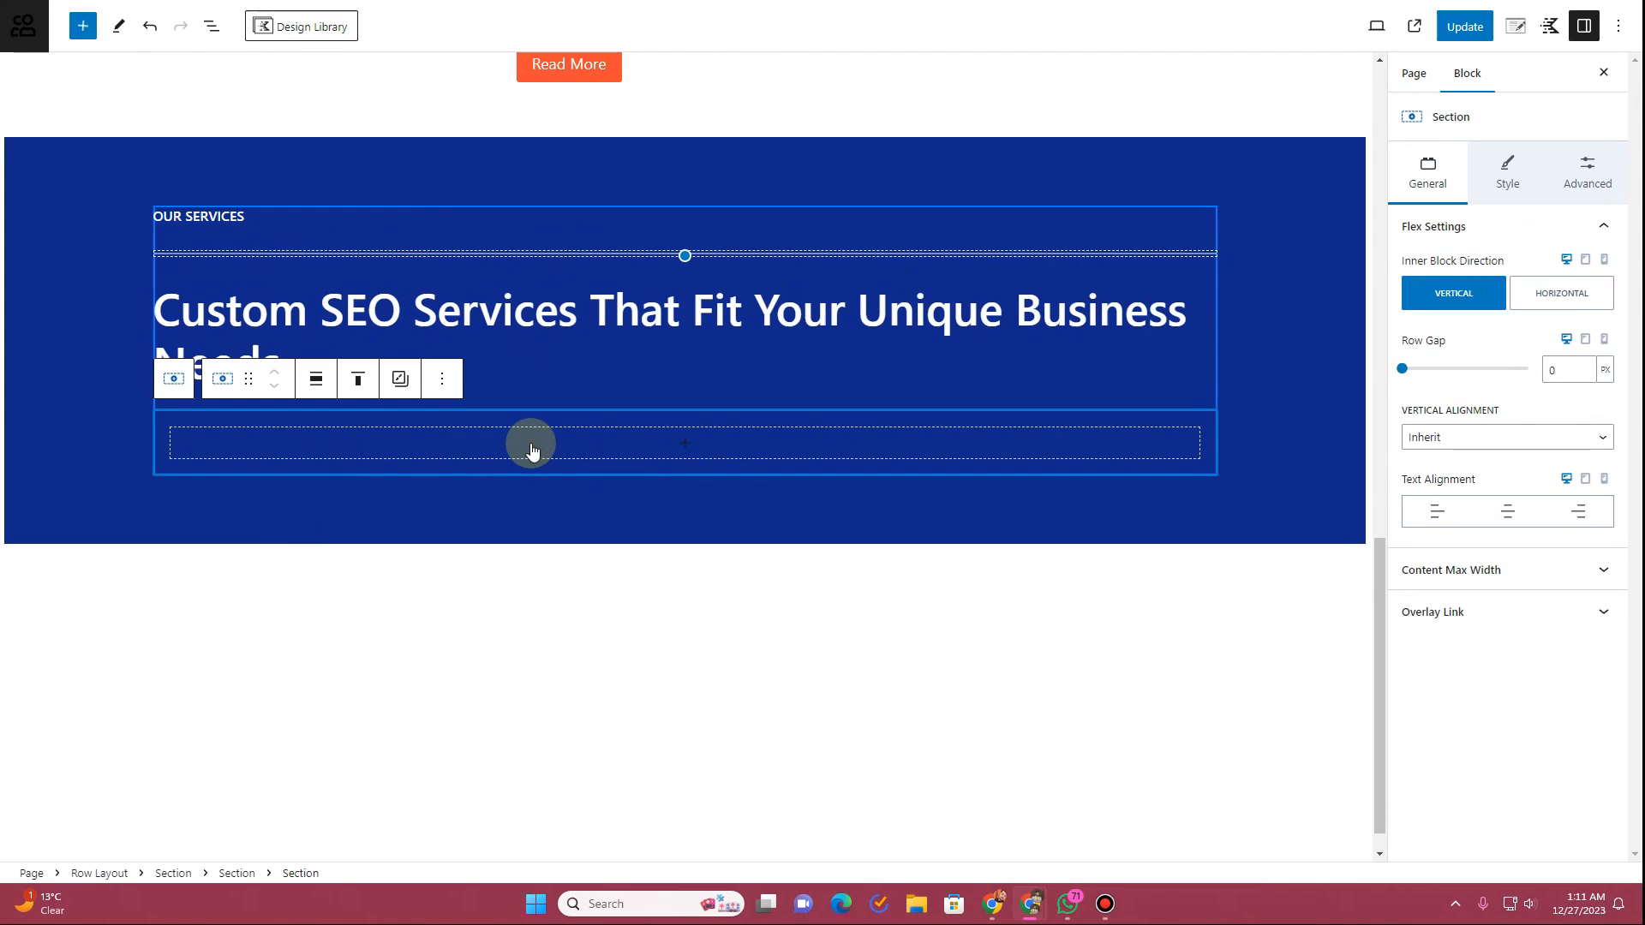
# Step: Duplicate the nested section twice and set the parent section's inner block direction to horizontal
pyautogui.click(212, 26)
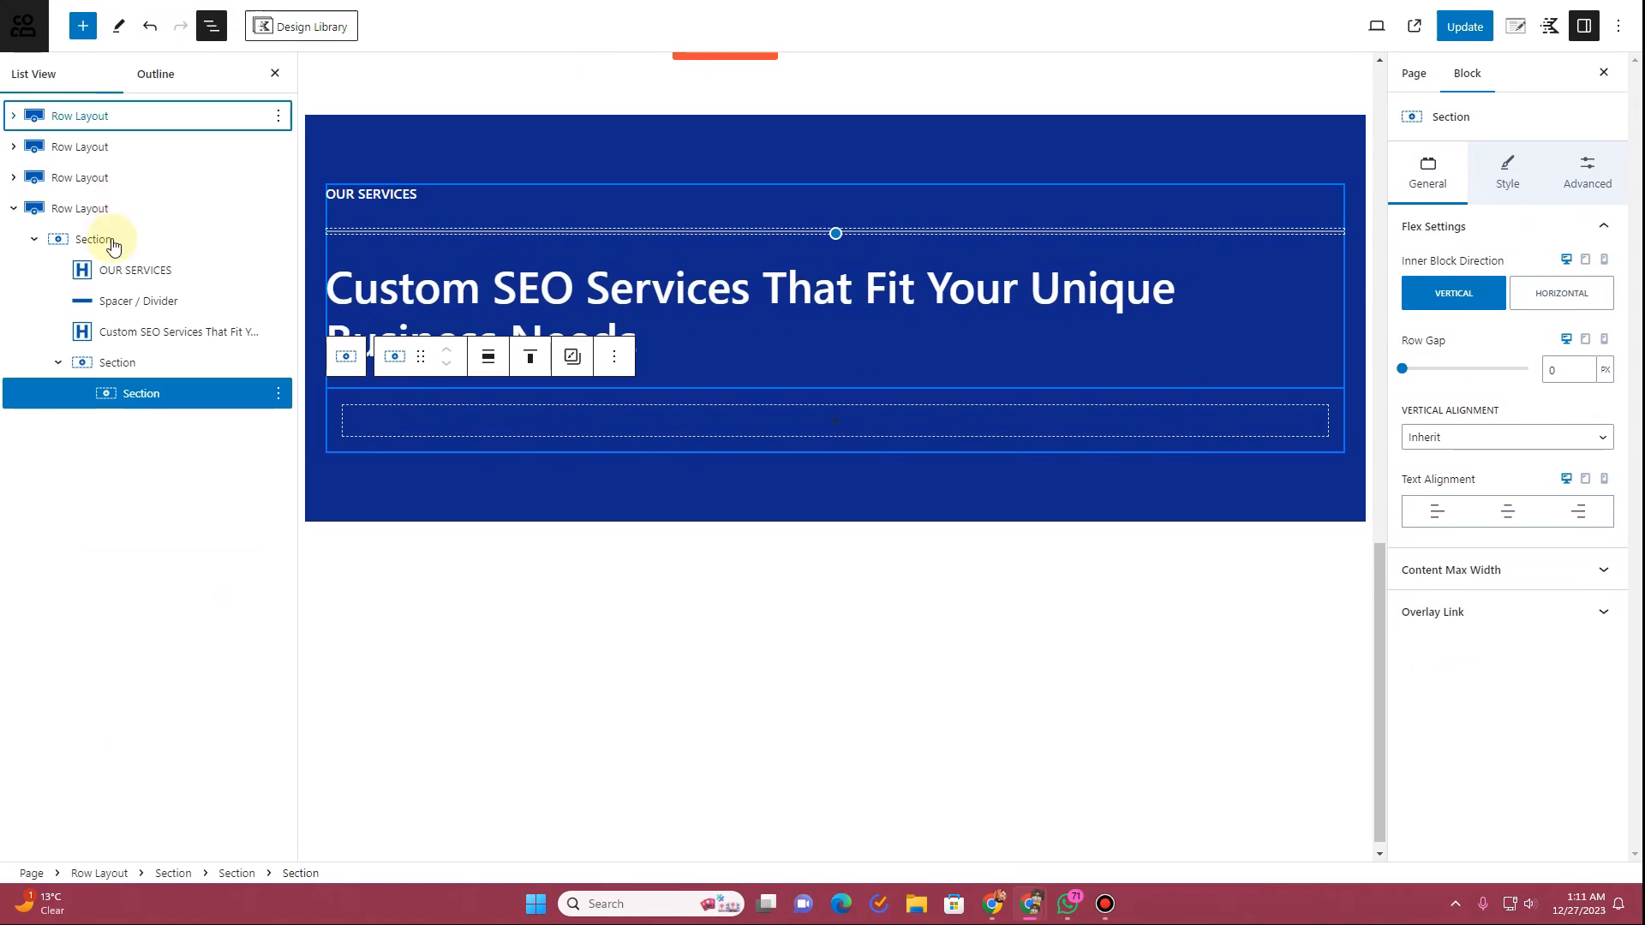
pyautogui.click(105, 366)
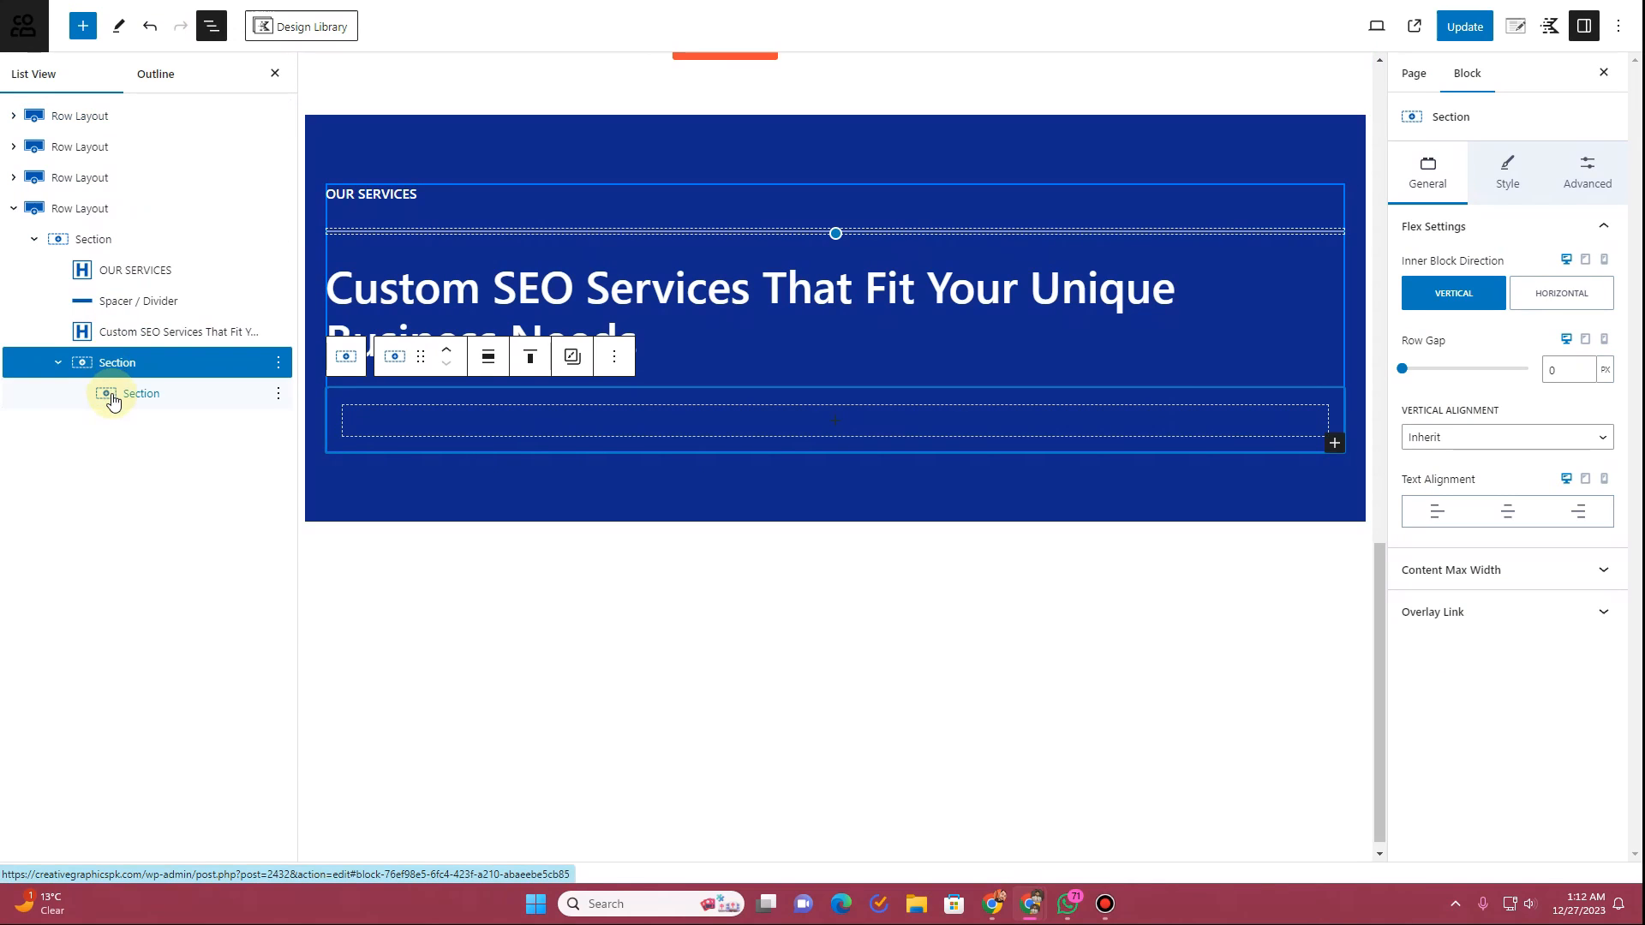
pyautogui.click(109, 396)
pyautogui.click(279, 397)
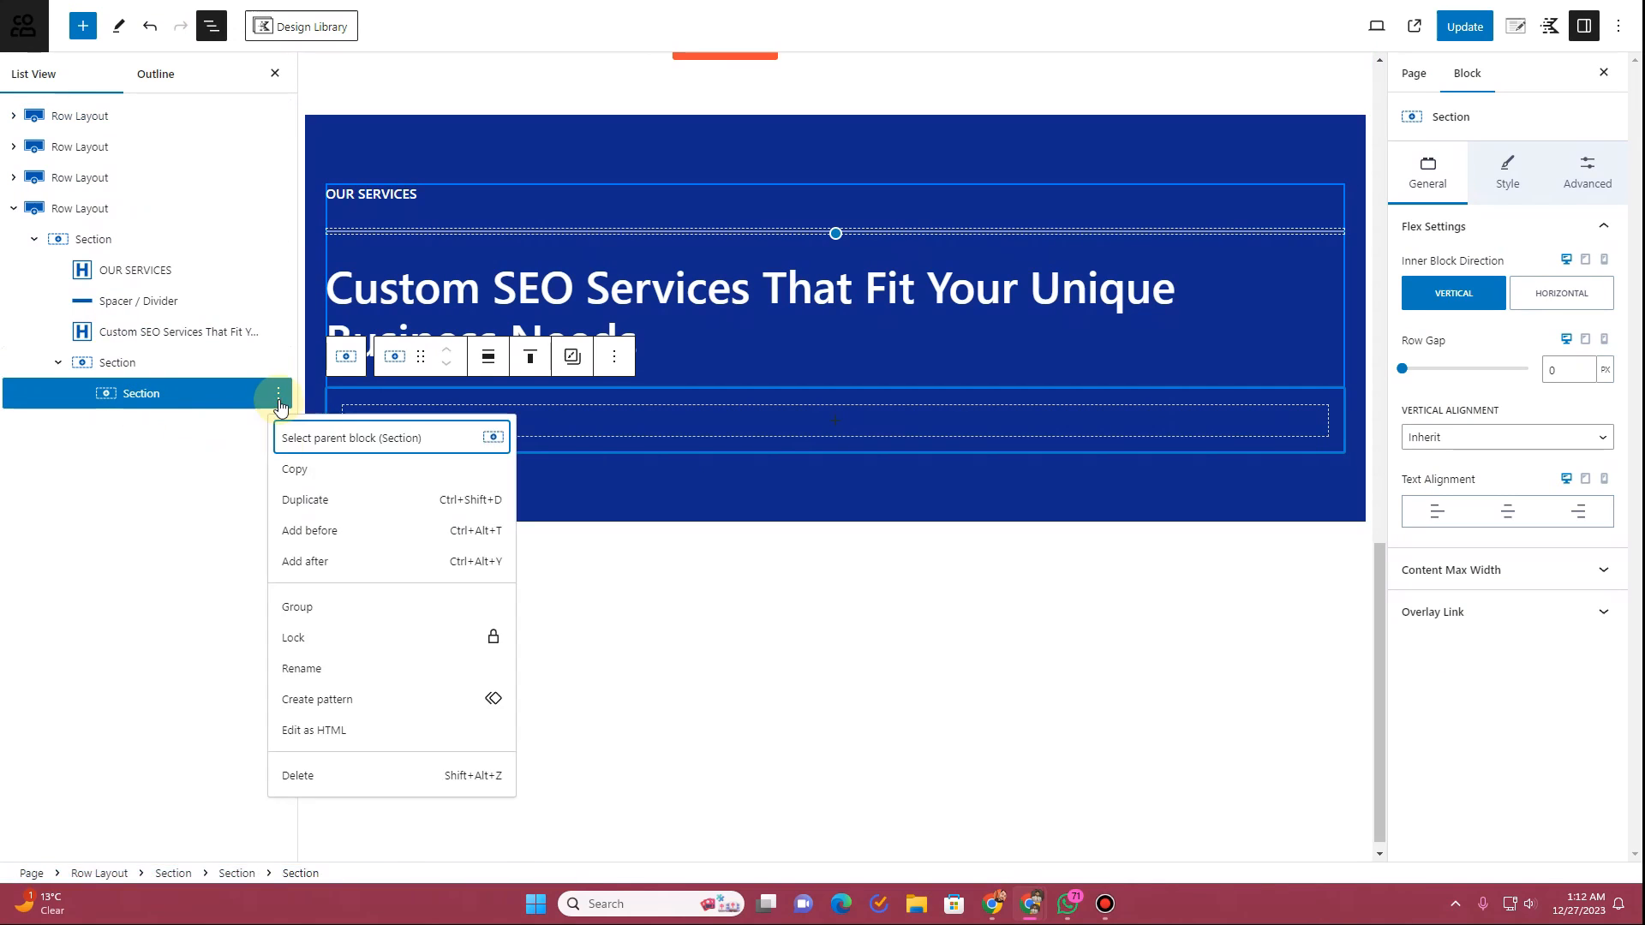
pyautogui.click(276, 497)
pyautogui.click(277, 425)
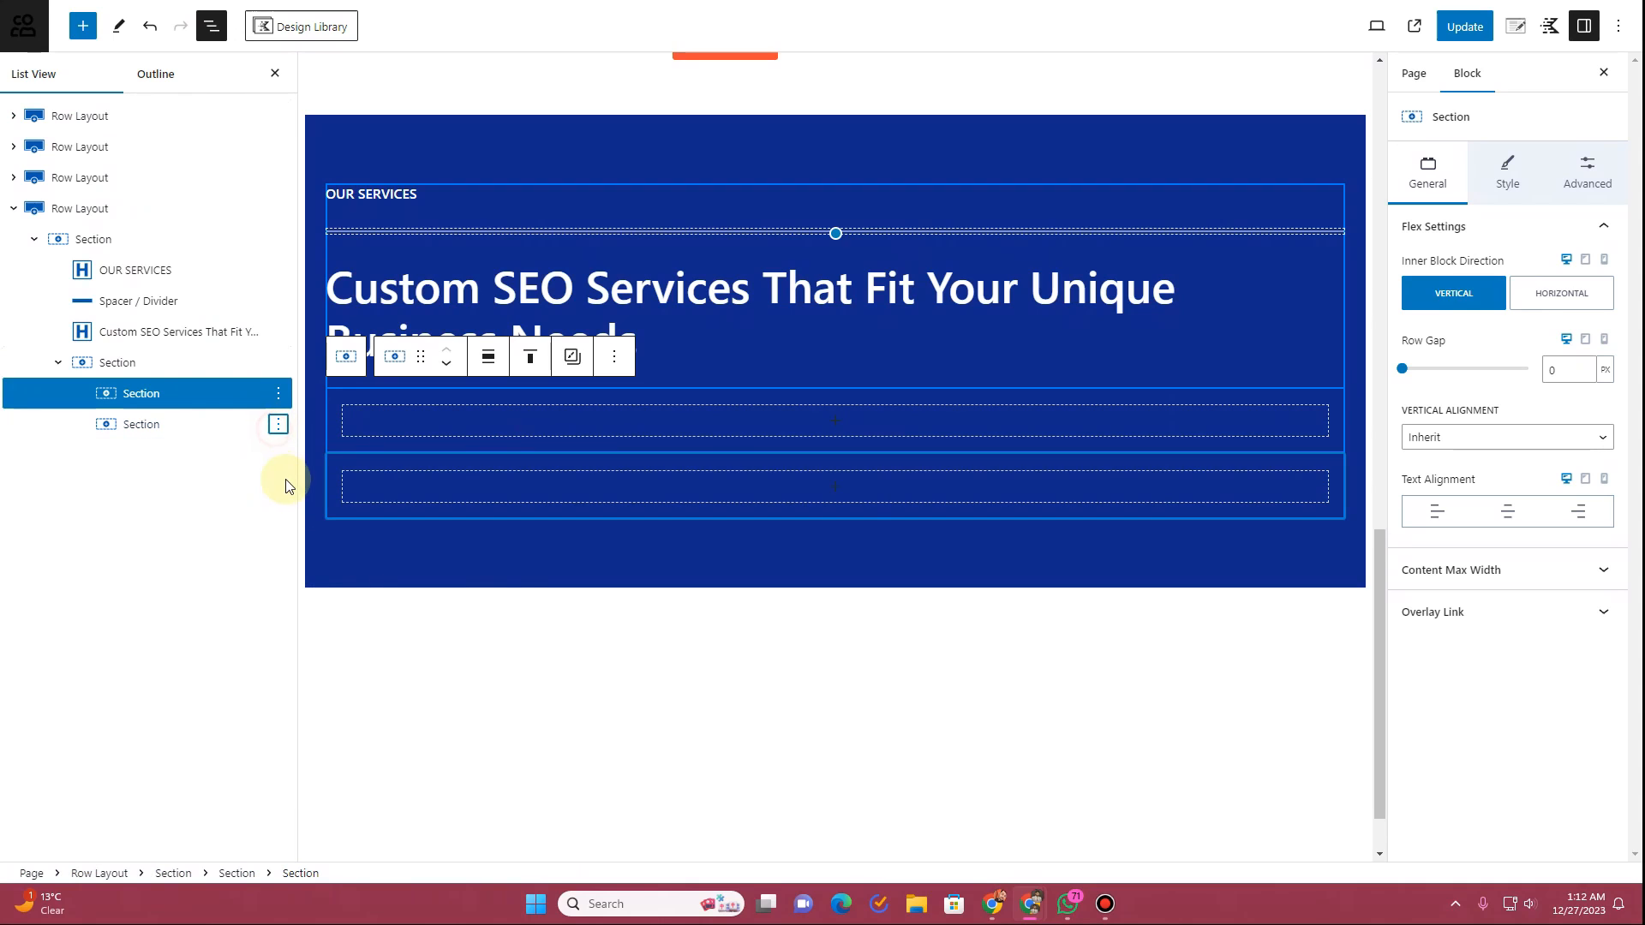
pyautogui.click(294, 533)
pyautogui.click(144, 370)
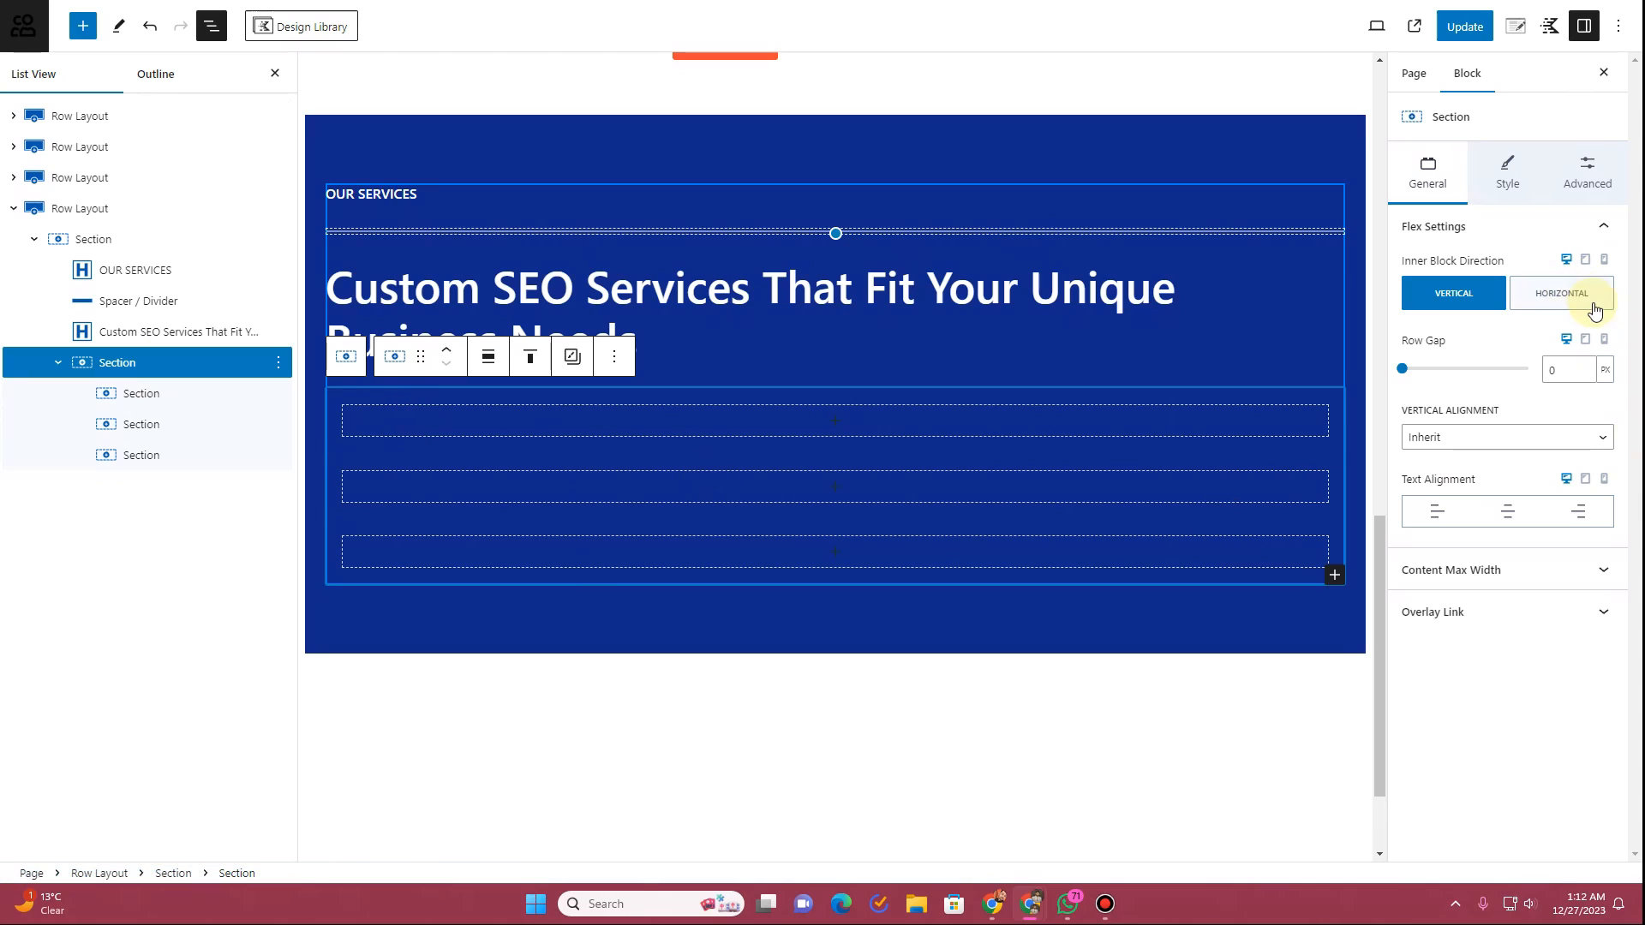
pyautogui.click(1544, 306)
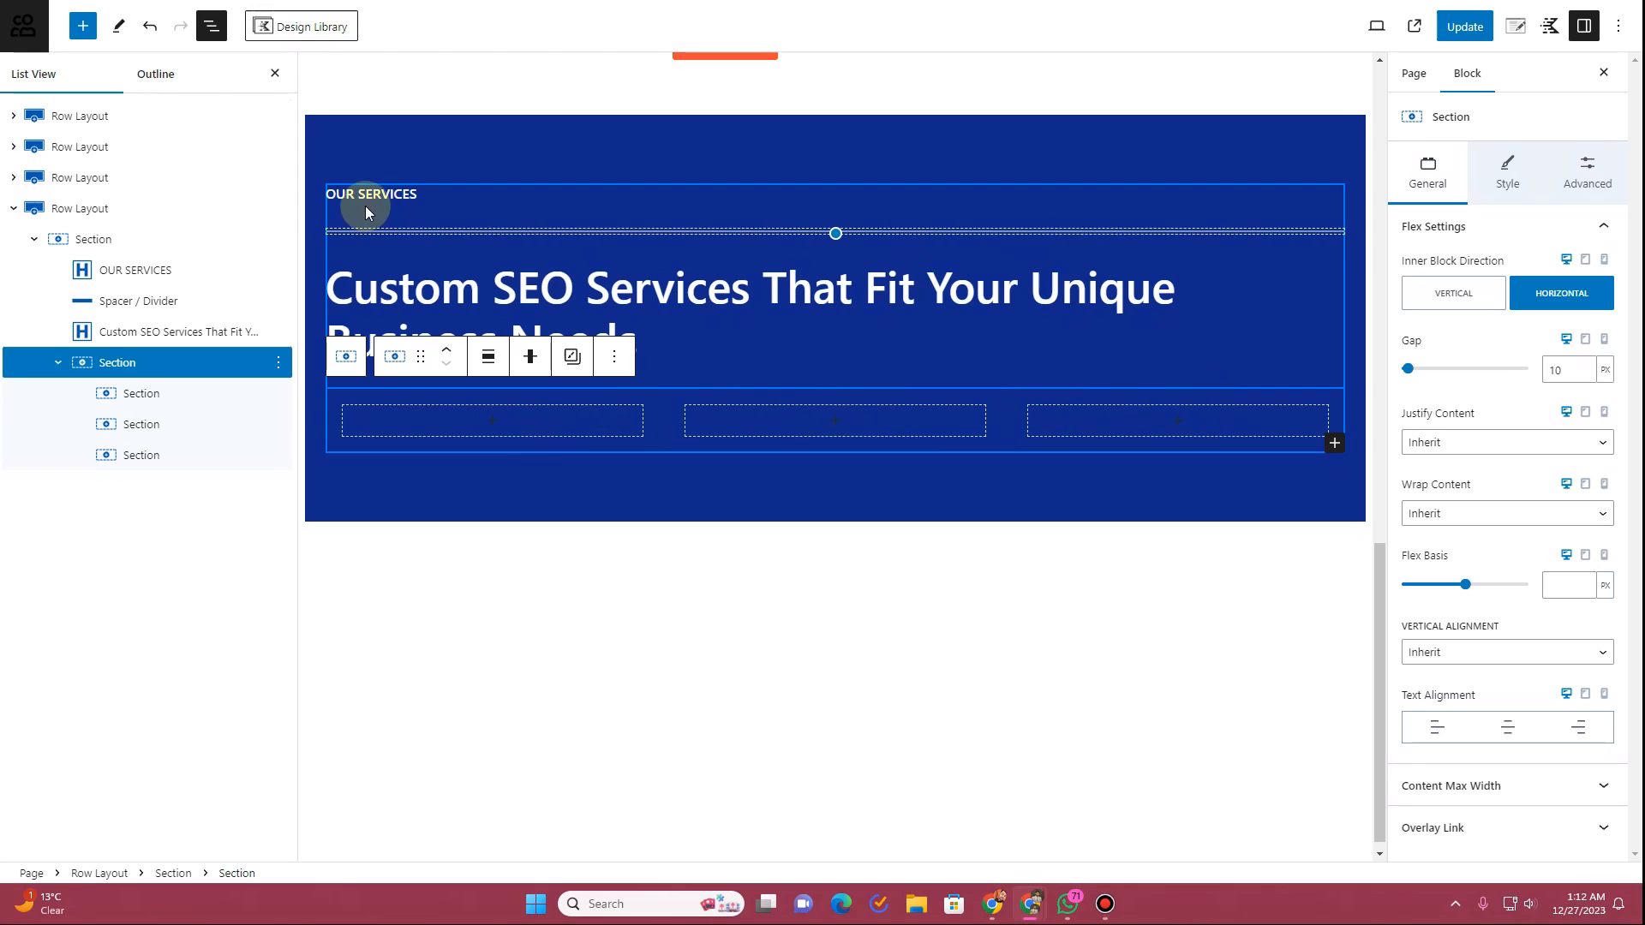
# Step: Duplicate the OUR SERVICES label and move the copy into the first of the three nested sections
pyautogui.click(245, 286)
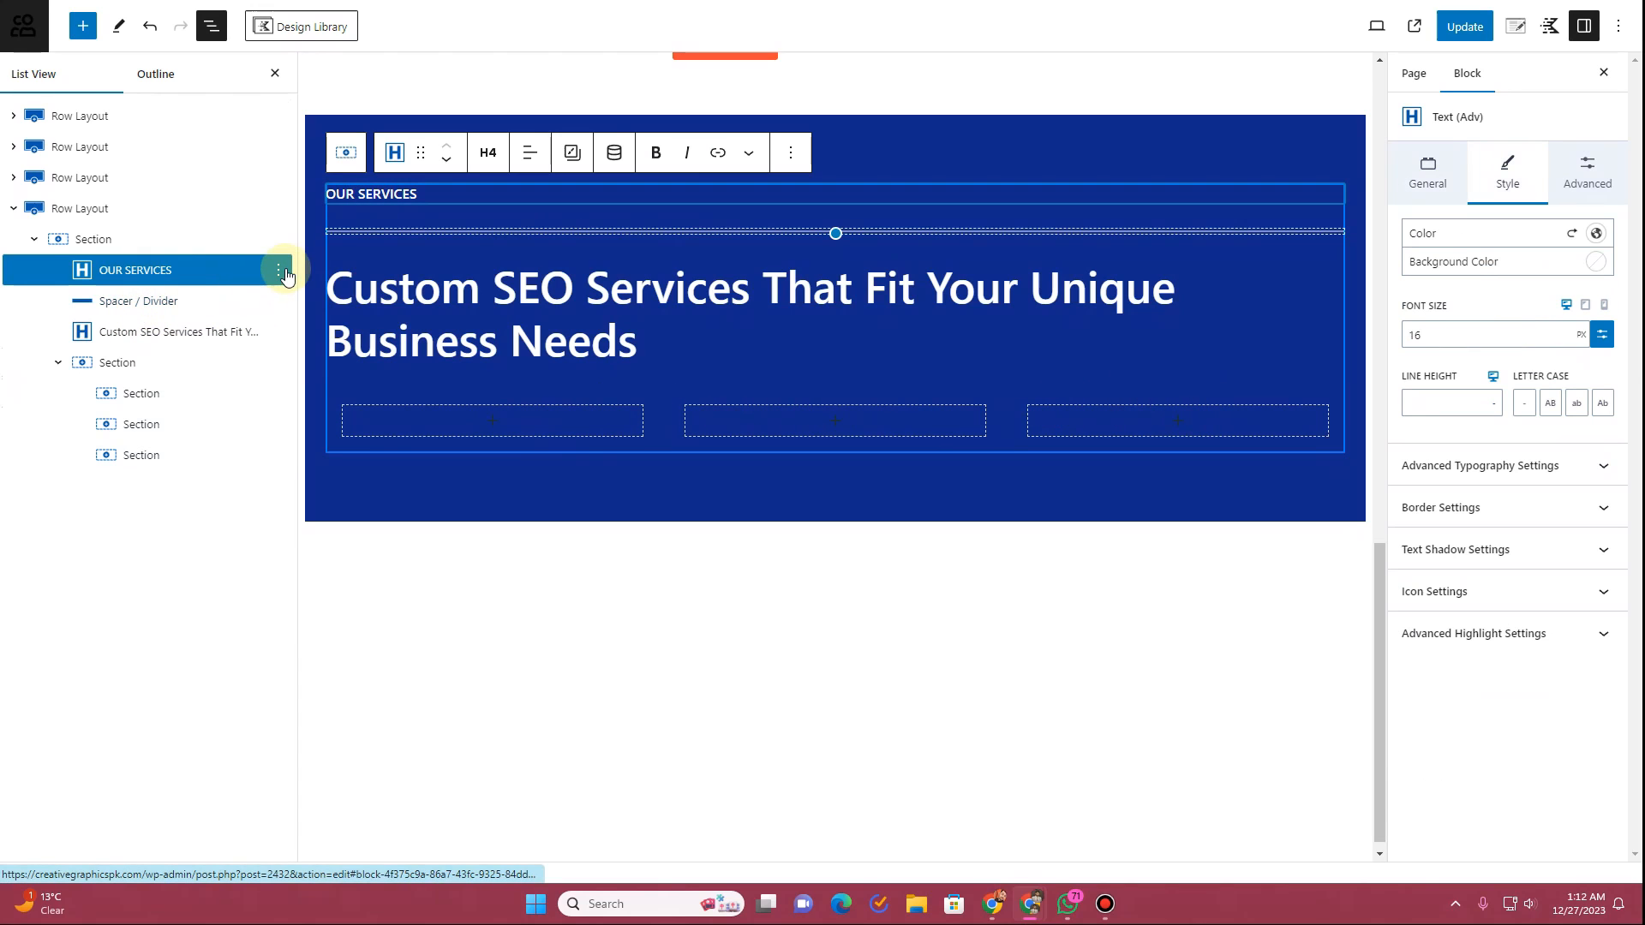
pyautogui.click(278, 270)
pyautogui.click(304, 377)
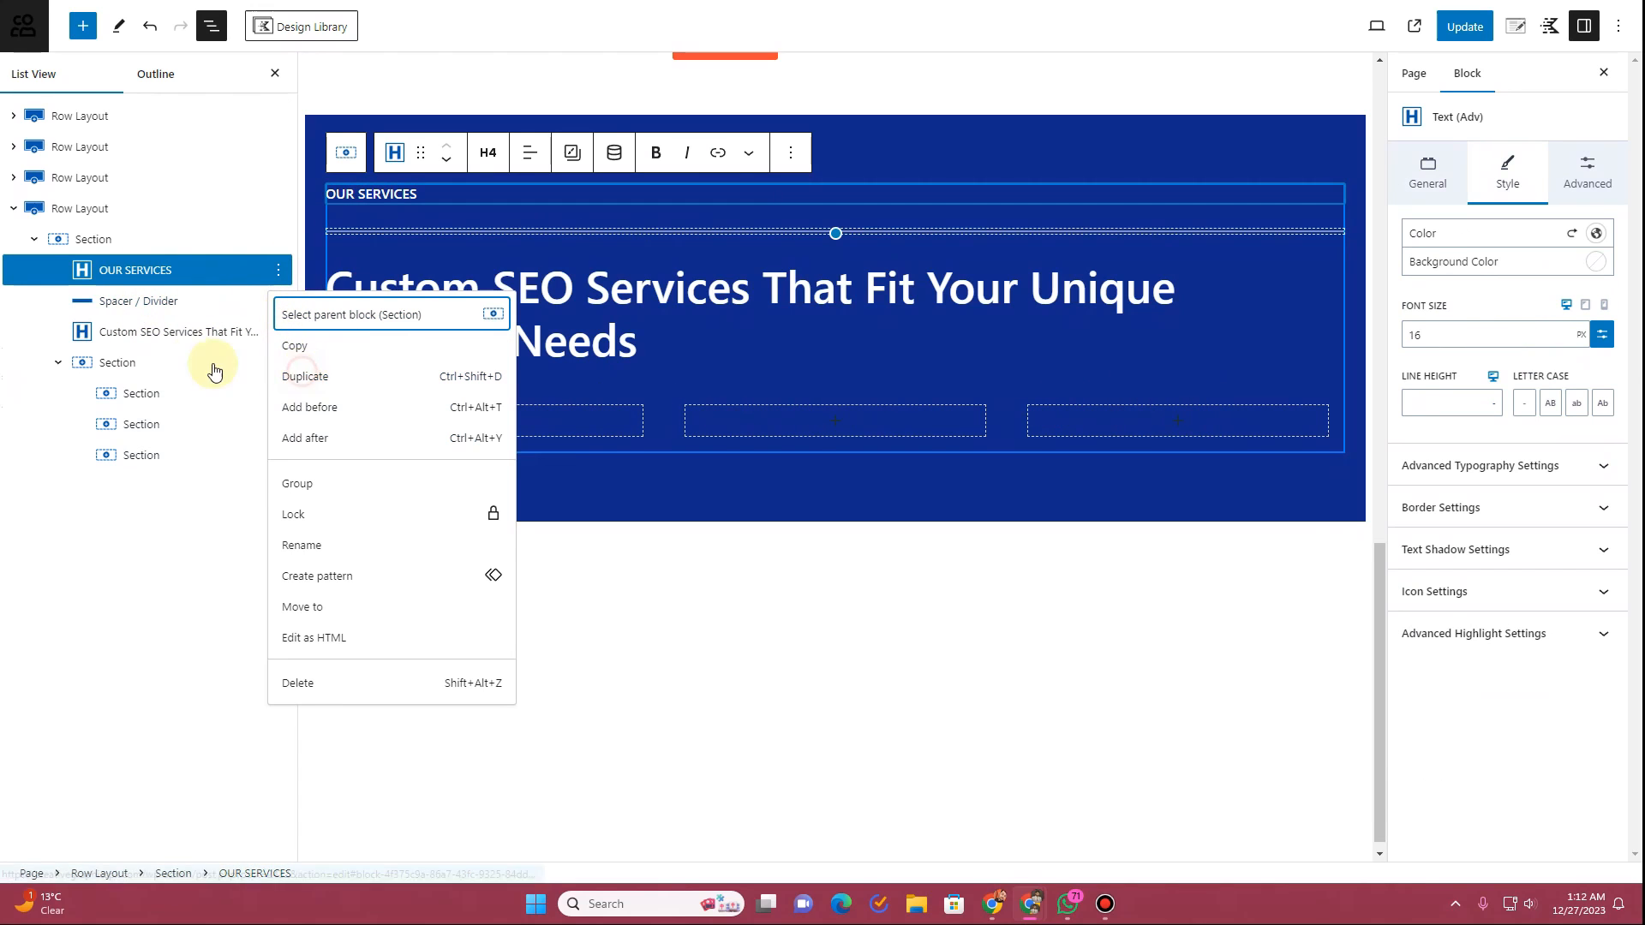
pyautogui.moveTo(130, 301); pyautogui.dragTo(144, 433)
# Step: Replace the copied label's text in the first nested section with 01
pyautogui.click(419, 418)
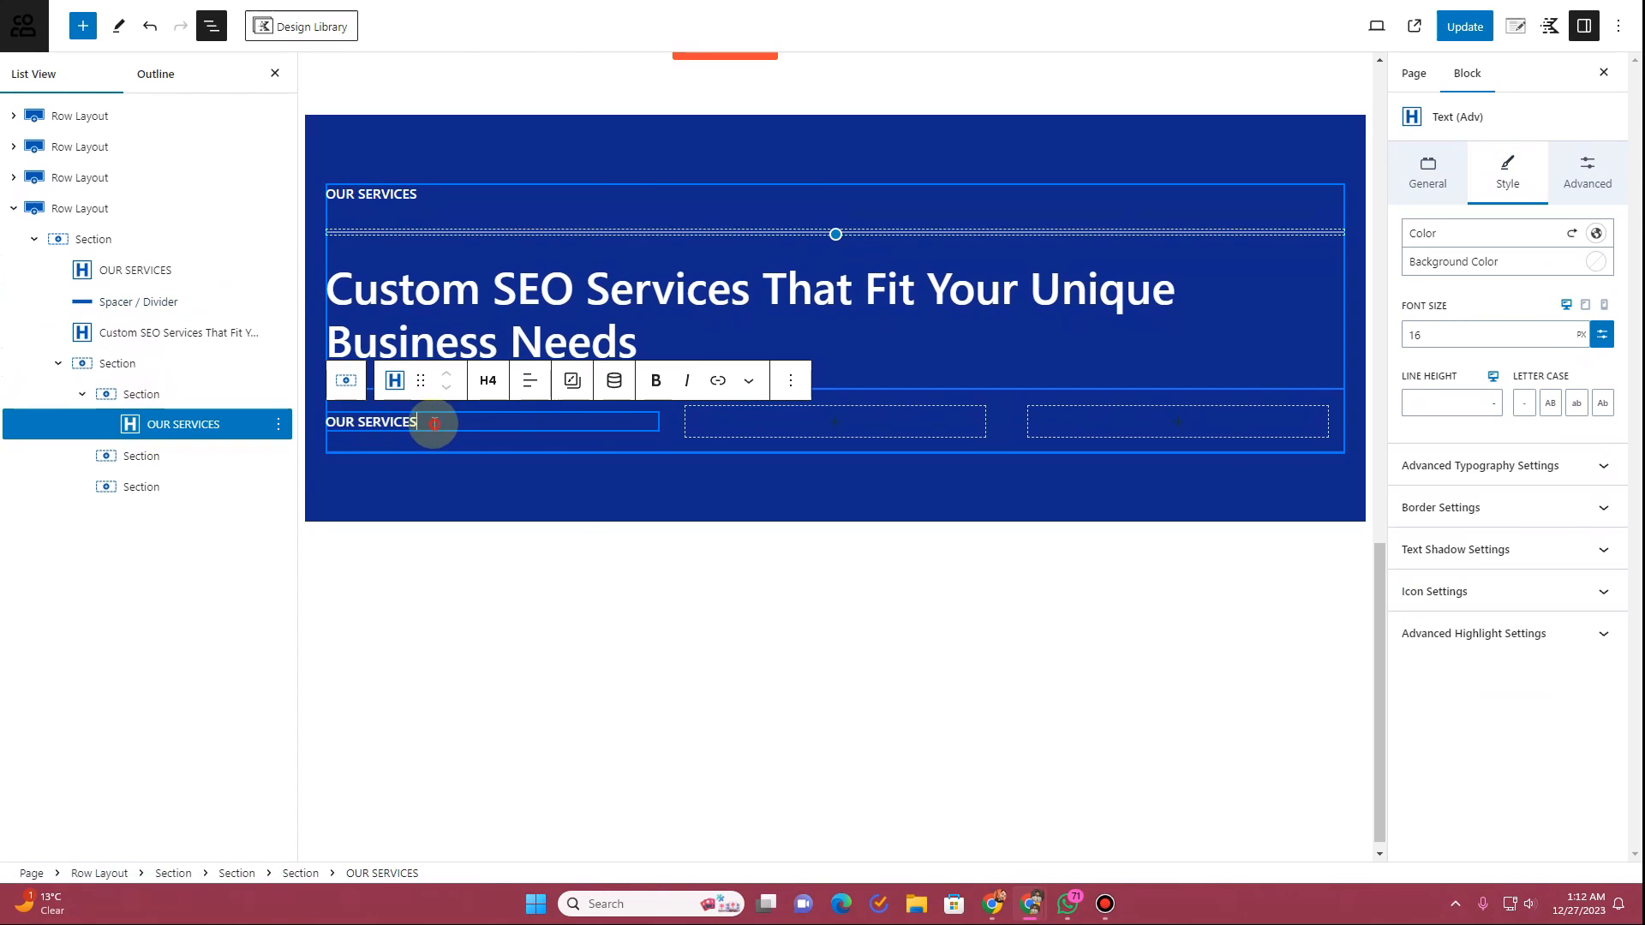
pyautogui.click(332, 420)
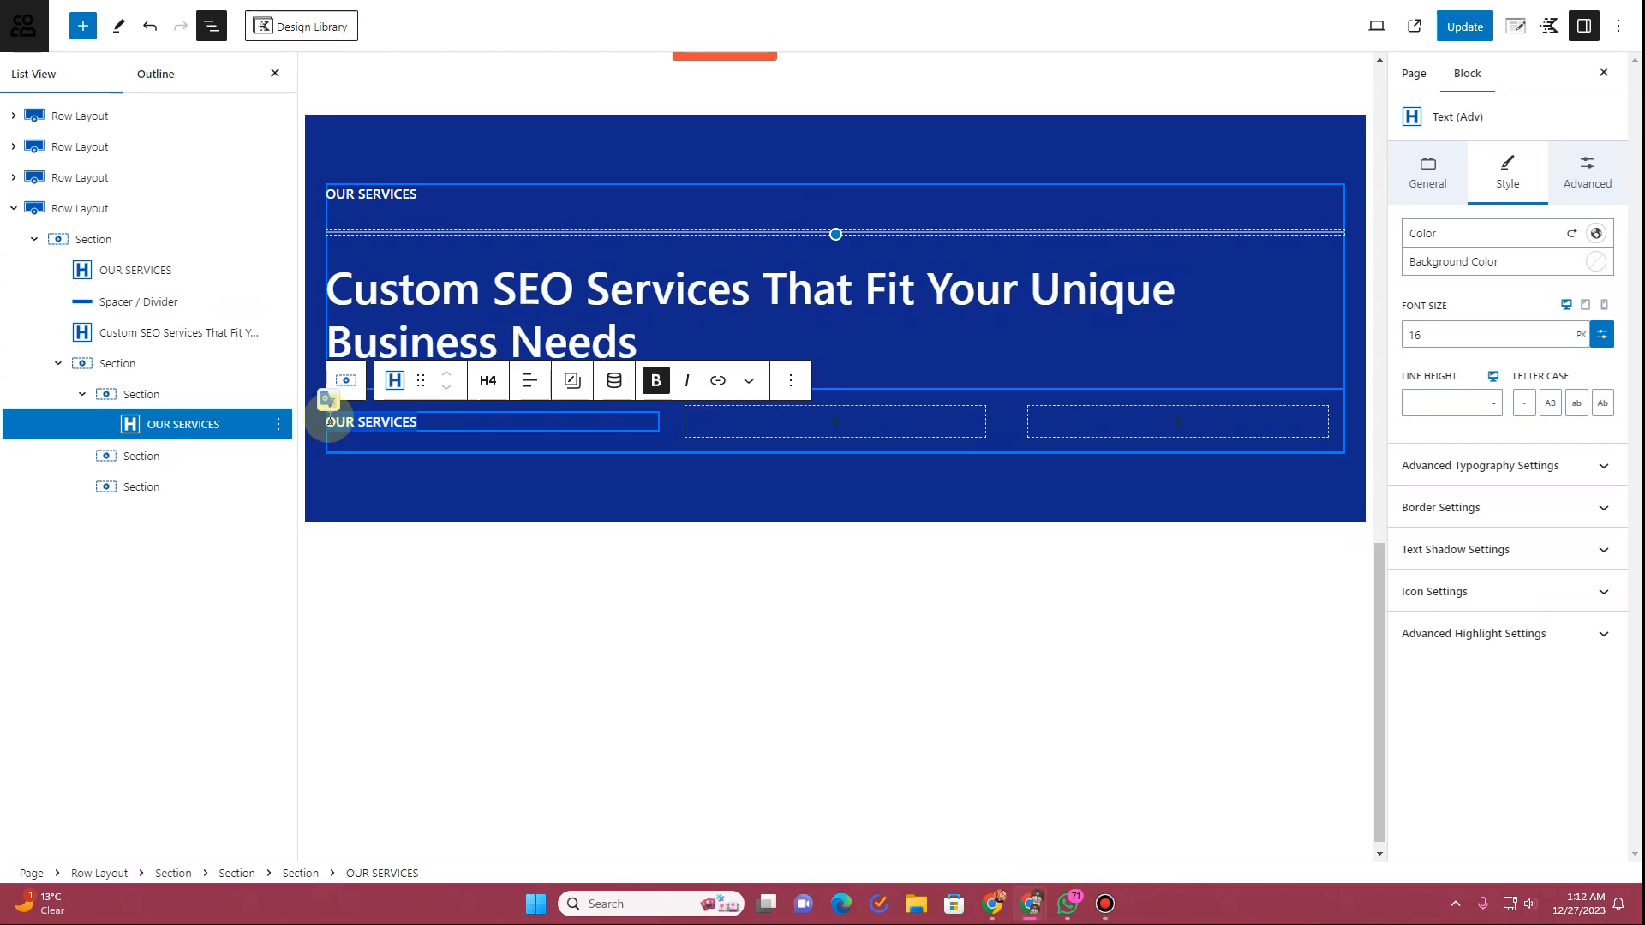
pyautogui.write('01')
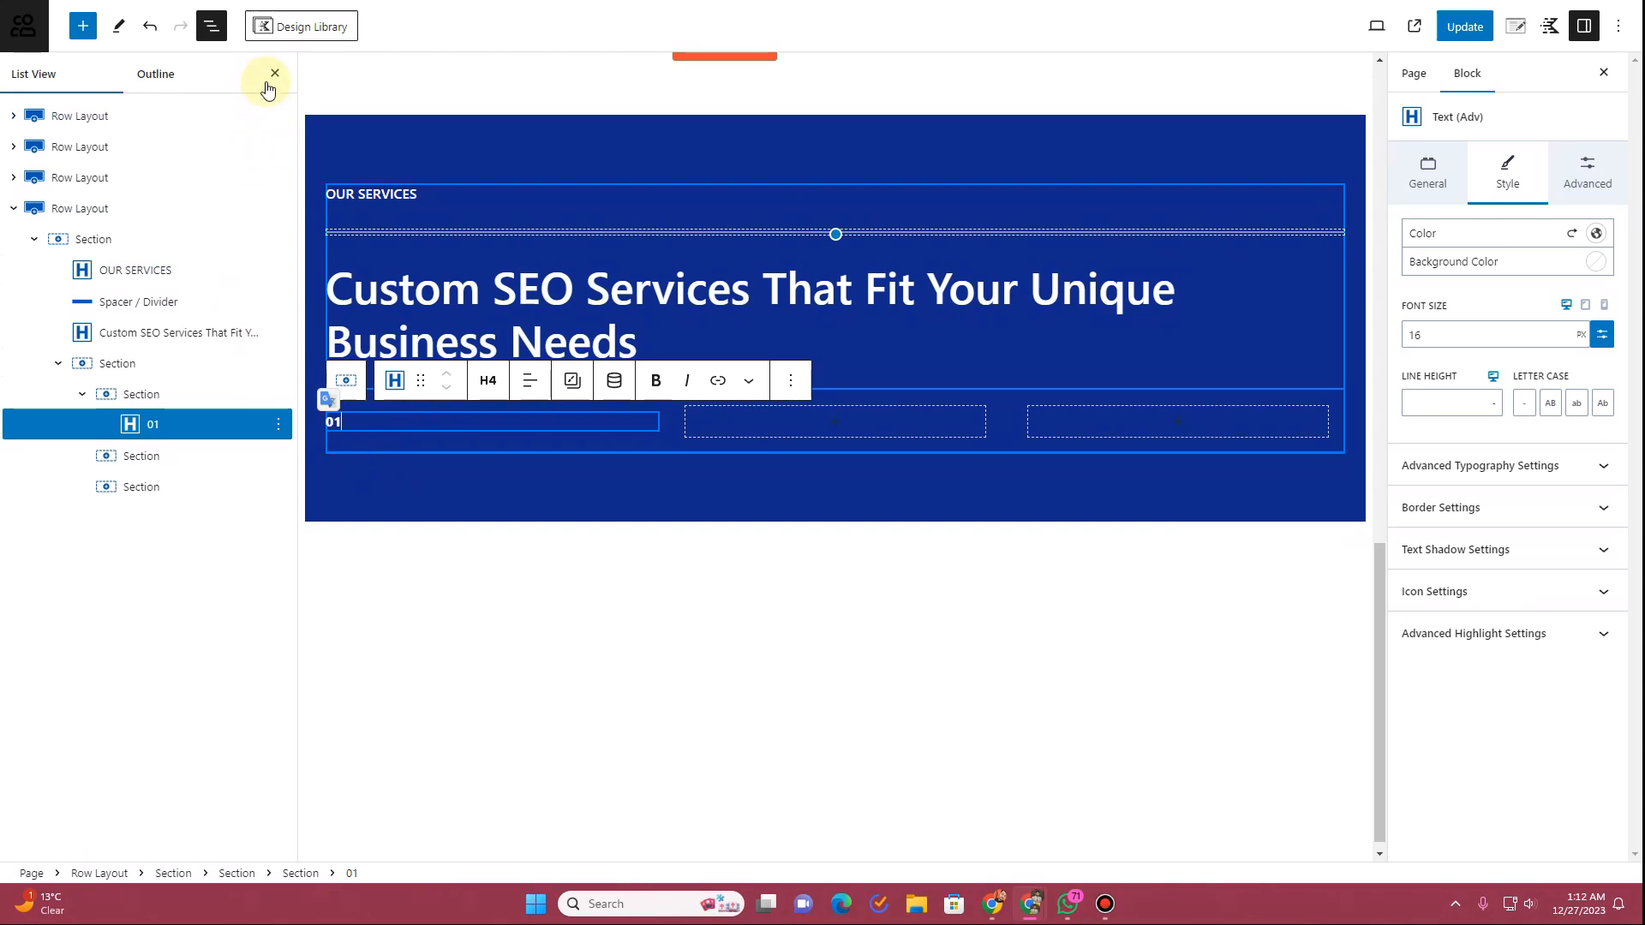
pyautogui.click(468, 677)
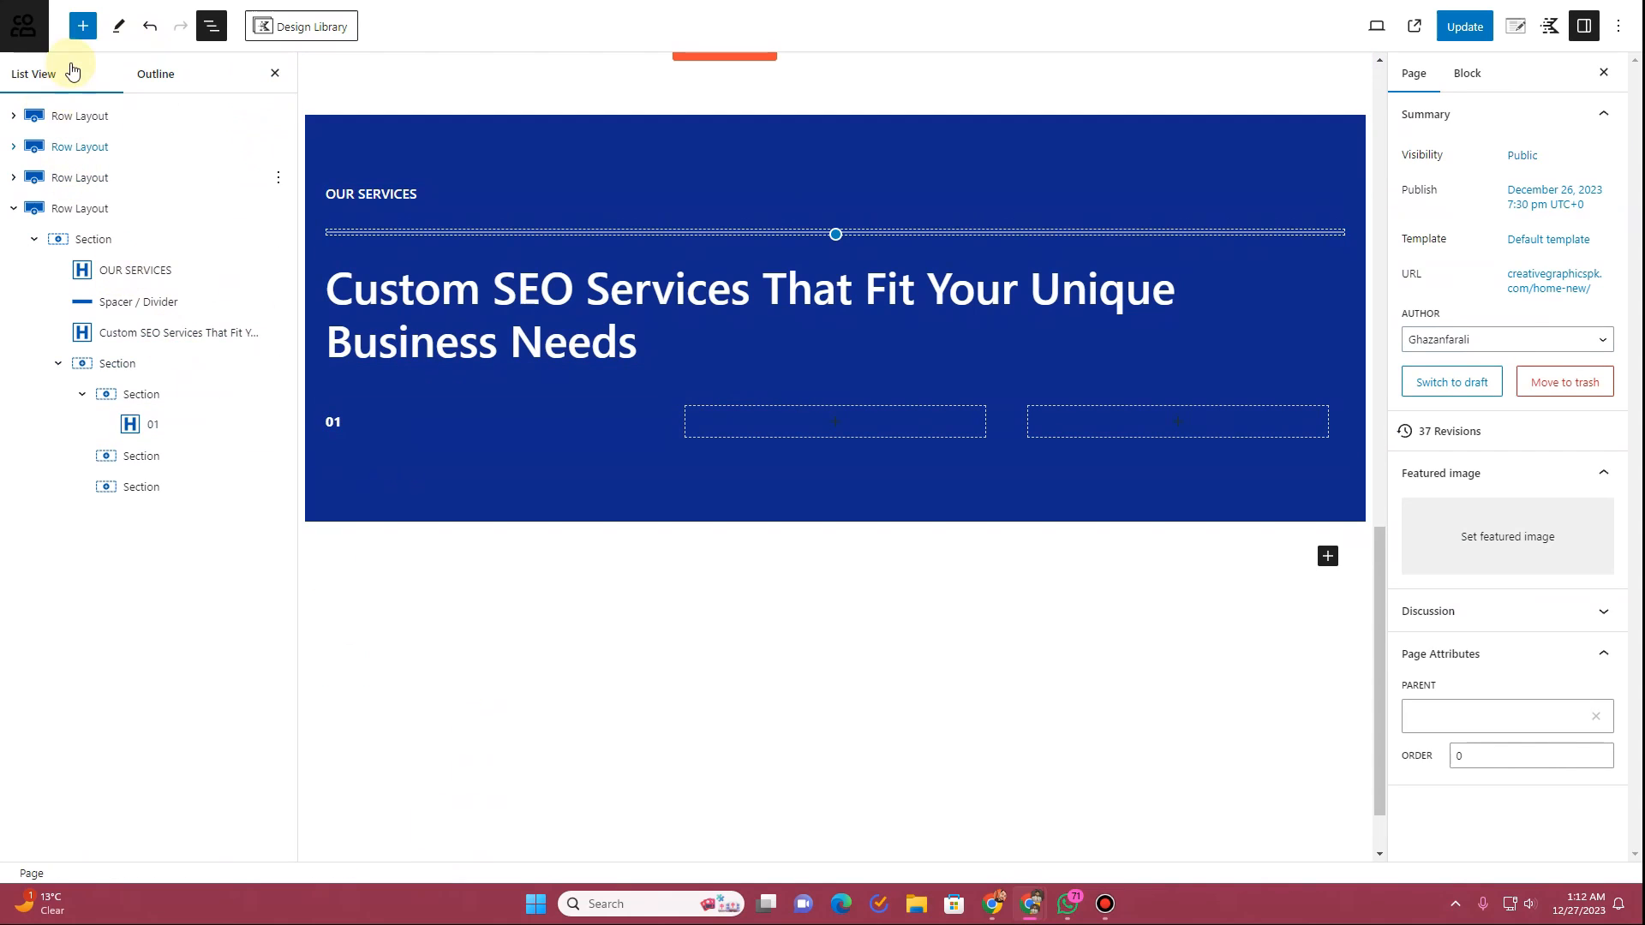
# Step: Insert an Info Box below the 01 label and apply the layout preset with the icon beside left-aligned text
pyautogui.click(84, 28)
pyautogui.write('icon')
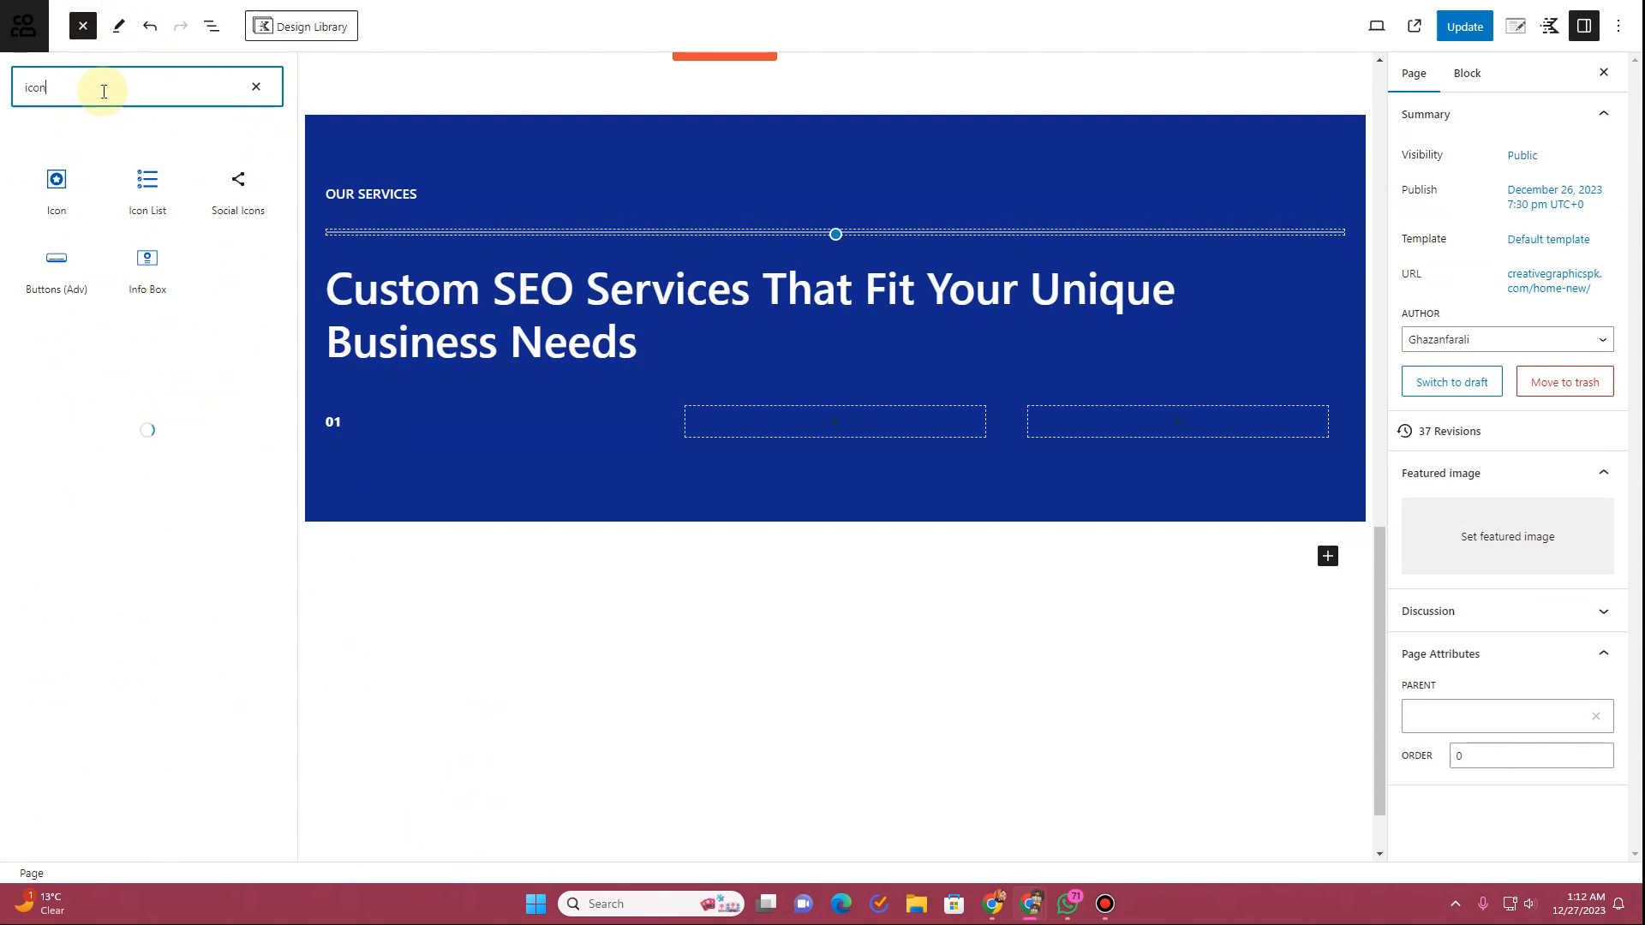
pyautogui.moveTo(144, 293)
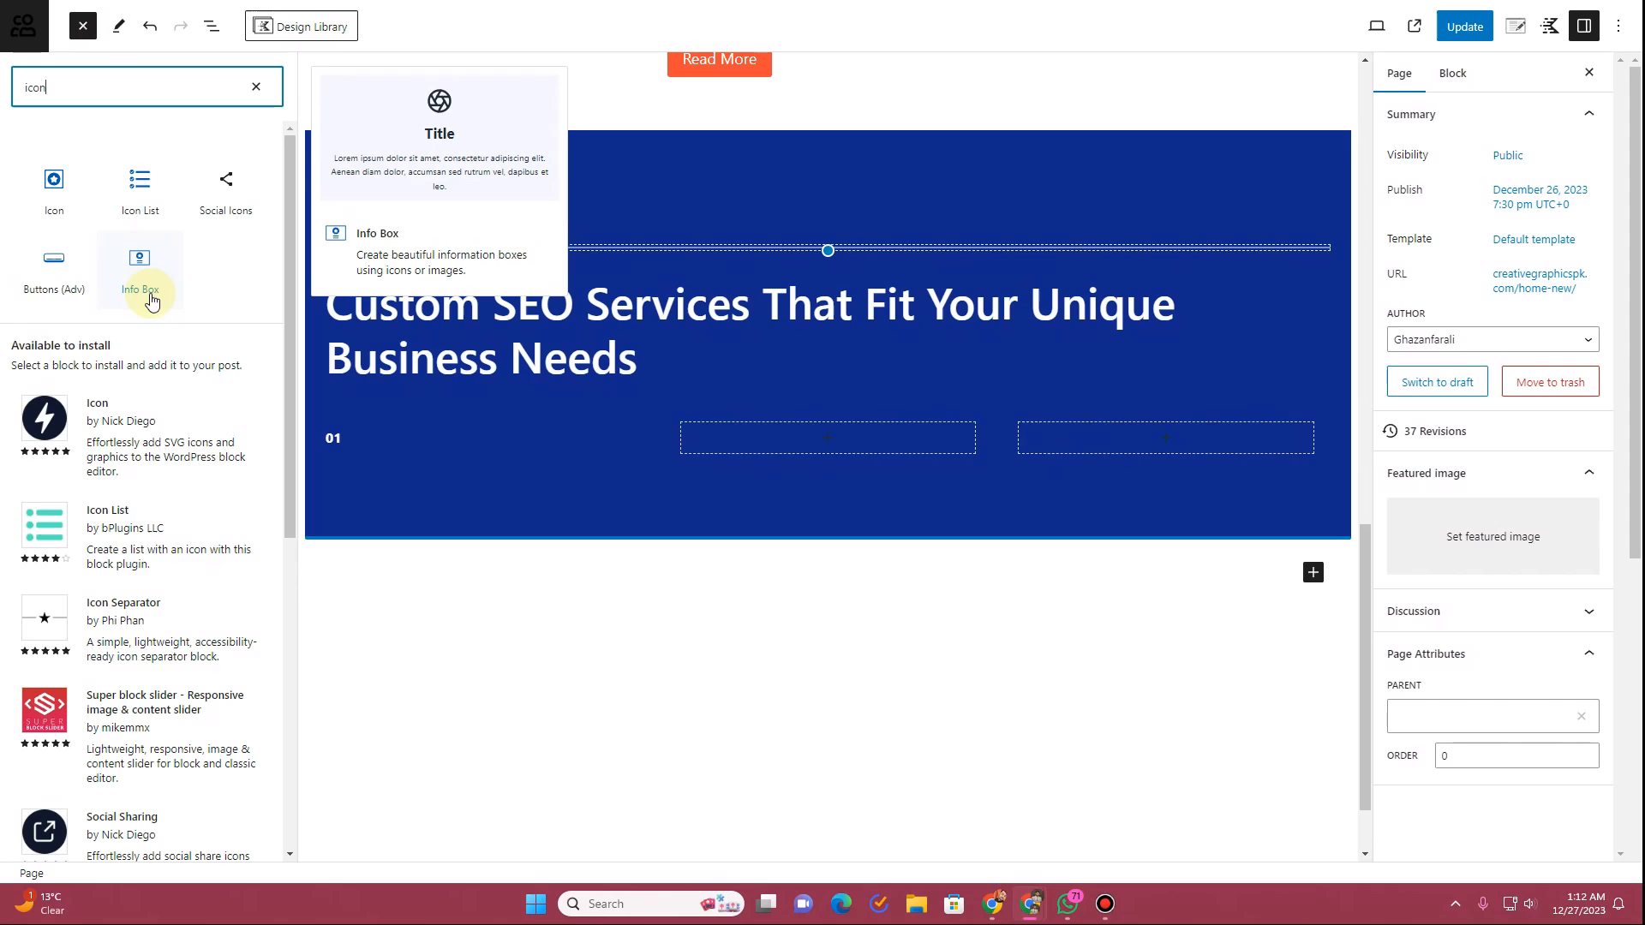
pyautogui.moveTo(135, 262); pyautogui.dragTo(419, 478)
pyautogui.click(403, 501)
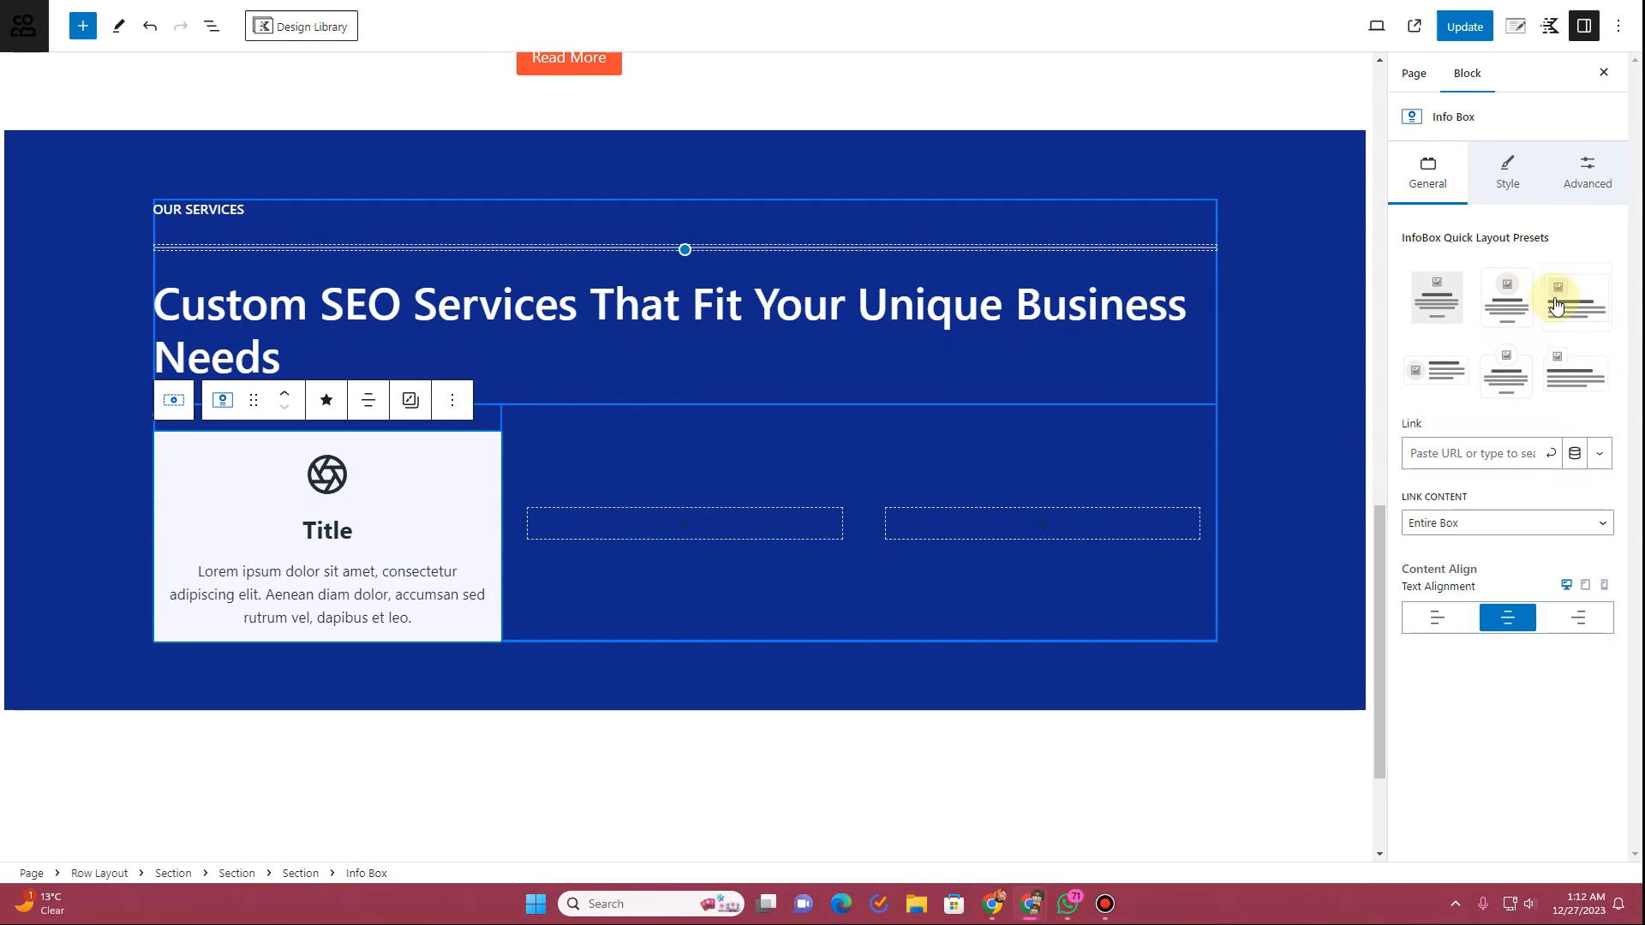
pyautogui.click(1444, 388)
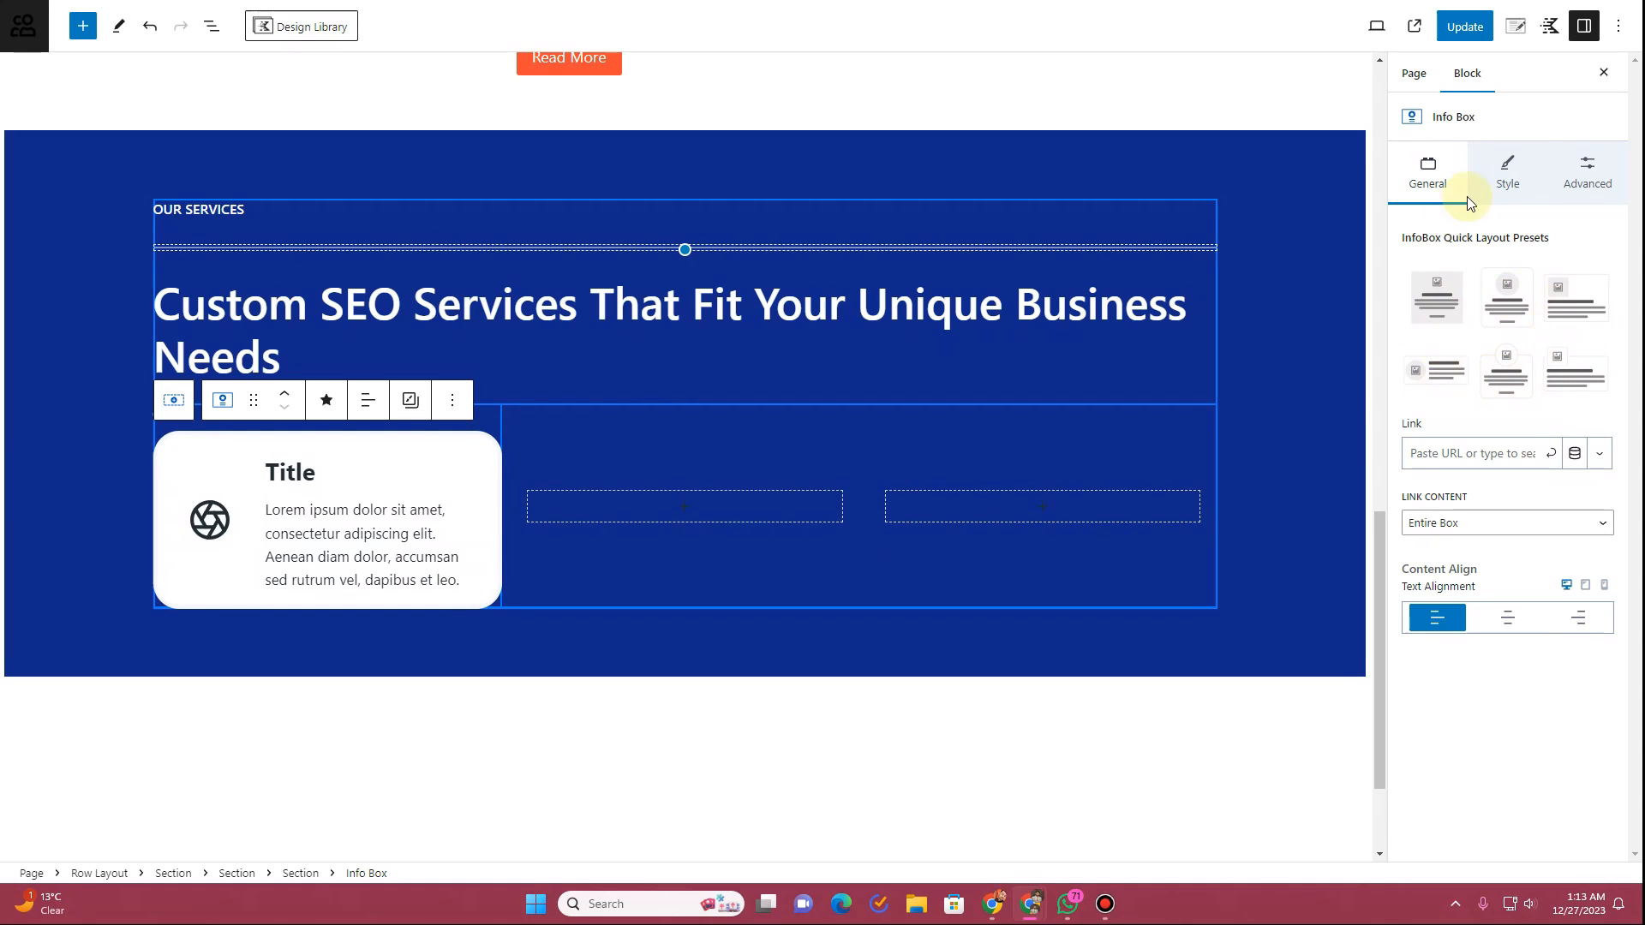
# Step: Make the info box's container background fully transparent with an alpha of 0
pyautogui.click(1513, 177)
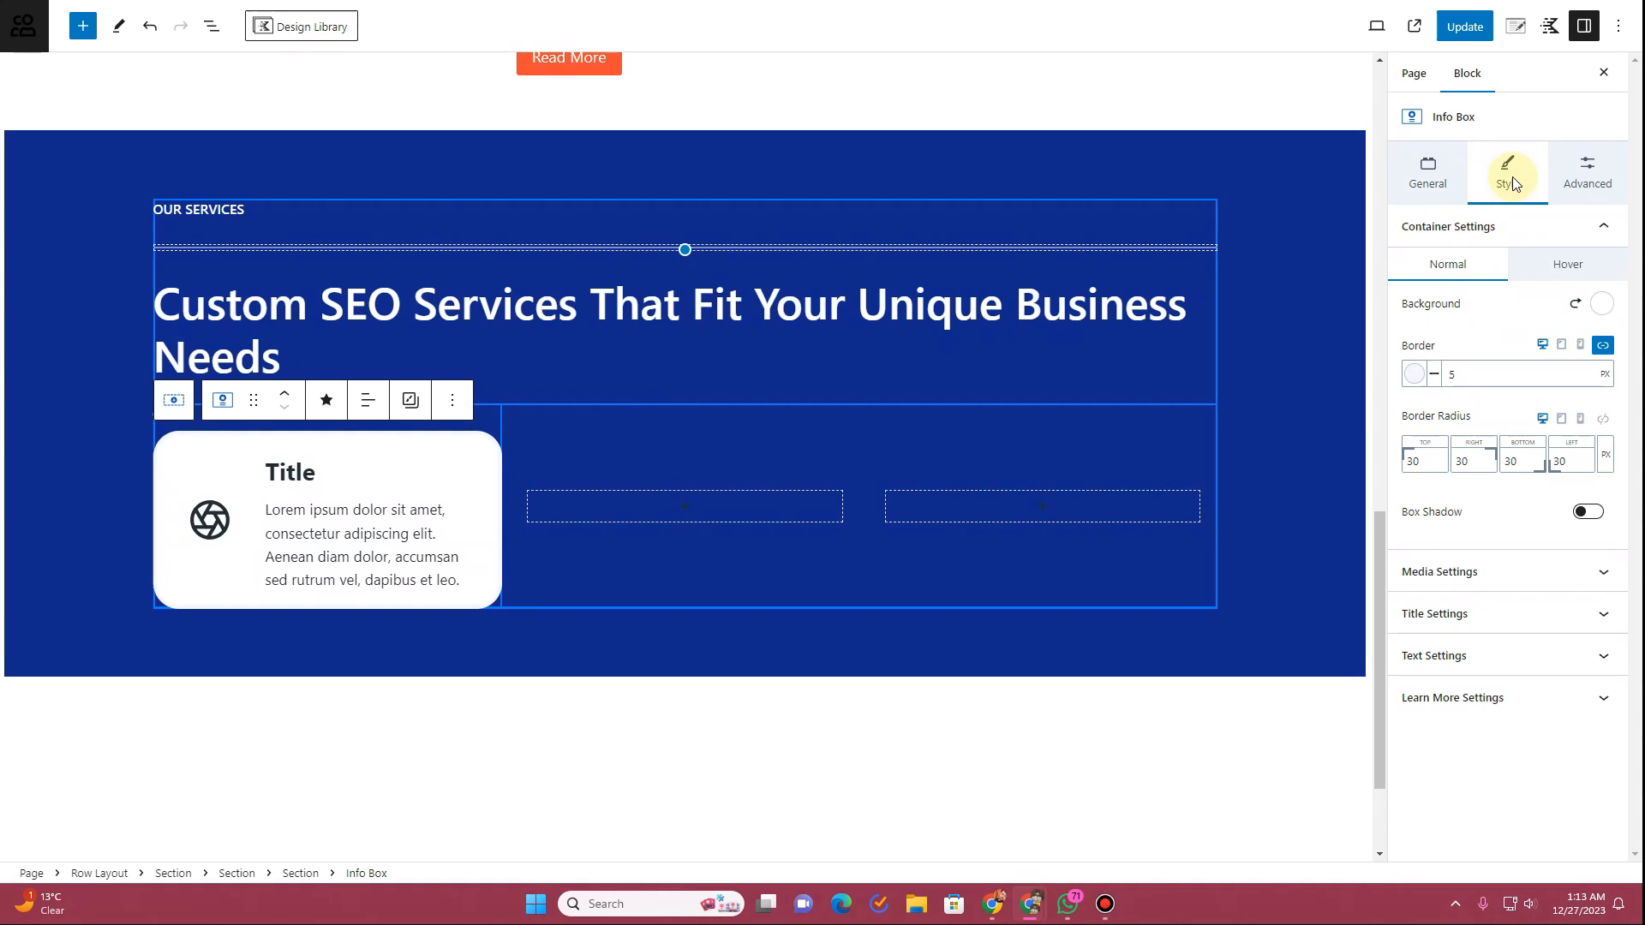
pyautogui.click(1602, 303)
pyautogui.moveTo(1565, 185); pyautogui.dragTo(1366, 184)
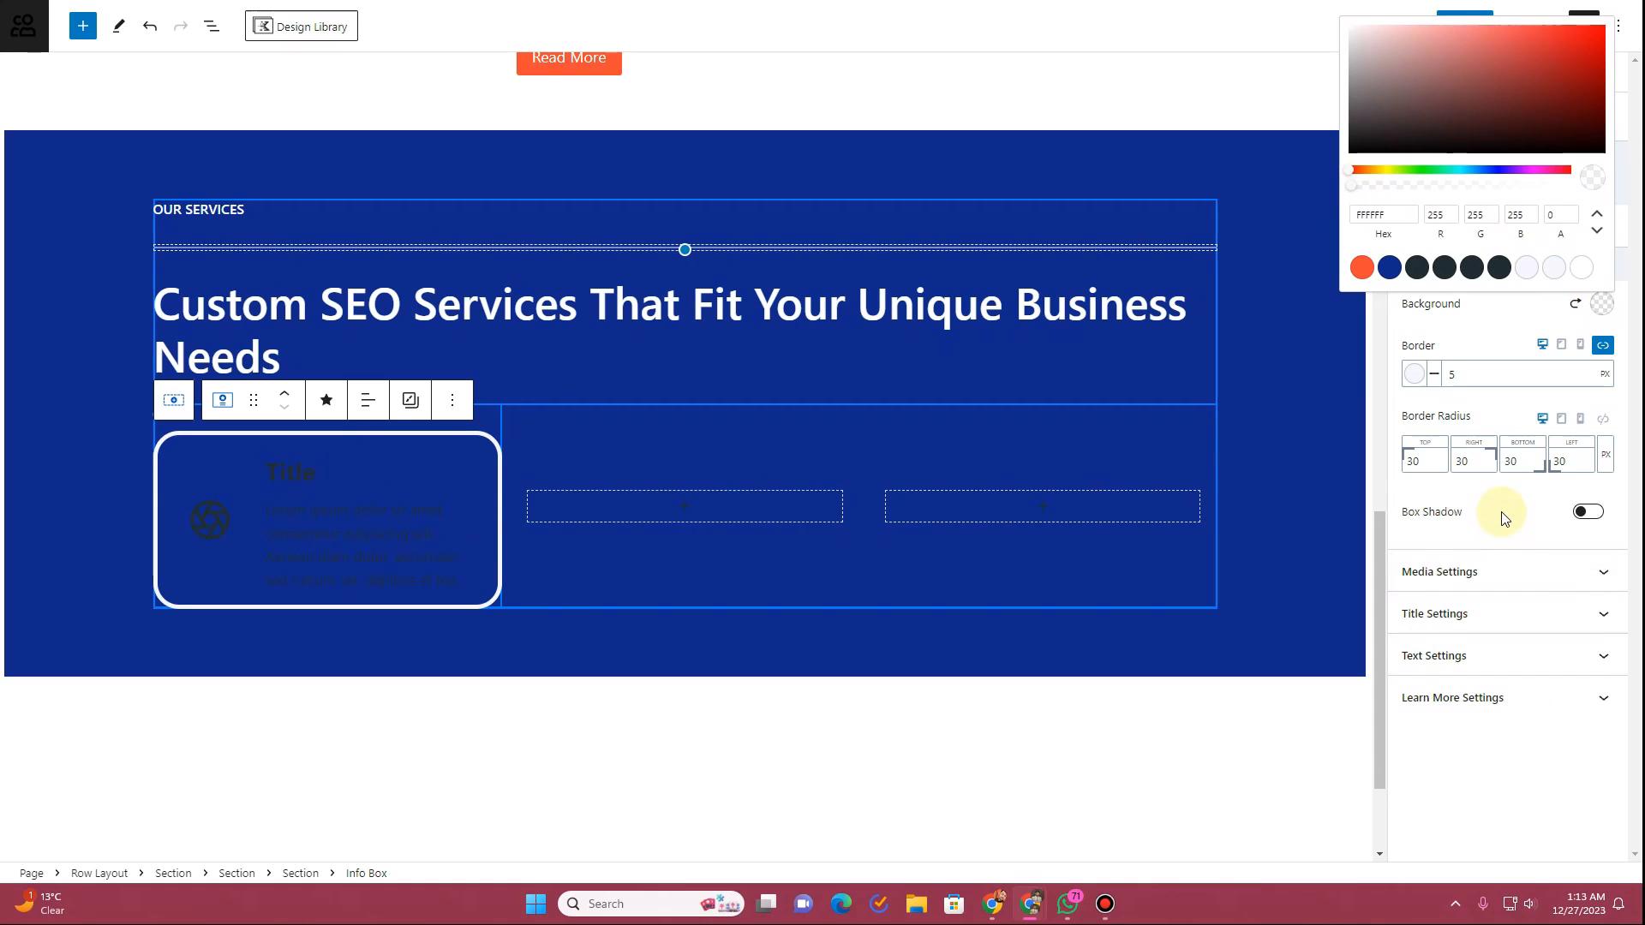
# Step: Set the info box's border radius and border width to 0
pyautogui.click(1413, 462)
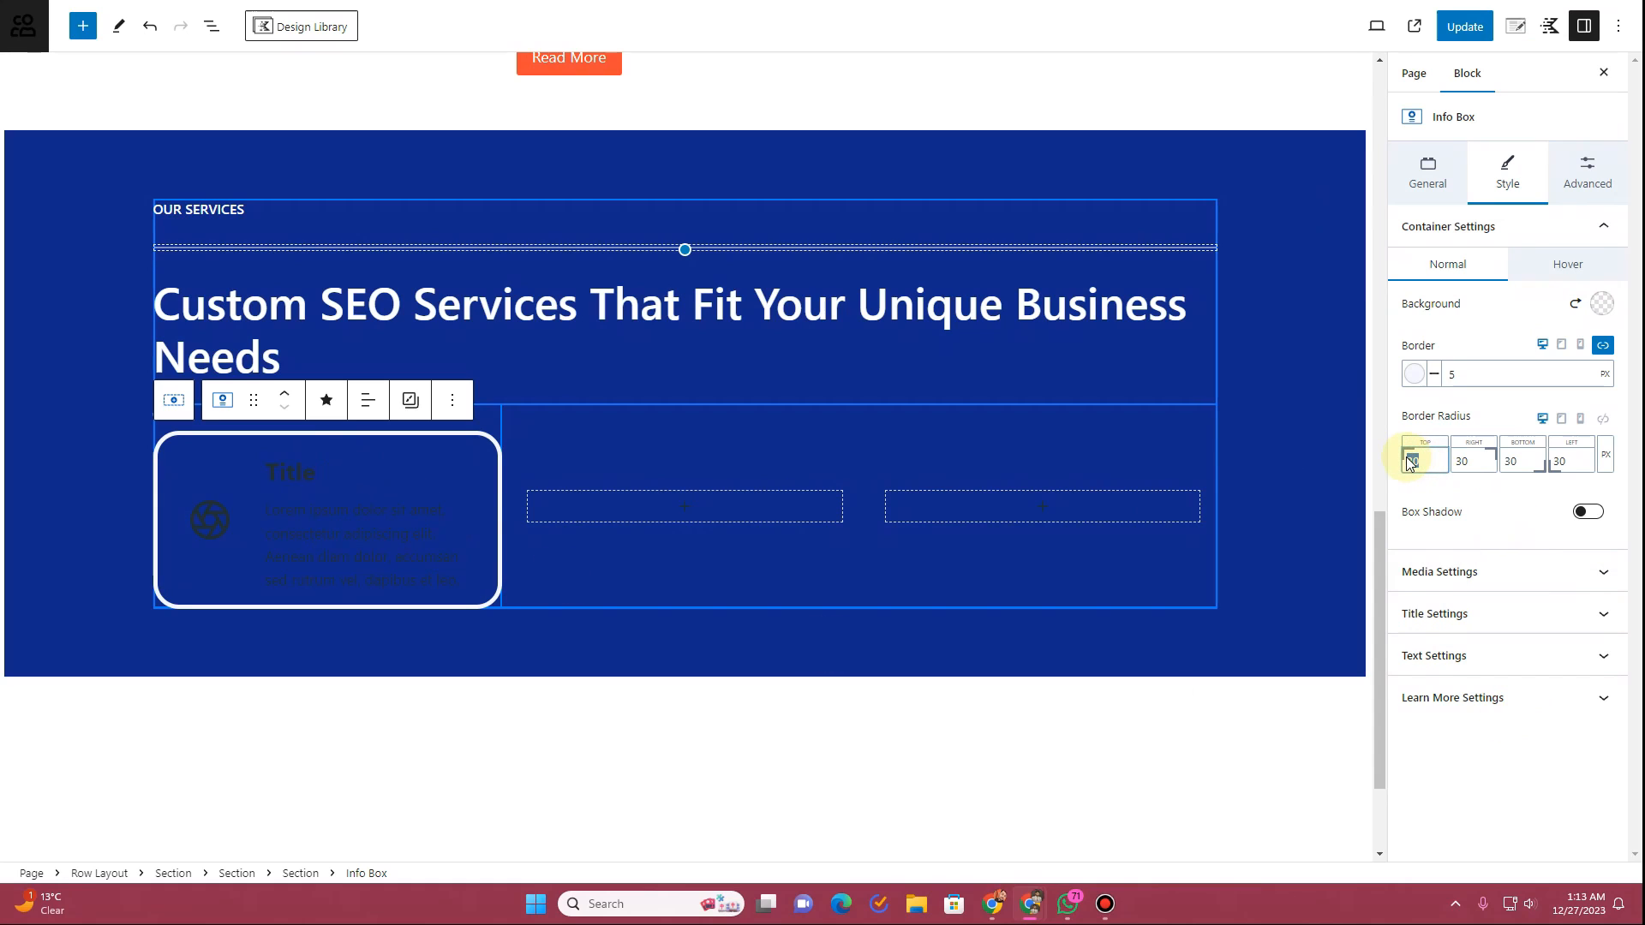
pyautogui.click(1604, 418)
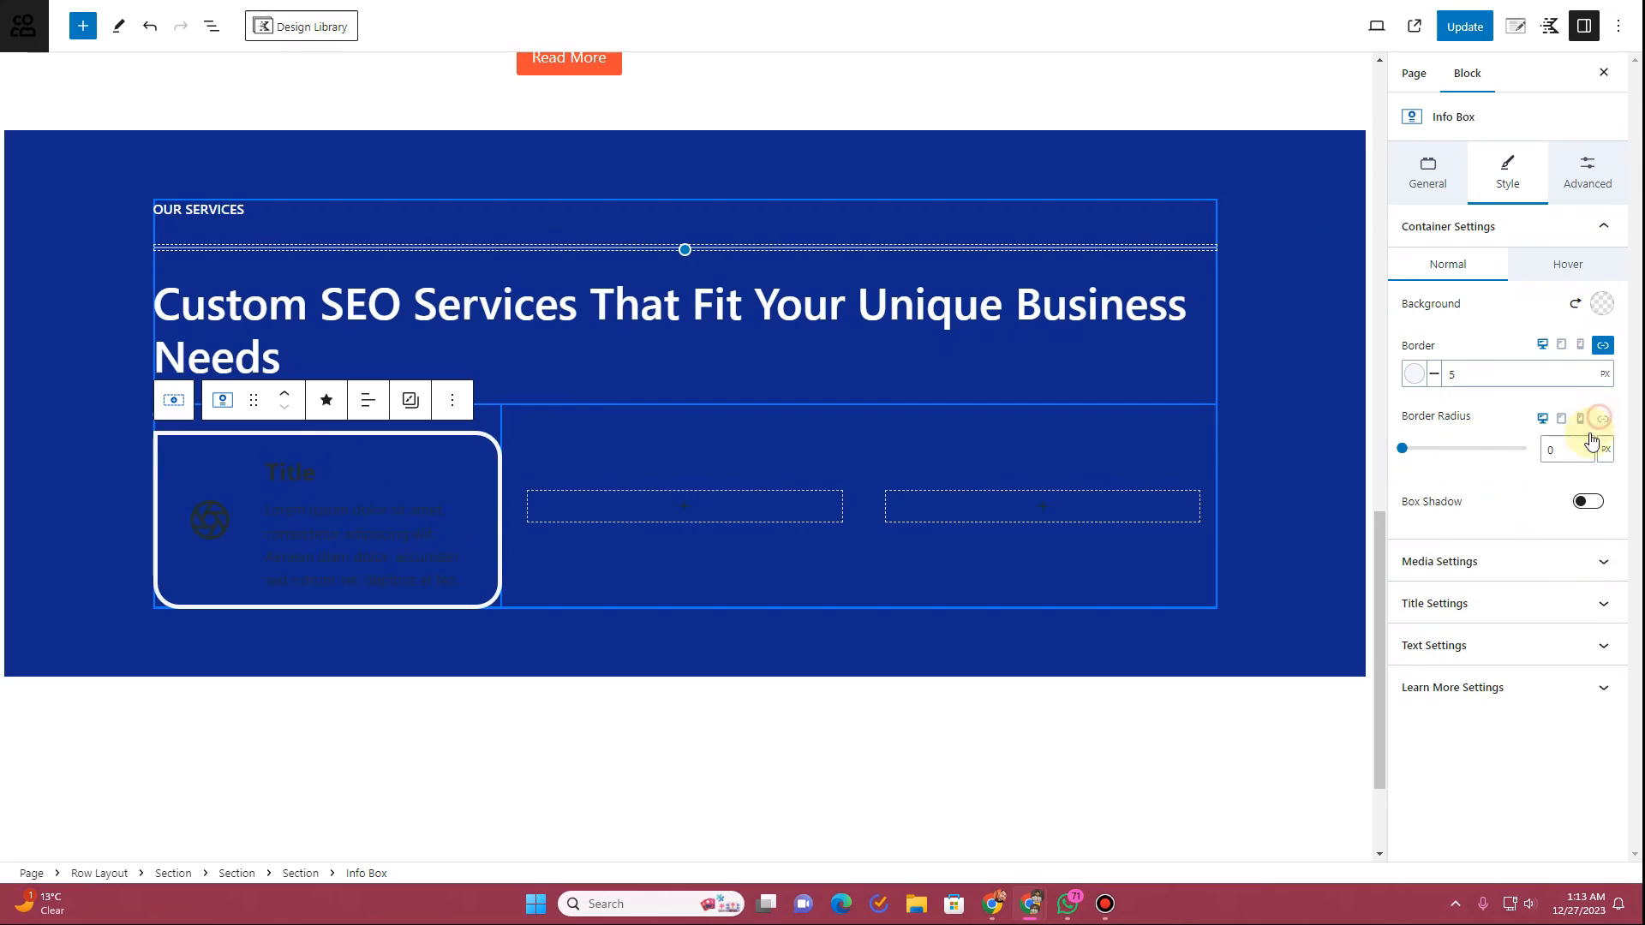
pyautogui.moveTo(1409, 450); pyautogui.dragTo(1399, 454)
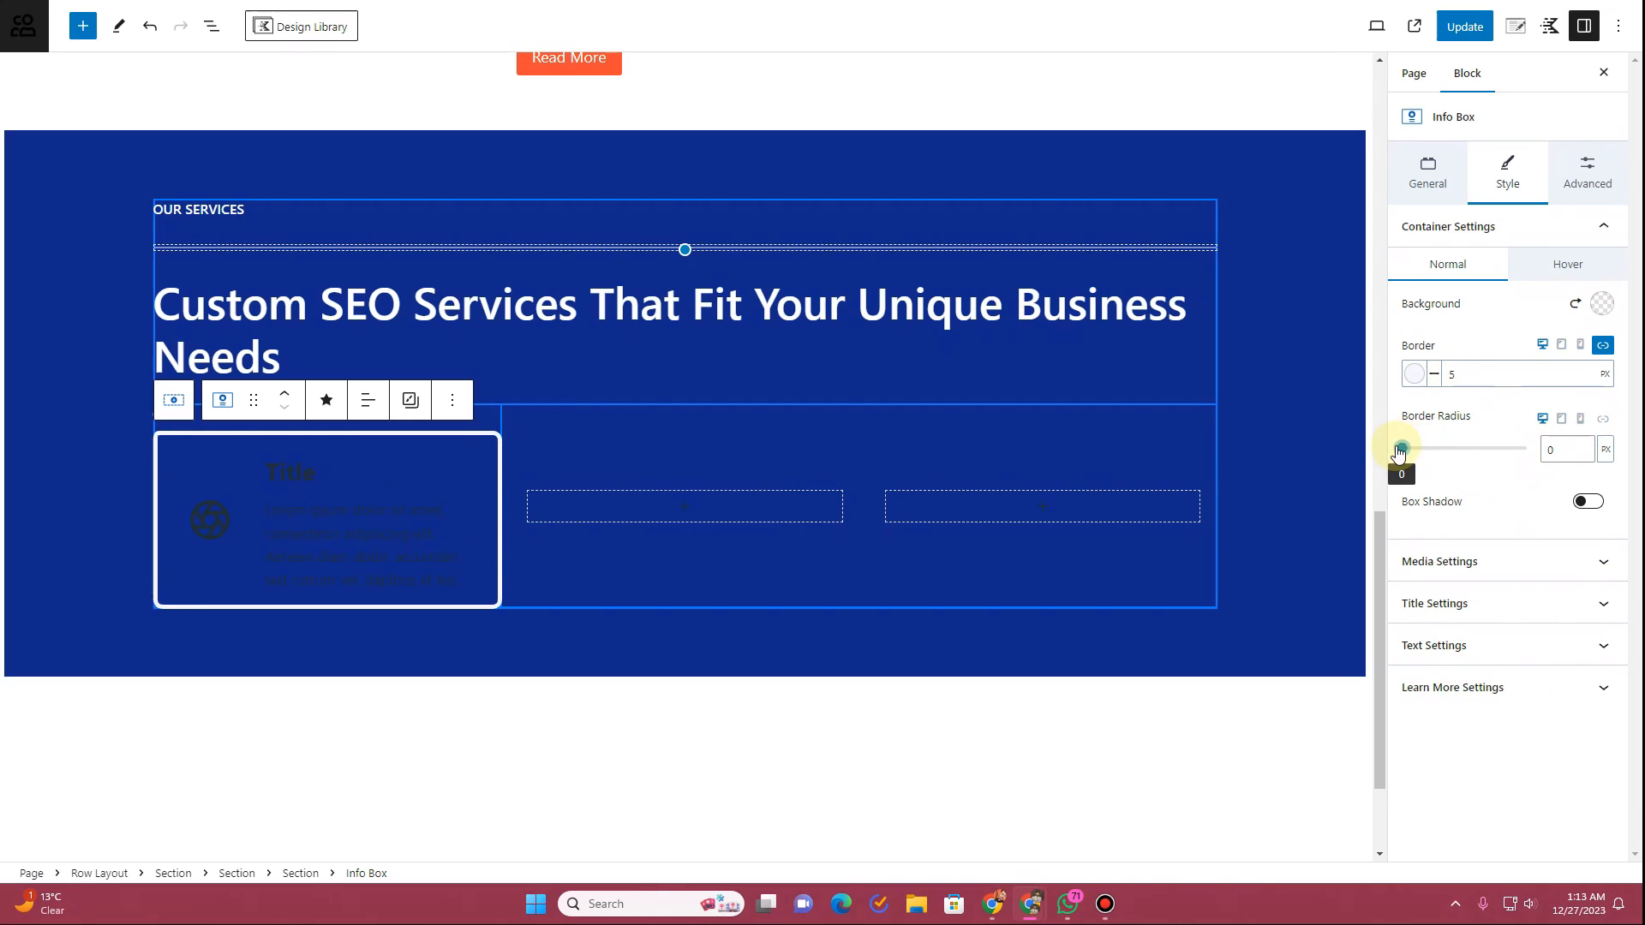
pyautogui.write('0')
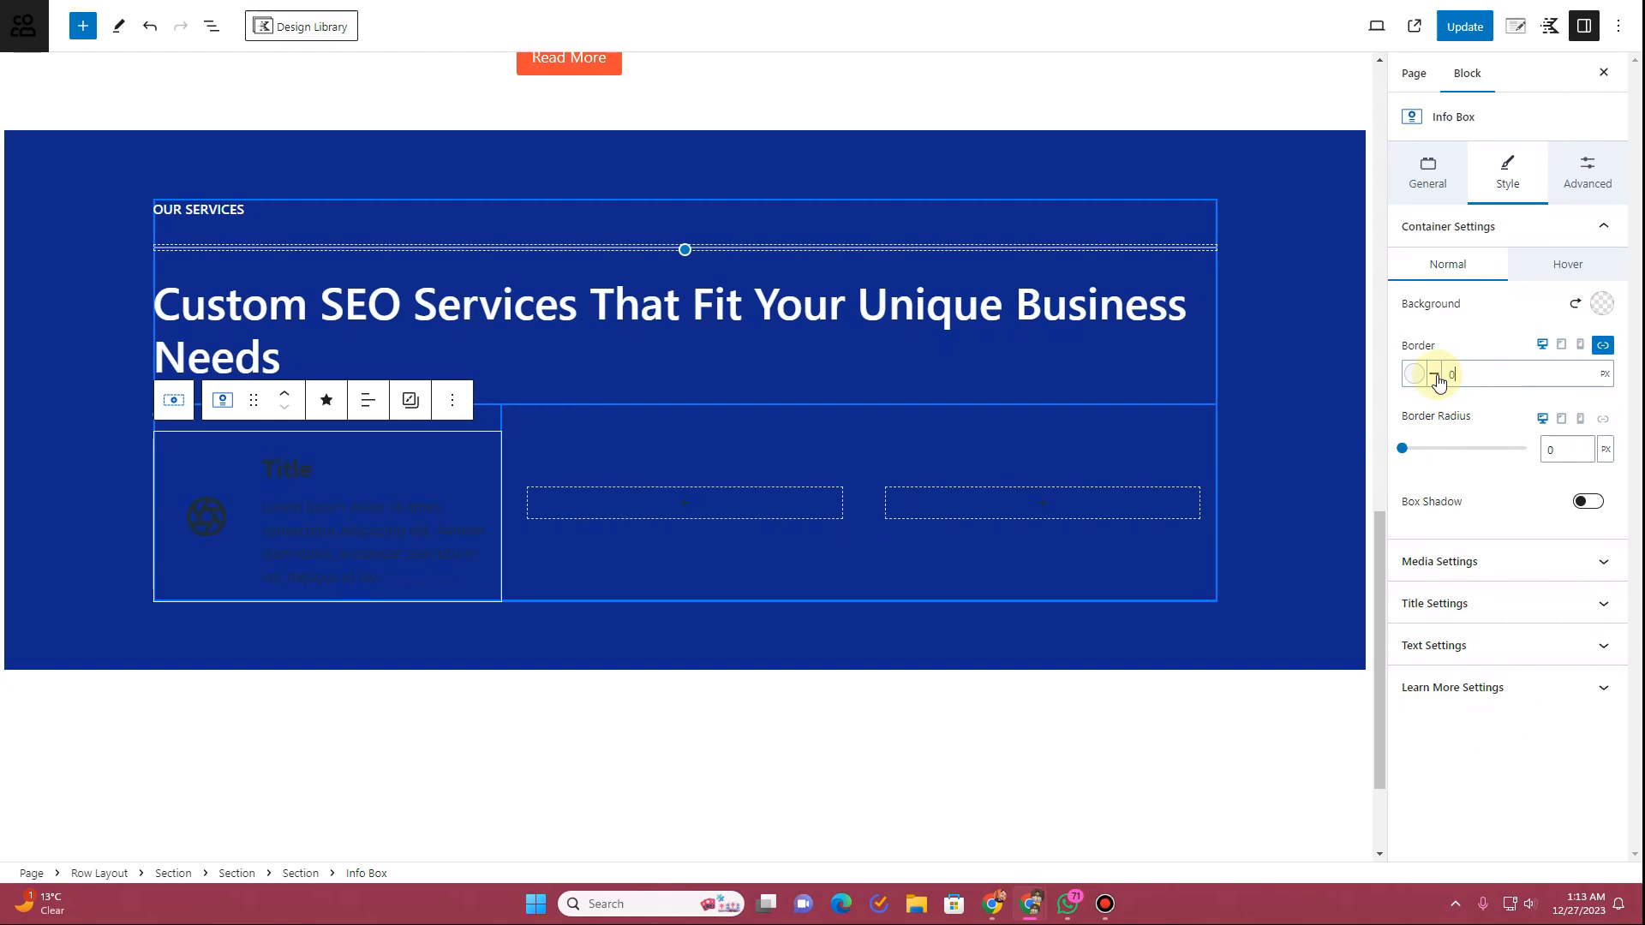
# Step: Set the info box's media alignment to Left and its media vertical alignment to Top
pyautogui.click(1455, 567)
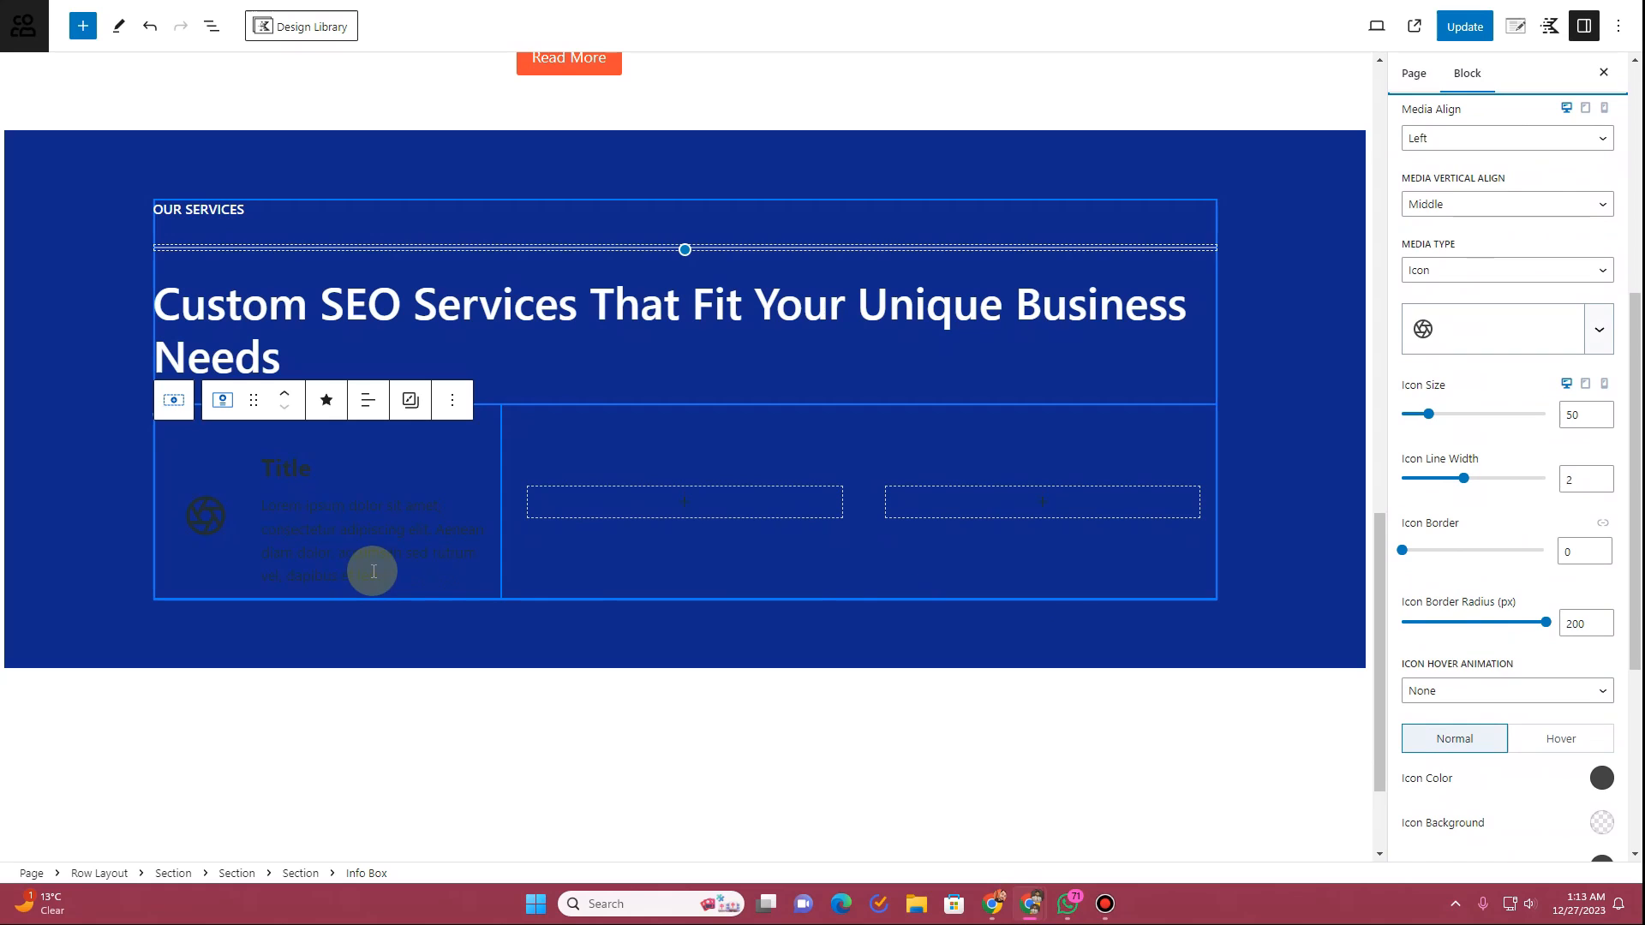
pyautogui.scroll(2, 1483, 249)
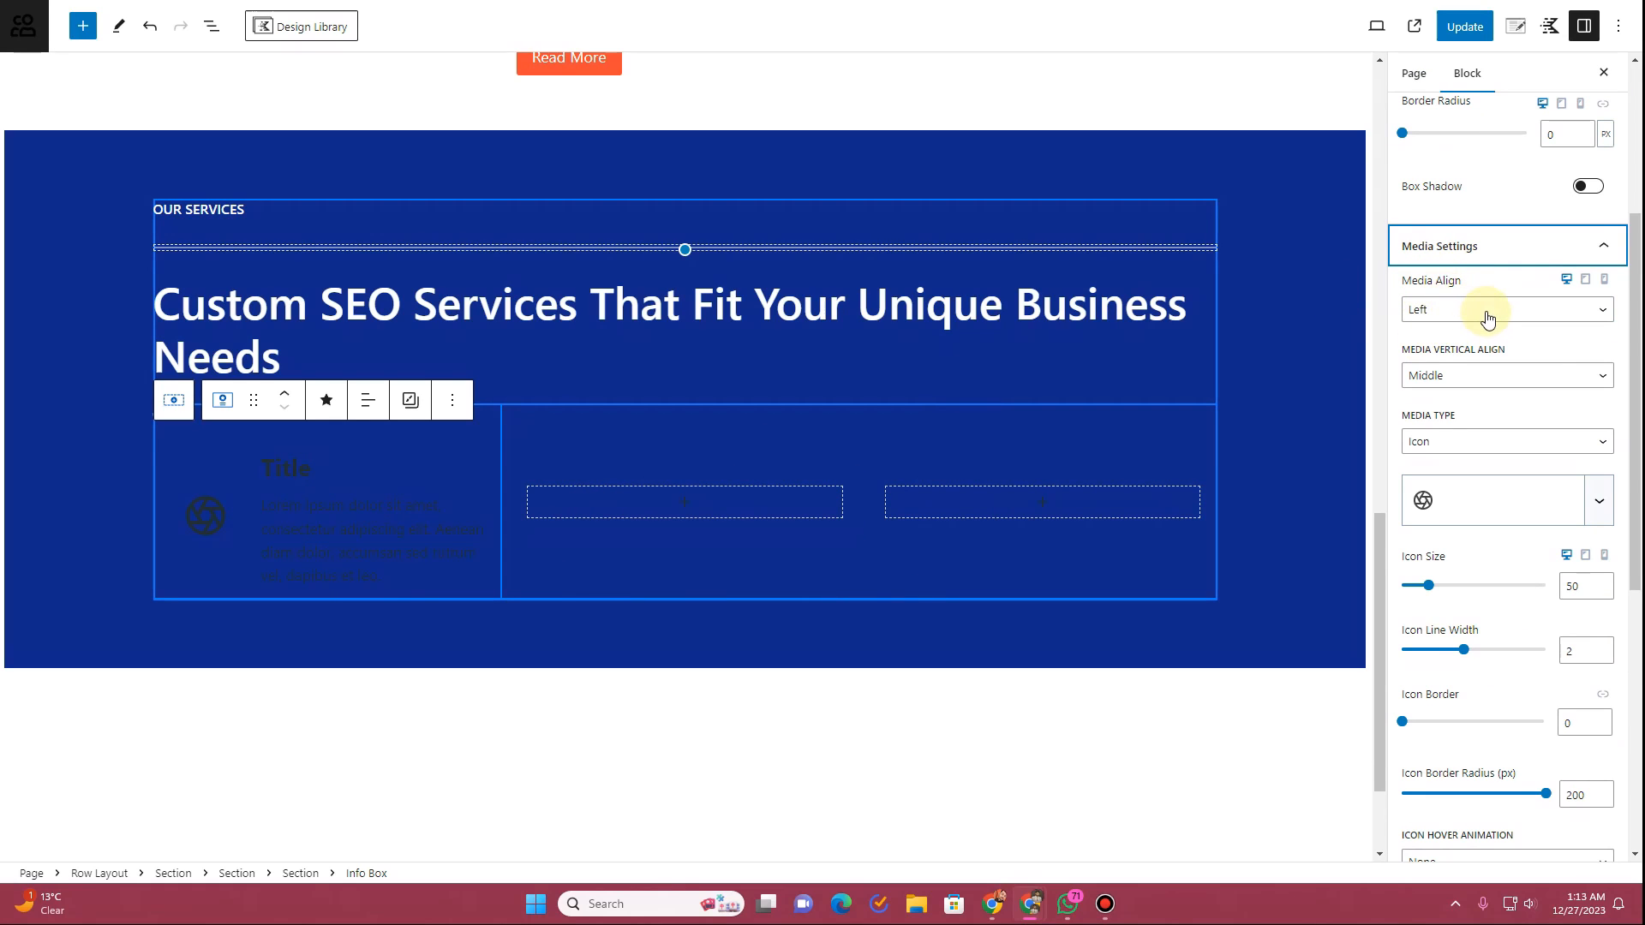
pyautogui.click(1487, 319)
pyautogui.click(1479, 328)
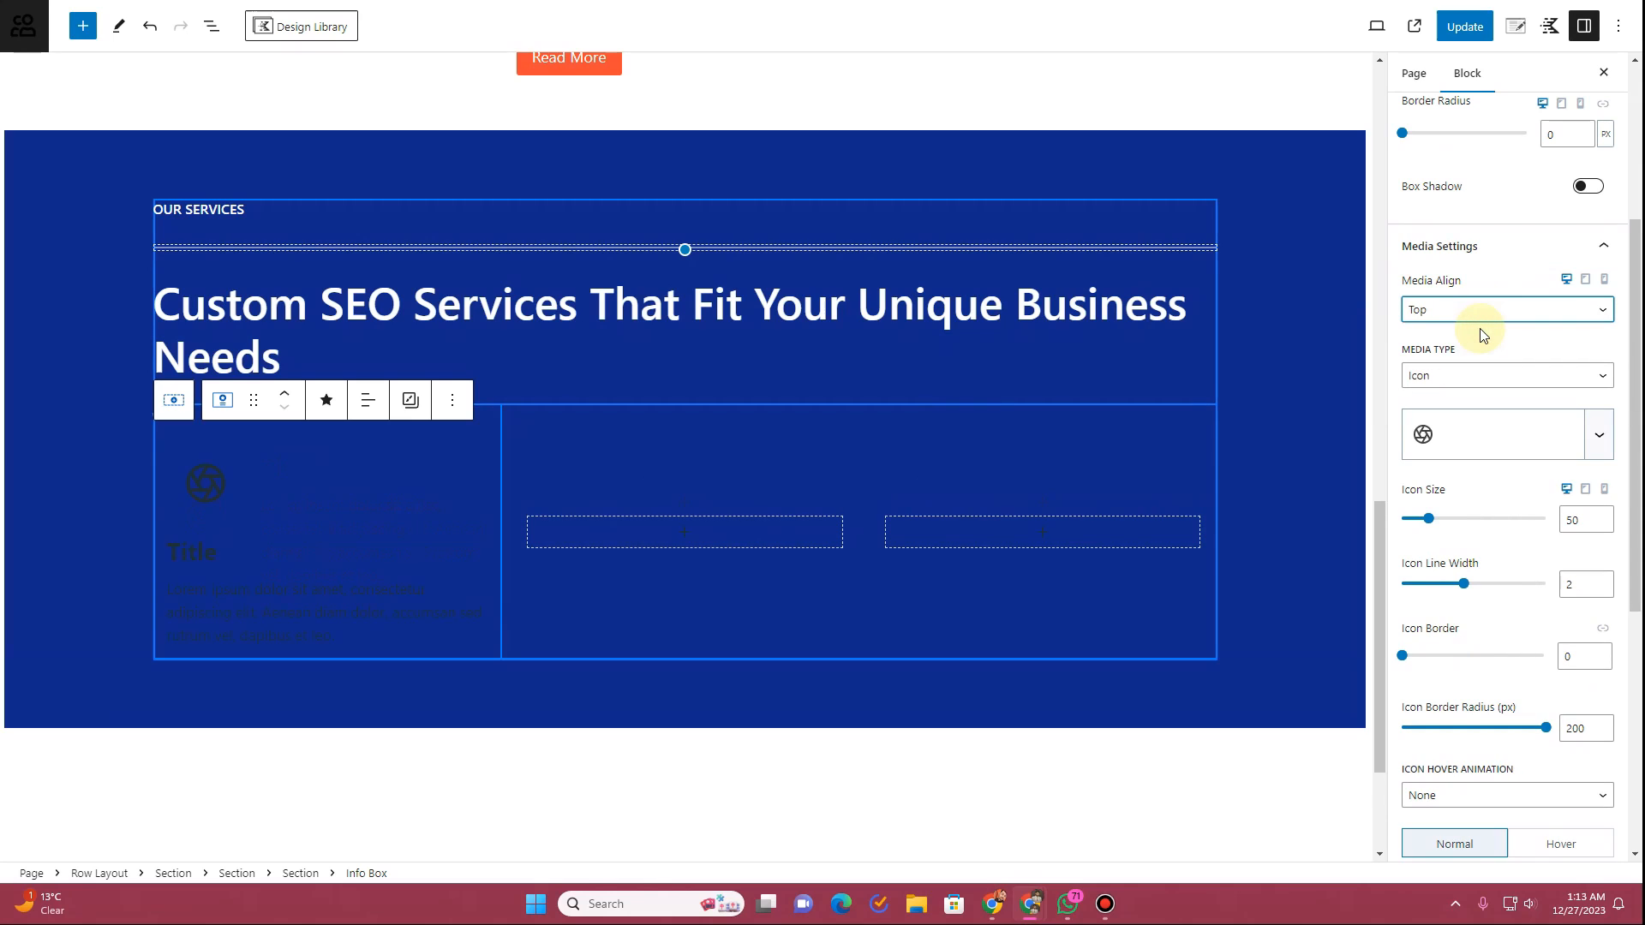
pyautogui.click(1480, 310)
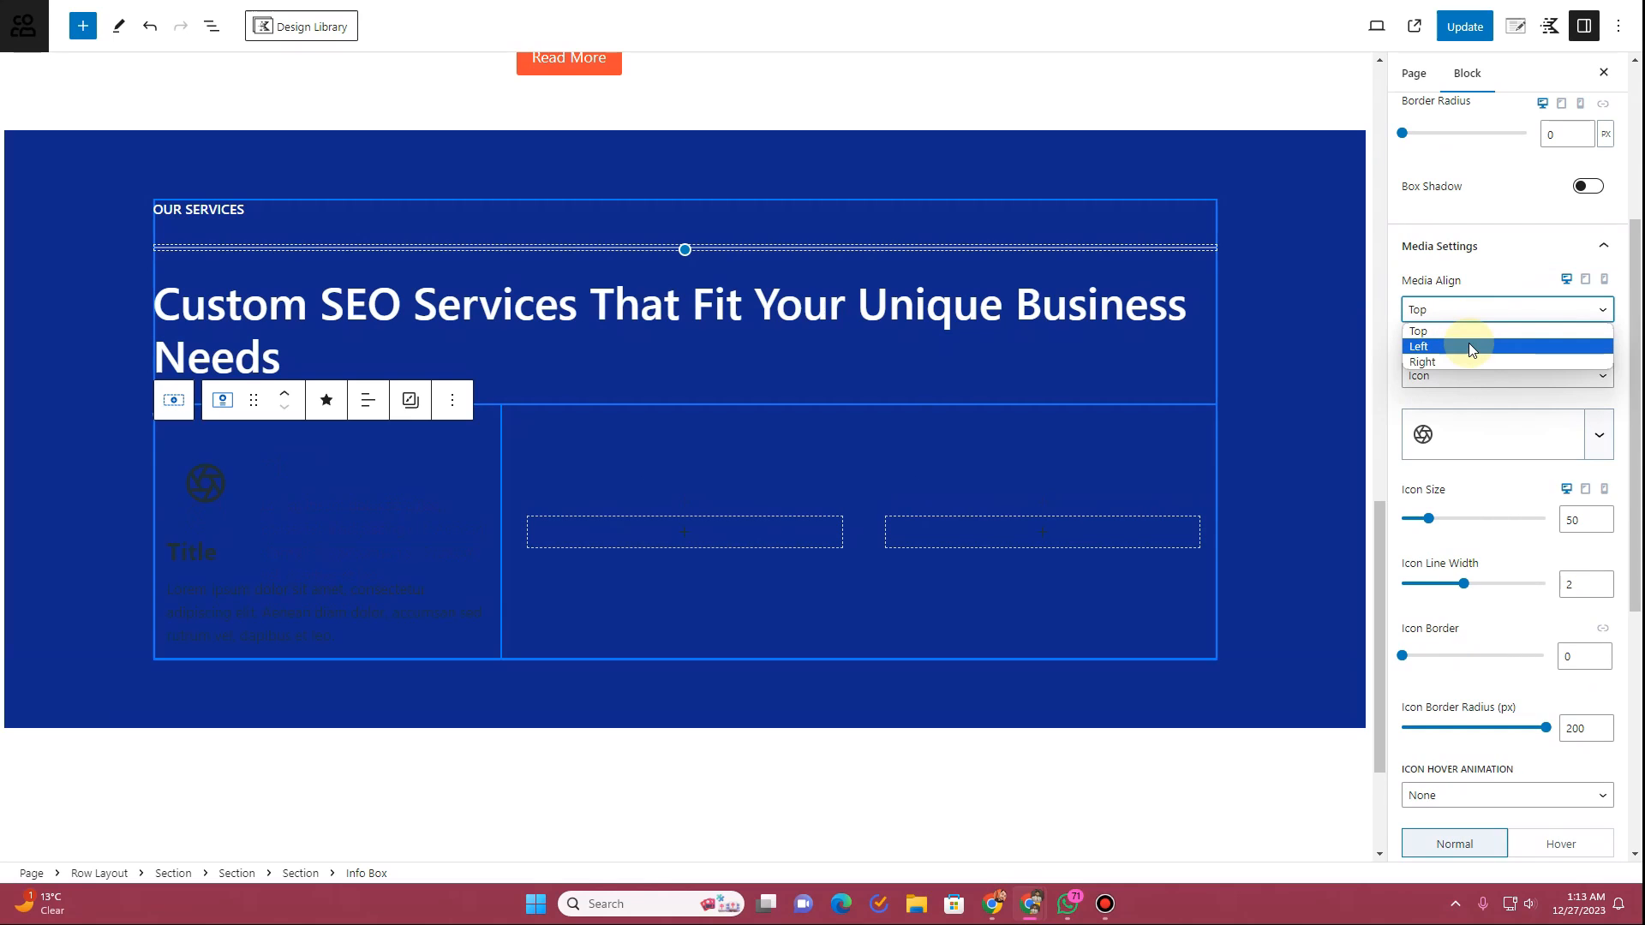
pyautogui.click(1469, 347)
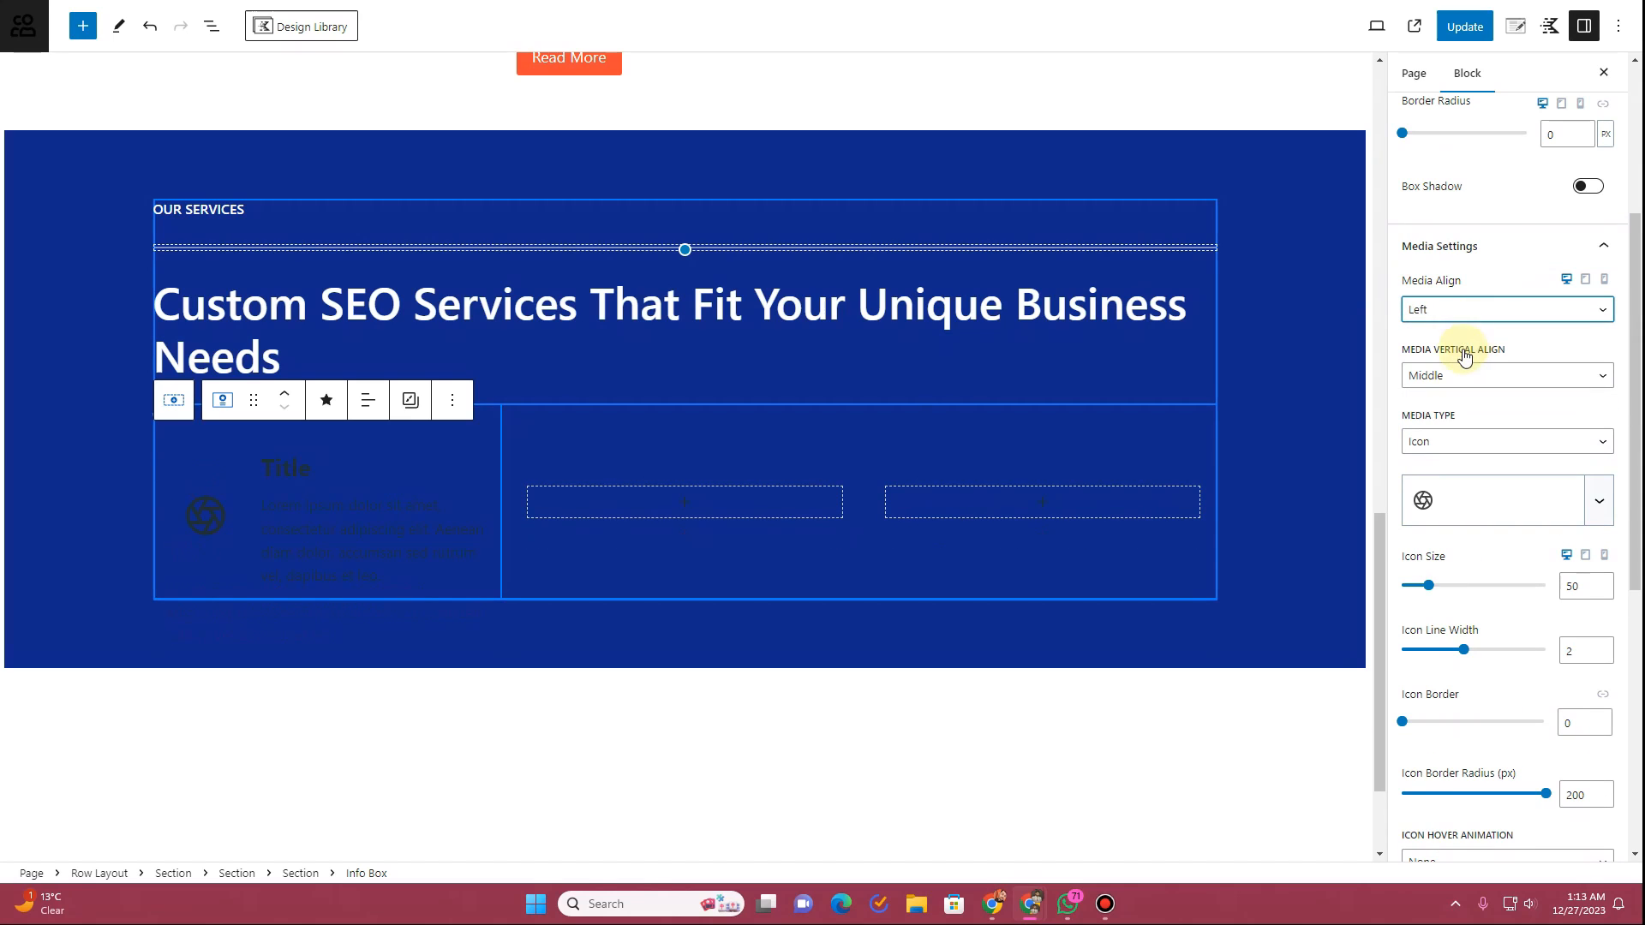
pyautogui.click(1461, 380)
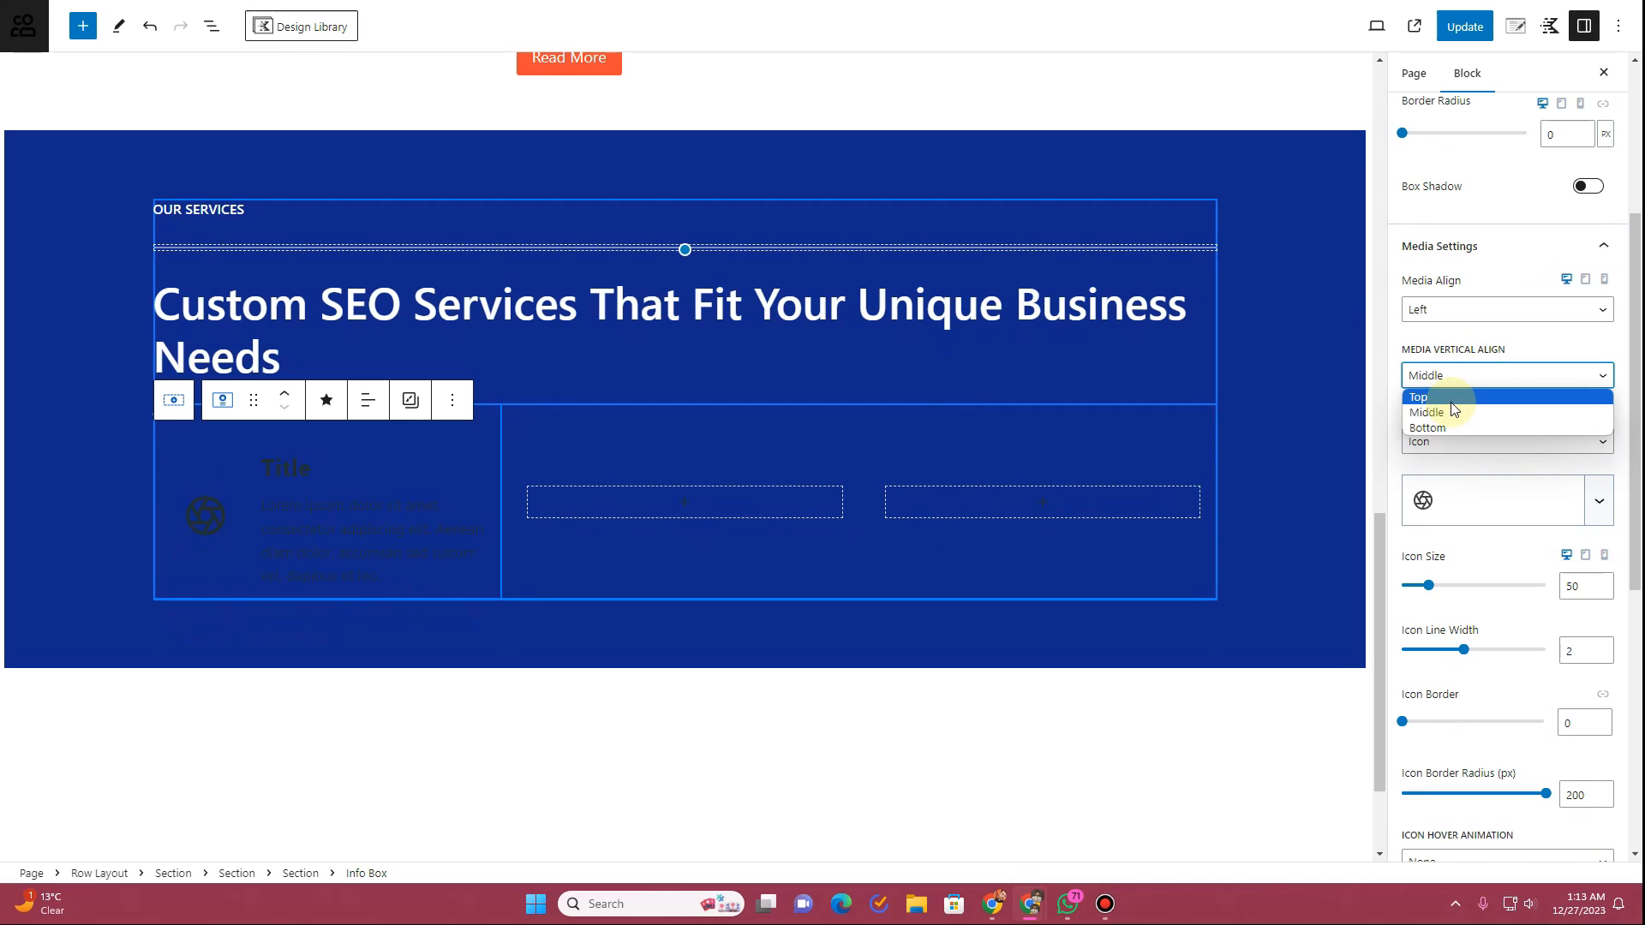
pyautogui.click(1451, 401)
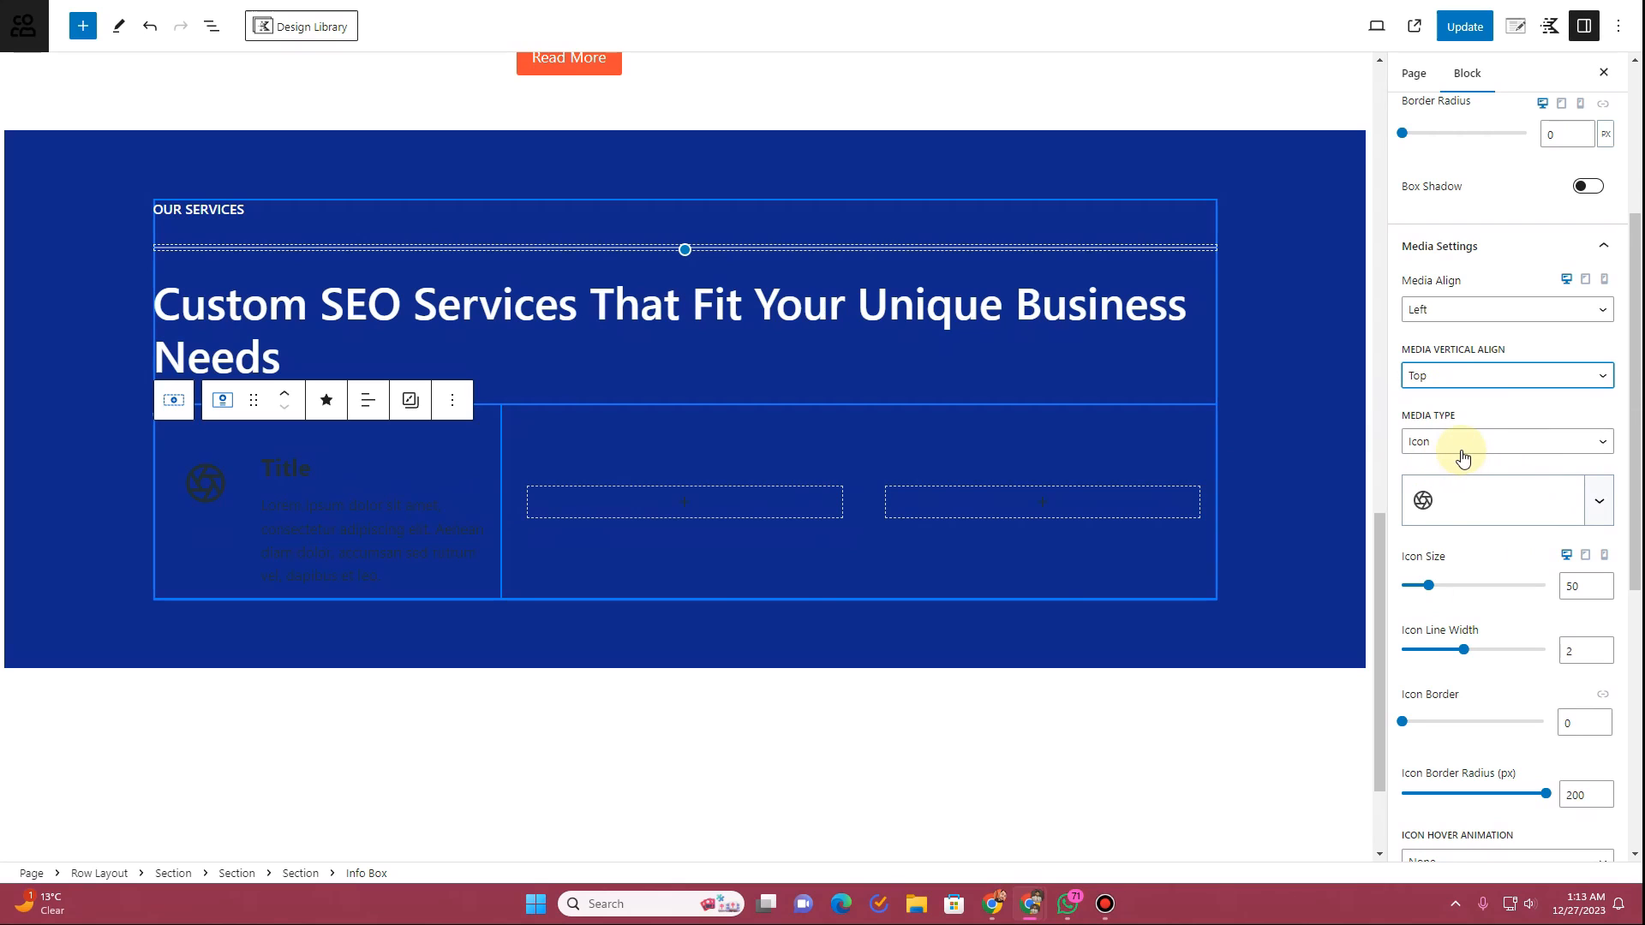
# Step: Replace the info box's icon with the search icon, with an icon size of 35 and a line width of 2
pyautogui.click(1437, 512)
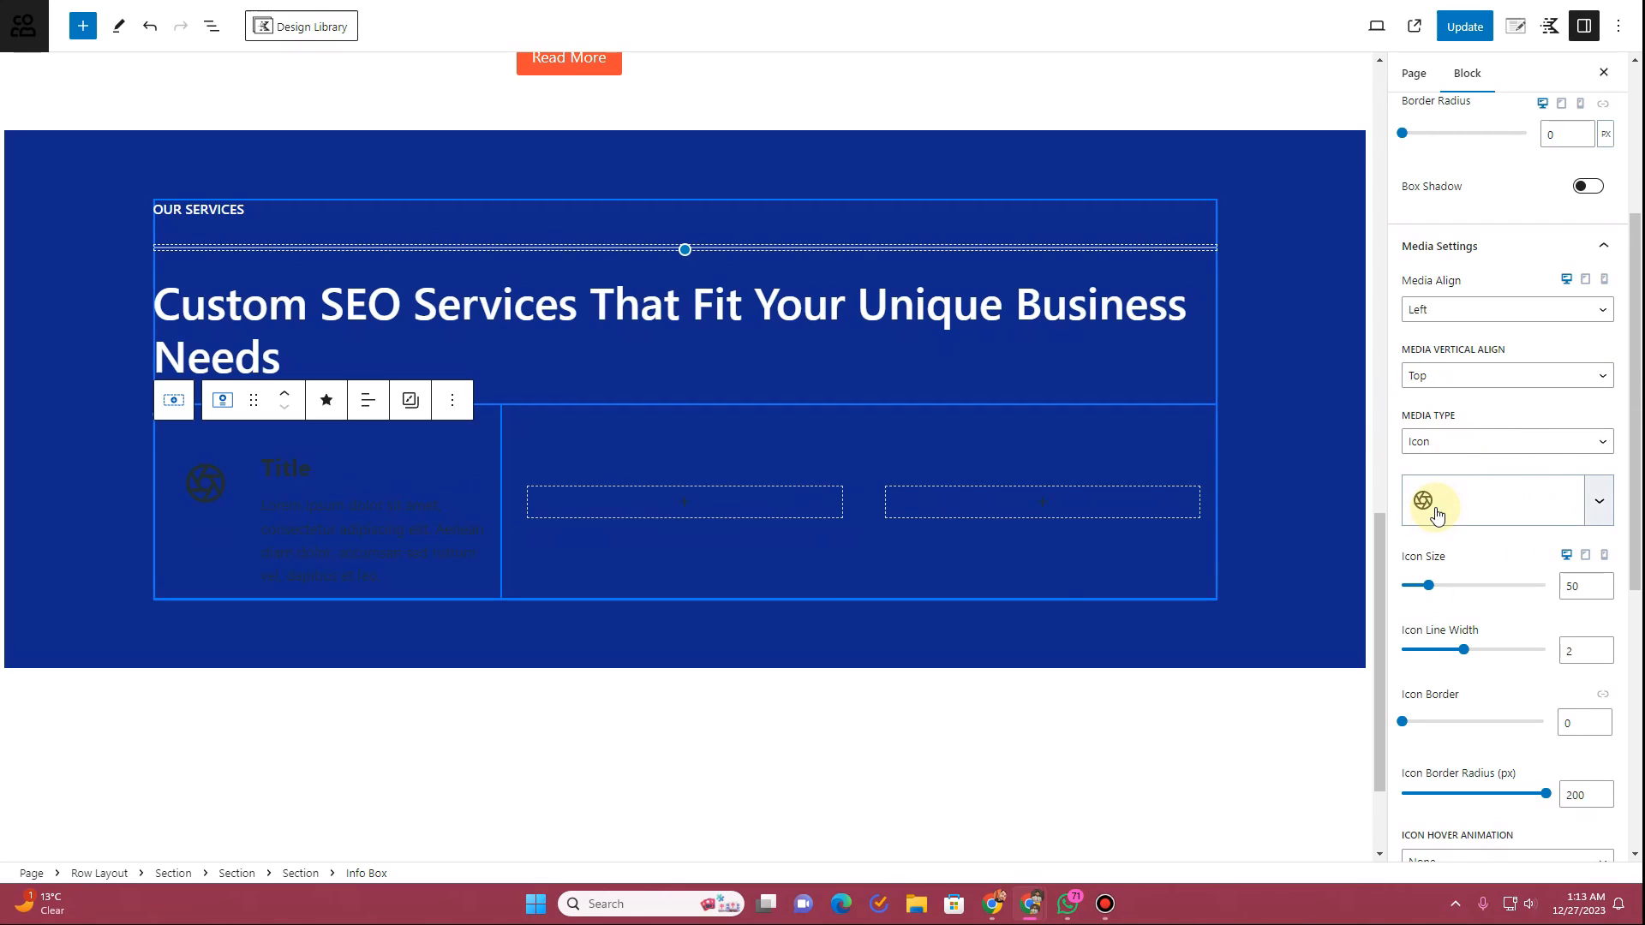
pyautogui.click(1399, 549)
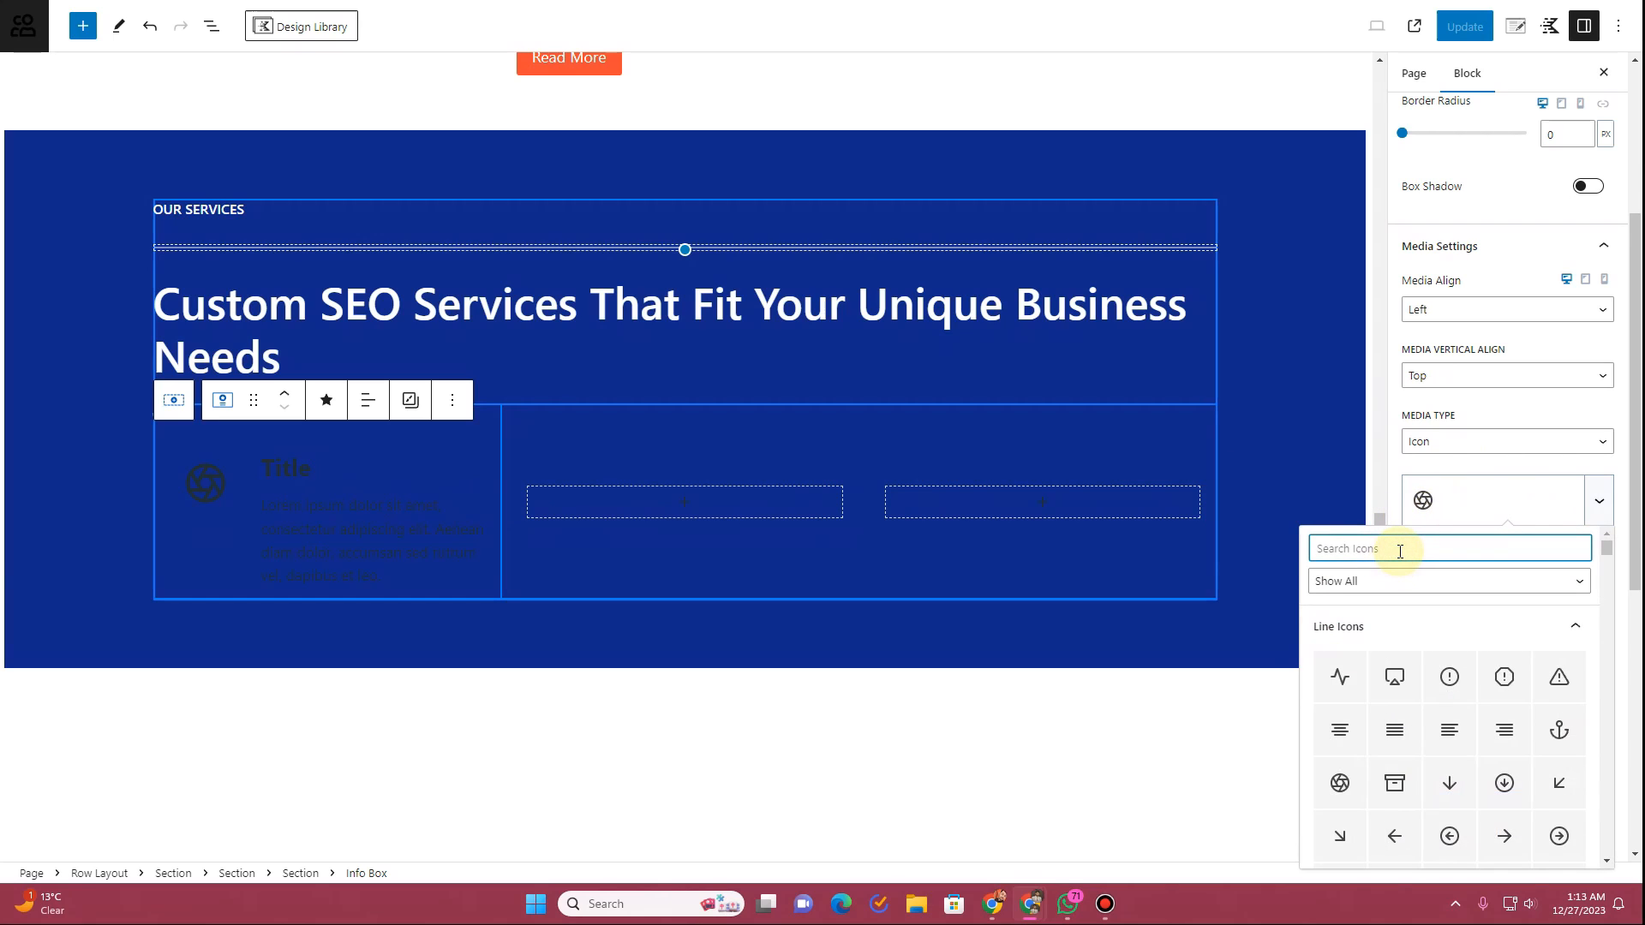
pyautogui.write('search')
pyautogui.click(1355, 676)
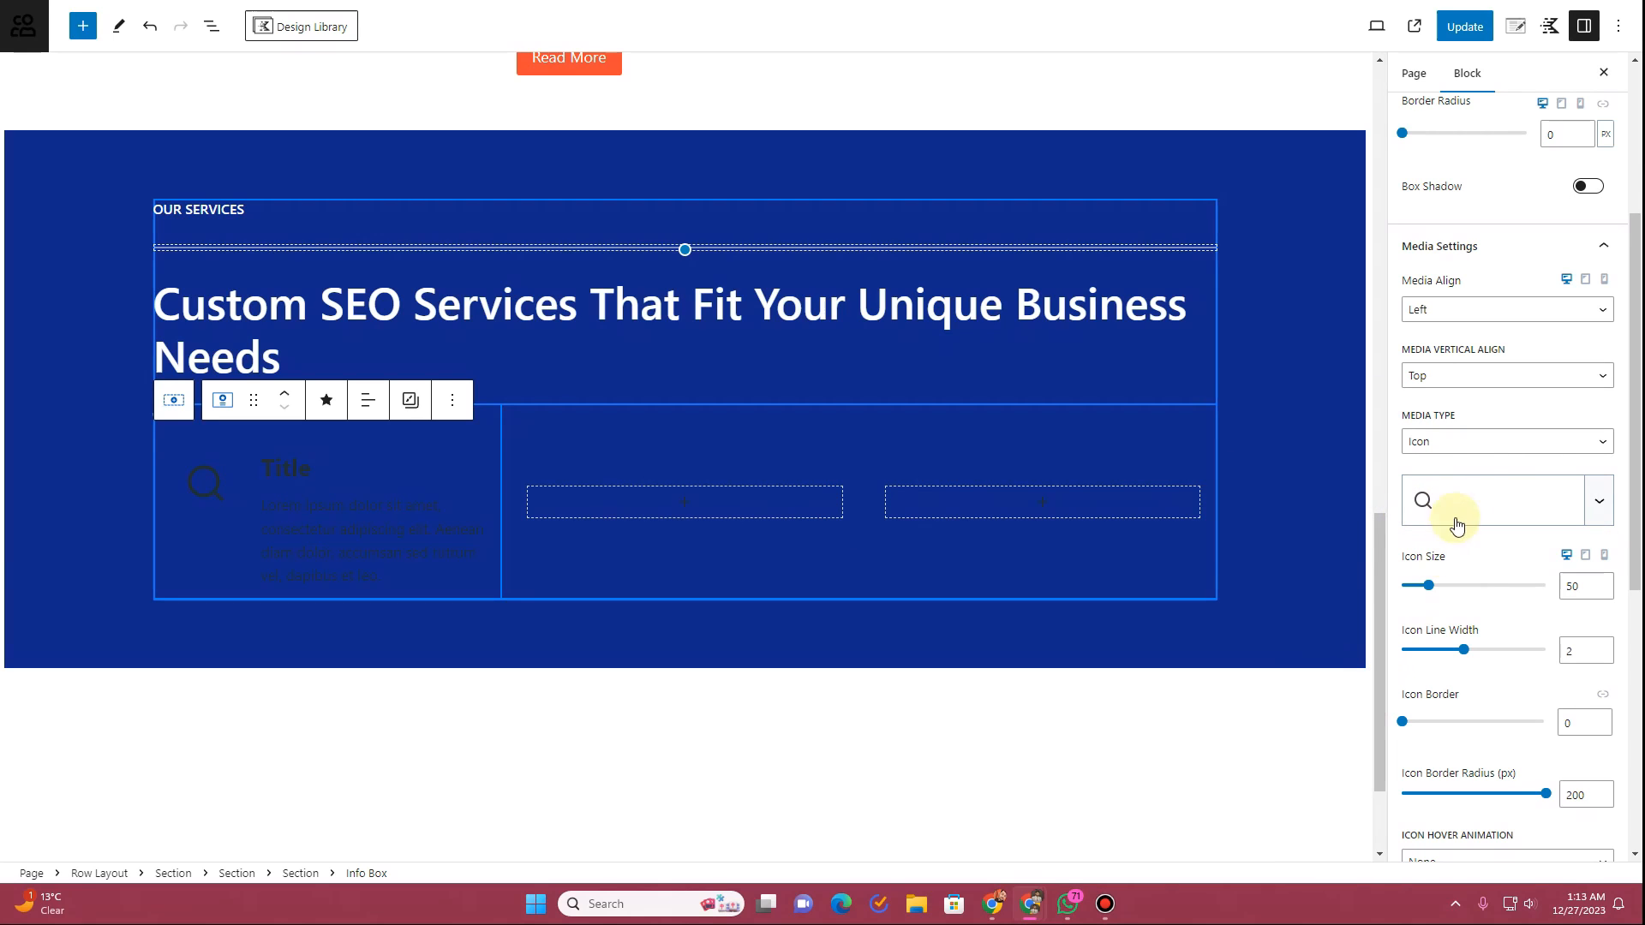
pyautogui.moveTo(1428, 585); pyautogui.dragTo(1422, 587)
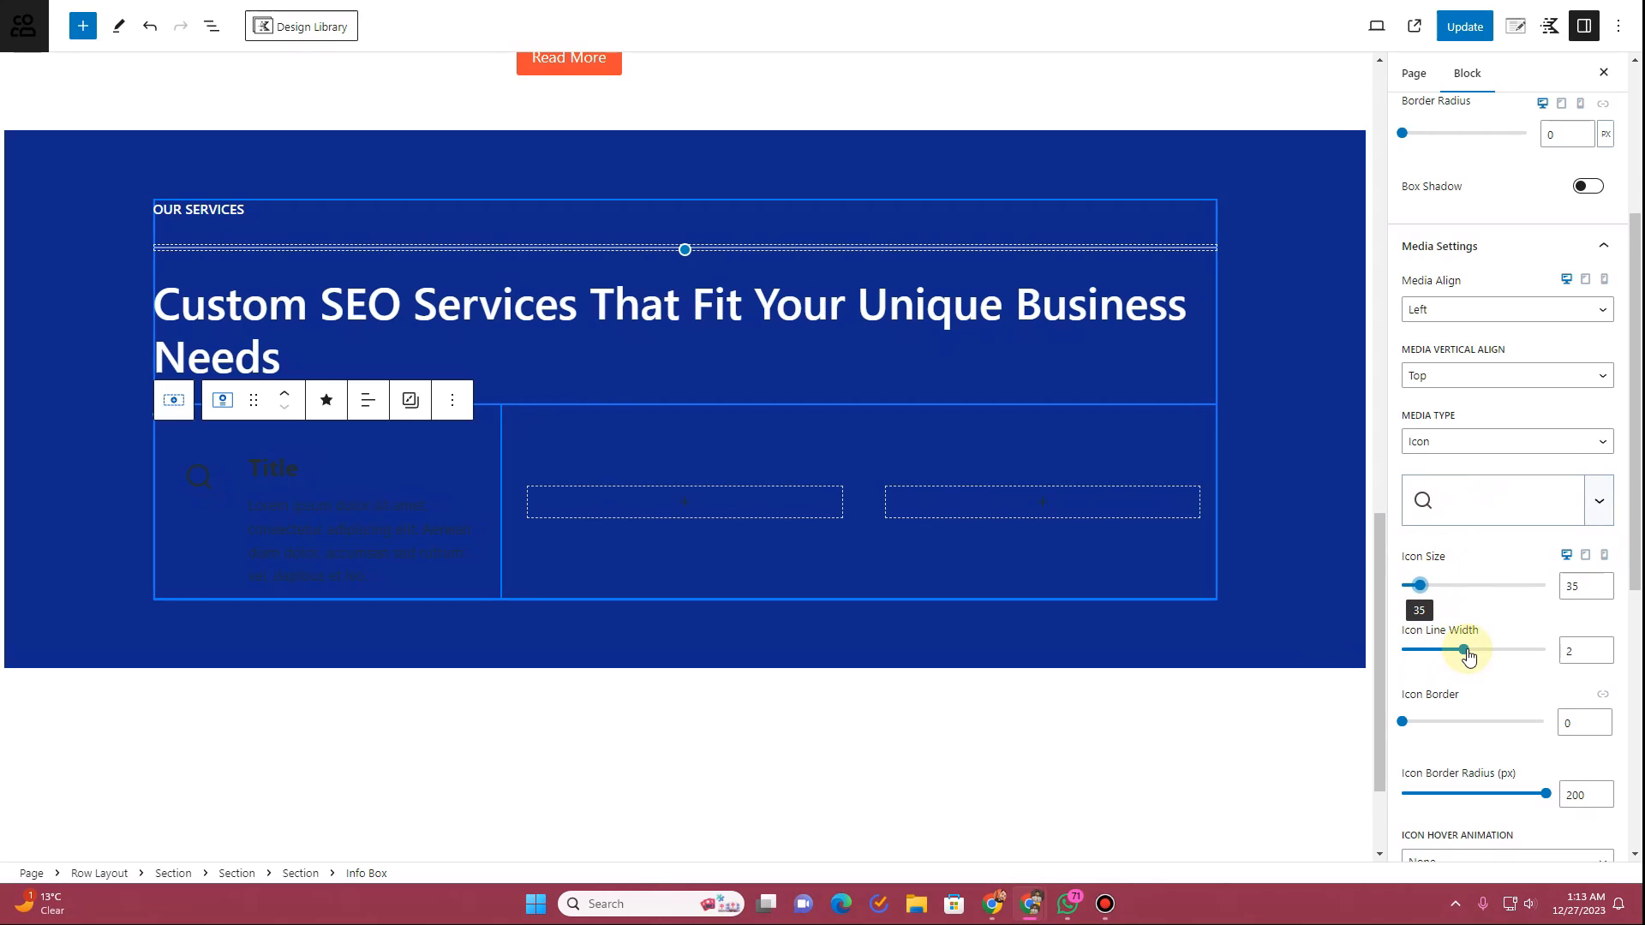
pyautogui.moveTo(1451, 656)
pyautogui.mouseDown()
pyautogui.moveTo(1506, 648)
pyautogui.moveTo(1446, 653)
pyautogui.mouseUp()
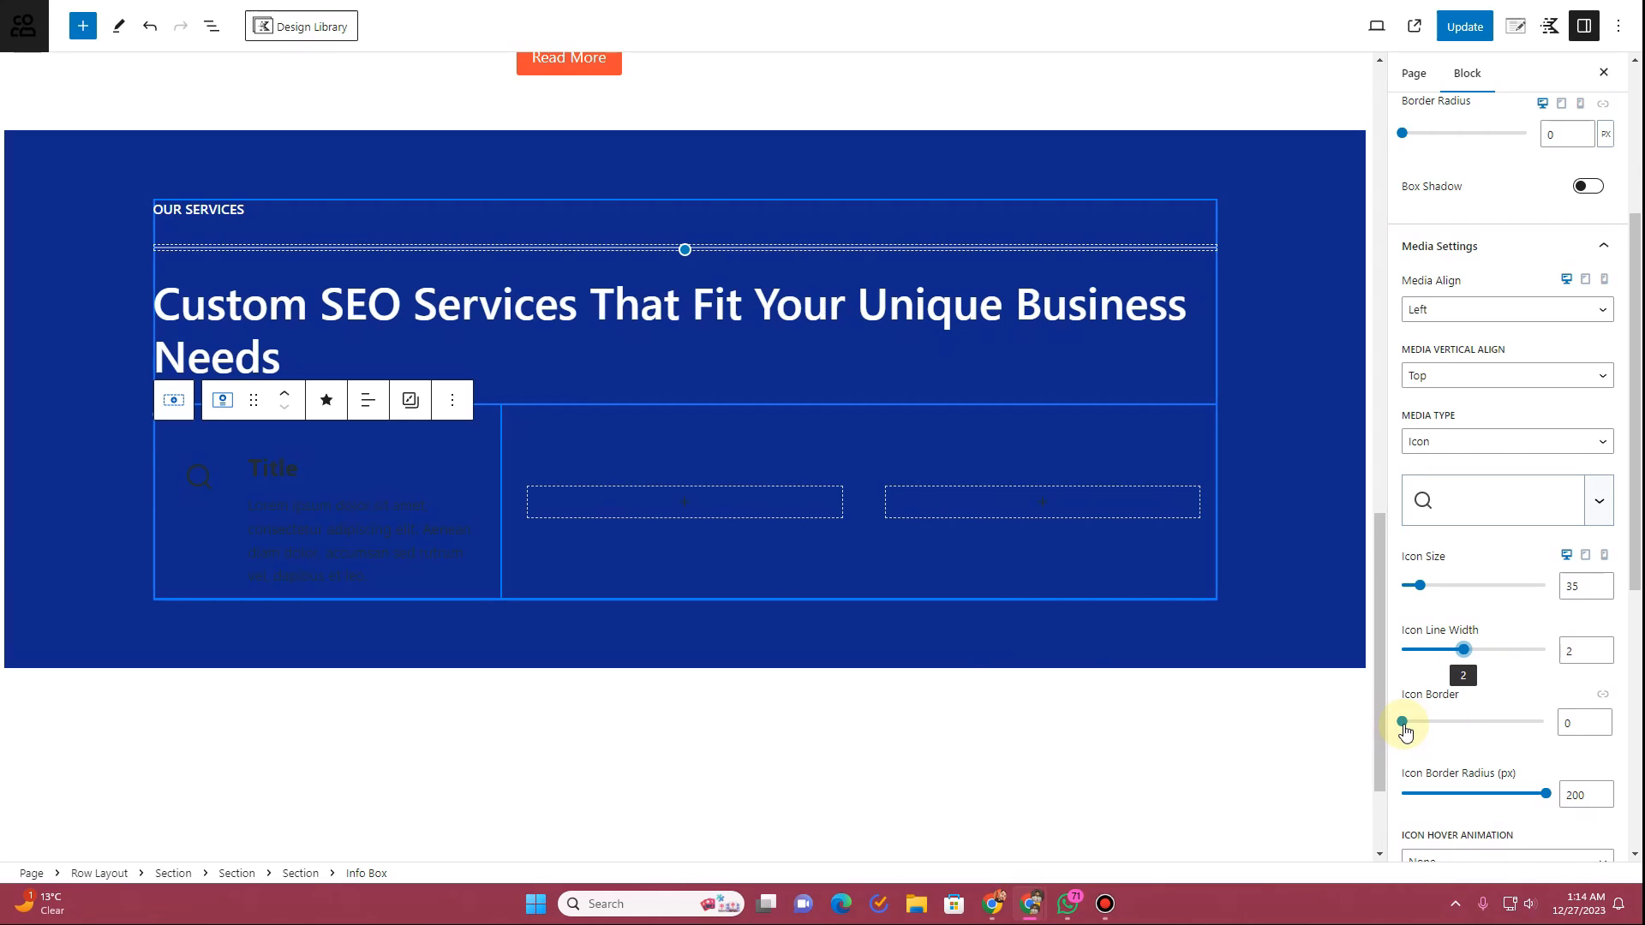
# Step: Give the search icon the orange palette background FF4934 and make the icon itself white
pyautogui.scroll(-3, 1443, 703)
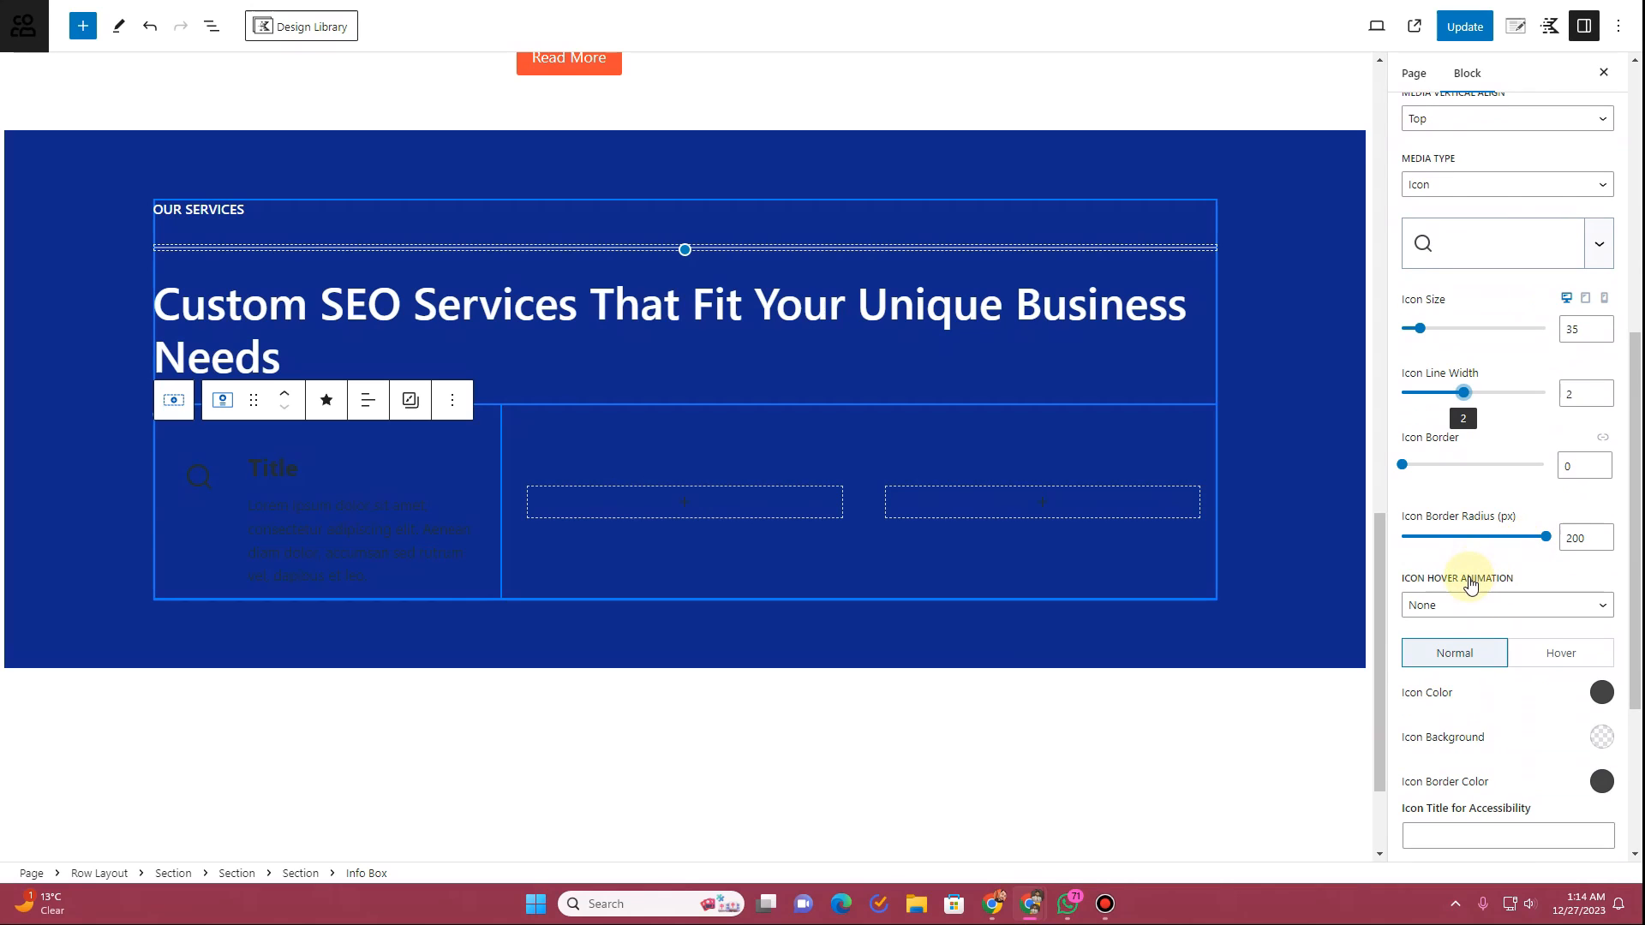
pyautogui.scroll(-1, 1471, 586)
pyautogui.scroll(-2, 1471, 586)
pyautogui.click(1599, 563)
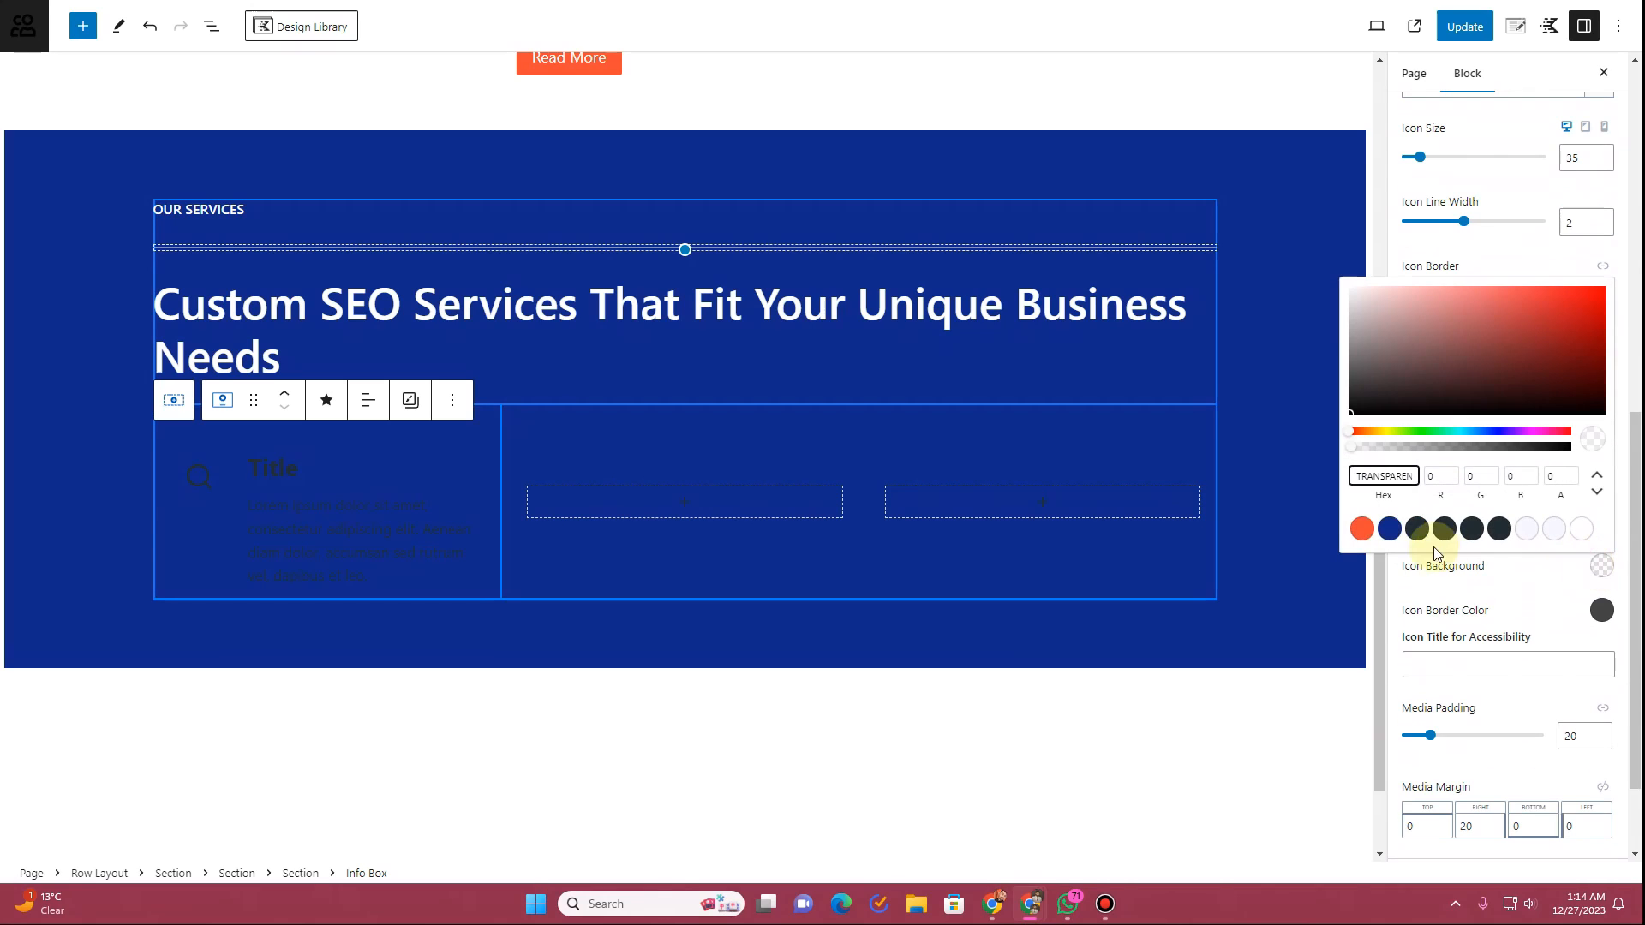
pyautogui.click(1364, 530)
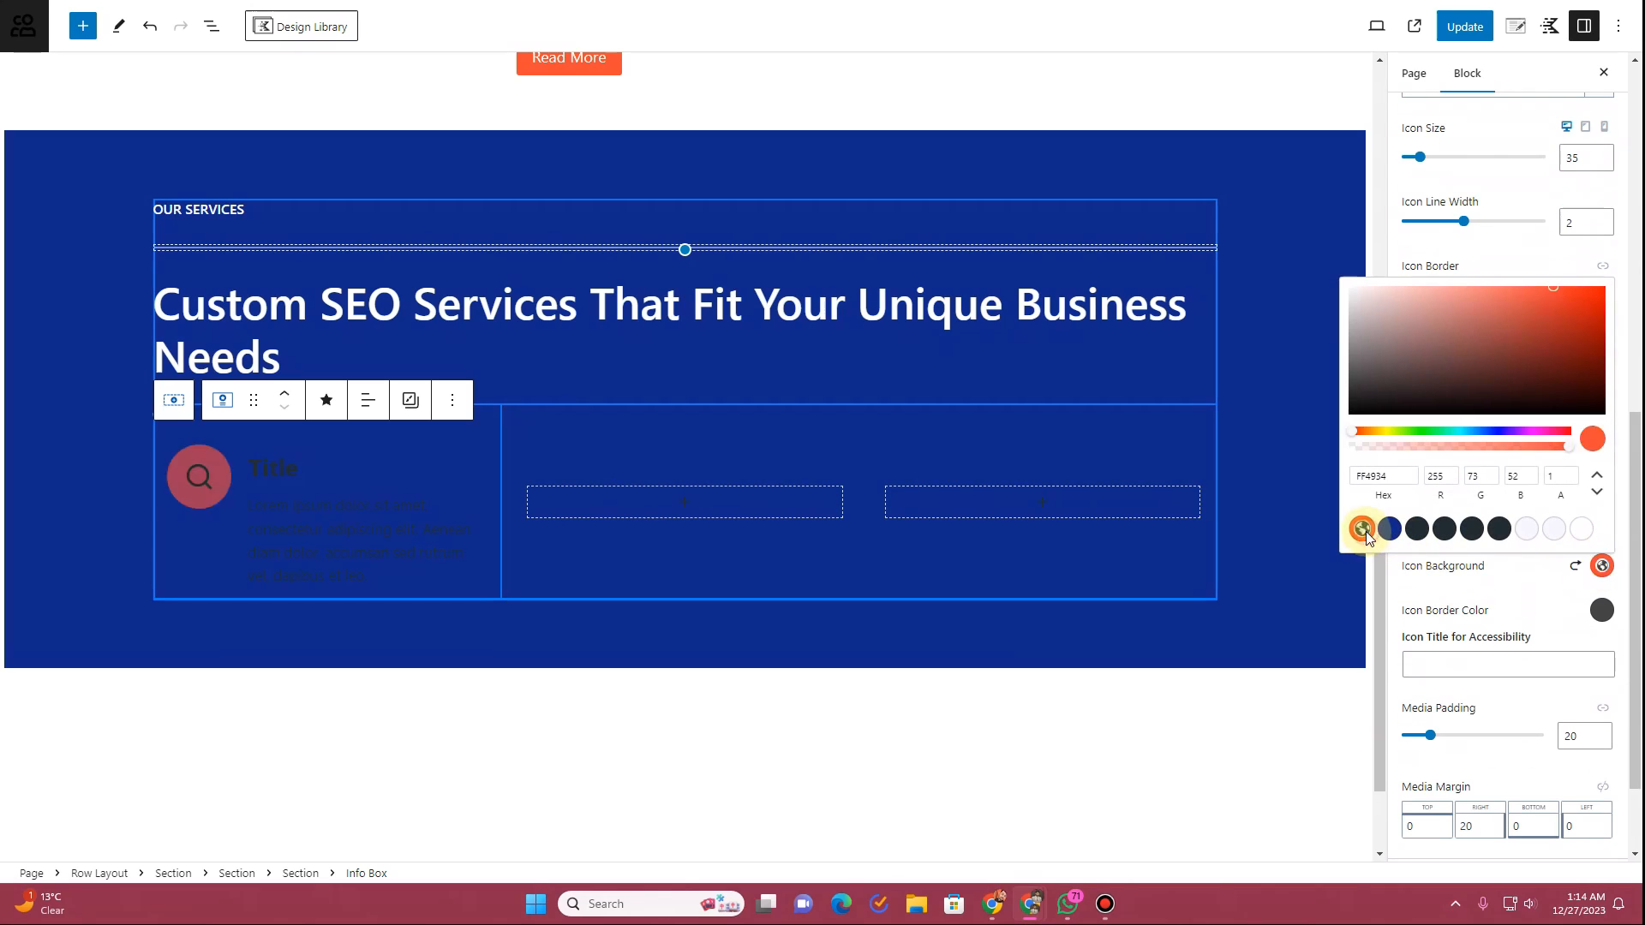
pyautogui.click(1485, 586)
pyautogui.click(1601, 521)
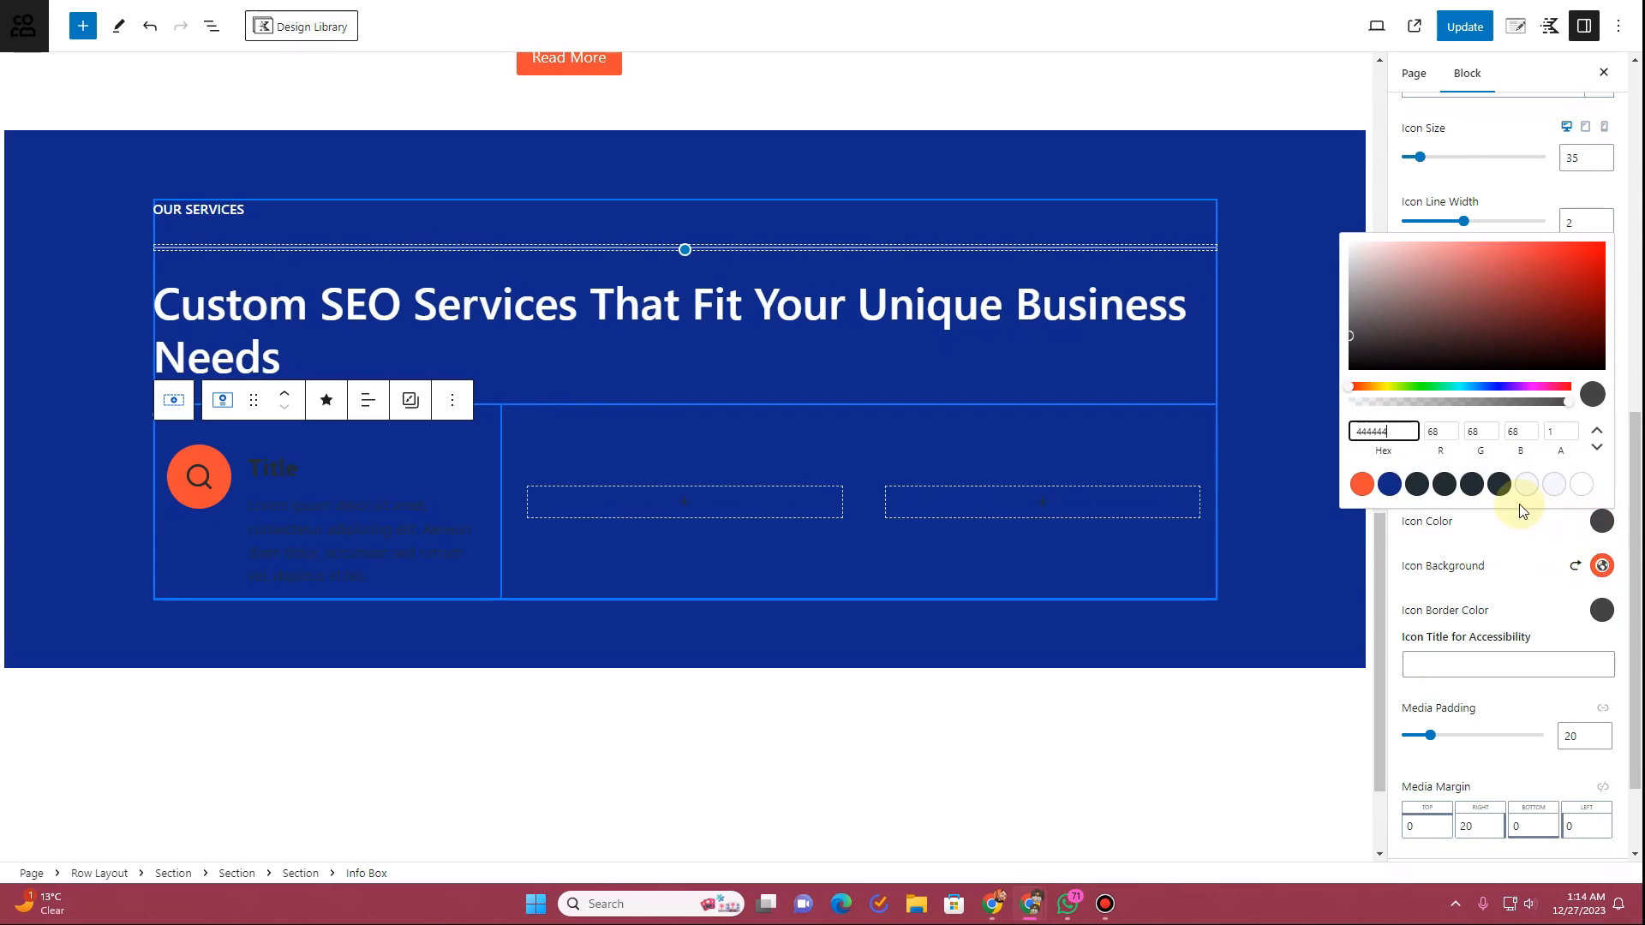
pyautogui.click(1581, 485)
pyautogui.click(1502, 551)
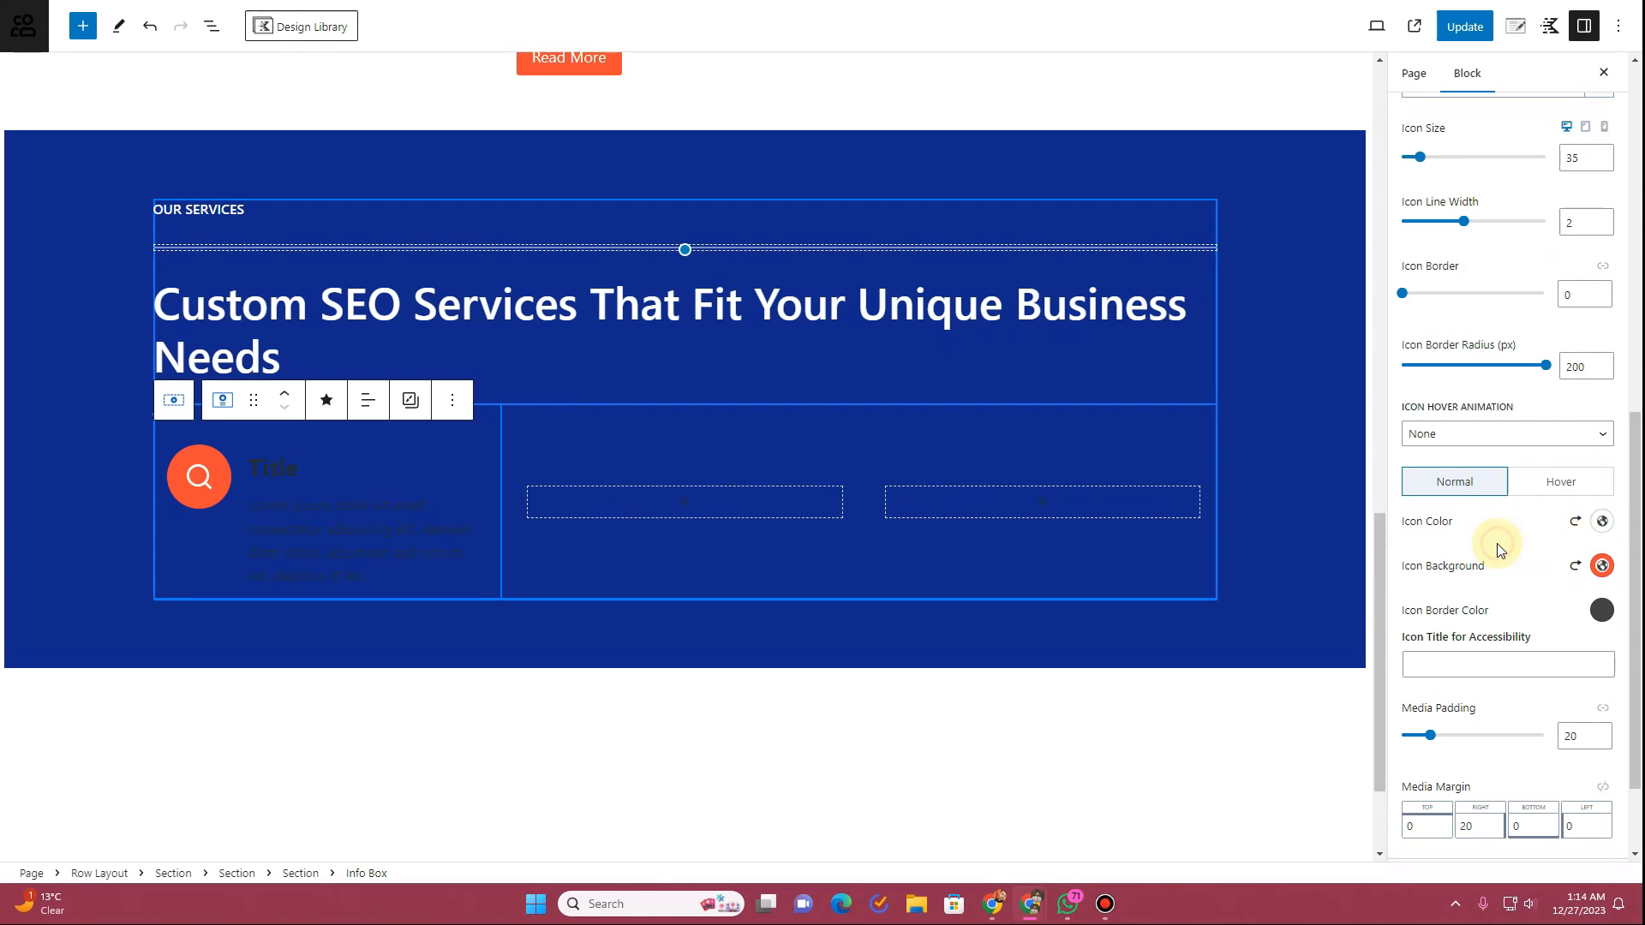
# Step: Reduce the info box's media padding to 6 and its icon size to 26
pyautogui.moveTo(1428, 734); pyautogui.dragTo(1412, 734)
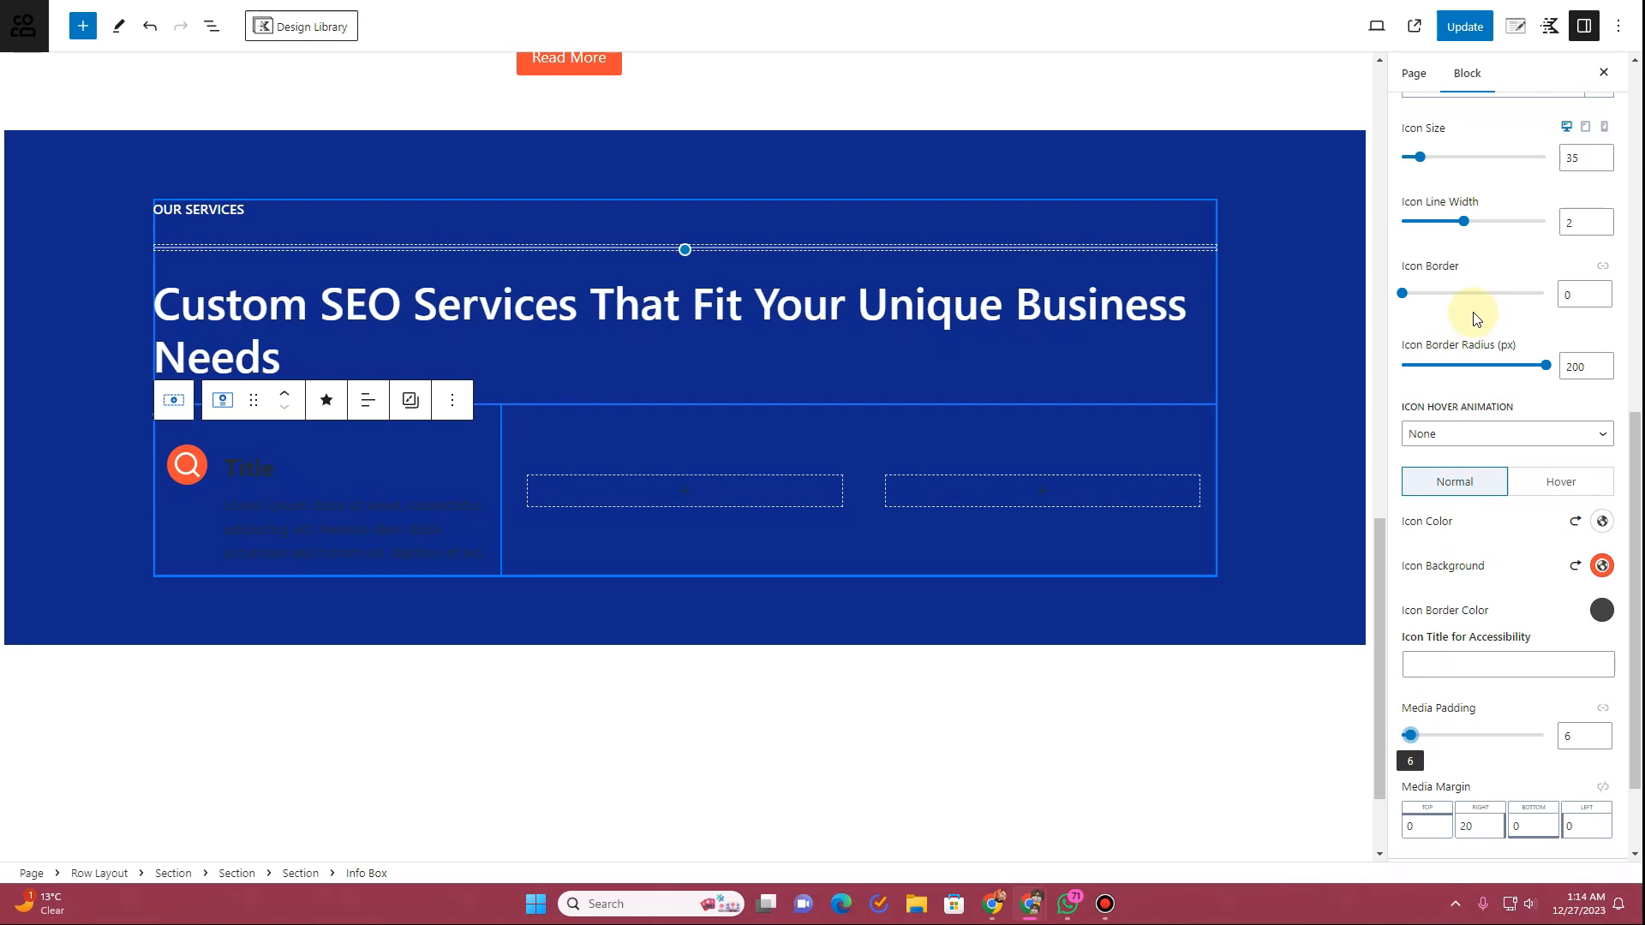
pyautogui.scroll(1, 1421, 253)
pyautogui.moveTo(1419, 250); pyautogui.dragTo(1415, 245)
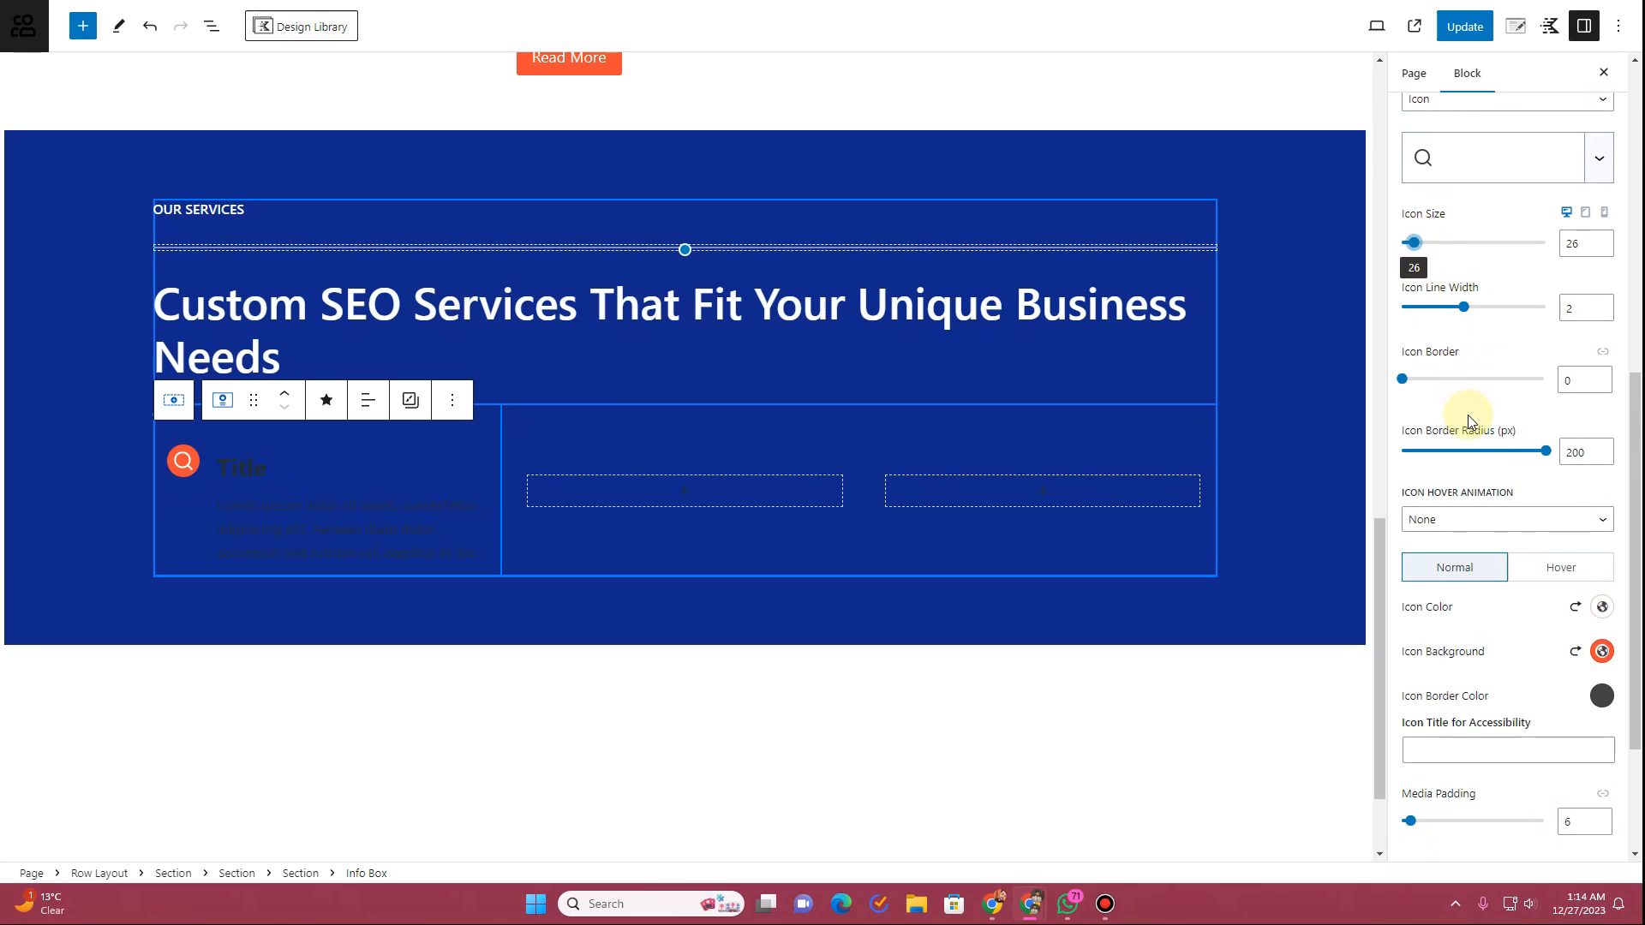
# Step: Try a right media margin of 0 and restore it to 20
pyautogui.scroll(-2, 1474, 480)
pyautogui.moveTo(1477, 708); pyautogui.dragTo(1466, 708)
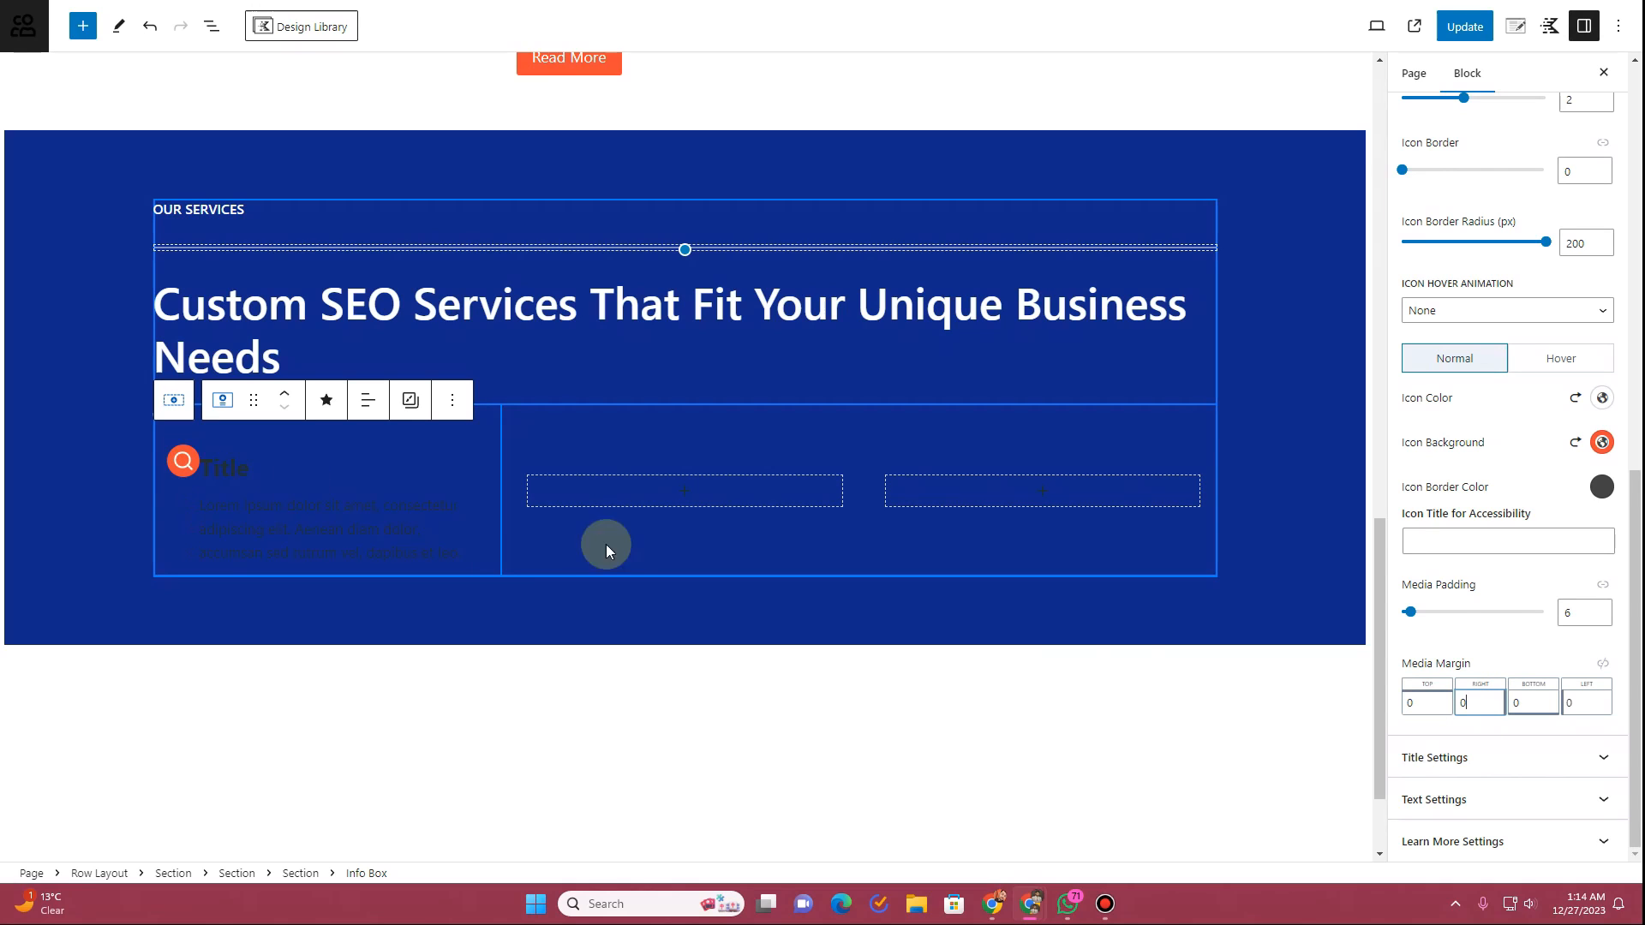
pyautogui.write('2')
pyautogui.click(1465, 636)
# Step: Set the info box's padding to None on all four sides
pyautogui.scroll(10, 1467, 634)
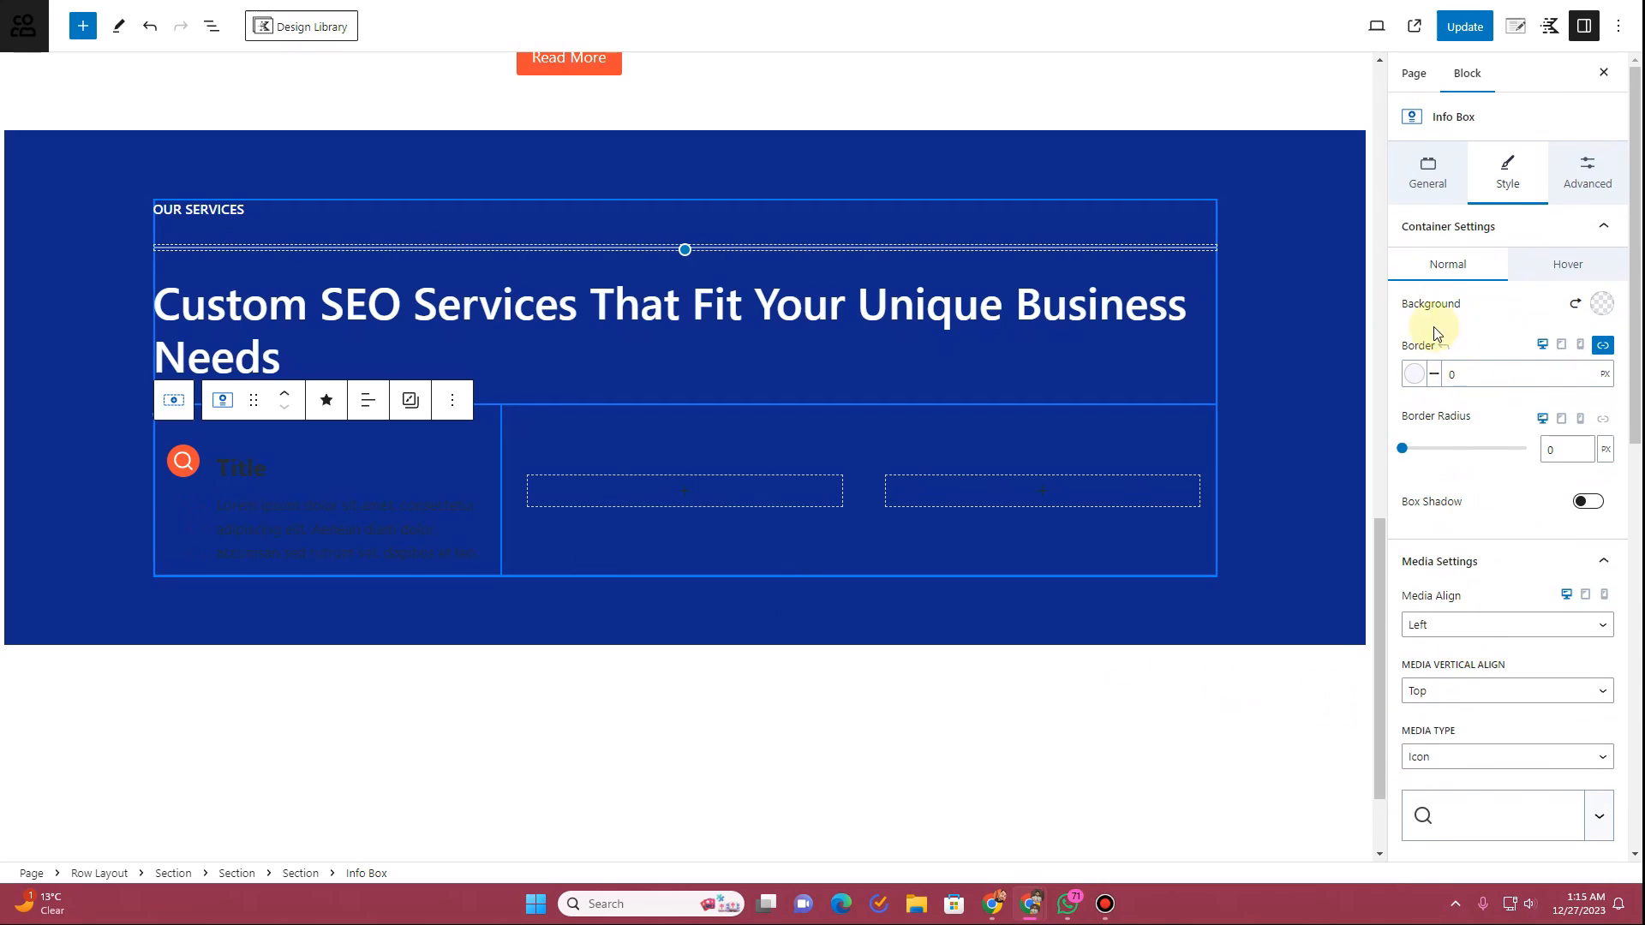
pyautogui.click(1588, 170)
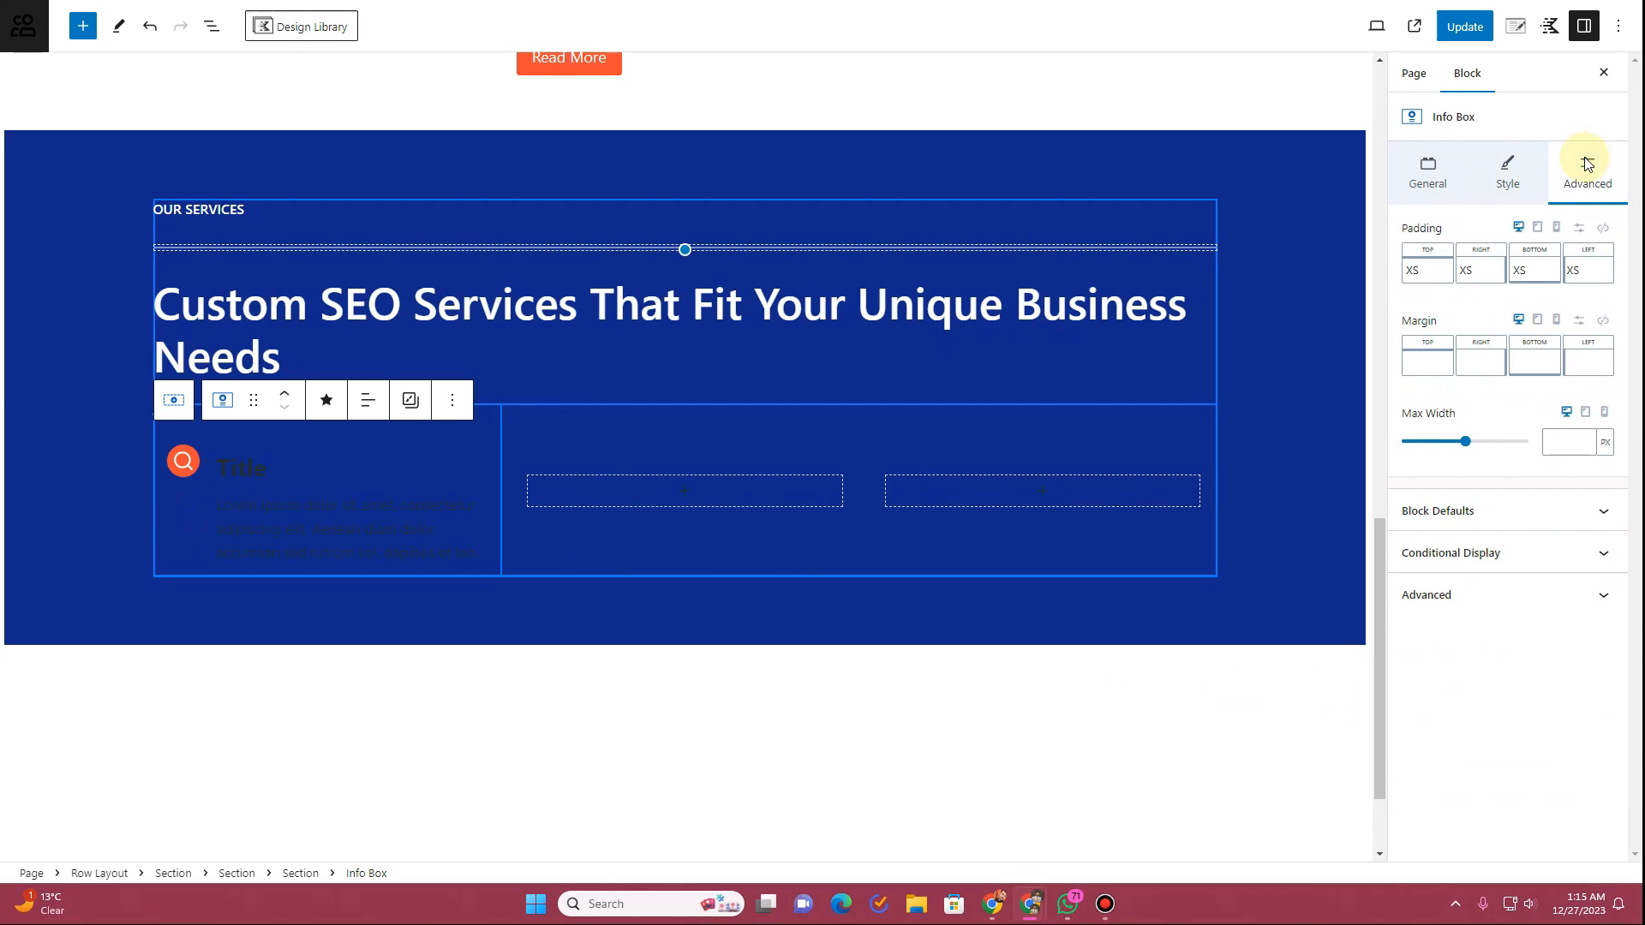
pyautogui.click(1440, 273)
pyautogui.moveTo(1451, 342); pyautogui.dragTo(1390, 342)
pyautogui.click(1471, 273)
pyautogui.click(1542, 273)
pyautogui.click(1589, 272)
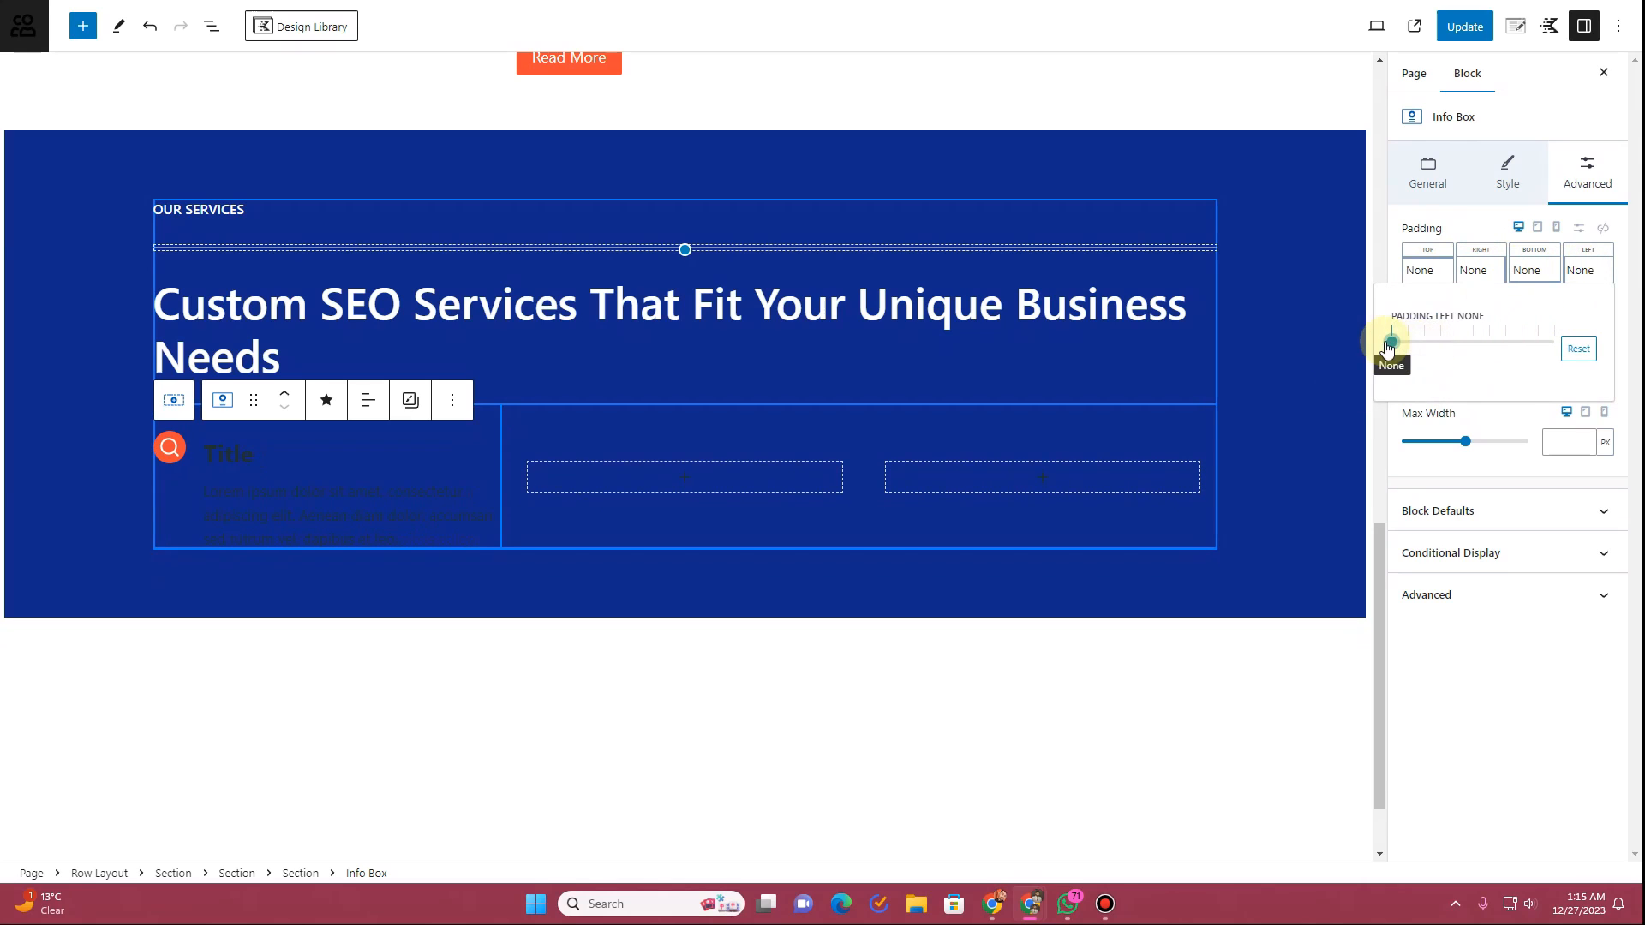
# Step: Set the info box's title color to white FFFFFF and its title hover color to off-white F5F7FF
pyautogui.click(1493, 187)
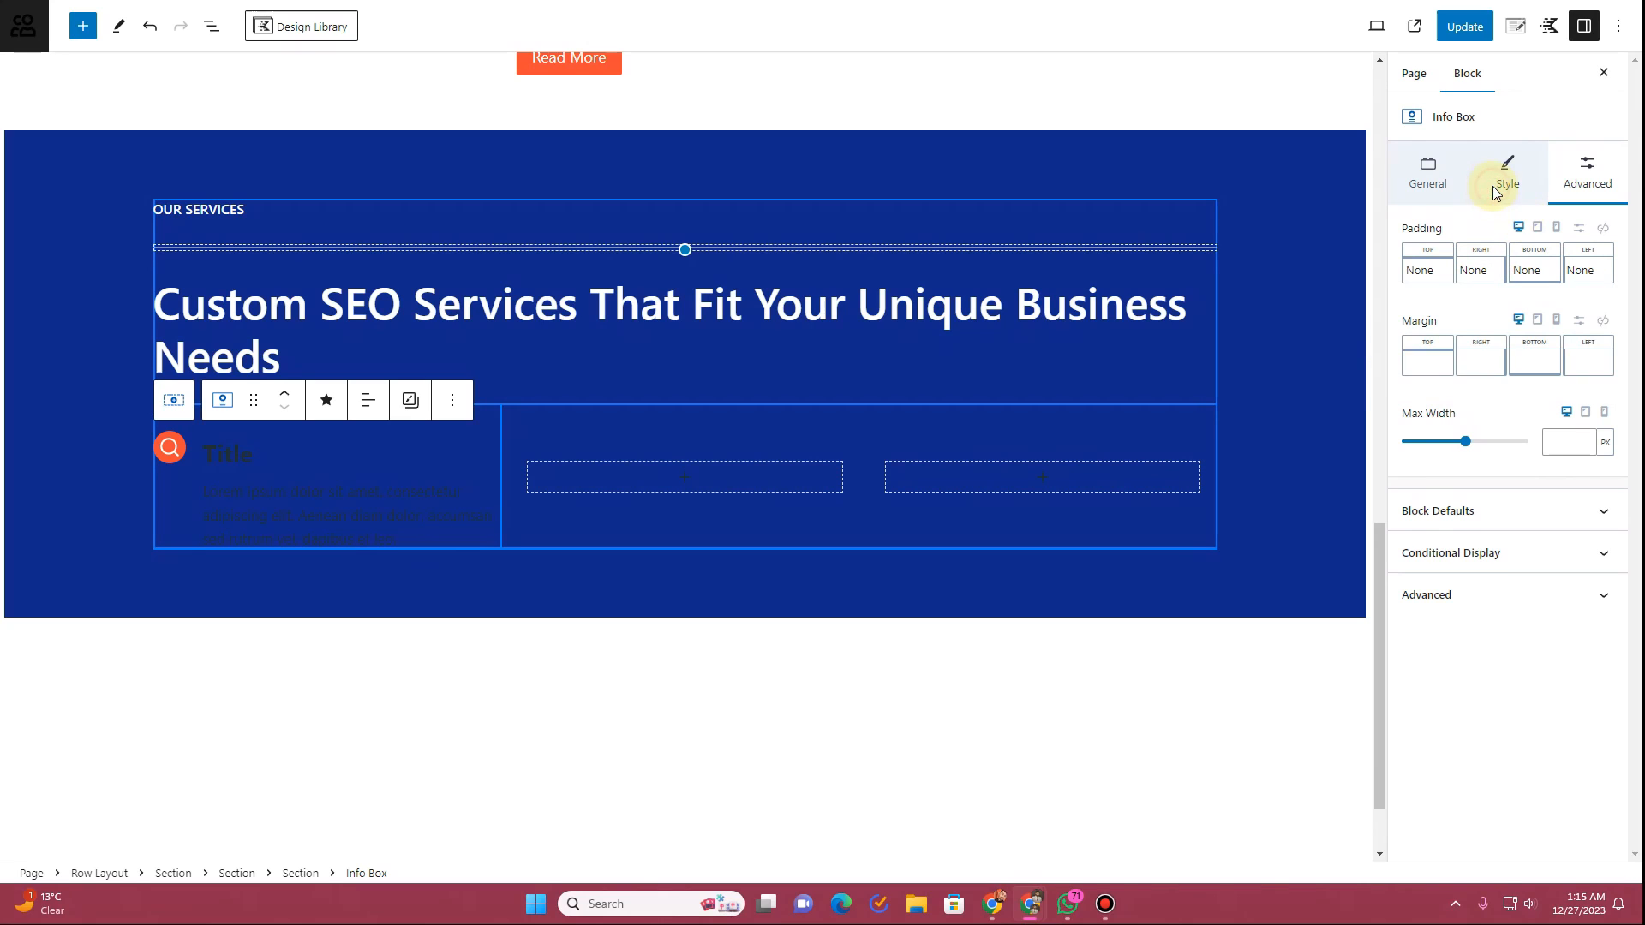
pyautogui.click(1492, 186)
pyautogui.scroll(-3, 1498, 688)
pyautogui.scroll(-8, 1498, 689)
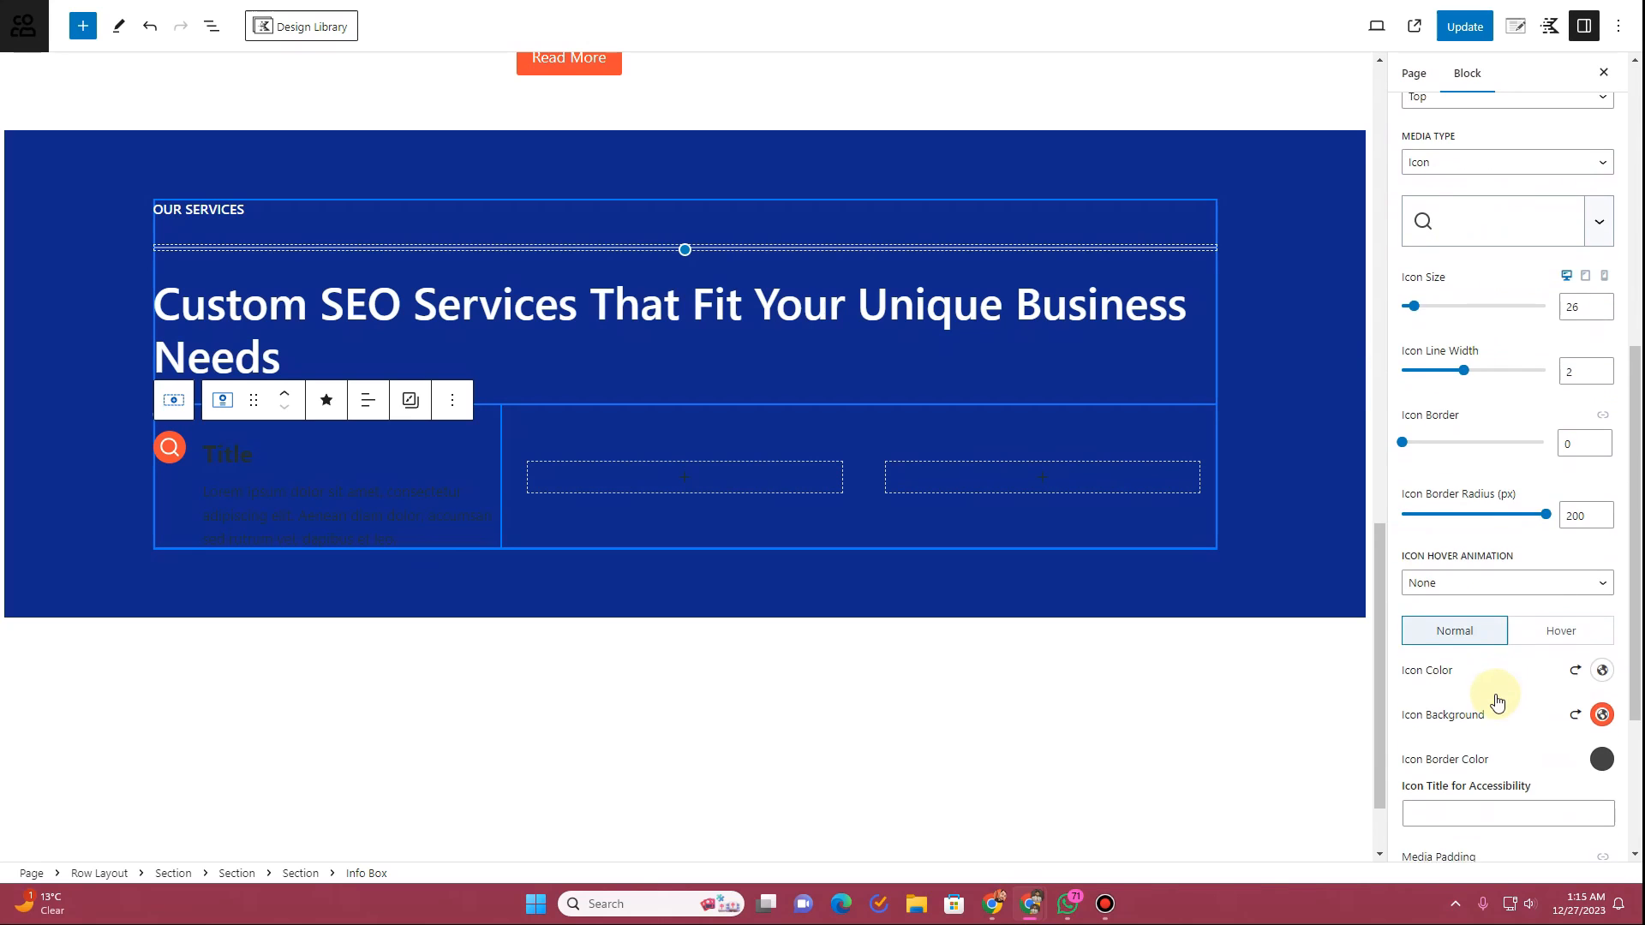
pyautogui.click(1483, 768)
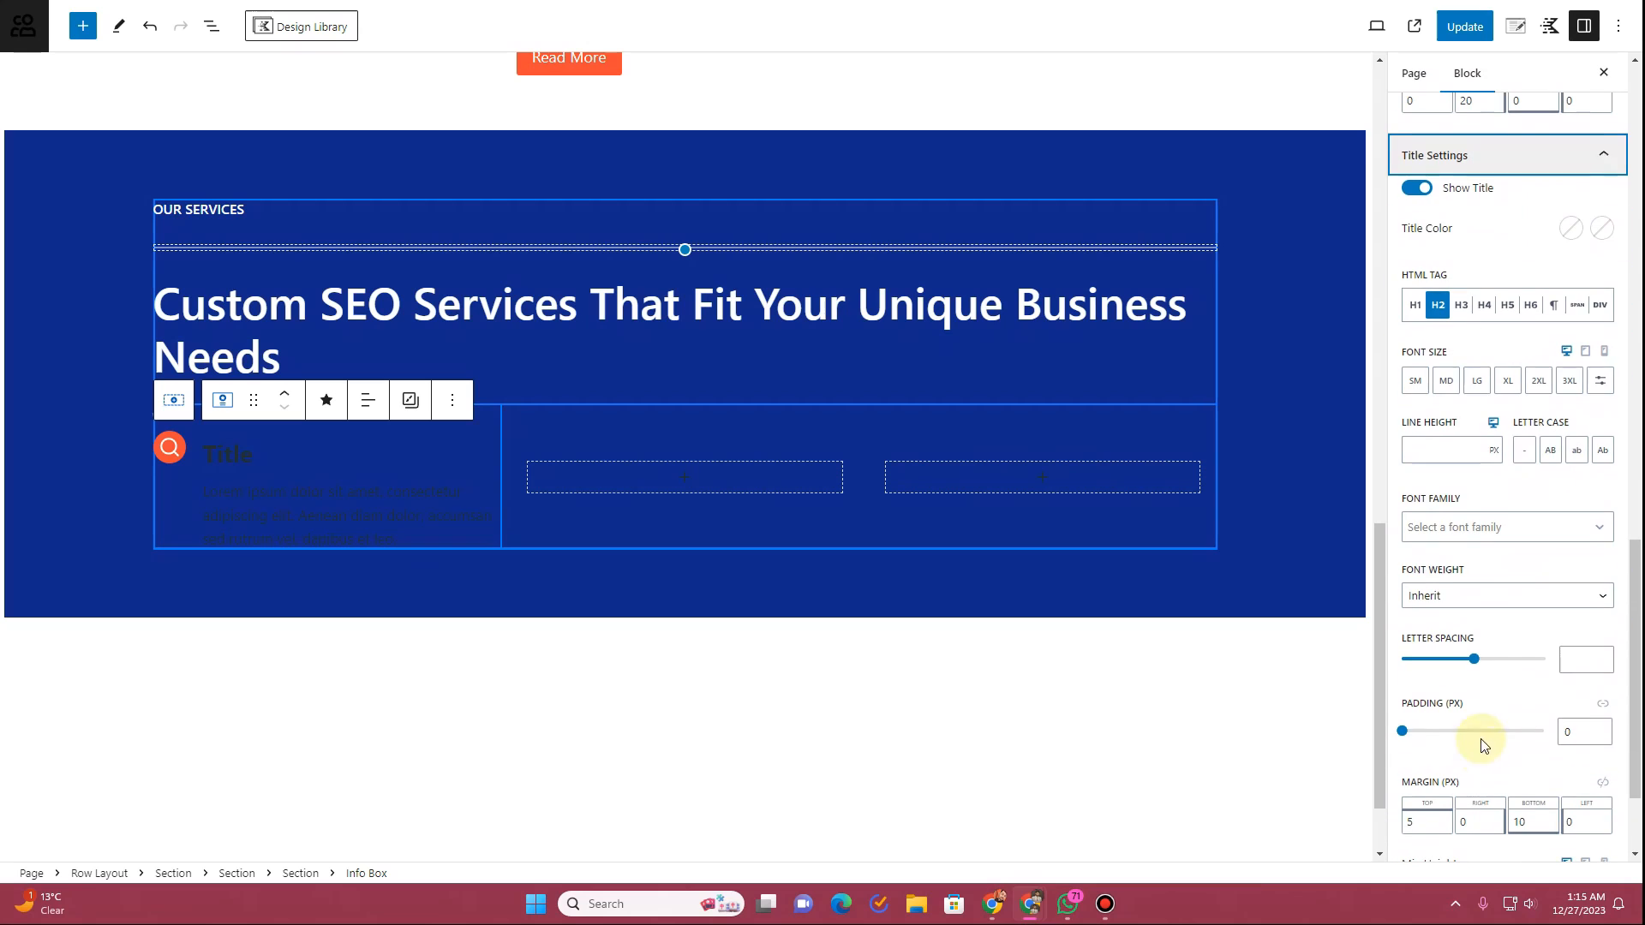
pyautogui.click(1572, 228)
pyautogui.click(1551, 491)
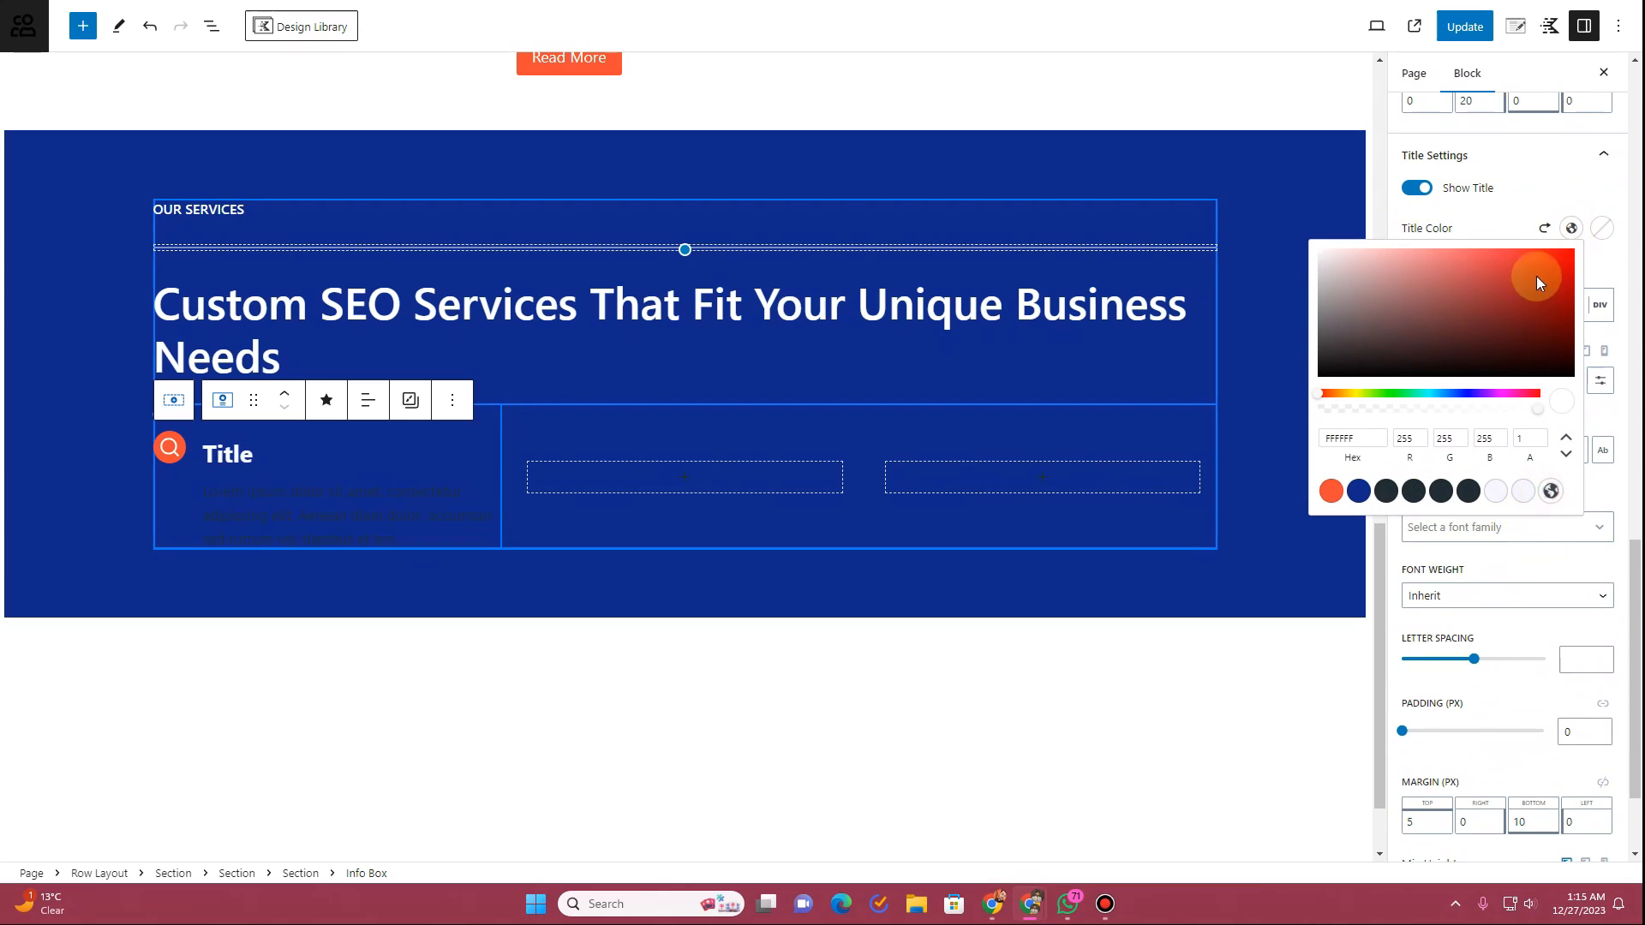
pyautogui.click(1550, 491)
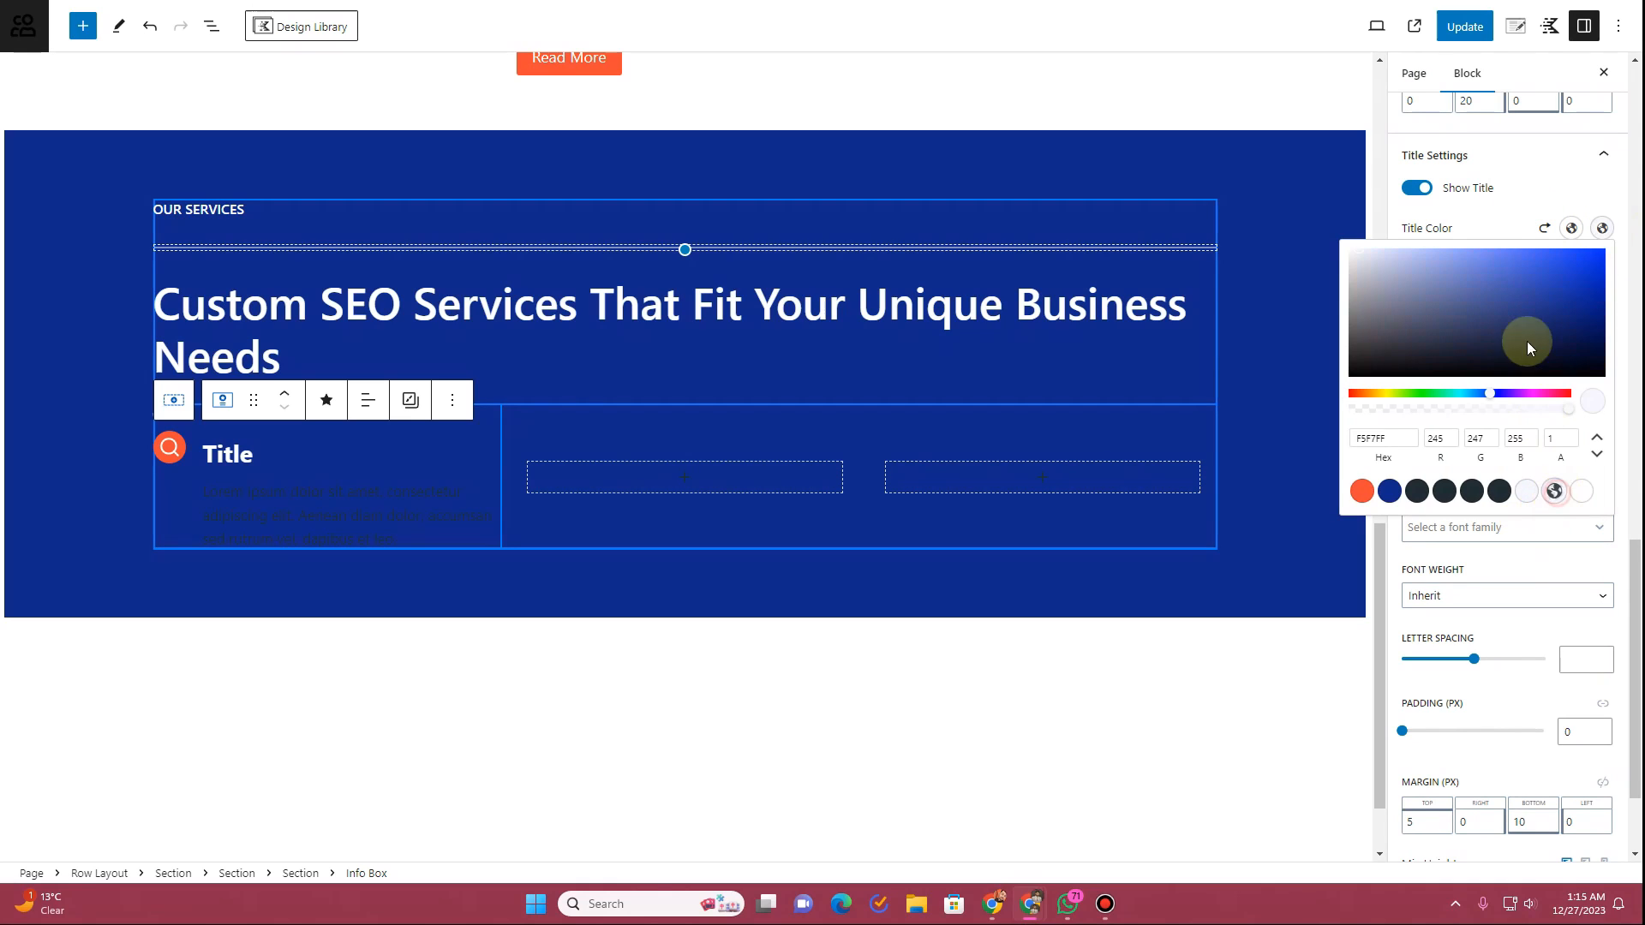
pyautogui.click(1495, 228)
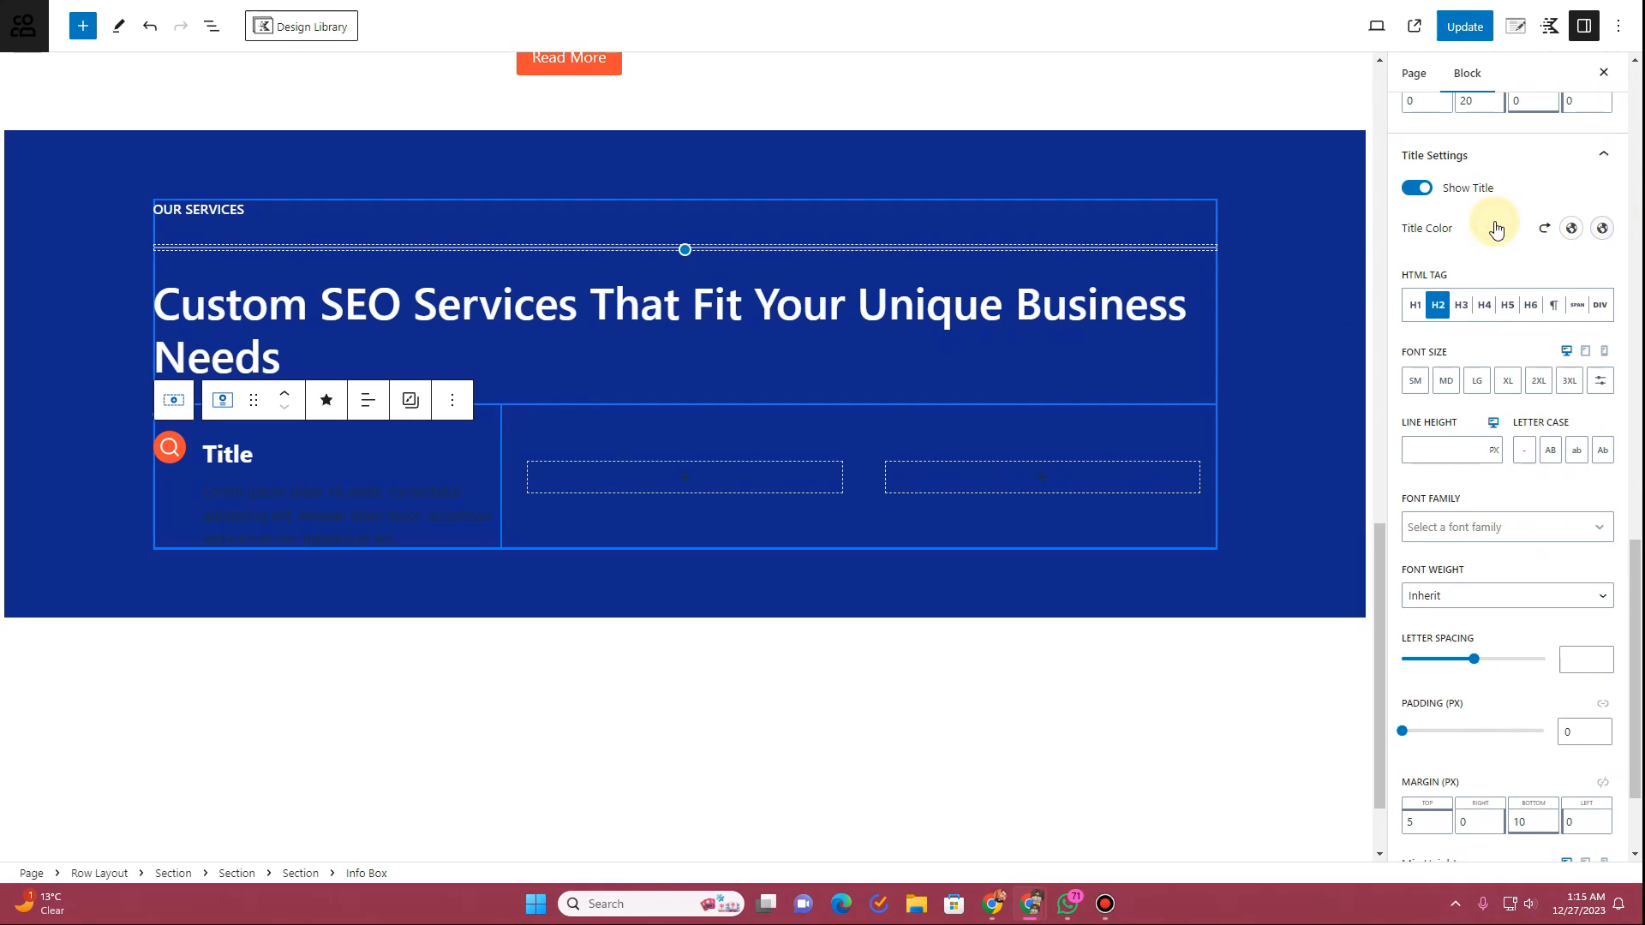
# Step: Make the info box's title an H3 heading with font size LG
pyautogui.click(1465, 314)
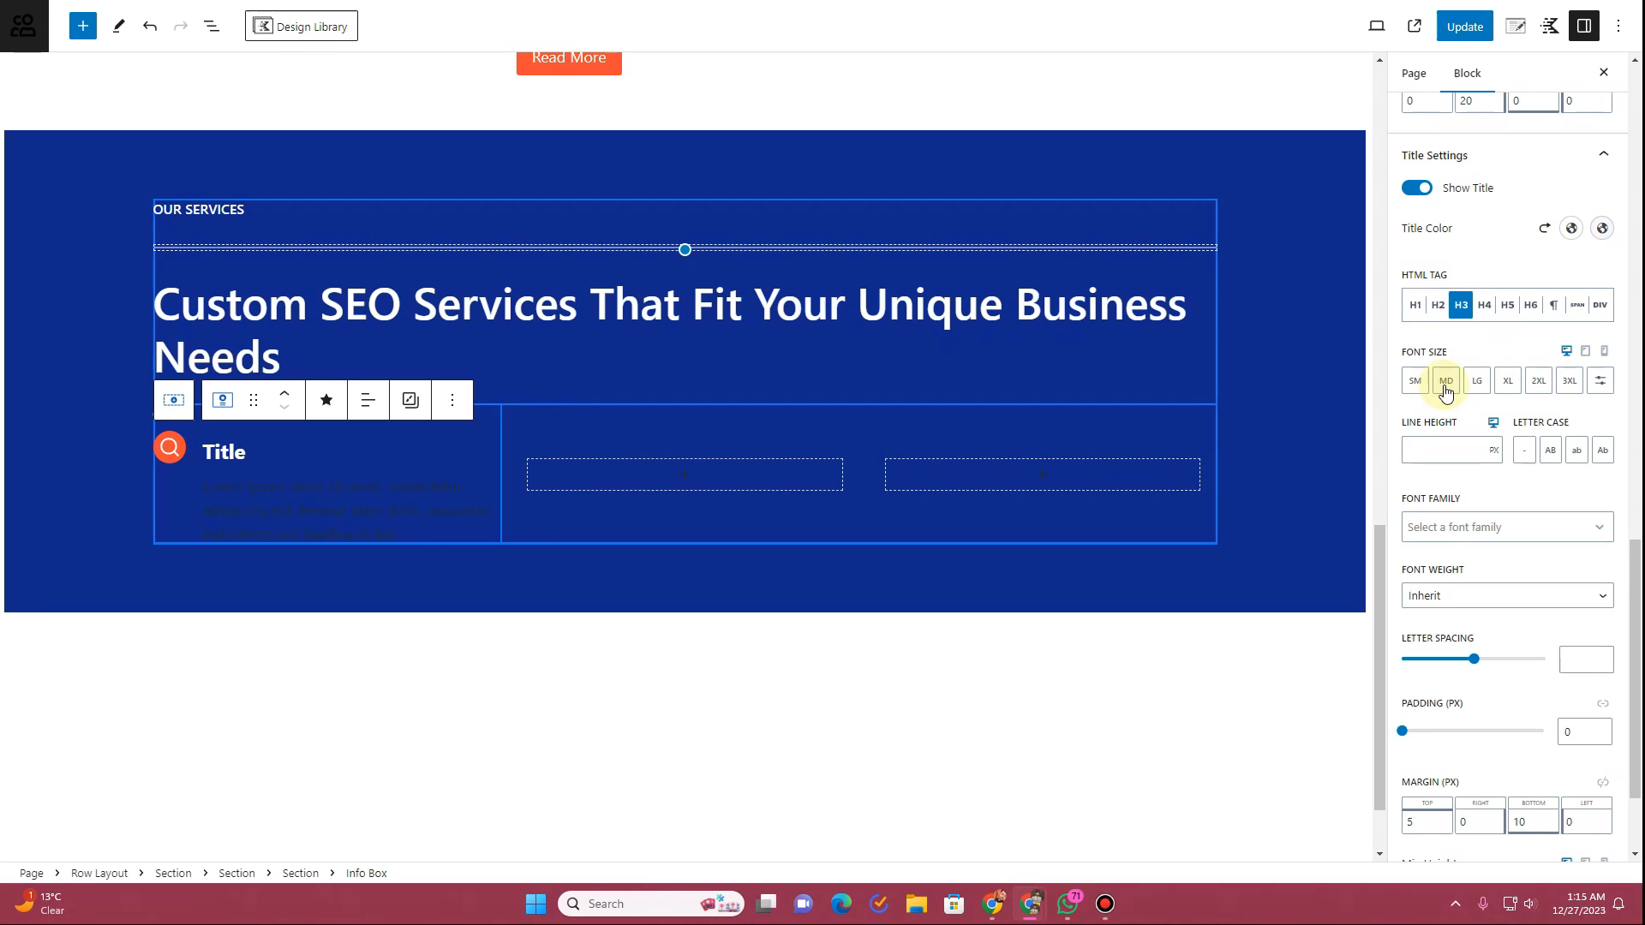
pyautogui.click(1487, 393)
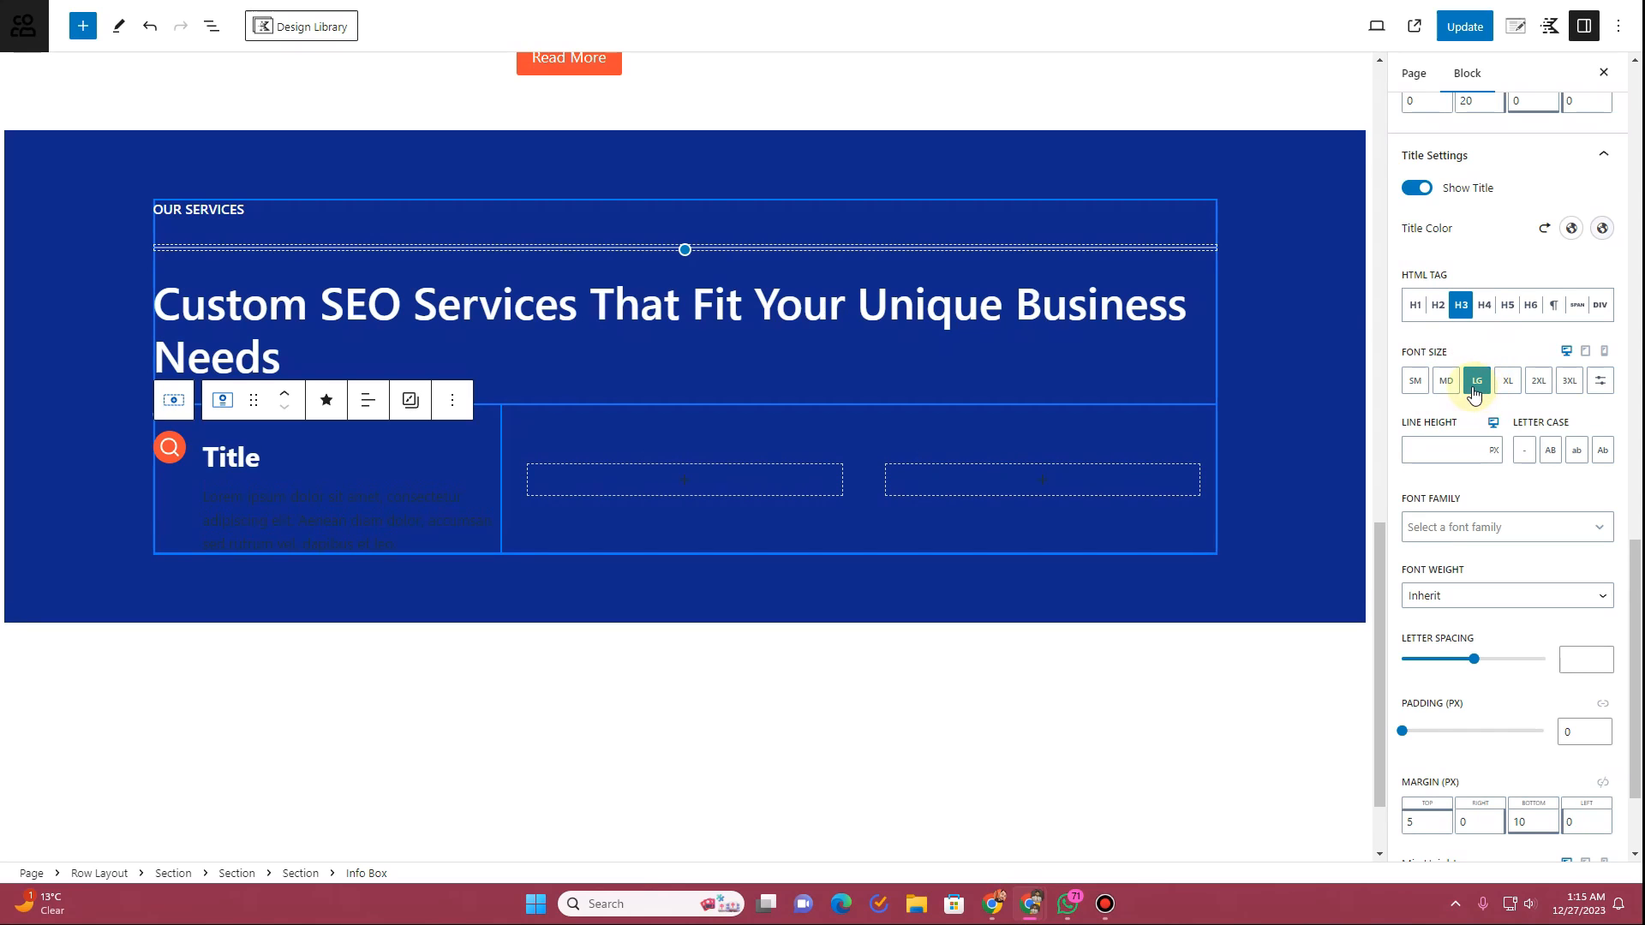
# Step: Set the info box title's font size to a custom 26 px
pyautogui.click(1474, 390)
pyautogui.click(1474, 390)
pyautogui.click(1600, 381)
pyautogui.click(1452, 381)
pyautogui.moveTo(1429, 382); pyautogui.dragTo(1409, 382)
pyautogui.write('20')
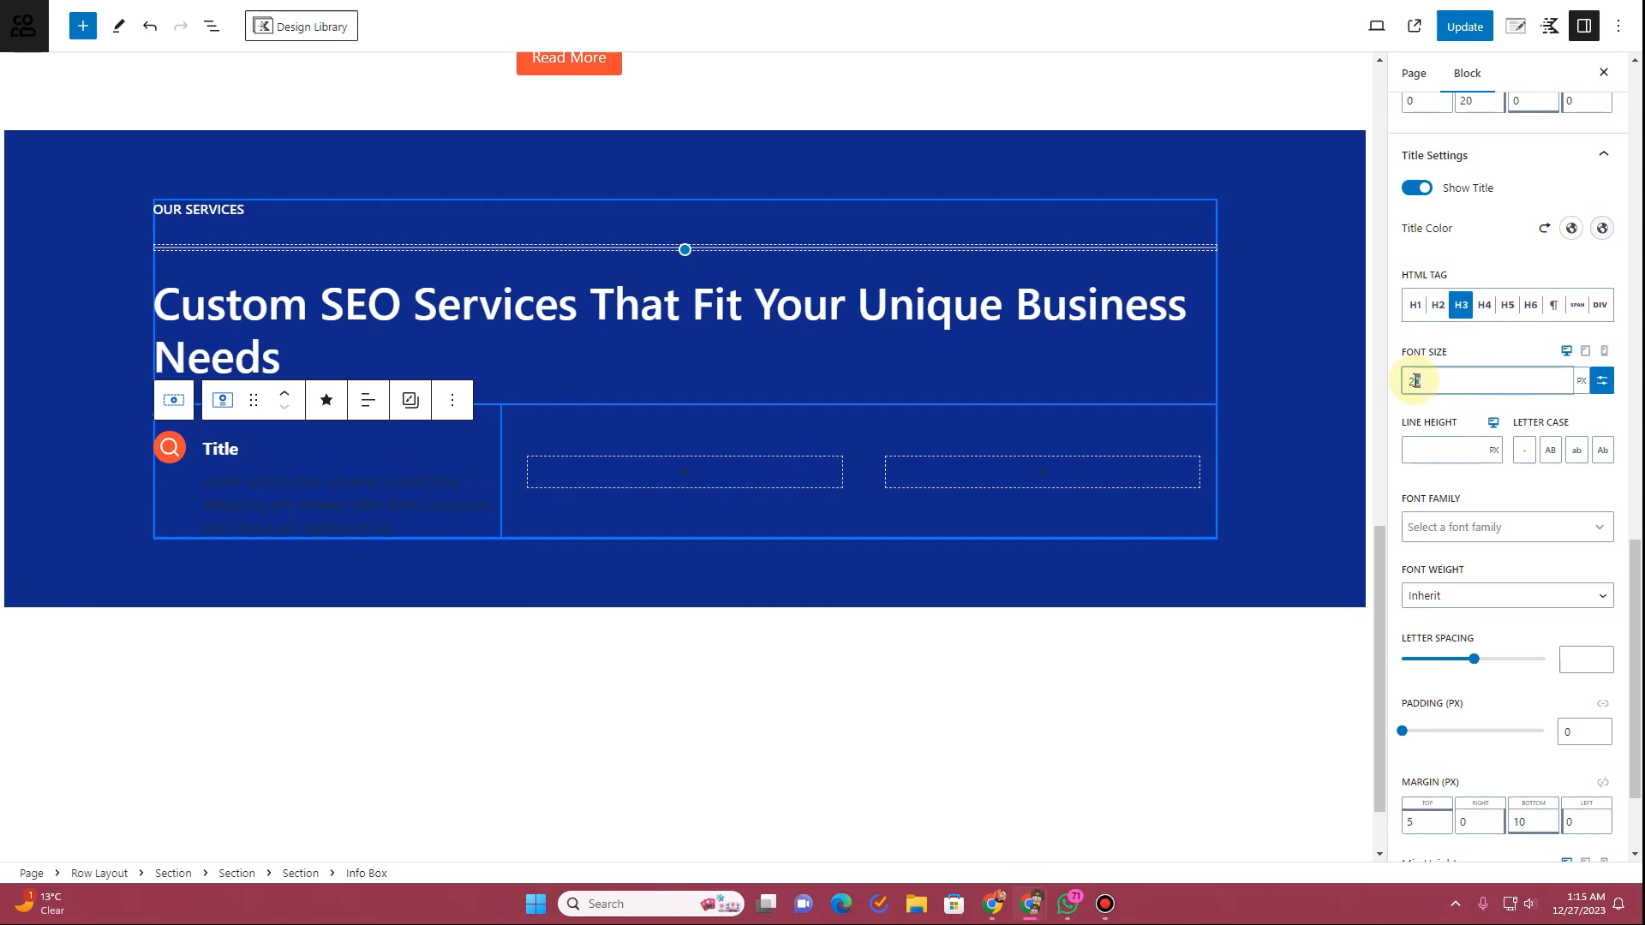
pyautogui.press('BackSpace')
pyautogui.write('6')
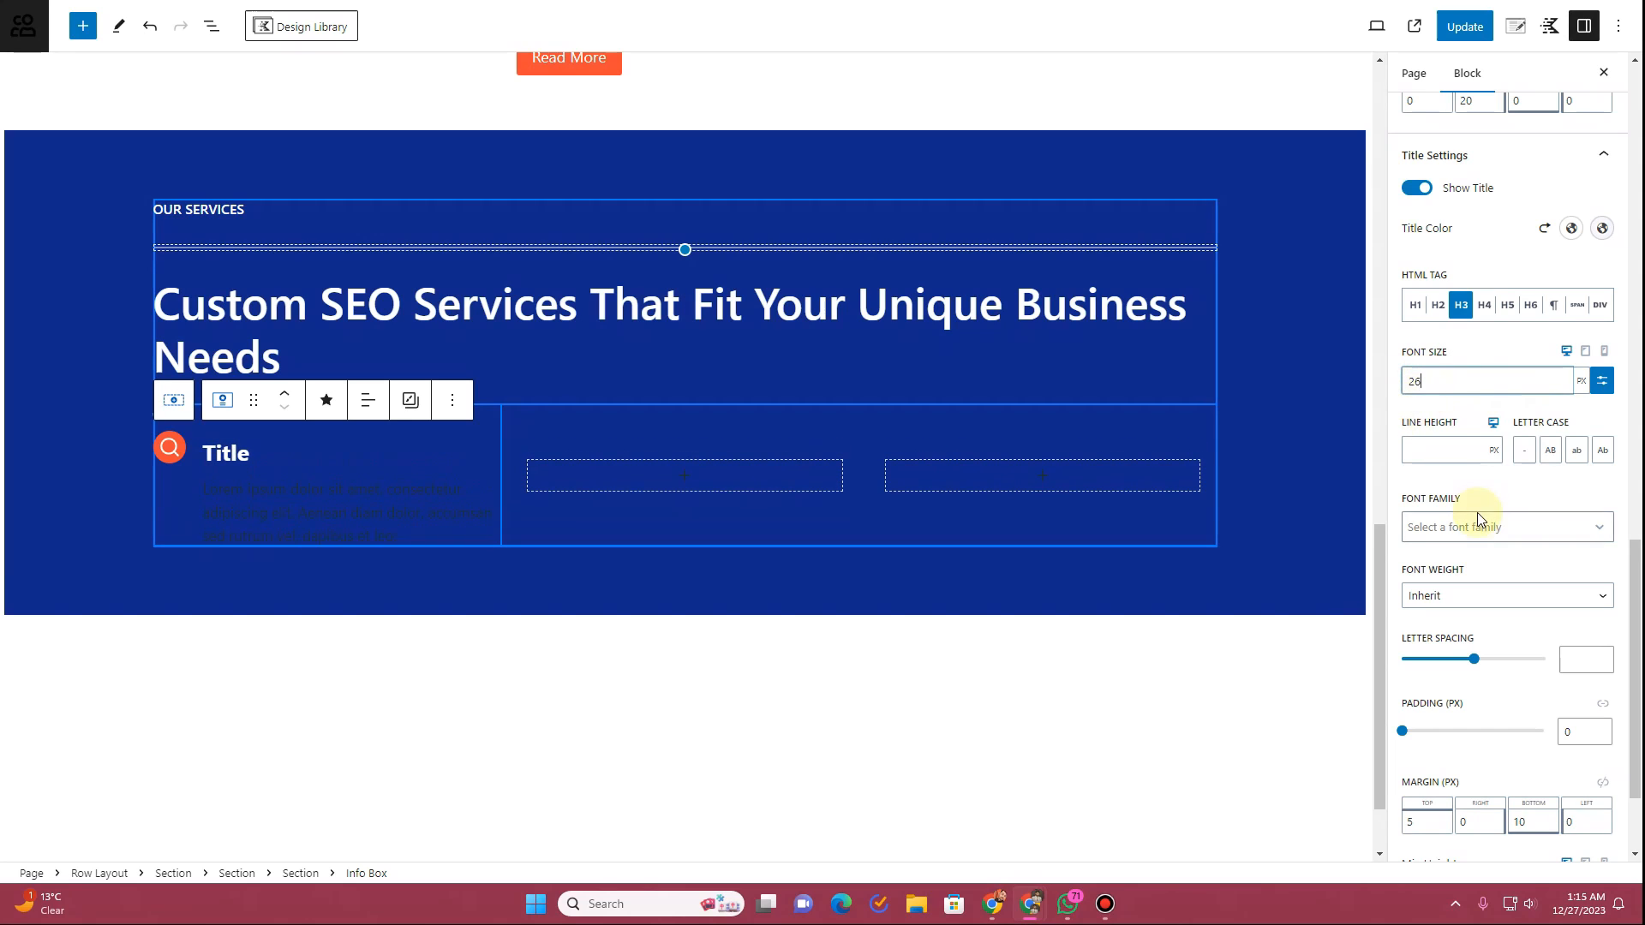
# Step: Set the info box's description text color to off-white F5F7FF
pyautogui.scroll(-1, 1476, 503)
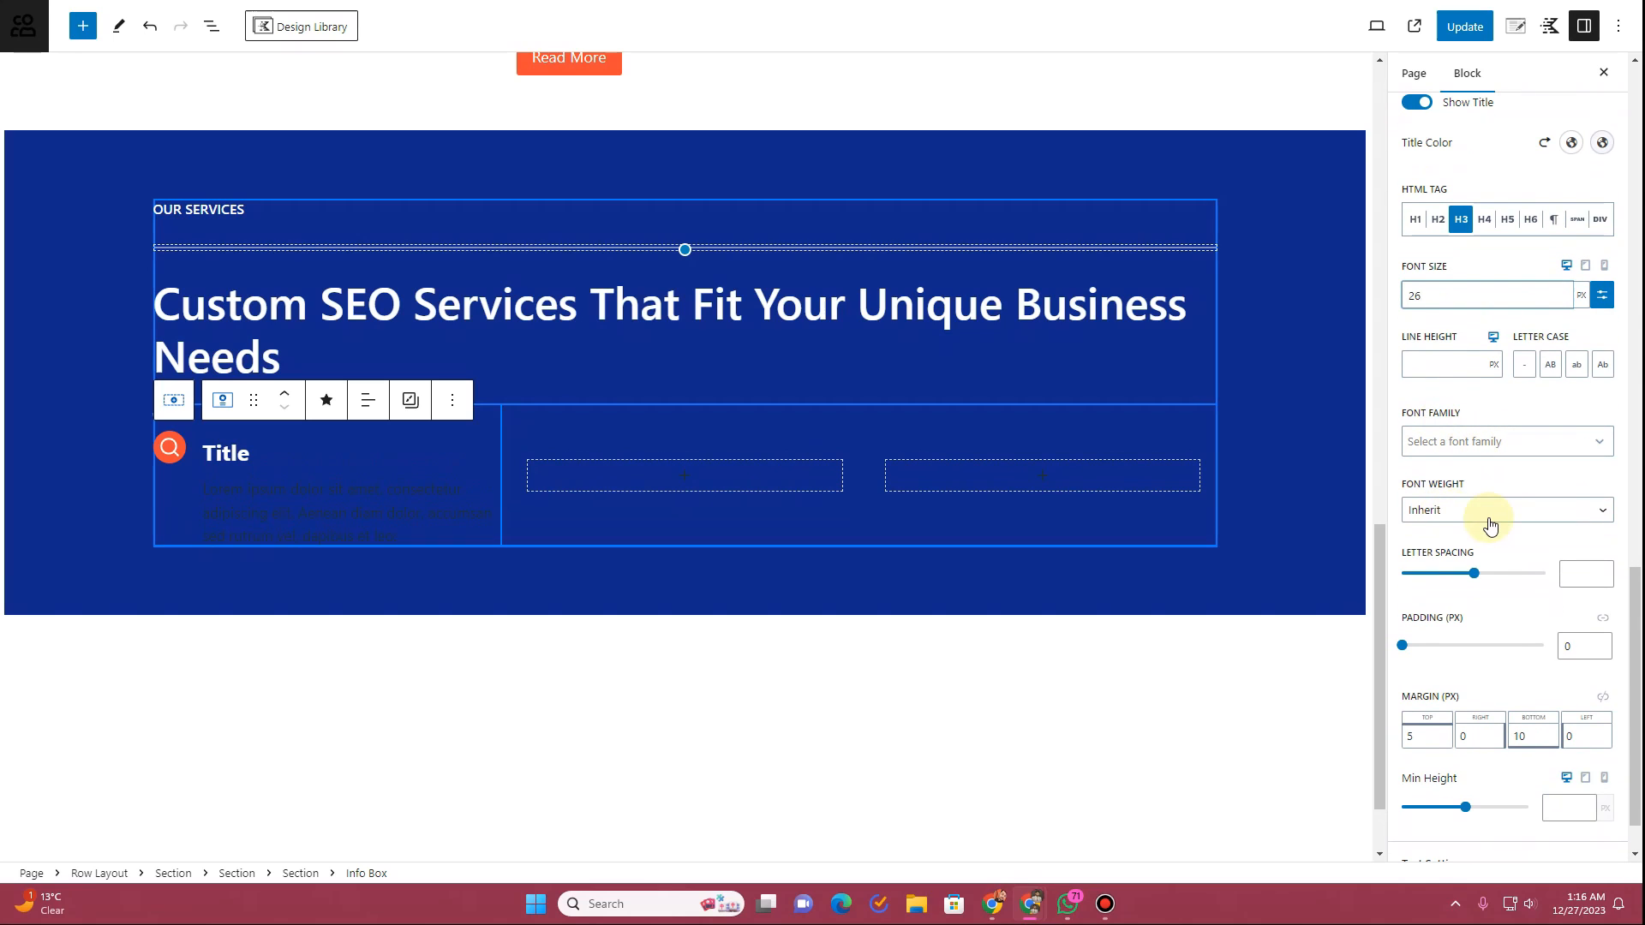
pyautogui.scroll(-1, 1482, 583)
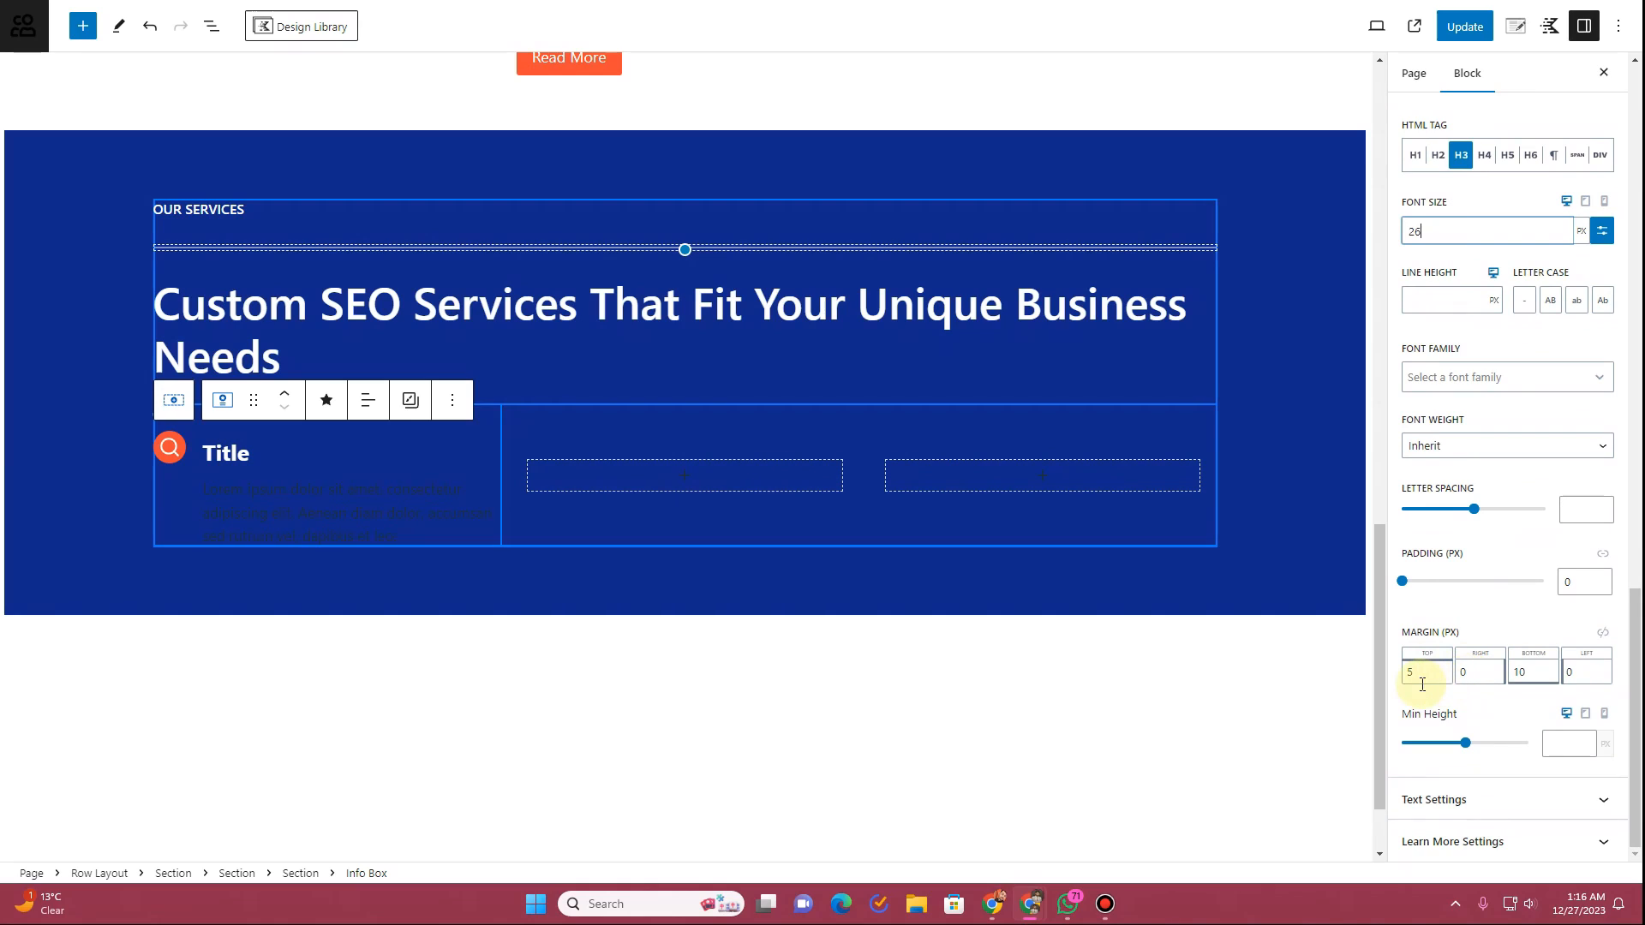
pyautogui.click(1454, 802)
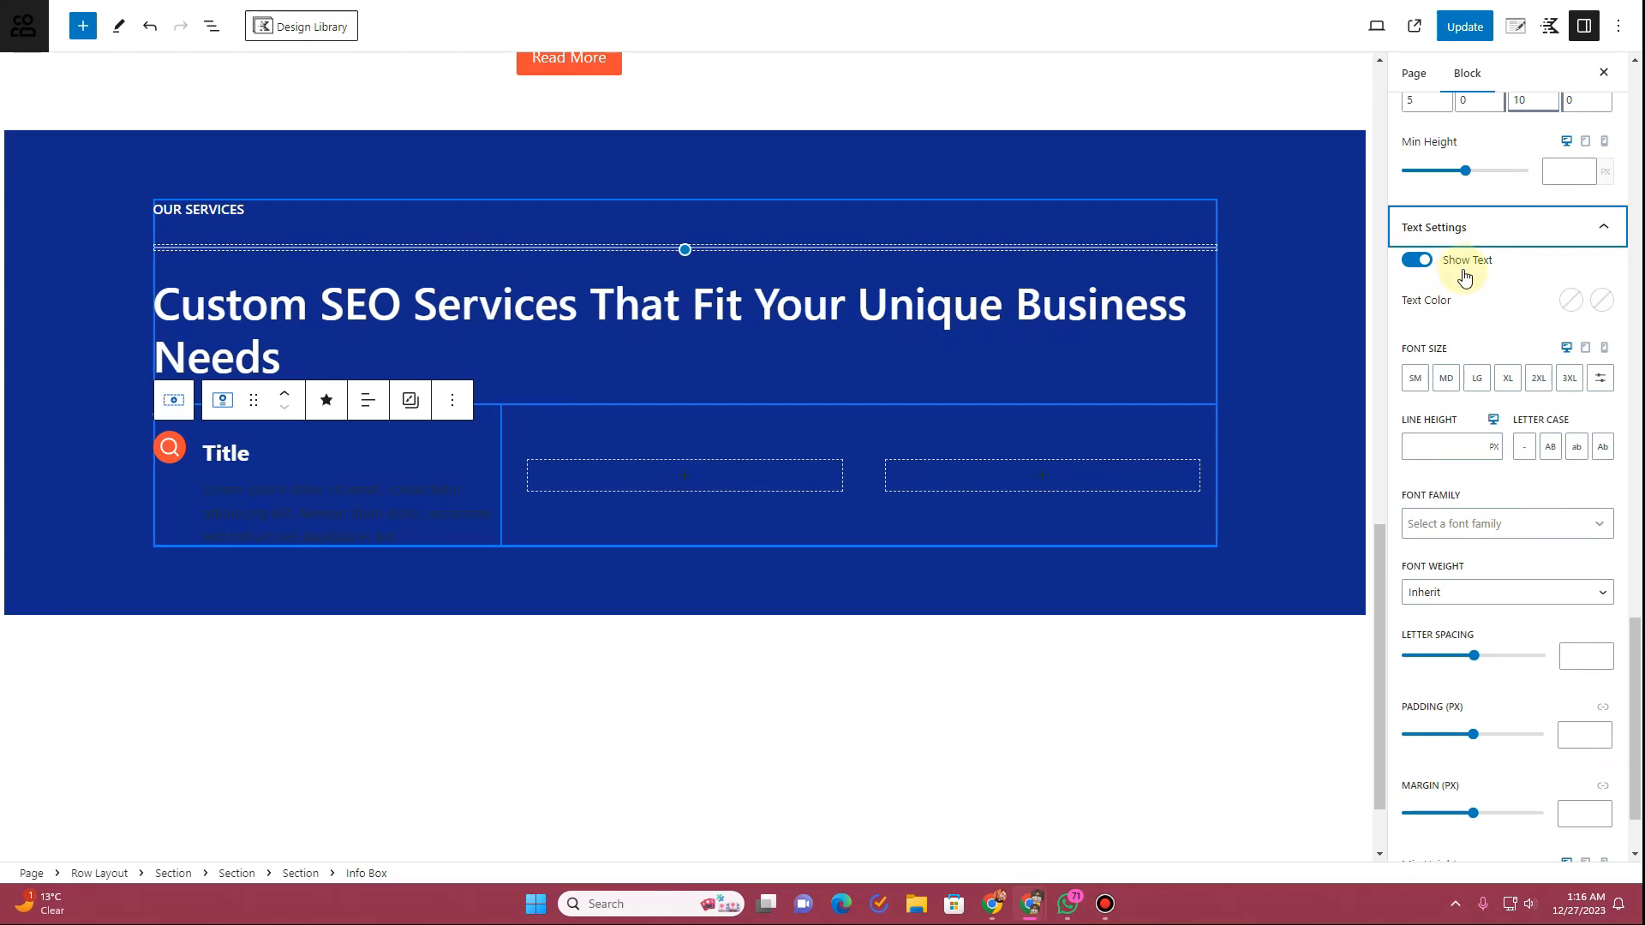
pyautogui.click(1571, 300)
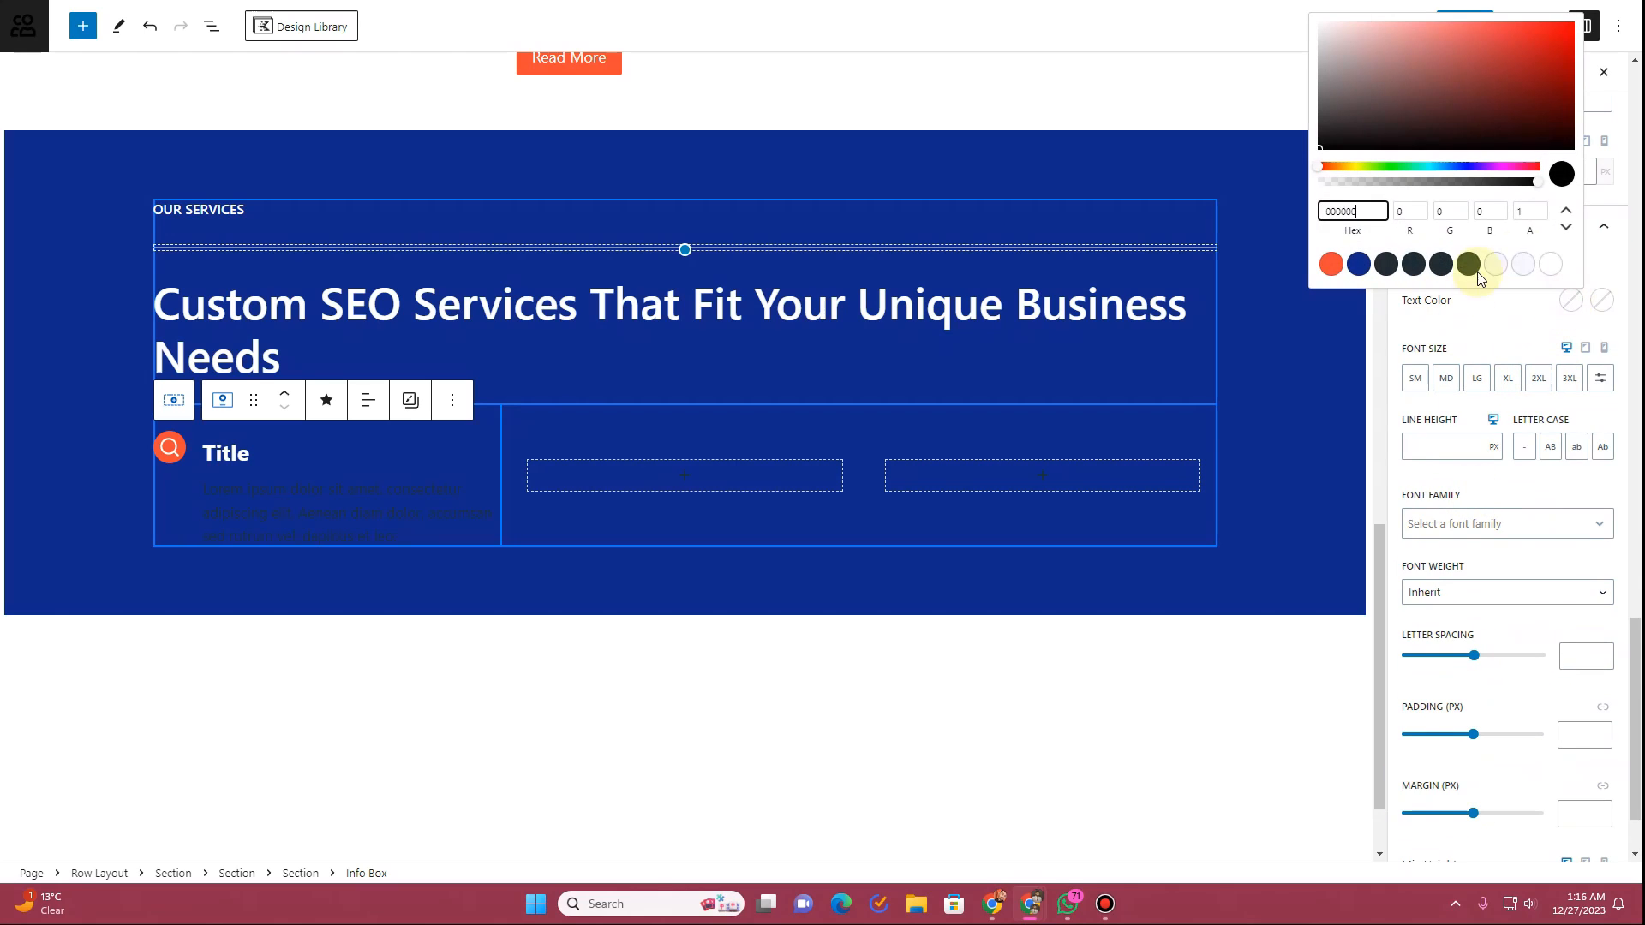
pyautogui.click(1522, 265)
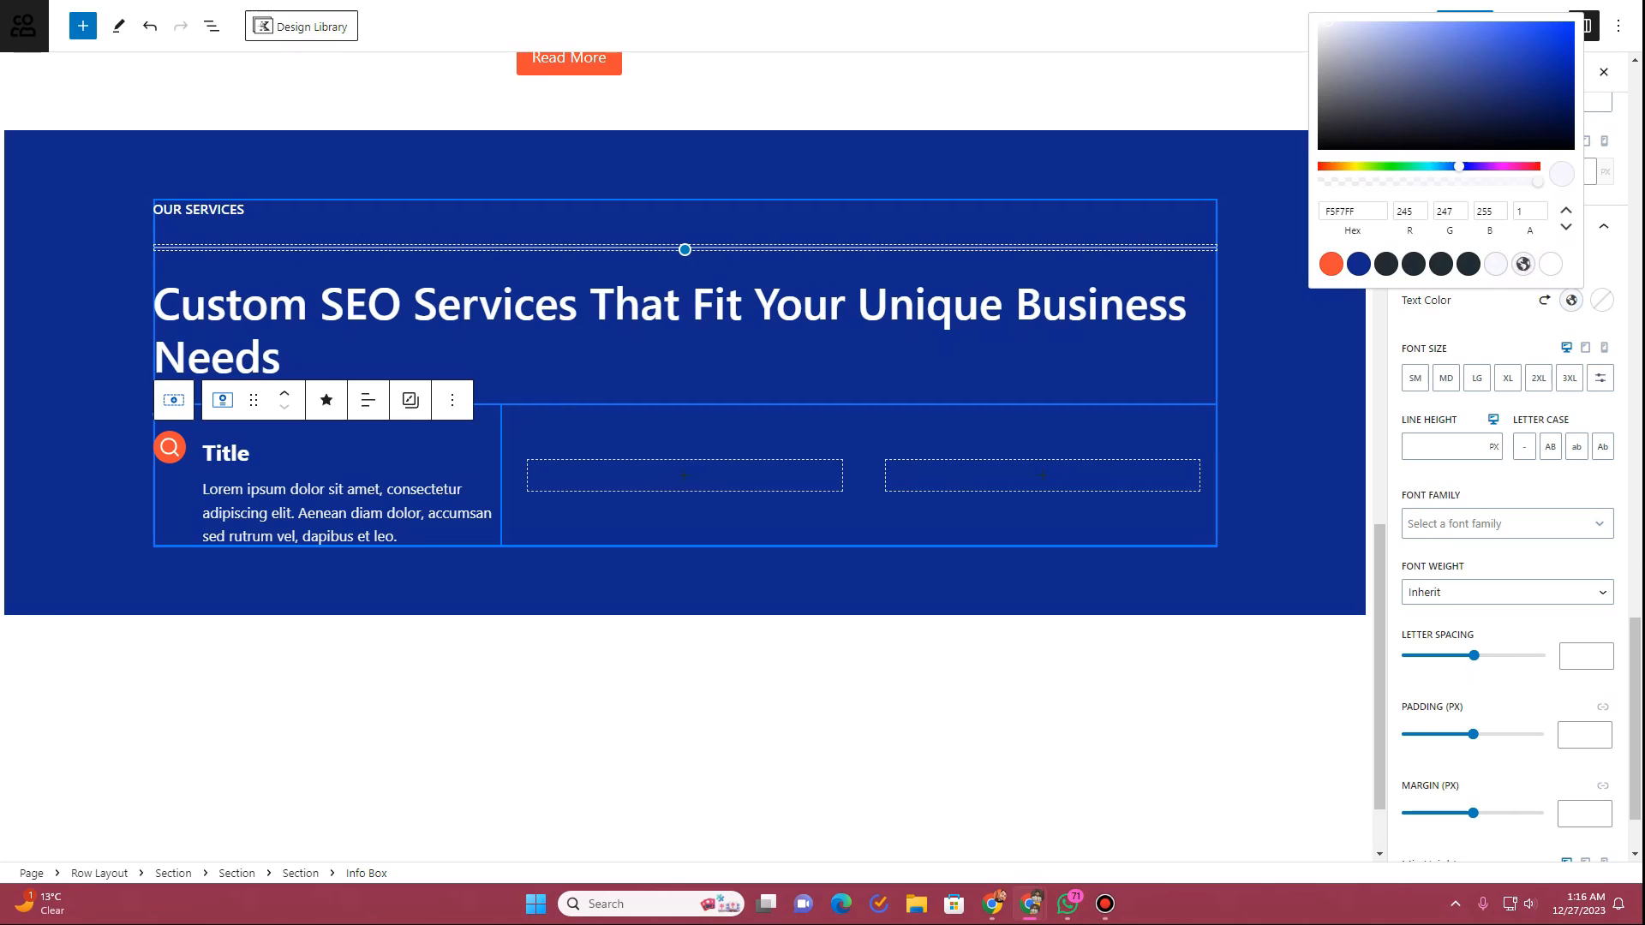
# Step: Replace the info box's placeholder title with "SEO Services"
pyautogui.doubleClick(247, 455)
pyautogui.write('SEO Services')
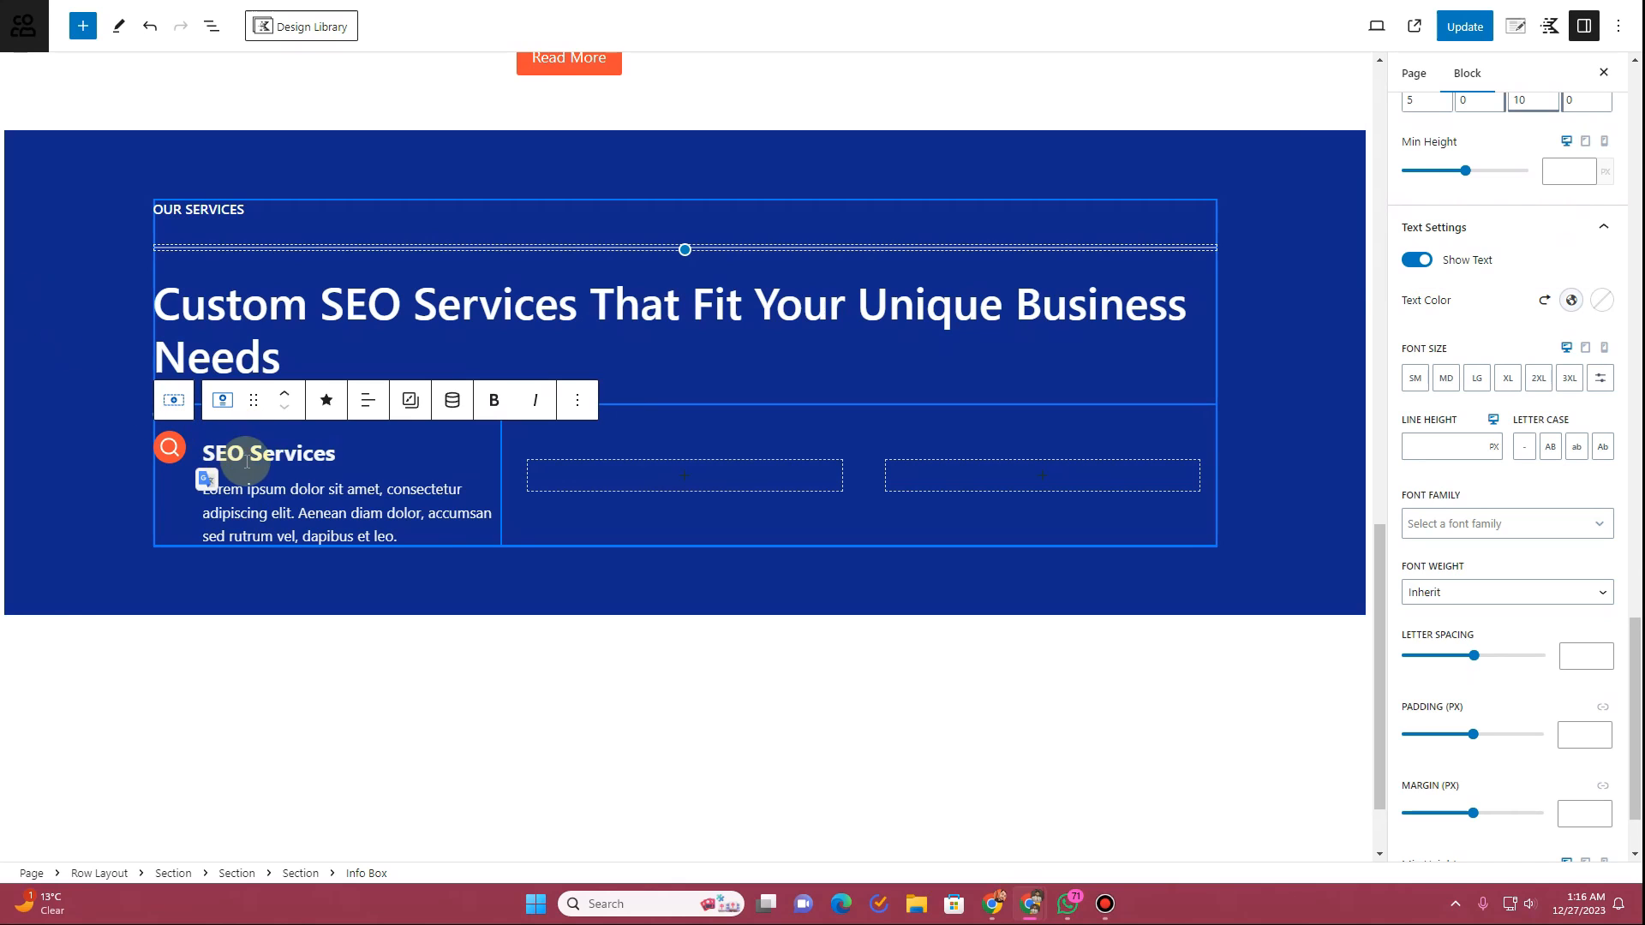
pyautogui.click(160, 522)
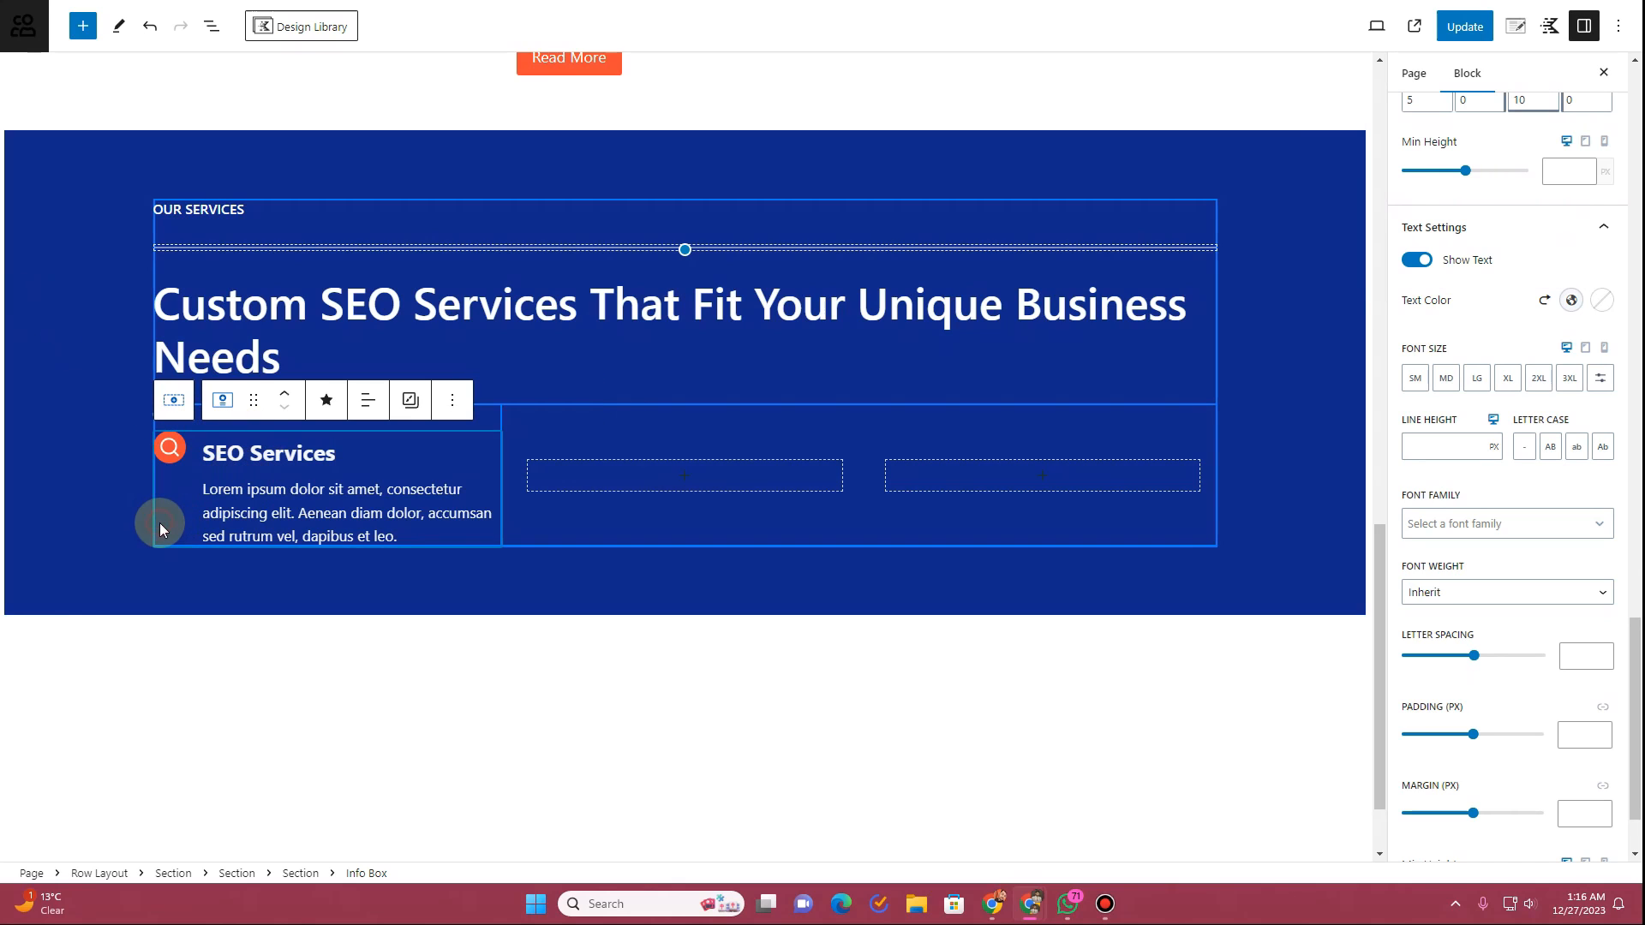
pyautogui.click(455, 455)
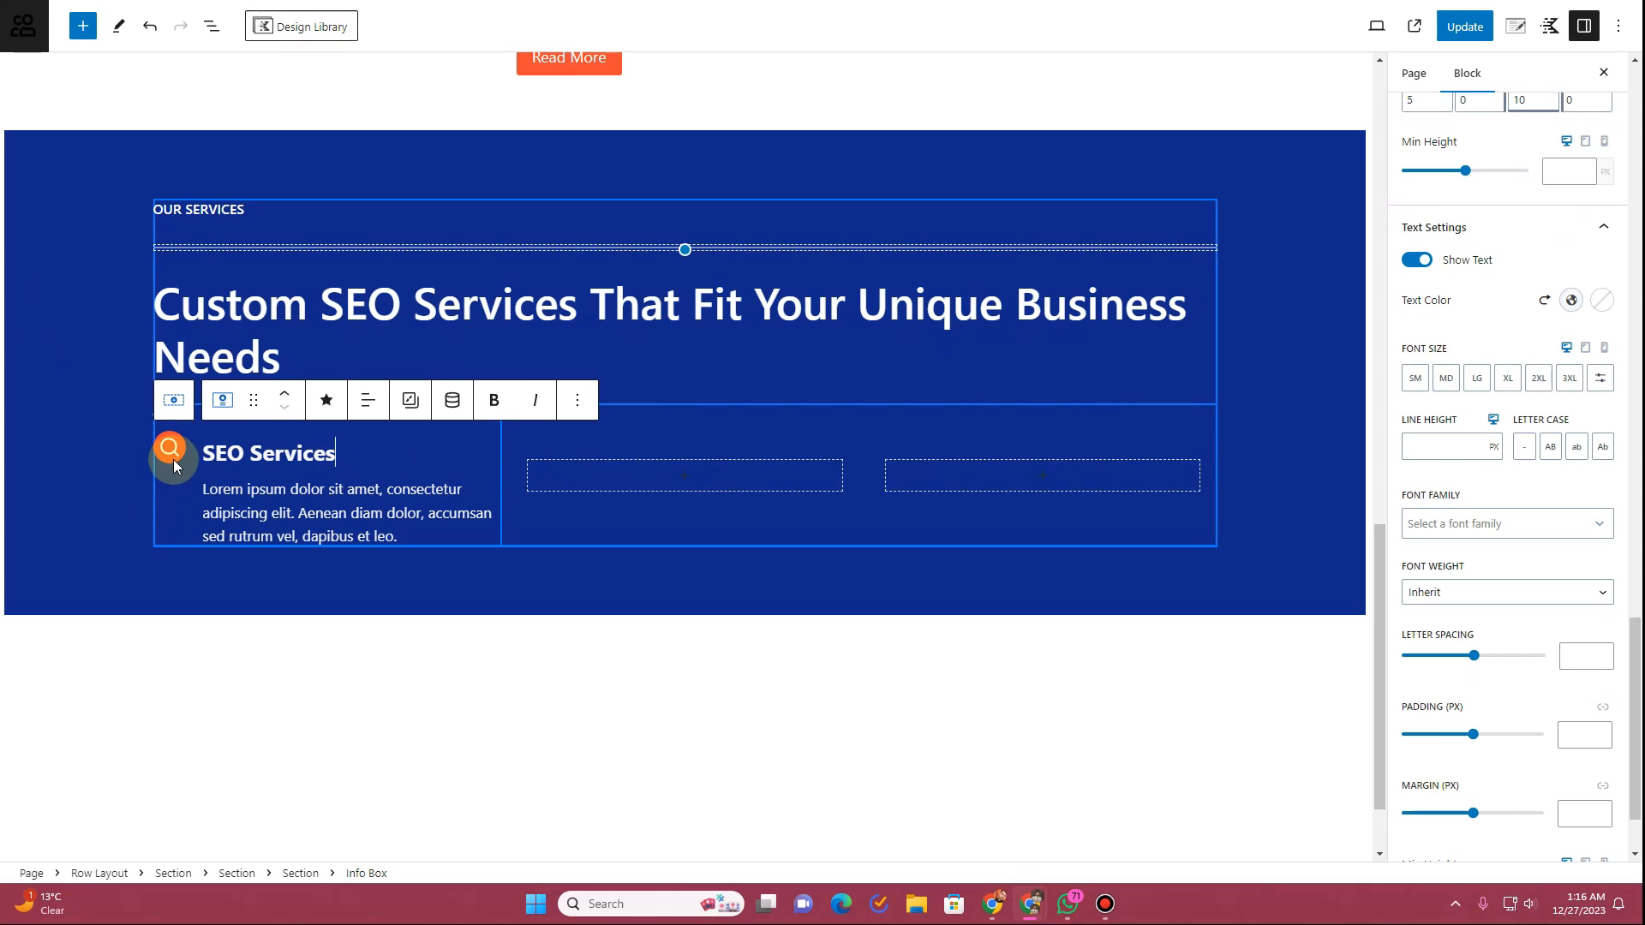
# Step: Set the info box icon's top media margin to 10 and update the page
pyautogui.scroll(10, 1475, 336)
pyautogui.scroll(3, 1475, 337)
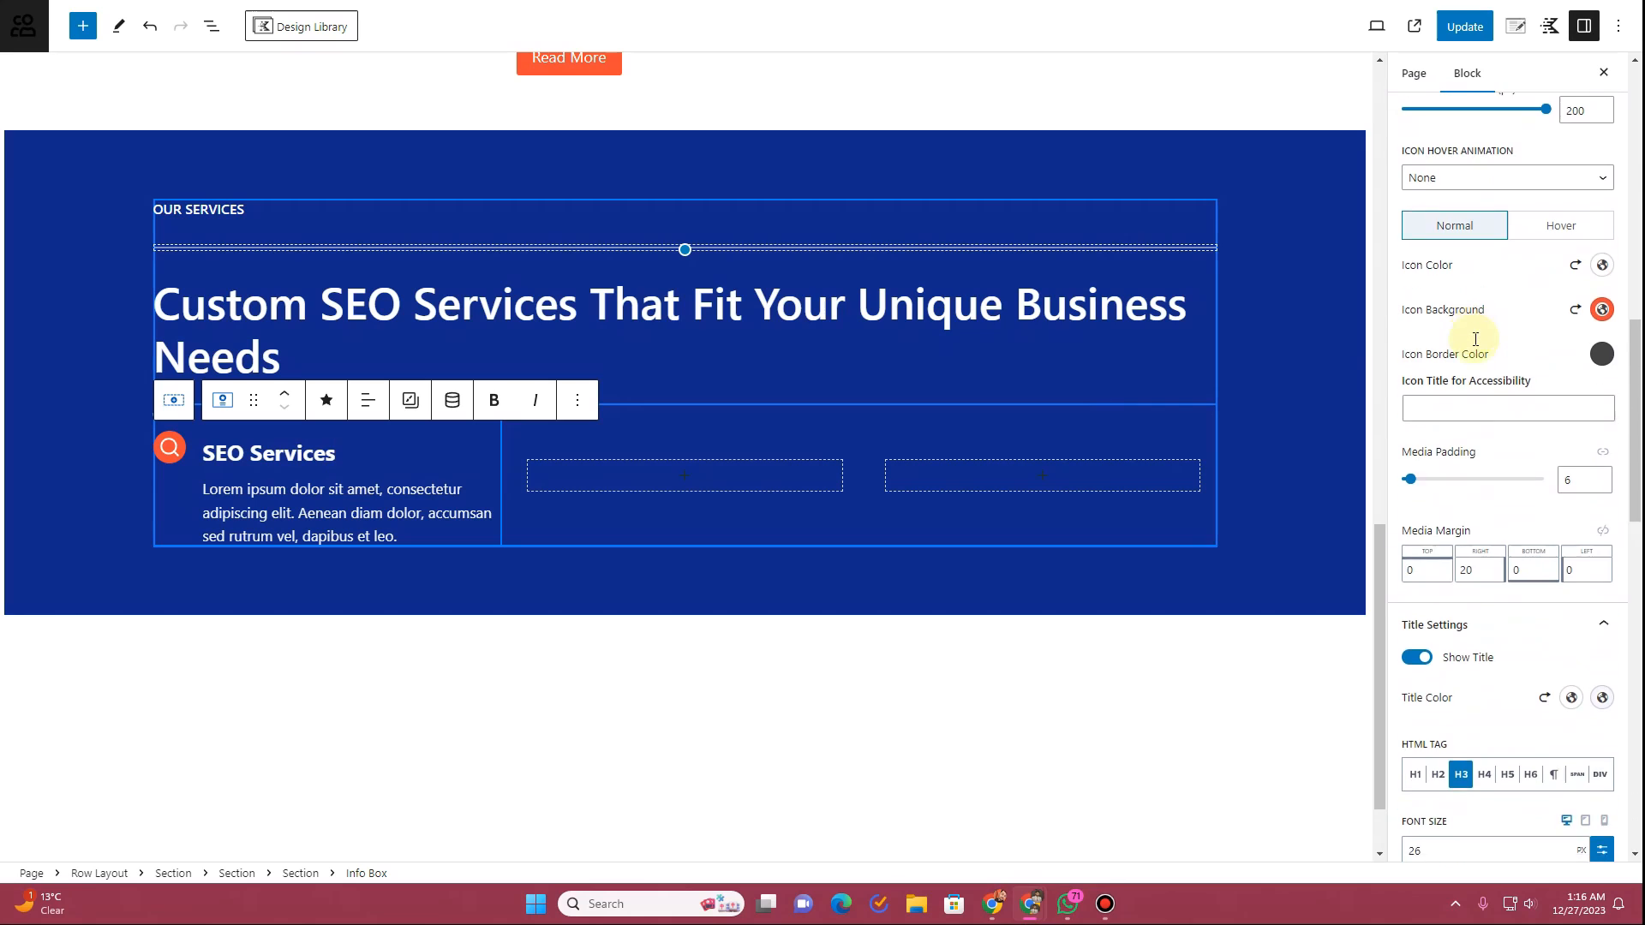
pyautogui.click(1402, 579)
pyautogui.write('1')
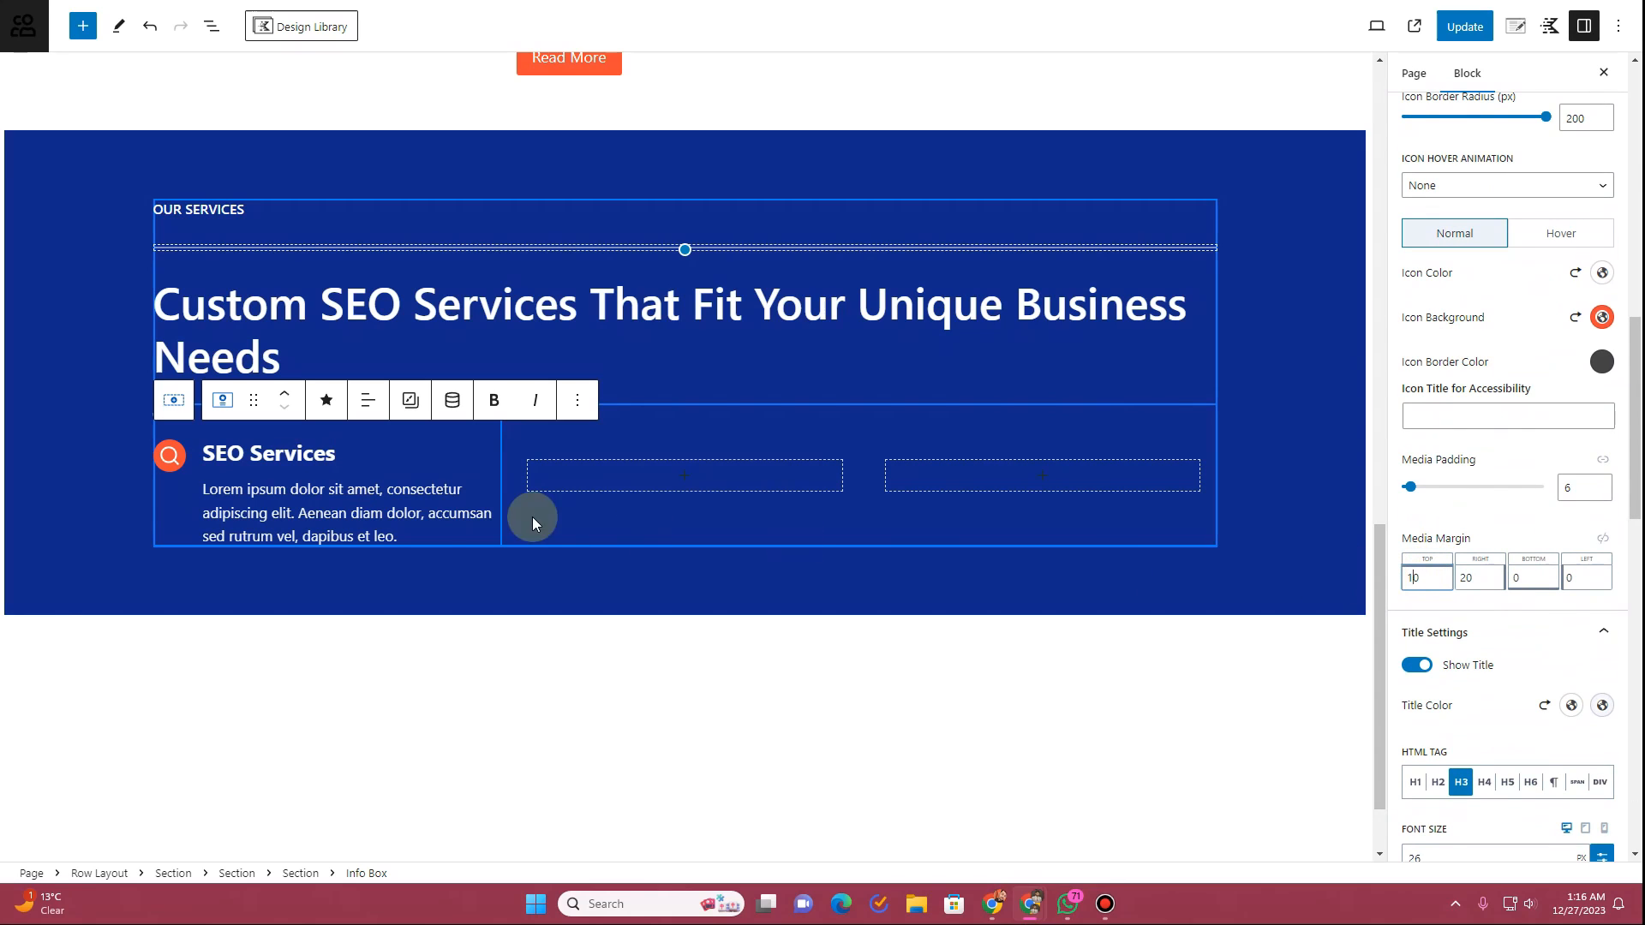
pyautogui.click(120, 481)
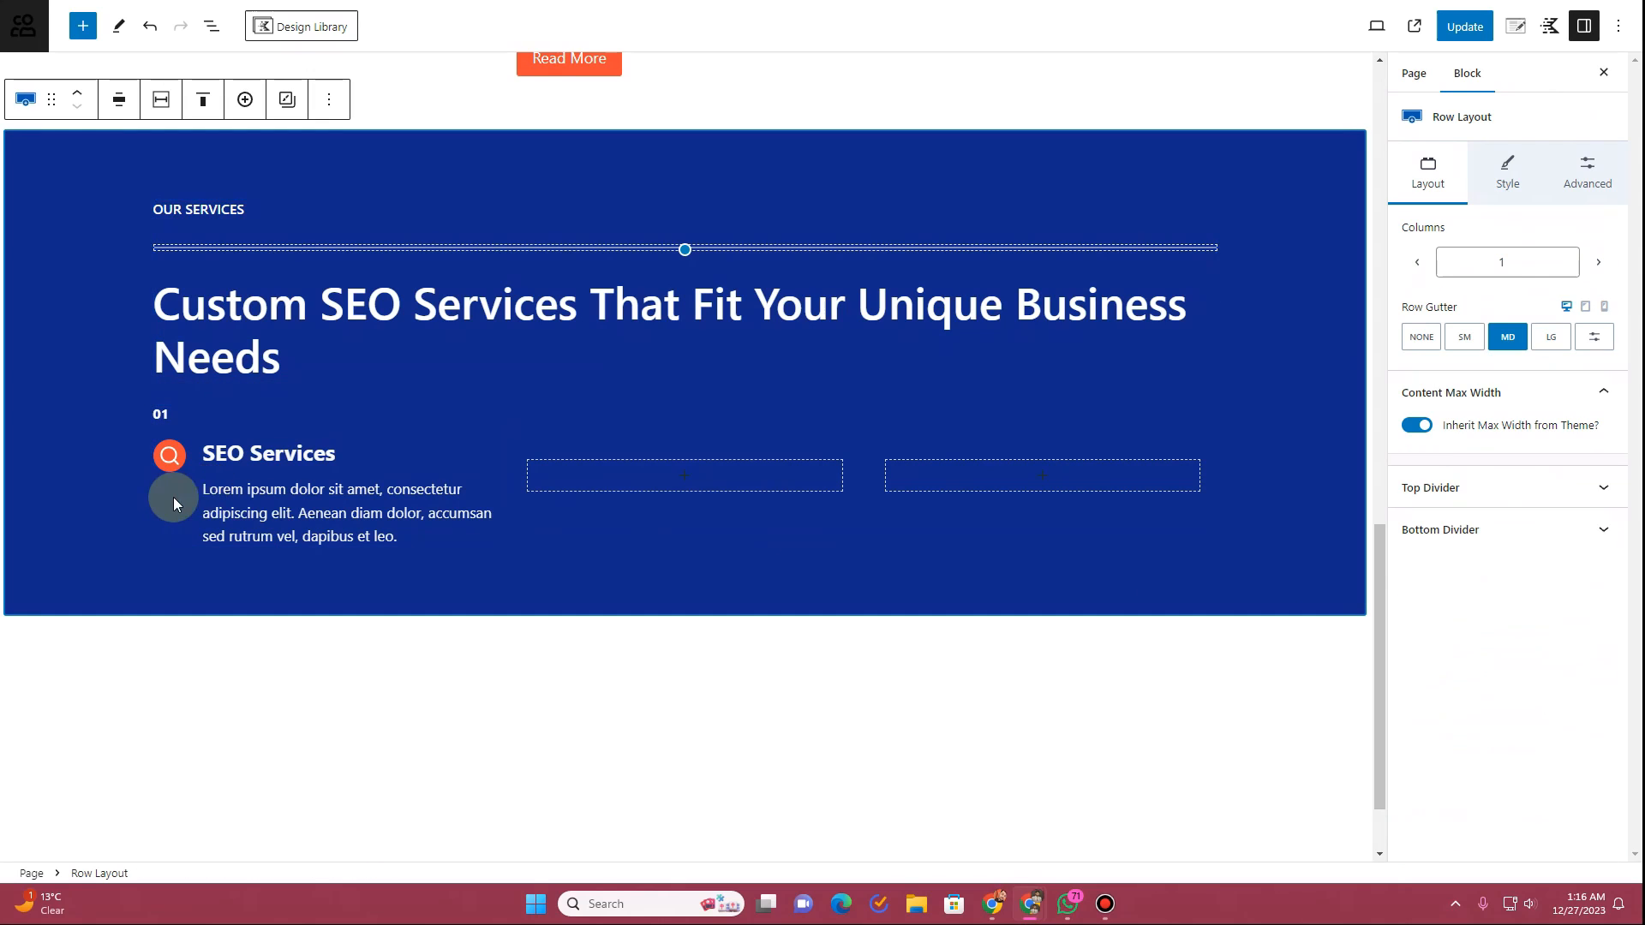
pyautogui.click(1464, 26)
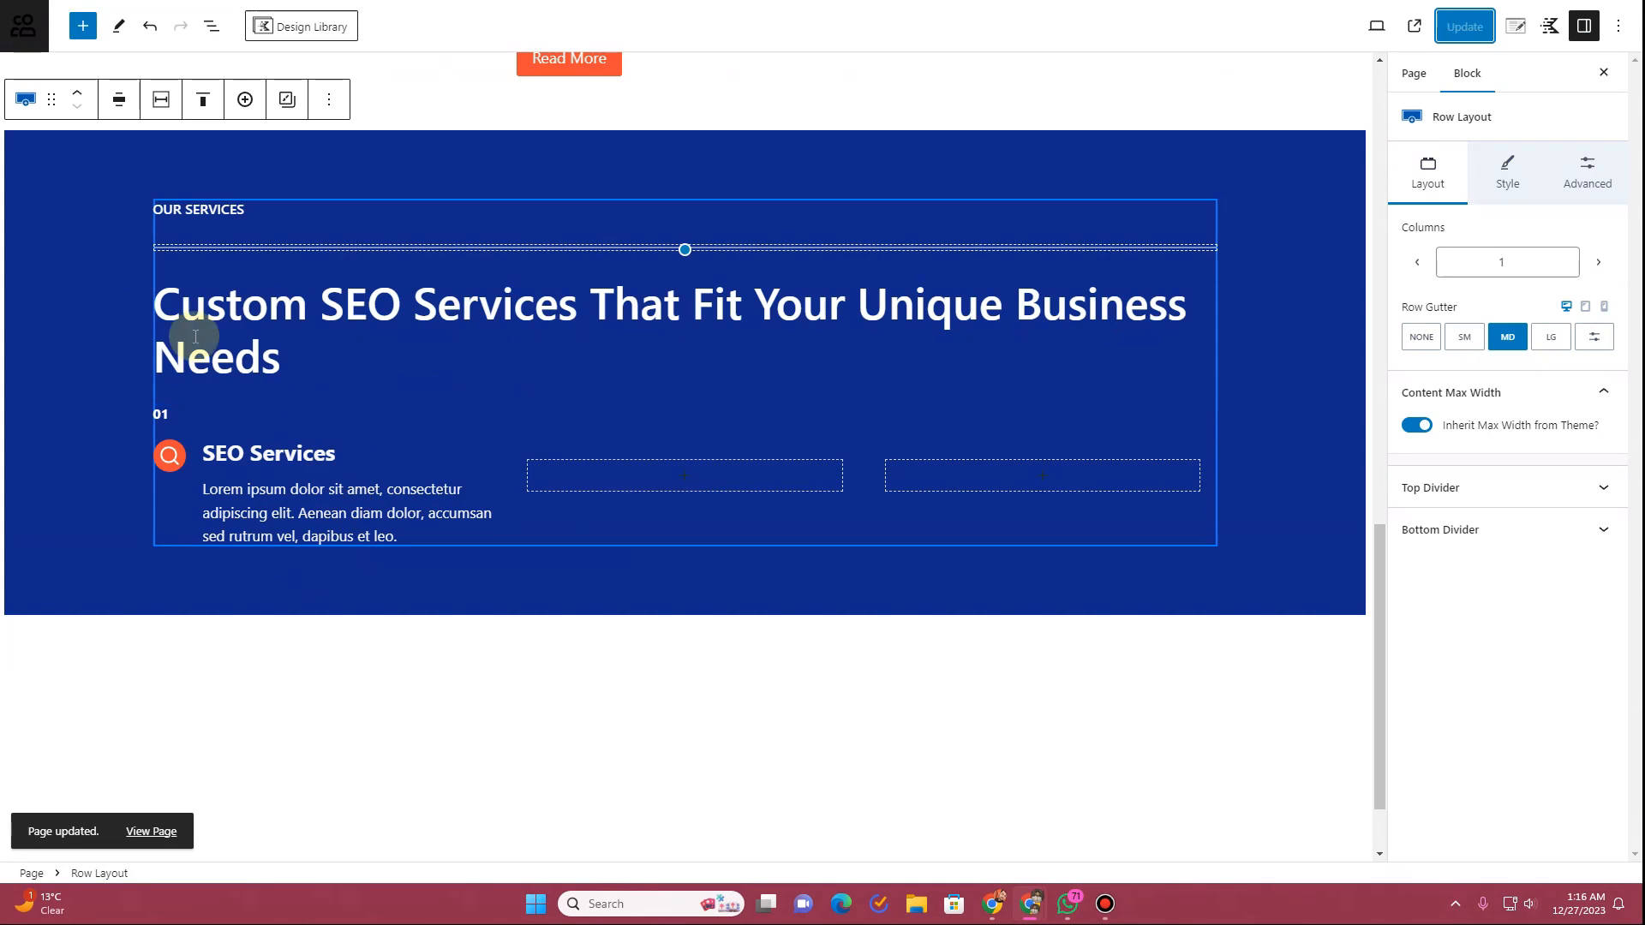
# Step: Expand the services row in the block list and delete the two empty sections beside the 01 section
pyautogui.hotkey('shift', 'alt', 'o')
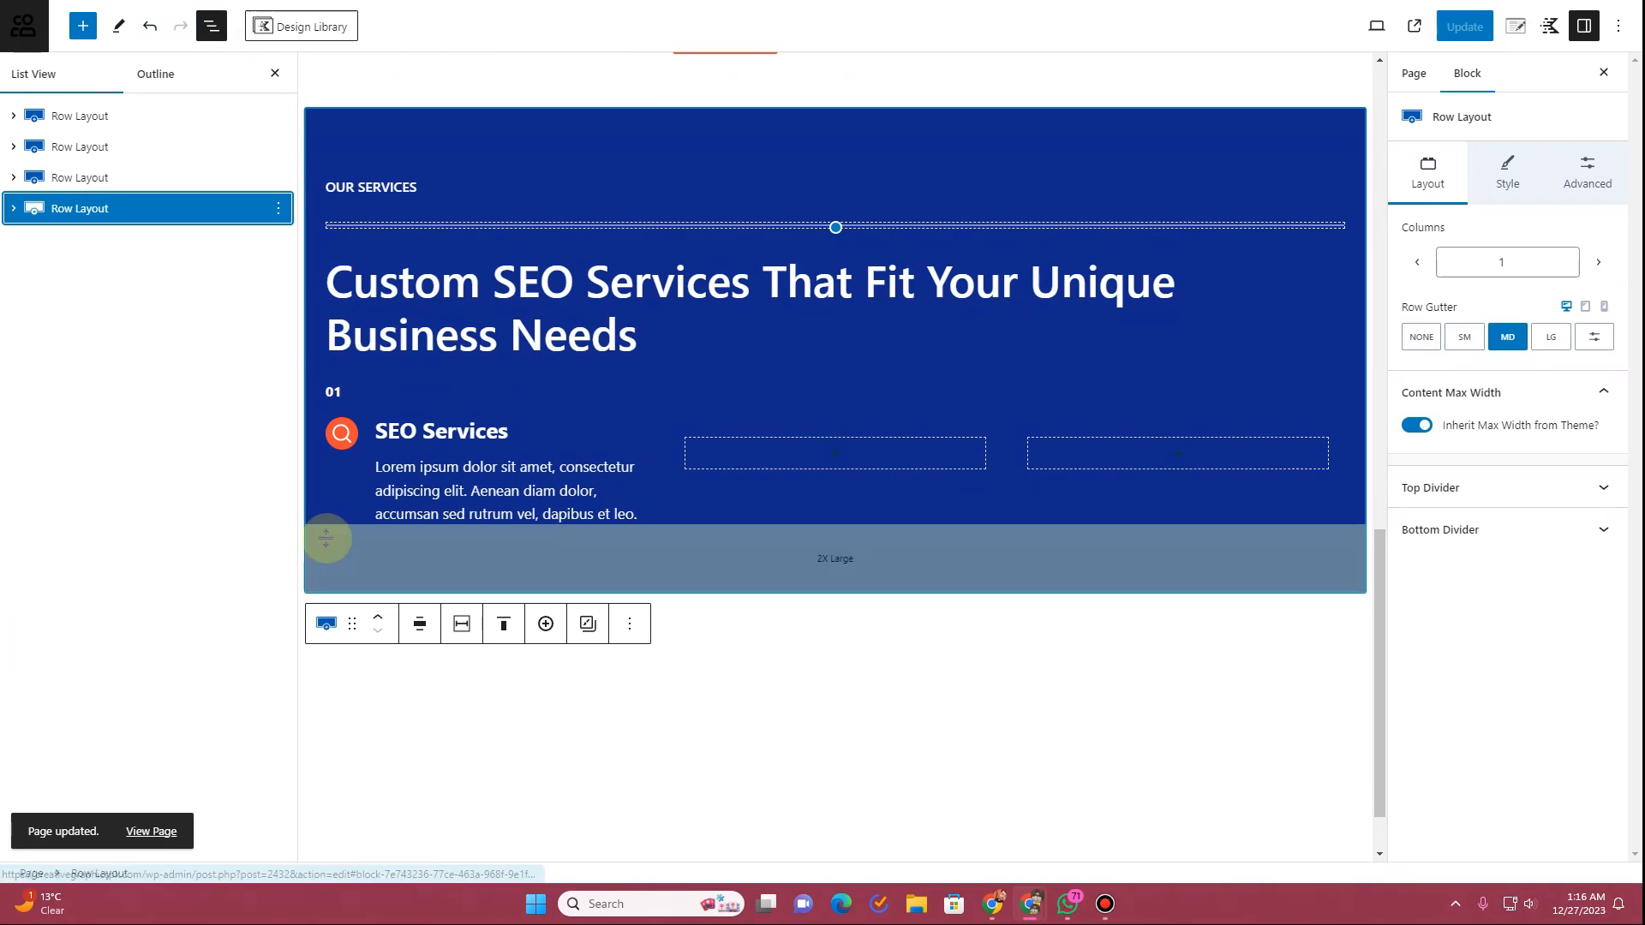
pyautogui.click(14, 208)
pyautogui.click(33, 241)
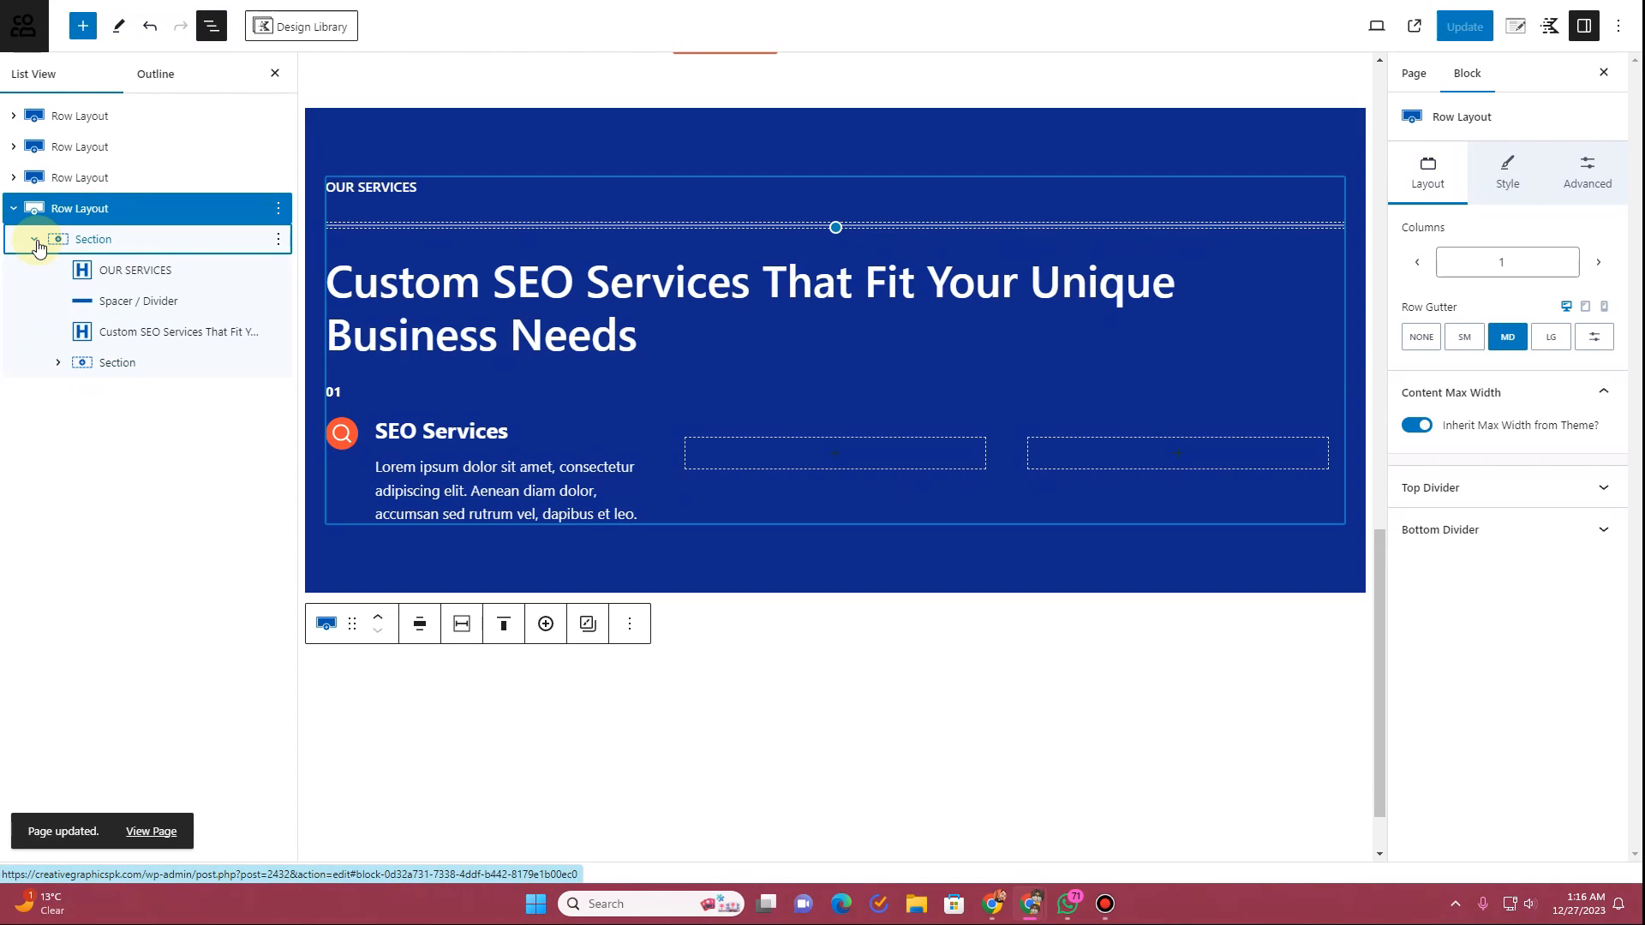
pyautogui.click(128, 248)
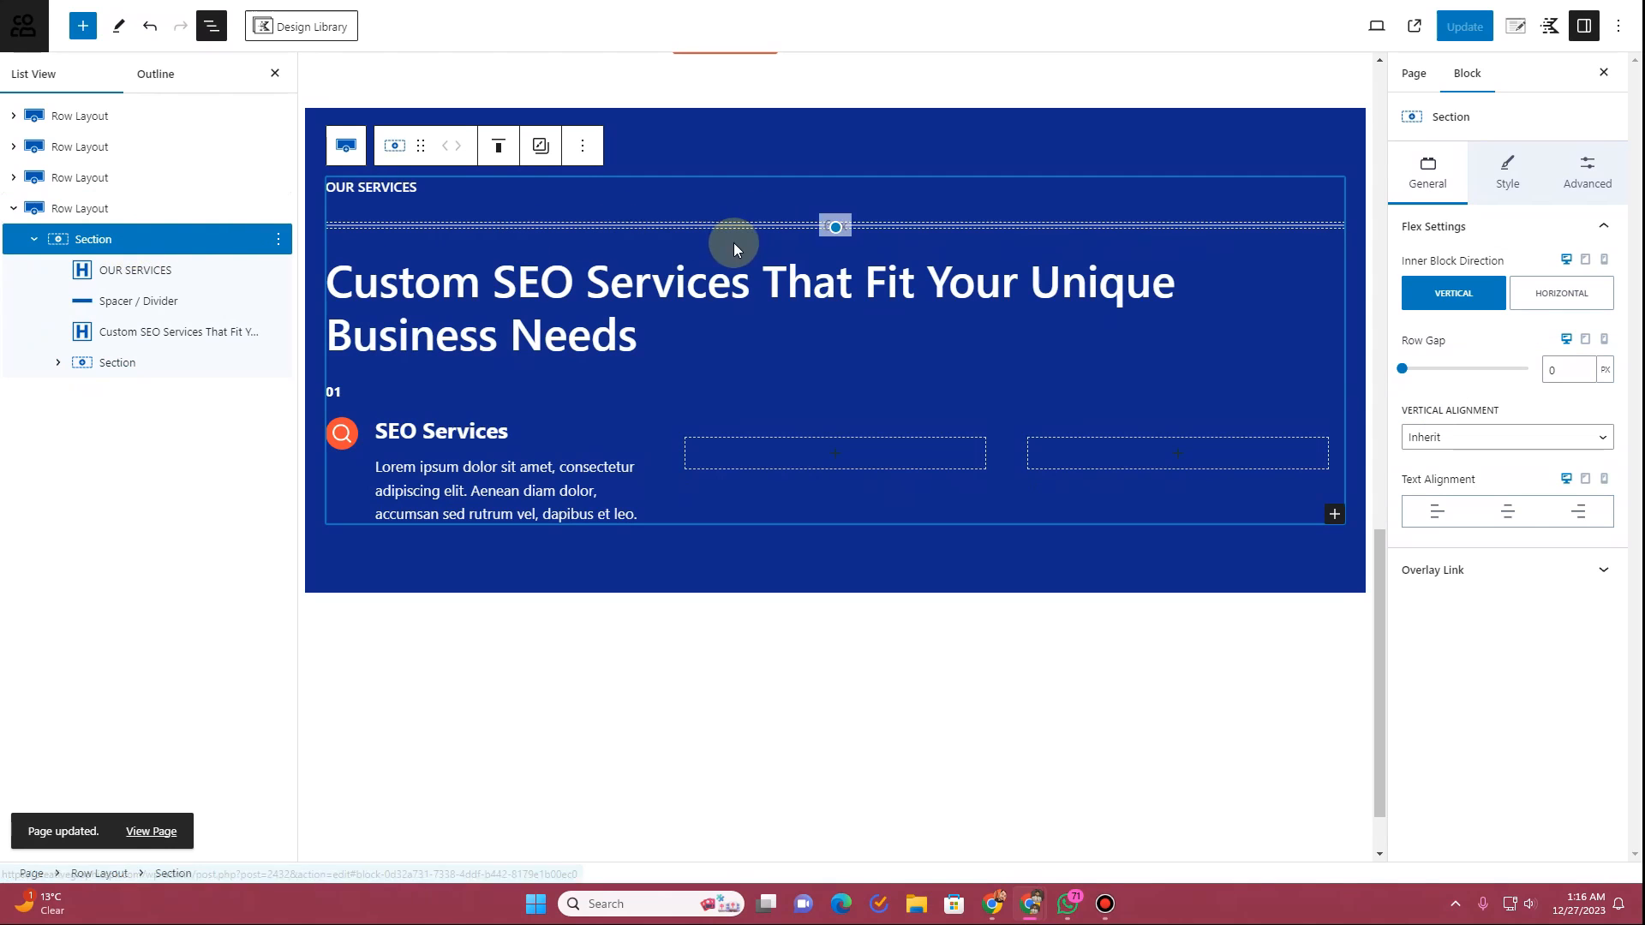
pyautogui.click(121, 364)
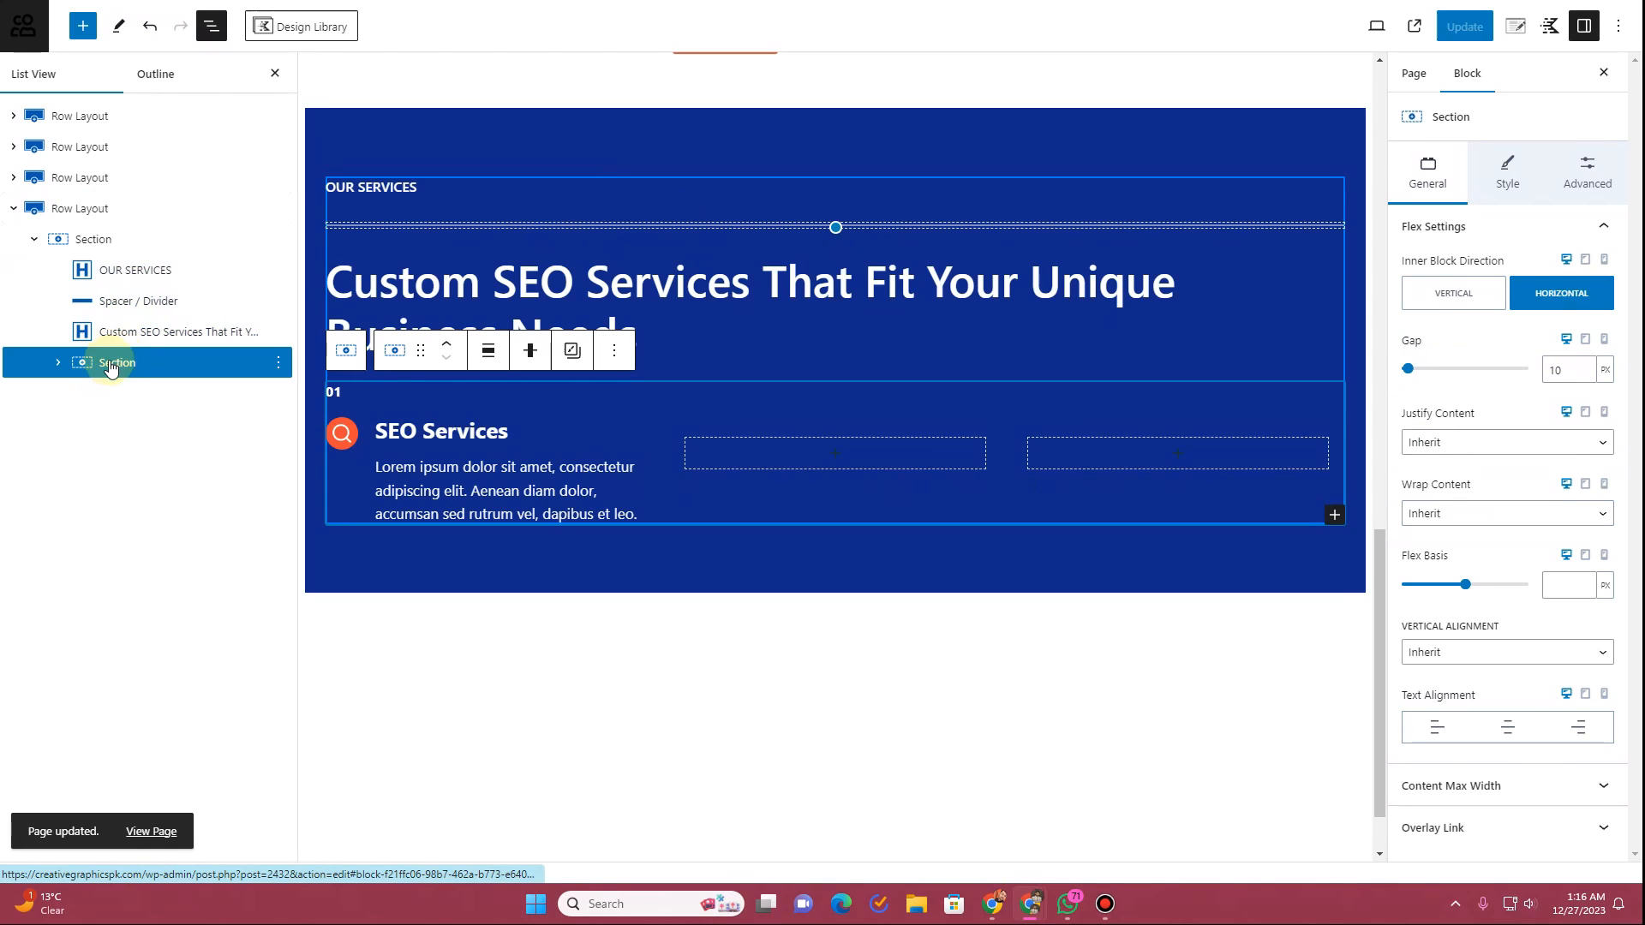
pyautogui.click(60, 367)
pyautogui.click(139, 395)
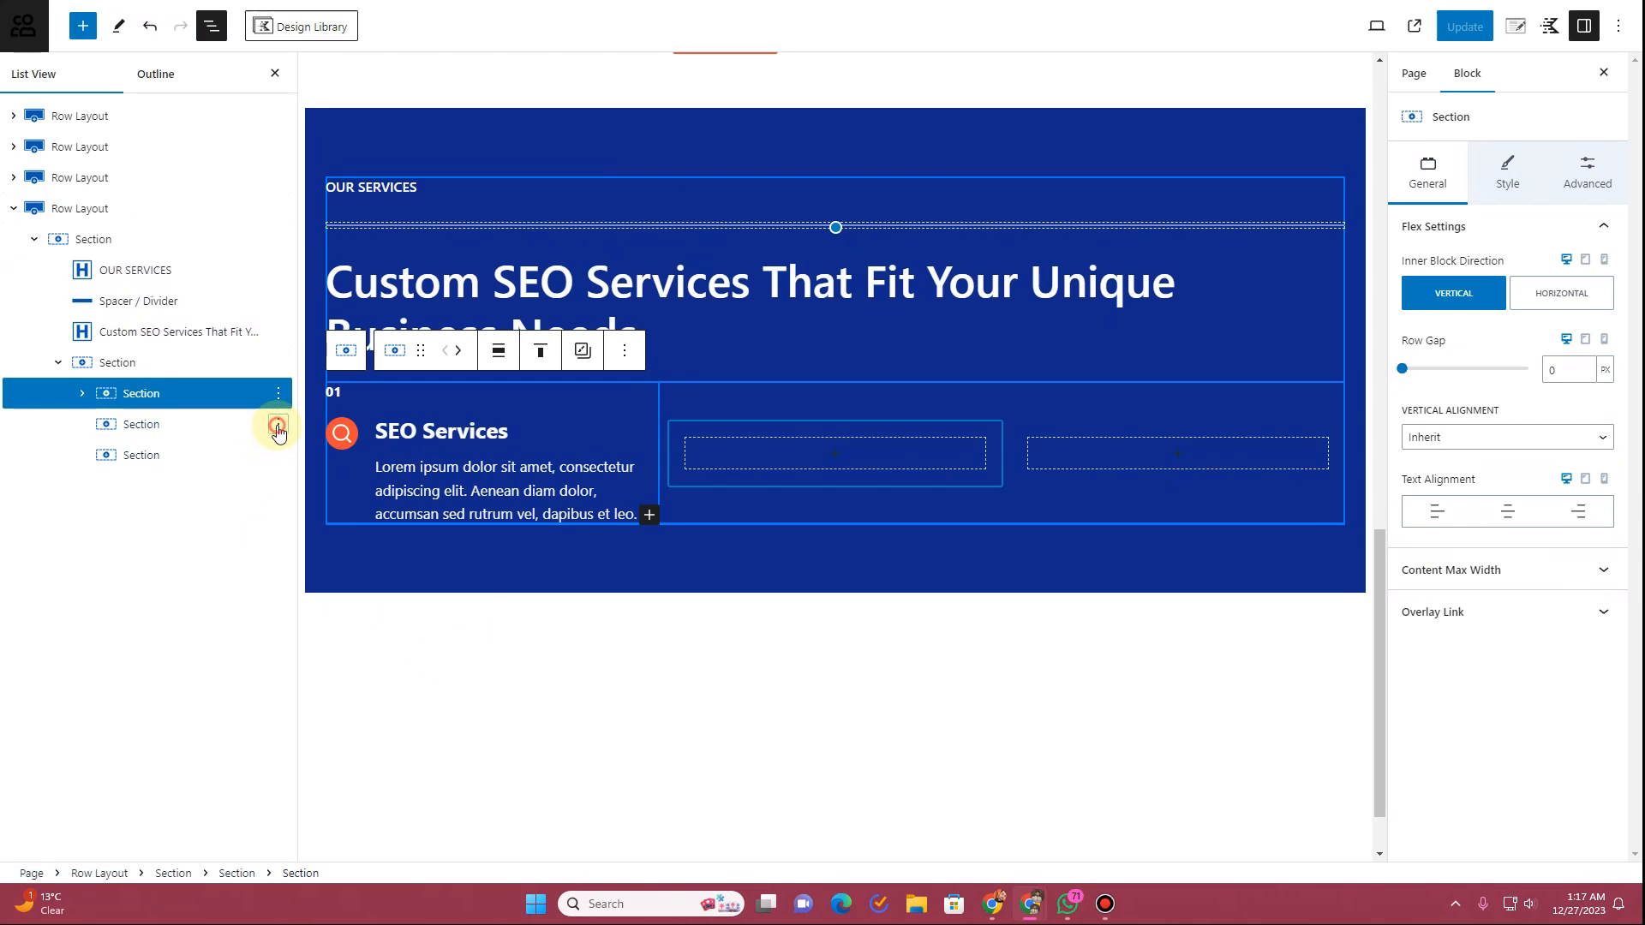
pyautogui.click(279, 424)
pyautogui.click(302, 837)
pyautogui.click(279, 425)
pyautogui.click(299, 839)
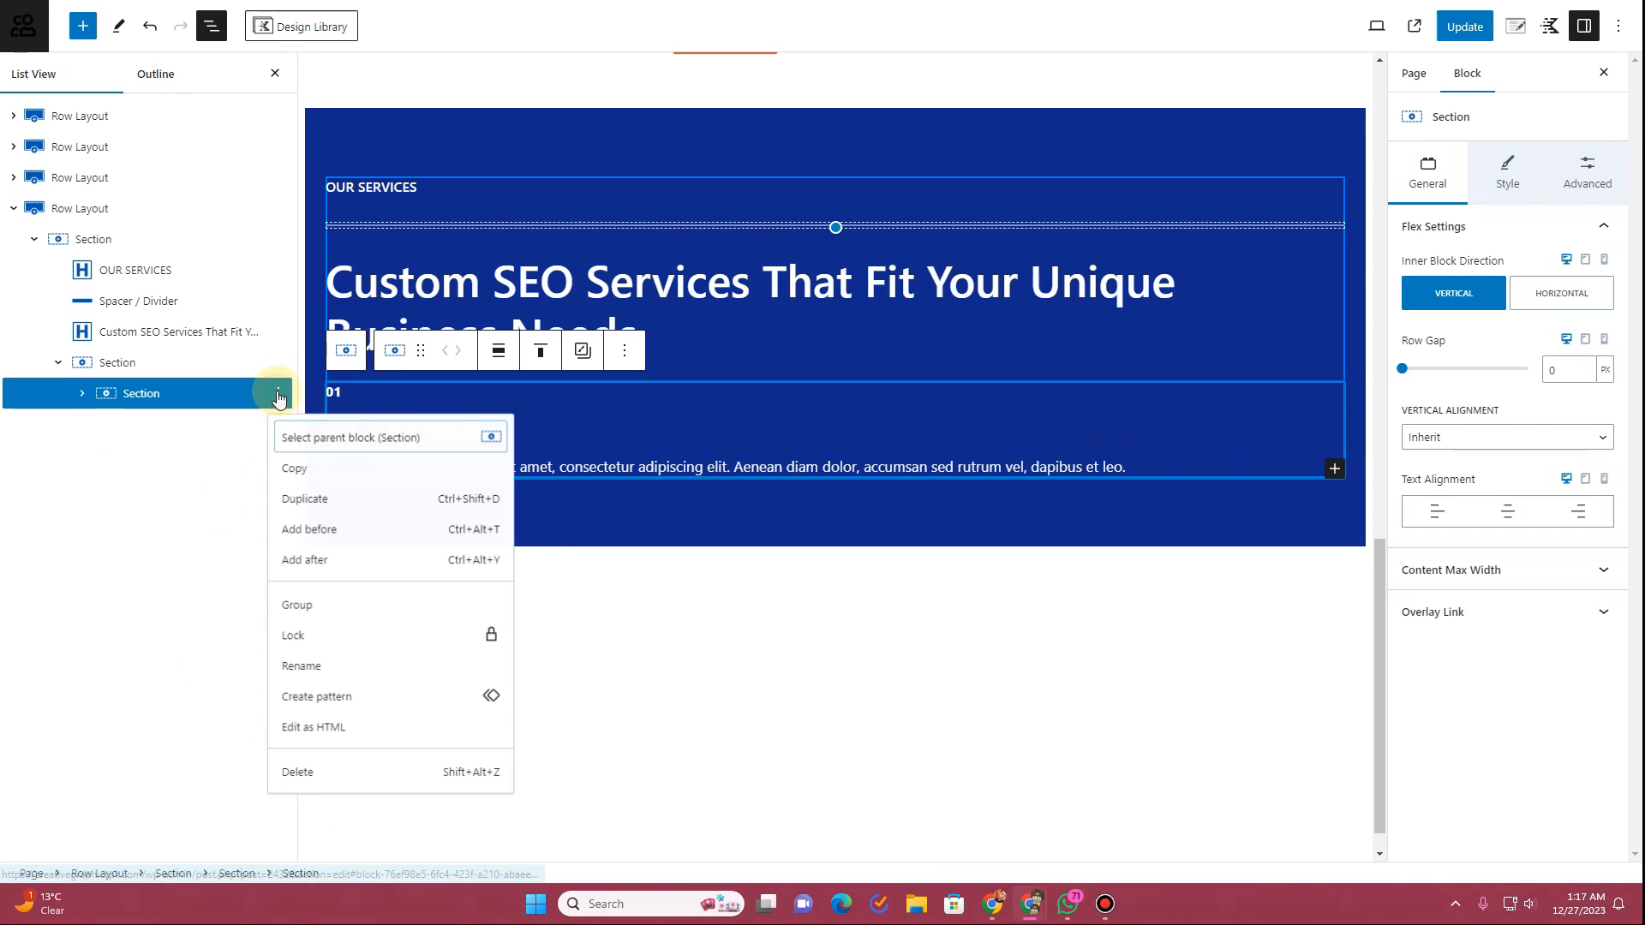
# Step: Duplicate the 01 SEO Services section five times inside its parent section, making six service sections
pyautogui.click(301, 502)
pyautogui.click(278, 424)
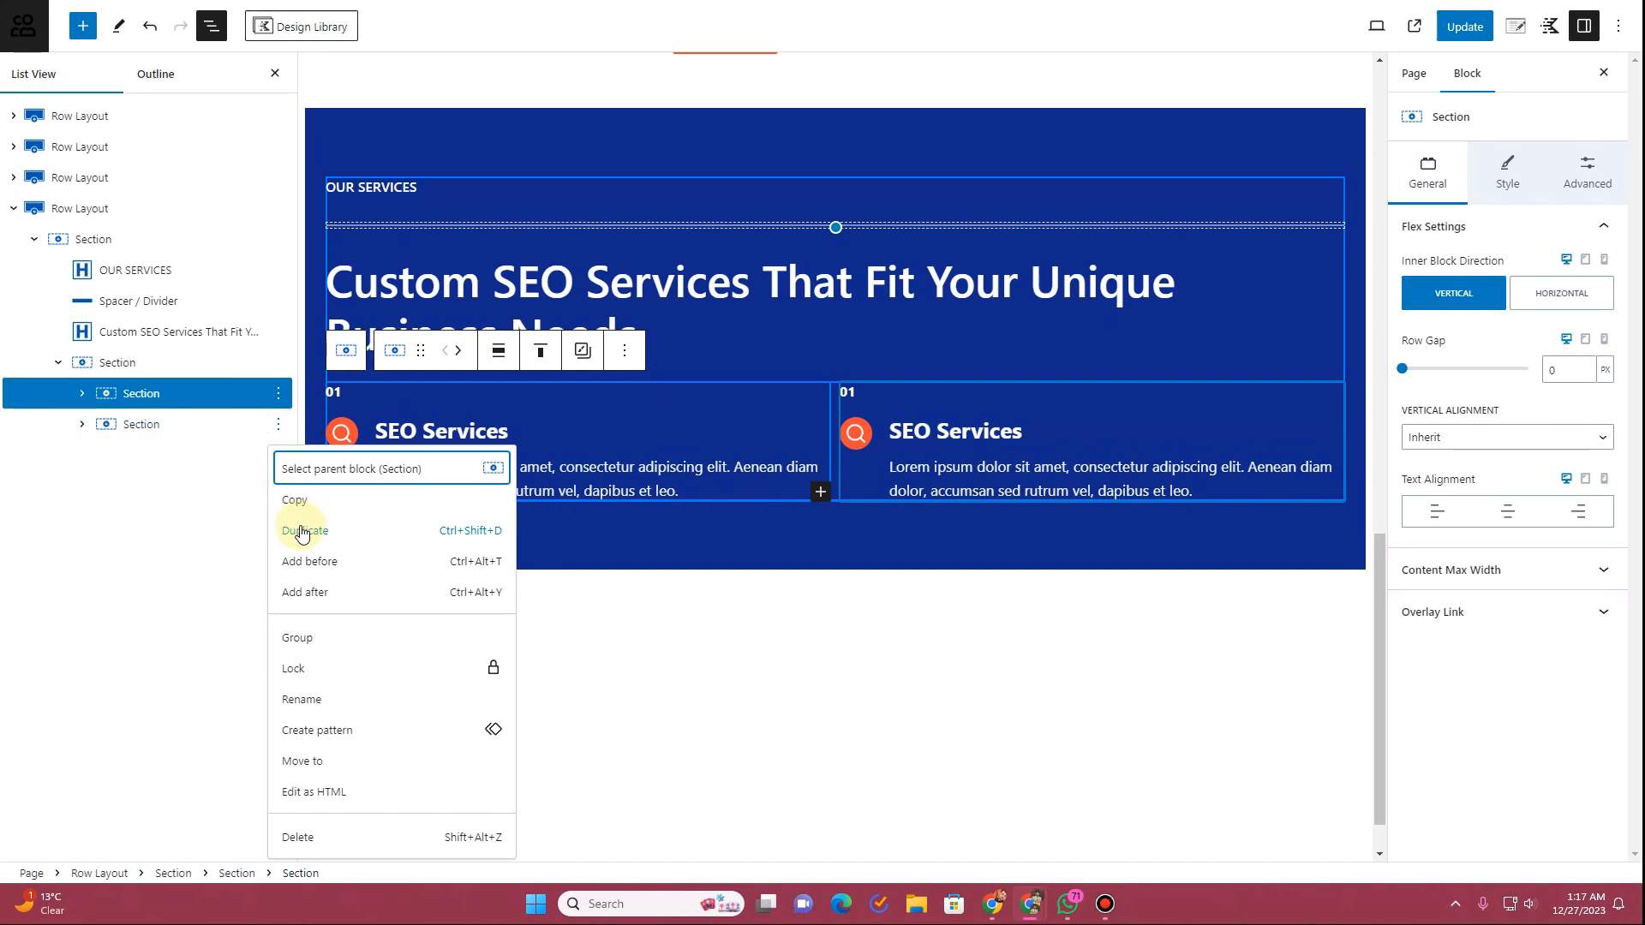
pyautogui.click(301, 531)
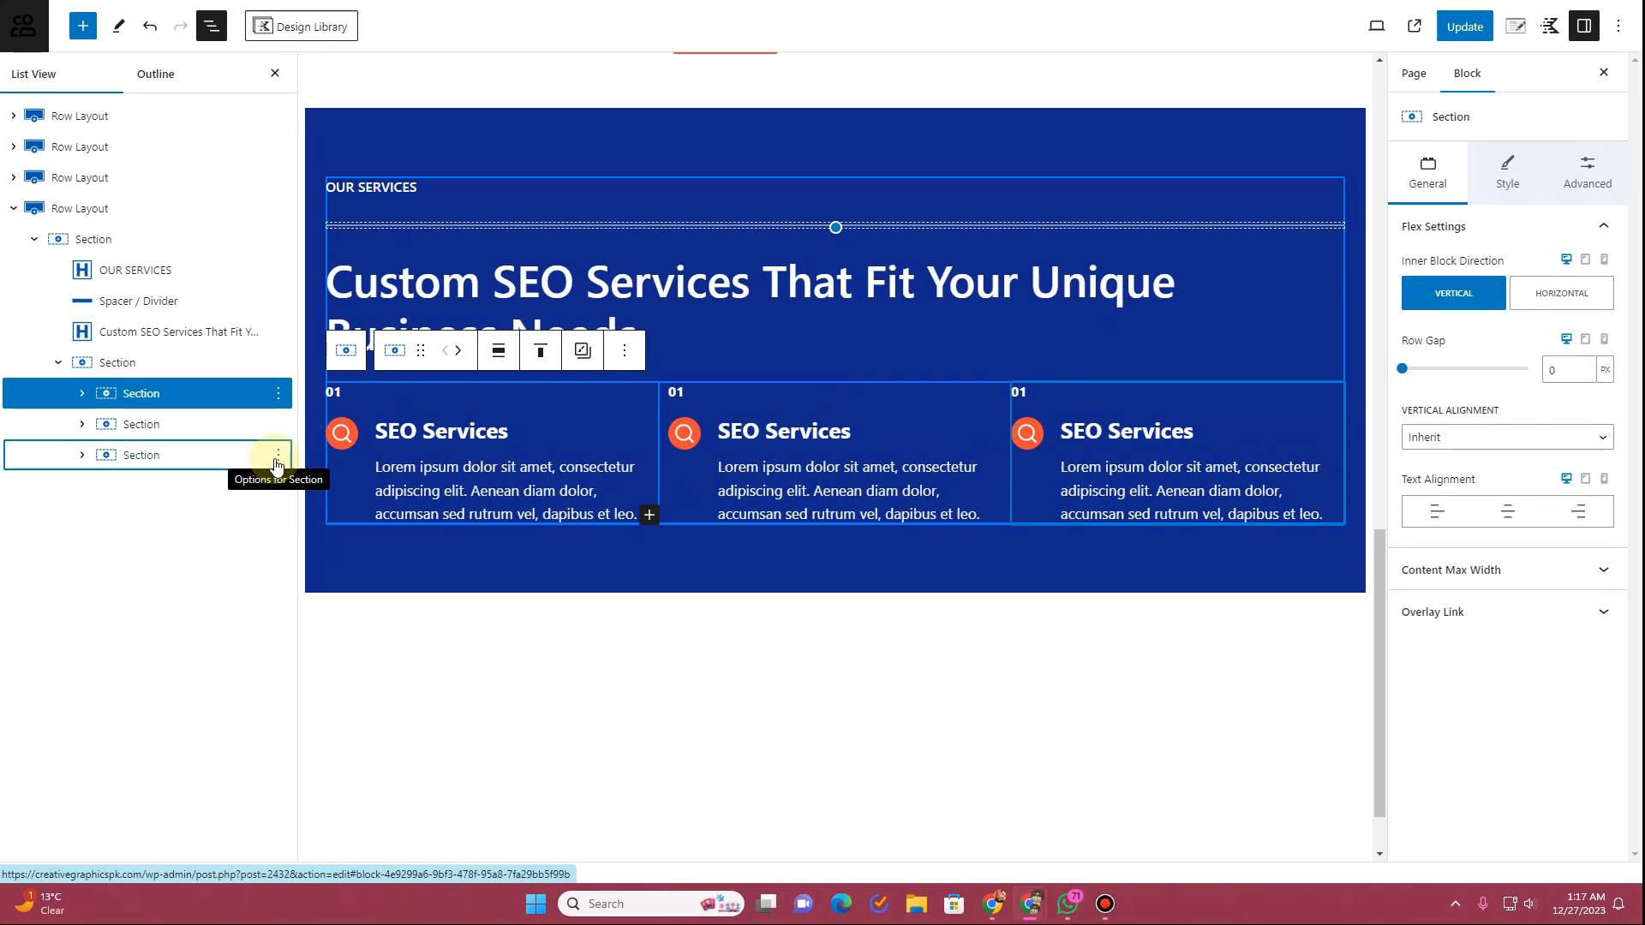
pyautogui.click(276, 464)
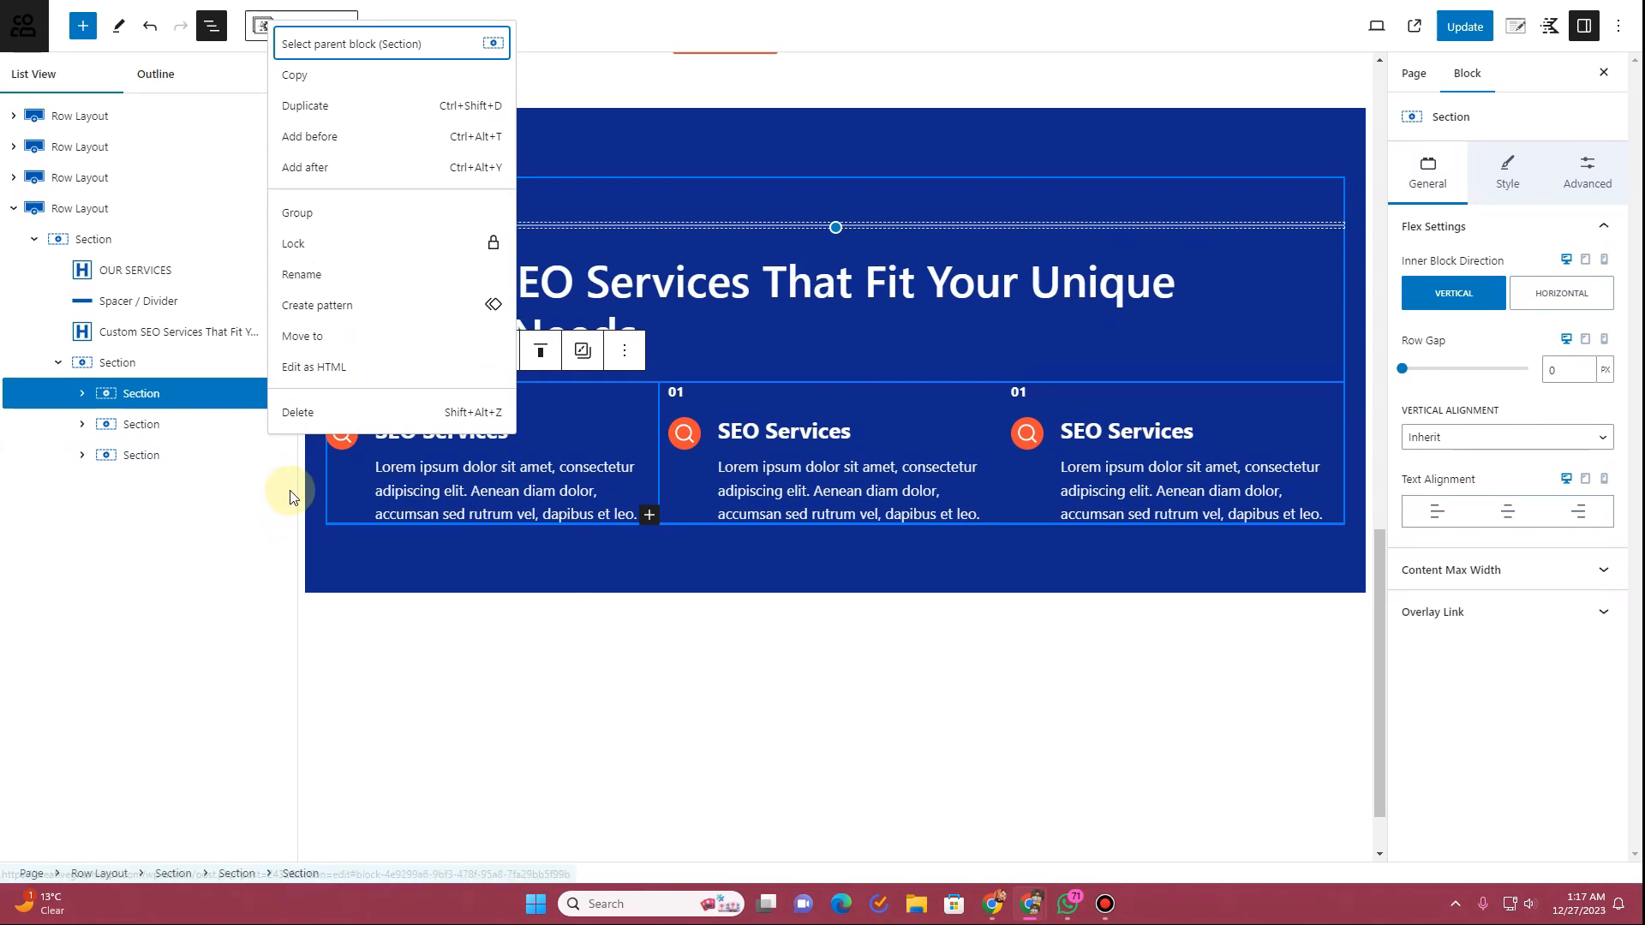
pyautogui.click(340, 106)
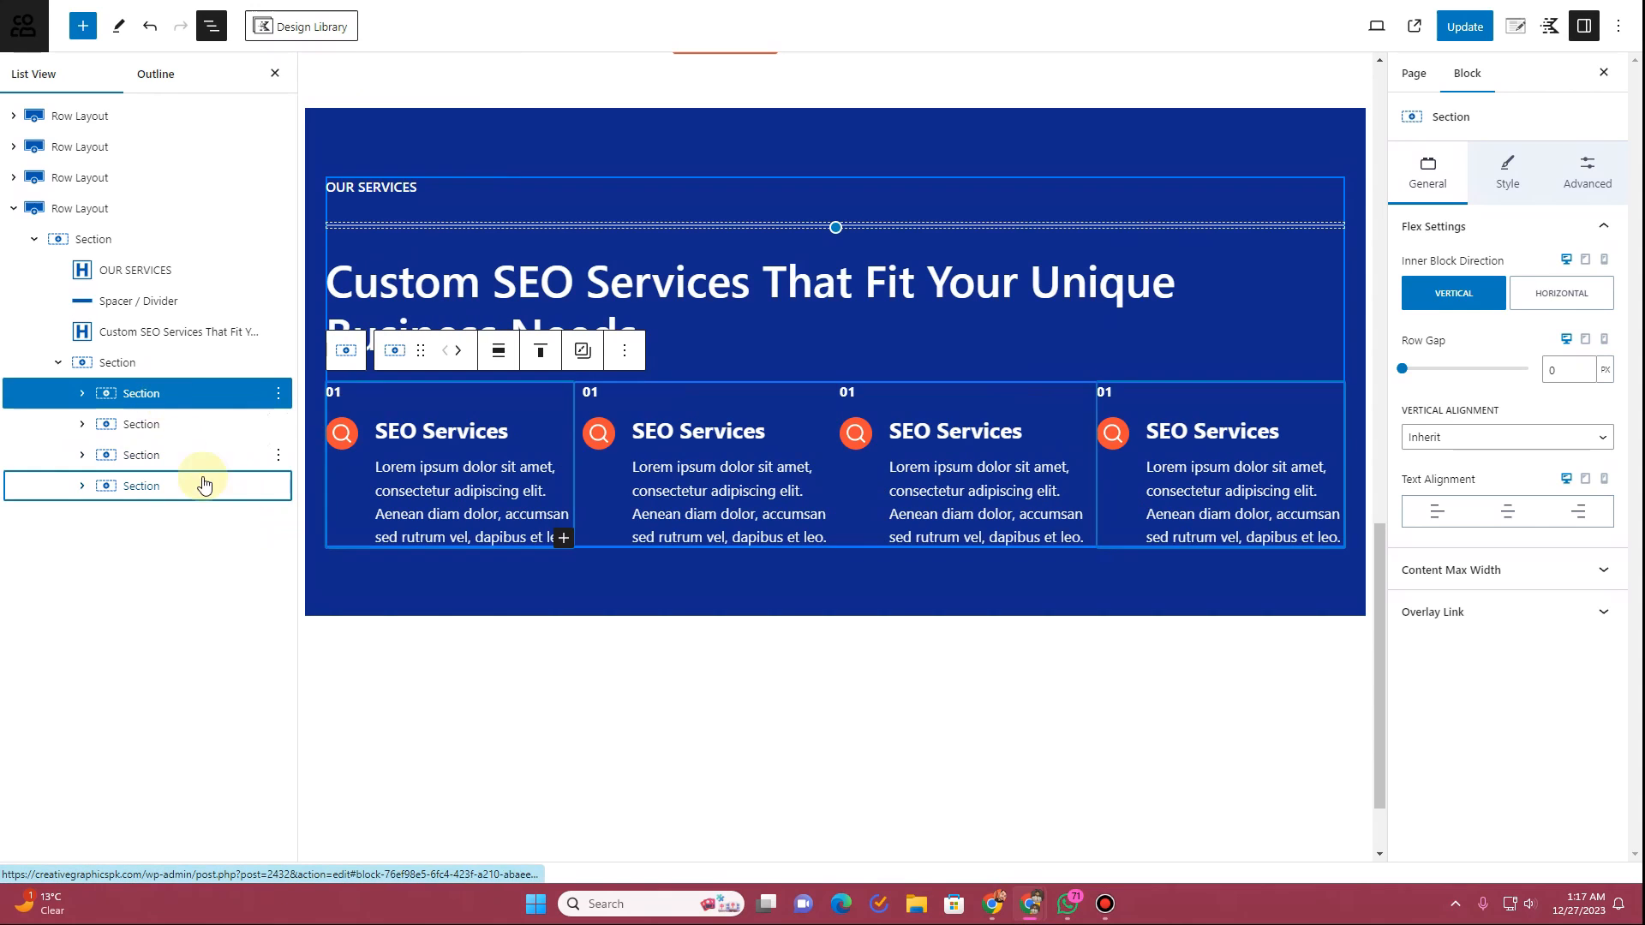
pyautogui.click(279, 487)
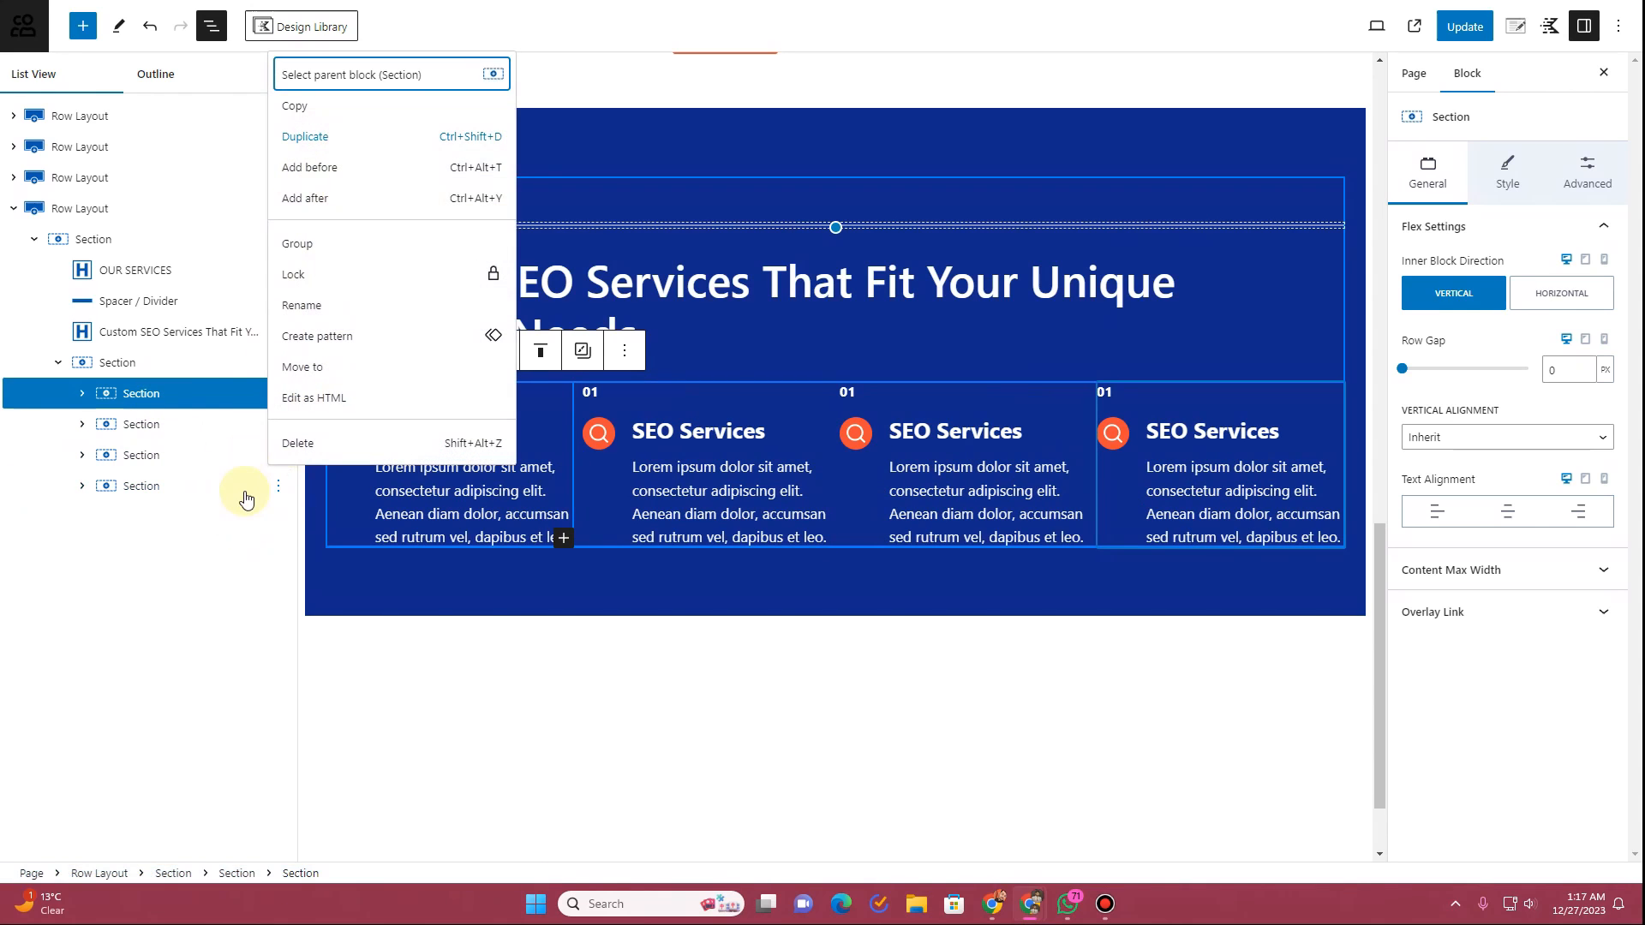
pyautogui.hotkey('ctrl', 'shift', 'd')
pyautogui.click(278, 516)
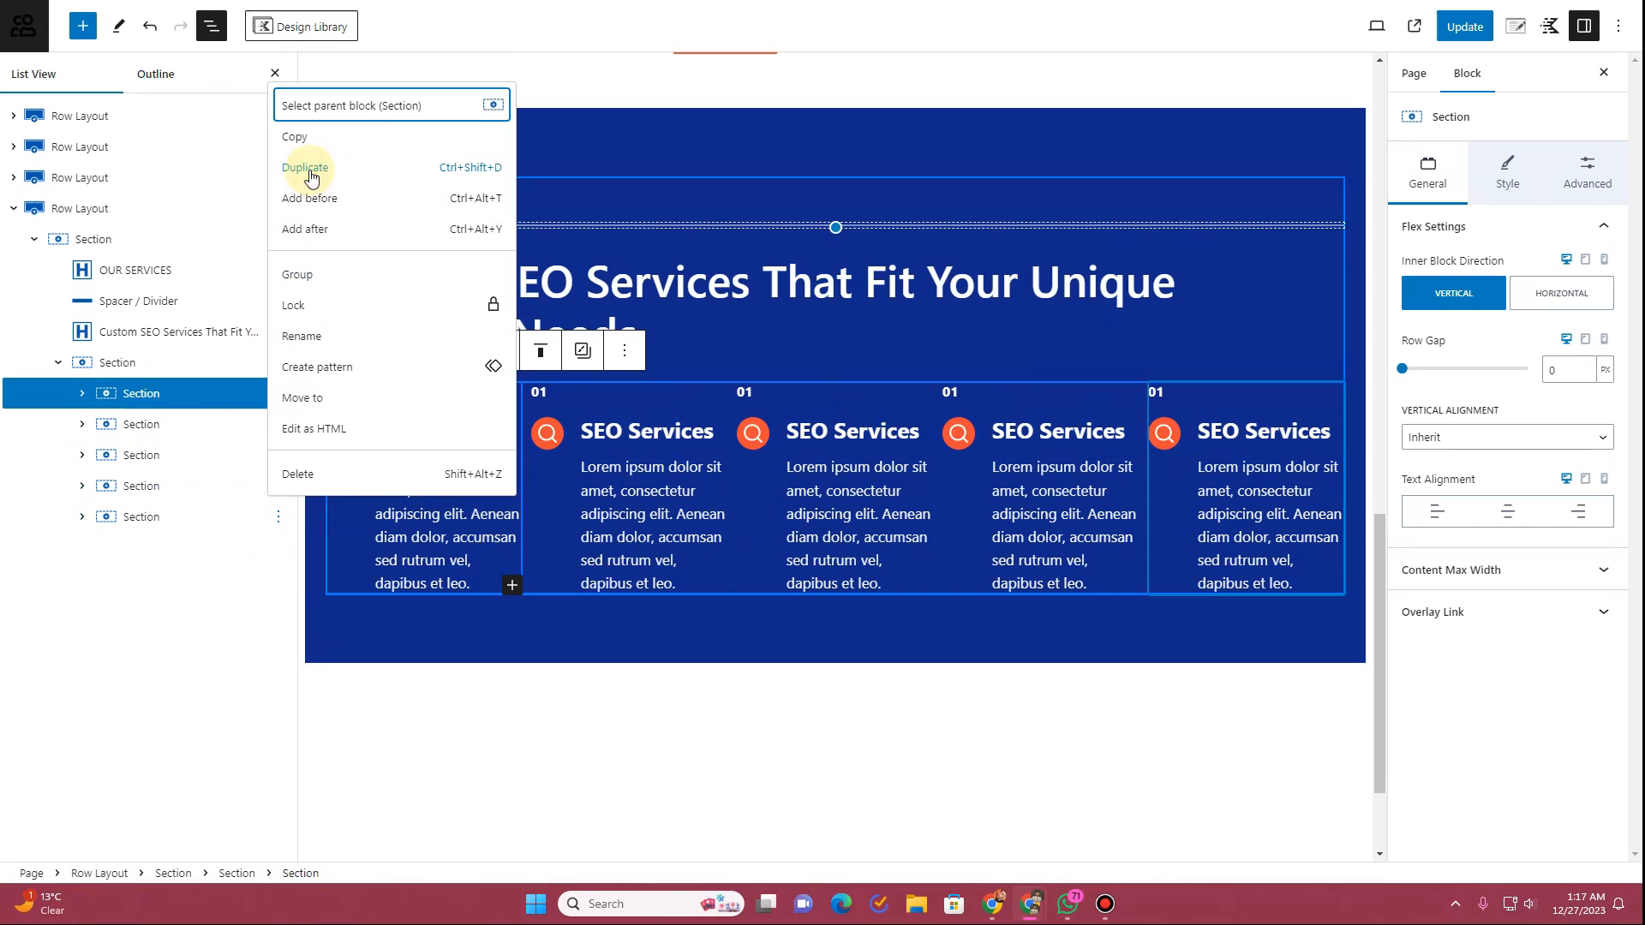
pyautogui.click(310, 171)
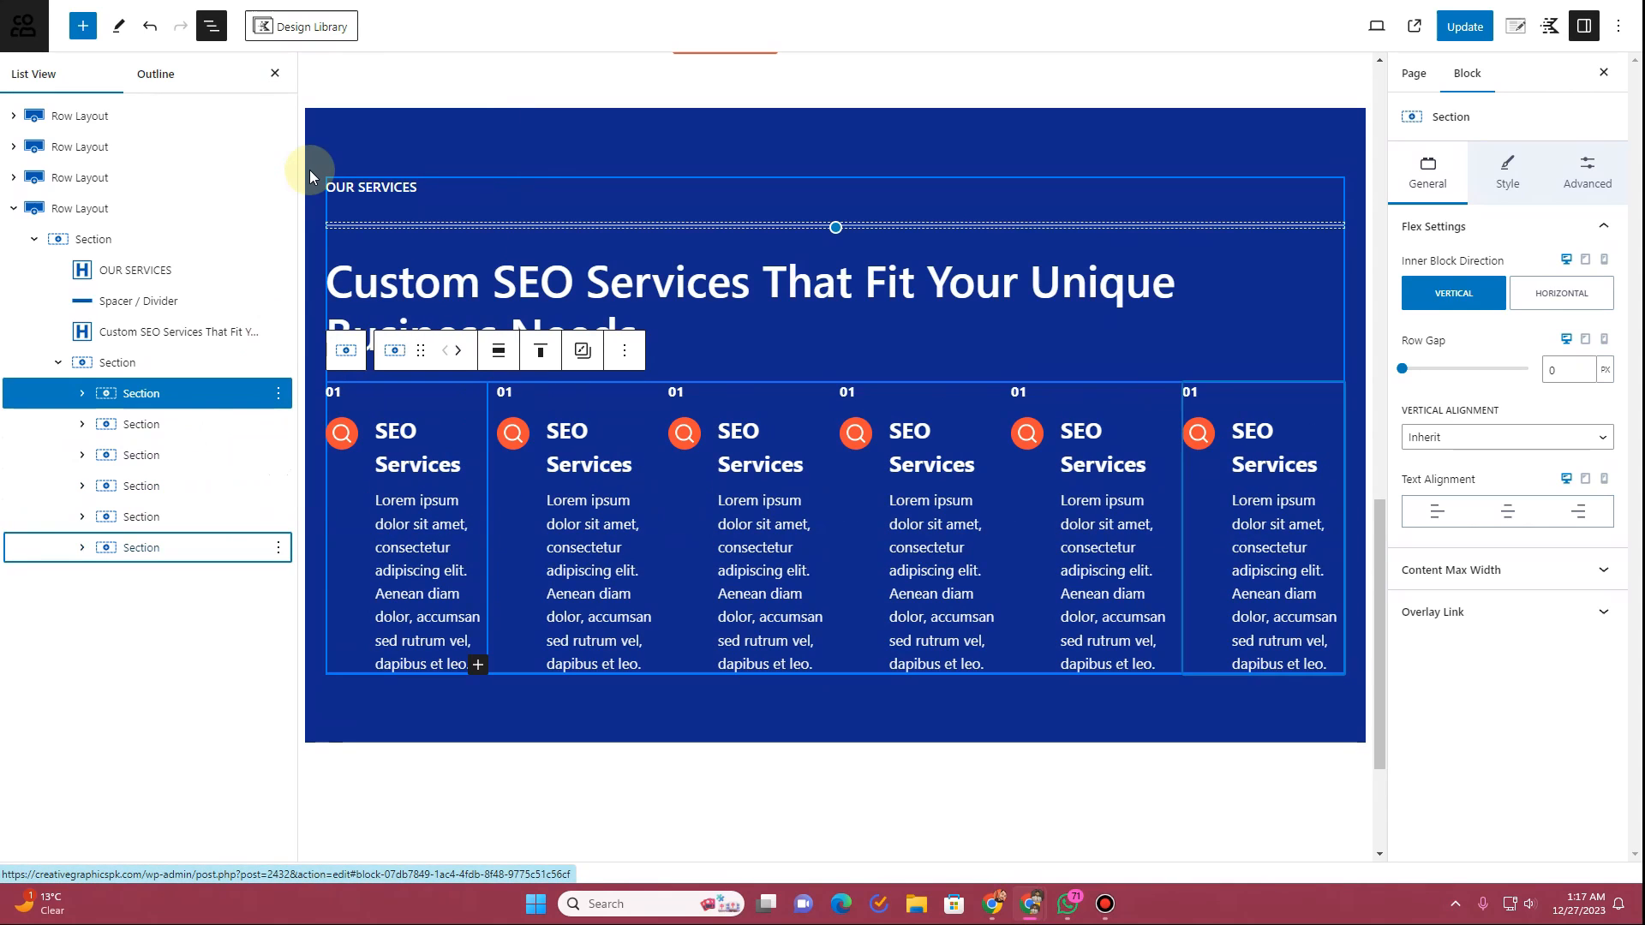
# Step: Renumber the five duplicated service sections' headings 02, 03, 04, 05 and 06 in order
pyautogui.click(505, 393)
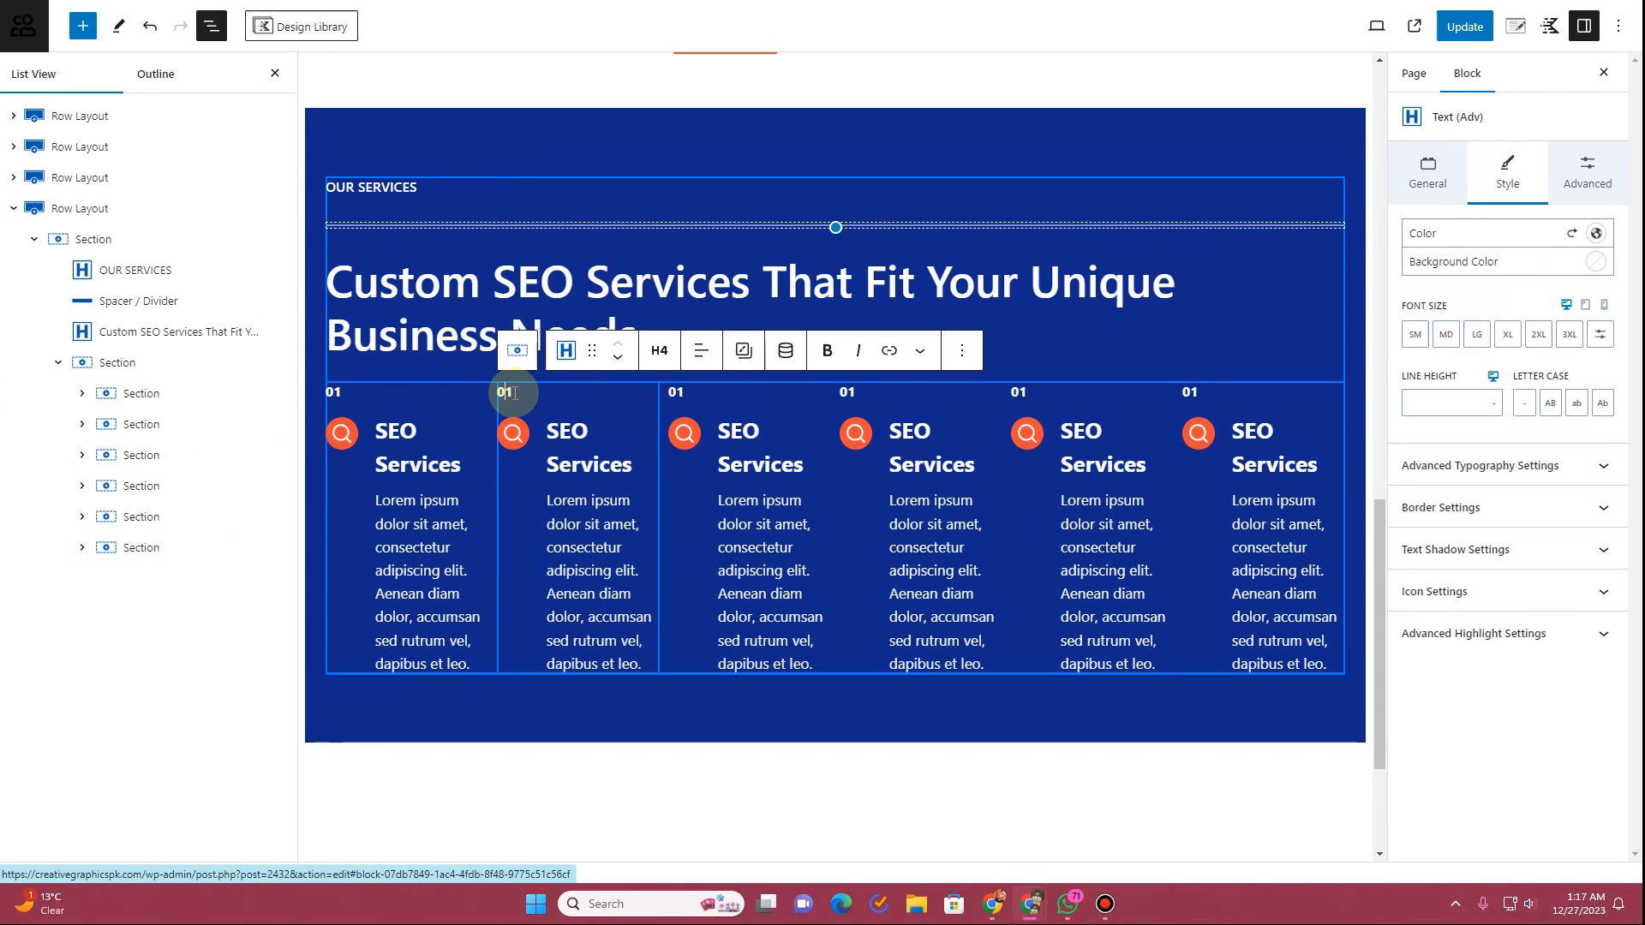
pyautogui.write('2')
pyautogui.moveTo(683, 393); pyautogui.dragTo(676, 391)
pyautogui.write('3')
pyautogui.moveTo(857, 393); pyautogui.dragTo(848, 391)
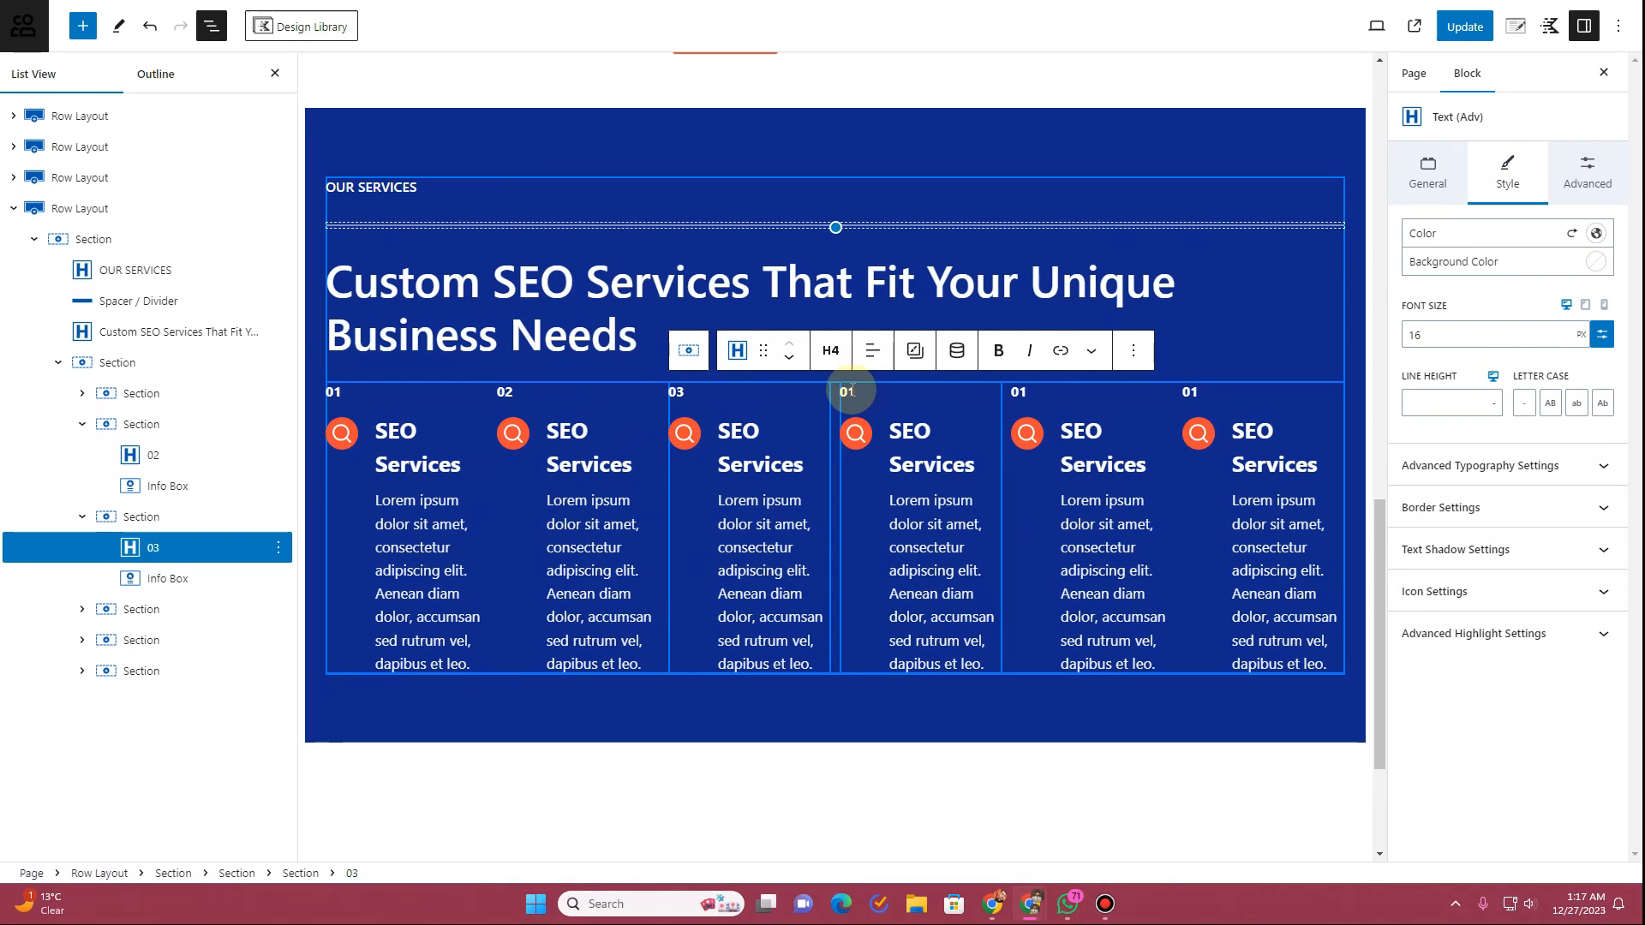
pyautogui.write('4')
pyautogui.moveTo(1029, 393); pyautogui.dragTo(1020, 392)
pyautogui.write('5')
pyautogui.moveTo(1207, 392); pyautogui.dragTo(1192, 391)
pyautogui.write('6')
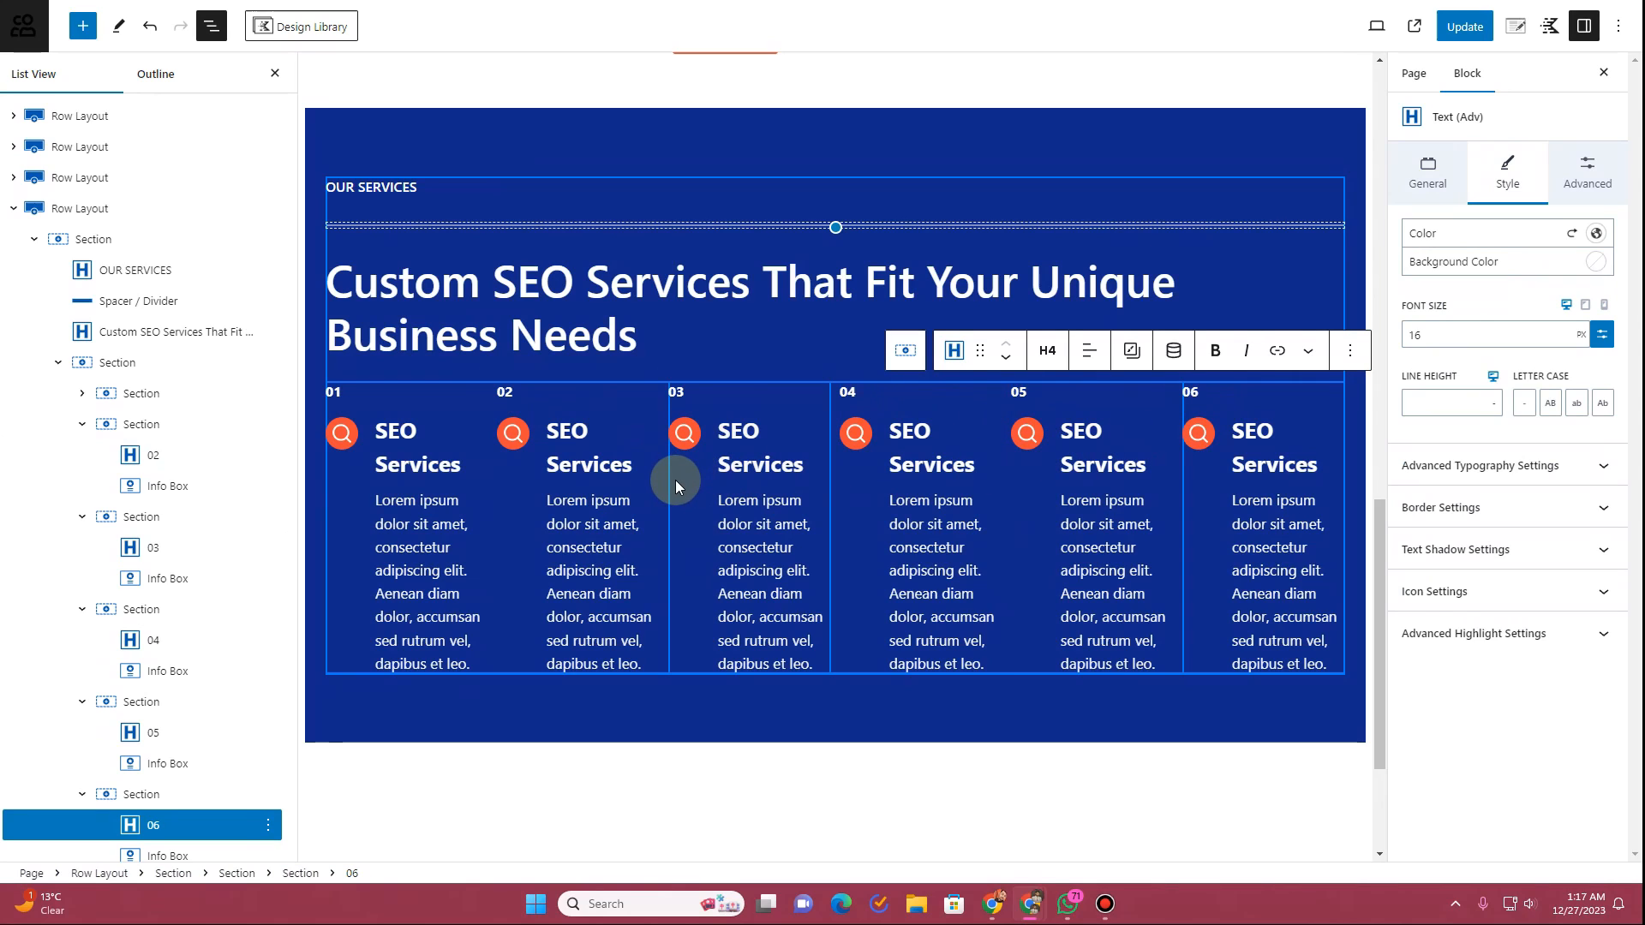
# Step: Set the wrap content option of the section holding the six service sections to Wrap
pyautogui.click(117, 362)
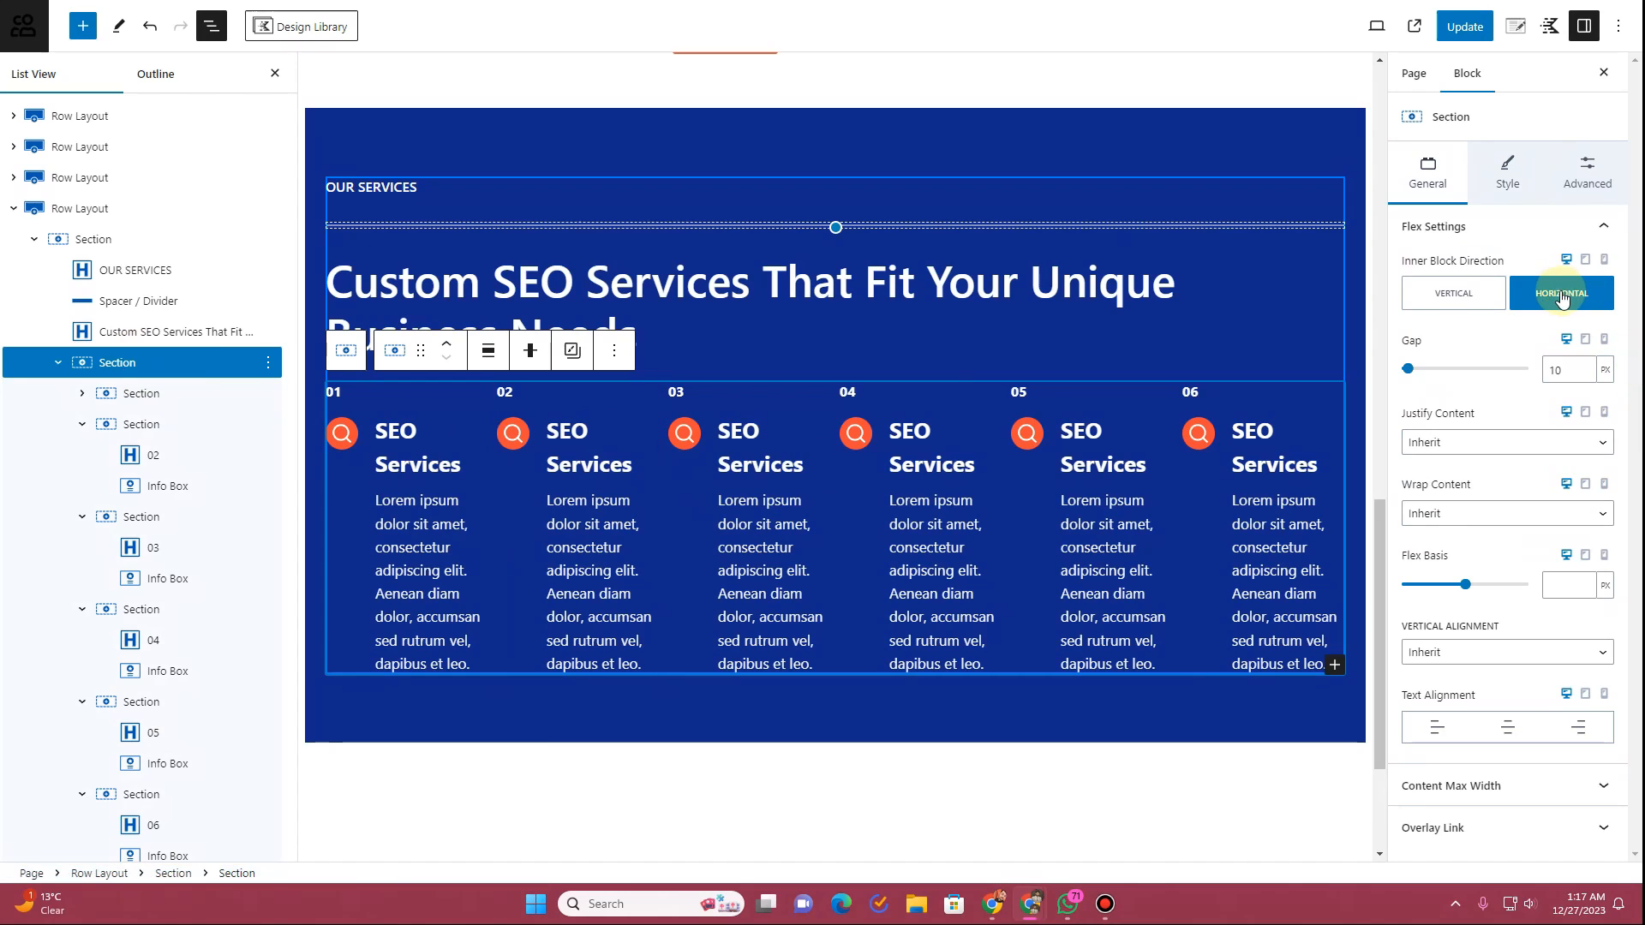
pyautogui.click(1492, 516)
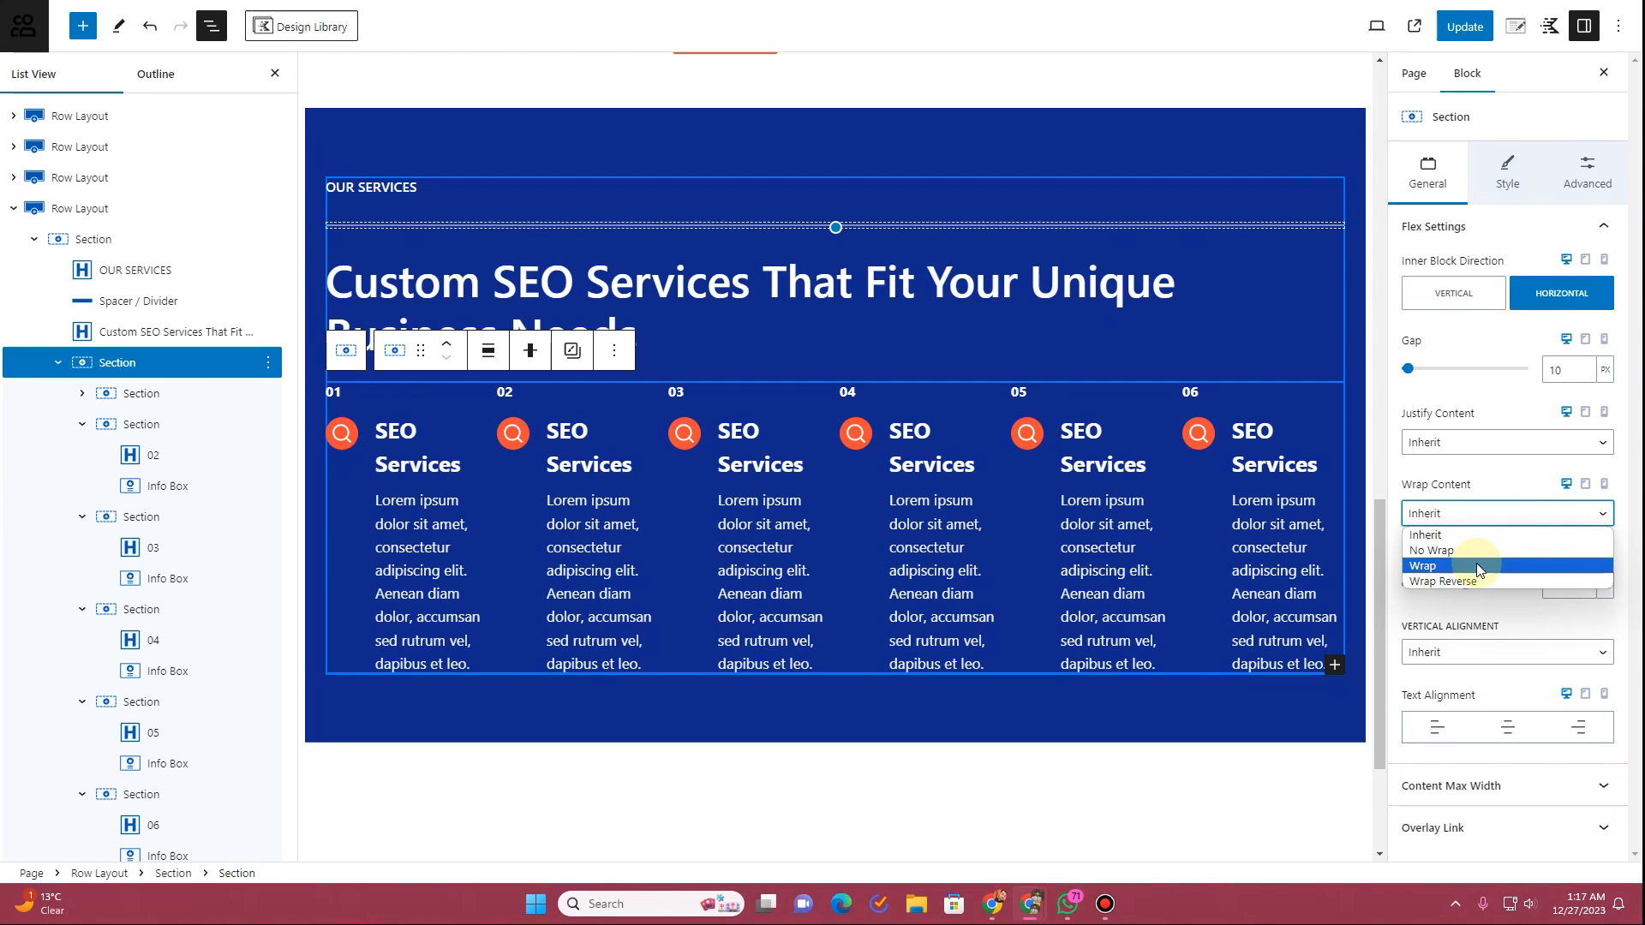
pyautogui.click(1479, 566)
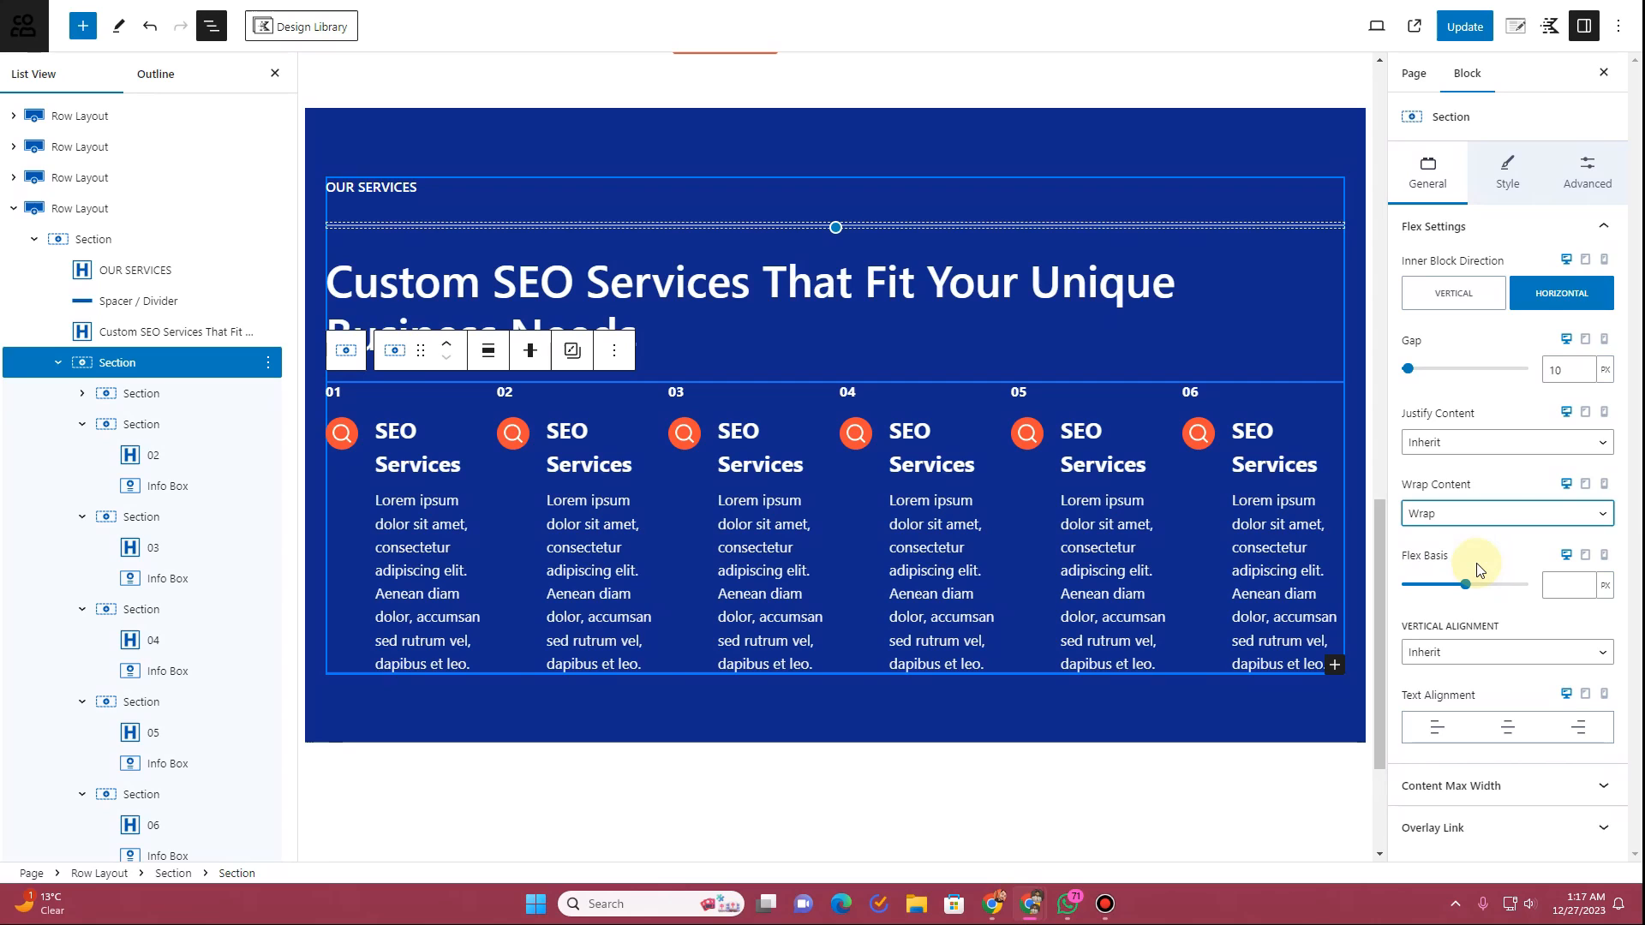
# Step: Set the content max width of the 01 service section to 33%
pyautogui.click(133, 400)
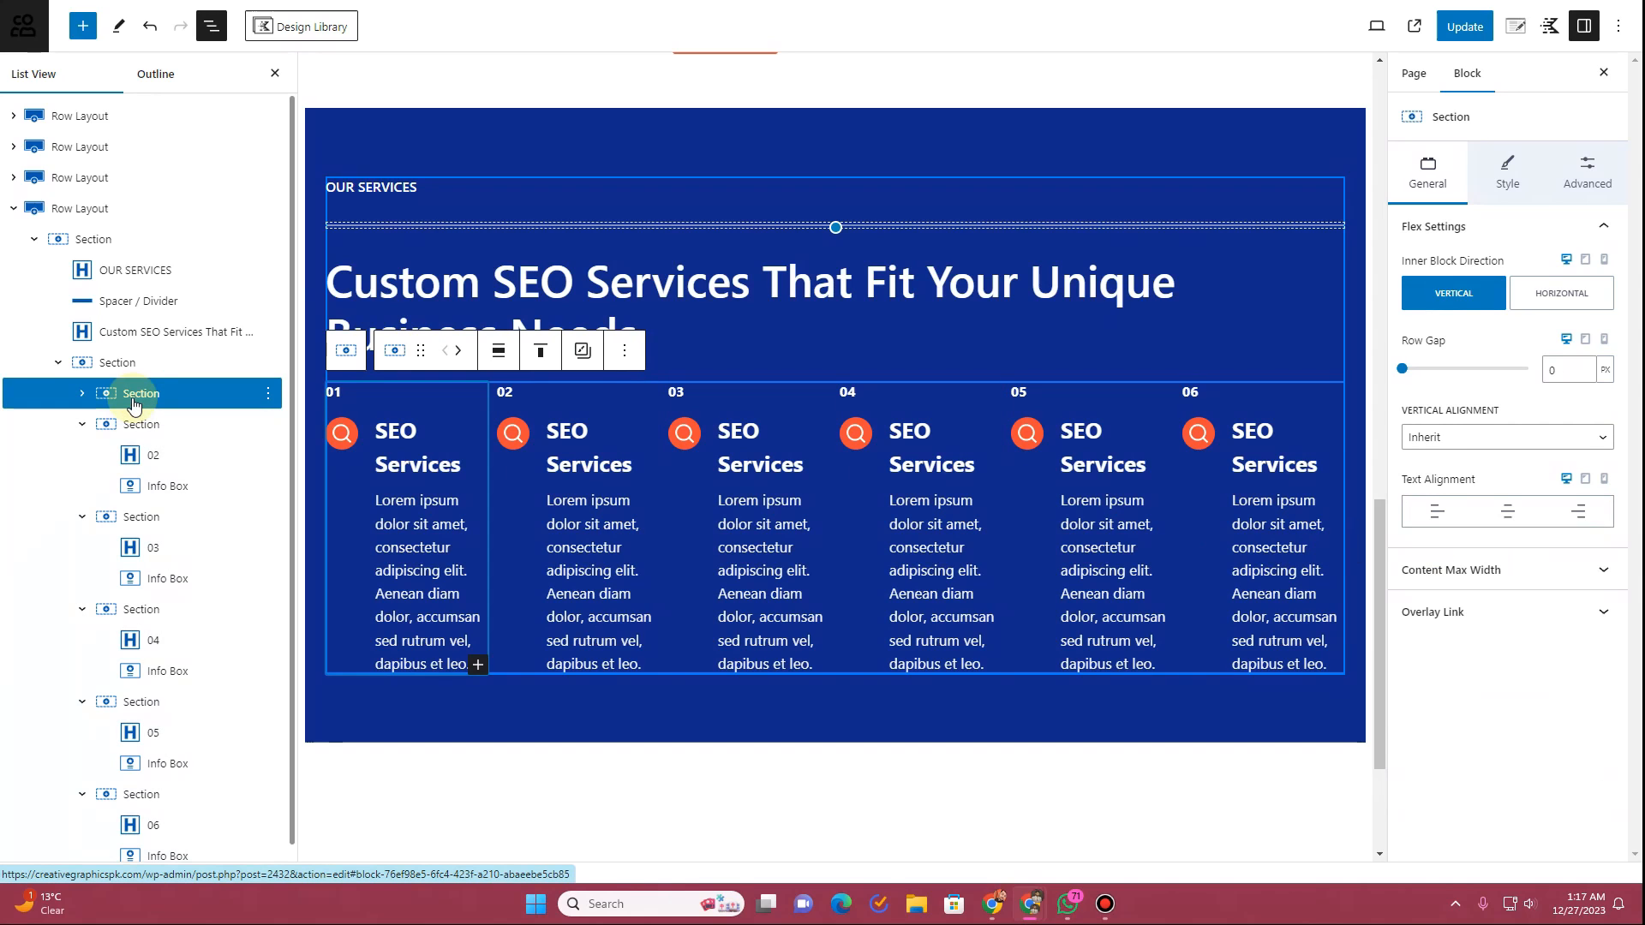
pyautogui.click(1612, 581)
pyautogui.click(1605, 636)
pyautogui.click(1604, 666)
pyautogui.click(1568, 634)
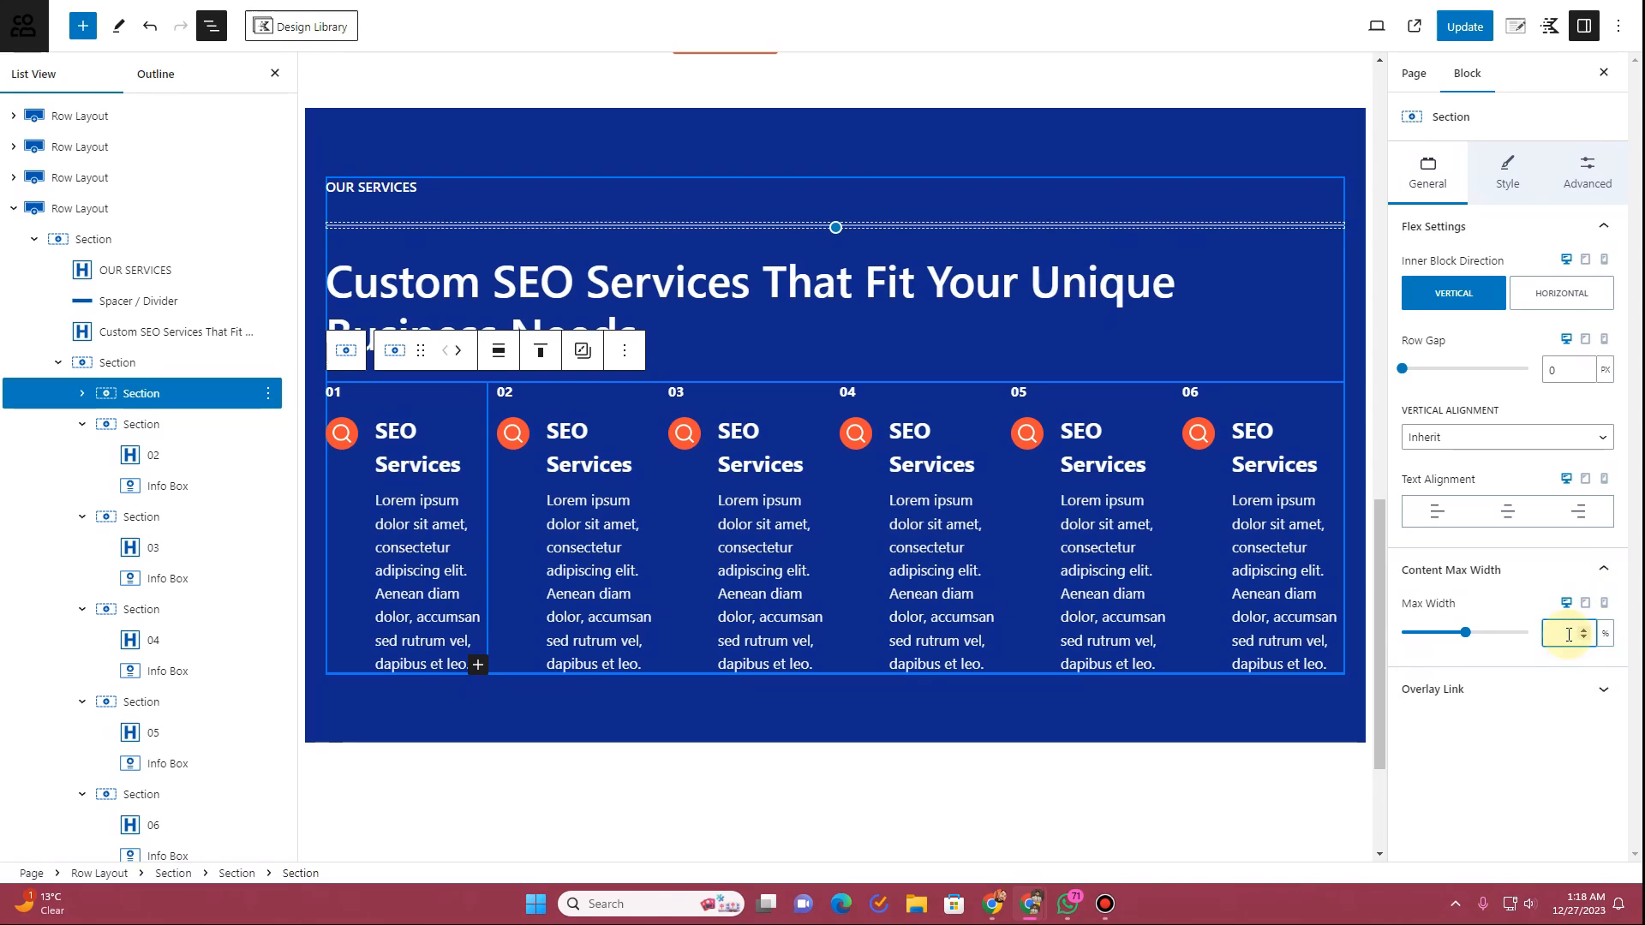
pyautogui.write('33')
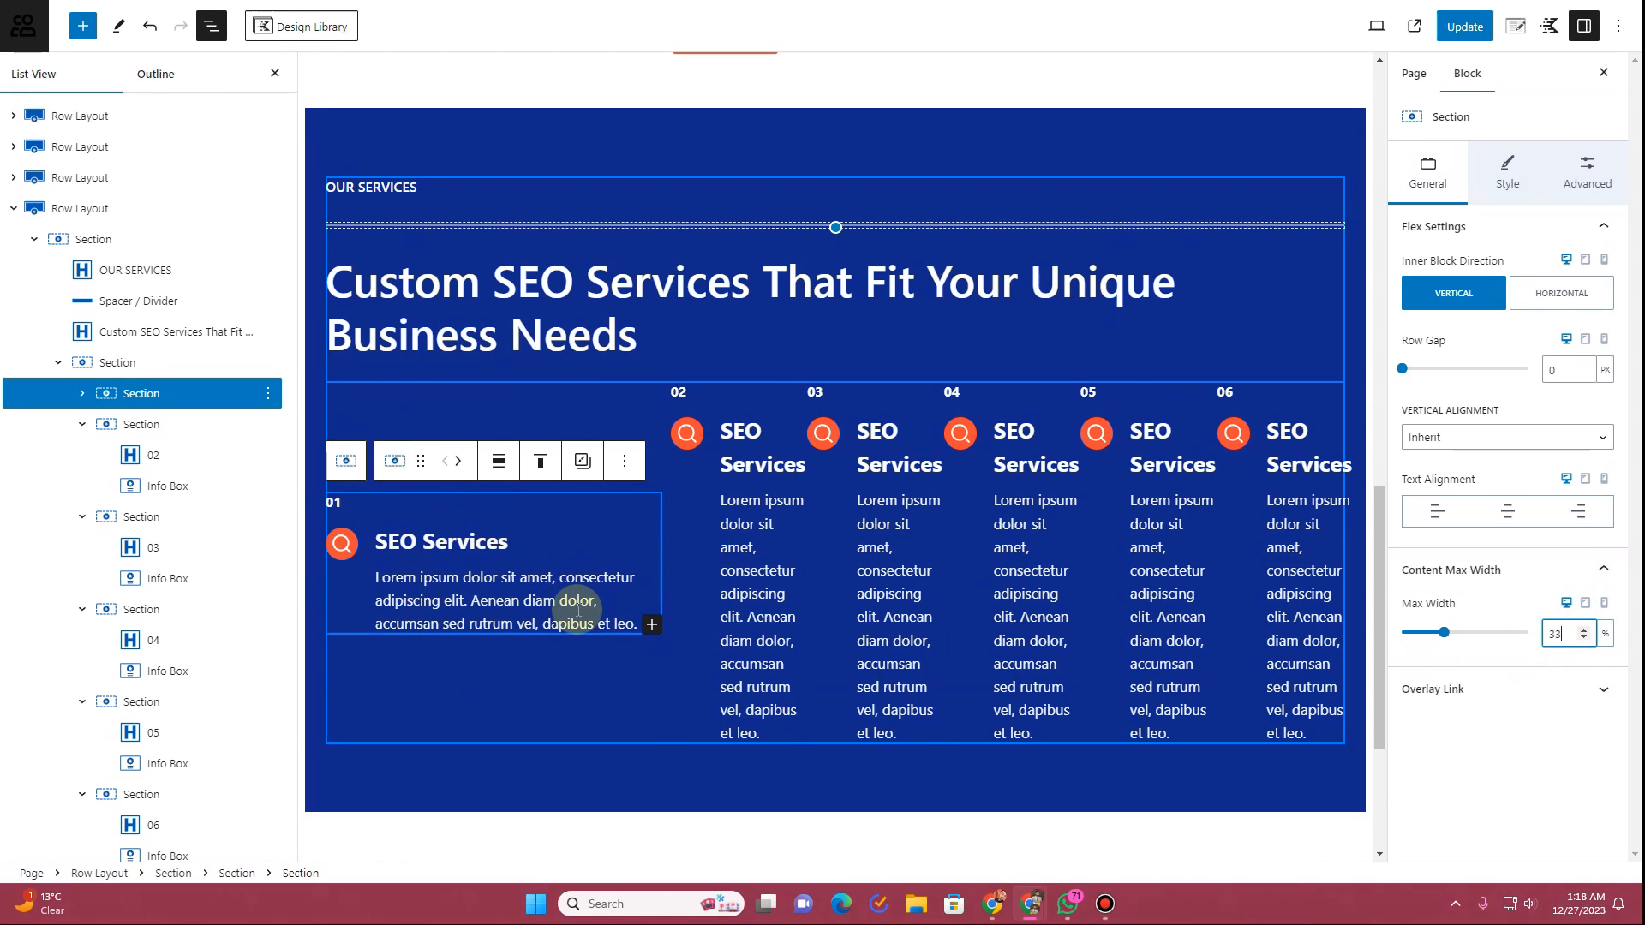
# Step: Set the content max width of the 02 service section to 33%
pyautogui.click(122, 429)
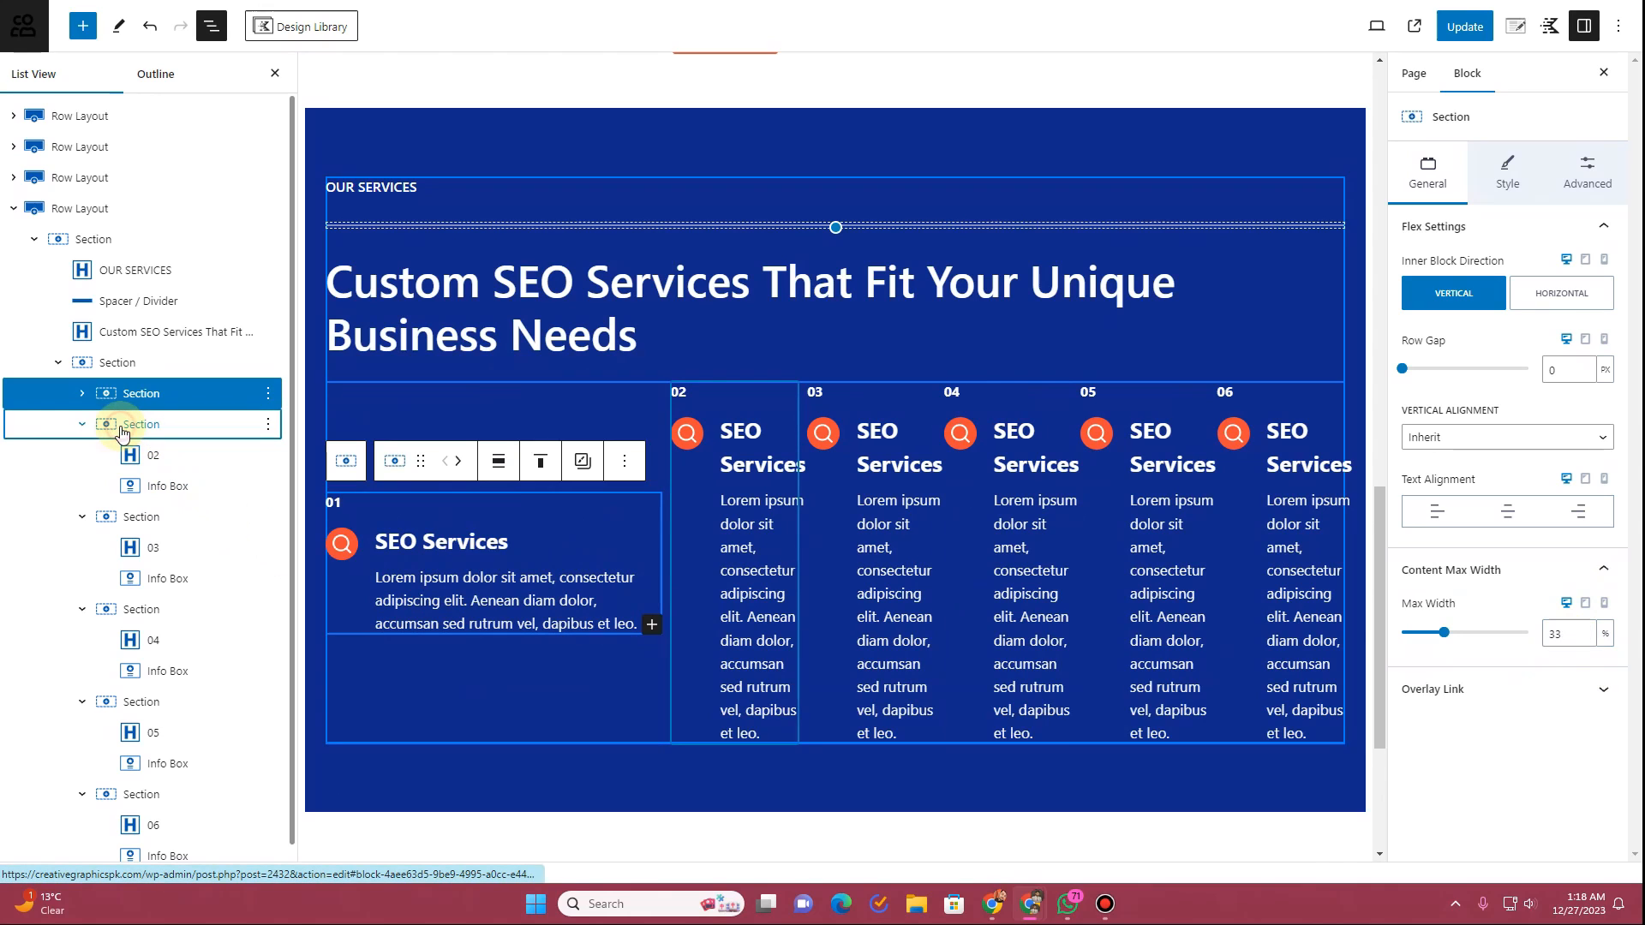
pyautogui.click(1521, 579)
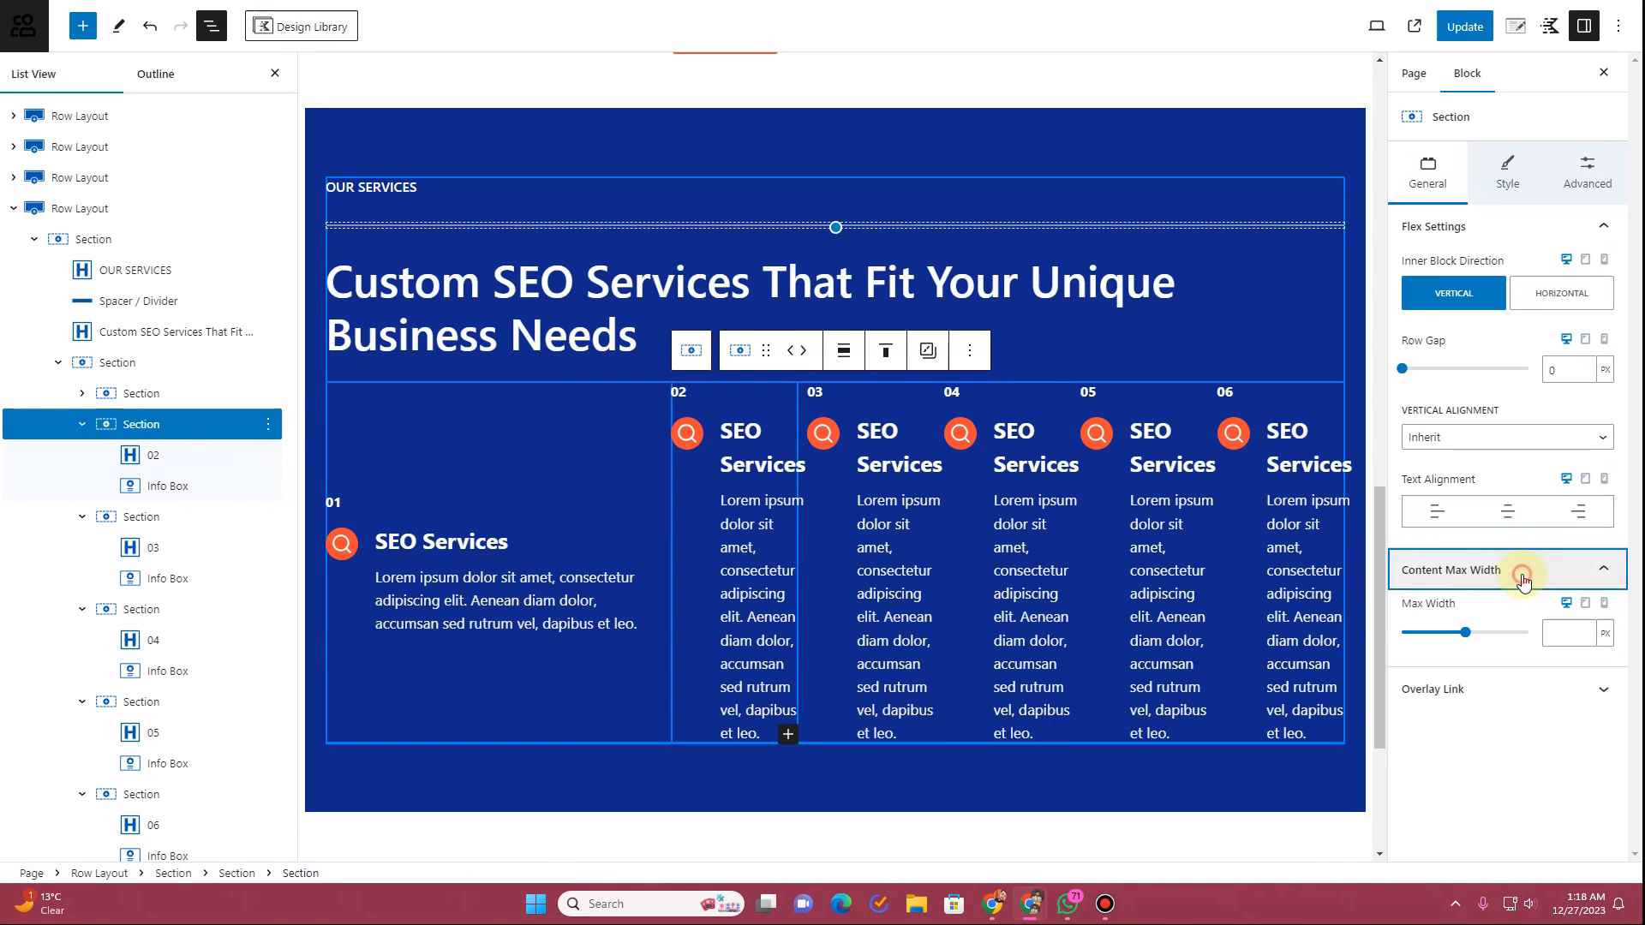
pyautogui.click(1608, 638)
pyautogui.click(1604, 668)
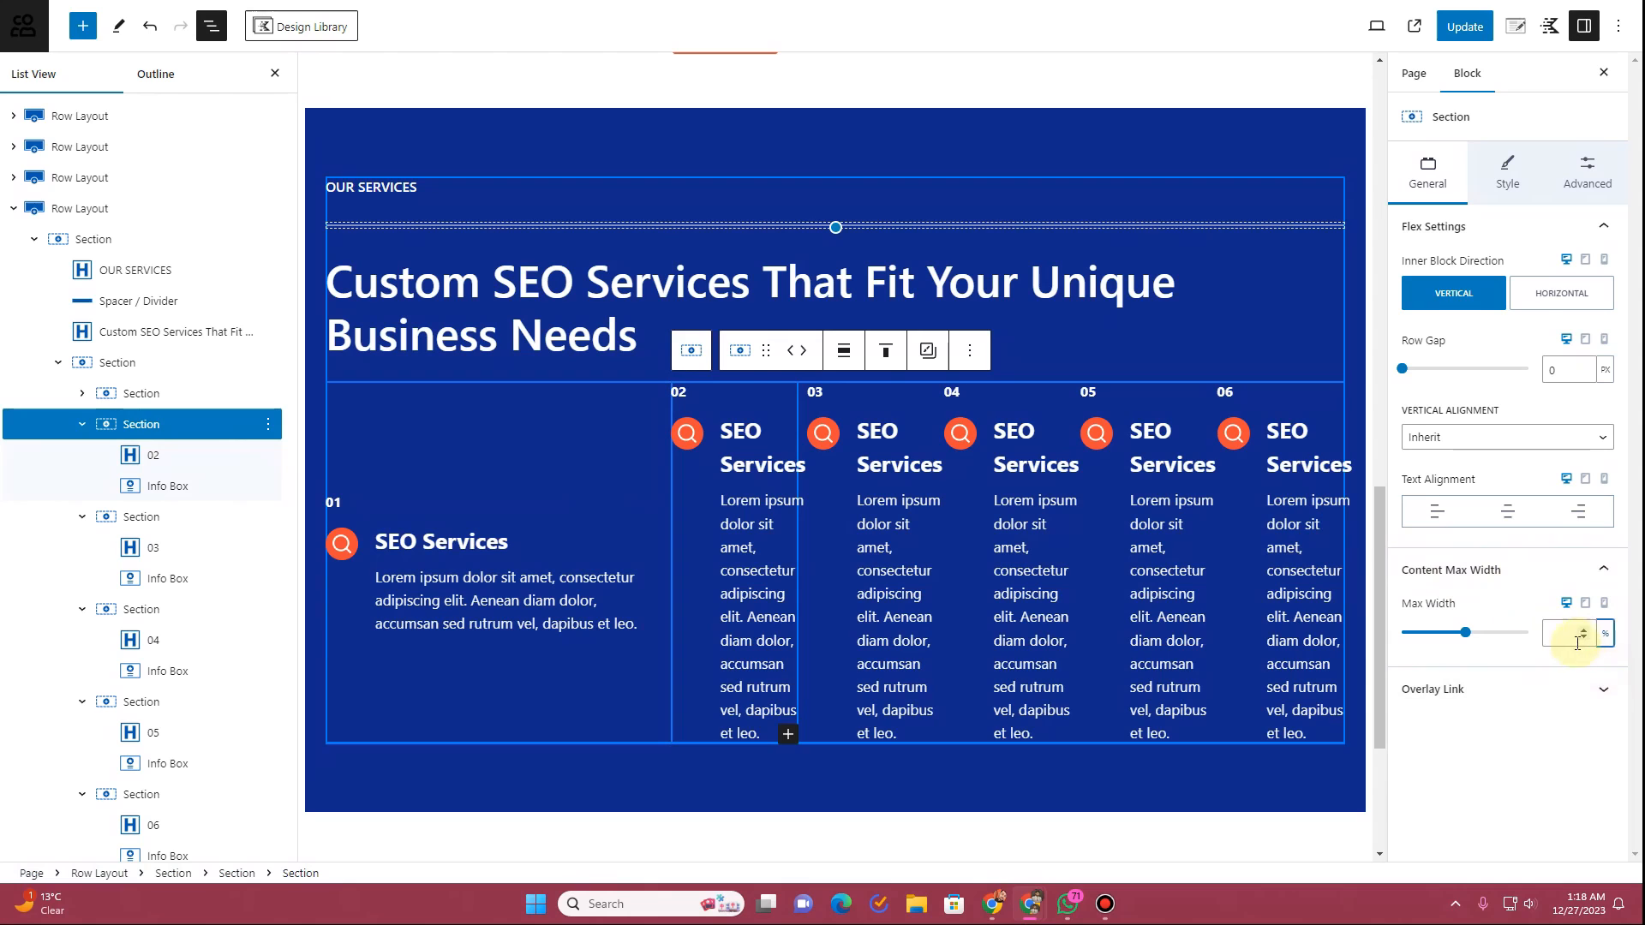
pyautogui.write('33')
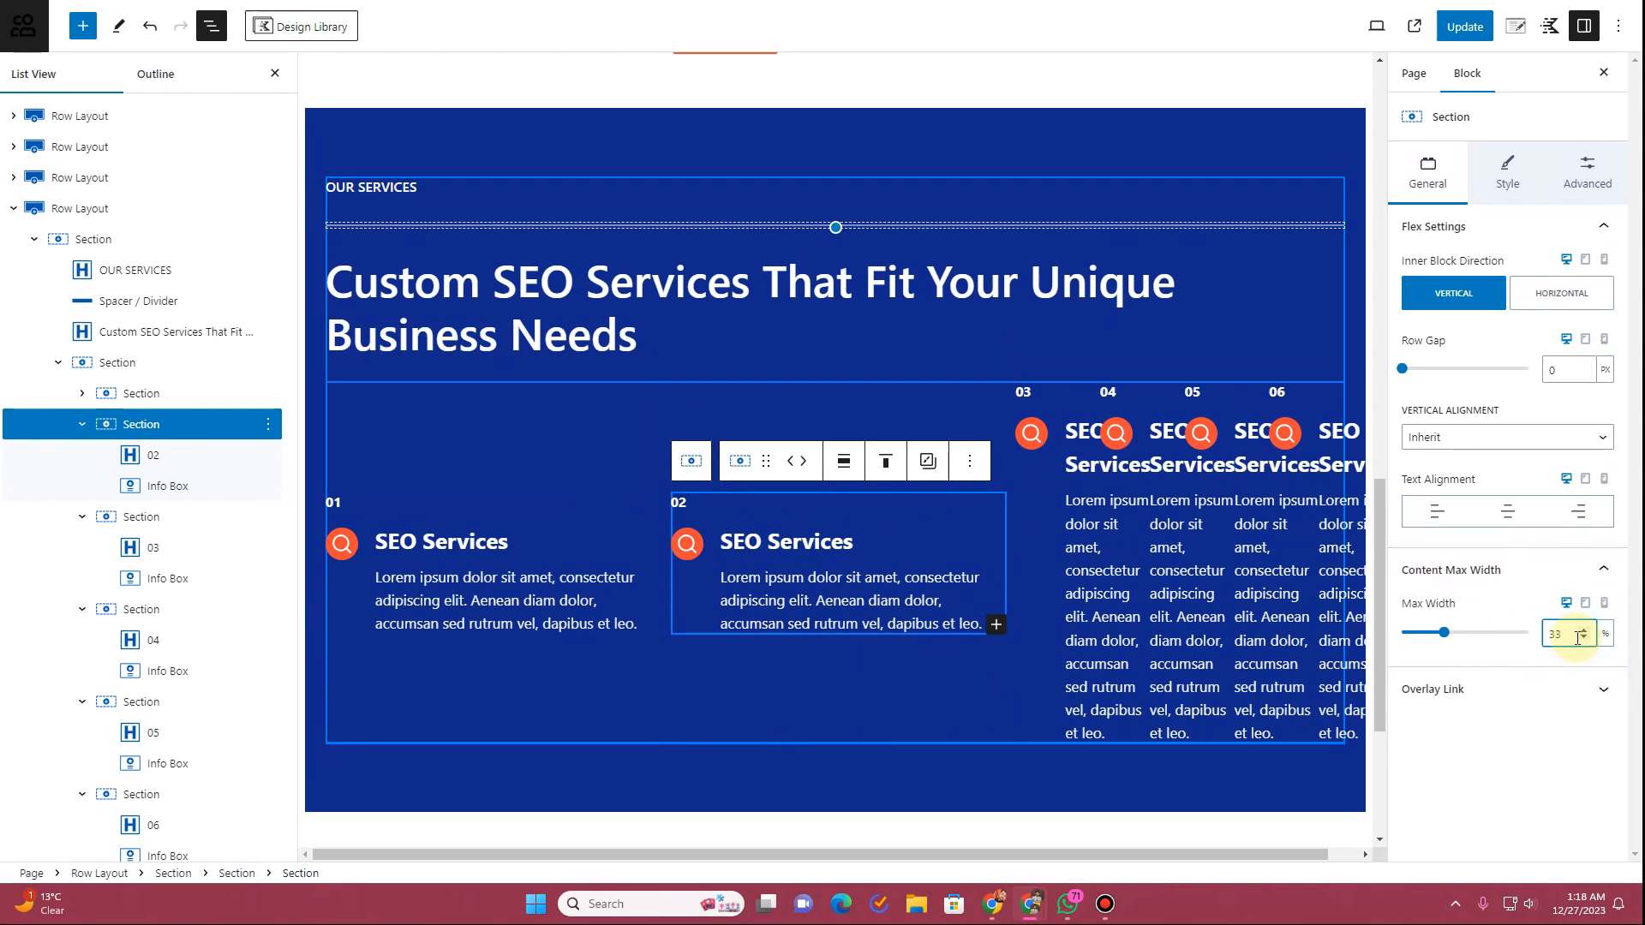
# Step: Set the 03 service section's content max width in percent, trying 33 and settling on 32
pyautogui.click(211, 521)
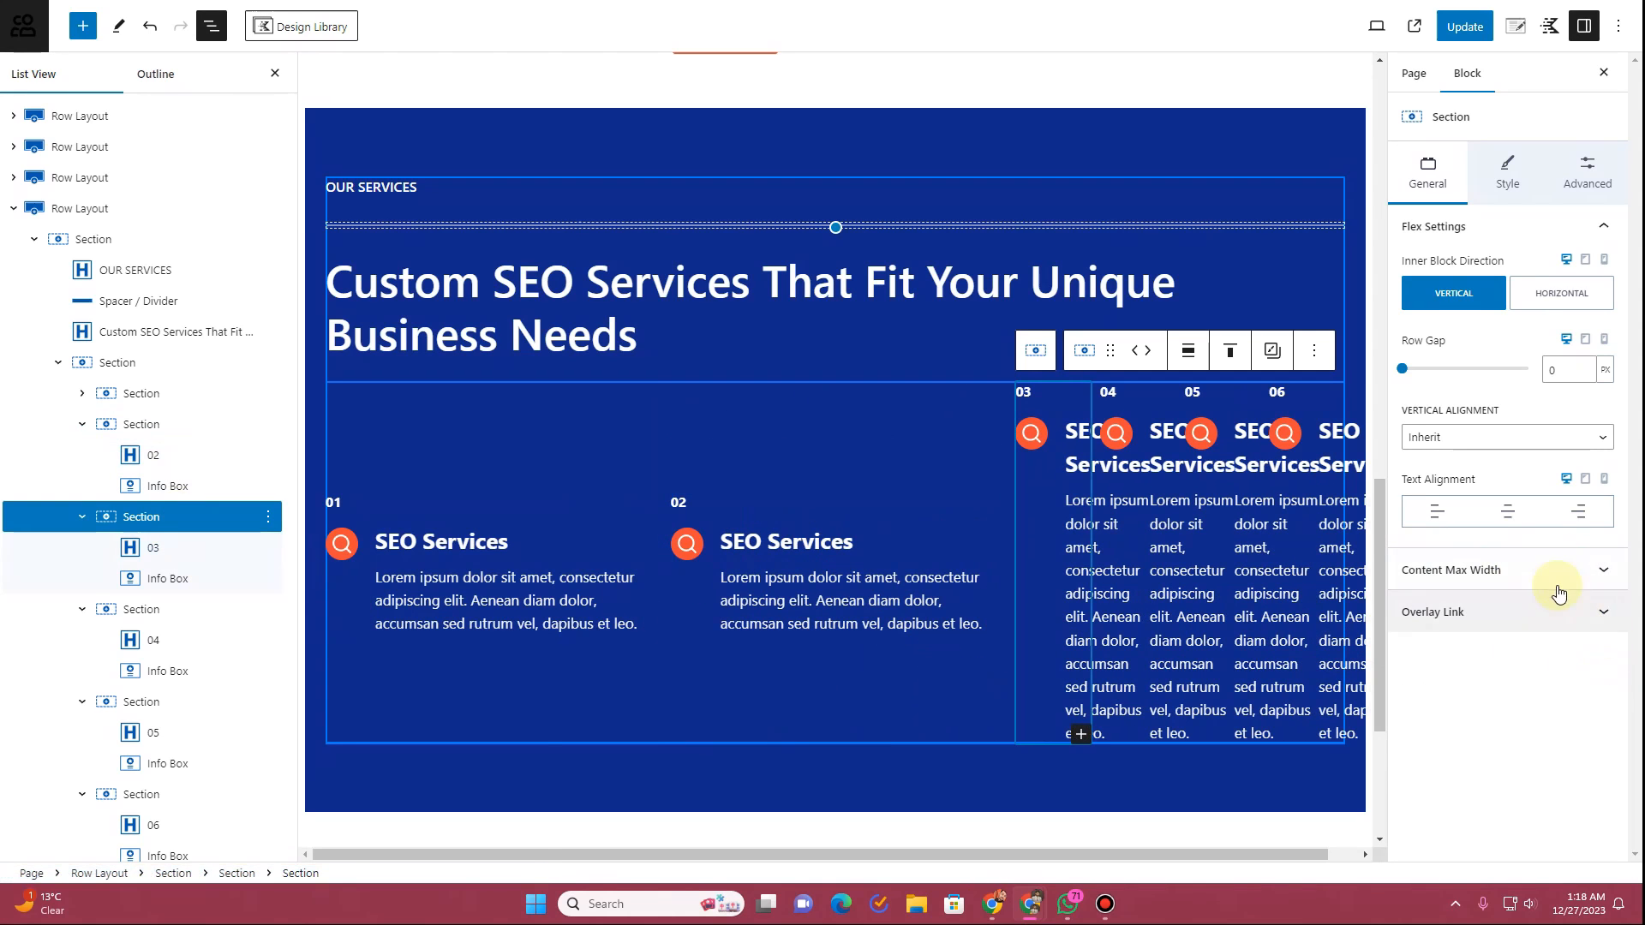
pyautogui.click(1557, 588)
pyautogui.click(1605, 633)
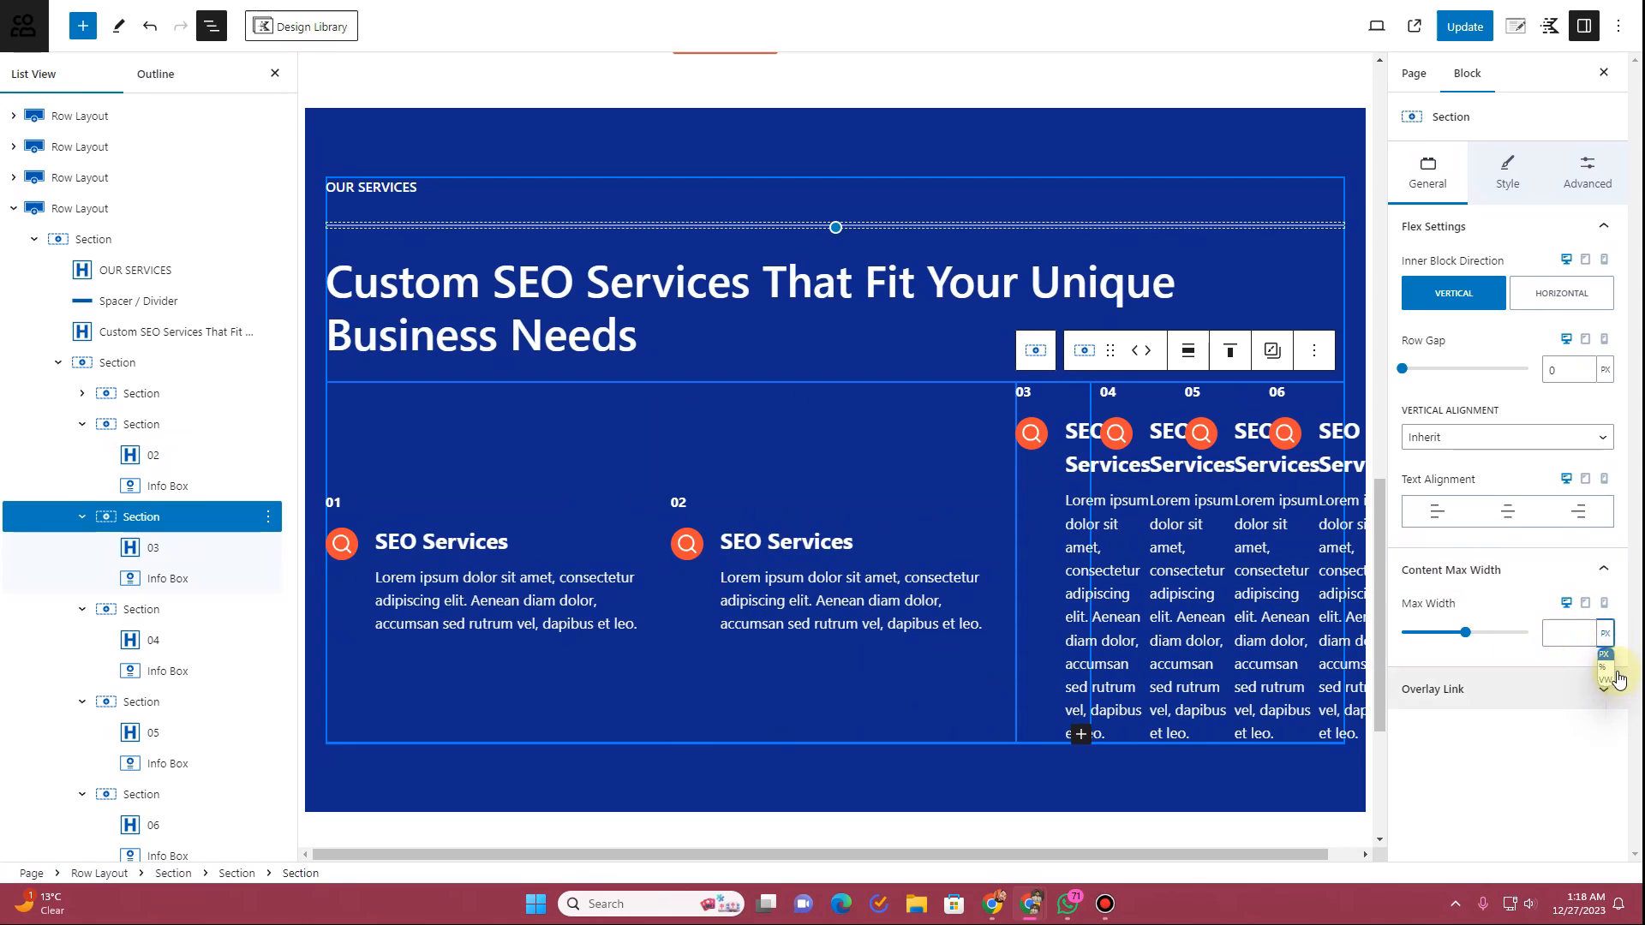
pyautogui.click(1606, 667)
pyautogui.write('33')
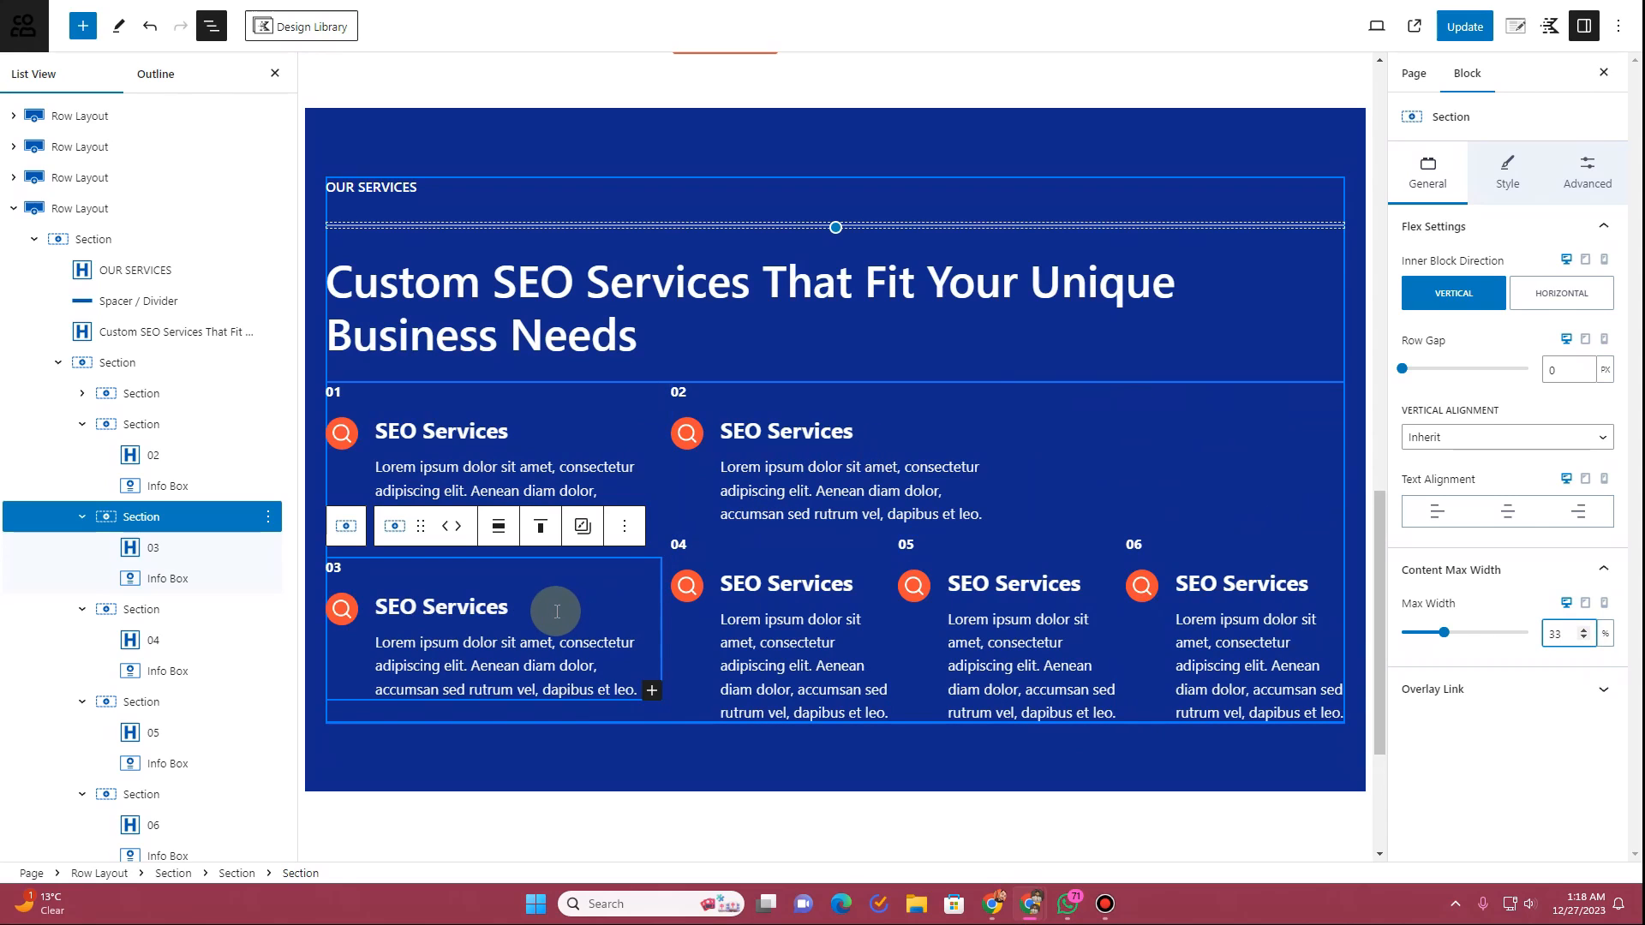
pyautogui.click(1583, 639)
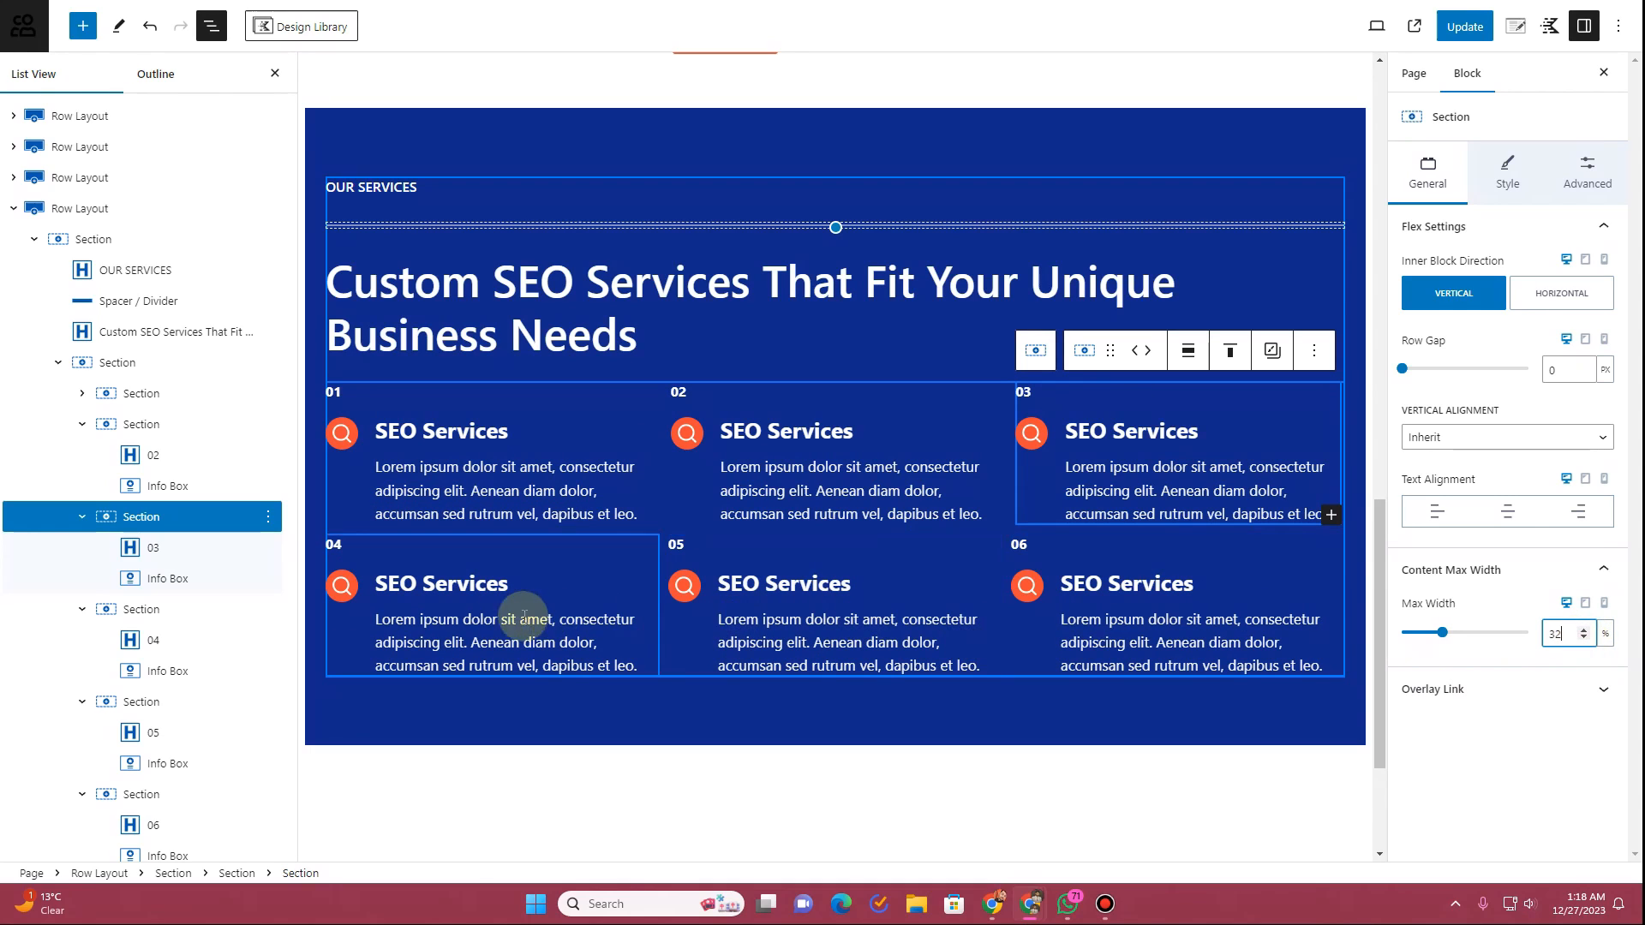
# Step: Set the 04 service section's content max width in percent to match the 01 section above it
pyautogui.click(562, 551)
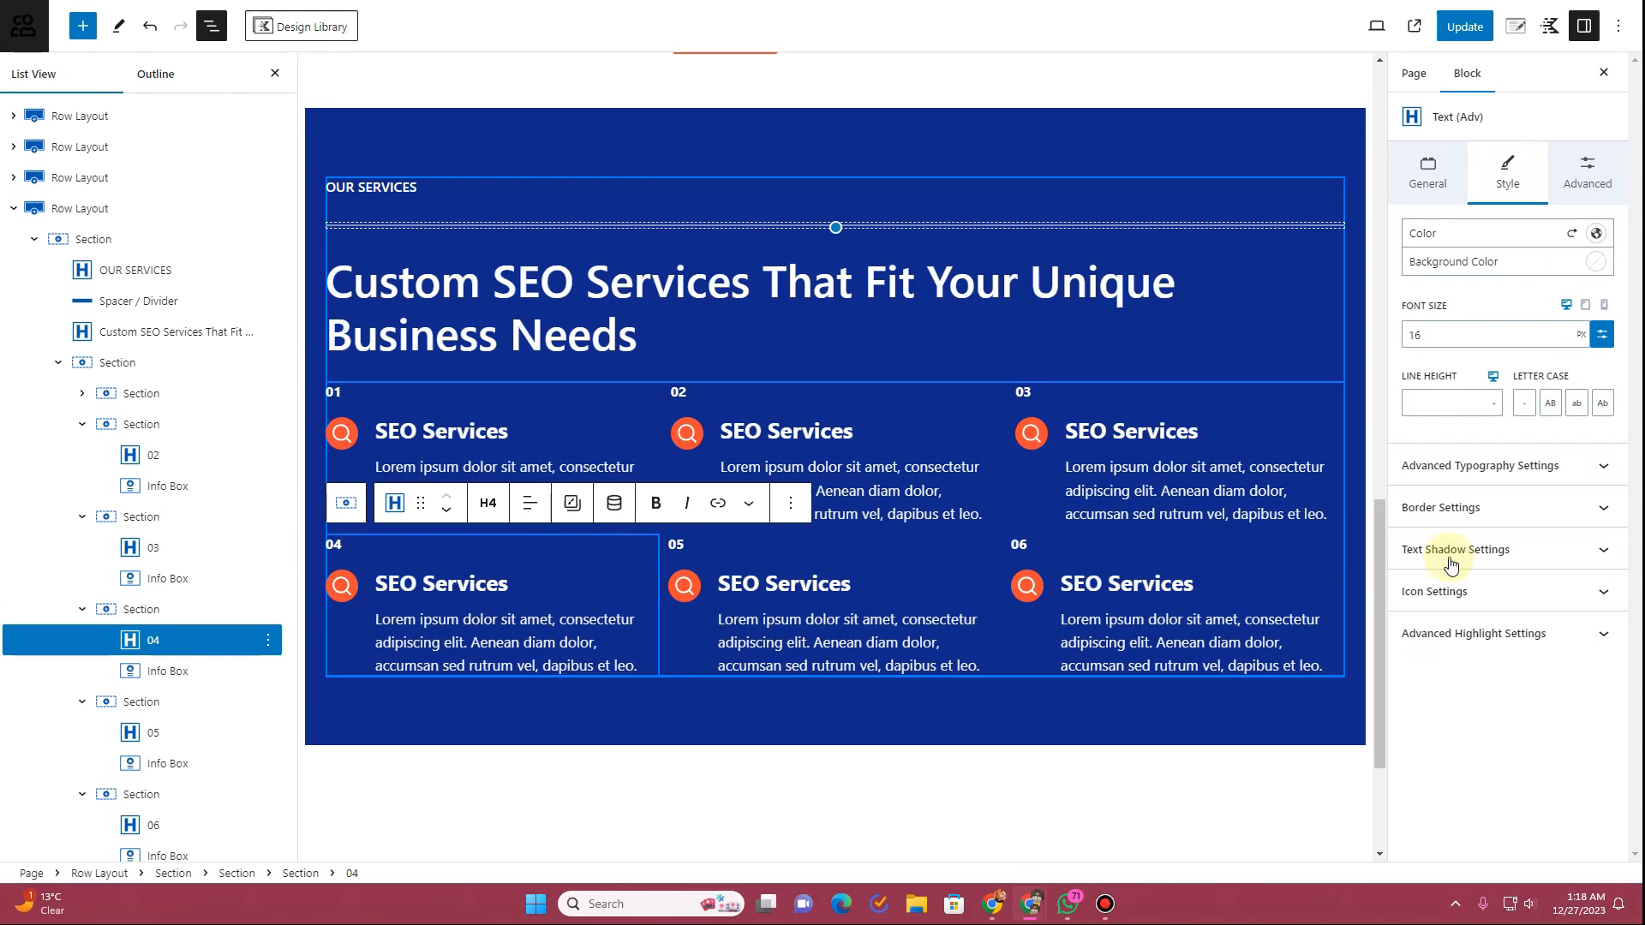
pyautogui.click(142, 609)
pyautogui.click(1557, 588)
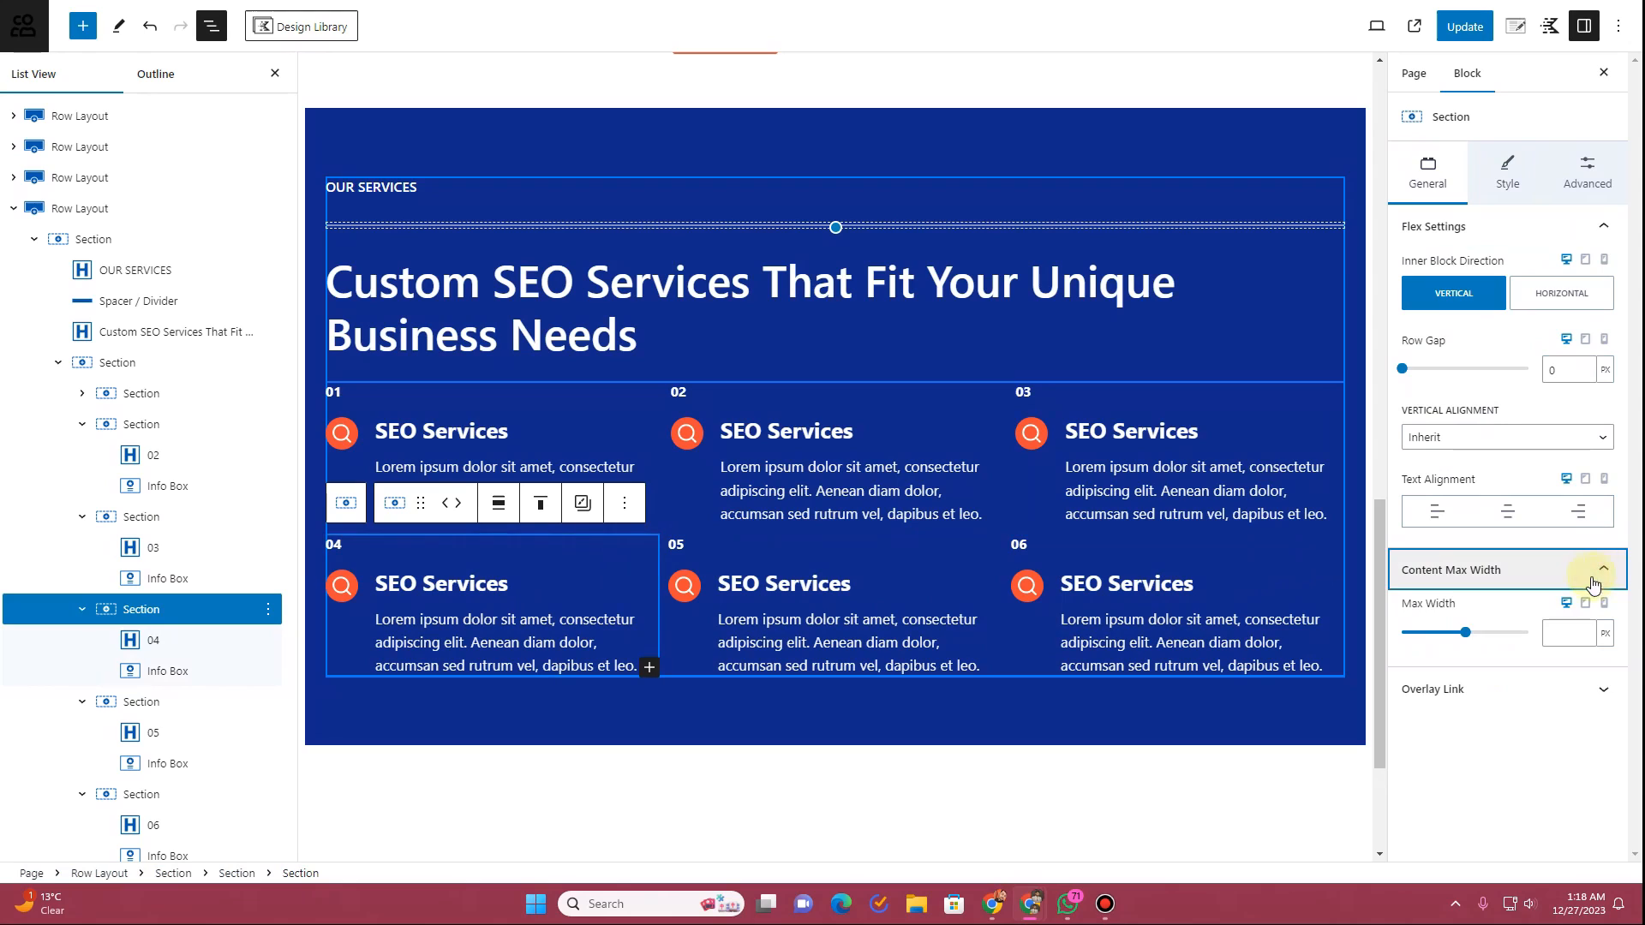
pyautogui.click(1608, 635)
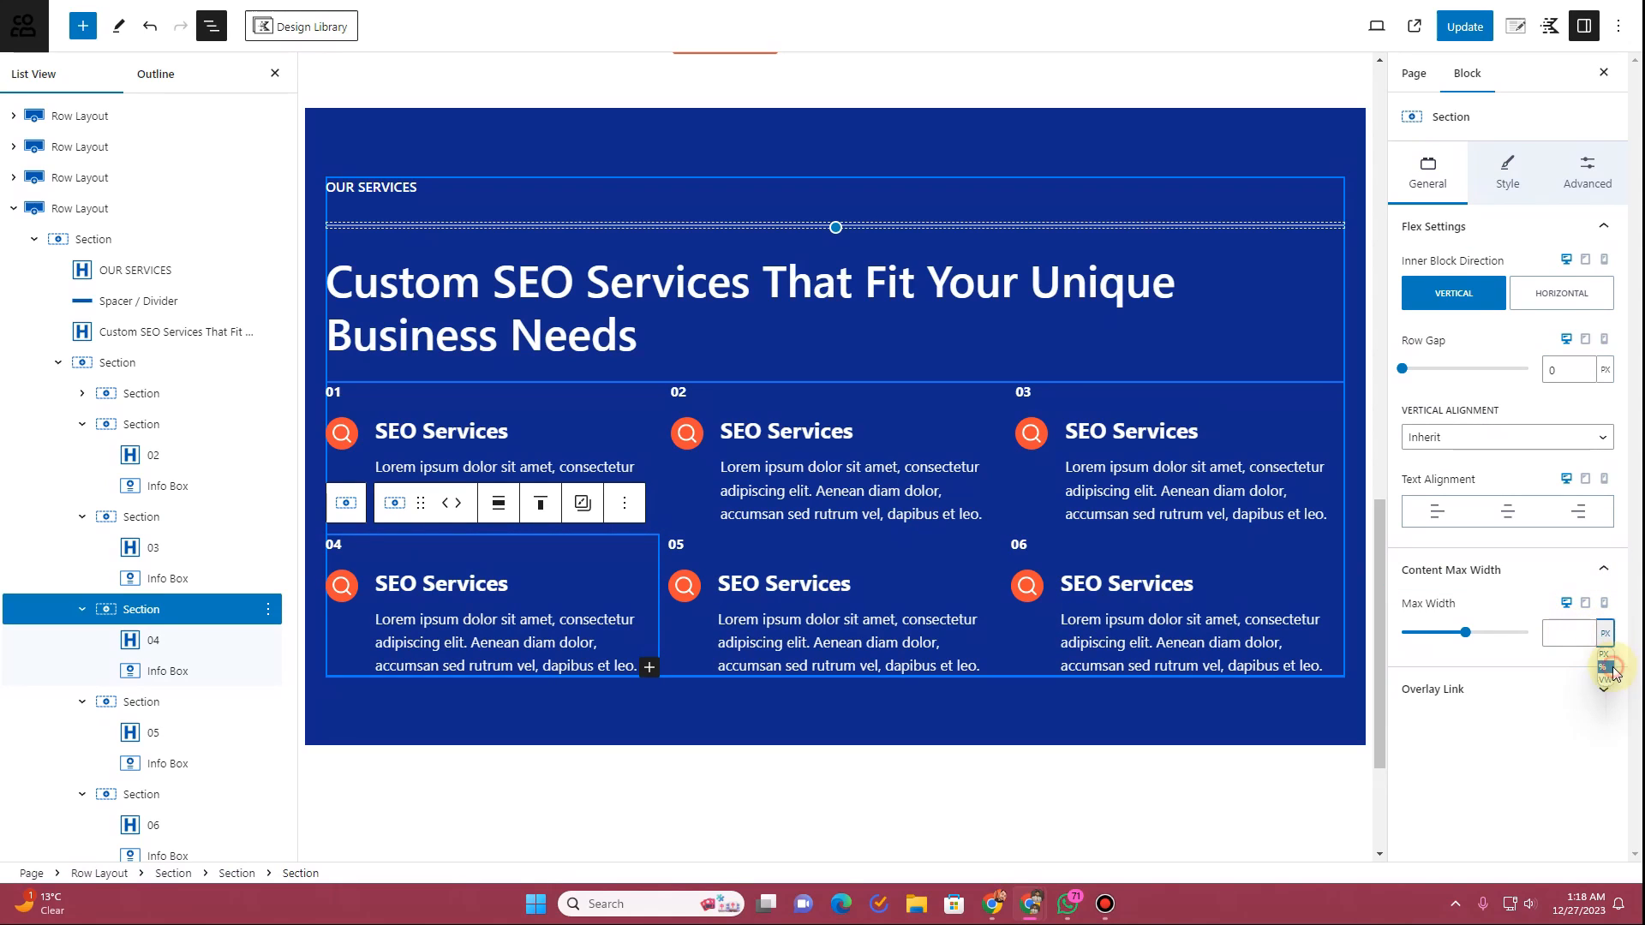
pyautogui.click(1604, 668)
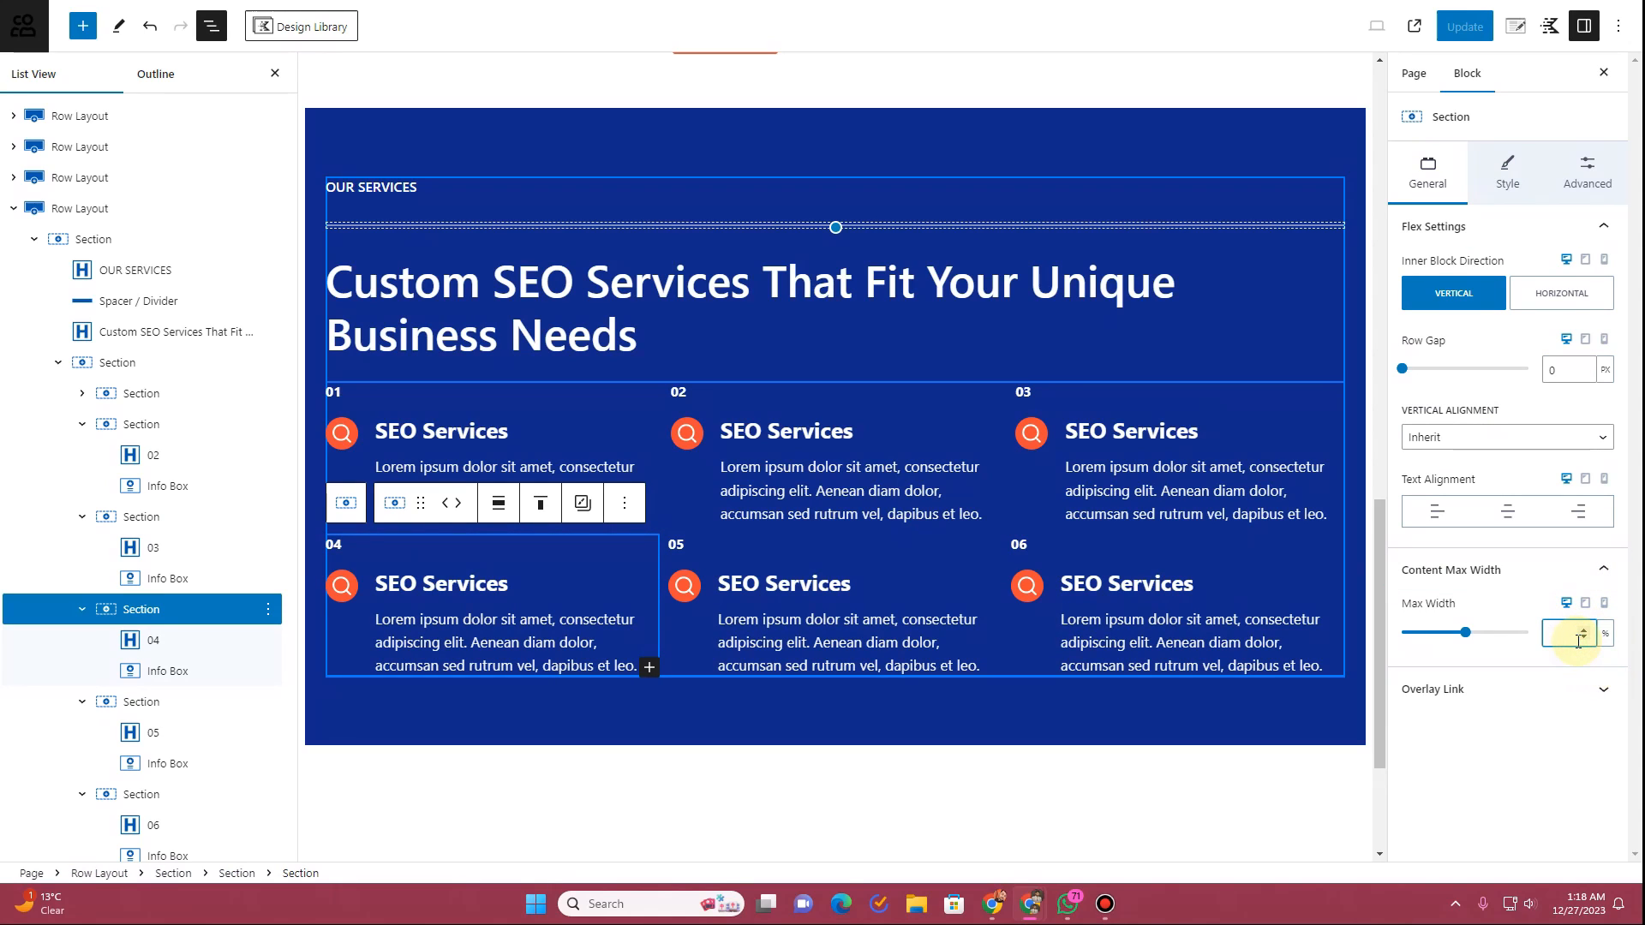
# Step: Set the content max width of the 05 service section to 33%
pyautogui.click(141, 705)
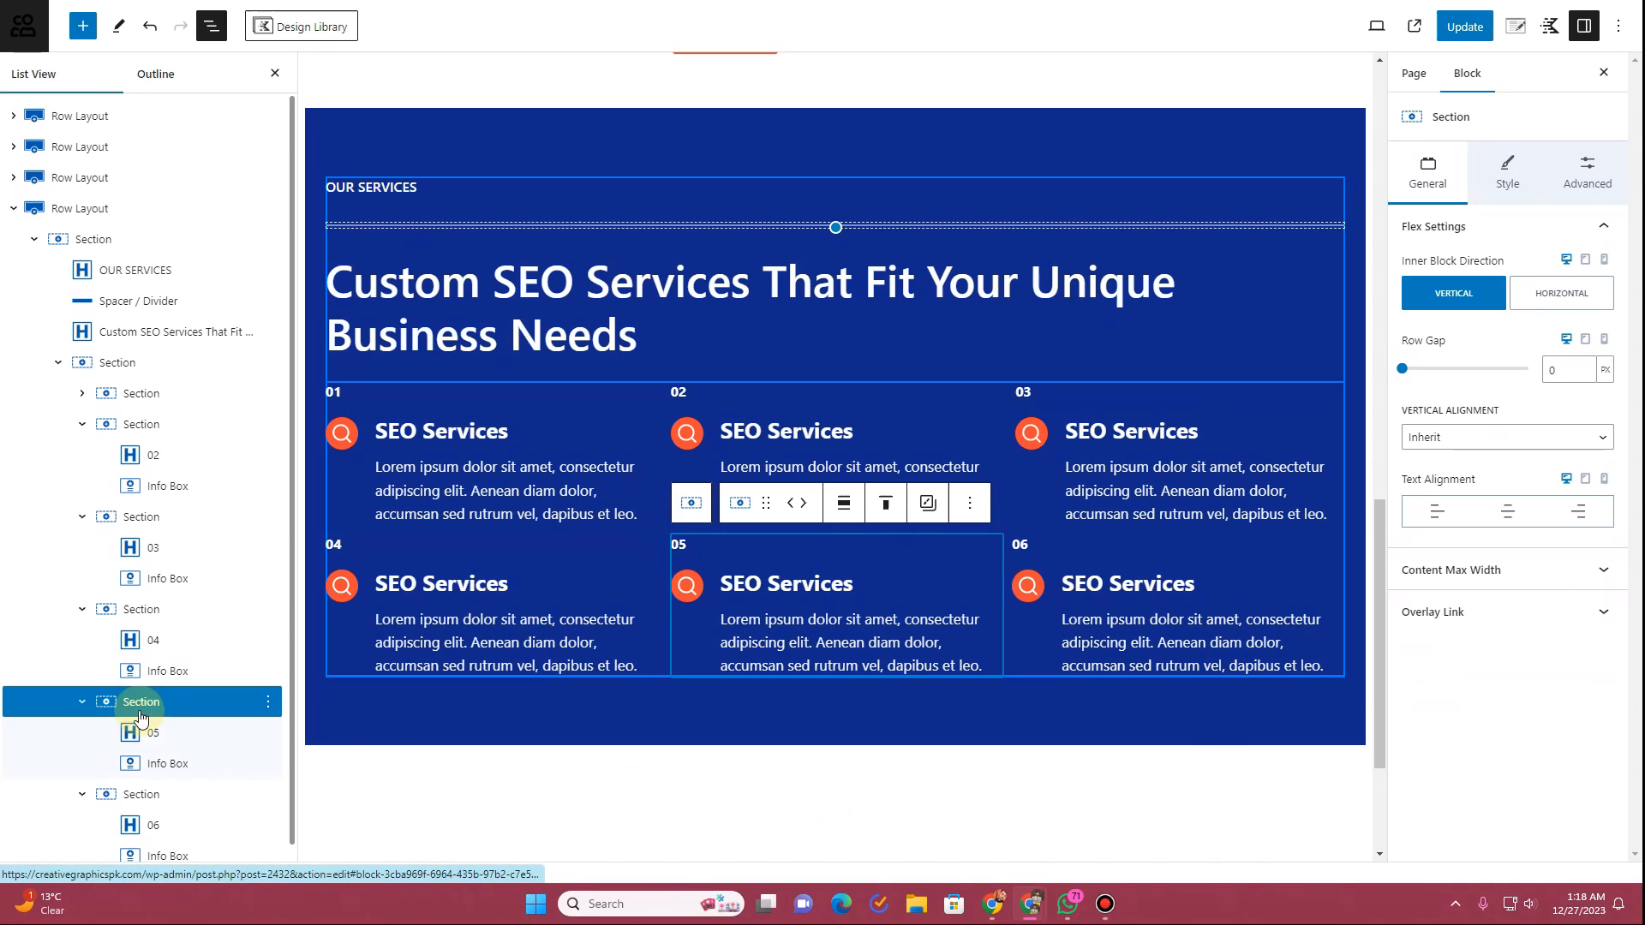
pyautogui.click(1547, 572)
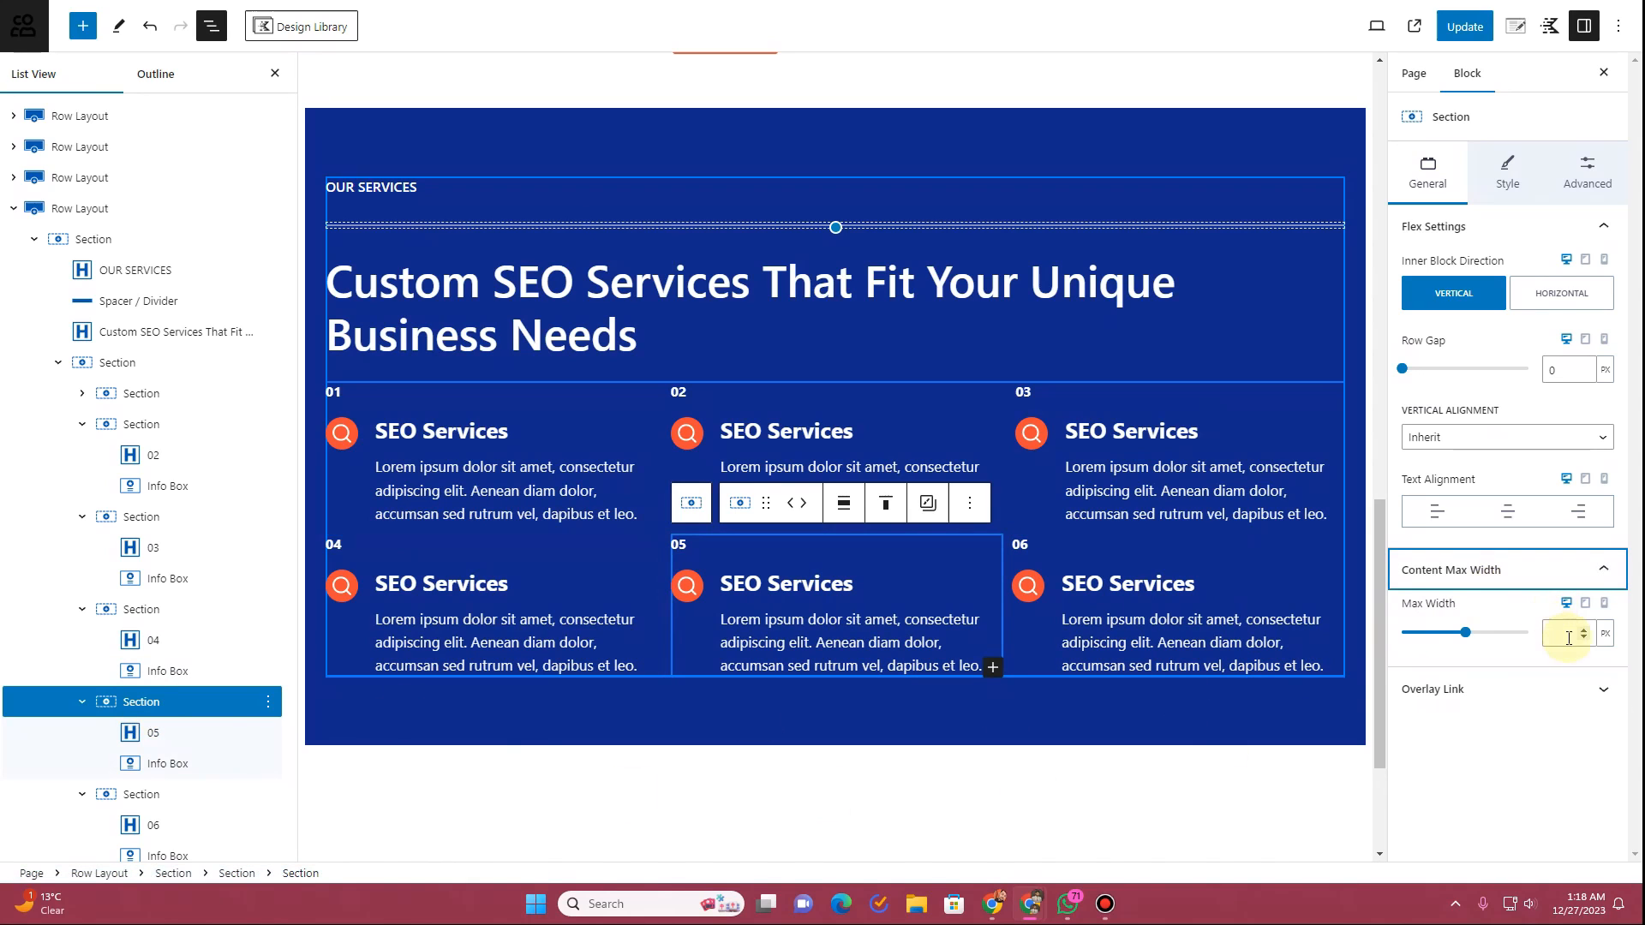
pyautogui.click(1606, 634)
pyautogui.click(1605, 668)
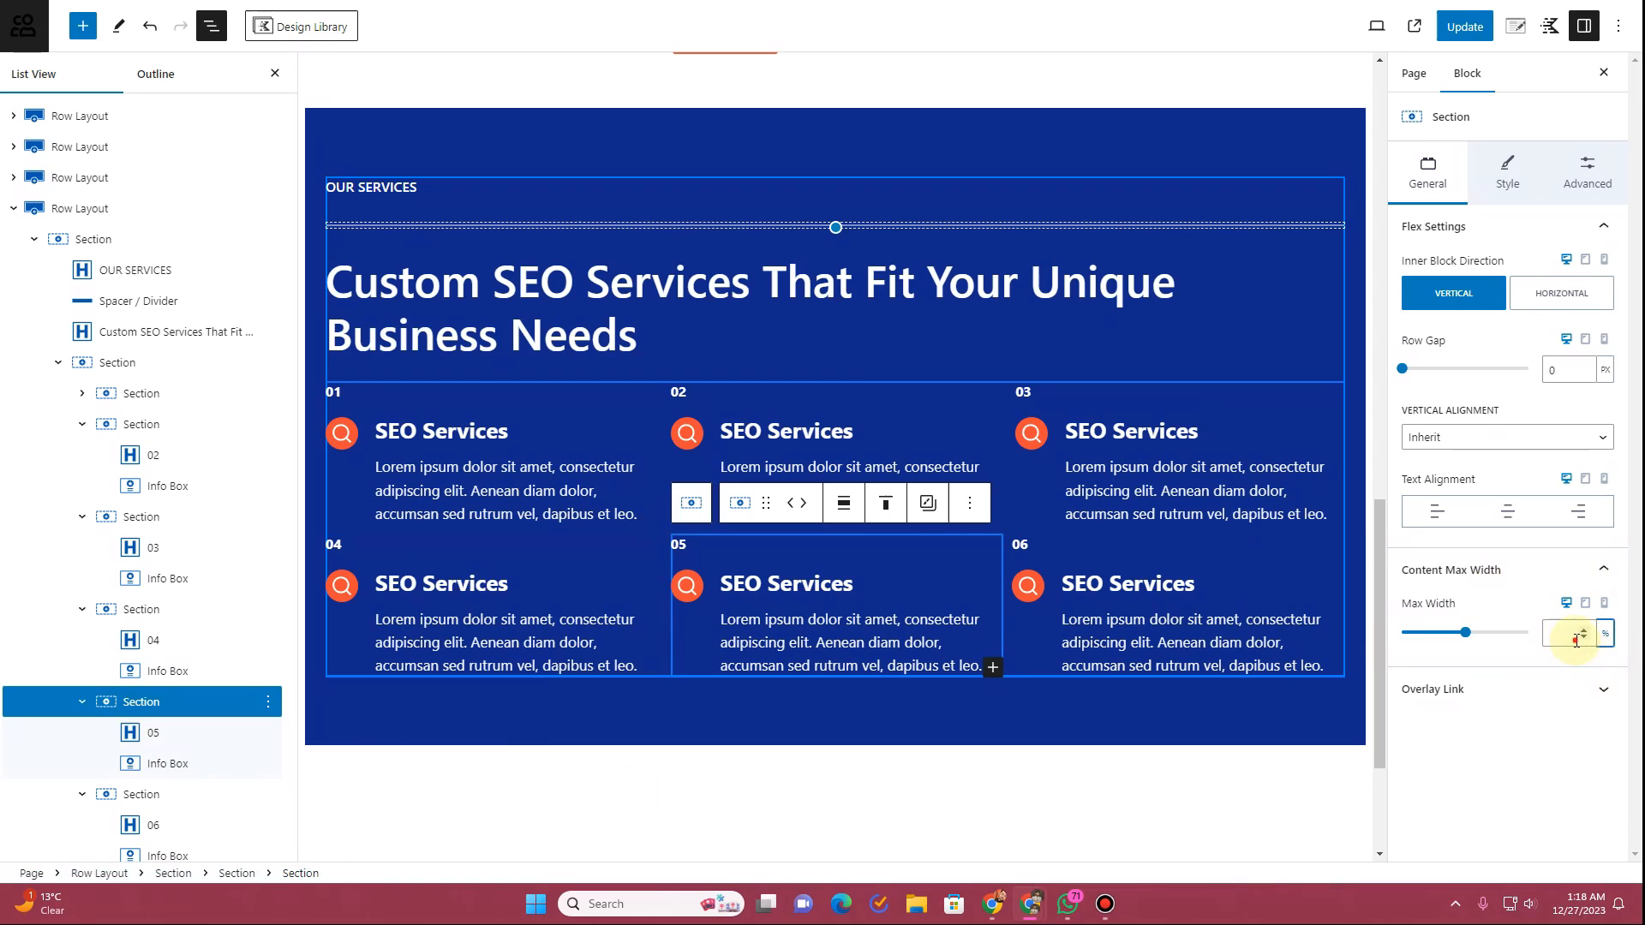
pyautogui.write('33')
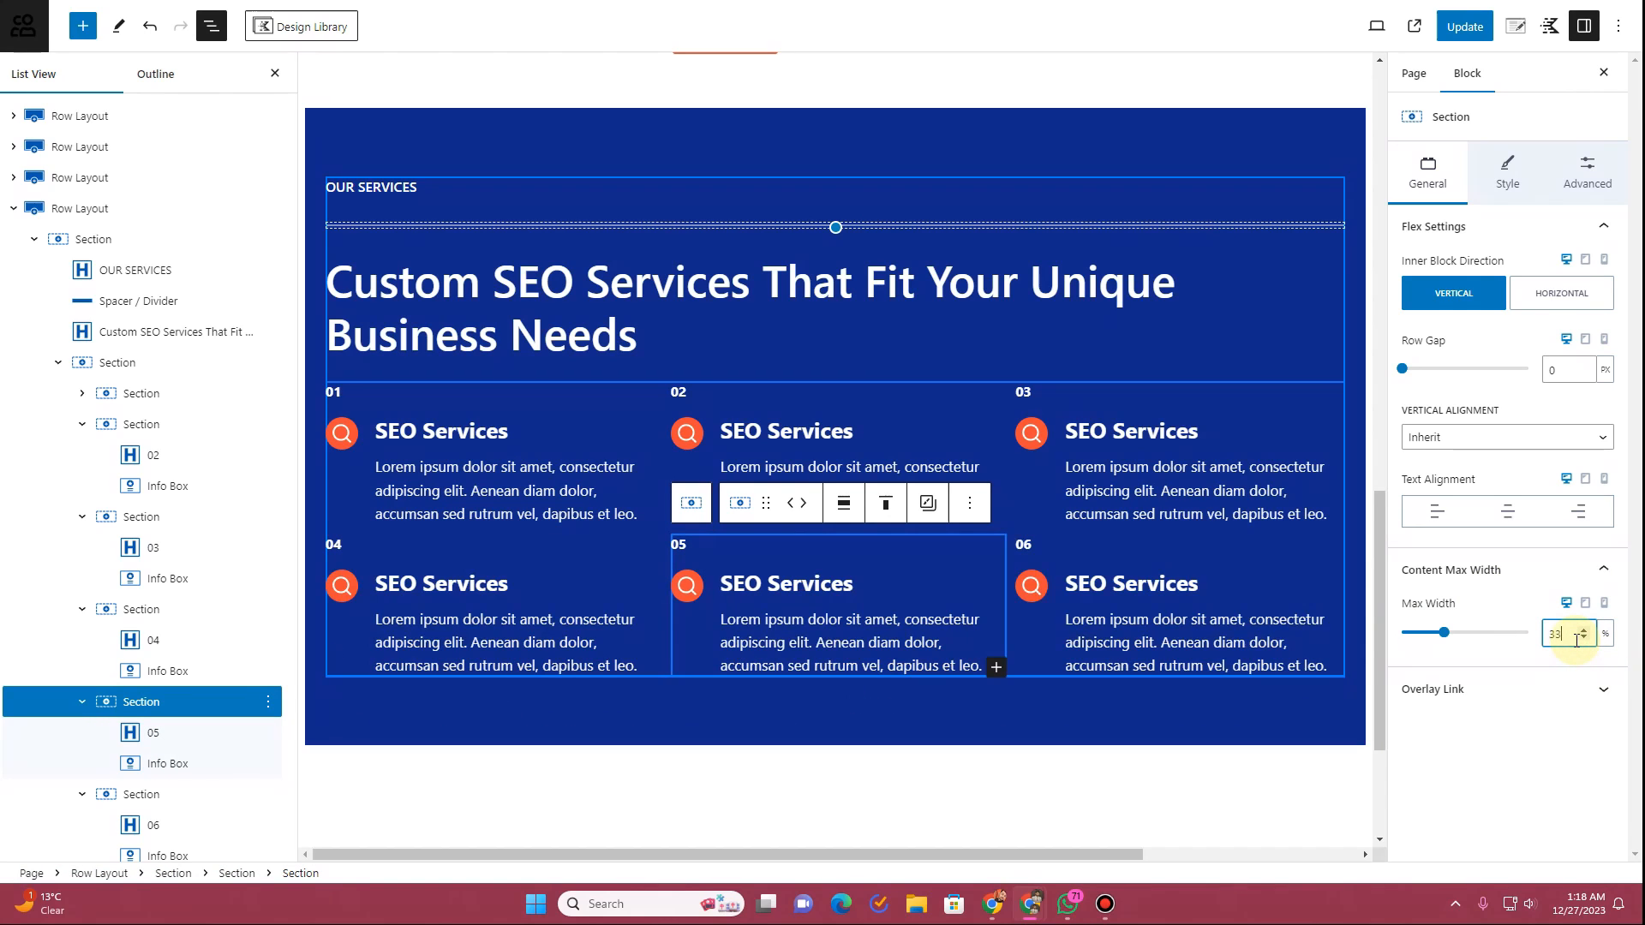
# Step: Set the content max width of the 06 service section to 32%
pyautogui.click(150, 795)
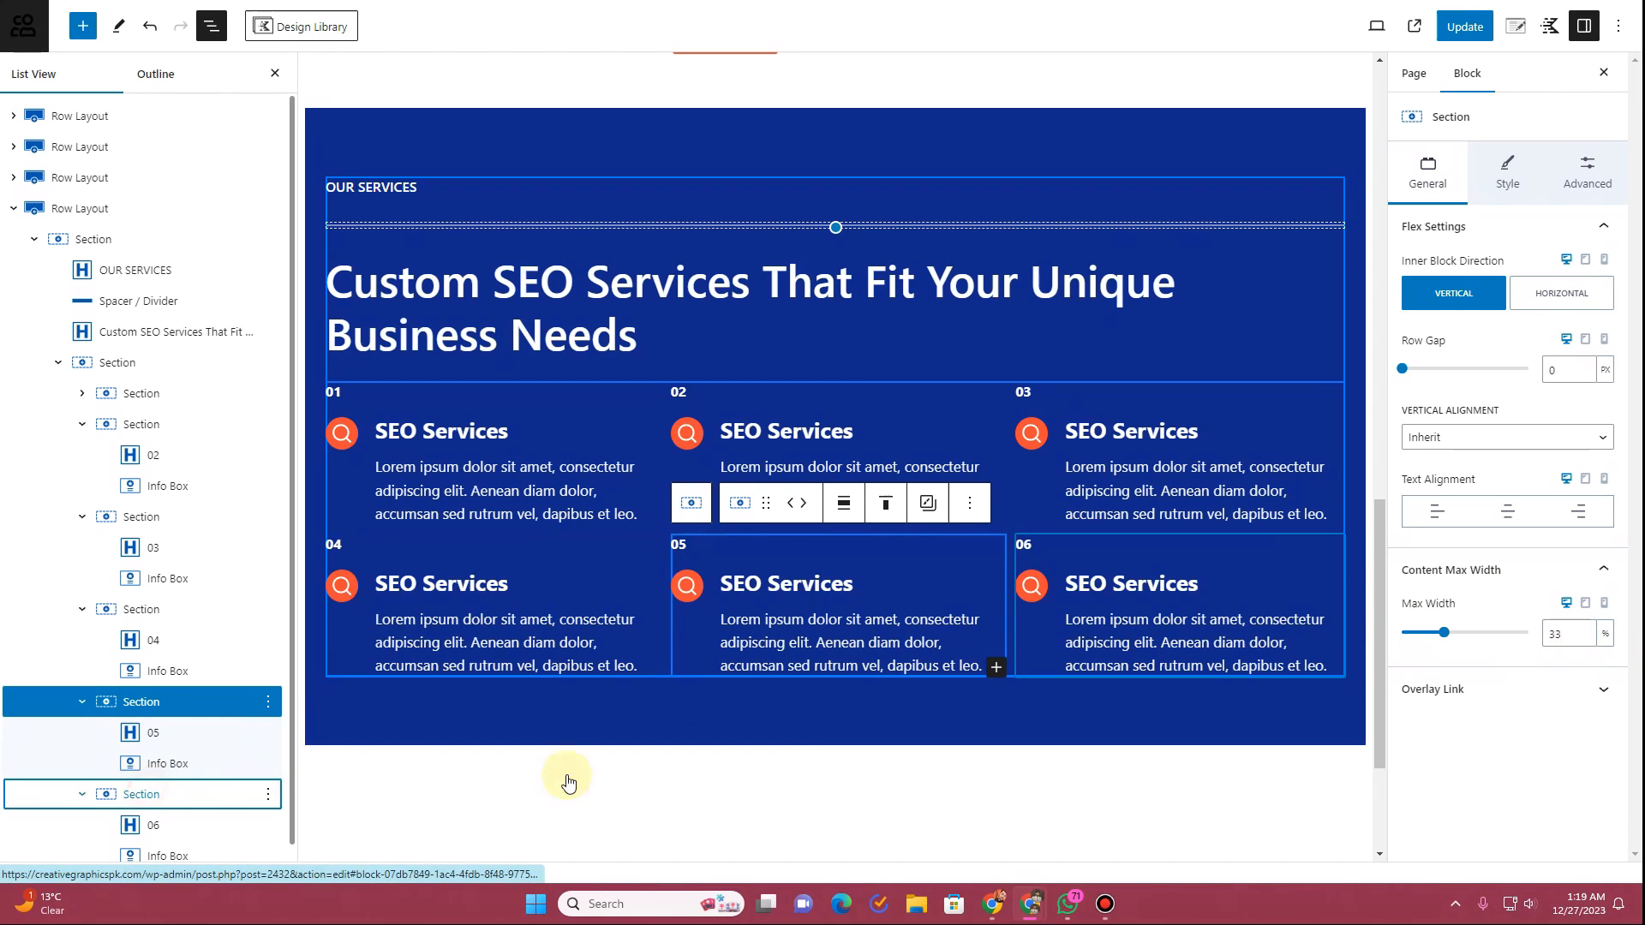
pyautogui.click(1592, 581)
pyautogui.click(1577, 635)
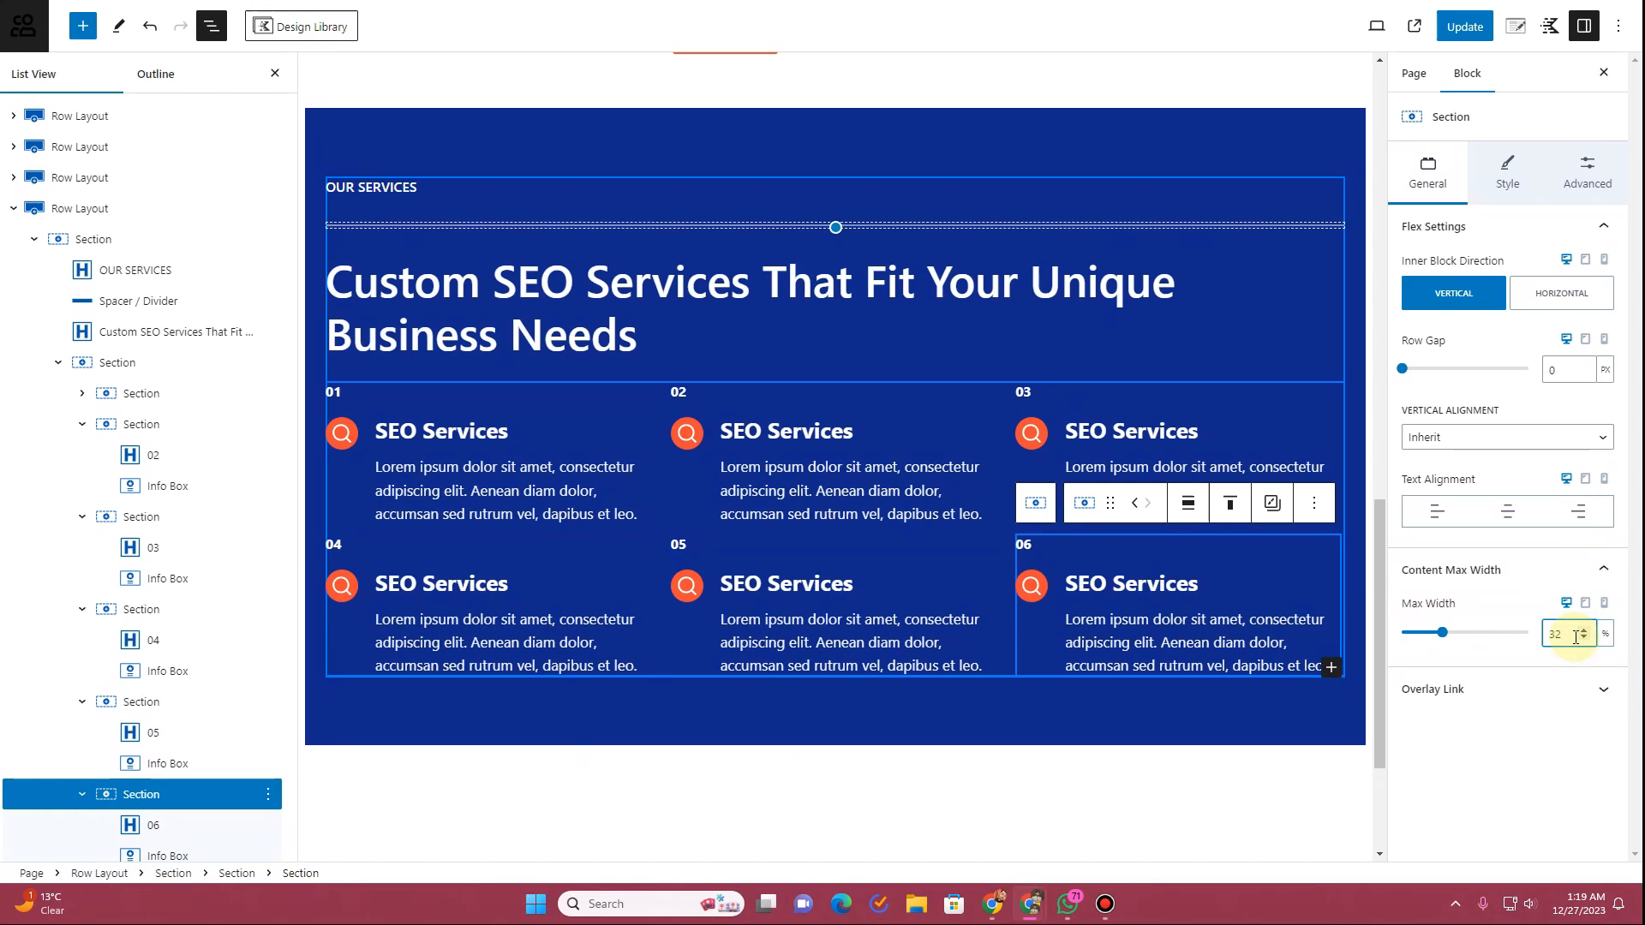
# Step: Update the page, reload the live site to check the services grid, and return to the editor
pyautogui.click(1462, 35)
pyautogui.hotkey('ctrl', 'Tab')
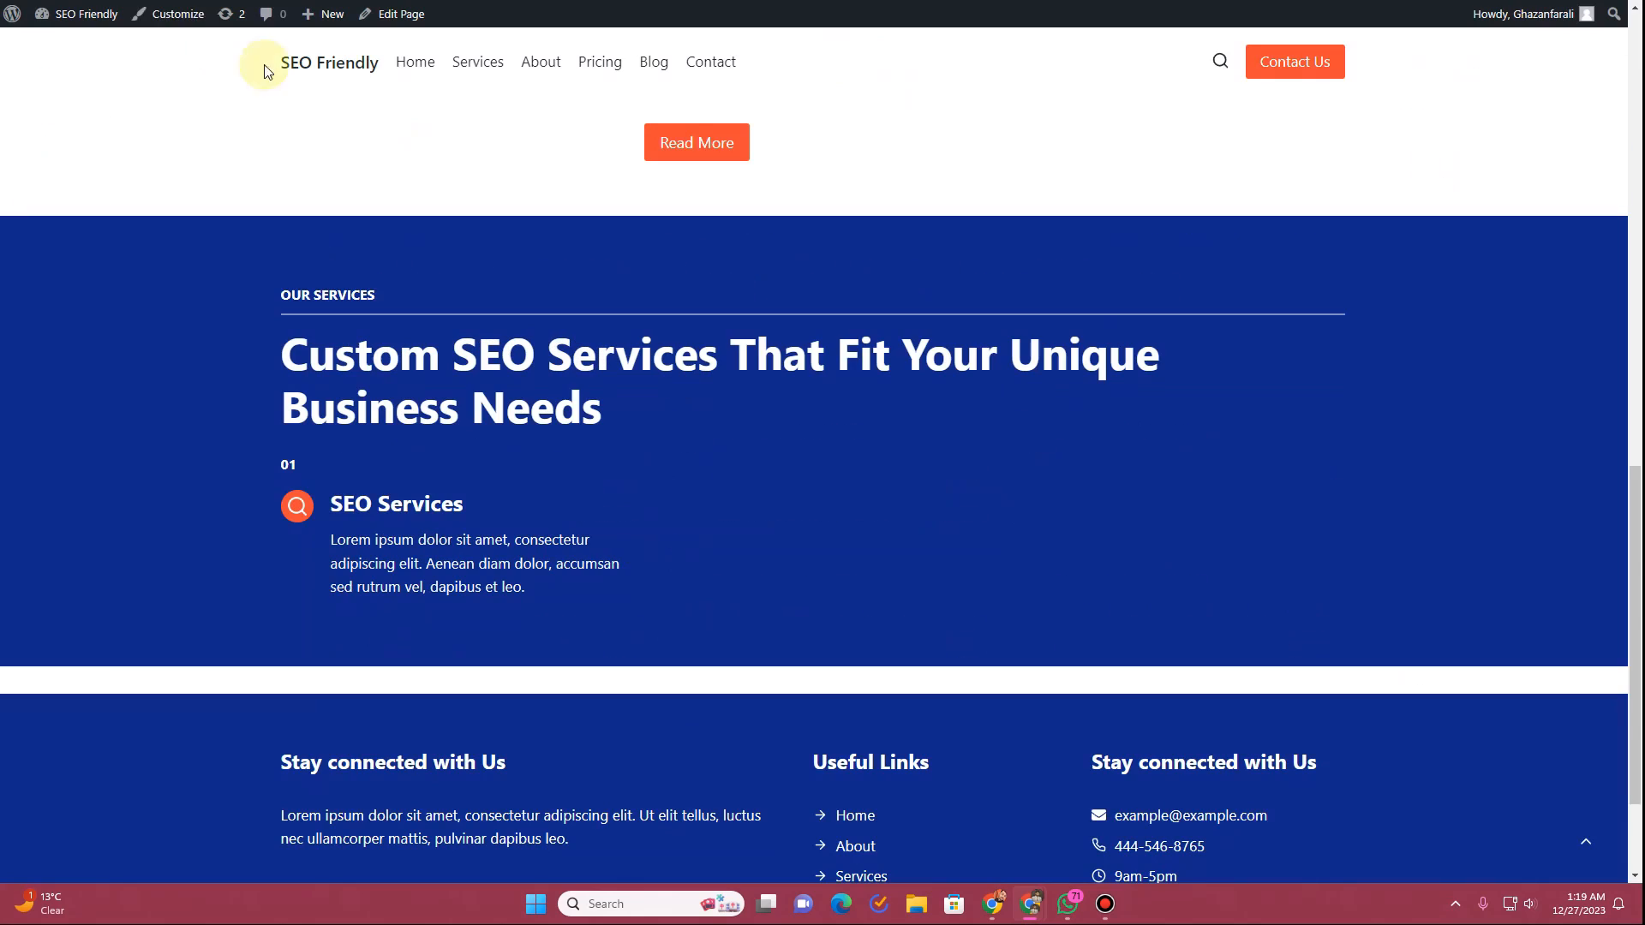
pyautogui.press('F5')
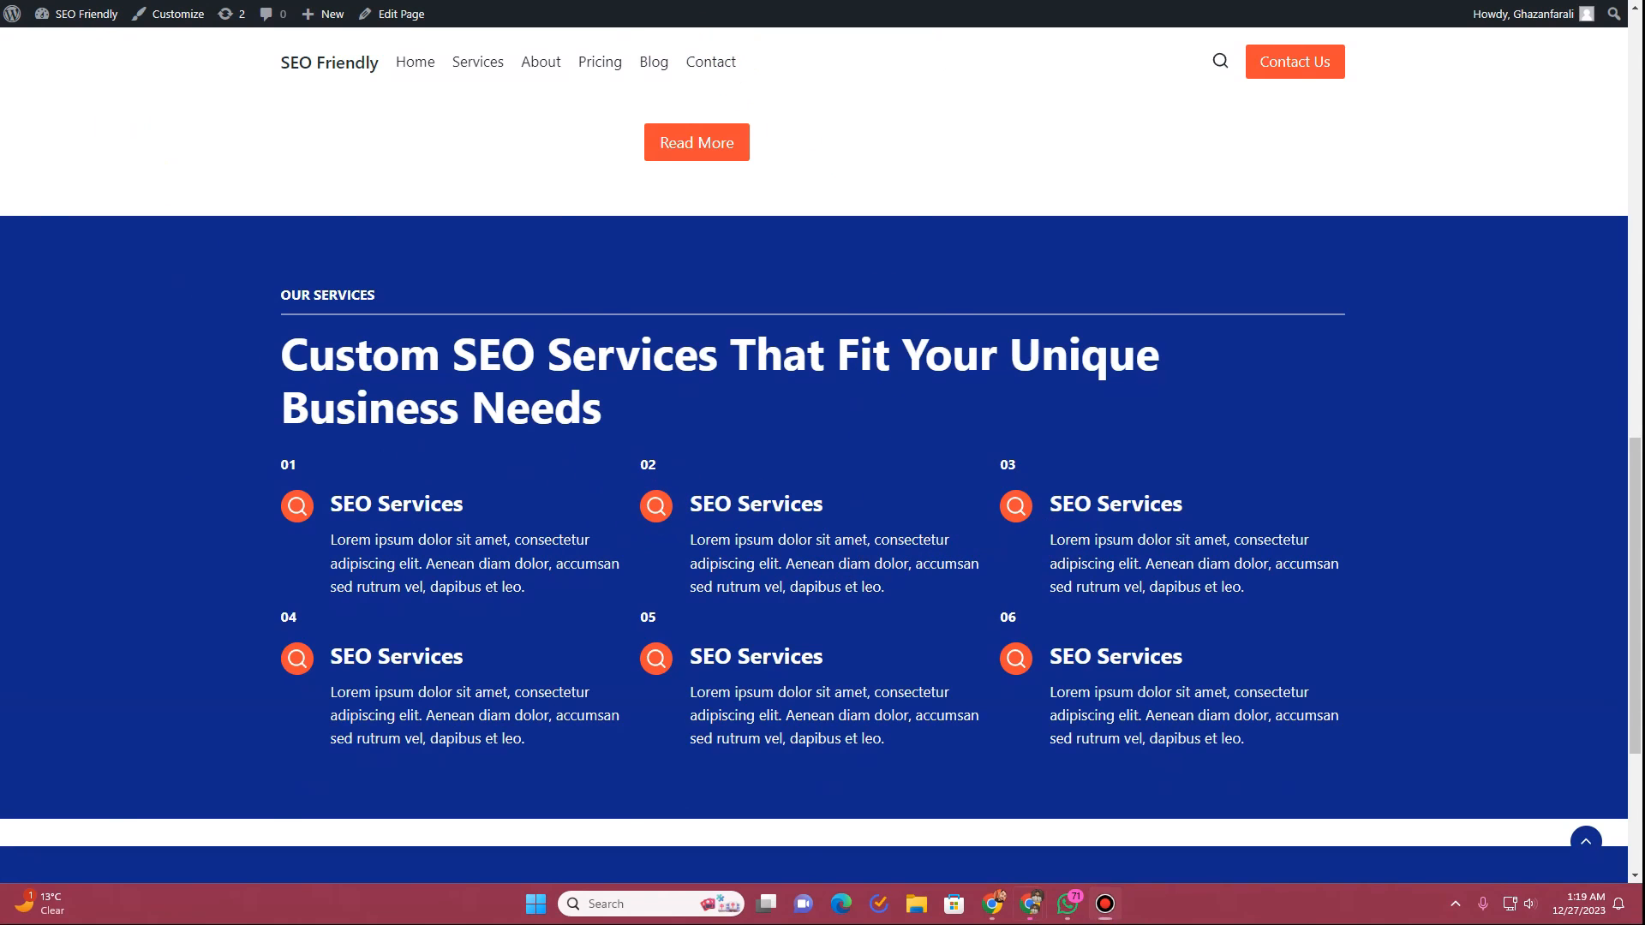
pyautogui.hotkey('ctrl', 'Tab')
# Step: Replace the 02 info box's search icon with the map pin icon found by searching "marker"
pyautogui.click(688, 439)
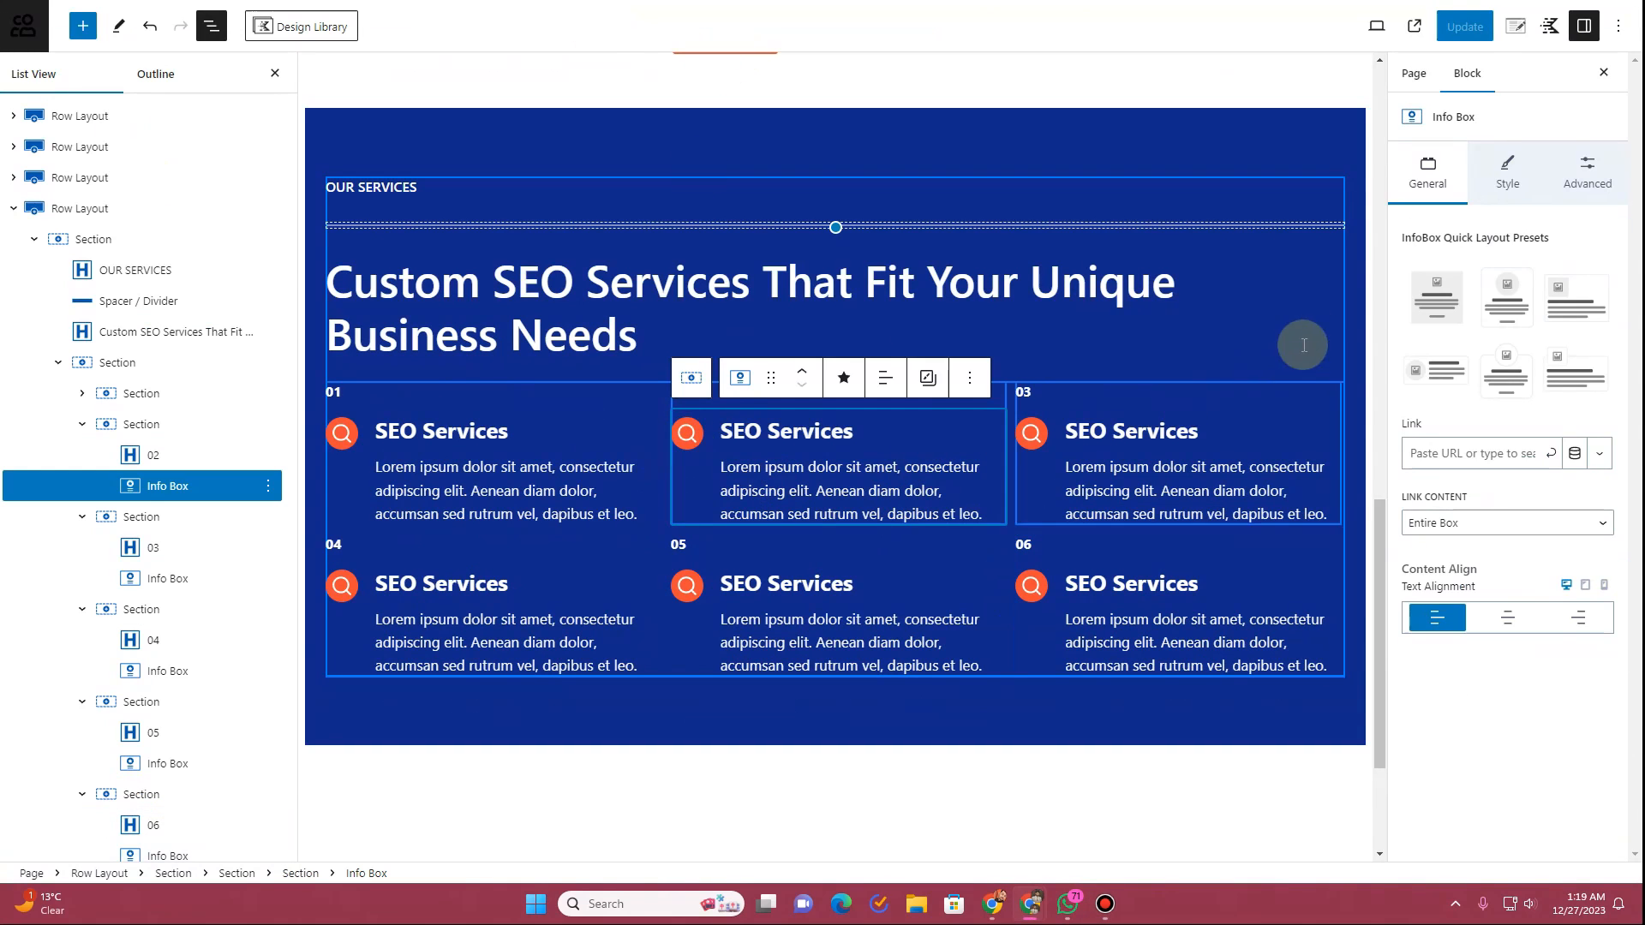
pyautogui.click(845, 381)
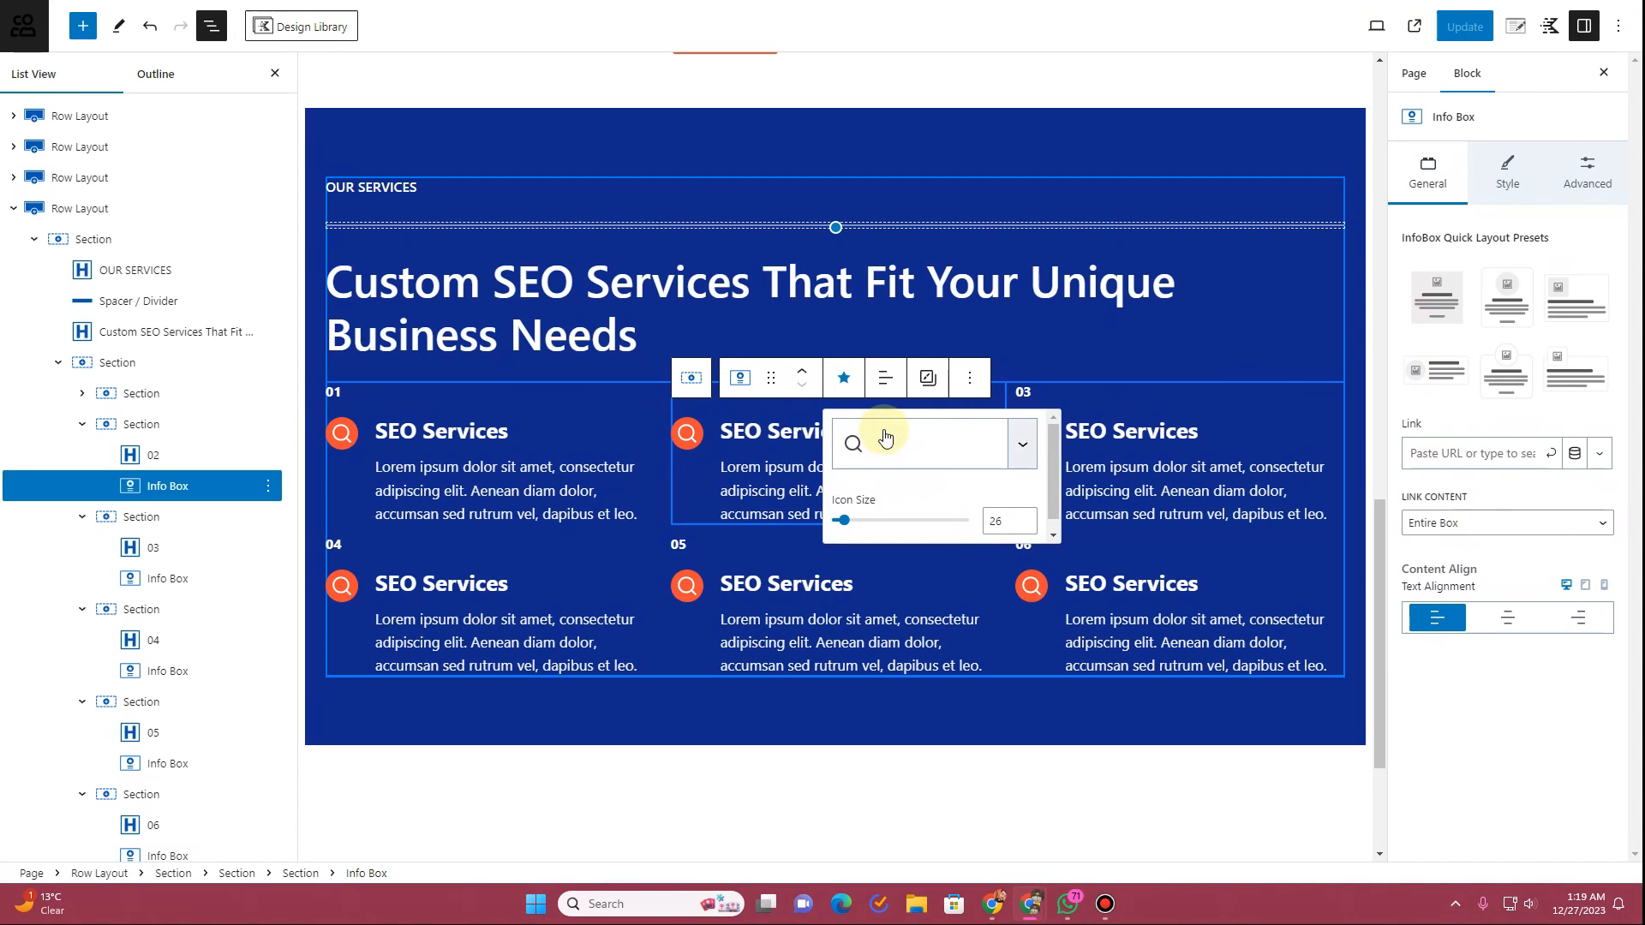
pyautogui.click(904, 447)
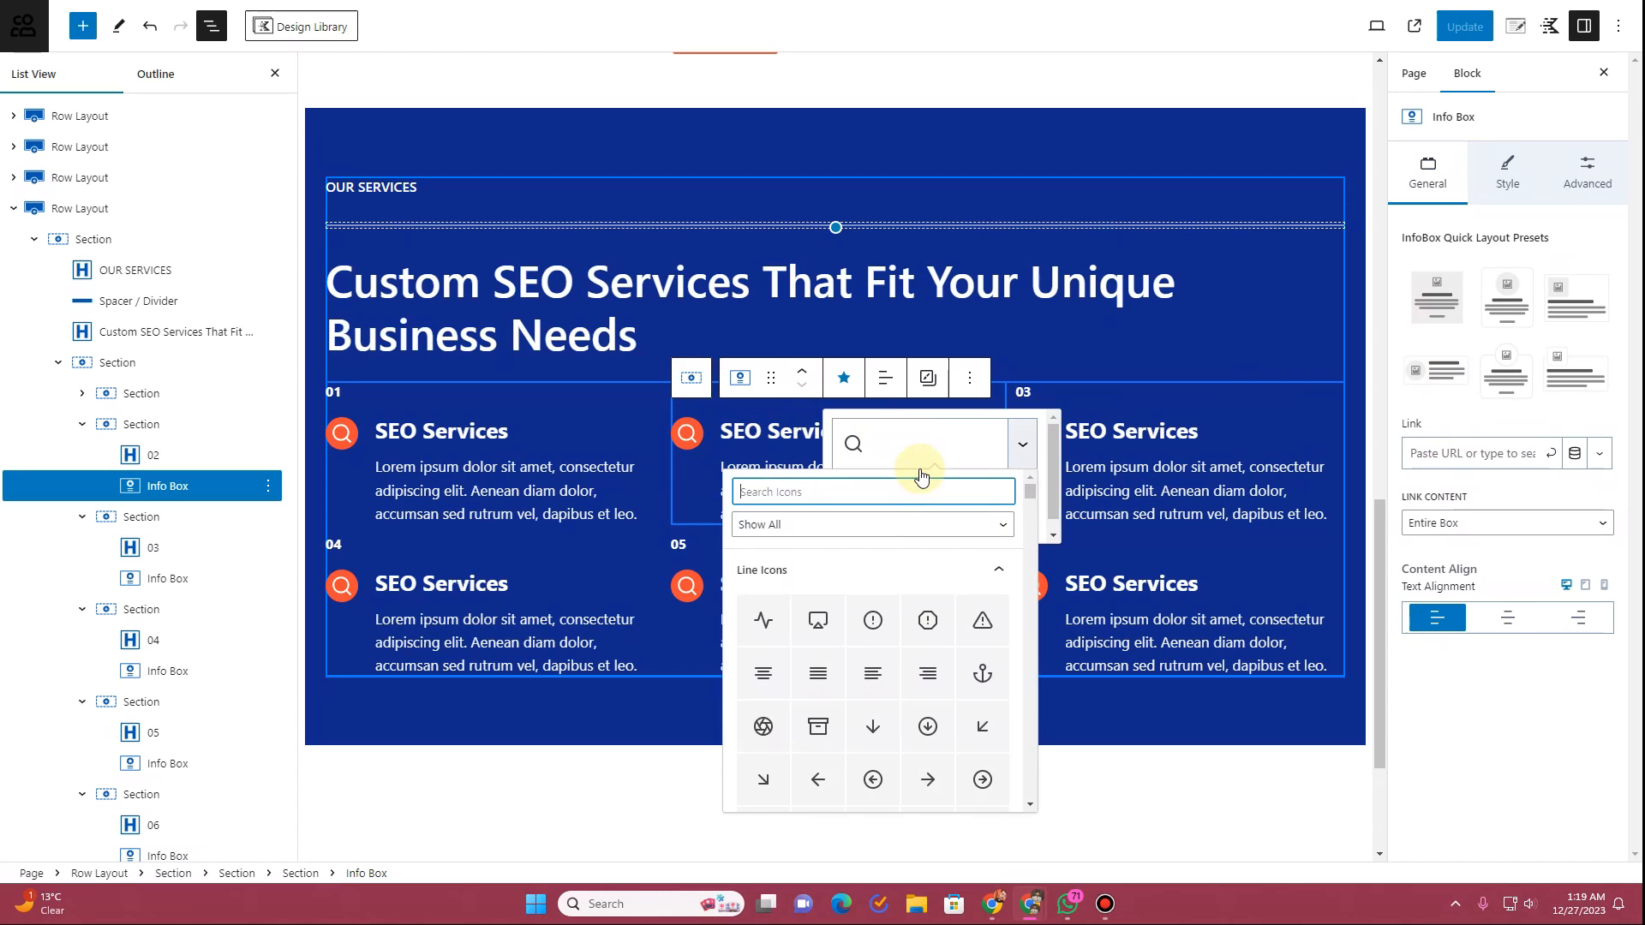
pyautogui.write('marker')
pyautogui.click(778, 620)
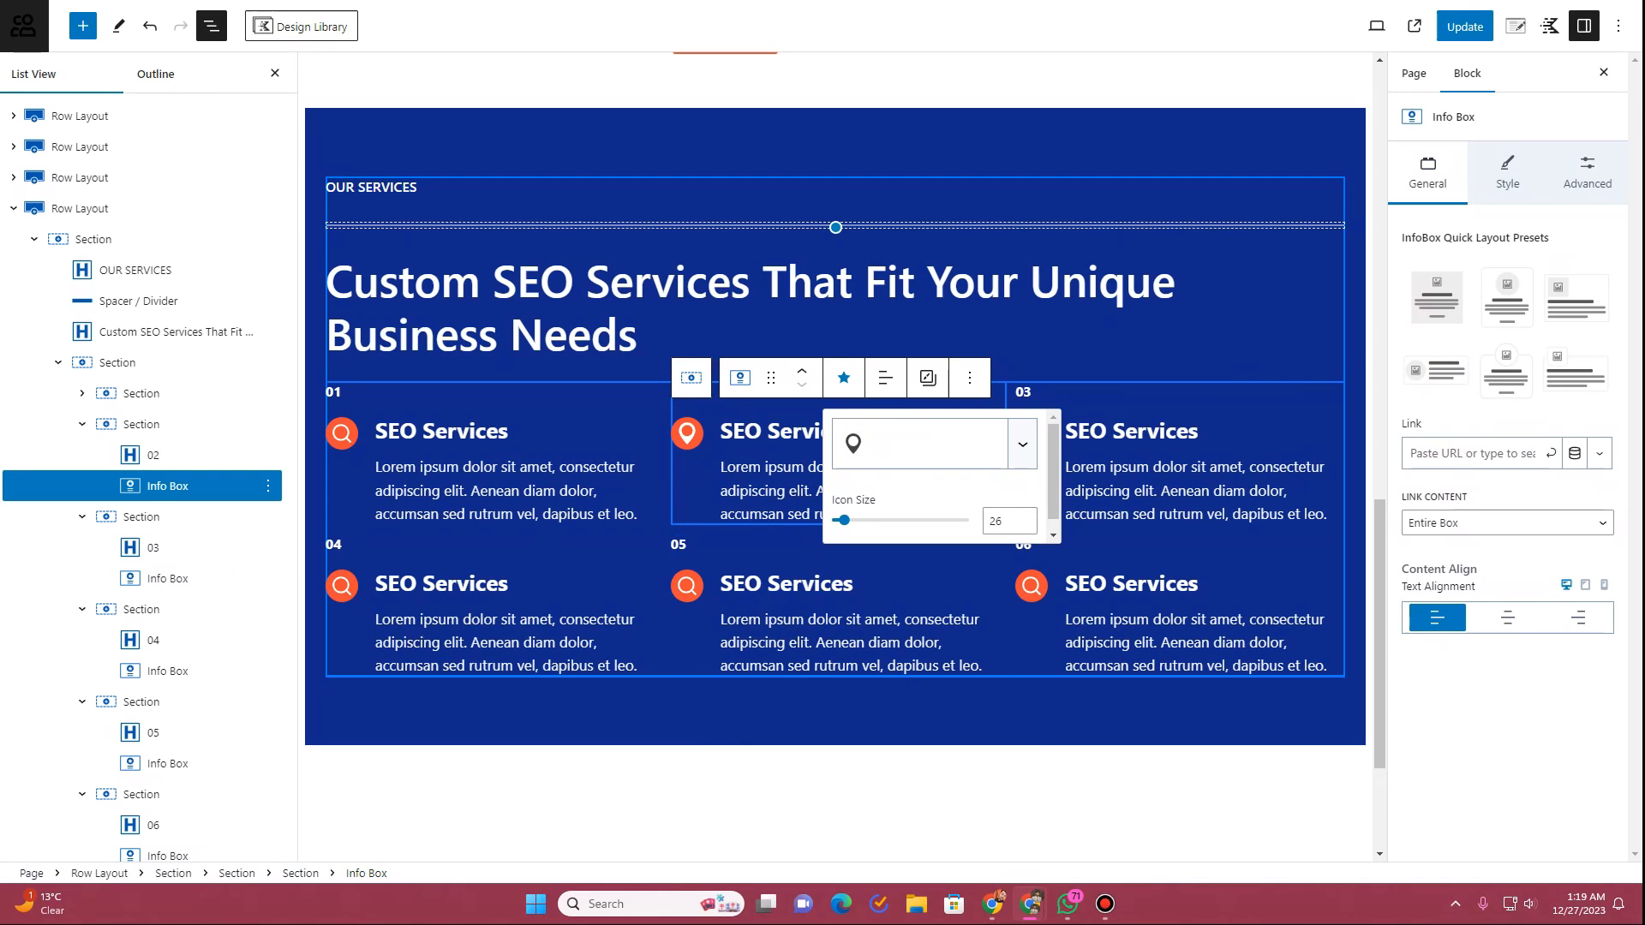
# Step: Change the 02 info box's title to "Local SEO"
pyautogui.click(790, 432)
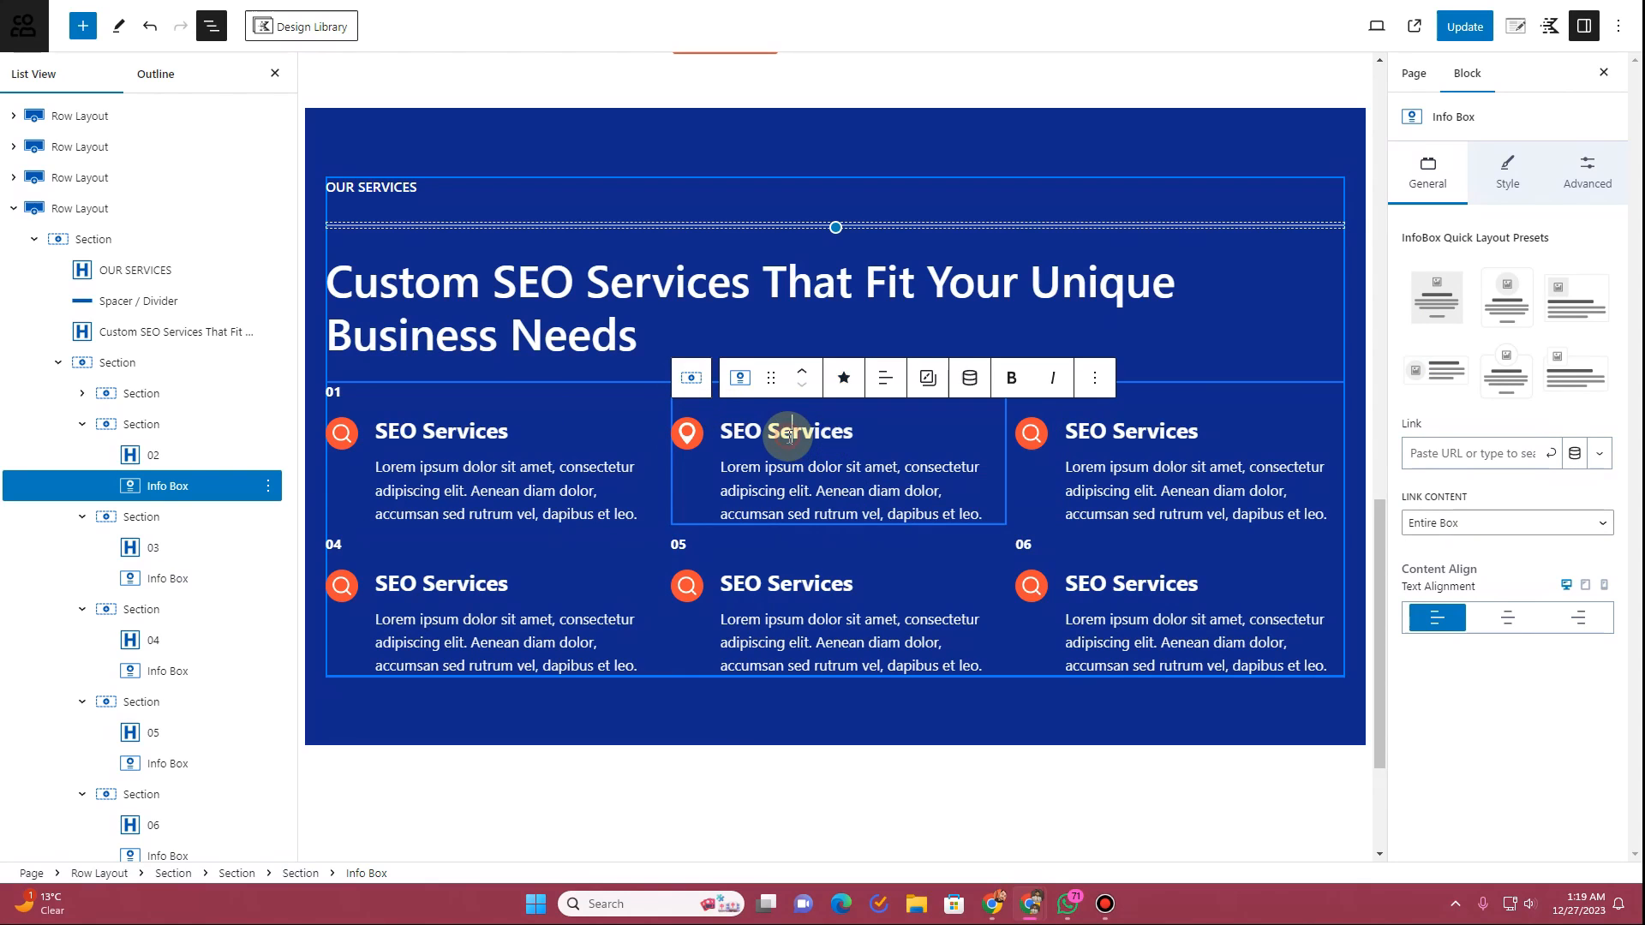
pyautogui.tripleClick(789, 436)
pyautogui.write('Local SEO')
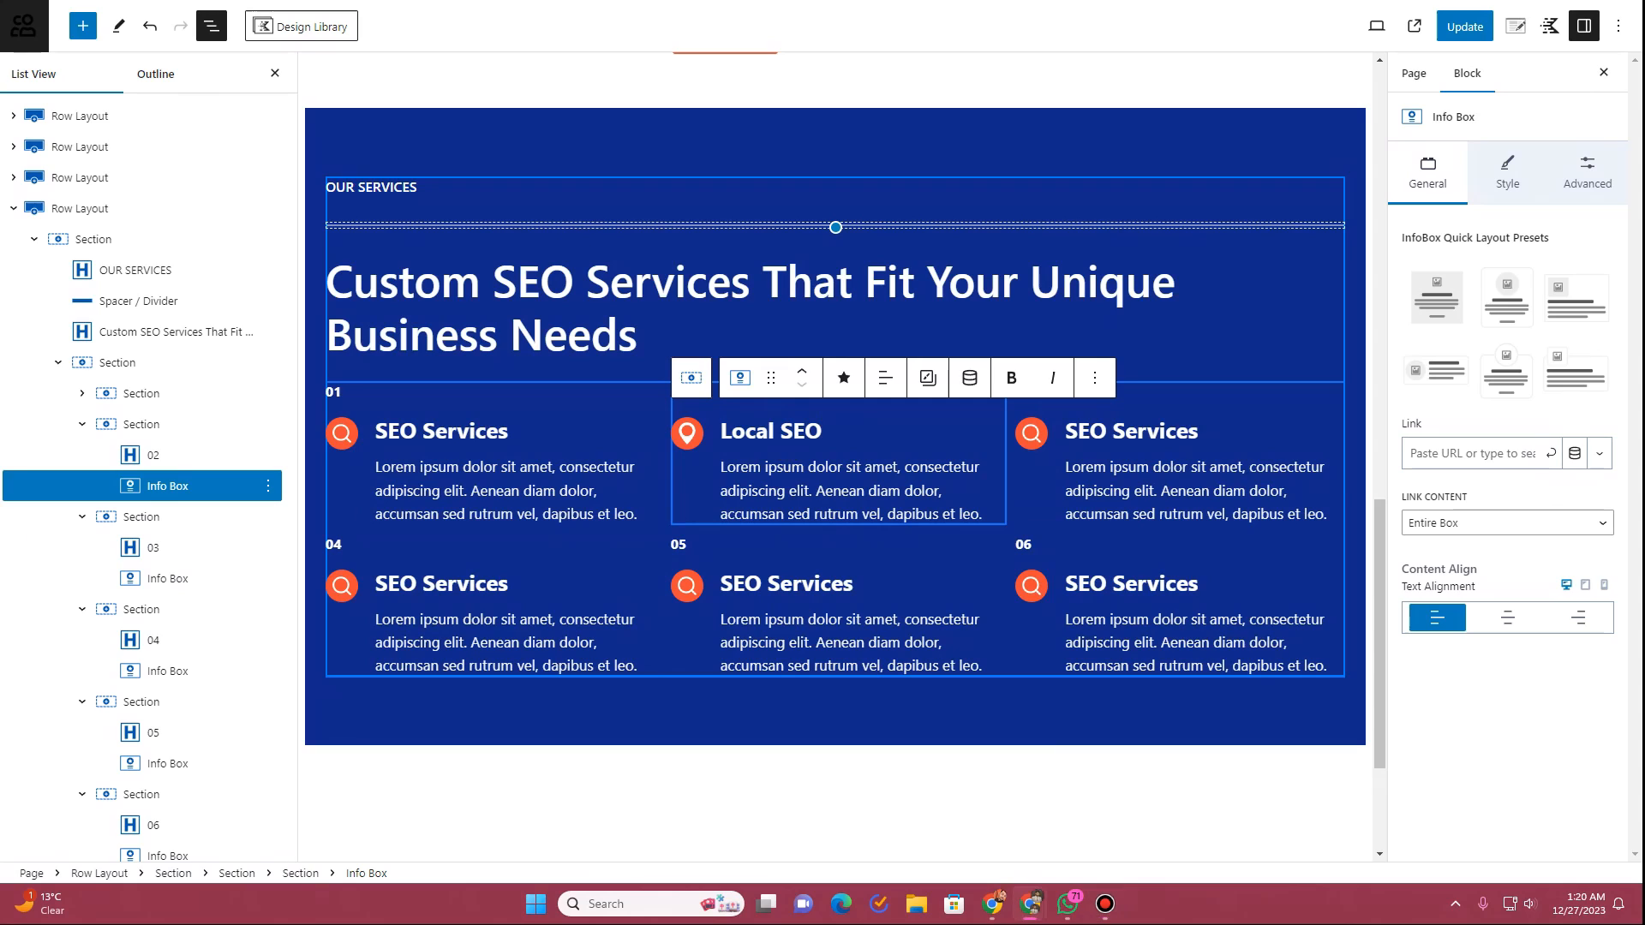
# Step: Change the 03 info box's title to "SEO Commerce"
pyautogui.click(1131, 430)
pyautogui.tripleClick(1145, 431)
pyautogui.write('SEO Commerce')
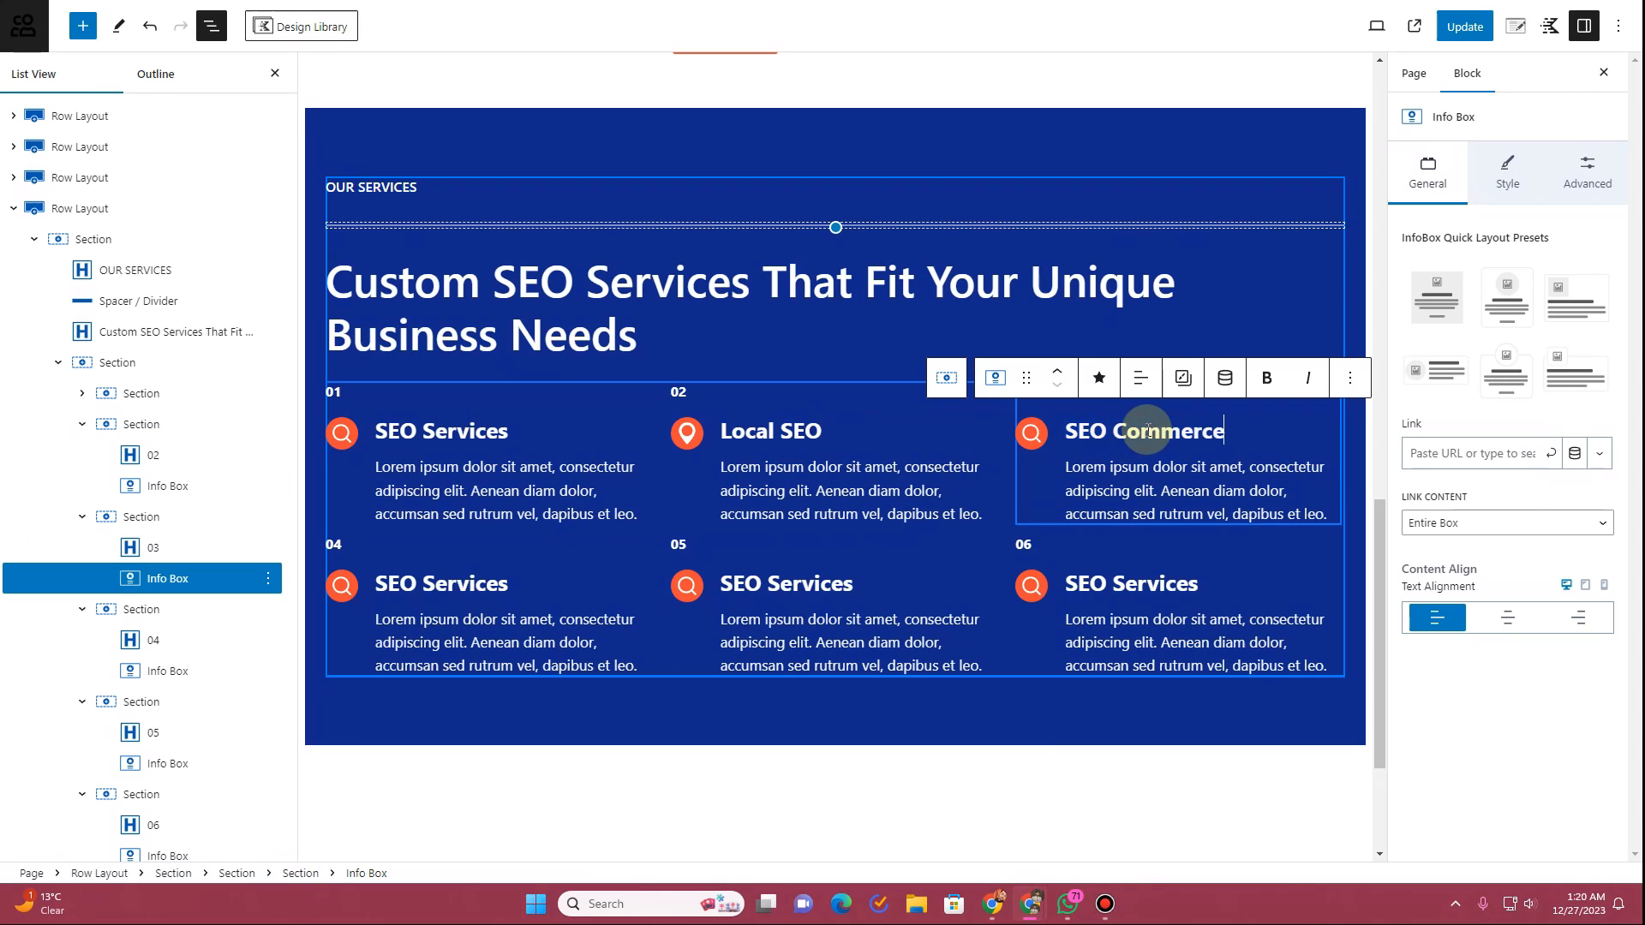
# Step: Replace the 03 info box's search icon with the shopping cart icon found by searching "cart"
pyautogui.click(1031, 439)
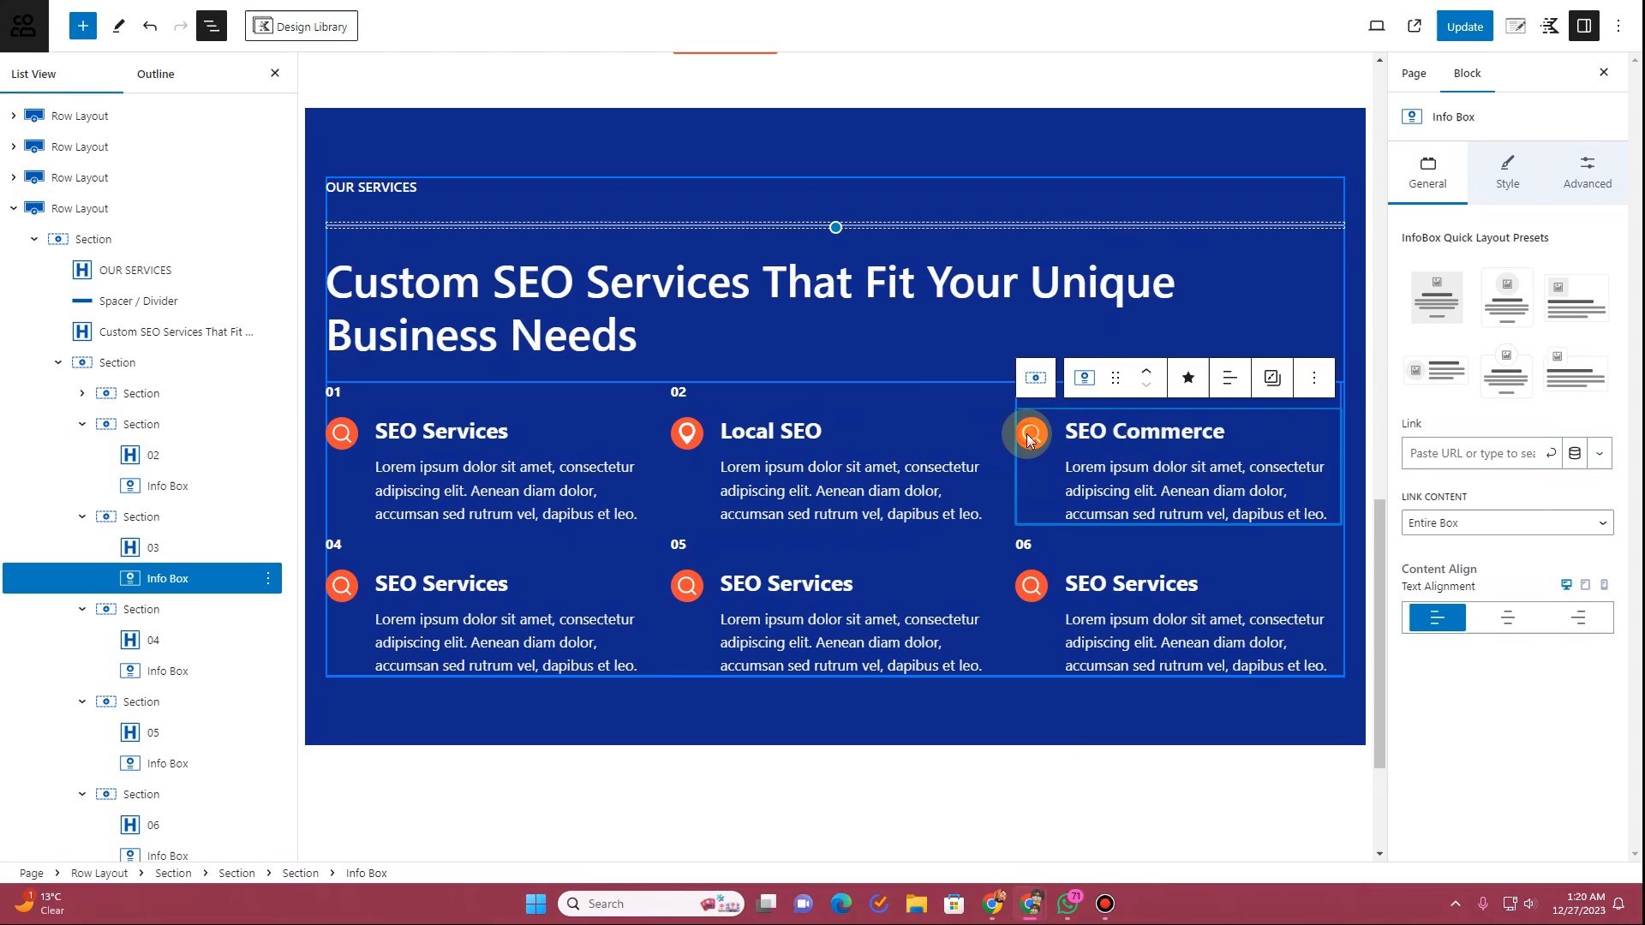
pyautogui.click(1189, 378)
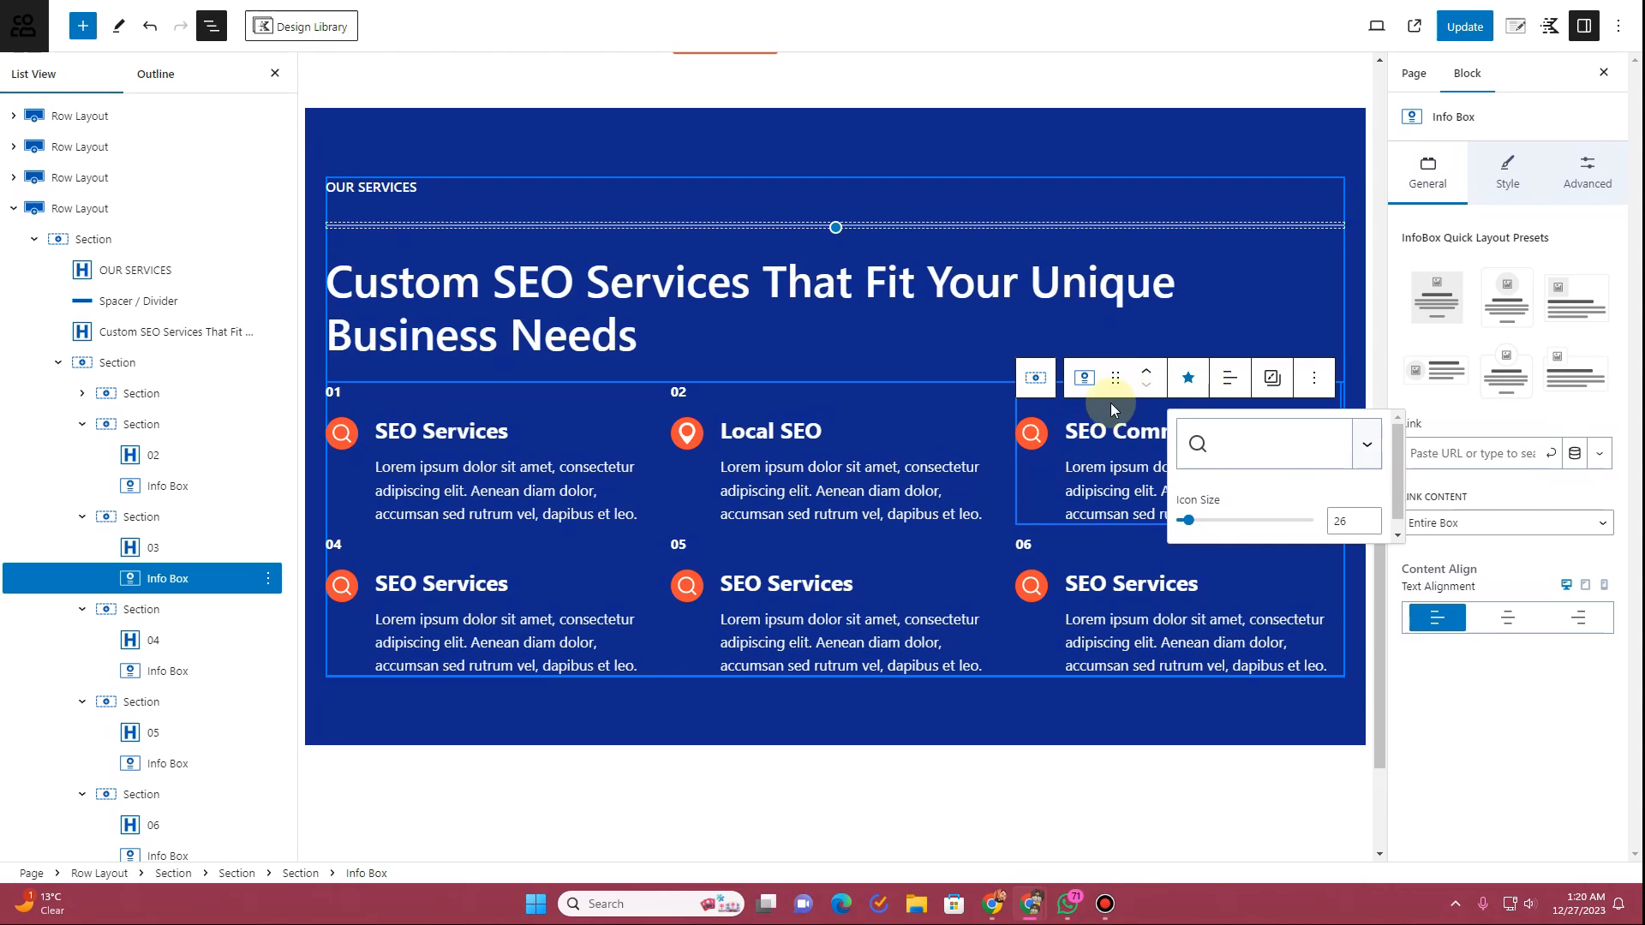
pyautogui.click(1230, 441)
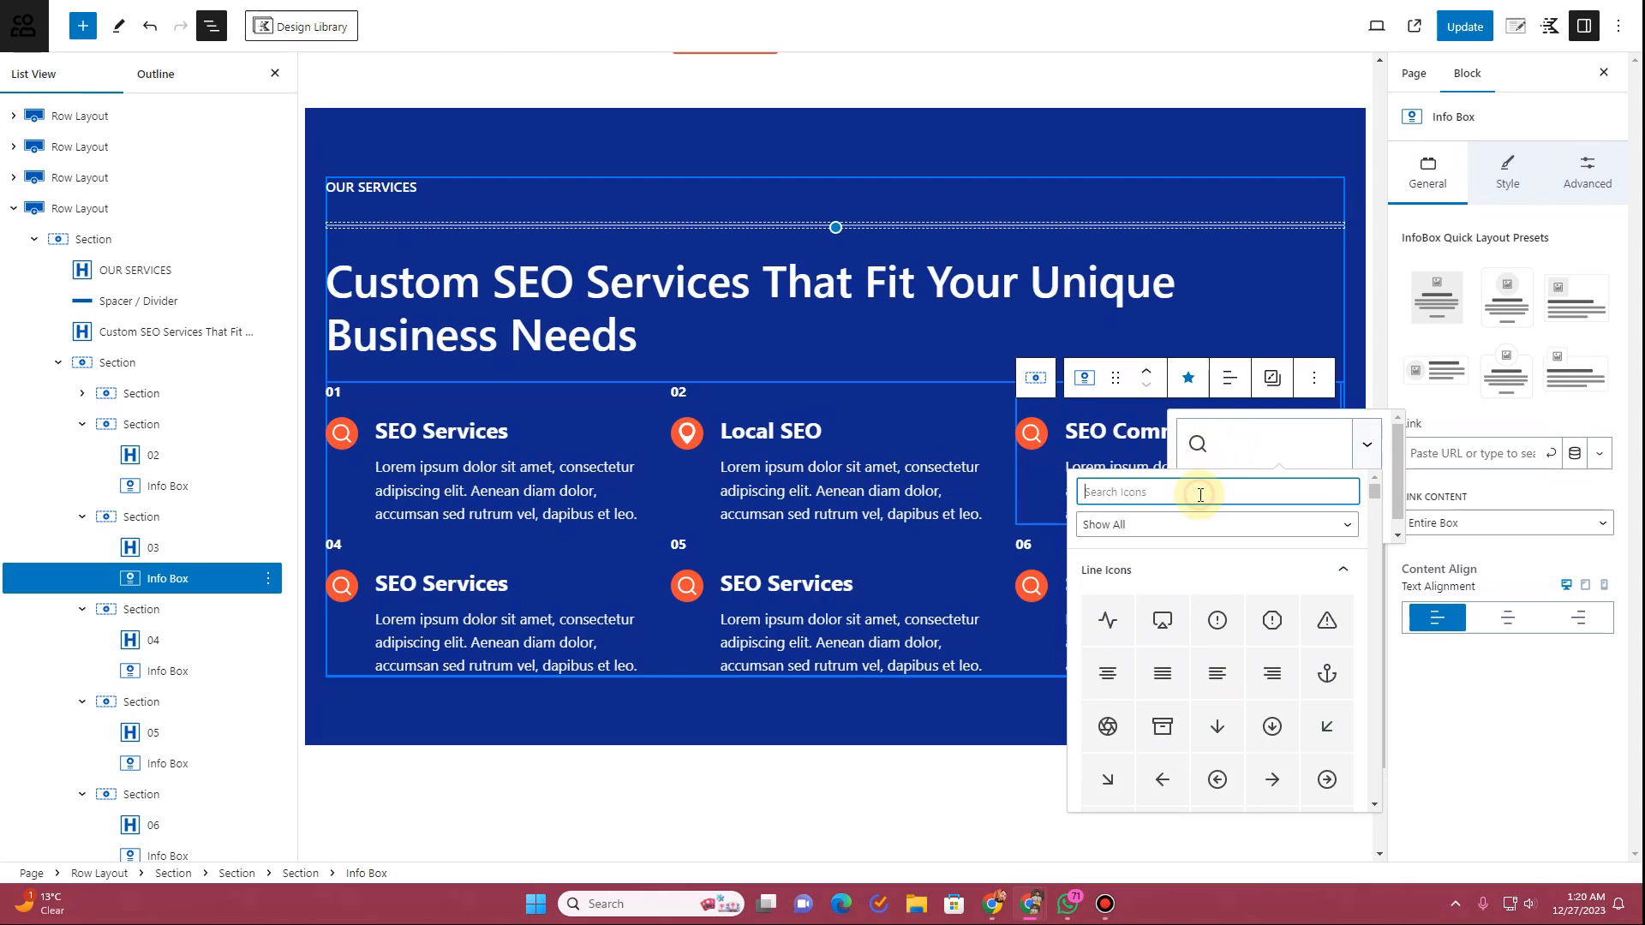
pyautogui.write('cart')
pyautogui.click(1099, 615)
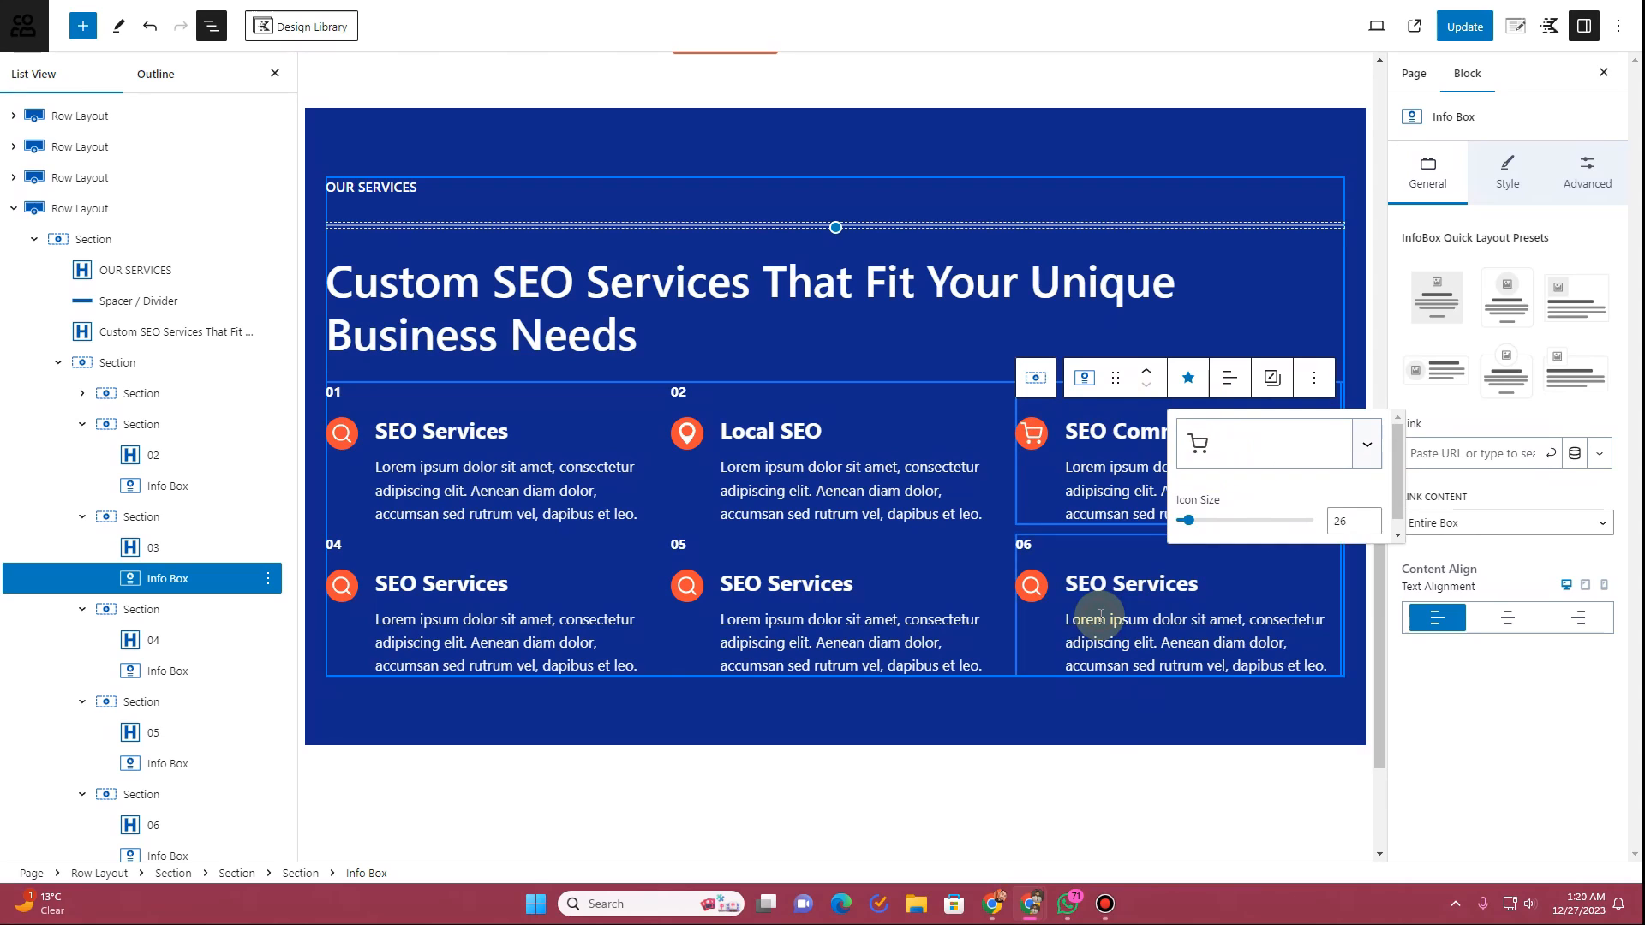
# Step: Change the 04 info box's title to "Paid Traffic"
pyautogui.click(442, 587)
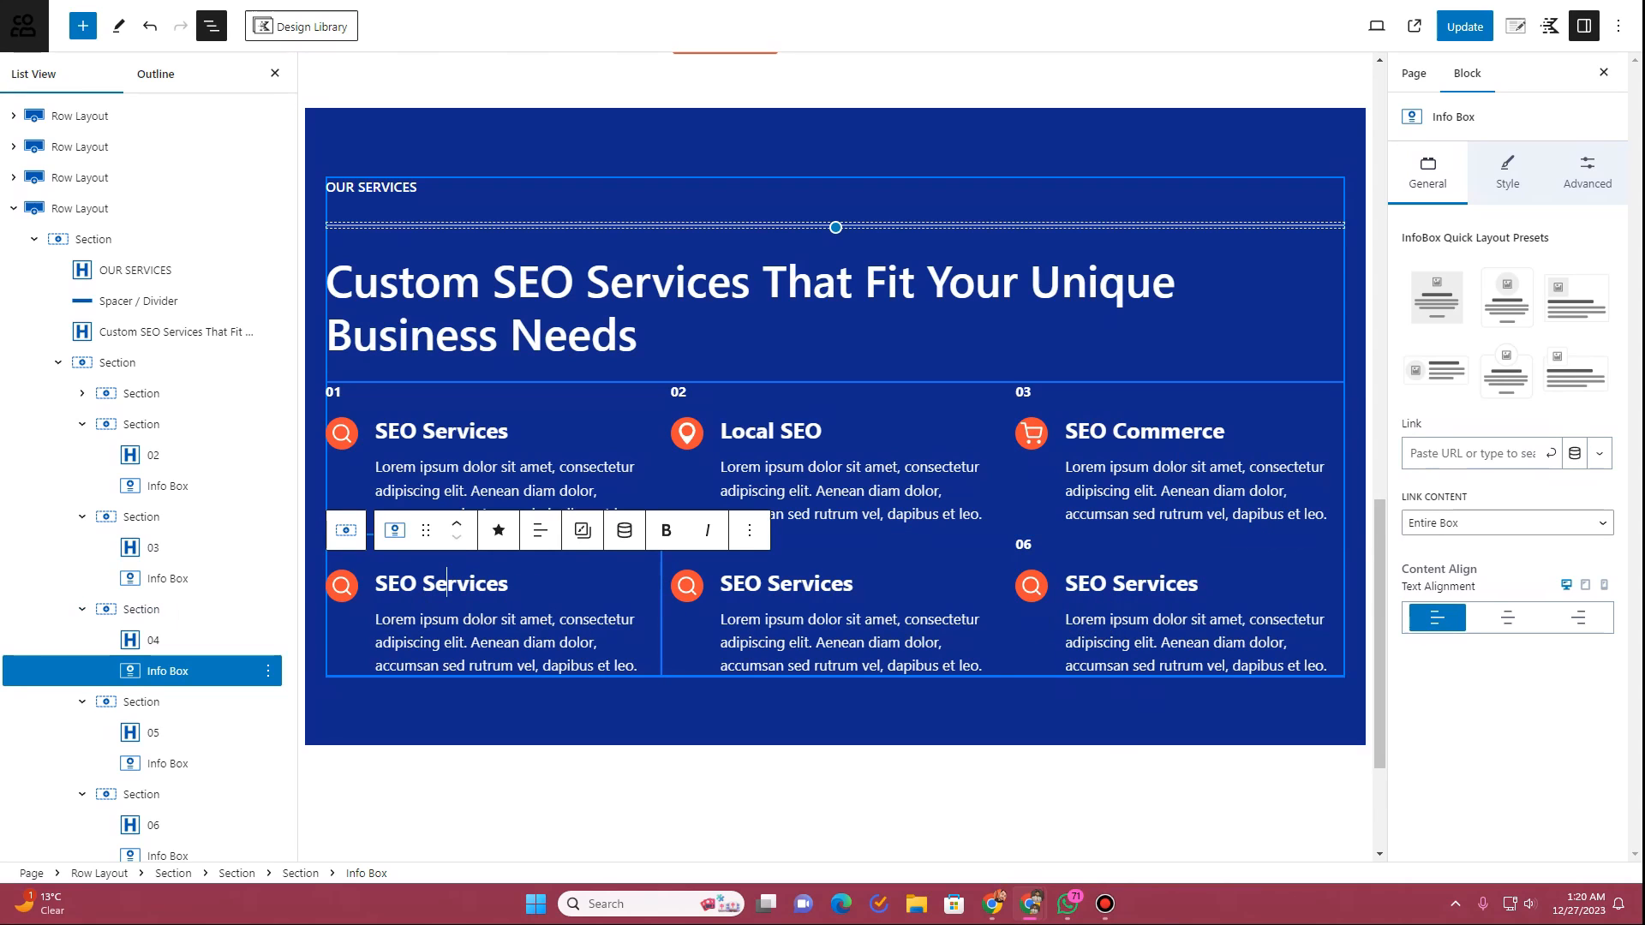
pyautogui.tripleClick(414, 588)
pyautogui.write('Paid Traffic')
# Step: Replace the 04 info box's search icon with the second line-style bar chart icon found by searching "chart"
pyautogui.click(353, 582)
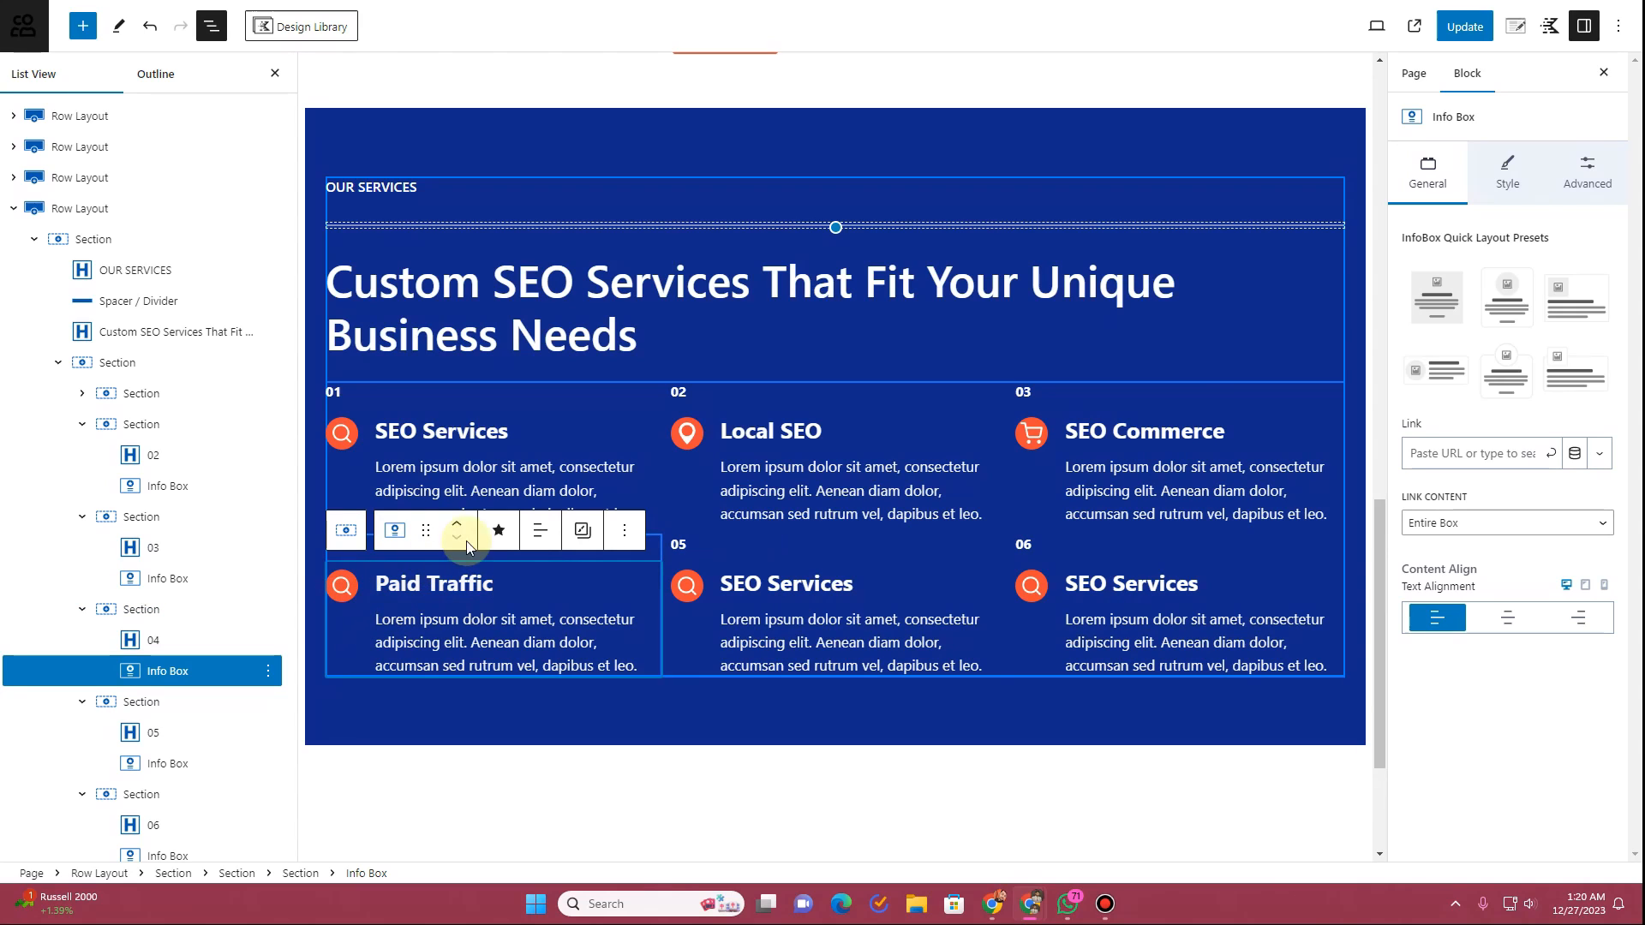
pyautogui.click(497, 531)
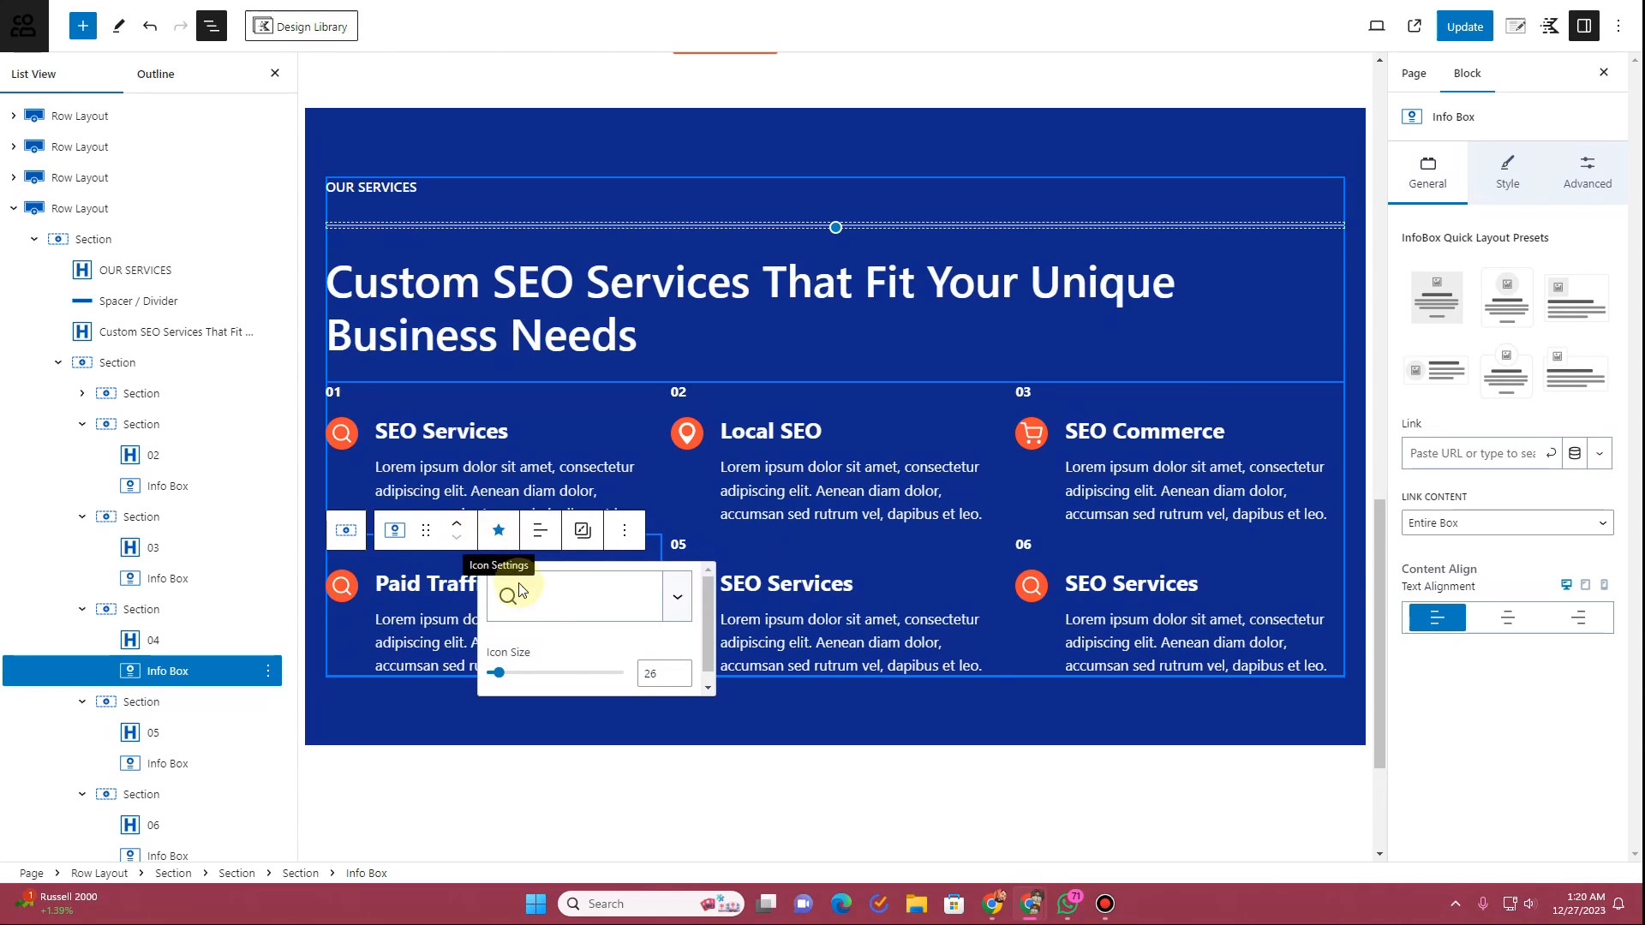
pyautogui.click(561, 624)
pyautogui.write('ch')
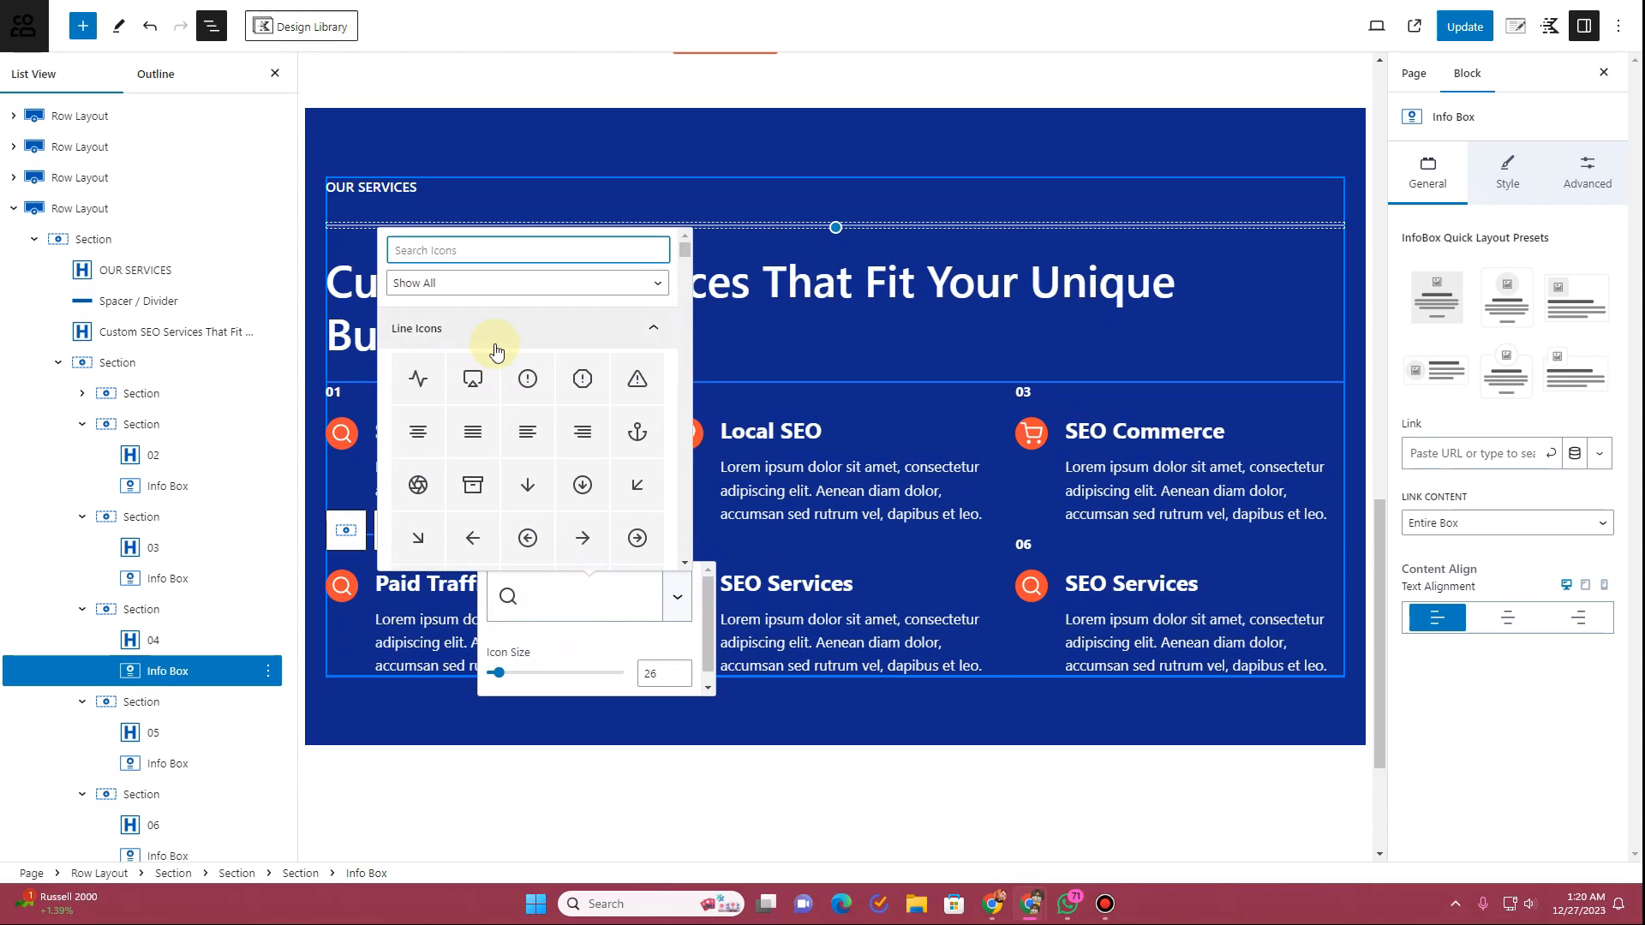
pyautogui.write('art')
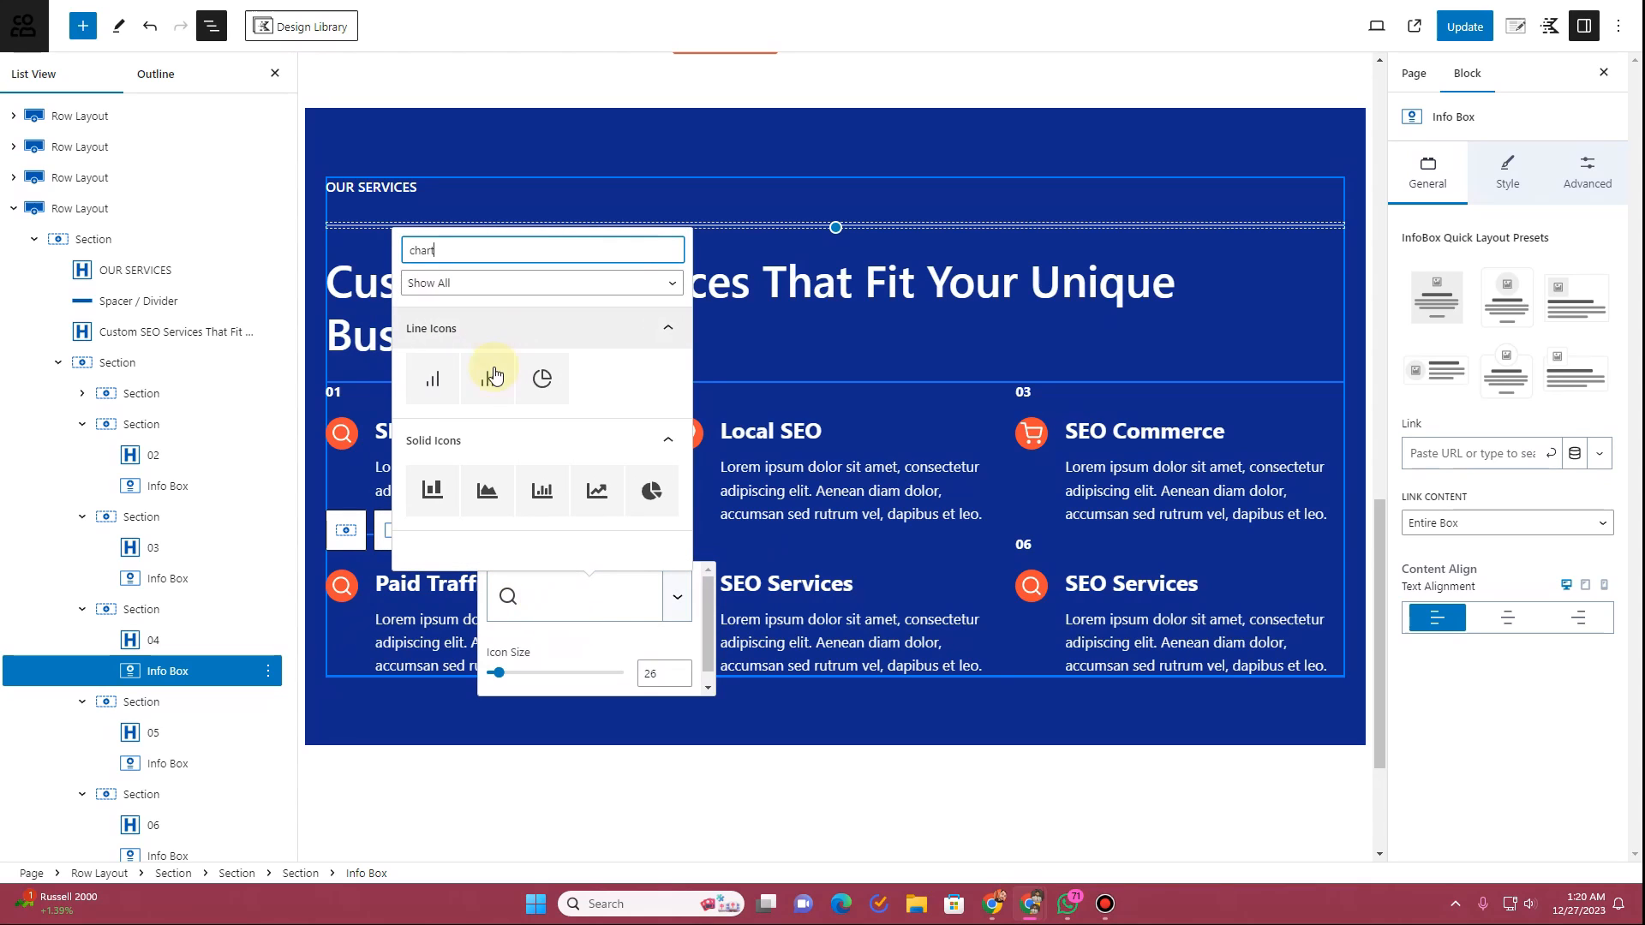
pyautogui.click(488, 379)
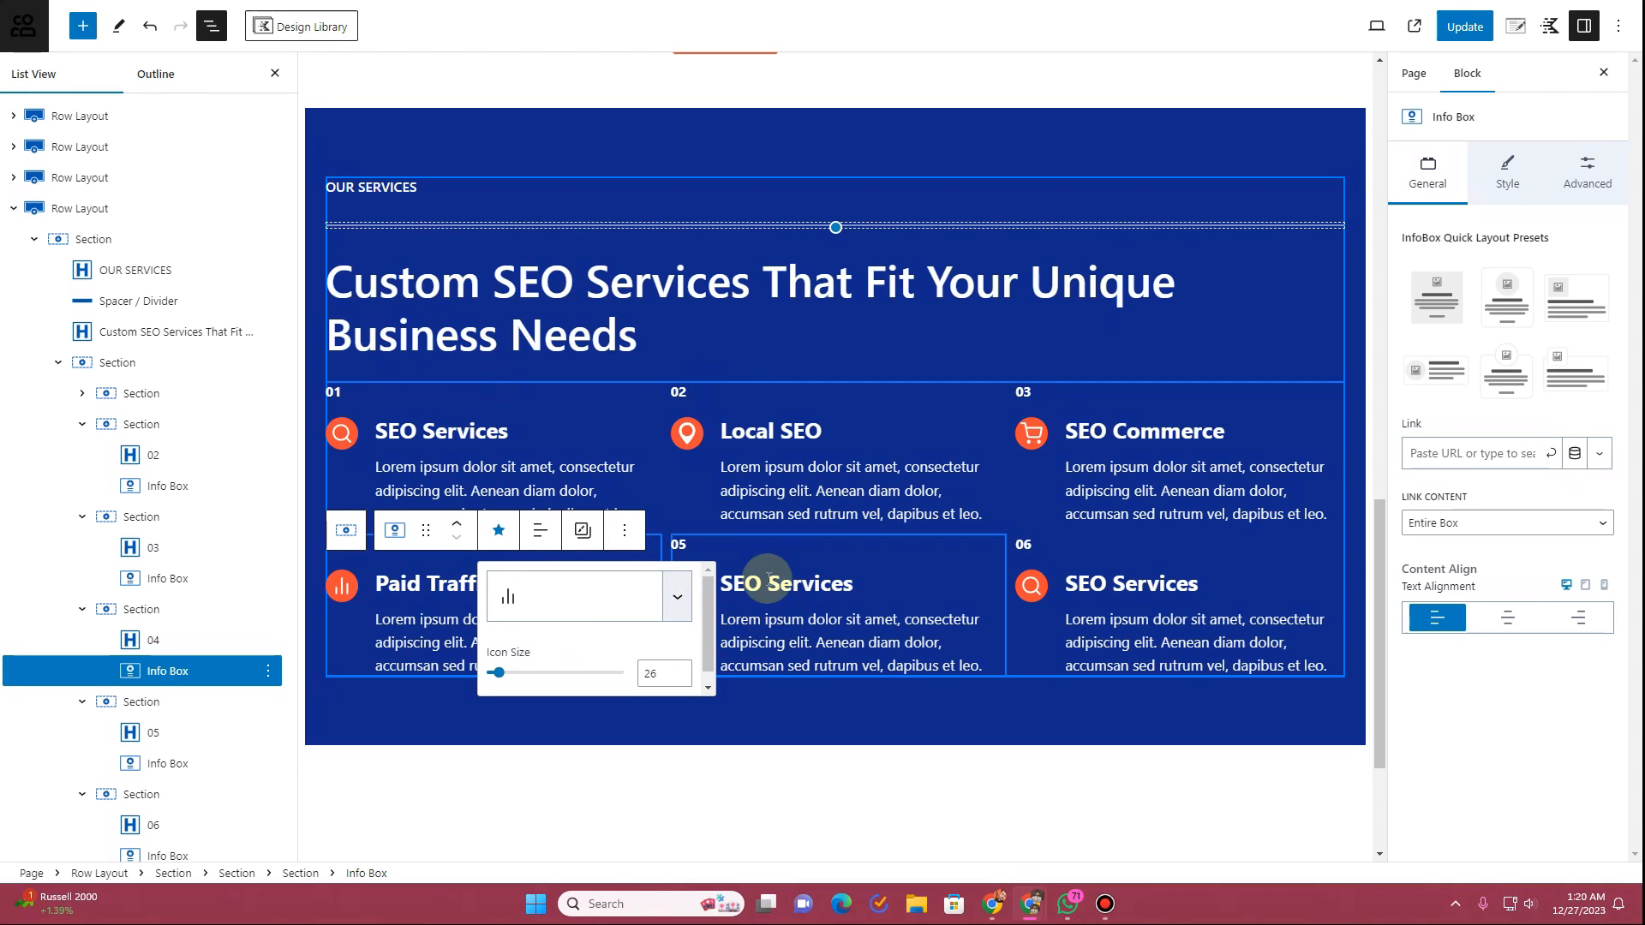
# Step: Change the 05 info box's title to "Link Building"
pyautogui.click(862, 583)
pyautogui.tripleClick(862, 583)
pyautogui.write('Link Building')
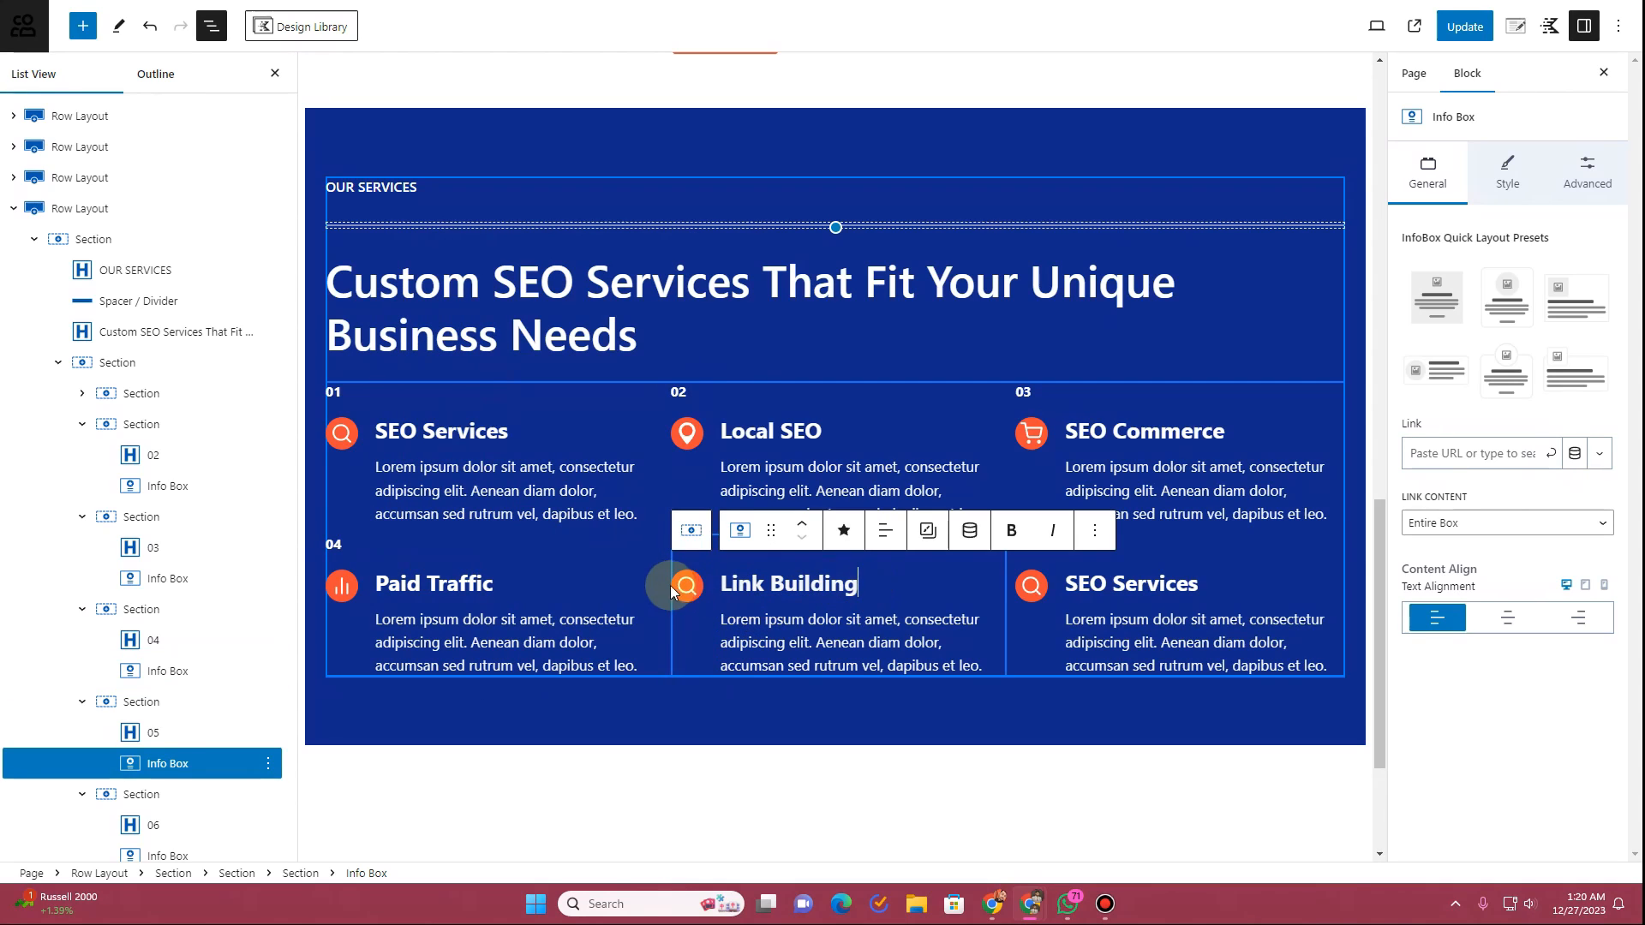
# Step: Replace the 05 info box's search icon with the horizontal chain link line icon found by searching "link"
pyautogui.click(687, 585)
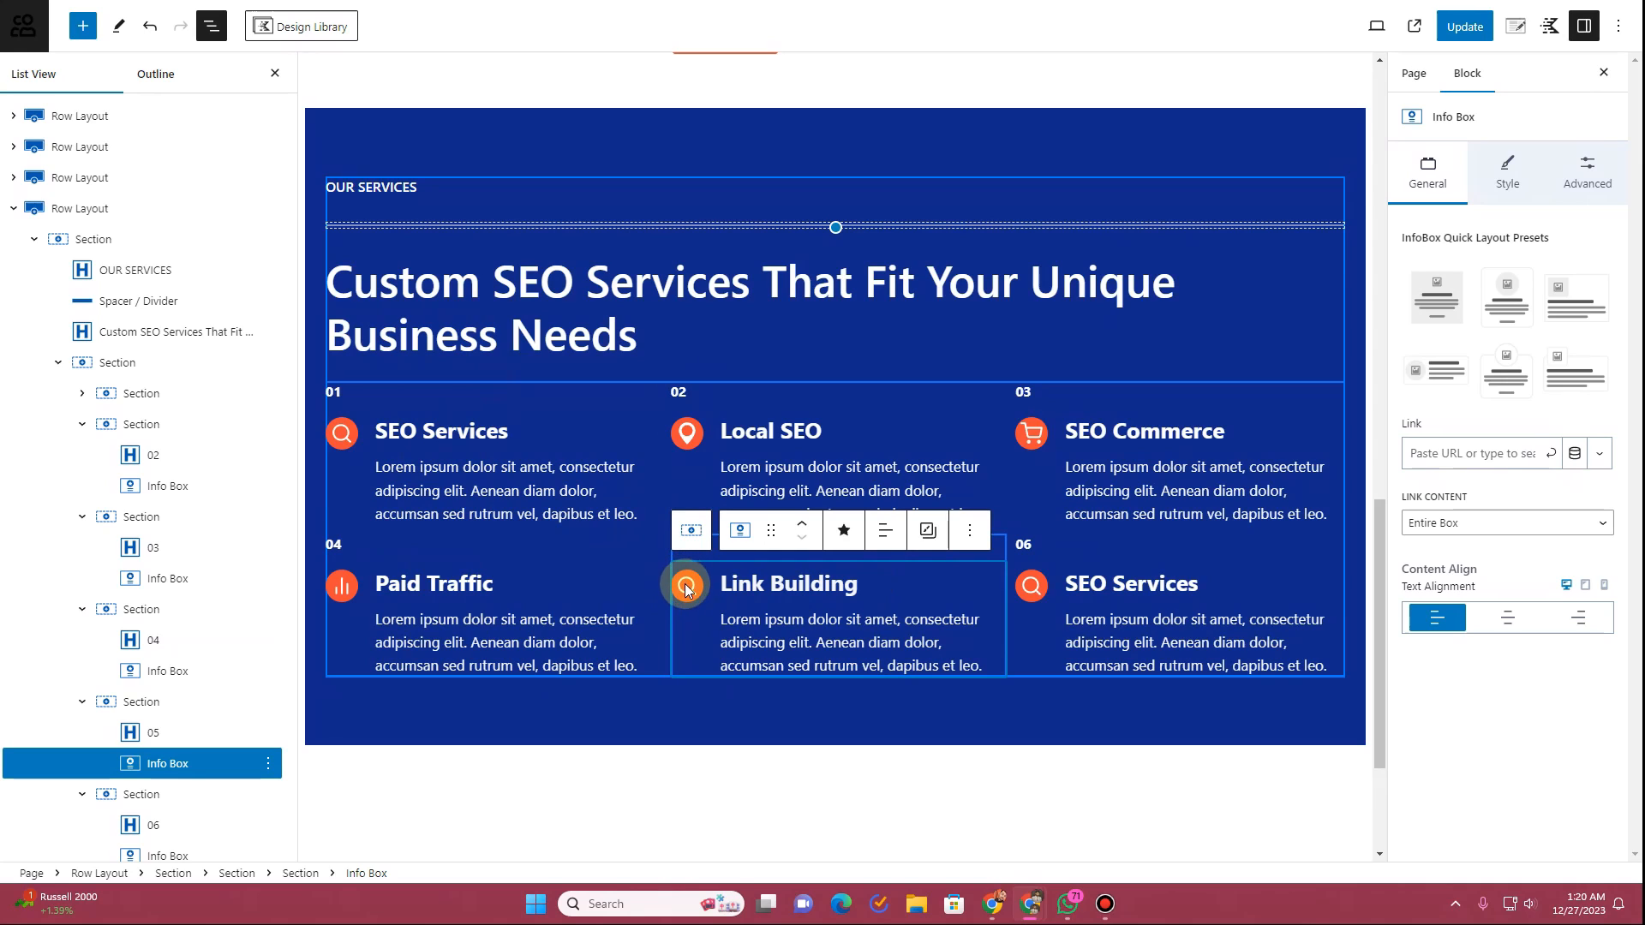
pyautogui.click(844, 531)
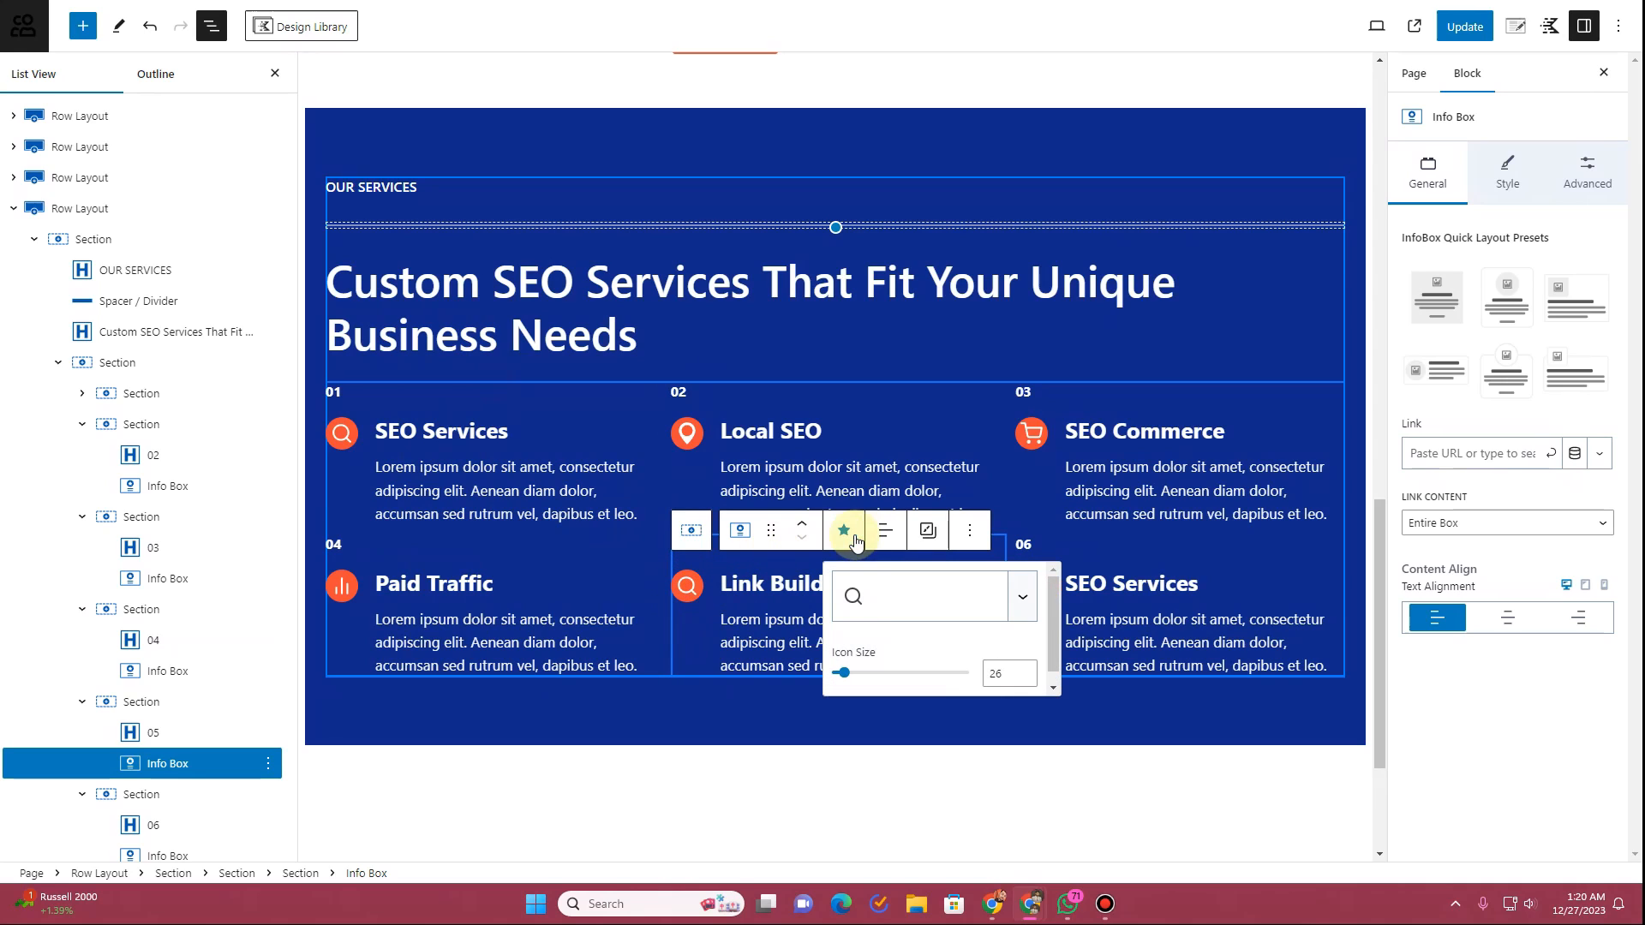
pyautogui.click(872, 615)
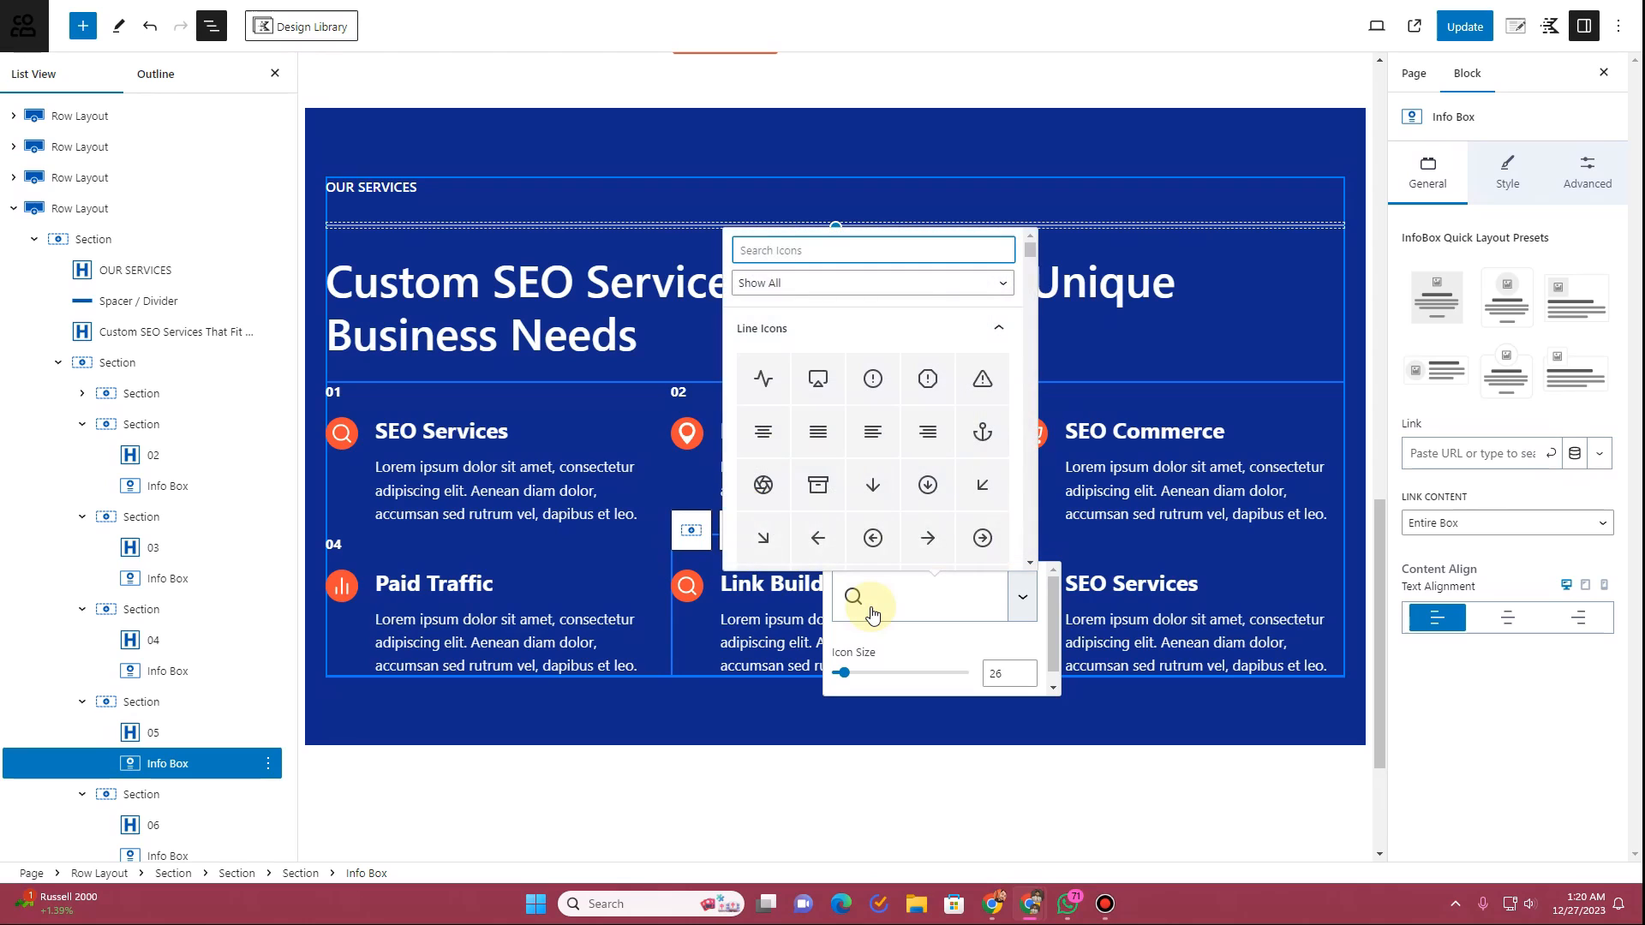
pyautogui.write('link')
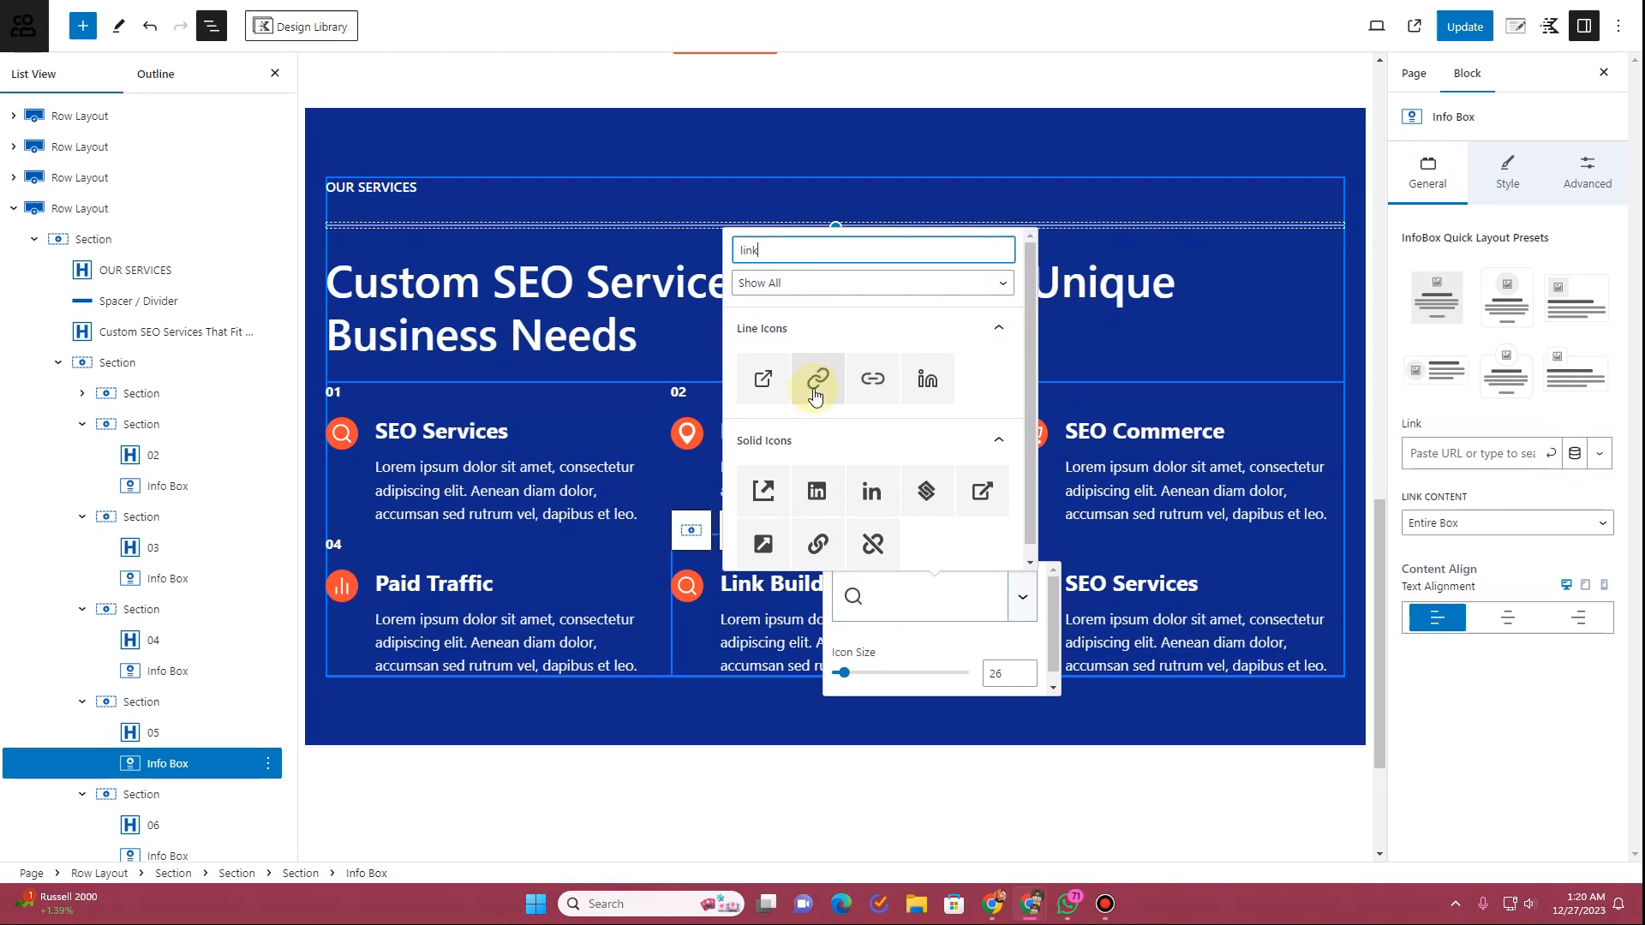
pyautogui.click(862, 390)
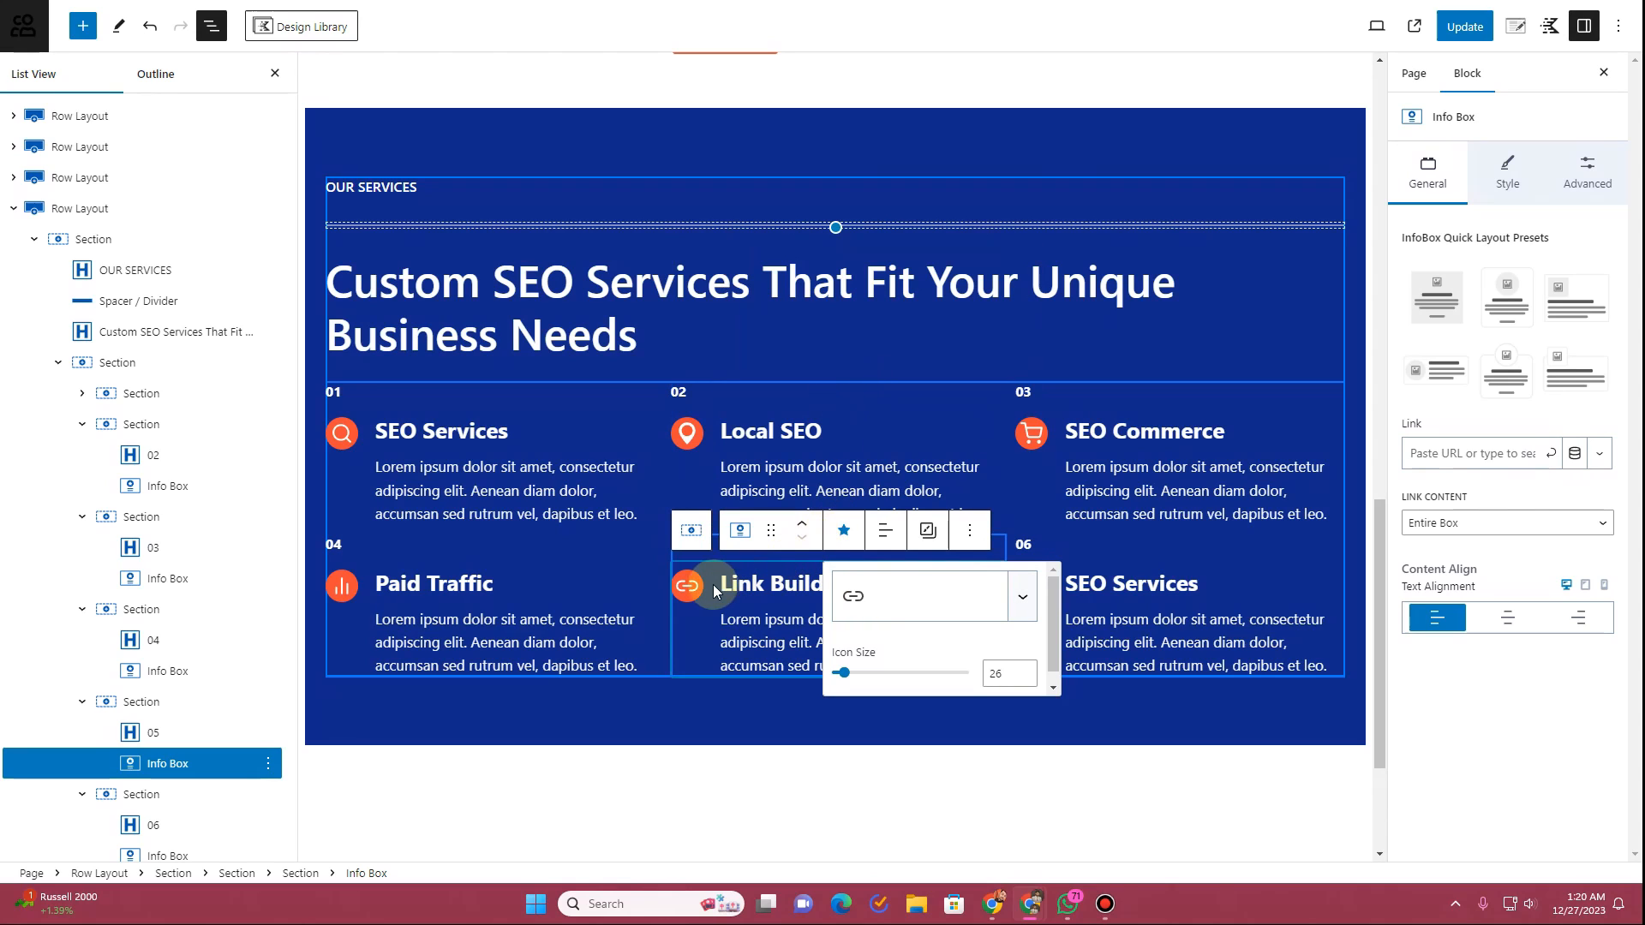
# Step: Change the 06 info box's title to "SEO Consulting"
pyautogui.click(1103, 577)
pyautogui.click(1137, 583)
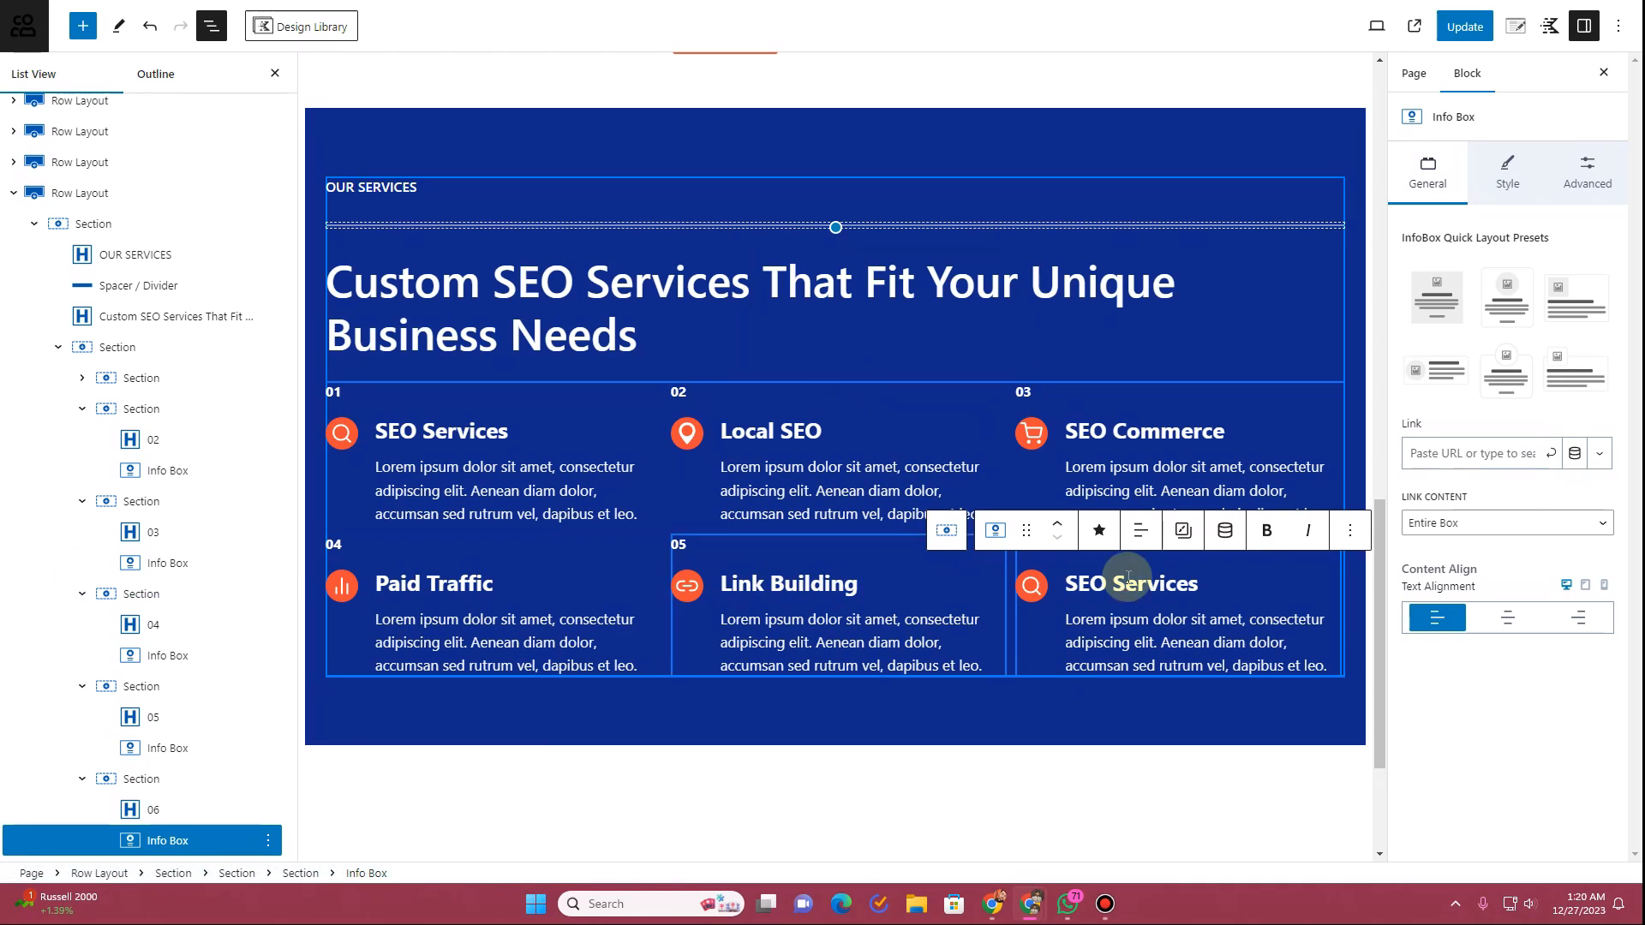
pyautogui.tripleClick(1179, 585)
pyautogui.write('SEO Consulting')
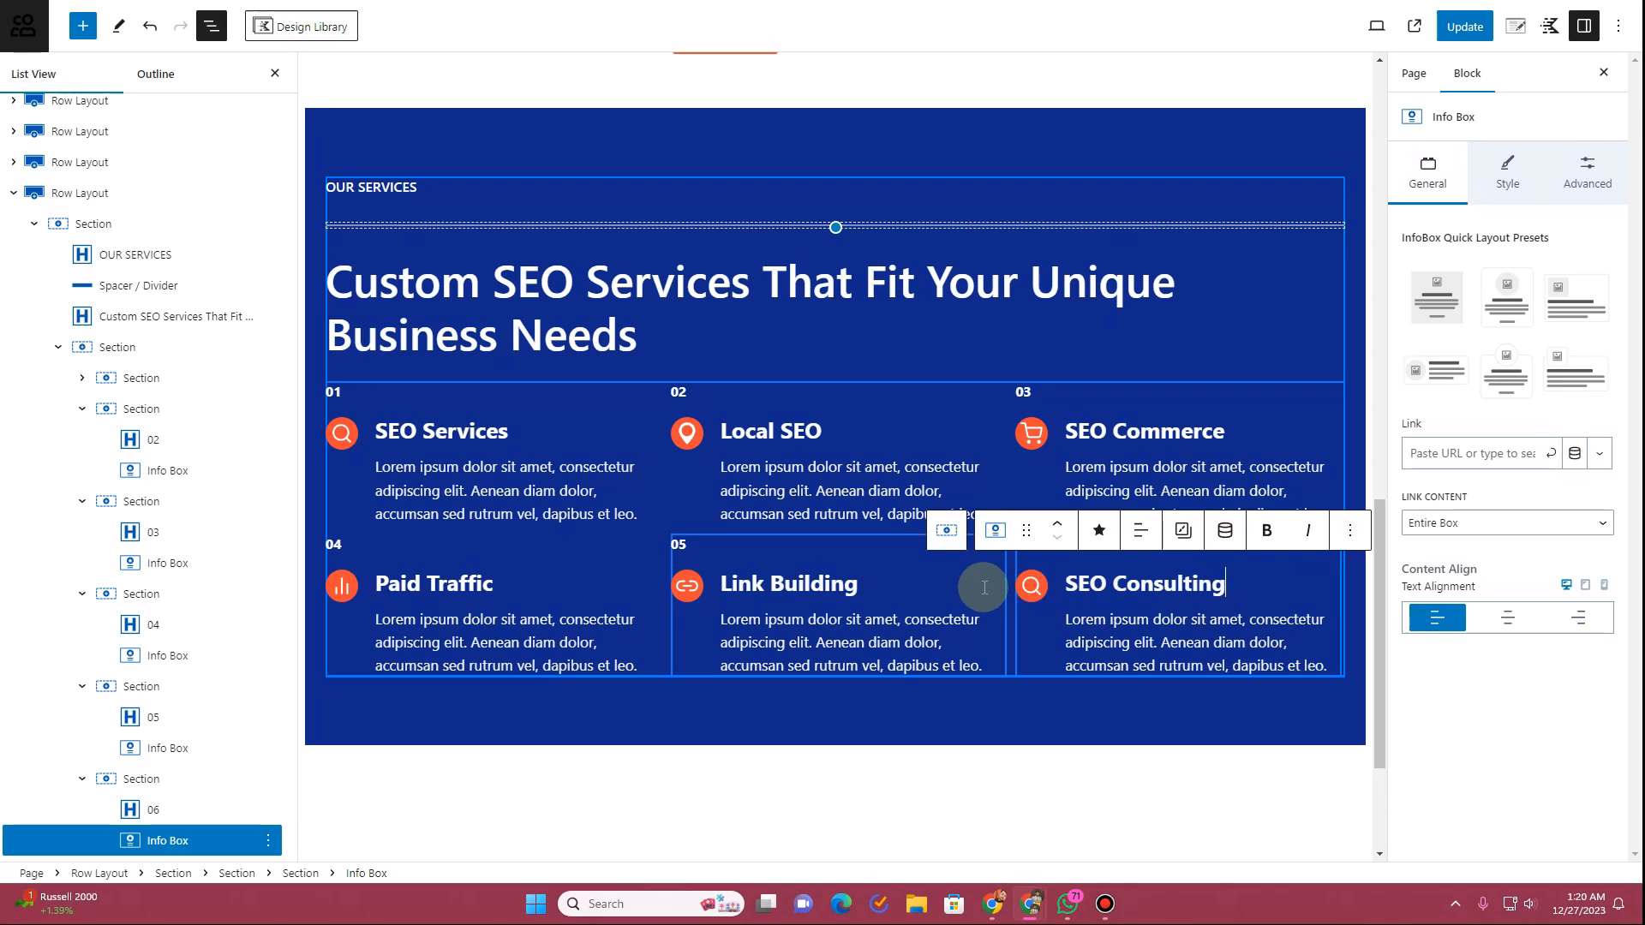
# Step: Replace the 06 info box's search icon with the line-style headphones icon found by searching "head"
pyautogui.click(1029, 585)
pyautogui.click(1189, 536)
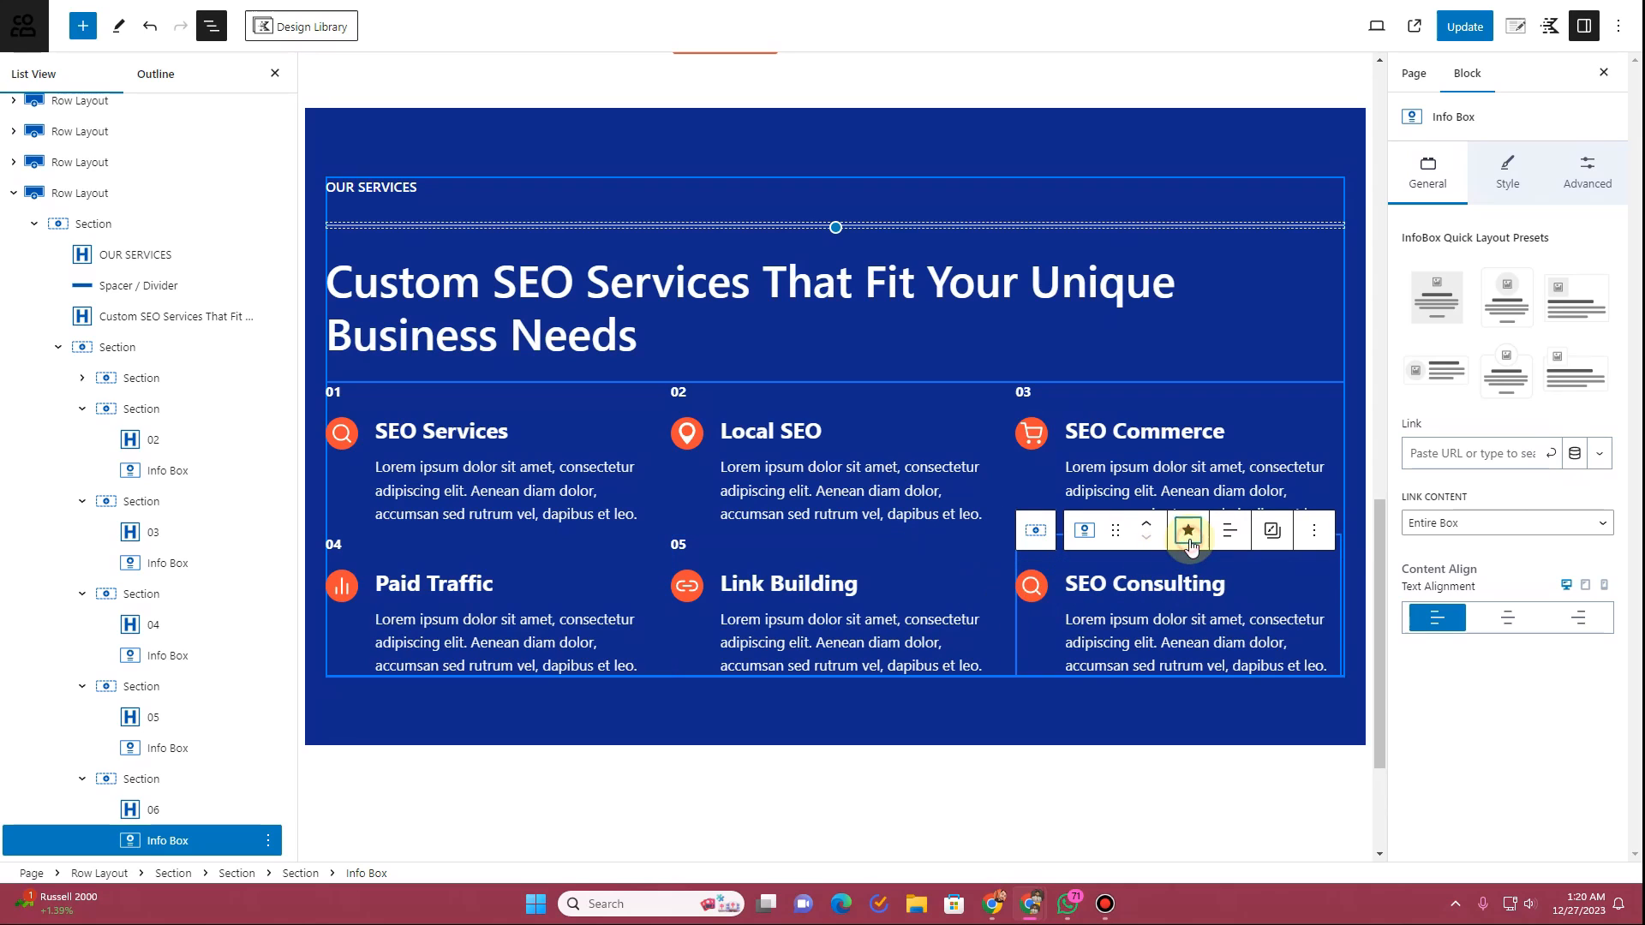
pyautogui.click(1230, 594)
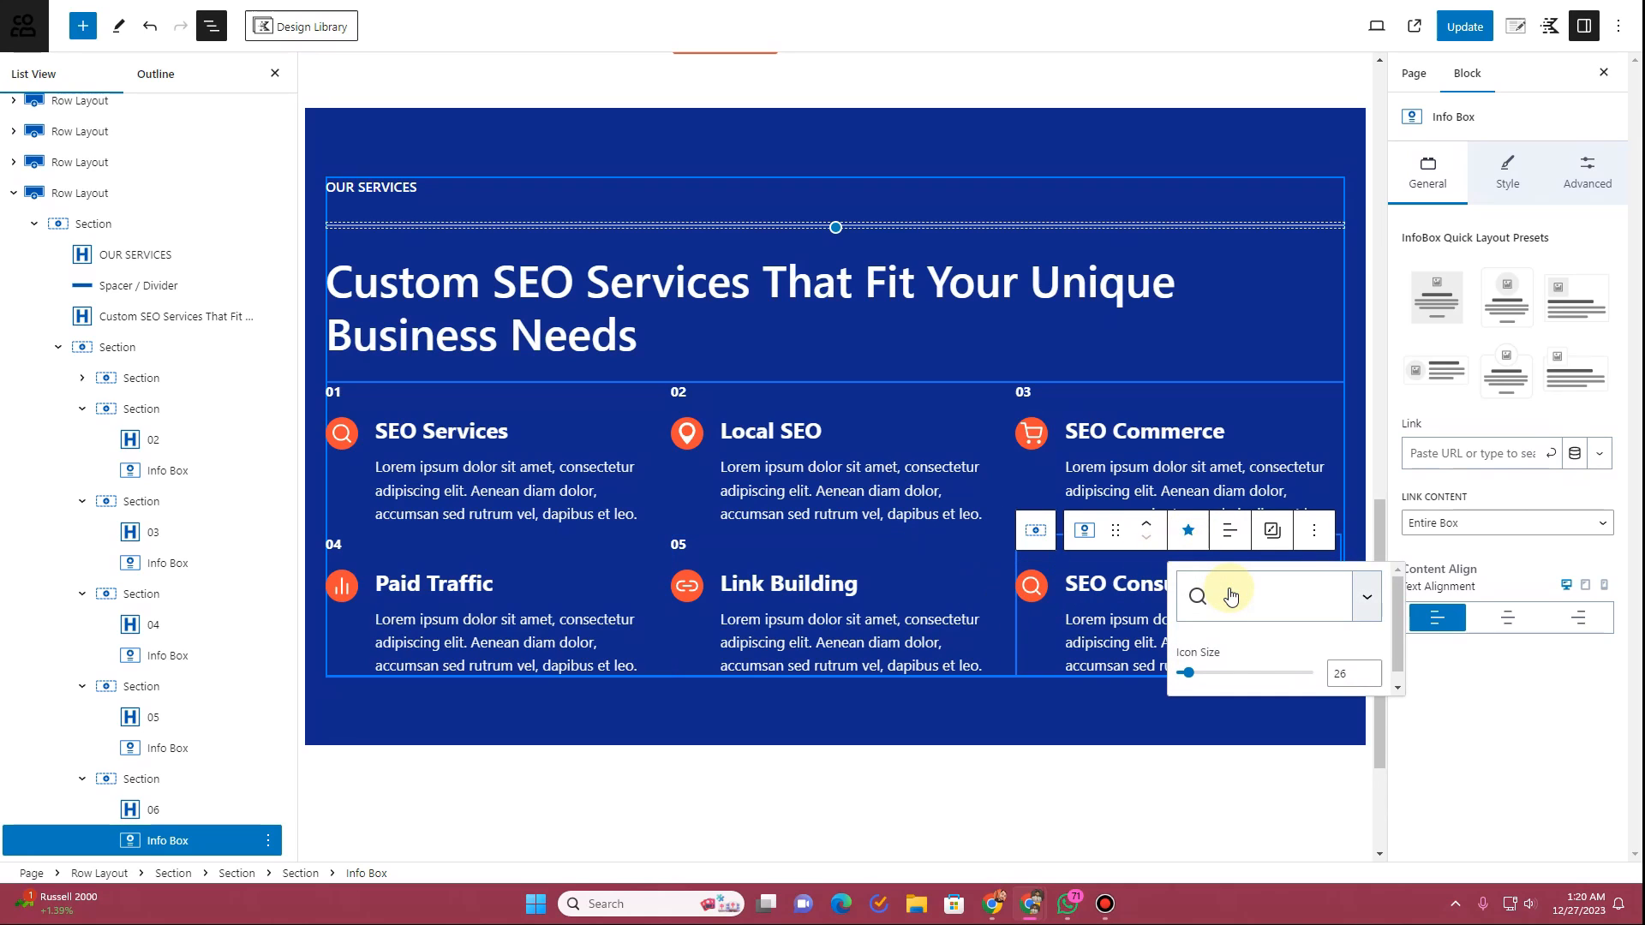
pyautogui.write('heads')
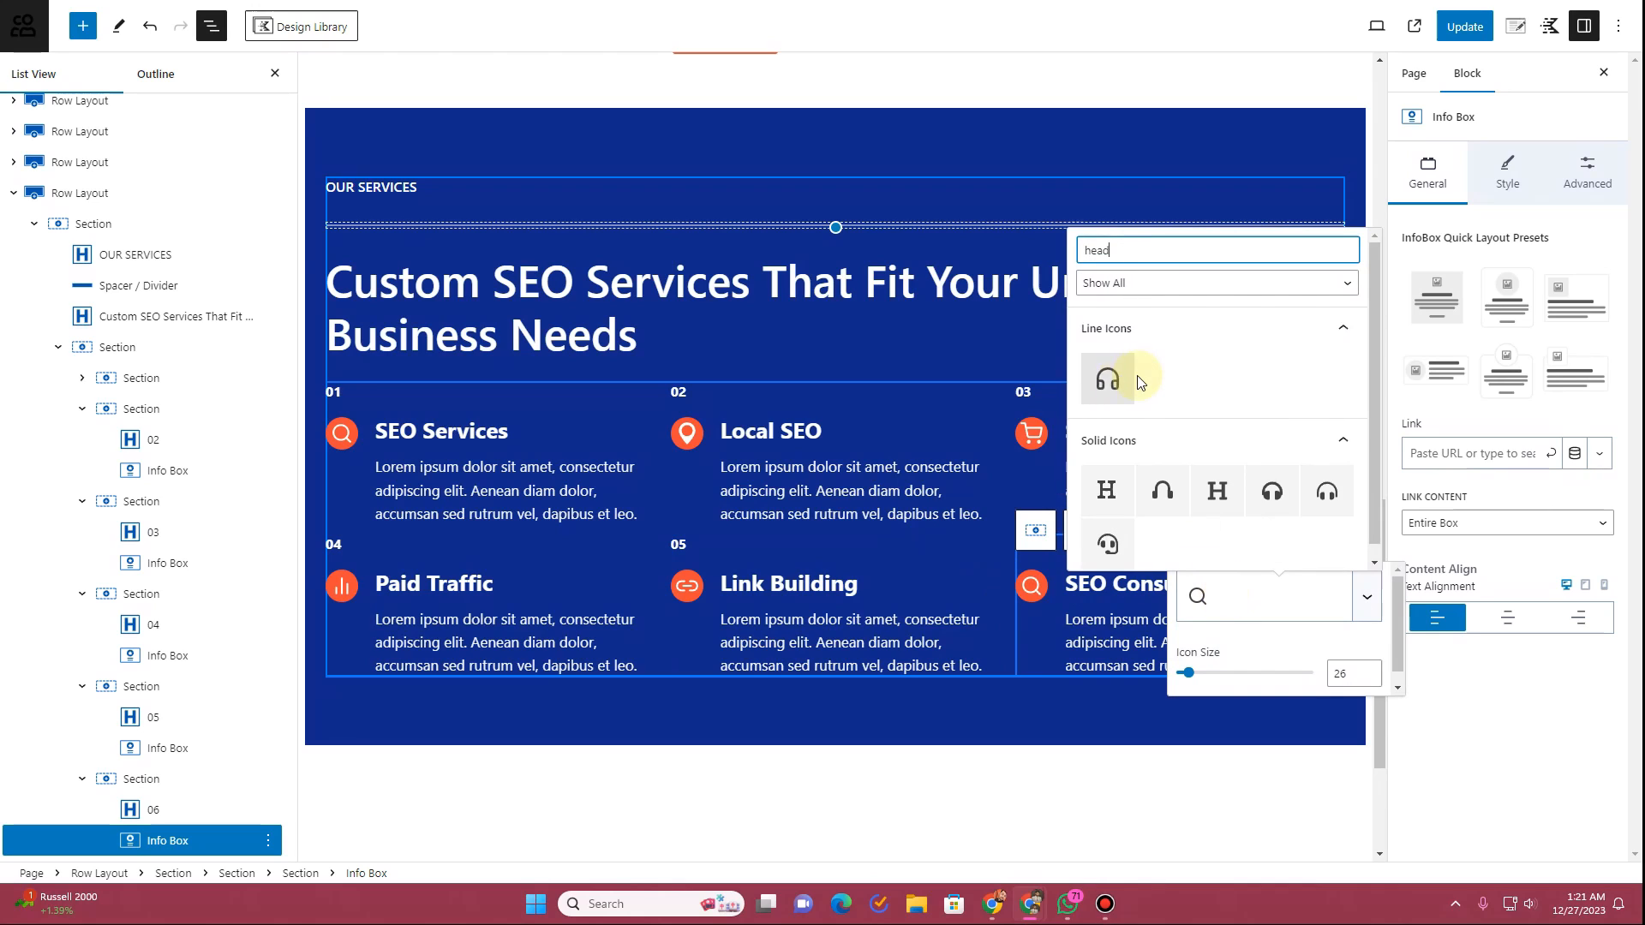
pyautogui.click(1115, 378)
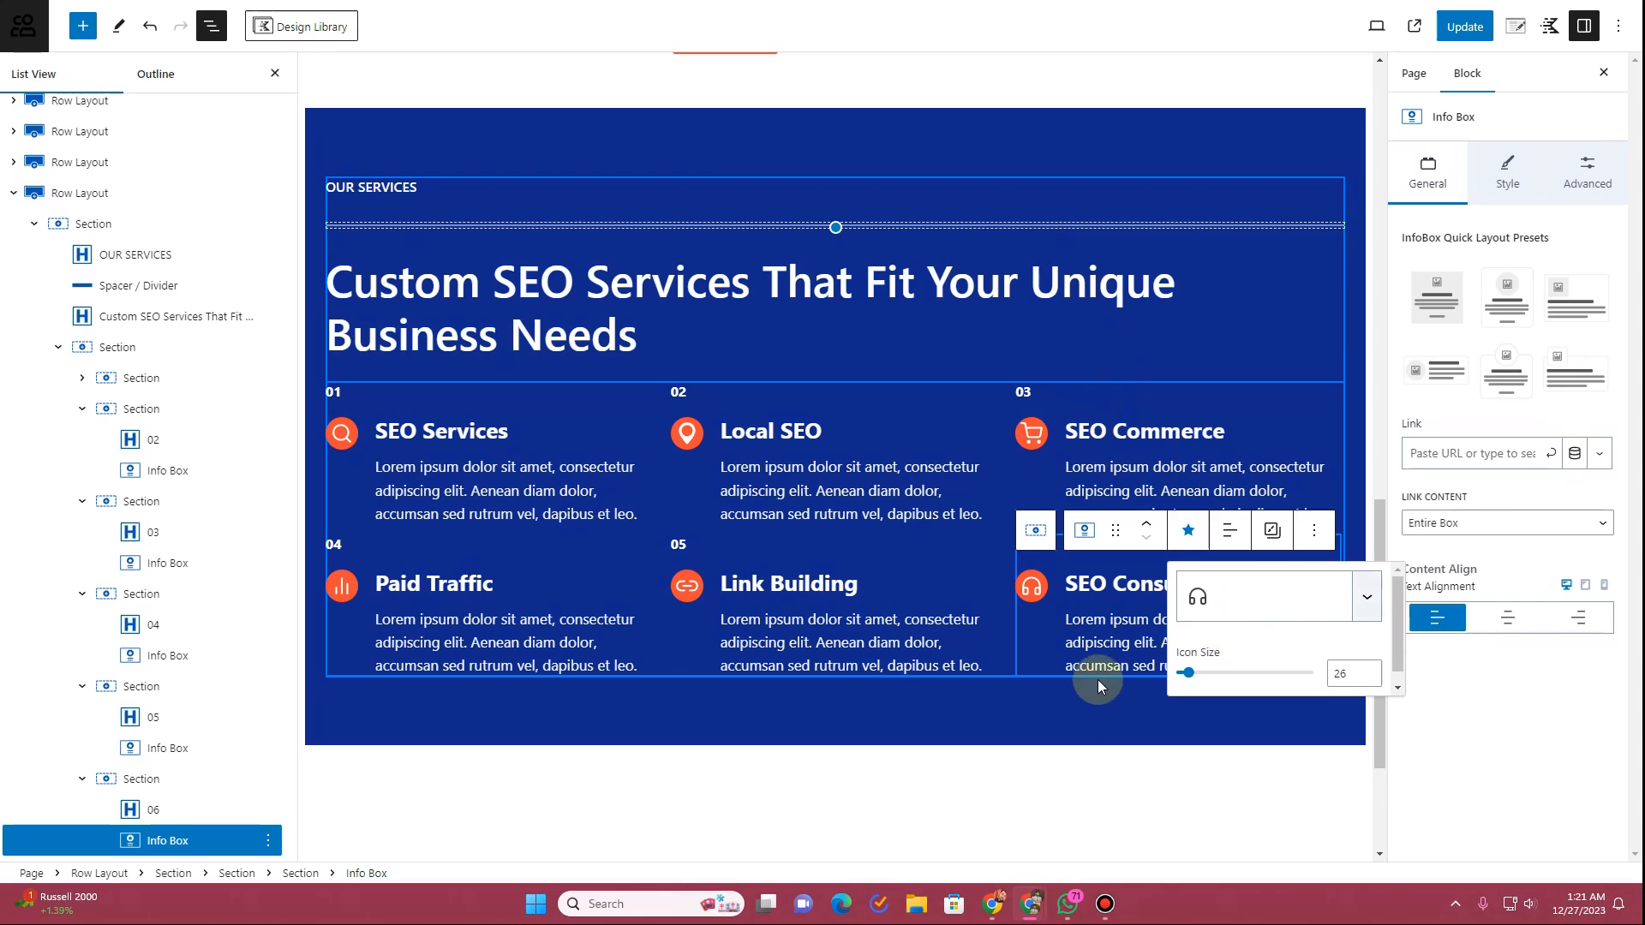
# Step: Update the page and reload the live site to check the services section's titles and icons
pyautogui.click(1015, 703)
pyautogui.click(1475, 27)
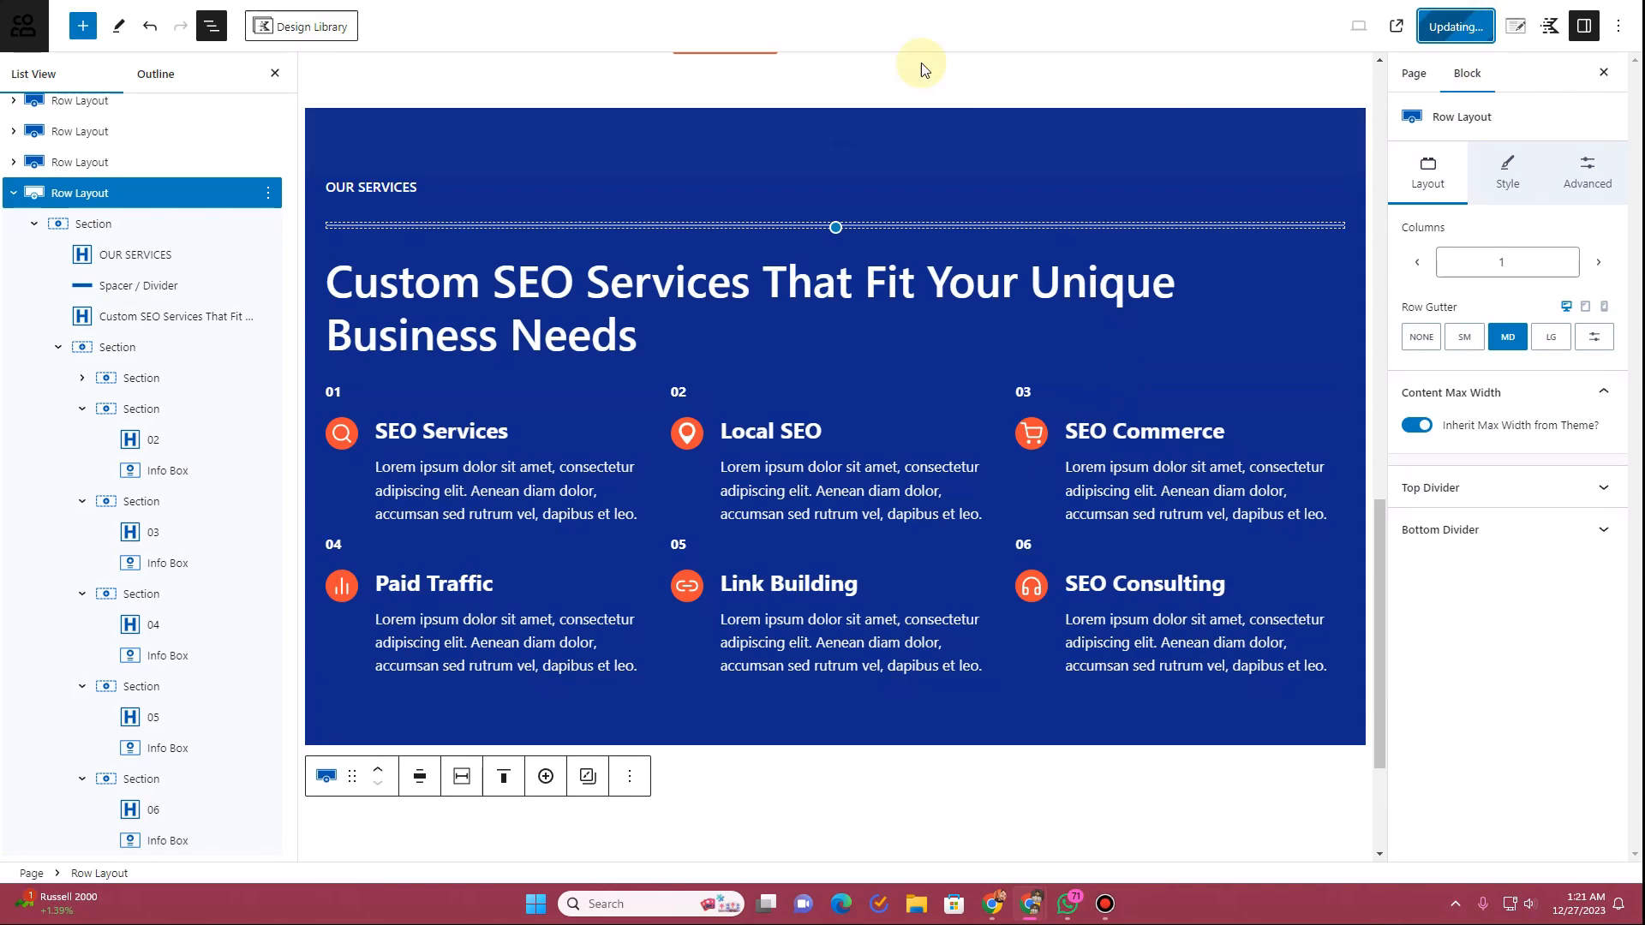
pyautogui.click(605, 1)
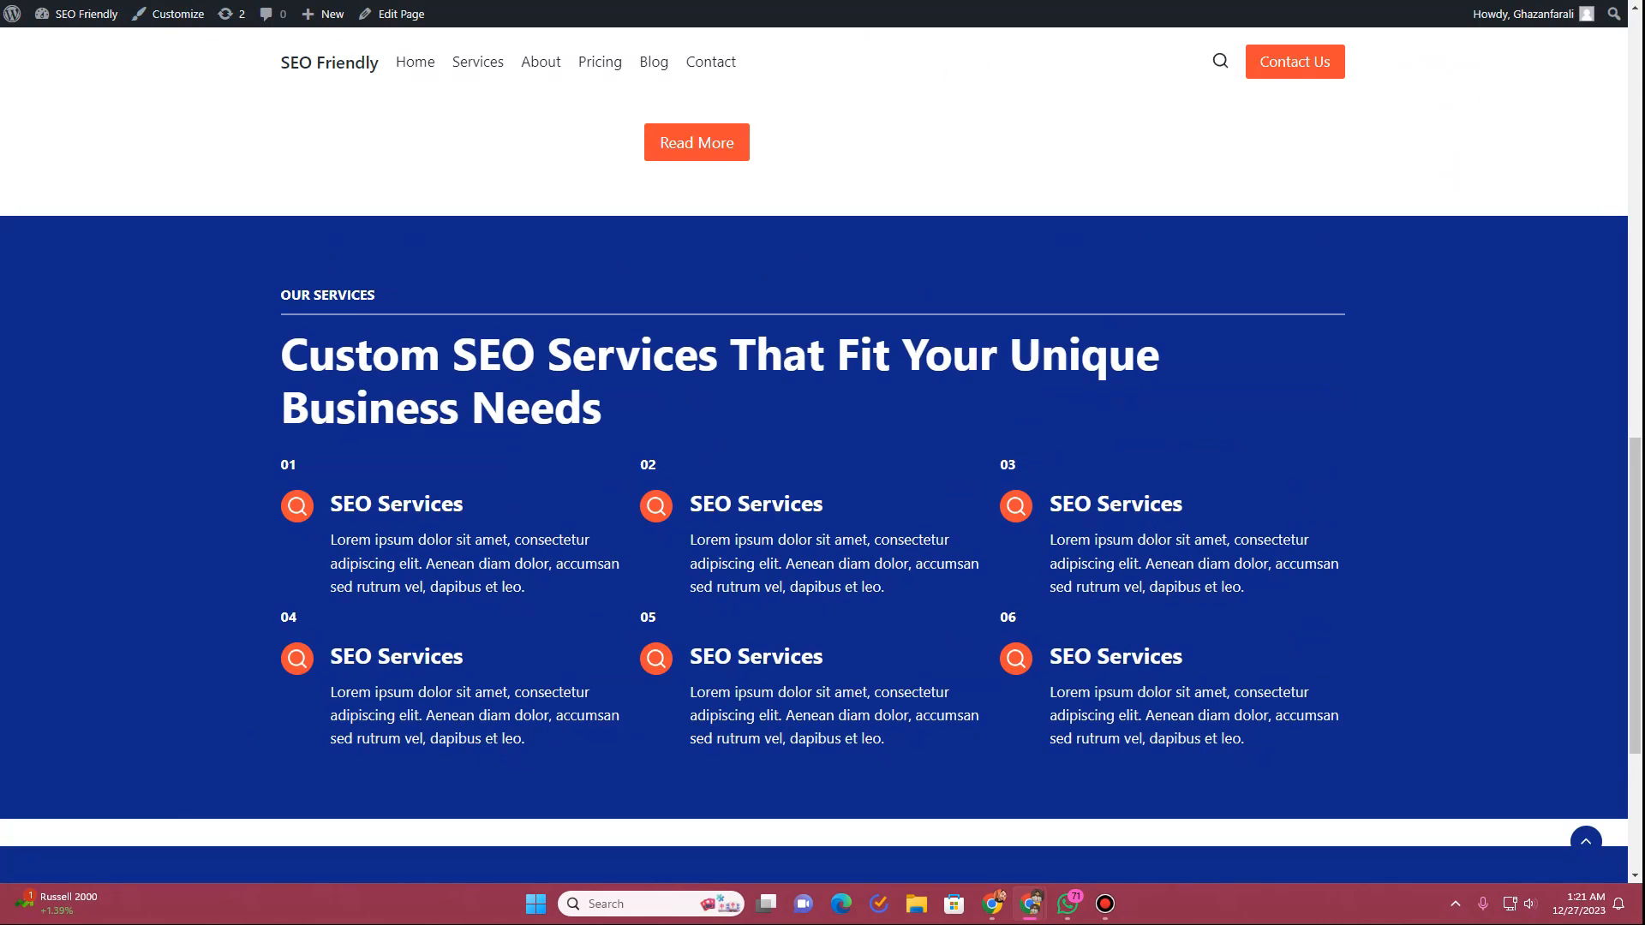
pyautogui.press('F5')
pyautogui.scroll(-3, 343, 342)
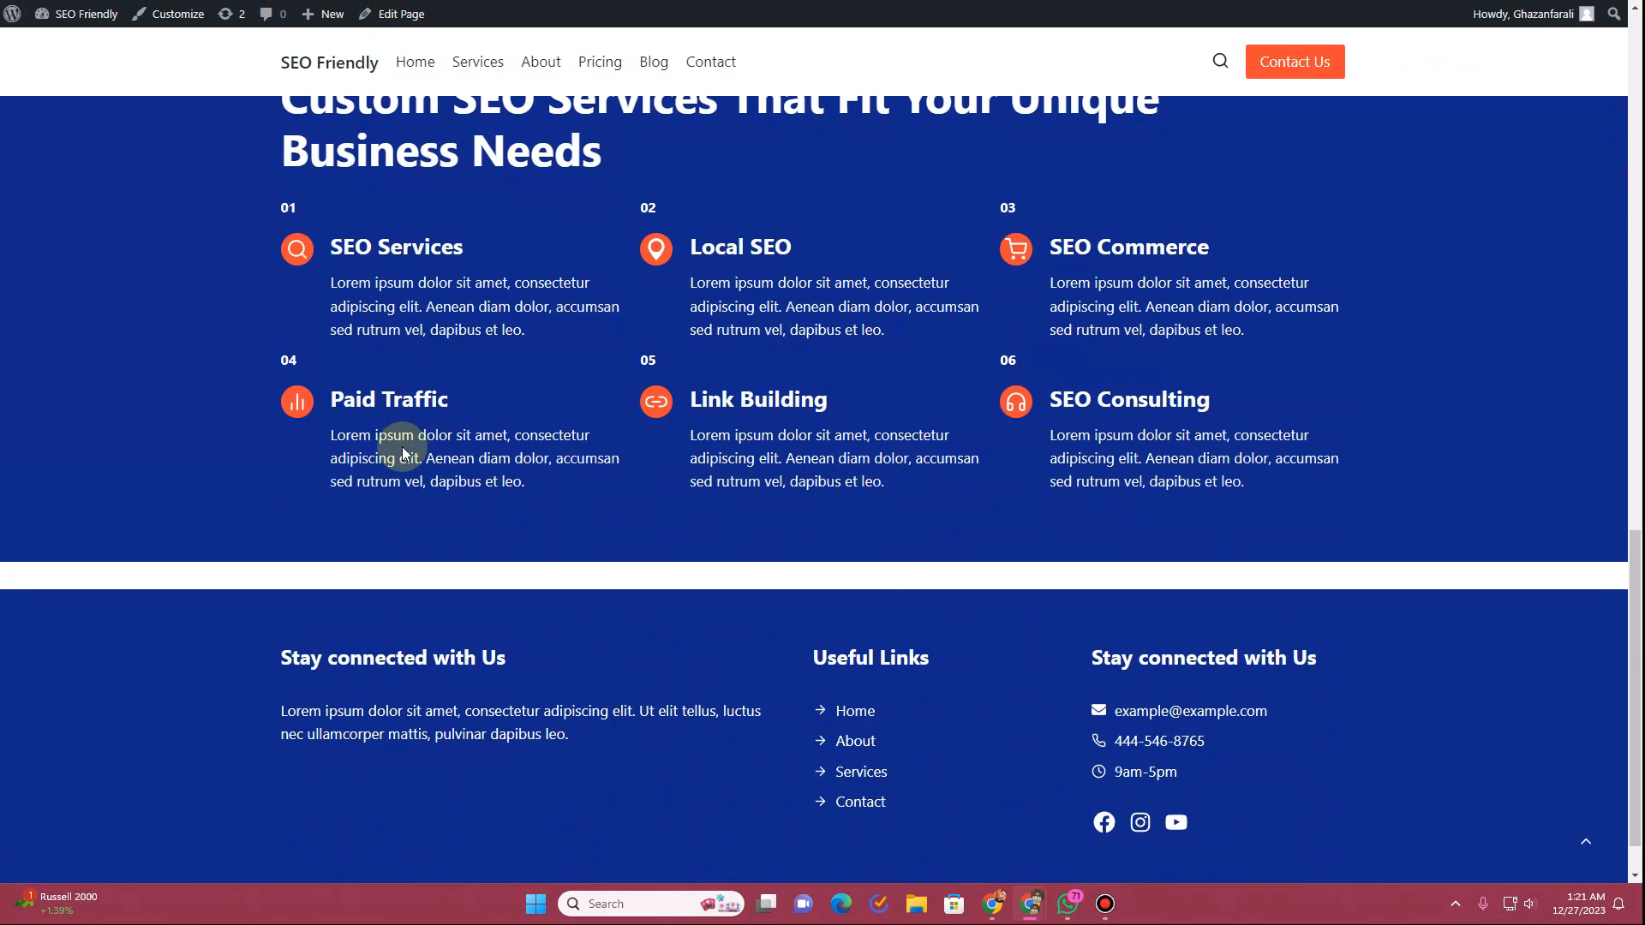
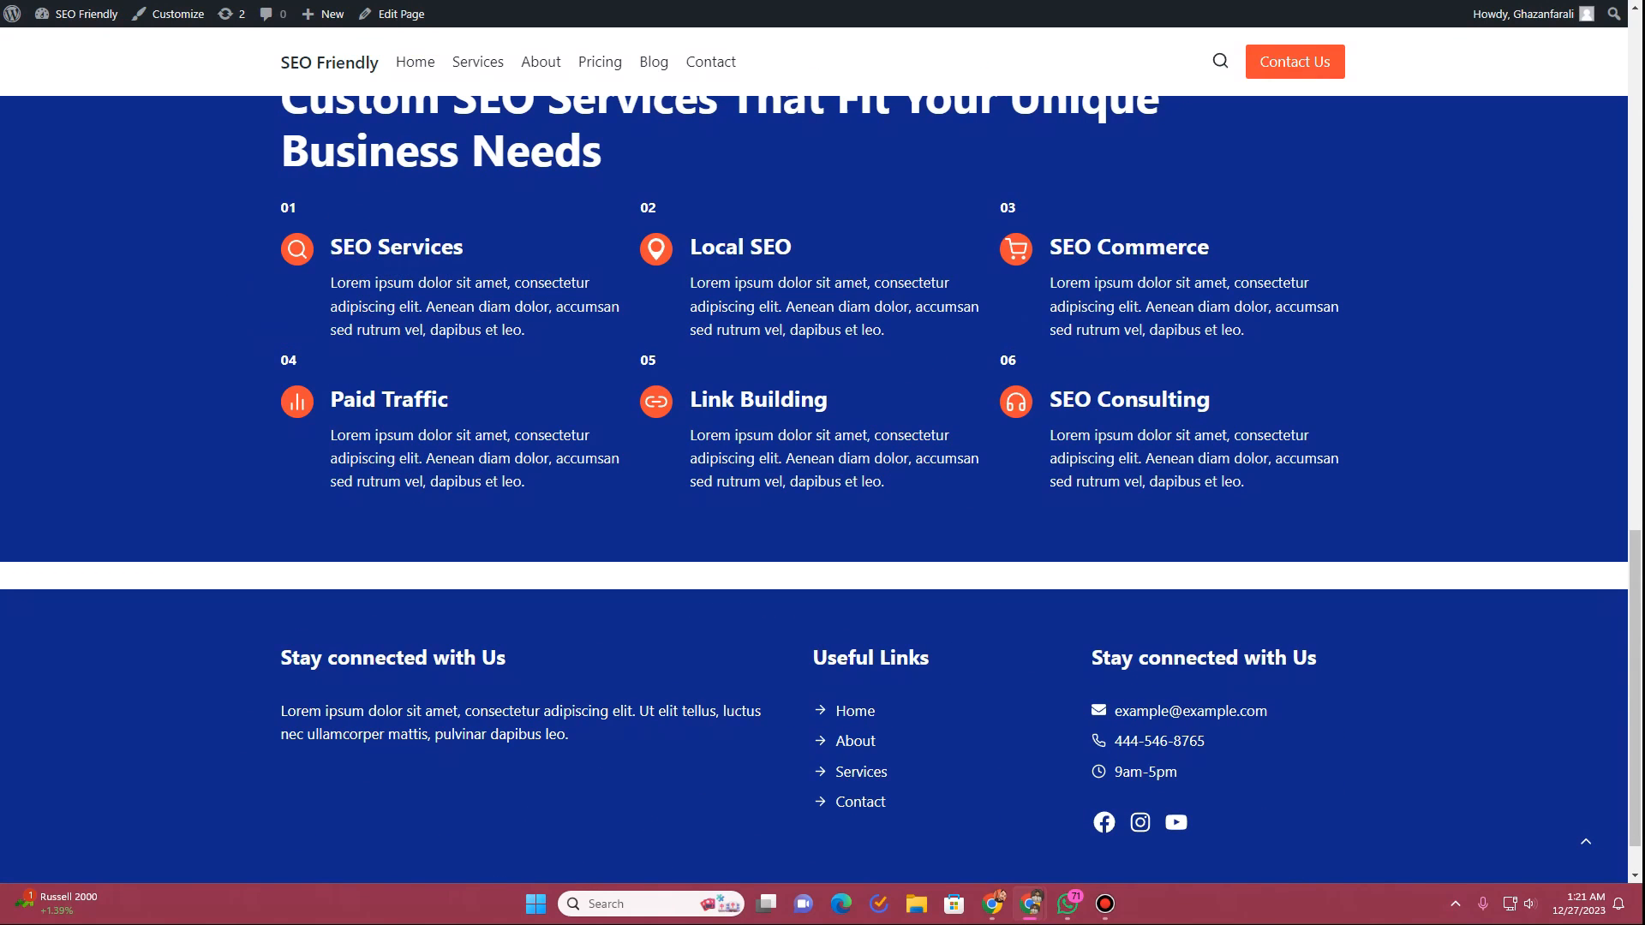
# Step: Return to the page editor and set the services row layout's bottom padding to 4XL
pyautogui.hotkey('ctrl', 'shift', 'Tab')
pyautogui.scroll(-2, 610, 331)
pyautogui.moveTo(591, 541)
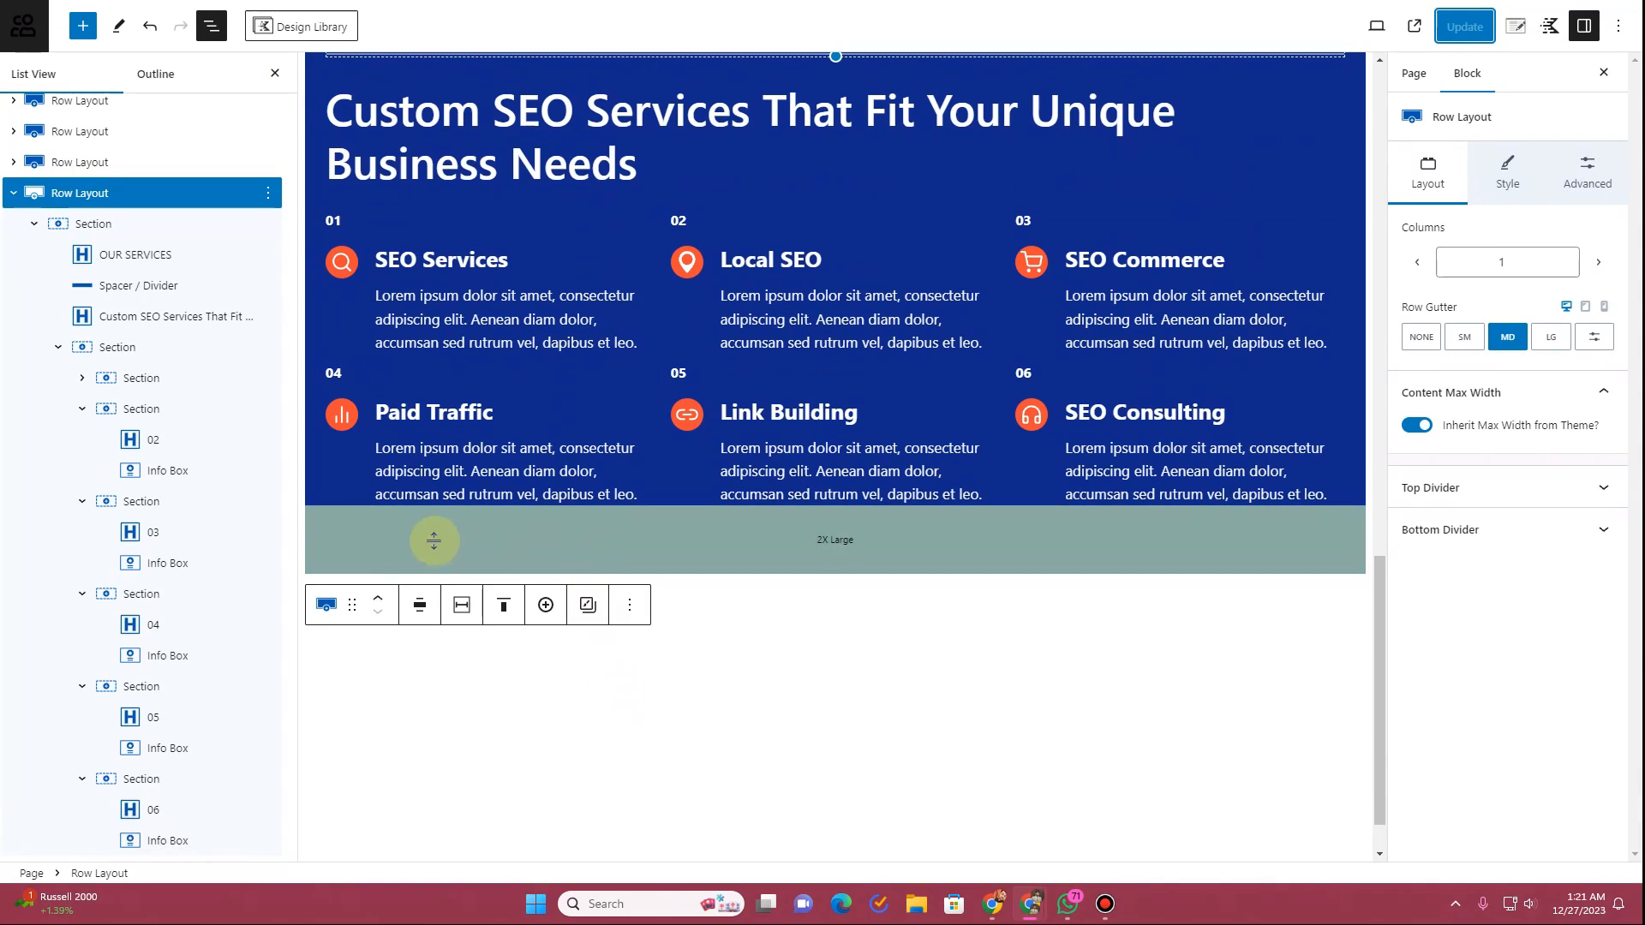
pyautogui.scroll(2, 433, 541)
pyautogui.click(1355, 211)
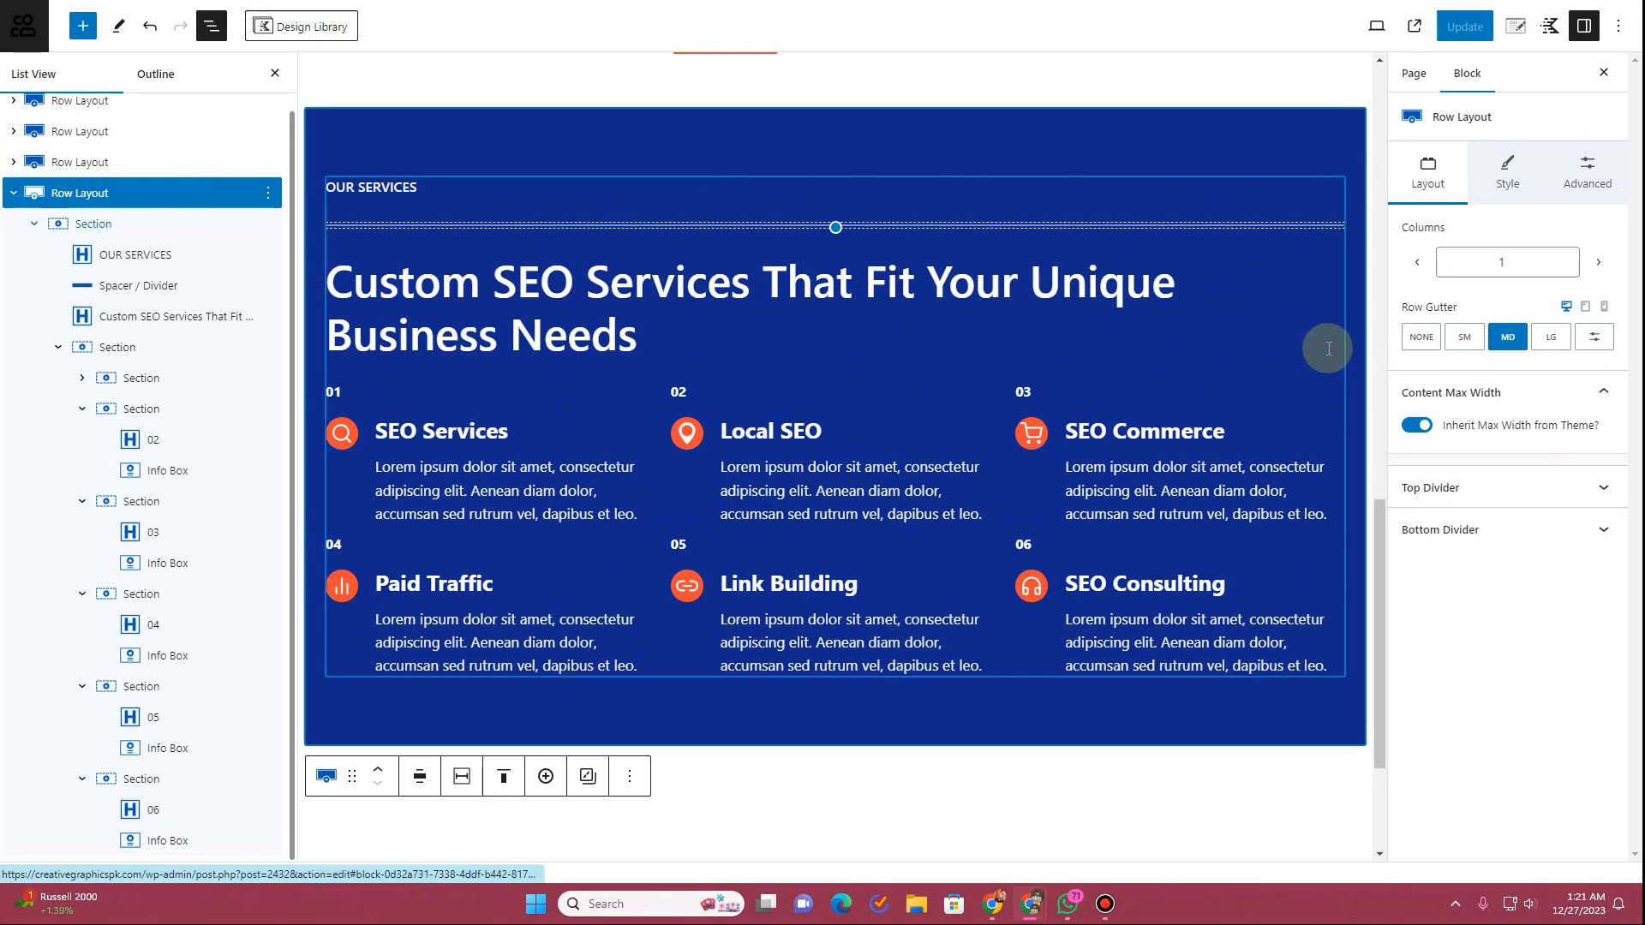
pyautogui.click(1567, 188)
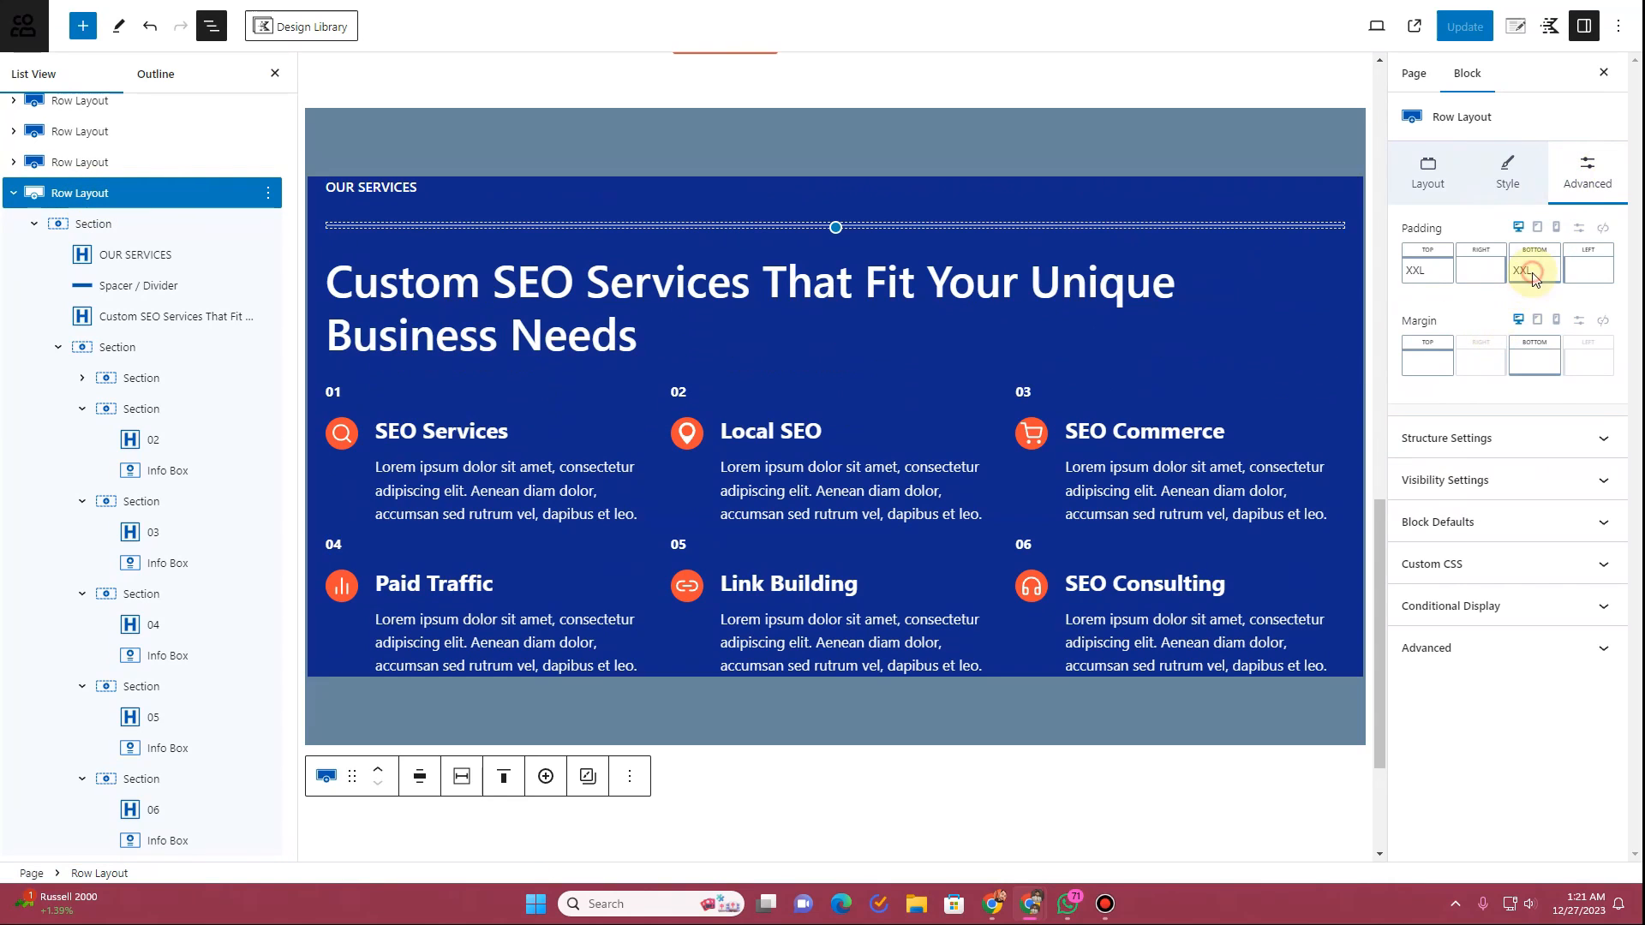
pyautogui.click(1530, 270)
pyautogui.moveTo(1455, 341); pyautogui.dragTo(1486, 343)
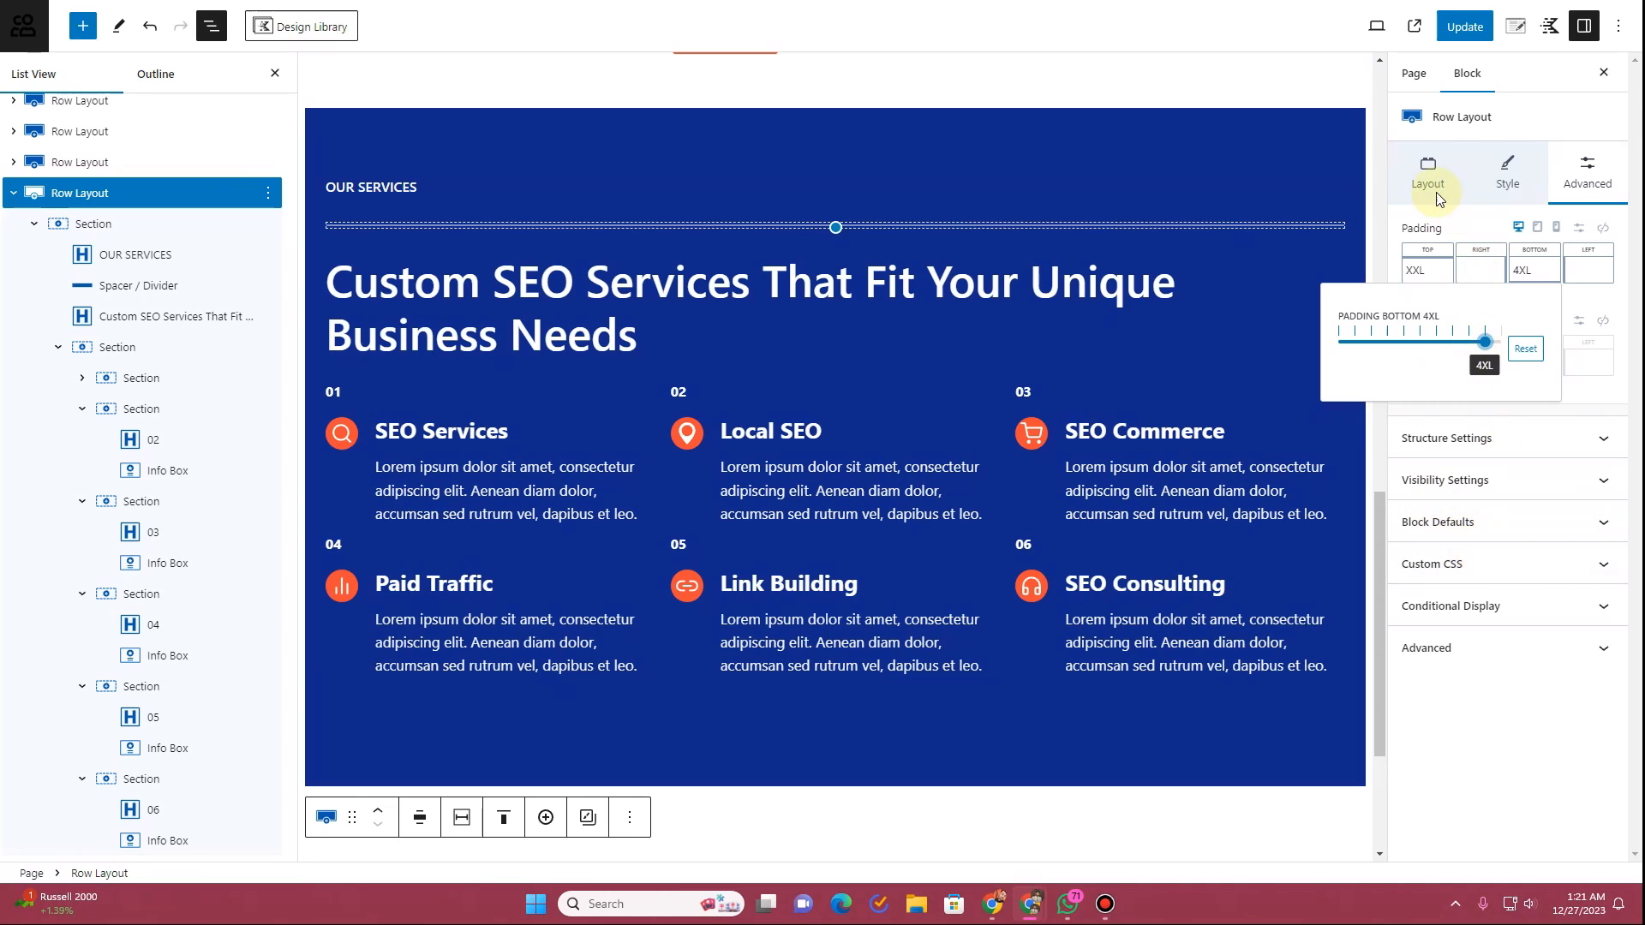
# Step: Add the curved bottom divider that peaks toward its left side to the services row, with a divider height of 59 px
pyautogui.click(1439, 197)
pyautogui.click(1486, 533)
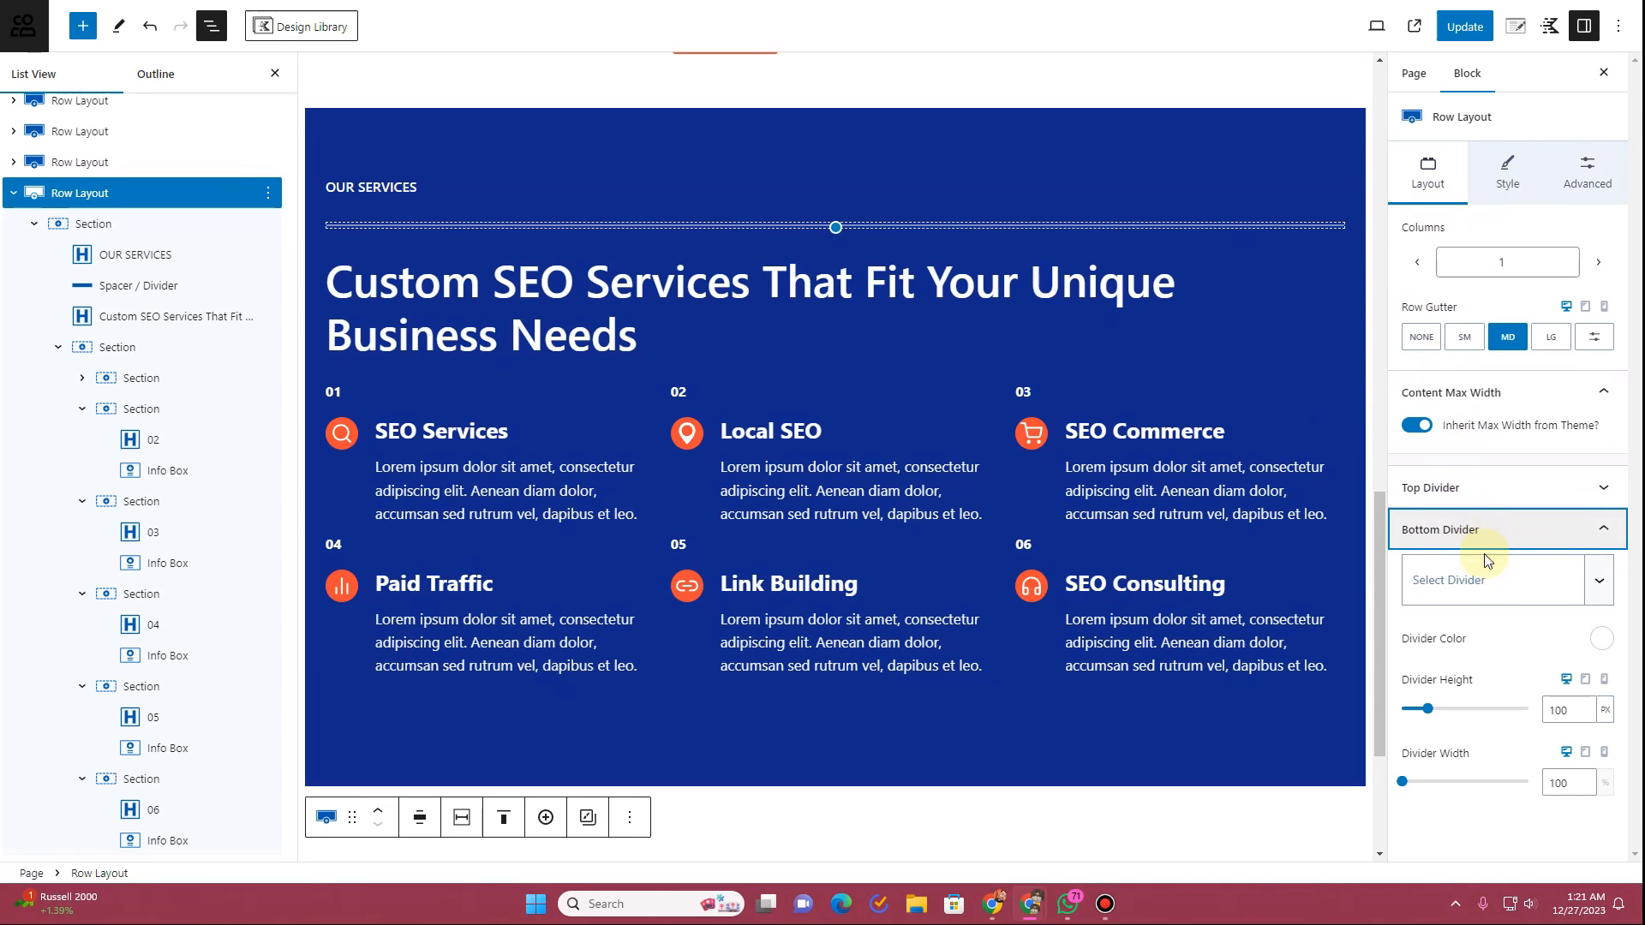
pyautogui.click(1487, 605)
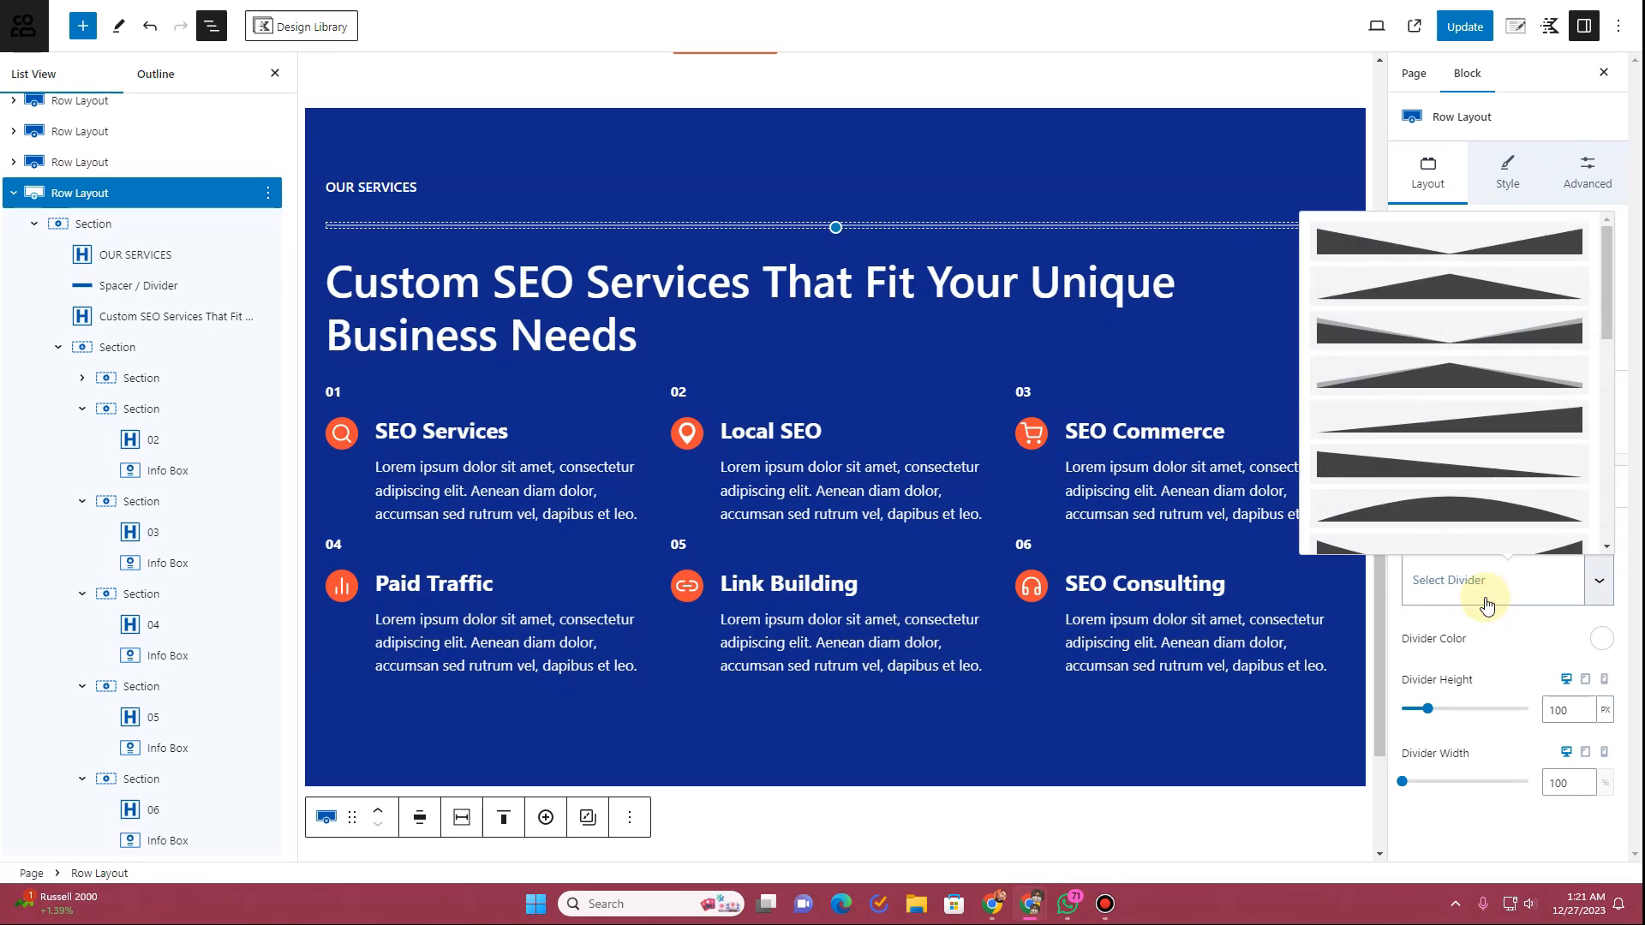
pyautogui.scroll(-2, 1457, 352)
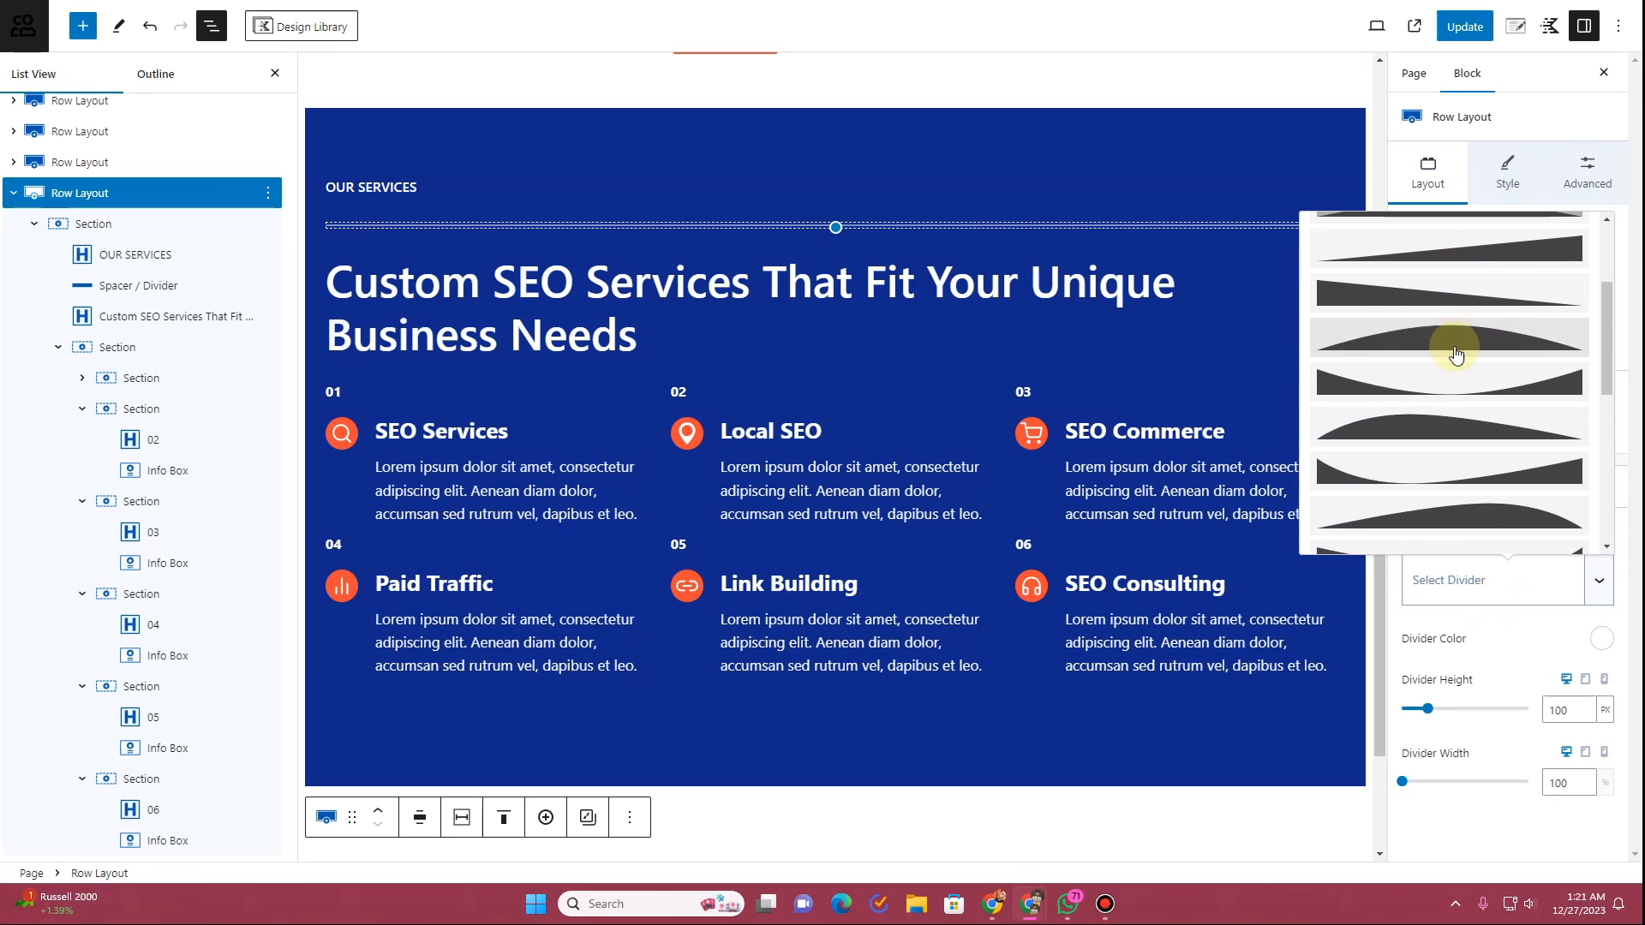
pyautogui.click(1440, 430)
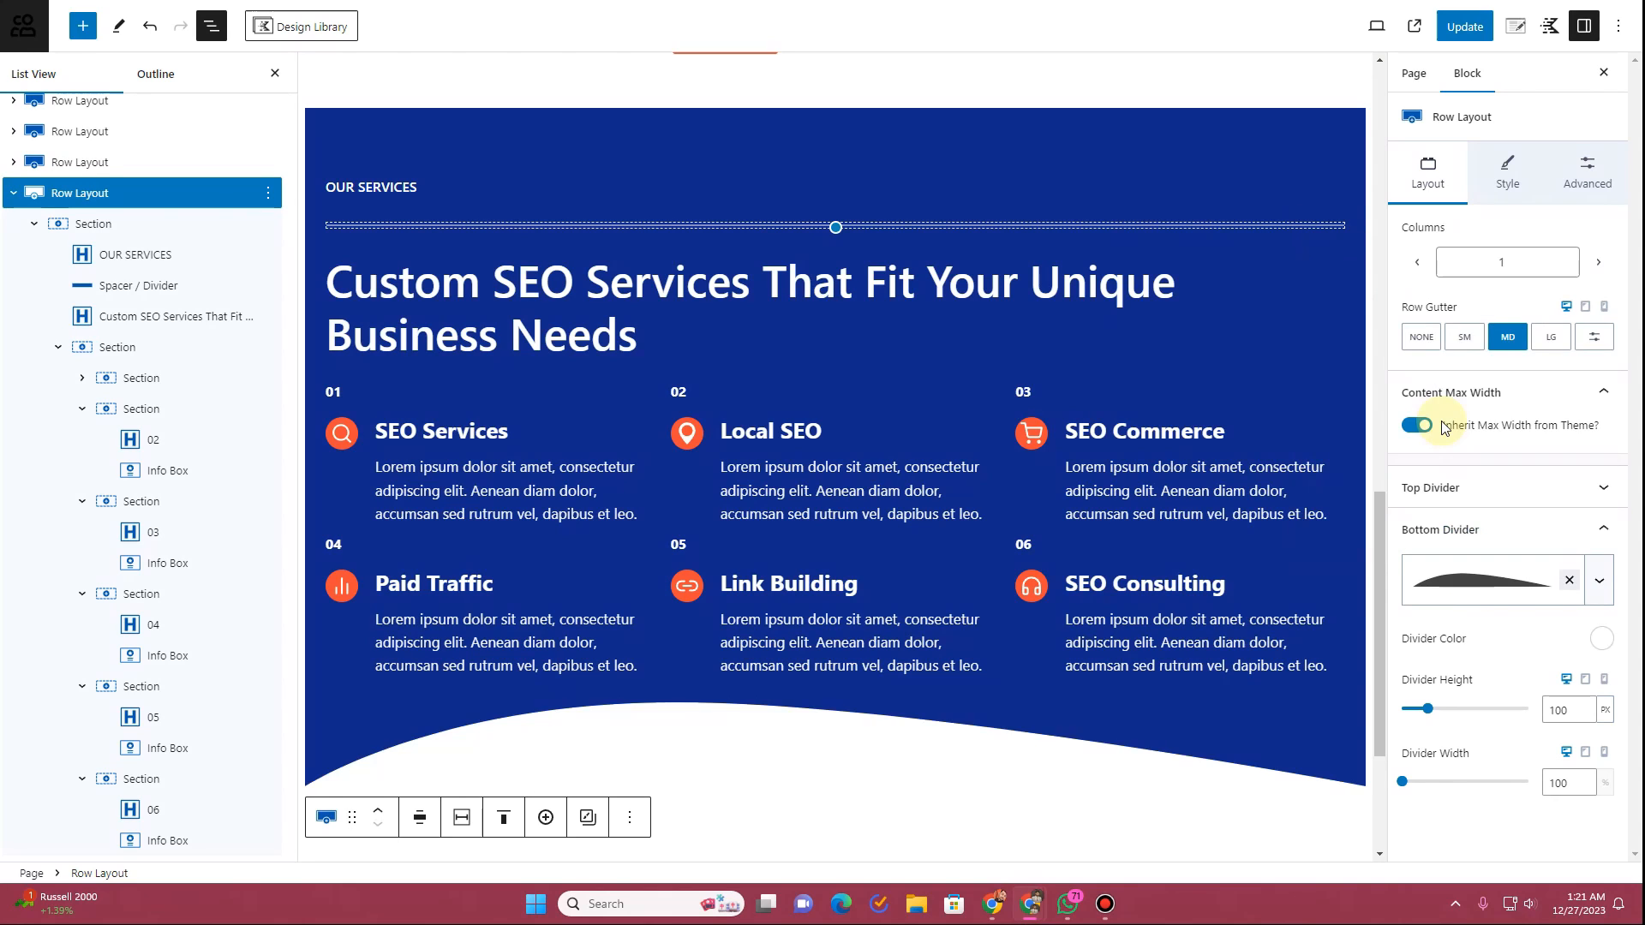
pyautogui.moveTo(1431, 716); pyautogui.dragTo(1417, 716)
pyautogui.moveTo(1405, 782)
pyautogui.mouseDown()
pyautogui.moveTo(1428, 782)
pyautogui.moveTo(1399, 782)
pyautogui.mouseUp()
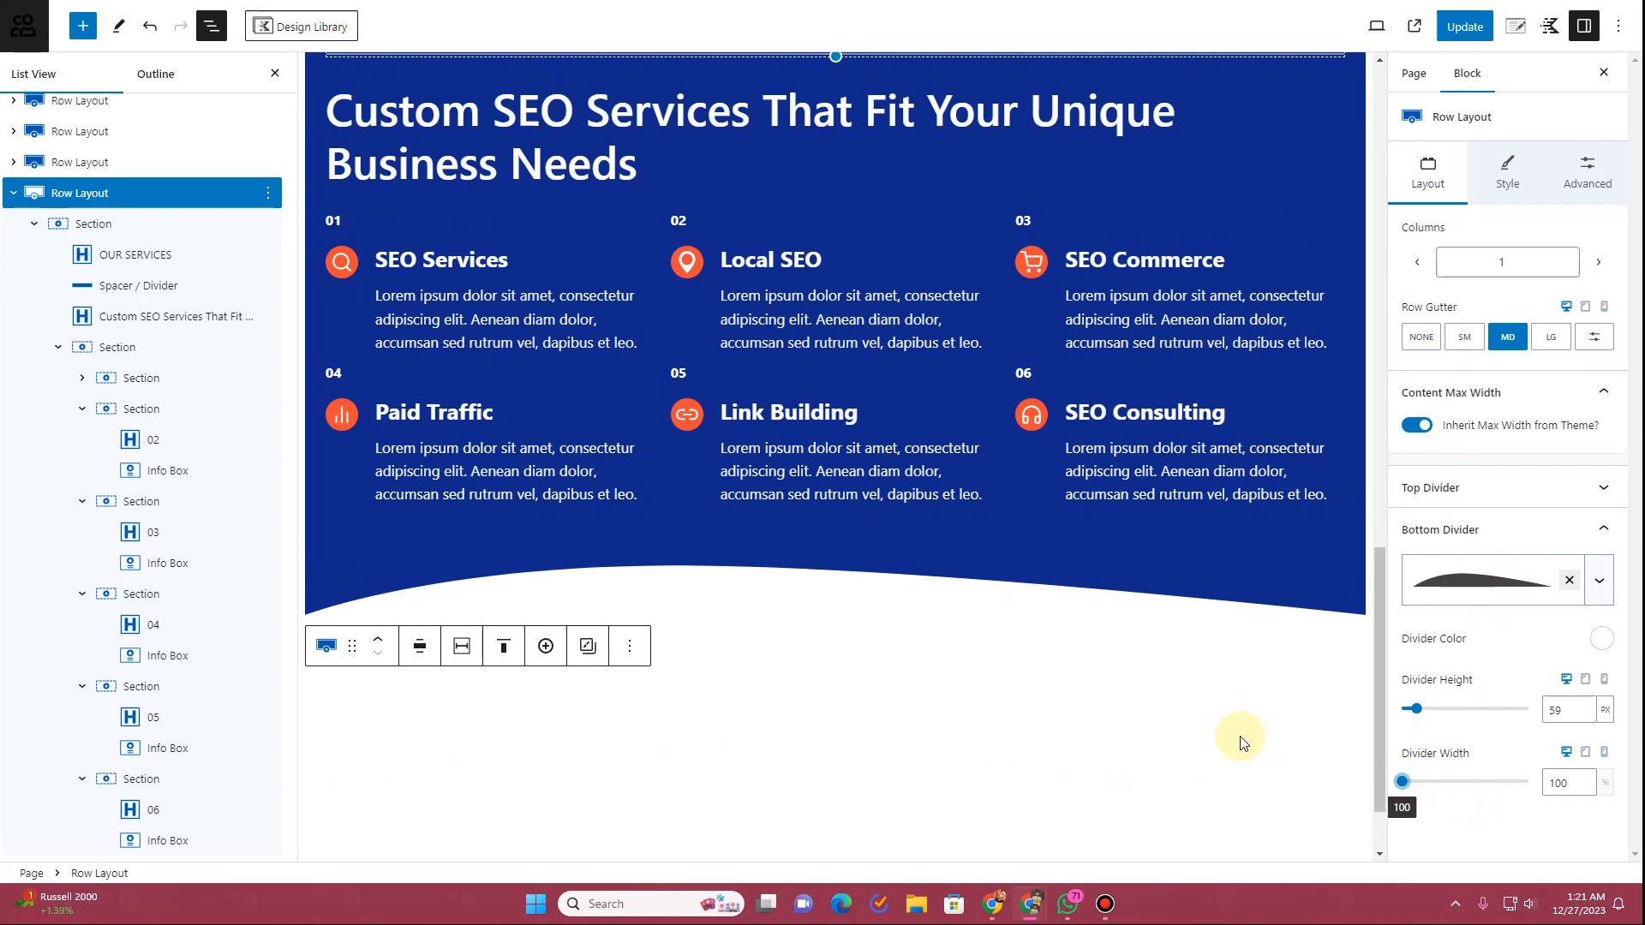
# Step: Update the page and look over the live home page from the services section up to the hero
pyautogui.scroll(3, 1014, 729)
pyautogui.click(1465, 29)
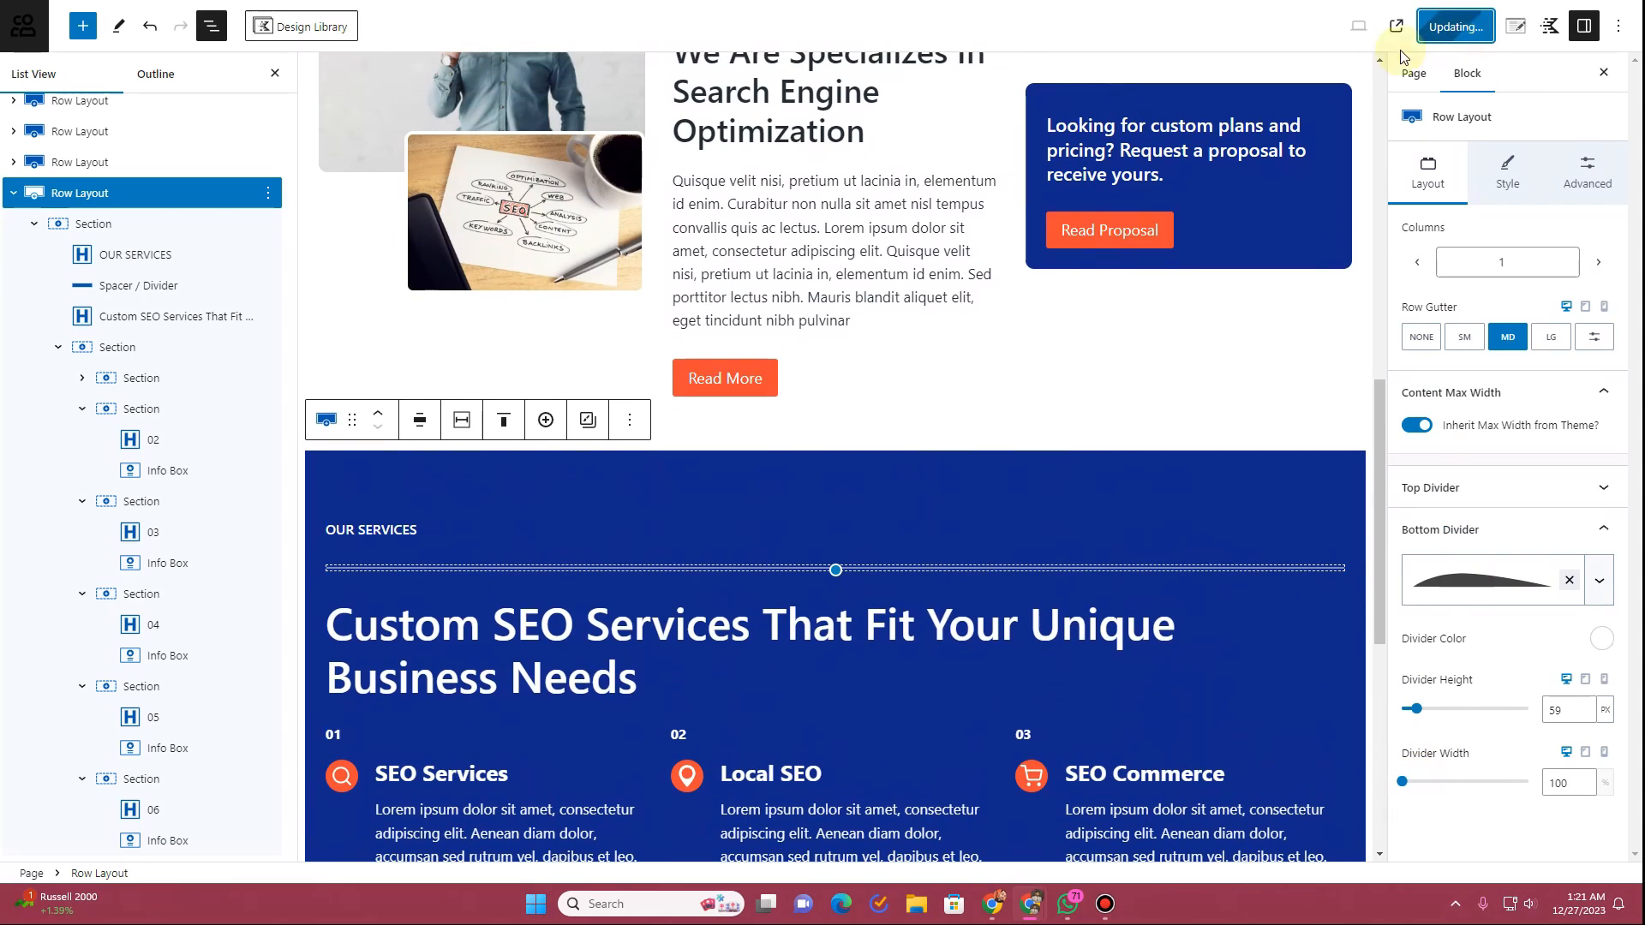
pyautogui.click(196, 2)
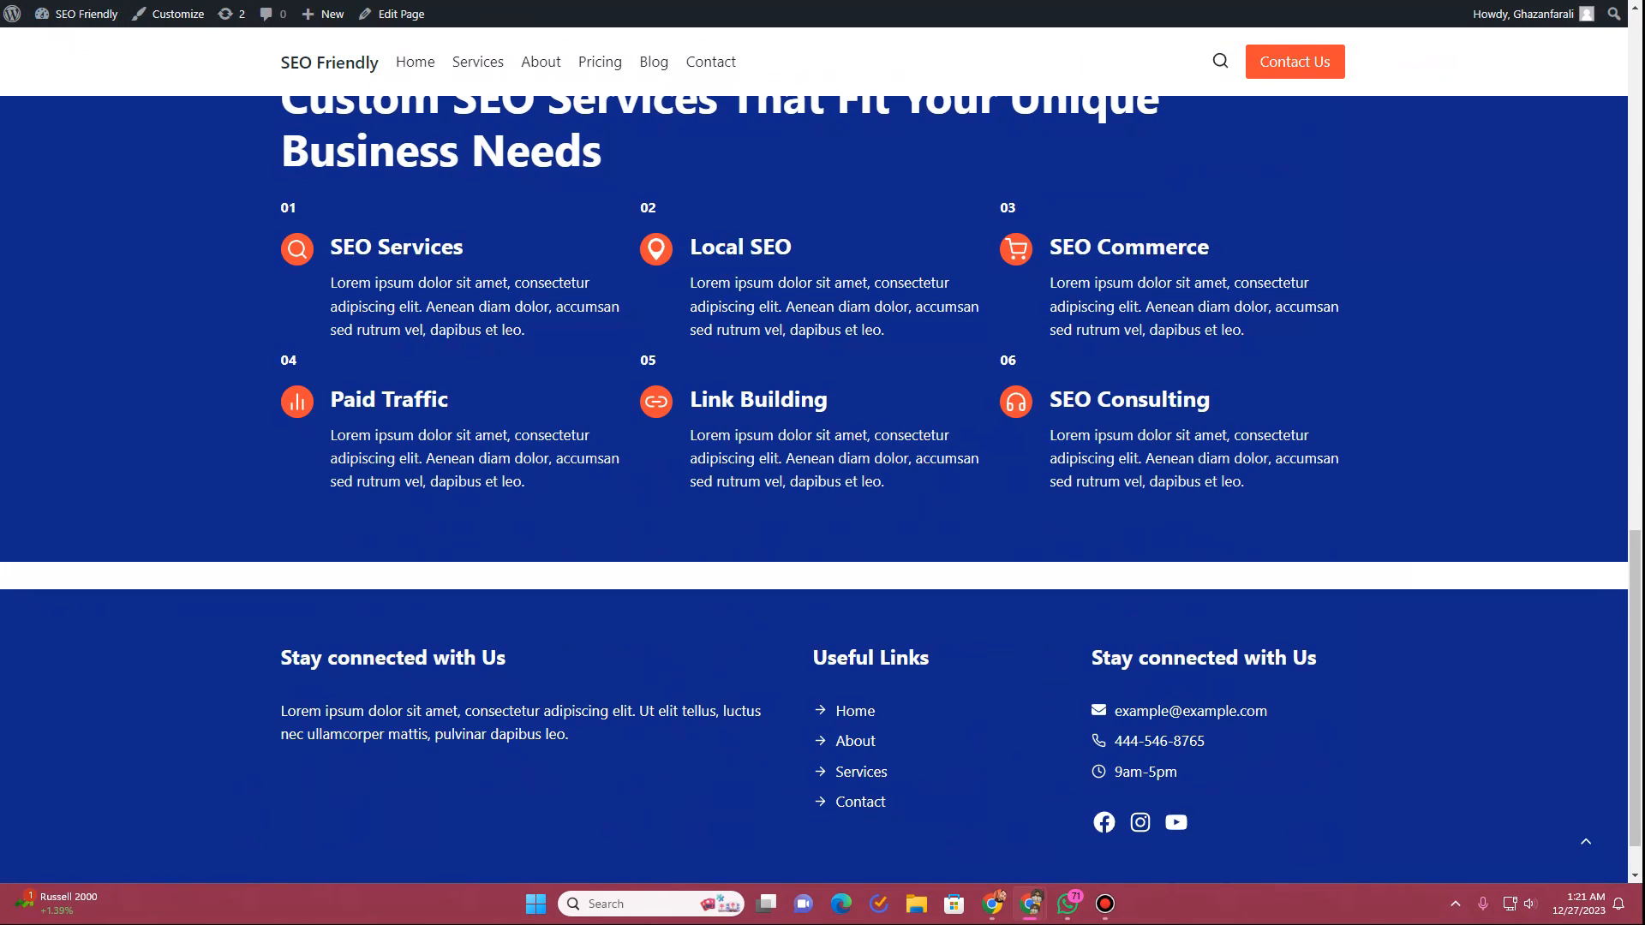
pyautogui.scroll(6, 274, 334)
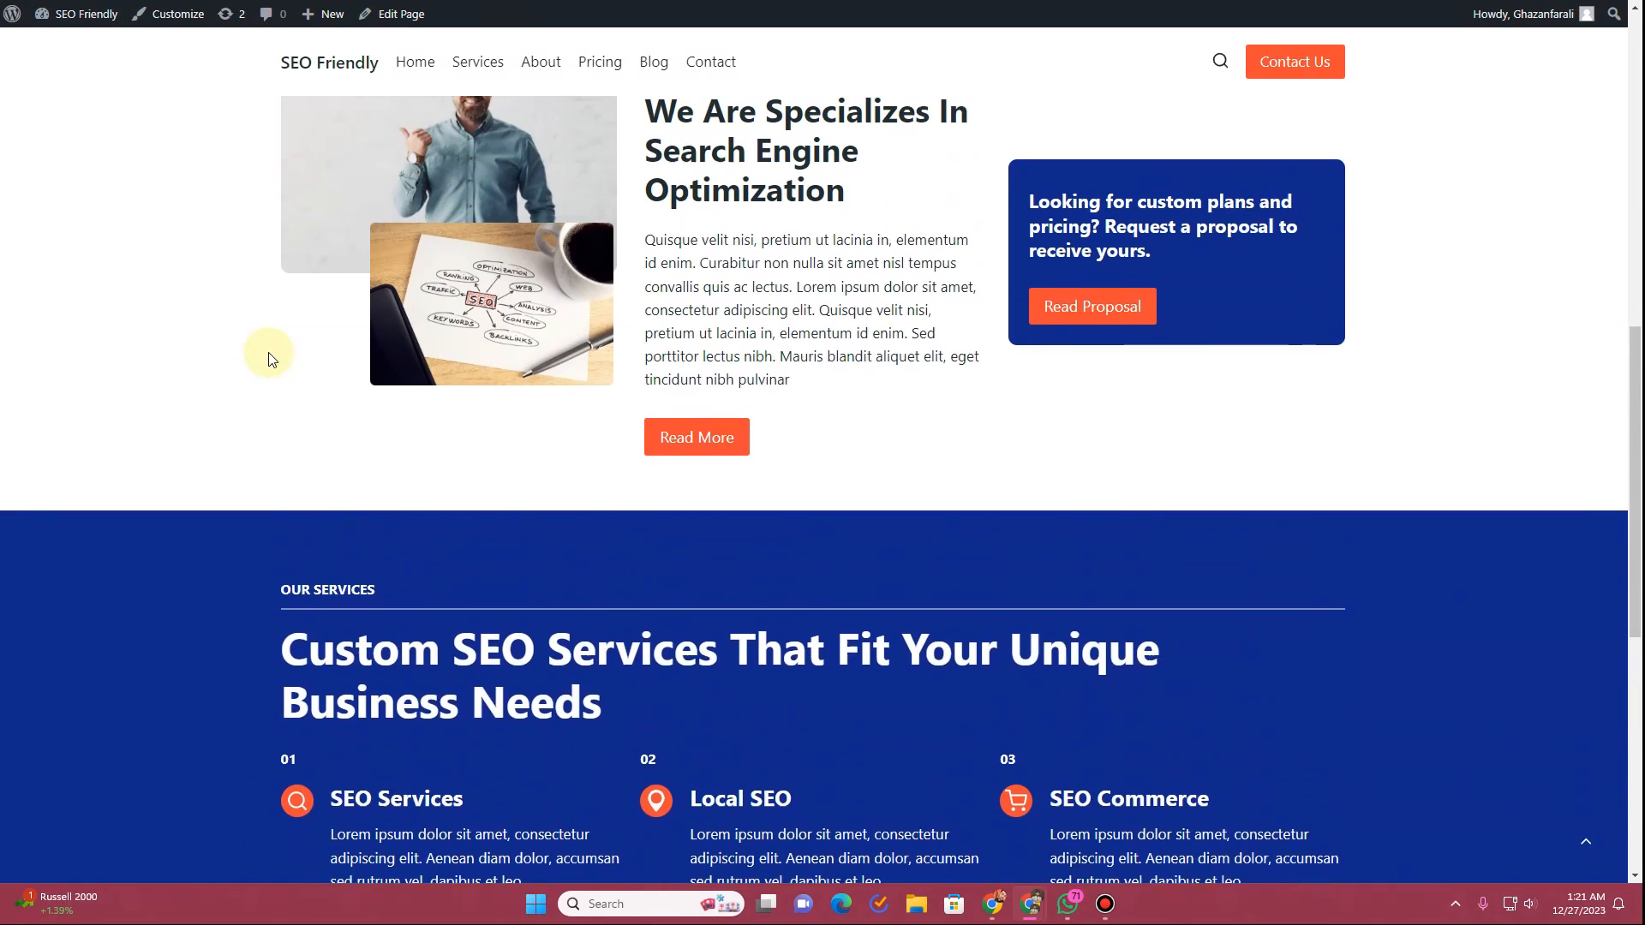
pyautogui.scroll(8, 268, 358)
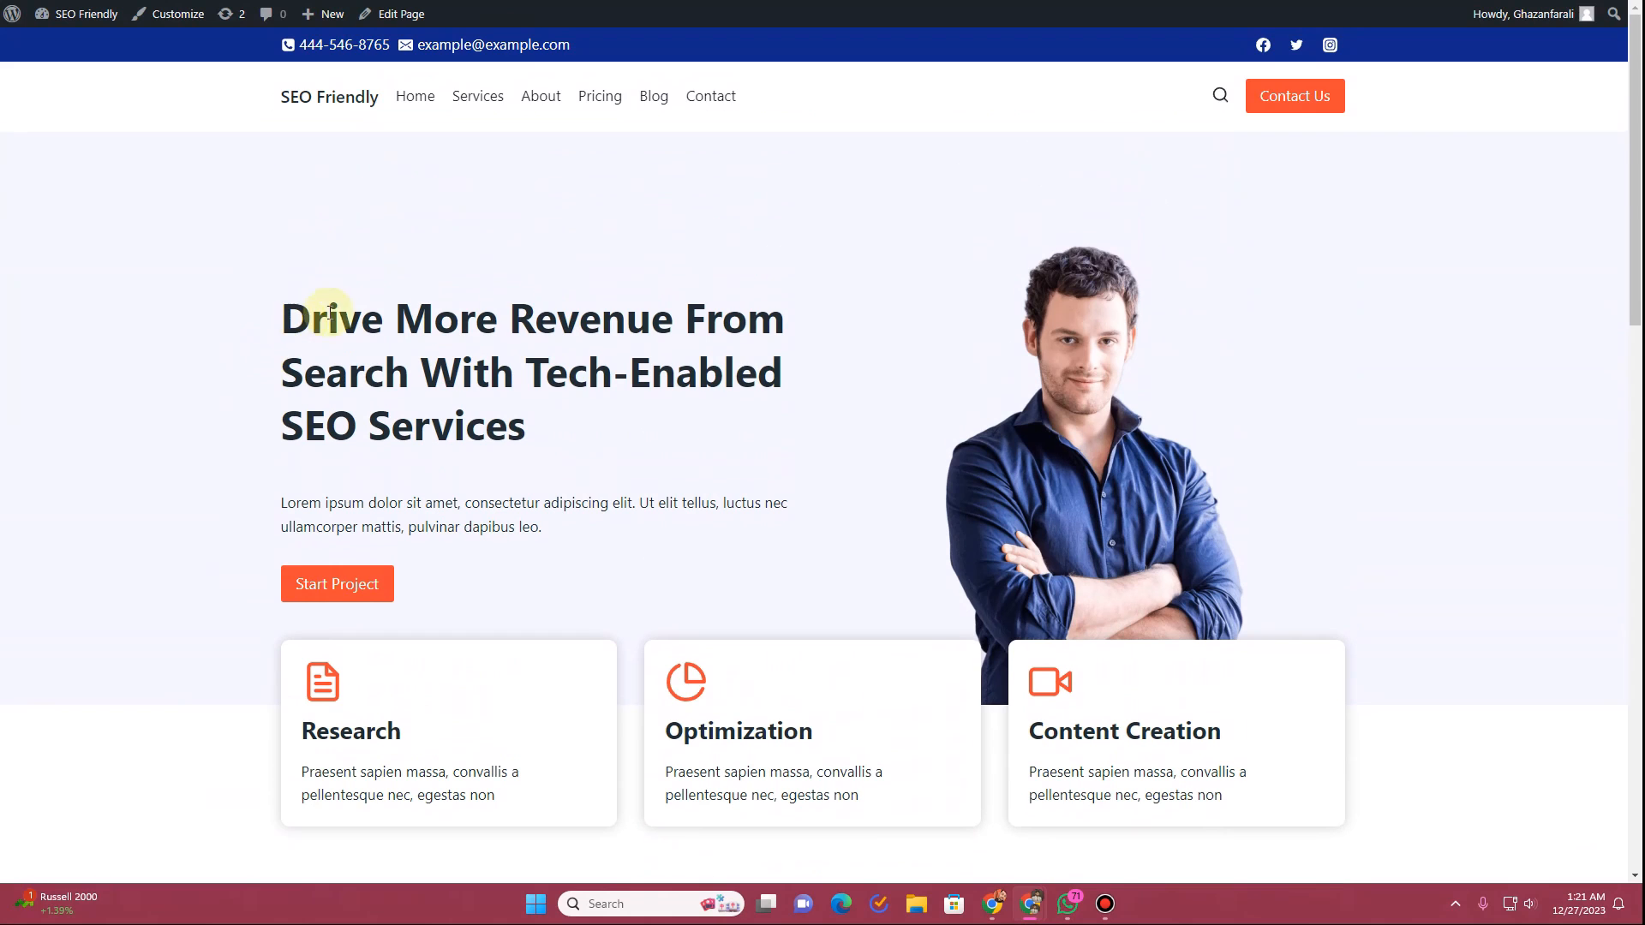
# Step: Return to the page editor and add a row layout with two equal columns below the services section
pyautogui.scroll(-4, 708, 466)
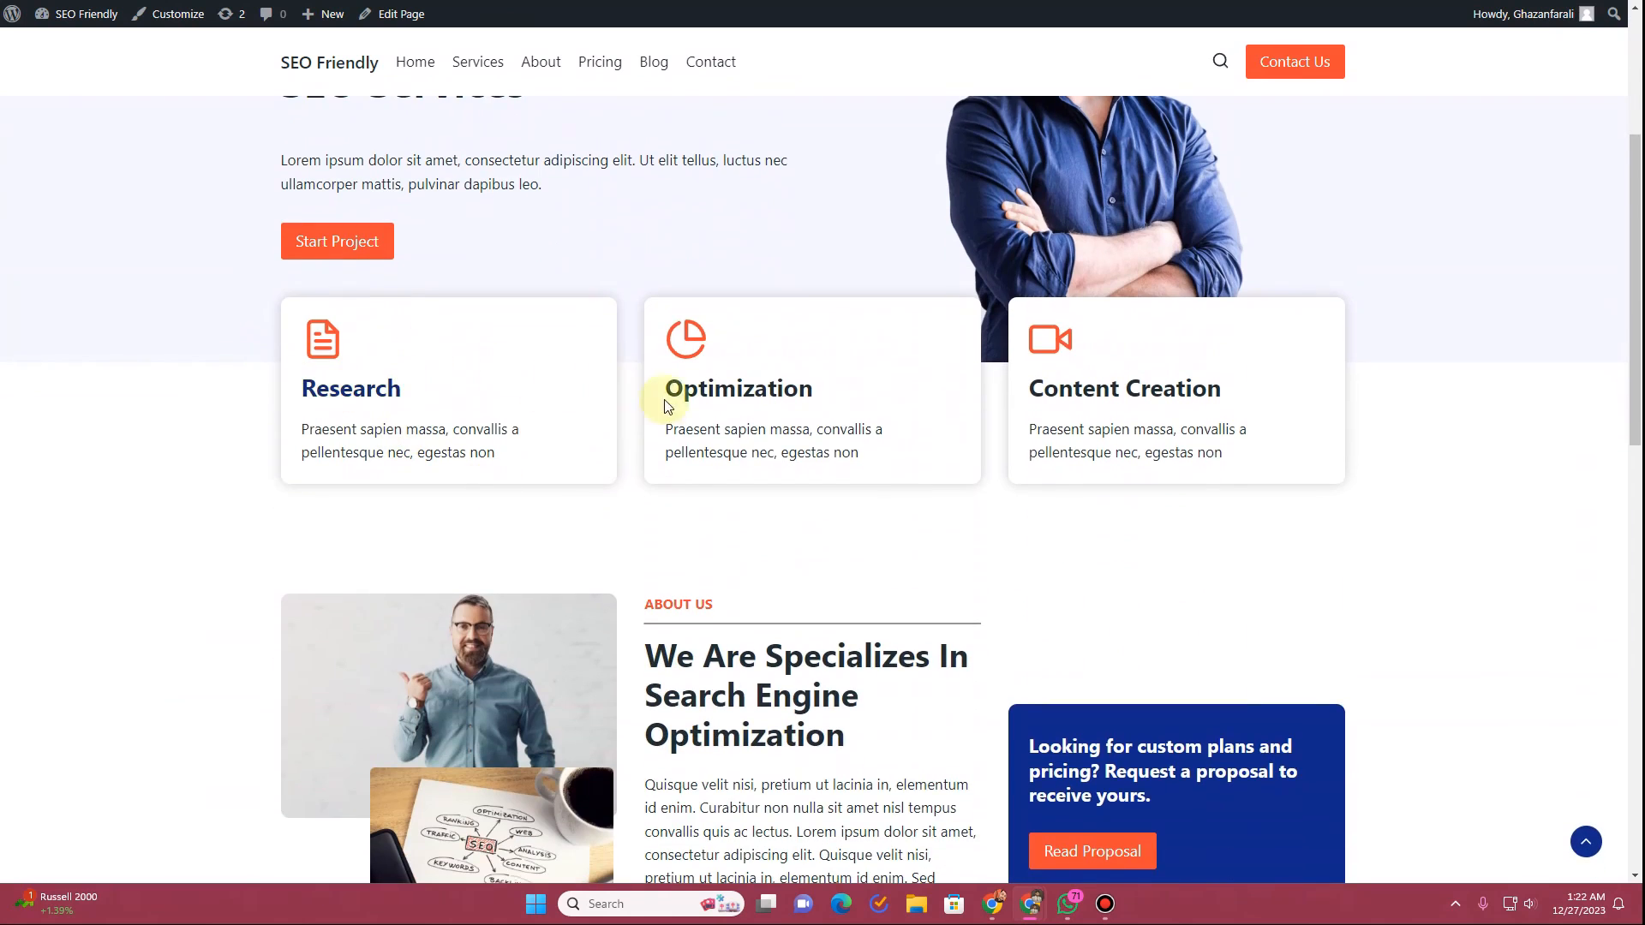
pyautogui.scroll(-11, 669, 405)
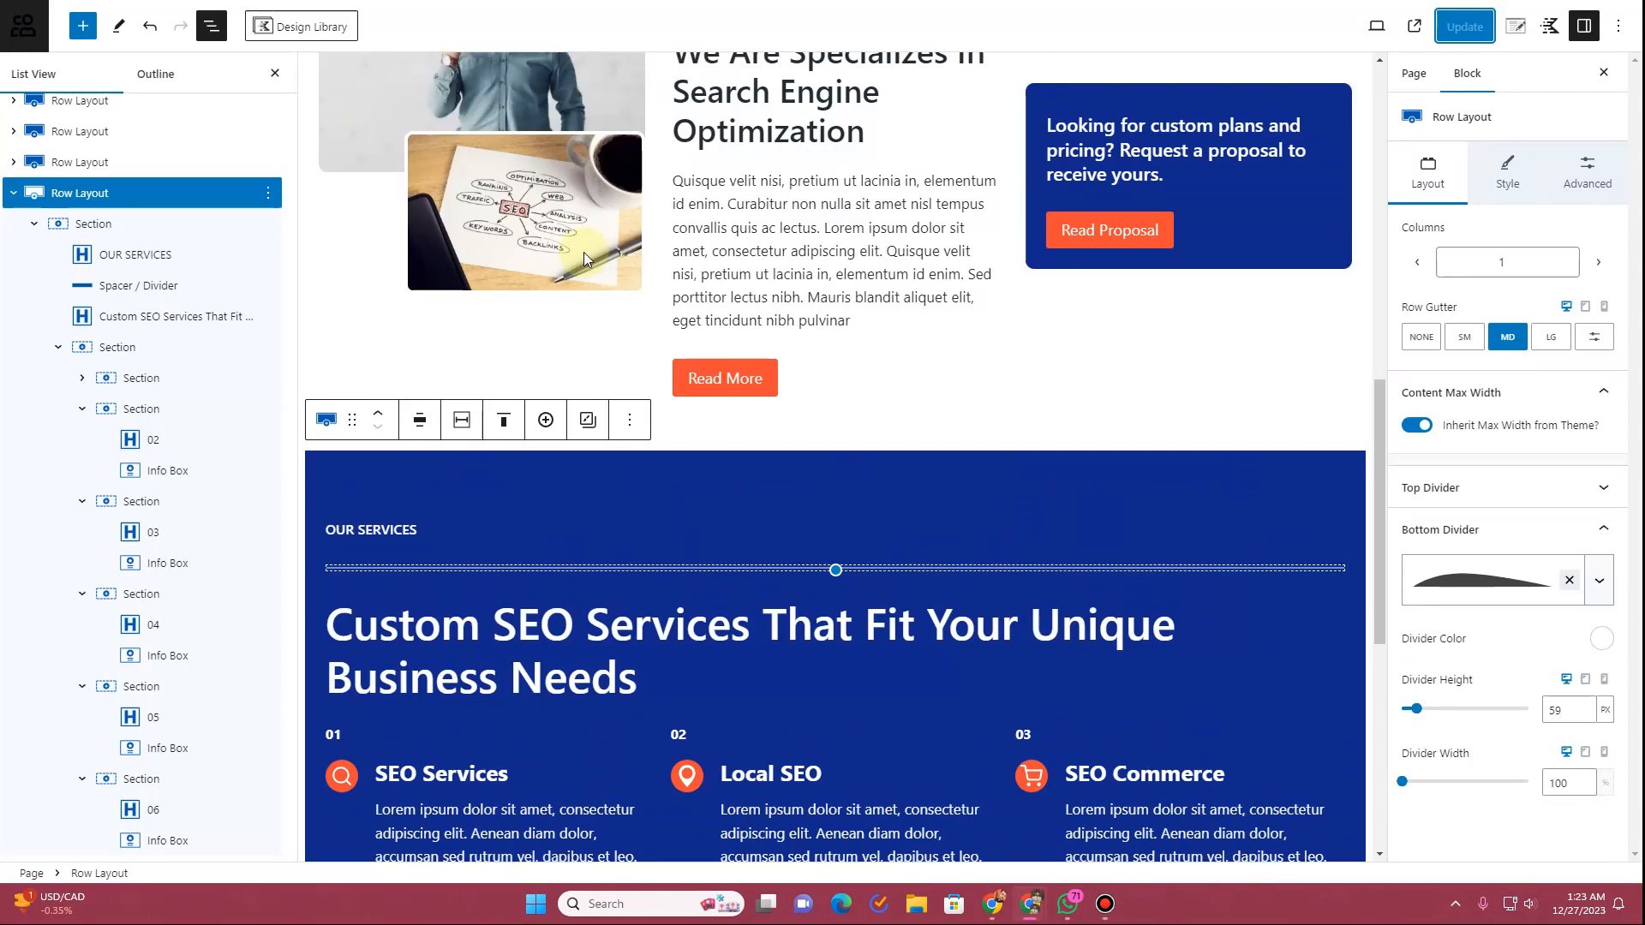
pyautogui.scroll(-7, 753, 452)
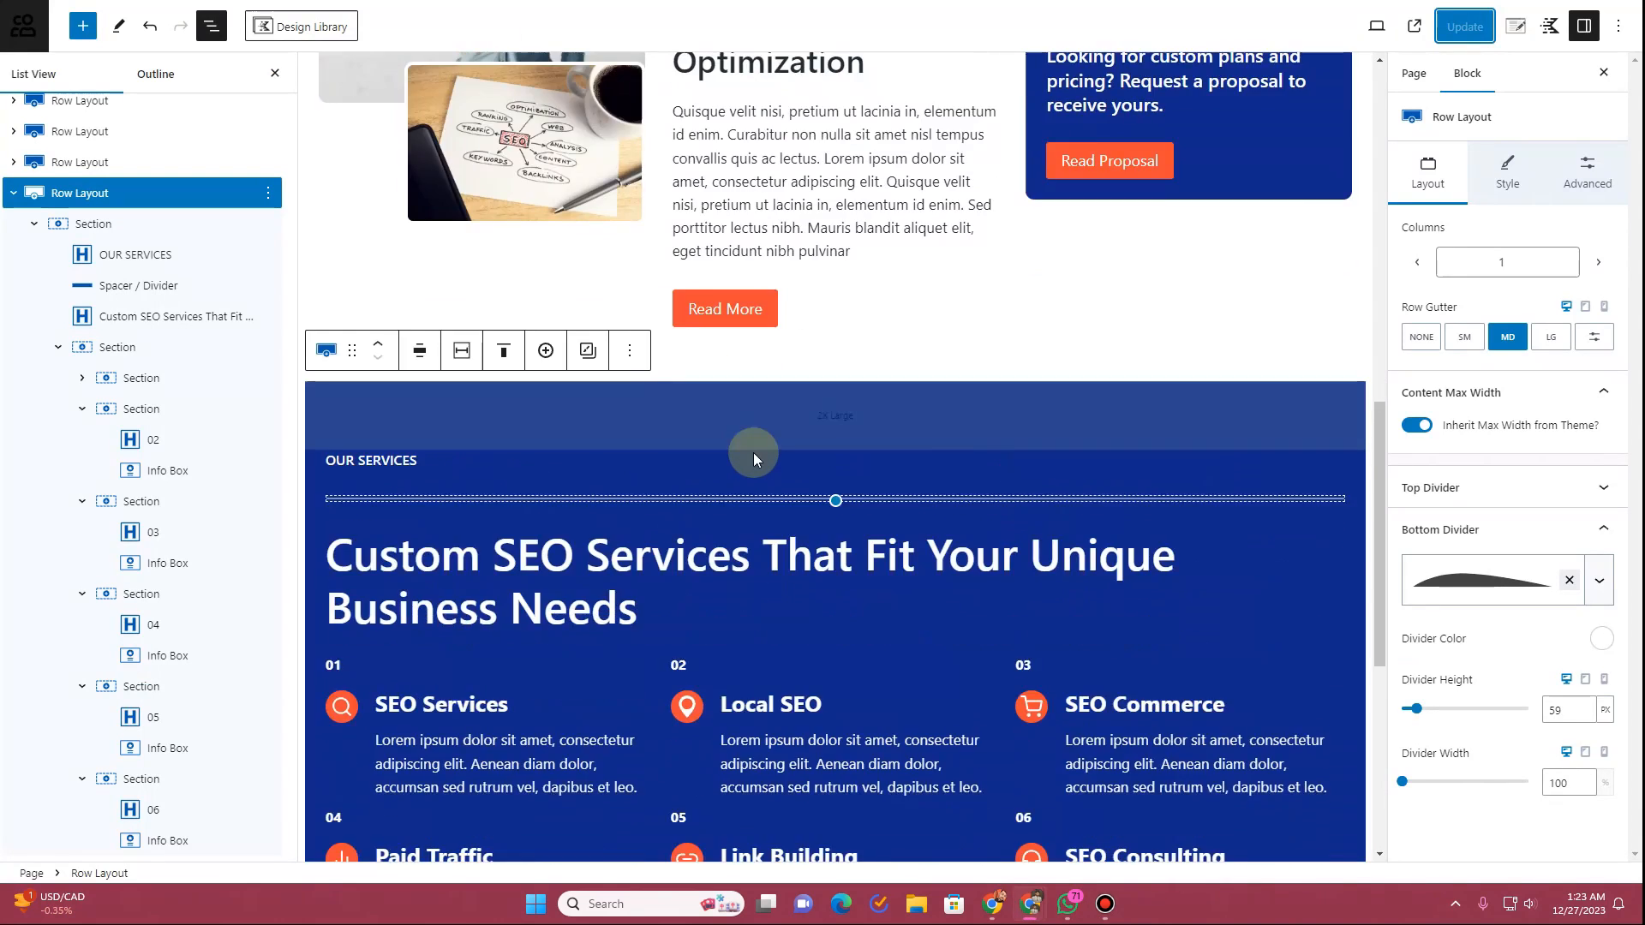
pyautogui.click(836, 554)
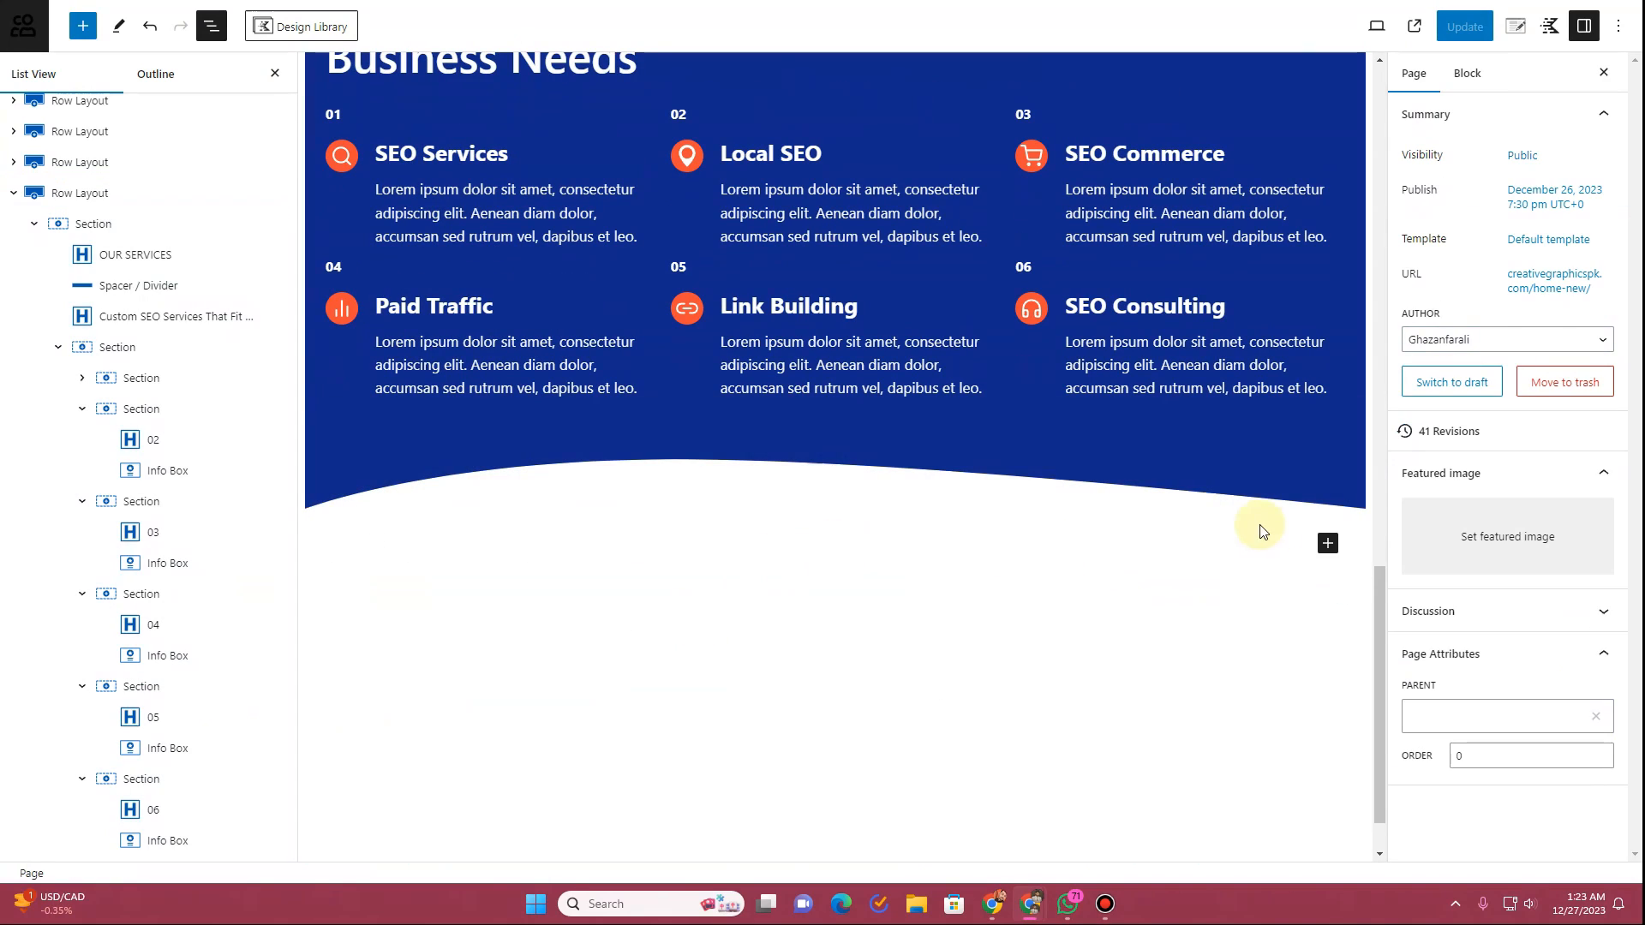
pyautogui.click(1328, 545)
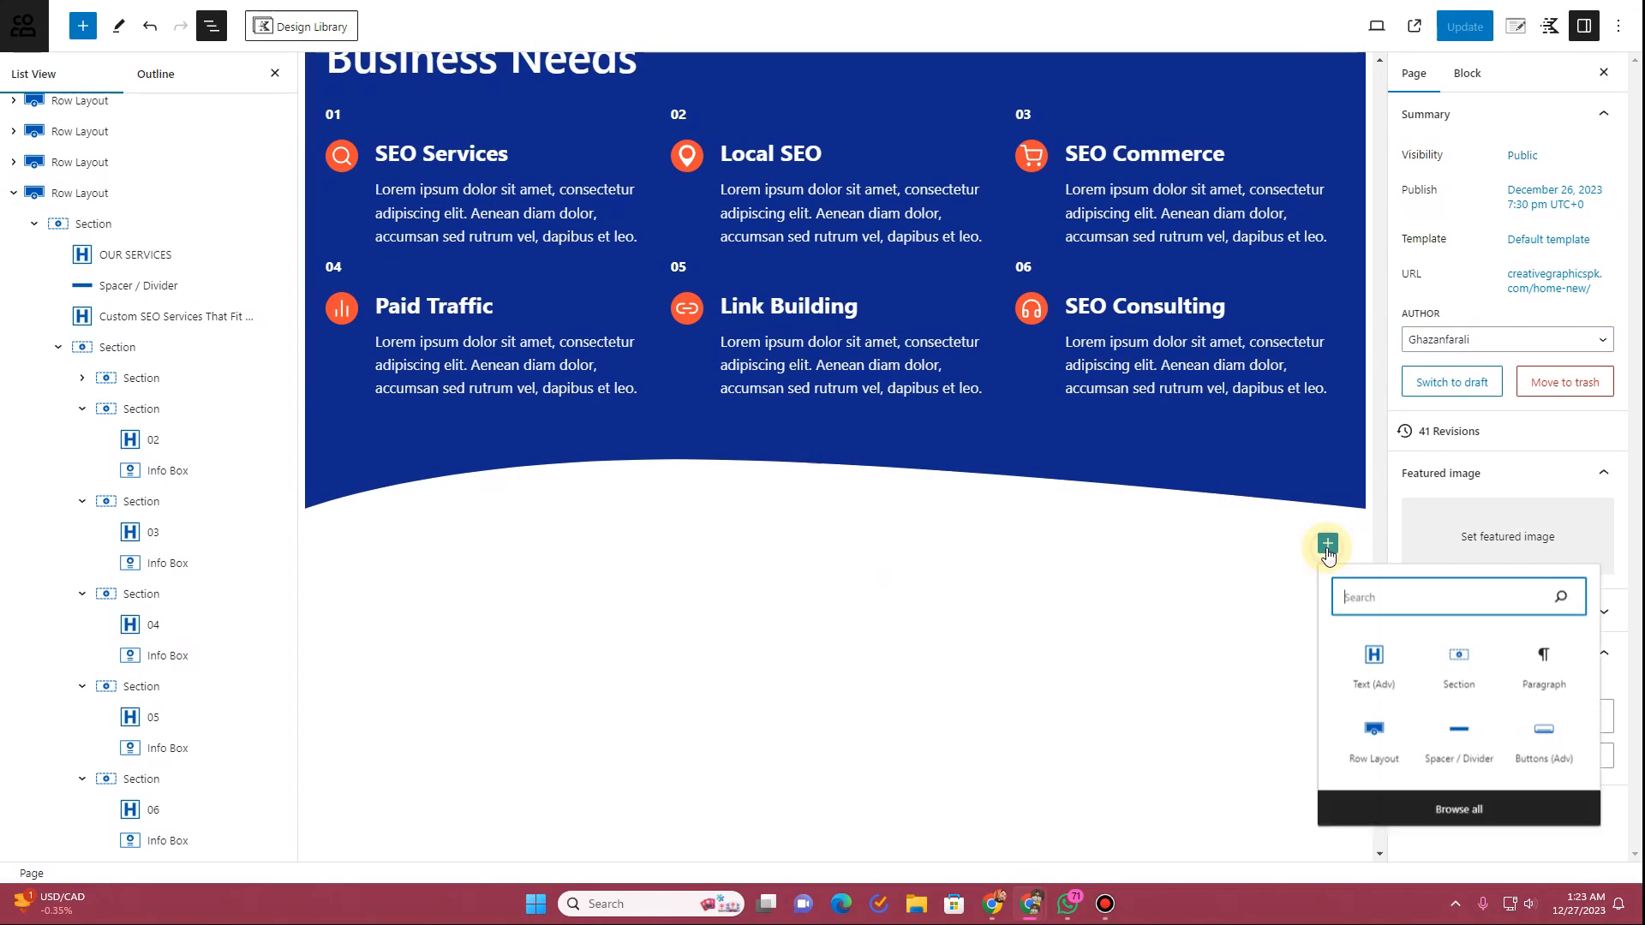
pyautogui.click(1389, 757)
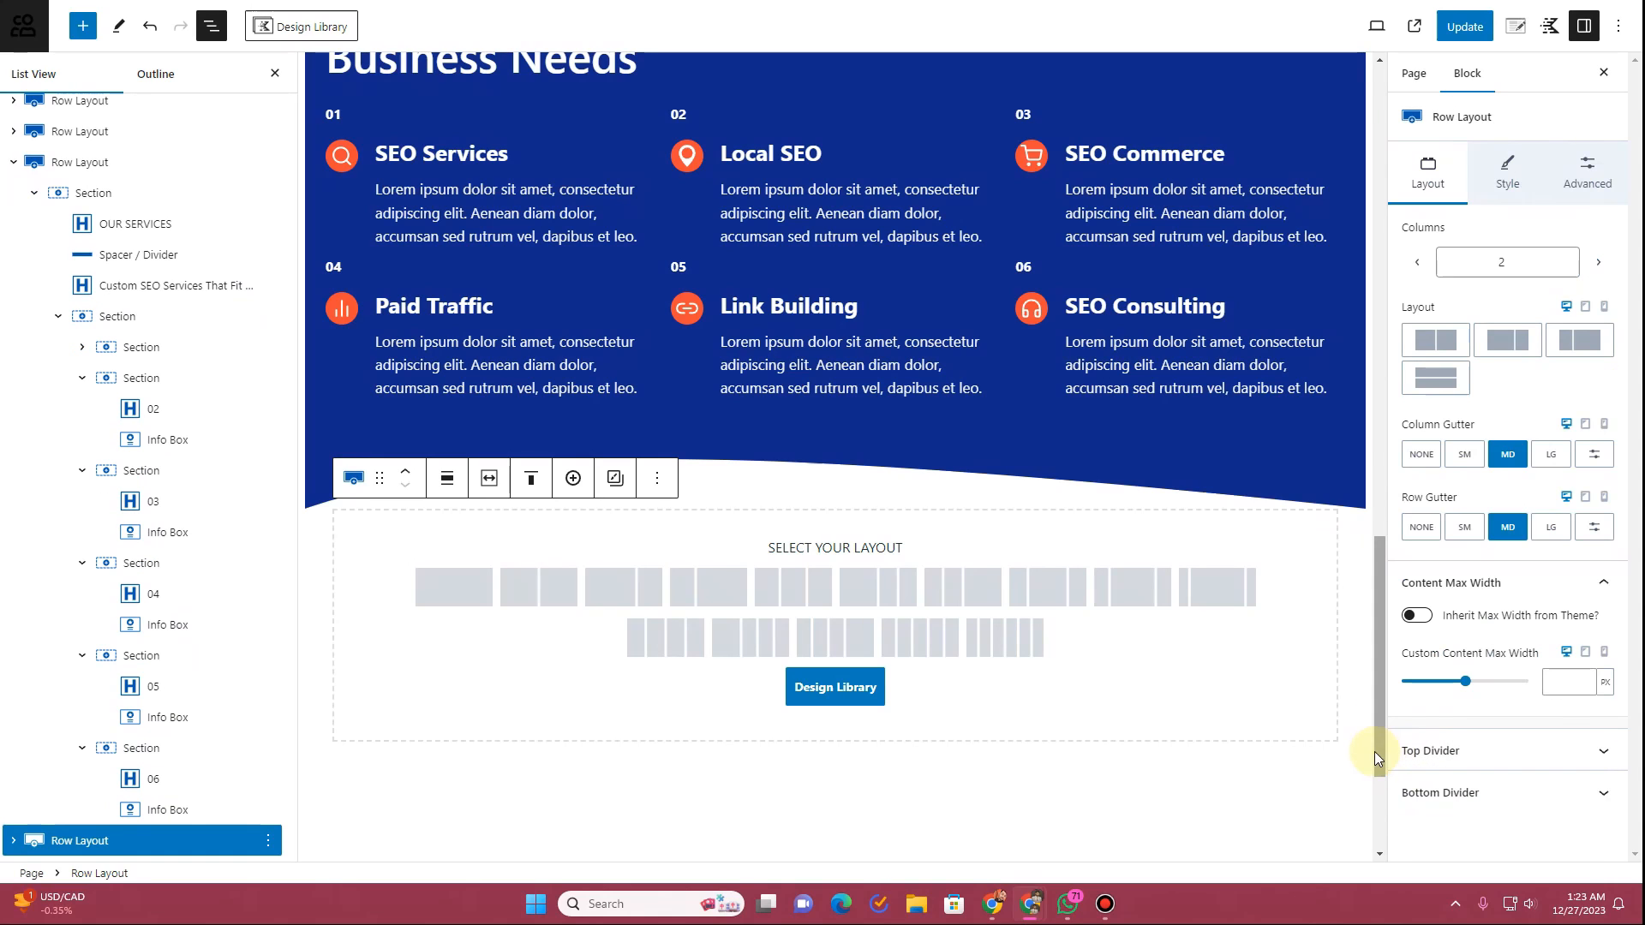
pyautogui.click(553, 599)
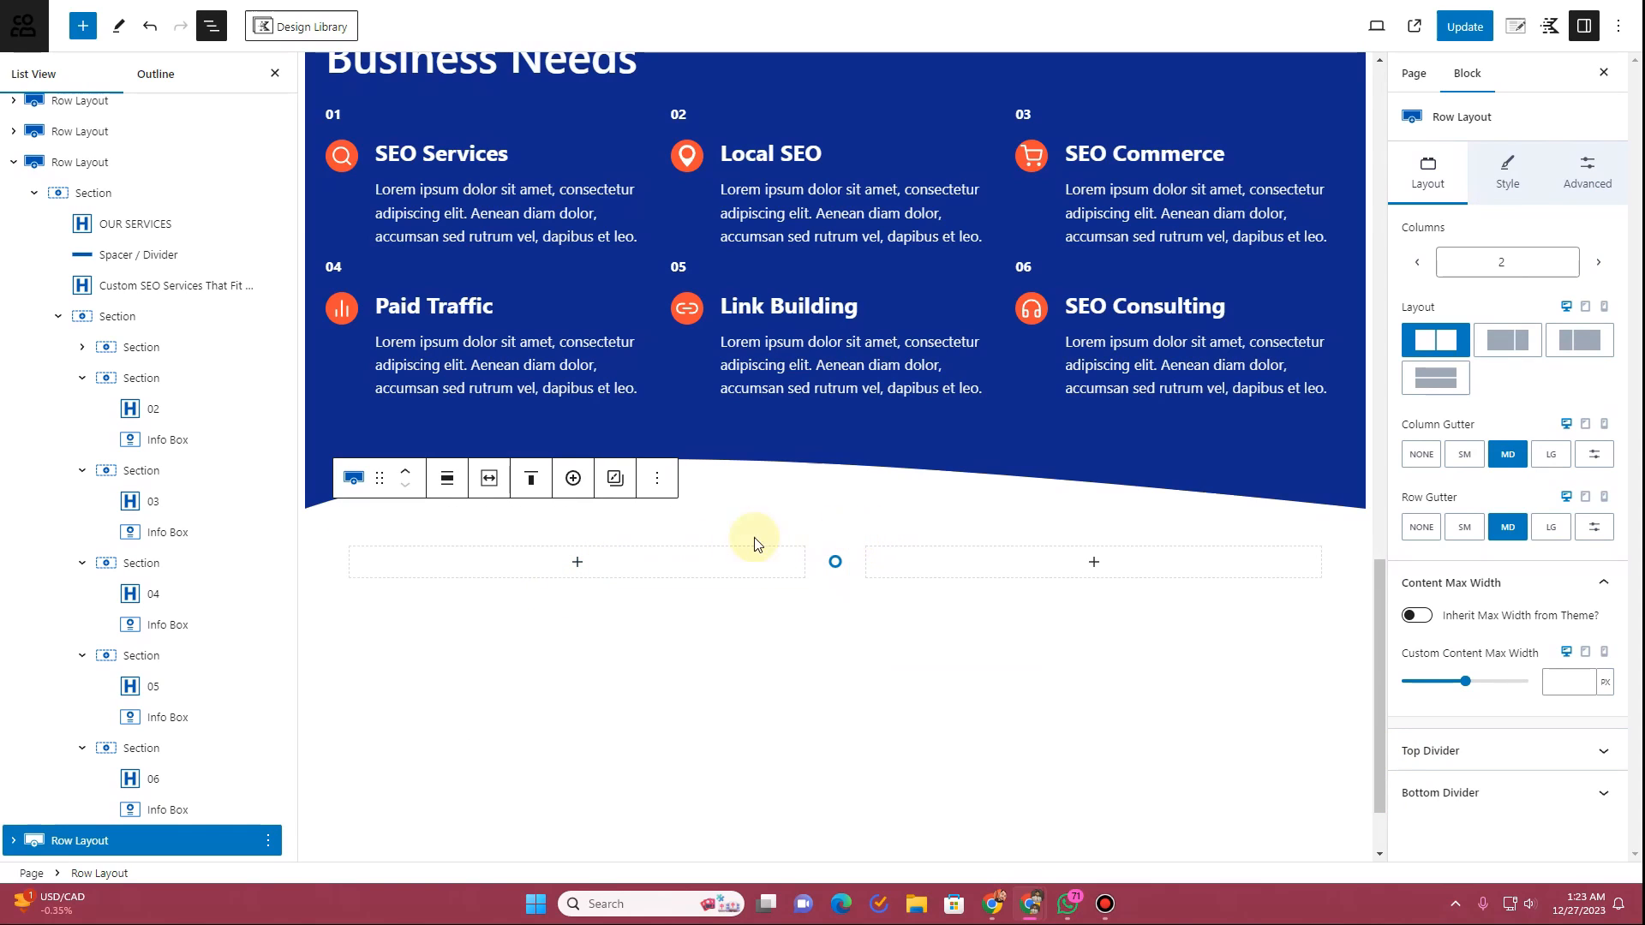
# Step: Align the new two-column row to full width and have it use the theme's content inner width
pyautogui.click(446, 478)
pyautogui.click(495, 592)
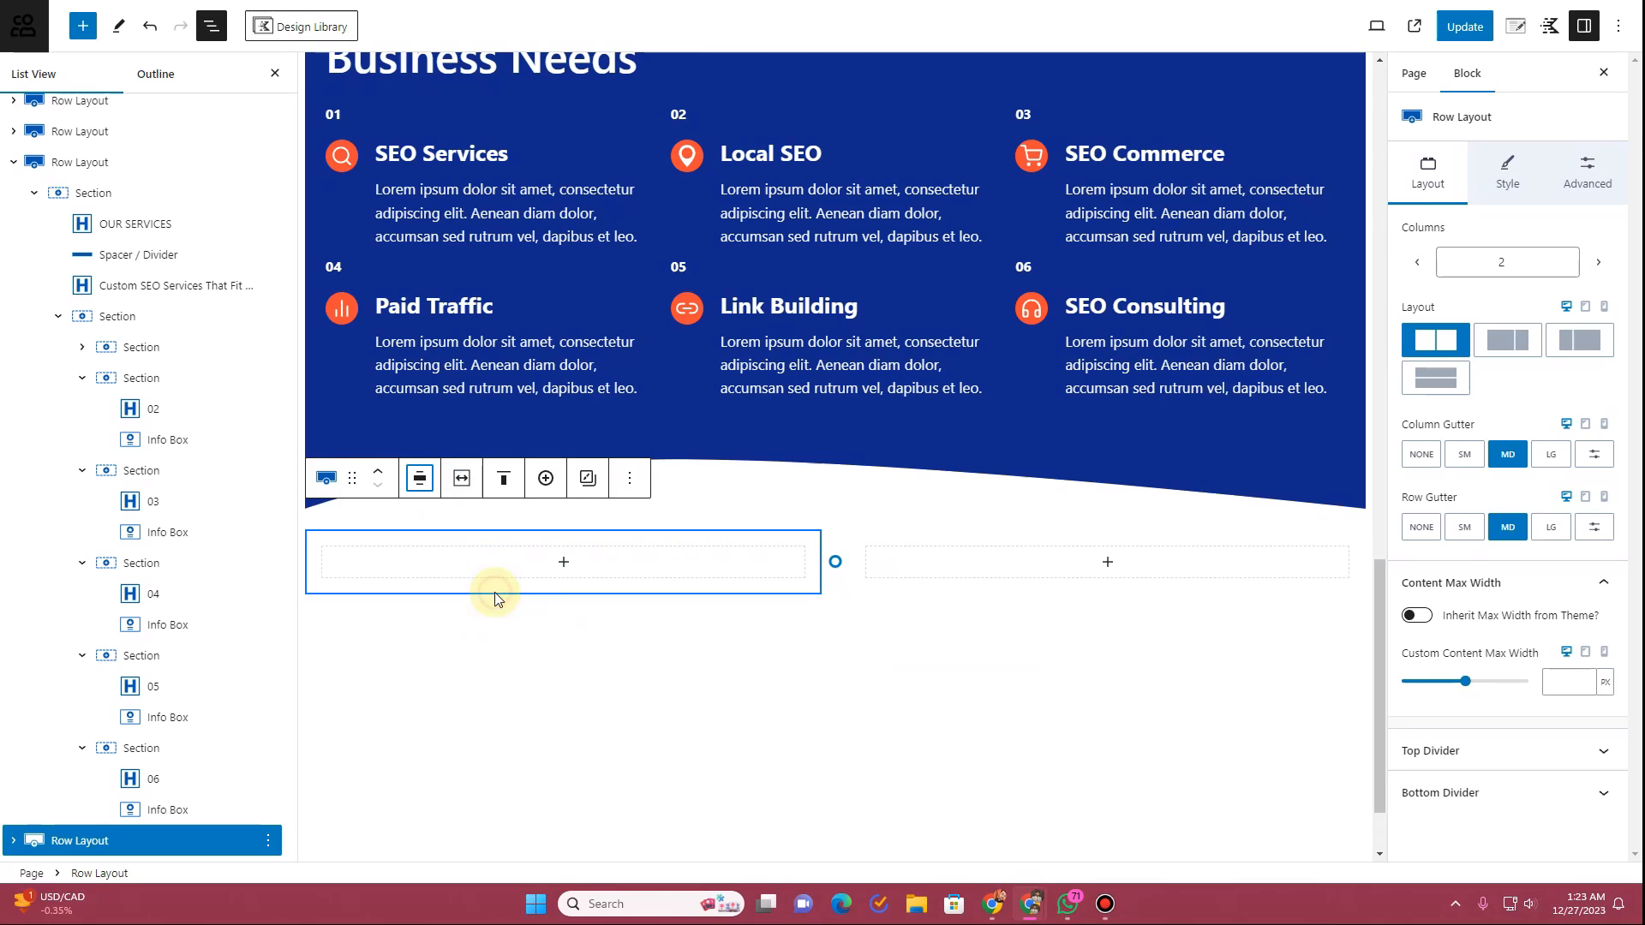
pyautogui.click(462, 478)
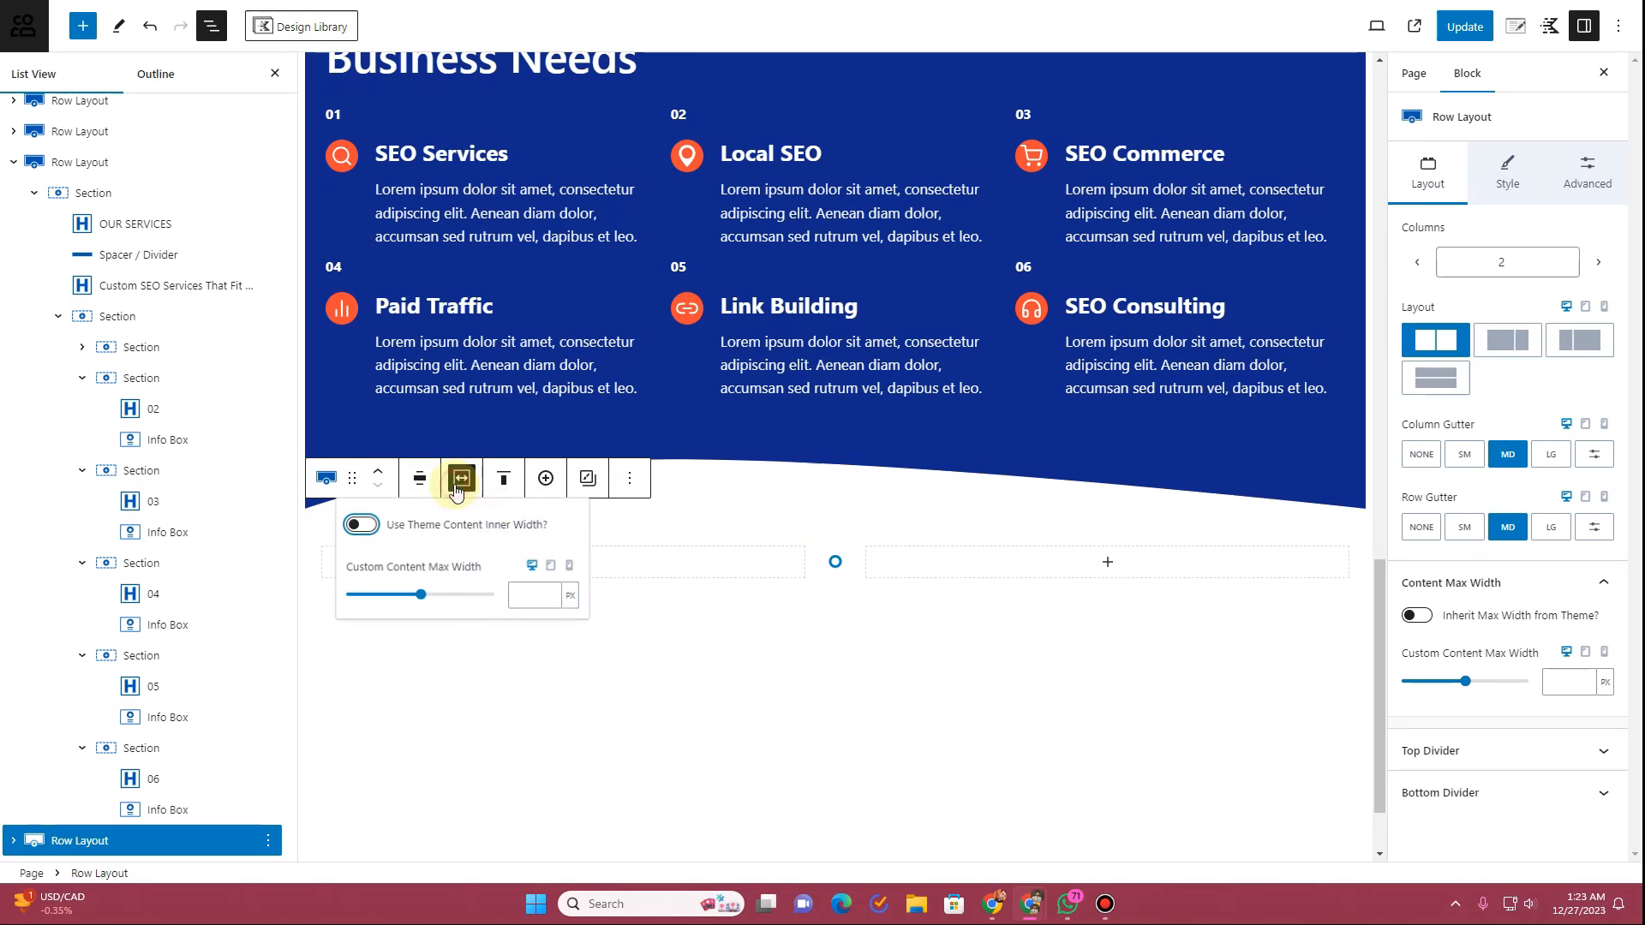
pyautogui.click(360, 526)
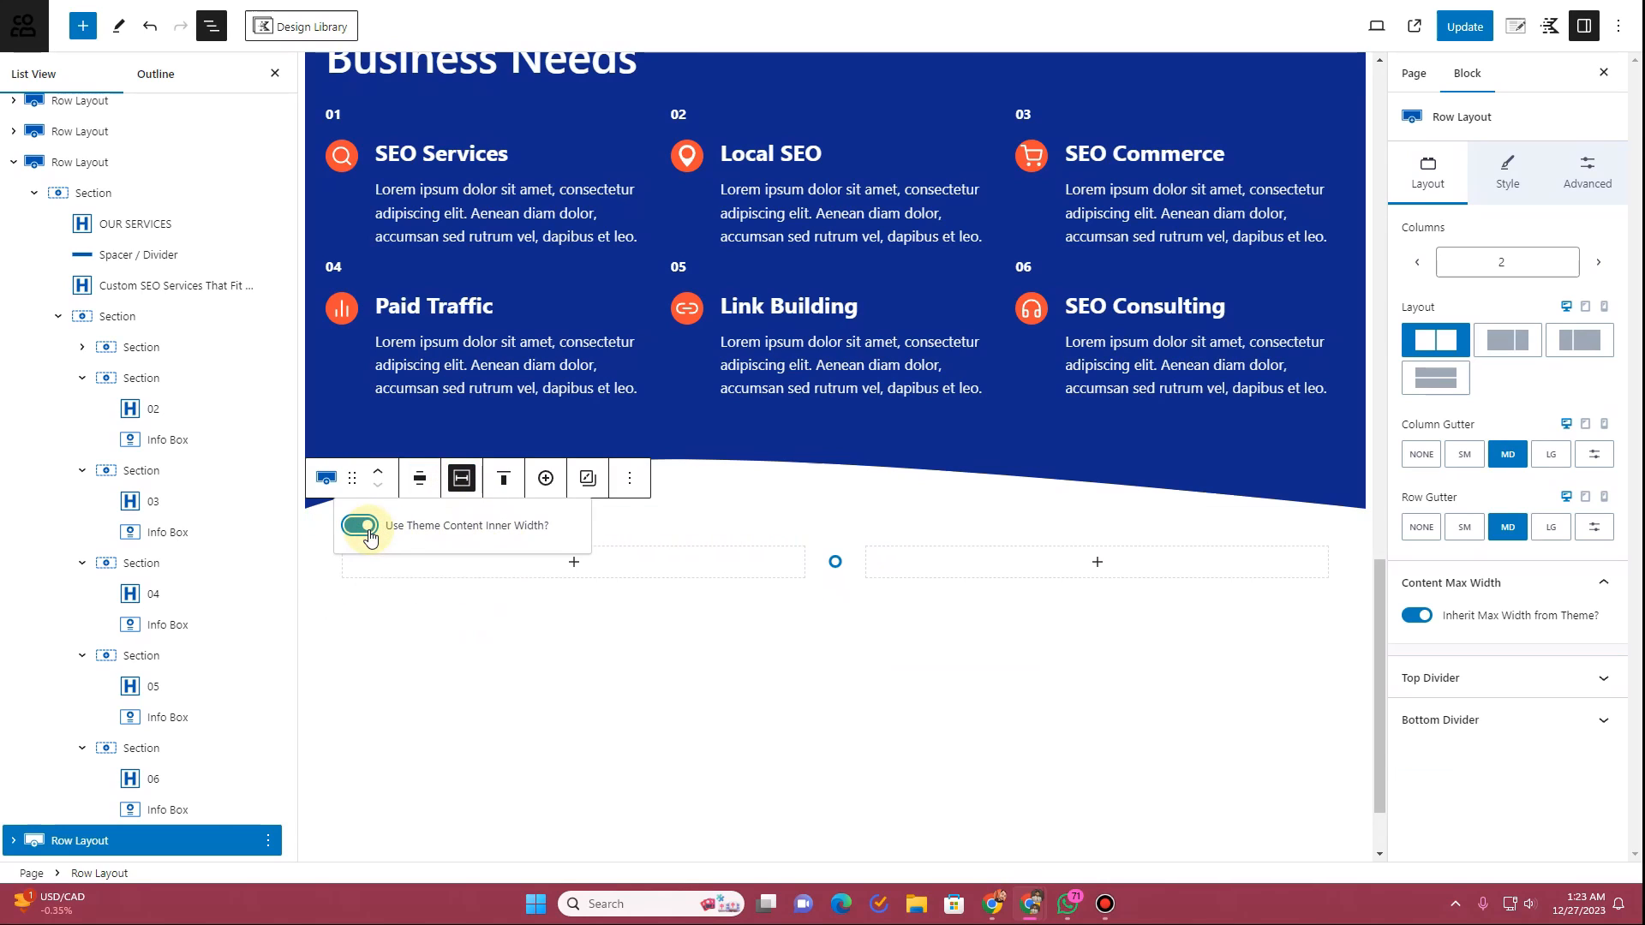
# Step: Set both the top and bottom padding of the new two-column row to XL
pyautogui.click(1586, 167)
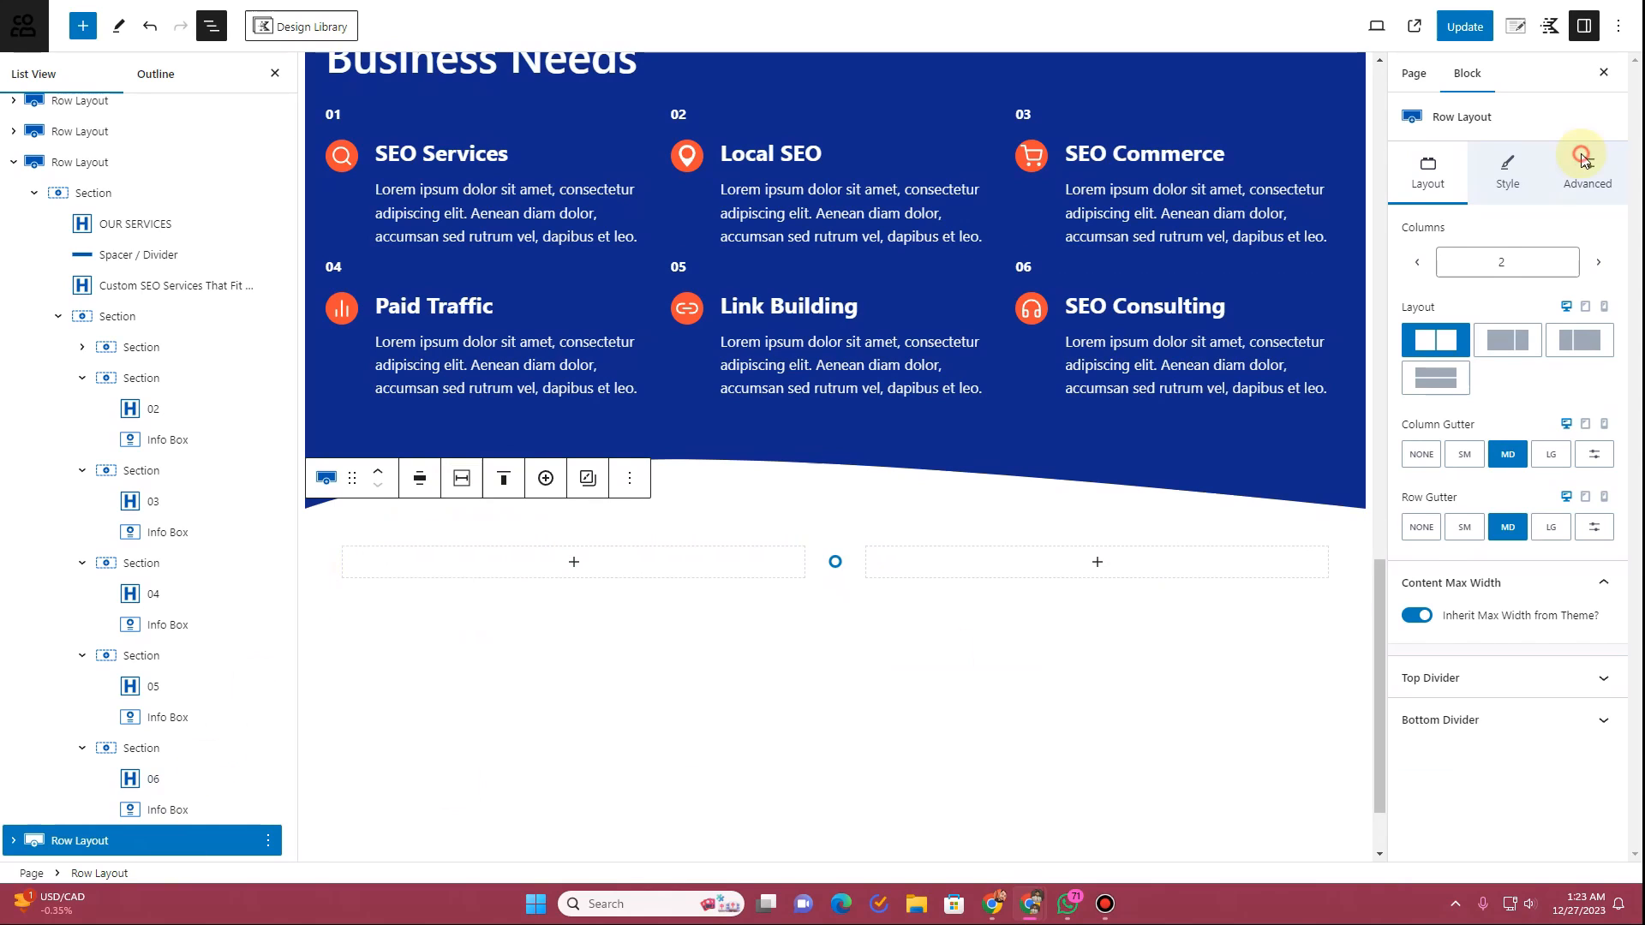
pyautogui.click(1444, 281)
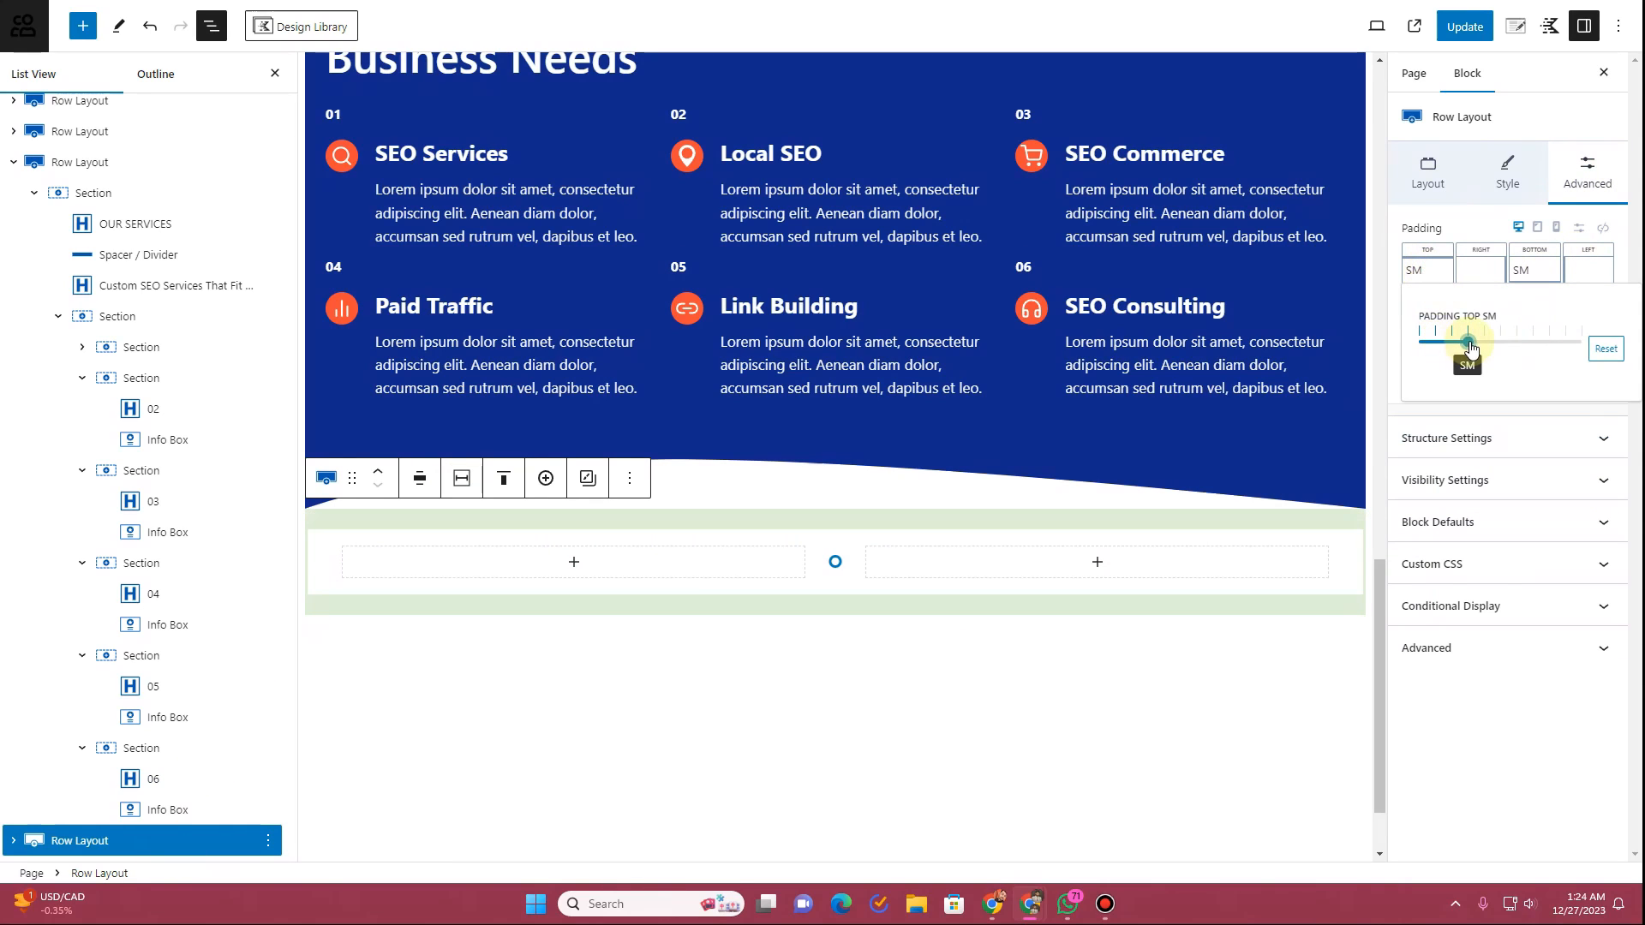
pyautogui.click(1512, 350)
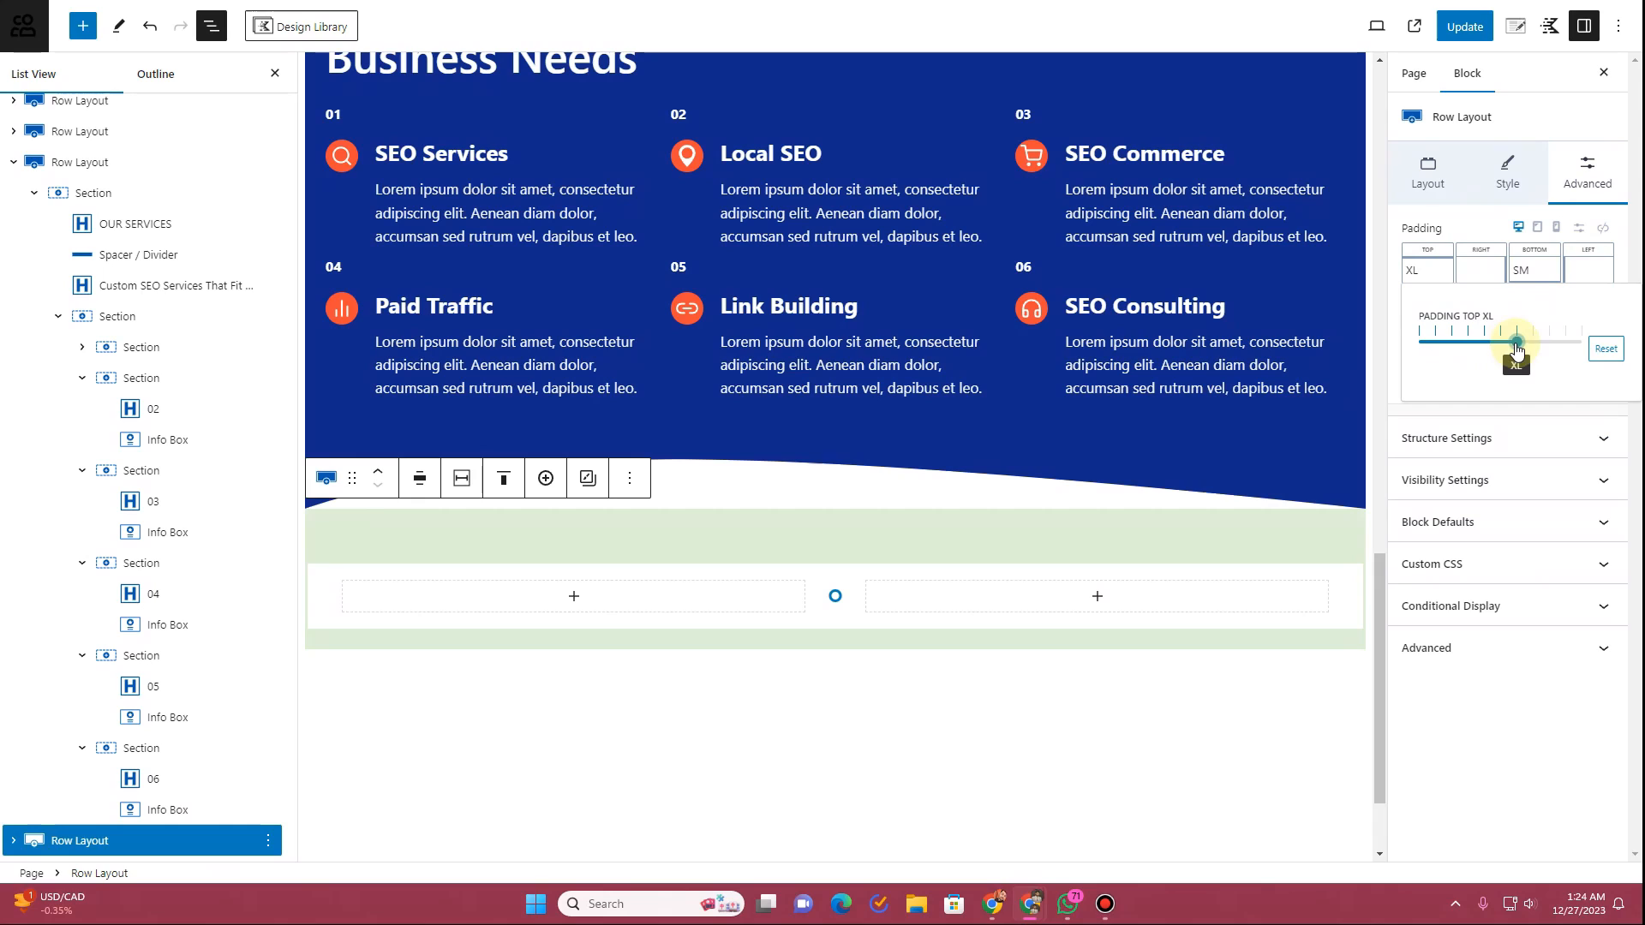
pyautogui.click(1532, 266)
pyautogui.click(1403, 342)
pyautogui.click(1437, 346)
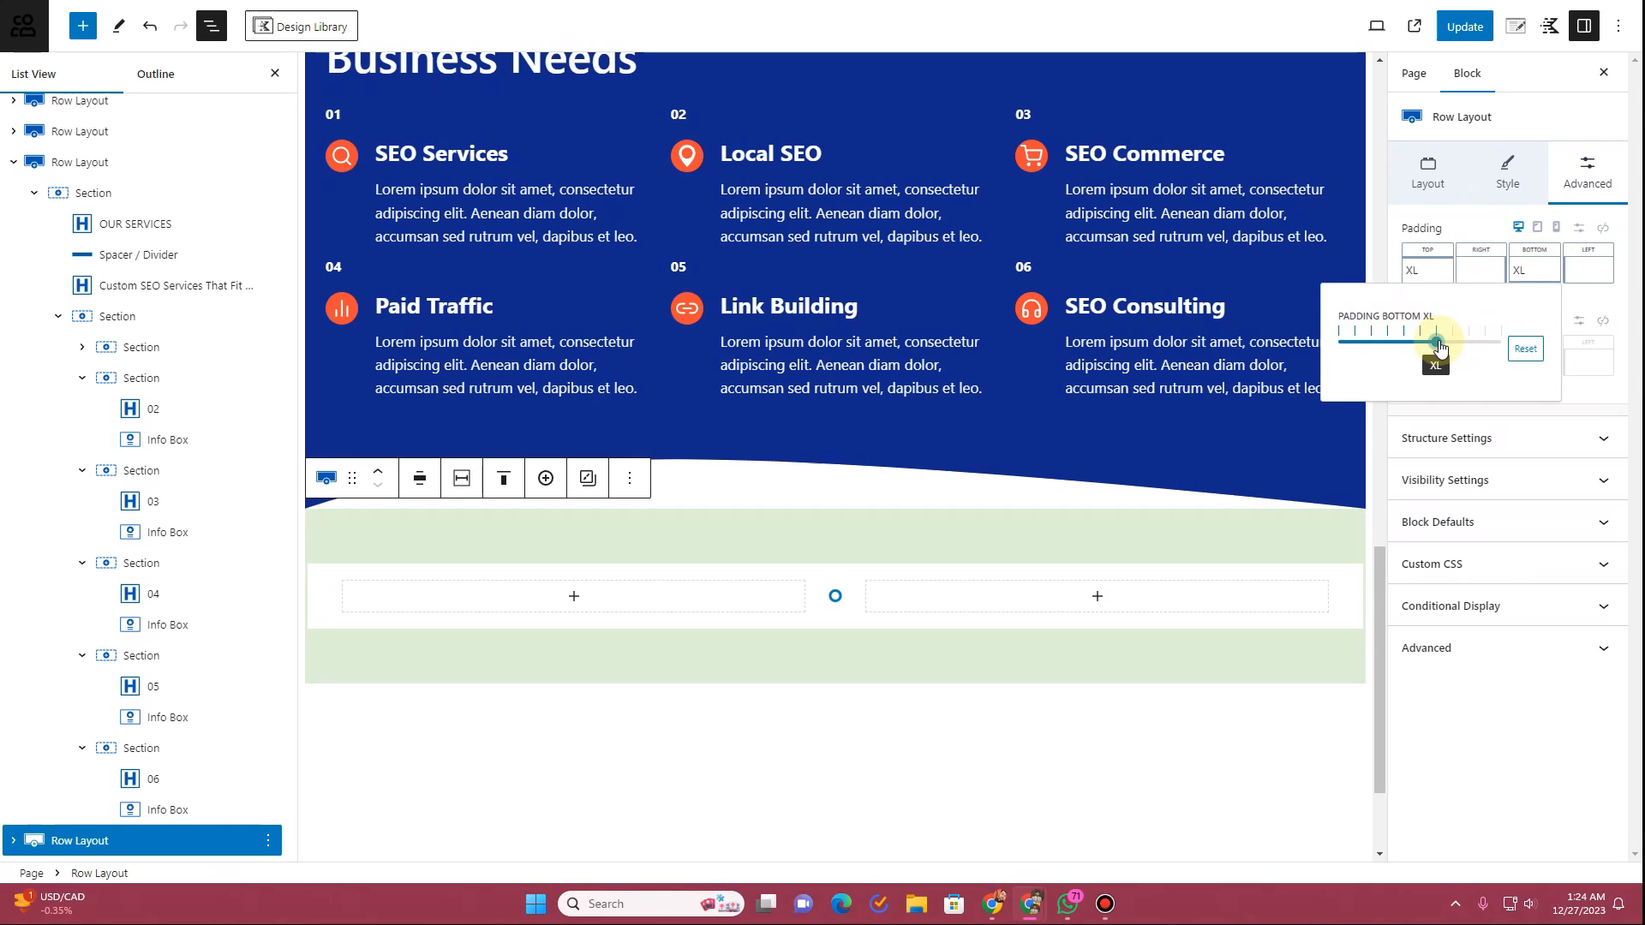
# Step: Insert an Image (Adv) block in the new row's first column using Image-J79LXKG-1024x684-1.jpg from the media library
pyautogui.click(574, 597)
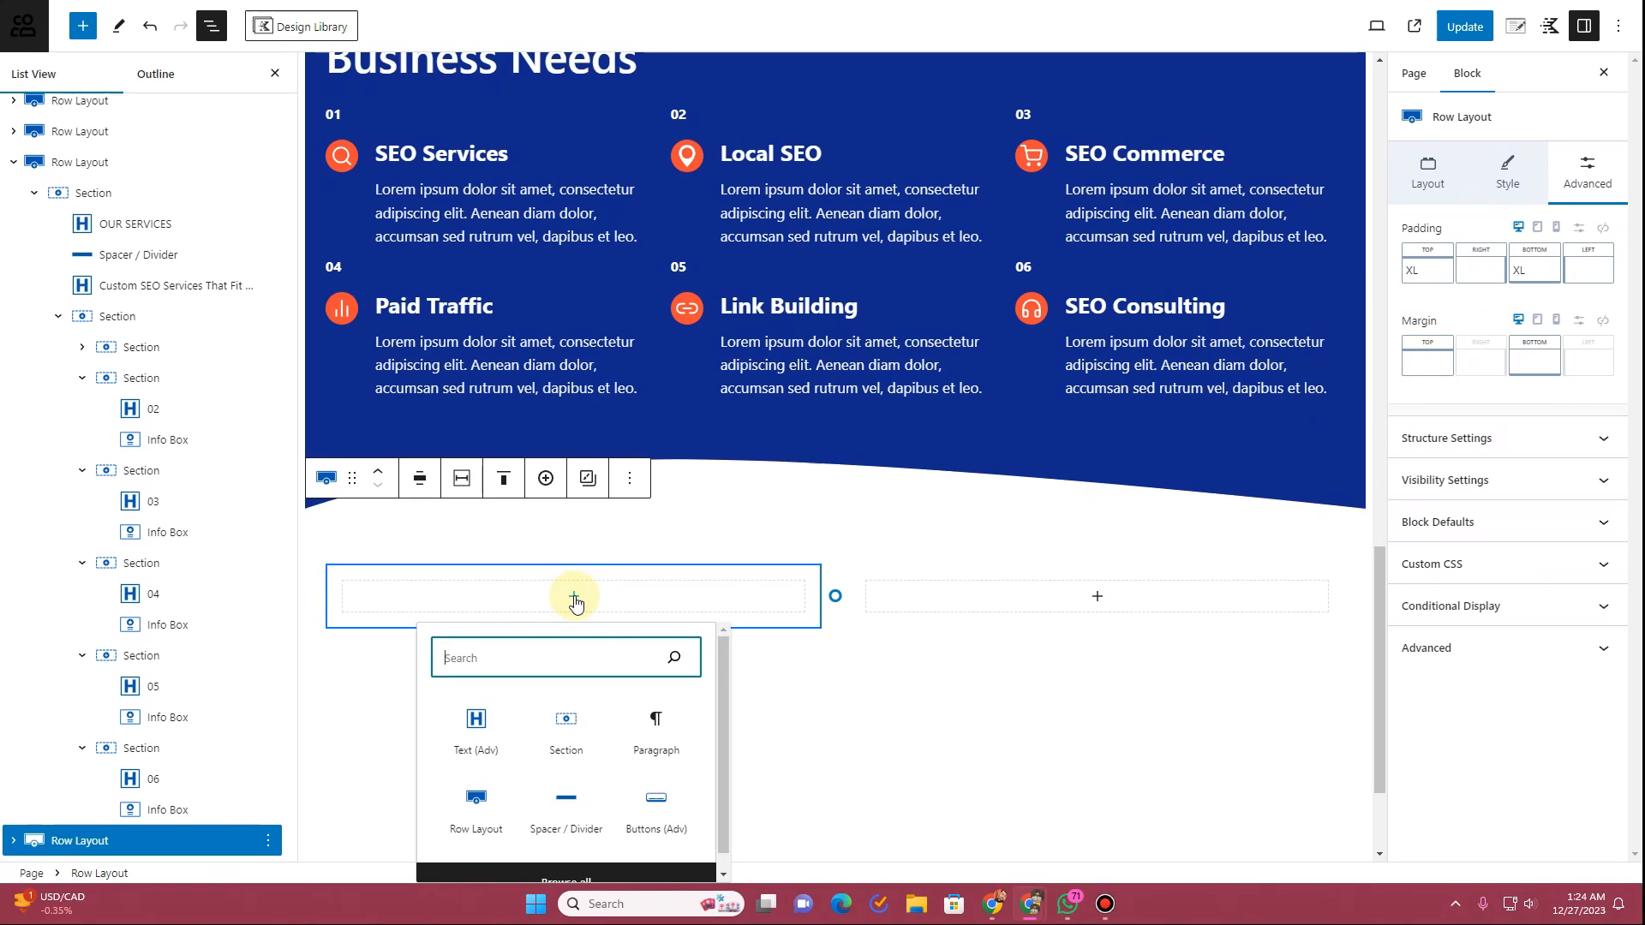
pyautogui.write('image')
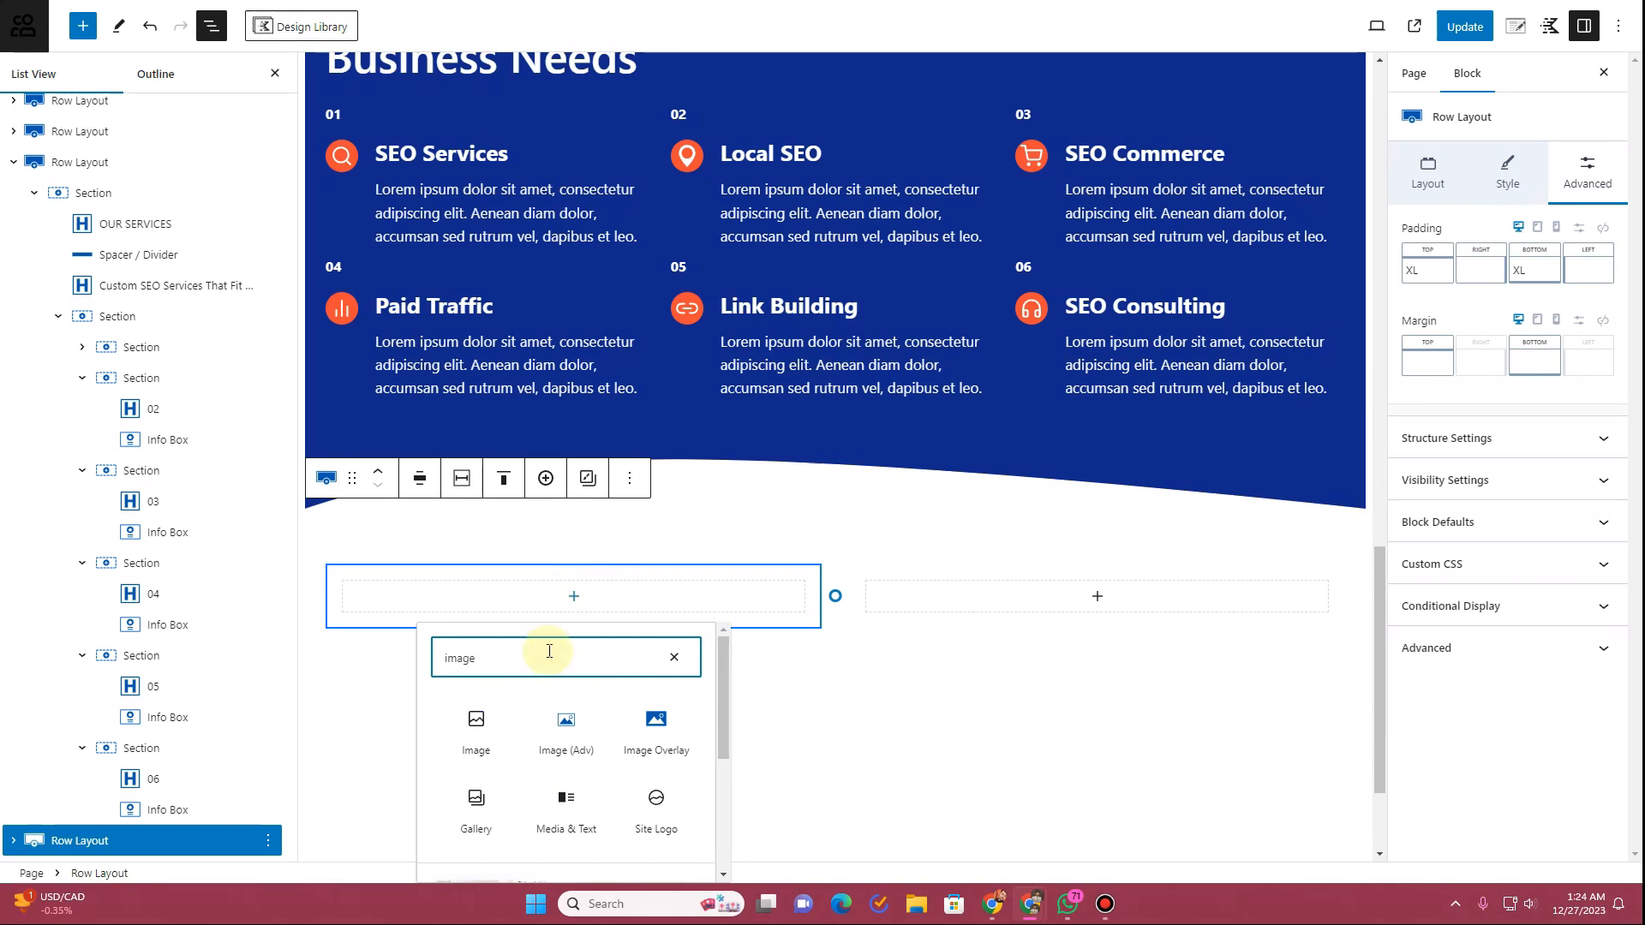
pyautogui.click(567, 724)
pyautogui.click(403, 670)
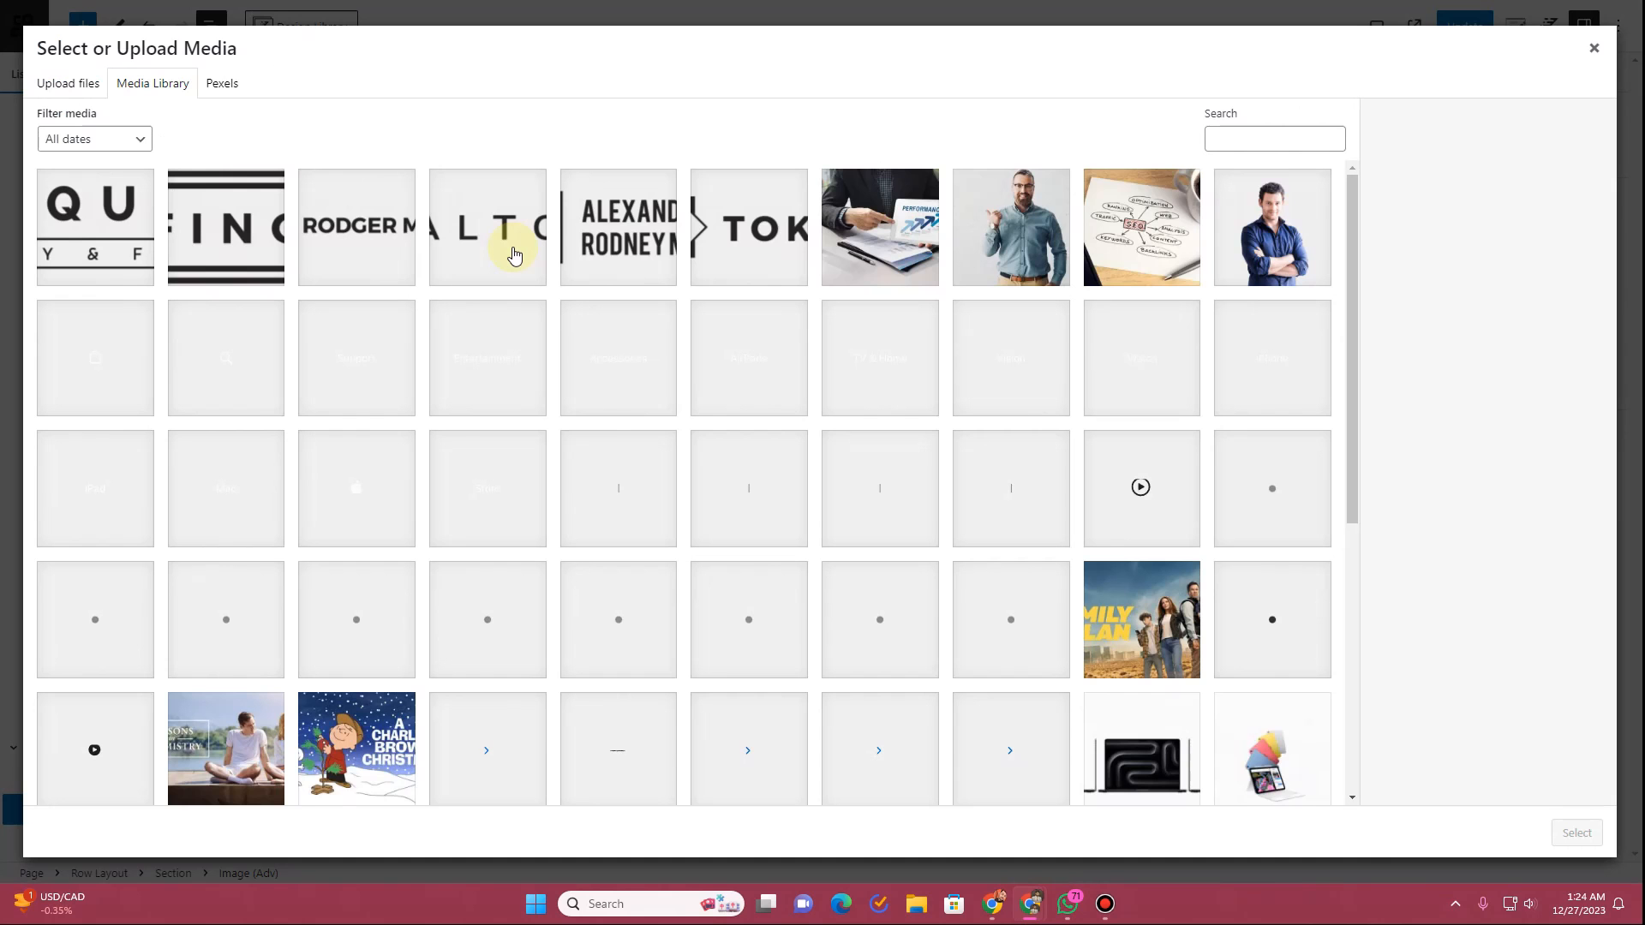
pyautogui.click(890, 227)
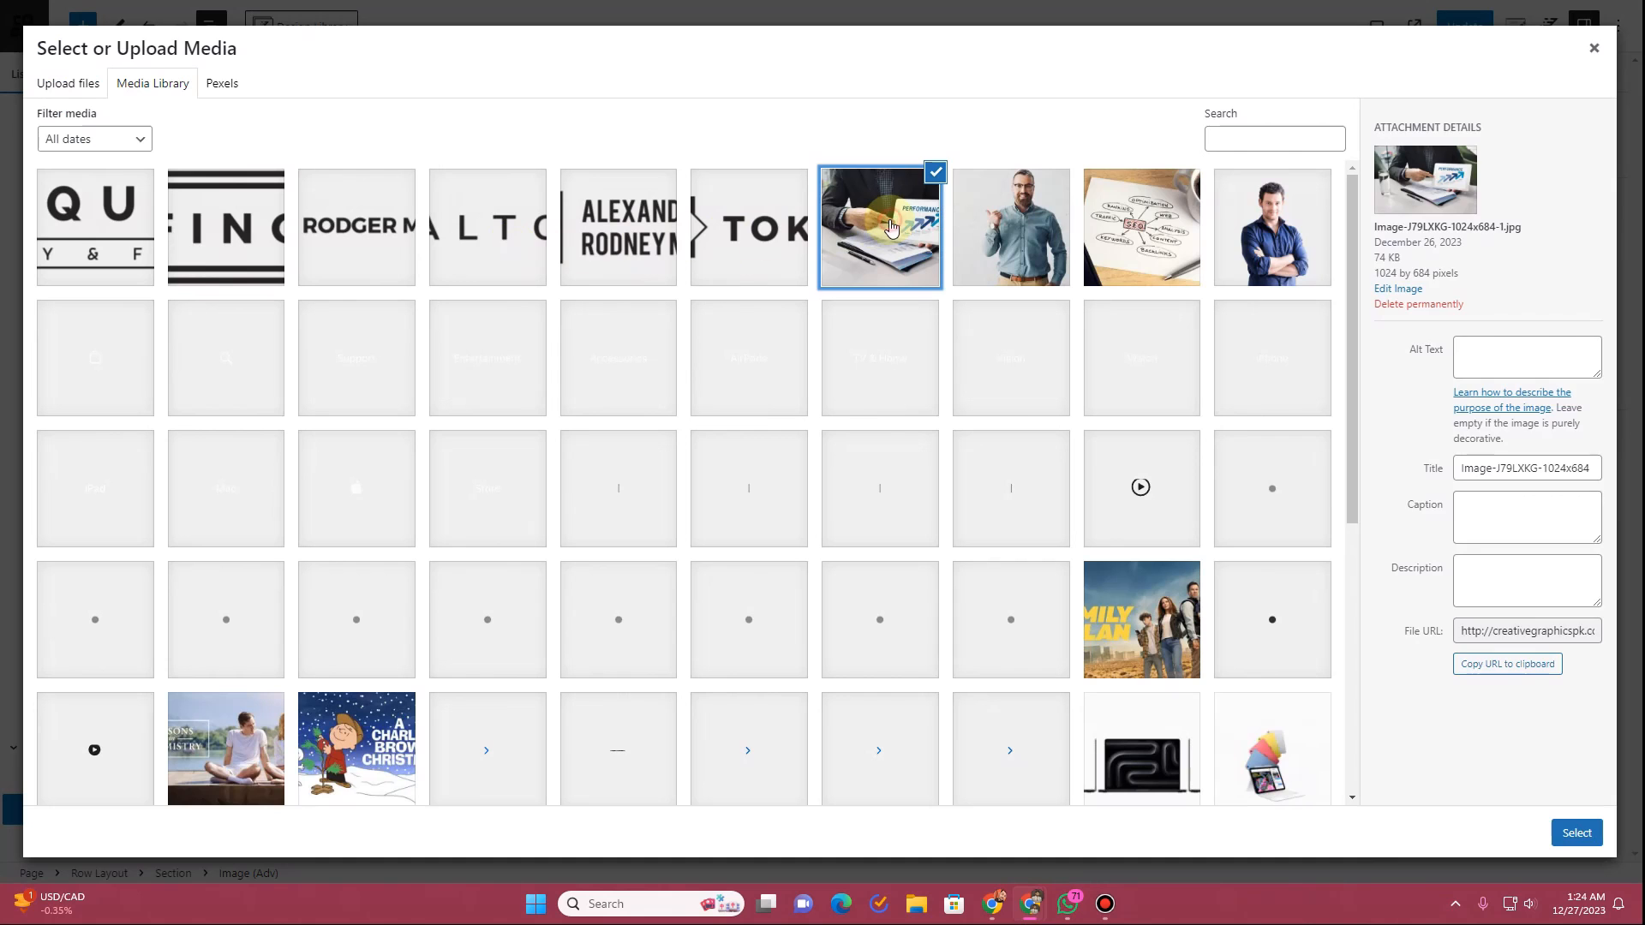
pyautogui.click(1577, 832)
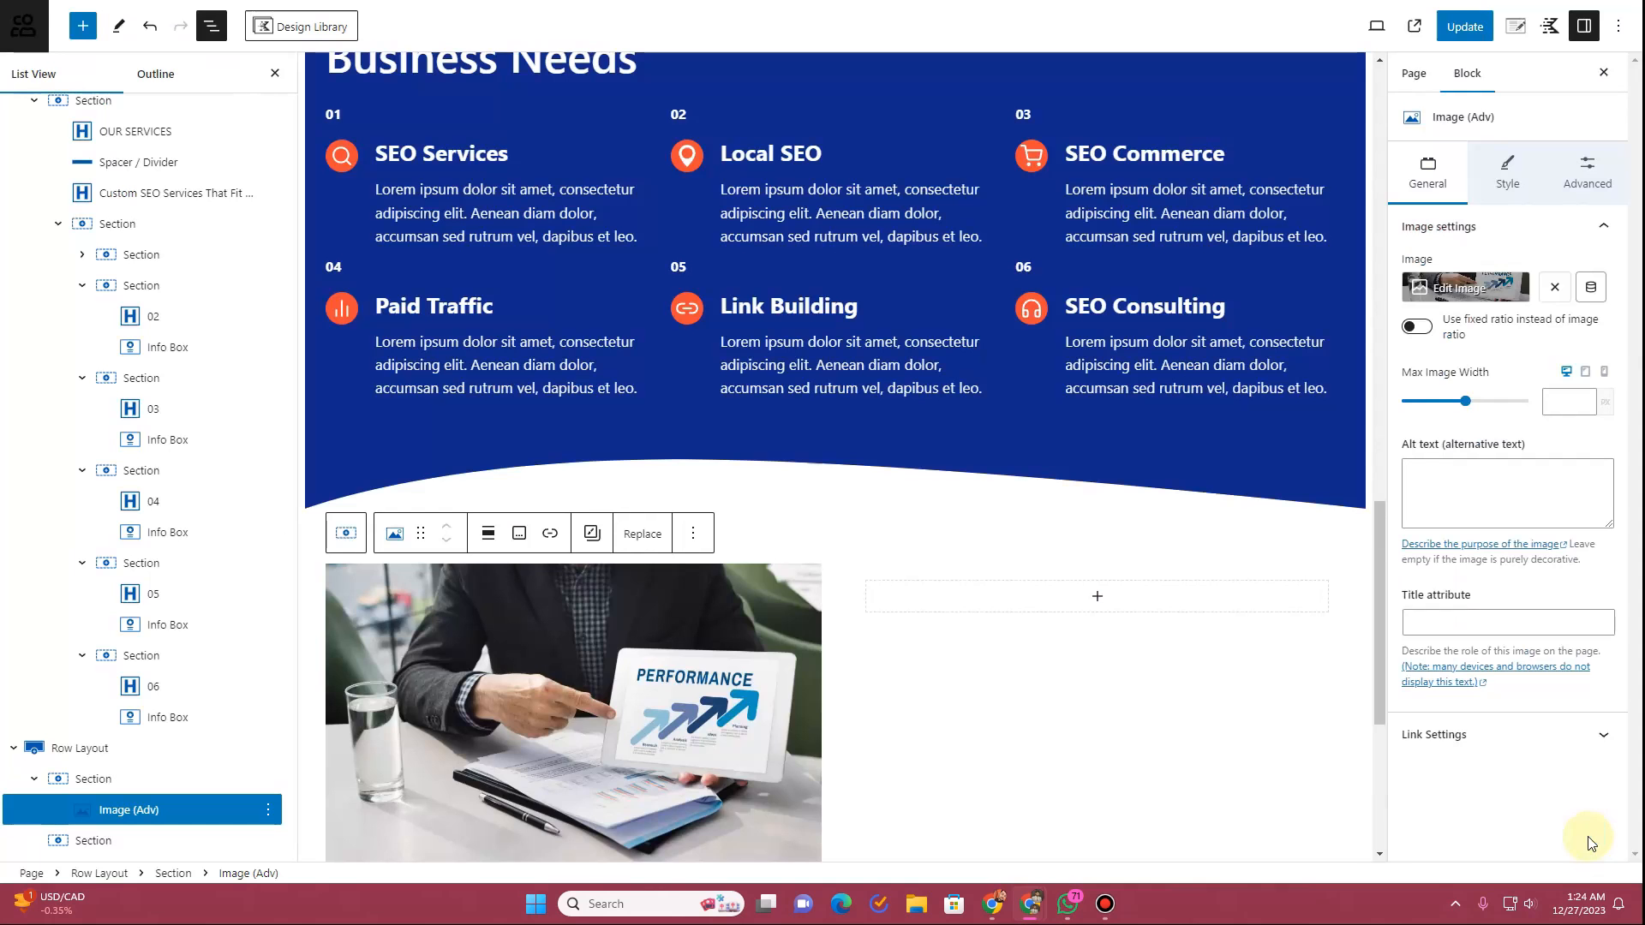
# Step: Give the performance image a border radius of 10 px on all corners
pyautogui.click(1534, 187)
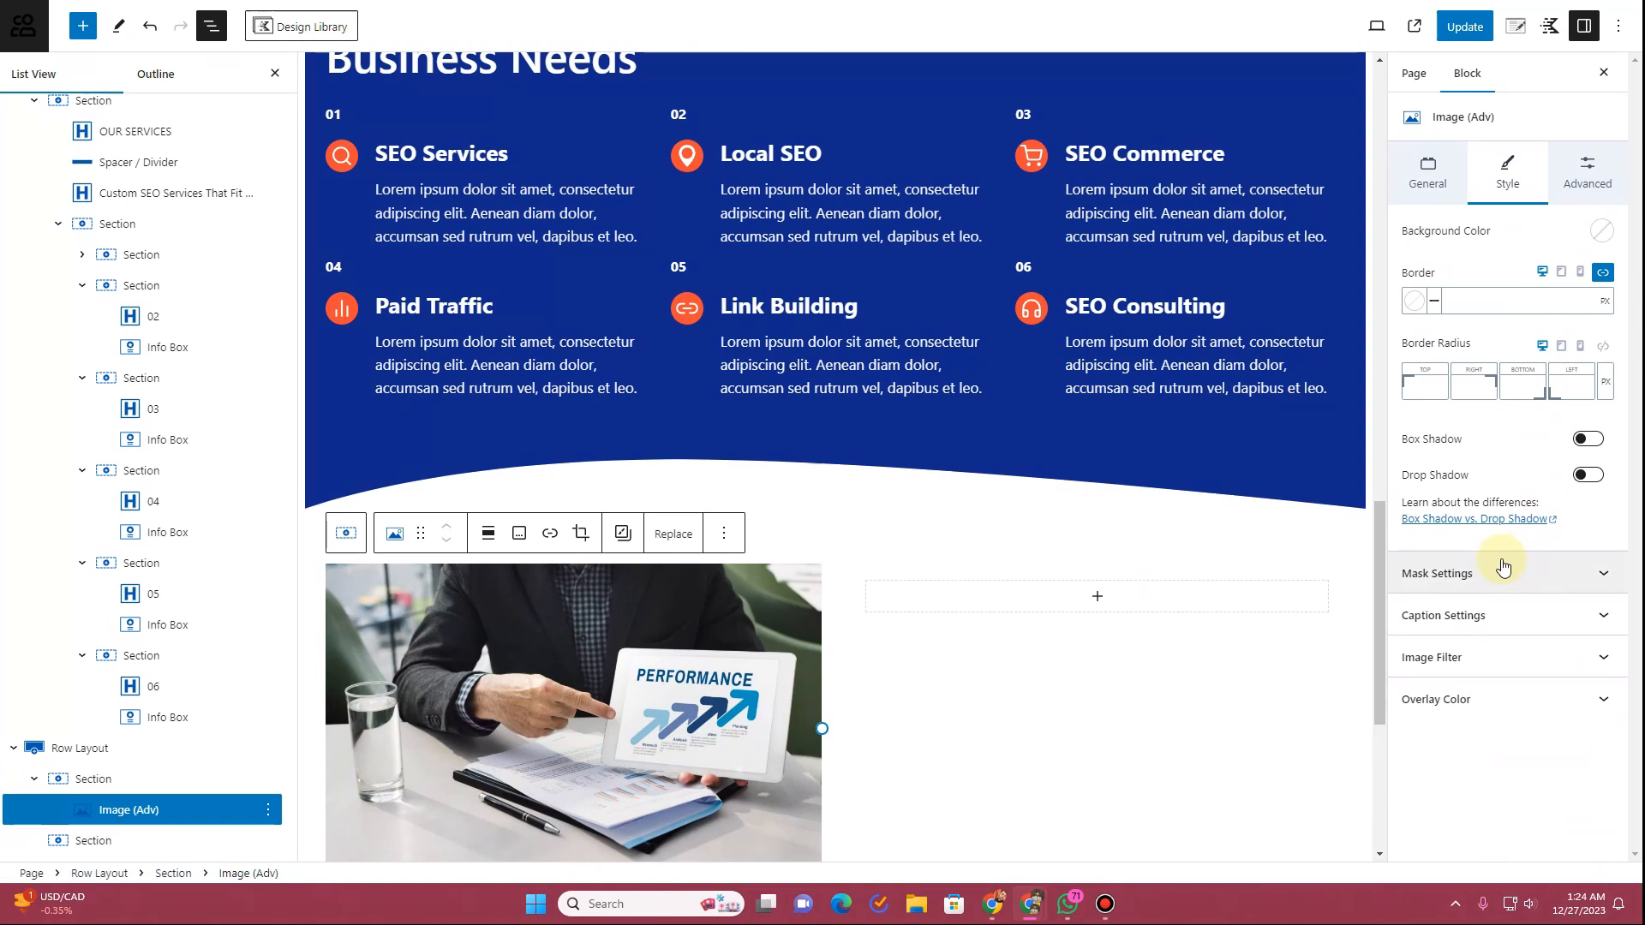
pyautogui.click(1603, 348)
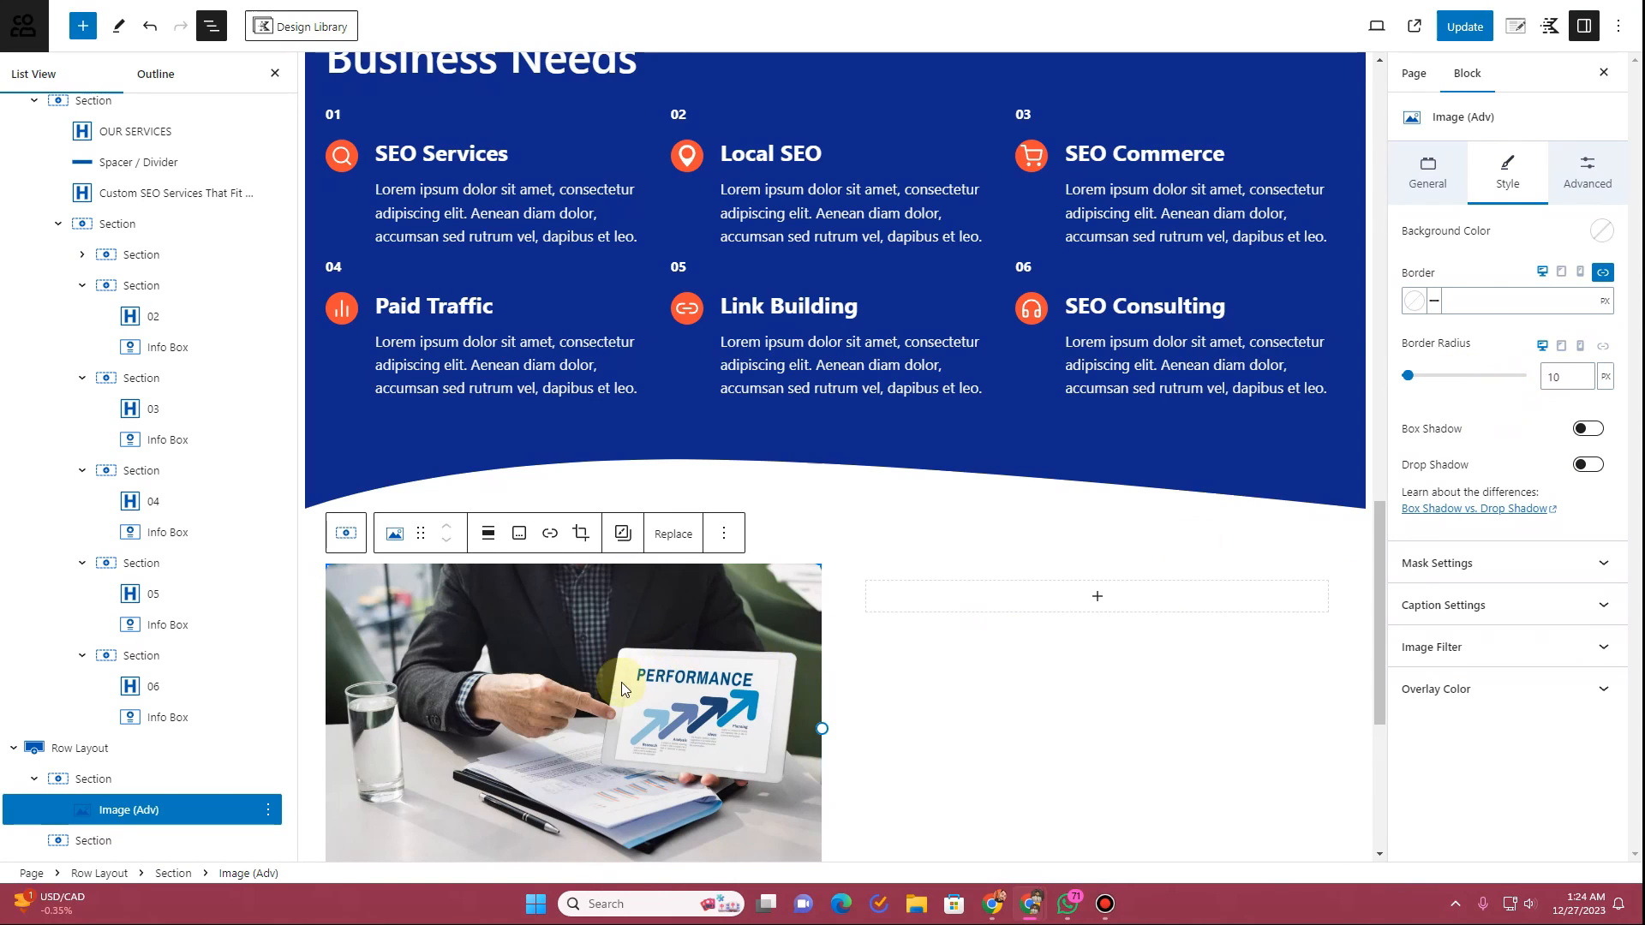
pyautogui.click(921, 589)
# Step: Duplicate the about section's ABOUT US label and move the copy into the second column of the new row
pyautogui.scroll(4, 803, 493)
pyautogui.scroll(5, 595, 328)
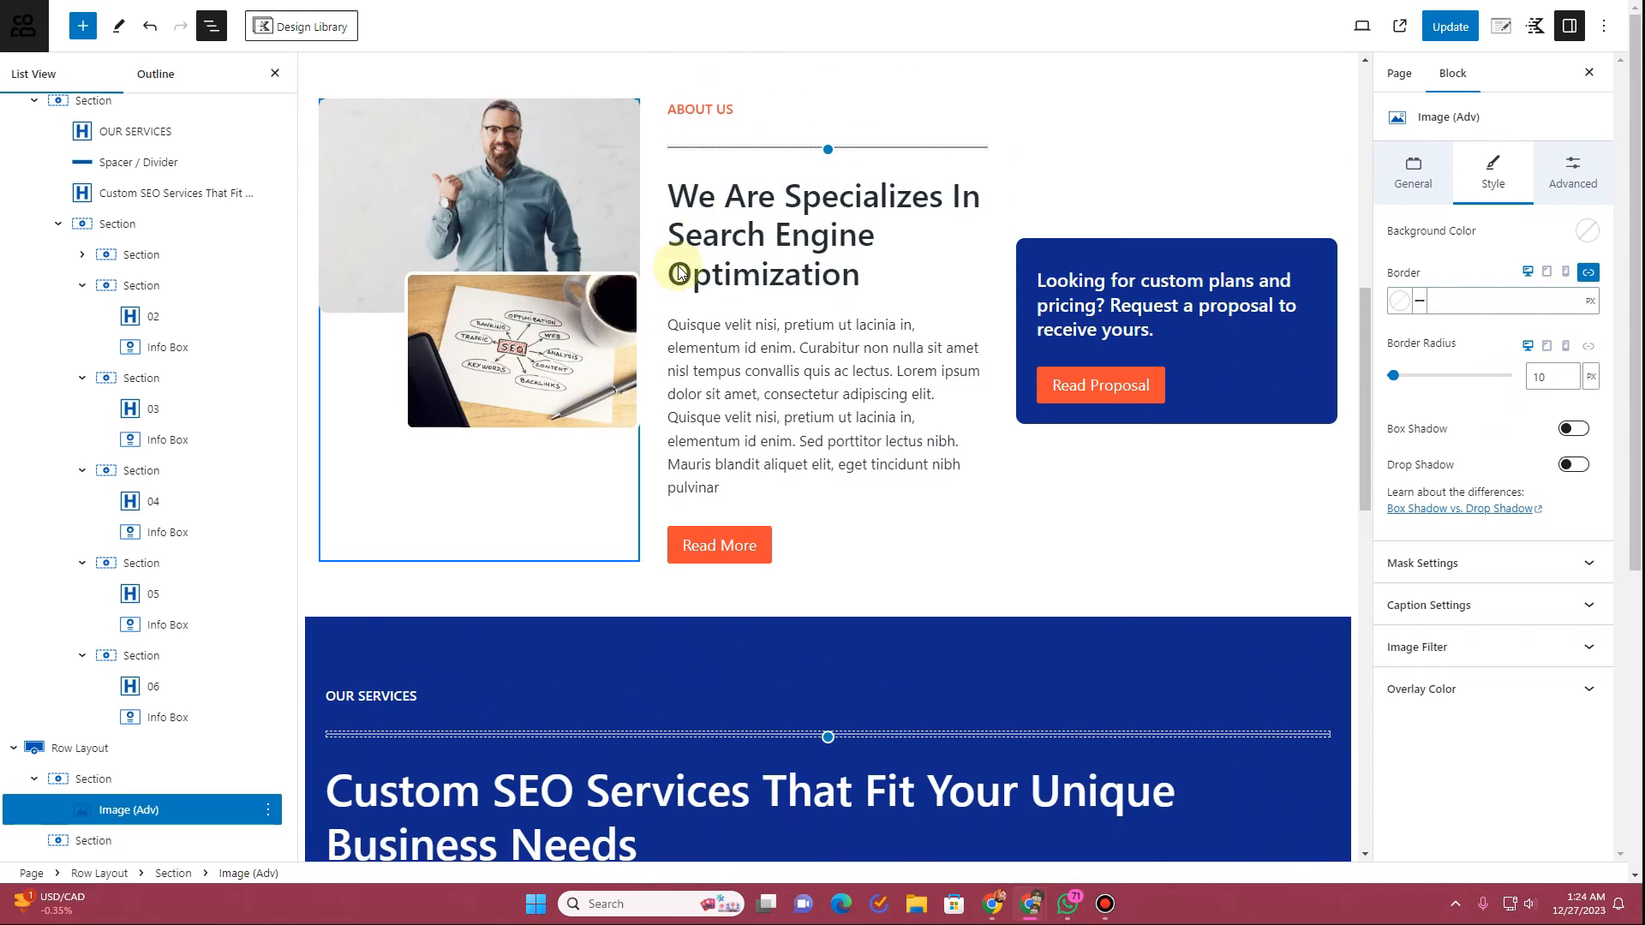
pyautogui.click(725, 130)
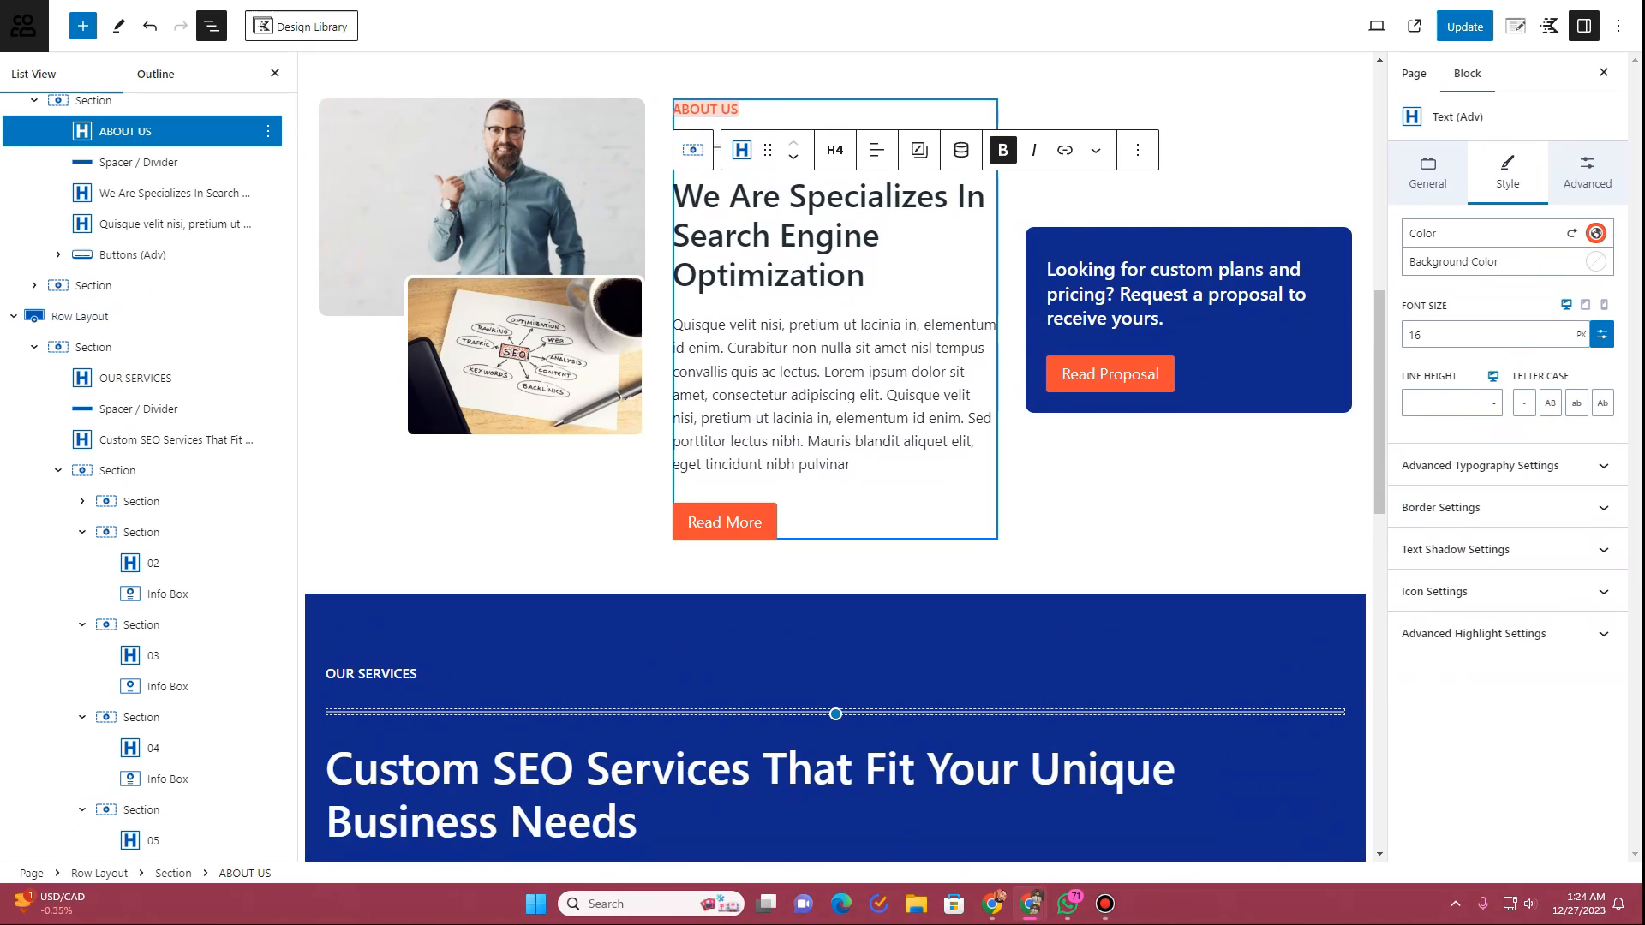
pyautogui.click(15, 319)
pyautogui.click(278, 269)
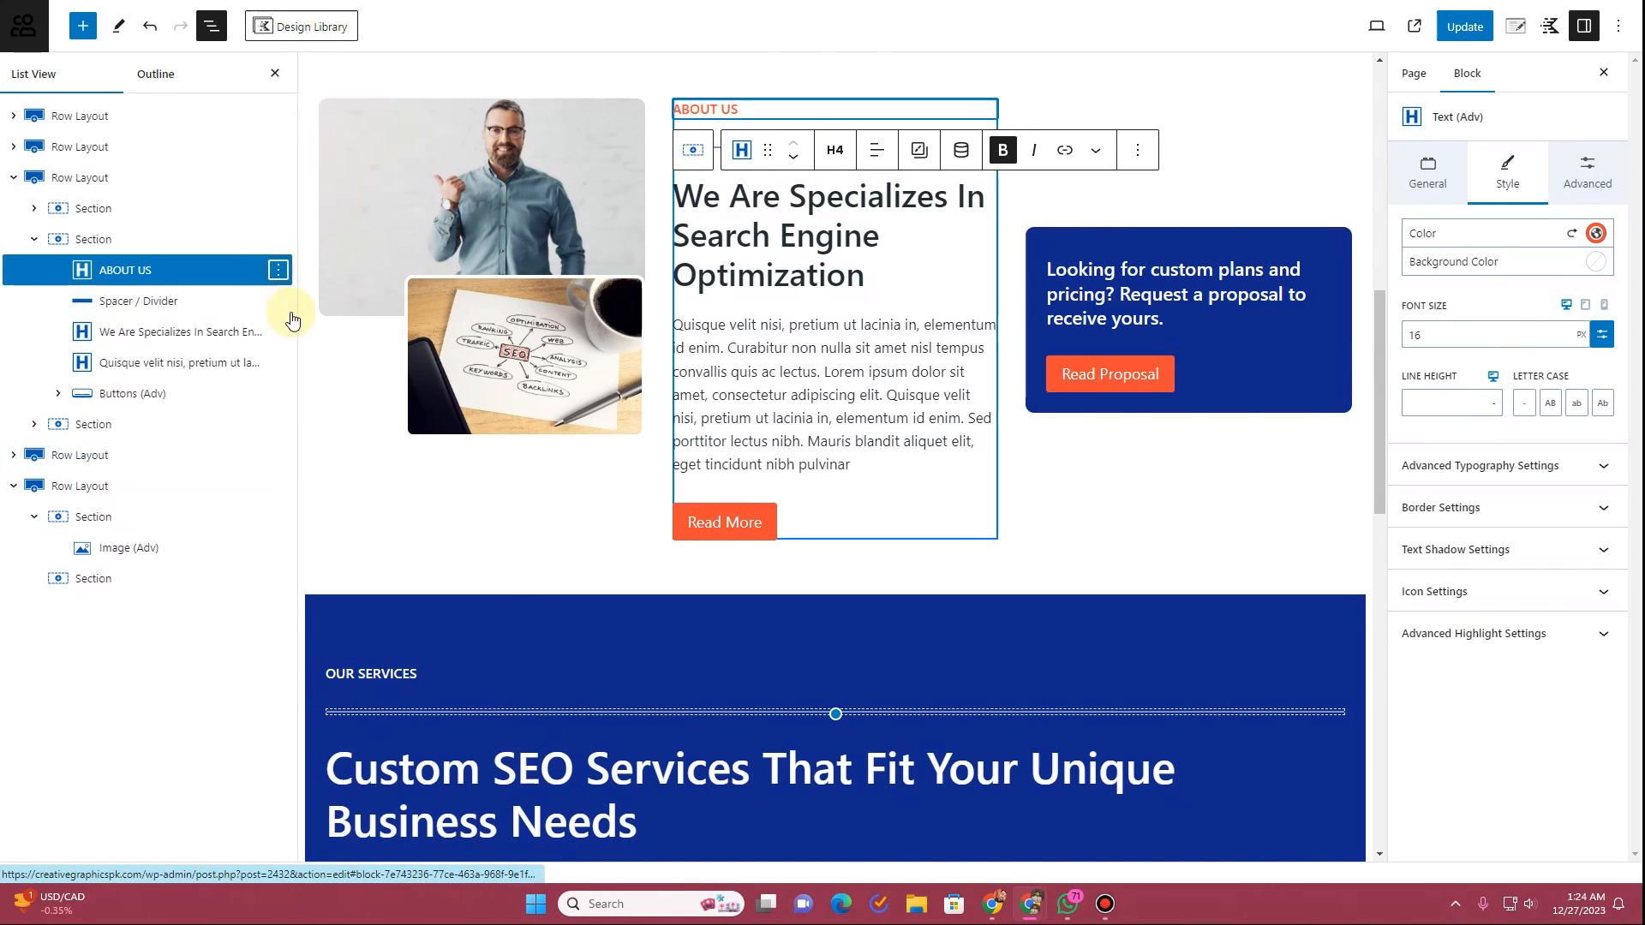
pyautogui.click(311, 378)
pyautogui.moveTo(121, 301); pyautogui.dragTo(97, 628)
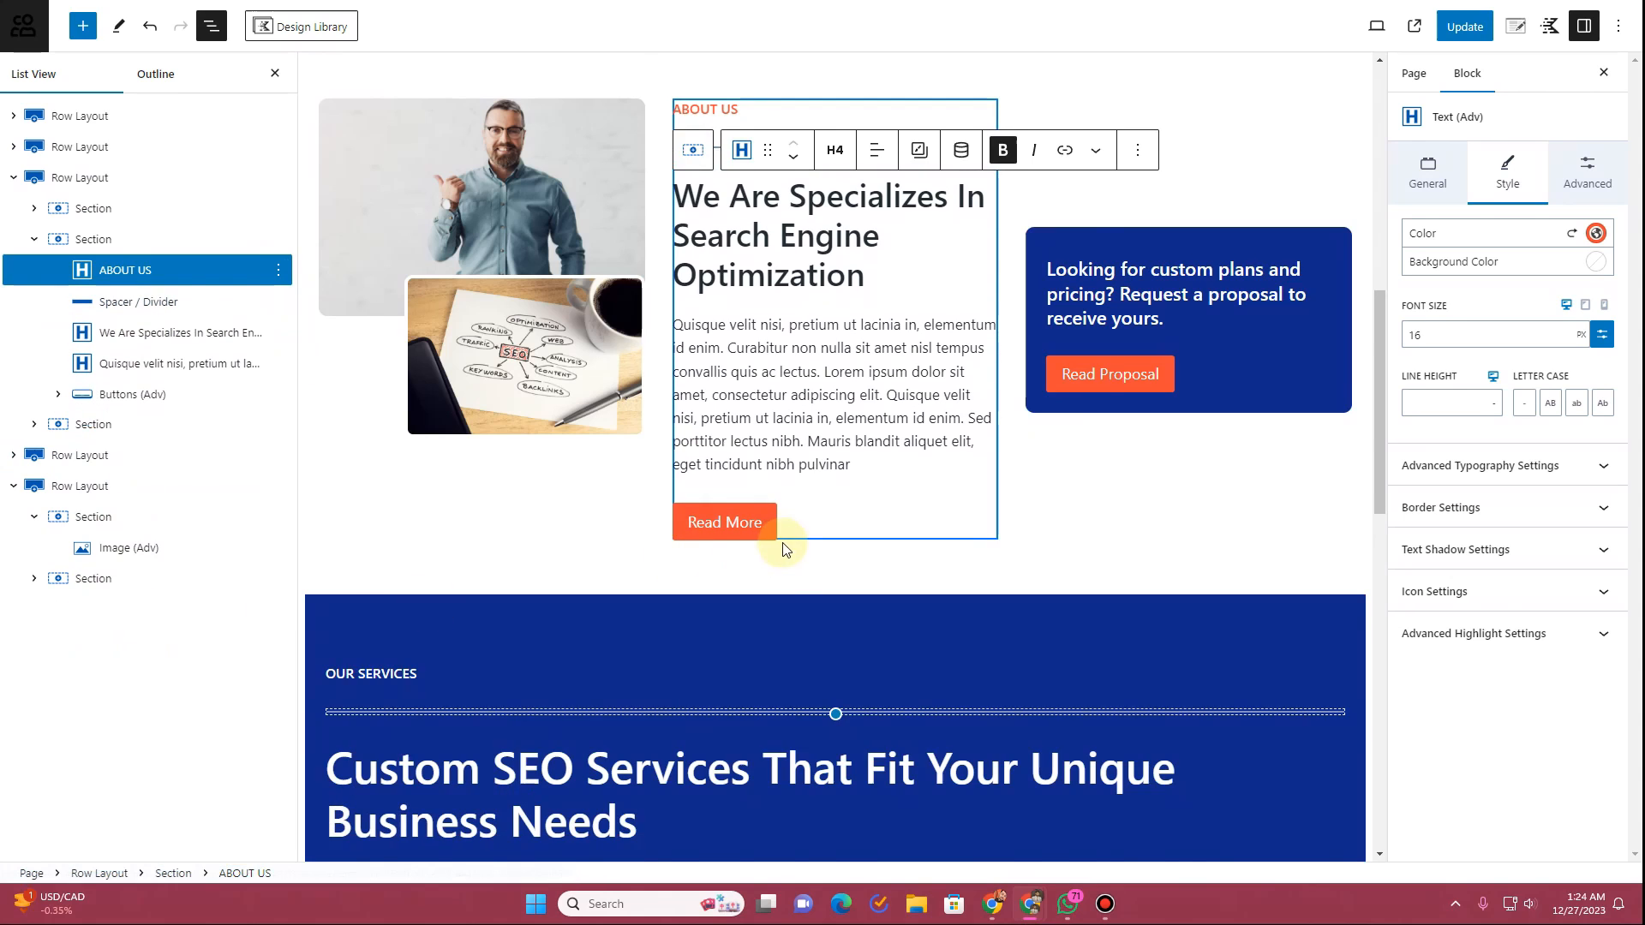
pyautogui.scroll(-10, 822, 553)
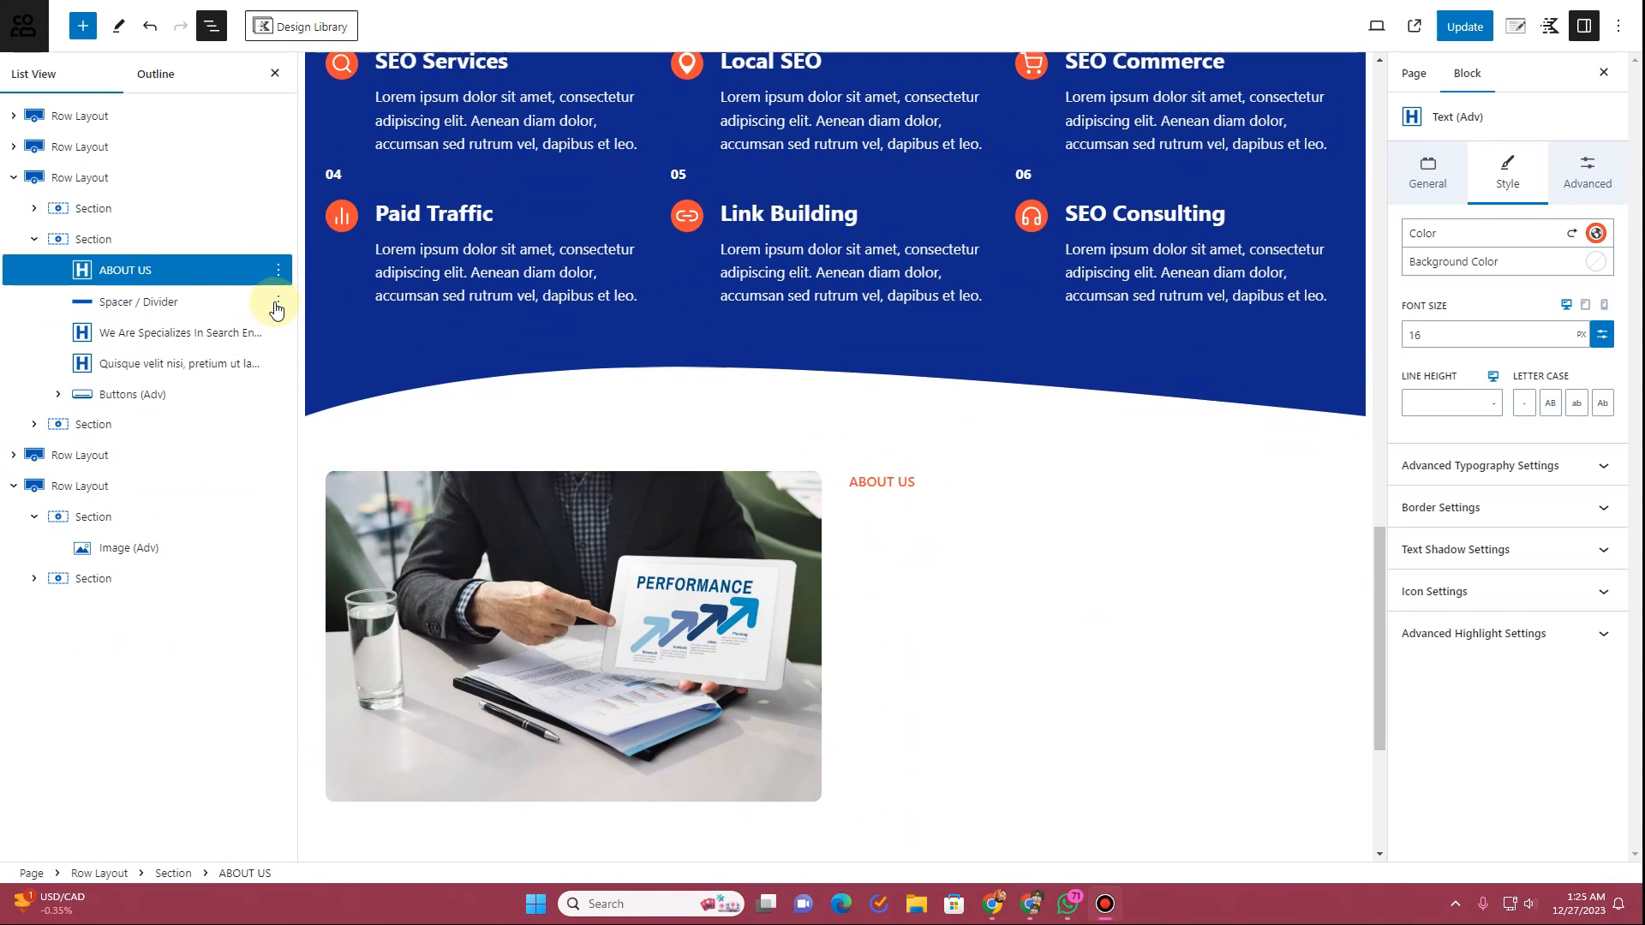
# Step: Duplicate the about section's divider and "We Are Specializes In Search Engine Optimization" heading, placing the copies below the copied ABOUT US label
pyautogui.click(278, 303)
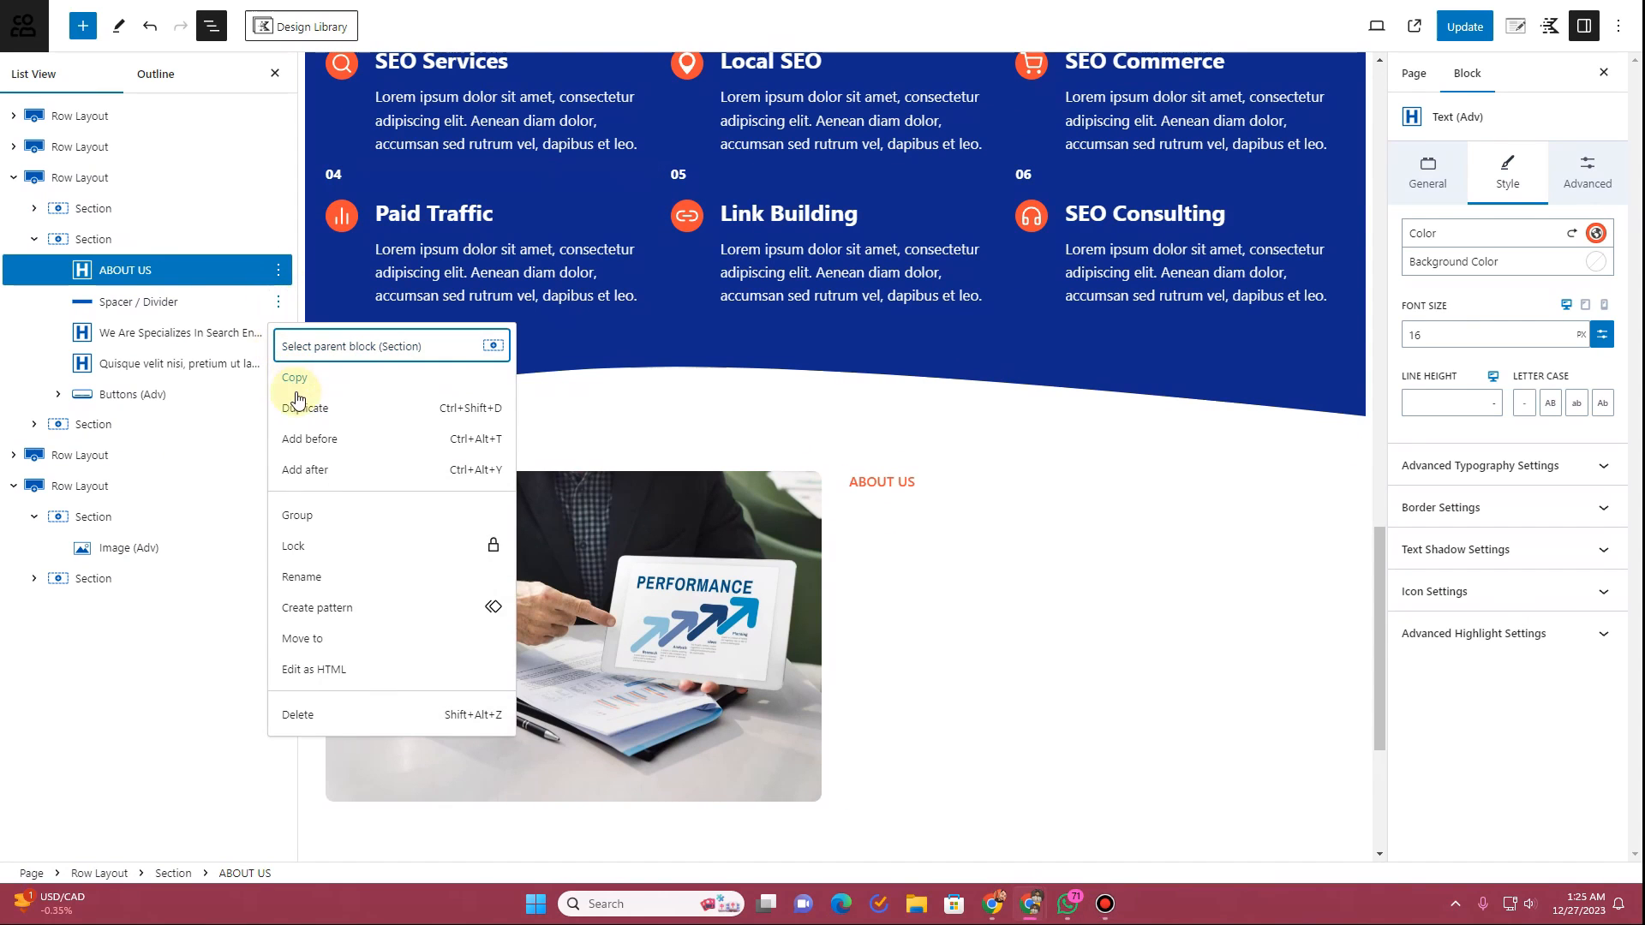
pyautogui.moveTo(128, 336); pyautogui.dragTo(96, 634)
pyautogui.click(278, 332)
pyautogui.click(301, 445)
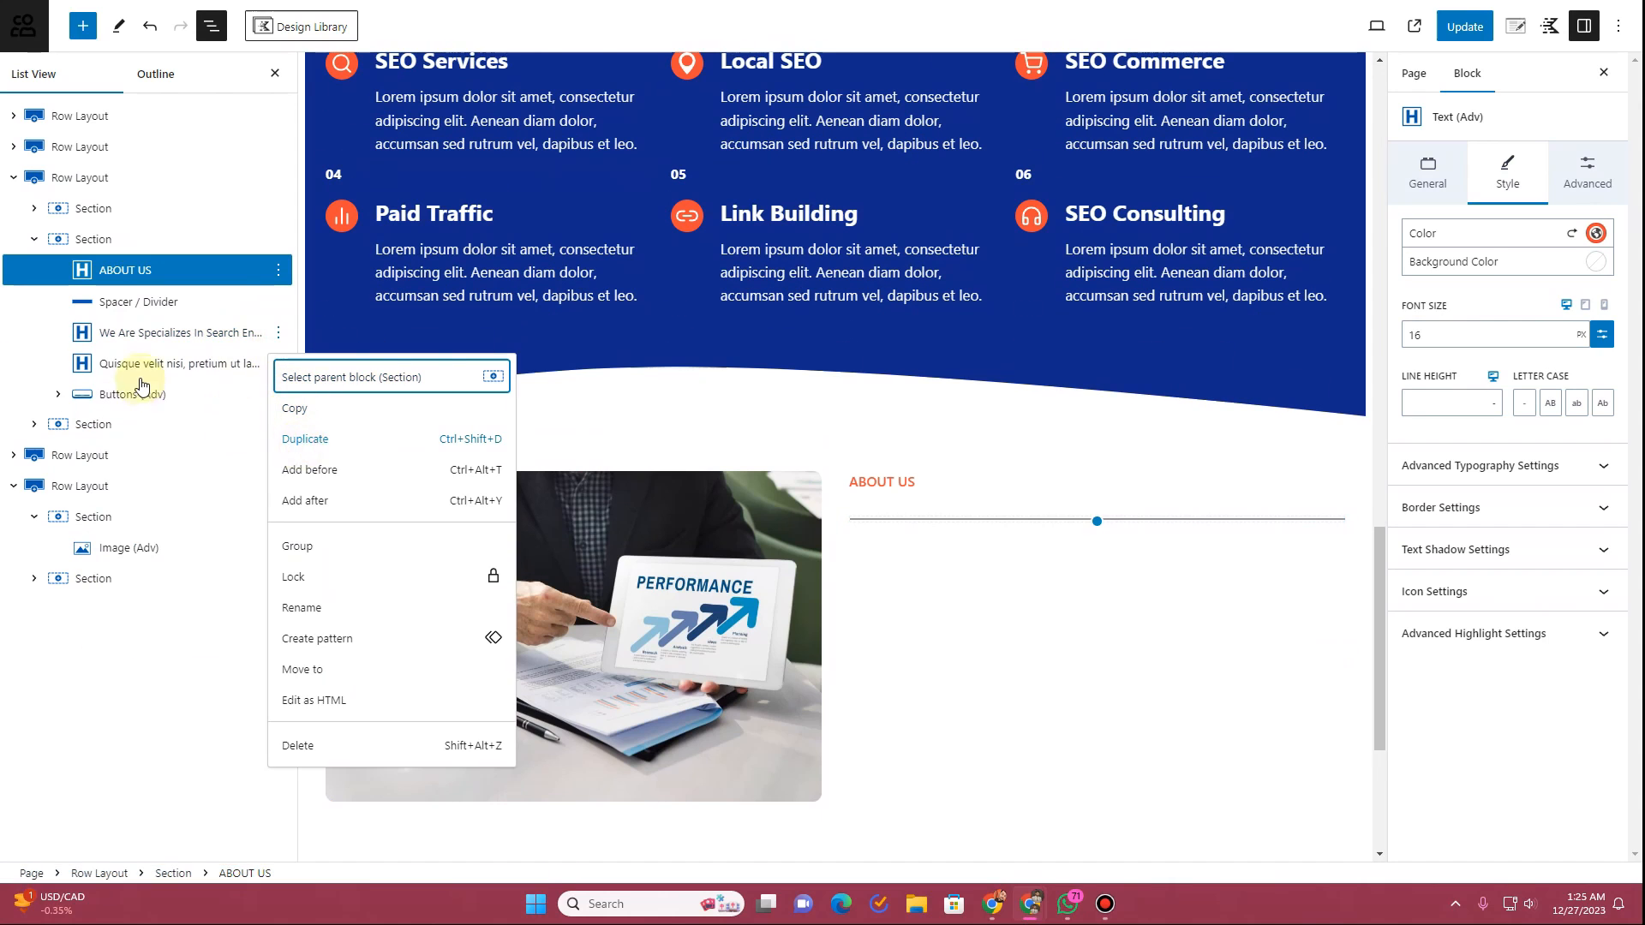
pyautogui.moveTo(129, 362); pyautogui.dragTo(108, 625)
# Step: Duplicate the about section's "Quisque velit nisi" paragraph and move the copy below the heading in the new row's second column
pyautogui.click(278, 363)
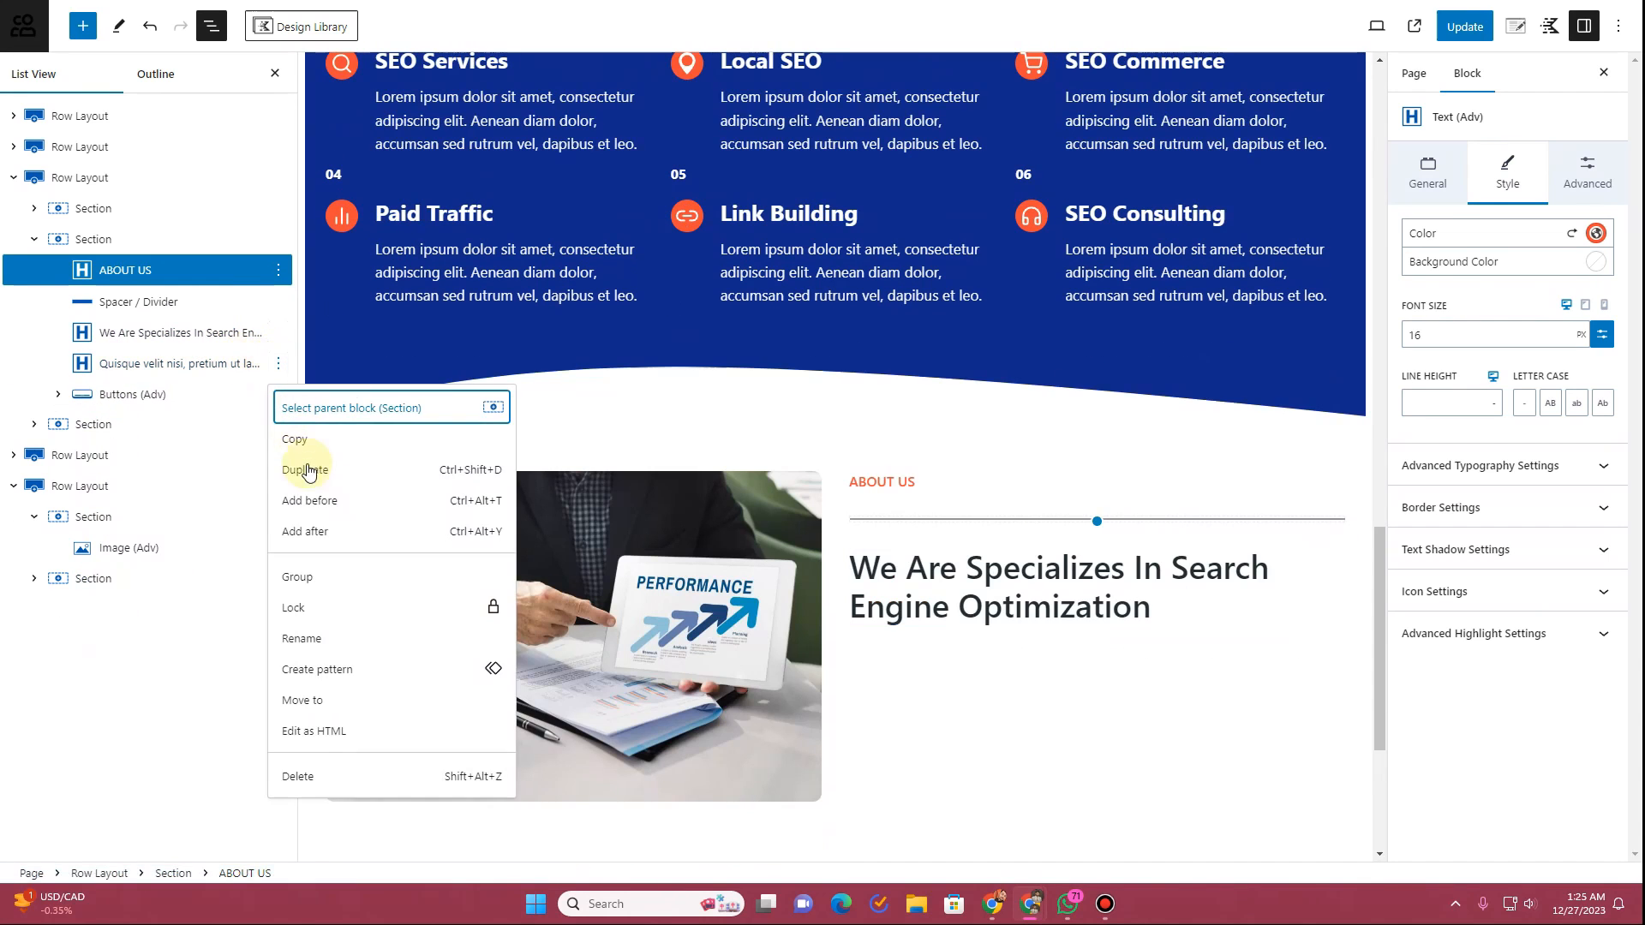
pyautogui.click(312, 469)
pyautogui.moveTo(114, 395); pyautogui.dragTo(112, 624)
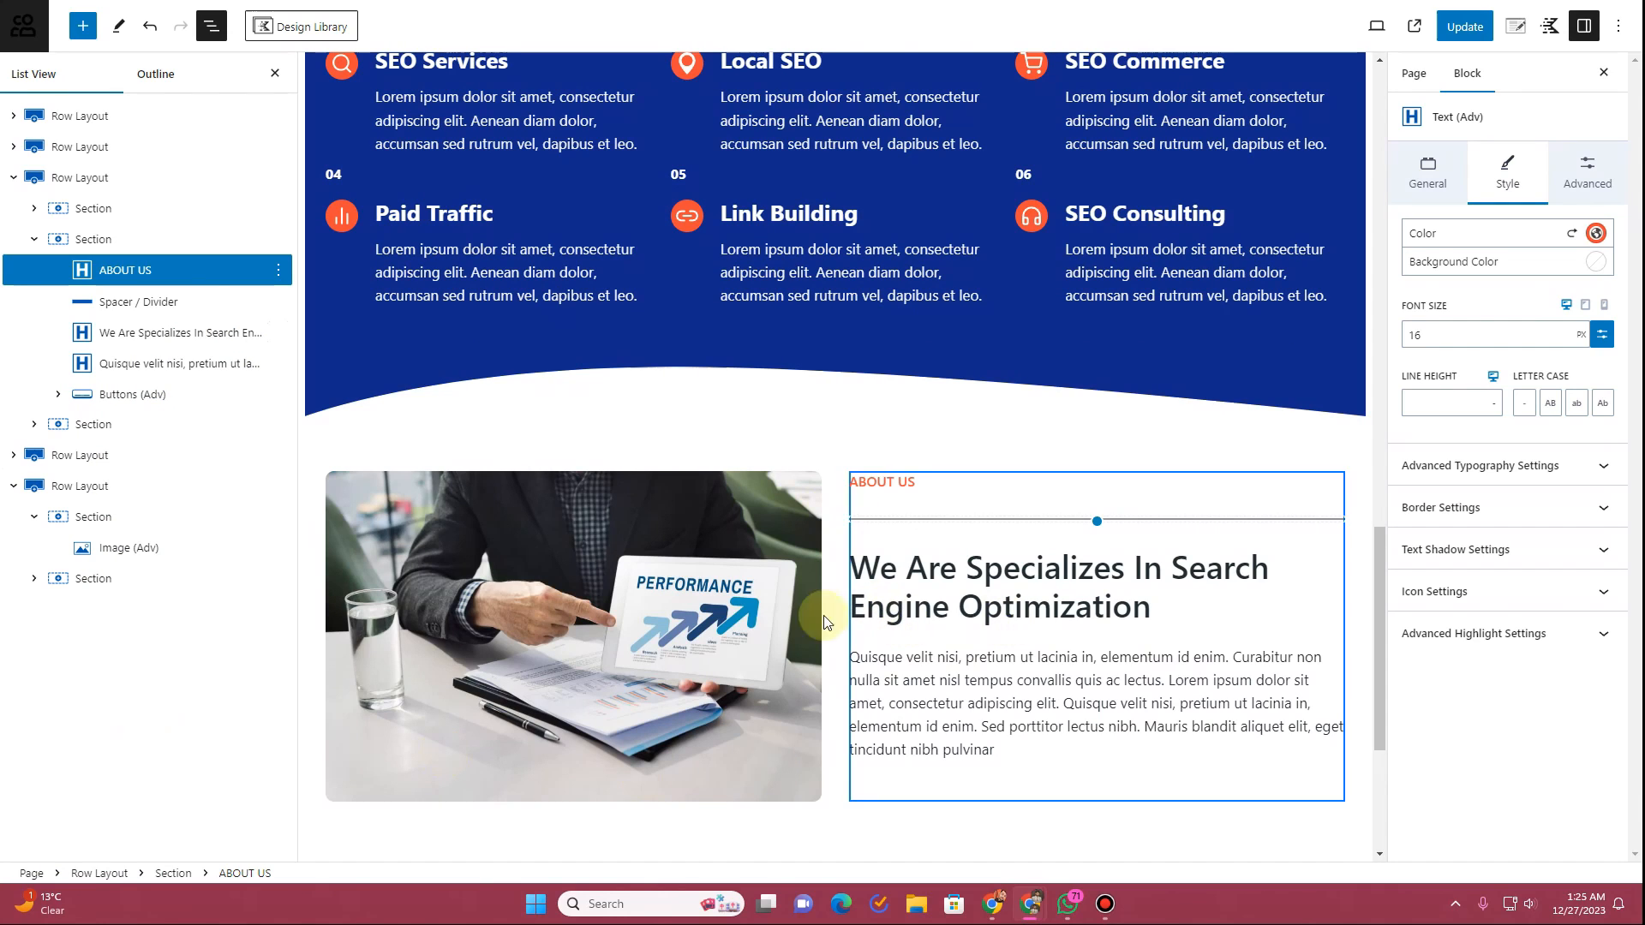
# Step: Add a nested Section block below the paragraph in the About Us column beside the performance image
pyautogui.scroll(-1, 968, 617)
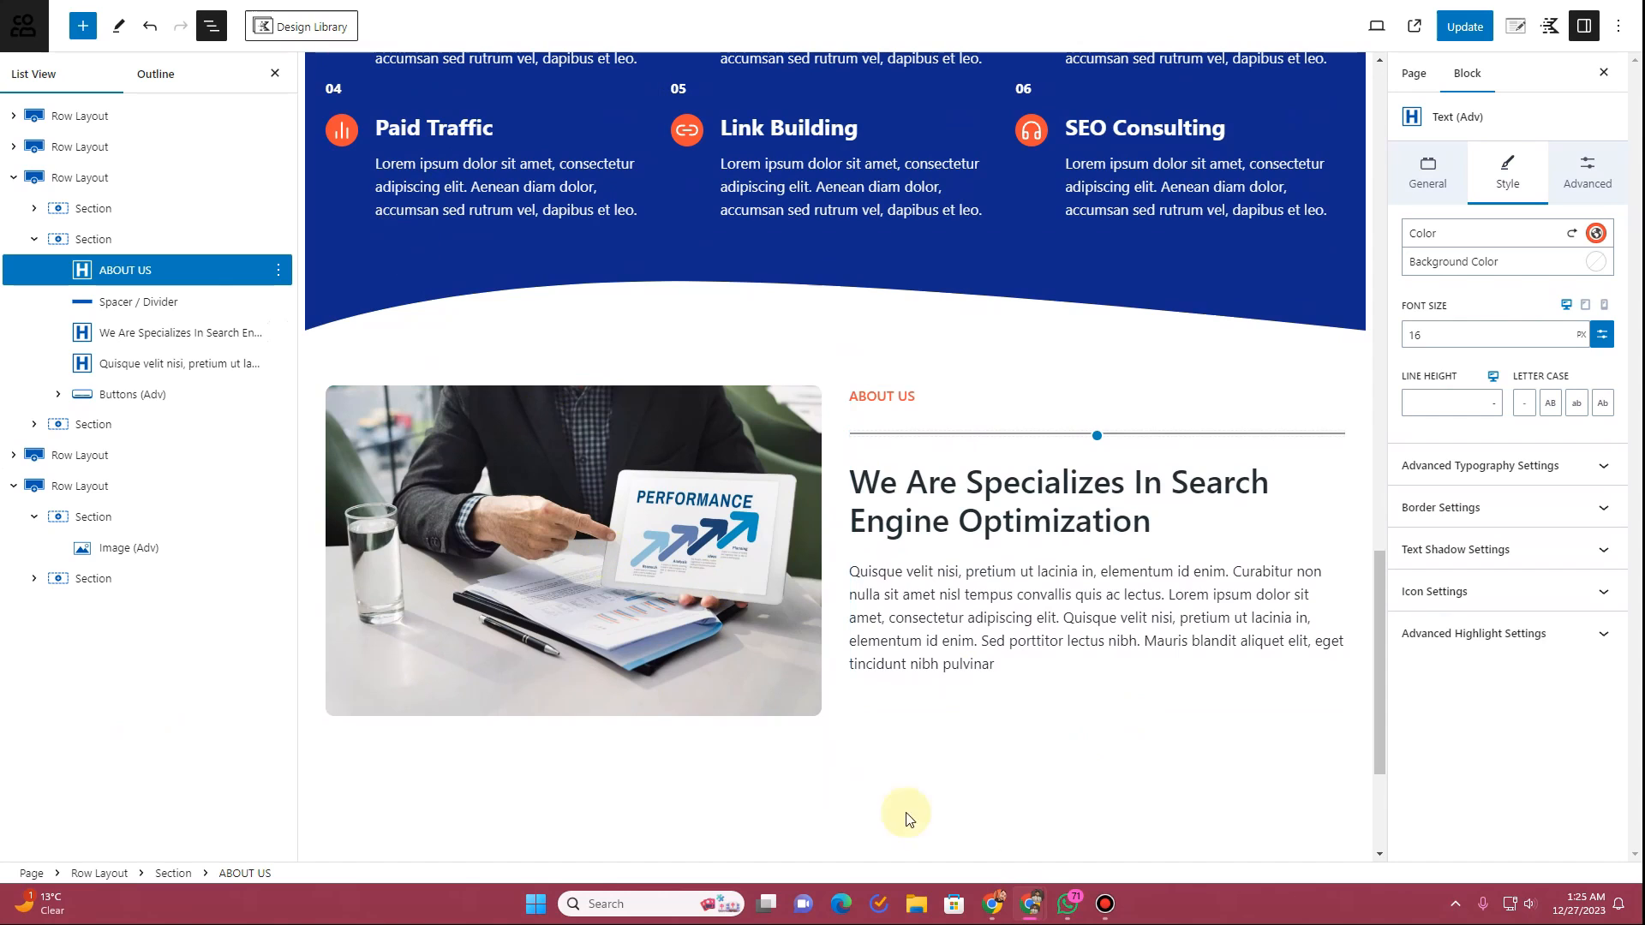
pyautogui.click(1021, 822)
pyautogui.click(82, 26)
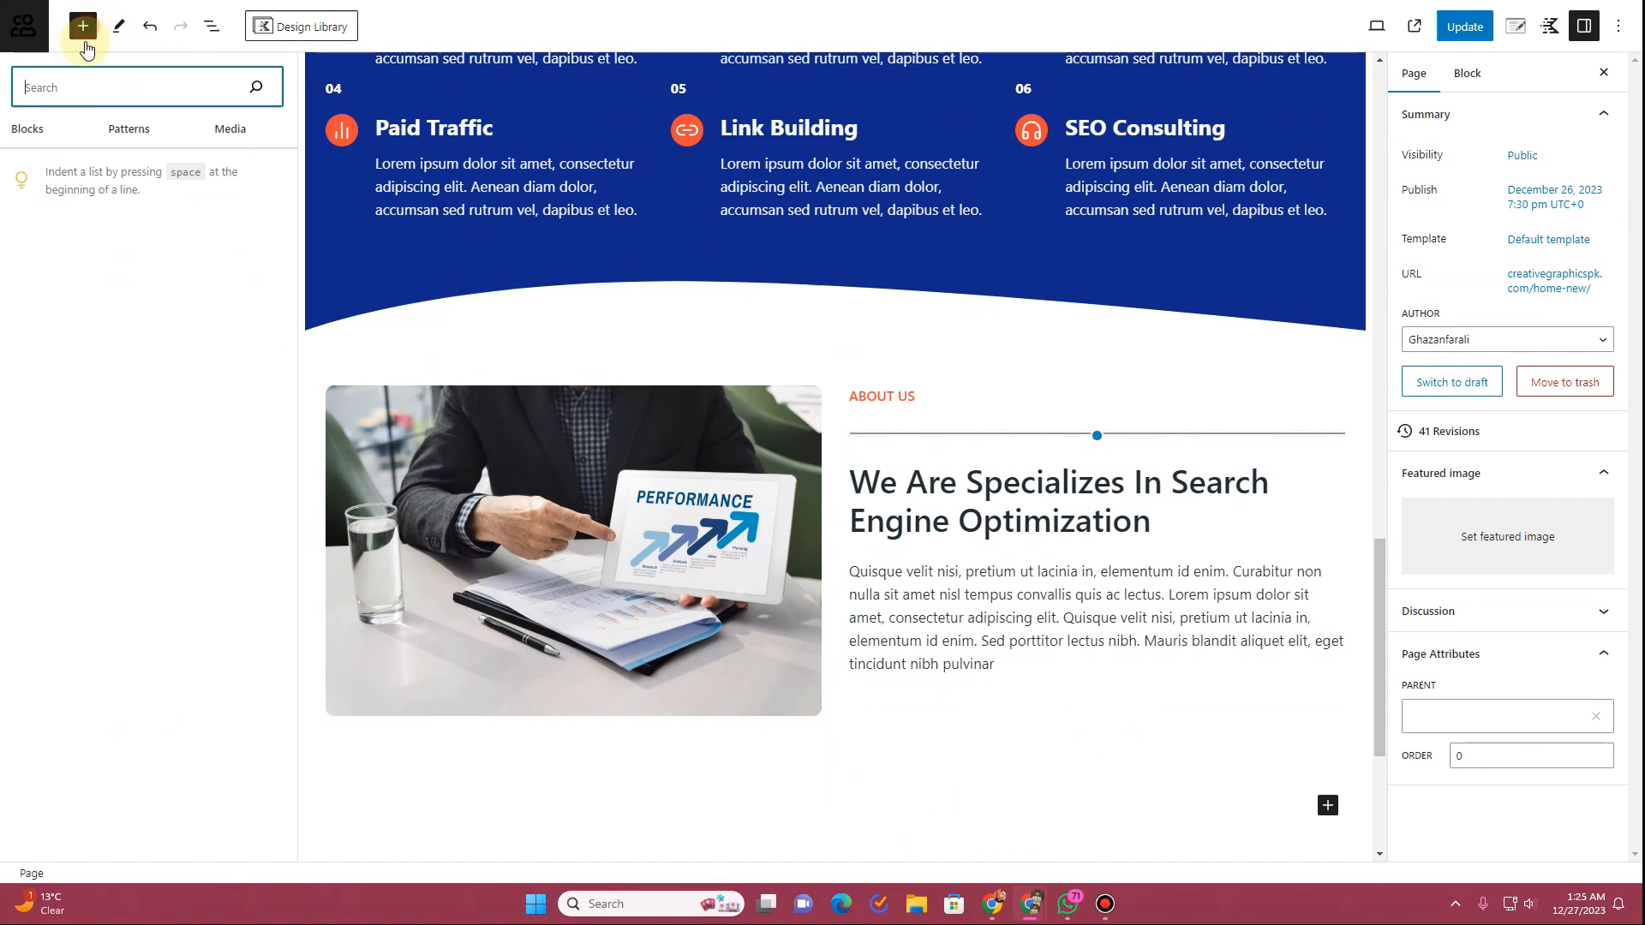
pyautogui.write('section')
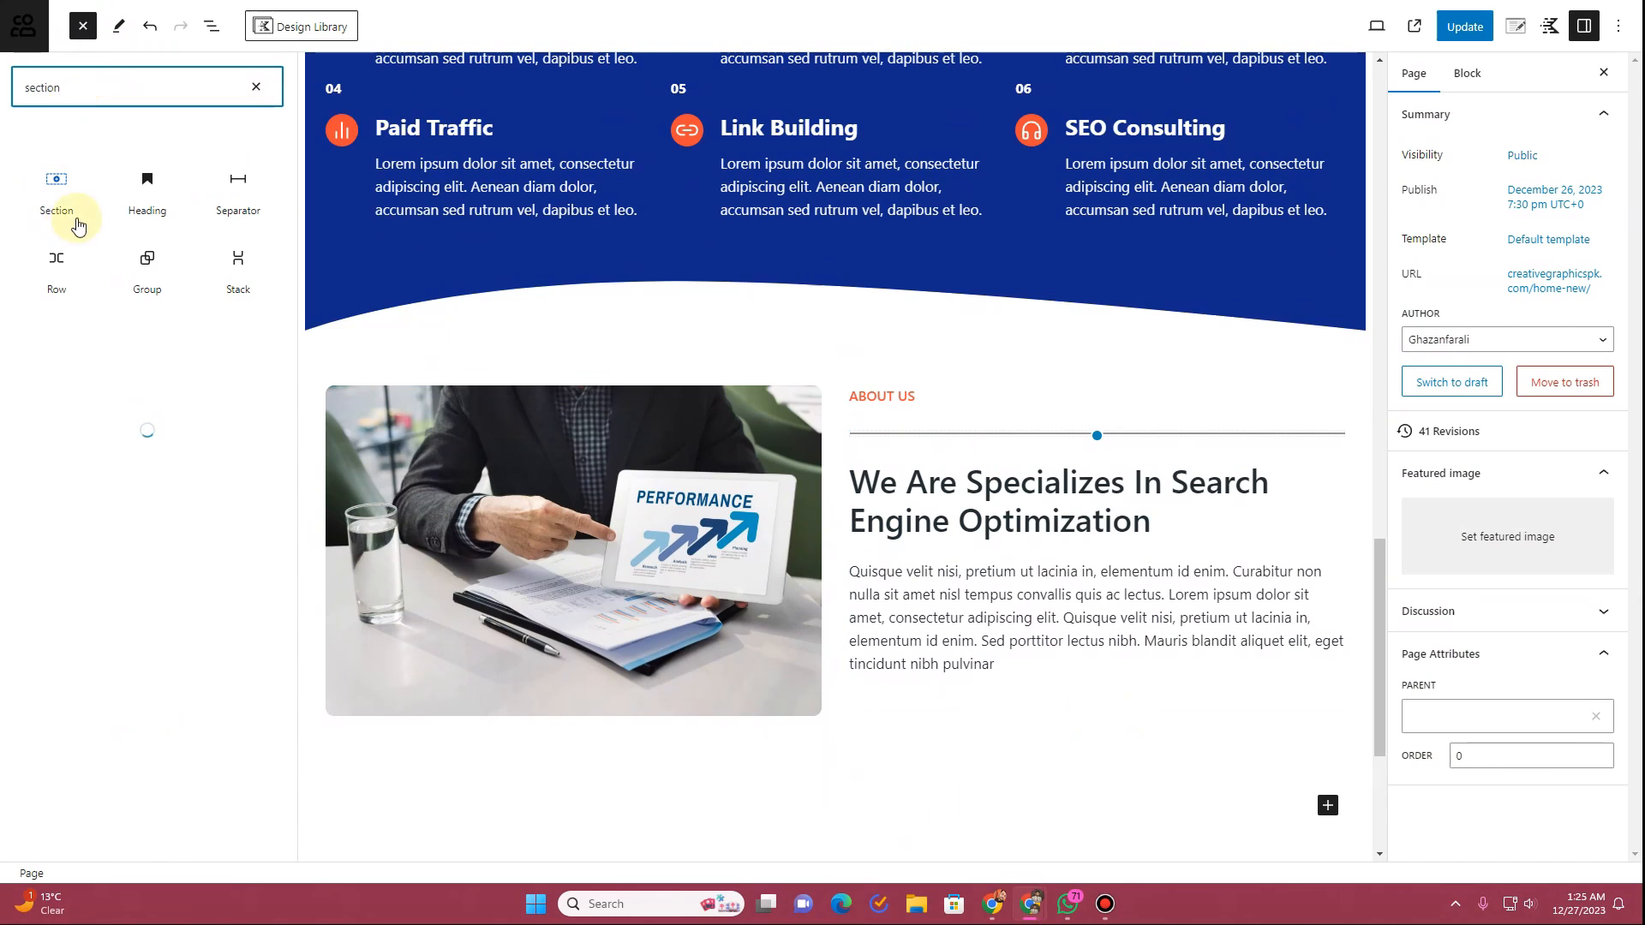
pyautogui.moveTo(58, 199); pyautogui.dragTo(384, 424)
pyautogui.moveTo(922, 681); pyautogui.dragTo(920, 682)
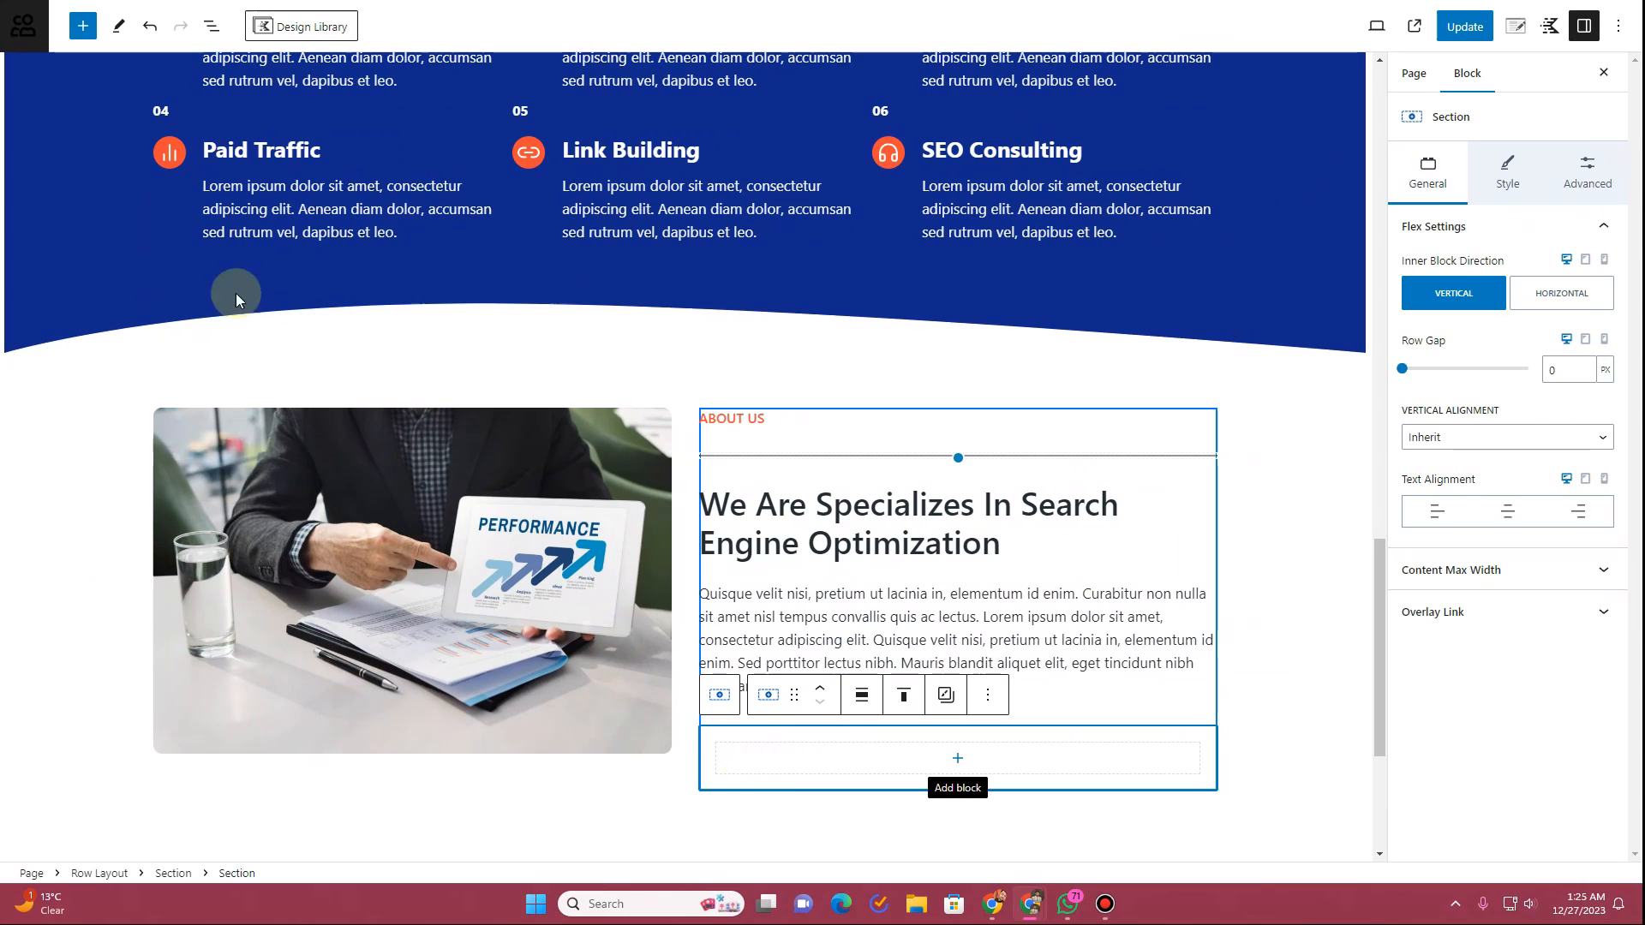
# Step: Insert a Count Up block into the empty section below the About Us paragraph
pyautogui.click(82, 26)
pyautogui.write('counter')
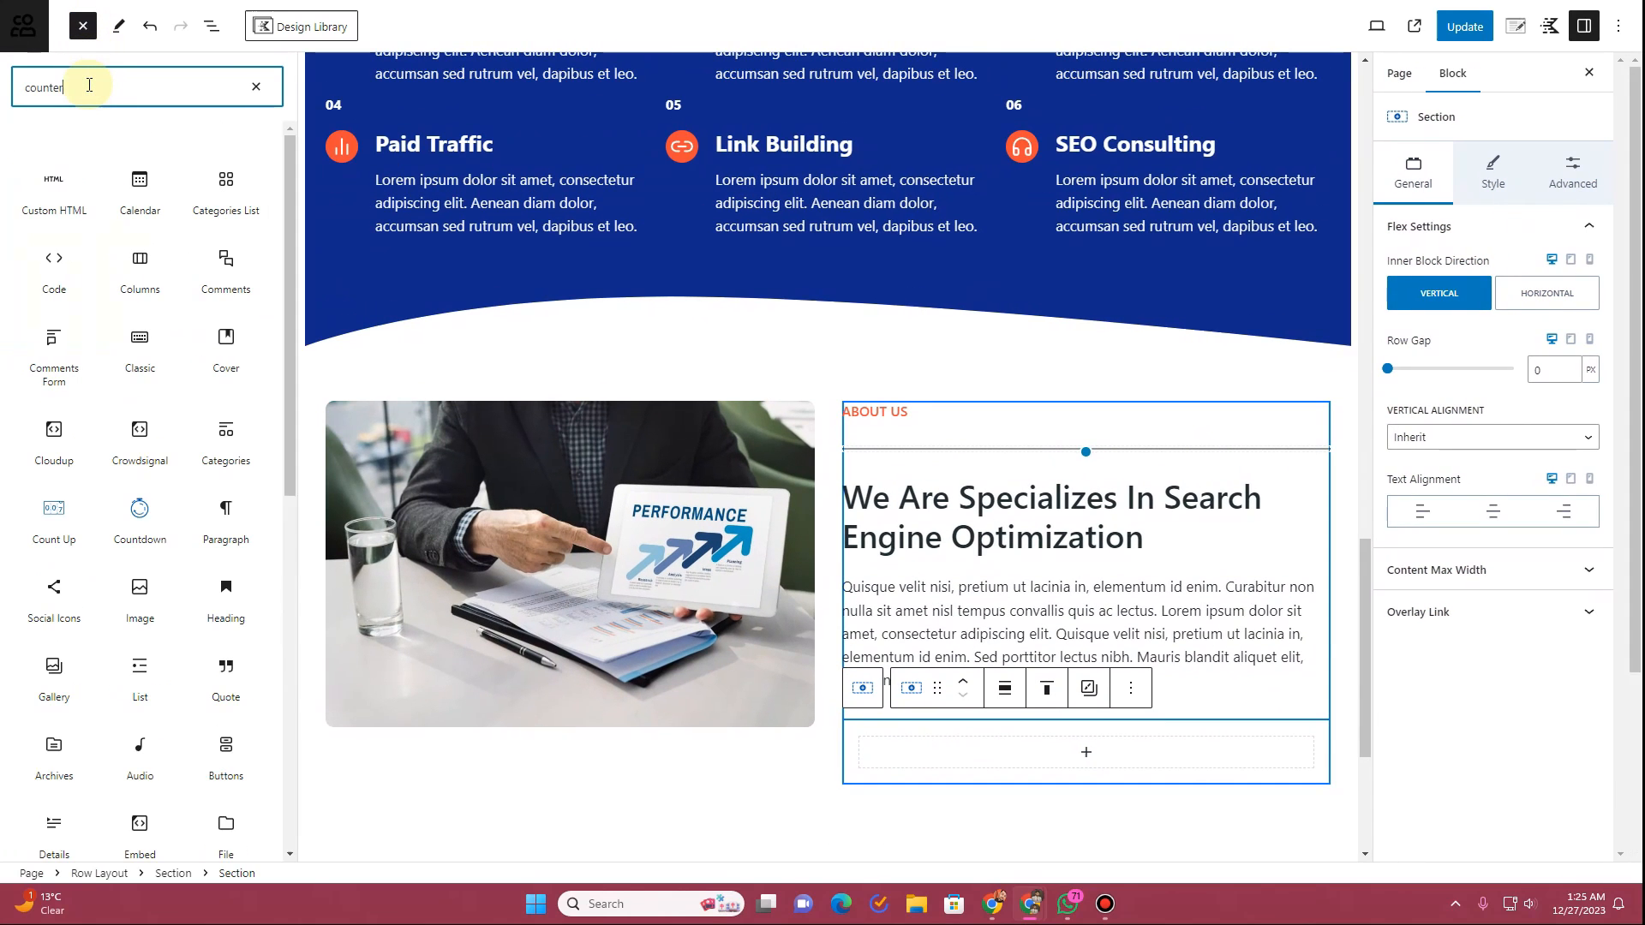
pyautogui.moveTo(57, 206)
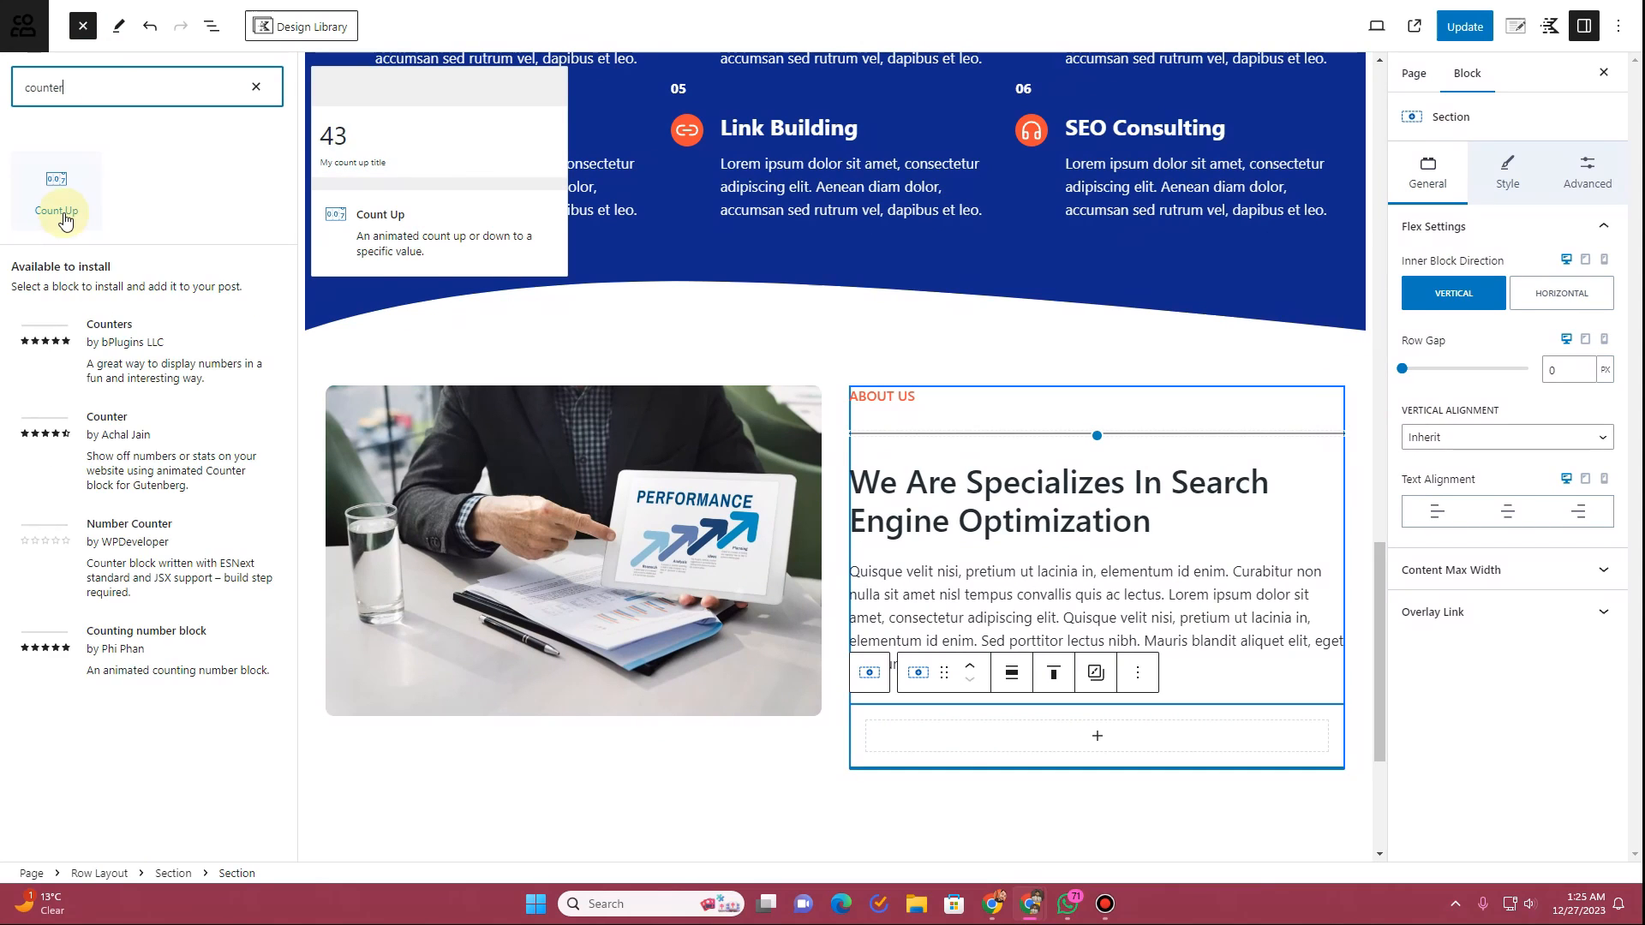
pyautogui.moveTo(60, 190); pyautogui.dragTo(960, 737)
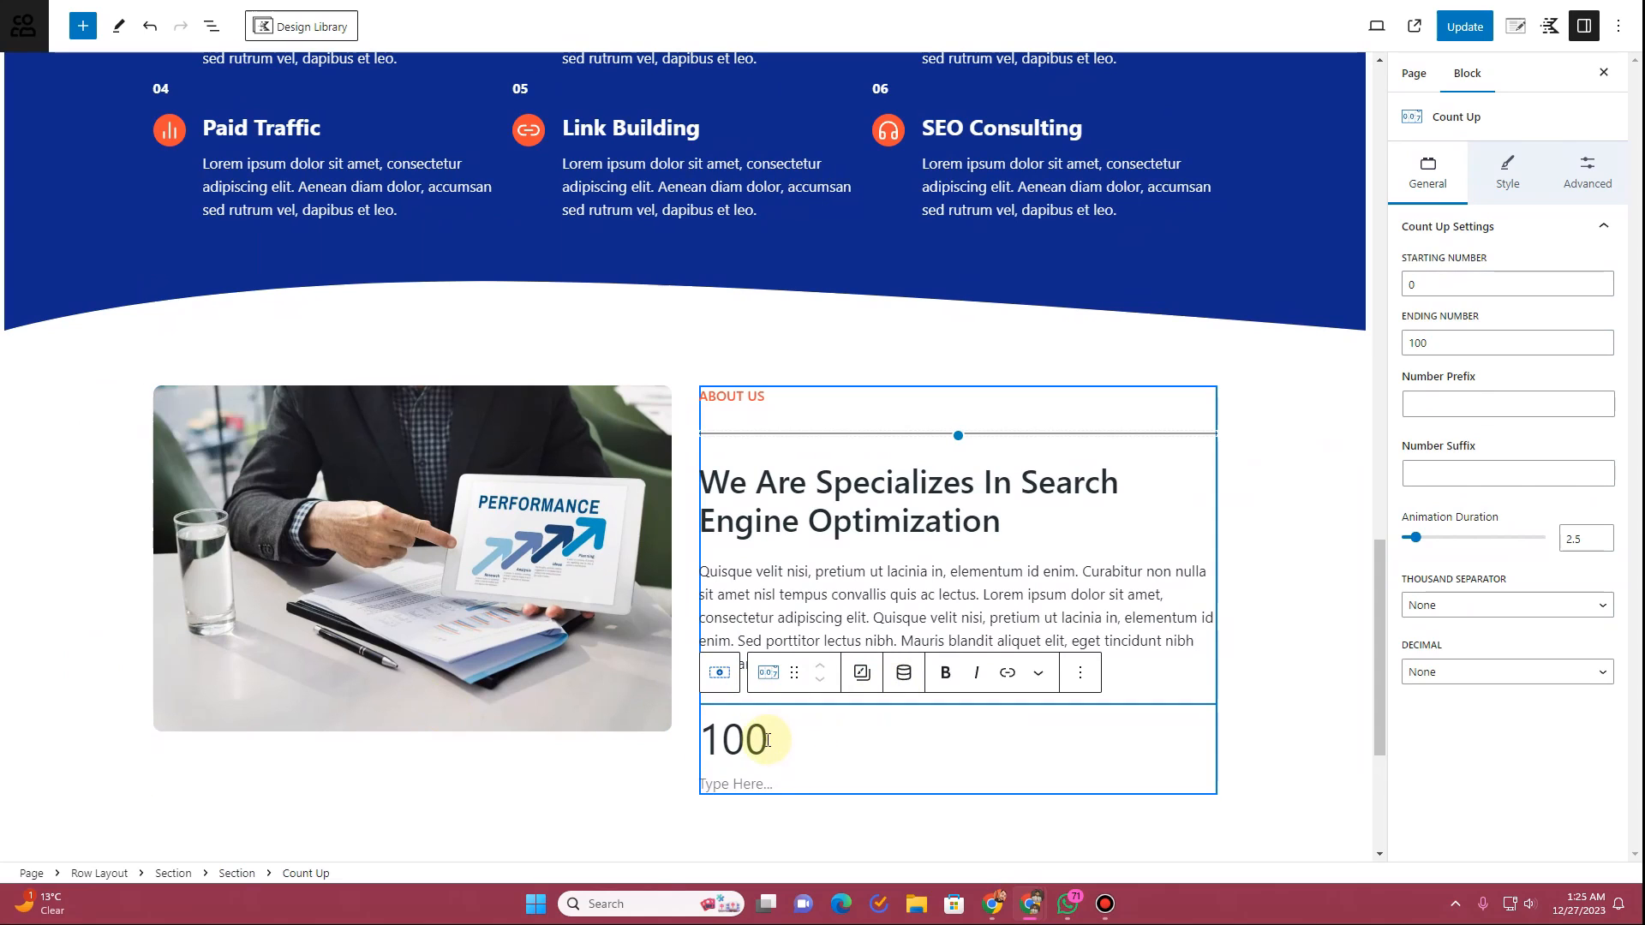
# Step: Set the counter's ending number to 150 with the suffix "+" and title it "SEO Expert"
pyautogui.click(1457, 350)
pyautogui.doubleClick(1457, 351)
pyautogui.write('150')
pyautogui.click(1441, 465)
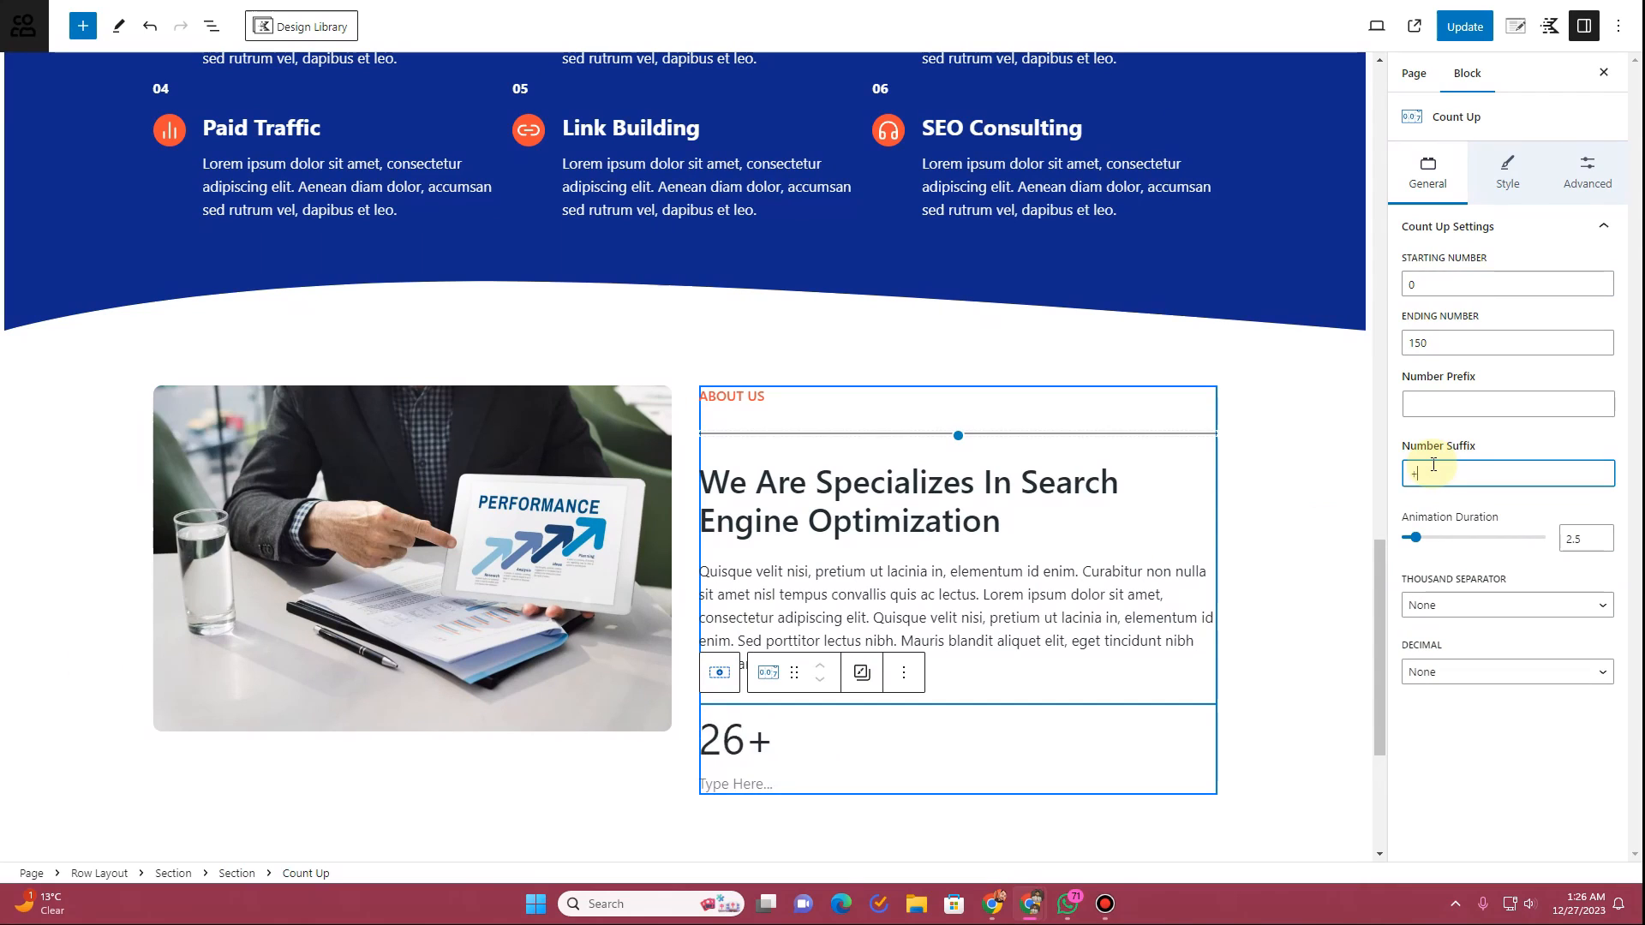
pyautogui.write('+')
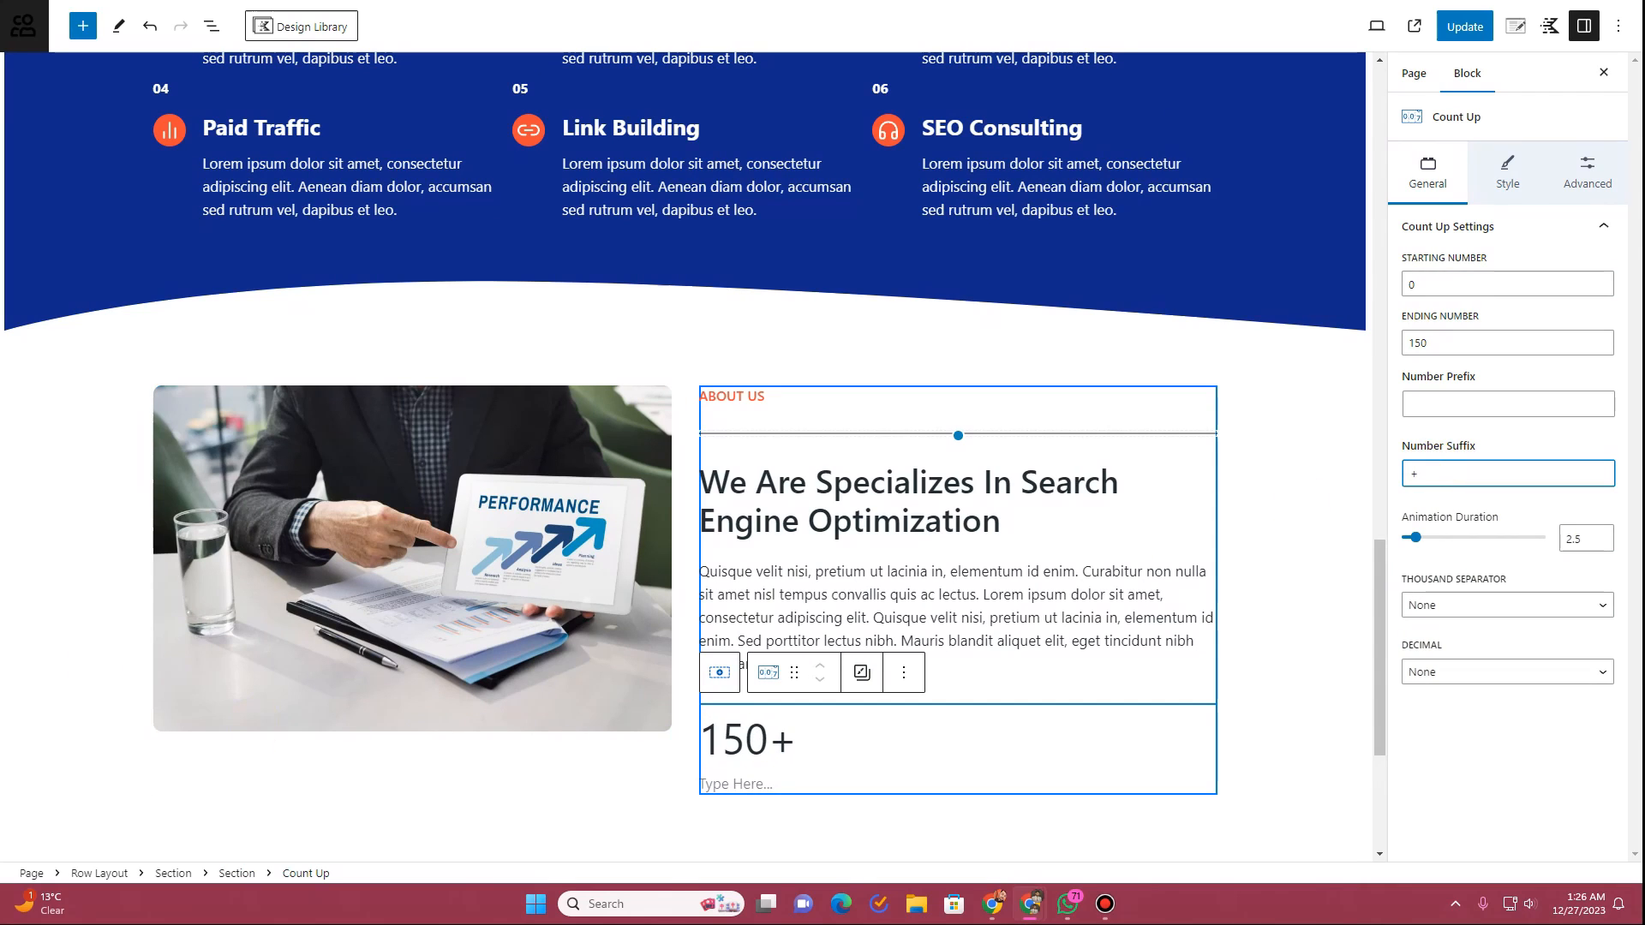
pyautogui.click(742, 783)
pyautogui.write('SEO Expert')
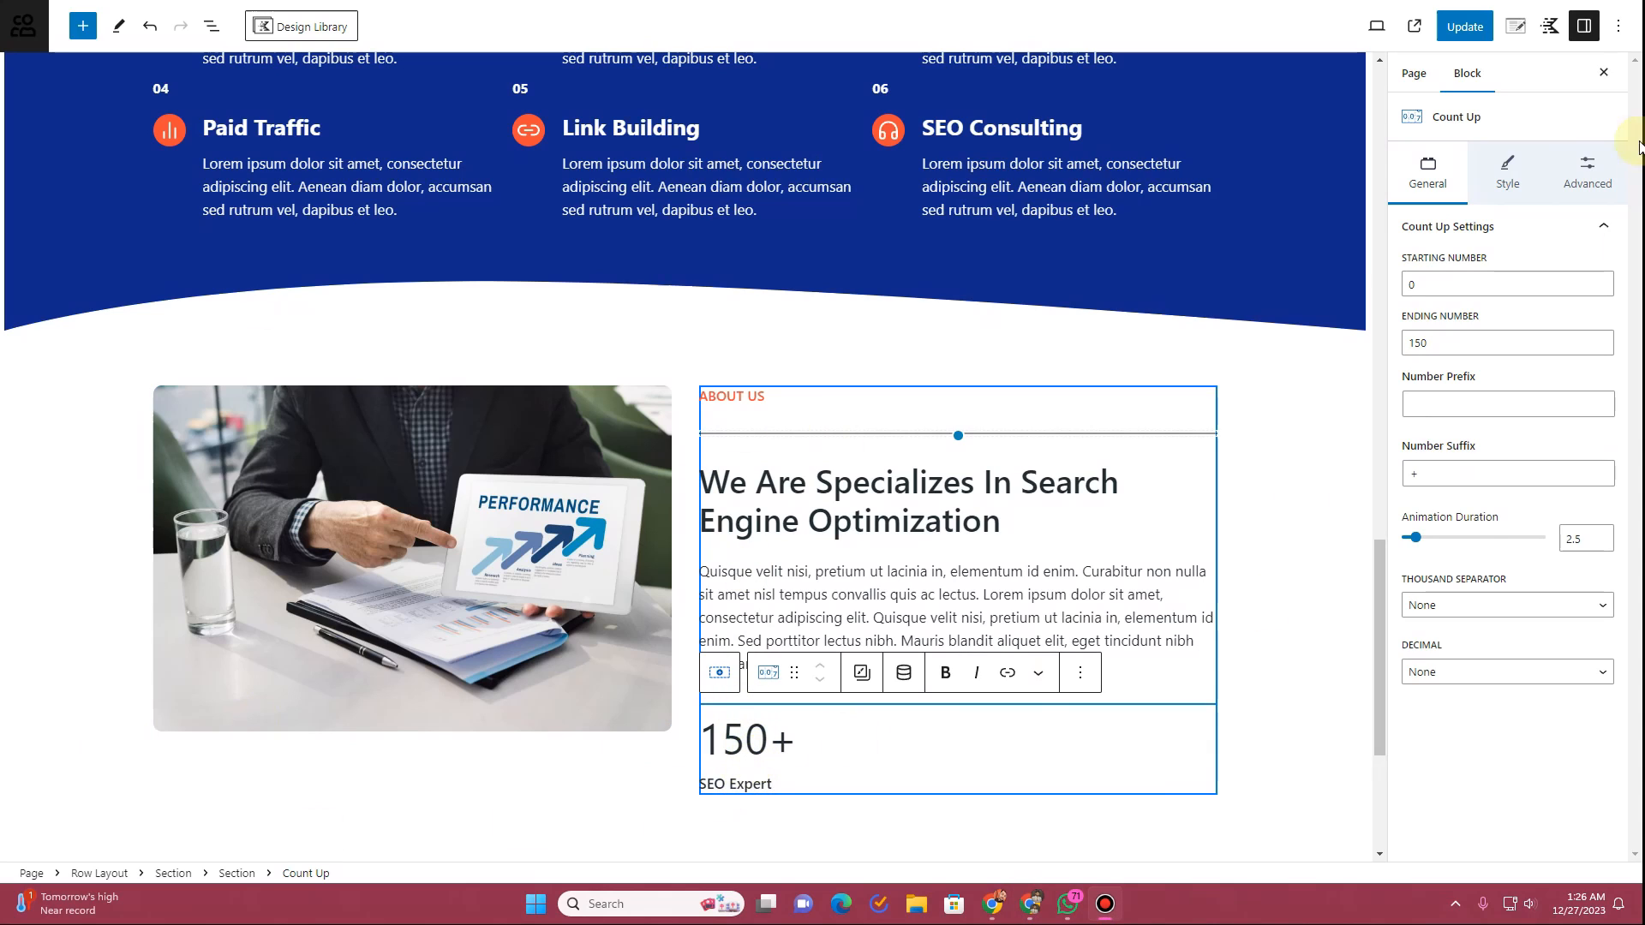
# Step: Color the counter's number with the orange palette color FF4934 and align the number left
pyautogui.click(1515, 174)
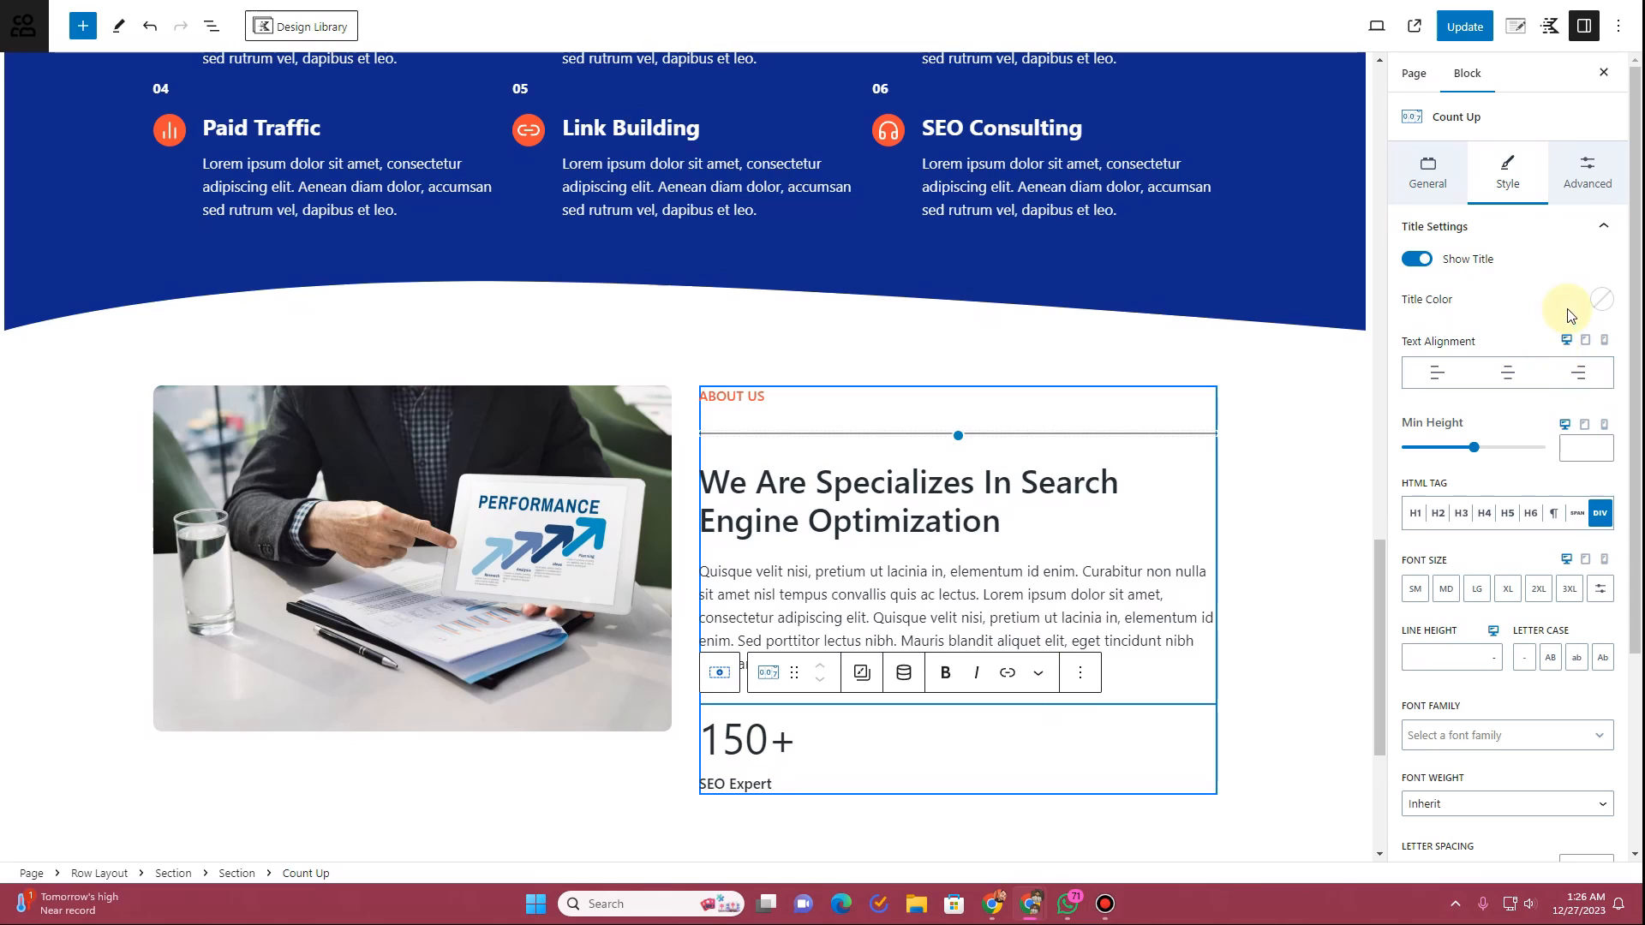
pyautogui.click(1601, 299)
pyautogui.click(1507, 305)
pyautogui.scroll(-10, 1462, 790)
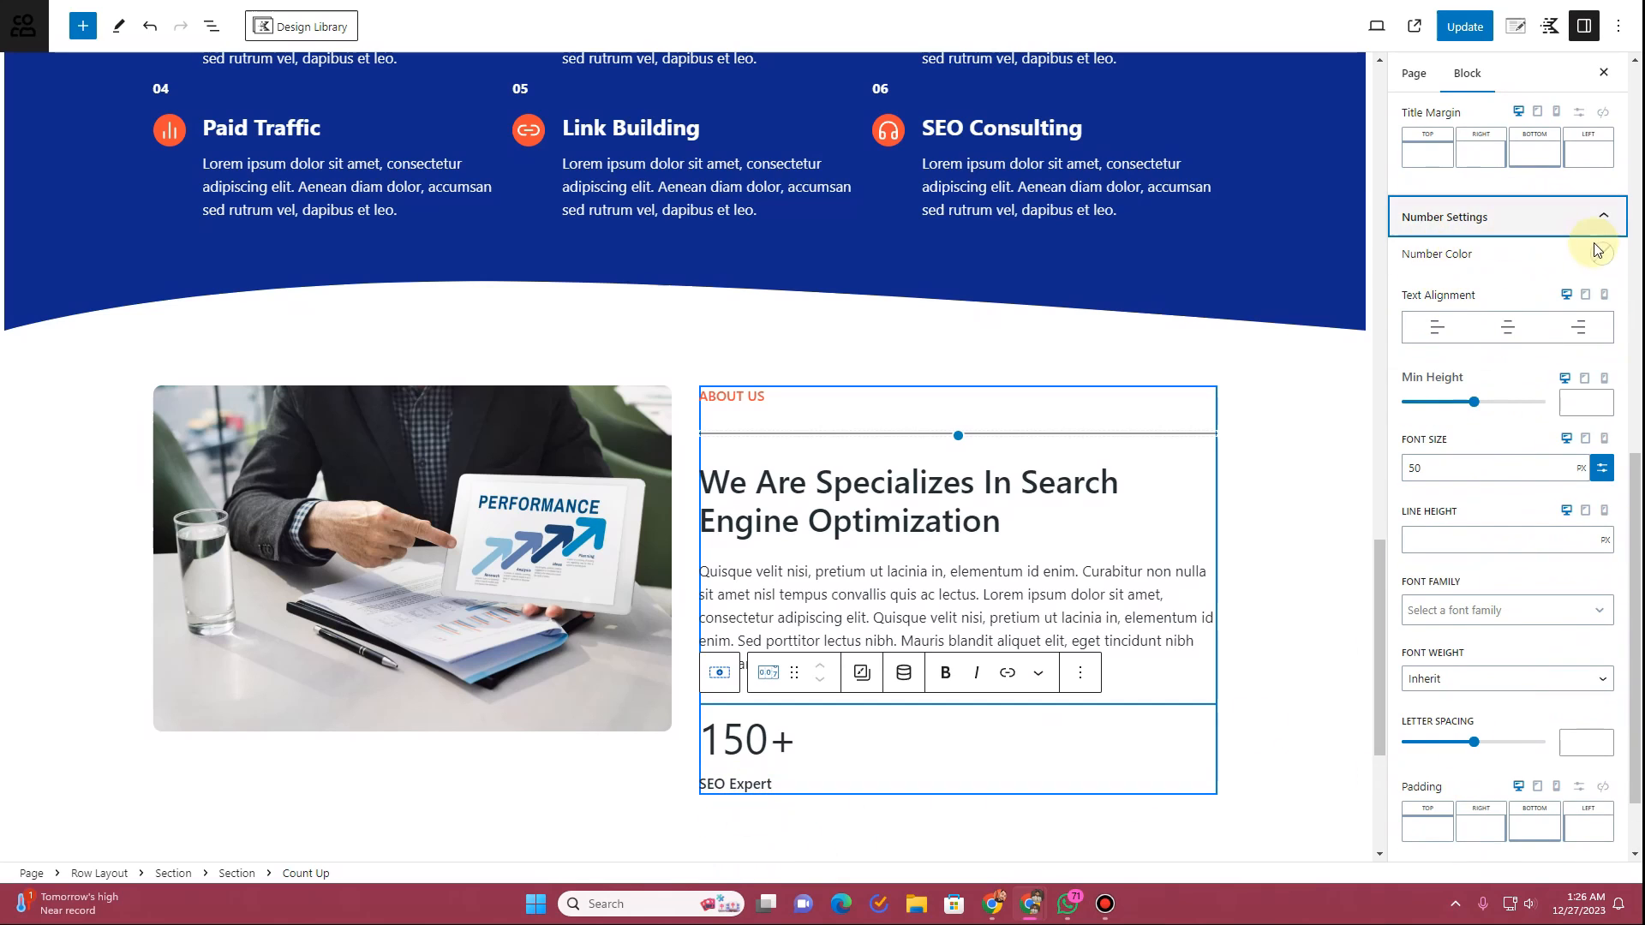
pyautogui.click(1600, 252)
pyautogui.click(1364, 518)
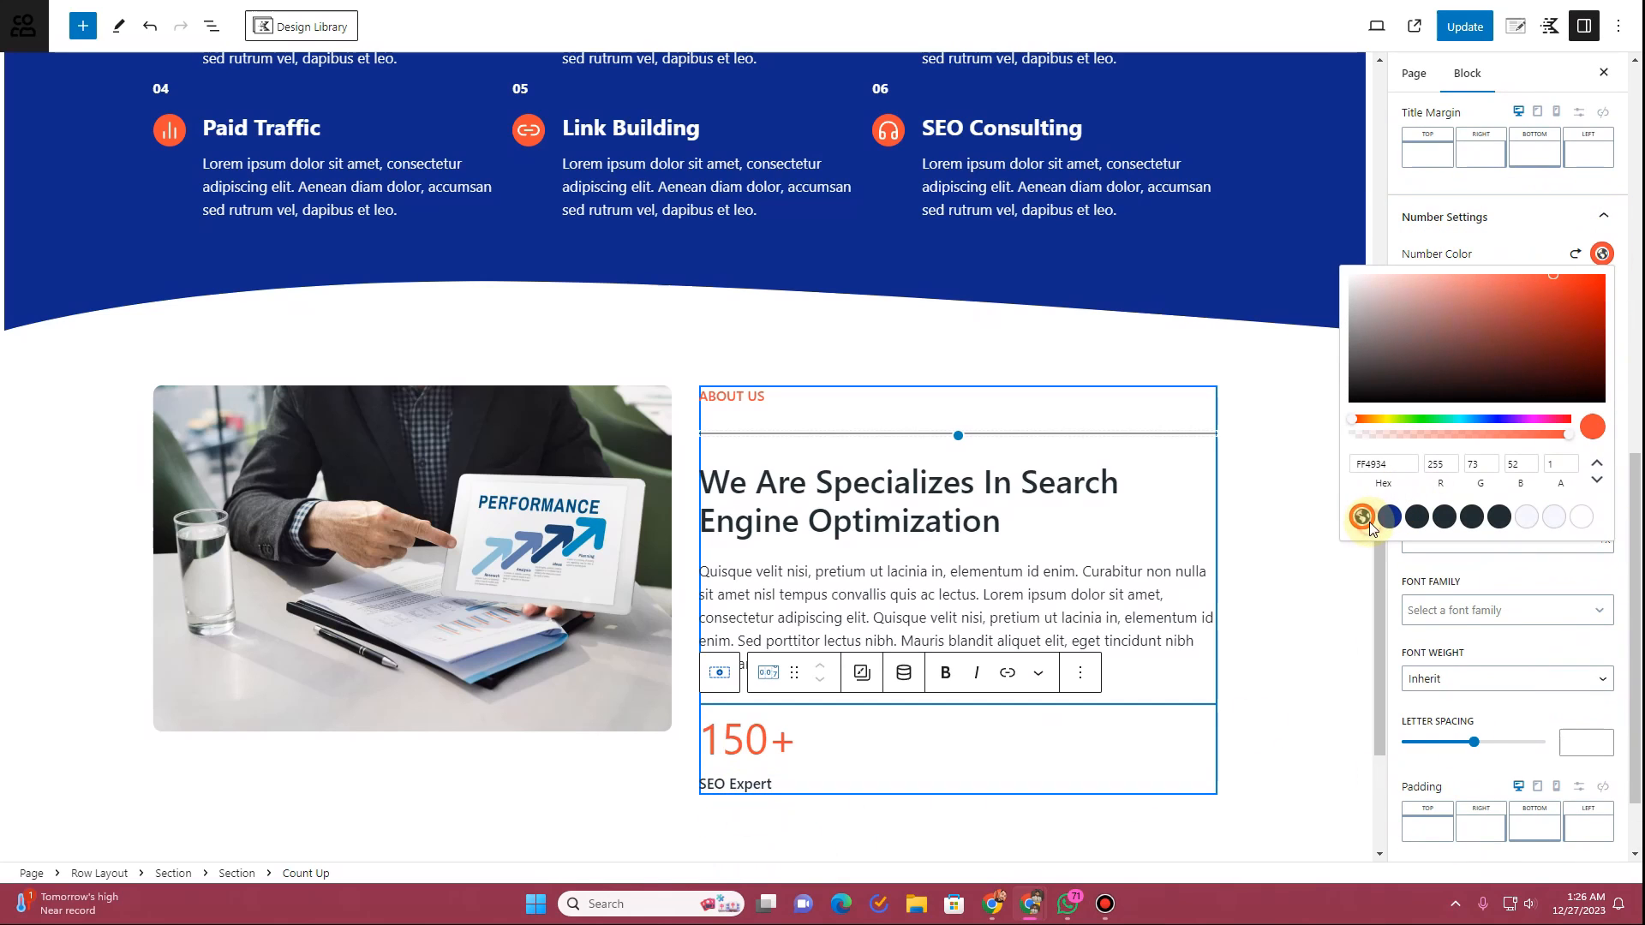
pyautogui.click(1482, 572)
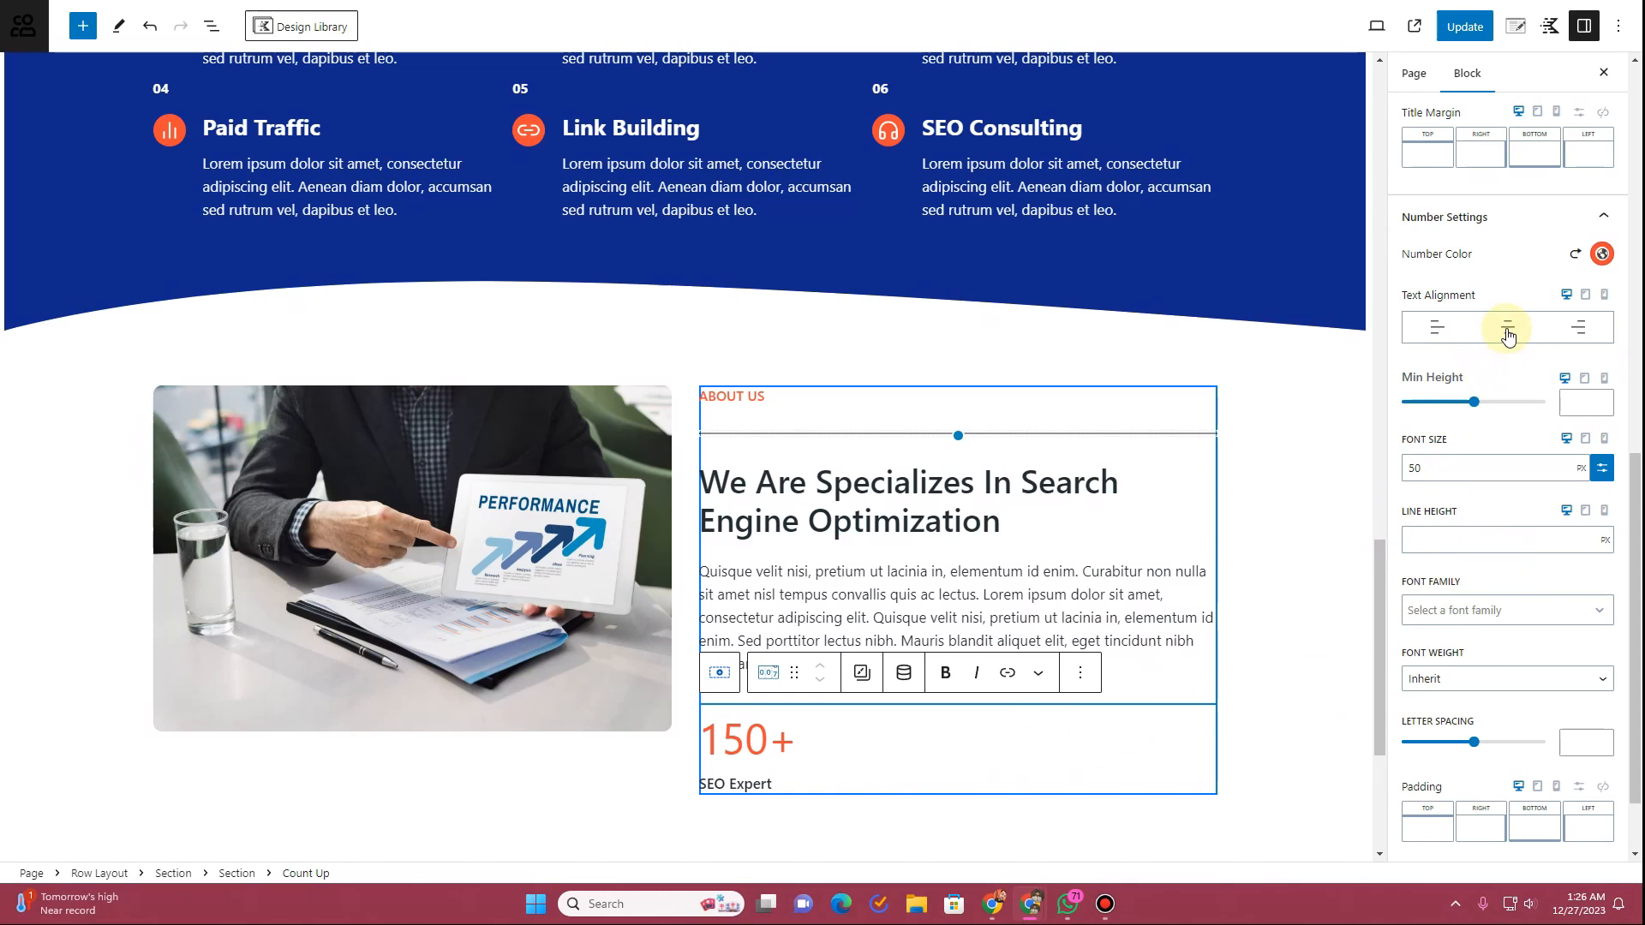
pyautogui.click(1508, 332)
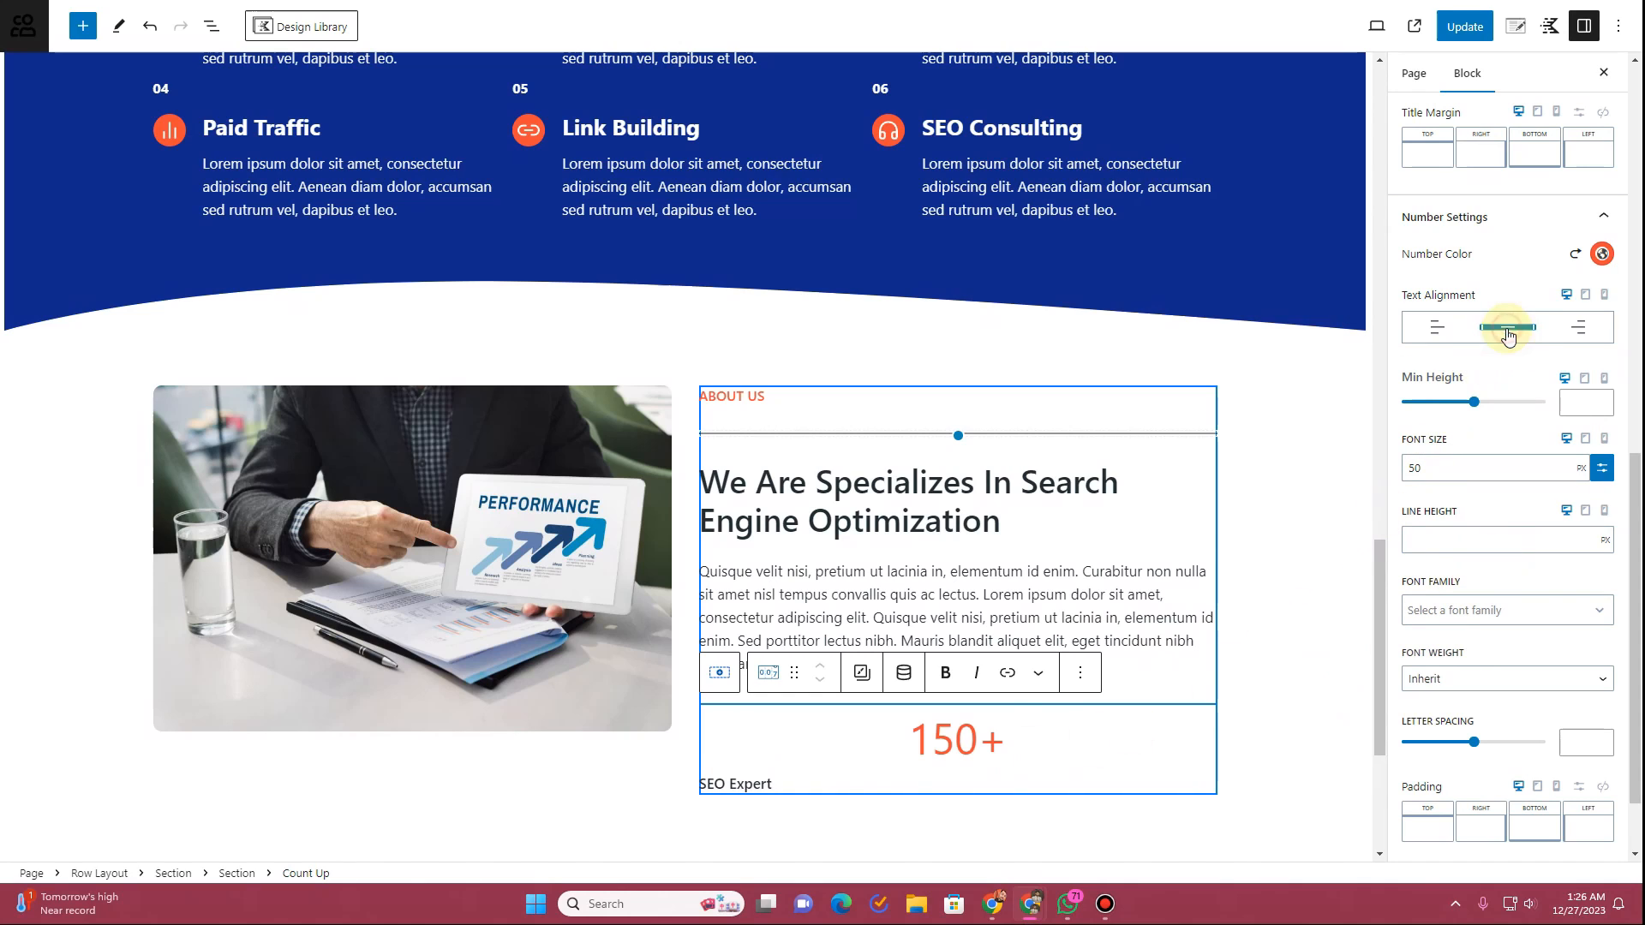
pyautogui.click(1444, 330)
pyautogui.scroll(8, 1439, 371)
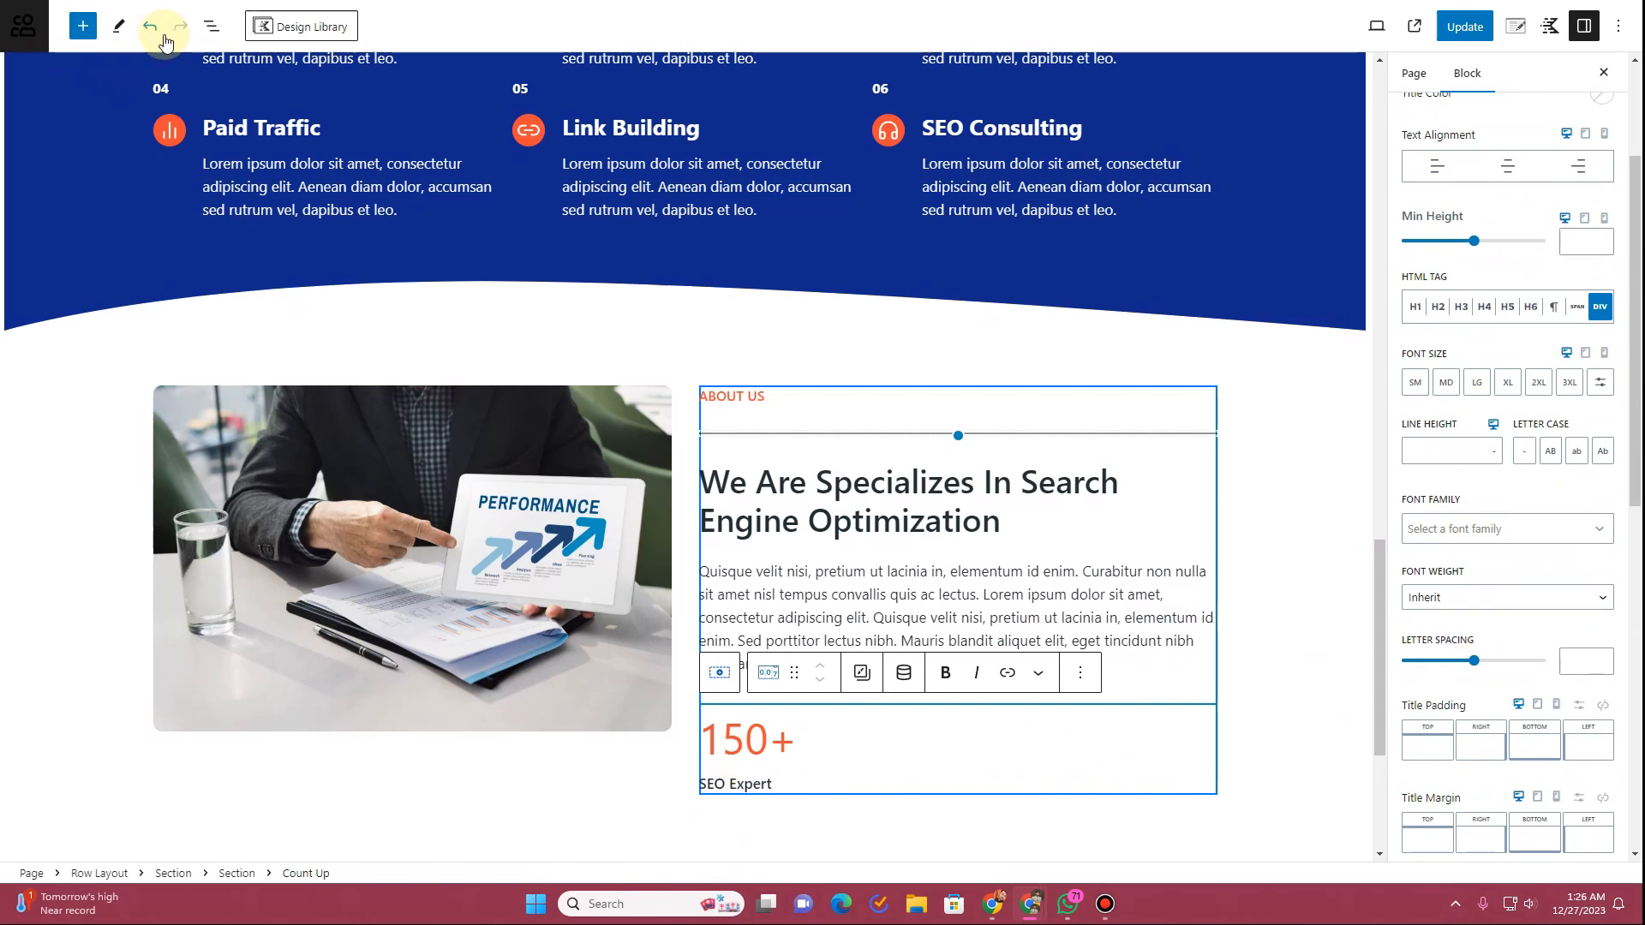
# Step: Duplicate the Count Up block twice within its section to make three counters
pyautogui.click(212, 25)
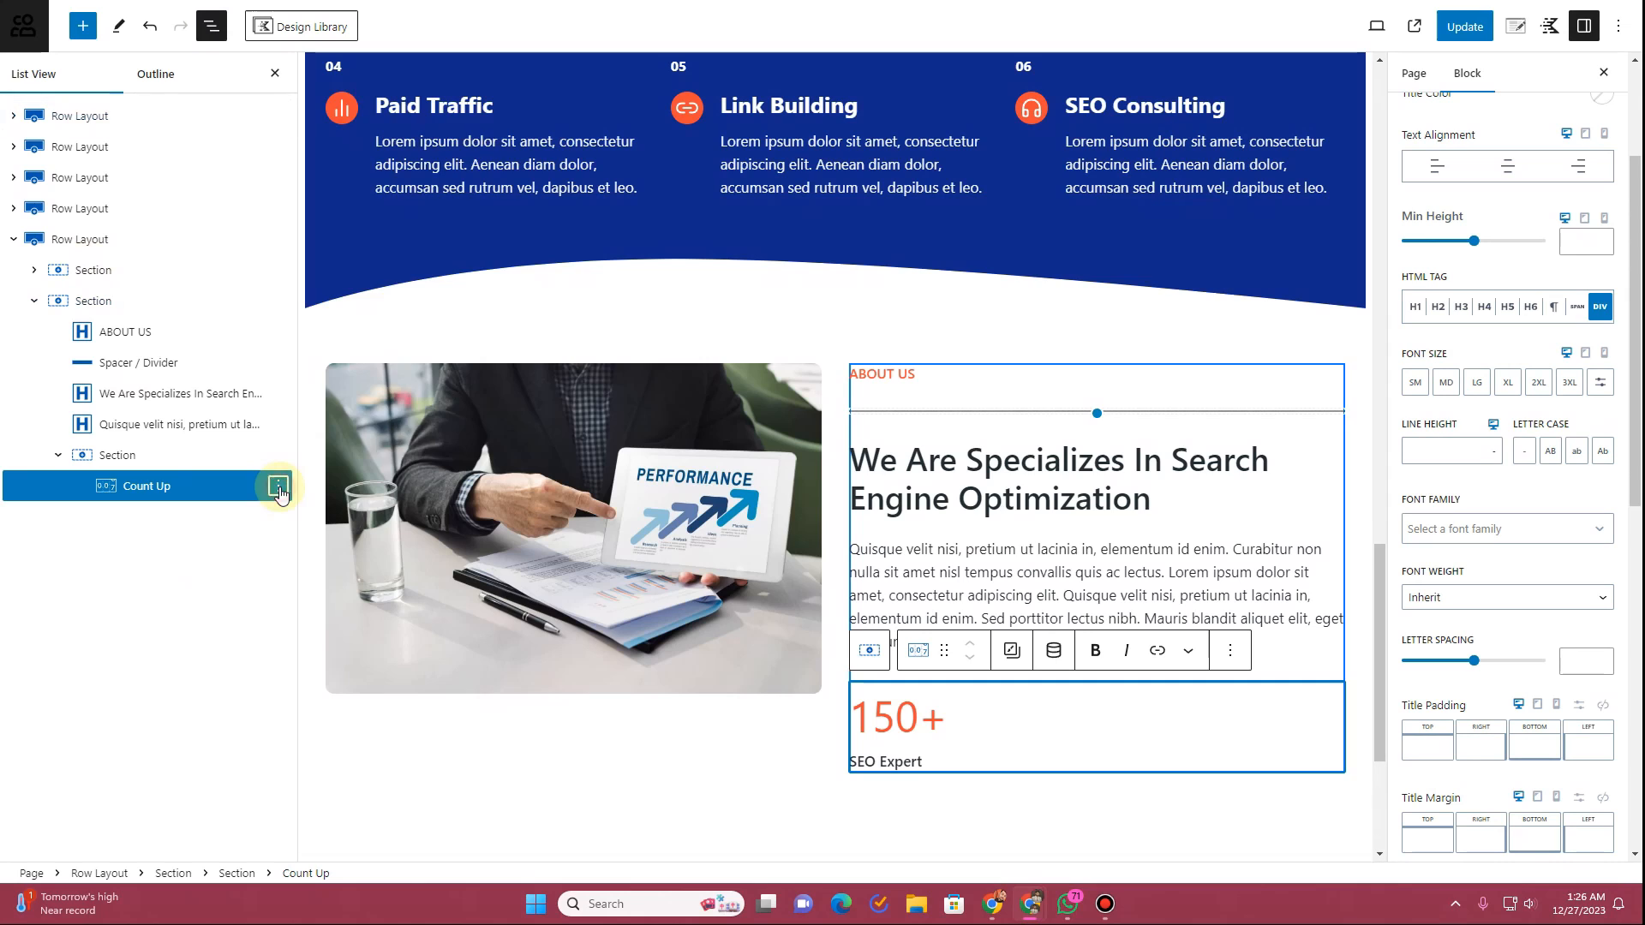
pyautogui.click(277, 486)
pyautogui.click(296, 169)
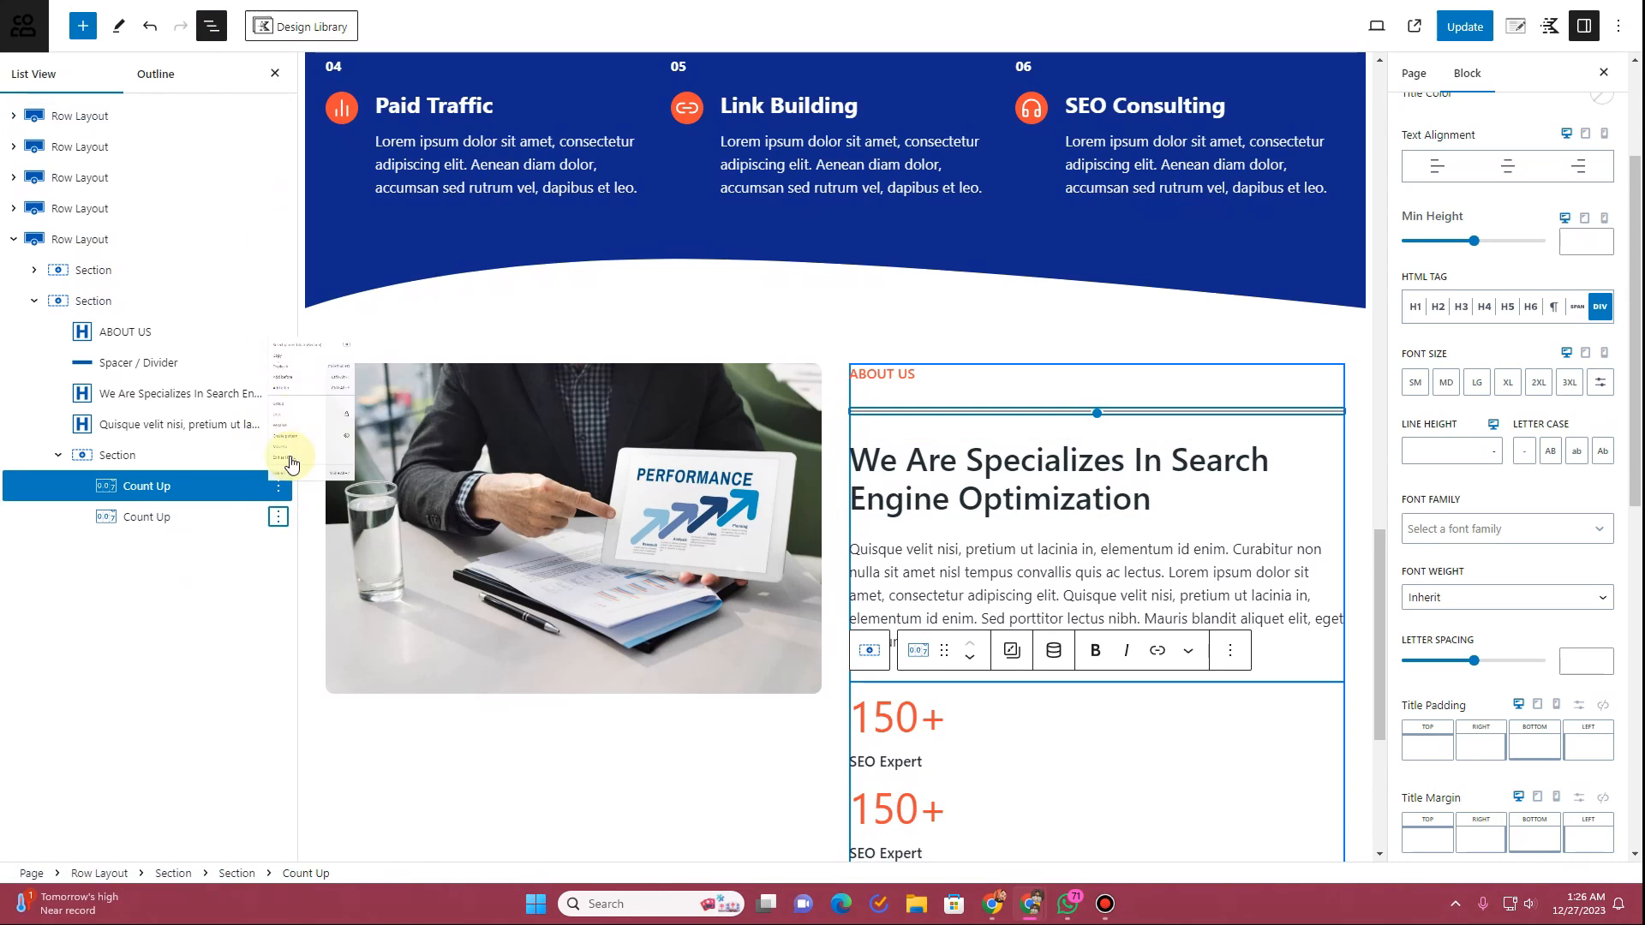
pyautogui.click(278, 486)
pyautogui.click(307, 171)
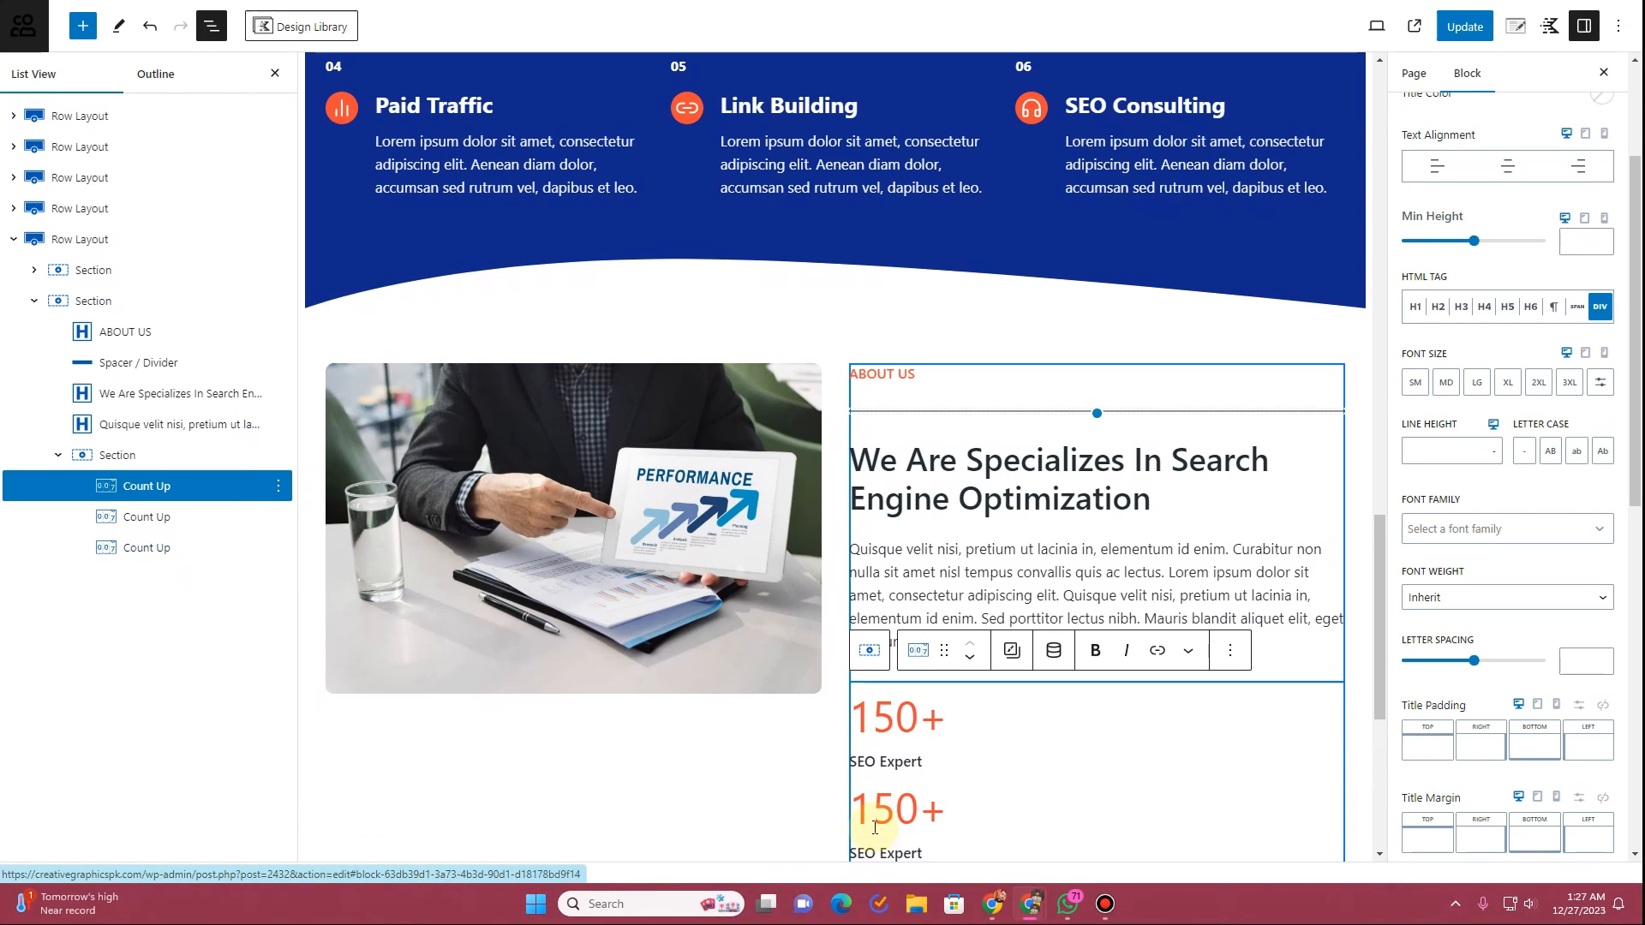
# Step: Set the second counter's ending number to 1300 with a comma thousand separator and title it "Keyword Rank"
pyautogui.click(1029, 775)
pyautogui.click(1451, 341)
pyautogui.press('BackSpace')
pyautogui.press('BackSpace')
pyautogui.write('300')
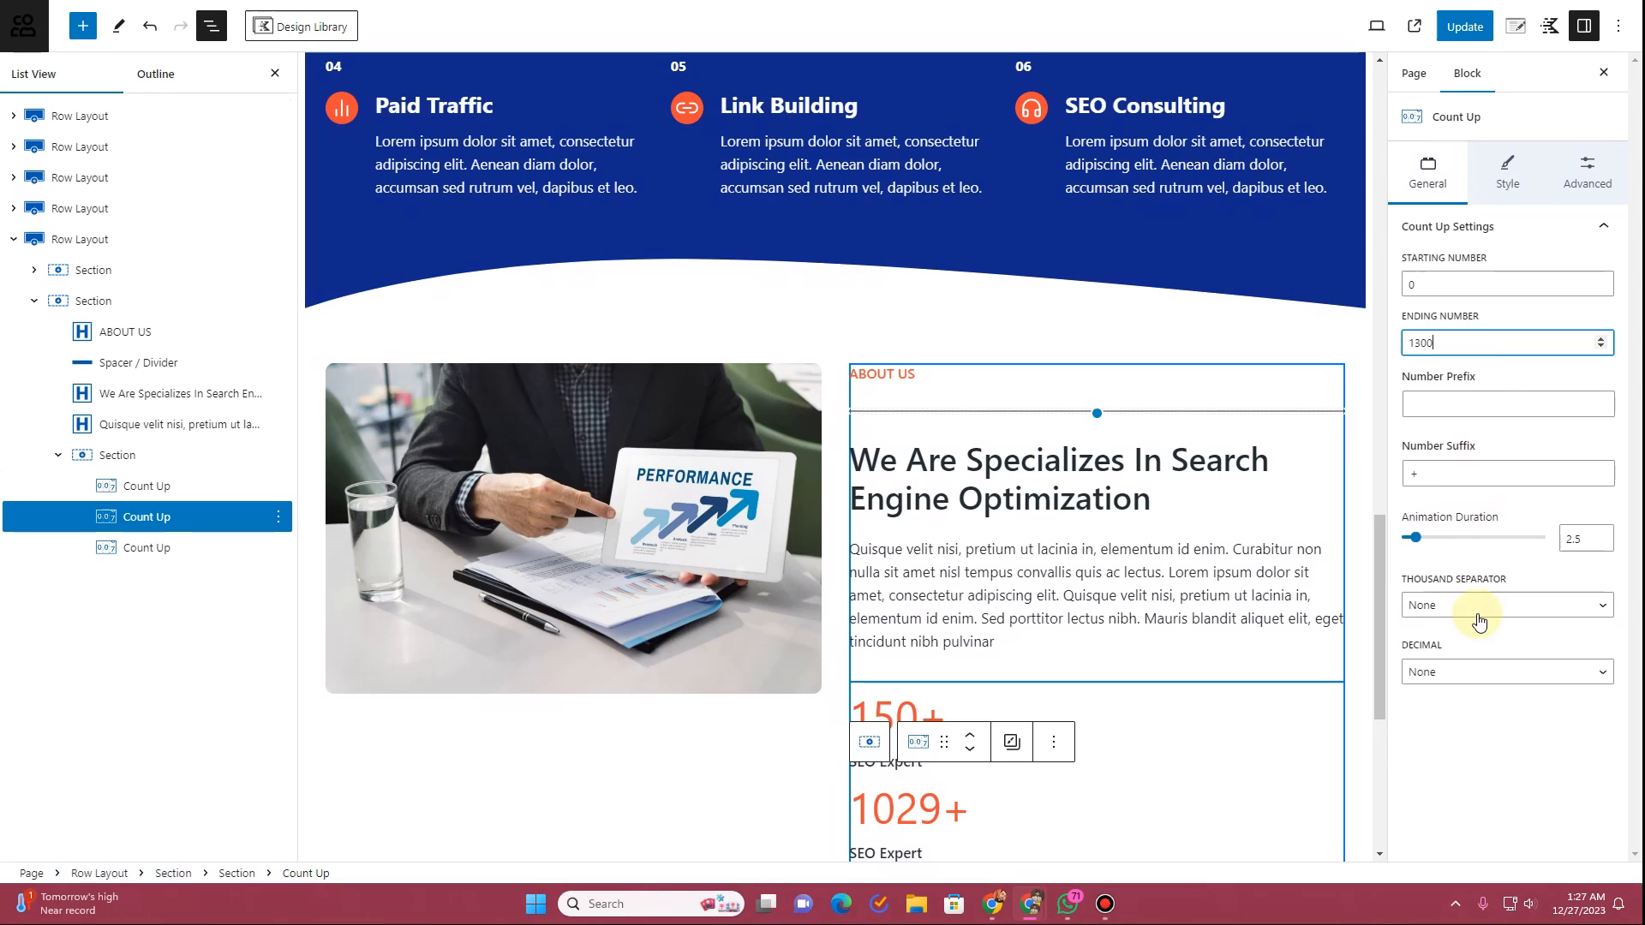
pyautogui.click(1469, 605)
pyautogui.click(1471, 644)
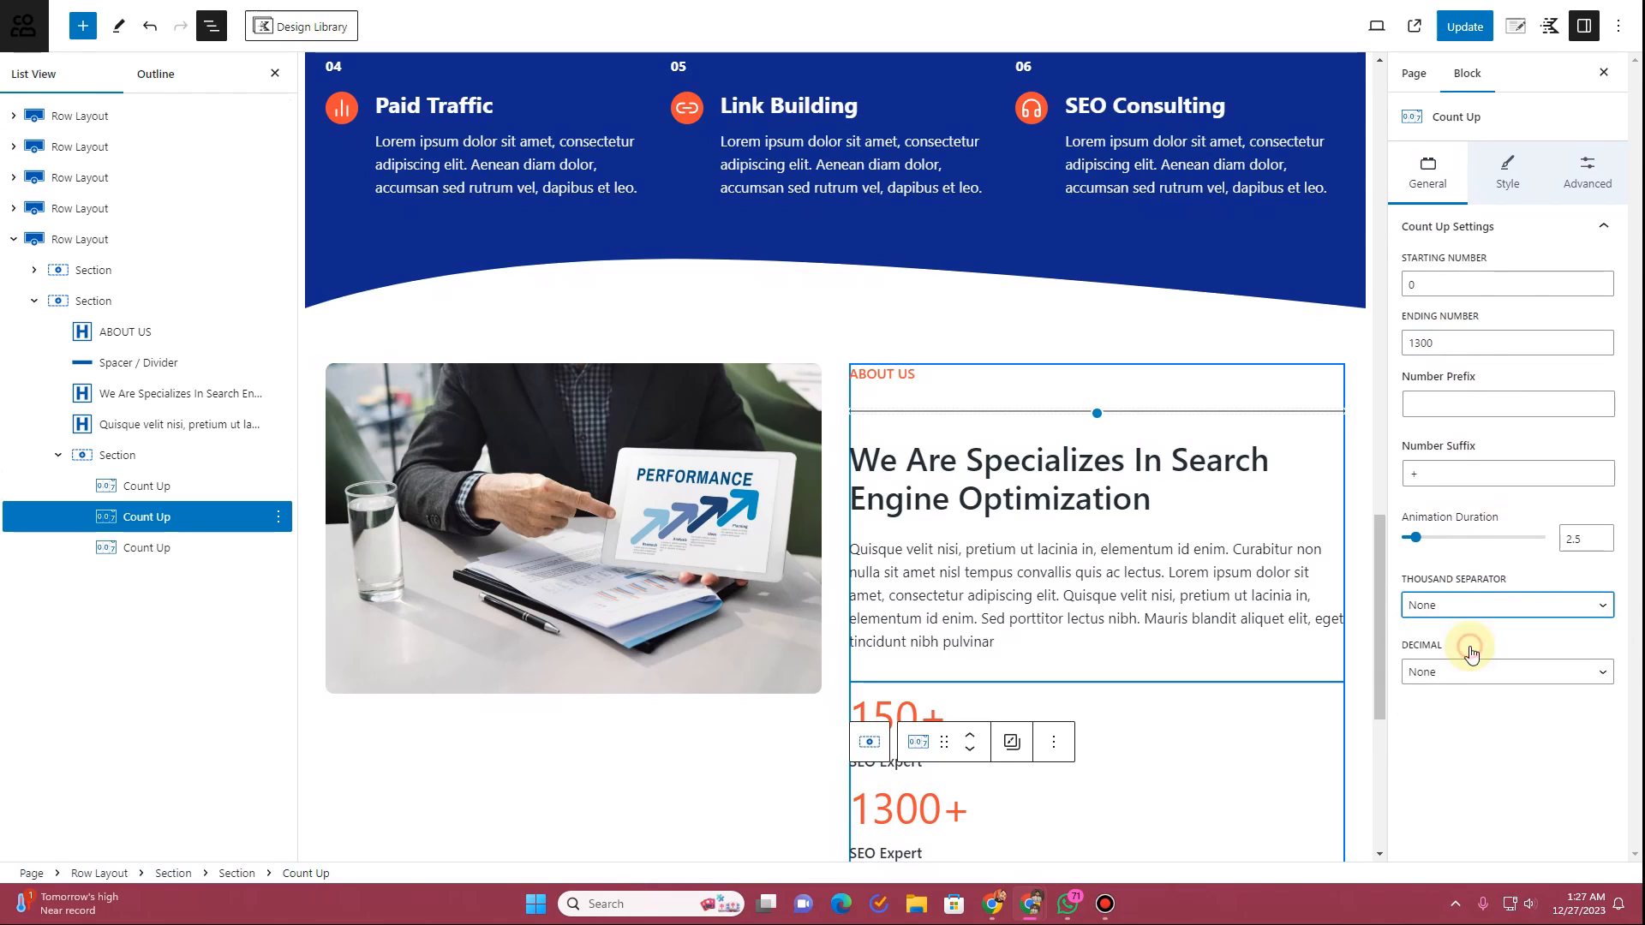
pyautogui.scroll(-2, 1128, 613)
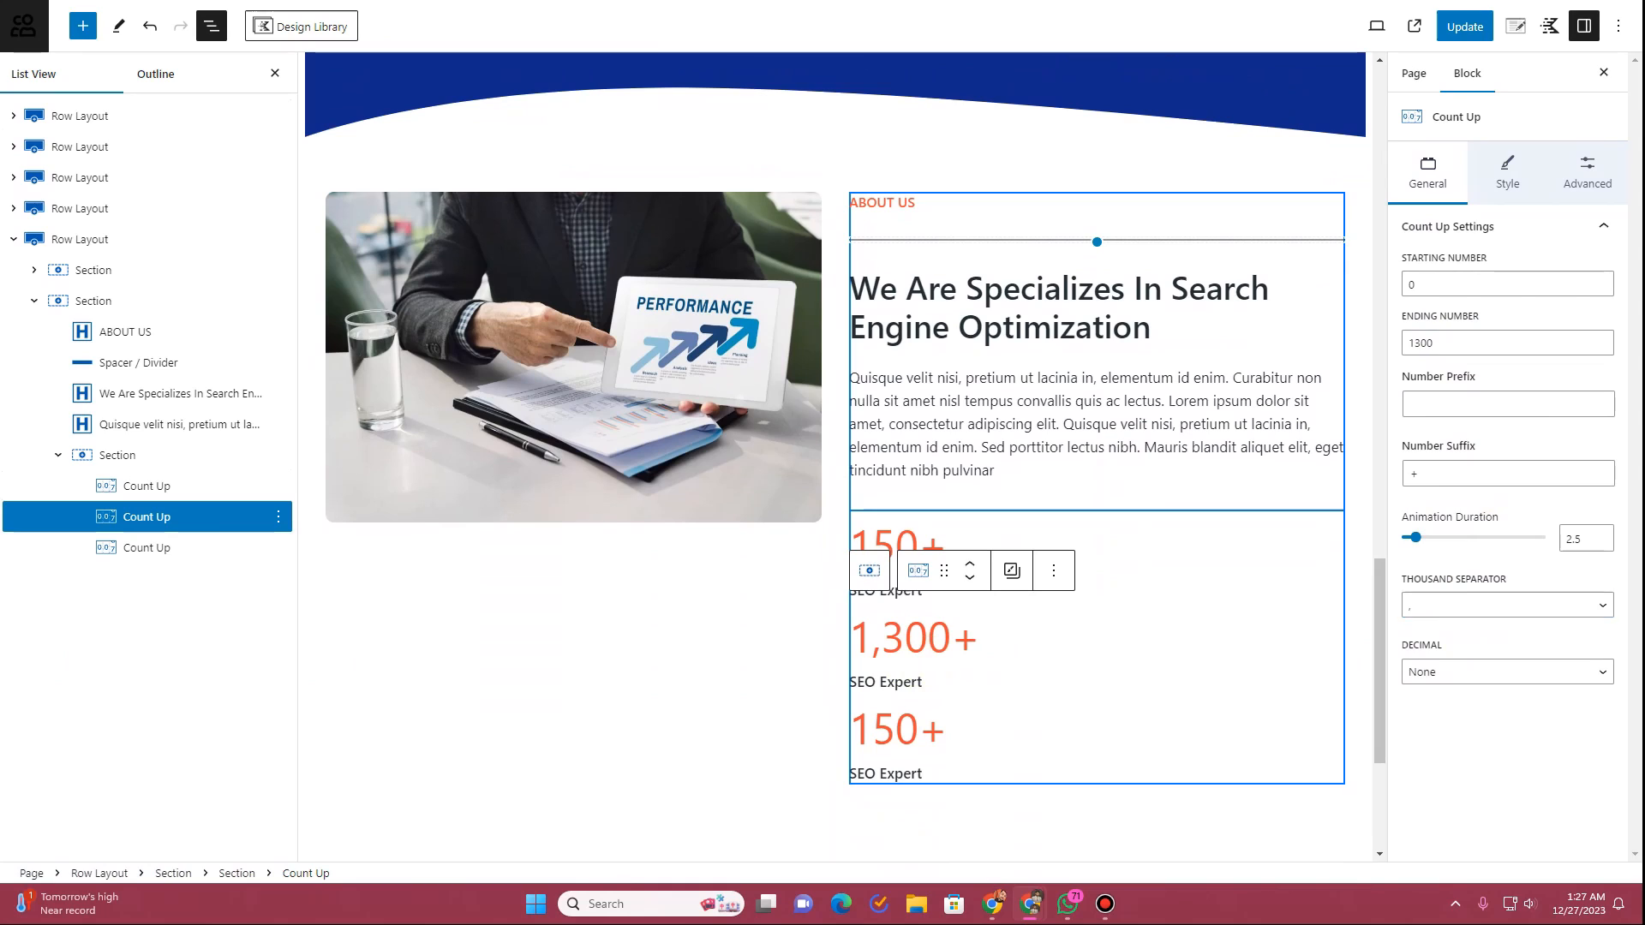
pyautogui.tripleClick(898, 683)
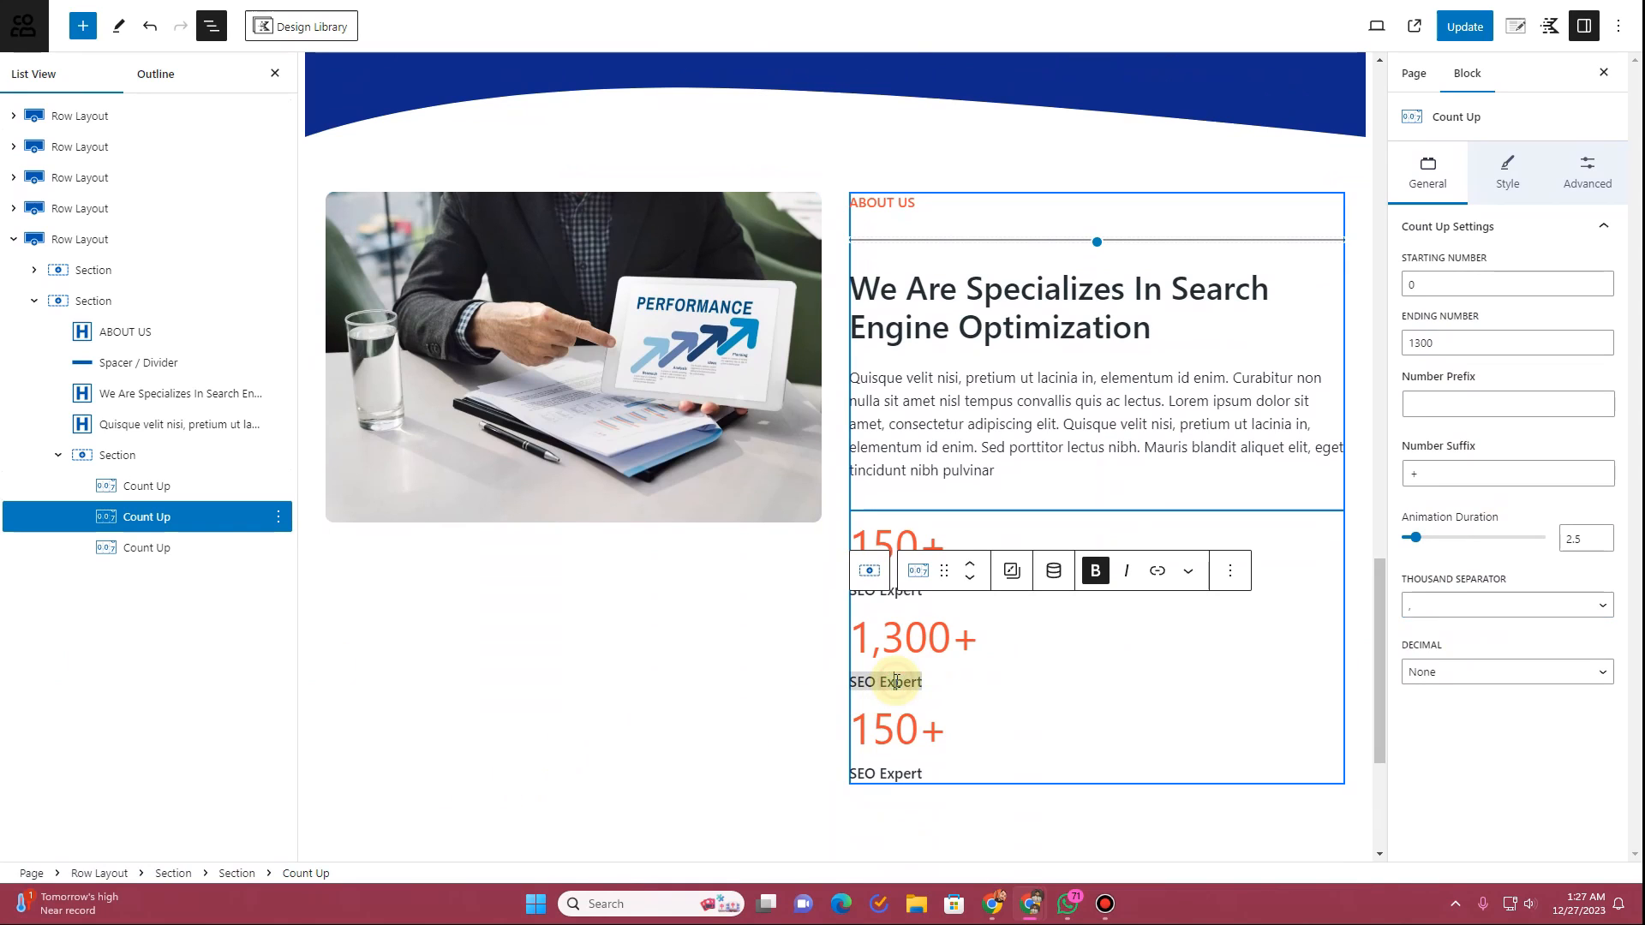
pyautogui.write('Keyword Rank')
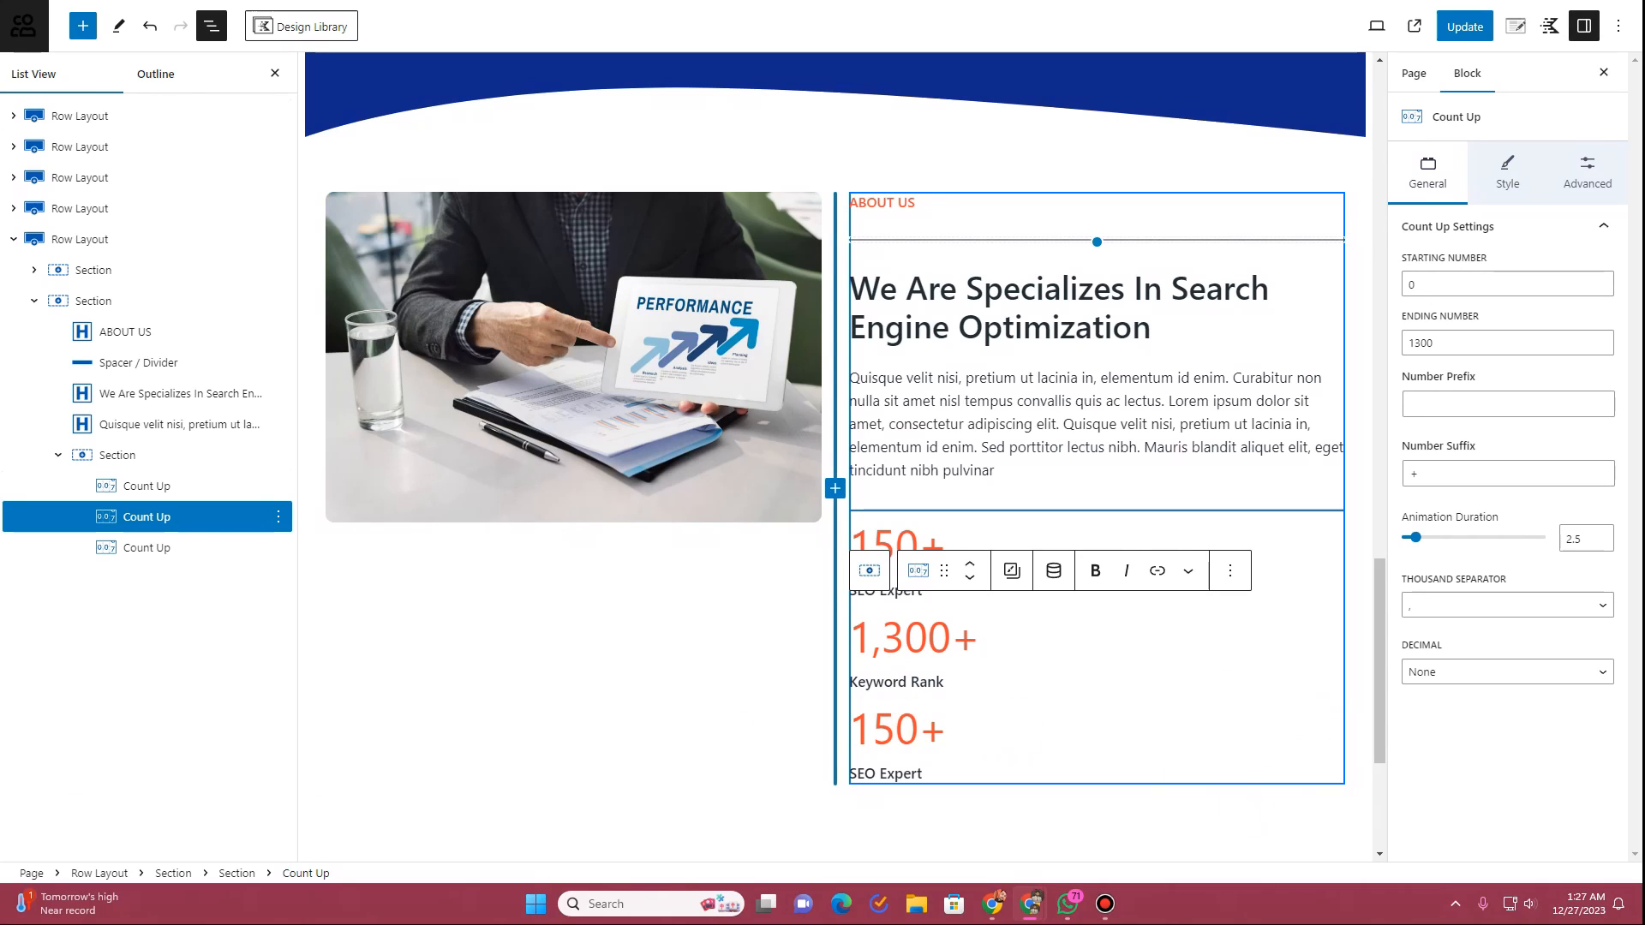
# Step: Change the third counter's title to "Happy Clients"
pyautogui.click(928, 774)
pyautogui.moveTo(926, 773); pyautogui.dragTo(870, 776)
pyautogui.write('Happy Clients')
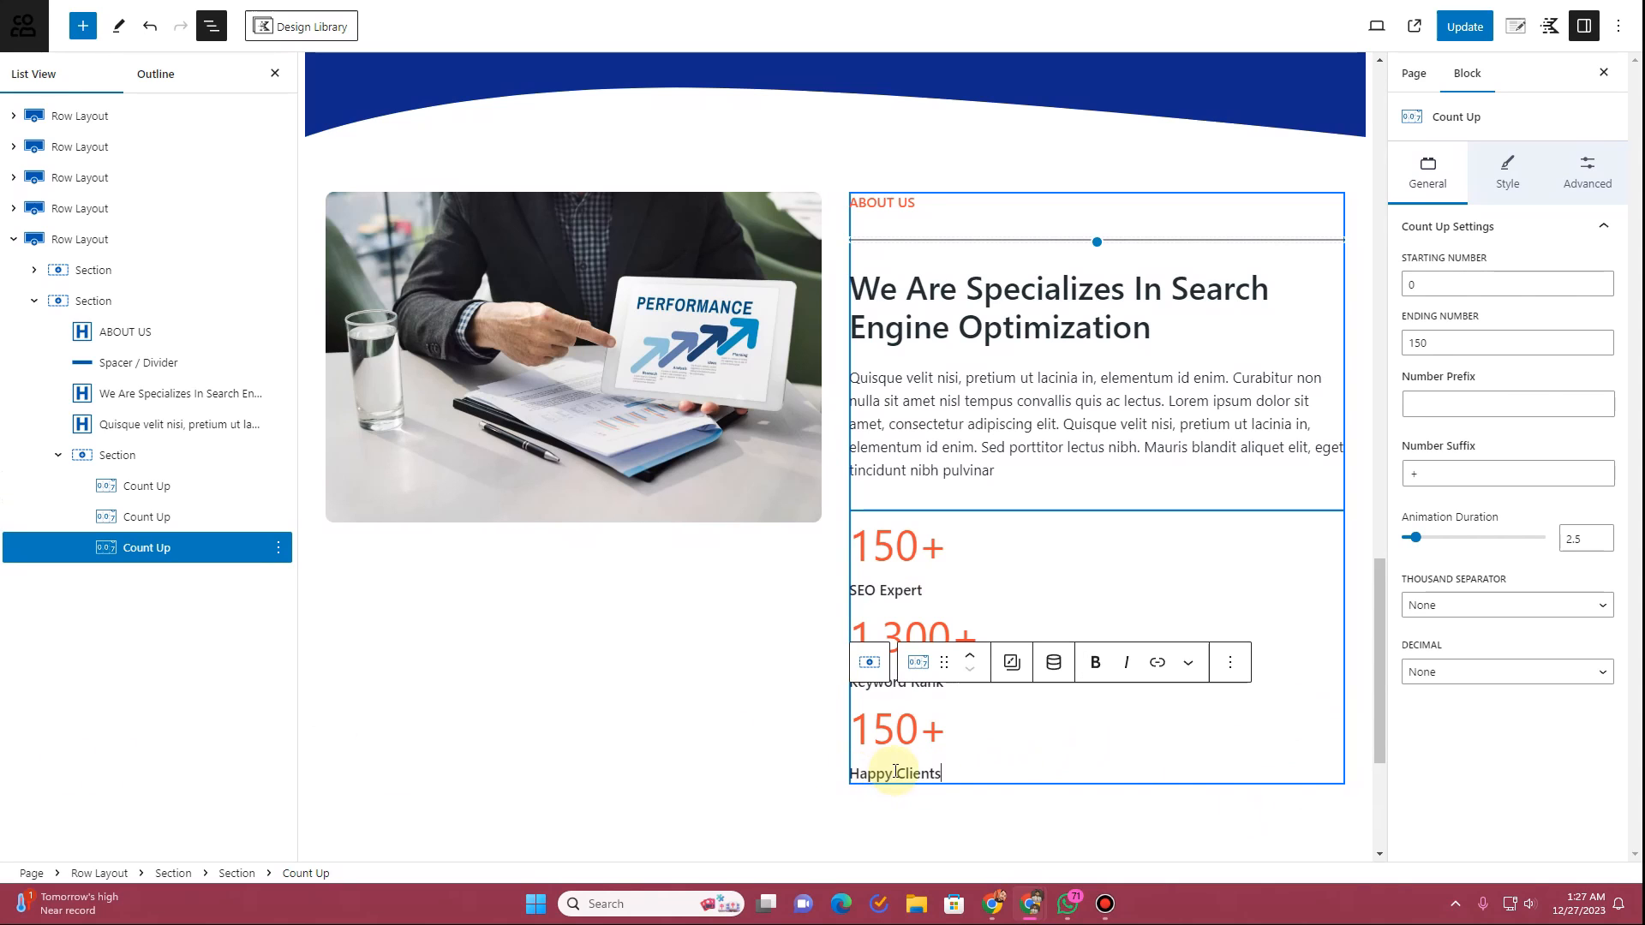
# Step: Arrange the counters' section horizontally with a 38 px gap and update the page
pyautogui.click(163, 457)
pyautogui.click(1564, 294)
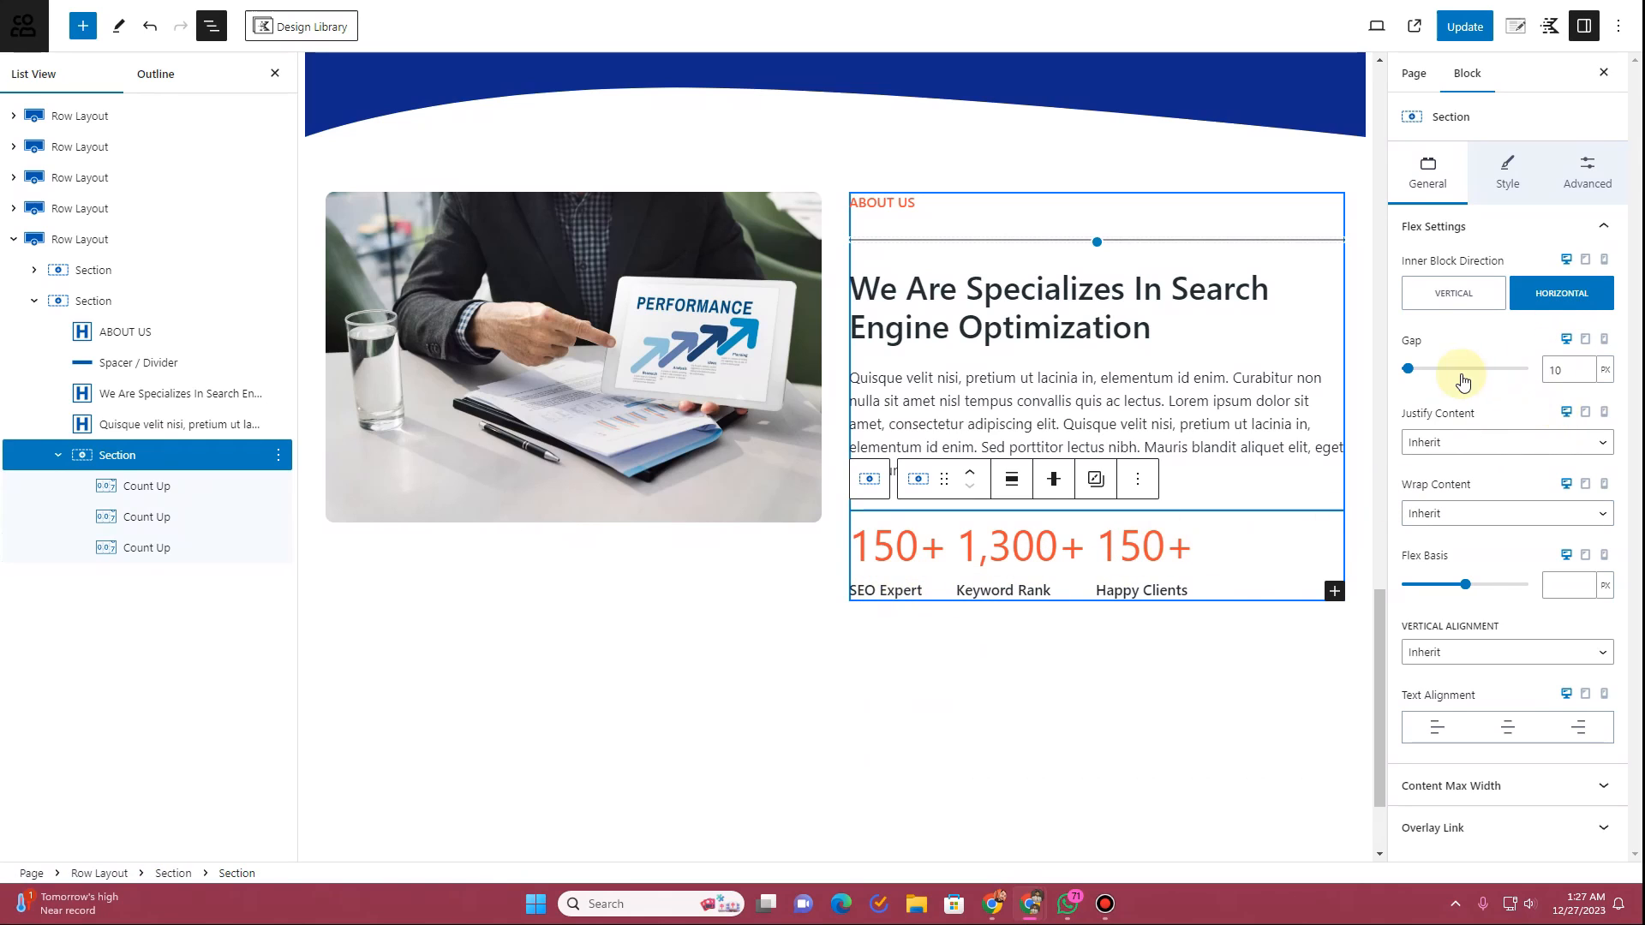
pyautogui.moveTo(1408, 369); pyautogui.dragTo(1427, 373)
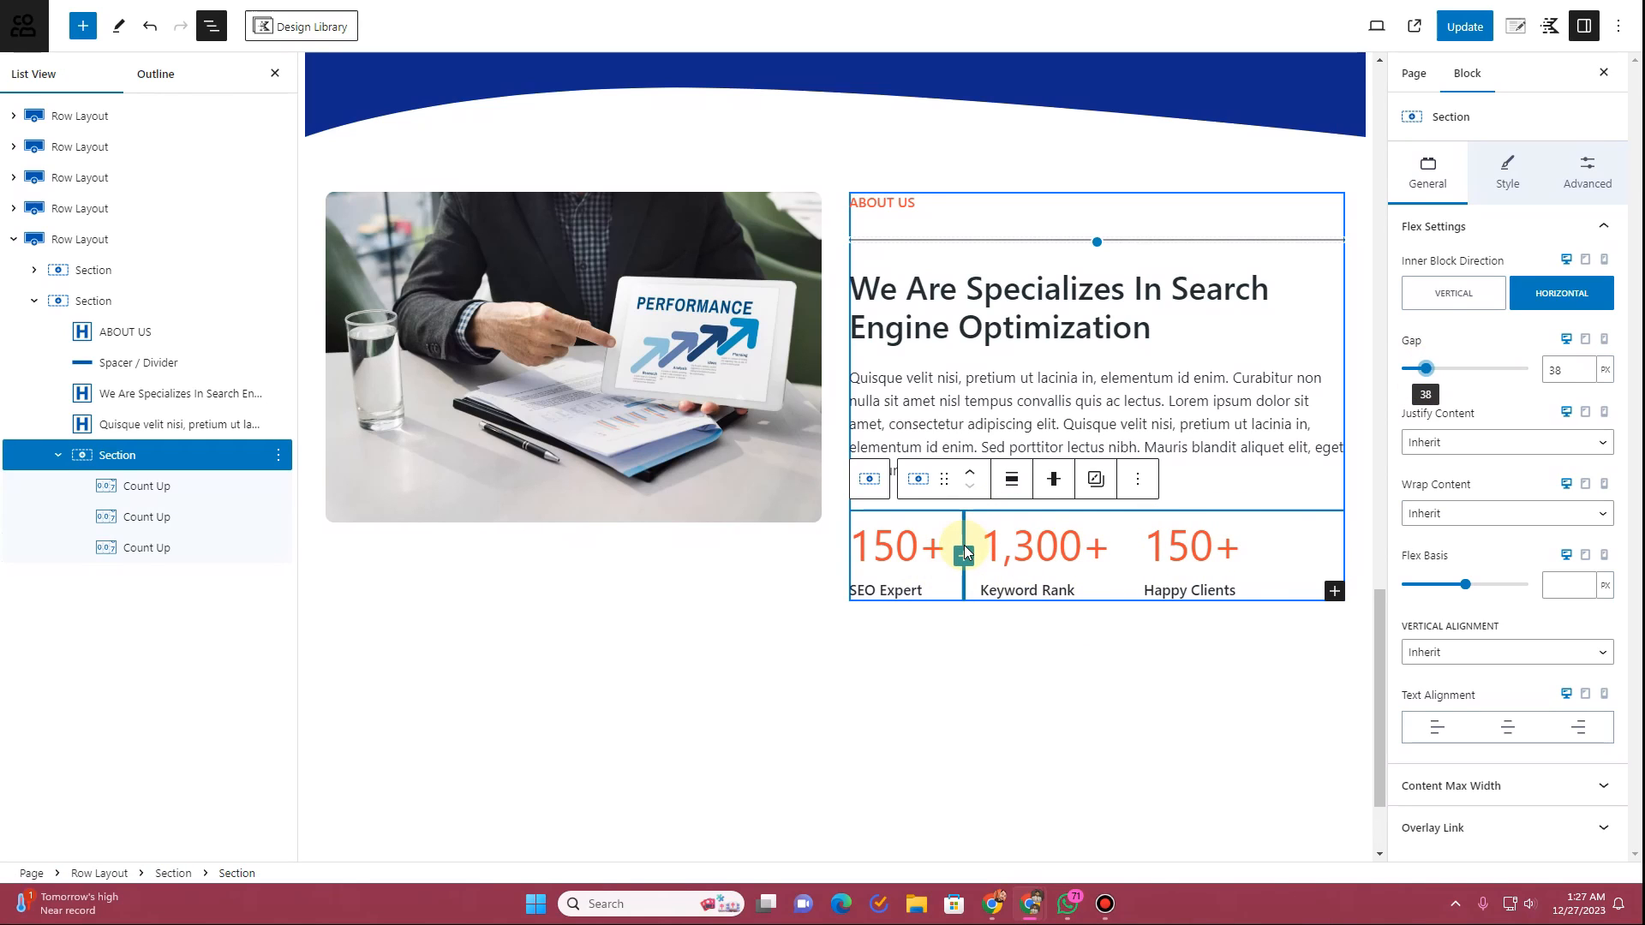
pyautogui.click(1462, 27)
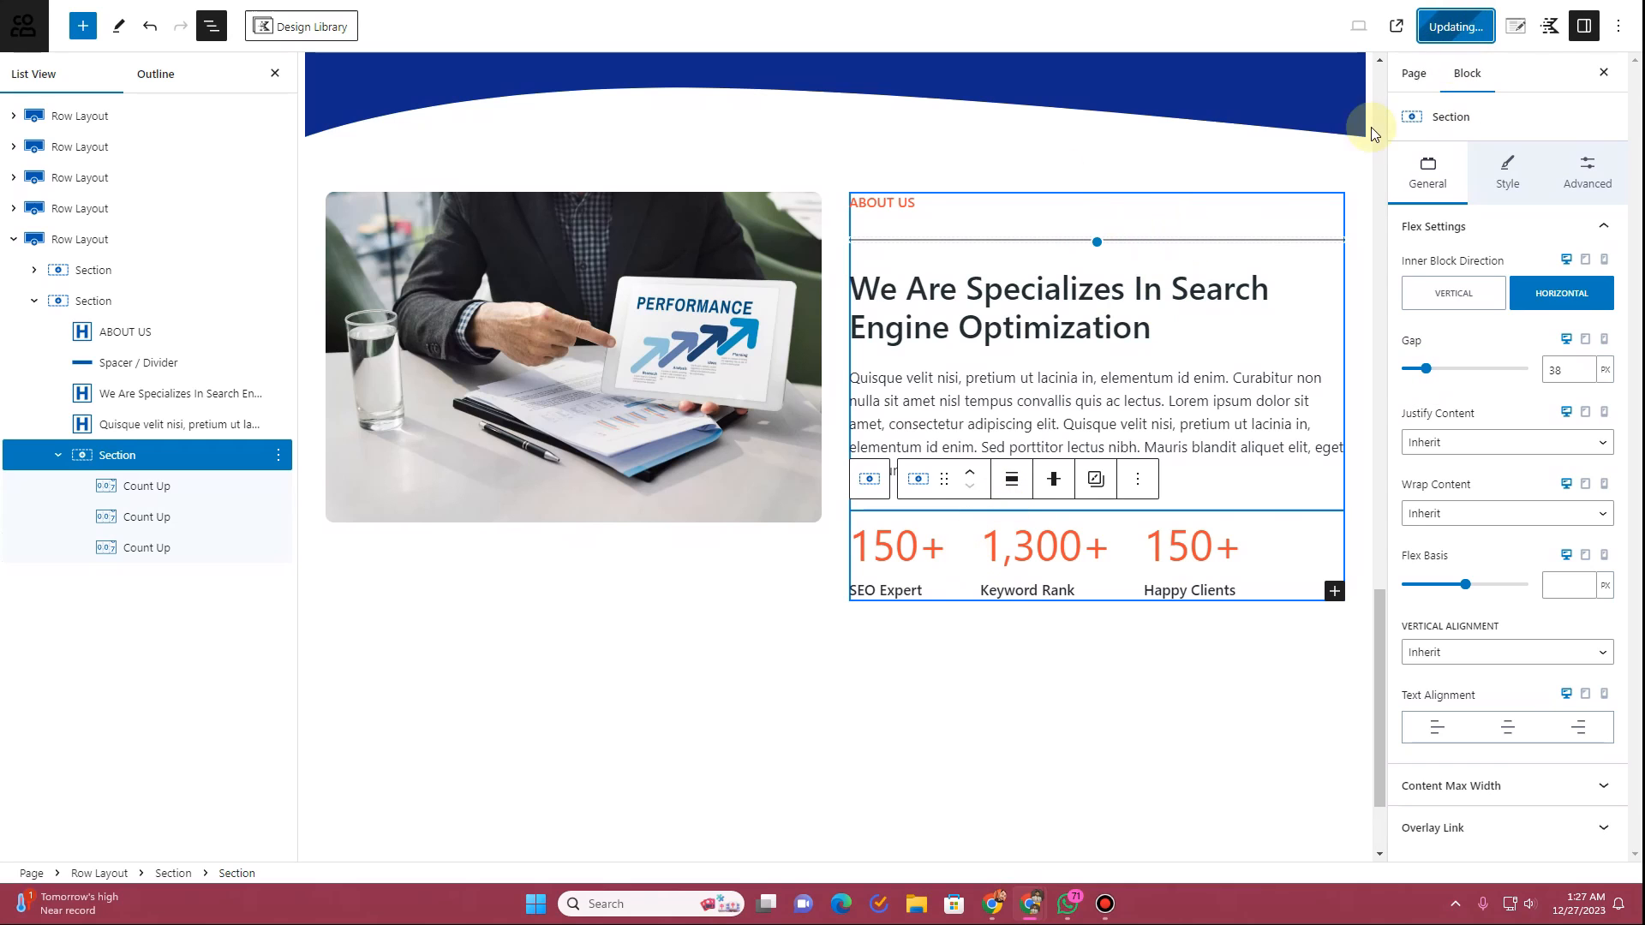
# Step: Check the animated counters on the published page and review its layout from the hero down to the services section
pyautogui.hotkey('ctrl', 'Tab')
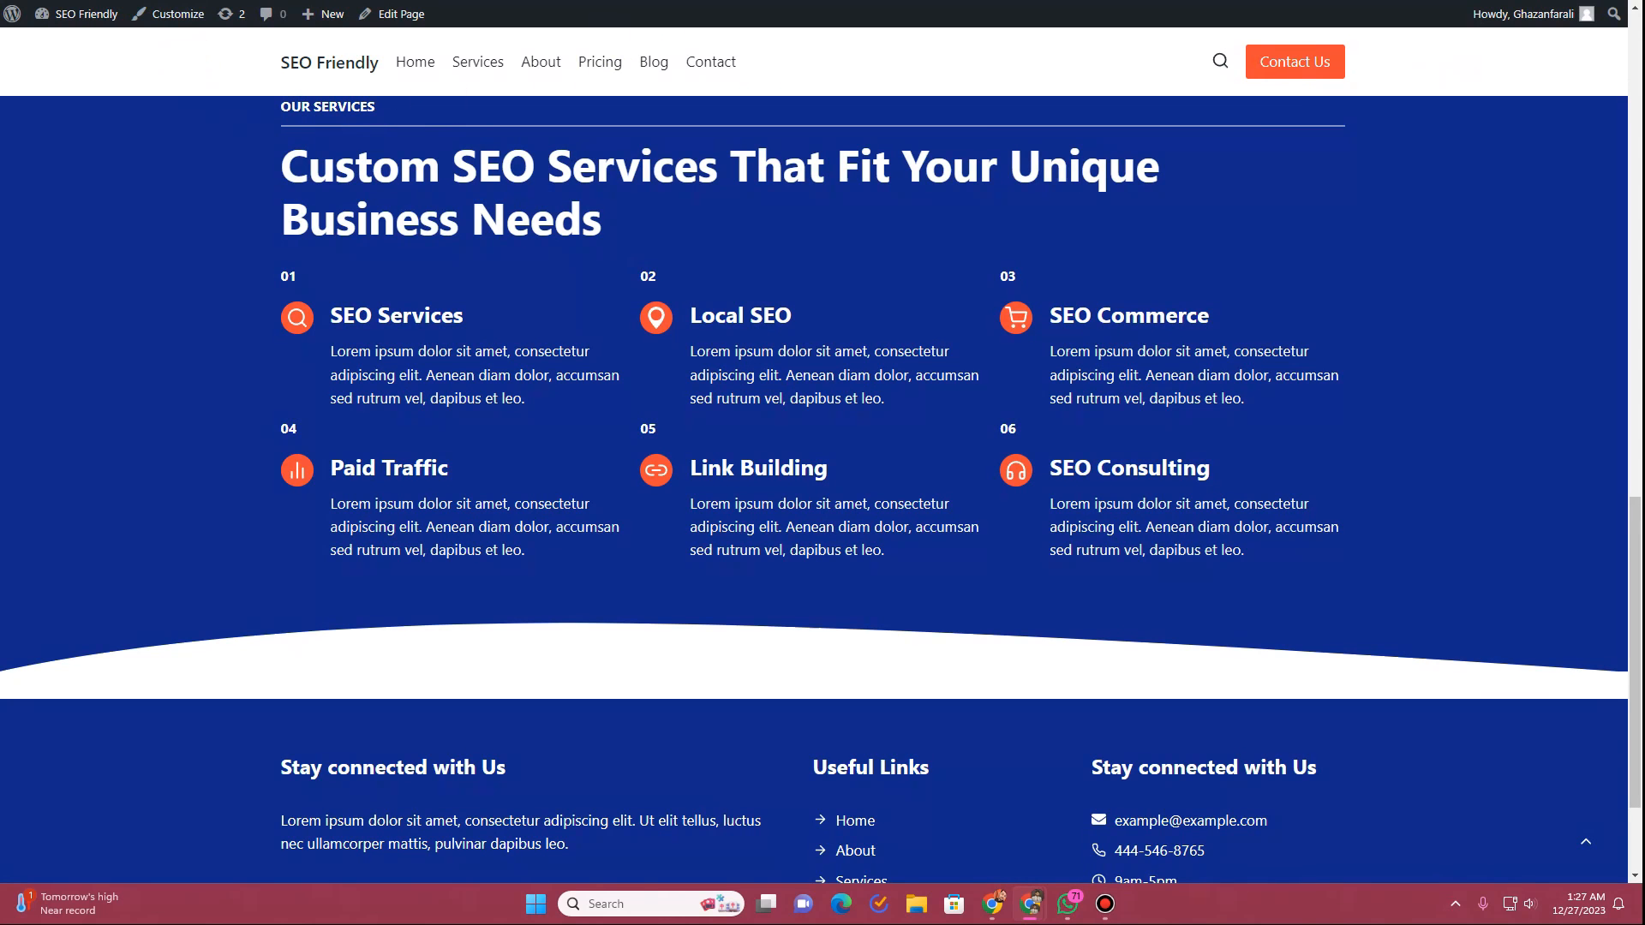
pyautogui.scroll(-5, 170, 159)
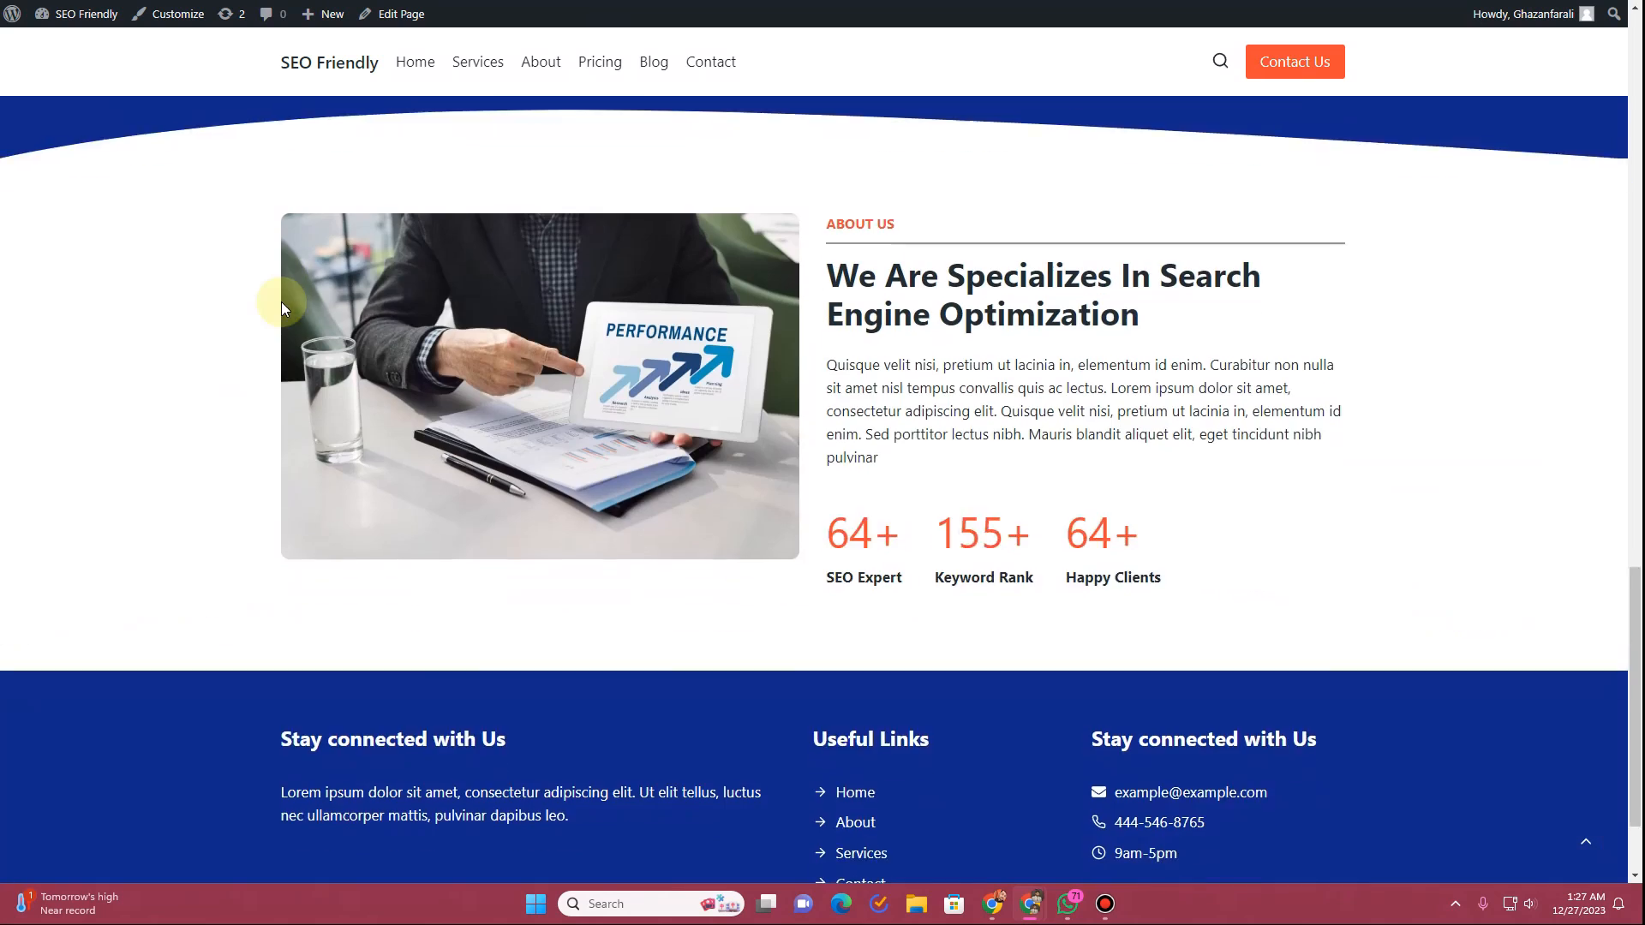
pyautogui.scroll(15, 282, 307)
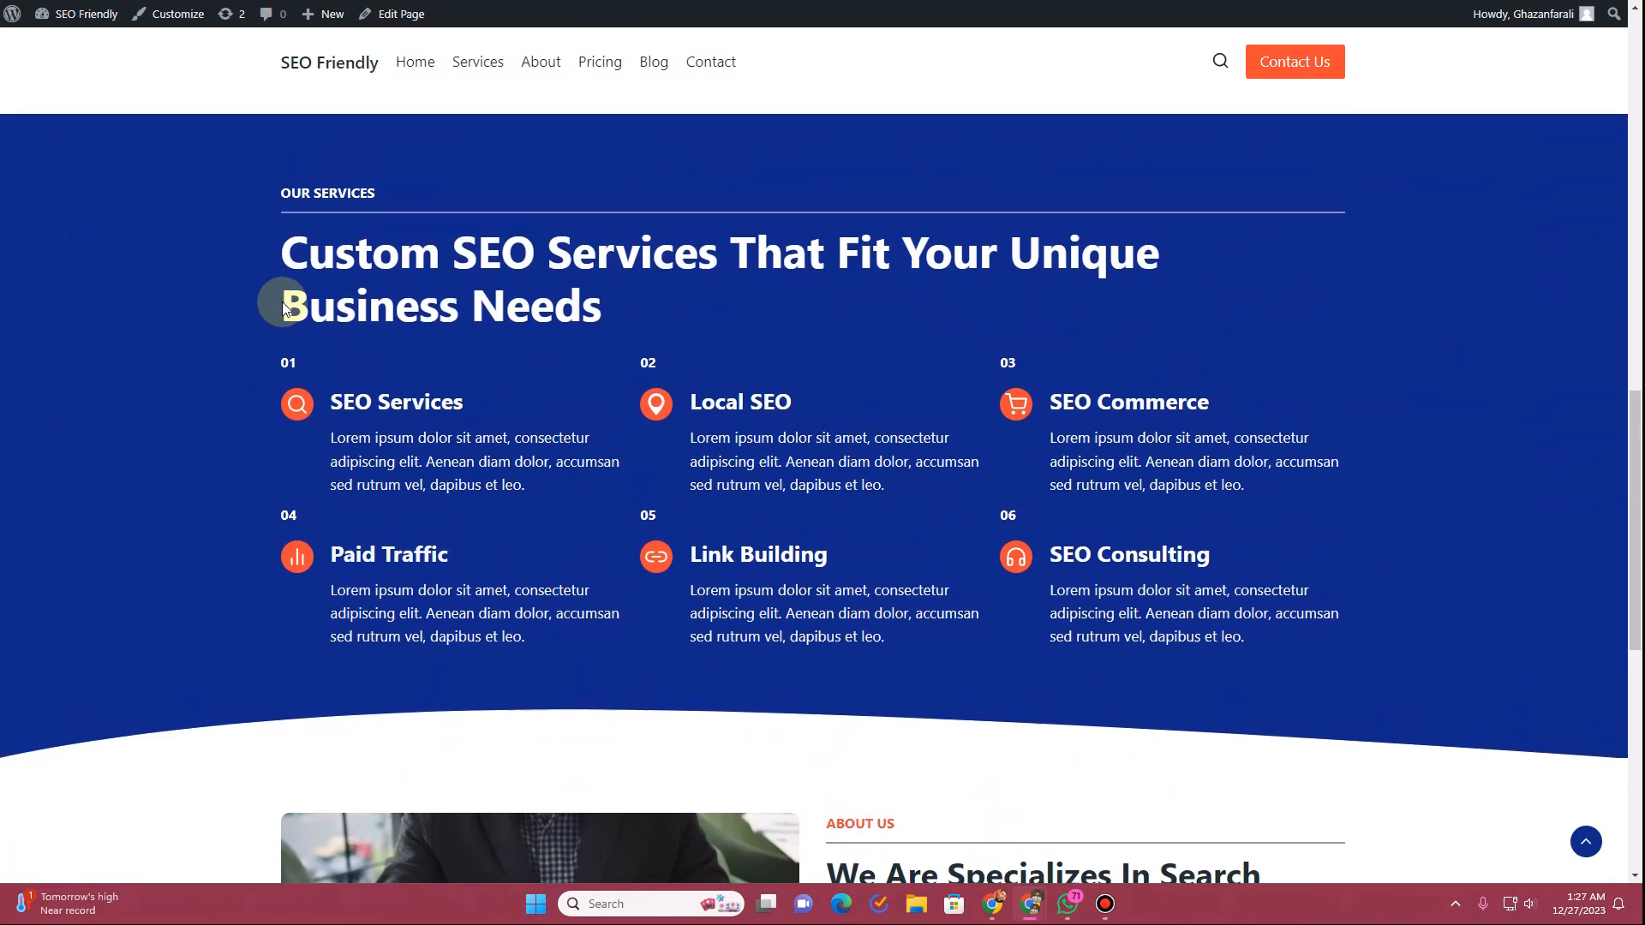
pyautogui.scroll(2, 282, 306)
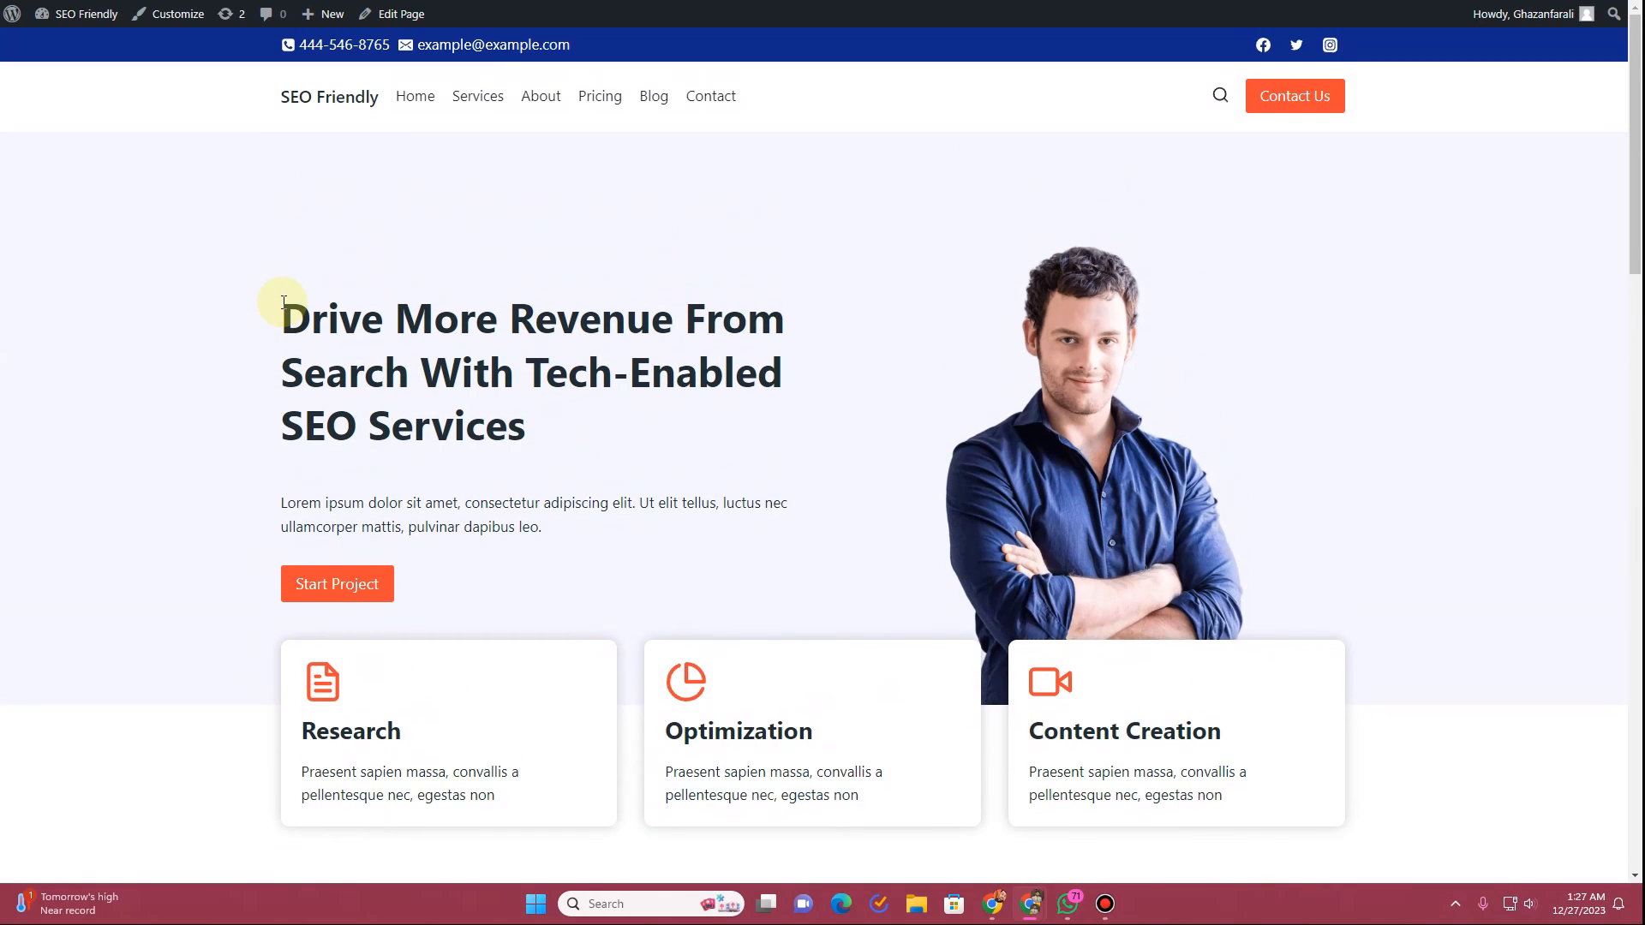
pyautogui.scroll(-3, 283, 302)
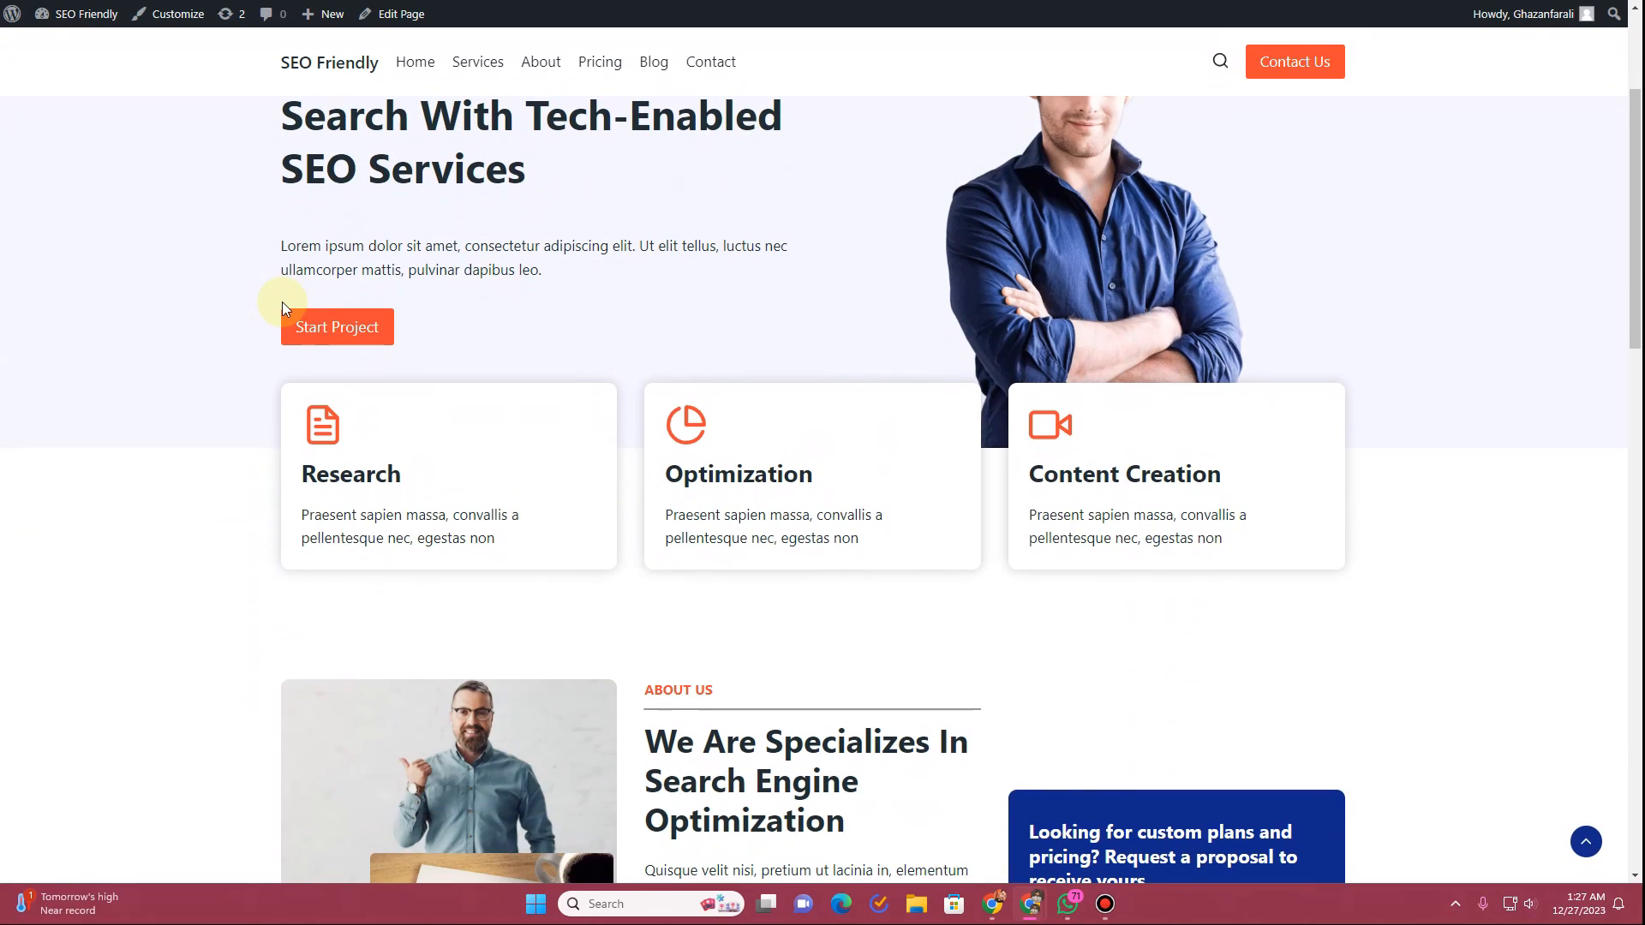
pyautogui.scroll(-2, 282, 304)
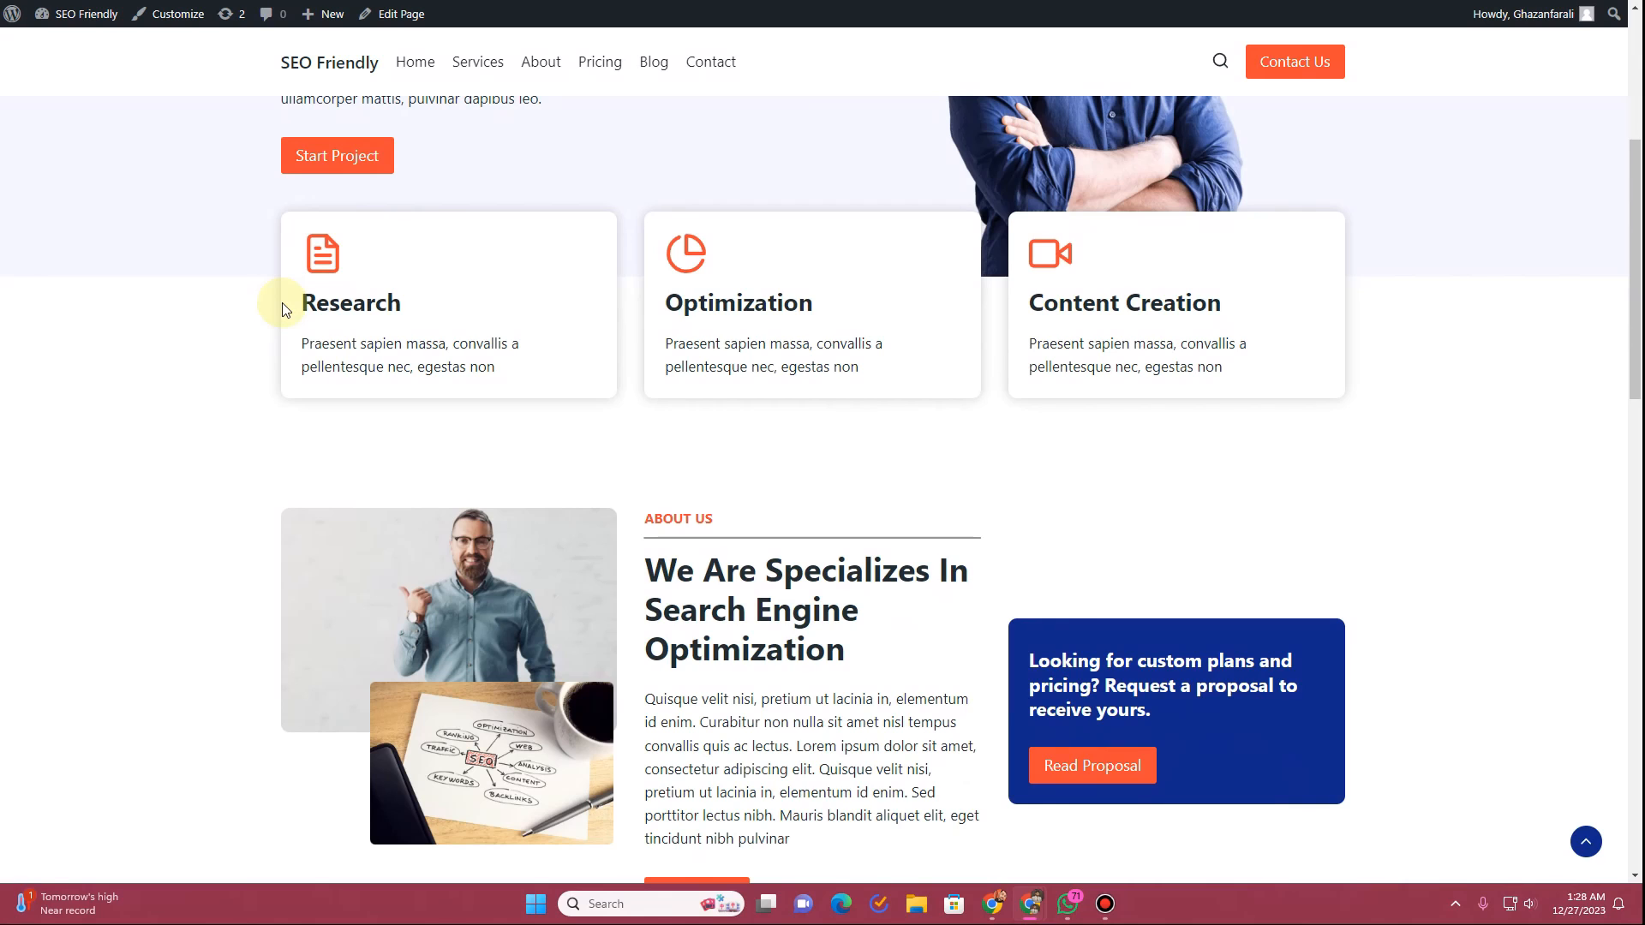
pyautogui.scroll(-3, 285, 308)
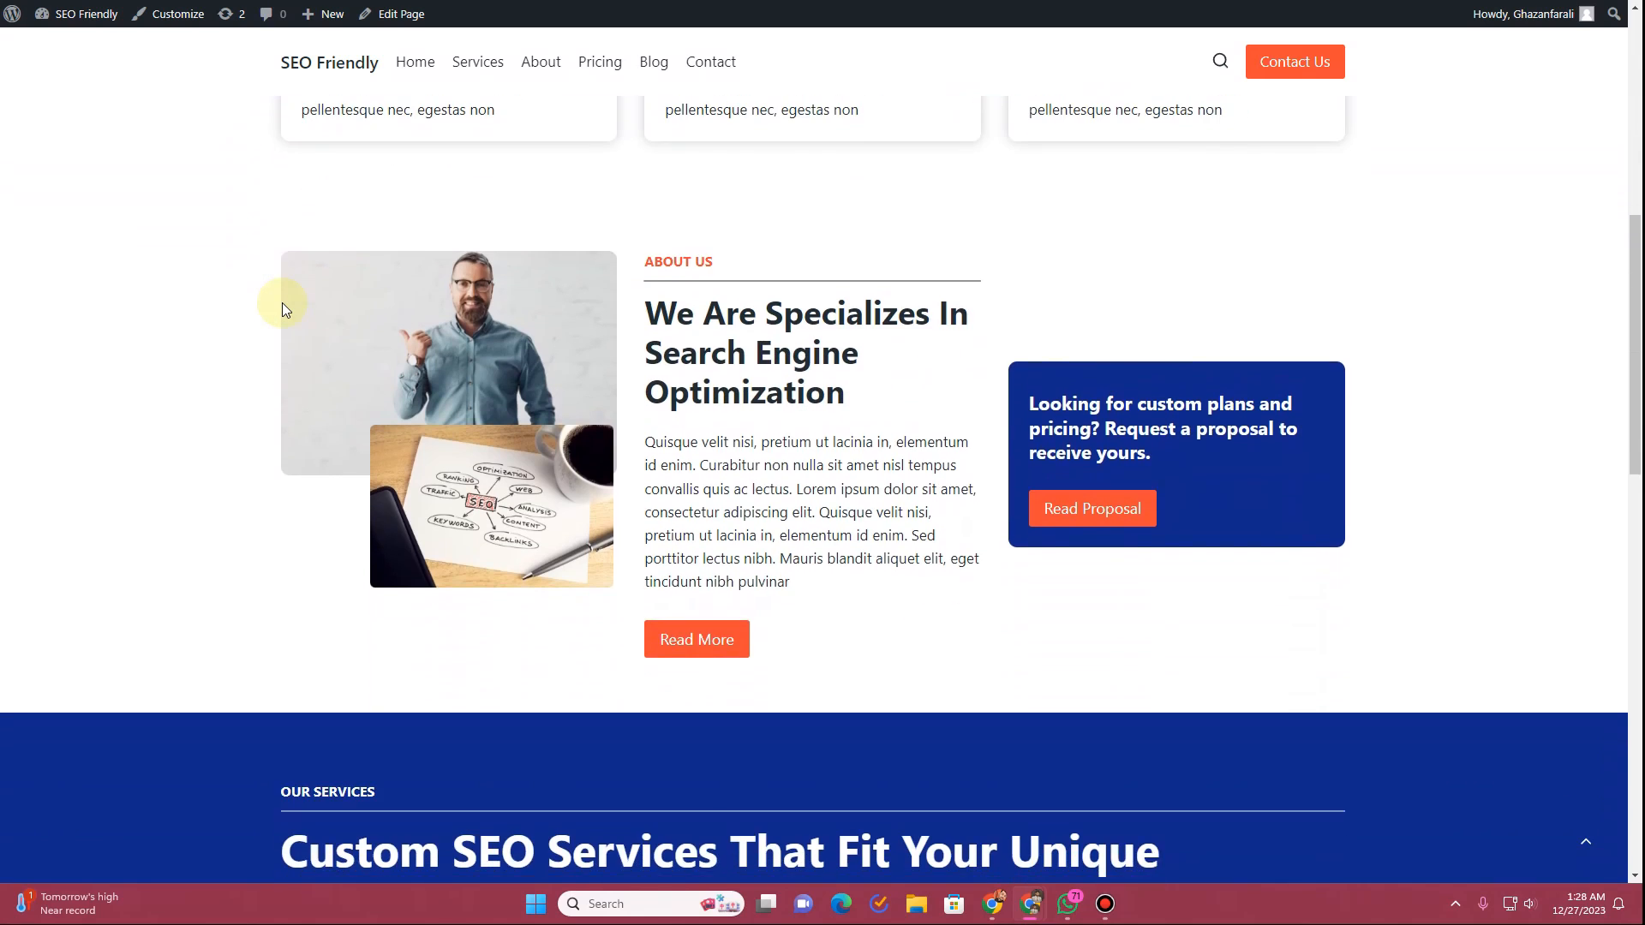
# Step: Review the rest of the published page from the services section down to the second About Us section and footer
pyautogui.scroll(-9, 285, 308)
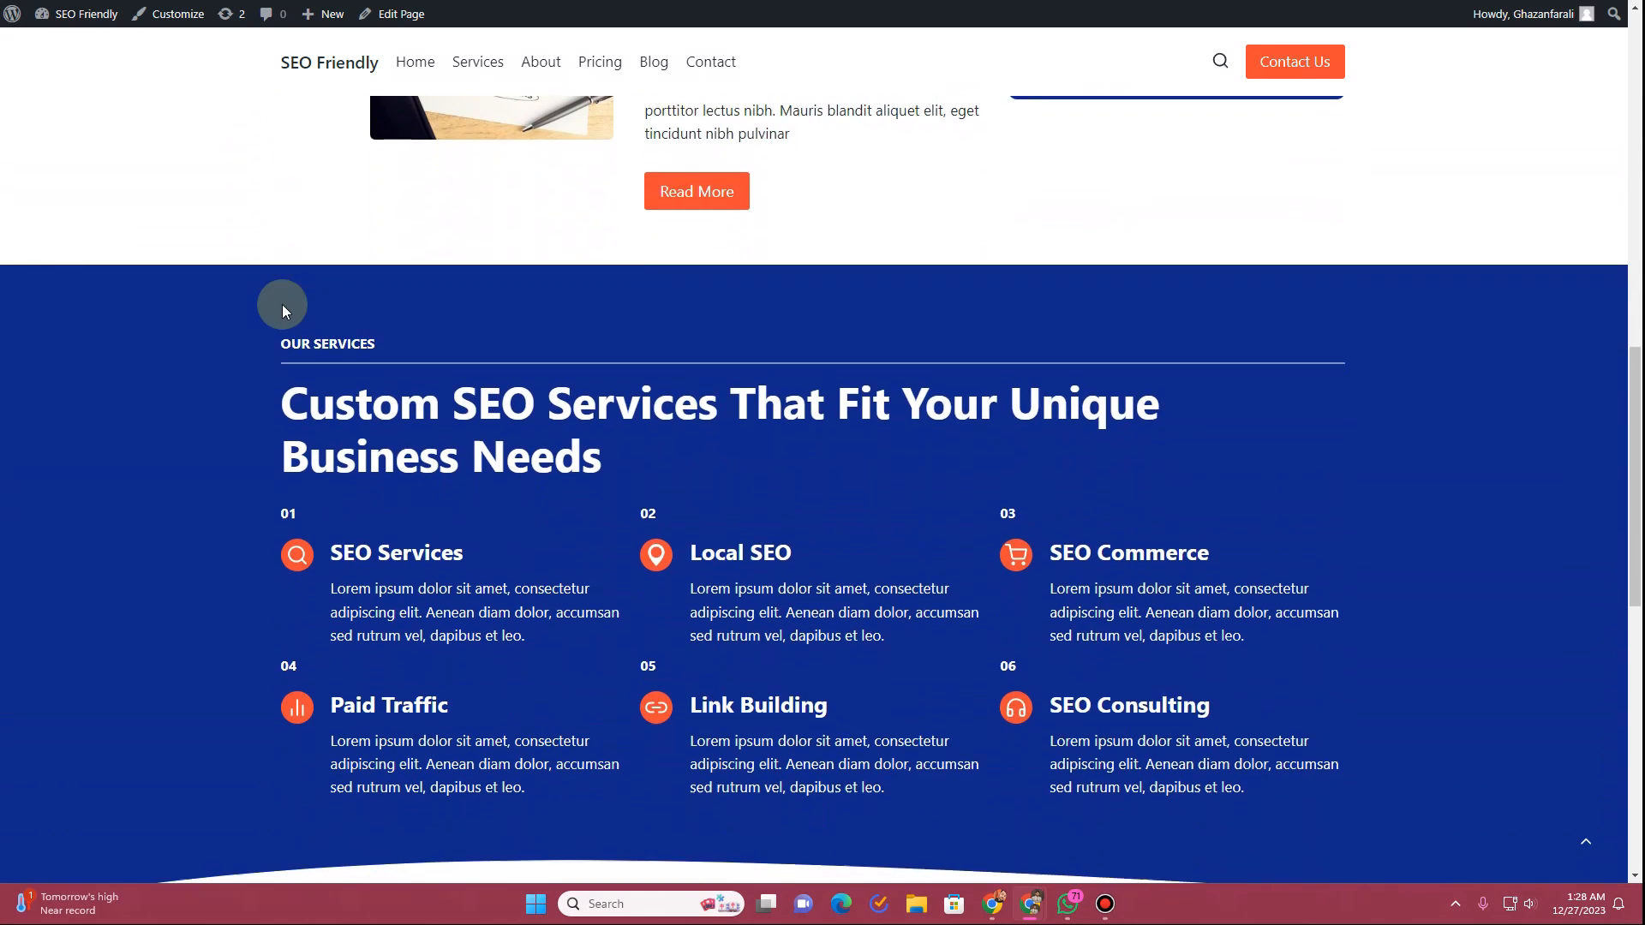
pyautogui.scroll(-5, 281, 305)
pyautogui.scroll(4, 281, 305)
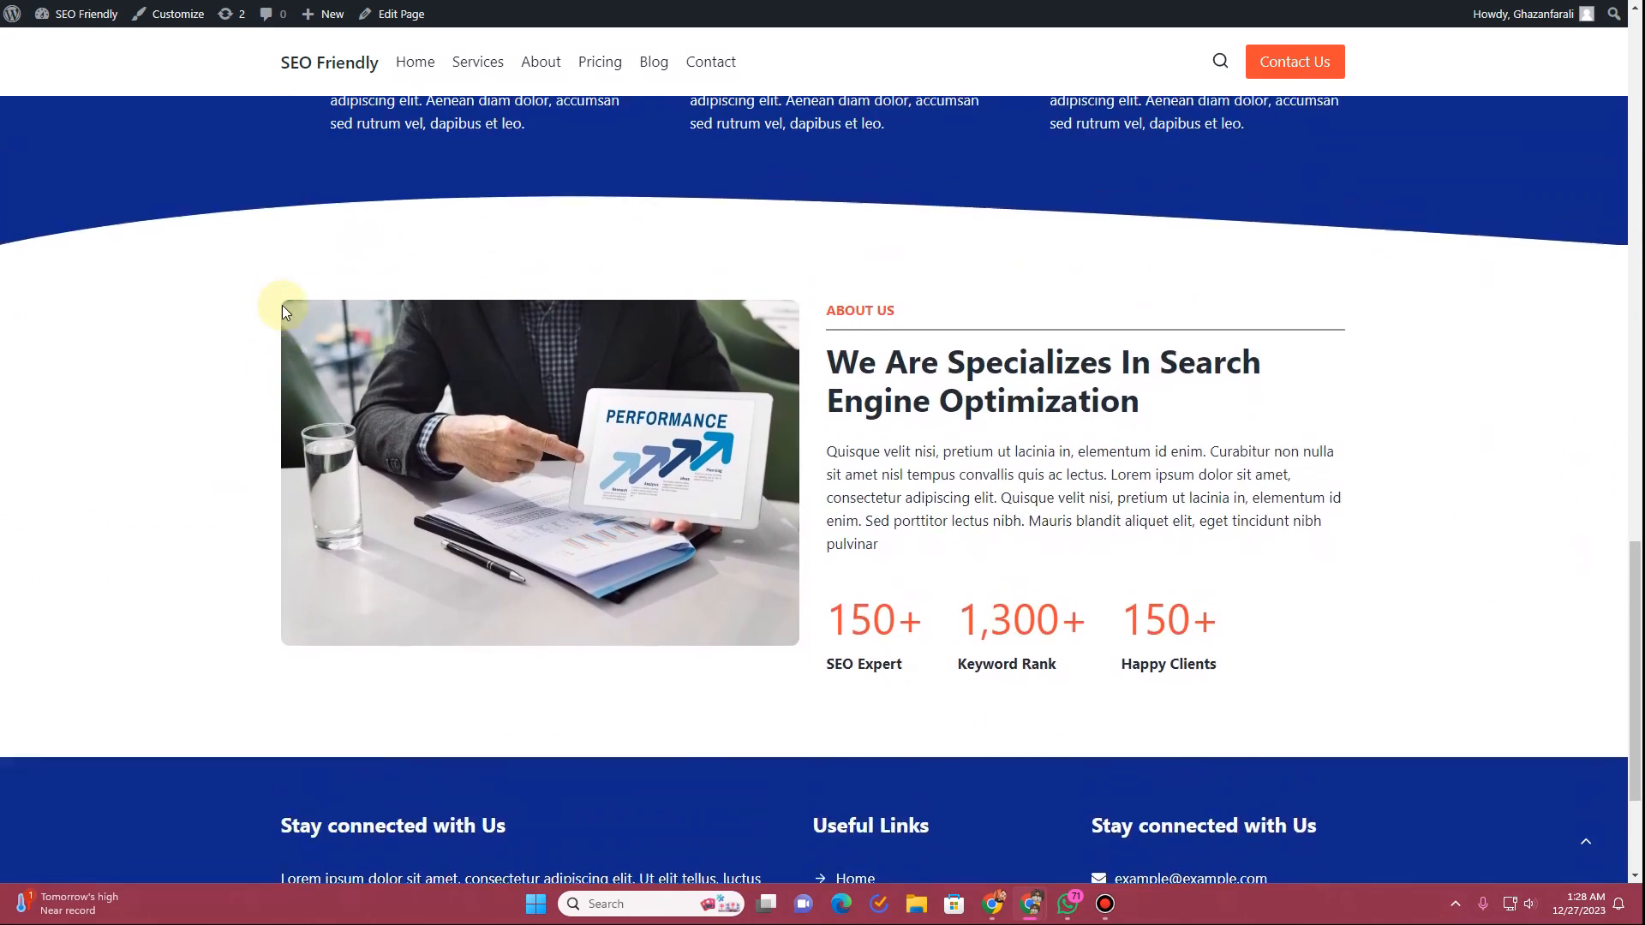
pyautogui.scroll(3, 282, 305)
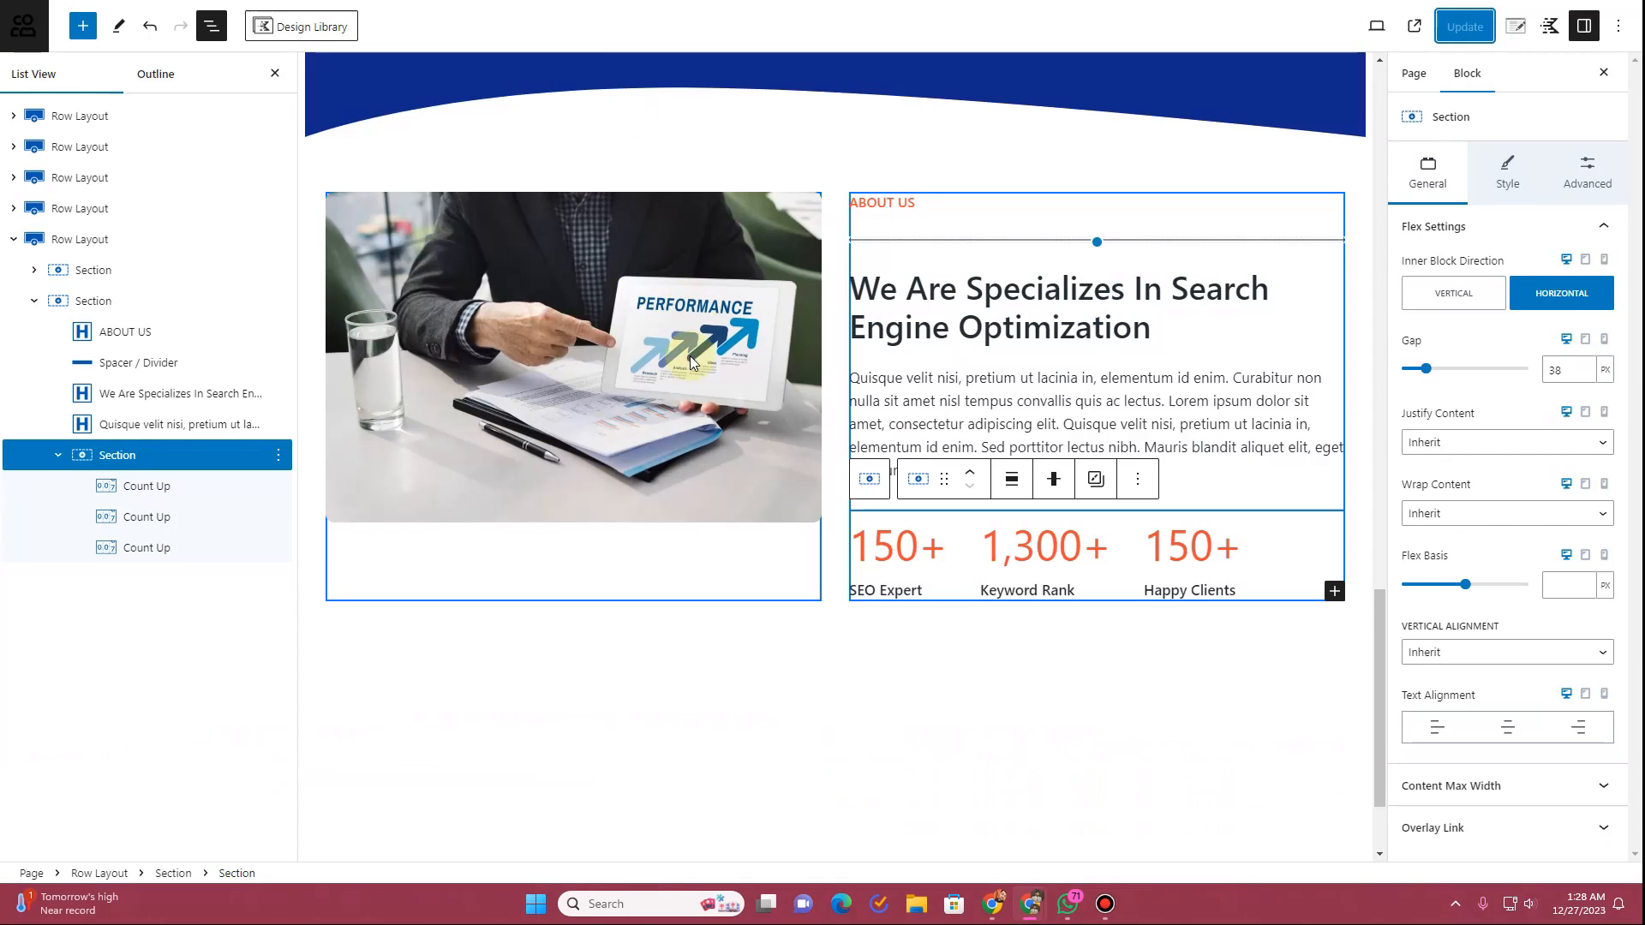
# Step: Add a single-column Row Layout block below the second About Us section
pyautogui.click(1066, 507)
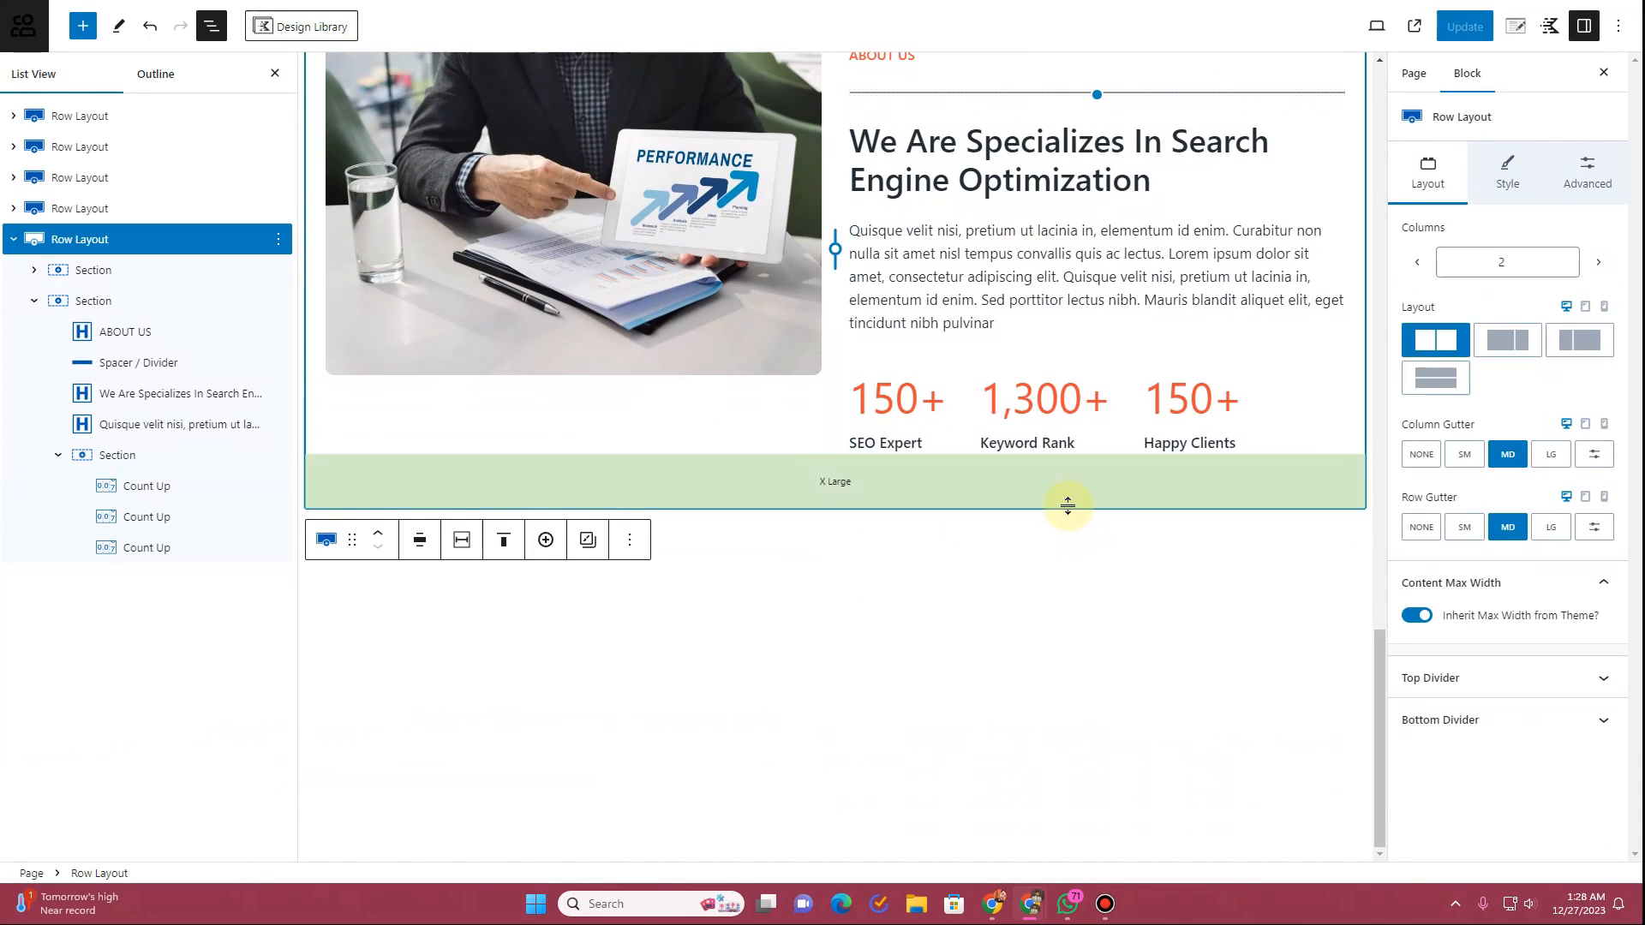
pyautogui.click(1032, 557)
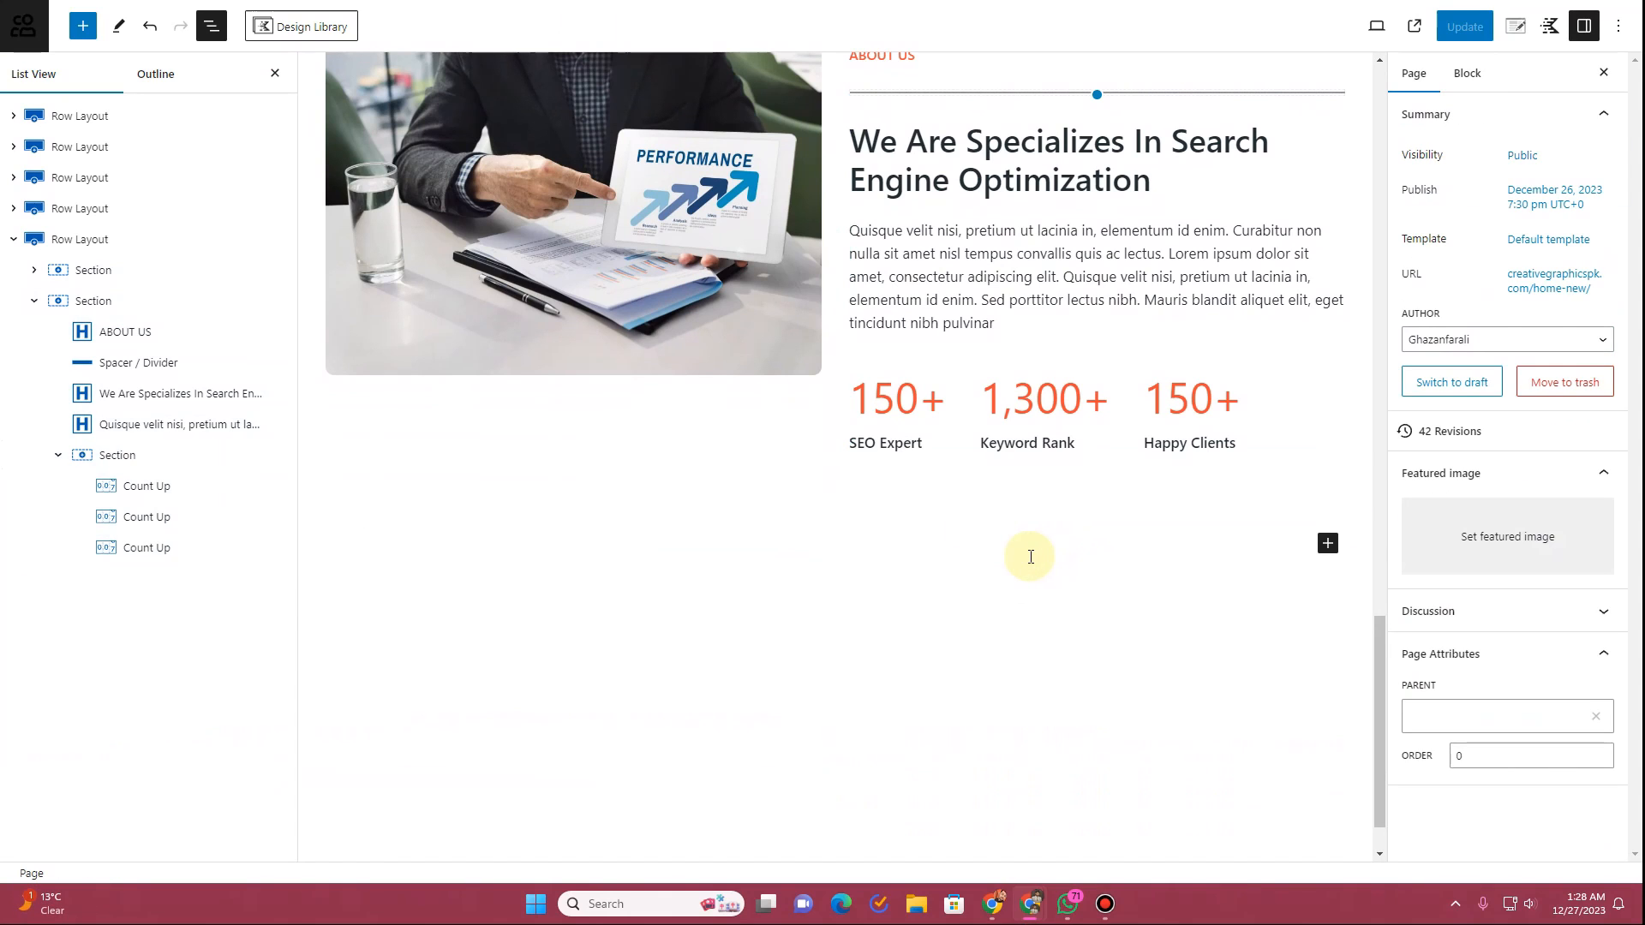
pyautogui.click(1242, 552)
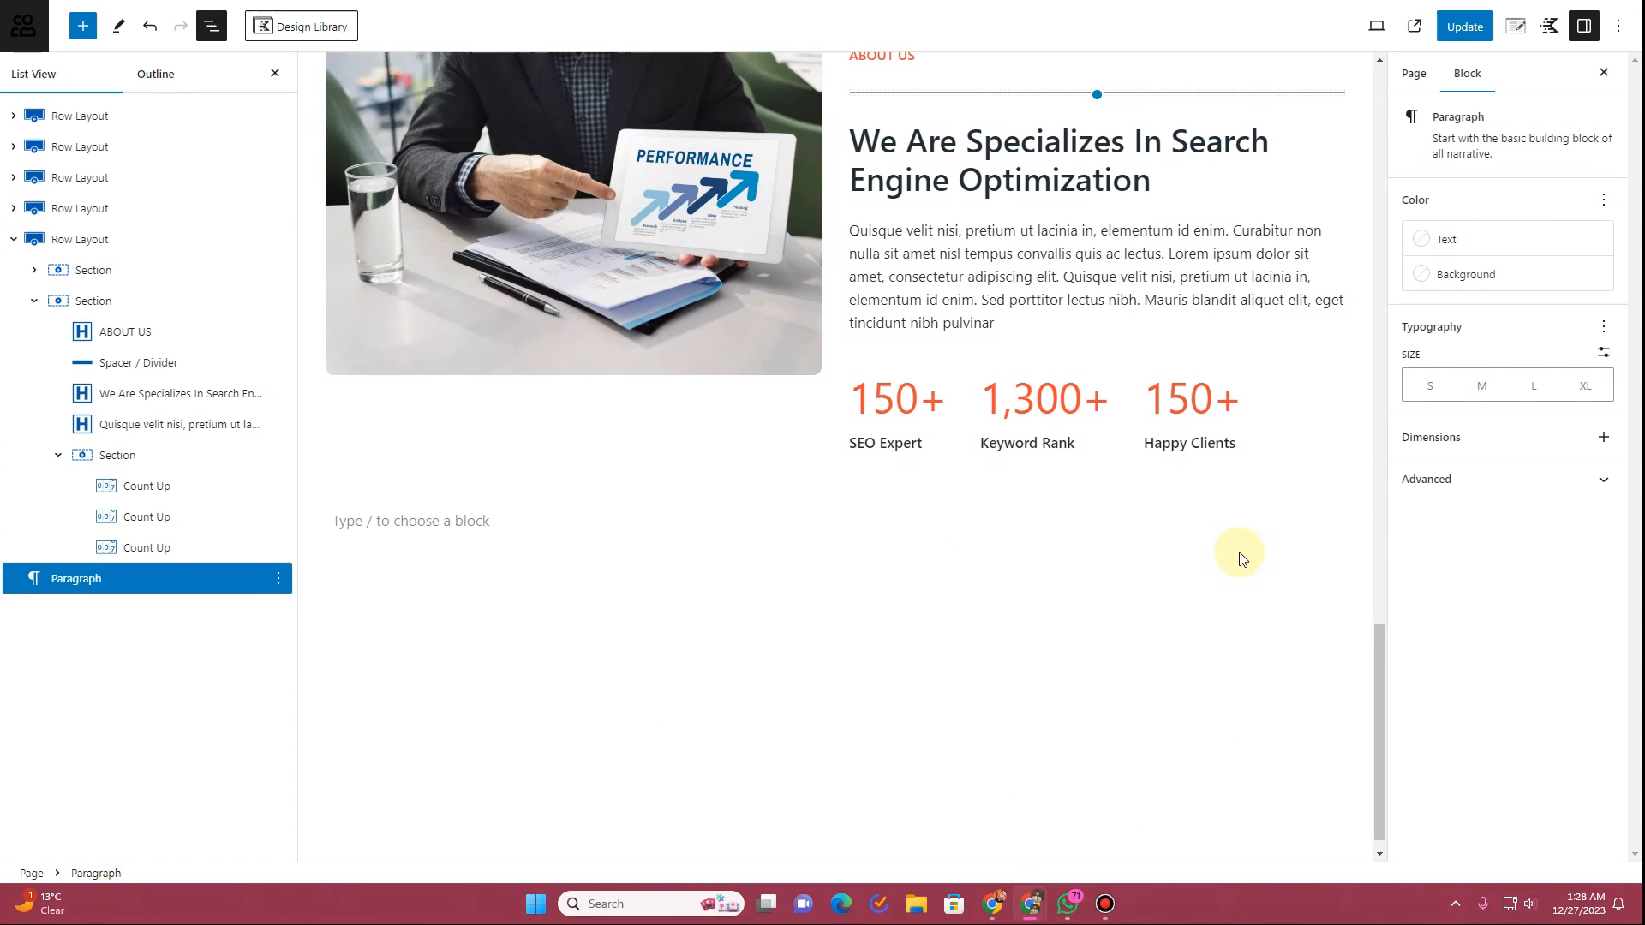
pyautogui.write('/row')
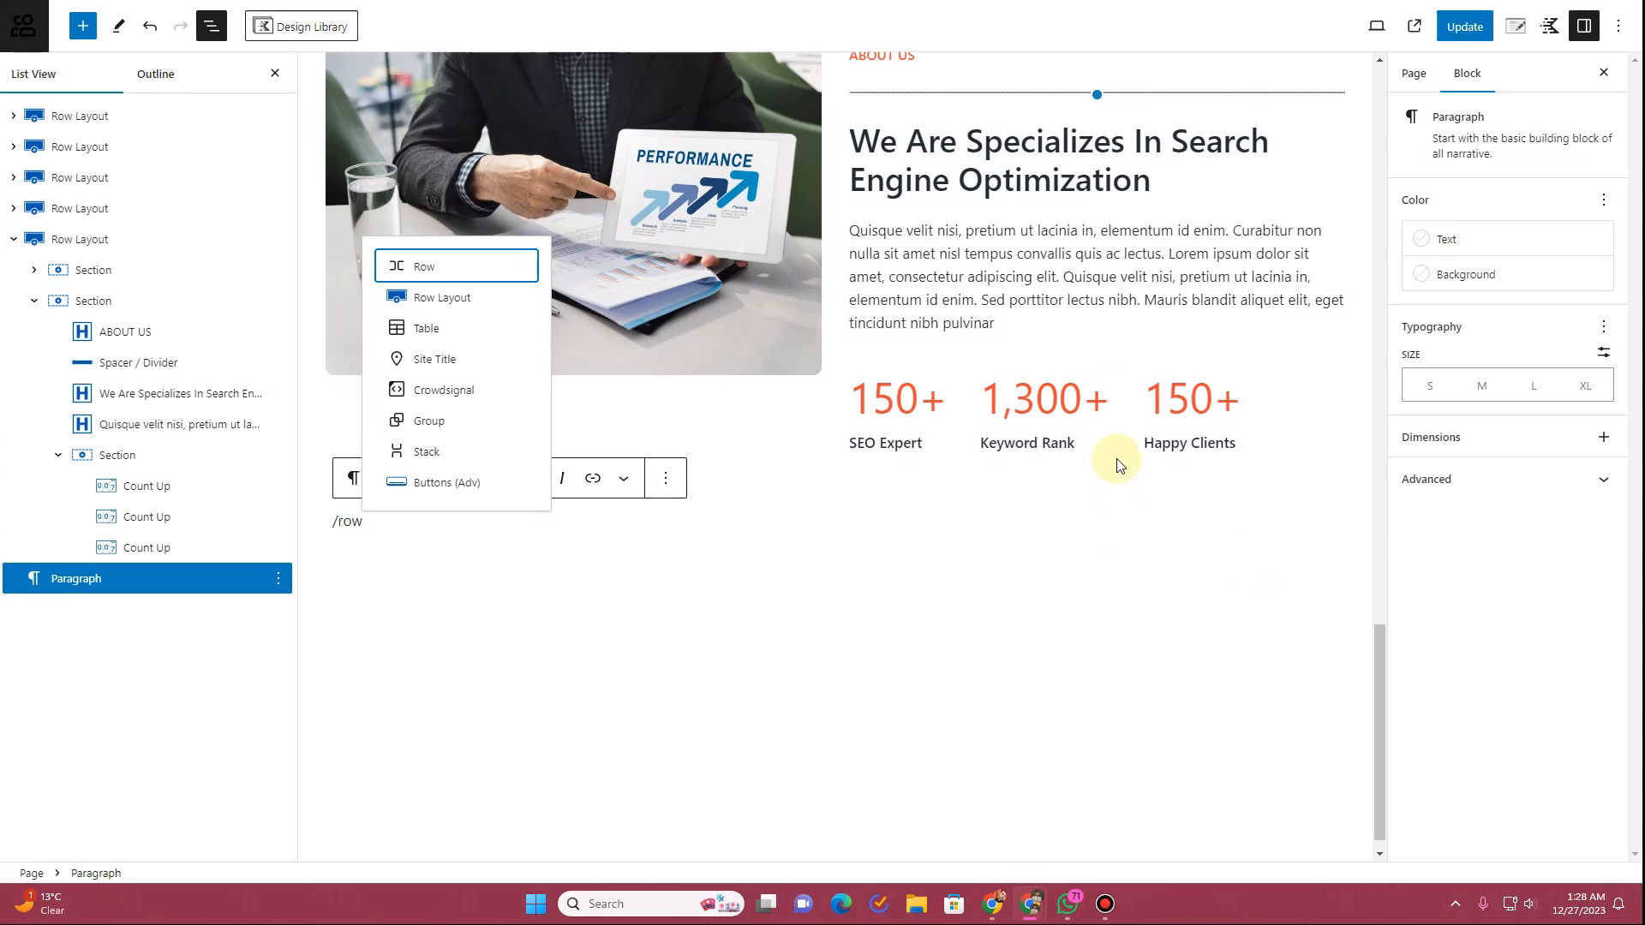
pyautogui.click(466, 299)
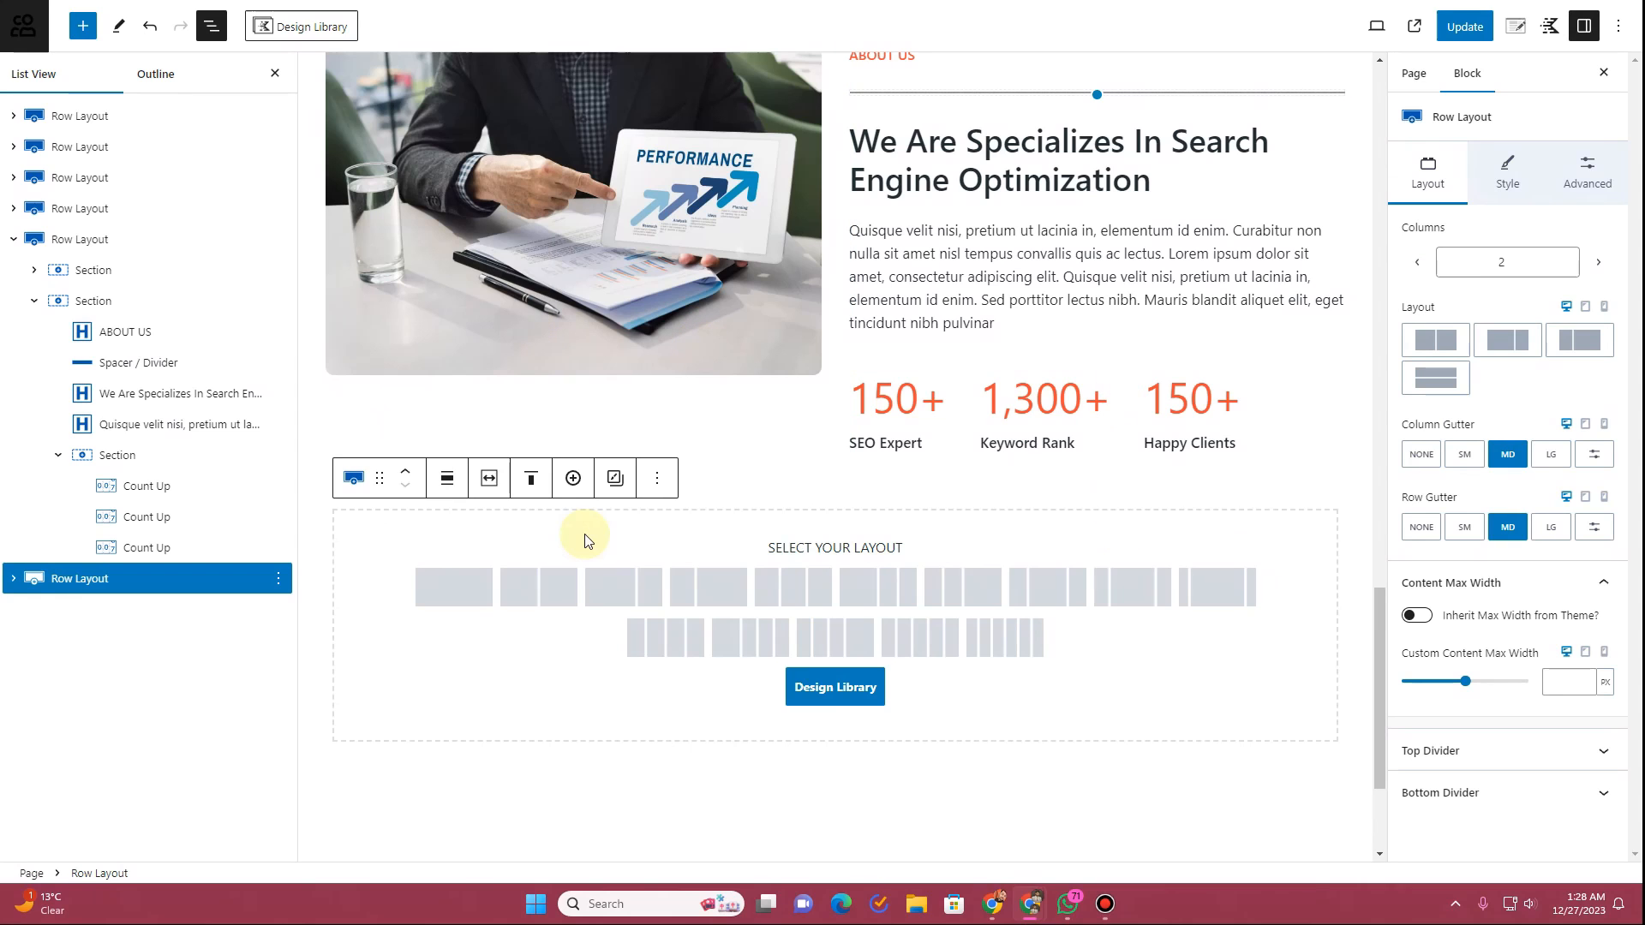
pyautogui.click(454, 587)
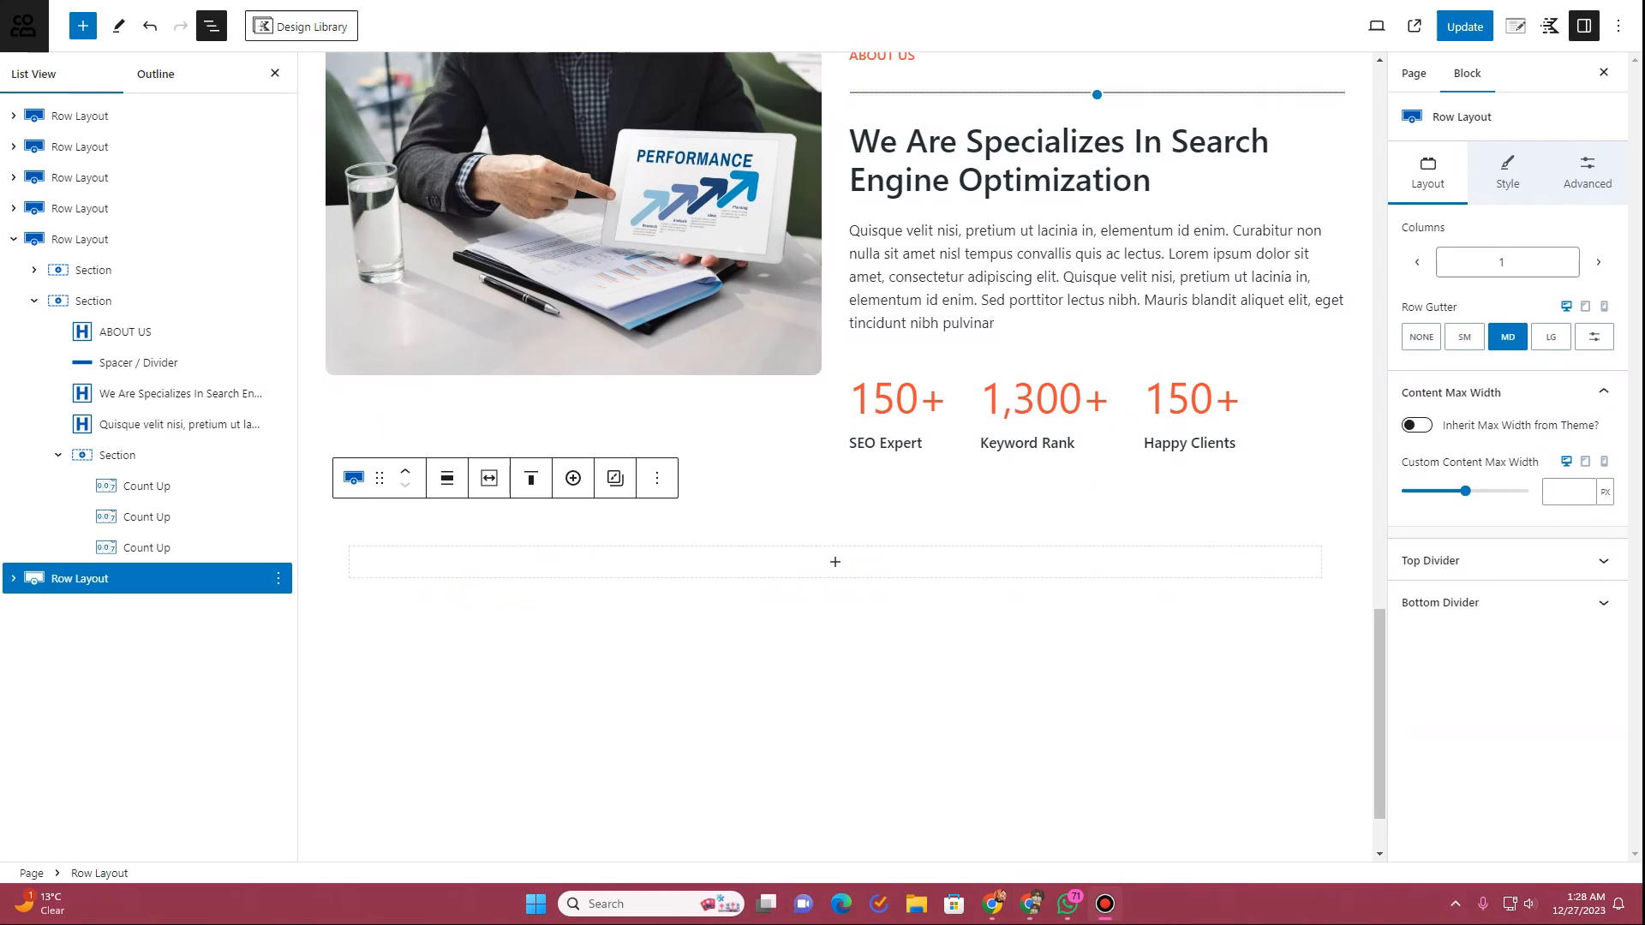
# Step: Align the new row to full width and make its content use the theme's inner width
pyautogui.click(447, 478)
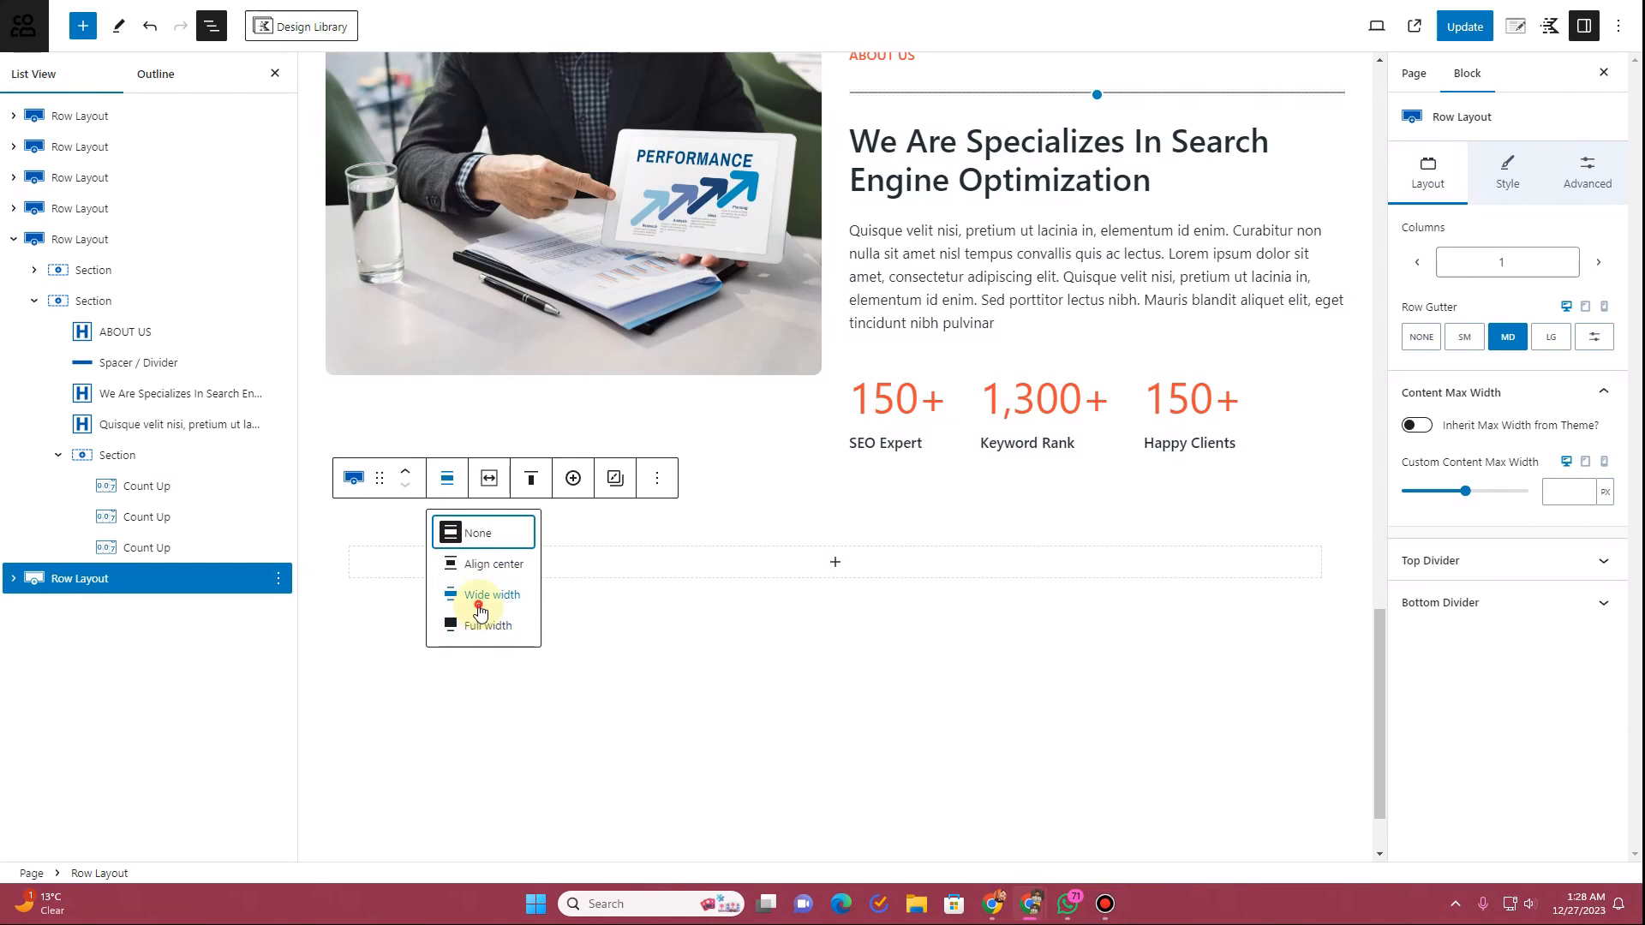
pyautogui.click(479, 611)
pyautogui.click(463, 492)
pyautogui.click(367, 527)
pyautogui.click(367, 526)
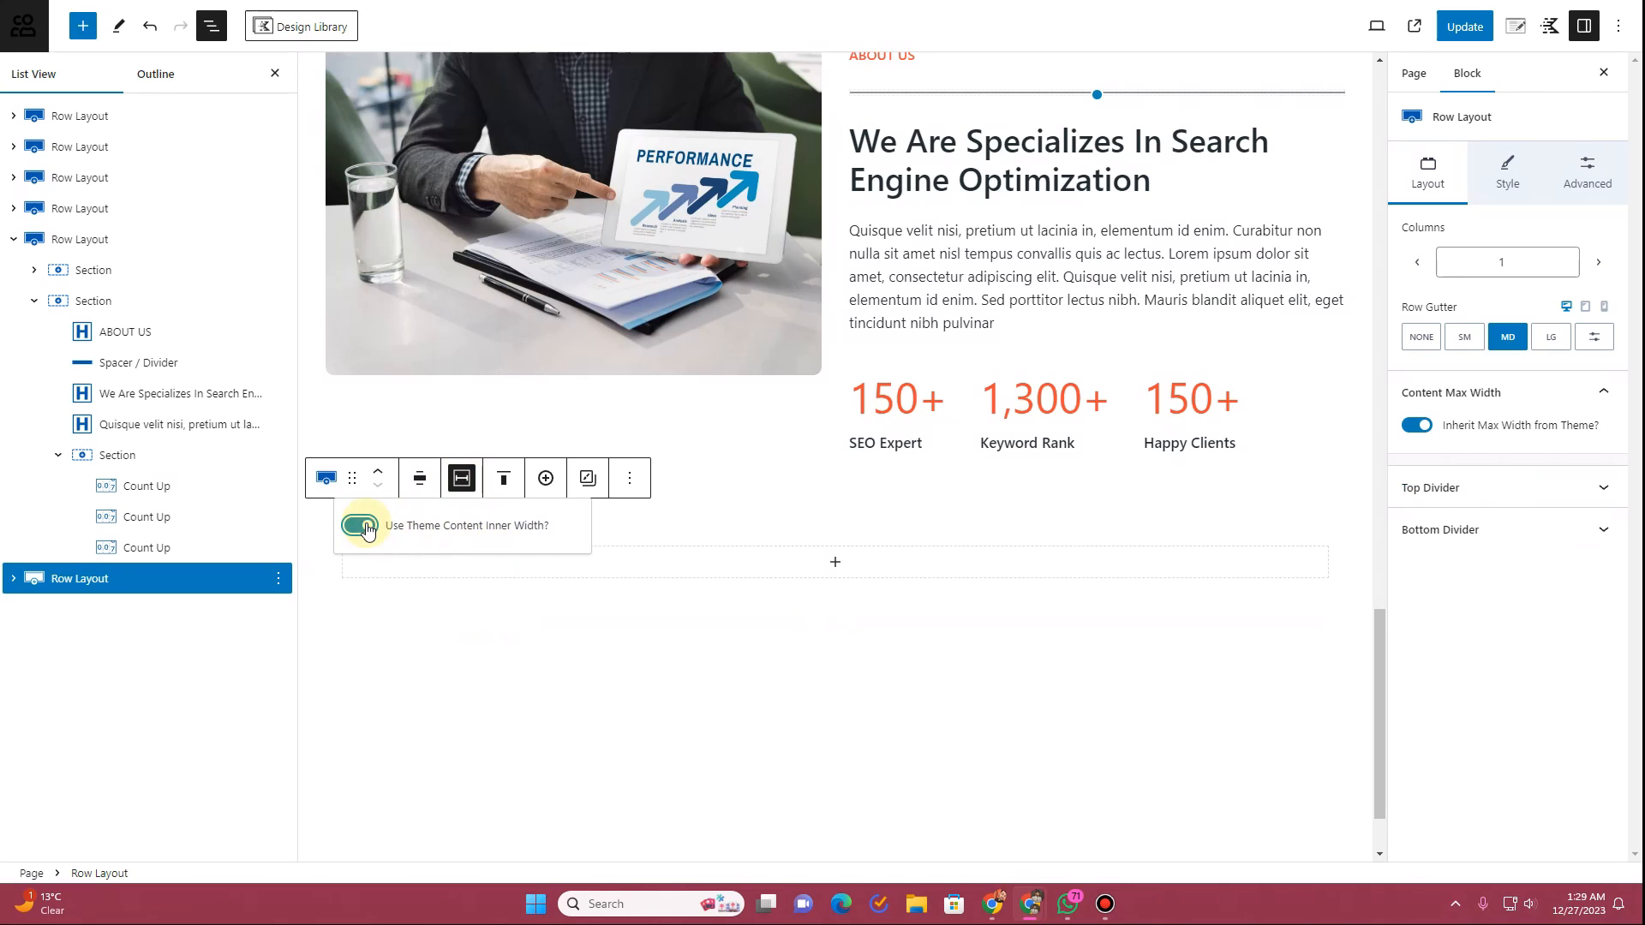
pyautogui.click(547, 614)
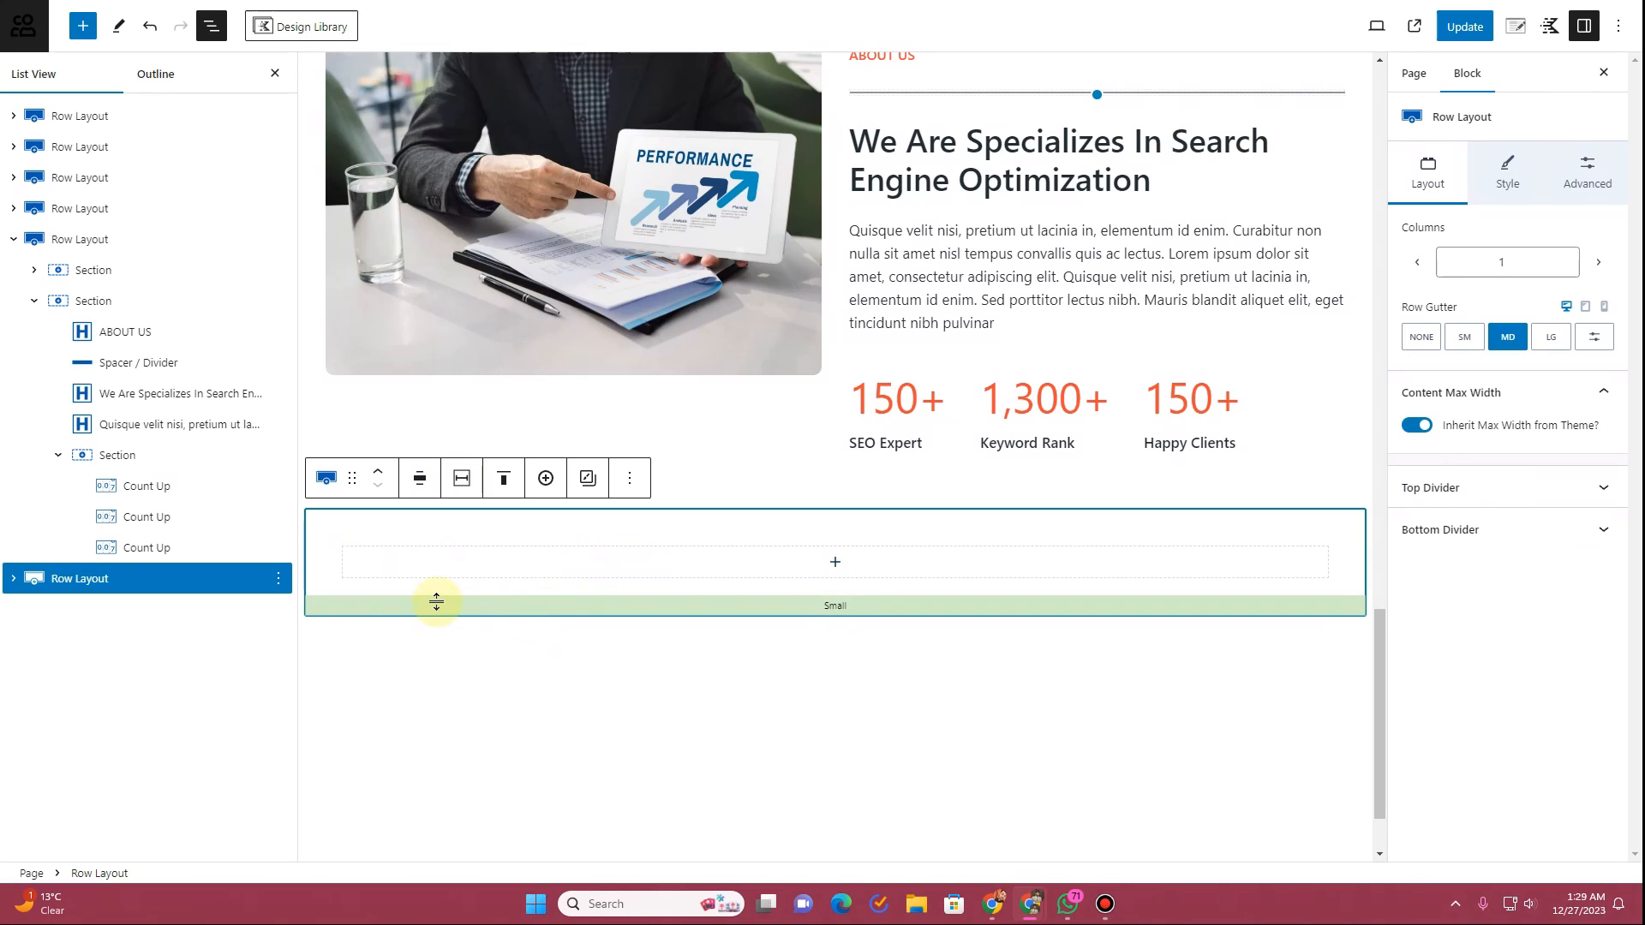
# Step: Set the new row's background color to the light palette shade F5F7FF
pyautogui.click(1508, 171)
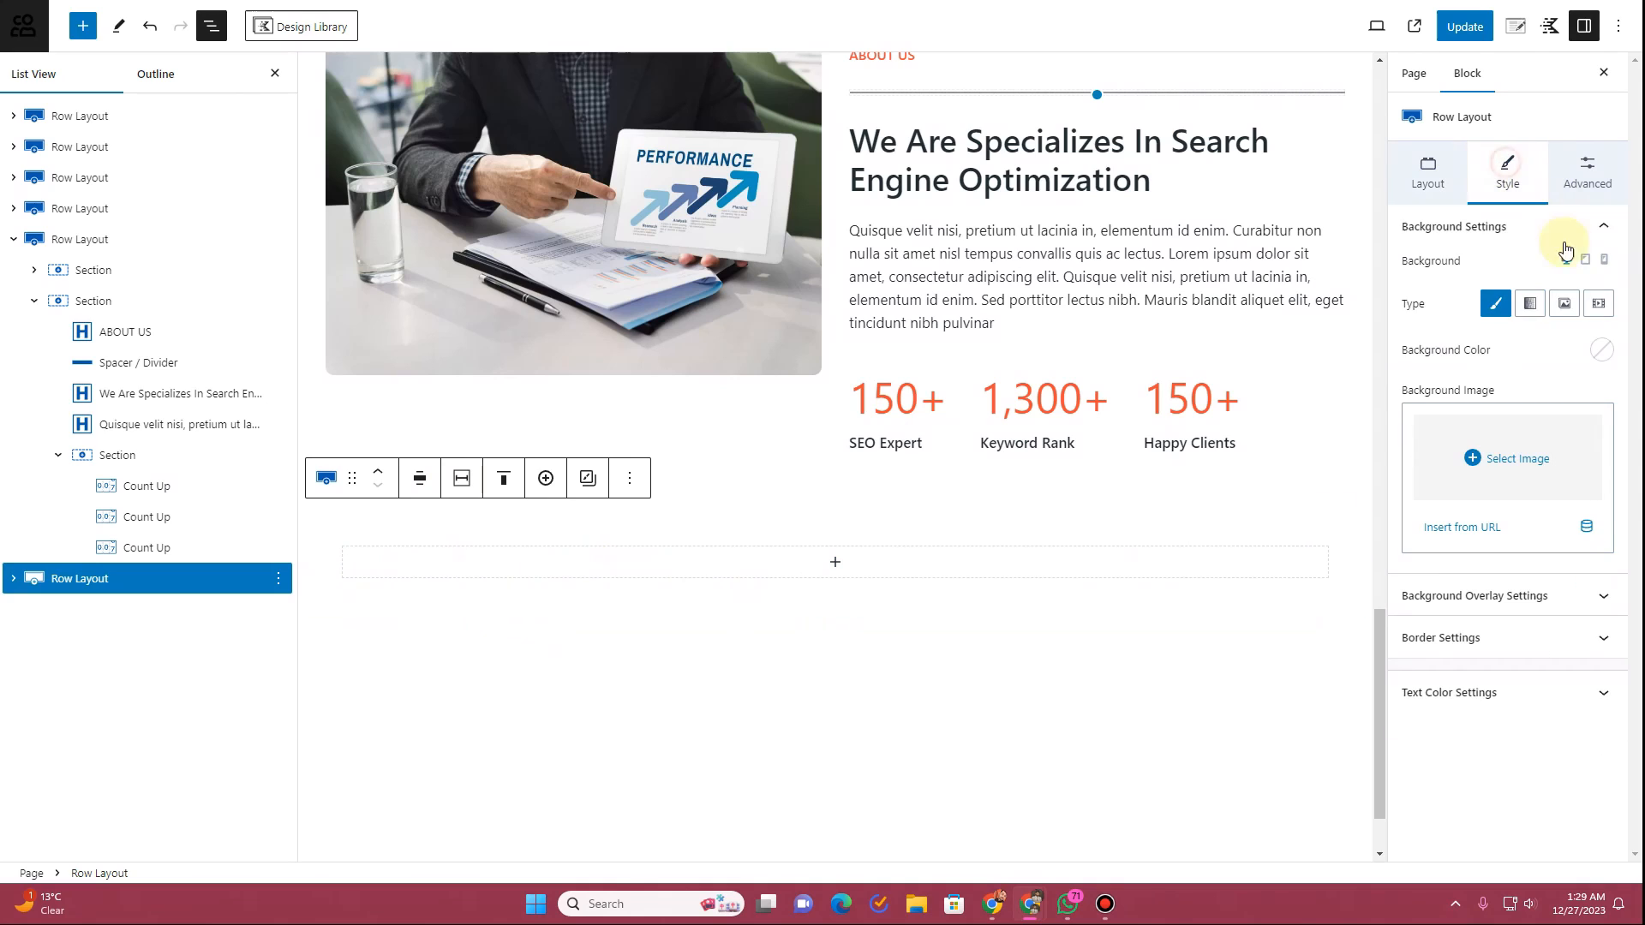
pyautogui.click(1602, 350)
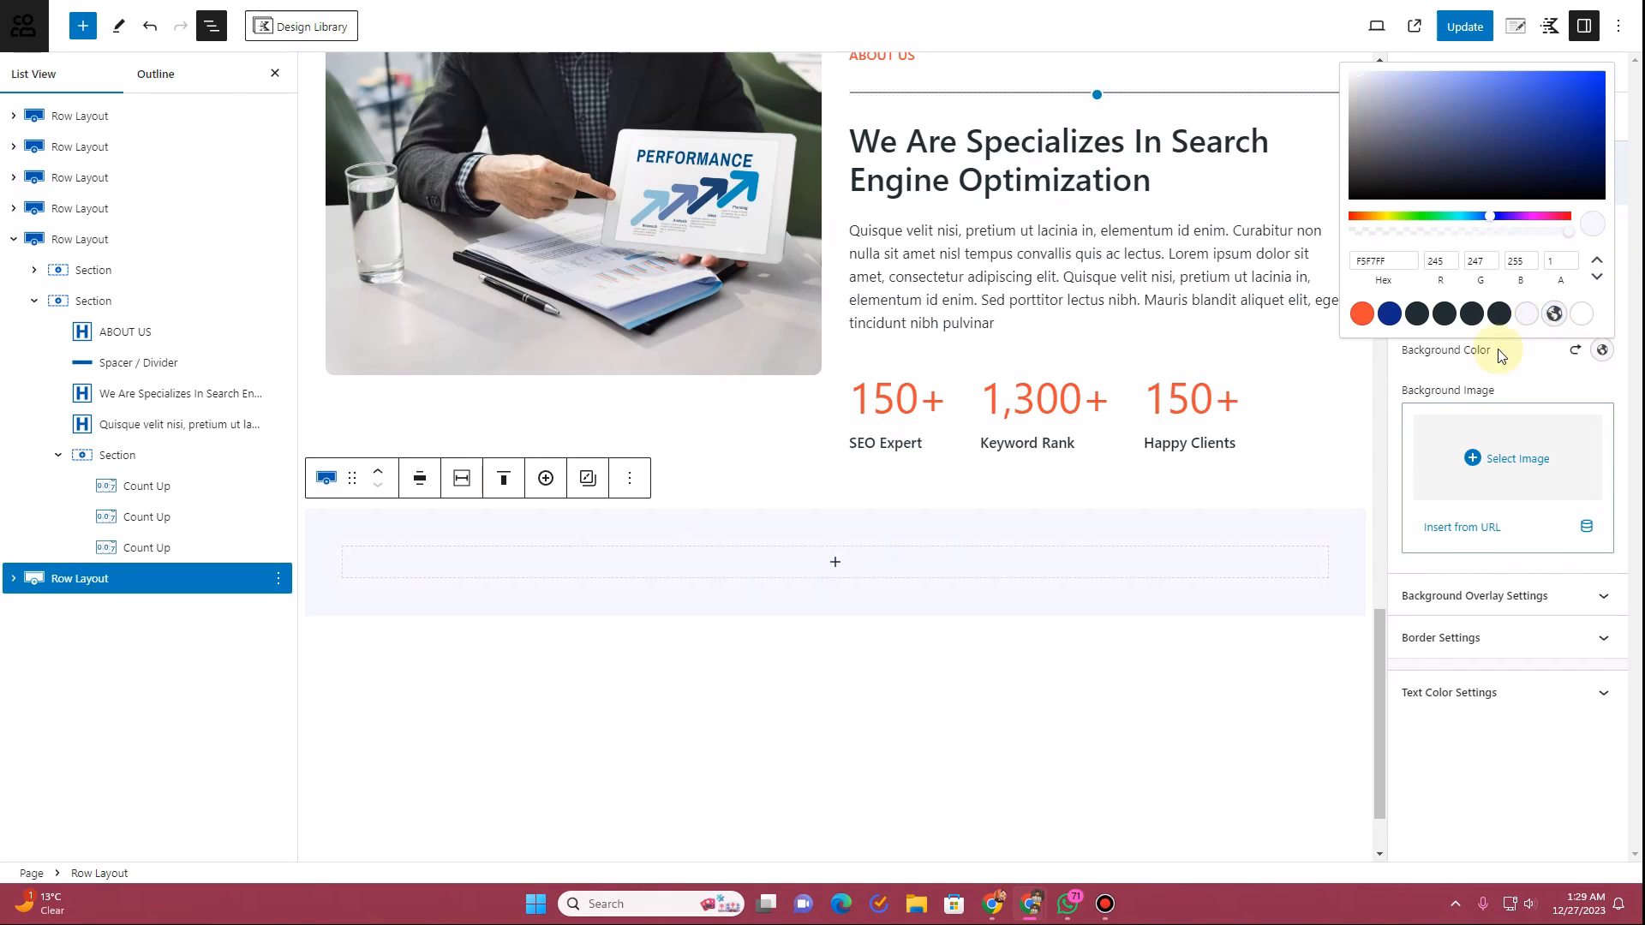
pyautogui.click(771, 673)
# Step: Find a block with carousel support and place Gallery (Adv) inside the new row
pyautogui.click(82, 26)
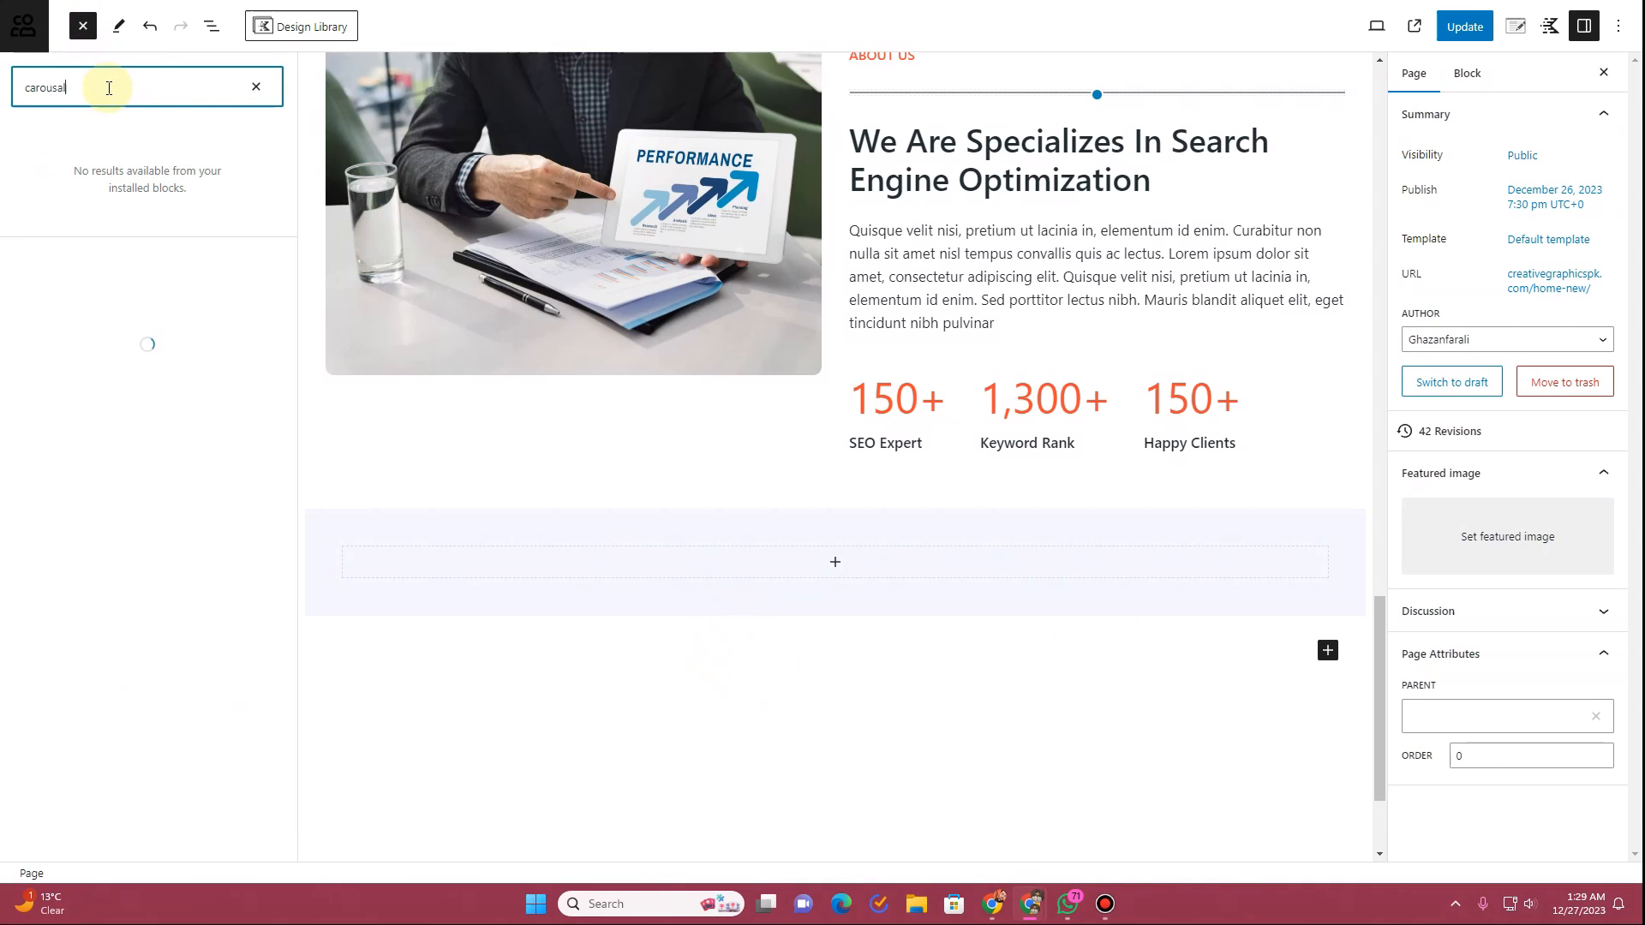
pyautogui.click(989, 814)
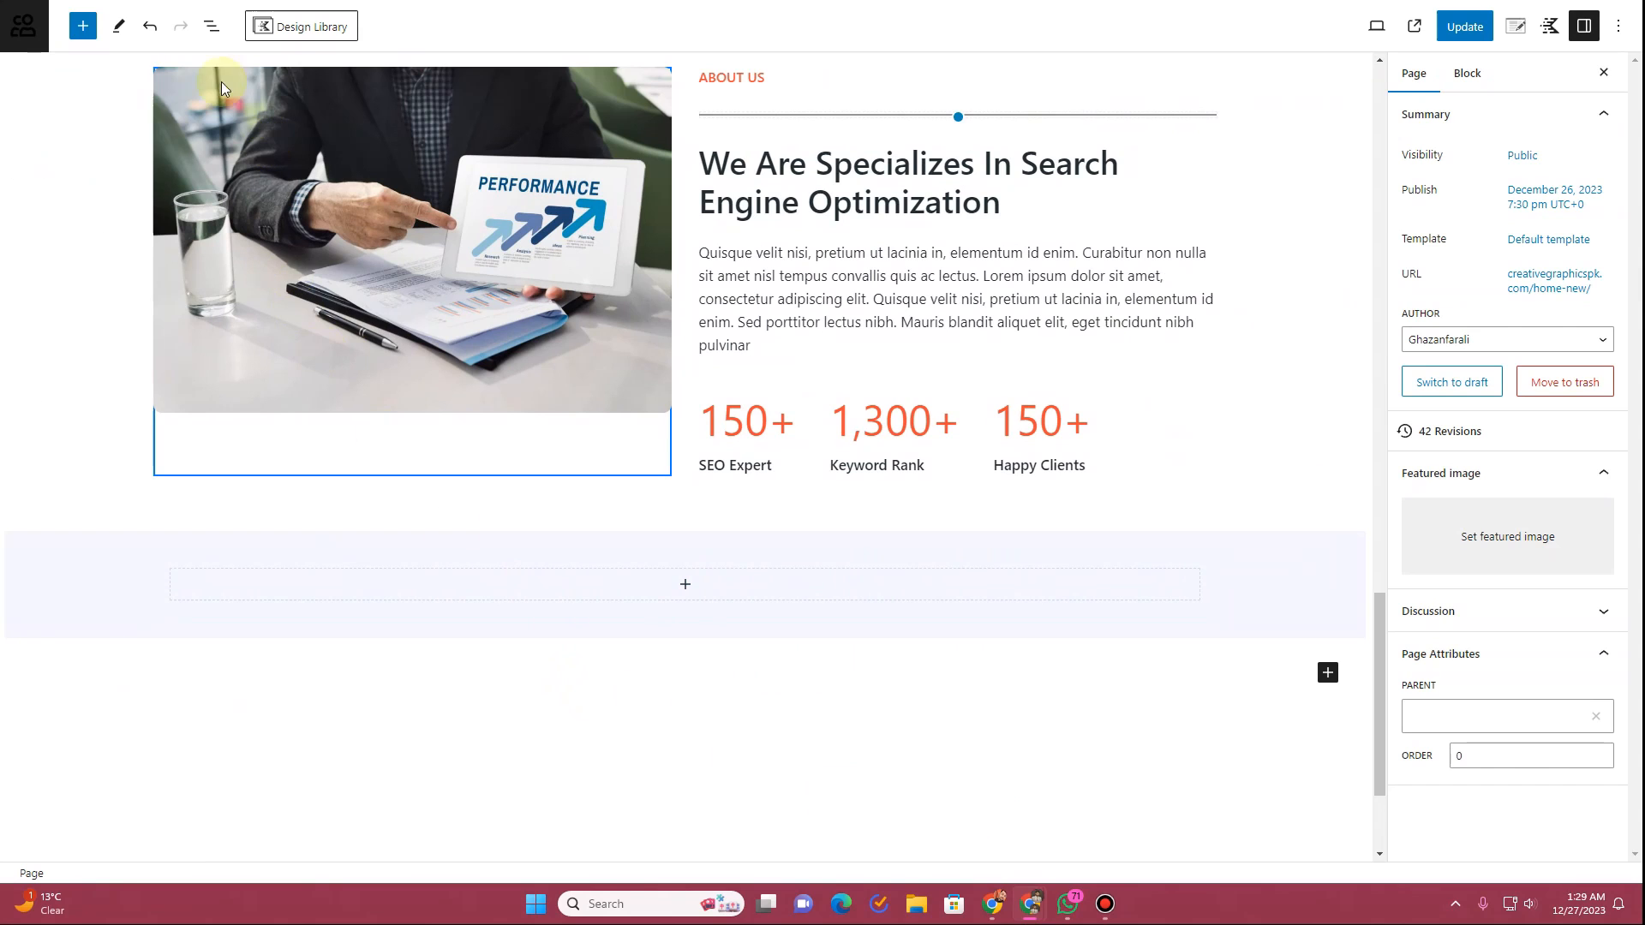
pyautogui.click(83, 25)
pyautogui.write('car')
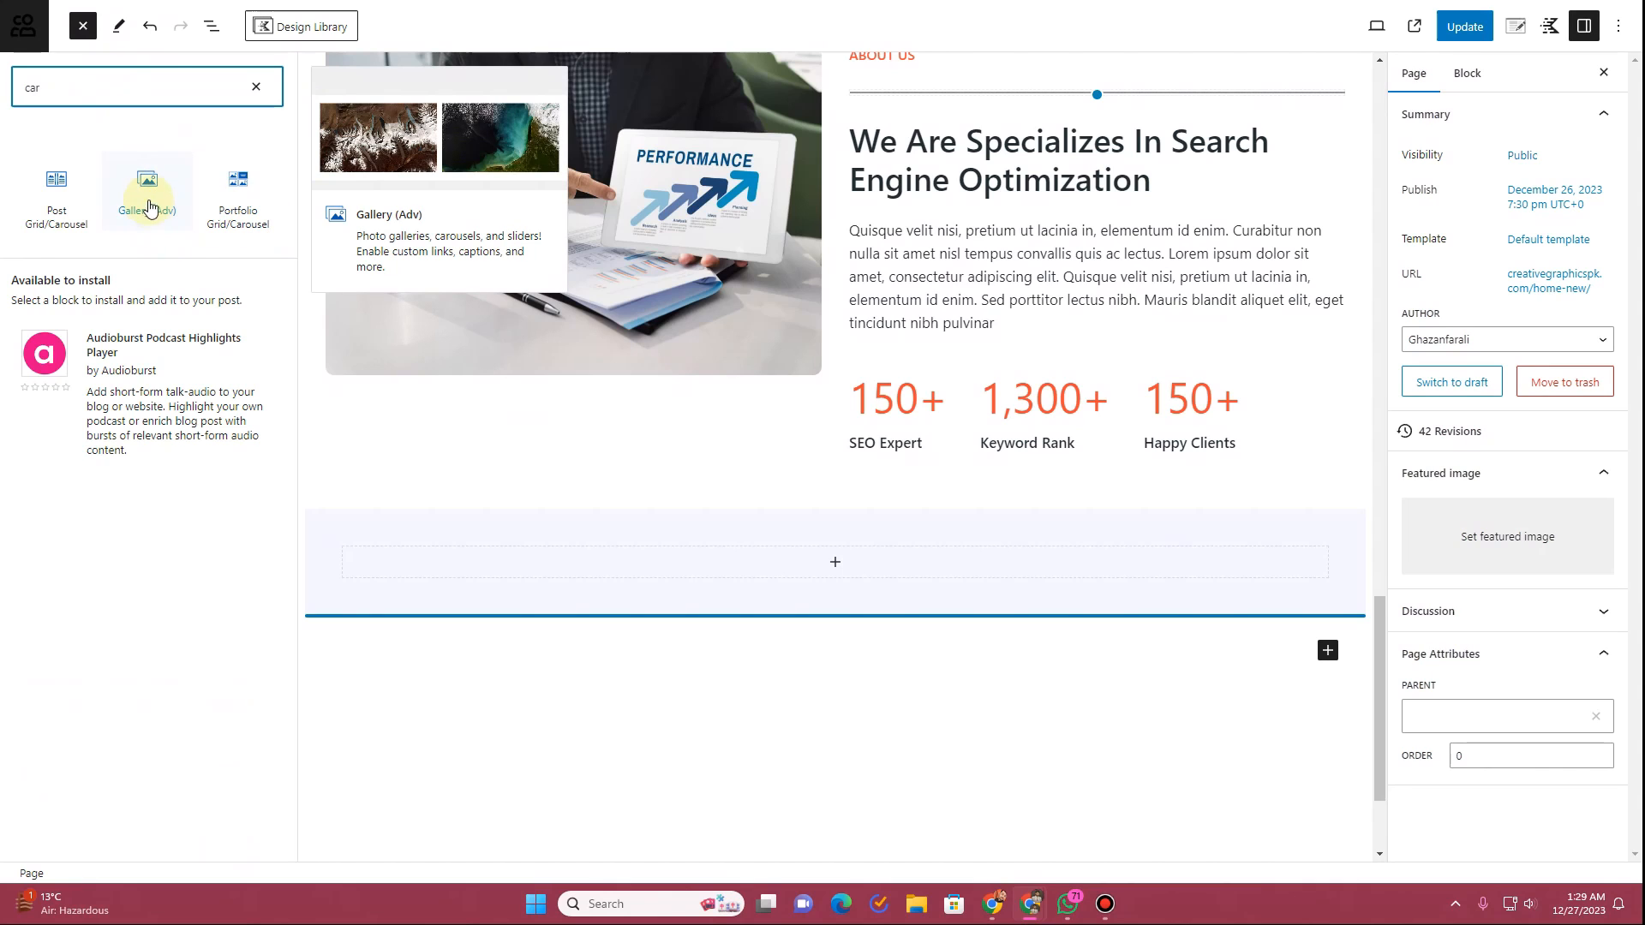
pyautogui.moveTo(146, 193); pyautogui.dragTo(515, 576)
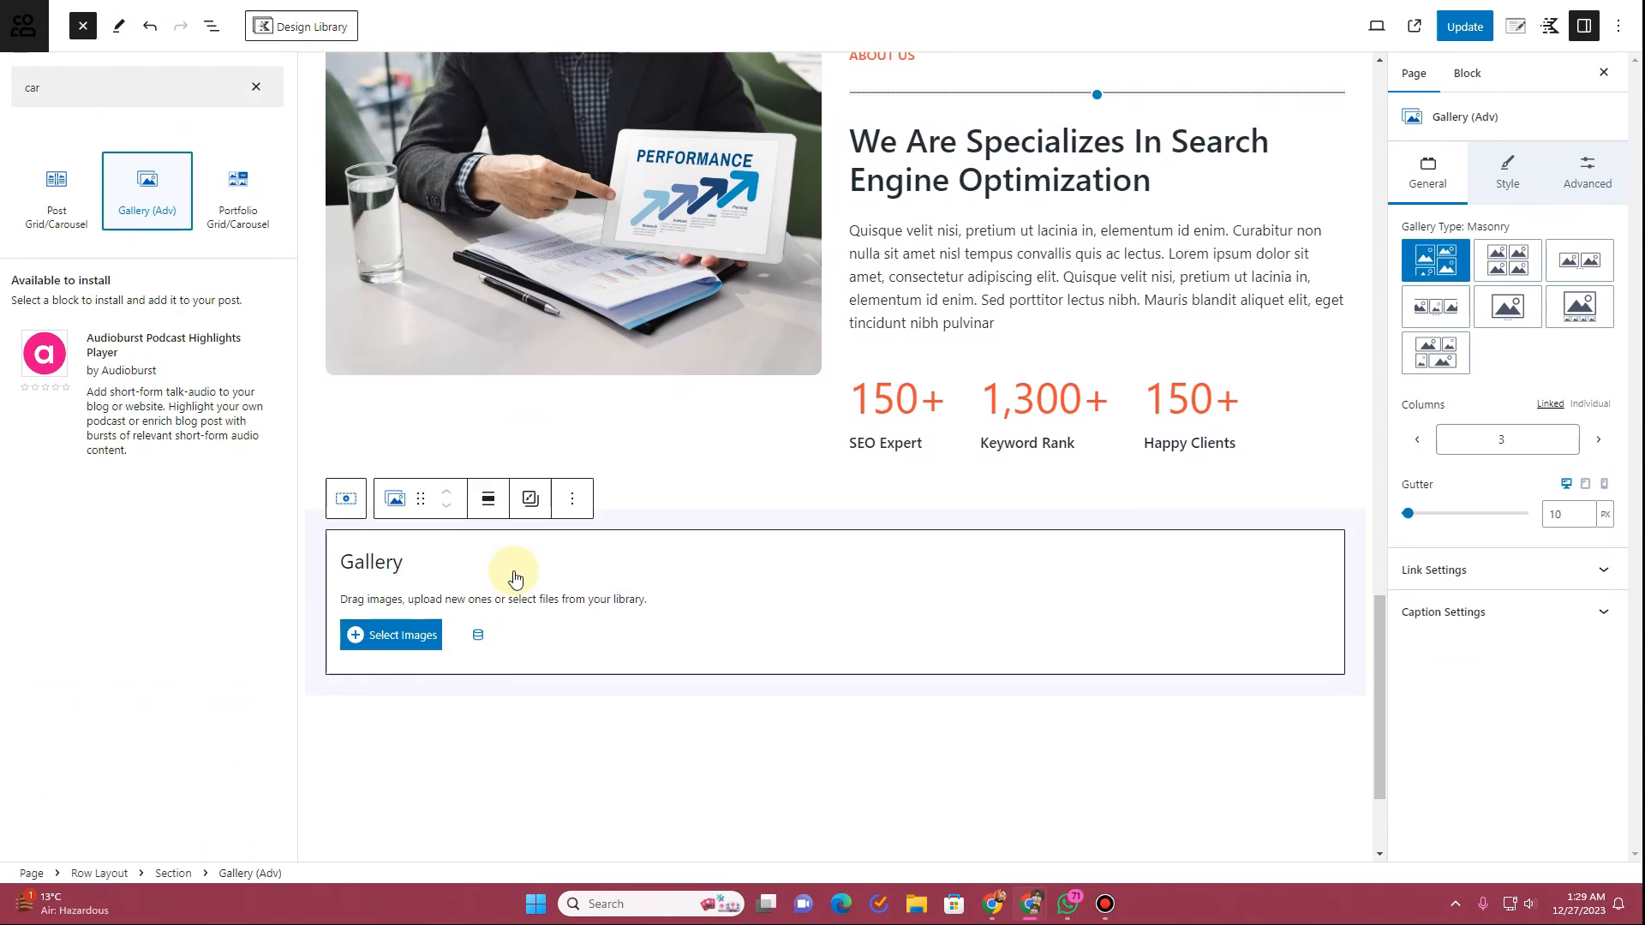
# Step: Create the gallery from the six minimalist logo images in the media library and set its type to Carousel
pyautogui.click(198, 662)
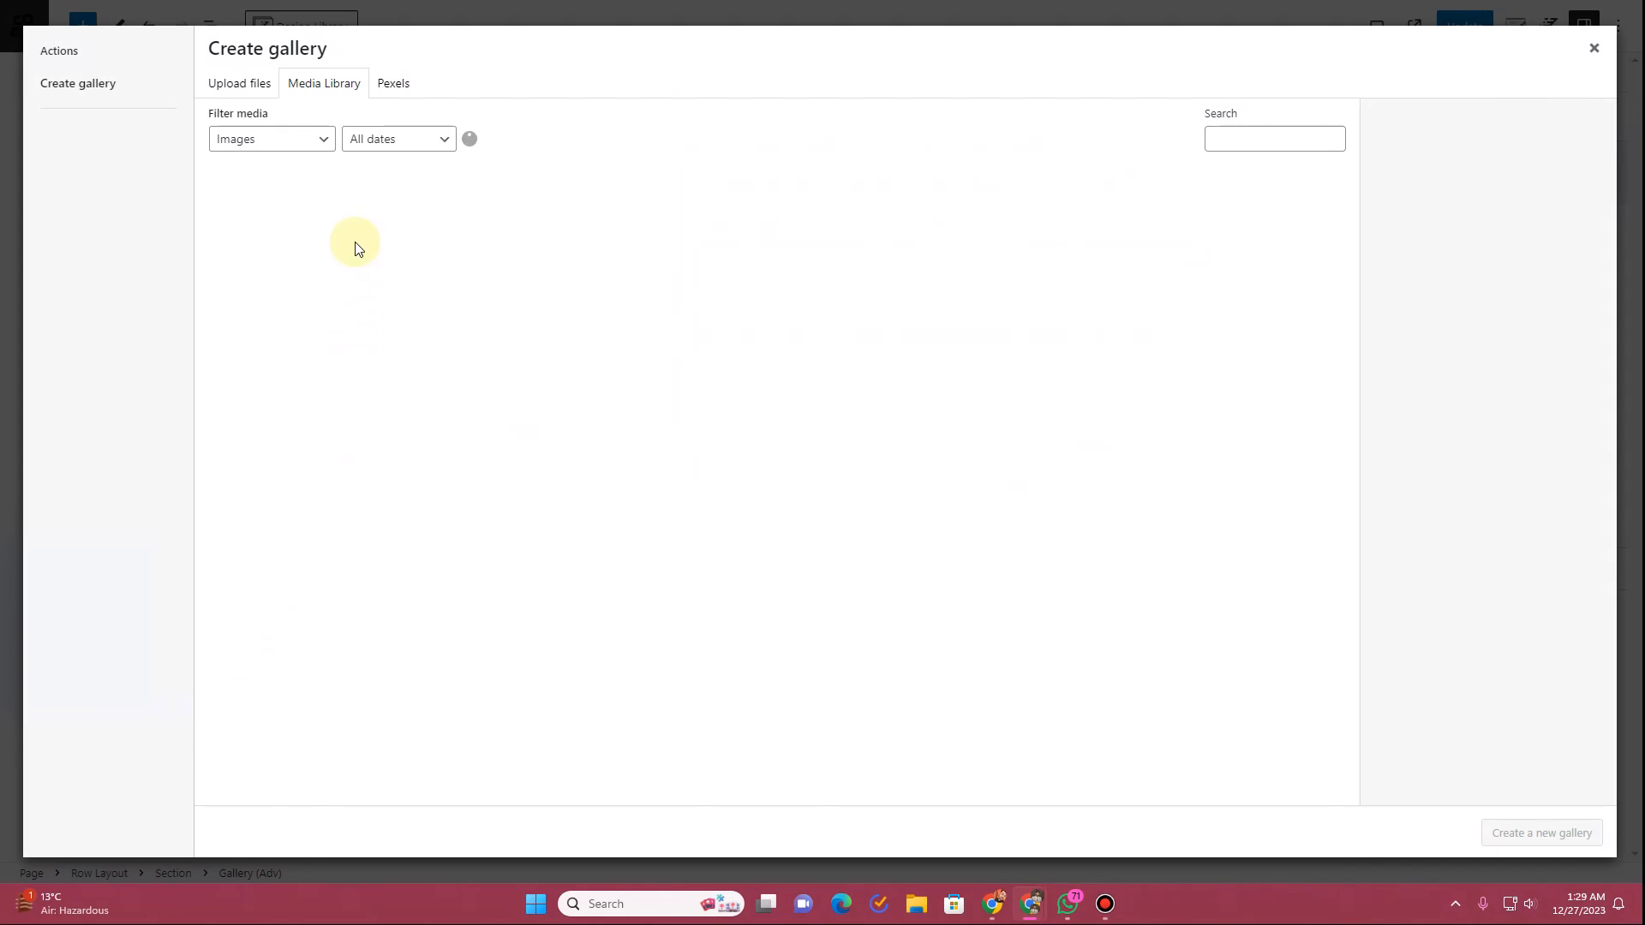
pyautogui.click(248, 206)
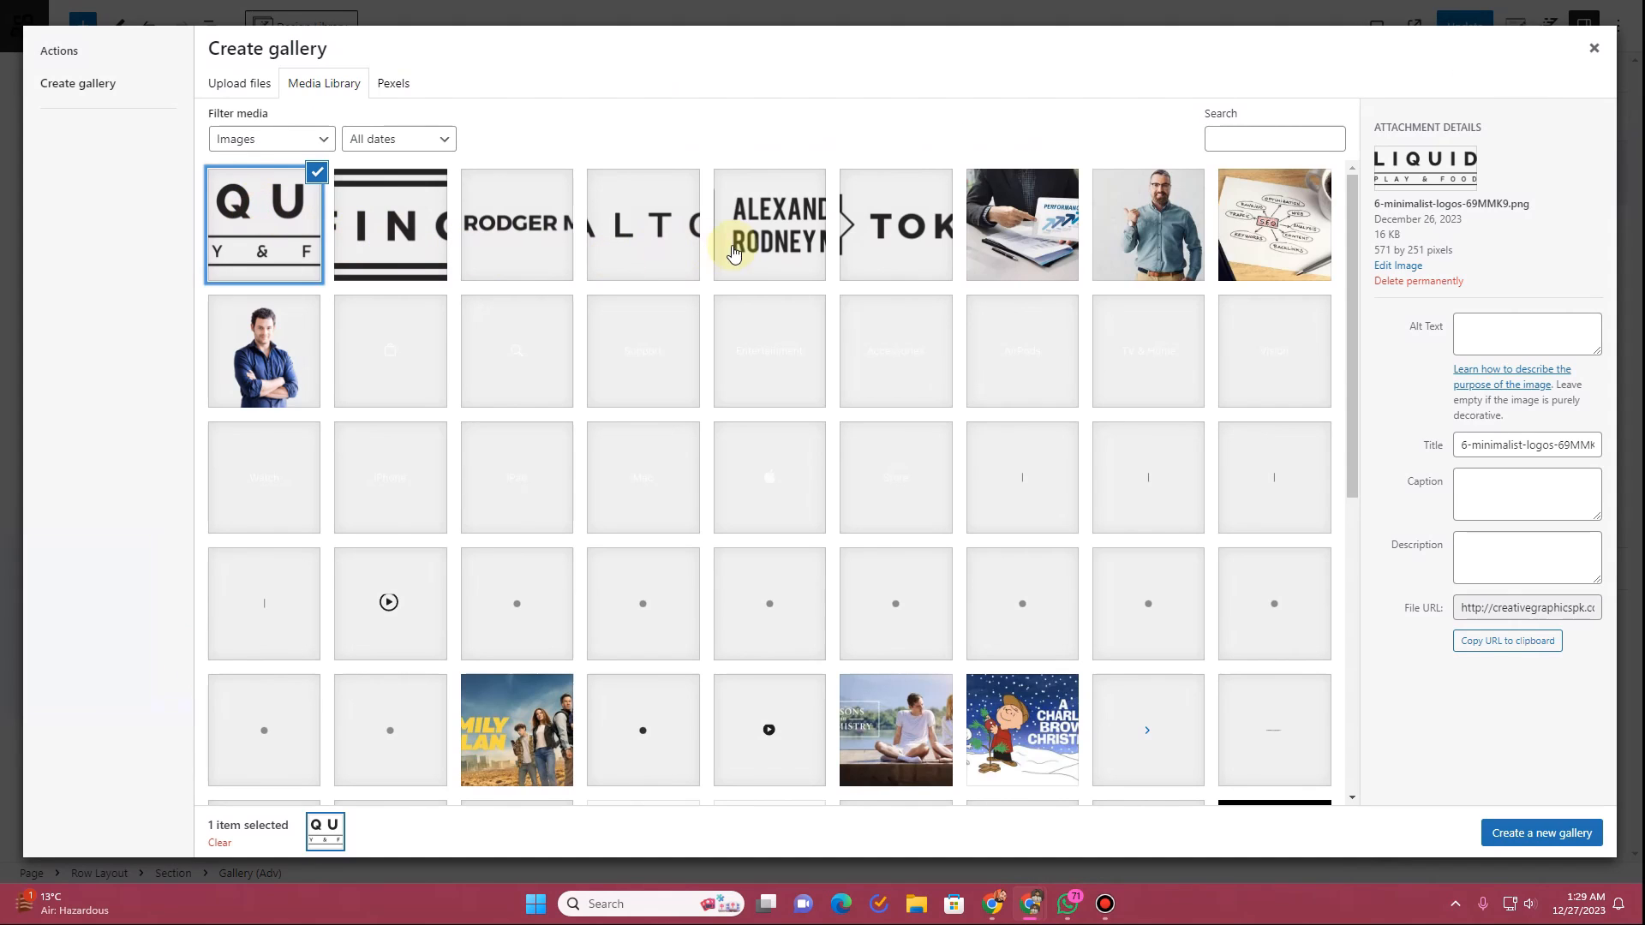
pyautogui.click(874, 224)
pyautogui.keyDown('shift'); pyautogui.click(409, 227); pyautogui.keyUp('shift')
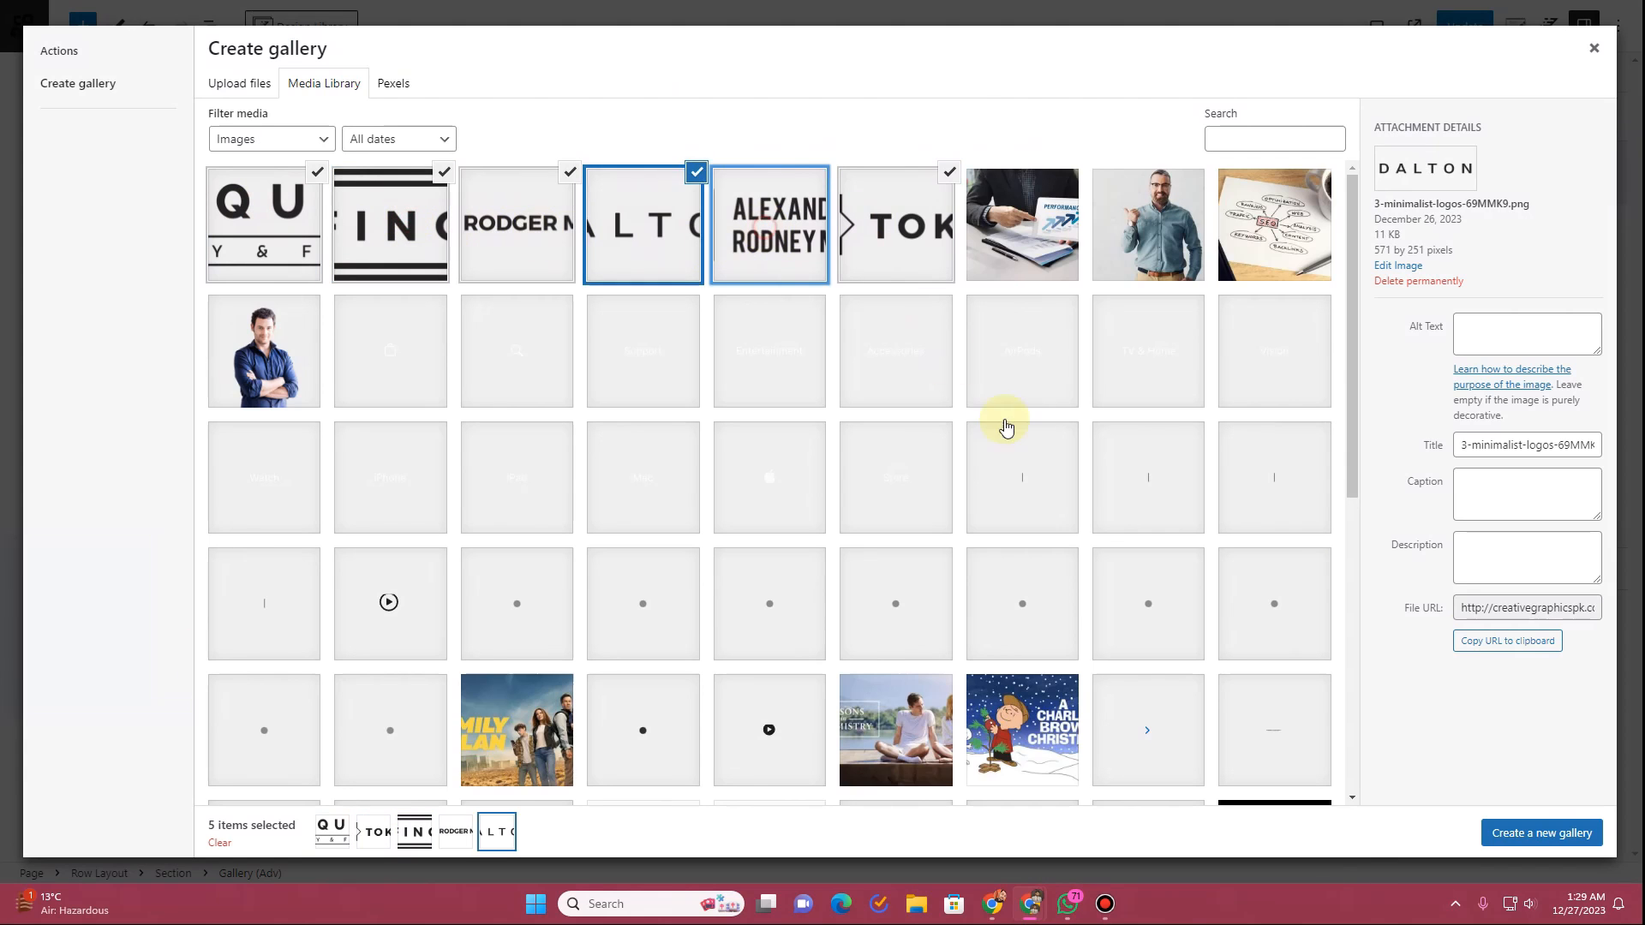
pyautogui.click(1515, 831)
pyautogui.click(1555, 833)
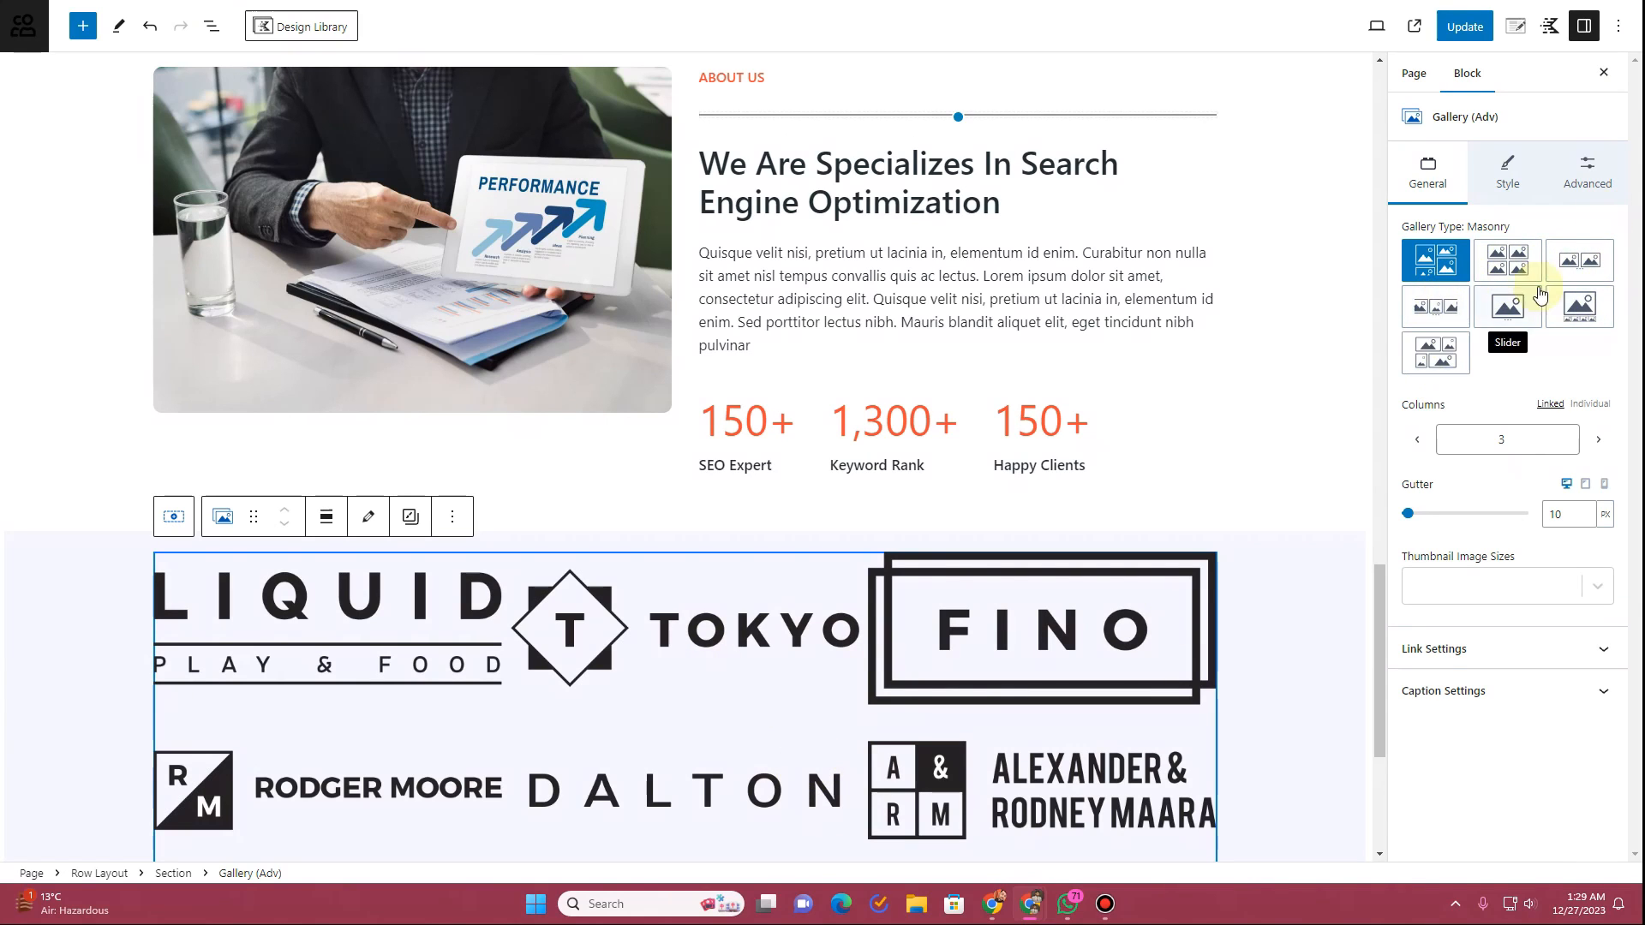
pyautogui.click(1599, 276)
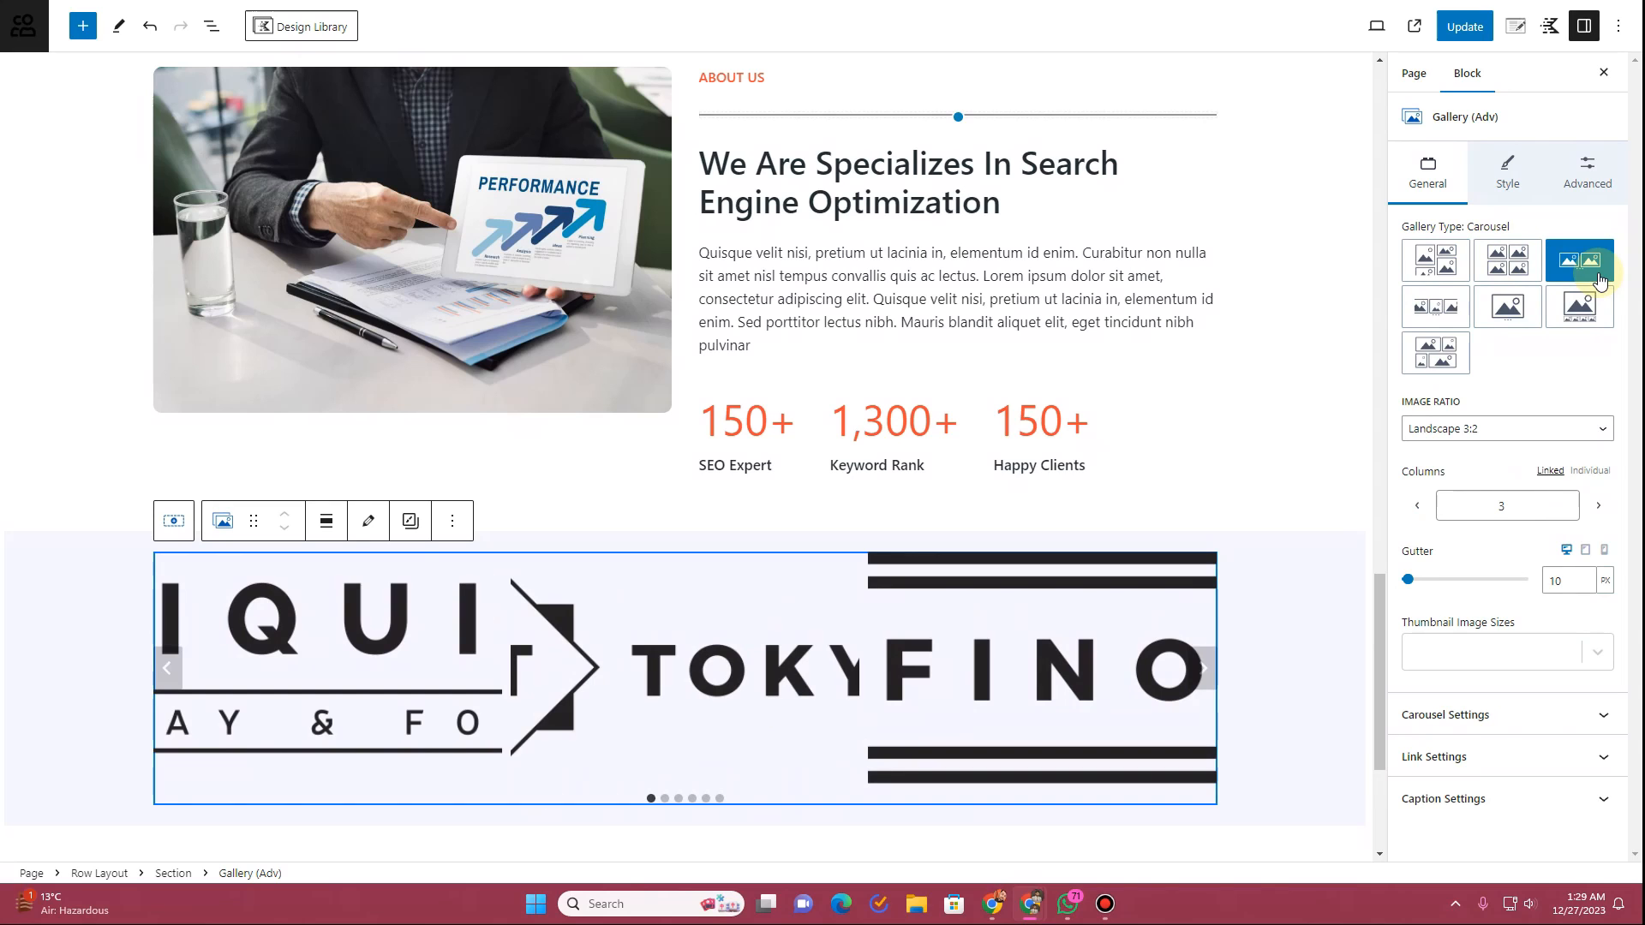
# Step: Try the Landscape 16:9, 3:2 and 4:3 image ratios on the logo carousel
pyautogui.click(1521, 439)
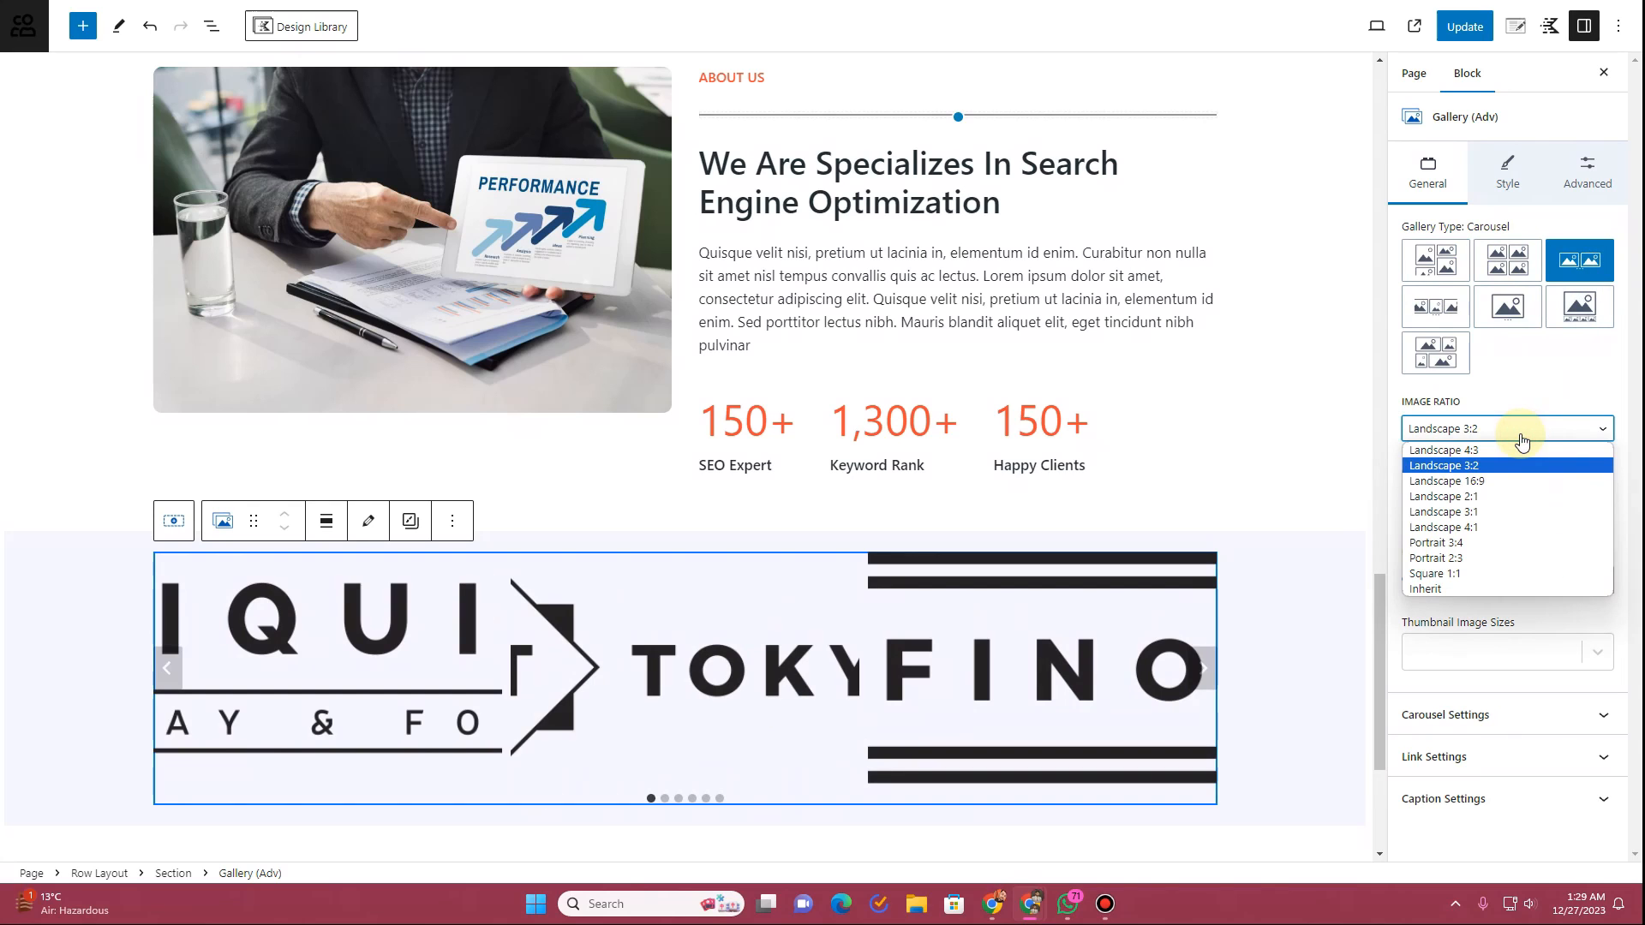
pyautogui.click(1506, 481)
pyautogui.click(1506, 439)
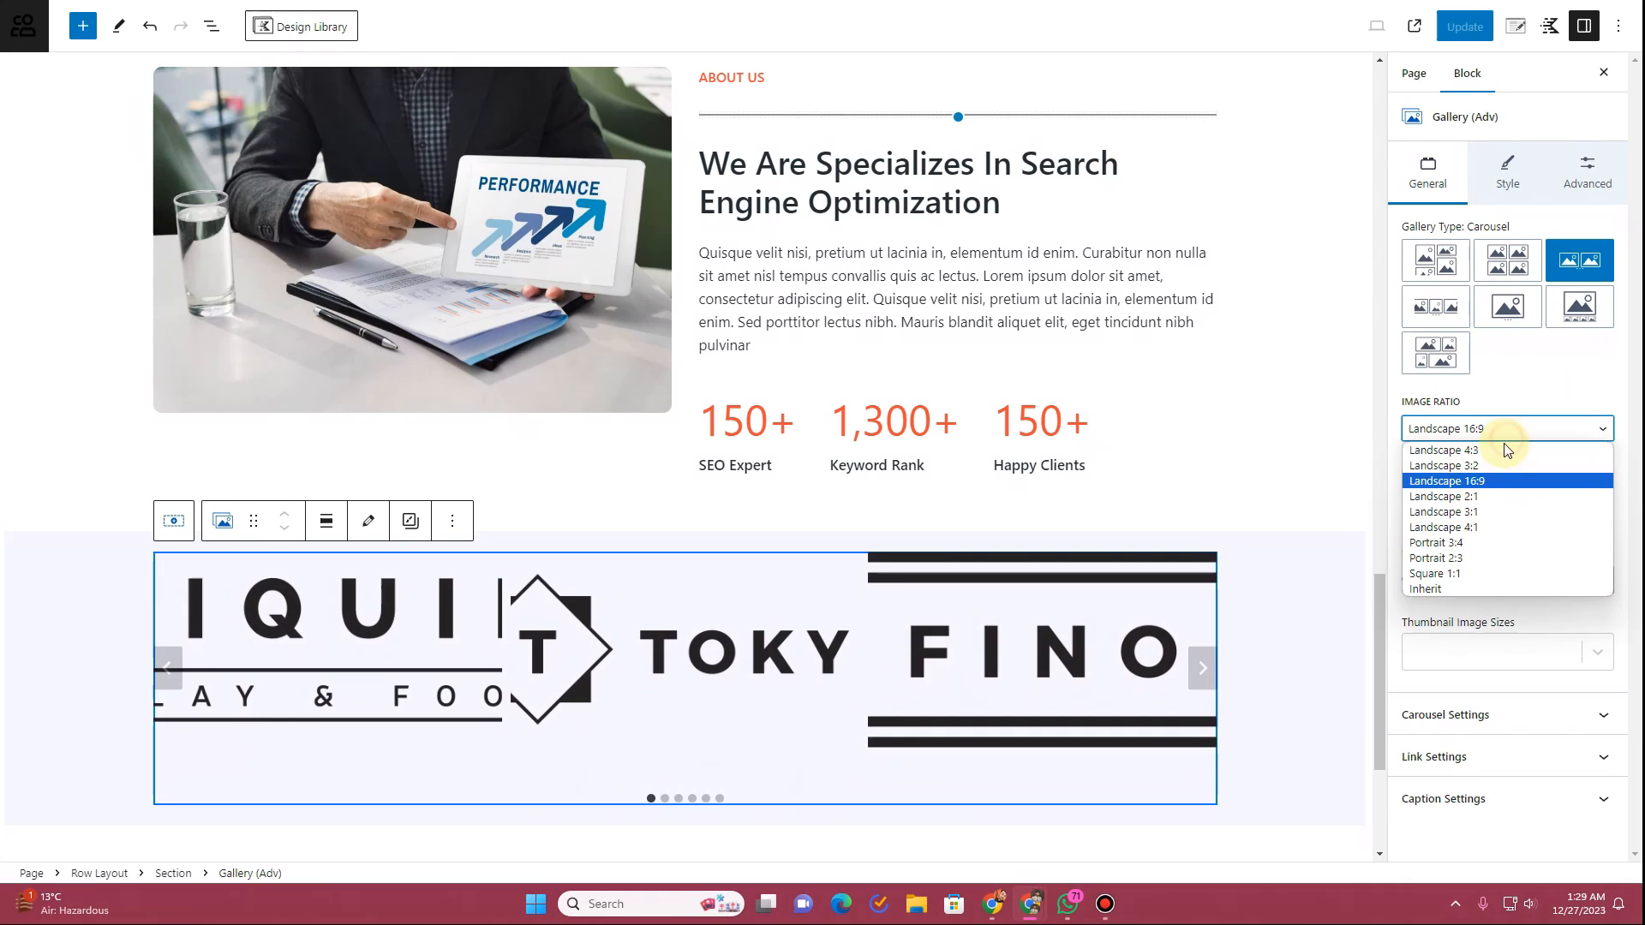
pyautogui.click(1502, 465)
pyautogui.click(1498, 433)
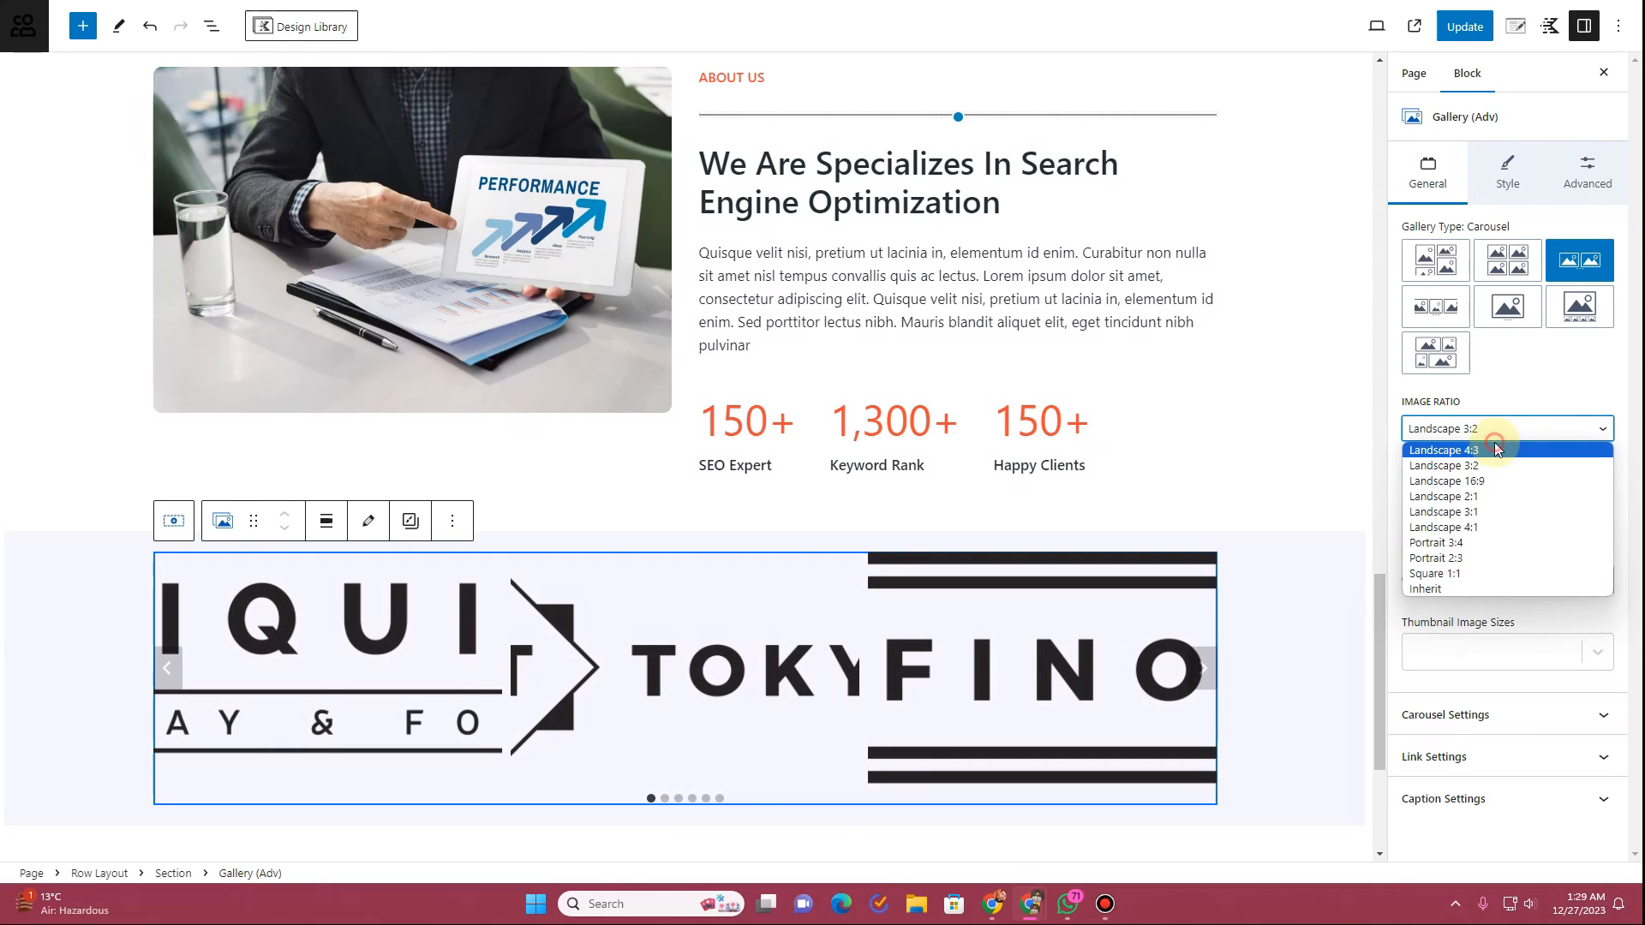
pyautogui.click(1495, 449)
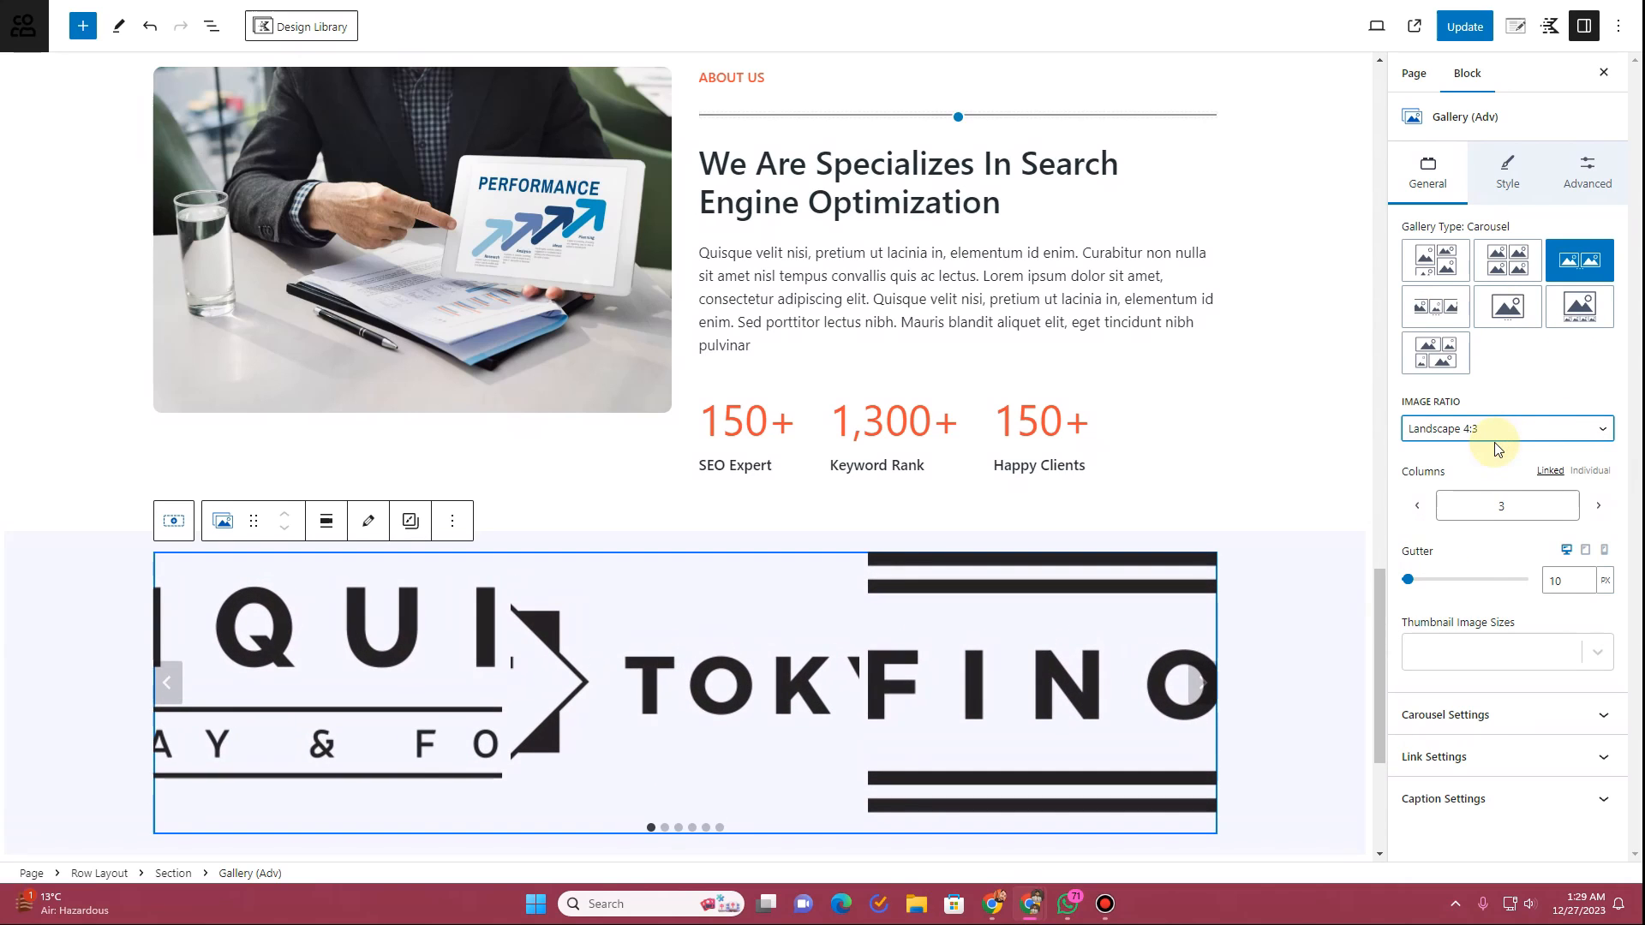
# Step: Set the logo carousel to 5 columns with a 53 px gutter and a Landscape 16:9 image ratio
pyautogui.click(1599, 507)
pyautogui.click(1599, 506)
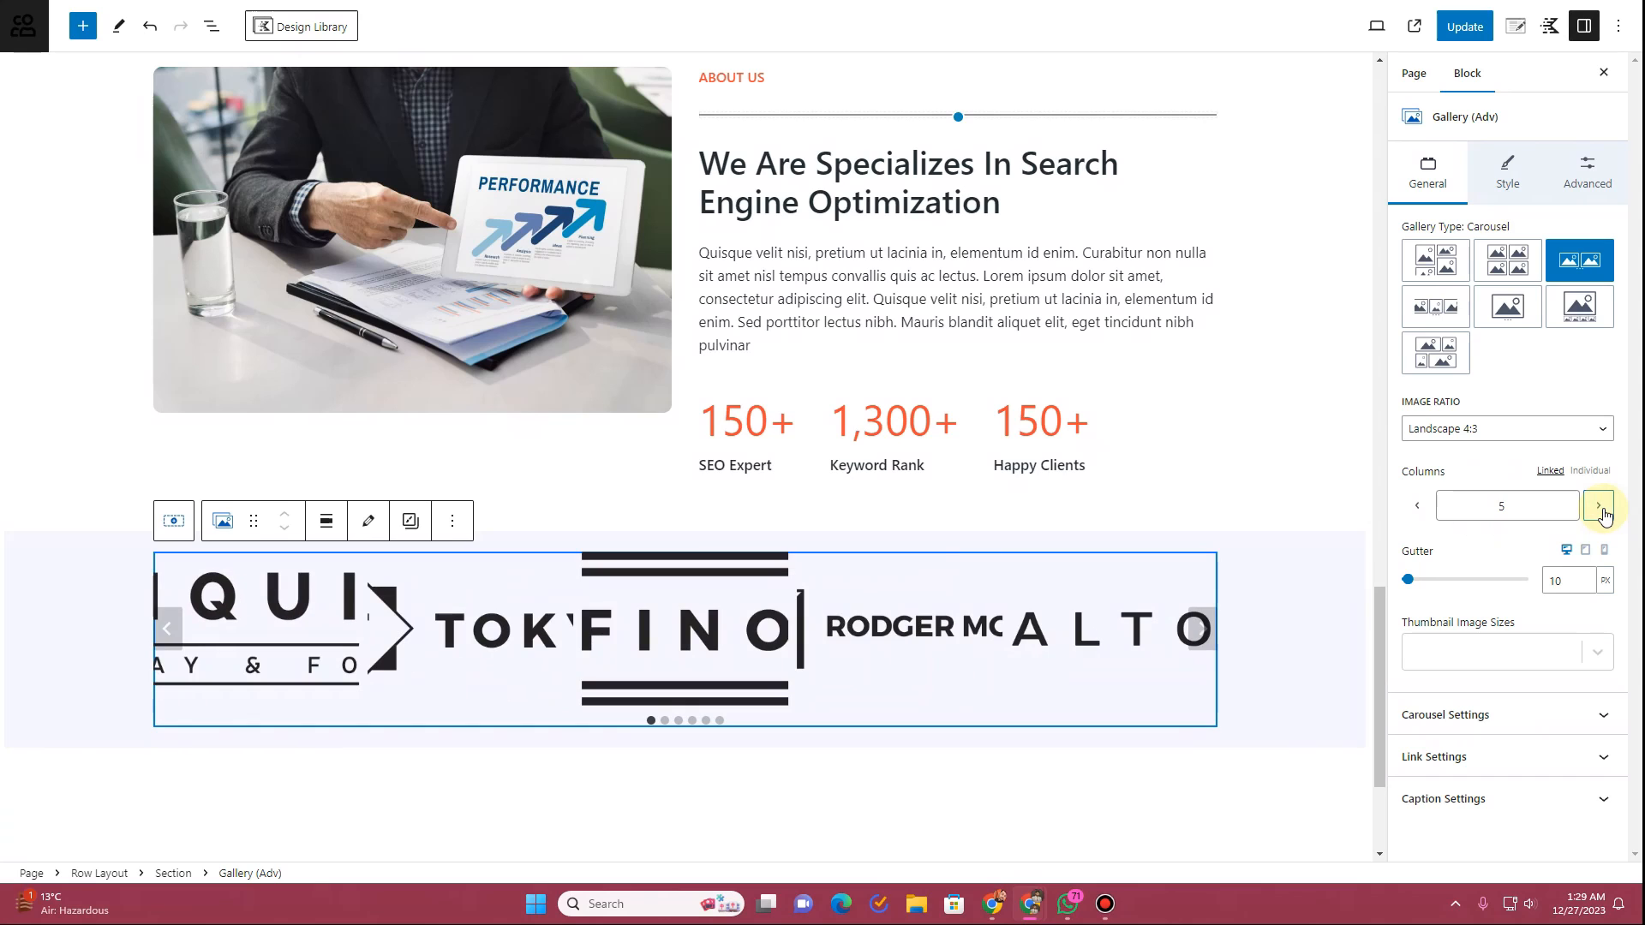
pyautogui.click(1508, 446)
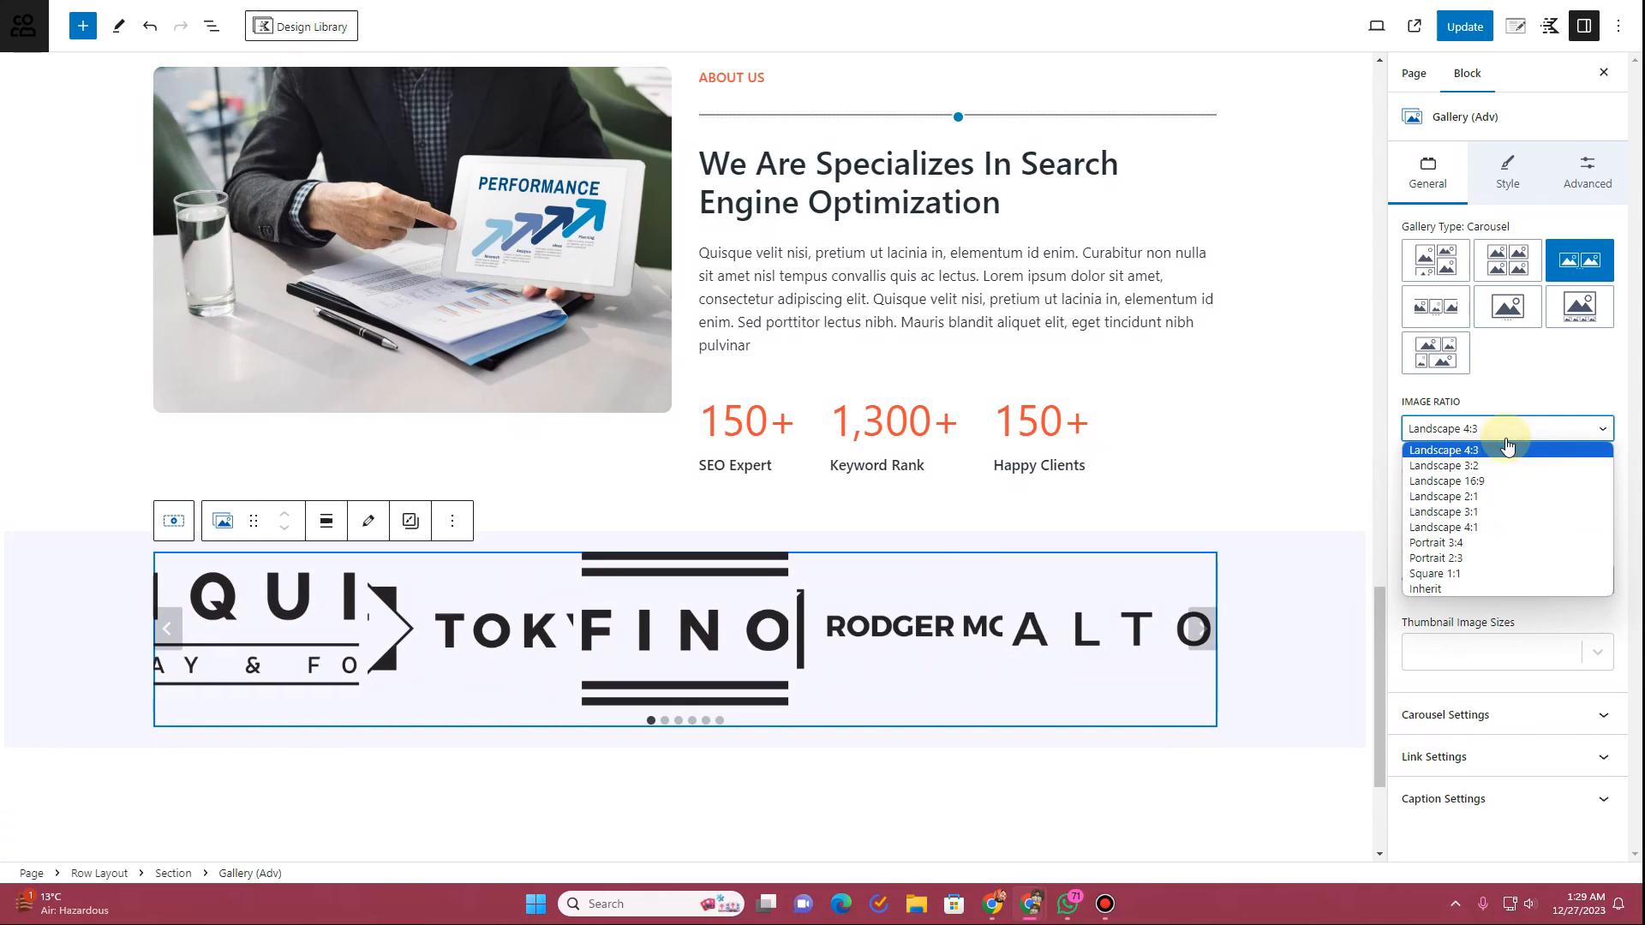
pyautogui.click(1502, 477)
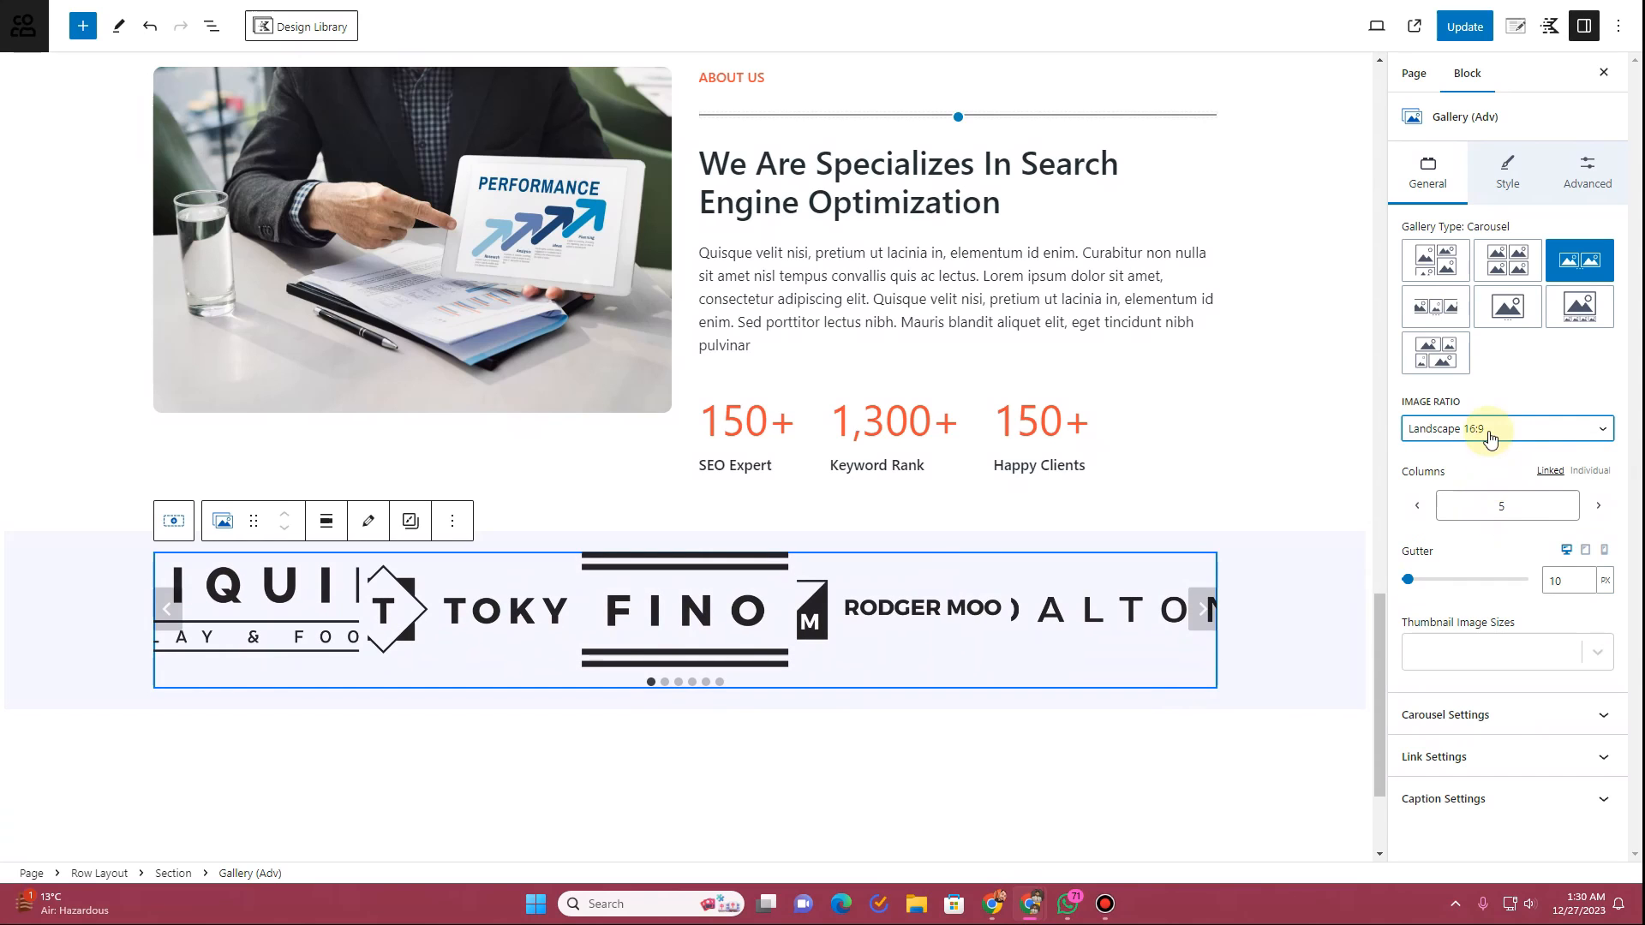
pyautogui.moveTo(1411, 583); pyautogui.dragTo(1441, 583)
# Step: Try other landscape ratios, including 3:2 and 4:3, and set the logo carousel's image ratio to Landscape 3:1
pyautogui.click(1494, 435)
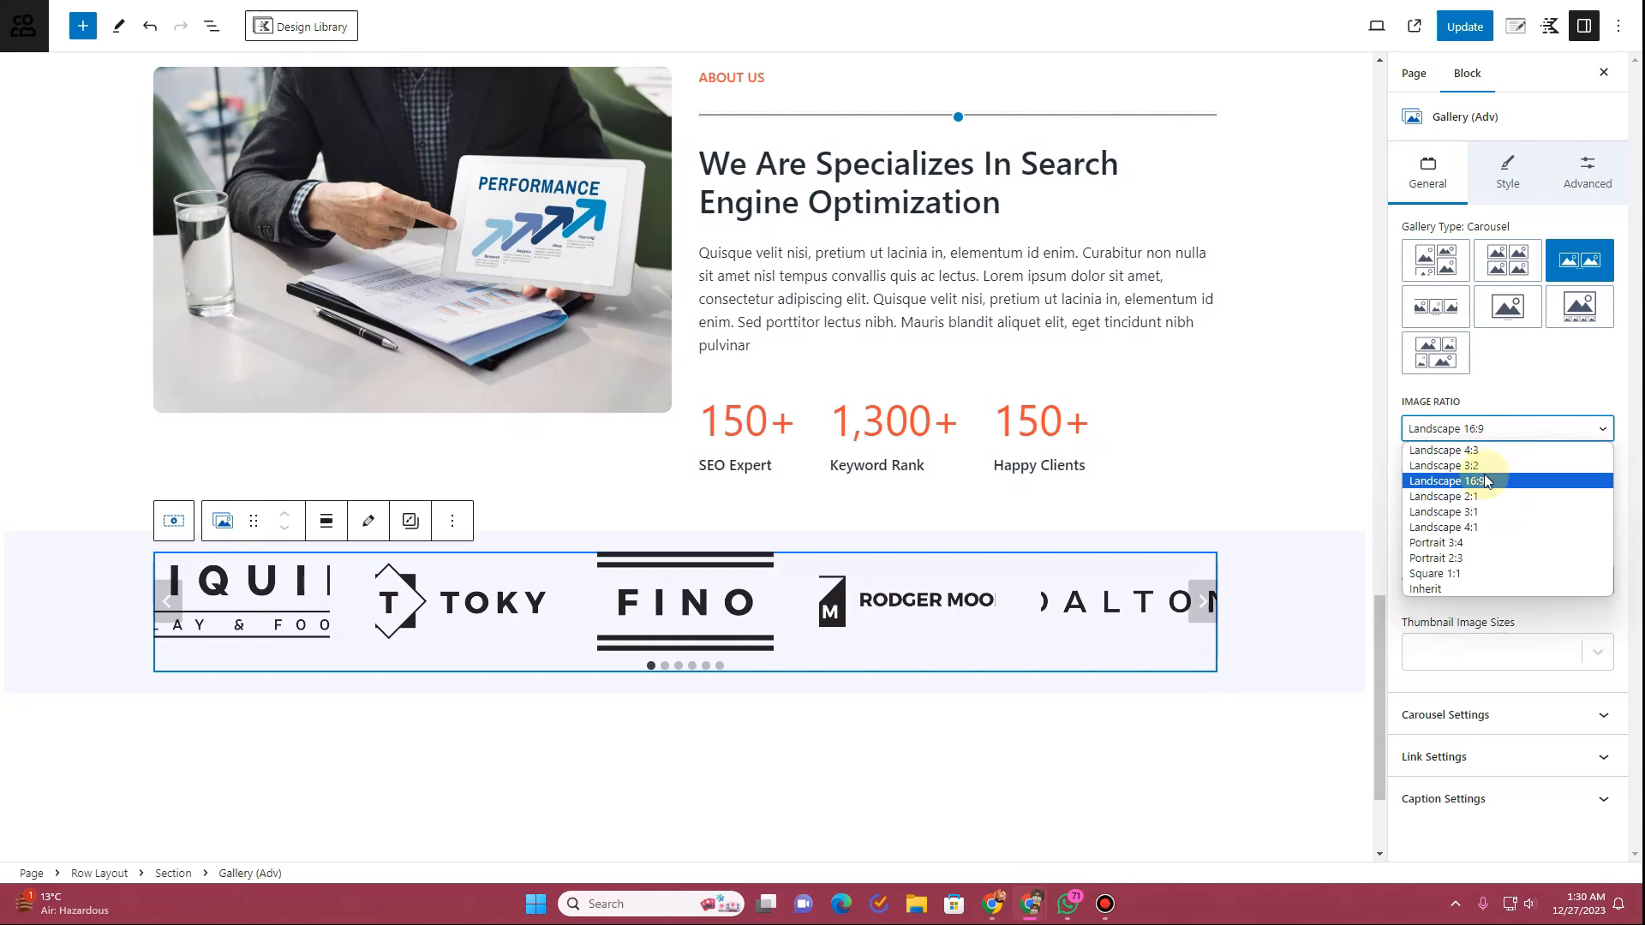
pyautogui.click(1479, 471)
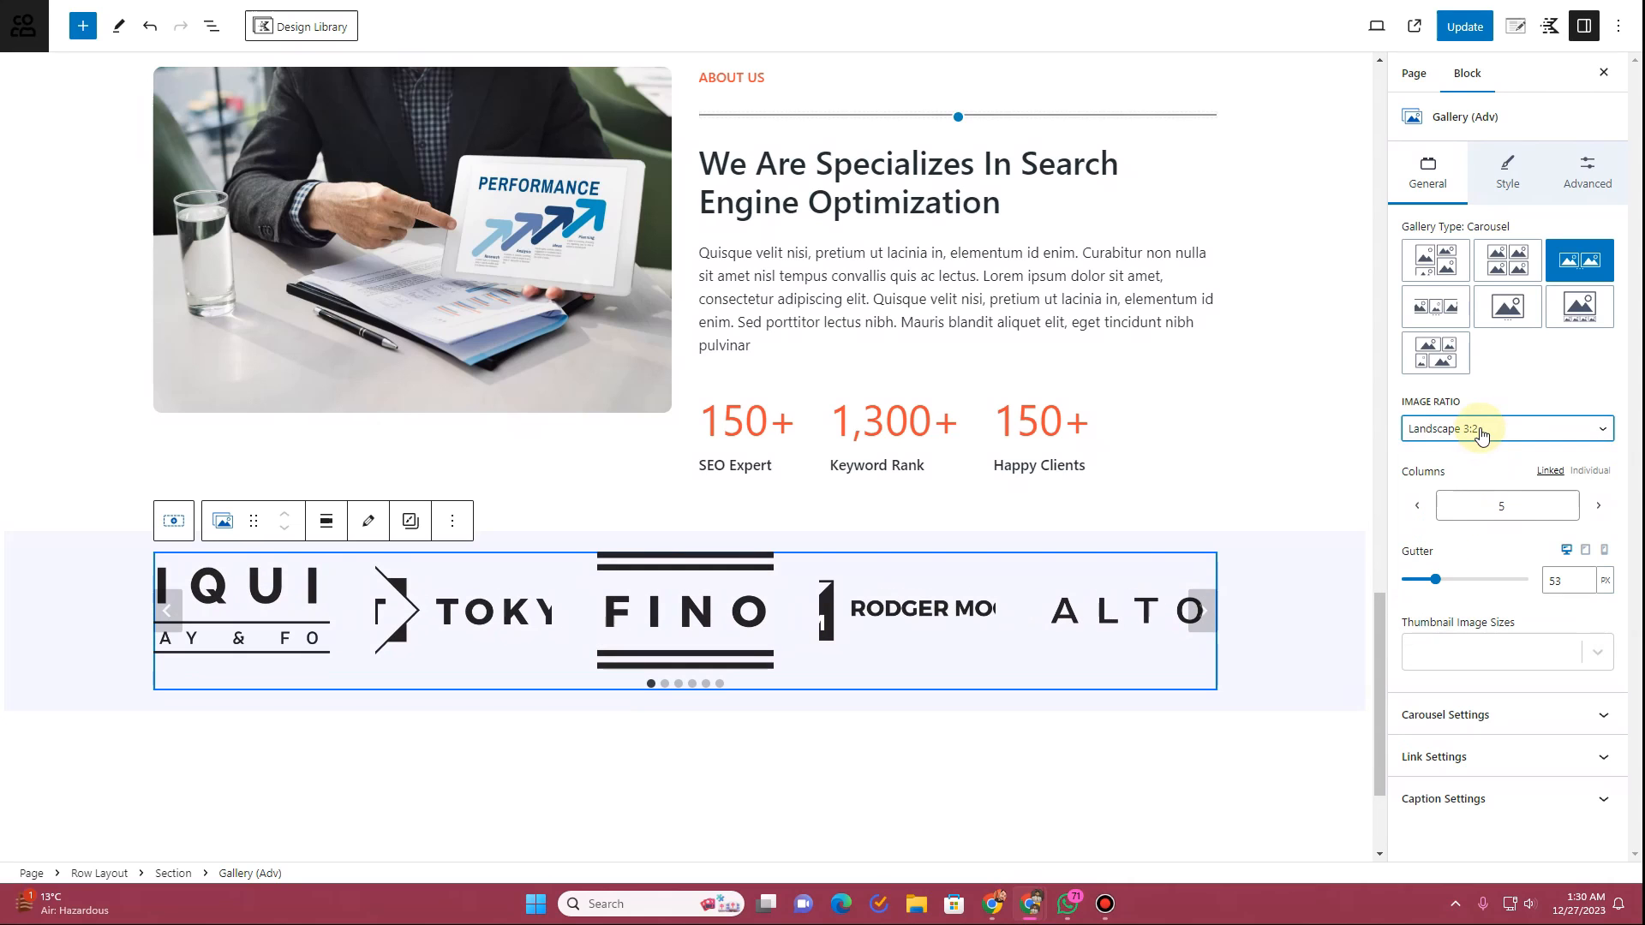
pyautogui.click(1481, 436)
pyautogui.click(1483, 449)
pyautogui.click(1488, 428)
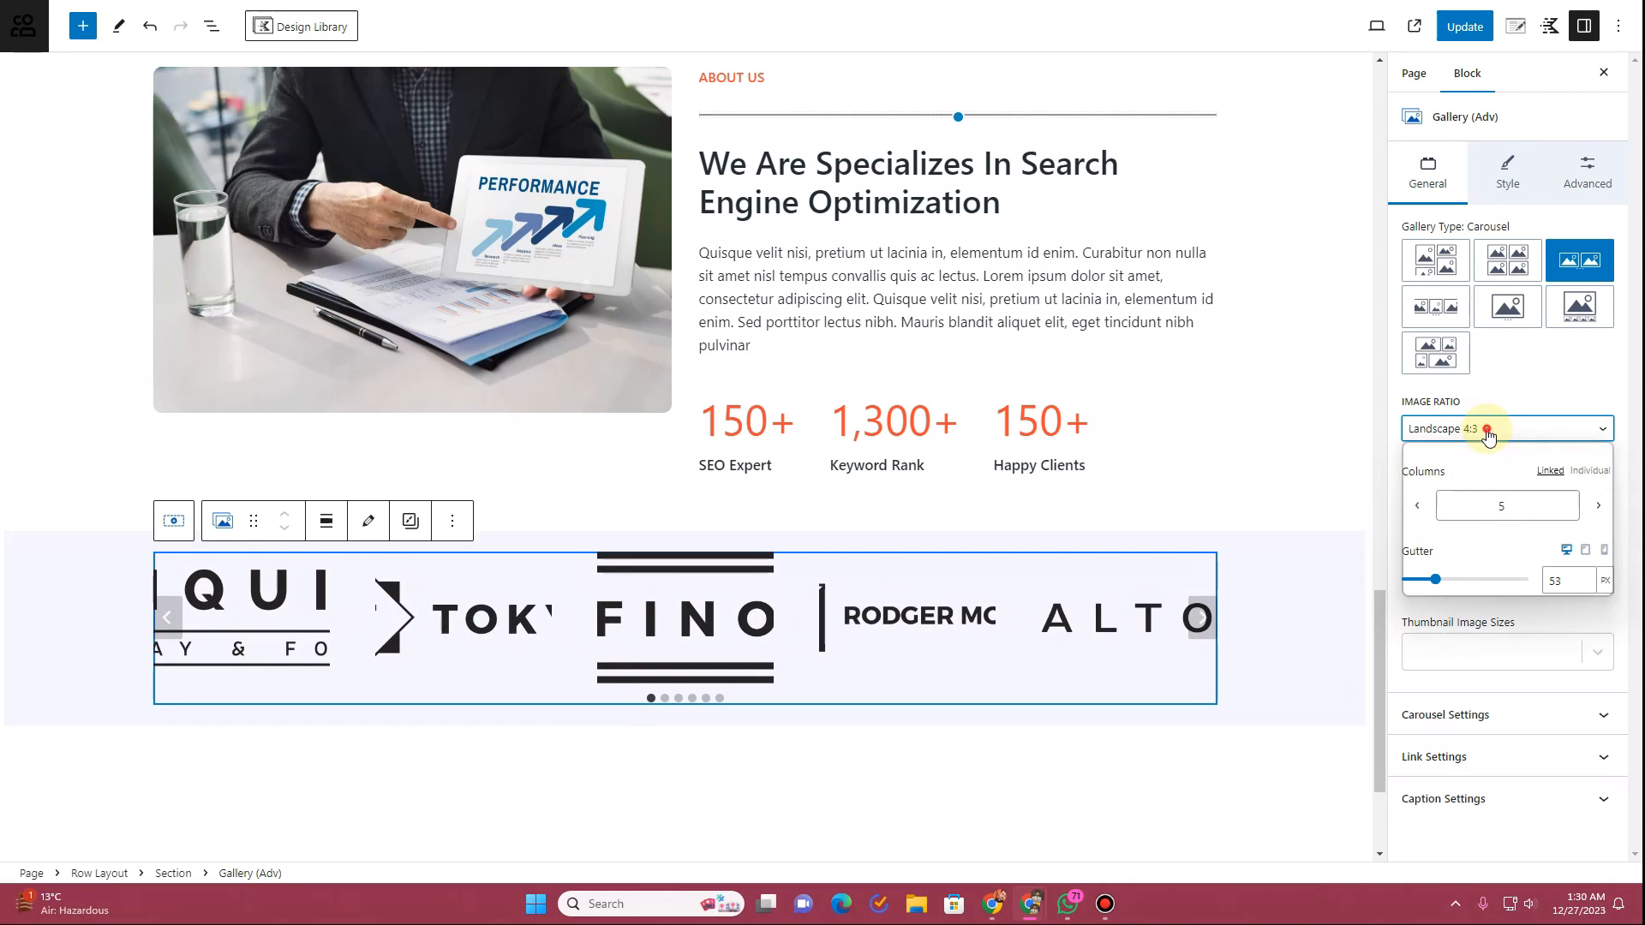
pyautogui.click(1490, 502)
pyautogui.click(1491, 428)
pyautogui.click(1489, 511)
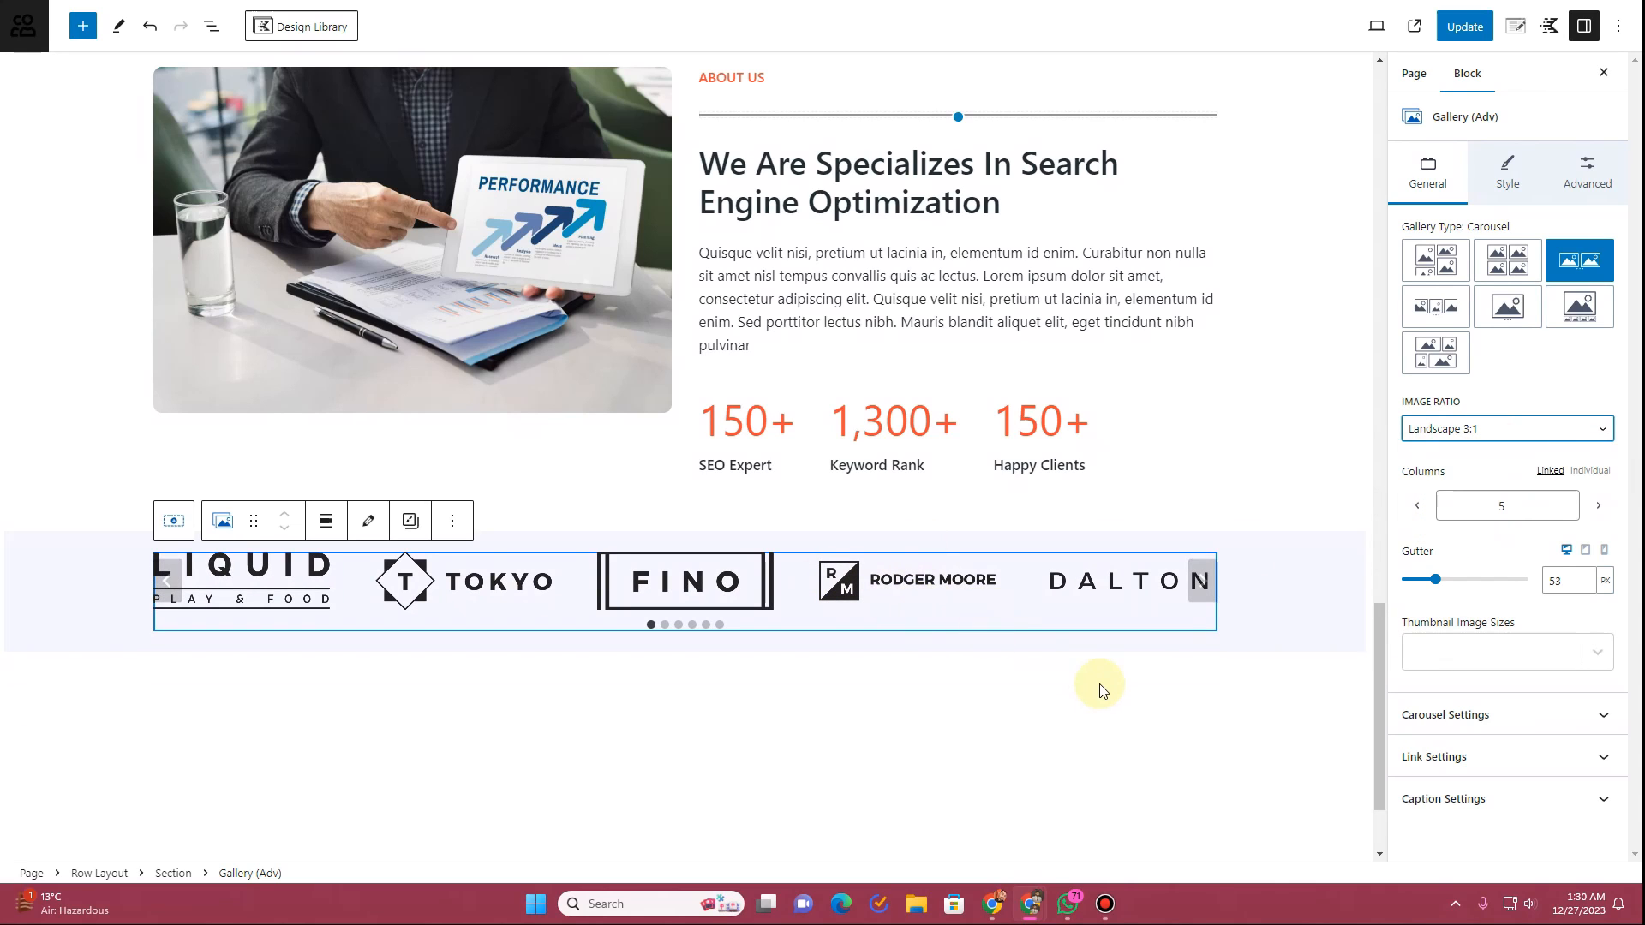
# Step: Turn on auto play for the logo carousel
pyautogui.click(1498, 725)
pyautogui.click(1417, 533)
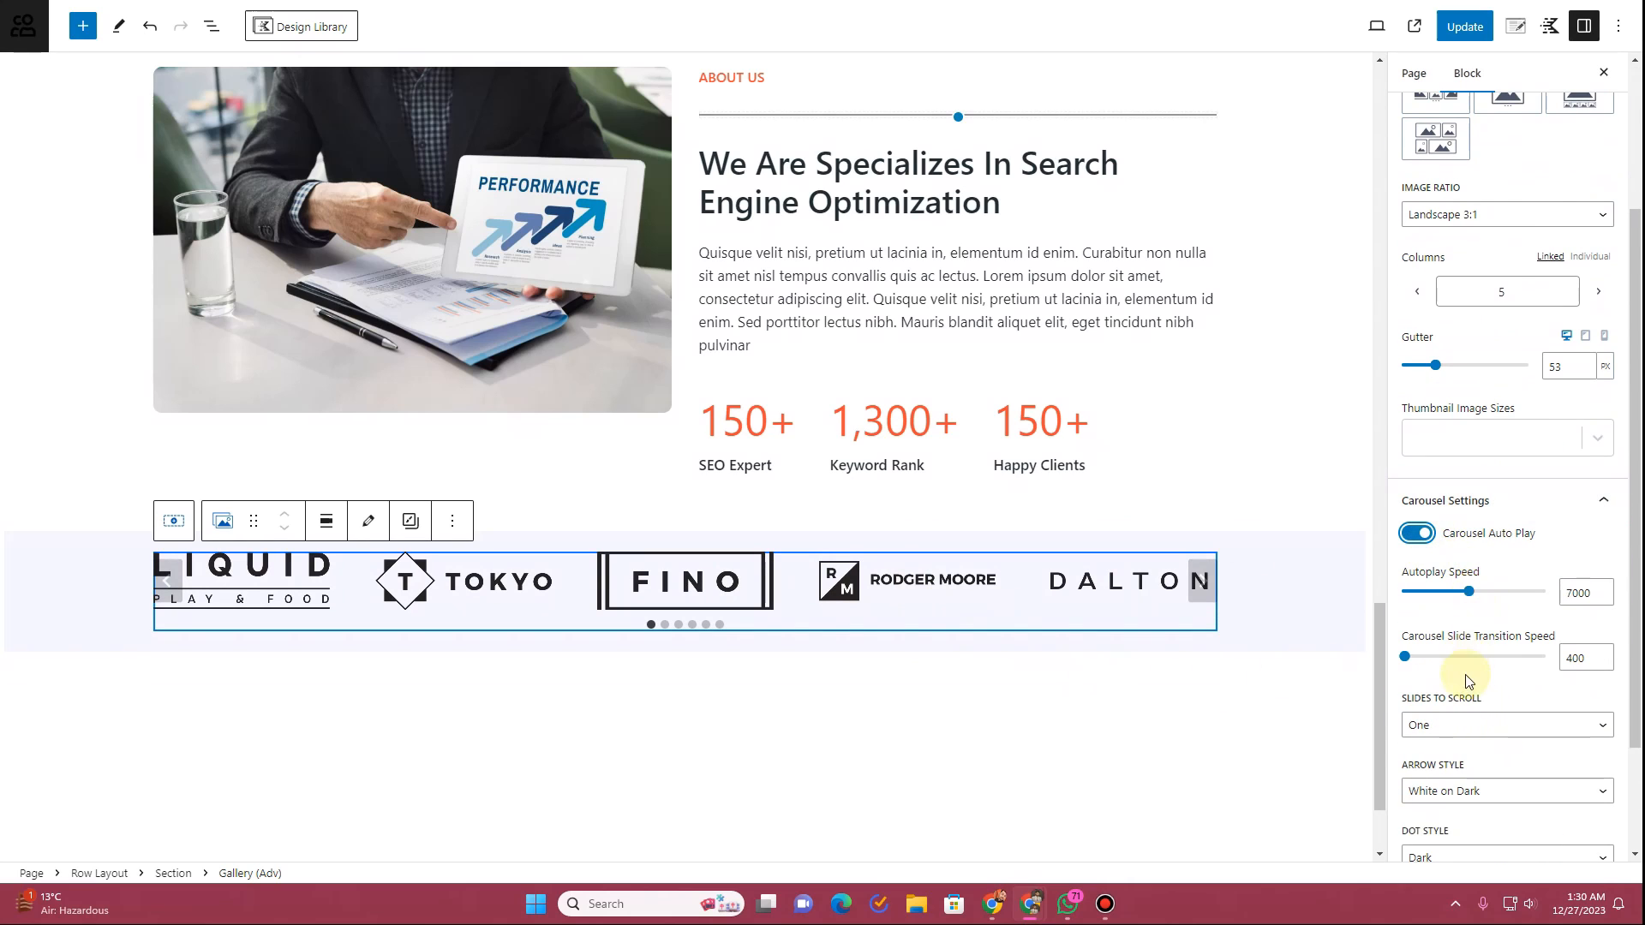
# Step: Set the logo carousel's autoplay speed to 4000 and its slides to scroll to All
pyautogui.scroll(-1, 1525, 548)
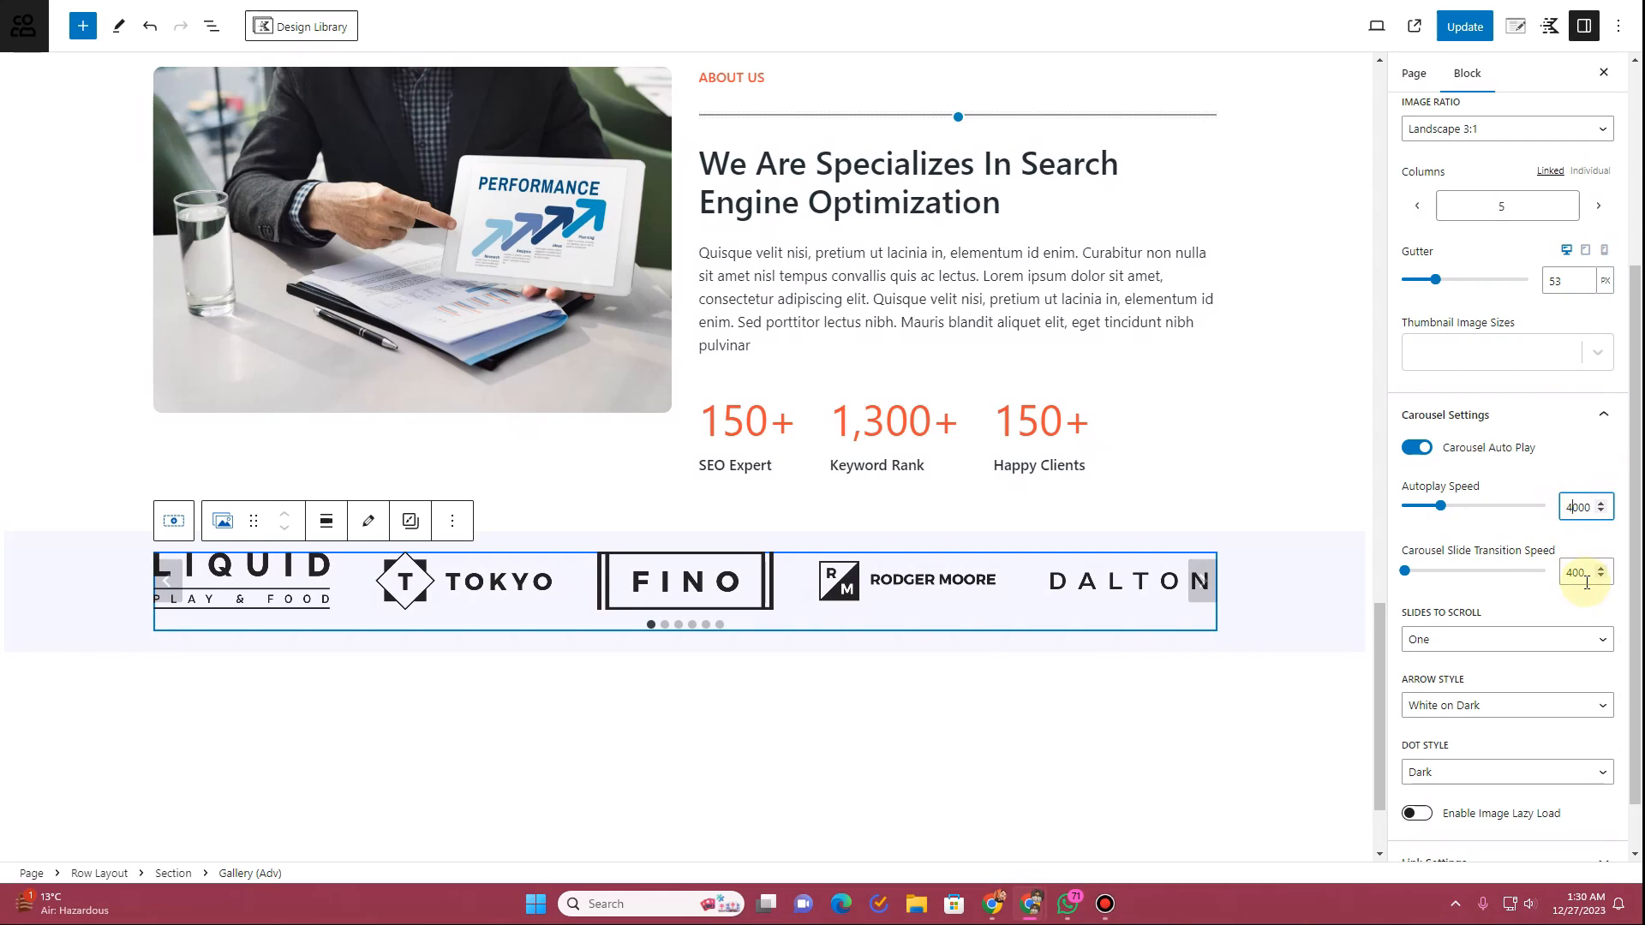
pyautogui.click(1491, 651)
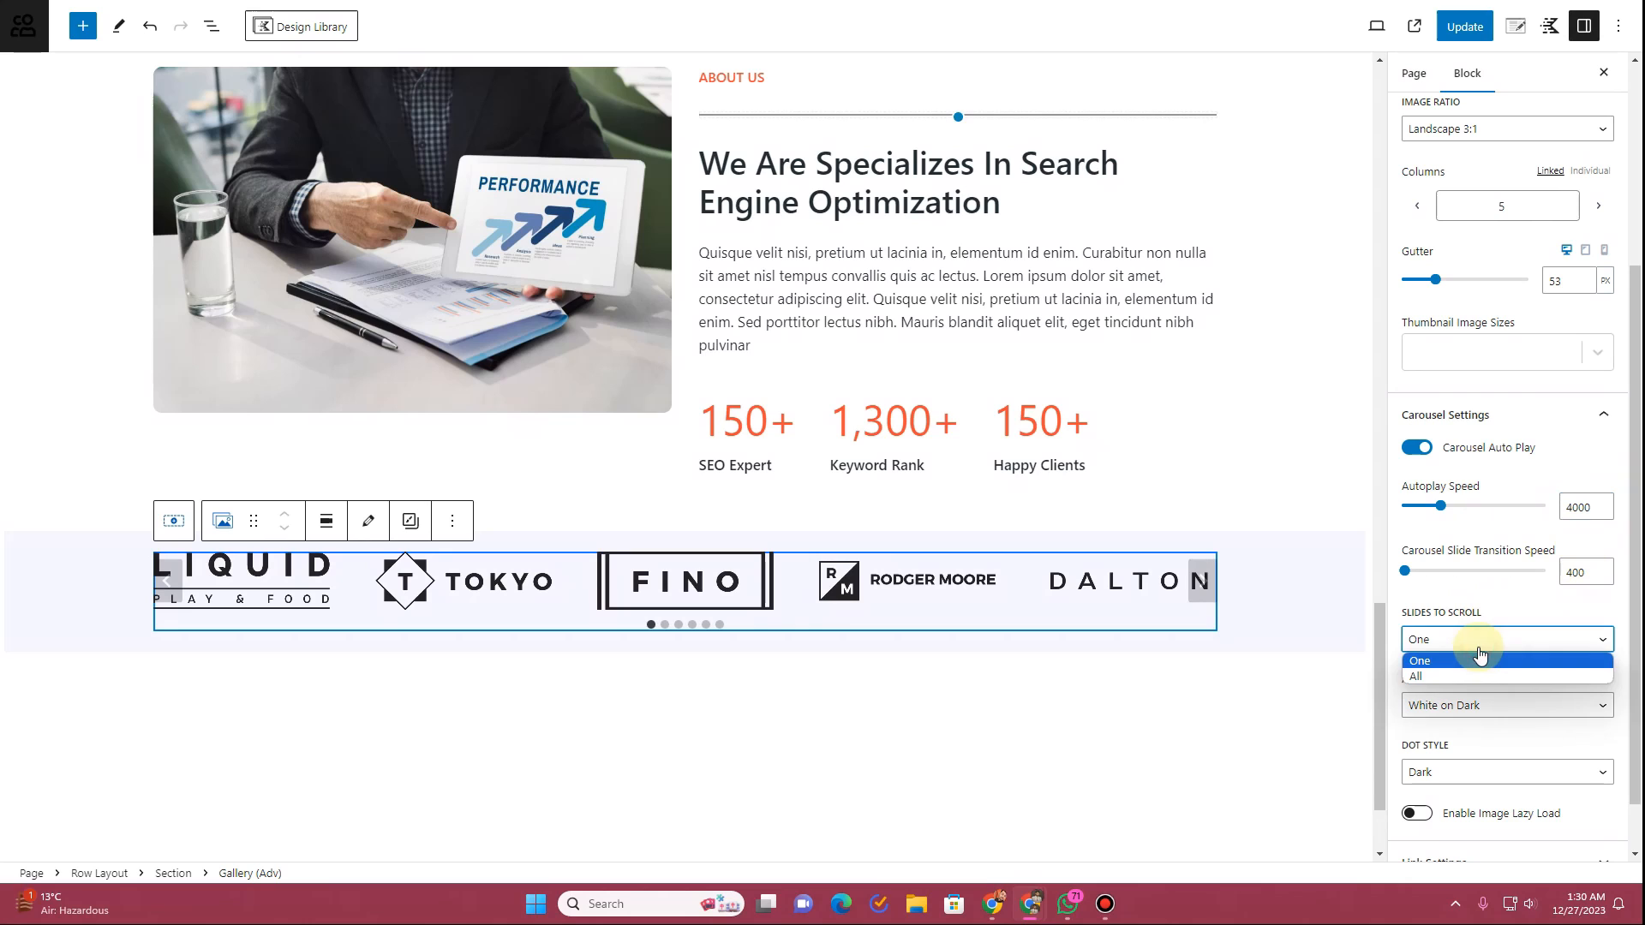
pyautogui.click(1491, 670)
# Step: Set both the arrow style and the dot style of the logo carousel to None
pyautogui.click(1489, 712)
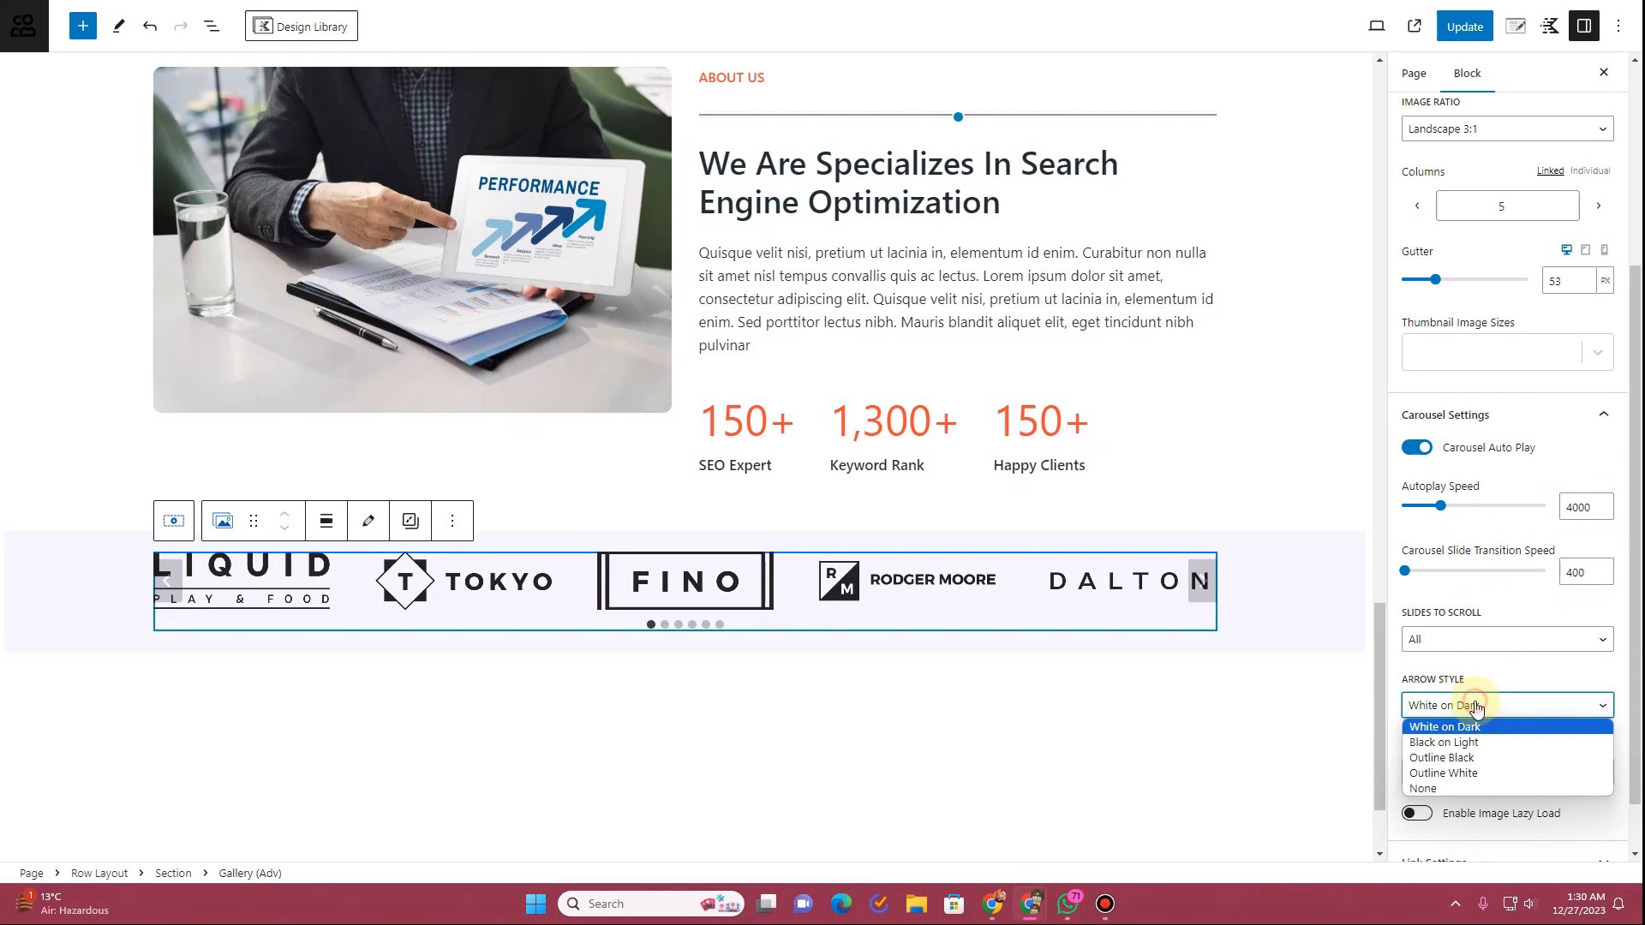
pyautogui.click(1467, 788)
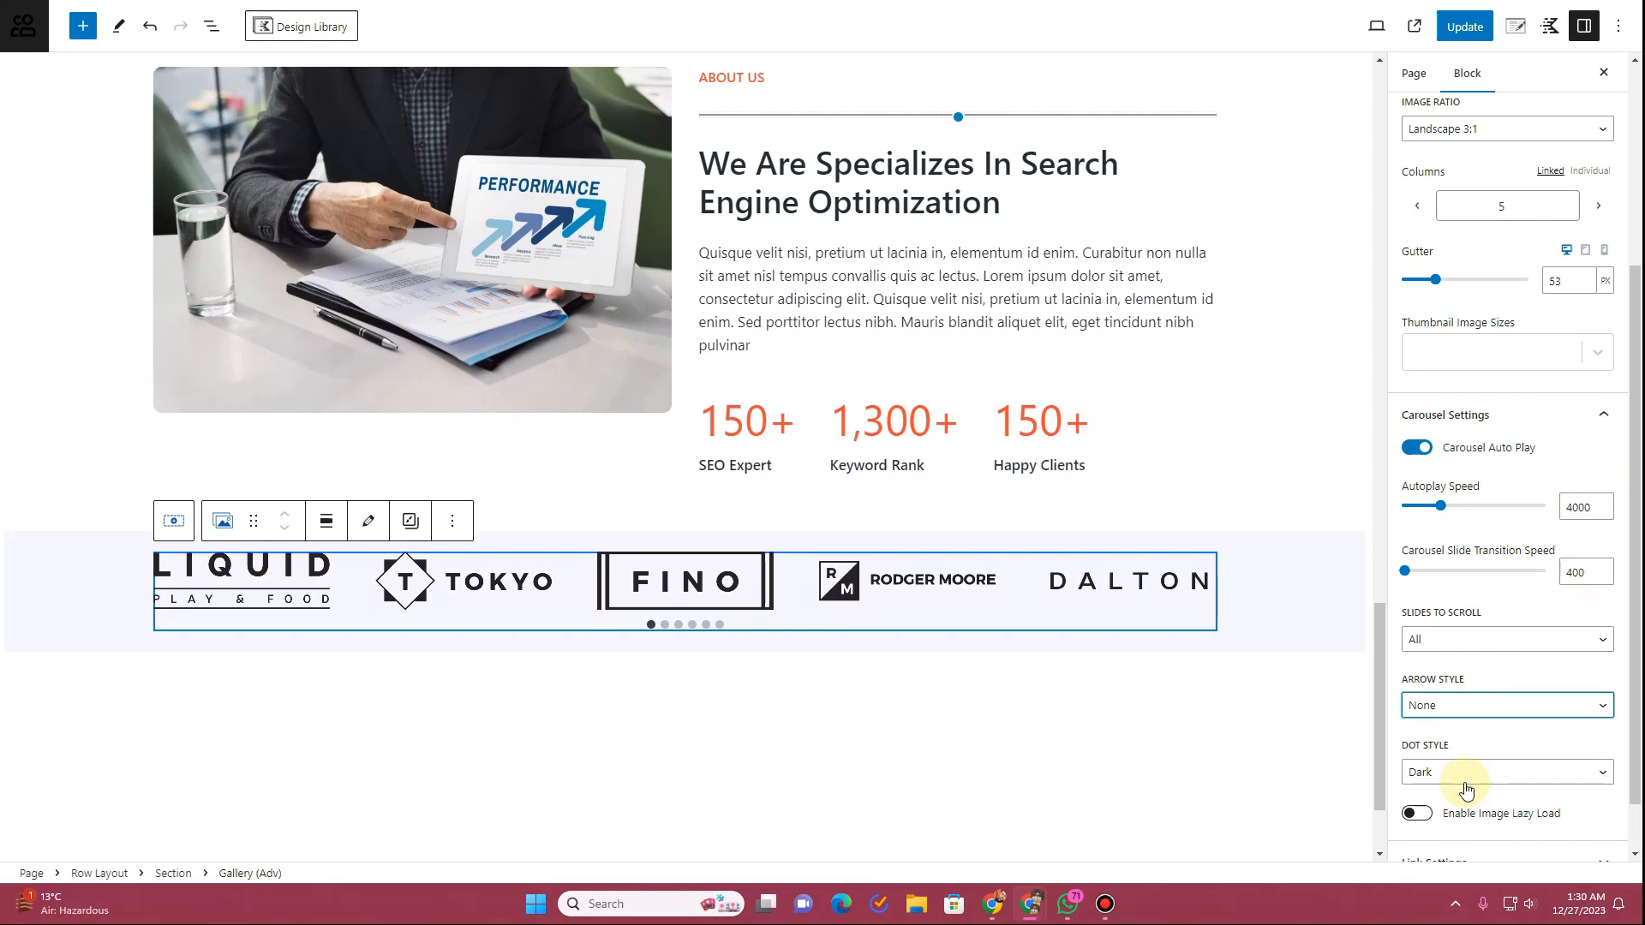
pyautogui.click(1484, 778)
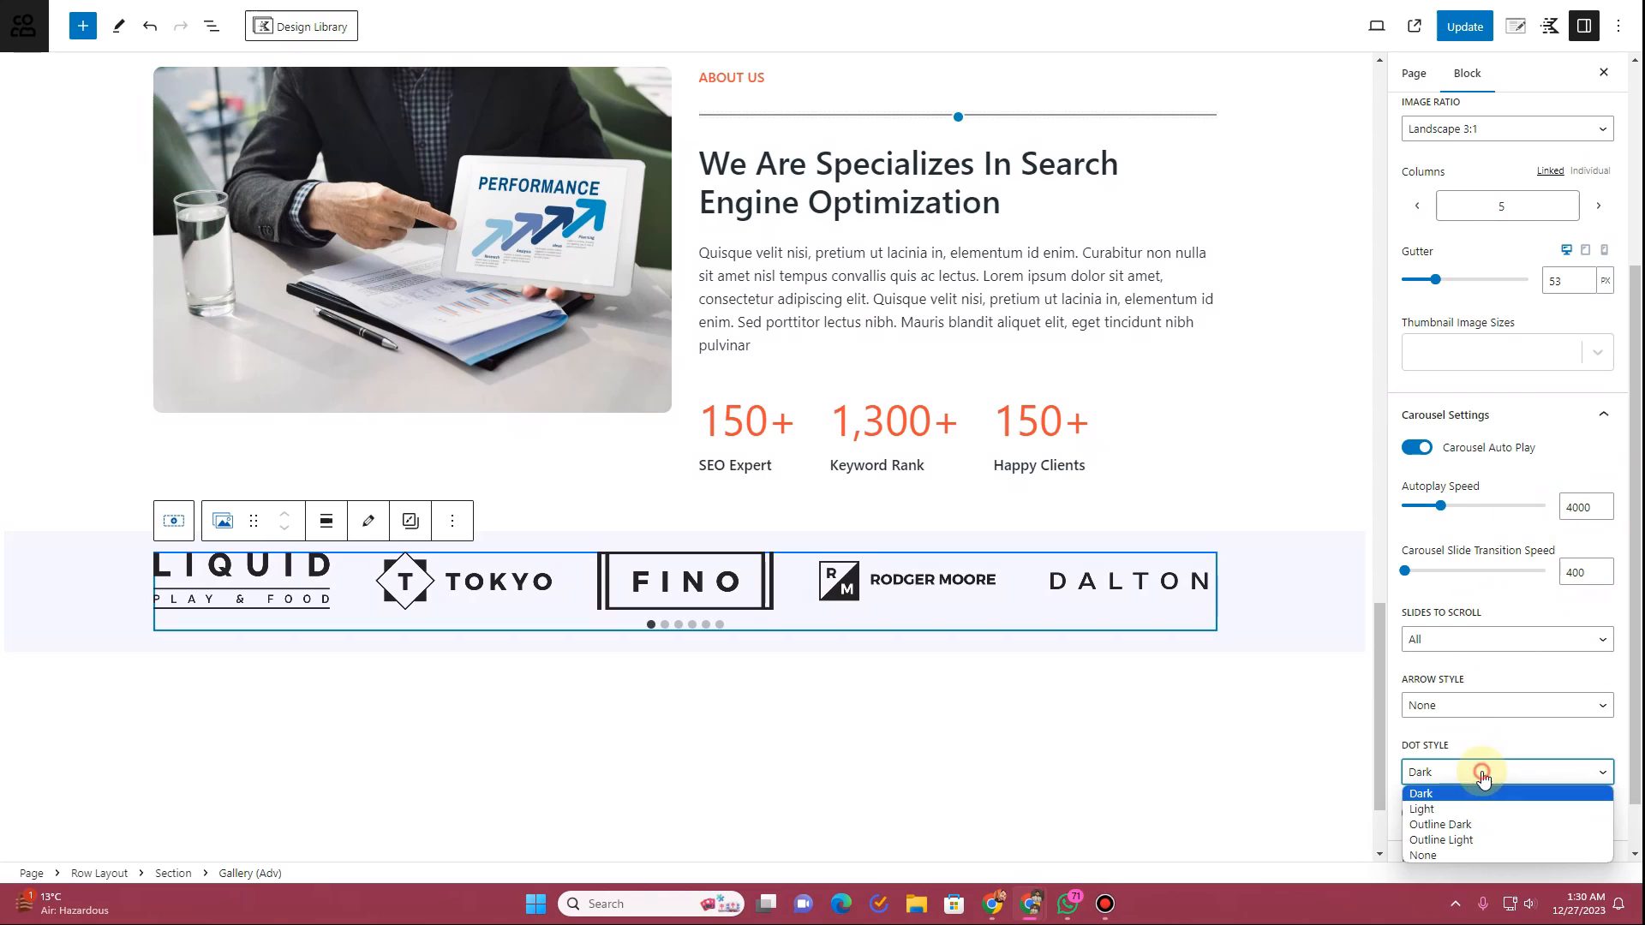
pyautogui.click(1458, 857)
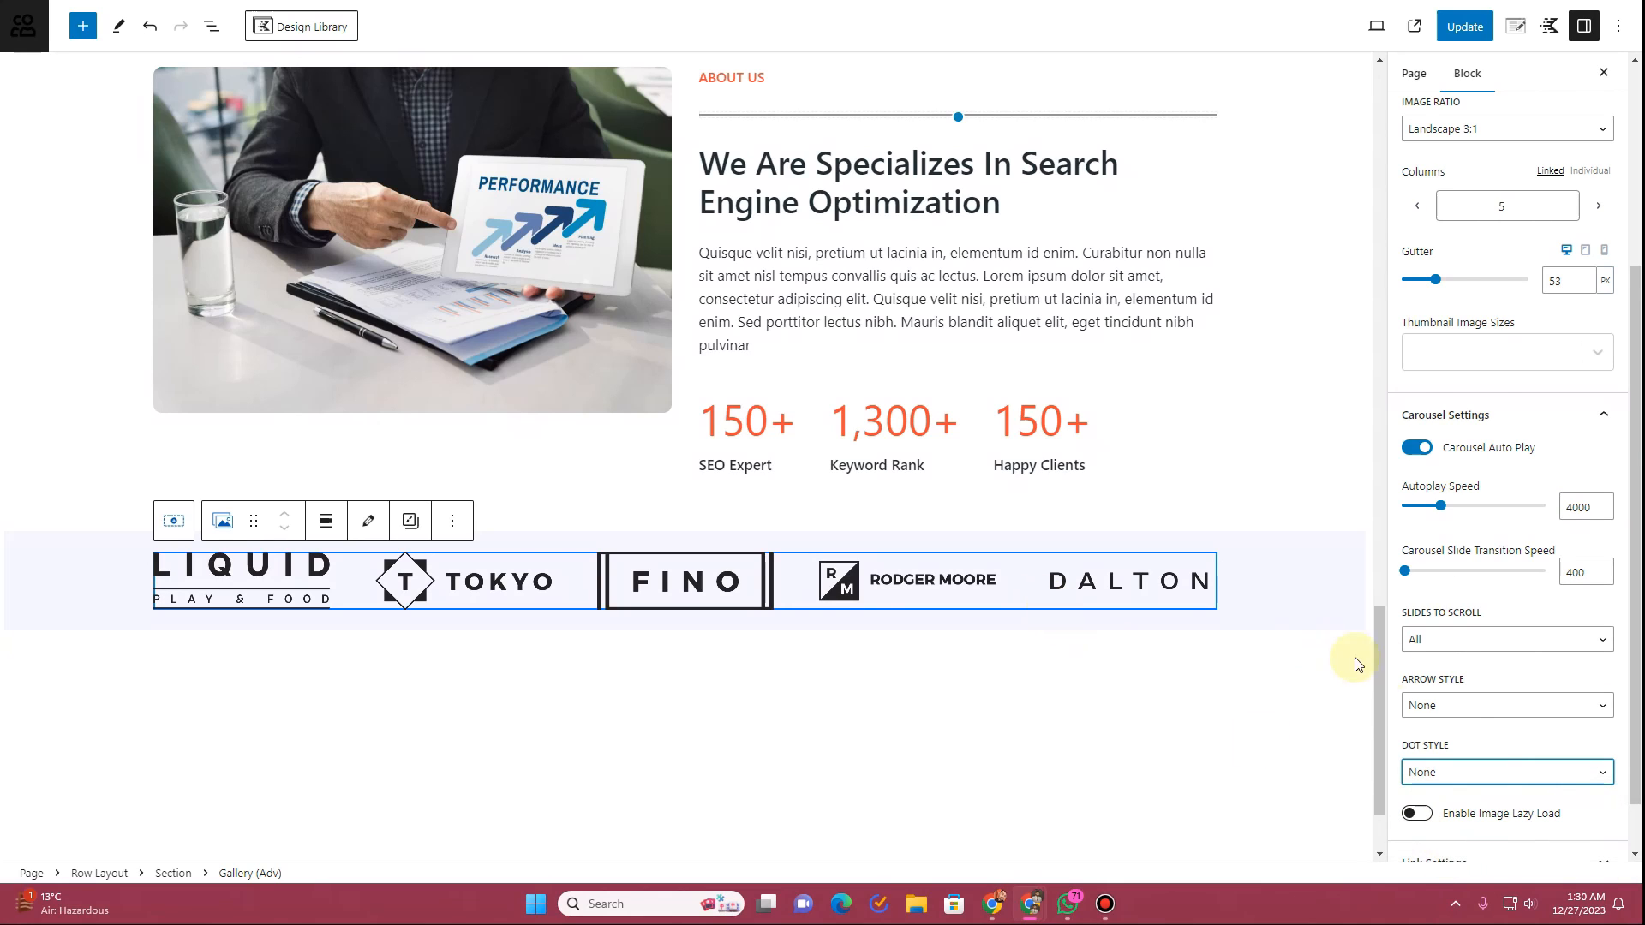
# Step: Enable image lazy load for the logo carousel and update the page
pyautogui.scroll(-1, 1491, 754)
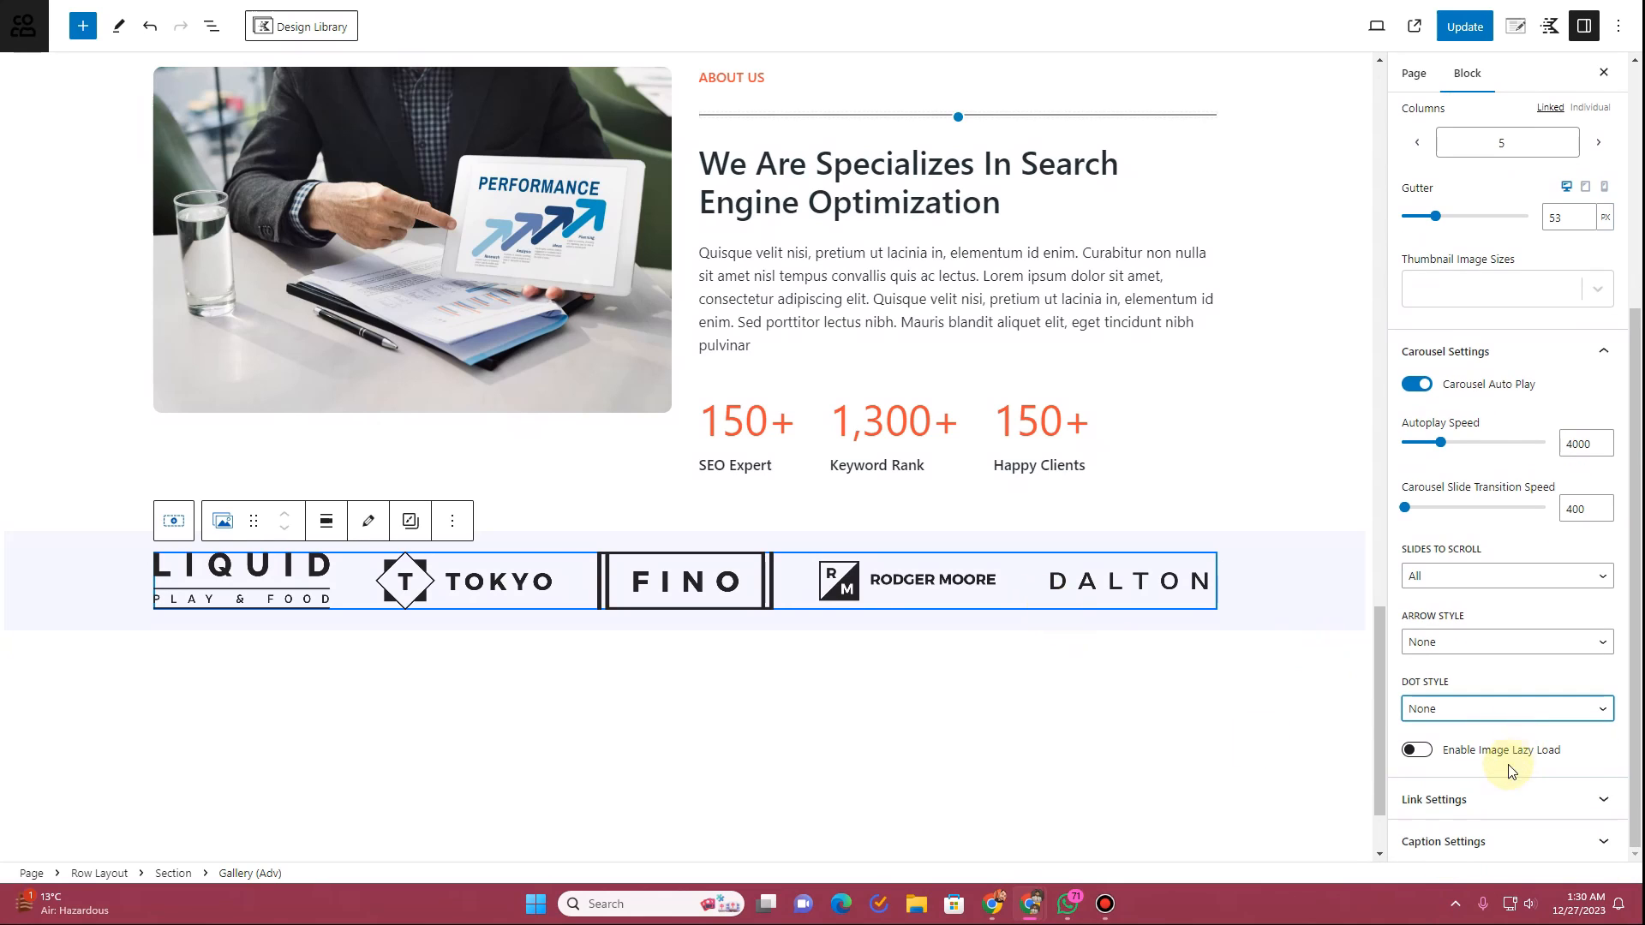
pyautogui.click(1423, 758)
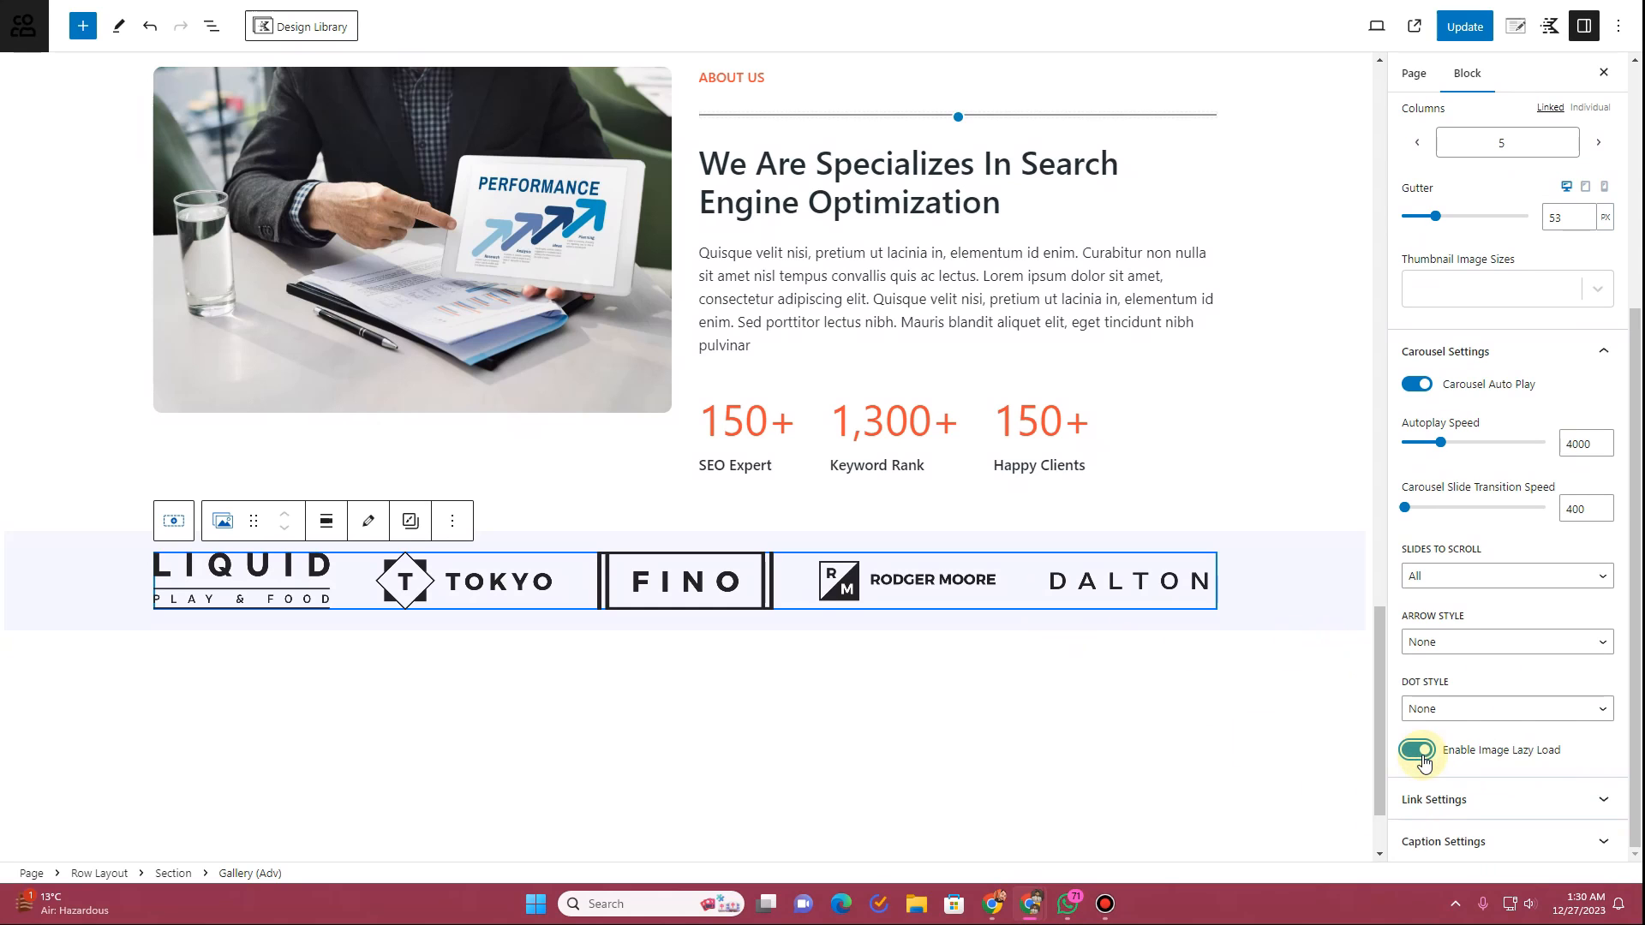
pyautogui.scroll(5, 1423, 466)
pyautogui.hotkey('ctrl', 's')
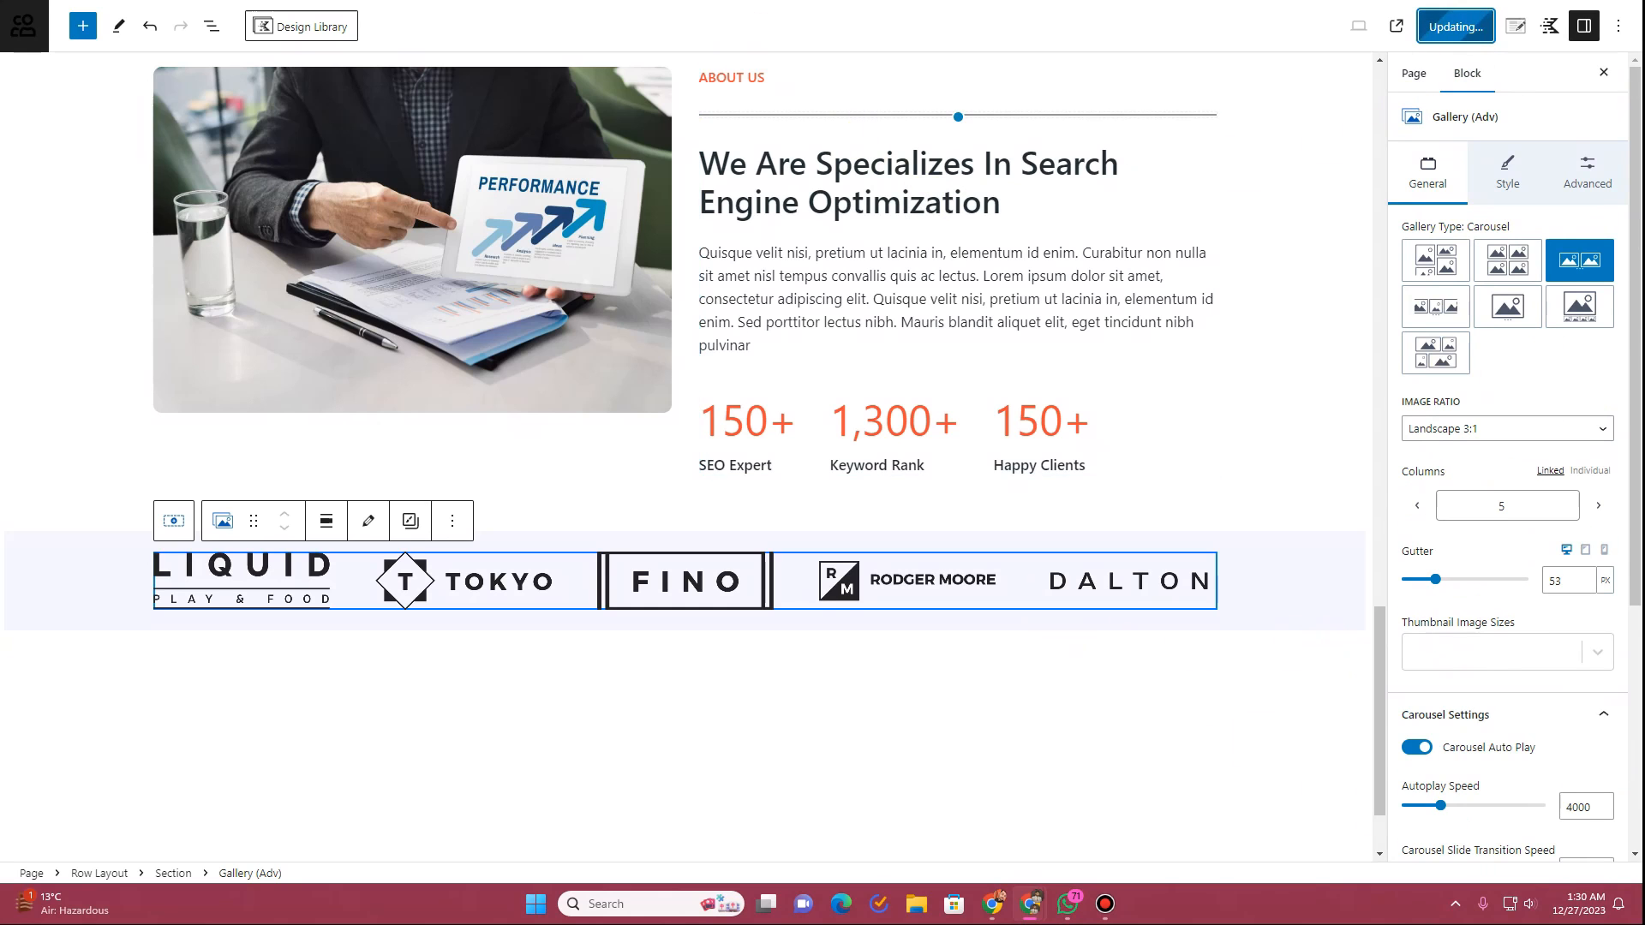
# Step: Check the logo carousel near the bottom of the live homepage, then return to the page editor
pyautogui.click(257, 1)
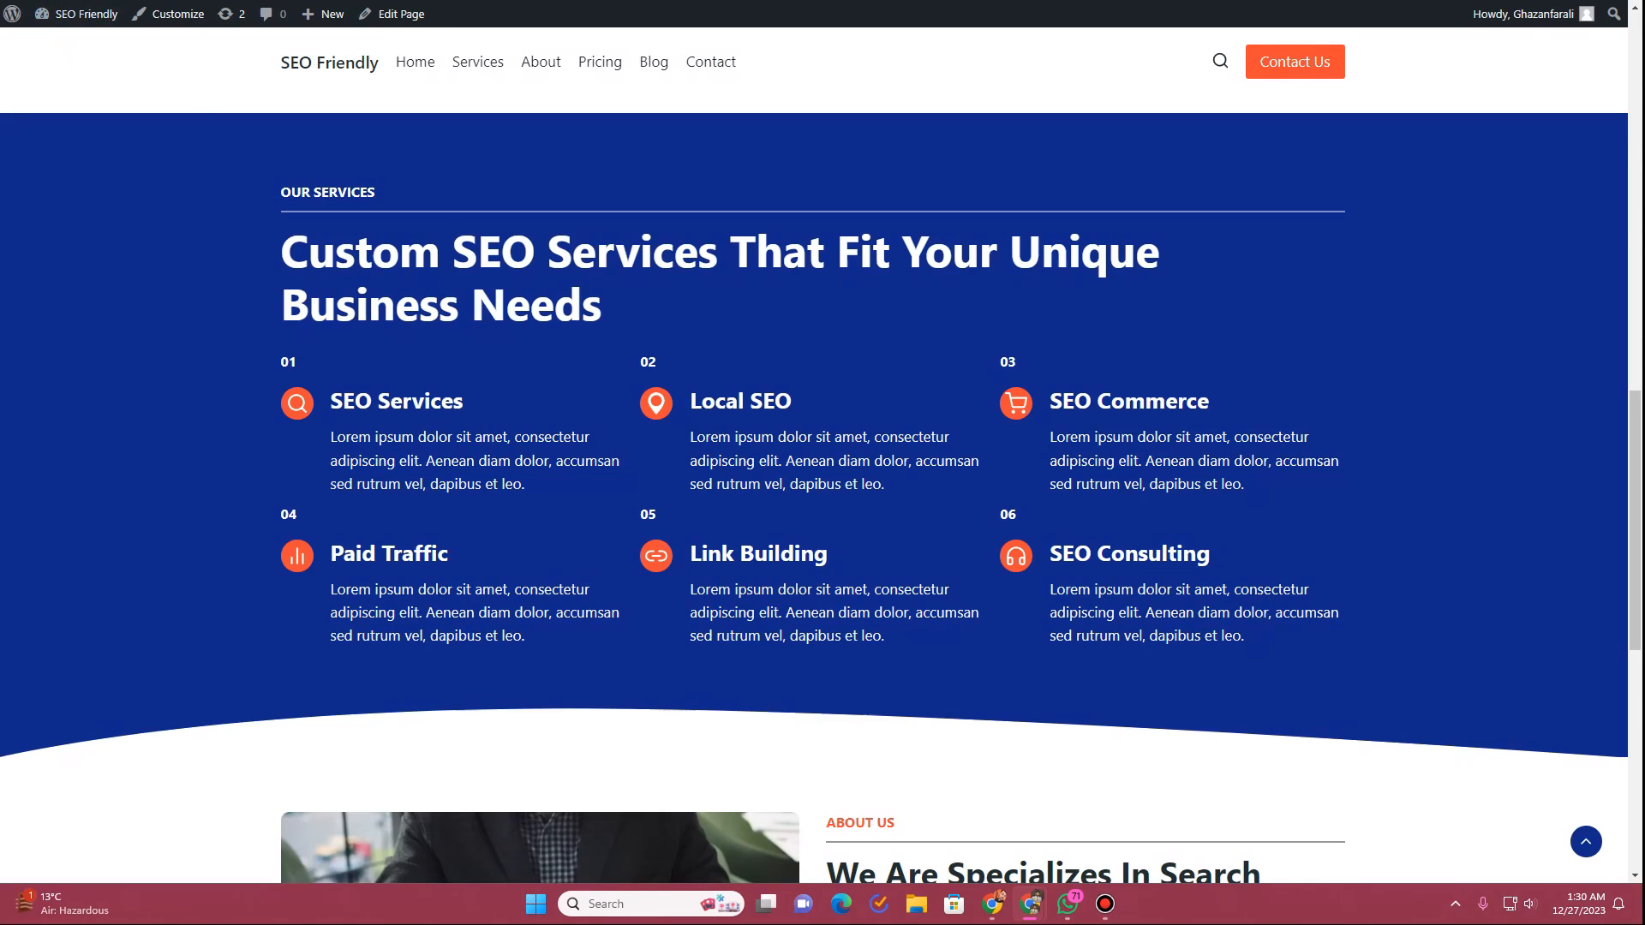
pyautogui.scroll(-10, 317, 377)
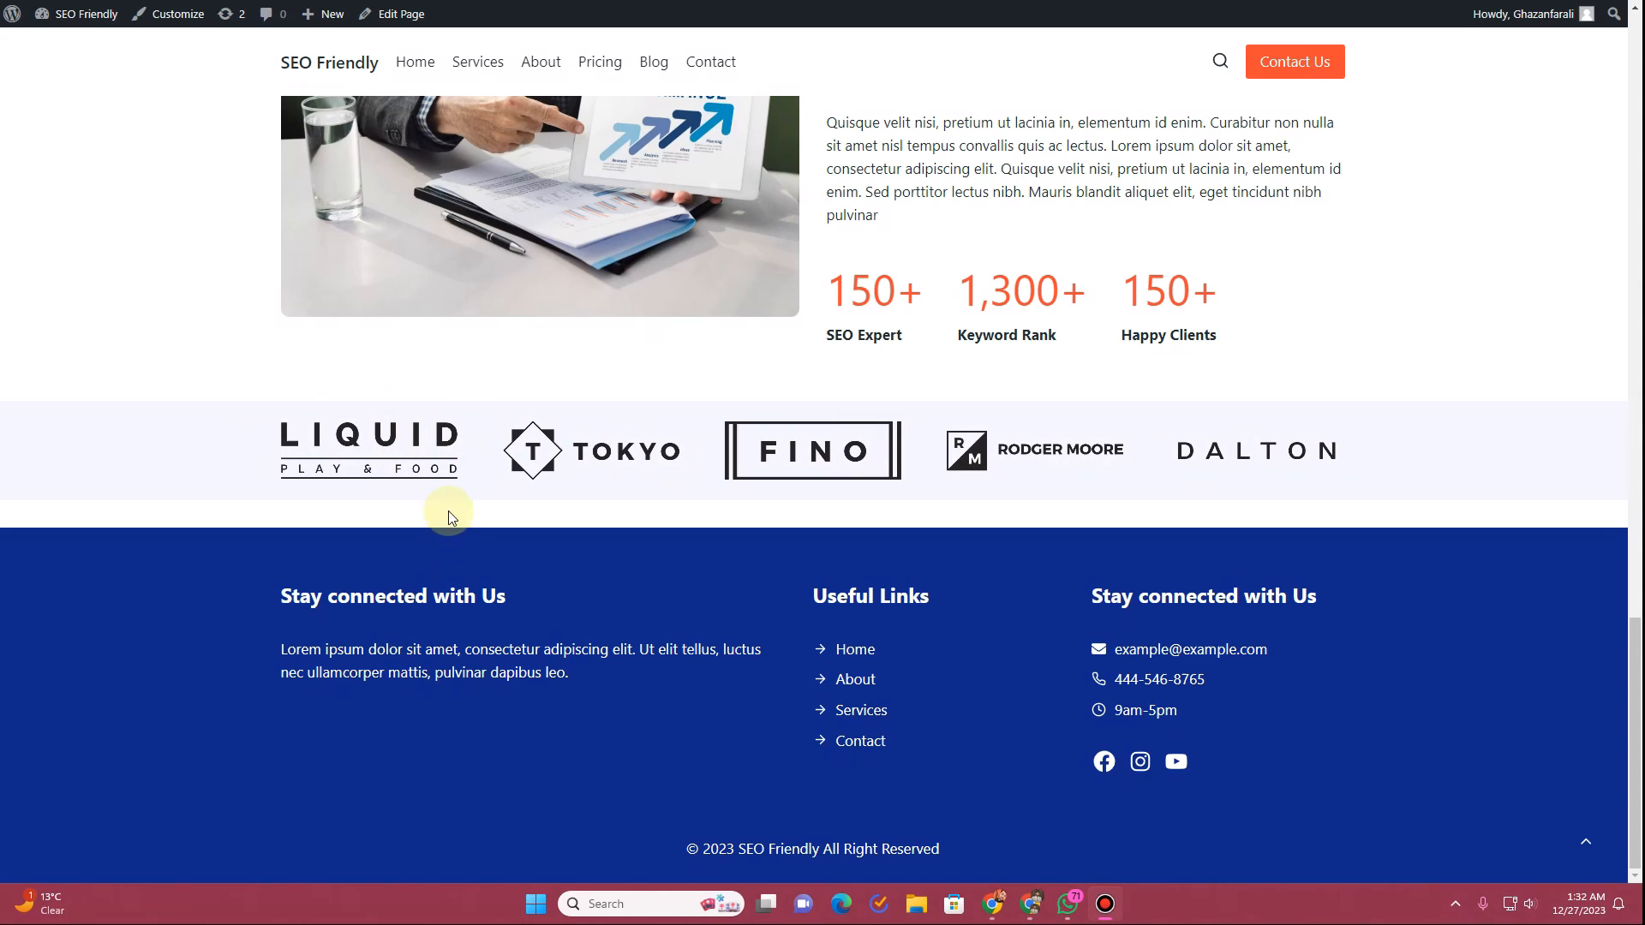
pyautogui.click(514, 2)
# Step: Set the logo row's top and bottom padding to LG and update the page
pyautogui.click(62, 583)
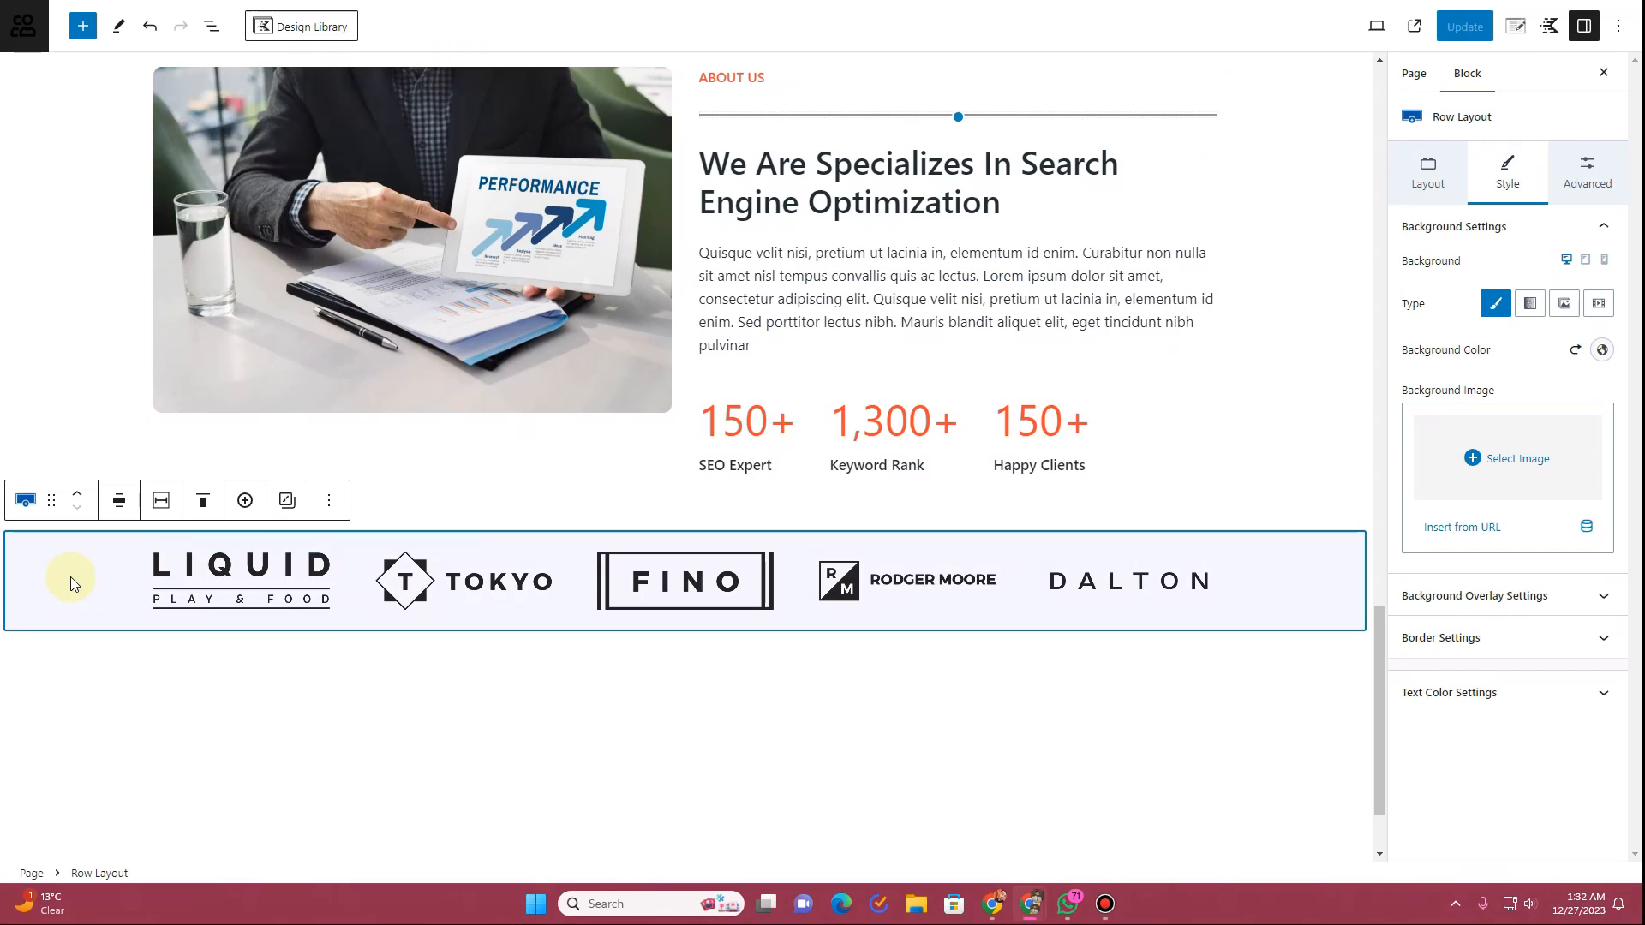
pyautogui.click(1594, 197)
pyautogui.click(1440, 270)
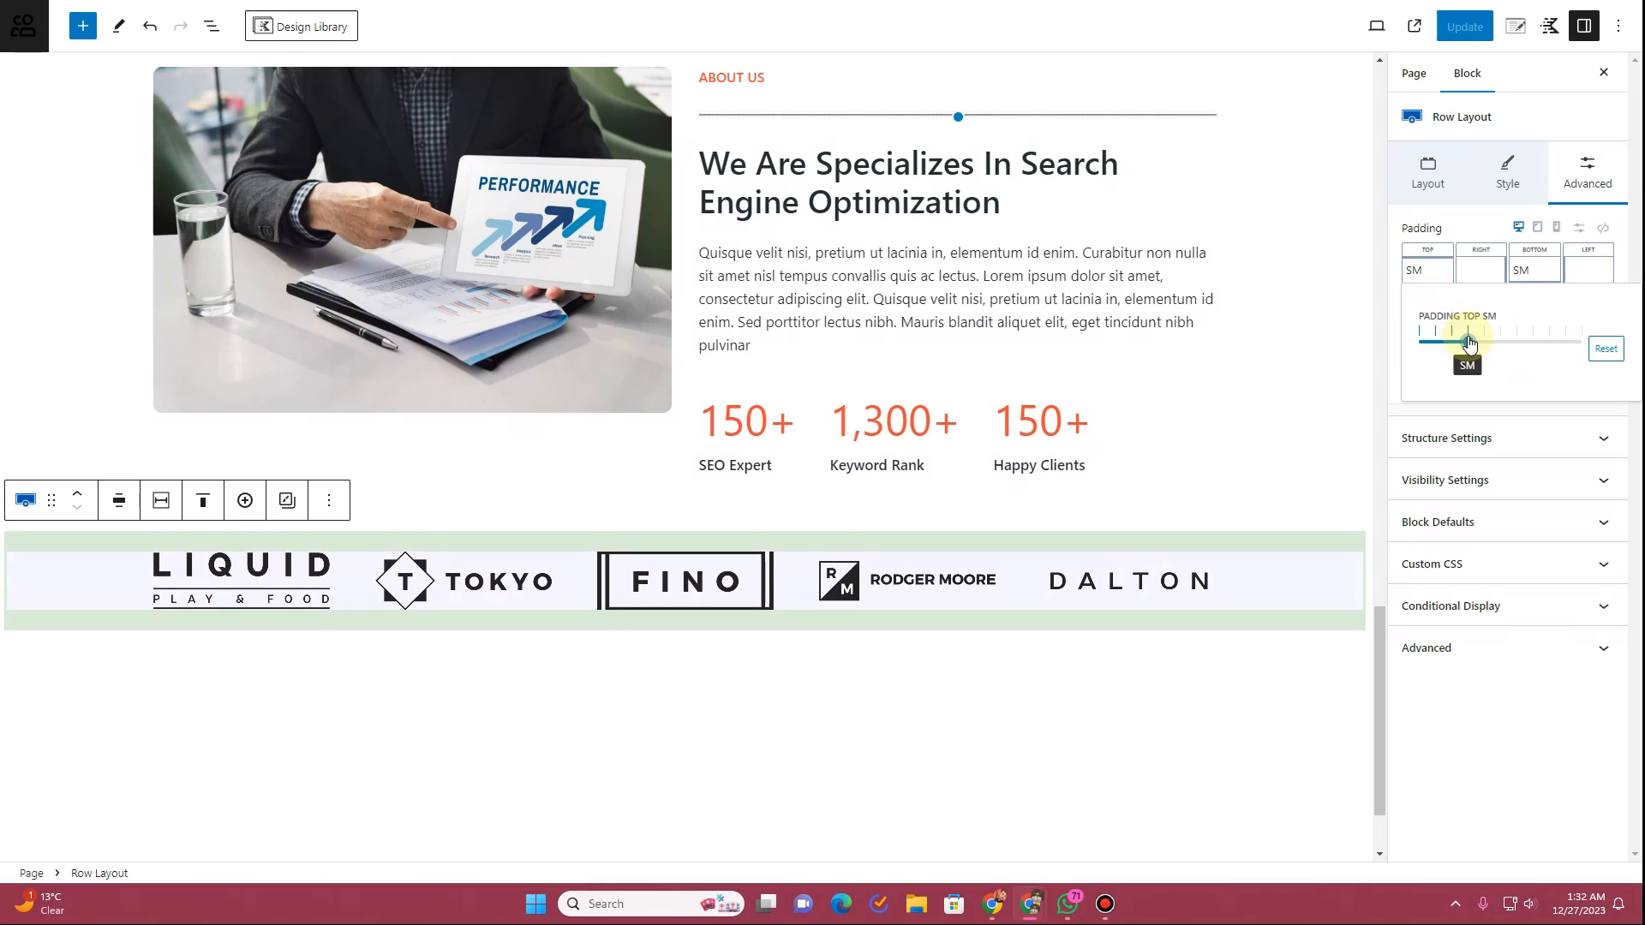
pyautogui.click(1487, 343)
pyautogui.click(1502, 343)
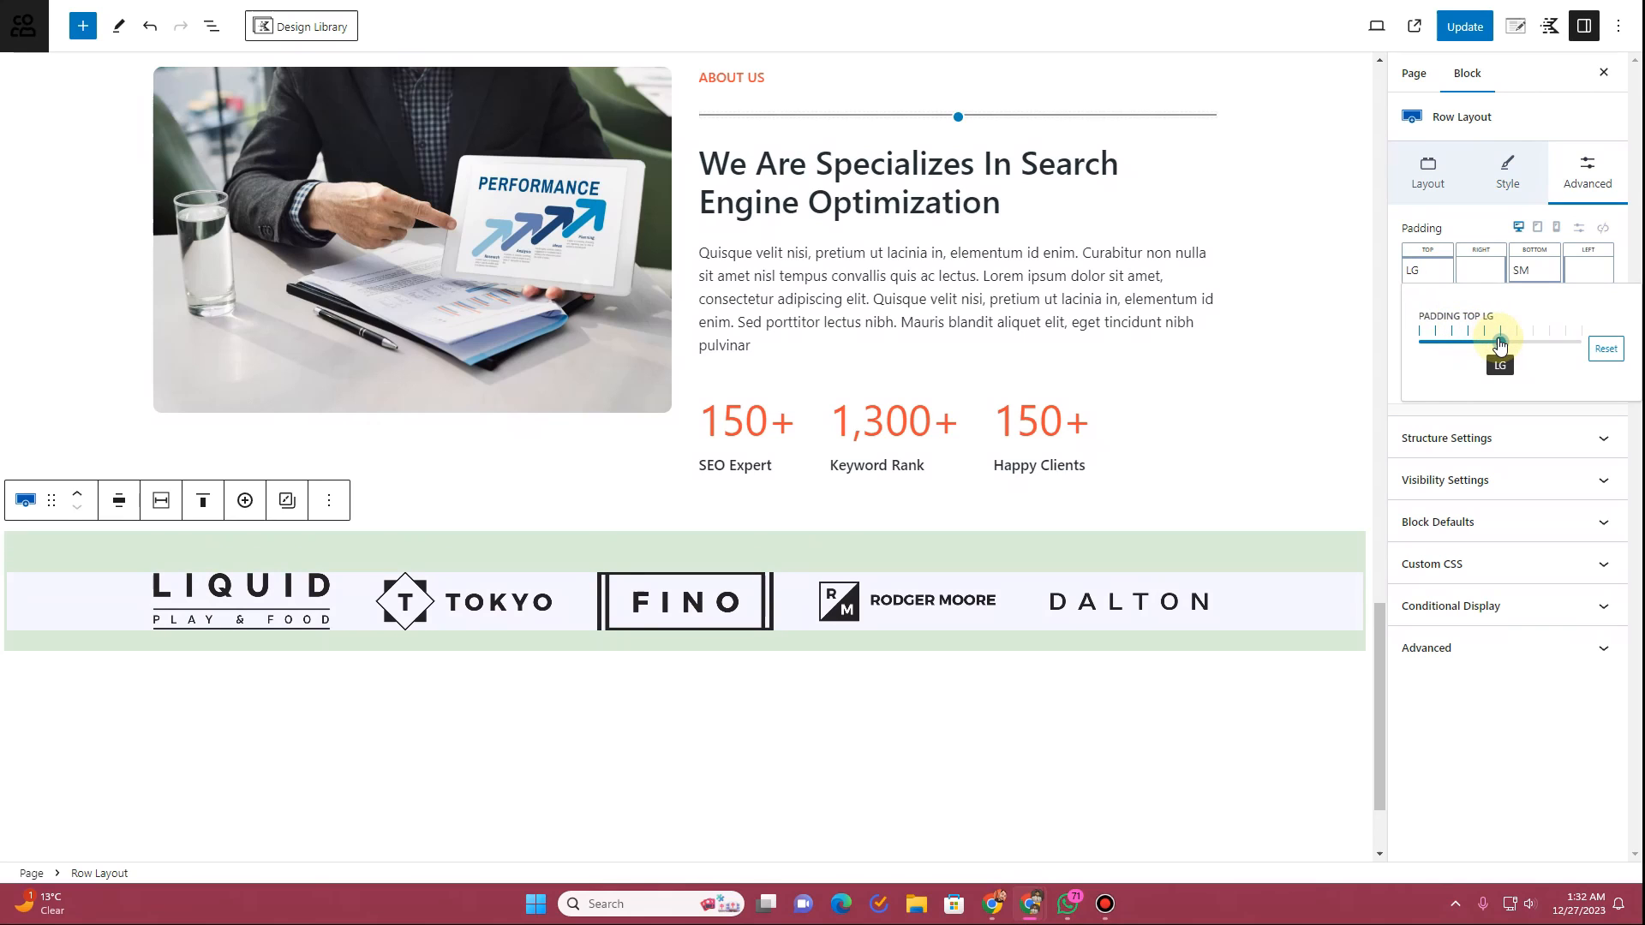
pyautogui.click(1538, 270)
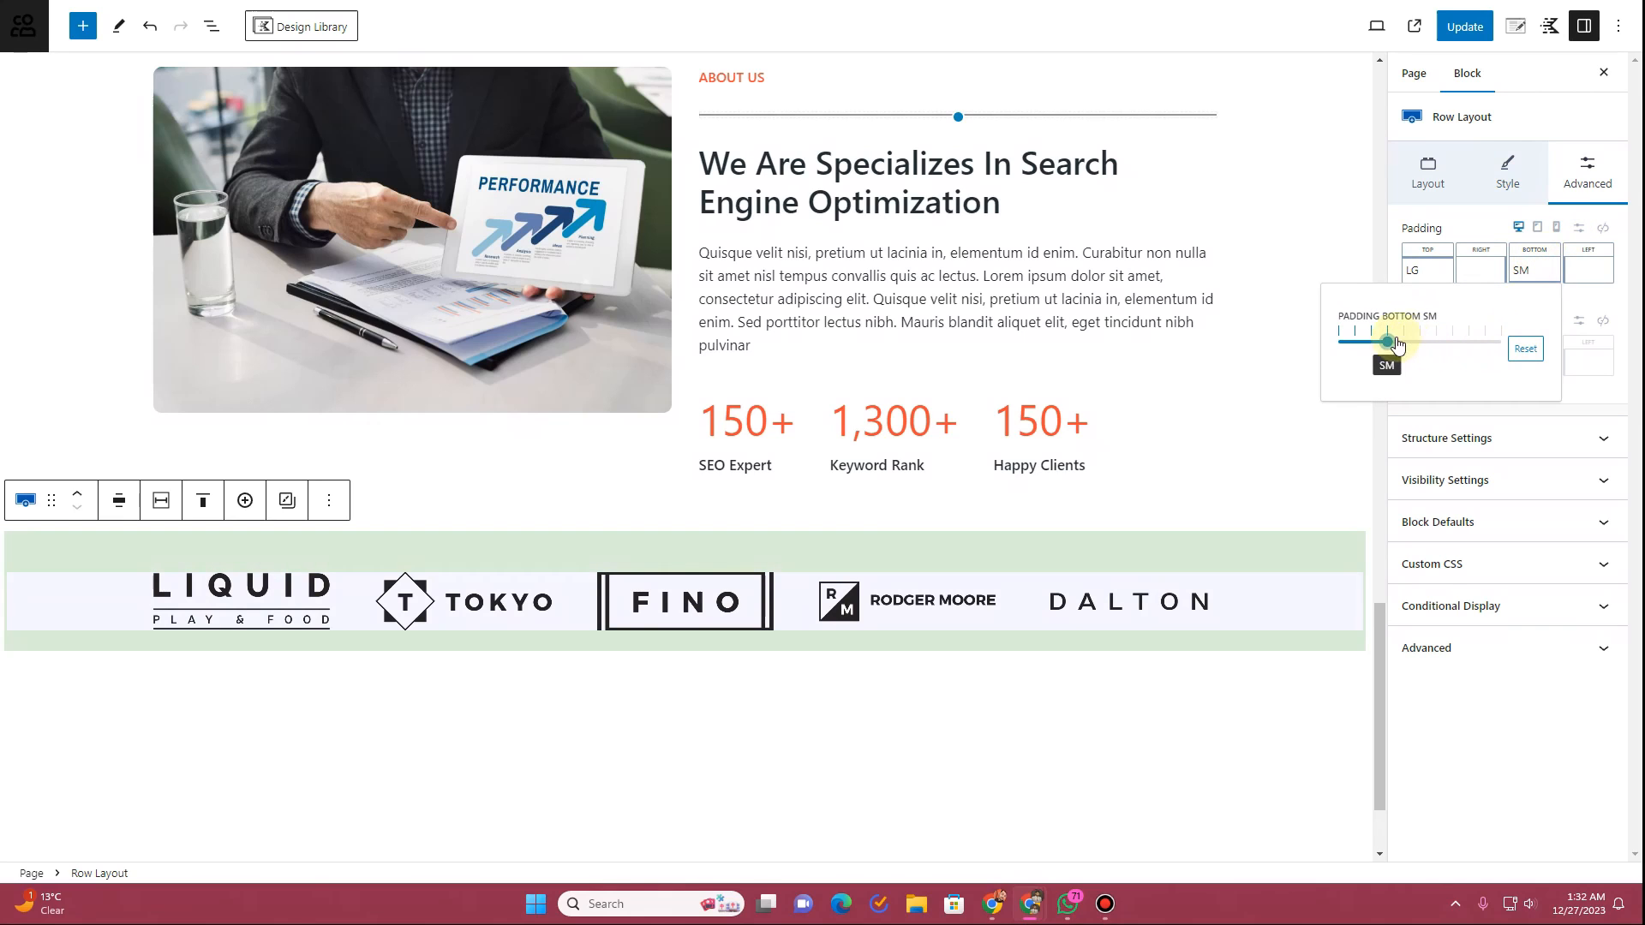
pyautogui.moveTo(1404, 345); pyautogui.dragTo(1424, 347)
pyautogui.click(1465, 26)
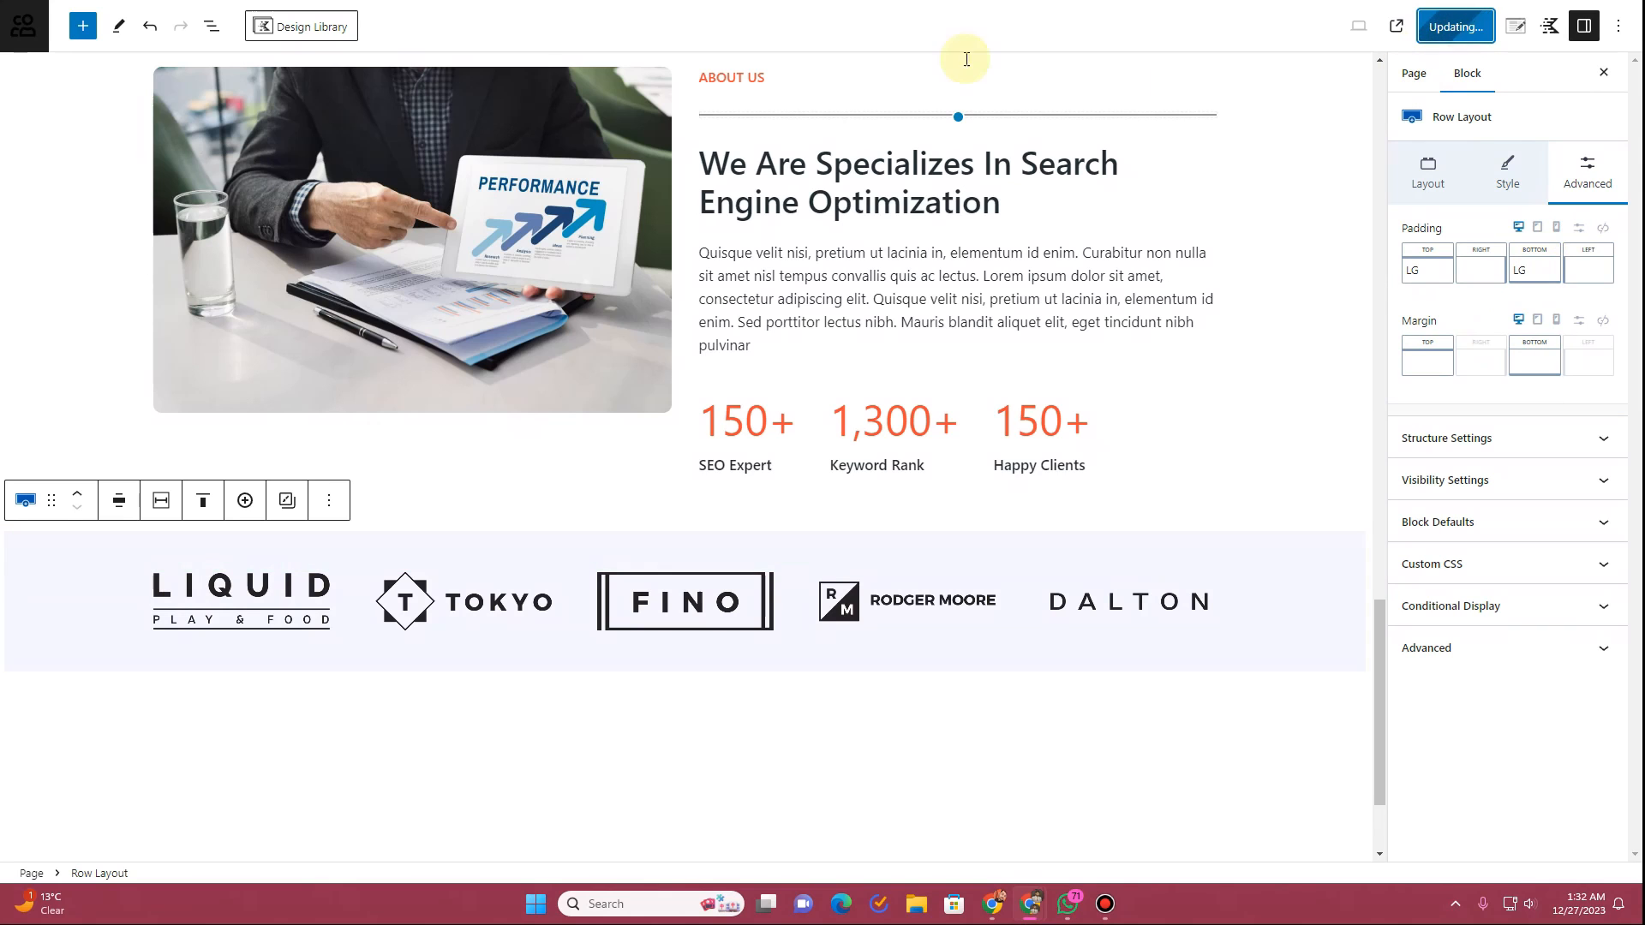
# Step: Reload the live homepage to examine the logo row's spacing and sliding logos, and return to the editor
pyautogui.hotkey('ctrl', 'Tab')
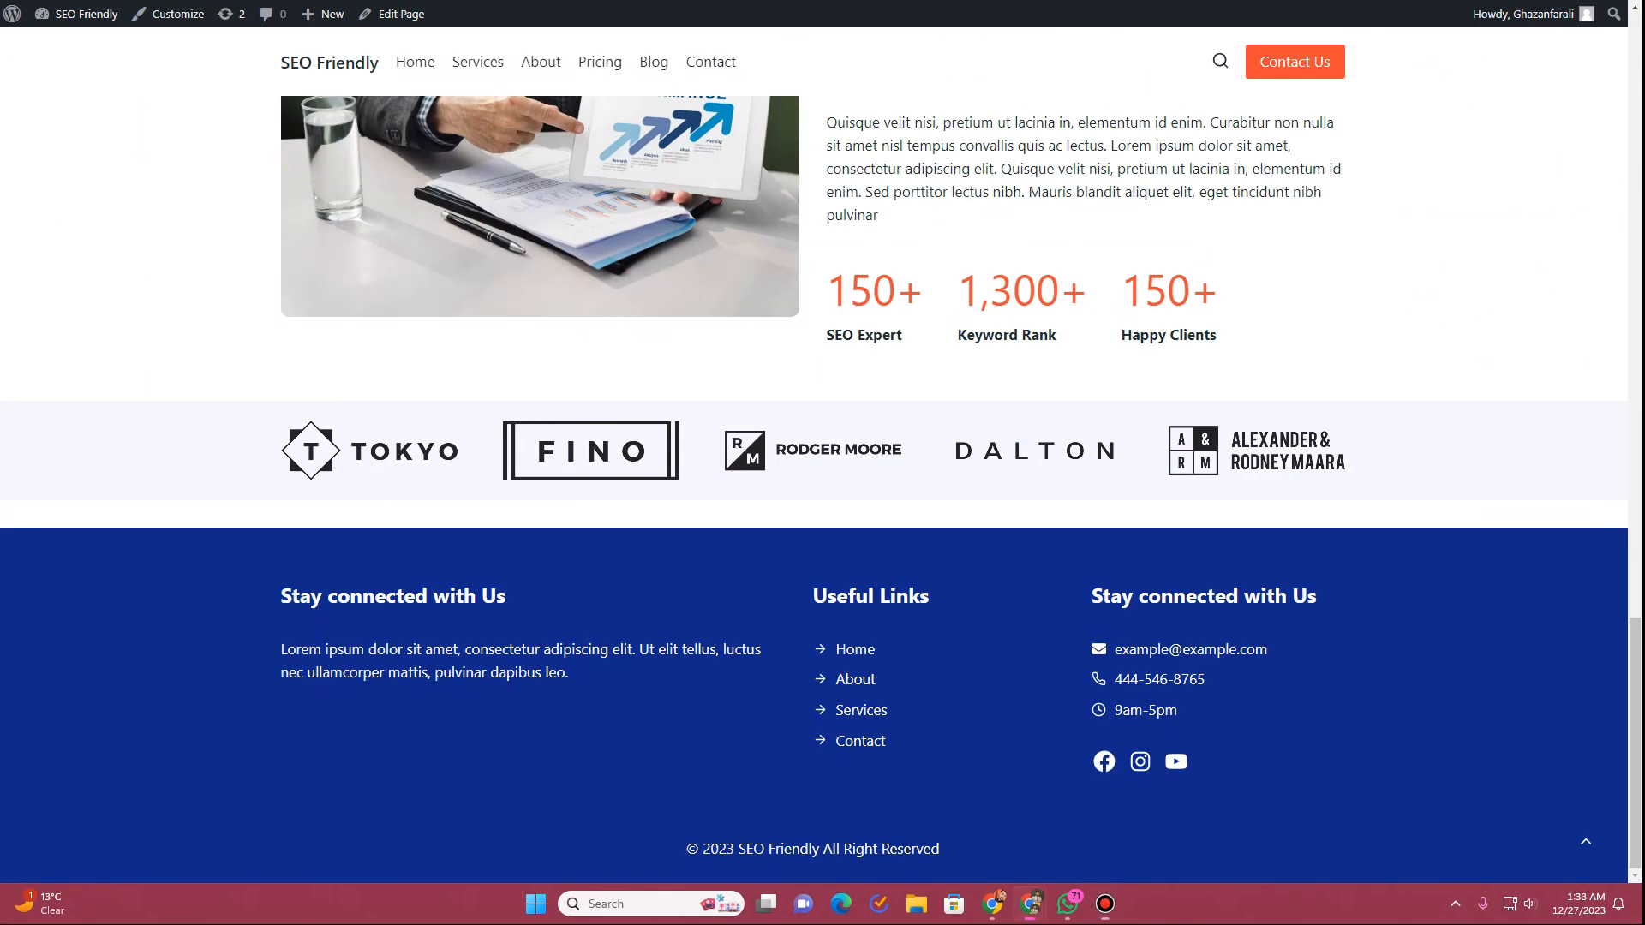
pyautogui.press('F5')
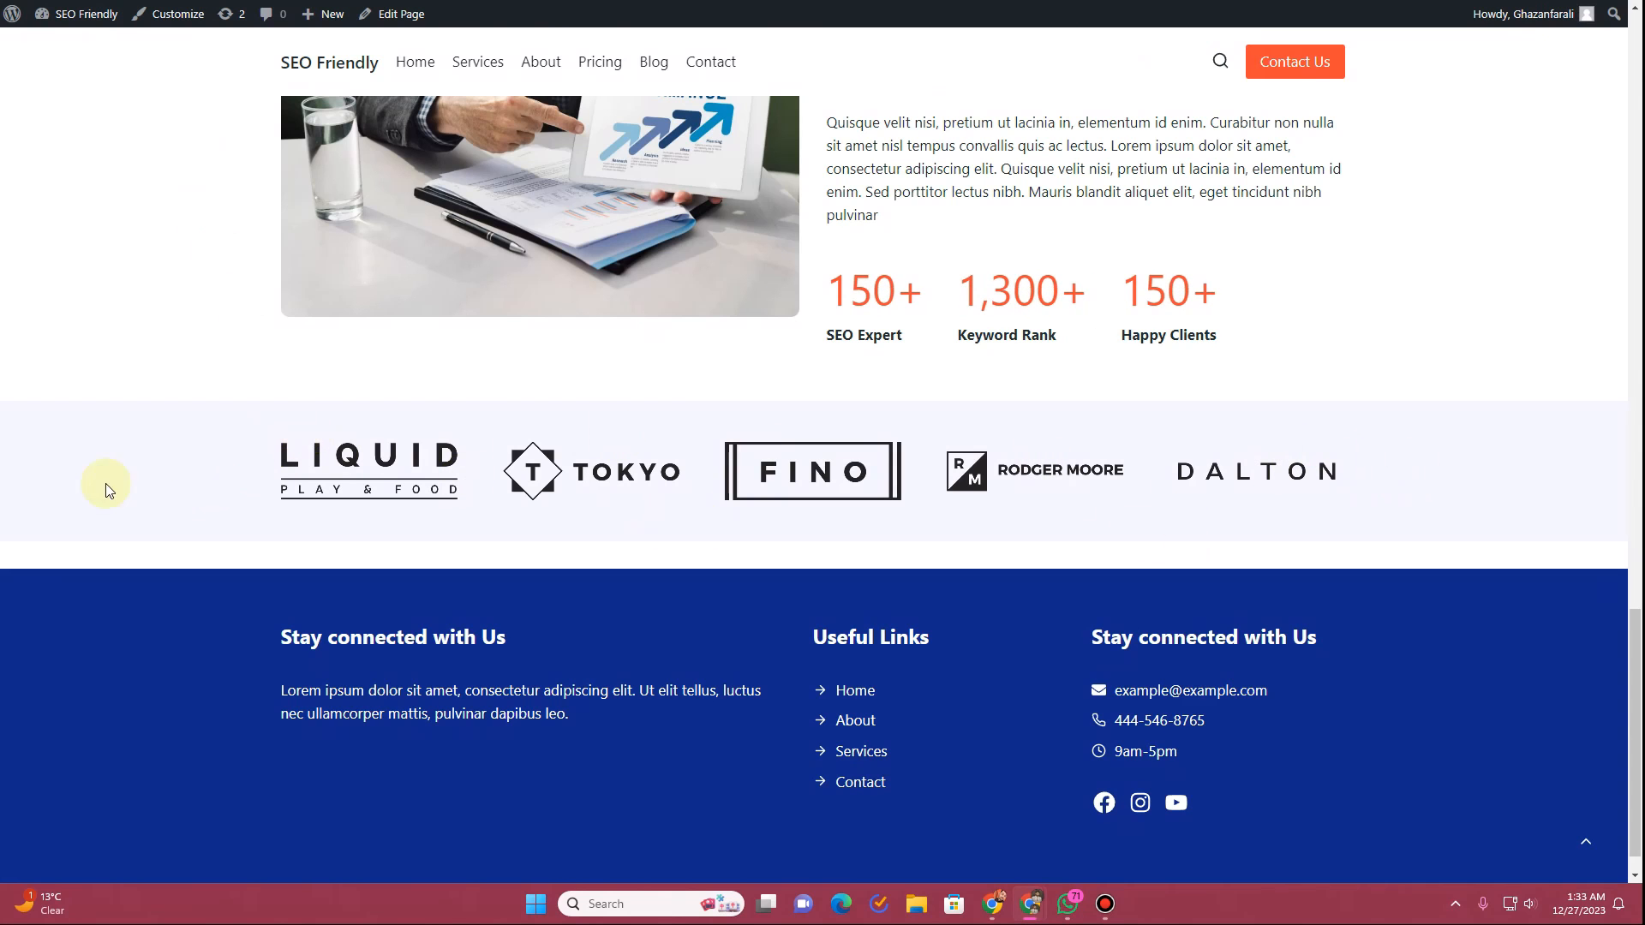
pyautogui.scroll(6, 394, 503)
pyautogui.scroll(-5, 396, 502)
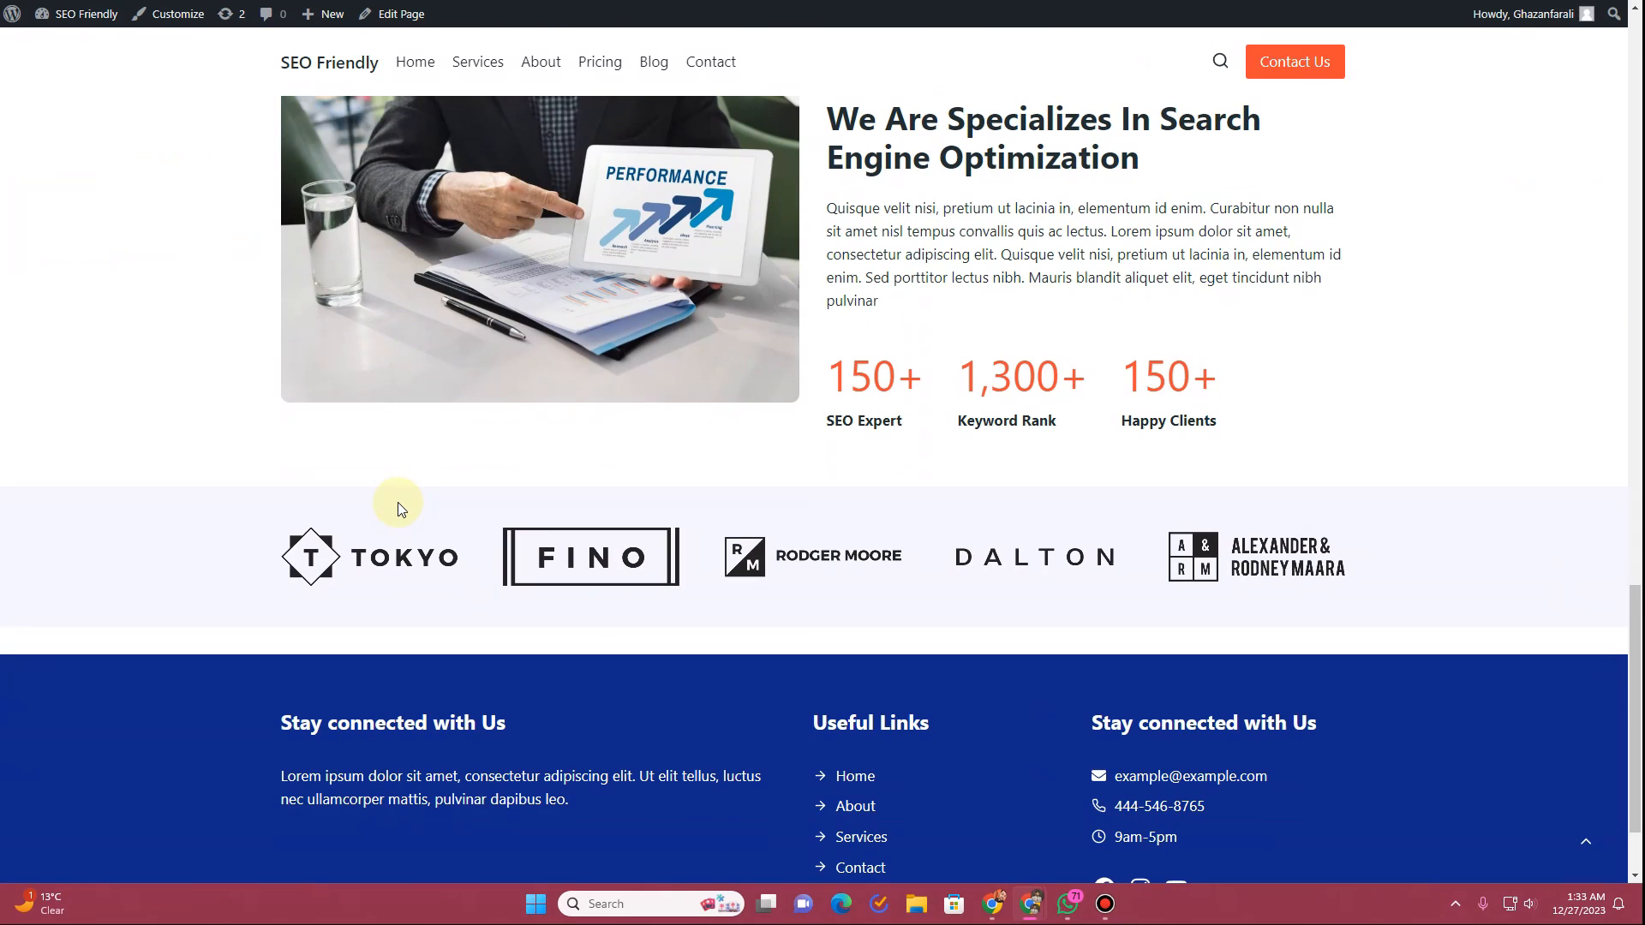
pyautogui.scroll(-2, 397, 508)
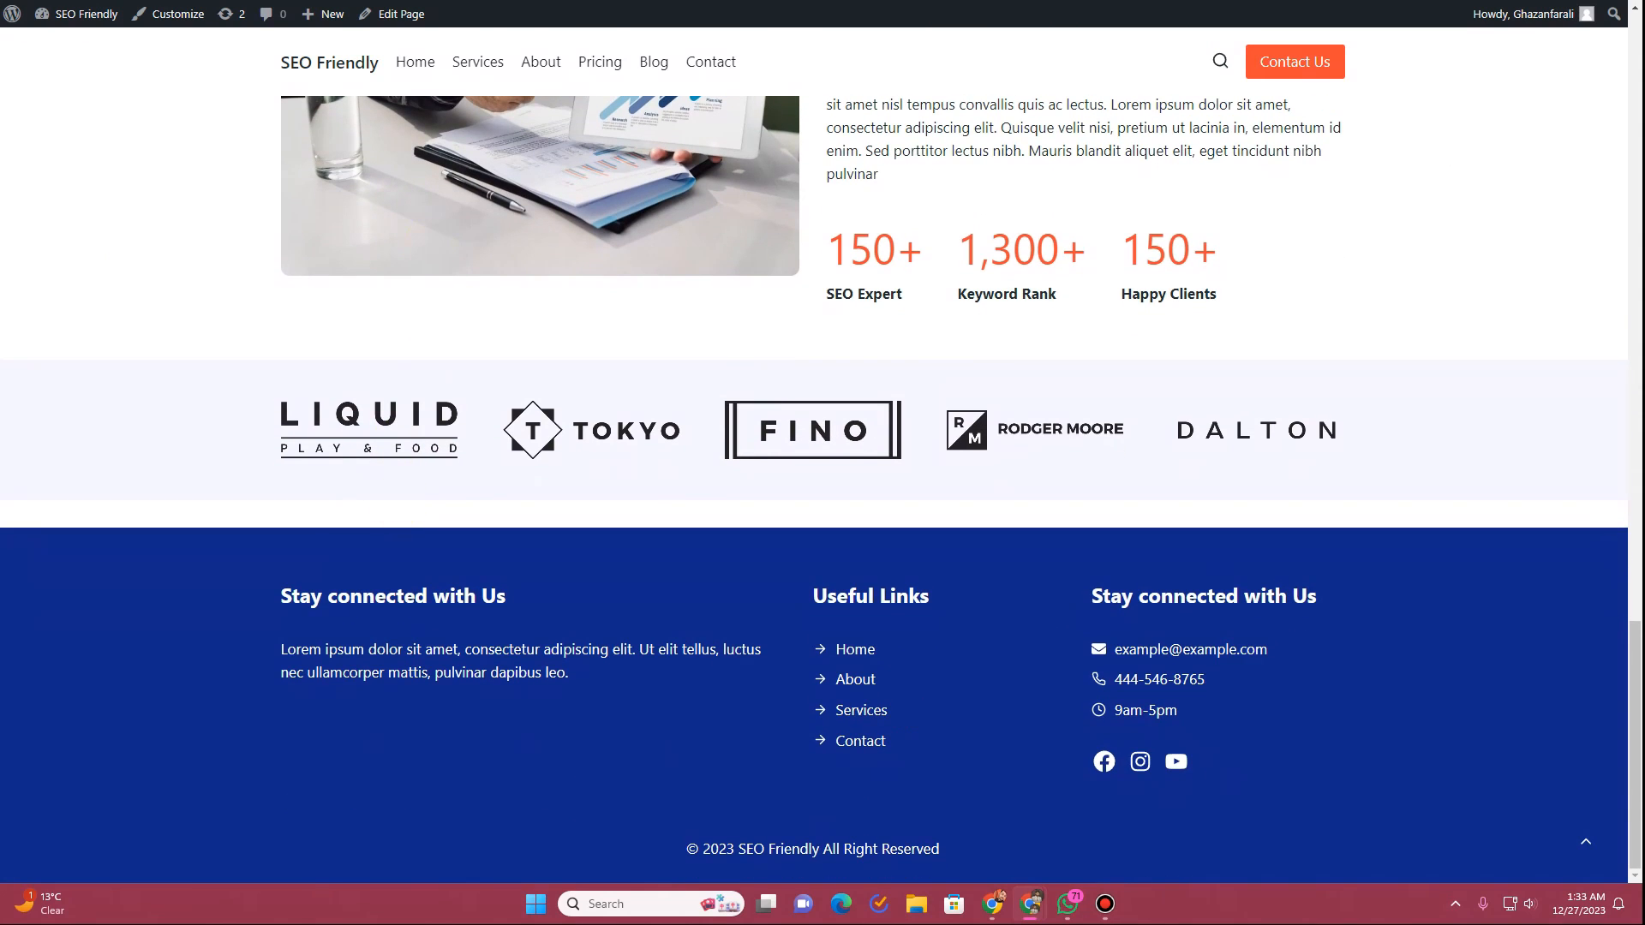
pyautogui.hotkey('ctrl', 'shift', 'Tab')
# Step: Add a Row Layout block with a single column below the logo carousel row
pyautogui.scroll(-2, 448, 625)
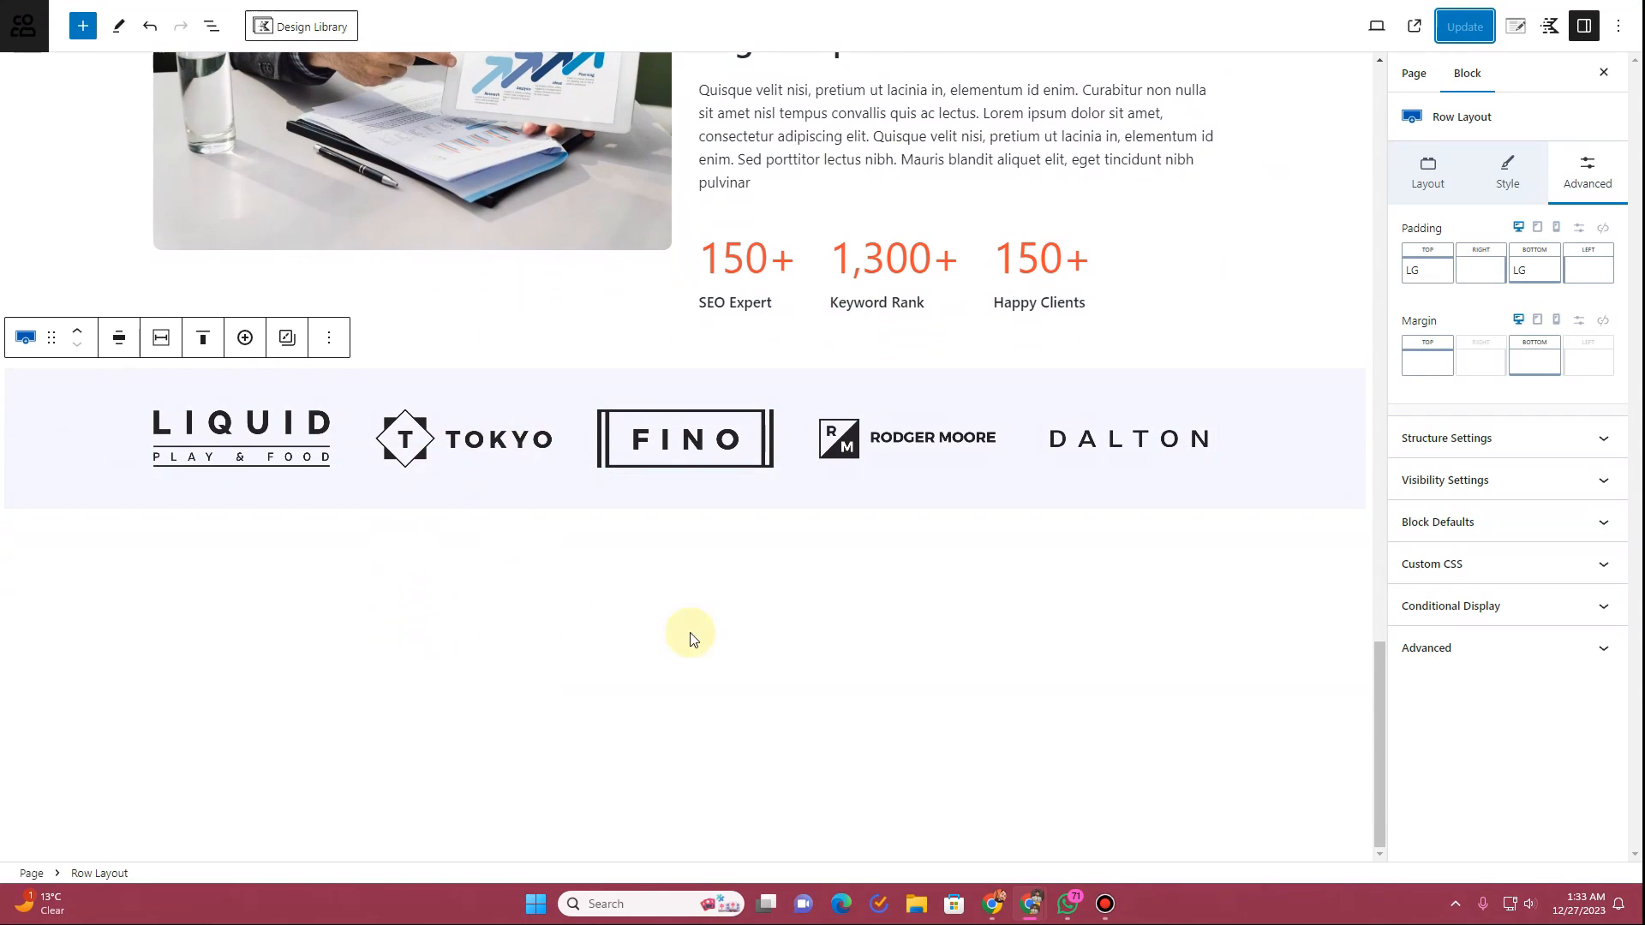
pyautogui.click(999, 537)
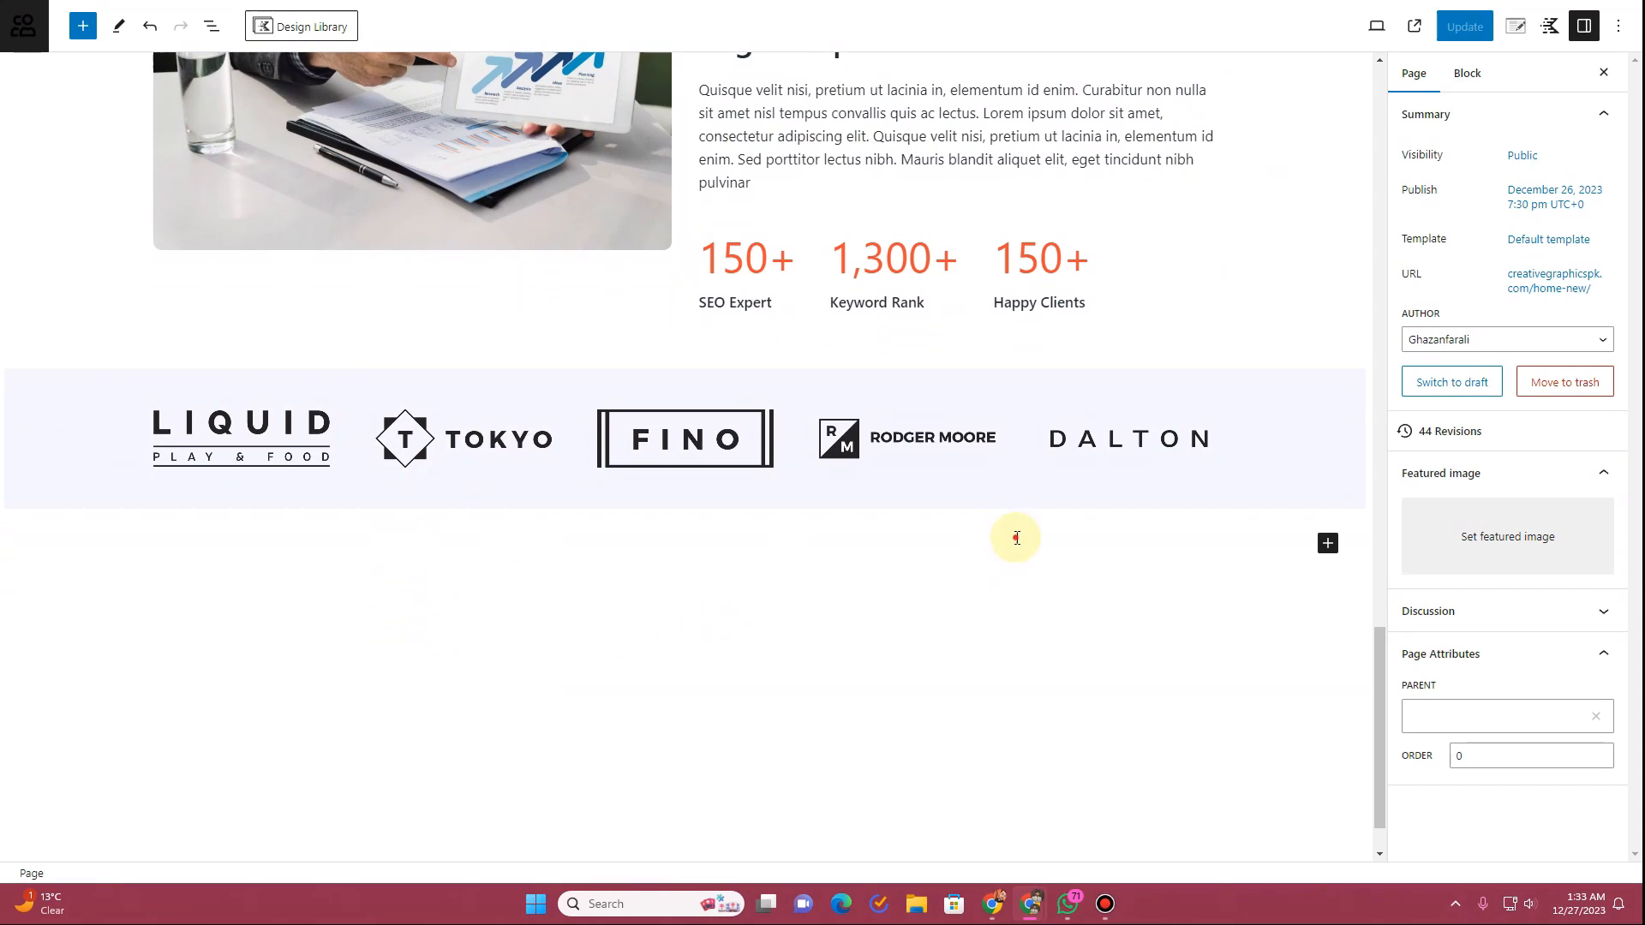
pyautogui.click(1018, 542)
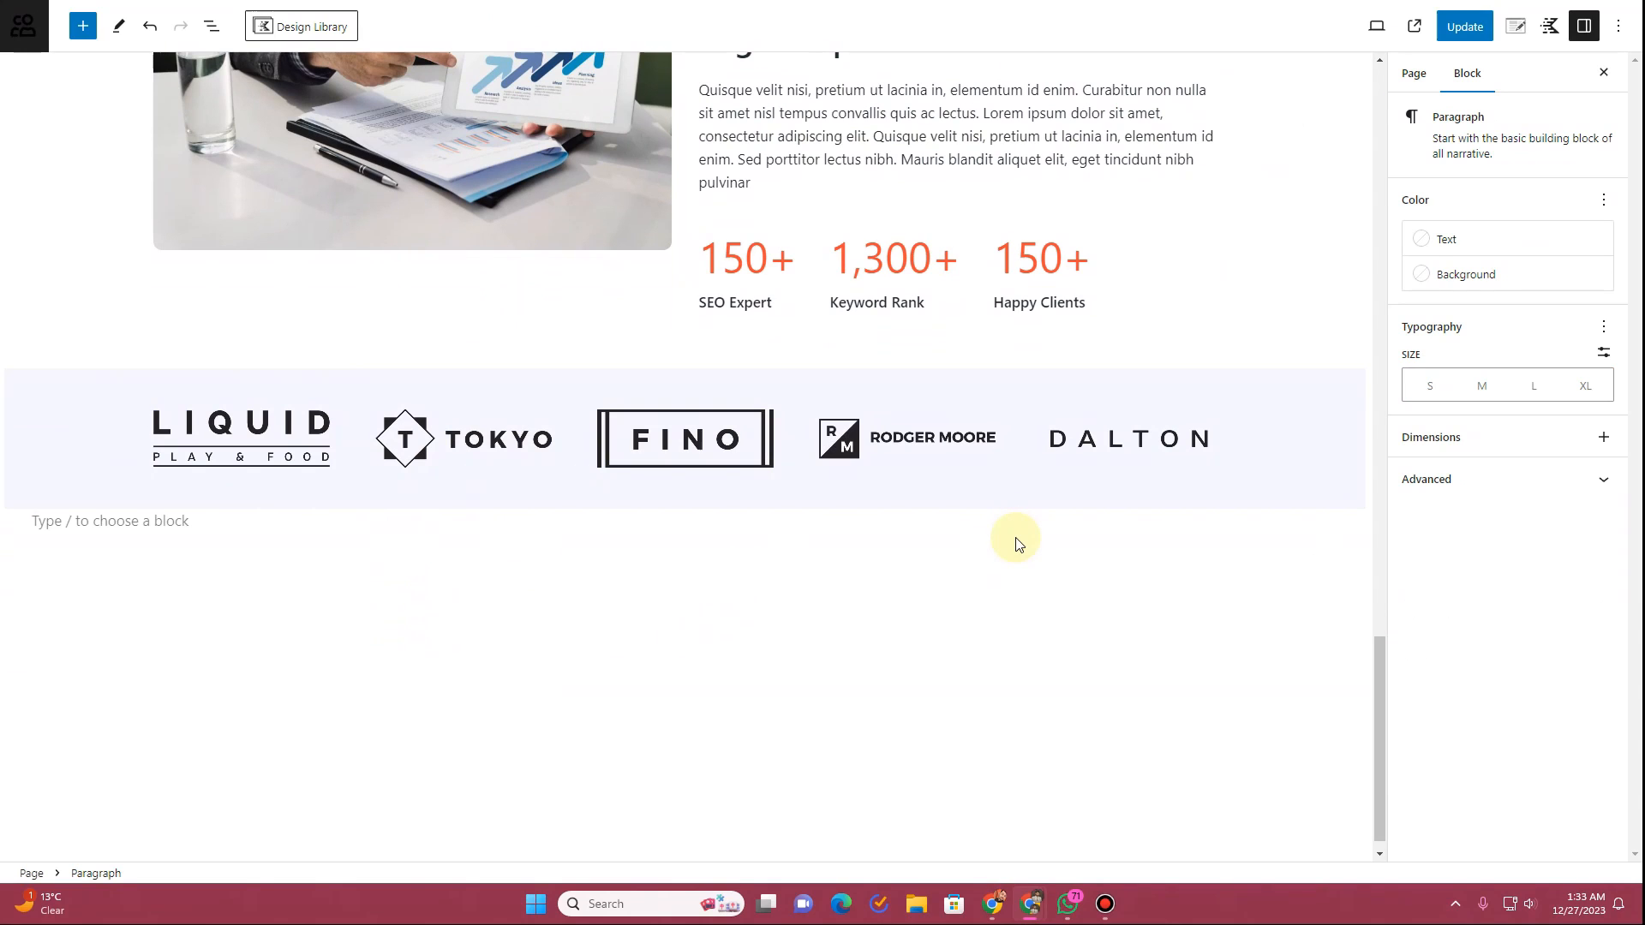
pyautogui.write('/row')
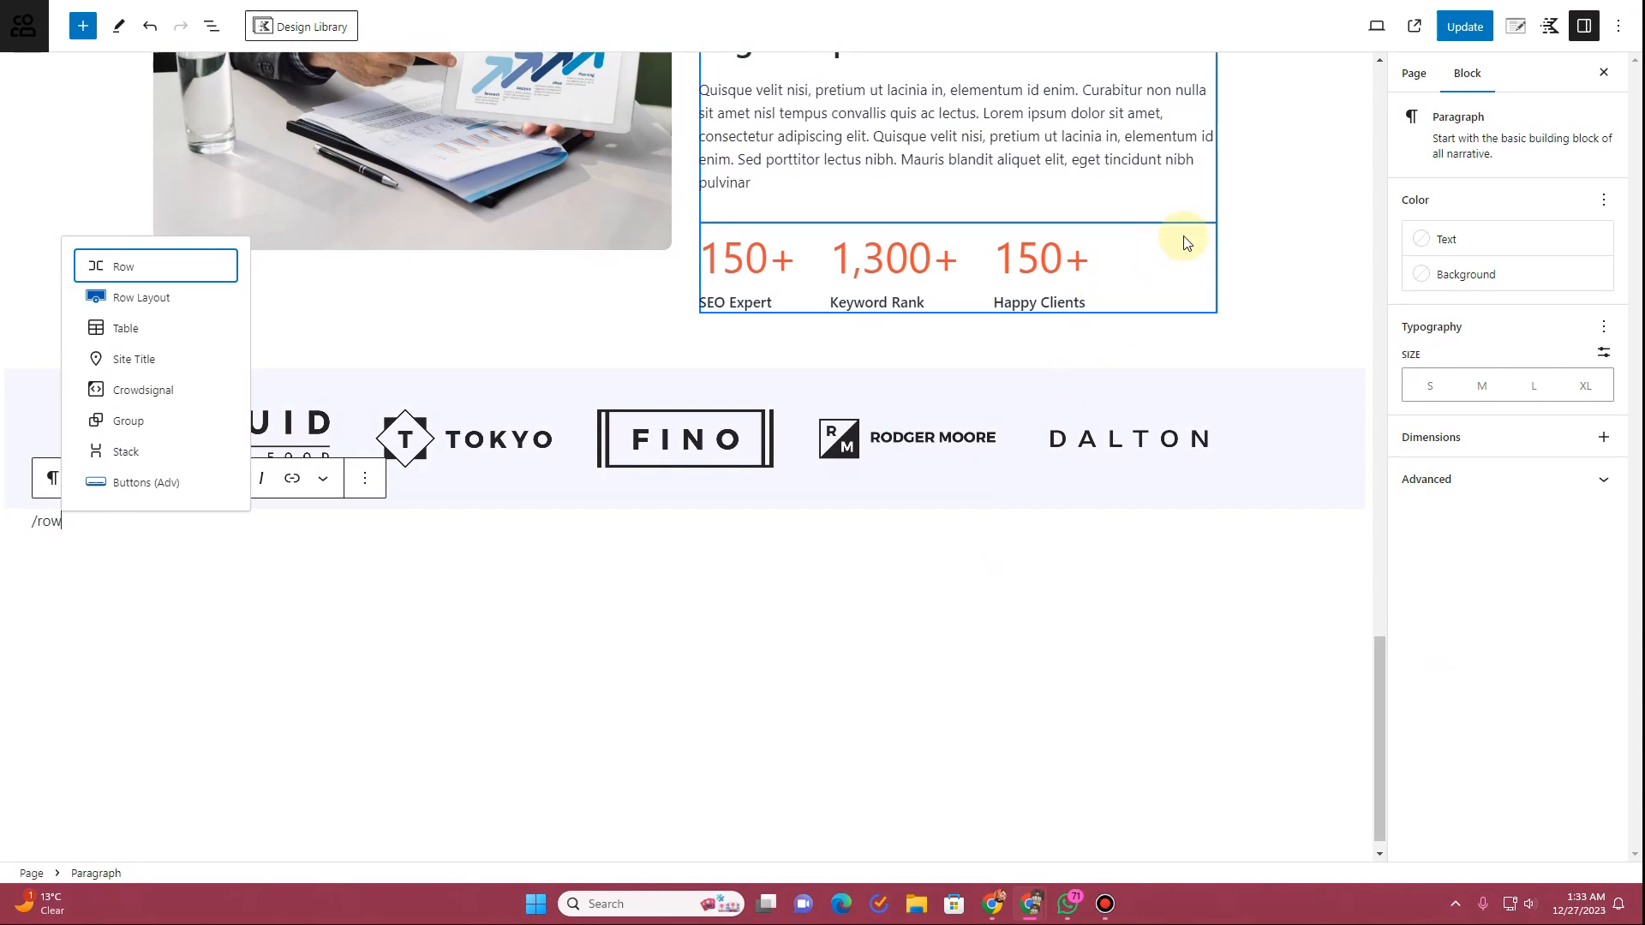
pyautogui.click(188, 299)
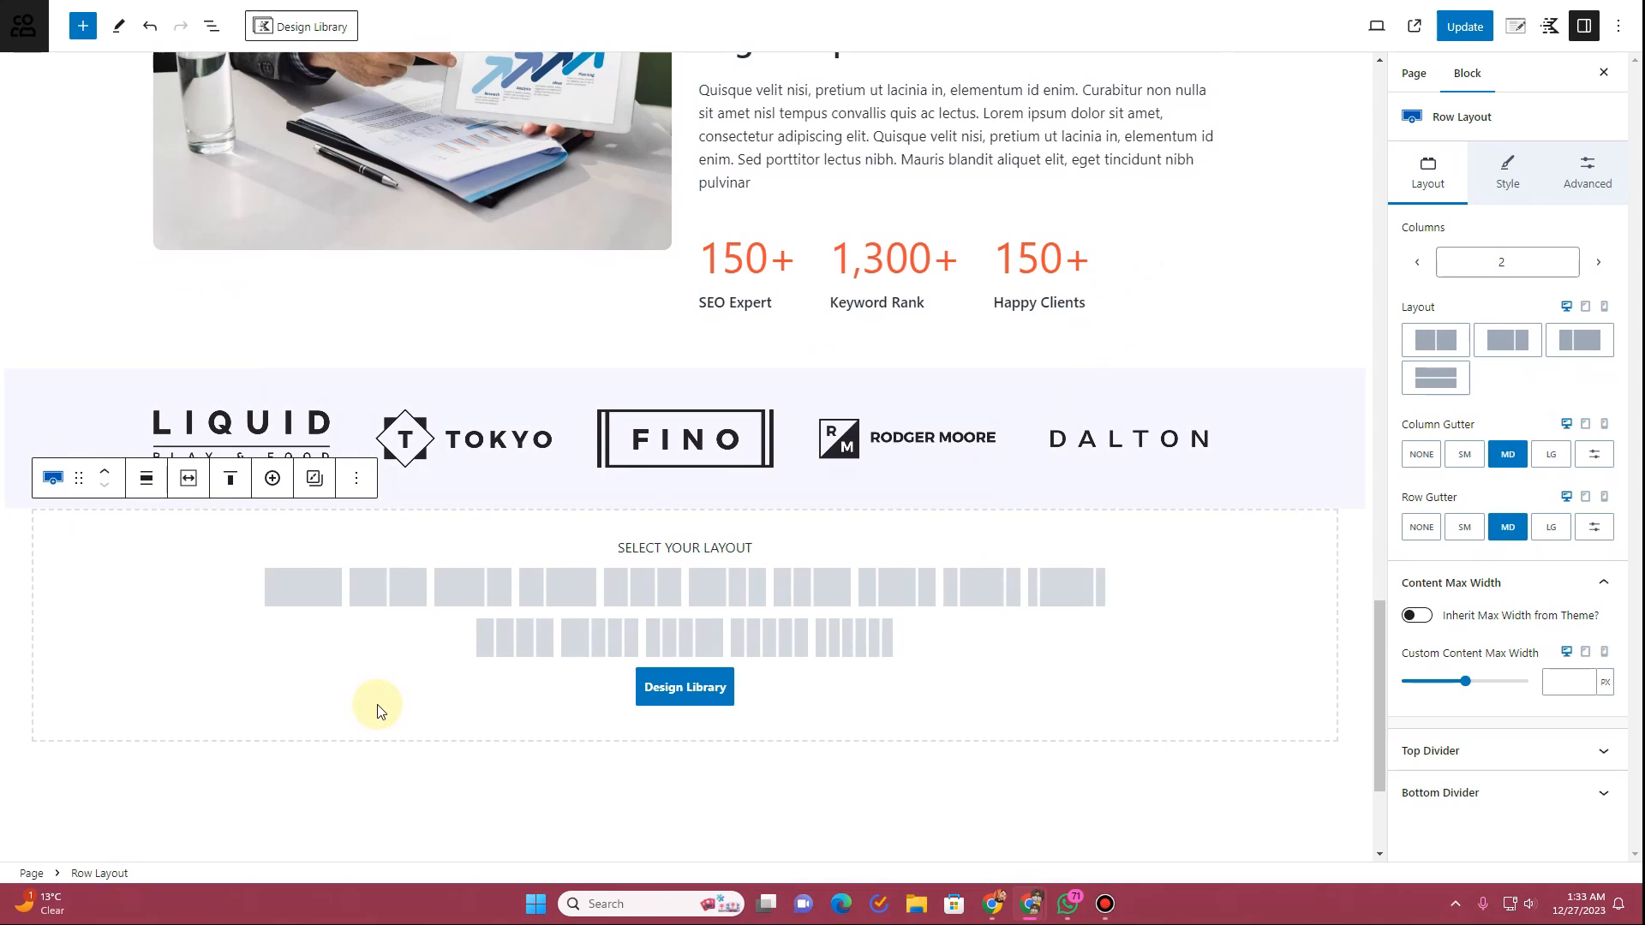
pyautogui.click(309, 587)
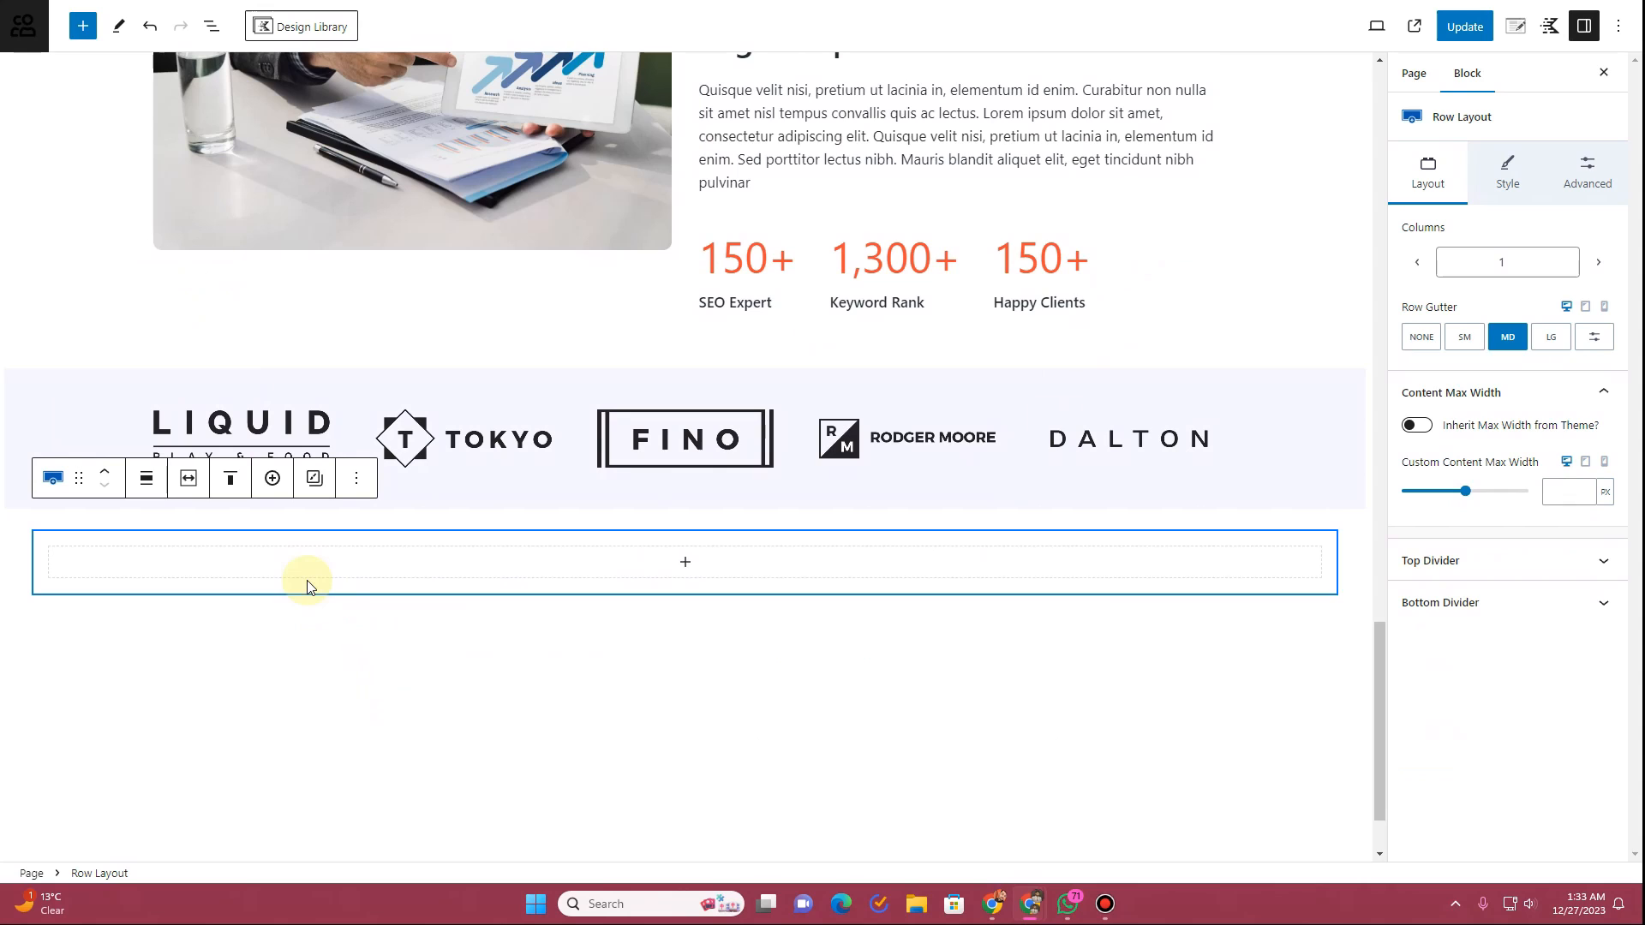
# Step: Align the new row to wide width and make its content use the theme's inner content width
pyautogui.click(147, 486)
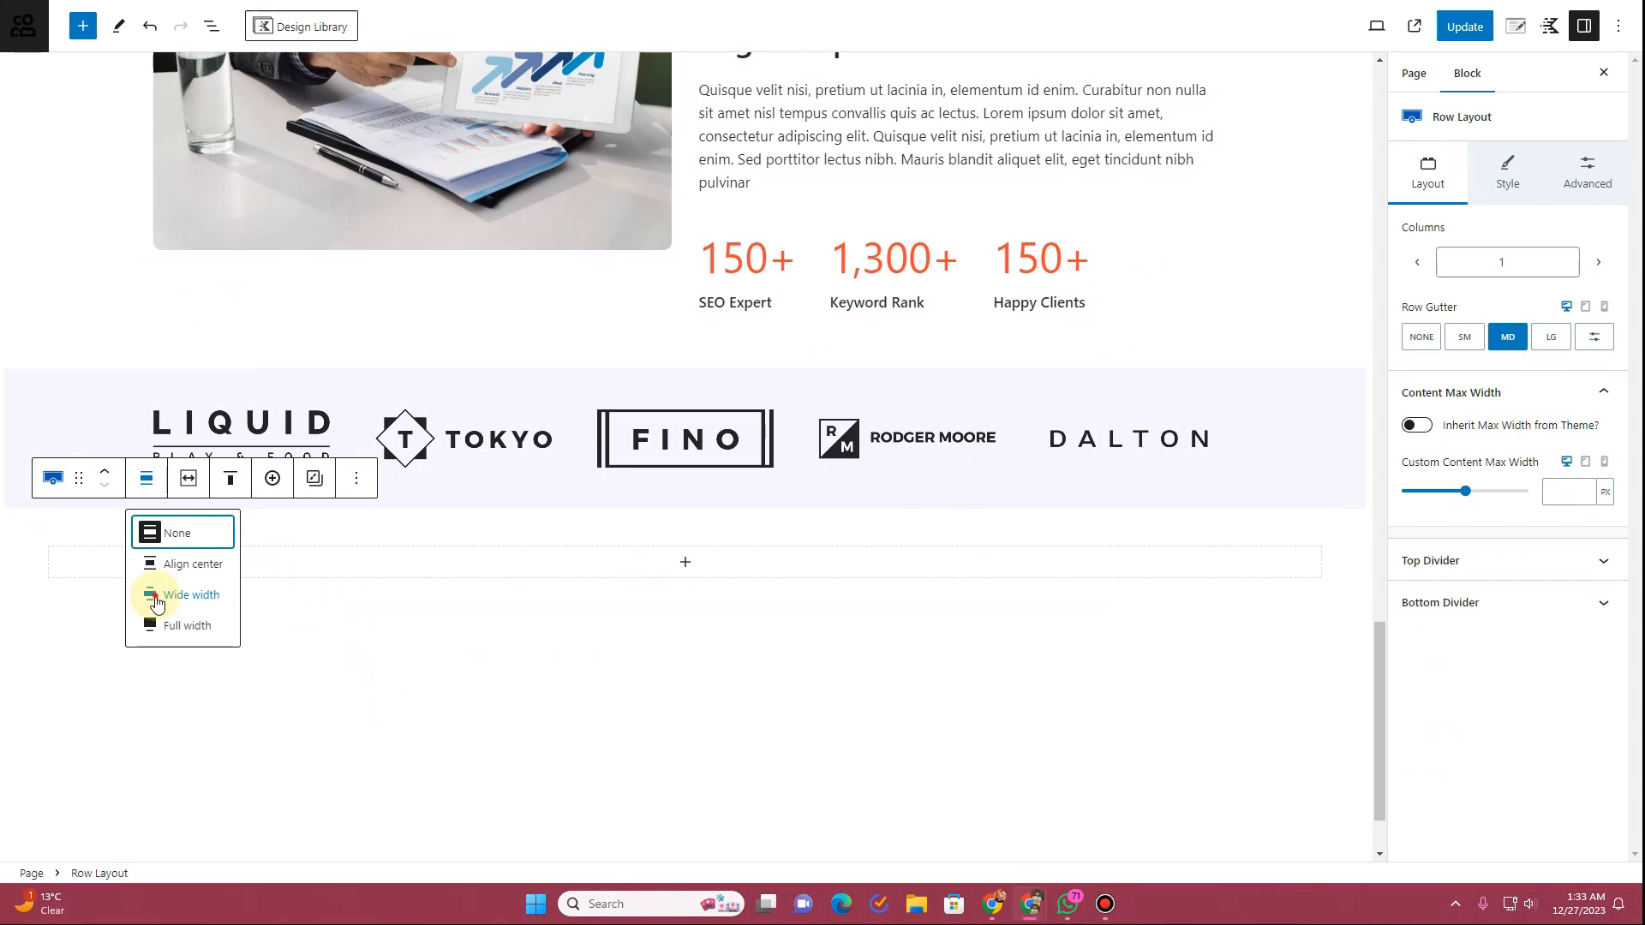
pyautogui.click(157, 603)
pyautogui.click(161, 477)
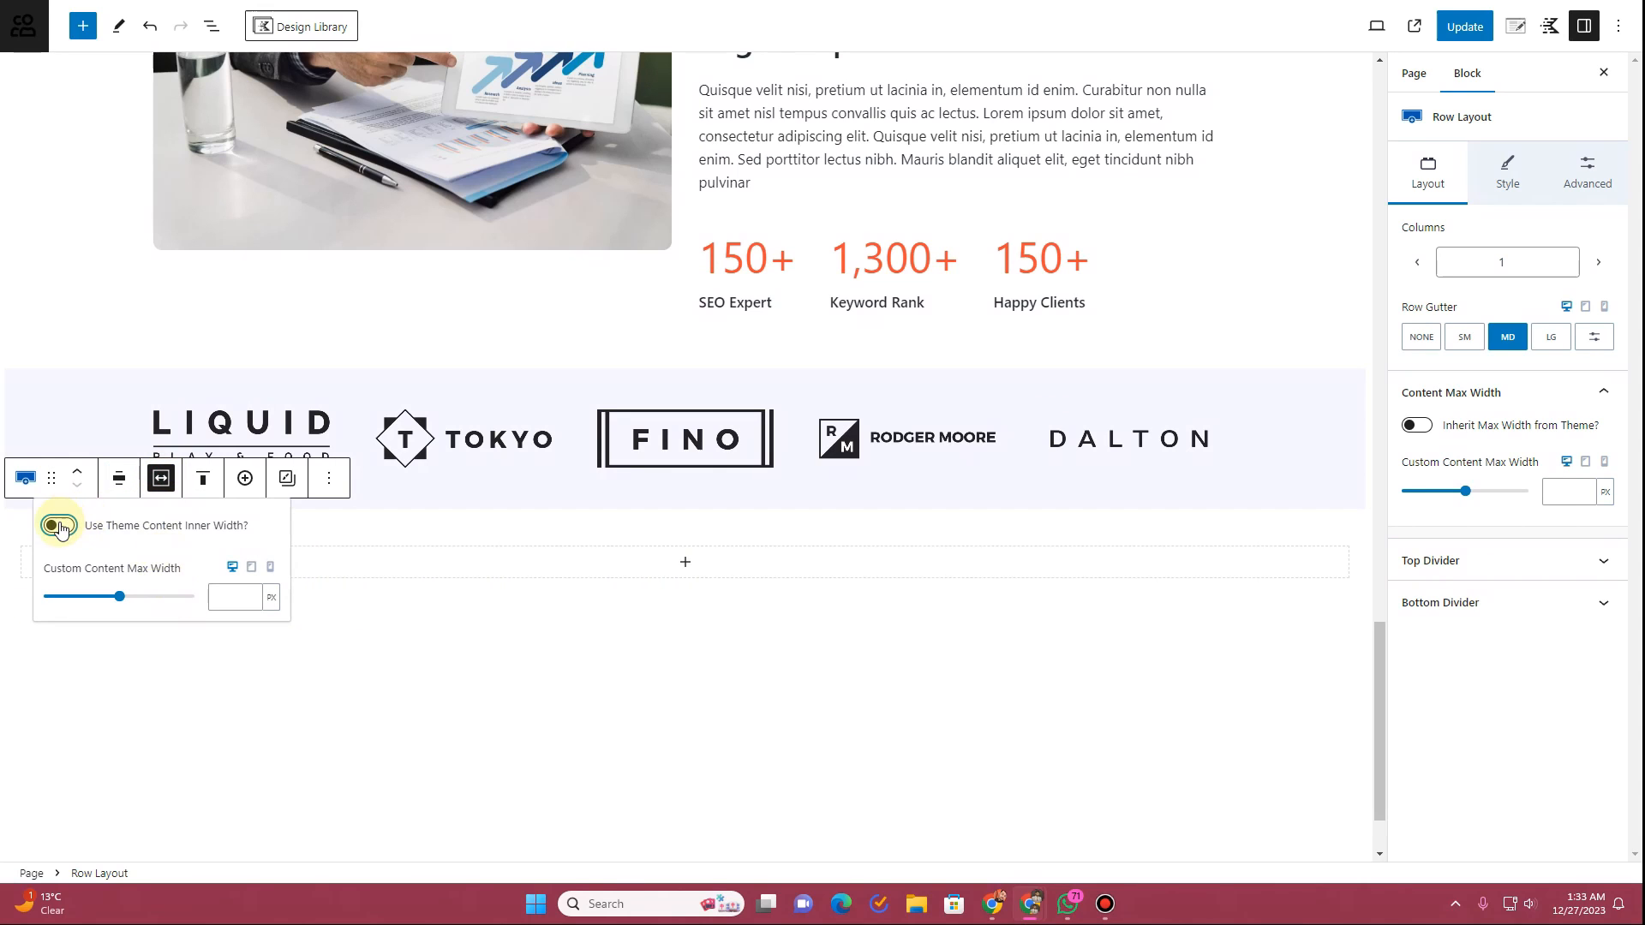
pyautogui.click(60, 527)
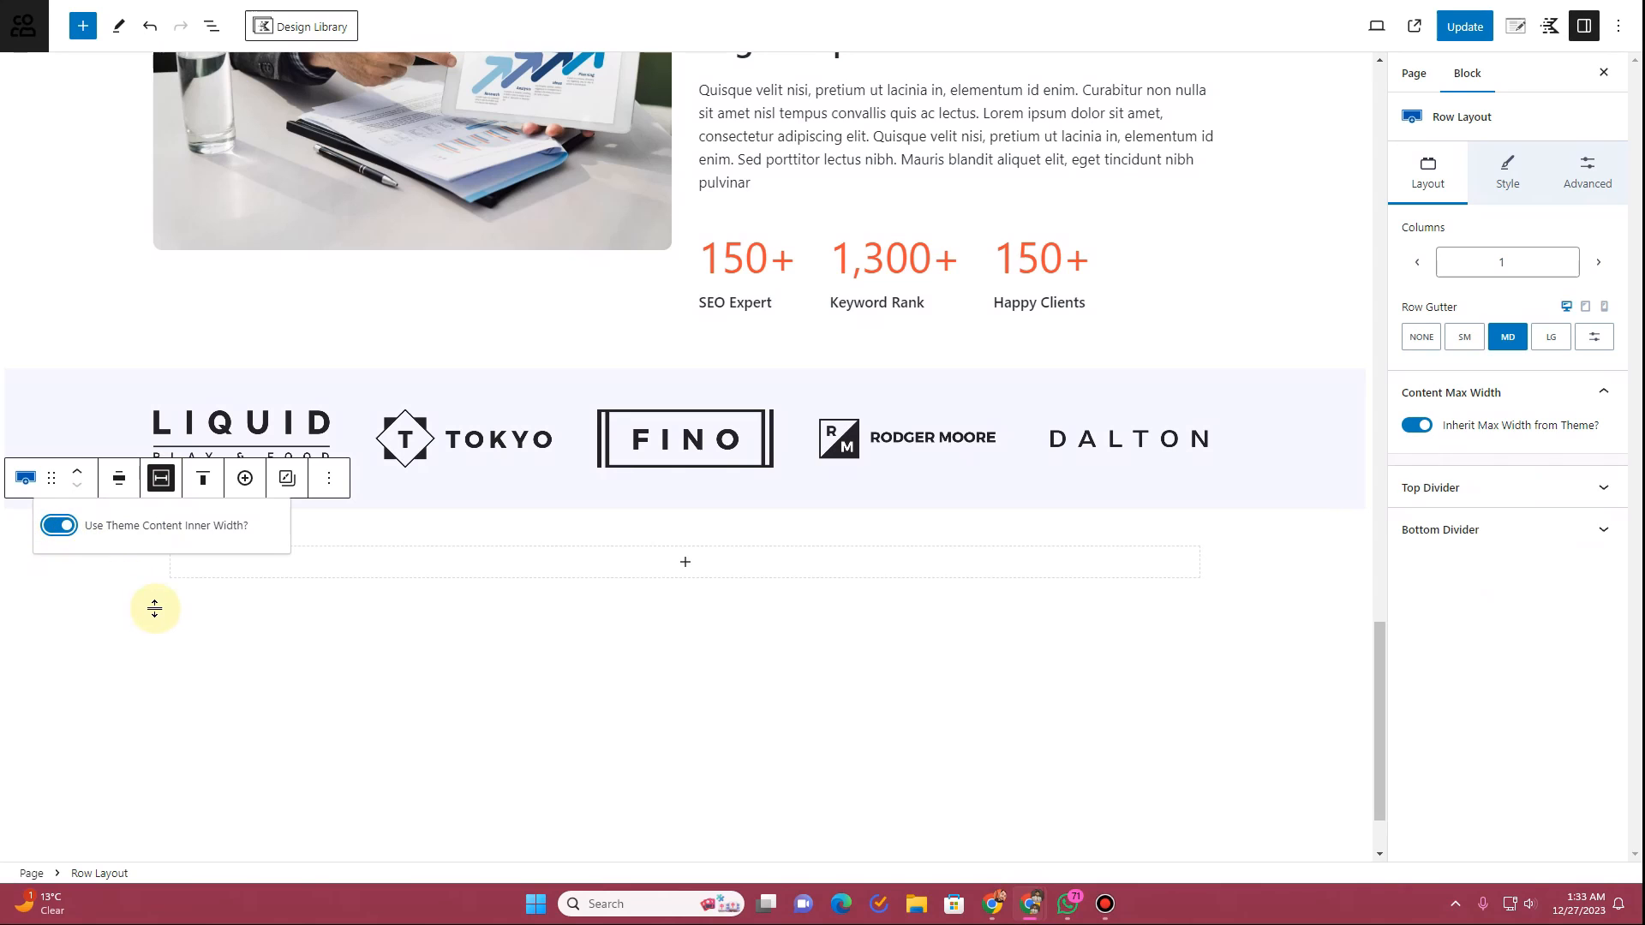
pyautogui.click(131, 581)
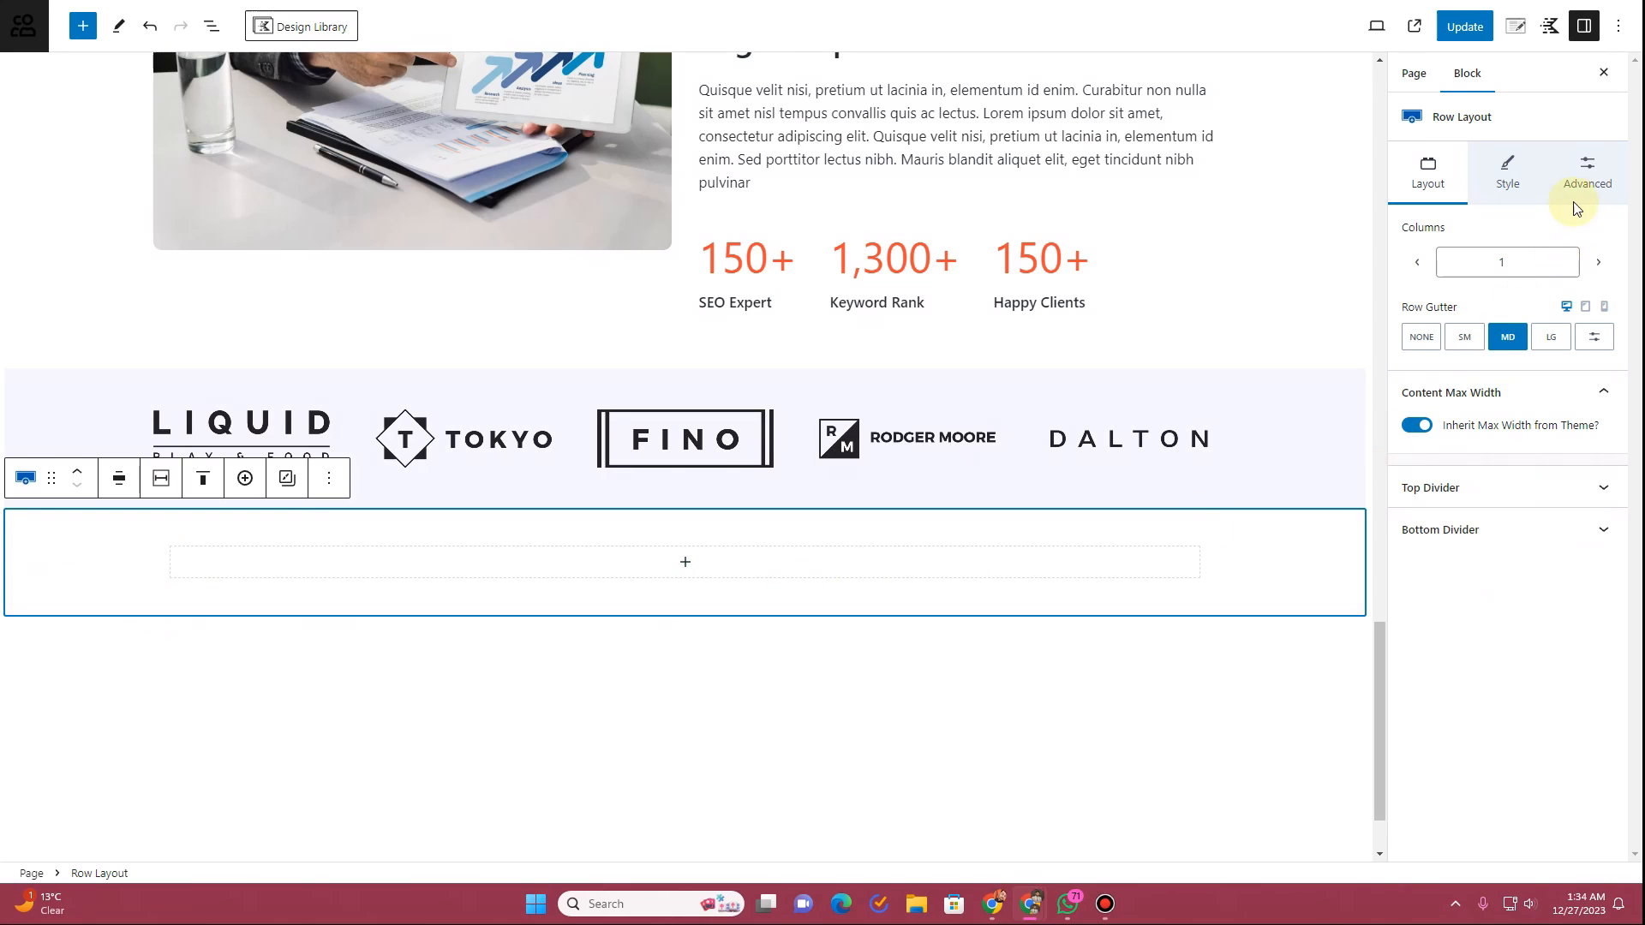
# Step: Set the new row's top and bottom padding to XXL and update the page
pyautogui.click(1581, 176)
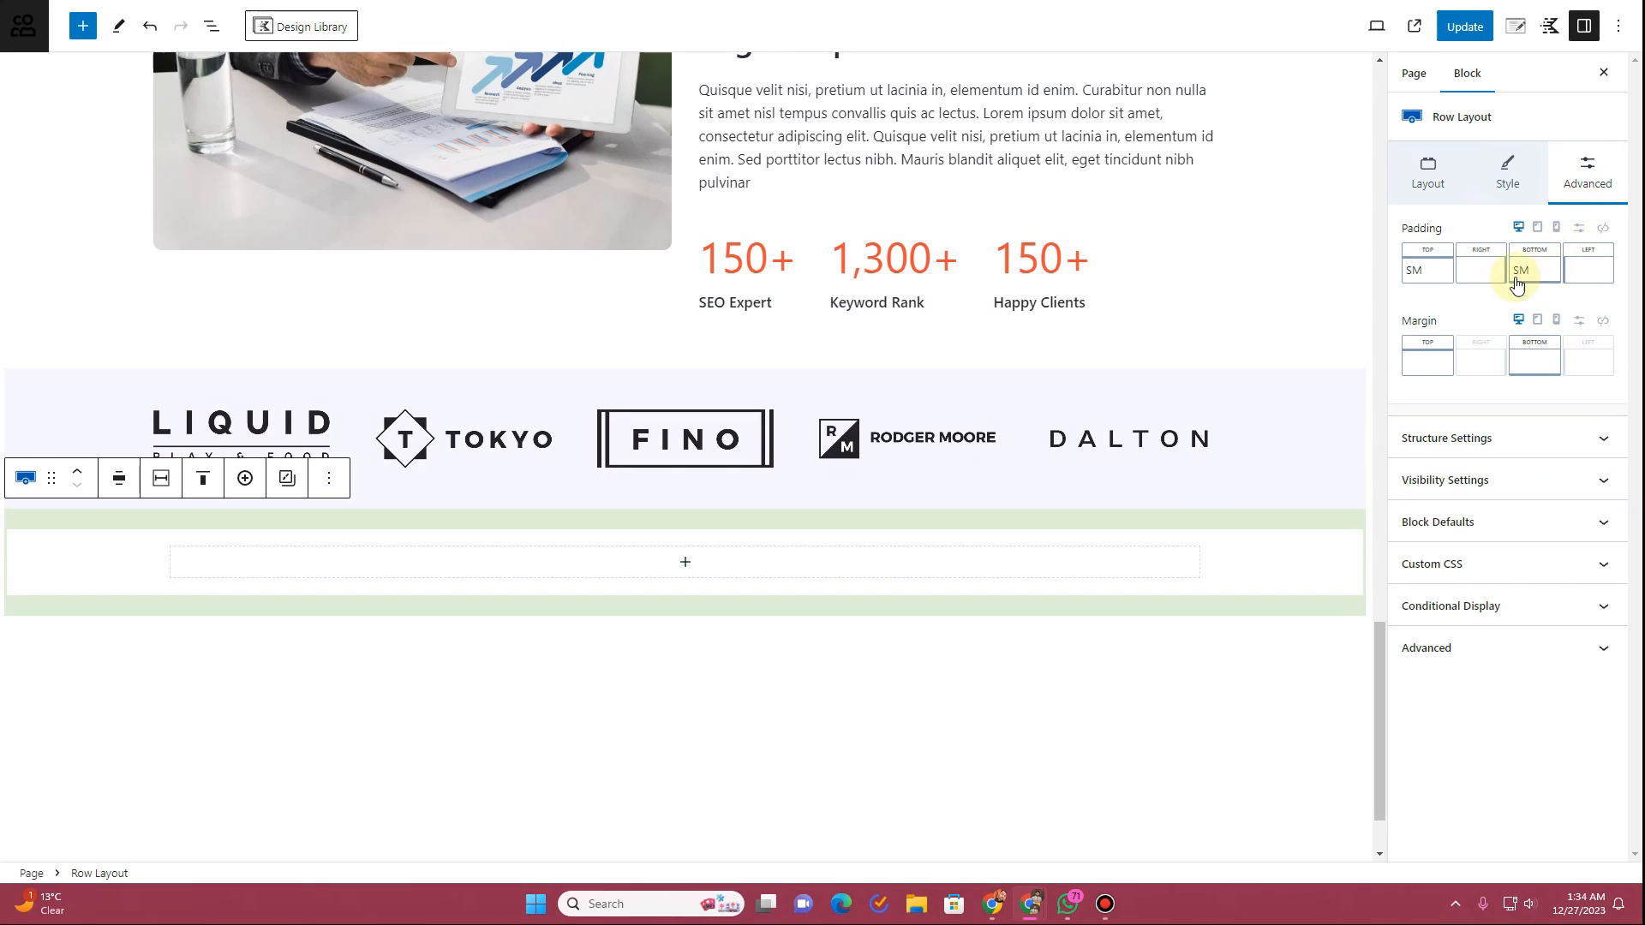
pyautogui.click(1429, 273)
pyautogui.moveTo(1487, 346); pyautogui.dragTo(1534, 346)
pyautogui.click(1557, 268)
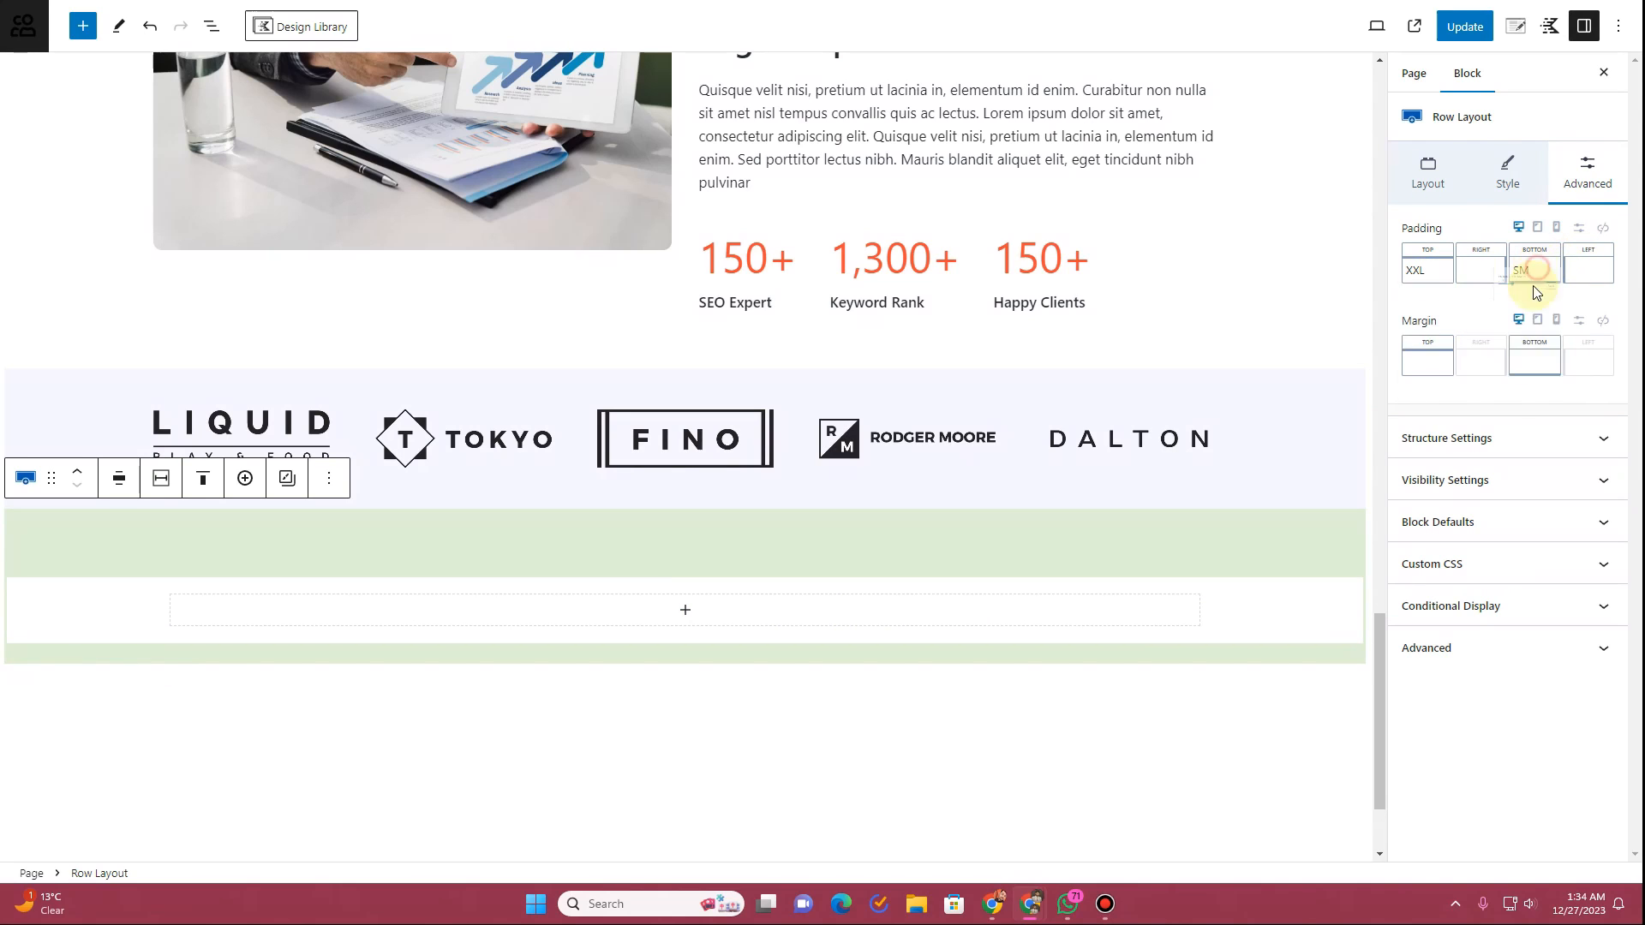
pyautogui.moveTo(1425, 345); pyautogui.dragTo(1450, 346)
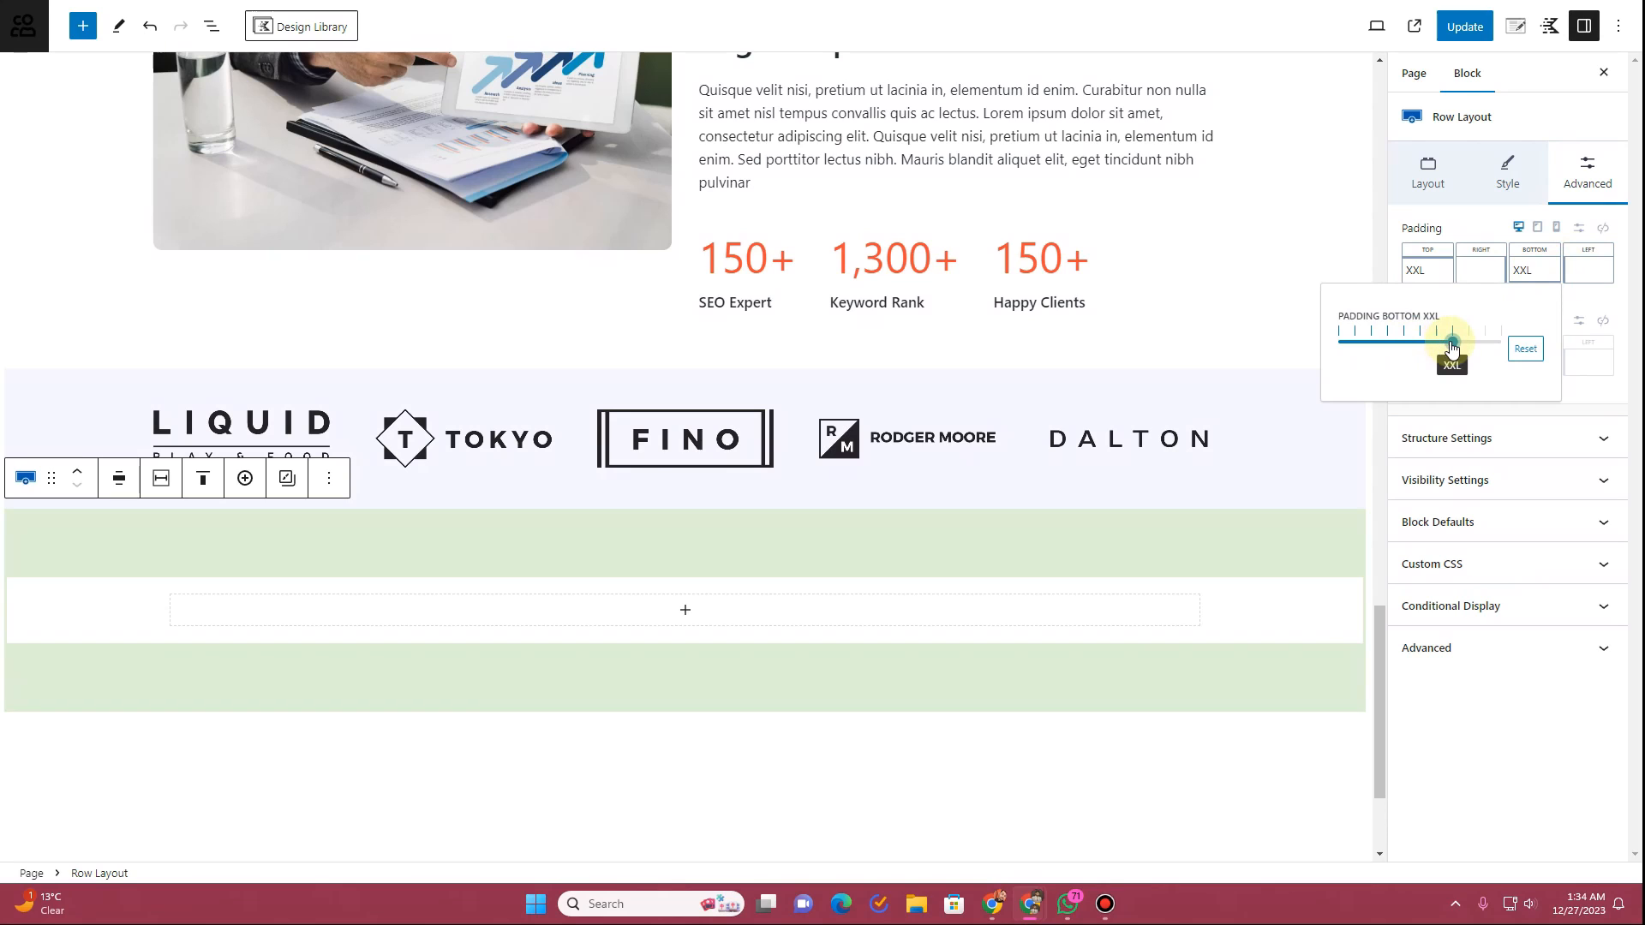
pyautogui.click(1461, 27)
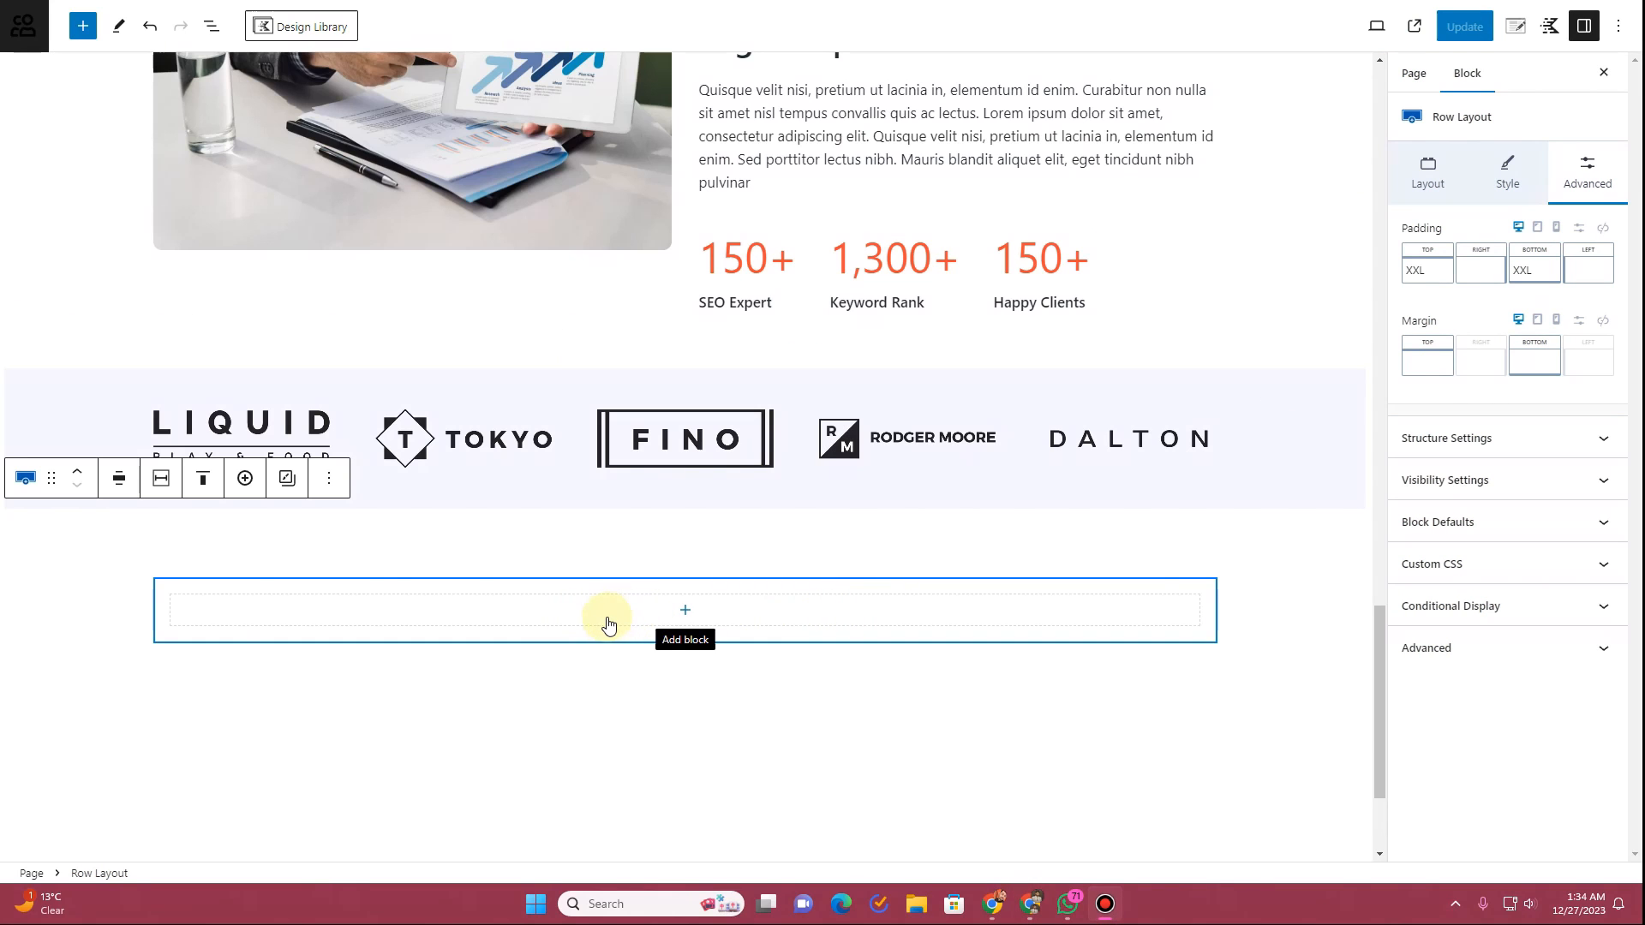
pyautogui.scroll(3, 608, 624)
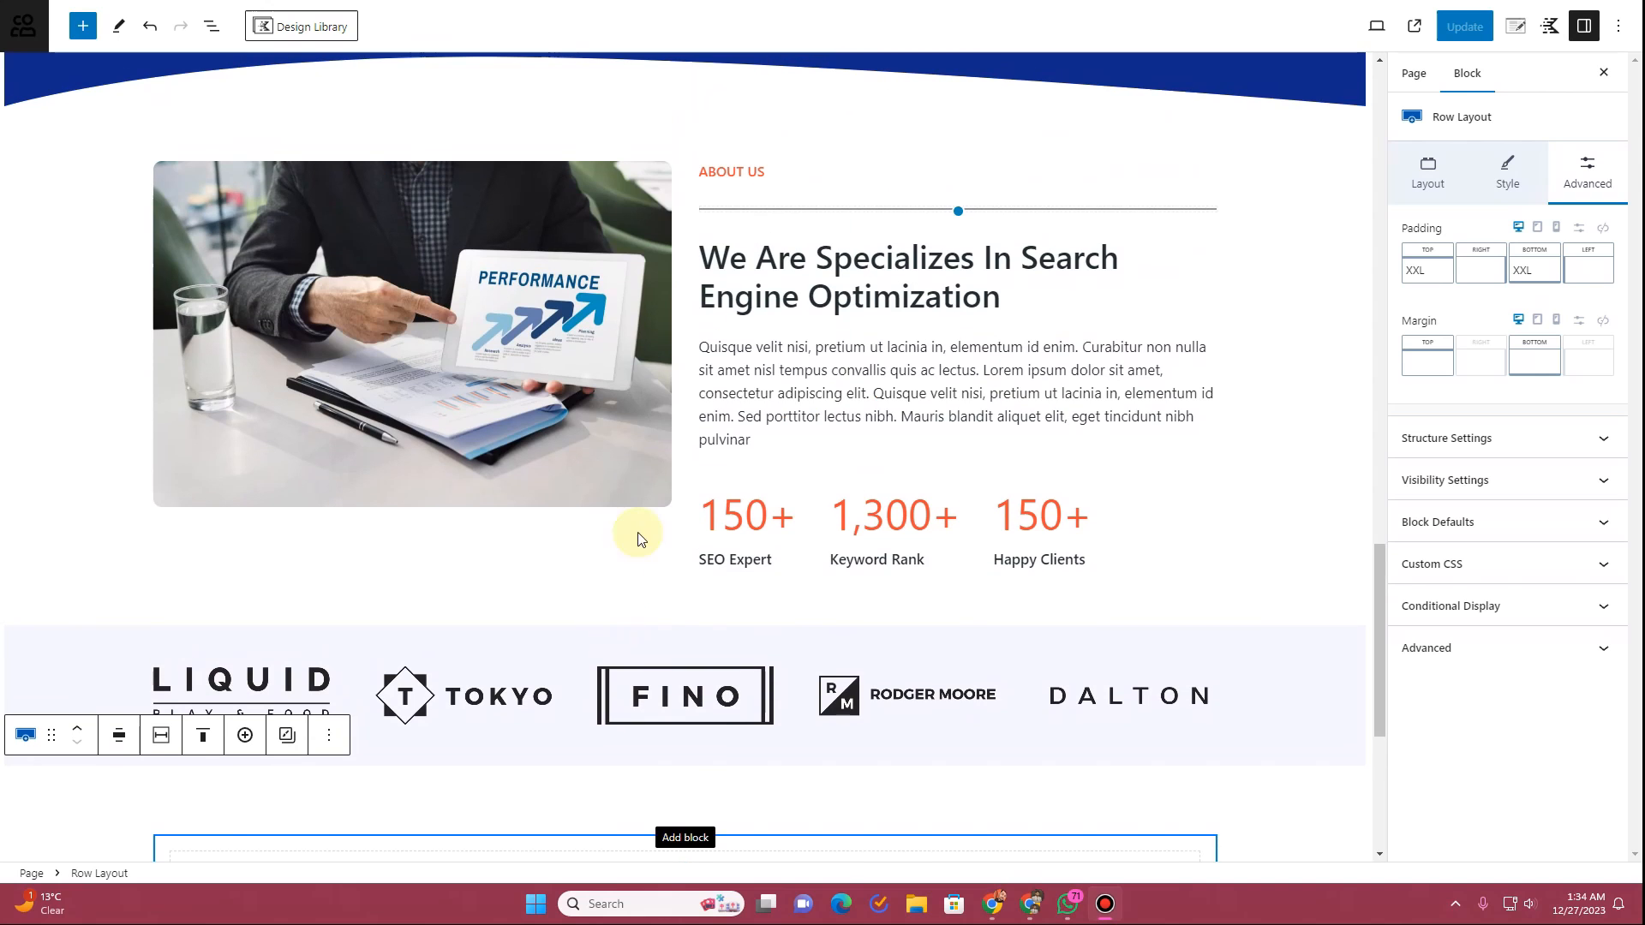
# Step: Duplicate the ABOUT US text and move the copy into the section of the new row below the logos
pyautogui.click(724, 179)
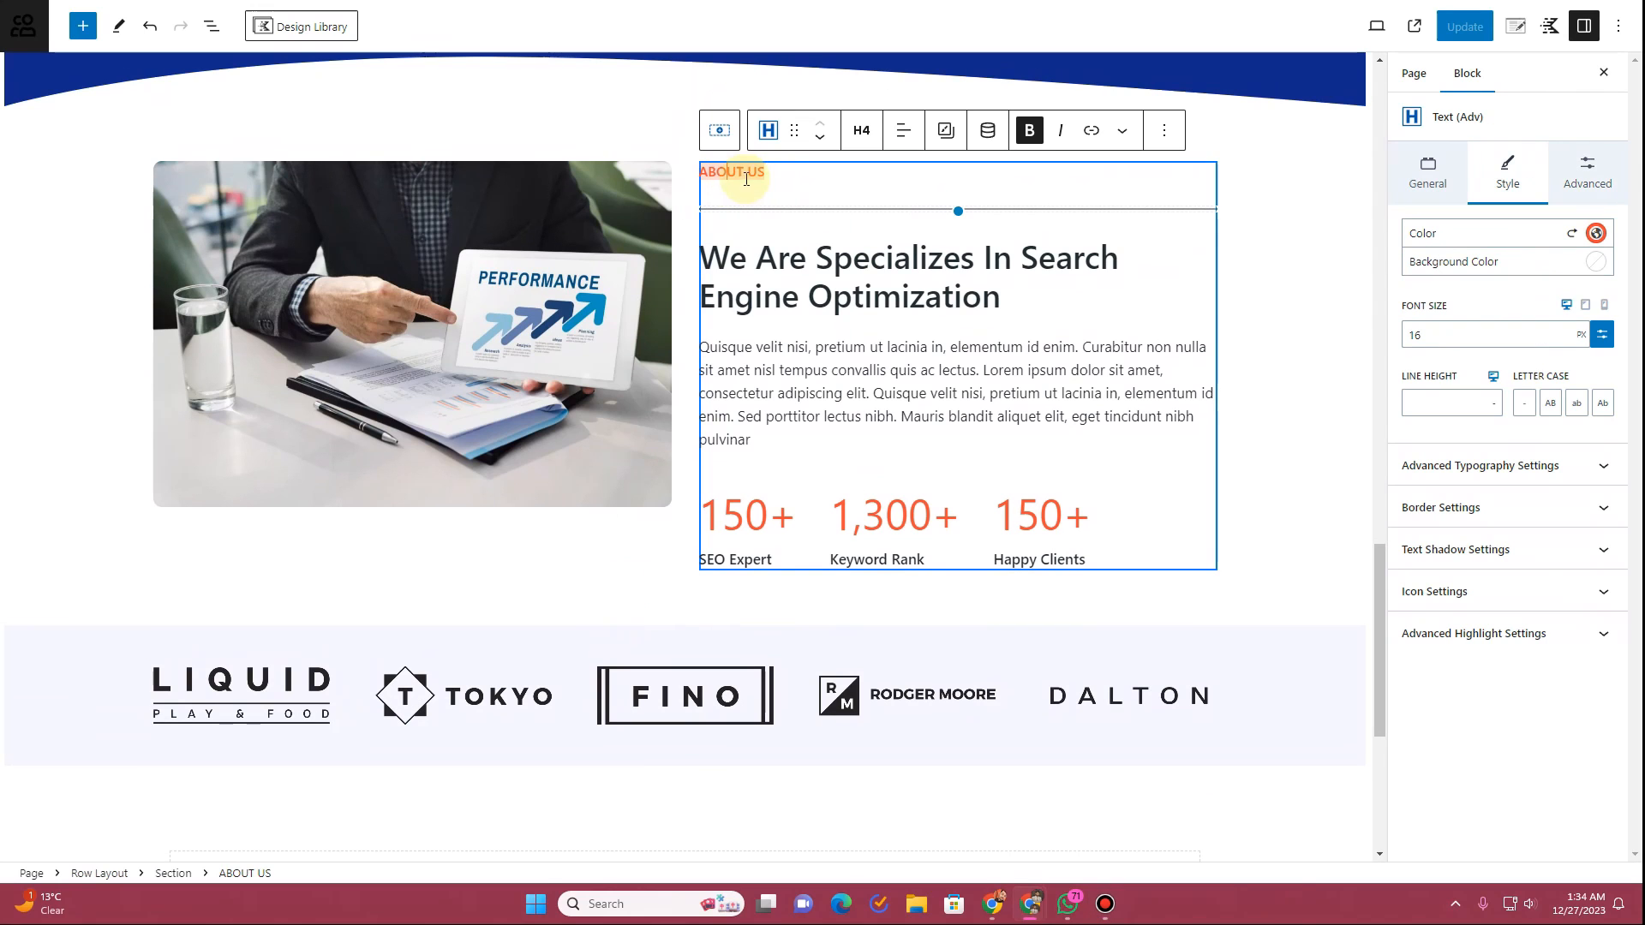
pyautogui.click(209, 30)
pyautogui.click(14, 517)
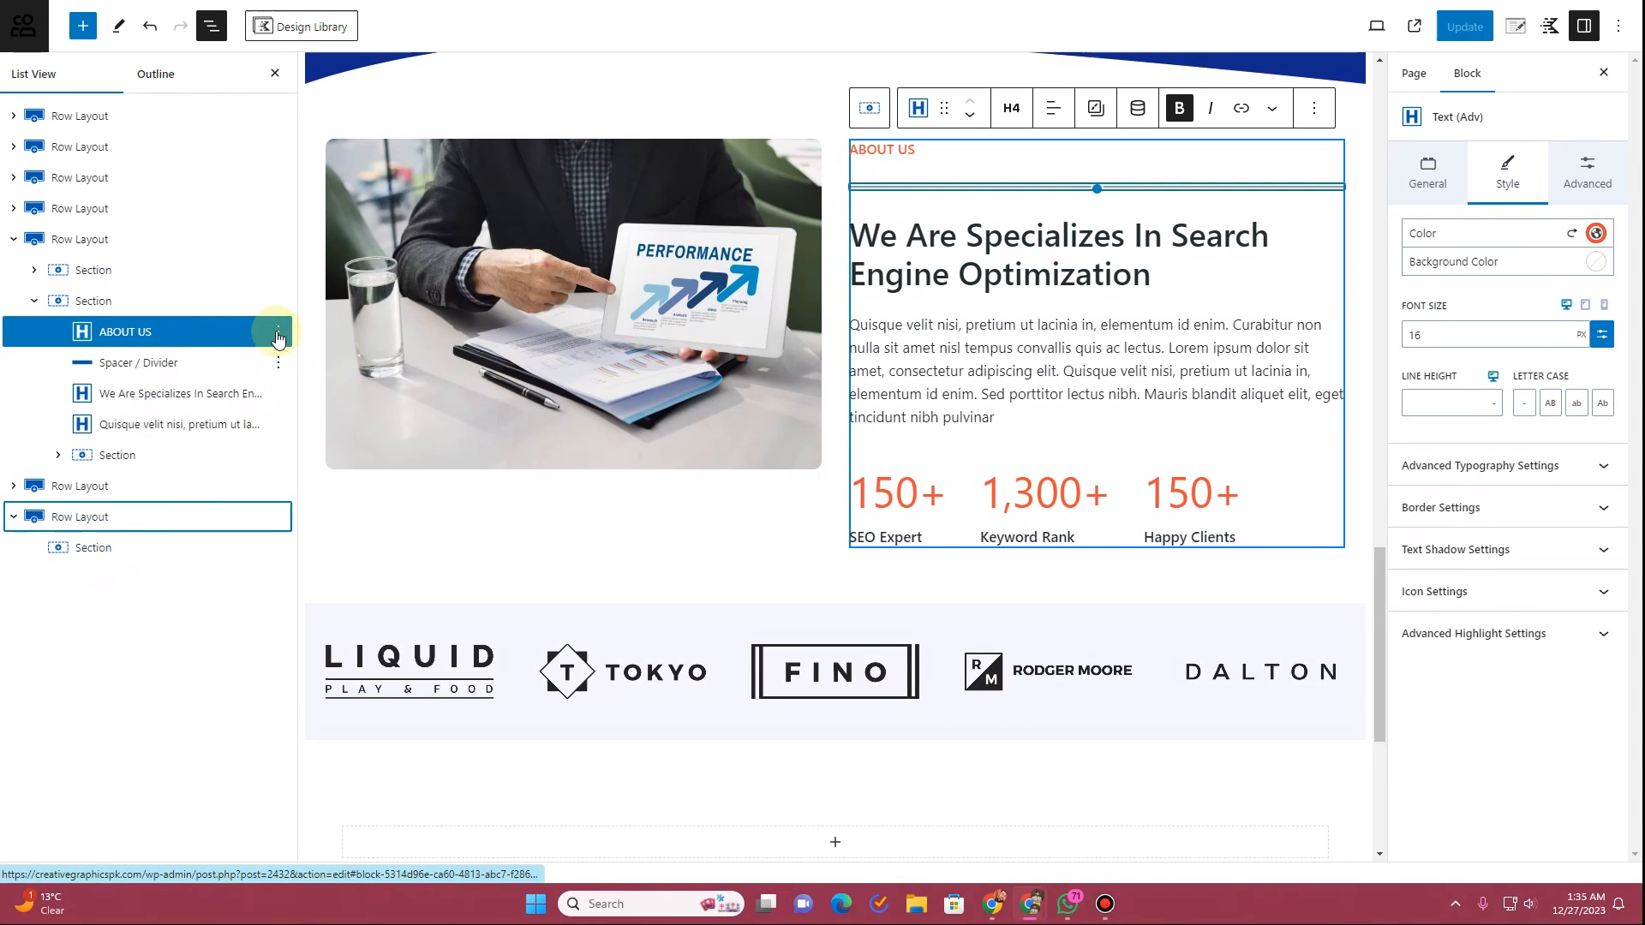
pyautogui.click(277, 331)
pyautogui.click(288, 438)
pyautogui.moveTo(110, 363); pyautogui.dragTo(111, 582)
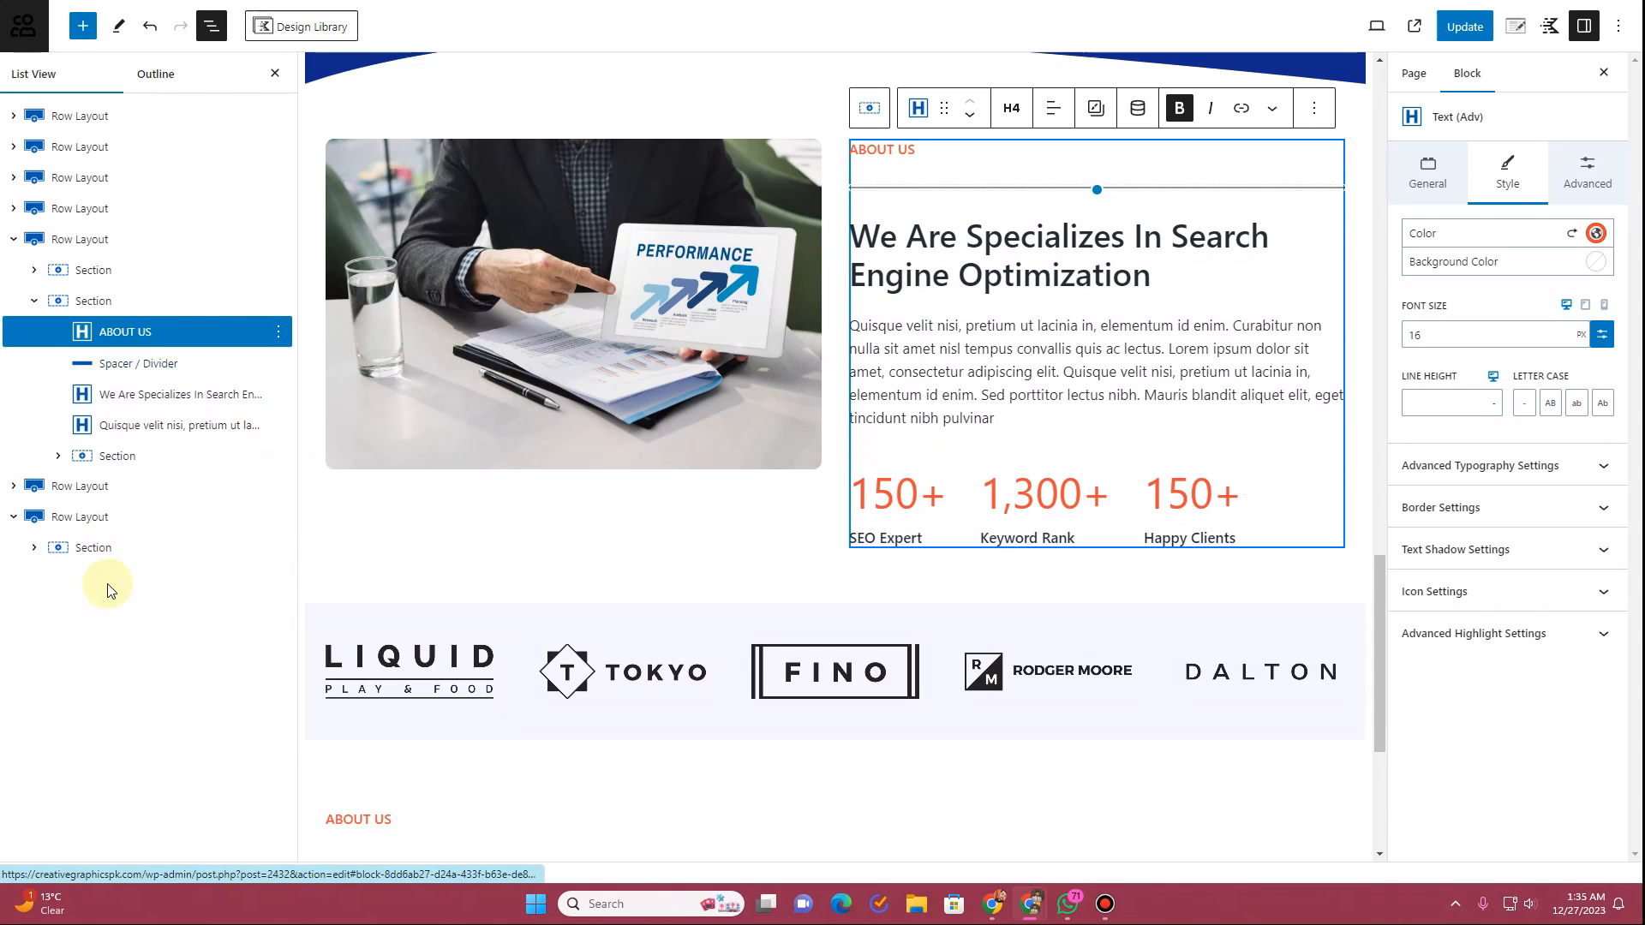
# Step: Duplicate the About section's divider and main heading and move both copies beneath the copied ABOUT US text
pyautogui.click(278, 395)
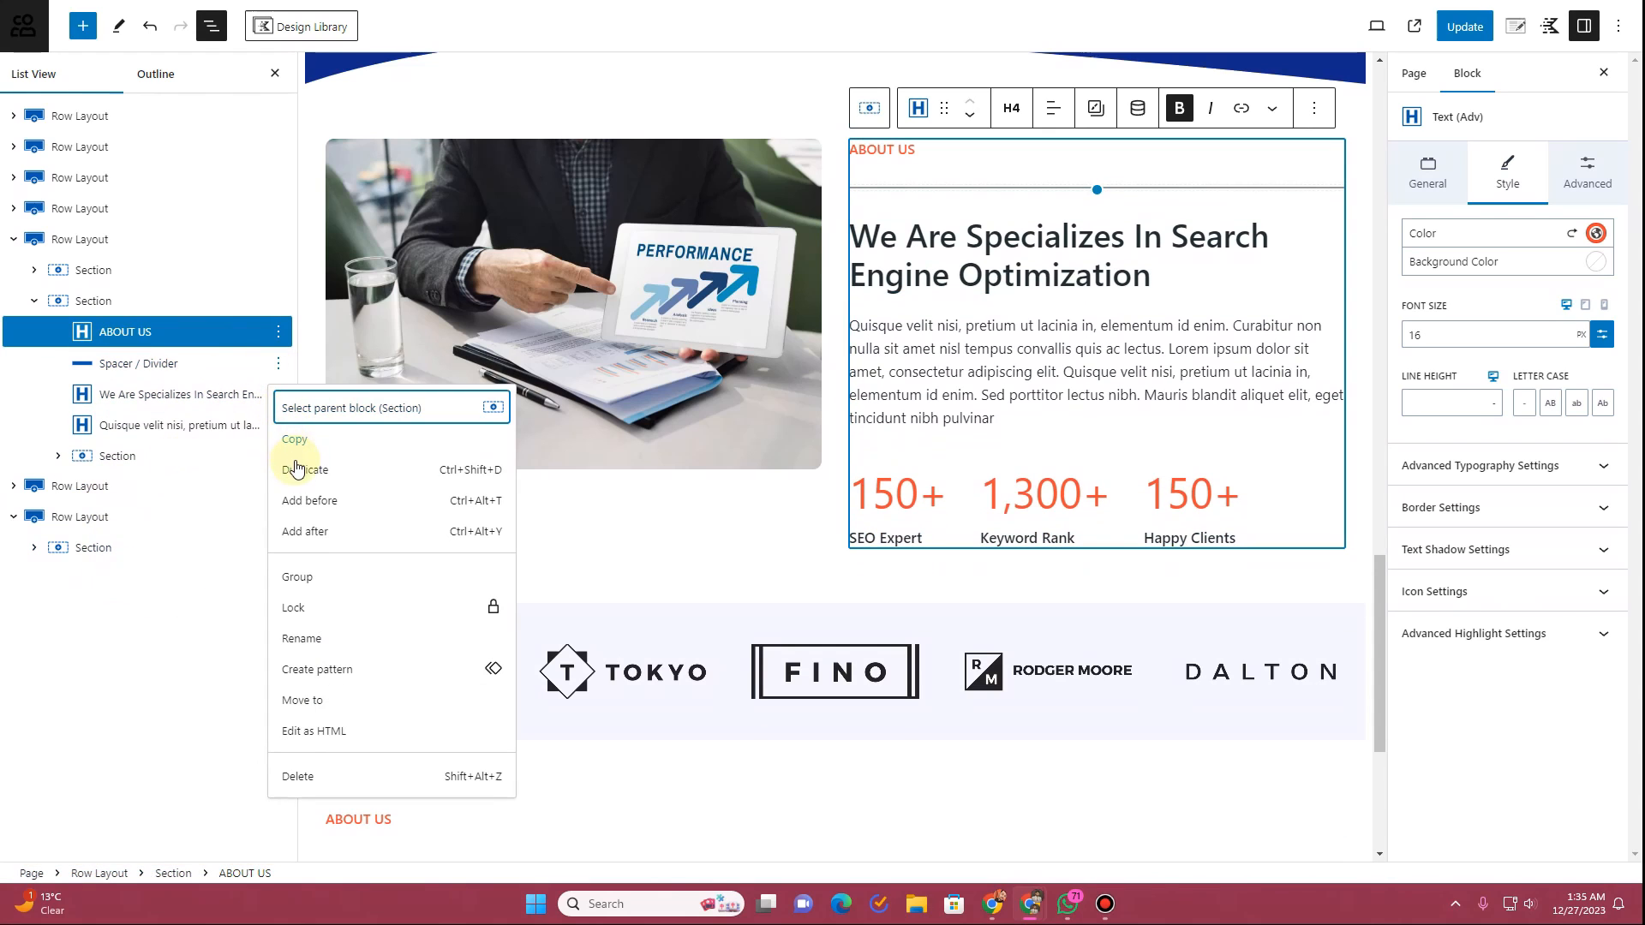
pyautogui.click(296, 469)
pyautogui.moveTo(137, 394); pyautogui.dragTo(123, 589)
pyautogui.moveTo(179, 500); pyautogui.dragTo(179, 500)
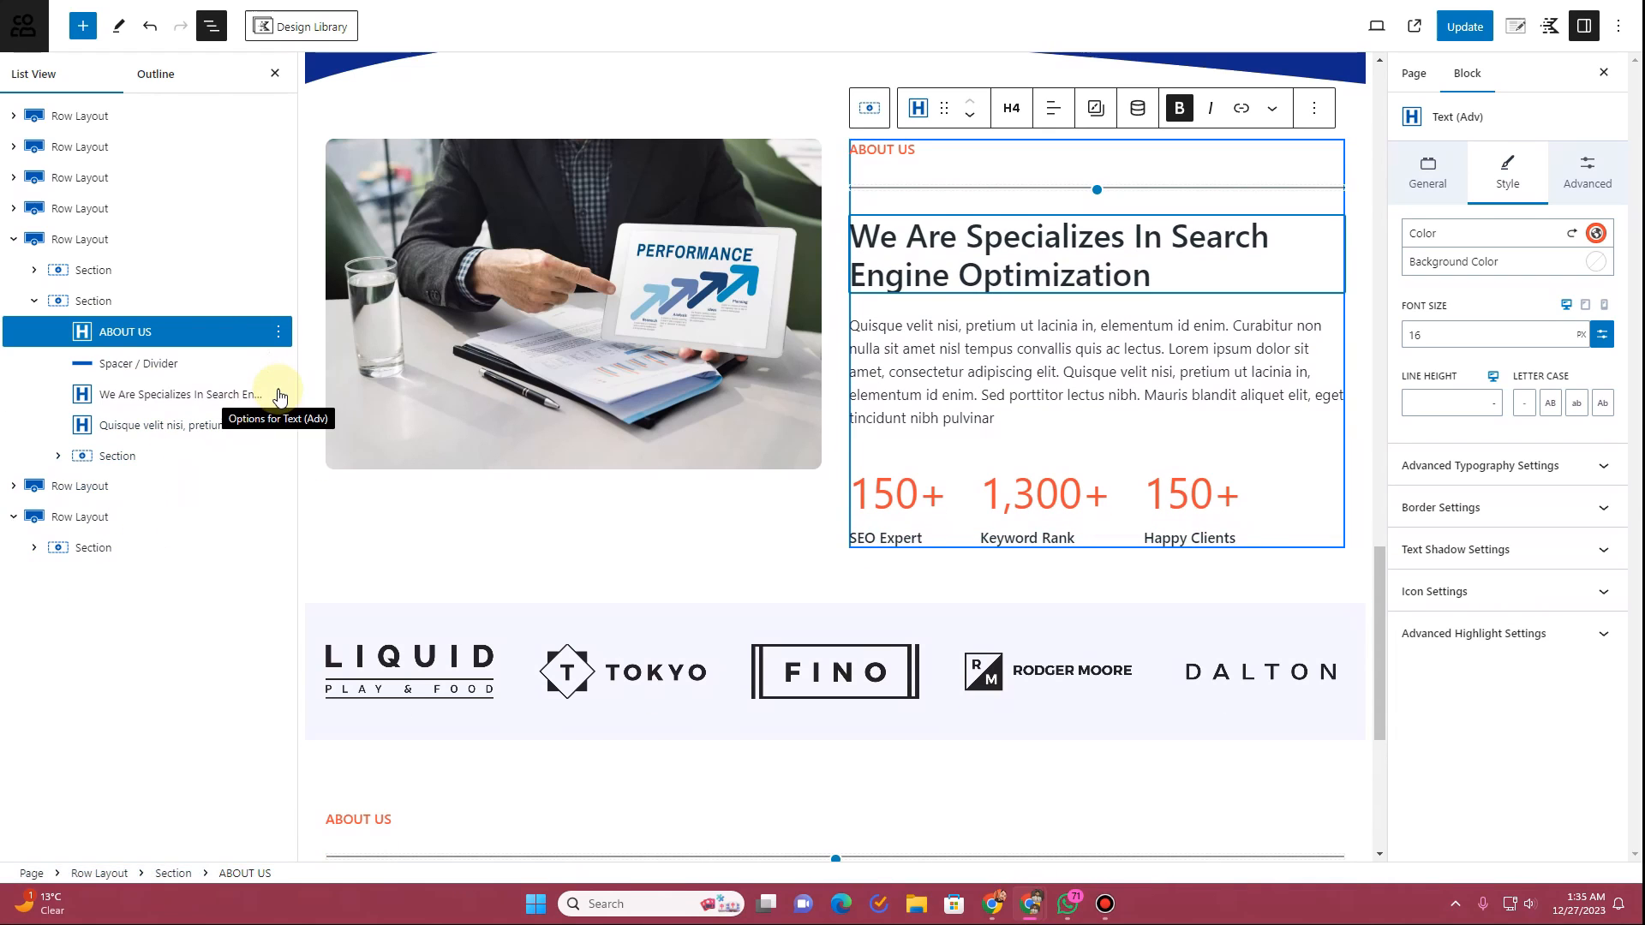
pyautogui.click(276, 427)
pyautogui.click(288, 501)
pyautogui.moveTo(129, 424); pyautogui.dragTo(132, 566)
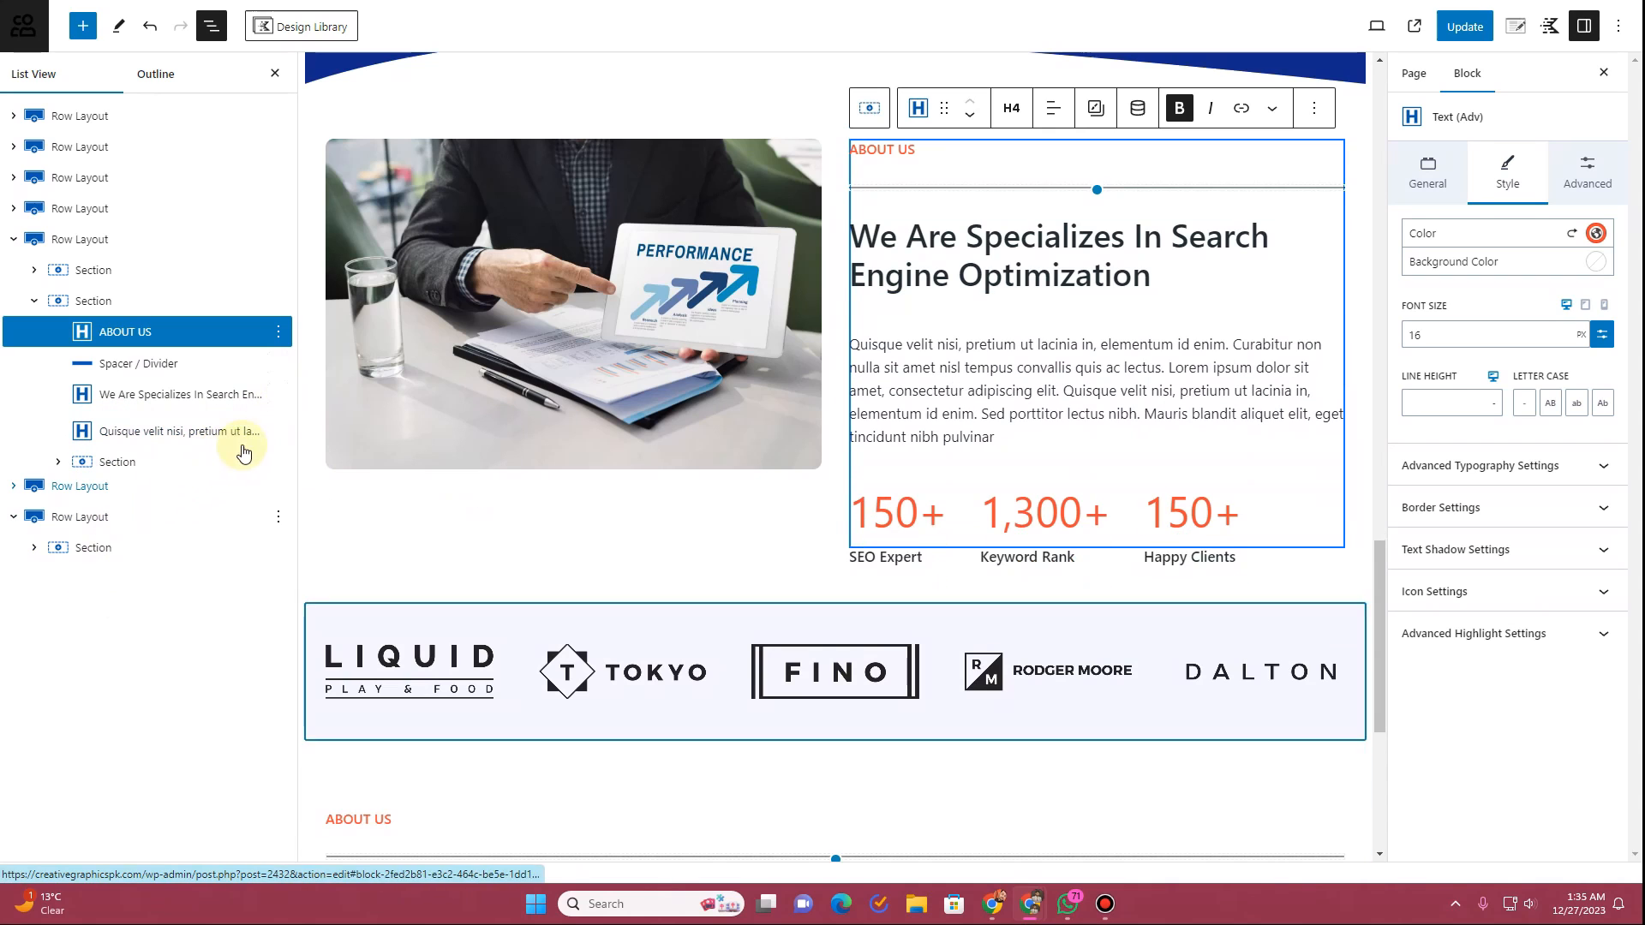
# Step: Duplicate the About section's paragraph and move the copy below the heading in the new row
pyautogui.click(278, 425)
pyautogui.click(300, 533)
pyautogui.moveTo(141, 453); pyautogui.dragTo(120, 596)
pyautogui.scroll(-6, 855, 574)
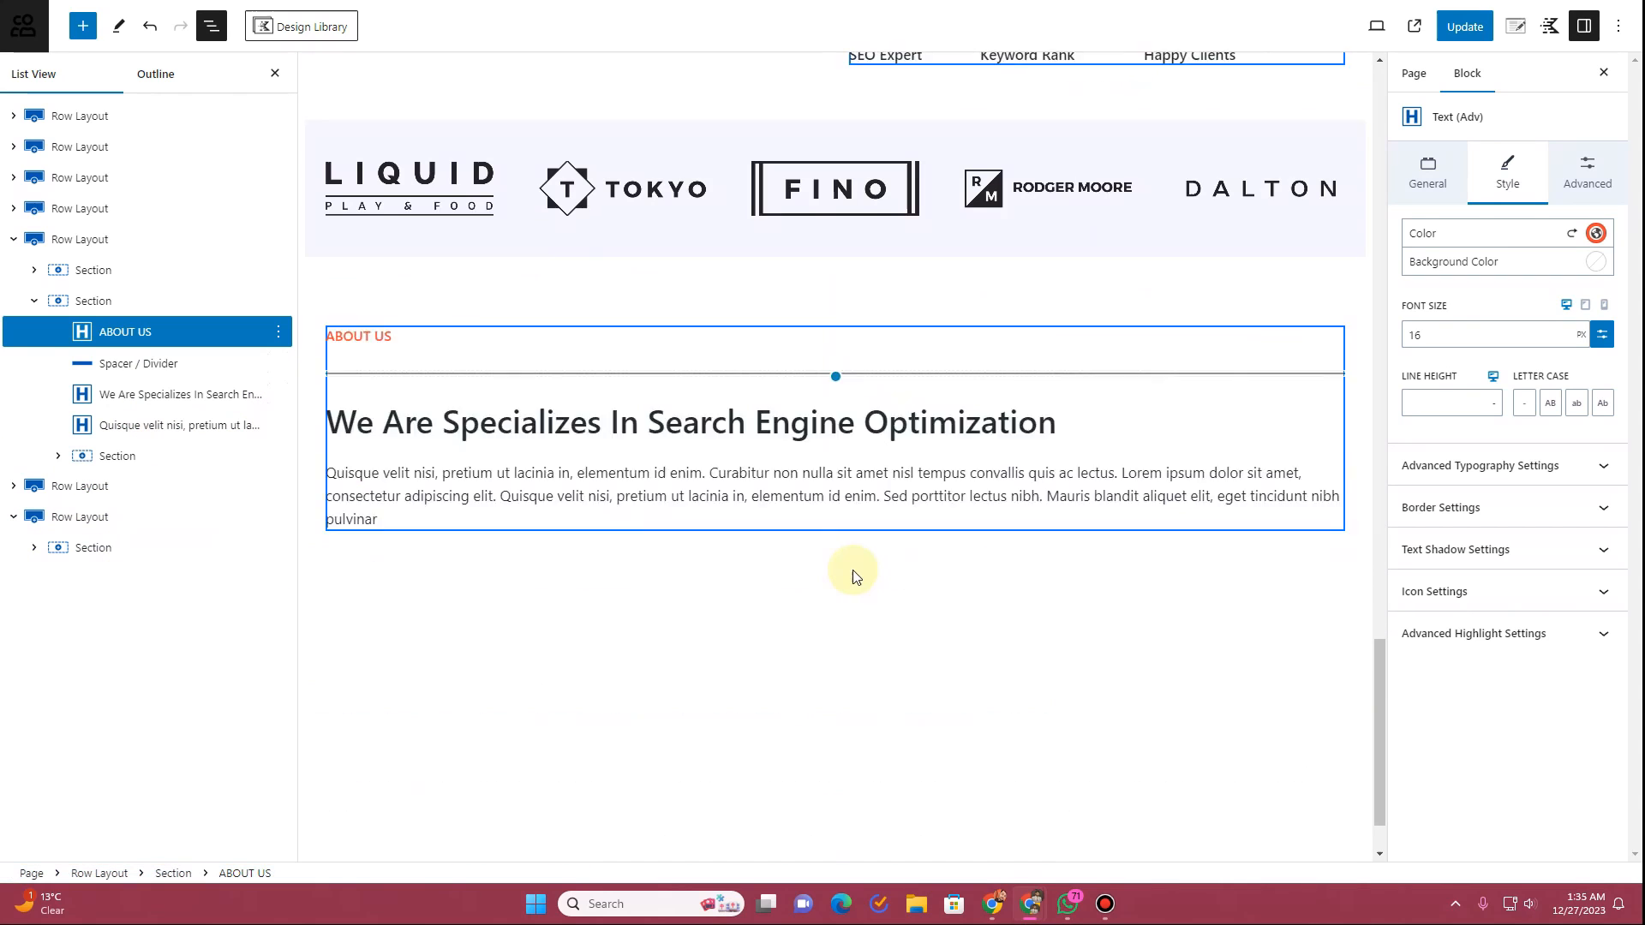
pyautogui.scroll(-1, 856, 577)
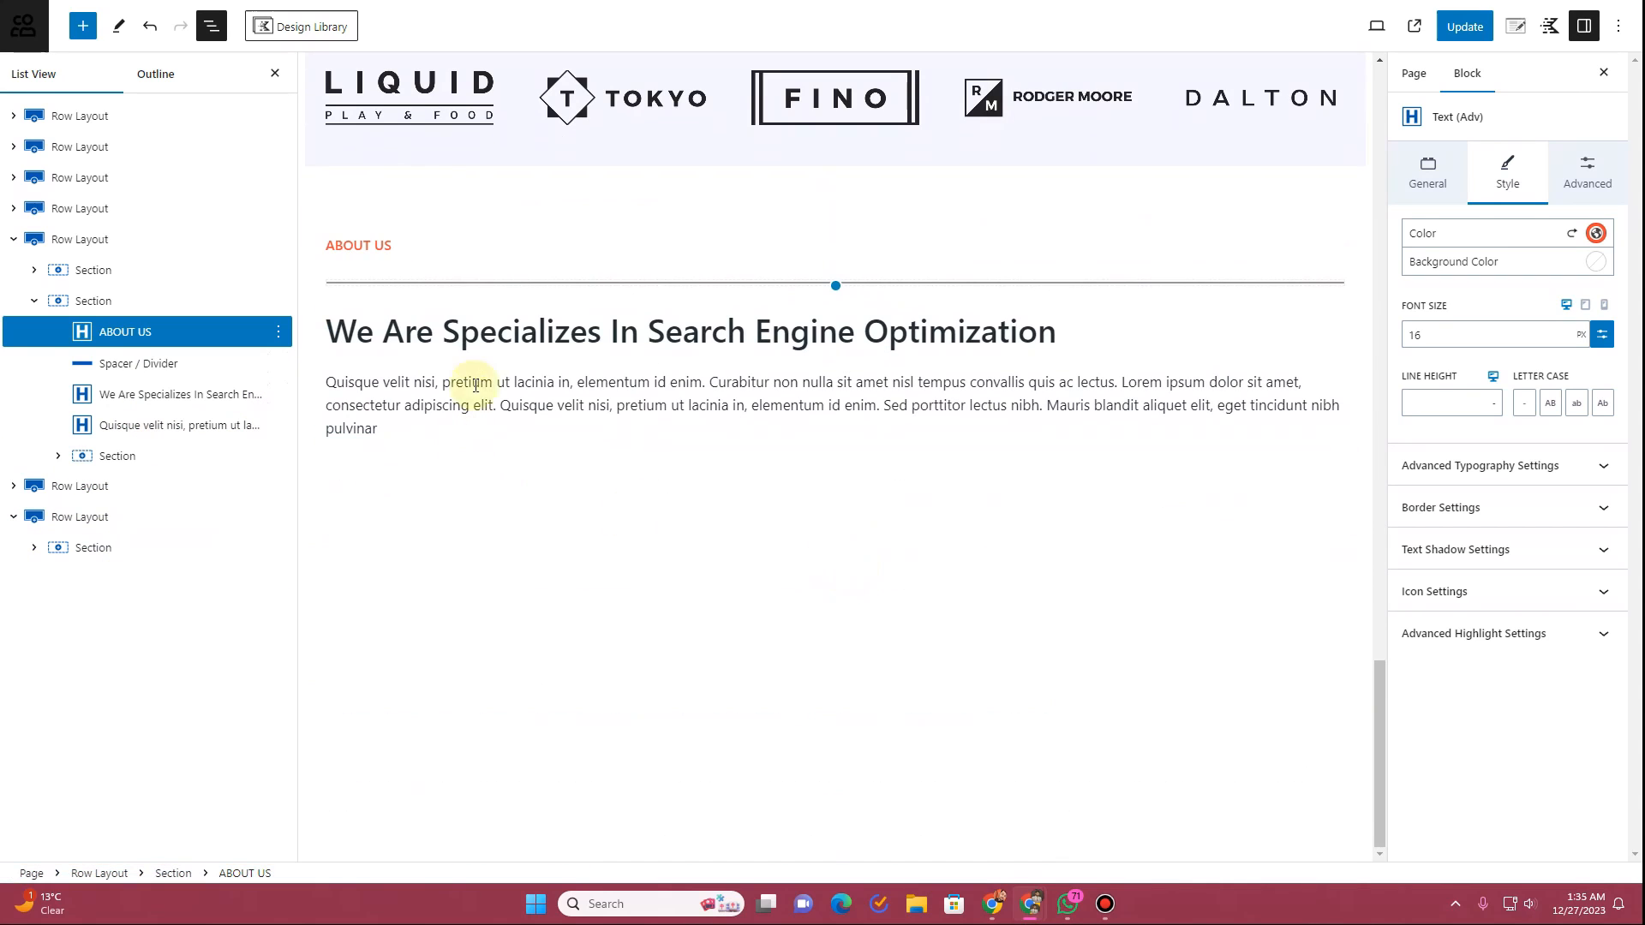
# Step: Center-align the label, heading and paragraph in the new row
pyautogui.click(468, 251)
pyautogui.click(528, 204)
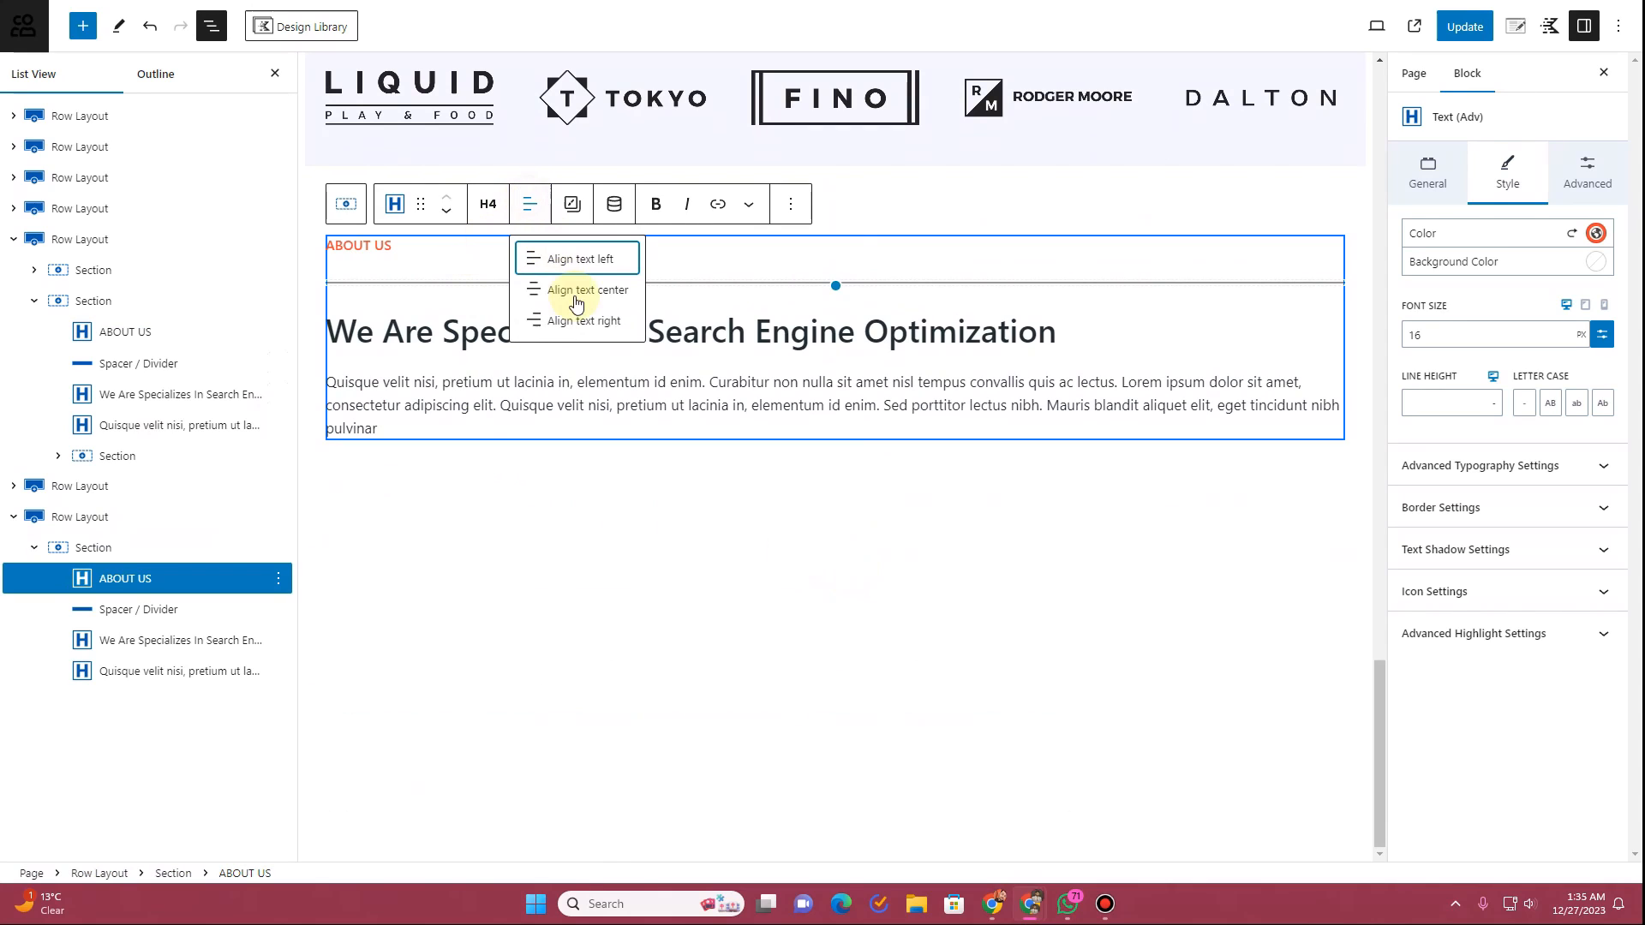
pyautogui.click(576, 291)
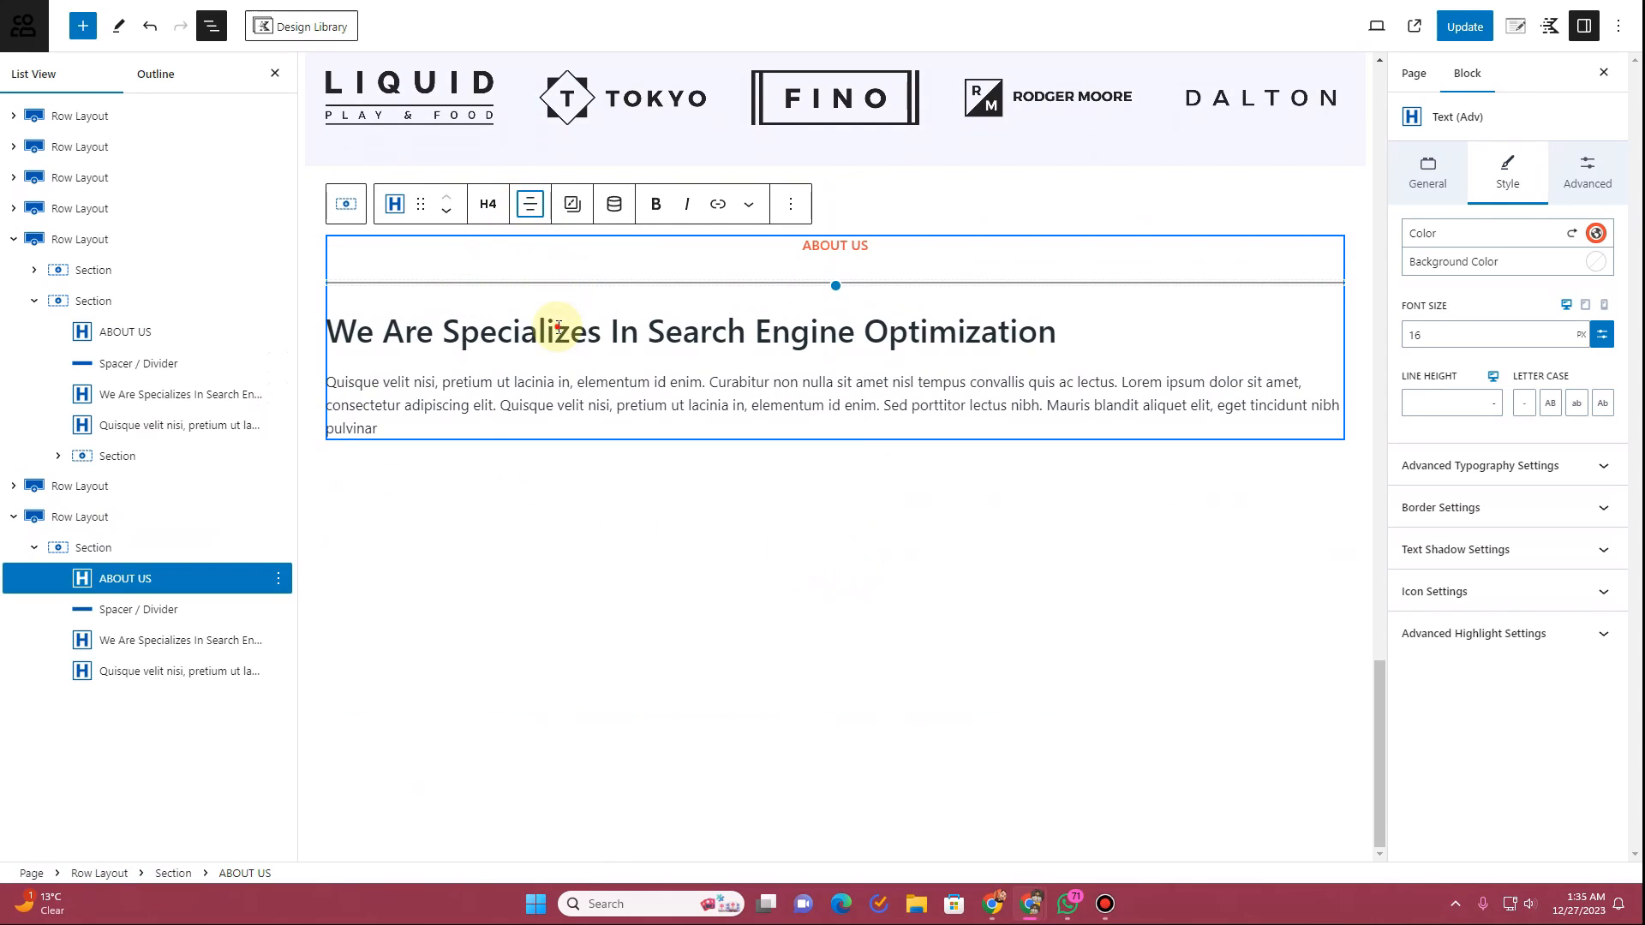
pyautogui.tripleClick(558, 329)
pyautogui.click(532, 293)
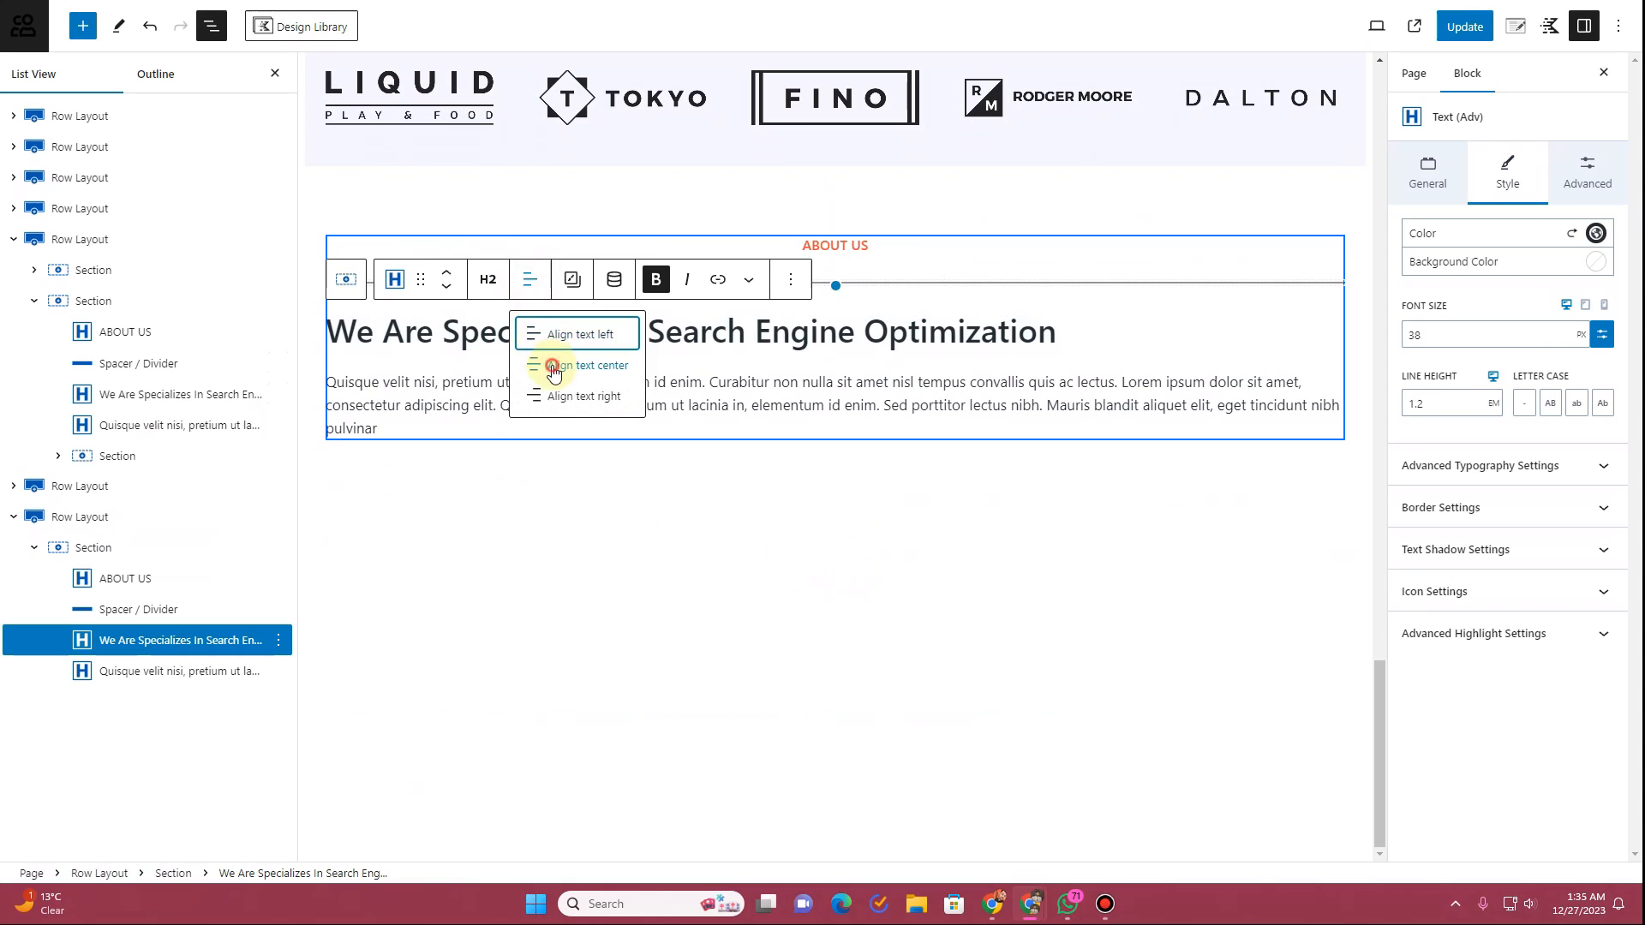
pyautogui.click(550, 367)
pyautogui.click(535, 370)
pyautogui.click(531, 339)
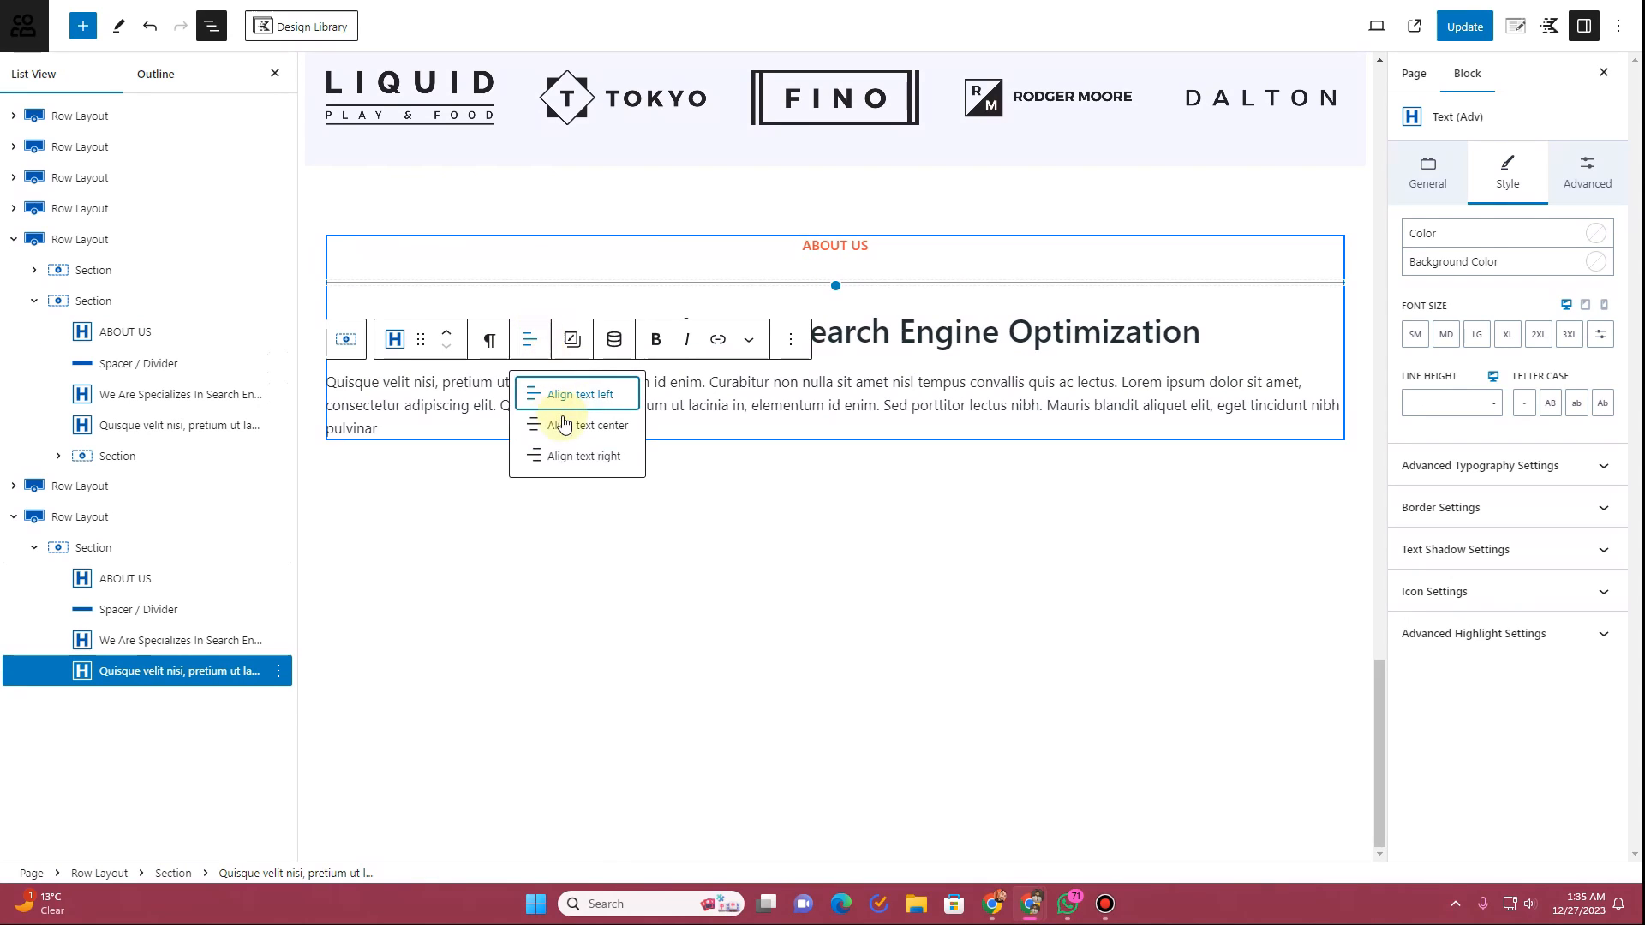
pyautogui.click(558, 419)
# Step: Trim the new row's paragraph to its first sentence, ending in "elementum id enim.", and set the divider width to 30%
pyautogui.moveTo(728, 383); pyautogui.dragTo(892, 426)
pyautogui.press('BackSpace')
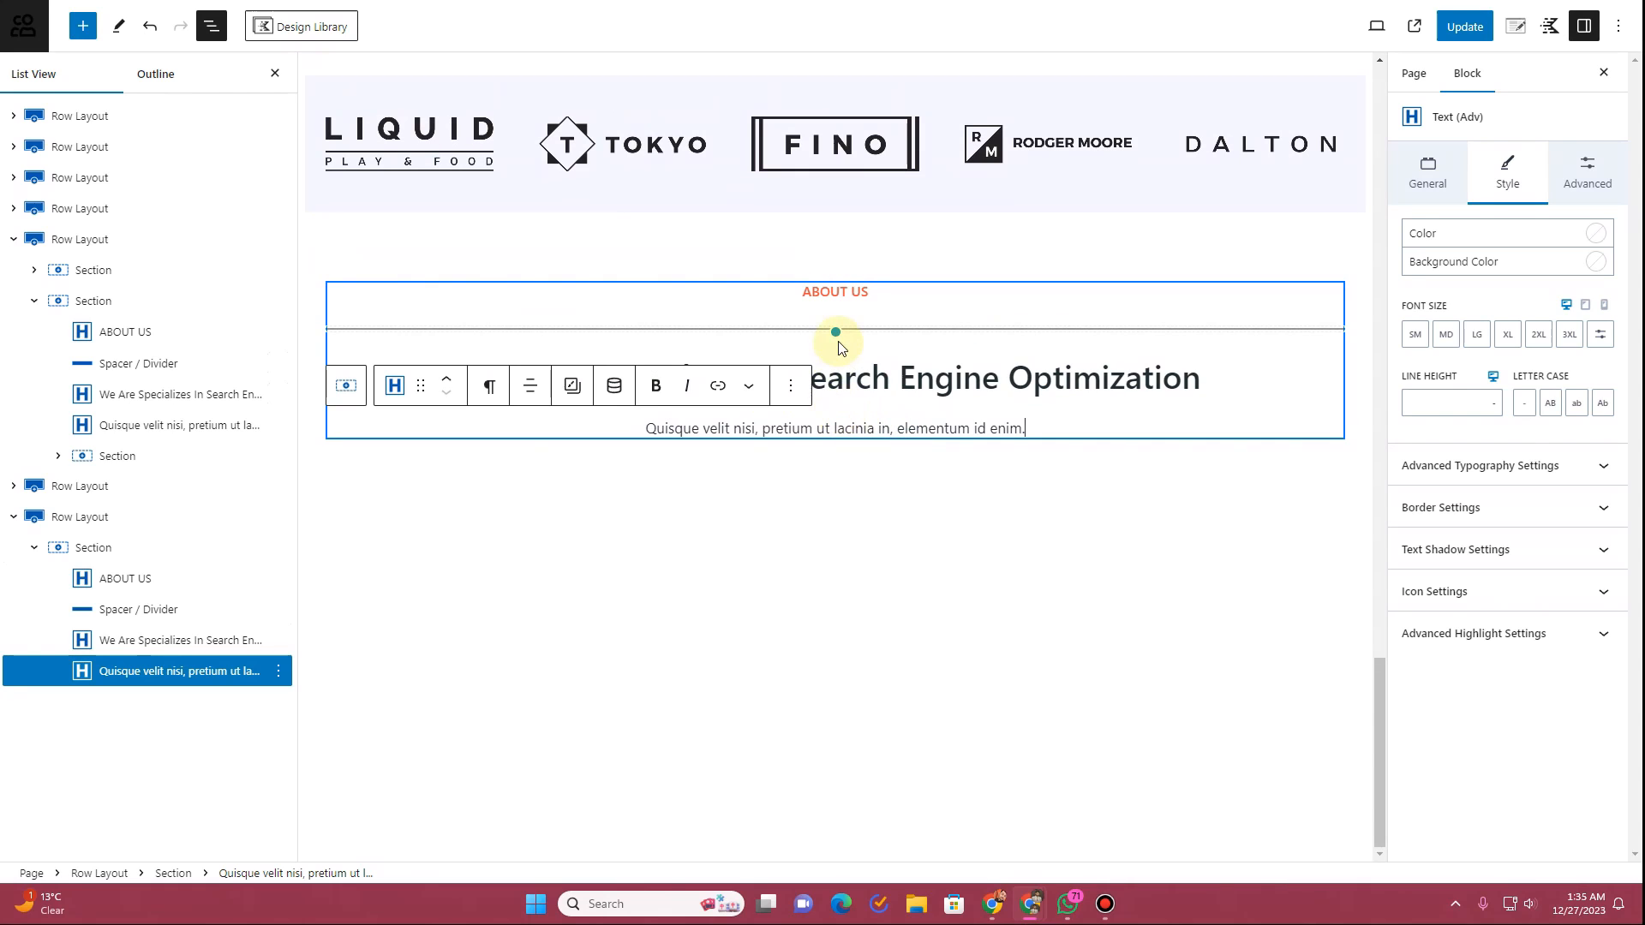
pyautogui.click(866, 329)
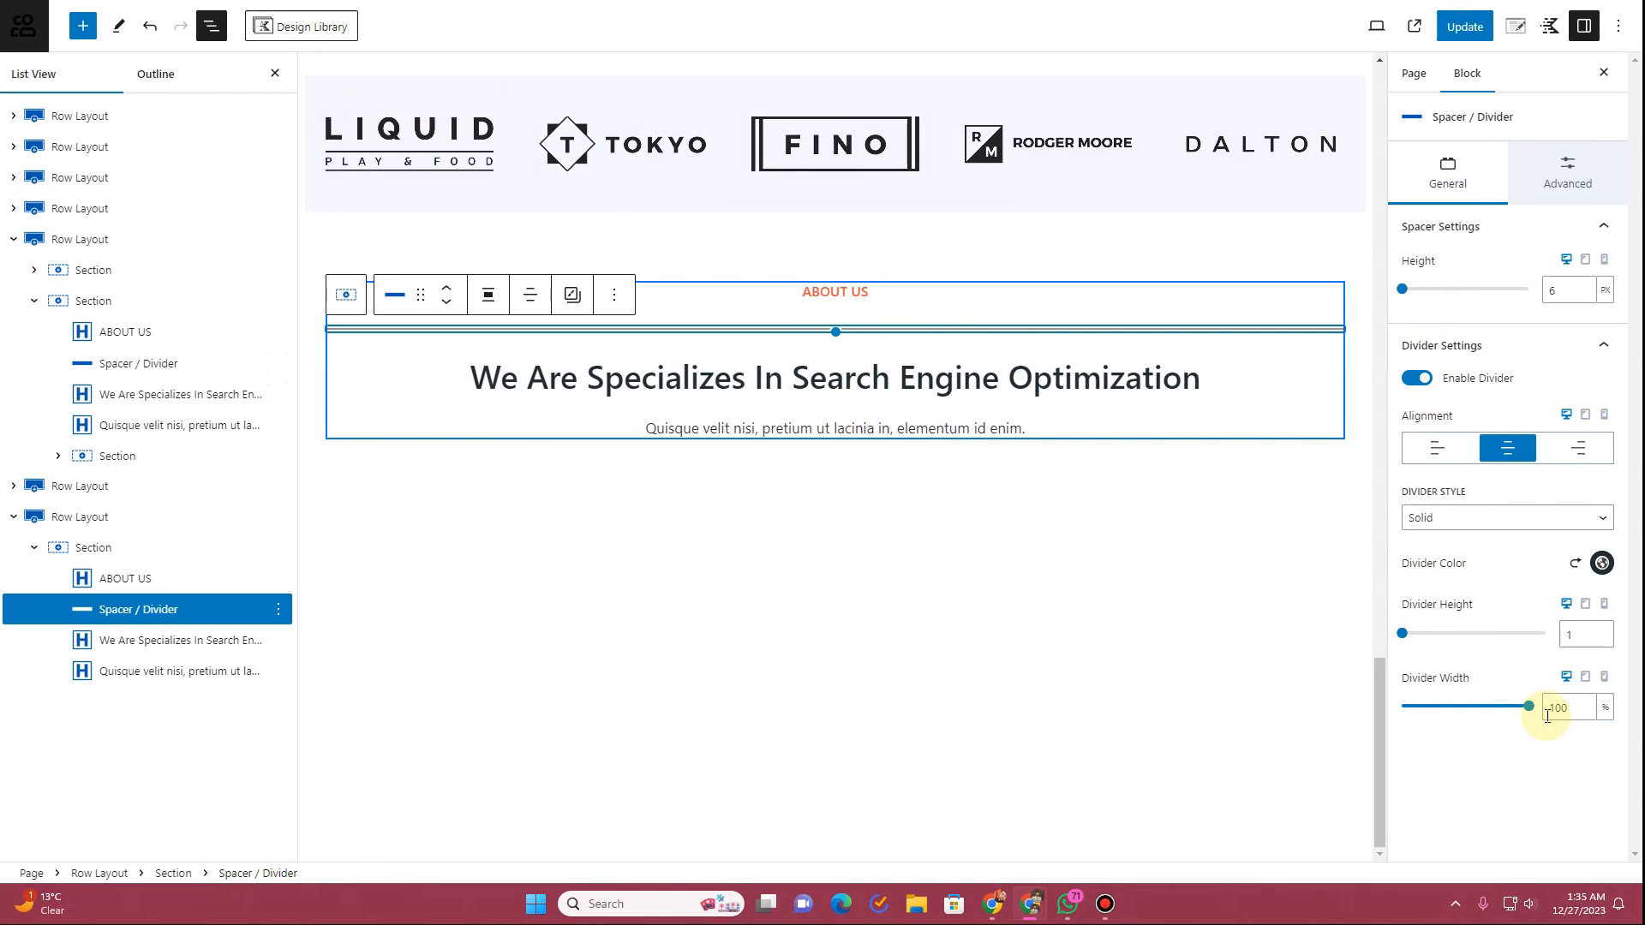
pyautogui.moveTo(1528, 711); pyautogui.dragTo(1445, 708)
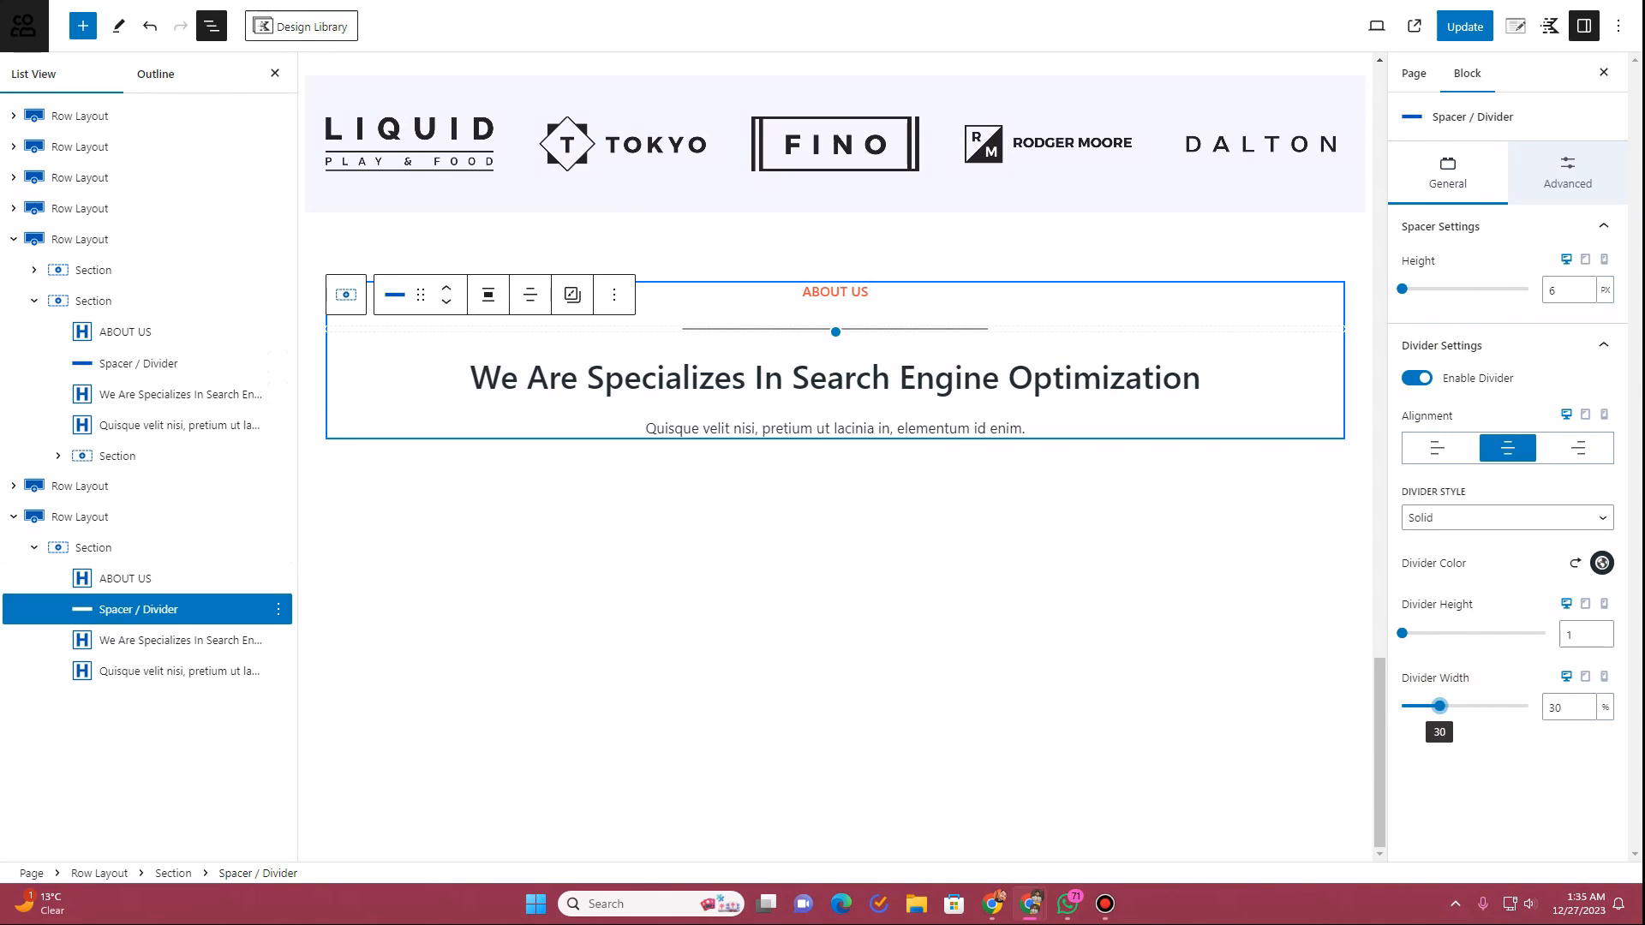
# Step: Replace the new row's label with "SEO PRICING" and its heading with "Full SEO Packages With SEO Friday"
pyautogui.click(863, 292)
pyautogui.moveTo(869, 292); pyautogui.dragTo(800, 292)
pyautogui.write('SEO PRICING')
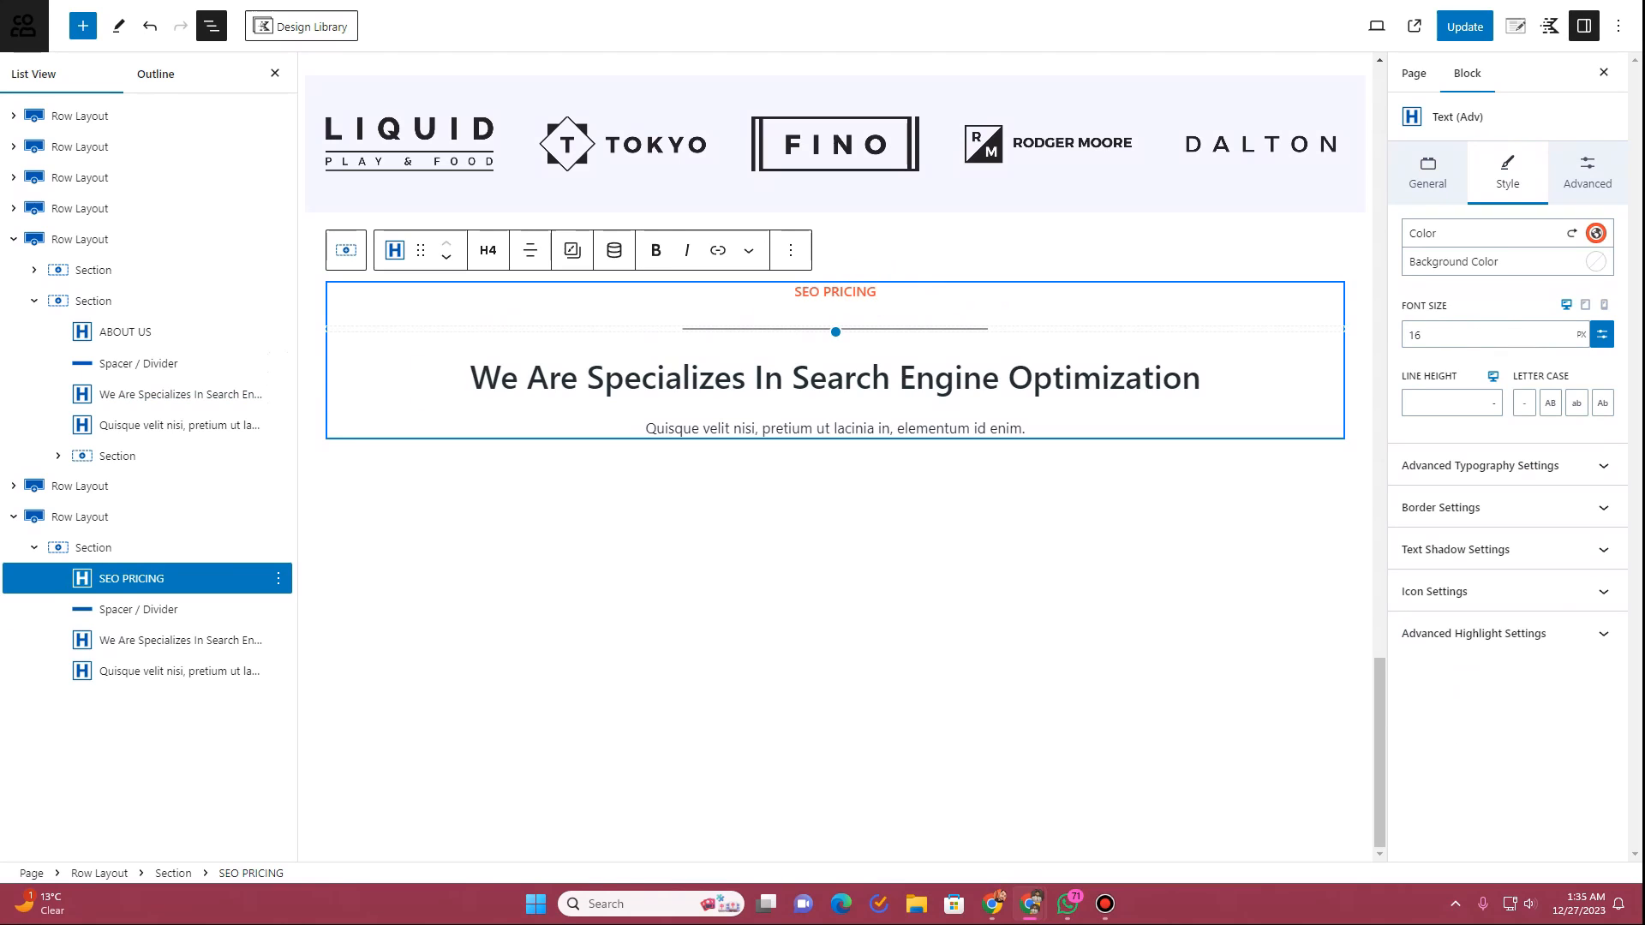
pyautogui.tripleClick(759, 377)
pyautogui.write('Full SEO Packages With SEOFriday')
pyautogui.click(1001, 377)
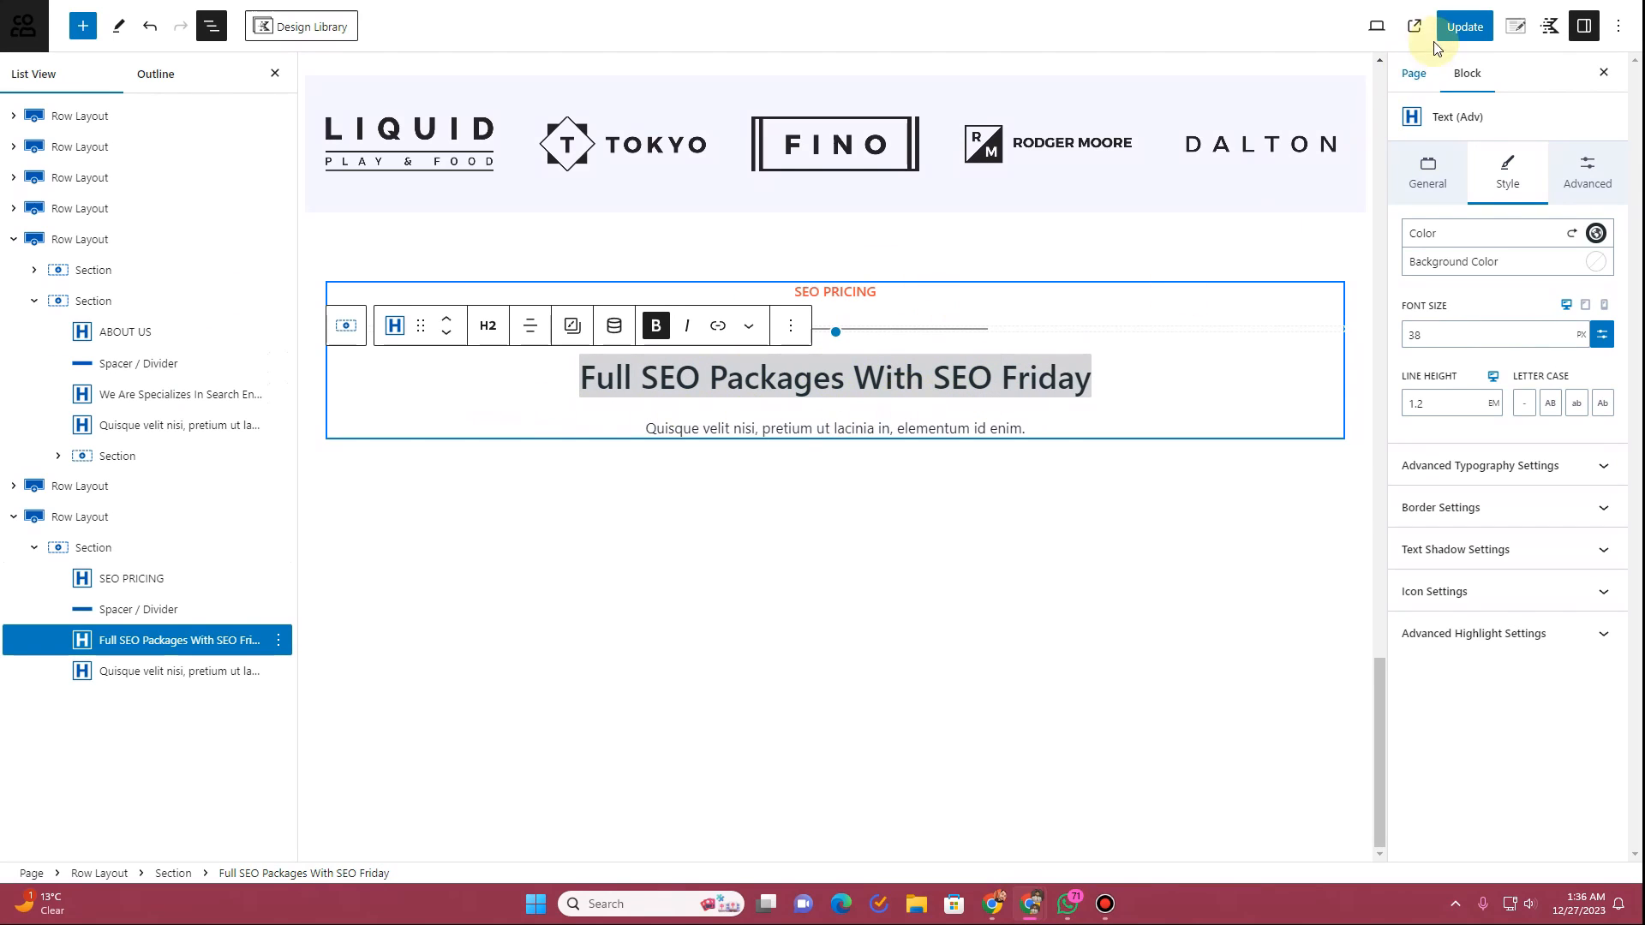
# Step: Update the page, reload the live homepage to check the SEO pricing intro, and return to the editor
pyautogui.click(1461, 26)
pyautogui.hotkey('ctrl', 'Tab')
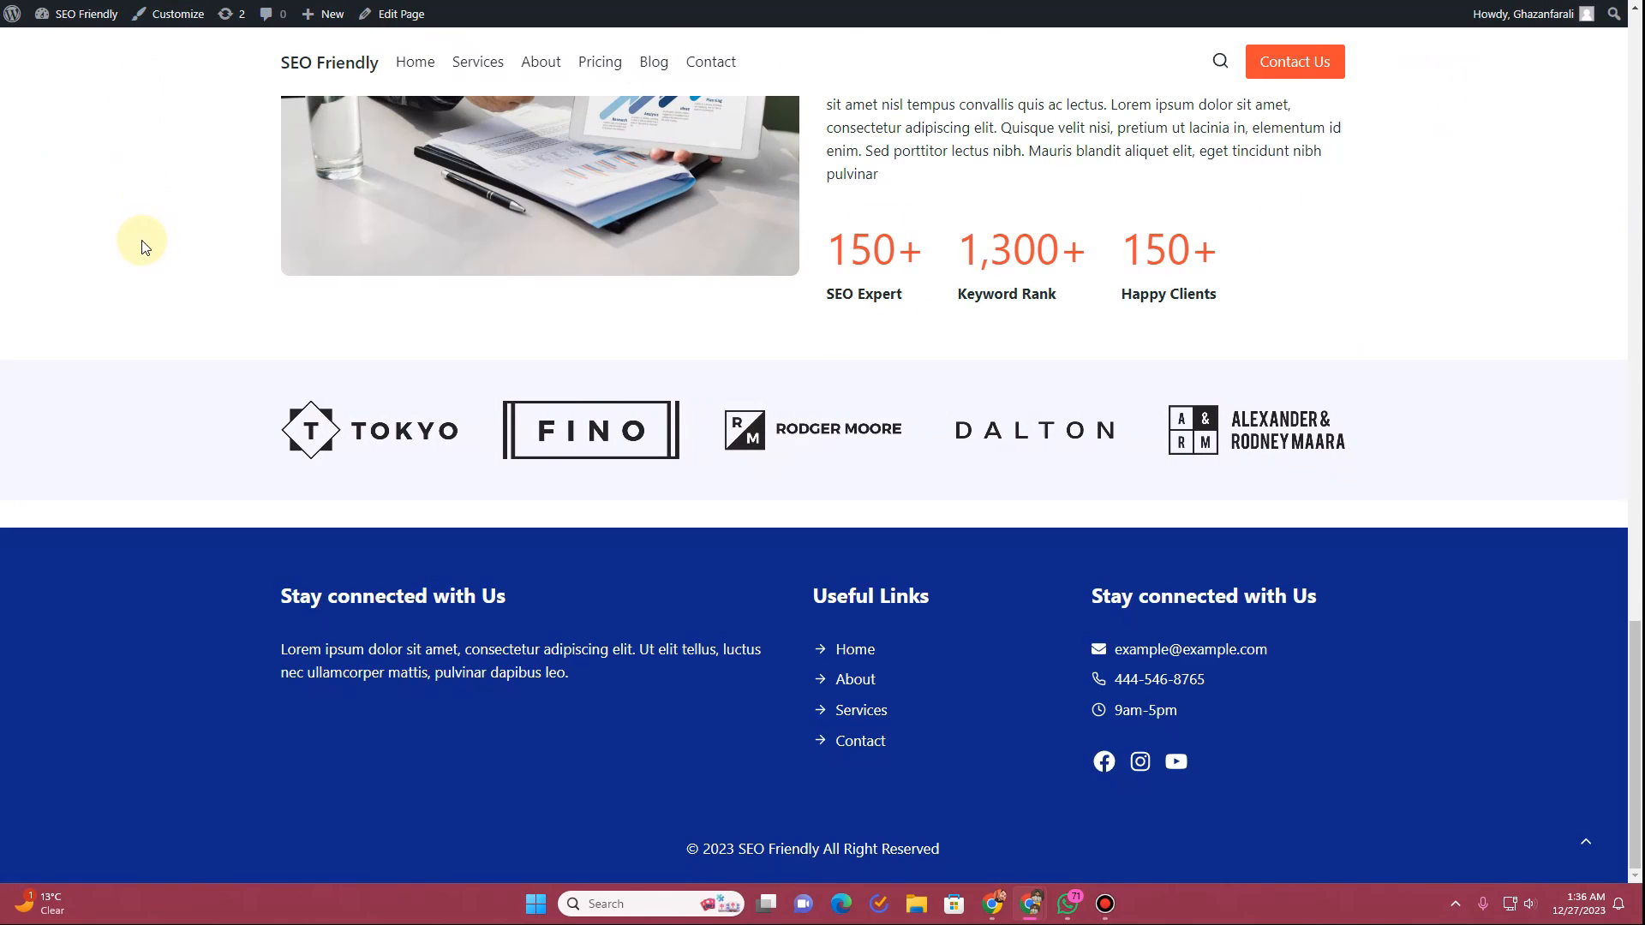
pyautogui.press('F5')
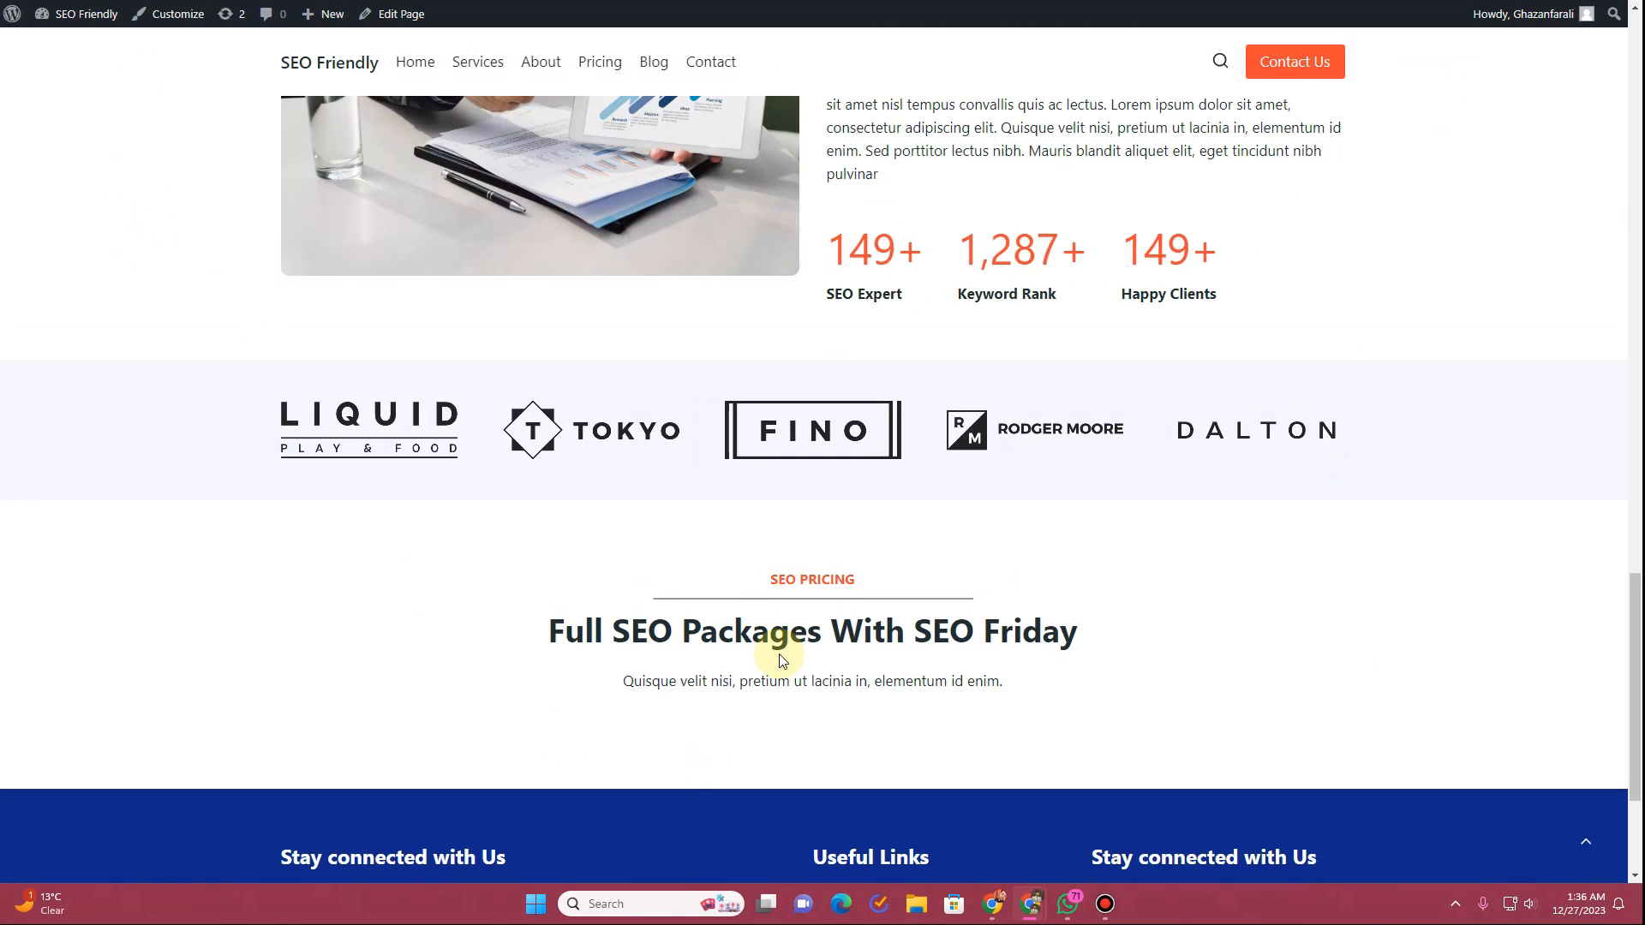
pyautogui.scroll(-3, 454, 492)
pyautogui.hotkey('ctrl', 'shift', 'Tab')
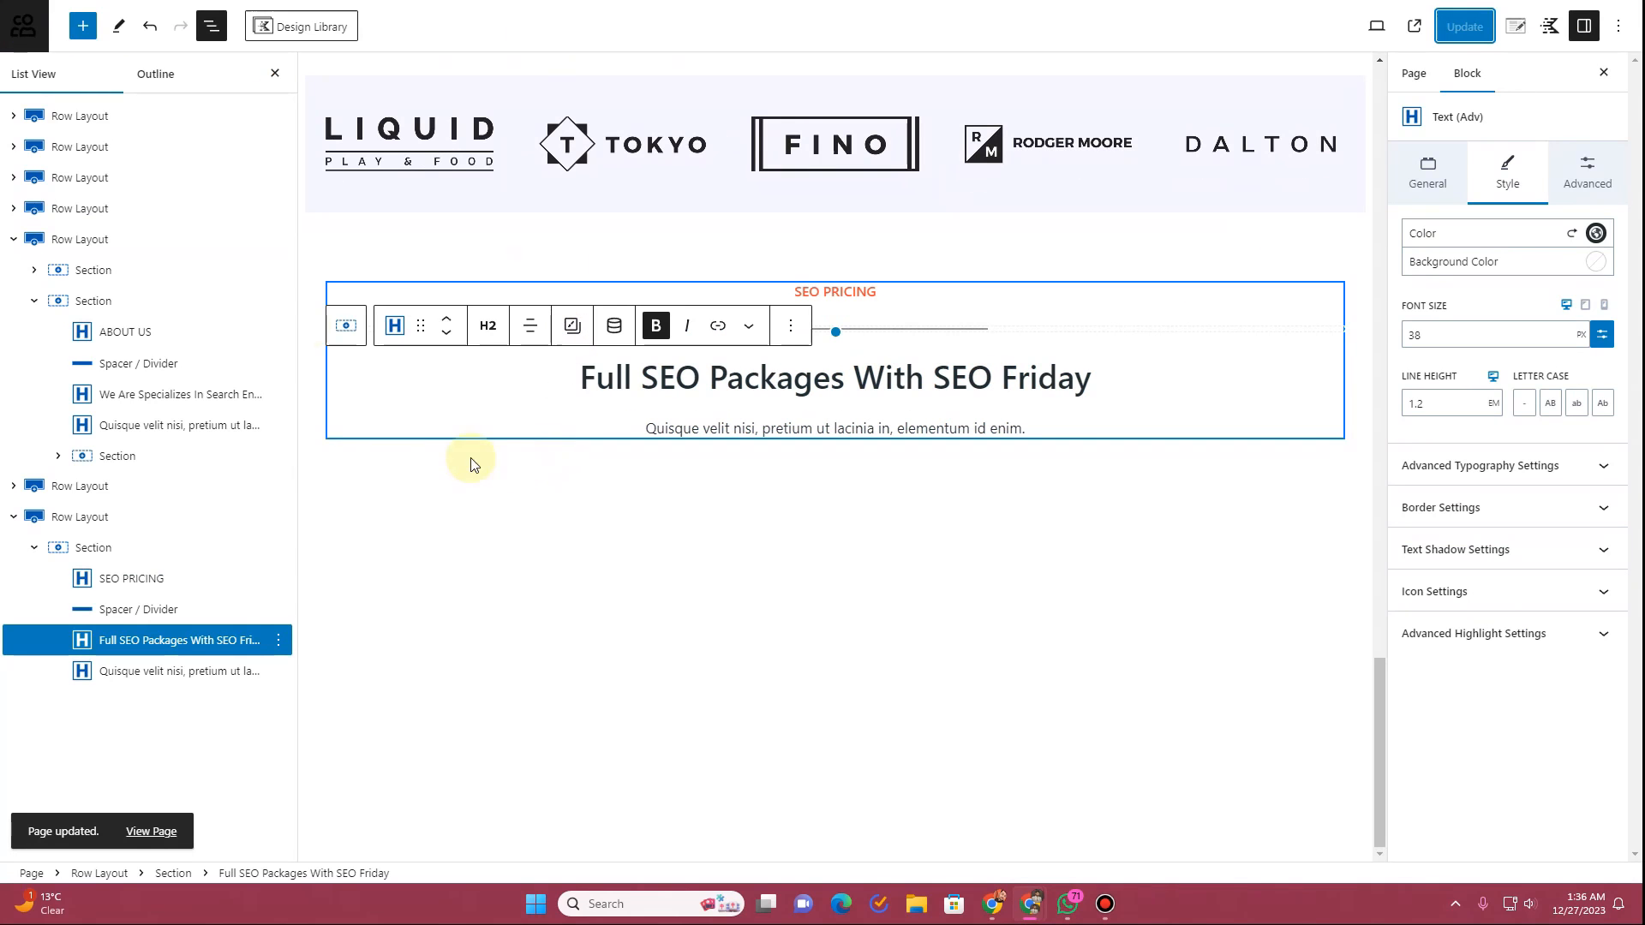
# Step: Add a Section block below the paragraph in the SEO pricing row
pyautogui.click(82, 25)
pyautogui.click(529, 593)
pyautogui.click(82, 25)
pyautogui.write('se')
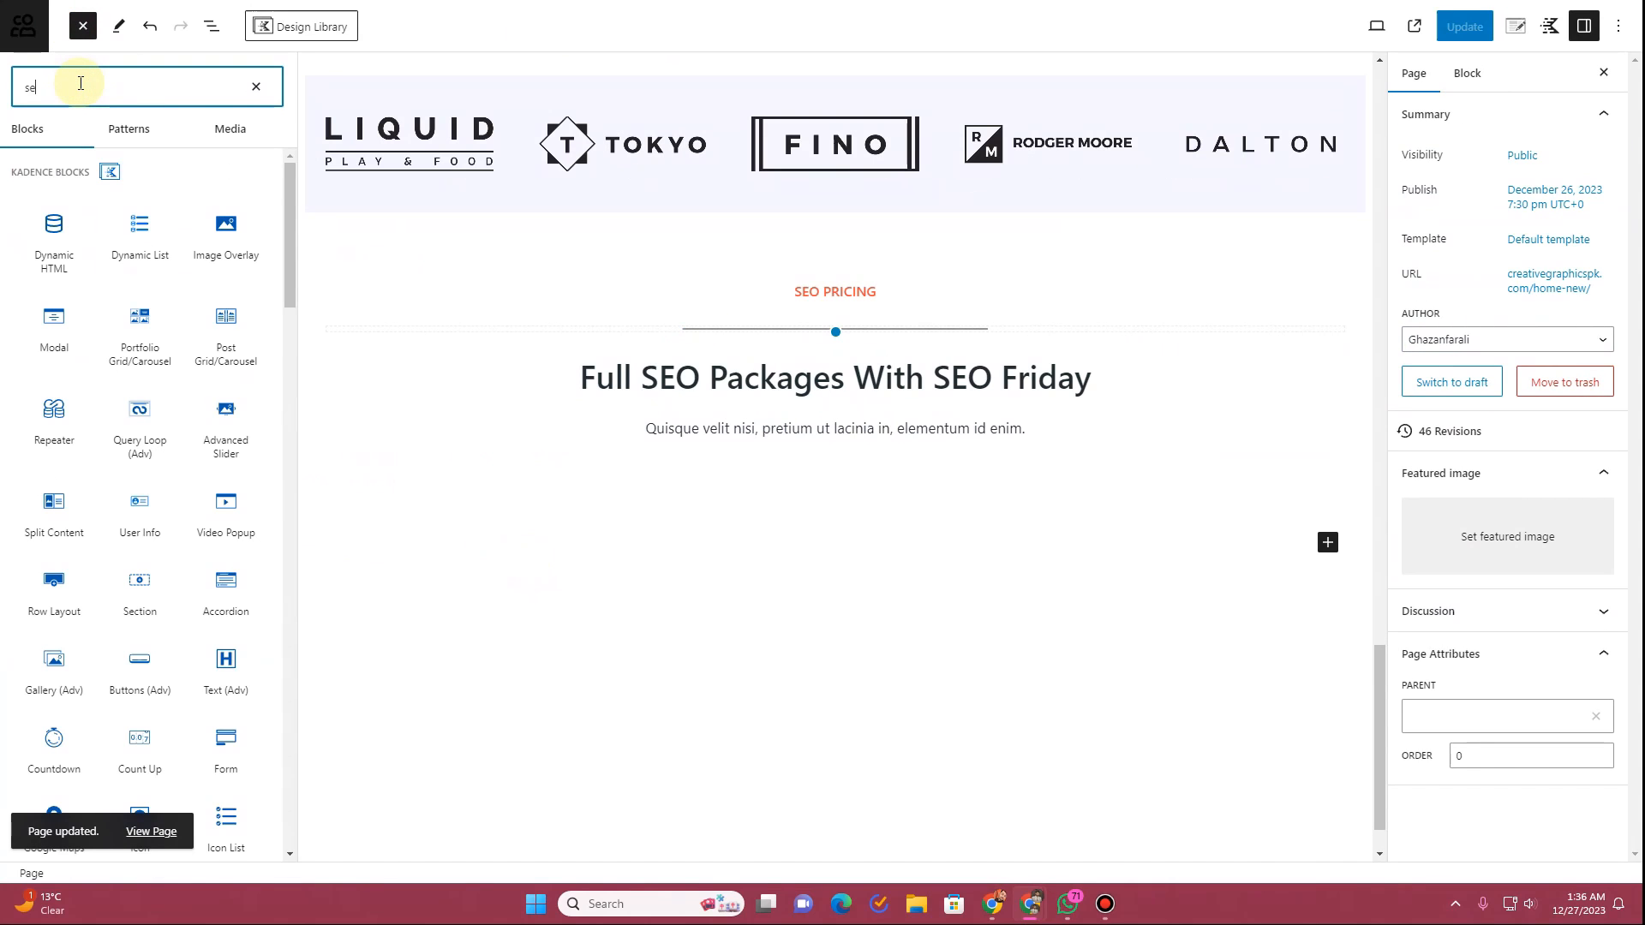
pyautogui.write('ction')
pyautogui.moveTo(52, 191); pyautogui.dragTo(647, 447)
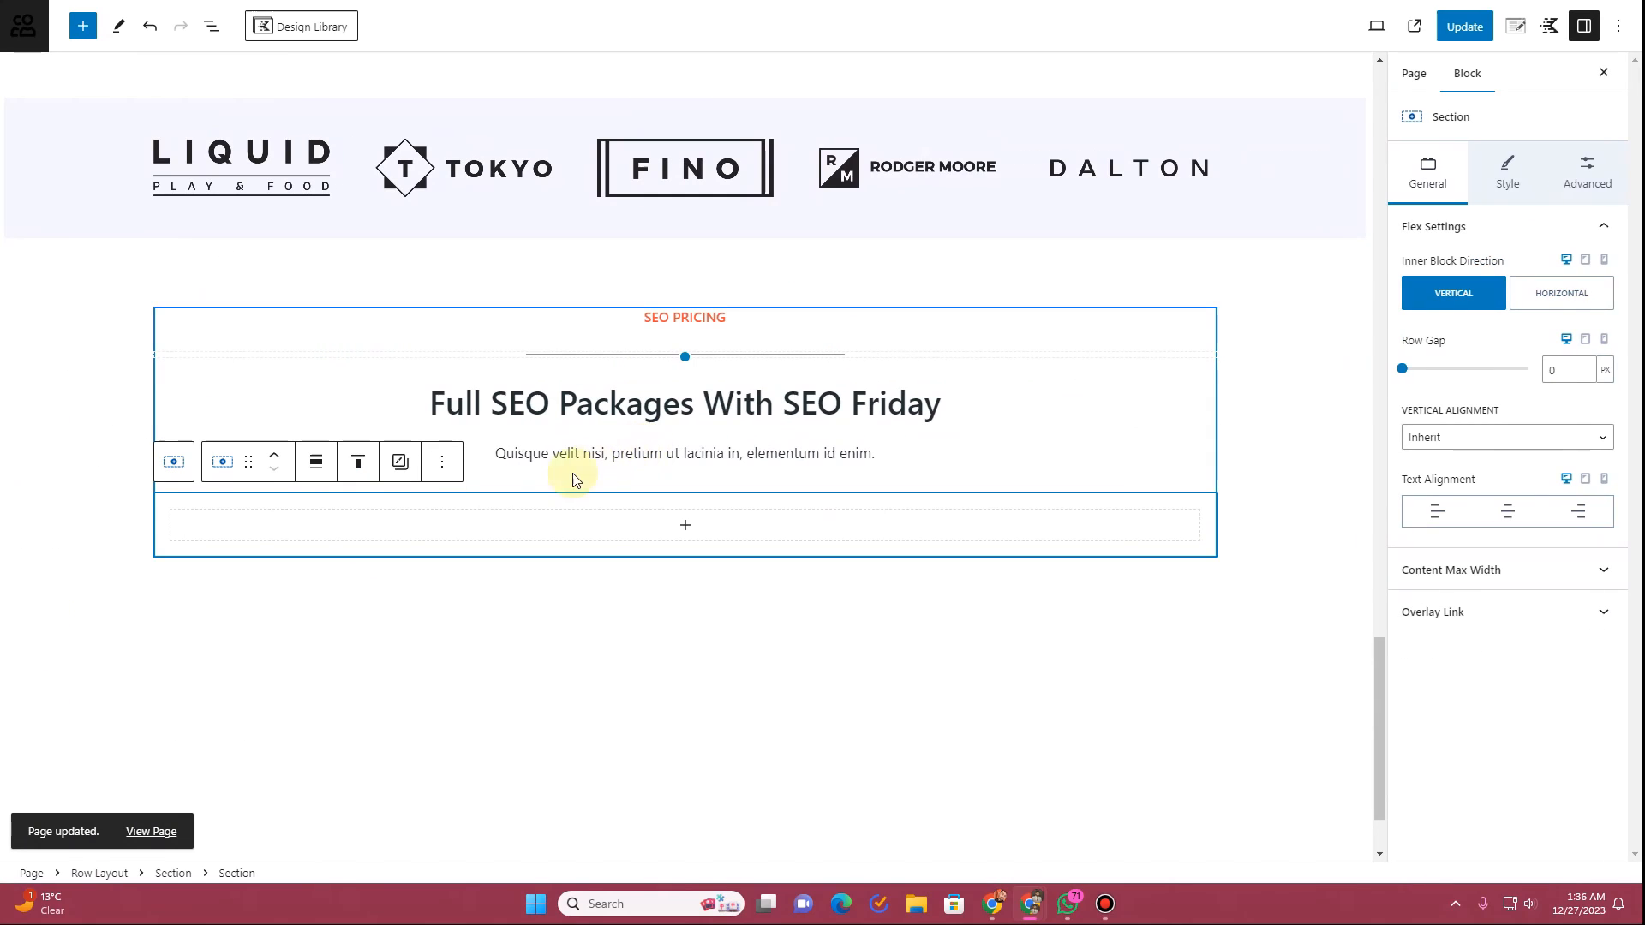
# Step: Nest another Section block inside the newly added section
pyautogui.click(82, 26)
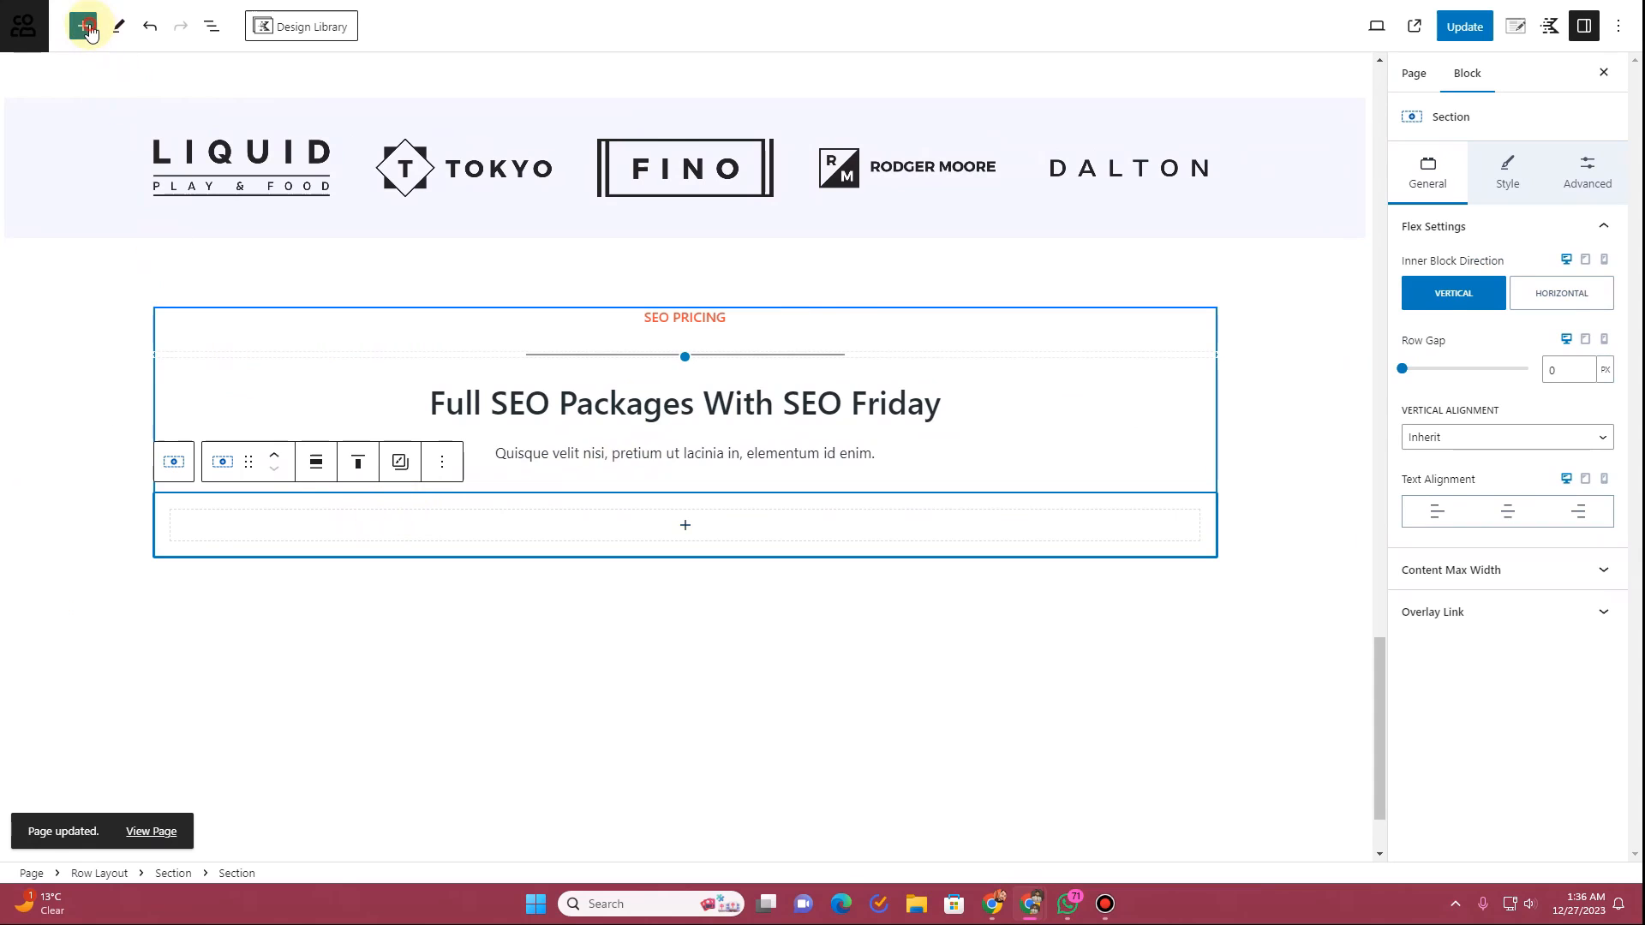
pyautogui.write('sec')
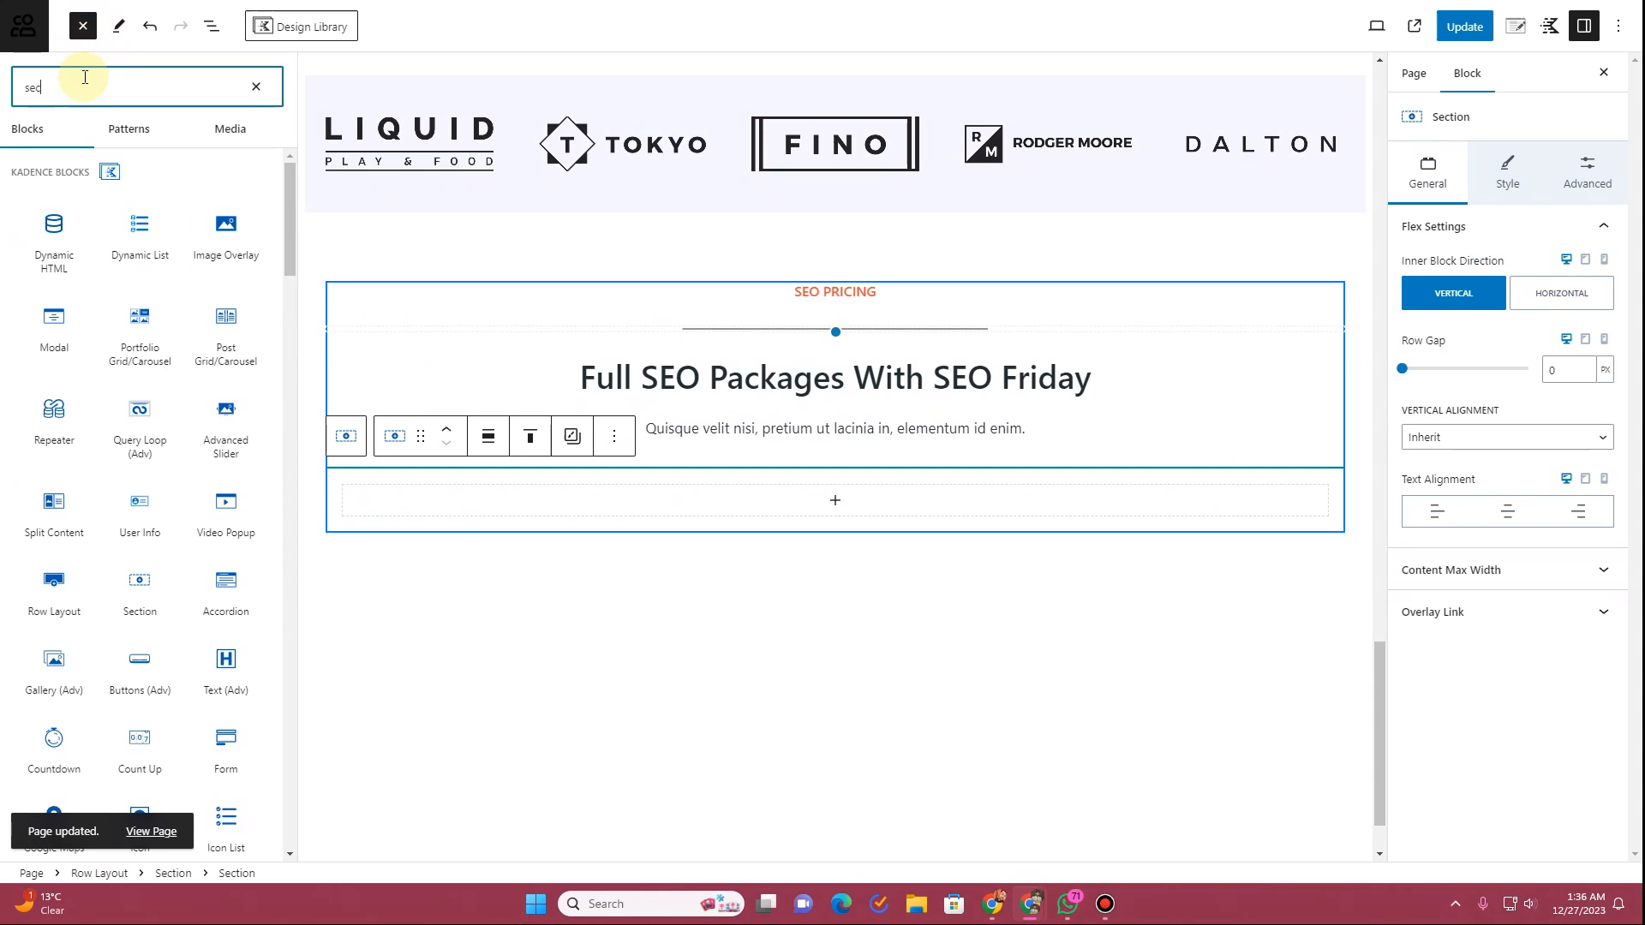
pyautogui.write('tion')
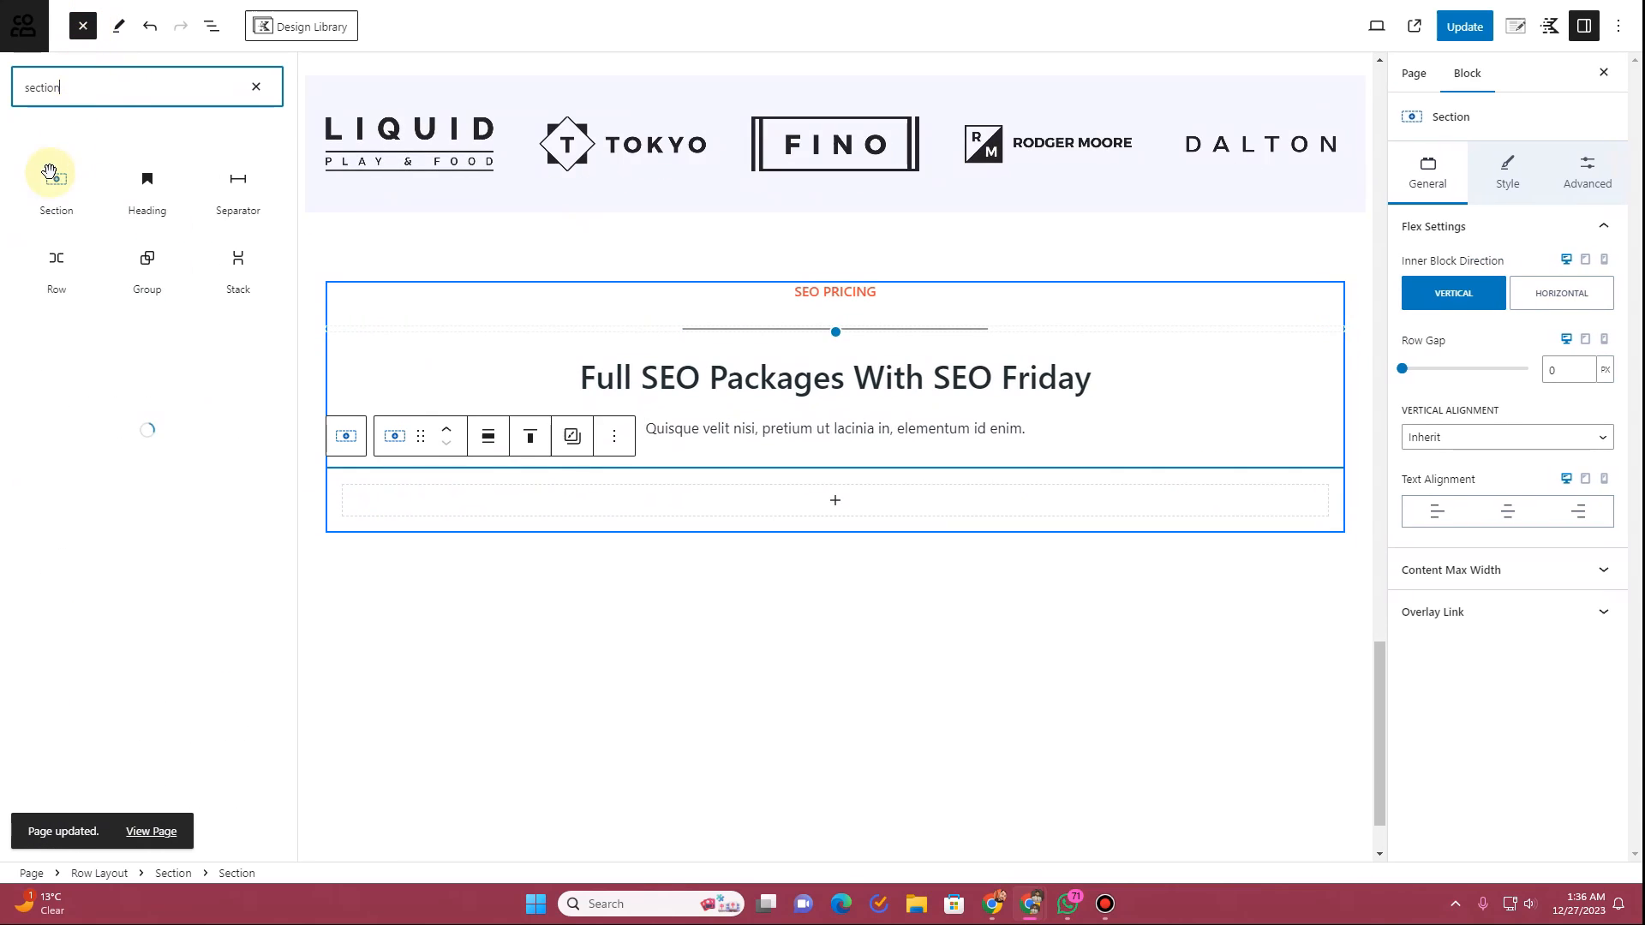
pyautogui.moveTo(54, 184); pyautogui.dragTo(526, 501)
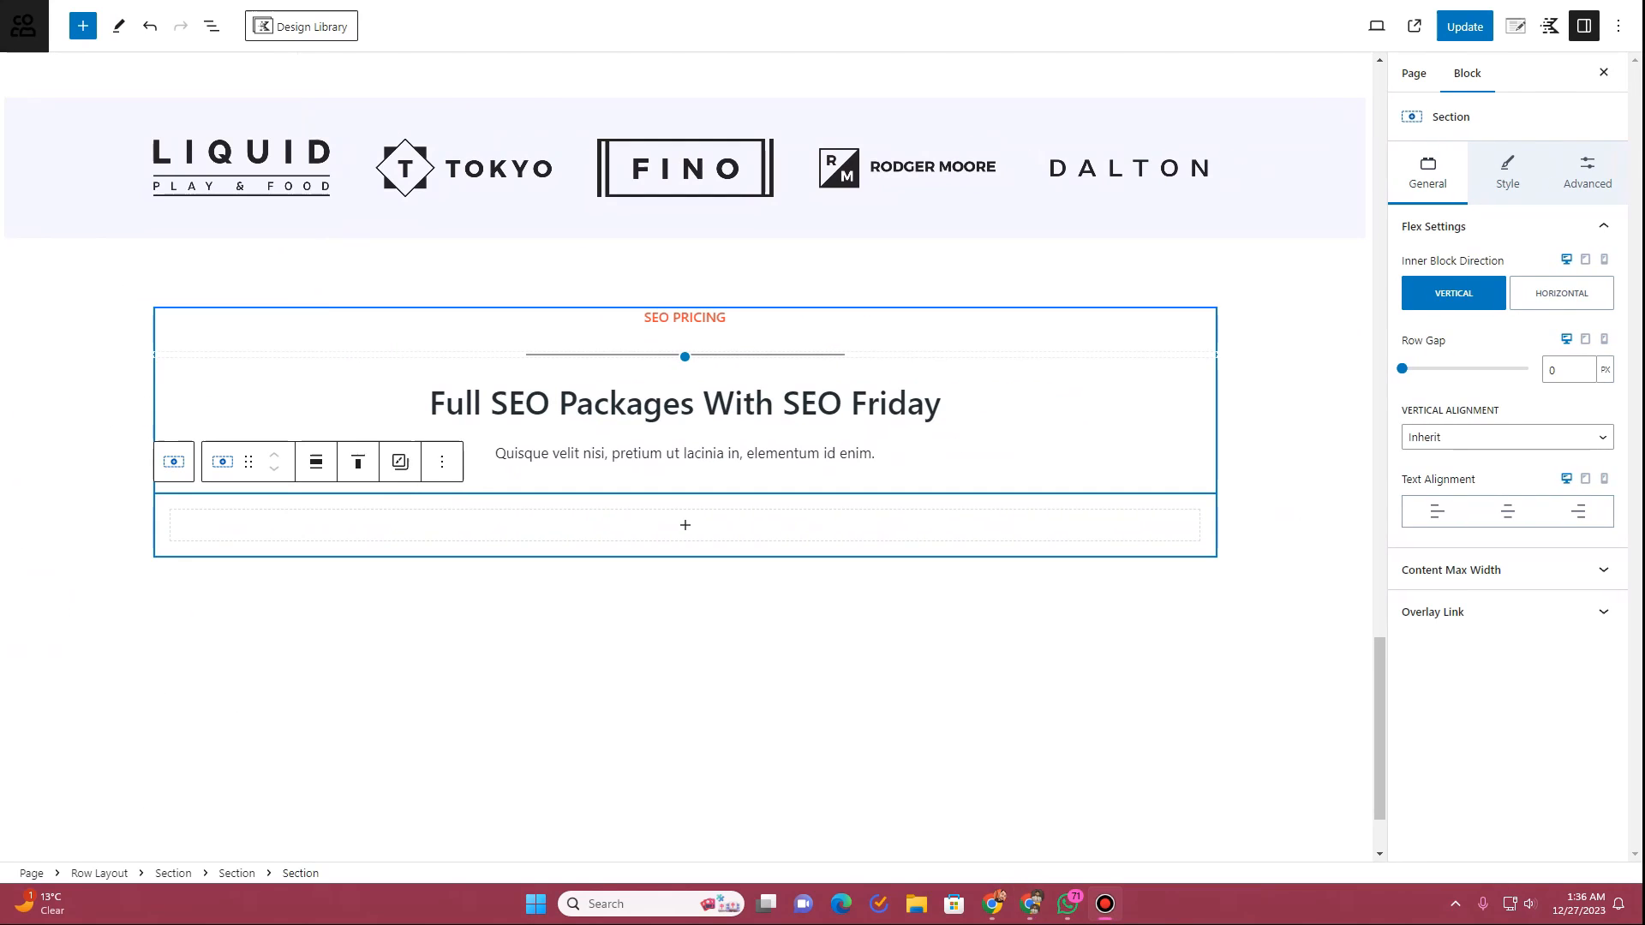
# Step: Duplicate the nested section twice to make three sections inside the parent section
pyautogui.click(219, 31)
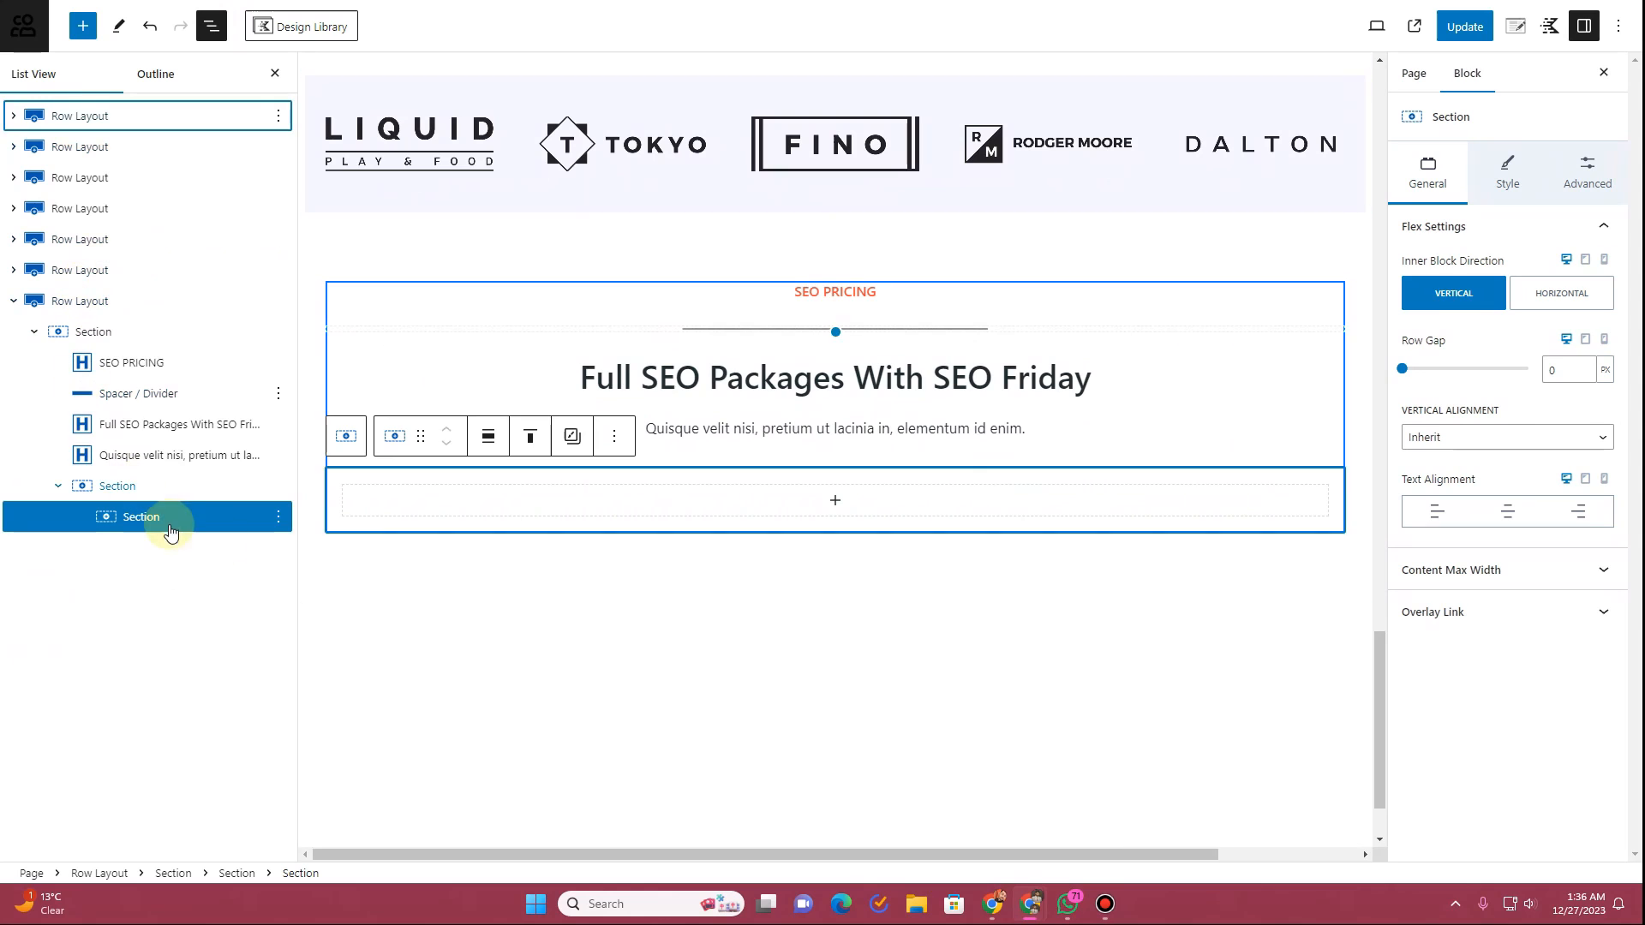
pyautogui.click(278, 517)
pyautogui.hotkey('ctrl', 'shift', 'd')
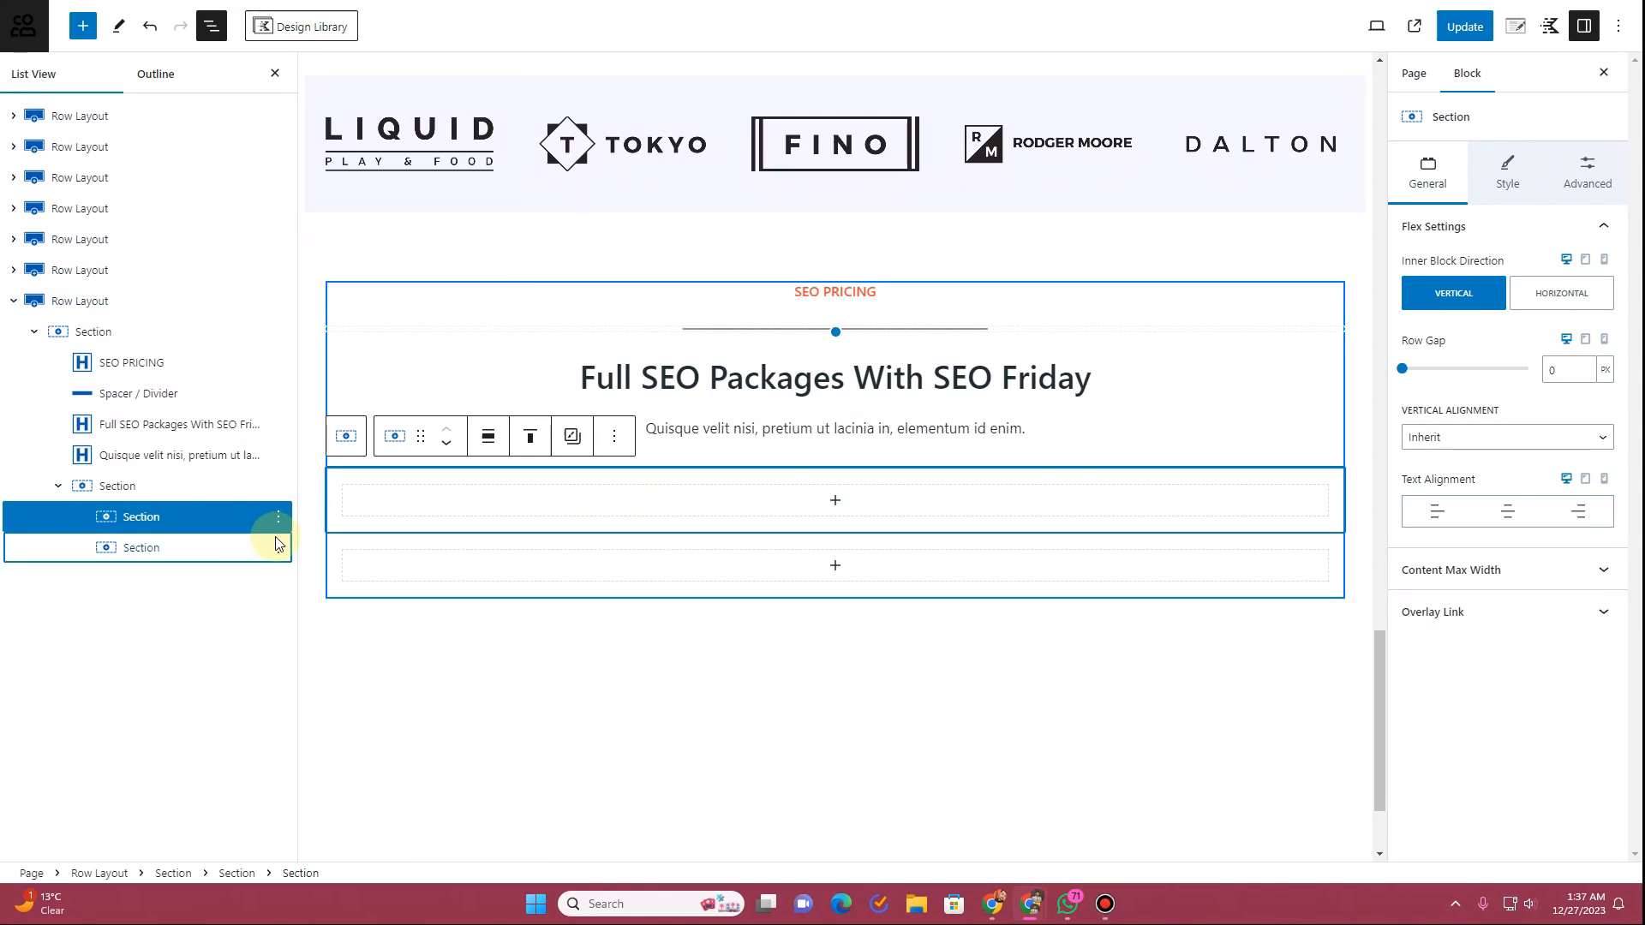
pyautogui.click(278, 548)
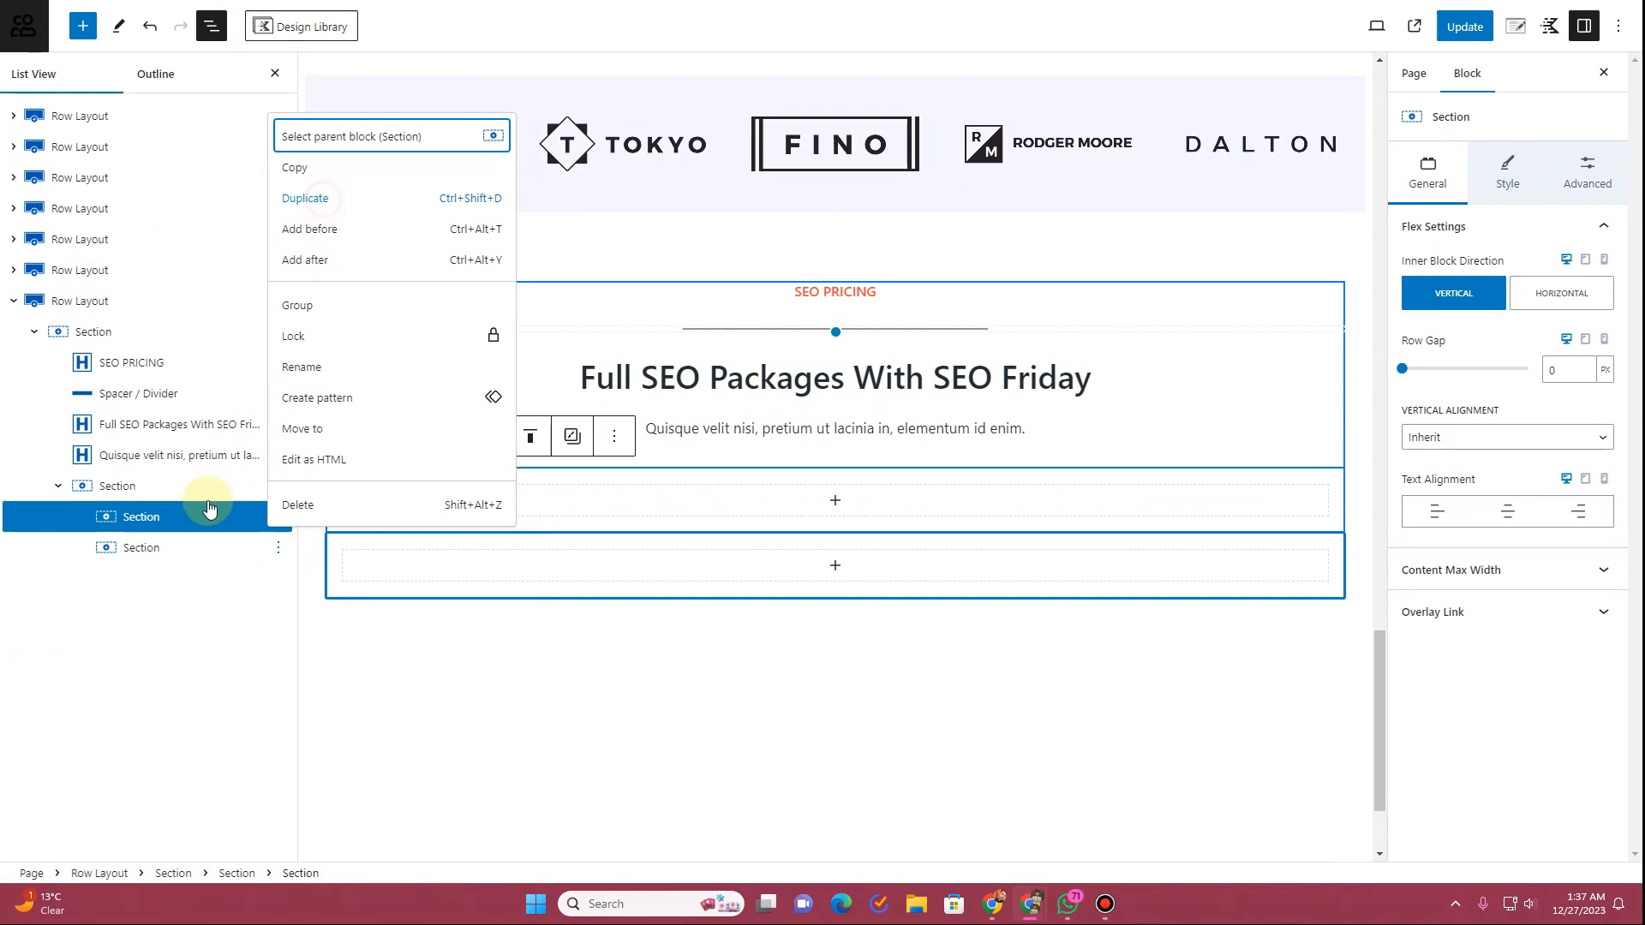
pyautogui.hotkey('ctrl', 'shift', 'd')
# Step: Set the parent section's inner block direction to horizontal with a 20 px gap
pyautogui.click(117, 485)
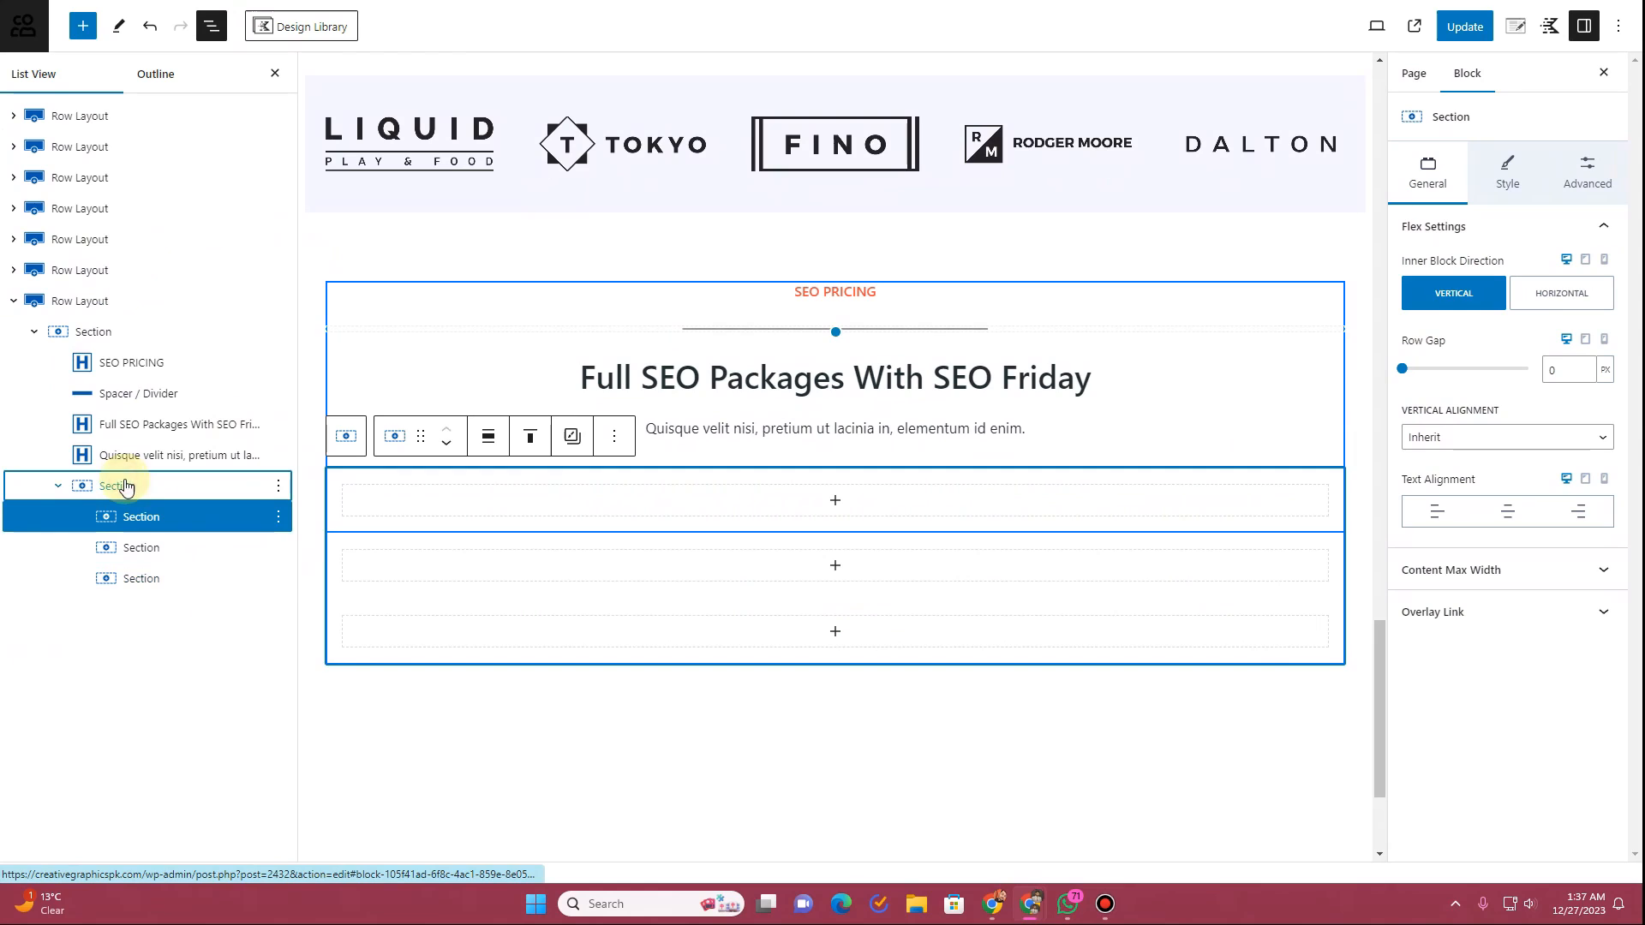
pyautogui.click(1597, 305)
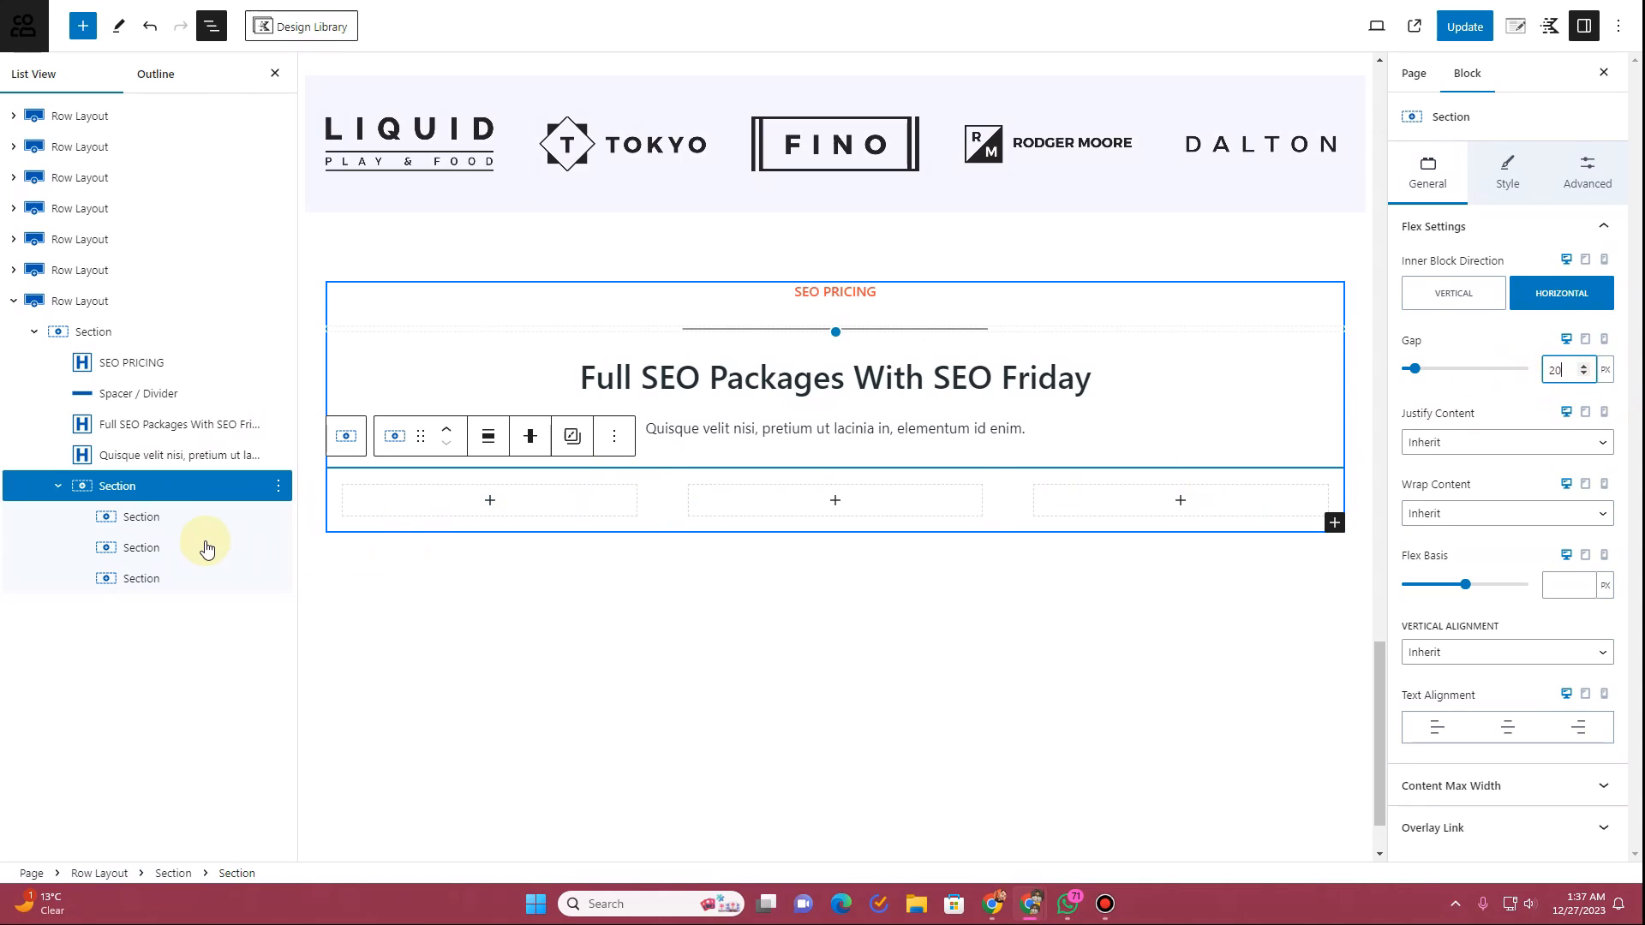
# Step: Enable the box shadow in the first nested section's border styles
pyautogui.click(138, 517)
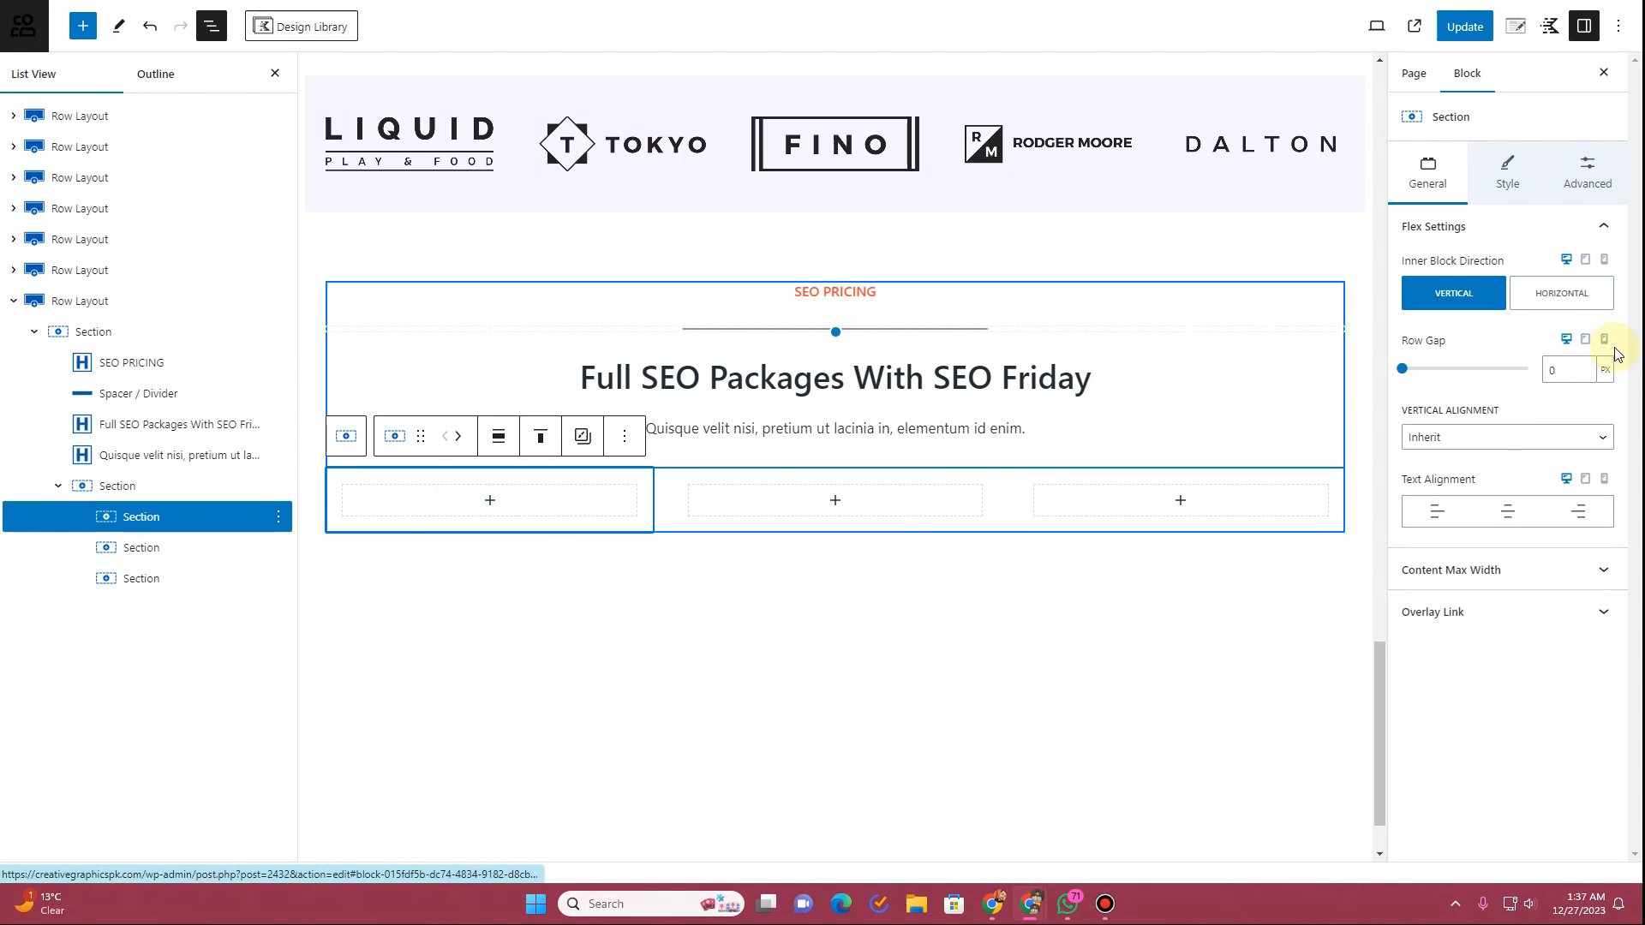
pyautogui.click(1502, 164)
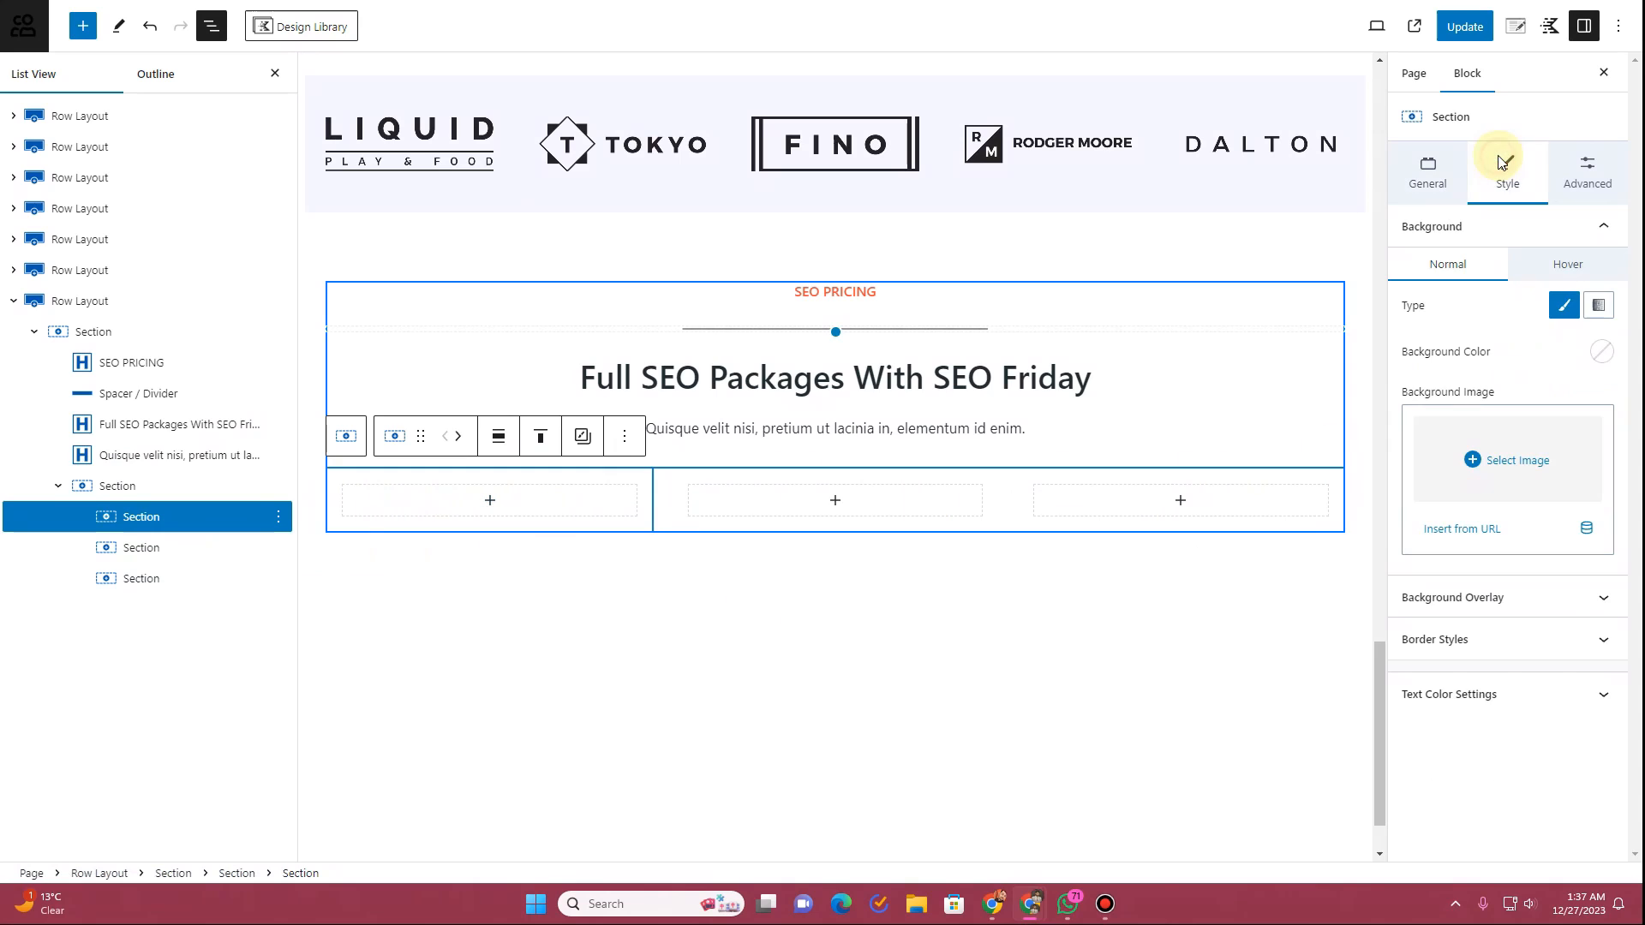
pyautogui.click(1469, 641)
pyautogui.scroll(-1, 1469, 649)
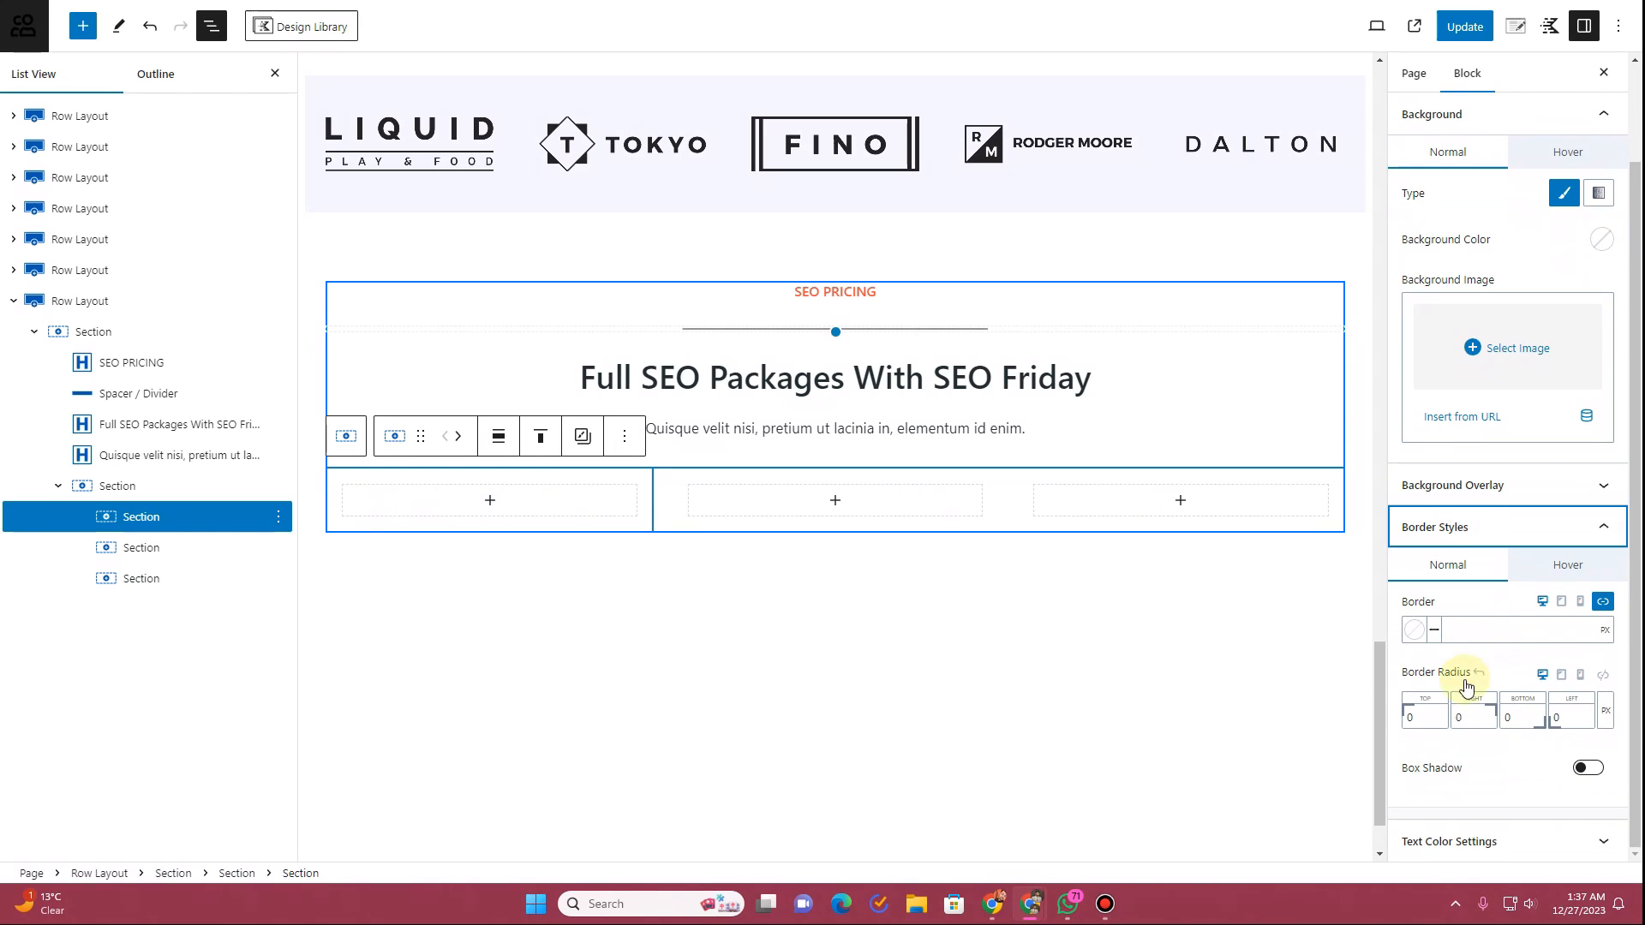
pyautogui.click(1588, 767)
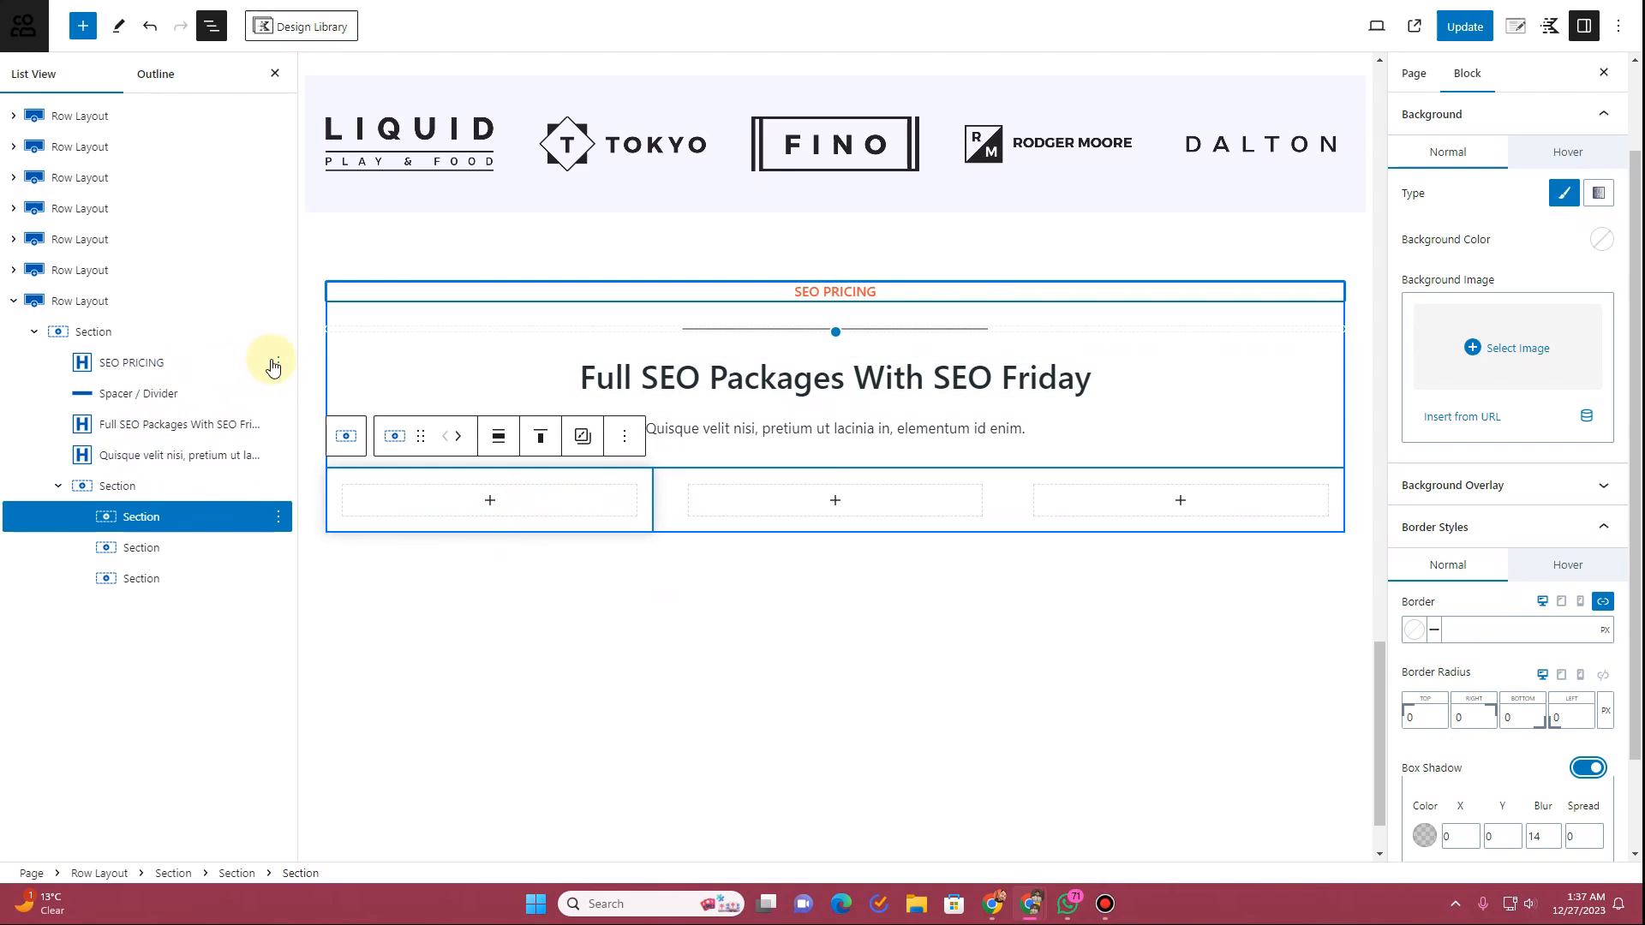
# Step: Duplicate the "SEO PRICING" label and the description text, and move the copies into the first nested section
pyautogui.click(277, 363)
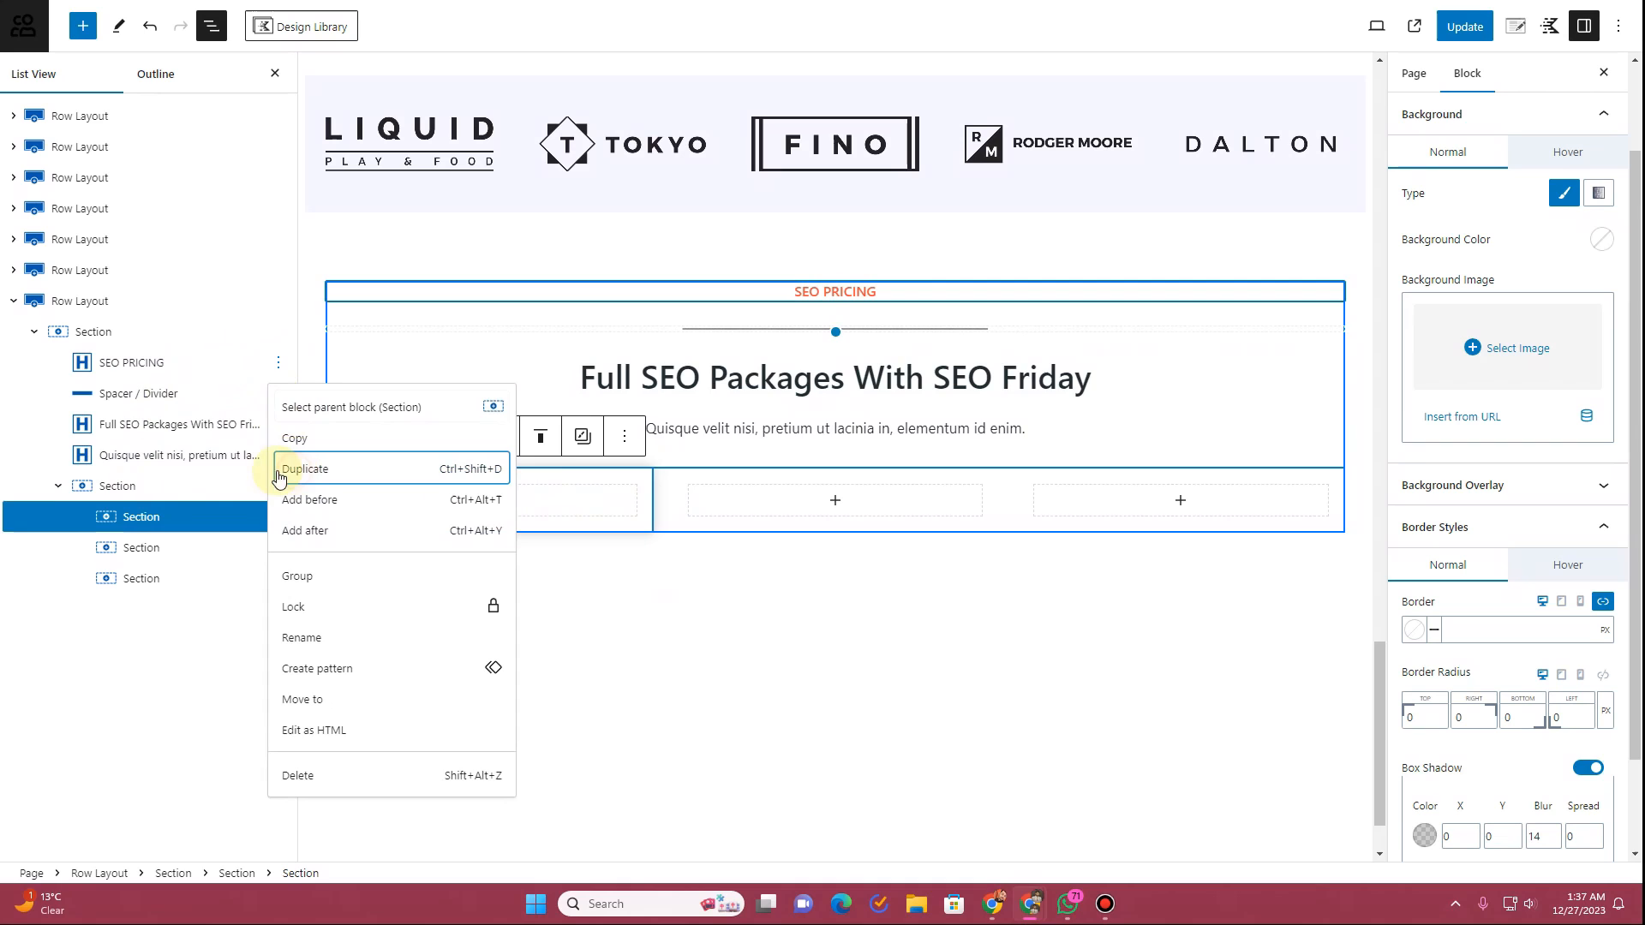
pyautogui.click(296, 469)
pyautogui.moveTo(141, 396); pyautogui.dragTo(148, 561)
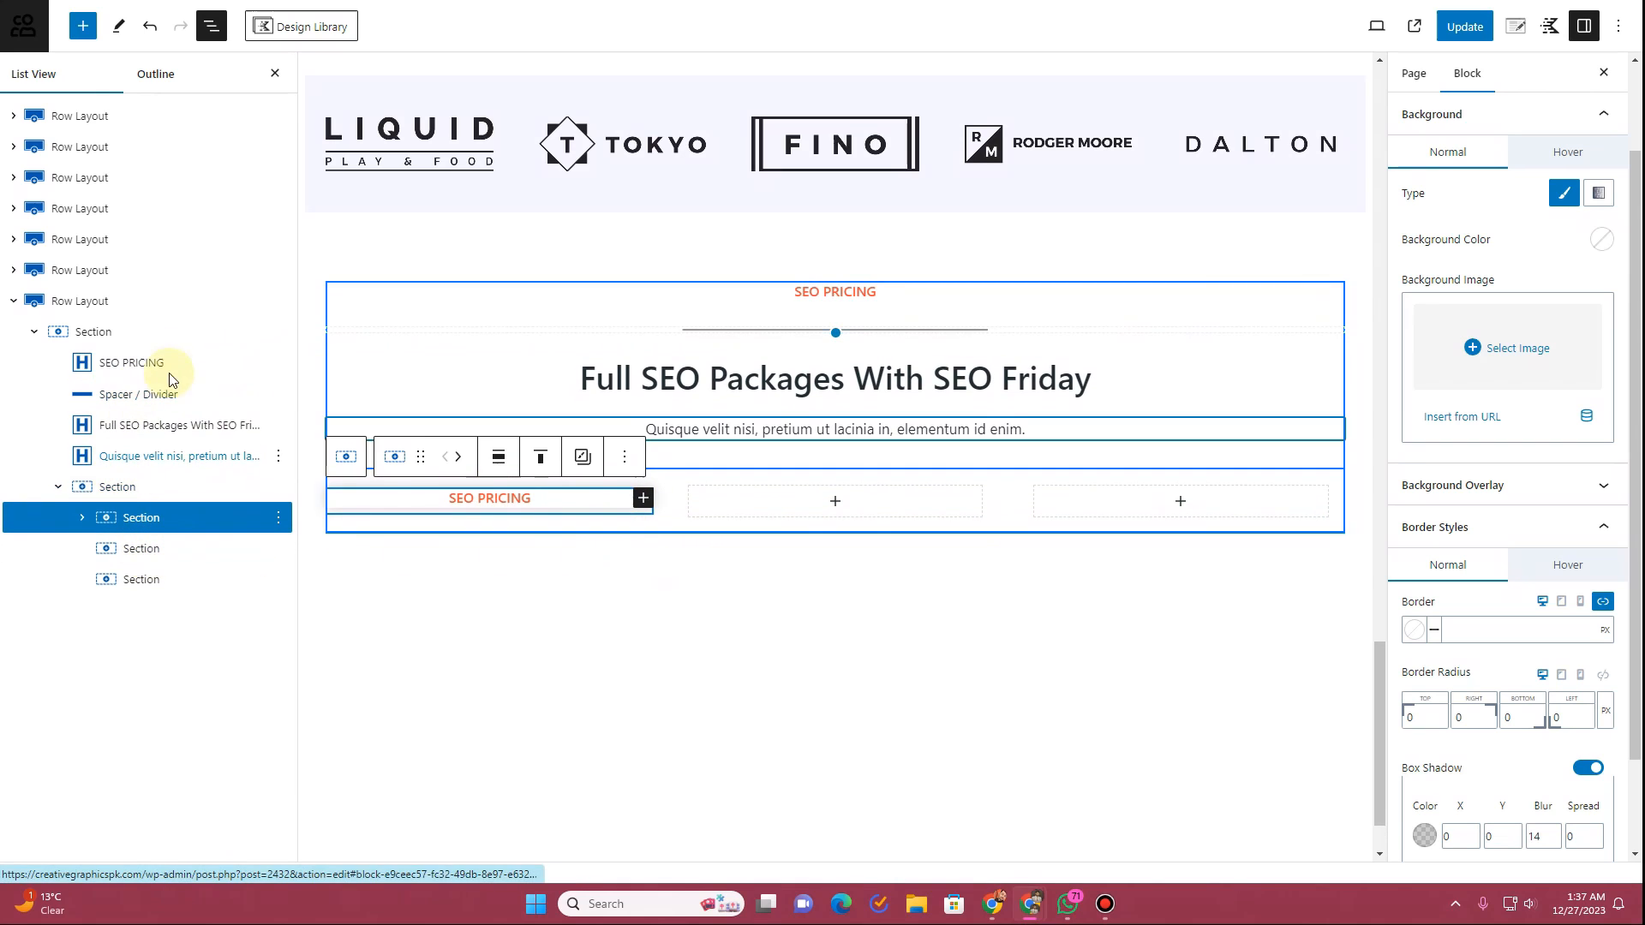
pyautogui.click(276, 459)
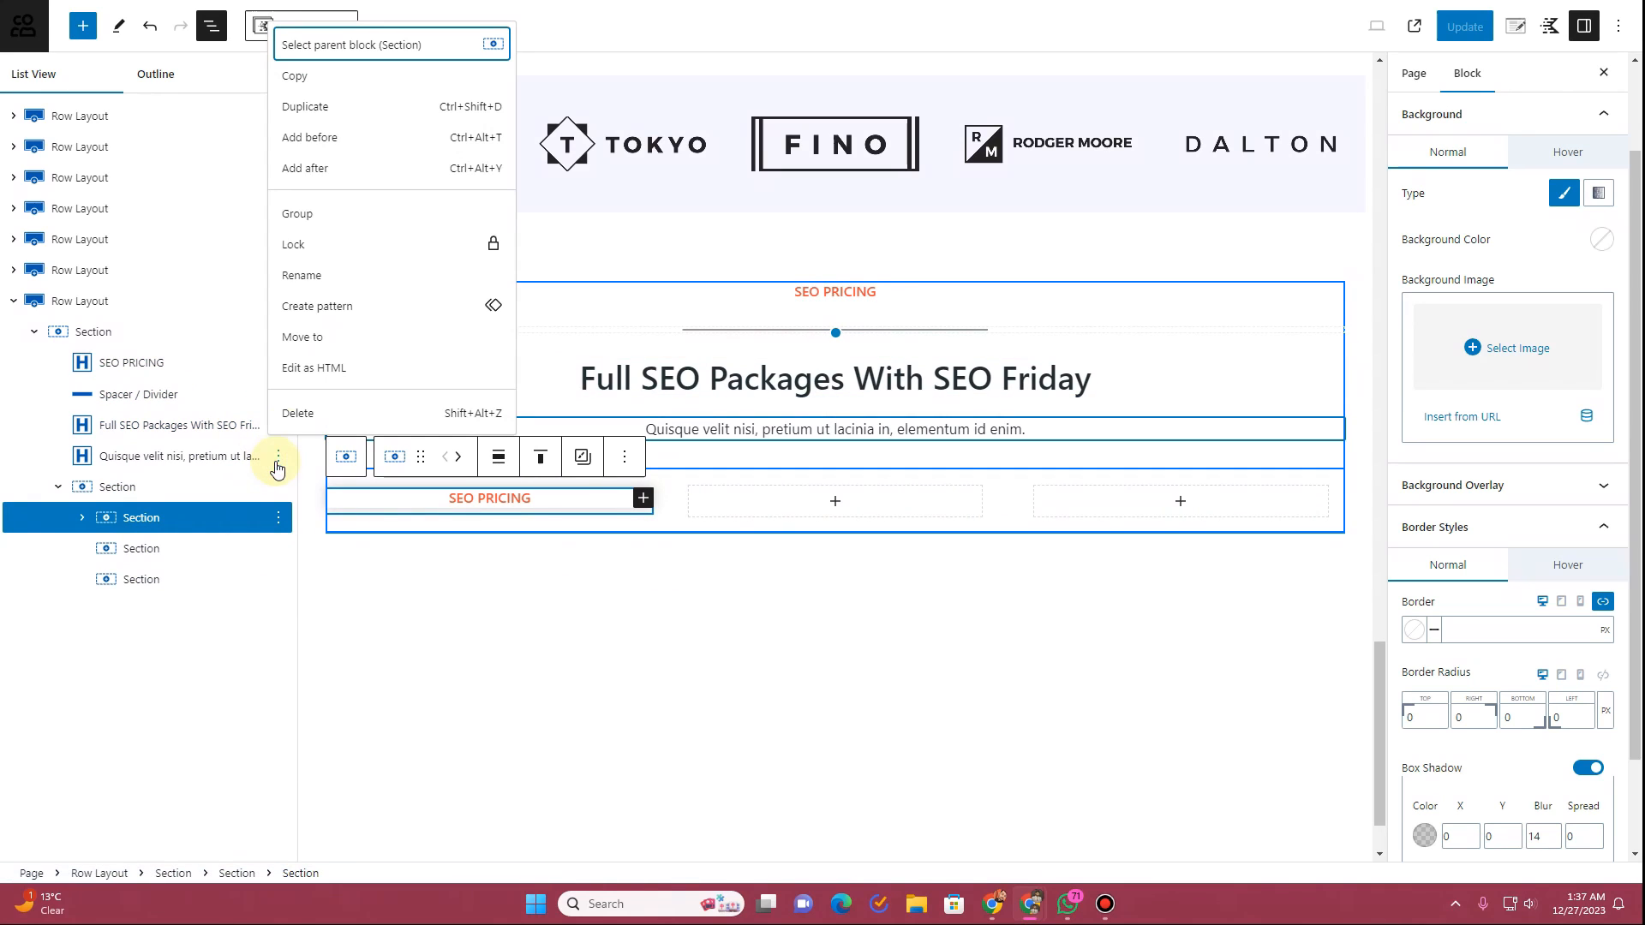
pyautogui.click(297, 175)
pyautogui.moveTo(140, 484); pyautogui.dragTo(151, 559)
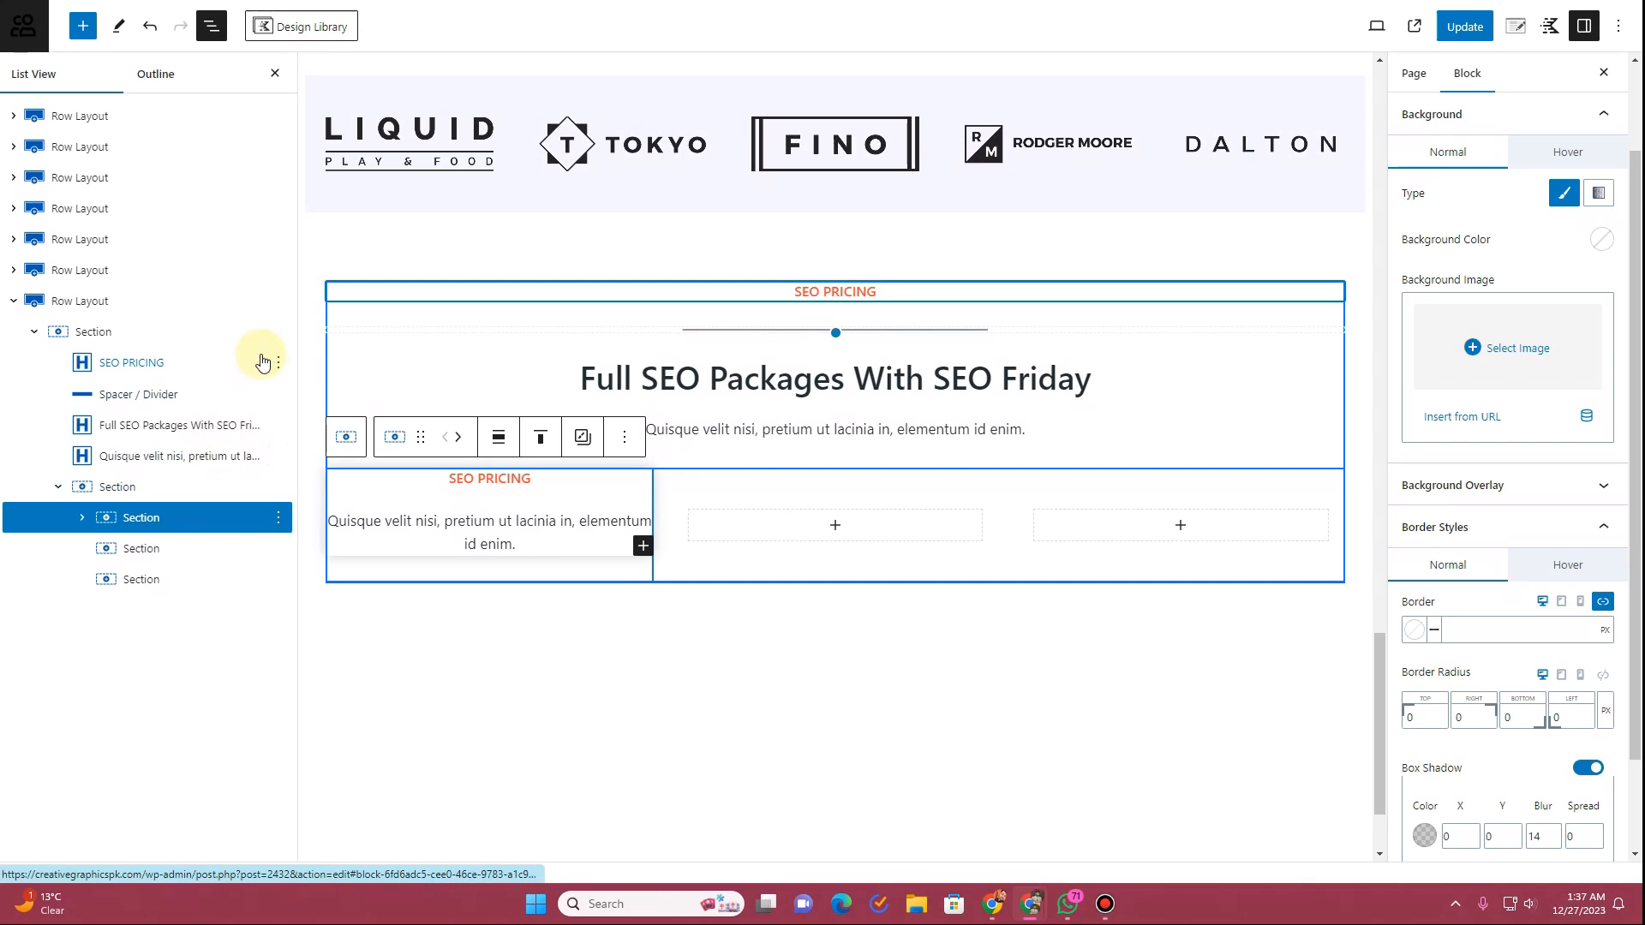
# Step: Duplicate the "Full SEO Packages With SEO Friday" heading and move the copy into the first nested section below the description
pyautogui.click(278, 362)
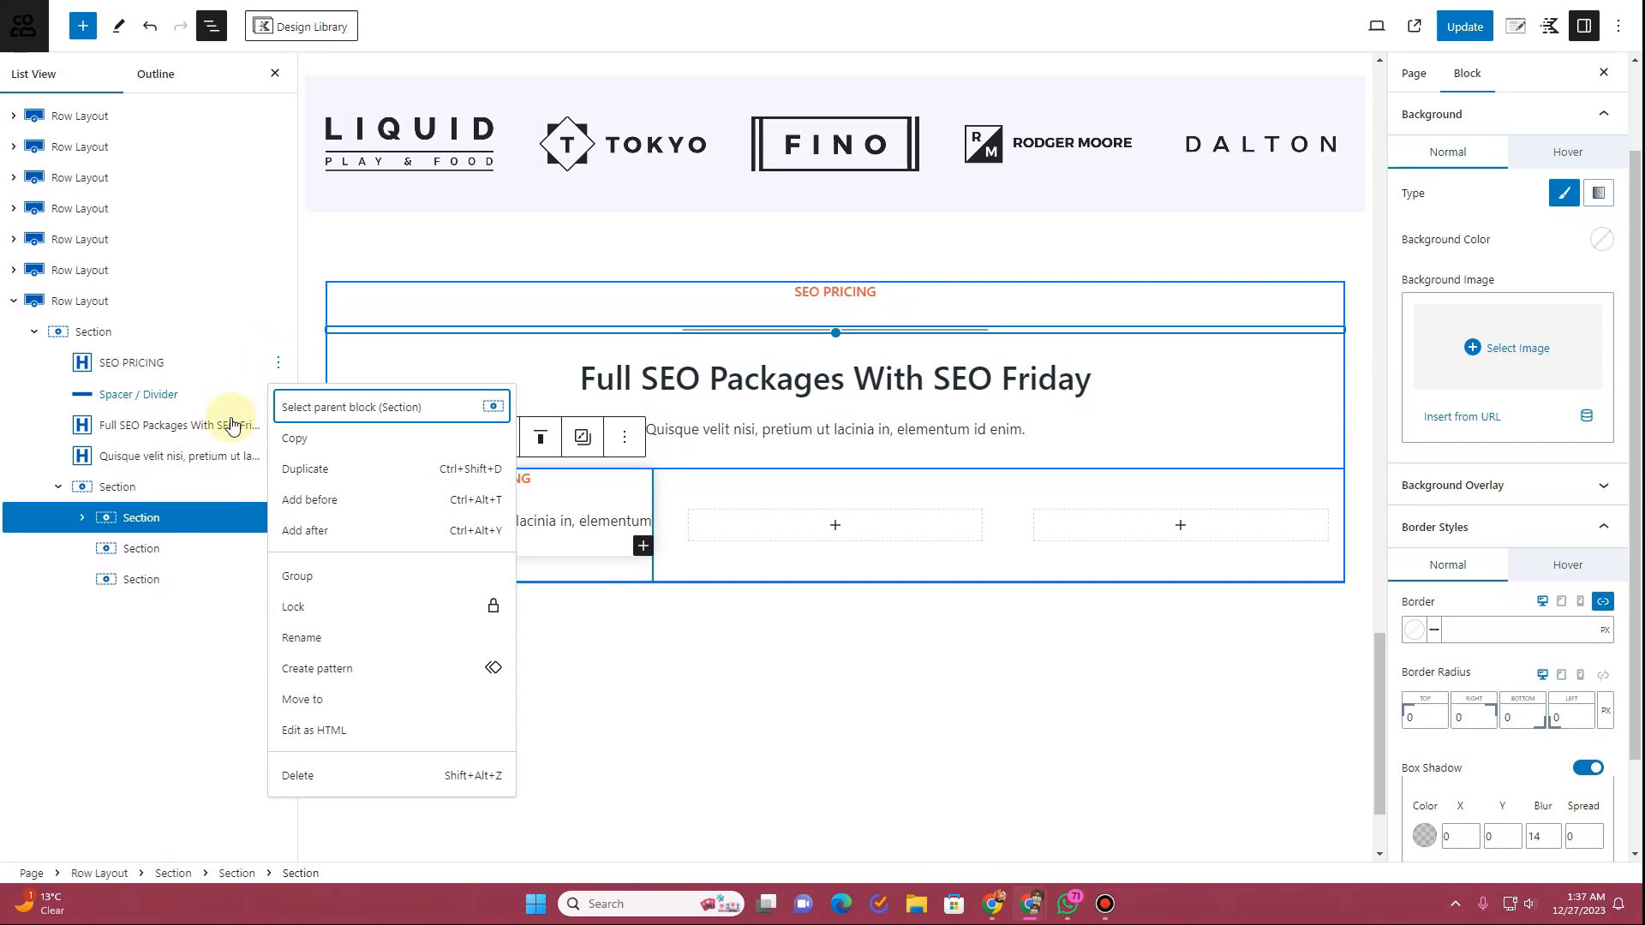
pyautogui.click(193, 435)
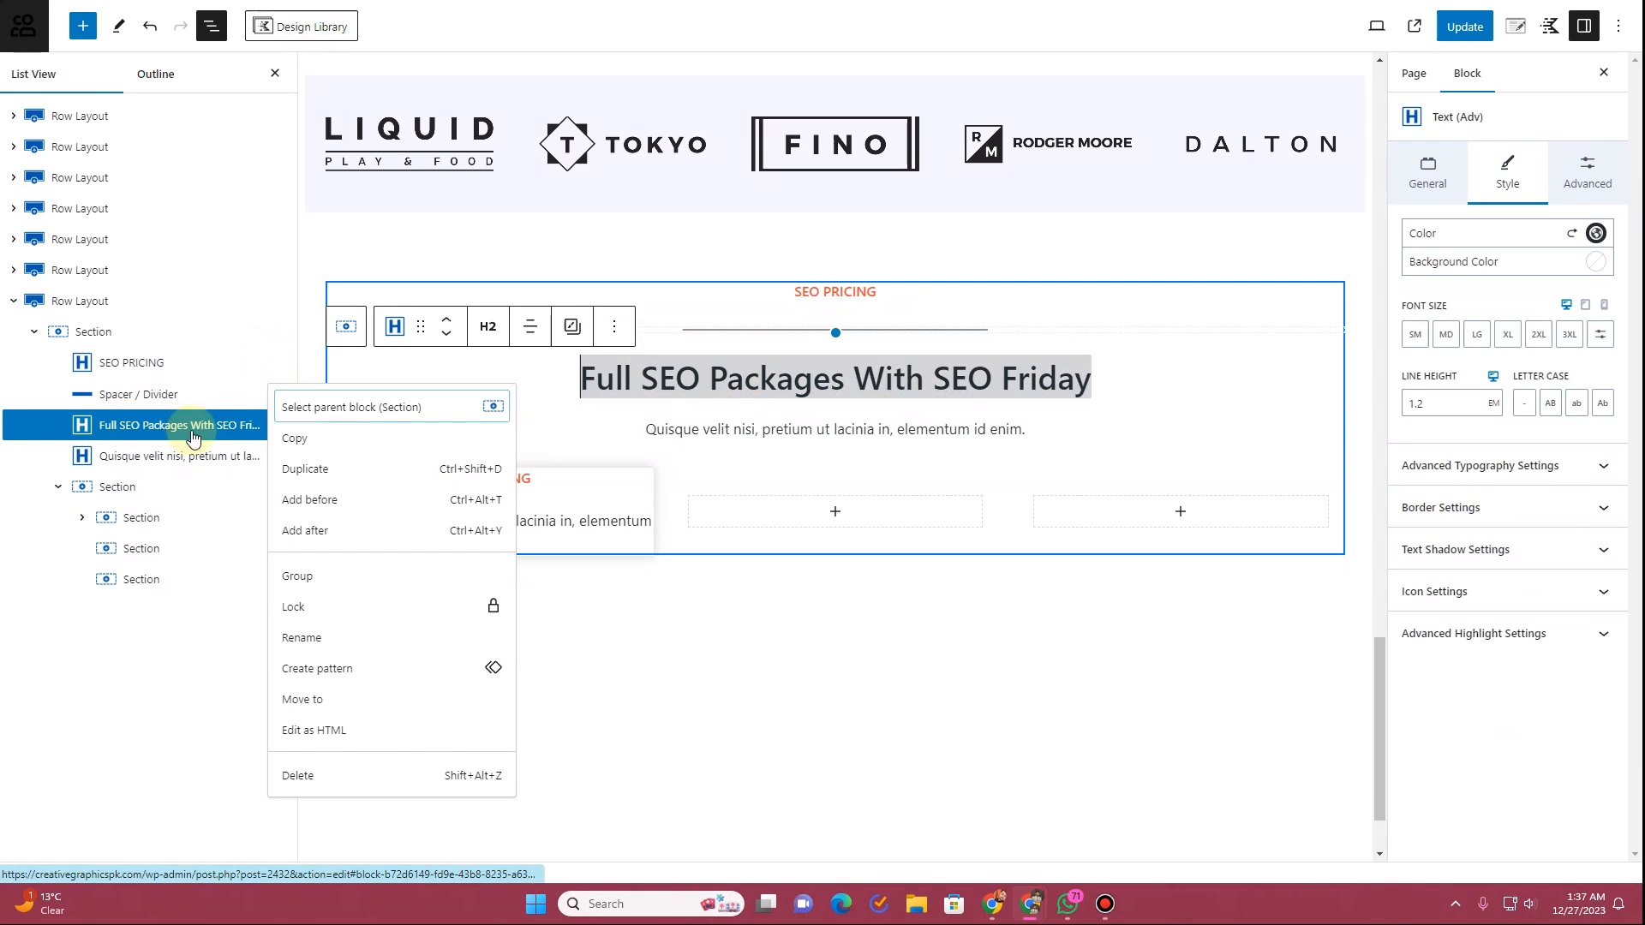
pyautogui.click(278, 425)
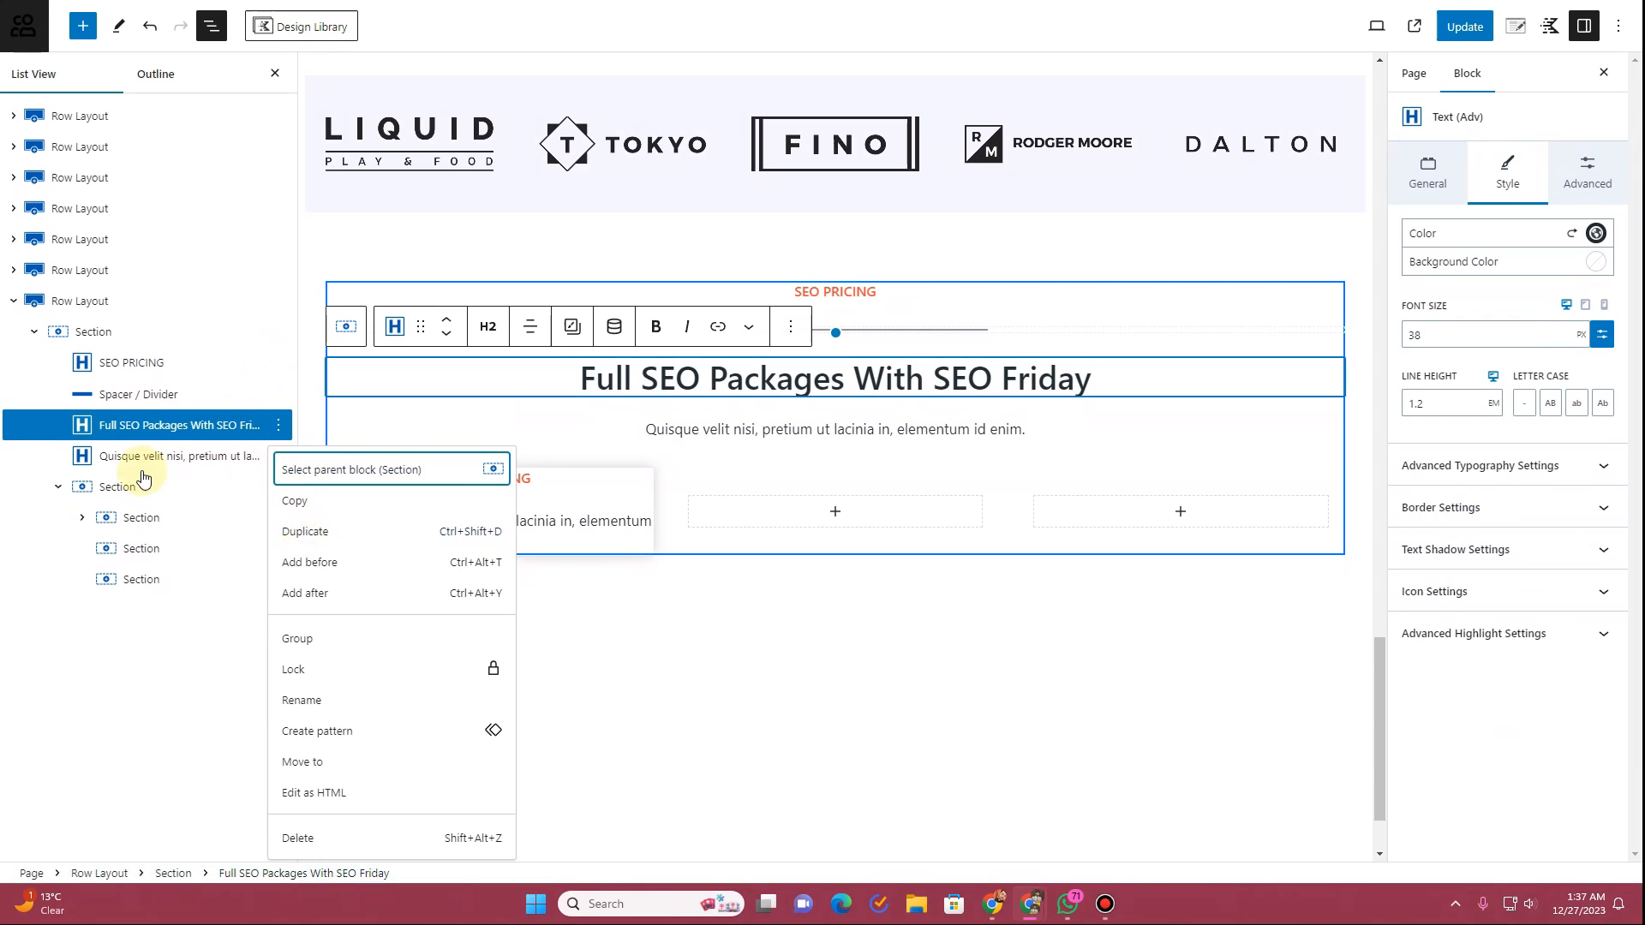
pyautogui.hotkey('ctrl', 'shift', 'd')
pyautogui.moveTo(141, 456); pyautogui.dragTo(146, 562)
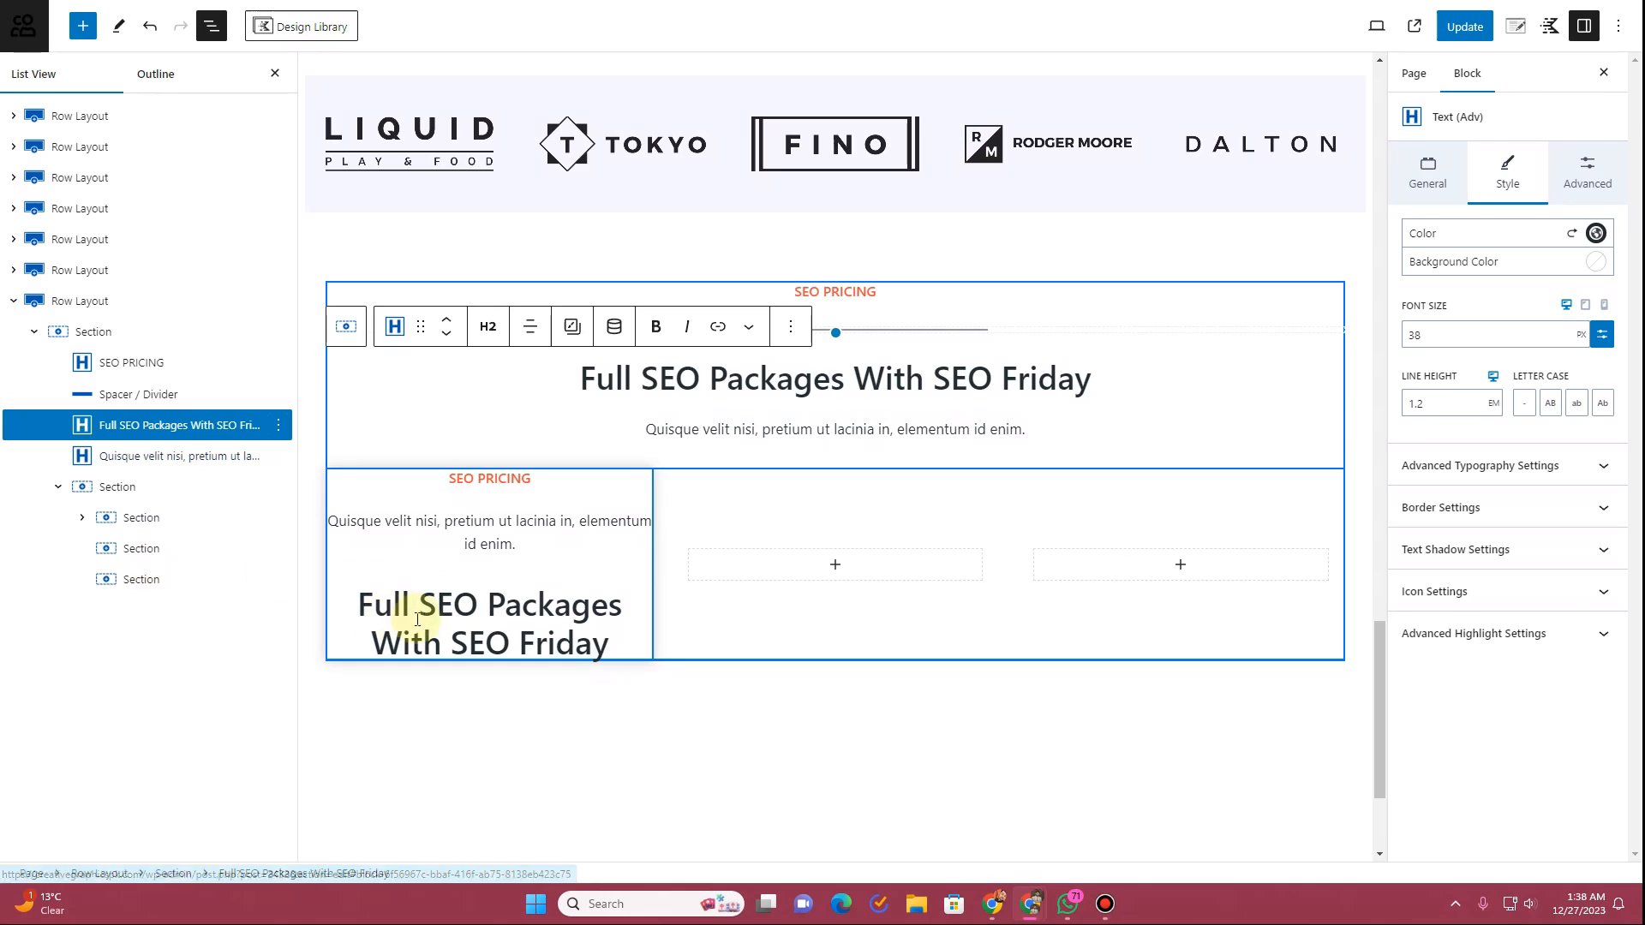
# Step: Change the card's label to "Basic Plan" and its large heading to "$59.99" with a 48 px font size
pyautogui.click(490, 480)
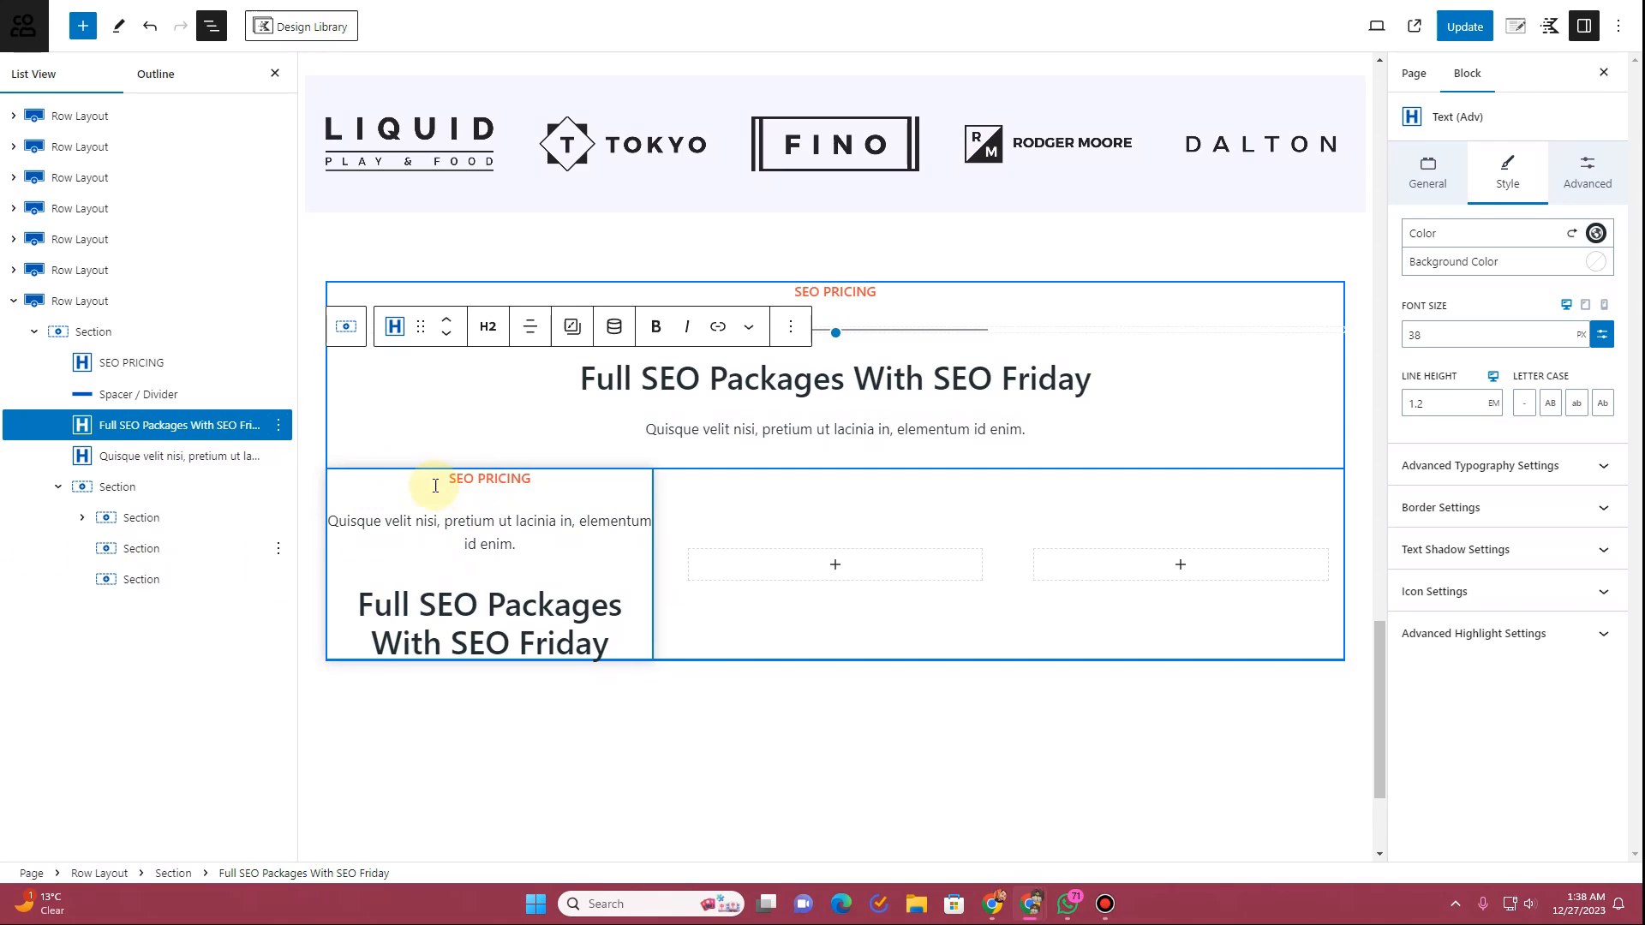
pyautogui.click(472, 482)
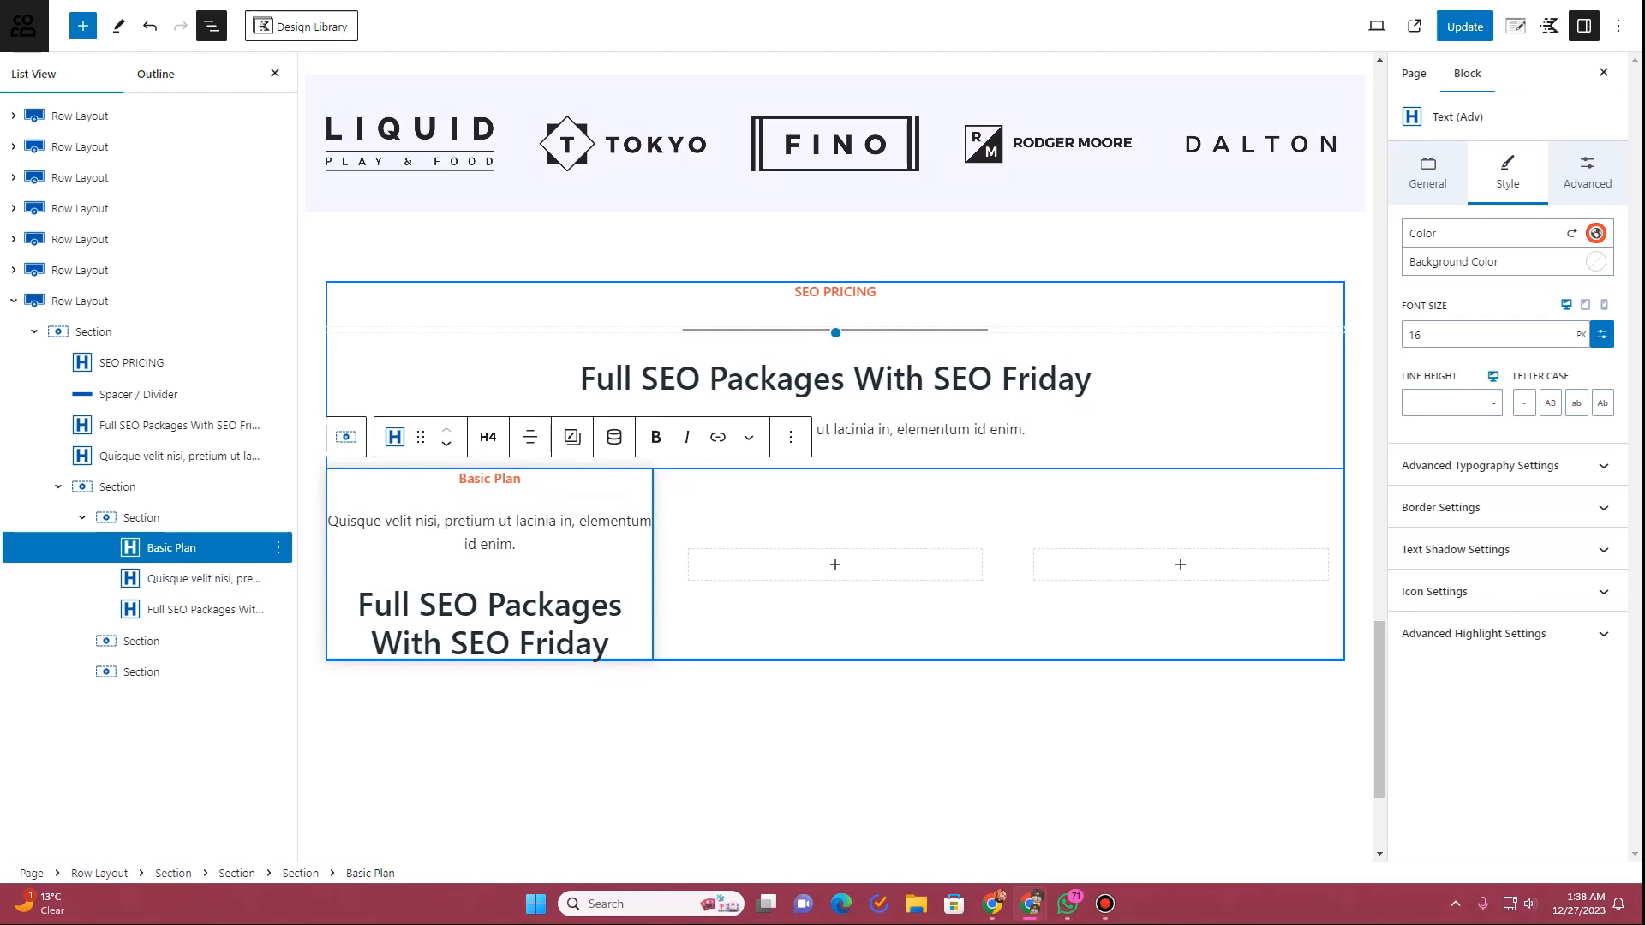
pyautogui.tripleClick(497, 630)
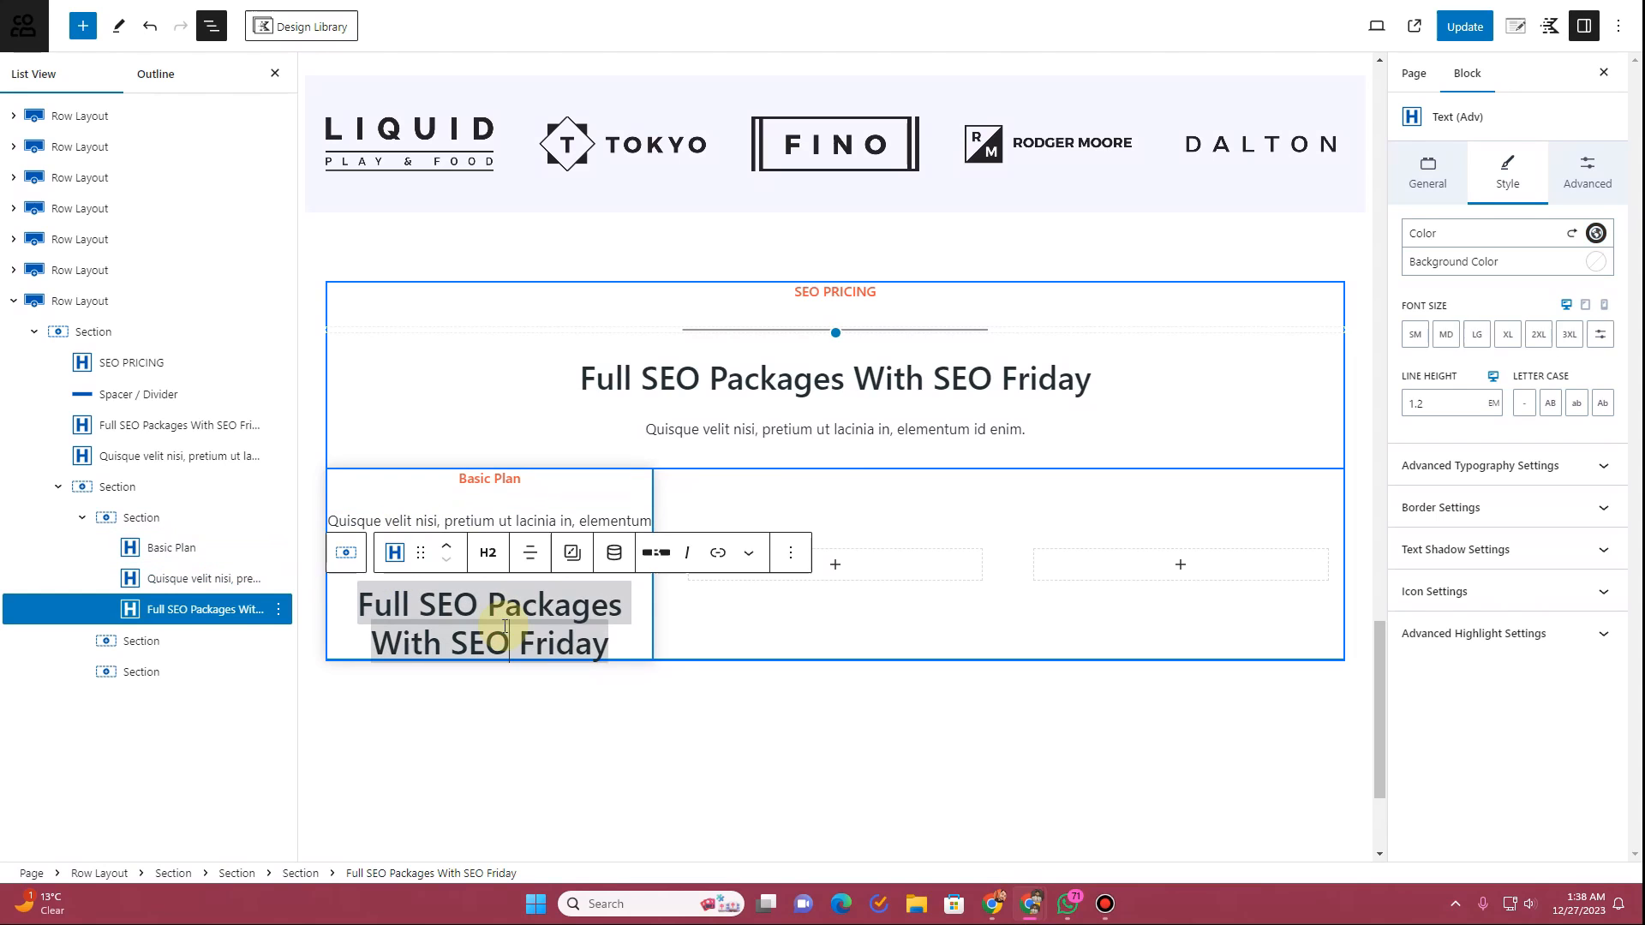
pyautogui.scroll(1, 504, 623)
pyautogui.write('$59.99')
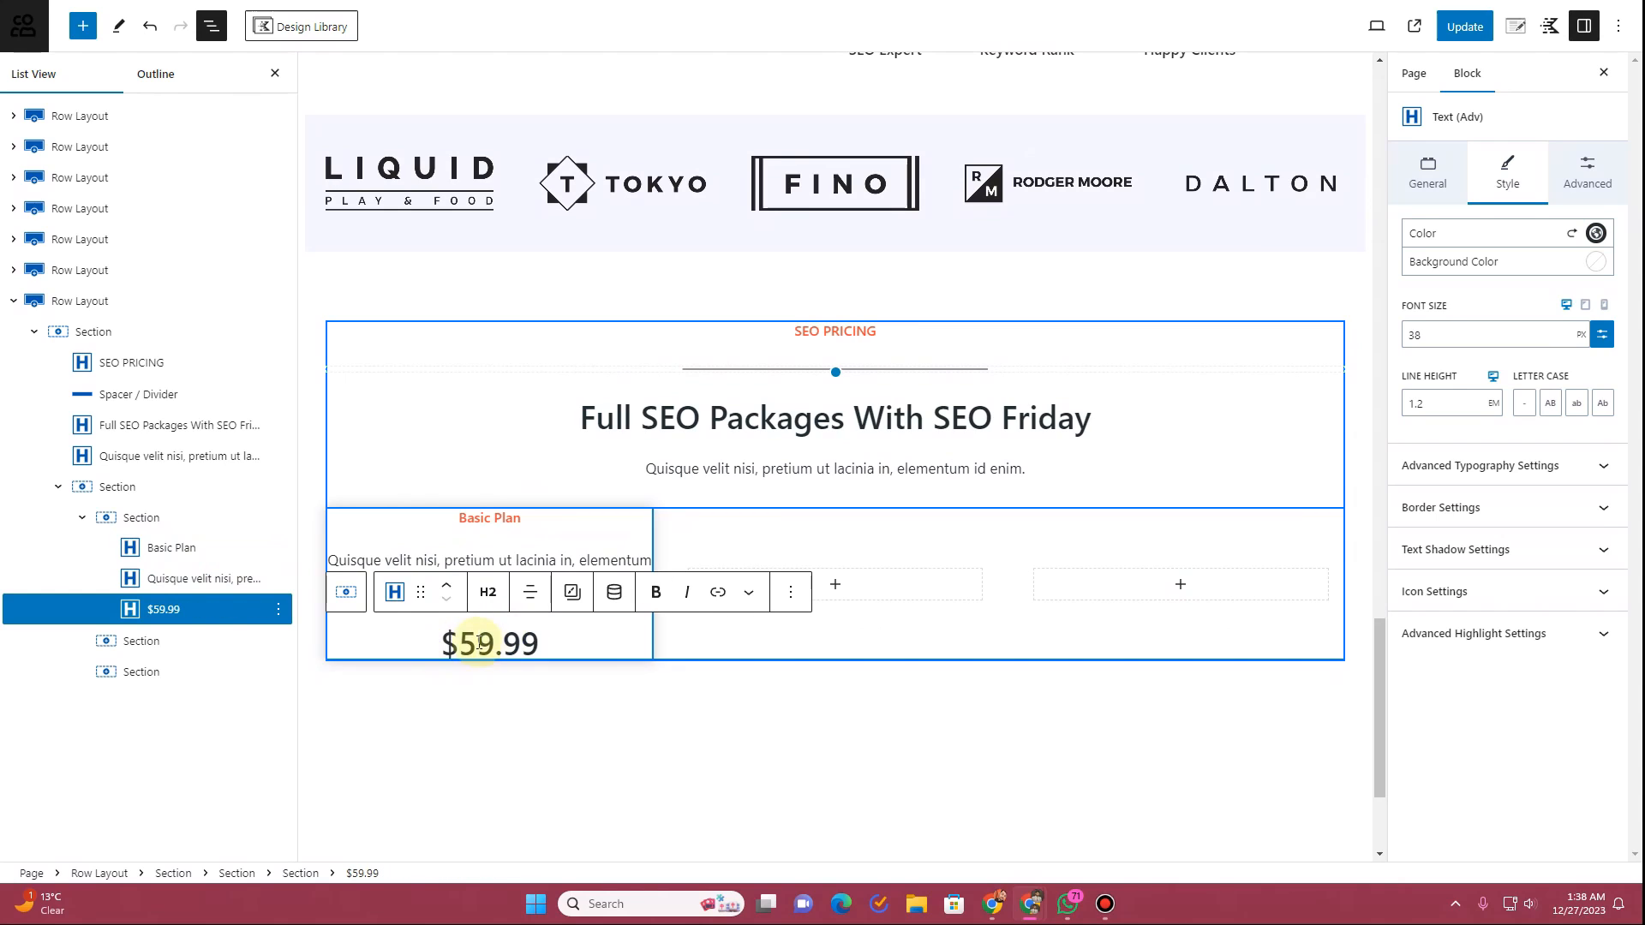
pyautogui.moveTo(1440, 335); pyautogui.dragTo(1386, 339)
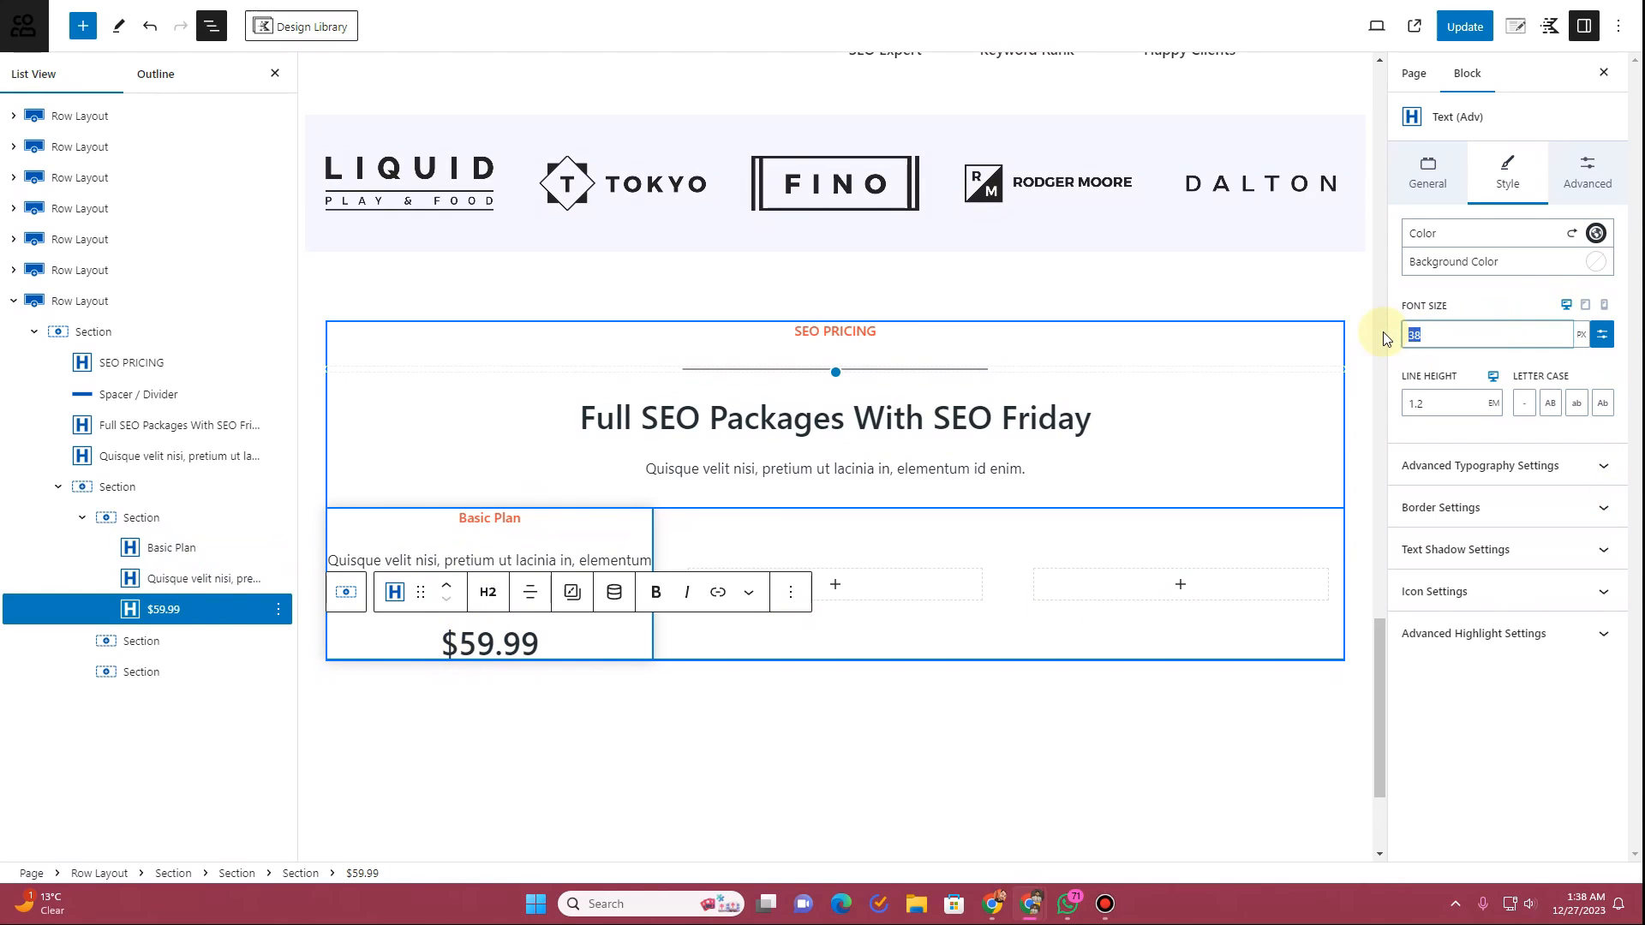
pyautogui.write('48')
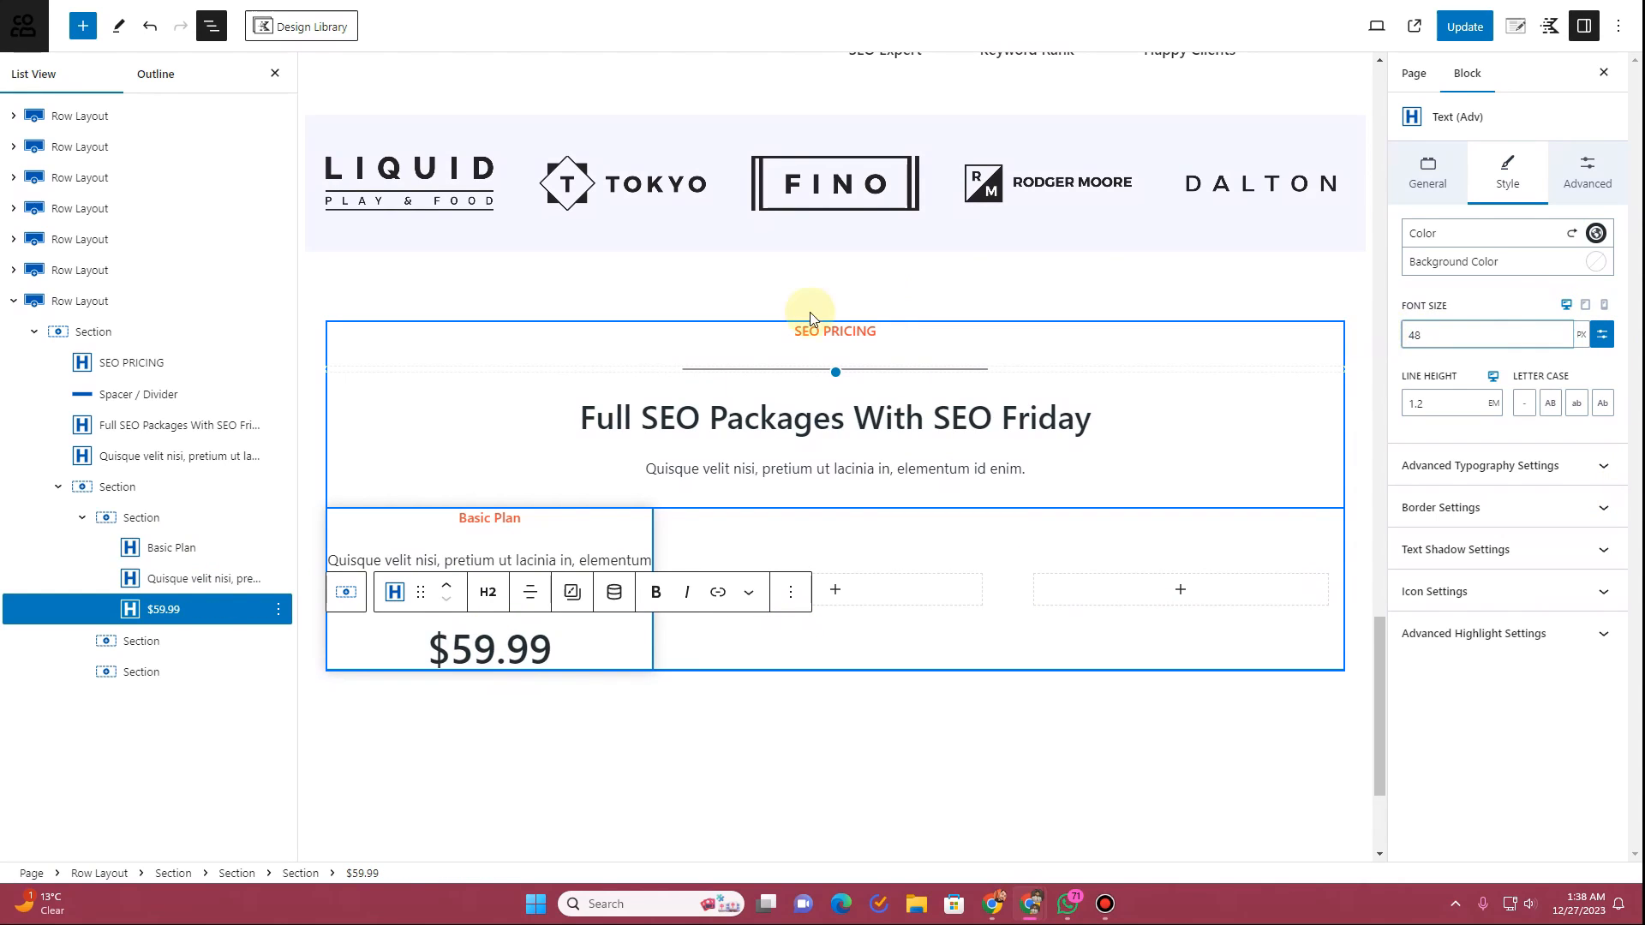
# Step: Give the Basic Plan card section linked Medium 32px padding on all sides
pyautogui.click(140, 518)
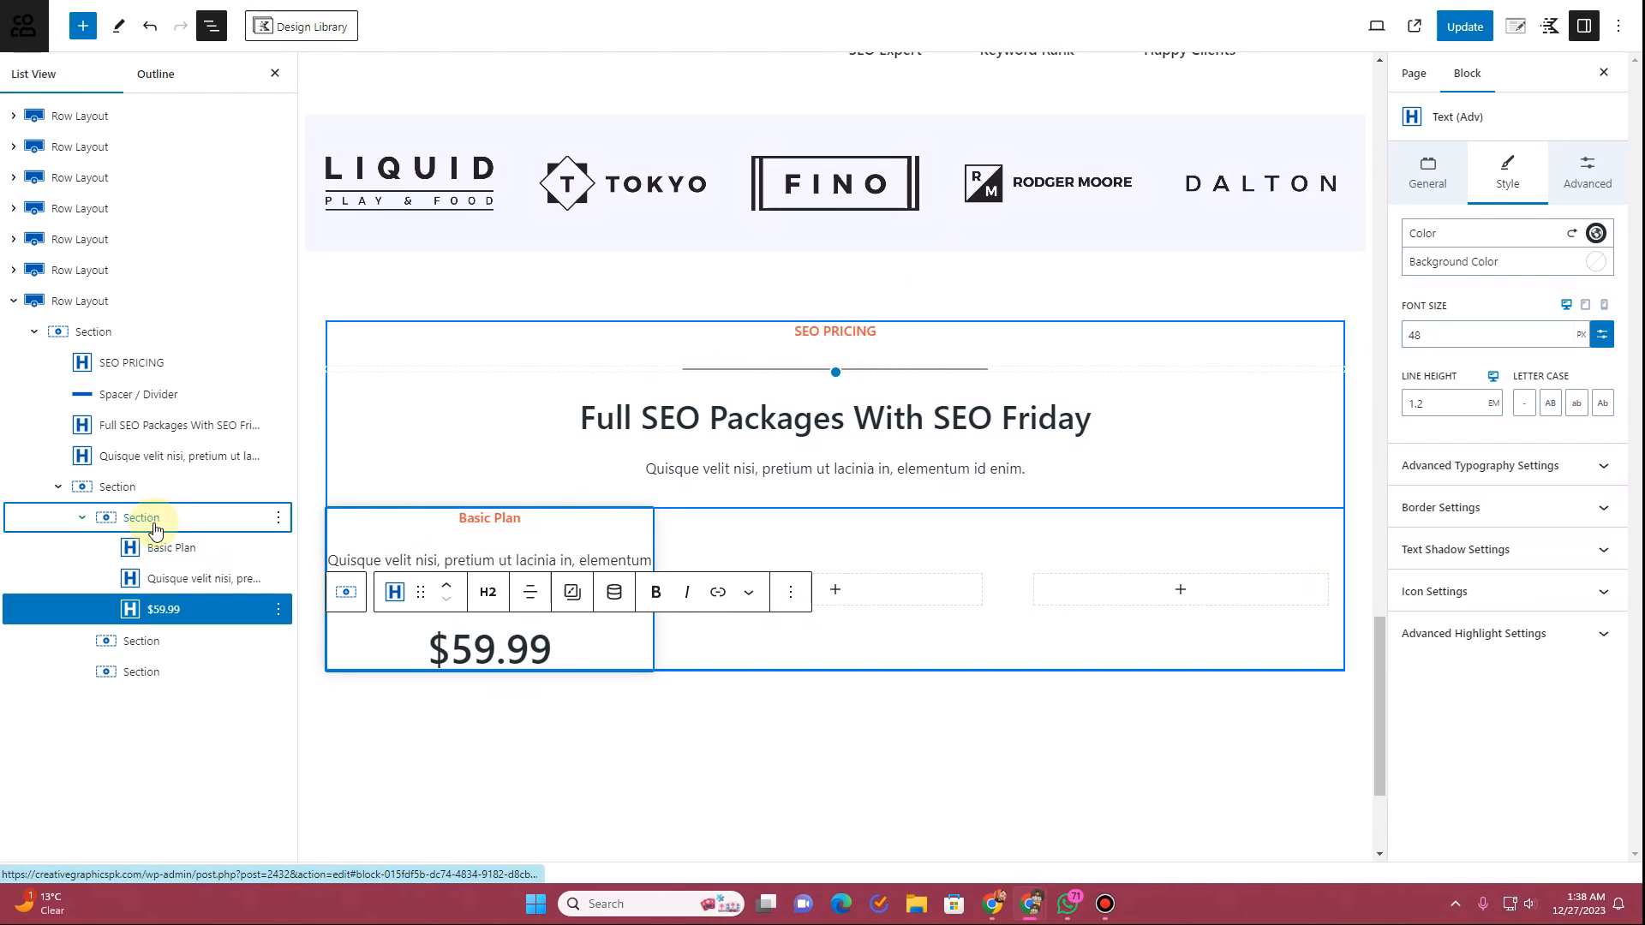
pyautogui.click(1599, 167)
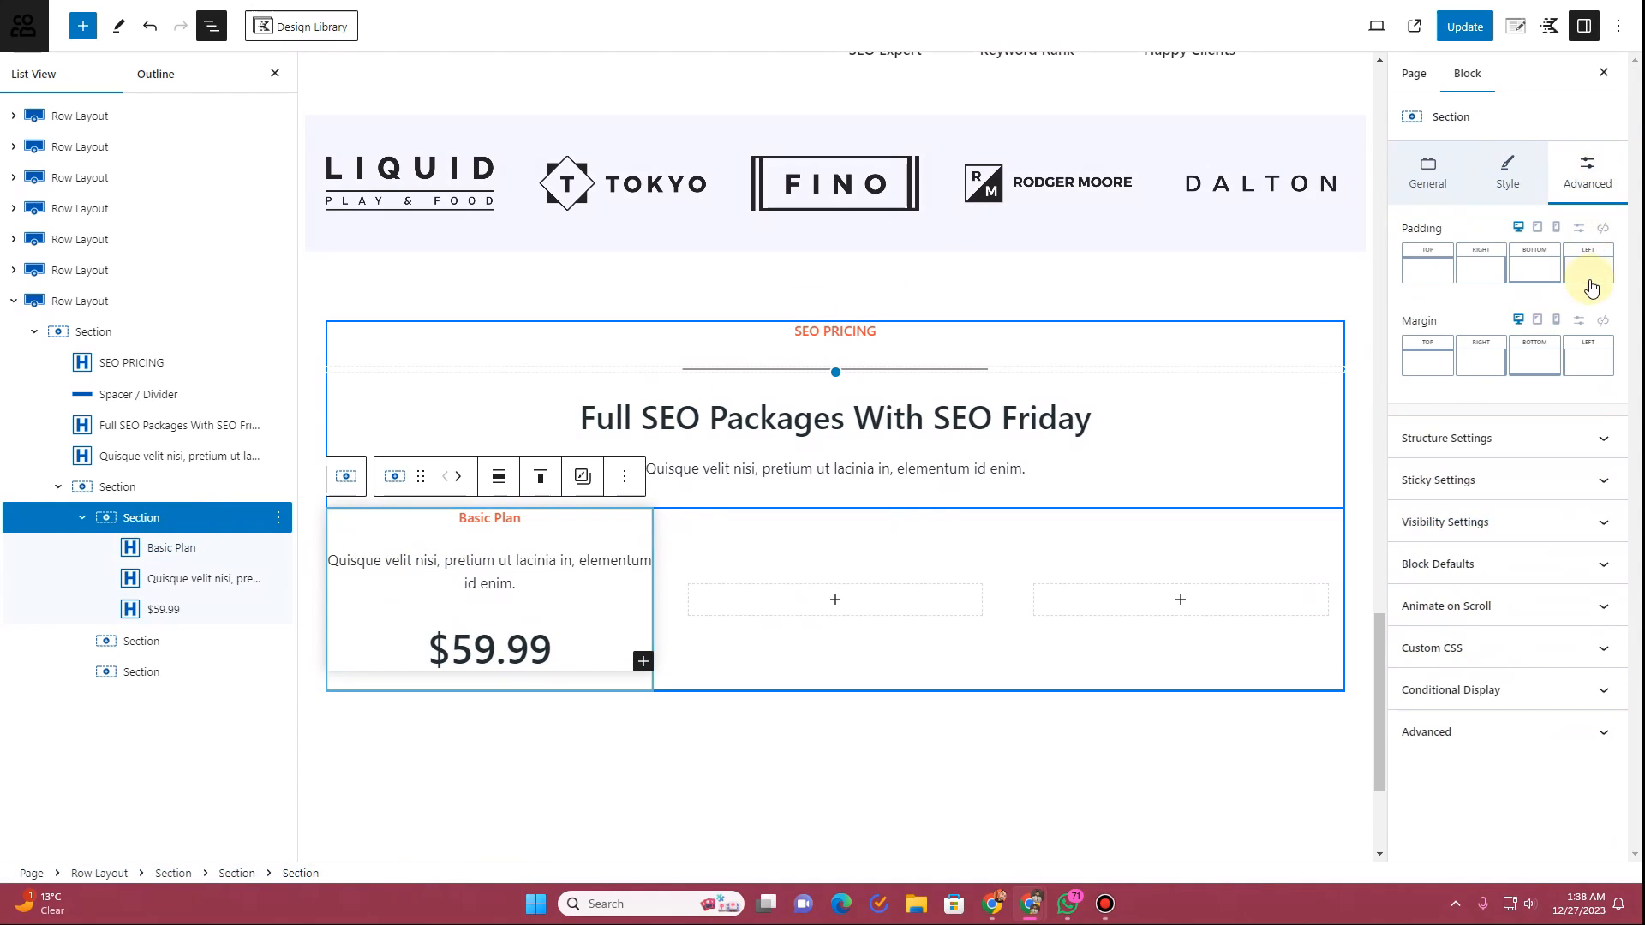
pyautogui.click(1603, 229)
pyautogui.moveTo(1405, 281); pyautogui.dragTo(1465, 283)
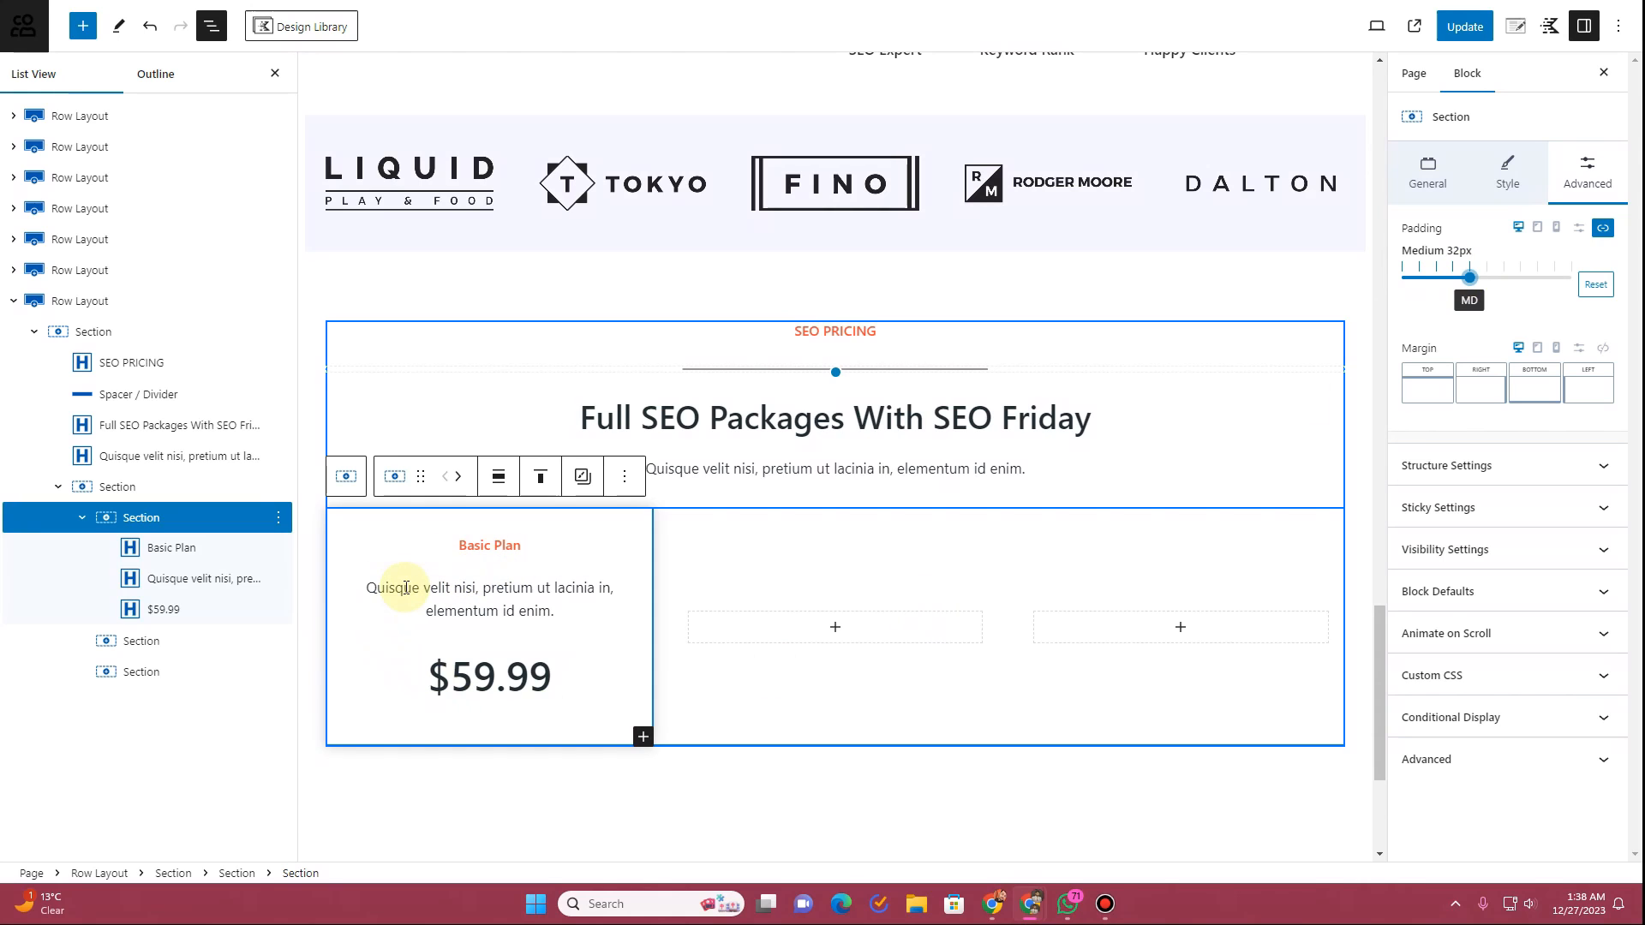
# Step: Duplicate the $59.99 price heading within the card and change the copy's text to "Monthly"
pyautogui.scroll(-2, 425, 594)
pyautogui.tripleClick(557, 514)
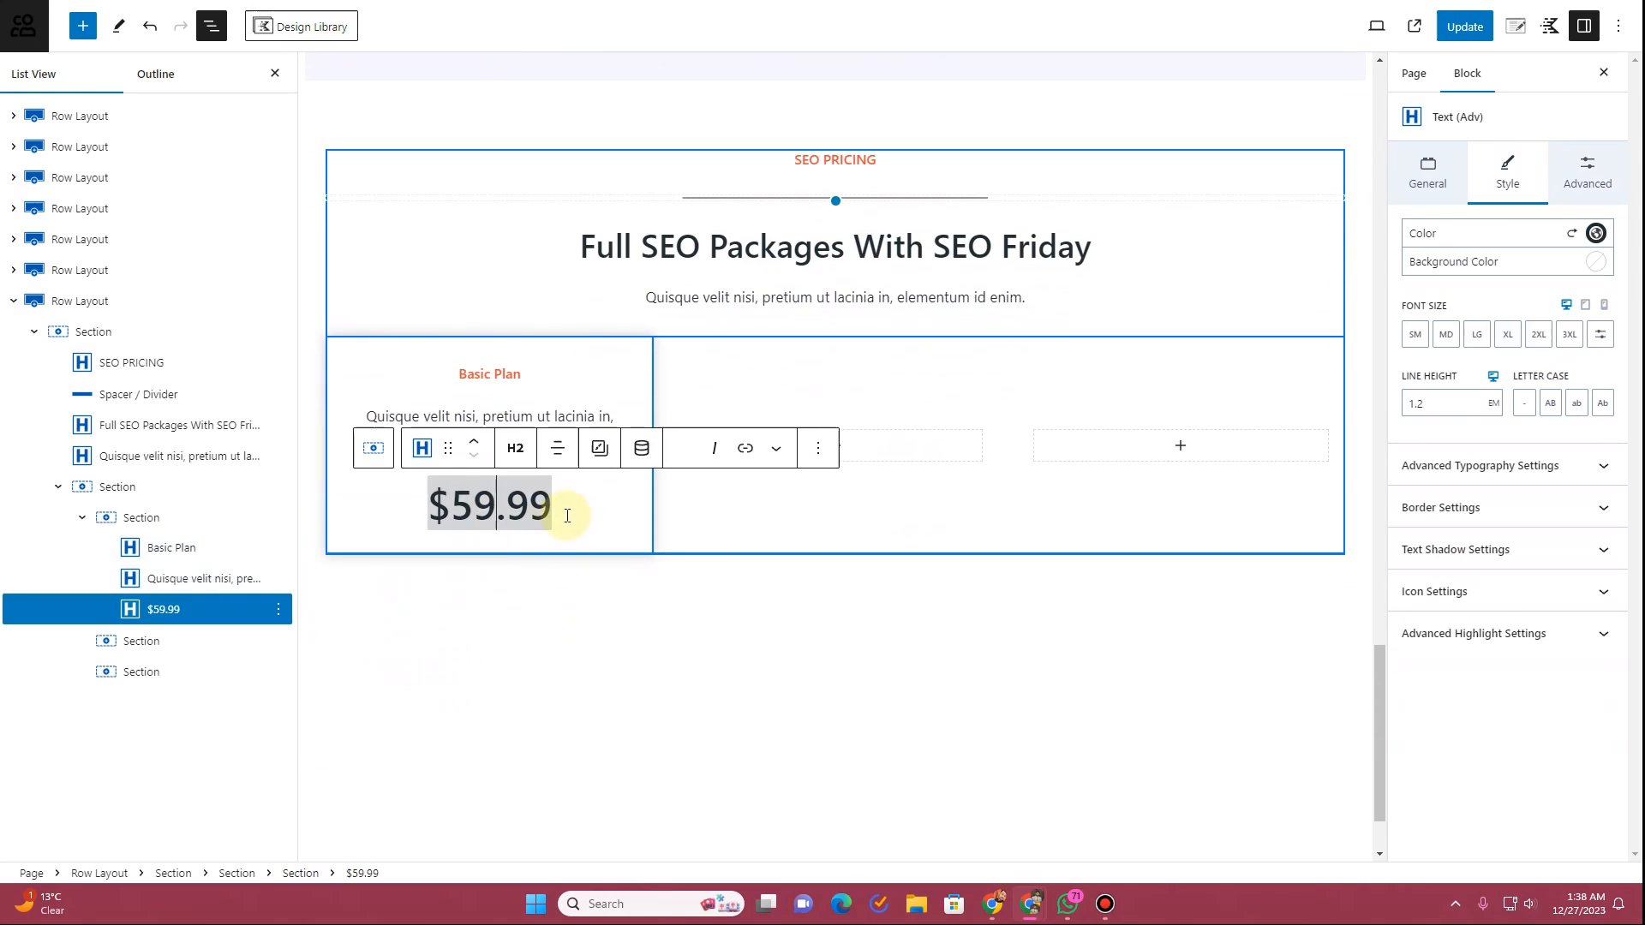
pyautogui.click(819, 449)
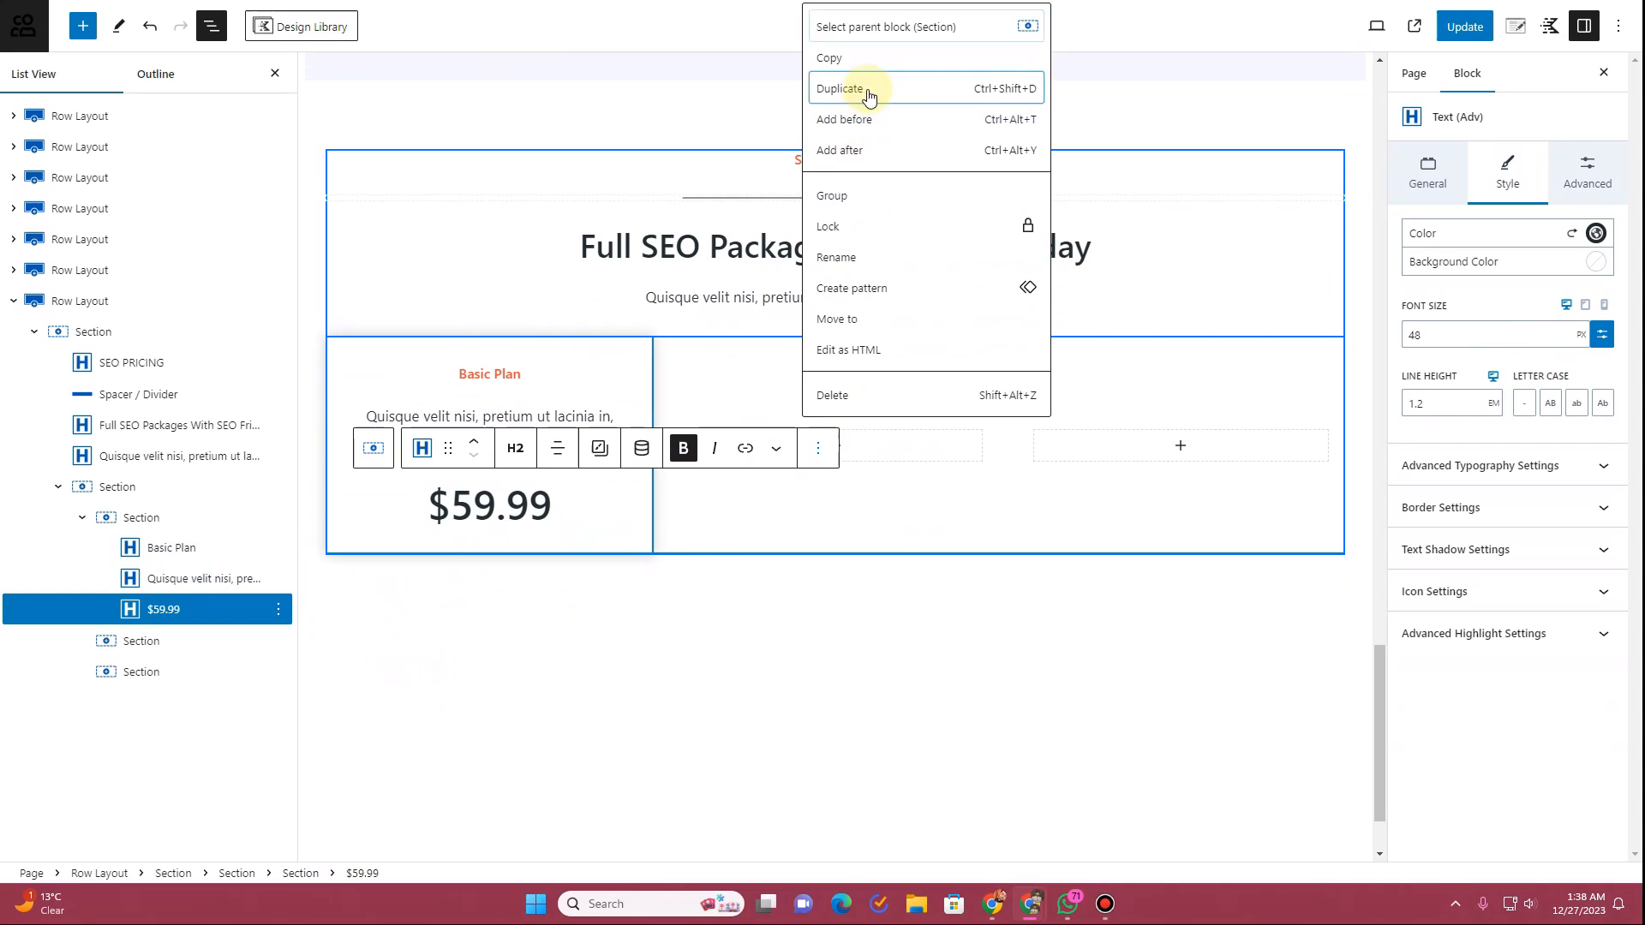
pyautogui.click(861, 87)
pyautogui.tripleClick(485, 572)
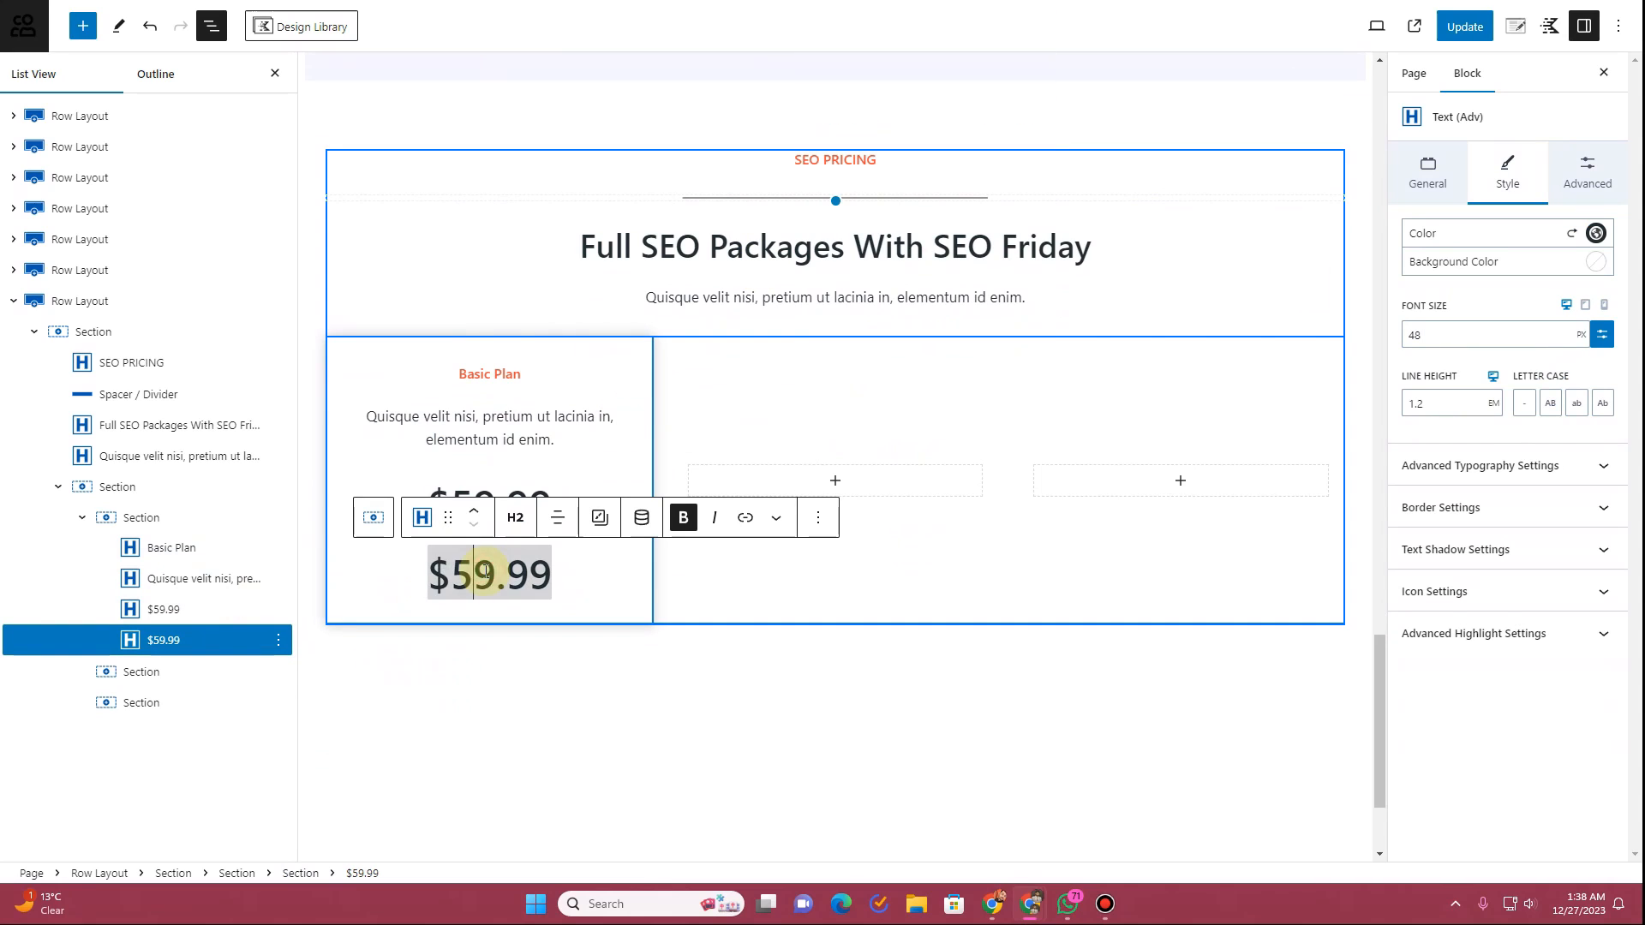
pyautogui.write('Monthly')
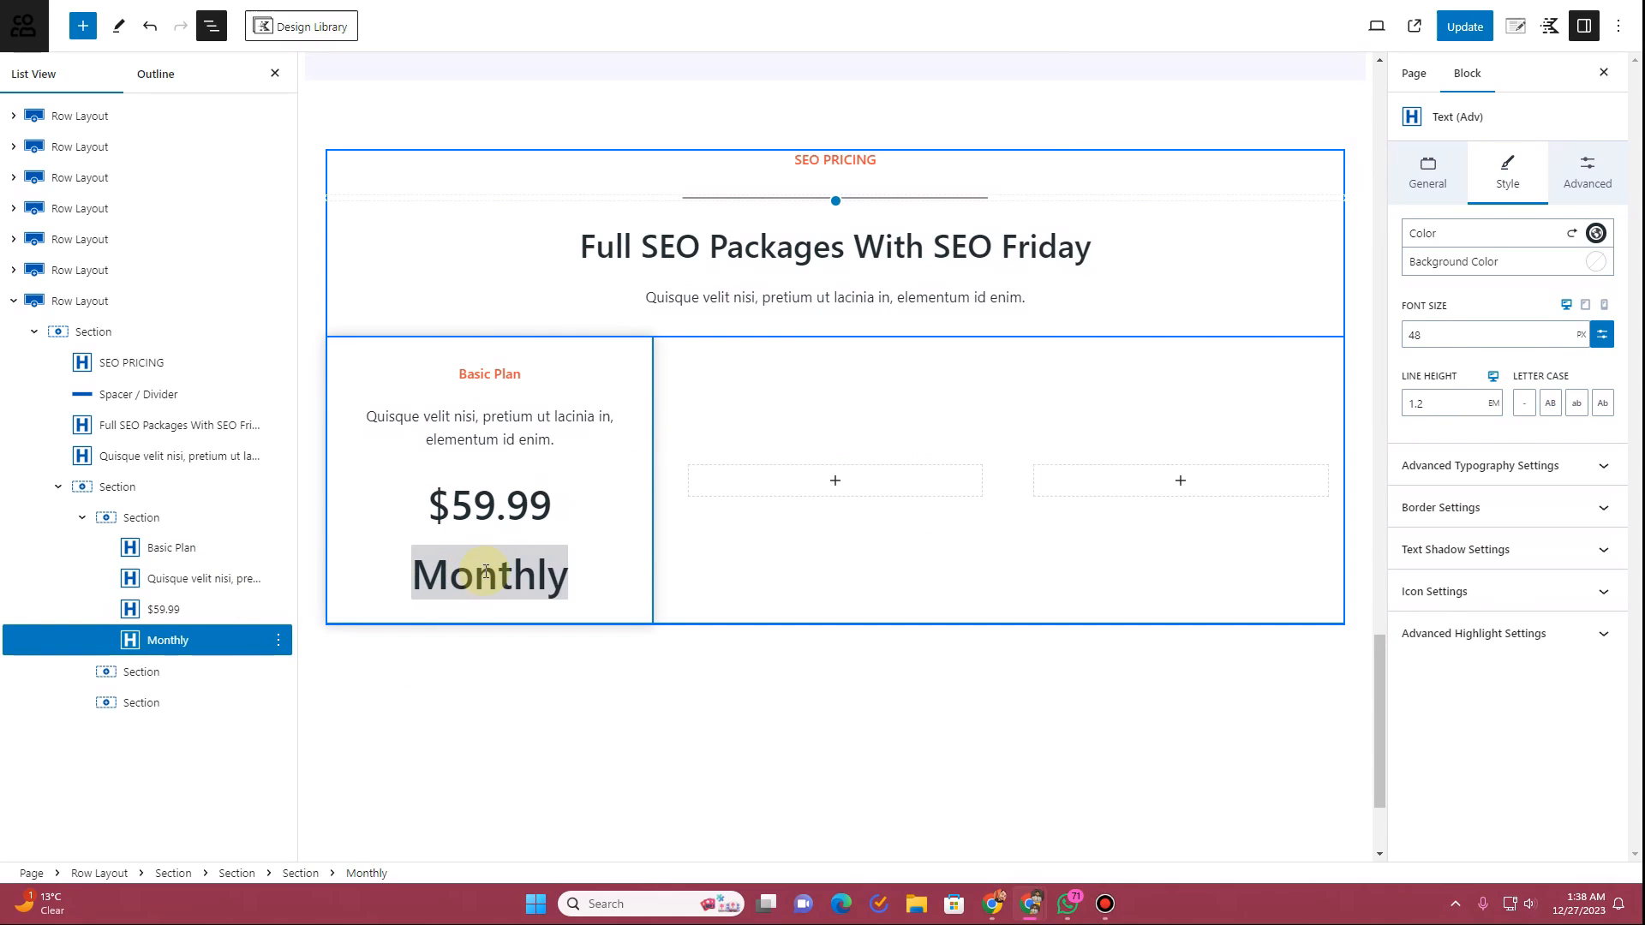
# Step: Set the Monthly text's font size to 32 px and its top margin to -30
pyautogui.click(1442, 337)
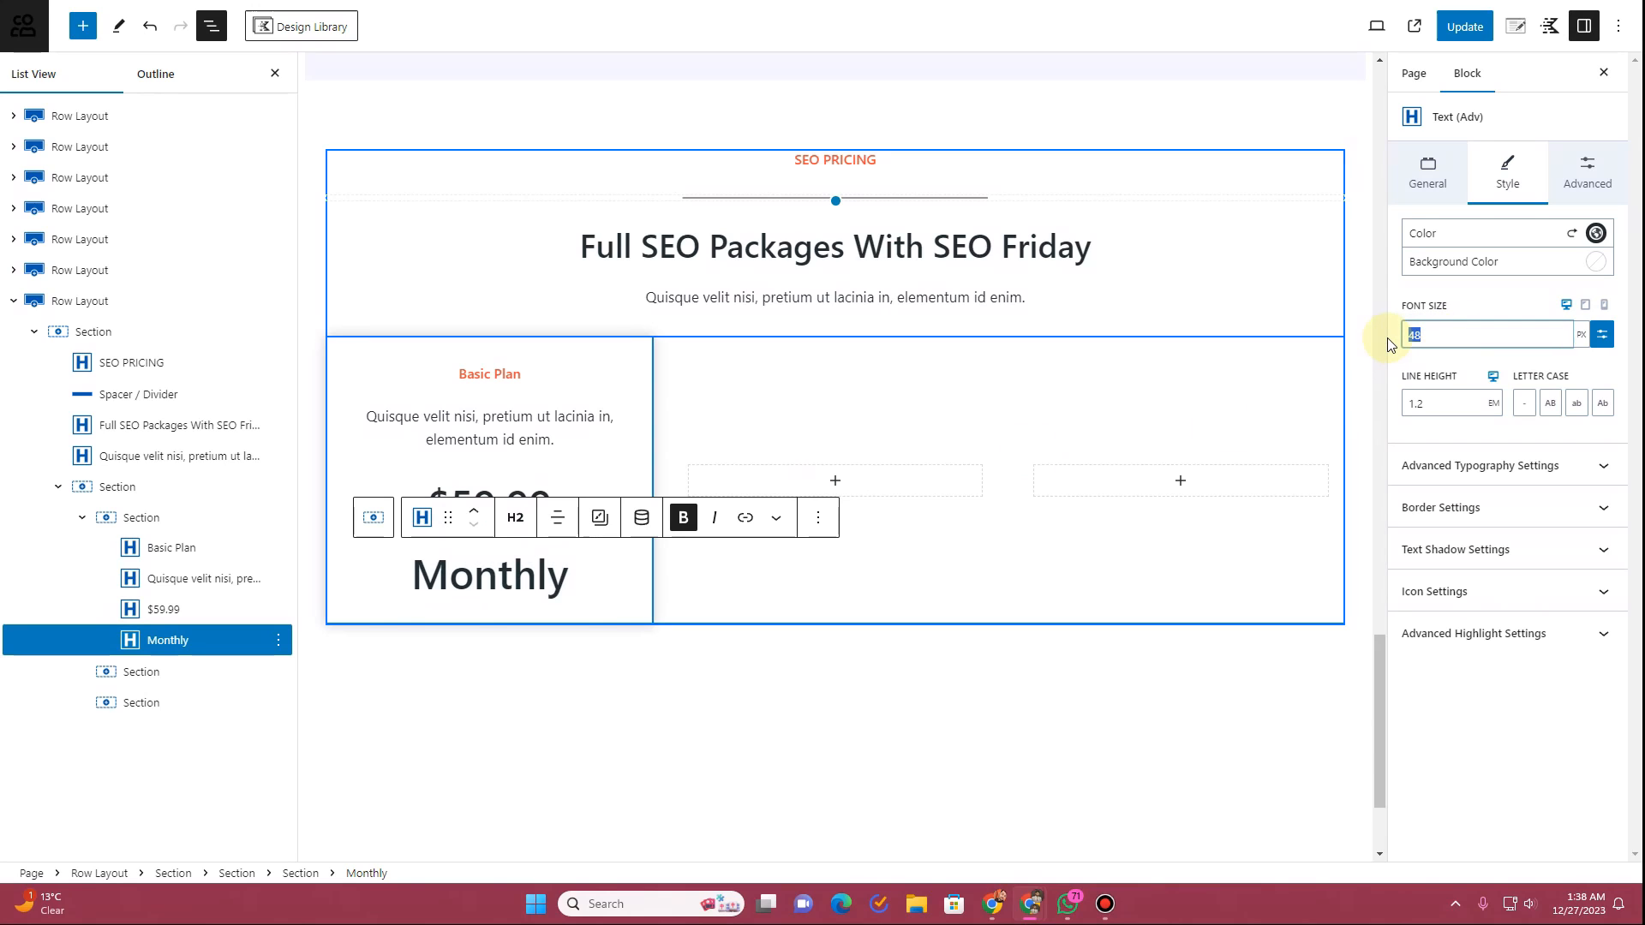
pyautogui.write('32')
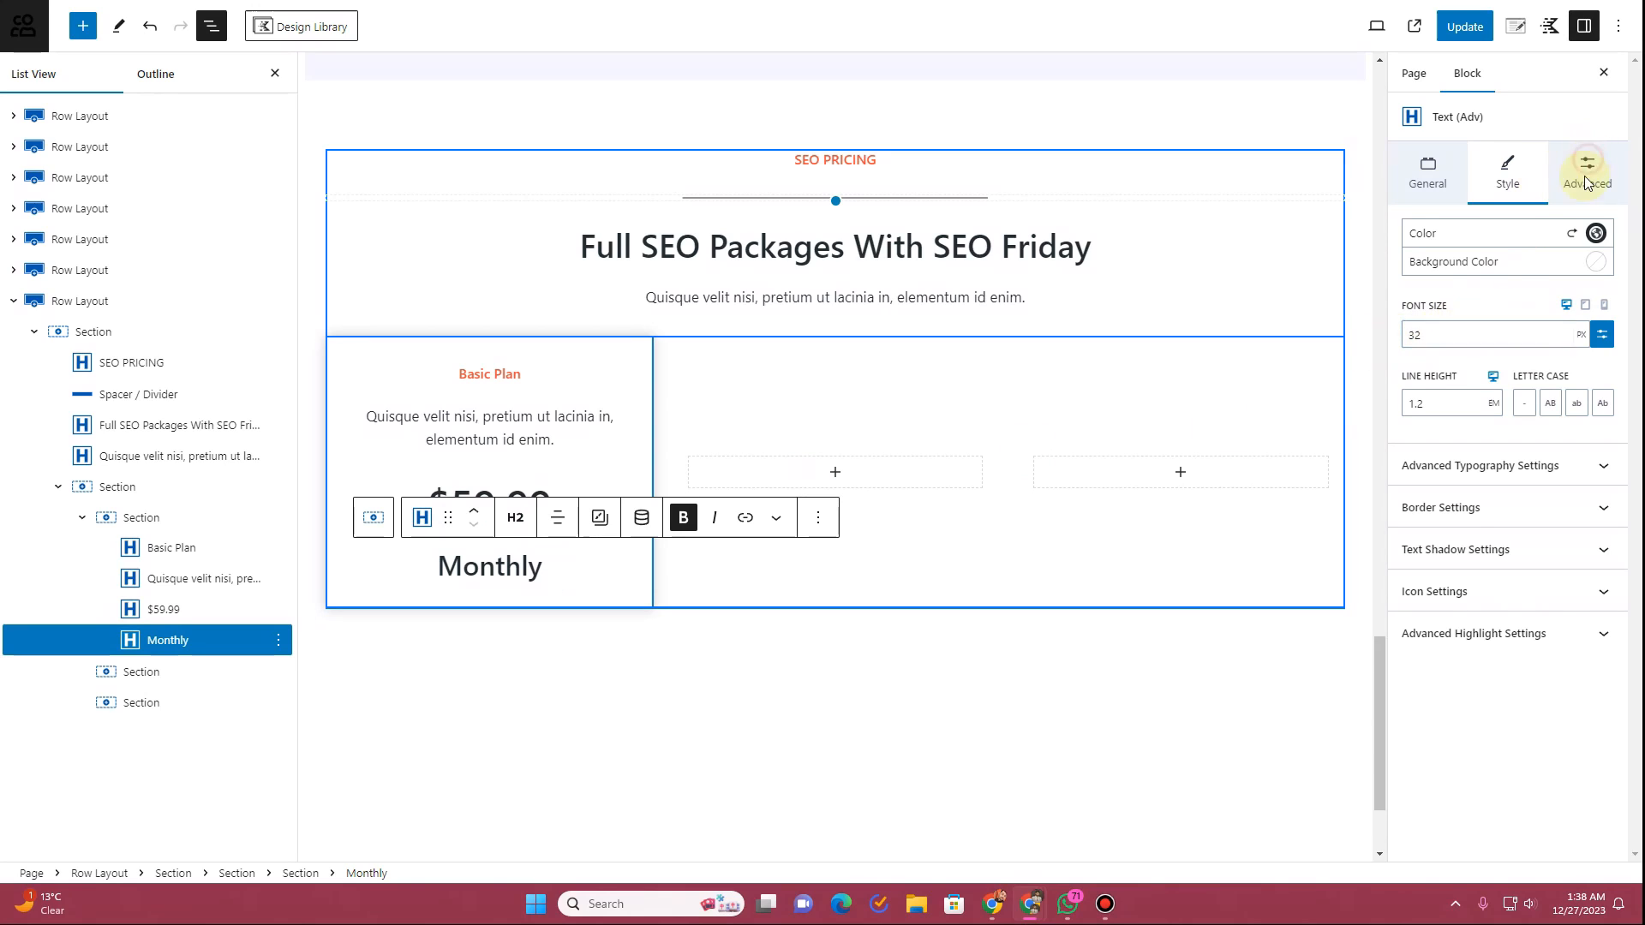
pyautogui.click(1585, 177)
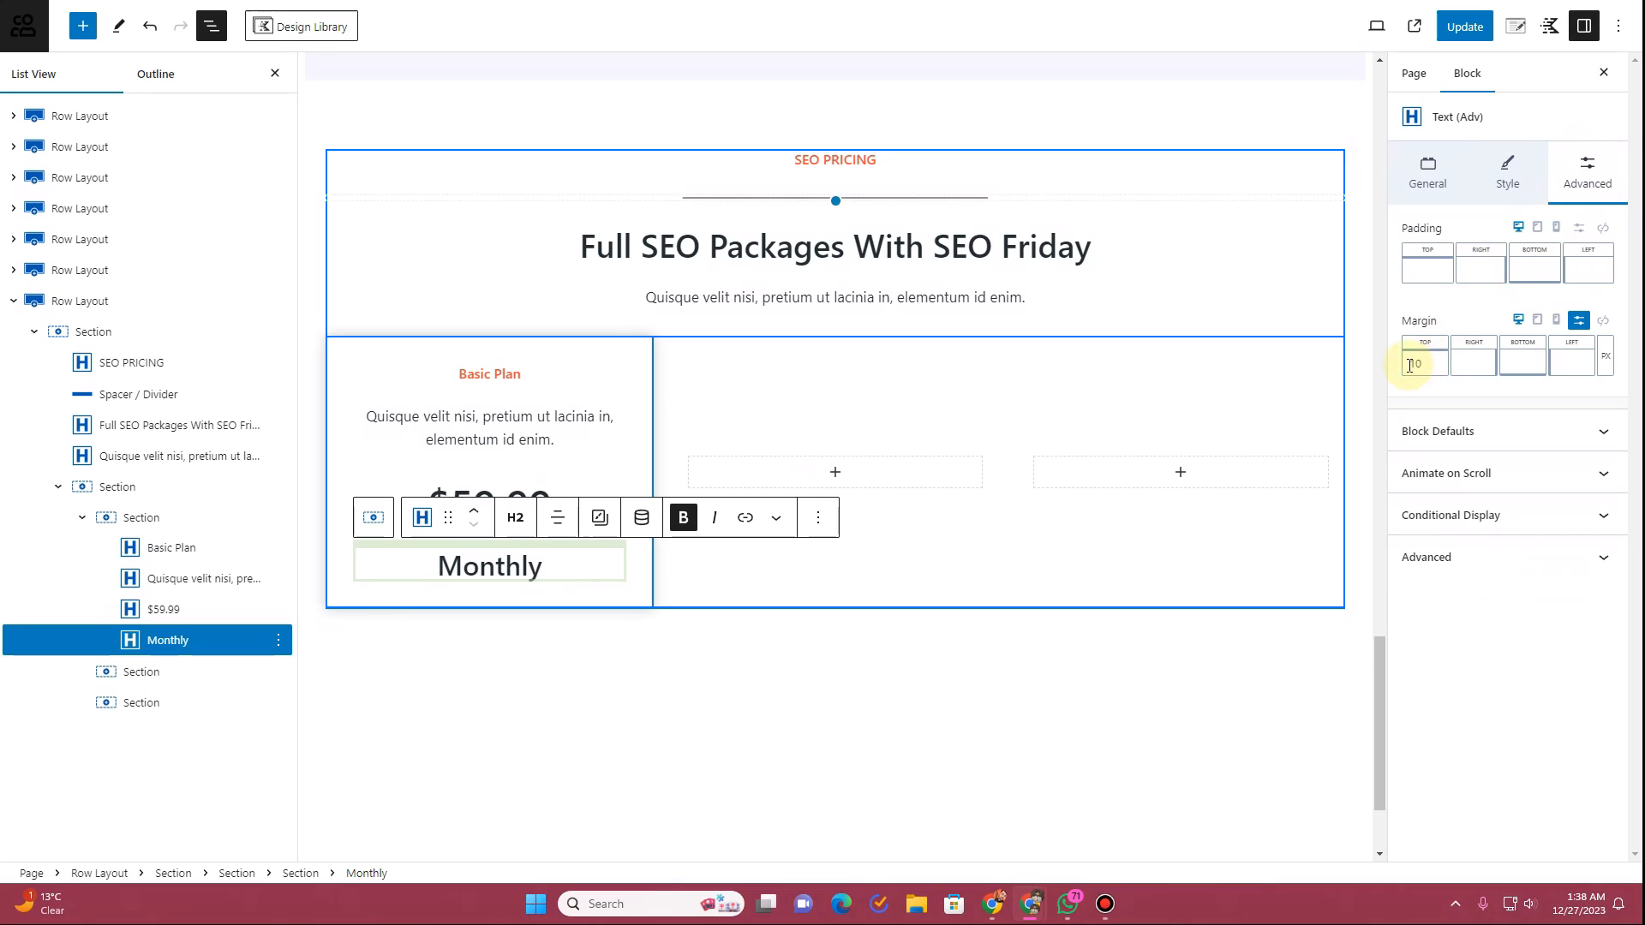
pyautogui.write('-')
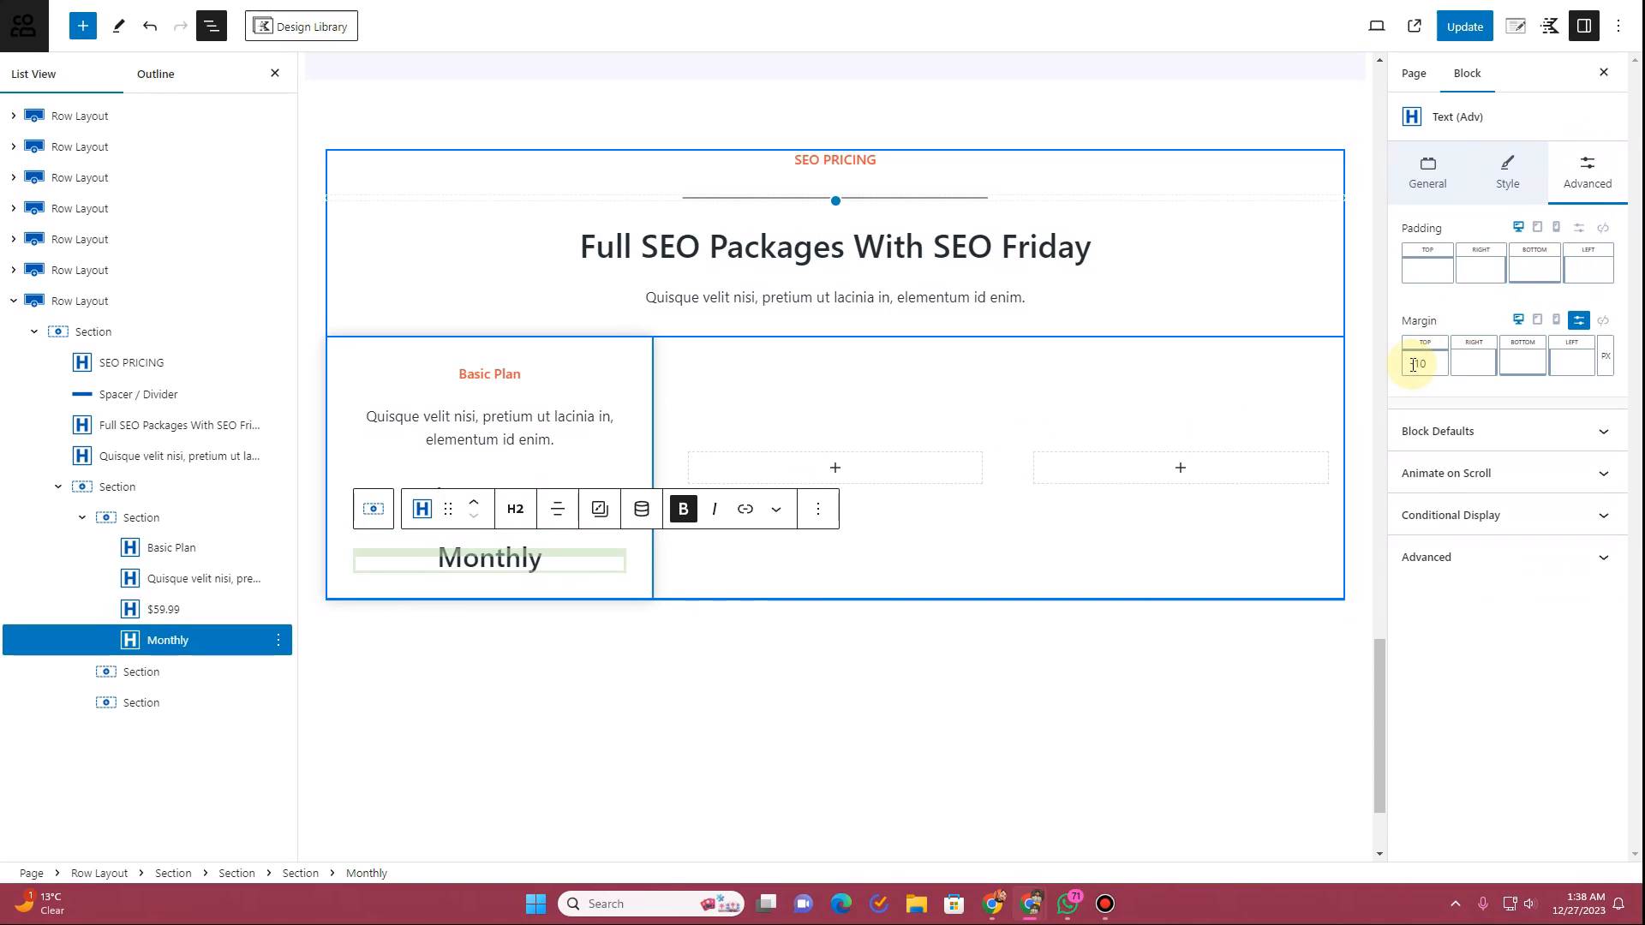
pyautogui.write('5')
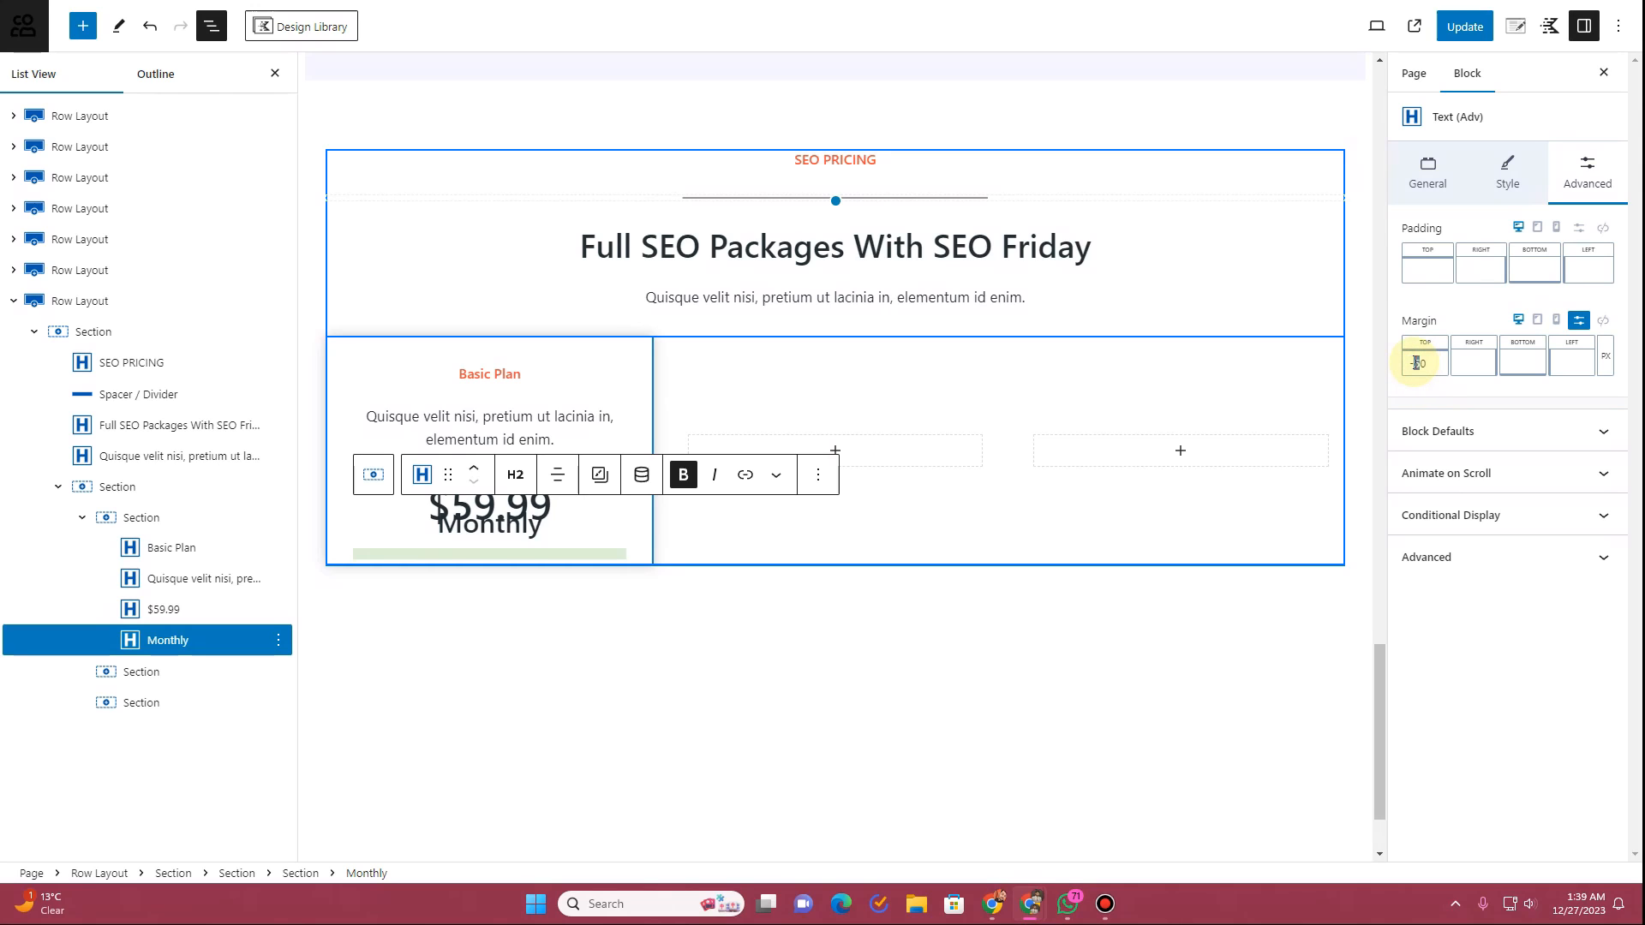
pyautogui.write('3')
# Step: Update the page and check the pricing row on the live site before returning to the editor
pyautogui.click(1464, 27)
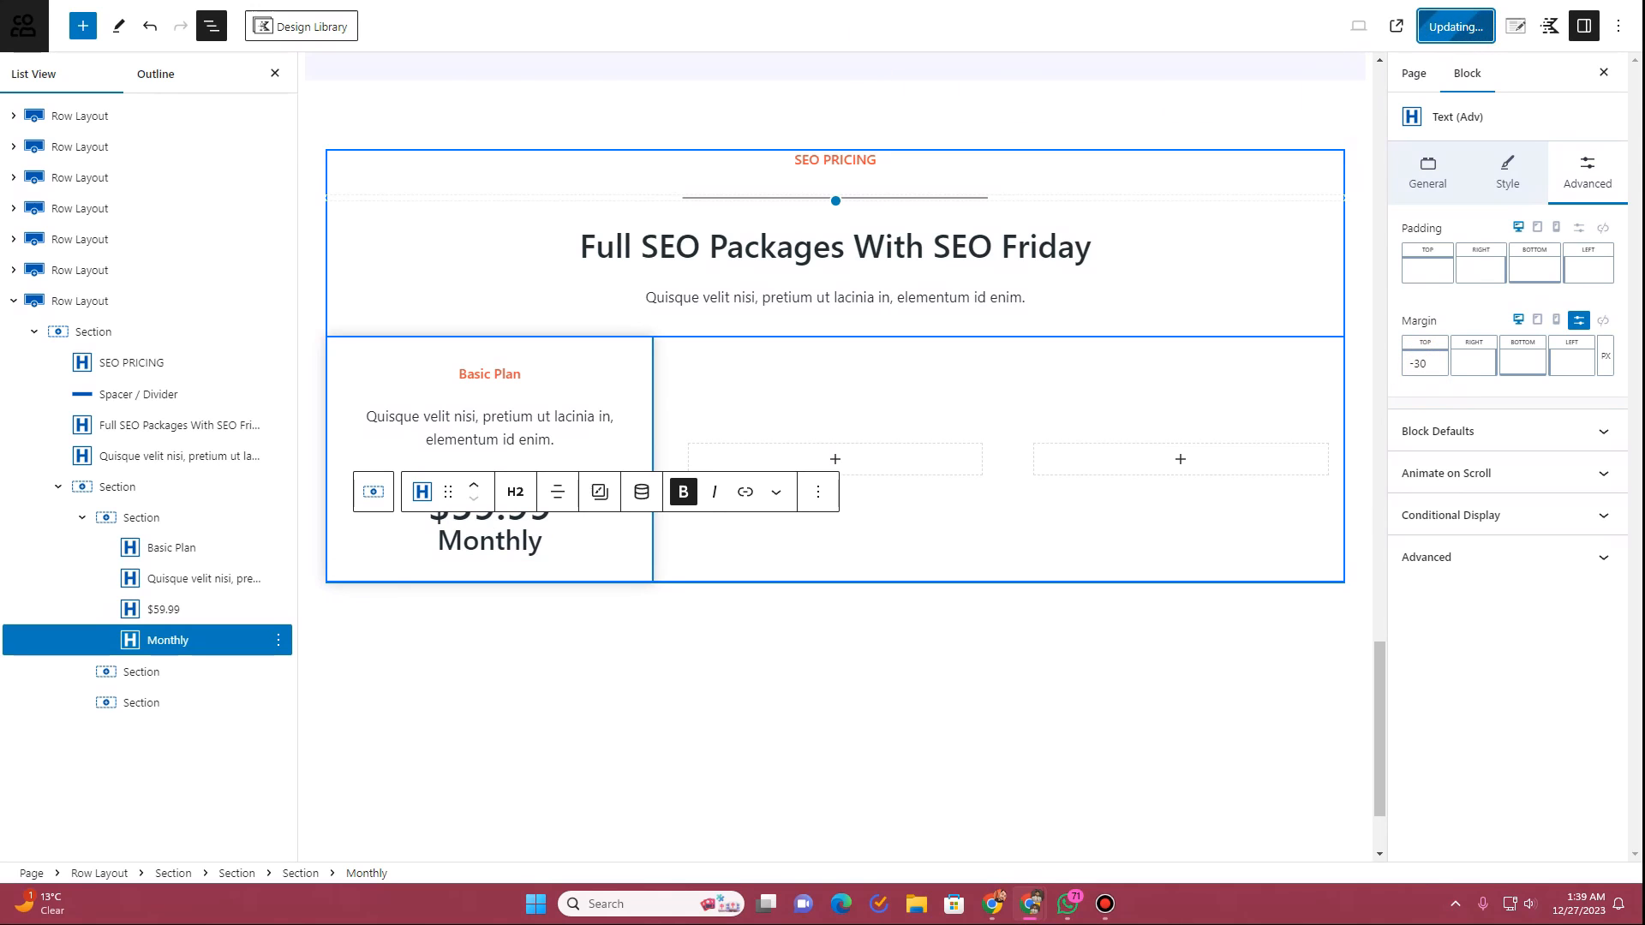
pyautogui.hotkey('ctrl', 'Tab')
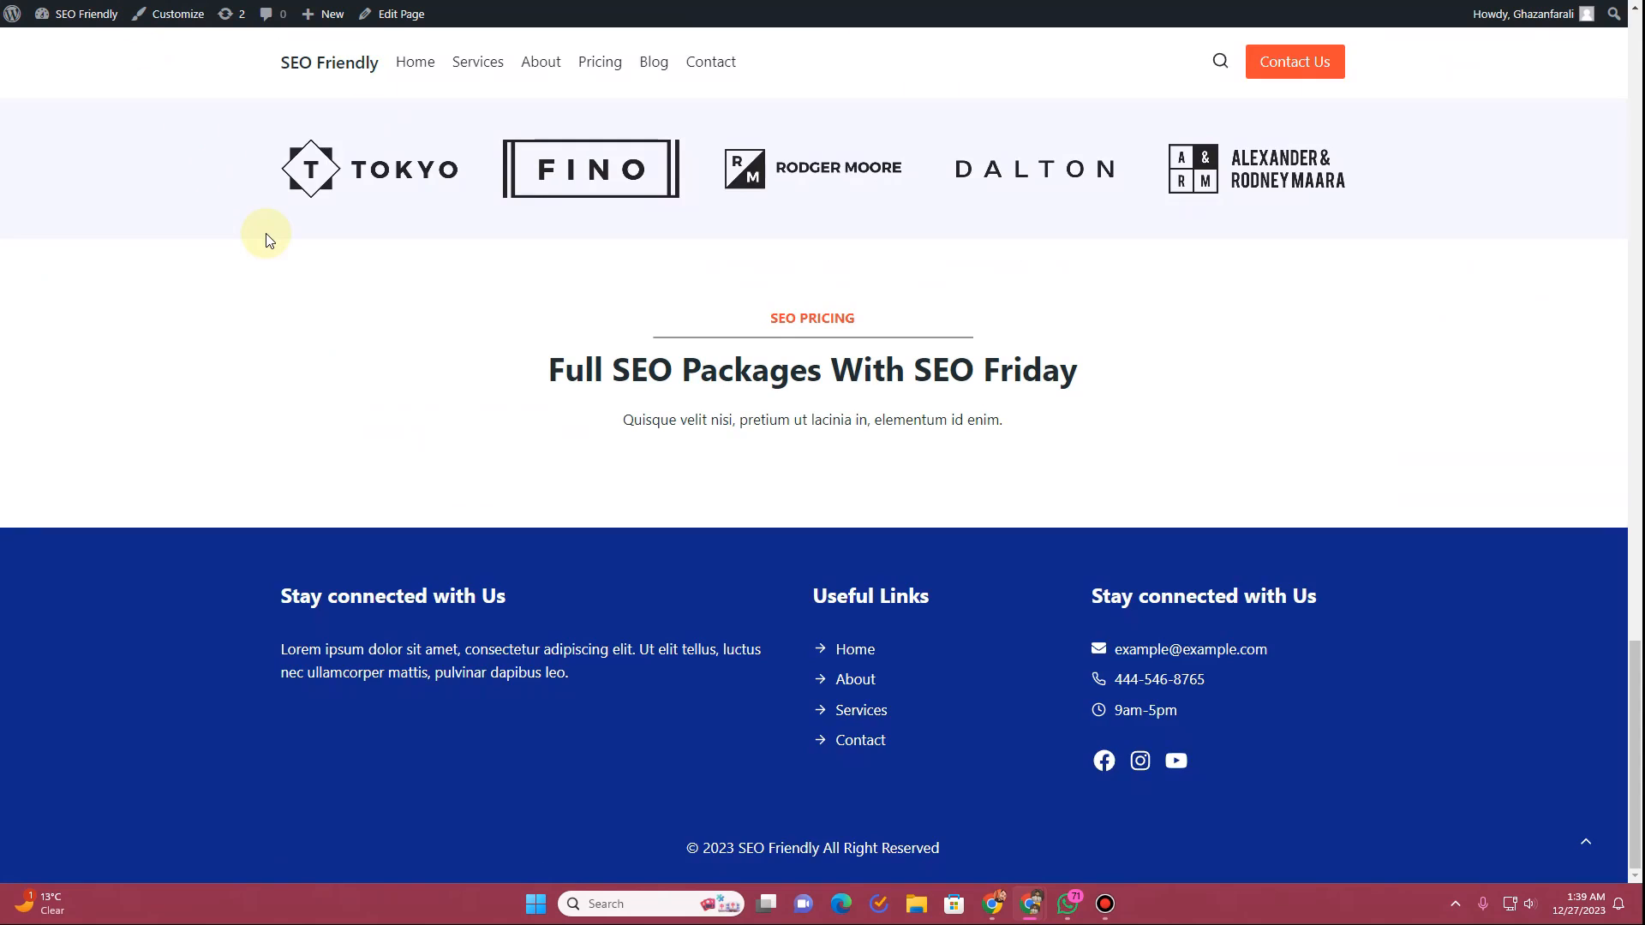
pyautogui.hotkey('ctrl', 'shift', 'Tab')
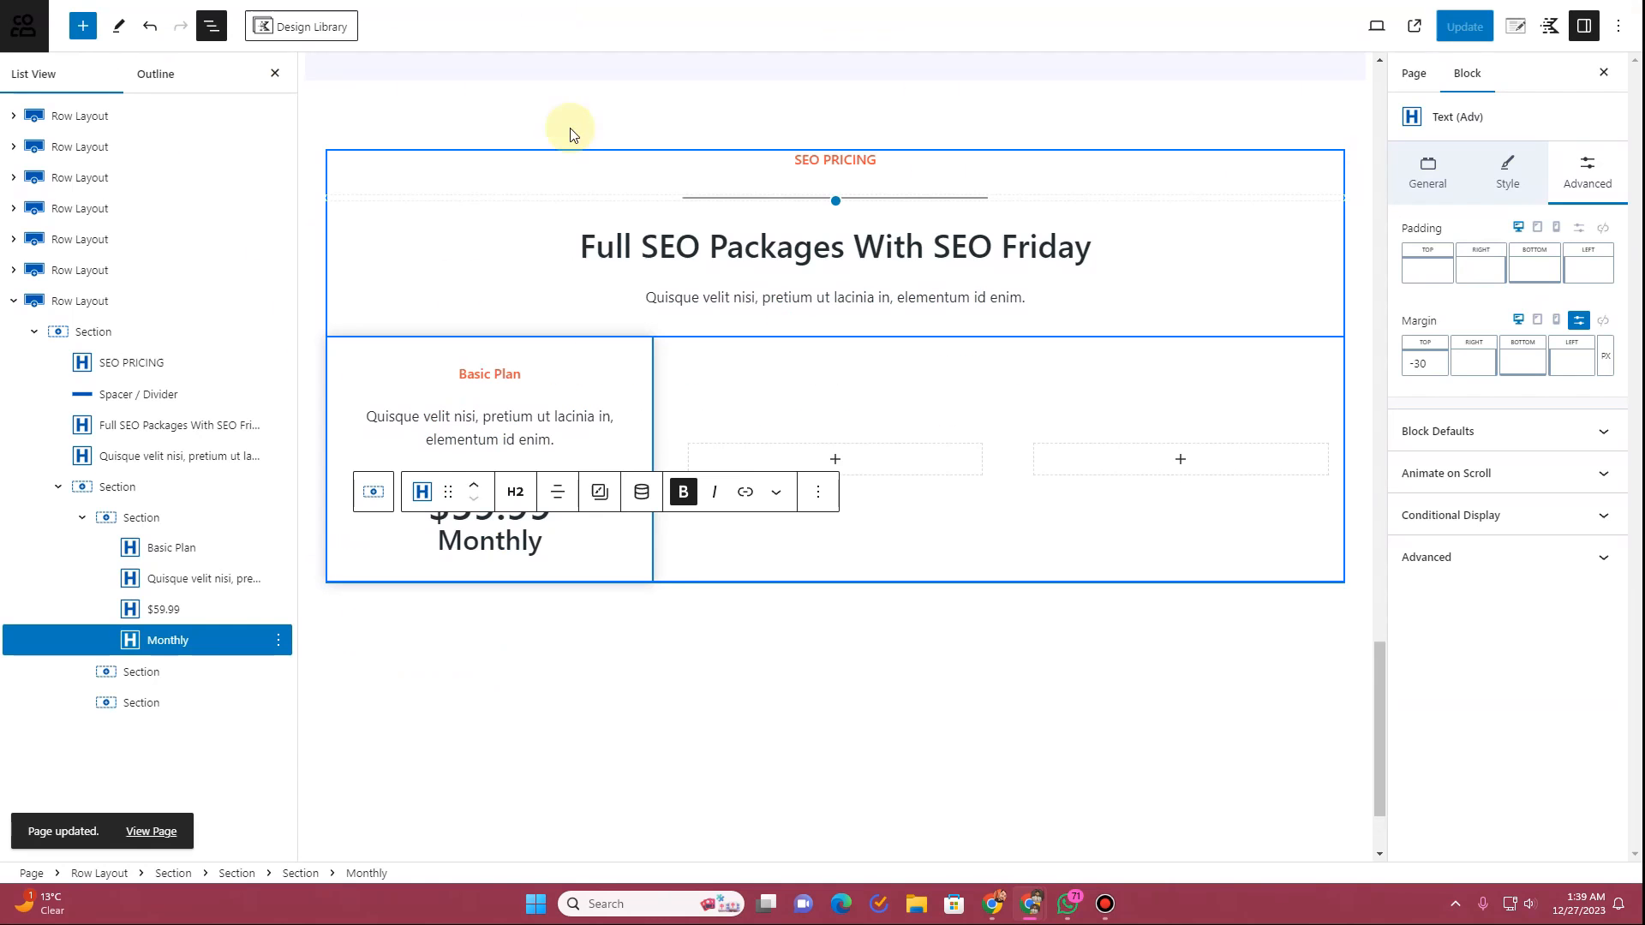
# Step: Reduce the Monthly text's font size to 26 px and update the page
pyautogui.doubleClick(476, 541)
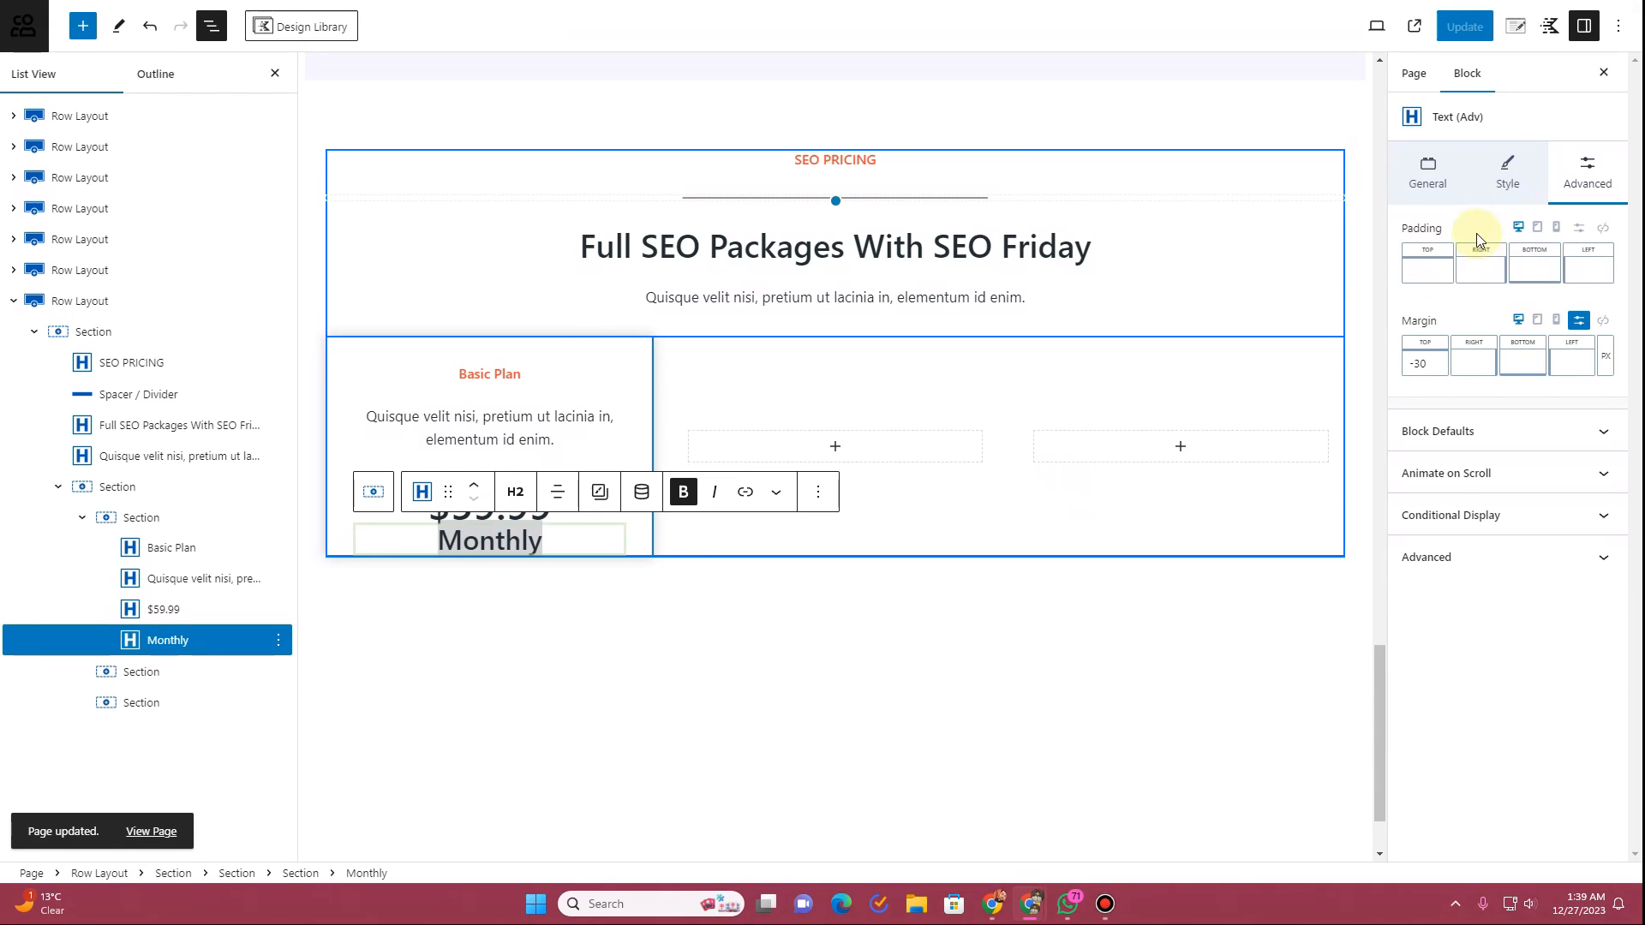
pyautogui.click(1506, 174)
pyautogui.moveTo(1469, 335); pyautogui.dragTo(1414, 337)
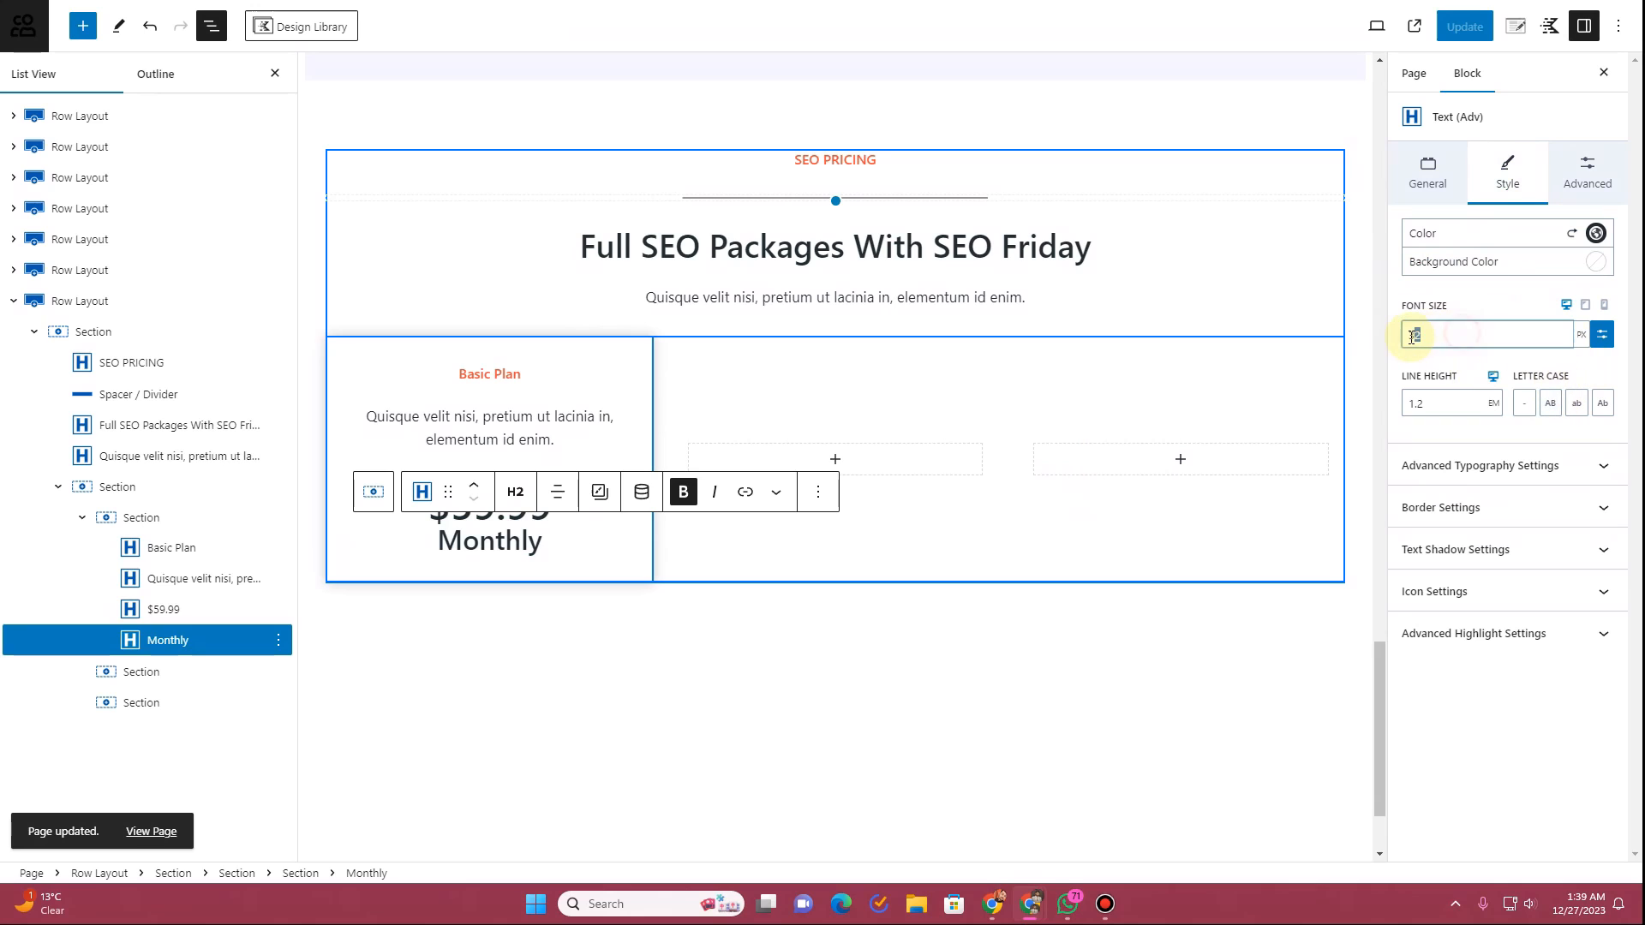
pyautogui.write('26')
pyautogui.click(1465, 27)
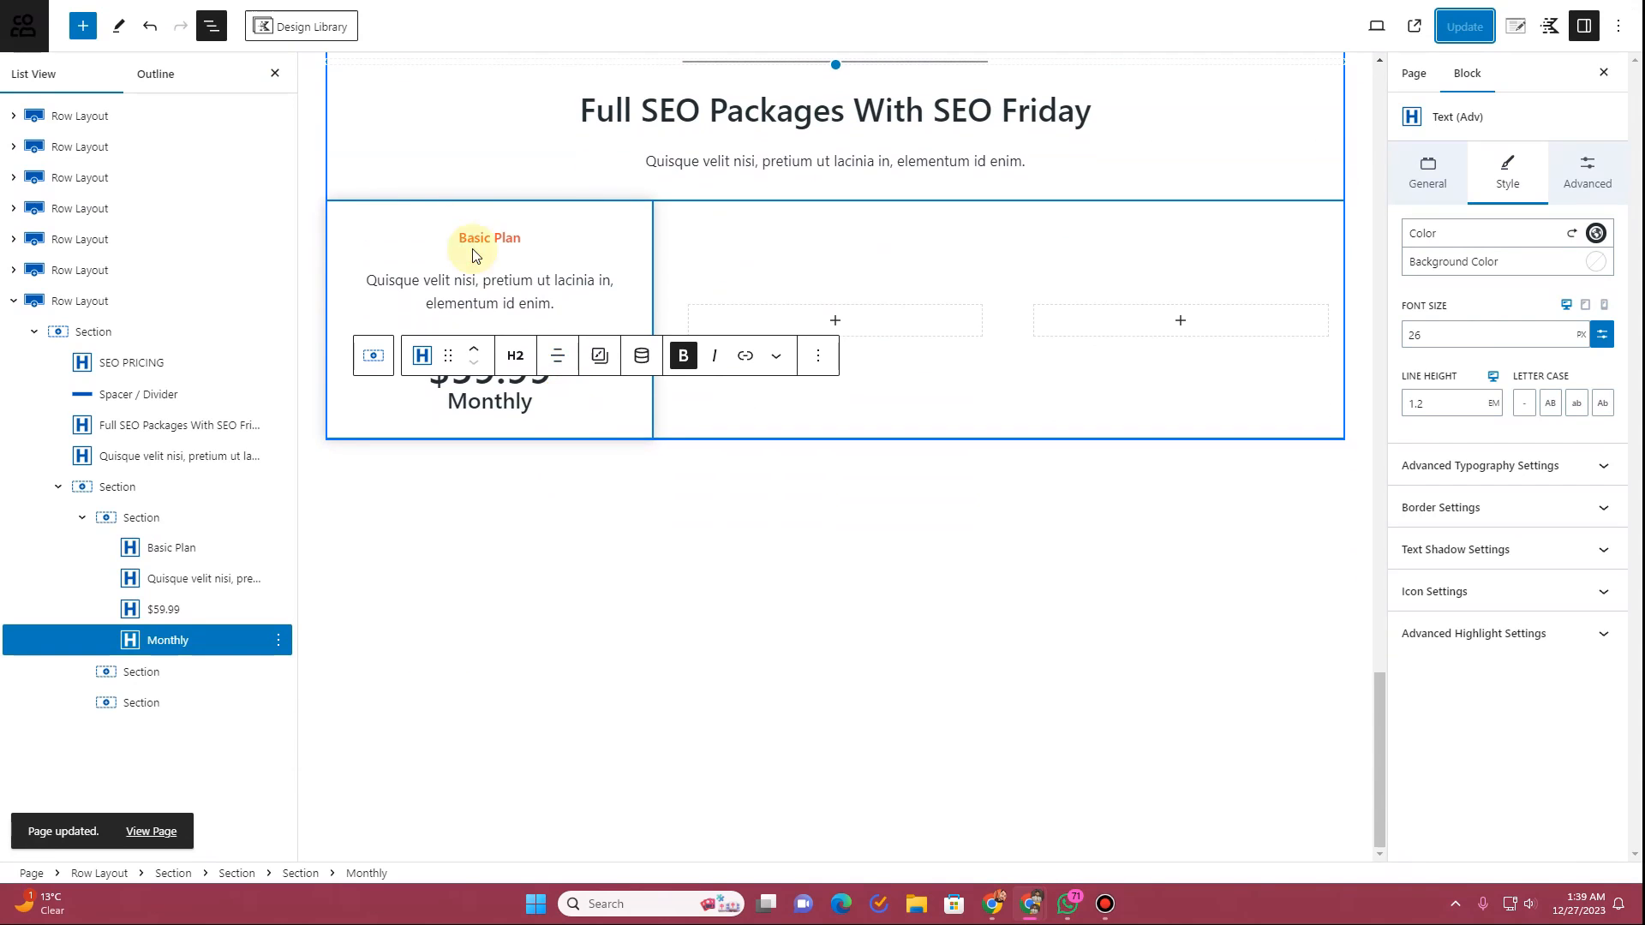
pyautogui.click(467, 237)
pyautogui.click(463, 278)
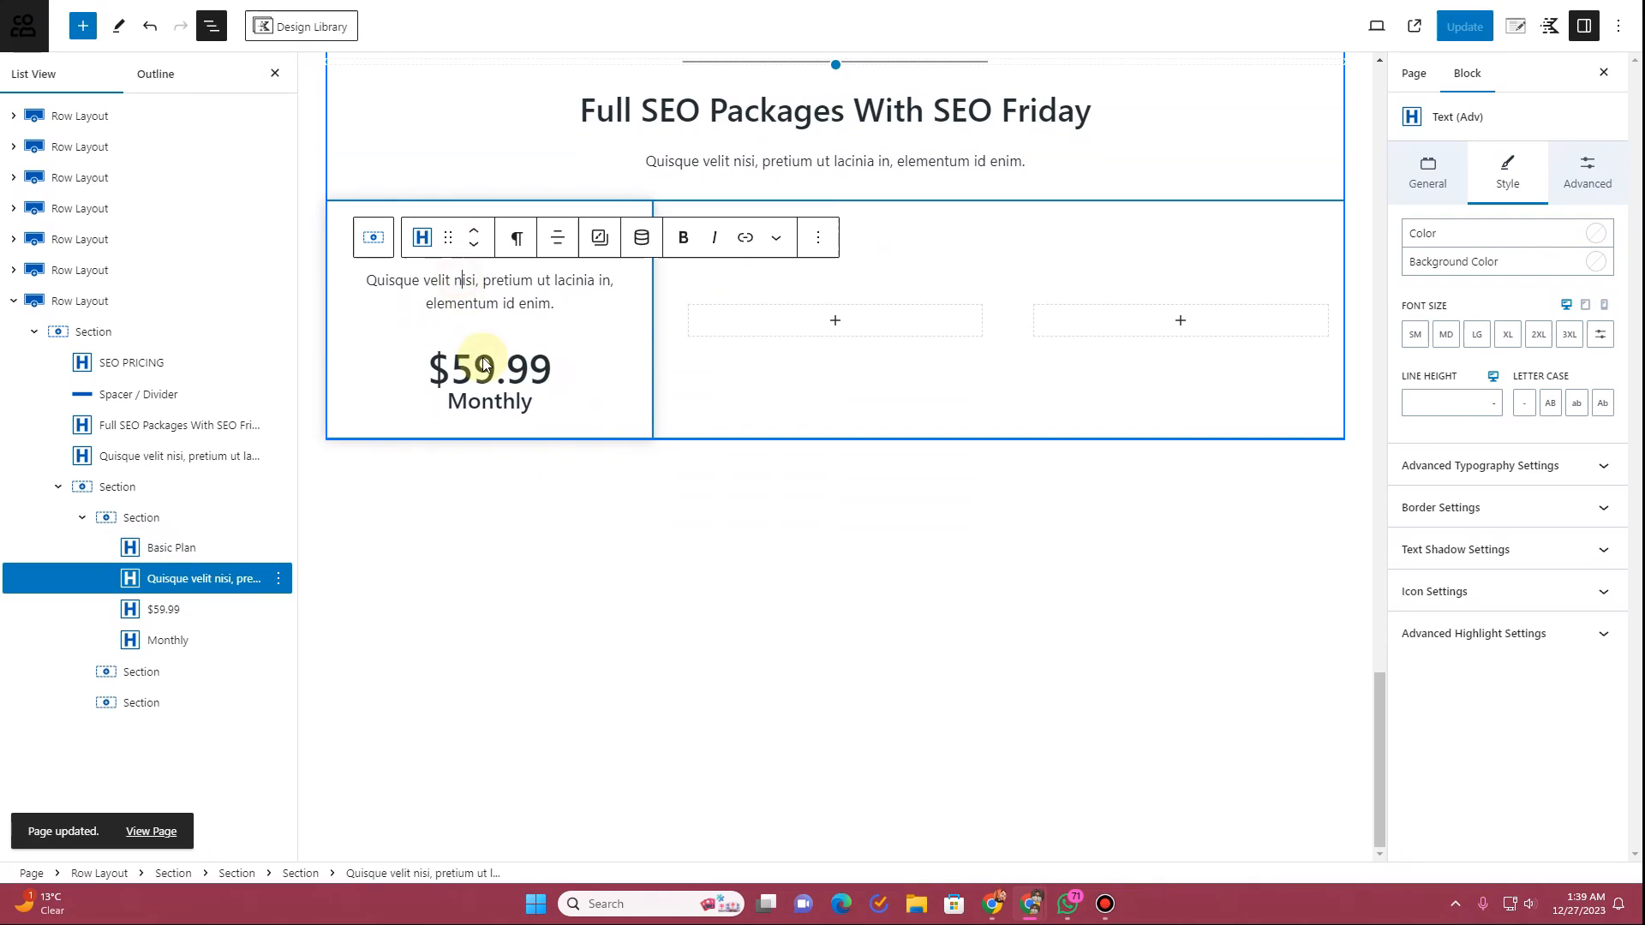
pyautogui.doubleClick(500, 415)
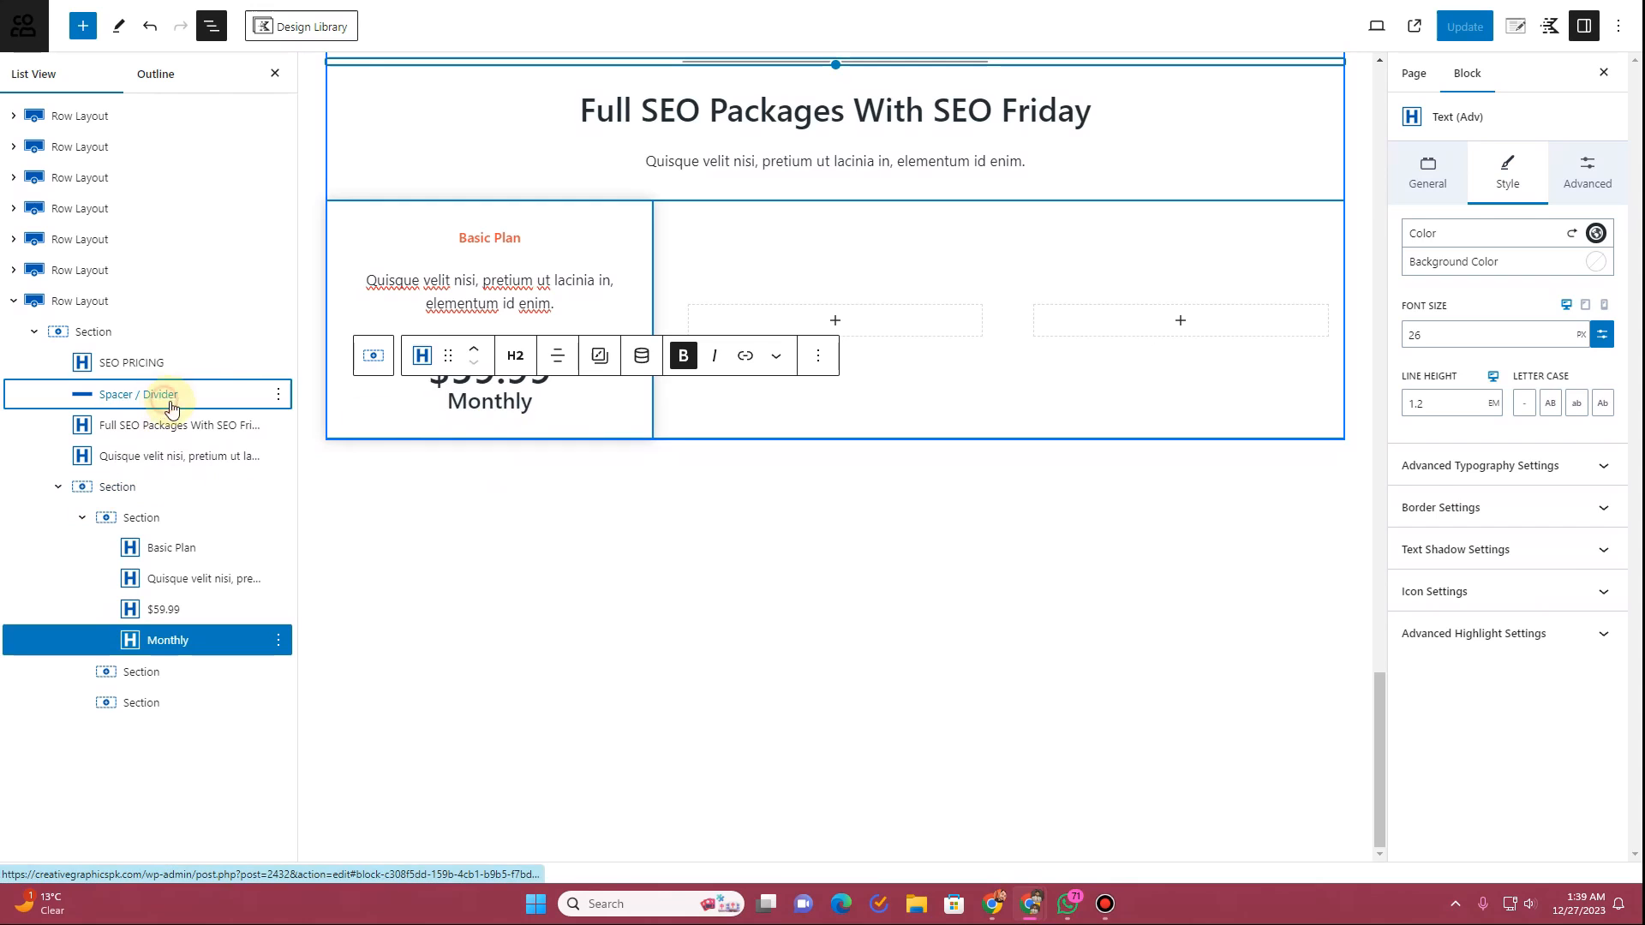
# Step: Duplicate the intro's Spacer / Divider and move the copy into the Basic Plan card below the Monthly text
pyautogui.click(268, 404)
pyautogui.click(277, 397)
pyautogui.click(298, 502)
pyautogui.moveTo(137, 426); pyautogui.dragTo(157, 683)
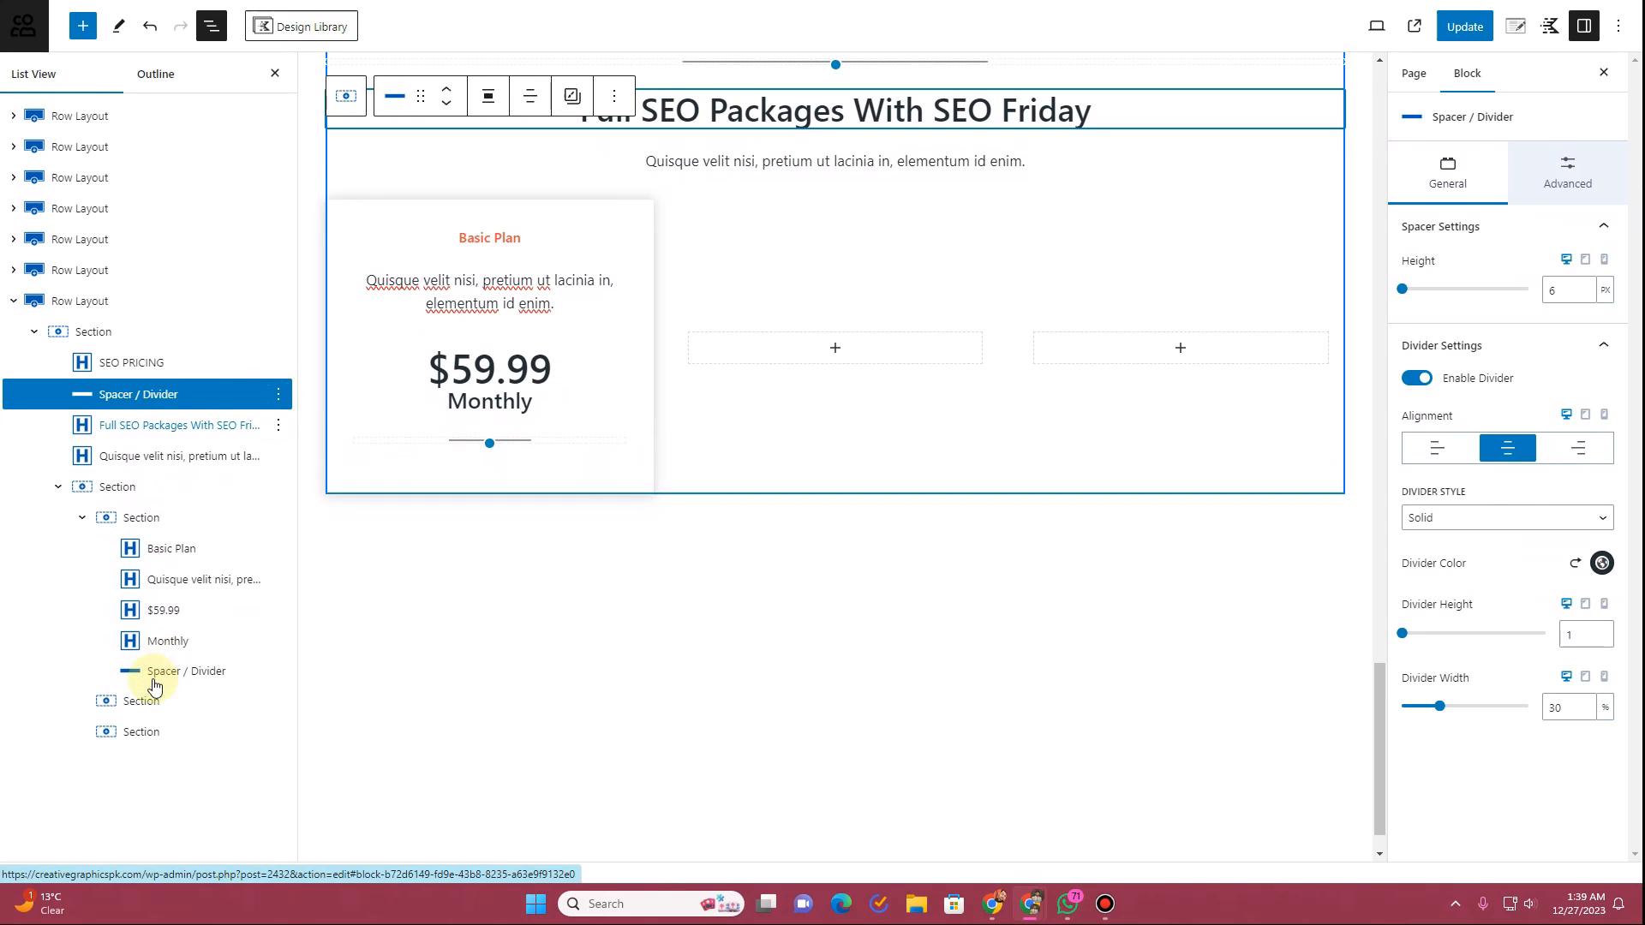
# Step: Set the divider width to 90% for the divider below Monthly in the Basic Plan card
pyautogui.moveTo(1439, 711); pyautogui.dragTo(1492, 707)
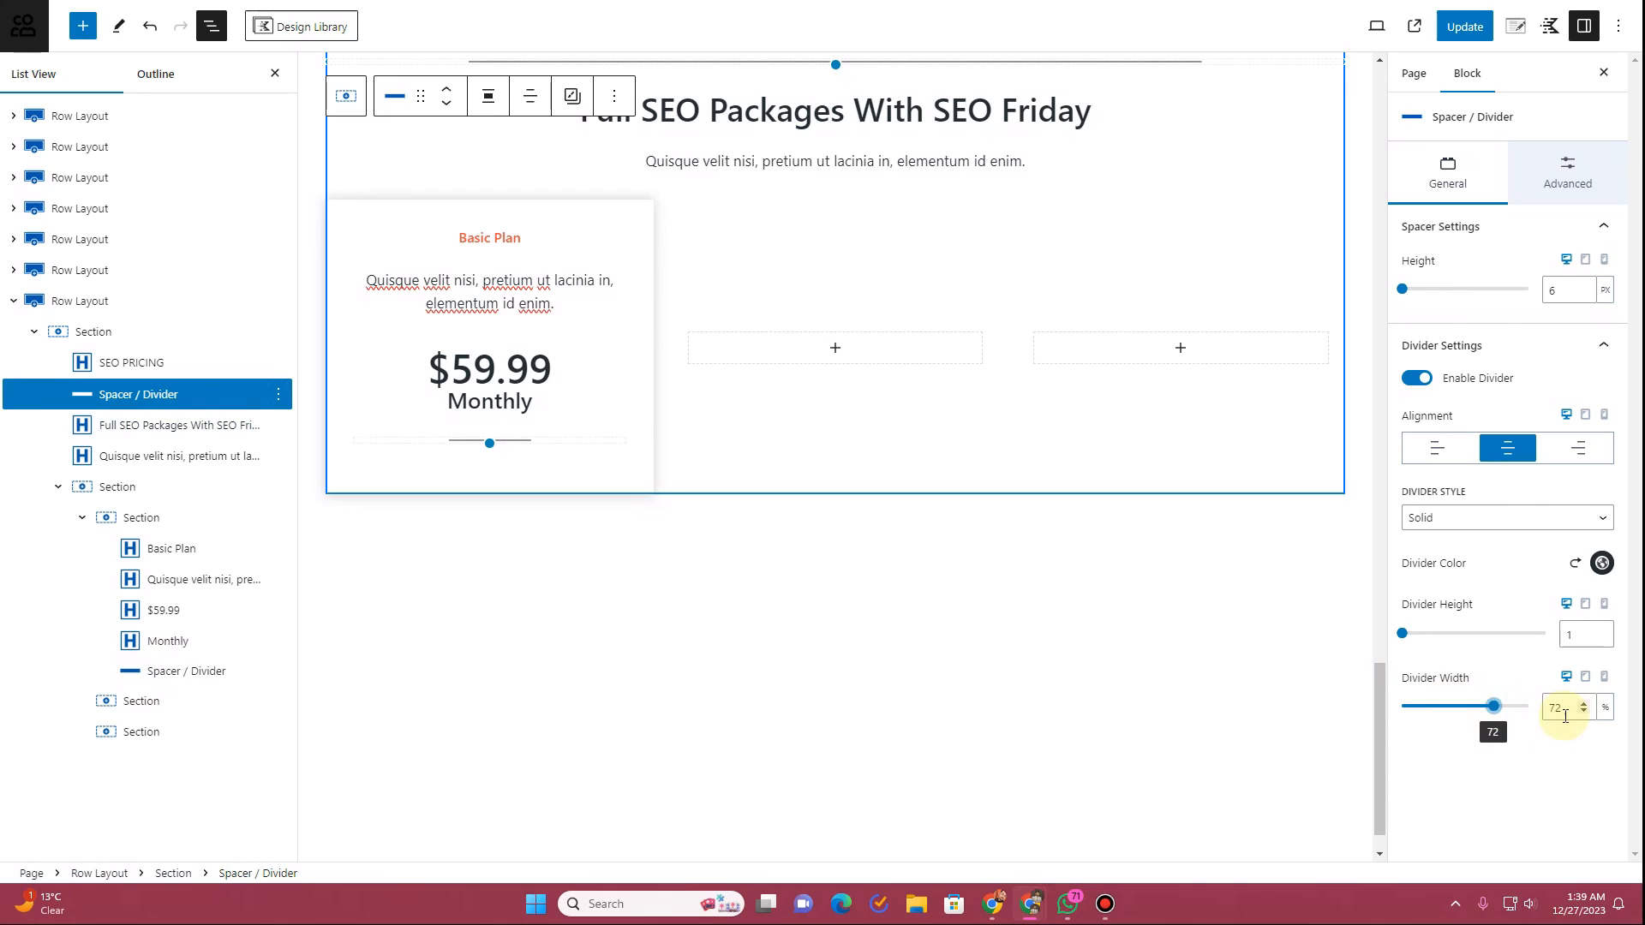
pyautogui.hotkey('ctrl', 'z')
pyautogui.click(514, 440)
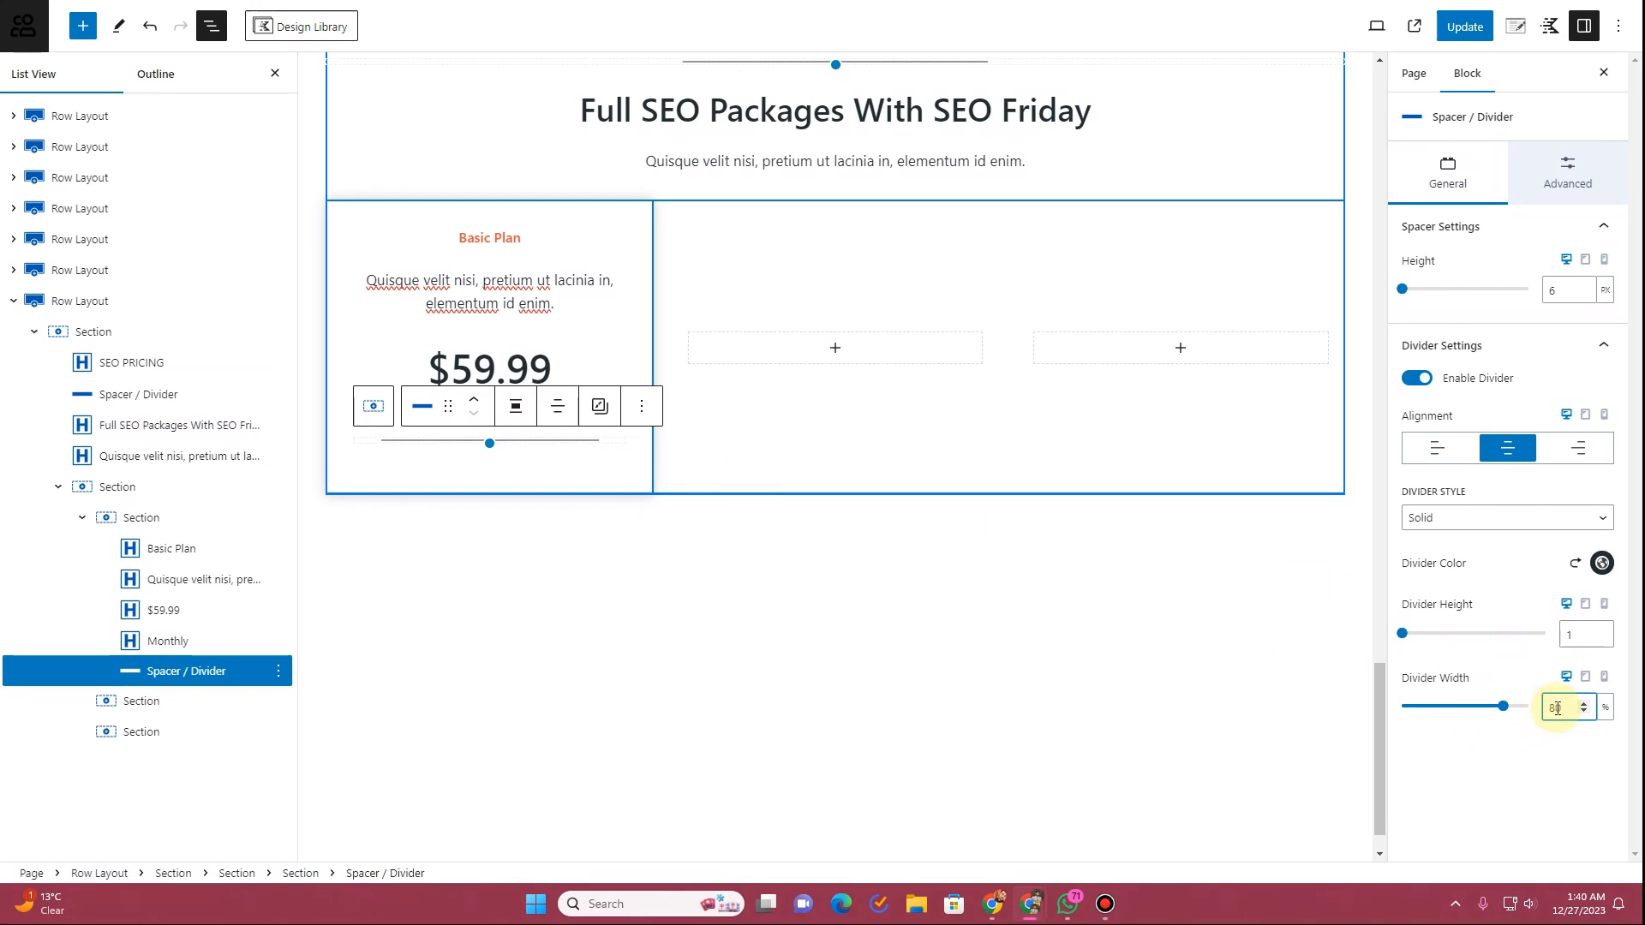
pyautogui.write('9')
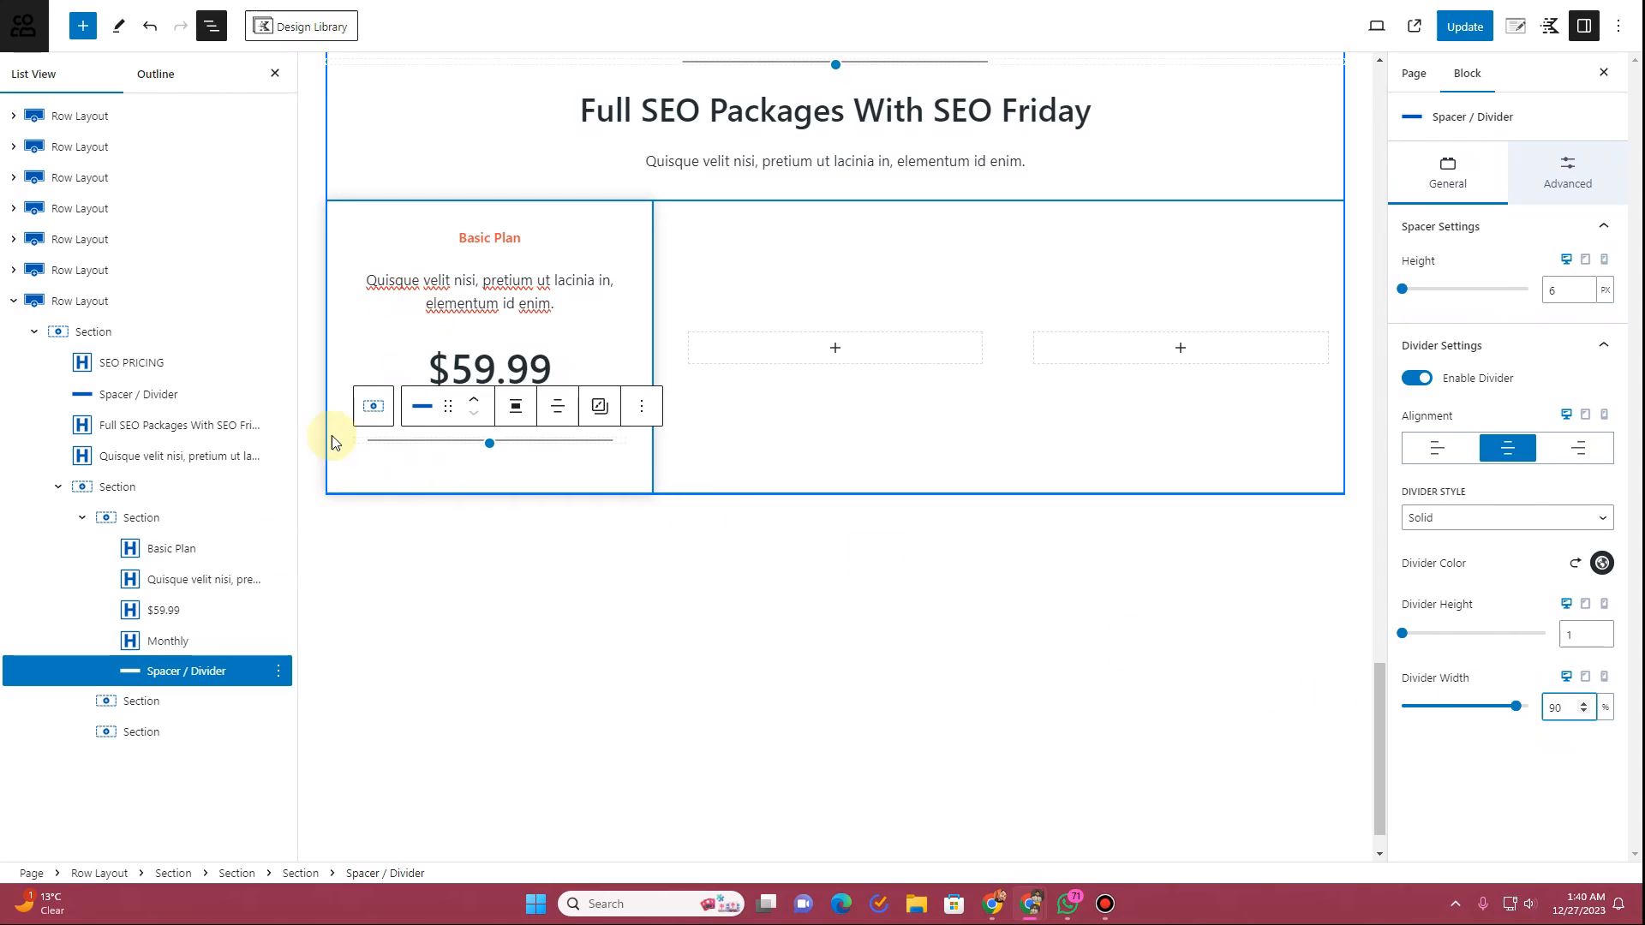
# Step: Duplicate the Basic Plan description, move the copy below the card's divider, and shorten it to "Quisque velit nisi, pretium ut lacinia in"
pyautogui.click(278, 581)
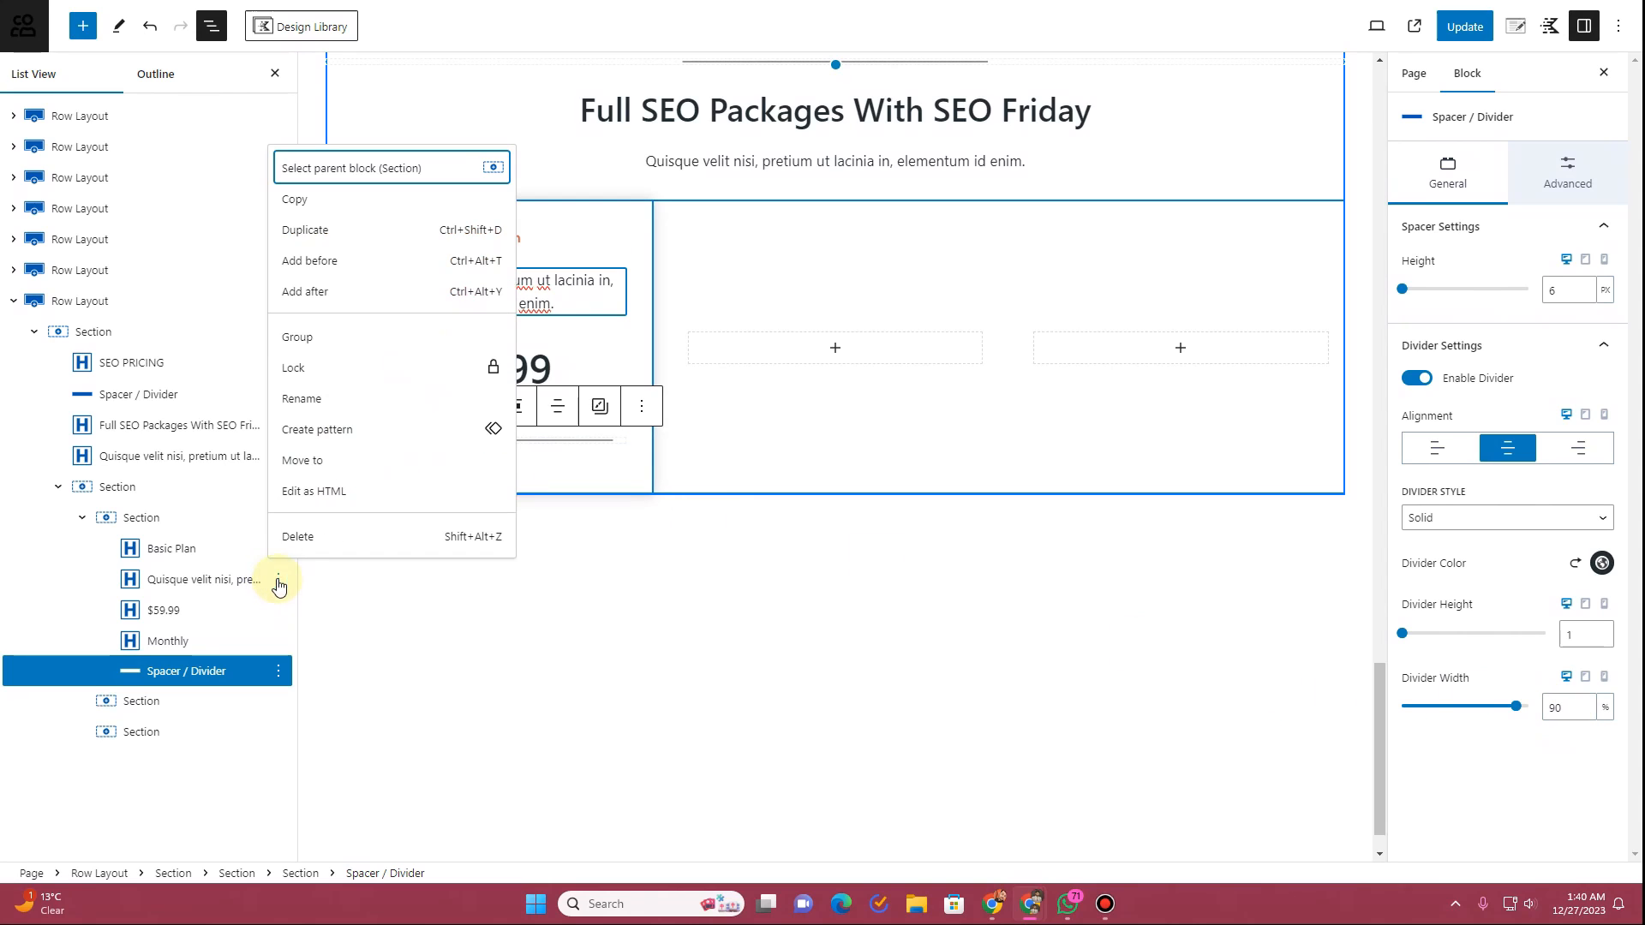
pyautogui.click(299, 238)
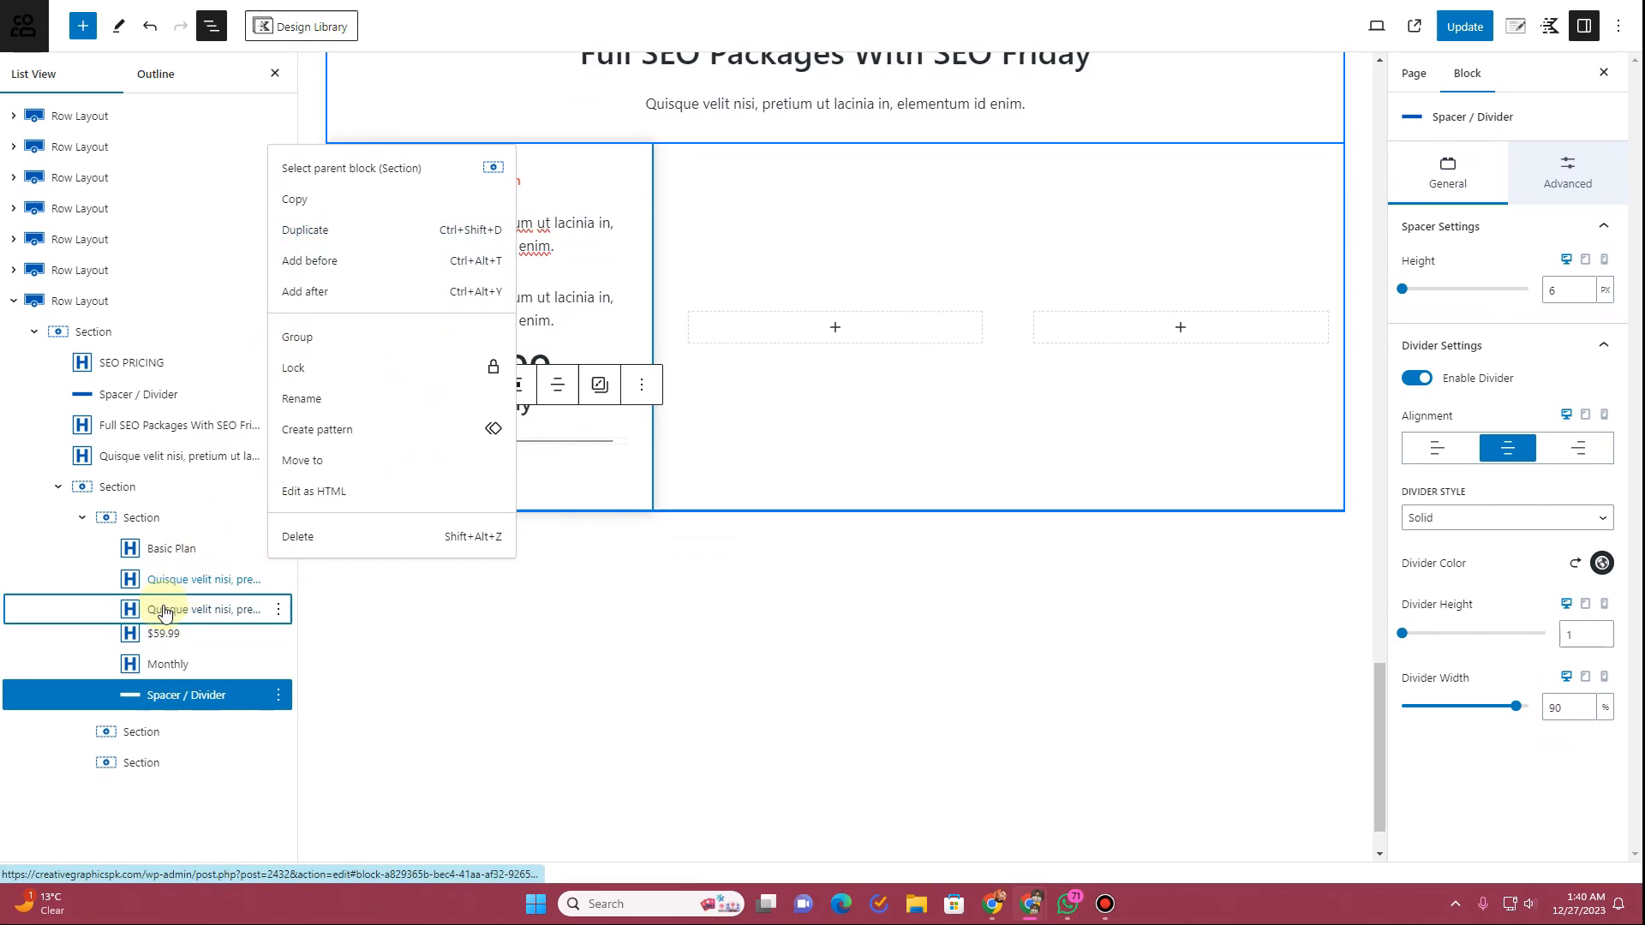
pyautogui.moveTo(163, 610); pyautogui.dragTo(163, 718)
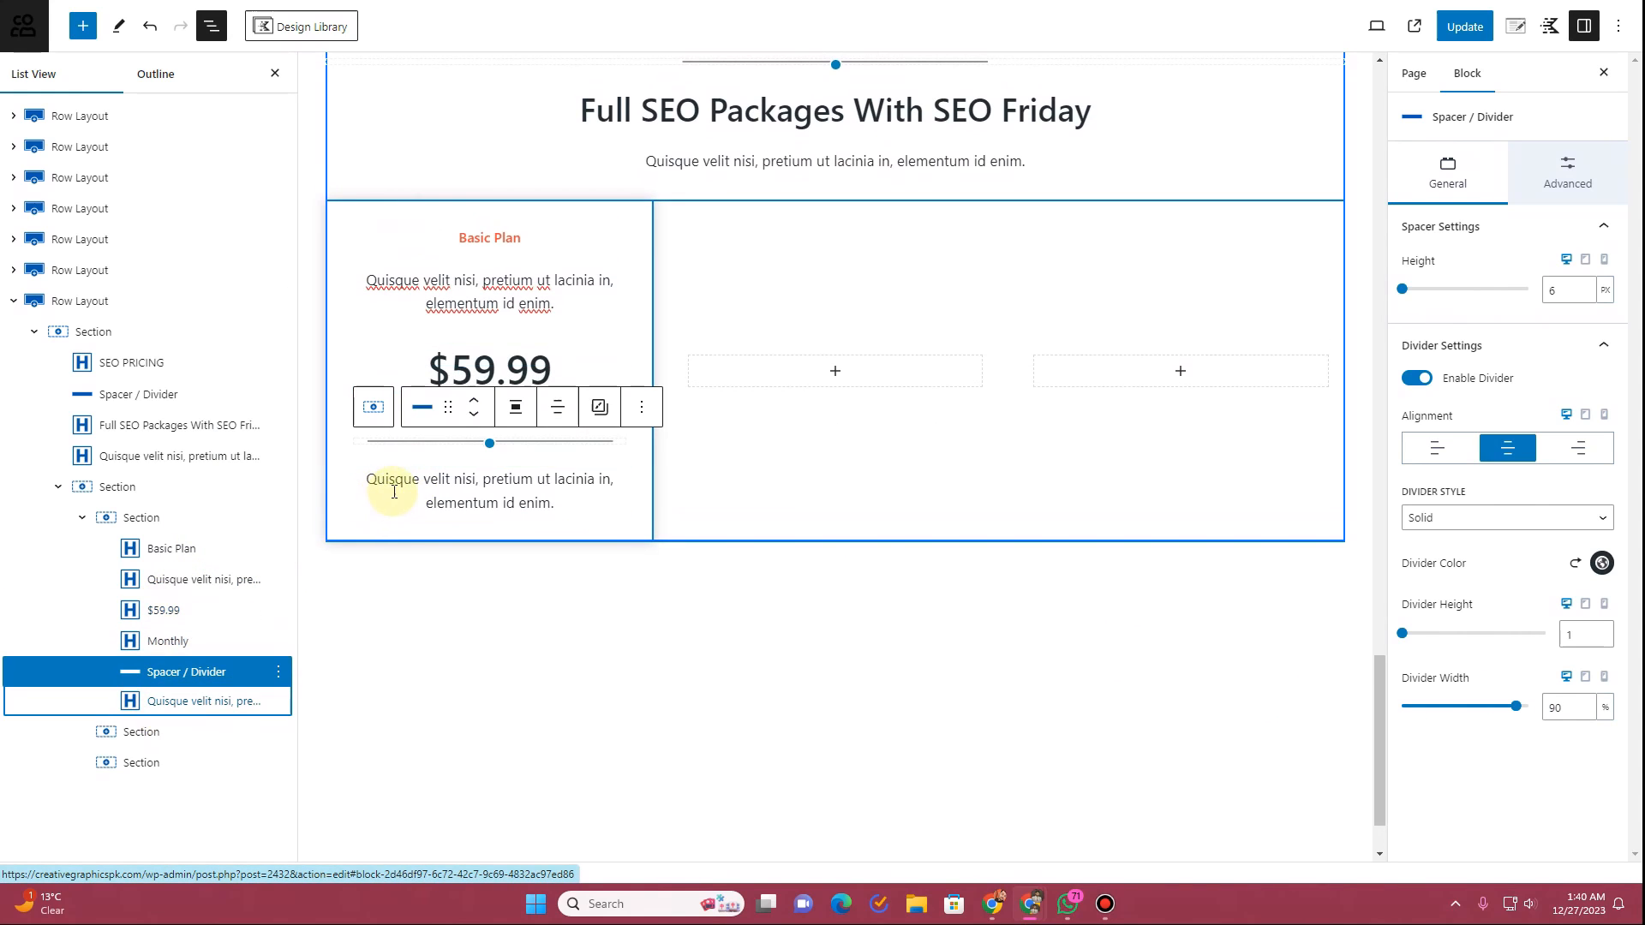
pyautogui.click(608, 480)
pyautogui.moveTo(608, 480); pyautogui.dragTo(610, 497)
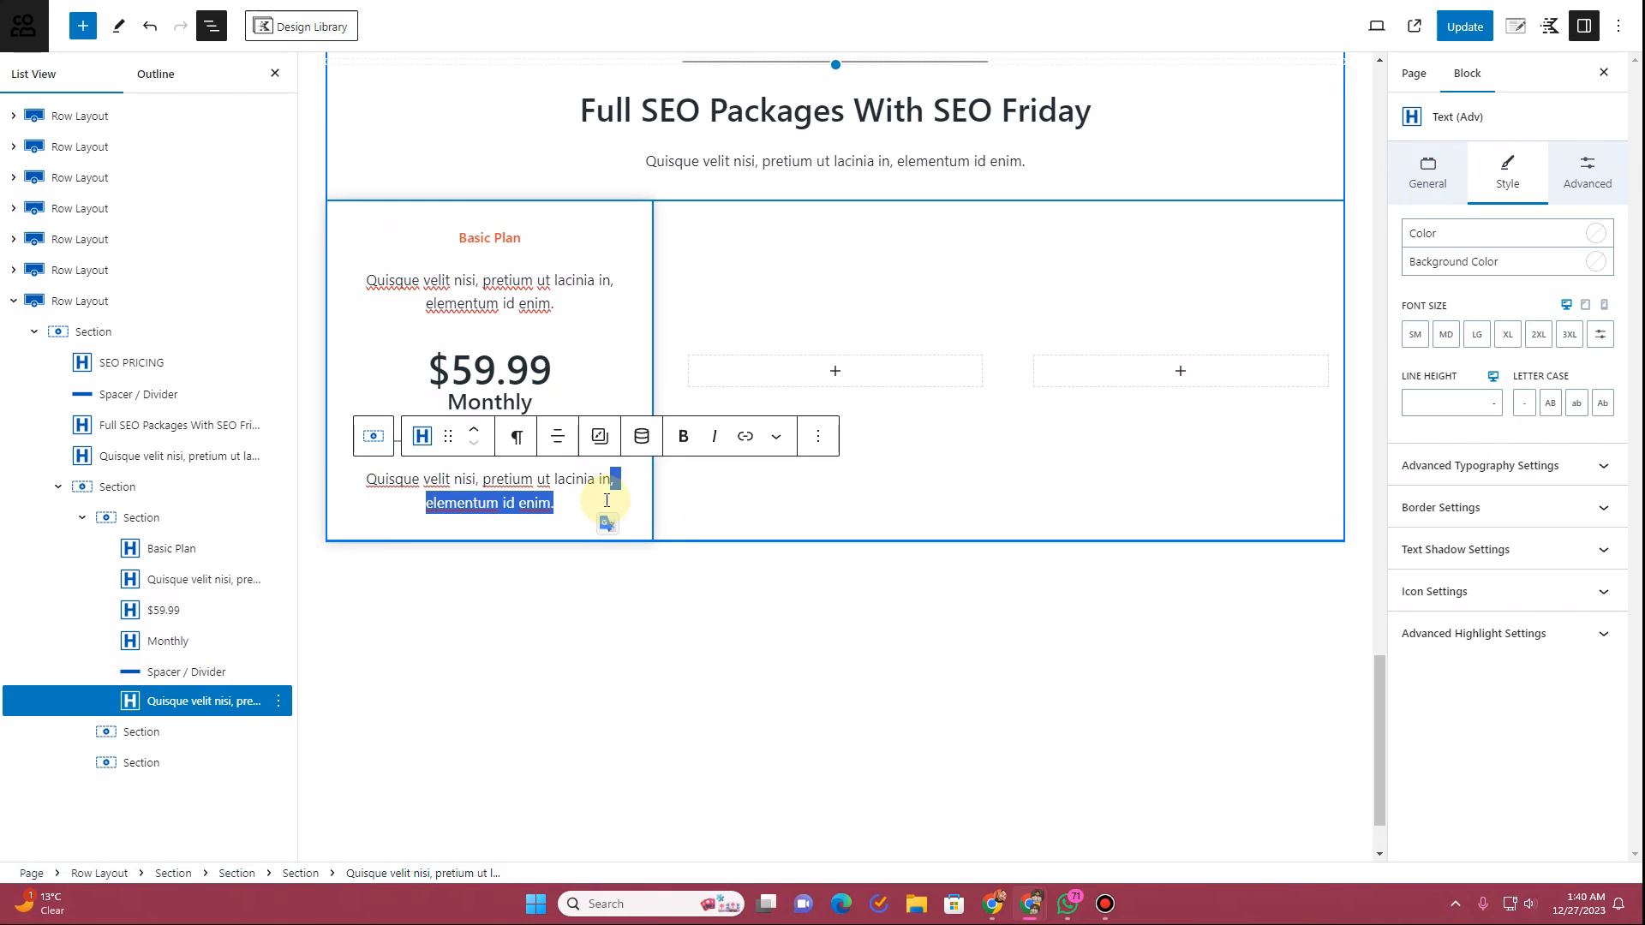
pyautogui.press('BackSpace')
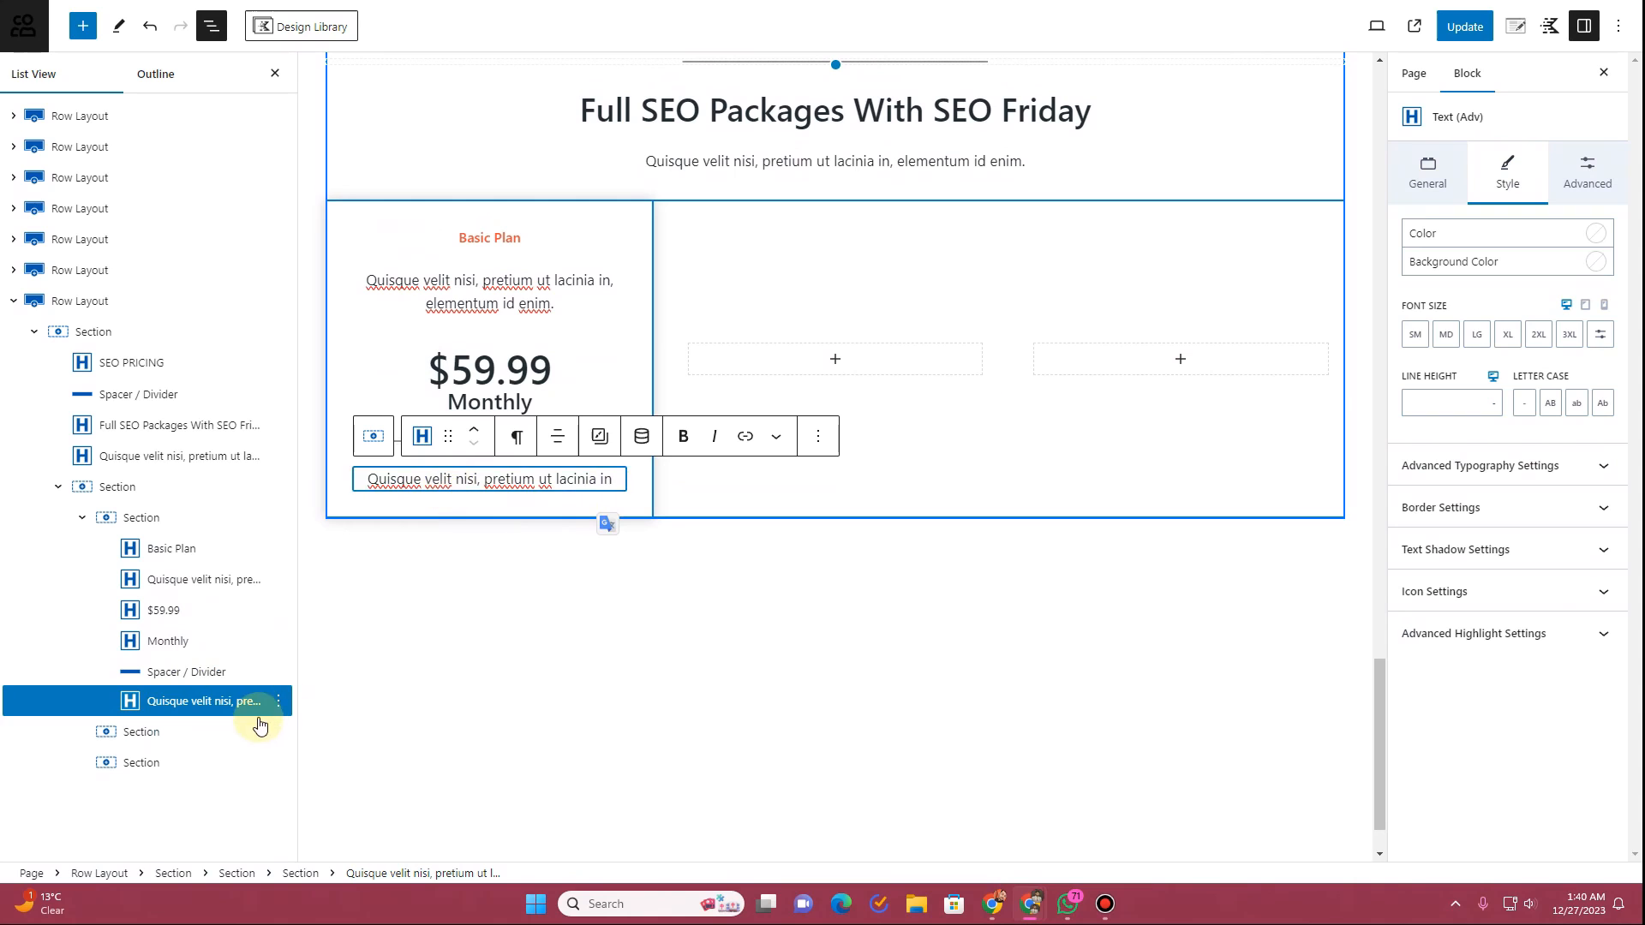
# Step: Duplicate the card's divider and the shortened feature text, placing both copies below the first feature line in that order
pyautogui.click(279, 701)
pyautogui.click(314, 329)
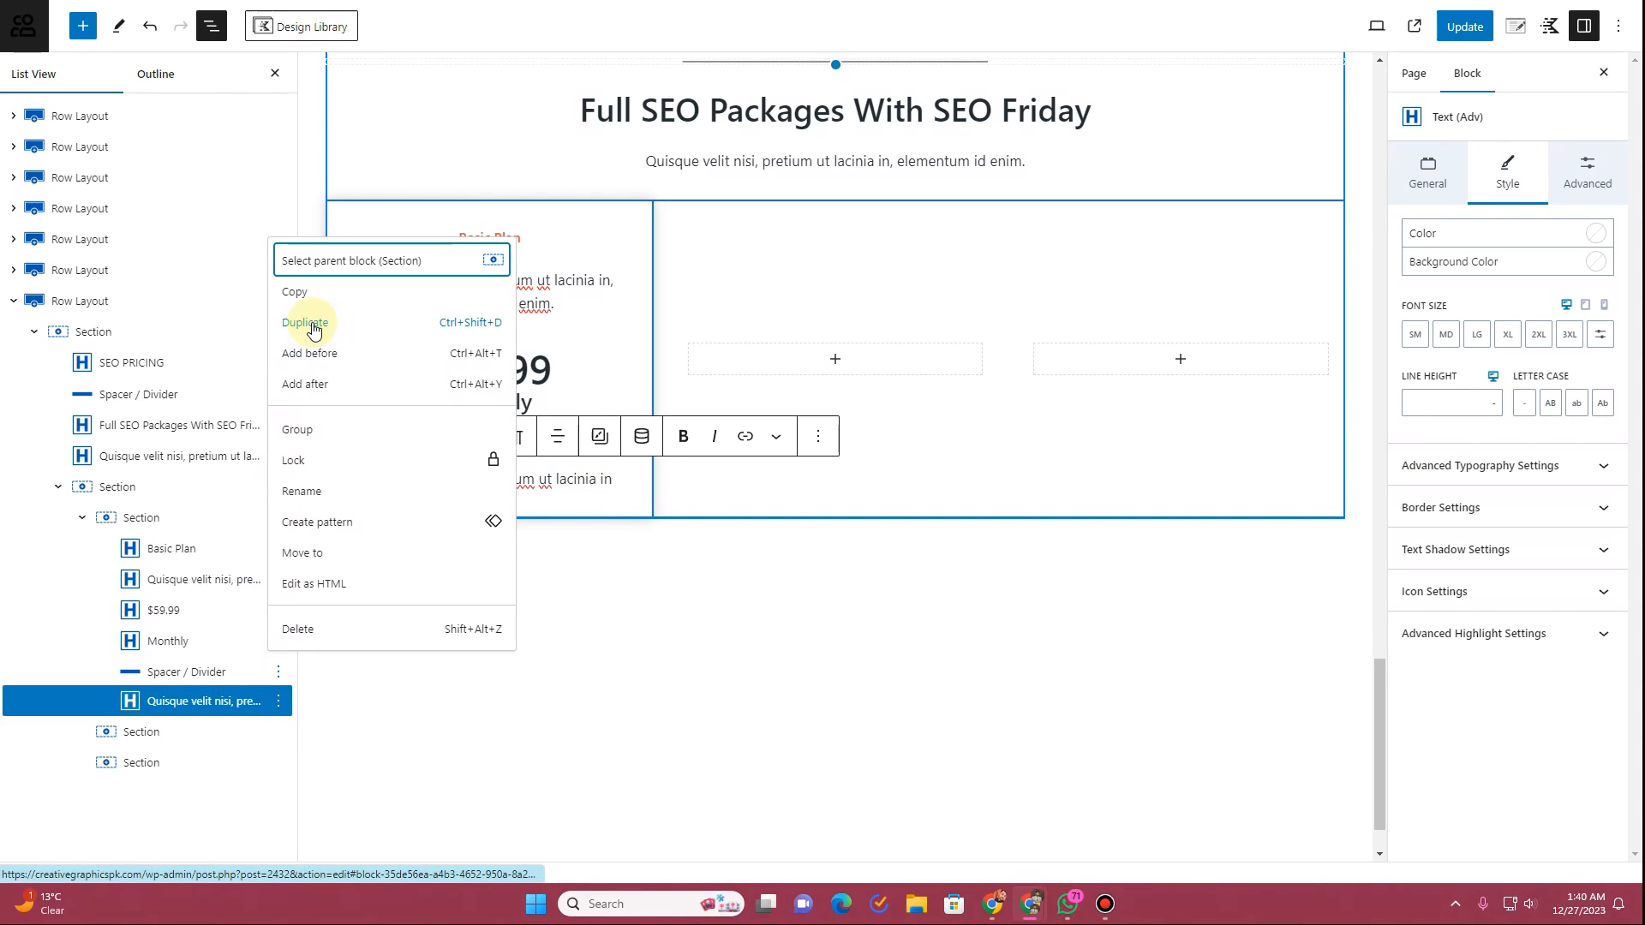
pyautogui.moveTo(167, 714); pyautogui.dragTo(170, 750)
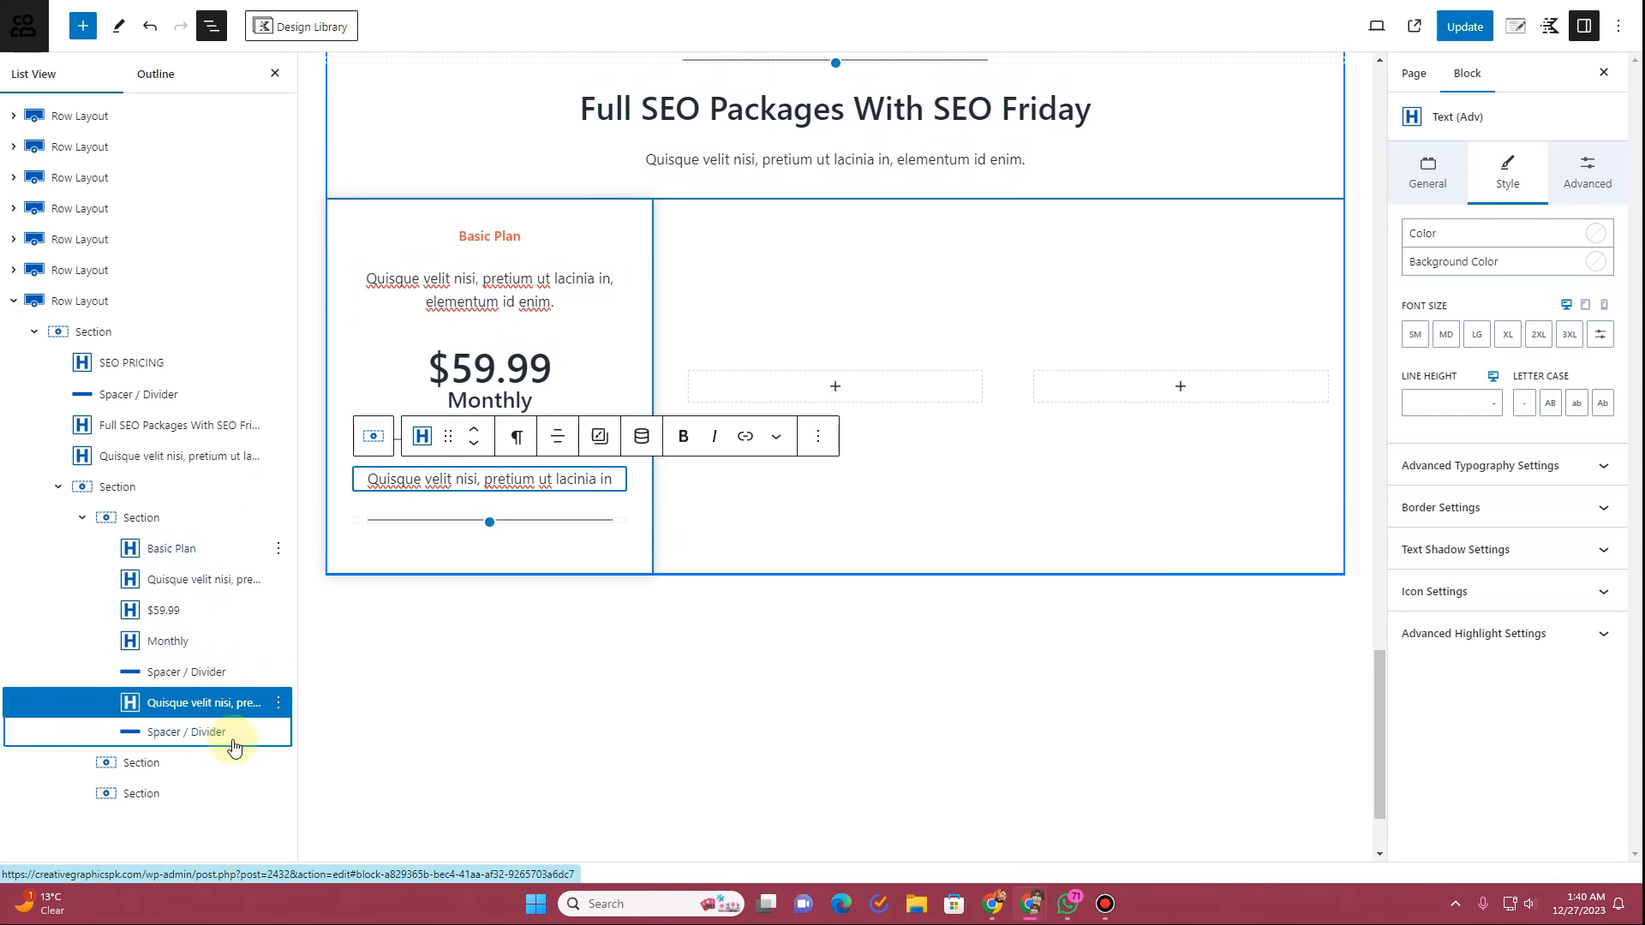
pyautogui.click(279, 703)
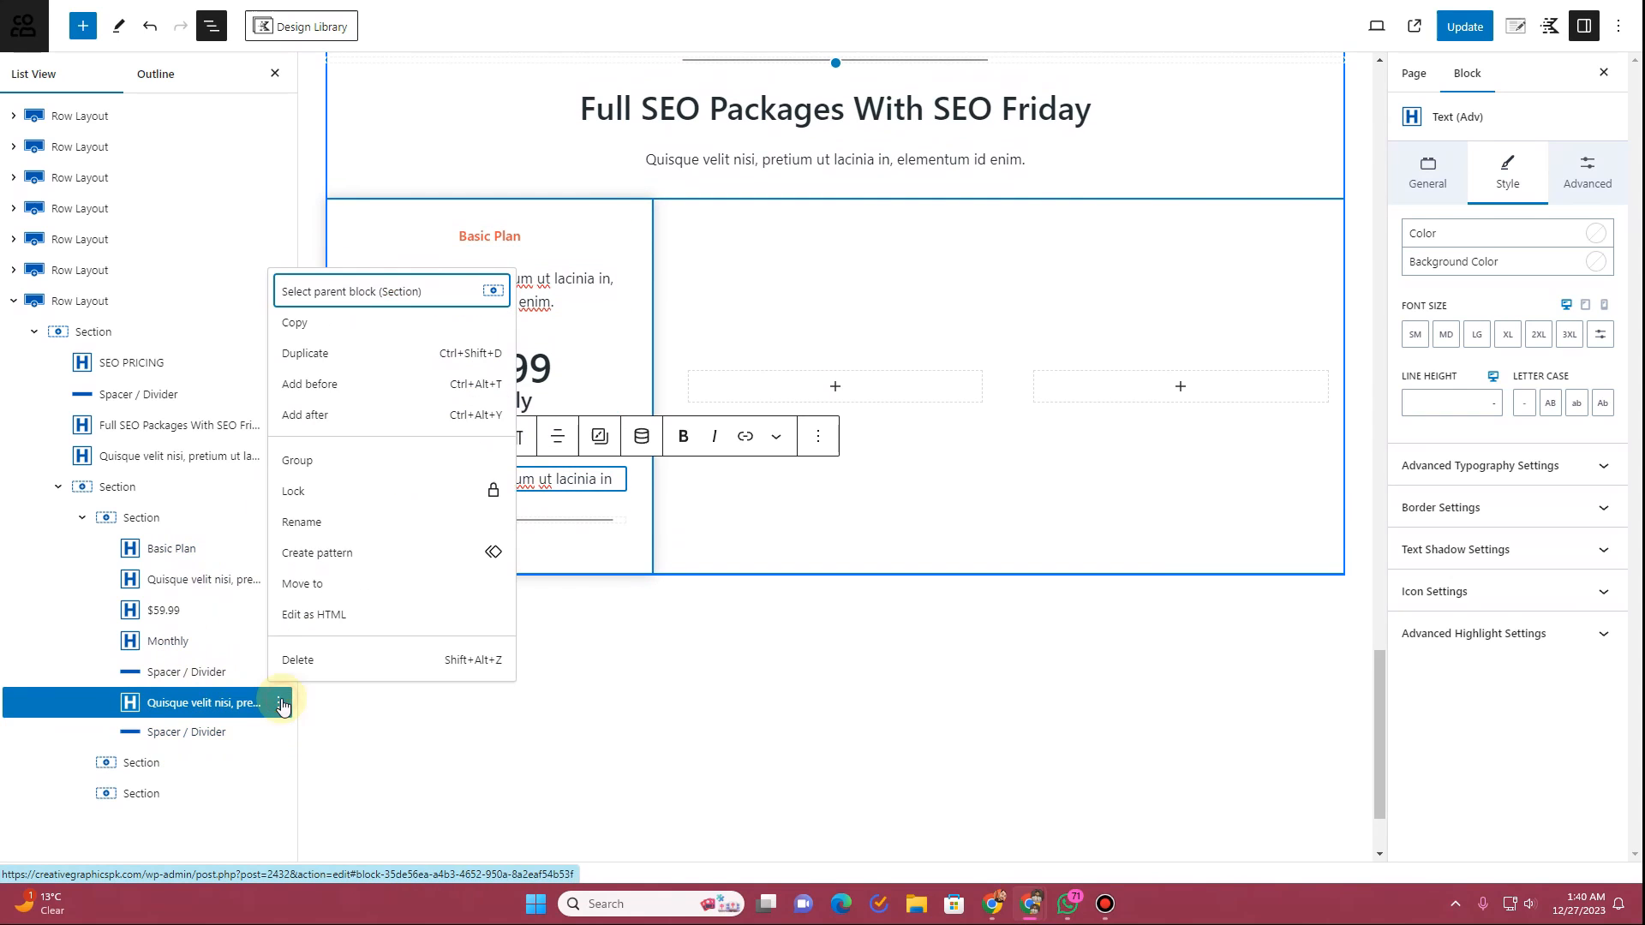
pyautogui.click(322, 358)
pyautogui.moveTo(172, 773); pyautogui.dragTo(185, 773)
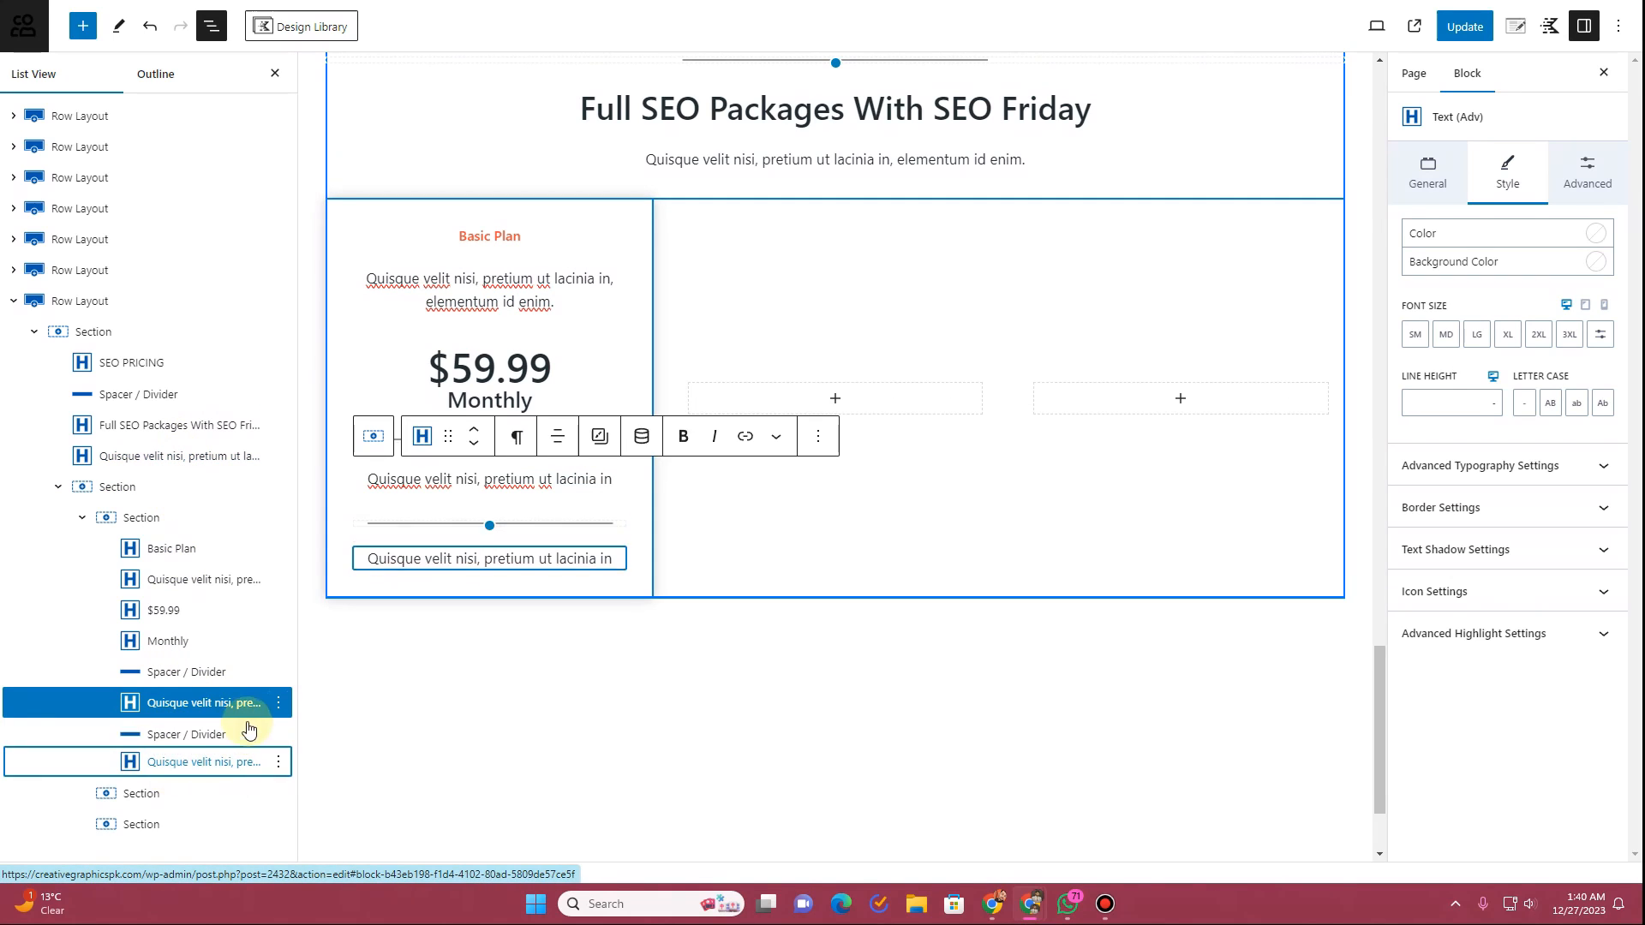
# Step: Add a third feature line to the Basic Plan card by duplicating the divider and feature text below the second line
pyautogui.click(279, 706)
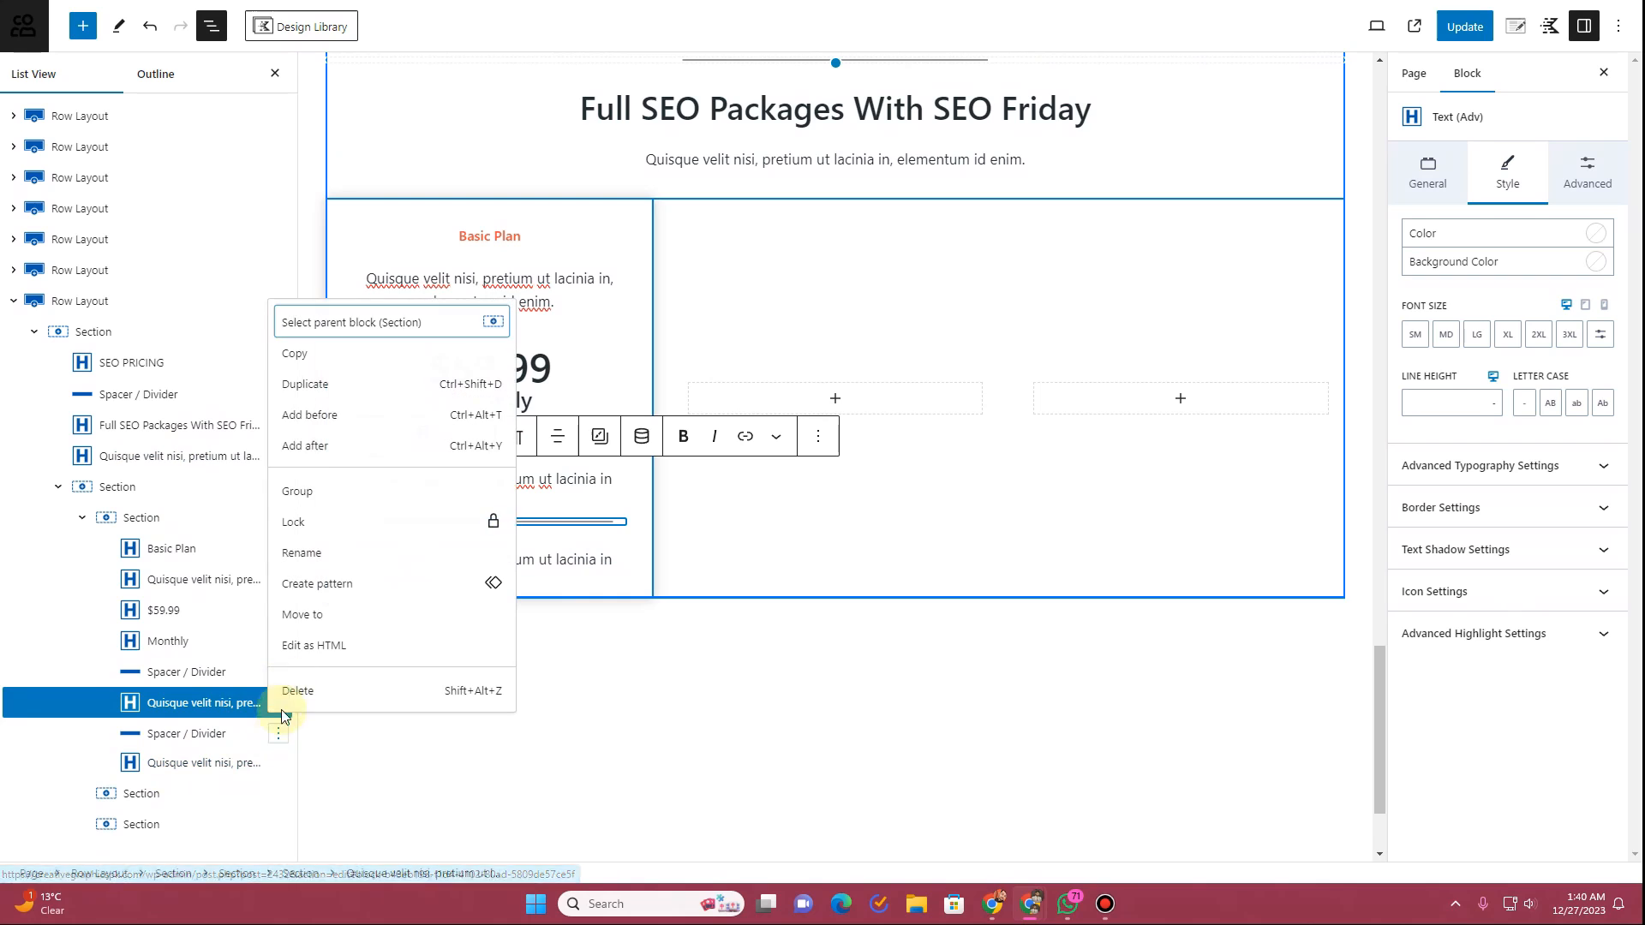
pyautogui.click(319, 385)
pyautogui.moveTo(154, 764); pyautogui.dragTo(208, 793)
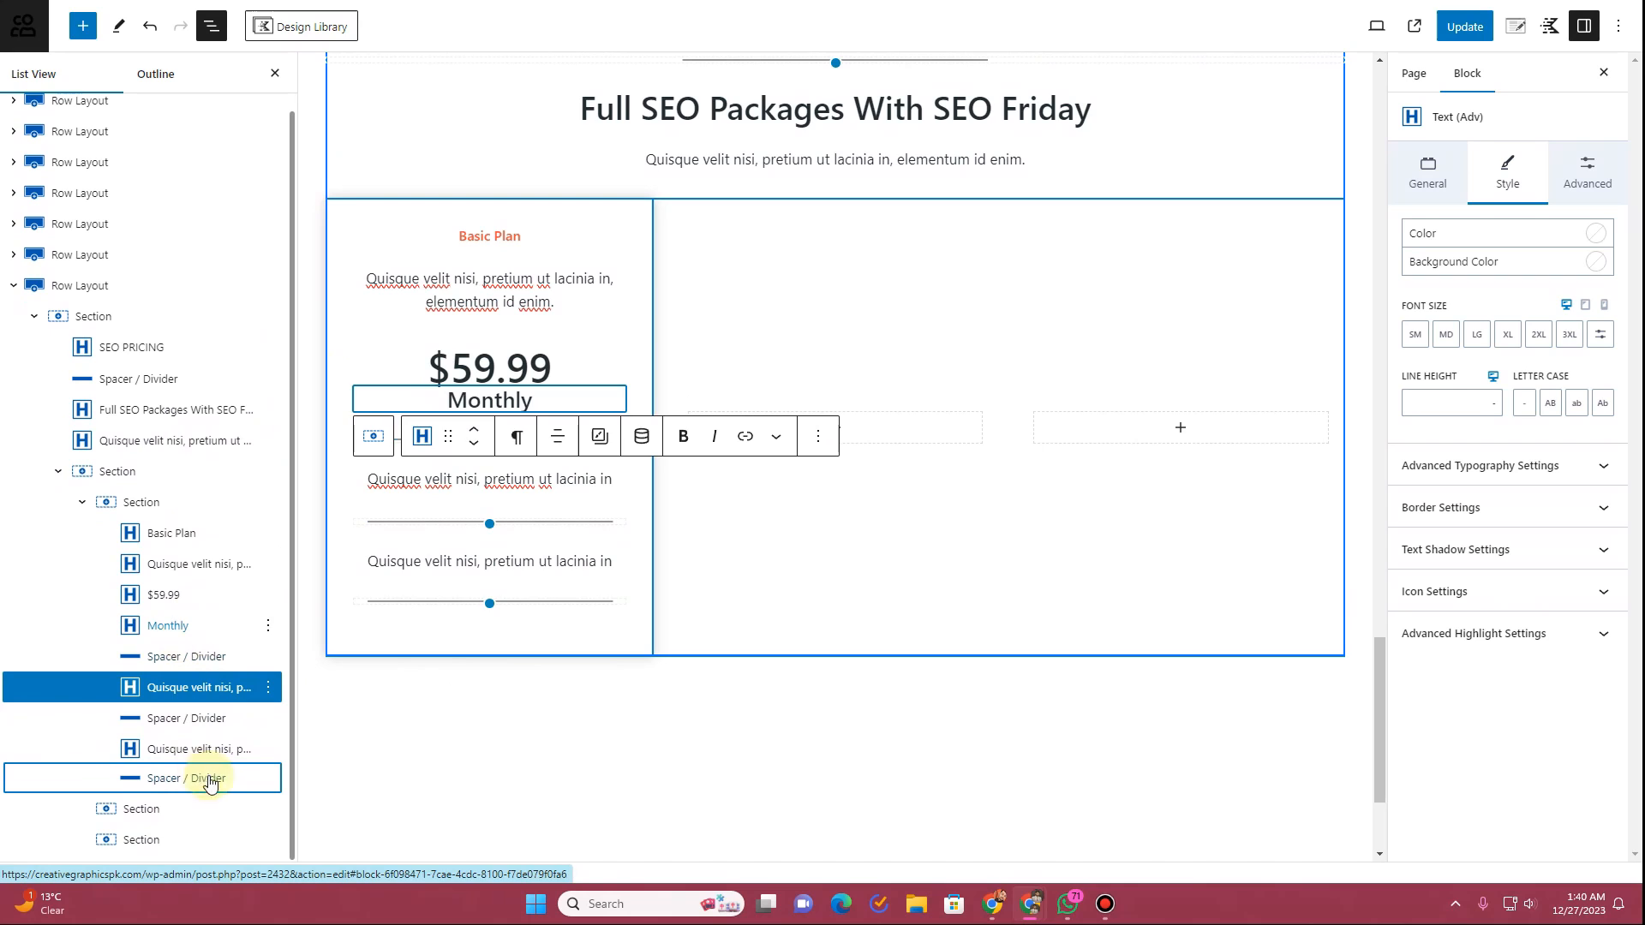
pyautogui.click(268, 747)
pyautogui.click(297, 401)
pyautogui.moveTo(173, 780); pyautogui.dragTo(172, 823)
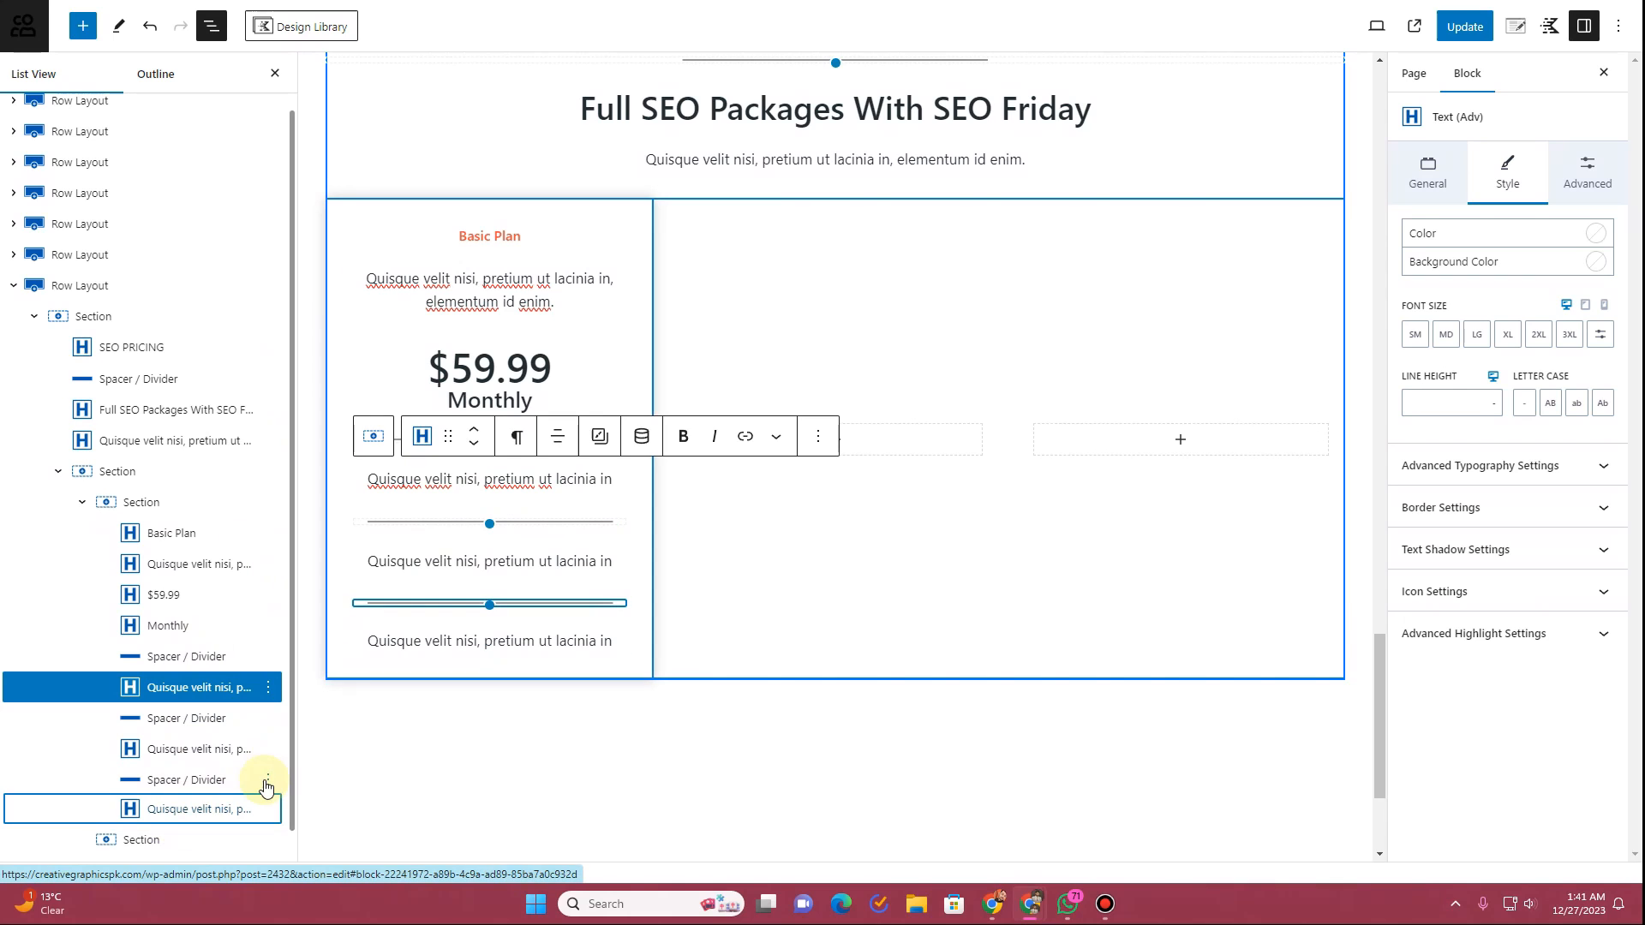
# Step: Add a fourth feature line by duplicating the last feature text and placing a duplicated divider between the two
pyautogui.click(267, 780)
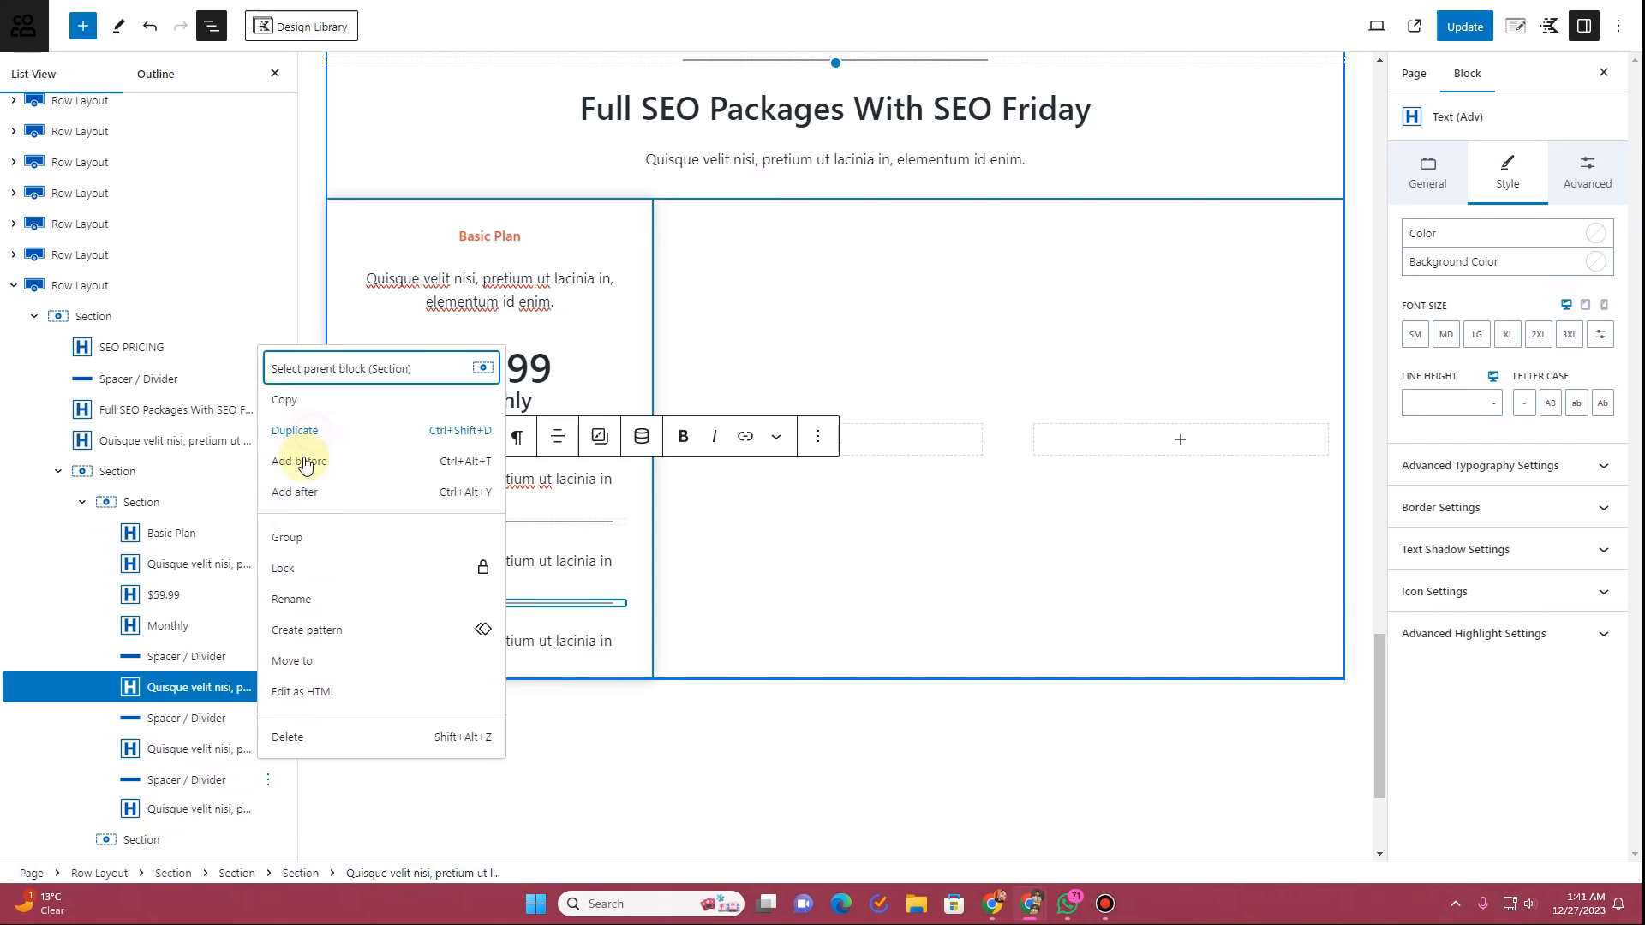
pyautogui.click(294, 431)
pyautogui.moveTo(183, 805)
pyautogui.mouseDown()
pyautogui.moveTo(180, 852)
pyautogui.moveTo(183, 838)
pyautogui.mouseUp()
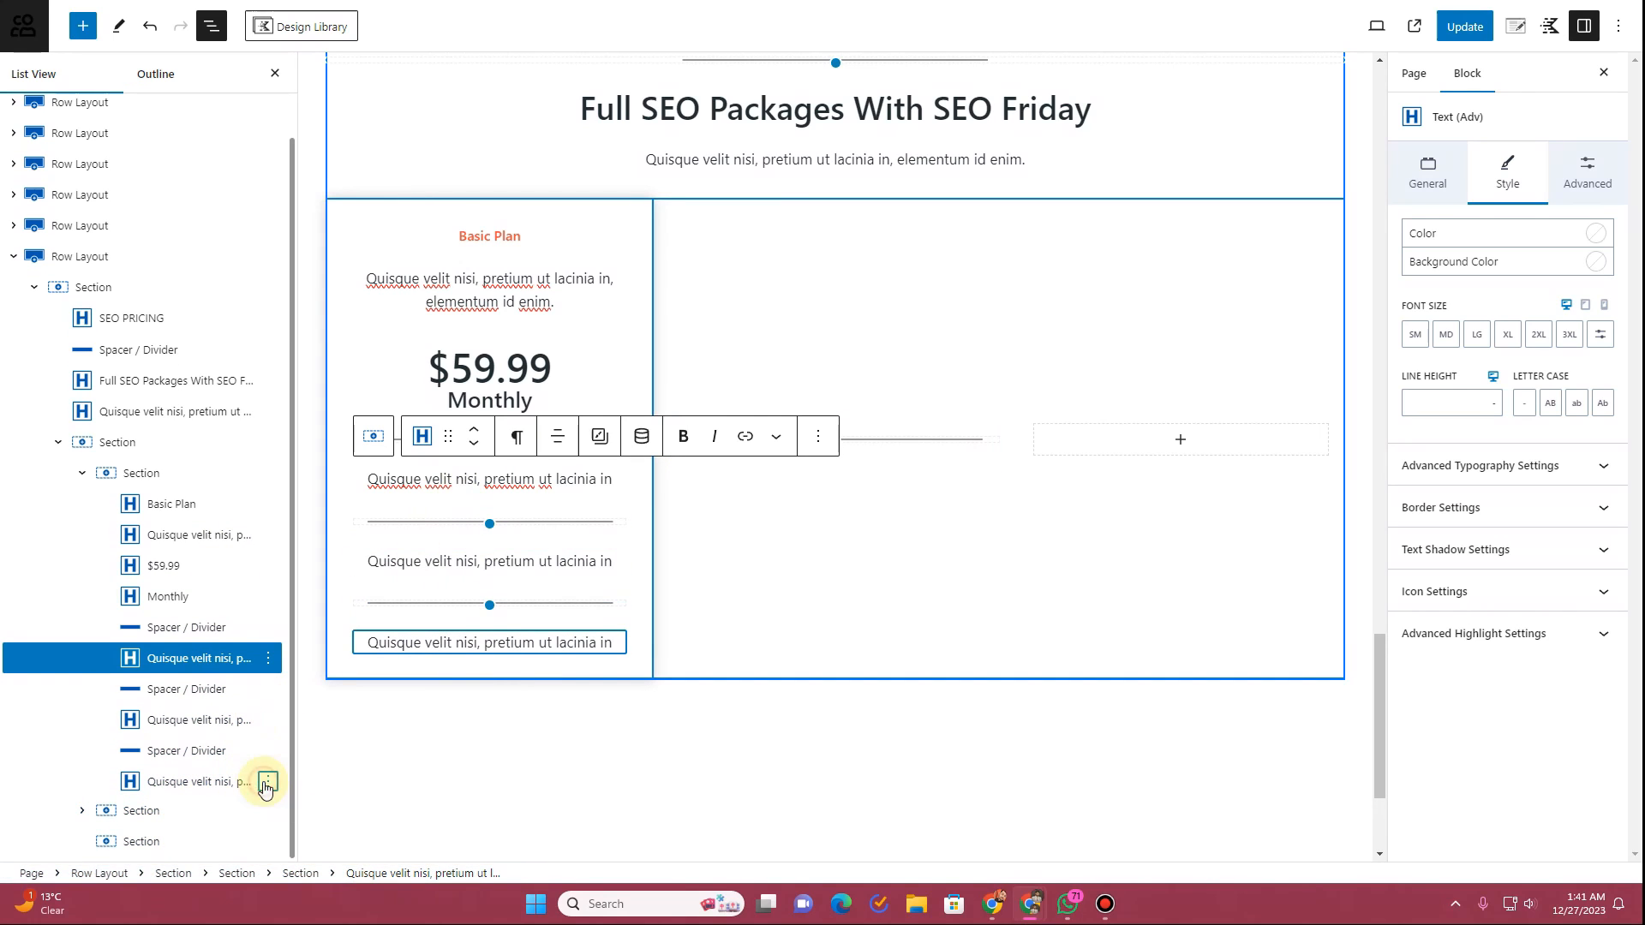
pyautogui.click(268, 783)
pyautogui.click(304, 430)
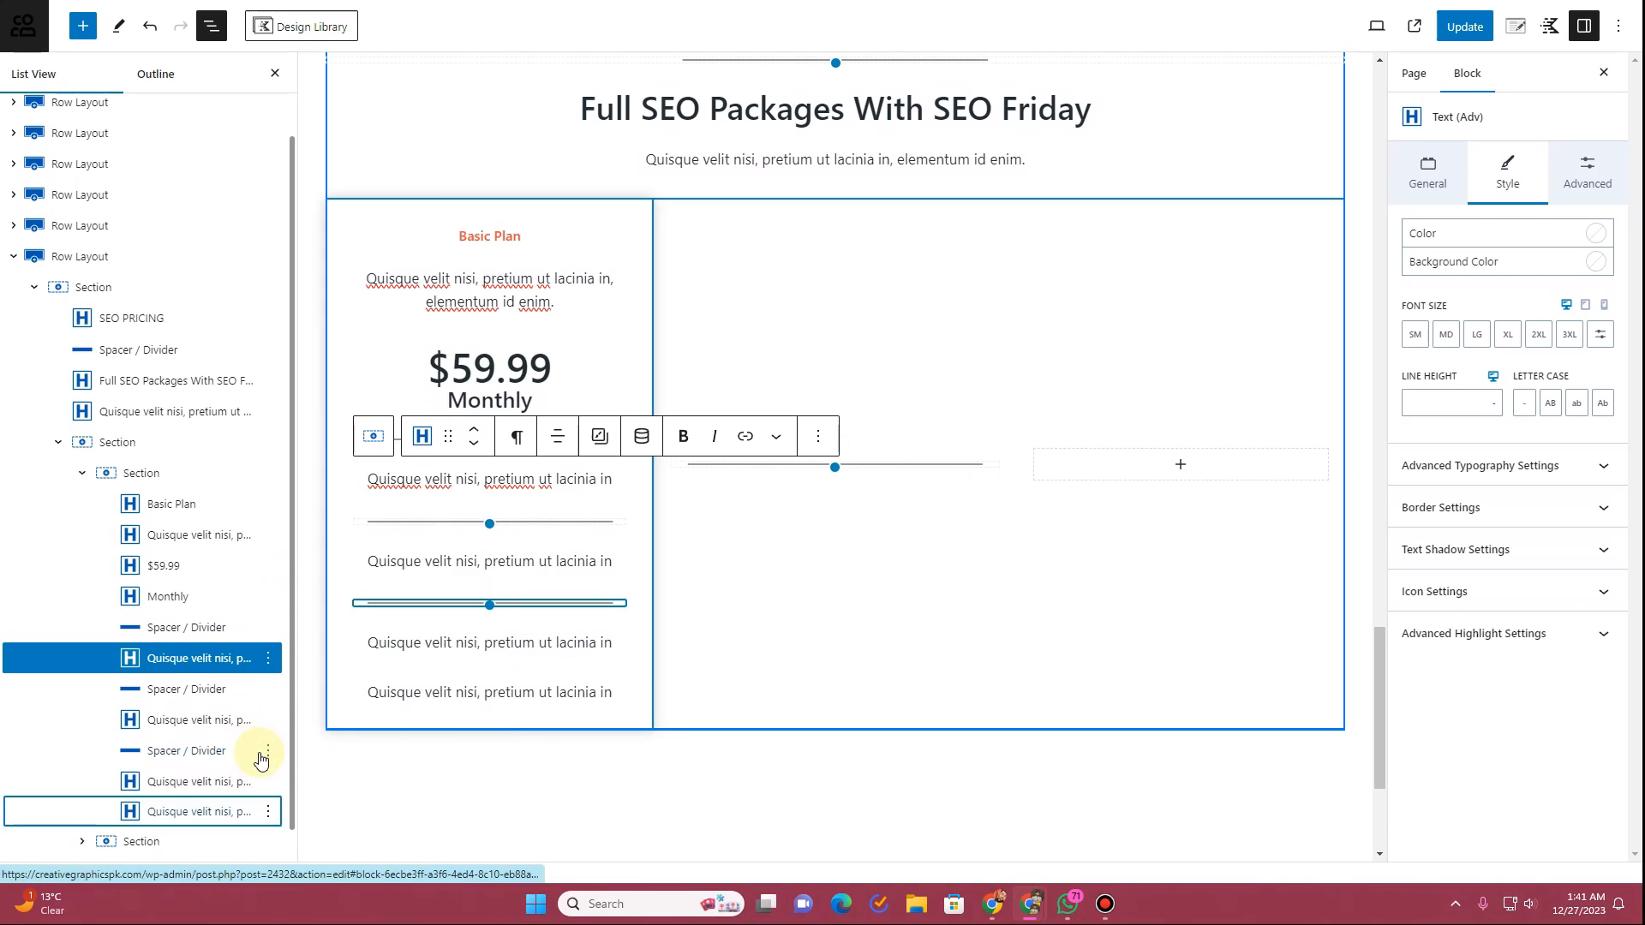
pyautogui.click(268, 751)
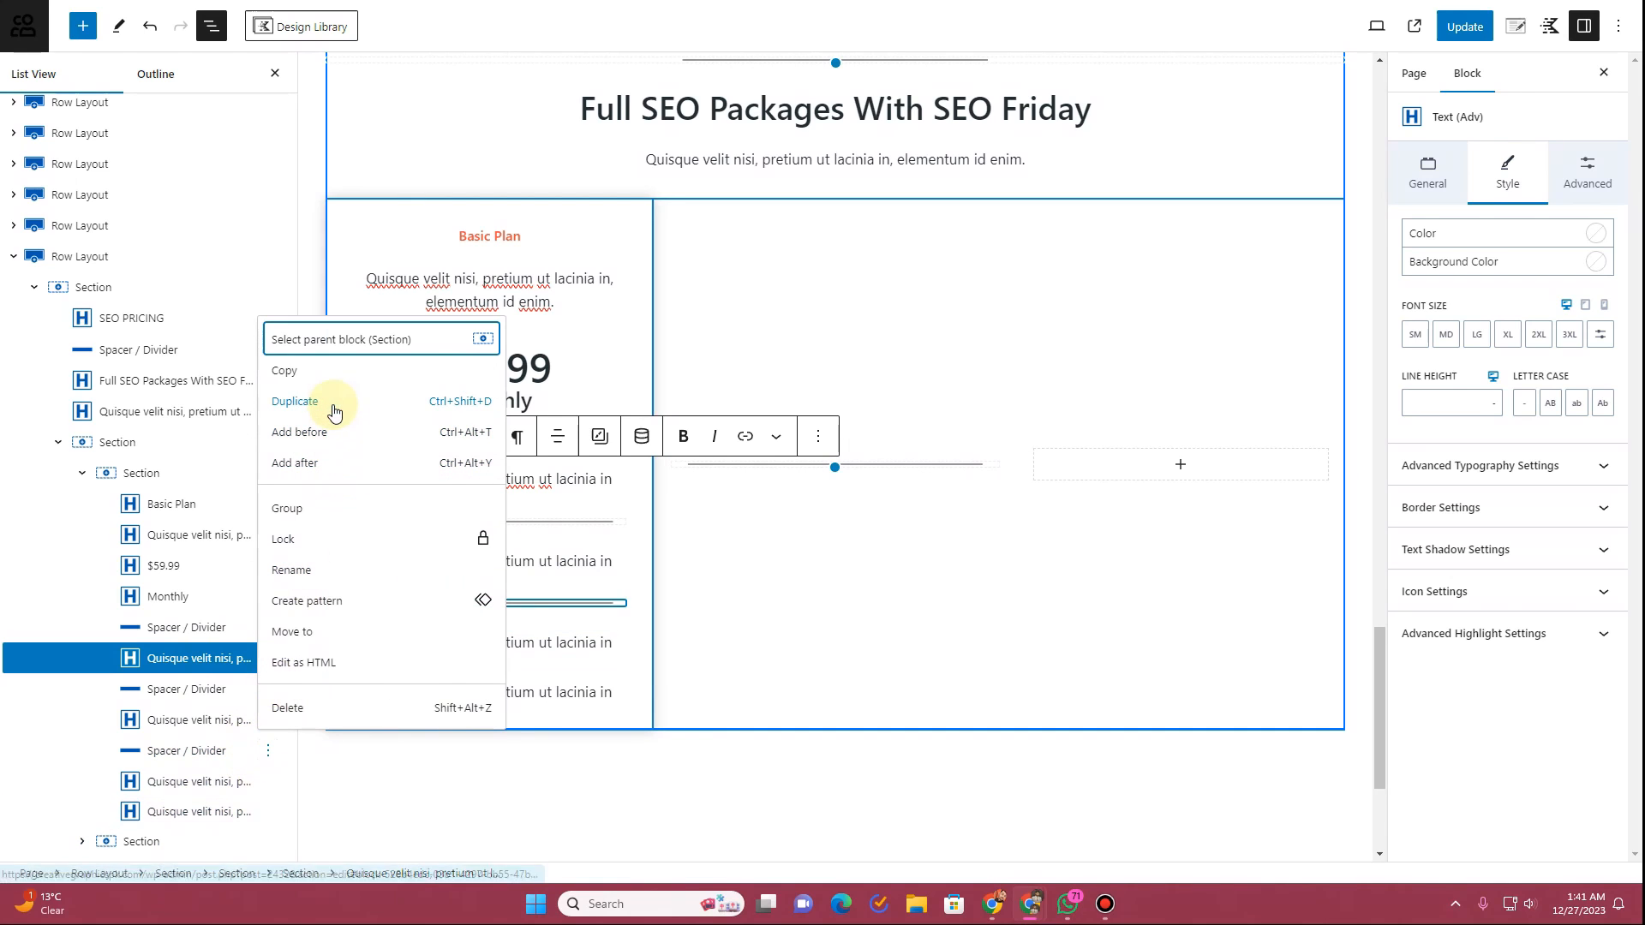
pyautogui.click(335, 411)
pyautogui.moveTo(165, 779); pyautogui.dragTo(167, 827)
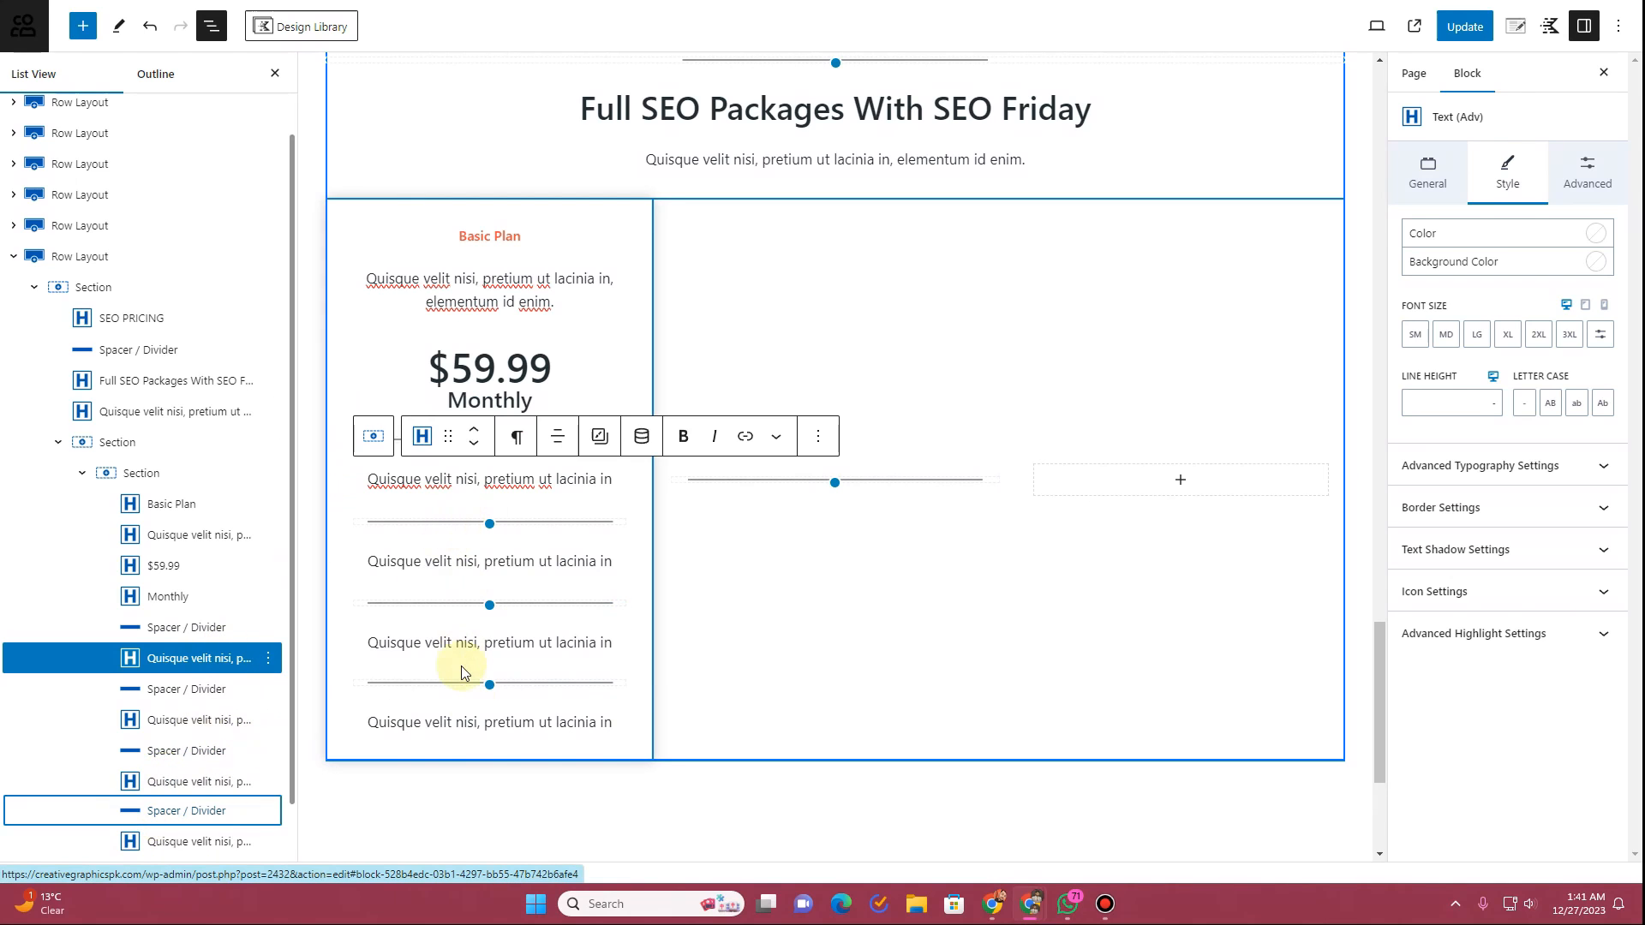
# Step: Add a Buttons (Adv) block at the end of the Basic Plan card and label the button "Buy Now"
pyautogui.click(568, 747)
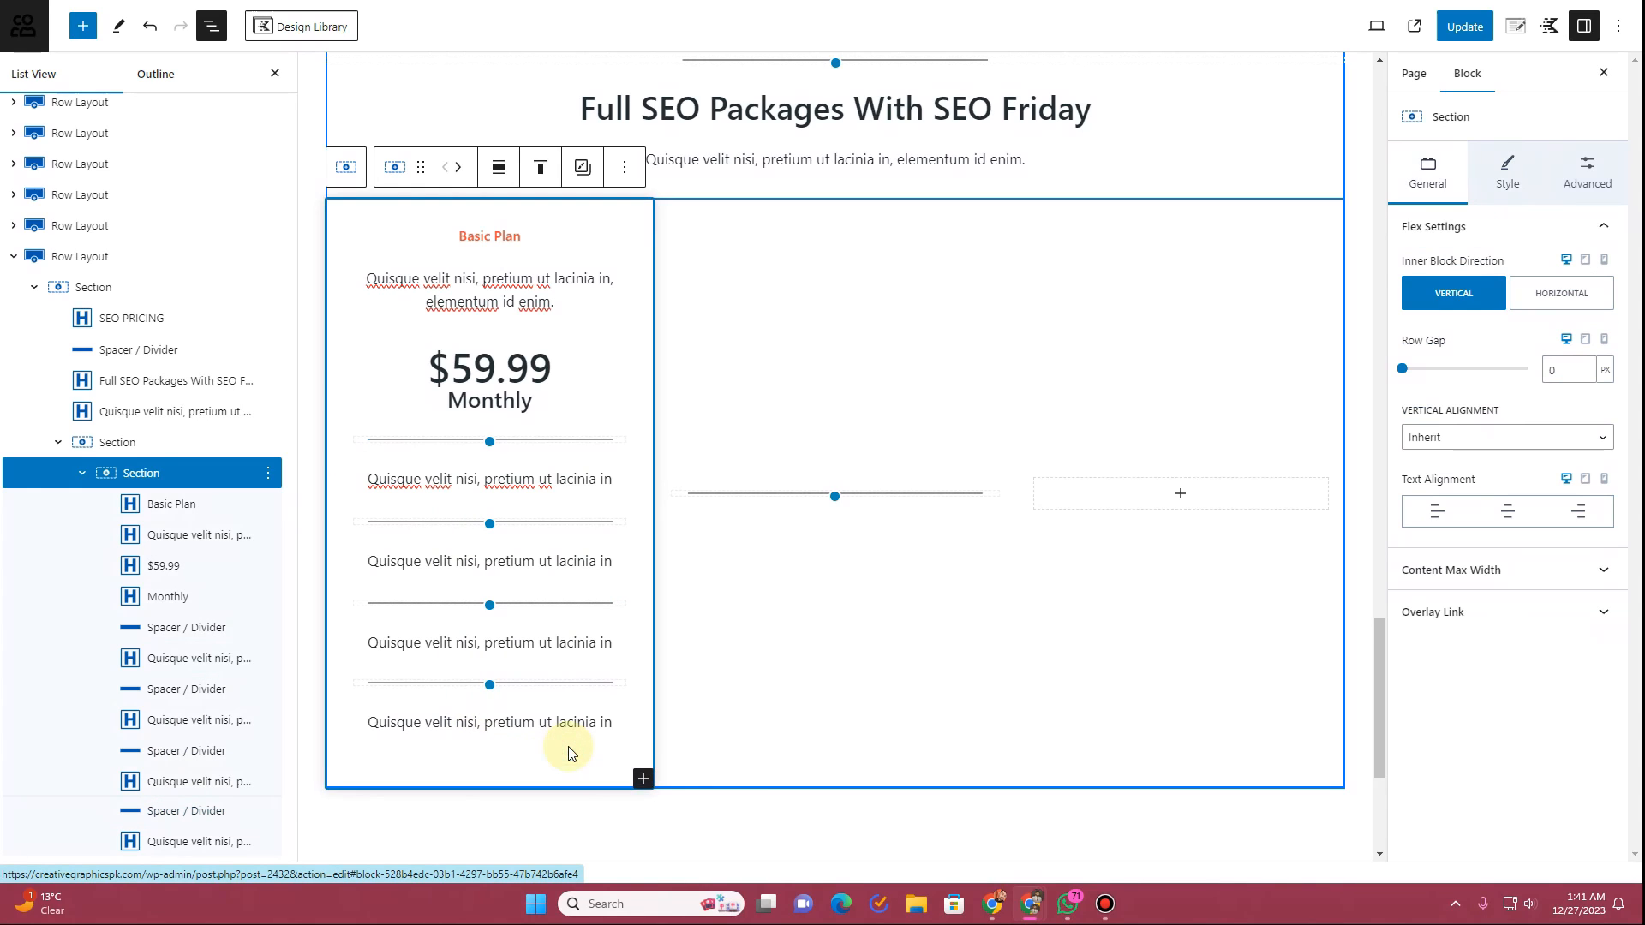
pyautogui.click(642, 779)
pyautogui.write('butto')
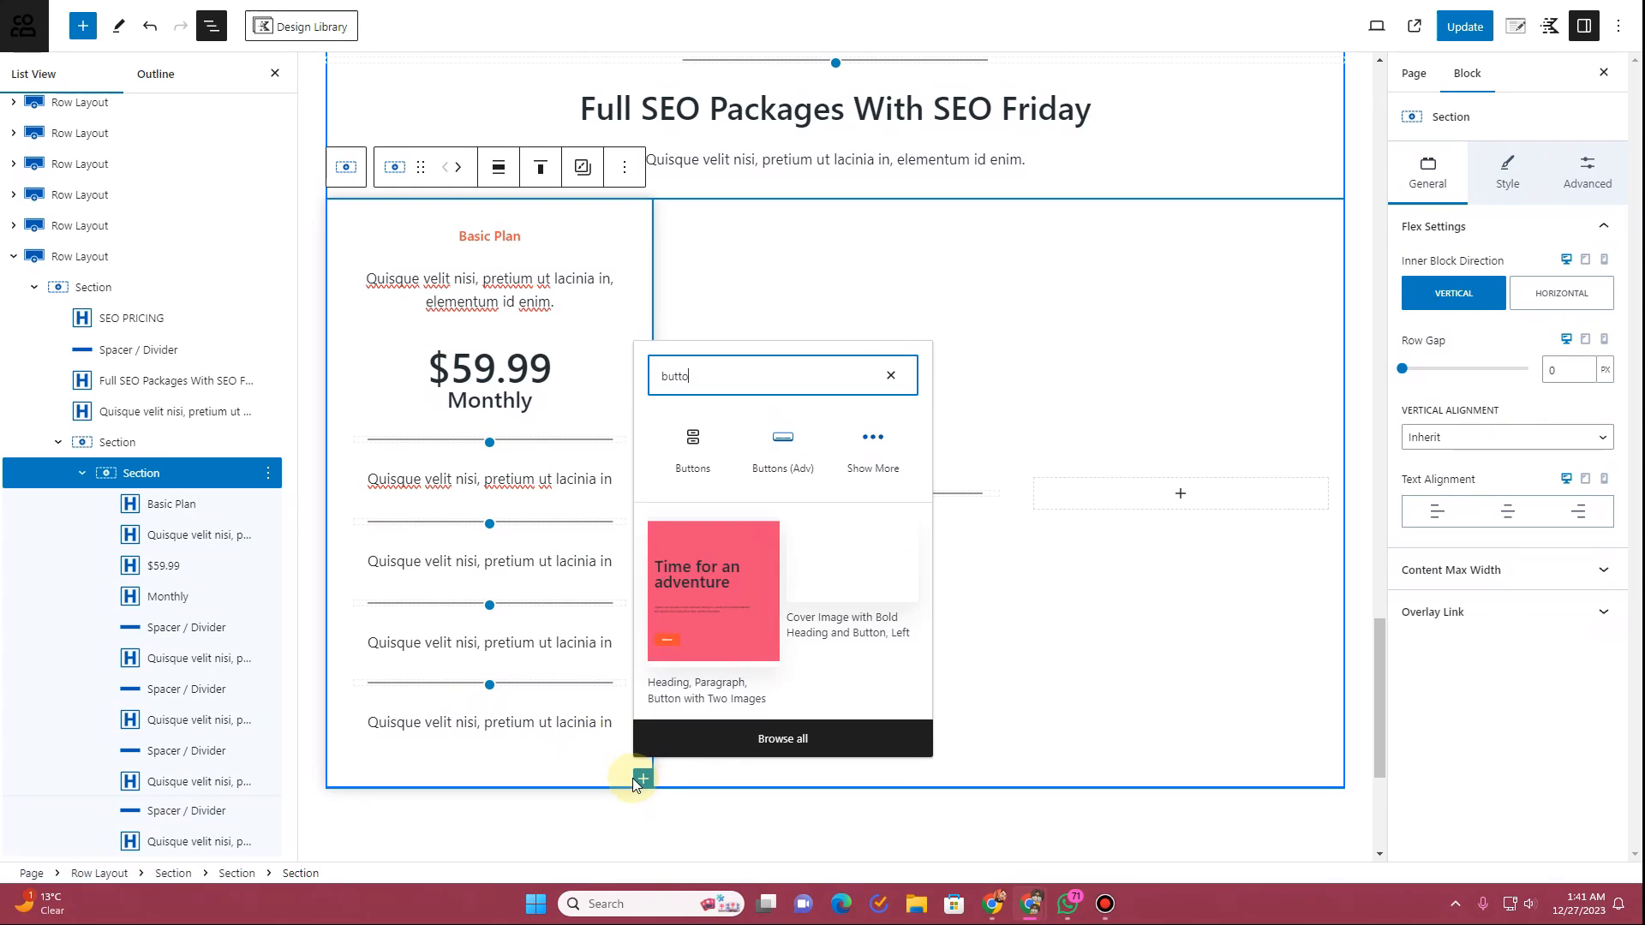
pyautogui.write('n')
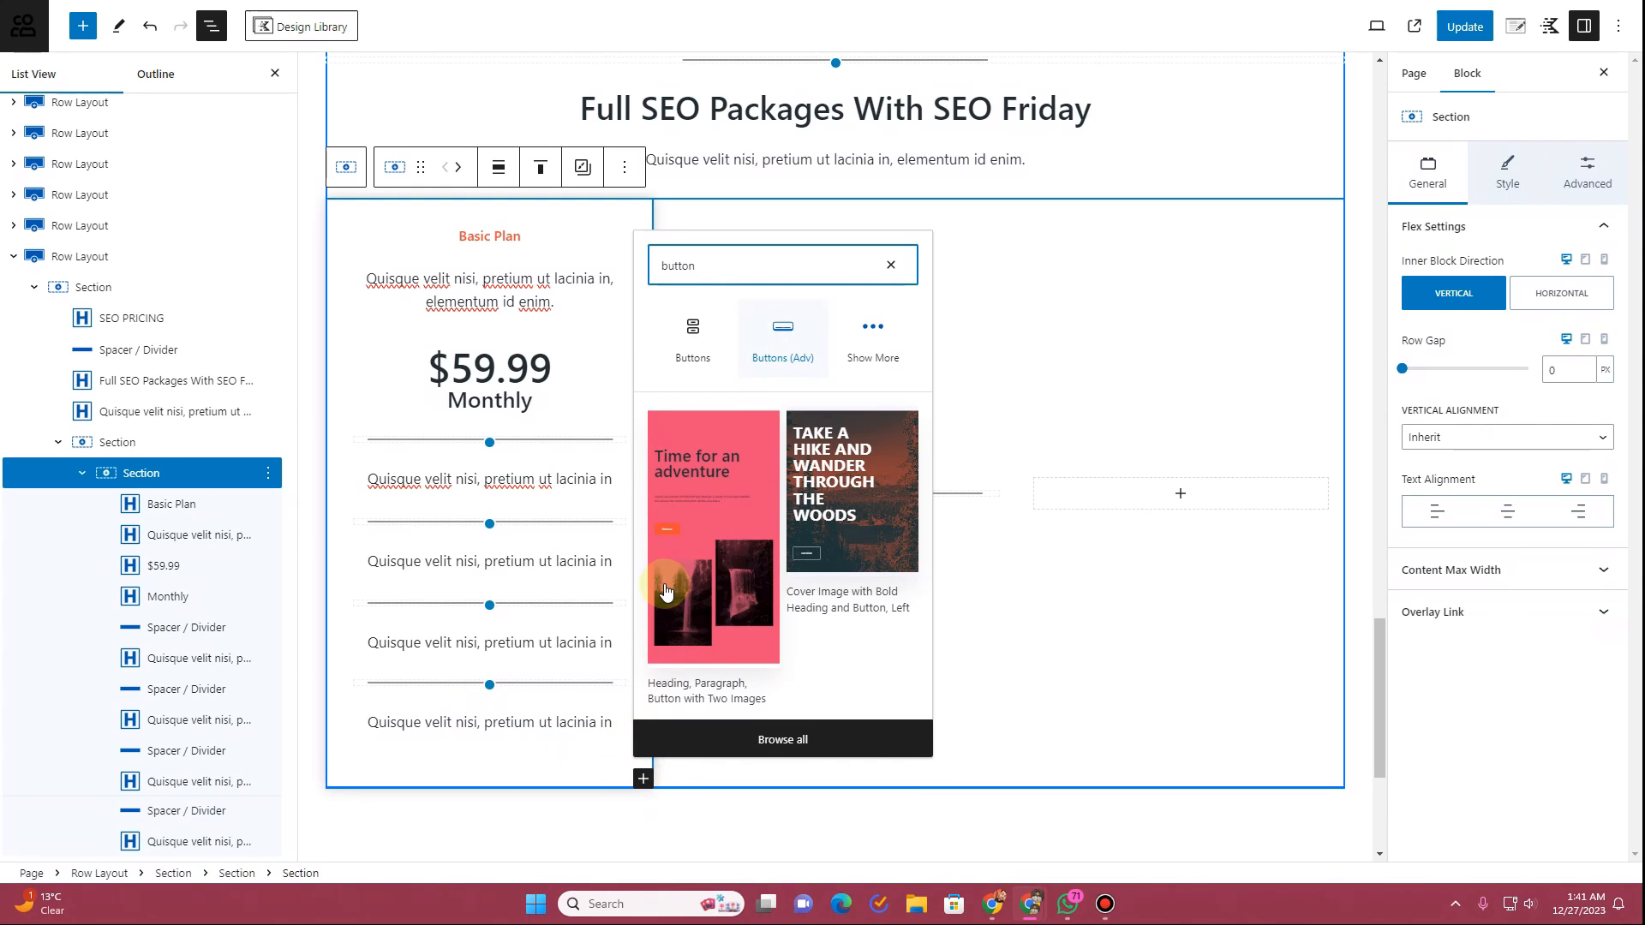
pyautogui.press('Return')
pyautogui.write('Buy Now')
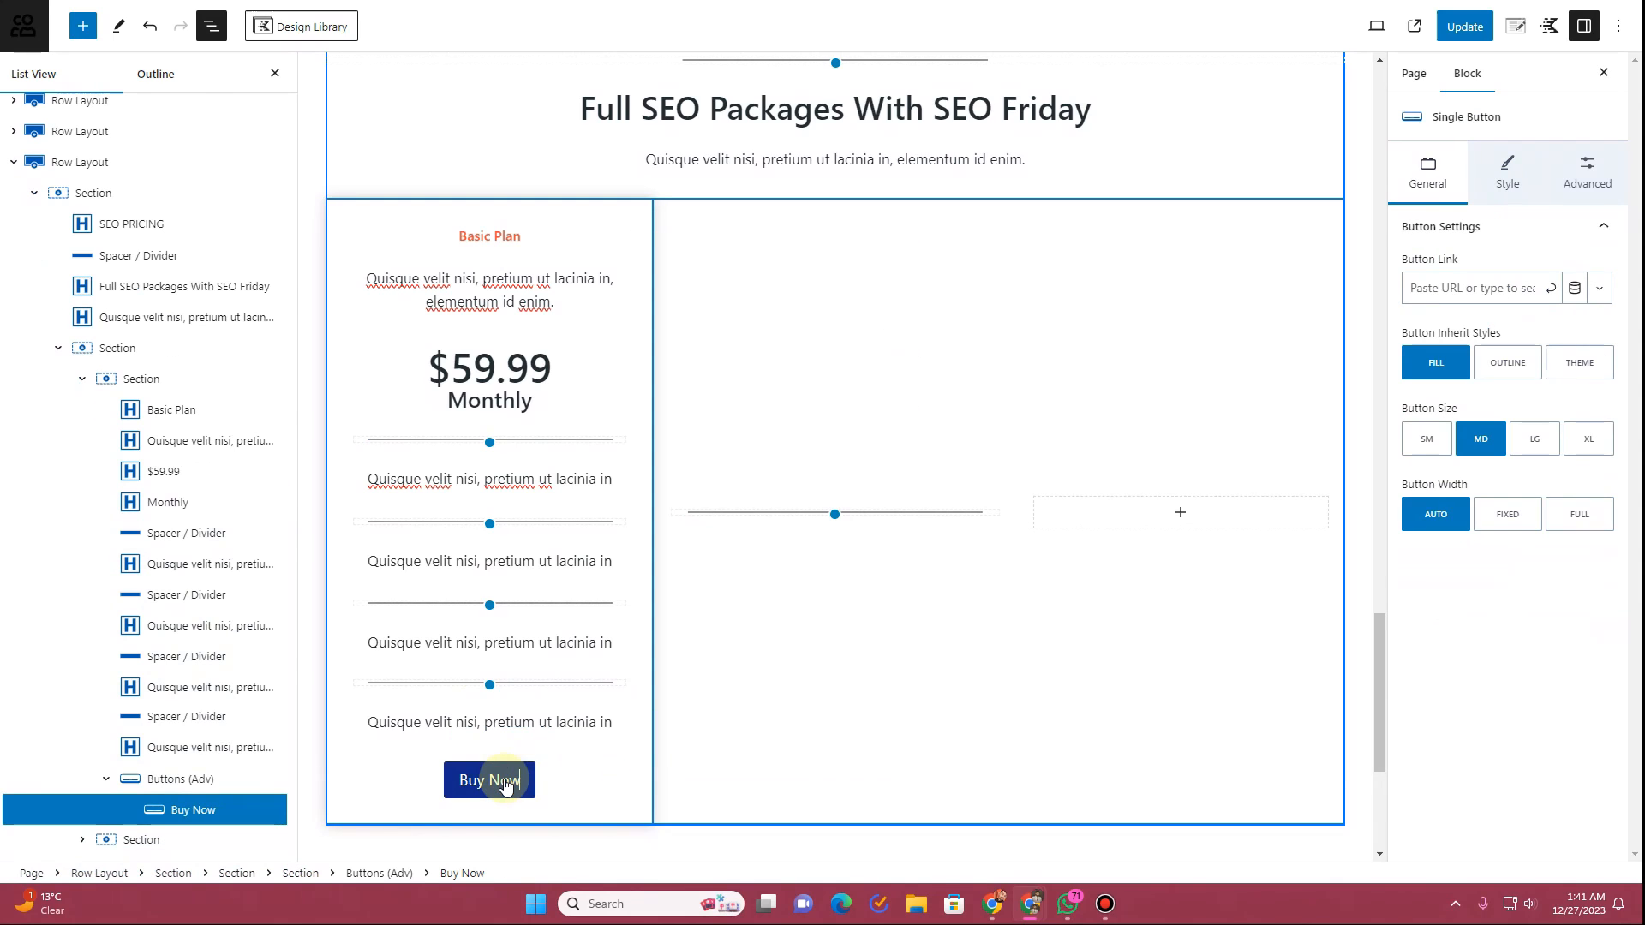
# Step: Set the Buy Now button's top margin to MD and update the page
pyautogui.click(1587, 172)
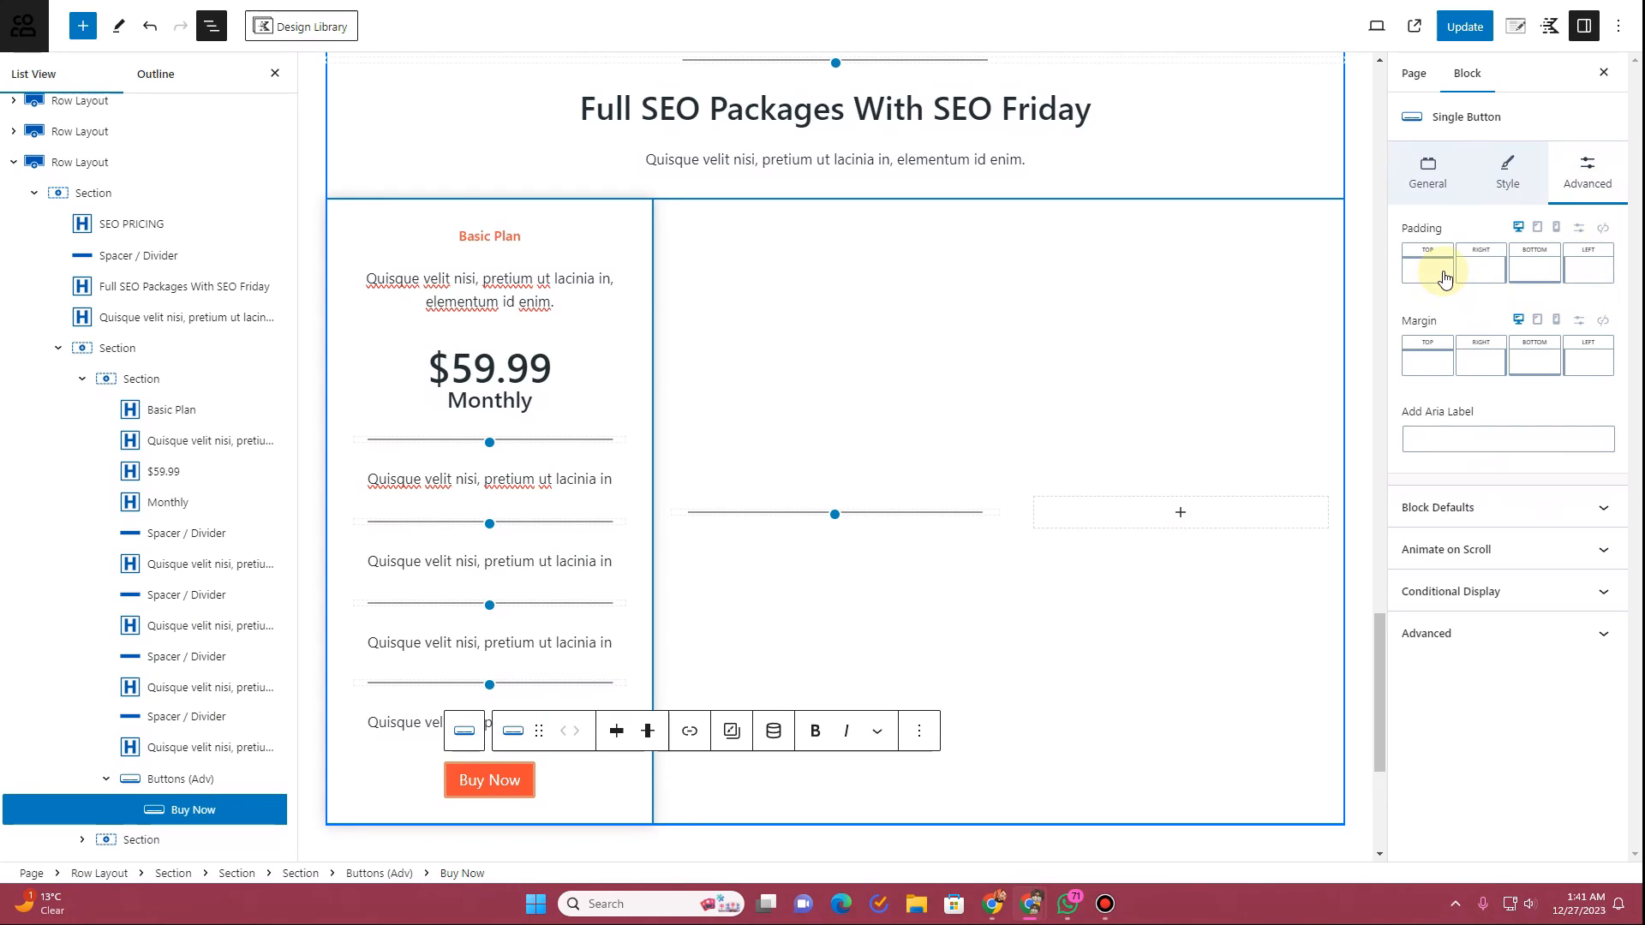
pyautogui.click(1439, 368)
pyautogui.moveTo(1420, 433); pyautogui.dragTo(1488, 437)
pyautogui.click(1465, 26)
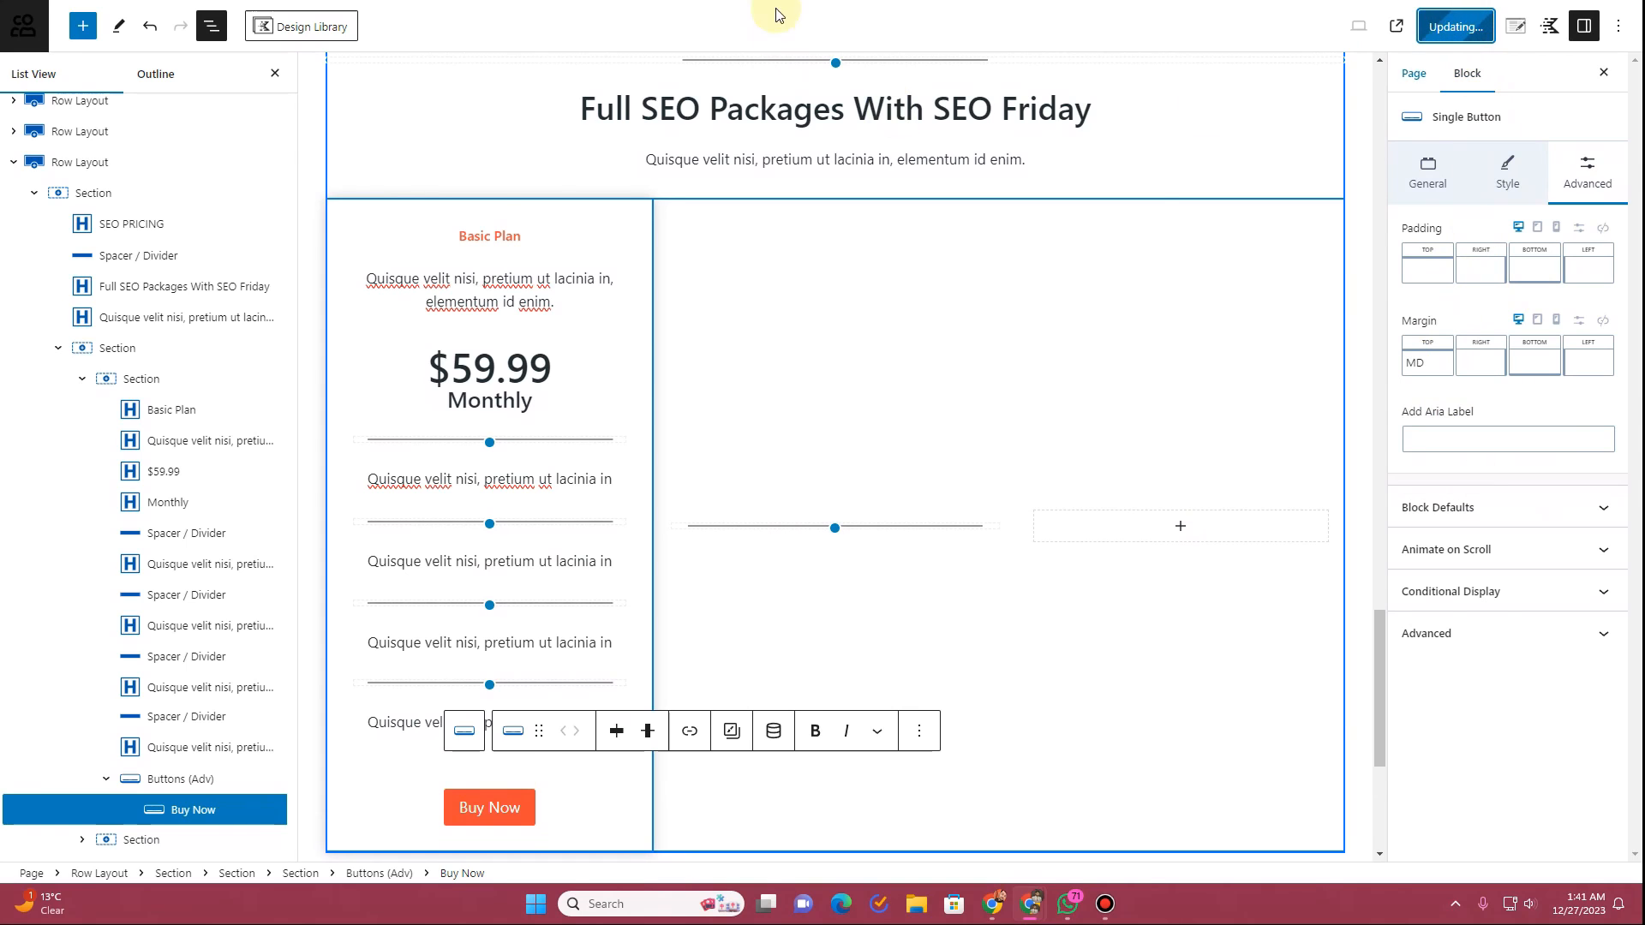
# Step: Check the Basic Plan card's feature lines and button on the live site, and return to the editor
pyautogui.click(369, 1)
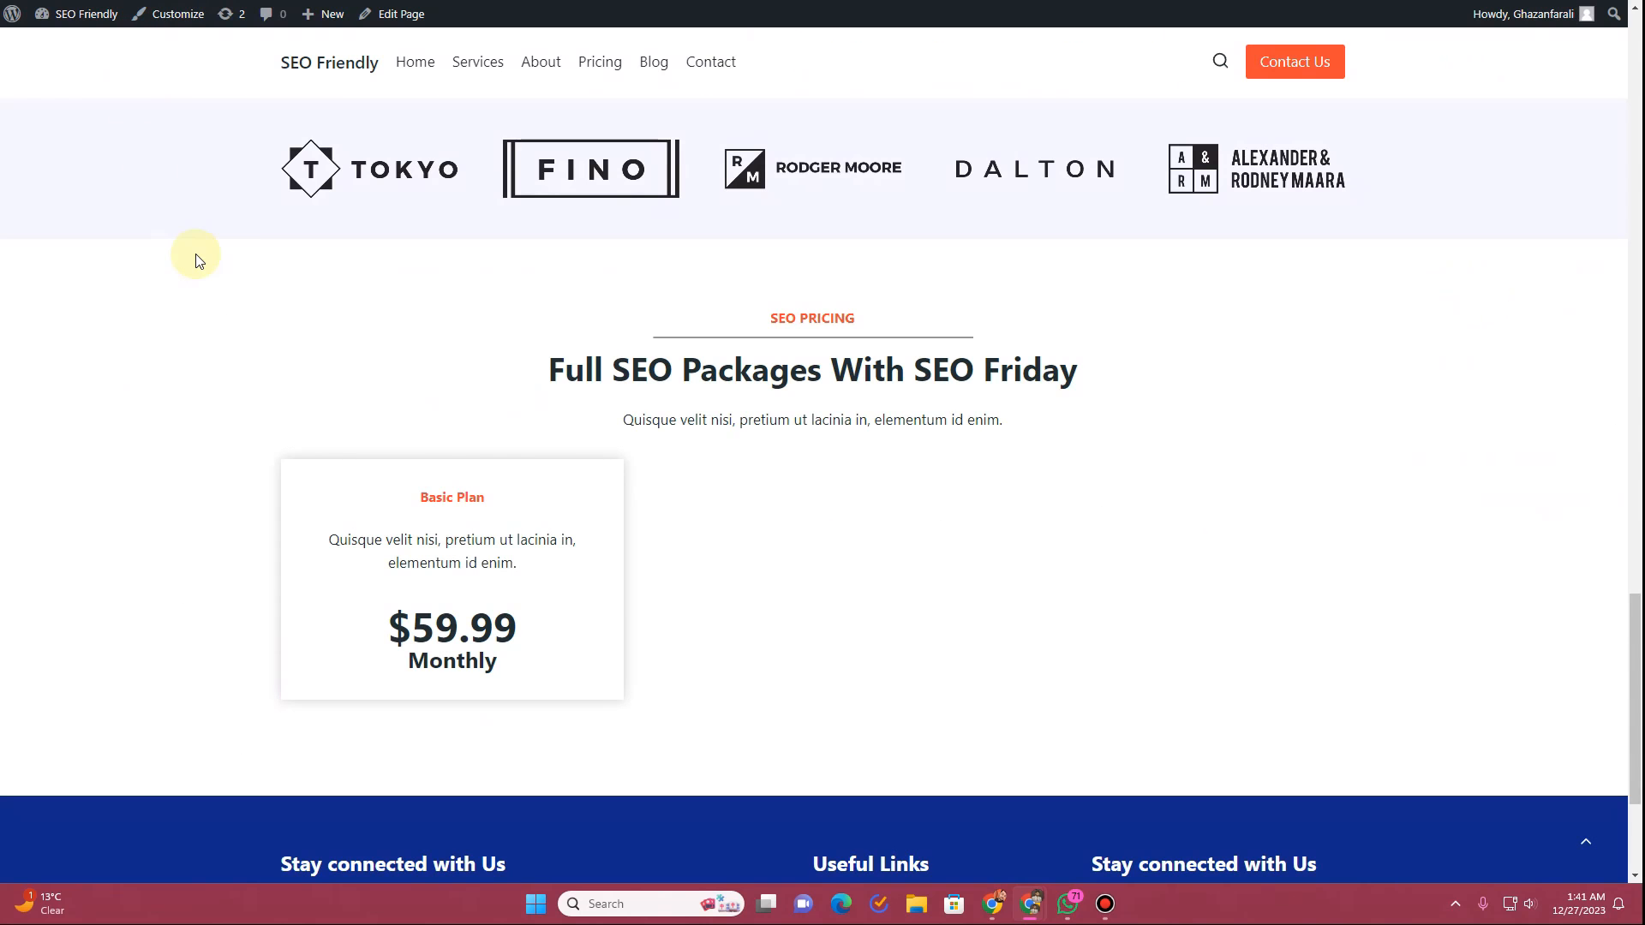
pyautogui.scroll(-5, 206, 283)
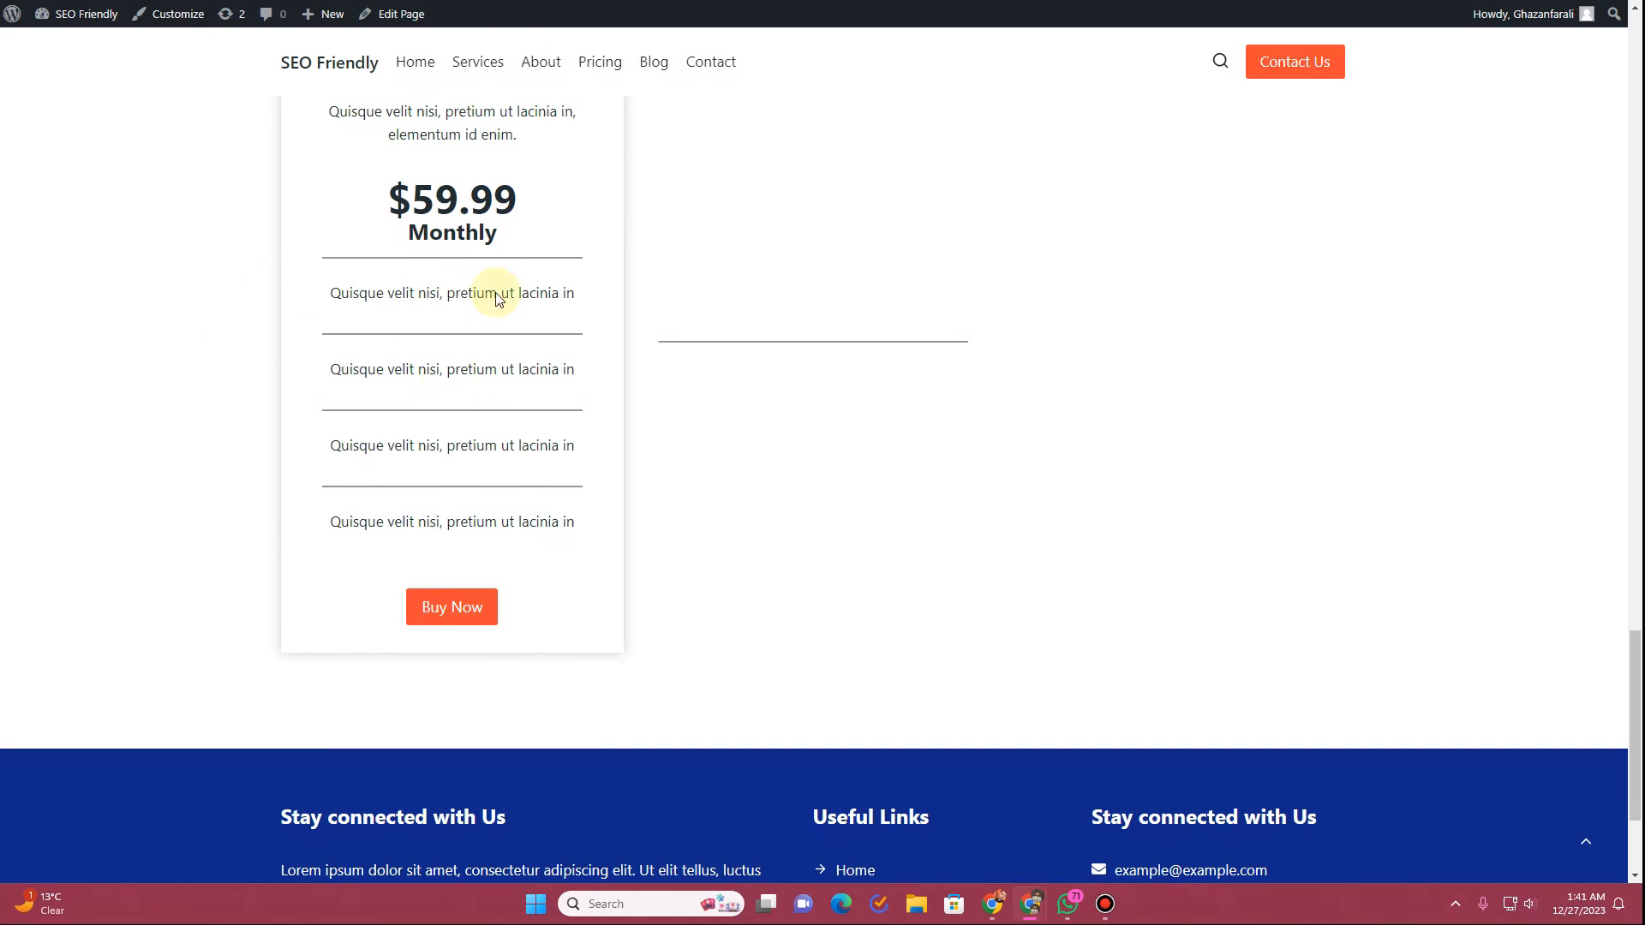
pyautogui.hotkey('ctrl', 'Tab')
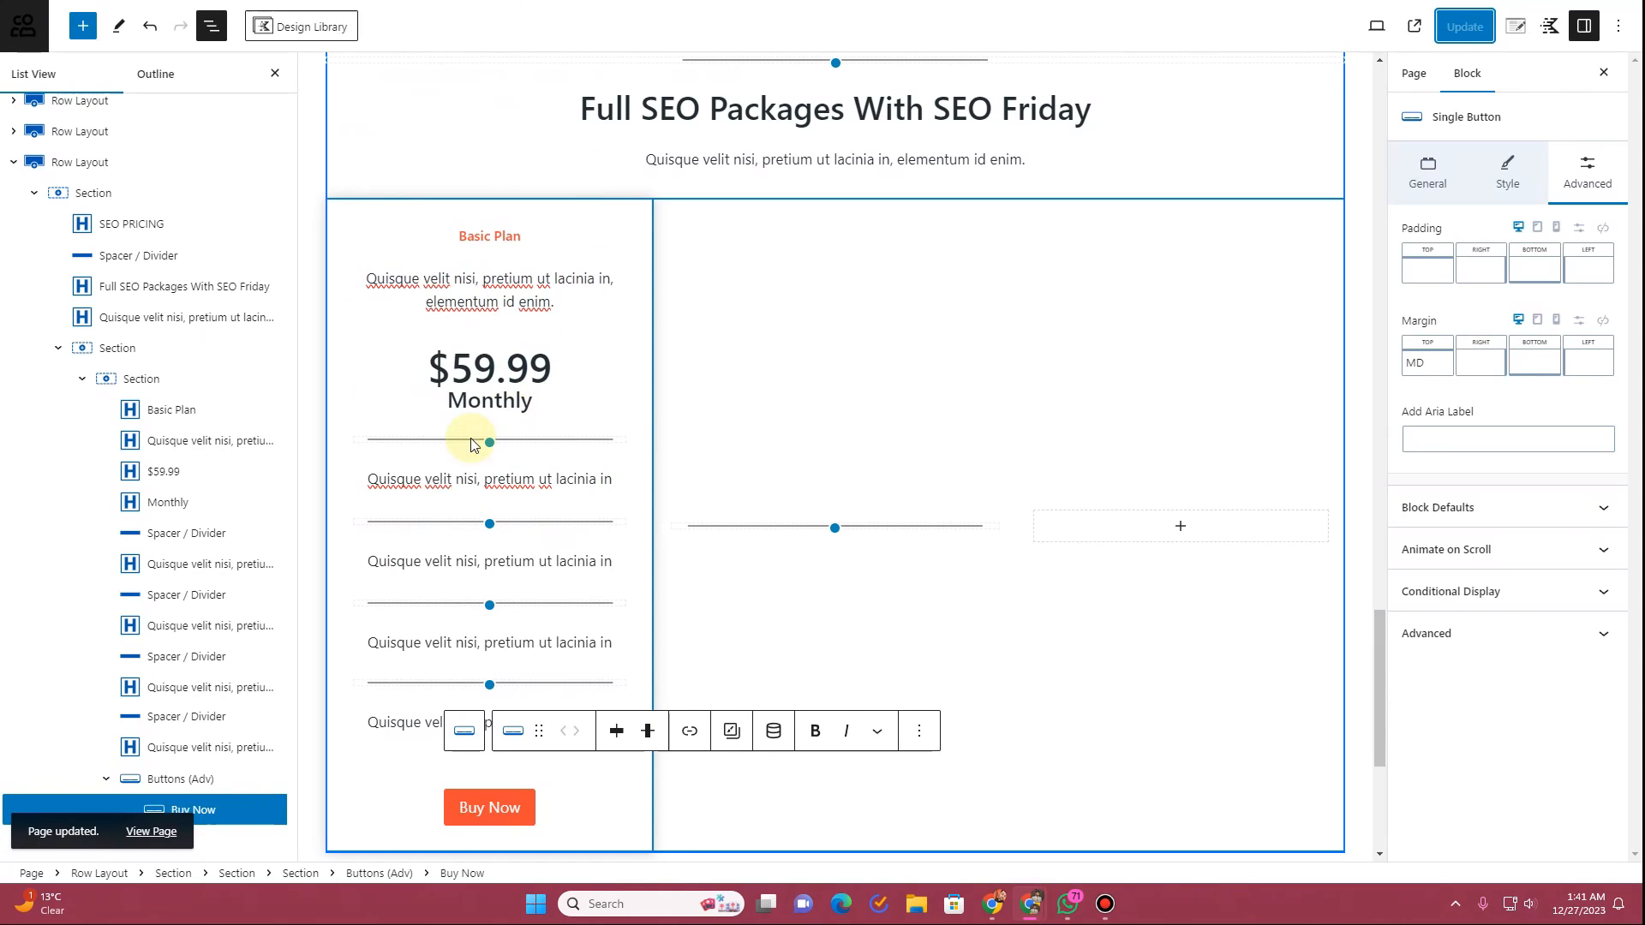
# Step: Set the first feature line's top and bottom margins to XXS and update the page
pyautogui.click(443, 478)
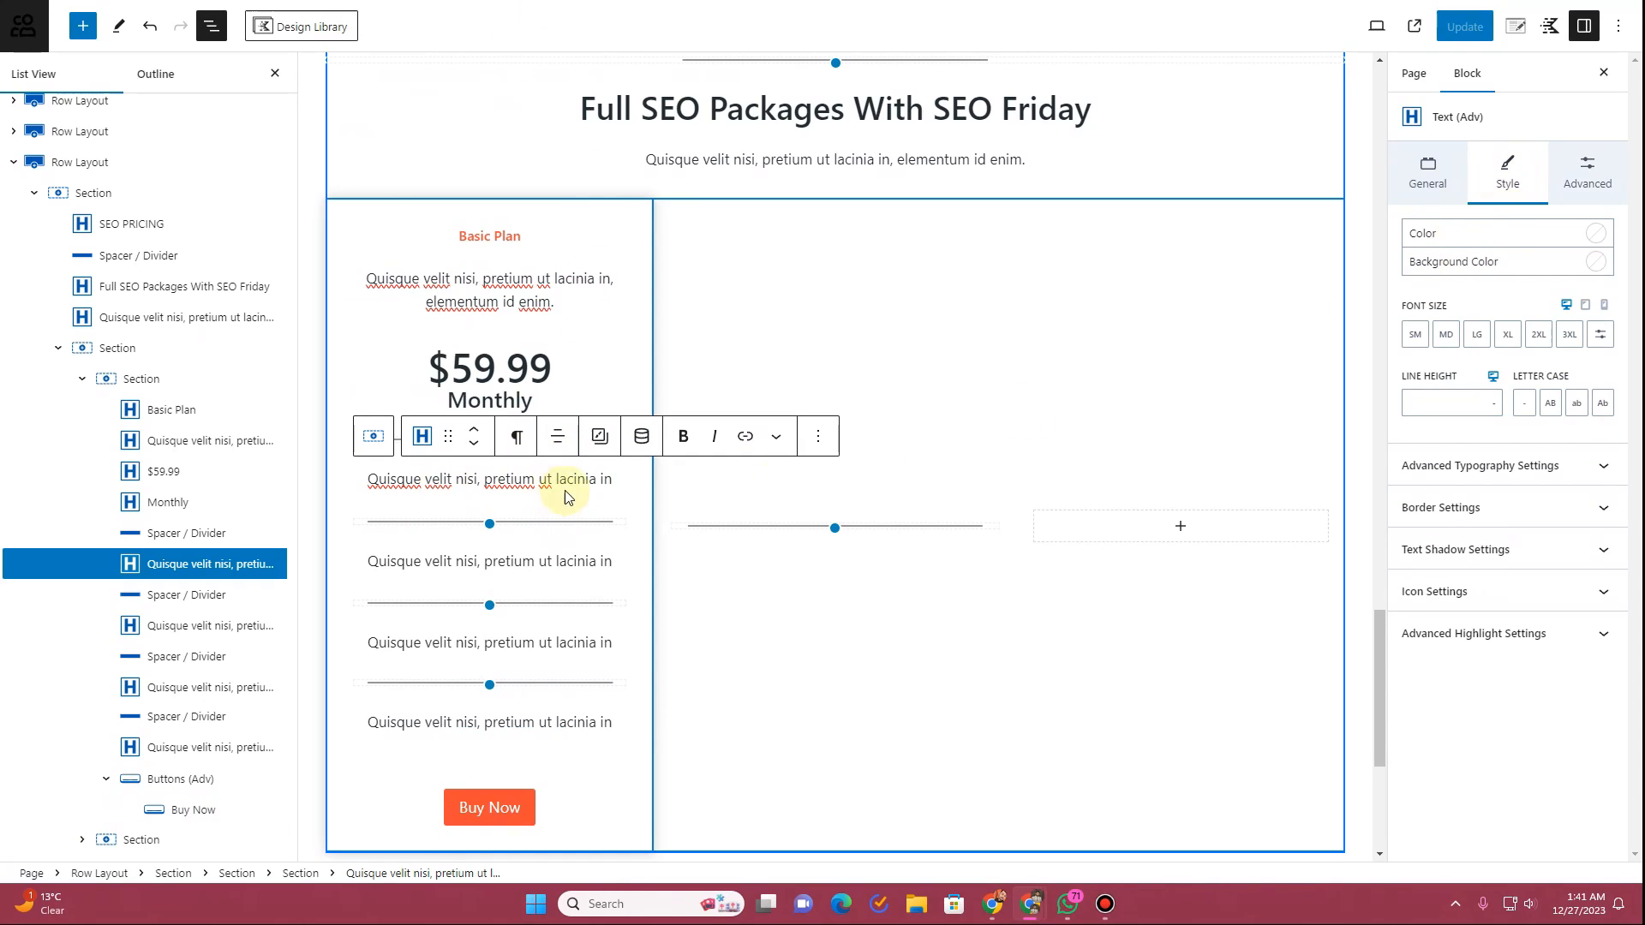
pyautogui.click(1583, 184)
pyautogui.click(1425, 364)
pyautogui.moveTo(1472, 443); pyautogui.dragTo(1441, 445)
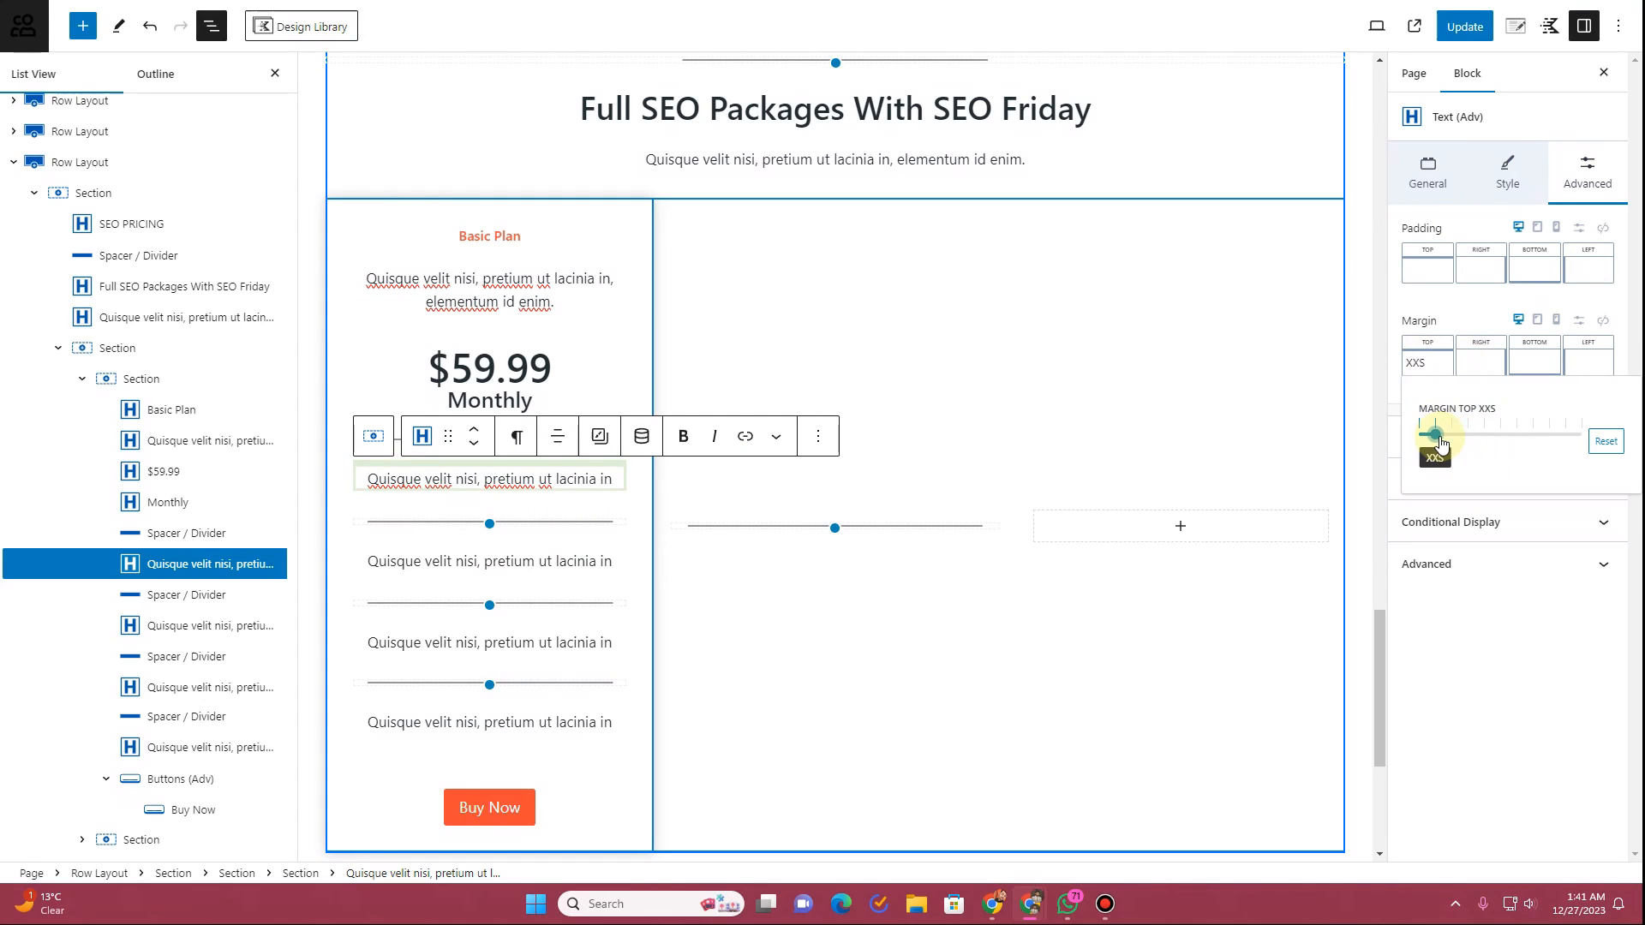
pyautogui.click(1547, 364)
pyautogui.click(1352, 444)
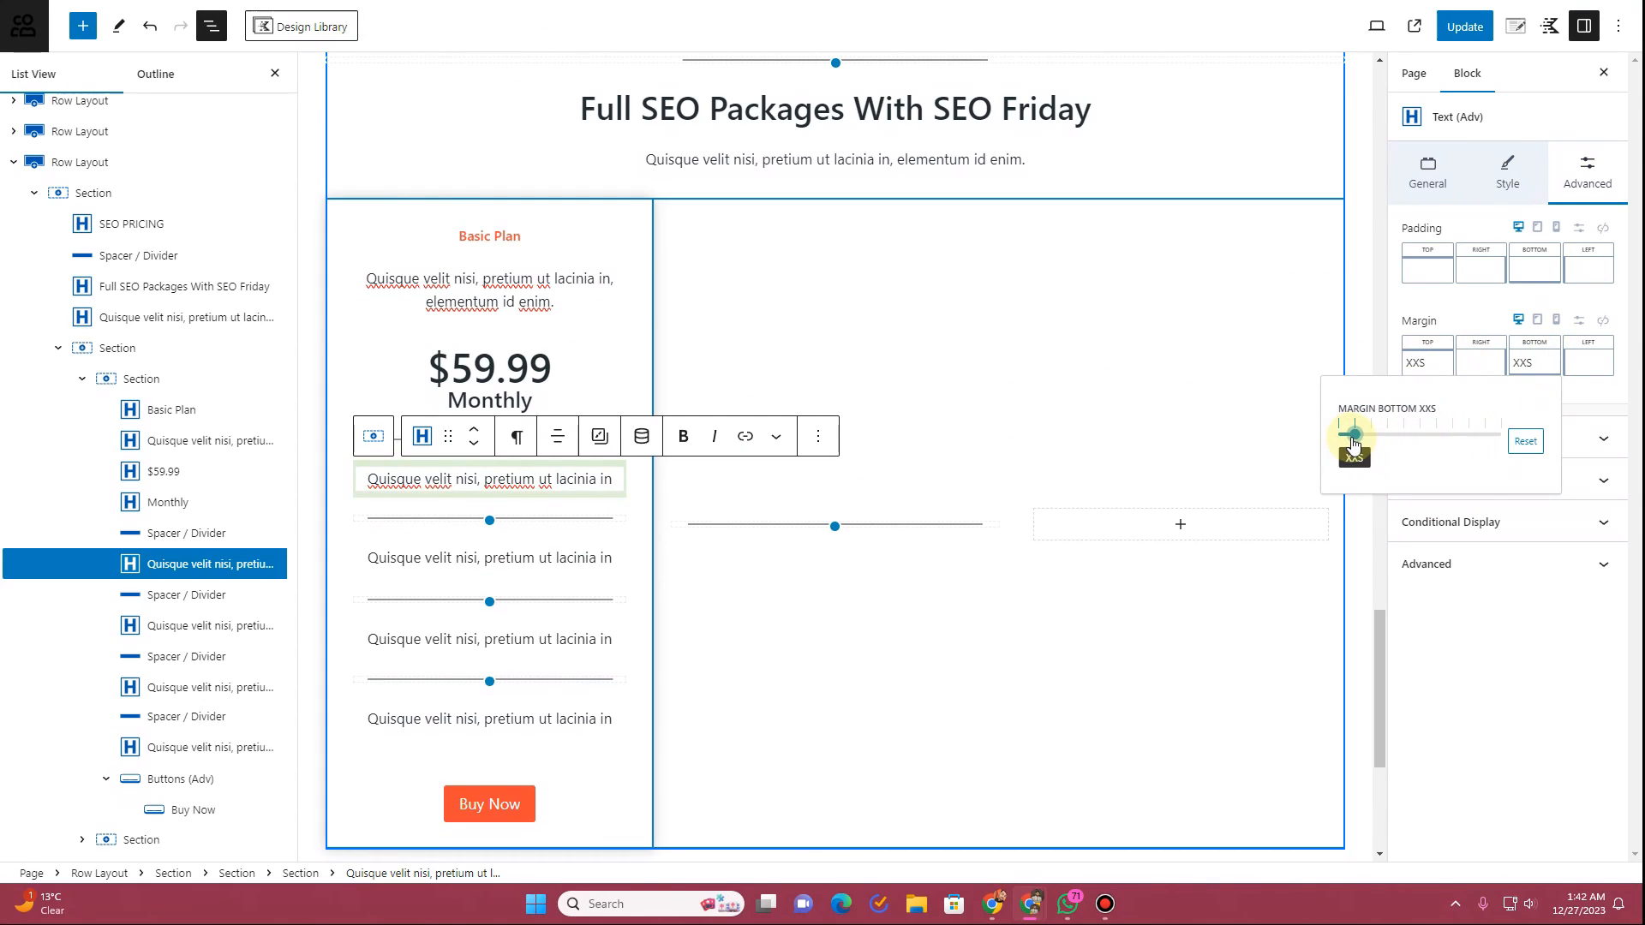
pyautogui.click(467, 558)
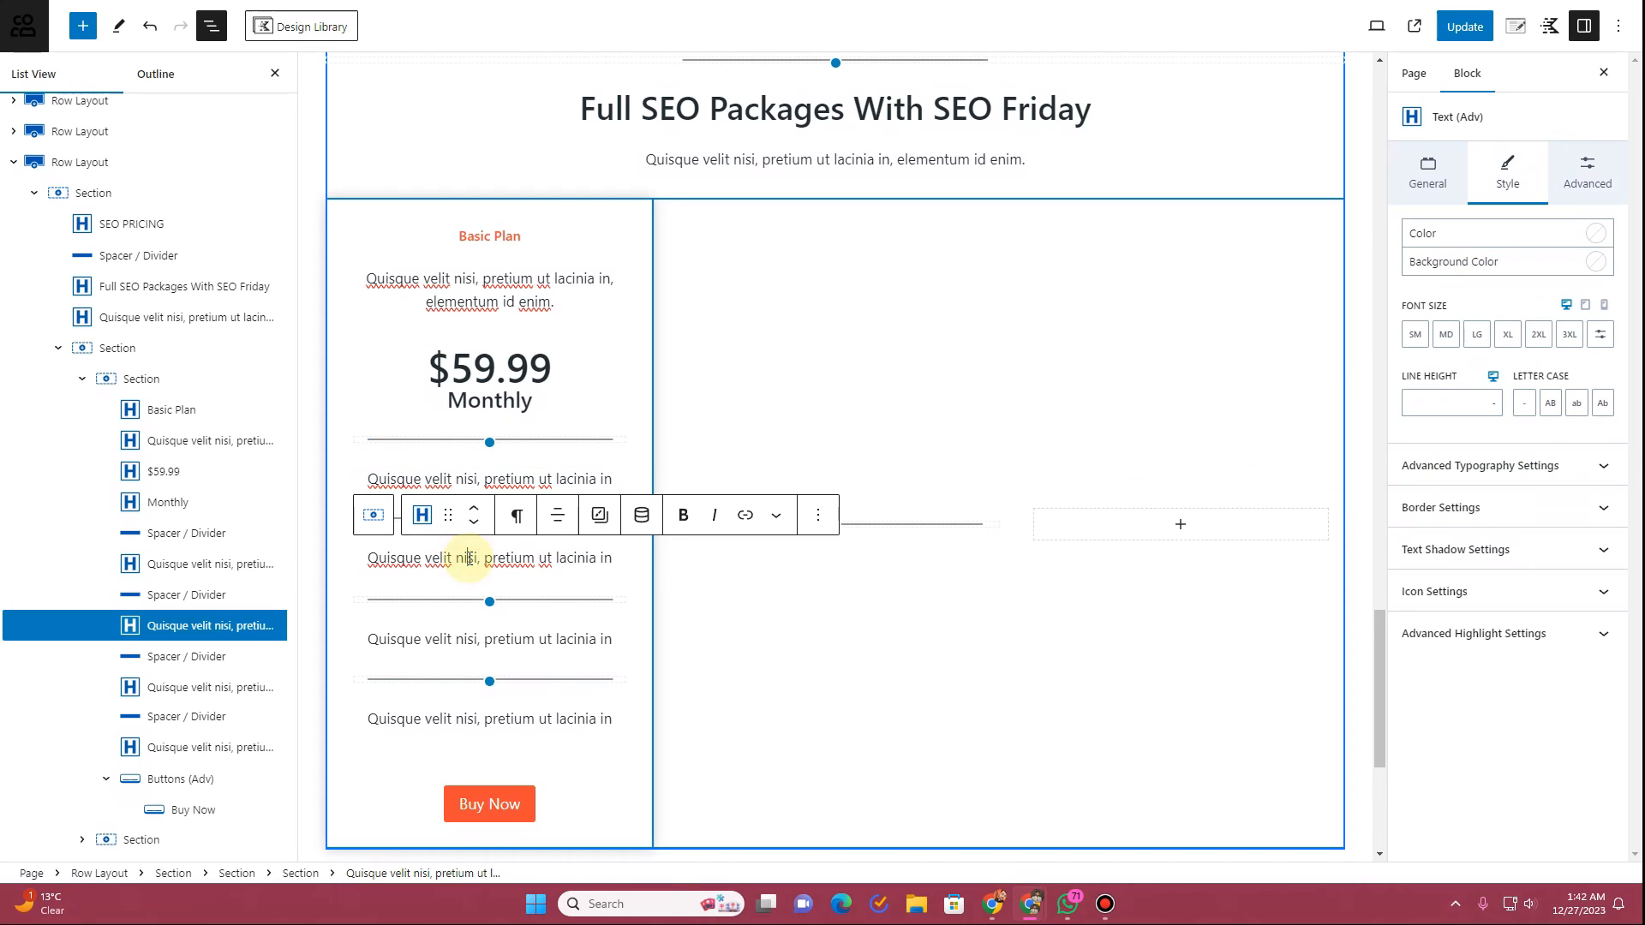
pyautogui.click(1464, 26)
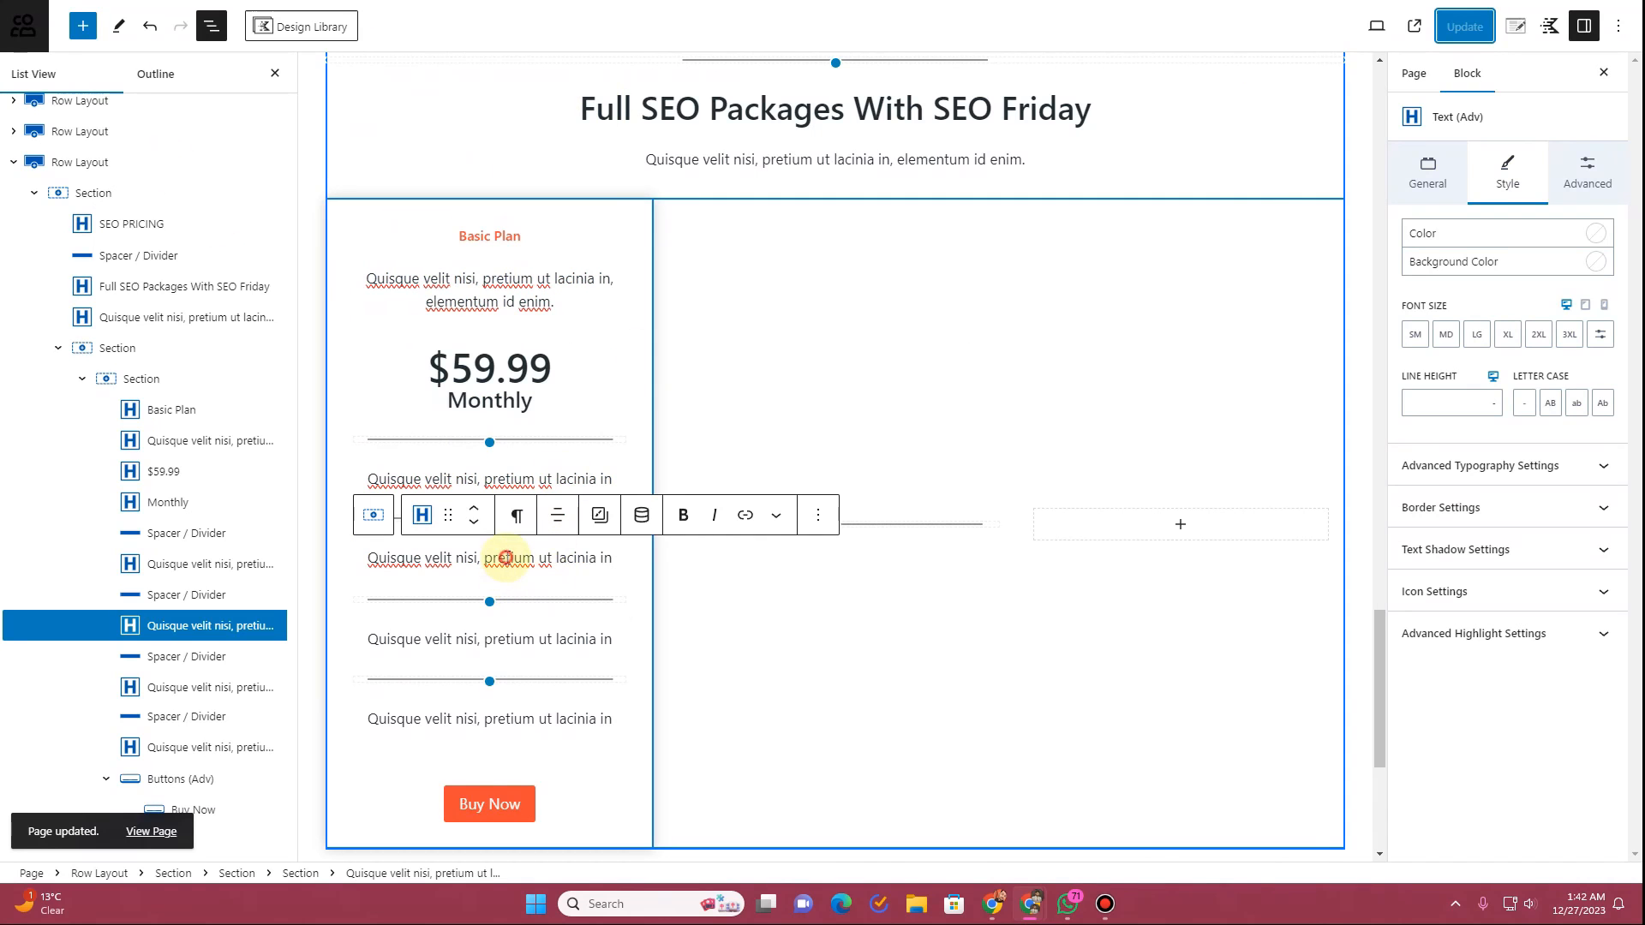
# Step: Set the top and bottom margins of the Basic Plan card's second feature line to XXS
pyautogui.click(506, 558)
pyautogui.click(1586, 188)
pyautogui.click(1428, 363)
pyautogui.click(1438, 437)
pyautogui.click(1534, 362)
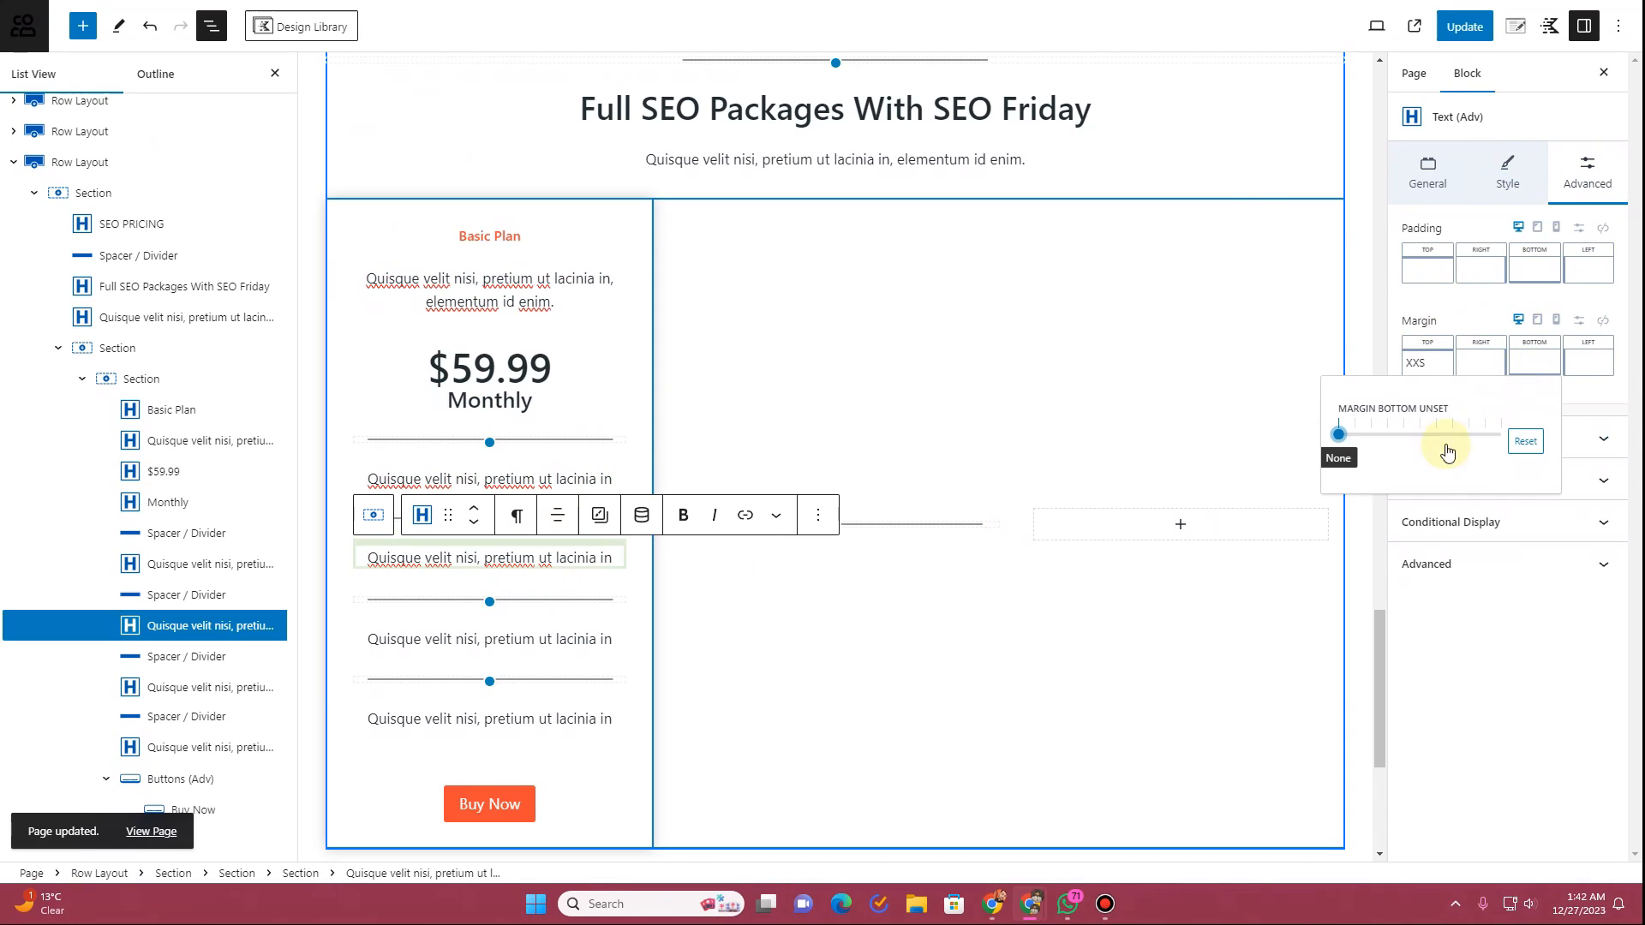
pyautogui.click(1353, 434)
# Step: Set the top and bottom margins of the Basic Plan card's third feature line to XXS
pyautogui.click(474, 645)
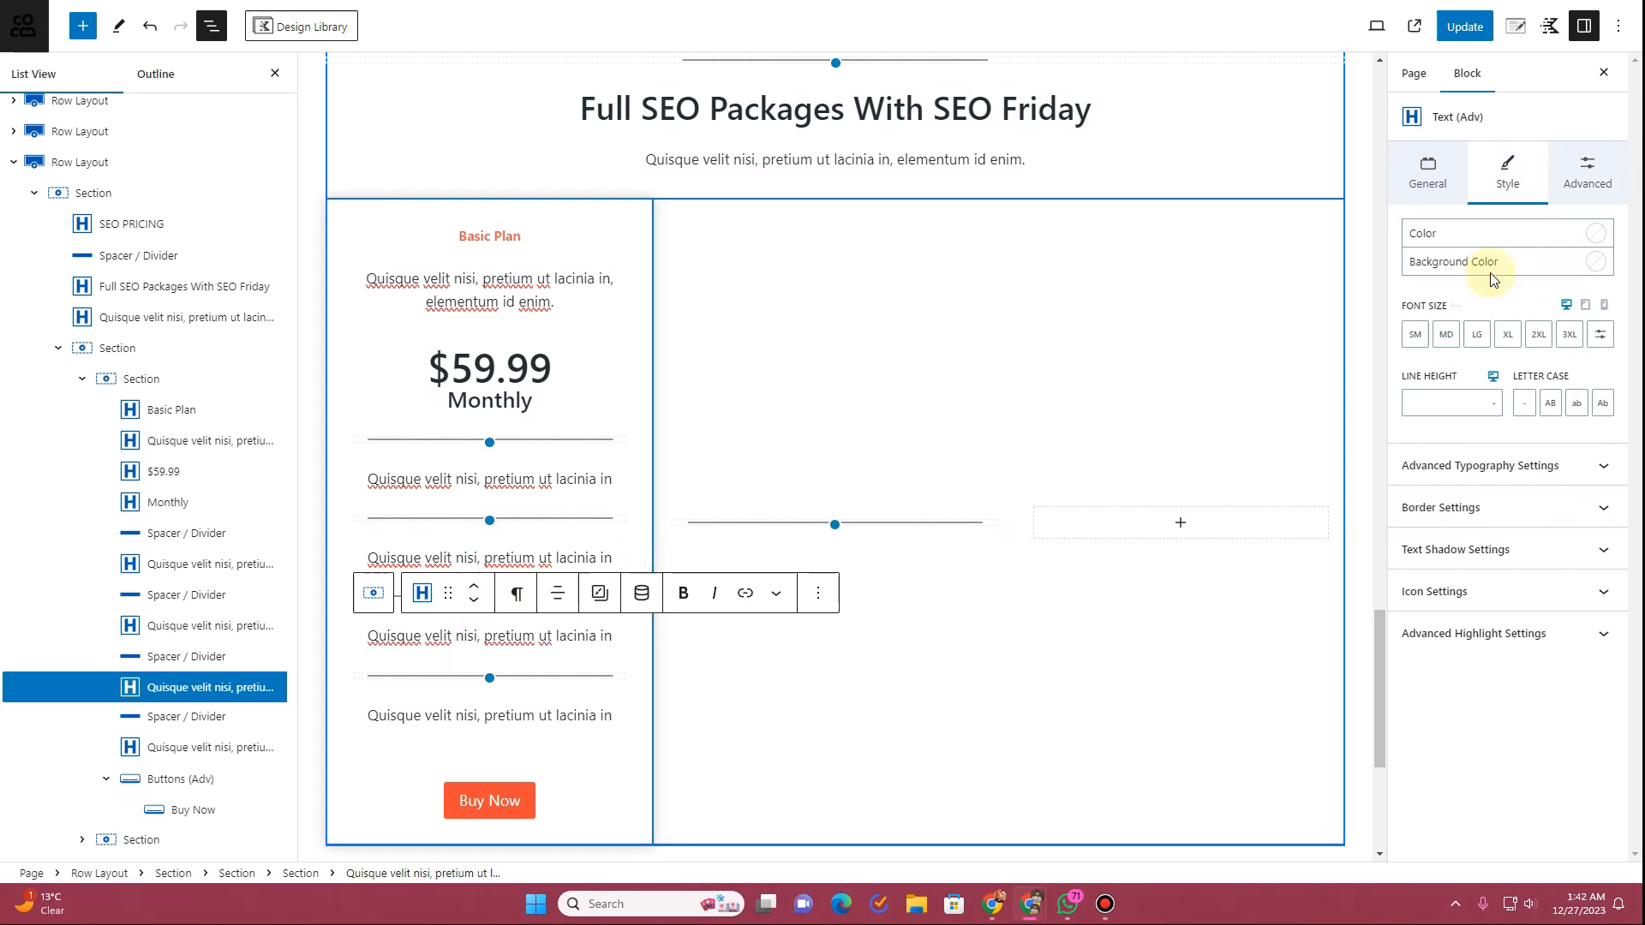
pyautogui.click(1583, 183)
pyautogui.click(1428, 362)
pyautogui.click(1466, 434)
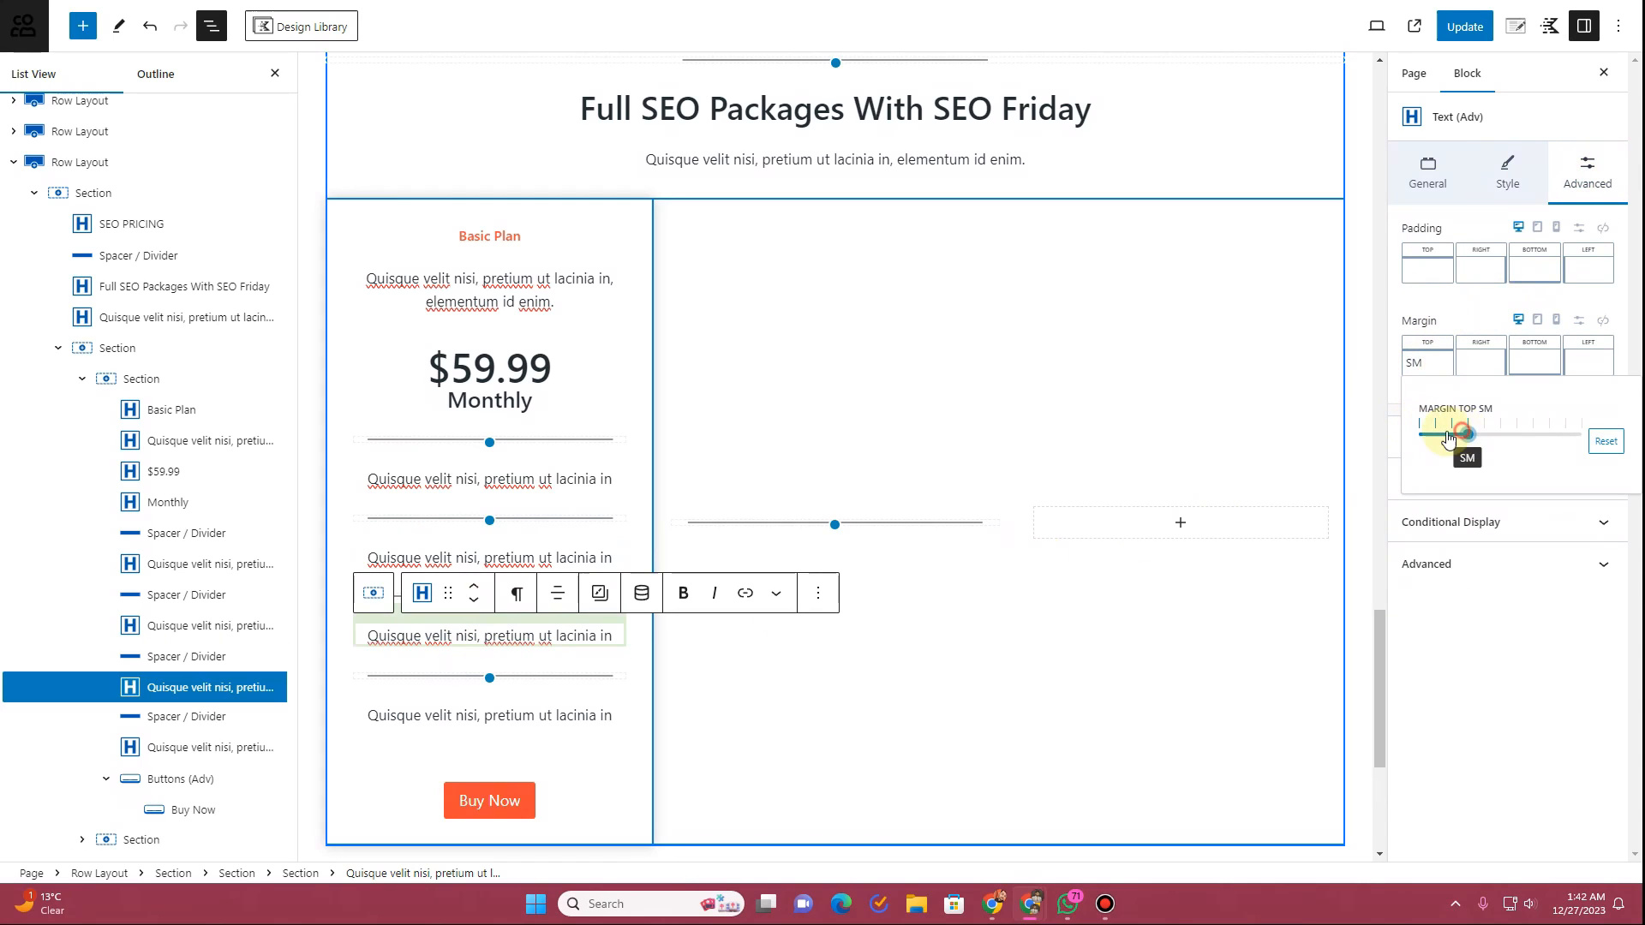
pyautogui.moveTo(1449, 437); pyautogui.dragTo(1433, 435)
pyautogui.click(1534, 358)
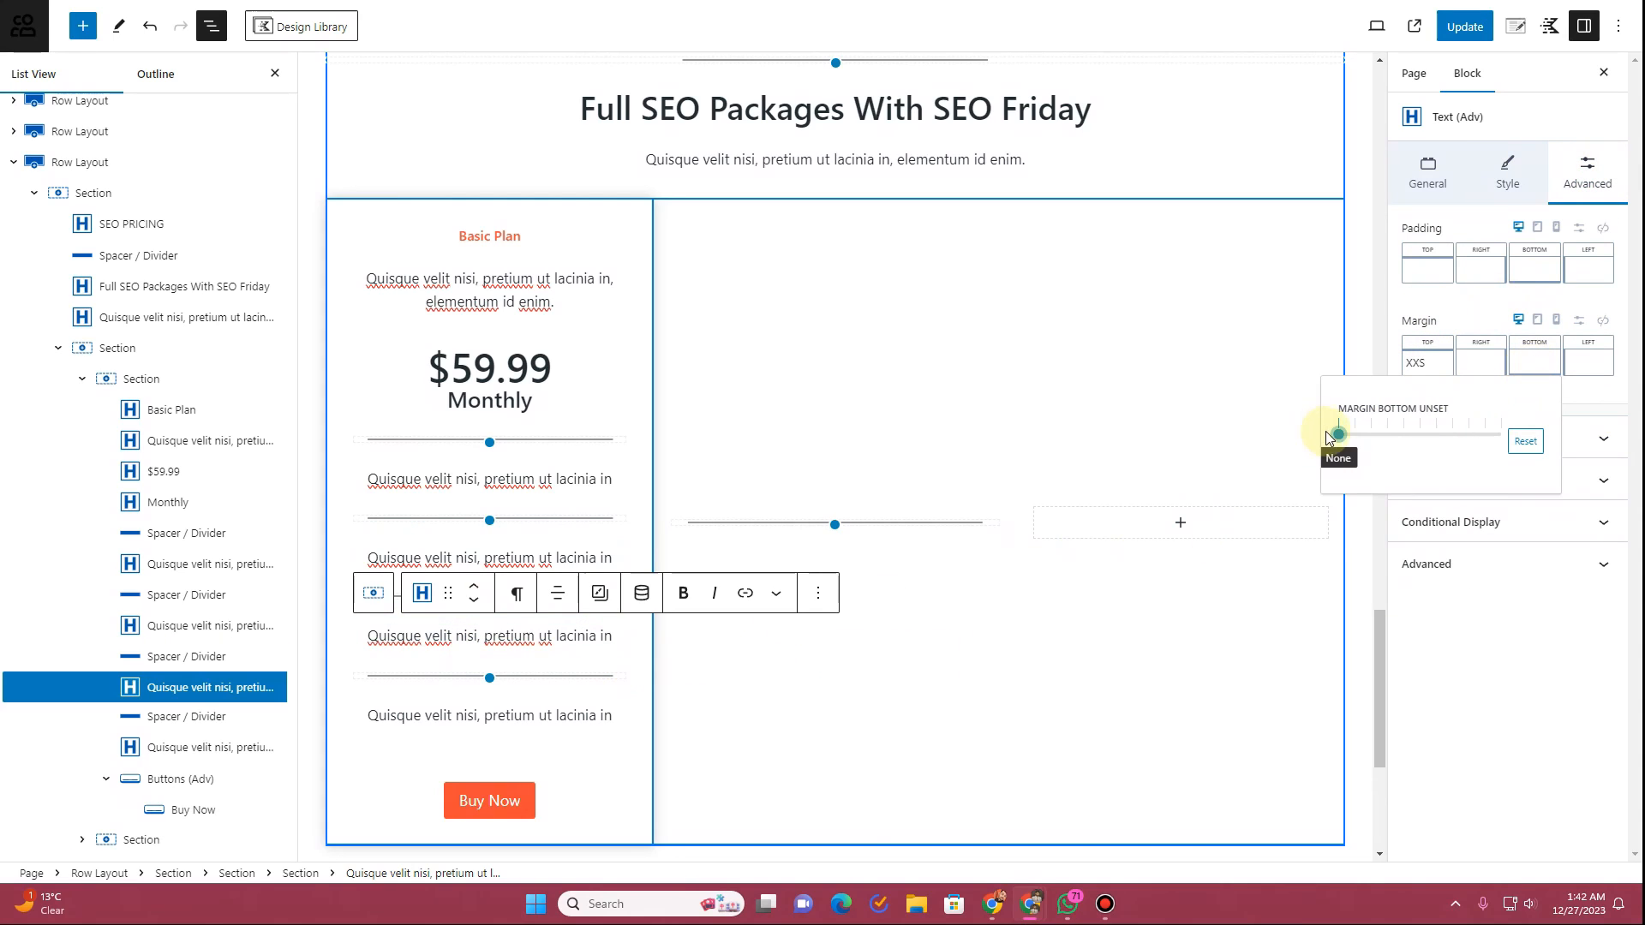
pyautogui.moveTo(1330, 436); pyautogui.dragTo(1353, 436)
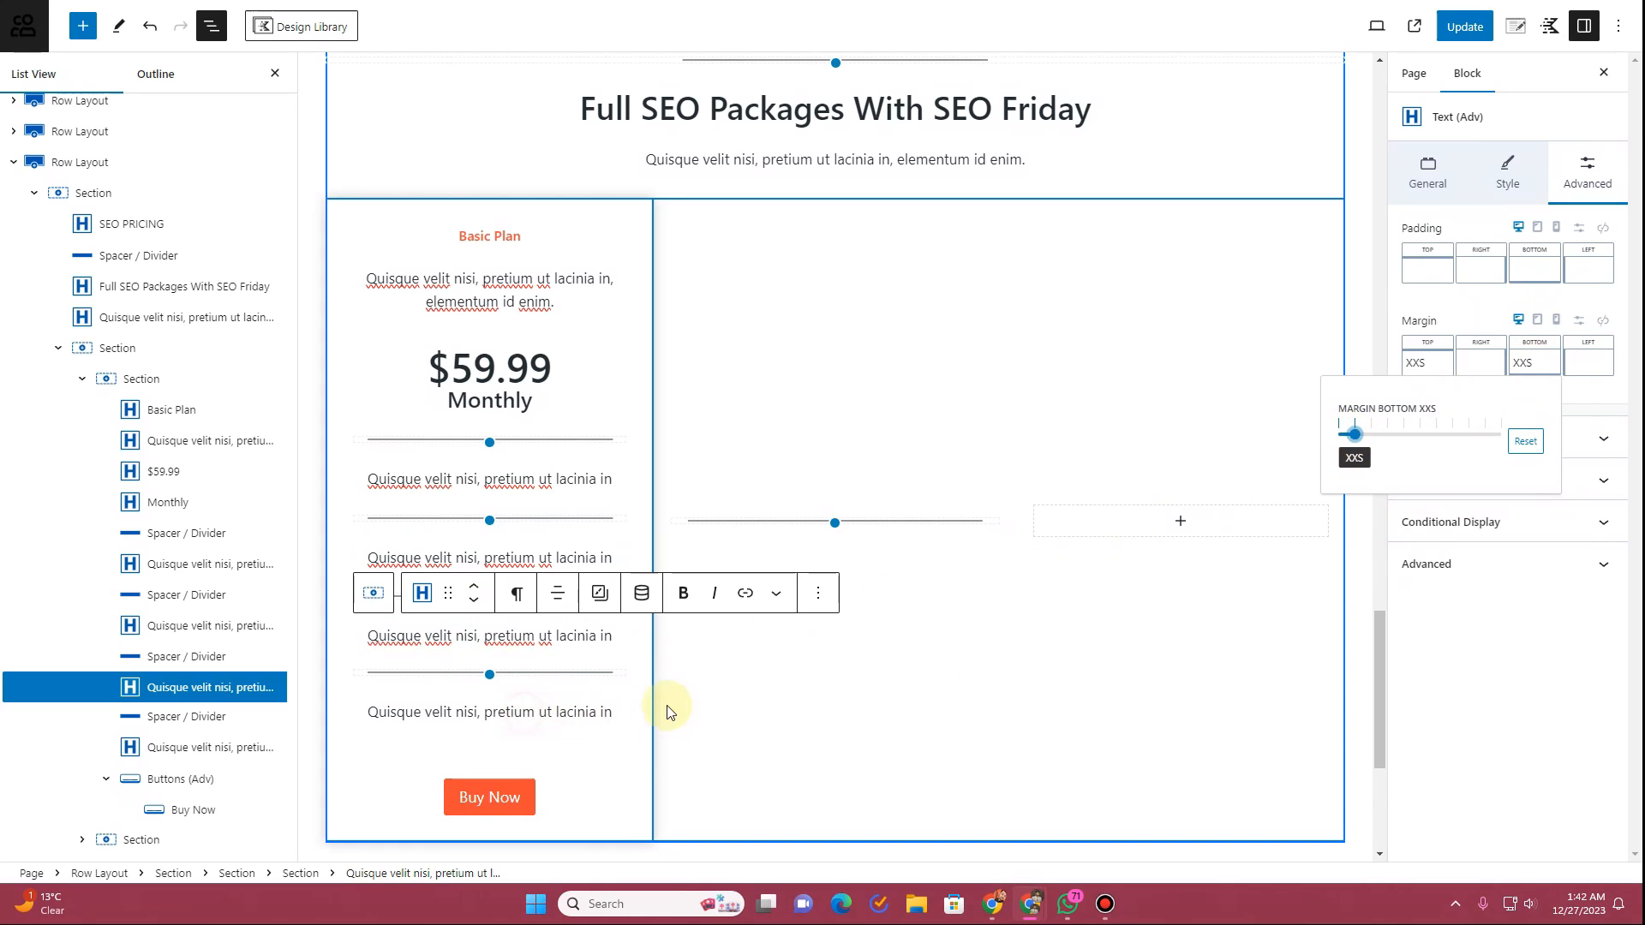
# Step: Set the fourth feature line's top margin to XXS and update the page
pyautogui.click(525, 713)
pyautogui.click(1575, 193)
pyautogui.click(1414, 357)
pyautogui.moveTo(1433, 435); pyautogui.dragTo(1465, 434)
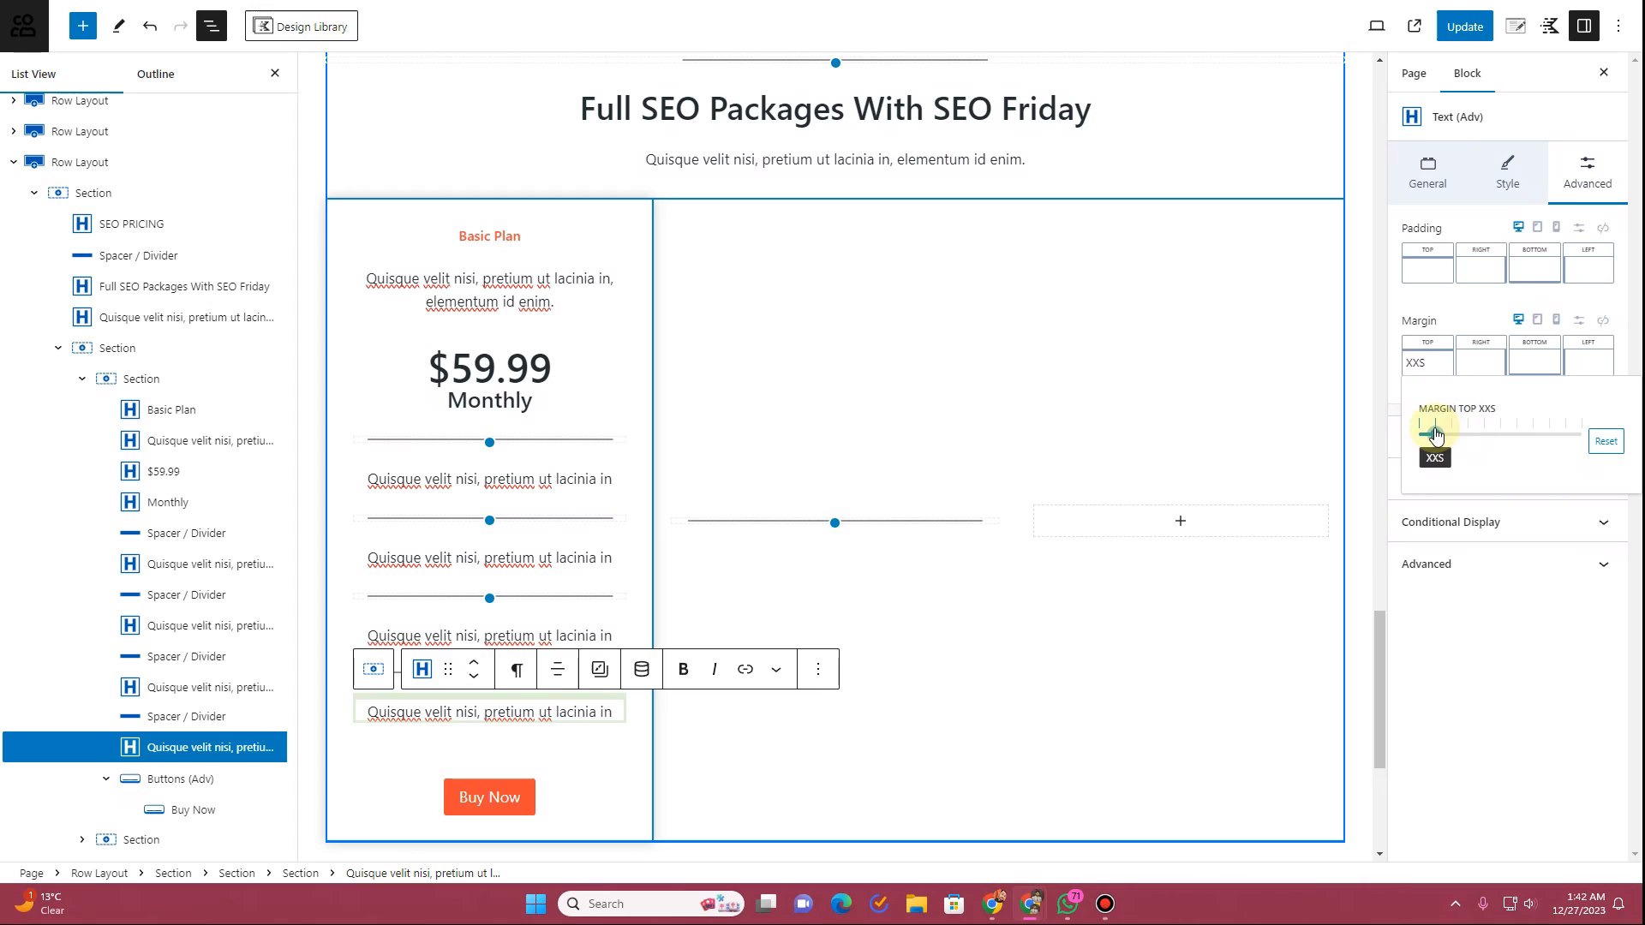
pyautogui.click(1465, 27)
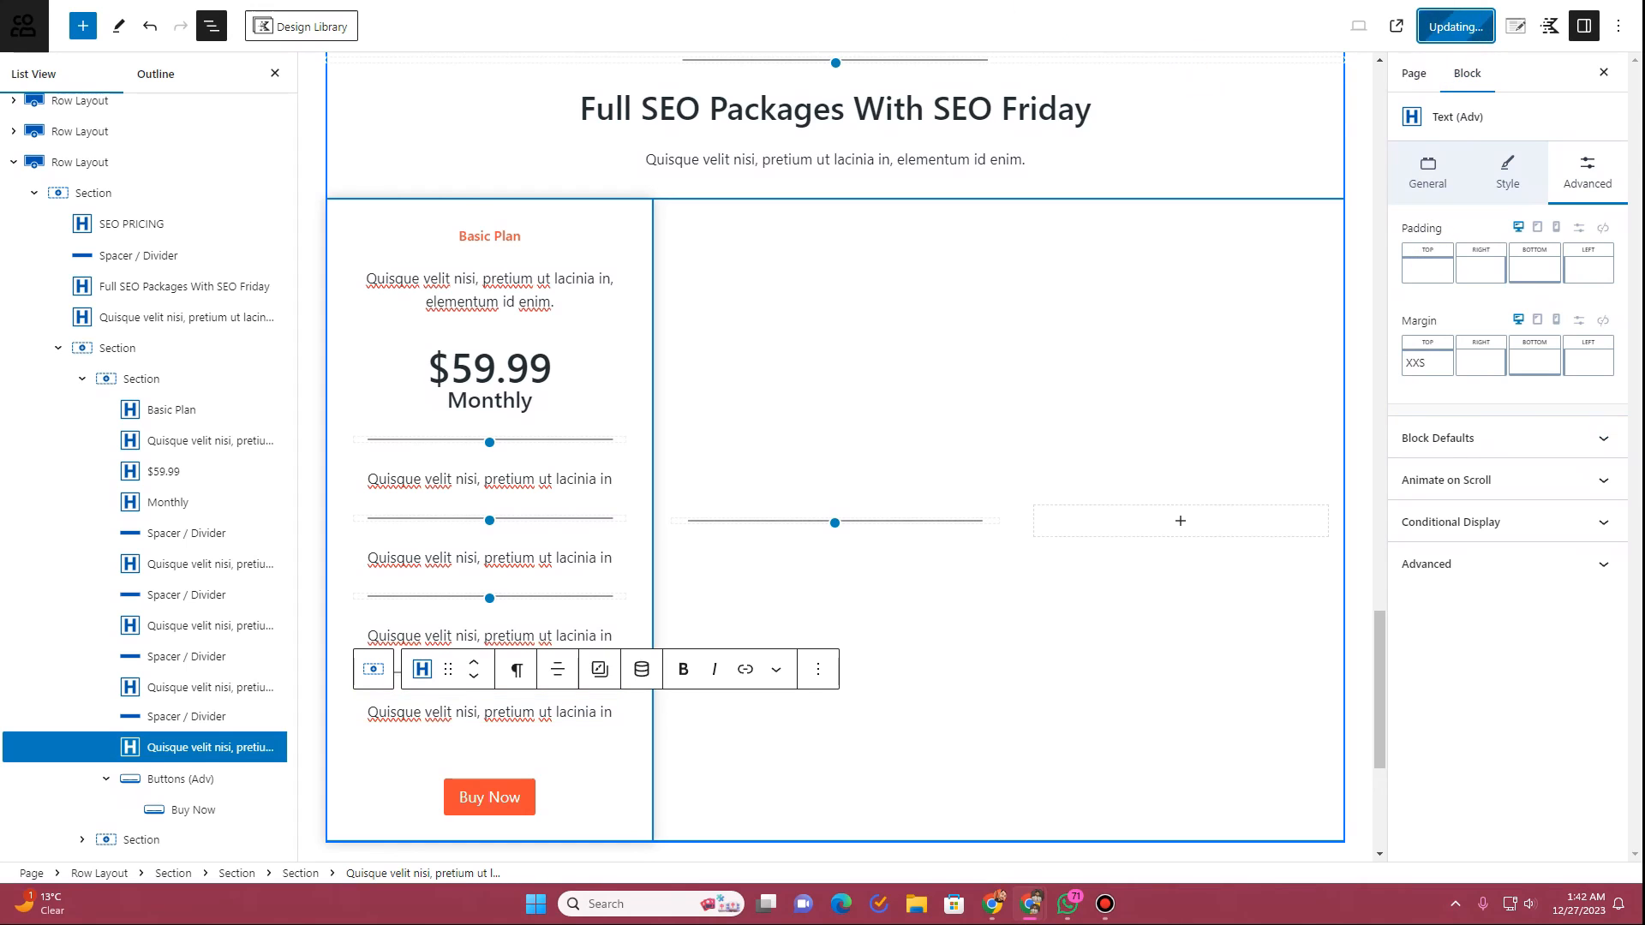
# Step: Check the feature line spacing of the Basic Plan card on the live site, and return to the editor
pyautogui.click(129, 0)
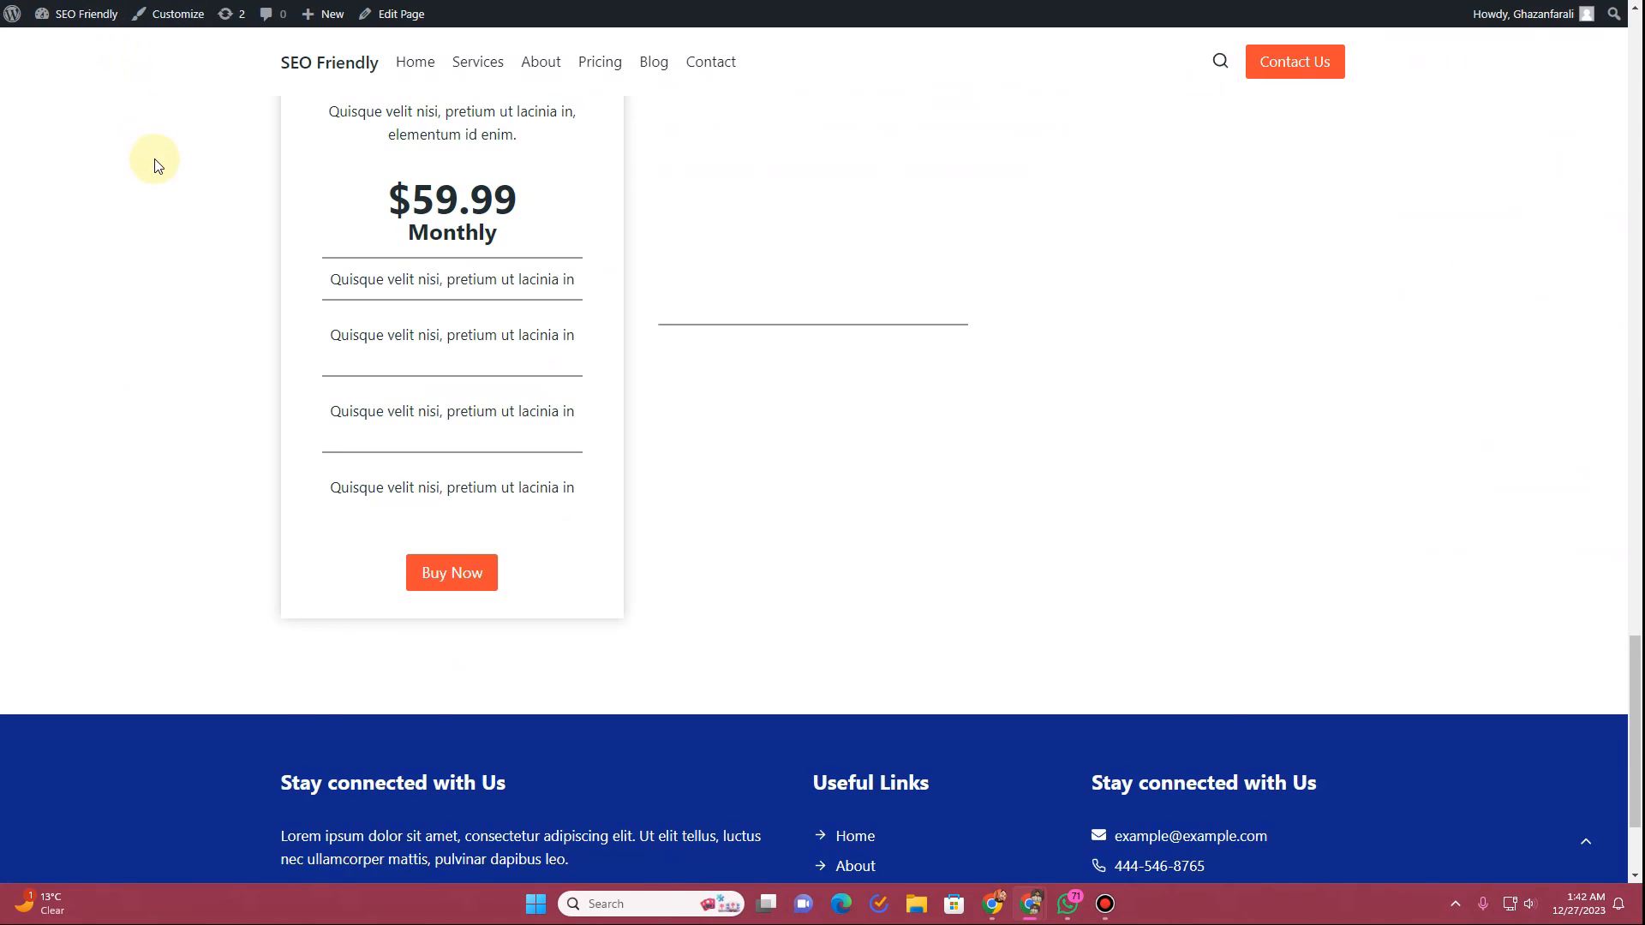
pyautogui.scroll(3, 389, 351)
pyautogui.scroll(1, 385, 349)
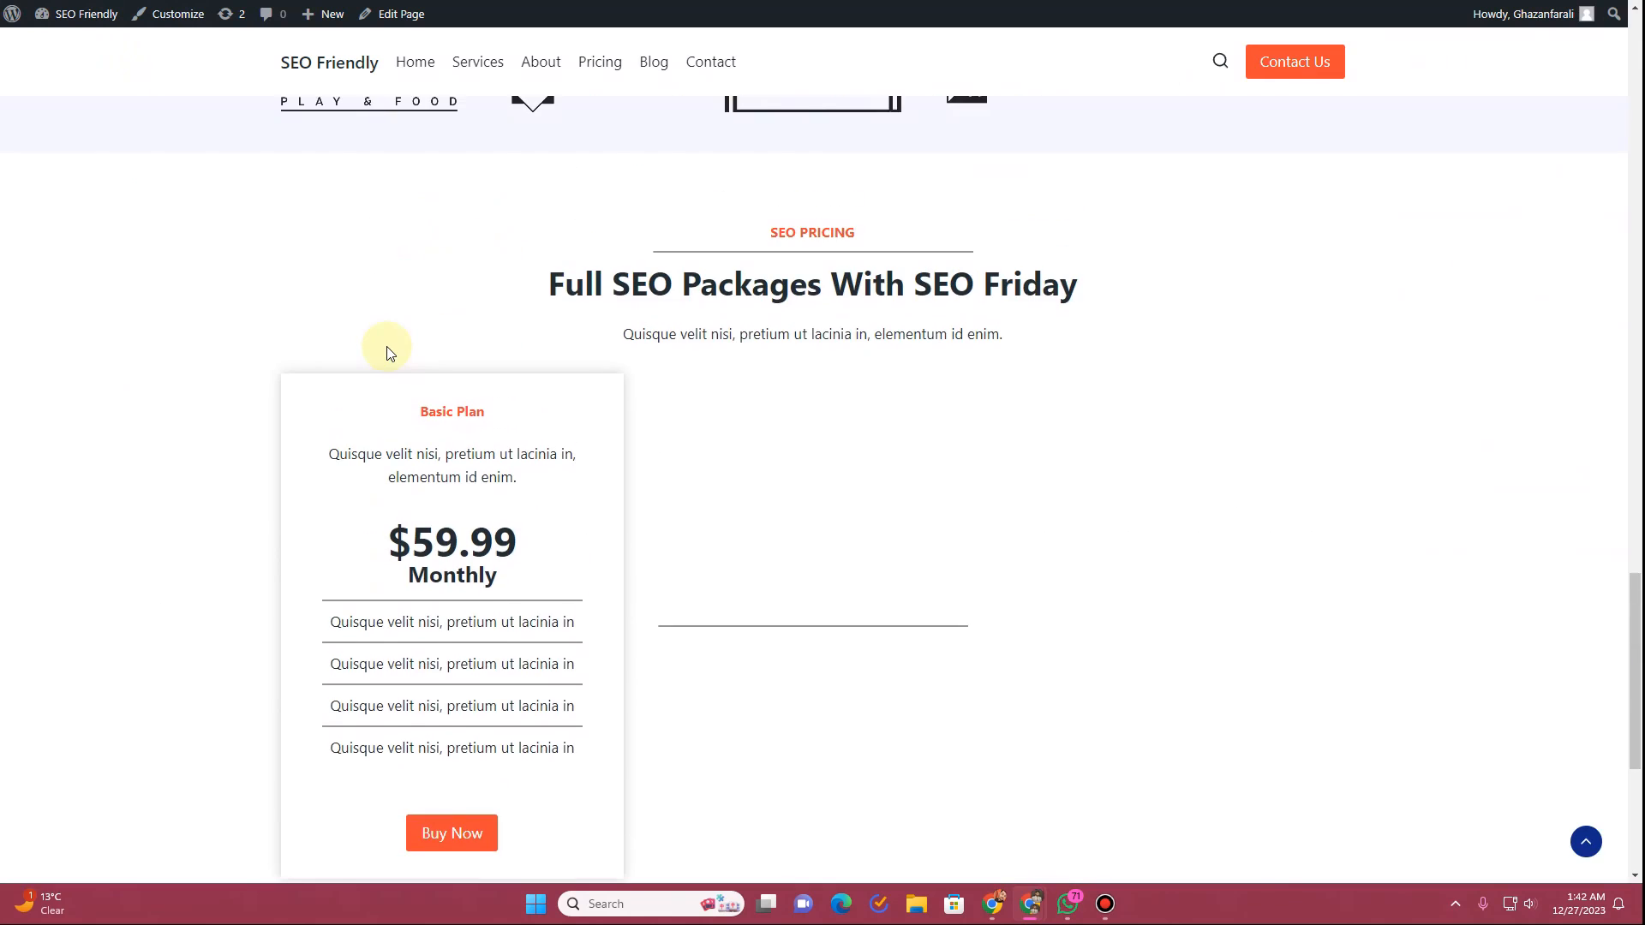
pyautogui.scroll(-3, 452, 323)
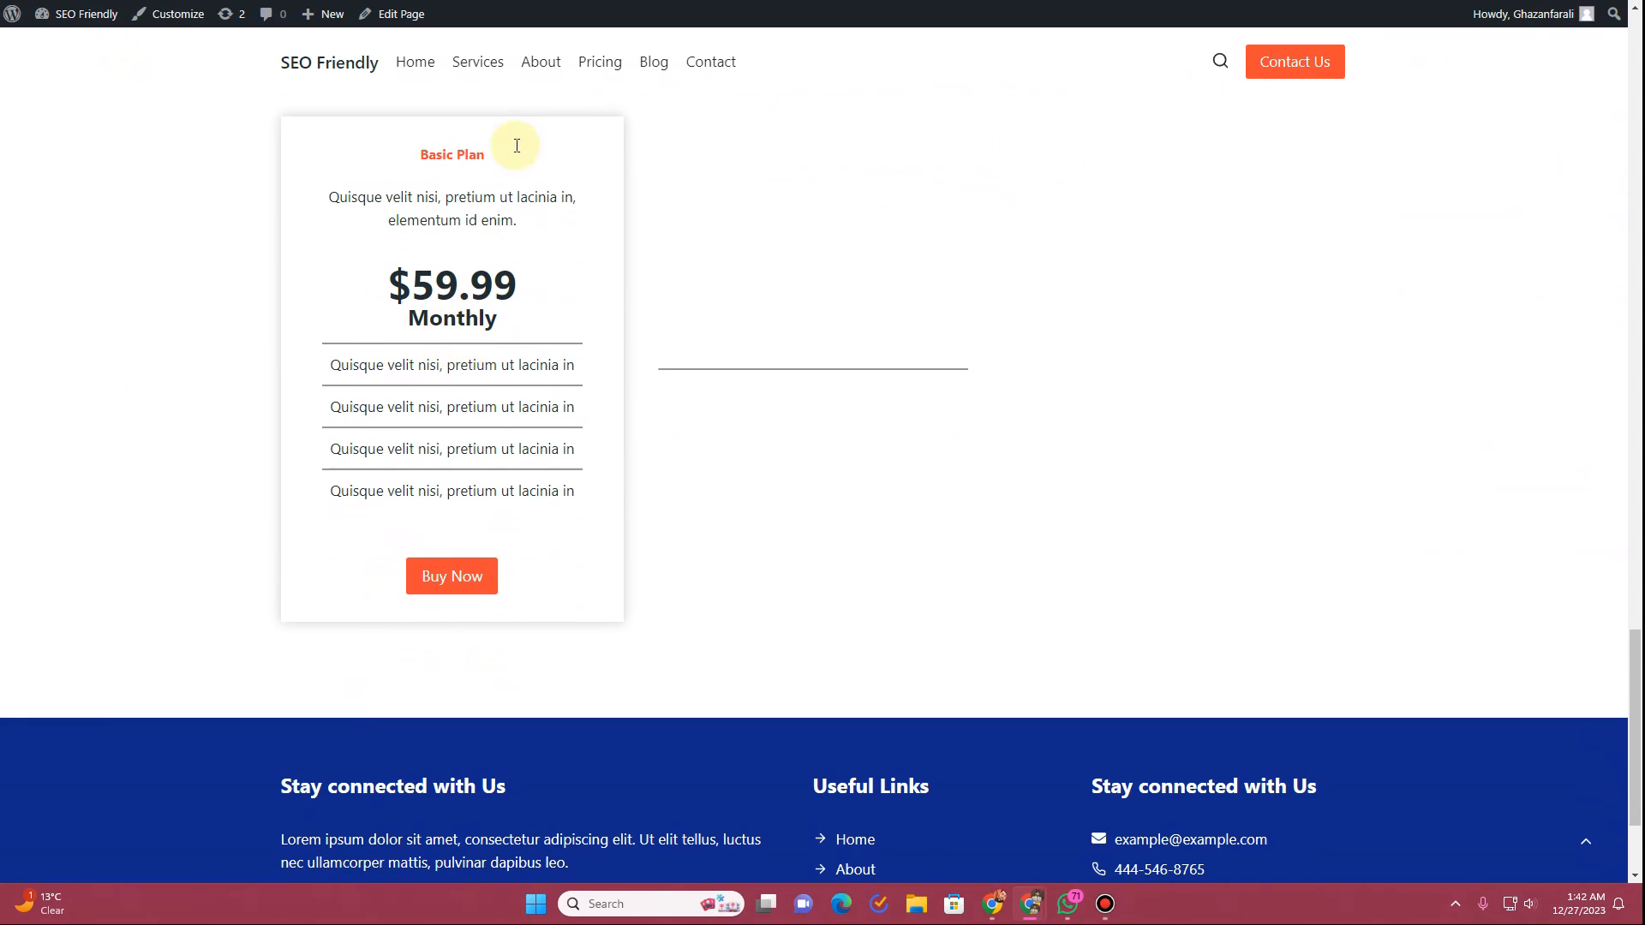
pyautogui.hotkey('ctrl', 'shift', 'Tab')
# Step: Set the bottom margin of the "Monthly" text to 50 px and update the page
pyautogui.click(520, 396)
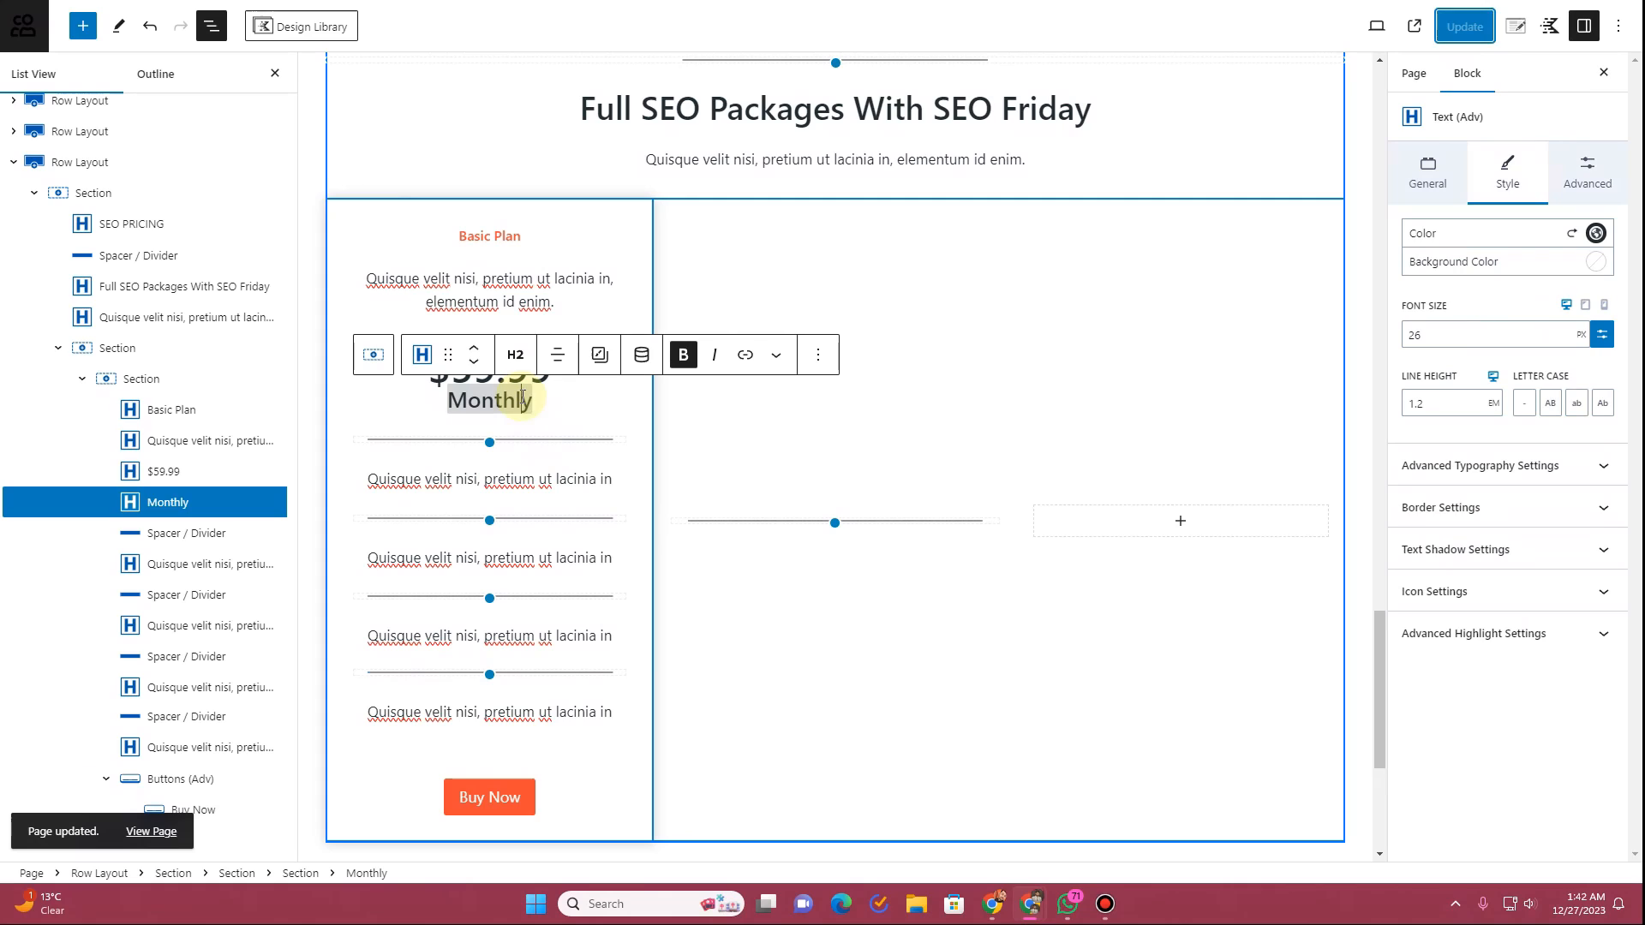
pyautogui.click(1602, 167)
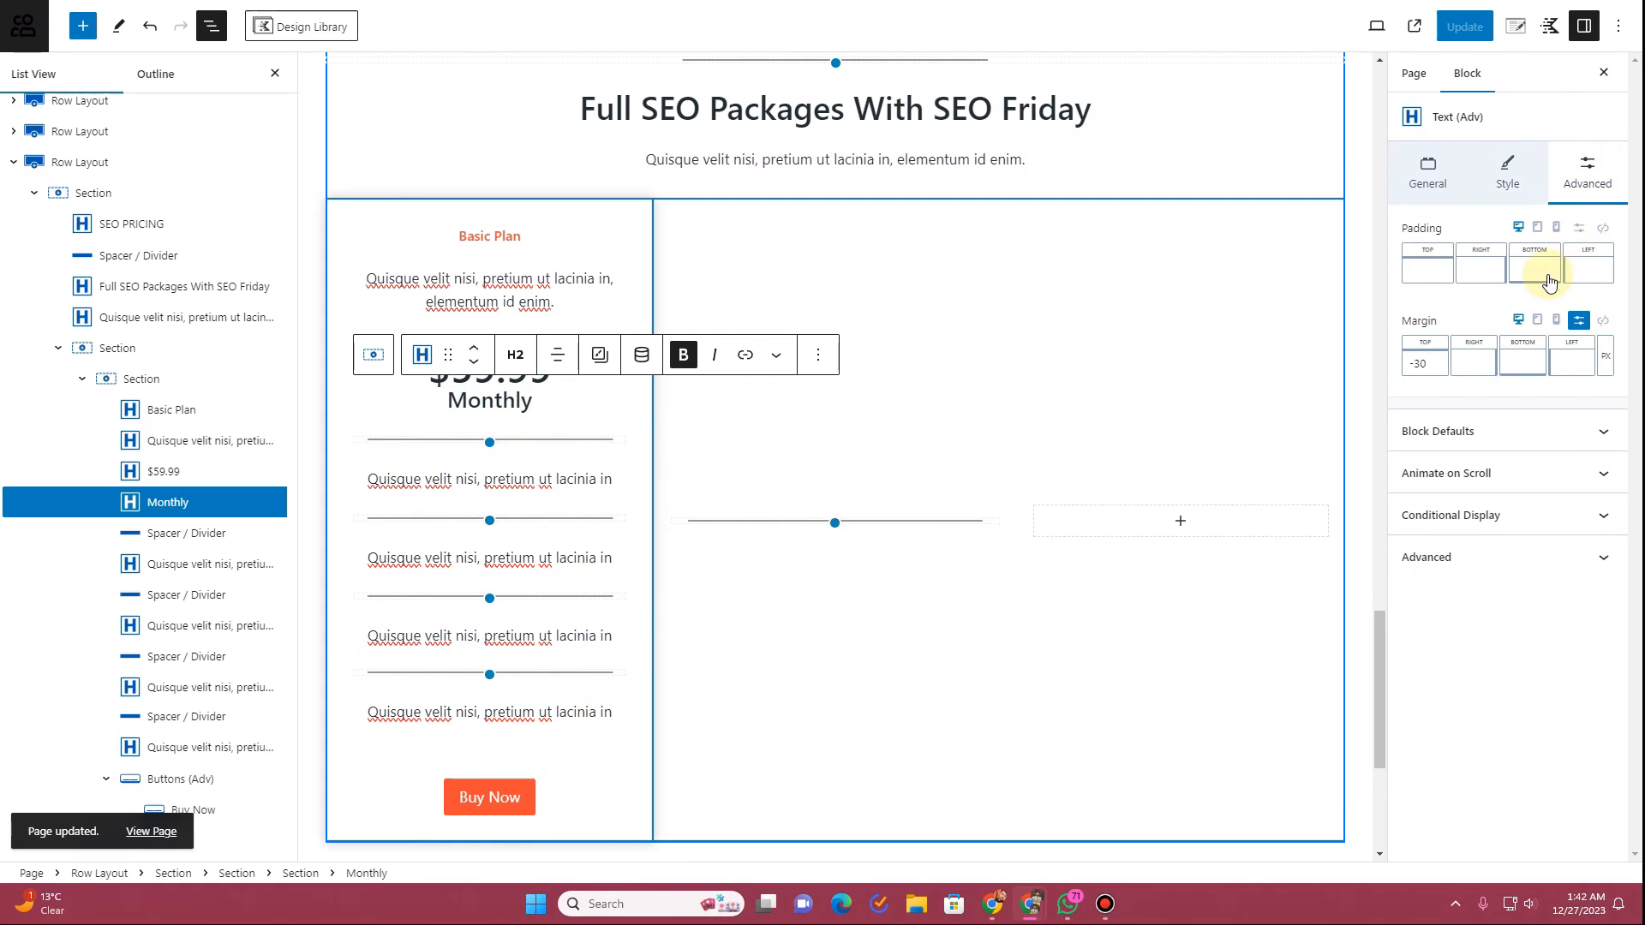
pyautogui.click(1523, 363)
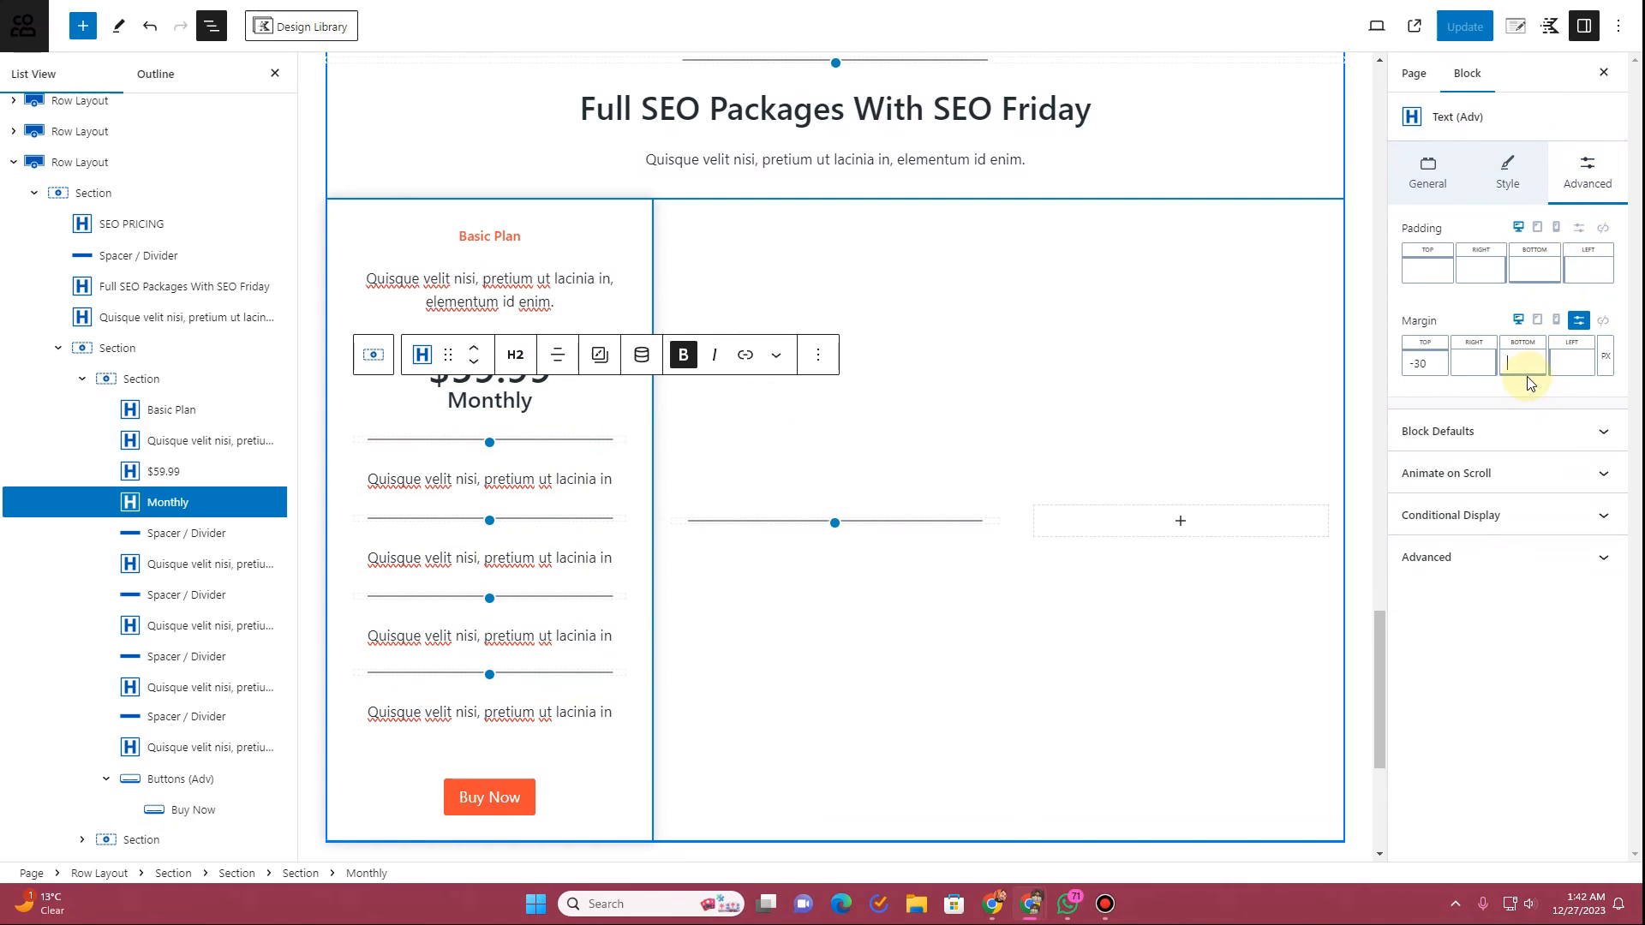
pyautogui.write('50')
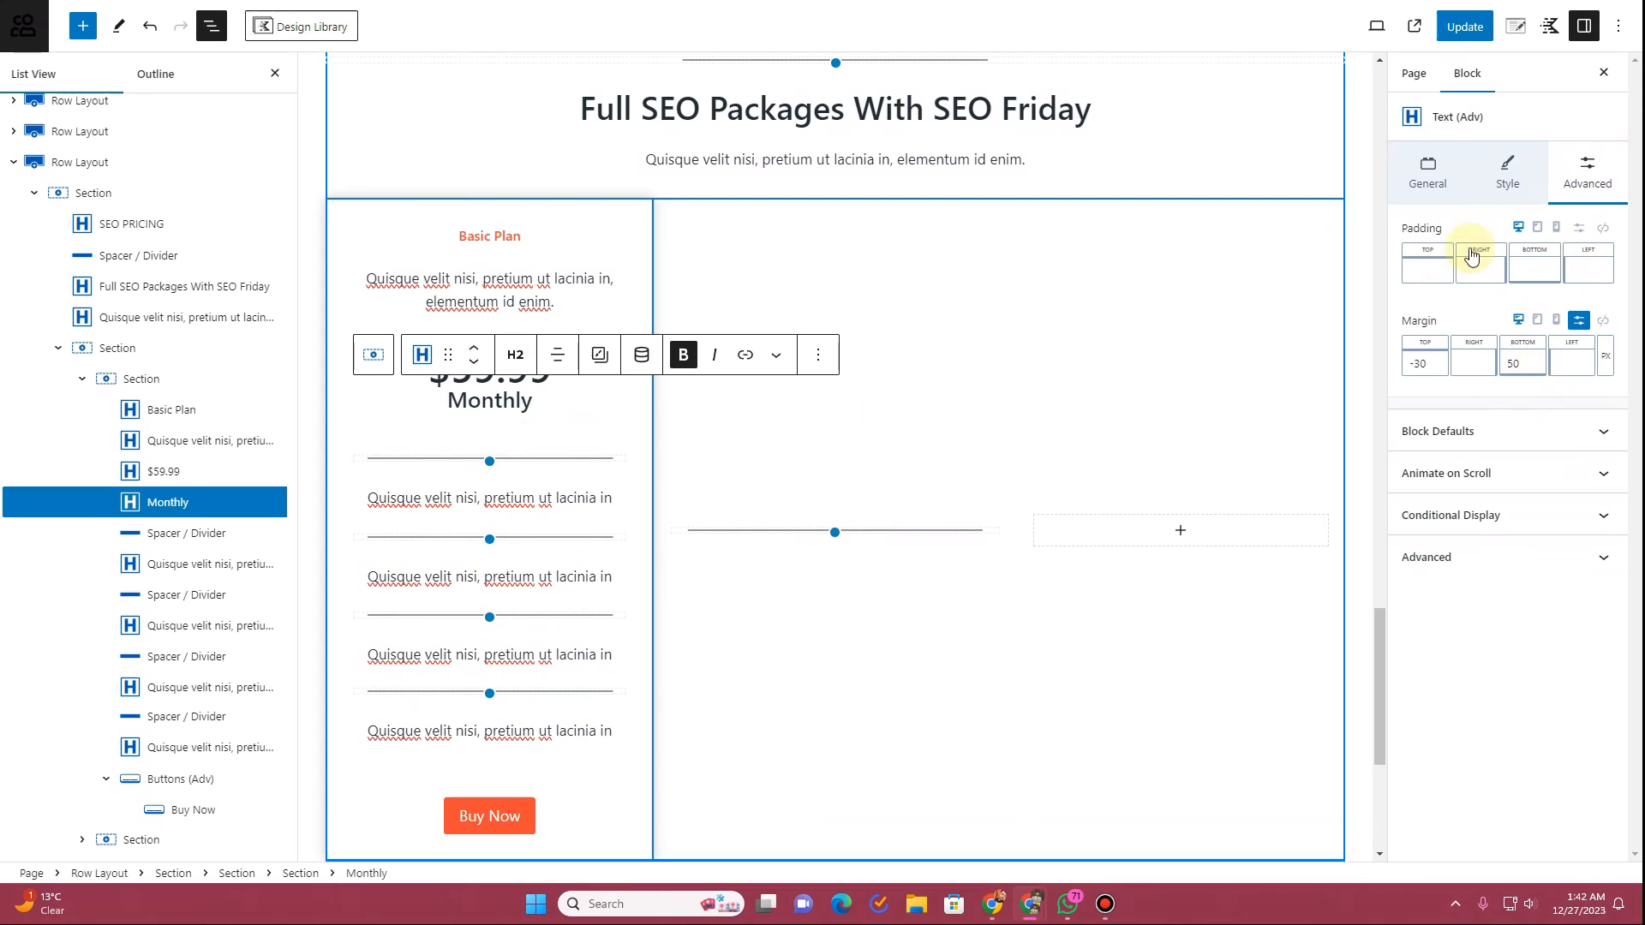
pyautogui.click(1462, 27)
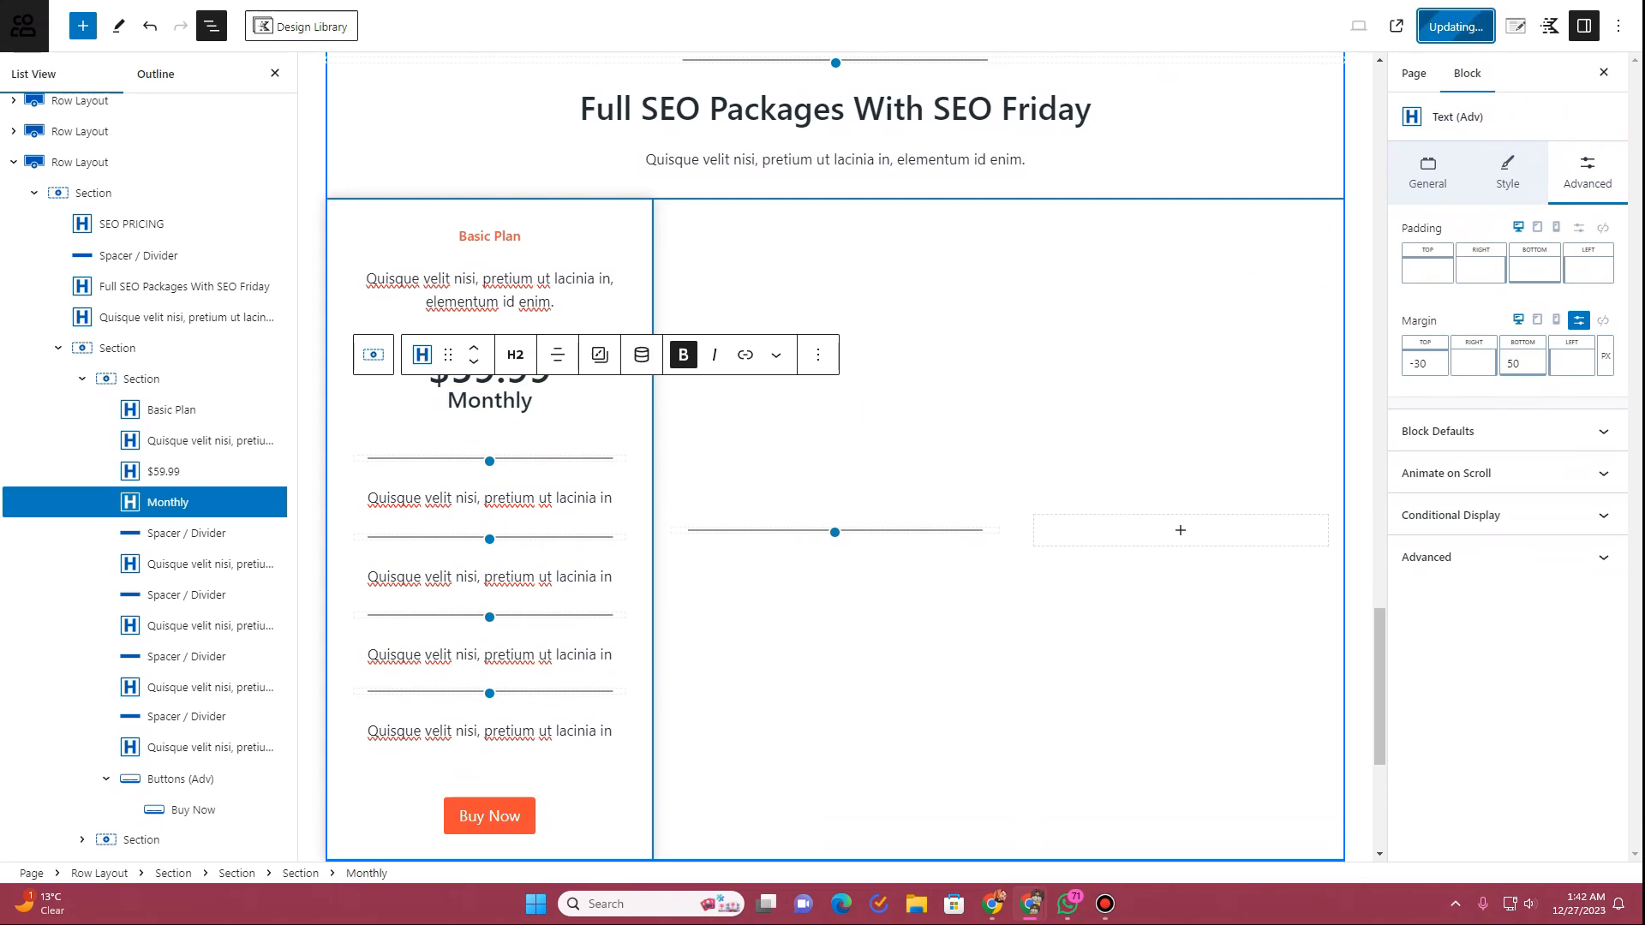
# Step: Reload the live site to check the gap below "Monthly" and the Buy Now button, and return to the editor
pyautogui.hotkey('ctrl', 'Tab')
pyautogui.press('F5')
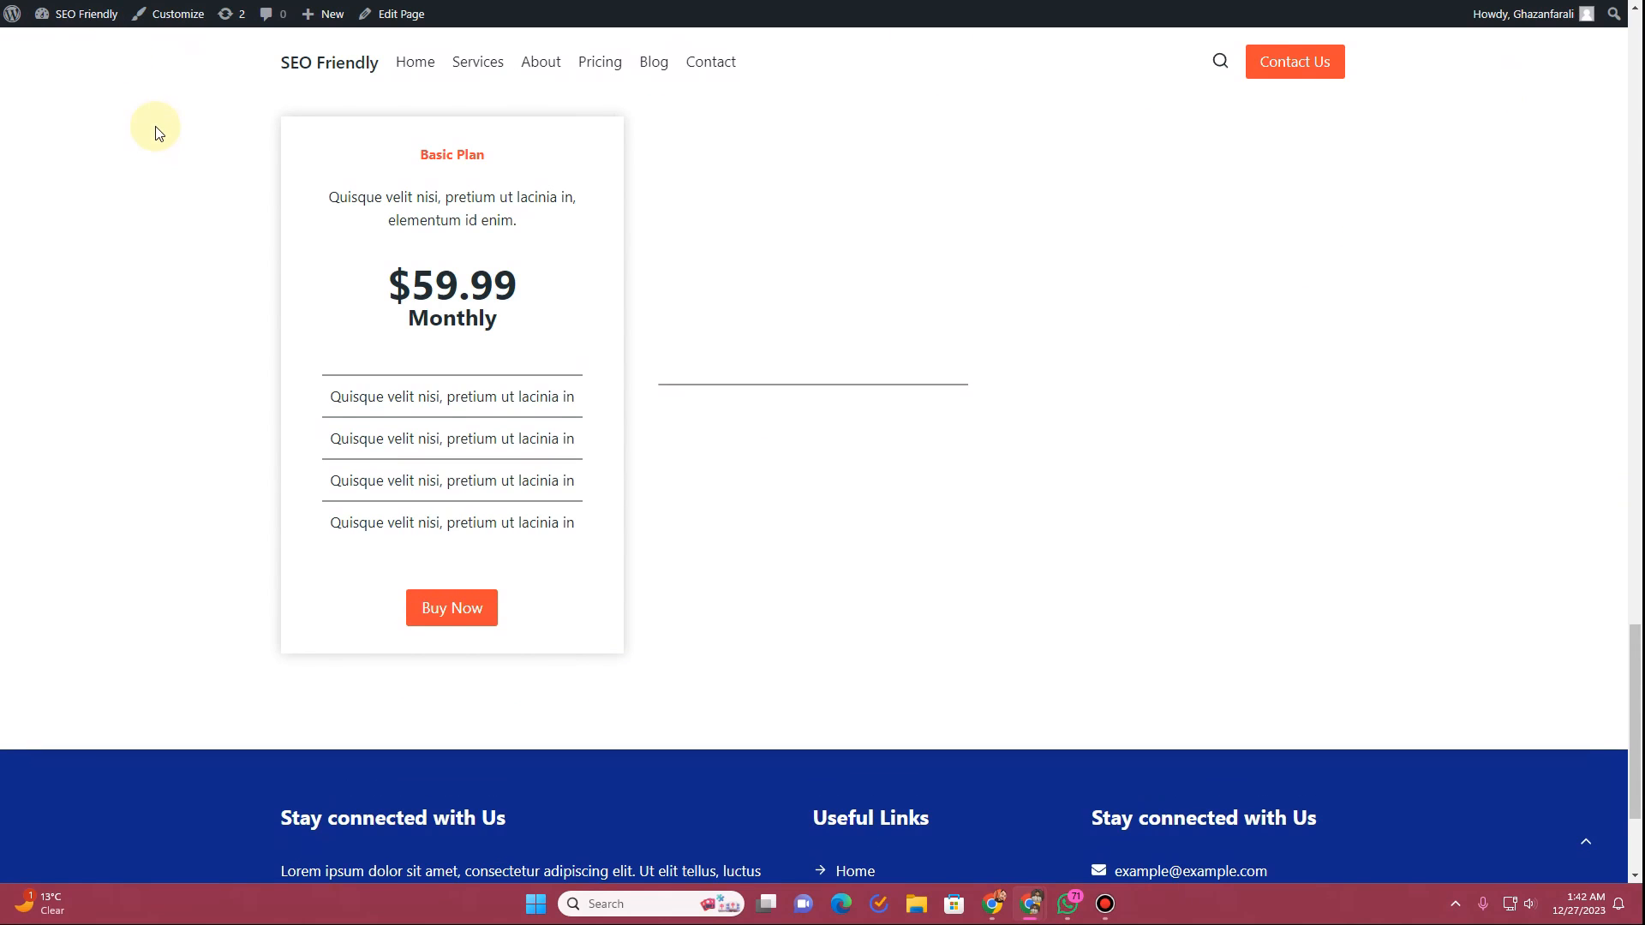
pyautogui.scroll(-2, 431, 479)
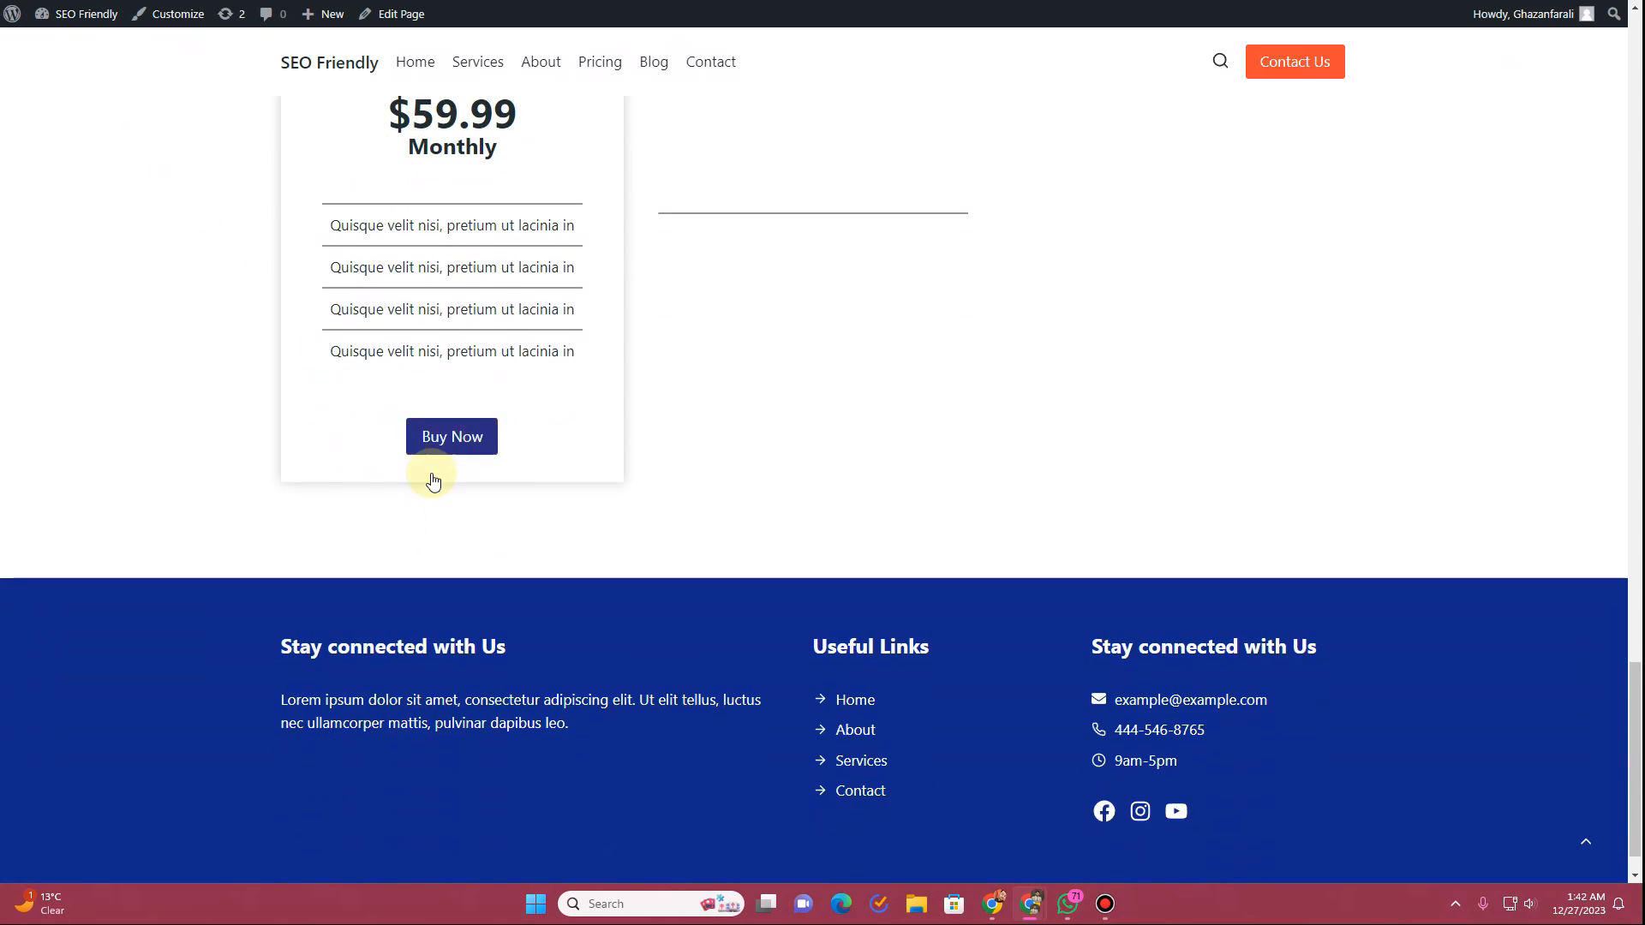
pyautogui.scroll(3, 491, 330)
pyautogui.hotkey('ctrl', 'Tab')
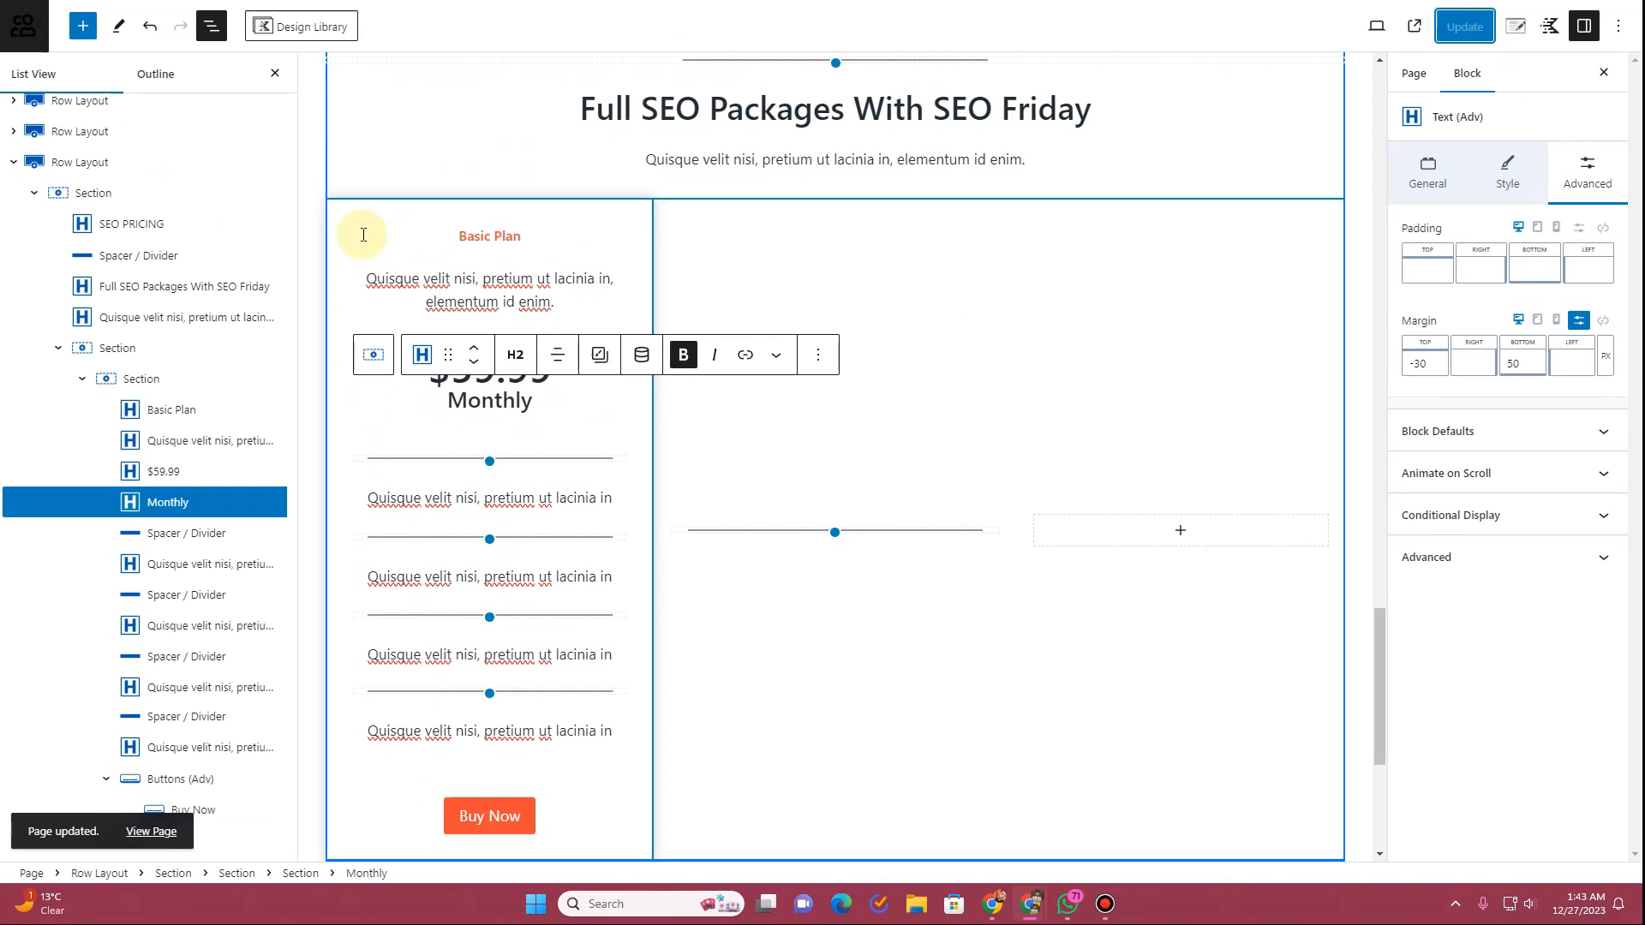
# Step: Set the Basic Plan card section's border radius to 10 px on all corners, update the page and reload the live site
pyautogui.click(152, 386)
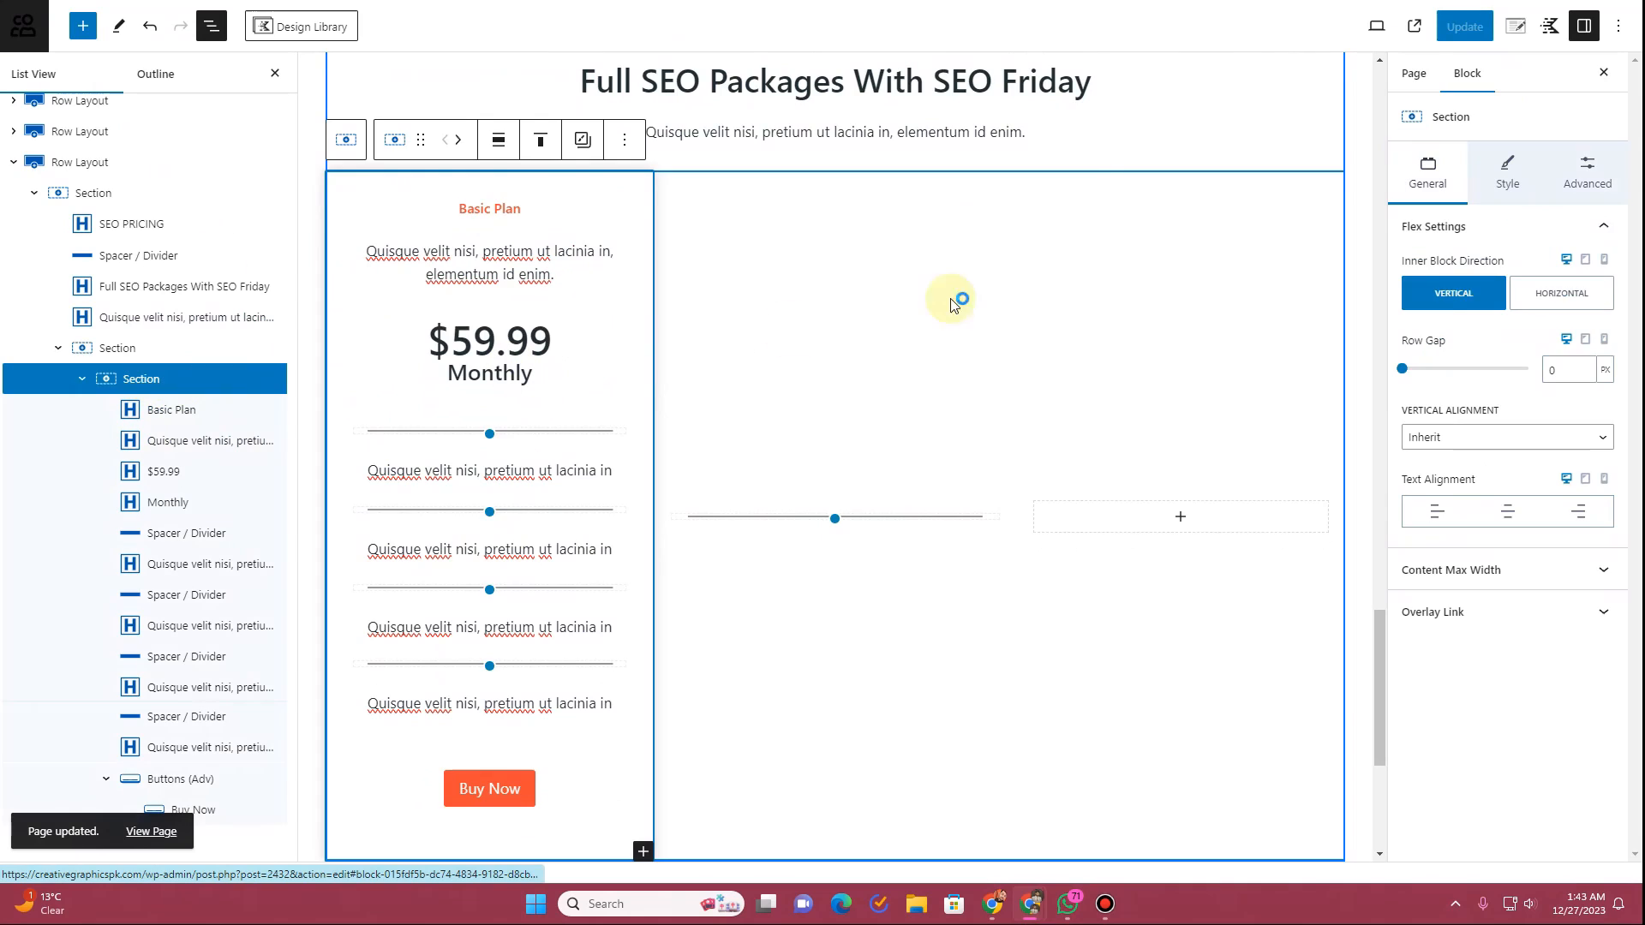
pyautogui.click(1509, 176)
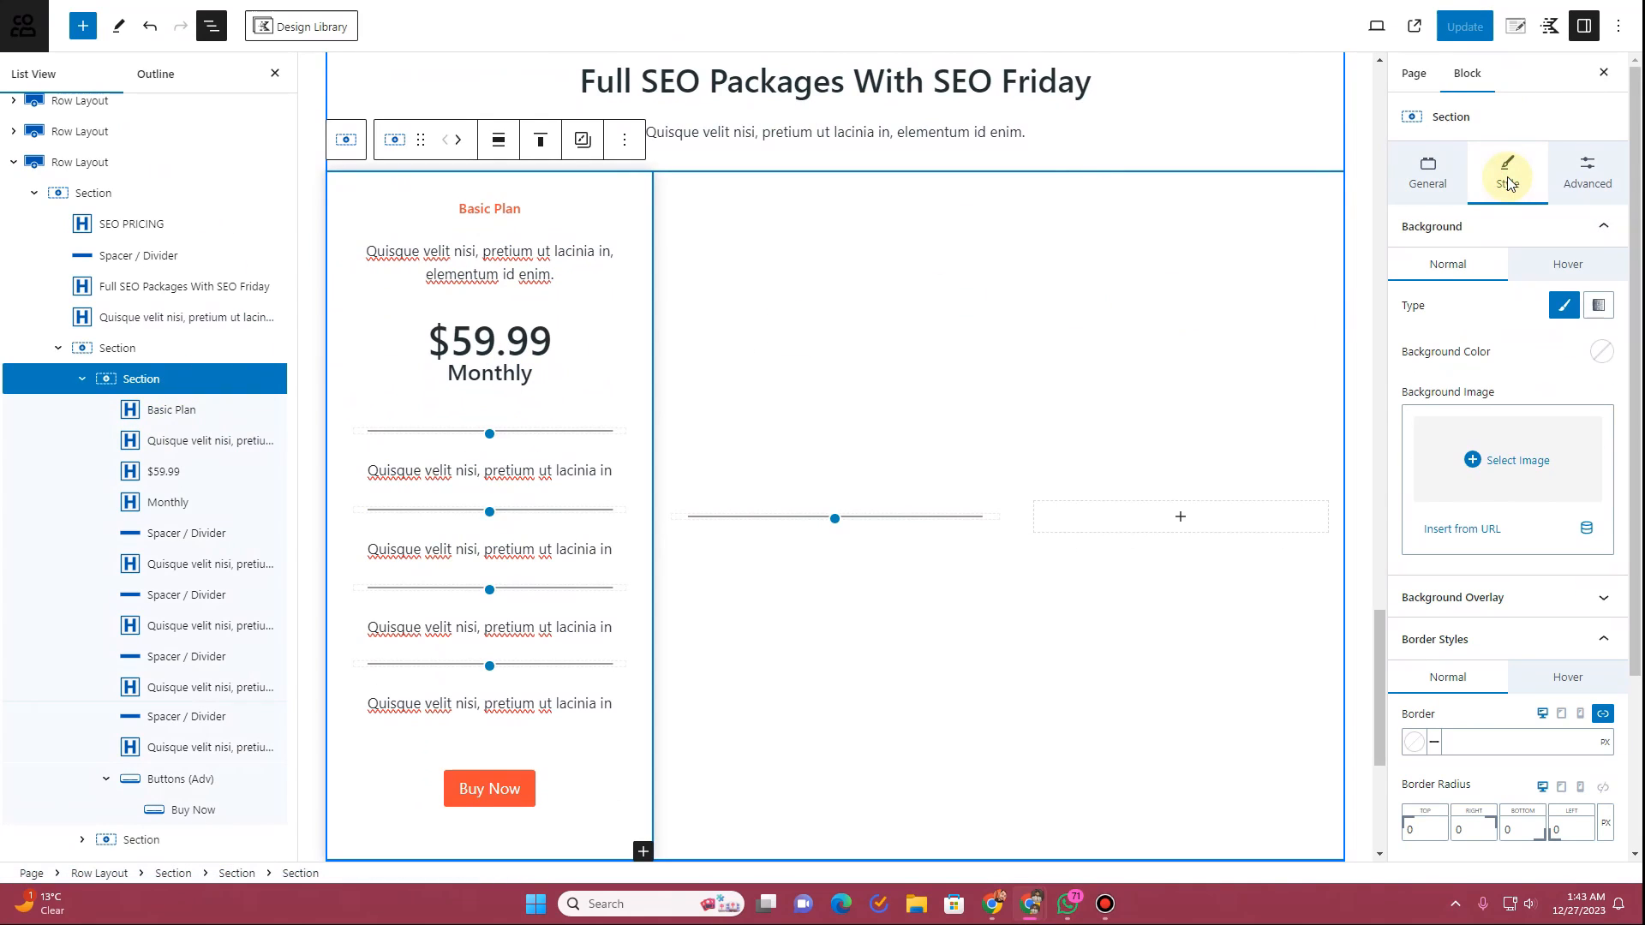
pyautogui.scroll(-5, 1485, 608)
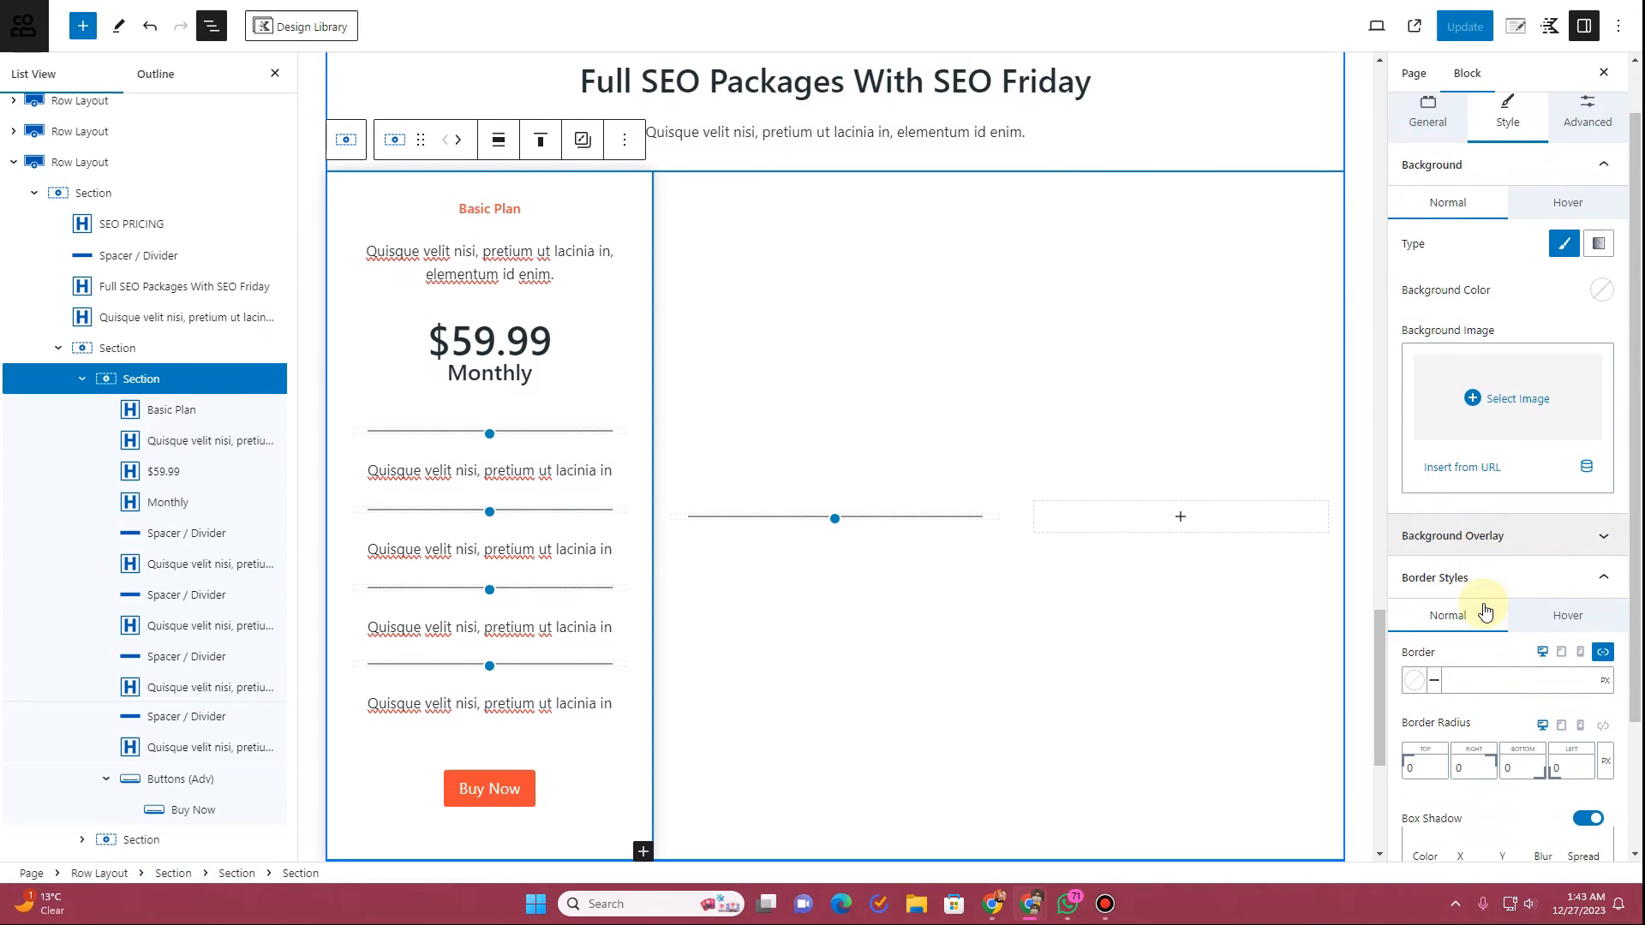
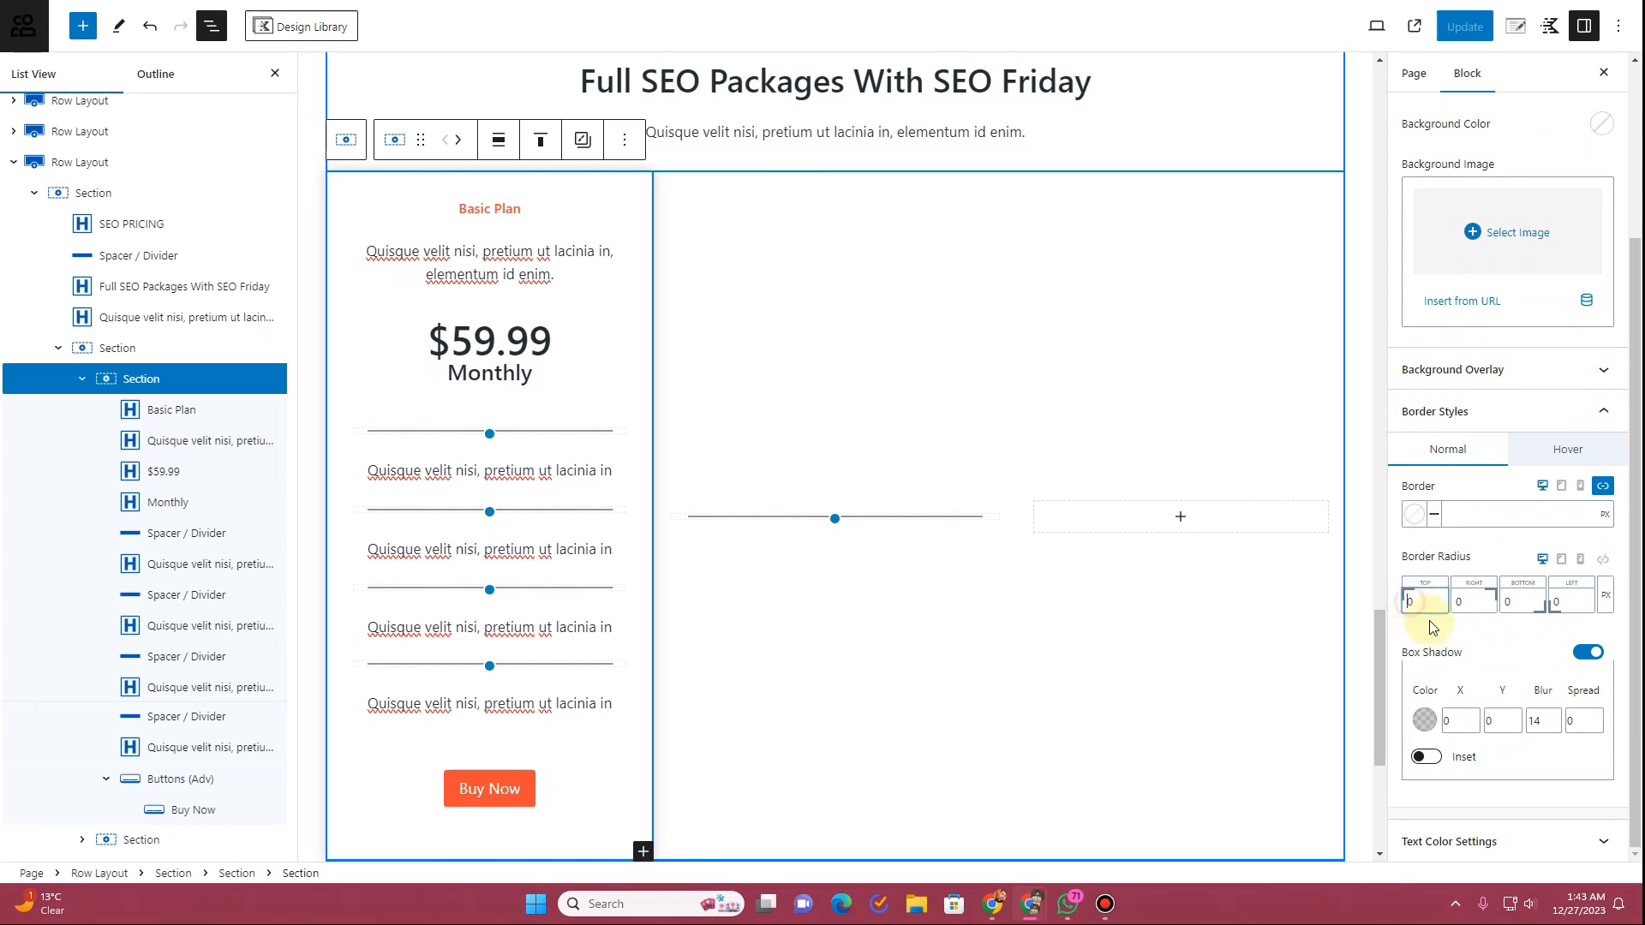
pyautogui.click(1603, 559)
pyautogui.click(1547, 601)
pyautogui.write('1')
pyautogui.click(1467, 27)
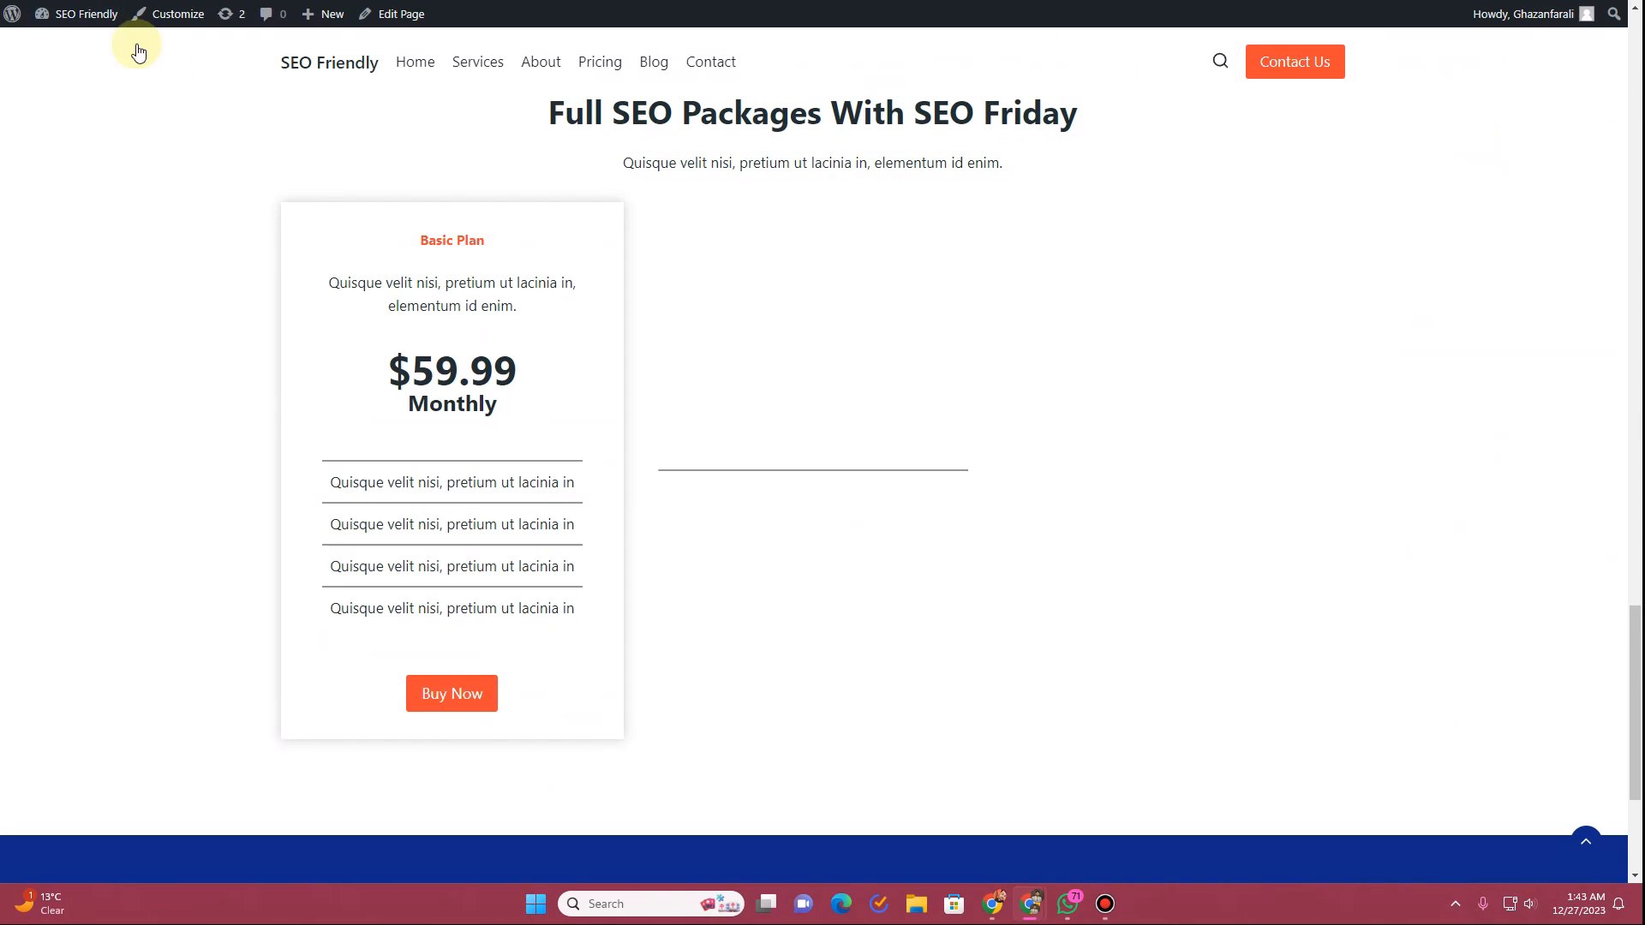
pyautogui.press('F5')
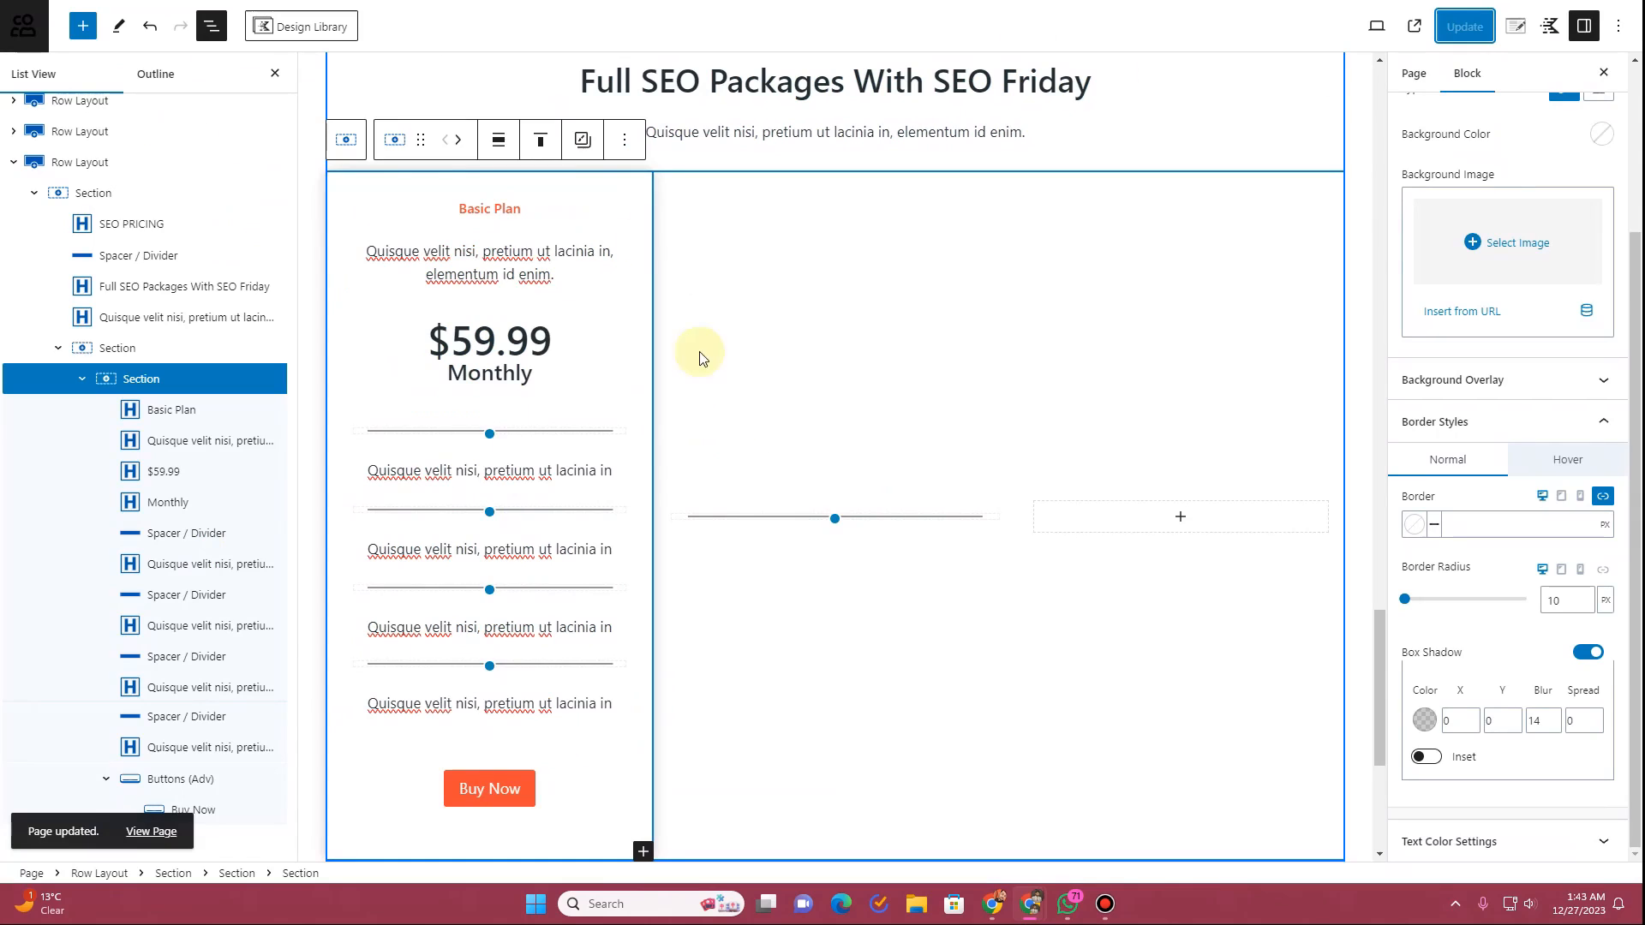
# Step: Delete the leftover divider and the two other sections beside the Basic Plan card
pyautogui.click(801, 525)
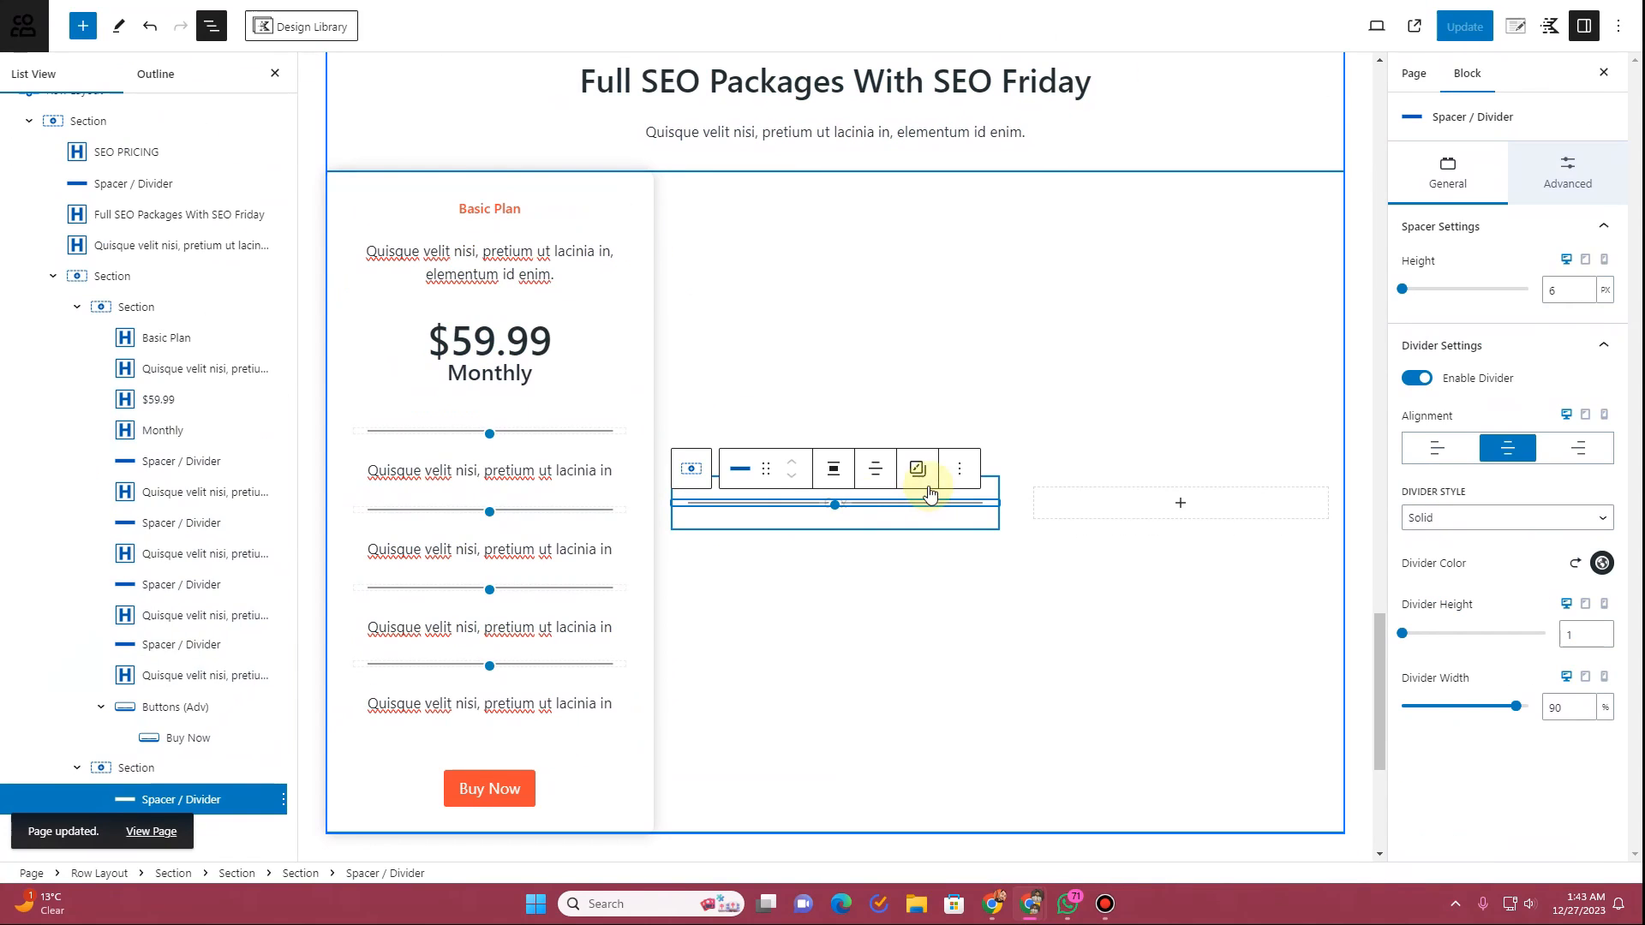
pyautogui.click(960, 482)
pyautogui.click(1022, 862)
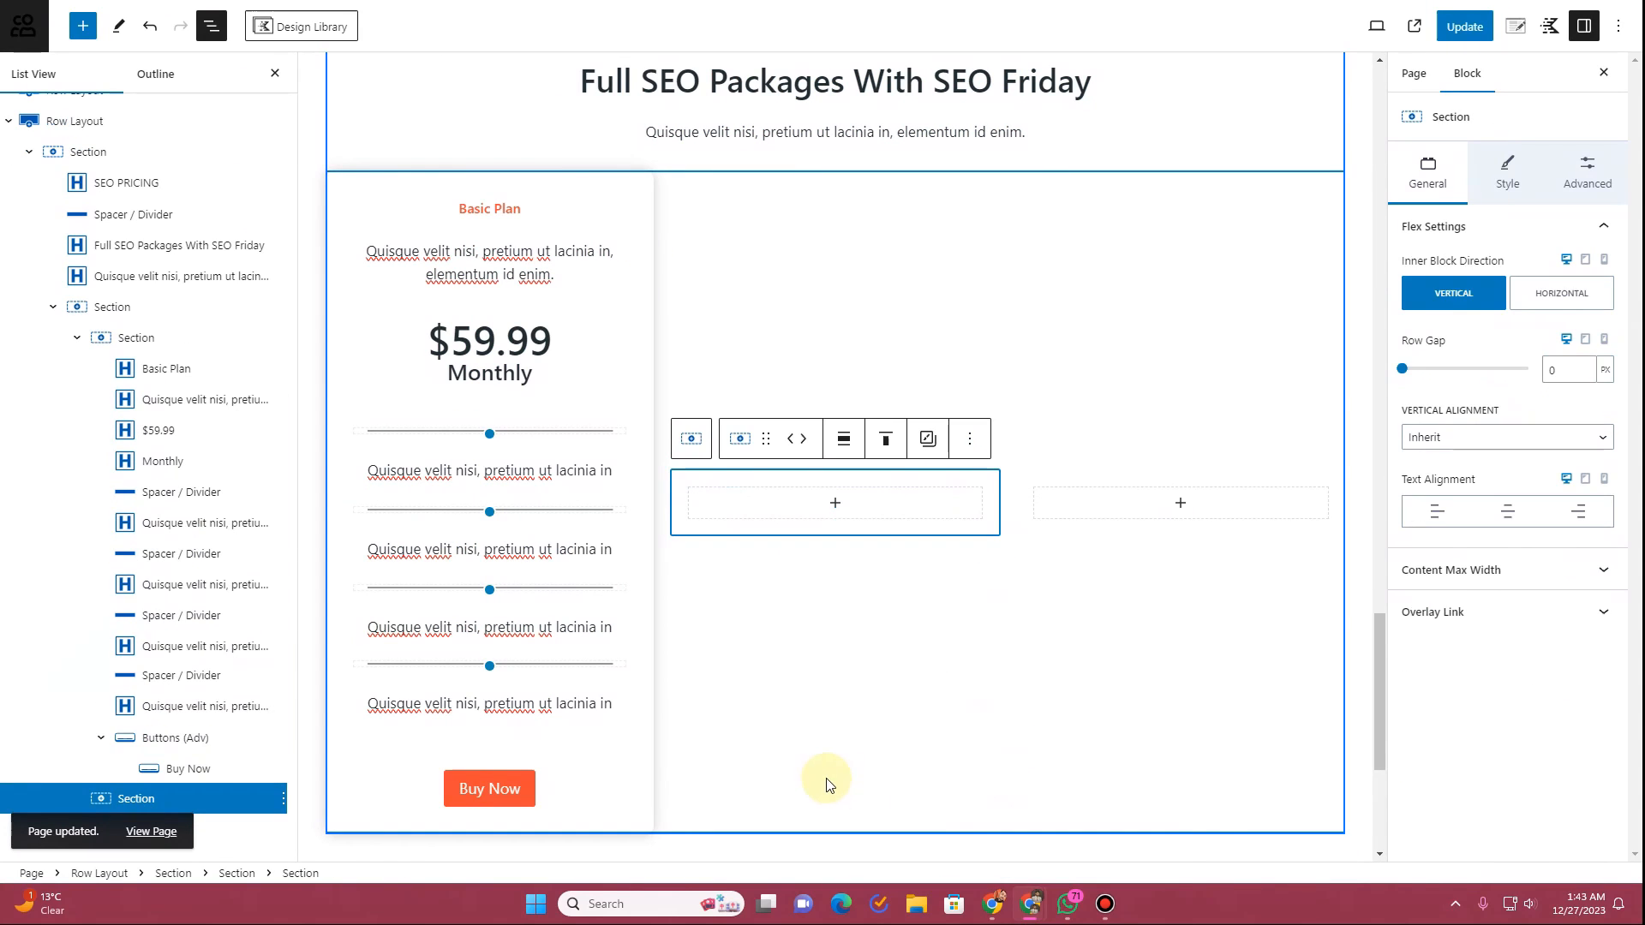
pyautogui.click(77, 337)
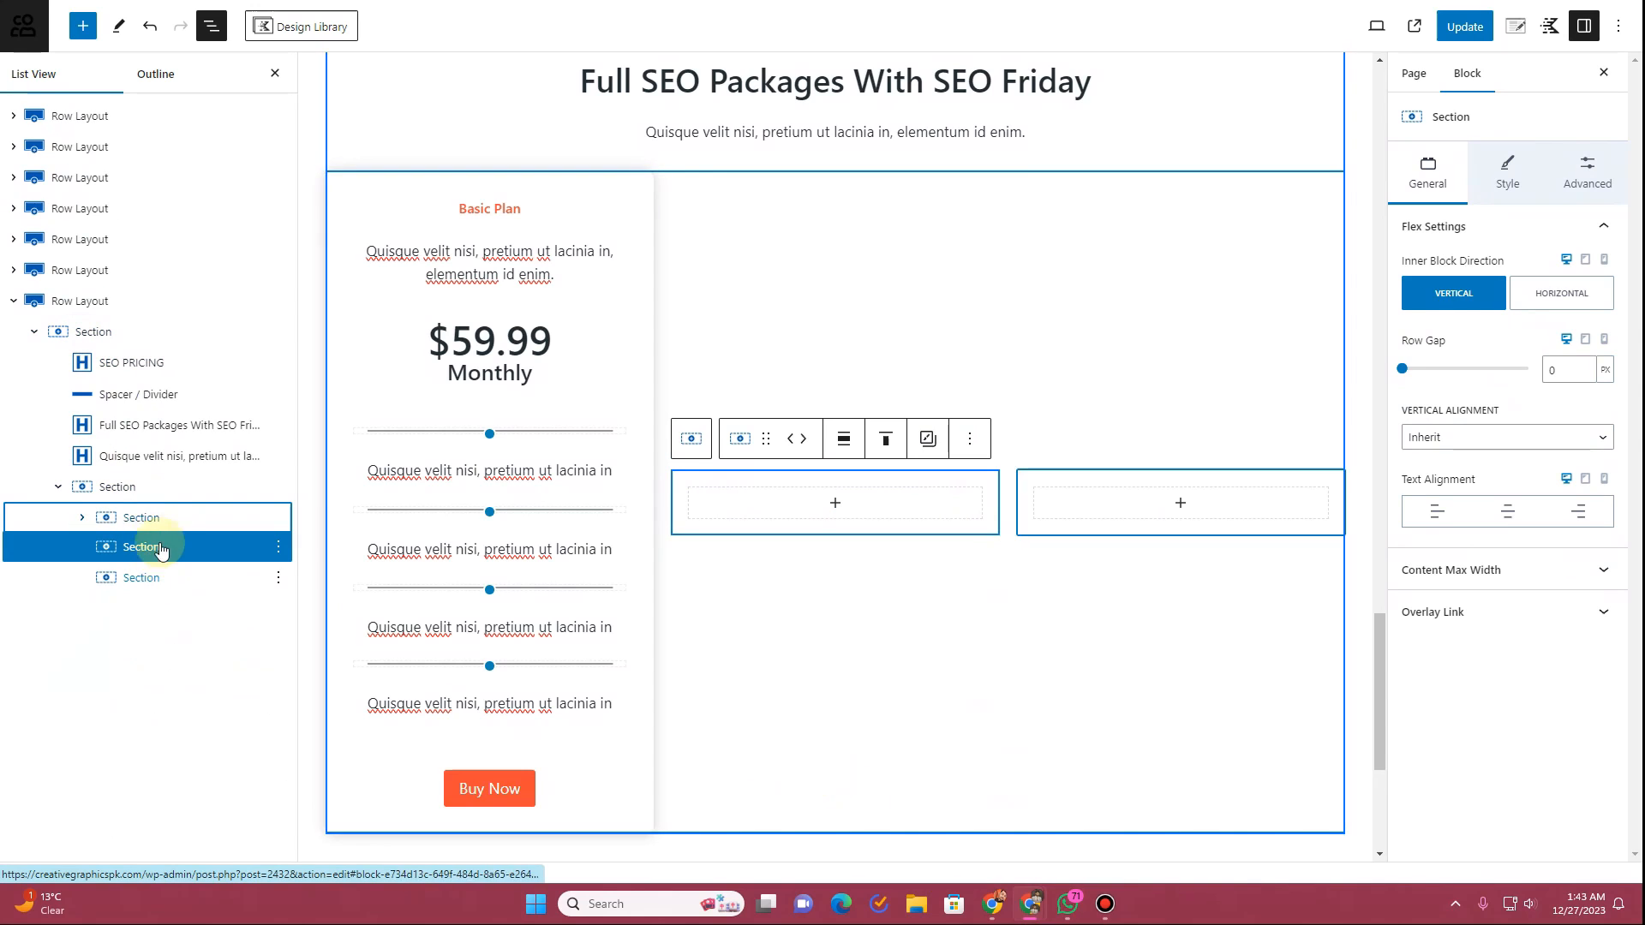
pyautogui.click(278, 547)
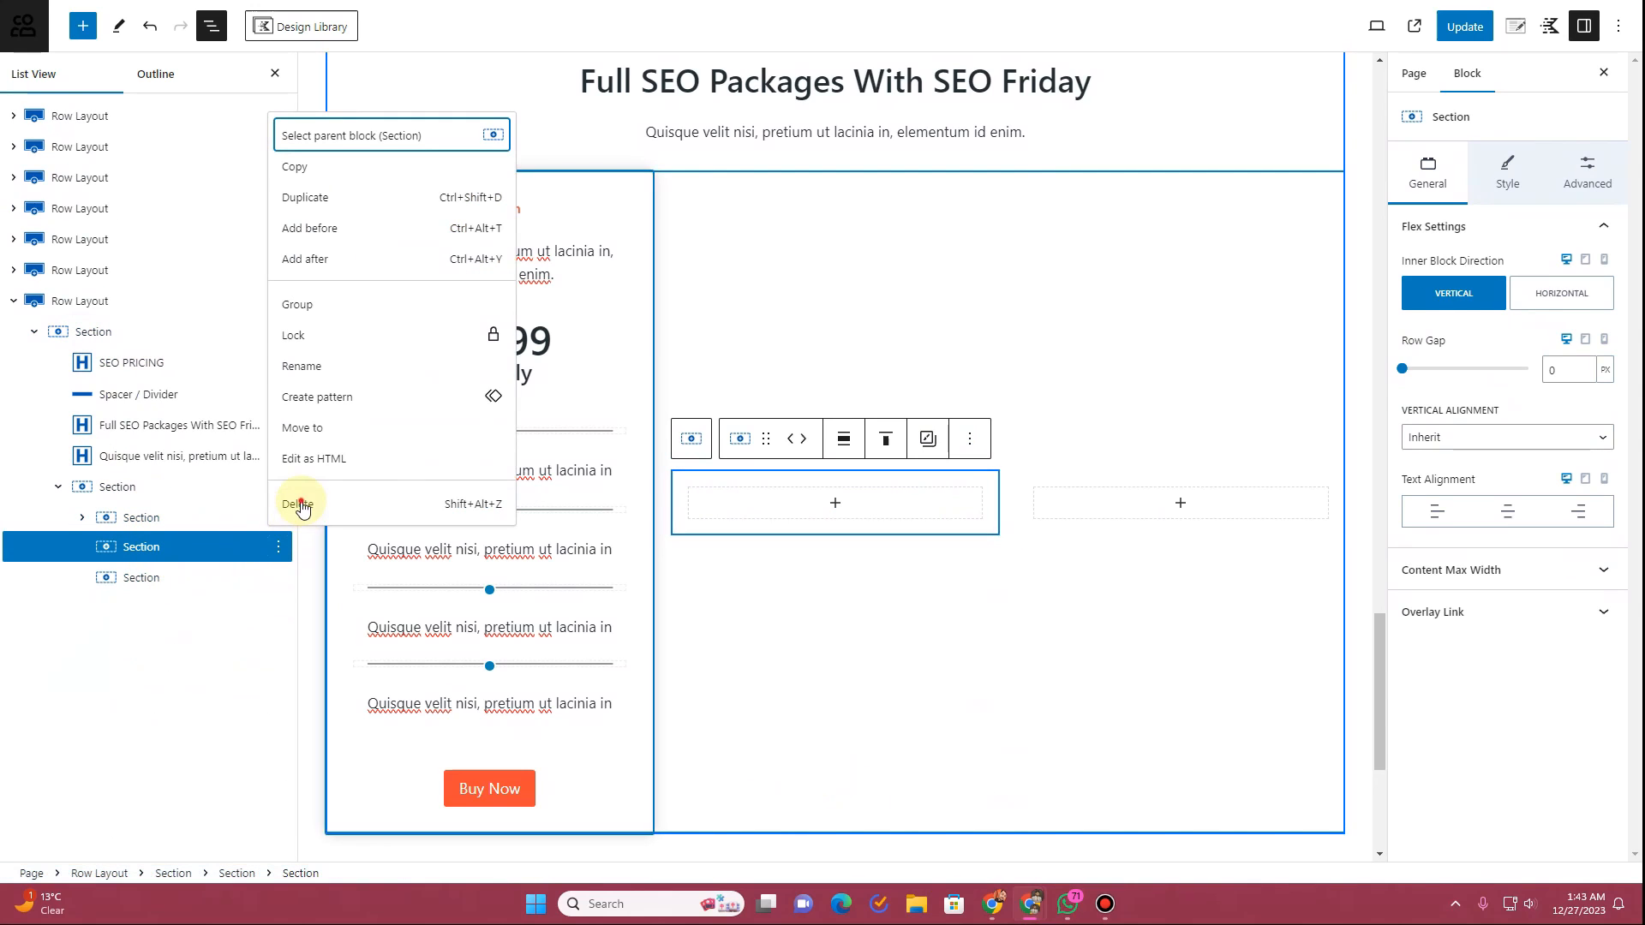
pyautogui.hotkey('shift', 'alt', 'z')
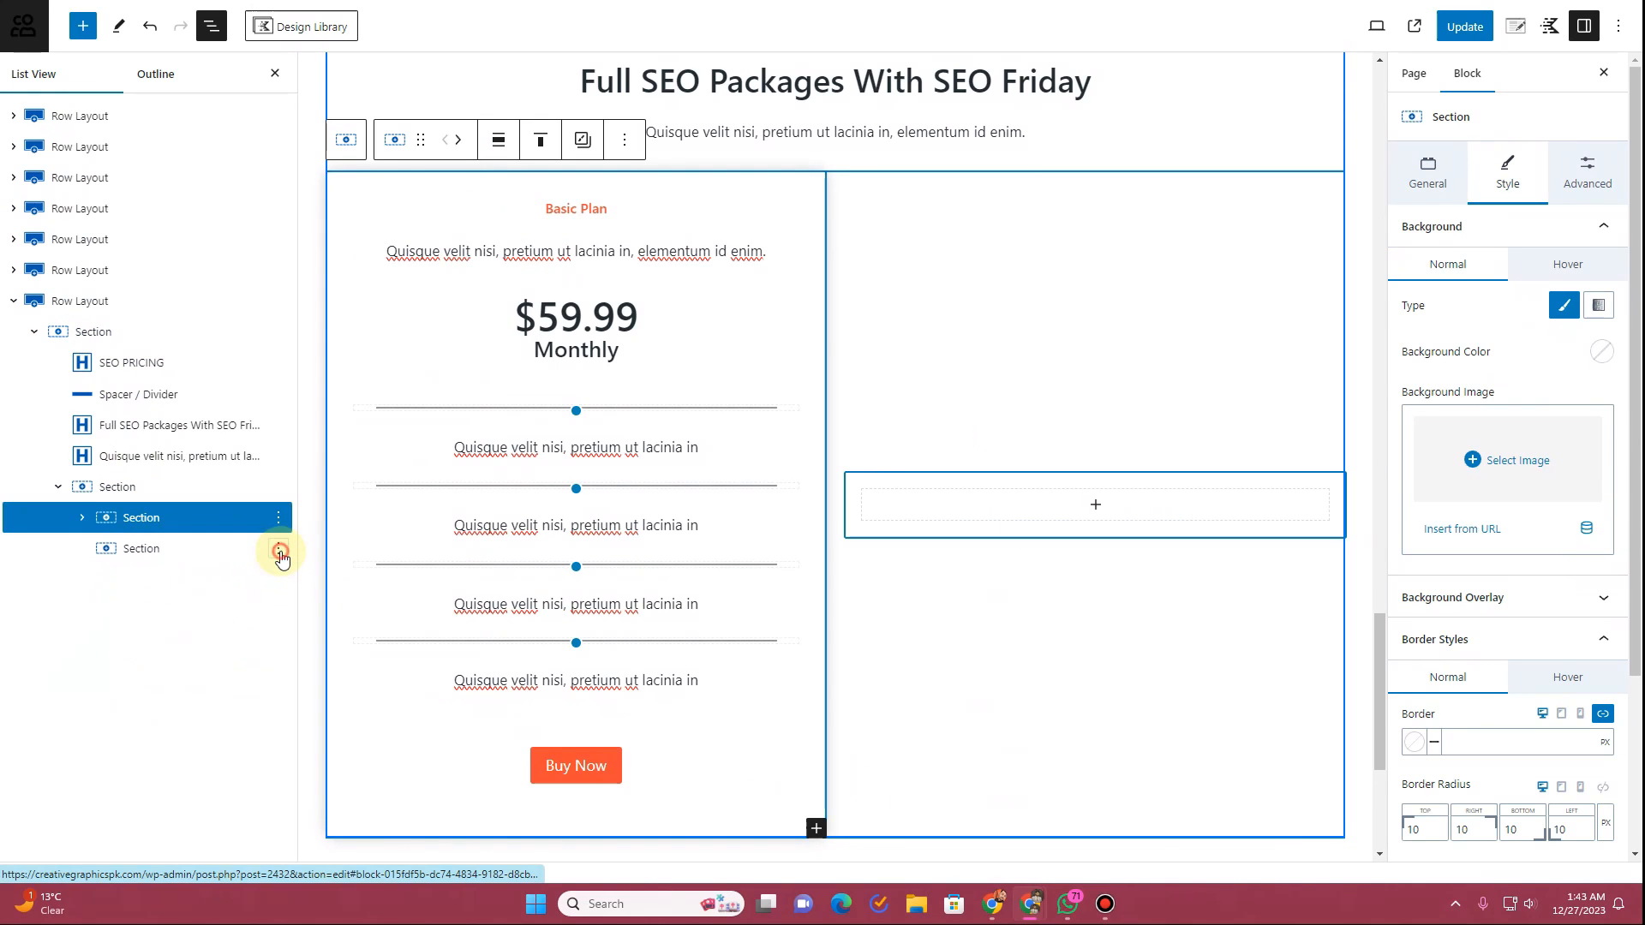
pyautogui.click(278, 550)
pyautogui.click(296, 507)
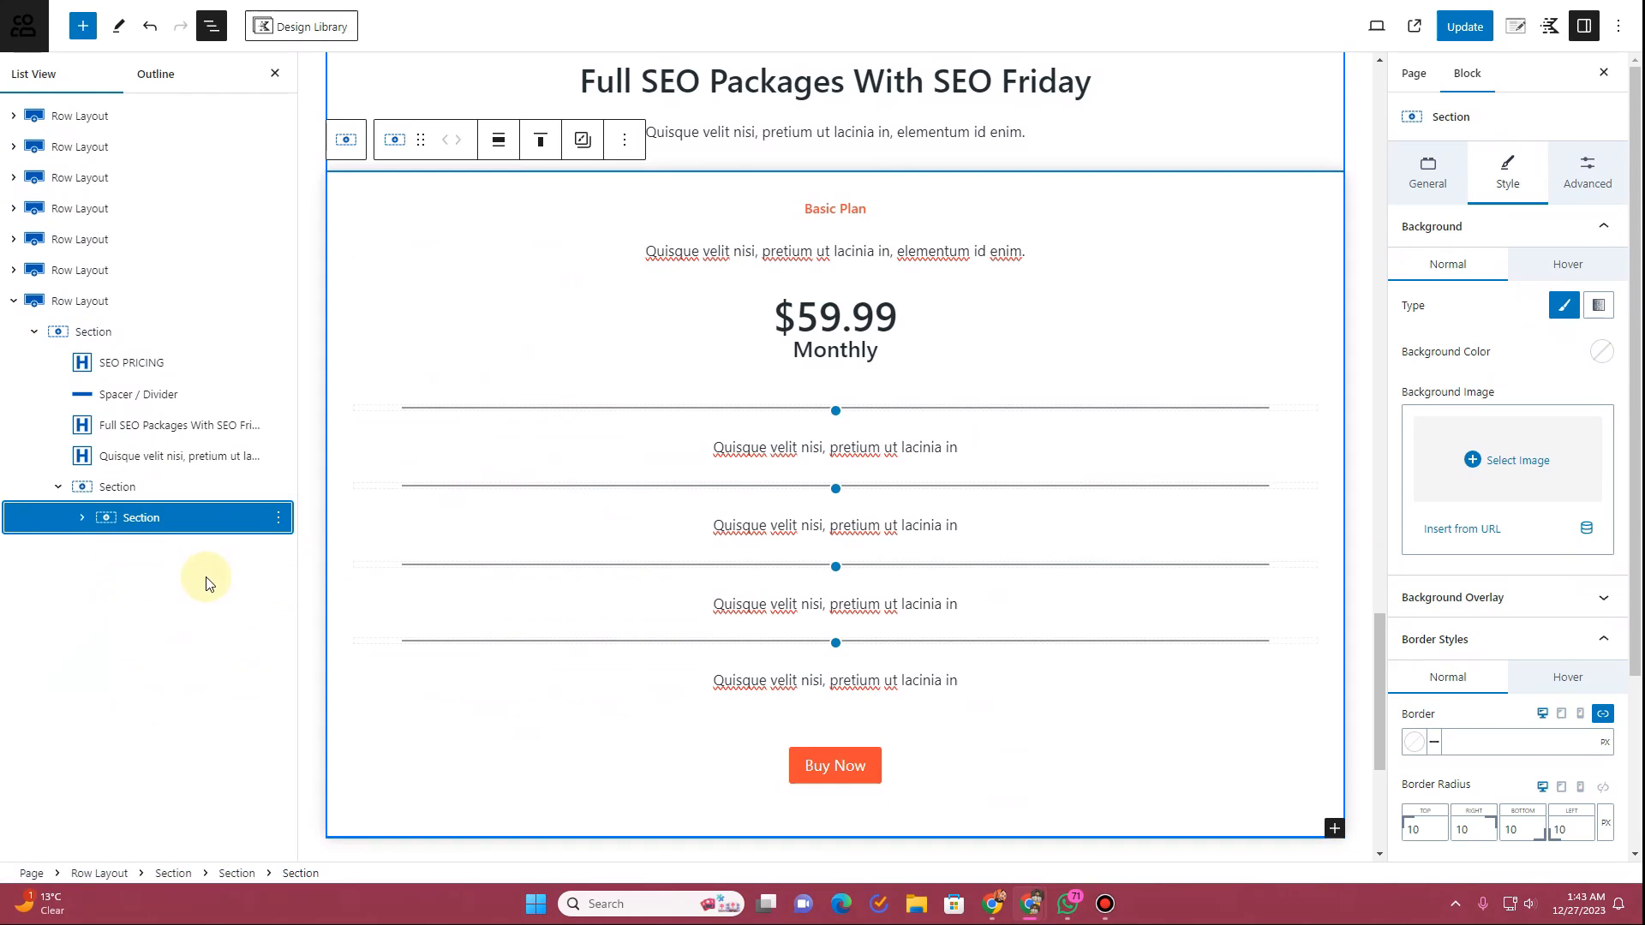
# Step: Duplicate the Basic Plan card section twice to make a row of three pricing cards
pyautogui.click(278, 518)
pyautogui.click(315, 199)
pyautogui.click(278, 547)
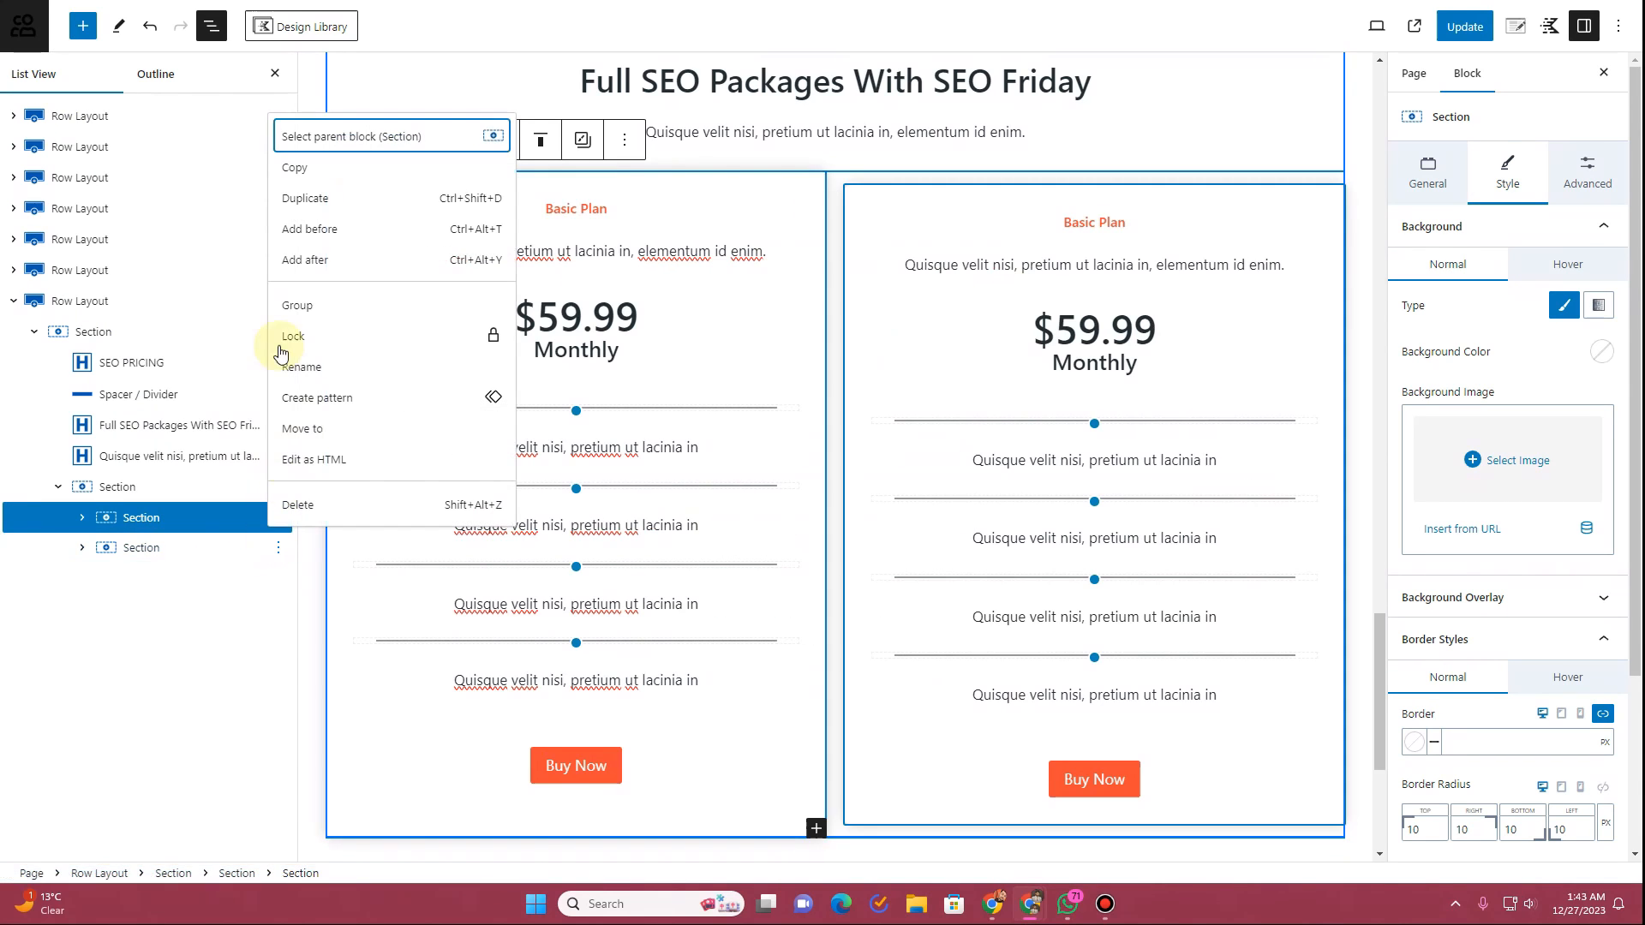
pyautogui.click(311, 204)
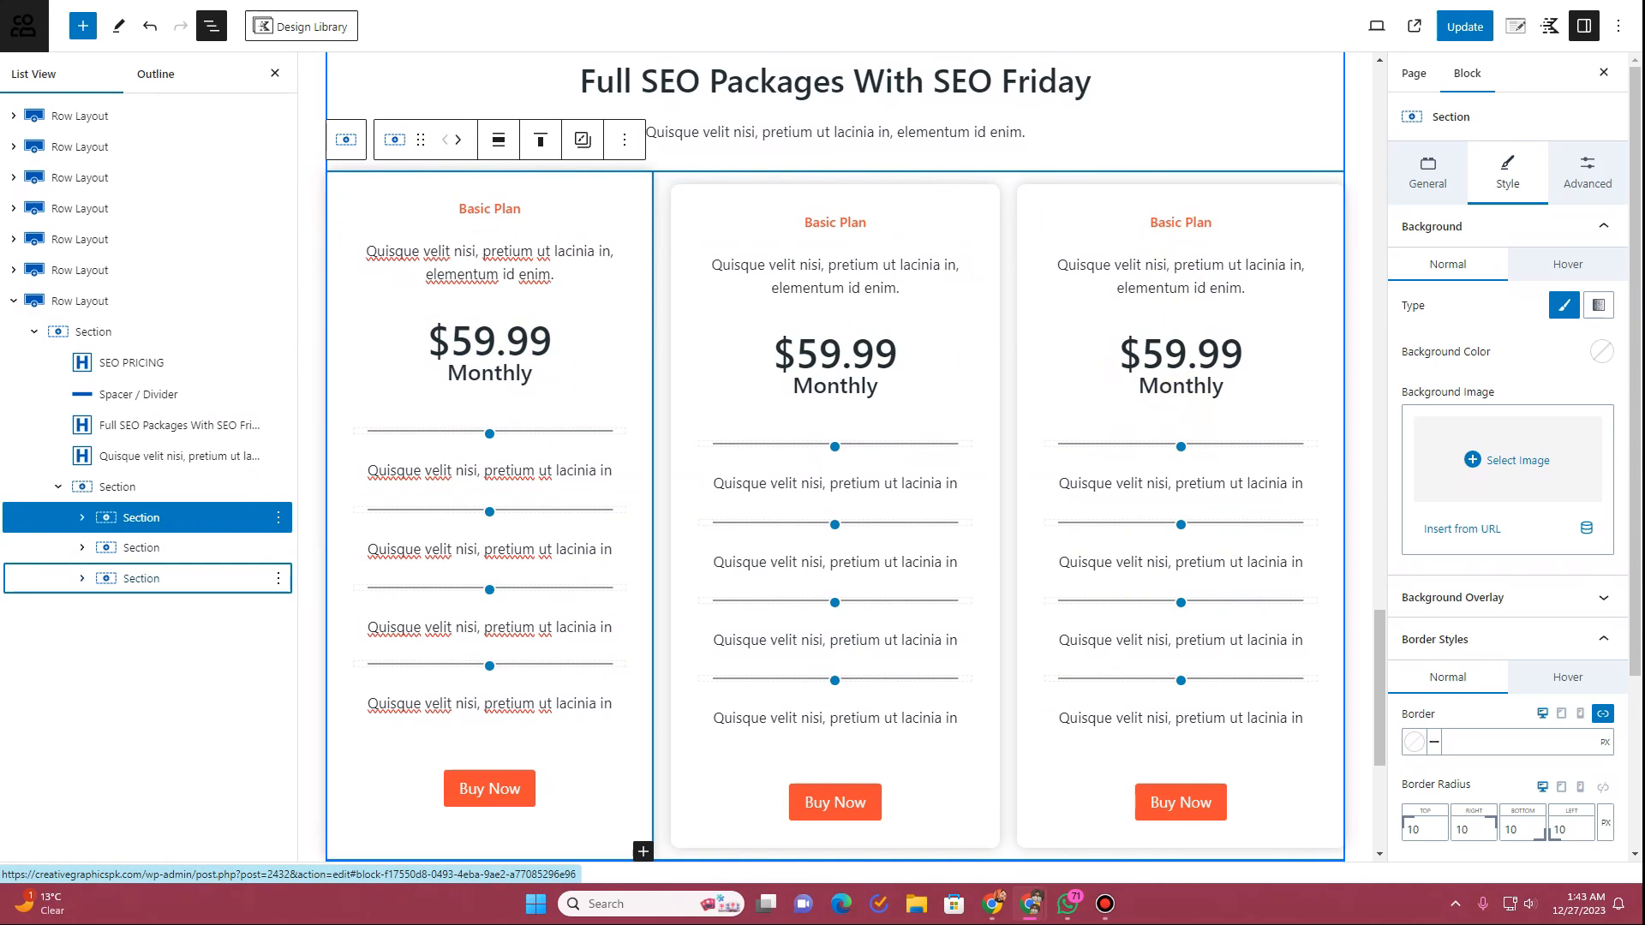
# Step: Retitle the second pricing card "Standard Plan" and the third "Premium Plan"
pyautogui.click(831, 218)
pyautogui.click(830, 218)
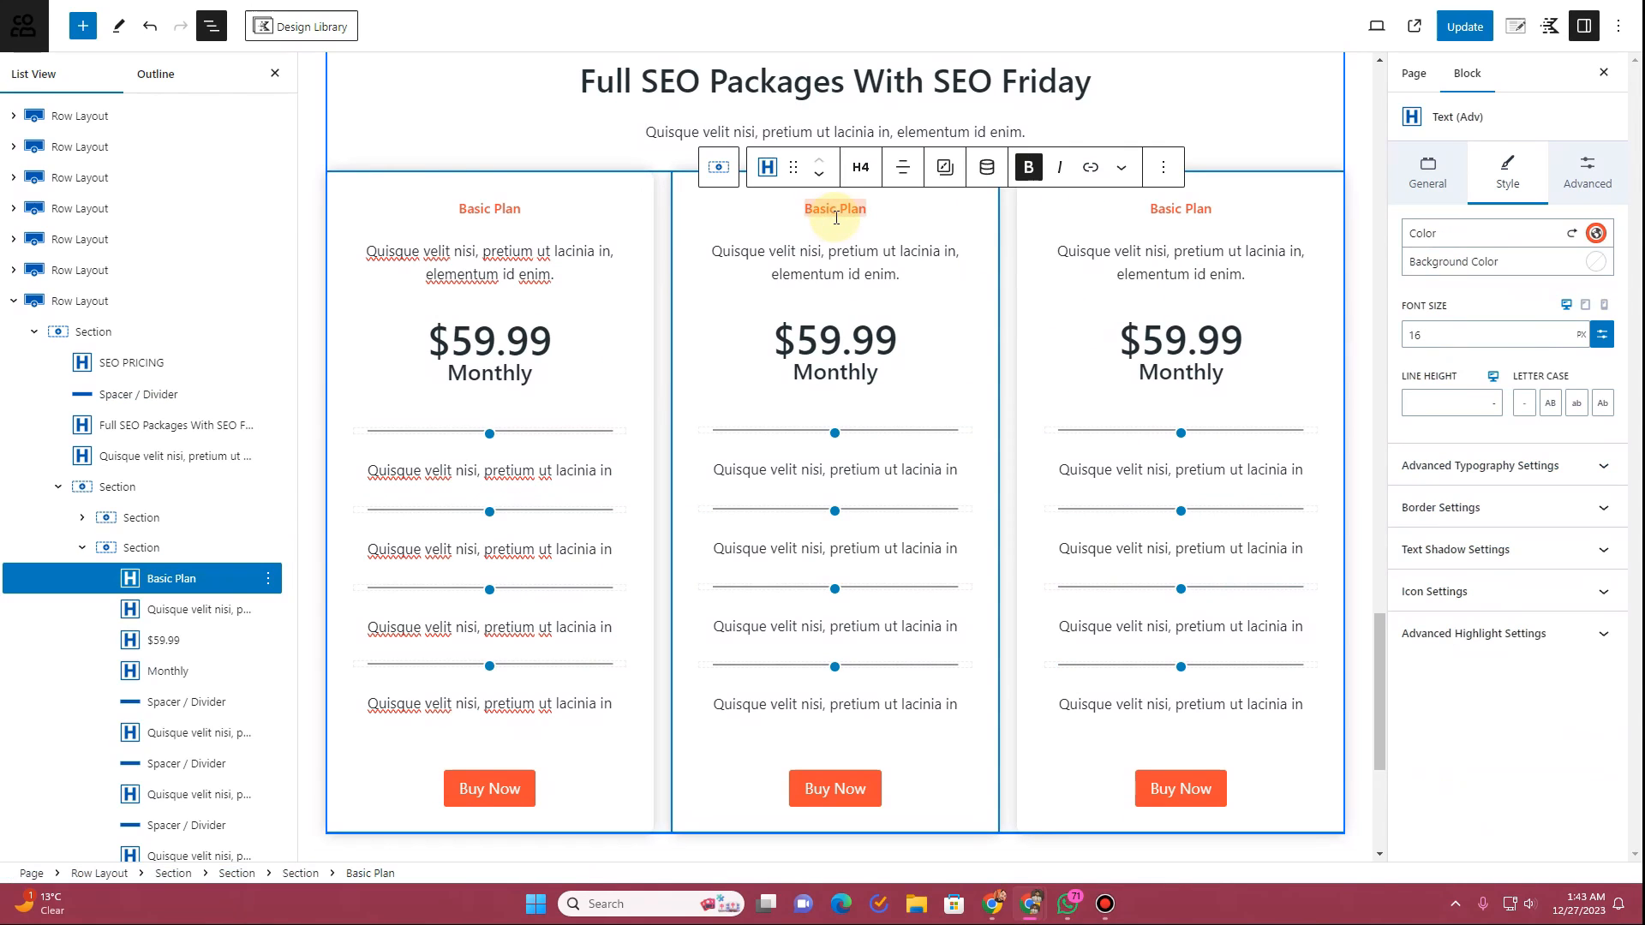
pyautogui.write('Standard Plan')
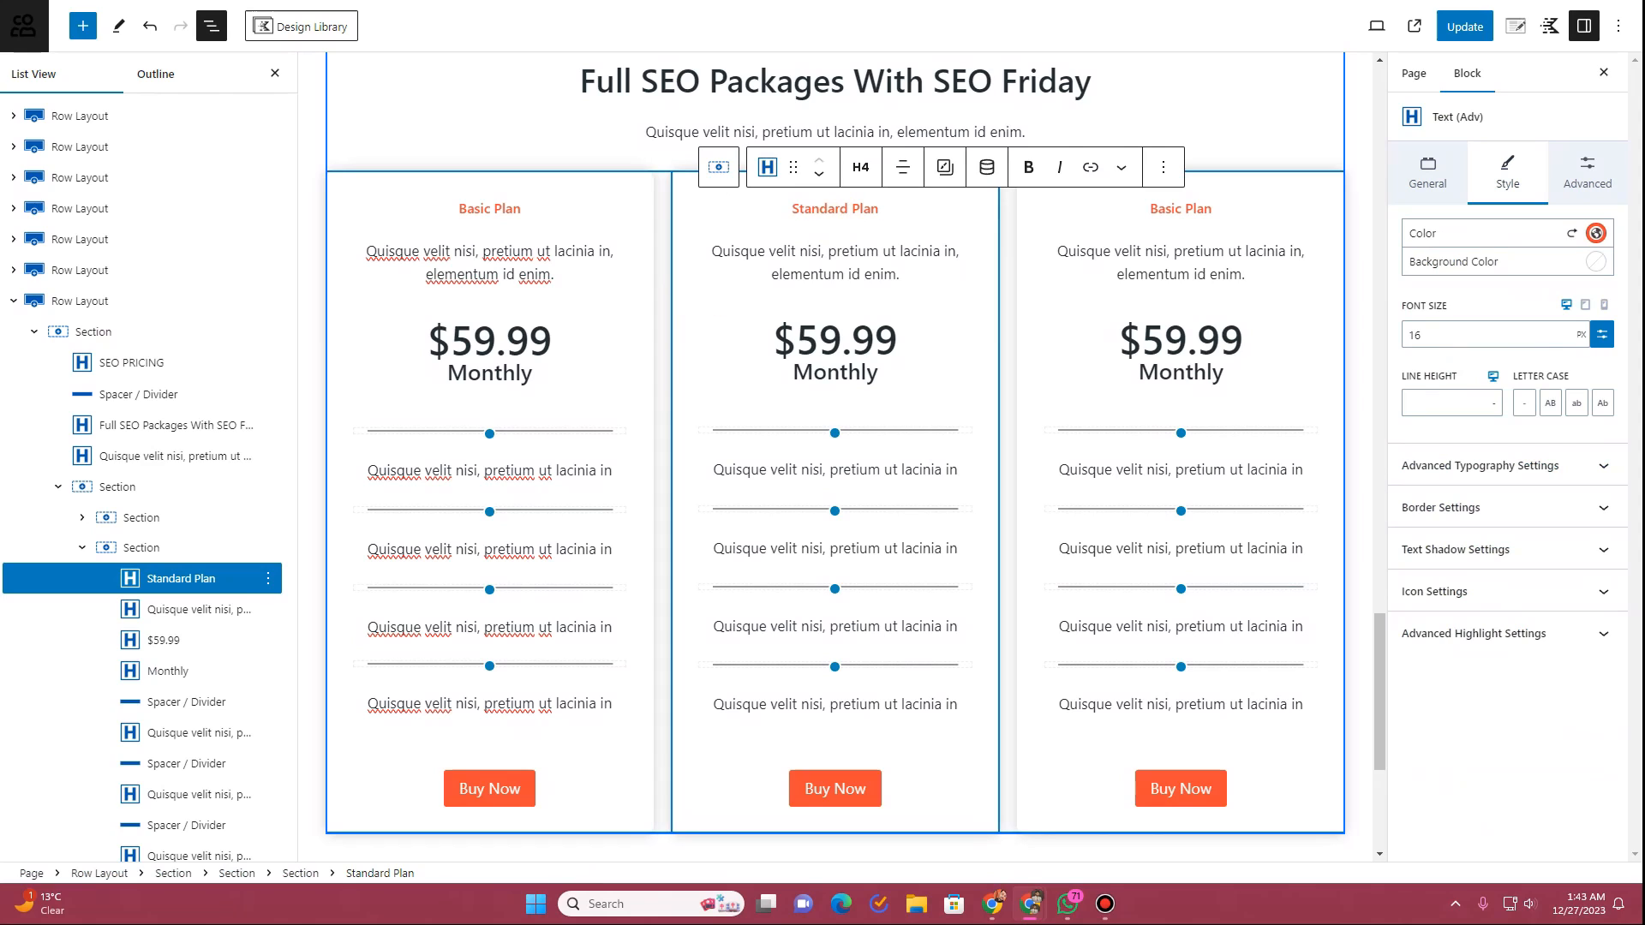
pyautogui.tripleClick(1187, 215)
pyautogui.write('Premium Plan')
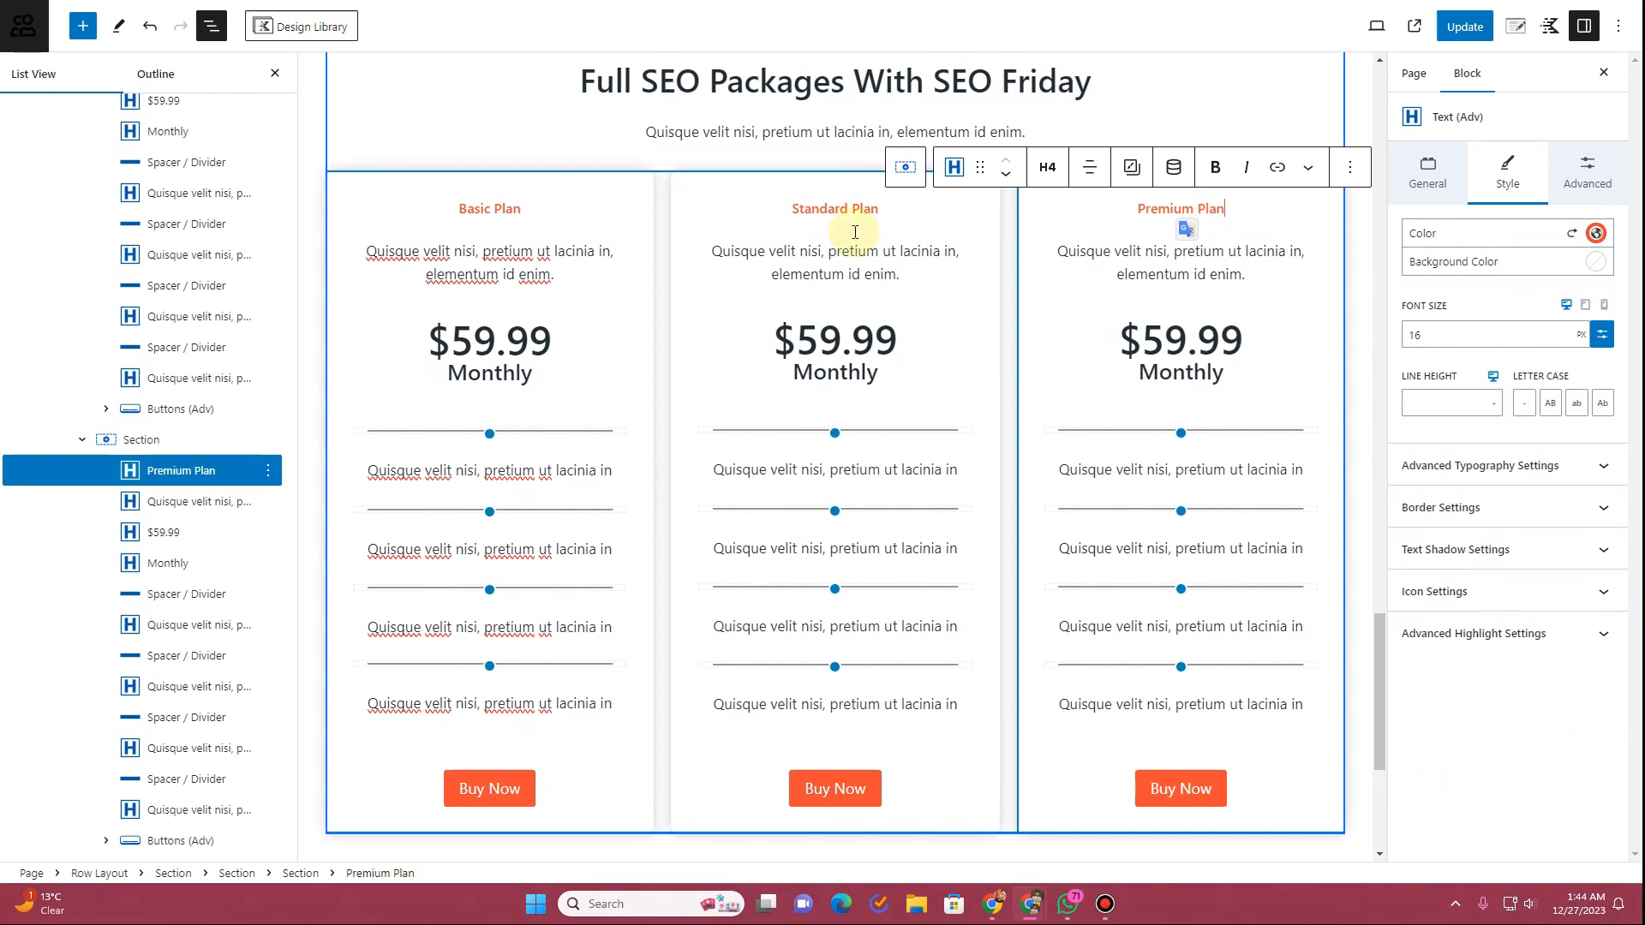
# Step: Recolour the Basic Plan, Standard Plan and Premium Plan card titles to the dark palette colour 212D31
pyautogui.tripleClick(489, 208)
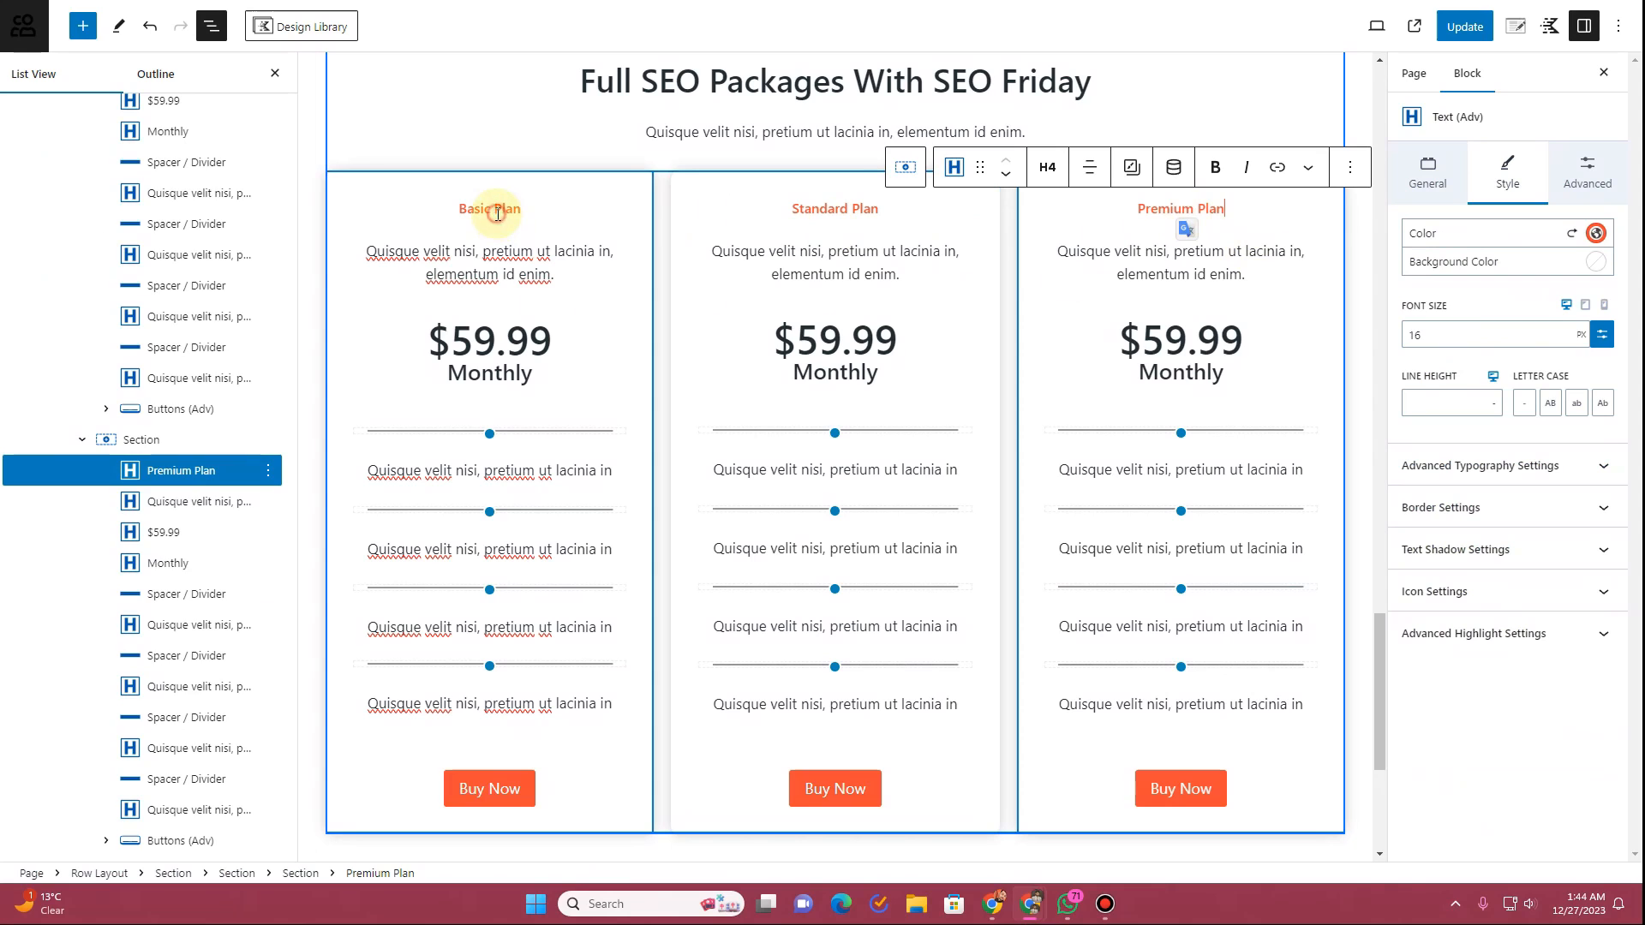
pyautogui.click(1598, 234)
pyautogui.click(1410, 494)
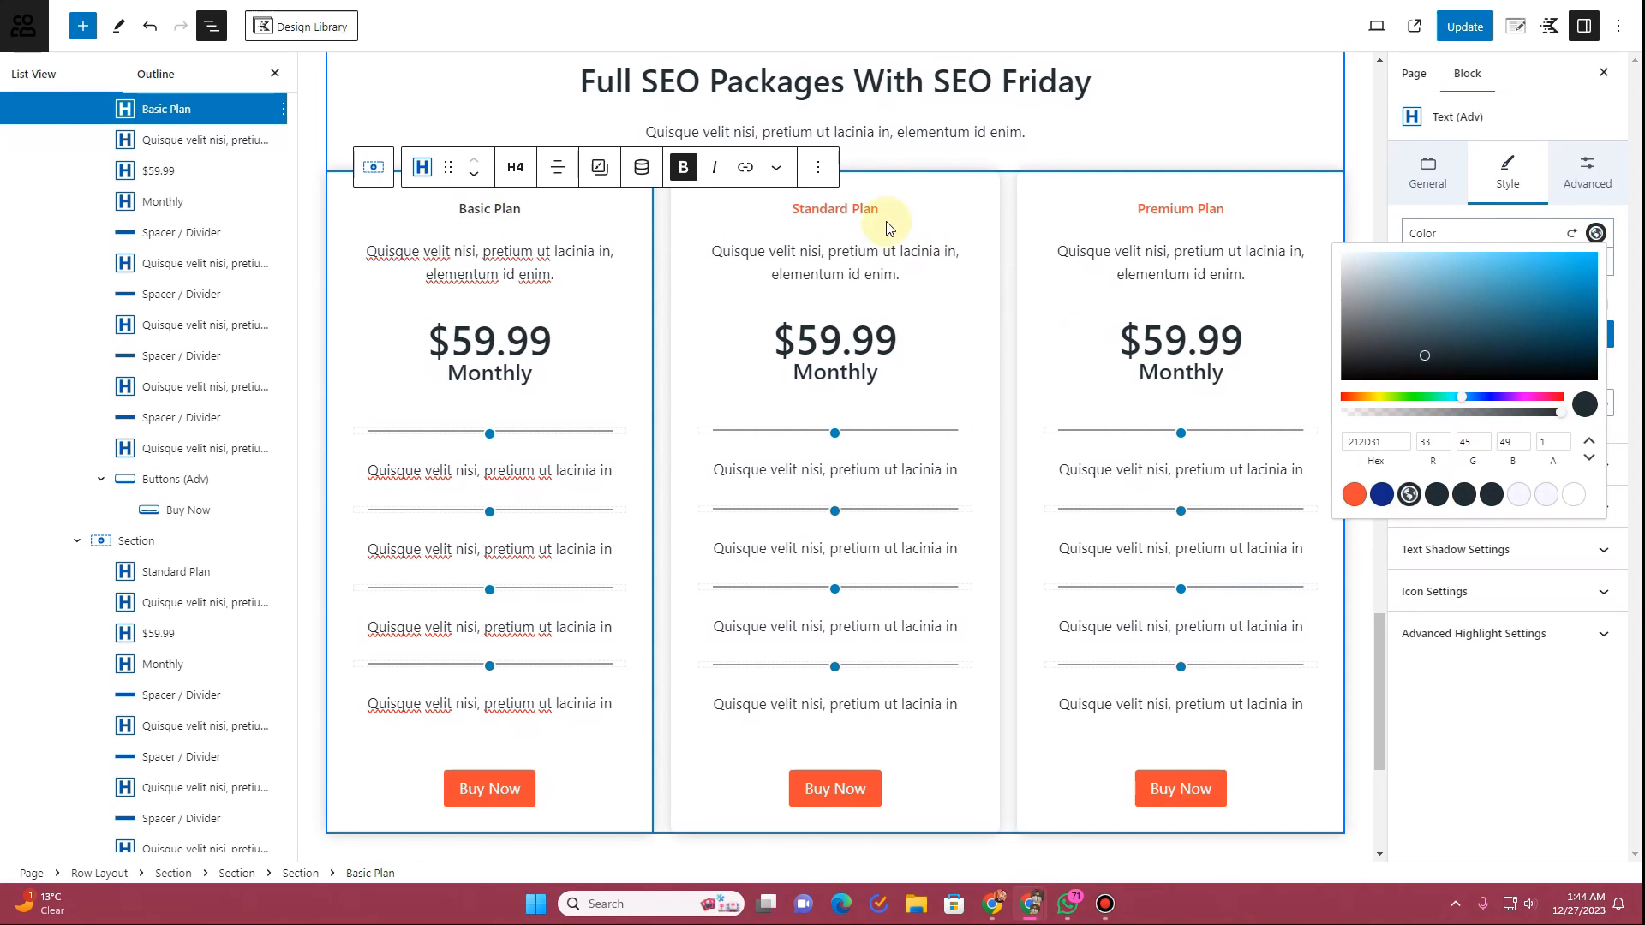
pyautogui.click(878, 209)
pyautogui.click(1597, 233)
pyautogui.click(1372, 494)
pyautogui.tripleClick(1181, 208)
pyautogui.click(1586, 239)
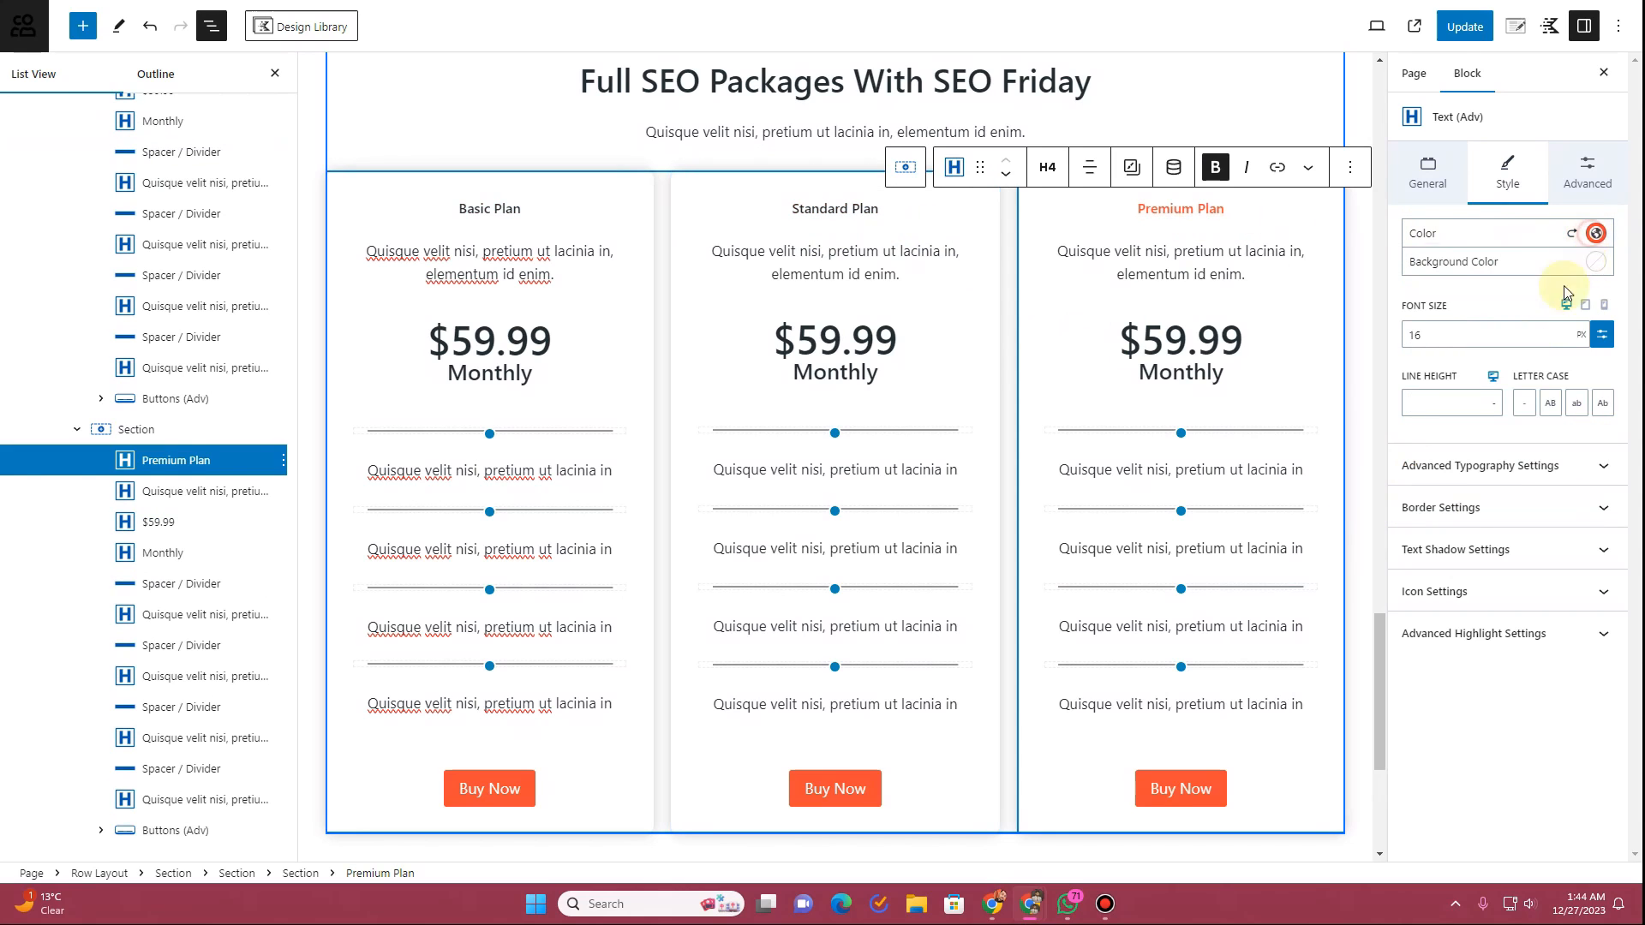
pyautogui.click(1410, 494)
# Step: Update the page and check the retitled pricing cards on the live site, then return to the editor
pyautogui.click(1464, 27)
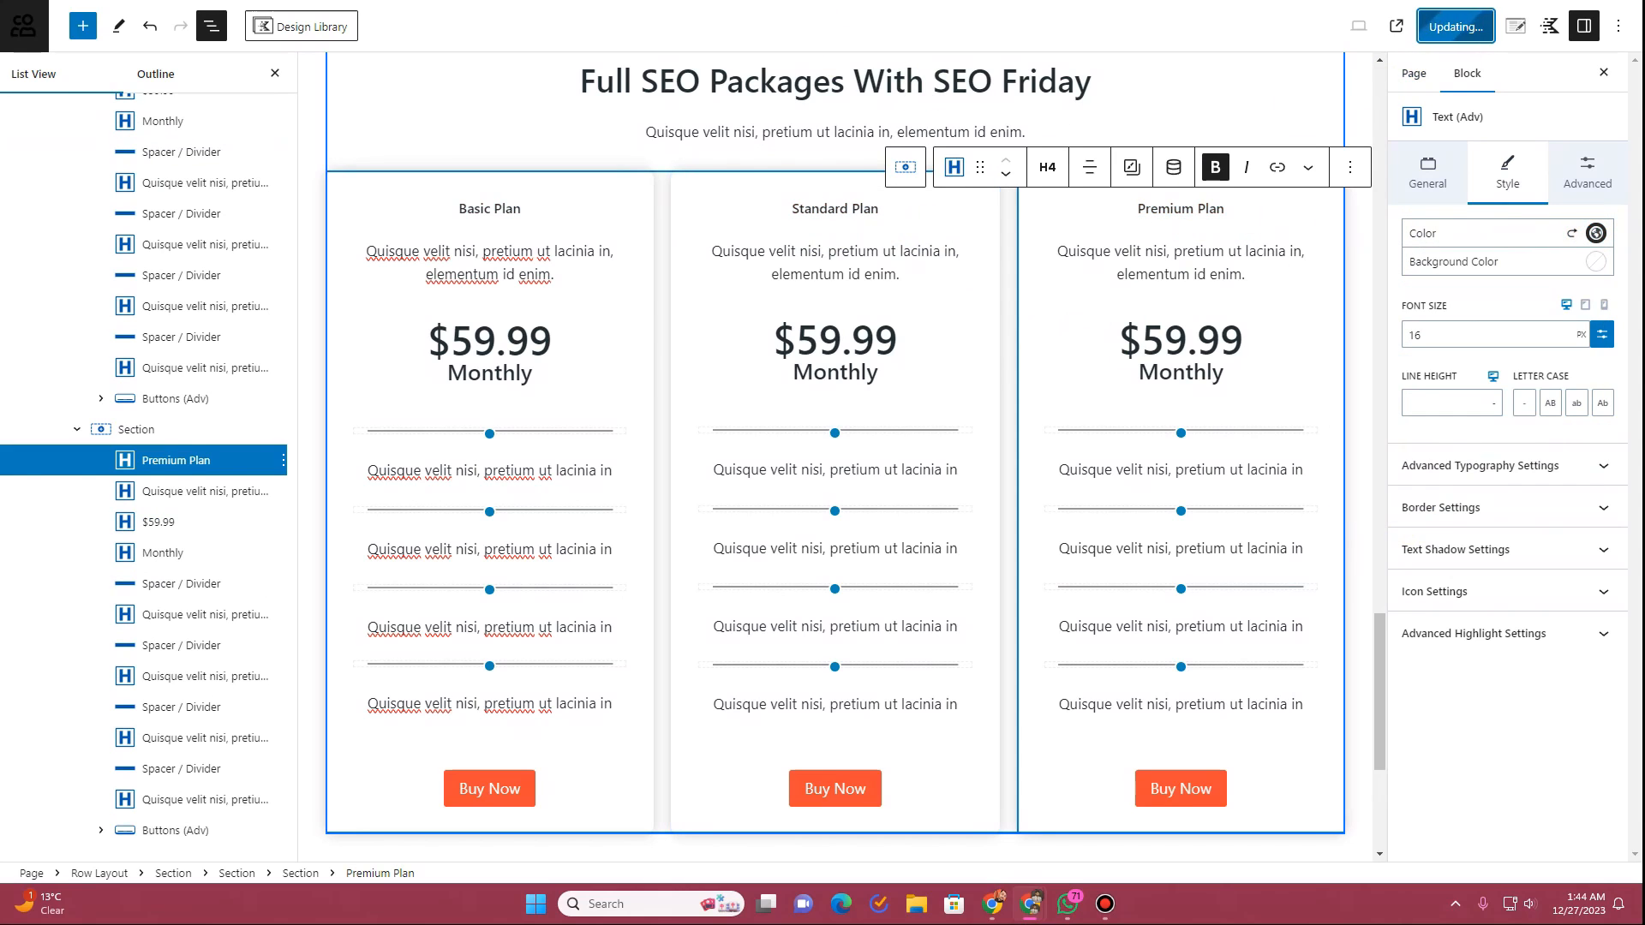
pyautogui.click(247, 2)
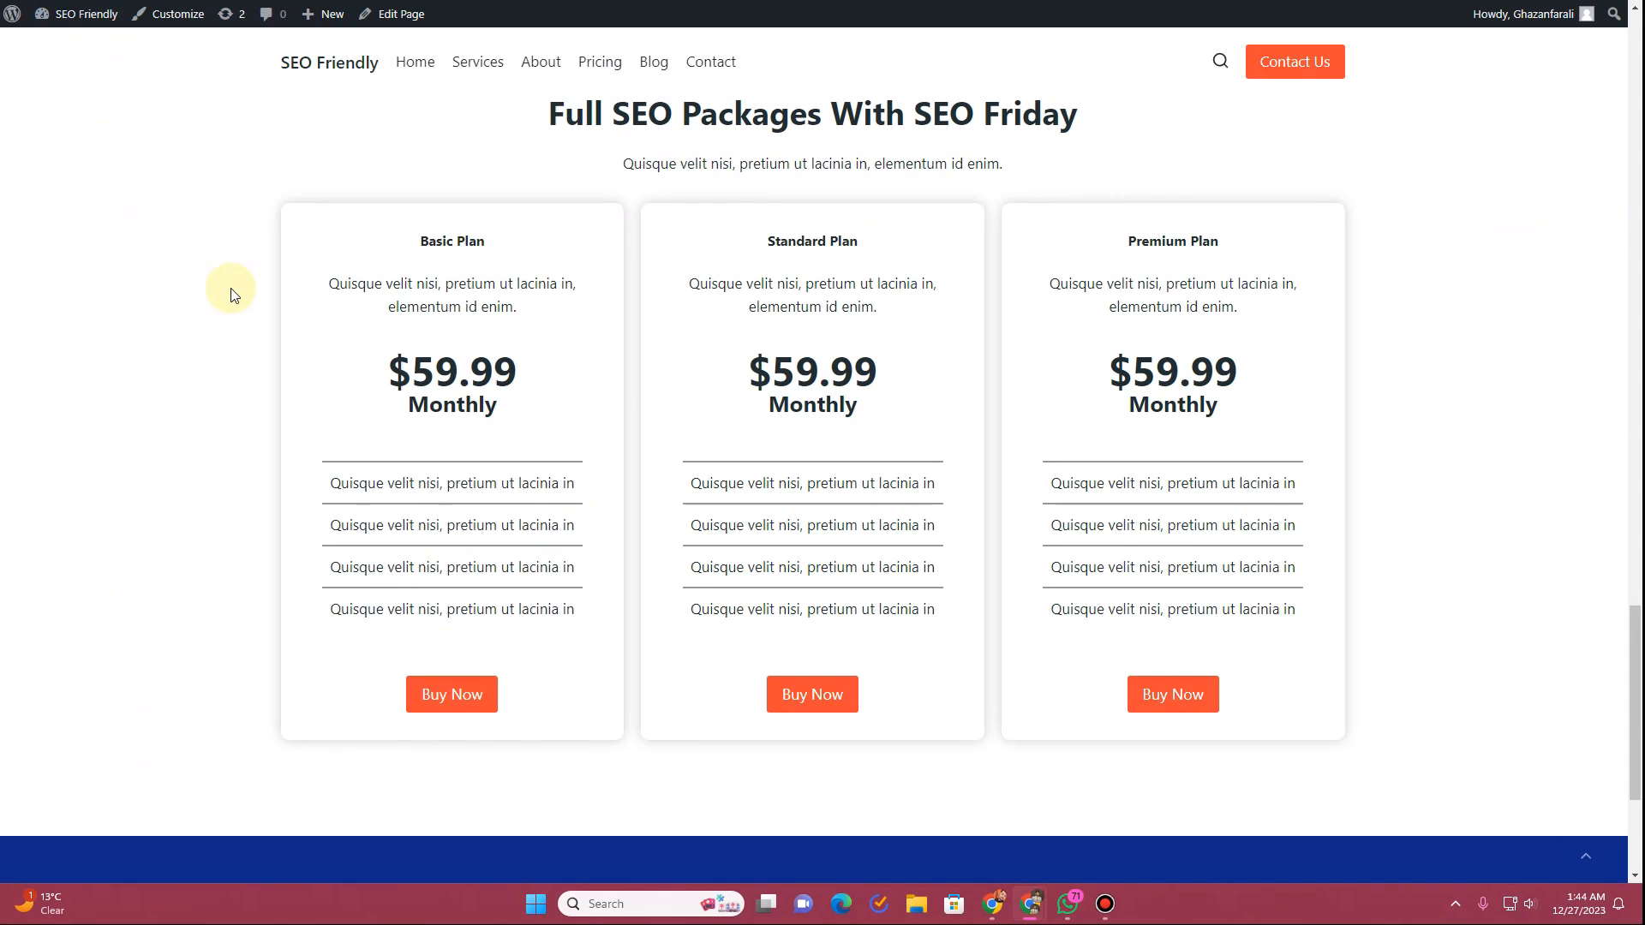
pyautogui.click(446, 2)
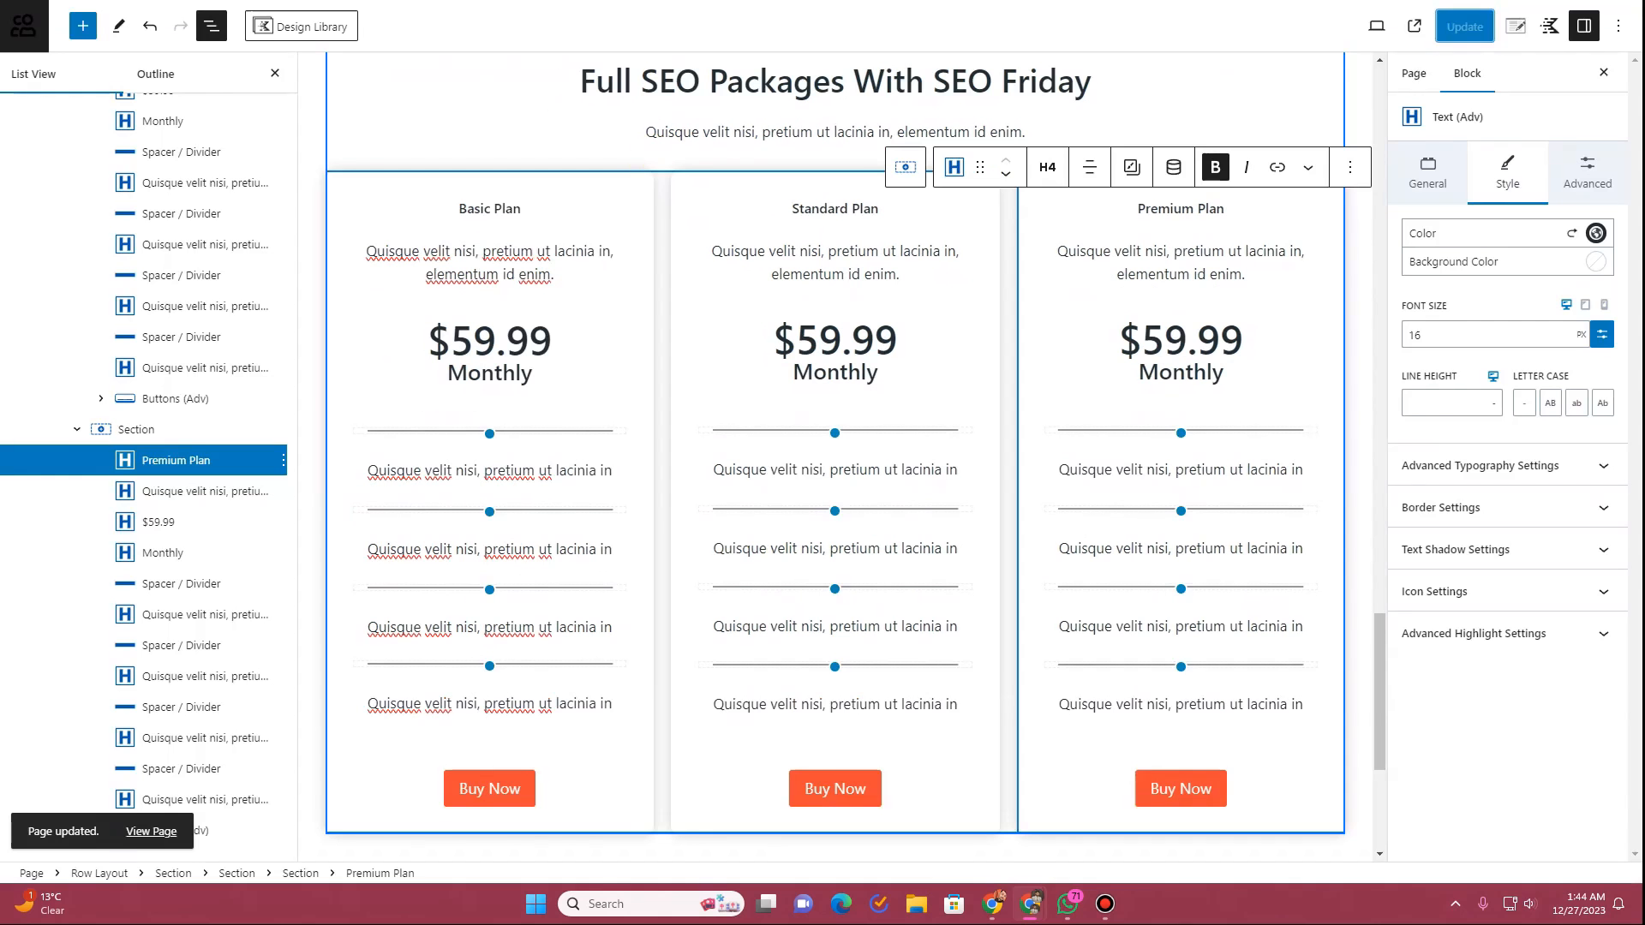
# Step: Set the Standard Plan card section's background to the dark blue palette colour 102989
pyautogui.click(684, 196)
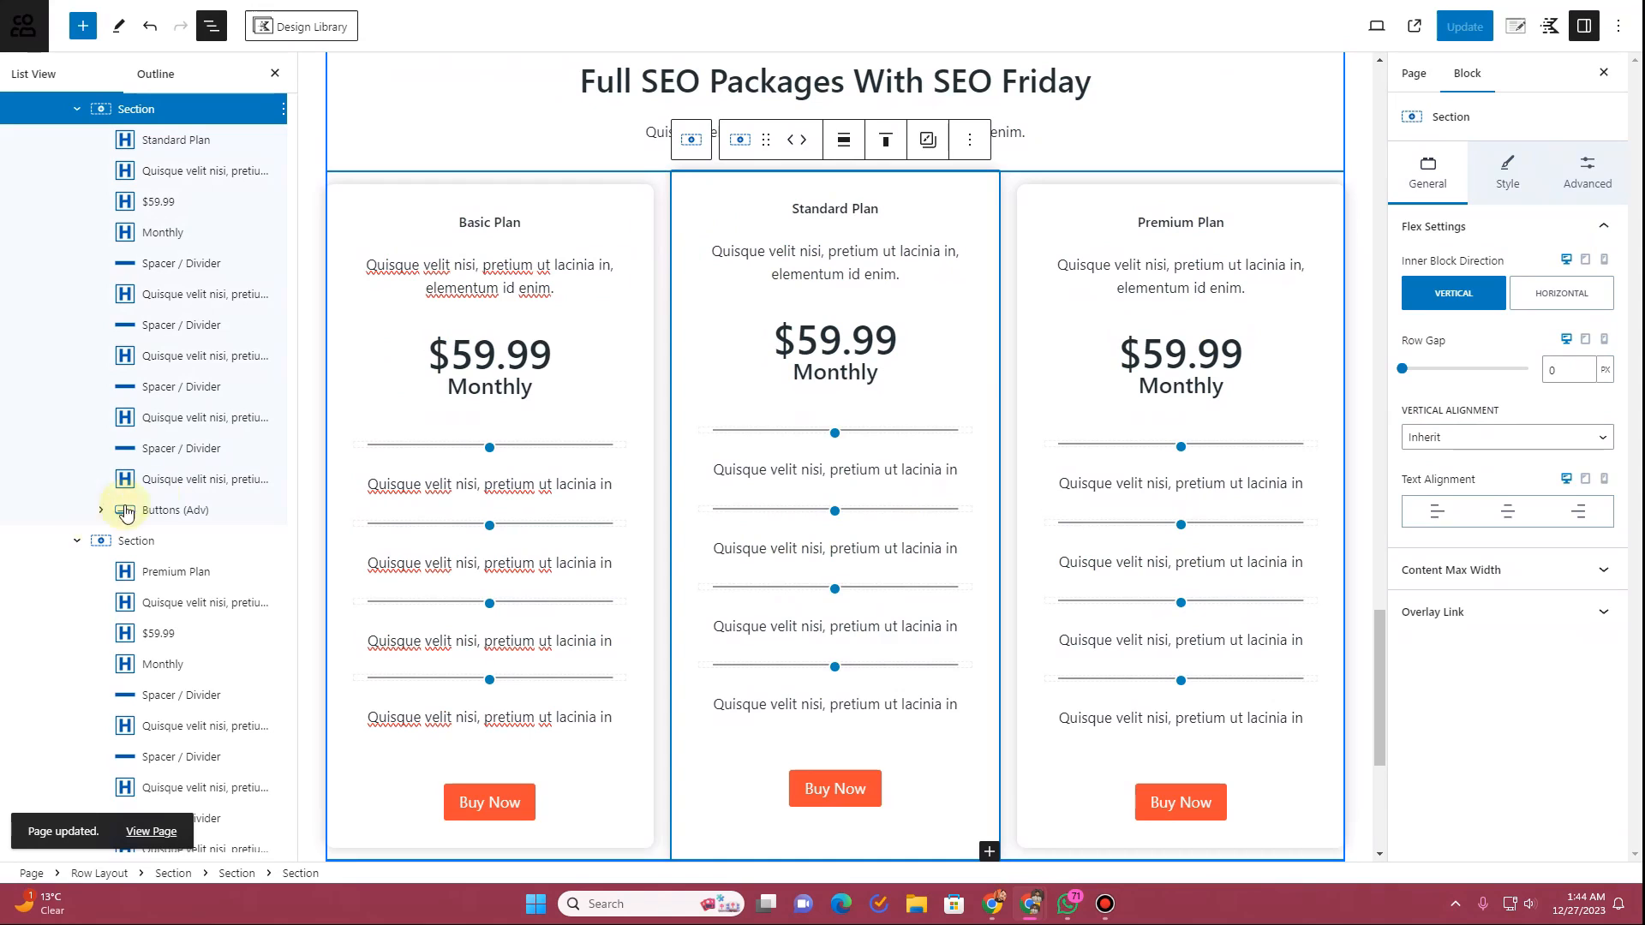
pyautogui.click(1507, 173)
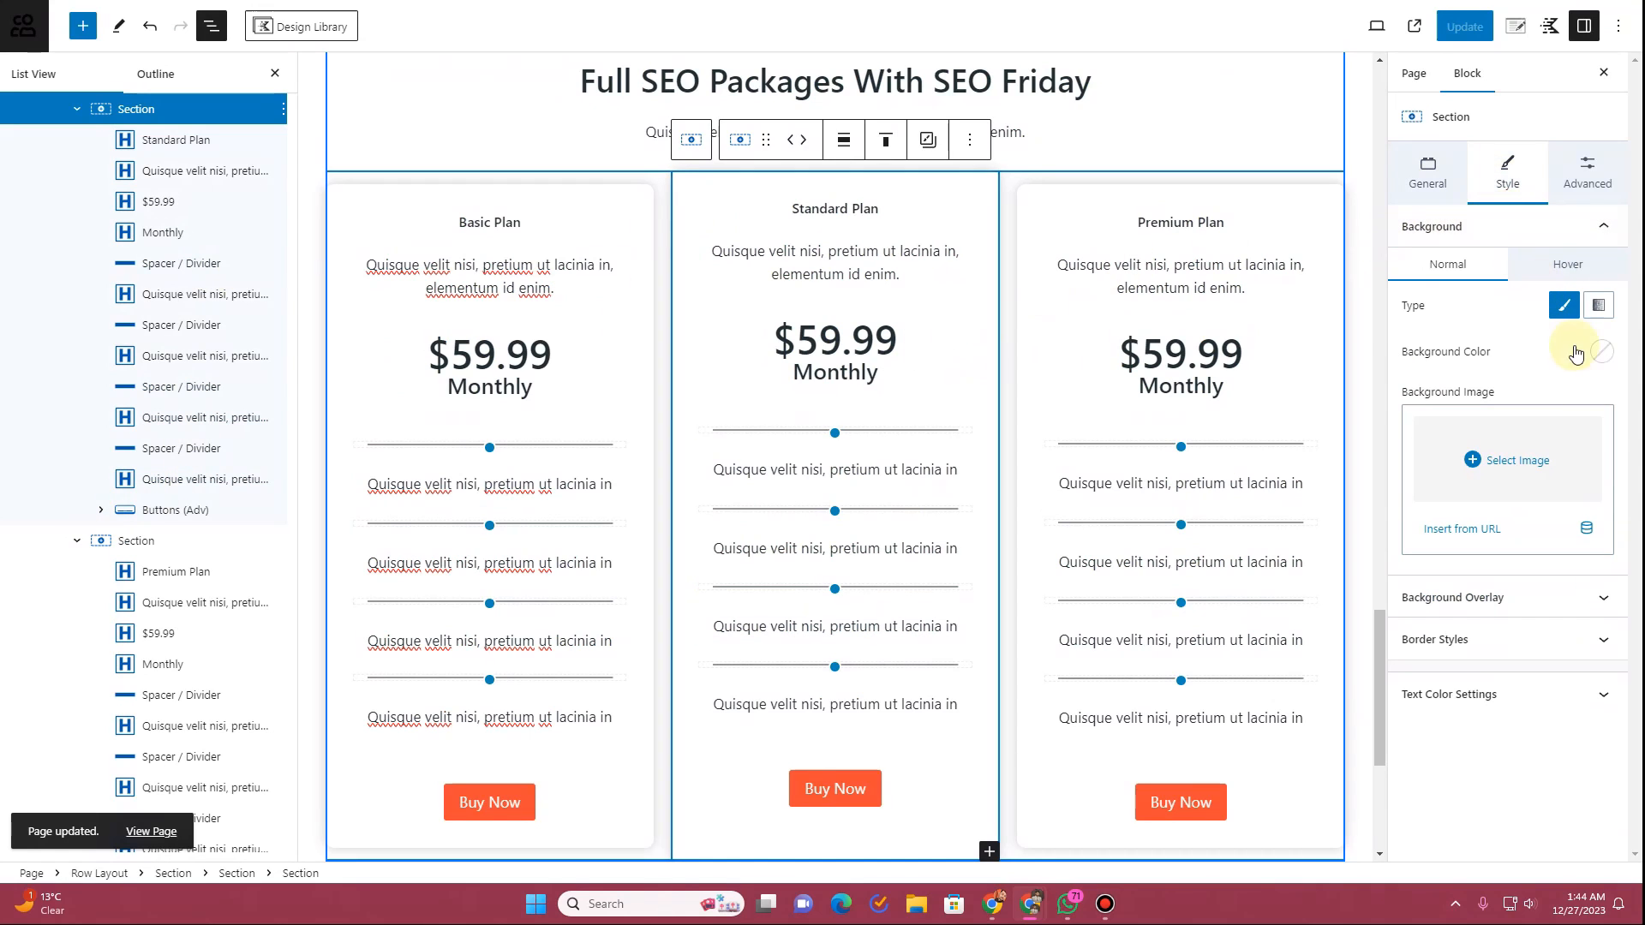
pyautogui.click(1602, 353)
pyautogui.click(1390, 316)
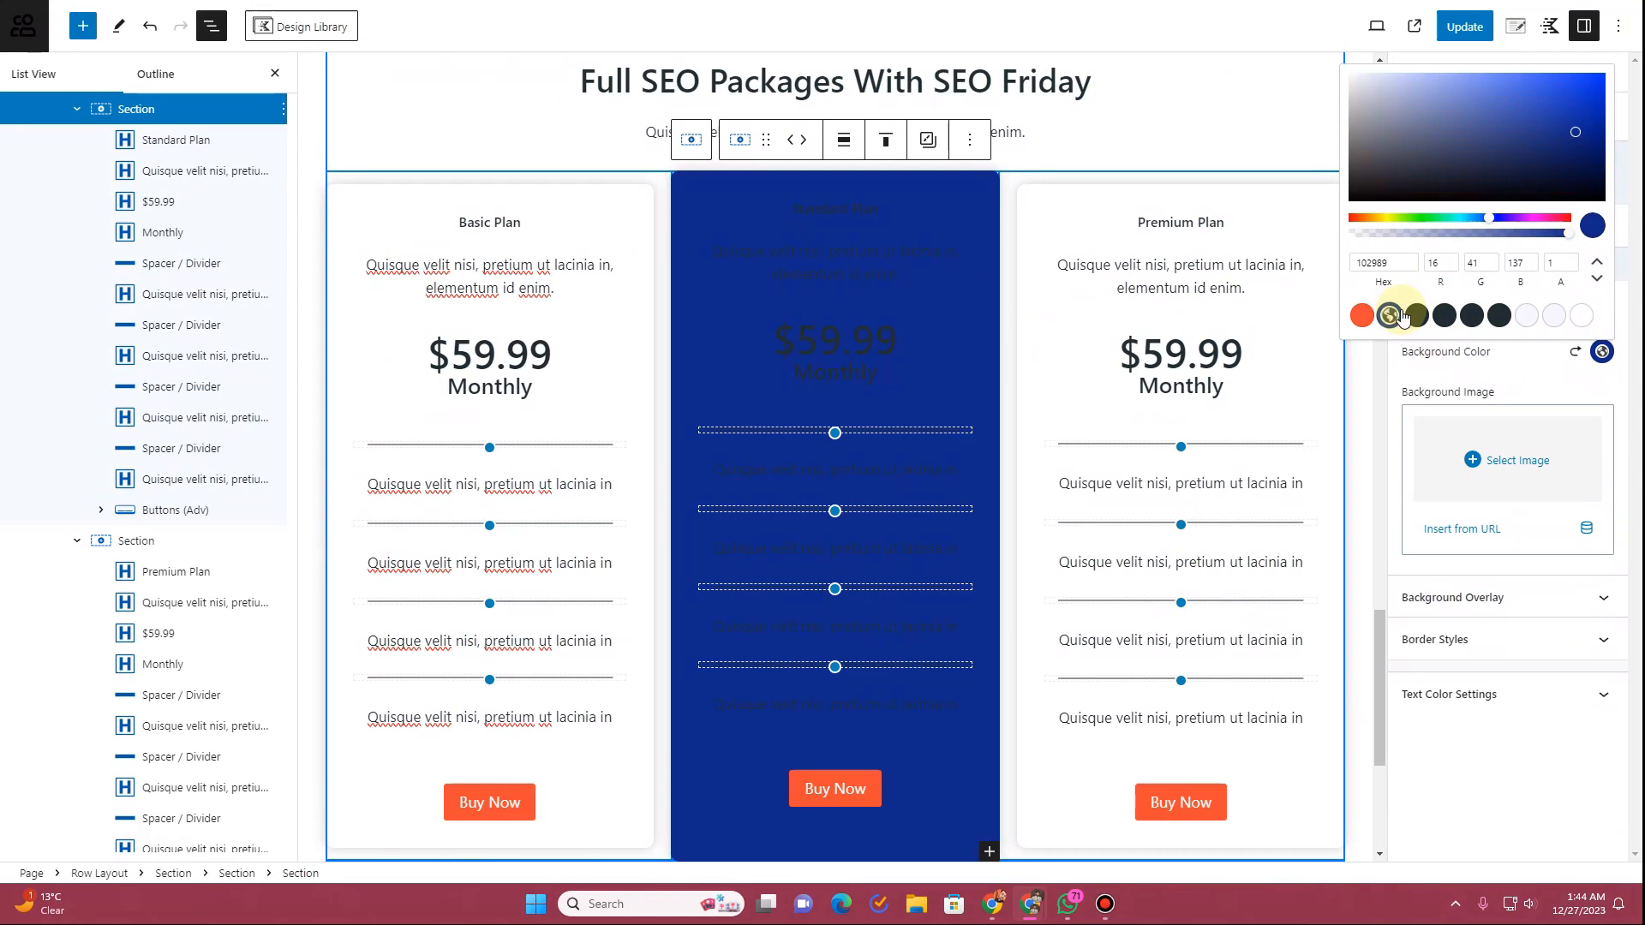
# Step: Make the Standard Plan card's title and its description text white
pyautogui.click(814, 212)
pyautogui.click(1596, 233)
pyautogui.click(1546, 494)
pyautogui.click(1117, 278)
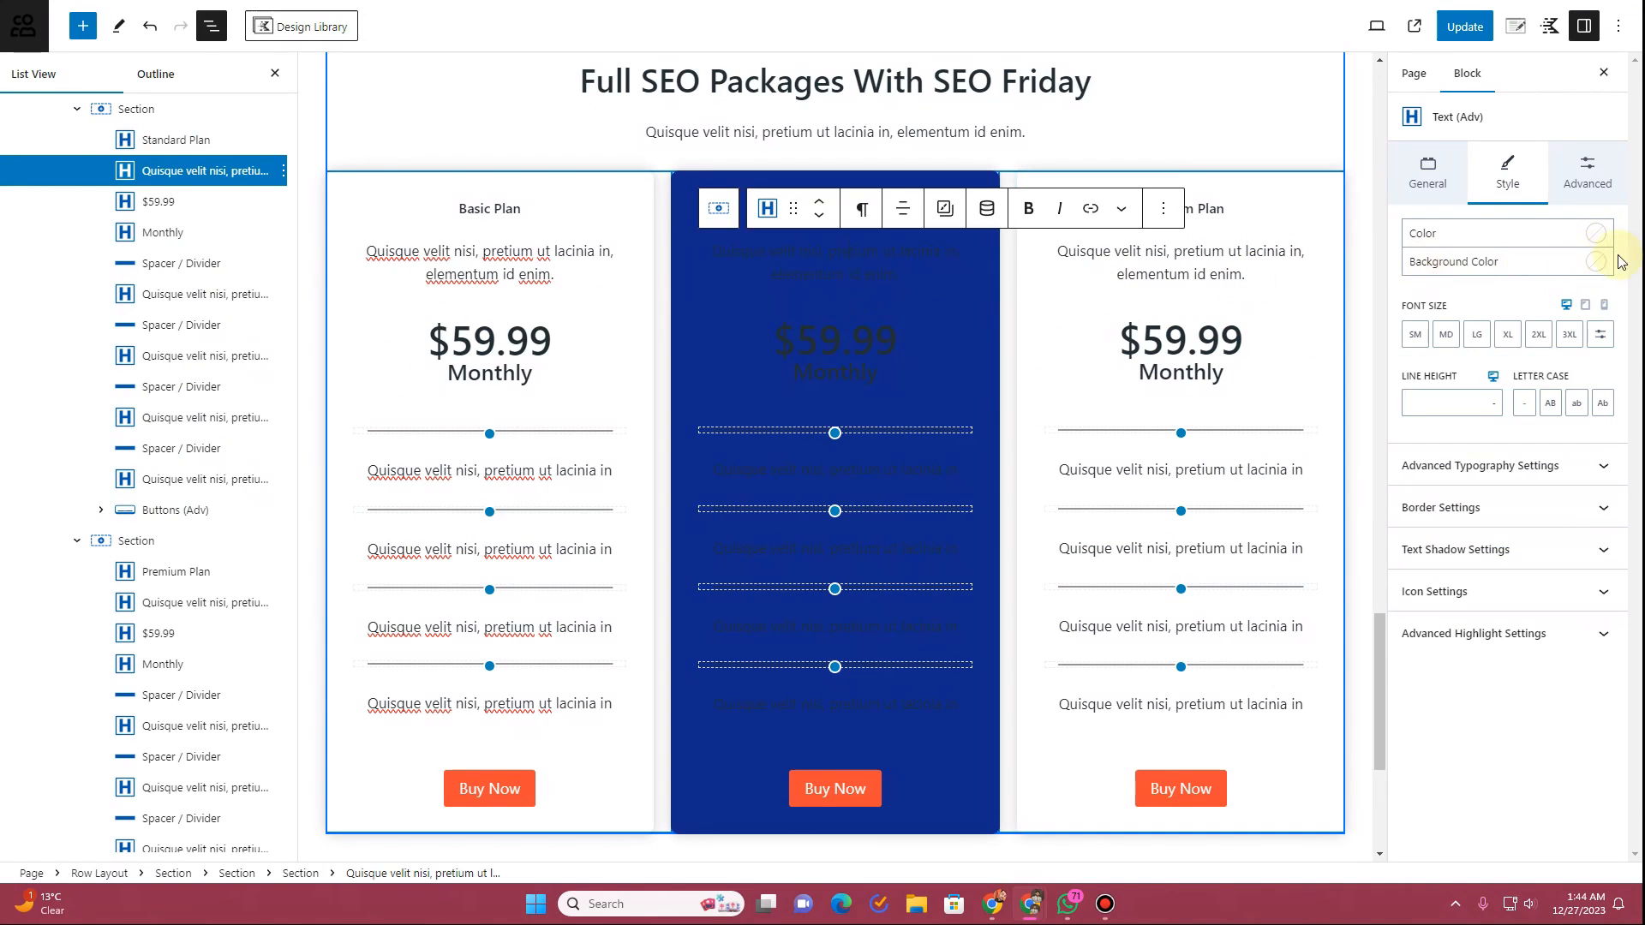
pyautogui.click(1596, 233)
pyautogui.click(1547, 494)
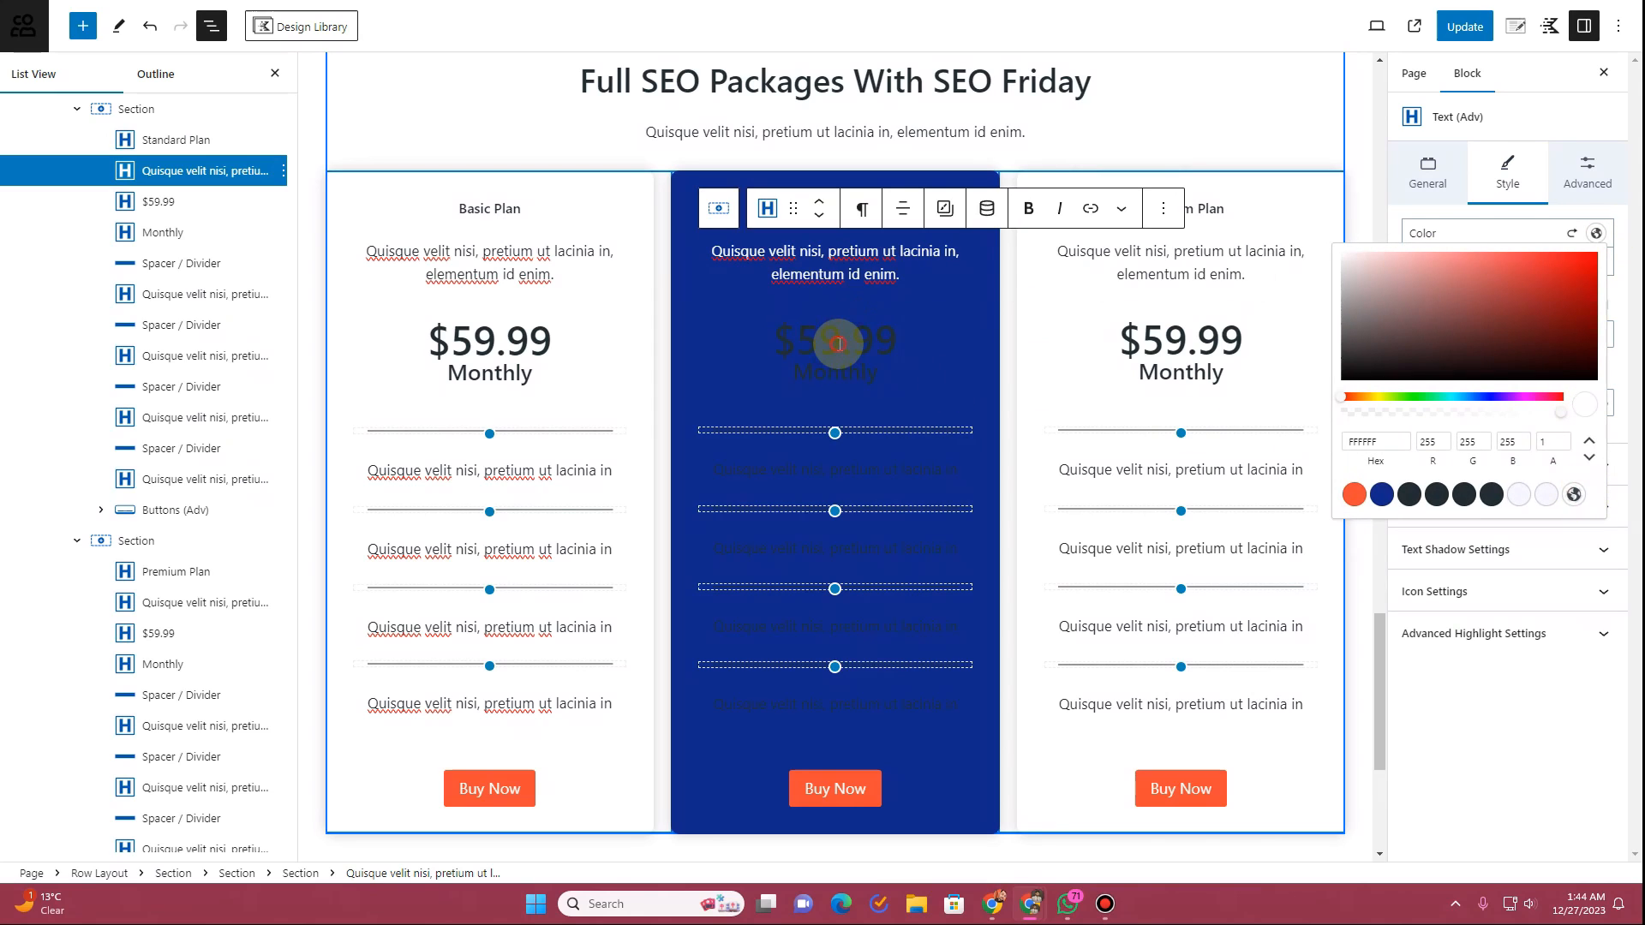
# Step: Make the Standard Plan card's $59.99 price and Monthly label white (FFFFFF)
pyautogui.click(848, 345)
pyautogui.click(1596, 233)
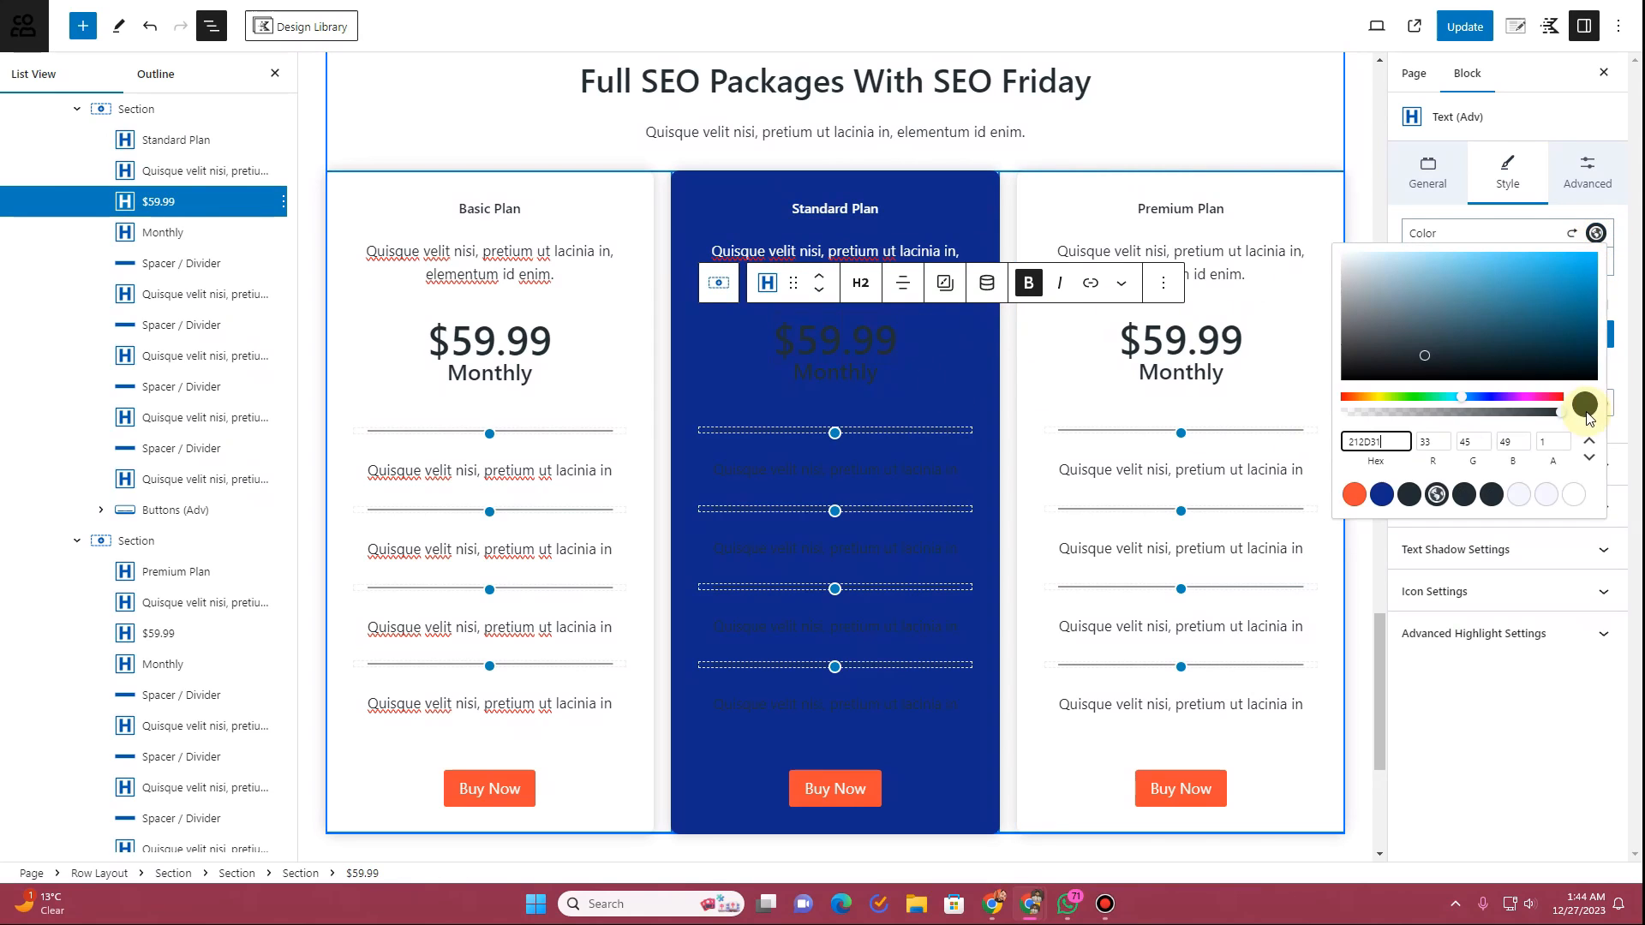
pyautogui.click(1576, 497)
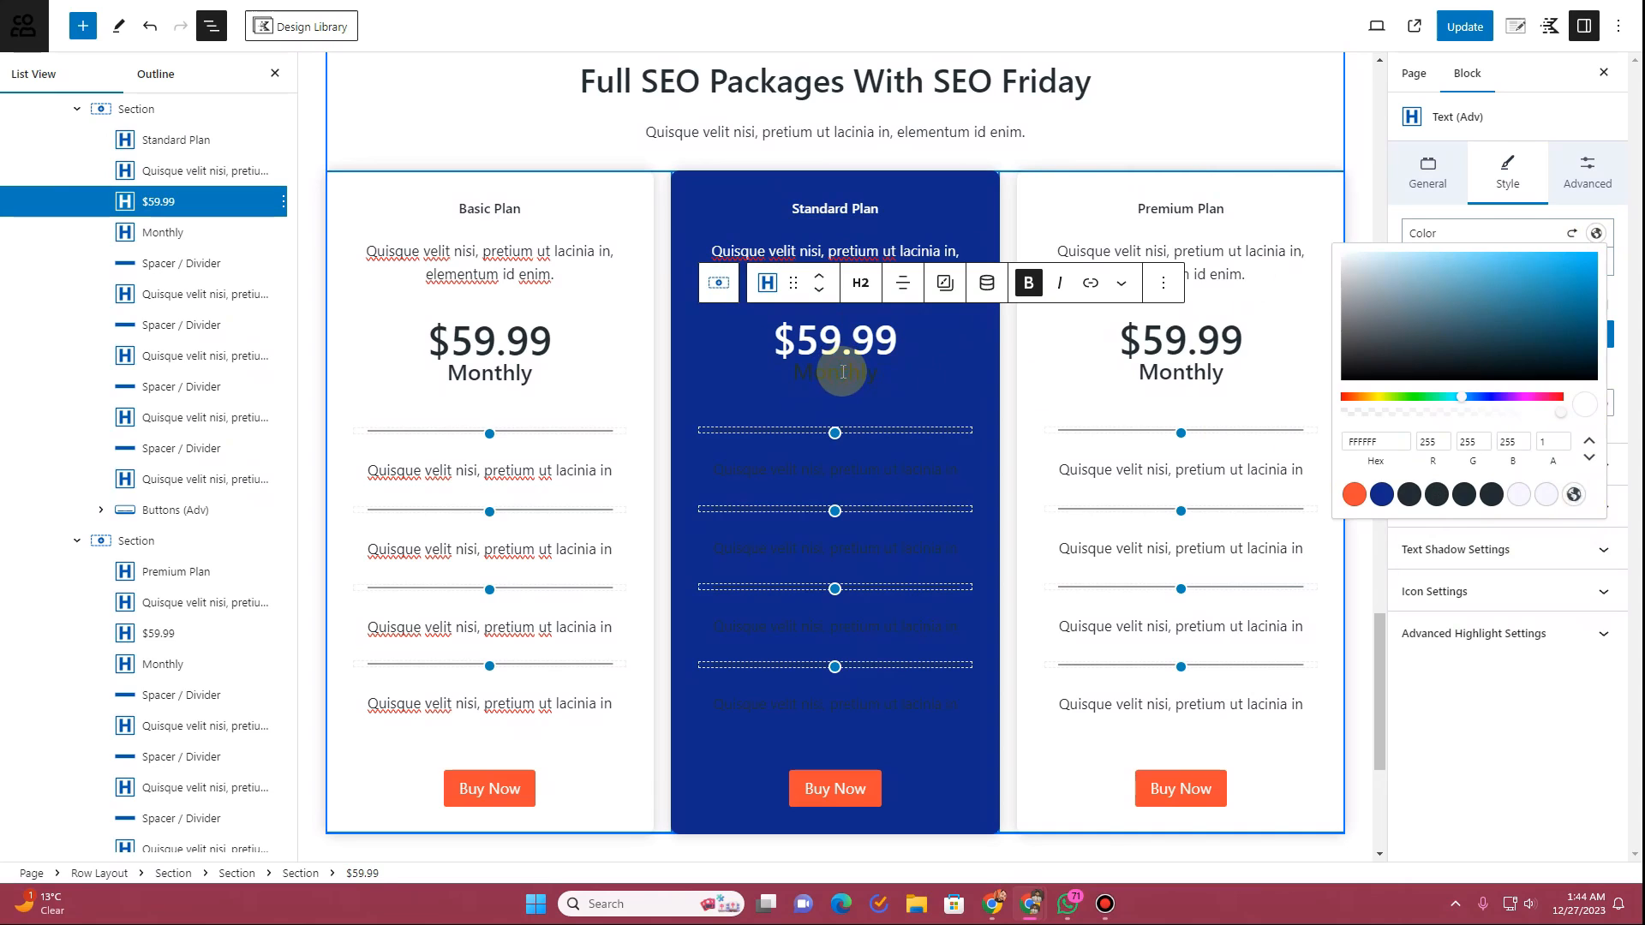
pyautogui.click(844, 371)
pyautogui.click(1596, 233)
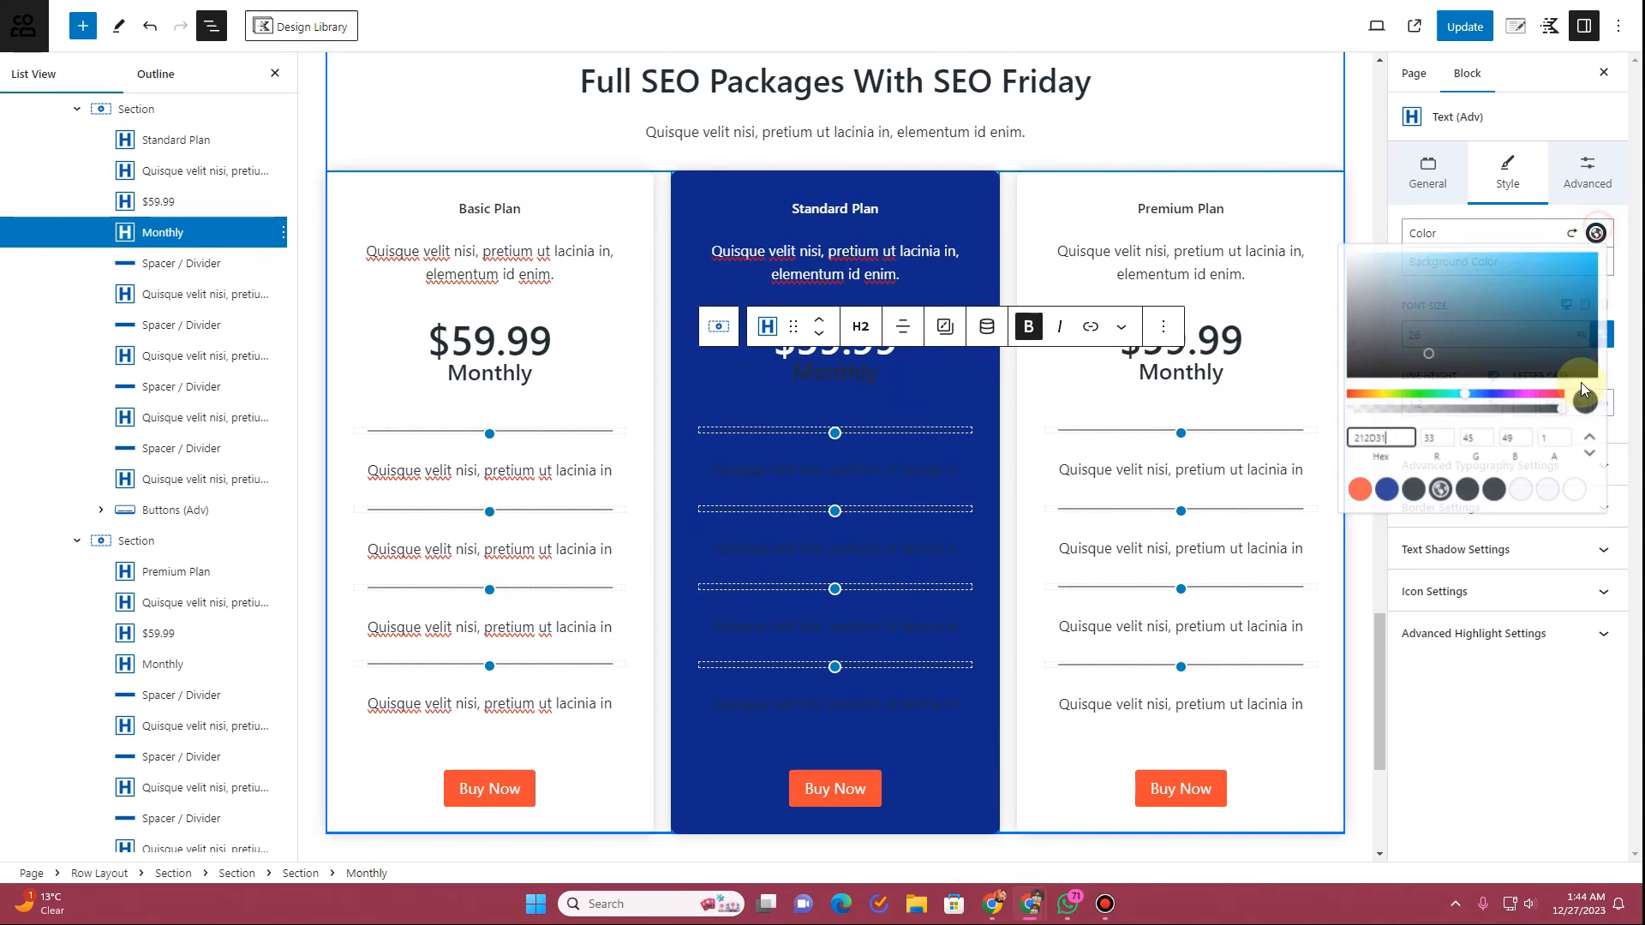
pyautogui.click(1575, 494)
# Step: Make the first divider and the first feature line of the Standard Plan card white
pyautogui.click(872, 432)
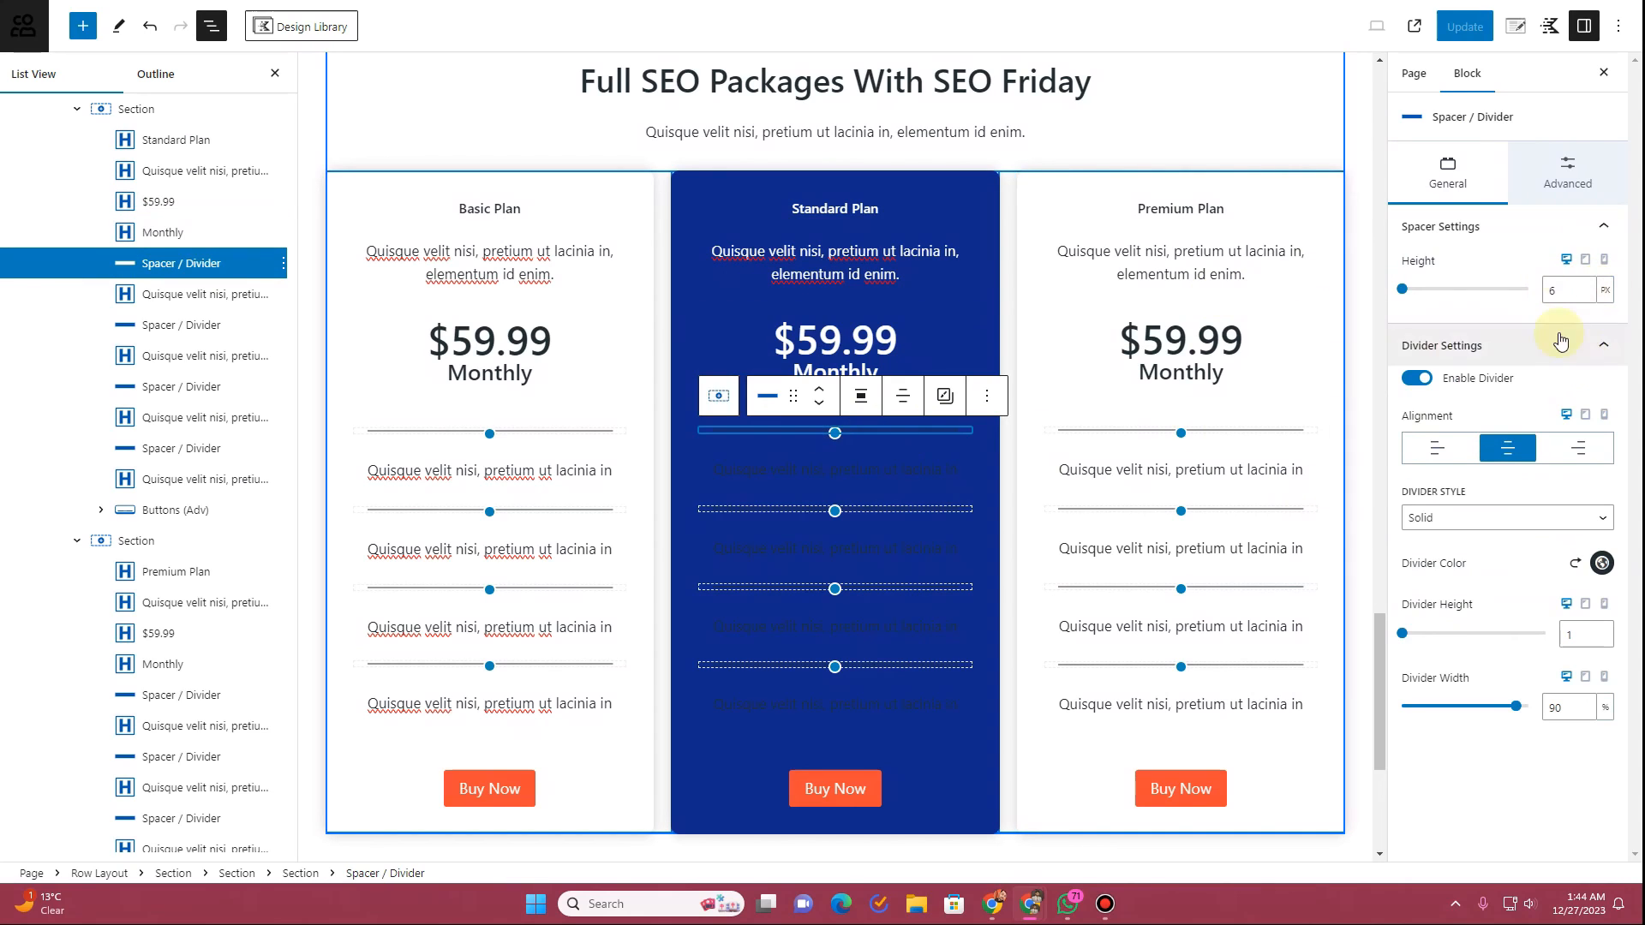
pyautogui.click(1603, 564)
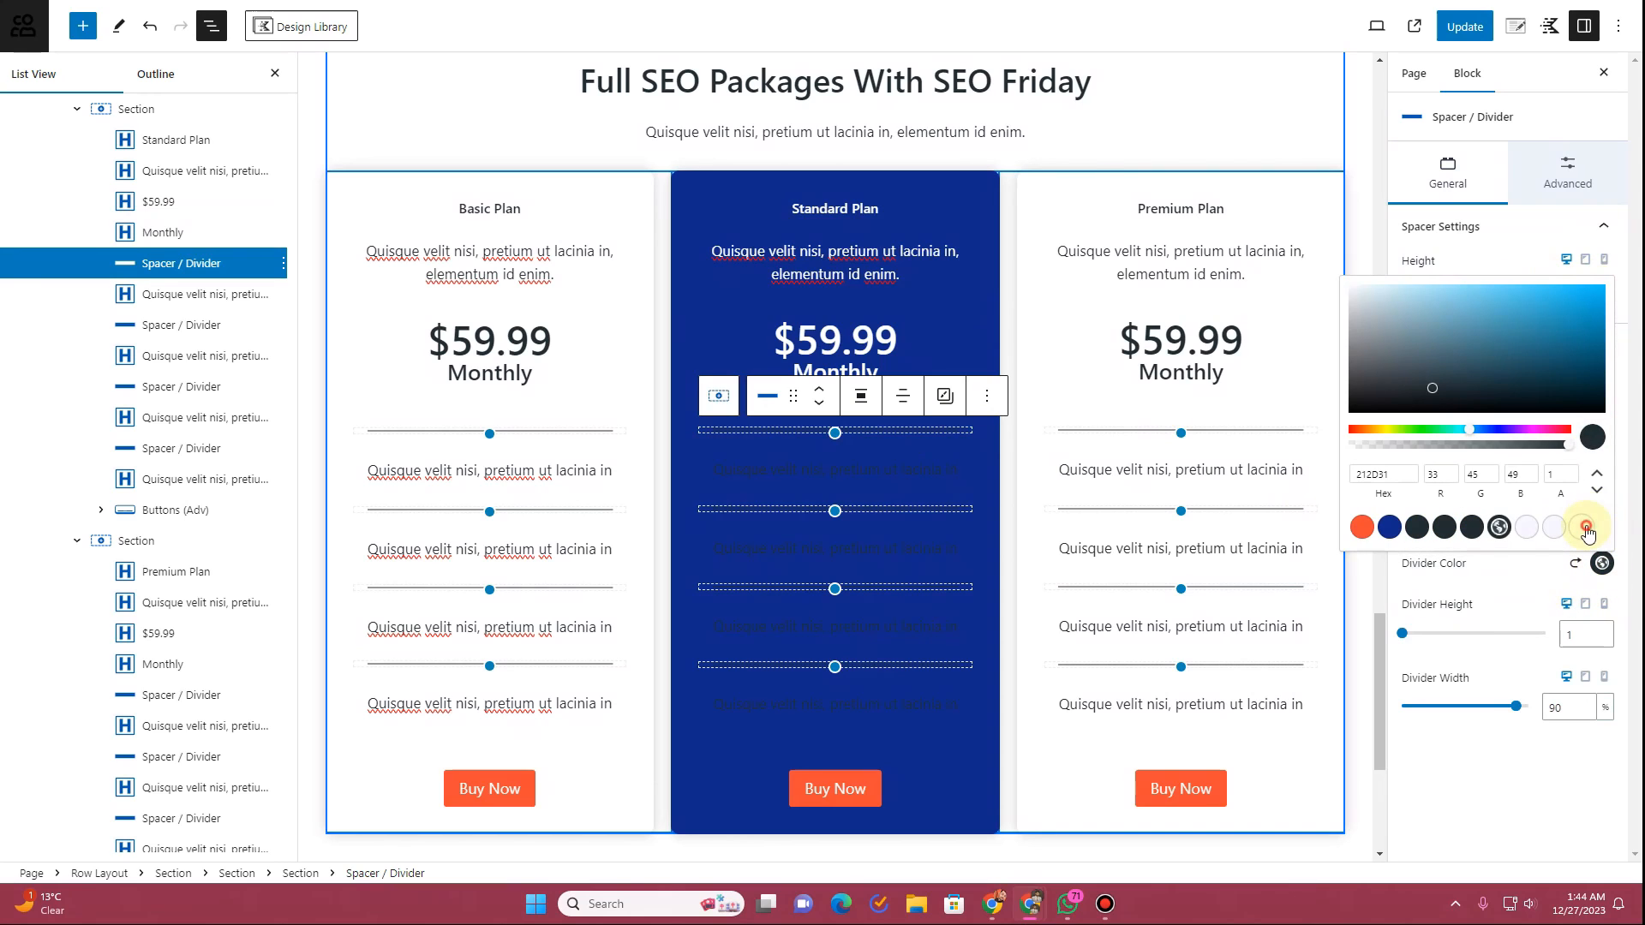
pyautogui.click(1585, 528)
pyautogui.click(872, 468)
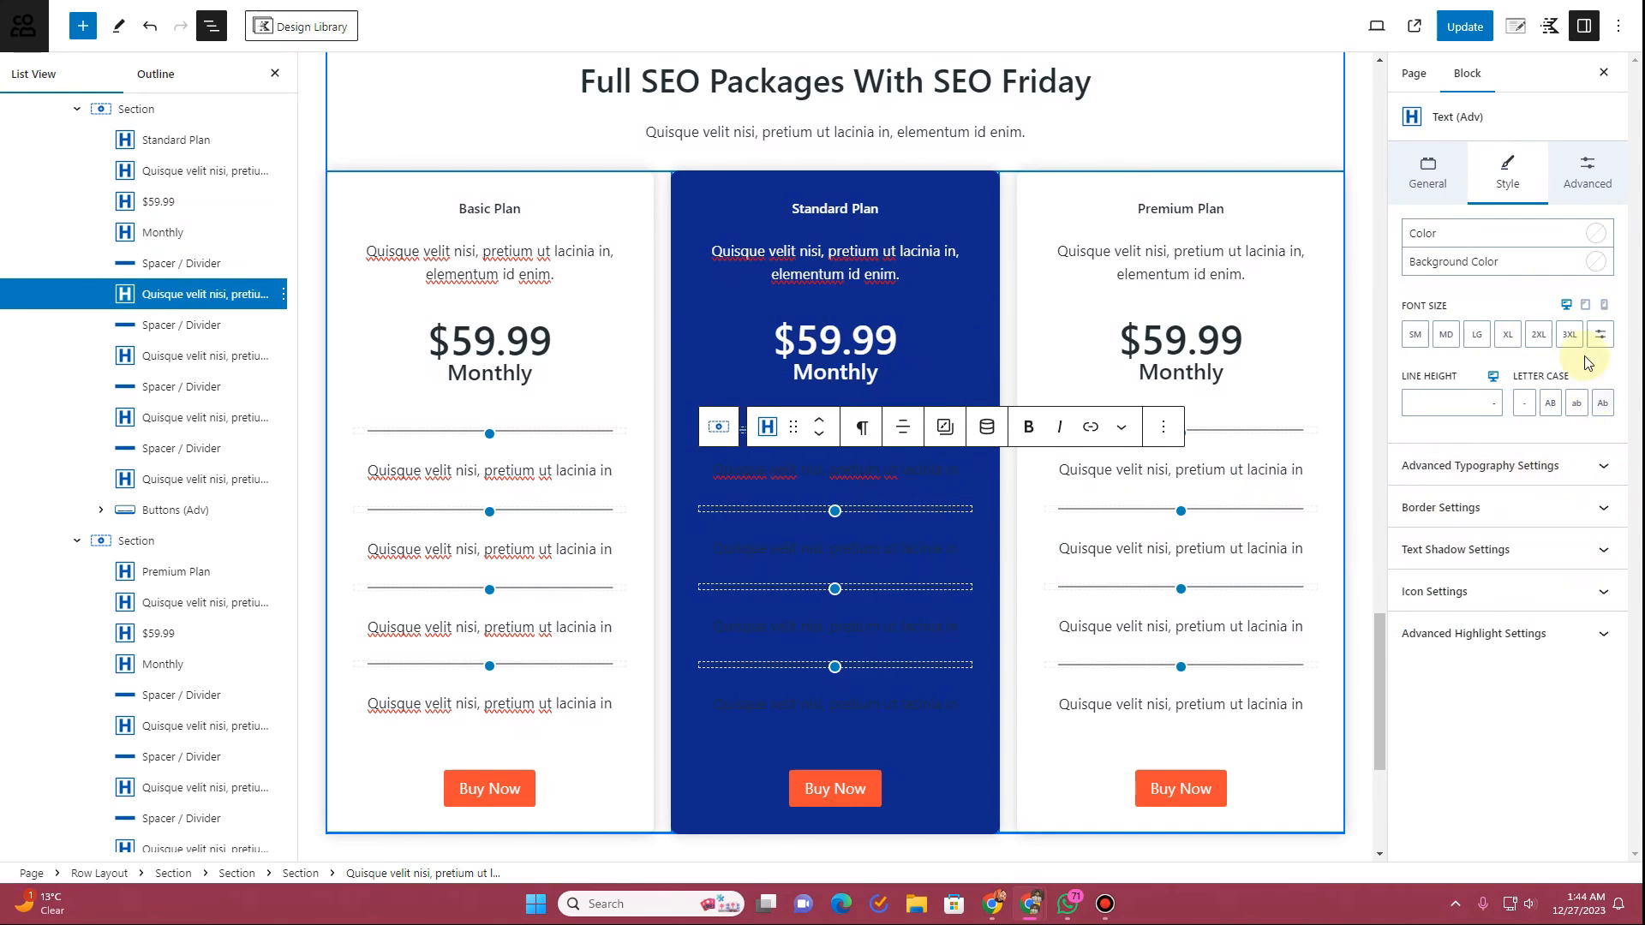
pyautogui.click(1575, 236)
pyautogui.click(1573, 497)
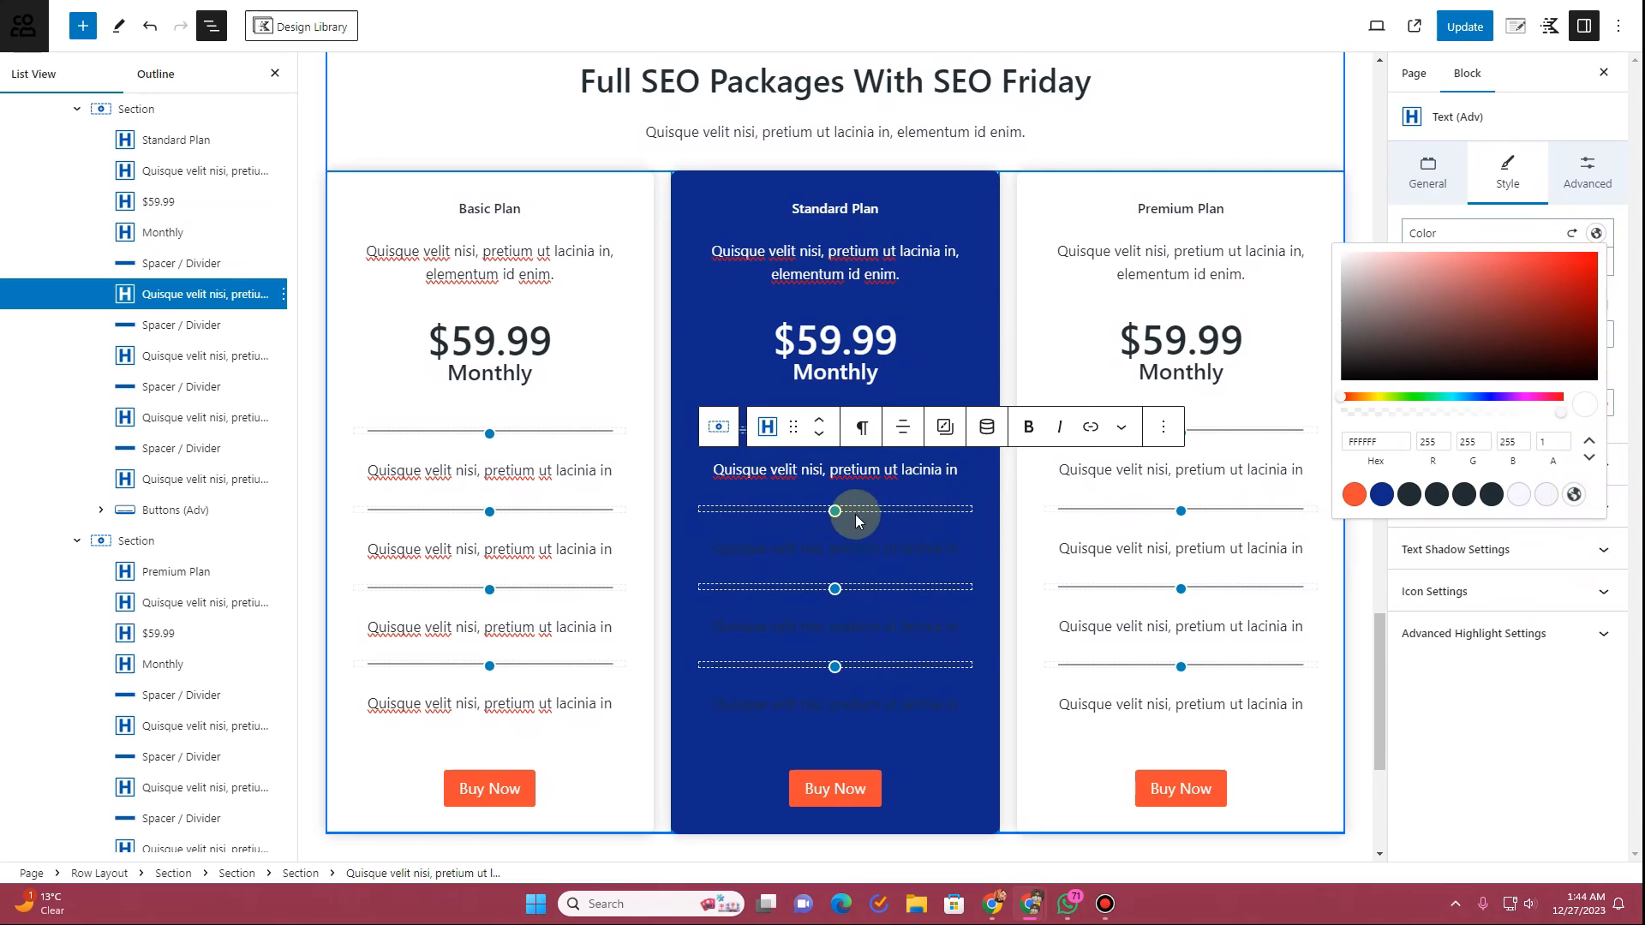
# Step: Make the second divider and the second feature line of the Standard Plan card white
pyautogui.click(861, 511)
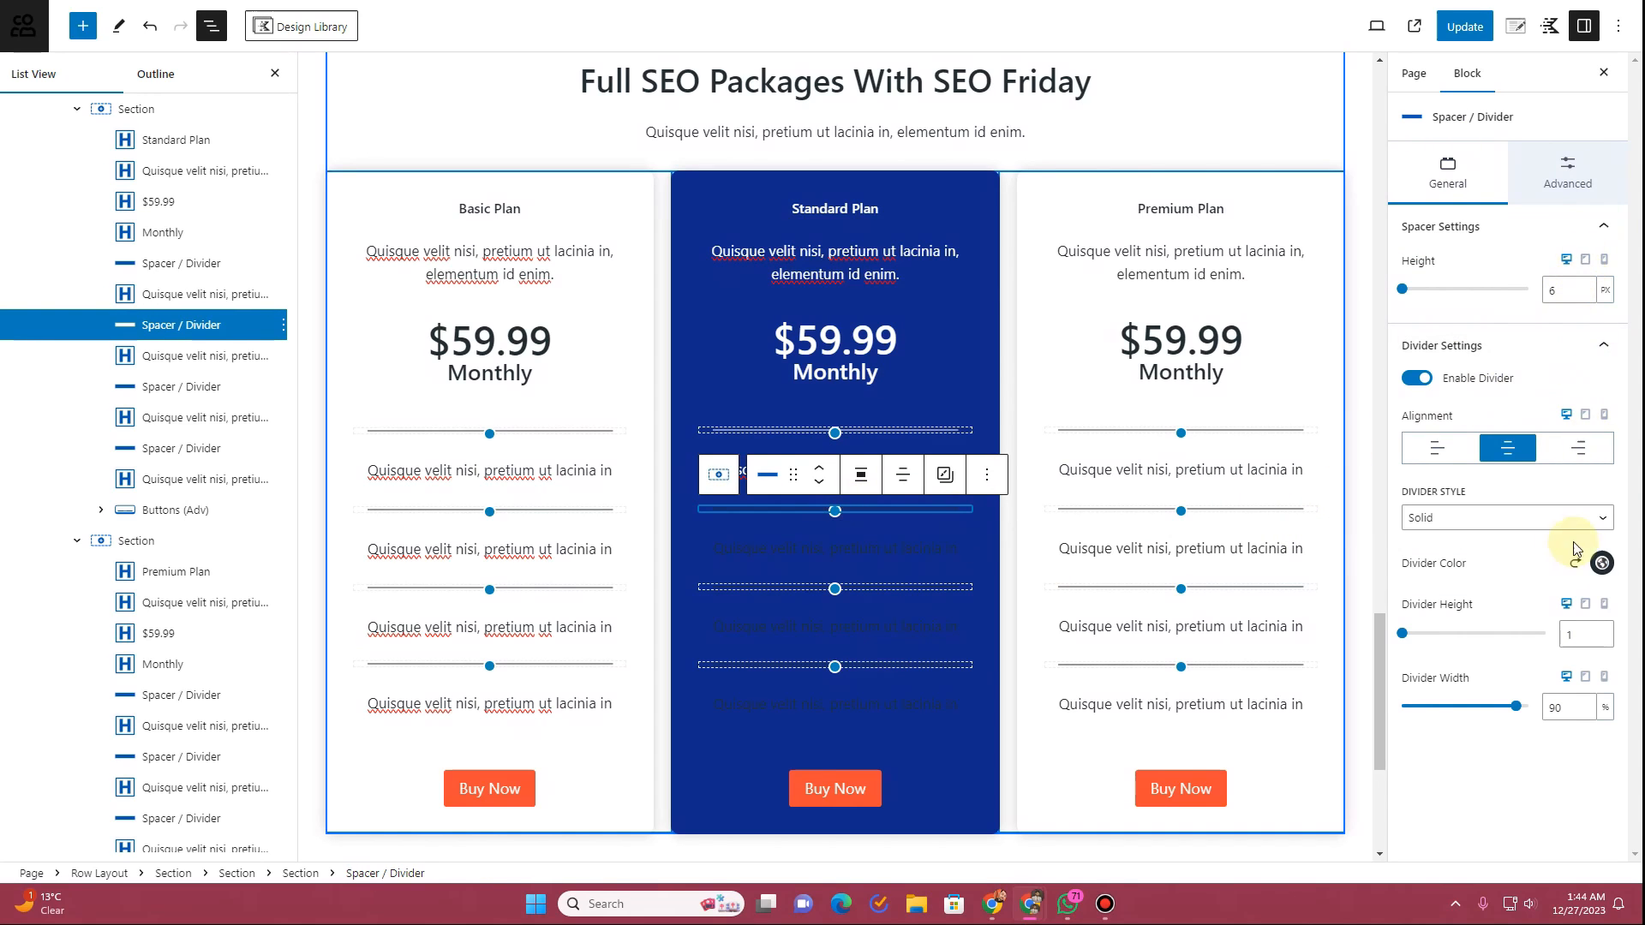
pyautogui.click(1602, 564)
pyautogui.click(882, 551)
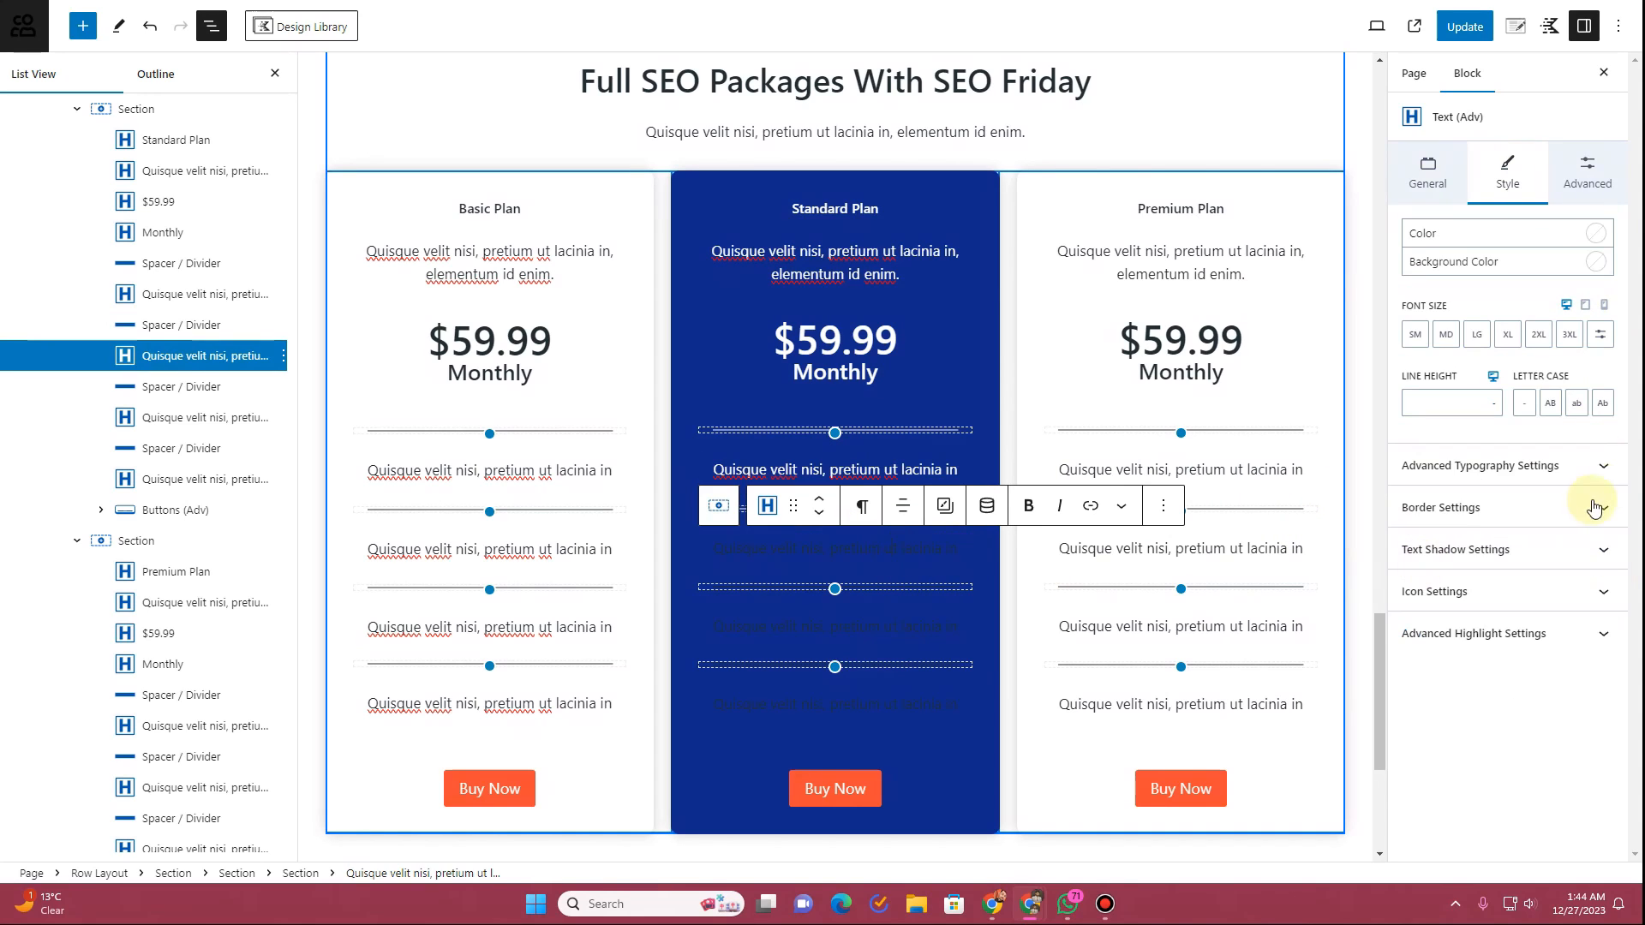
pyautogui.click(1596, 234)
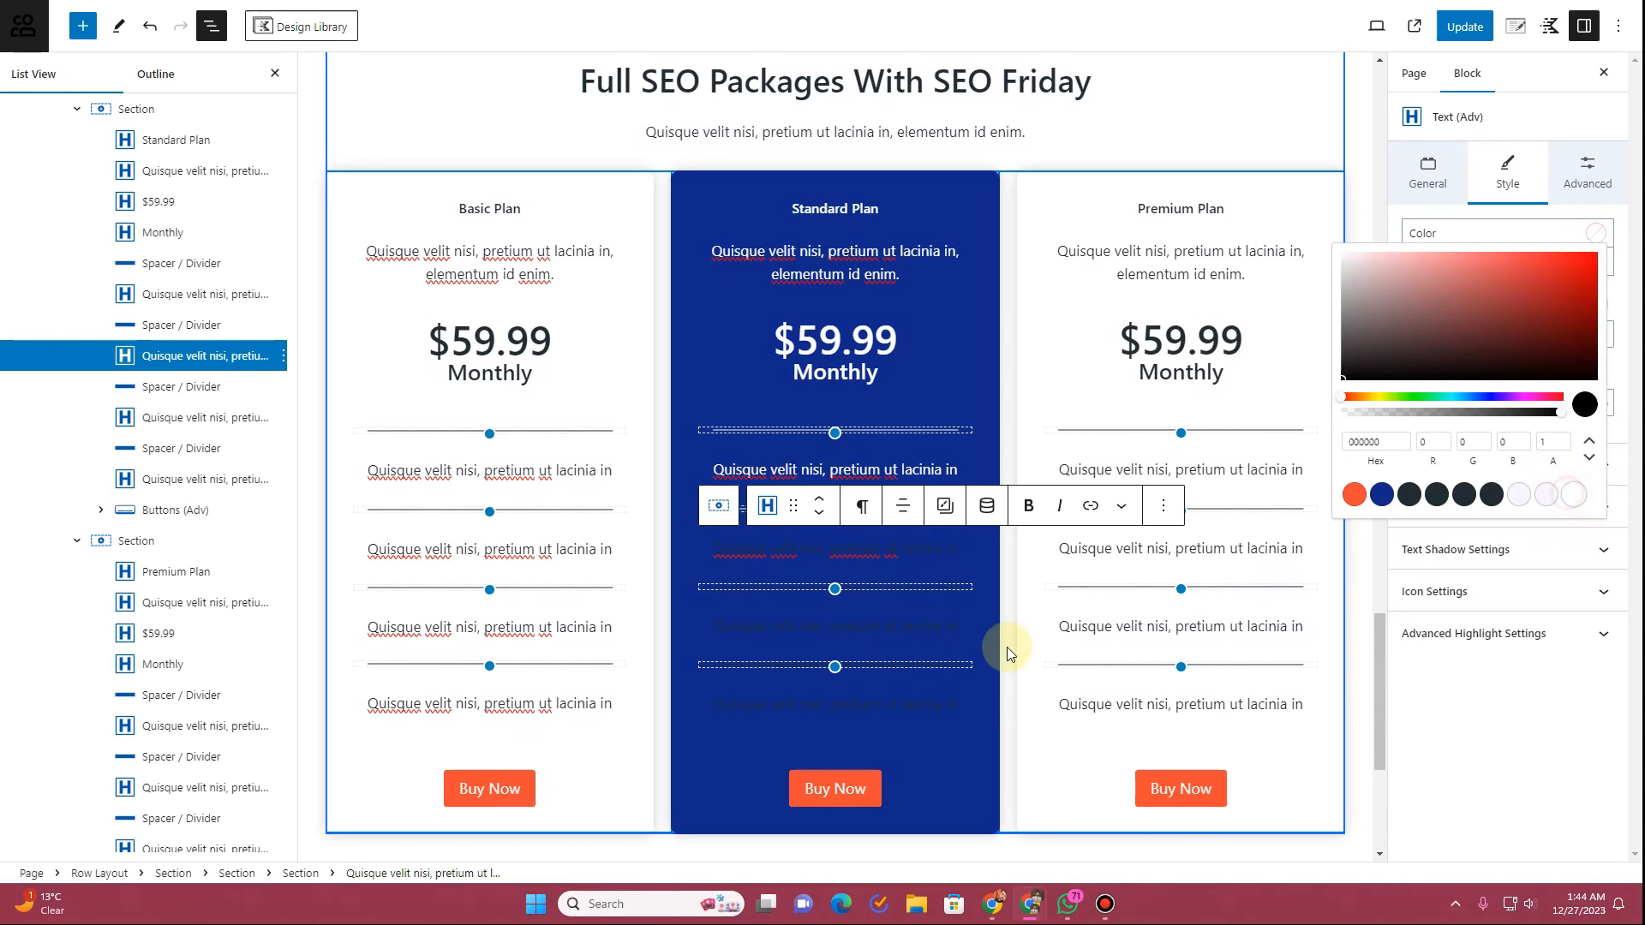
# Step: Make the third divider and the third feature line of the Standard Plan card white
pyautogui.click(891, 589)
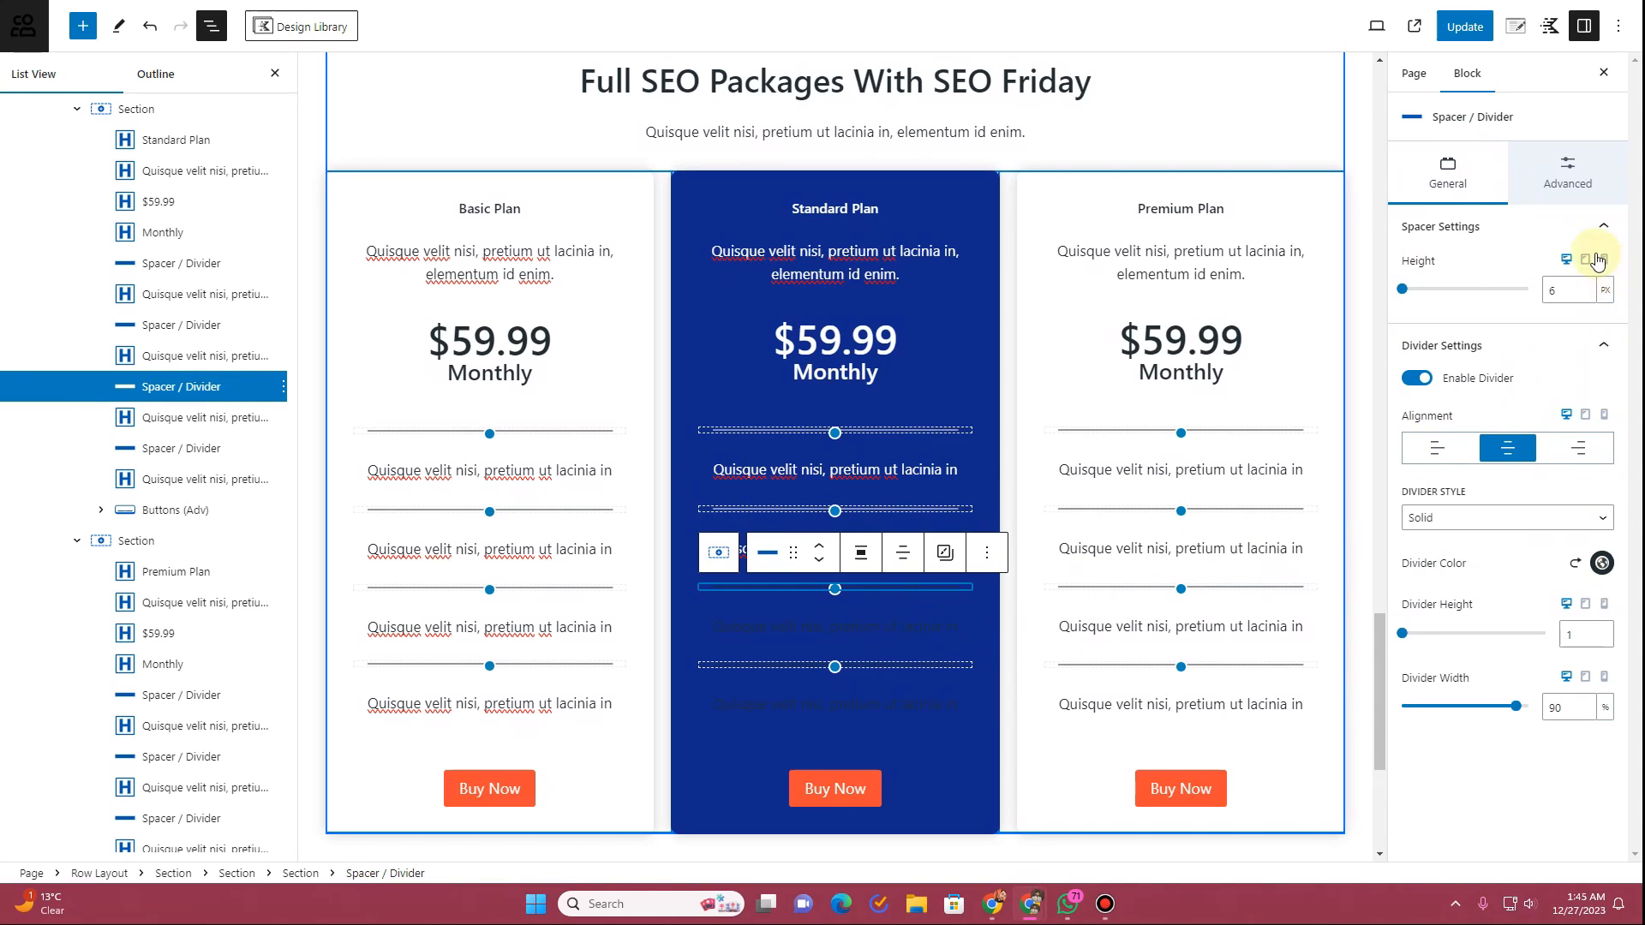
pyautogui.click(1602, 564)
pyautogui.click(855, 630)
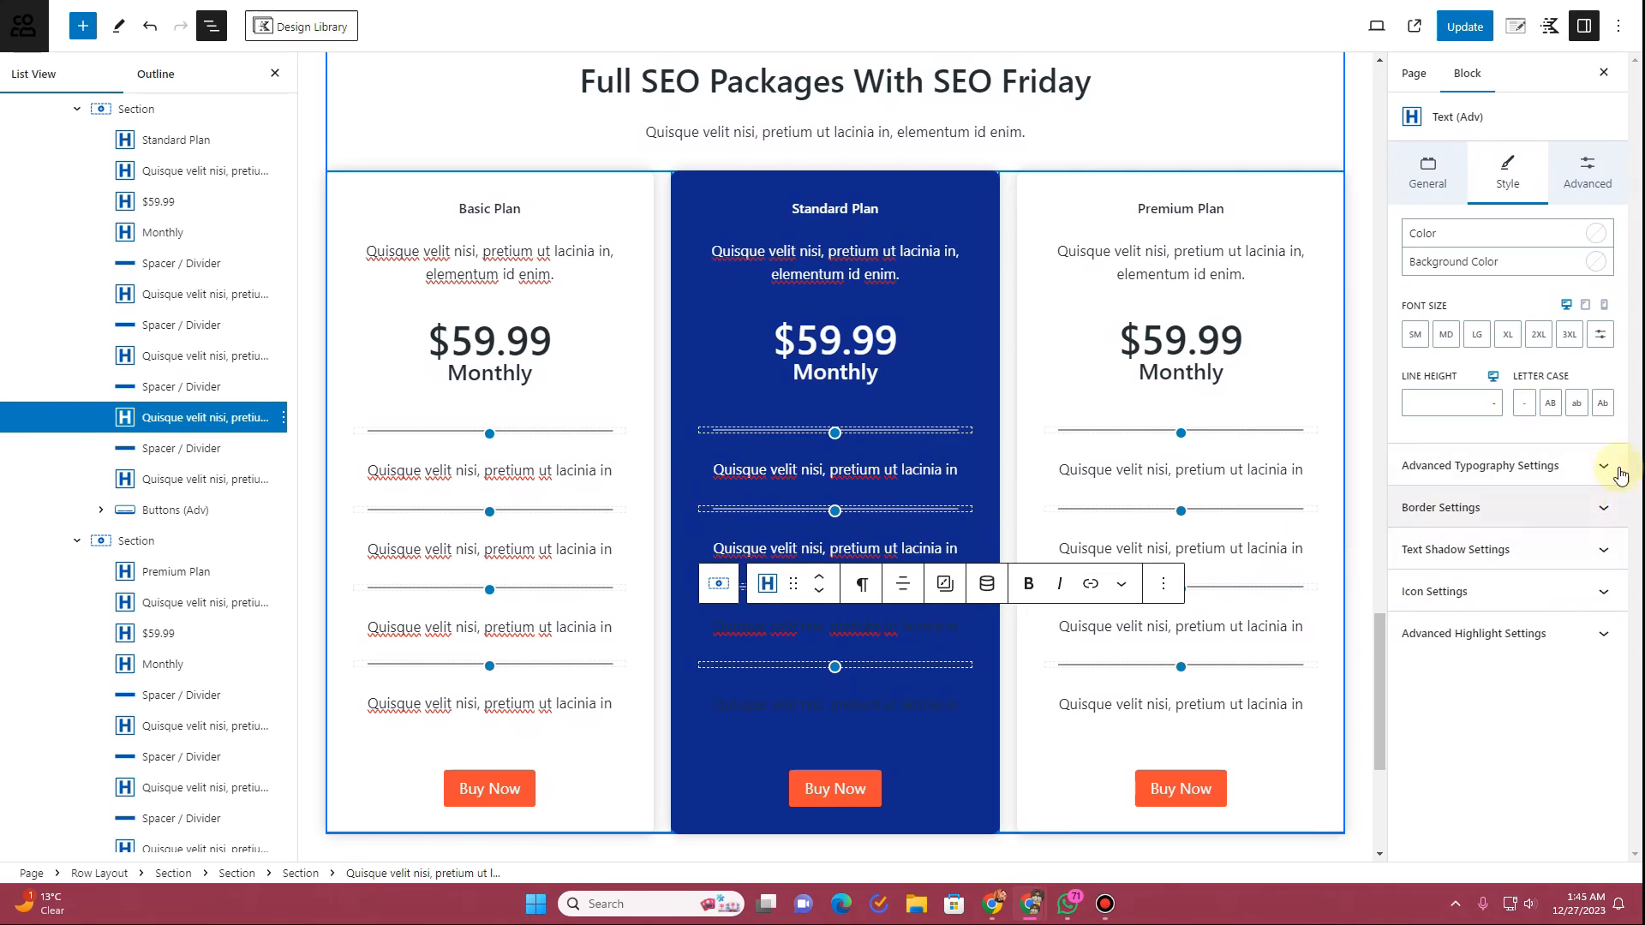
pyautogui.click(1595, 238)
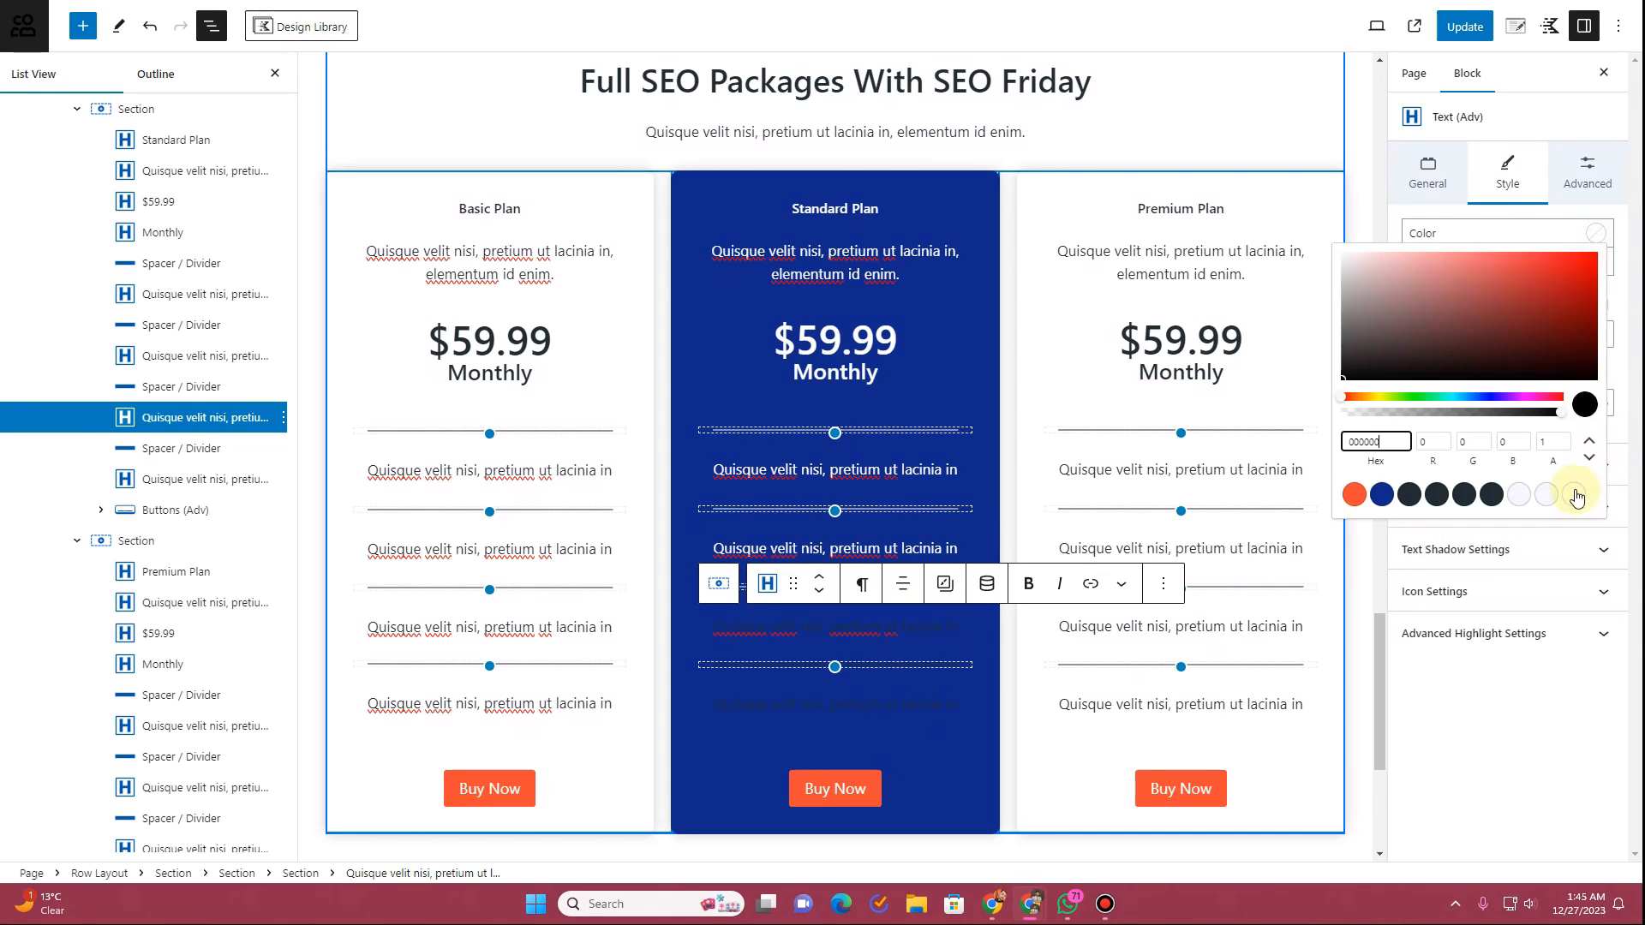
# Step: Make the fourth divider and the fourth feature line of the Standard Plan card white
pyautogui.click(887, 665)
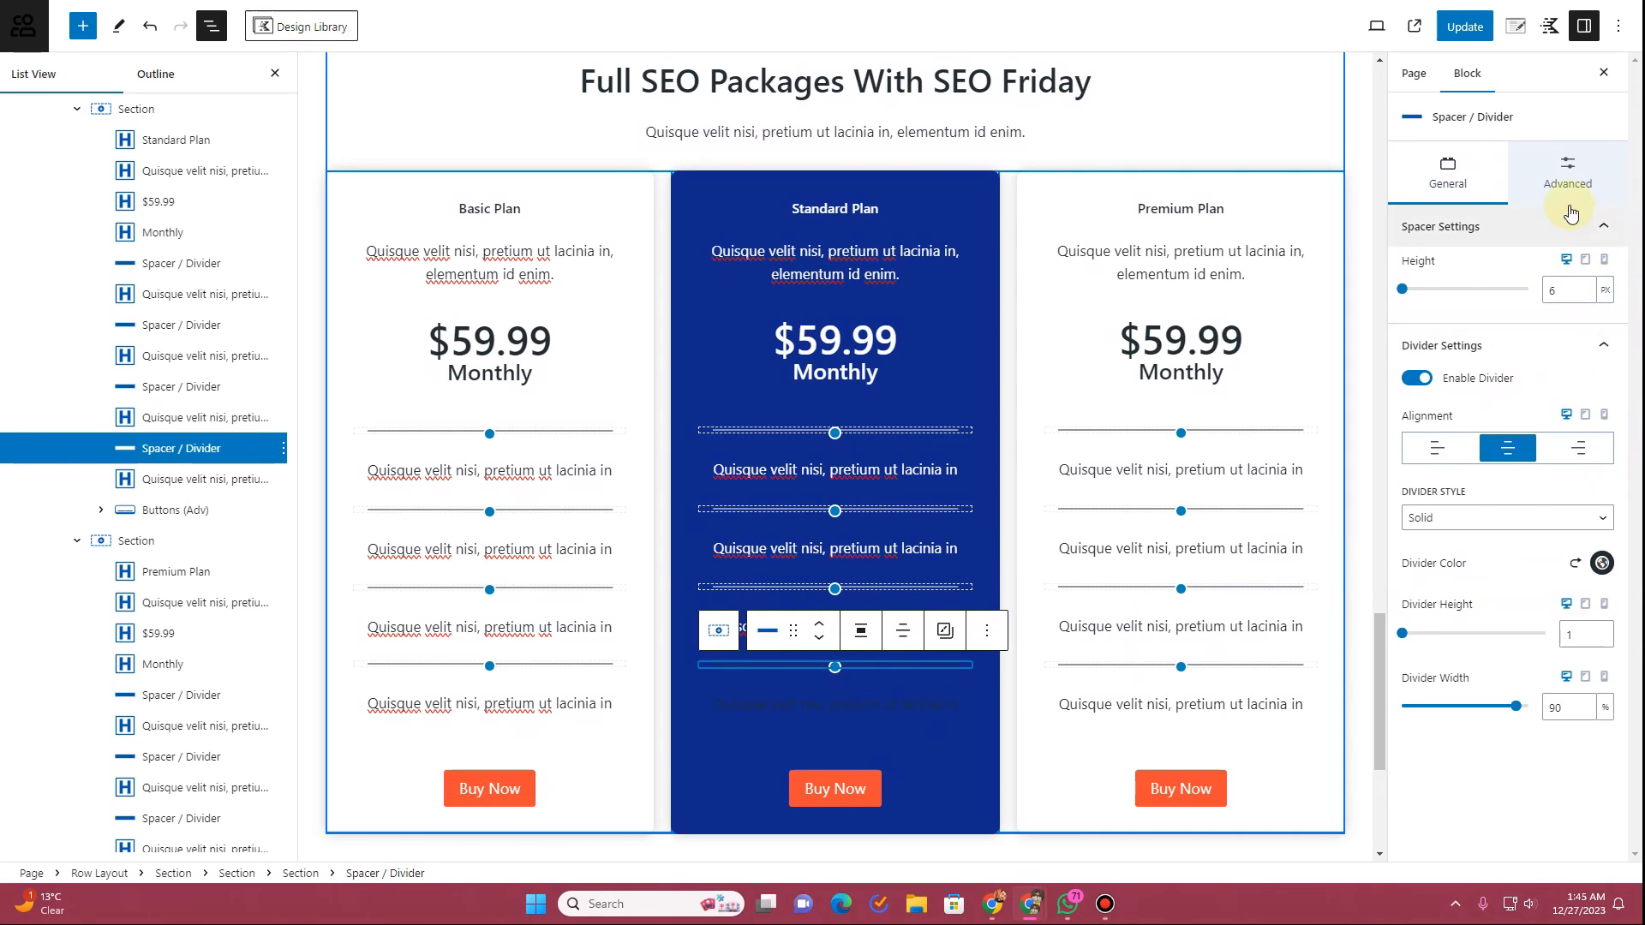
pyautogui.click(1601, 564)
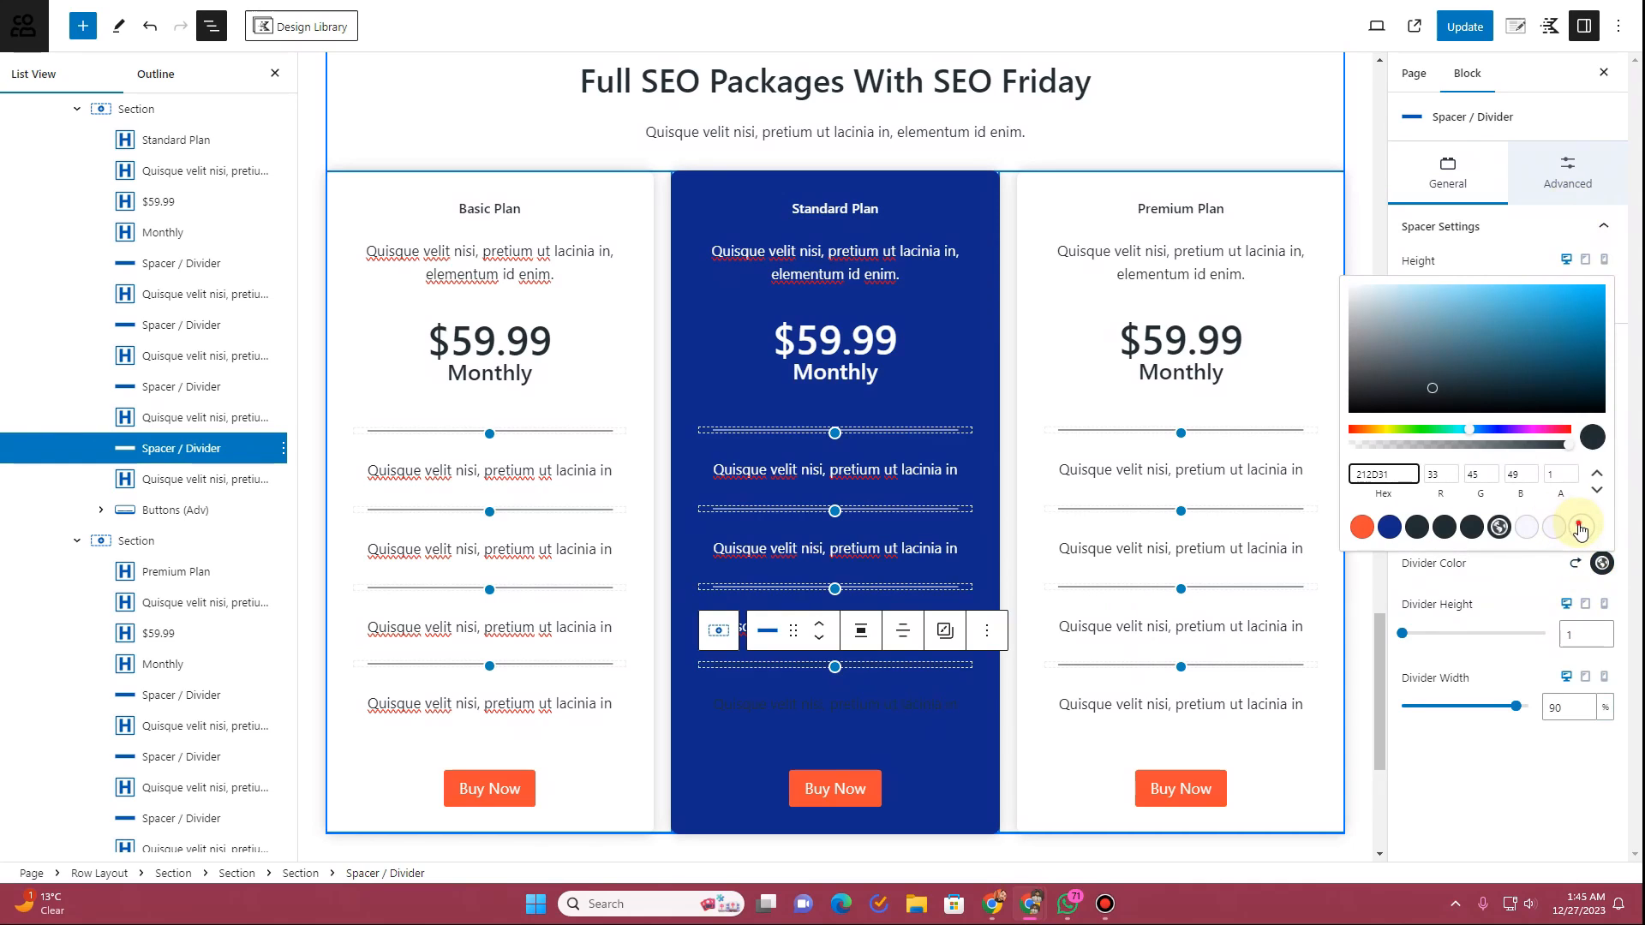
pyautogui.click(1580, 527)
pyautogui.click(917, 706)
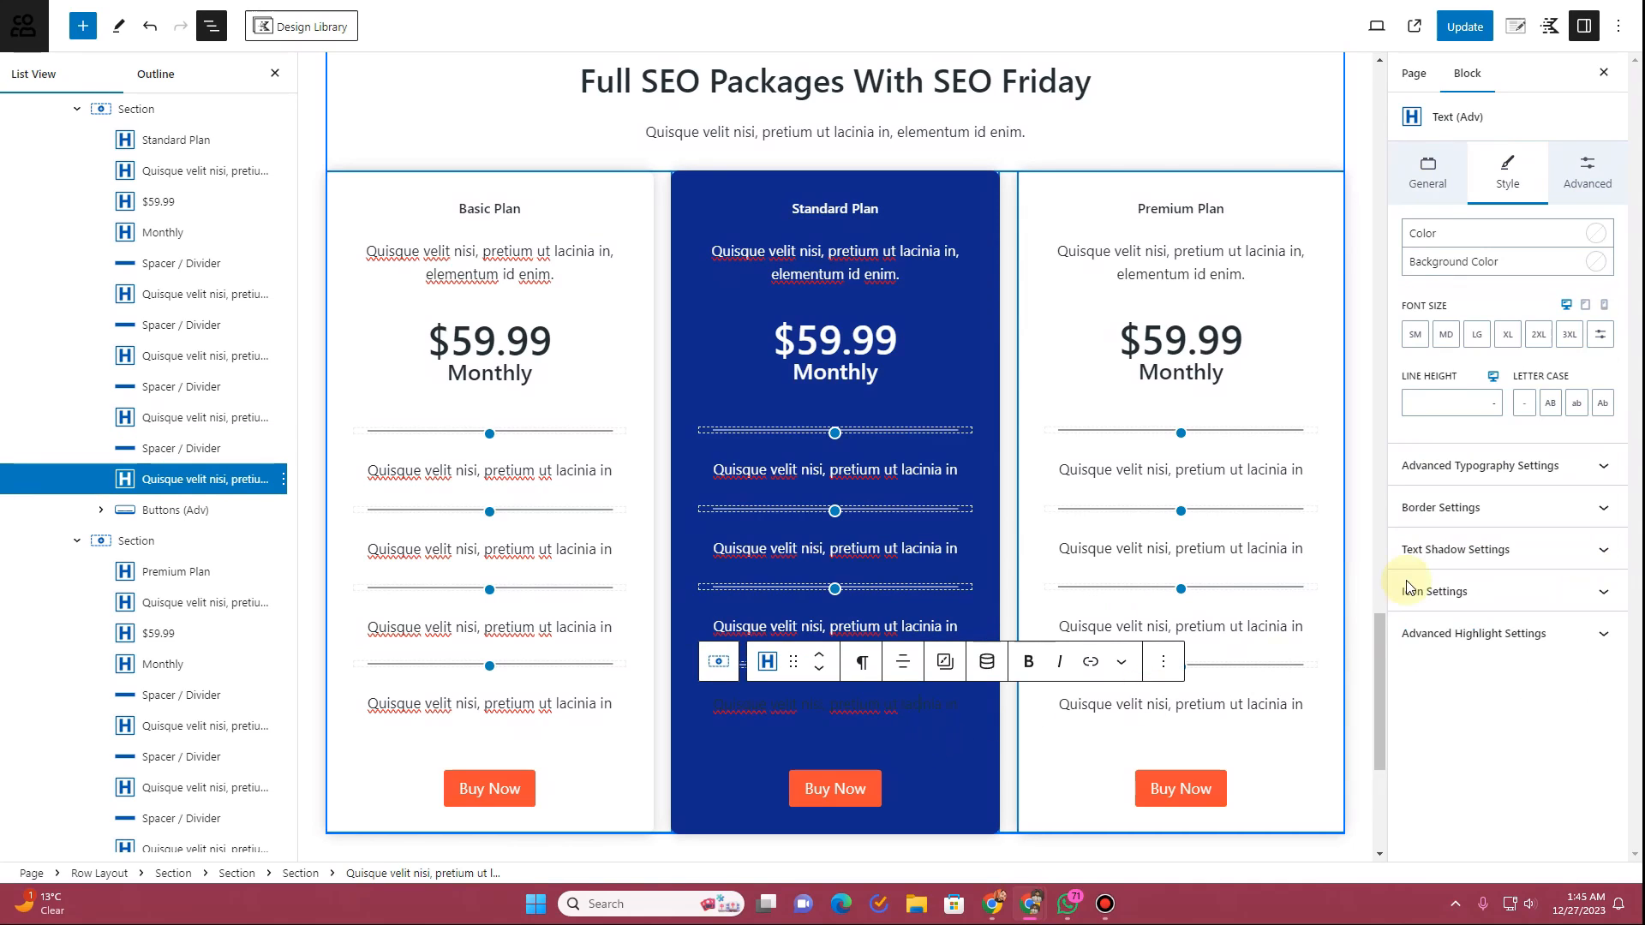
pyautogui.click(1597, 233)
pyautogui.click(1580, 500)
# Step: Update the page, check the blue Standard Plan card on the live site and return to the editor
pyautogui.click(1464, 27)
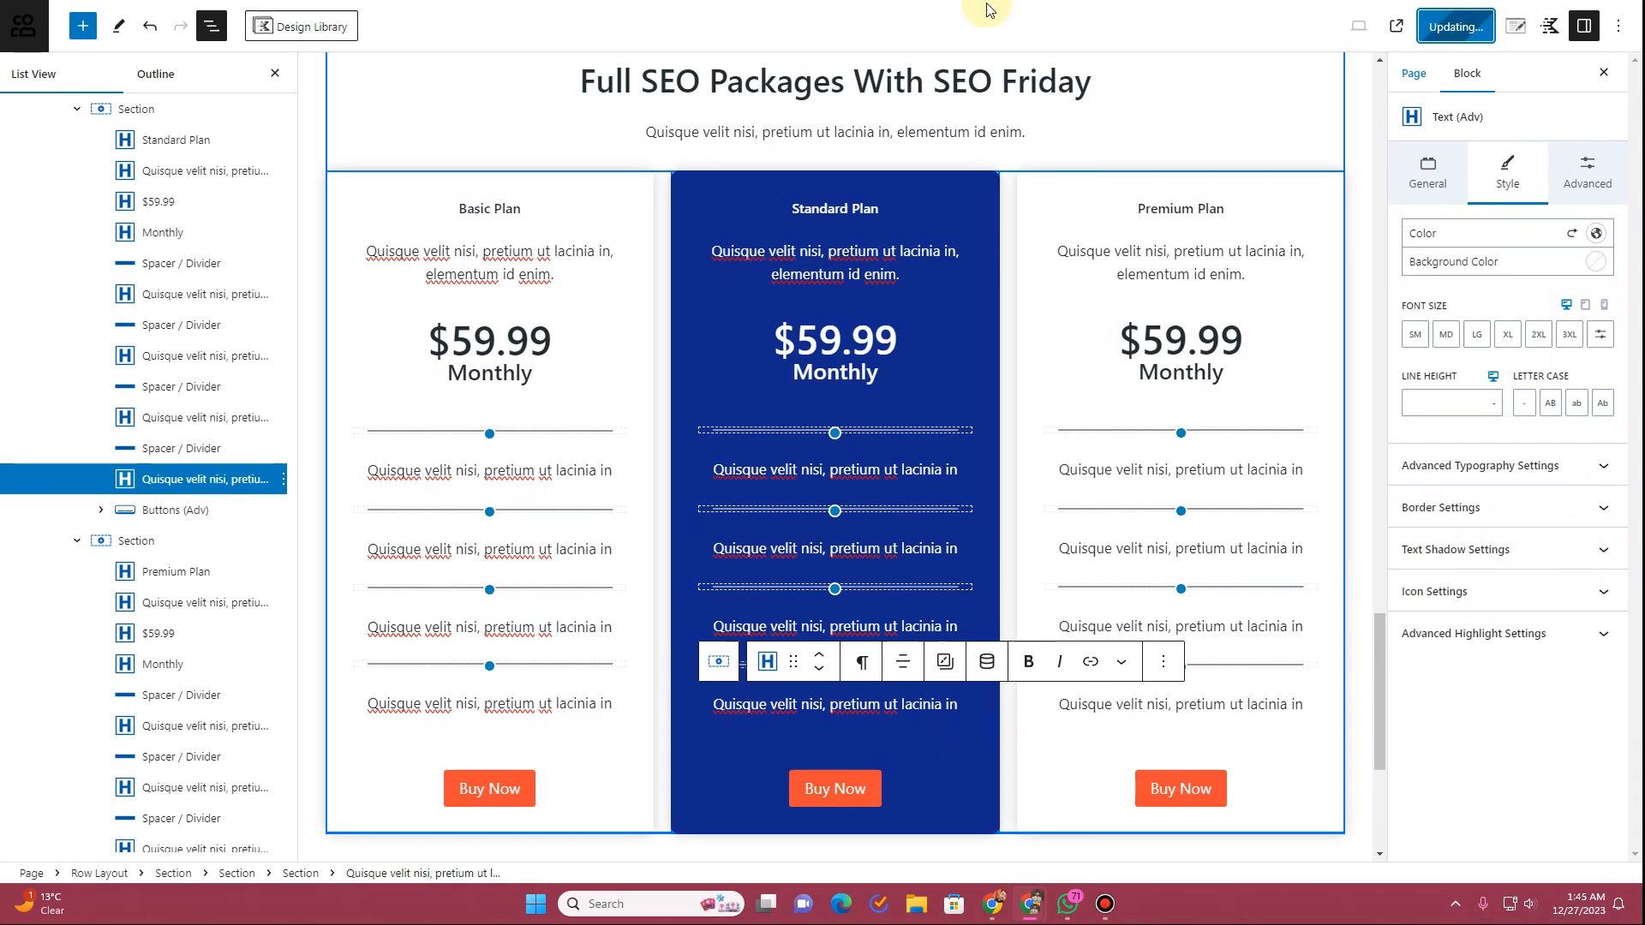
pyautogui.click(548, 1)
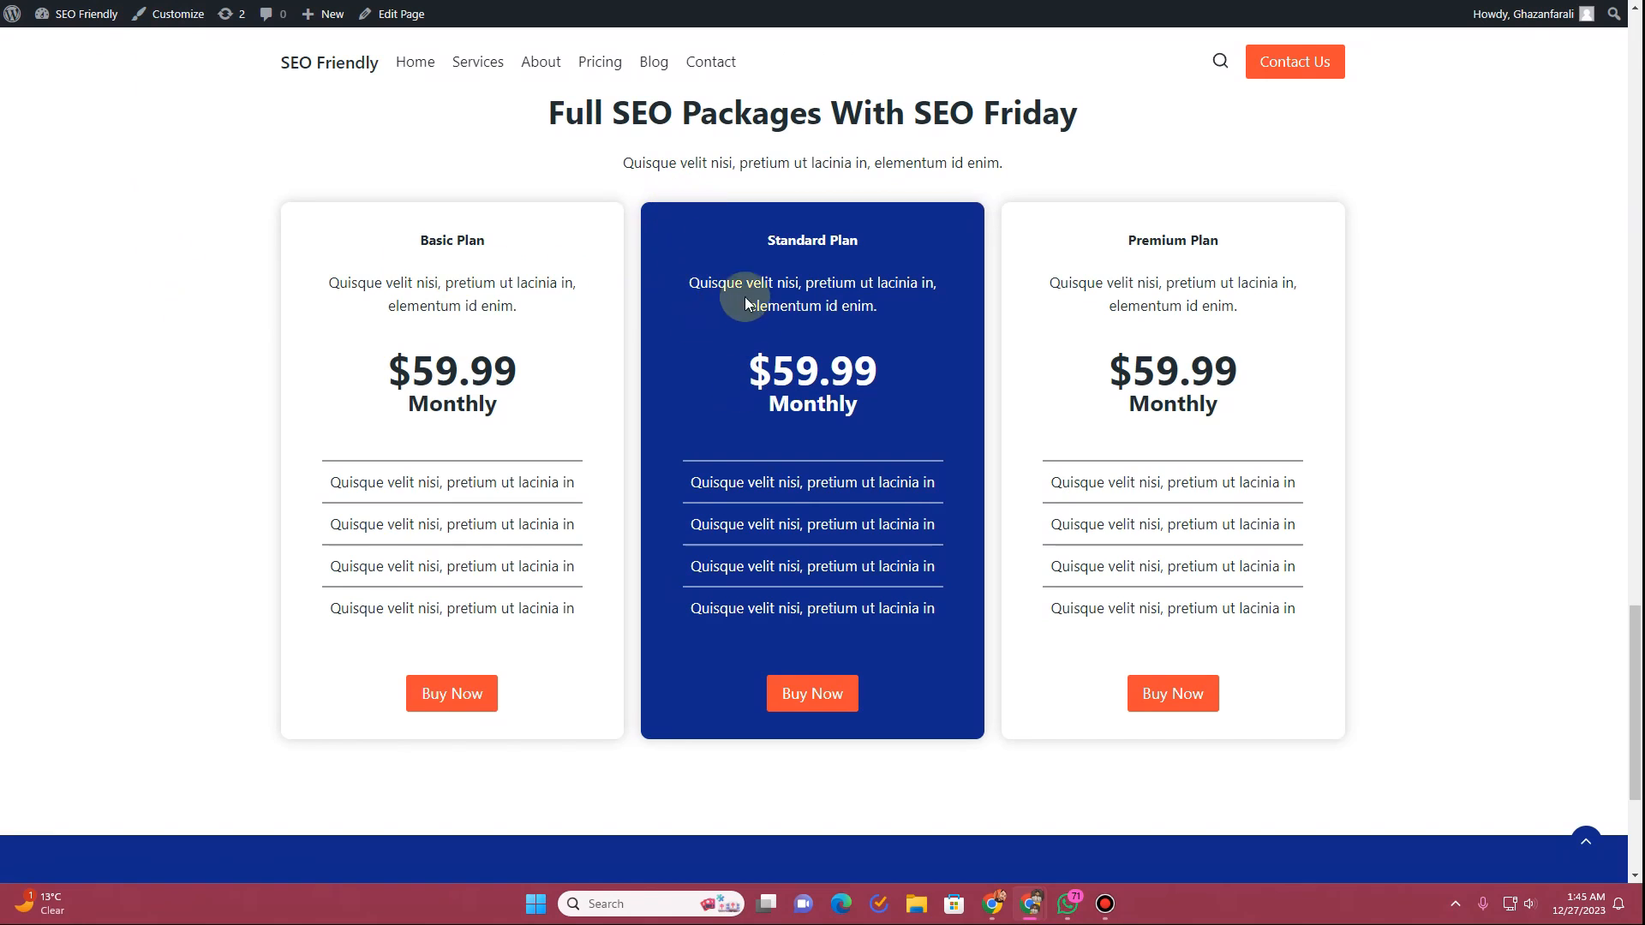
pyautogui.hotkey('ctrl', 'Tab')
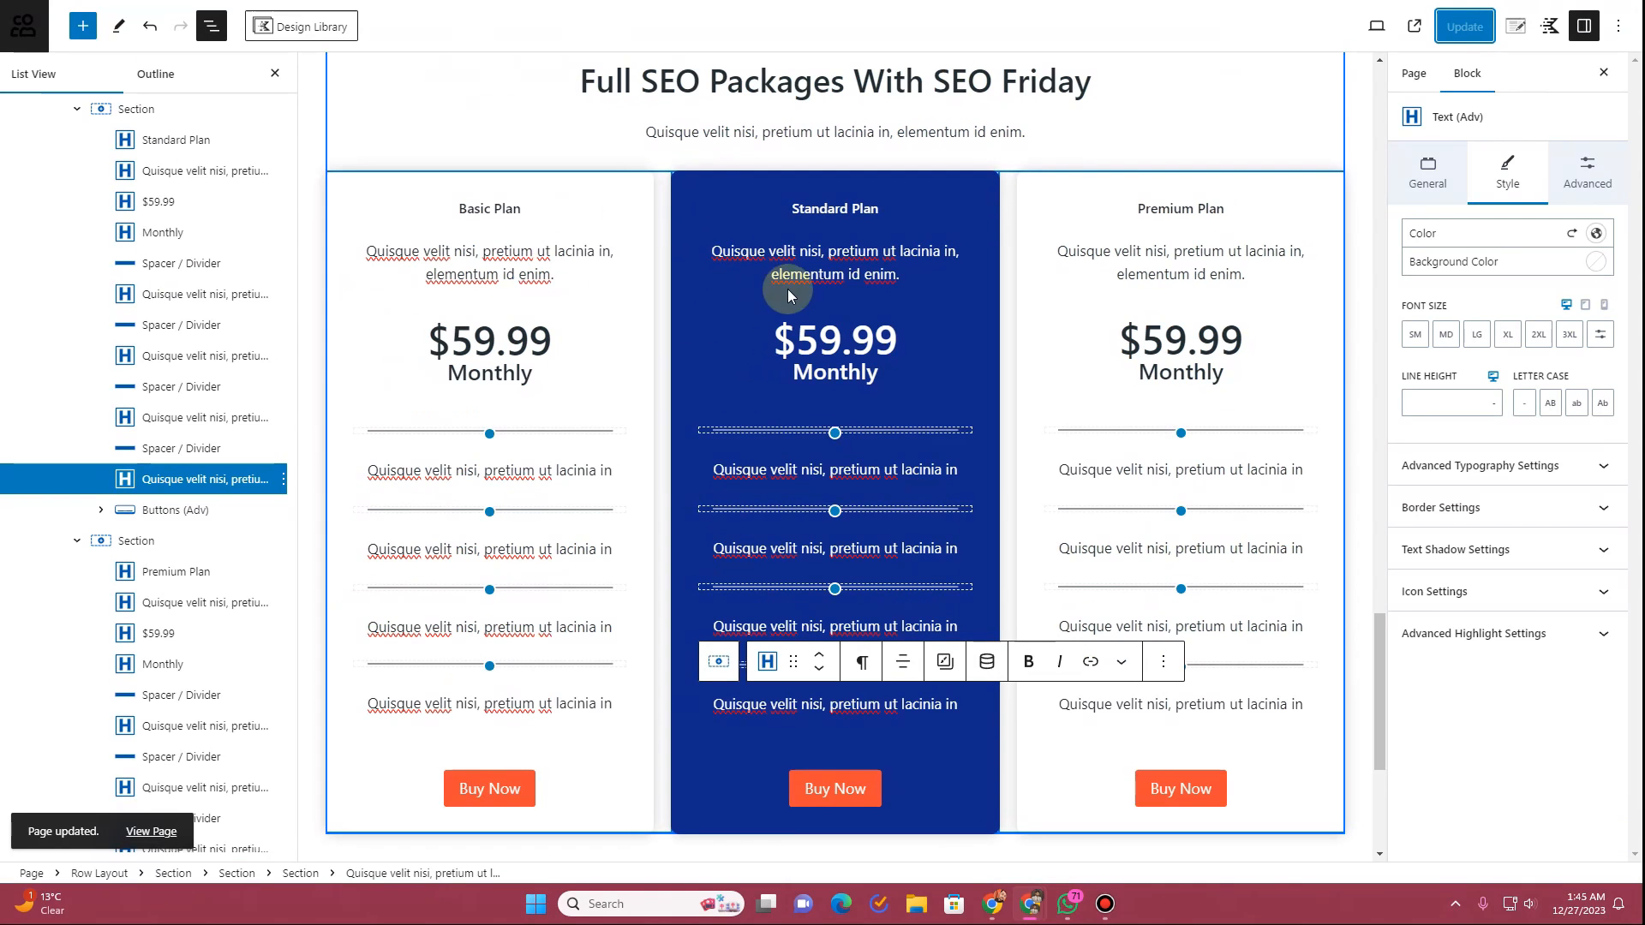
# Step: Set the Standard Plan card section's top and bottom padding to XXL and update the page
pyautogui.click(708, 209)
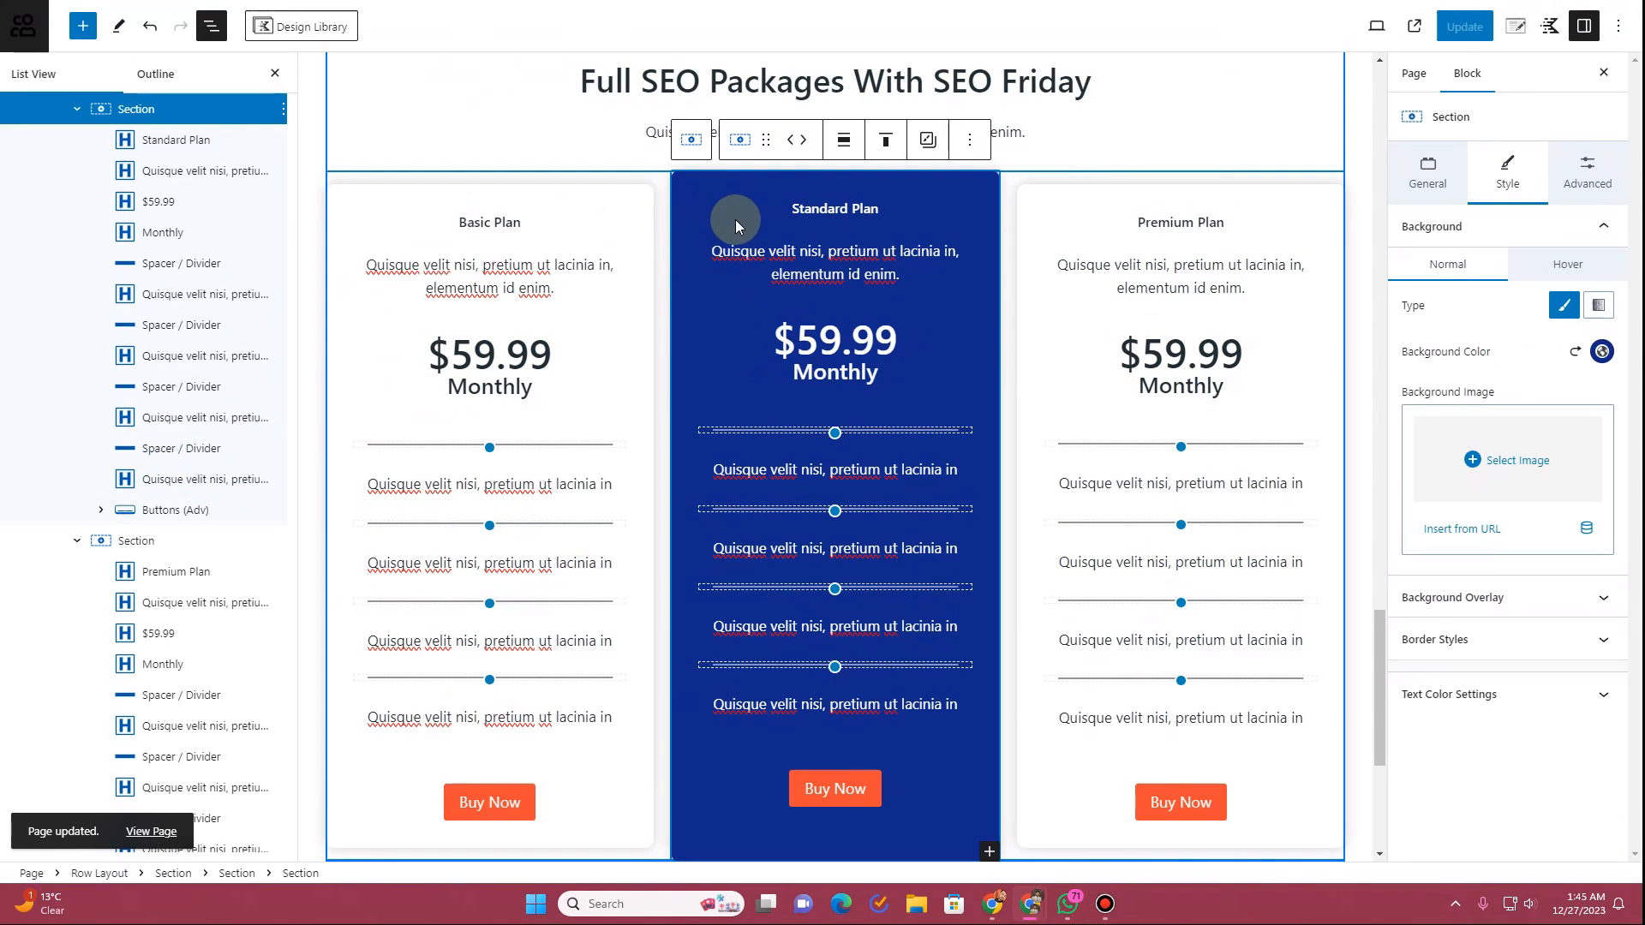
pyautogui.click(1585, 178)
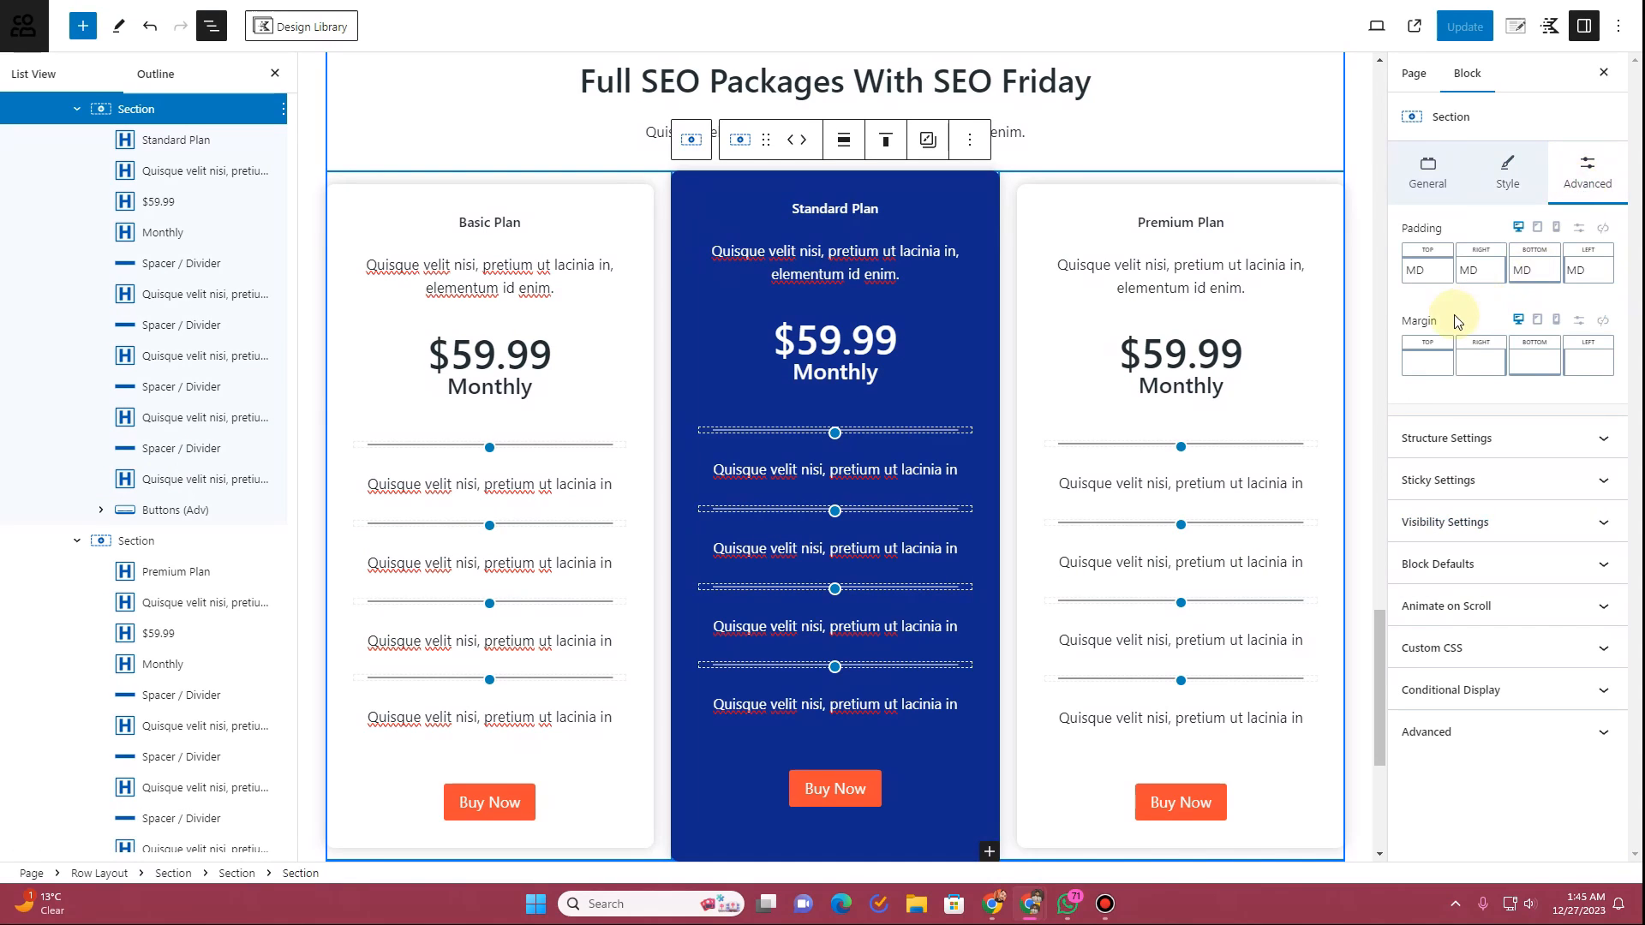
pyautogui.click(1426, 270)
pyautogui.moveTo(1474, 341); pyautogui.dragTo(1533, 347)
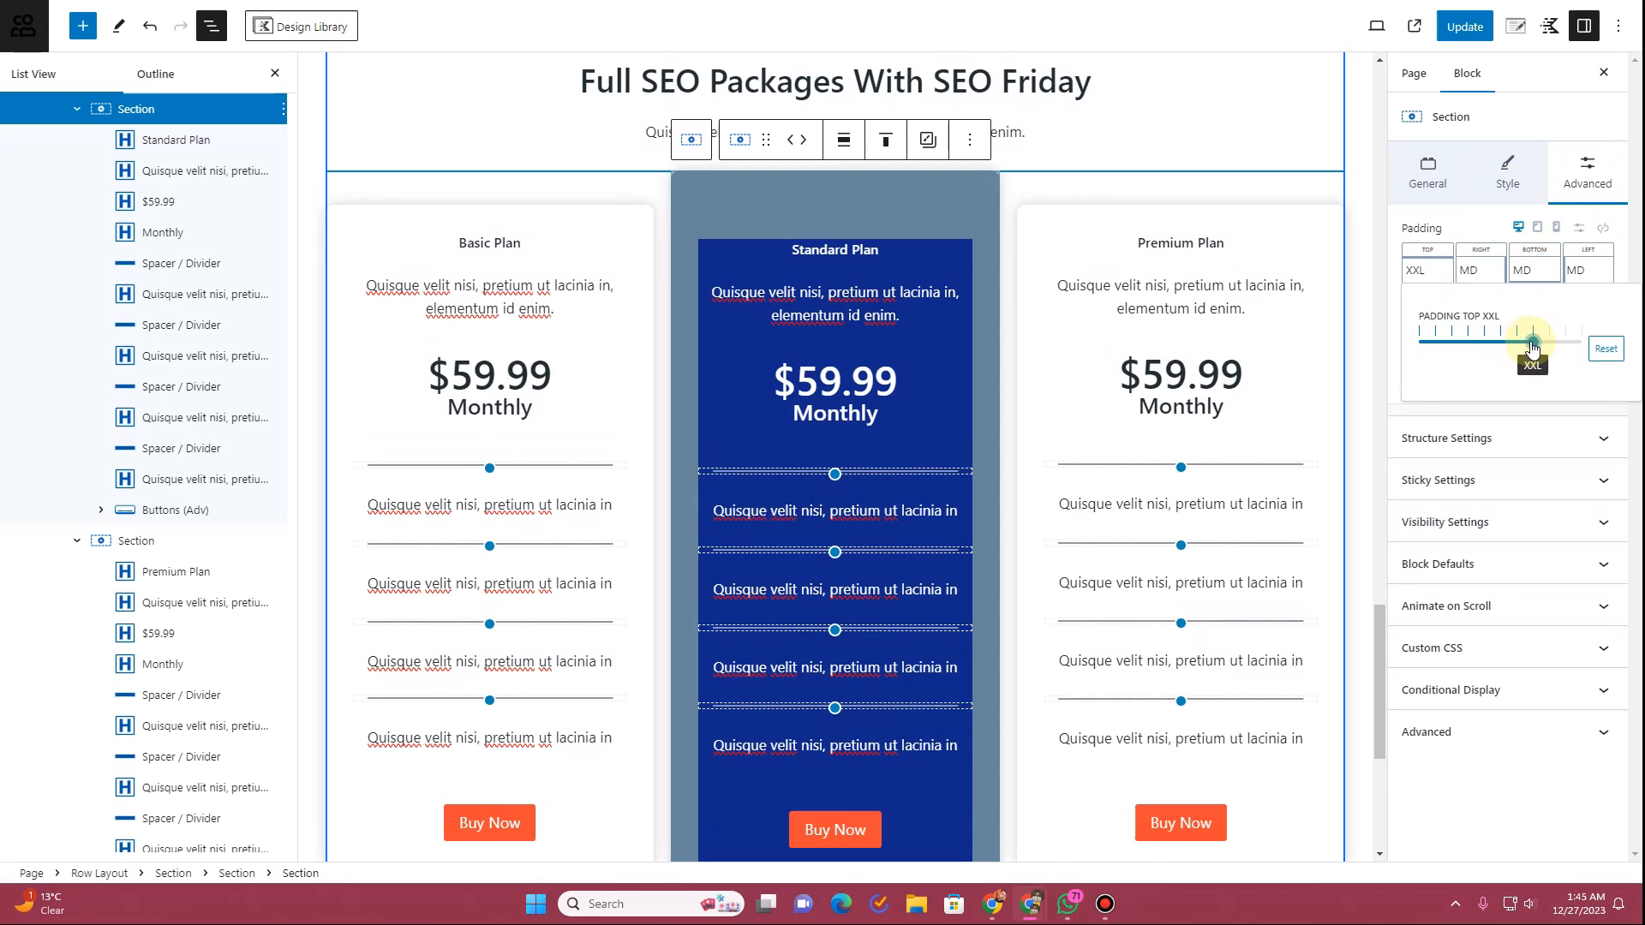
pyautogui.click(1542, 273)
pyautogui.moveTo(1412, 346); pyautogui.dragTo(1450, 348)
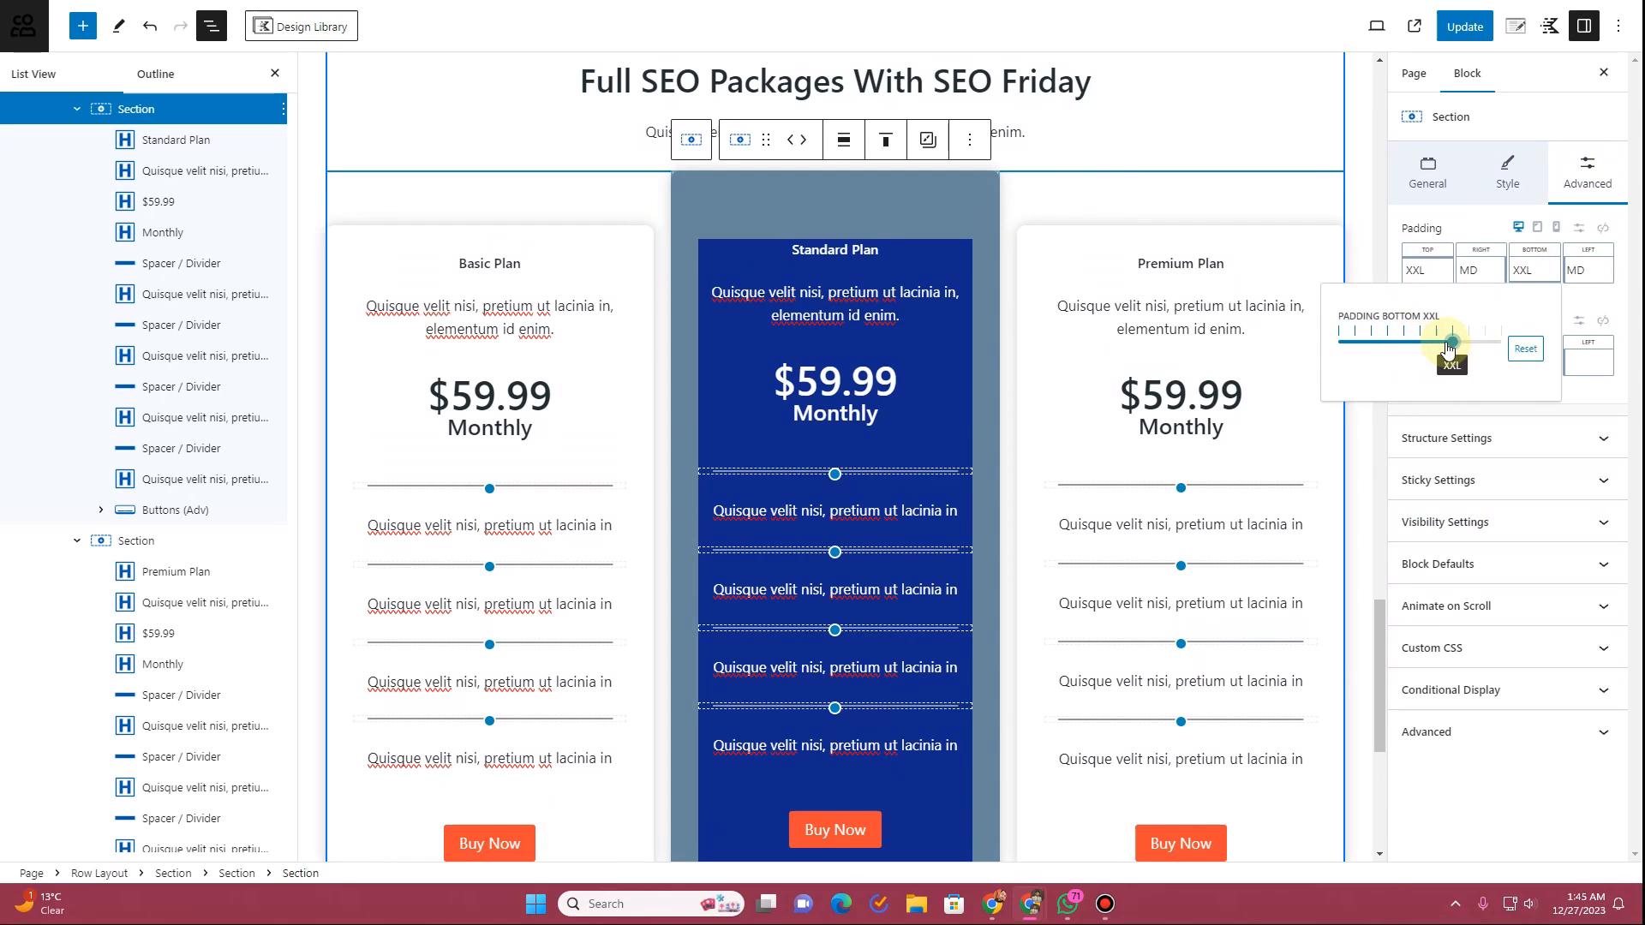
pyautogui.click(1464, 26)
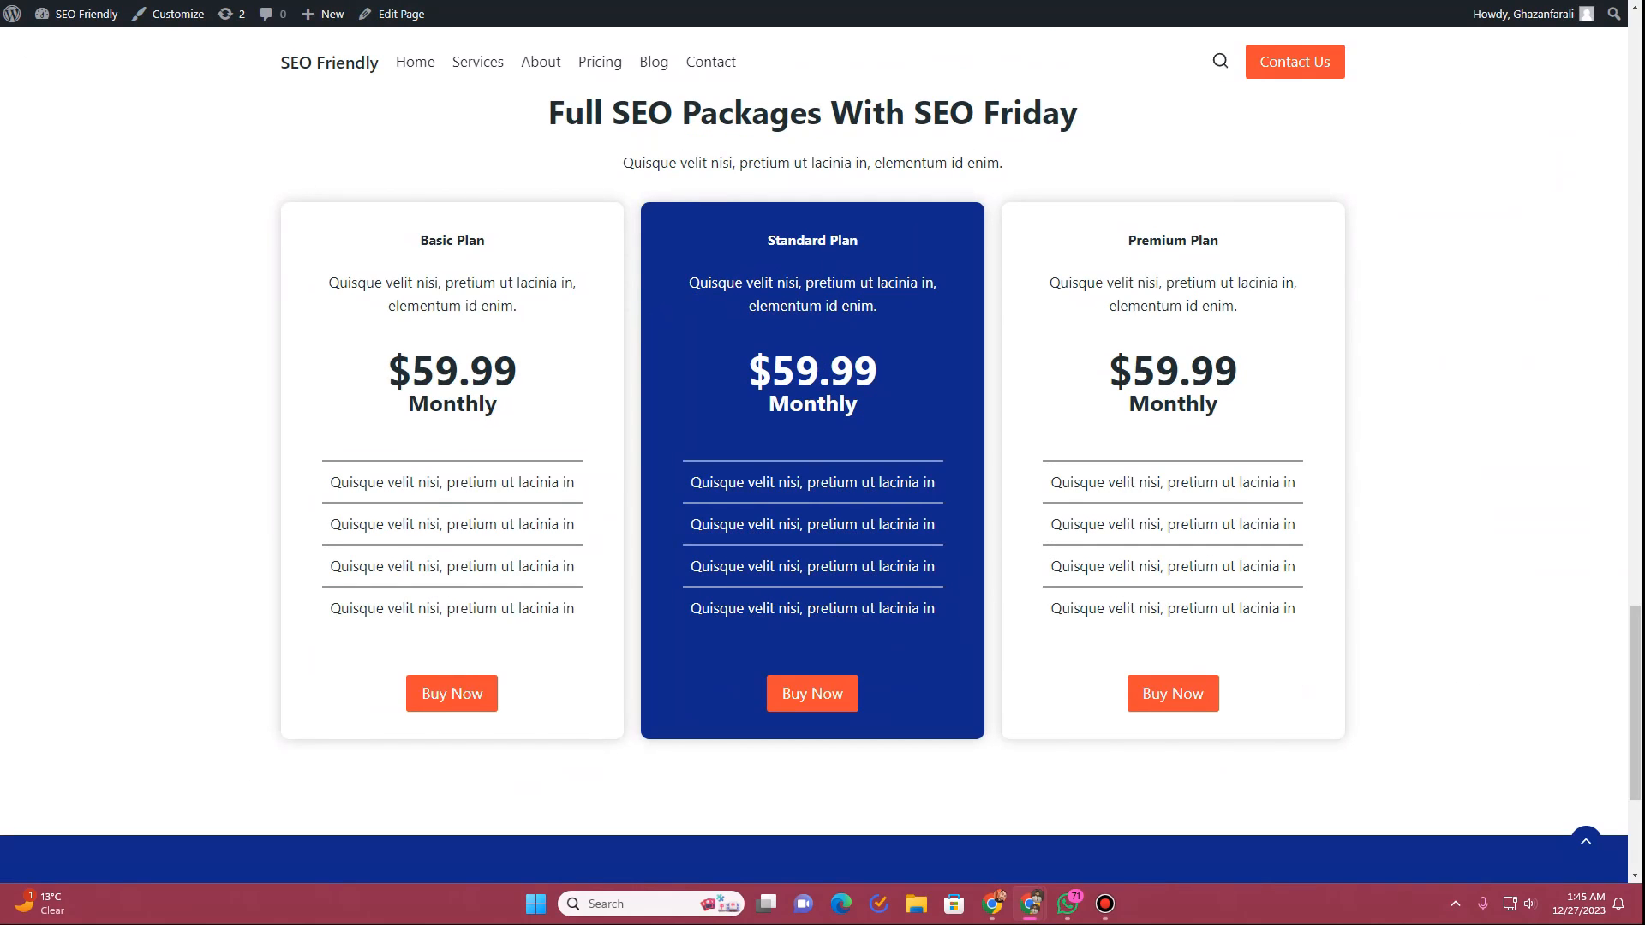
# Step: Check the taller Standard Plan card beside its neighbours on the live page and return to the editor
pyautogui.scroll(-2, 142, 253)
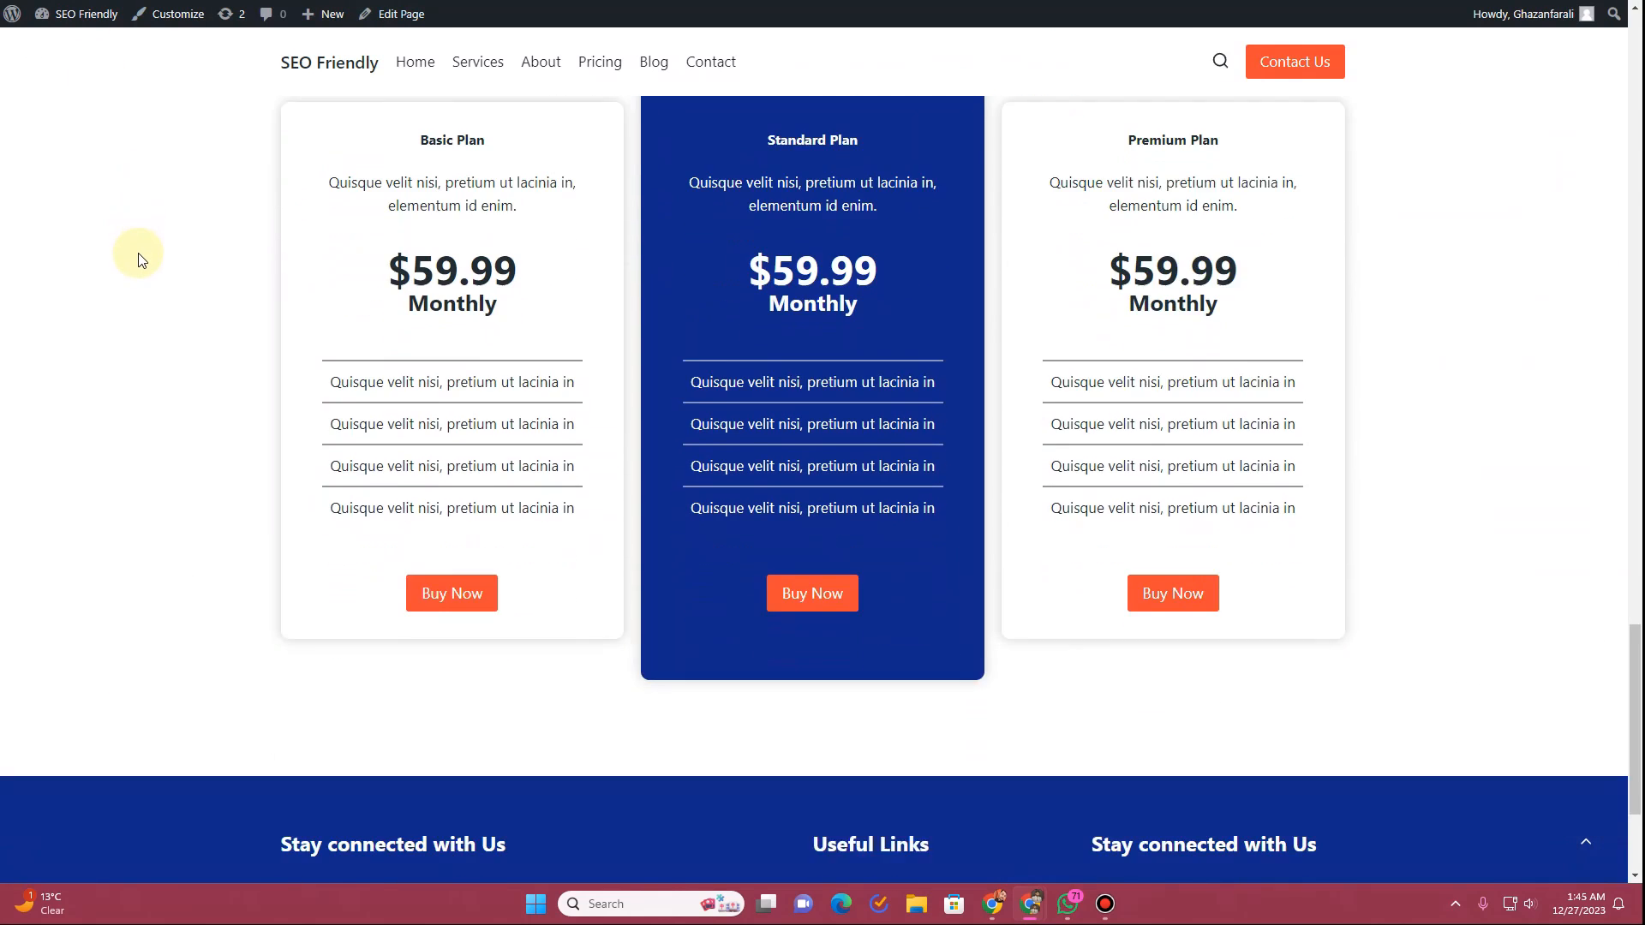
pyautogui.scroll(4, 143, 257)
pyautogui.scroll(-2, 142, 261)
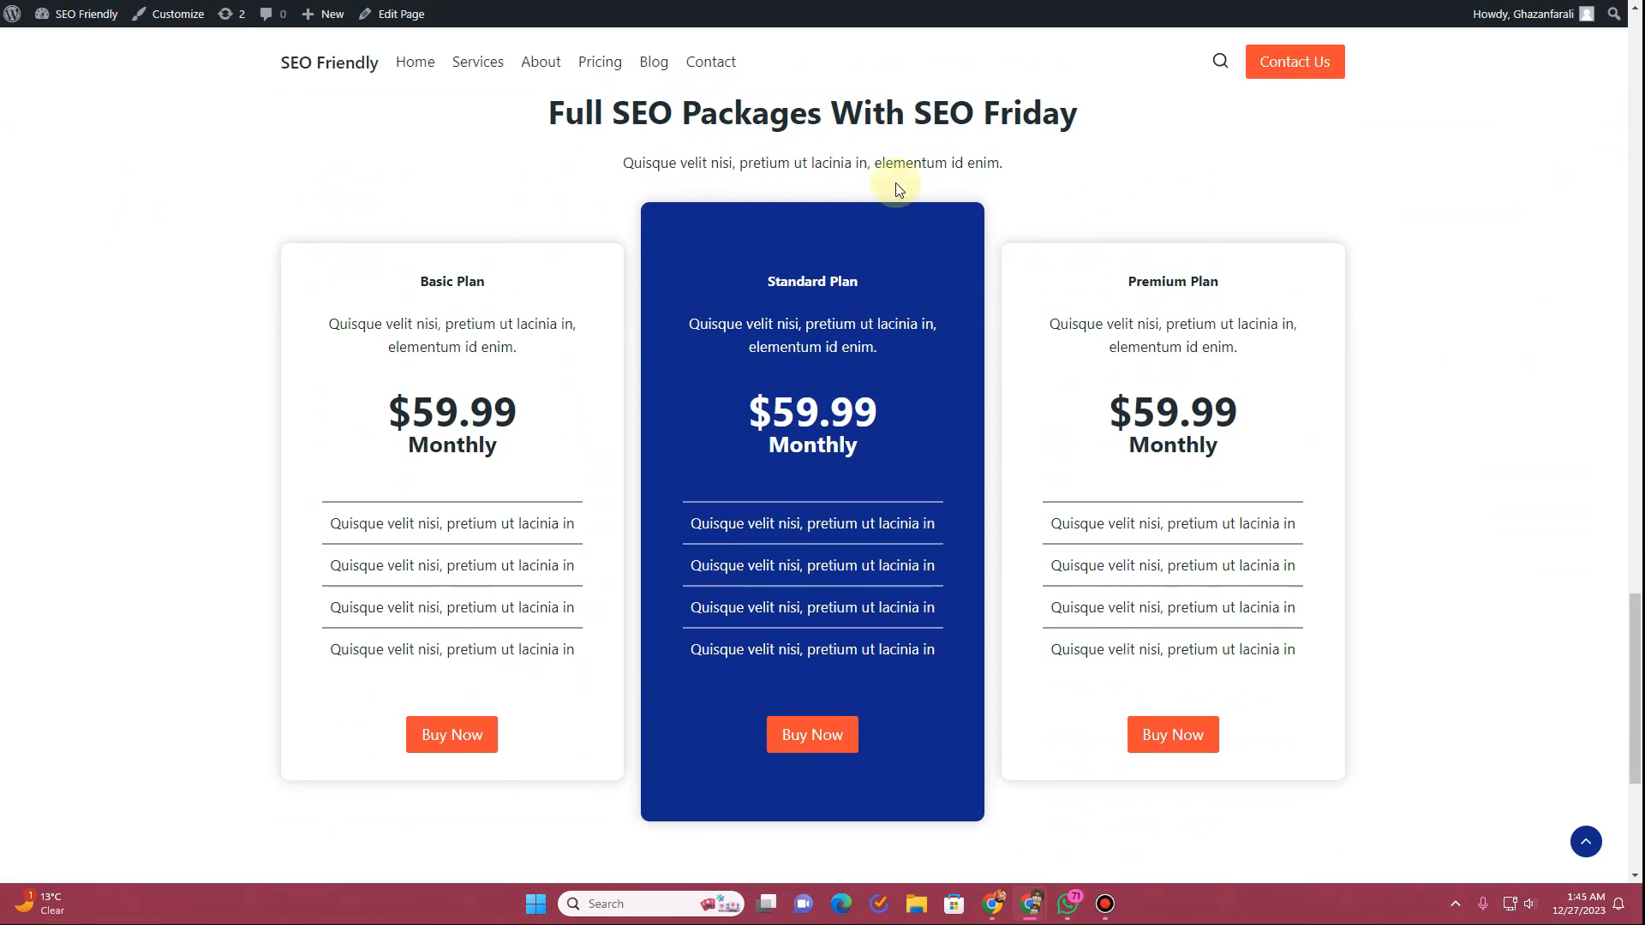
pyautogui.click(549, 1)
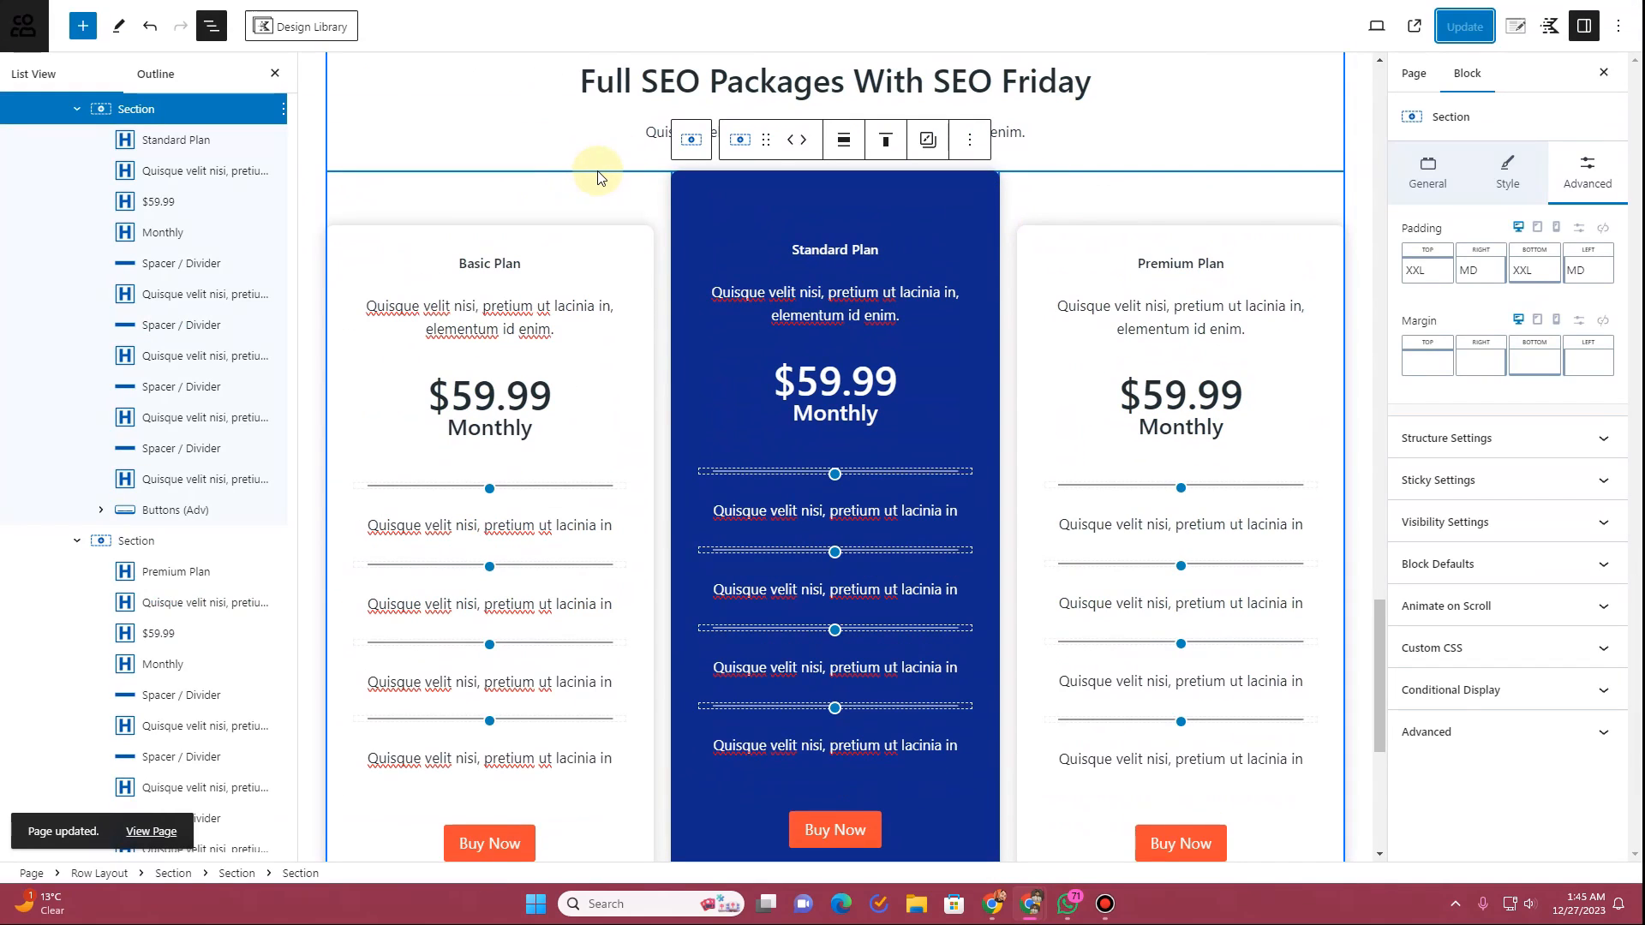
# Step: Set the top margin of the section holding the three pricing cards to LG and update the page
pyautogui.scroll(8, 140, 264)
pyautogui.click(67, 391)
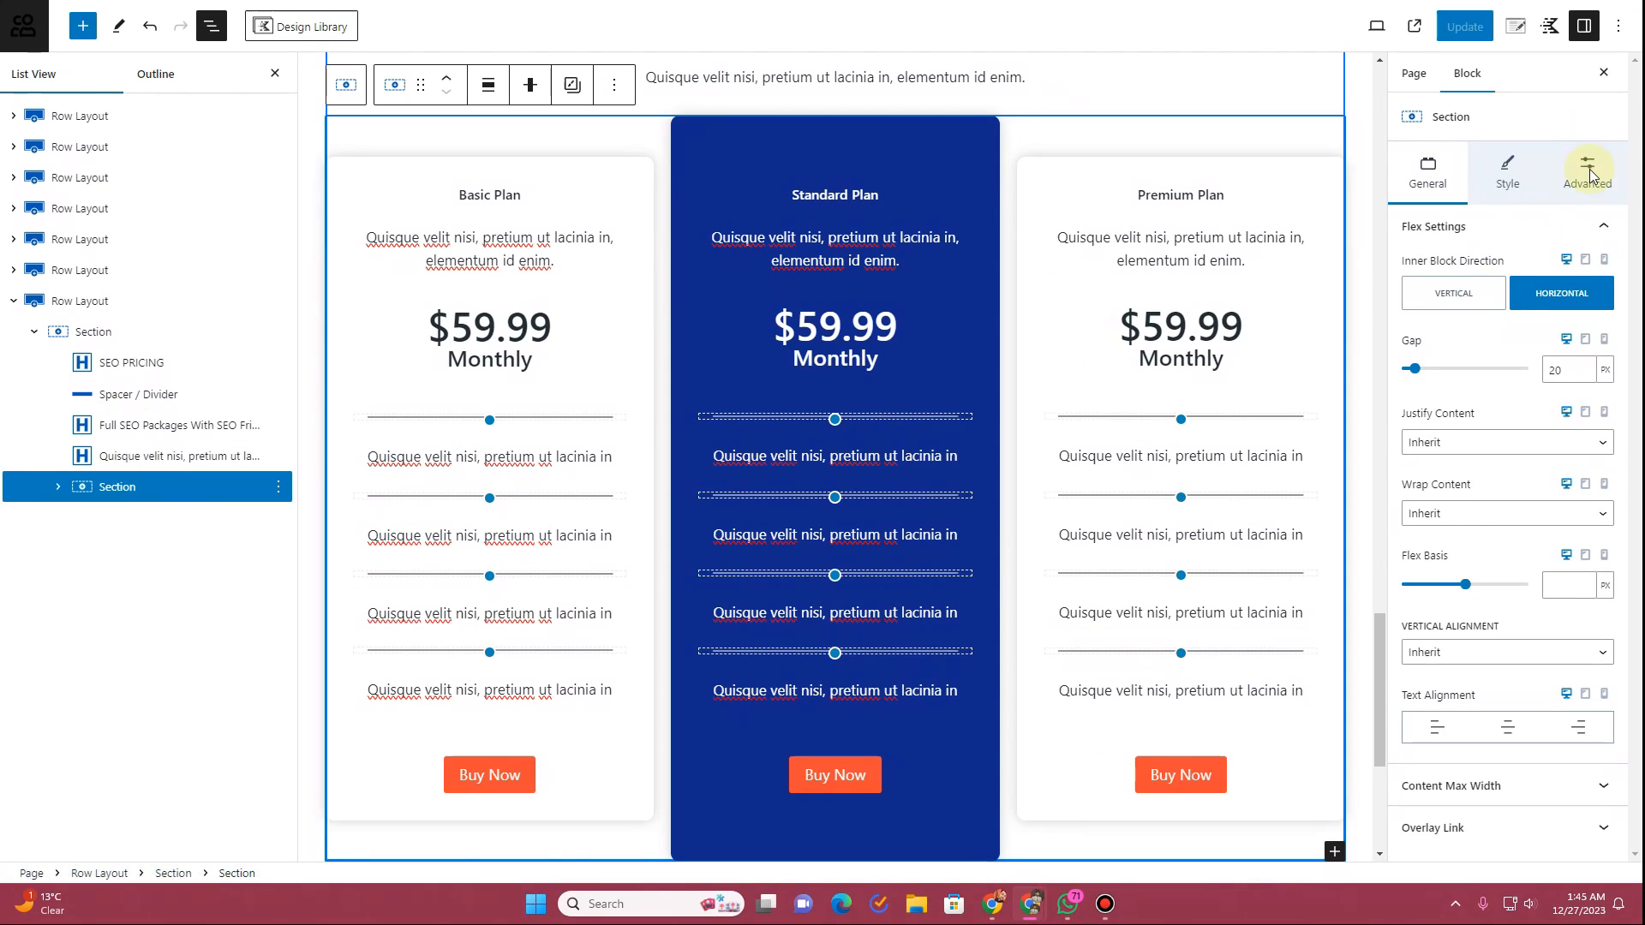
pyautogui.click(1590, 174)
pyautogui.click(1443, 366)
pyautogui.moveTo(1419, 434); pyautogui.dragTo(1500, 444)
pyautogui.click(1465, 32)
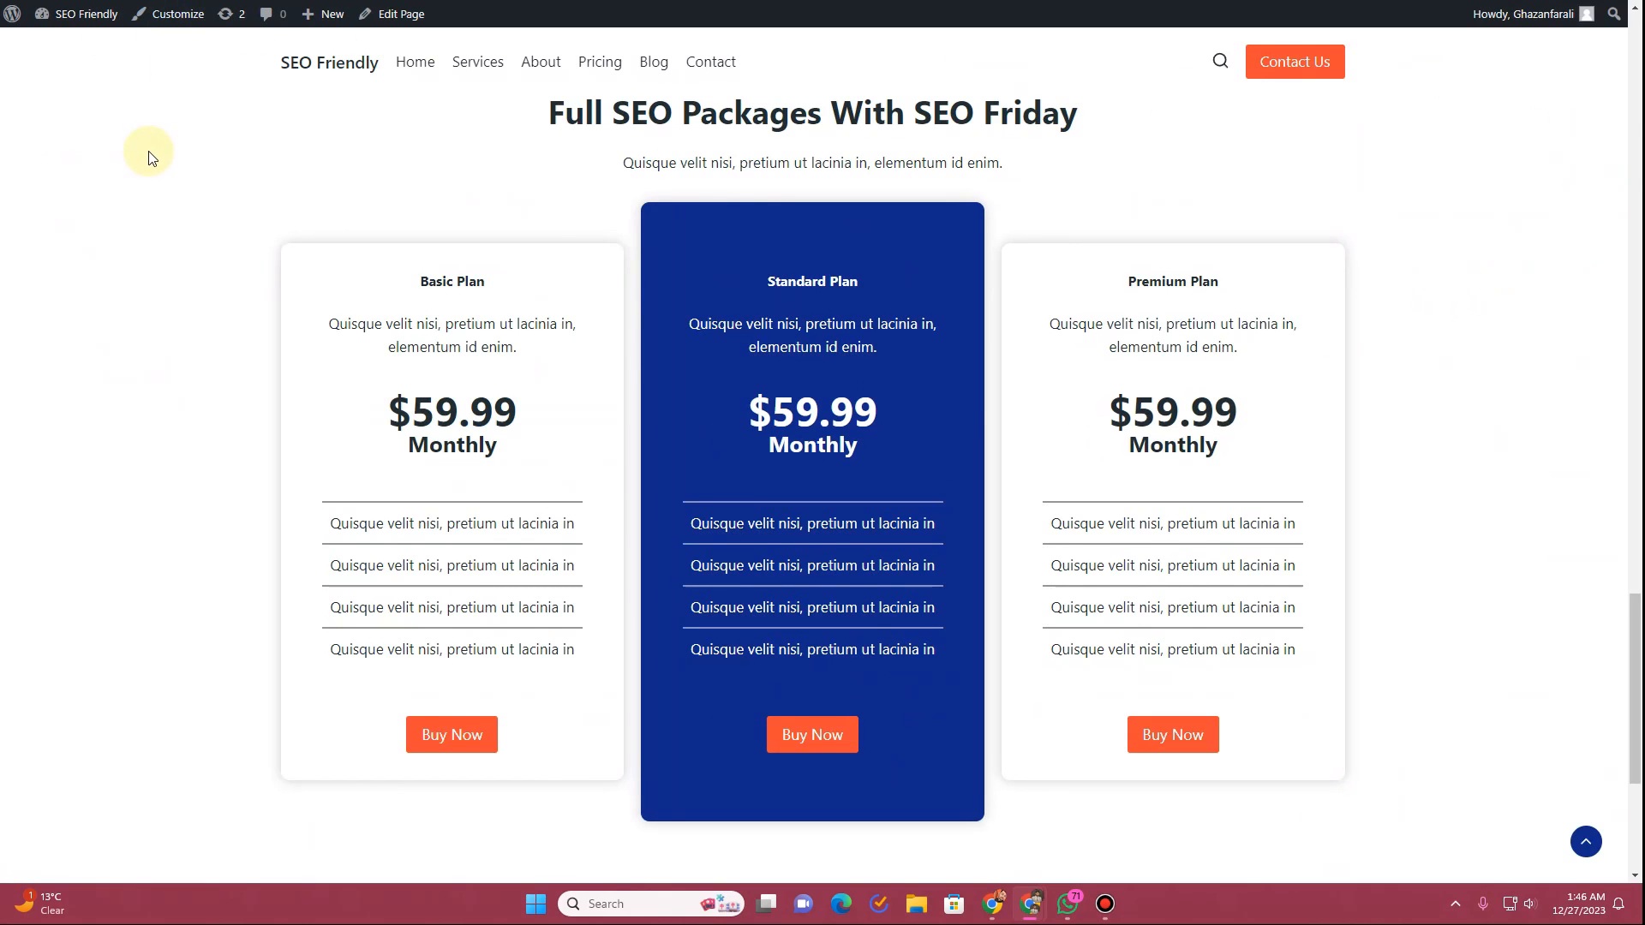
# Step: Examine the live page from the hero area to the pricing cards, checking the spacing between its sections
pyautogui.scroll(5, 221, 301)
pyautogui.scroll(-8, 220, 301)
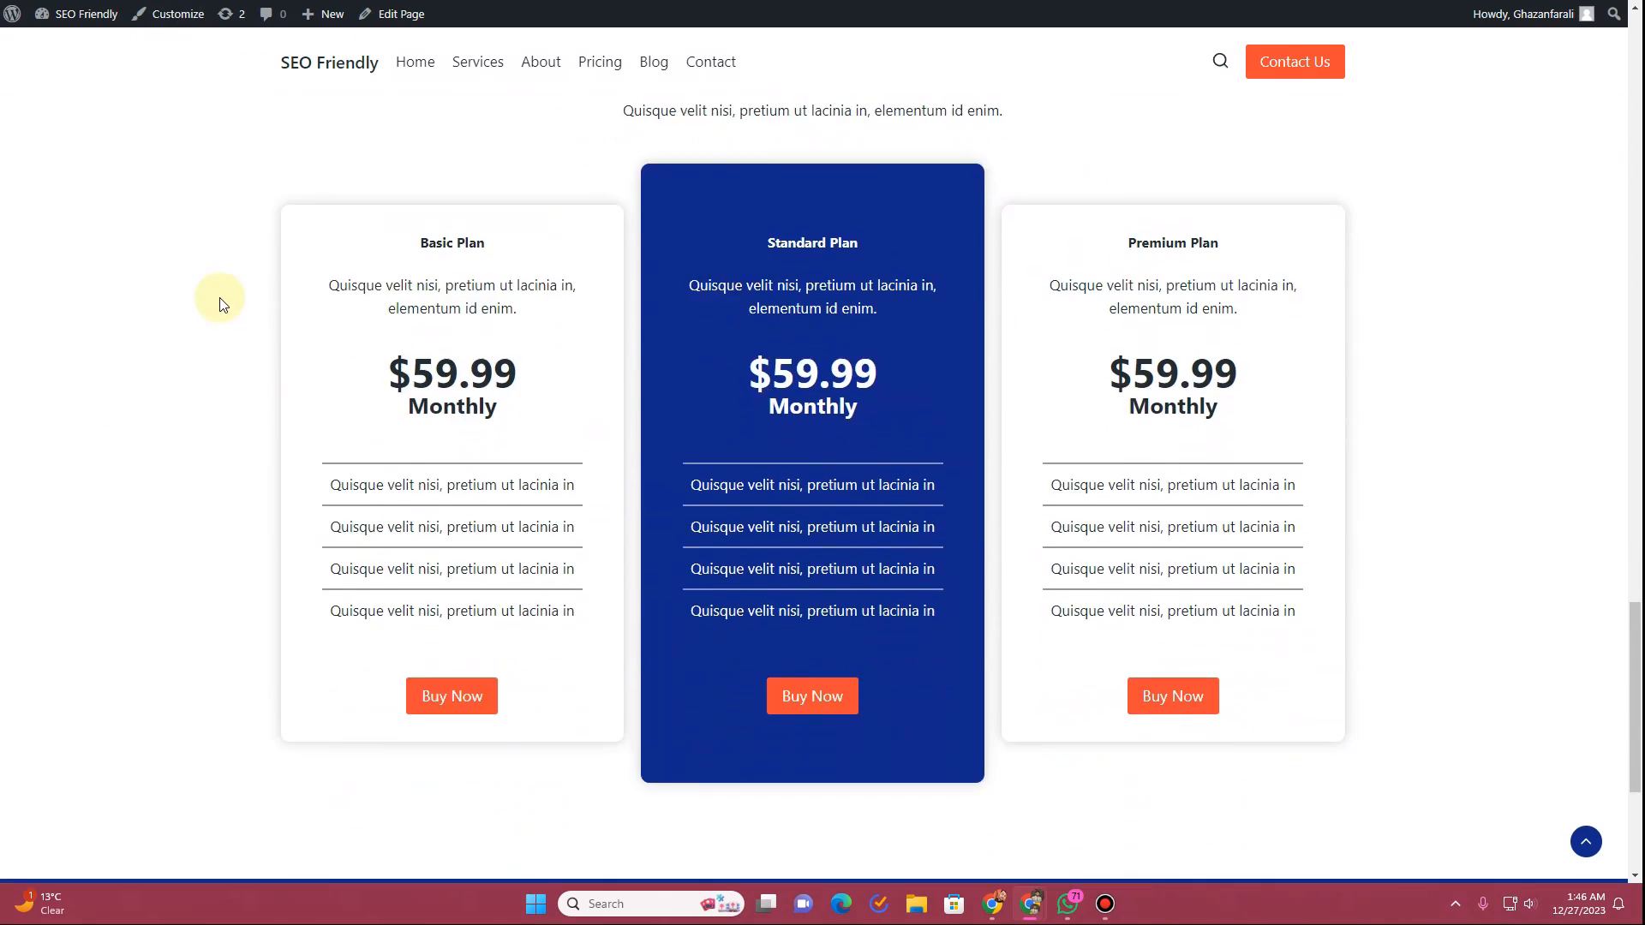
pyautogui.scroll(8, 220, 304)
pyautogui.scroll(3, 220, 307)
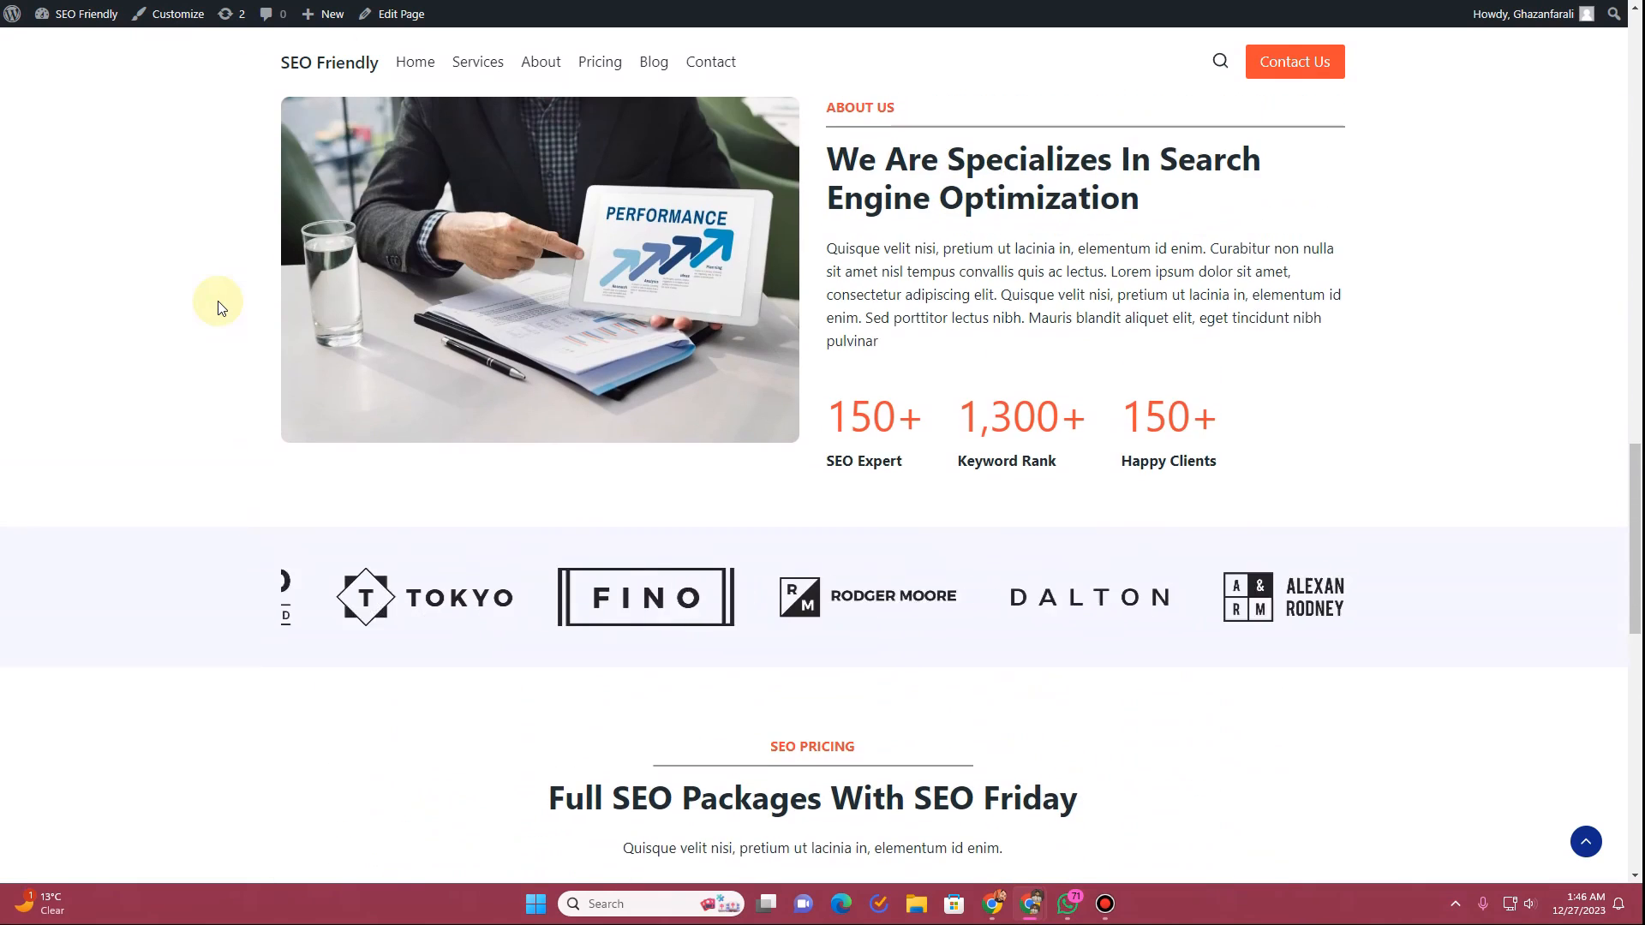
pyautogui.scroll(-6, 221, 309)
pyautogui.scroll(-3, 220, 310)
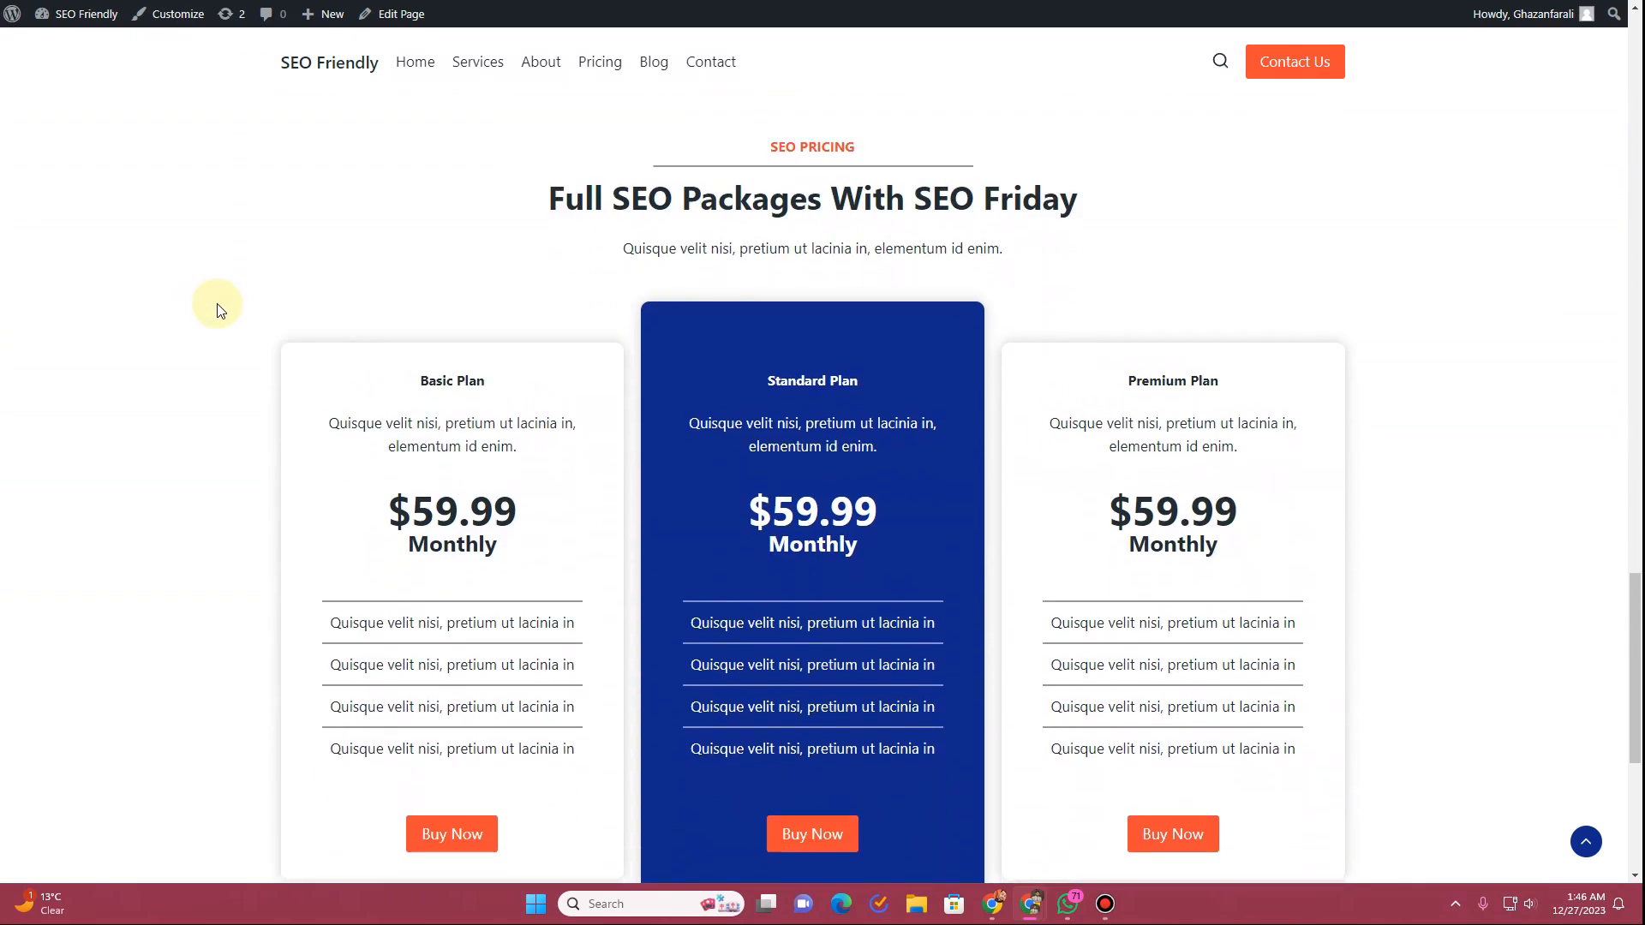
pyautogui.scroll(1, 220, 310)
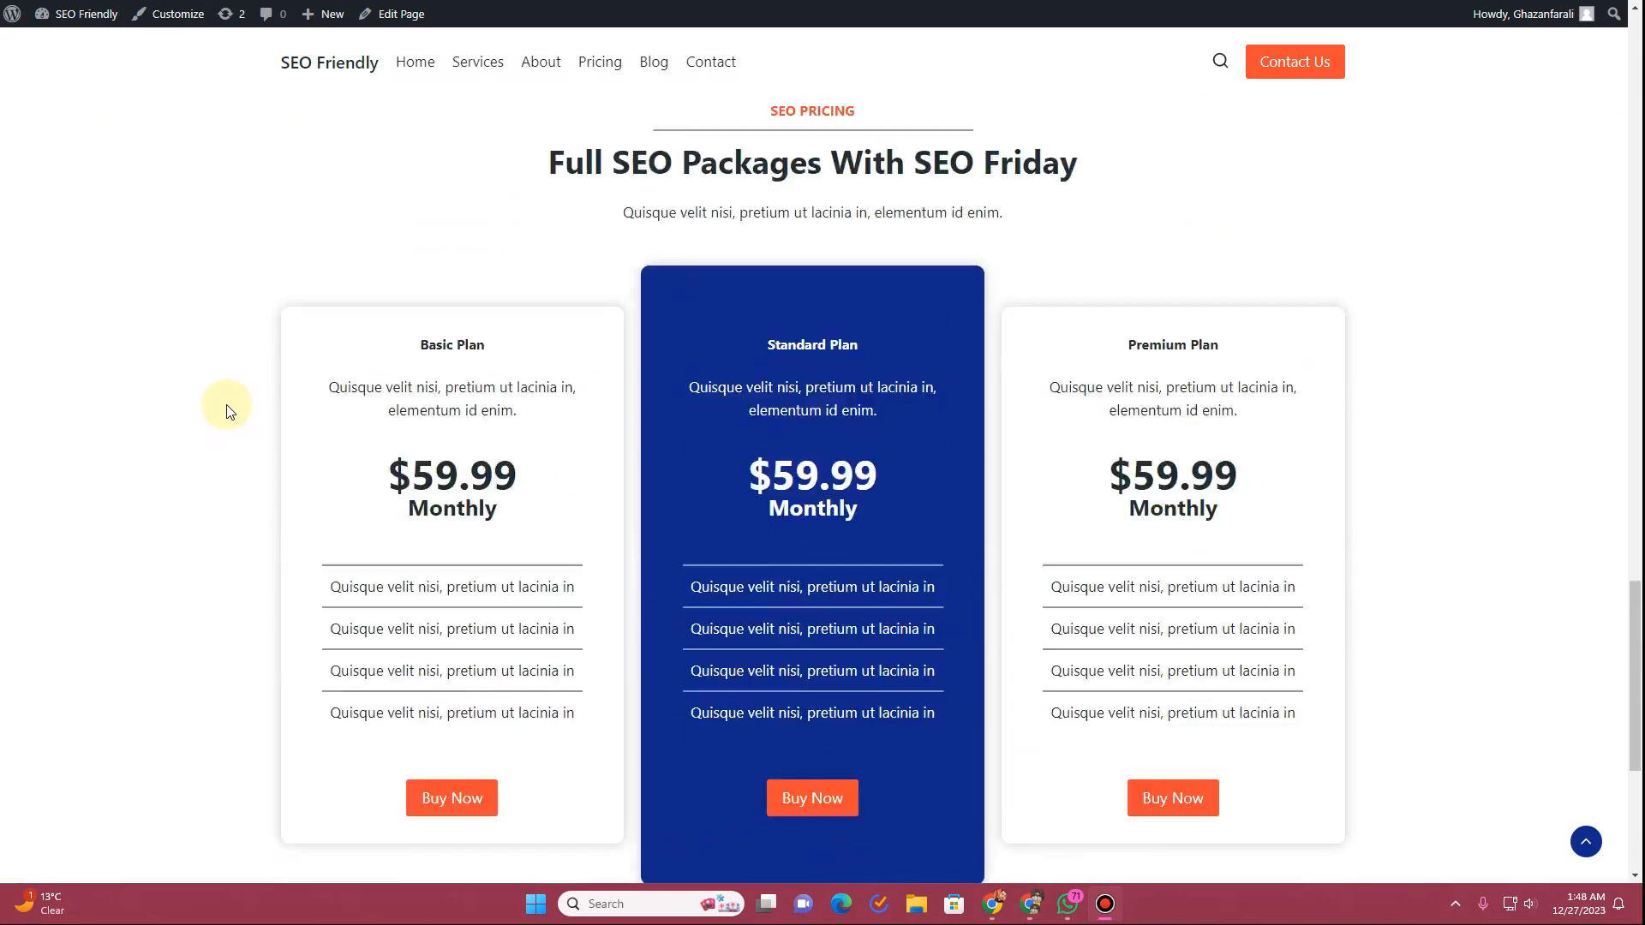
pyautogui.scroll(15, 230, 412)
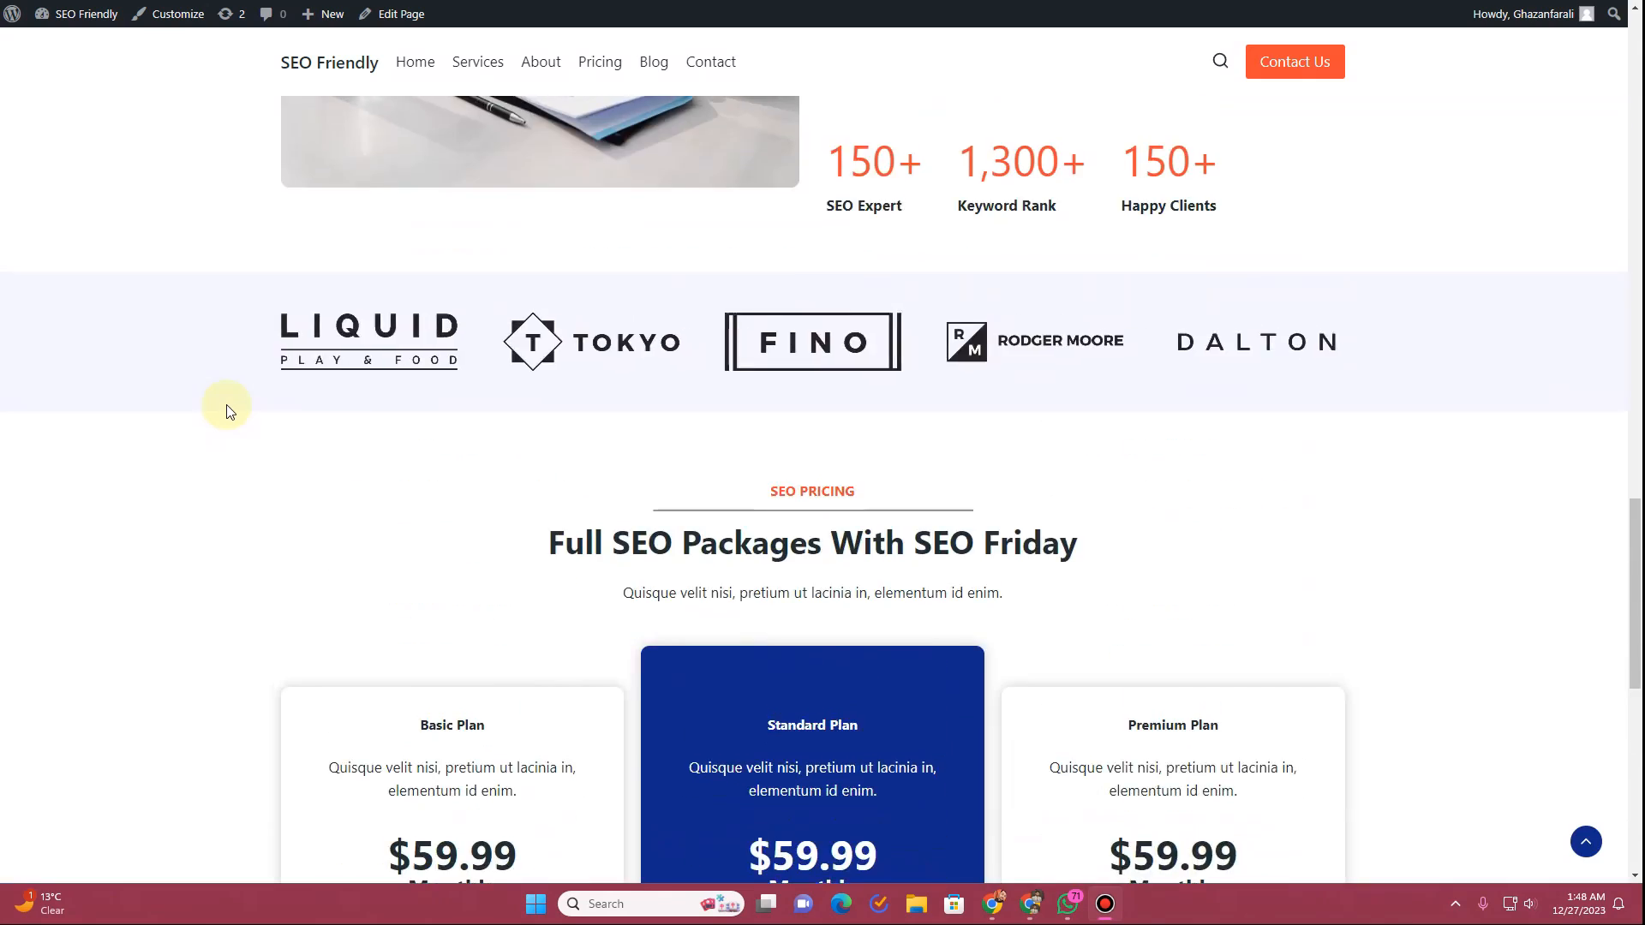
pyautogui.scroll(5, 228, 407)
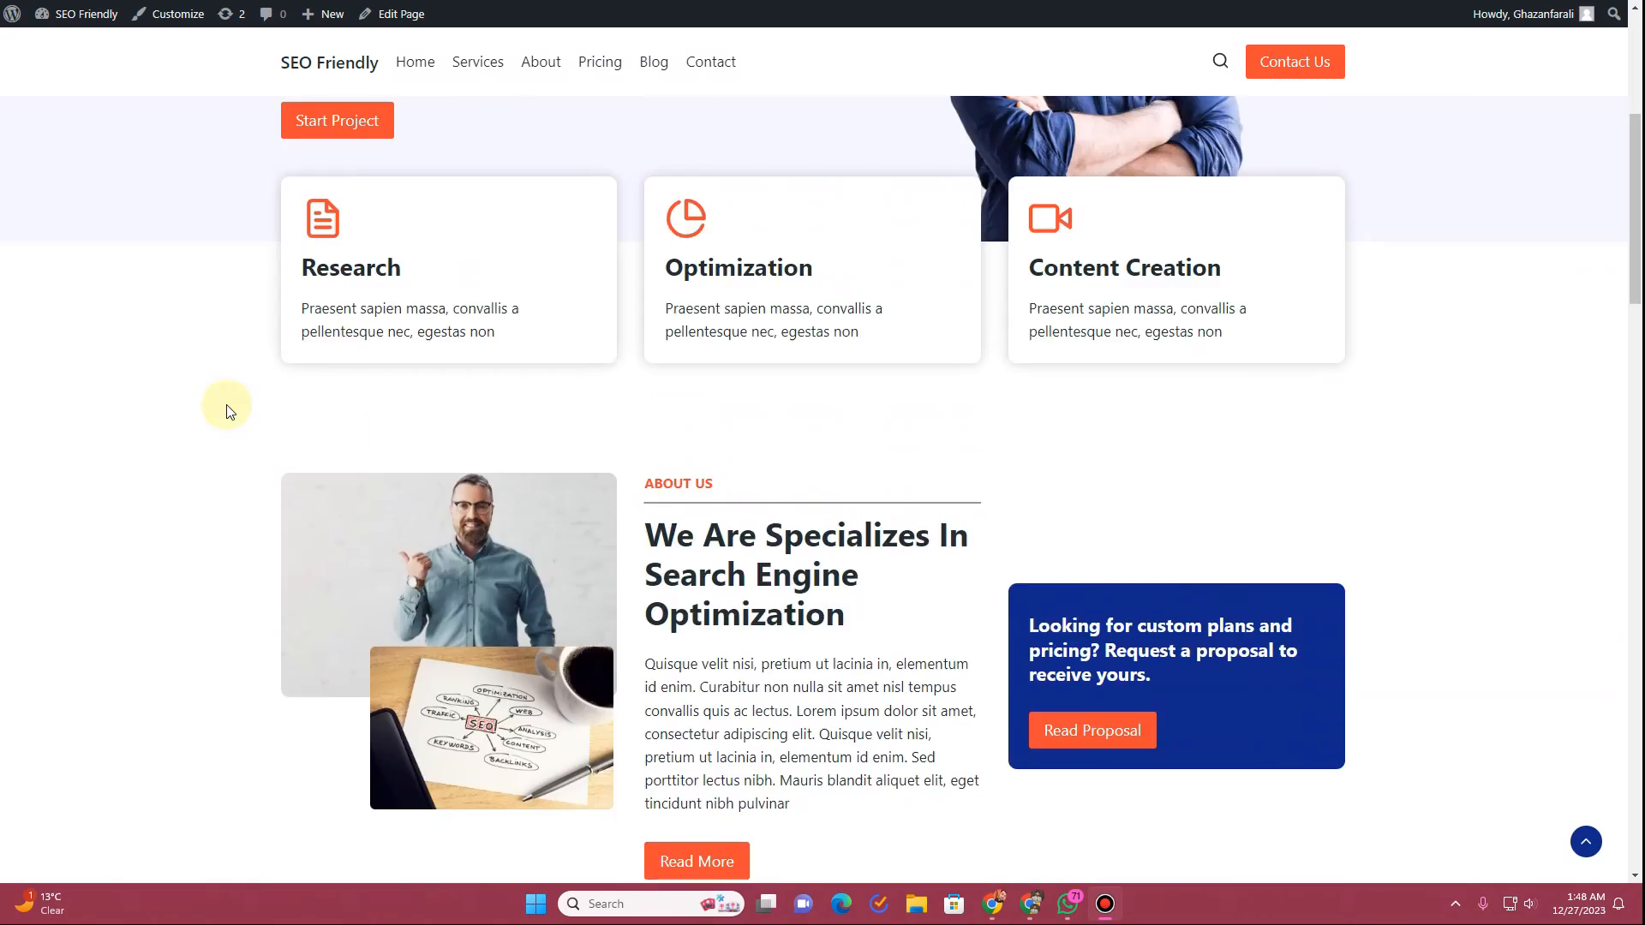
pyautogui.scroll(-12, 231, 407)
pyautogui.scroll(-15, 233, 409)
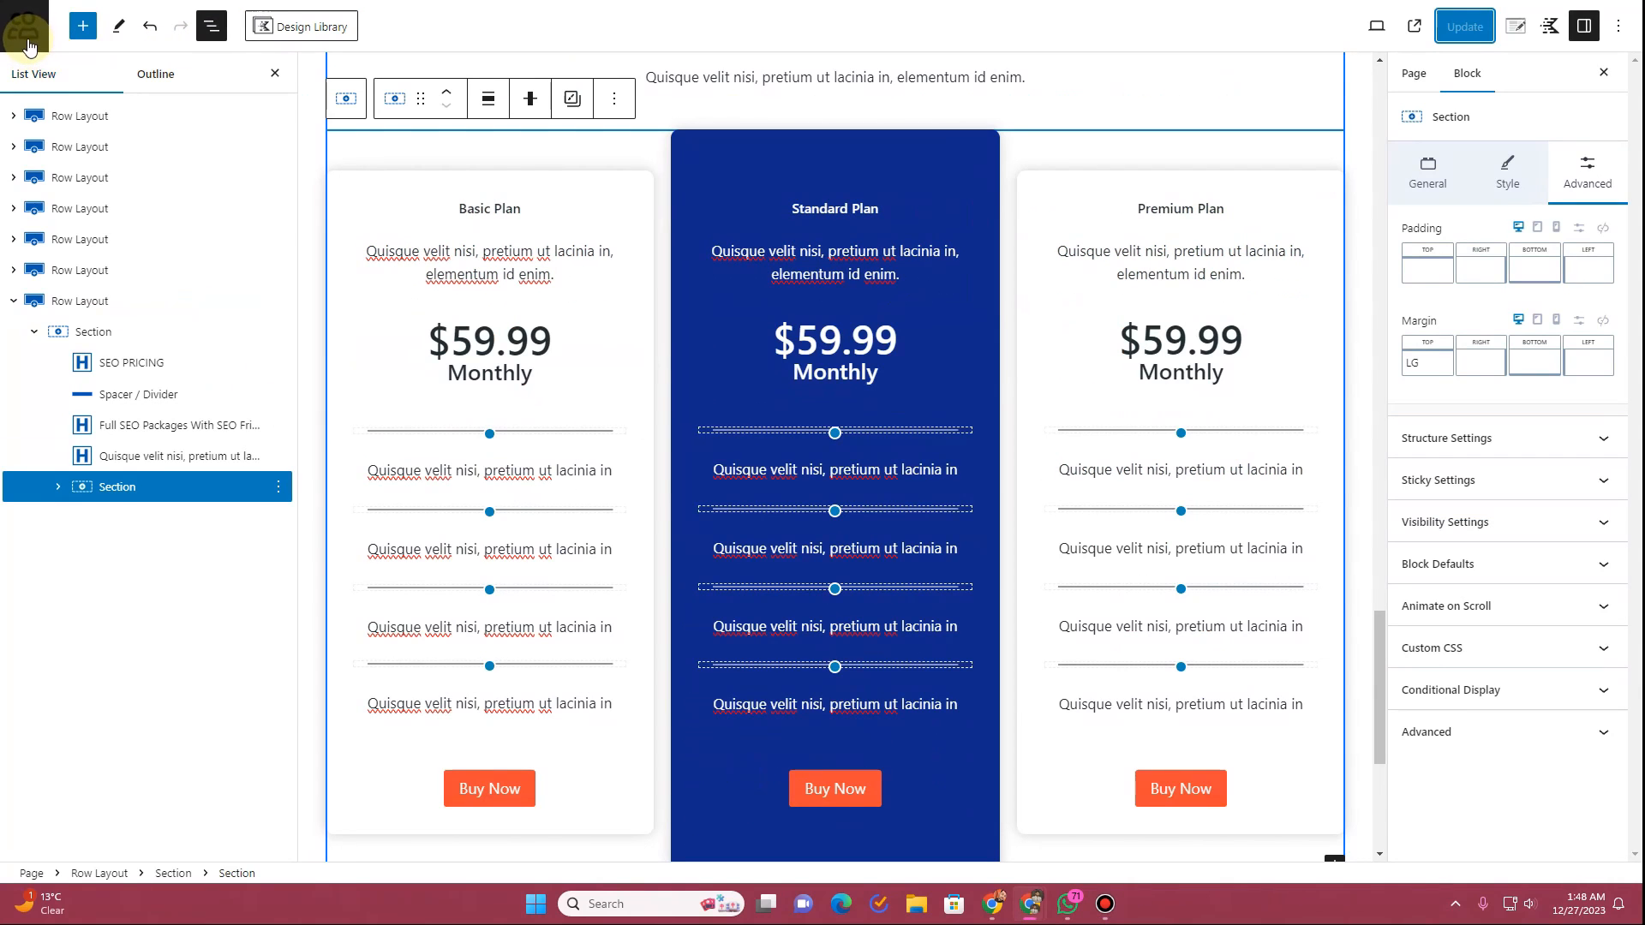
# Step: Leave the page editor for the site's plugins and search the plugin directory for "fluent form"
pyautogui.click(24, 26)
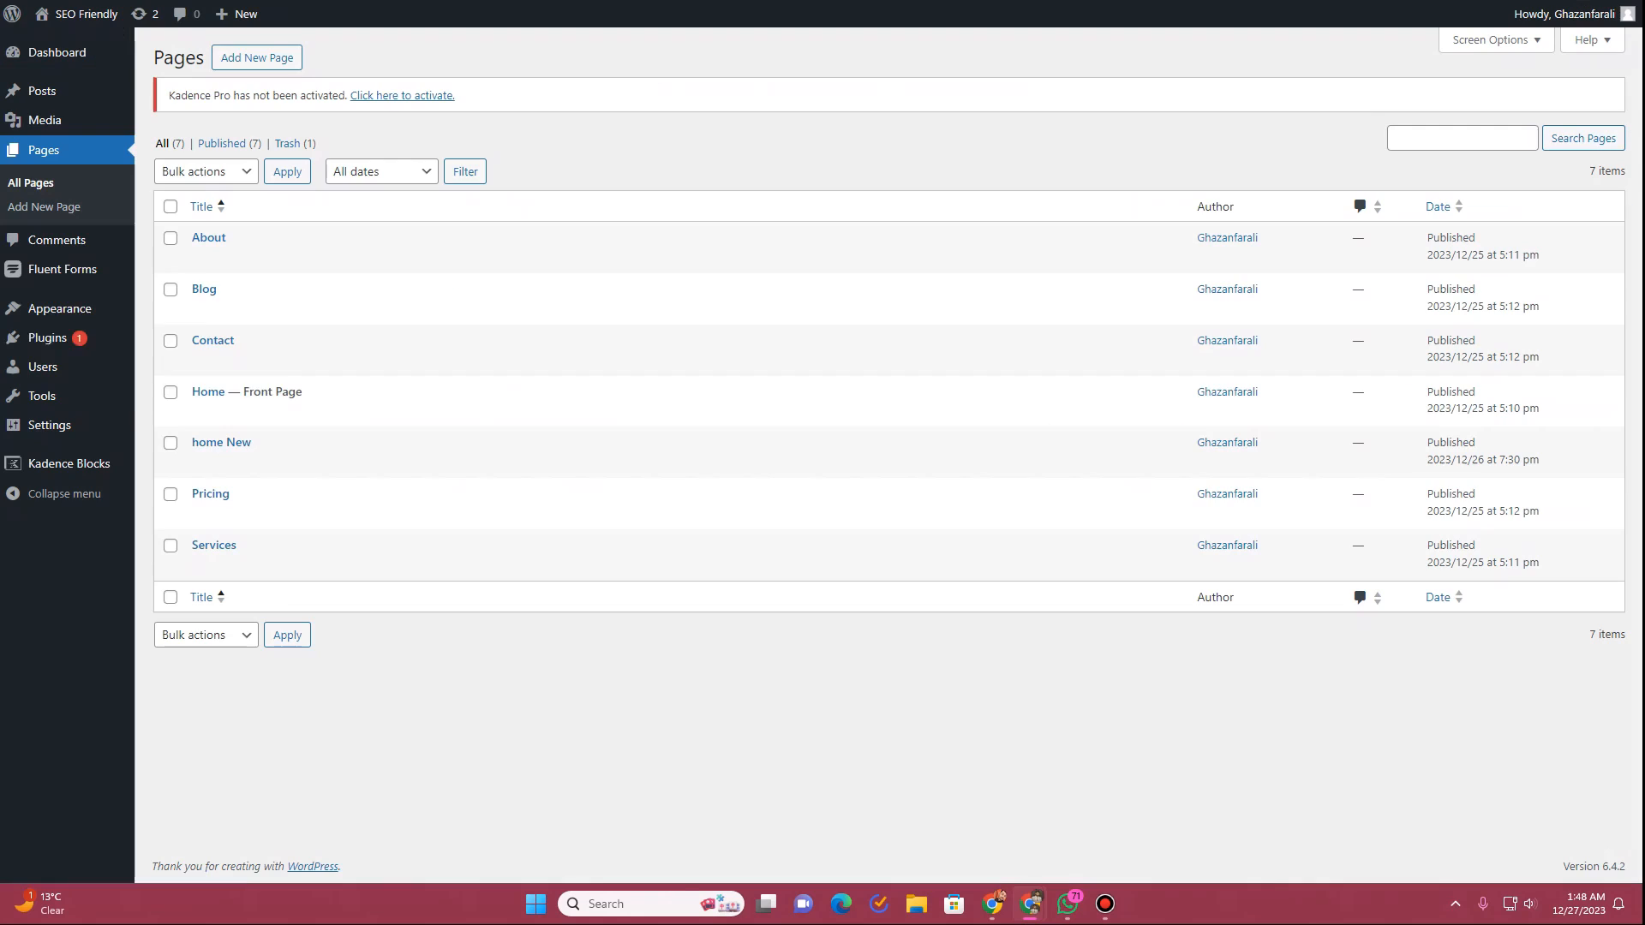
pyautogui.click(77, 338)
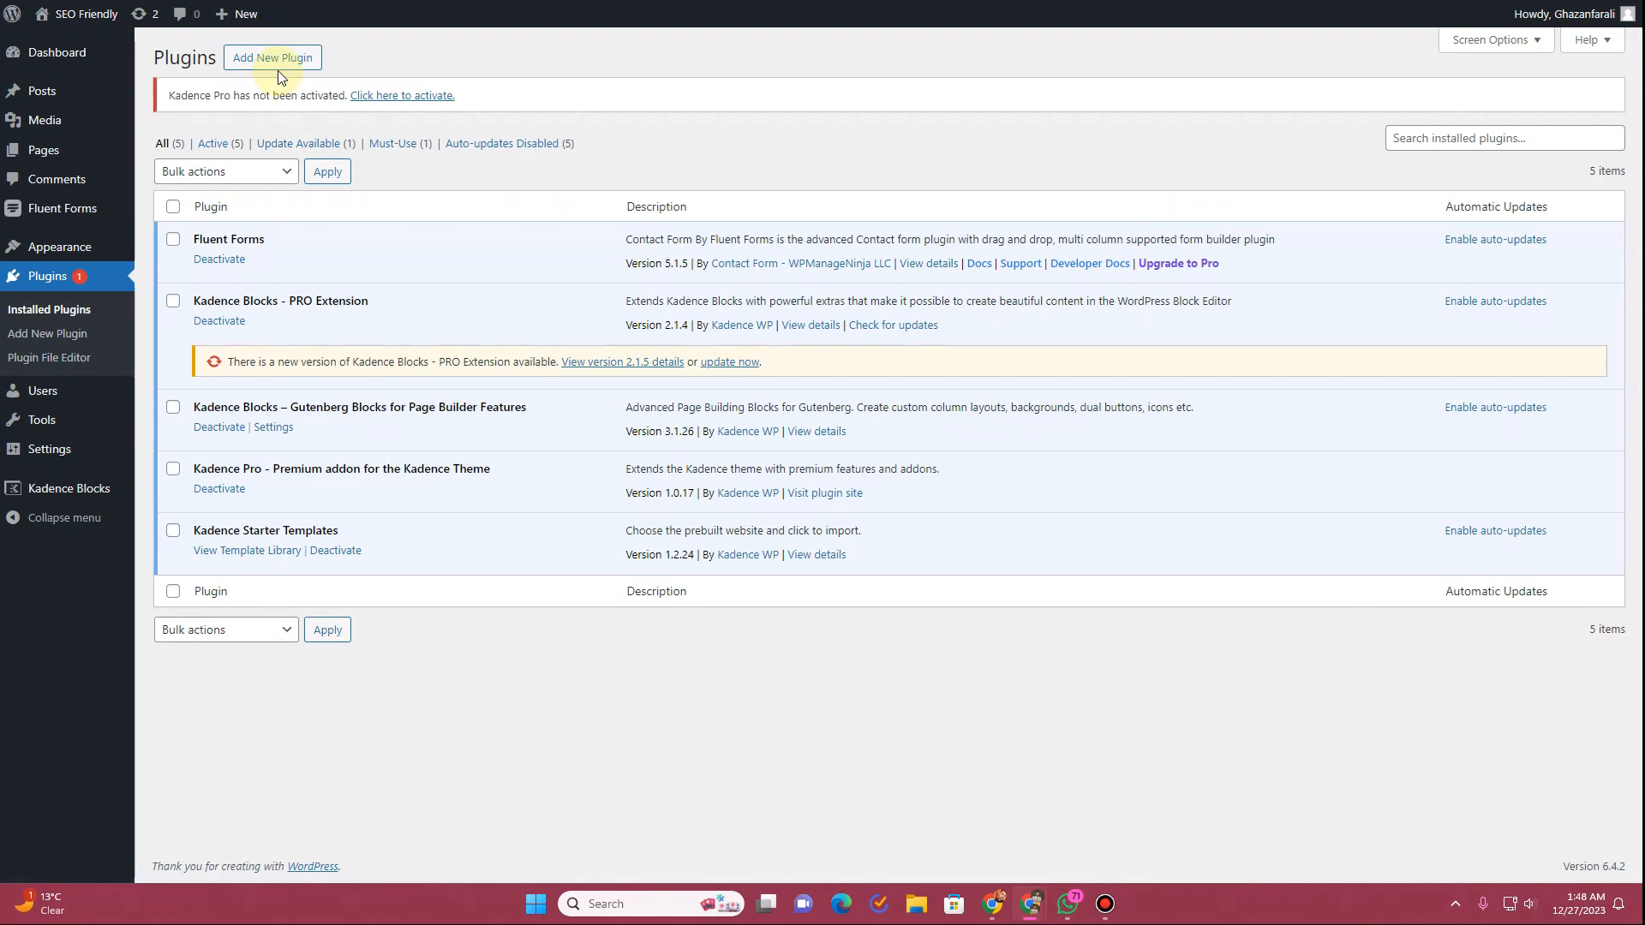
pyautogui.click(300, 67)
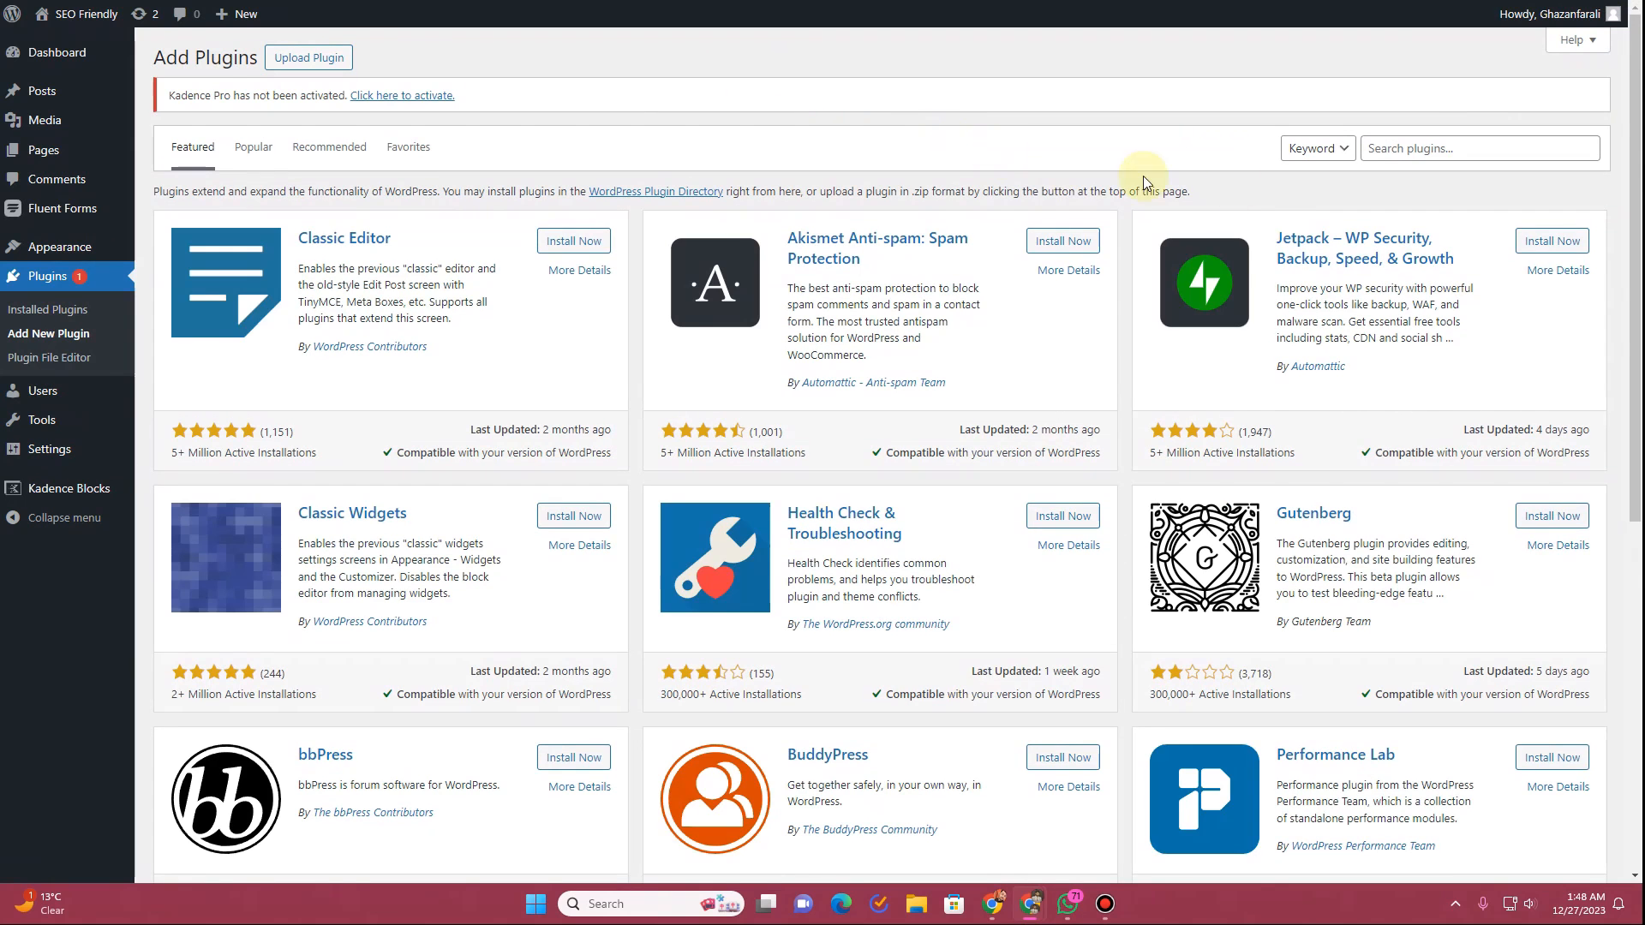
pyautogui.click(1407, 154)
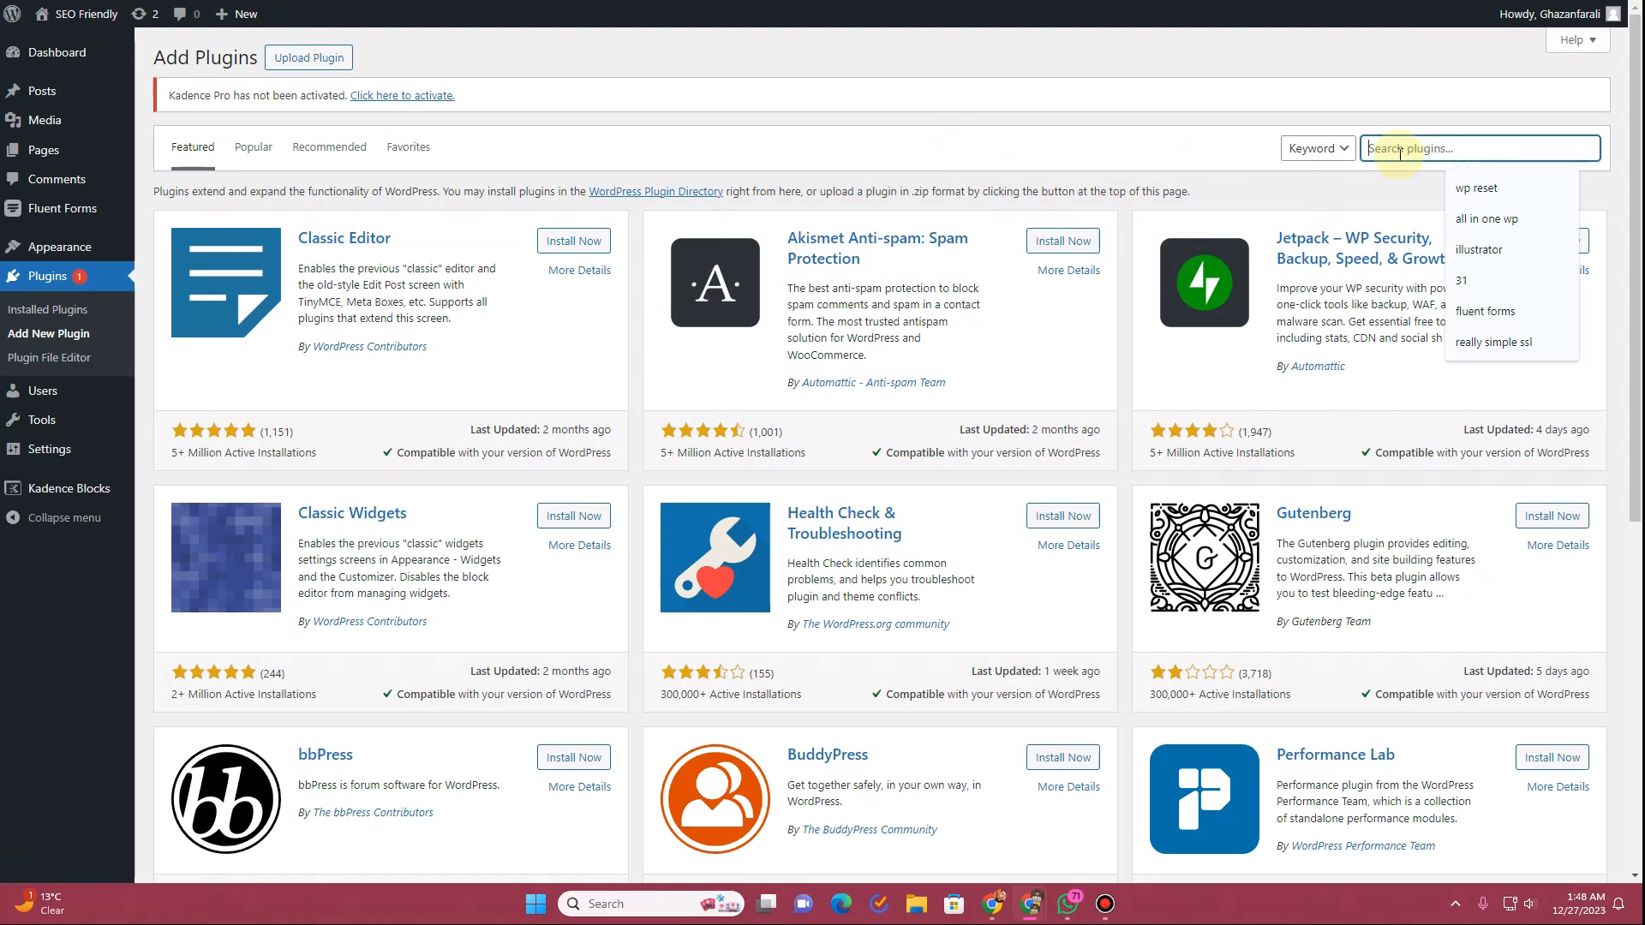
pyautogui.write('fluent form')
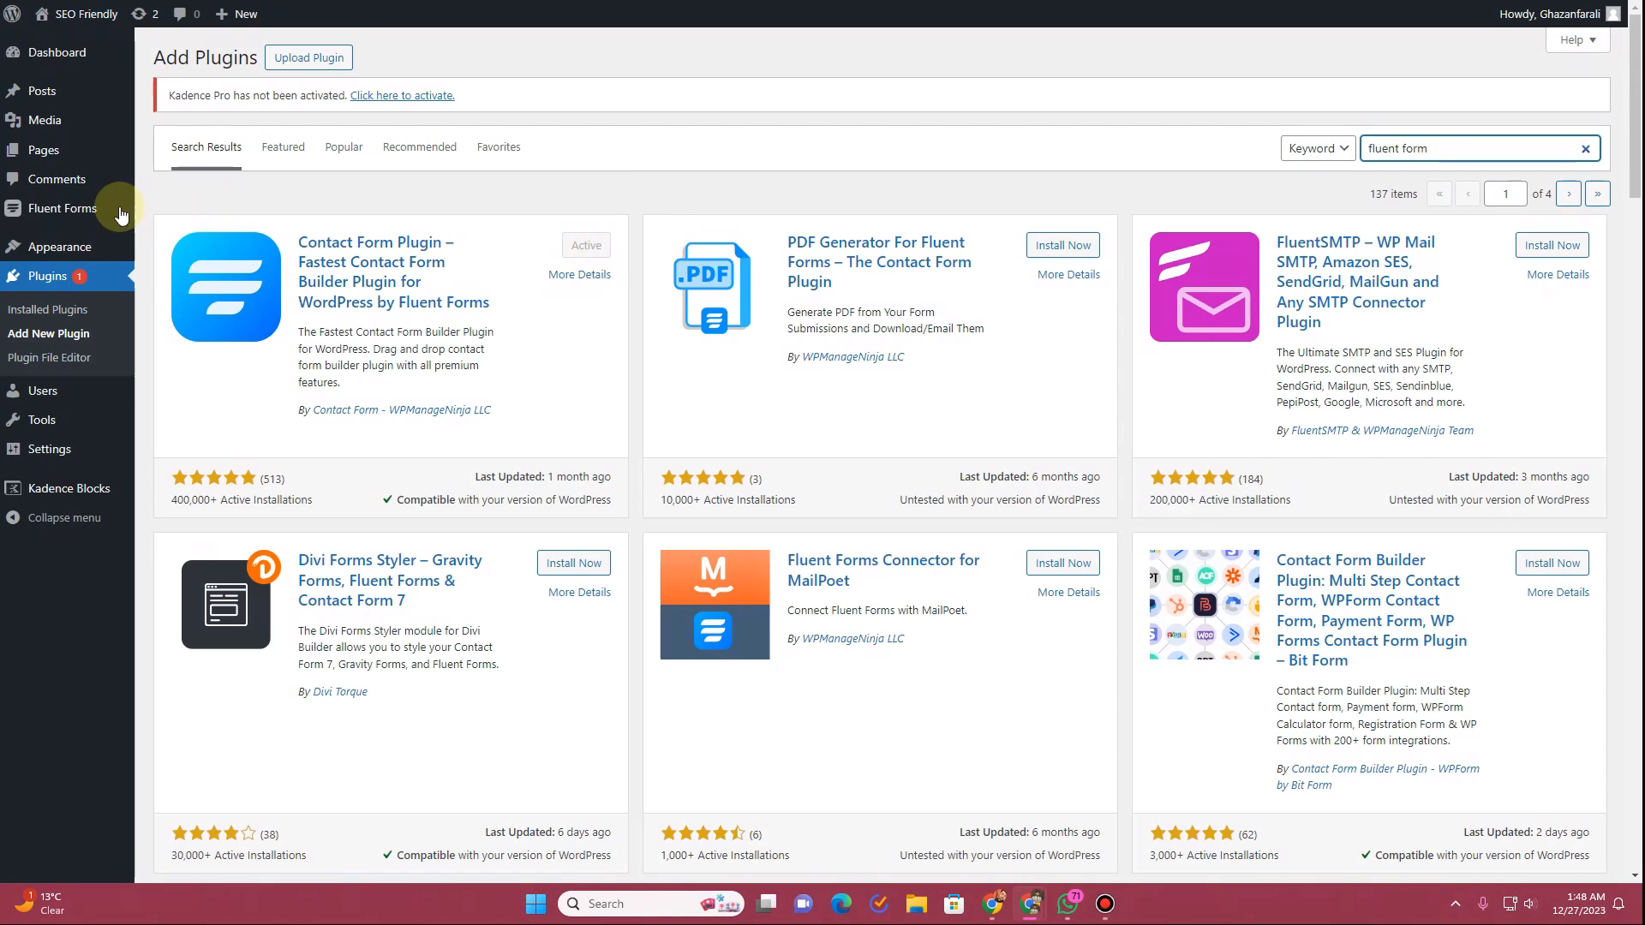
# Step: Open the Fluent Forms list and look over the existing forms and their shortcodes
pyautogui.moveTo(121, 215)
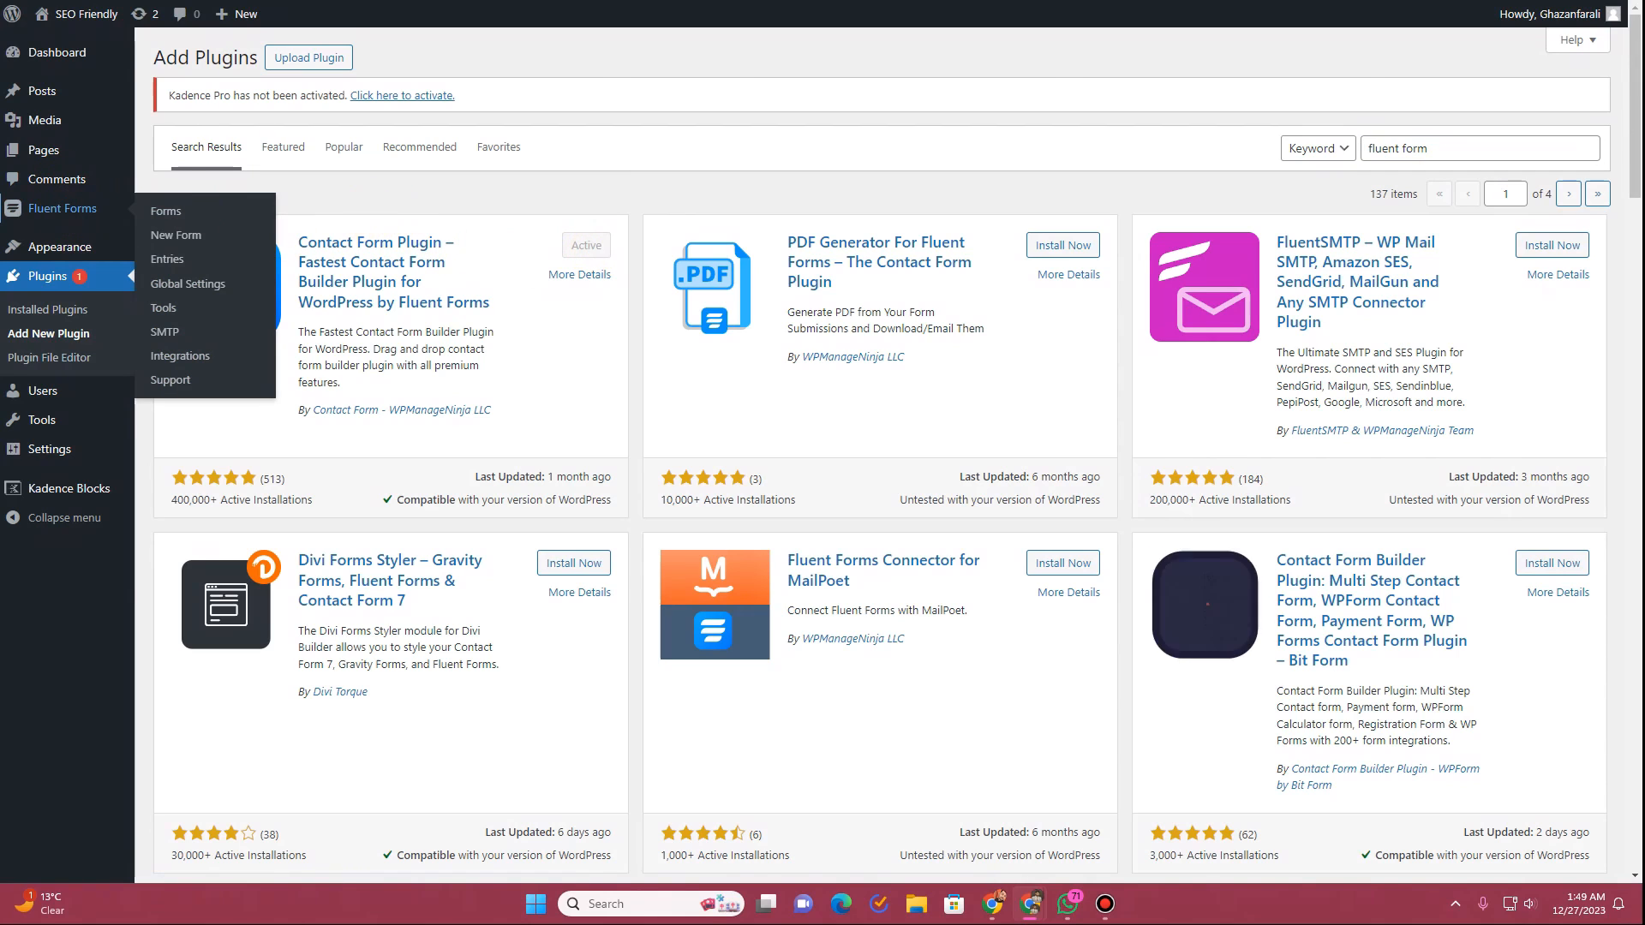
pyautogui.click(121, 211)
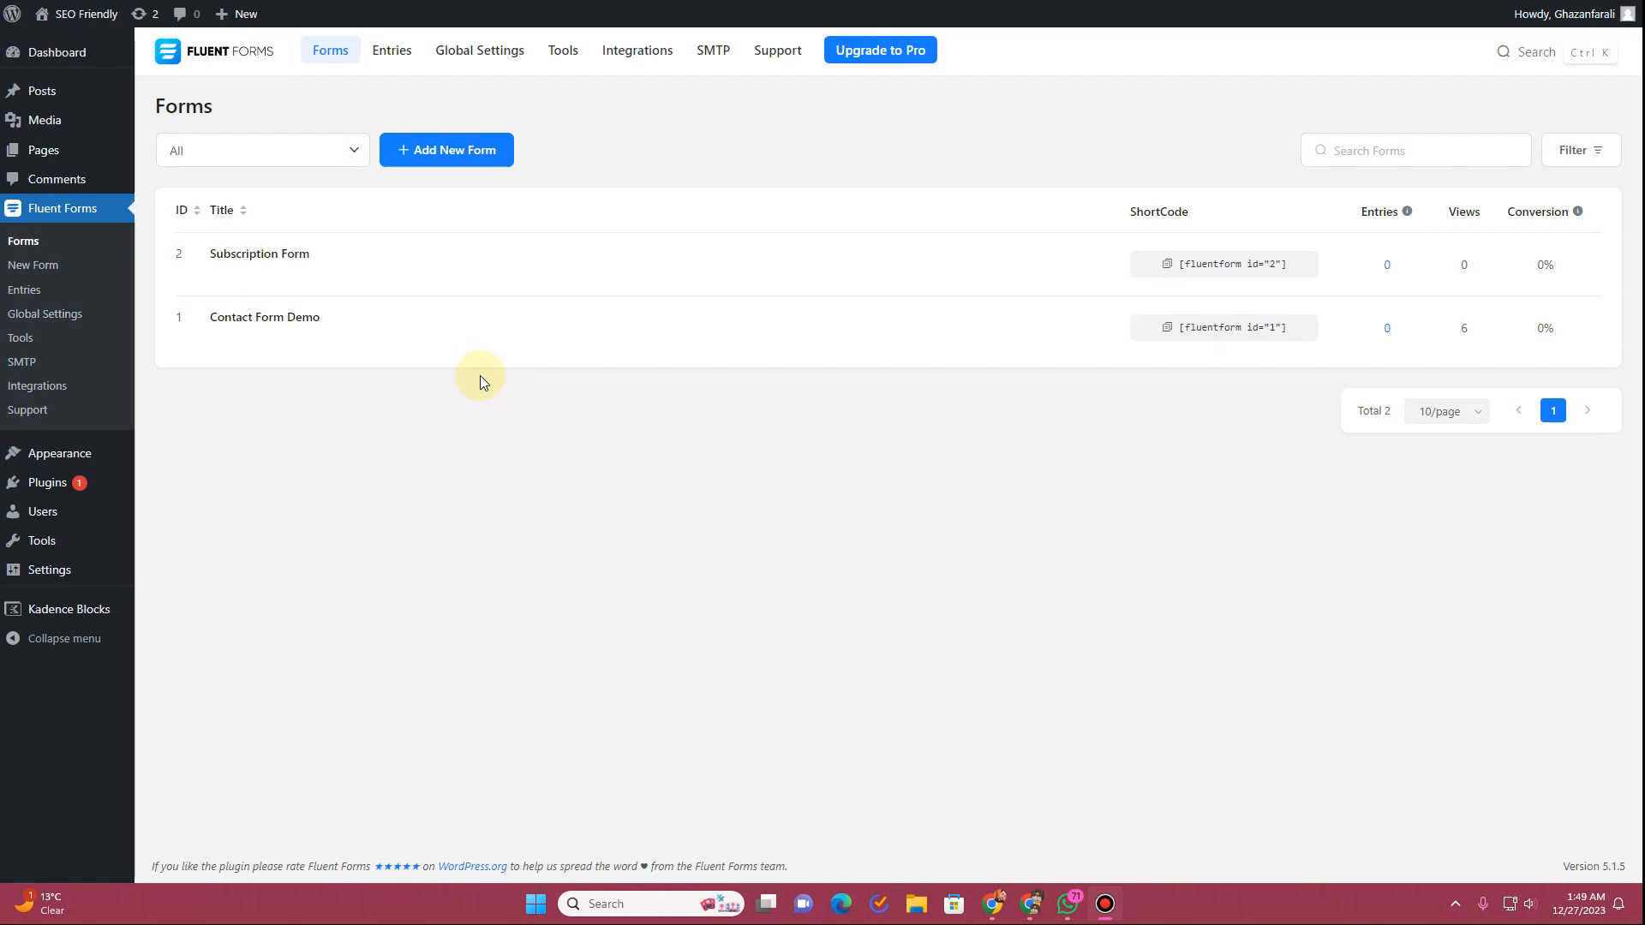
pyautogui.moveTo(309, 355)
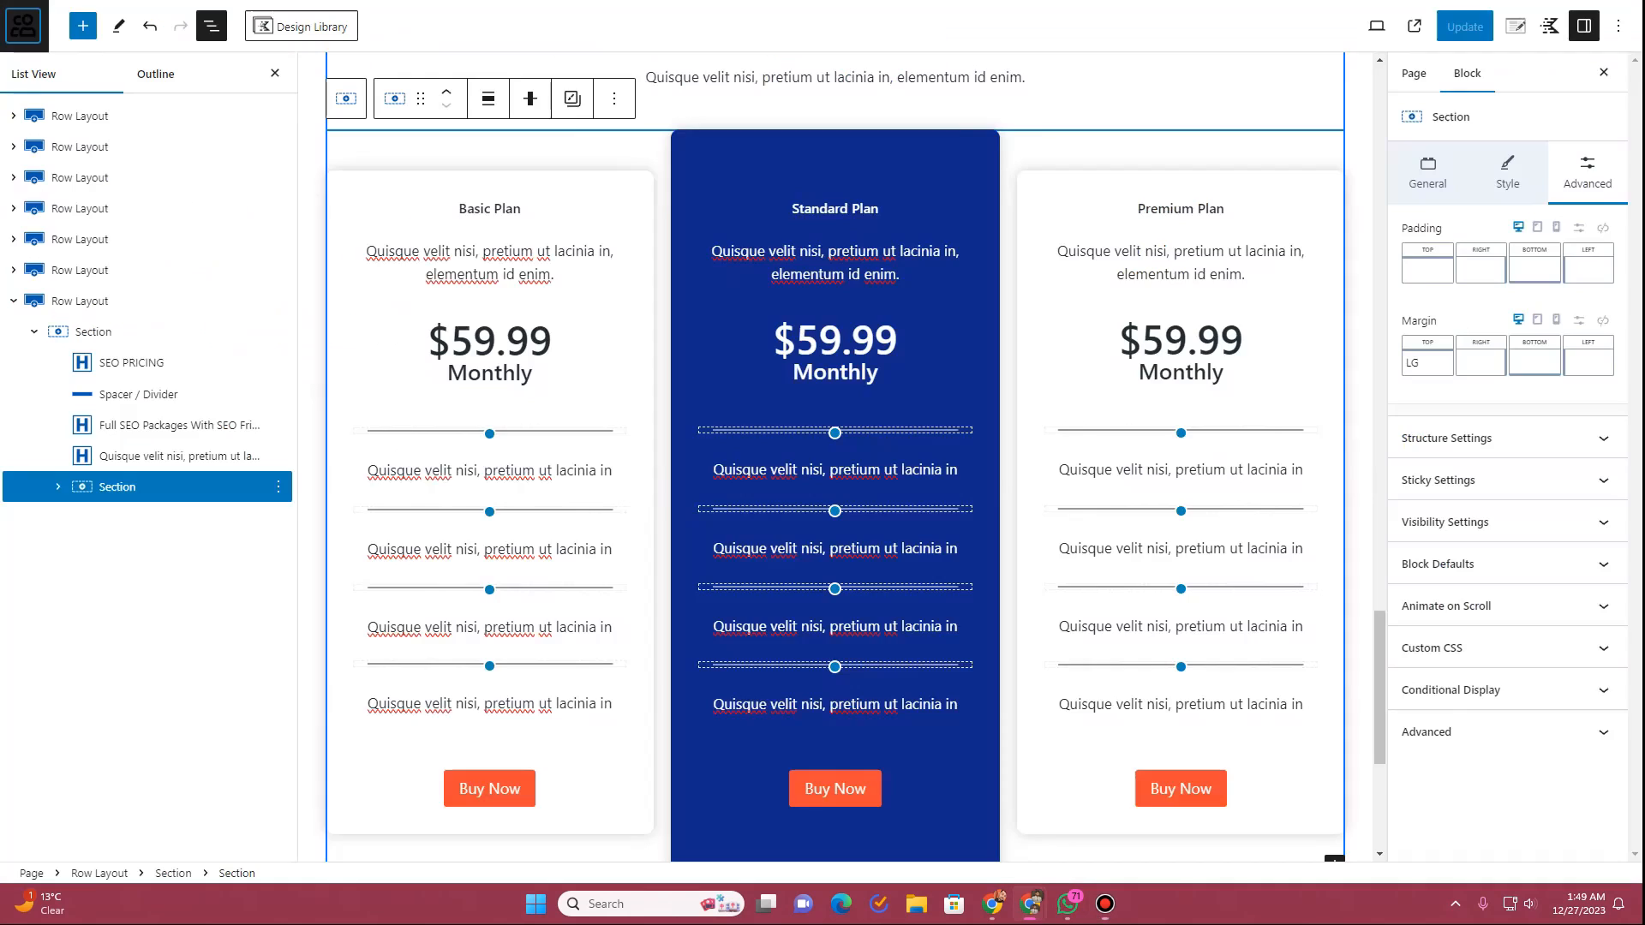
# Step: Return to the page editor and insert a single-column Row Layout block below the pricing row
pyautogui.scroll(-5, 814, 497)
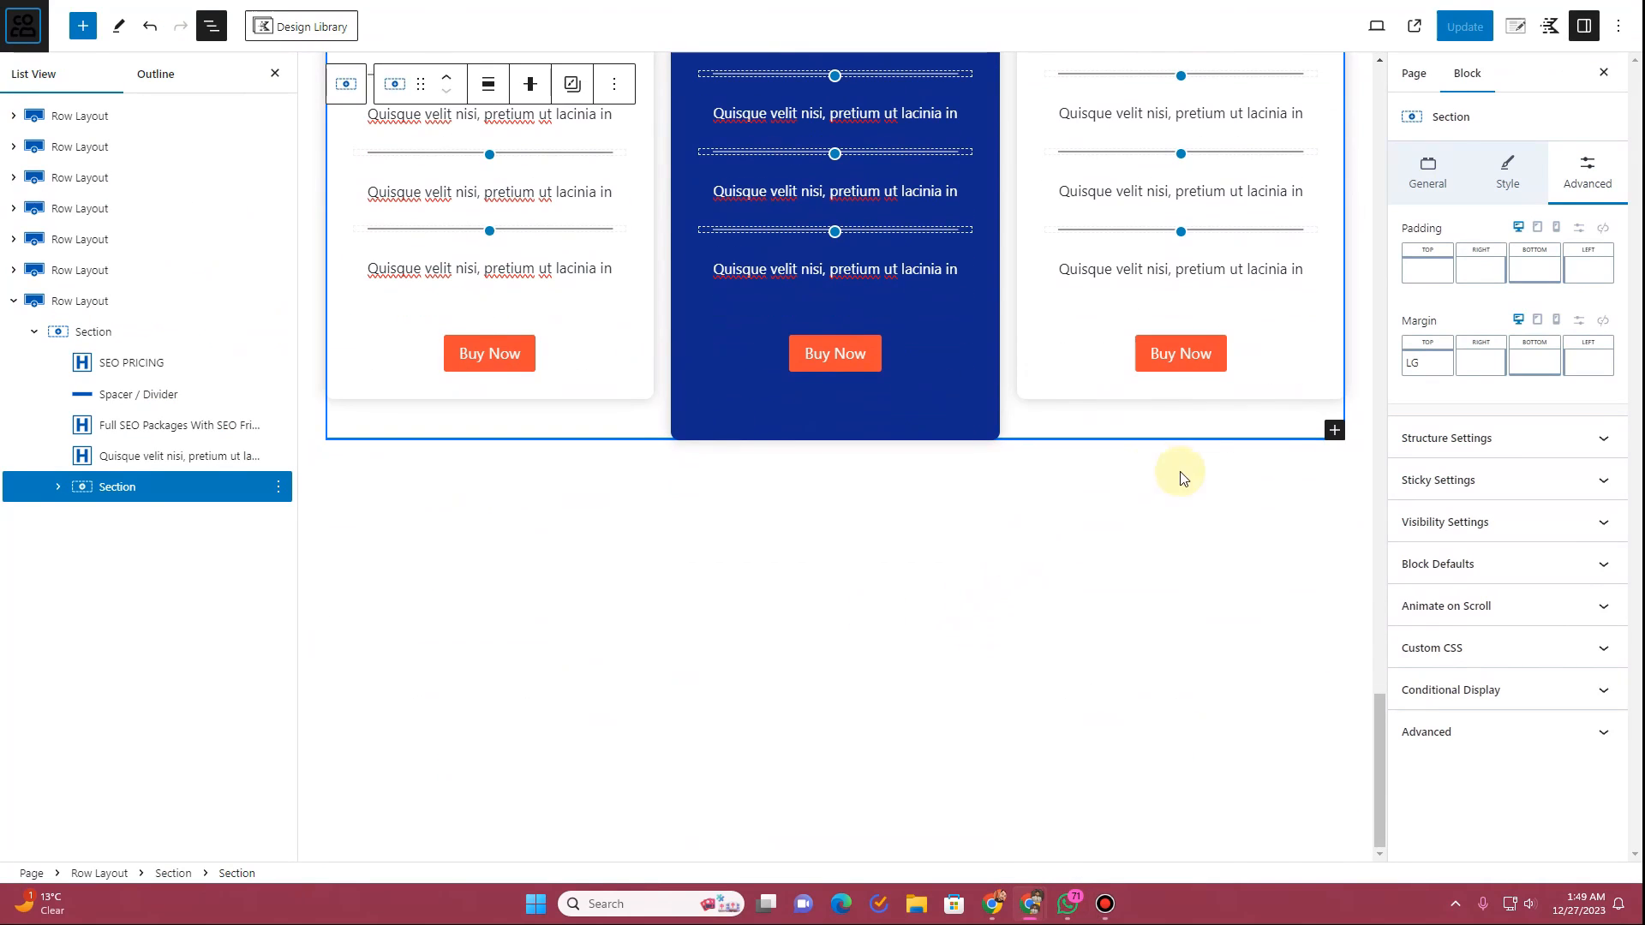
pyautogui.click(1140, 487)
pyautogui.click(1011, 579)
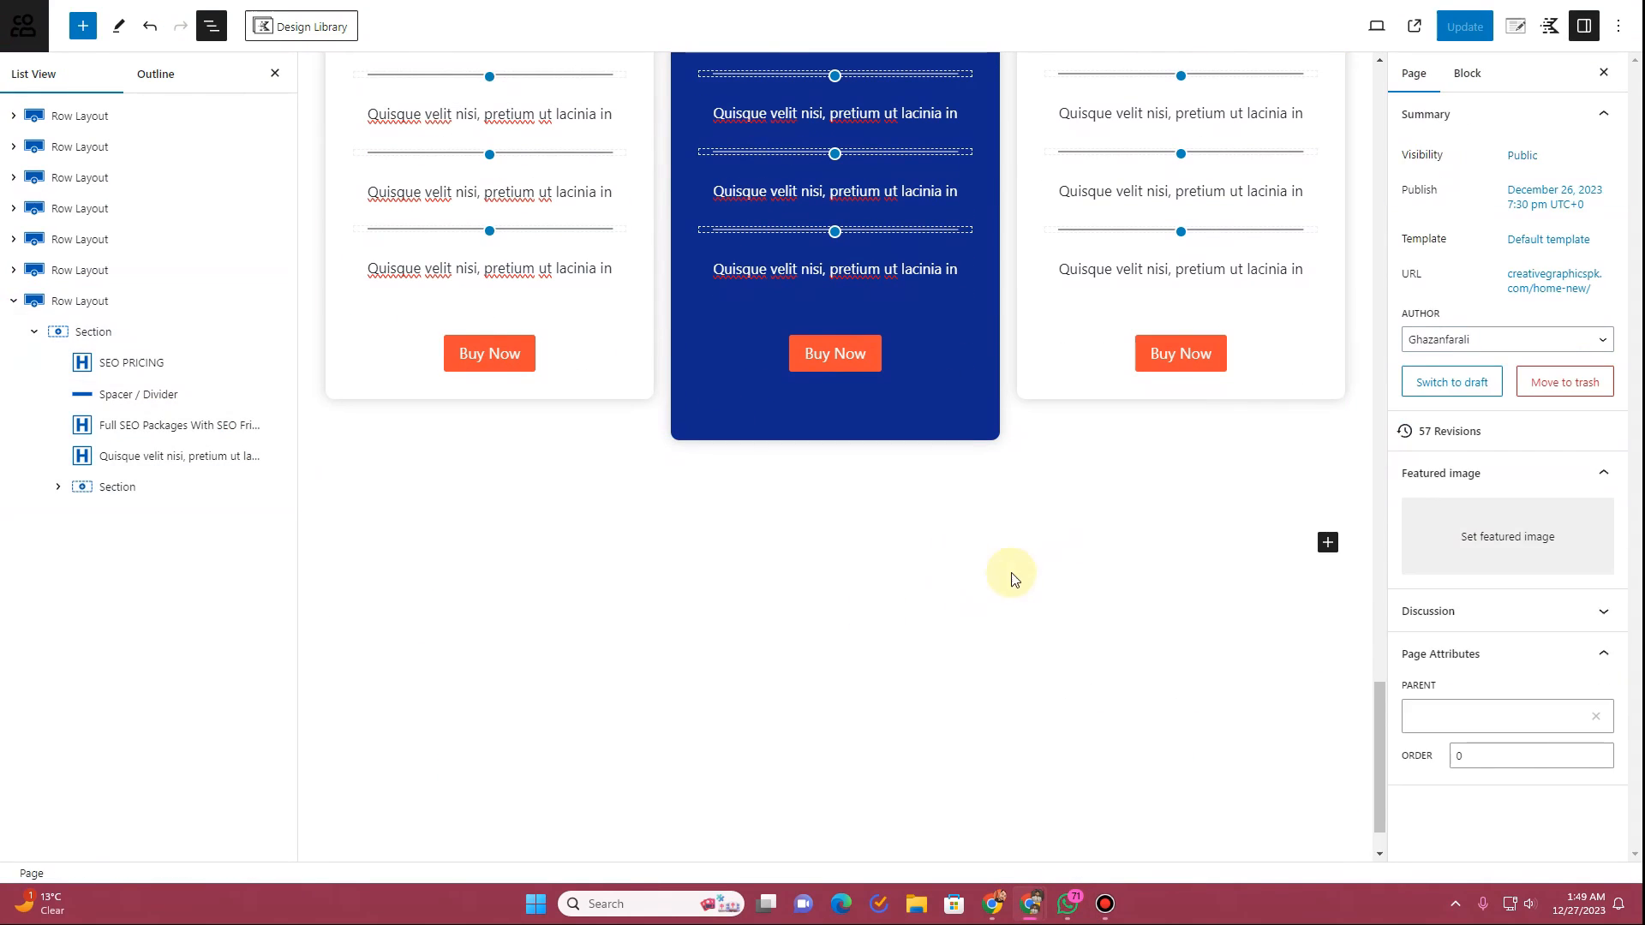
pyautogui.click(1147, 543)
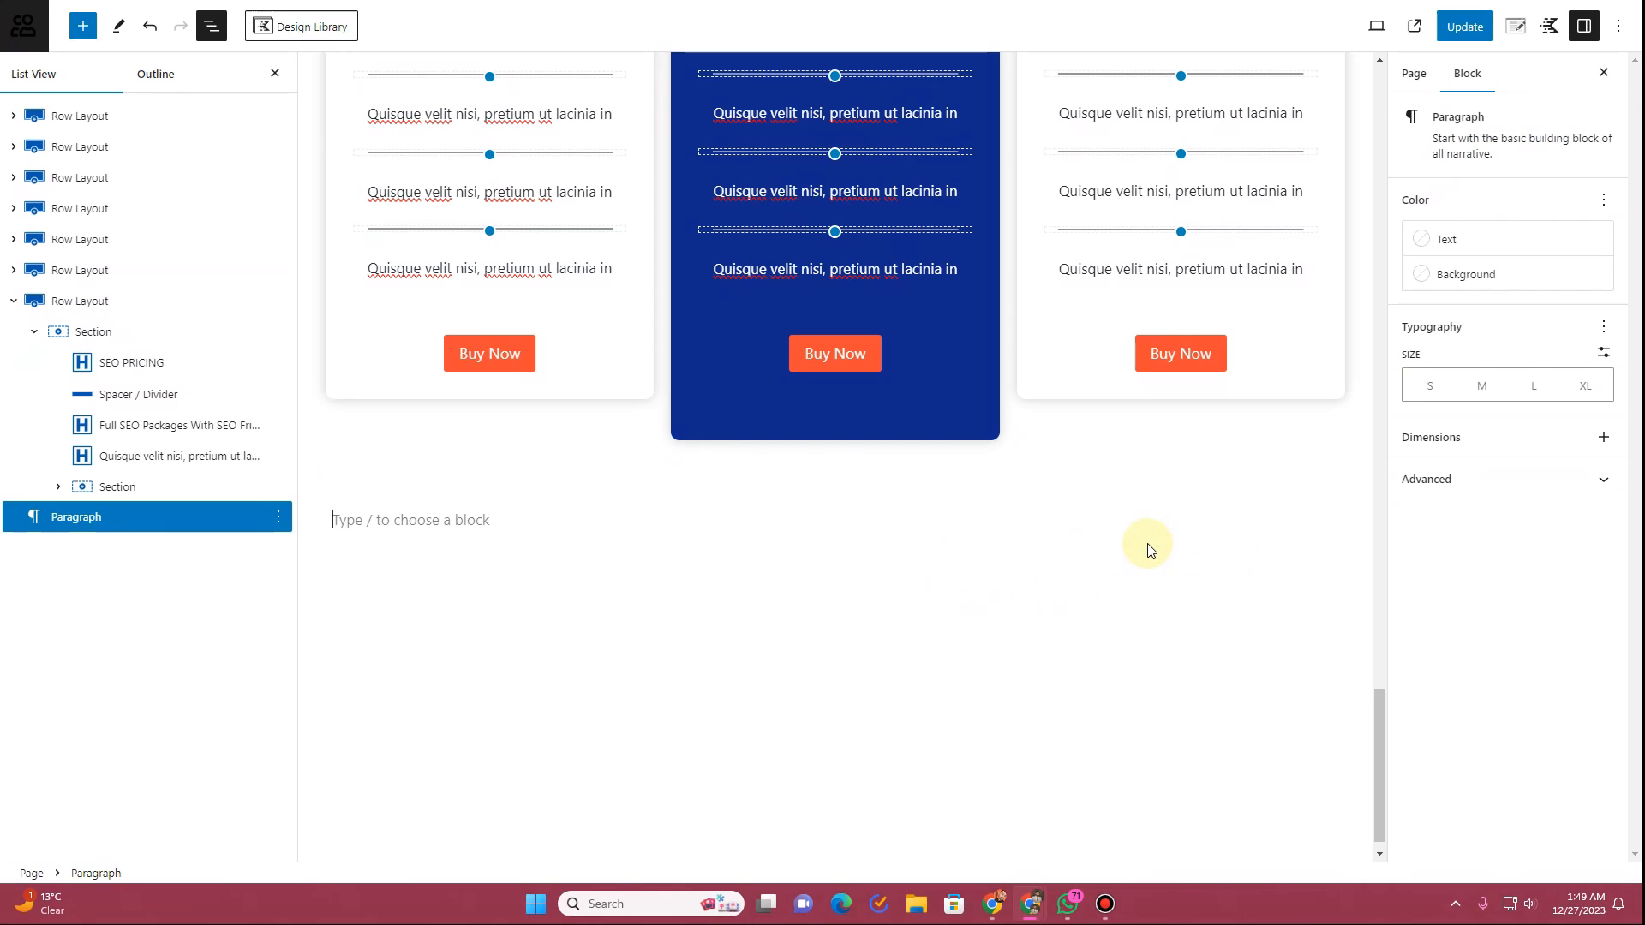
pyautogui.write('/row')
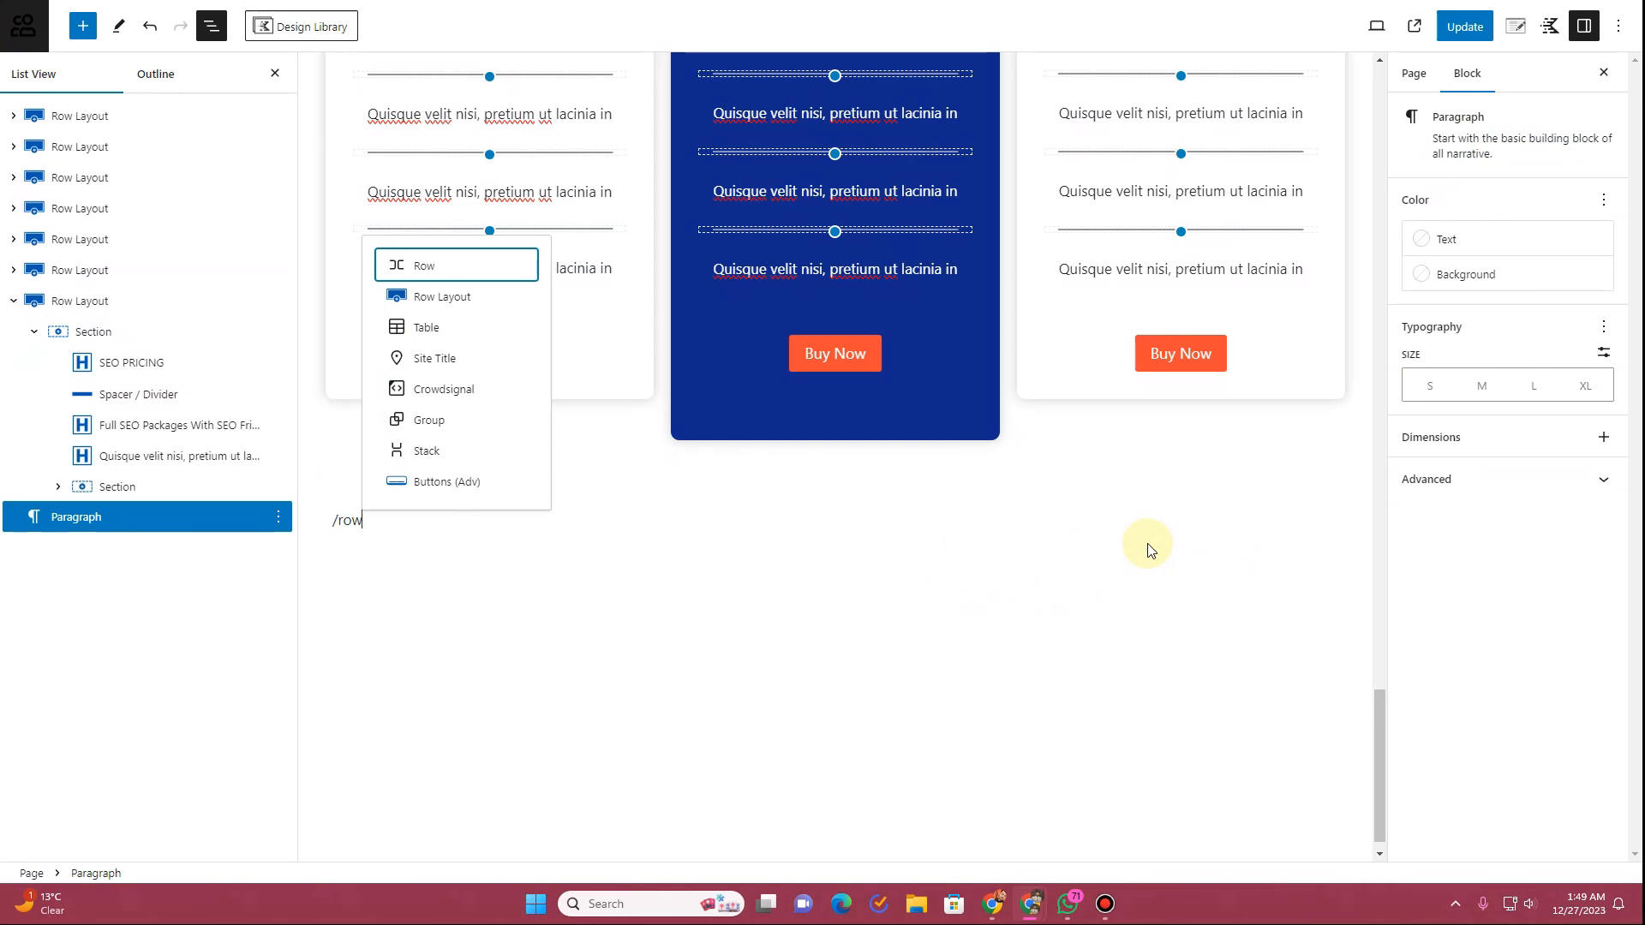
pyautogui.press('Down')
pyautogui.press('Return')
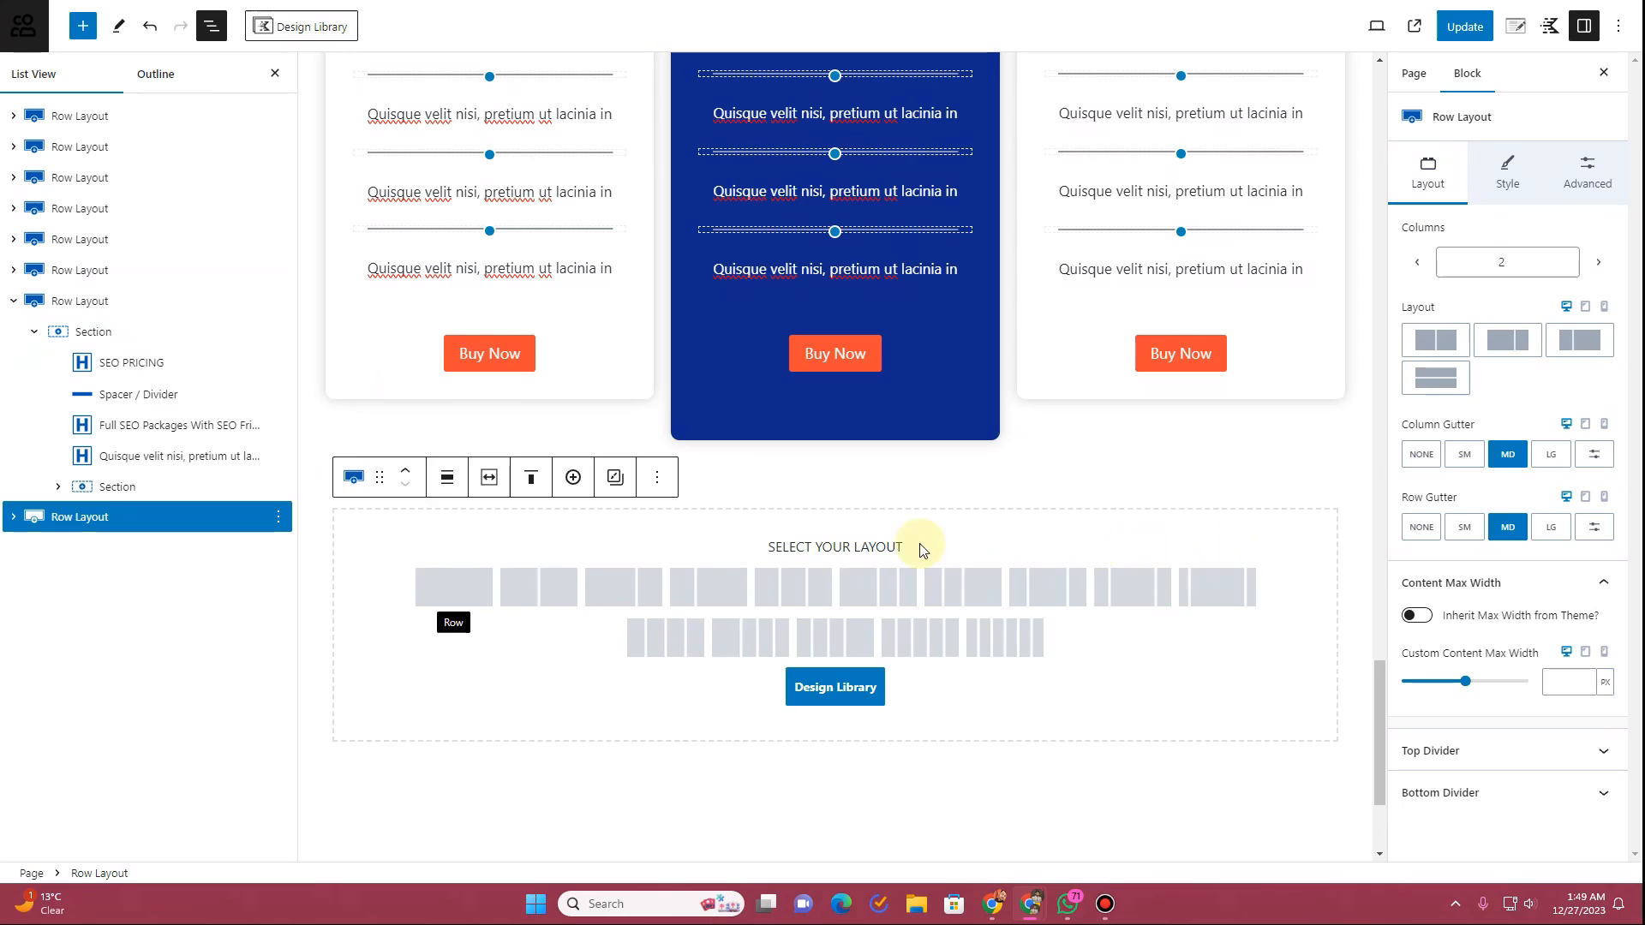
pyautogui.click(475, 589)
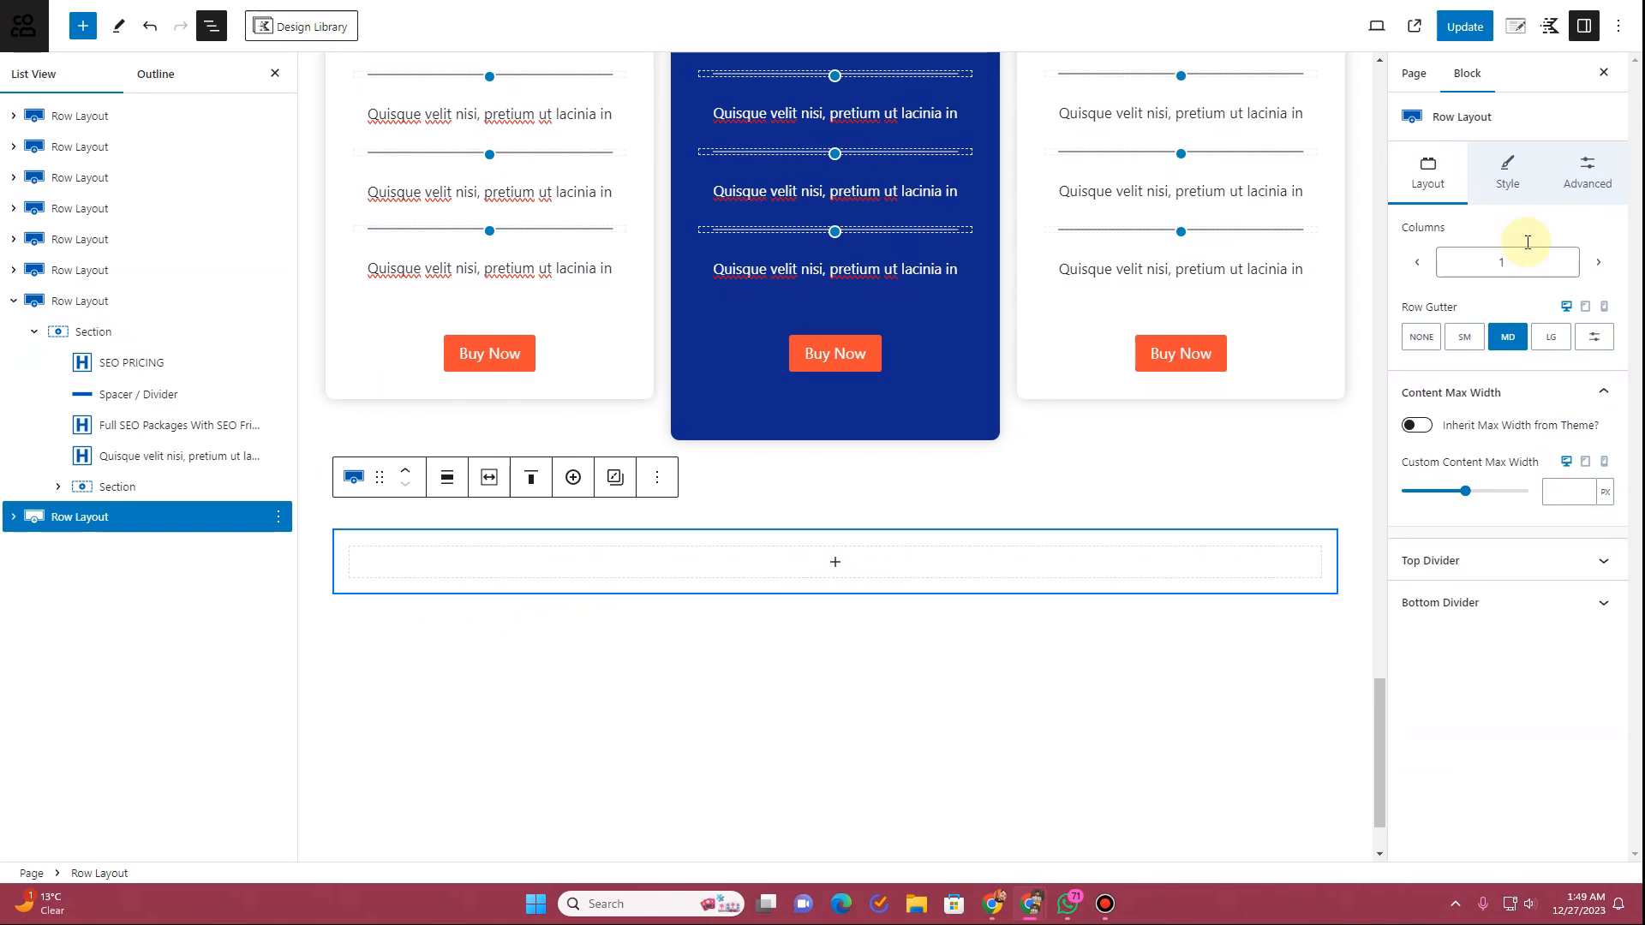
# Step: Set the new row's top padding to 4XL and its bottom padding to XXL
pyautogui.click(1611, 180)
pyautogui.click(1429, 270)
pyautogui.moveTo(1521, 344); pyautogui.dragTo(1562, 346)
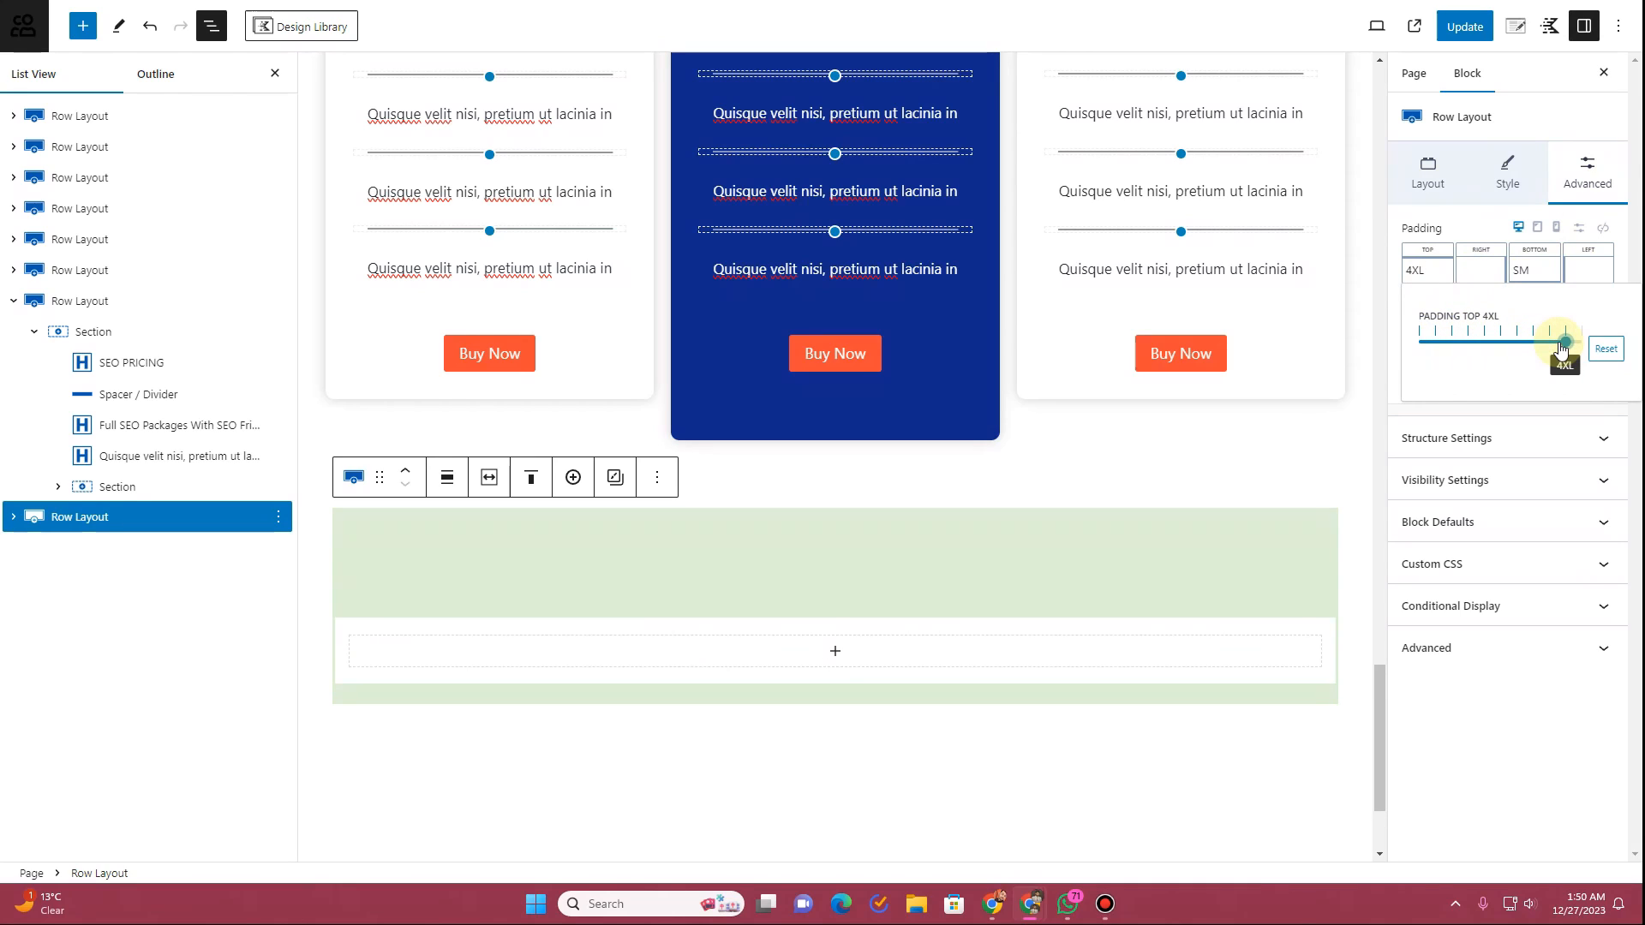
pyautogui.click(1534, 270)
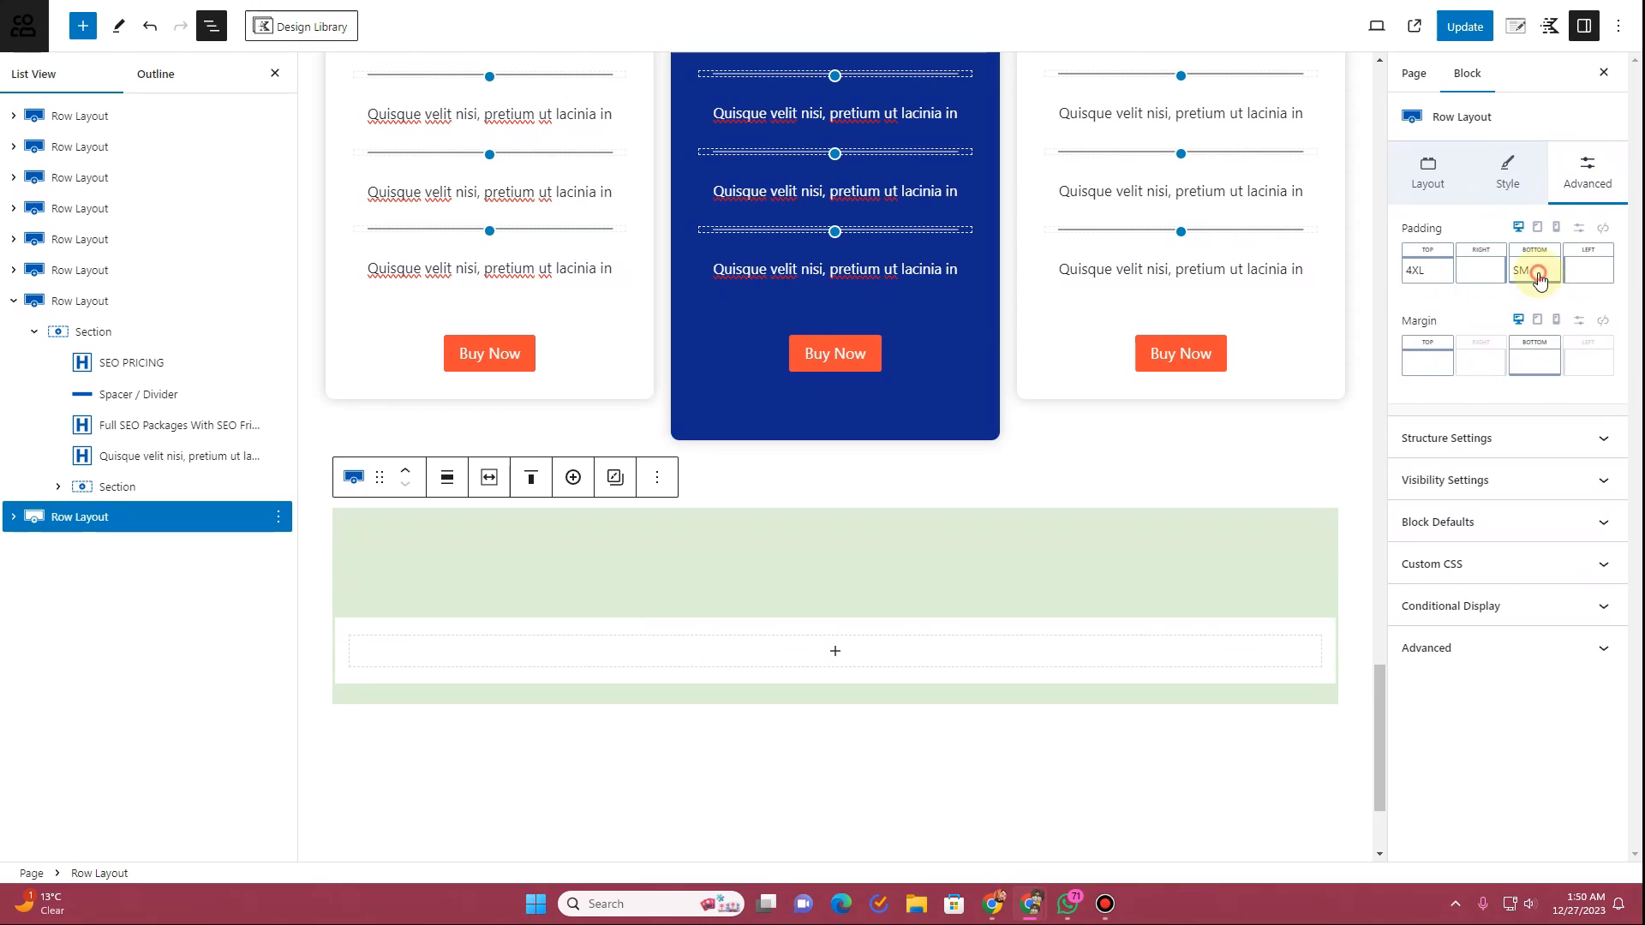
pyautogui.click(1465, 351)
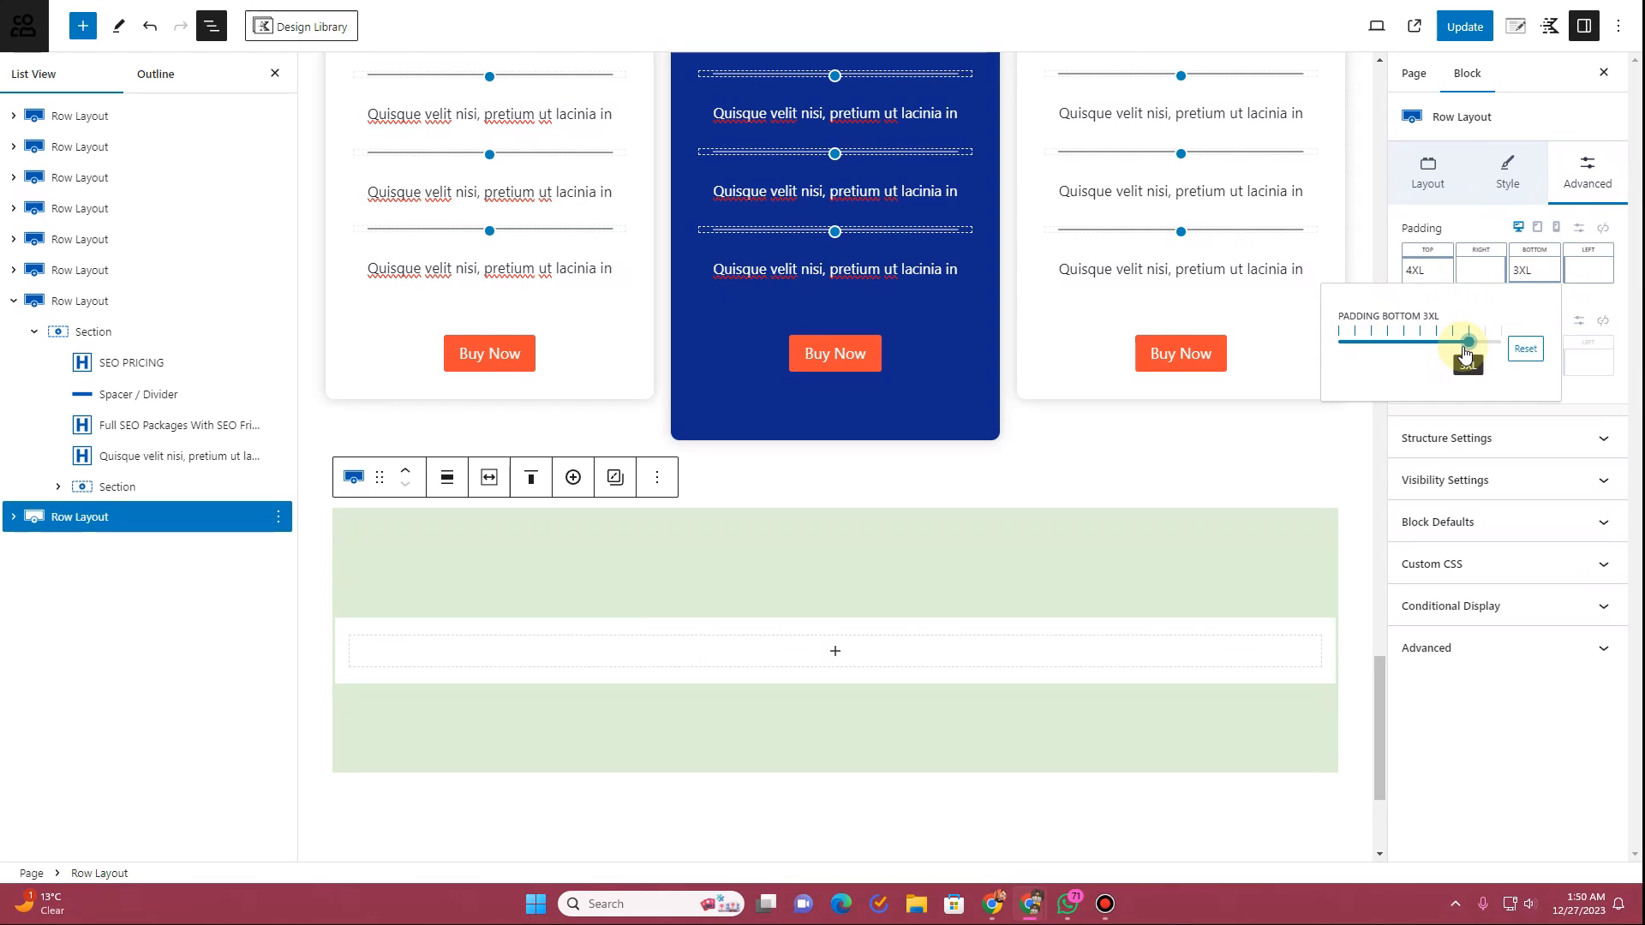
pyautogui.moveTo(1467, 353); pyautogui.dragTo(1454, 353)
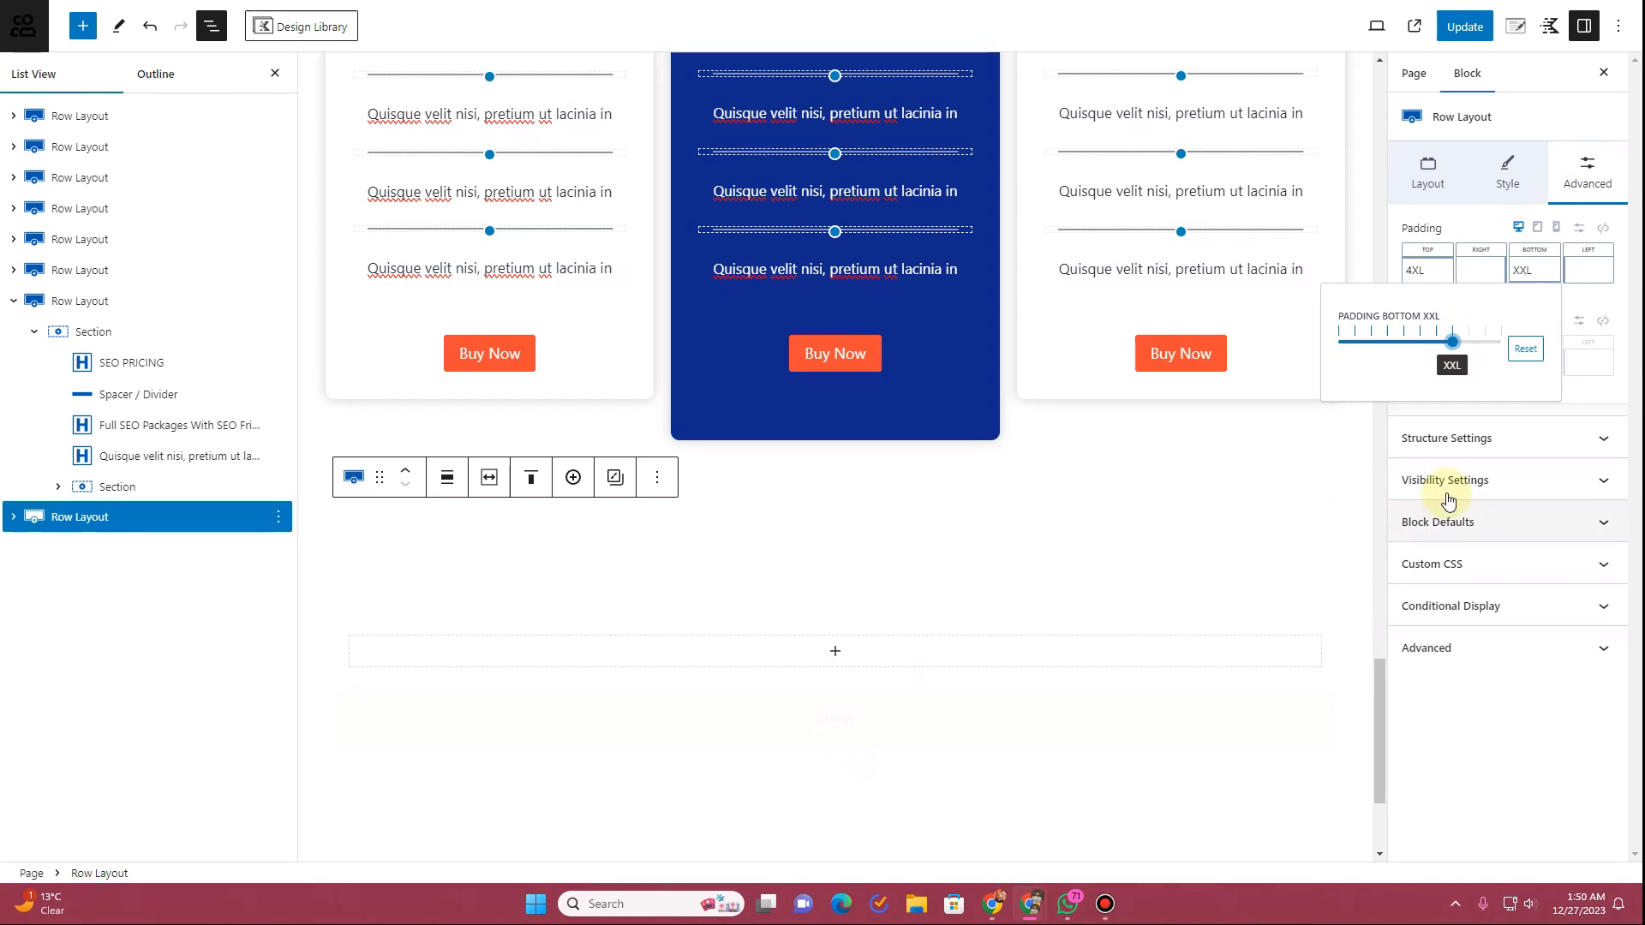
# Step: Give the new row the light F5F7FF background colour from the palette
pyautogui.click(1515, 174)
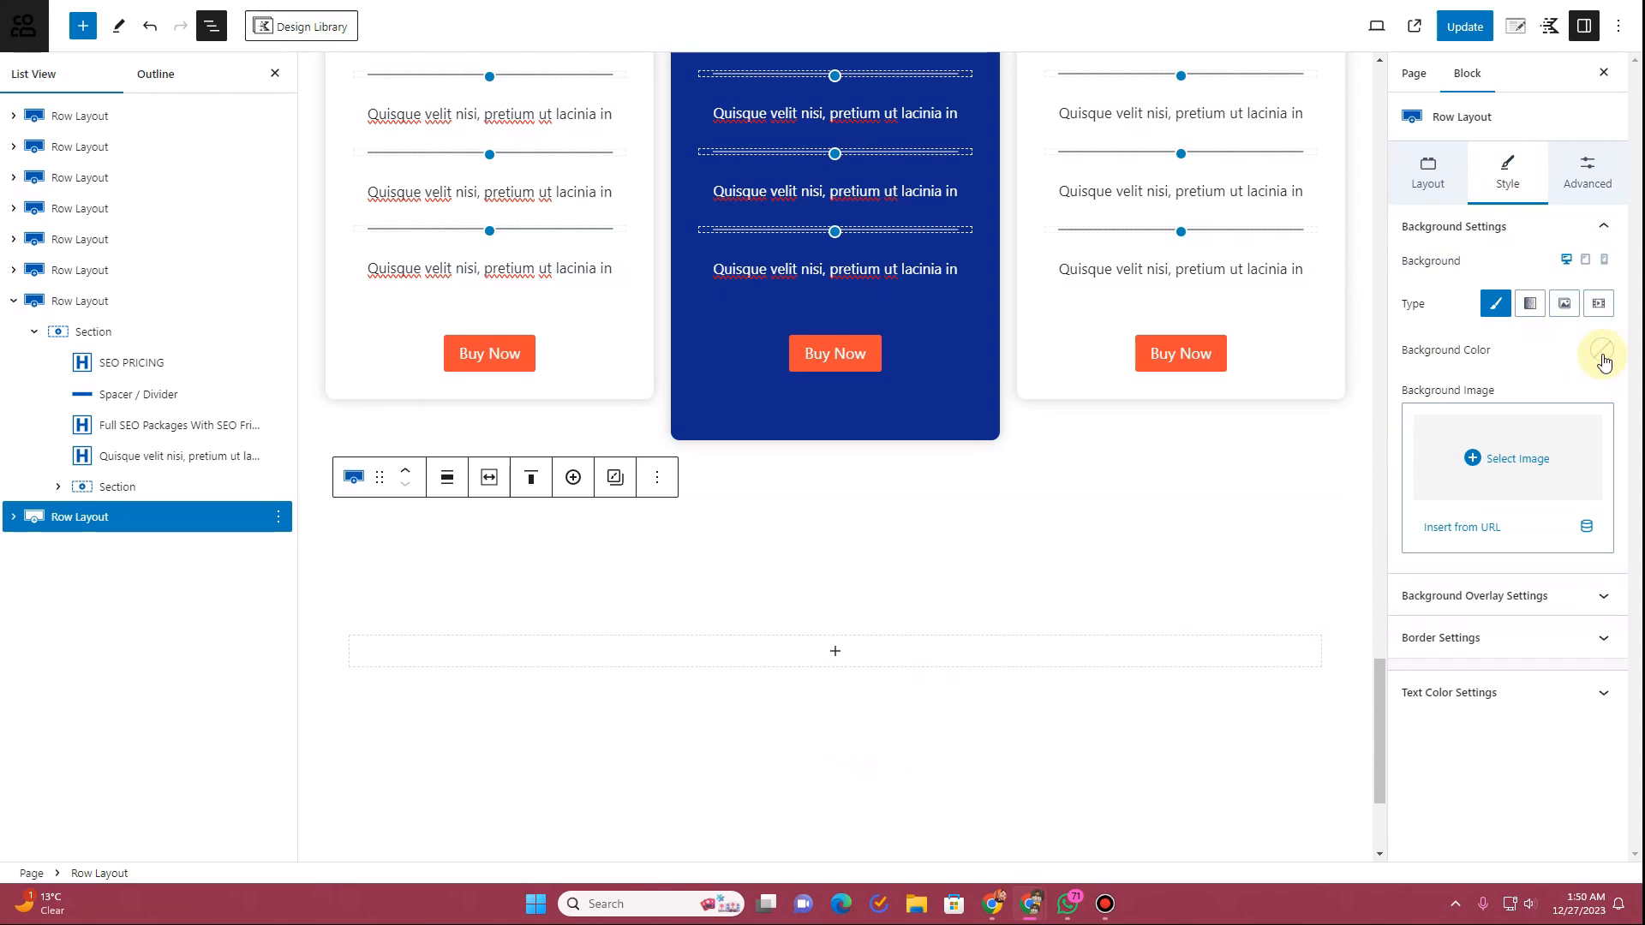
pyautogui.click(1594, 356)
pyautogui.click(1564, 320)
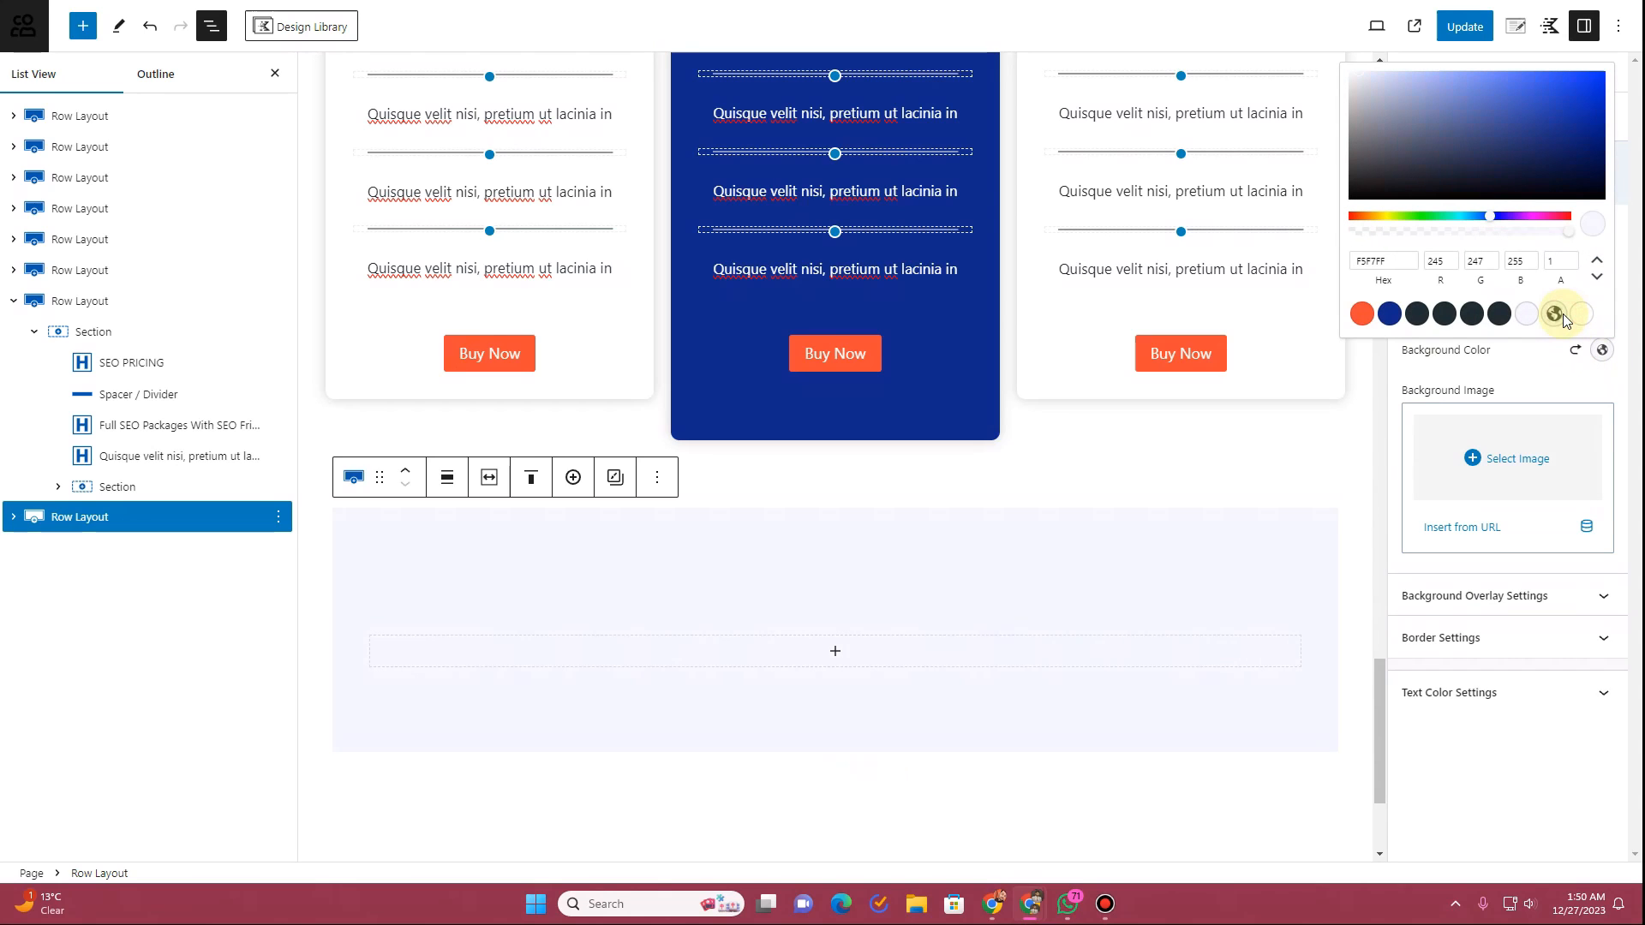
# Step: Align the new row to wide width and enable the theme content inner width for it
pyautogui.click(446, 477)
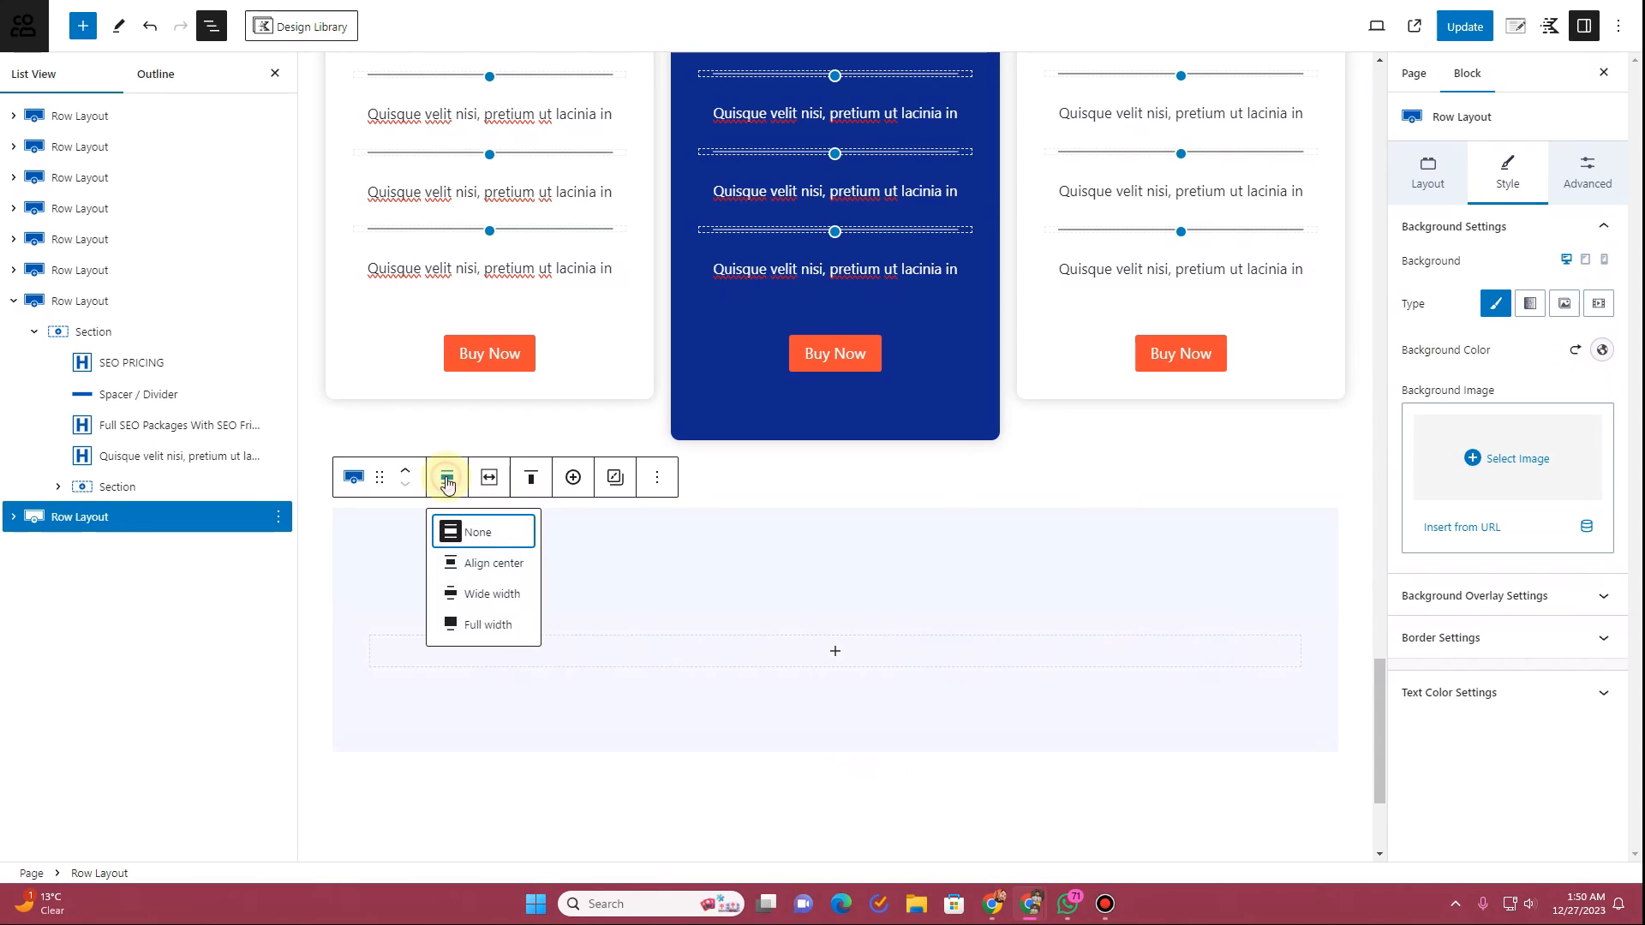
pyautogui.click(491, 600)
pyautogui.click(462, 477)
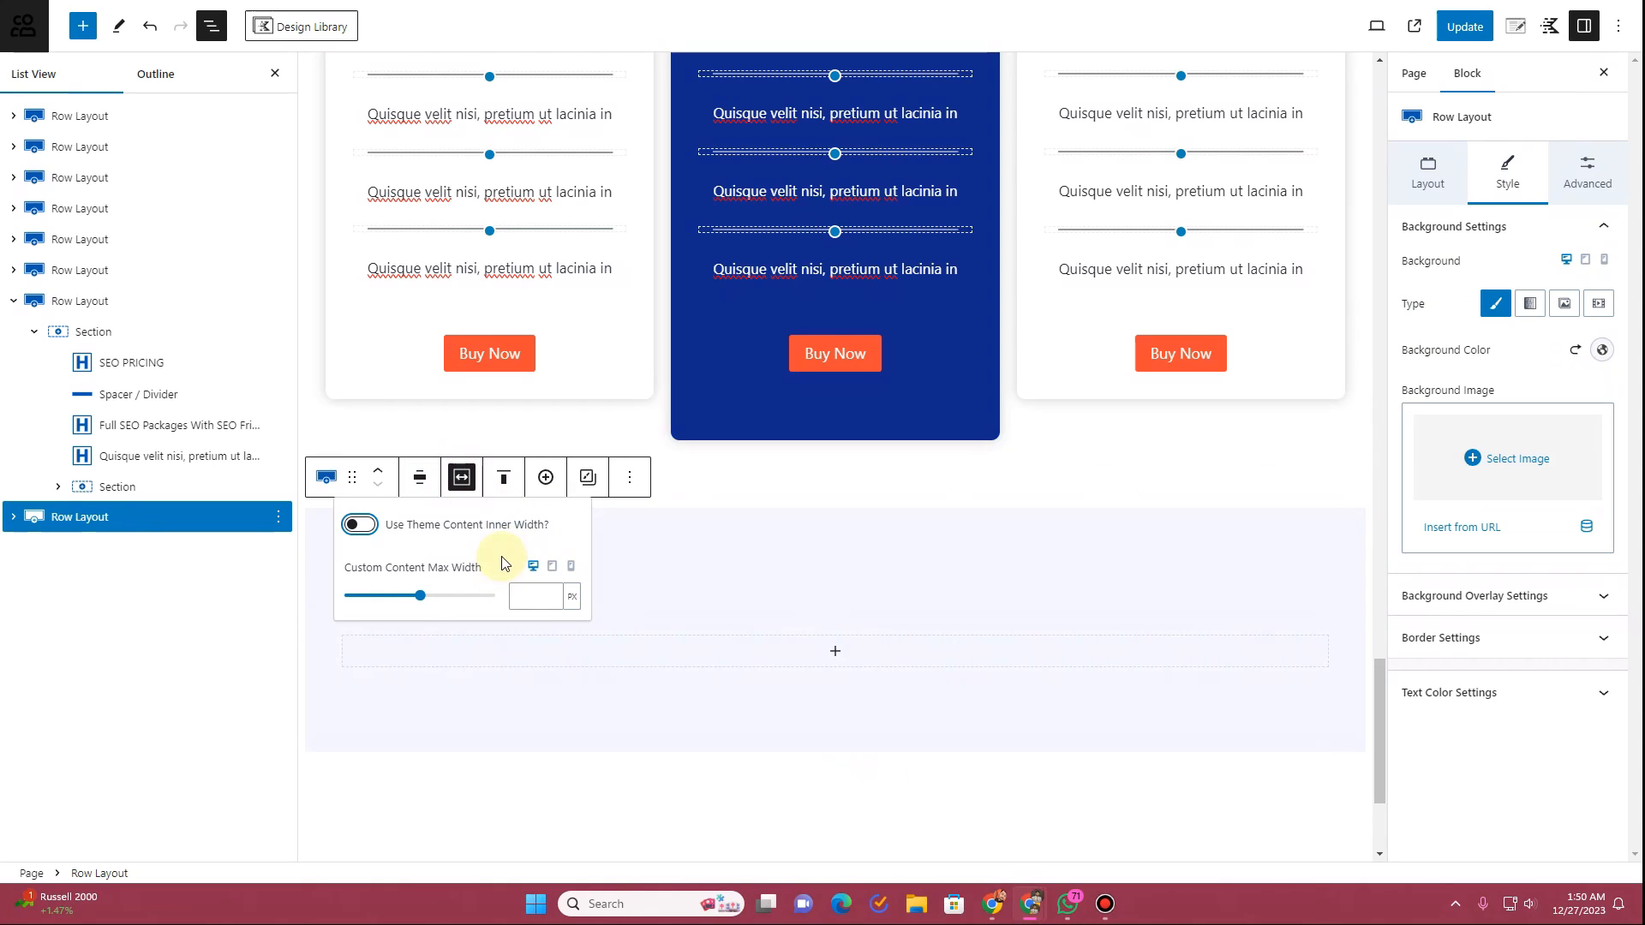
pyautogui.click(361, 526)
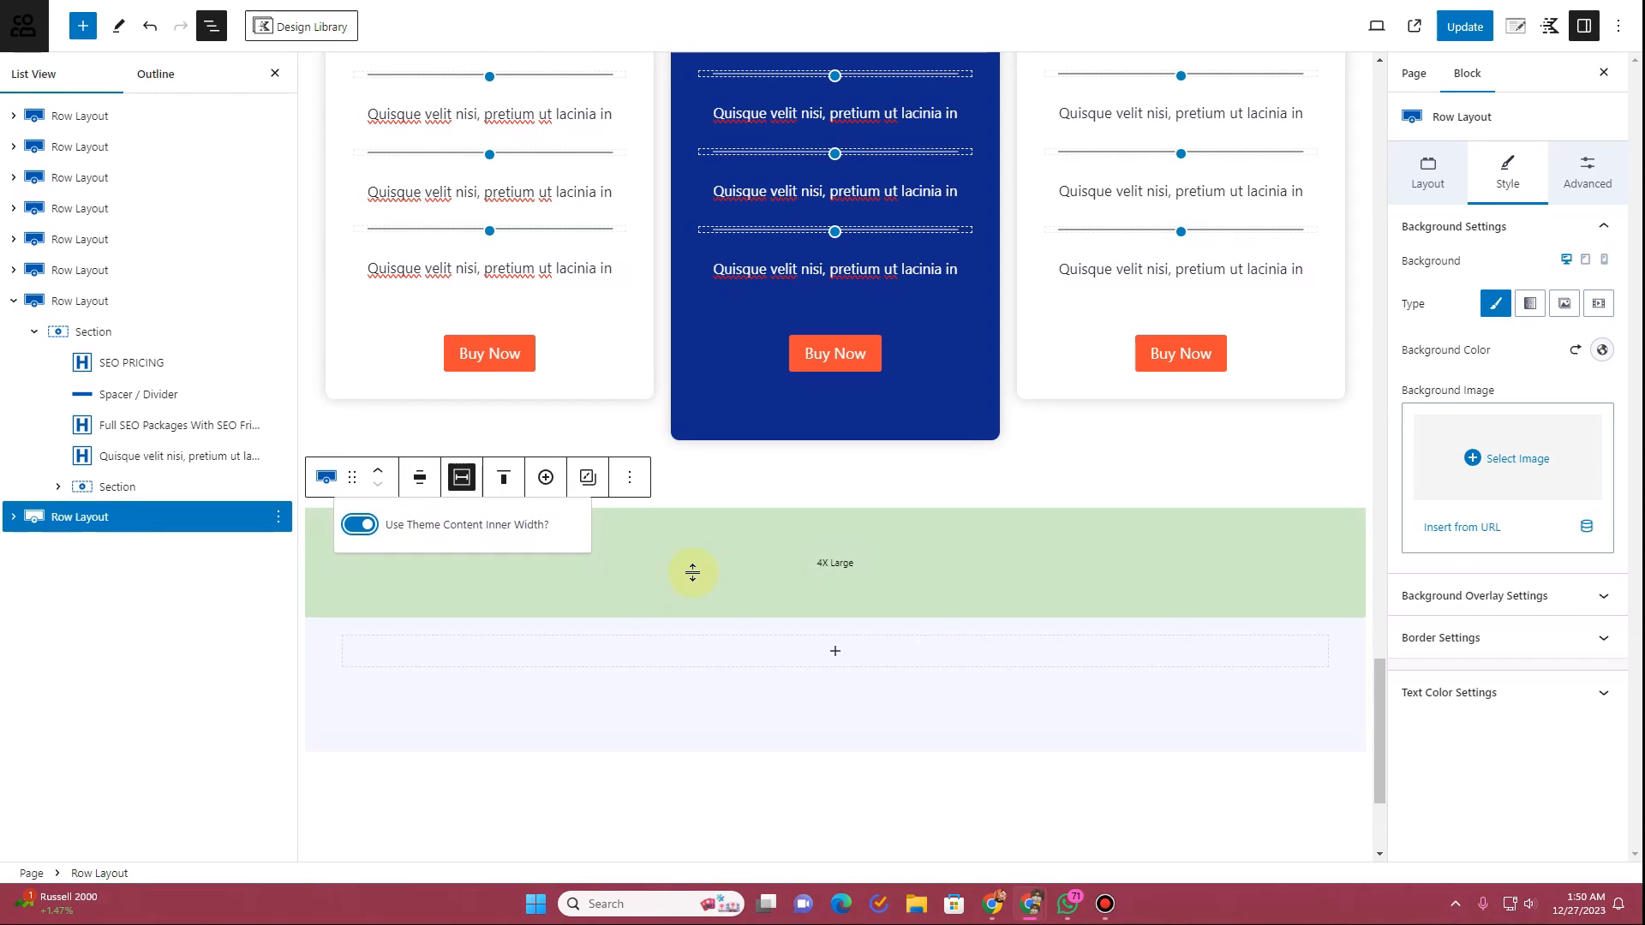
# Step: Duplicate the SEO PRICING heading from the pricing row and move the copy into the new row's section
pyautogui.scroll(6, 703, 649)
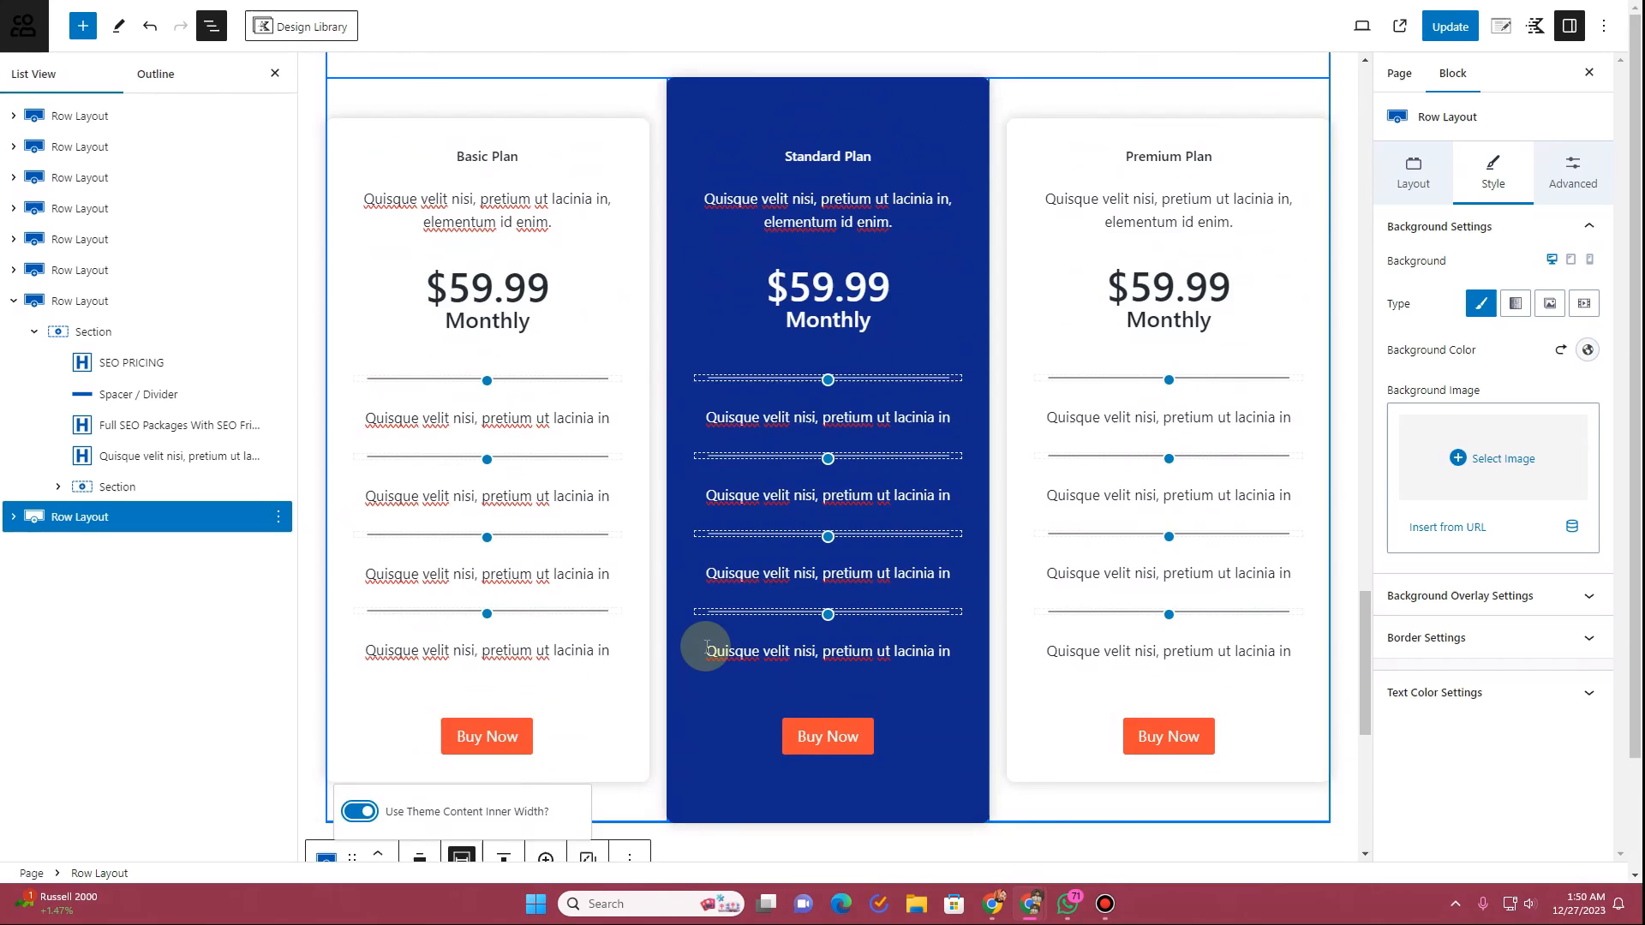
pyautogui.scroll(-5, 706, 645)
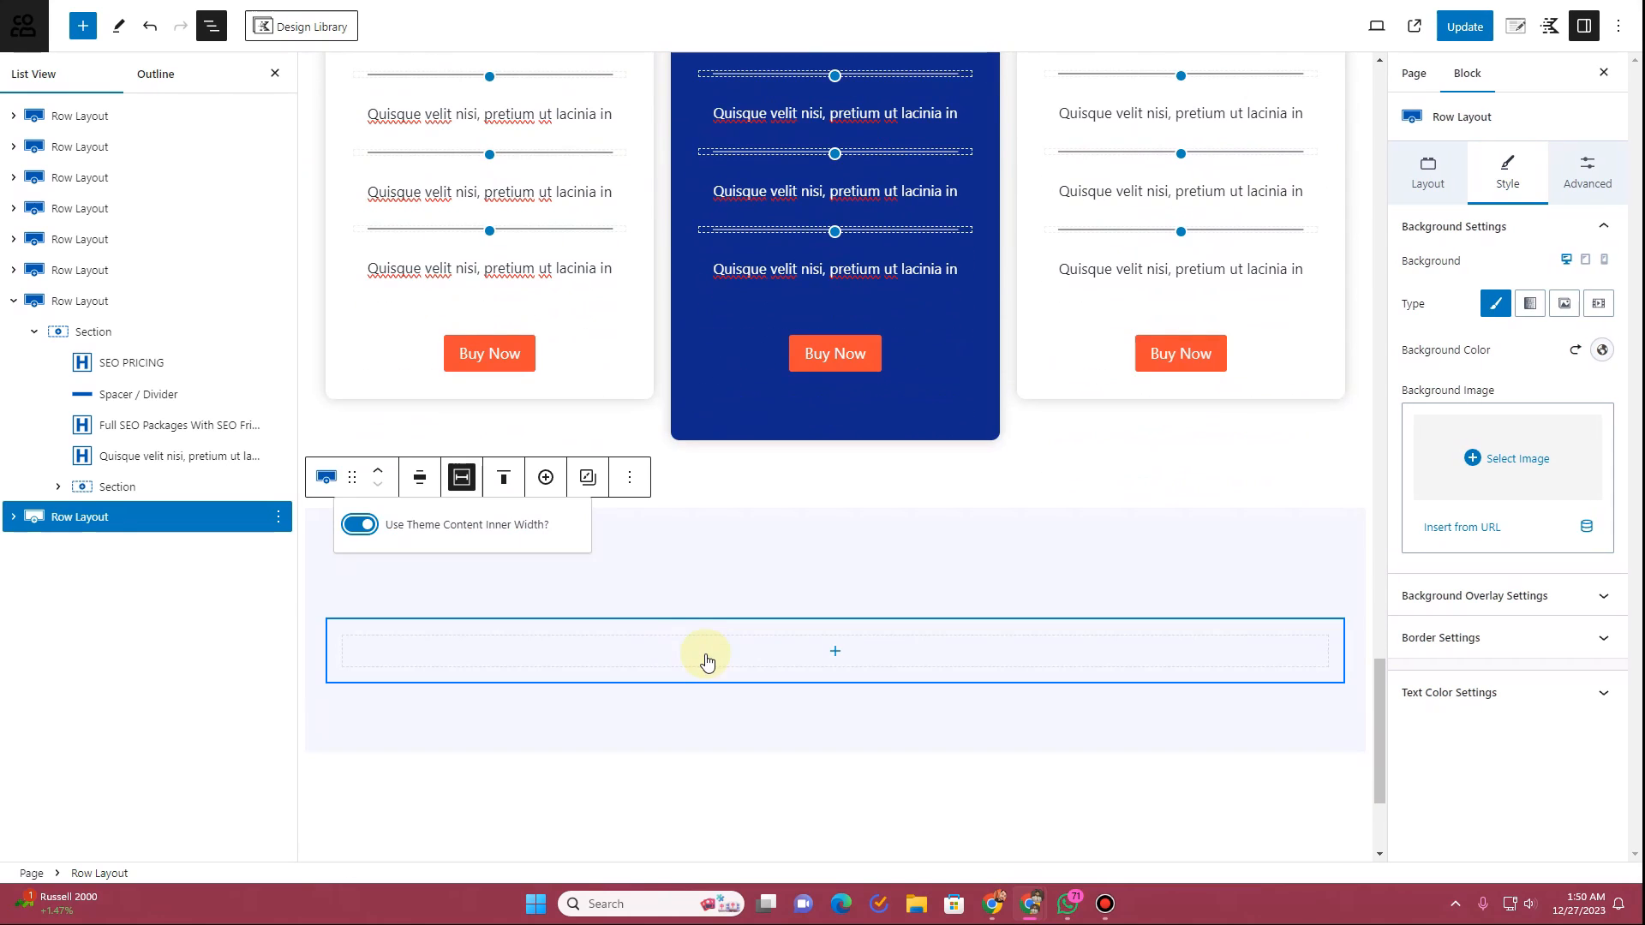
pyautogui.scroll(8, 705, 654)
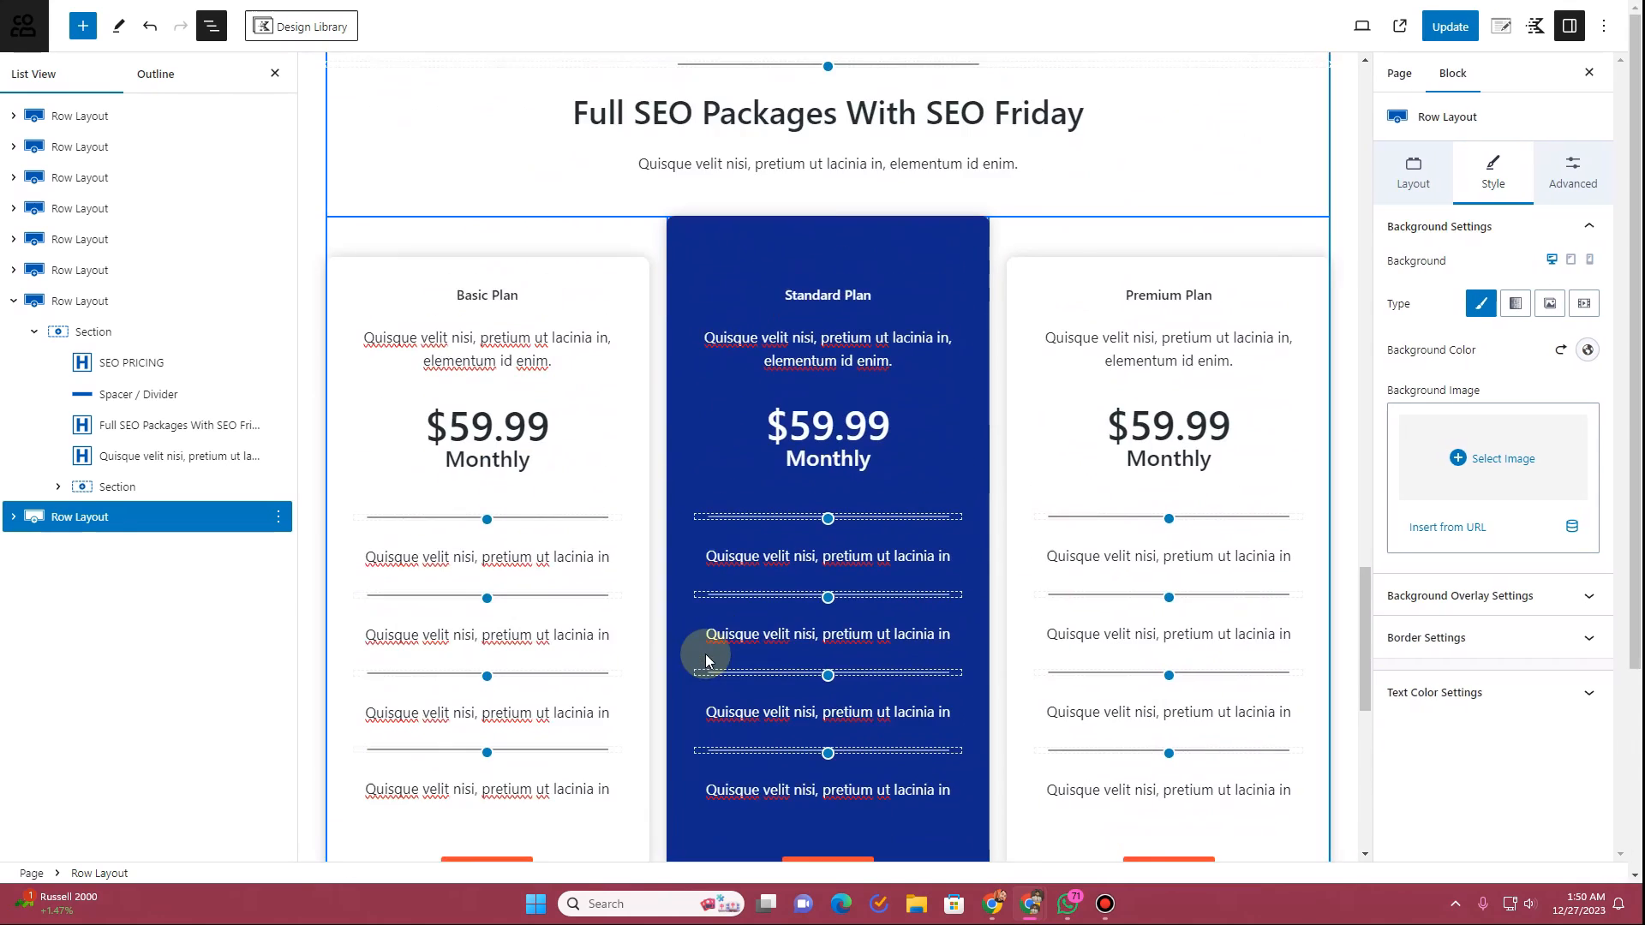
pyautogui.scroll(1, 737, 185)
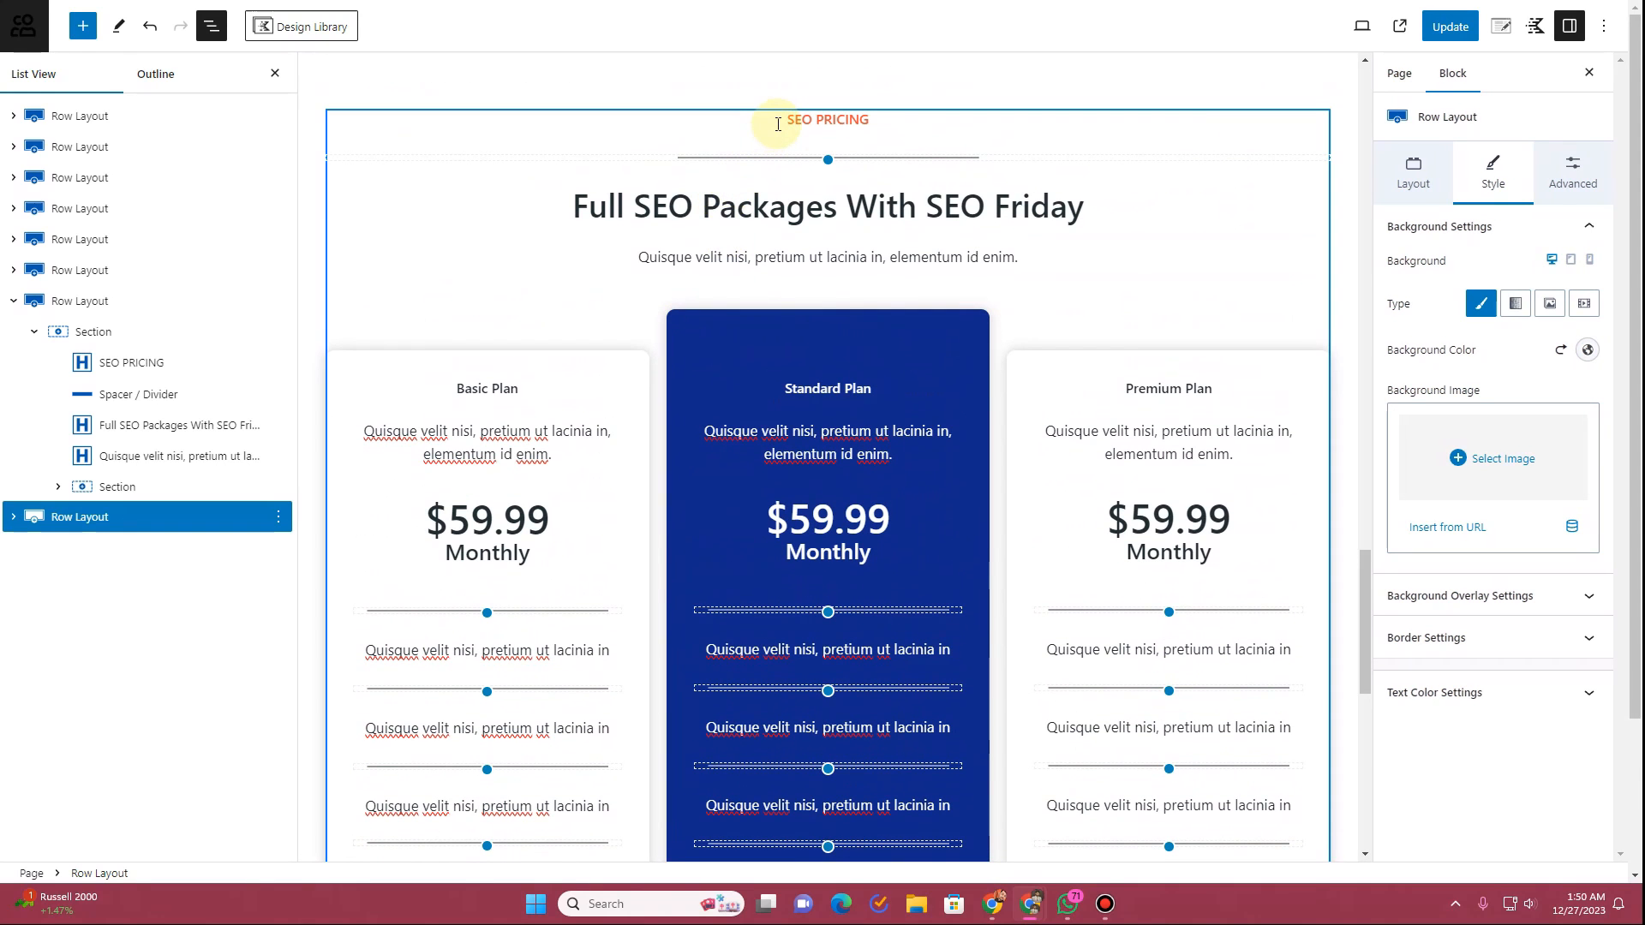
pyautogui.click(776, 125)
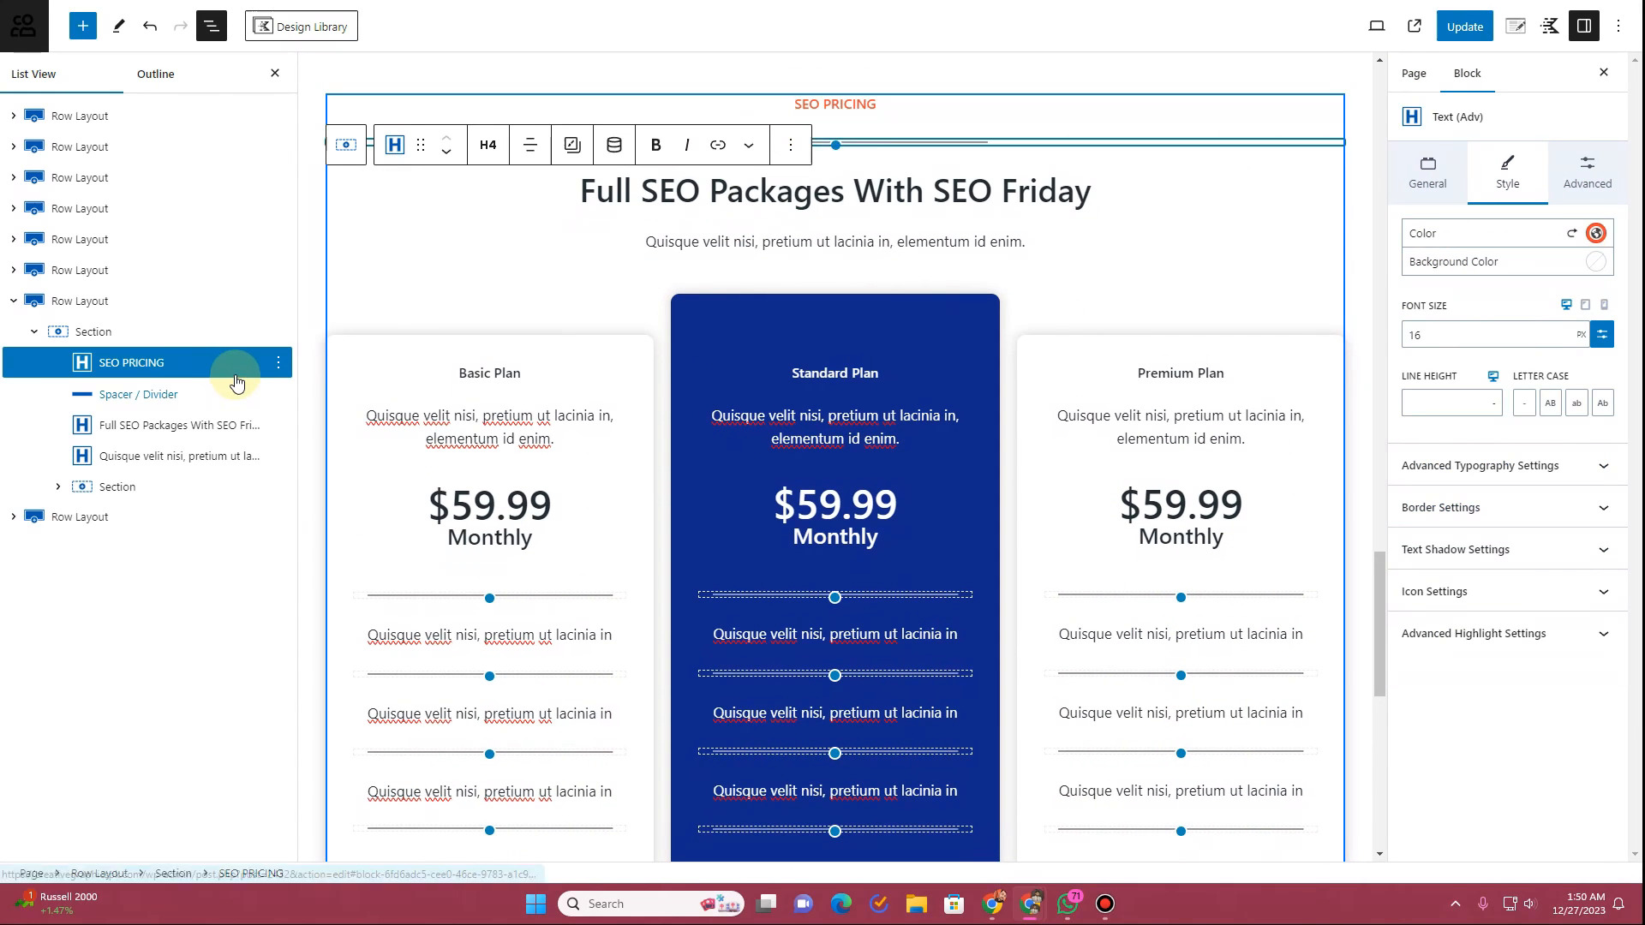
pyautogui.click(11, 516)
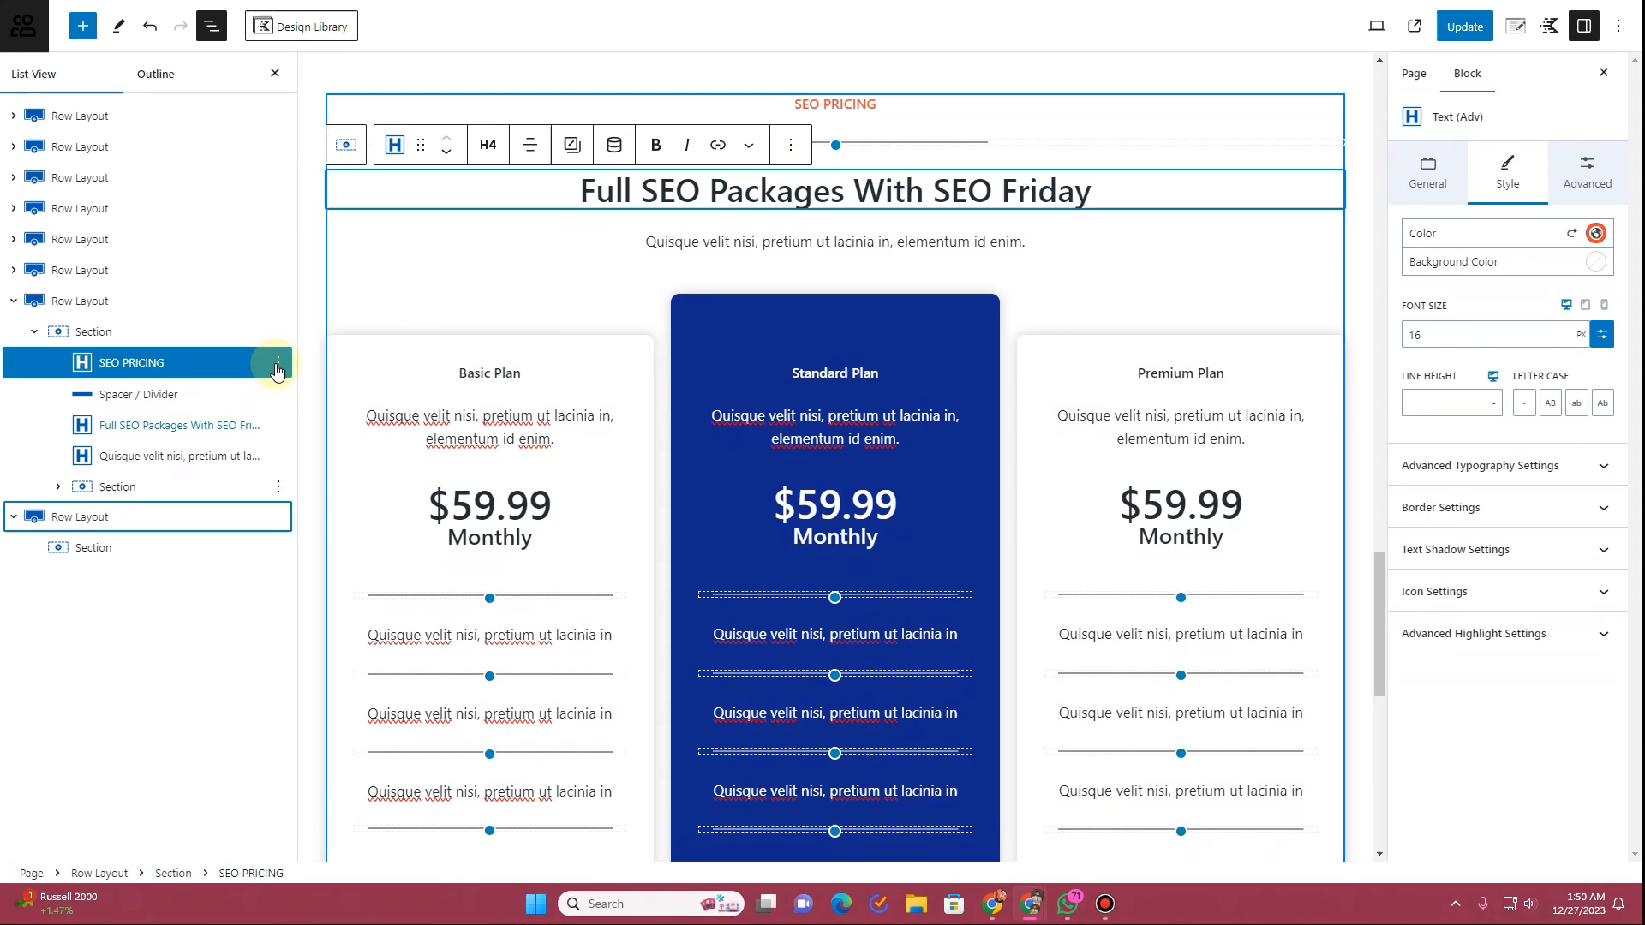
pyautogui.click(278, 362)
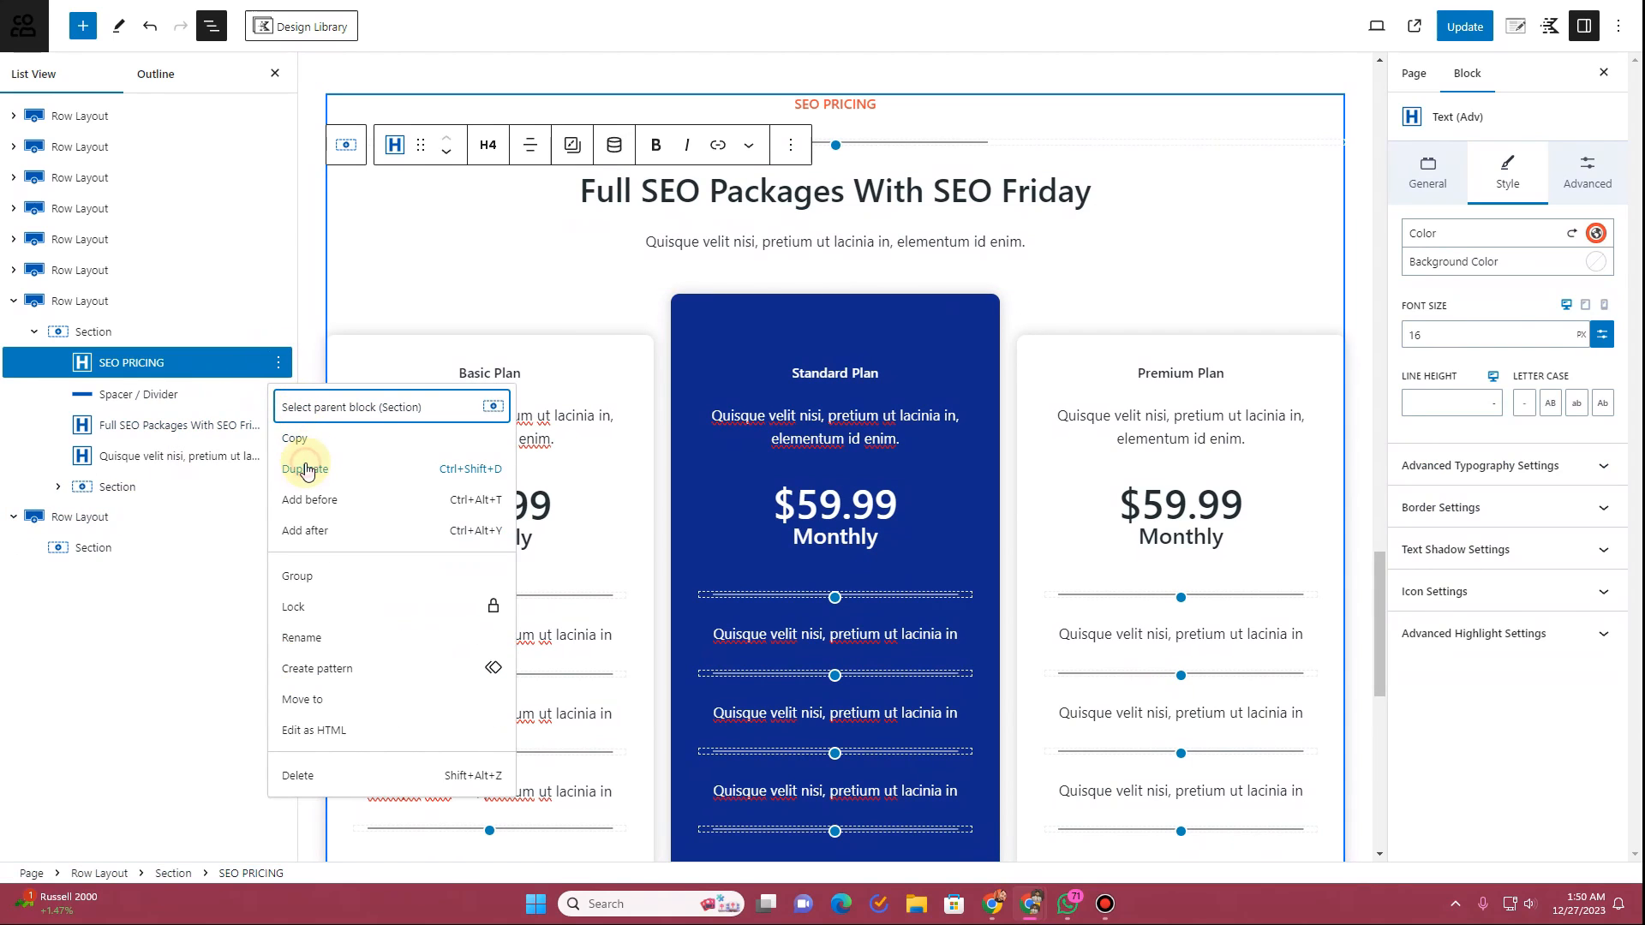
pyautogui.click(306, 470)
pyautogui.moveTo(135, 393); pyautogui.dragTo(154, 595)
# Step: Duplicate the pricing row's divider and its Full SEO Packages heading, placing both copies below the copied SEO PRICING heading in the new row
pyautogui.click(278, 395)
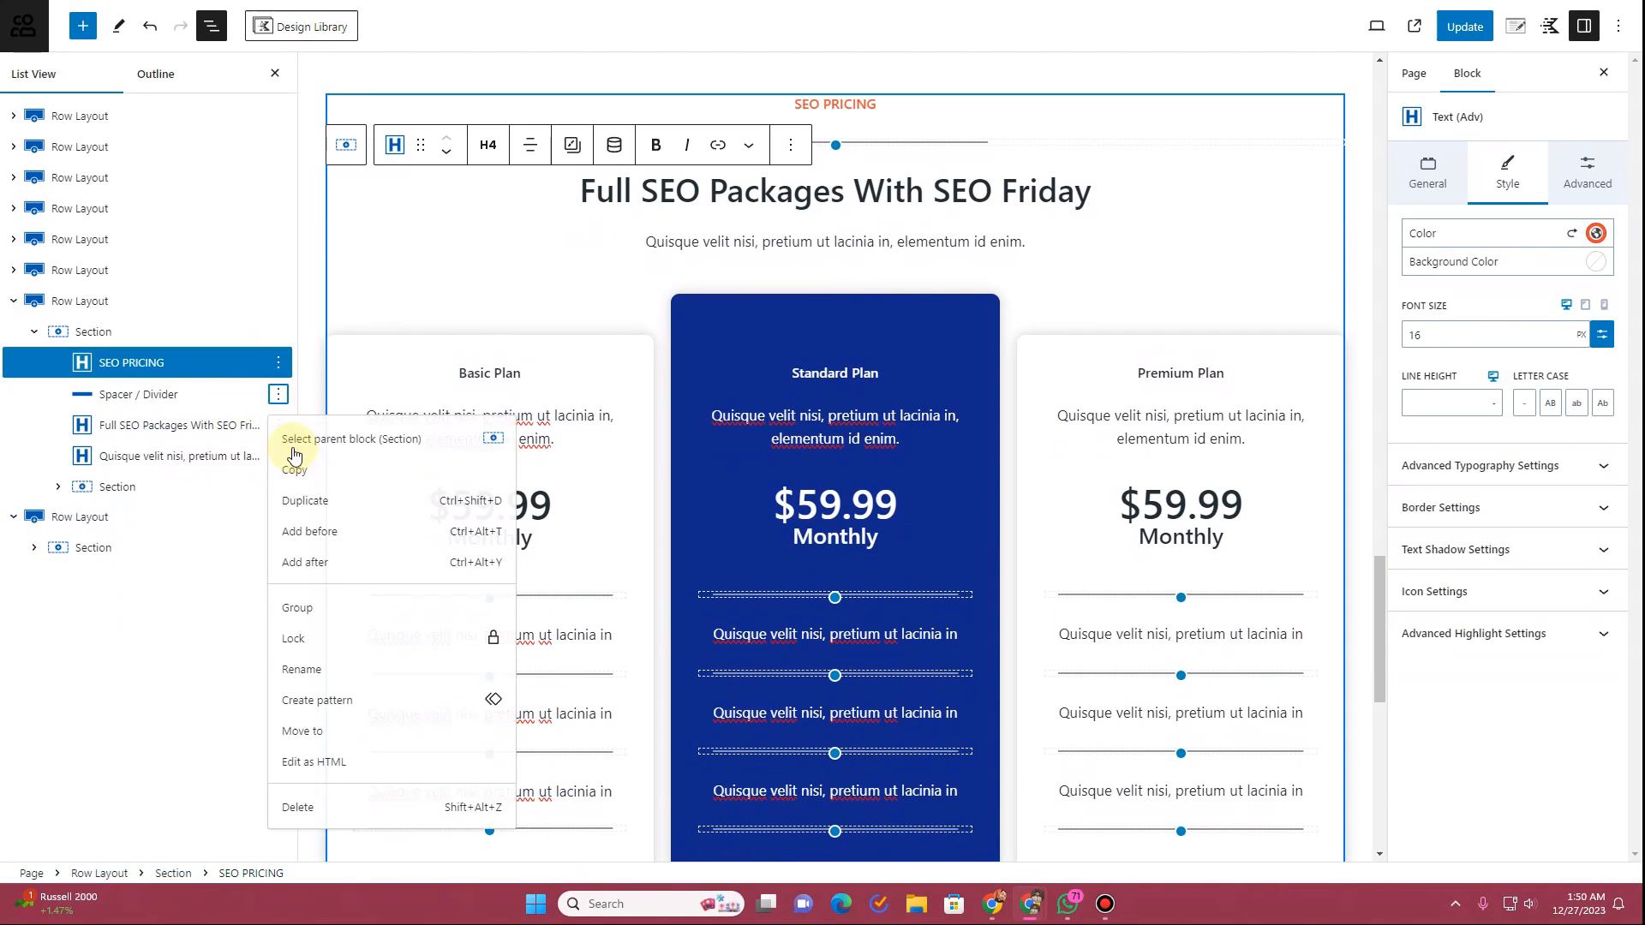
pyautogui.click(305, 501)
pyautogui.moveTo(120, 420); pyautogui.dragTo(105, 600)
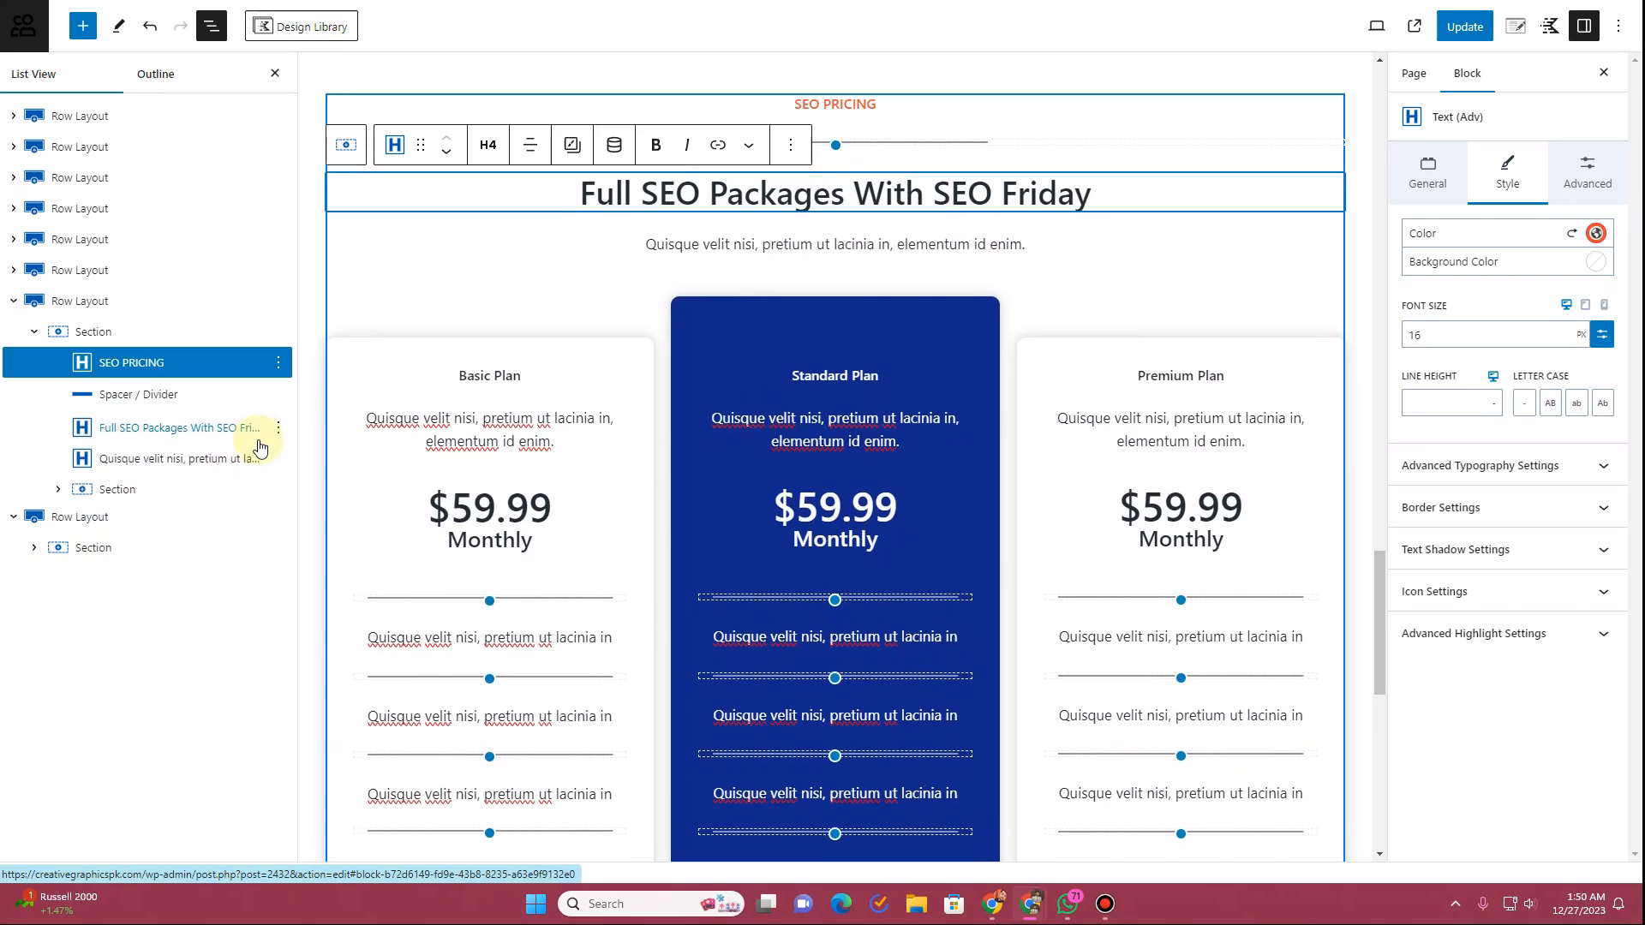
pyautogui.click(277, 427)
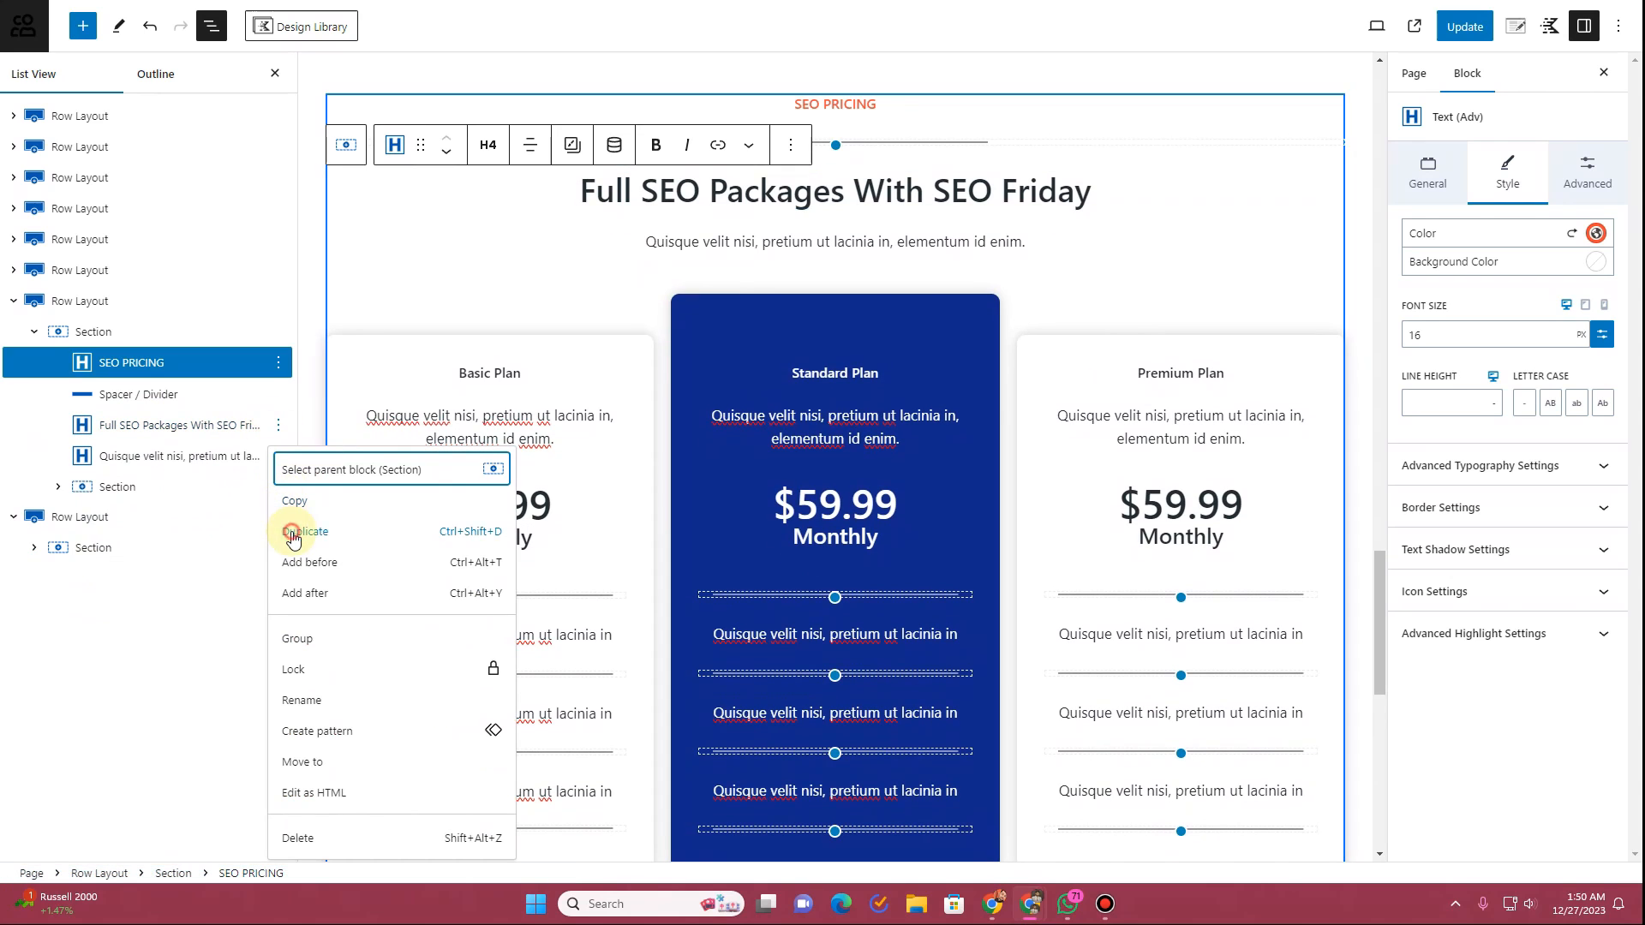
pyautogui.click(292, 538)
pyautogui.moveTo(128, 455); pyautogui.dragTo(109, 593)
# Step: Change the copied small heading to "Contact" and the copied large heading to "Fill in the Form Below to reach us out"
pyautogui.click(828, 378)
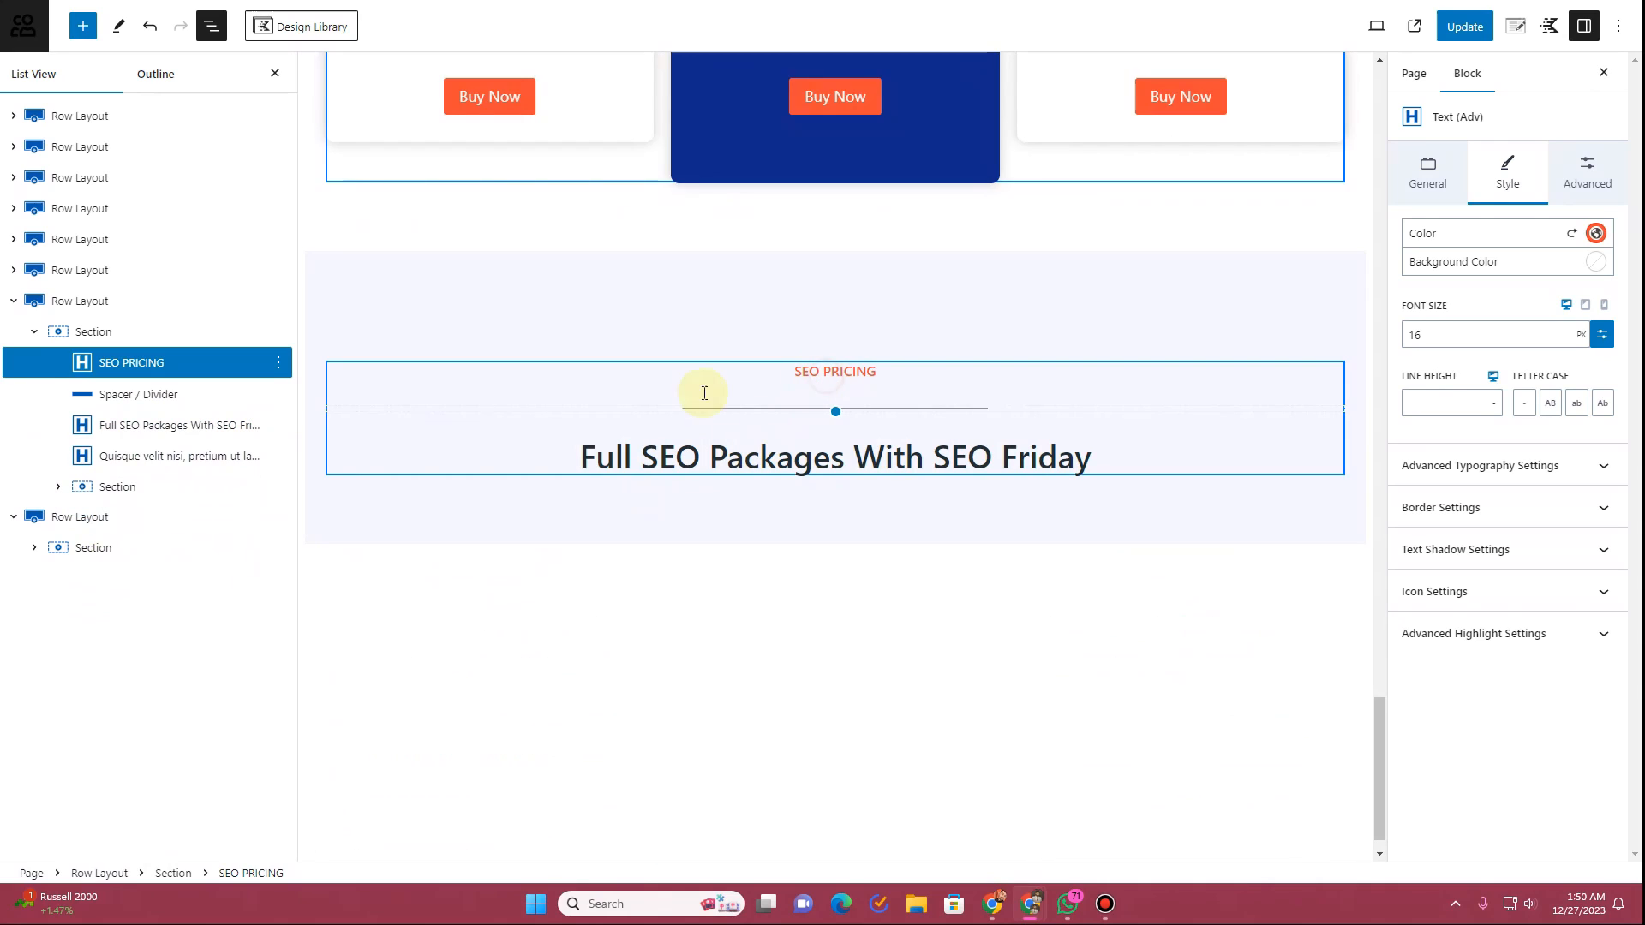
pyautogui.click(824, 372)
pyautogui.tripleClick(824, 372)
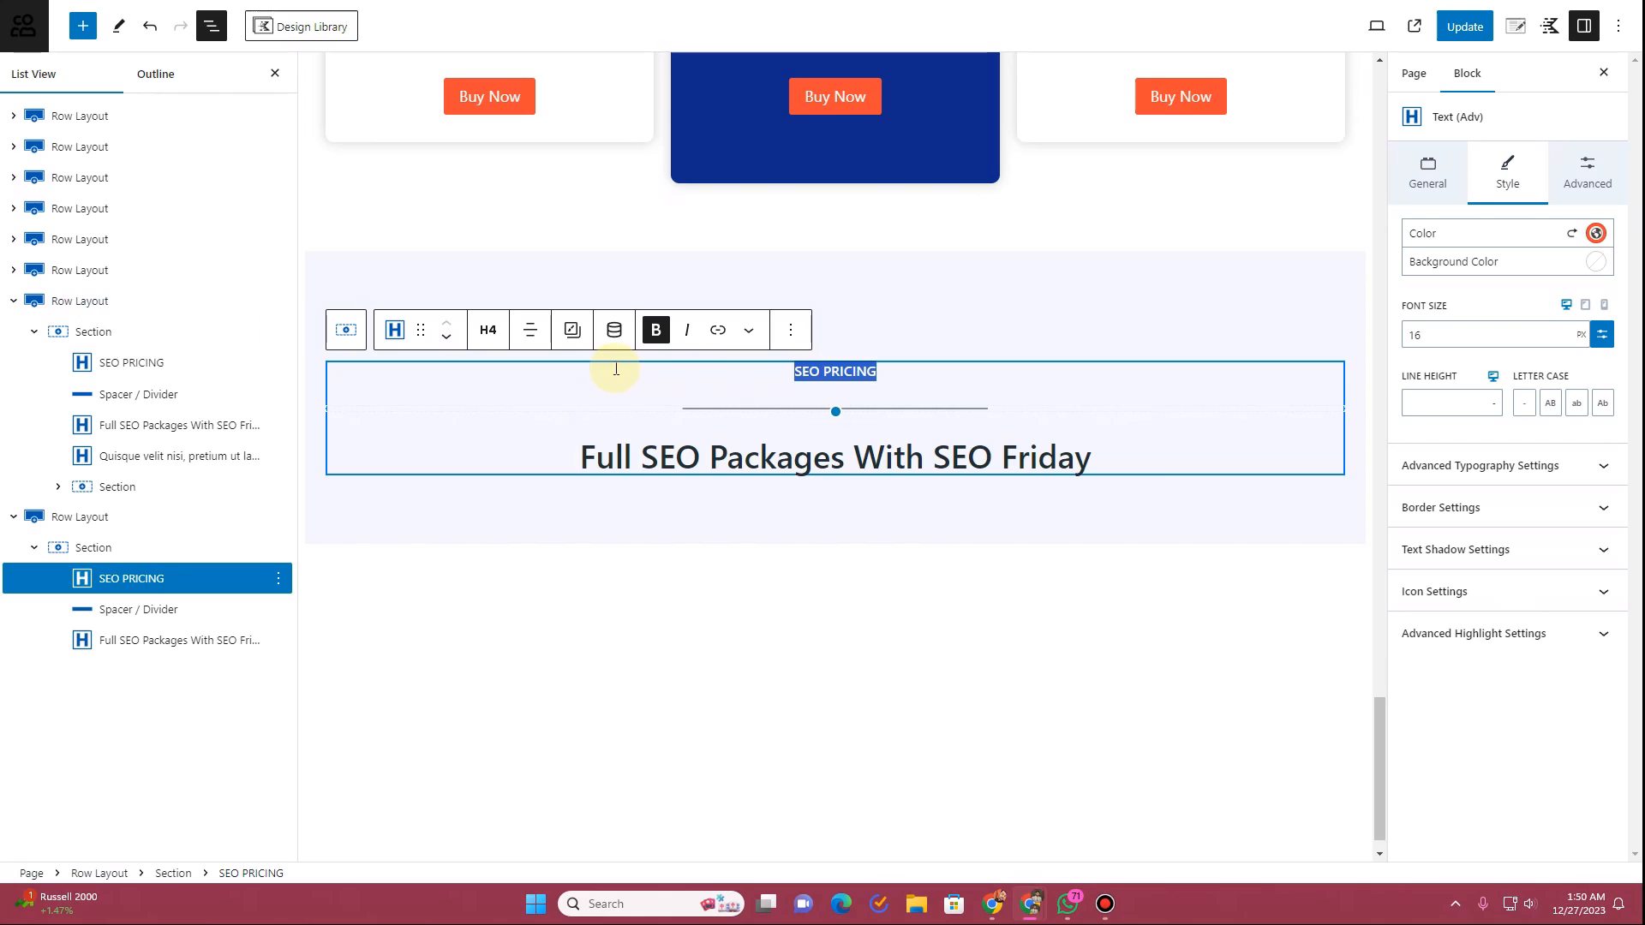
pyautogui.write('Contact')
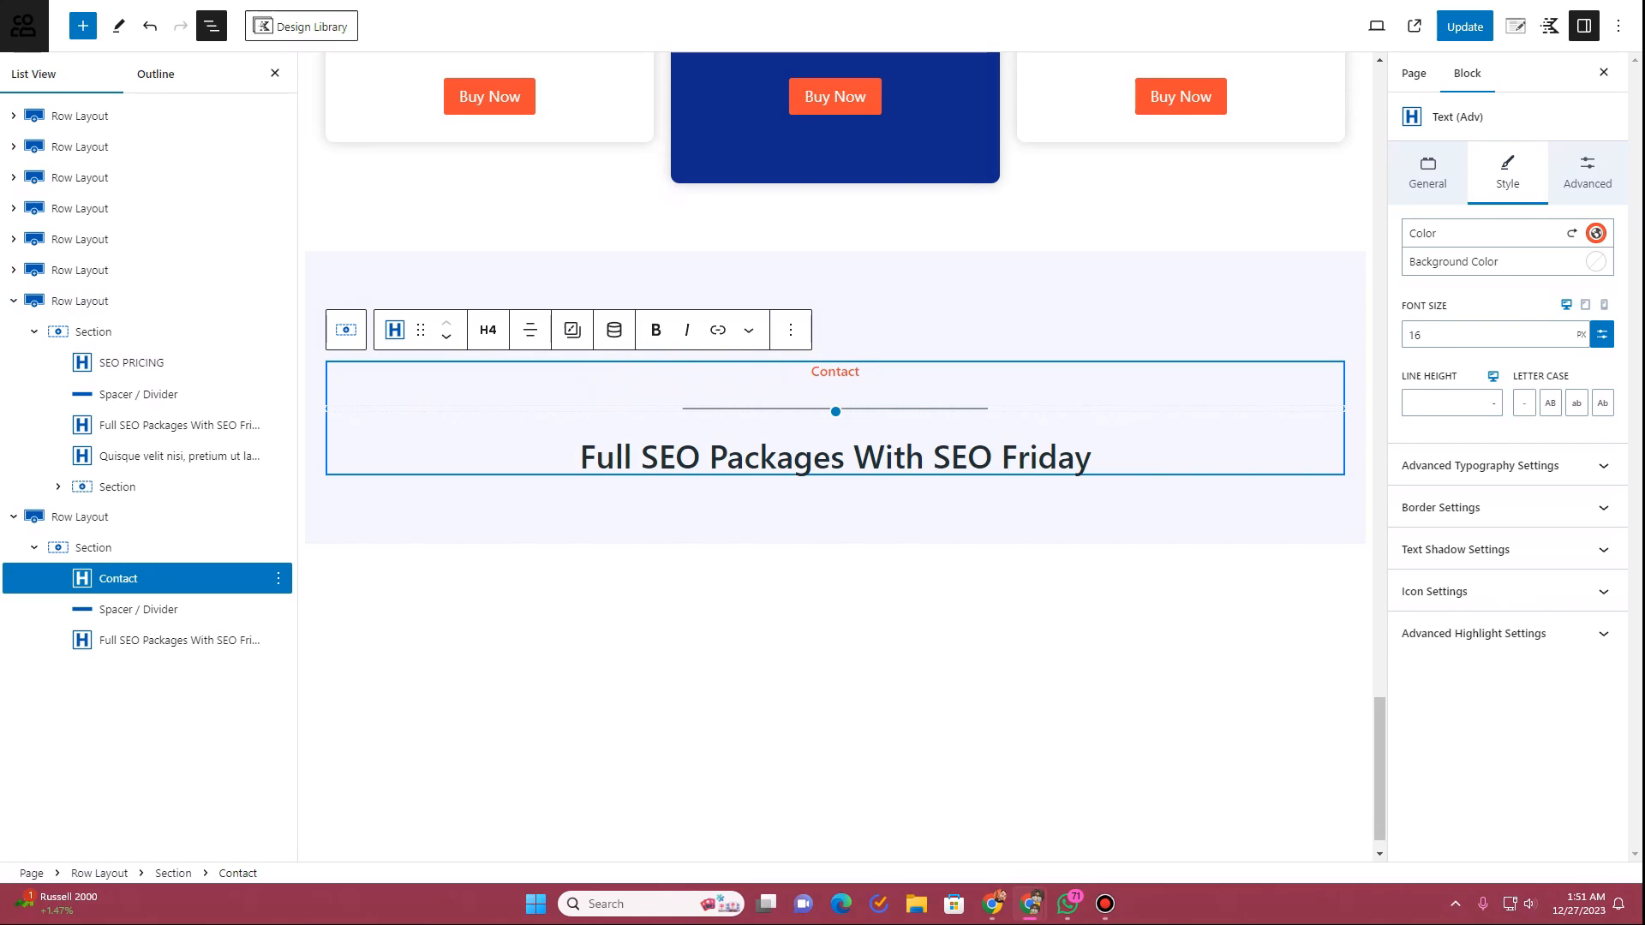
pyautogui.click(712, 444)
pyautogui.tripleClick(713, 444)
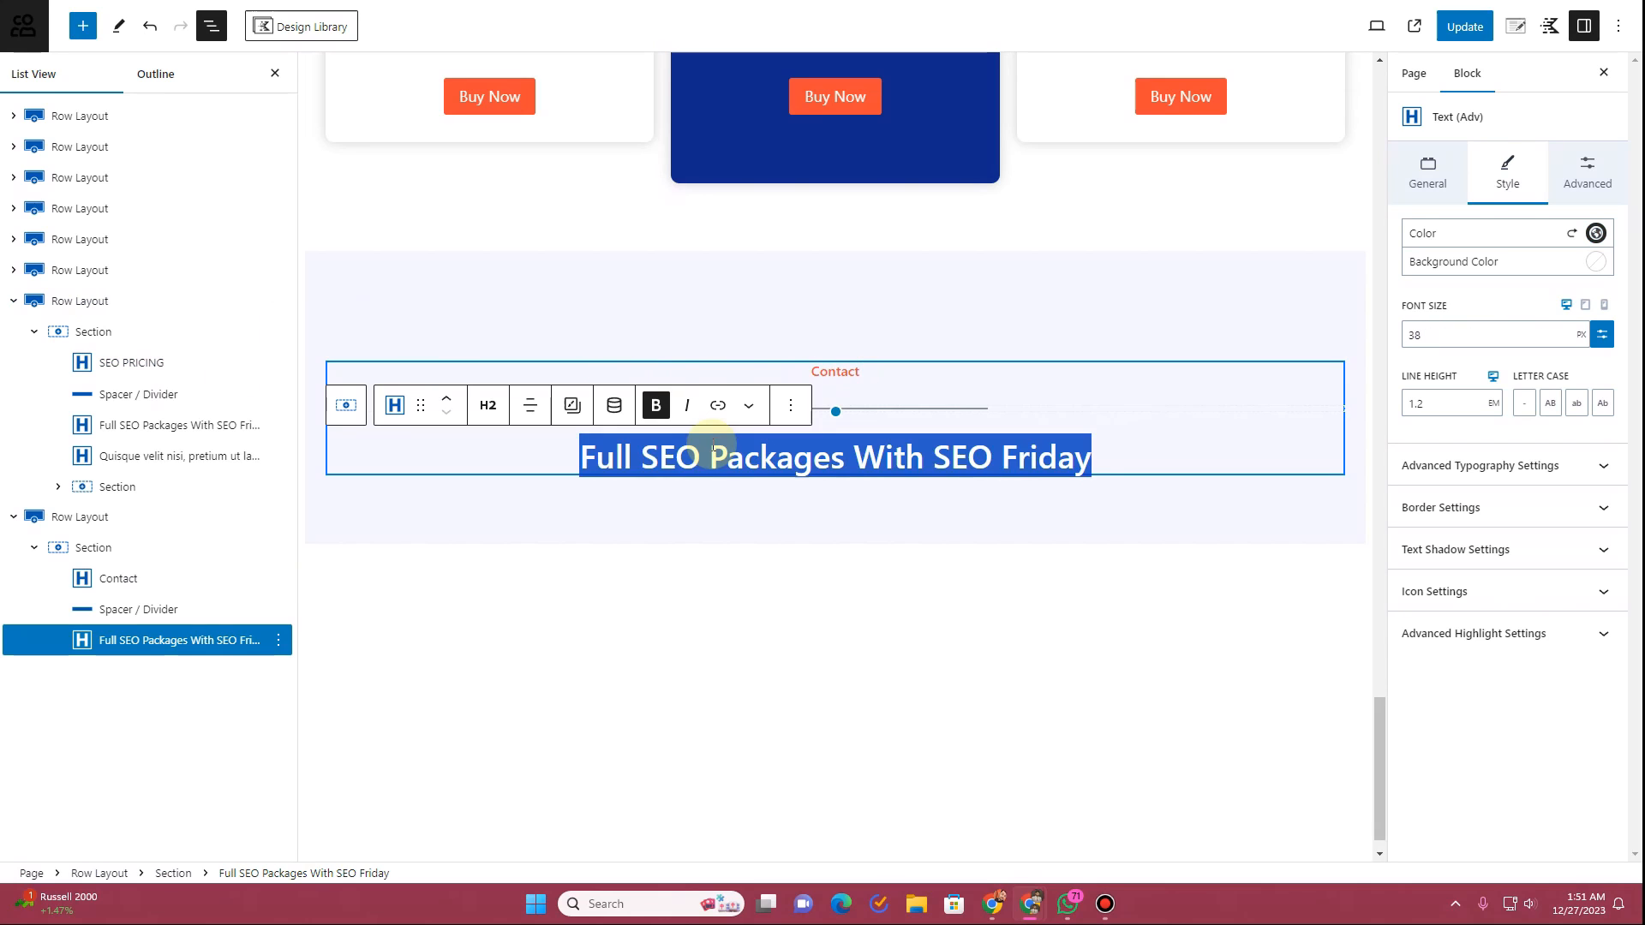
pyautogui.write('Fill in the Form Below to reach us out')
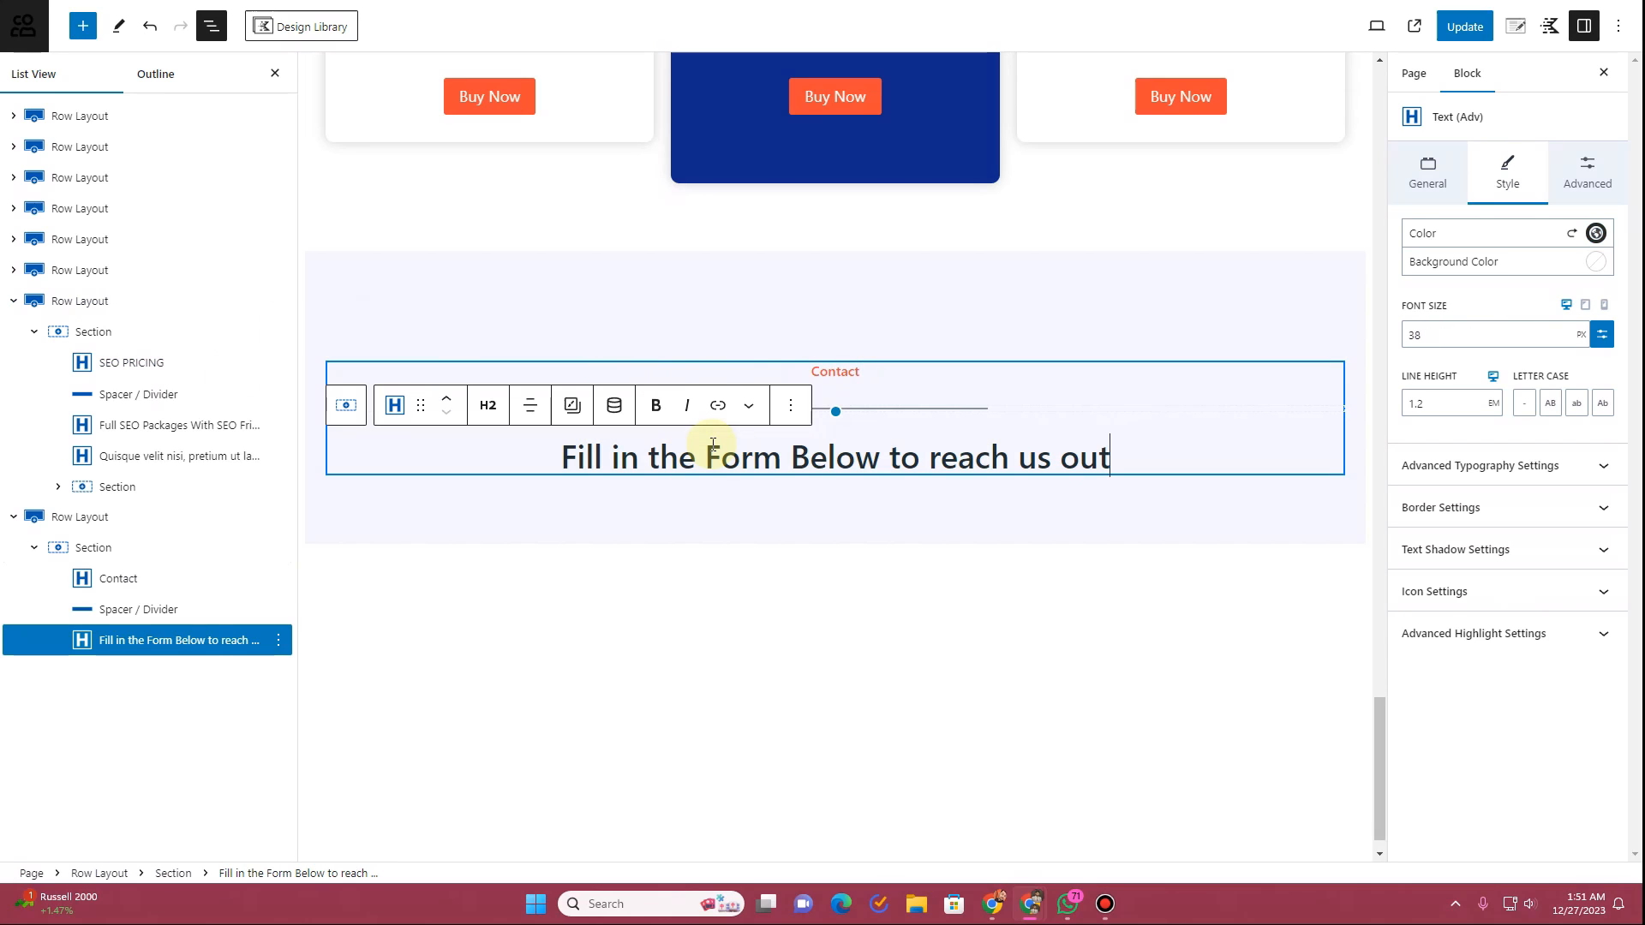
# Step: Search the blocks for "fluent" and insert a Fluent Forms block below the large heading in the contact row
pyautogui.click(576, 485)
pyautogui.click(82, 25)
pyautogui.click(100, 89)
pyautogui.write('fluent')
pyautogui.moveTo(60, 194)
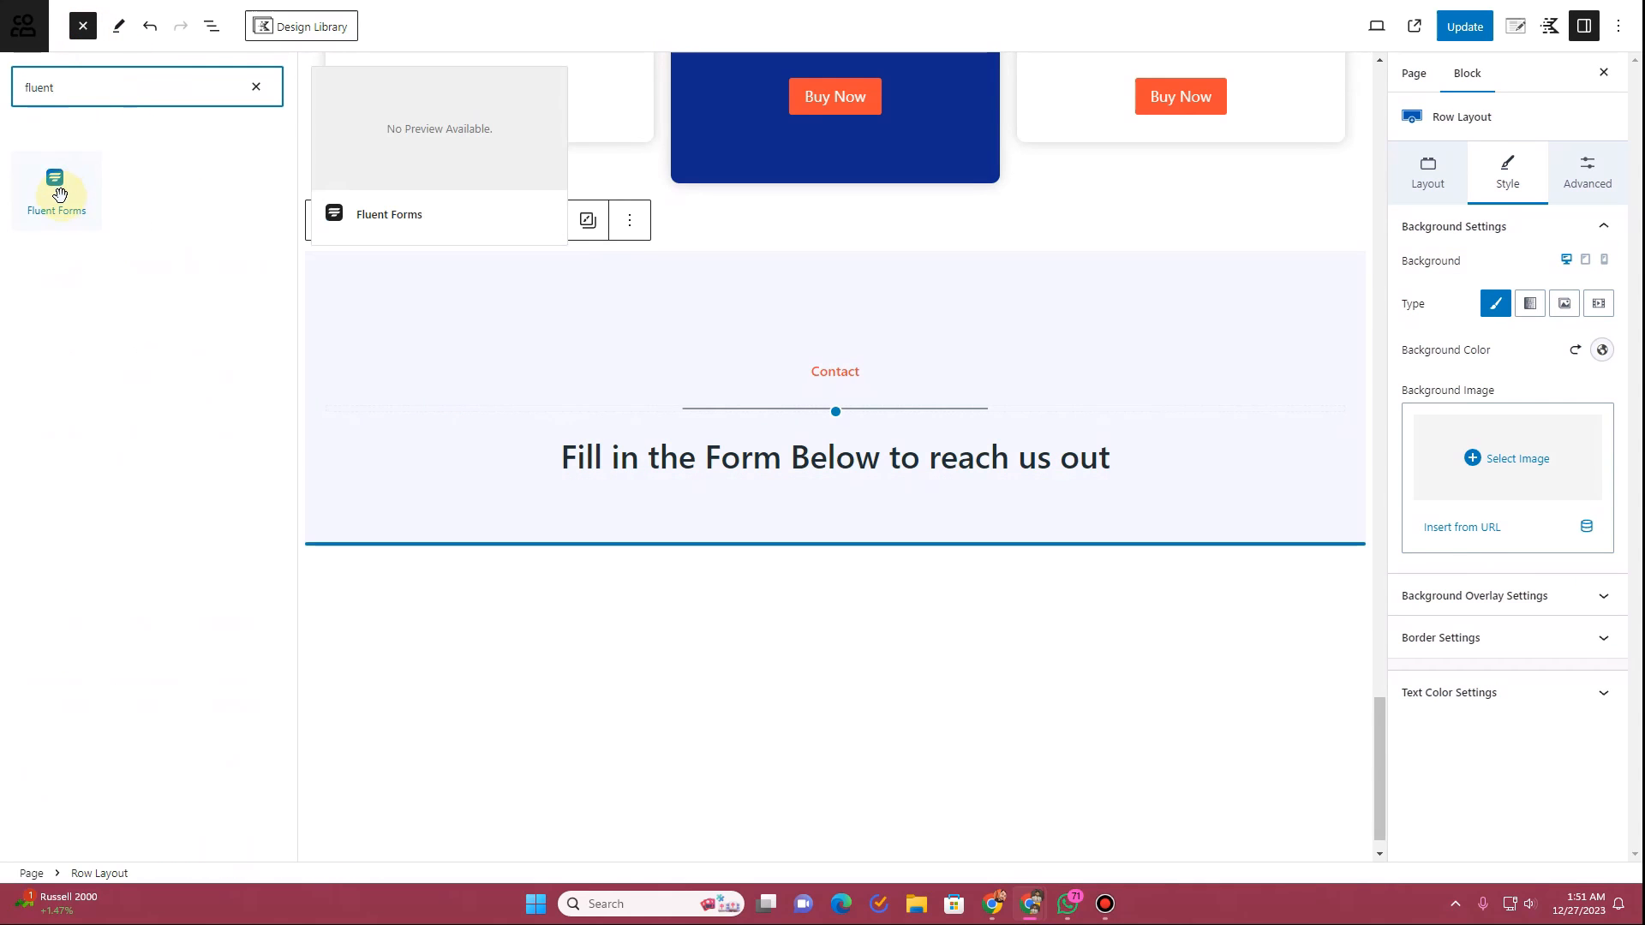
pyautogui.moveTo(60, 188); pyautogui.dragTo(799, 459)
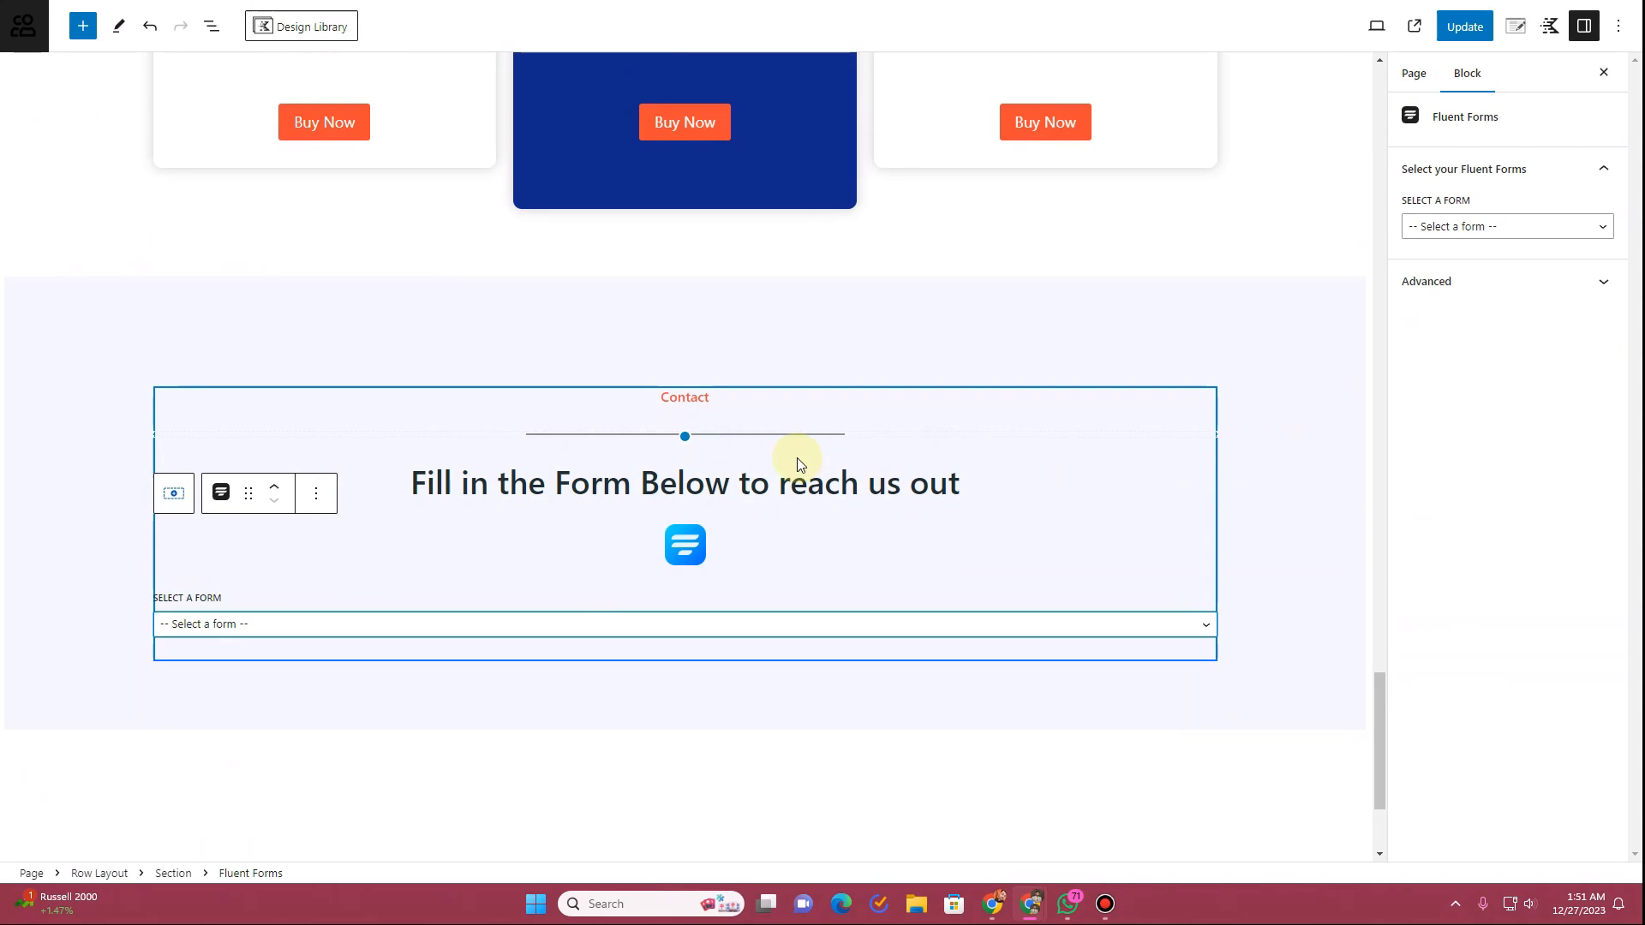
# Step: Set the Fluent Forms block to use the Contact Form Demo form and review its fields
pyautogui.click(298, 624)
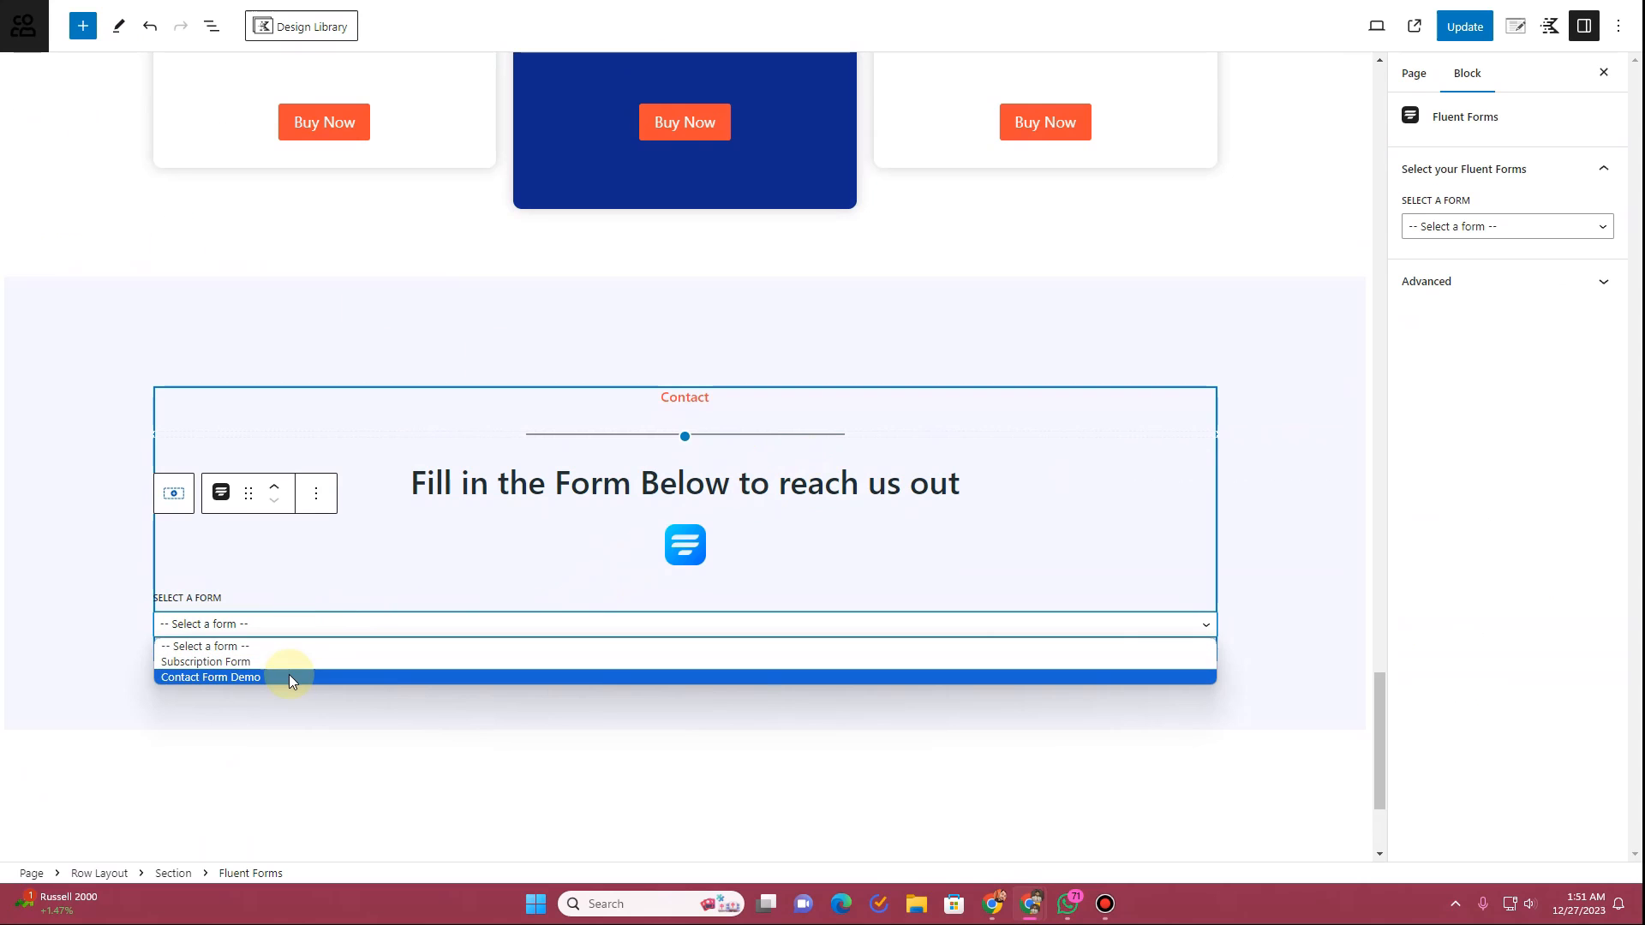
pyautogui.click(289, 677)
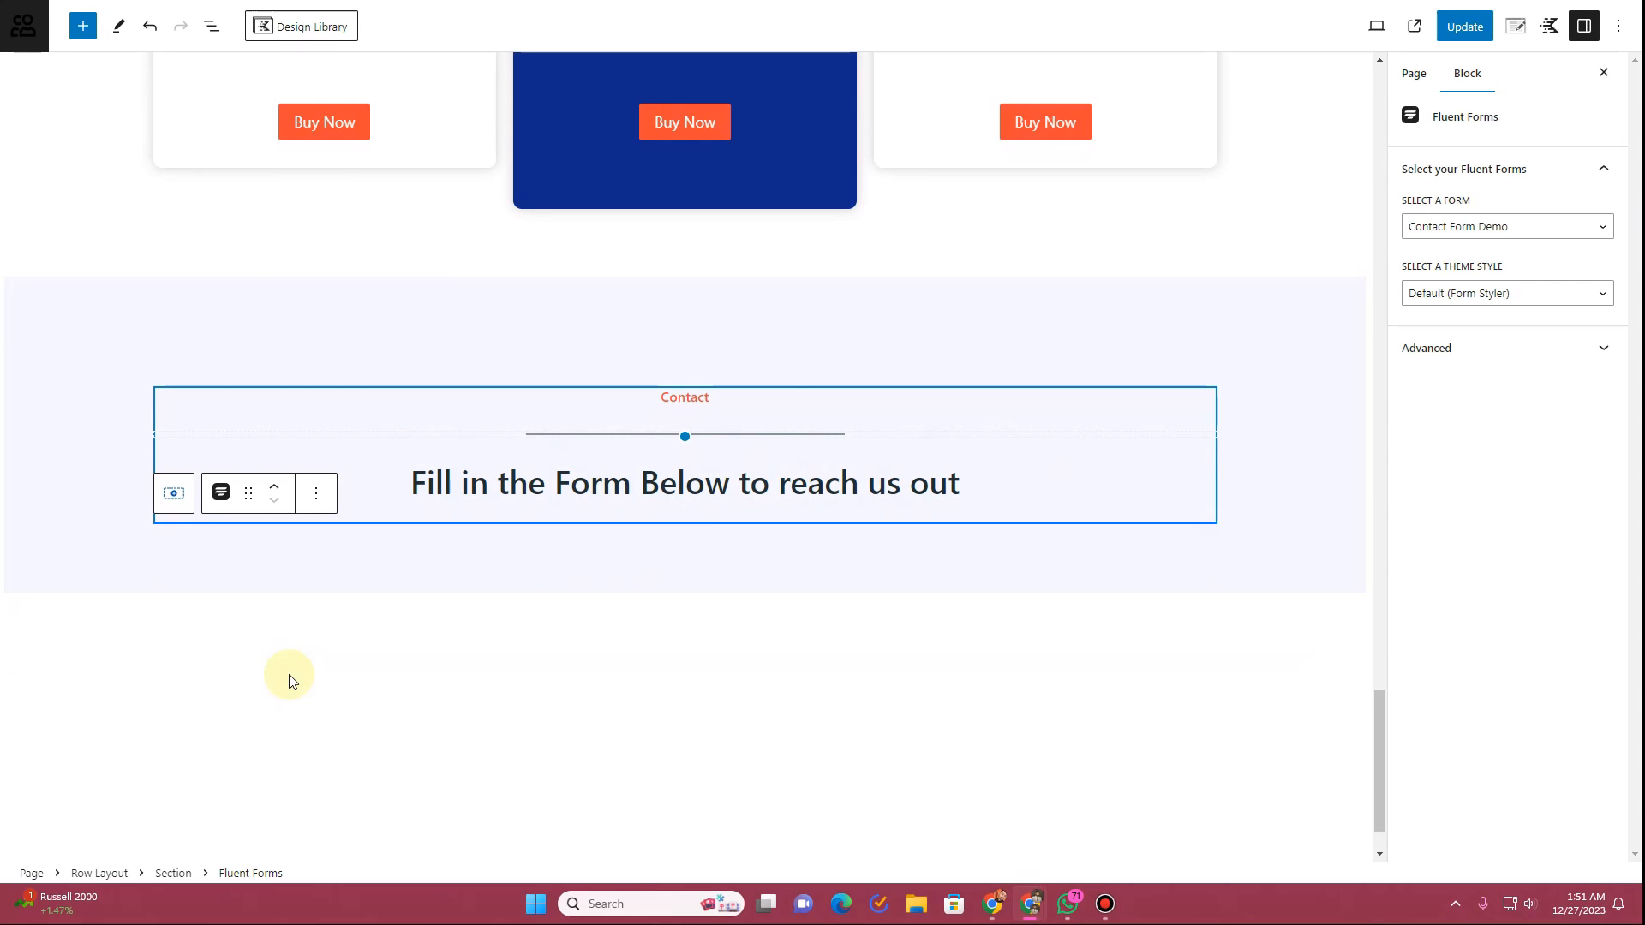
pyautogui.scroll(-4, 454, 576)
pyautogui.scroll(2, 454, 576)
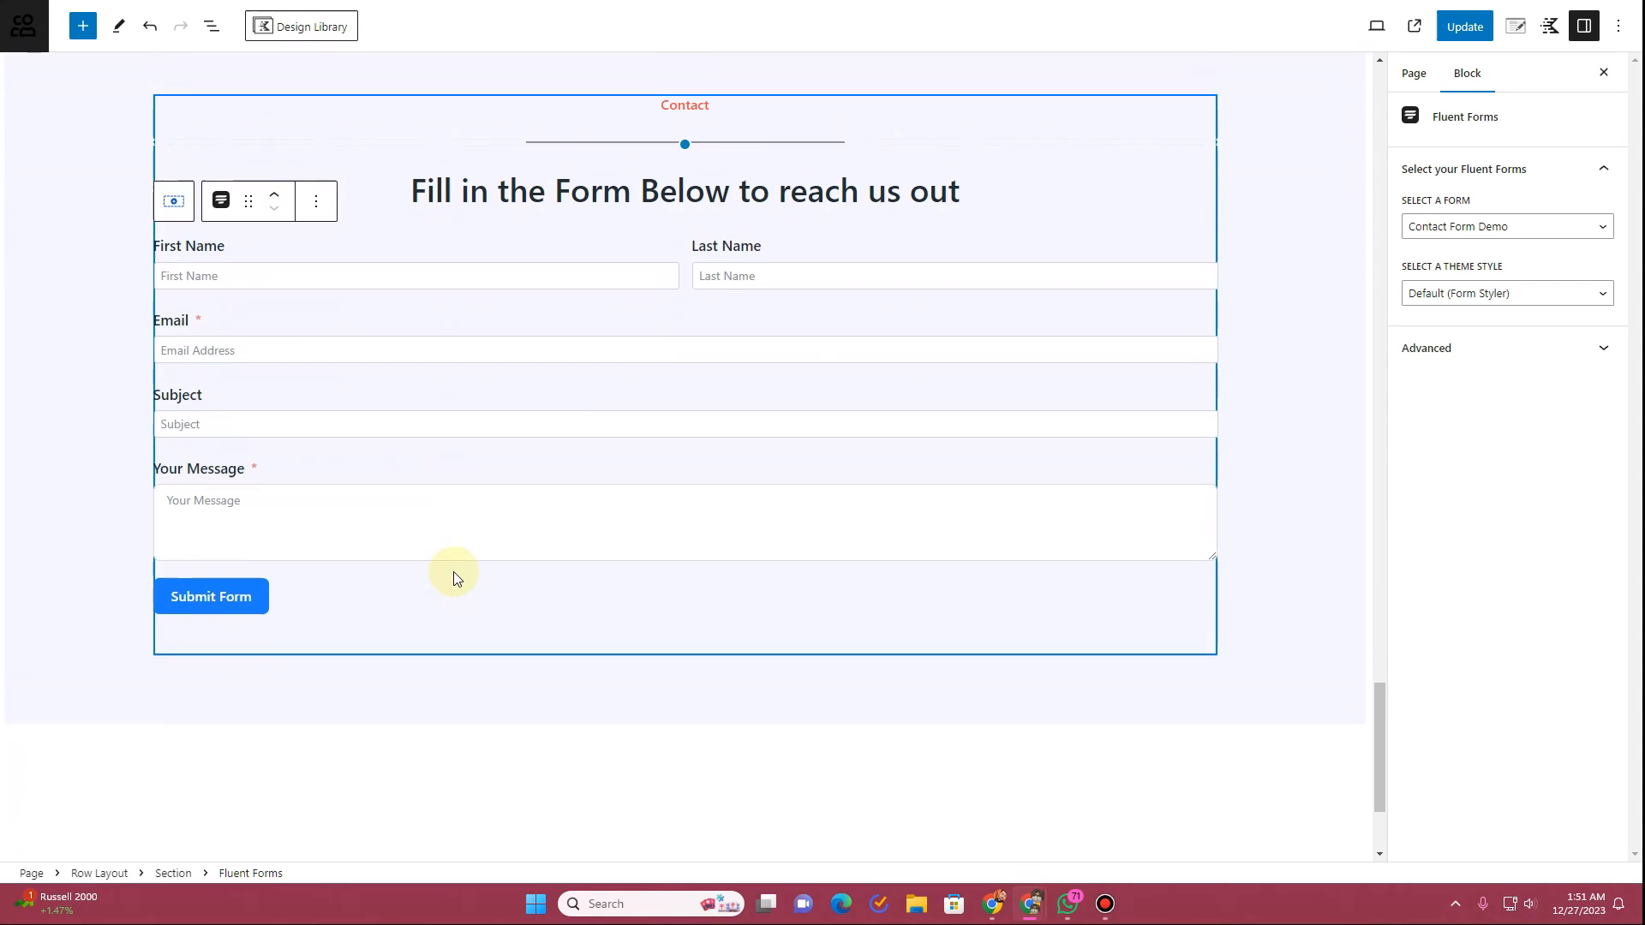
# Step: Update the page and check the new contact section on the live homepage
pyautogui.click(1475, 27)
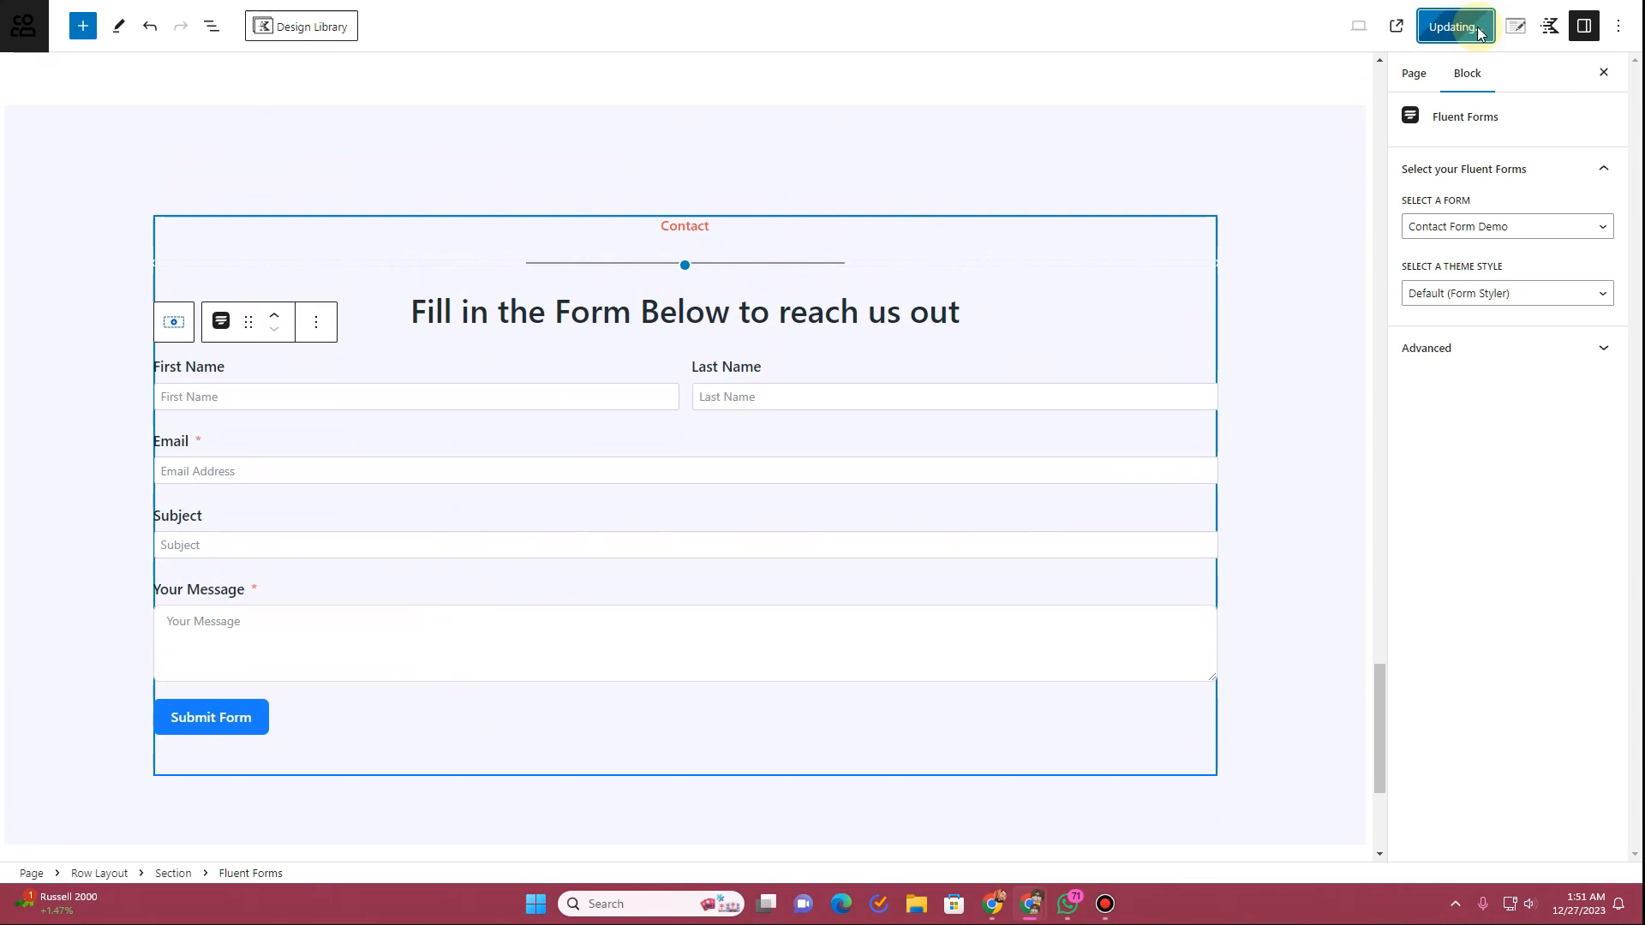
pyautogui.click(267, 2)
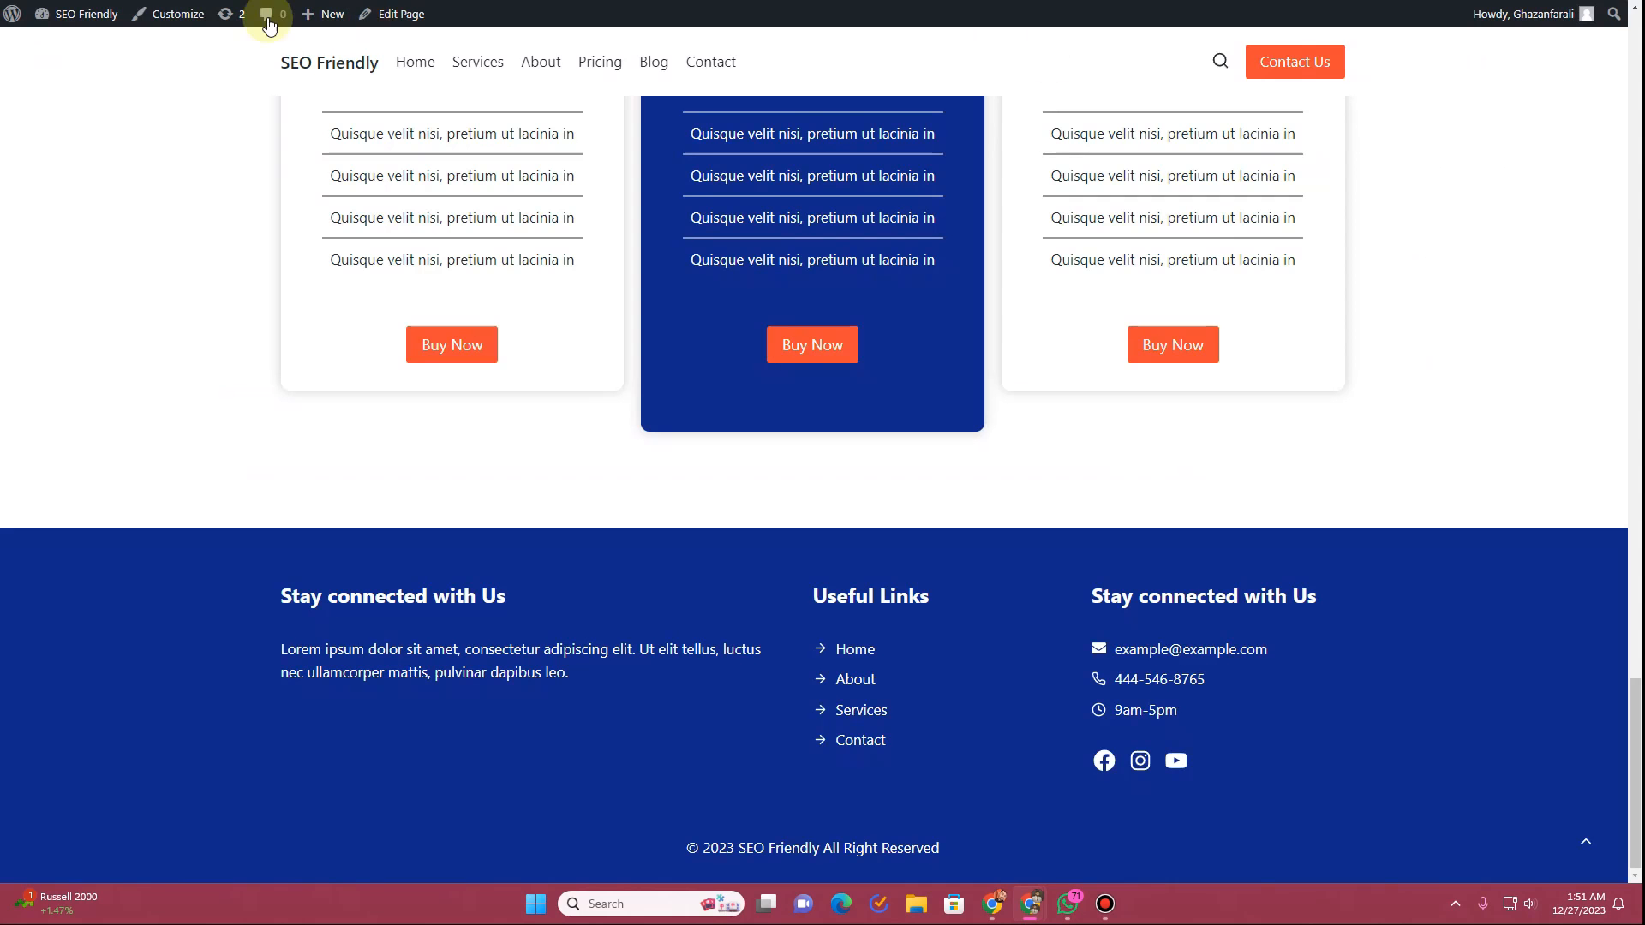
pyautogui.scroll(-7, 176, 294)
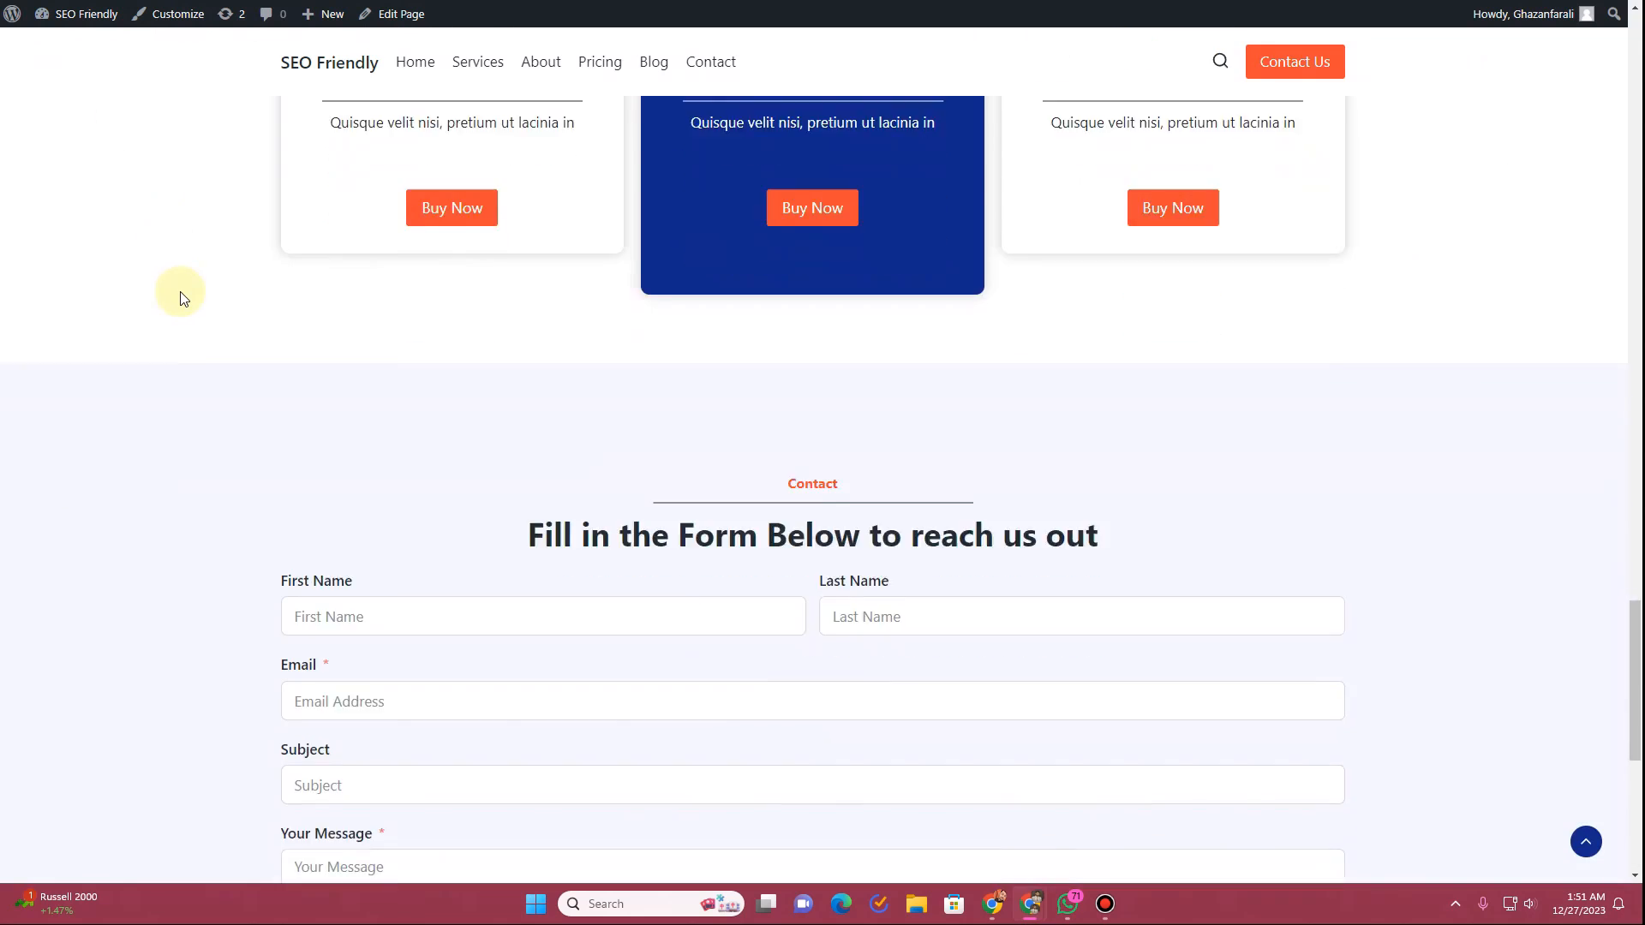
pyautogui.scroll(3, 180, 300)
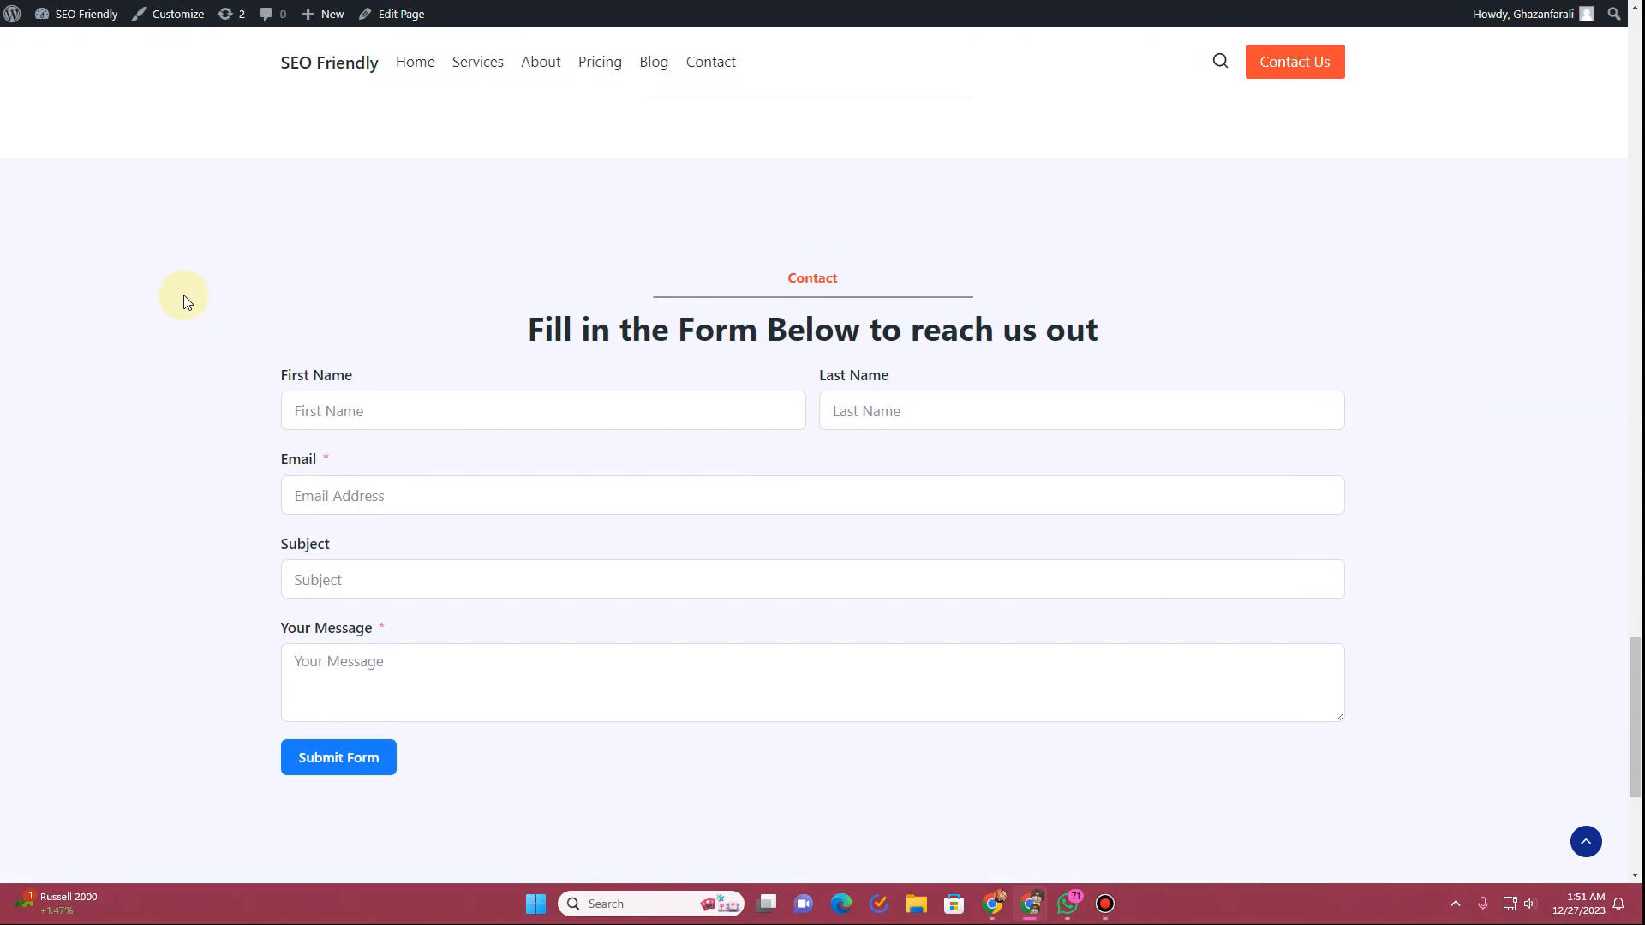
# Step: Return to the page editor, select the contact form row and open its top divider settings
pyautogui.click(463, 2)
pyautogui.scroll(1, 171, 266)
pyautogui.click(143, 264)
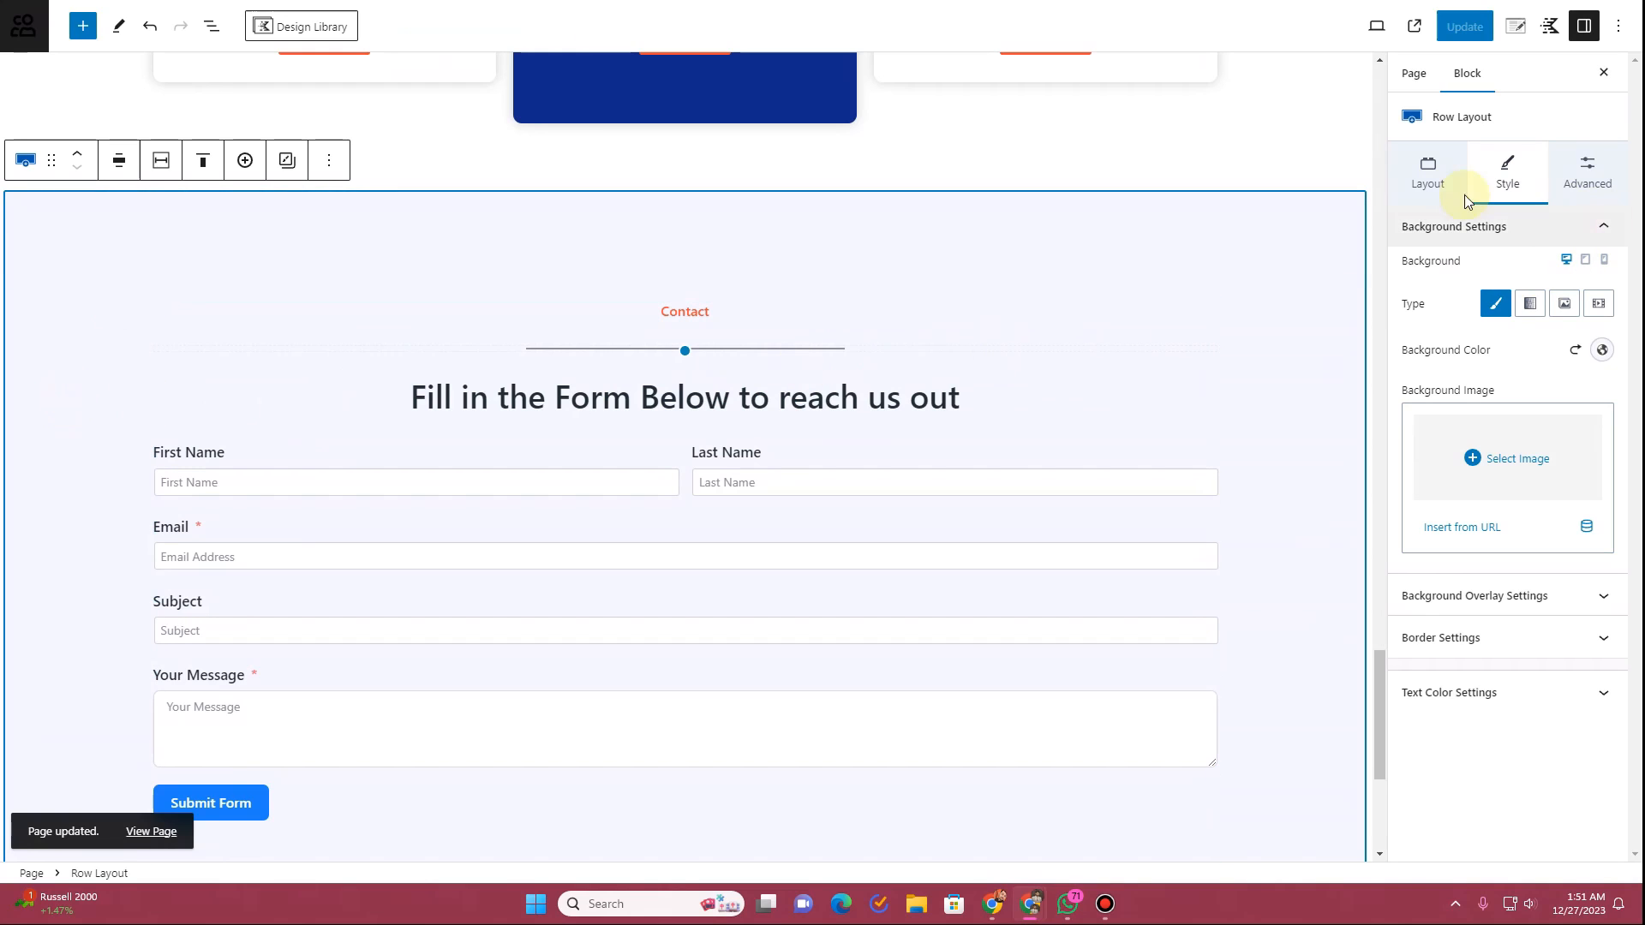
pyautogui.click(1412, 187)
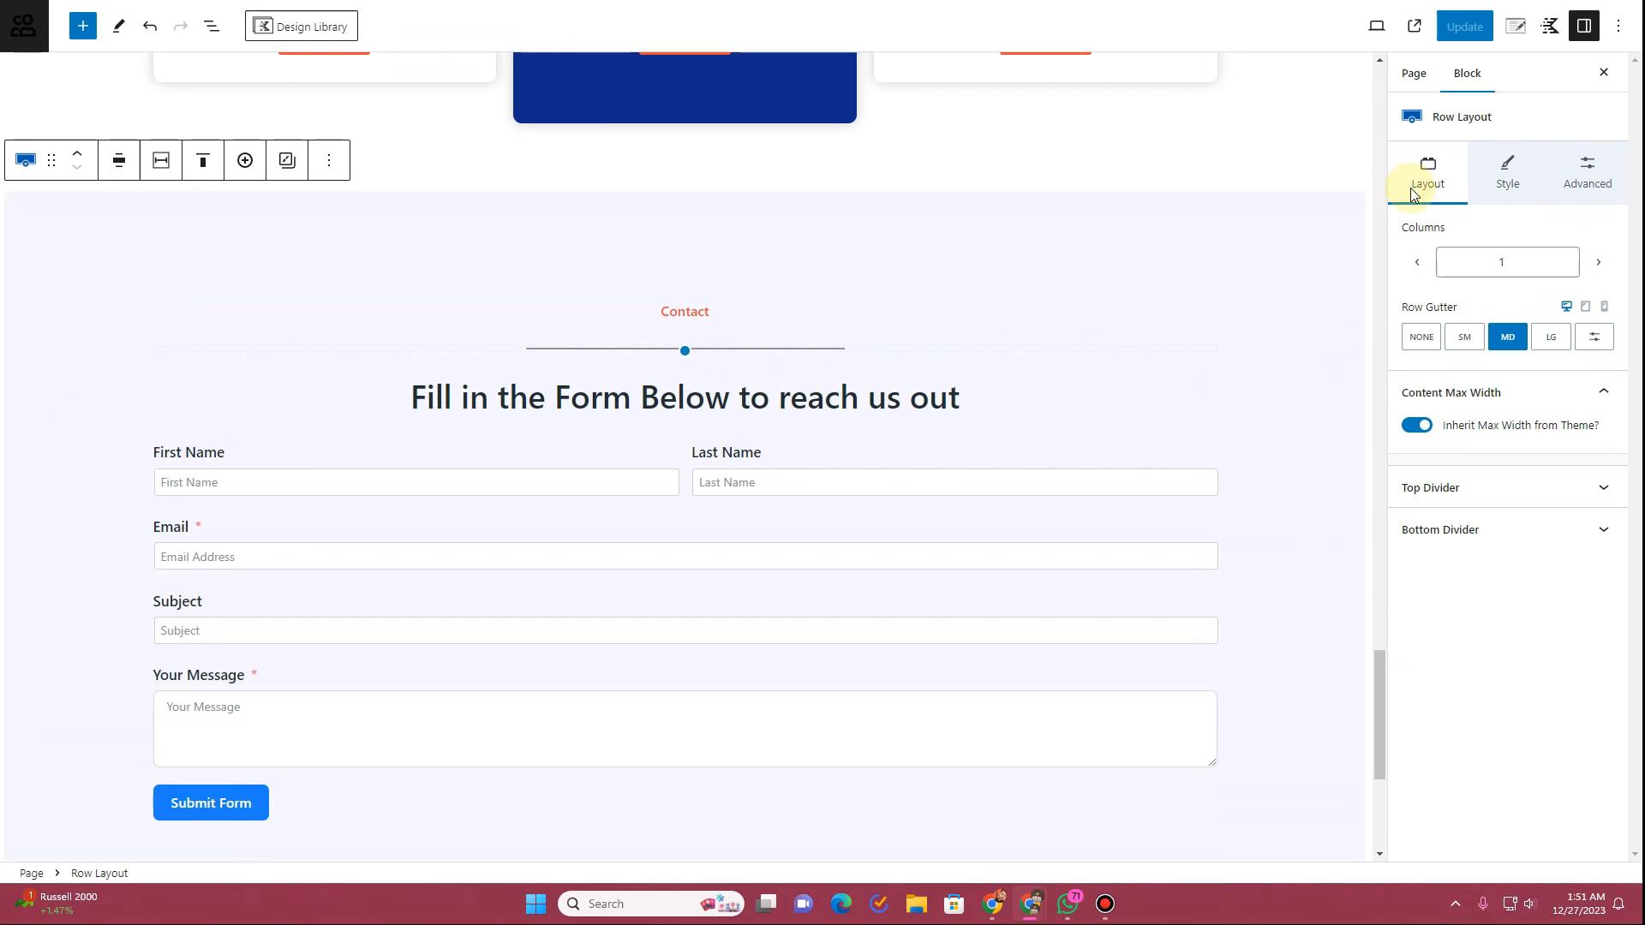
pyautogui.click(1529, 501)
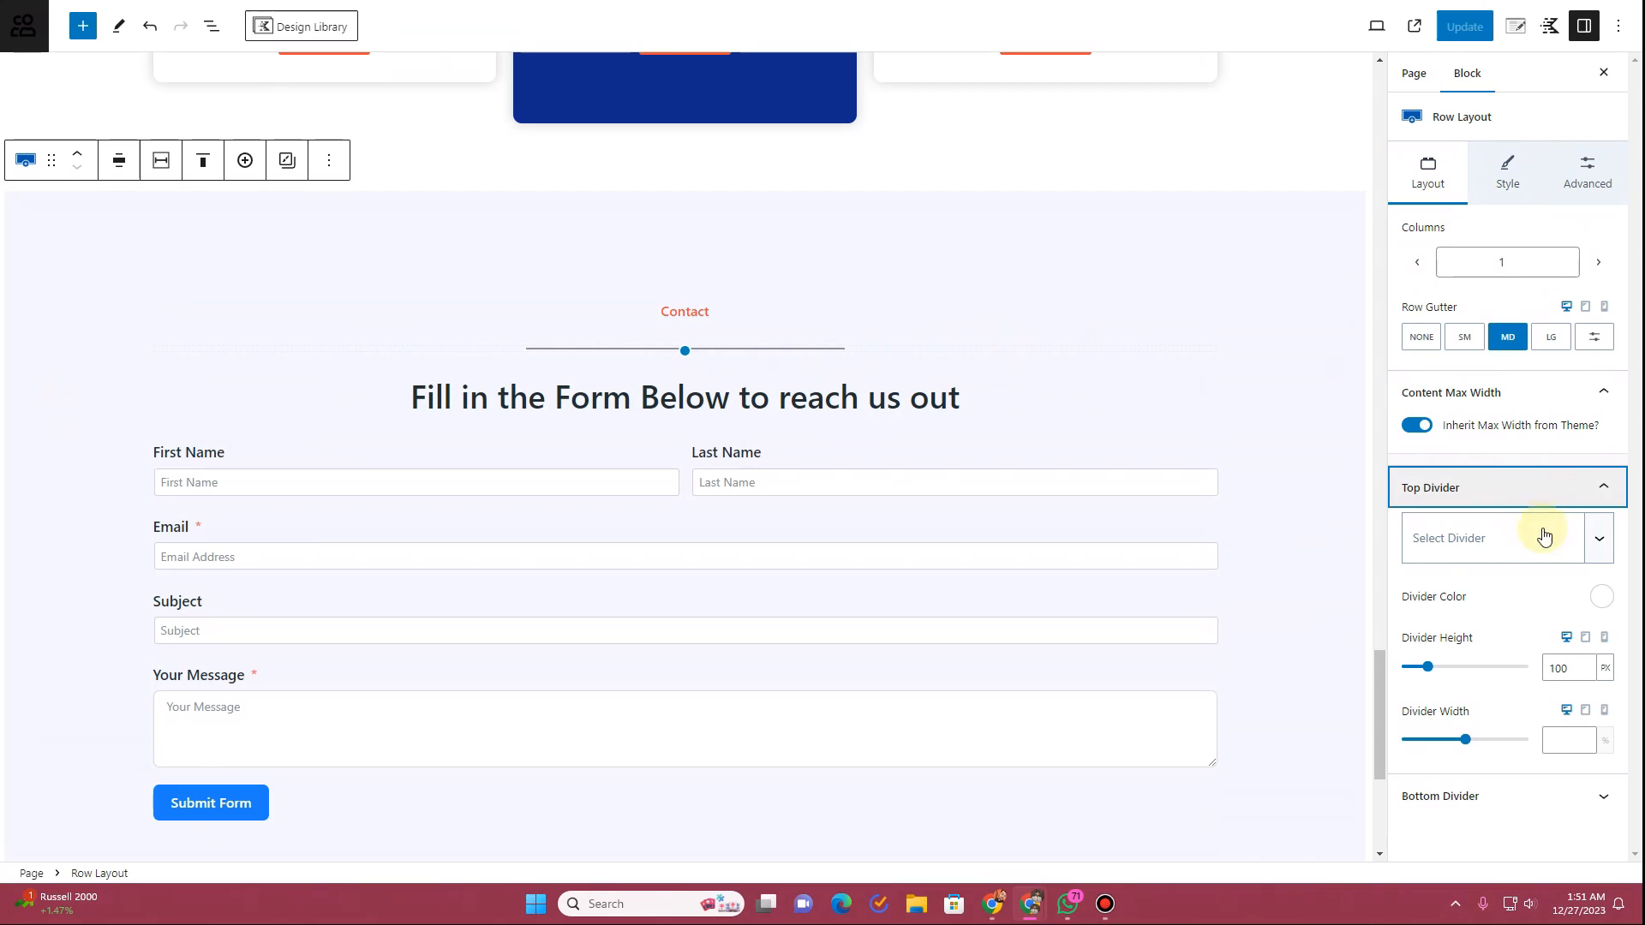
# Step: Try the symmetric downward curve as the contact row's top divider
pyautogui.click(1596, 540)
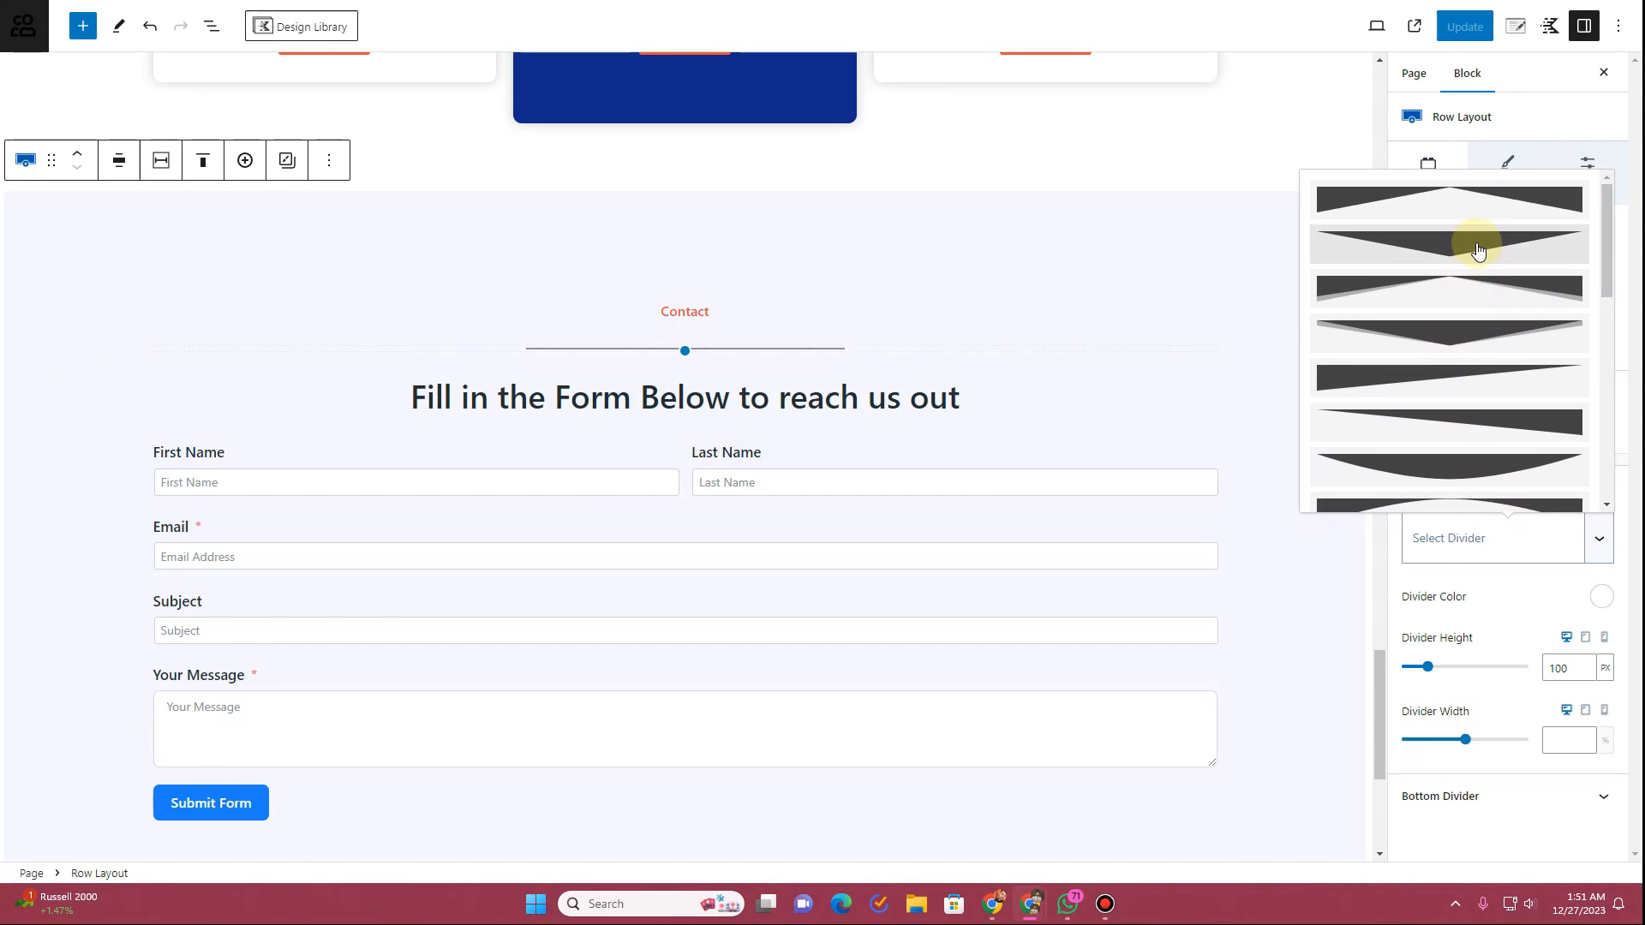
pyautogui.scroll(-1, 1471, 415)
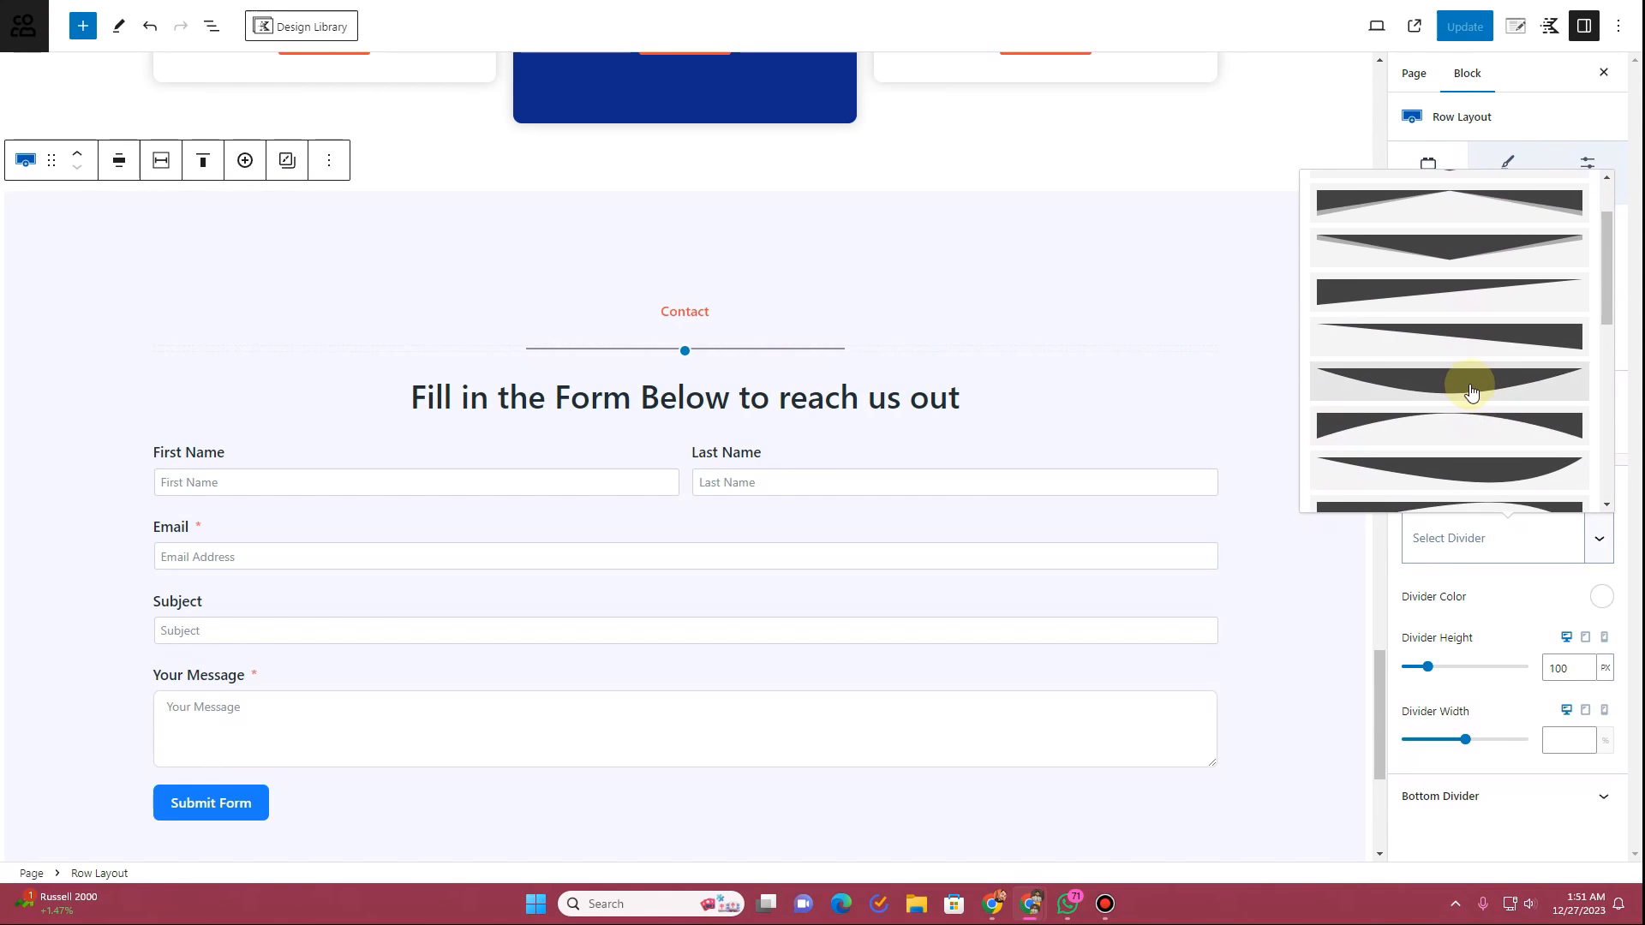
pyautogui.click(1471, 391)
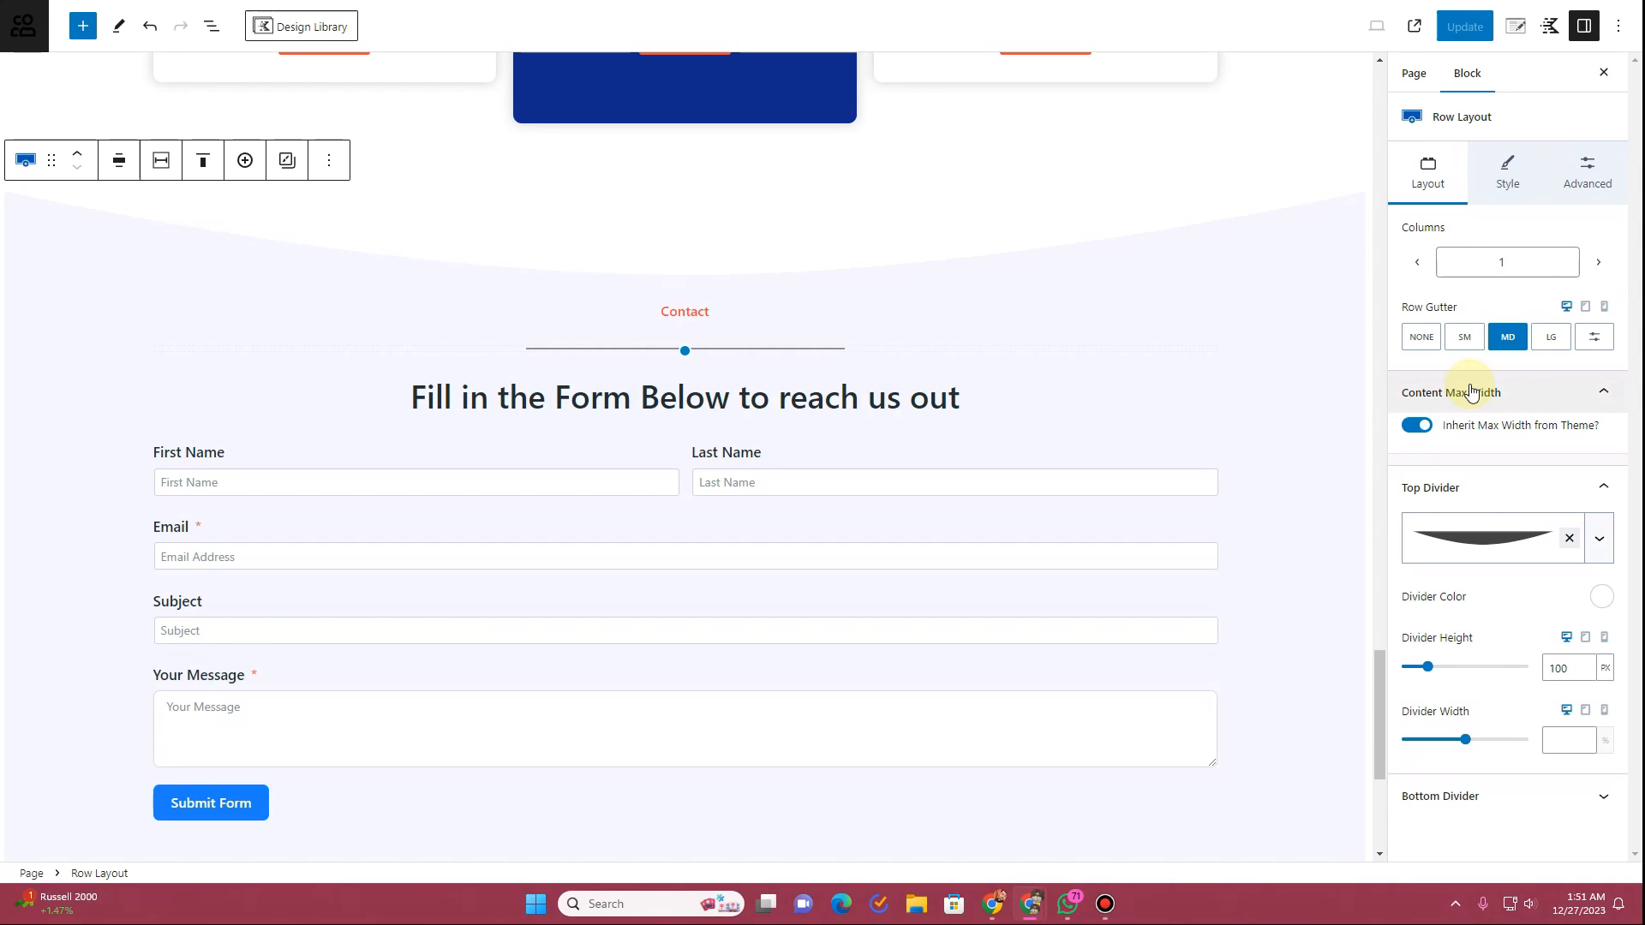
# Step: Give the contact row the asymmetric downward curve as top divider, with height 83 px and width 158%
pyautogui.click(1599, 538)
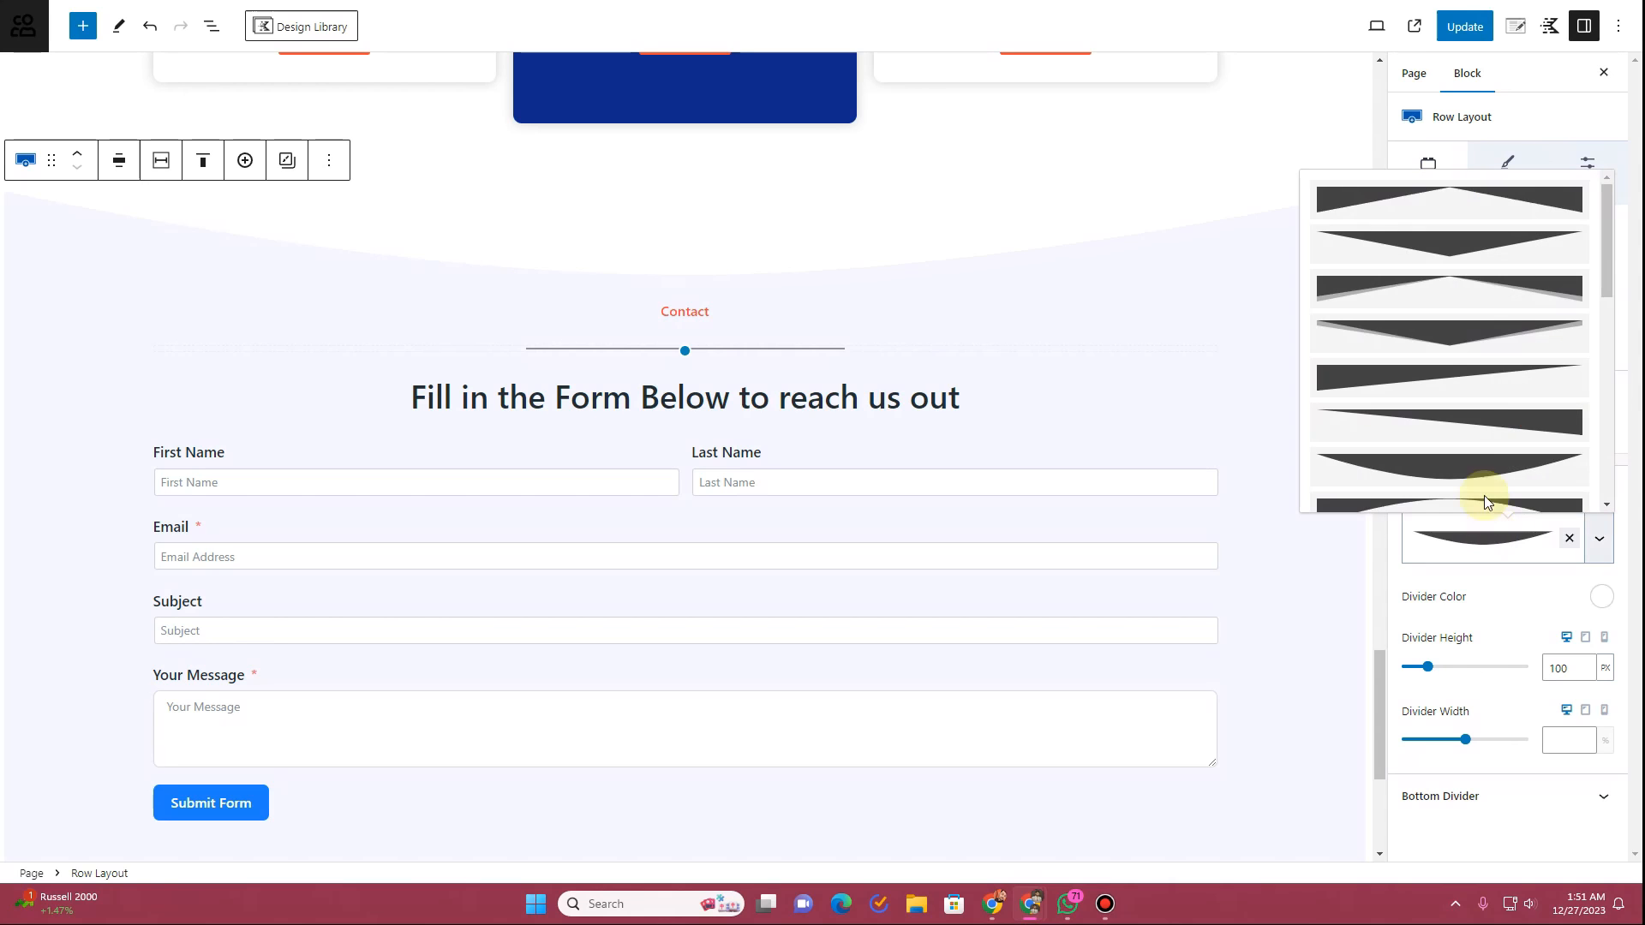
pyautogui.scroll(-2, 1490, 397)
pyautogui.click(1488, 399)
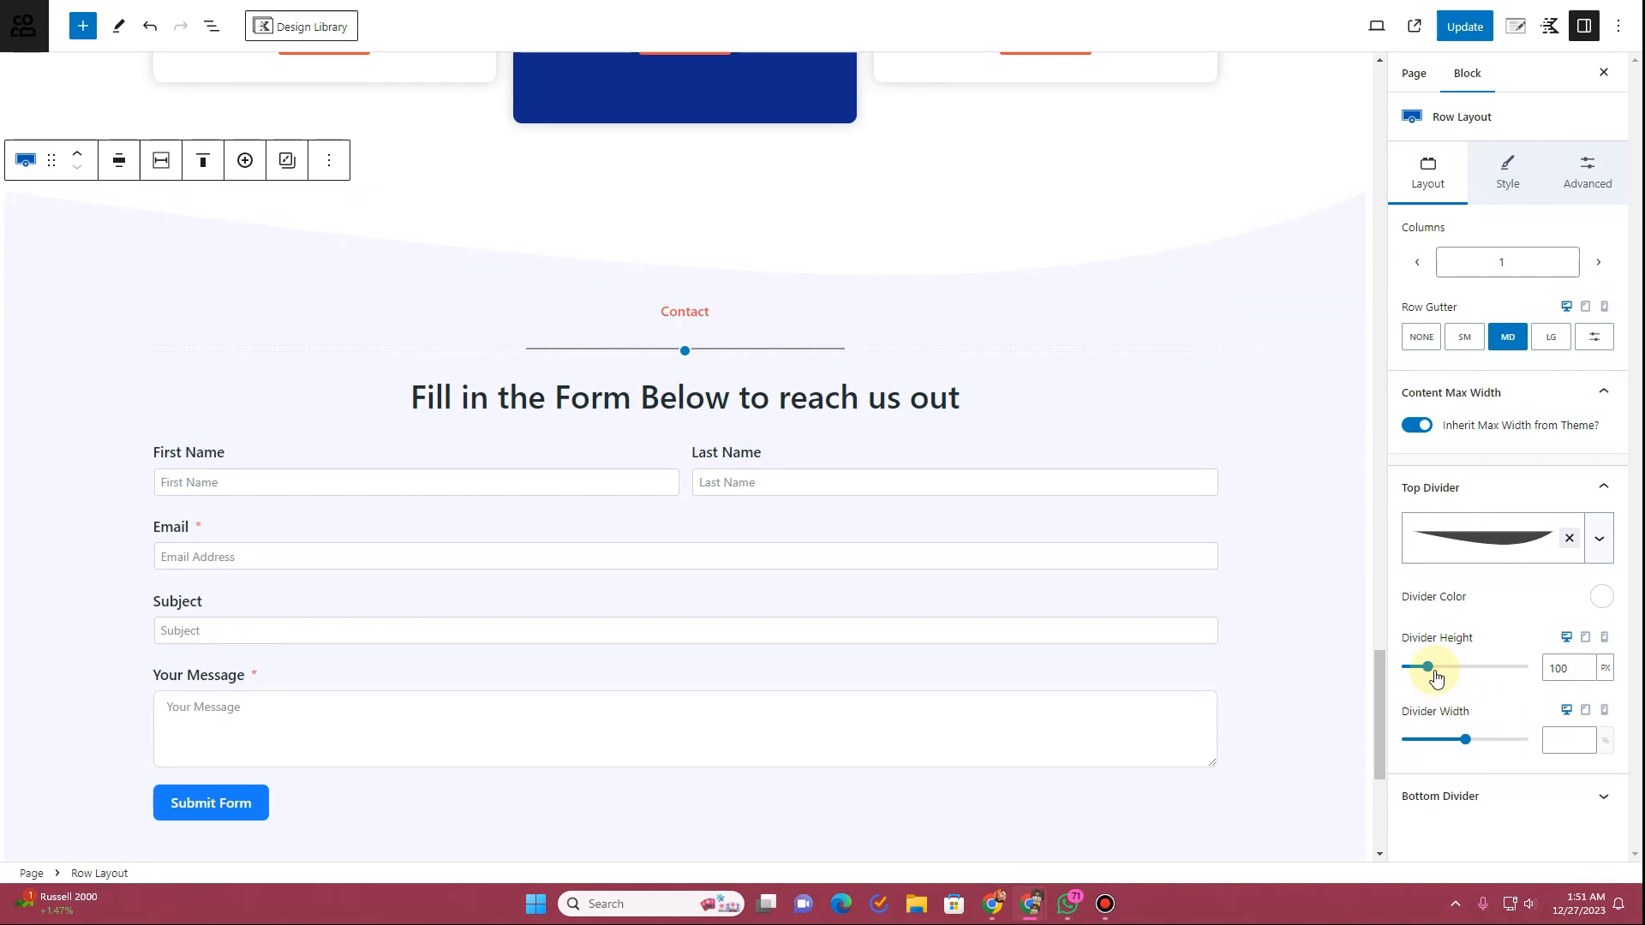
pyautogui.moveTo(1425, 673); pyautogui.dragTo(1422, 672)
pyautogui.moveTo(1465, 739); pyautogui.dragTo(1426, 739)
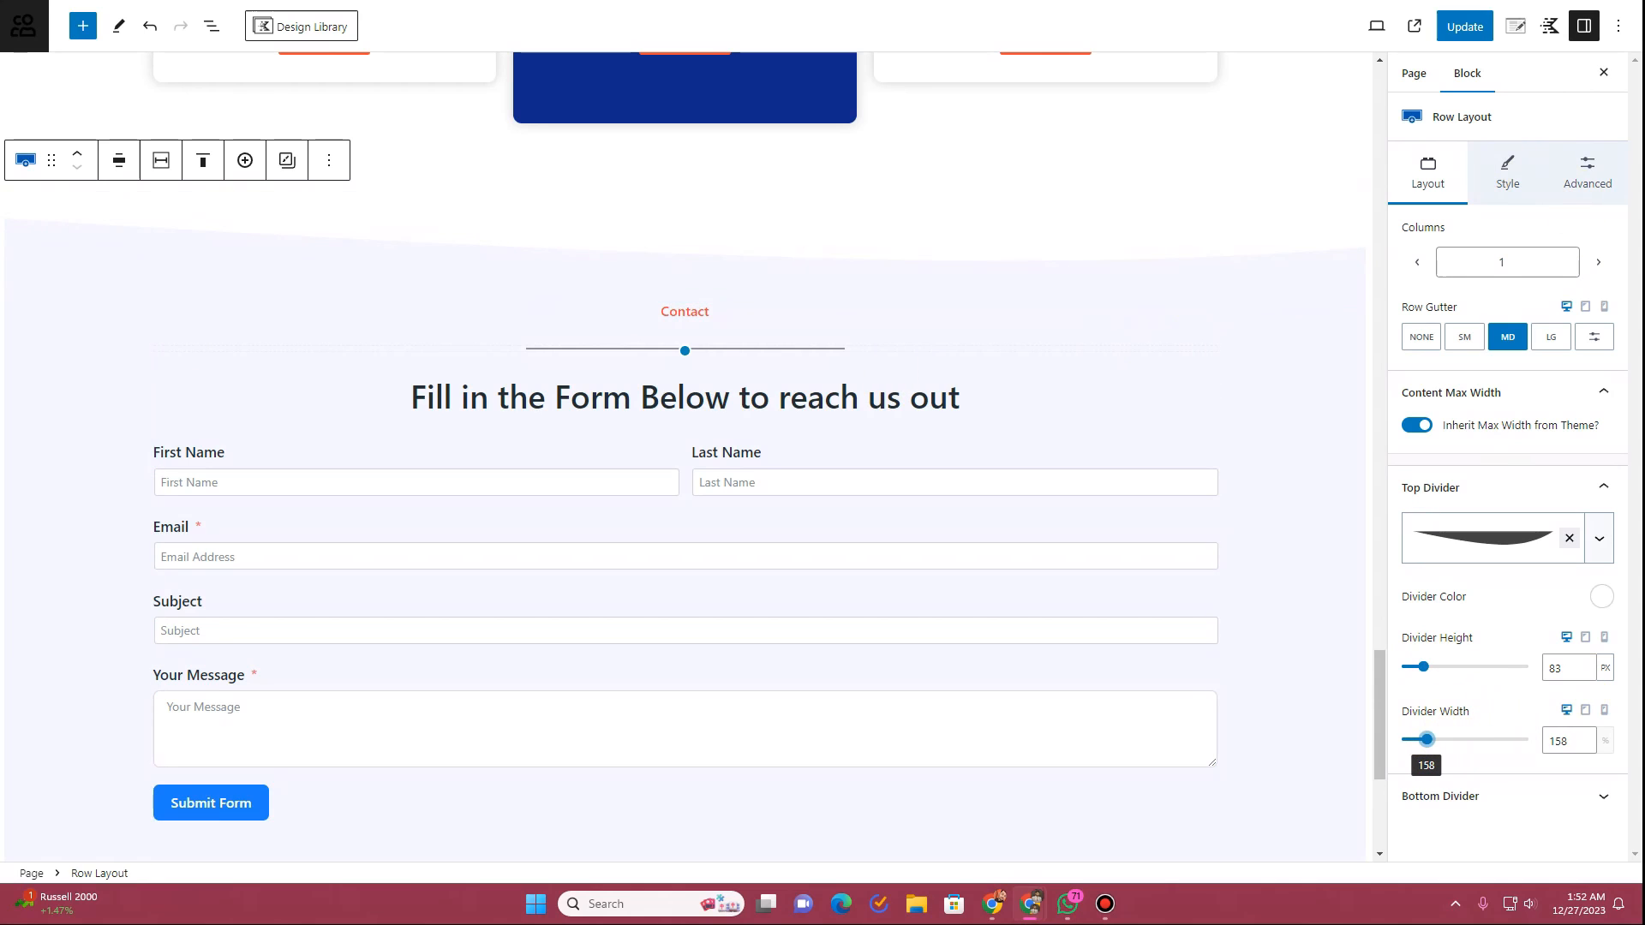
# Step: Save the divider changes to the page and review the contact row's curved edge on the live homepage
pyautogui.click(1464, 27)
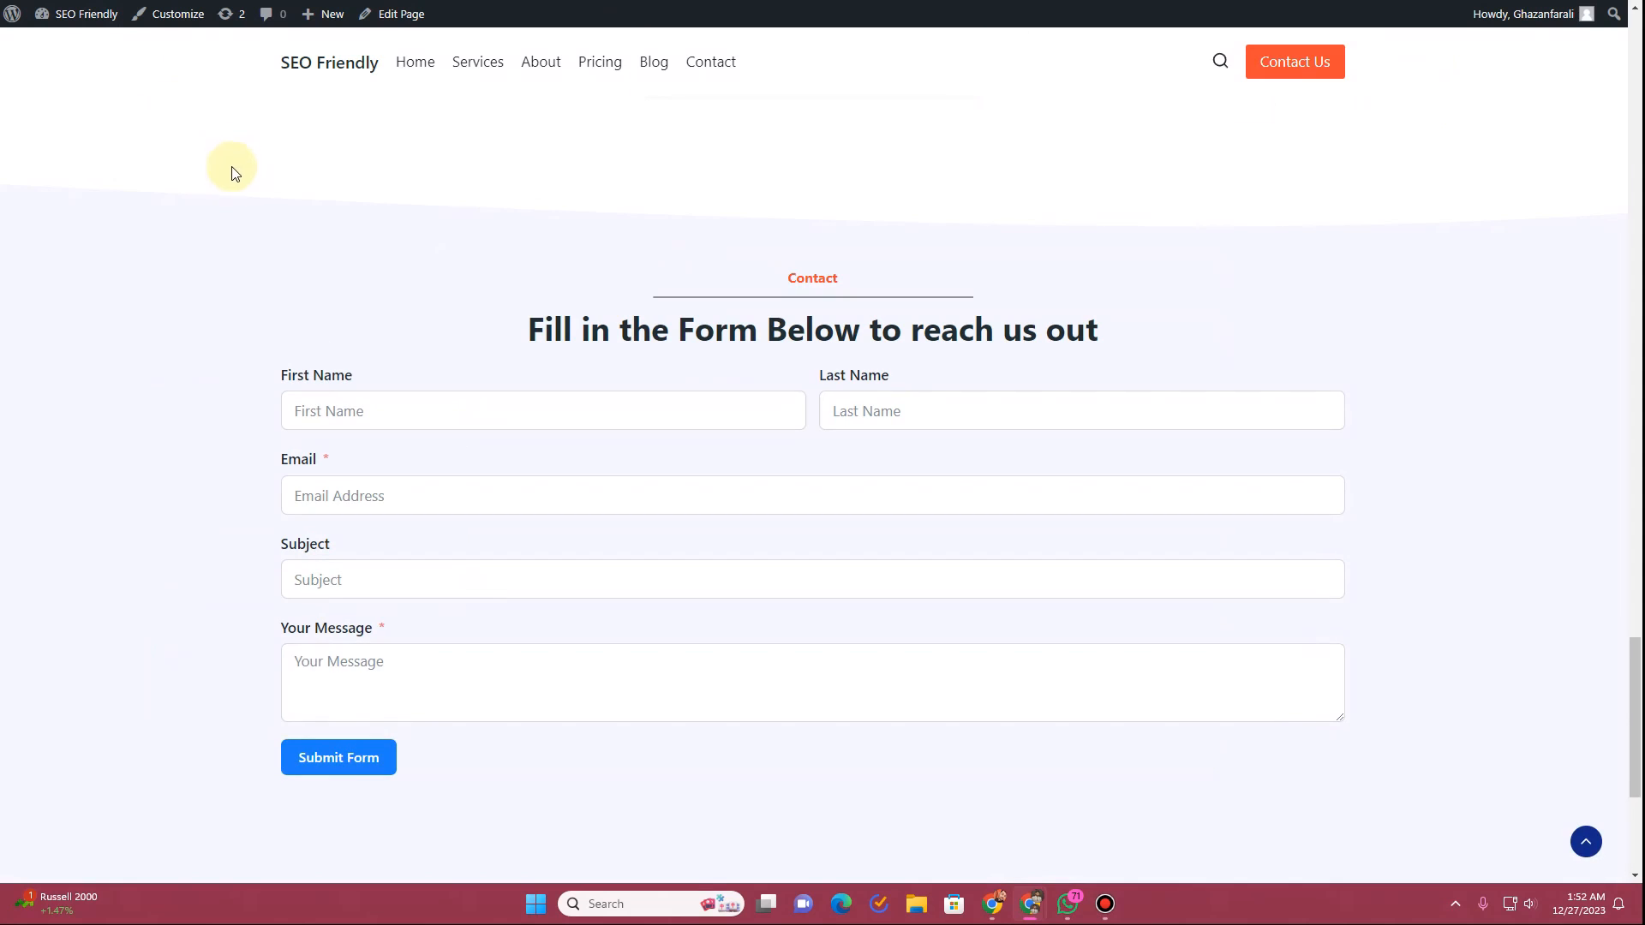
pyautogui.scroll(-3, 233, 214)
pyautogui.scroll(2, 233, 221)
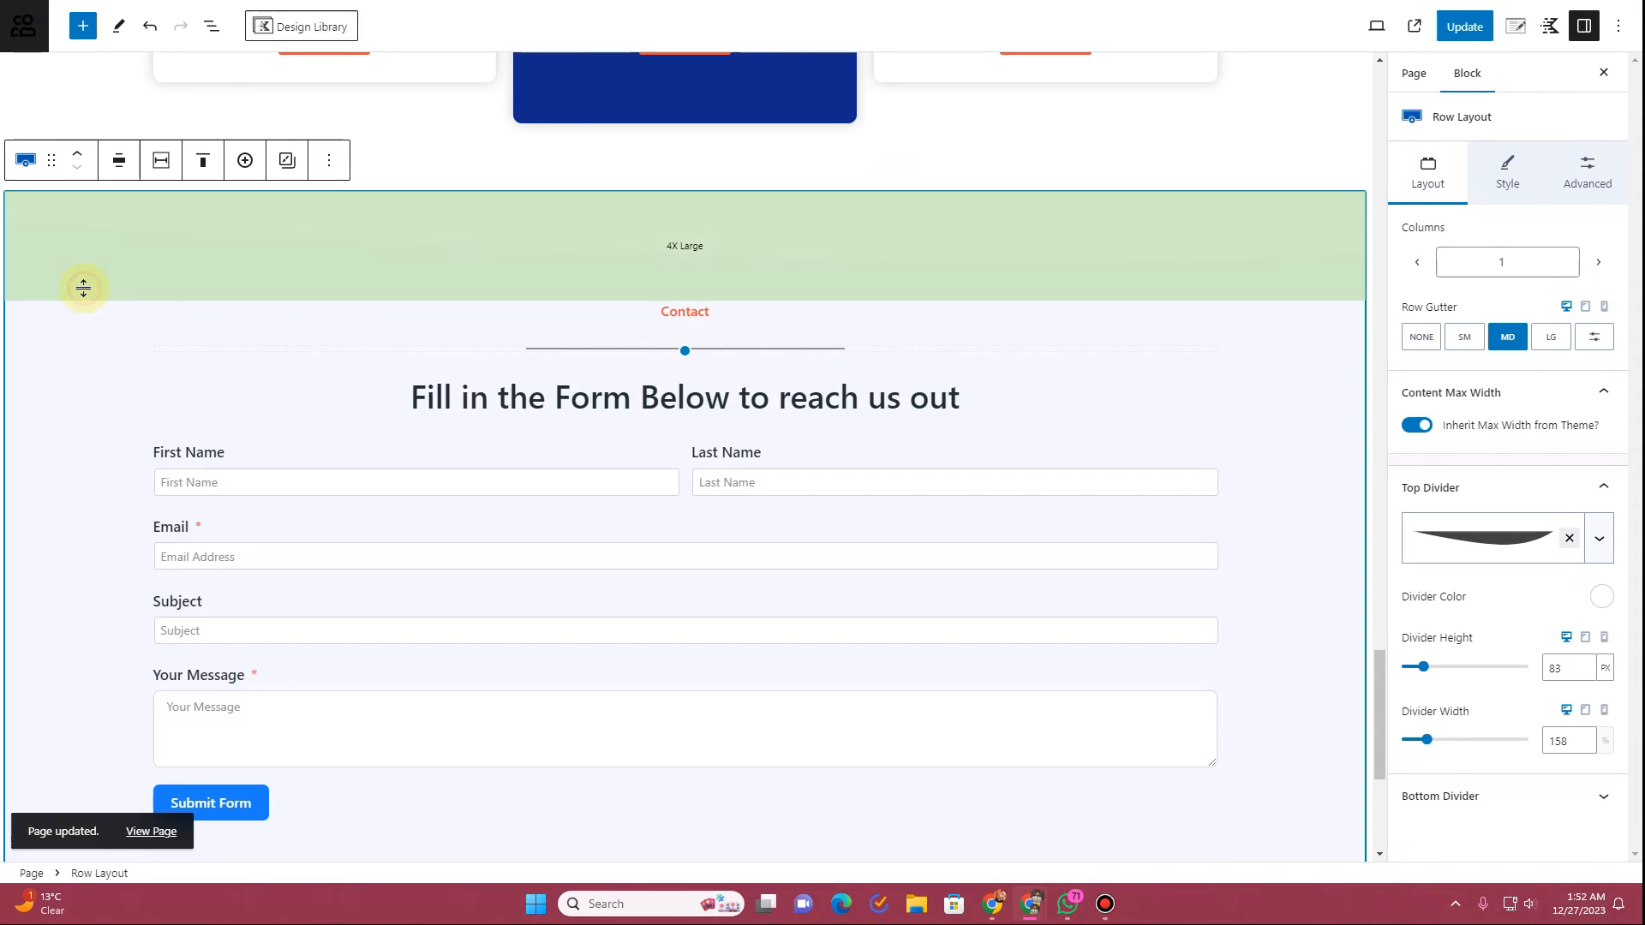
# Step: Set the contact form row's bottom padding to LG, save the page and check the row's lower edge on the live homepage
pyautogui.click(1599, 186)
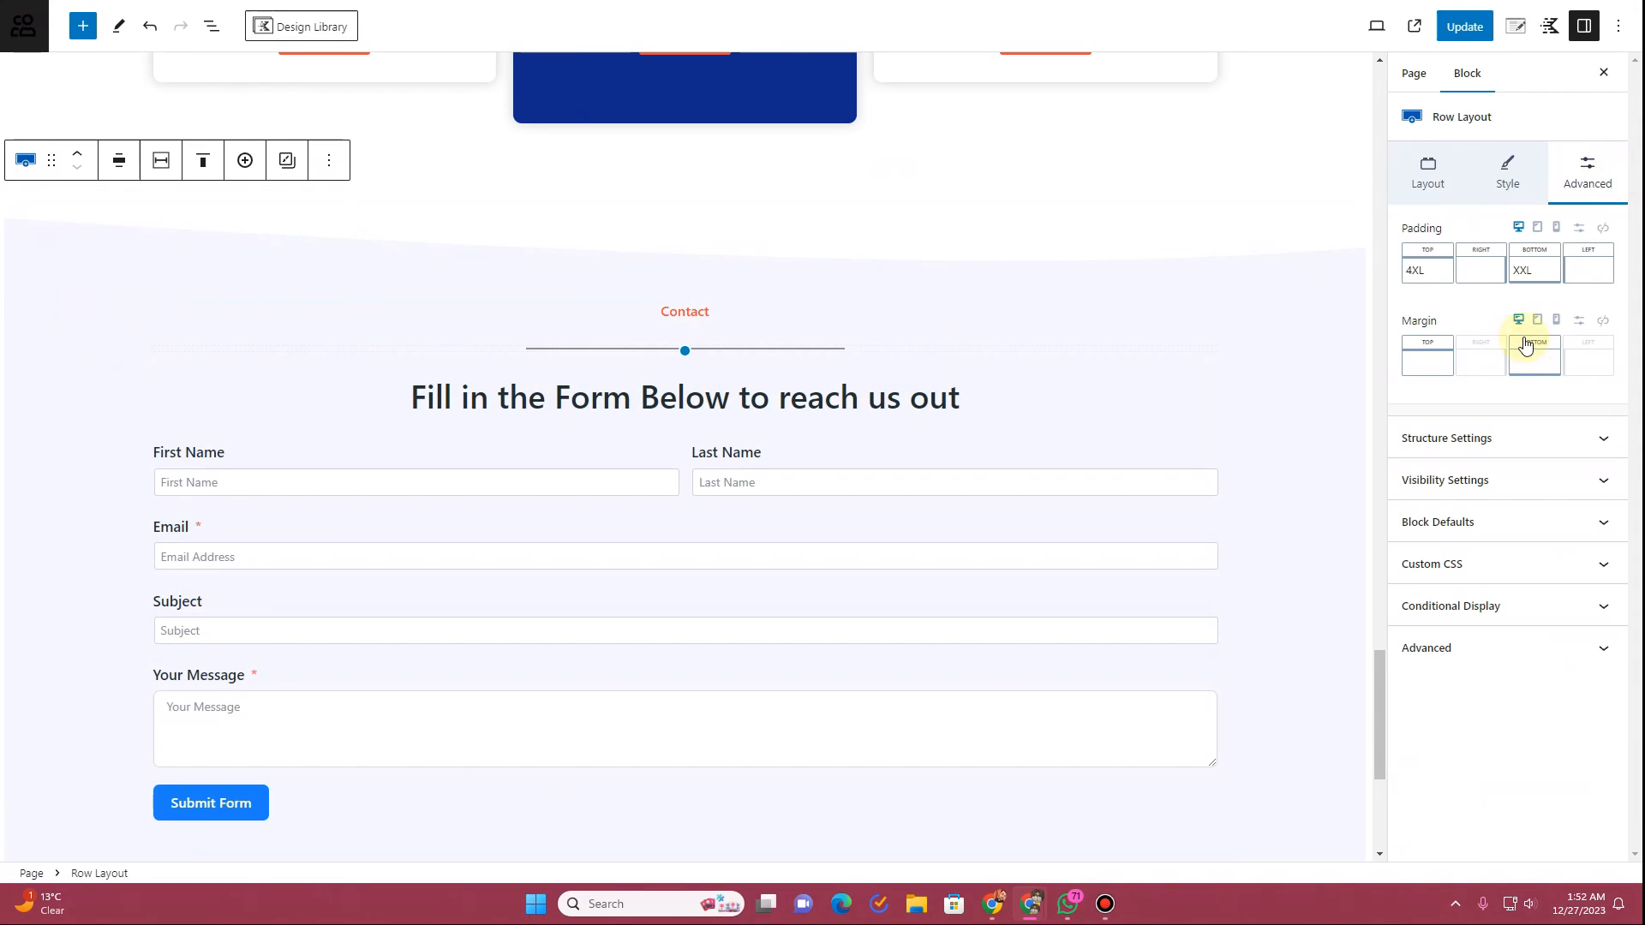
pyautogui.click(1534, 270)
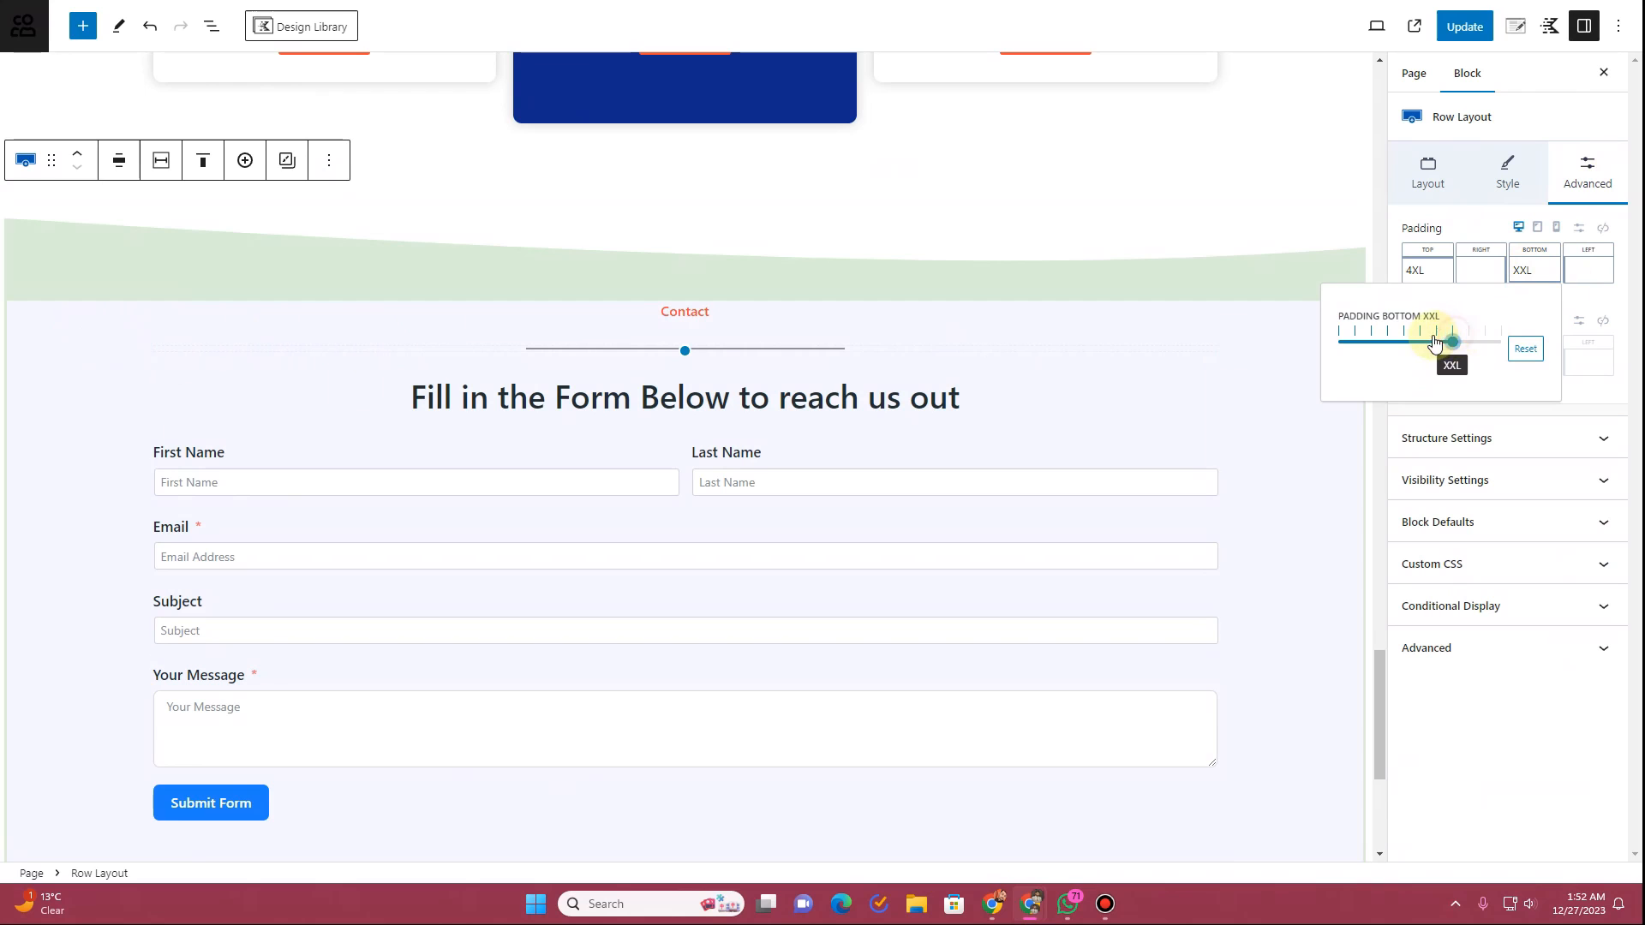
pyautogui.scroll(-4, 826, 477)
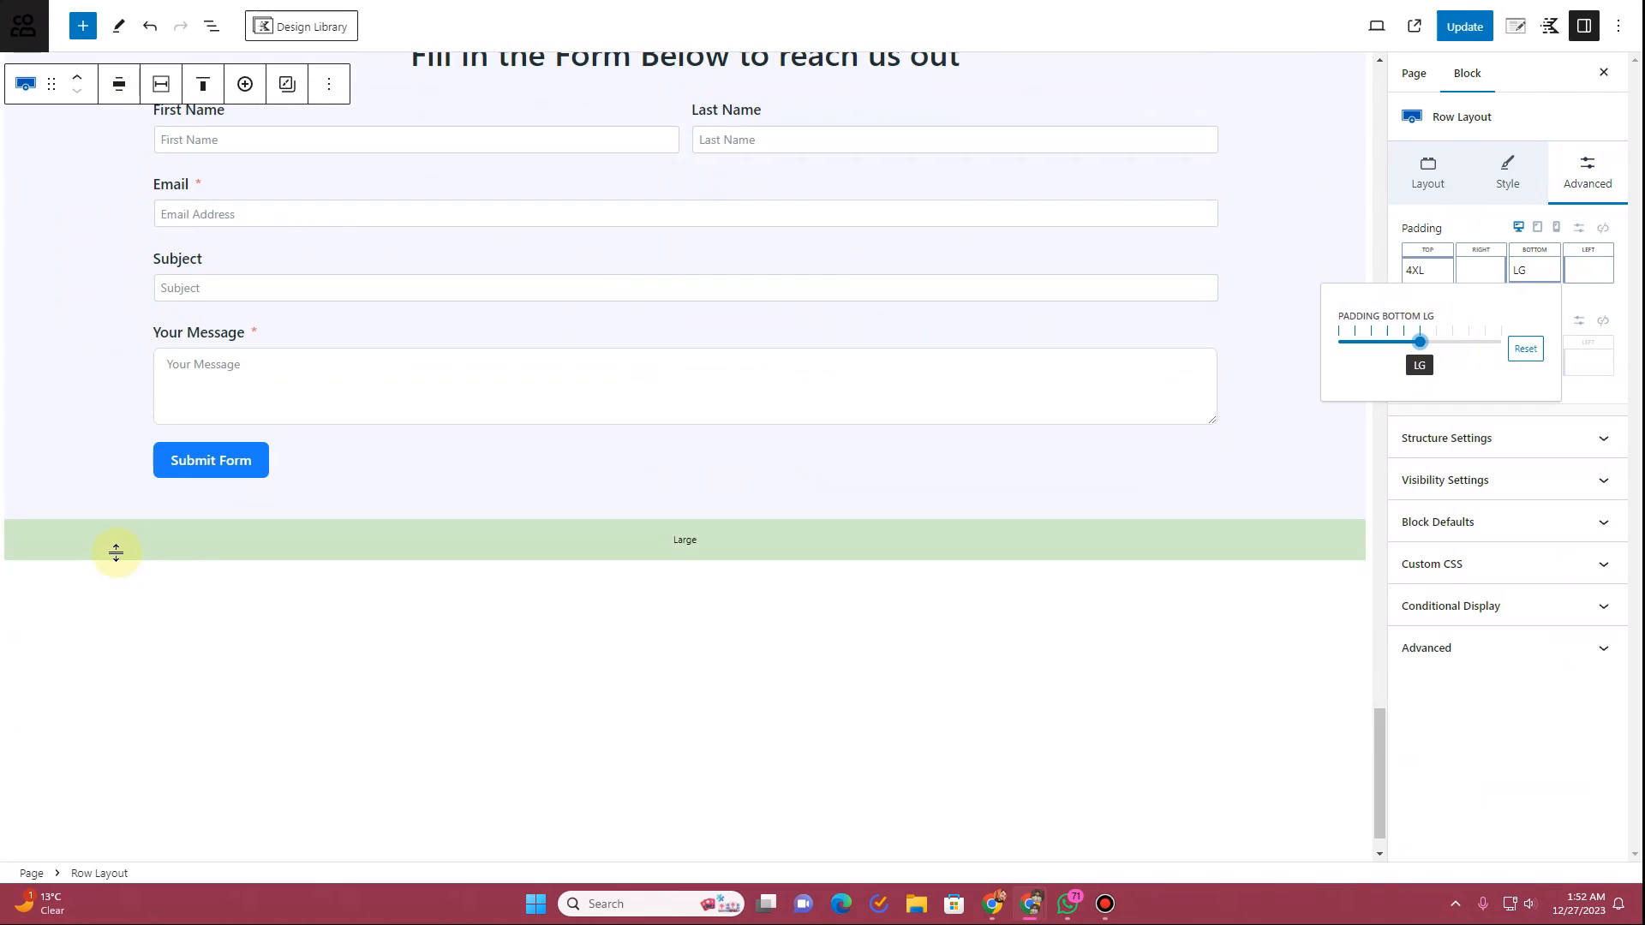
pyautogui.click(1465, 26)
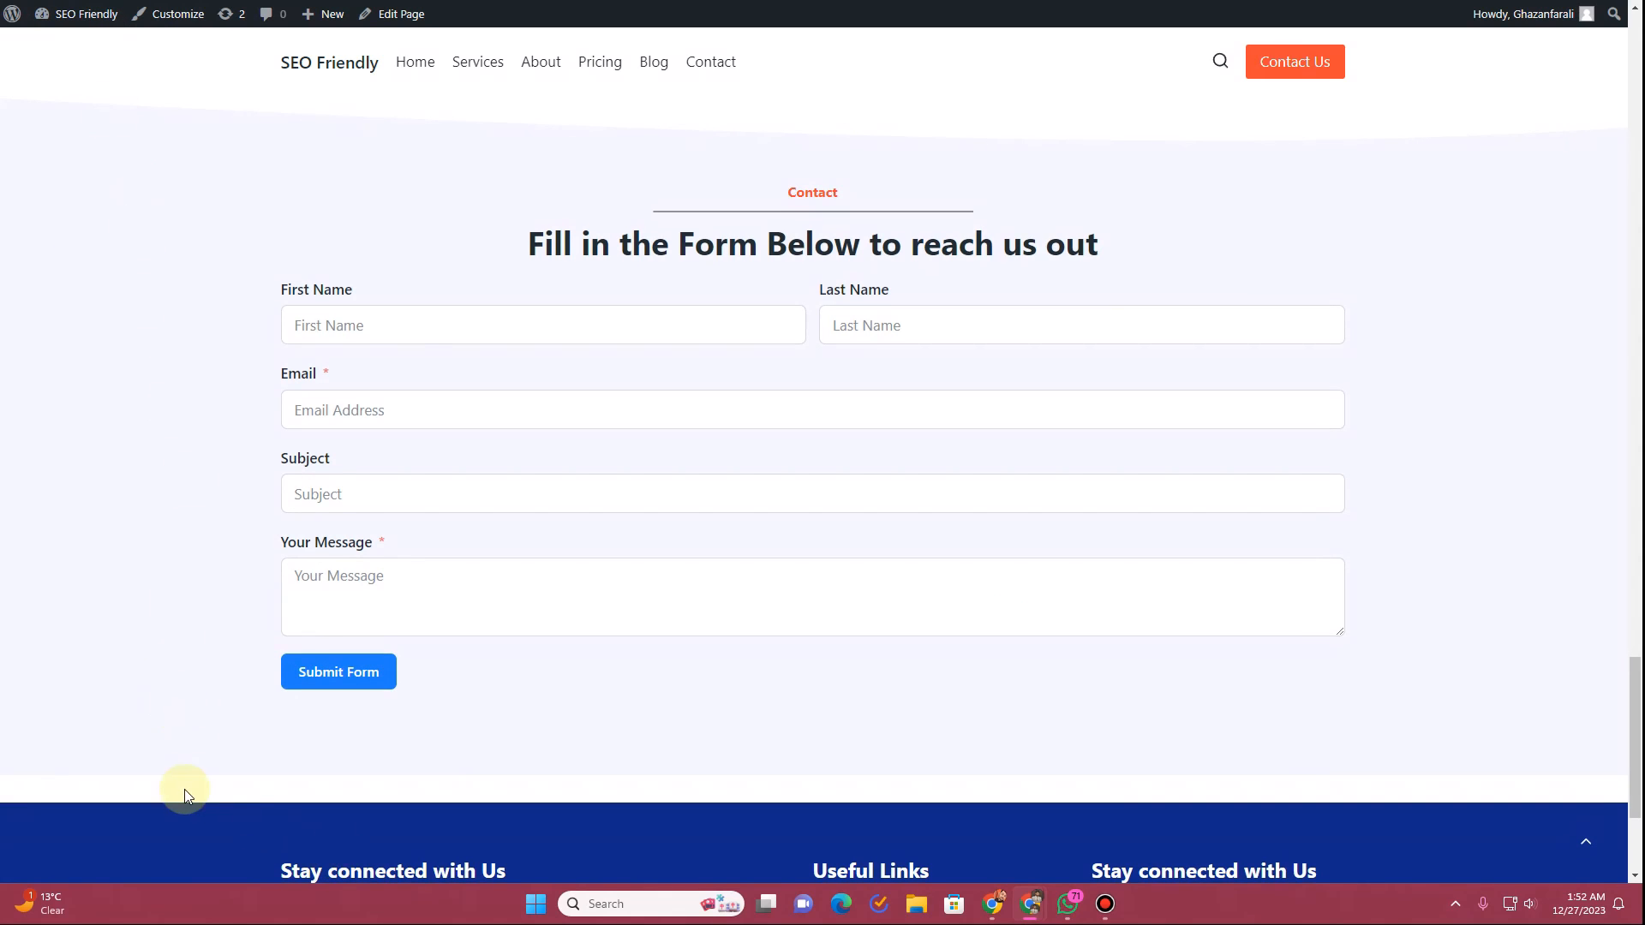
pyautogui.scroll(-2, 163, 771)
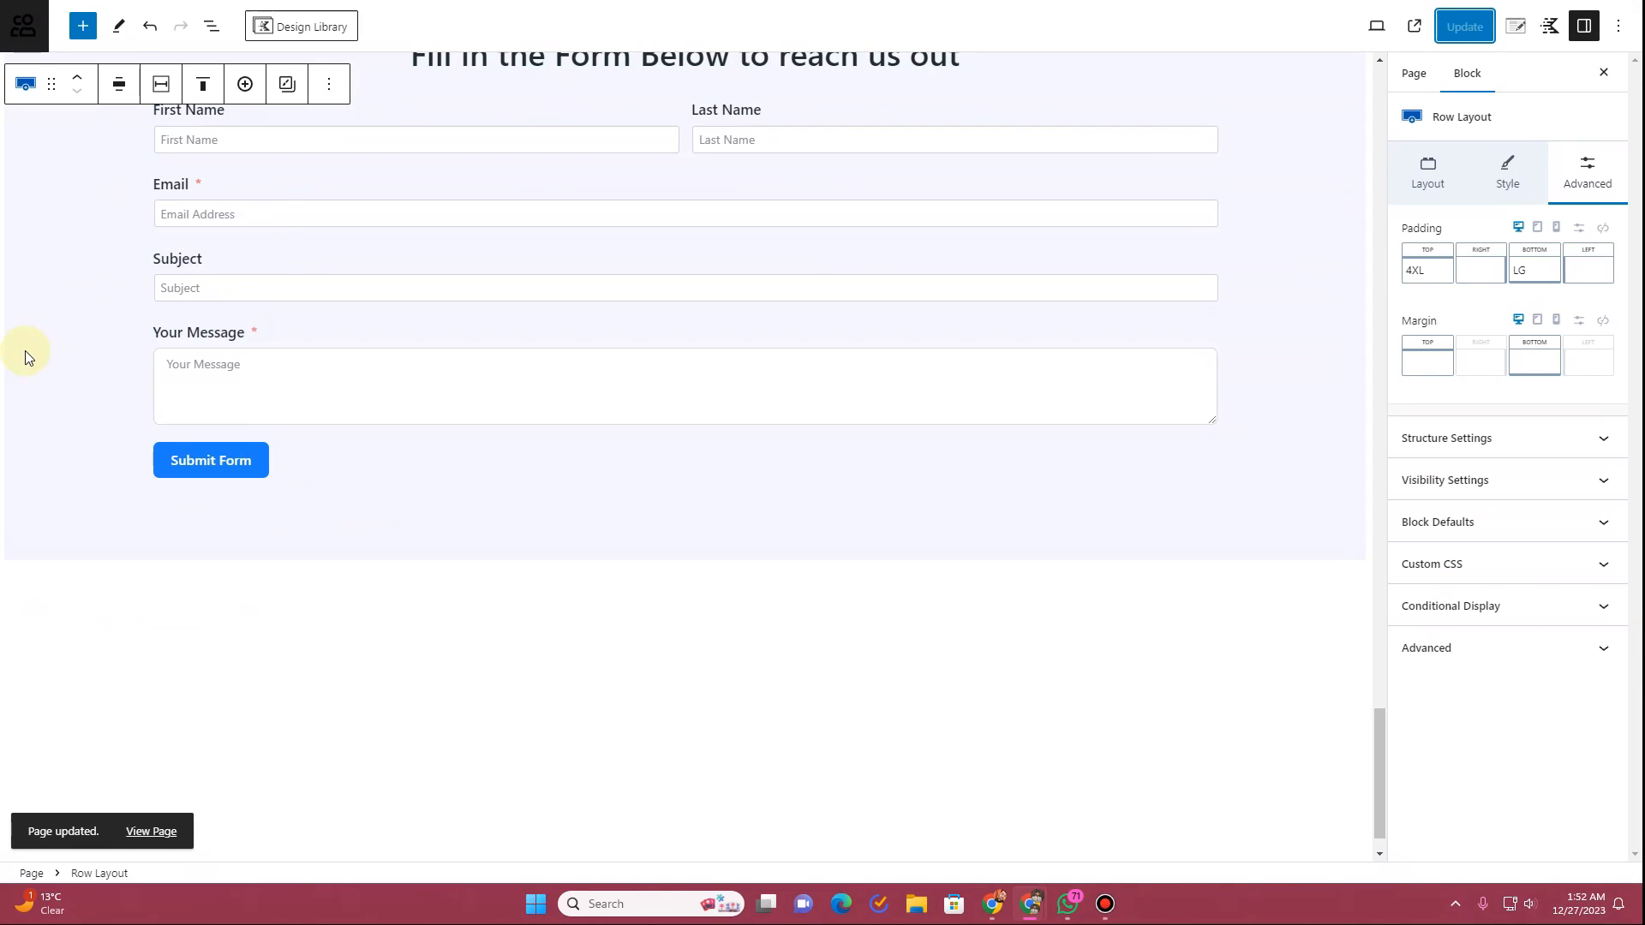
# Step: Give the contact row a custom bottom margin that closes the white gap above the footer, and check it on the live homepage
pyautogui.click(1536, 363)
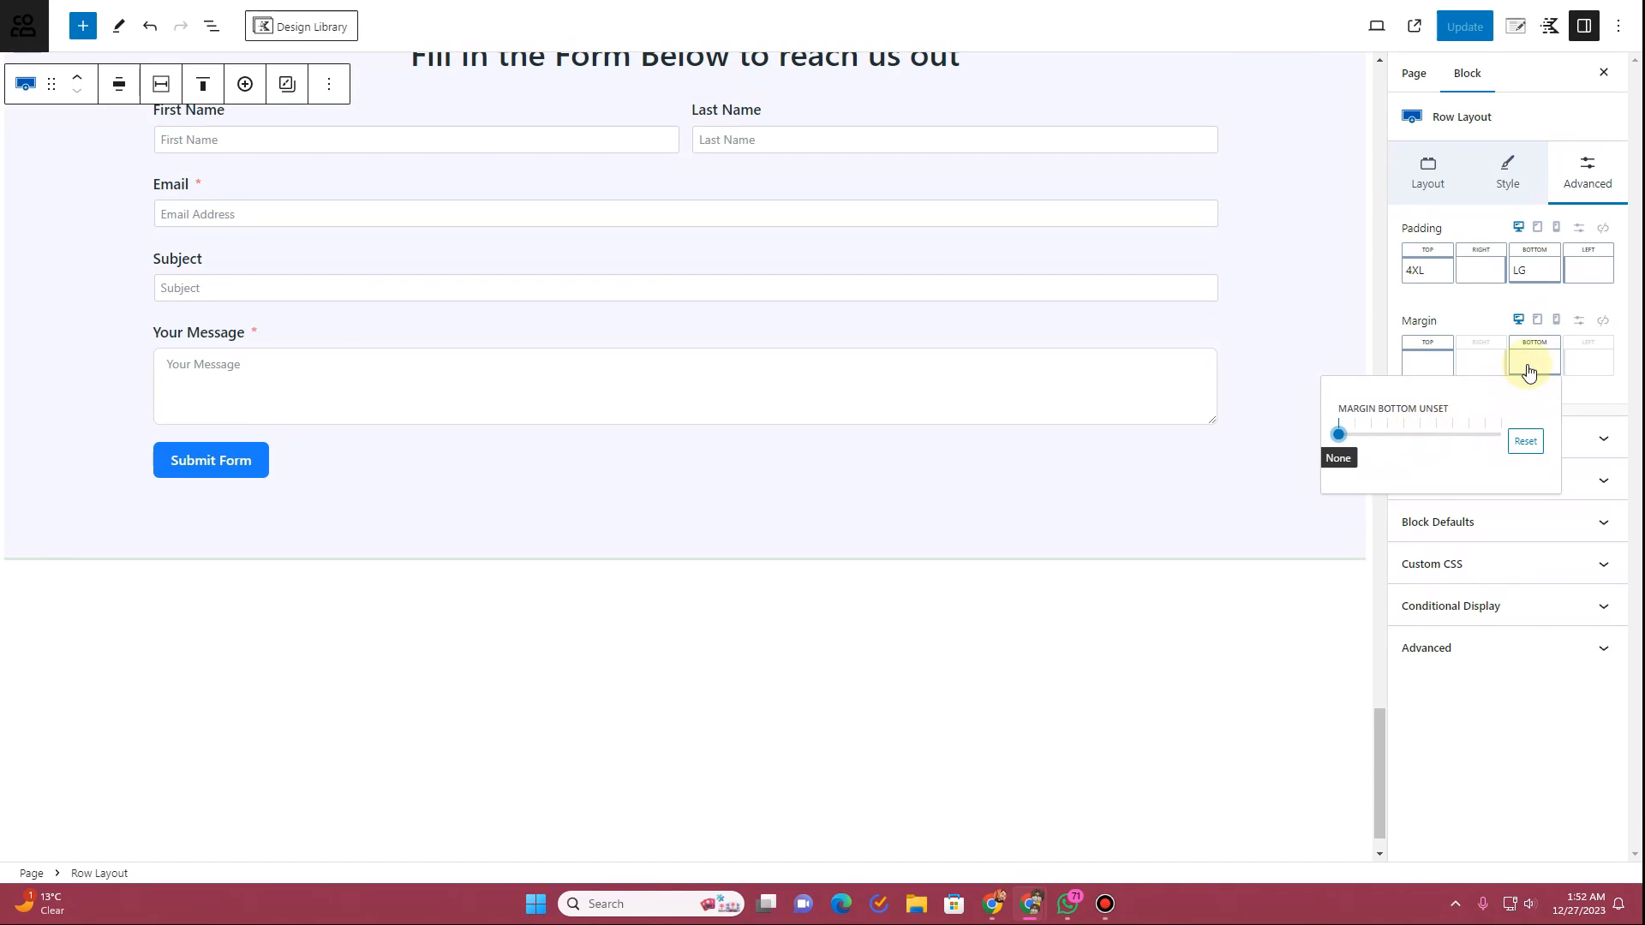
pyautogui.click(1579, 323)
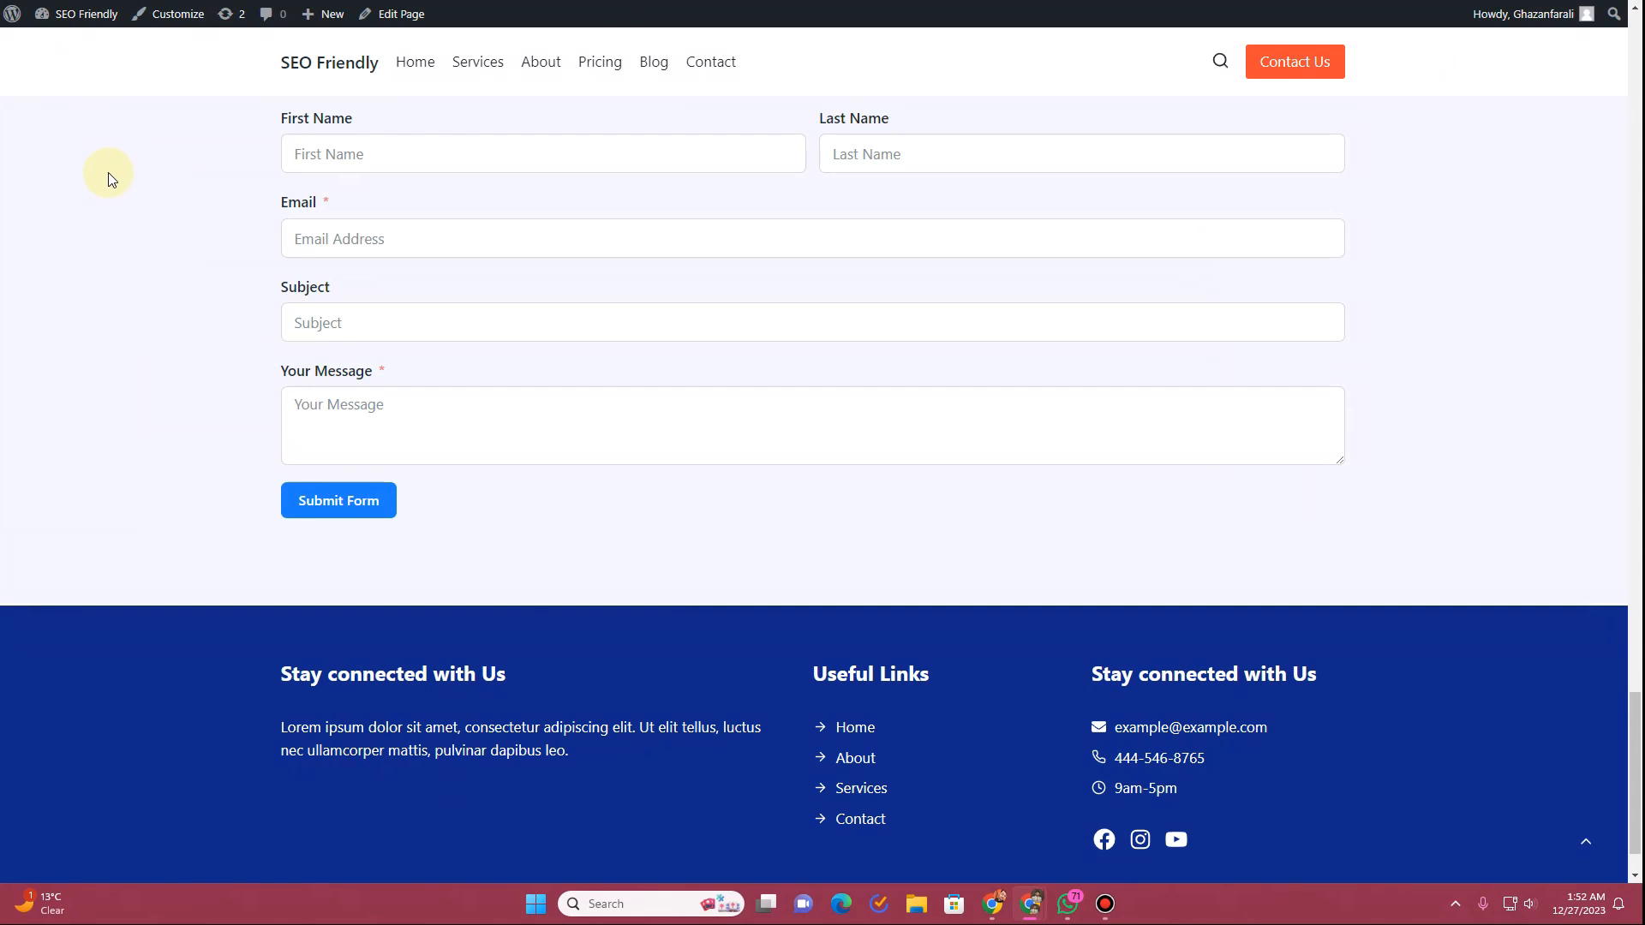
pyautogui.scroll(7, 900, 532)
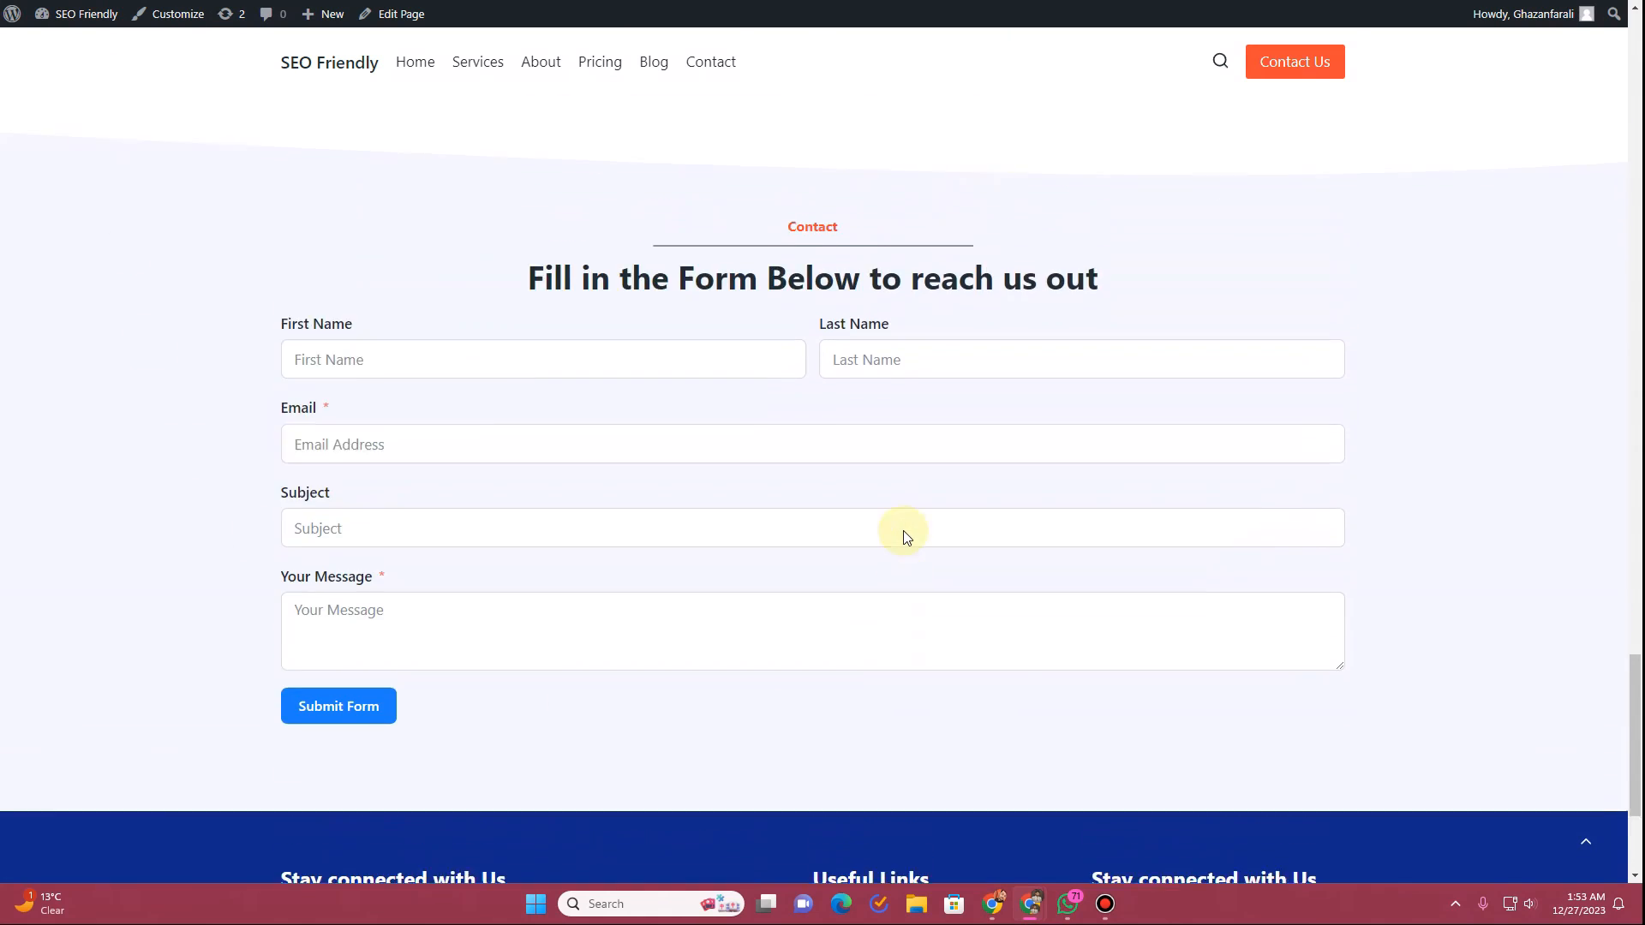
pyautogui.scroll(-5, 900, 532)
pyautogui.scroll(-3, 907, 531)
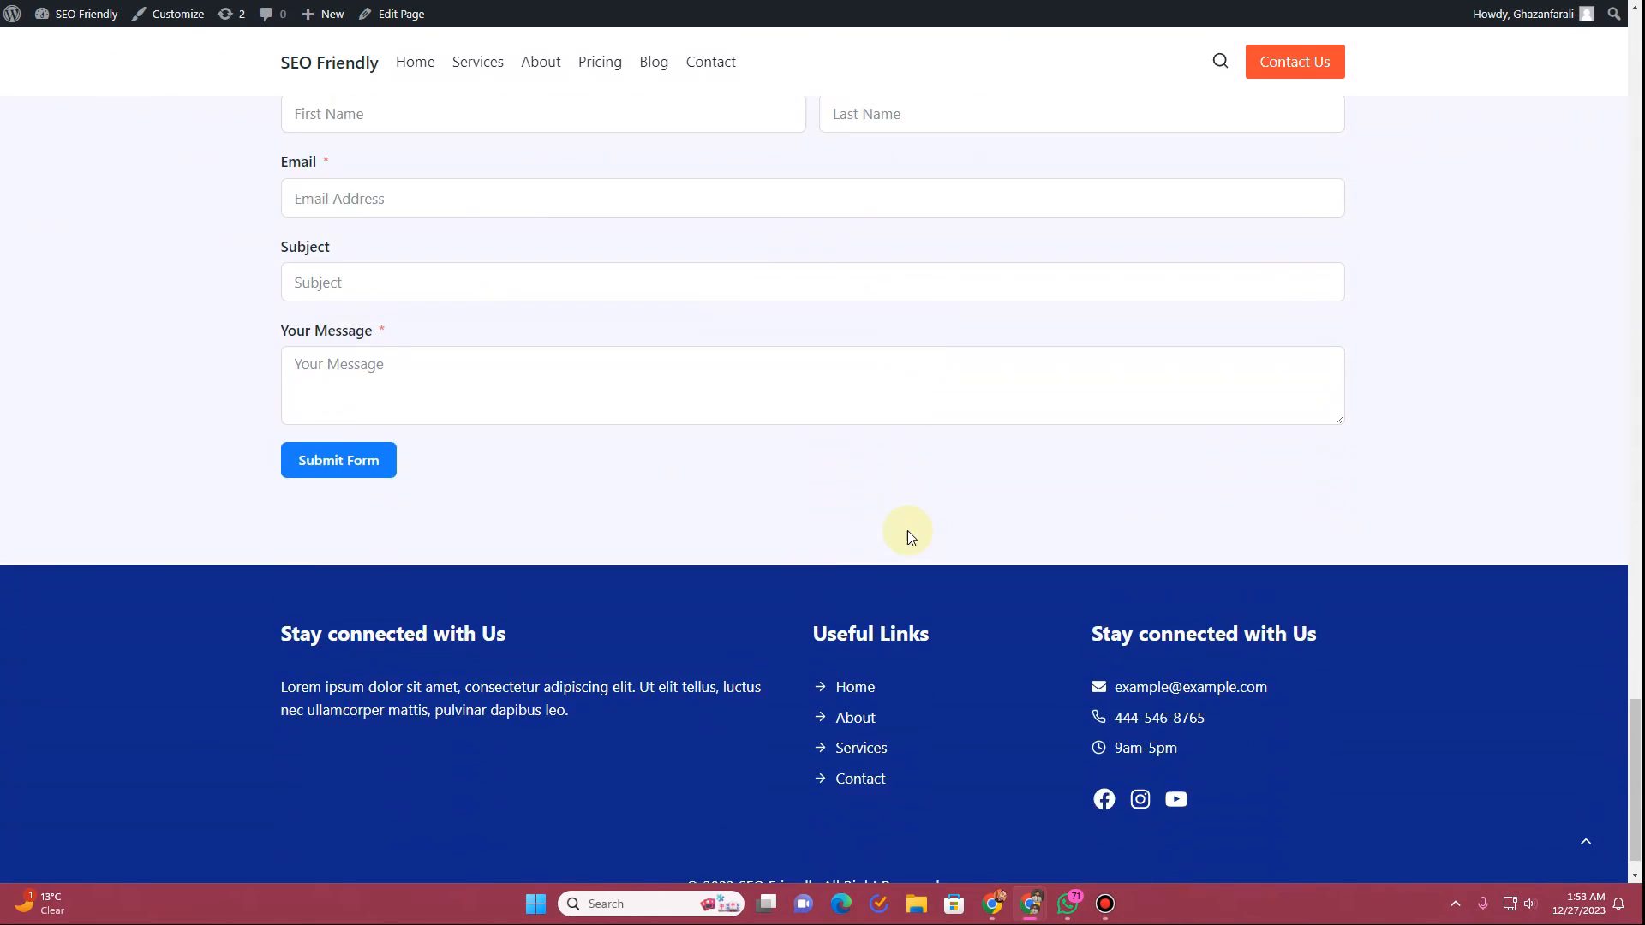
# Step: Review the live homepage from the hero through the about, services, statistics, client logo and pricing sections, examining layout and spacing
pyautogui.scroll(7, 908, 531)
pyautogui.scroll(15, 908, 531)
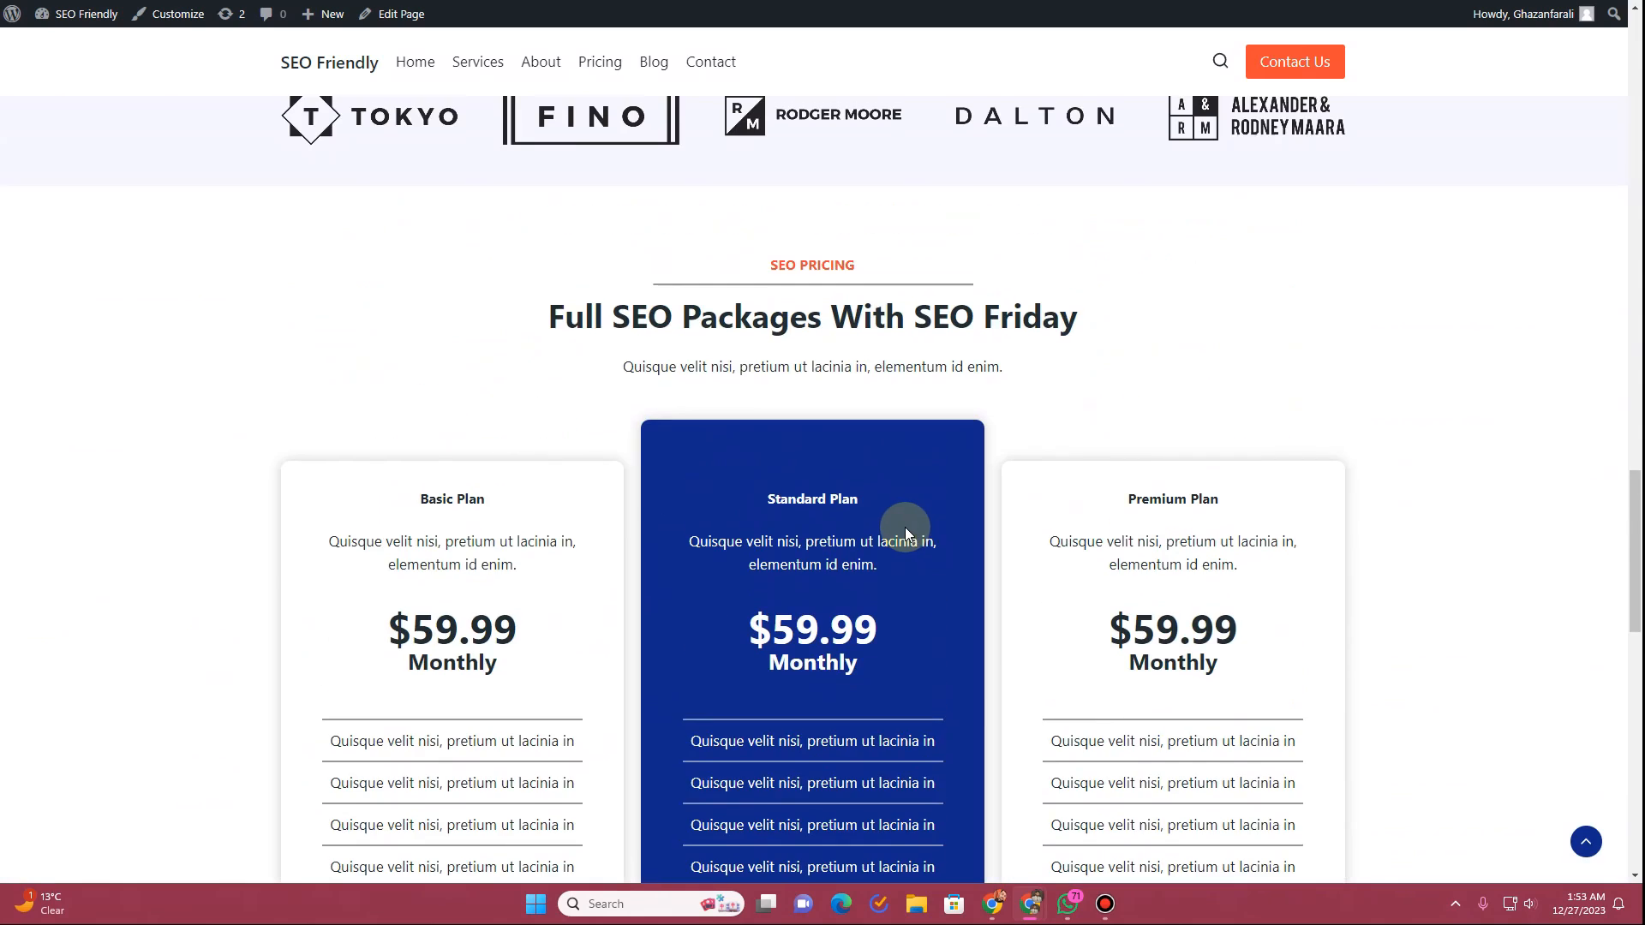
pyautogui.scroll(15, 904, 526)
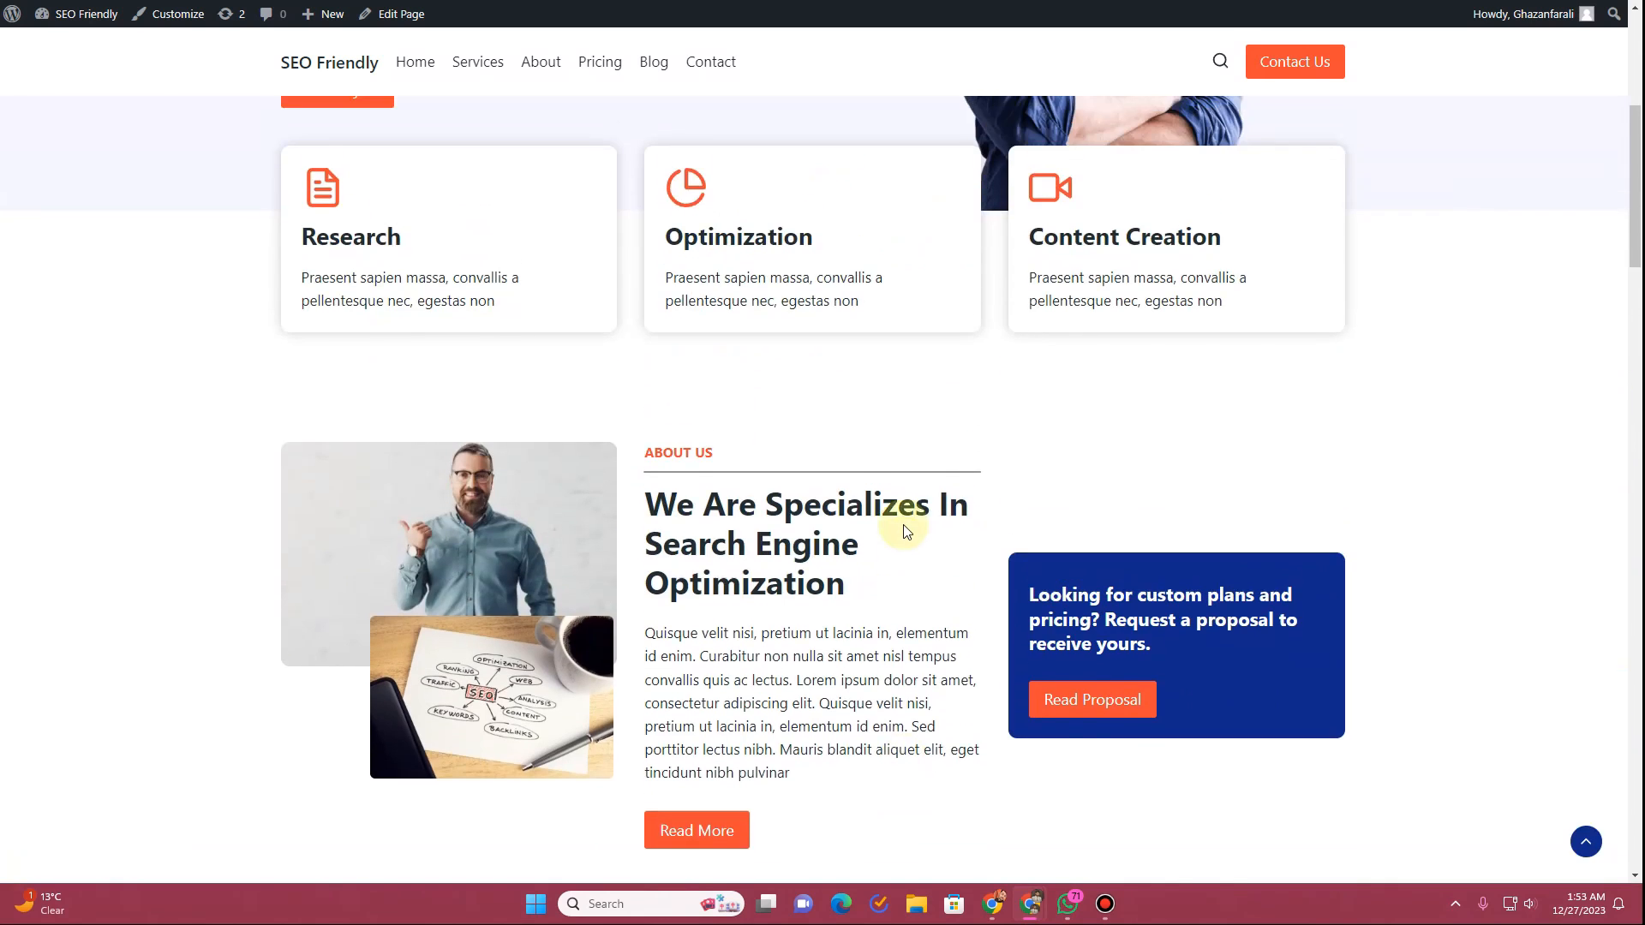
pyautogui.scroll(-2, 889, 254)
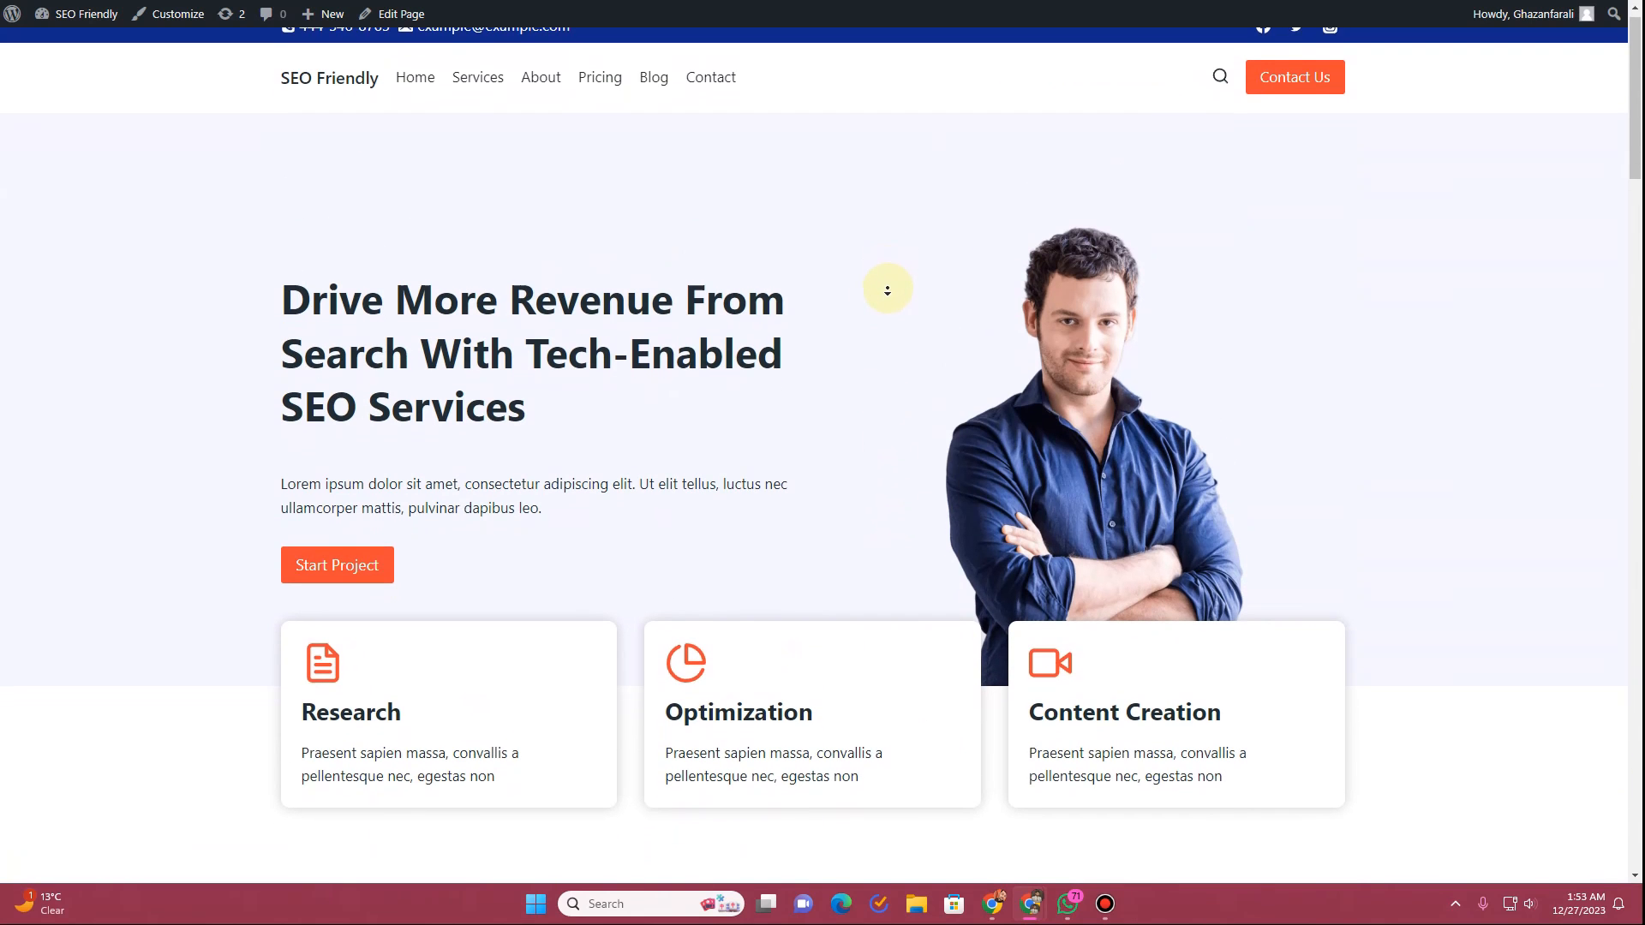
pyautogui.scroll(-4, 887, 291)
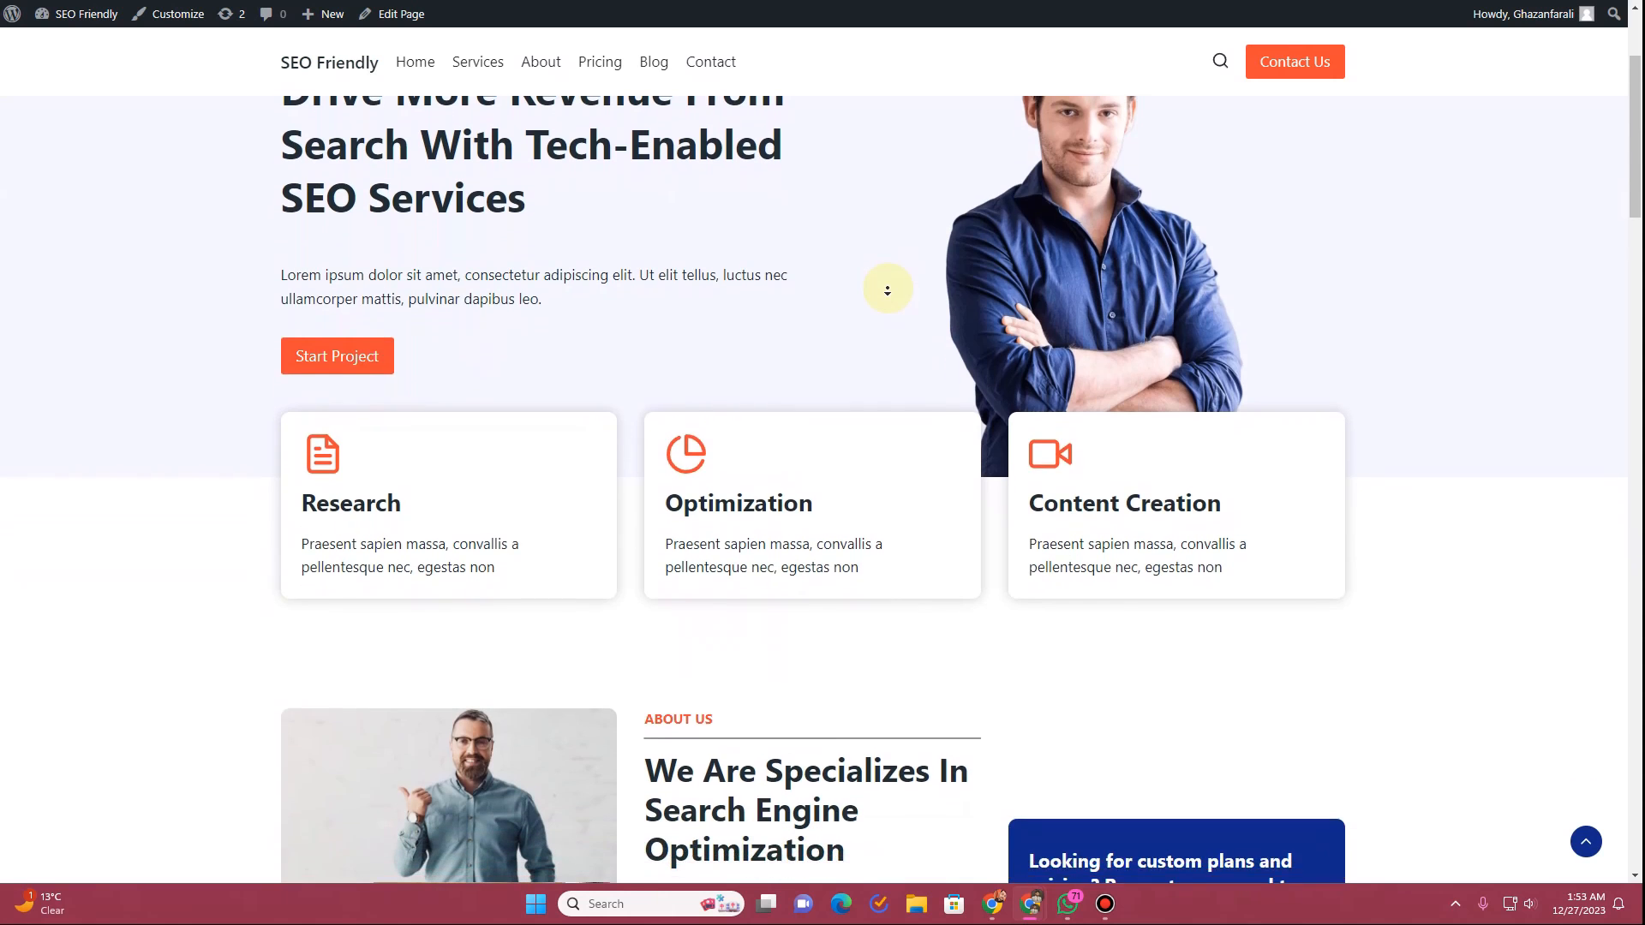
pyautogui.scroll(-3, 888, 291)
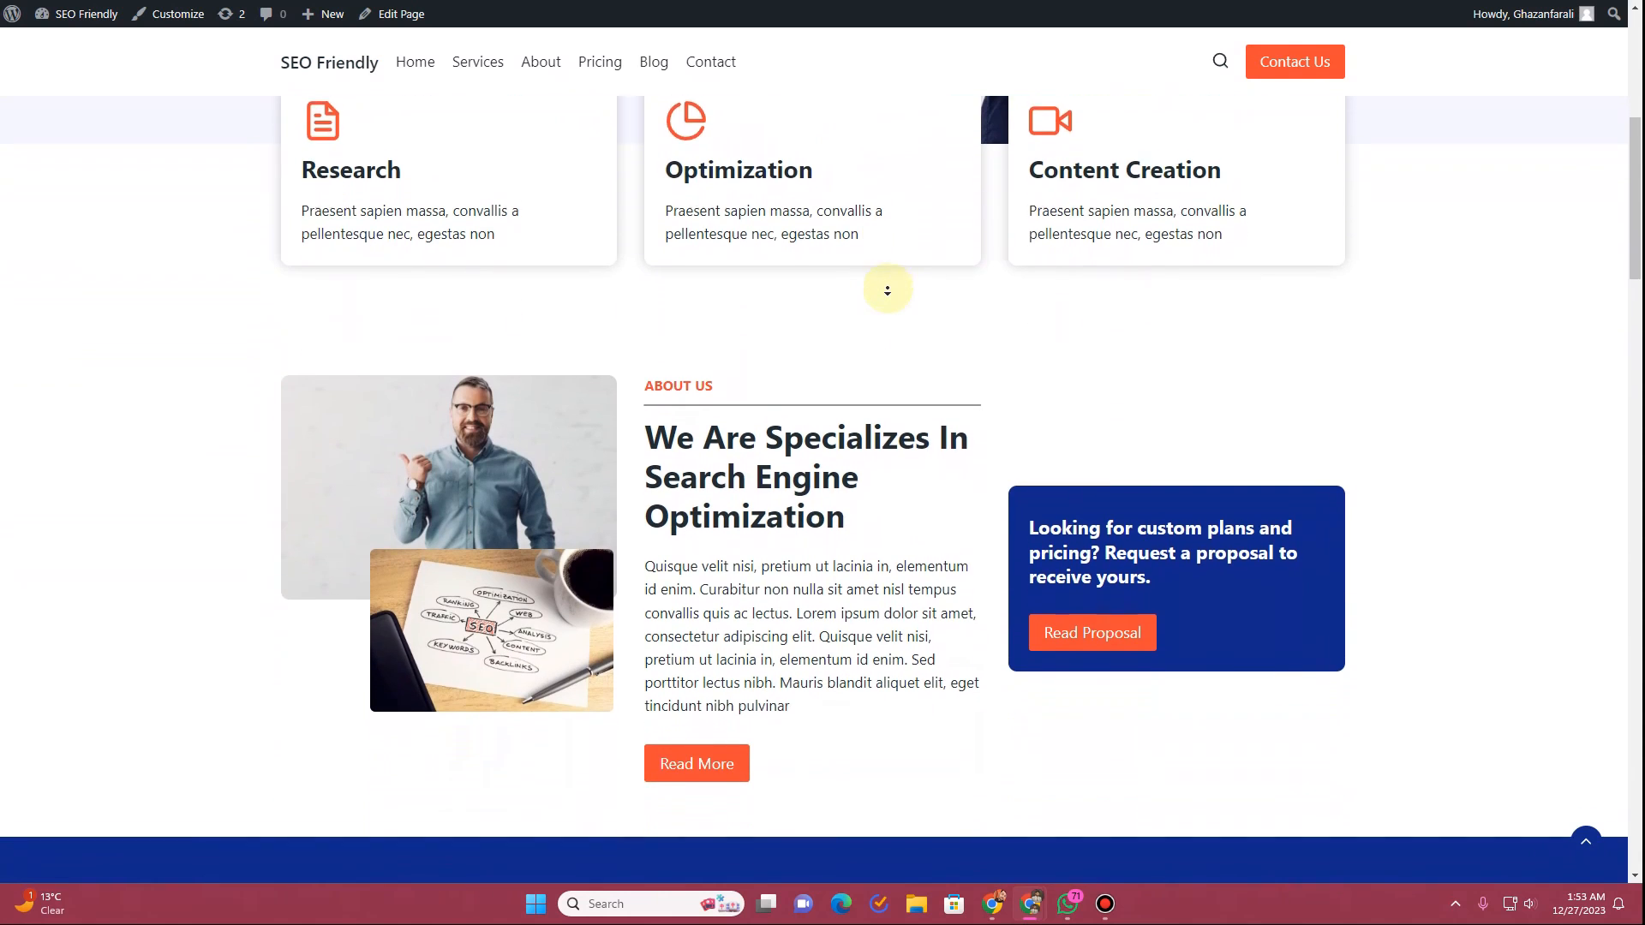
pyautogui.scroll(-3, 888, 291)
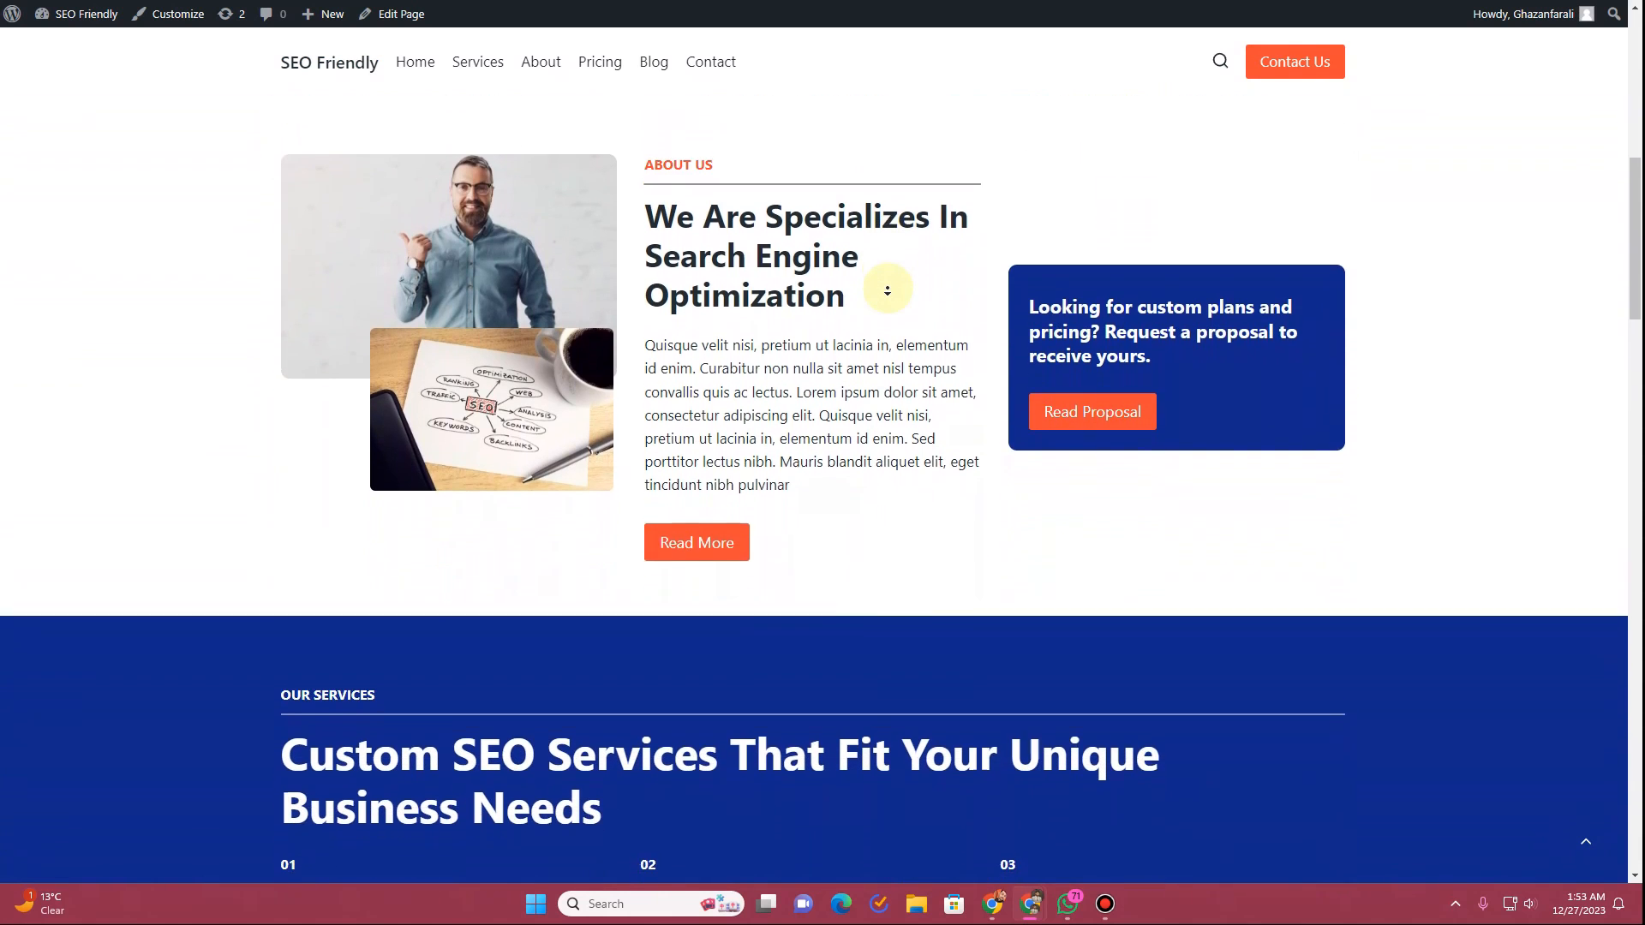
pyautogui.scroll(-3, 888, 291)
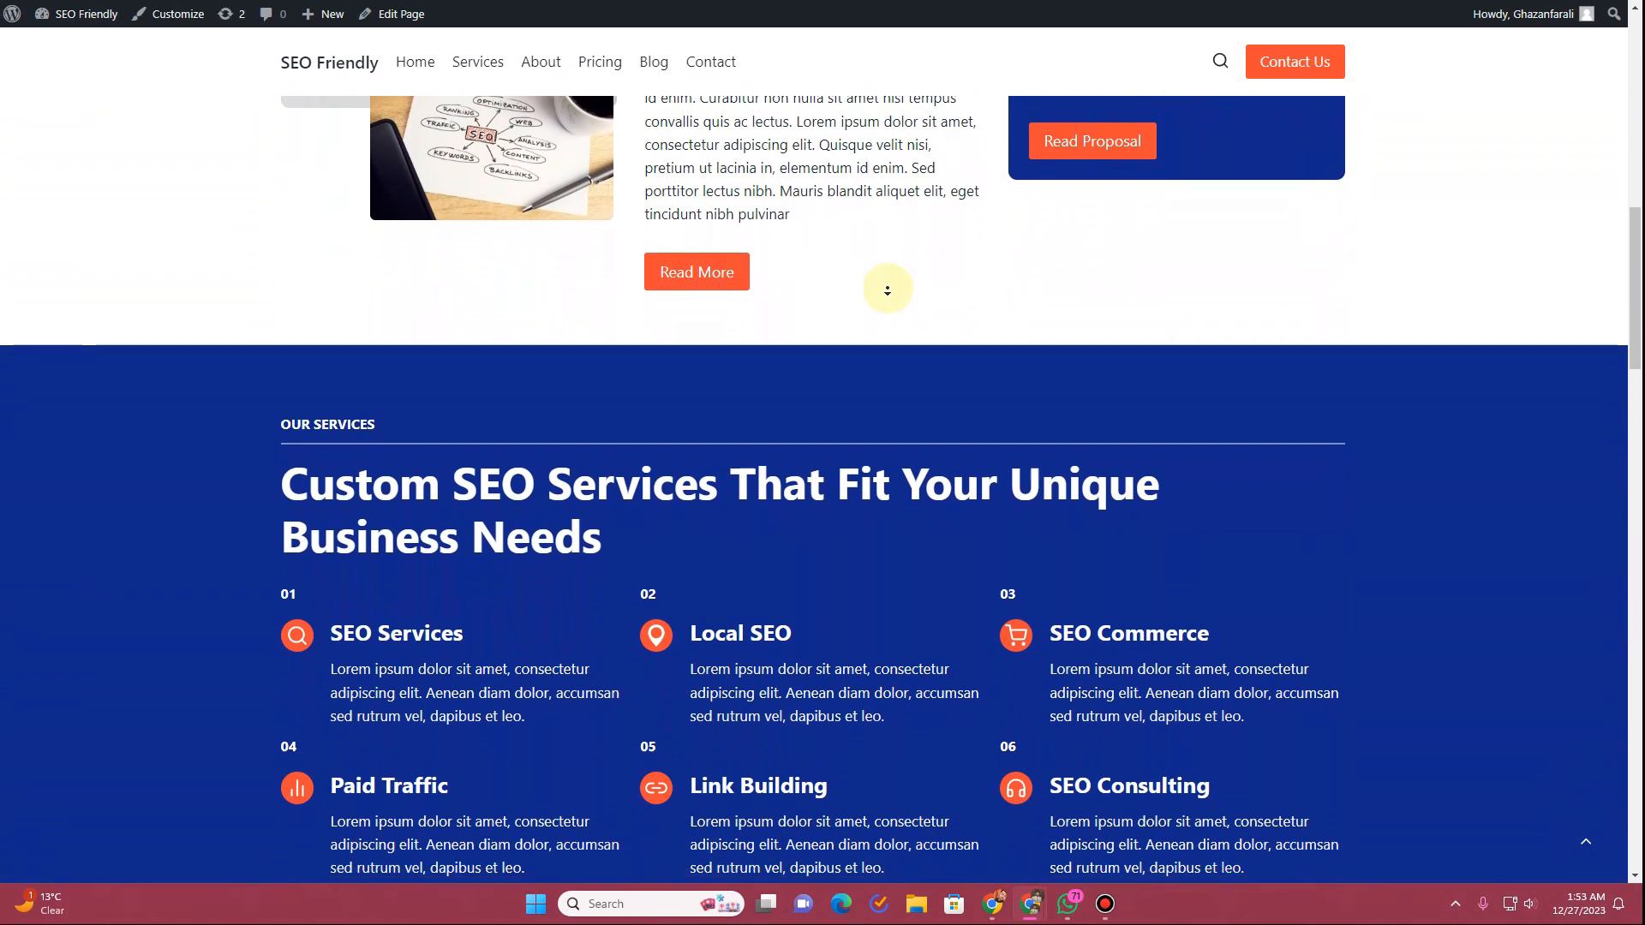
pyautogui.scroll(-3, 887, 291)
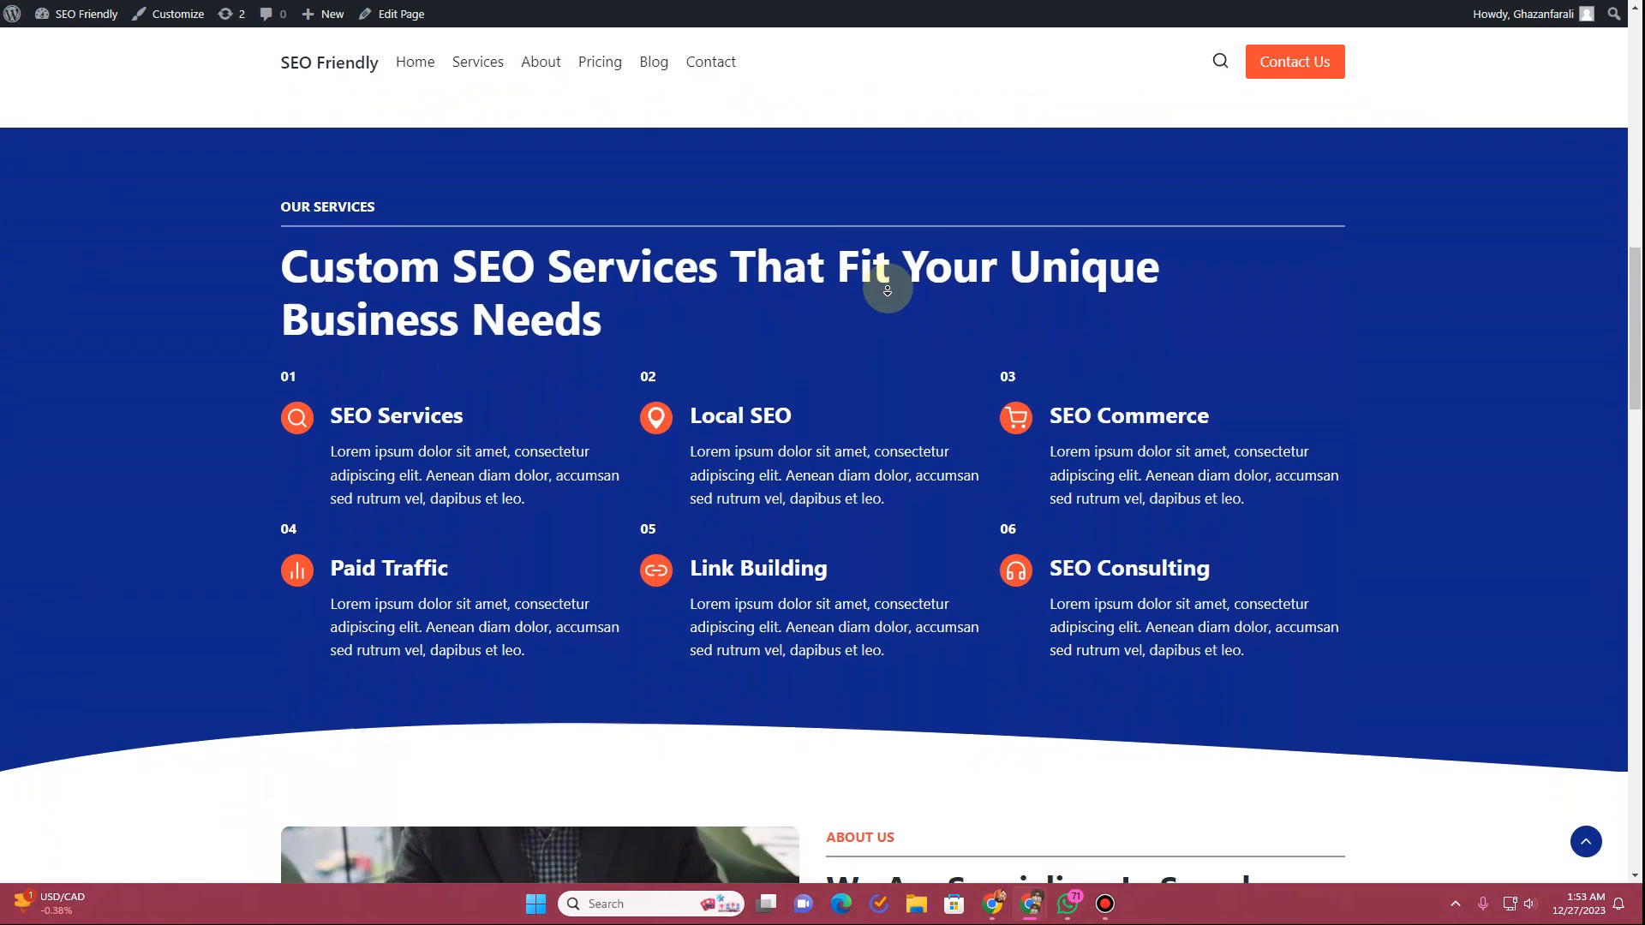
pyautogui.scroll(-3, 888, 291)
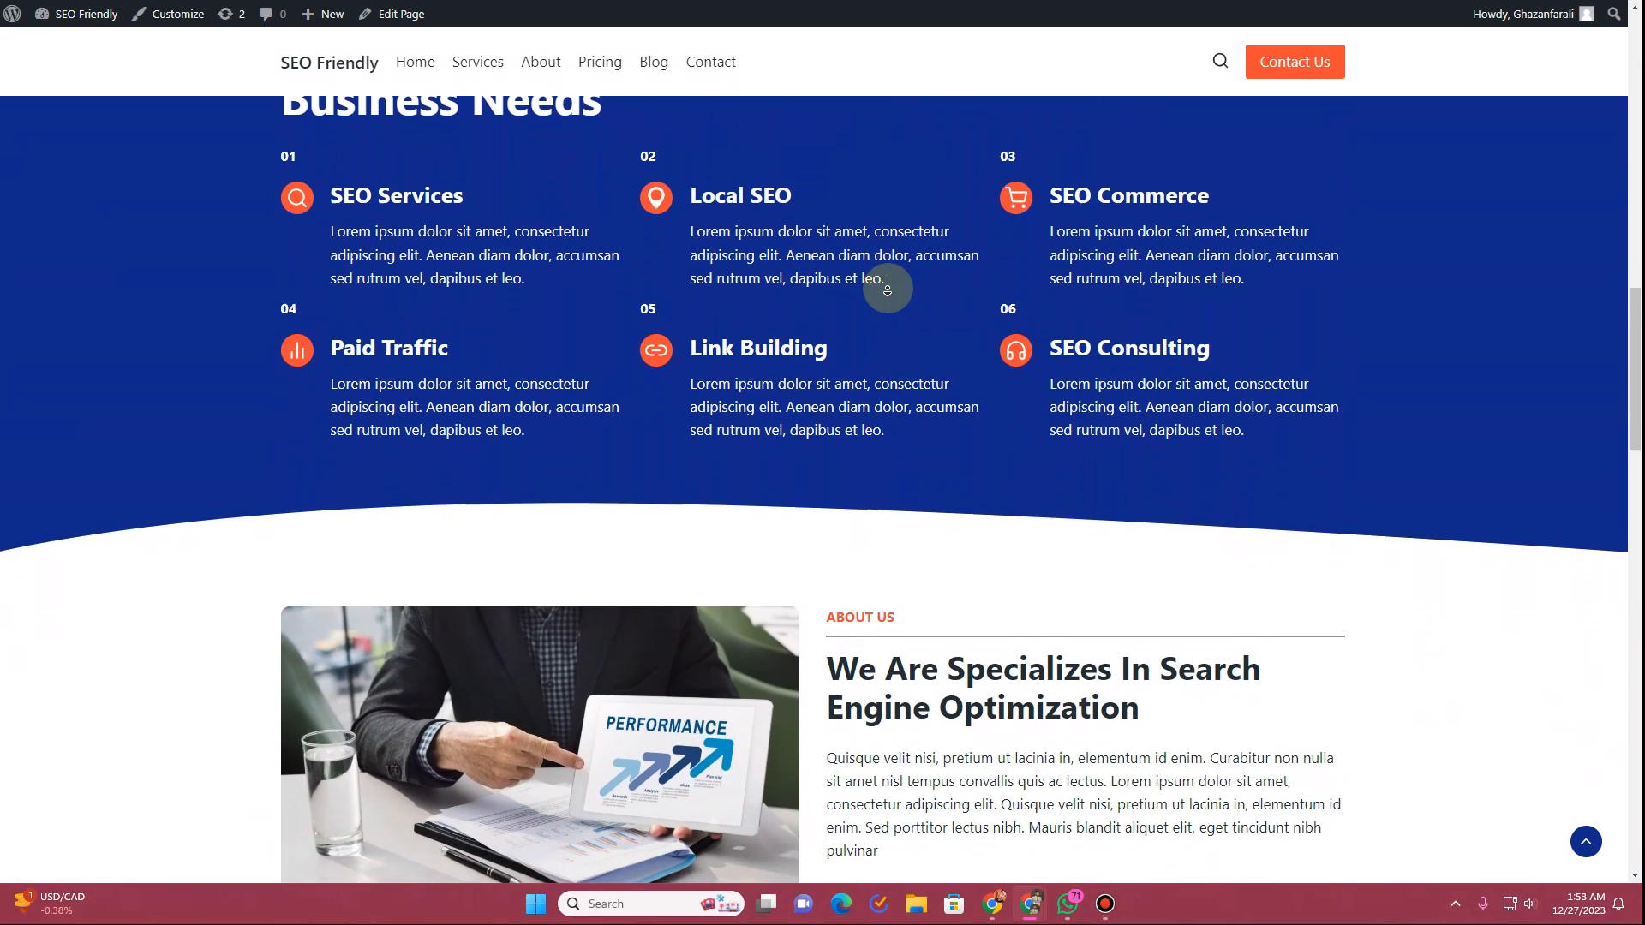
pyautogui.scroll(-3, 887, 290)
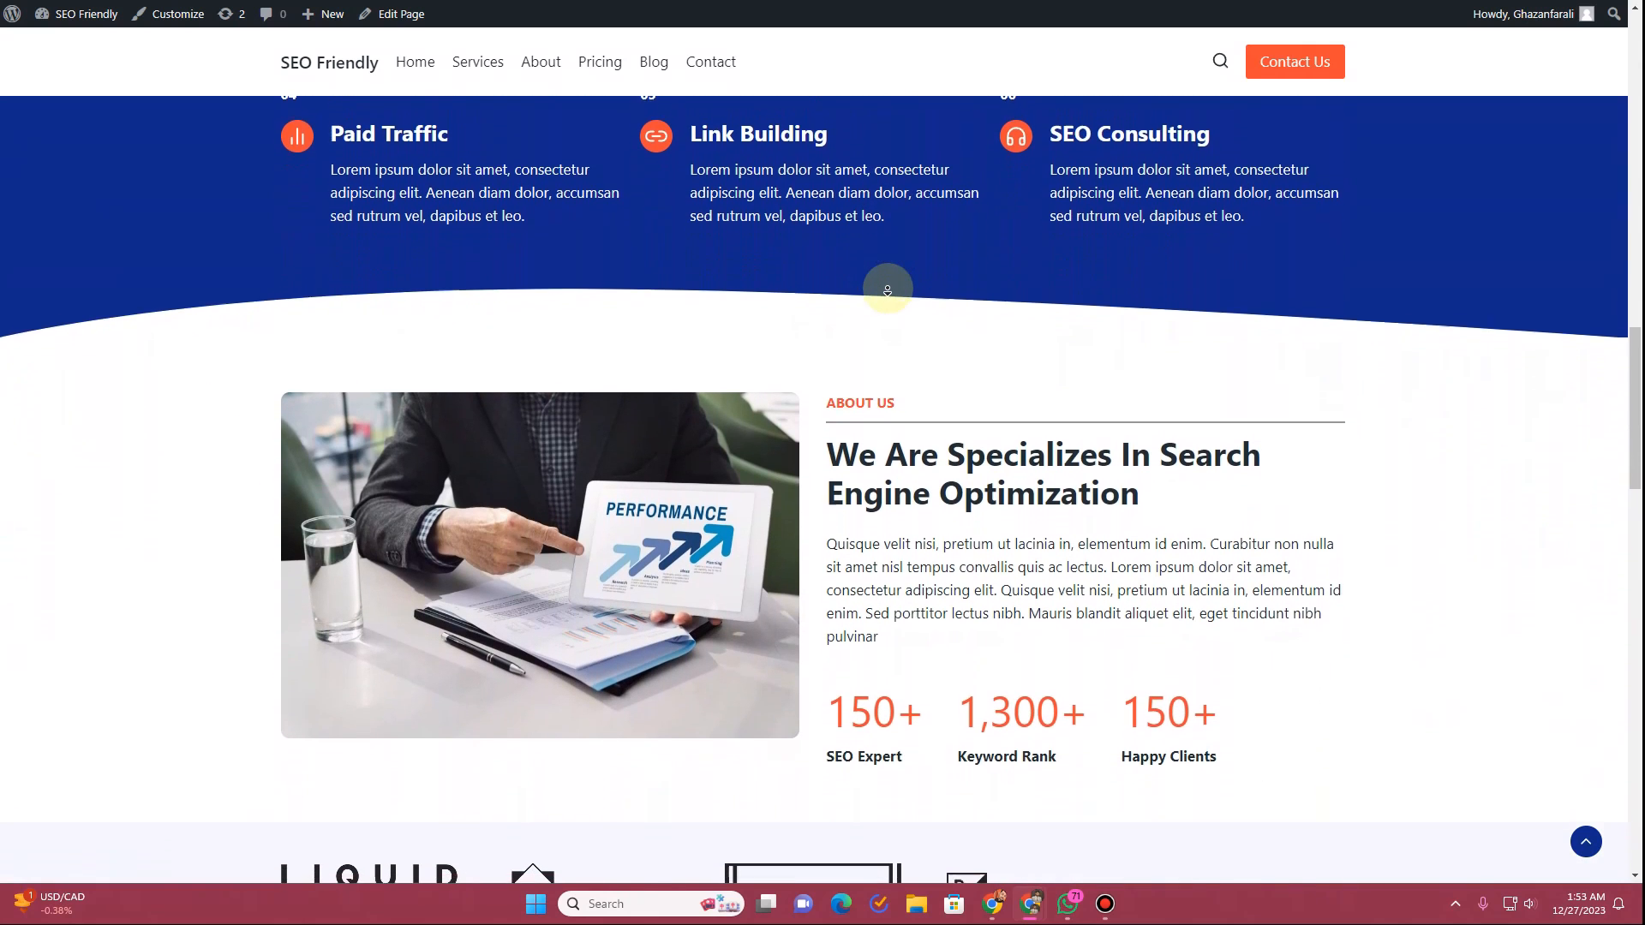
pyautogui.scroll(-3, 887, 291)
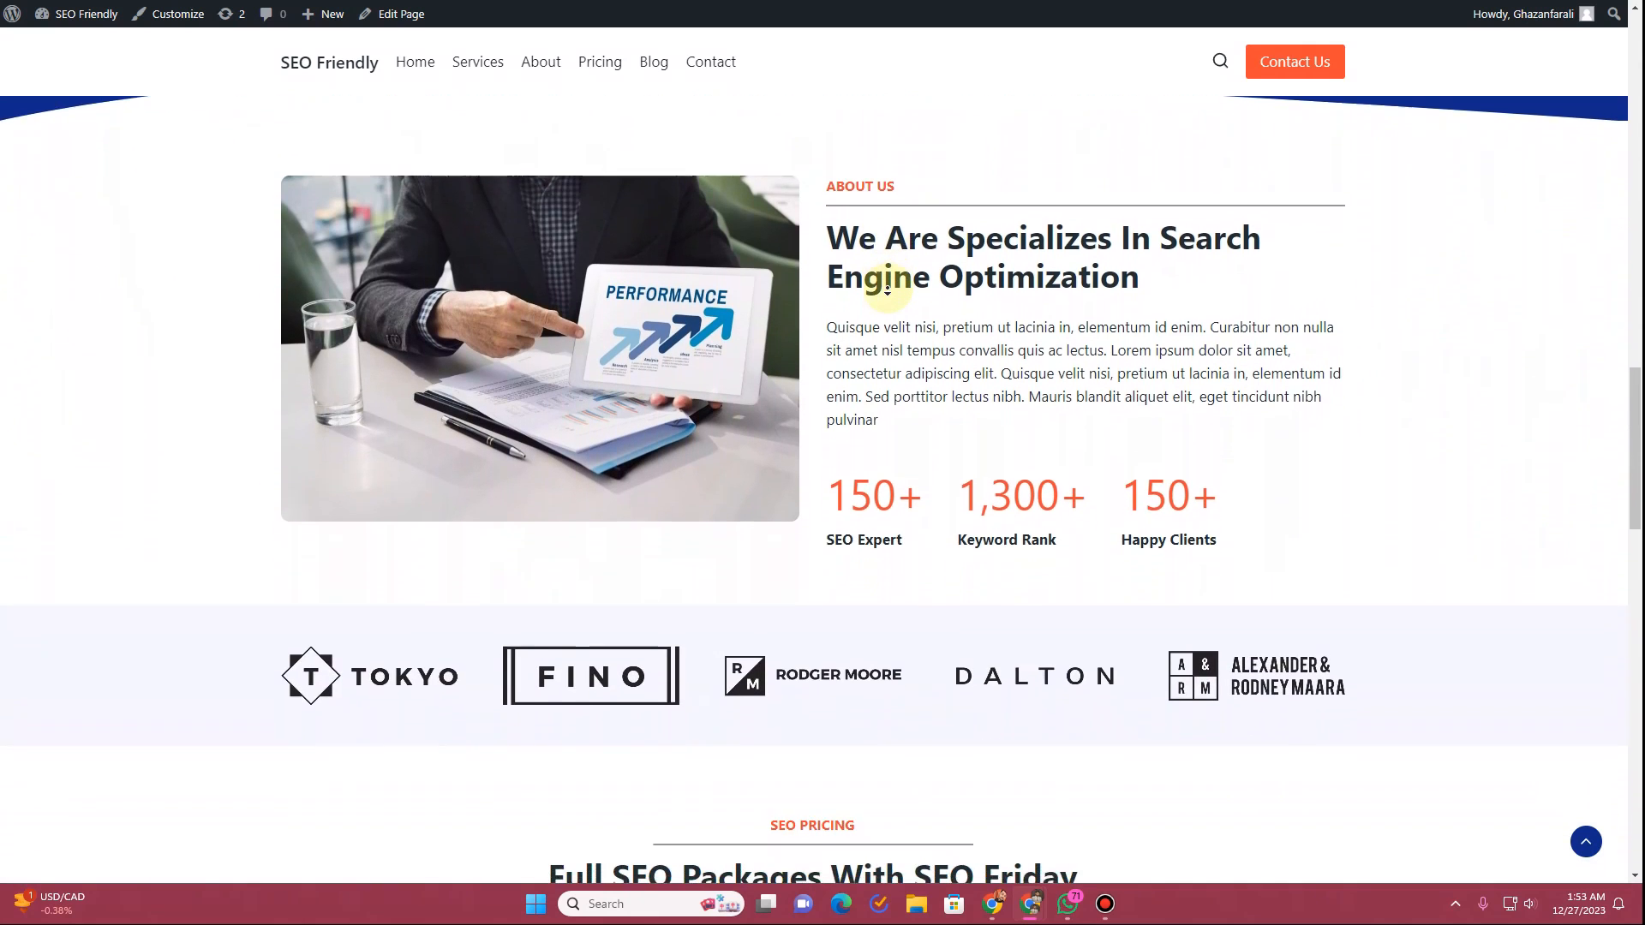
pyautogui.scroll(-3, 888, 290)
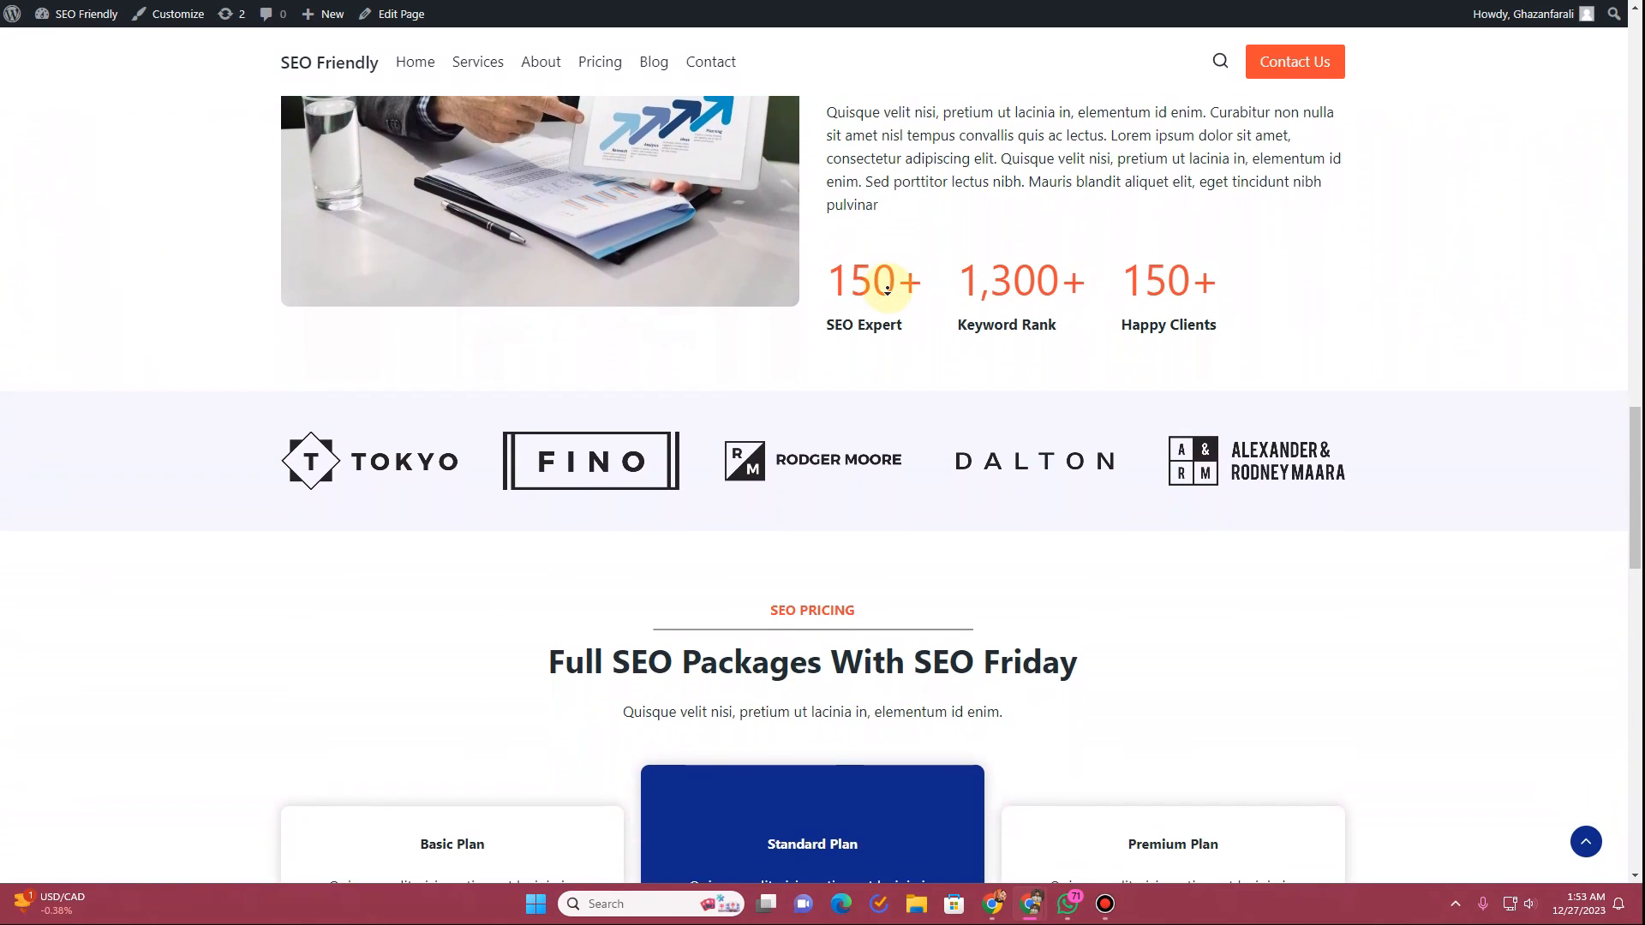
pyautogui.scroll(-2, 887, 290)
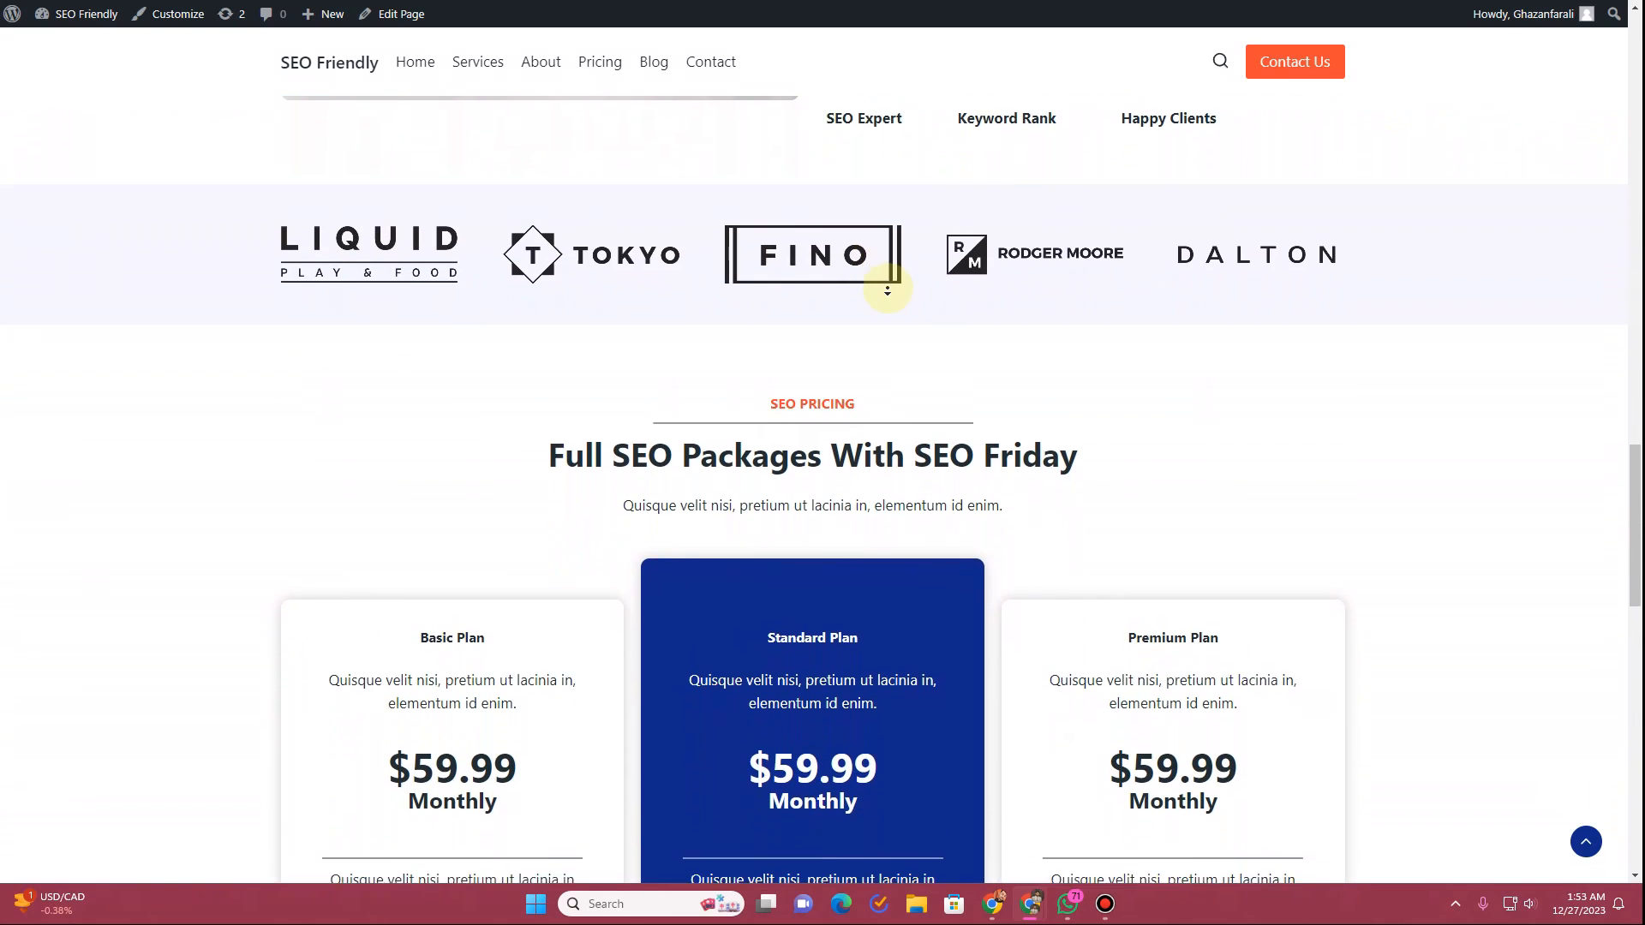
pyautogui.scroll(-2, 888, 291)
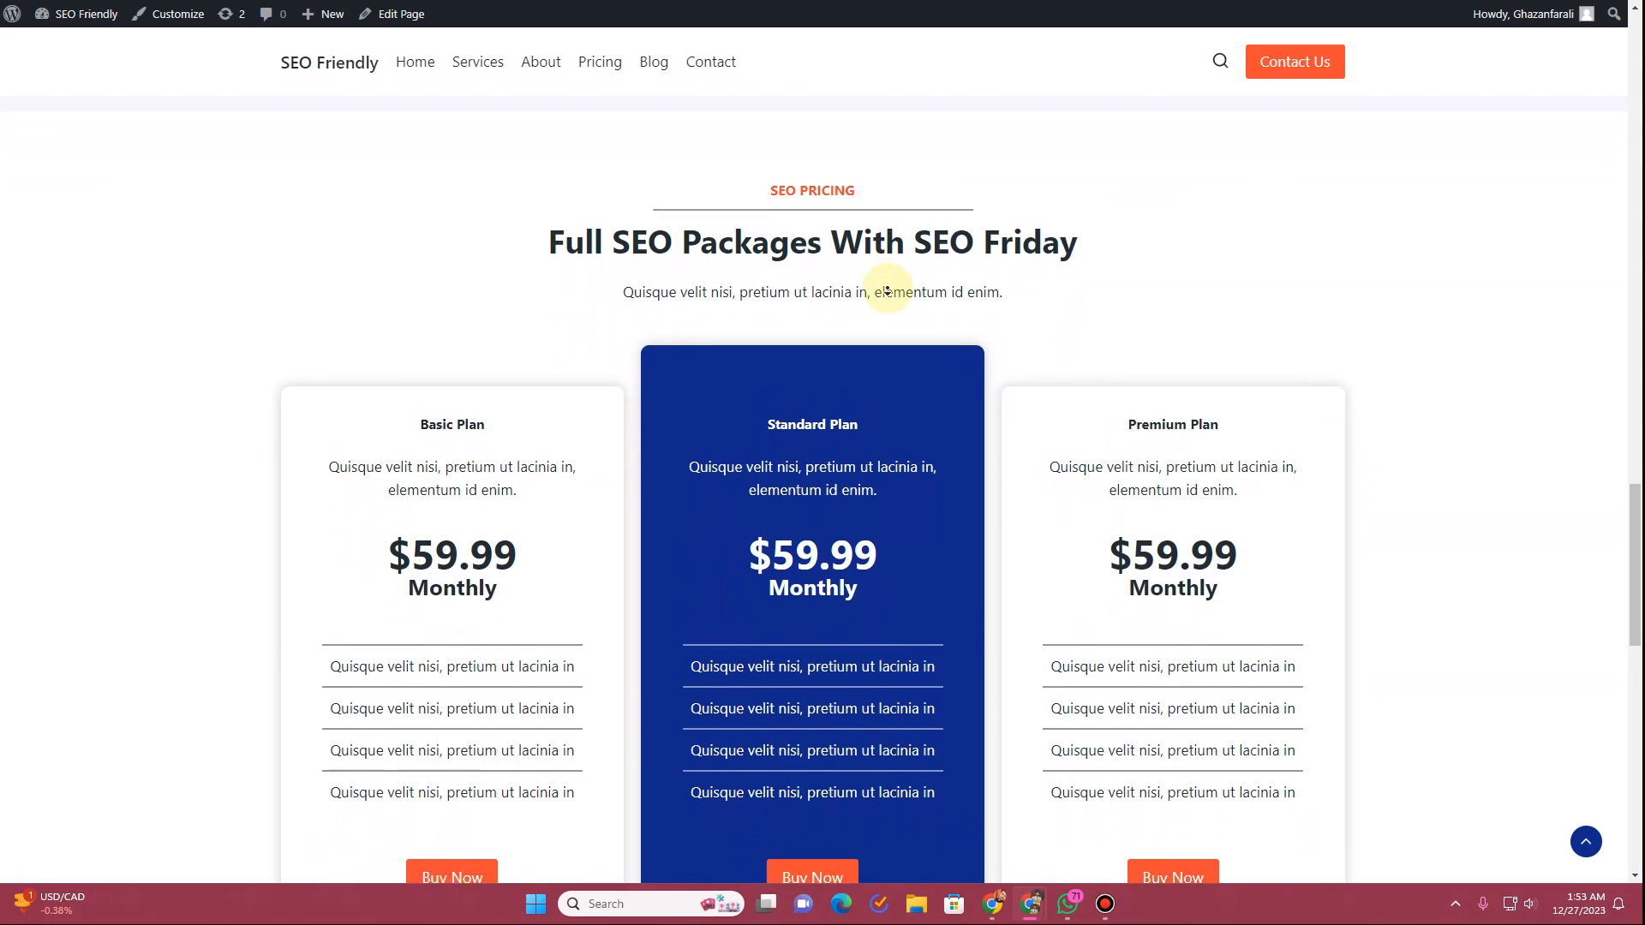
pyautogui.scroll(-3, 887, 291)
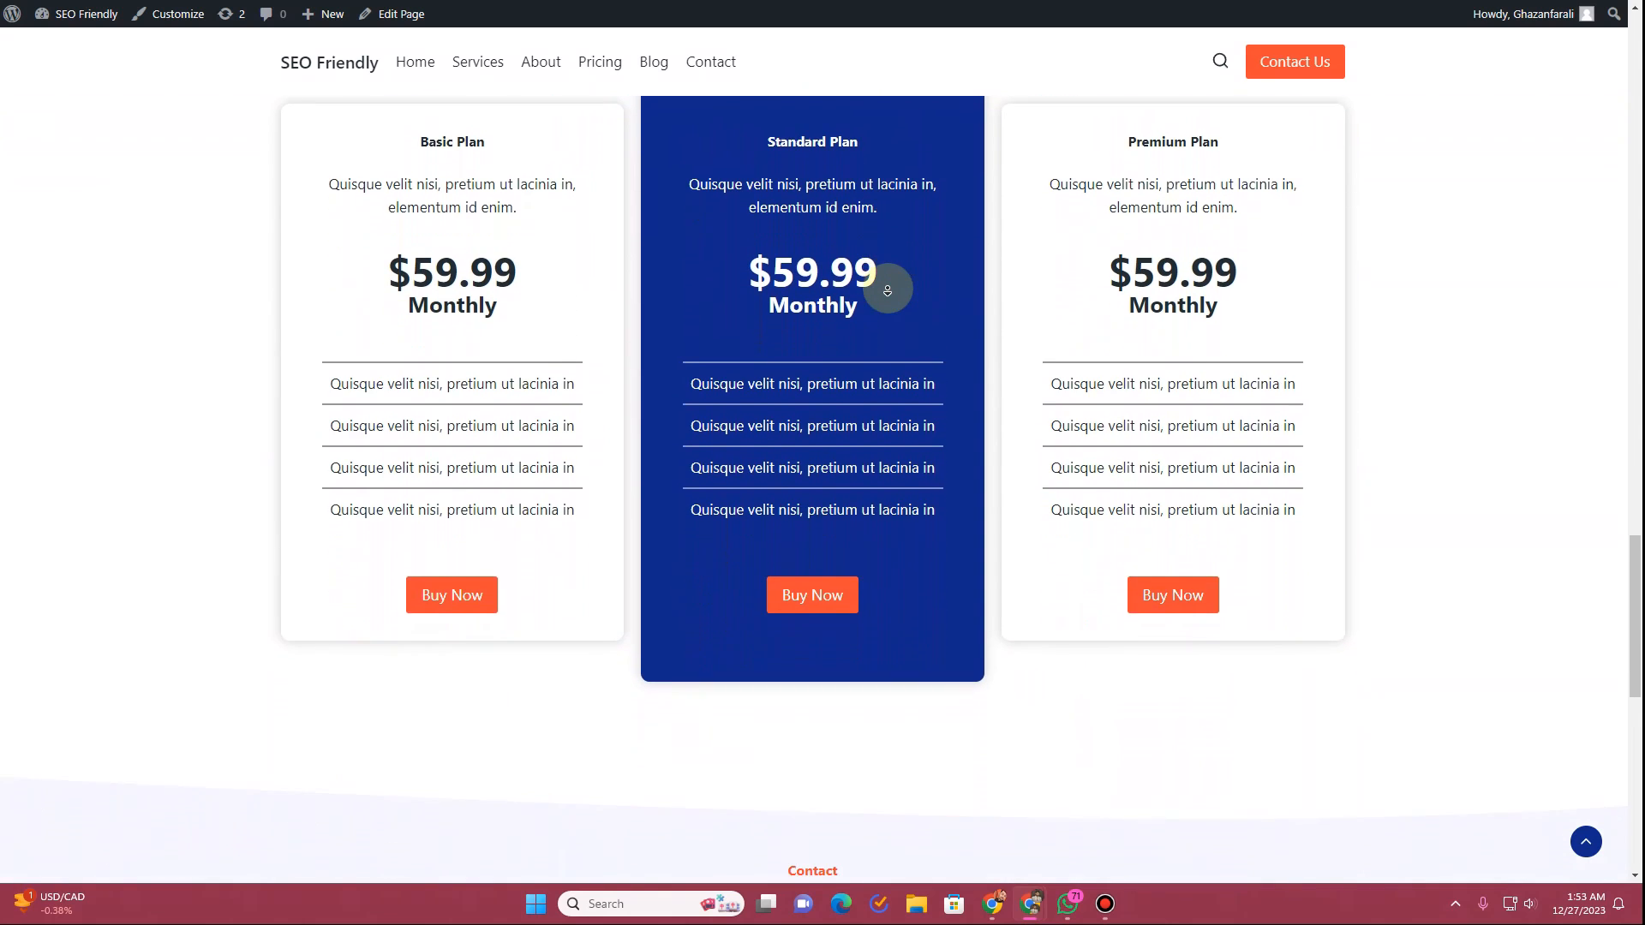